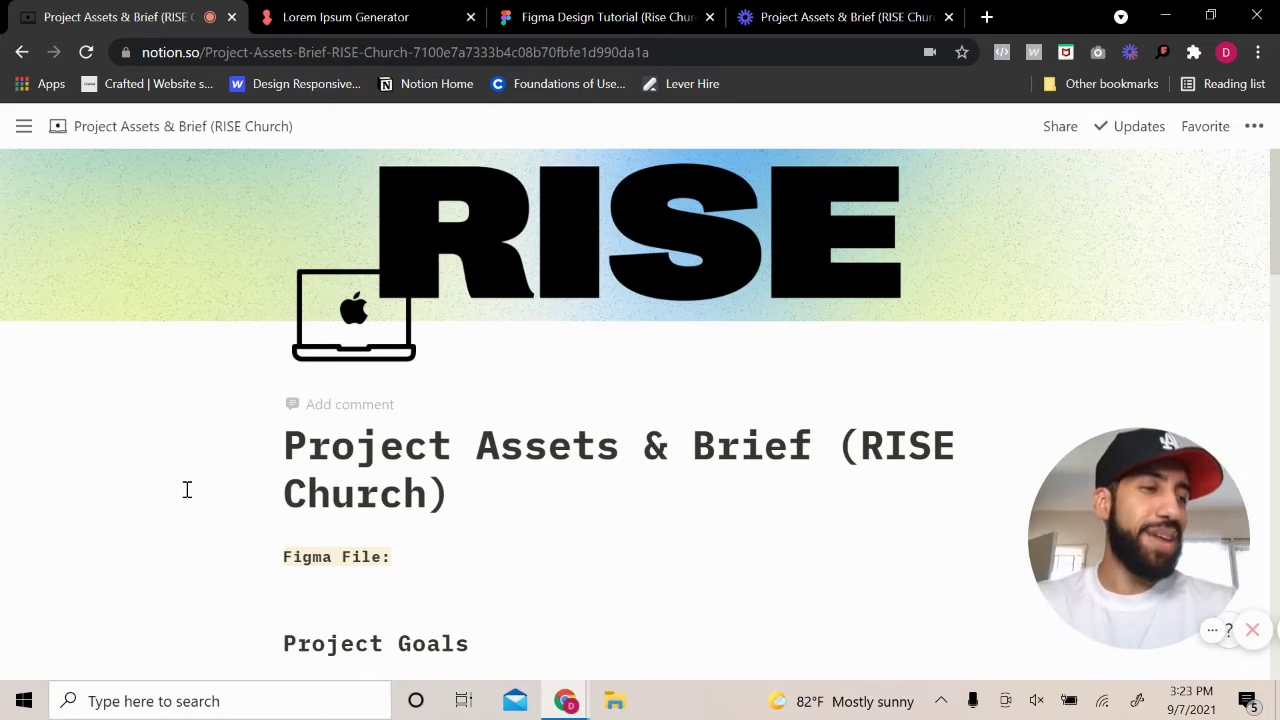
Scroll through the RISE Church project brief in Notion
{"action": "left_click_drag", "start_coordinate": [1101, 531], "coordinate": [1105, 552]}
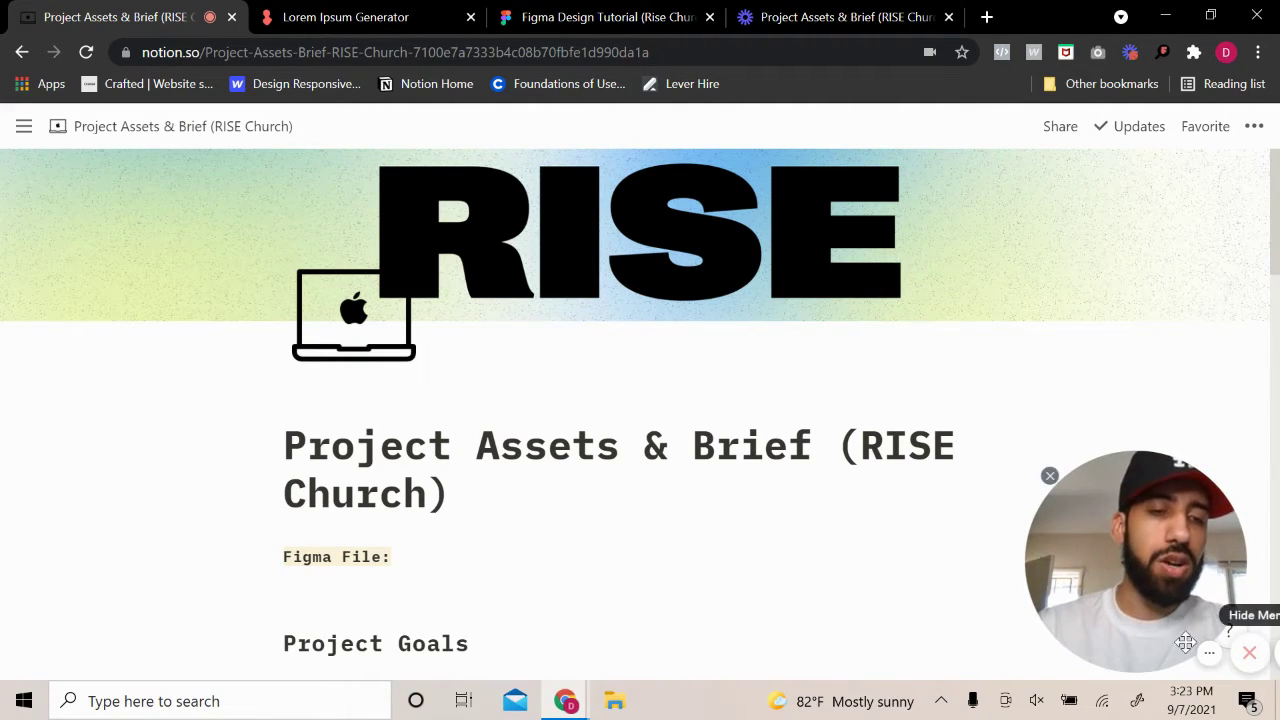
{"action": "left_click", "coordinate": [1056, 458]}
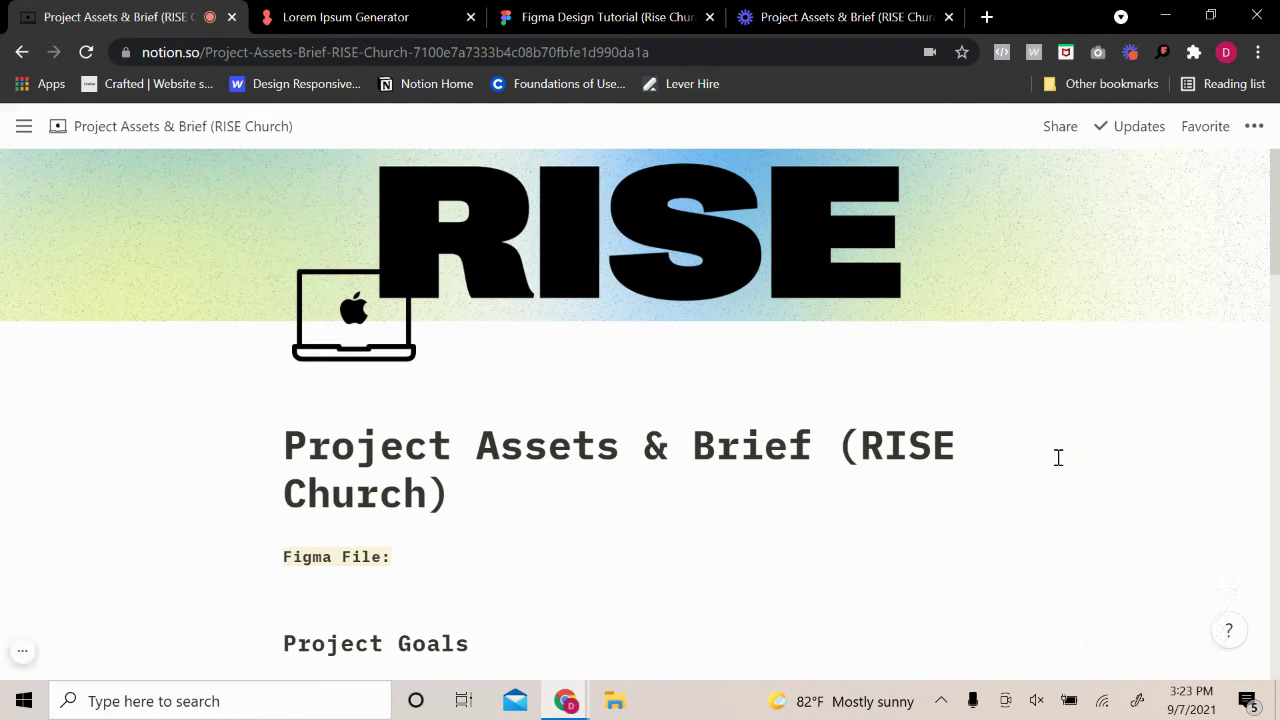
{"action": "scroll", "coordinate": [740, 430], "scroll_direction": "down", "scroll_amount": 3}
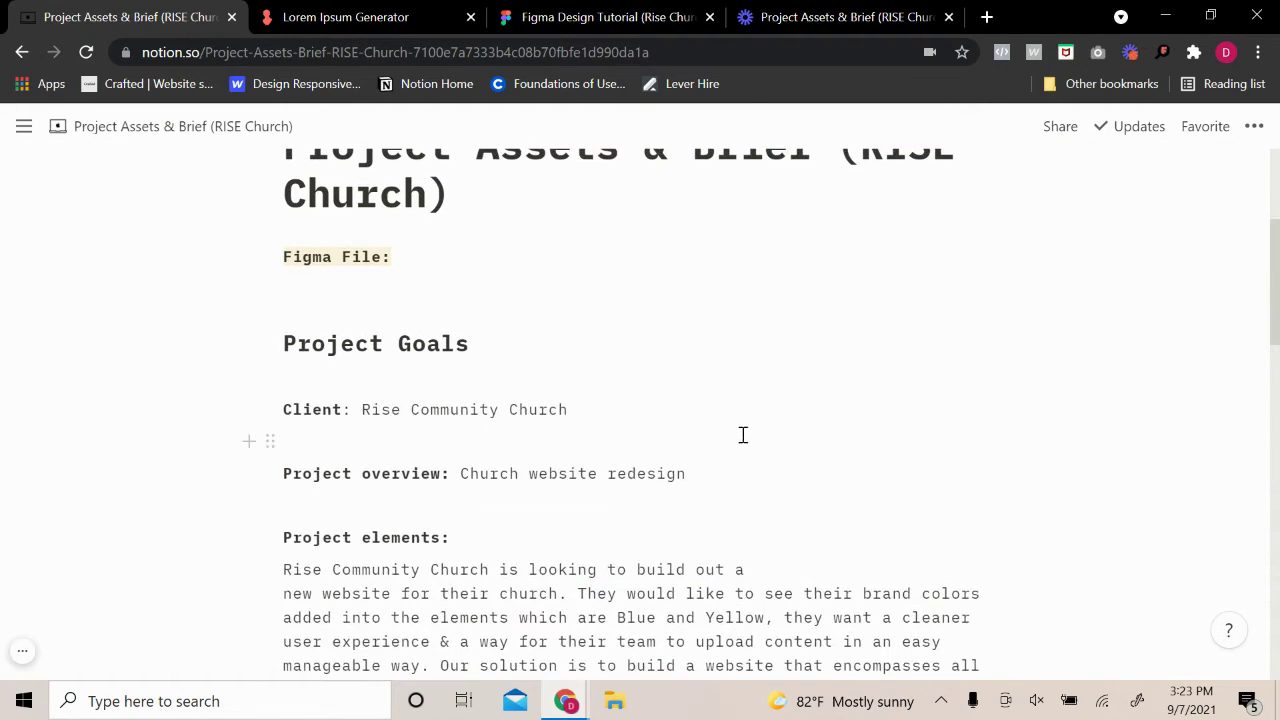
{"action": "scroll", "coordinate": [745, 440], "scroll_direction": "up", "scroll_amount": 2}
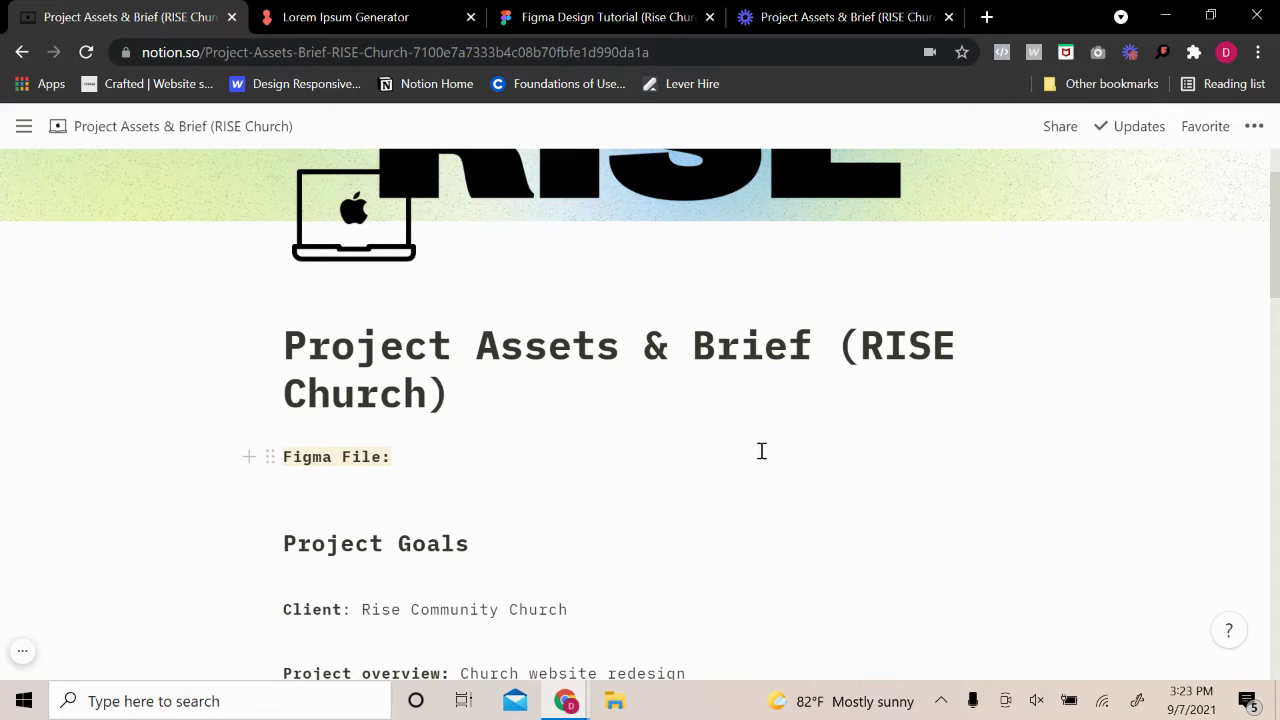
{"action": "scroll", "coordinate": [755, 450], "scroll_direction": "up", "scroll_amount": 1}
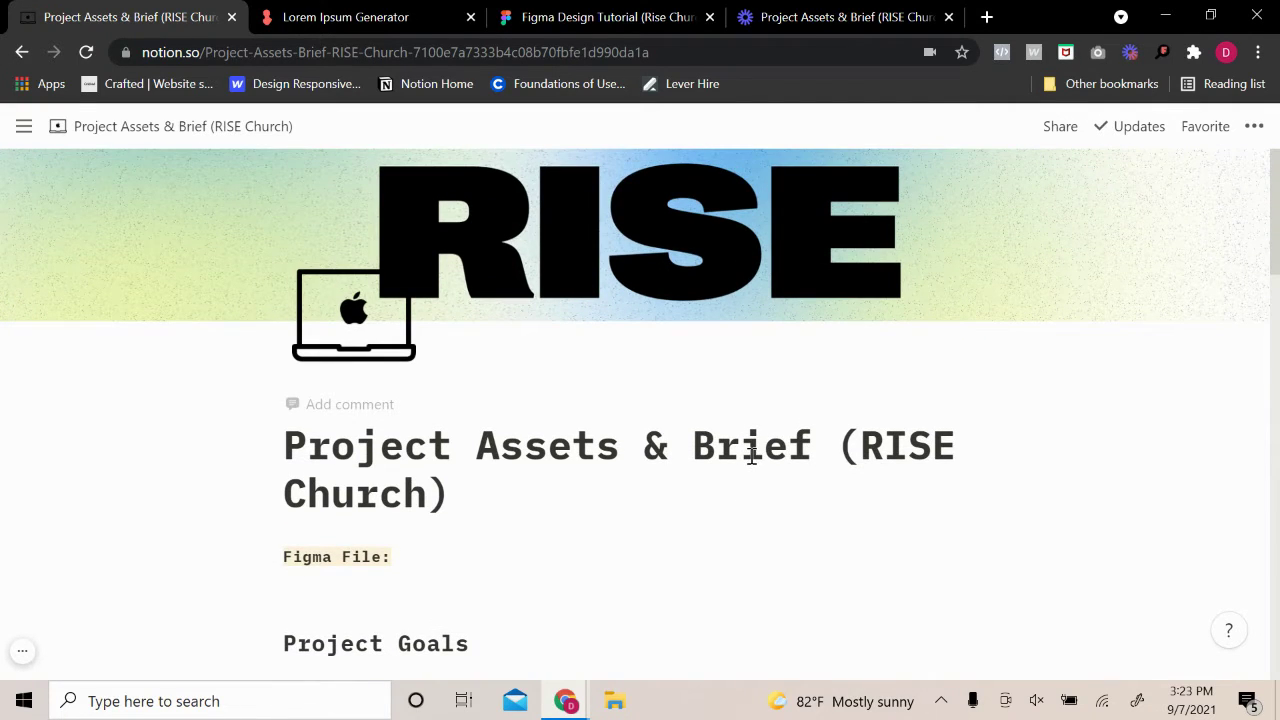
{"action": "scroll", "coordinate": [752, 462], "scroll_direction": "down", "scroll_amount": 3}
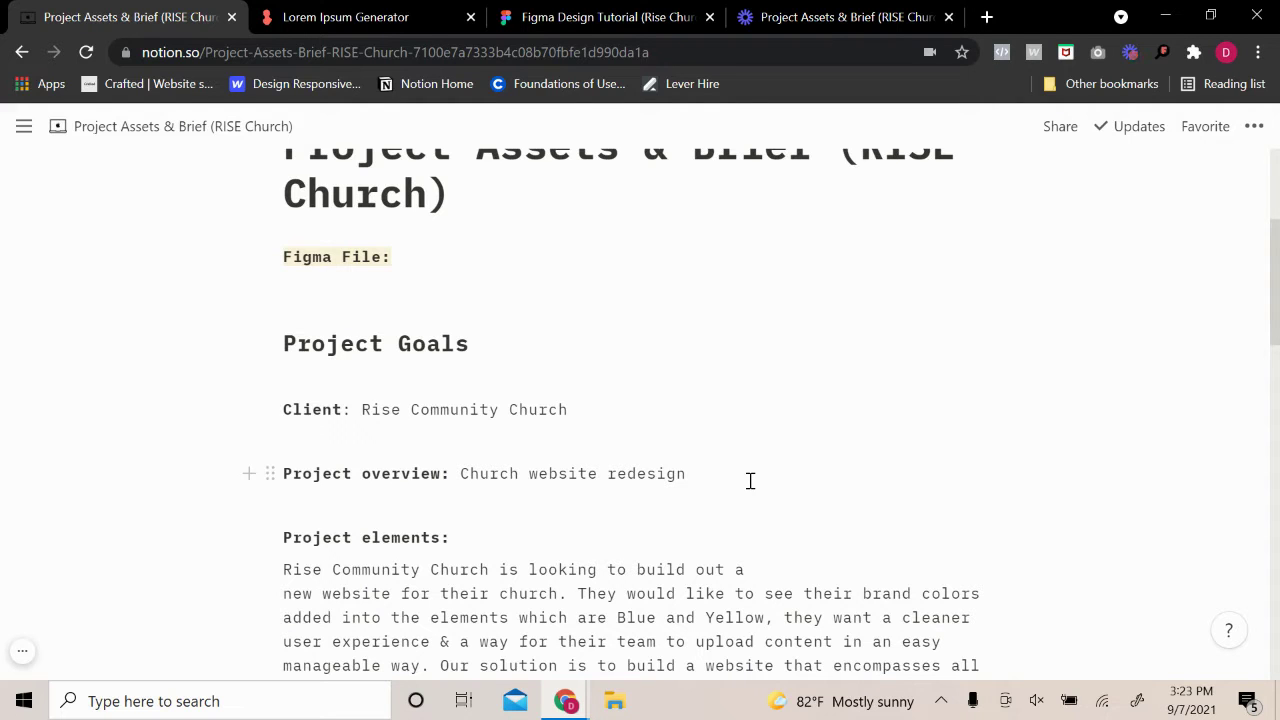
{"action": "scroll", "coordinate": [750, 481], "scroll_direction": "down", "scroll_amount": 4}
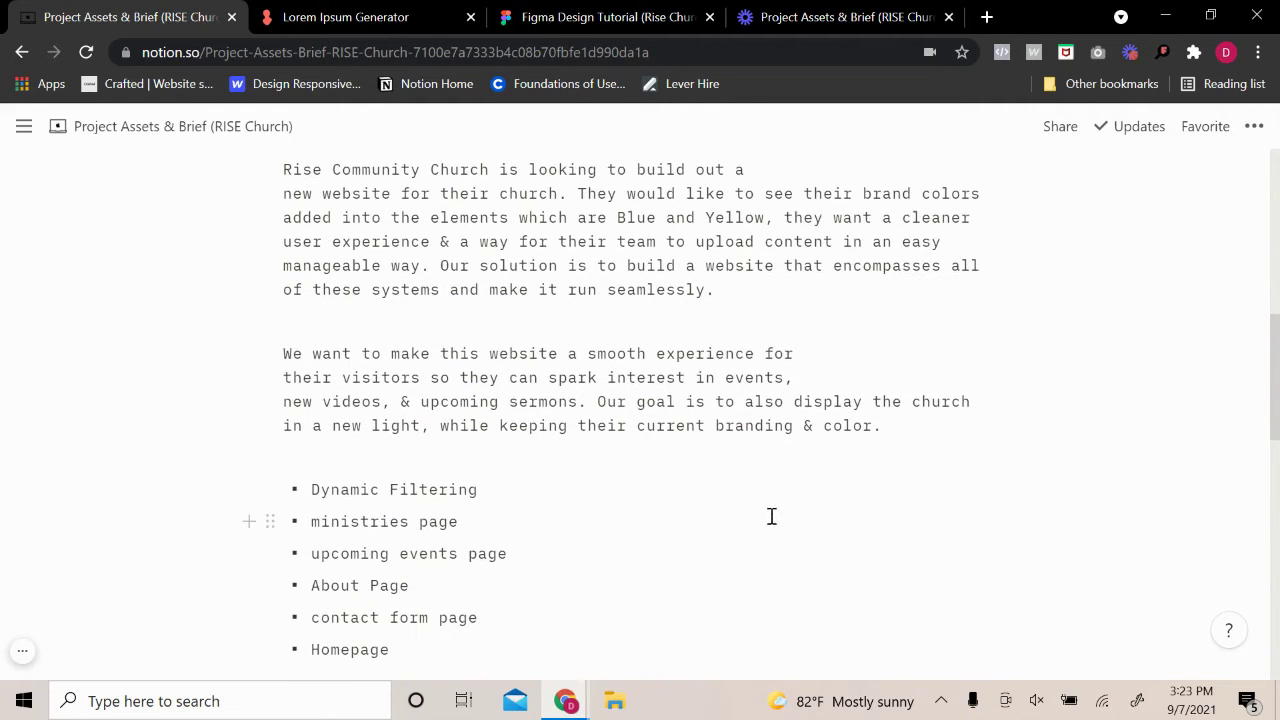
{"action": "left_click", "coordinate": [22, 651]}
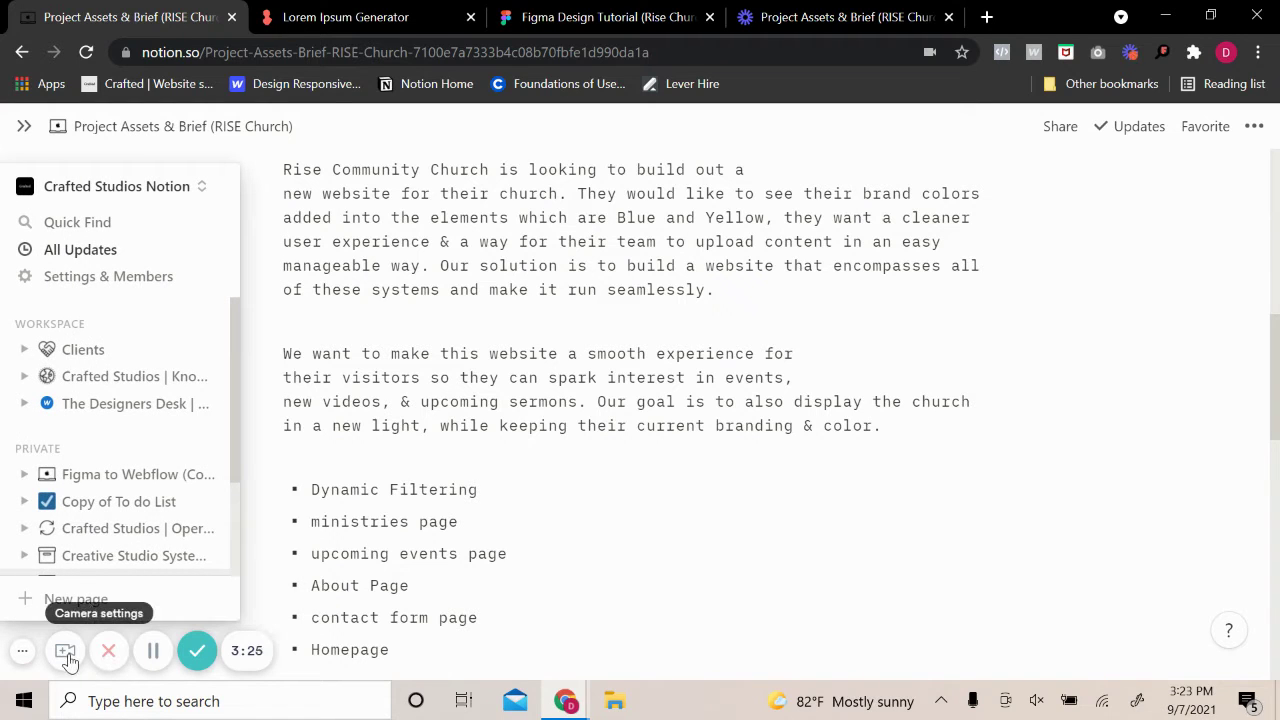
{"action": "left_click", "coordinate": [65, 651]}
{"action": "left_click", "coordinate": [194, 586]}
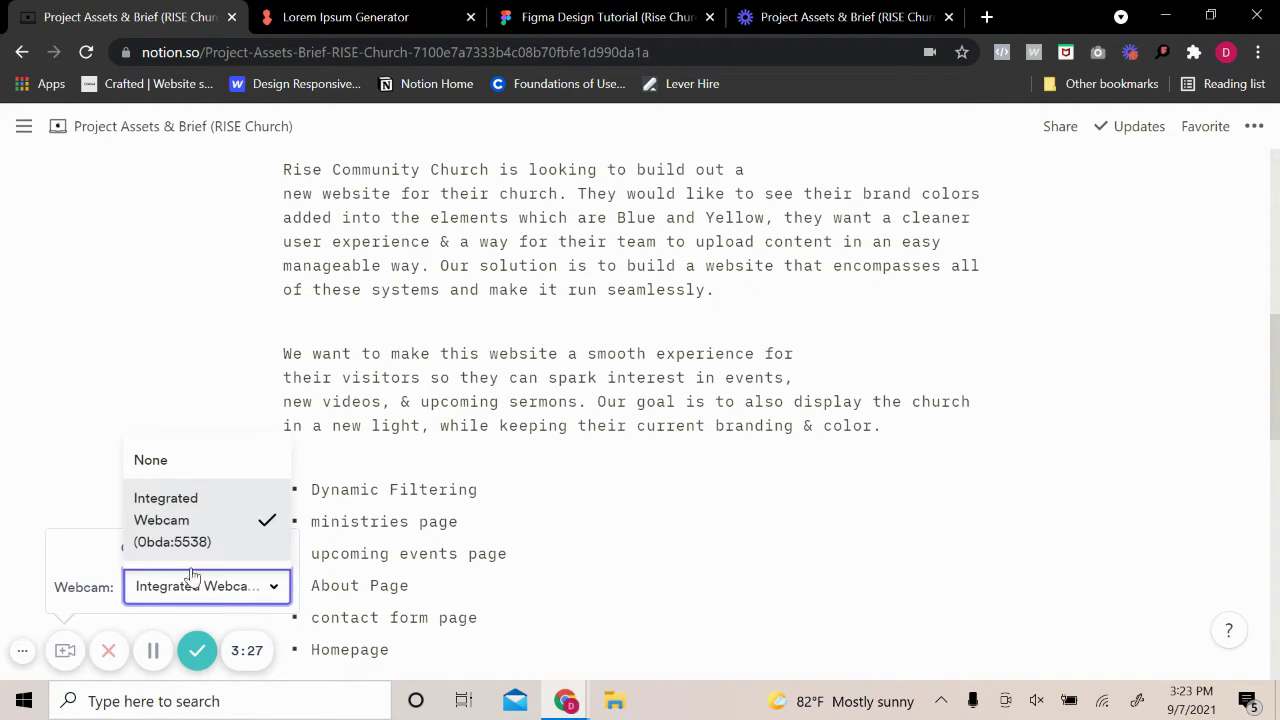
{"action": "left_click", "coordinate": [200, 525]}
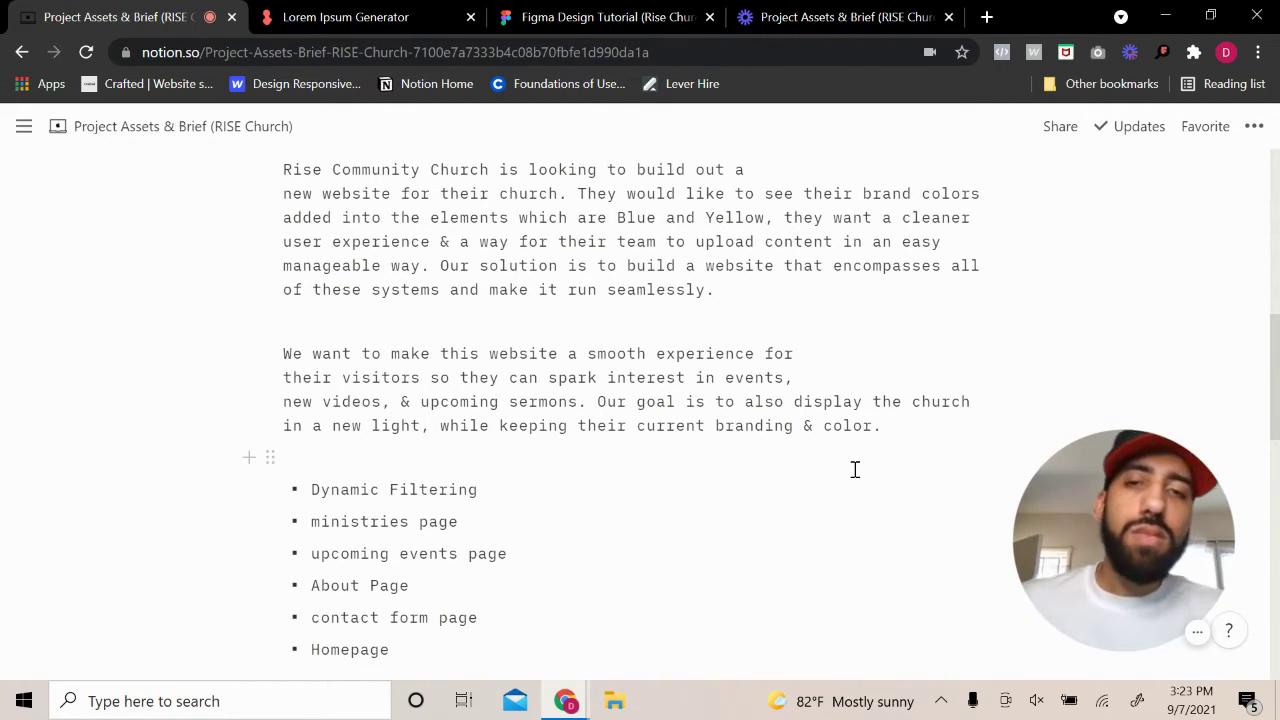
{"action": "scroll", "coordinate": [434, 514], "scroll_direction": "down", "scroll_amount": 2}
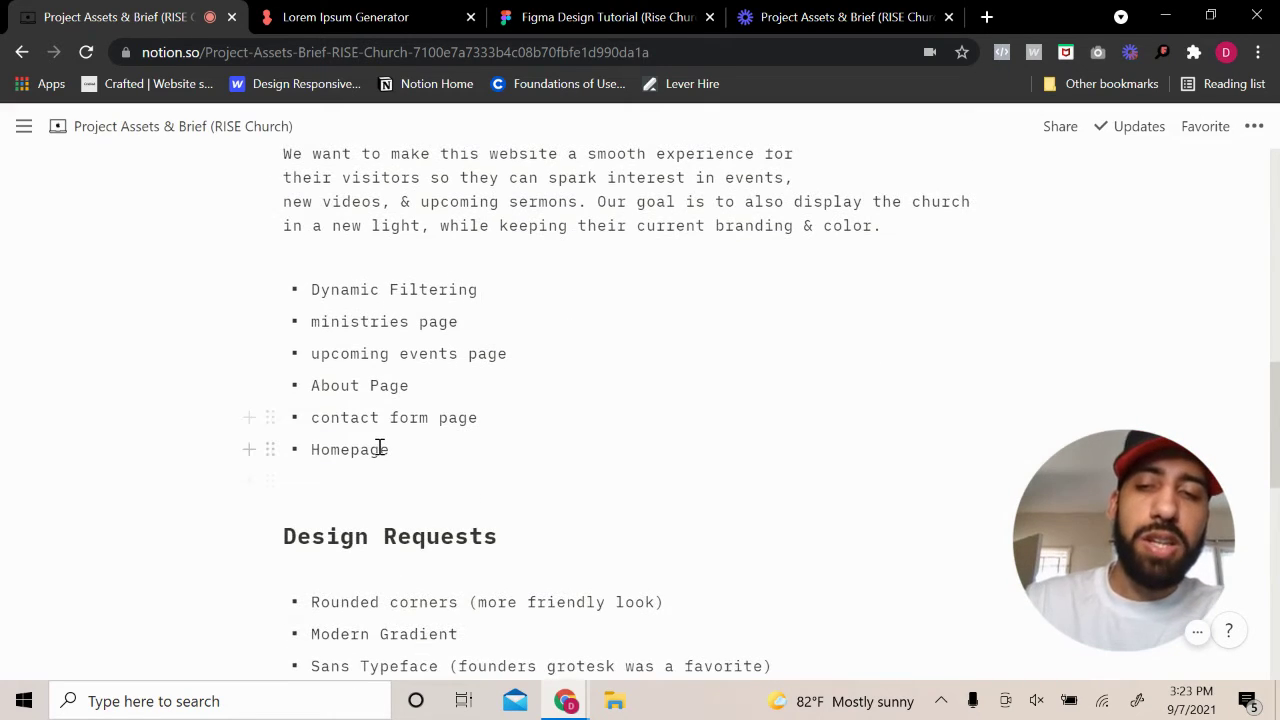
Review the brief's page list and its Rounded corners, Modern Gradient and Sans Typeface requests
{"action": "double_click", "coordinate": [380, 449]}
{"action": "left_click", "coordinate": [329, 394]}
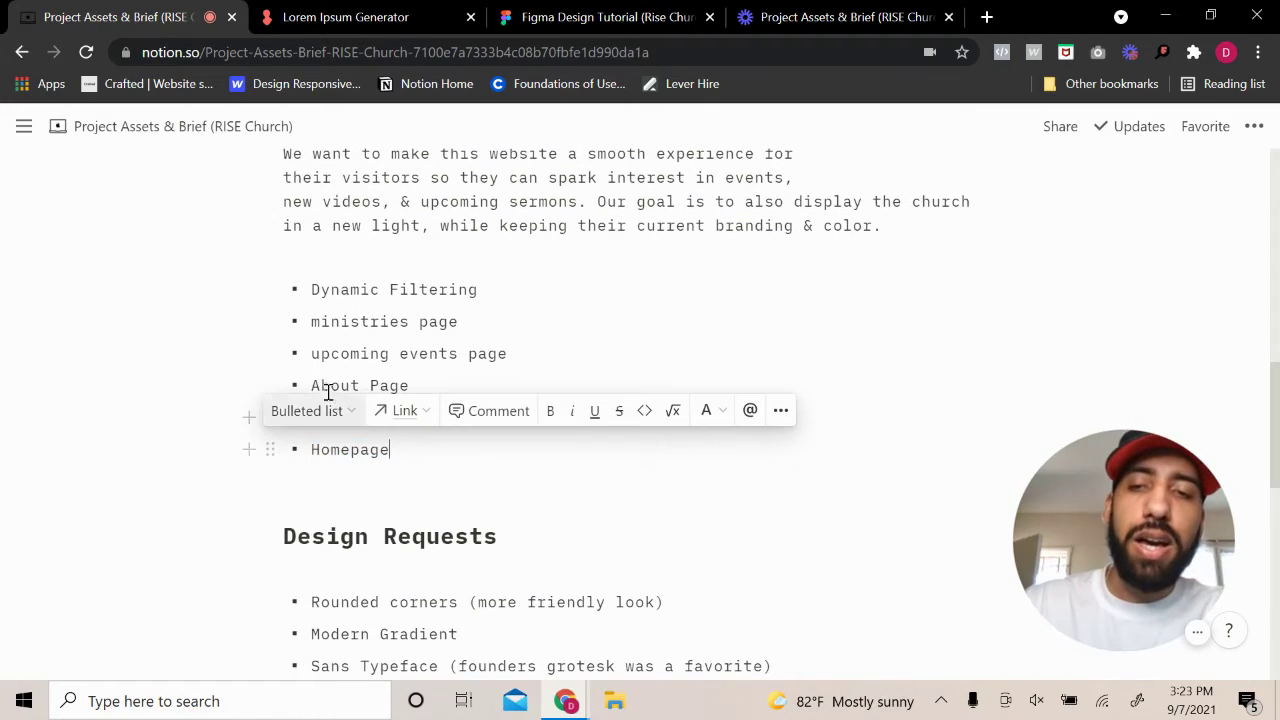
{"action": "double_click", "coordinate": [333, 355]}
{"action": "left_click", "coordinate": [373, 385]}
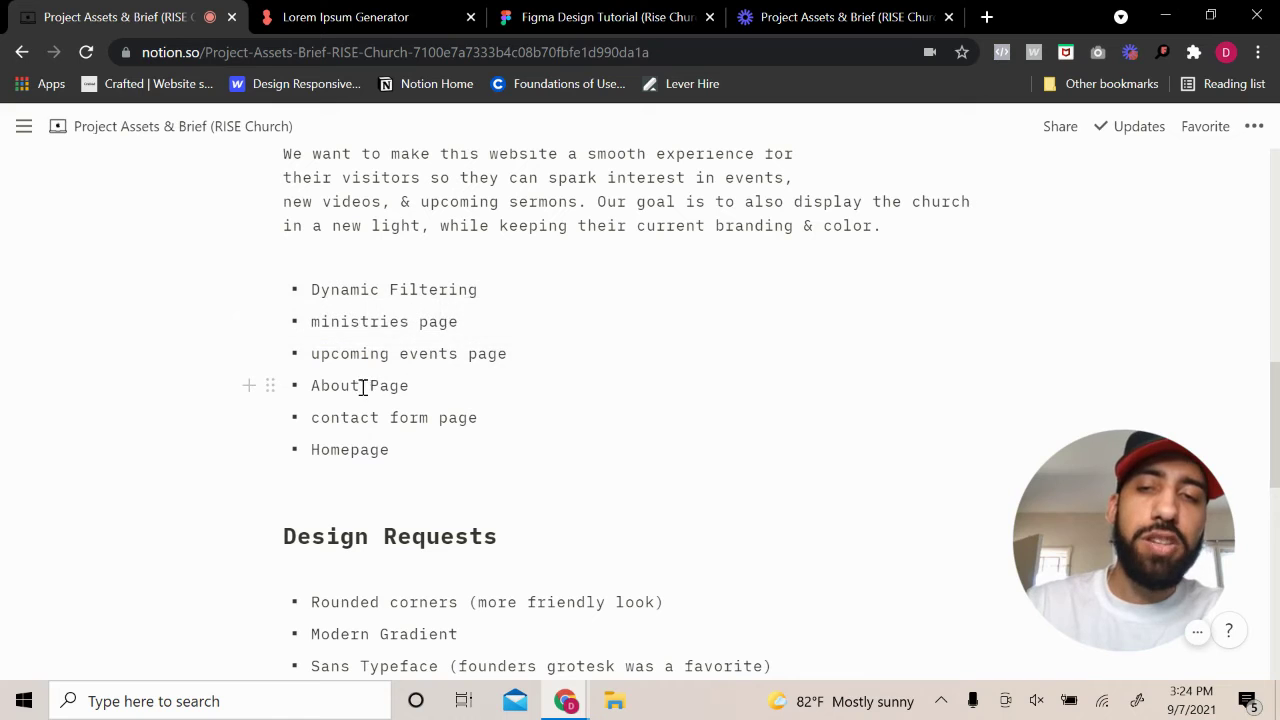
{"action": "left_click_drag", "start_coordinate": [360, 385], "coordinate": [338, 390]}
{"action": "left_click", "coordinate": [470, 392]}
{"action": "left_click", "coordinate": [470, 455]}
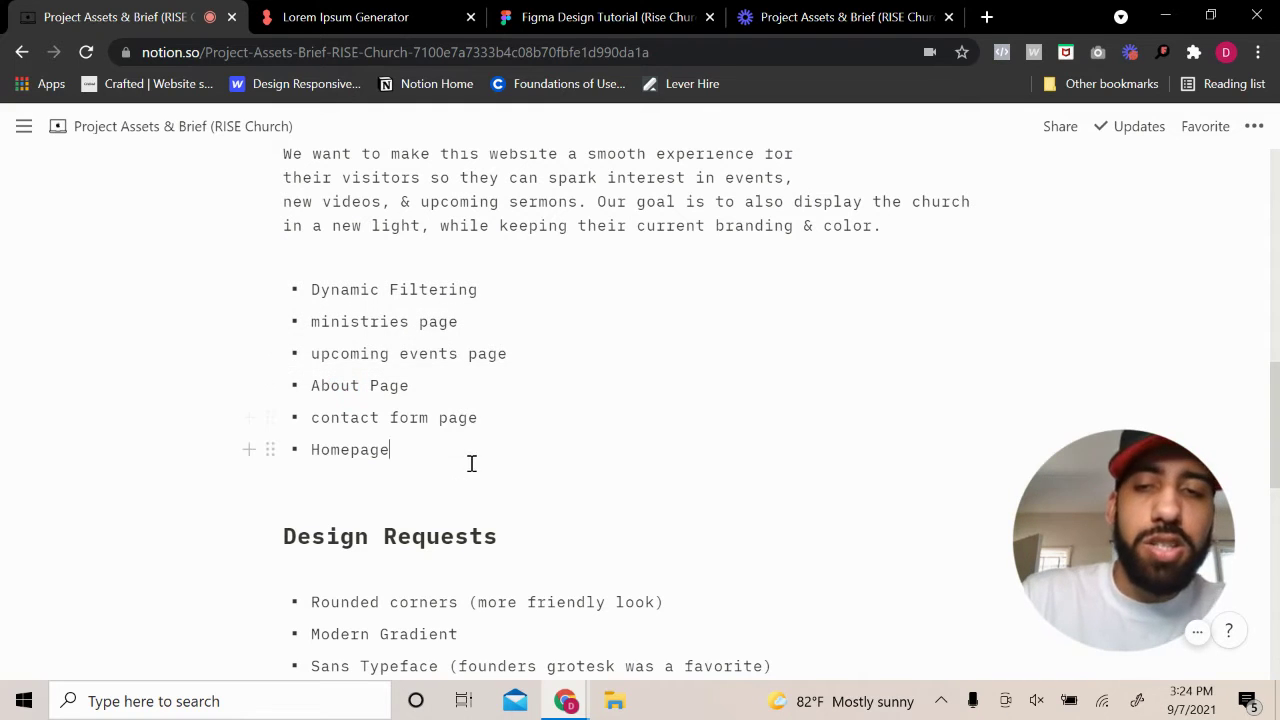
{"action": "scroll", "coordinate": [600, 464], "scroll_direction": "down", "scroll_amount": 2}
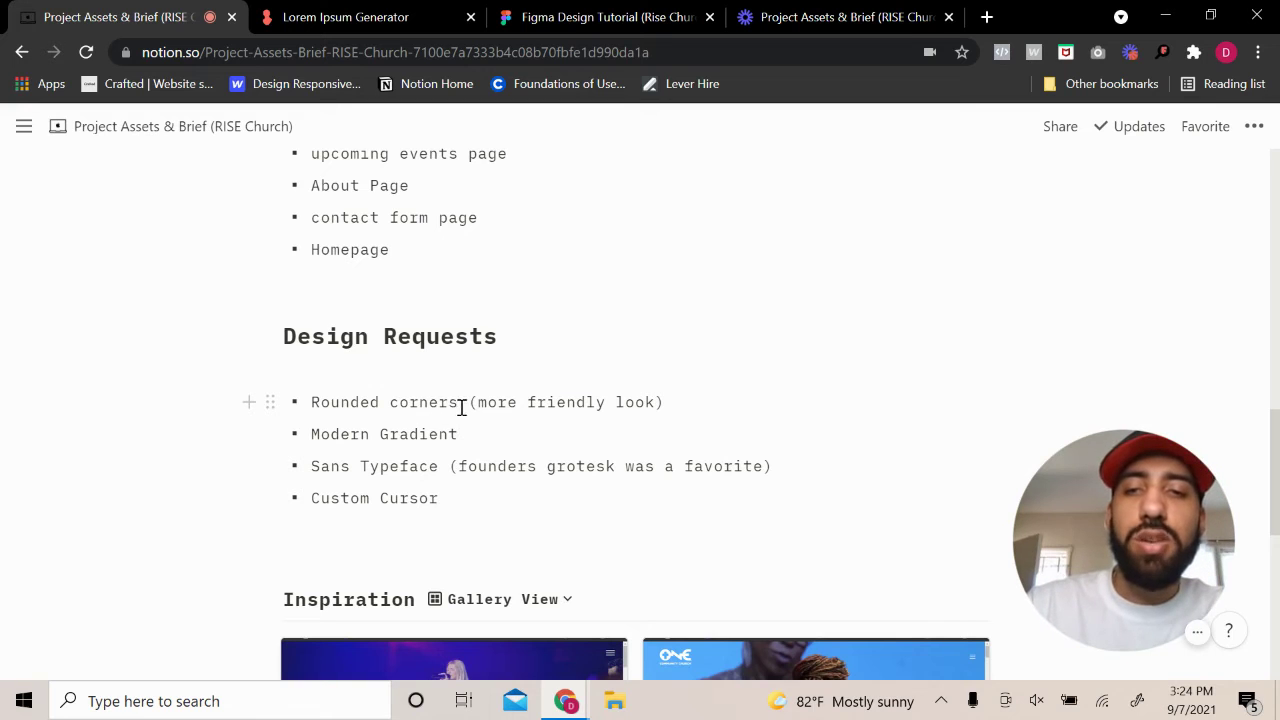
{"action": "left_click_drag", "start_coordinate": [459, 404], "coordinate": [321, 413]}
{"action": "left_click", "coordinate": [677, 411]}
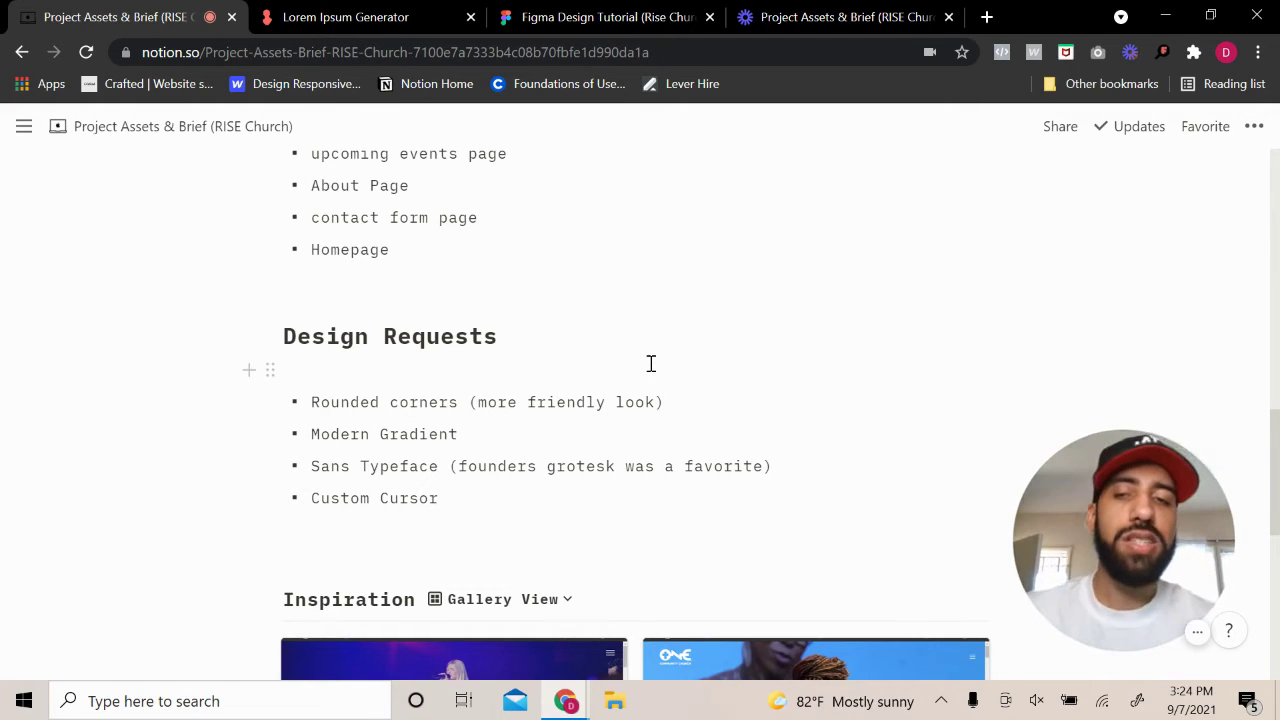
{"action": "left_click", "coordinate": [539, 437]}
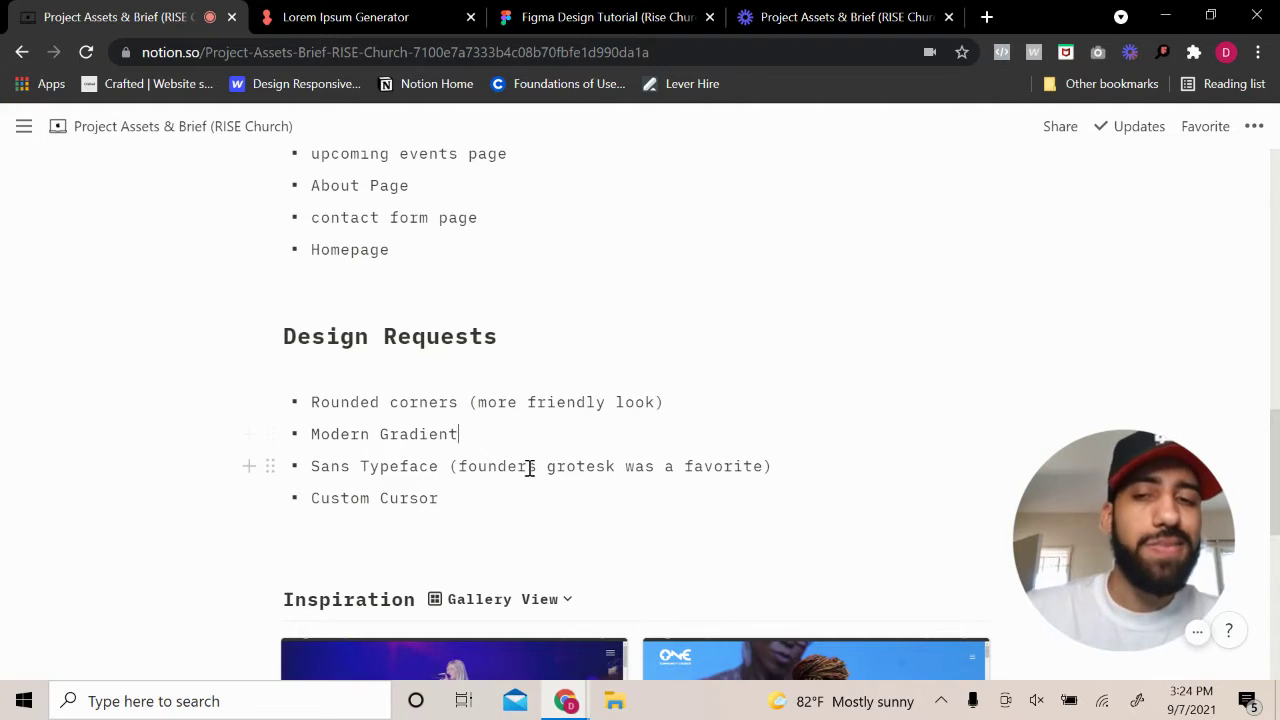
{"action": "left_click", "coordinate": [449, 466]}
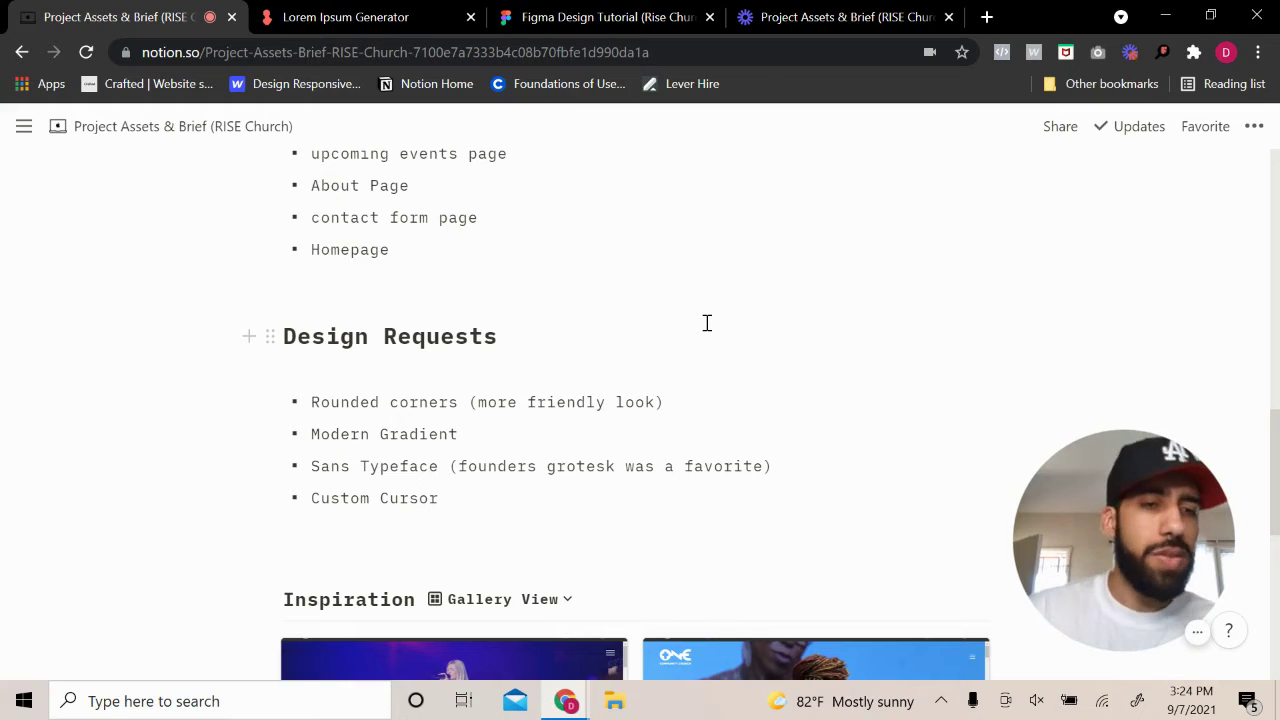
Reread the brief's description paragraph, then switch to the Figma Design Tutorial file
{"action": "scroll", "coordinate": [755, 355], "scroll_direction": "down", "scroll_amount": 2}
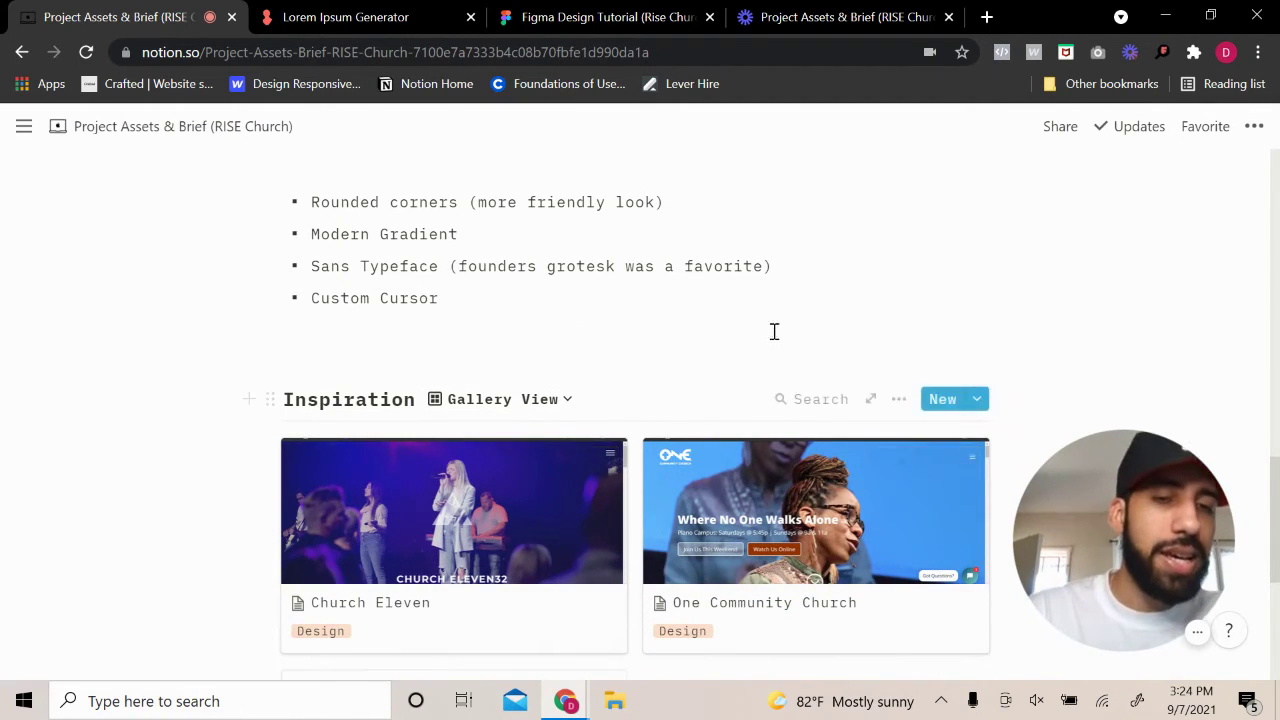
{"action": "scroll", "coordinate": [771, 423], "scroll_direction": "up", "scroll_amount": 6}
{"action": "scroll", "coordinate": [803, 421], "scroll_direction": "up", "scroll_amount": 4}
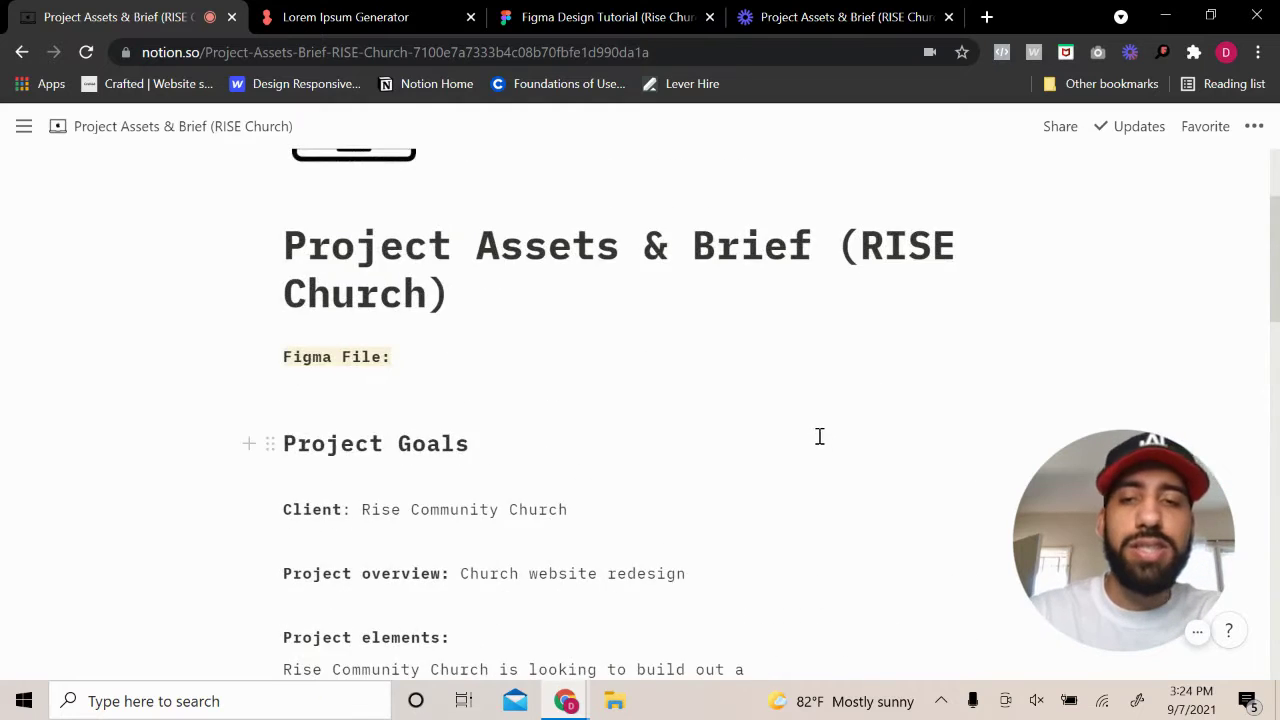
{"action": "scroll", "coordinate": [817, 437], "scroll_direction": "down", "scroll_amount": 4}
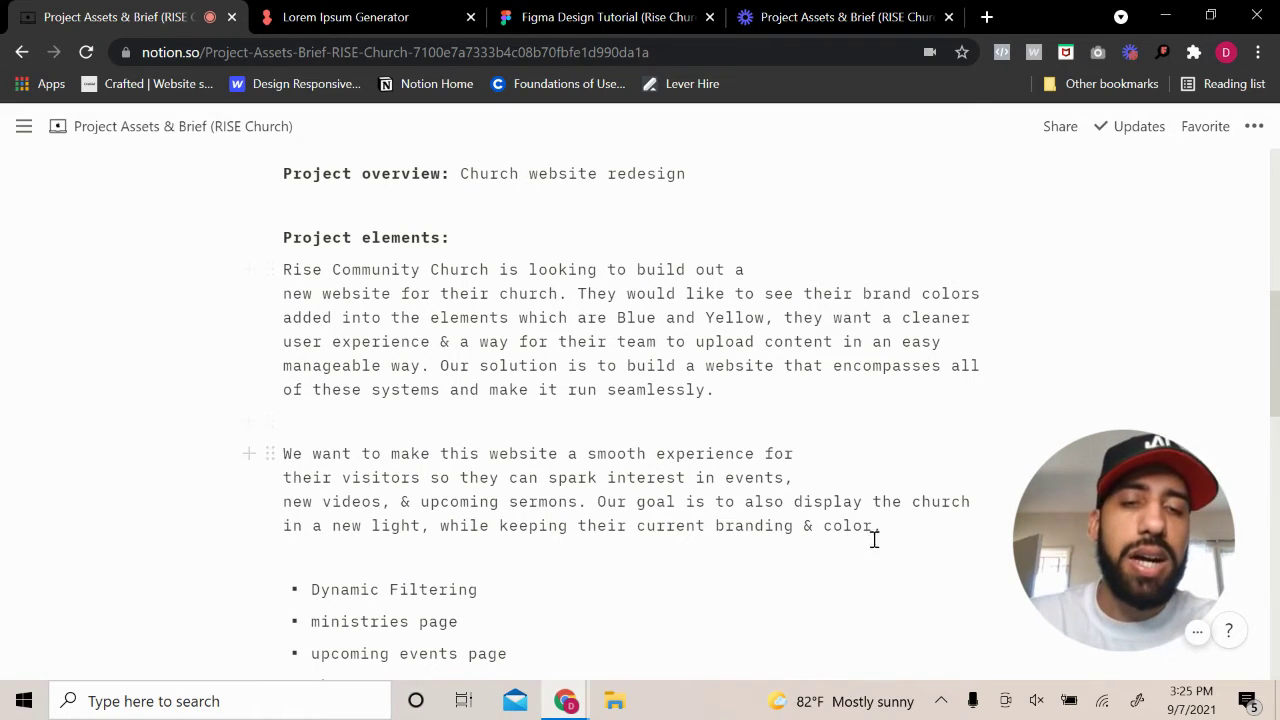
{"action": "left_click_drag", "start_coordinate": [888, 534], "coordinate": [321, 500]}
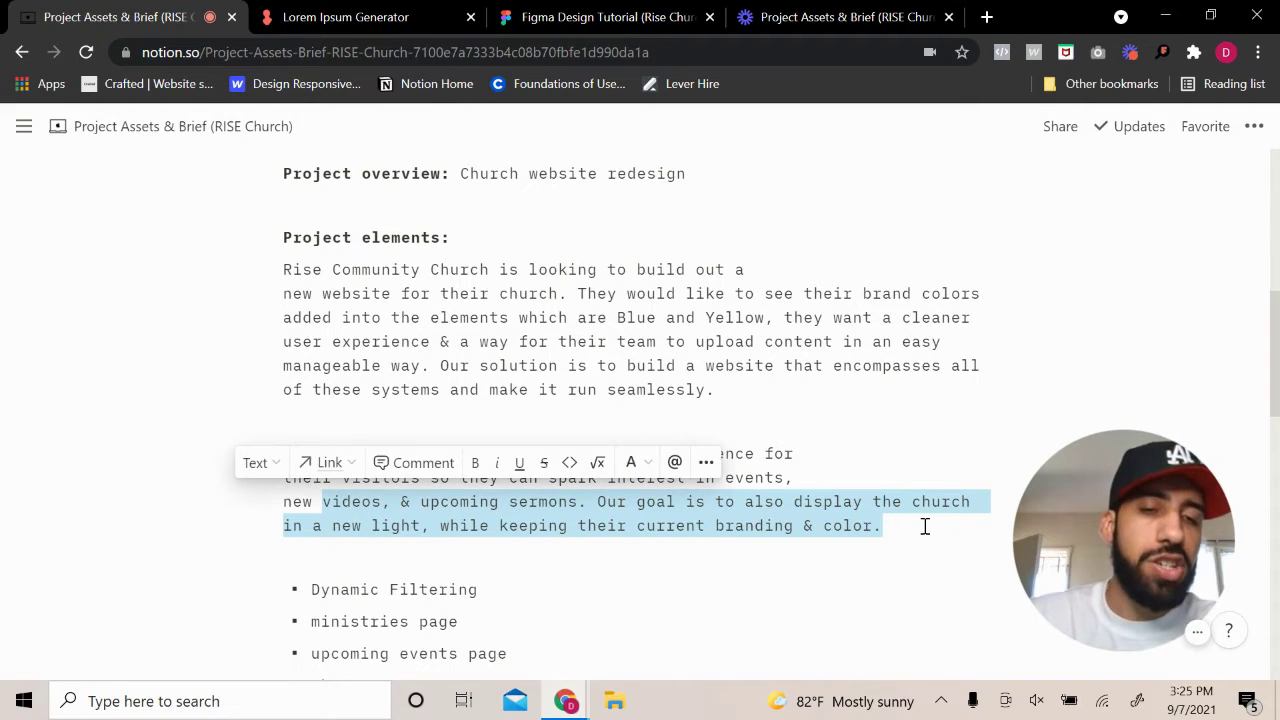
{"action": "left_click", "coordinate": [925, 526]}
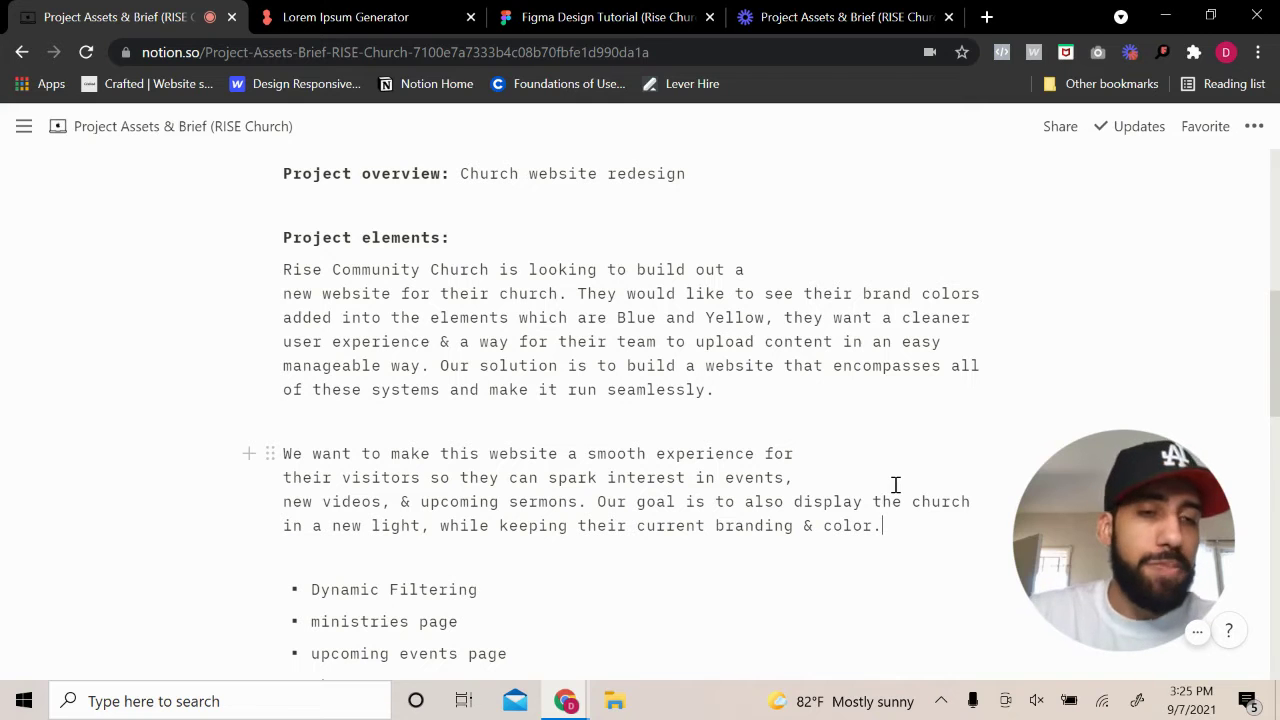
{"action": "scroll", "coordinate": [703, 340], "scroll_direction": "up", "scroll_amount": 6}
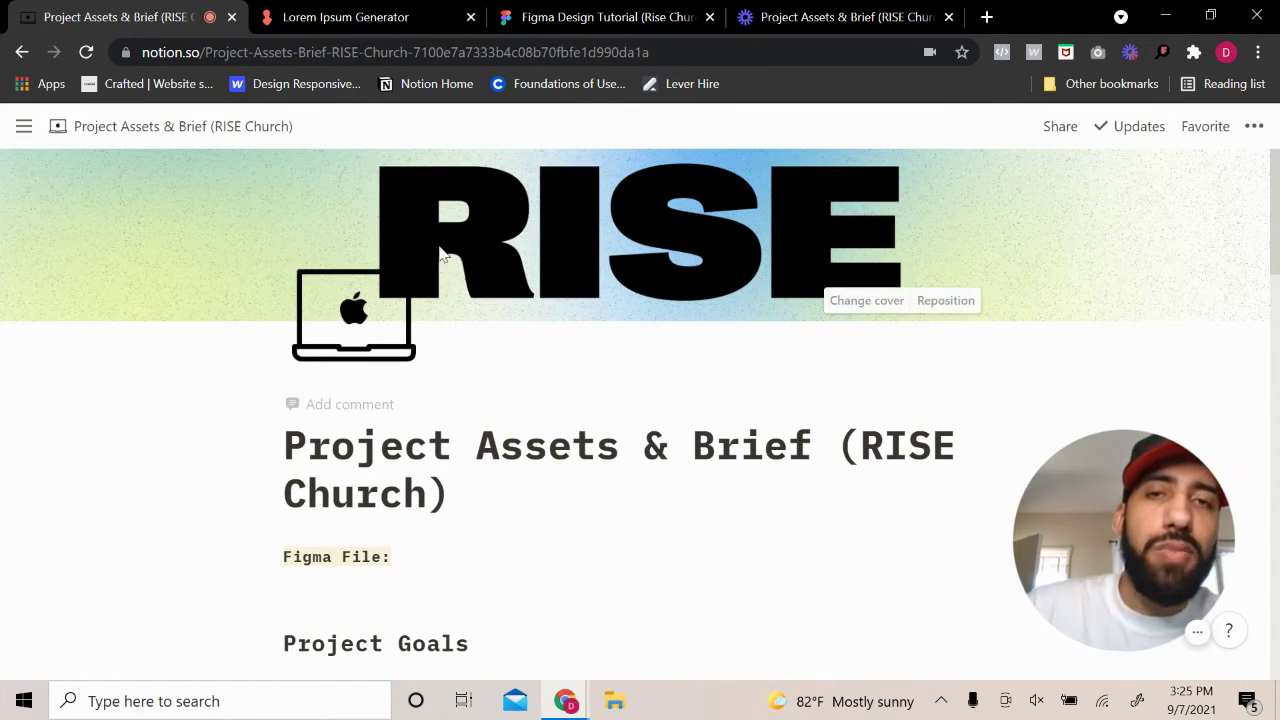
{"action": "scroll", "coordinate": [589, 389], "scroll_direction": "down", "scroll_amount": 2}
{"action": "scroll", "coordinate": [597, 357], "scroll_direction": "up", "scroll_amount": 2}
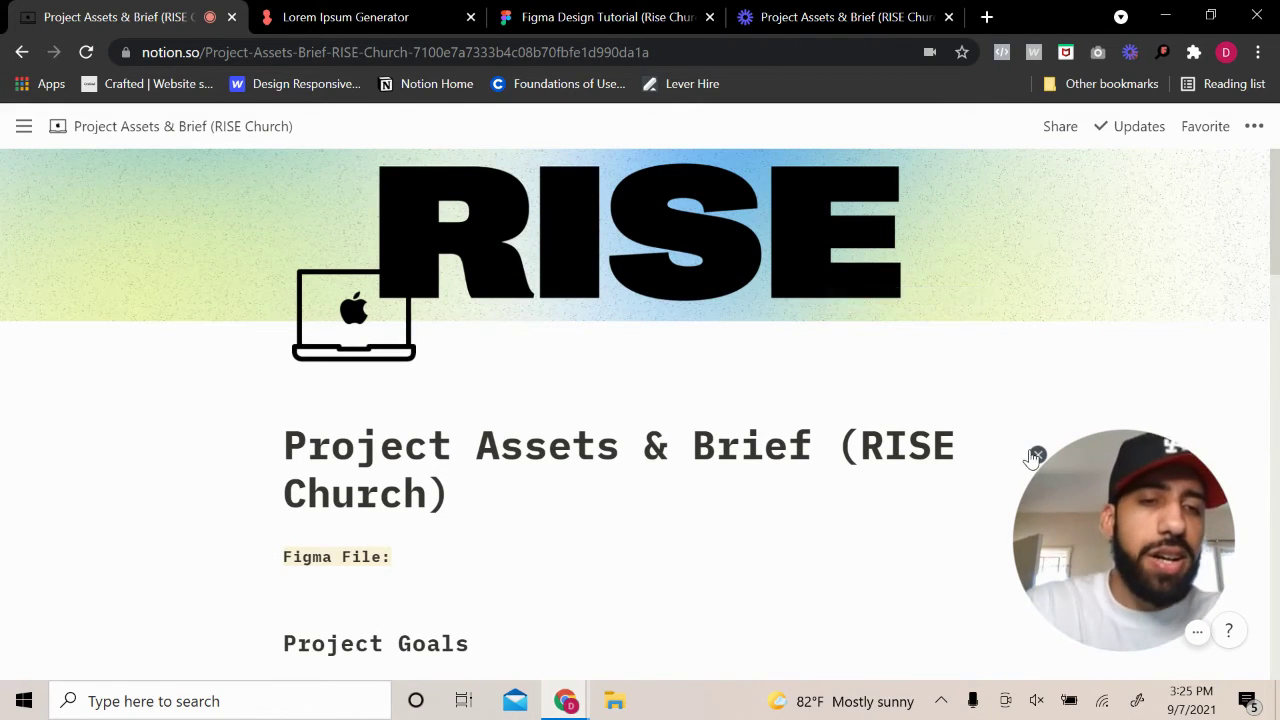
{"action": "left_click", "coordinate": [1036, 455]}
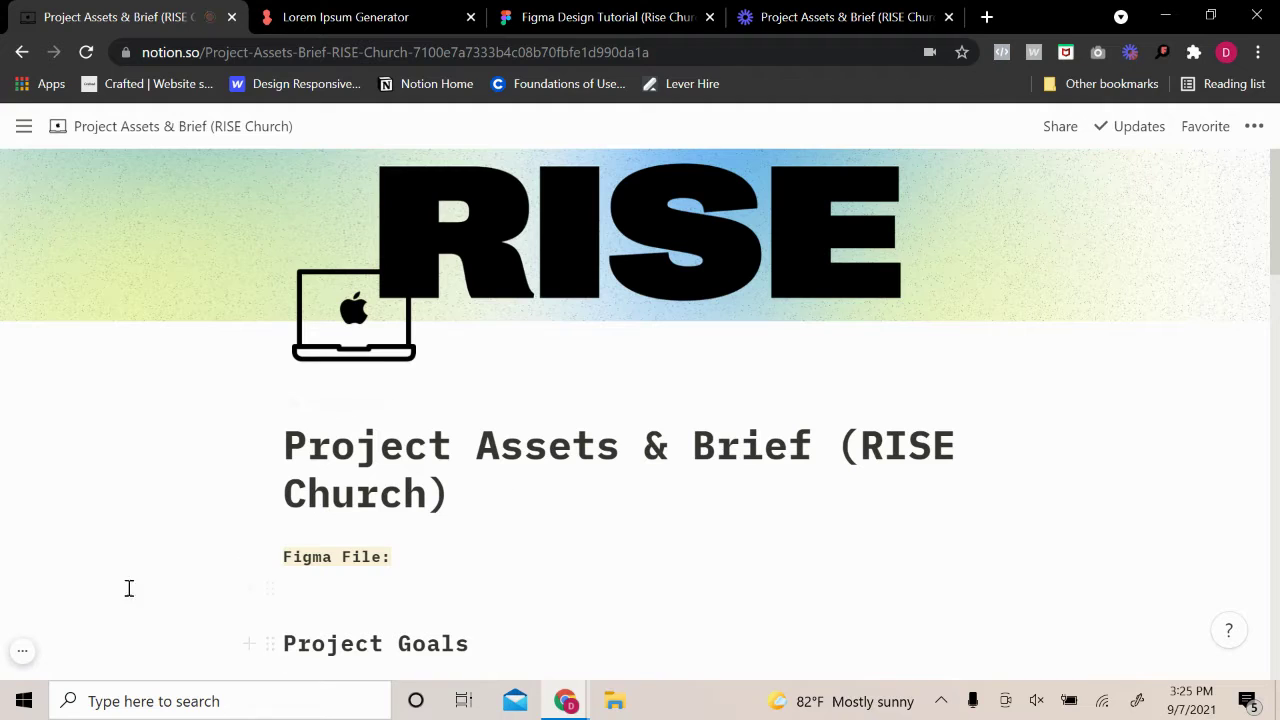
{"action": "left_click", "coordinate": [680, 18]}
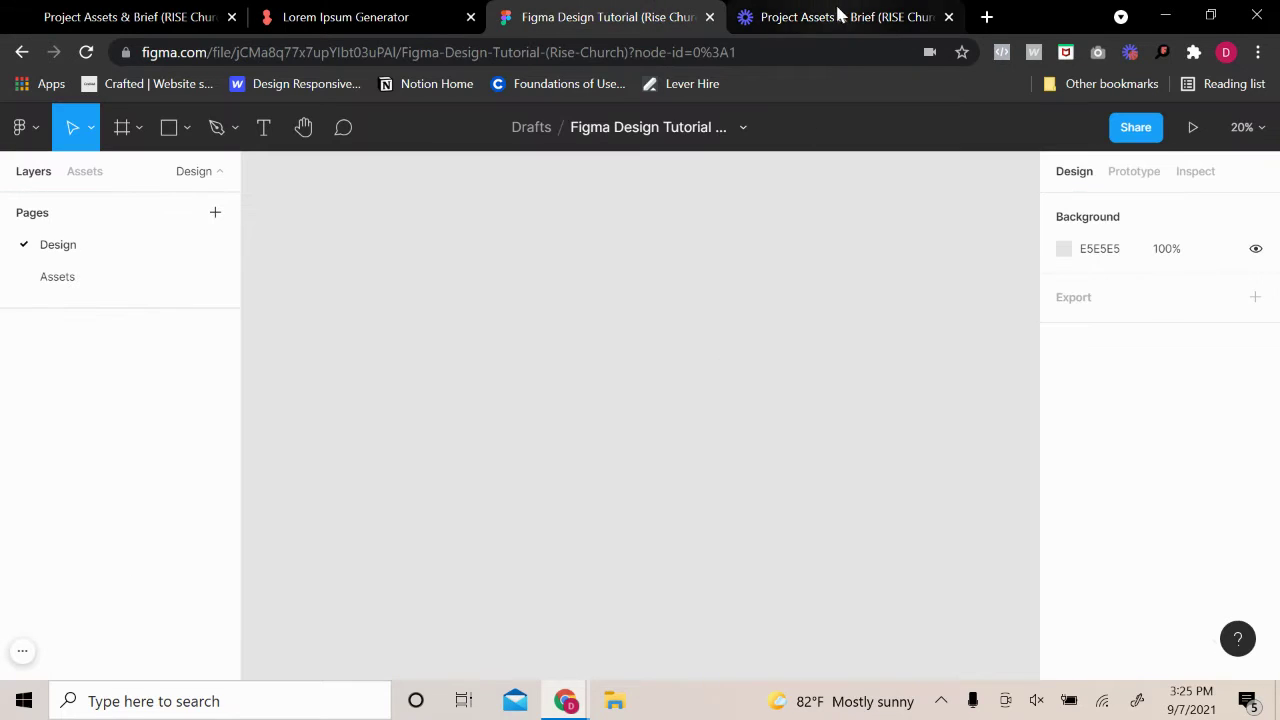
Close the duplicate brief tab, check the Lorem Ipsum sentence, and return to Figma
{"action": "left_click", "coordinate": [949, 17]}
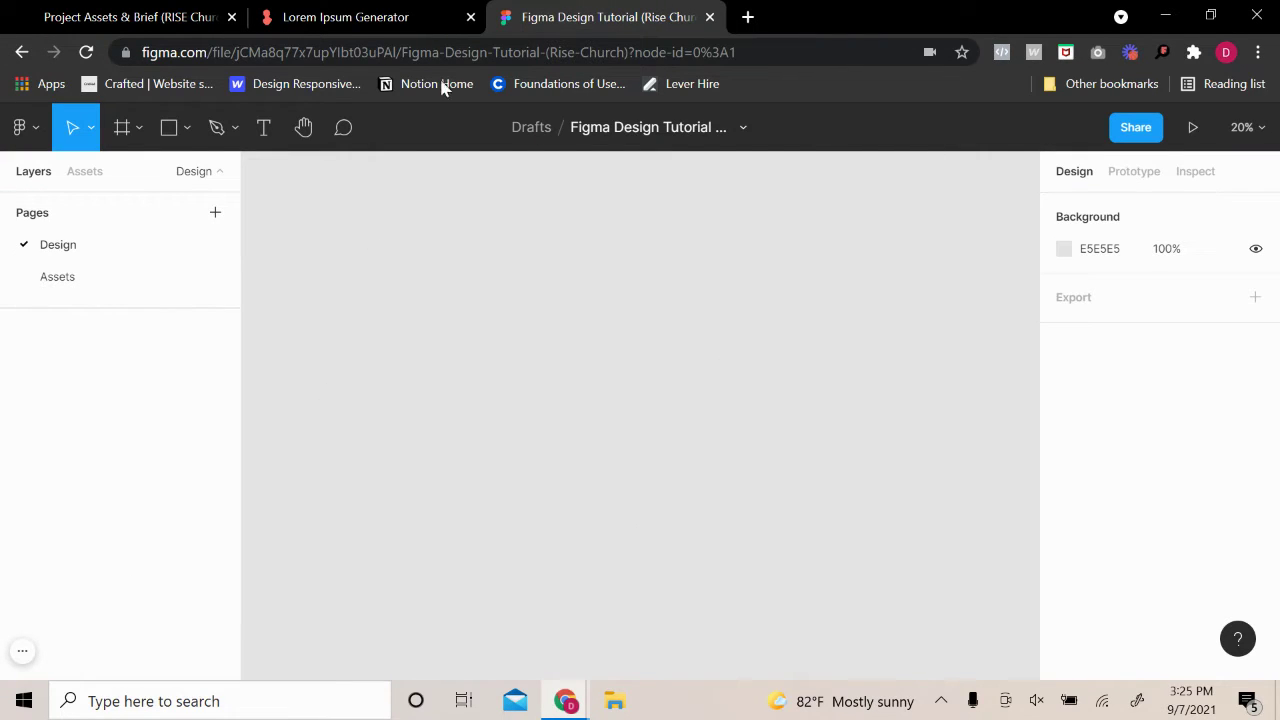
{"action": "left_click_drag", "start_coordinate": [380, 17], "coordinate": [629, 17]}
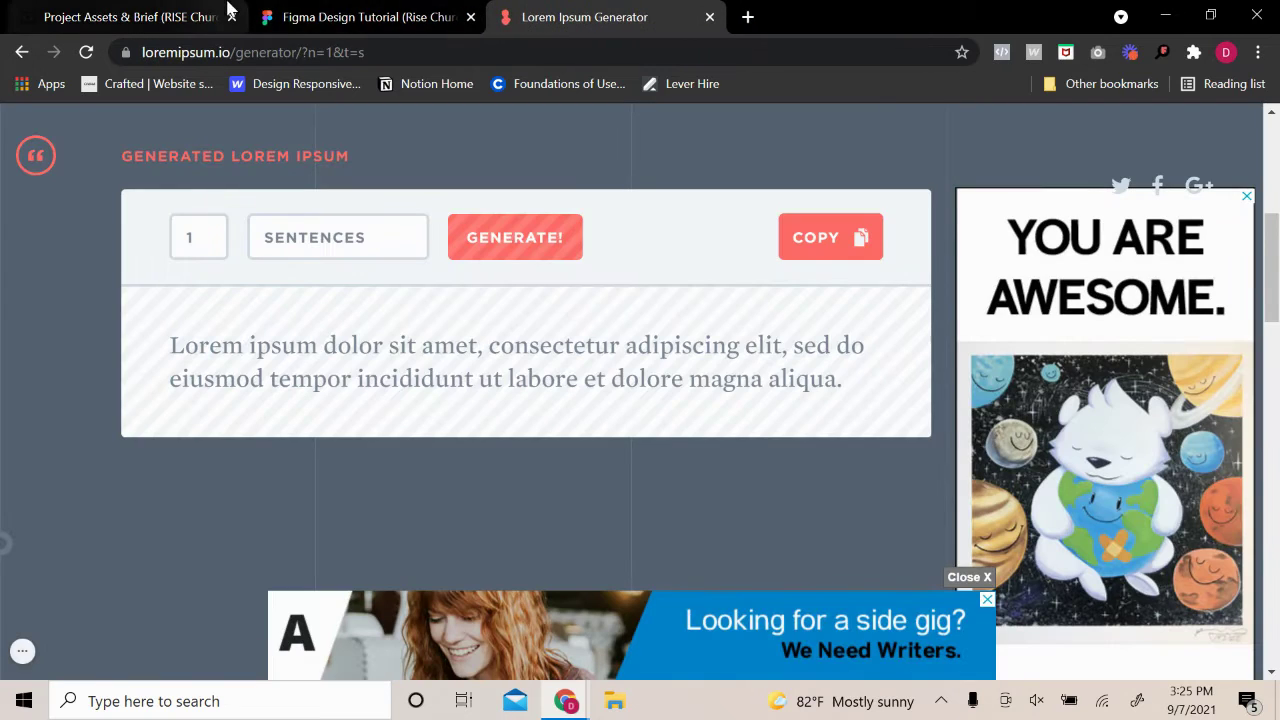
{"action": "scroll", "coordinate": [493, 212], "scroll_direction": "up", "scroll_amount": 5}
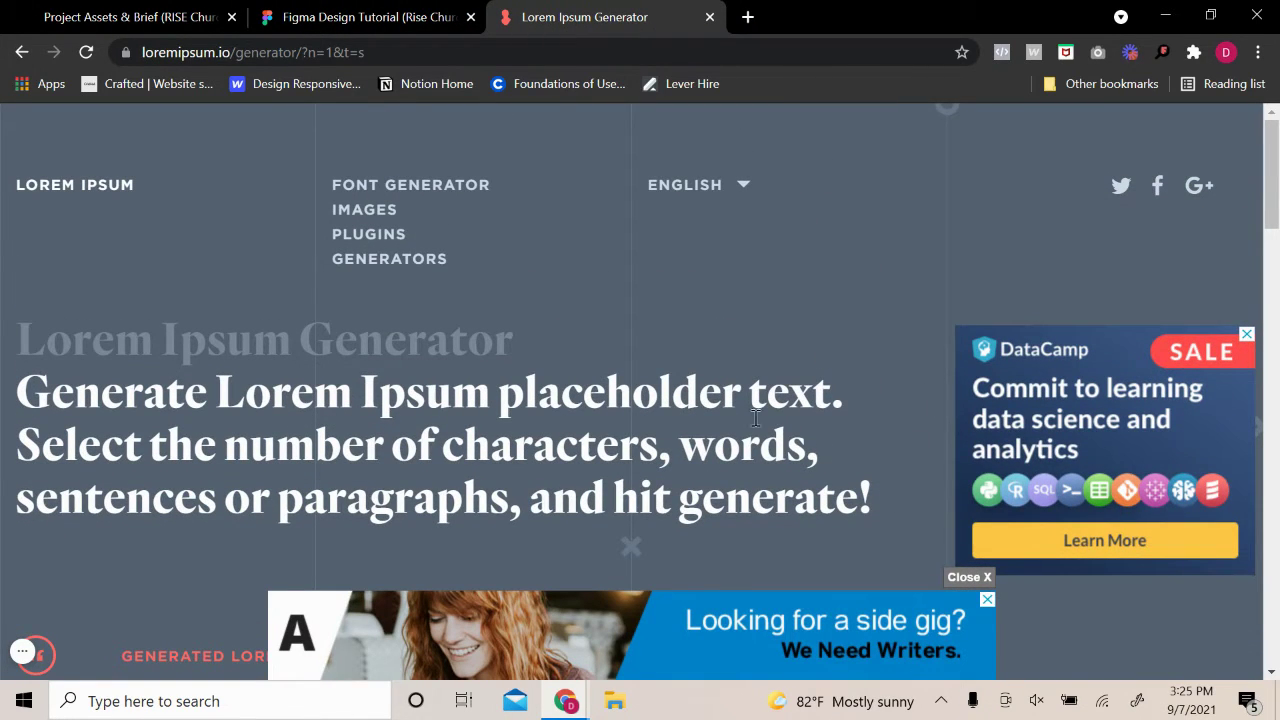
{"action": "scroll", "coordinate": [228, 465], "scroll_direction": "down", "scroll_amount": 4}
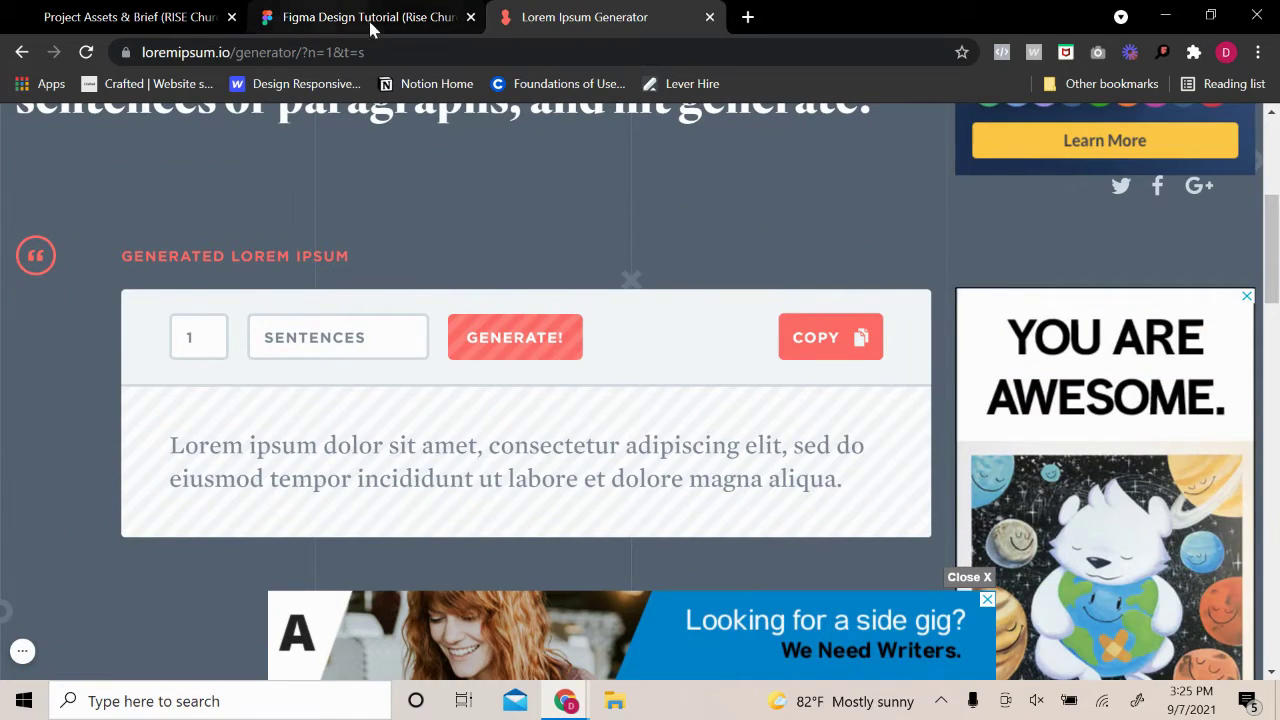
{"action": "left_click", "coordinate": [405, 17]}
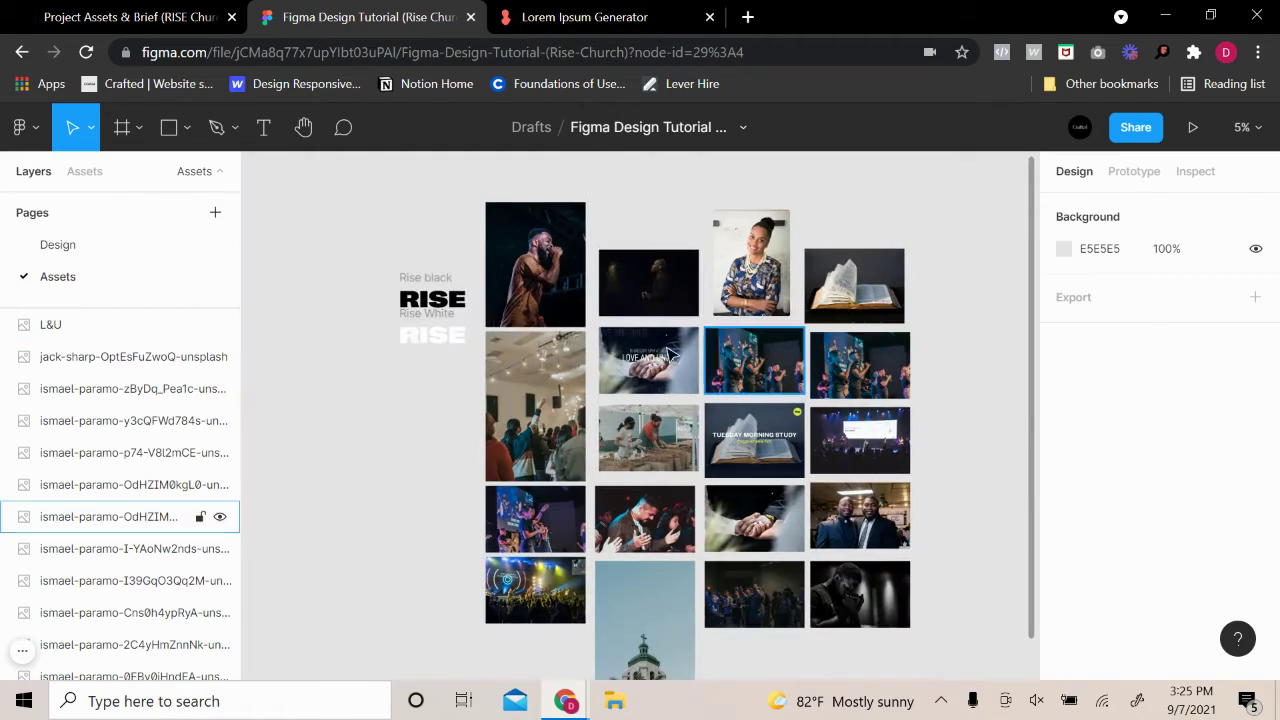
{"action": "scroll", "coordinate": [780, 435], "scroll_direction": "up", "scroll_amount": 5}
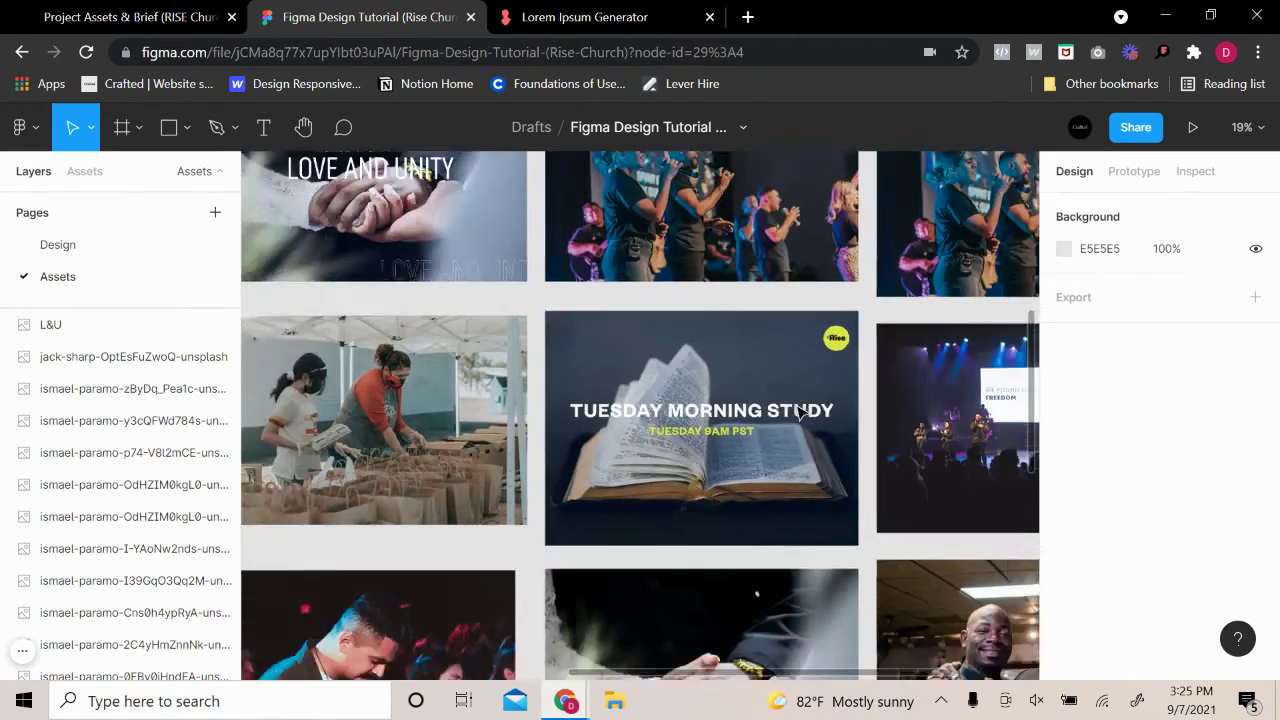
{"action": "scroll", "coordinate": [800, 413], "scroll_direction": "down", "scroll_amount": 4}
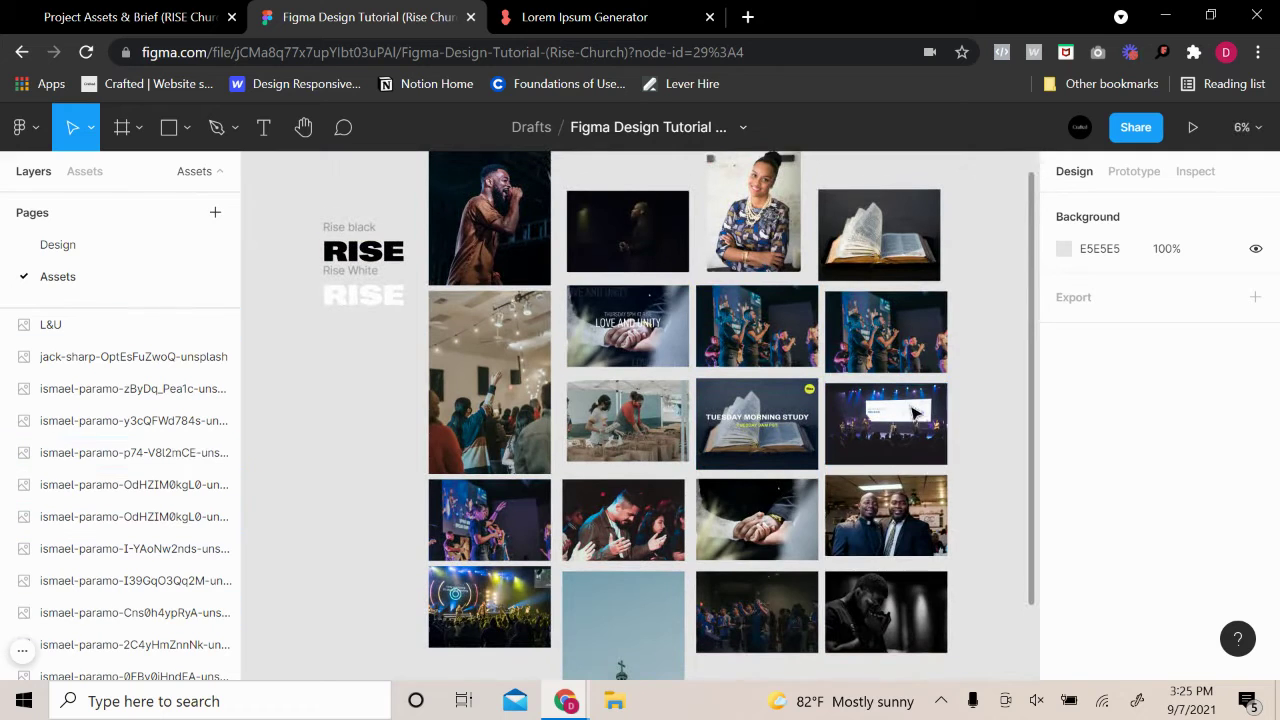
{"action": "scroll", "coordinate": [913, 411], "scroll_direction": "up", "scroll_amount": 2}
{"action": "left_click", "coordinate": [700, 470]}
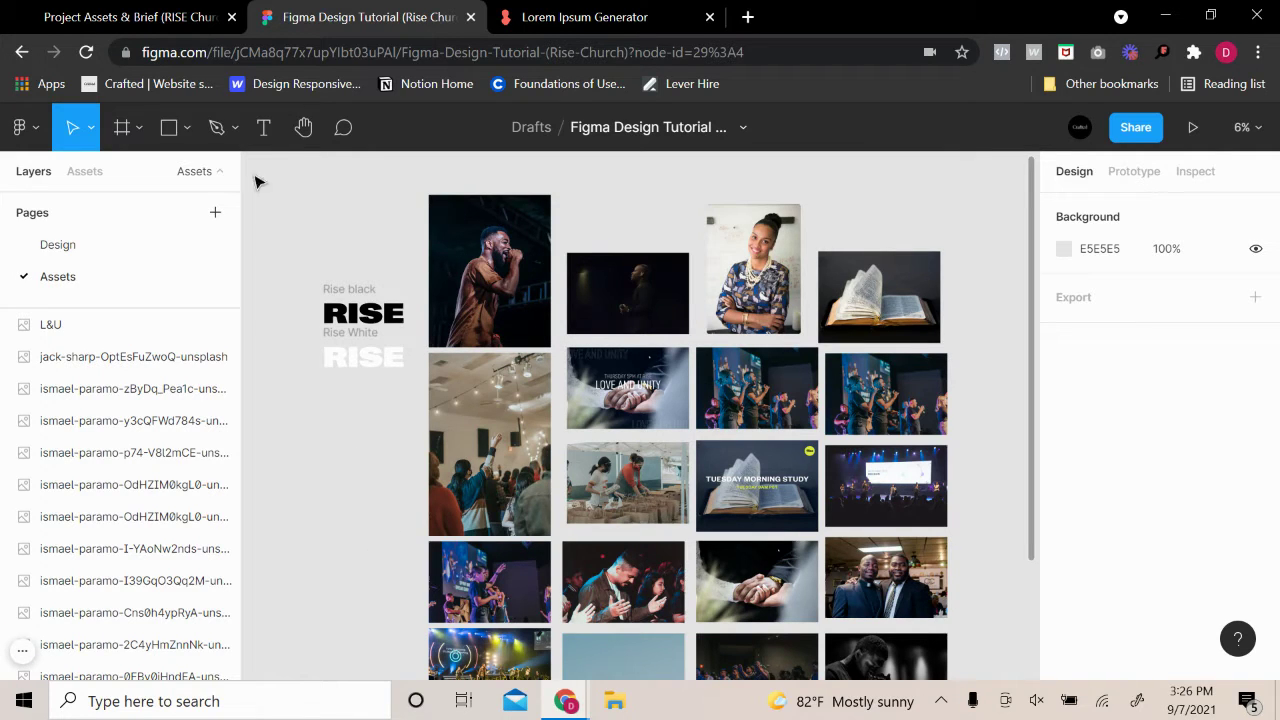
{"action": "left_click", "coordinate": [62, 245]}
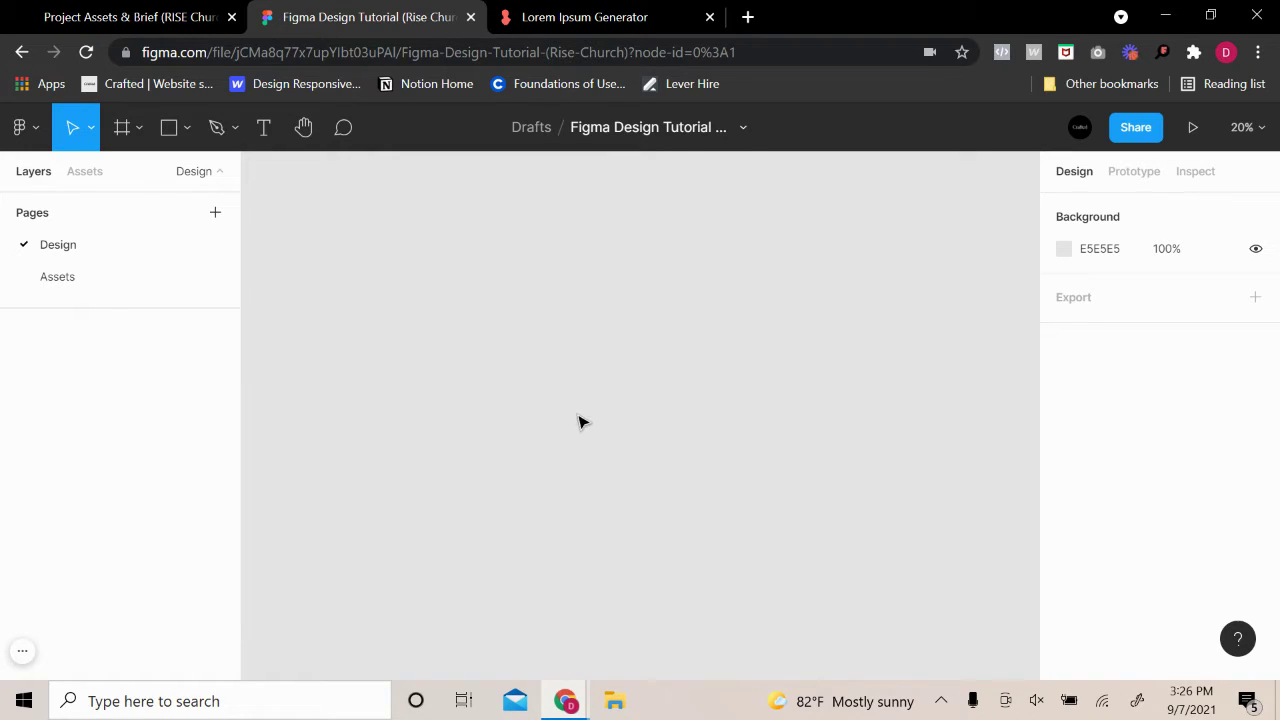
Add a 1280×720 iMac preset frame to the Design page
{"action": "key", "text": "f"}
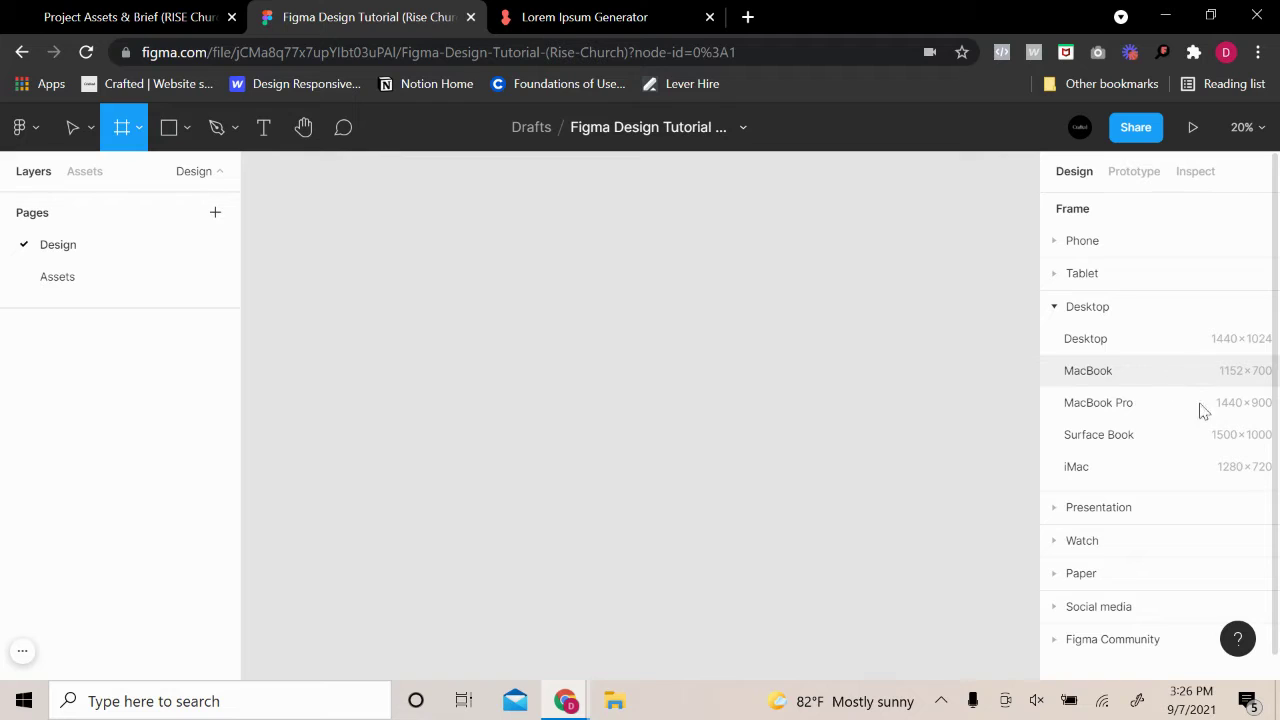
{"action": "left_click", "coordinate": [1144, 470]}
{"action": "left_click", "coordinate": [840, 365]}
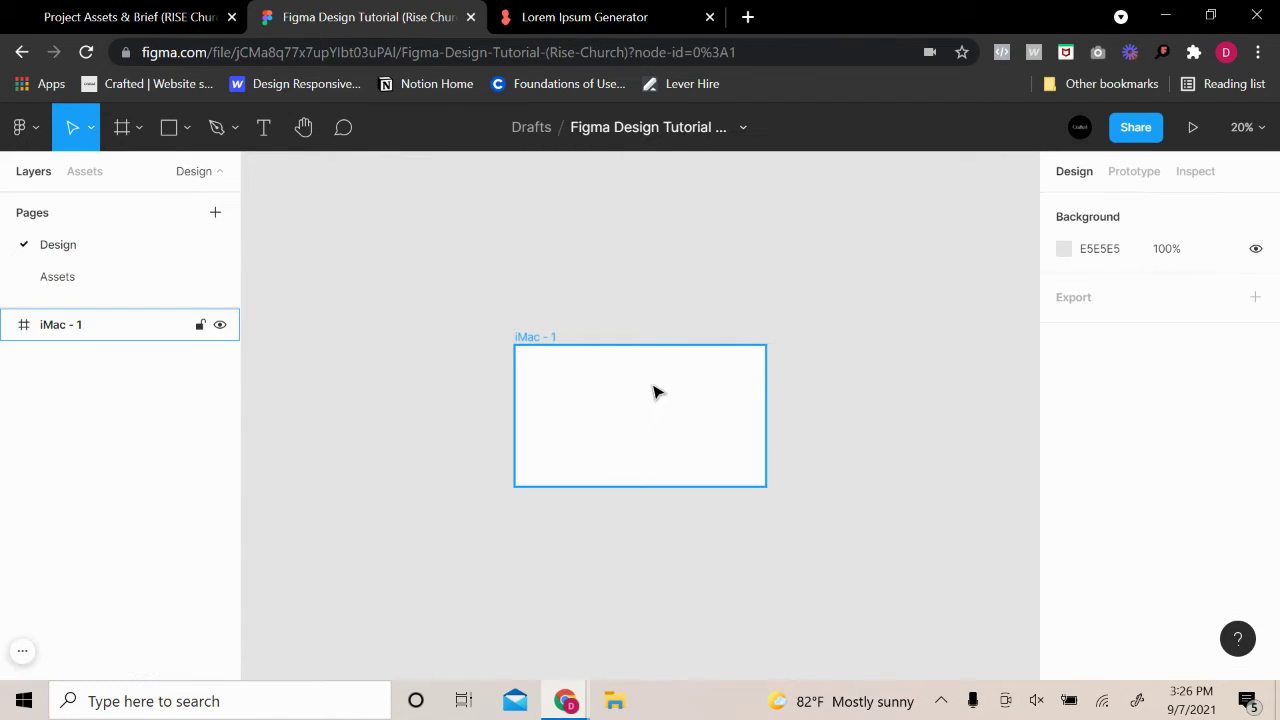
{"action": "scroll", "coordinate": [655, 392], "scroll_direction": "up", "scroll_amount": 5}
{"action": "scroll", "coordinate": [631, 309], "scroll_direction": "down", "scroll_amount": 1}
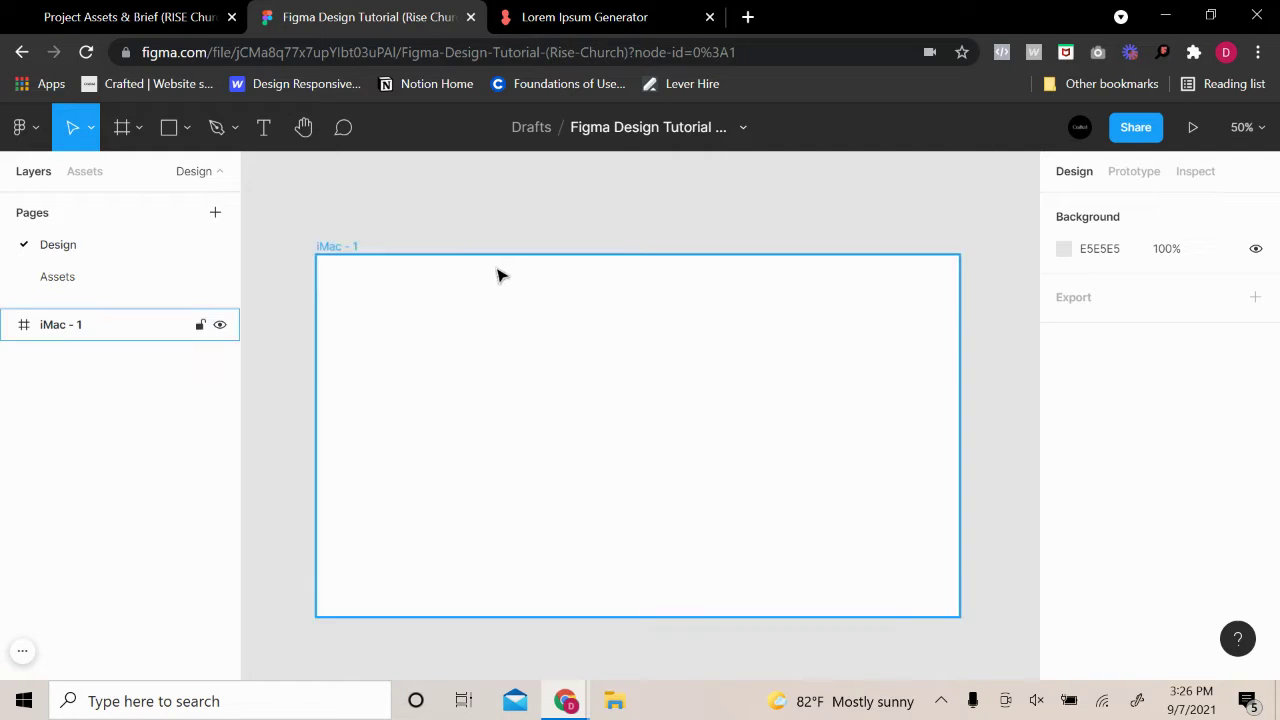
Stretch the iMac - 1 frame downward to a height of 3113
{"action": "left_click", "coordinate": [426, 294]}
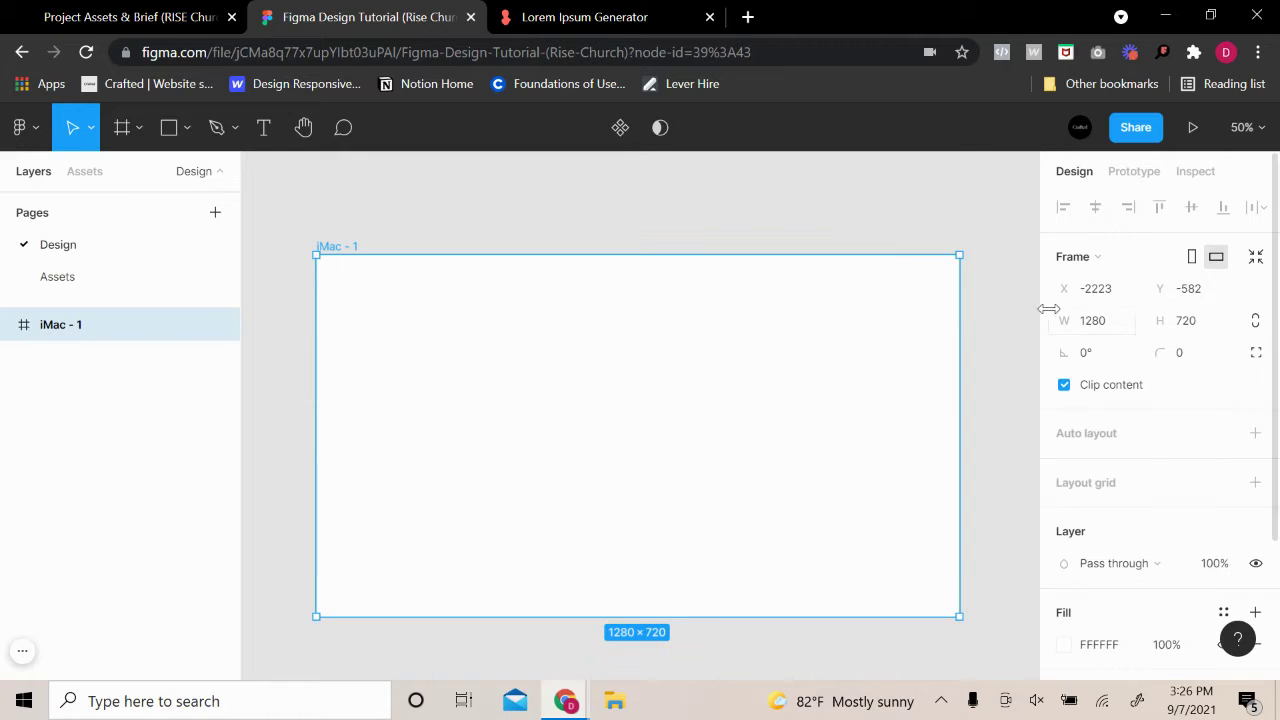
{"action": "left_click_drag", "start_coordinate": [620, 611], "coordinate": [627, 695]}
{"action": "scroll", "coordinate": [631, 611], "scroll_direction": "down", "scroll_amount": 3}
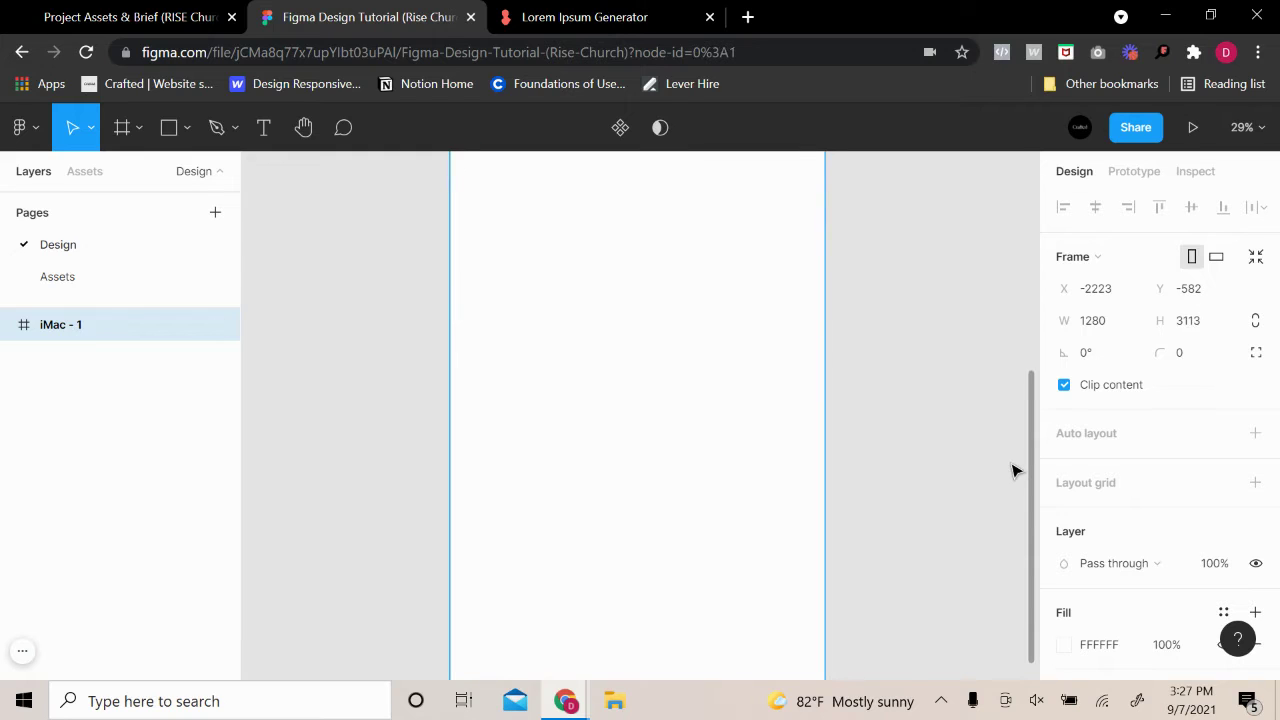
{"action": "left_click", "coordinate": [914, 451]}
{"action": "scroll", "coordinate": [914, 451], "scroll_direction": "up", "scroll_amount": 4}
Draw a full-width 1280×148 rectangle across the top of the iMac frame
{"action": "scroll", "coordinate": [914, 442], "scroll_direction": "down", "scroll_amount": 3}
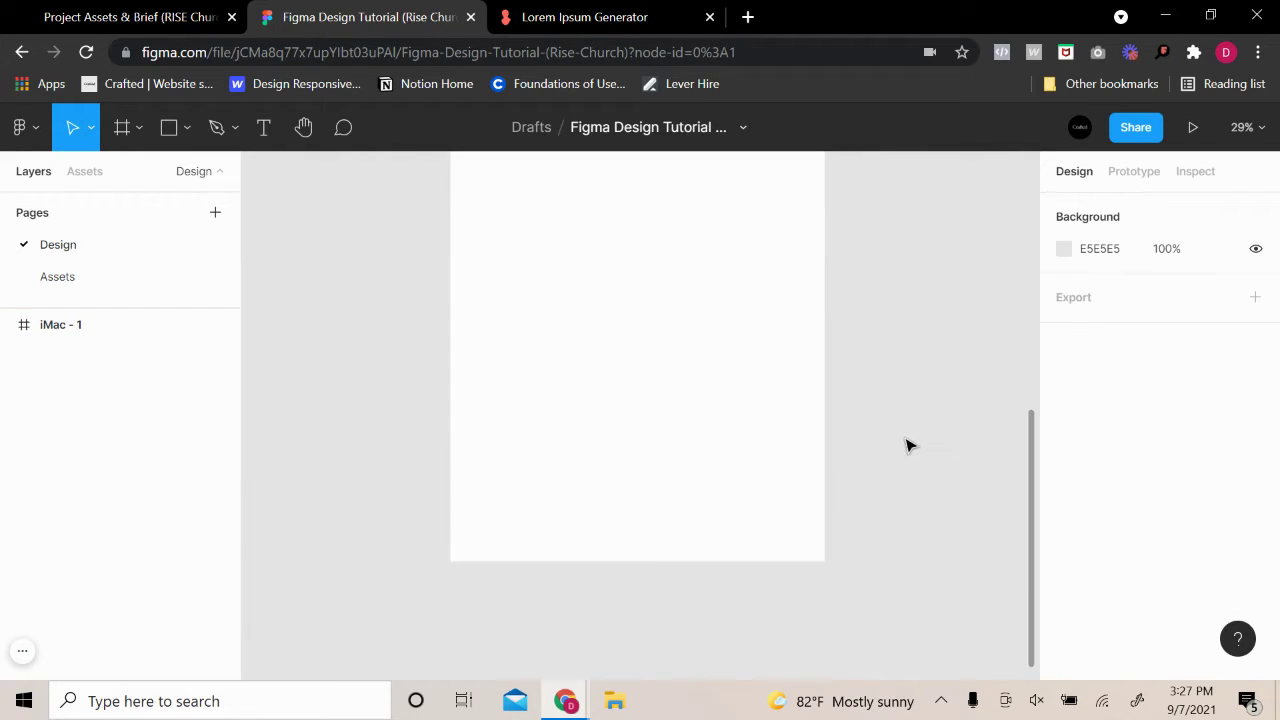
{"action": "scroll", "coordinate": [908, 443], "scroll_direction": "down", "scroll_amount": 3}
{"action": "scroll", "coordinate": [910, 443], "scroll_direction": "down", "scroll_amount": 3}
{"action": "scroll", "coordinate": [915, 443], "scroll_direction": "up", "scroll_amount": 3}
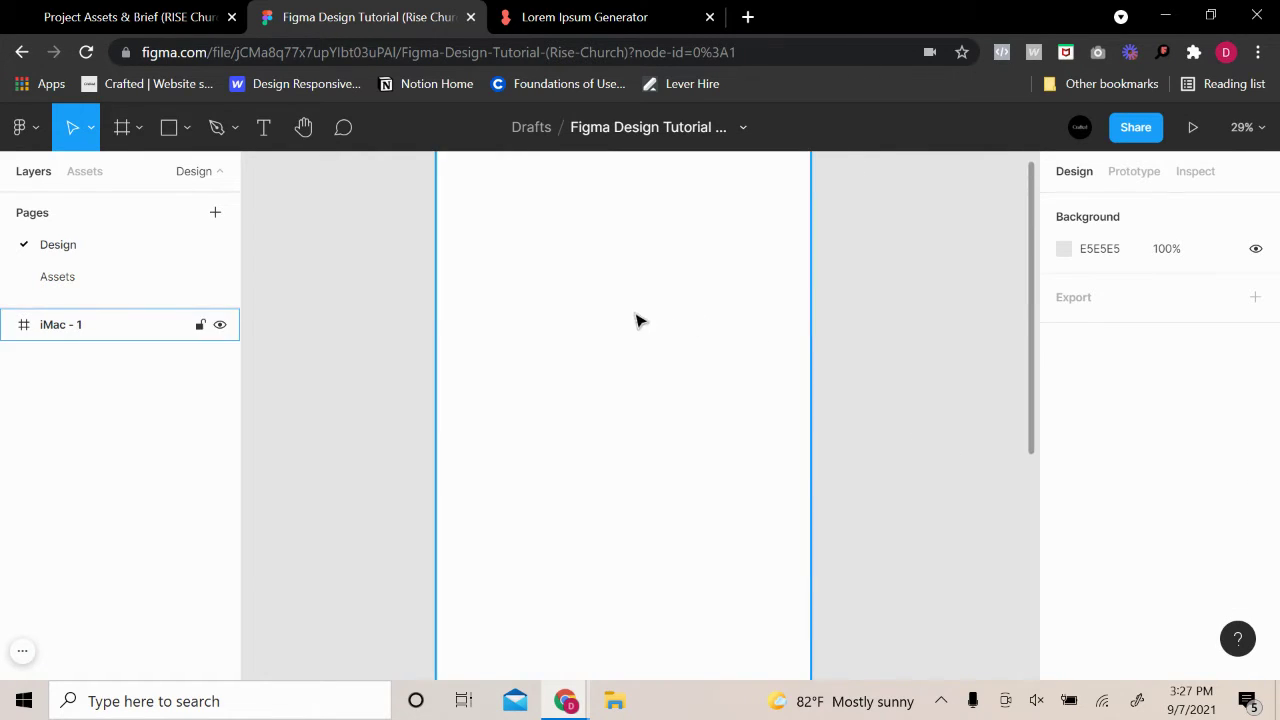
{"action": "scroll", "coordinate": [528, 414], "scroll_direction": "up", "scroll_amount": 4}
{"action": "scroll", "coordinate": [528, 414], "scroll_direction": "up", "scroll_amount": 3}
{"action": "left_click_drag", "start_coordinate": [769, 440], "coordinate": [720, 406]}
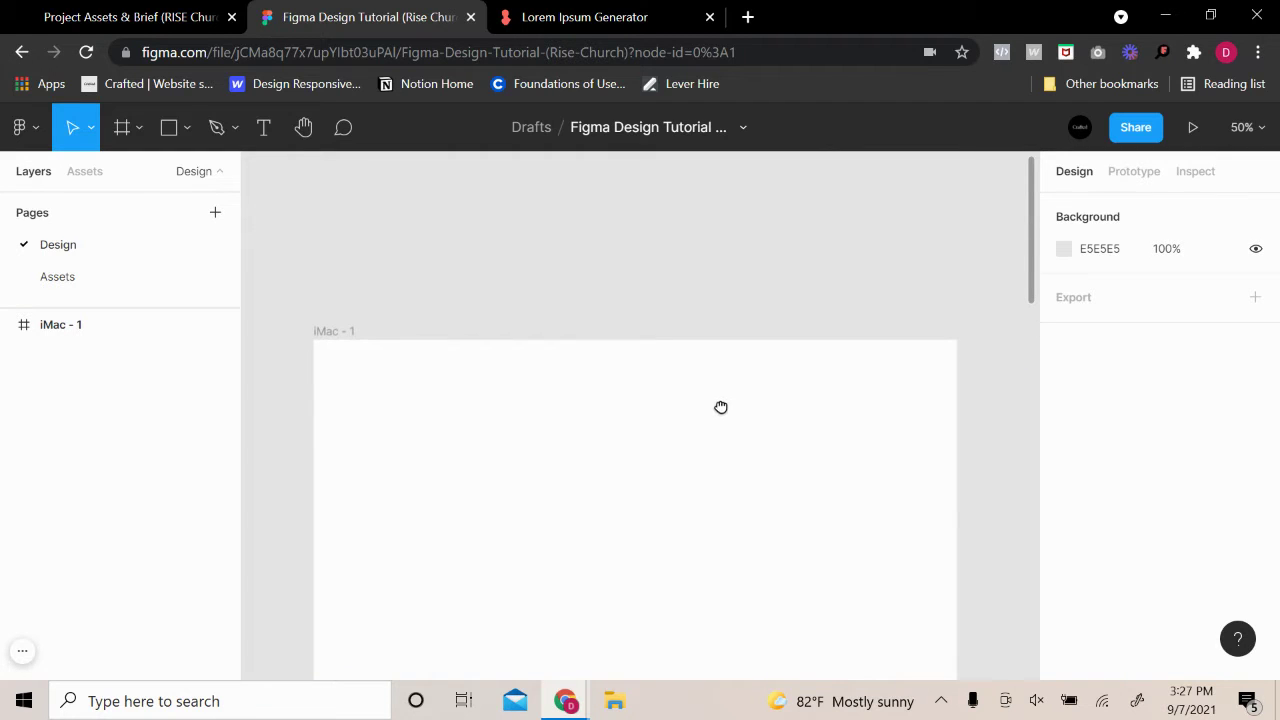
{"action": "left_click", "coordinate": [186, 132]}
{"action": "left_click", "coordinate": [183, 175]}
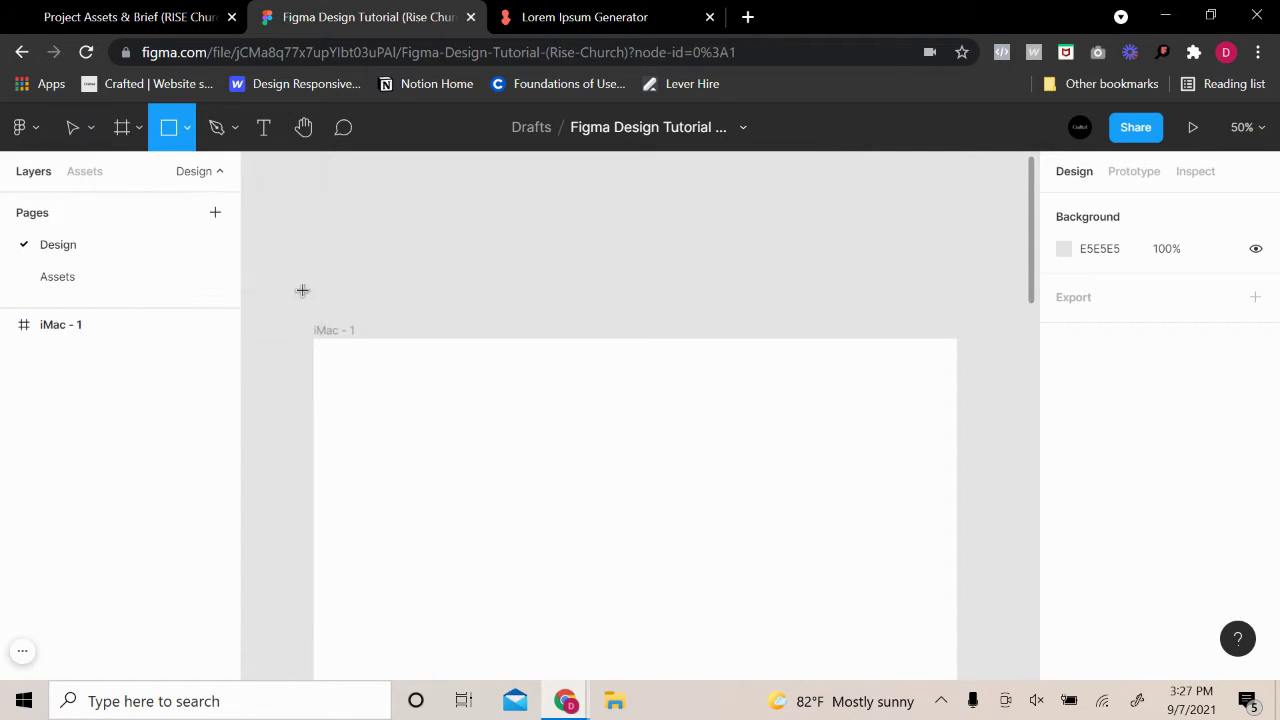
{"action": "mouse_move", "coordinate": [640, 372]}
{"action": "left_mouse_down"}
{"action": "mouse_move", "coordinate": [914, 443]}
{"action": "mouse_move", "coordinate": [958, 413]}
{"action": "left_mouse_up"}
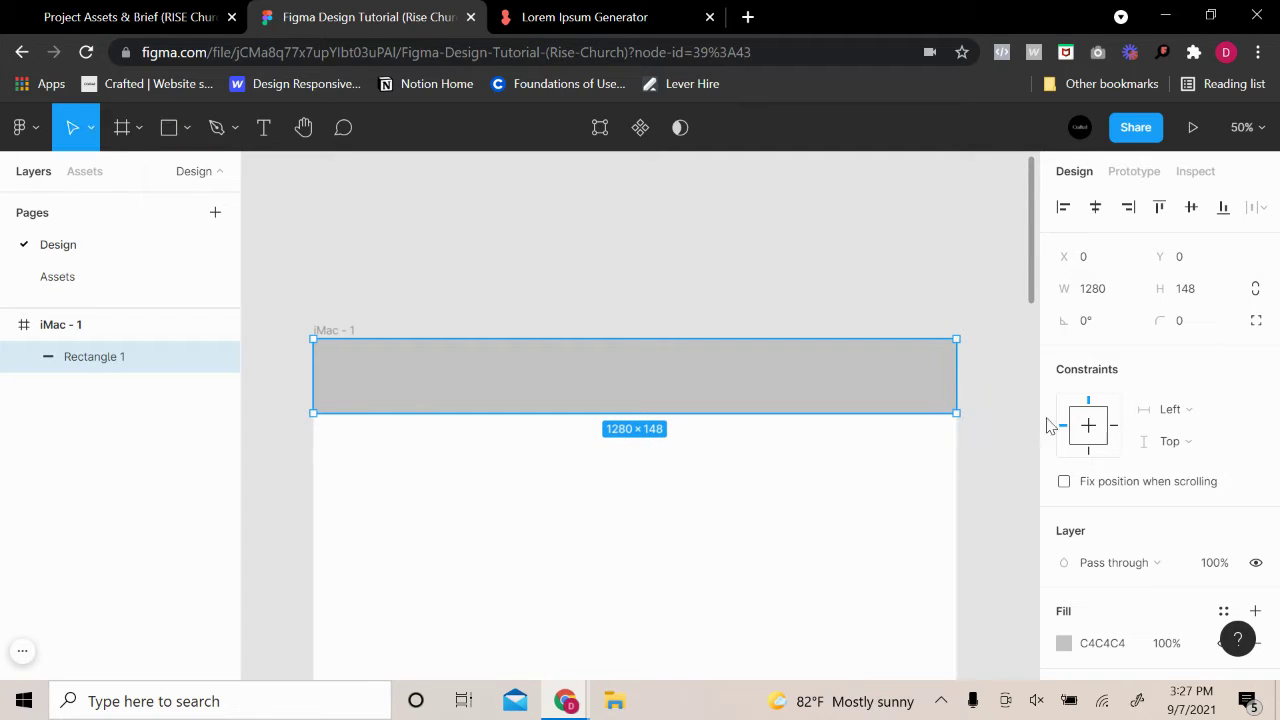
{"action": "left_click", "coordinate": [886, 277]}
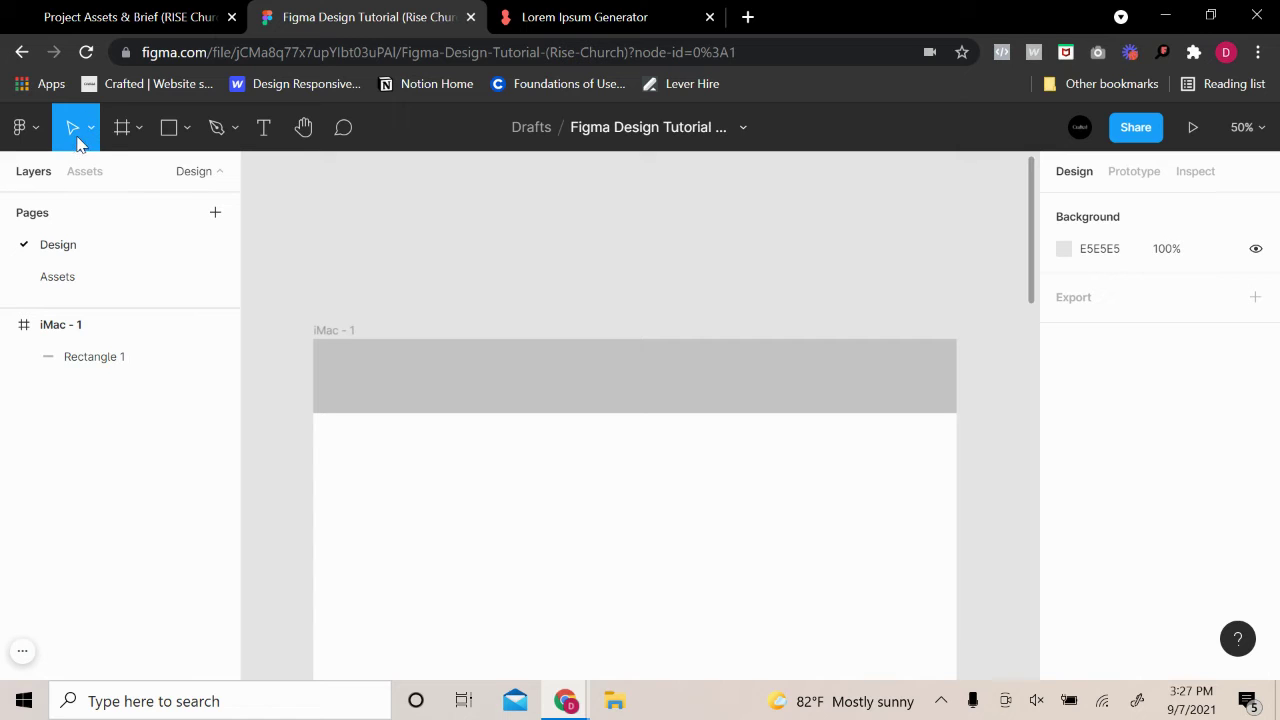
Undo accidental moves and resizes so the header rectangle stays 1280×148
{"action": "left_click_drag", "start_coordinate": [473, 367], "coordinate": [478, 397]}
{"action": "key", "text": "ctrl+z"}
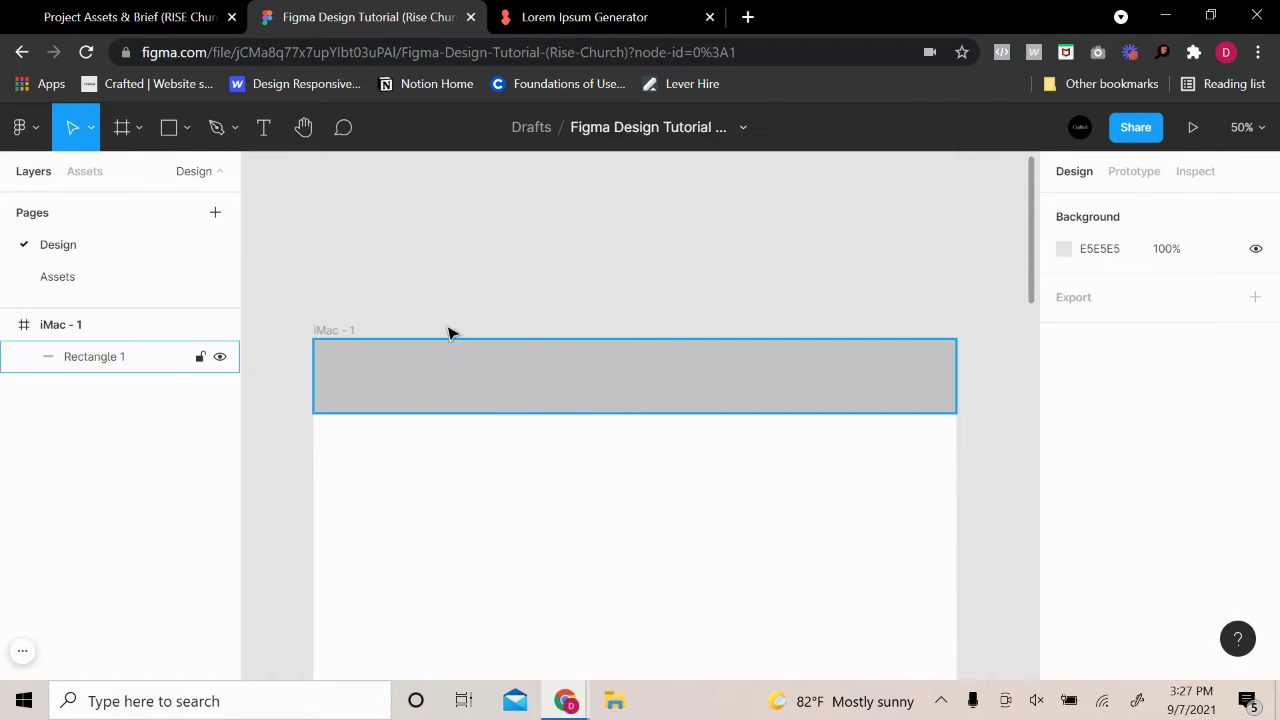
{"action": "left_click", "coordinate": [491, 403]}
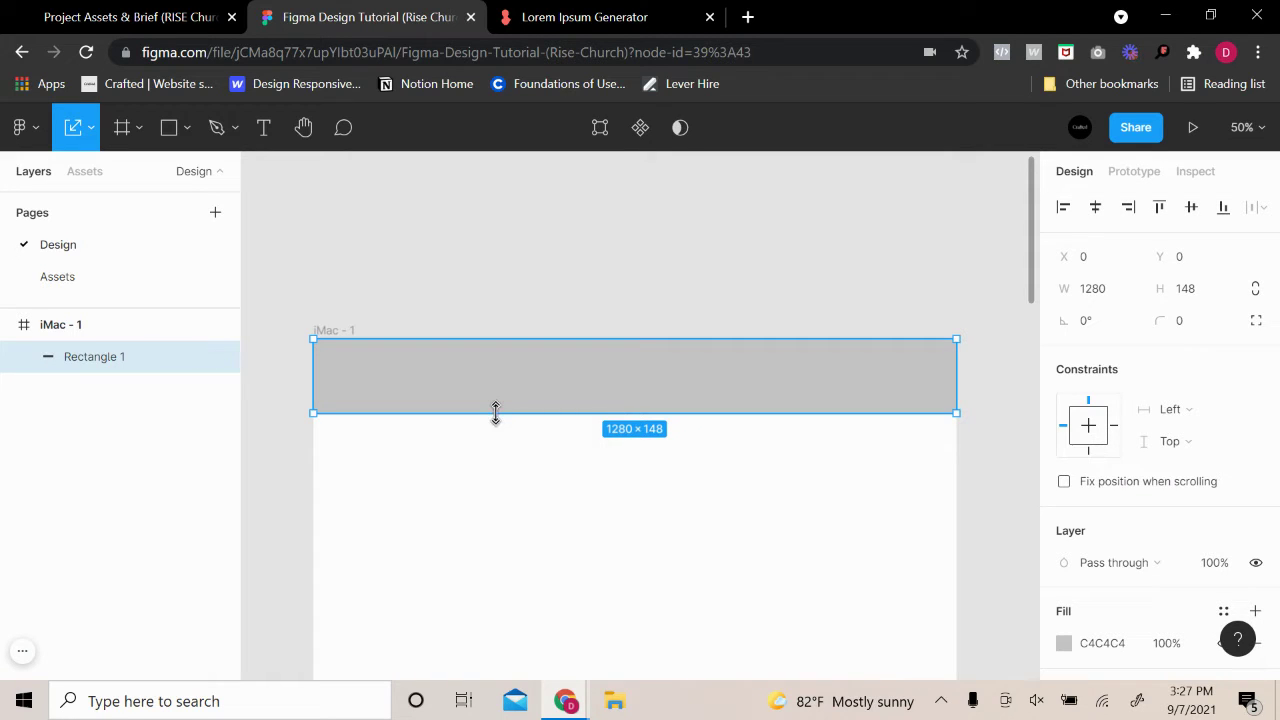
{"action": "mouse_move", "coordinate": [495, 413]}
{"action": "left_mouse_down"}
{"action": "mouse_move", "coordinate": [497, 382]}
{"action": "mouse_move", "coordinate": [506, 408]}
{"action": "left_mouse_up"}
{"action": "key", "text": "v"}
{"action": "left_click_drag", "start_coordinate": [460, 414], "coordinate": [494, 352]}
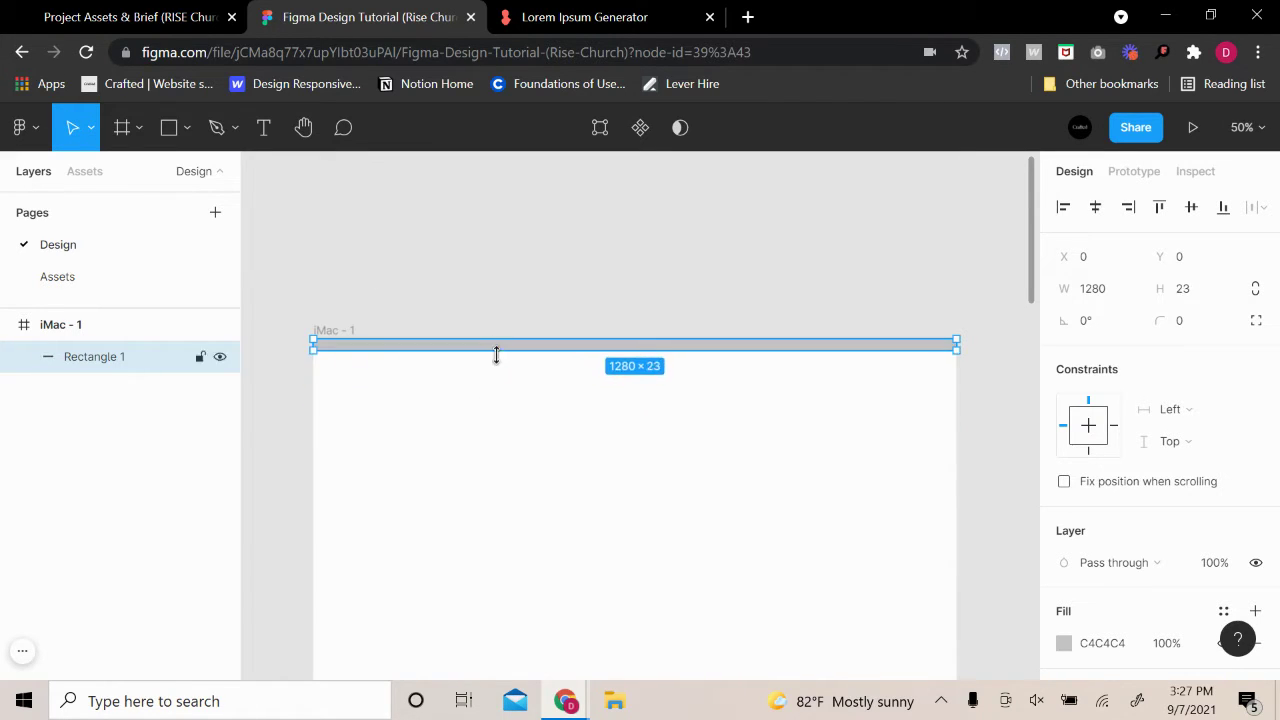
{"action": "key", "text": "ctrl+z"}
{"action": "left_click", "coordinate": [517, 277]}
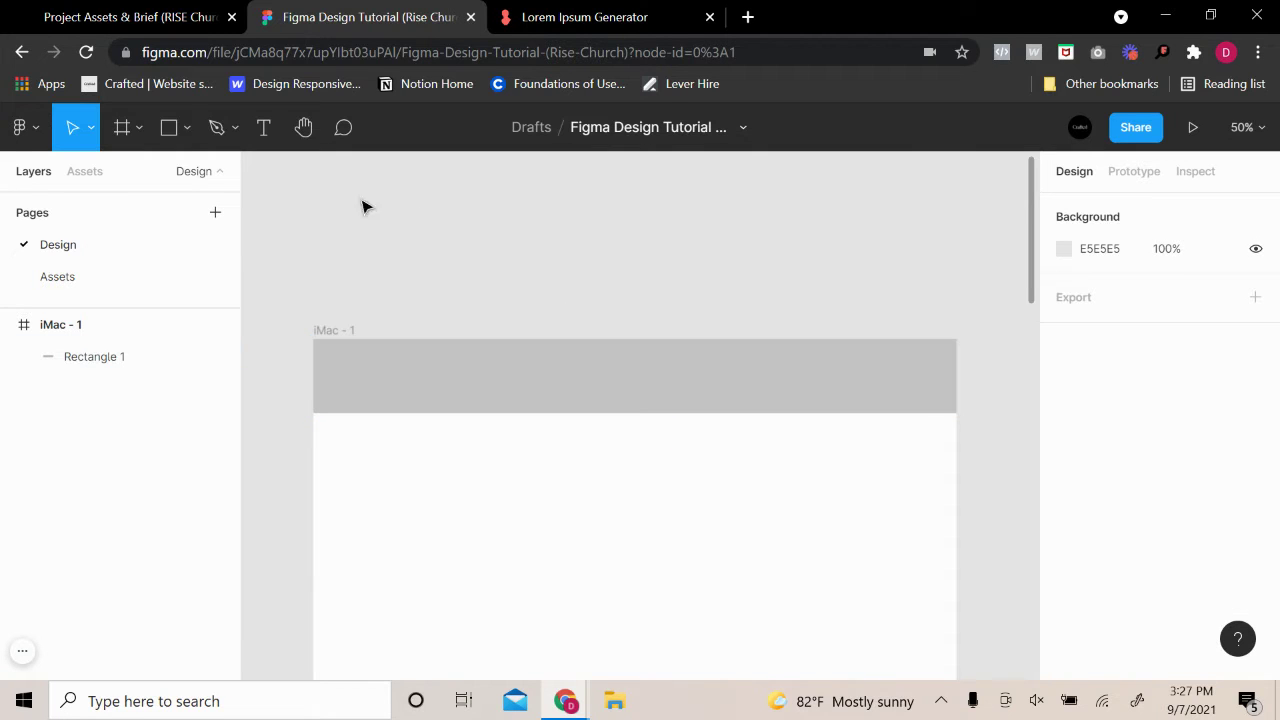
{"action": "left_click", "coordinate": [122, 127]}
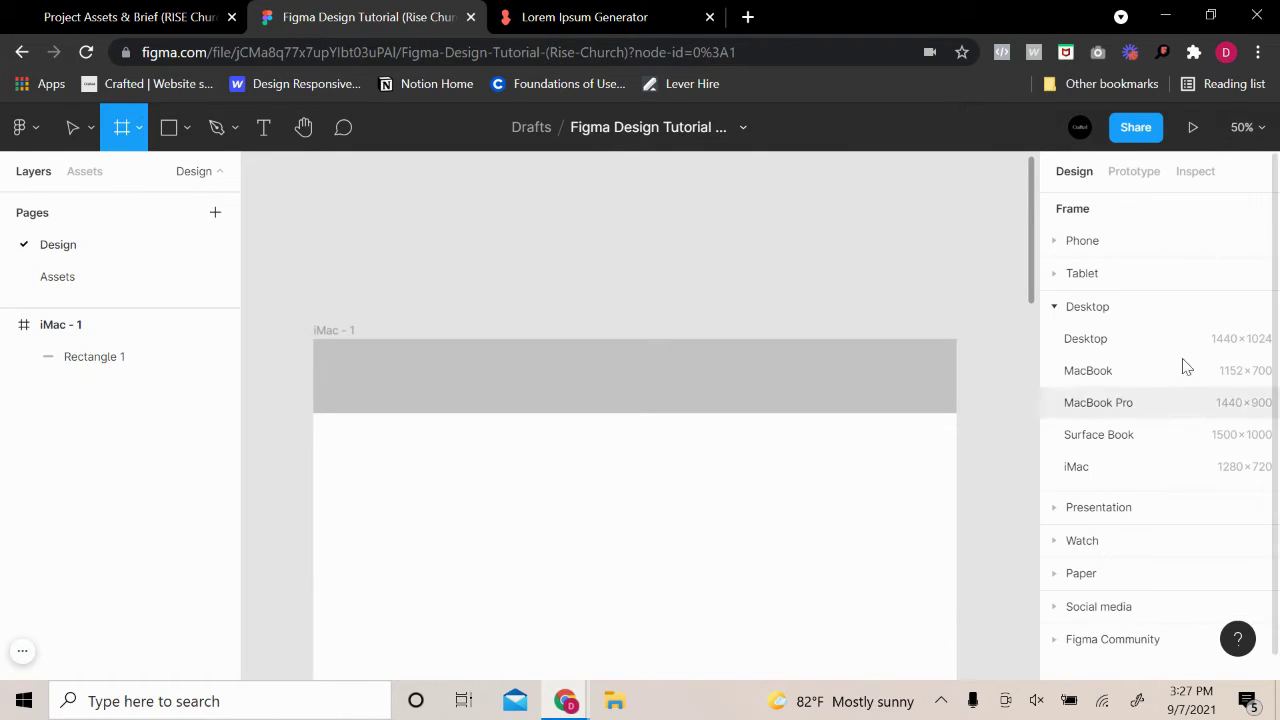
{"action": "left_click", "coordinate": [168, 127]}
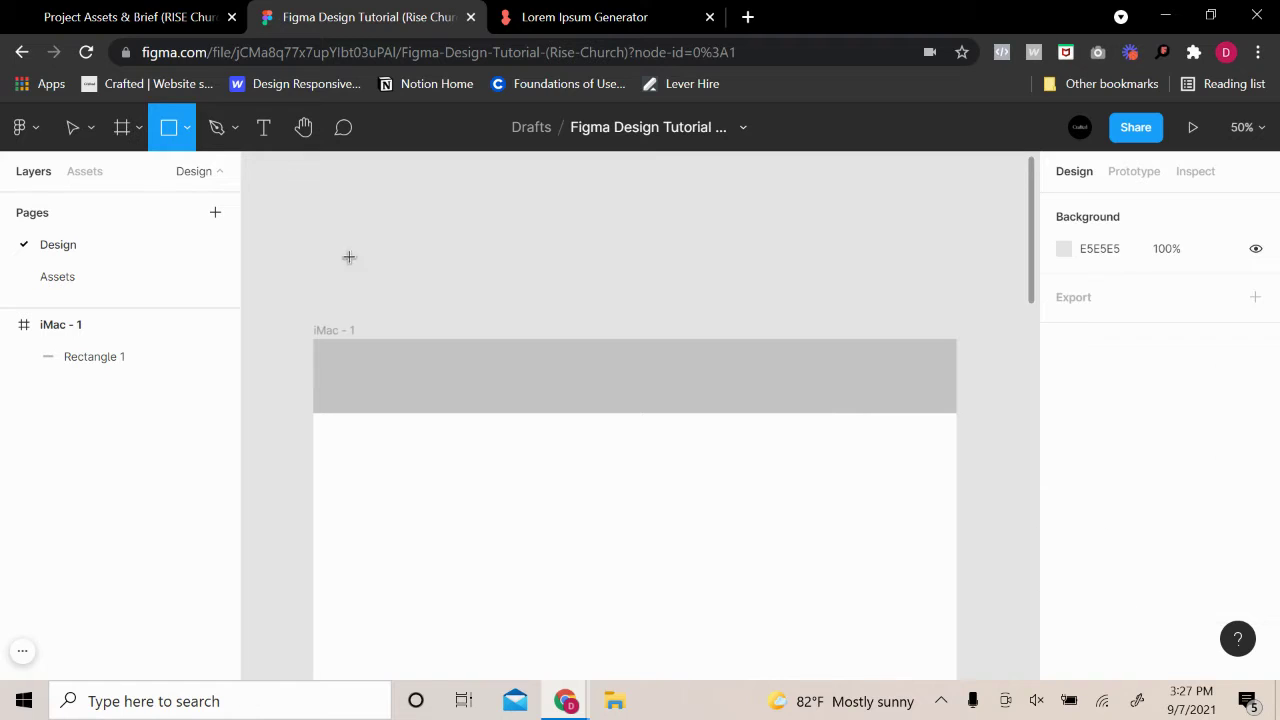
{"action": "left_click", "coordinate": [187, 128]}
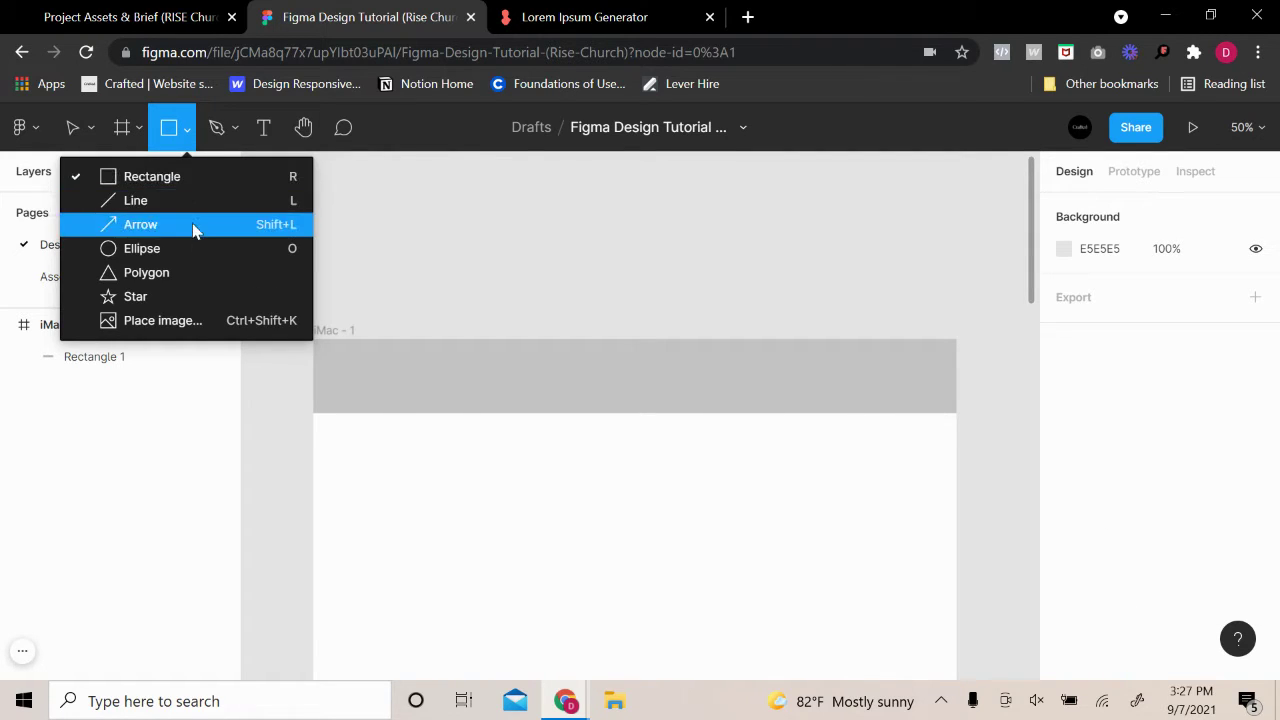
{"action": "left_click", "coordinate": [199, 328]}
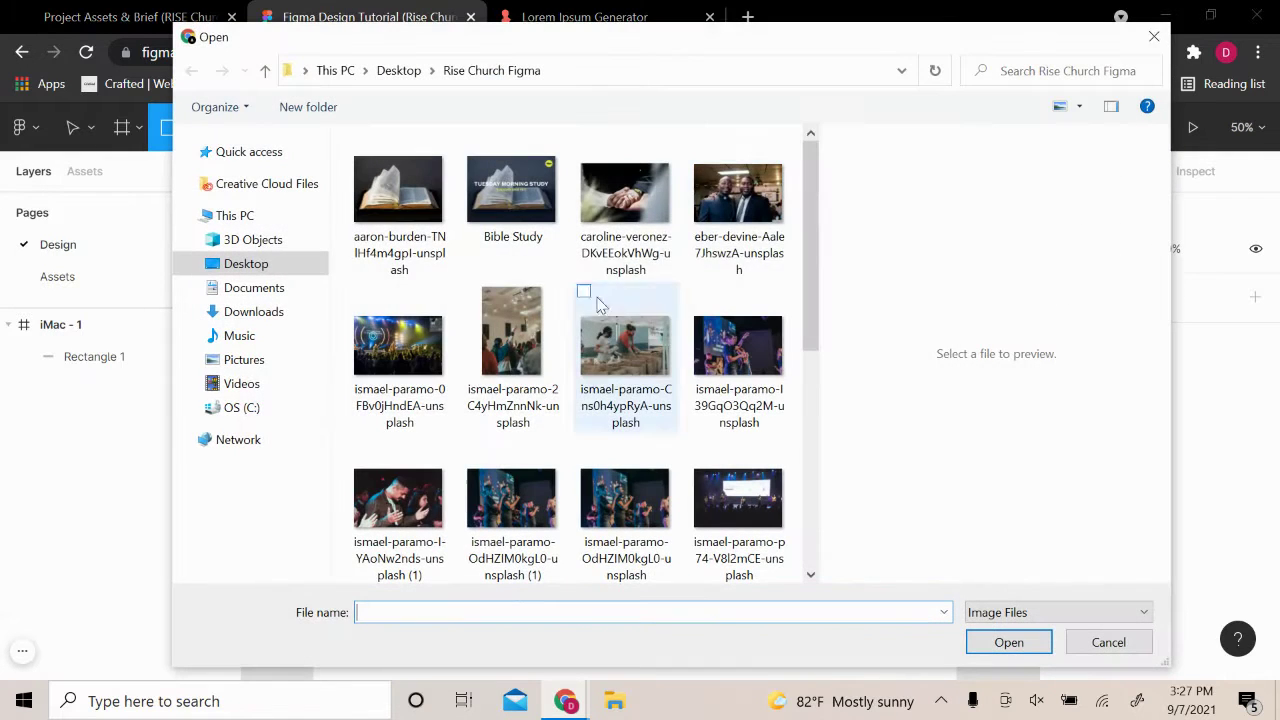
{"action": "left_click", "coordinate": [1106, 642]}
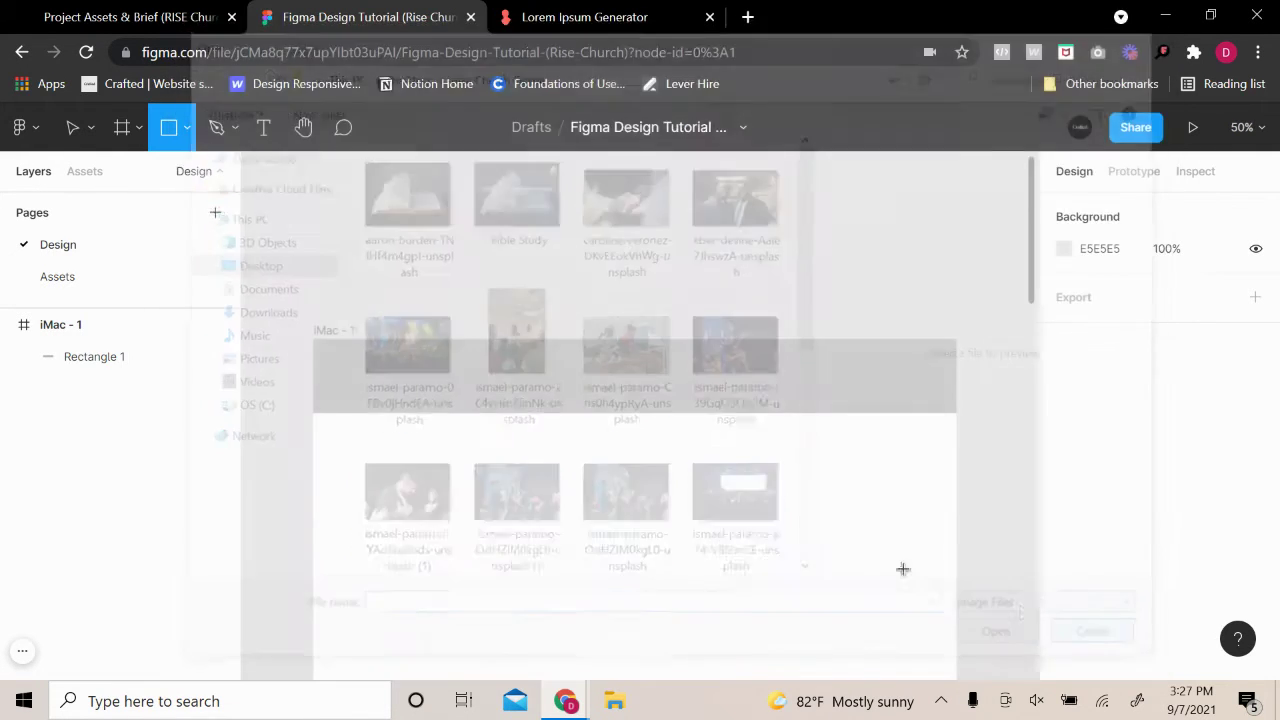
{"action": "left_click", "coordinate": [216, 133]}
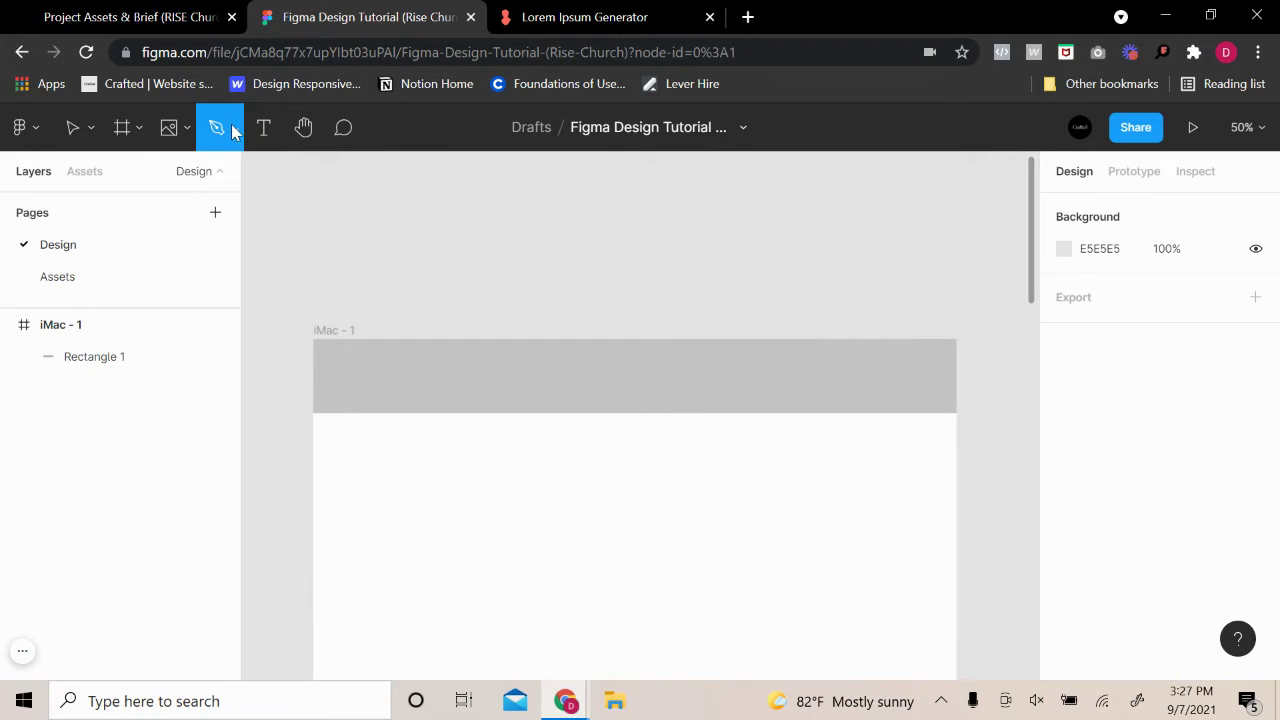
{"action": "left_click", "coordinate": [234, 129]}
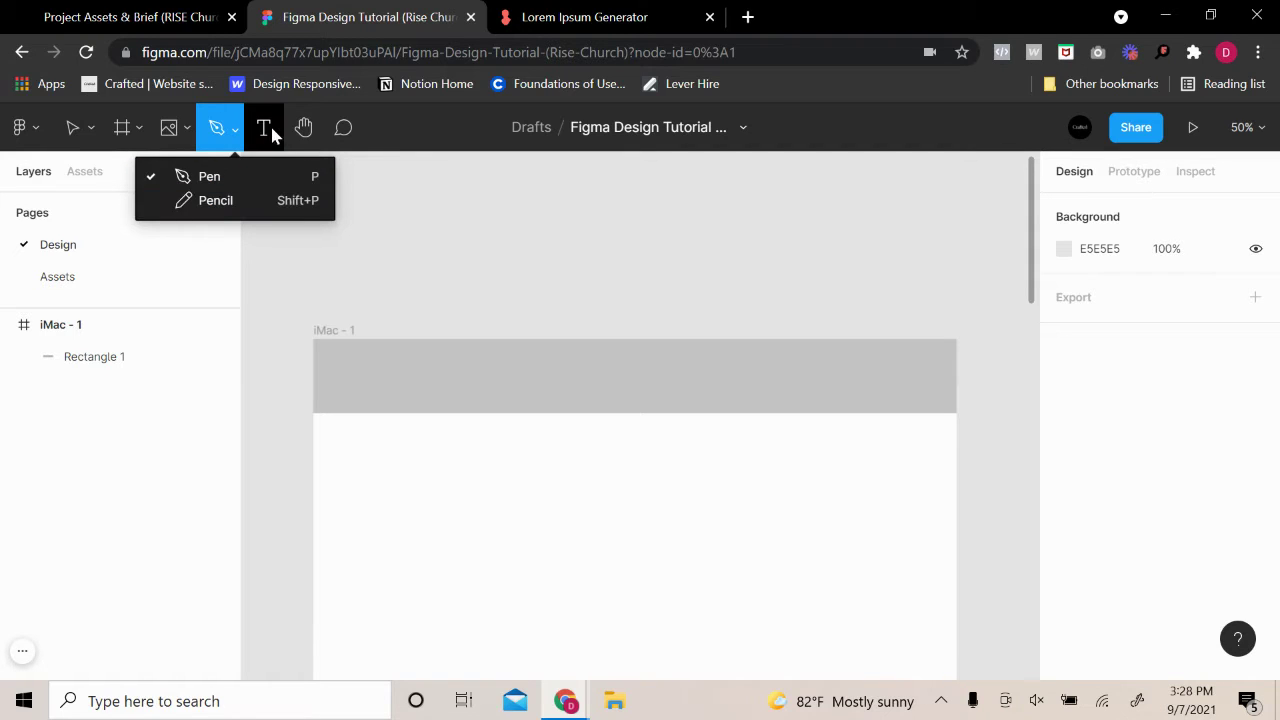
{"action": "left_click", "coordinate": [266, 133]}
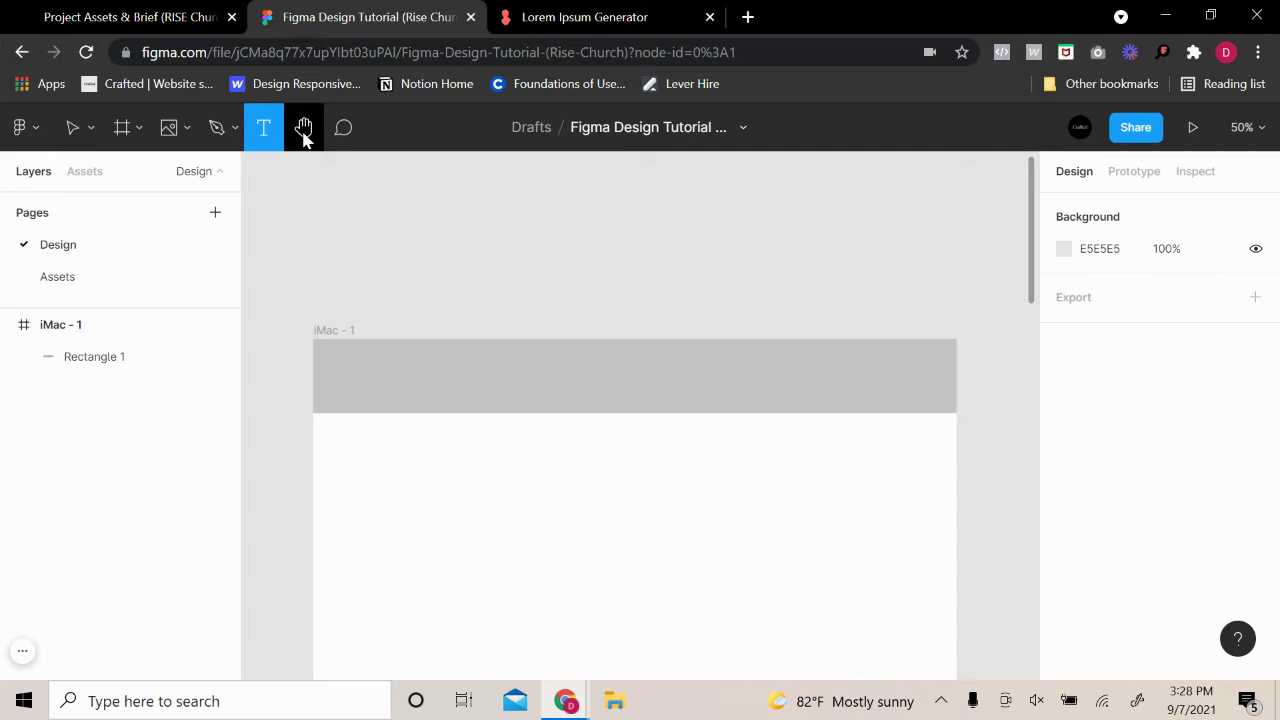
{"action": "left_click", "coordinate": [304, 135]}
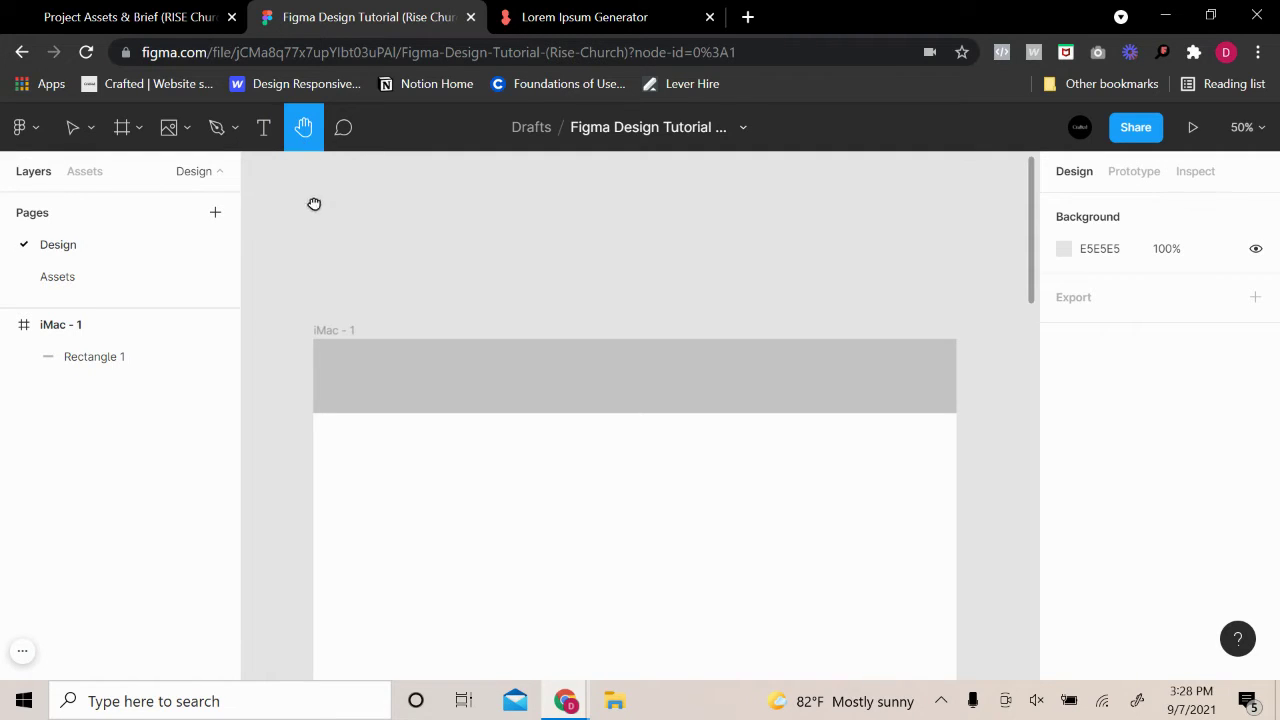
{"action": "left_click_drag", "start_coordinate": [314, 203], "coordinate": [435, 185]}
{"action": "left_click", "coordinate": [345, 128]}
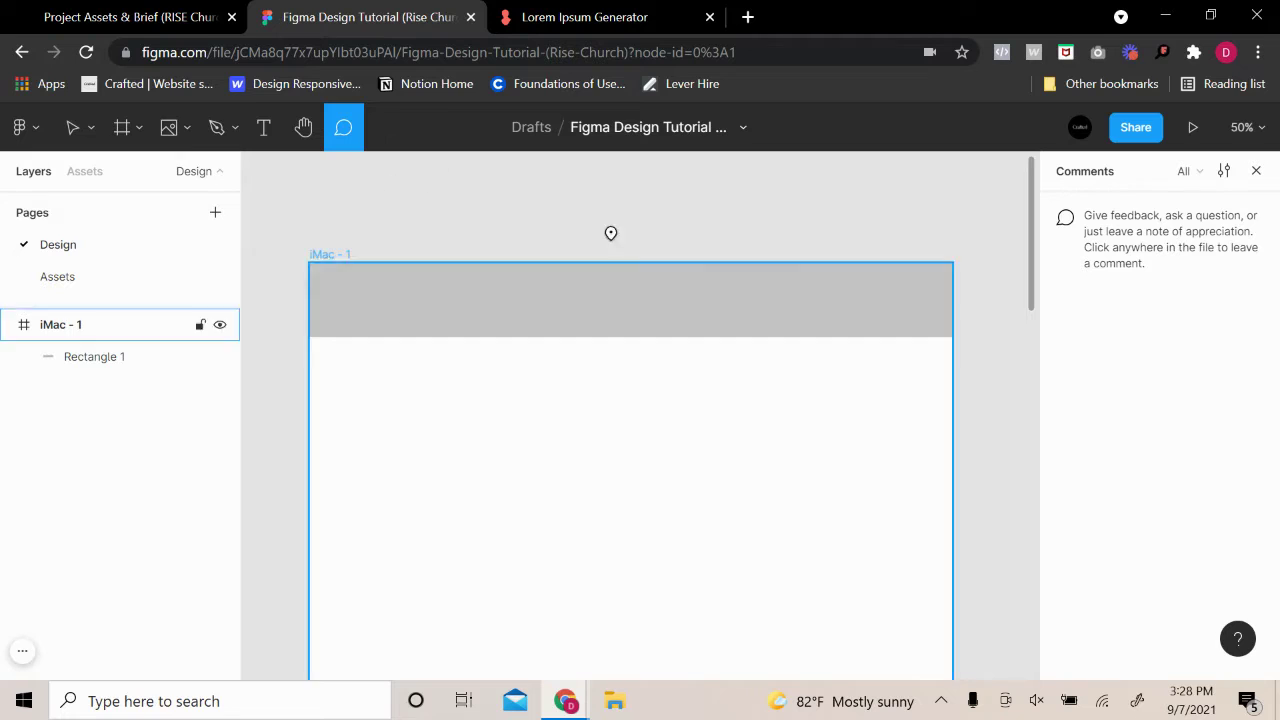
{"action": "left_click", "coordinate": [719, 288]}
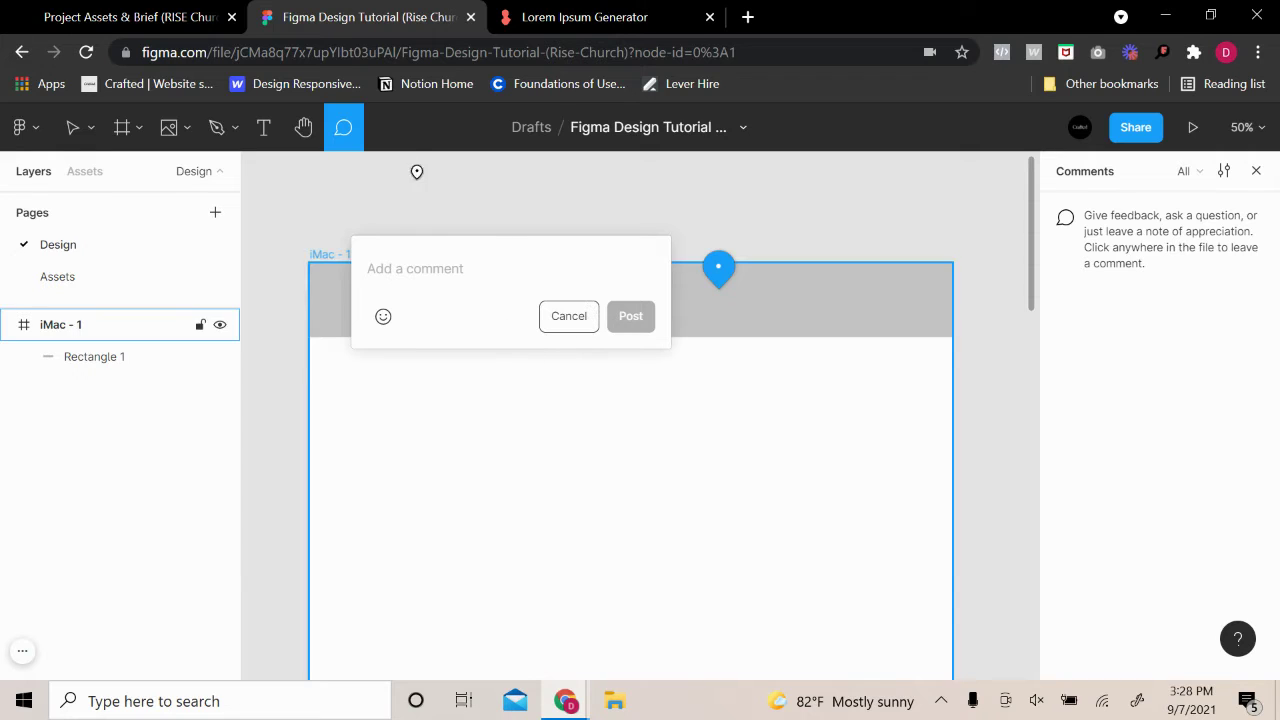
{"action": "left_click", "coordinate": [567, 316]}
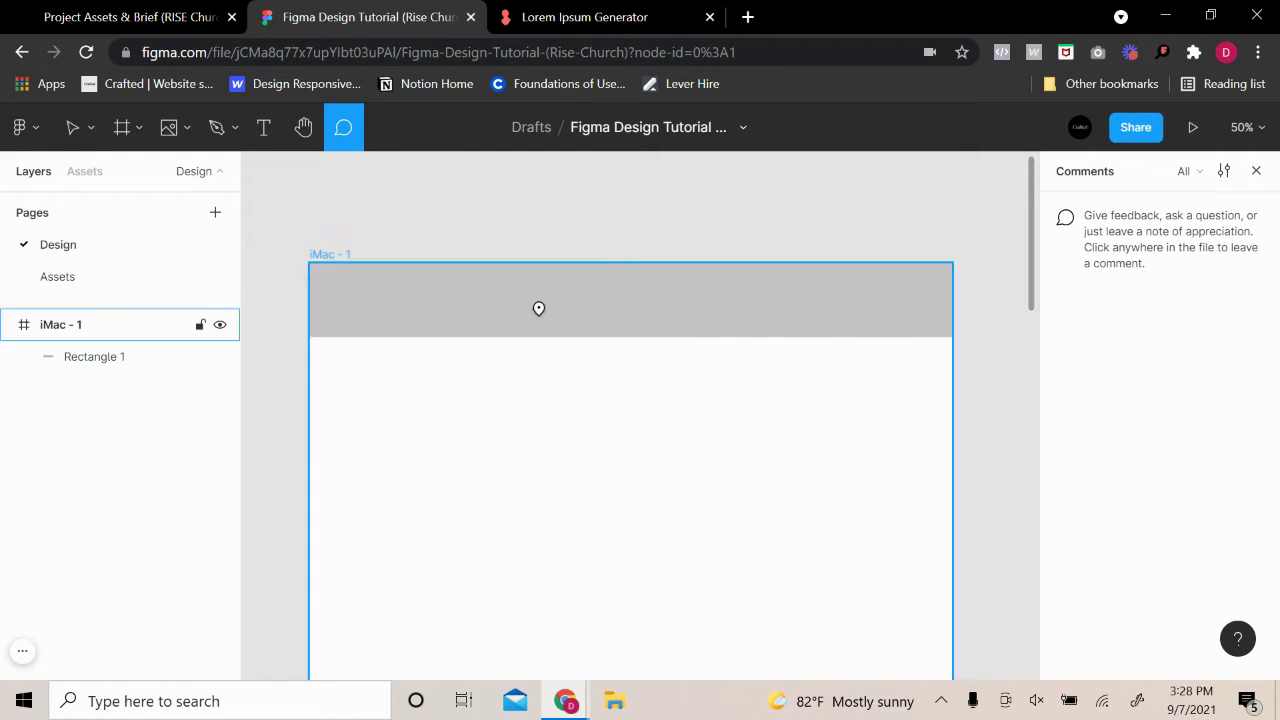
{"action": "left_click", "coordinate": [75, 130]}
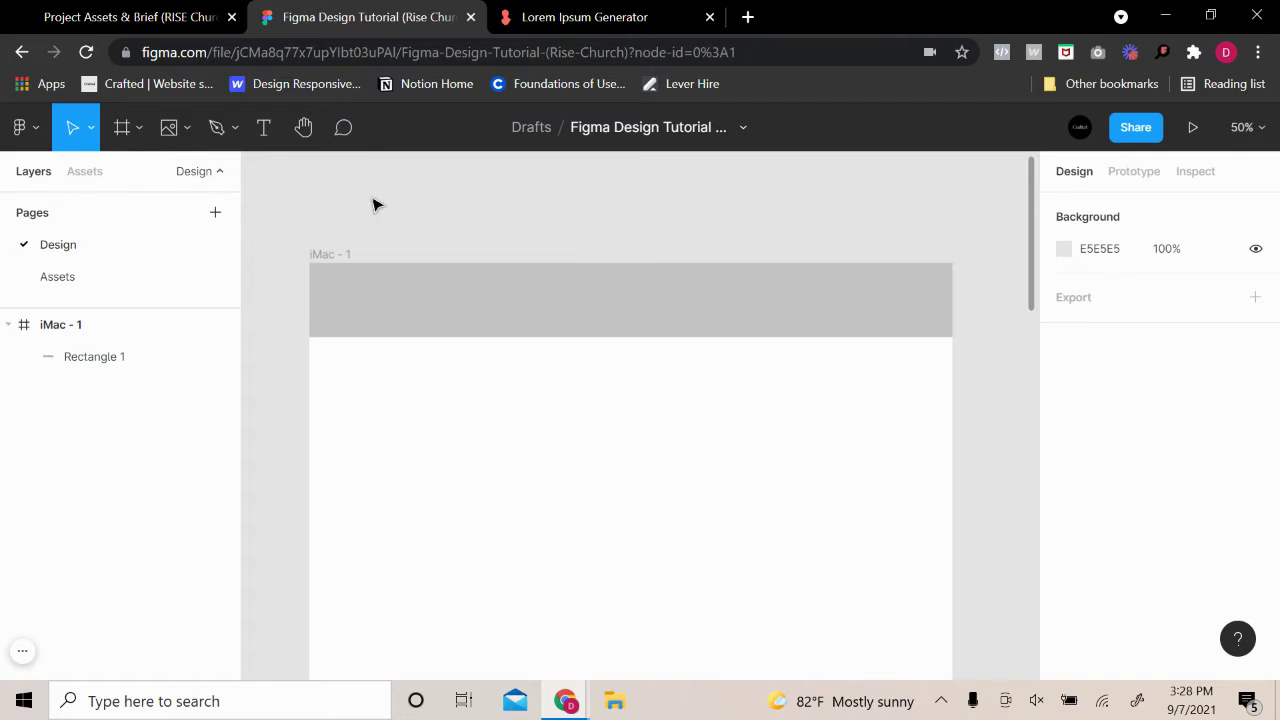
Set the header rectangle's height to 120
{"action": "left_click", "coordinate": [745, 272]}
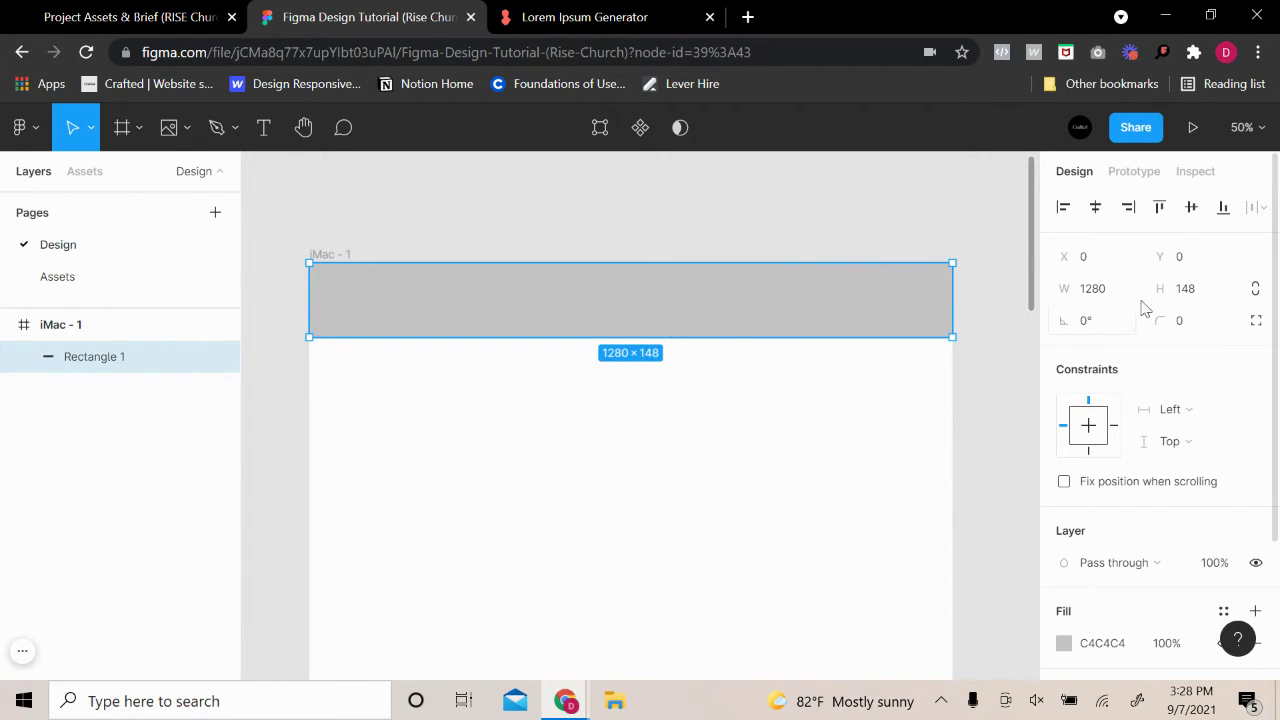
{"action": "left_click", "coordinate": [1203, 287]}
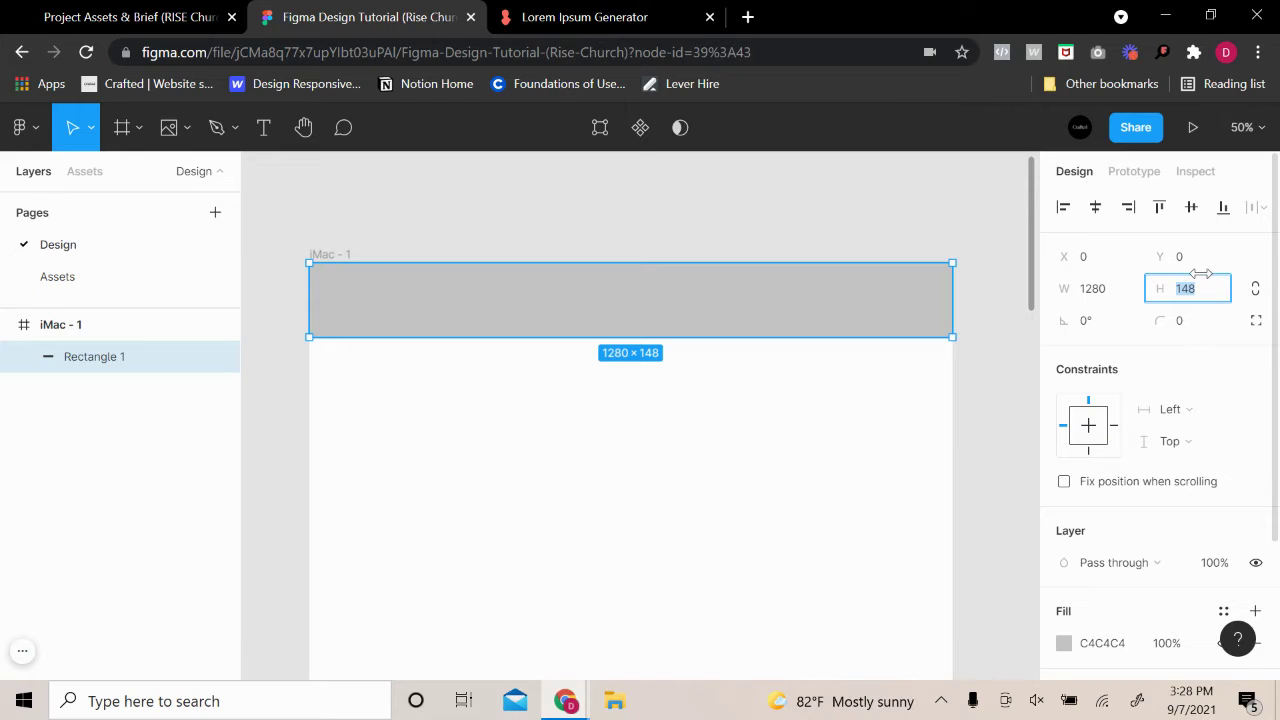
{"action": "type", "text": "120"}
{"action": "key", "text": "Return"}
{"action": "left_click", "coordinate": [527, 434]}
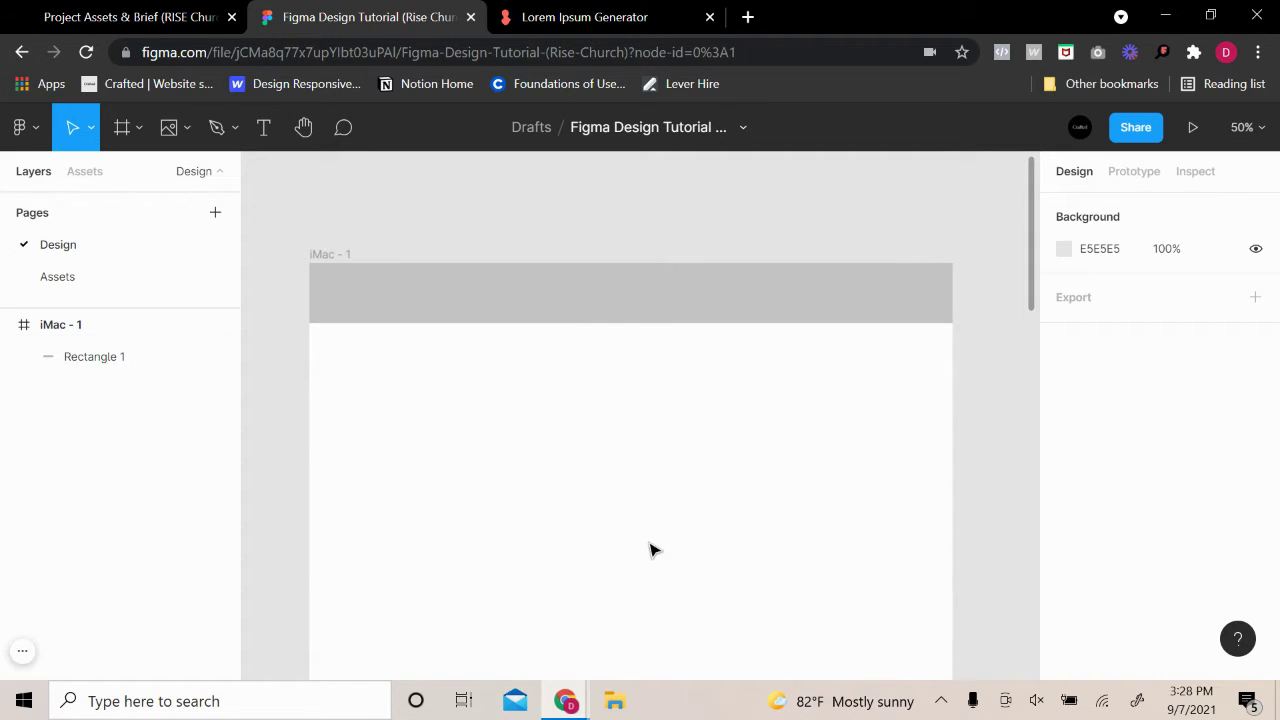
Draw a full-width Rectangle 2 below the header and set its height to 600
{"action": "scroll", "coordinate": [648, 532], "scroll_direction": "up", "scroll_amount": 1}
{"action": "scroll", "coordinate": [645, 530], "scroll_direction": "up", "scroll_amount": 1}
{"action": "scroll", "coordinate": [610, 490], "scroll_direction": "down", "scroll_amount": 1}
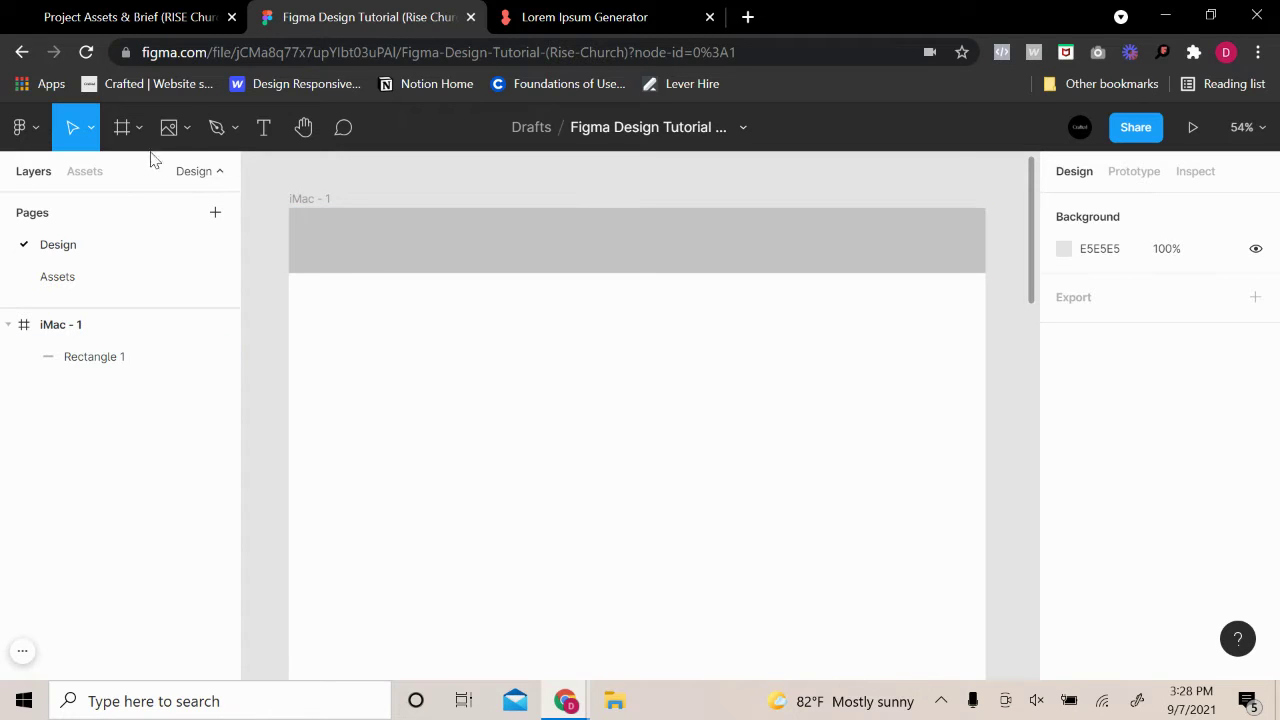
{"action": "left_click", "coordinate": [186, 127]}
{"action": "left_click", "coordinate": [177, 178]}
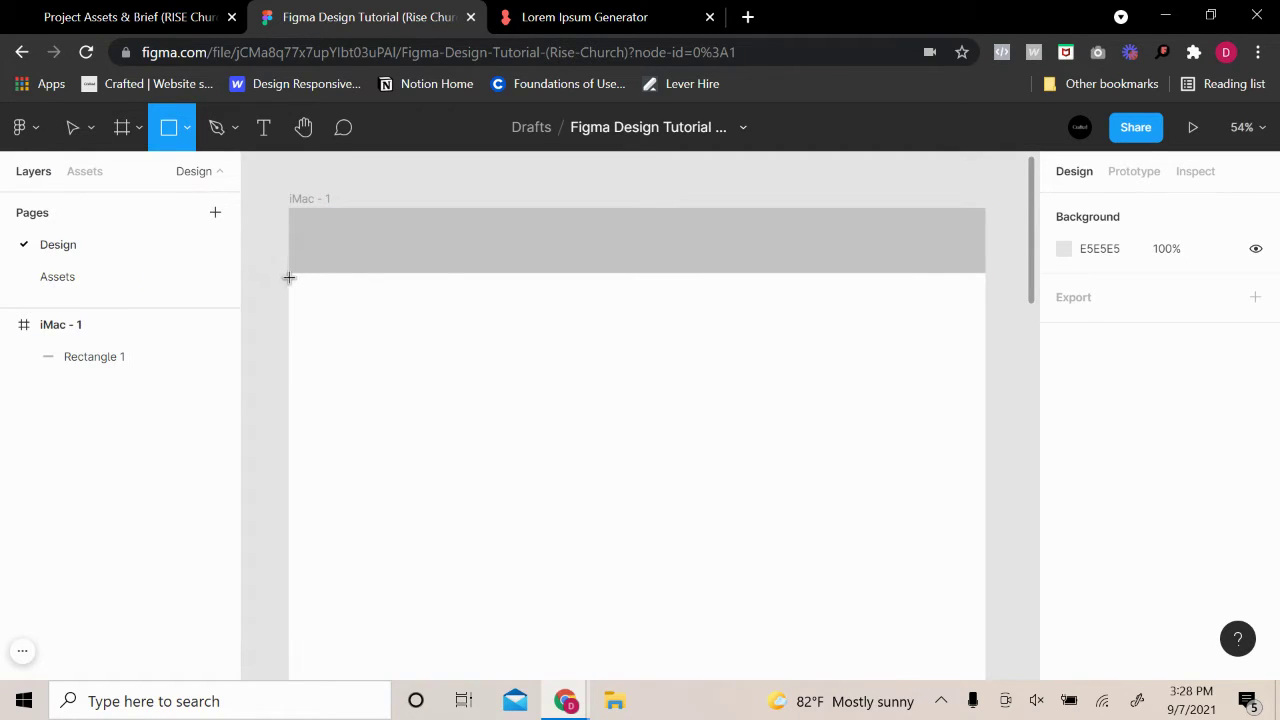
{"action": "left_click_drag", "start_coordinate": [289, 277], "coordinate": [986, 480]}
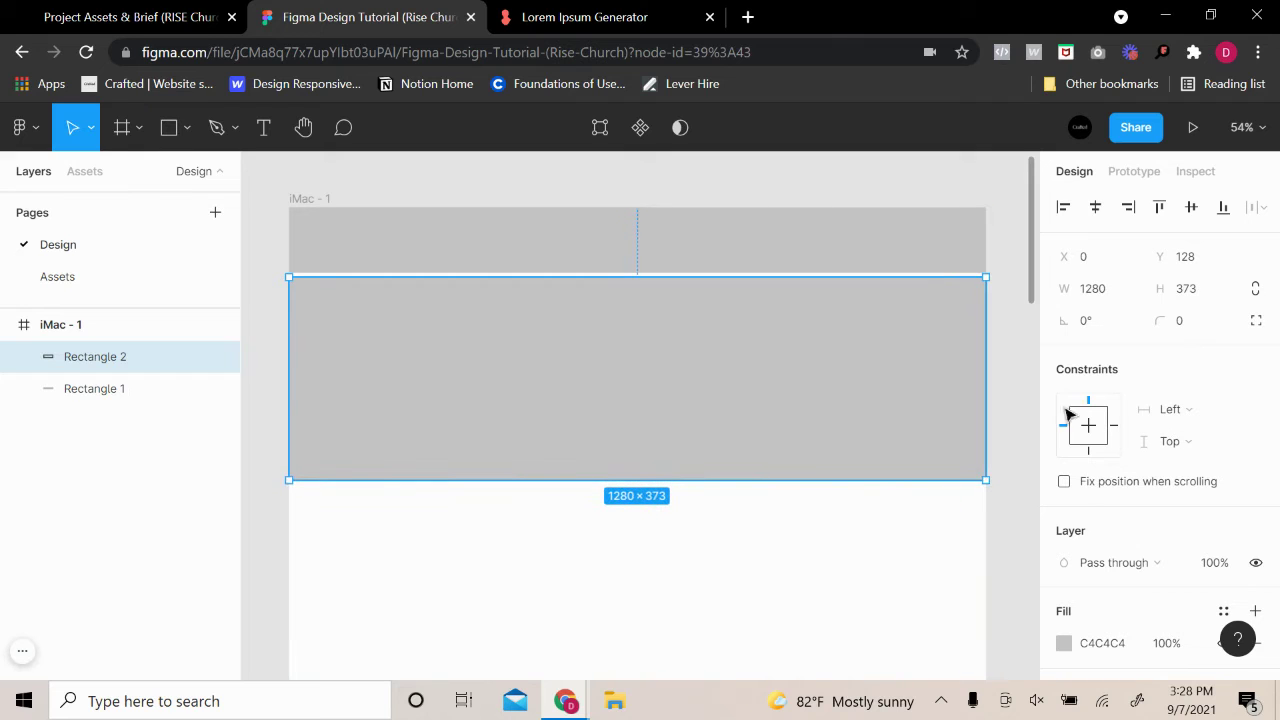
{"action": "left_click", "coordinate": [1206, 290]}
{"action": "type", "text": "600"}
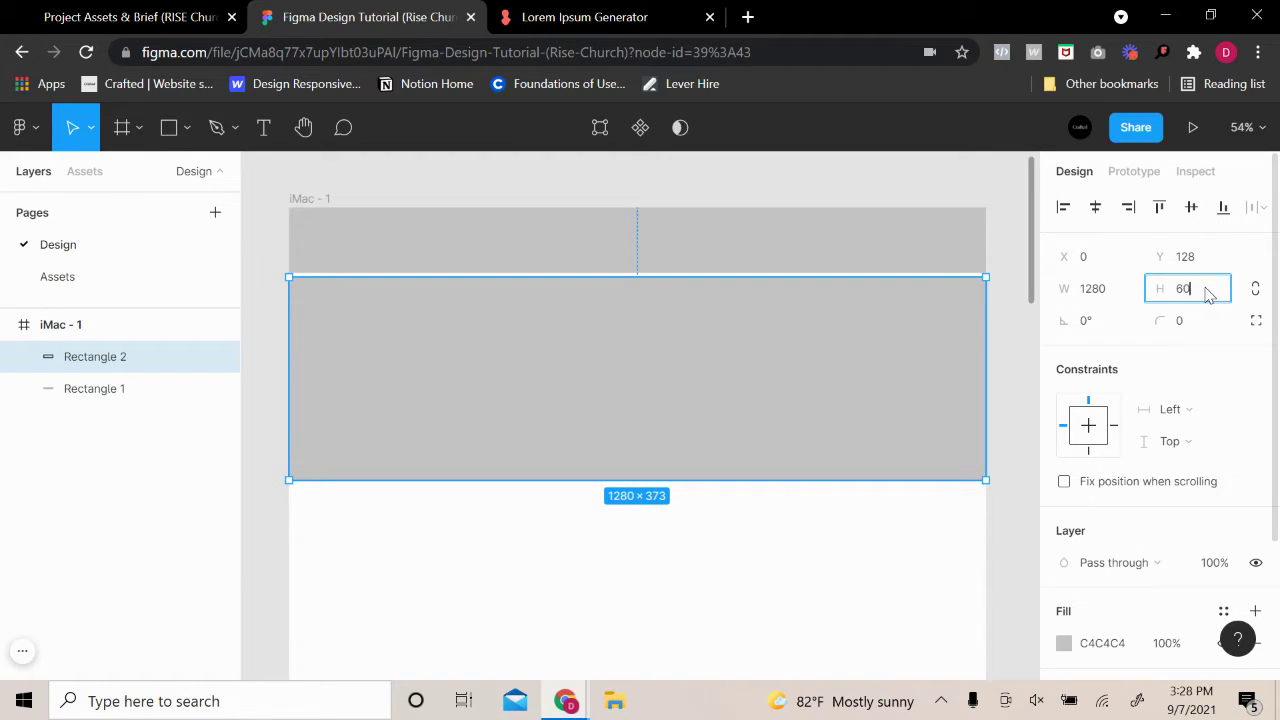
{"action": "key", "text": "Return"}
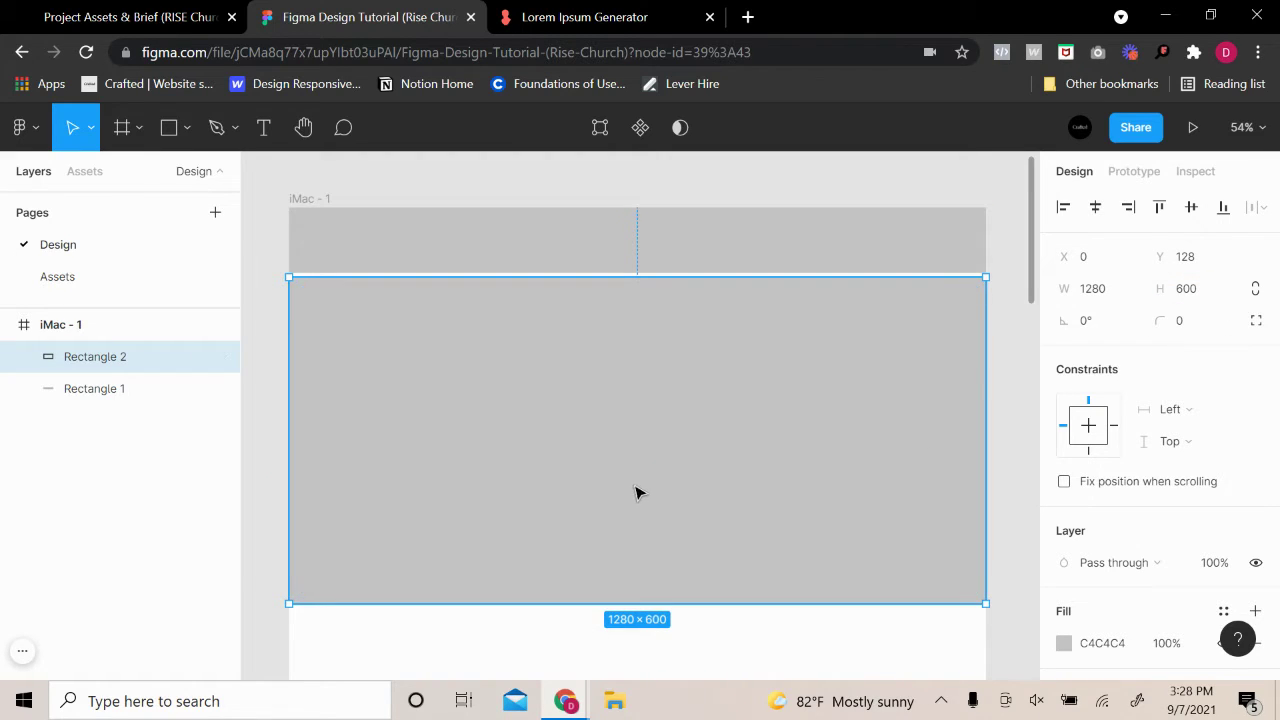
{"action": "left_click", "coordinate": [990, 259]}
Change the header rectangle's fill to white (FFFFFF)
{"action": "left_click", "coordinate": [975, 255]}
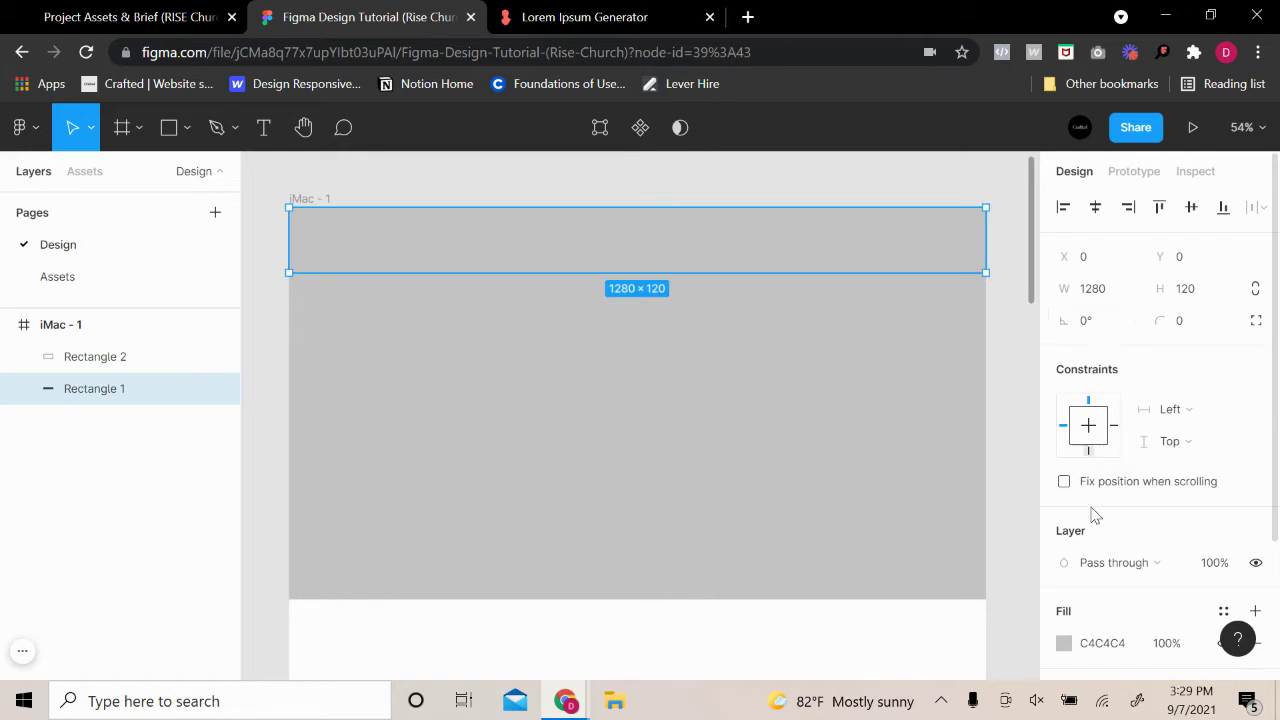
{"action": "scroll", "coordinate": [1074, 520], "scroll_direction": "down", "scroll_amount": 2}
{"action": "left_click", "coordinate": [1063, 458]}
{"action": "left_click_drag", "start_coordinate": [905, 340], "coordinate": [674, 177]}
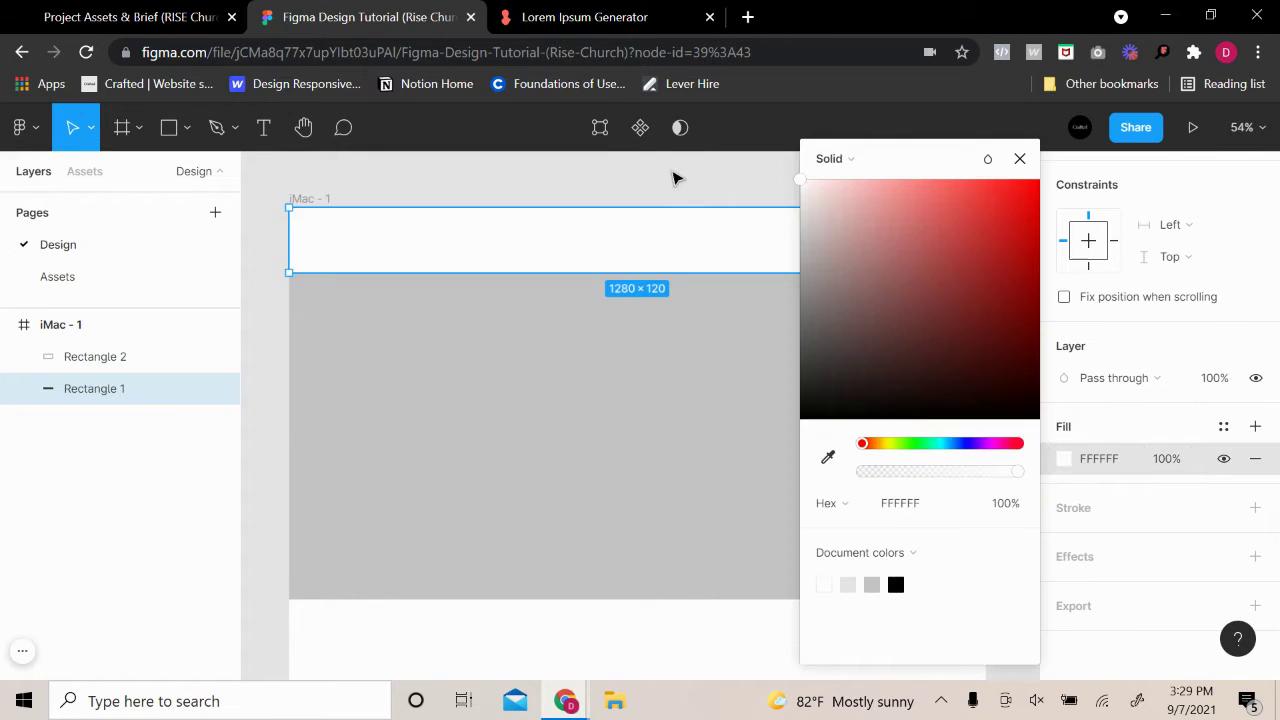
{"action": "left_click", "coordinate": [783, 209]}
{"action": "scroll", "coordinate": [897, 323], "scroll_direction": "down", "scroll_amount": 3}
{"action": "left_click_drag", "start_coordinate": [934, 323], "coordinate": [929, 328]}
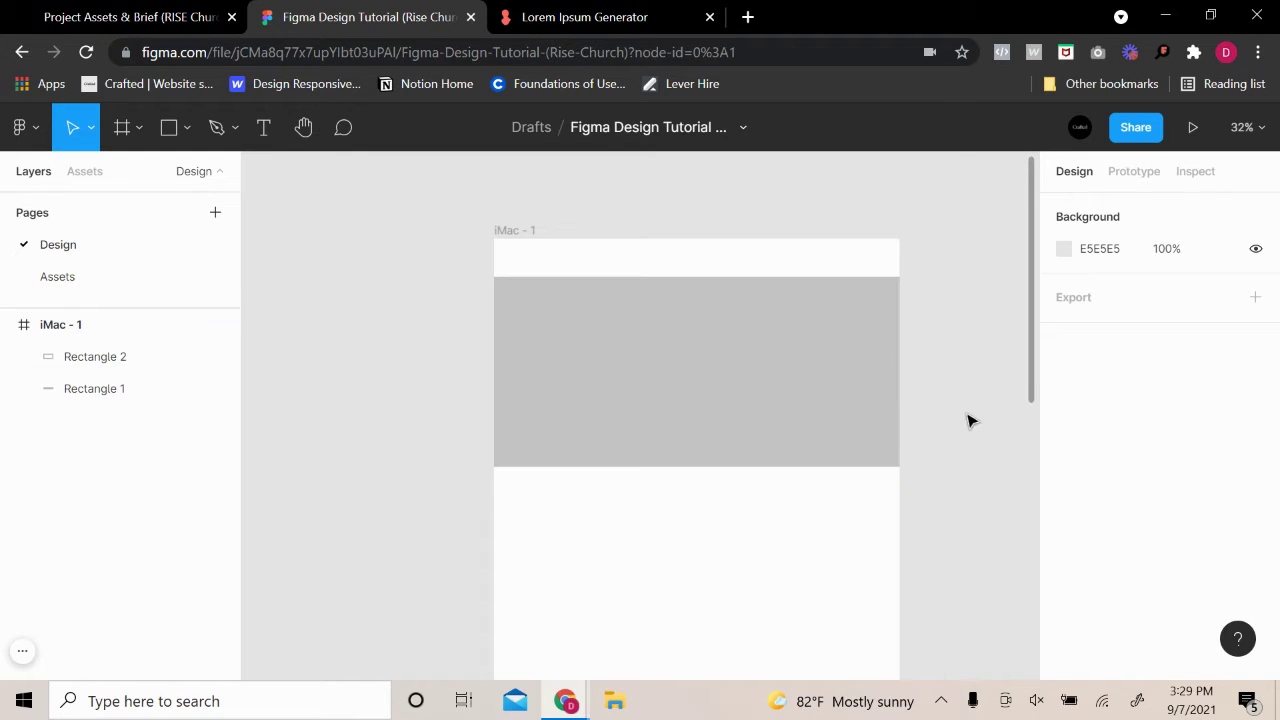
Draw a trial rectangle below the hero block, then delete it
{"action": "scroll", "coordinate": [968, 435], "scroll_direction": "down", "scroll_amount": 1}
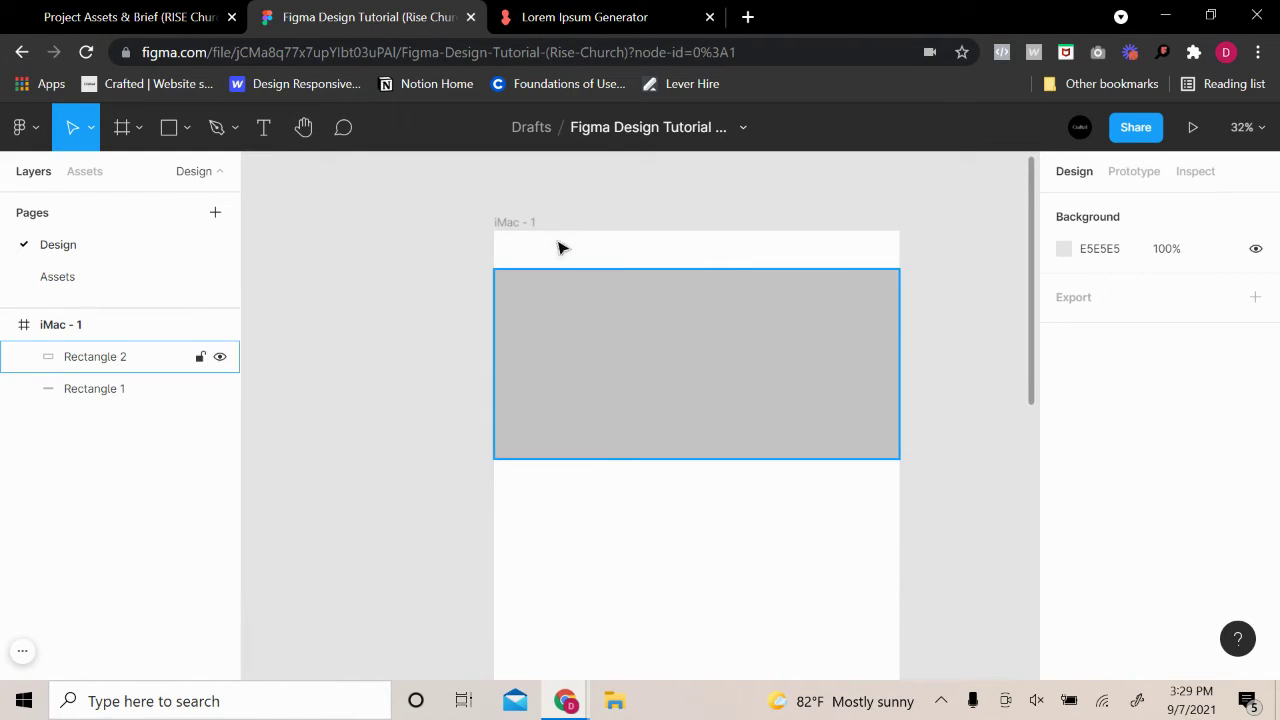
{"action": "scroll", "coordinate": [700, 368], "scroll_direction": "down", "scroll_amount": 3}
{"action": "scroll", "coordinate": [900, 345], "scroll_direction": "down", "scroll_amount": 5}
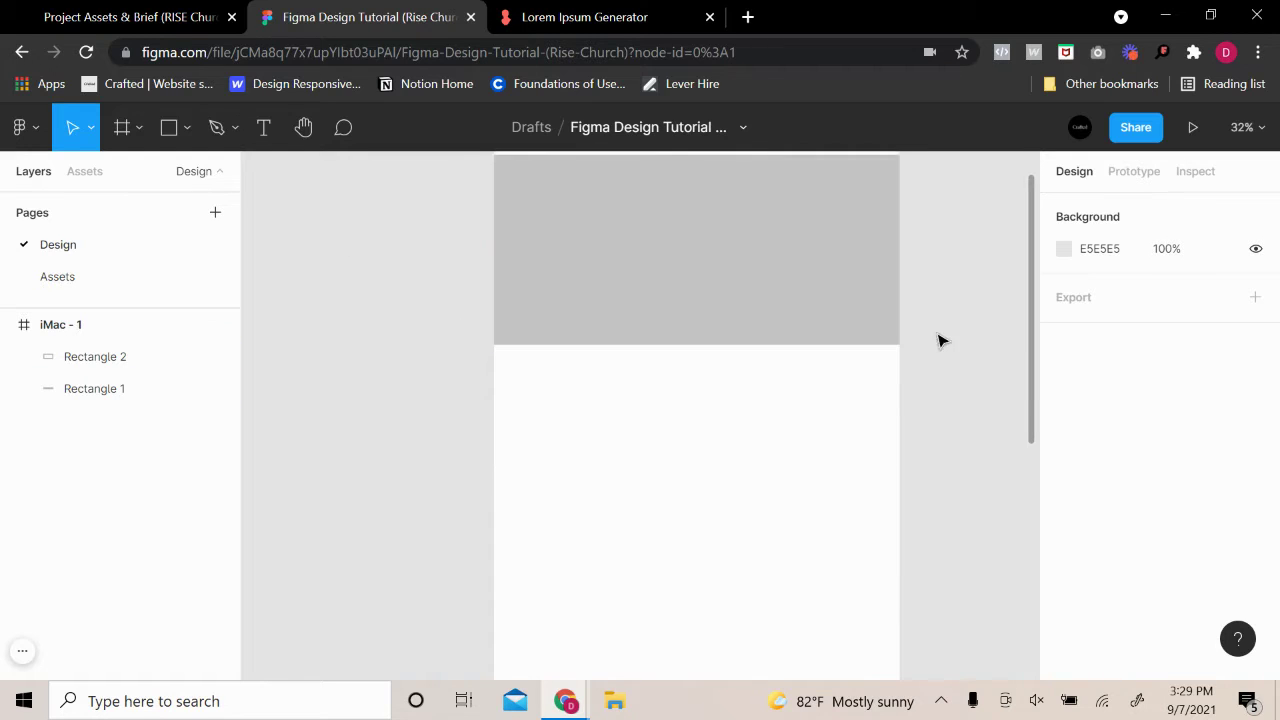
{"action": "scroll", "coordinate": [931, 337], "scroll_direction": "right", "scroll_amount": 3}
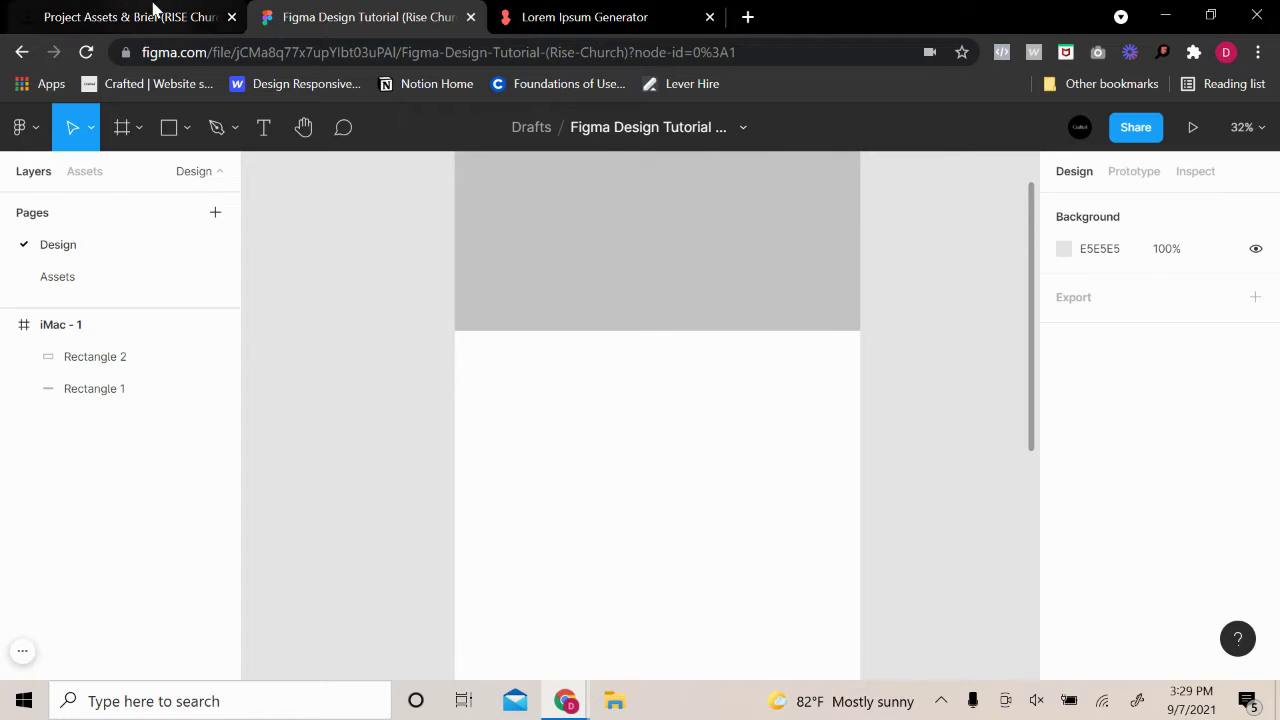
{"action": "left_click", "coordinate": [169, 127]}
{"action": "left_click_drag", "start_coordinate": [481, 364], "coordinate": [598, 426]}
{"action": "left_click", "coordinate": [614, 417]}
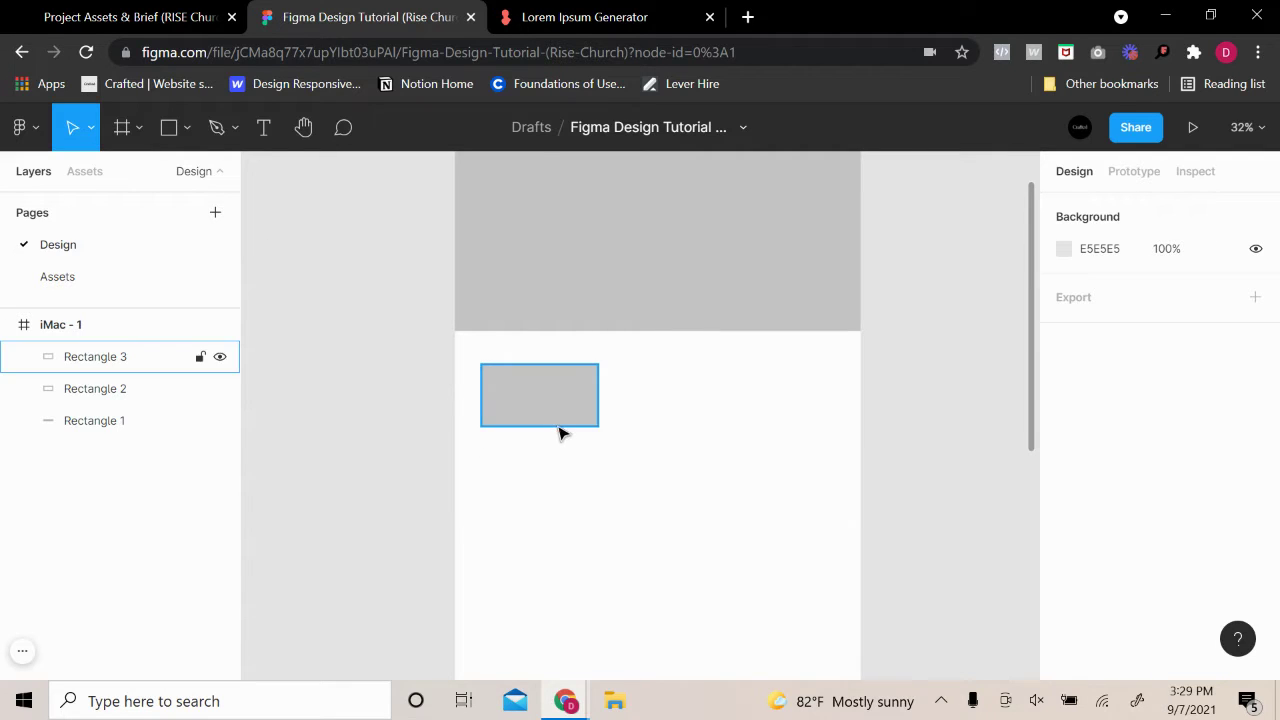
{"action": "scroll", "coordinate": [558, 428], "scroll_direction": "up", "scroll_amount": 3}
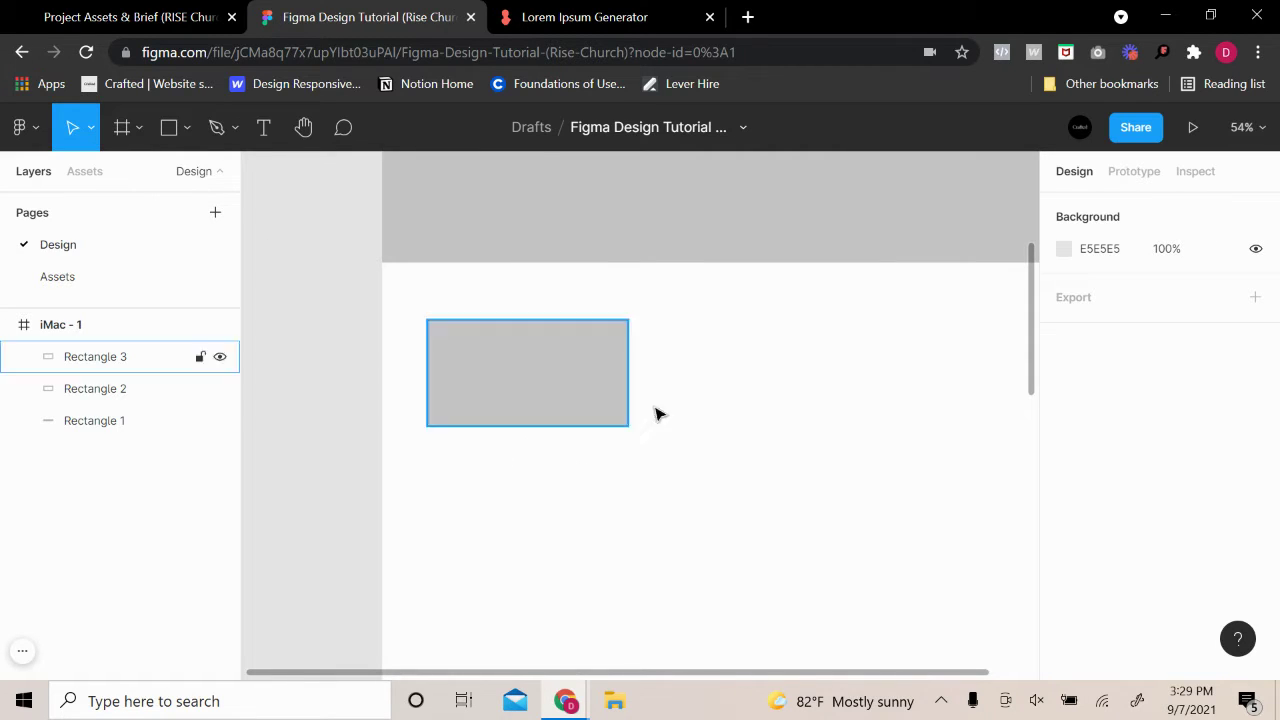
{"action": "left_click", "coordinate": [518, 419]}
{"action": "key", "text": "Delete"}
{"action": "scroll", "coordinate": [660, 306], "scroll_direction": "up", "scroll_amount": 2}
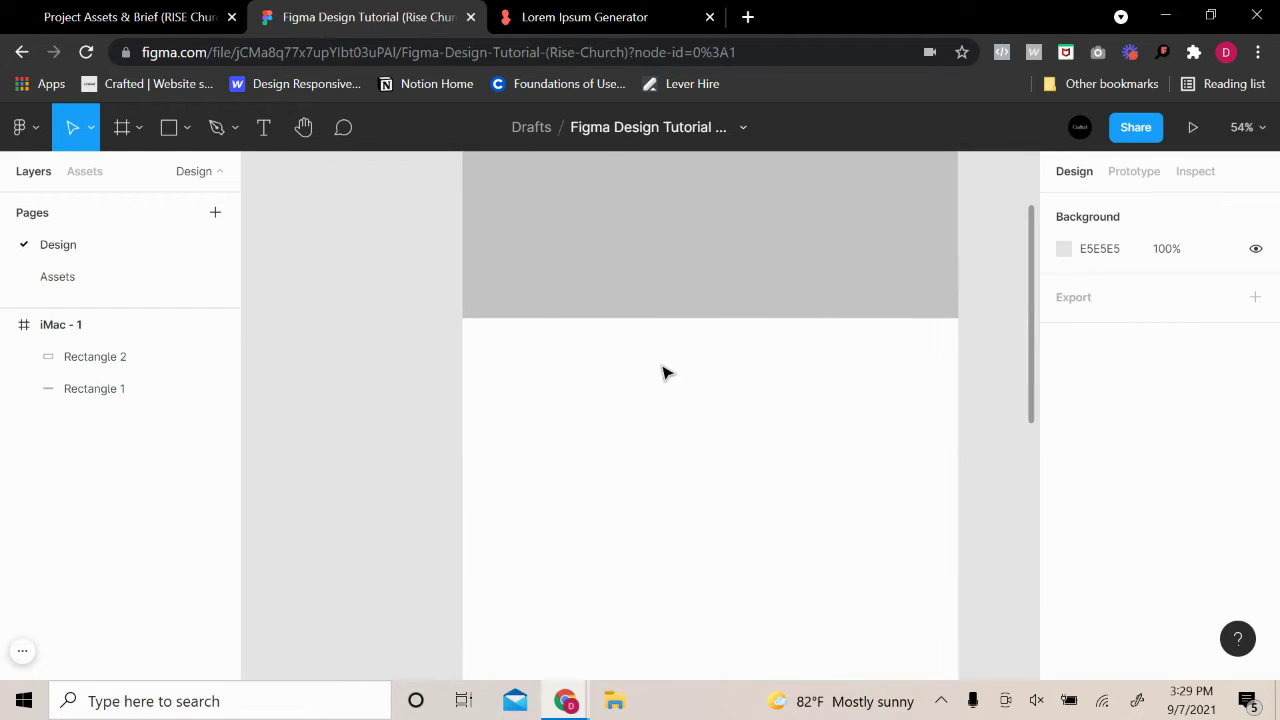
{"action": "scroll", "coordinate": [697, 400], "scroll_direction": "down", "scroll_amount": 2}
Draw a 1100-wide Rectangle 3 60 px below the hero and make it 600 tall
{"action": "key", "text": "r"}
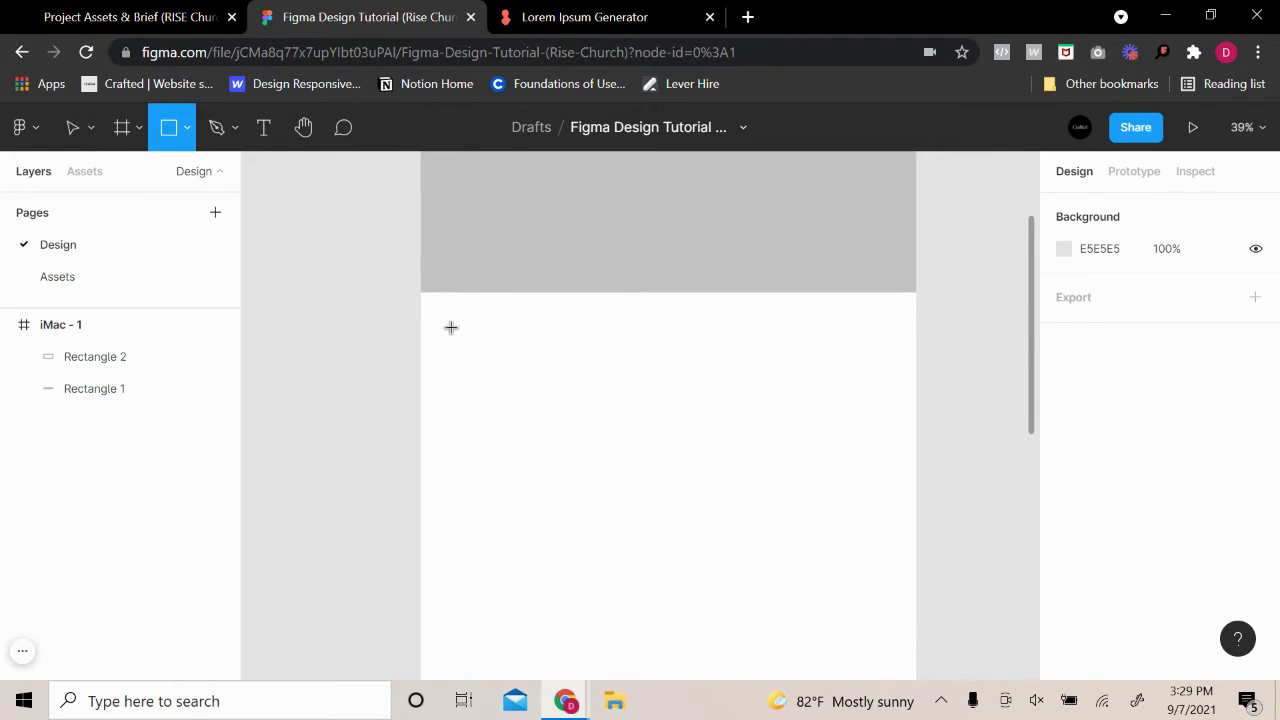
{"action": "left_click_drag", "start_coordinate": [451, 327], "coordinate": [882, 496]}
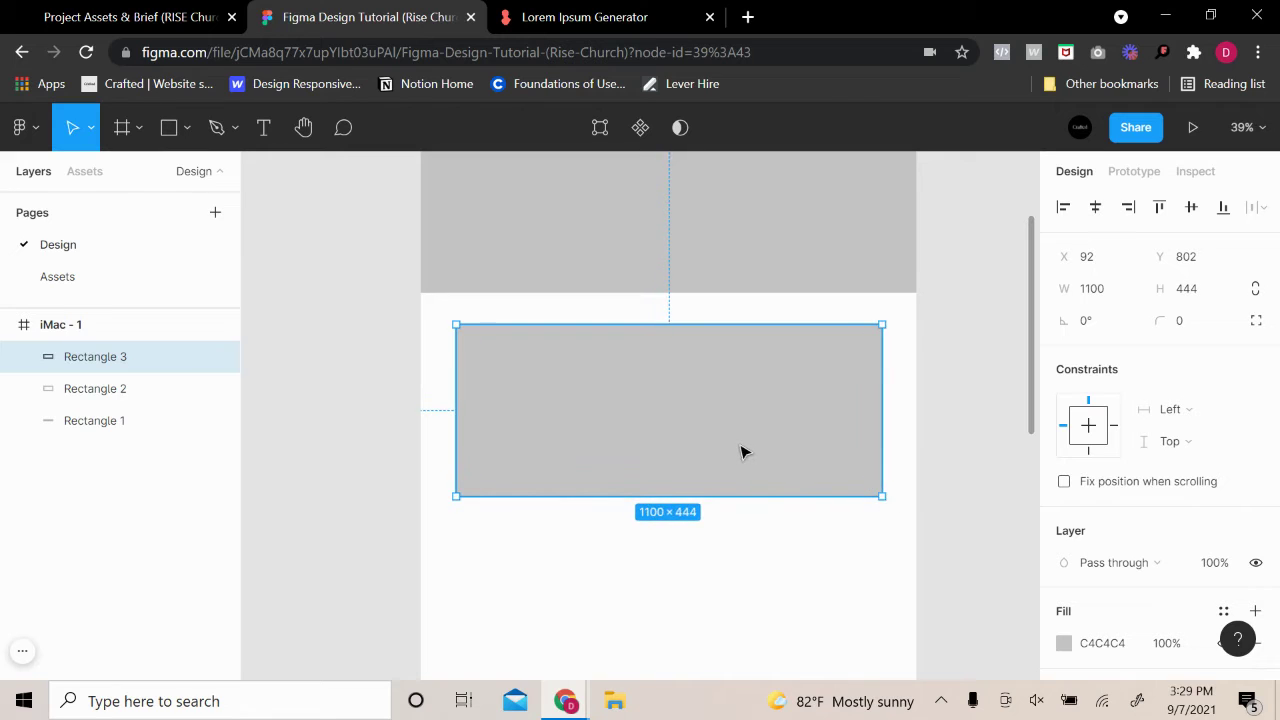
{"action": "left_click_drag", "start_coordinate": [741, 453], "coordinate": [743, 443]}
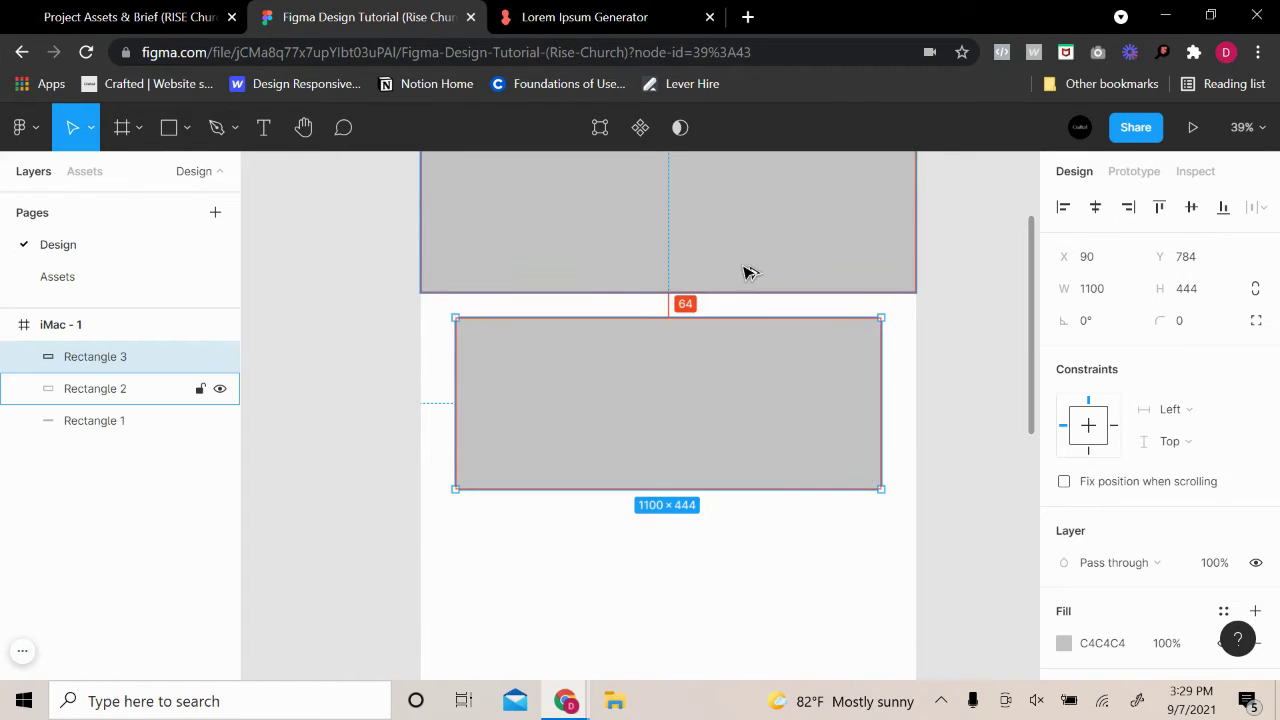
{"action": "key", "text": "Up"}
{"action": "key", "text": "Up"}
{"action": "key", "text": "Up"}
{"action": "key", "text": "Up"}
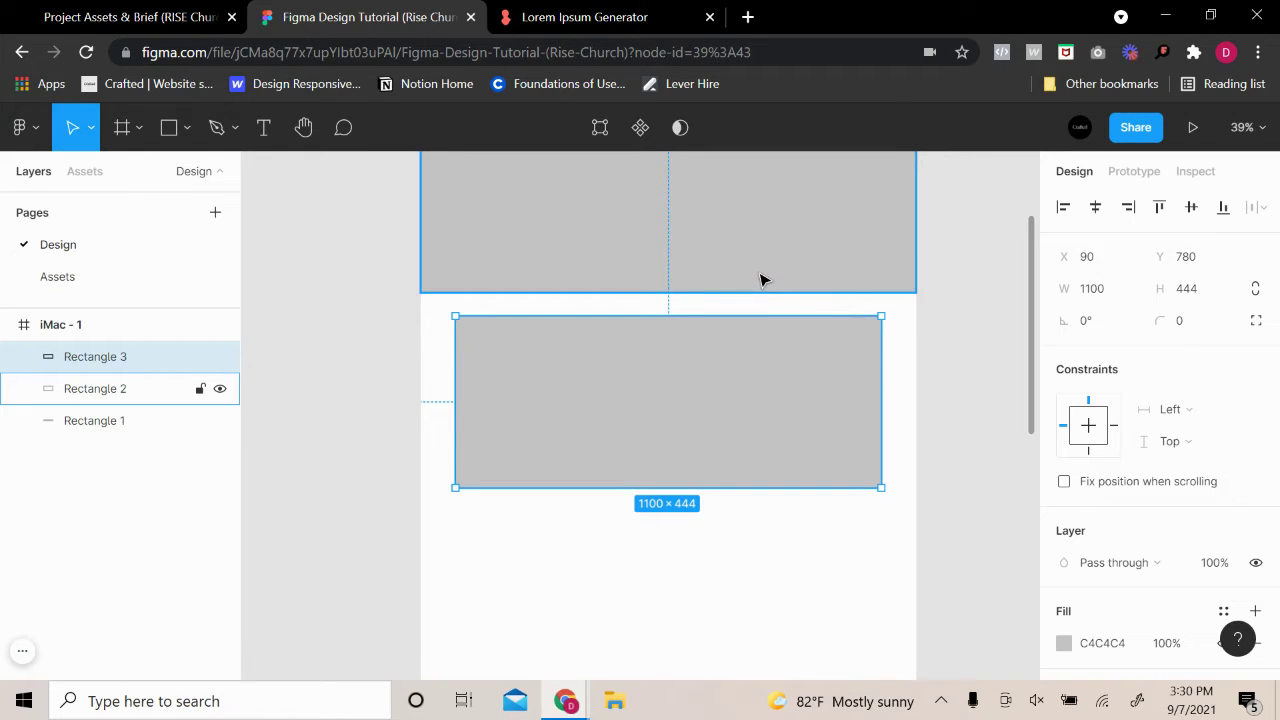
{"action": "key", "text": "alt"}
{"action": "left_click", "coordinate": [1187, 290]}
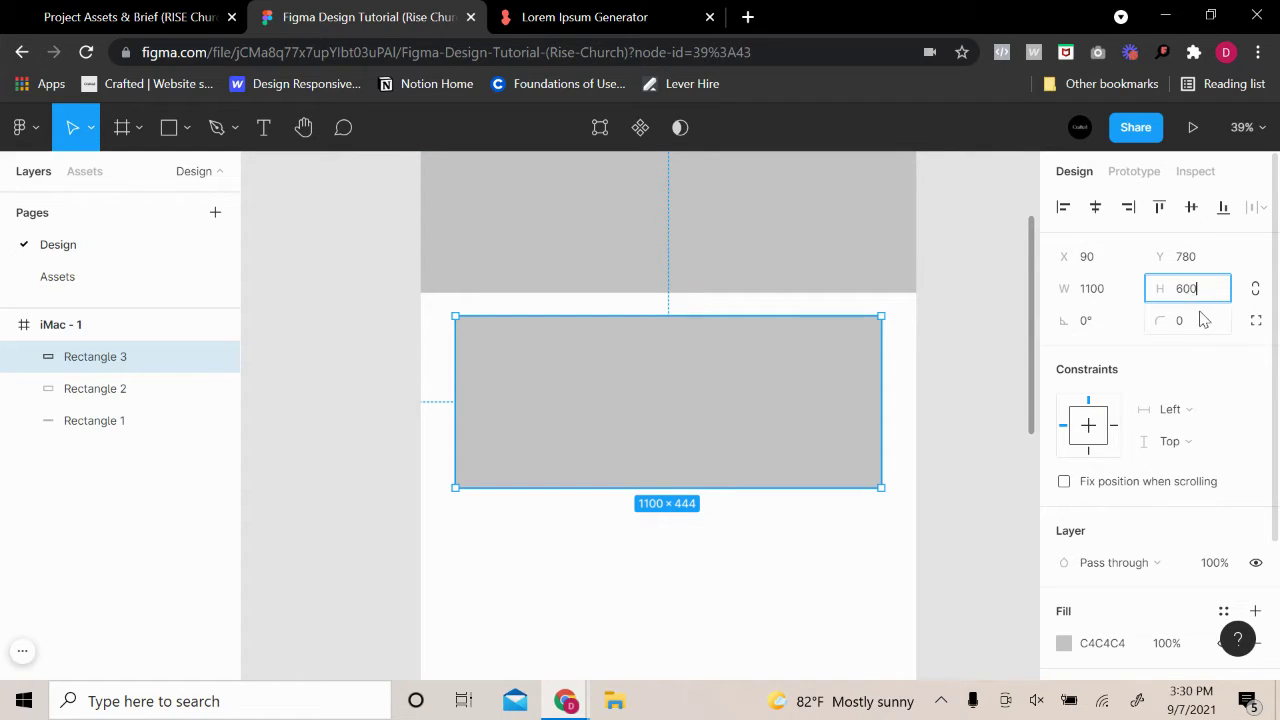
{"action": "key", "text": "Return"}
{"action": "left_click", "coordinate": [1012, 323]}
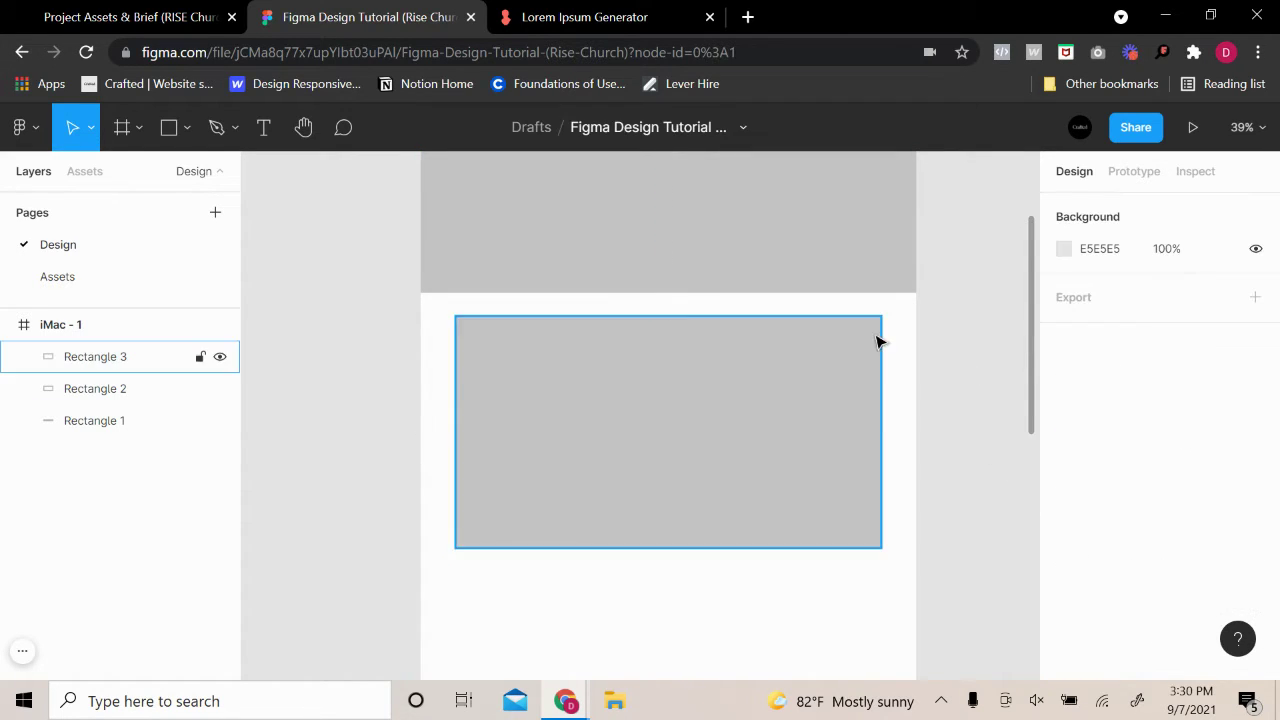
Create a text box below the rectangle reading 'Our Mission at Rise -'
{"action": "scroll", "coordinate": [997, 314], "scroll_direction": "up", "scroll_amount": 4}
{"action": "scroll", "coordinate": [921, 375], "scroll_direction": "down", "scroll_amount": 4}
{"action": "scroll", "coordinate": [950, 396], "scroll_direction": "down", "scroll_amount": 2}
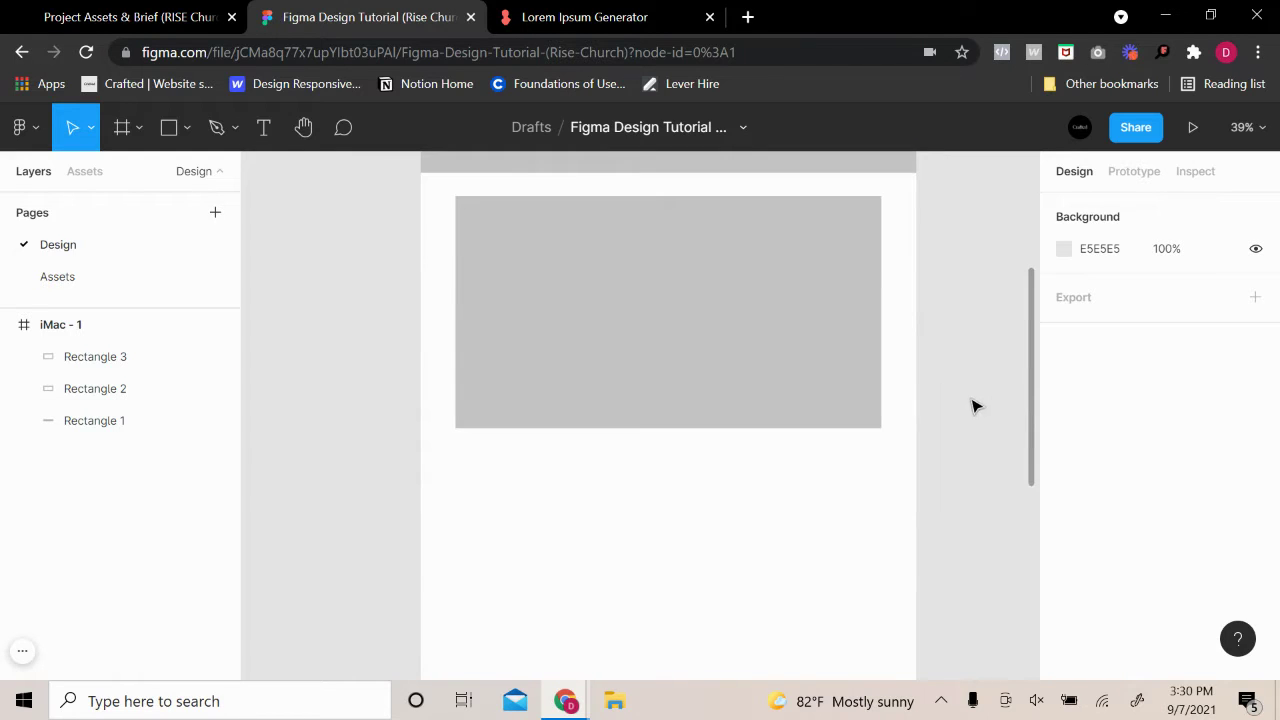
{"action": "scroll", "coordinate": [978, 404], "scroll_direction": "down", "scroll_amount": 4}
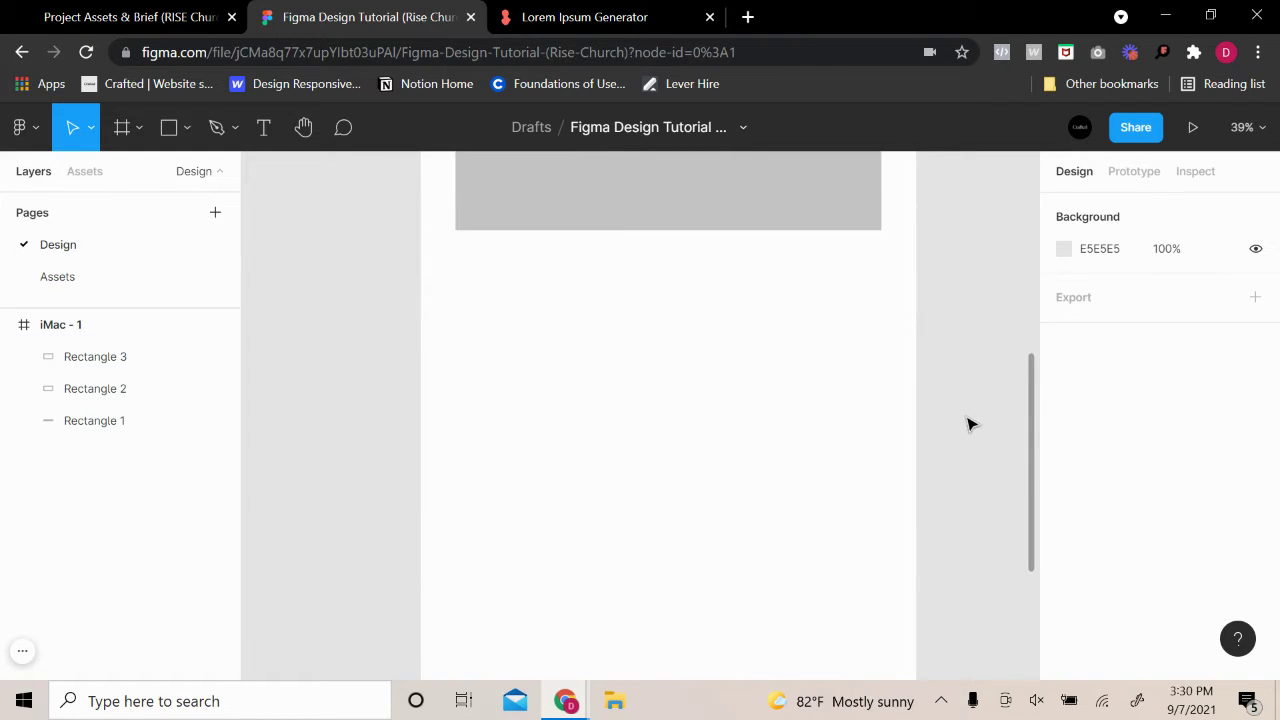
{"action": "scroll", "coordinate": [970, 420], "scroll_direction": "up", "scroll_amount": 1}
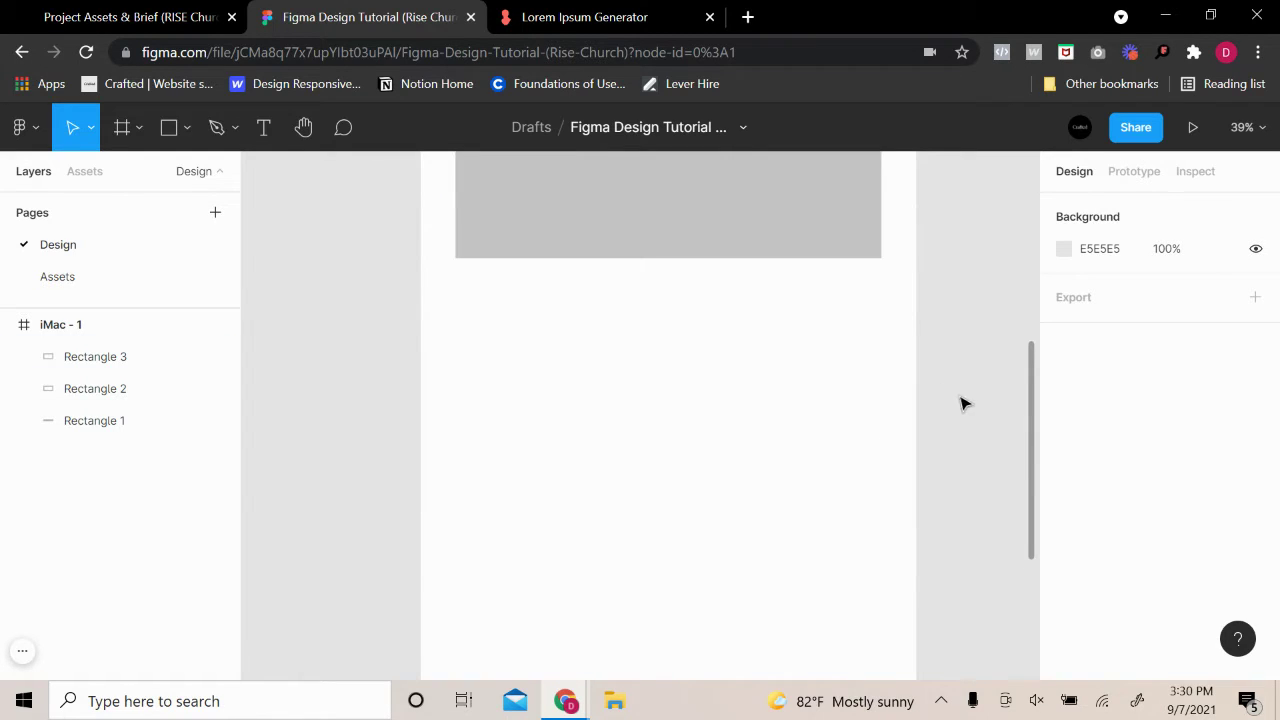
{"action": "left_click", "coordinate": [265, 130]}
{"action": "left_click_drag", "start_coordinate": [436, 282], "coordinate": [924, 334]}
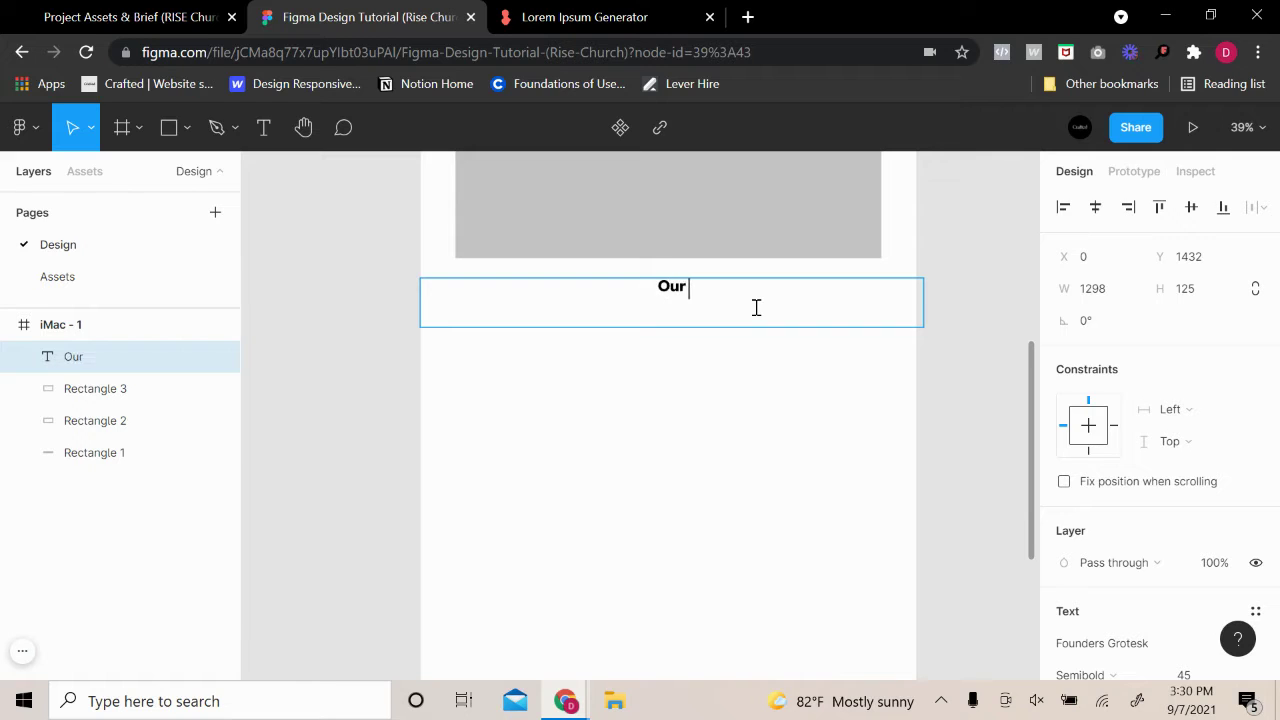
{"action": "type", "text": "Our Mission at"}
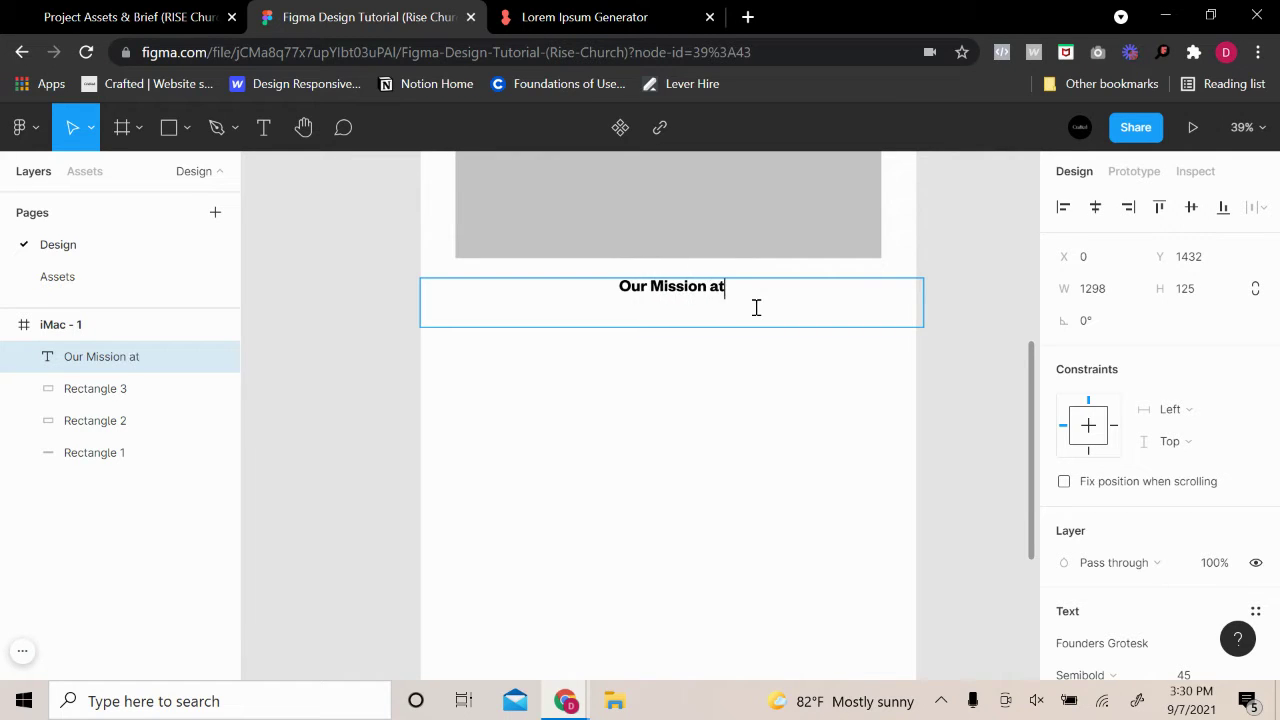
{"action": "type", "text": " Rise"}
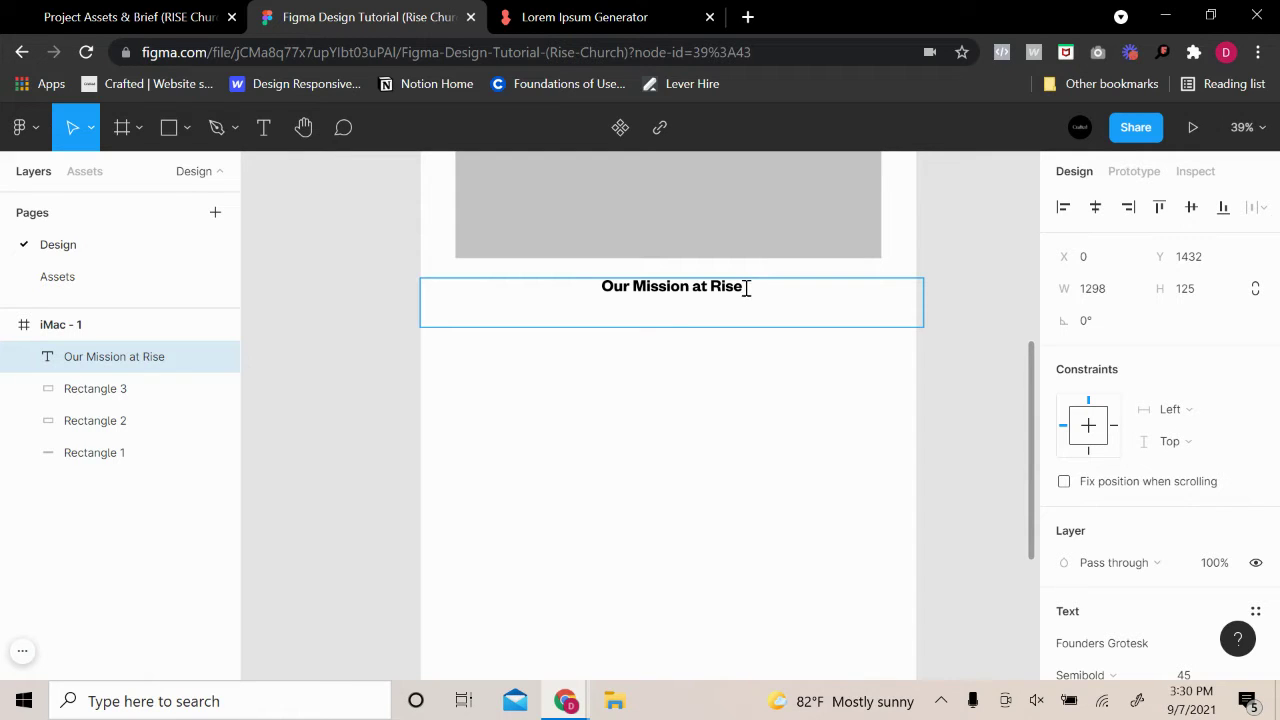
{"action": "key", "text": "ctrl+minus"}
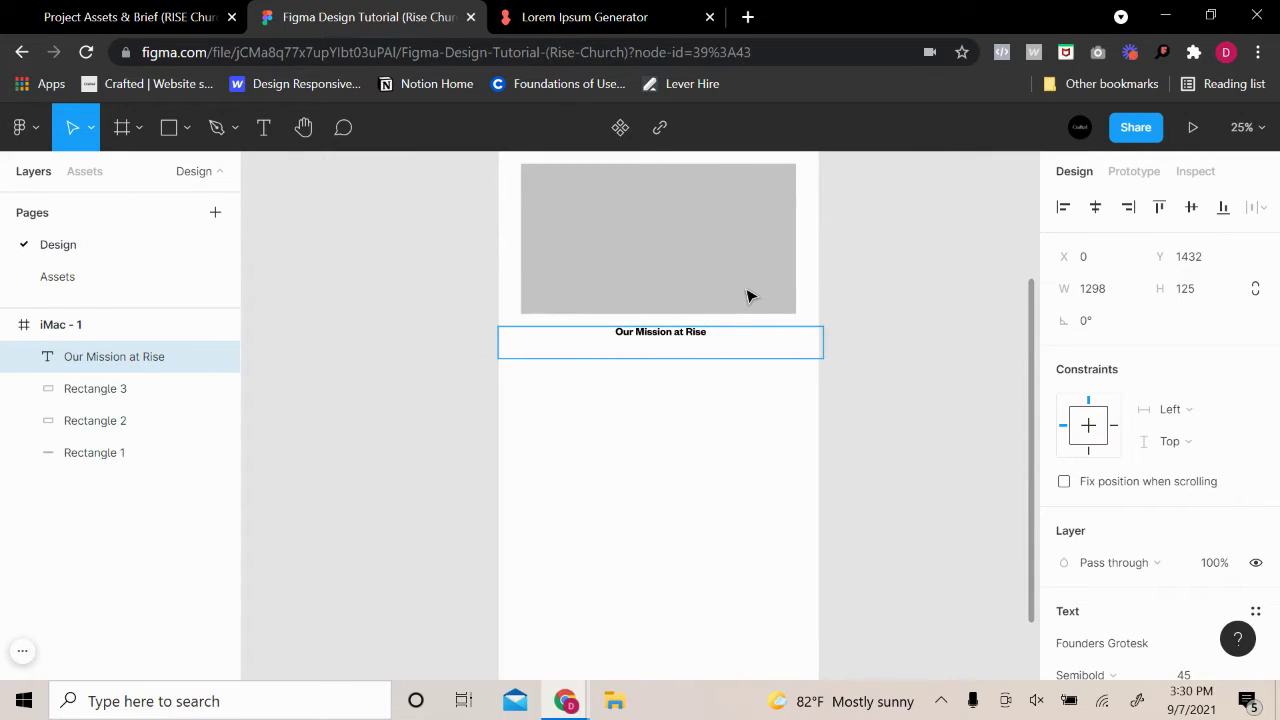
{"action": "scroll", "coordinate": [669, 320], "scroll_direction": "up", "scroll_amount": 5}
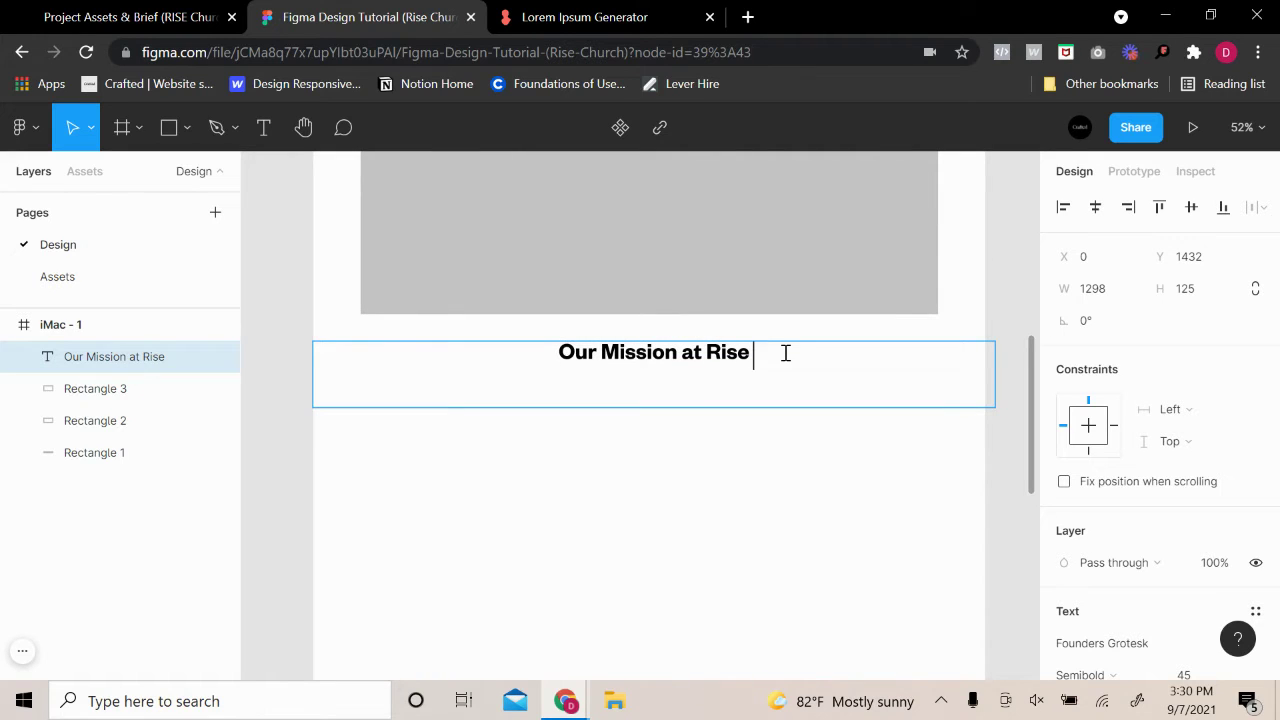
{"action": "type", "text": "-"}
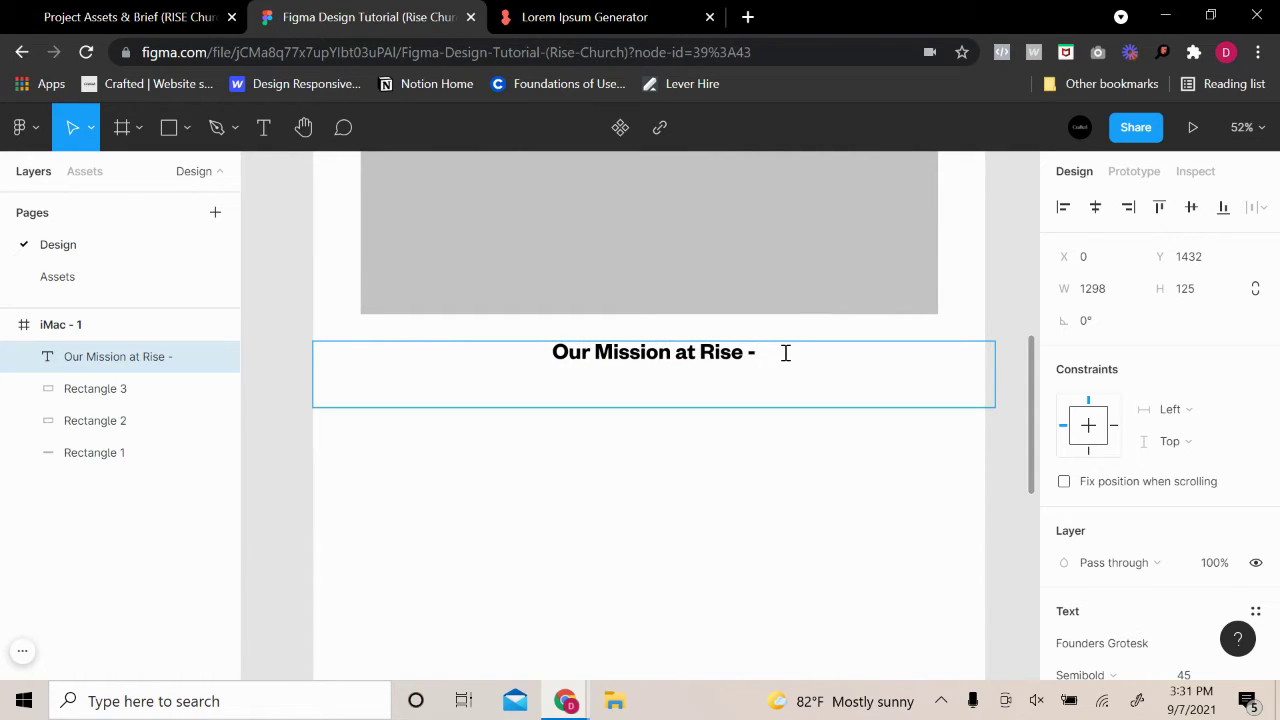
Paste the phrase three more times so the heading repeats it four times
{"action": "left_click_drag", "start_coordinate": [786, 346], "coordinate": [556, 352]}
{"action": "key", "text": "ctrl+c"}
{"action": "left_click", "coordinate": [800, 356]}
{"action": "key", "text": "ctrl+v"}
{"action": "left_click_drag", "start_coordinate": [871, 351], "coordinate": [655, 369]}
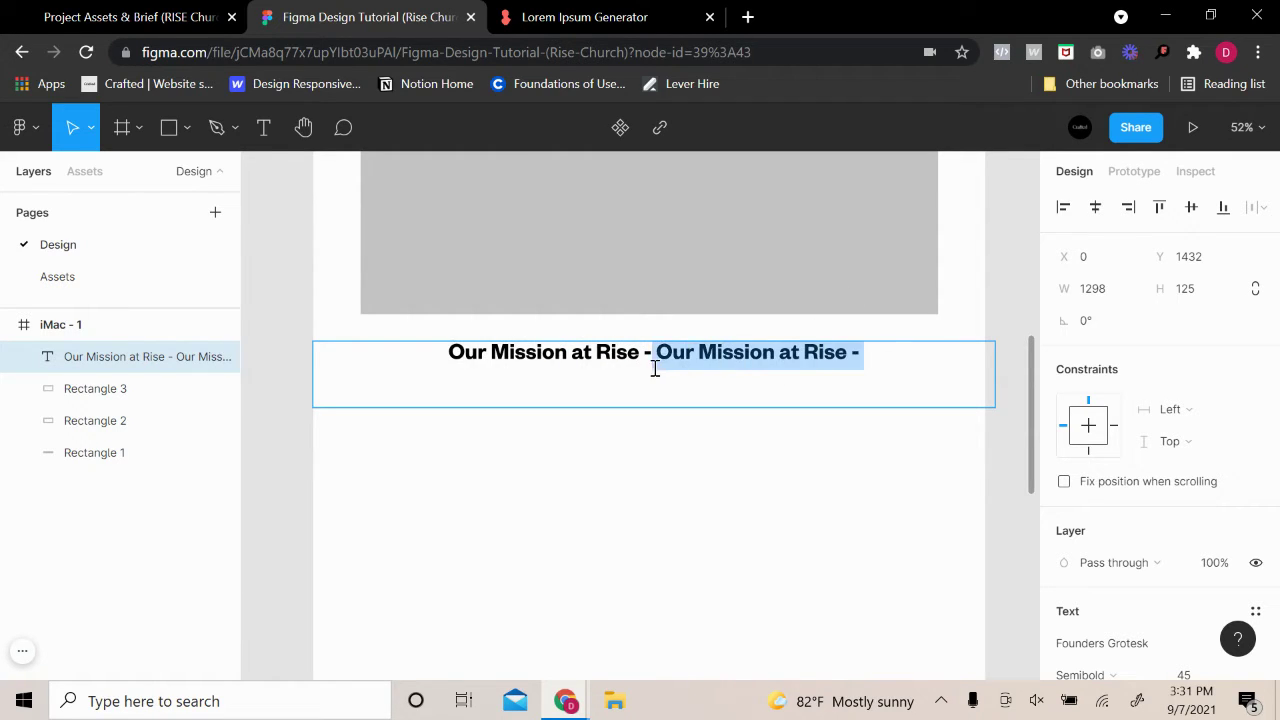
{"action": "left_click", "coordinate": [889, 353]}
{"action": "key", "text": "ctrl+v"}
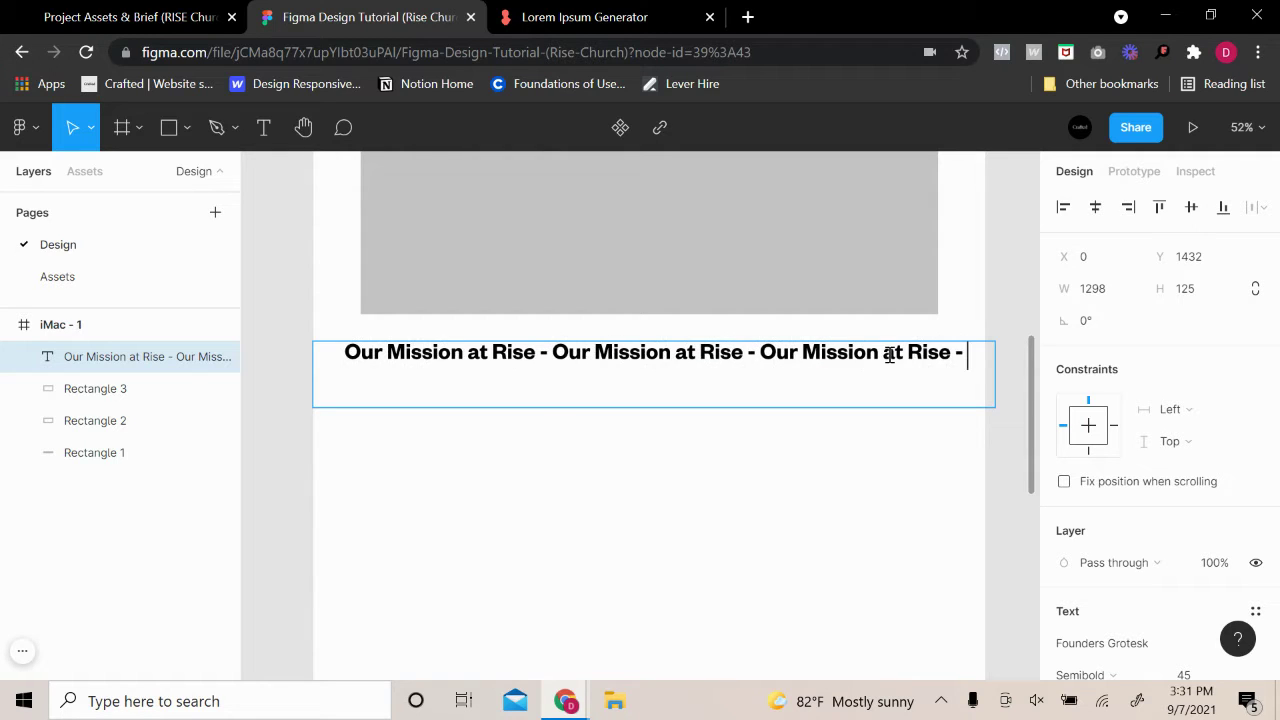
{"action": "key", "text": "ctrl+v"}
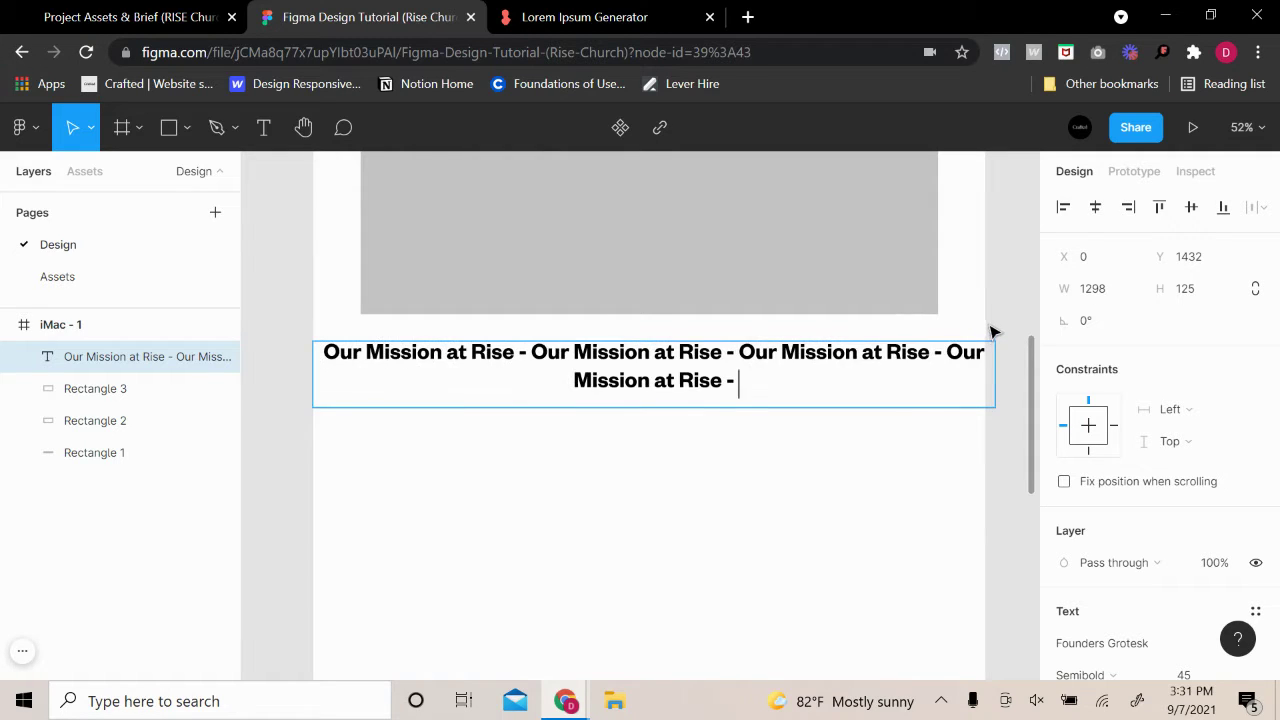
{"action": "scroll", "coordinate": [1166, 580], "scroll_direction": "down", "scroll_amount": 3}
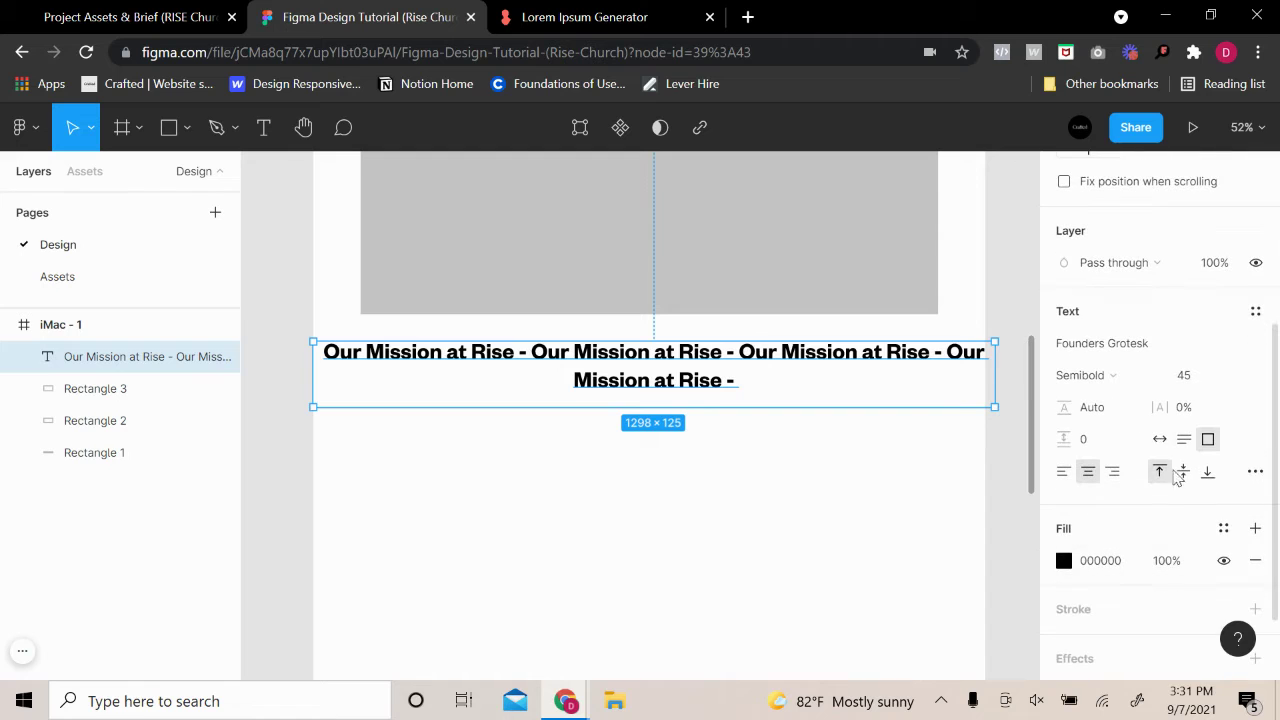
Make the mission heading auto-width on one line, sized 96 then 72, nudged slightly lower
{"action": "left_click", "coordinate": [1159, 442]}
{"action": "key", "text": "Escape"}
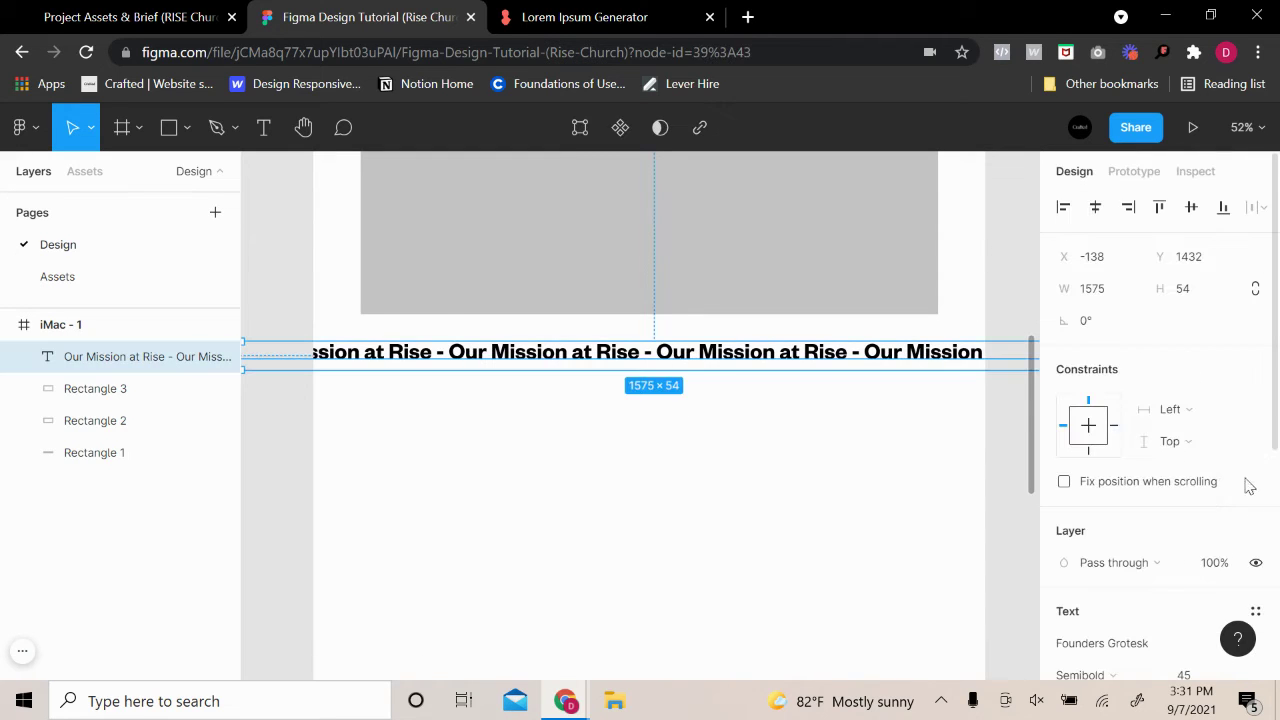
{"action": "scroll", "coordinate": [1220, 459], "scroll_direction": "down", "scroll_amount": 2}
{"action": "left_click", "coordinate": [1222, 477]}
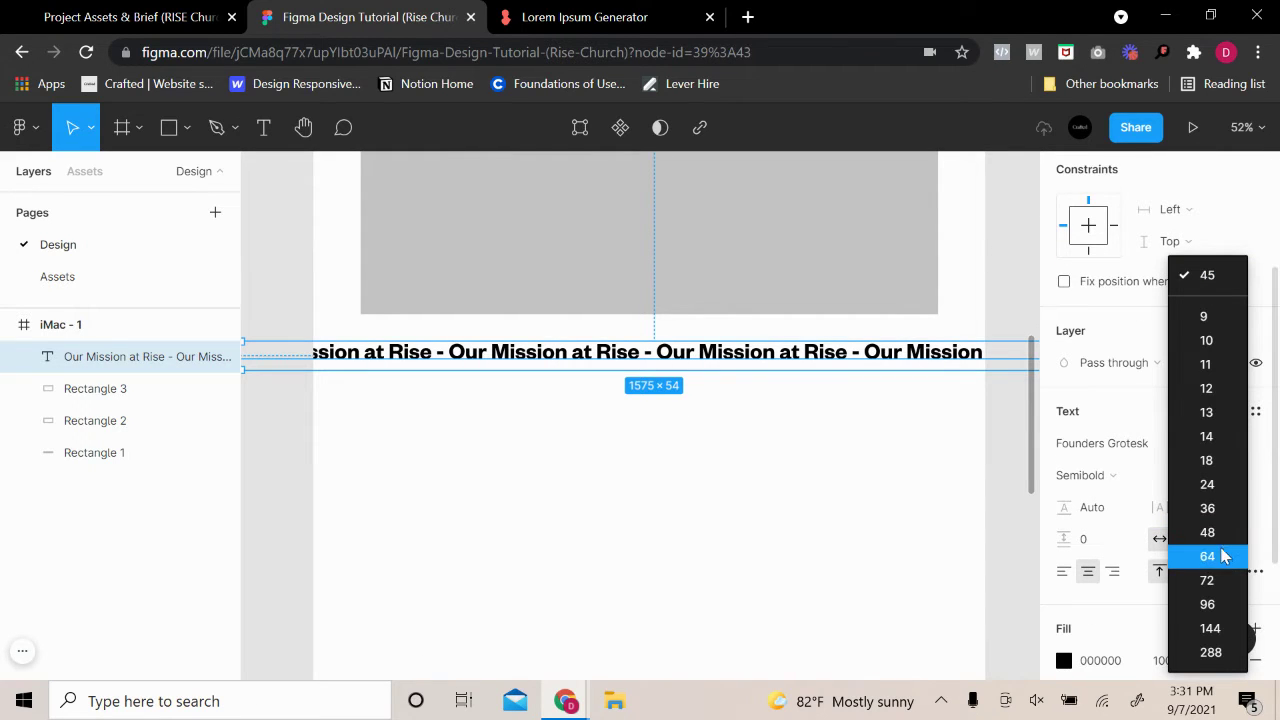
{"action": "left_click", "coordinate": [1210, 604]}
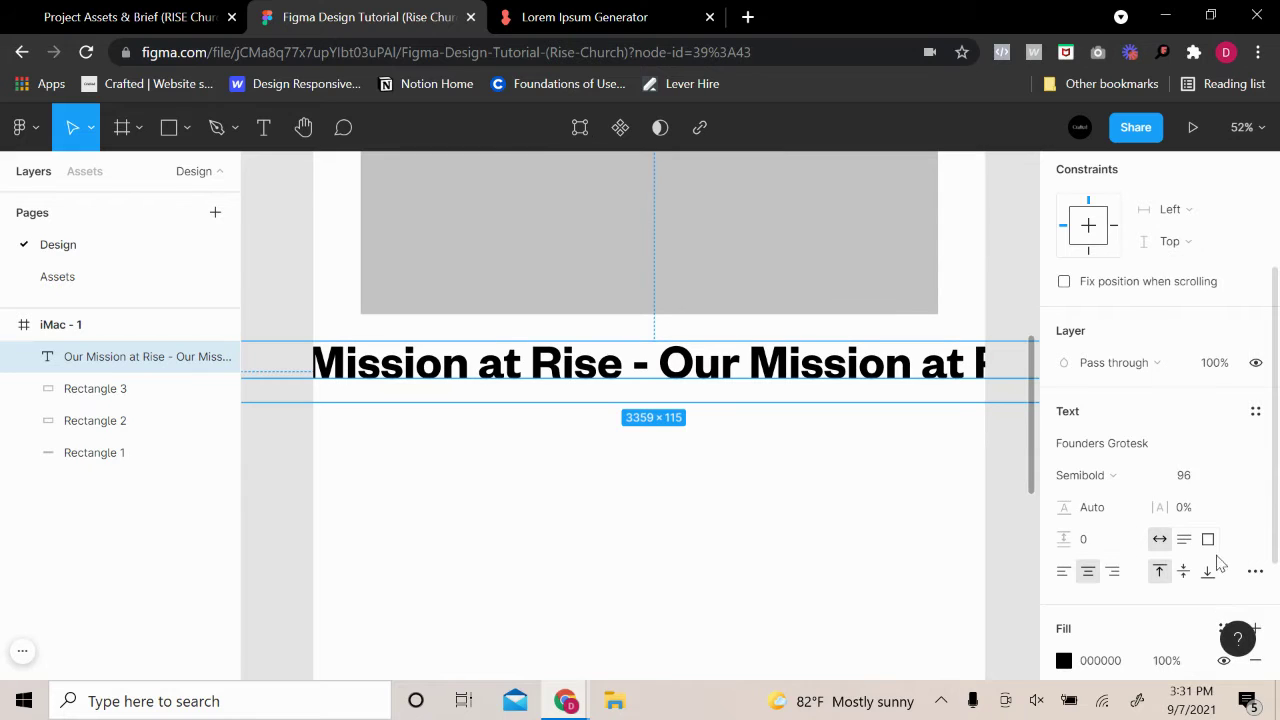
{"action": "left_click", "coordinate": [1234, 476]}
{"action": "left_click", "coordinate": [1211, 451]}
{"action": "left_click", "coordinate": [914, 451]}
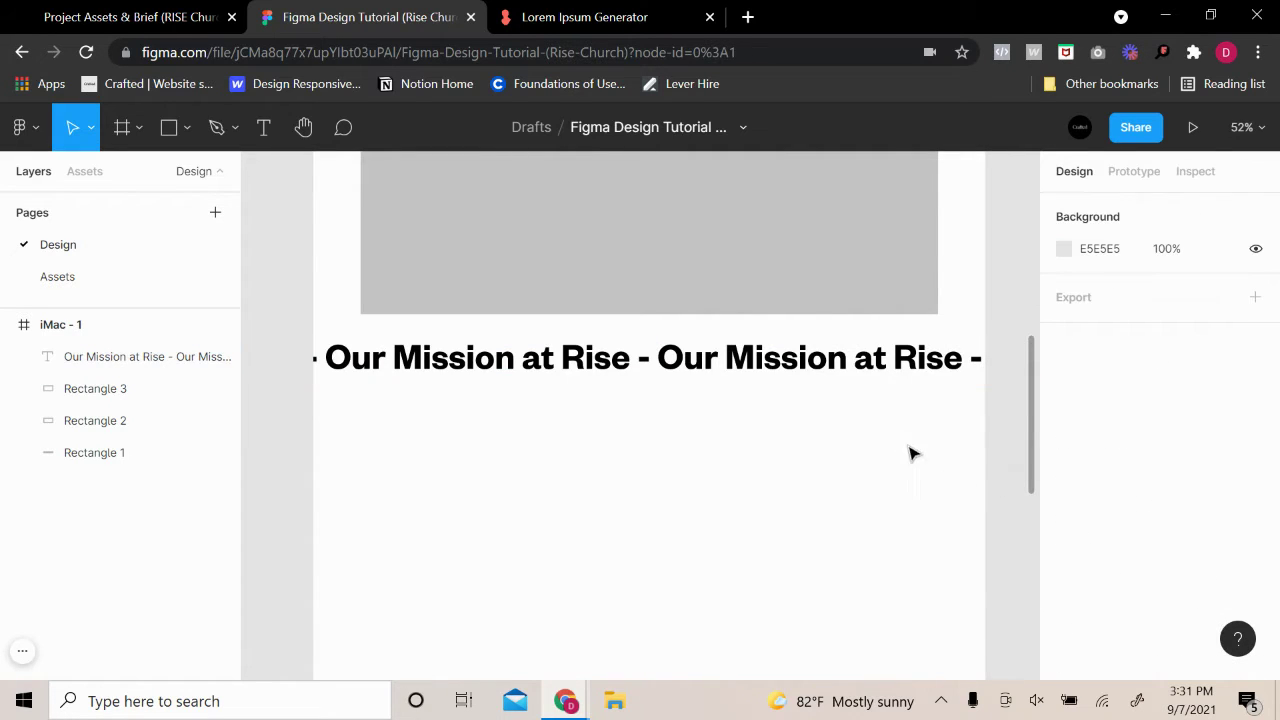
{"action": "left_click_drag", "start_coordinate": [876, 386], "coordinate": [877, 400]}
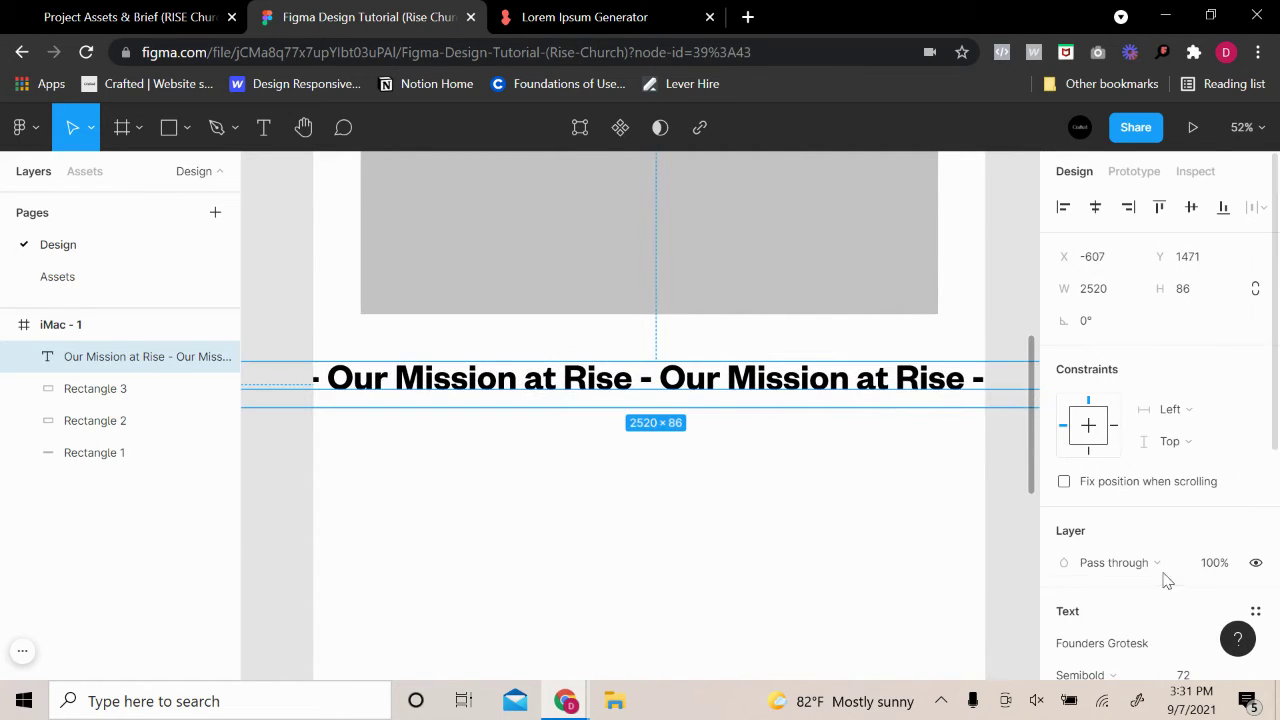
Try font size 85 on the heading, then undo back to 72
{"action": "left_click", "coordinate": [1196, 480]}
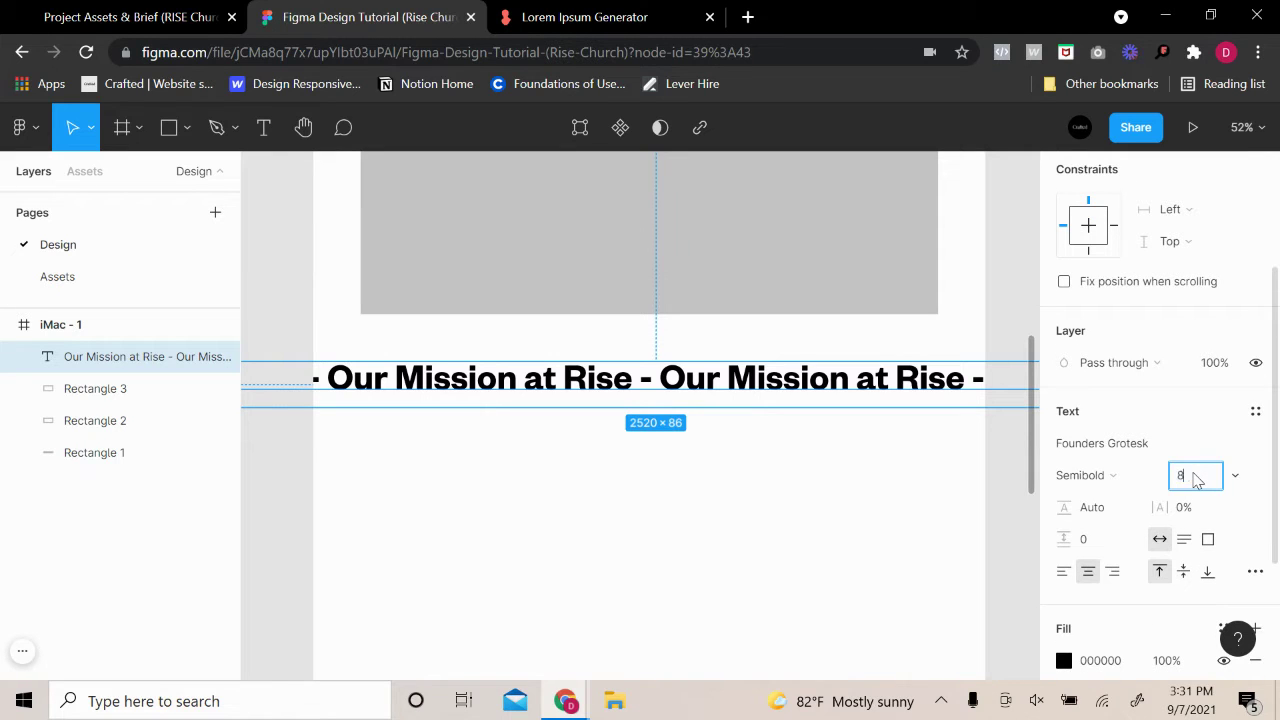
{"action": "type", "text": "85"}
{"action": "key", "text": "Return"}
{"action": "left_click", "coordinate": [955, 490]}
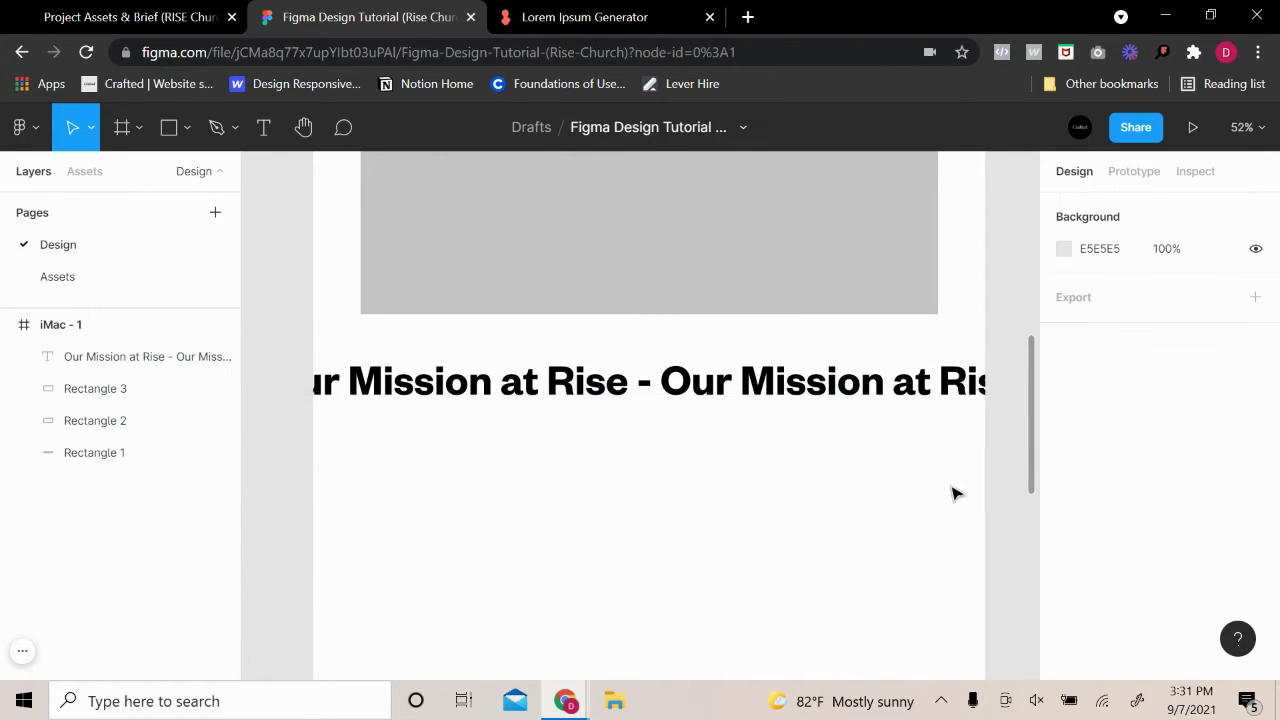
{"action": "scroll", "coordinate": [954, 491], "scroll_direction": "down", "scroll_amount": 1}
{"action": "left_click", "coordinate": [937, 395]}
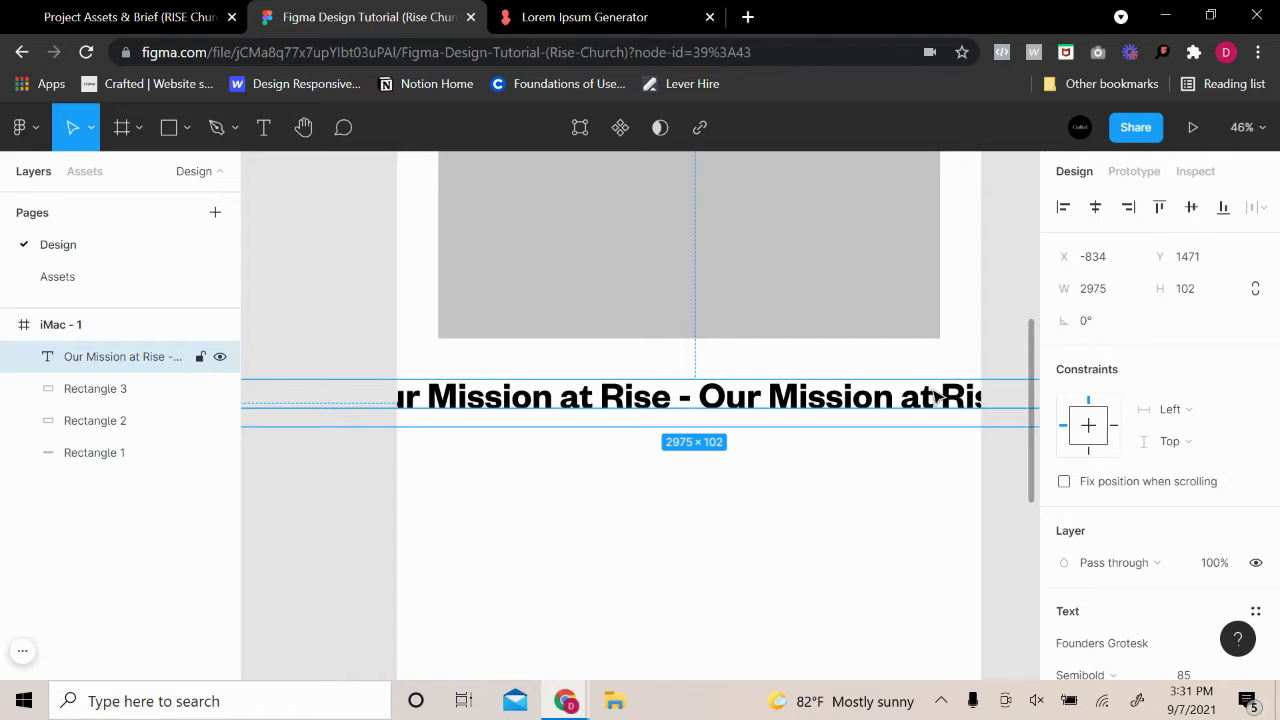
{"action": "key", "text": "ctrl+z"}
{"action": "key", "text": "ctrl+z"}
{"action": "key", "text": "ctrl+z"}
{"action": "key", "text": "ctrl+z"}
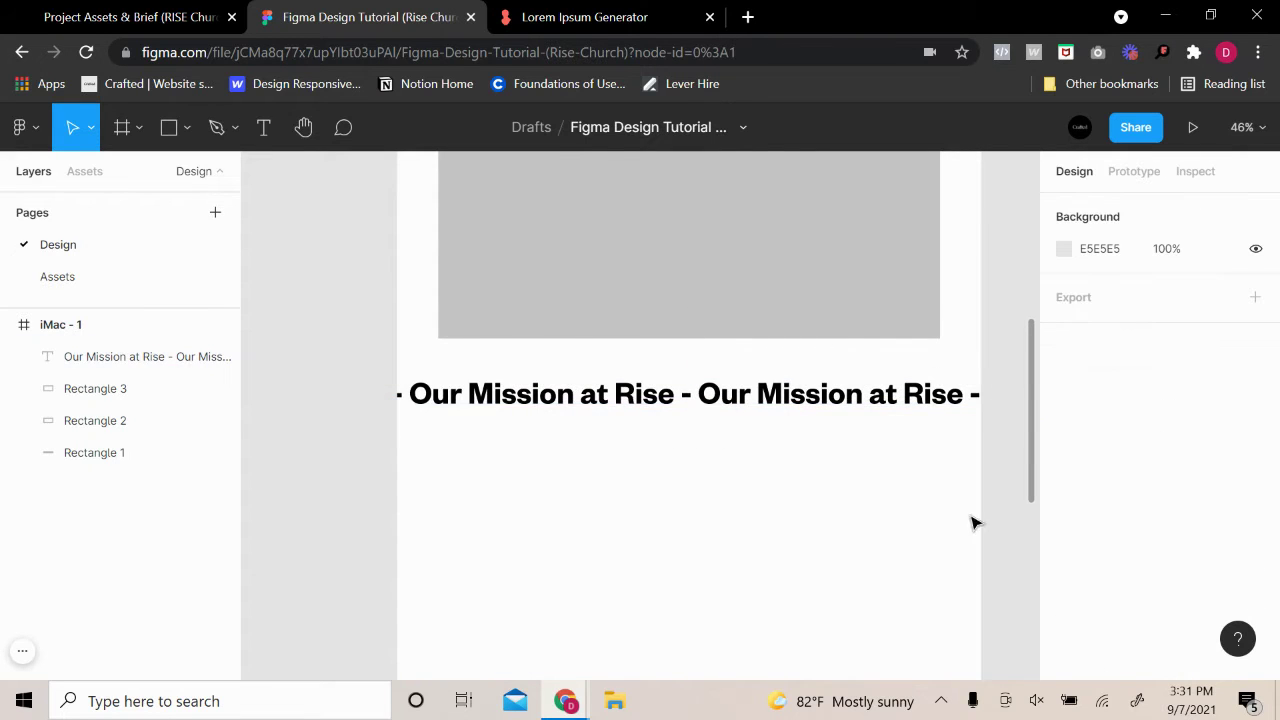
{"action": "left_click_drag", "start_coordinate": [872, 496], "coordinate": [812, 531]}
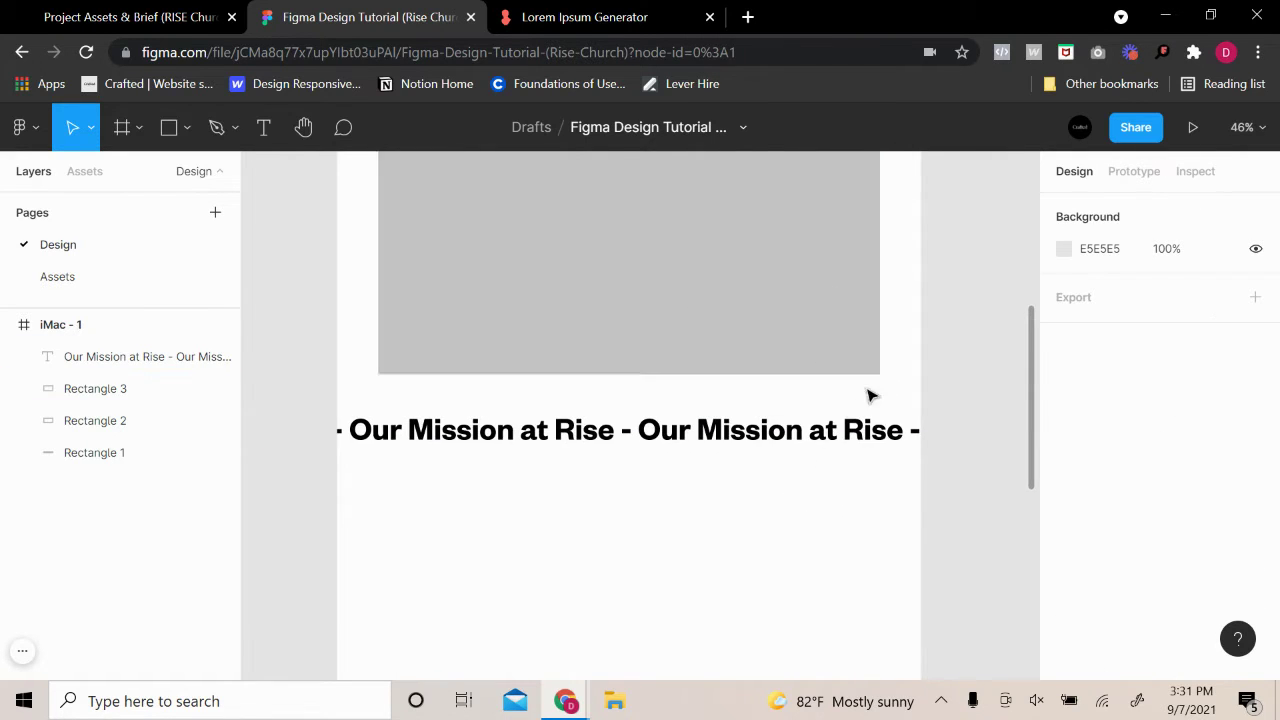
{"action": "scroll", "coordinate": [871, 394], "scroll_direction": "up", "scroll_amount": 4}
{"action": "scroll", "coordinate": [829, 346], "scroll_direction": "down", "scroll_amount": 3}
{"action": "scroll", "coordinate": [617, 549], "scroll_direction": "down", "scroll_amount": 5}
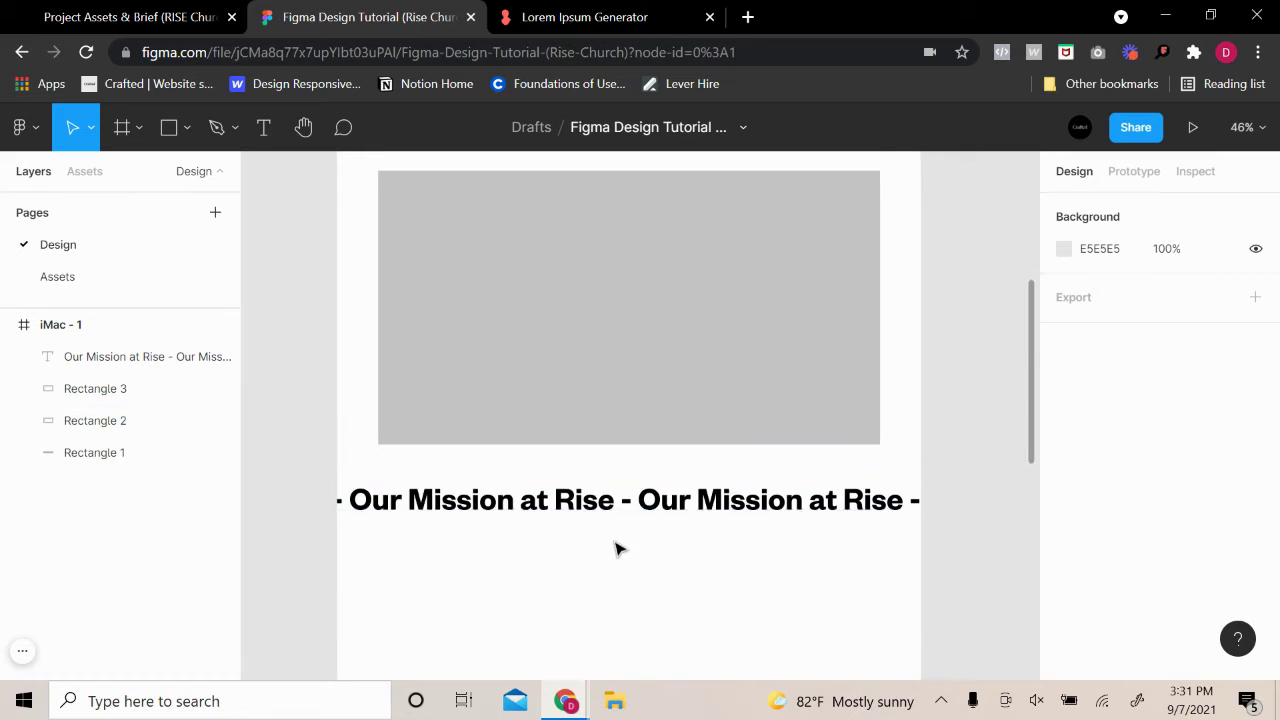
Draw a grey rectangle below the mission heading and widen it to 736
{"action": "left_click", "coordinate": [166, 130]}
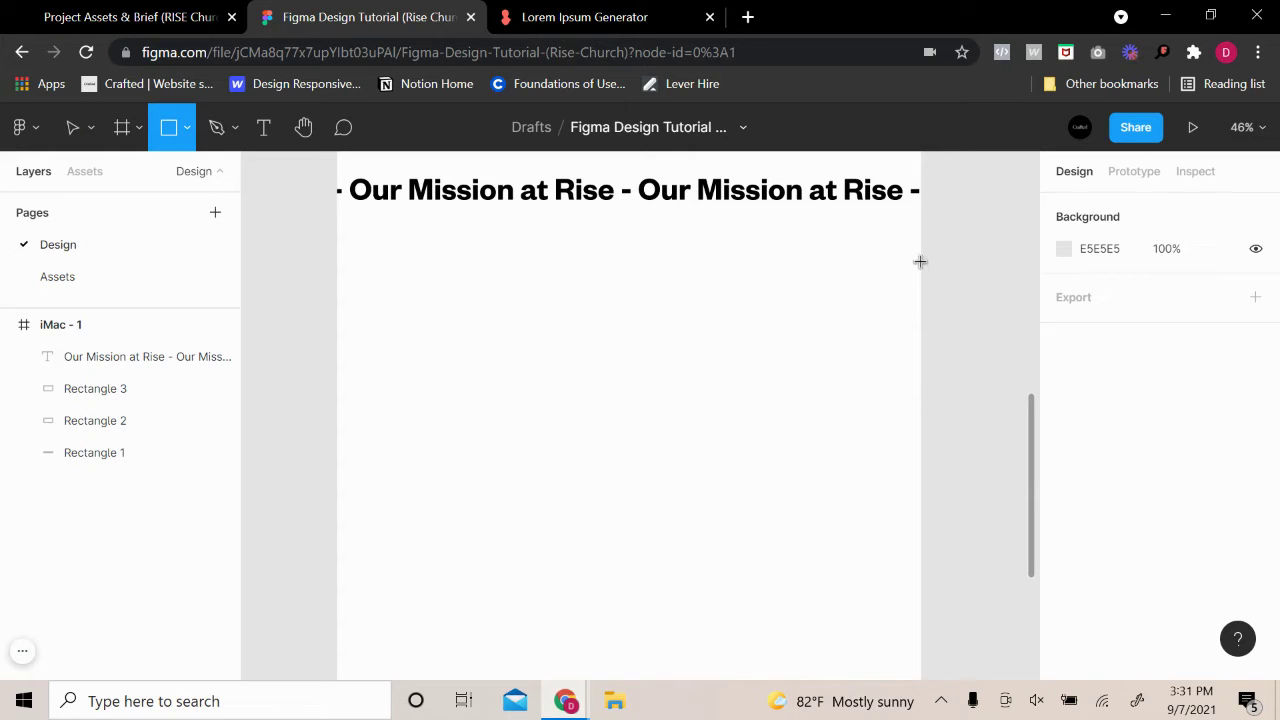
{"action": "left_click_drag", "start_coordinate": [919, 261], "coordinate": [677, 462]}
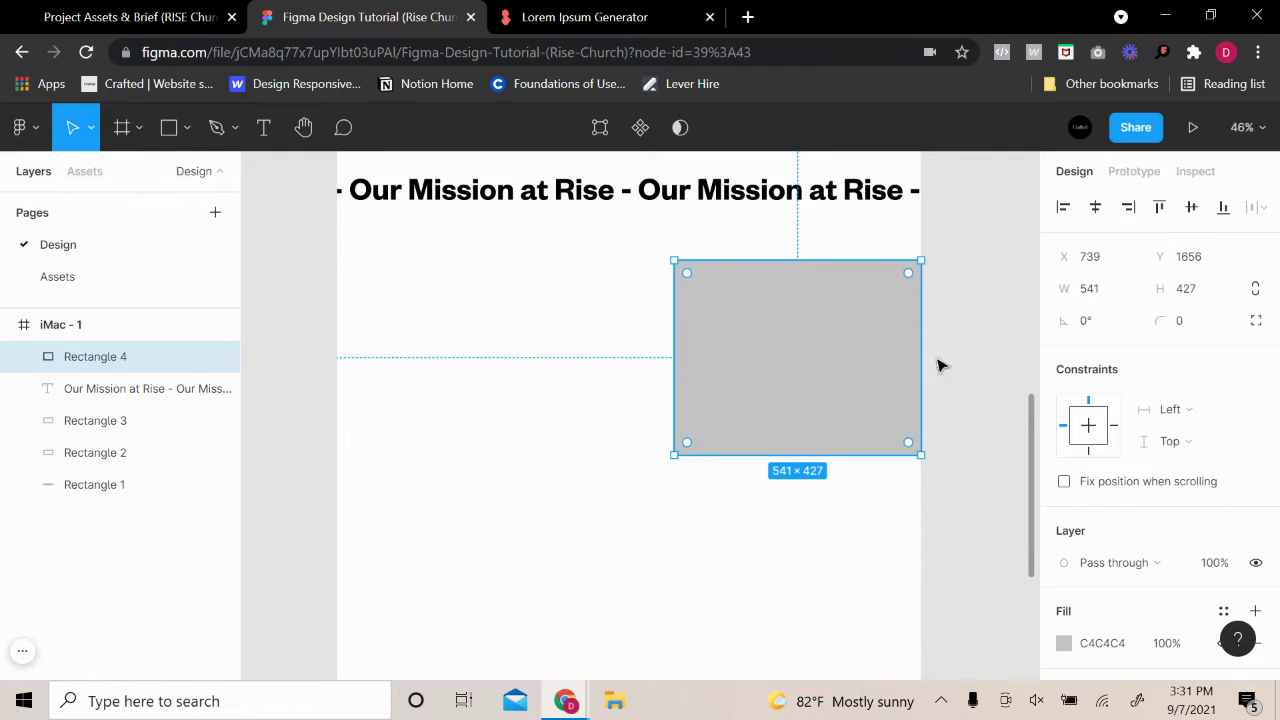
{"action": "left_click", "coordinate": [955, 368]}
{"action": "scroll", "coordinate": [957, 368], "scroll_direction": "up", "scroll_amount": 3}
{"action": "scroll", "coordinate": [937, 360], "scroll_direction": "down", "scroll_amount": 2}
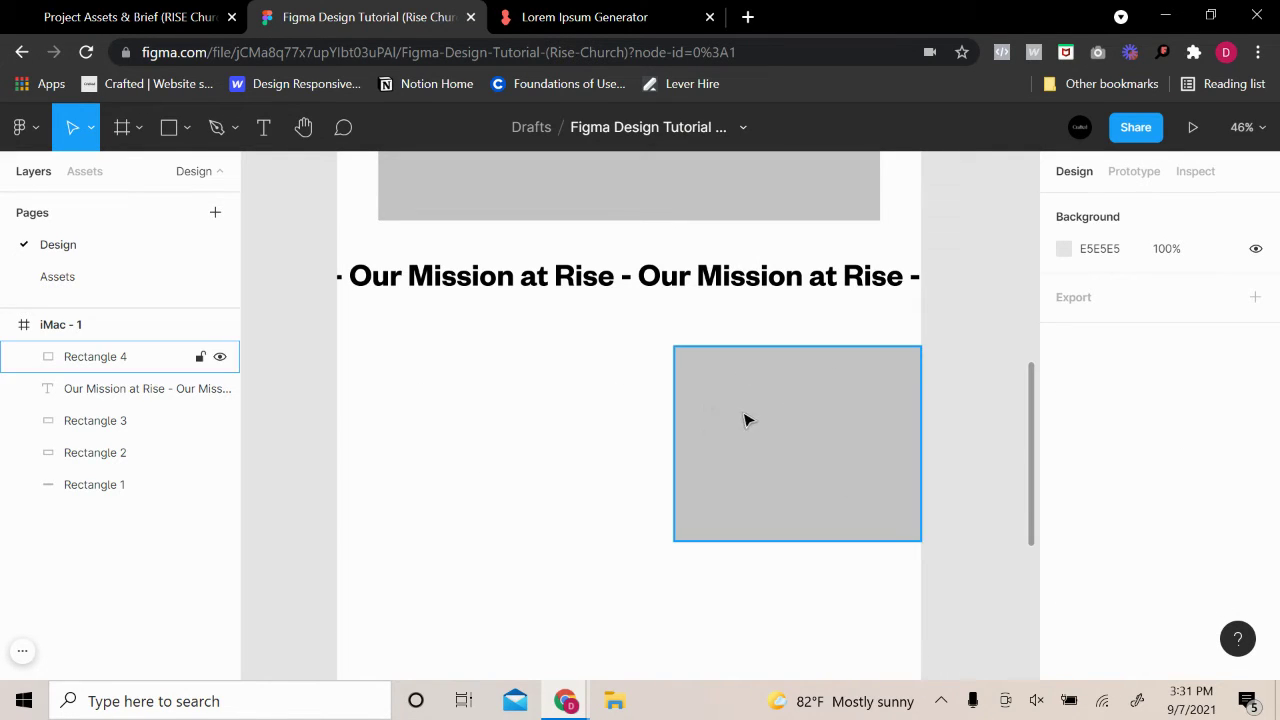
{"action": "left_click", "coordinate": [770, 466]}
{"action": "left_click_drag", "start_coordinate": [665, 465], "coordinate": [339, 457]}
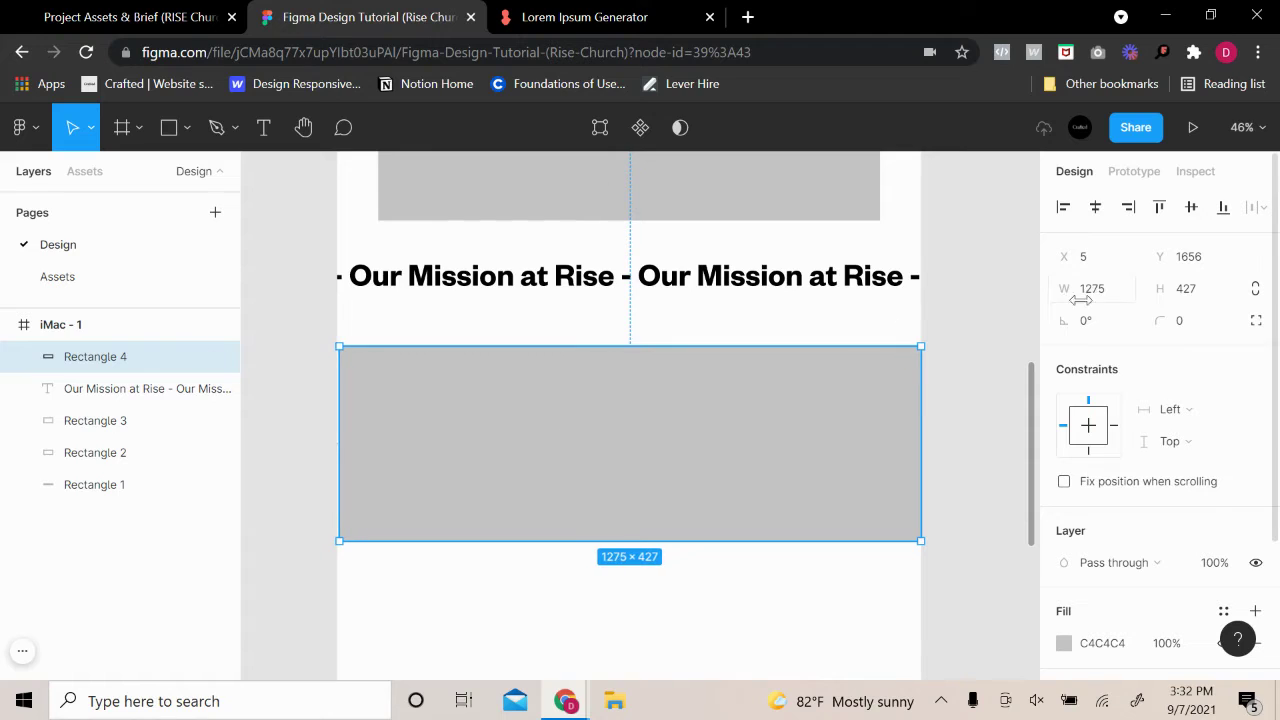
Set the block's width to 1275/2 (637.5) and snap it onto the right half
{"action": "left_click", "coordinate": [1096, 294]}
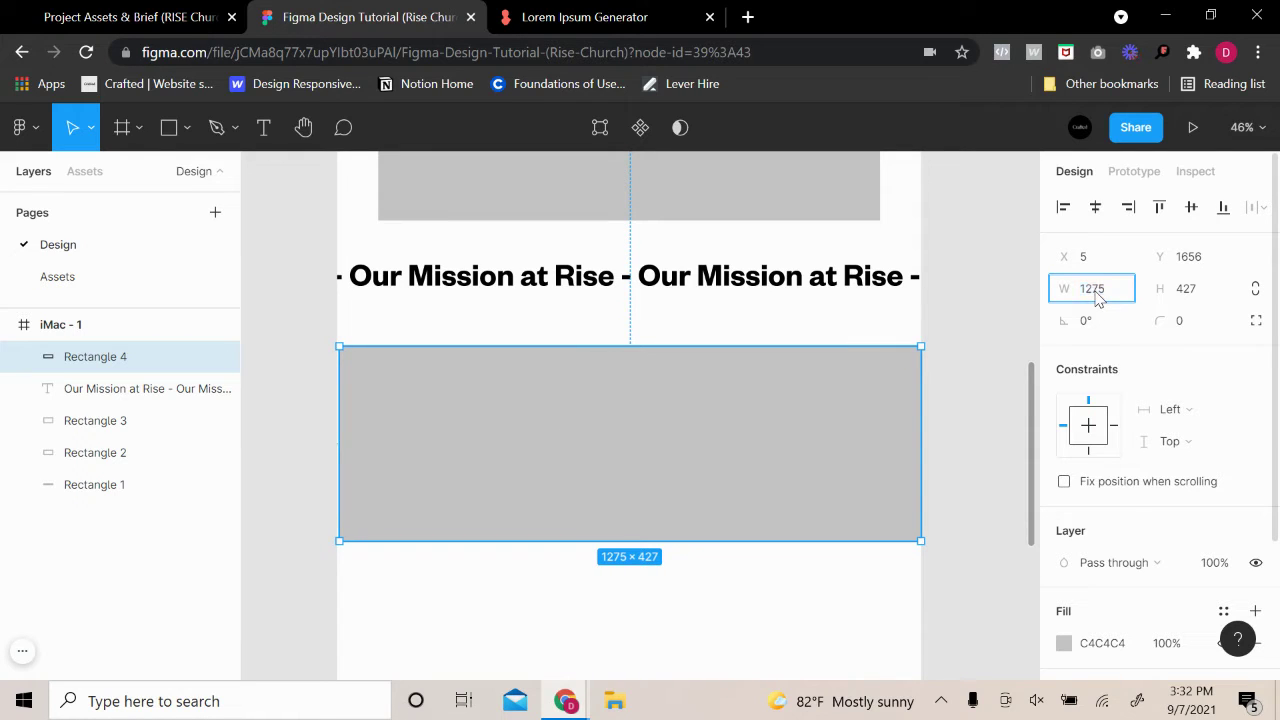
{"action": "type", "text": "/2"}
{"action": "key", "text": "Return"}
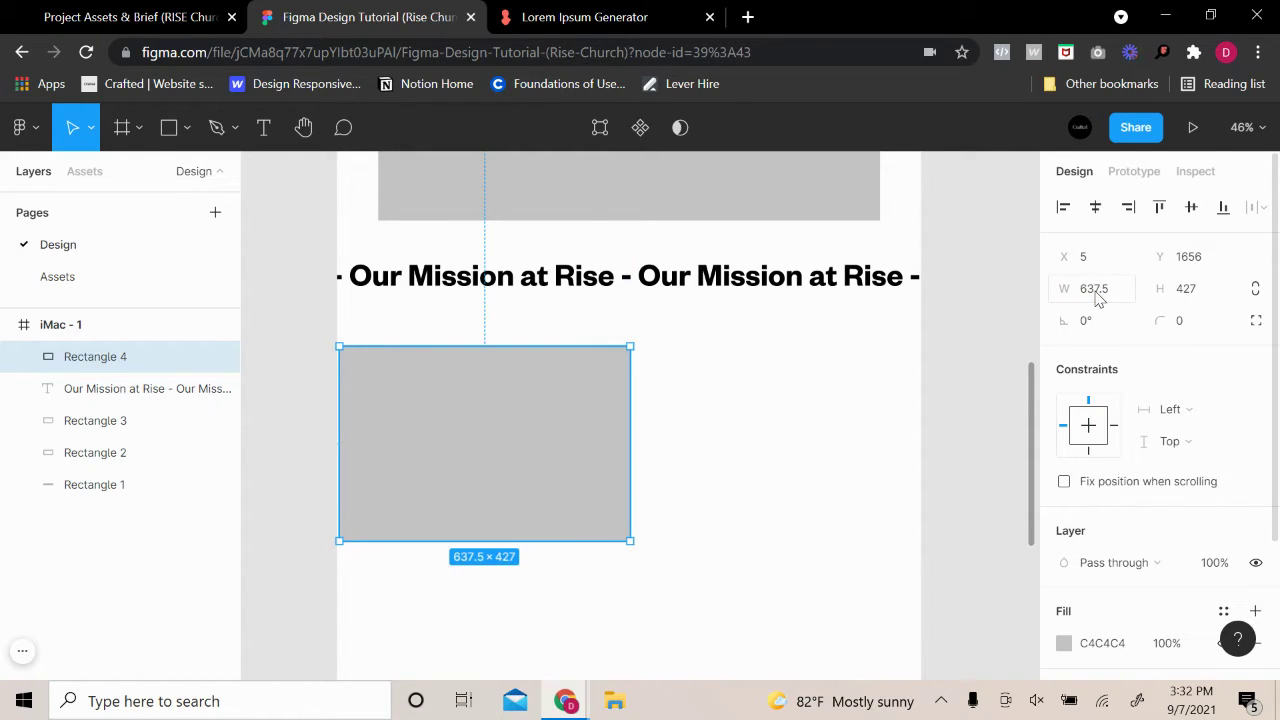
{"action": "key", "text": "ctrl+z"}
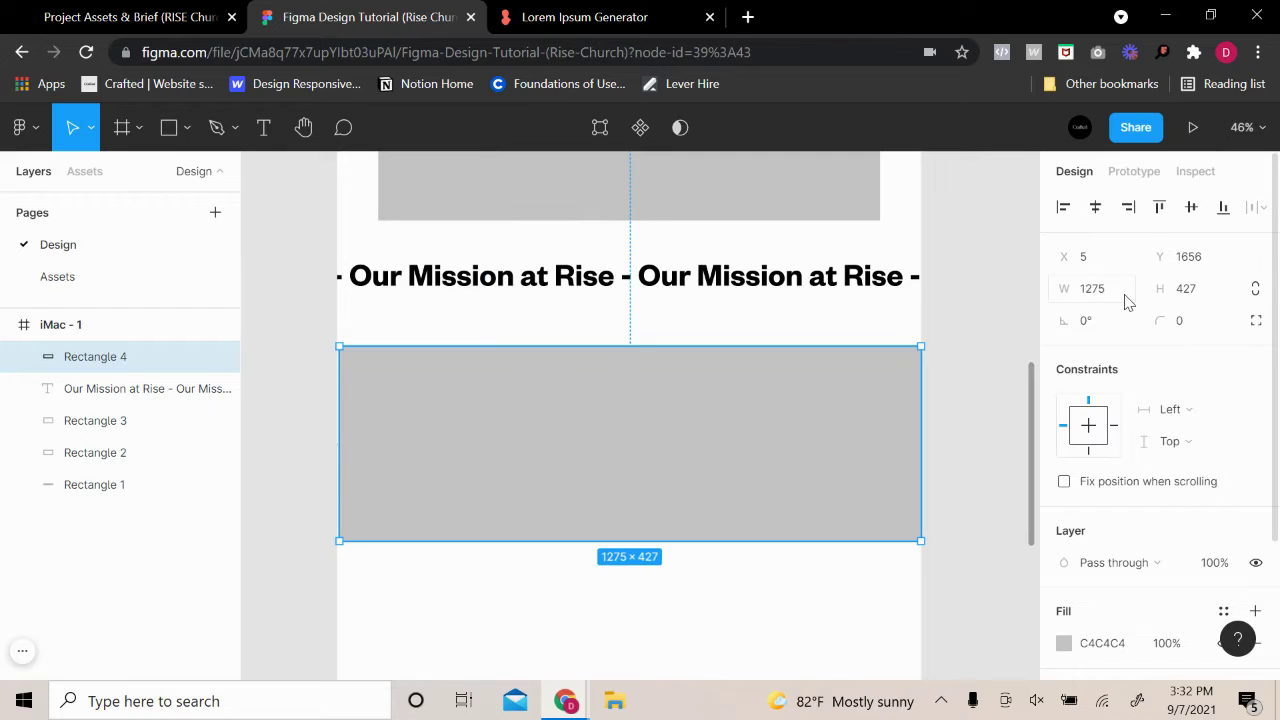
{"action": "left_click", "coordinate": [1125, 293]}
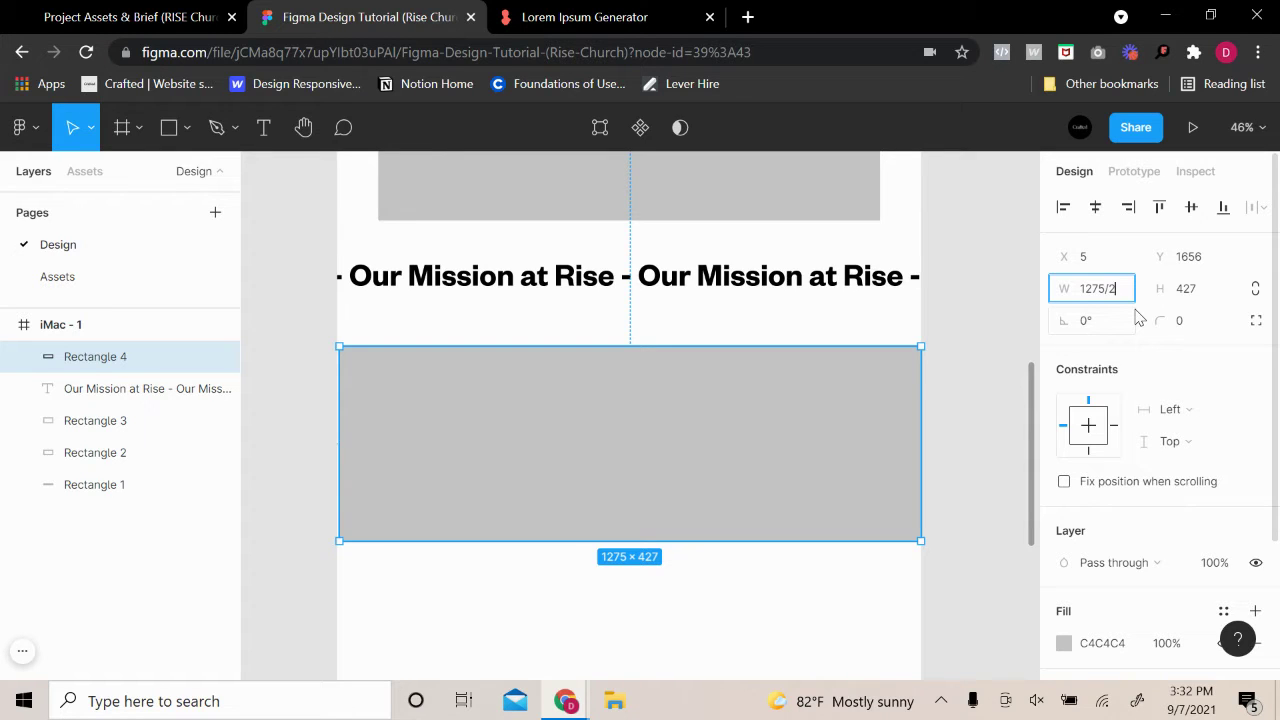
{"action": "key", "text": "Return"}
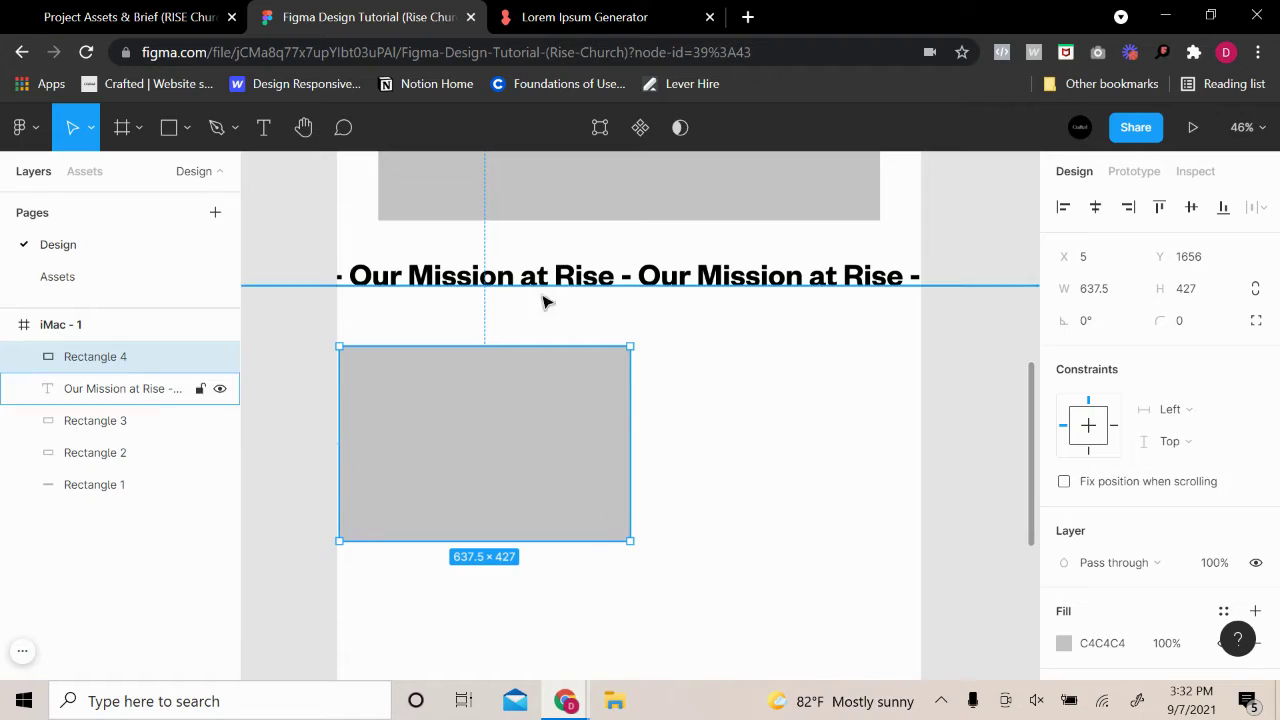
{"action": "left_click_drag", "start_coordinate": [563, 477], "coordinate": [854, 492]}
Paste a copy of the grey block and move it down onto the left half
{"action": "left_click", "coordinate": [984, 415]}
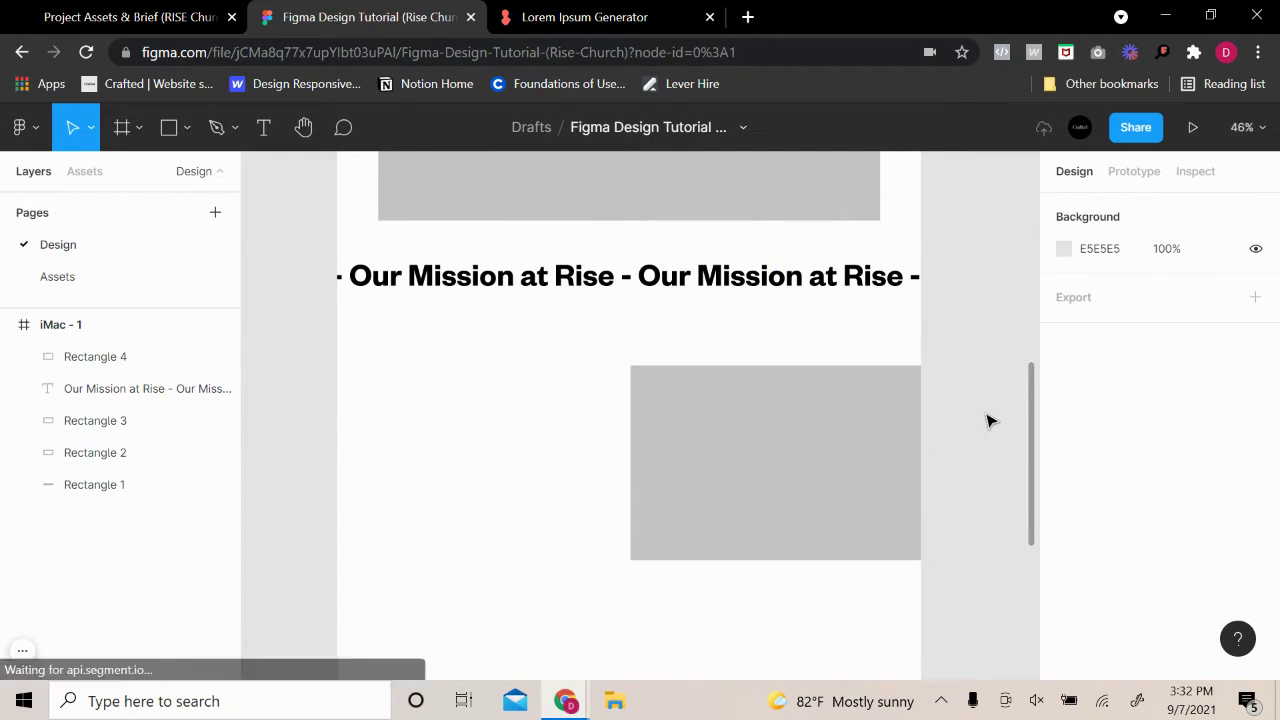
{"action": "left_click_drag", "start_coordinate": [880, 445], "coordinate": [867, 431]}
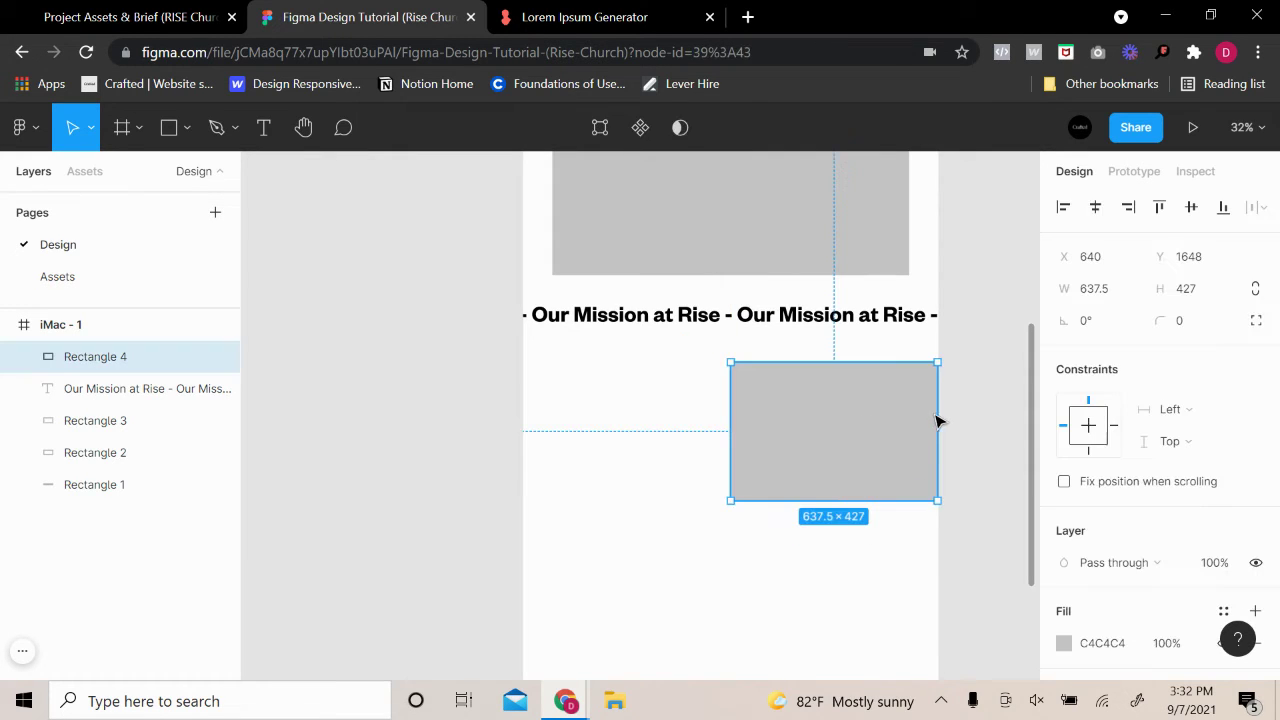
{"action": "key", "text": "ctrl+v"}
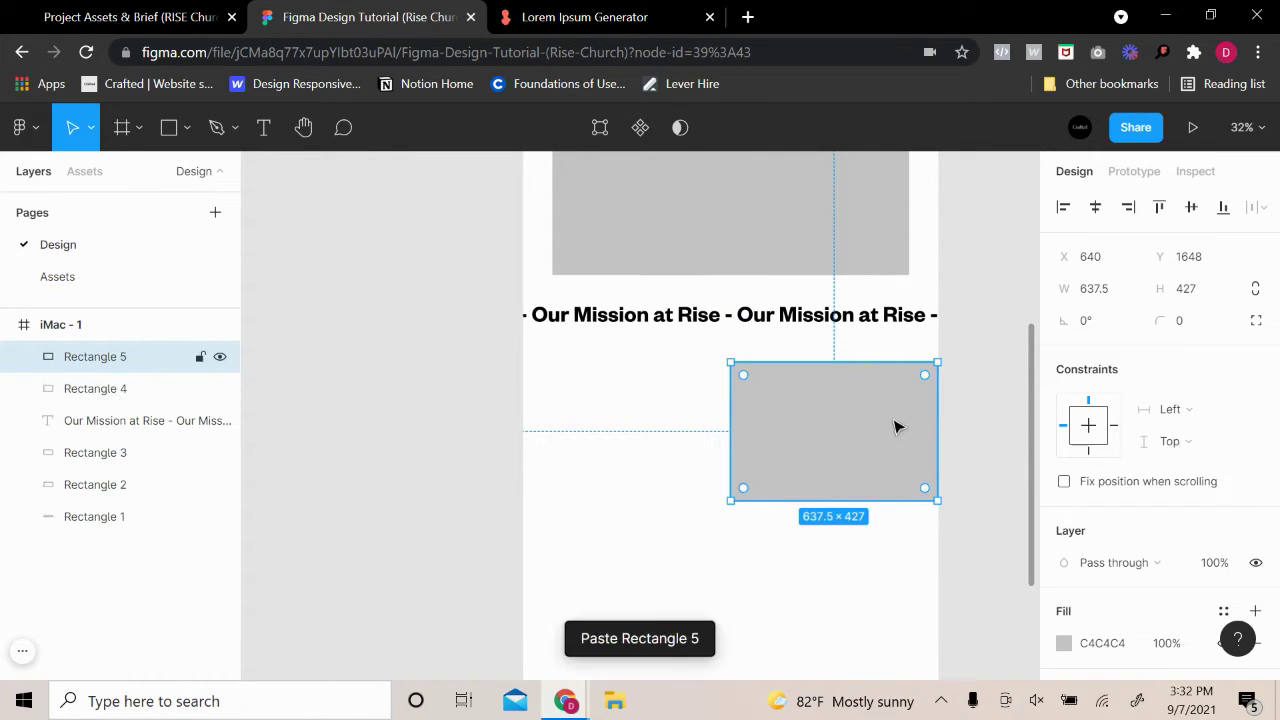
{"action": "left_click_drag", "start_coordinate": [894, 423], "coordinate": [679, 581]}
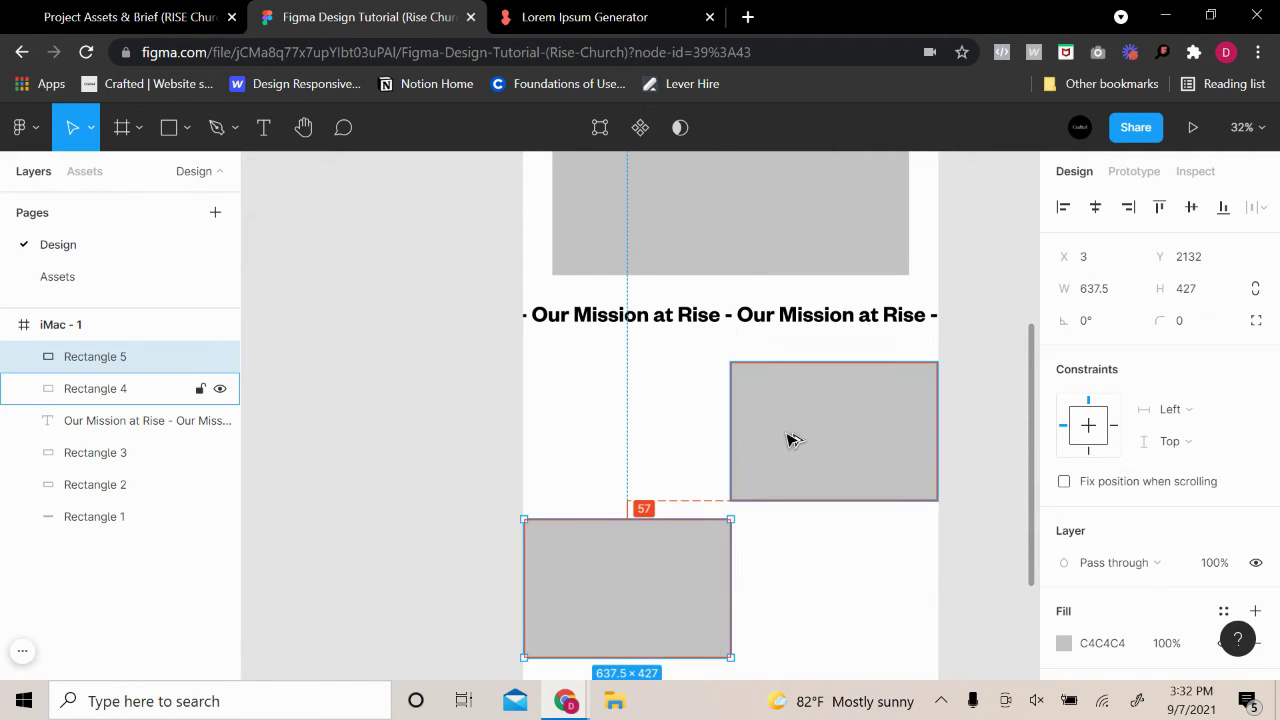
{"action": "key", "text": "Down"}
{"action": "key", "text": "Down"}
{"action": "key", "text": "Down"}
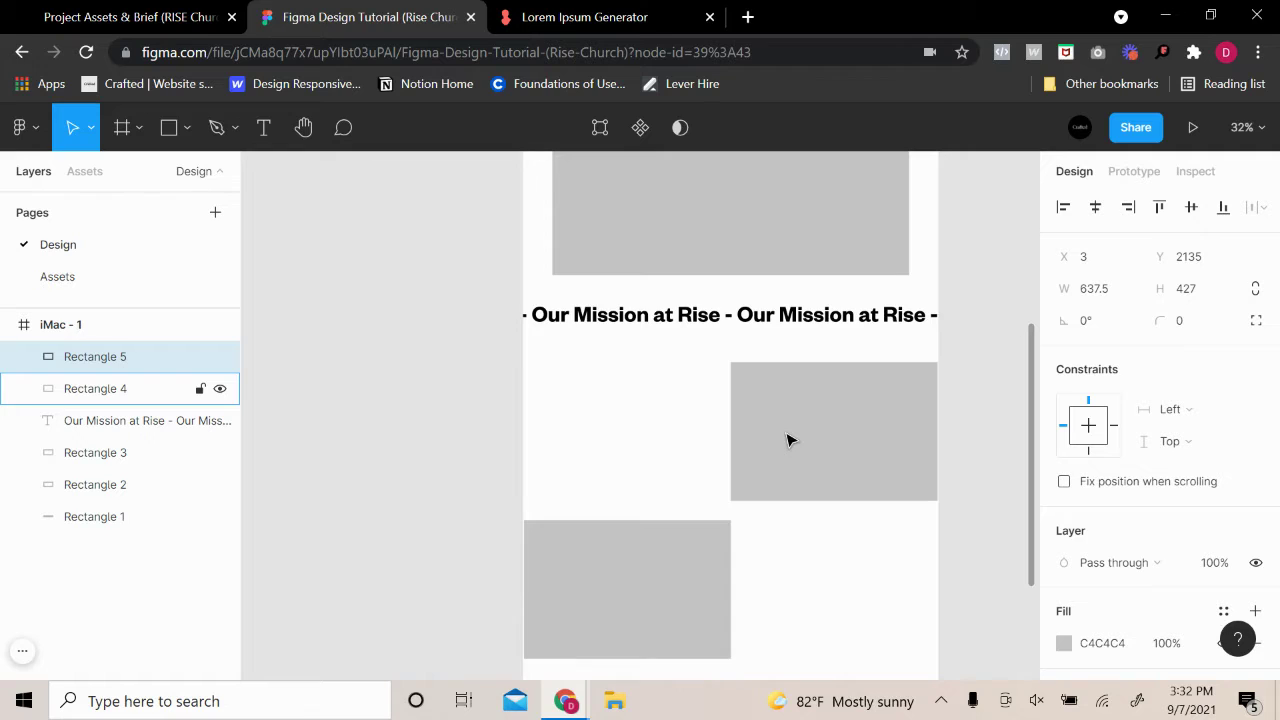
{"action": "key", "text": "Down"}
{"action": "key", "text": "Down"}
{"action": "key", "text": "Down"}
{"action": "key", "text": "Down"}
{"action": "key", "text": "Down"}
{"action": "key", "text": "Down"}
{"action": "key", "text": "Down"}
{"action": "key", "text": "Down"}
{"action": "key", "text": "Down"}
{"action": "key", "text": "Down"}
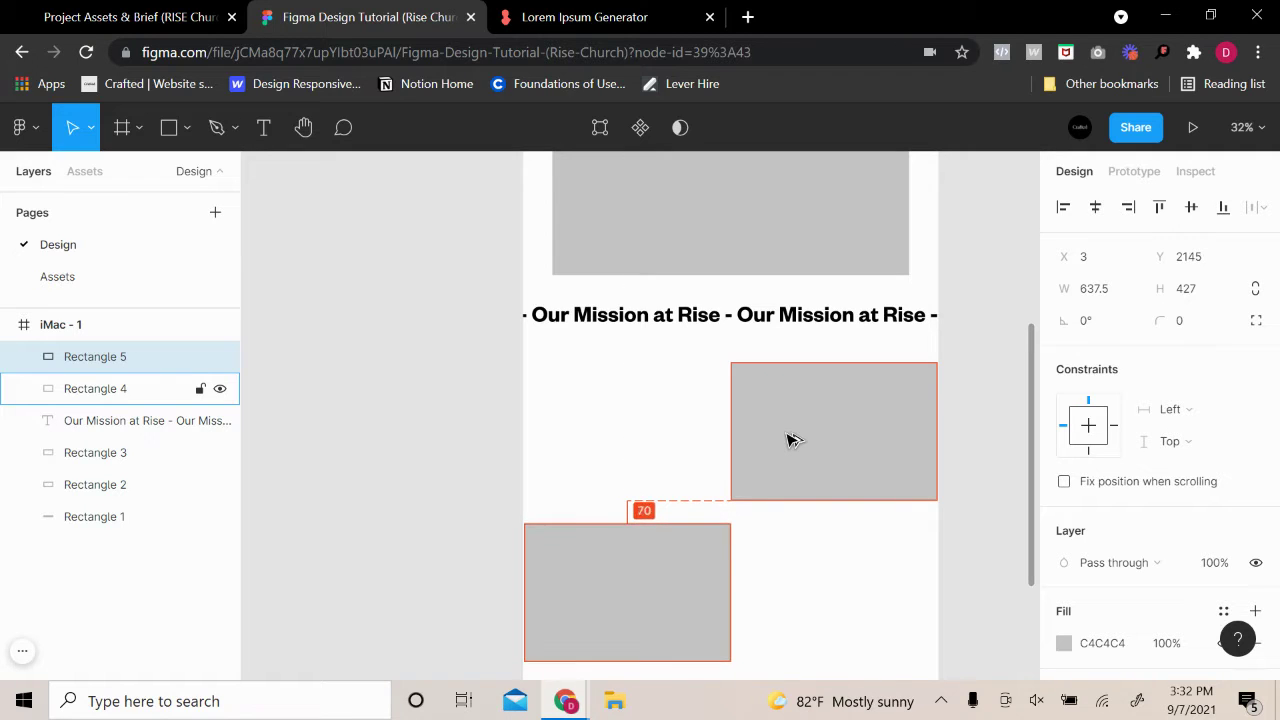
{"action": "key", "text": "Down"}
{"action": "key", "text": "Down"}
{"action": "key", "text": "Down"}
{"action": "key", "text": "Down"}
{"action": "key", "text": "Down"}
{"action": "key", "text": "Down"}
{"action": "key", "text": "Down"}
{"action": "key", "text": "Down"}
{"action": "key", "text": "Down"}
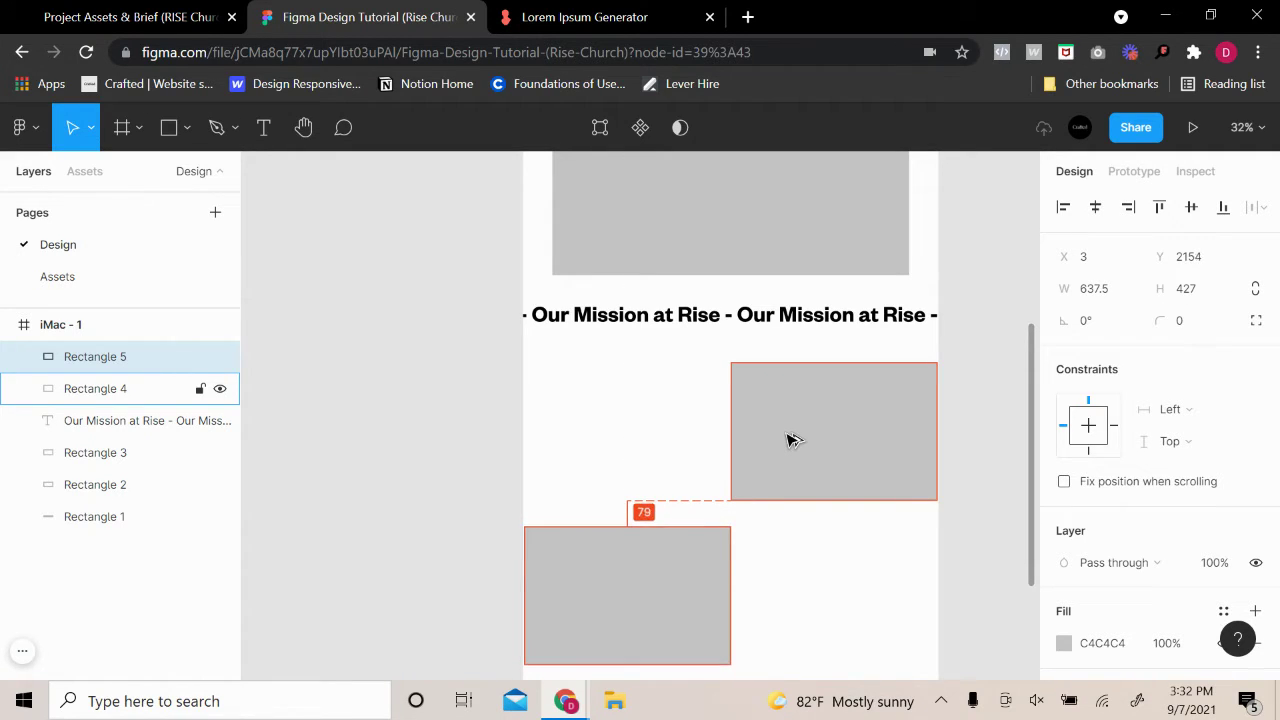
{"action": "key", "text": "Down"}
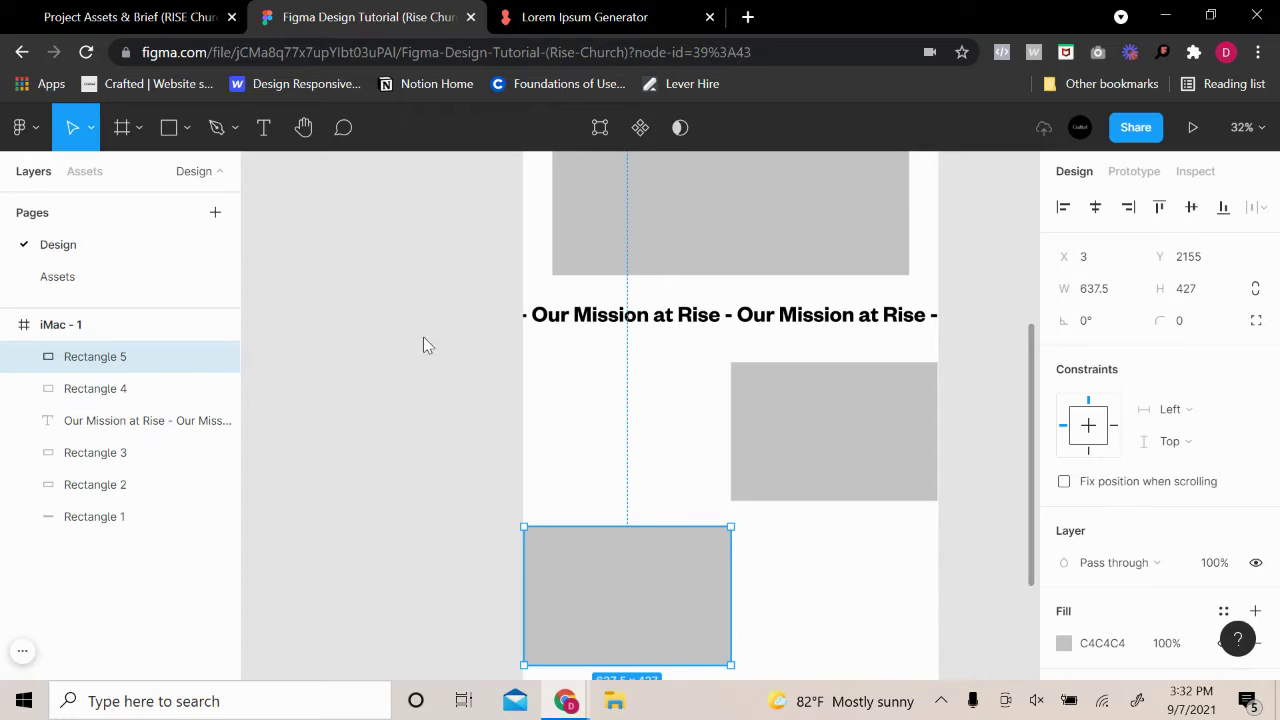
Set the left block flush to the page edge, 80 px below the right block
{"action": "left_click", "coordinate": [426, 346]}
{"action": "scroll", "coordinate": [683, 449], "scroll_direction": "down", "scroll_amount": 1}
{"action": "left_click", "coordinate": [624, 539]}
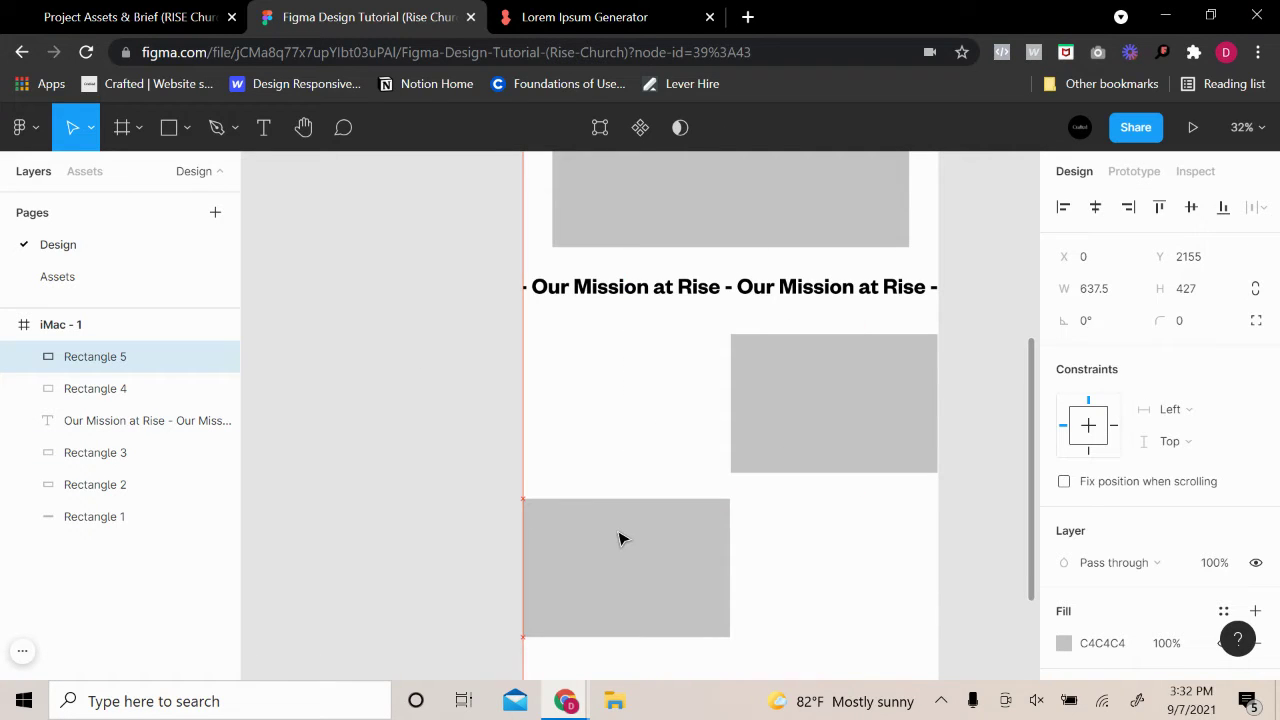
{"action": "mouse_move", "coordinate": [619, 539]}
{"action": "left_mouse_down"}
{"action": "mouse_move", "coordinate": [626, 531]}
{"action": "mouse_move", "coordinate": [620, 545]}
{"action": "left_mouse_up"}
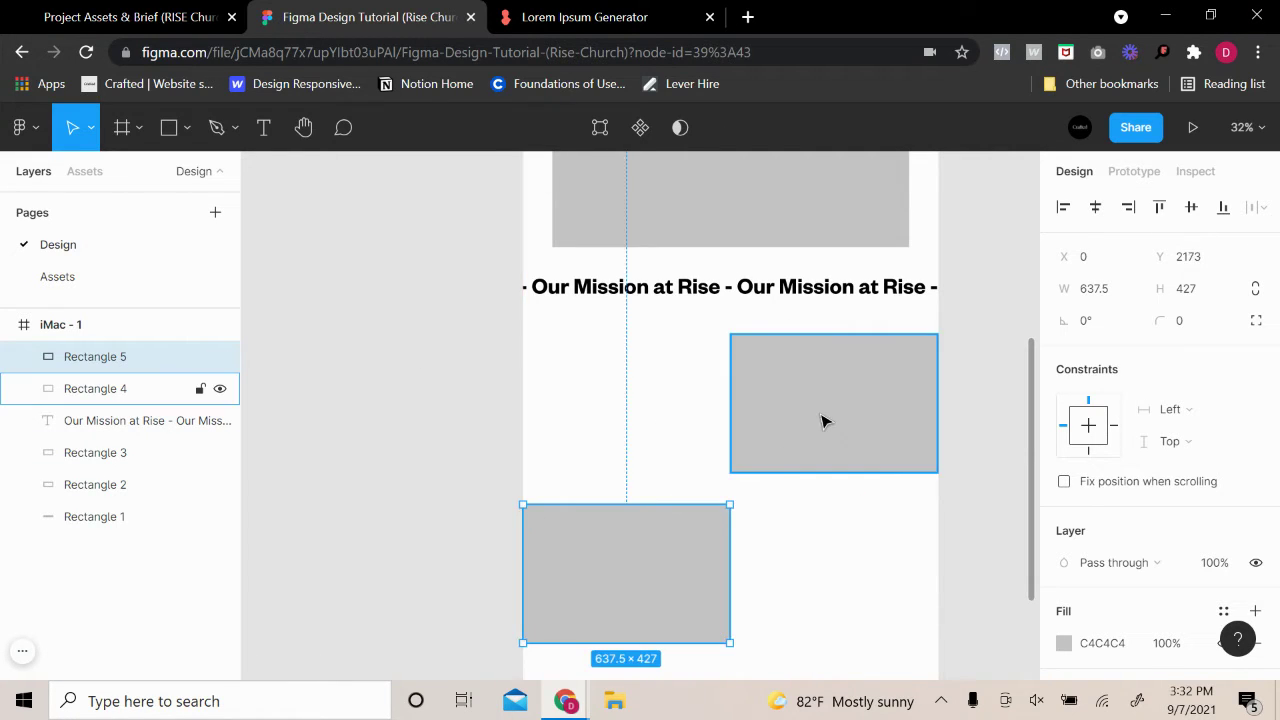
{"action": "key", "text": "alt"}
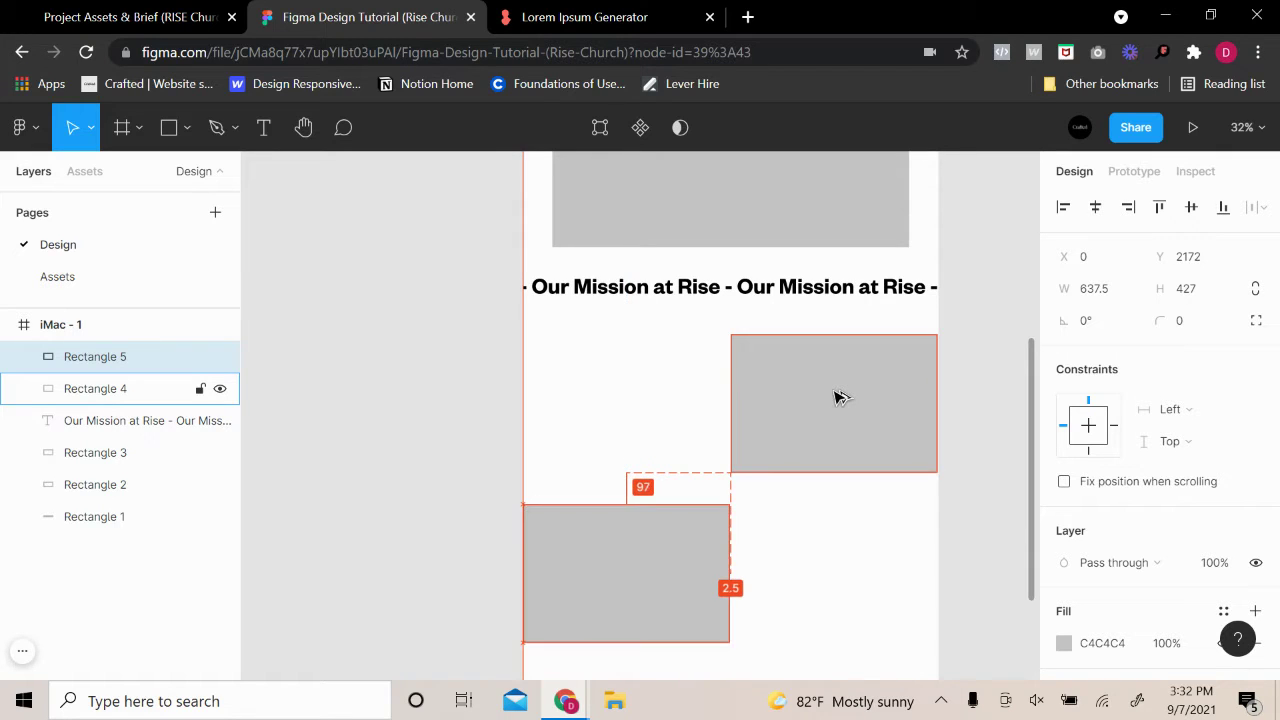
{"action": "key", "text": "Up"}
{"action": "key", "text": "Up"}
{"action": "key", "text": "Up"}
{"action": "key", "text": "Up"}
{"action": "key", "text": "Up"}
{"action": "key", "text": "Up"}
{"action": "key", "text": "Up"}
{"action": "key", "text": "Up"}
{"action": "key", "text": "Up"}
{"action": "key", "text": "Up"}
{"action": "key", "text": "Up"}
{"action": "key", "text": "Up"}
{"action": "key", "text": "Up"}
{"action": "key", "text": "Up"}
{"action": "key", "text": "Up"}
{"action": "key", "text": "Up"}
{"action": "key", "text": "Up"}
{"action": "key", "text": "Up"}
{"action": "key", "text": "Up"}
{"action": "key", "text": "Up"}
{"action": "key", "text": "Down"}
{"action": "key", "text": "Down"}
{"action": "key", "text": "Down"}
{"action": "key", "text": "Down"}
{"action": "key", "text": "Down"}
{"action": "key", "text": "Down"}
{"action": "key", "text": "Down"}
{"action": "key", "text": "Down"}
{"action": "key", "text": "Down"}
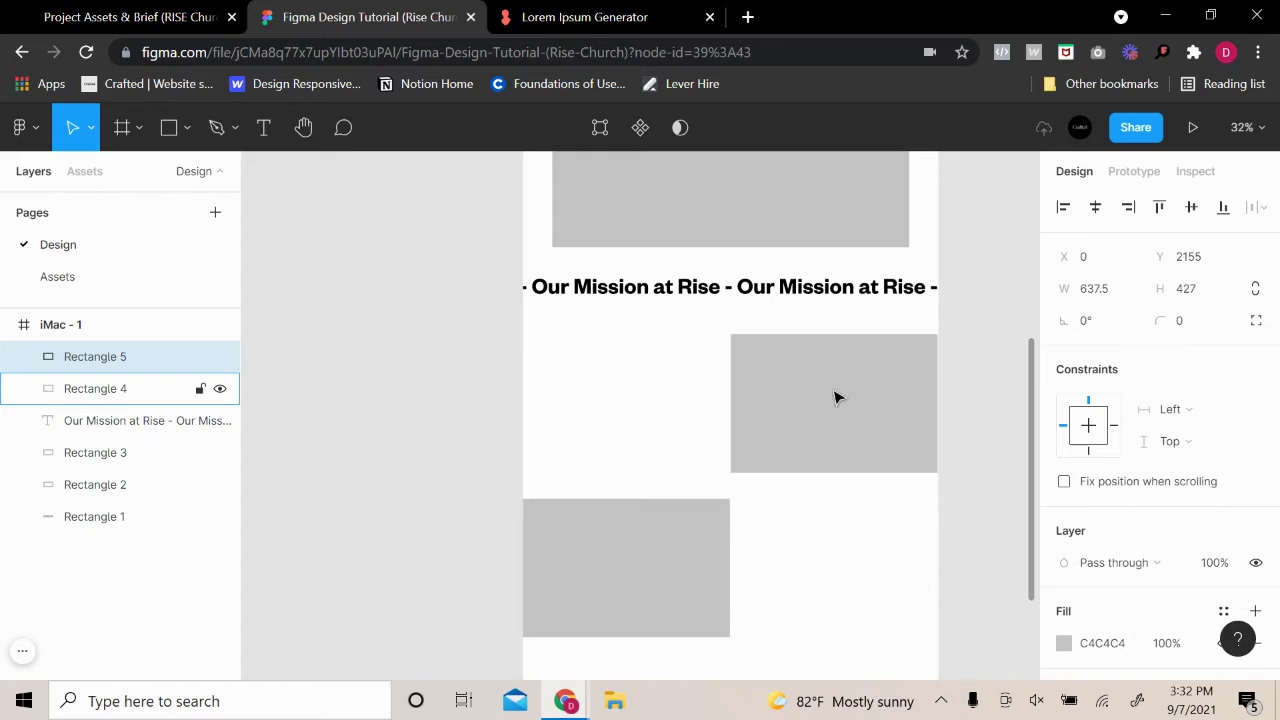
{"action": "left_click", "coordinate": [966, 372]}
{"action": "left_click", "coordinate": [928, 448]}
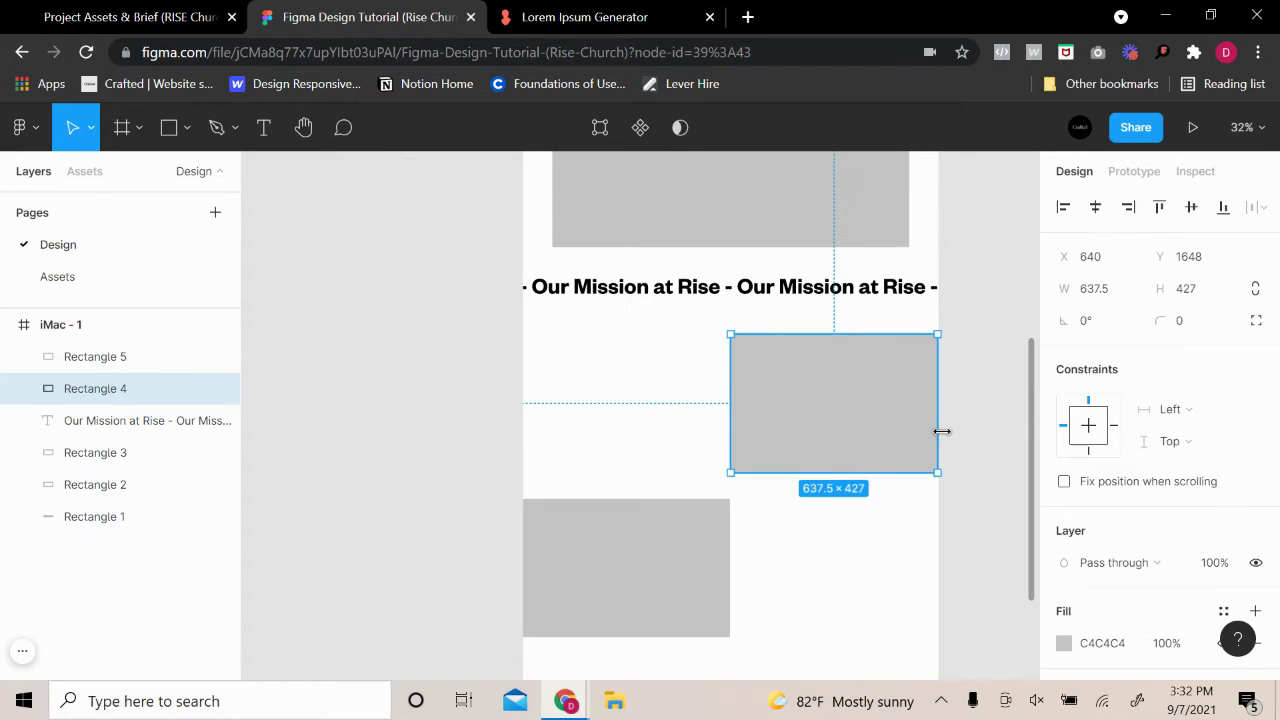
{"action": "left_click", "coordinate": [966, 414]}
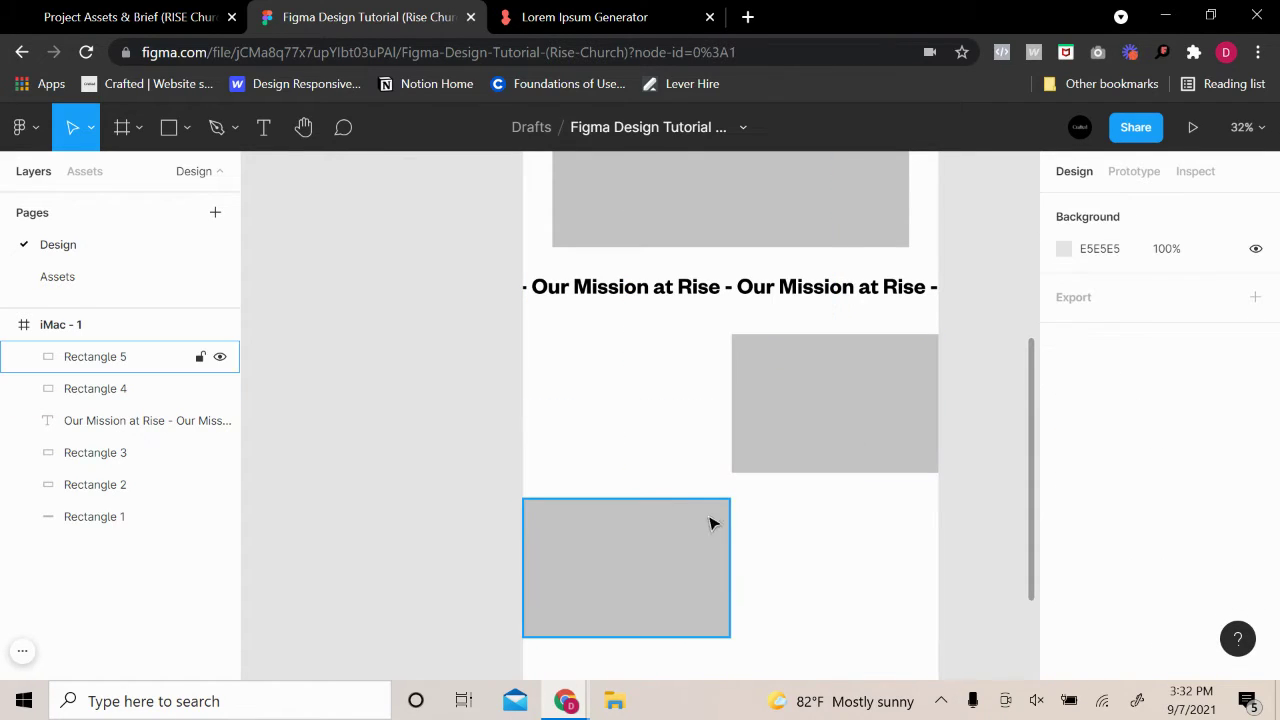
Paste a third 637.5×427 block on the right half, 80 px below Rectangle 5
{"action": "scroll", "coordinate": [711, 523], "scroll_direction": "down", "scroll_amount": 2}
{"action": "left_click", "coordinate": [689, 461]}
{"action": "key", "text": "ctrl+v"}
{"action": "scroll", "coordinate": [700, 455], "scroll_direction": "down", "scroll_amount": 2}
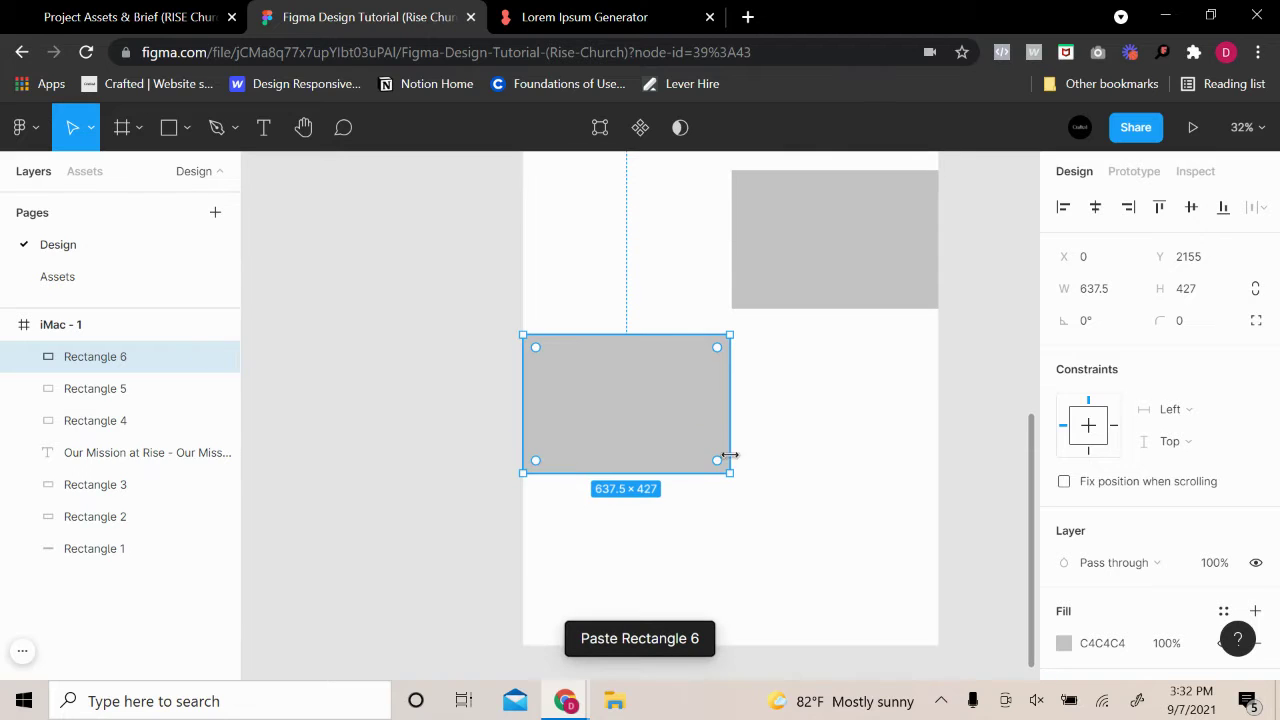
{"action": "left_click_drag", "start_coordinate": [729, 451], "coordinate": [879, 556]}
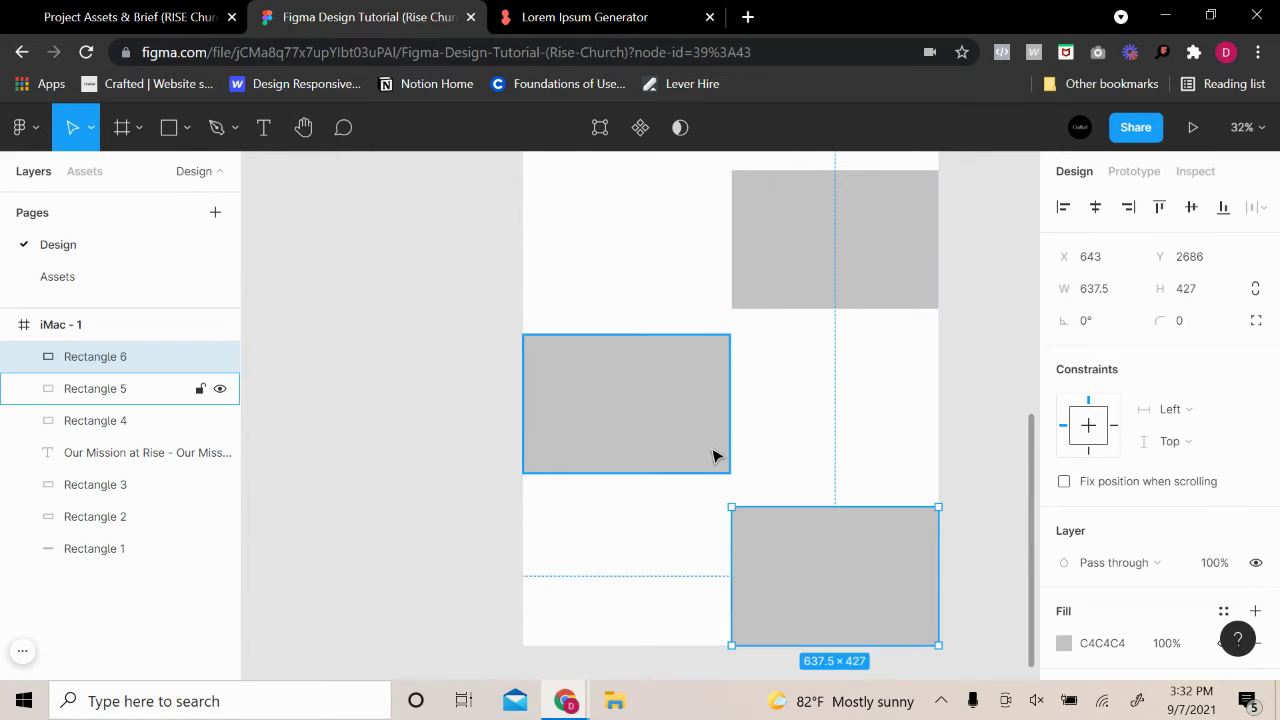
{"action": "key", "text": "alt"}
{"action": "key", "text": "Up"}
{"action": "key", "text": "Up"}
{"action": "key", "text": "Up"}
{"action": "key", "text": "Up"}
{"action": "key", "text": "Up"}
{"action": "key", "text": "Up"}
{"action": "key", "text": "Up"}
{"action": "key", "text": "Up"}
{"action": "key", "text": "Up"}
{"action": "key", "text": "Up"}
{"action": "key", "text": "Up"}
{"action": "key", "text": "Up"}
{"action": "key", "text": "Up"}
{"action": "key", "text": "Up"}
{"action": "key", "text": "Up"}
{"action": "key", "text": "Up"}
{"action": "key", "text": "Up"}
{"action": "key", "text": "Up"}
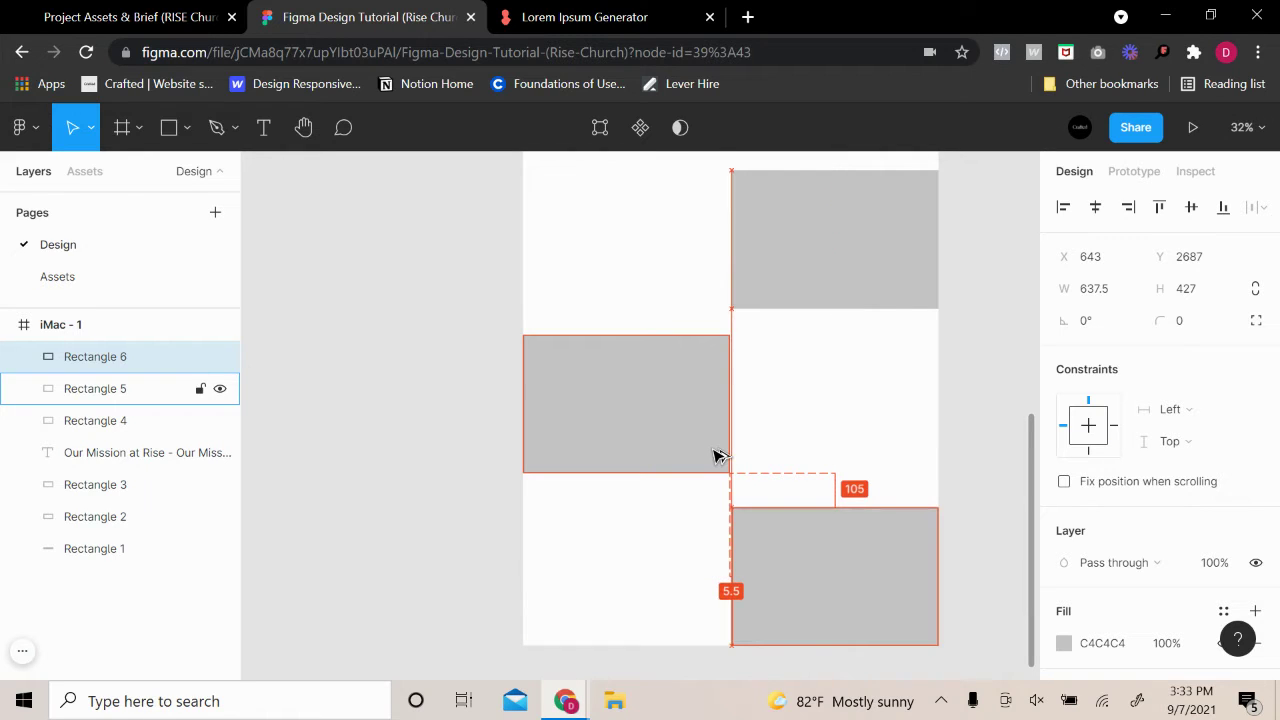
{"action": "key", "text": "Up"}
{"action": "key", "text": "Up"}
{"action": "key", "text": "Up"}
{"action": "key", "text": "Up"}
{"action": "key", "text": "Up"}
{"action": "key", "text": "Up"}
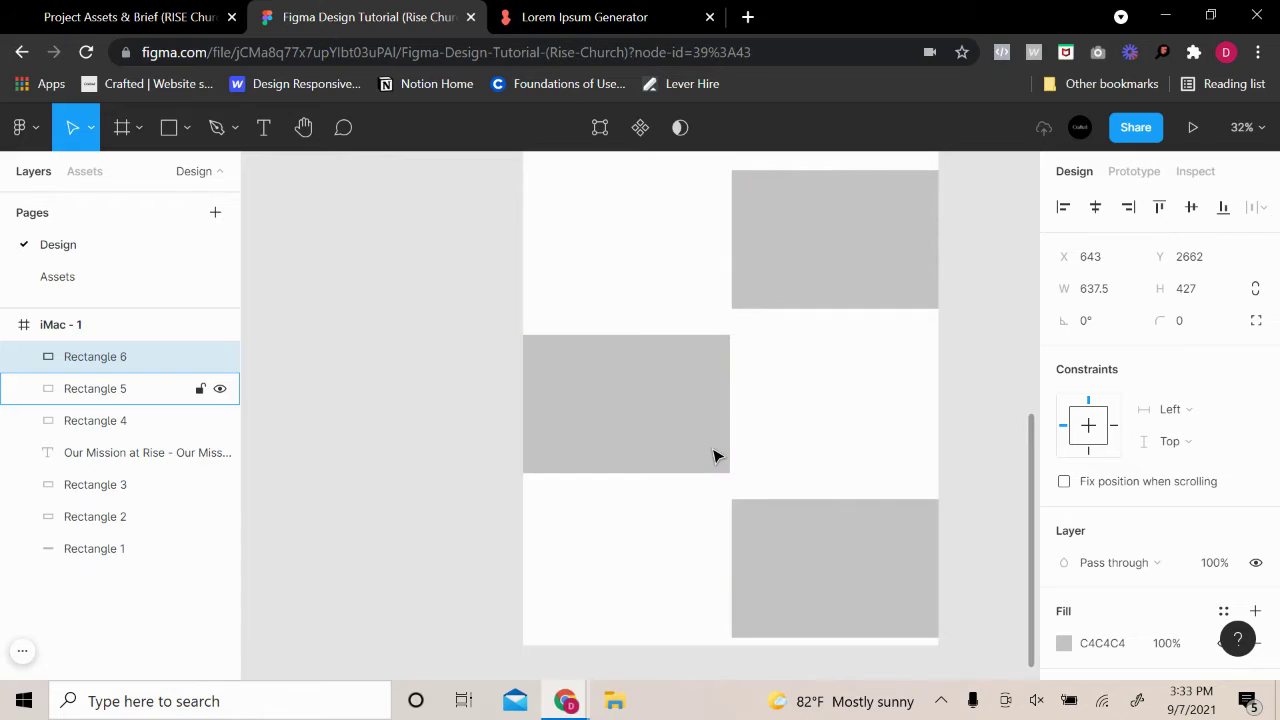
{"action": "left_click", "coordinate": [463, 391]}
{"action": "scroll", "coordinate": [463, 396], "scroll_direction": "up", "scroll_amount": 10}
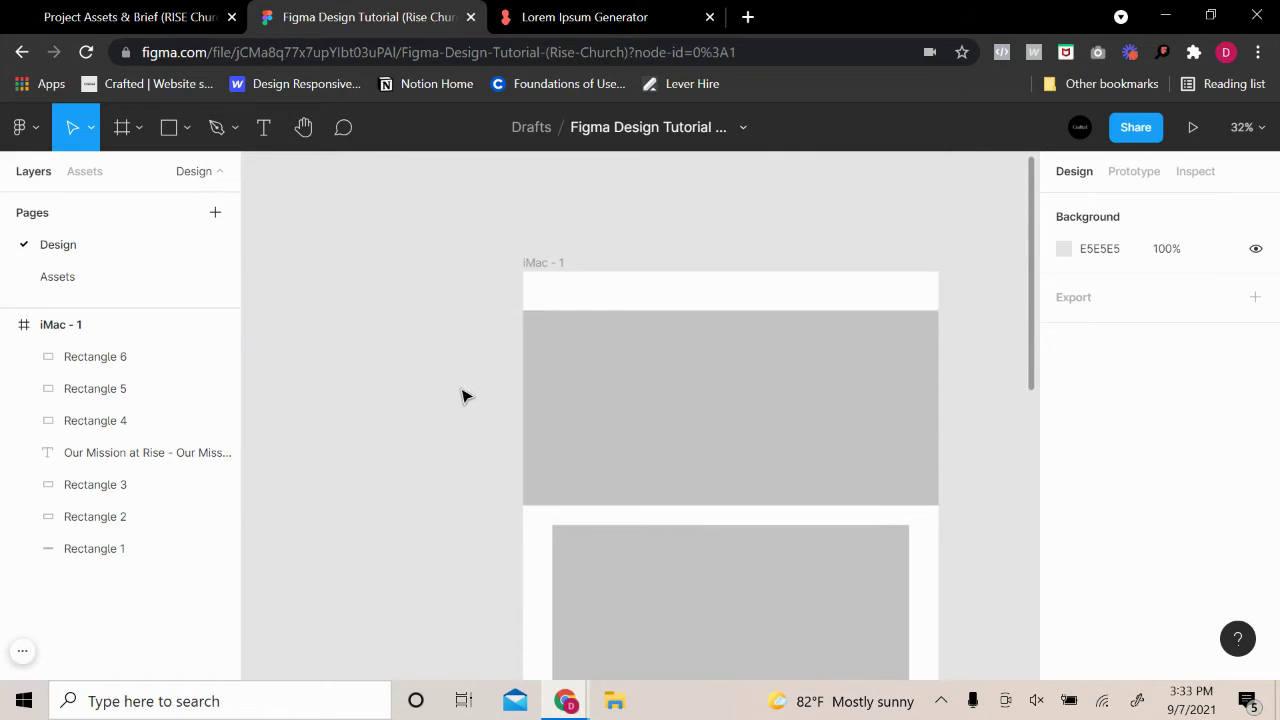
{"action": "left_click", "coordinate": [556, 266]}
{"action": "scroll", "coordinate": [889, 354], "scroll_direction": "down", "scroll_amount": 10}
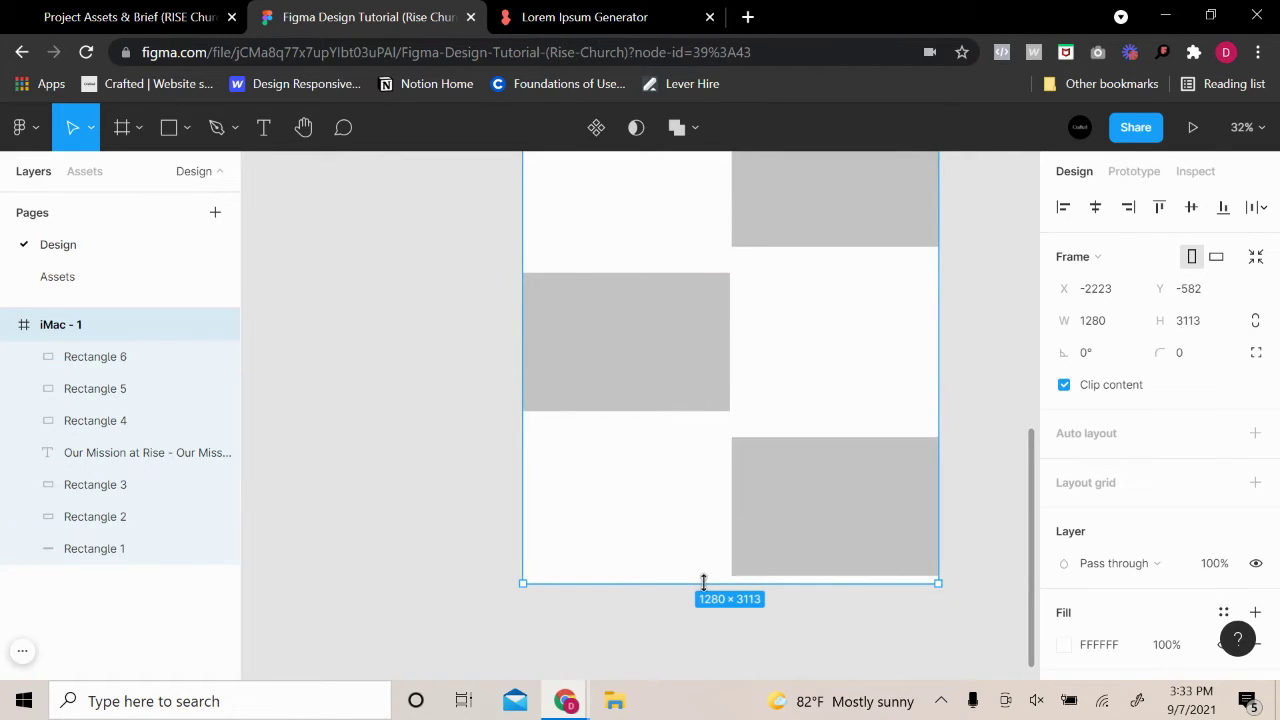
{"action": "left_click_drag", "start_coordinate": [703, 583], "coordinate": [720, 664]}
{"action": "left_click", "coordinate": [395, 380]}
{"action": "scroll", "coordinate": [714, 463], "scroll_direction": "down", "scroll_amount": 5}
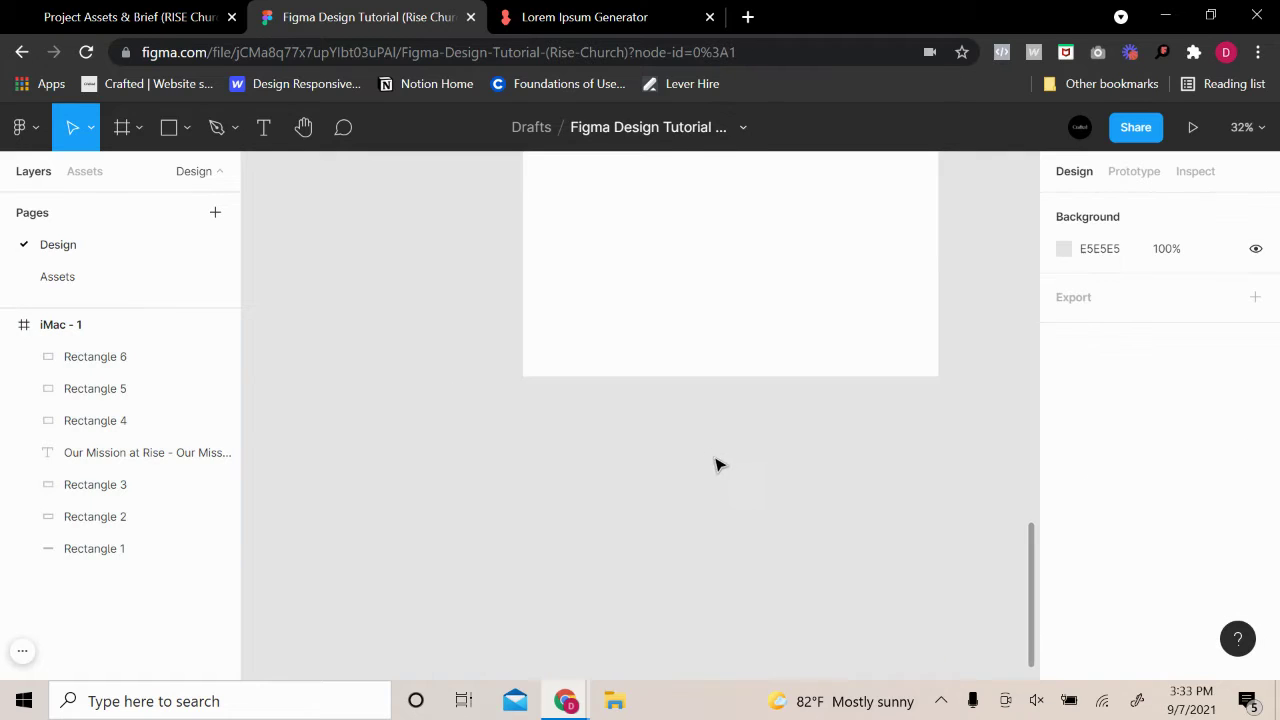
{"action": "scroll", "coordinate": [700, 440], "scroll_direction": "up", "scroll_amount": 10}
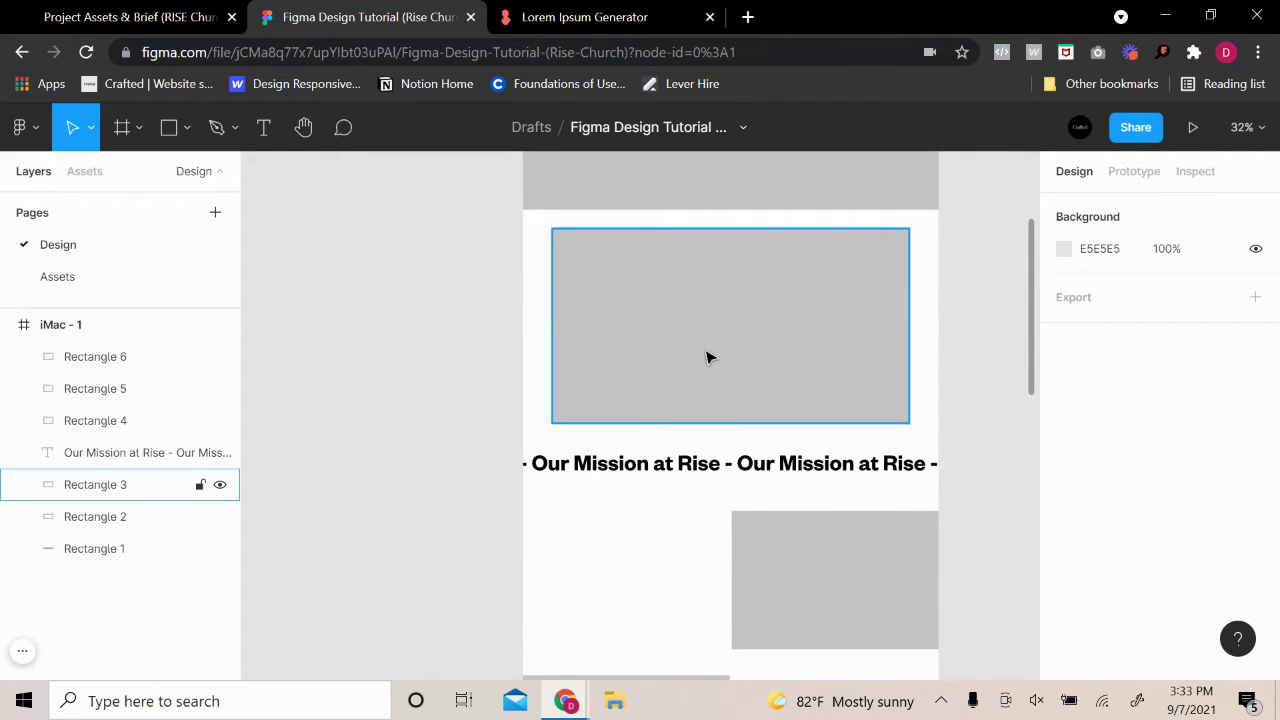
{"action": "scroll", "coordinate": [706, 358], "scroll_direction": "up", "scroll_amount": 2}
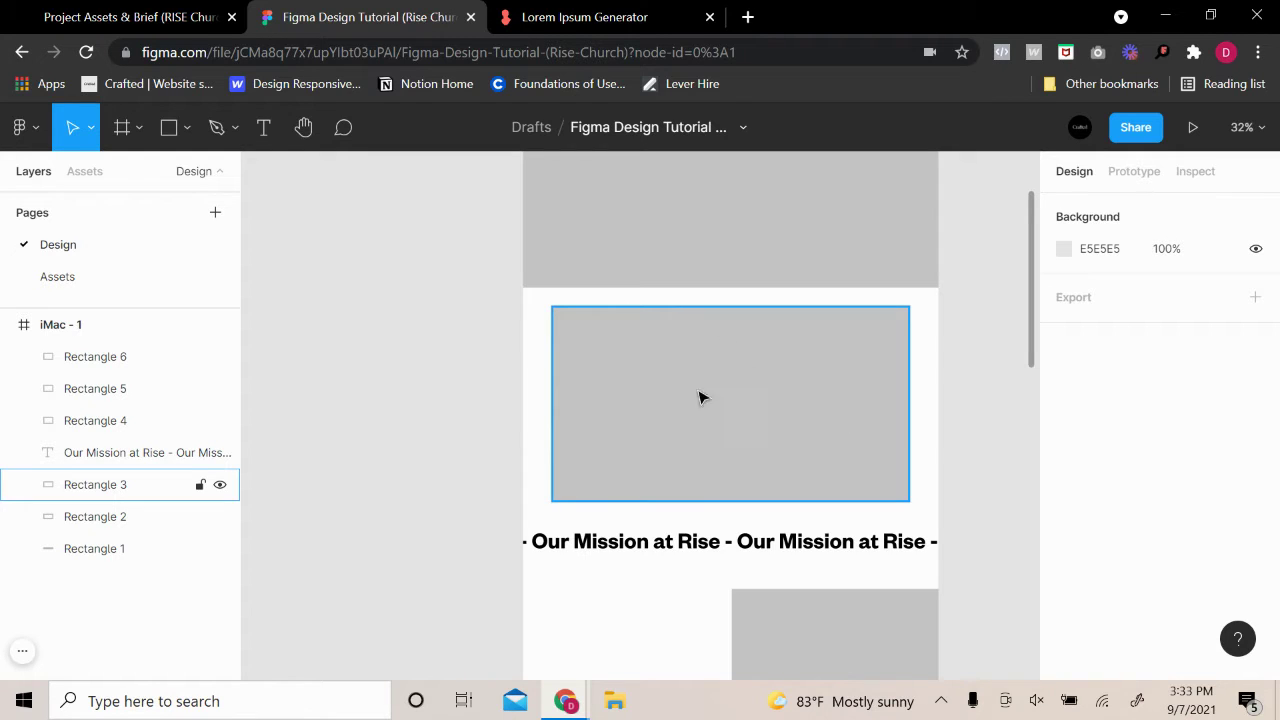
{"action": "scroll", "coordinate": [697, 470], "scroll_direction": "down", "scroll_amount": 1}
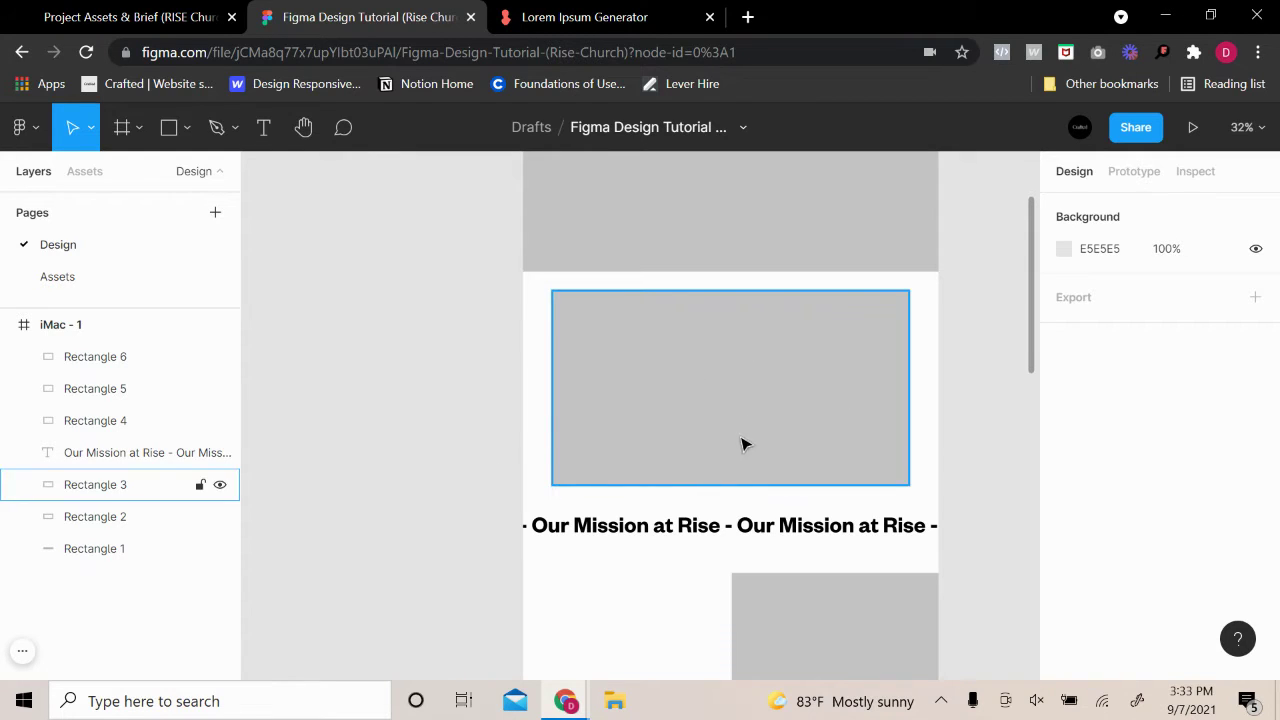
{"action": "scroll", "coordinate": [781, 517], "scroll_direction": "down", "scroll_amount": 5}
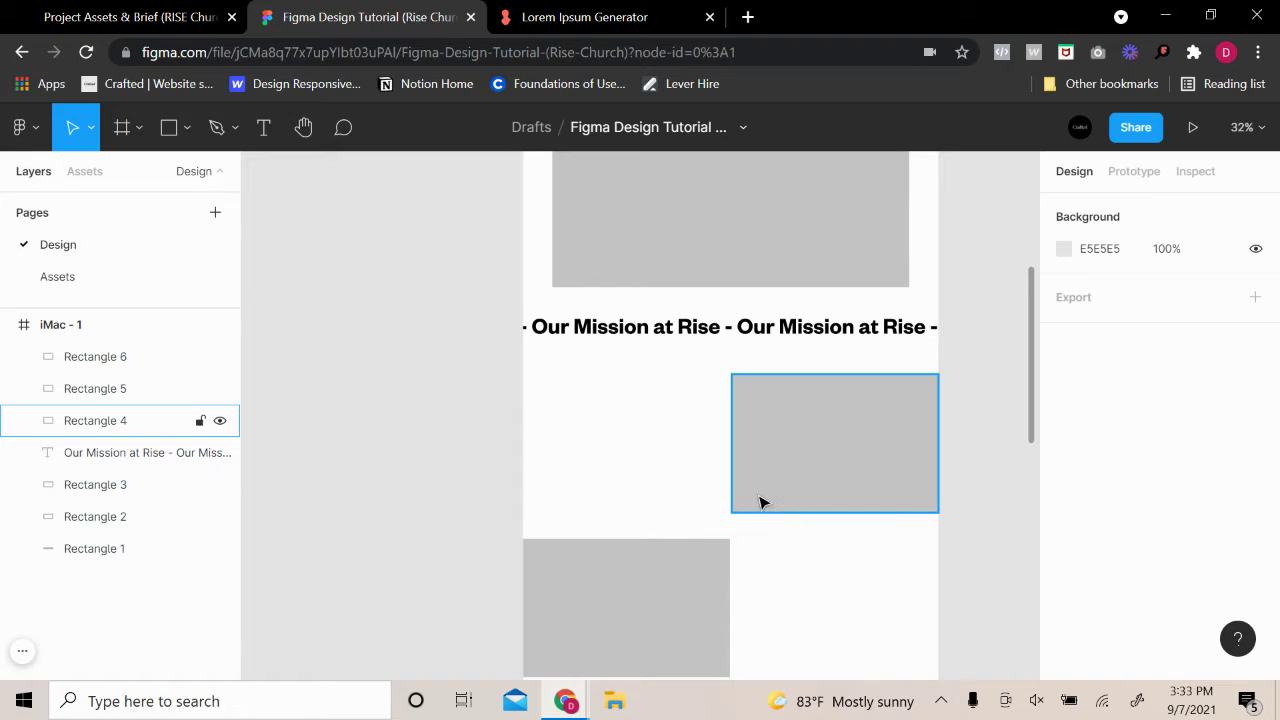
{"action": "scroll", "coordinate": [760, 502], "scroll_direction": "down", "scroll_amount": 2}
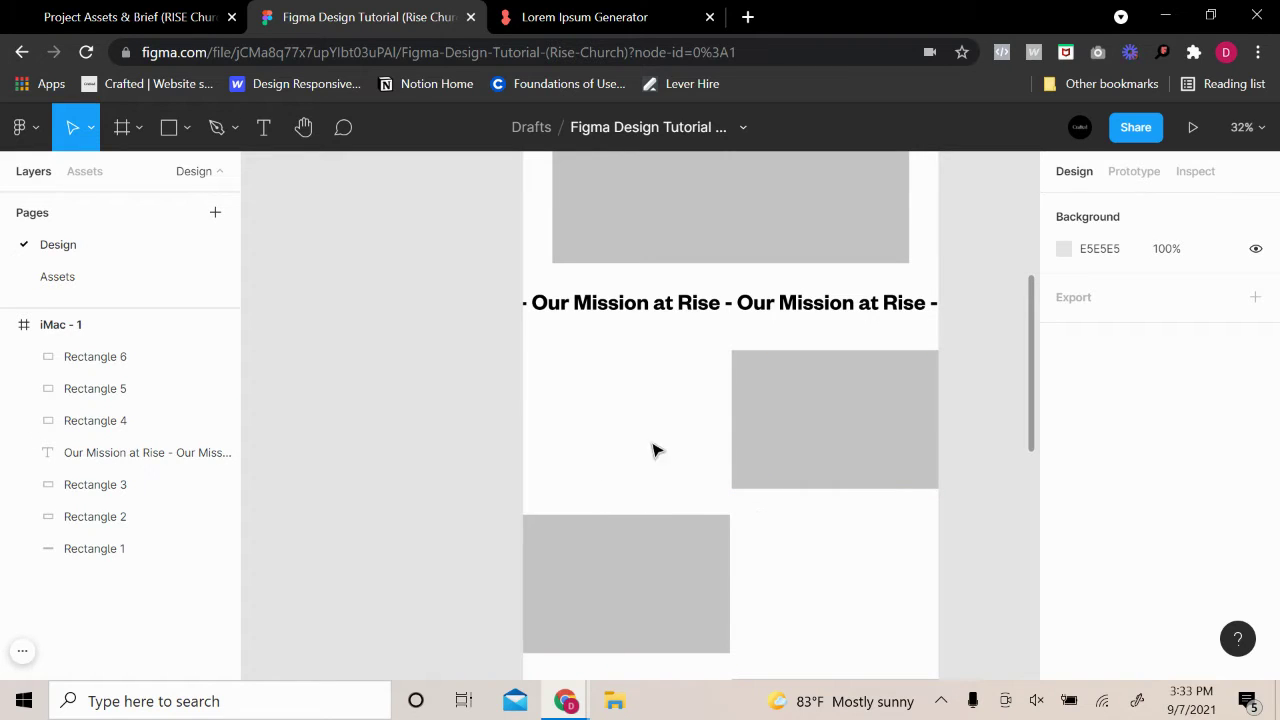
{"action": "scroll", "coordinate": [585, 421], "scroll_direction": "down", "scroll_amount": 6}
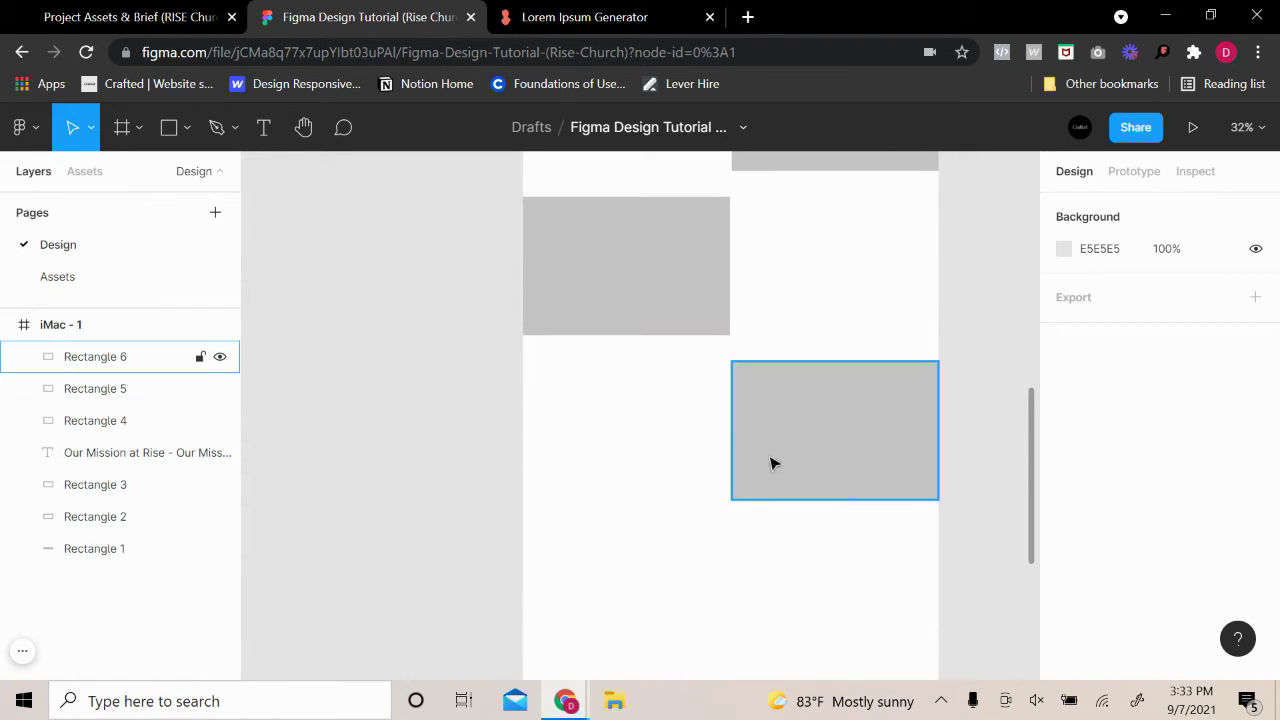
{"action": "scroll", "coordinate": [703, 380], "scroll_direction": "up", "scroll_amount": 2}
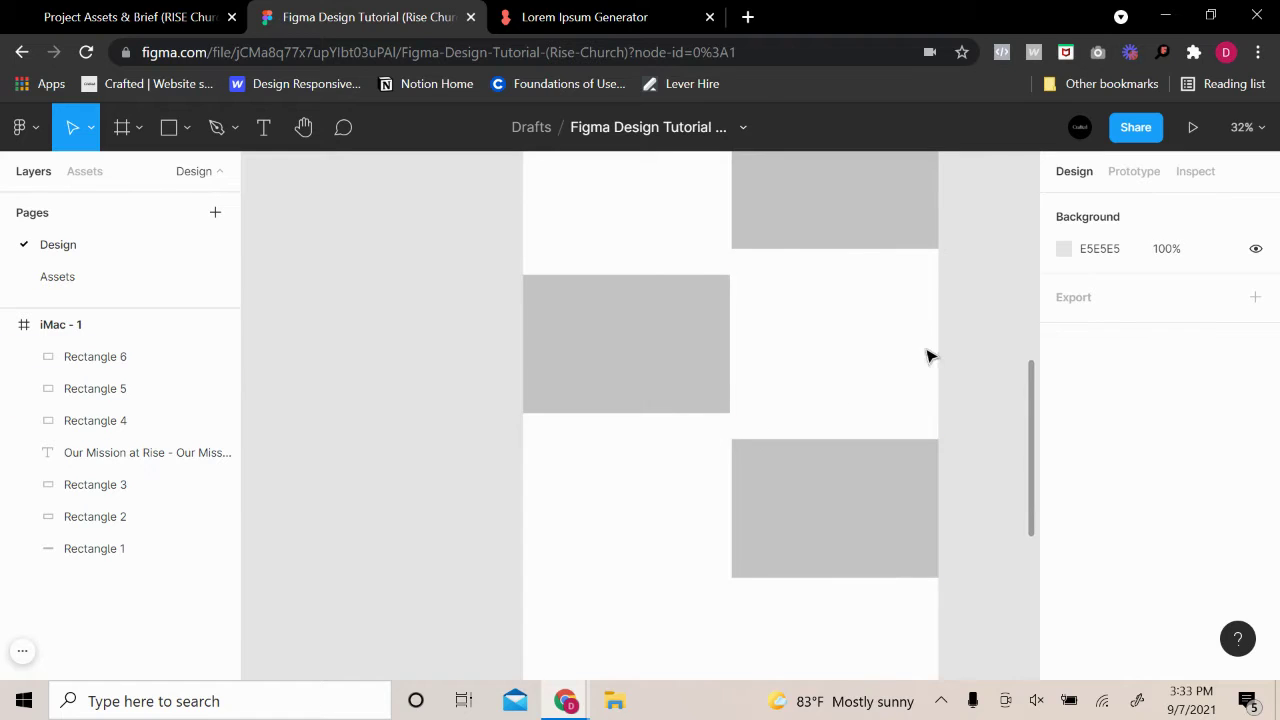
{"action": "scroll", "coordinate": [737, 462], "scroll_direction": "down", "scroll_amount": 6}
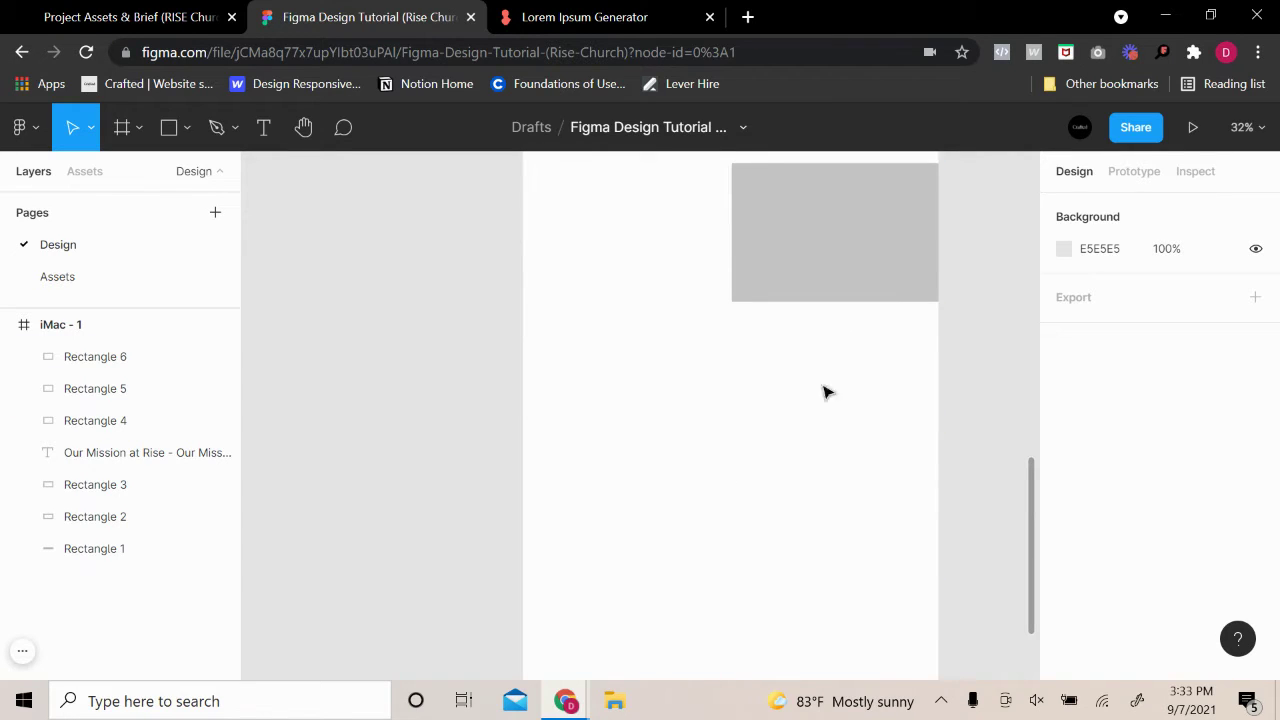
Draw a full-width 1280×400 grey band, nudged to sit 120 px below Rectangle 6
{"action": "left_click", "coordinate": [169, 127]}
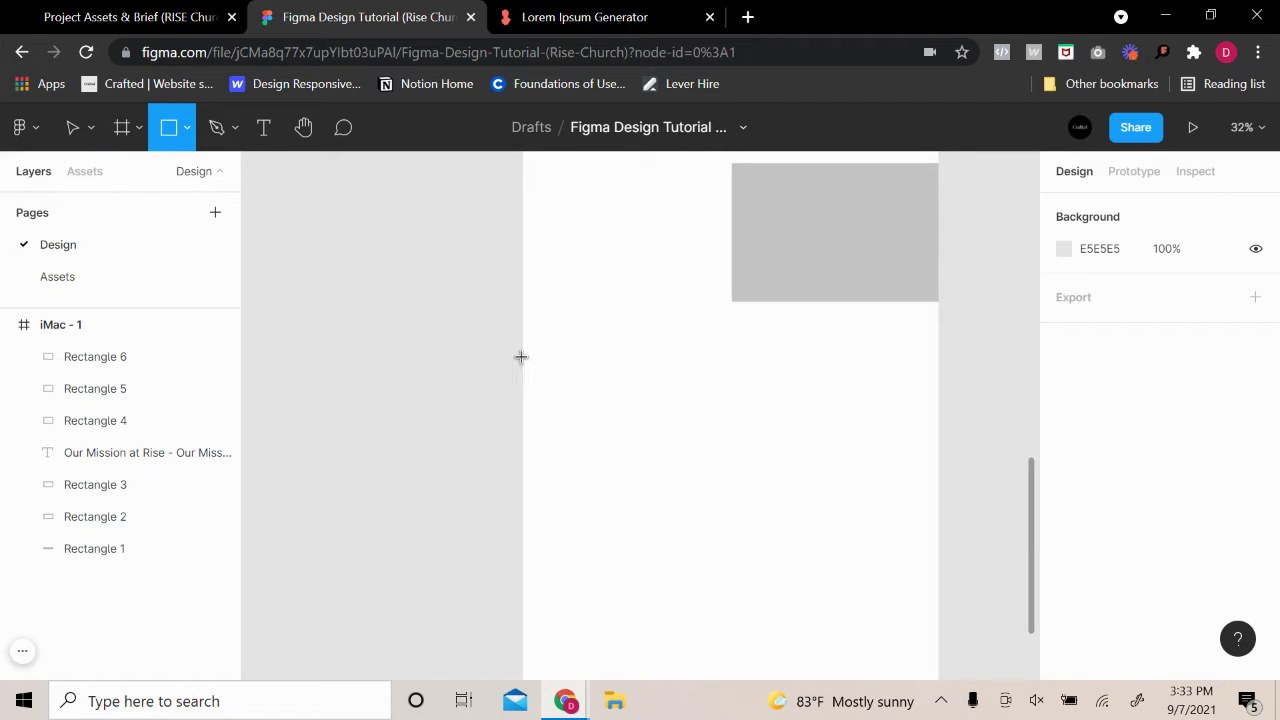
{"action": "mouse_move", "coordinate": [521, 357]}
{"action": "left_mouse_down"}
{"action": "mouse_move", "coordinate": [886, 406]}
{"action": "mouse_move", "coordinate": [942, 473]}
{"action": "left_mouse_up"}
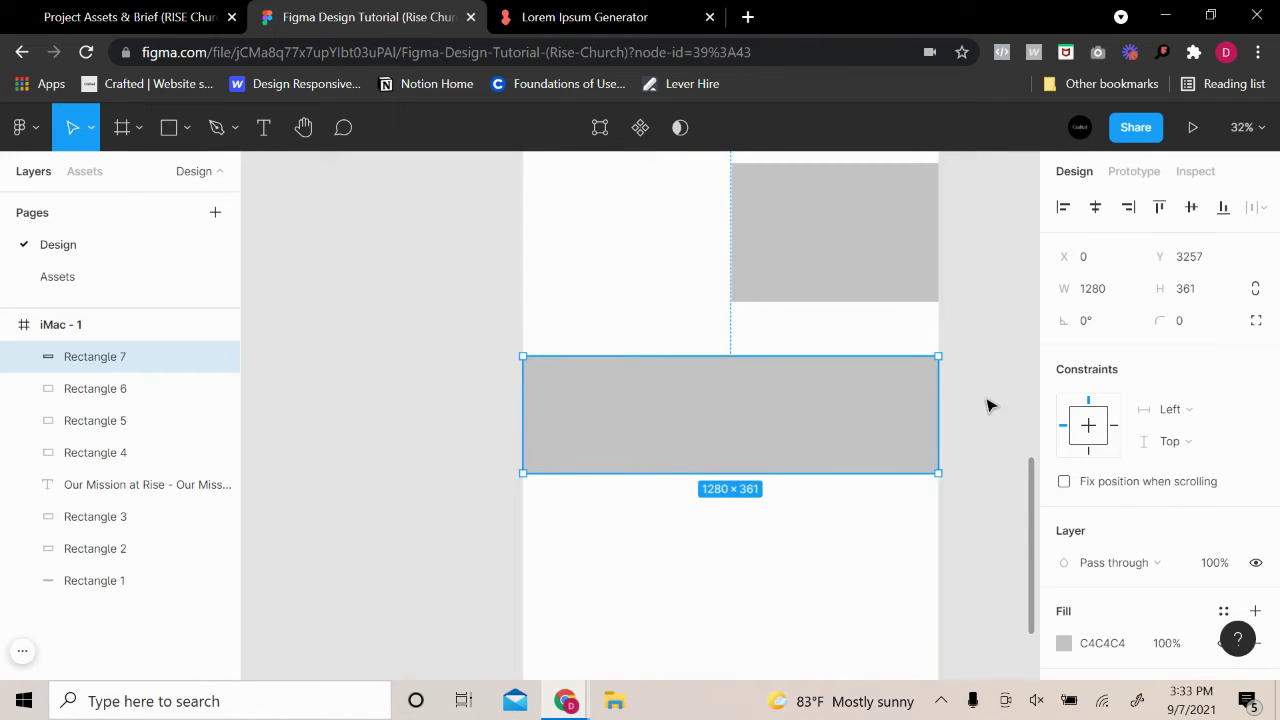
{"action": "left_click", "coordinate": [1190, 296]}
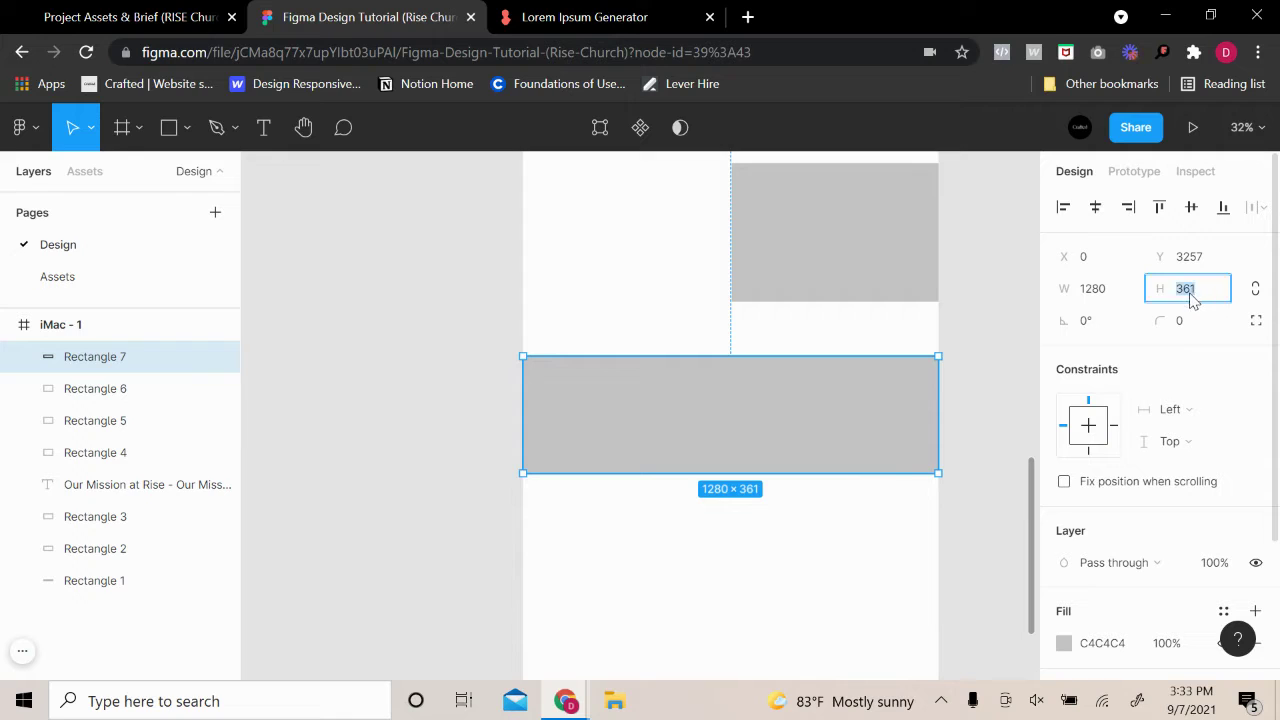
{"action": "type", "text": "400"}
{"action": "key", "text": "Return"}
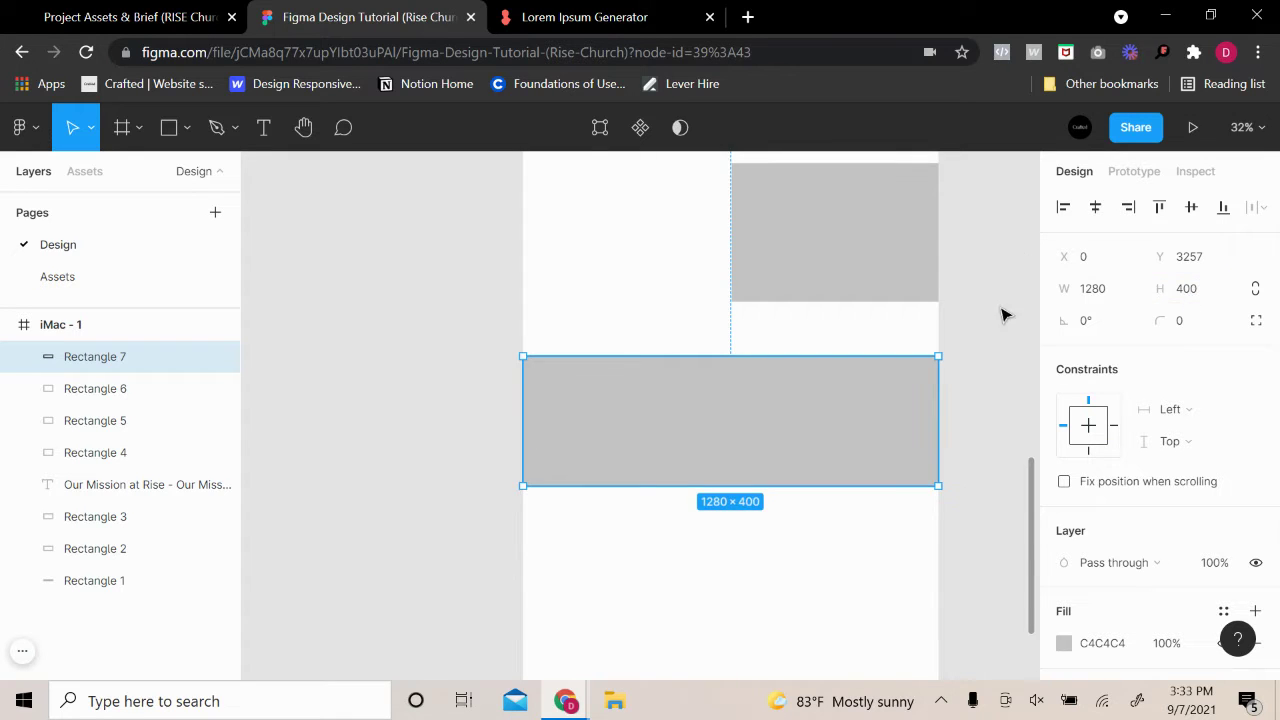
{"action": "left_click", "coordinate": [1003, 311]}
{"action": "left_click", "coordinate": [914, 289]}
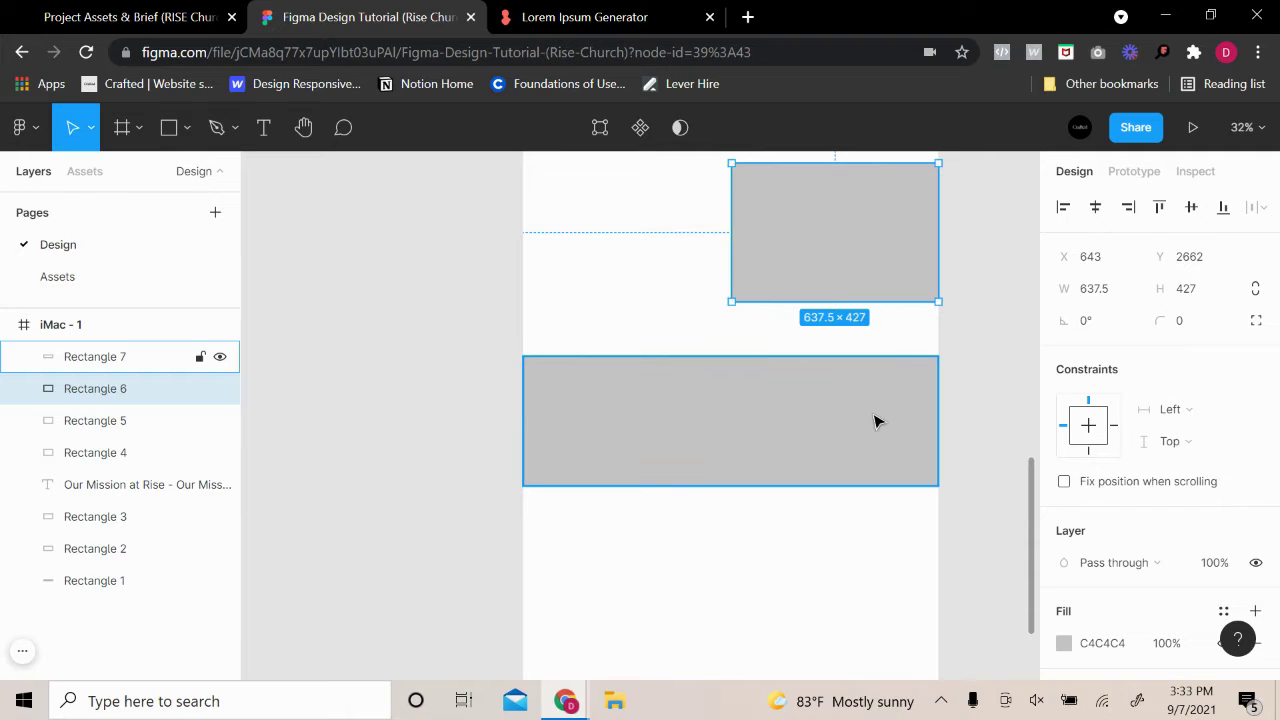
{"action": "left_click", "coordinate": [875, 421]}
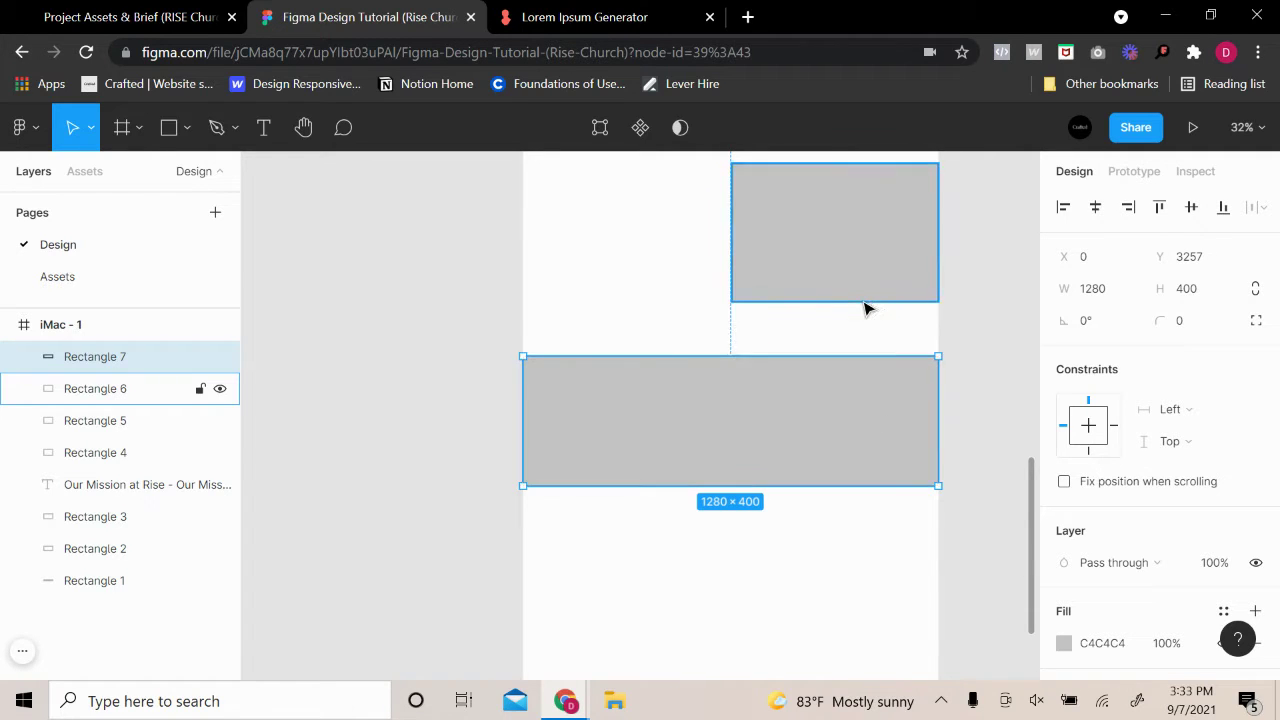
{"action": "key", "text": "Up"}
{"action": "key", "text": "Up"}
{"action": "key", "text": "Up"}
{"action": "key", "text": "Up"}
{"action": "key", "text": "Up"}
{"action": "key", "text": "Up"}
{"action": "key", "text": "Up"}
{"action": "key", "text": "Up"}
{"action": "key", "text": "Up"}
{"action": "key", "text": "Up"}
{"action": "key", "text": "Up"}
{"action": "key", "text": "Up"}
{"action": "key", "text": "Up"}
{"action": "key", "text": "Up"}
{"action": "key", "text": "Up"}
{"action": "key", "text": "Up"}
{"action": "key", "text": "Up"}
{"action": "key", "text": "Up"}
{"action": "key", "text": "Up"}
{"action": "key", "text": "Up"}
{"action": "key", "text": "Up"}
{"action": "key", "text": "Up"}
{"action": "key", "text": "Up"}
{"action": "key", "text": "Up"}
{"action": "key", "text": "Up"}
{"action": "key", "text": "Up"}
{"action": "key", "text": "Up"}
{"action": "key", "text": "Up"}
{"action": "key", "text": "Up"}
{"action": "key", "text": "Up"}
{"action": "key", "text": "Up"}
{"action": "key", "text": "Up"}
{"action": "key", "text": "Up"}
{"action": "key", "text": "Up"}
{"action": "key", "text": "Up"}
{"action": "key", "text": "Up"}
{"action": "key", "text": "Up"}
{"action": "key", "text": "Up"}
{"action": "key", "text": "Up"}
{"action": "key", "text": "Up"}
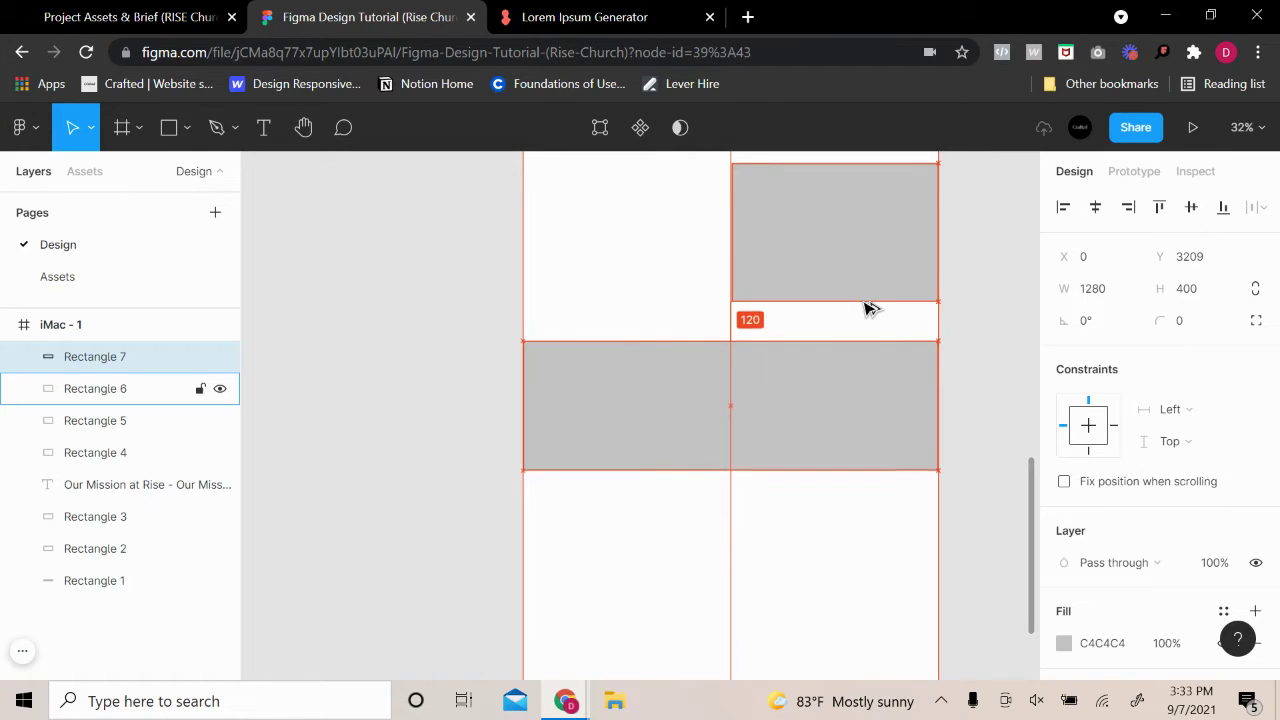
{"action": "left_click", "coordinate": [340, 445]}
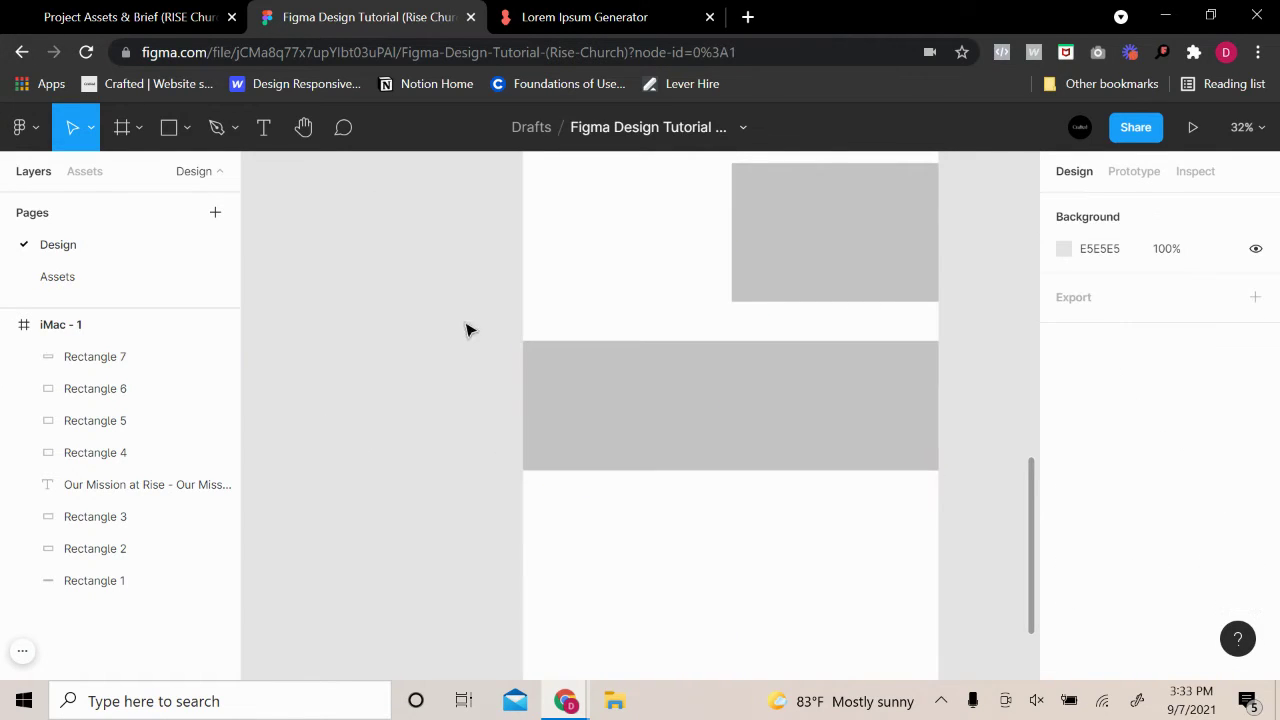
Copy the right-hand placeholder and narrow the copy to a slim 348×427 block
{"action": "scroll", "coordinate": [480, 335], "scroll_direction": "down", "scroll_amount": 2}
{"action": "left_click", "coordinate": [867, 222]}
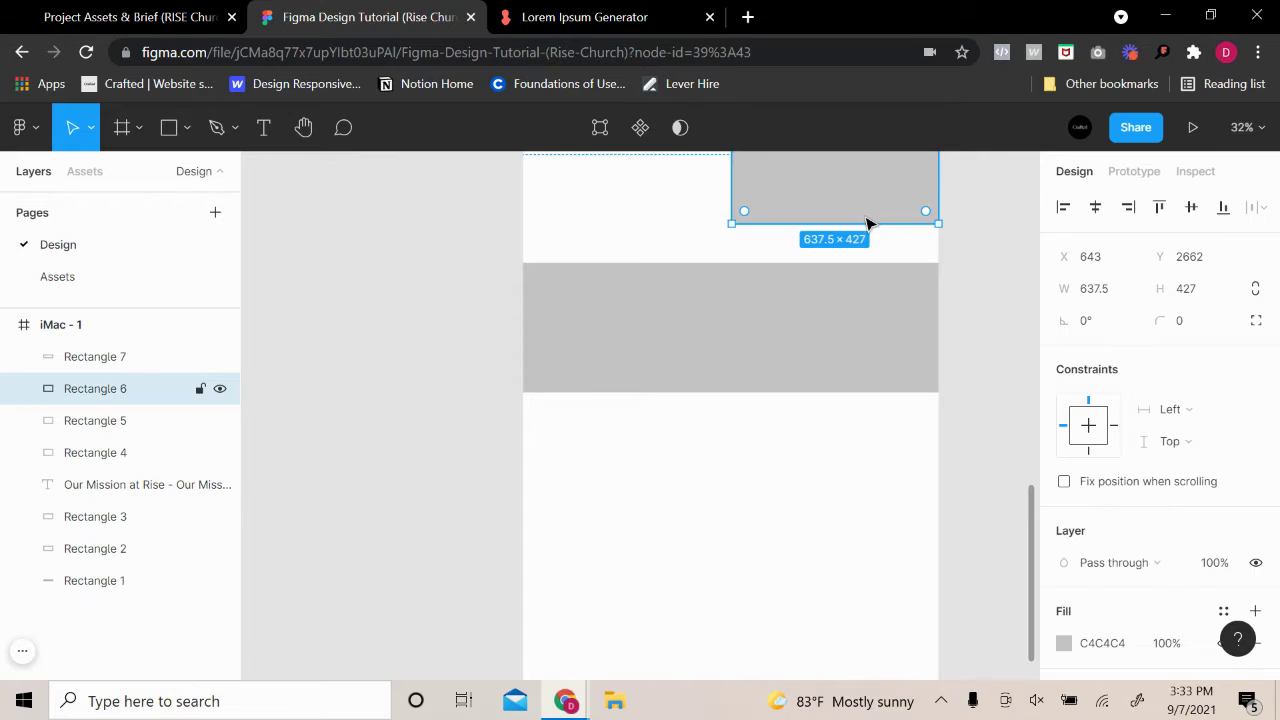
{"action": "key", "text": "ctrl+c"}
{"action": "key", "text": "ctrl+v"}
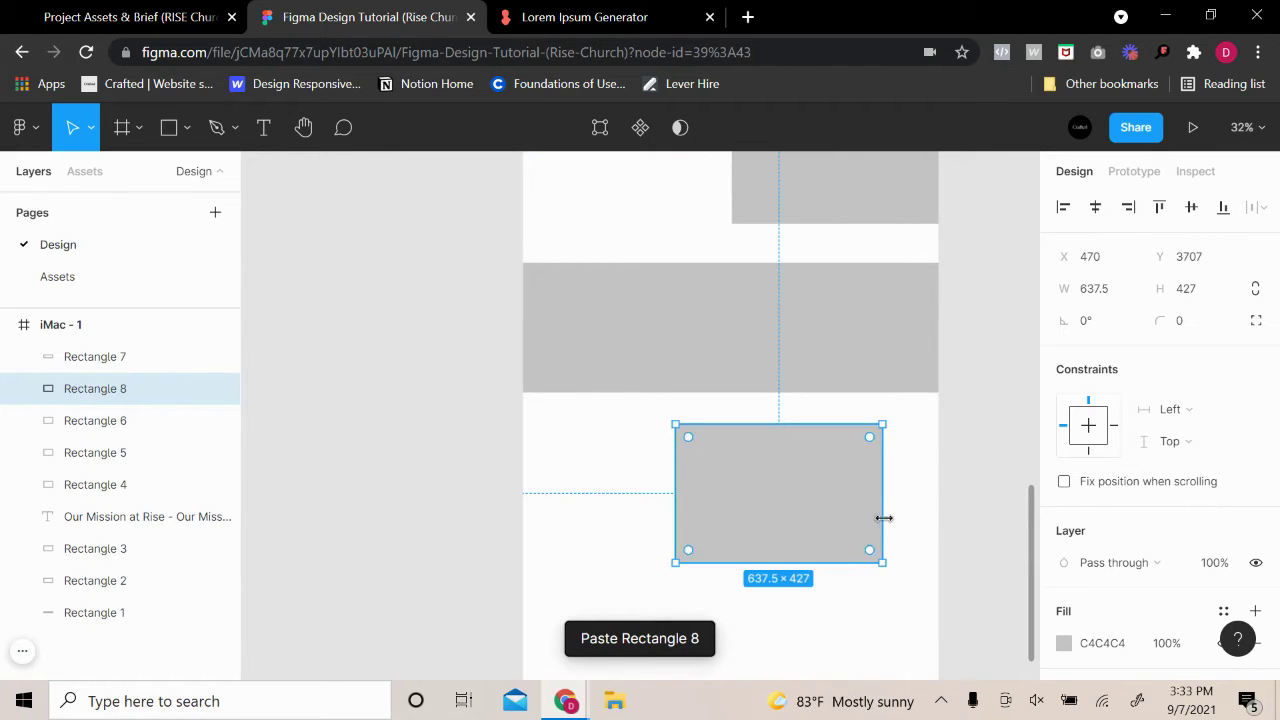
{"action": "left_click_drag", "start_coordinate": [884, 518], "coordinate": [889, 473]}
{"action": "left_click", "coordinate": [840, 533]}
Paste a second narrow block and stagger both below the band at X 490 and 865
{"action": "scroll", "coordinate": [820, 520], "scroll_direction": "down", "scroll_amount": 1}
{"action": "key", "text": "ctrl+v"}
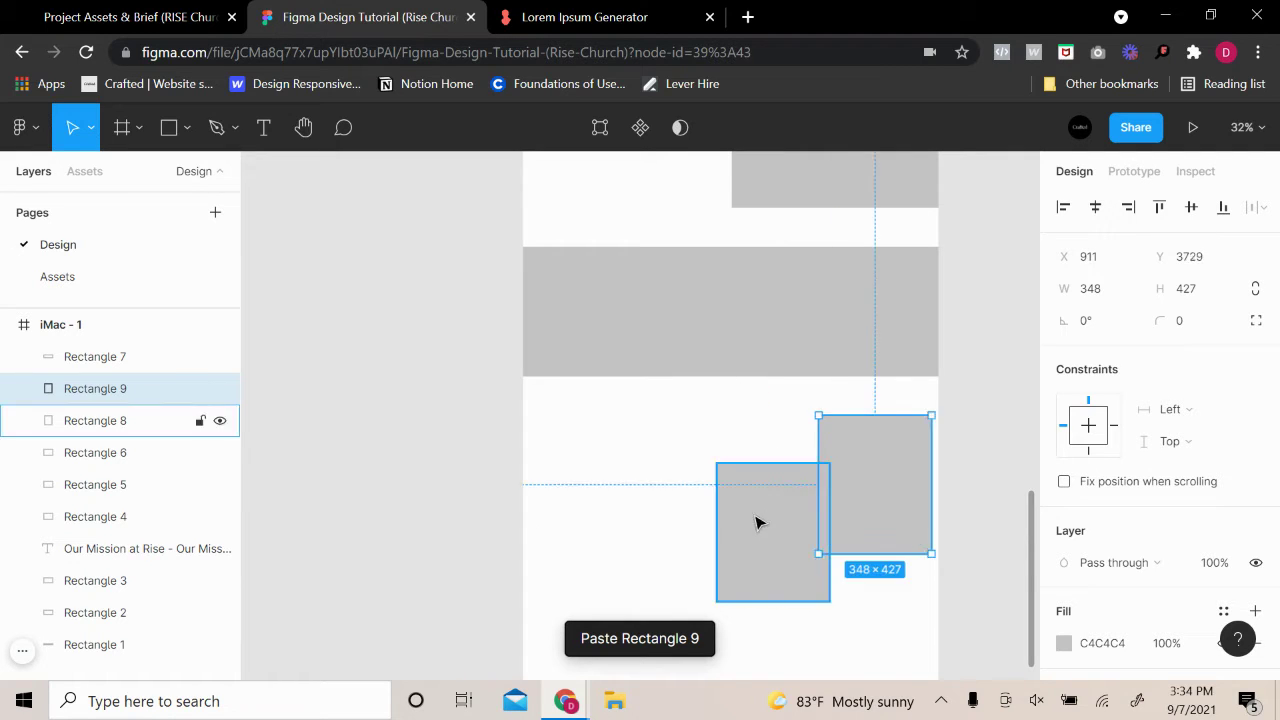
{"action": "left_click_drag", "start_coordinate": [756, 532], "coordinate": [718, 545]}
{"action": "left_click_drag", "start_coordinate": [838, 510], "coordinate": [858, 504]}
{"action": "left_click", "coordinate": [1008, 408]}
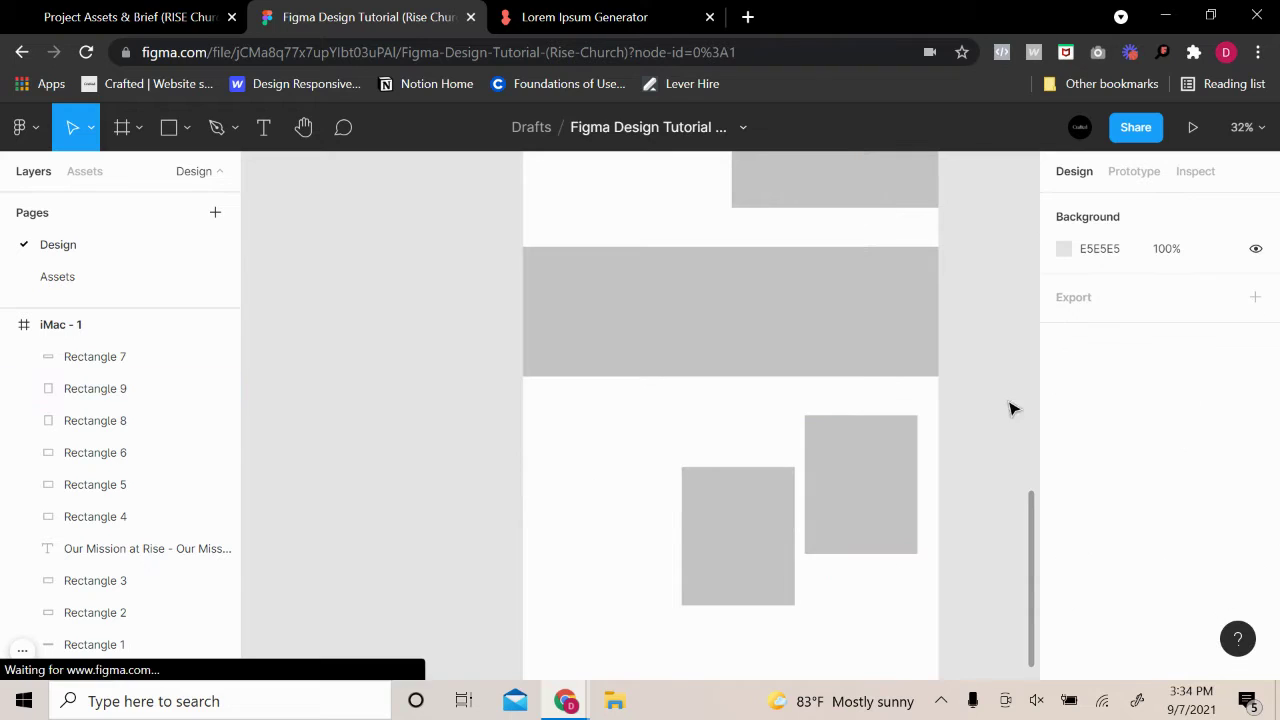
{"action": "left_click", "coordinate": [903, 459]}
{"action": "left_click", "coordinate": [987, 440]}
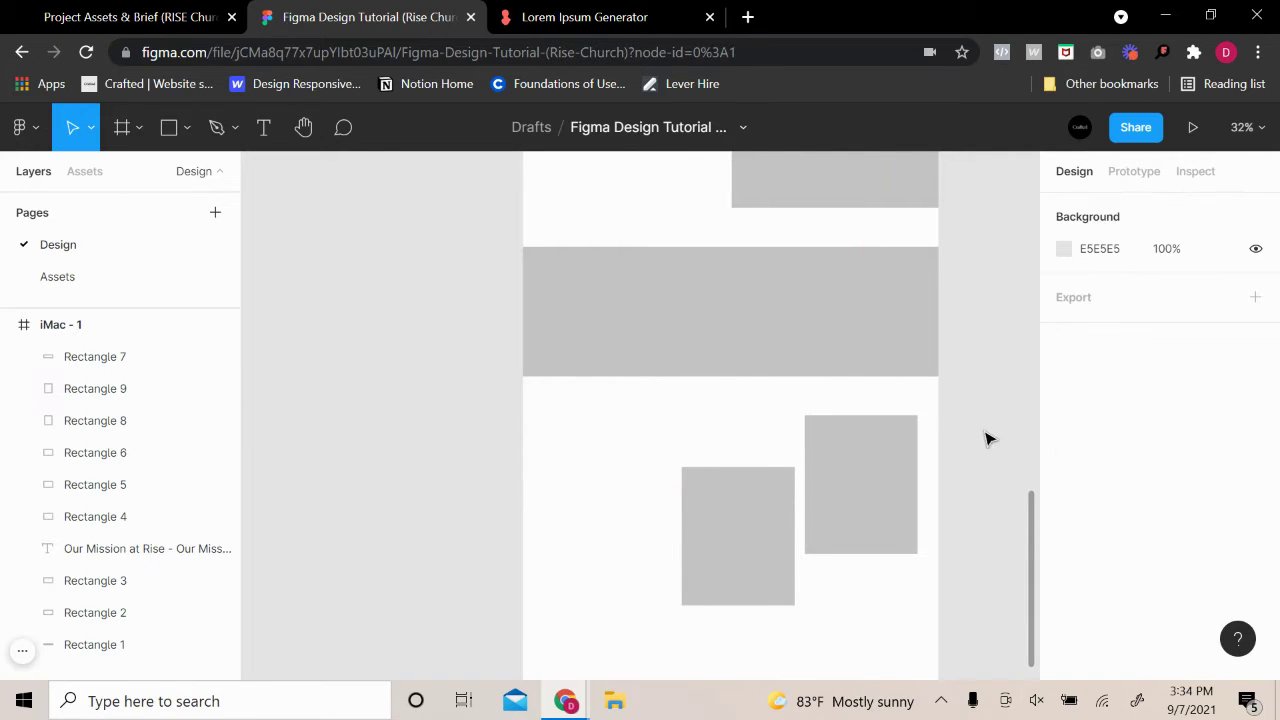
{"action": "scroll", "coordinate": [985, 384], "scroll_direction": "down", "scroll_amount": 2}
{"action": "left_click", "coordinate": [766, 469]}
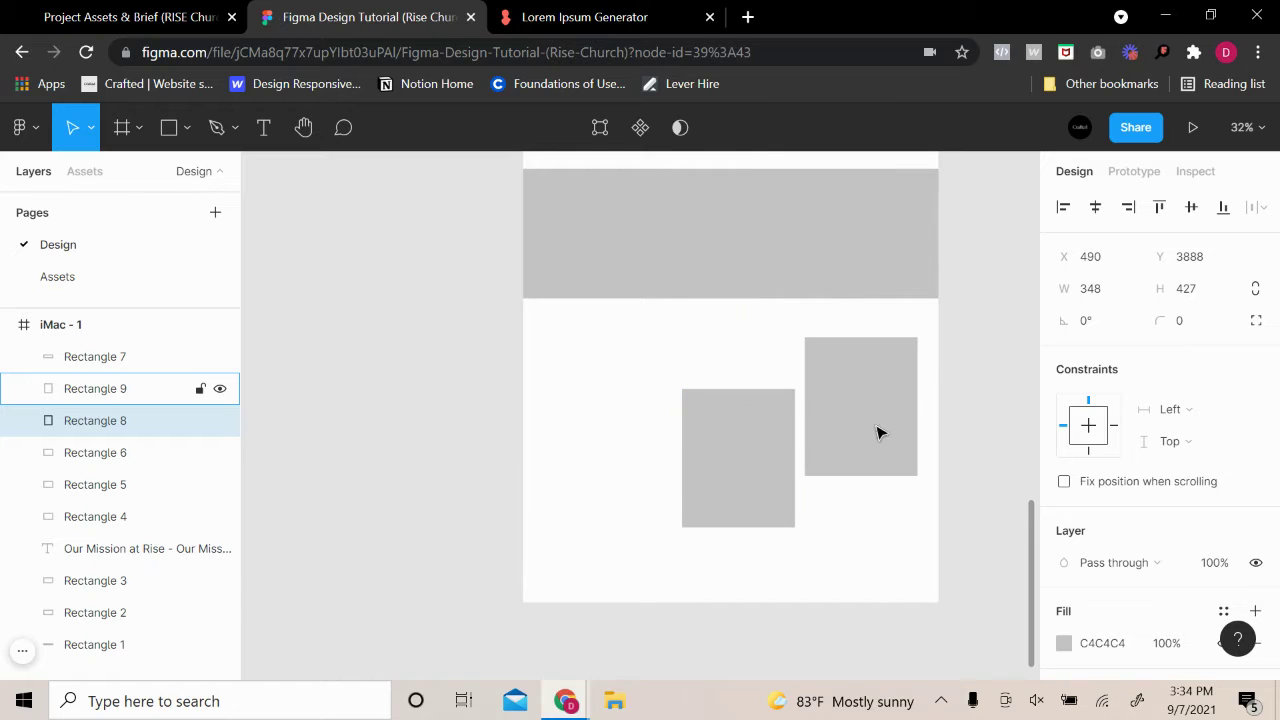
Extend the iMac - 1 frame's bottom edge down to 4883 tall
{"action": "left_click", "coordinate": [974, 363]}
{"action": "left_click_drag", "start_coordinate": [620, 390], "coordinate": [668, 480]}
{"action": "scroll", "coordinate": [957, 380], "scroll_direction": "up", "scroll_amount": 10}
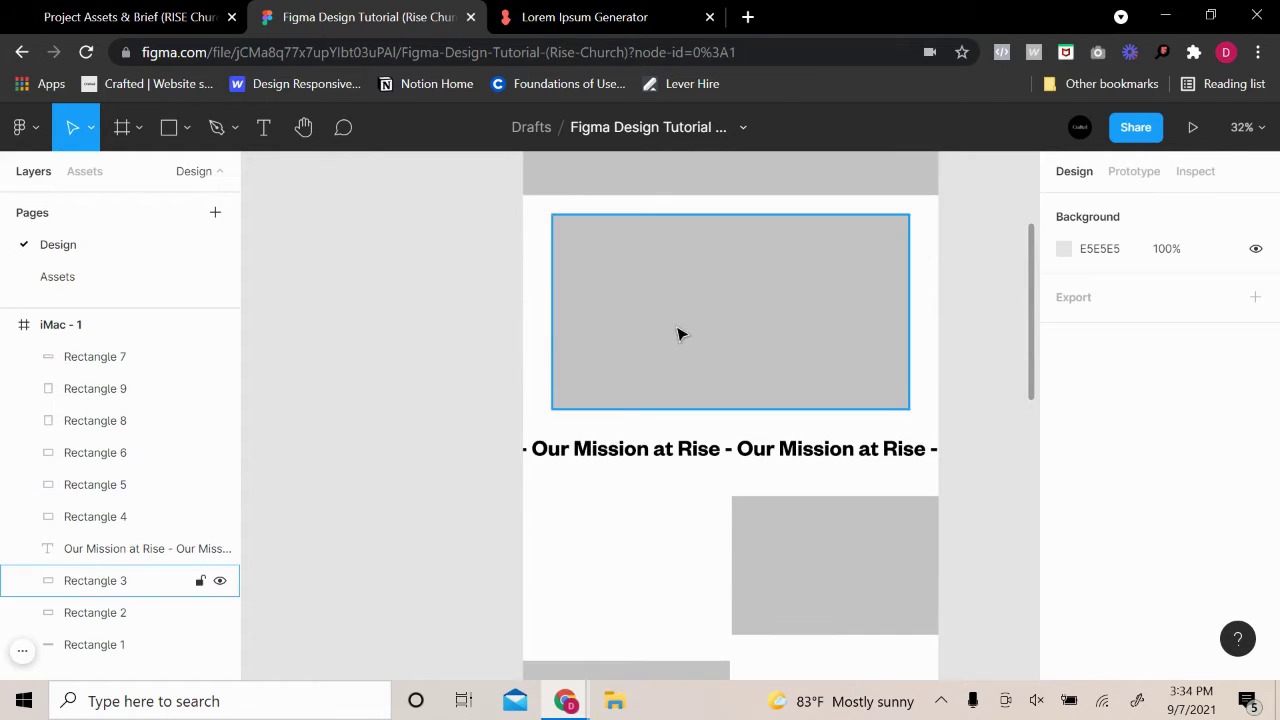
{"action": "scroll", "coordinate": [583, 306], "scroll_direction": "up", "scroll_amount": 5}
{"action": "left_click", "coordinate": [534, 229]}
{"action": "scroll", "coordinate": [706, 414], "scroll_direction": "down", "scroll_amount": 5}
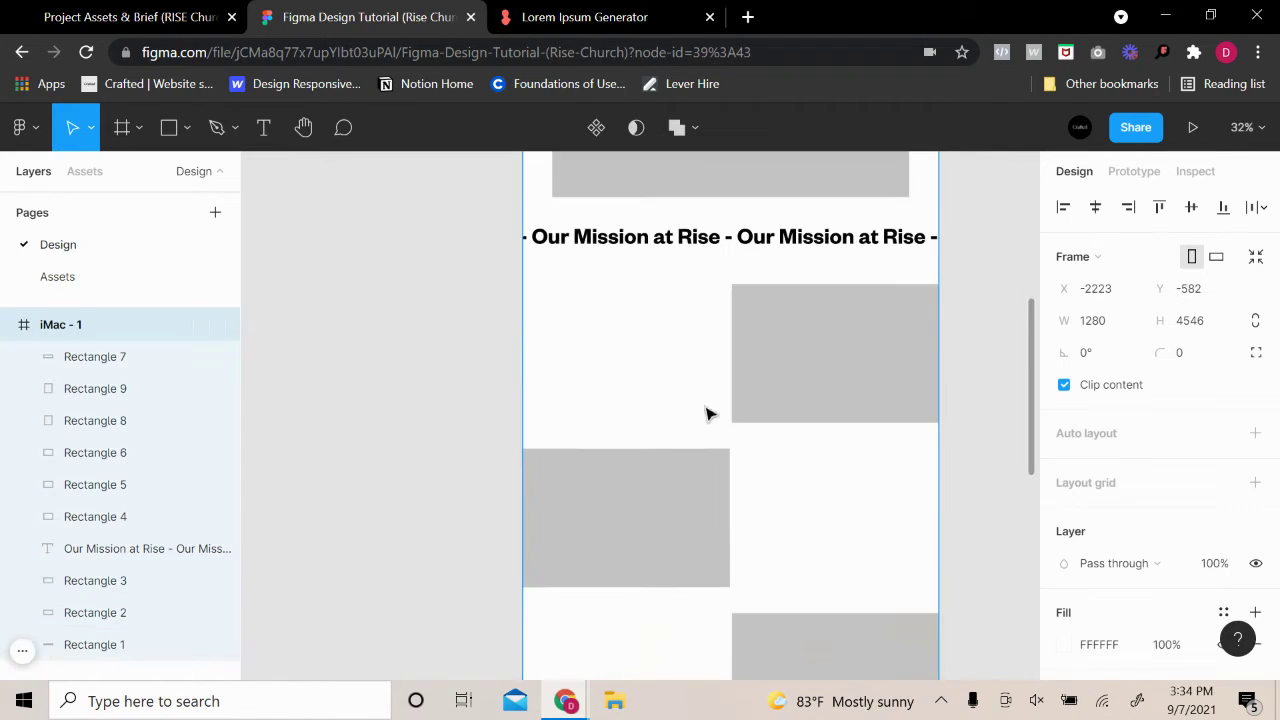
{"action": "scroll", "coordinate": [706, 414], "scroll_direction": "down", "scroll_amount": 8}
{"action": "left_click_drag", "start_coordinate": [757, 592], "coordinate": [763, 668]}
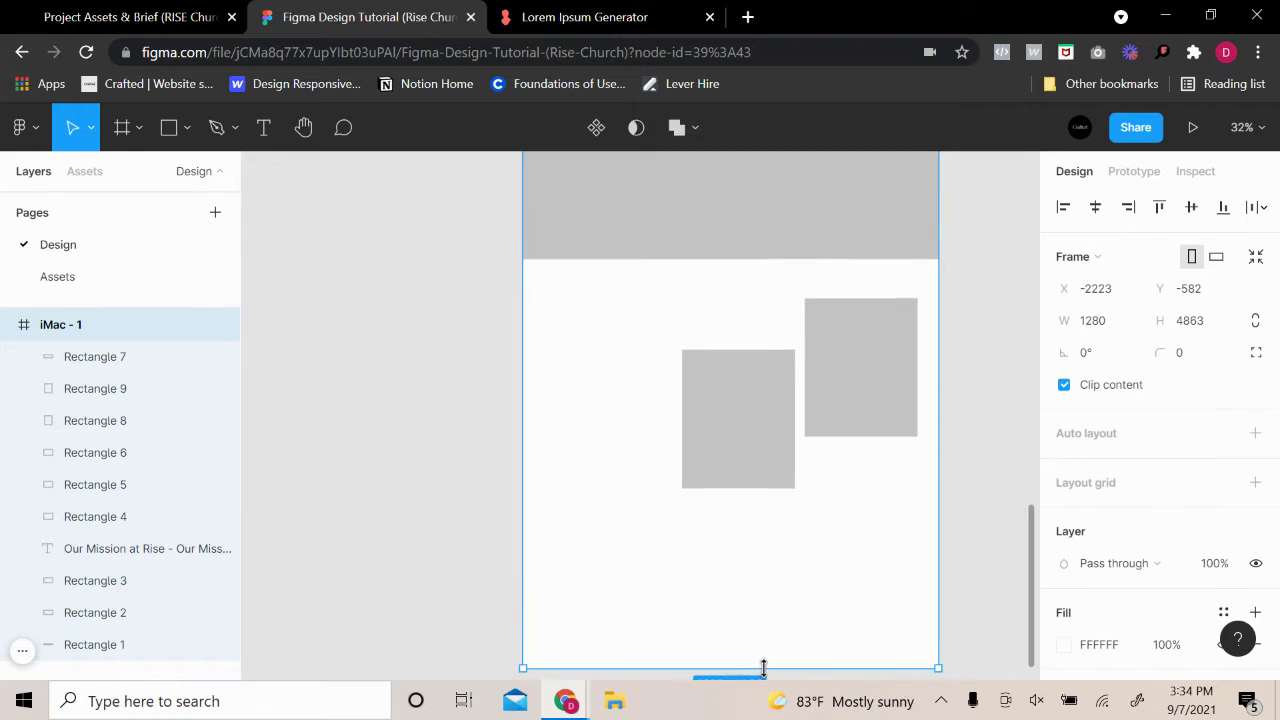
{"action": "left_click", "coordinate": [514, 366]}
Alt-drag a copy of the 1280×400 band to the frame's bottom at Y 4488
{"action": "left_click", "coordinate": [603, 233]}
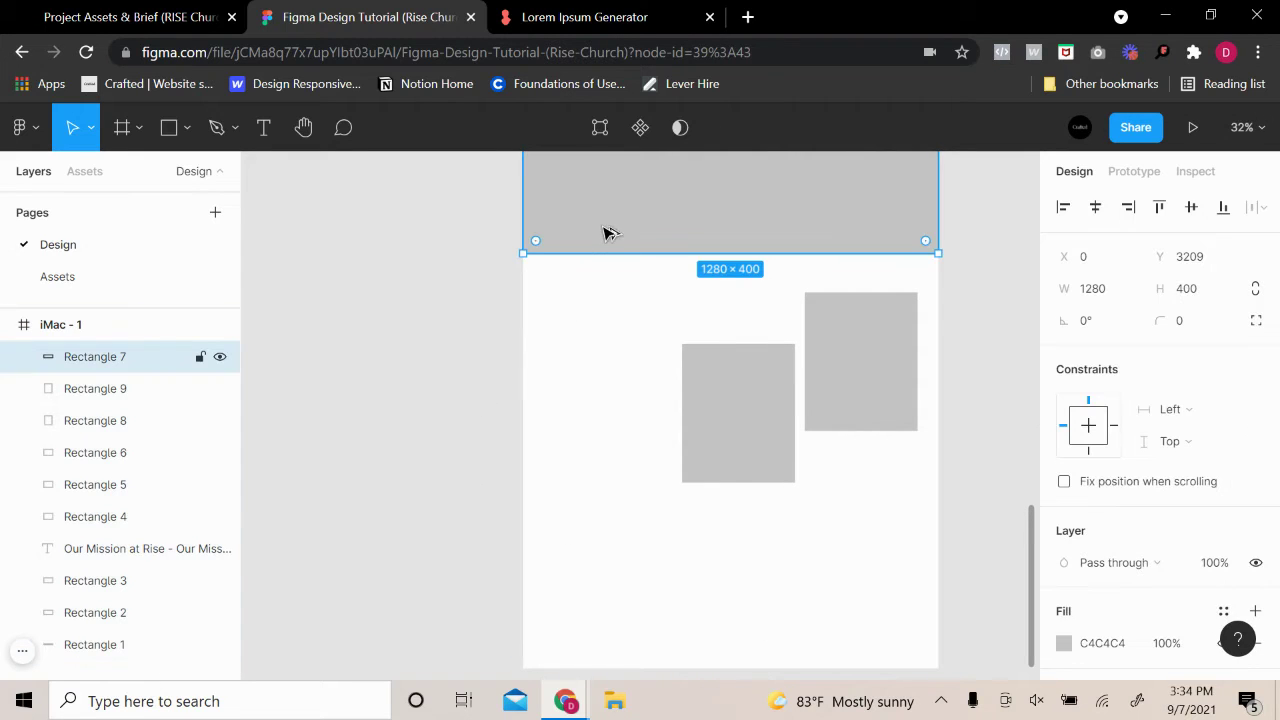
{"action": "left_click_drag", "start_coordinate": [603, 233], "coordinate": [606, 646]}
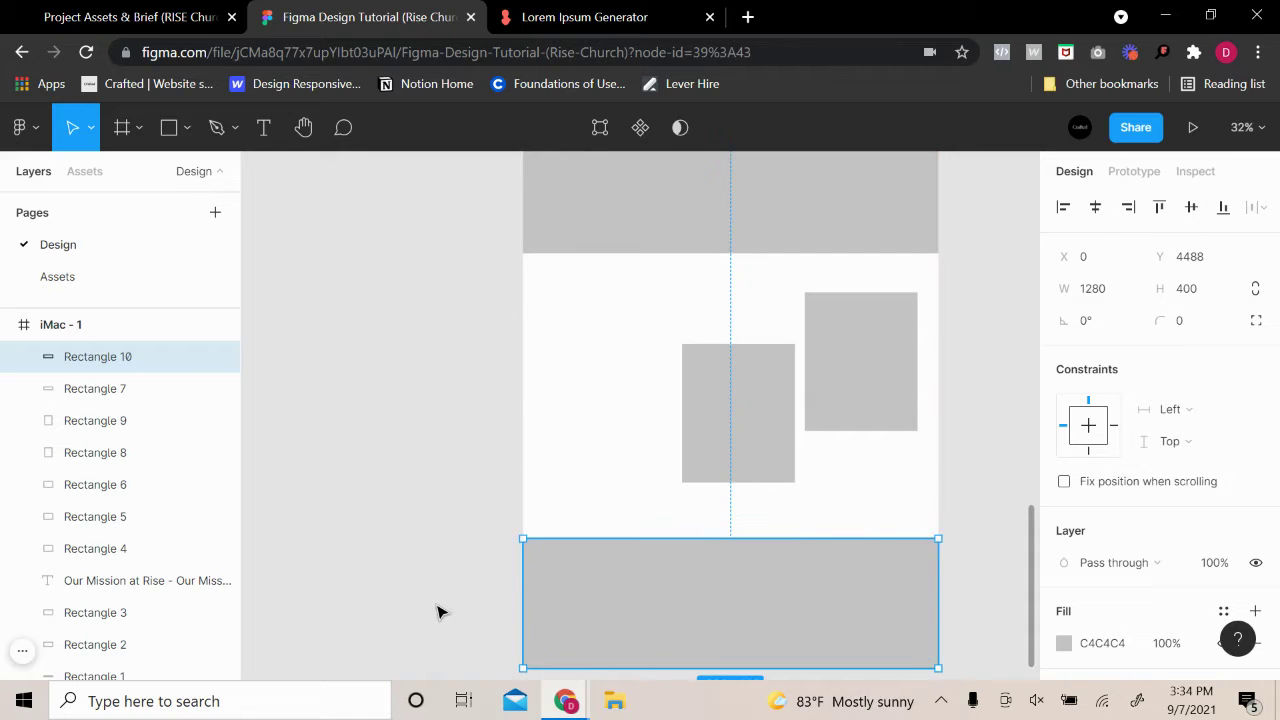
{"action": "left_click", "coordinate": [445, 609]}
{"action": "scroll", "coordinate": [500, 602], "scroll_direction": "up", "scroll_amount": 2}
{"action": "scroll", "coordinate": [510, 600], "scroll_direction": "up", "scroll_amount": 10}
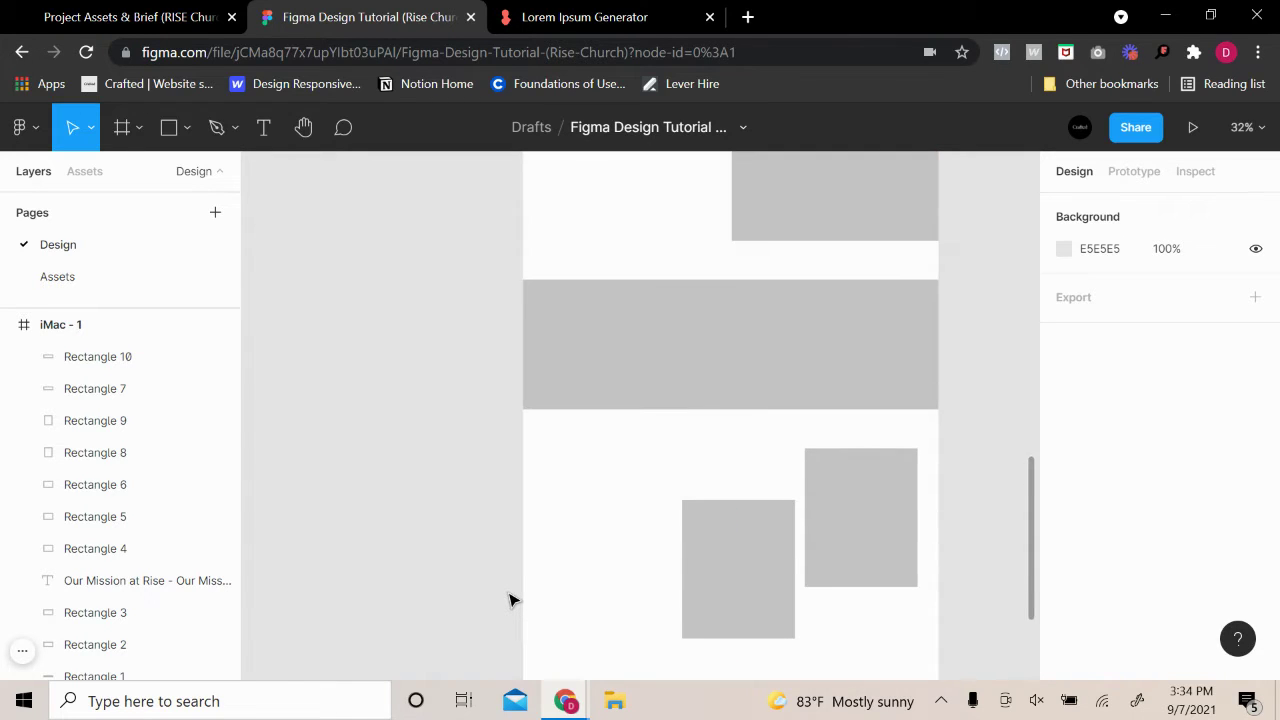
{"action": "scroll", "coordinate": [510, 602], "scroll_direction": "up", "scroll_amount": 2}
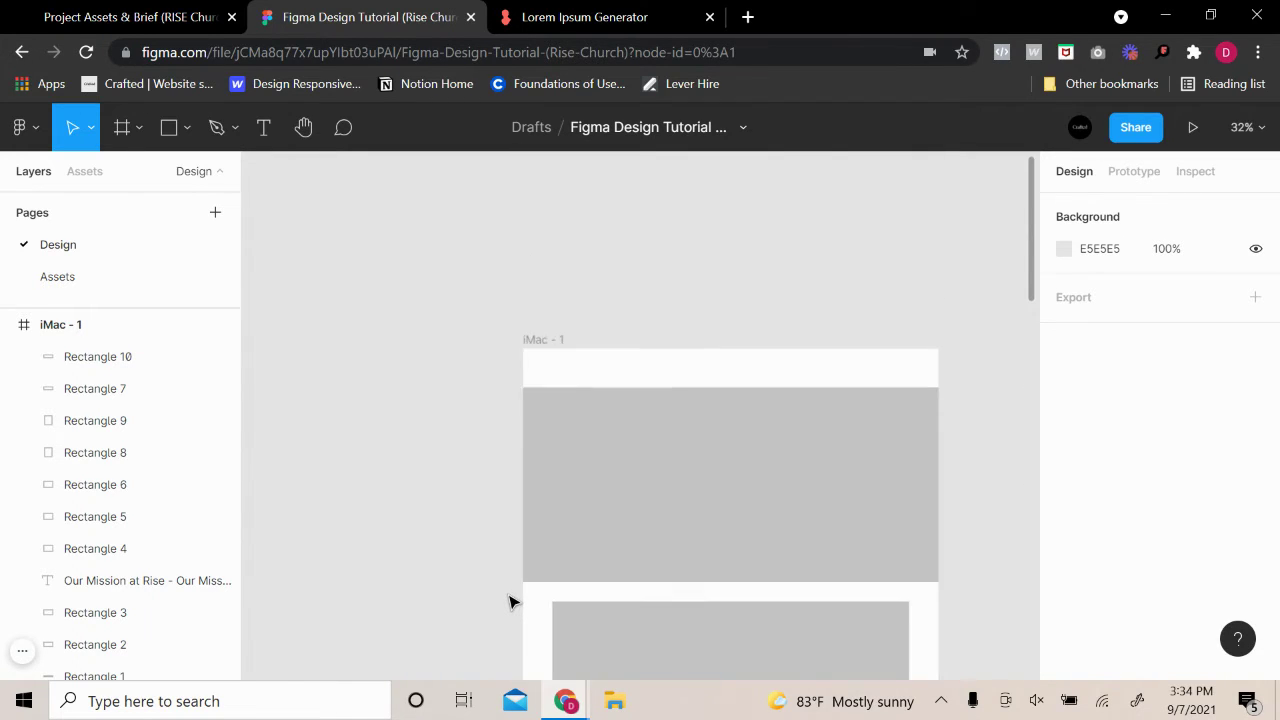
{"action": "scroll", "coordinate": [512, 605], "scroll_direction": "down", "scroll_amount": 12}
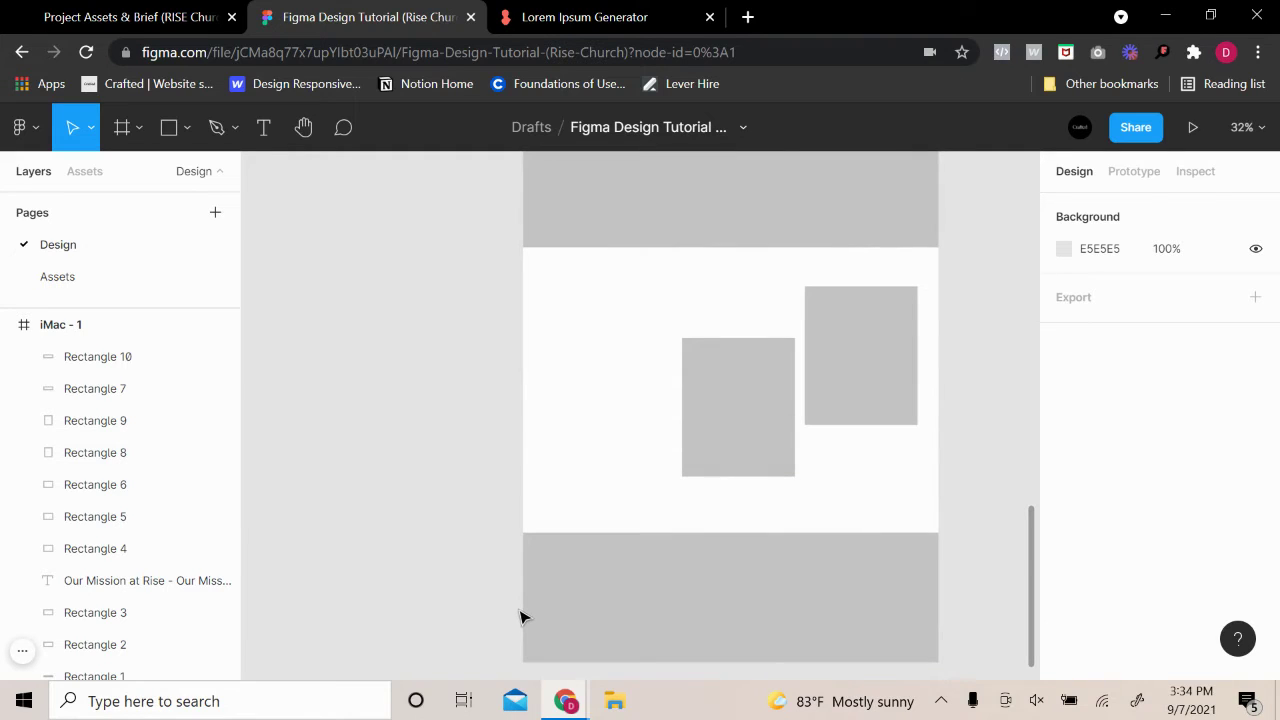
{"action": "scroll", "coordinate": [520, 617], "scroll_direction": "up", "scroll_amount": 12}
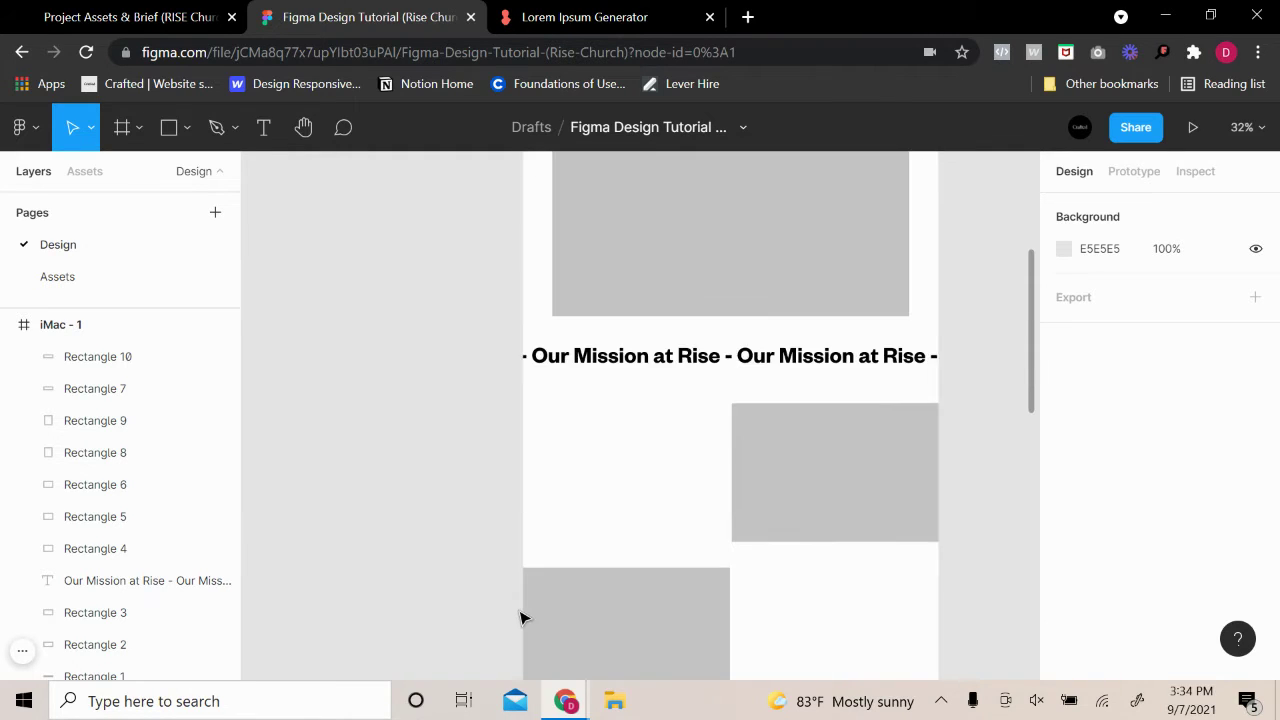
{"action": "scroll", "coordinate": [520, 617], "scroll_direction": "up", "scroll_amount": 6}
{"action": "scroll", "coordinate": [512, 637], "scroll_direction": "down", "scroll_amount": 3}
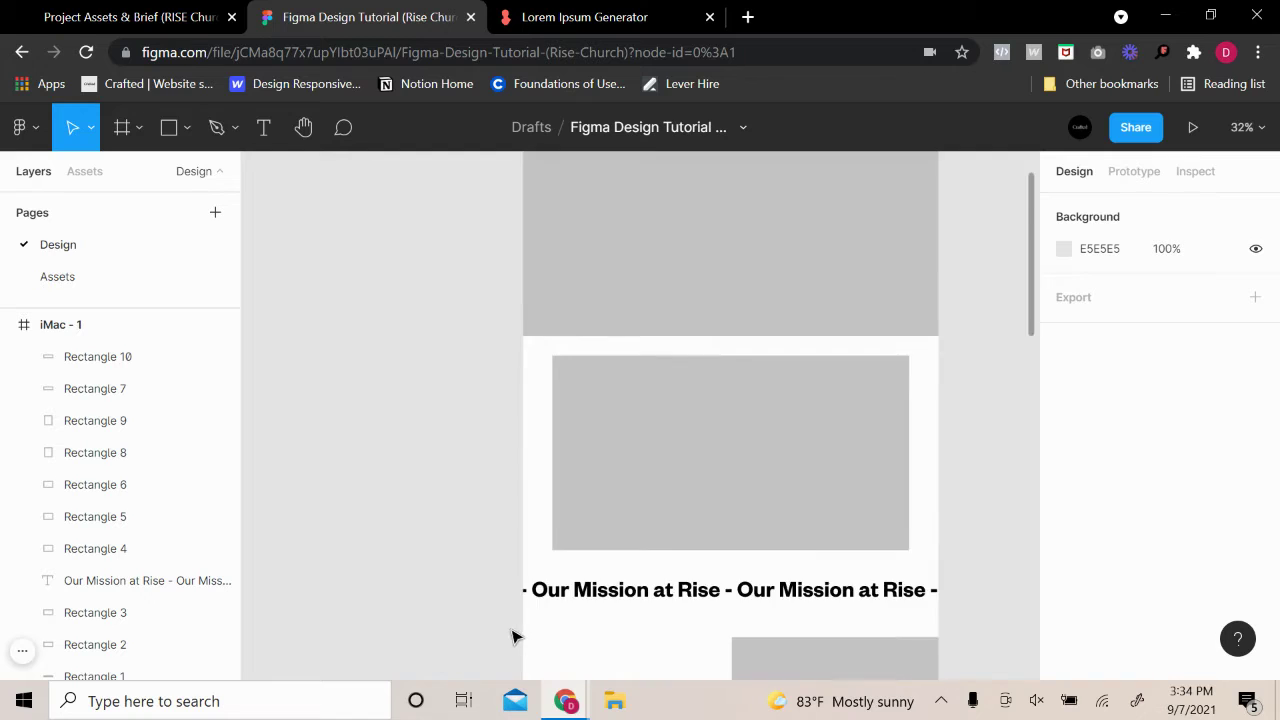
{"action": "scroll", "coordinate": [512, 637], "scroll_direction": "down", "scroll_amount": 10}
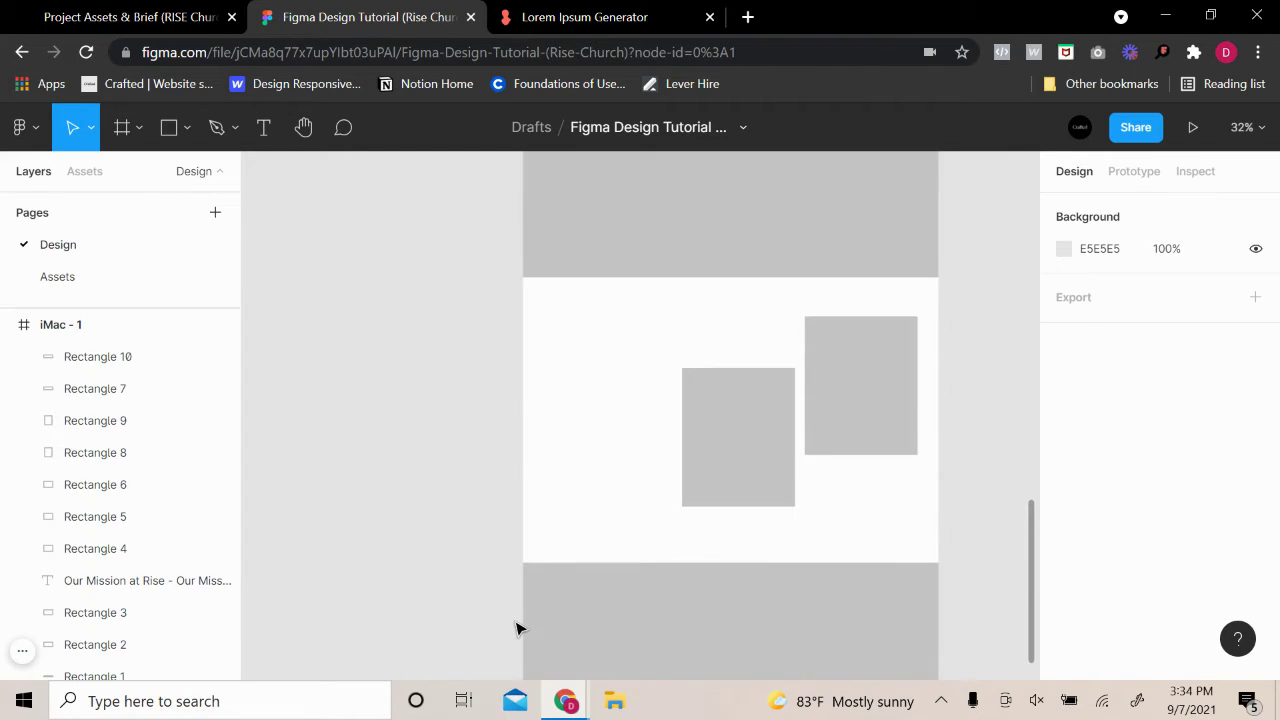
{"action": "scroll", "coordinate": [517, 628], "scroll_direction": "up", "scroll_amount": 6}
{"action": "scroll", "coordinate": [517, 626], "scroll_direction": "down", "scroll_amount": 3}
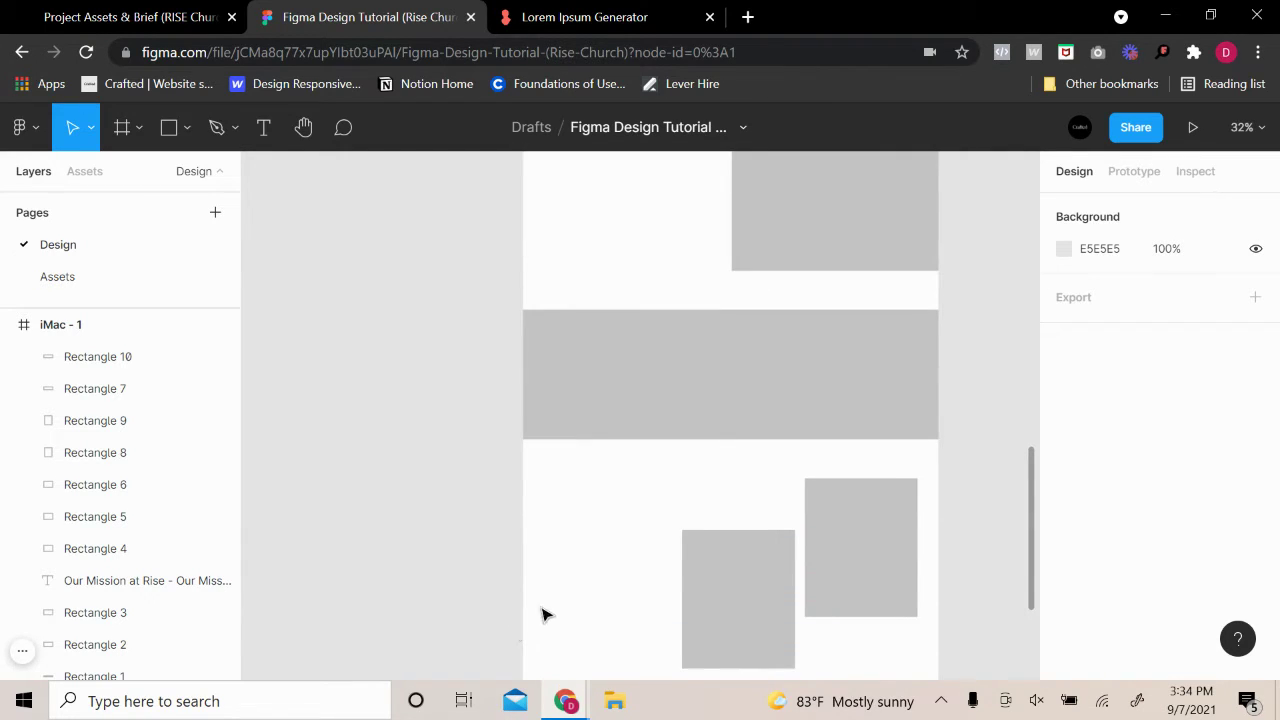
{"action": "scroll", "coordinate": [871, 534], "scroll_direction": "down", "scroll_amount": 3, "text": "ctrl"}
{"action": "scroll", "coordinate": [869, 480], "scroll_direction": "down", "scroll_amount": 3}
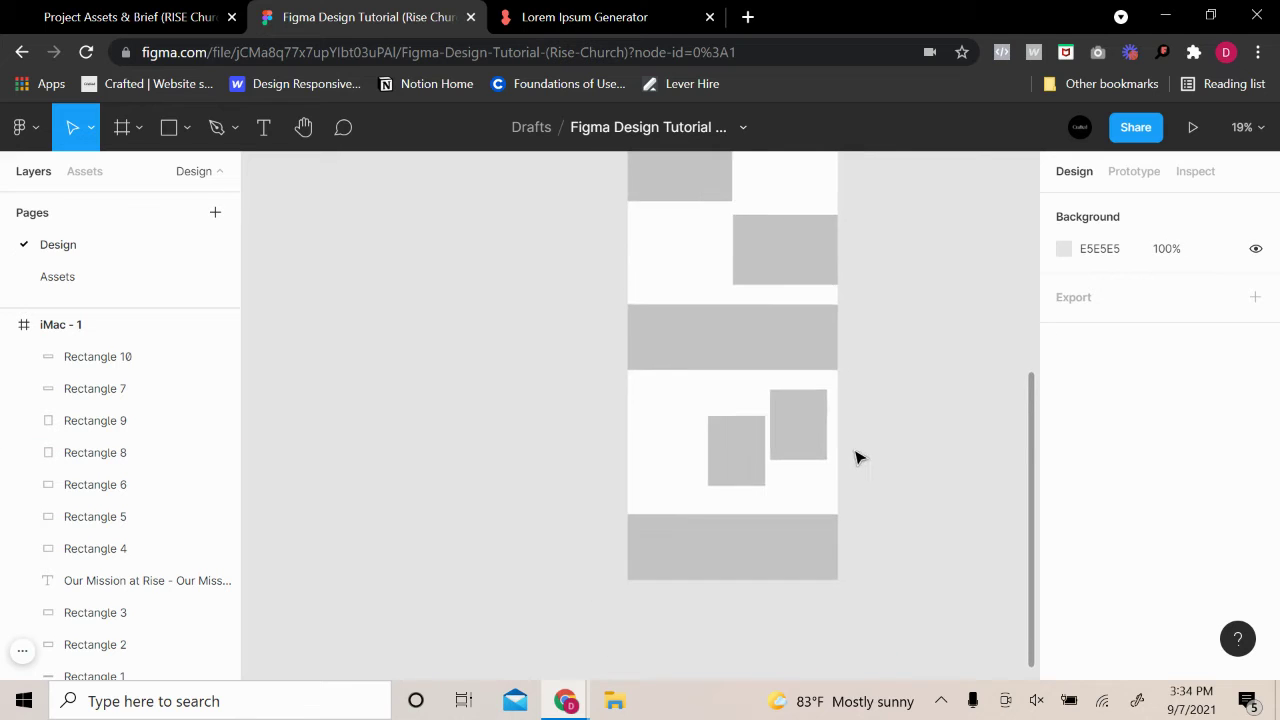
{"action": "scroll", "coordinate": [860, 465], "scroll_direction": "up", "scroll_amount": 5}
{"action": "scroll", "coordinate": [863, 470], "scroll_direction": "down", "scroll_amount": 2}
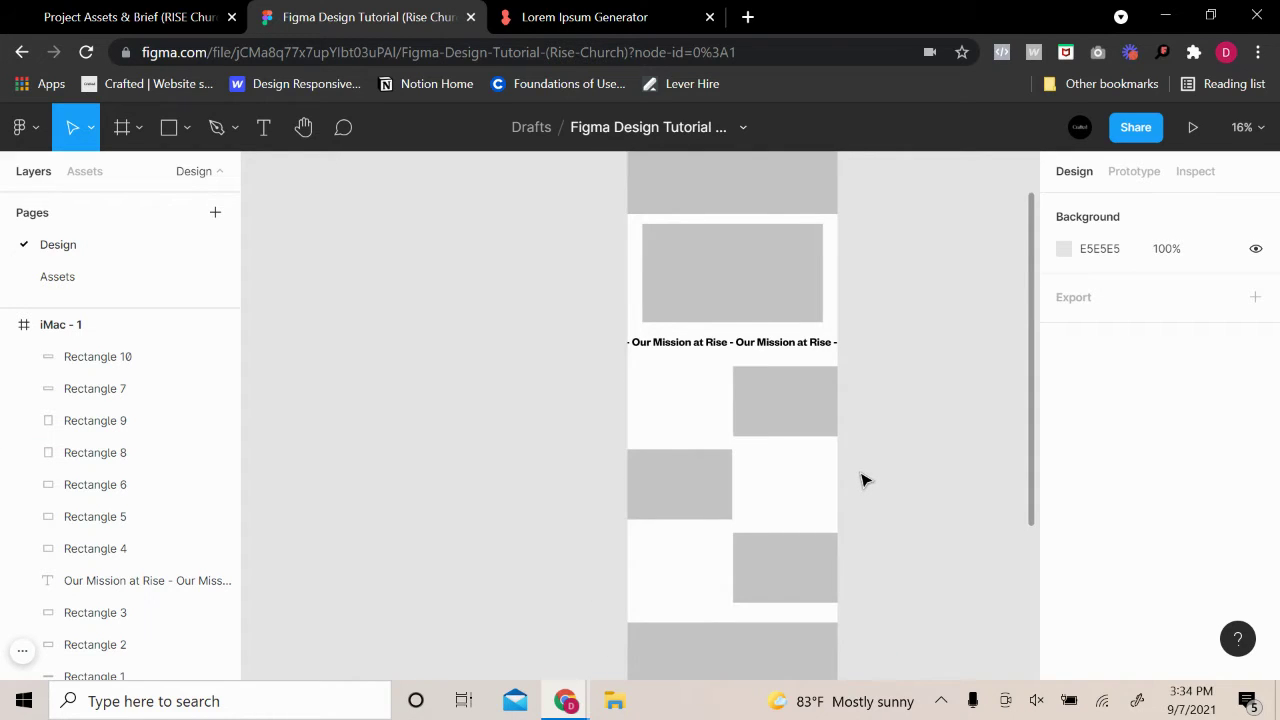
{"action": "scroll", "coordinate": [865, 480], "scroll_direction": "up", "scroll_amount": 5, "text": "ctrl"}
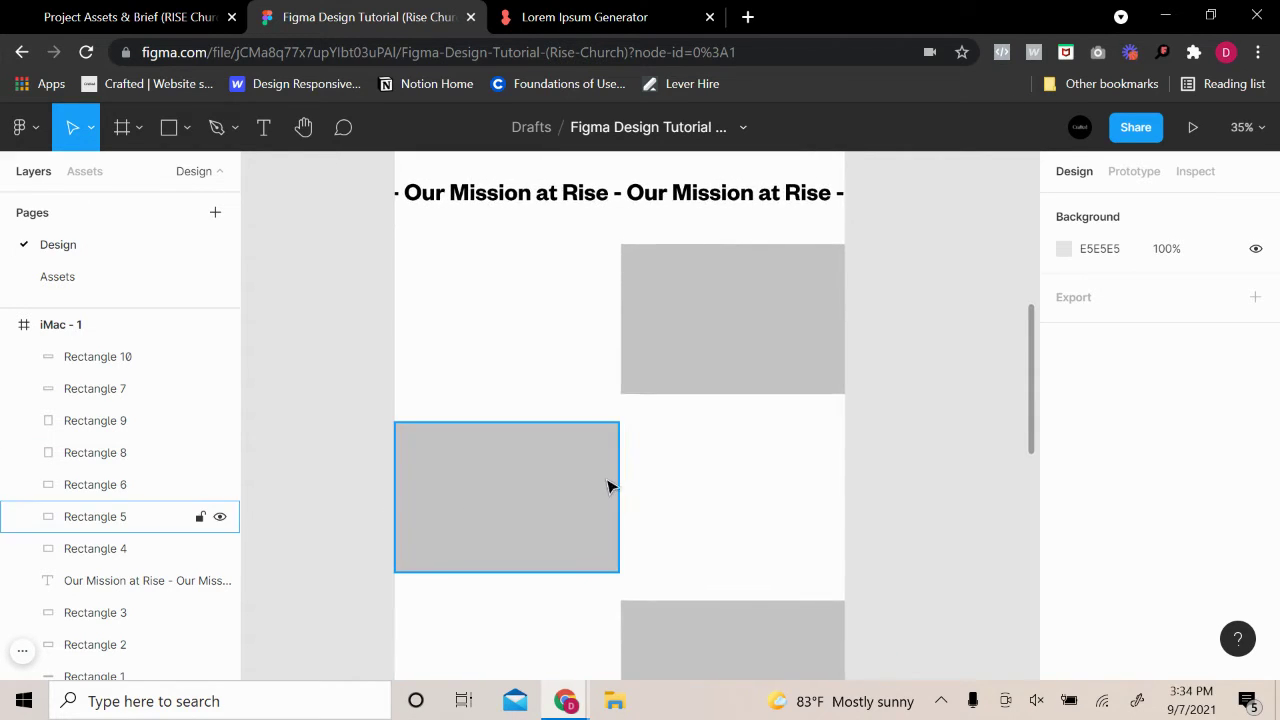
{"action": "scroll", "coordinate": [610, 486], "scroll_direction": "up", "scroll_amount": 5}
{"action": "scroll", "coordinate": [640, 490], "scroll_direction": "down", "scroll_amount": 3}
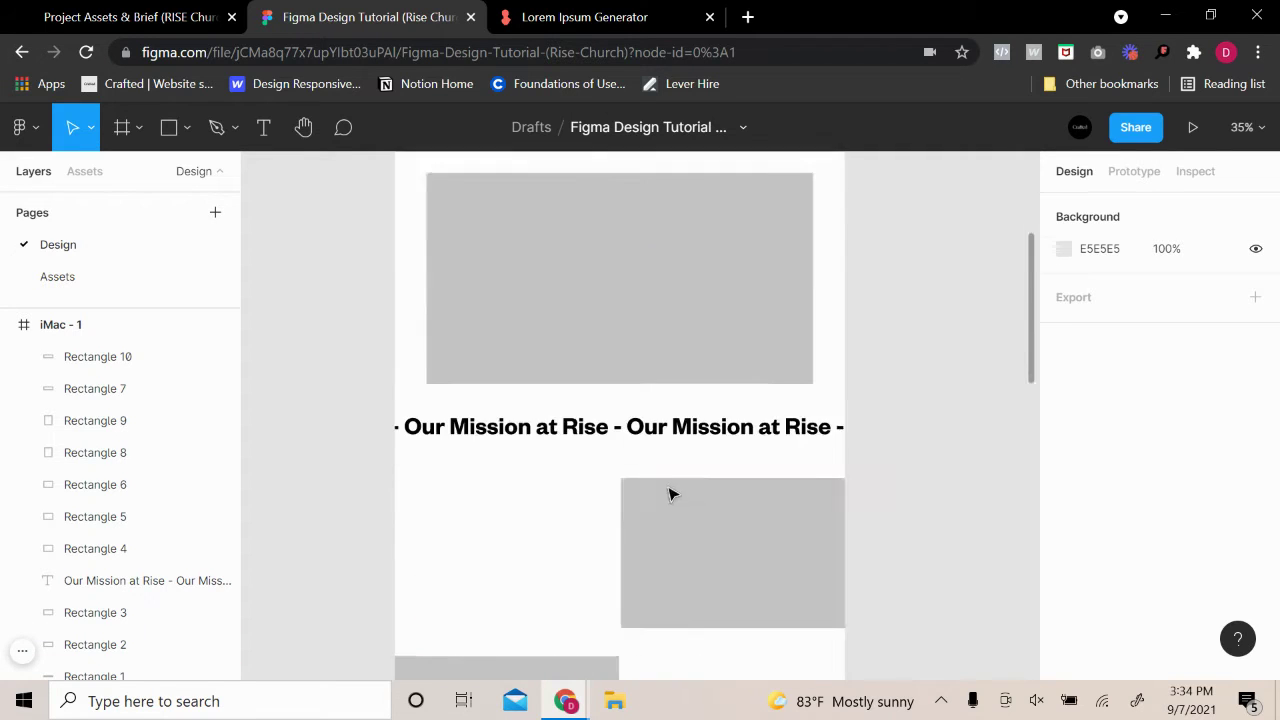
{"action": "scroll", "coordinate": [700, 515], "scroll_direction": "down", "scroll_amount": 6}
{"action": "scroll", "coordinate": [720, 525], "scroll_direction": "down", "scroll_amount": 2, "text": "ctrl"}
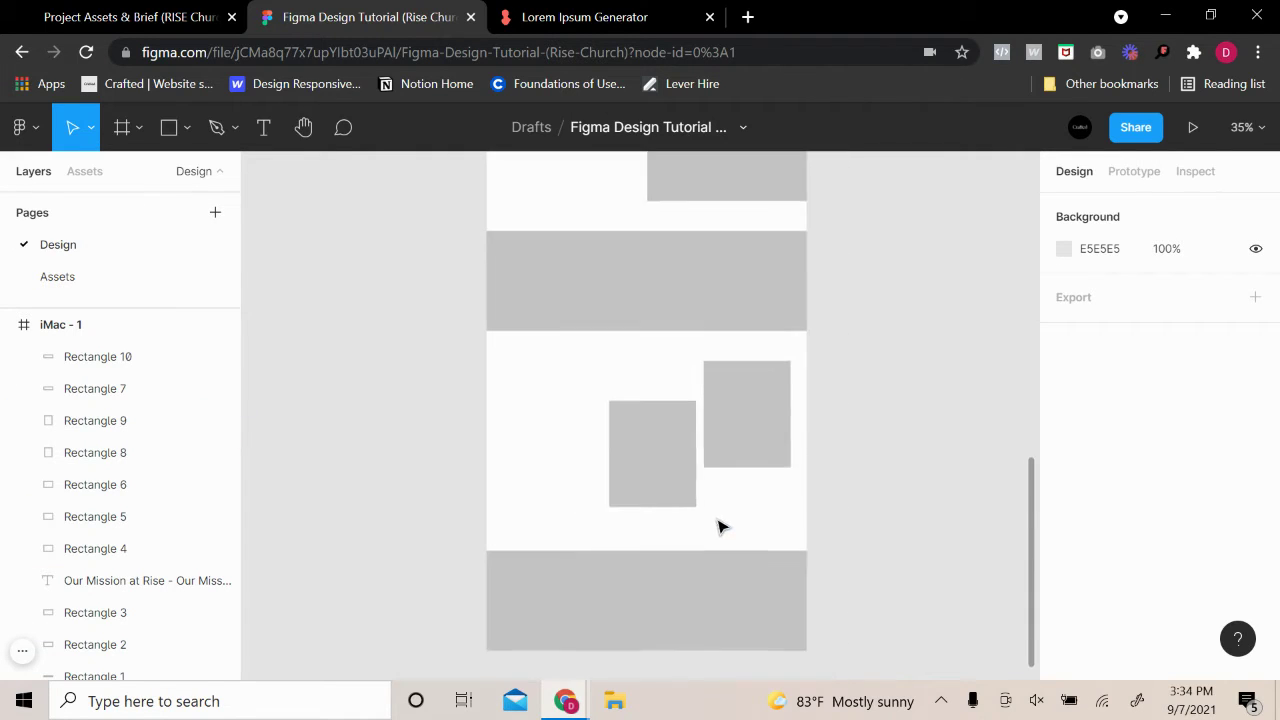
{"action": "scroll", "coordinate": [720, 527], "scroll_direction": "up", "scroll_amount": 10}
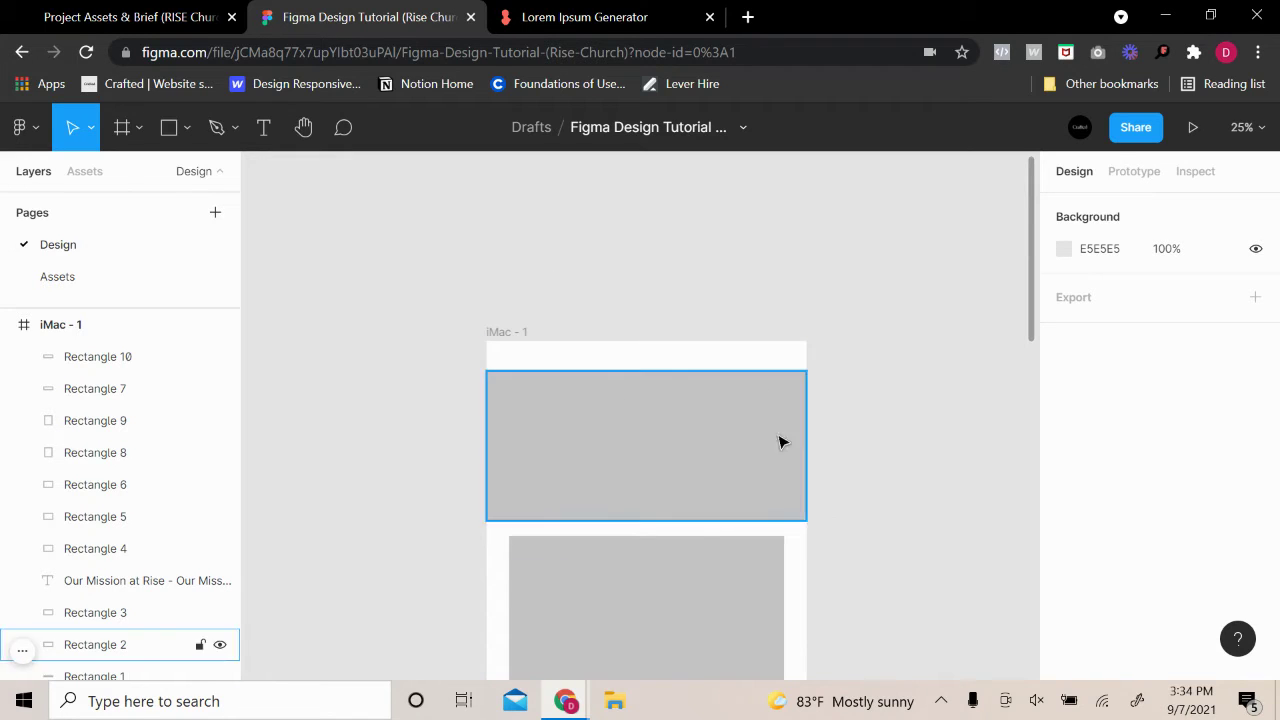
{"action": "left_click", "coordinate": [735, 463]}
{"action": "left_click", "coordinate": [874, 457]}
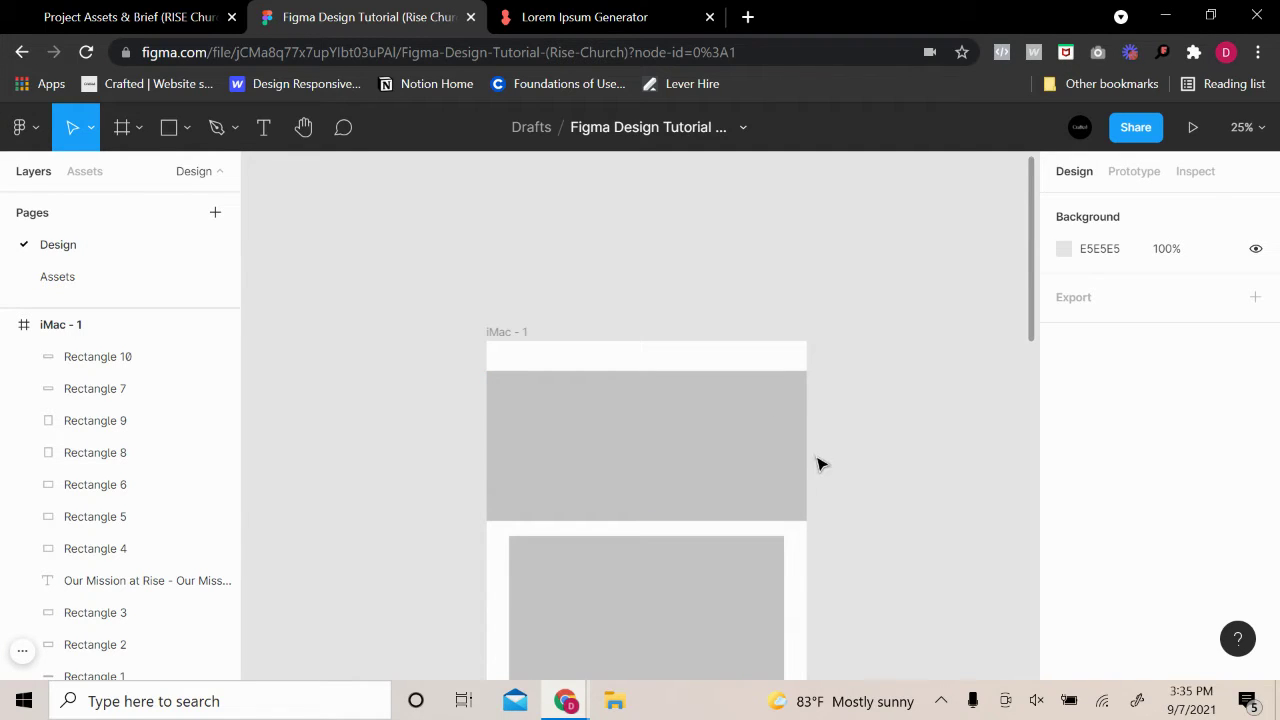
Duplicate the iMac - 1 frame beside itself and name the copy 'Hi-Fi'
{"action": "left_click", "coordinate": [529, 336]}
{"action": "key", "text": "ctrl+v"}
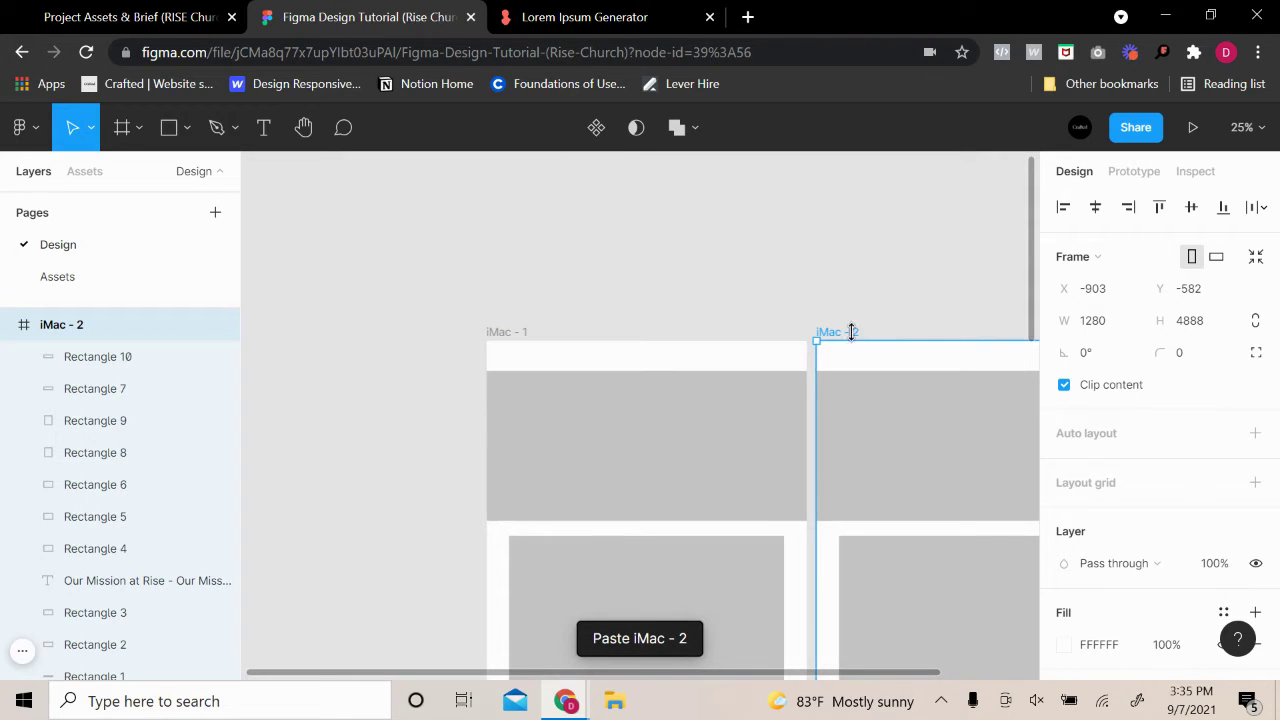
{"action": "left_click", "coordinate": [909, 314]}
{"action": "left_click_drag", "start_coordinate": [920, 314], "coordinate": [660, 234]}
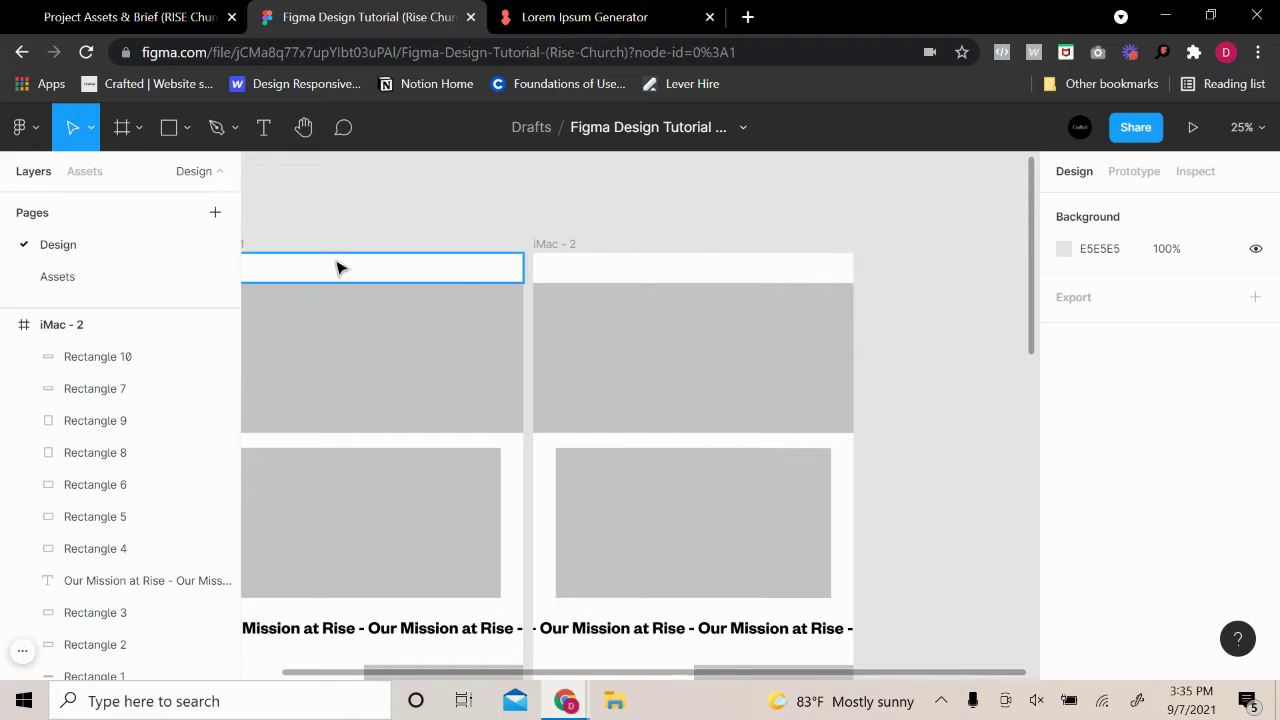
{"action": "left_click", "coordinate": [531, 249]}
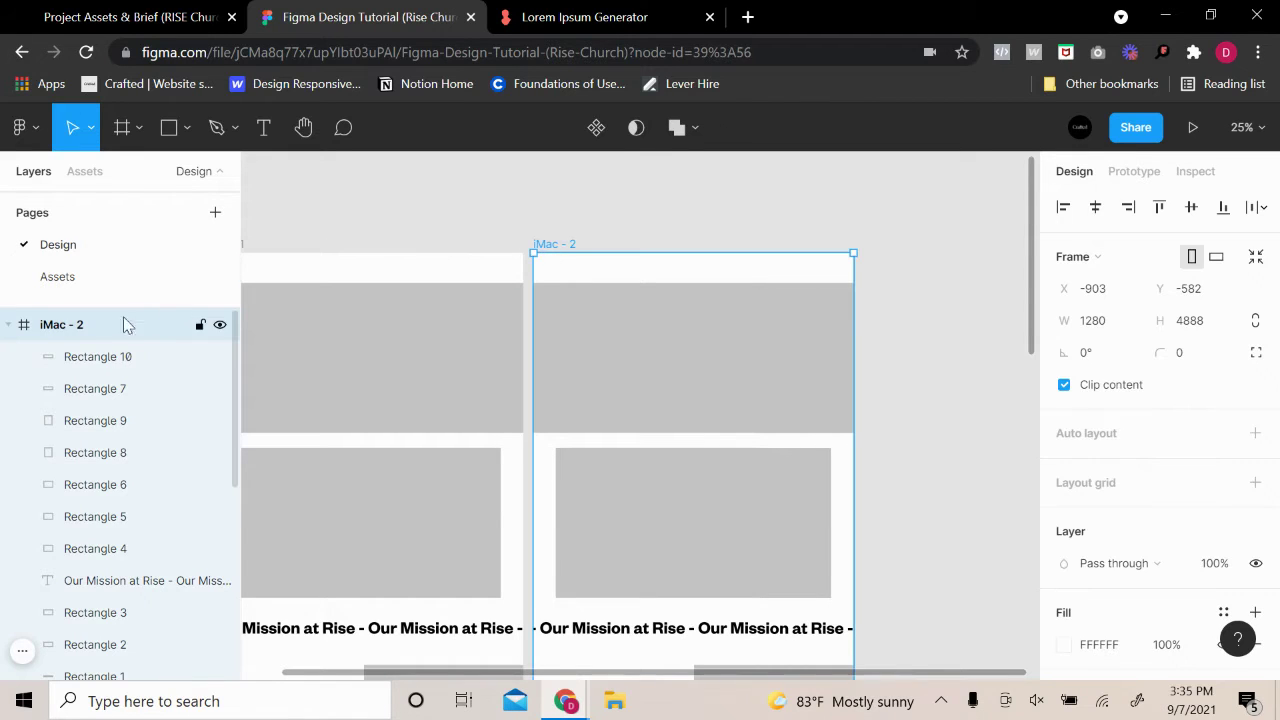
{"action": "double_click", "coordinate": [74, 325]}
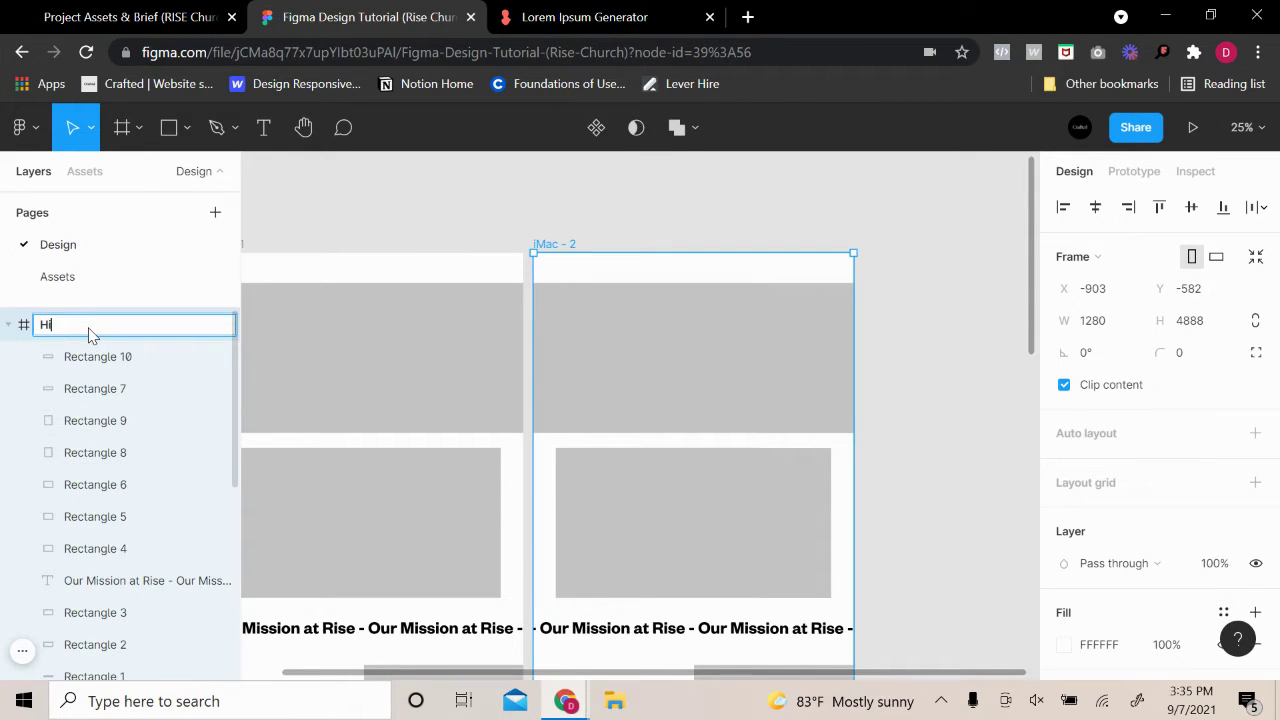
{"action": "type", "text": "Hi-Fi"}
{"action": "key", "text": "Return"}
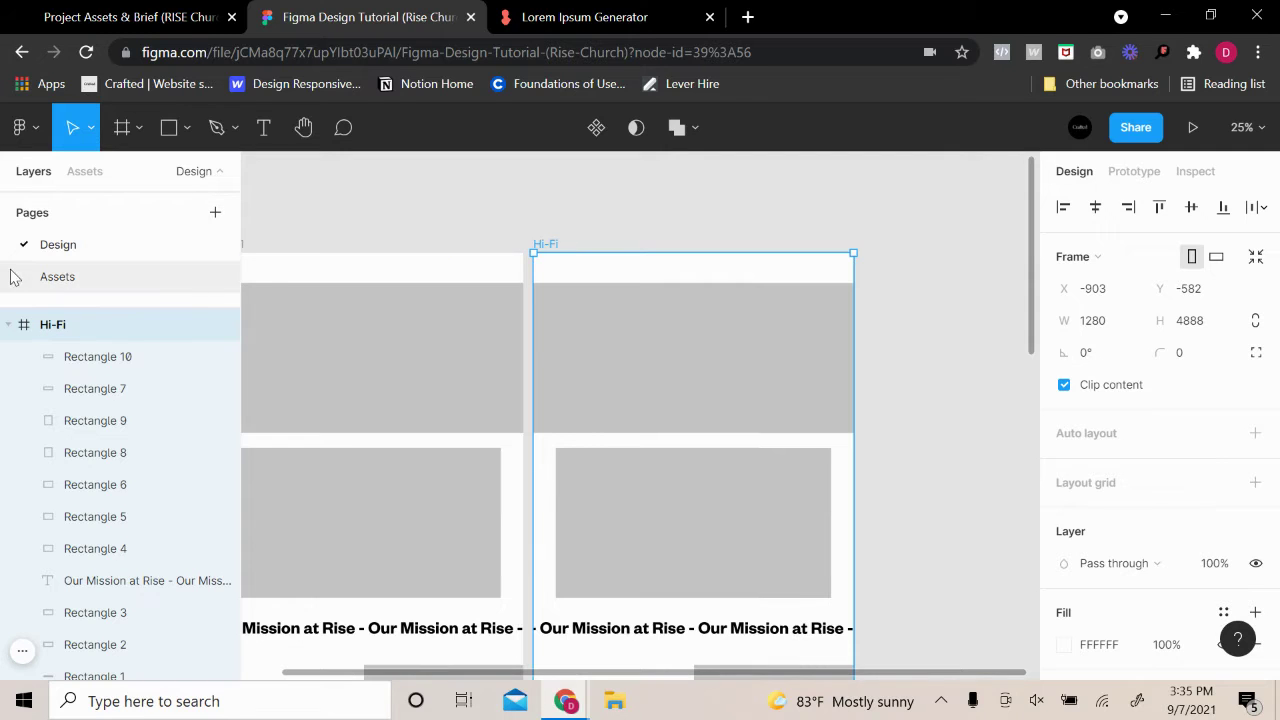
Rename the original iMac - 1 frame to 'Lo-Fi'
{"action": "left_click", "coordinate": [477, 230]}
{"action": "scroll", "coordinate": [313, 266], "scroll_direction": "left", "scroll_amount": 3}
{"action": "left_click", "coordinate": [313, 266]}
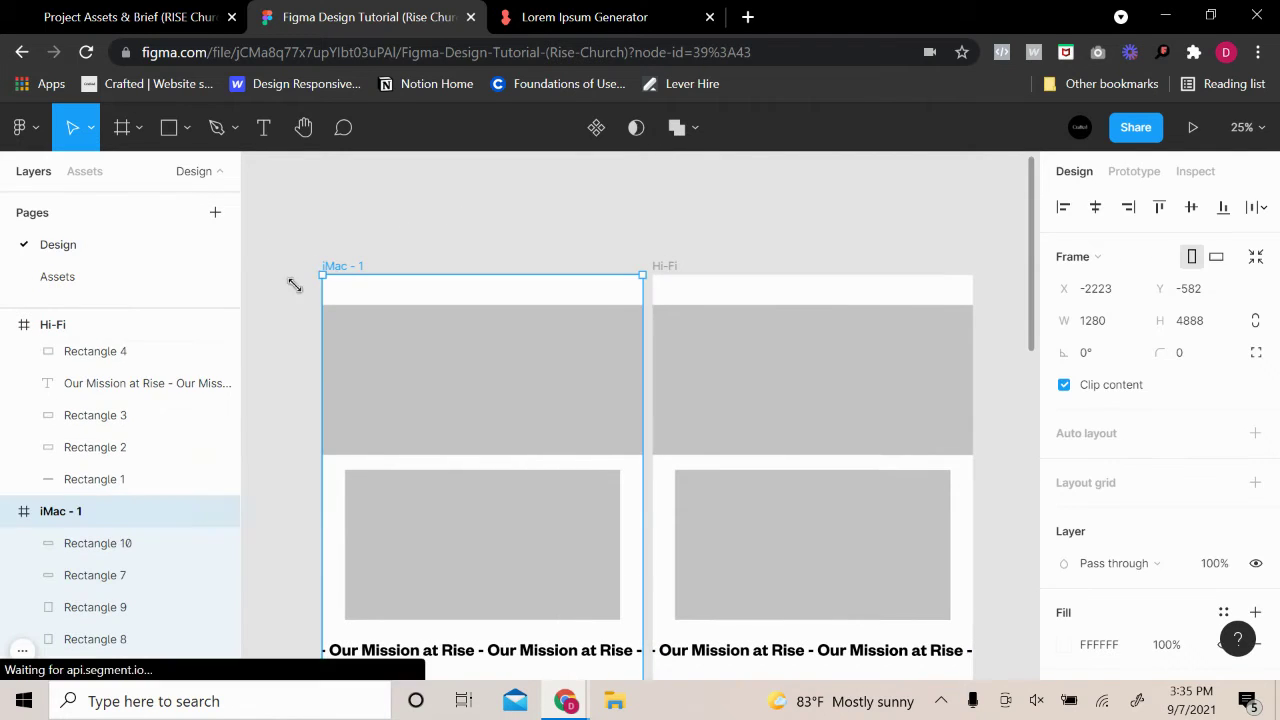
{"action": "double_click", "coordinate": [92, 515]}
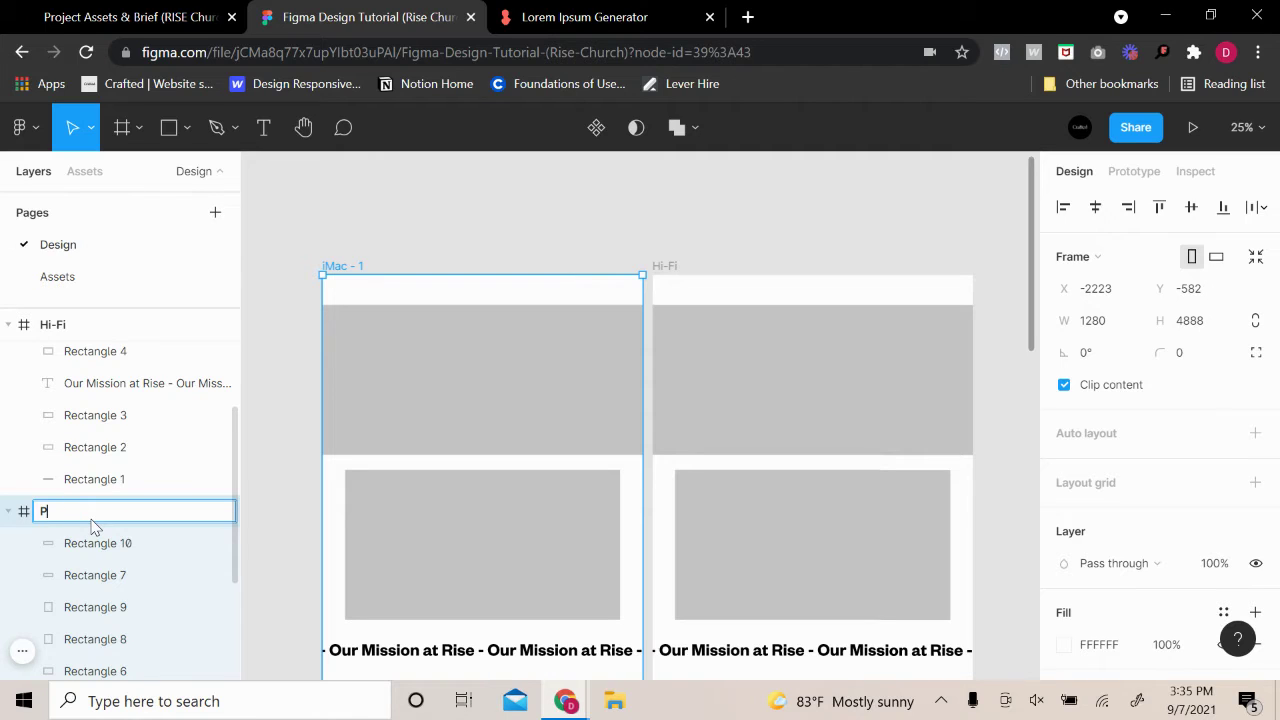
{"action": "type", "text": "Lo-Fi"}
{"action": "key", "text": "Return"}
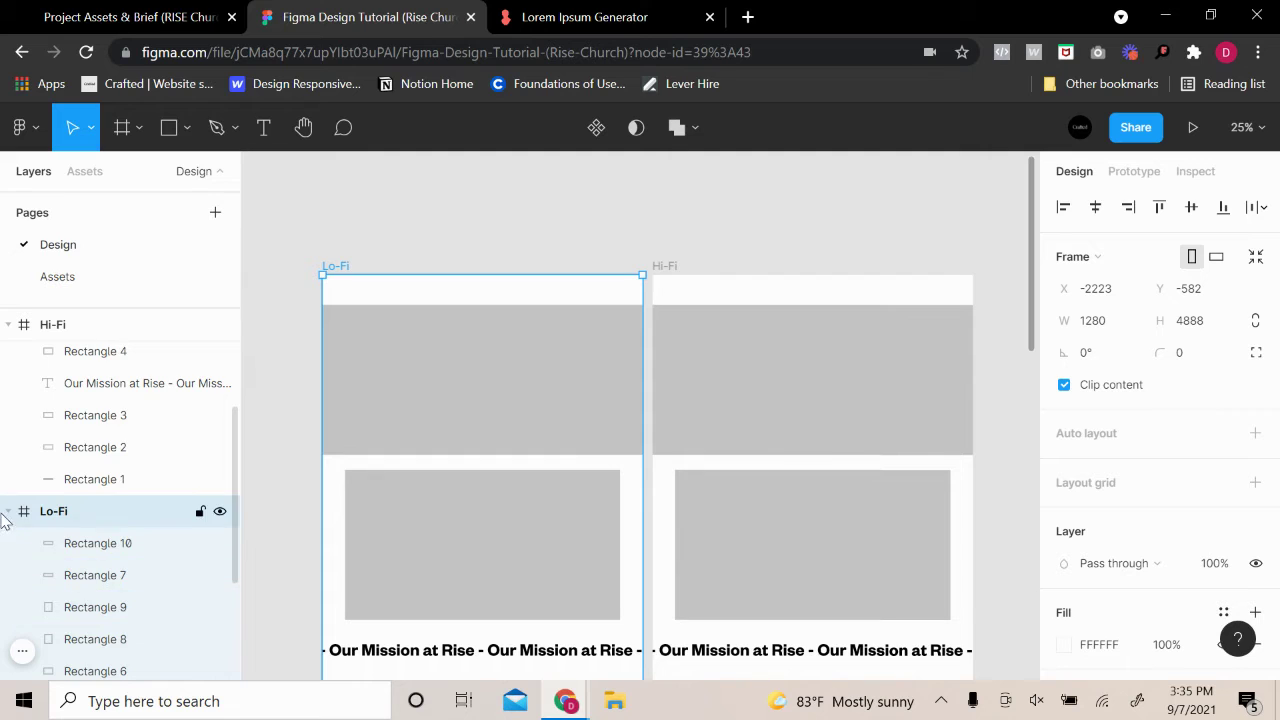
{"action": "left_click", "coordinate": [9, 511]}
{"action": "left_click", "coordinate": [407, 247]}
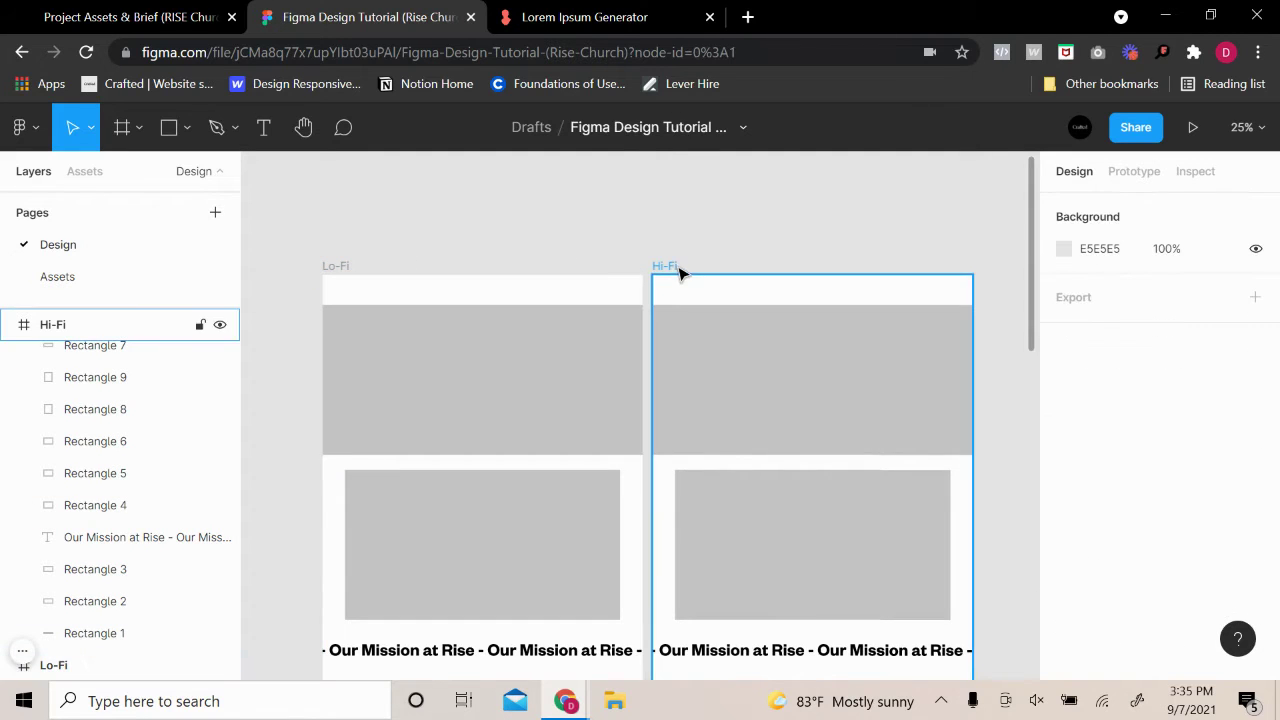
Delete the grey placeholder blocks, bands and 'Our Mission at Rise' text from Hi-Fi, leaving Rectangles 1 and 2
{"action": "left_click", "coordinate": [680, 268]}
{"action": "left_click", "coordinate": [826, 234]}
{"action": "scroll", "coordinate": [880, 440], "scroll_direction": "down", "scroll_amount": 10}
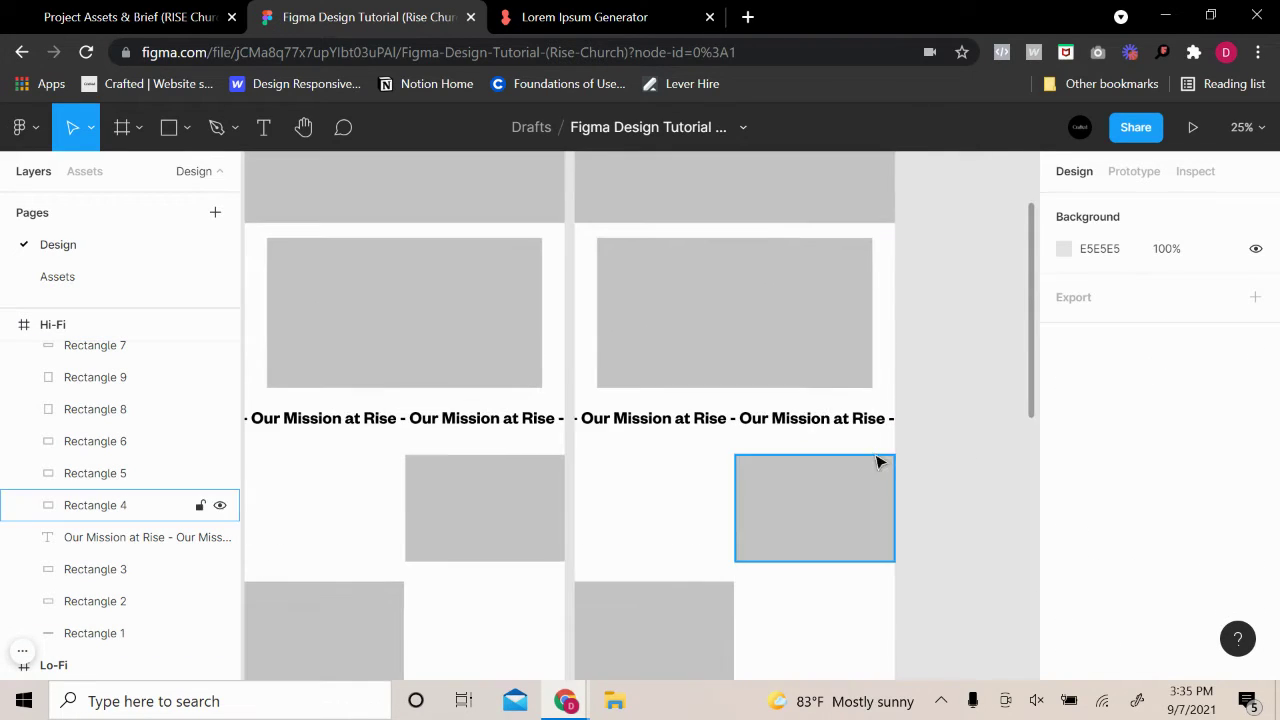
{"action": "scroll", "coordinate": [928, 513], "scroll_direction": "down", "scroll_amount": 4}
{"action": "scroll", "coordinate": [926, 531], "scroll_direction": "up", "scroll_amount": 10}
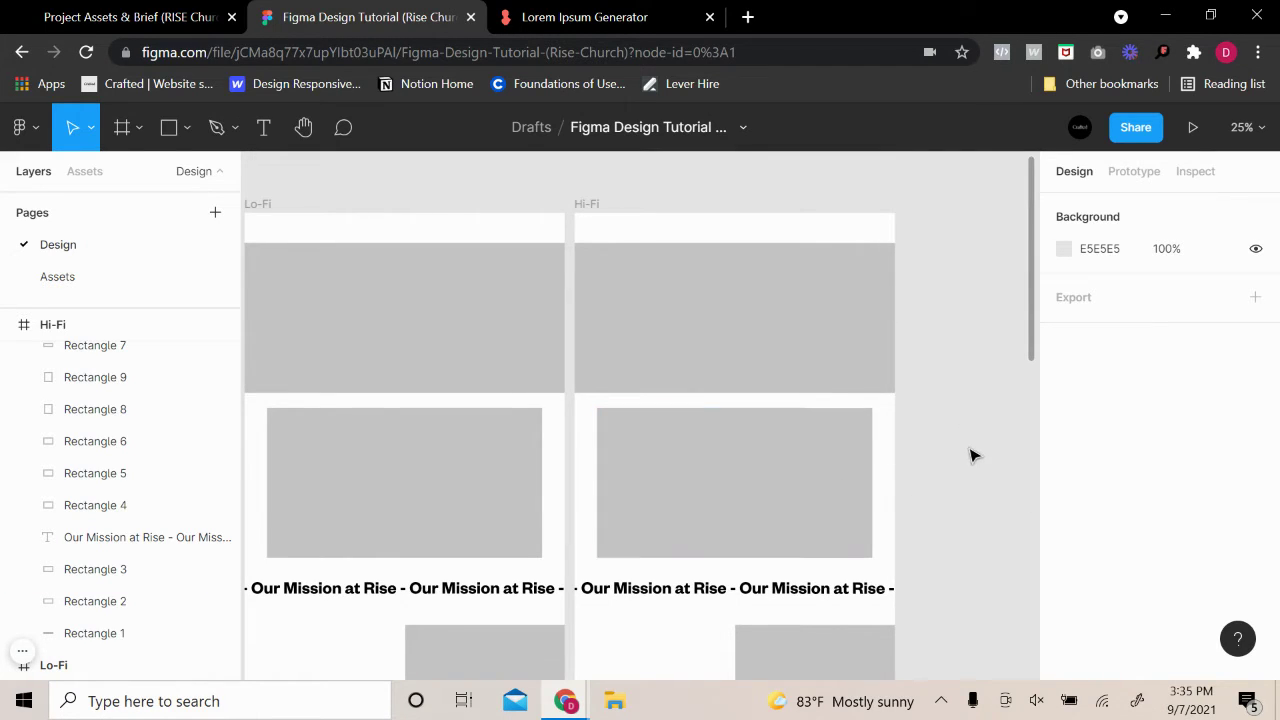
{"action": "scroll", "coordinate": [977, 453], "scroll_direction": "down", "scroll_amount": 10}
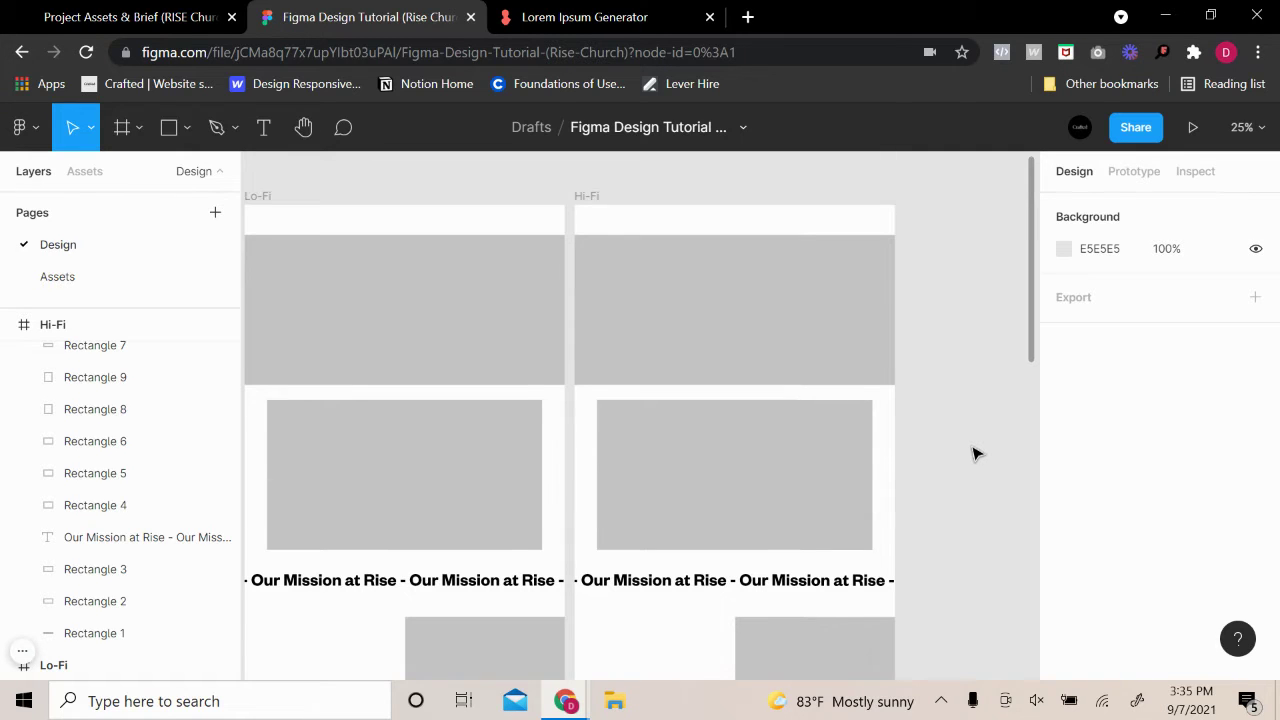
{"action": "left_click", "coordinate": [784, 455]}
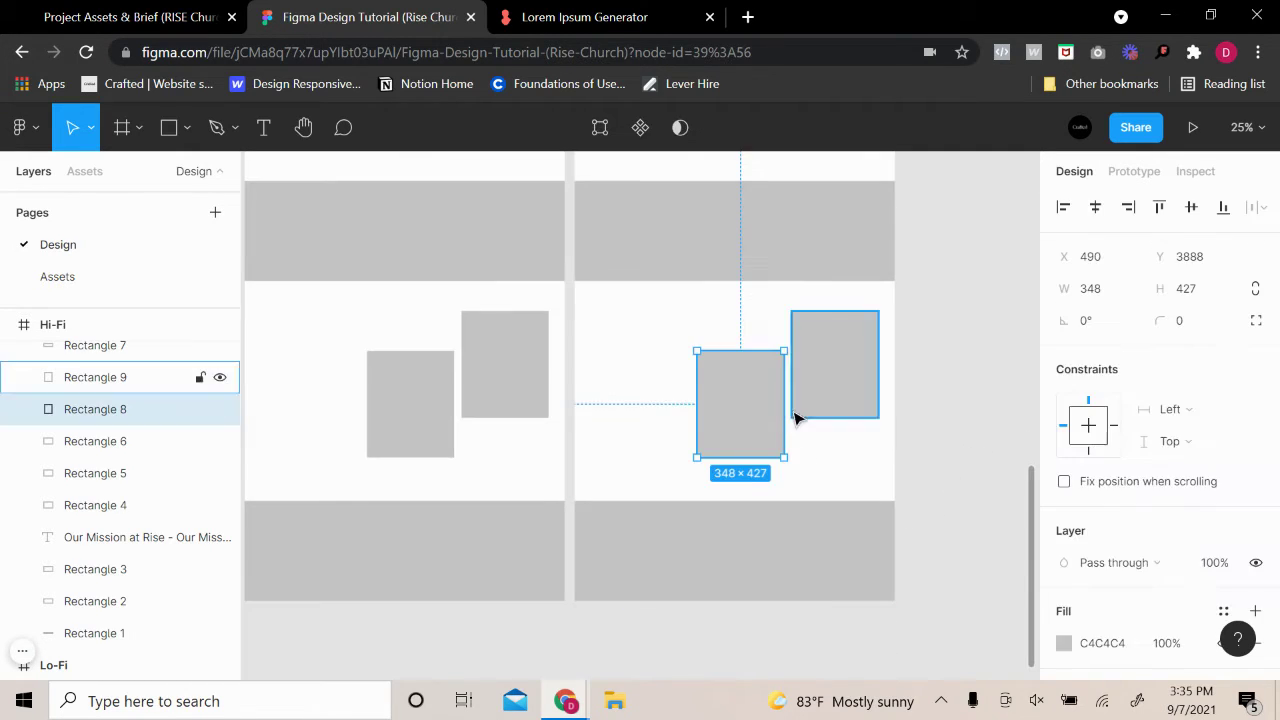
{"action": "left_click", "coordinate": [800, 414], "text": "shift"}
{"action": "left_click", "coordinate": [815, 545], "text": "shift"}
{"action": "scroll", "coordinate": [830, 547], "scroll_direction": "up", "scroll_amount": 5}
{"action": "left_click", "coordinate": [820, 545]}
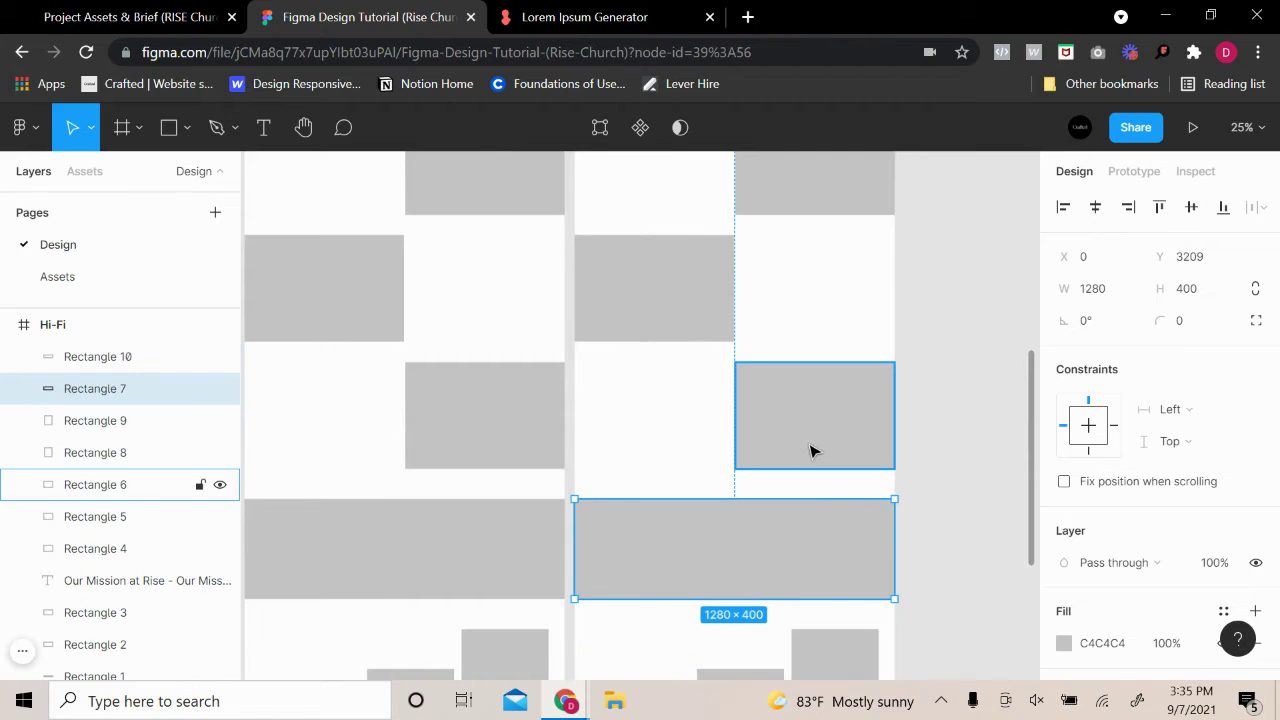
{"action": "left_click", "coordinate": [814, 449], "text": "shift"}
{"action": "scroll", "coordinate": [806, 597], "scroll_direction": "down", "scroll_amount": 3}
{"action": "left_click", "coordinate": [740, 551], "text": "shift"}
{"action": "left_click", "coordinate": [835, 520], "text": "shift"}
{"action": "scroll", "coordinate": [846, 628], "scroll_direction": "down", "scroll_amount": 2}
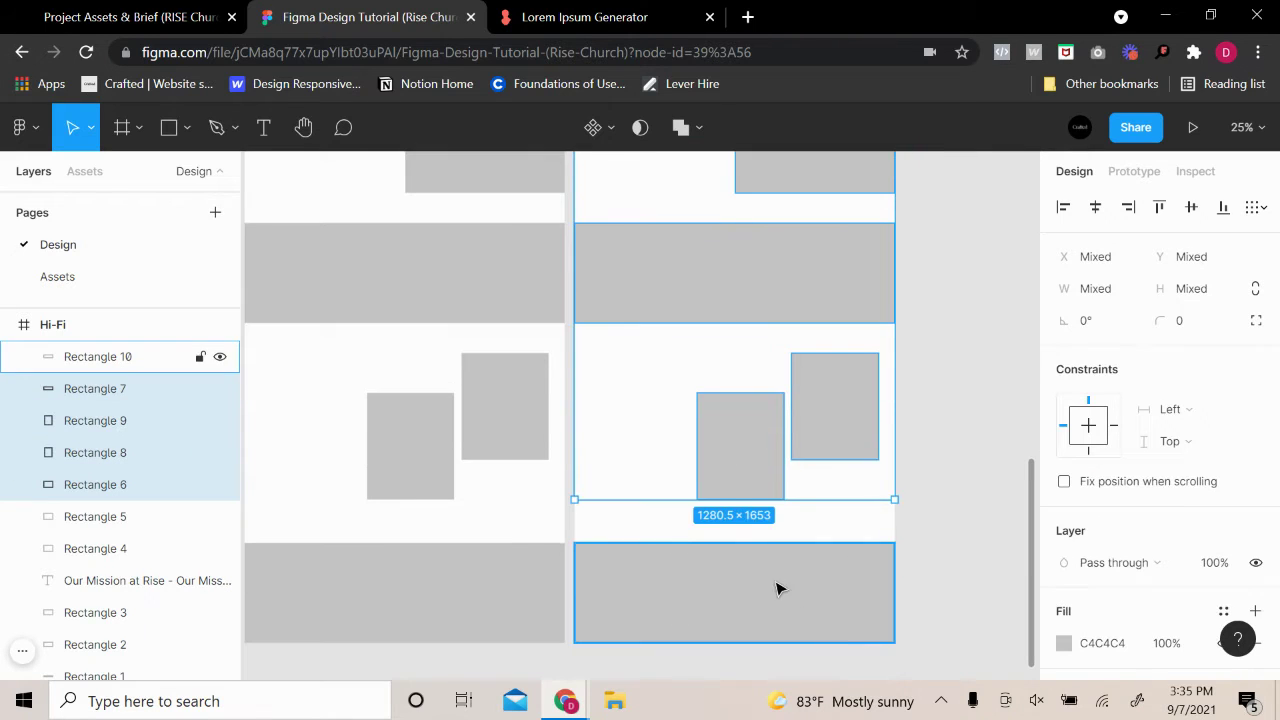
{"action": "left_click", "coordinate": [777, 586], "text": "shift"}
{"action": "scroll", "coordinate": [849, 543], "scroll_direction": "up", "scroll_amount": 4}
{"action": "left_click", "coordinate": [668, 262], "text": "shift"}
{"action": "scroll", "coordinate": [771, 340], "scroll_direction": "up", "scroll_amount": 3}
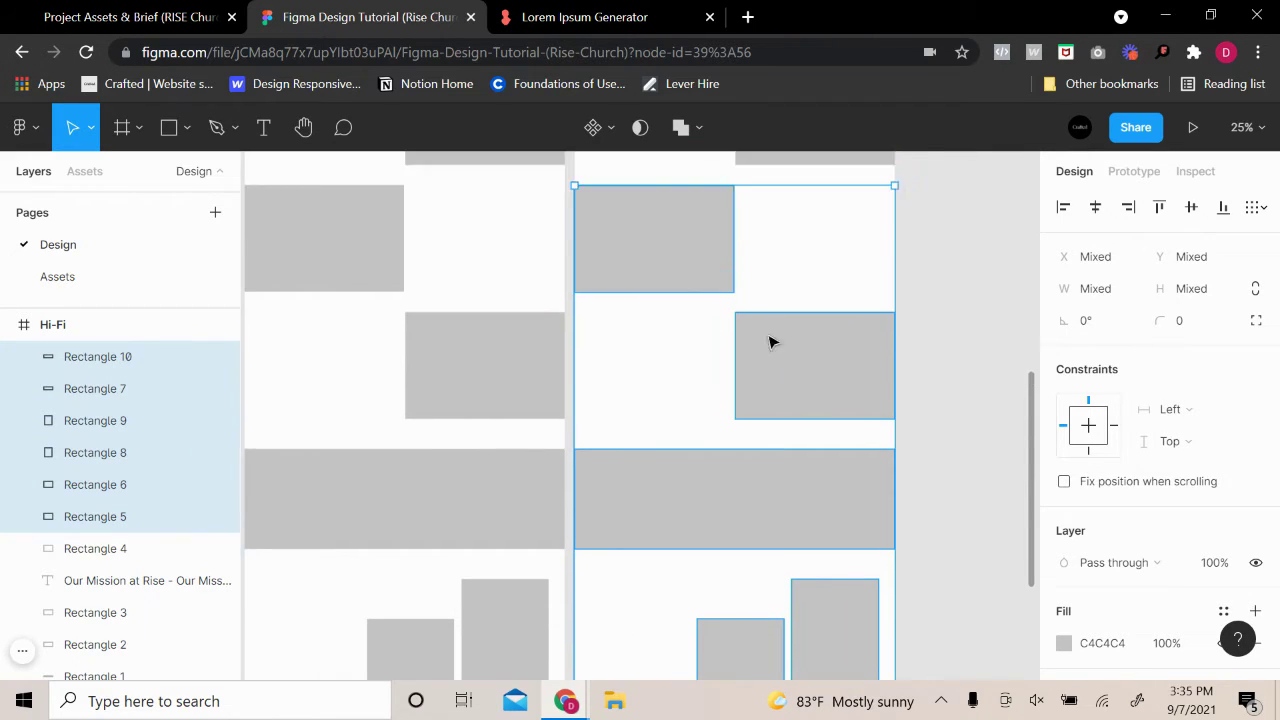
{"action": "left_click", "coordinate": [812, 338], "text": "shift"}
{"action": "left_click", "coordinate": [678, 274], "text": "shift"}
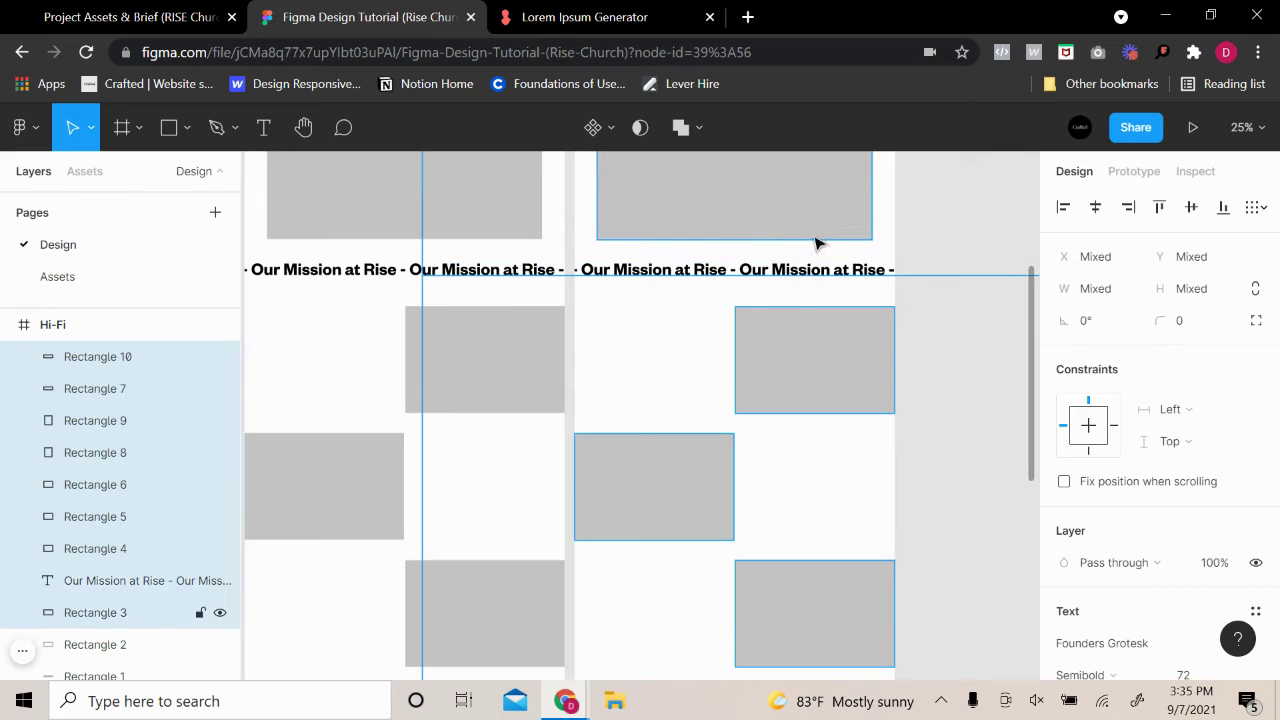
{"action": "scroll", "coordinate": [825, 255], "scroll_direction": "up", "scroll_amount": 3}
{"action": "left_click", "coordinate": [838, 268], "text": "shift"}
{"action": "key", "text": "Delete"}
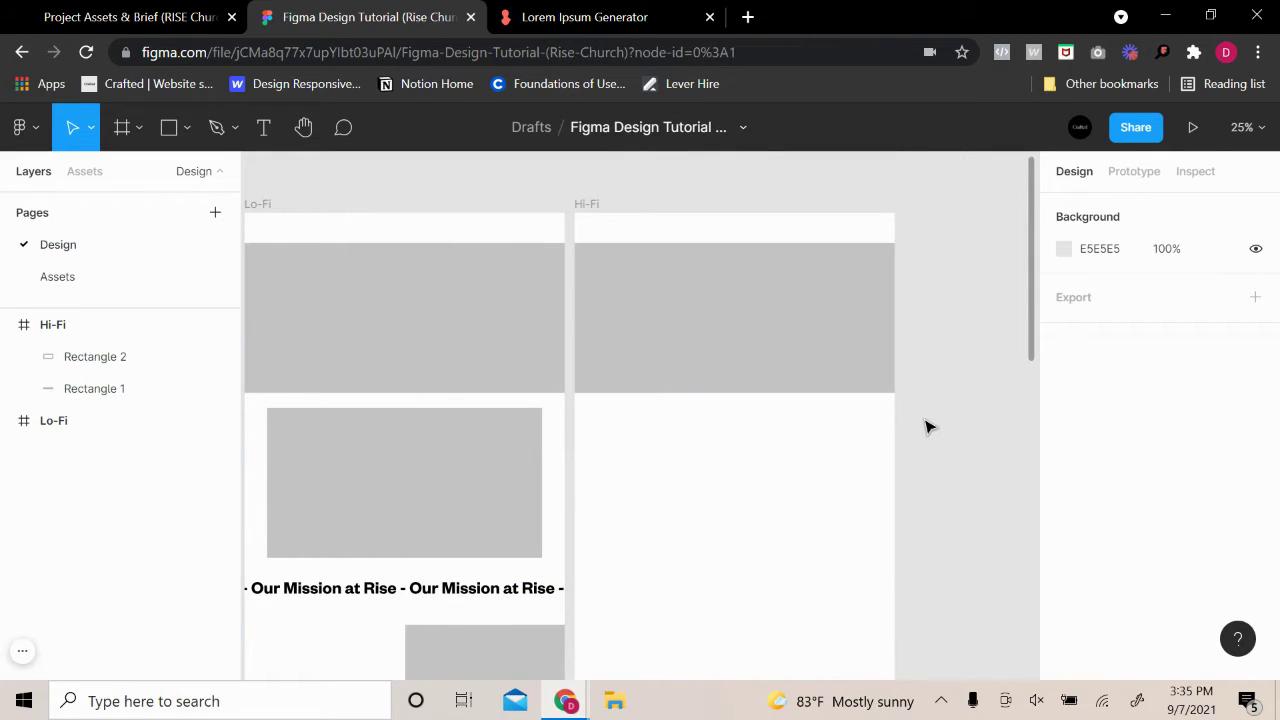
Drag the Hi-Fi frame slightly right by its label and scroll up to its top
{"action": "scroll", "coordinate": [837, 294], "scroll_direction": "up", "scroll_amount": 3, "text": "ctrl"}
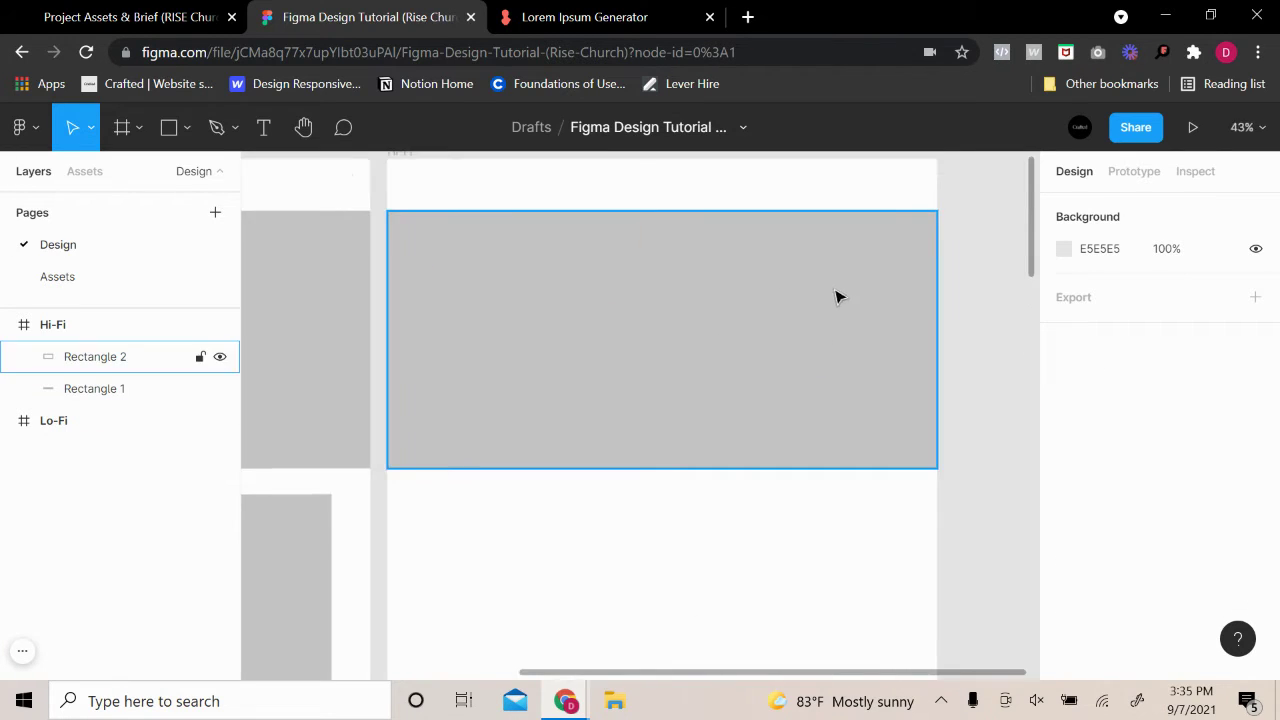
{"action": "scroll", "coordinate": [500, 236], "scroll_direction": "down", "scroll_amount": 2}
{"action": "scroll", "coordinate": [512, 230], "scroll_direction": "down", "scroll_amount": 5, "text": "ctrl"}
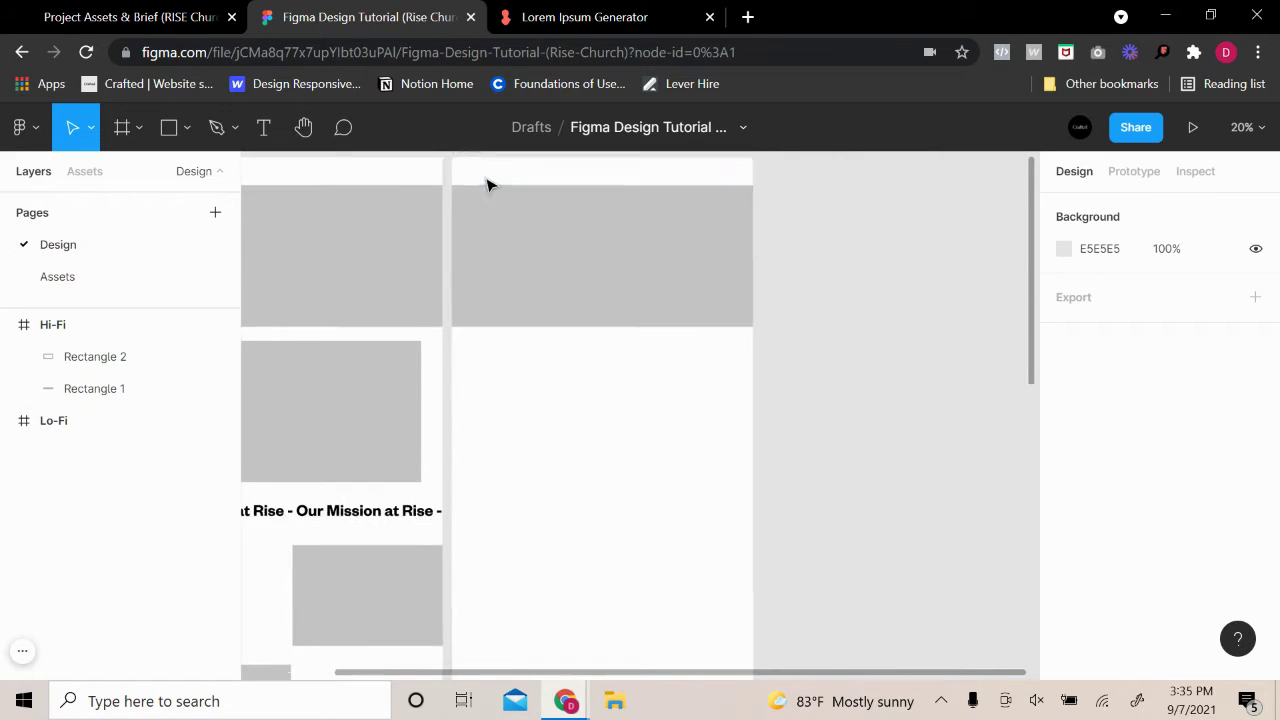
{"action": "left_click_drag", "start_coordinate": [465, 195], "coordinate": [504, 200]}
{"action": "left_click", "coordinate": [643, 305]}
{"action": "scroll", "coordinate": [643, 305], "scroll_direction": "up", "scroll_amount": 2, "text": "ctrl"}
{"action": "left_click", "coordinate": [800, 420]}
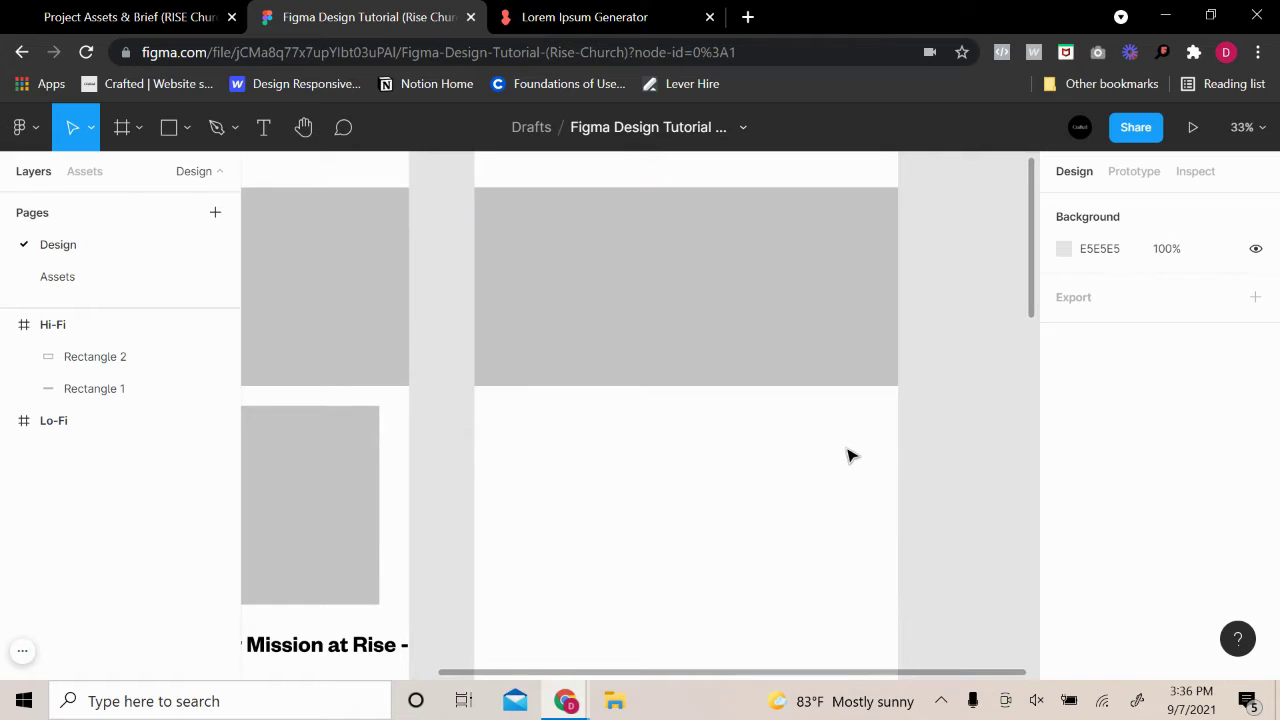
{"action": "scroll", "coordinate": [482, 326], "scroll_direction": "up", "scroll_amount": 2}
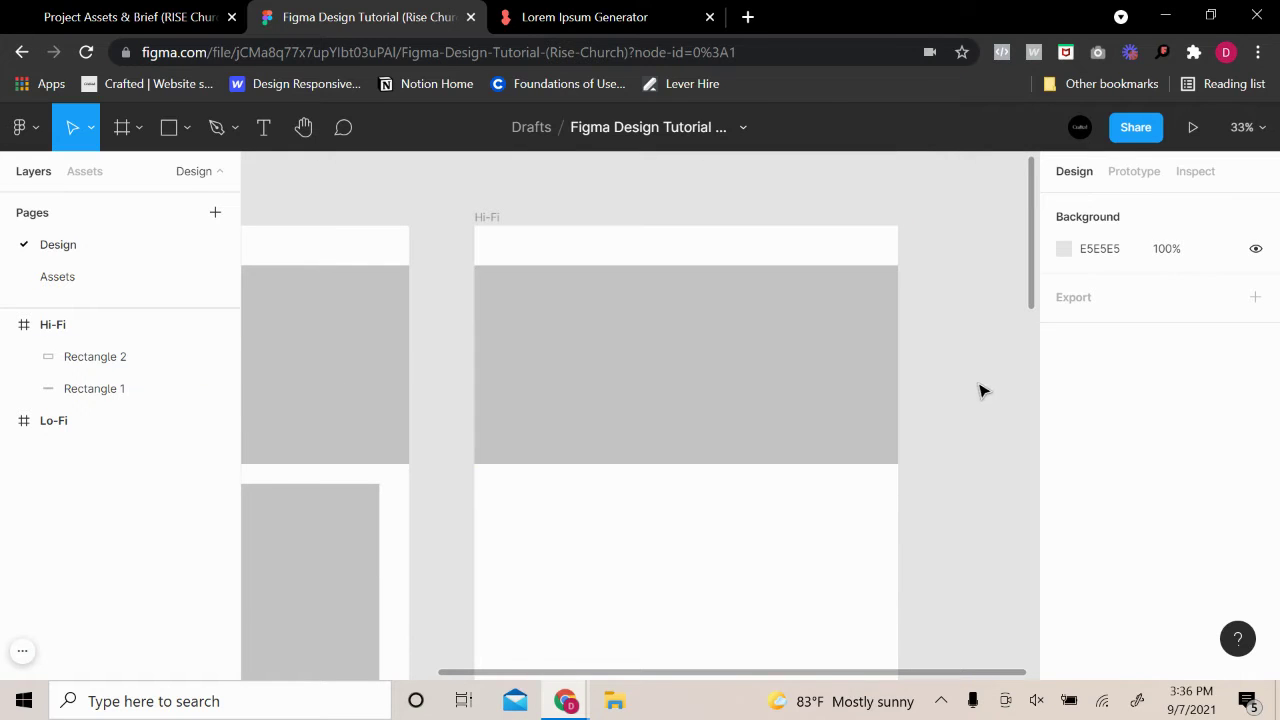
Paste the black RISE logo from Assets into Hi-Fi, then undo the oversized paste
{"action": "left_click", "coordinate": [88, 280]}
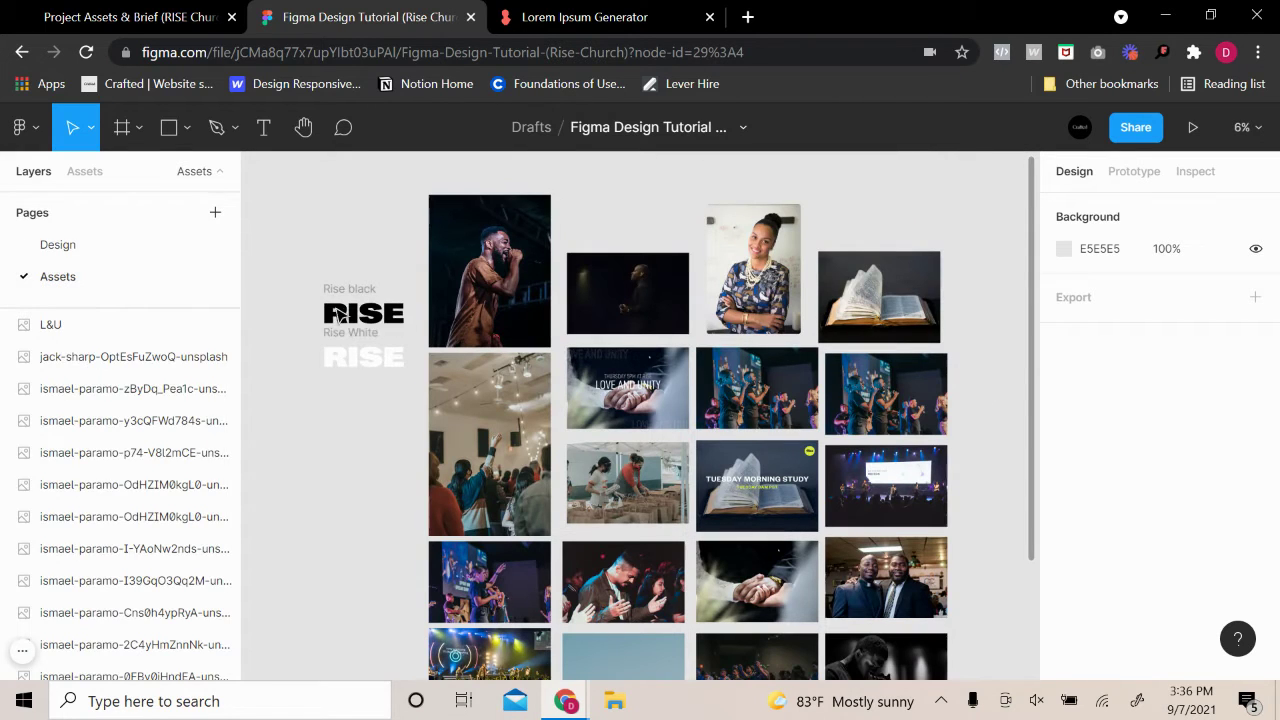
{"action": "left_click", "coordinate": [395, 318]}
{"action": "left_click", "coordinate": [57, 245]}
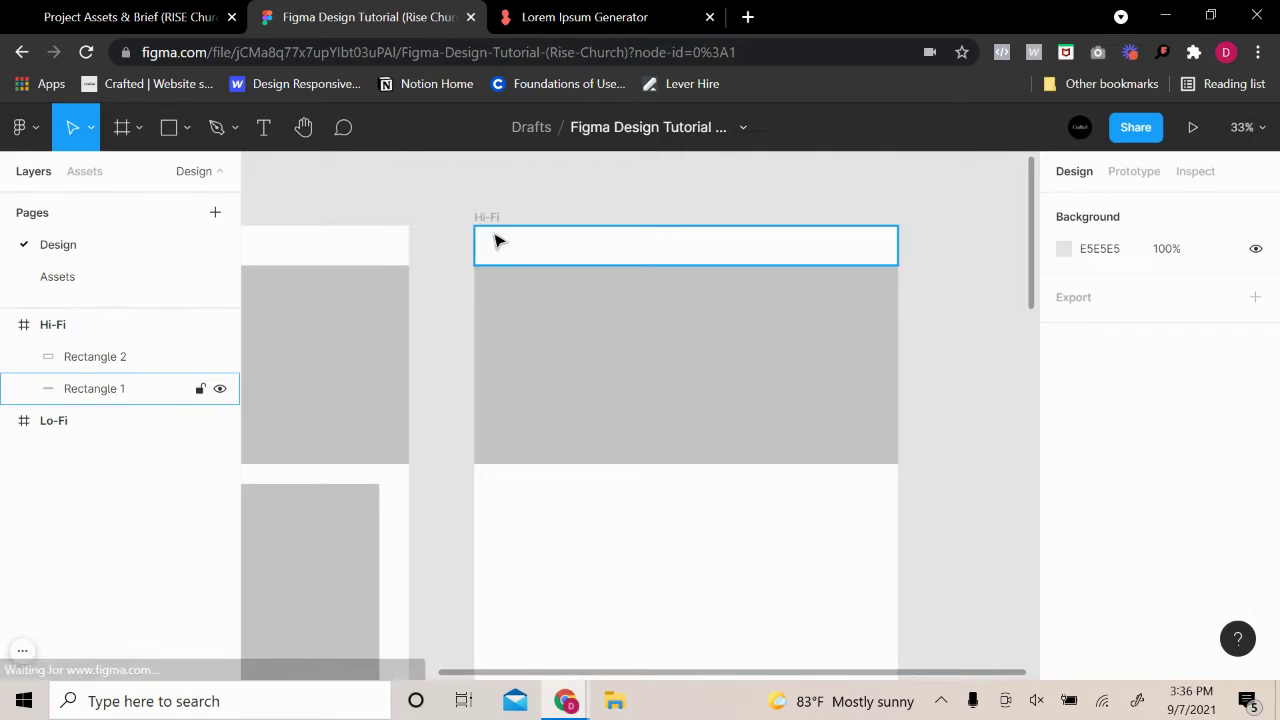
{"action": "left_click", "coordinate": [500, 240]}
{"action": "key", "text": "ctrl+v"}
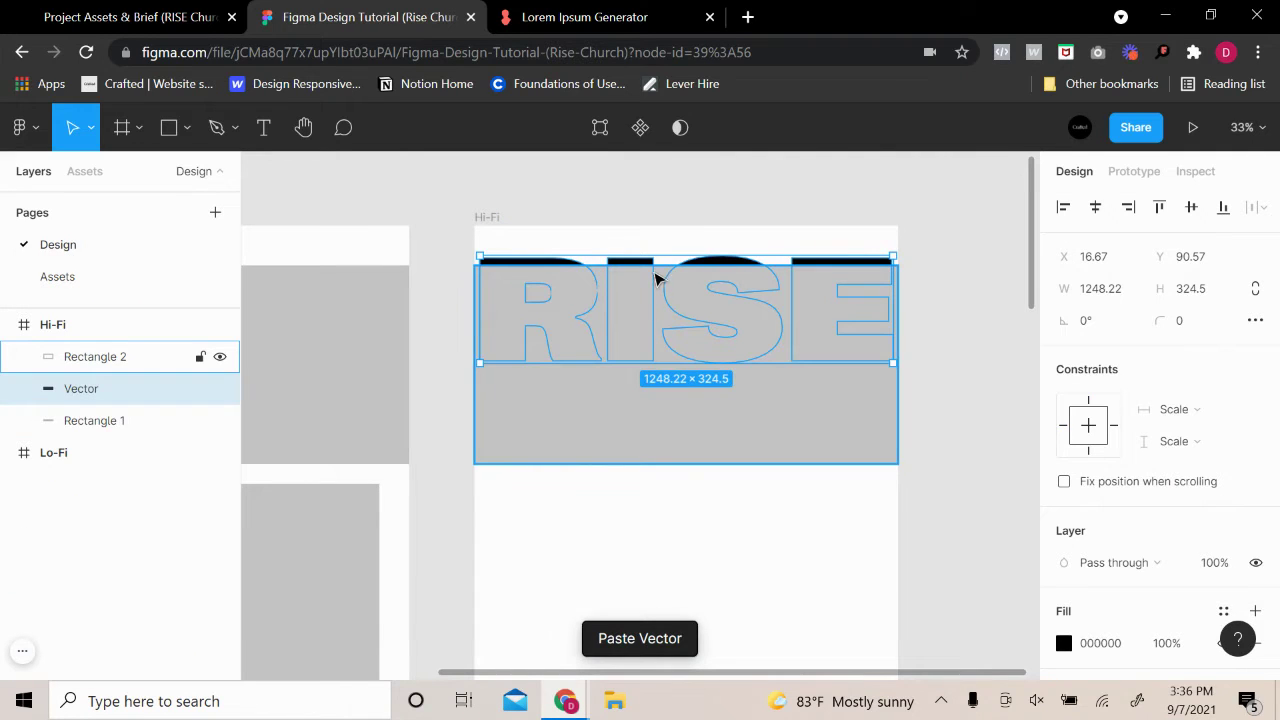
{"action": "left_click_drag", "start_coordinate": [672, 332], "coordinate": [674, 298]}
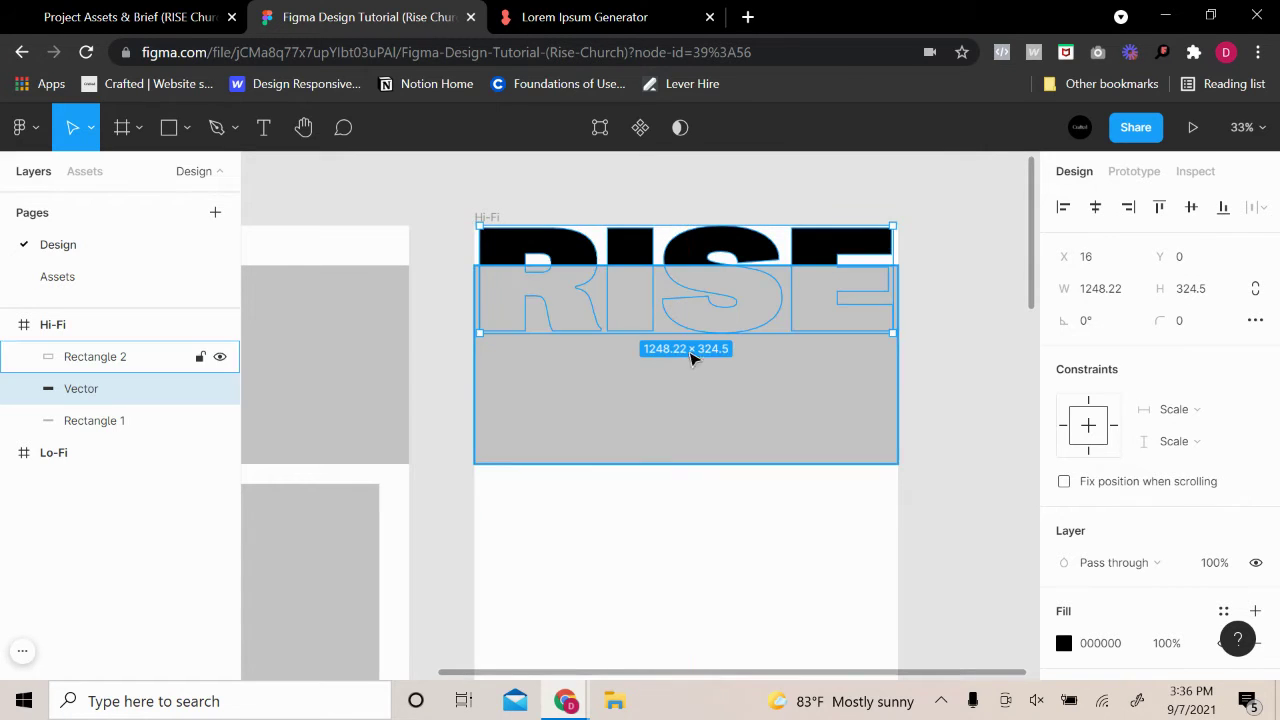
{"action": "left_click_drag", "start_coordinate": [703, 397], "coordinate": [705, 464]}
{"action": "left_click", "coordinate": [943, 374]}
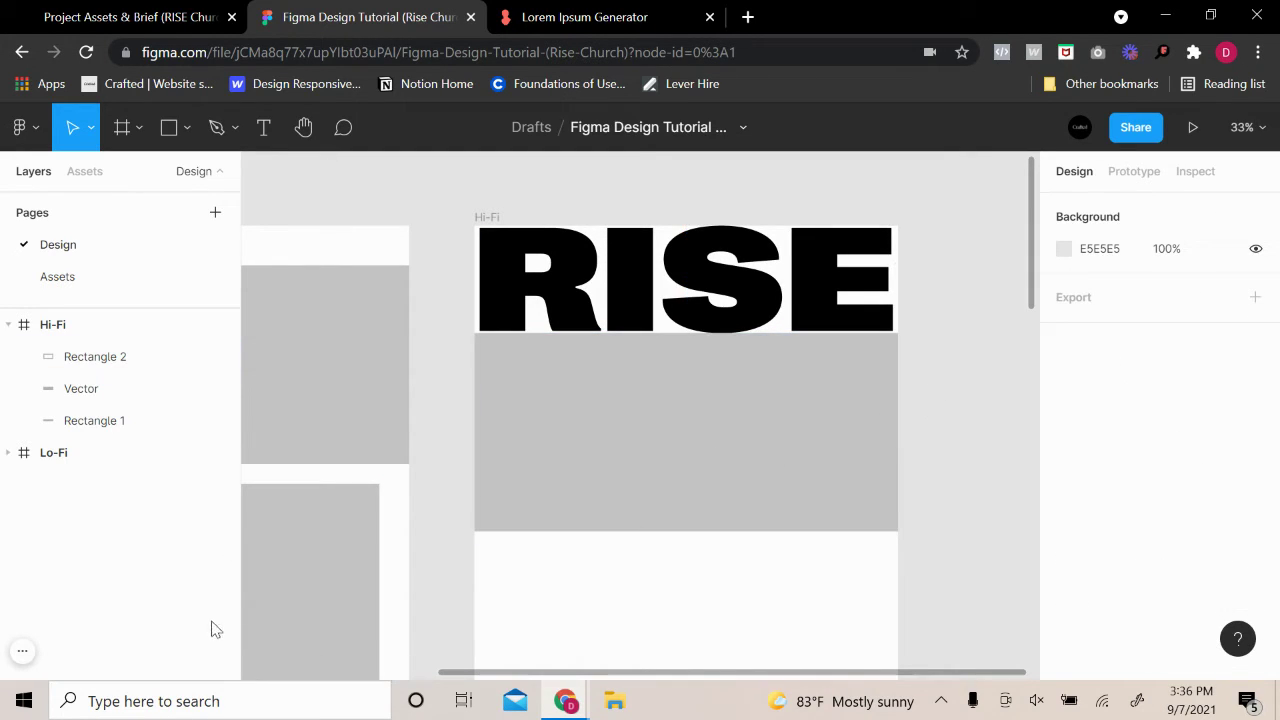
{"action": "key", "text": "ctrl+z"}
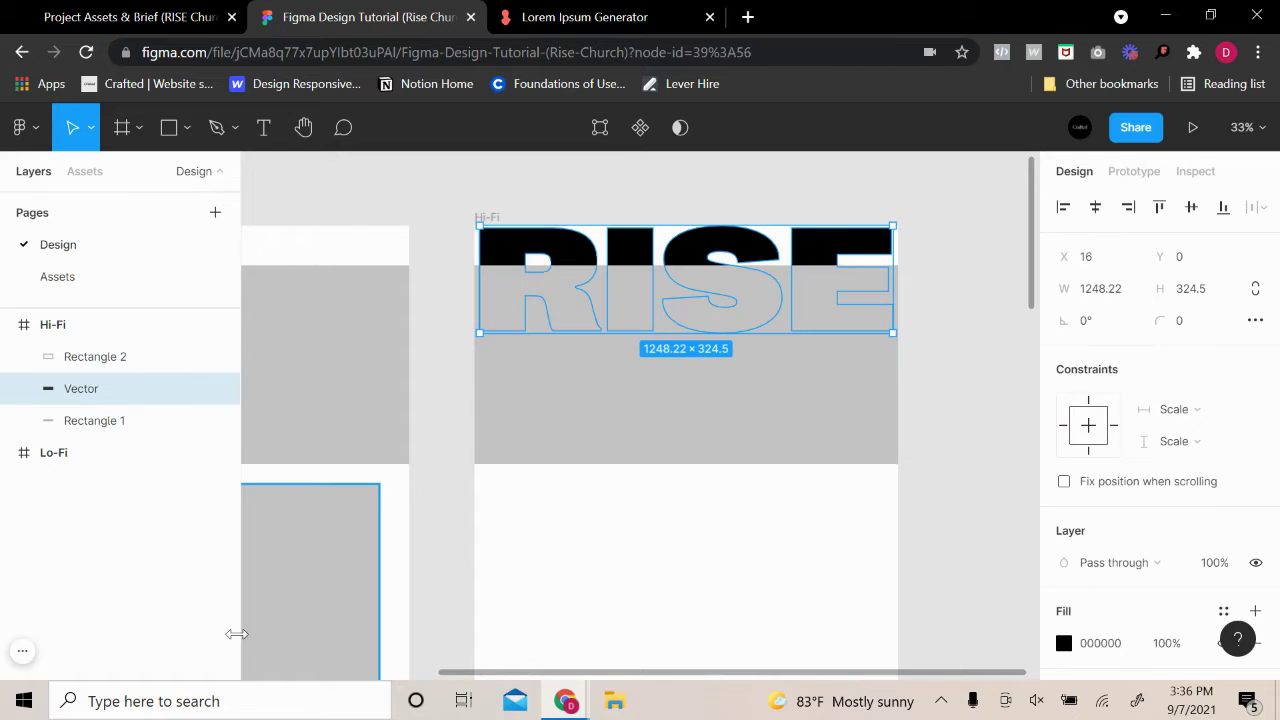
{"action": "key", "text": "ctrl+z"}
{"action": "key", "text": "ctrl+z"}
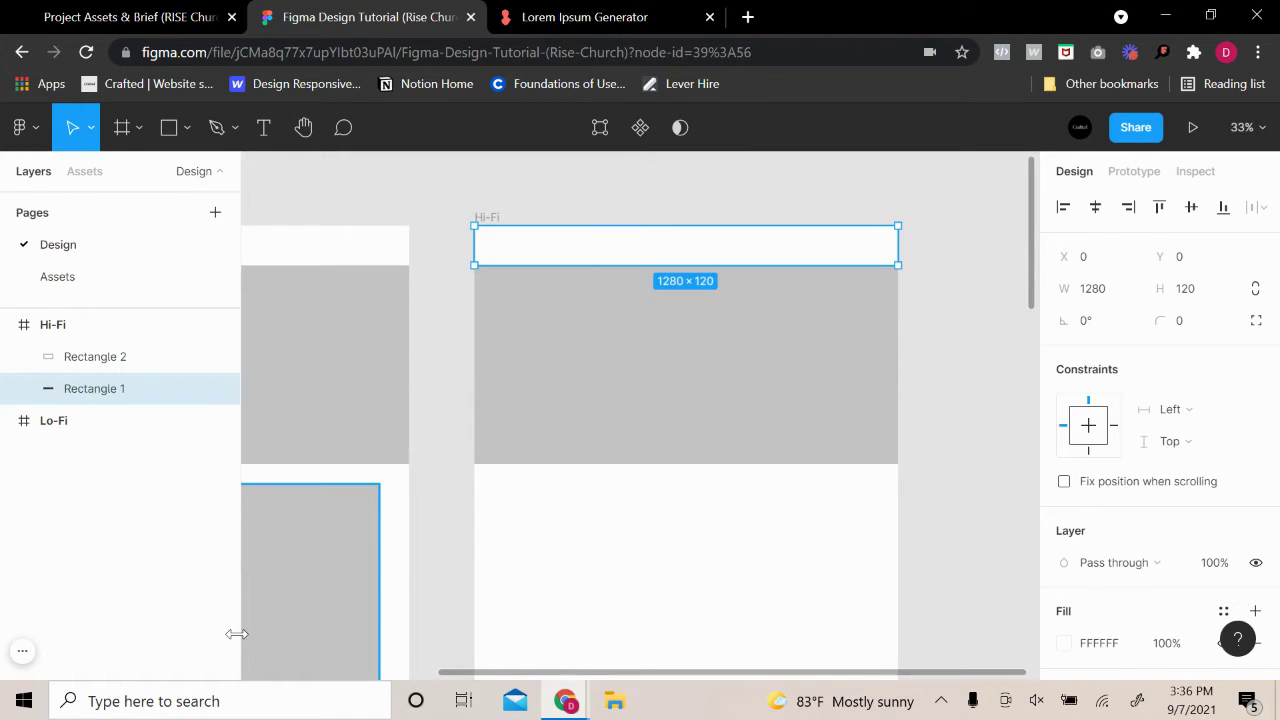
{"action": "key", "text": "Escape"}
Paste the RISE logo into the header again and scale it with K to 161.56×42
{"action": "left_click", "coordinate": [526, 251]}
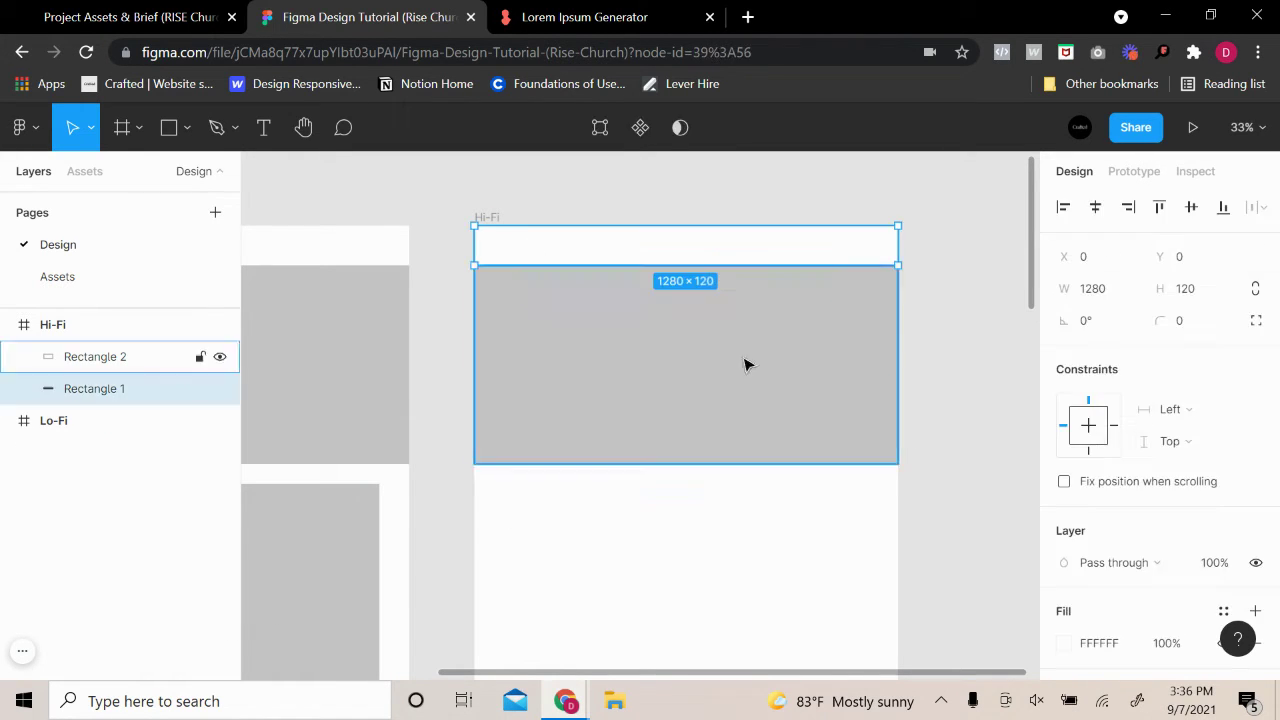
{"action": "left_click", "coordinate": [968, 370]}
{"action": "left_click", "coordinate": [775, 356]}
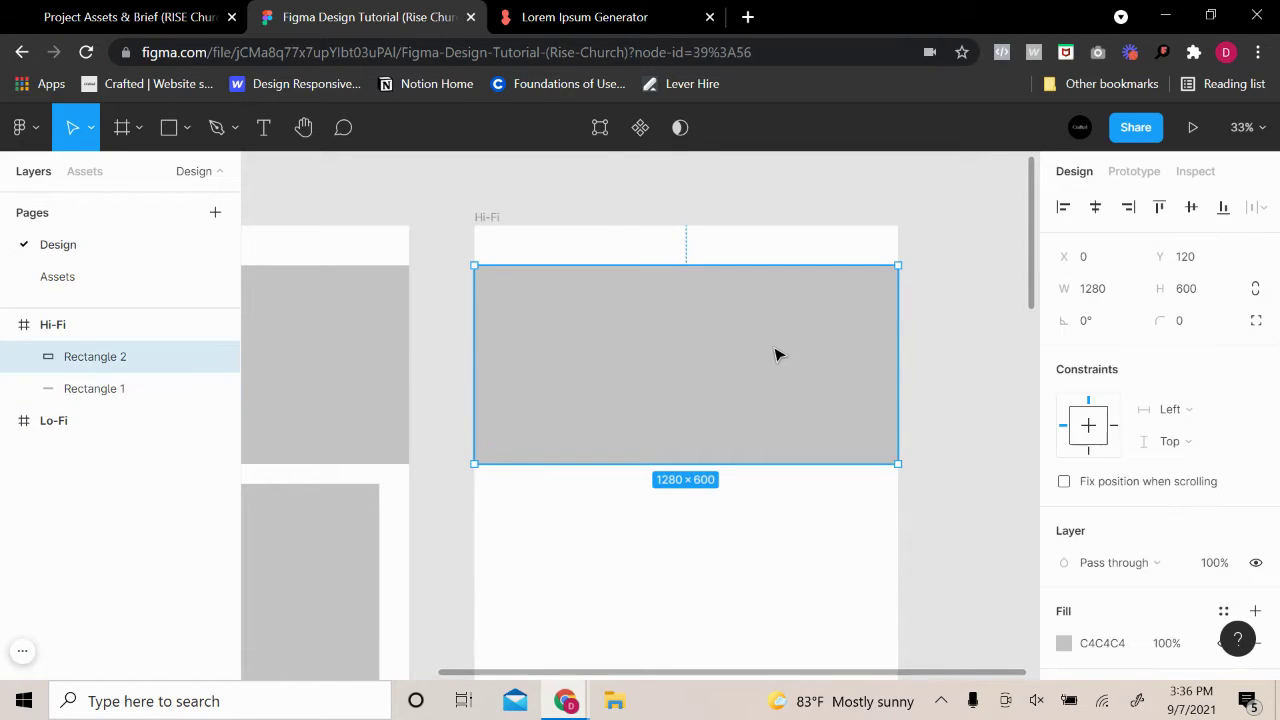
{"action": "left_click", "coordinate": [928, 364]}
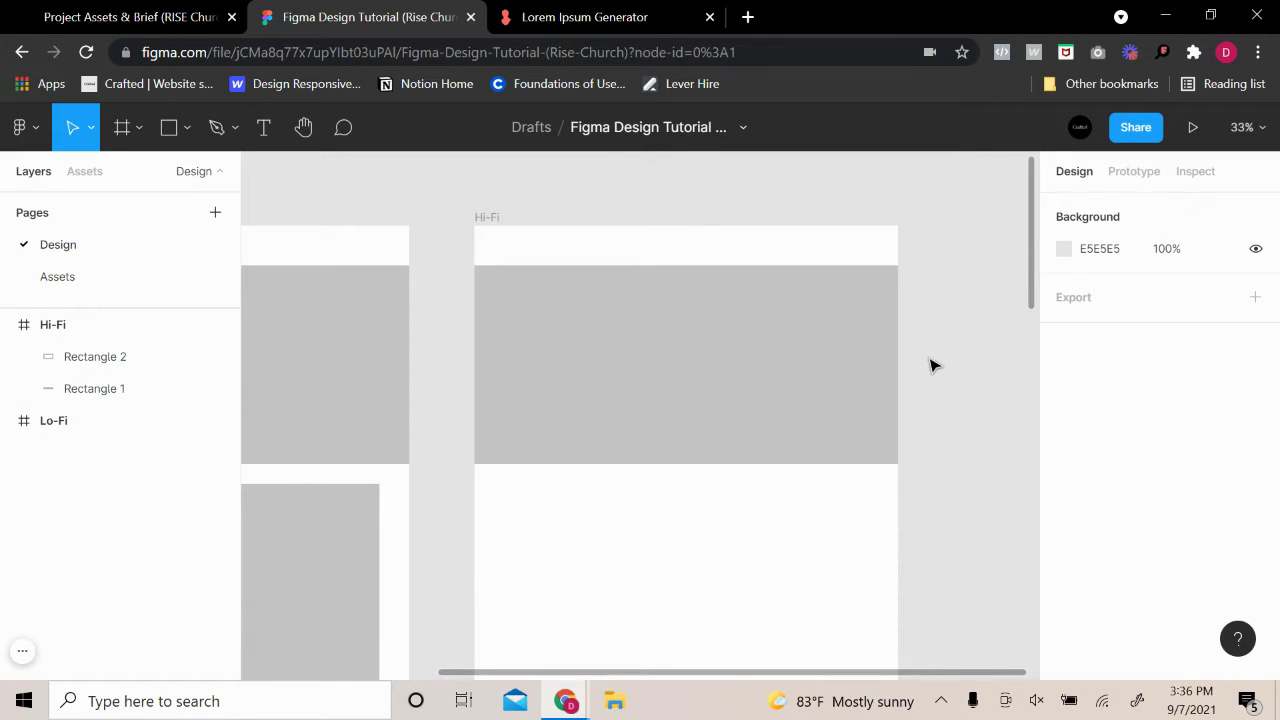
{"action": "left_click", "coordinate": [92, 276]}
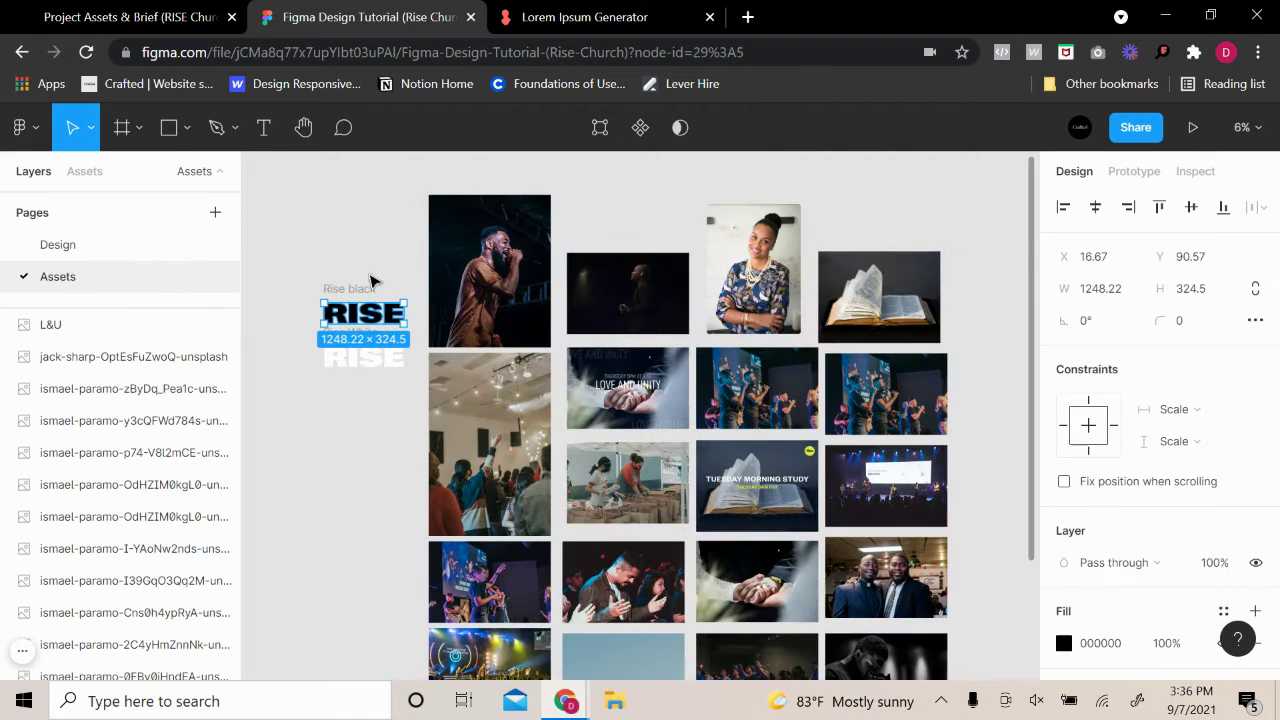
{"action": "left_click", "coordinate": [58, 244]}
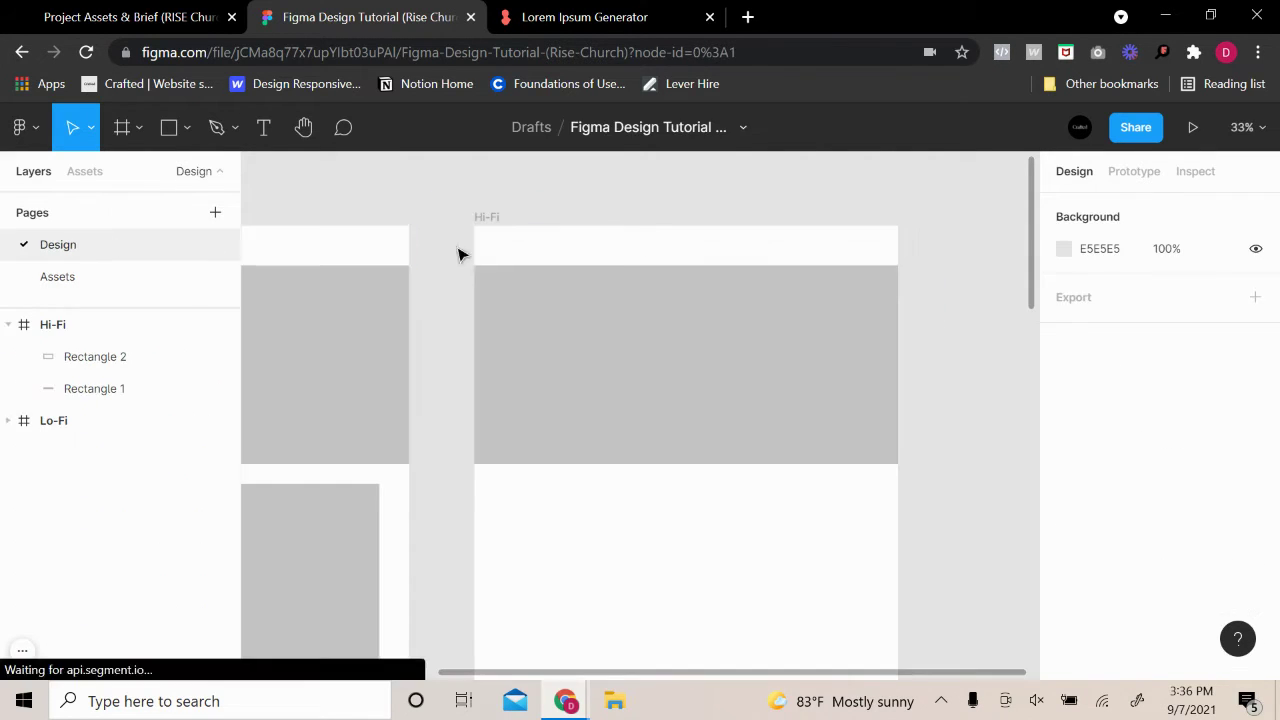
{"action": "left_click", "coordinate": [646, 234]}
{"action": "key", "text": "ctrl+v"}
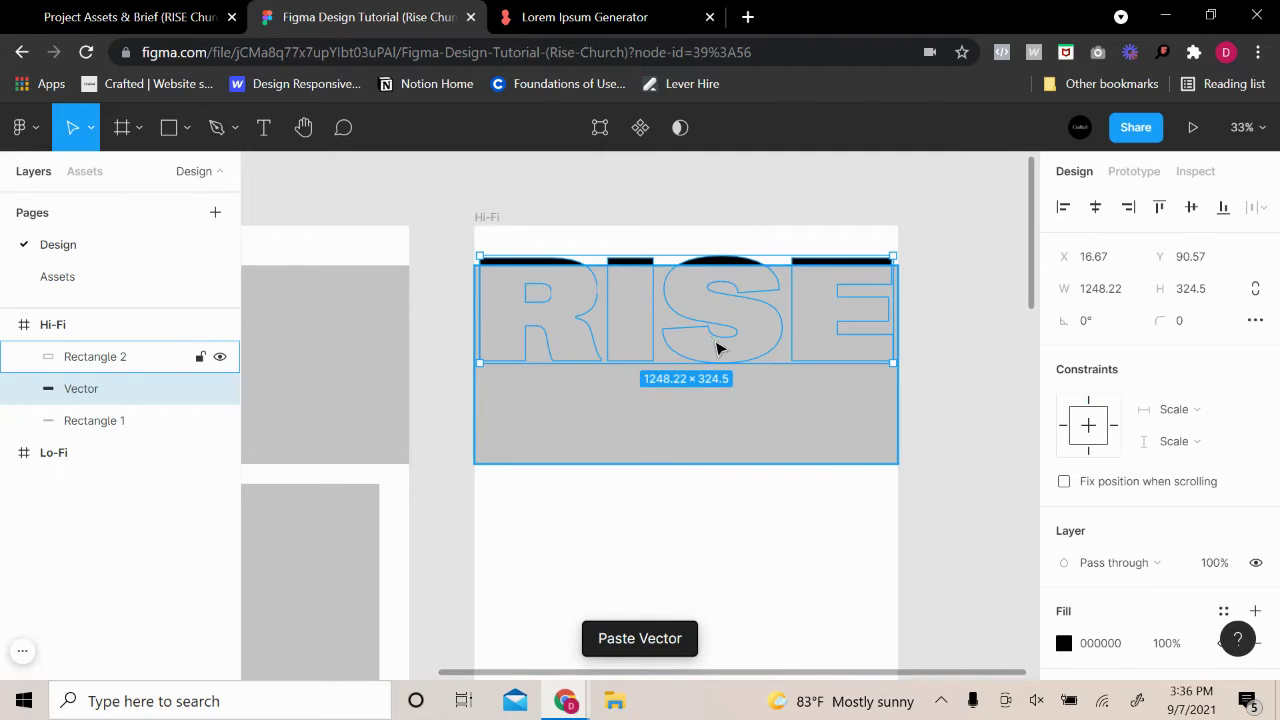
{"action": "key", "text": "k"}
{"action": "left_click_drag", "start_coordinate": [719, 366], "coordinate": [527, 250]}
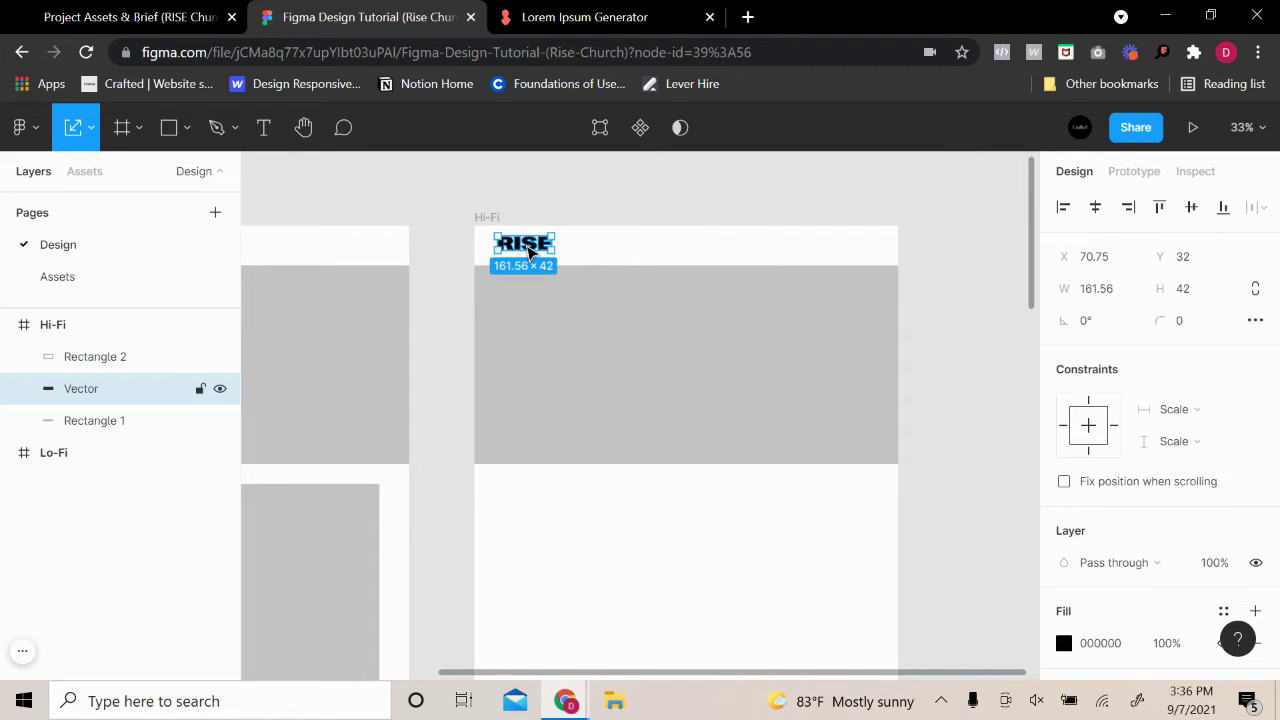
Add a Columns layout grid to Hi-Fi: count 12, gutter 25, stretch with 0 margin
{"action": "left_click", "coordinate": [487, 217]}
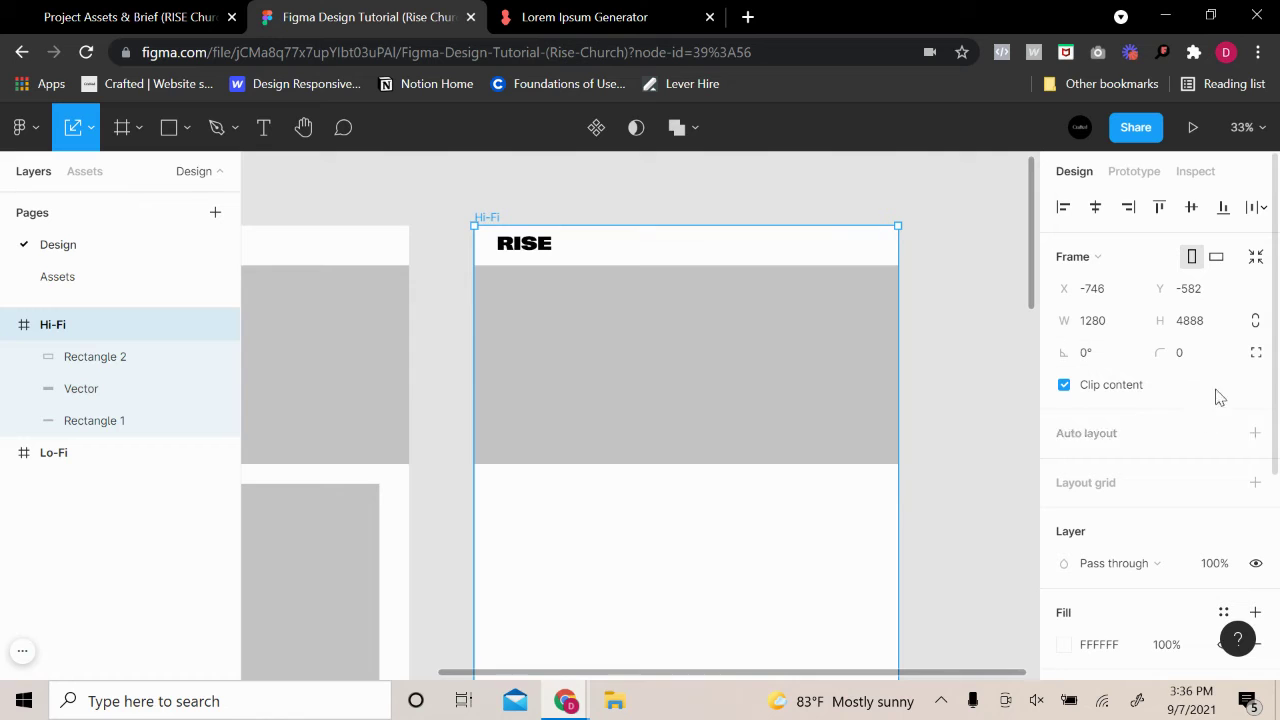
{"action": "left_click", "coordinate": [1254, 433]}
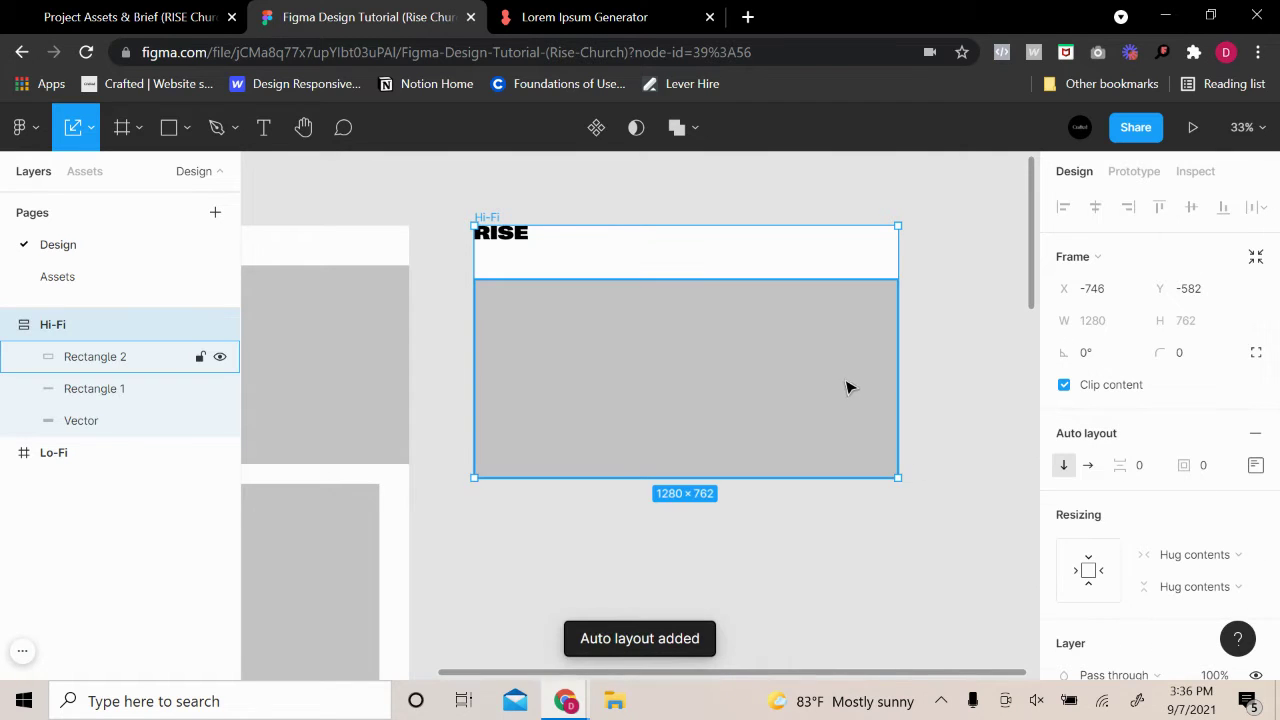
{"action": "left_click", "coordinate": [1250, 433]}
{"action": "left_click", "coordinate": [1256, 482]}
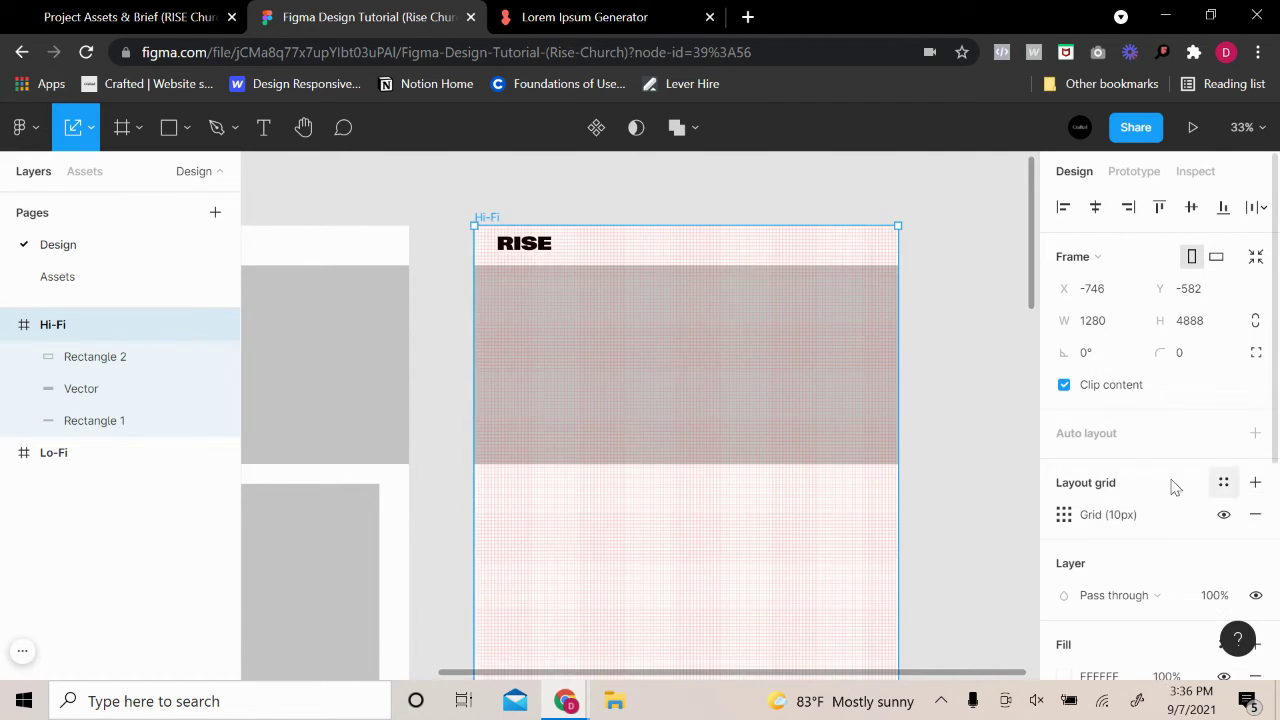
{"action": "left_click", "coordinate": [1068, 515]}
{"action": "left_click", "coordinate": [833, 518]}
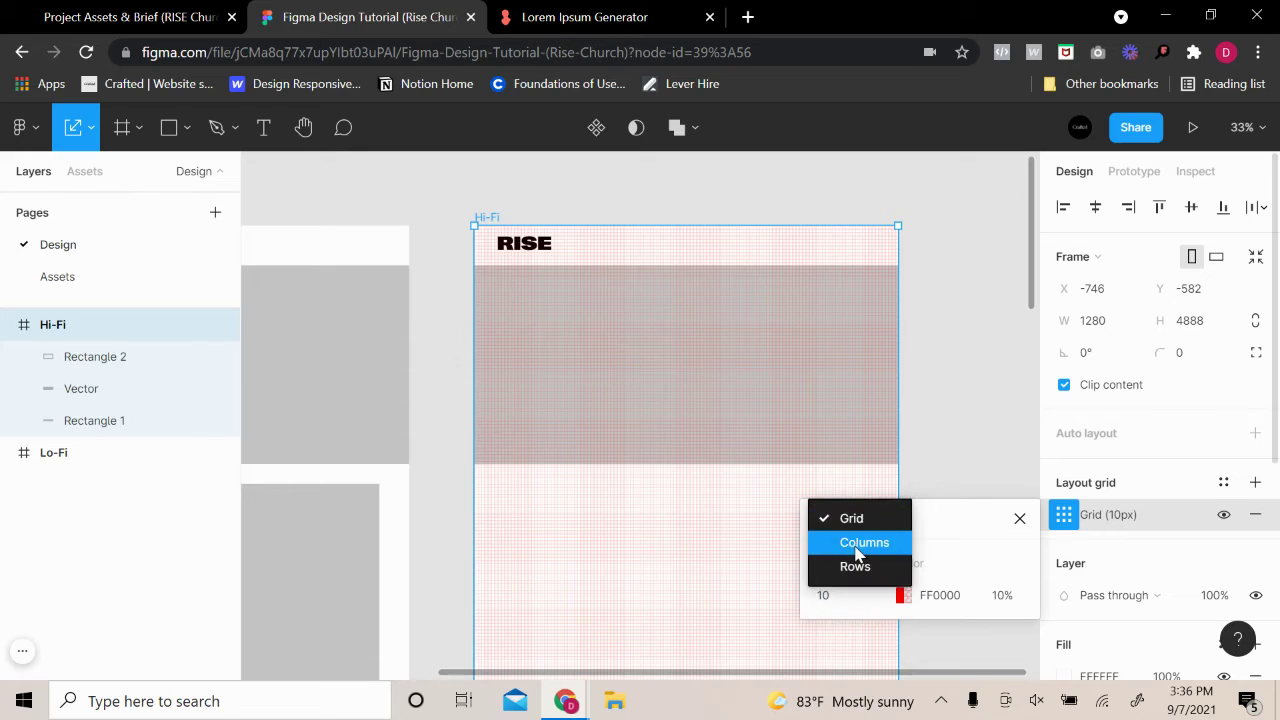
{"action": "left_click", "coordinate": [862, 543]}
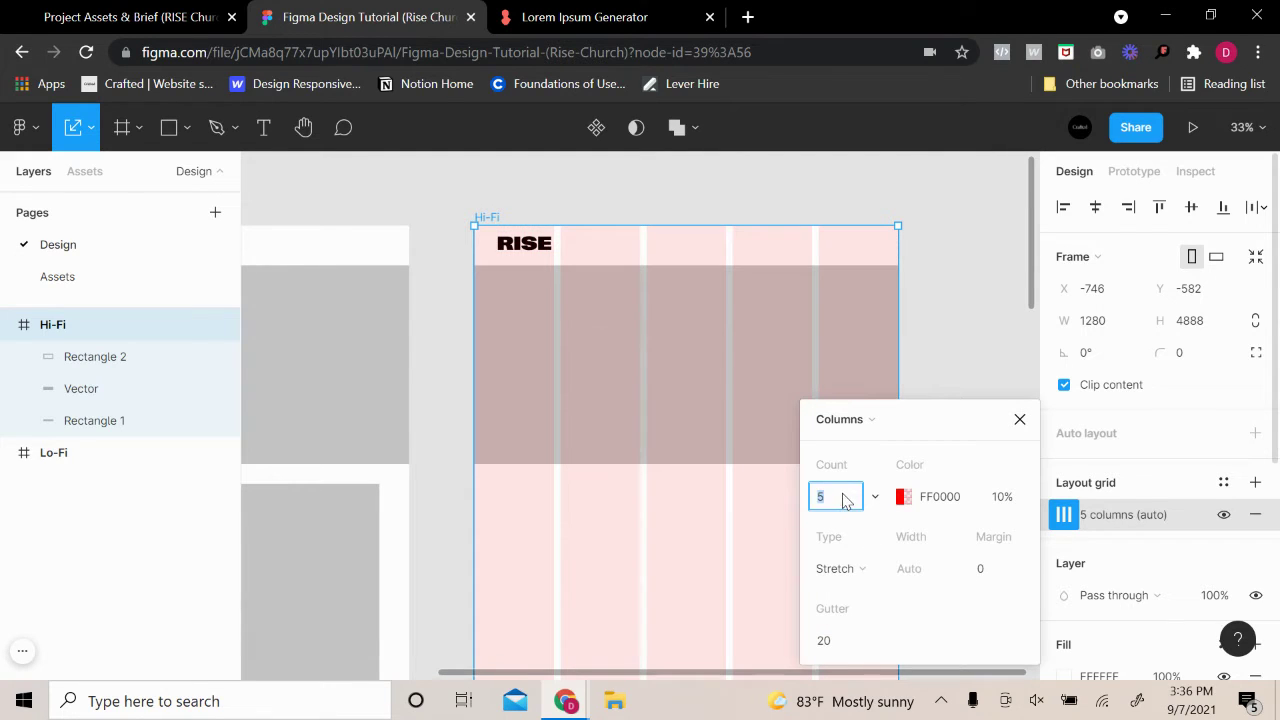
{"action": "key", "text": "Return"}
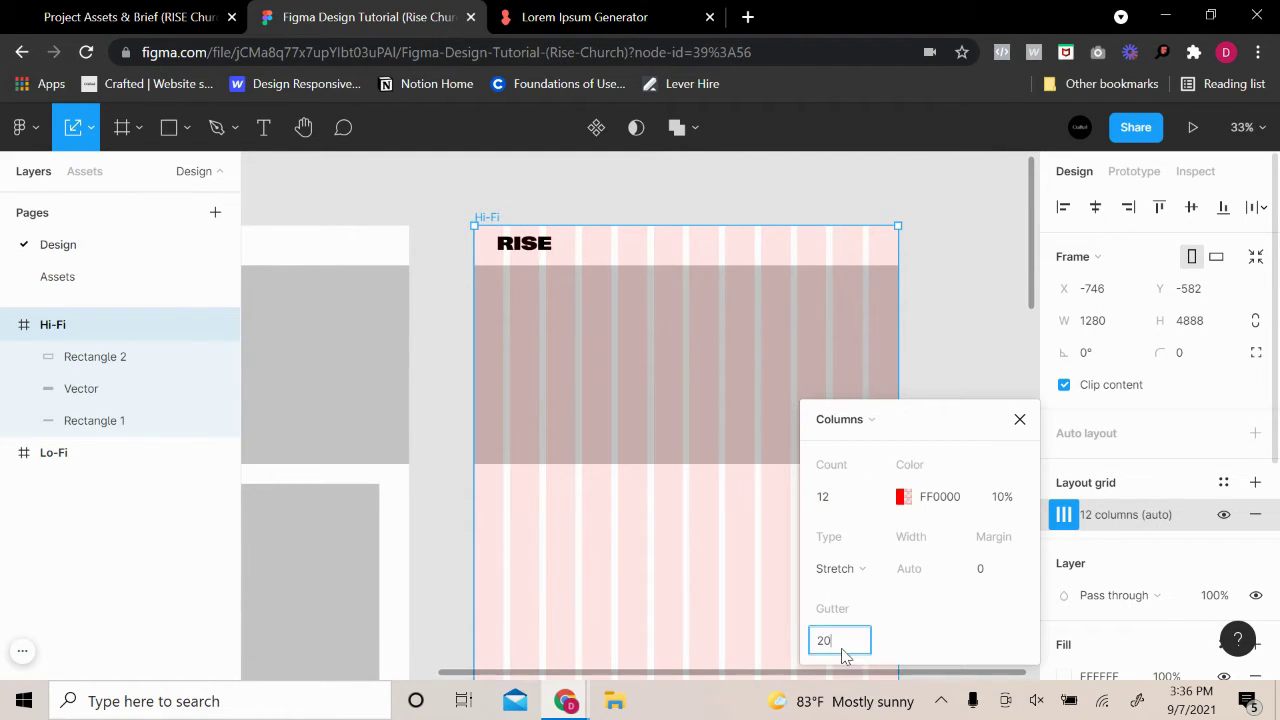
{"action": "left_click", "coordinate": [845, 653]}
{"action": "type", "text": "25"}
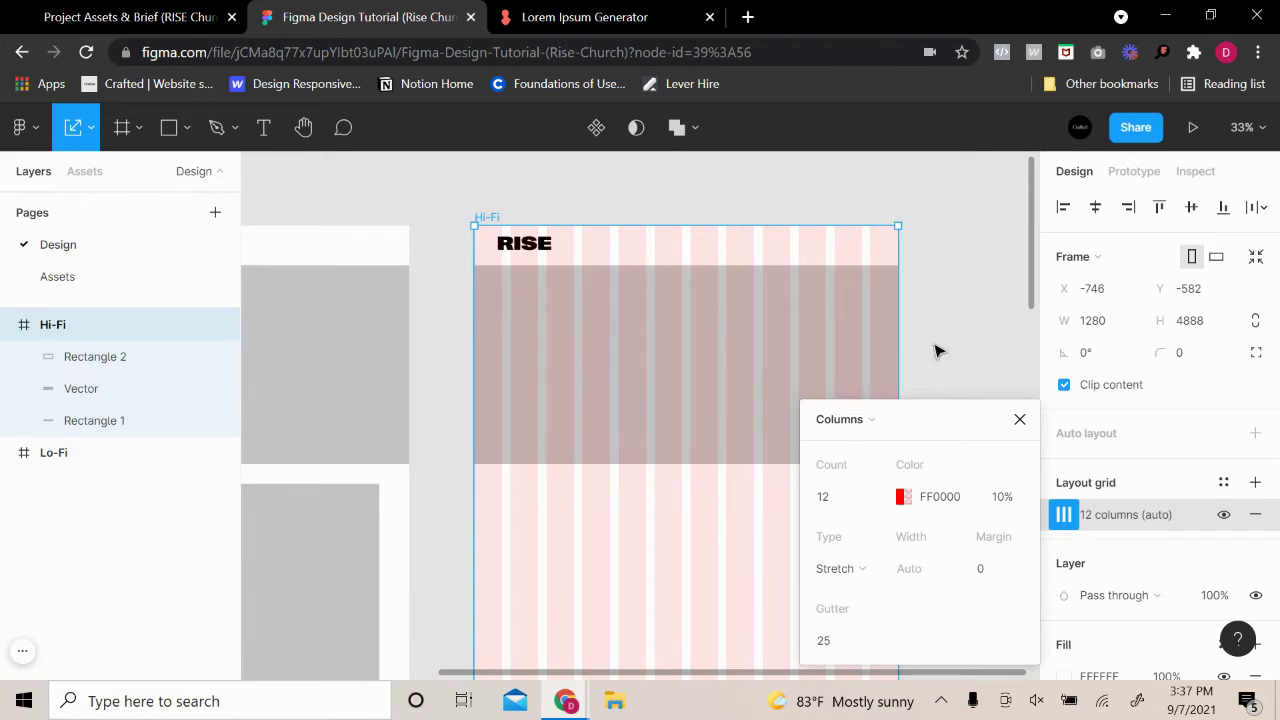
{"action": "left_click", "coordinate": [950, 351]}
{"action": "scroll", "coordinate": [522, 266], "scroll_direction": "up", "scroll_amount": 1}
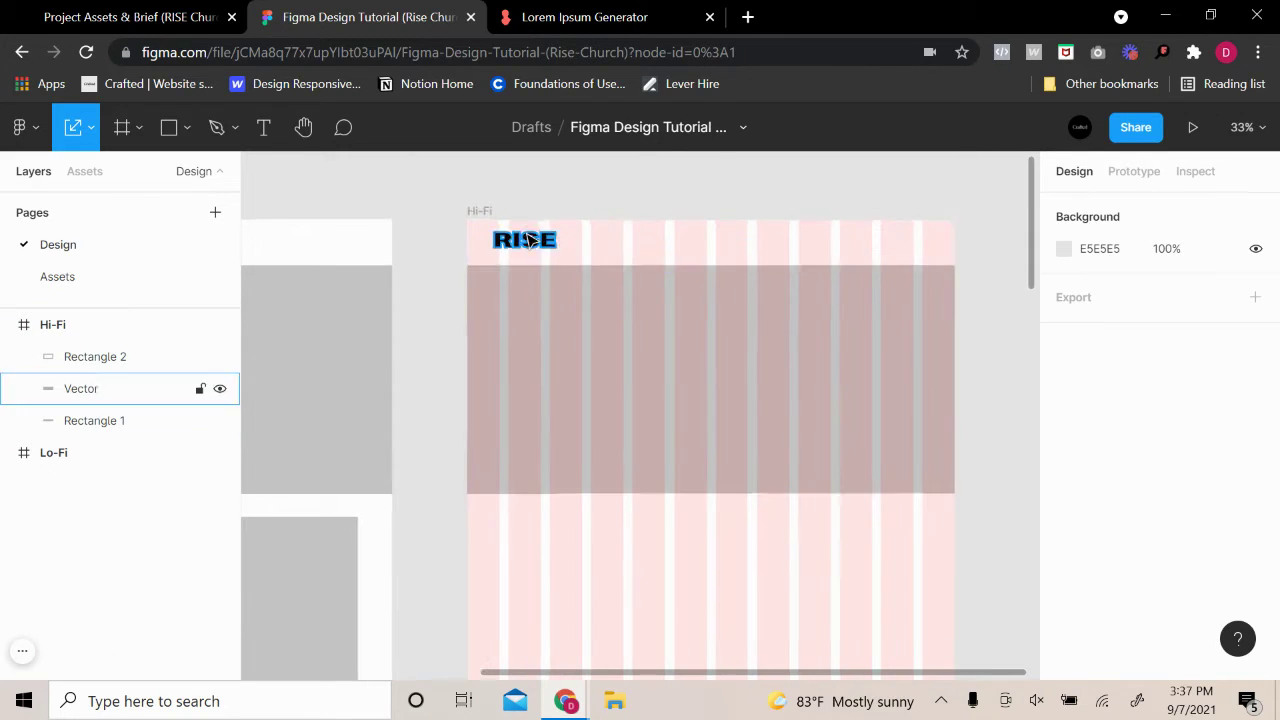
Shrink the RISE logo to 107.7×28 and nudge it left to X 84
{"action": "left_click", "coordinate": [537, 243]}
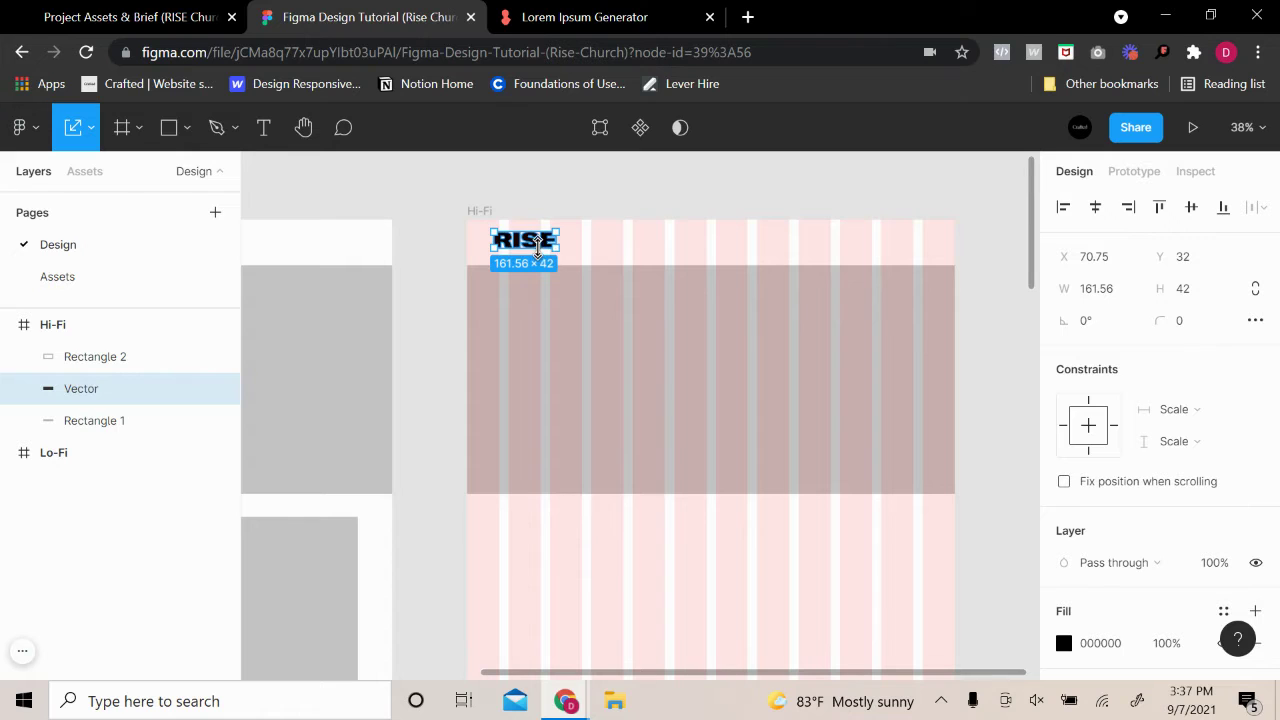
{"action": "left_click_drag", "start_coordinate": [537, 246], "coordinate": [498, 276]}
{"action": "scroll", "coordinate": [520, 248], "scroll_direction": "up", "scroll_amount": 5}
{"action": "left_click", "coordinate": [563, 229]}
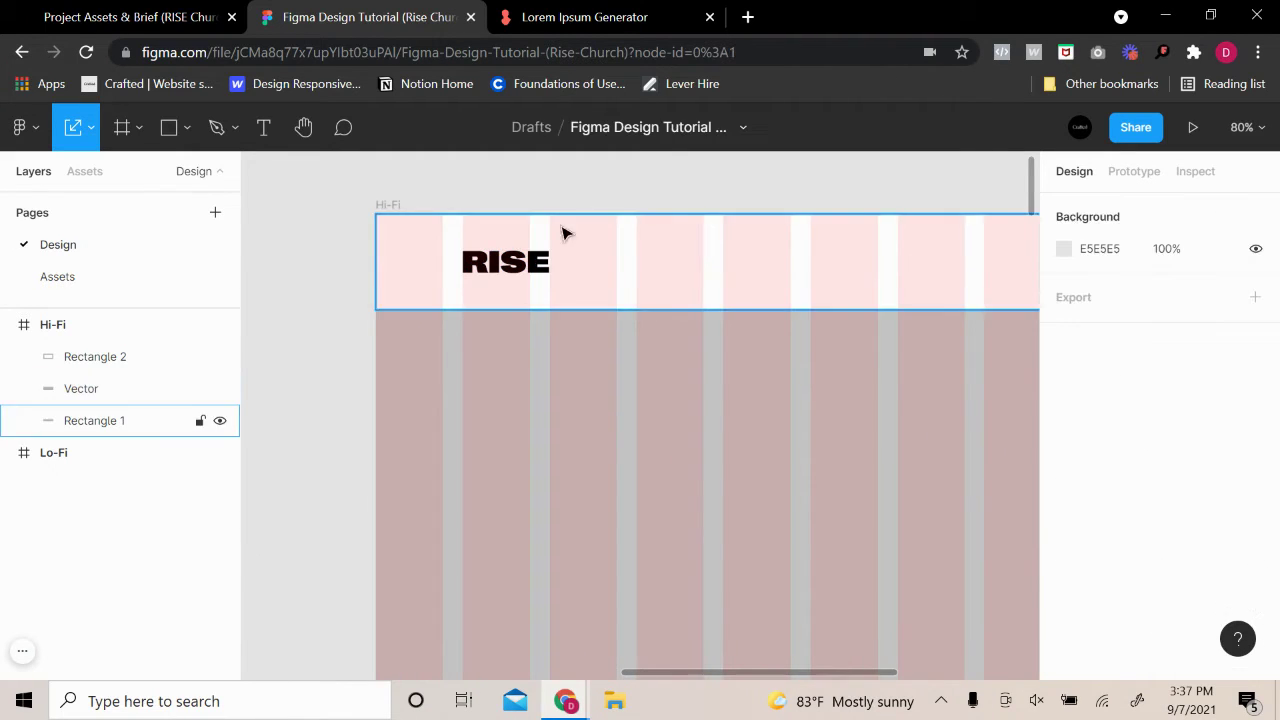
{"action": "left_click", "coordinate": [553, 264]}
{"action": "key", "text": "alt"}
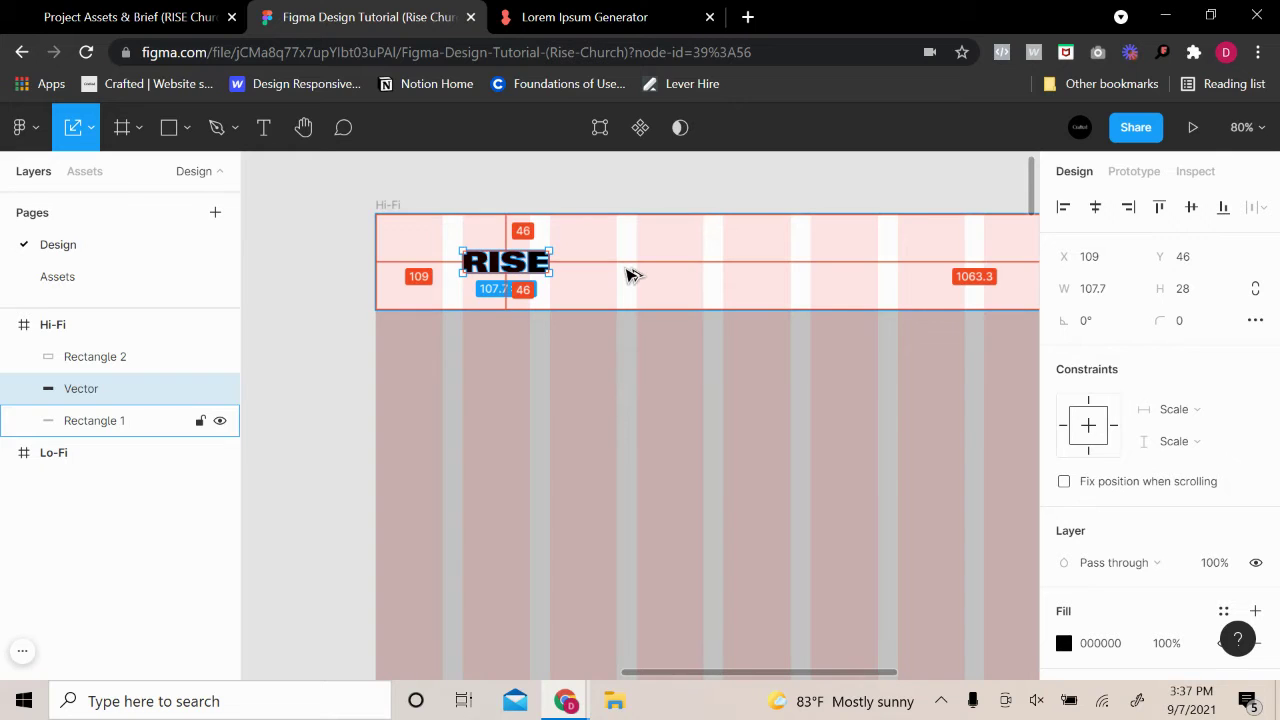
{"action": "key", "text": "shift+Left"}
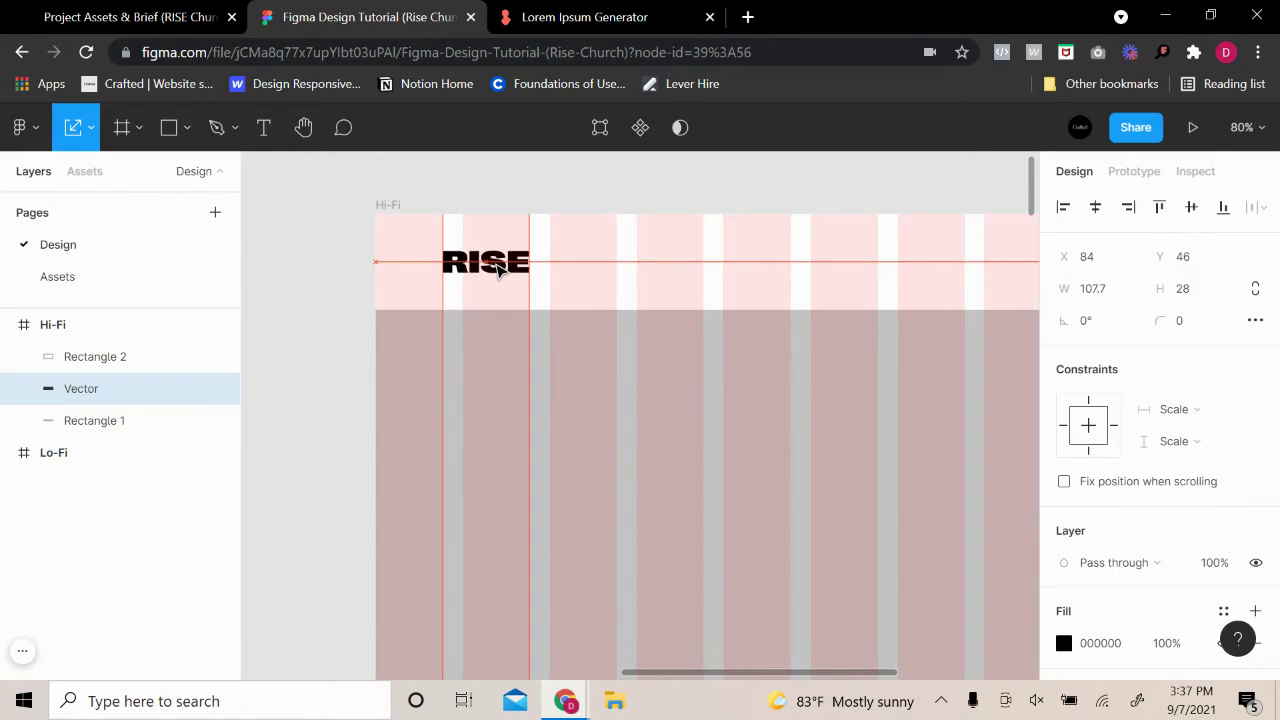
Check the logo's 46 px spacing in the header and pan to show the whole Hi-Fi frame
{"action": "left_click", "coordinate": [597, 269]}
{"action": "left_click", "coordinate": [640, 200]}
{"action": "left_click", "coordinate": [530, 265]}
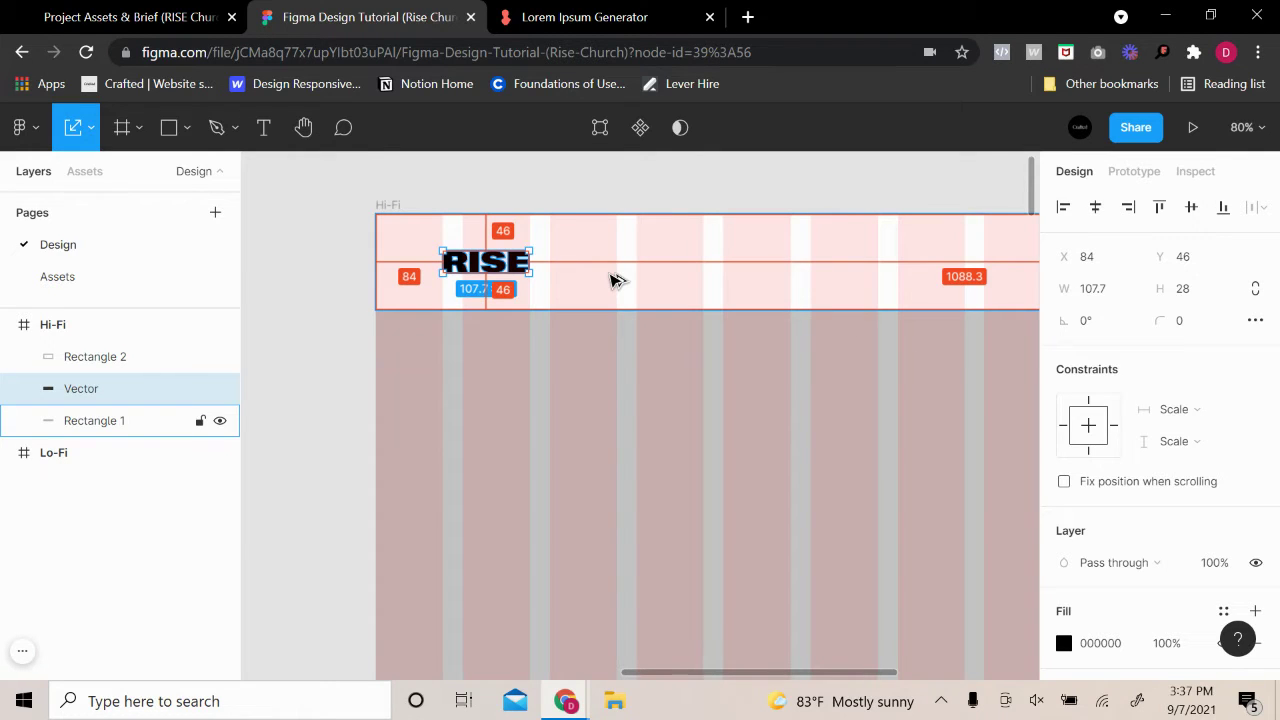
{"action": "left_click", "coordinate": [640, 206]}
{"action": "left_click", "coordinate": [597, 266]}
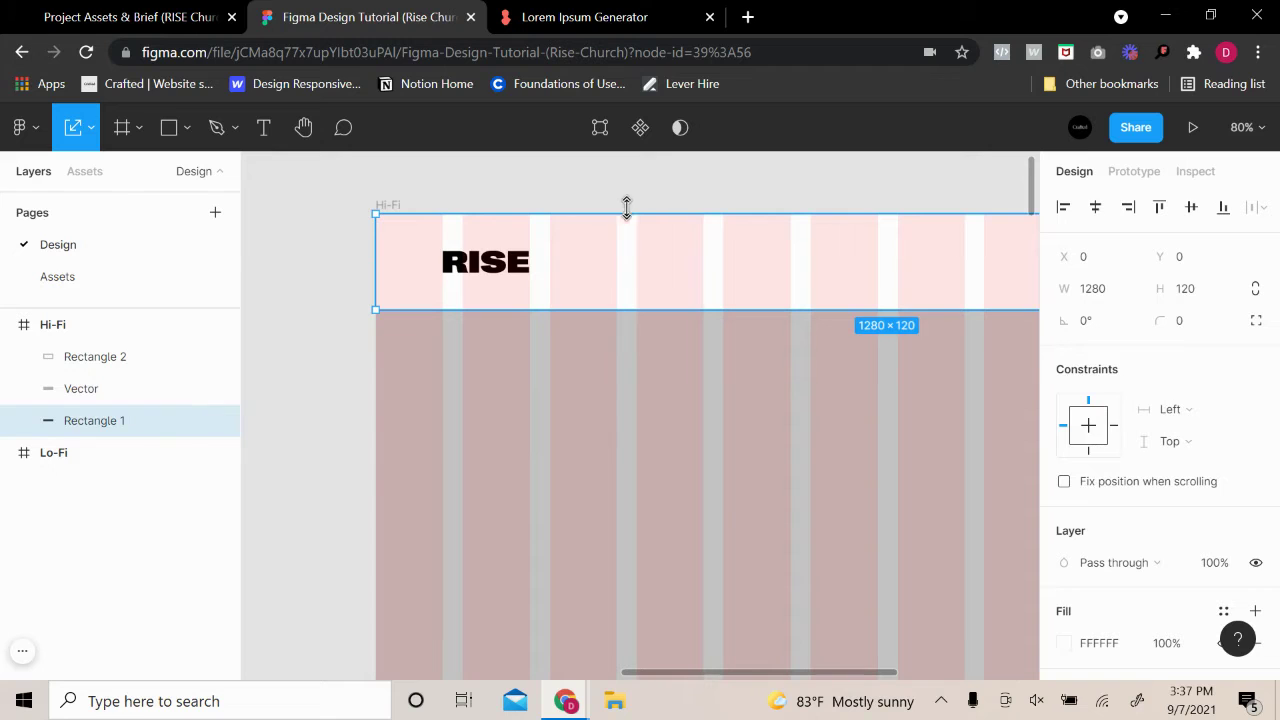
{"action": "left_click", "coordinate": [694, 200]}
{"action": "scroll", "coordinate": [837, 343], "scroll_direction": "down", "scroll_amount": 5}
{"action": "left_click_drag", "start_coordinate": [837, 343], "coordinate": [647, 316]}
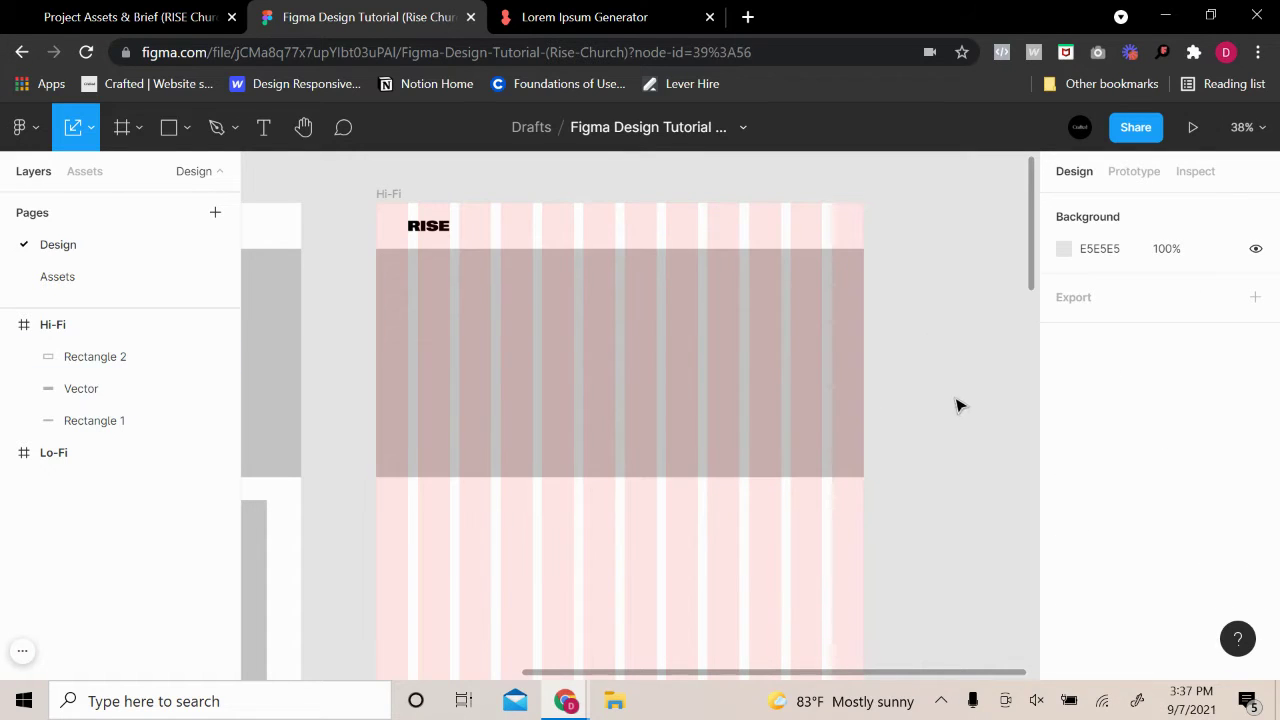
Switch Rectangle 2's fill from Solid to Image and choose an image file
{"action": "left_click", "coordinate": [569, 343]}
{"action": "scroll", "coordinate": [1080, 600], "scroll_direction": "down", "scroll_amount": 2}
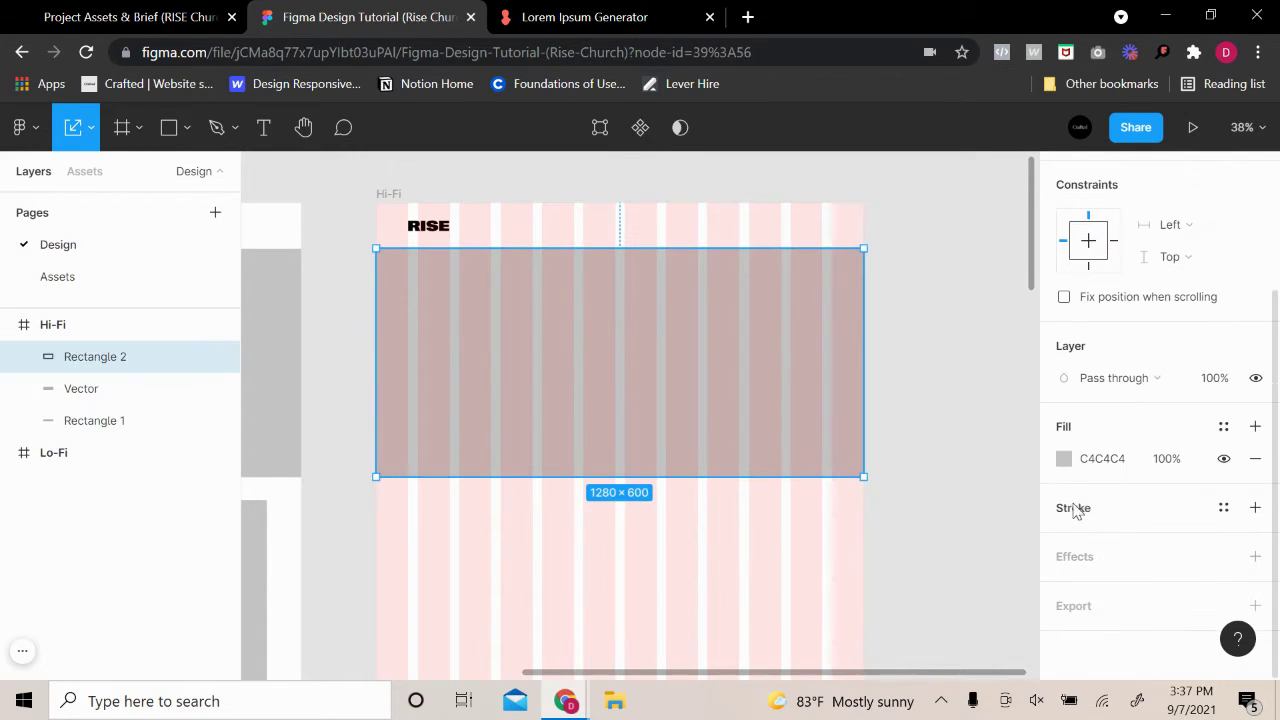
{"action": "left_click", "coordinate": [1064, 458]}
{"action": "left_click", "coordinate": [860, 163]}
{"action": "left_click", "coordinate": [866, 279]}
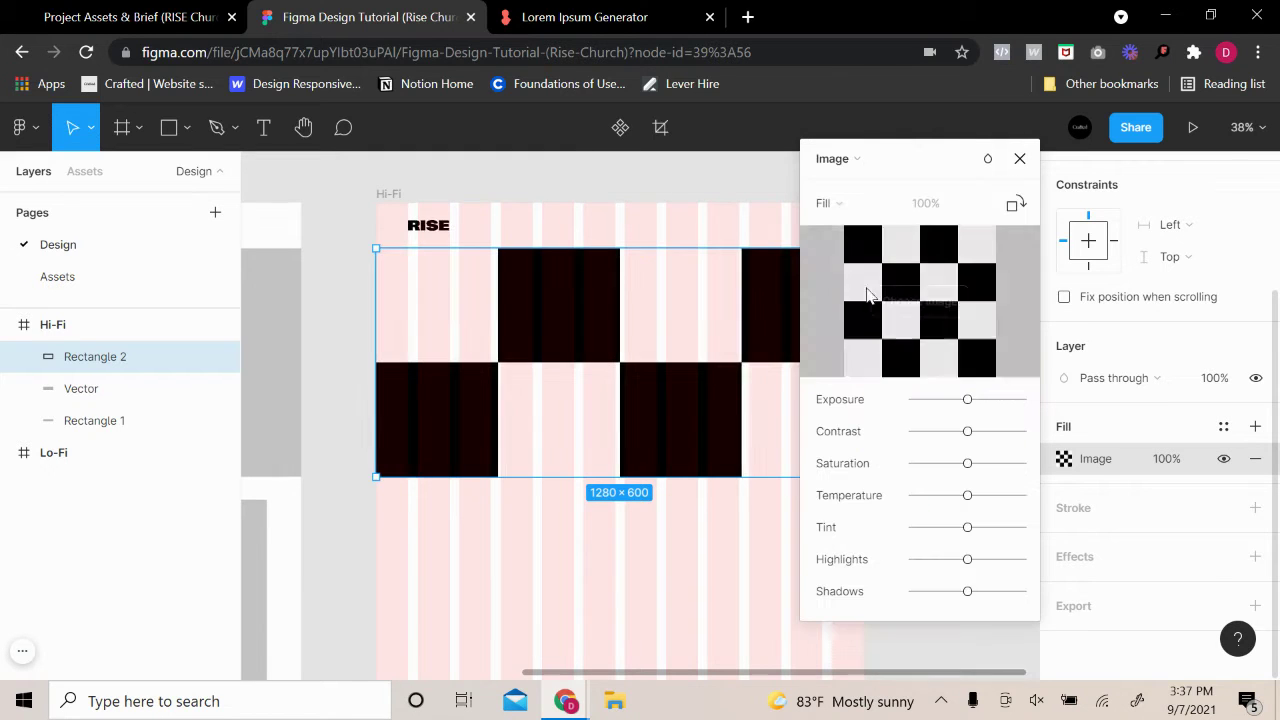
{"action": "left_click", "coordinate": [905, 300]}
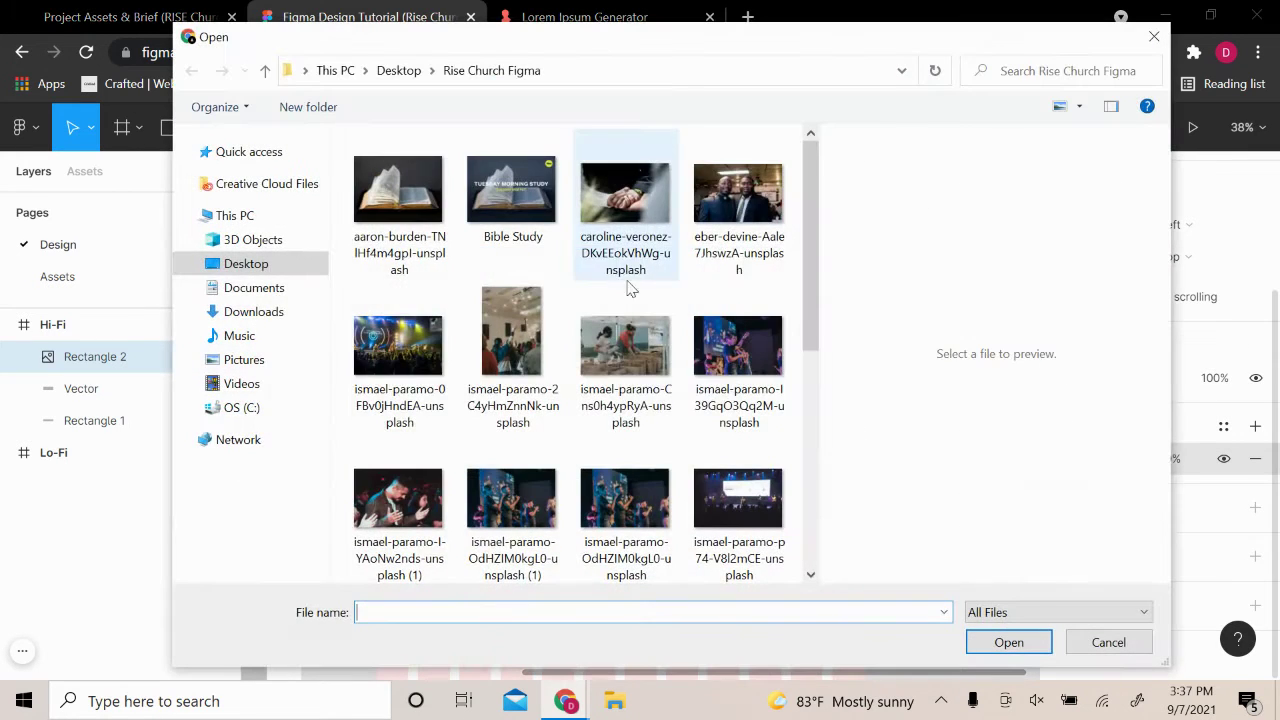
{"action": "scroll", "coordinate": [640, 330], "scroll_direction": "down", "scroll_amount": 3}
{"action": "scroll", "coordinate": [658, 384], "scroll_direction": "up", "scroll_amount": 3}
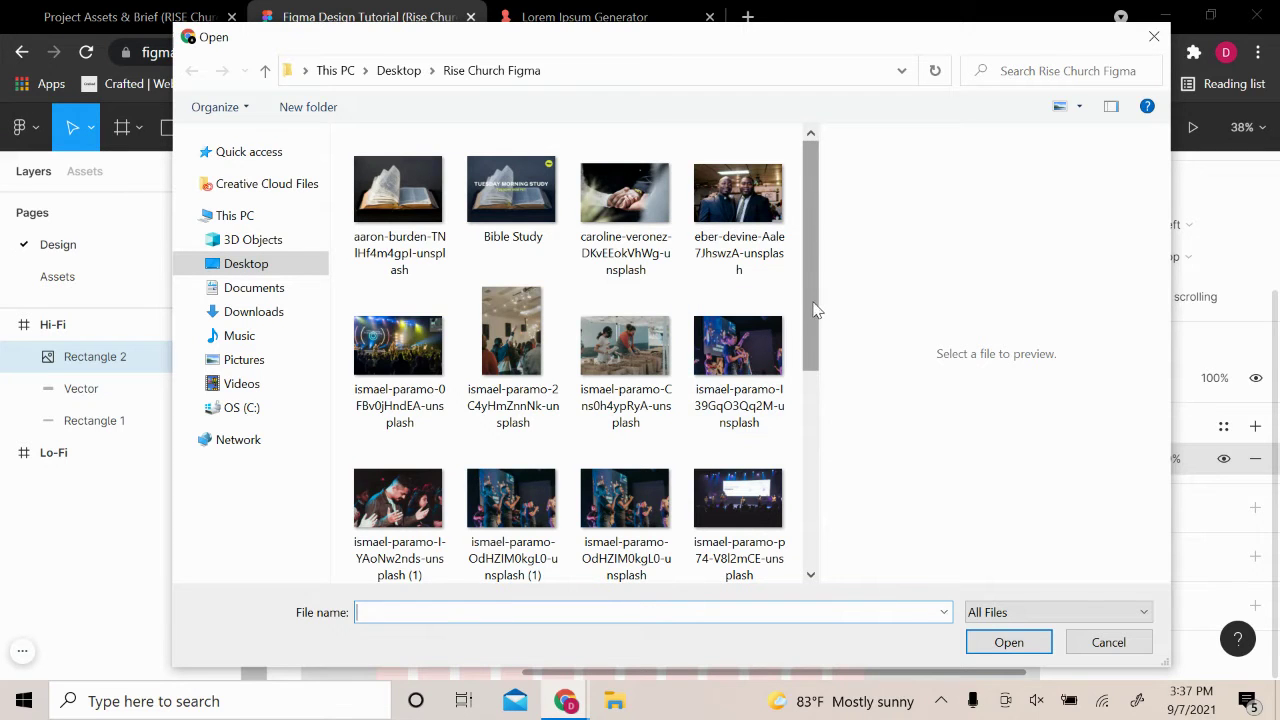
Enlarge the file chooser and show the photos as extra-large thumbnails
{"action": "left_click_drag", "start_coordinate": [815, 310], "coordinate": [971, 300]}
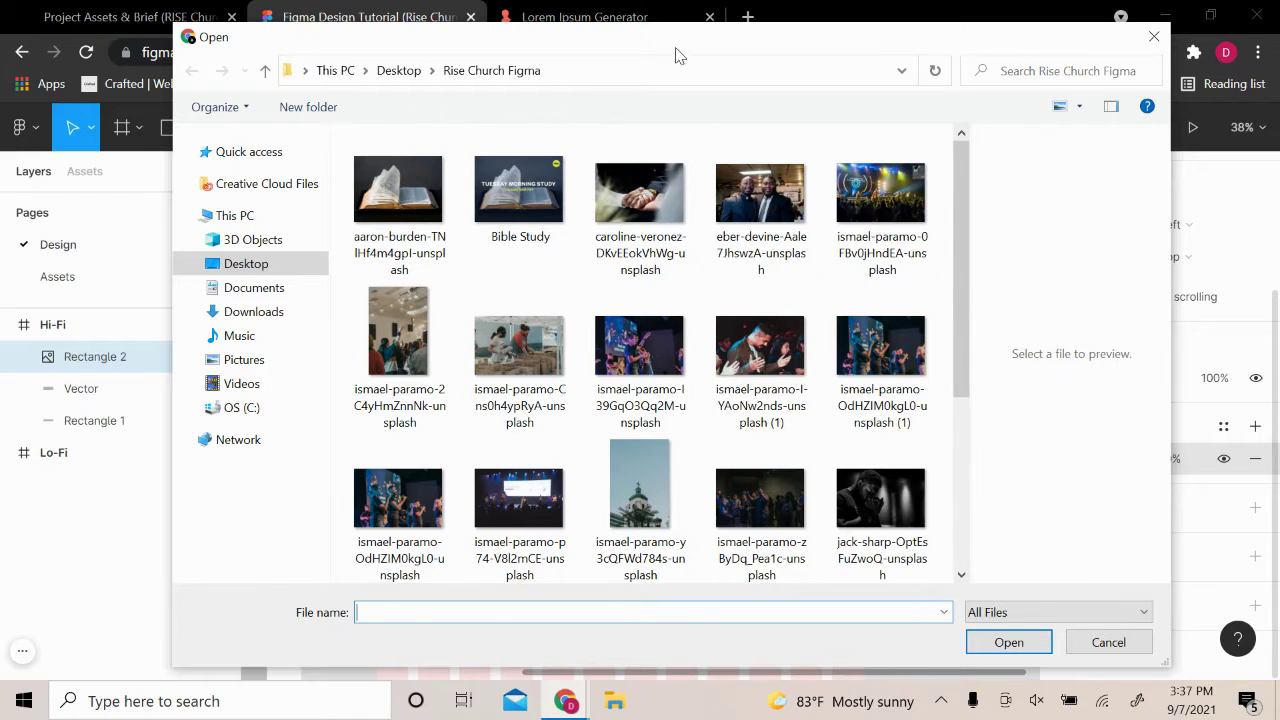
{"action": "left_click_drag", "start_coordinate": [675, 55], "coordinate": [642, 52]}
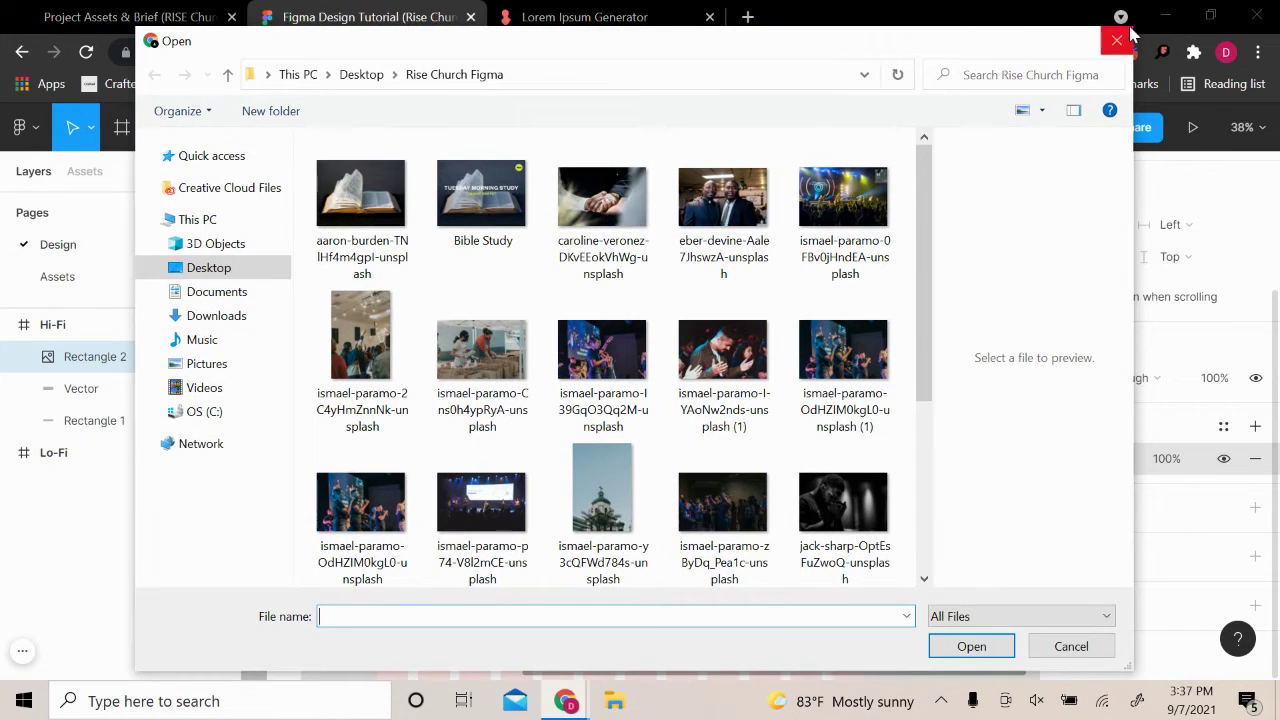
{"action": "left_click_drag", "start_coordinate": [1133, 22], "coordinate": [1273, 3]}
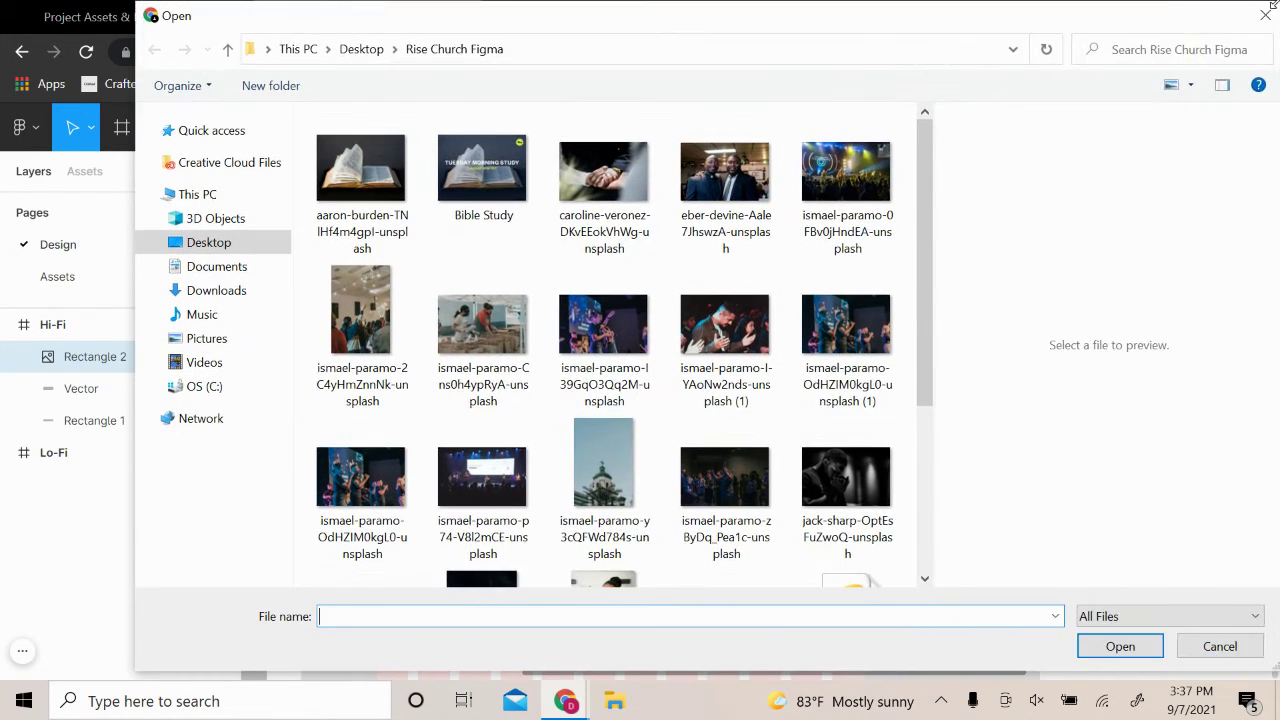
{"action": "left_click_drag", "start_coordinate": [134, 250], "coordinate": [126, 251]}
{"action": "left_click", "coordinate": [729, 129]}
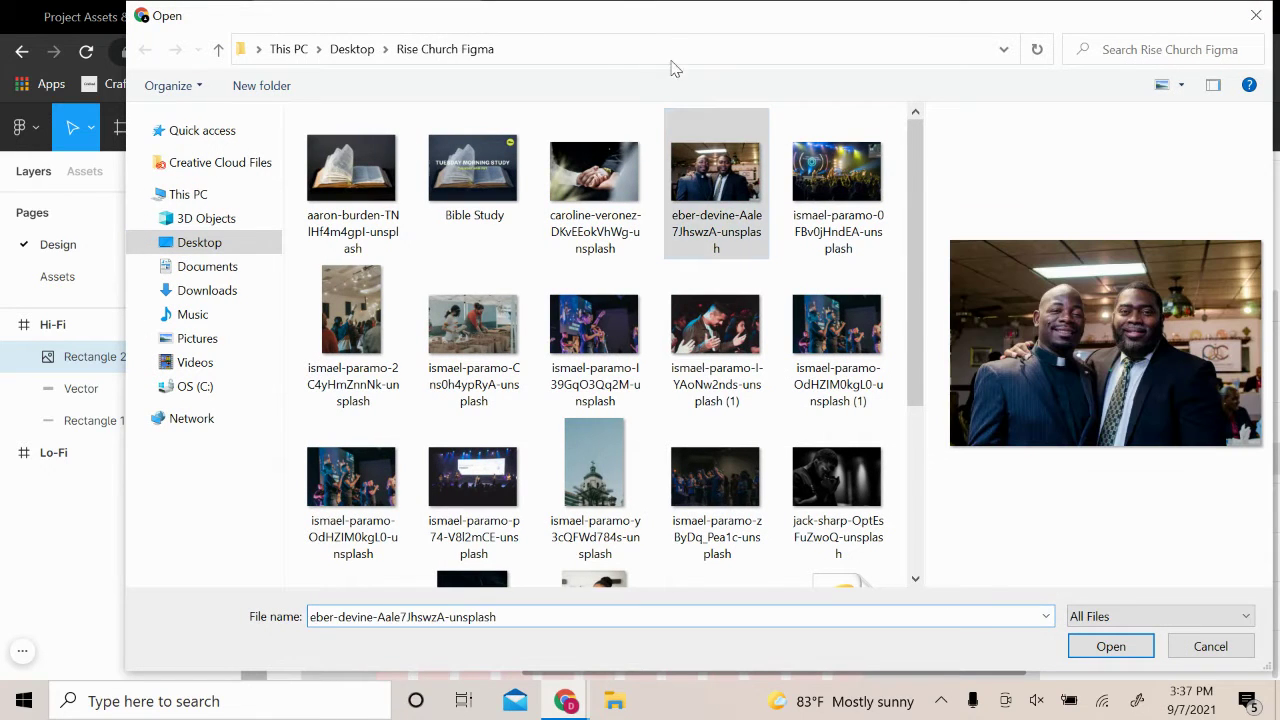
{"action": "left_click", "coordinate": [588, 50]}
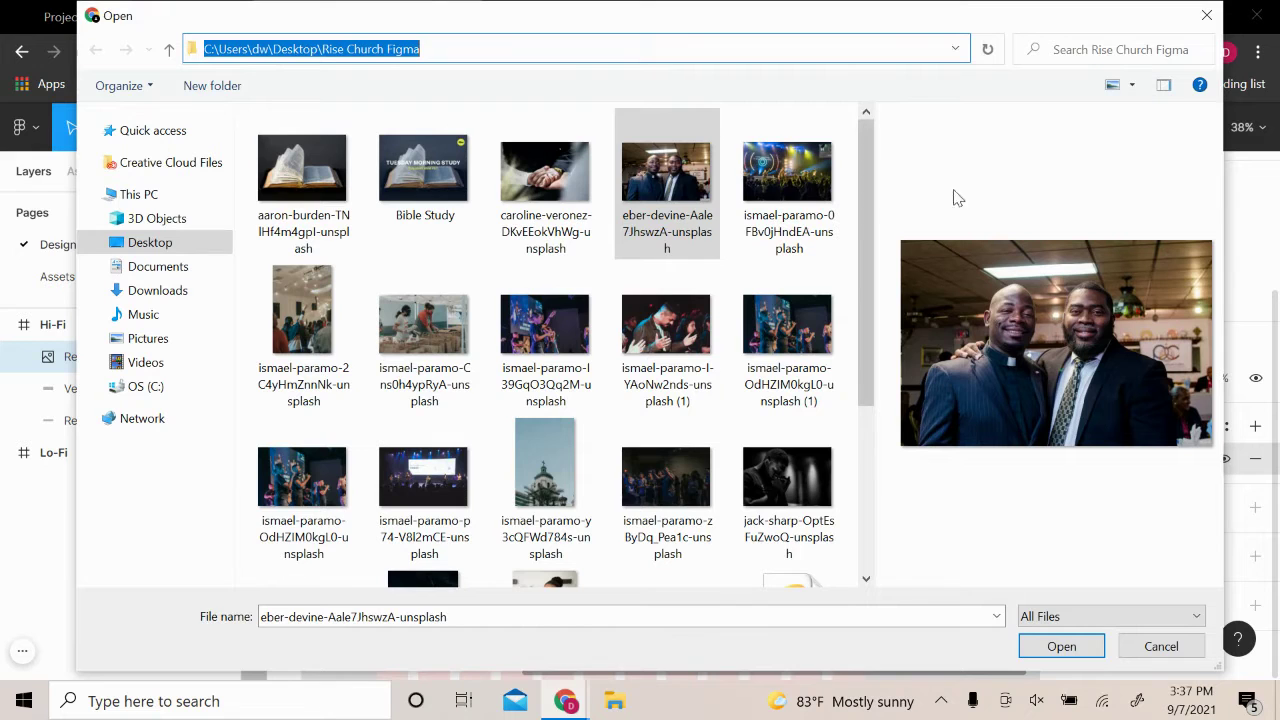
{"action": "left_click", "coordinate": [1110, 90]}
{"action": "left_click", "coordinate": [1111, 90]}
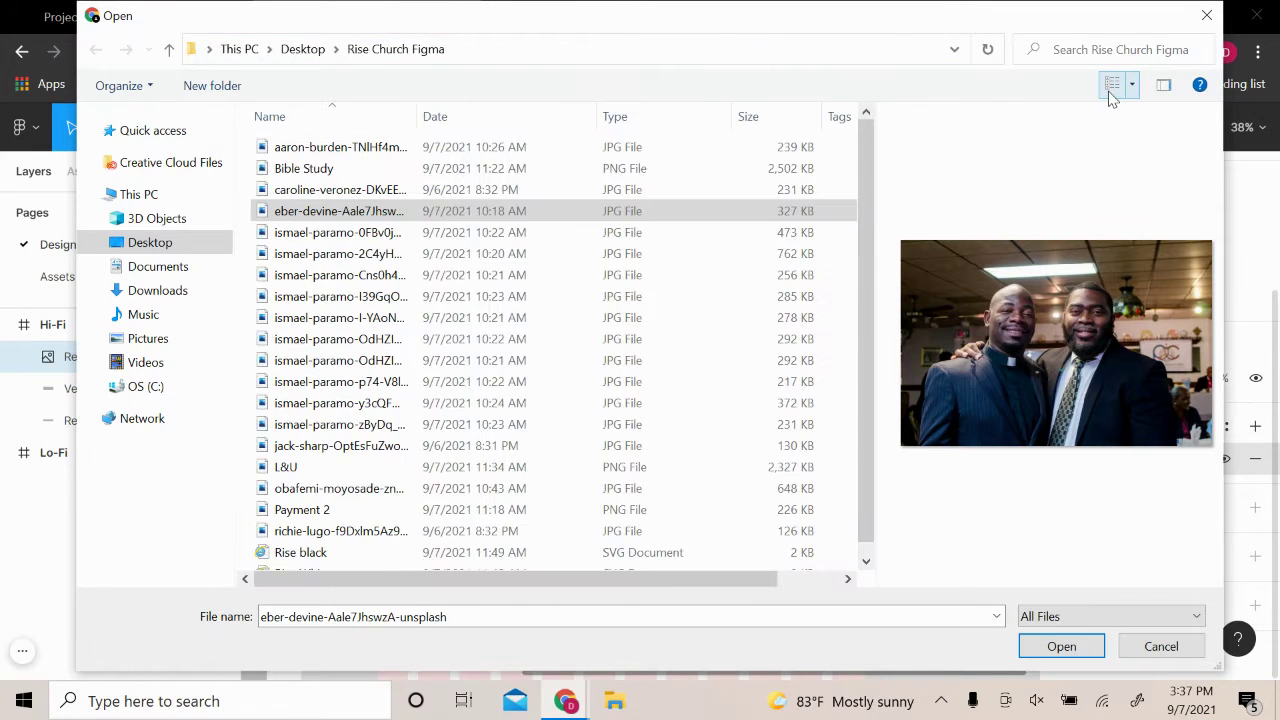
{"action": "left_click", "coordinate": [1112, 92]}
{"action": "left_click", "coordinate": [1113, 88]}
{"action": "left_click", "coordinate": [1111, 89]}
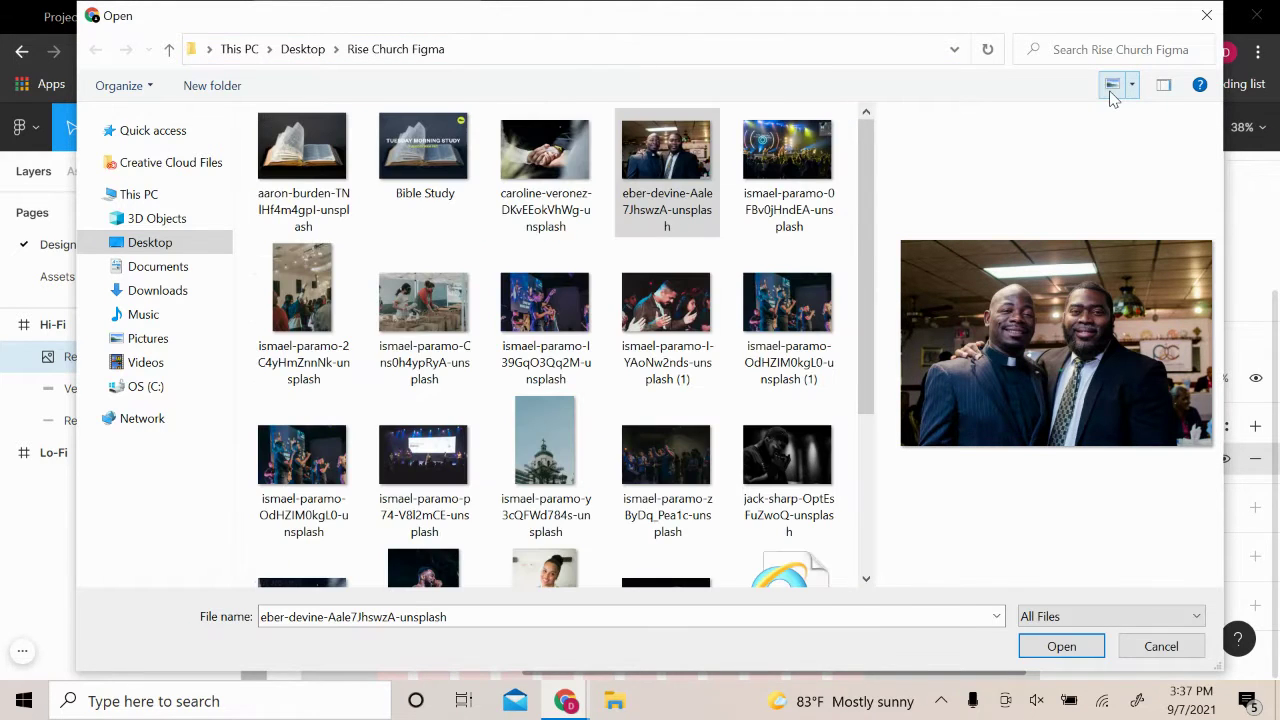
{"action": "left_click", "coordinate": [1132, 84]}
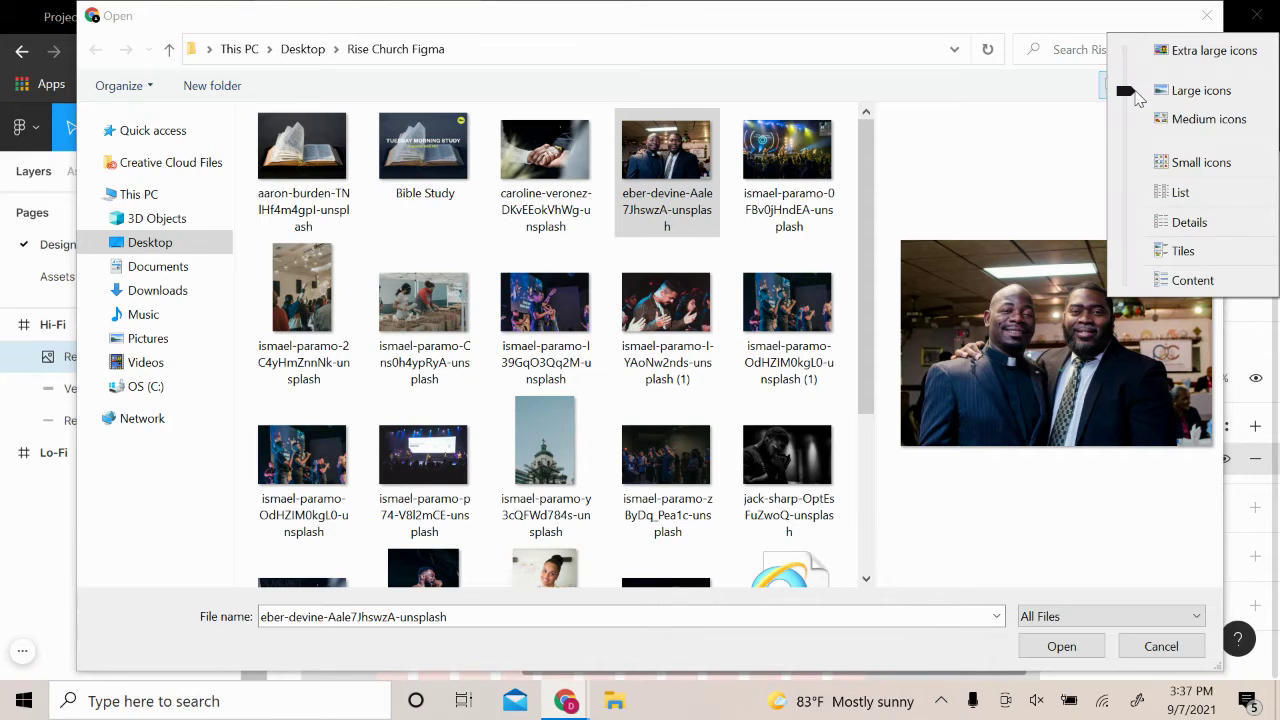
{"action": "left_click", "coordinate": [1192, 48]}
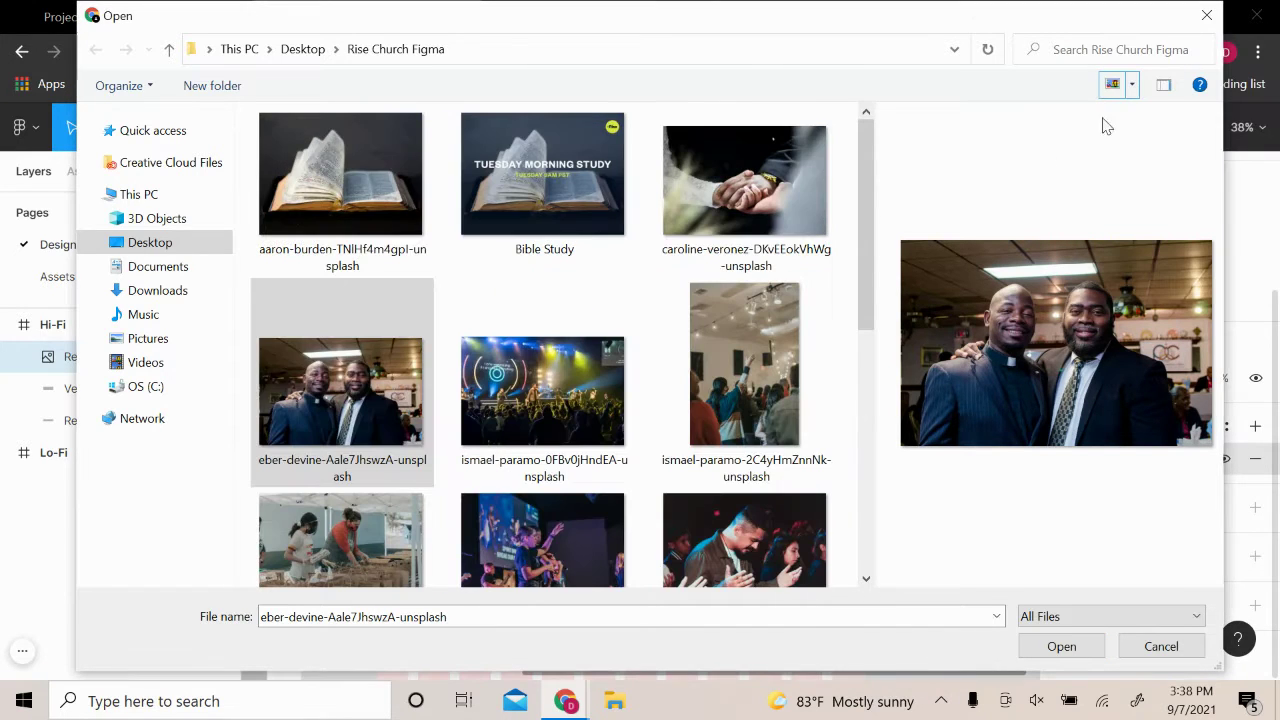
{"action": "scroll", "coordinate": [620, 417], "scroll_direction": "down", "scroll_amount": 5}
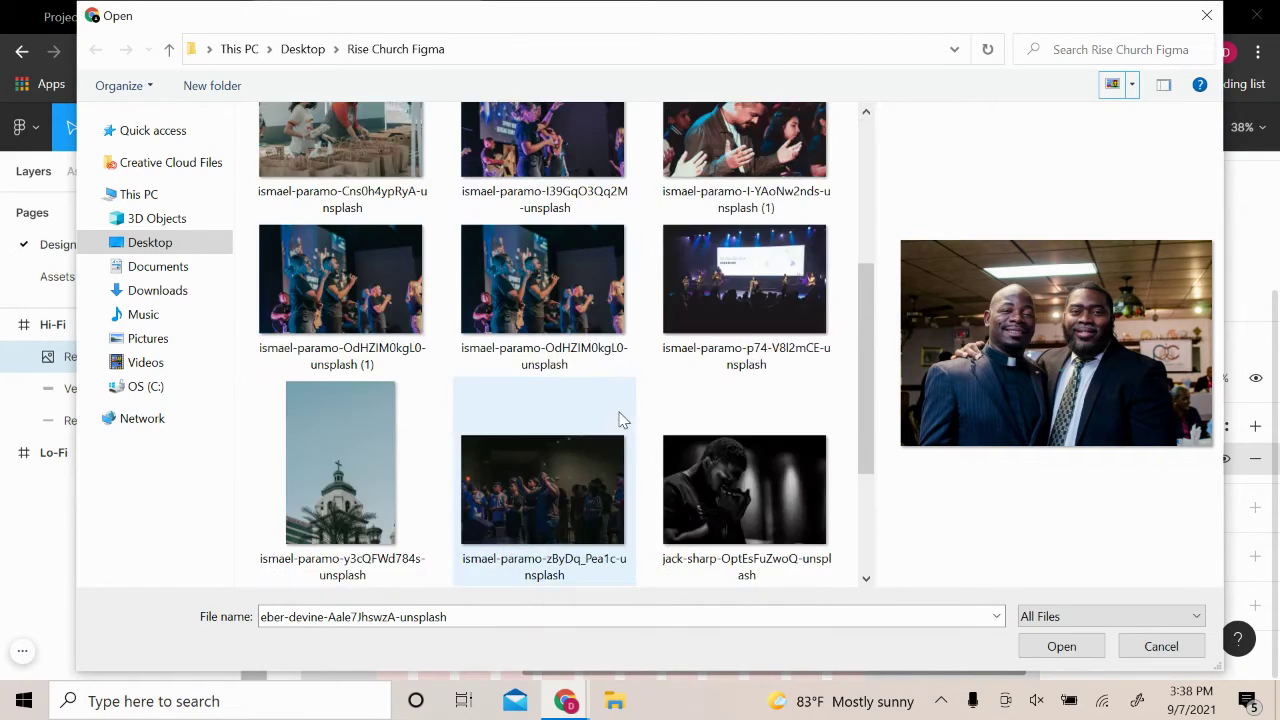
{"action": "scroll", "coordinate": [620, 417], "scroll_direction": "up", "scroll_amount": 5}
Compare the ismael-paramo and eber-devine stage photos as candidates for the hero
{"action": "left_click", "coordinate": [541, 388]}
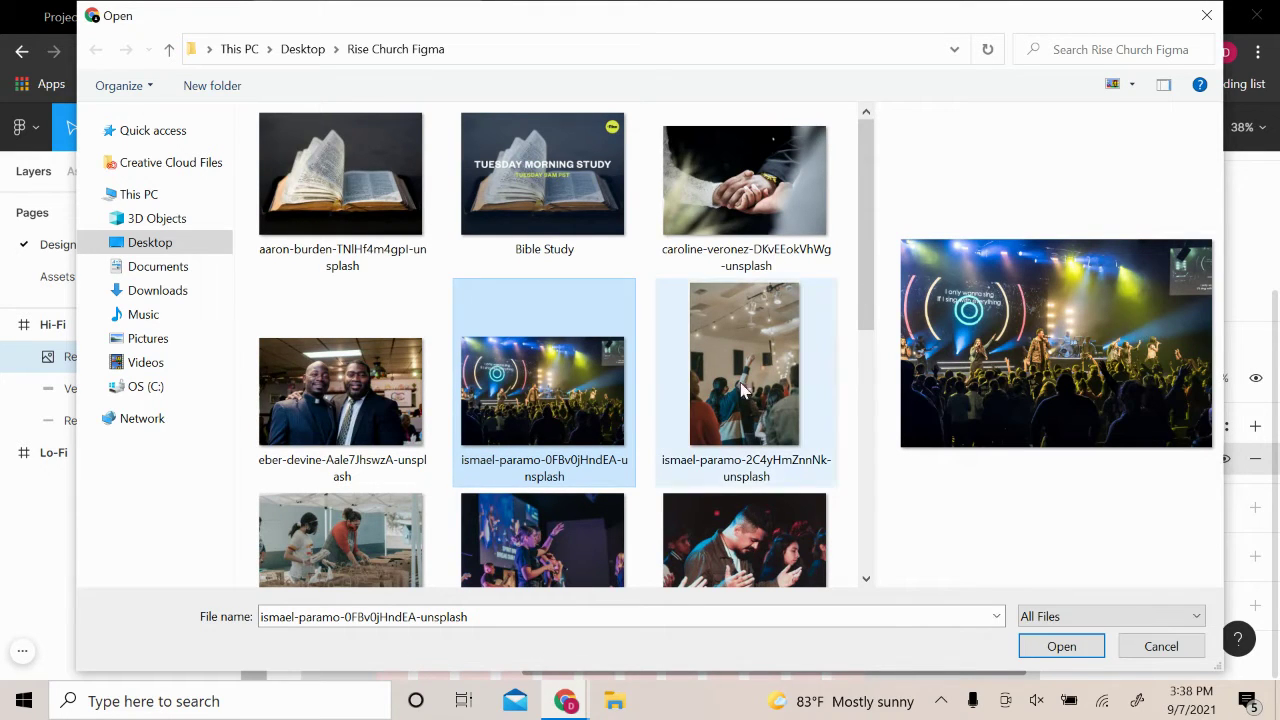
{"action": "scroll", "coordinate": [745, 395], "scroll_direction": "down", "scroll_amount": 2}
{"action": "left_click", "coordinate": [568, 333]}
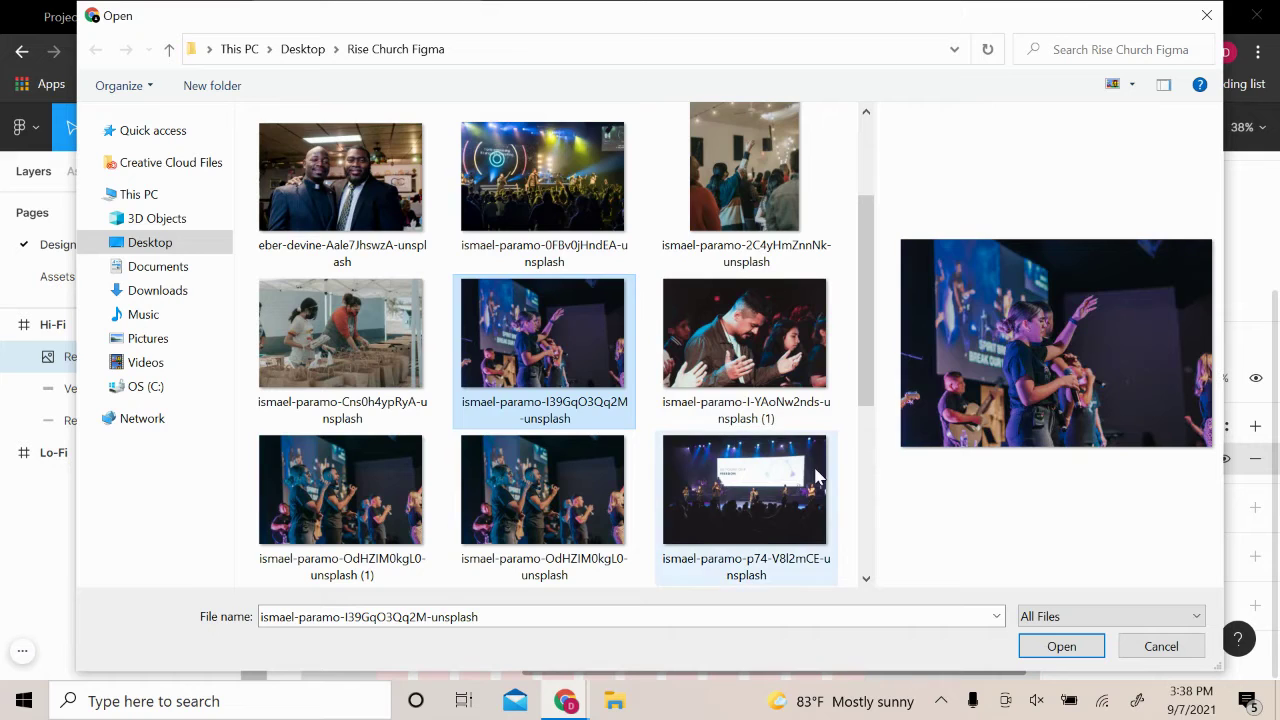
{"action": "left_click", "coordinate": [515, 520]}
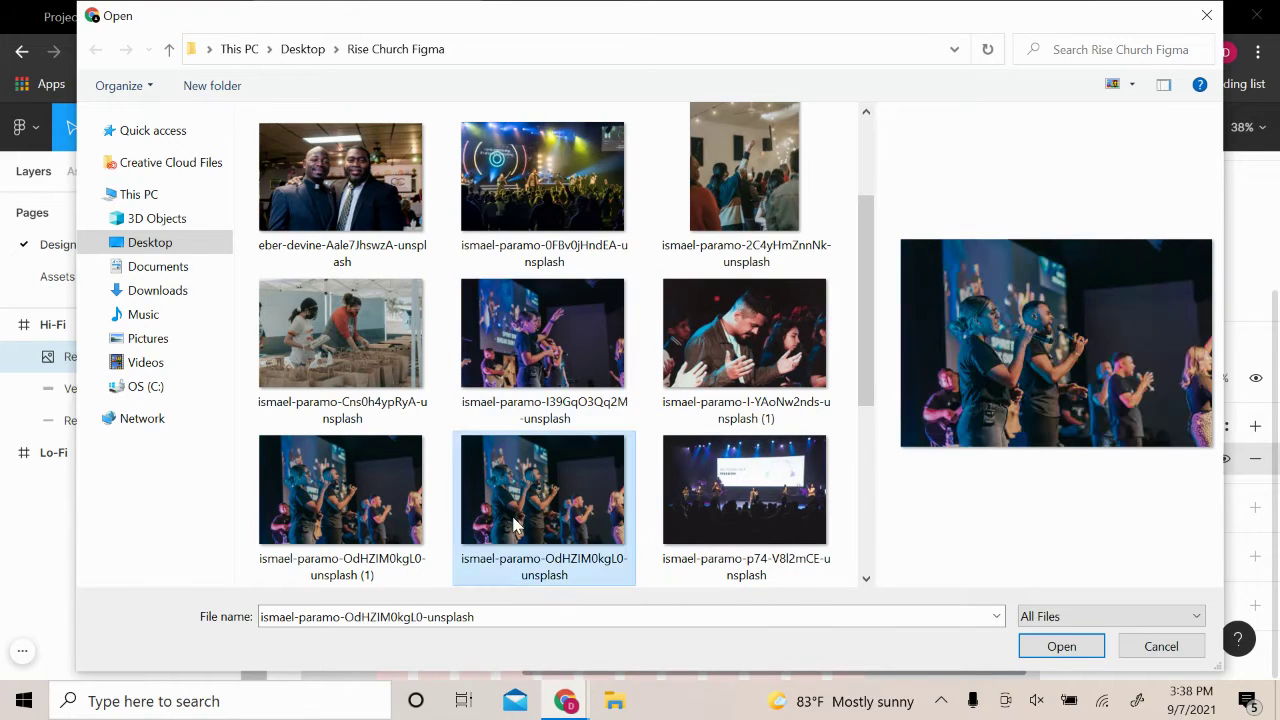
{"action": "left_click", "coordinate": [340, 490]}
{"action": "left_click", "coordinate": [775, 490]}
{"action": "left_click", "coordinate": [535, 503]}
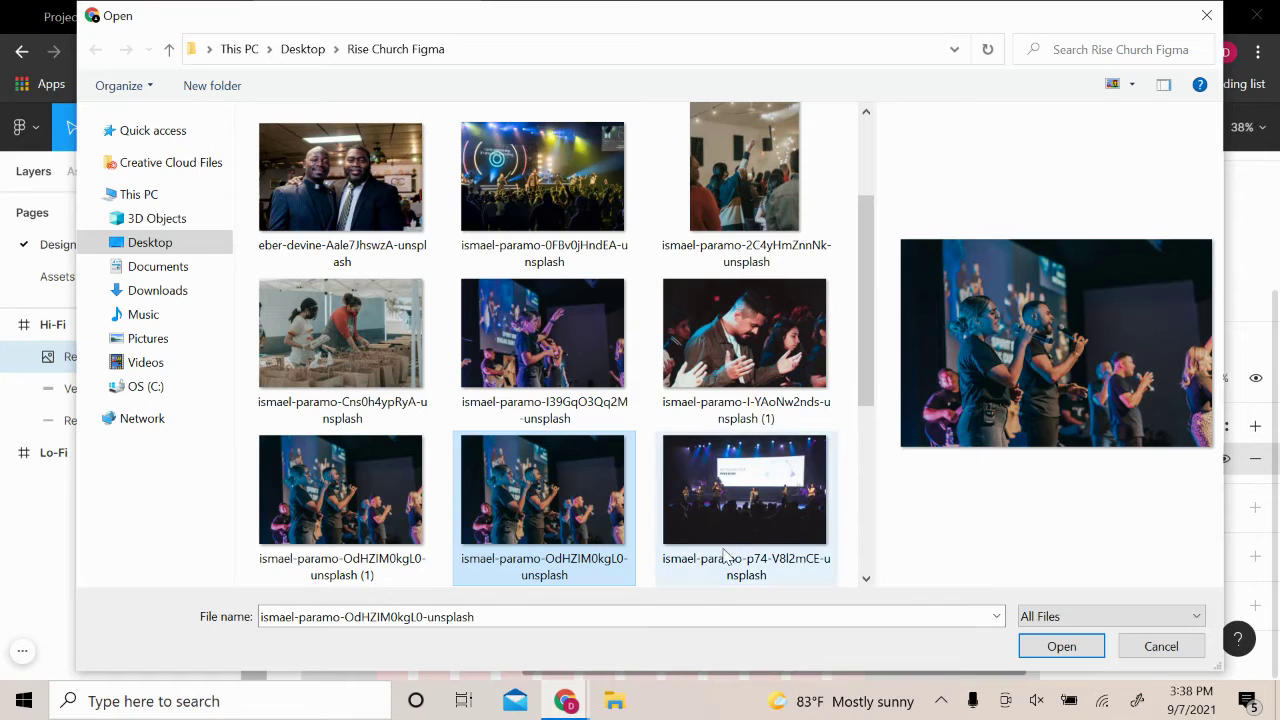
{"action": "left_click", "coordinate": [745, 490]}
{"action": "left_click", "coordinate": [760, 341]}
{"action": "left_click", "coordinate": [365, 372]}
{"action": "left_click", "coordinate": [340, 490]}
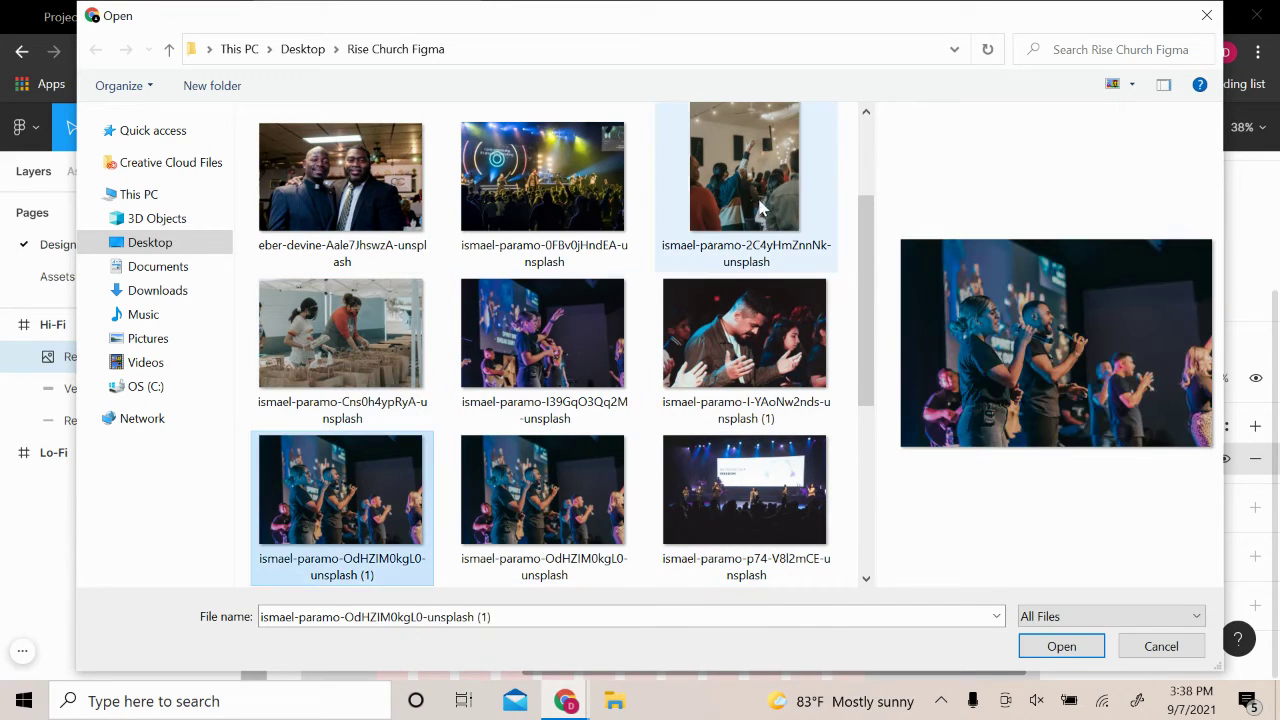
{"action": "left_click", "coordinate": [762, 200]}
{"action": "left_click", "coordinate": [591, 415]}
{"action": "left_click", "coordinate": [572, 240]}
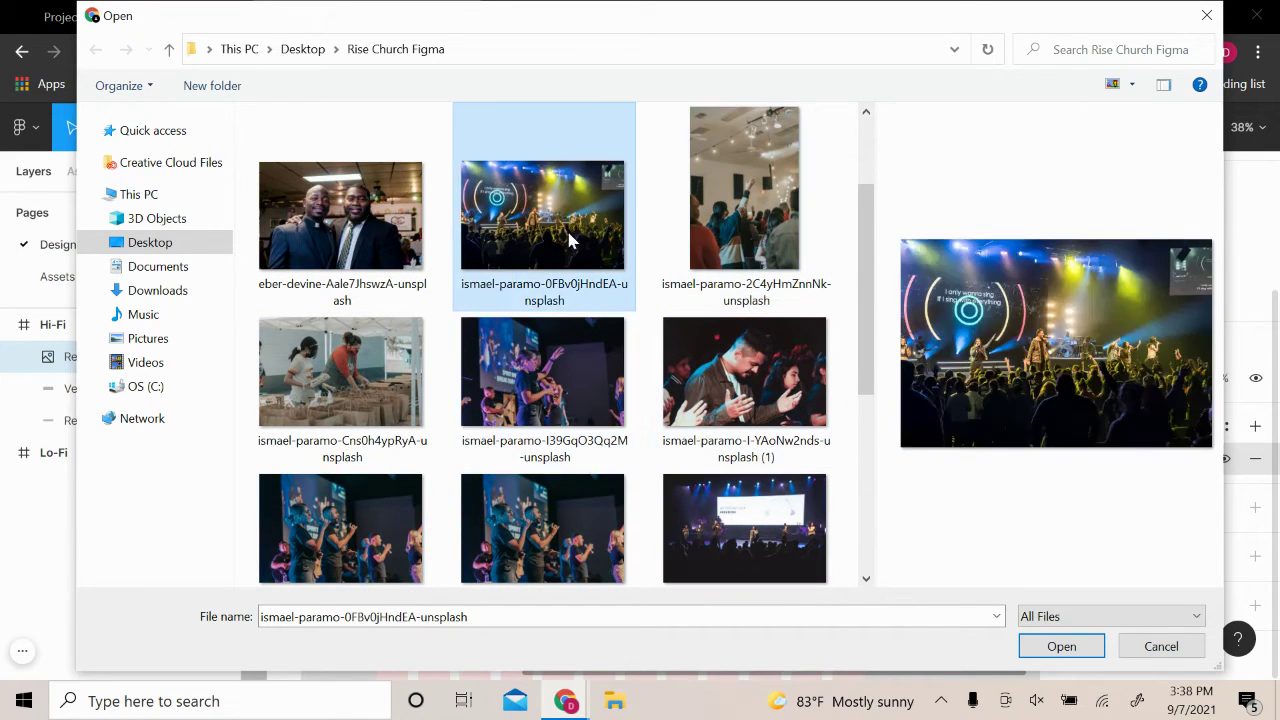
{"action": "left_click", "coordinate": [340, 215]}
{"action": "scroll", "coordinate": [463, 314], "scroll_direction": "up", "scroll_amount": 3}
{"action": "scroll", "coordinate": [463, 314], "scroll_direction": "down", "scroll_amount": 4}
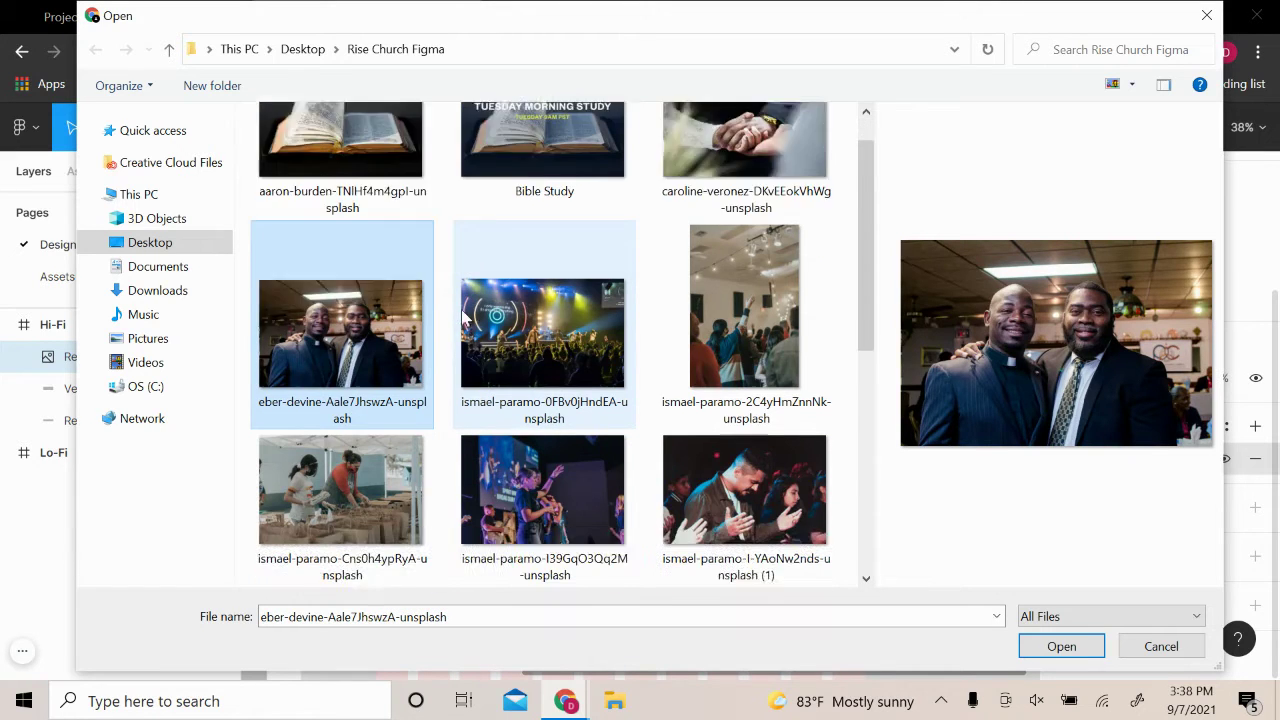
Load ismael-paramo-I39GqO3Qq2M-unsplash into the hero fill and close the fill settings
{"action": "left_click", "coordinate": [570, 315]}
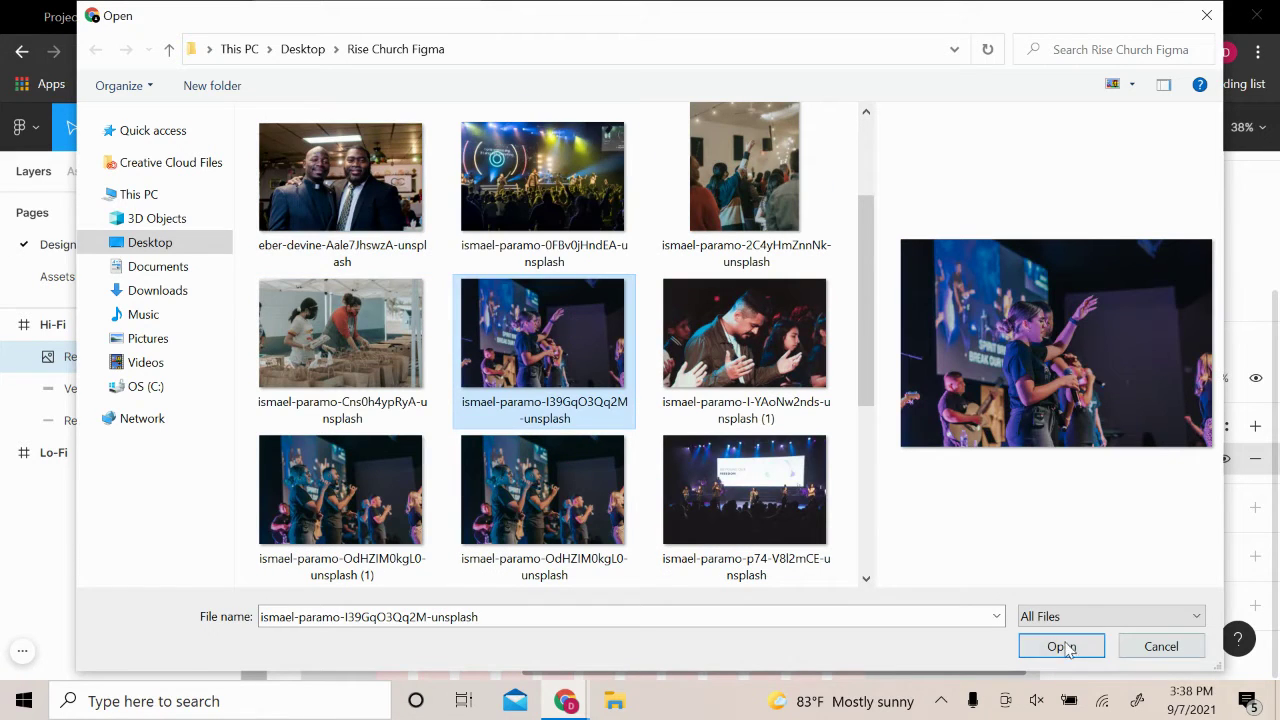
{"action": "left_click", "coordinate": [1060, 647]}
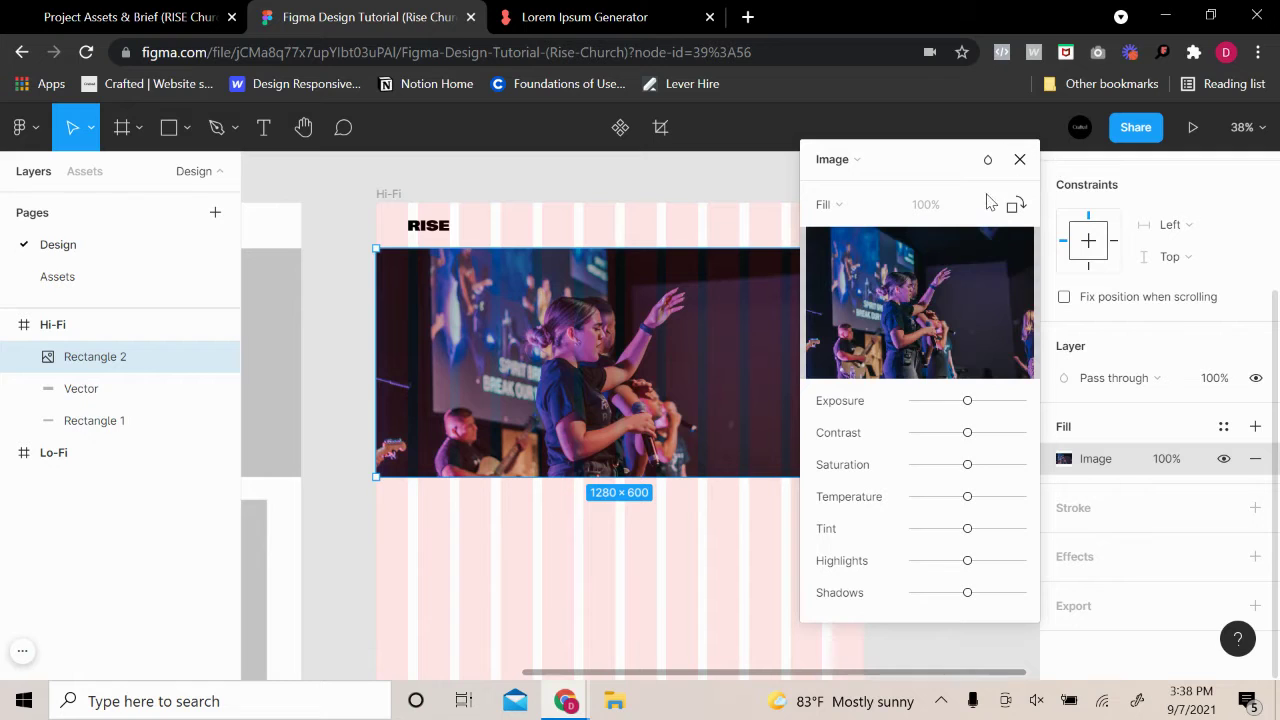
{"action": "left_click_drag", "start_coordinate": [950, 168], "coordinate": [1056, 221]}
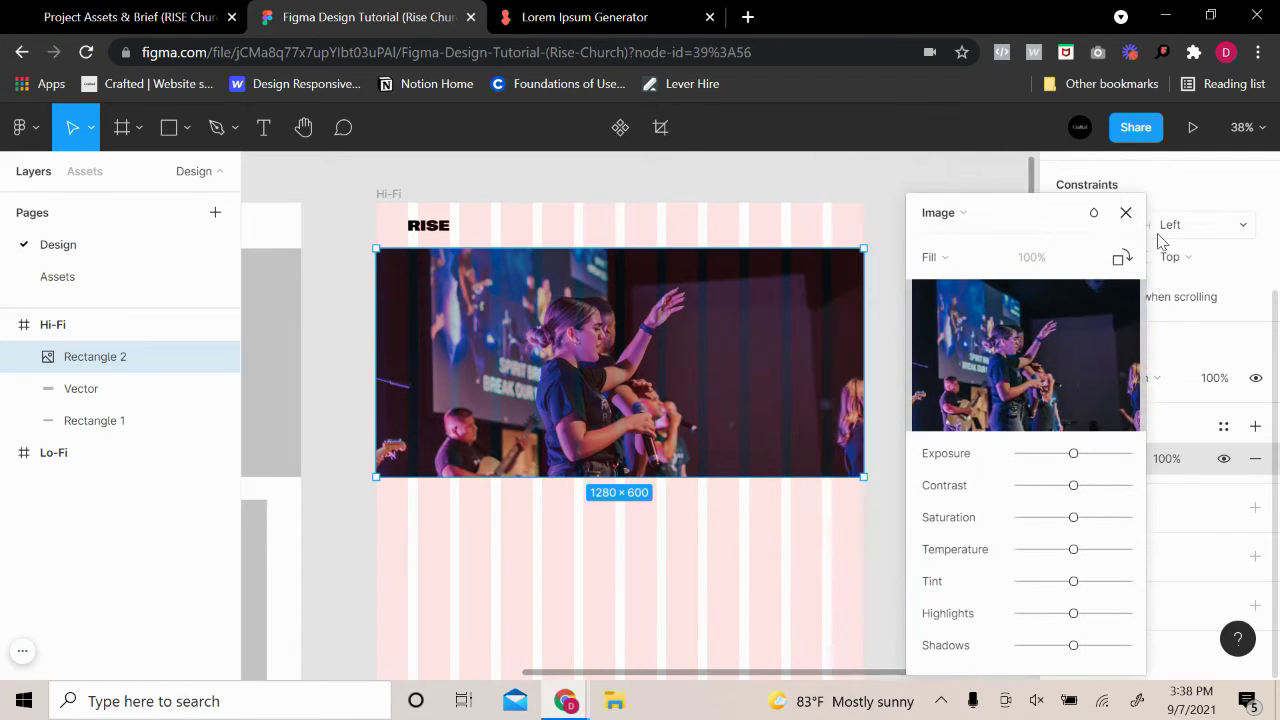
{"action": "left_click", "coordinate": [1134, 217]}
{"action": "left_click", "coordinate": [971, 214]}
{"action": "left_click", "coordinate": [694, 394]}
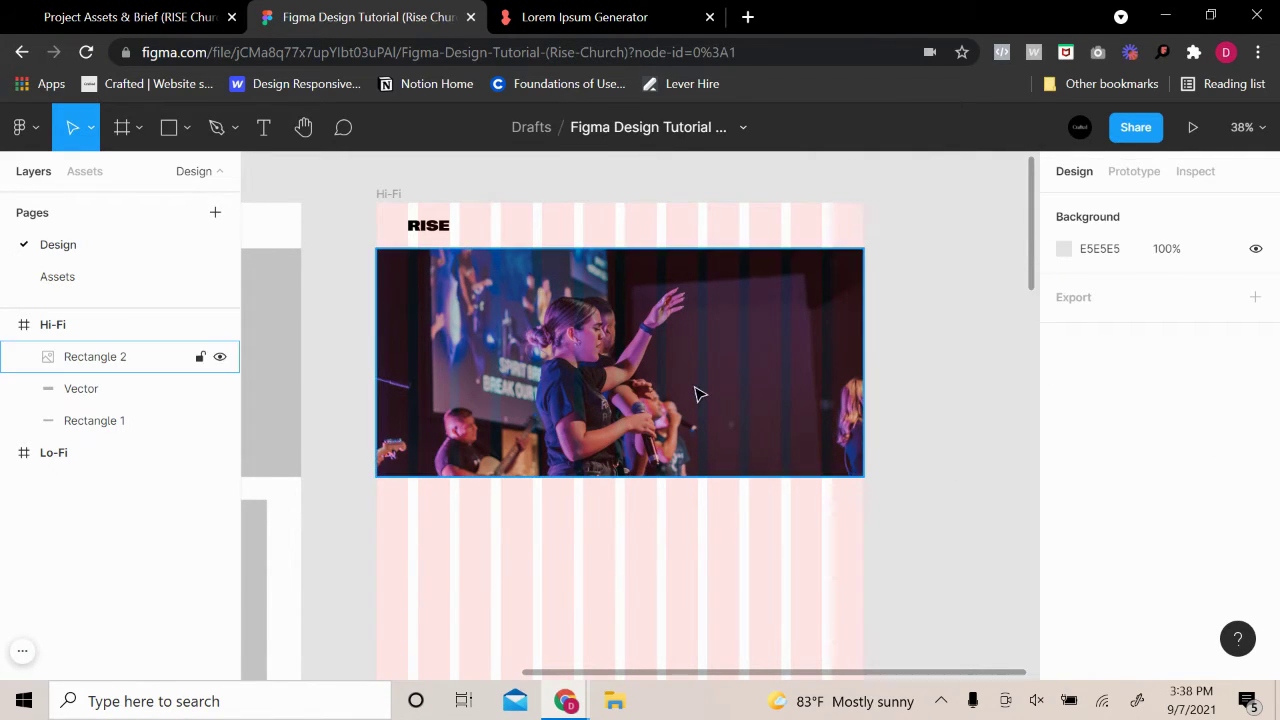
{"action": "scroll", "coordinate": [1245, 560], "scroll_direction": "down", "scroll_amount": 4}
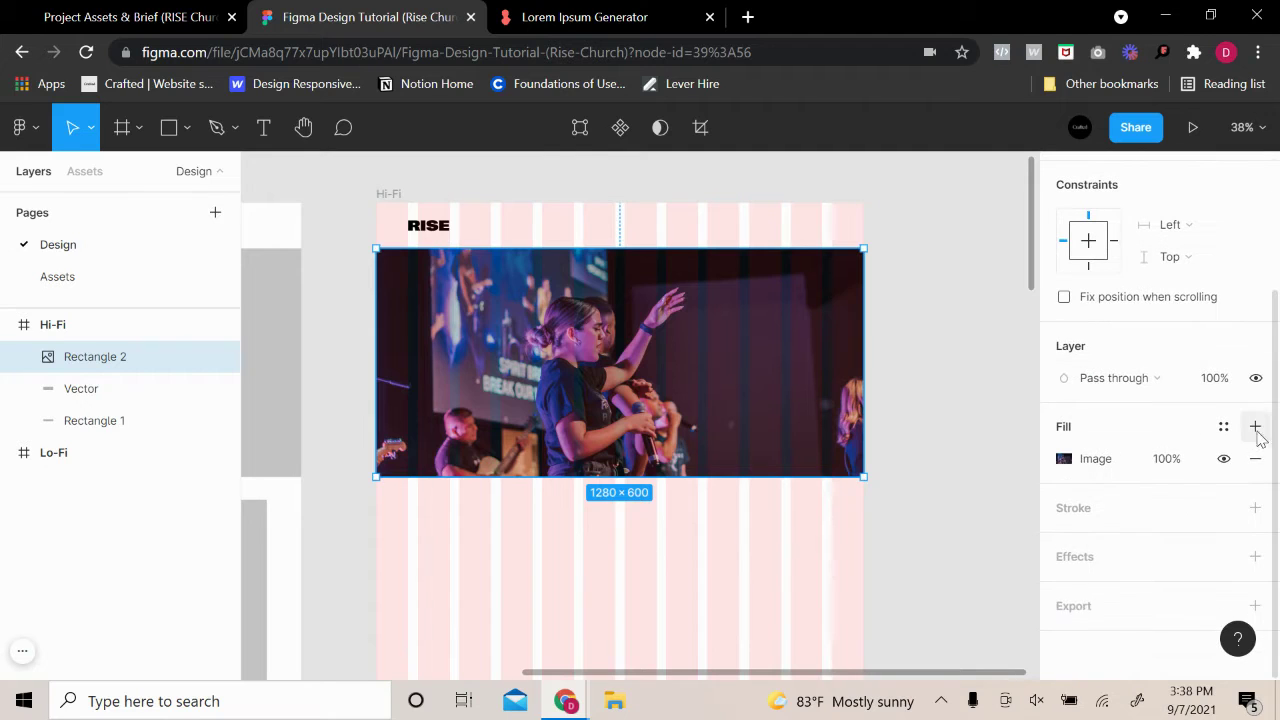
{"action": "left_click", "coordinate": [1255, 426]}
{"action": "left_click", "coordinate": [945, 410]}
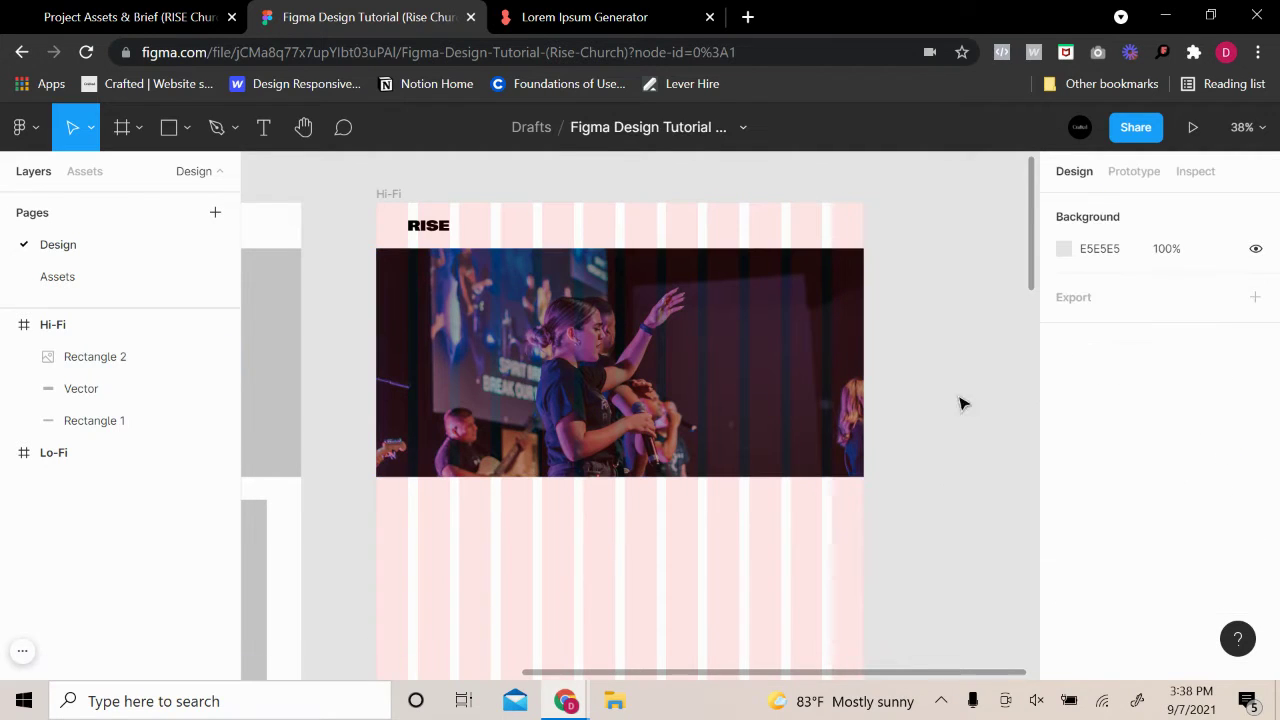
{"action": "left_click", "coordinate": [808, 360]}
{"action": "scroll", "coordinate": [1215, 540], "scroll_direction": "down", "scroll_amount": 4}
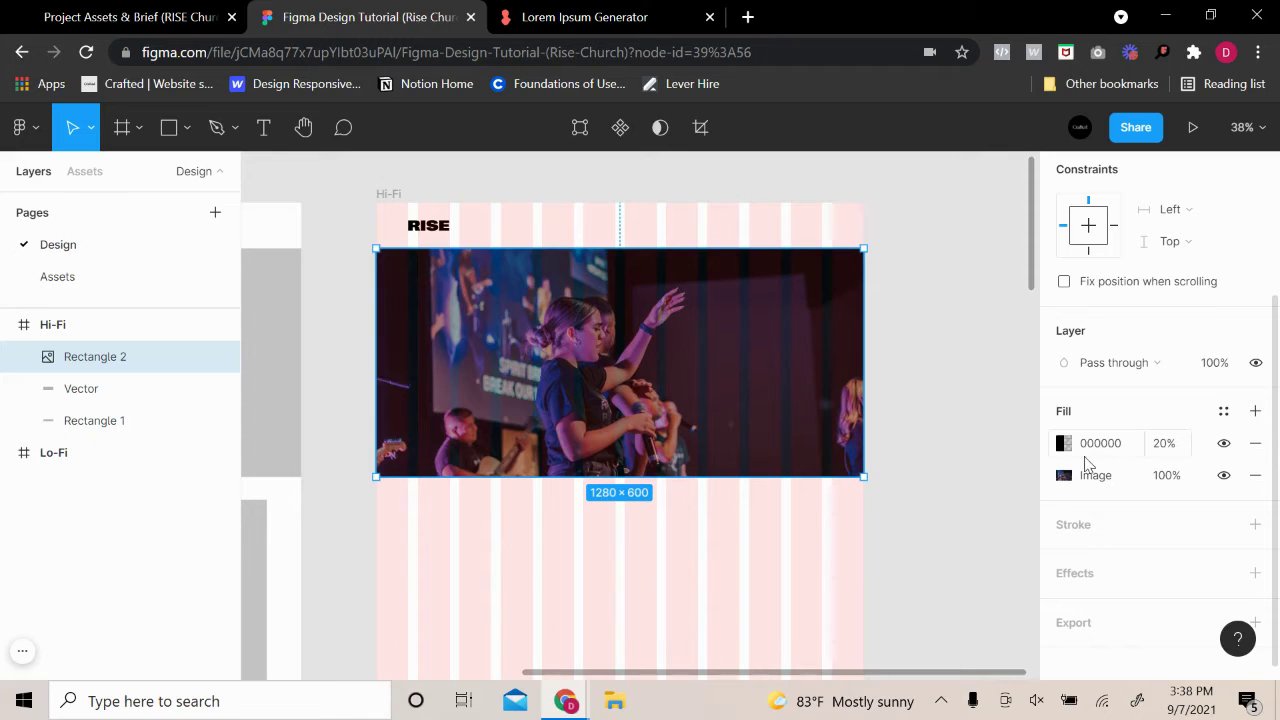
{"action": "left_click", "coordinate": [1075, 451]}
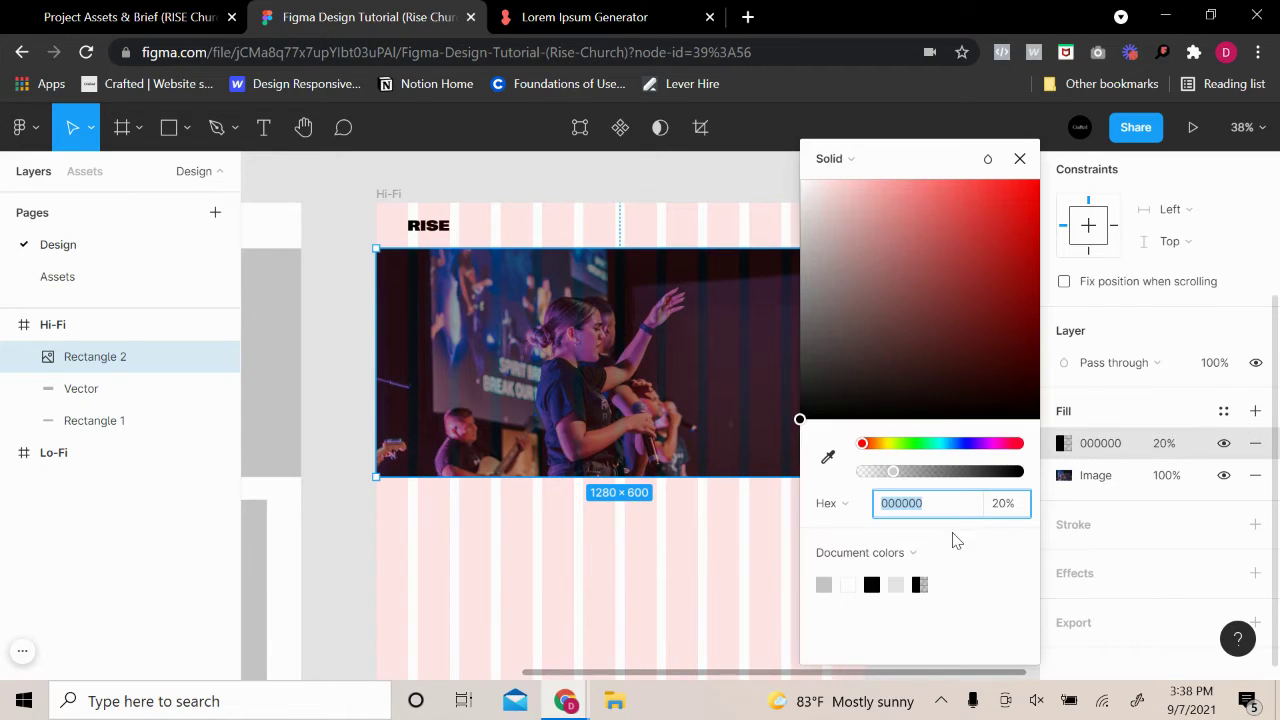
{"action": "left_click", "coordinate": [1012, 505]}
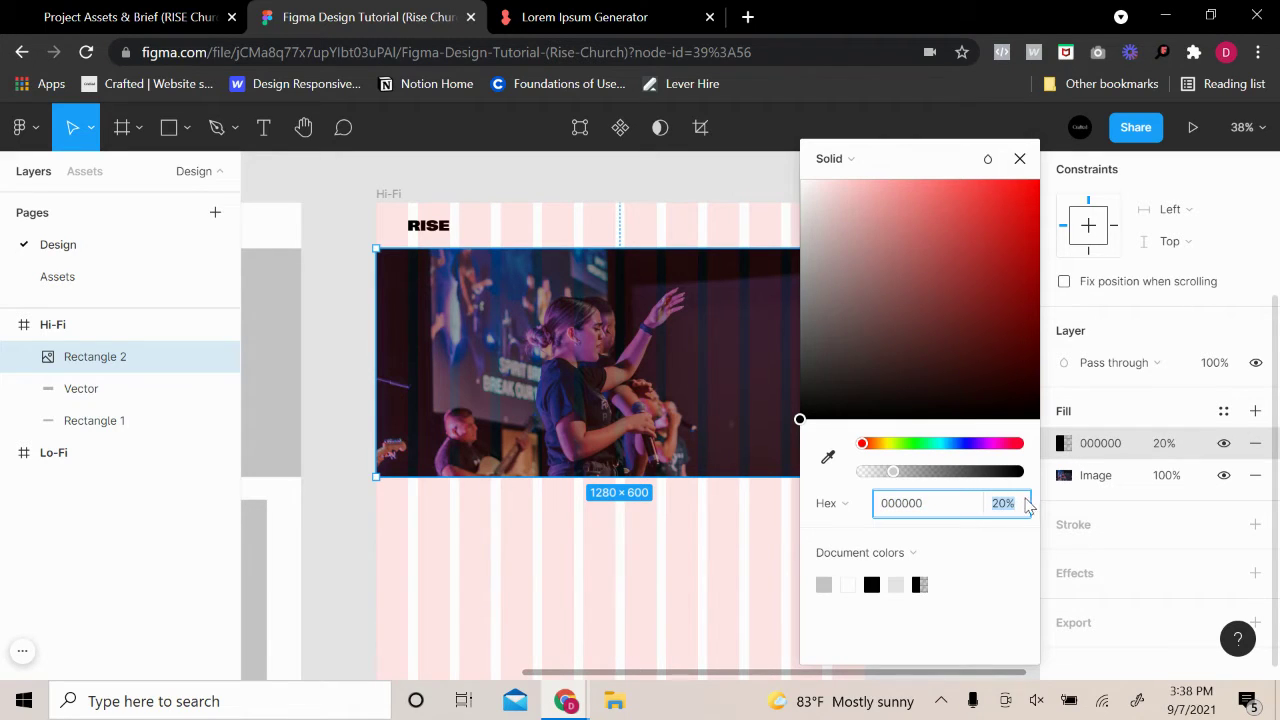
{"action": "left_click", "coordinate": [1020, 160]}
{"action": "left_click", "coordinate": [965, 373]}
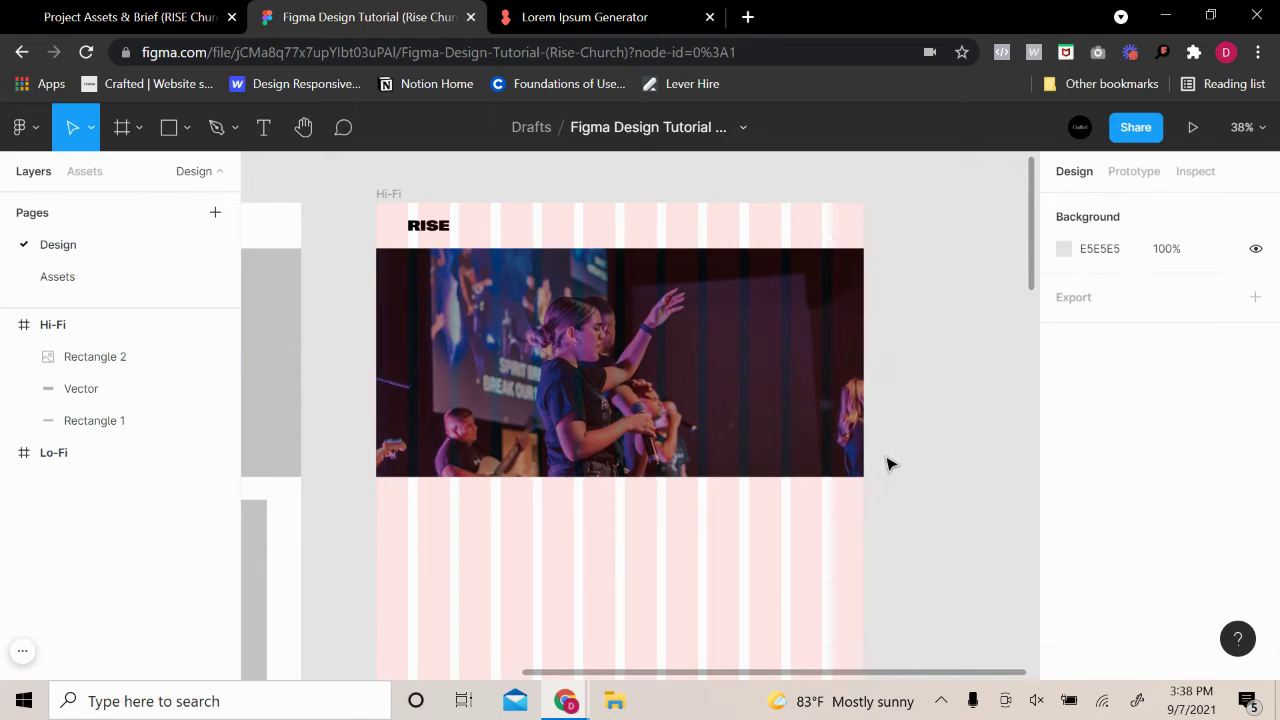
Add an Auto-width text box reading 'Welcome to Rise Church' over the left of the hero photo
{"action": "left_click", "coordinate": [262, 127]}
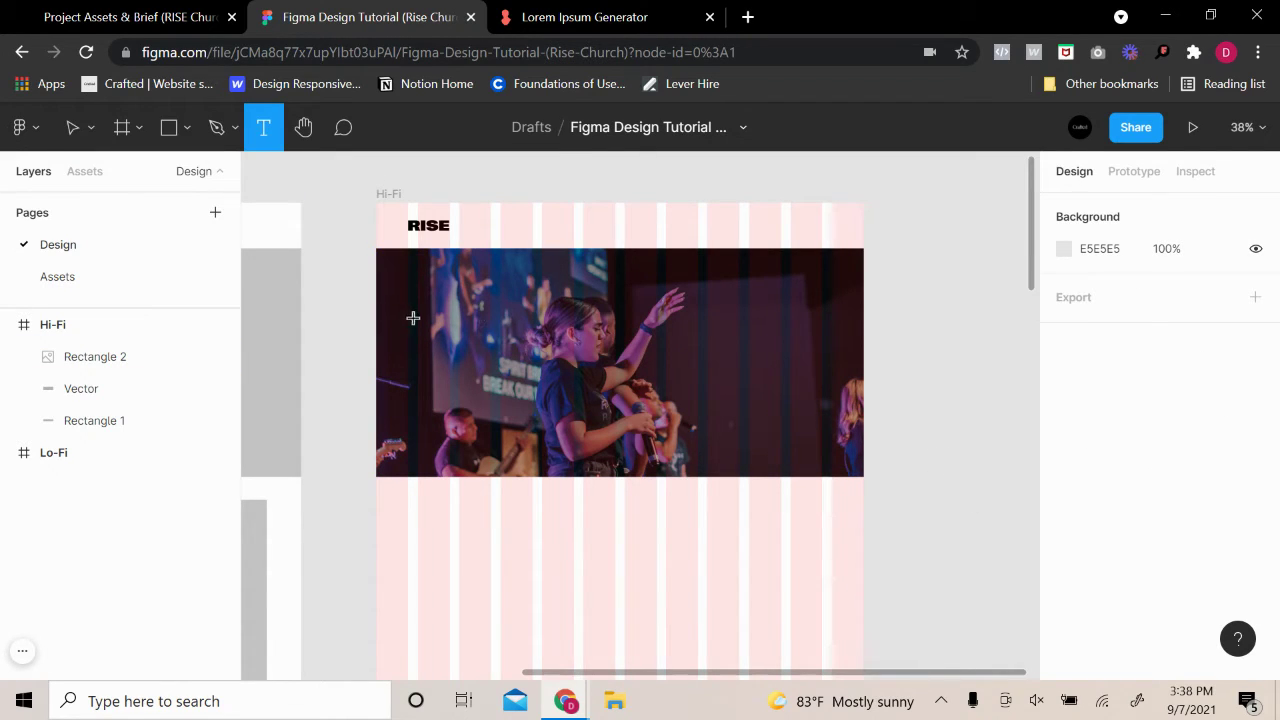
{"action": "left_click_drag", "start_coordinate": [413, 318], "coordinate": [575, 350]}
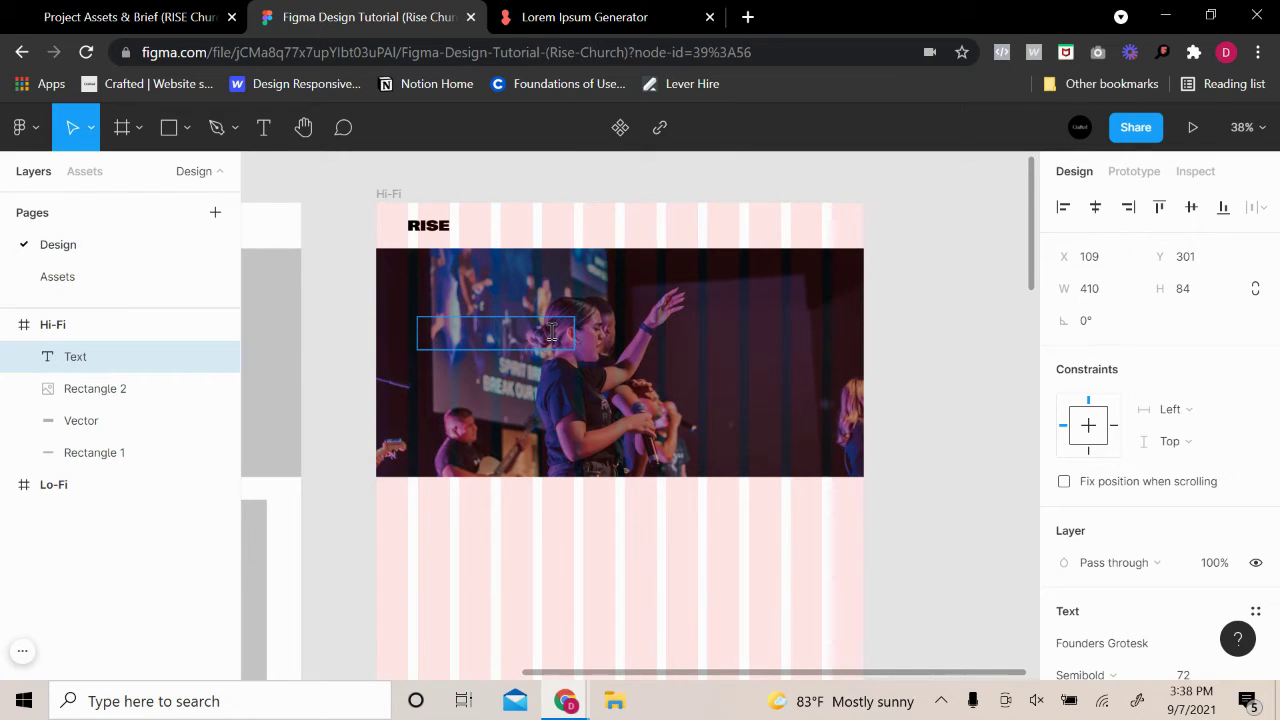
{"action": "type", "text": "Welcome"}
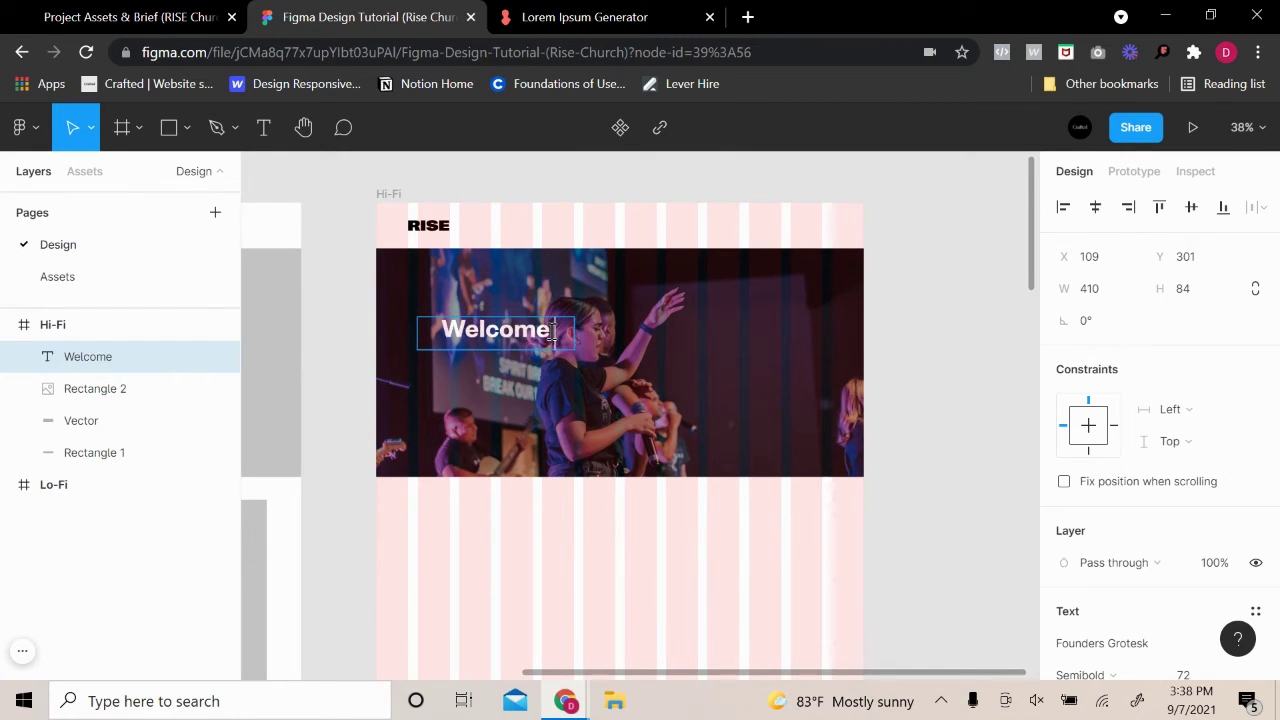
{"action": "type", "text": " to Rise"}
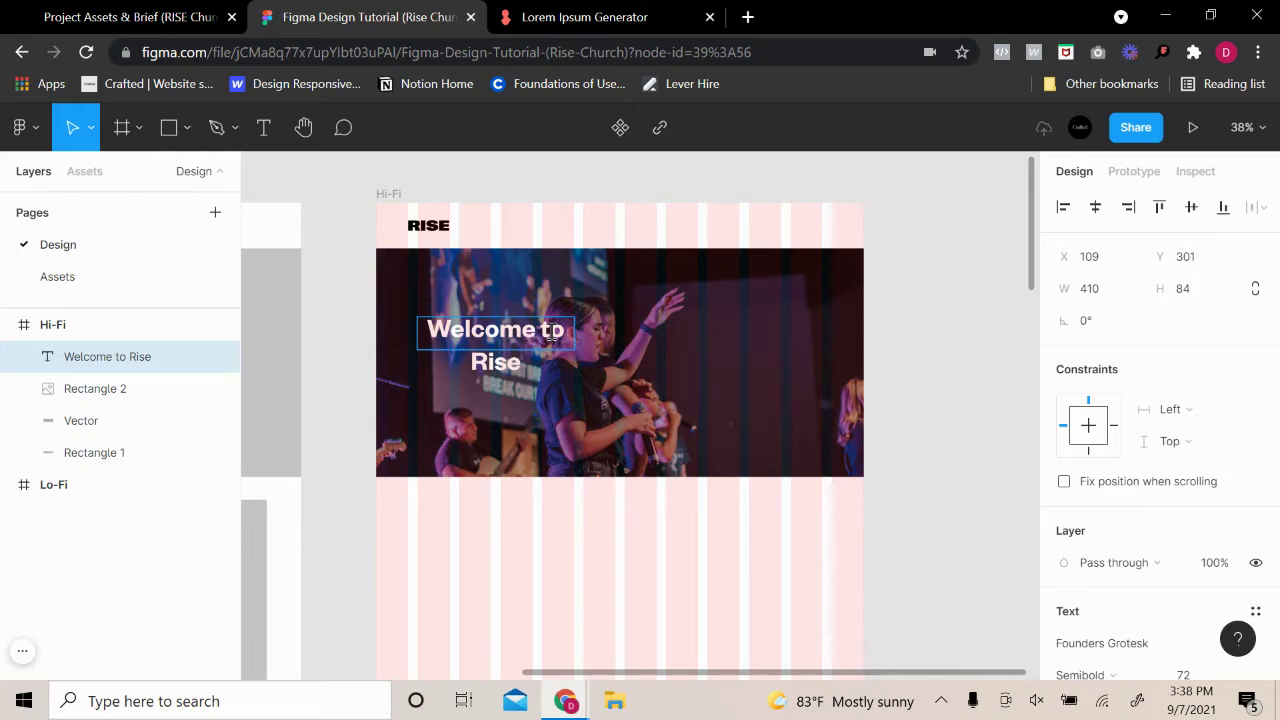
{"action": "type", "text": " Church"}
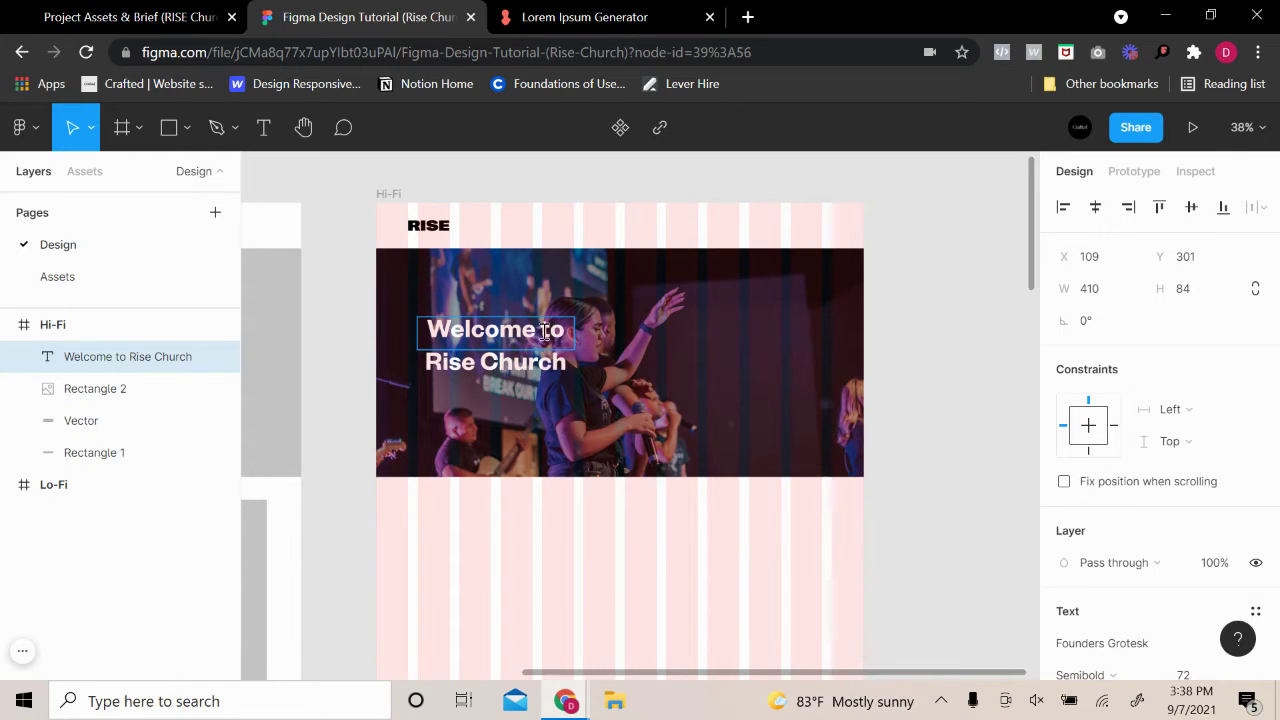
{"action": "scroll", "coordinate": [1150, 545], "scroll_direction": "down", "scroll_amount": 2}
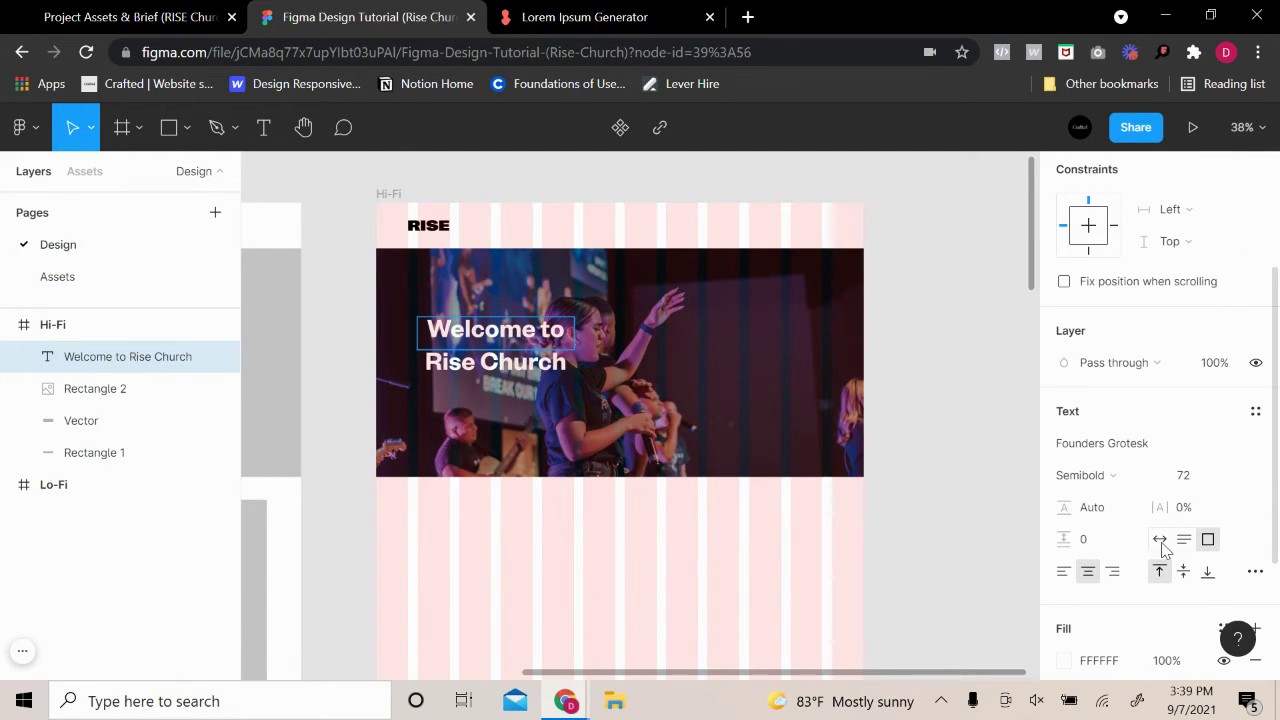
{"action": "left_click", "coordinate": [1160, 540]}
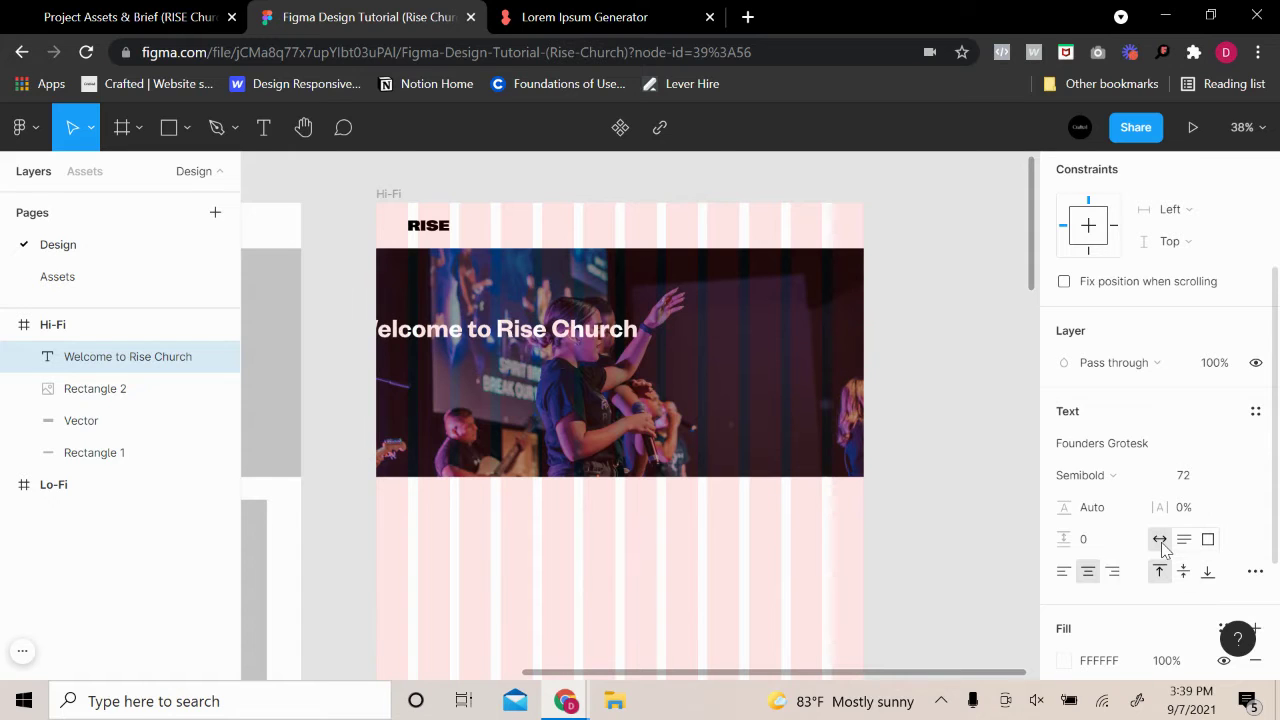
{"action": "key", "text": "Escape"}
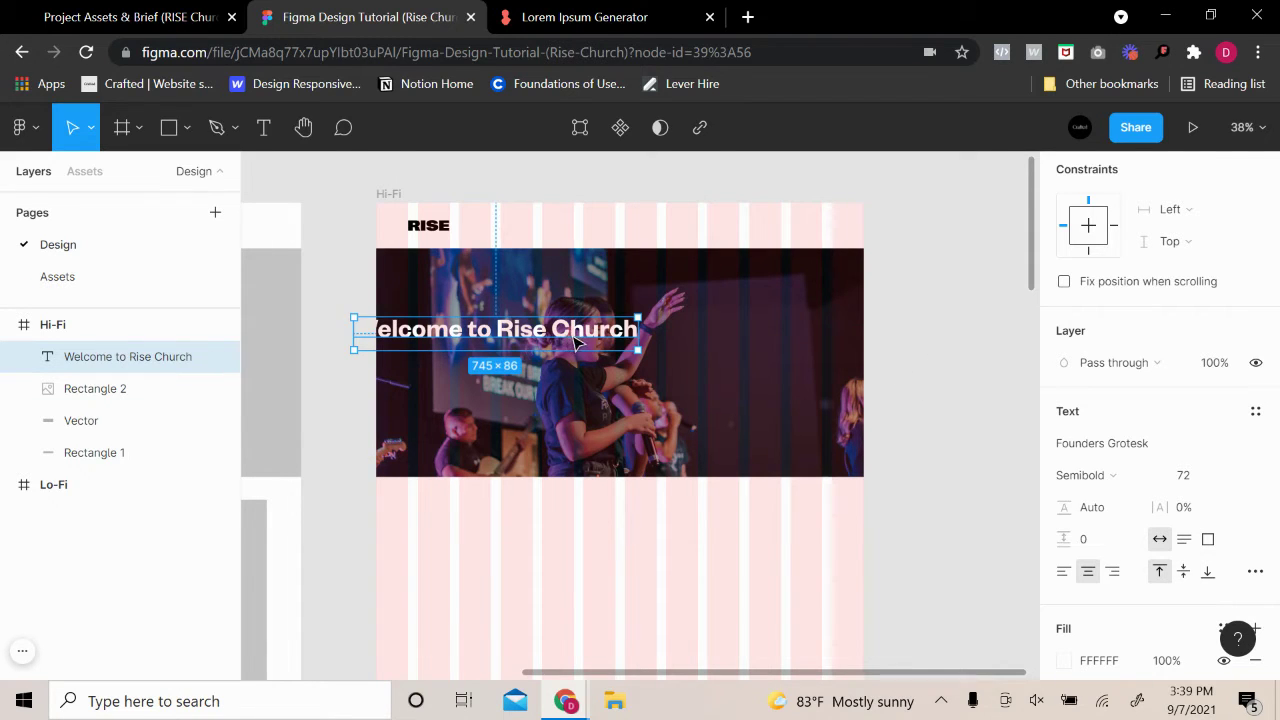
{"action": "left_click_drag", "start_coordinate": [575, 345], "coordinate": [629, 349]}
Set the heading's font size to 60 and align it with a left grid column
{"action": "left_click", "coordinate": [1199, 480]}
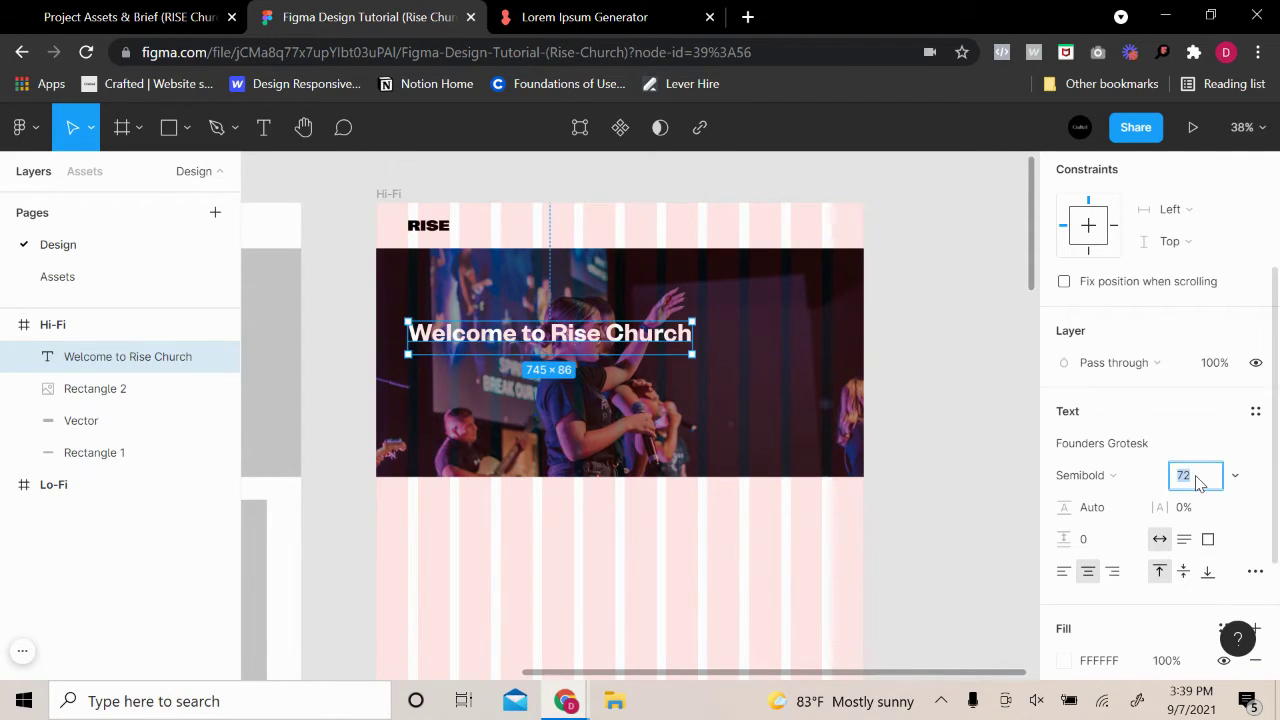
{"action": "key", "text": "Return"}
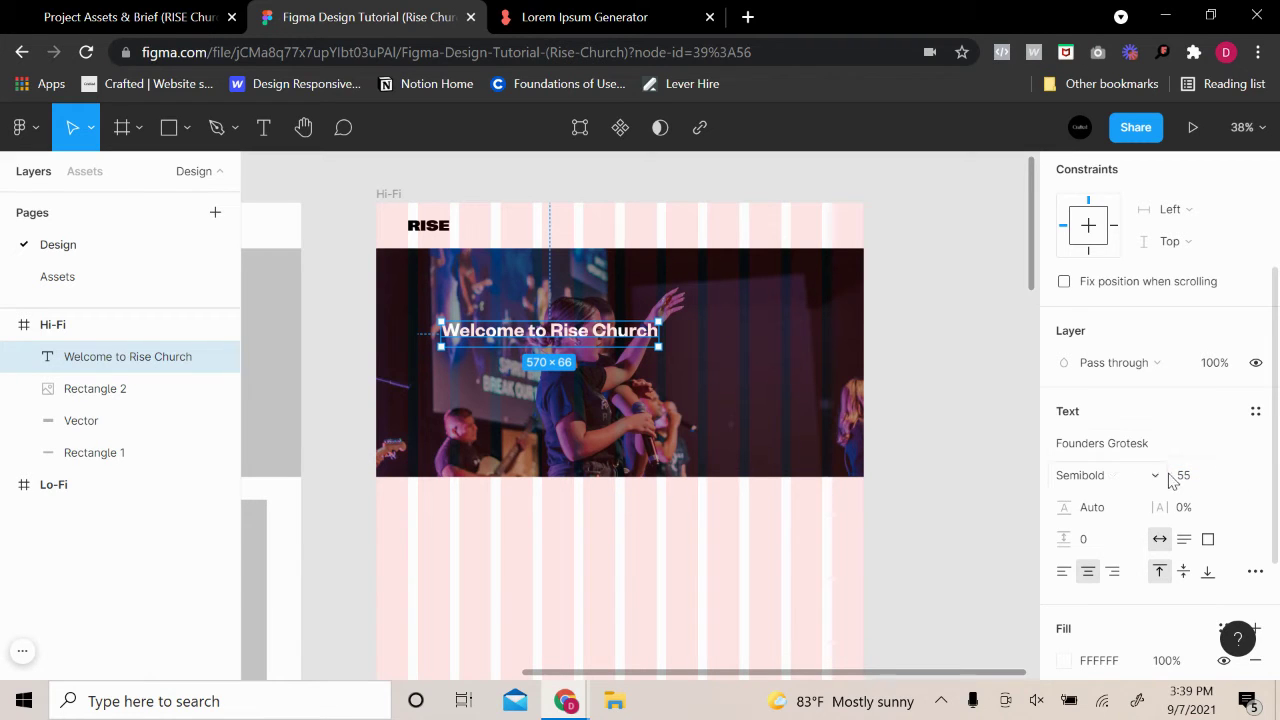
{"action": "left_click", "coordinate": [1176, 478]}
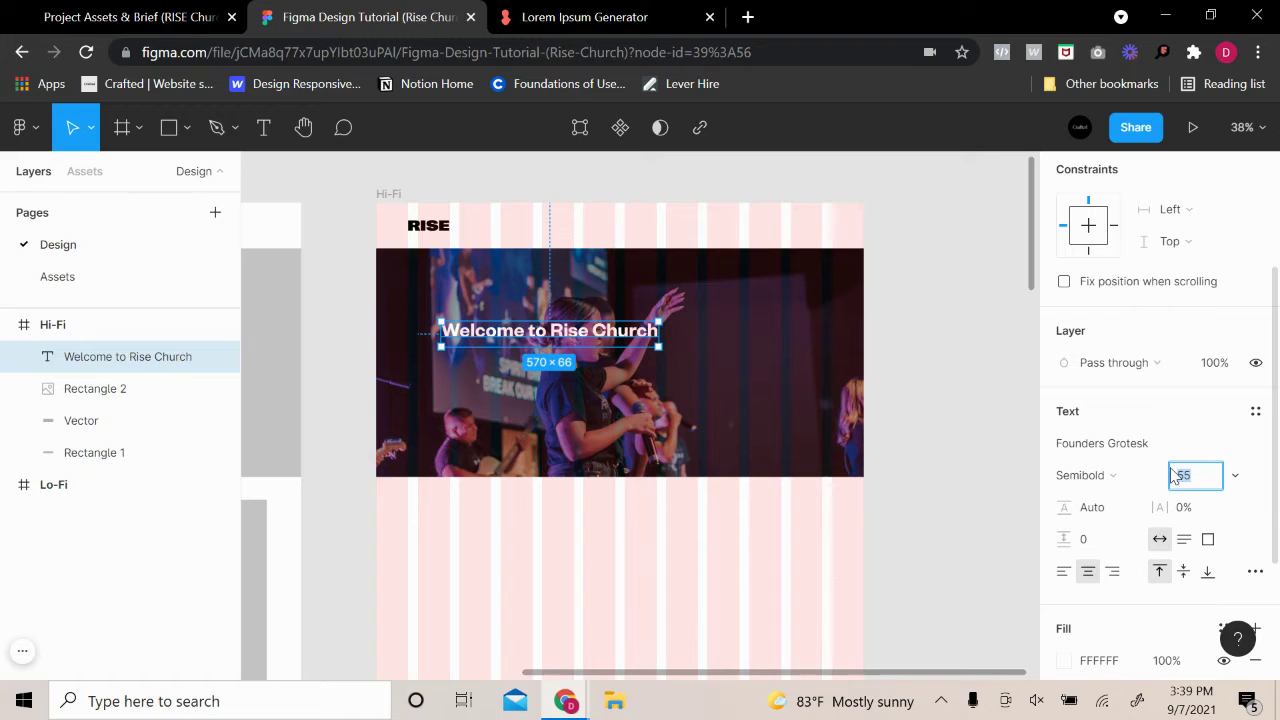
{"action": "type", "text": "60"}
{"action": "key", "text": "Return"}
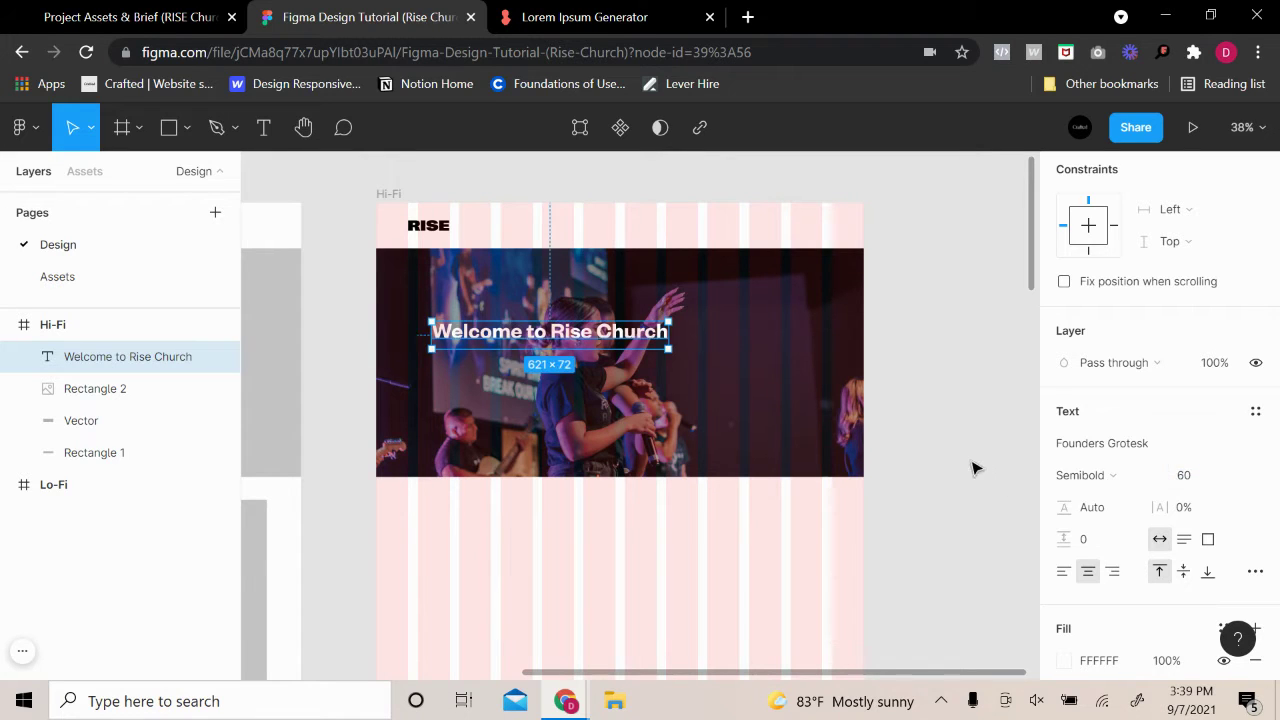
{"action": "left_click", "coordinate": [971, 466]}
{"action": "left_click_drag", "start_coordinate": [487, 336], "coordinate": [476, 339]}
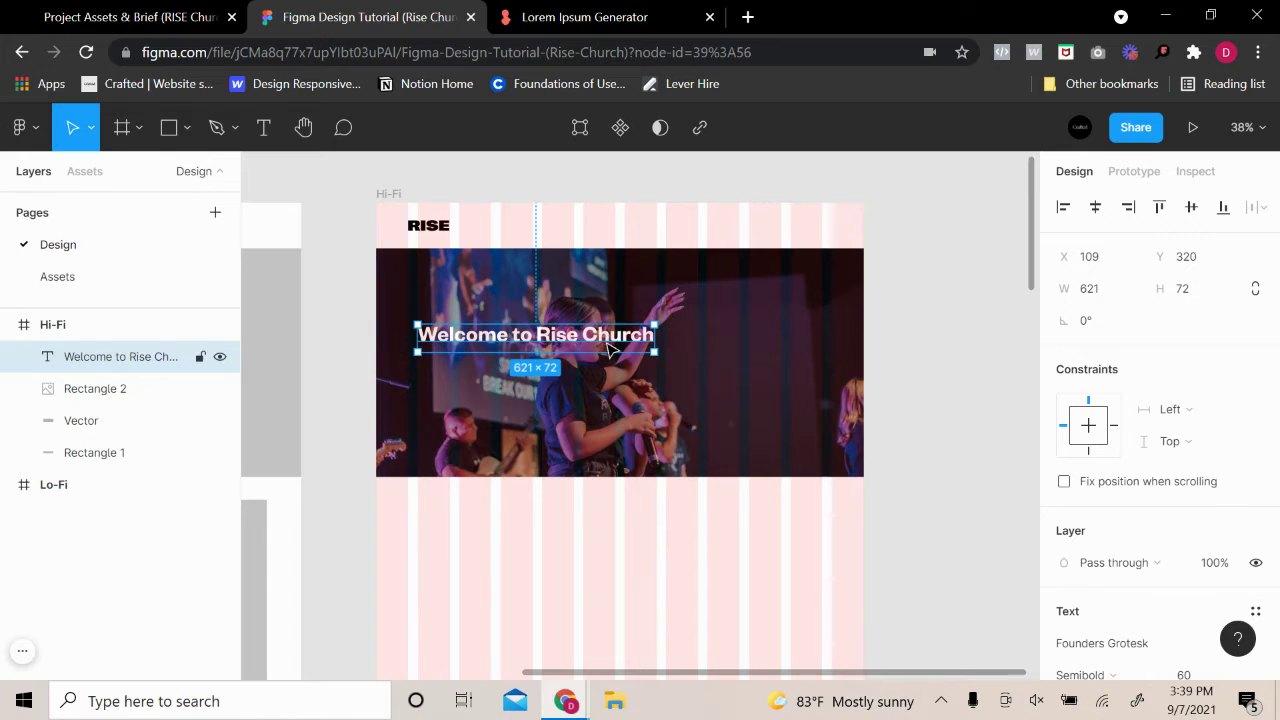
{"action": "left_click", "coordinate": [920, 343]}
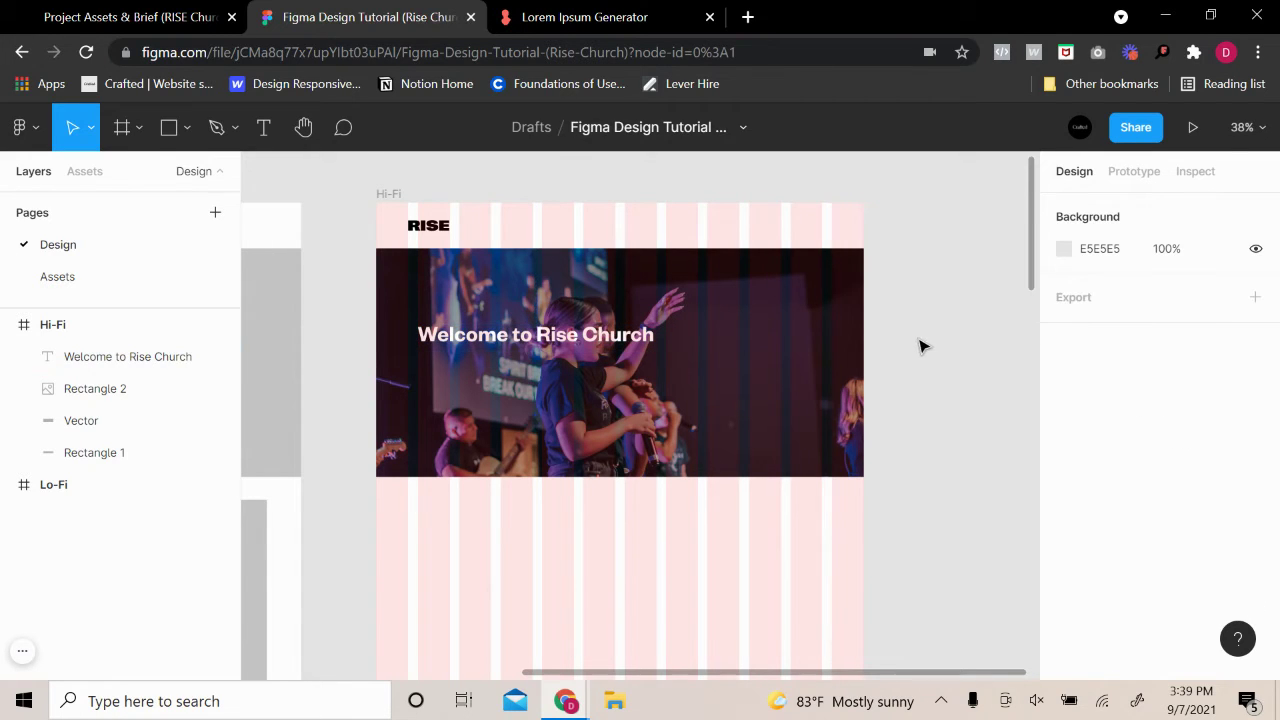
Delete 'Church' so the heading reads 'Welcome to Rise', then reposition it on the grid
{"action": "double_click", "coordinate": [585, 337]}
{"action": "left_click", "coordinate": [585, 337]}
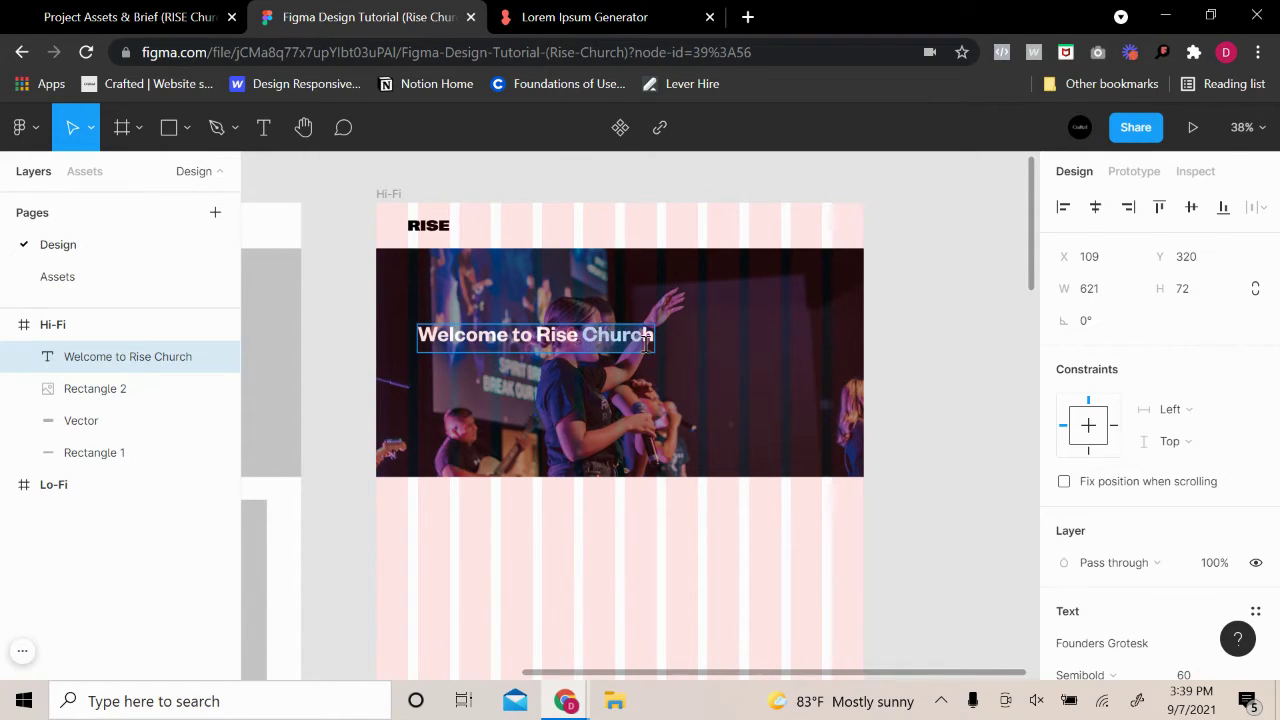
{"action": "key", "text": "ctrl+BackSpace"}
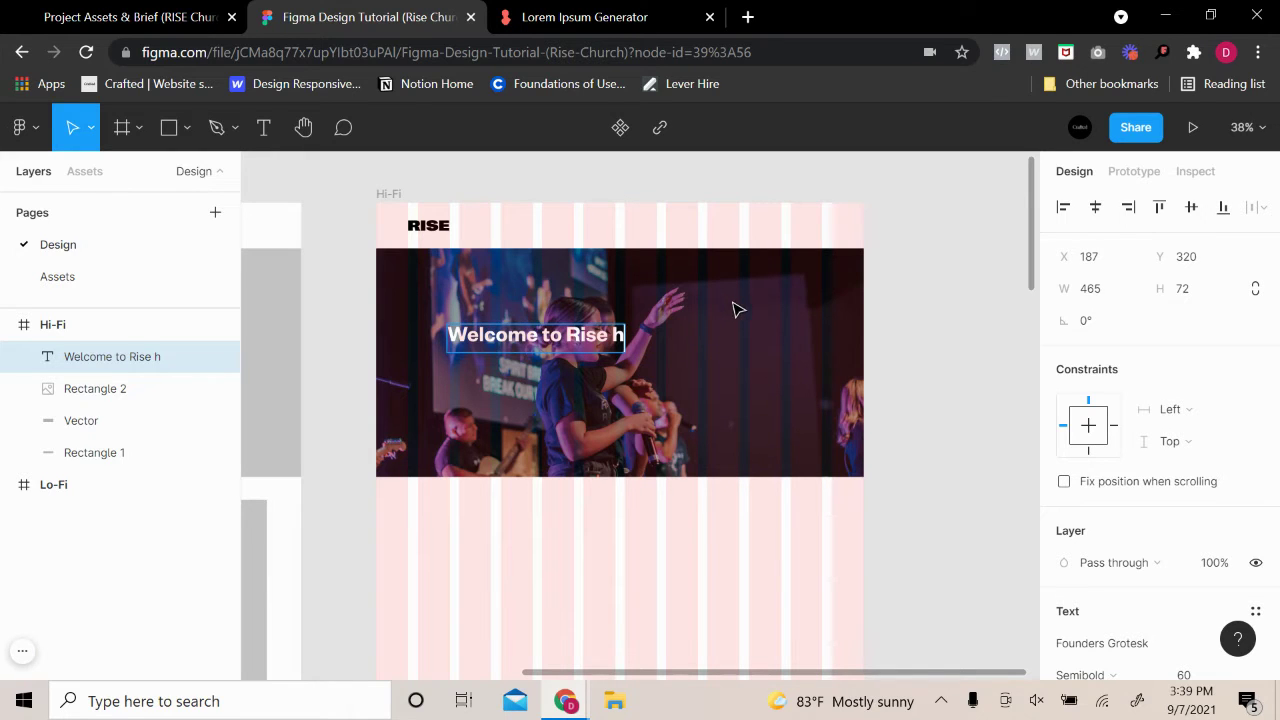
{"action": "key", "text": "Delete"}
{"action": "key", "text": "Escape"}
{"action": "left_click_drag", "start_coordinate": [496, 343], "coordinate": [452, 336]}
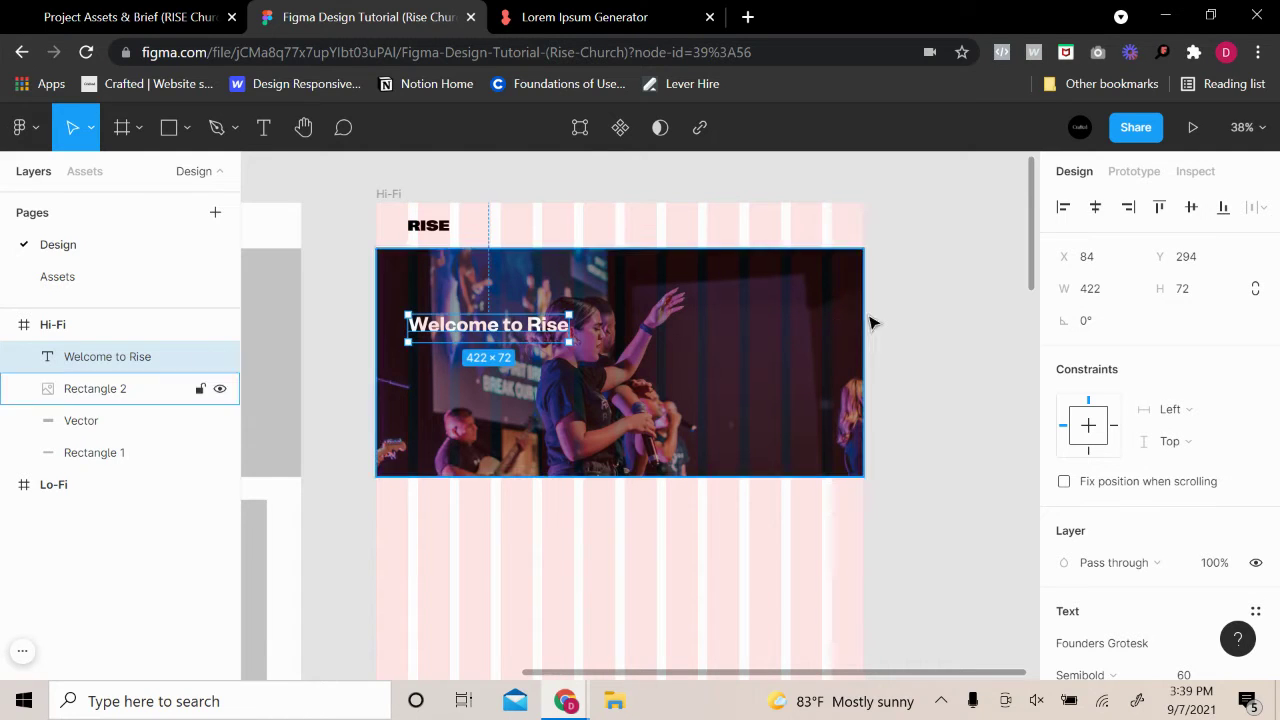
{"action": "left_click", "coordinate": [925, 330]}
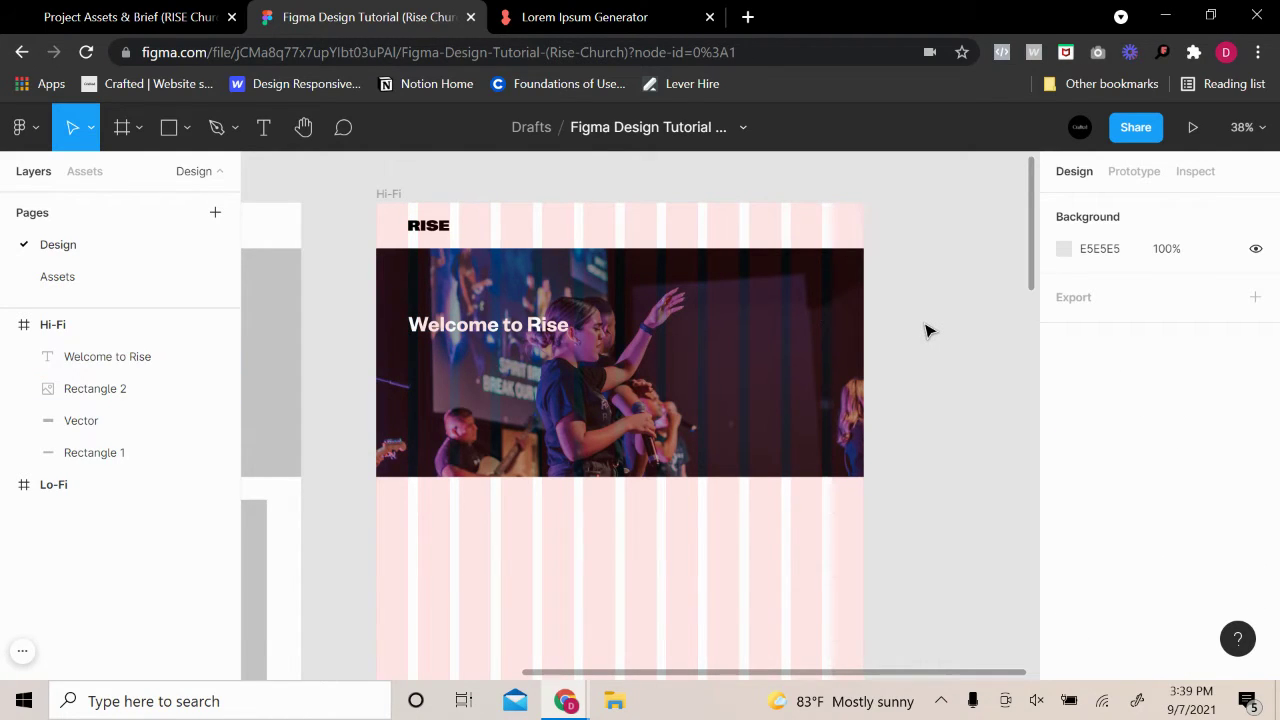
Move the RISE logo onto the grid column and line the heading up beneath it
{"action": "scroll", "coordinate": [318, 245], "scroll_direction": "up", "scroll_amount": 3}
{"action": "scroll", "coordinate": [857, 370], "scroll_direction": "right", "scroll_amount": 2}
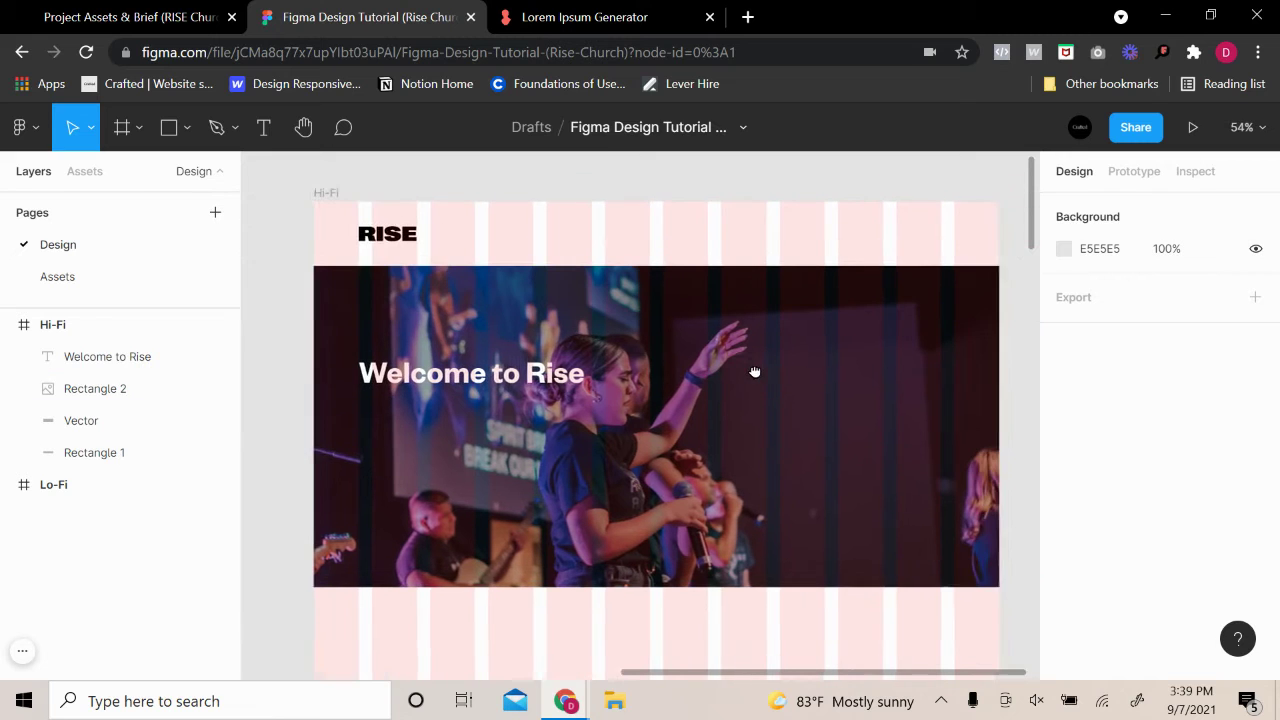
{"action": "left_click", "coordinate": [379, 238]}
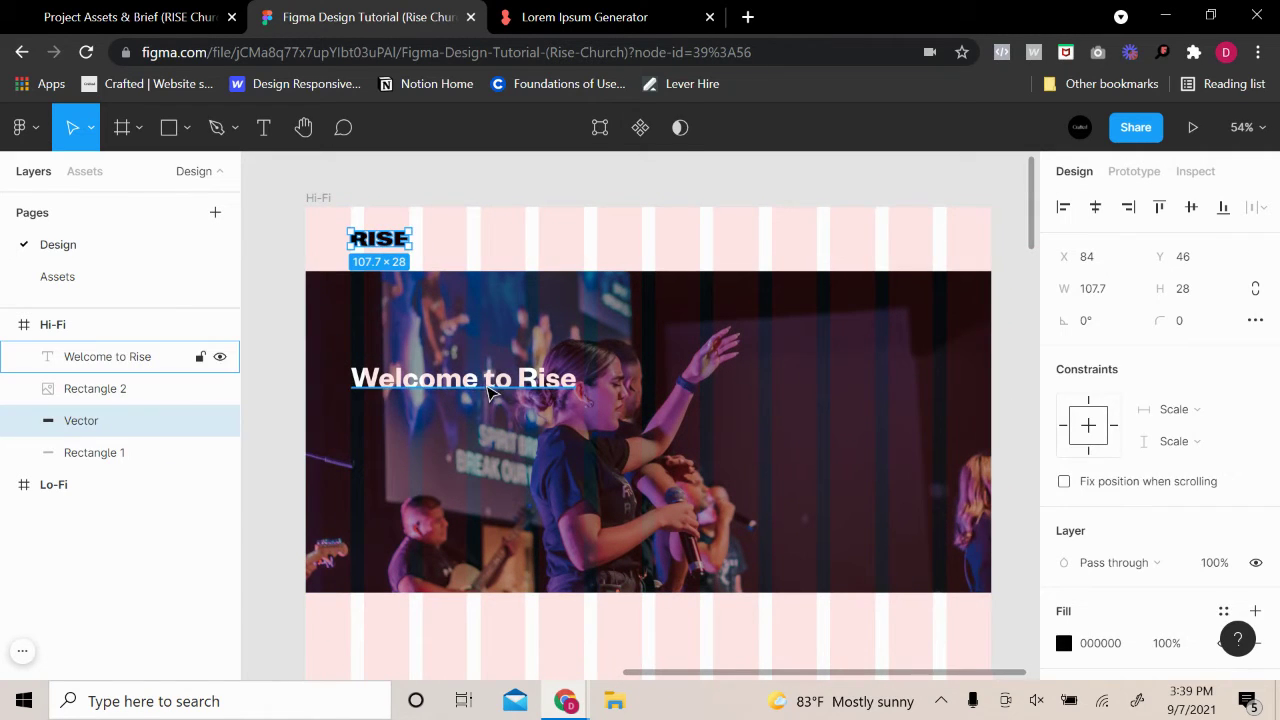
{"action": "left_click", "coordinate": [470, 382], "text": "shift"}
{"action": "left_click_drag", "start_coordinate": [470, 382], "coordinate": [483, 380]}
{"action": "left_click", "coordinate": [368, 248]}
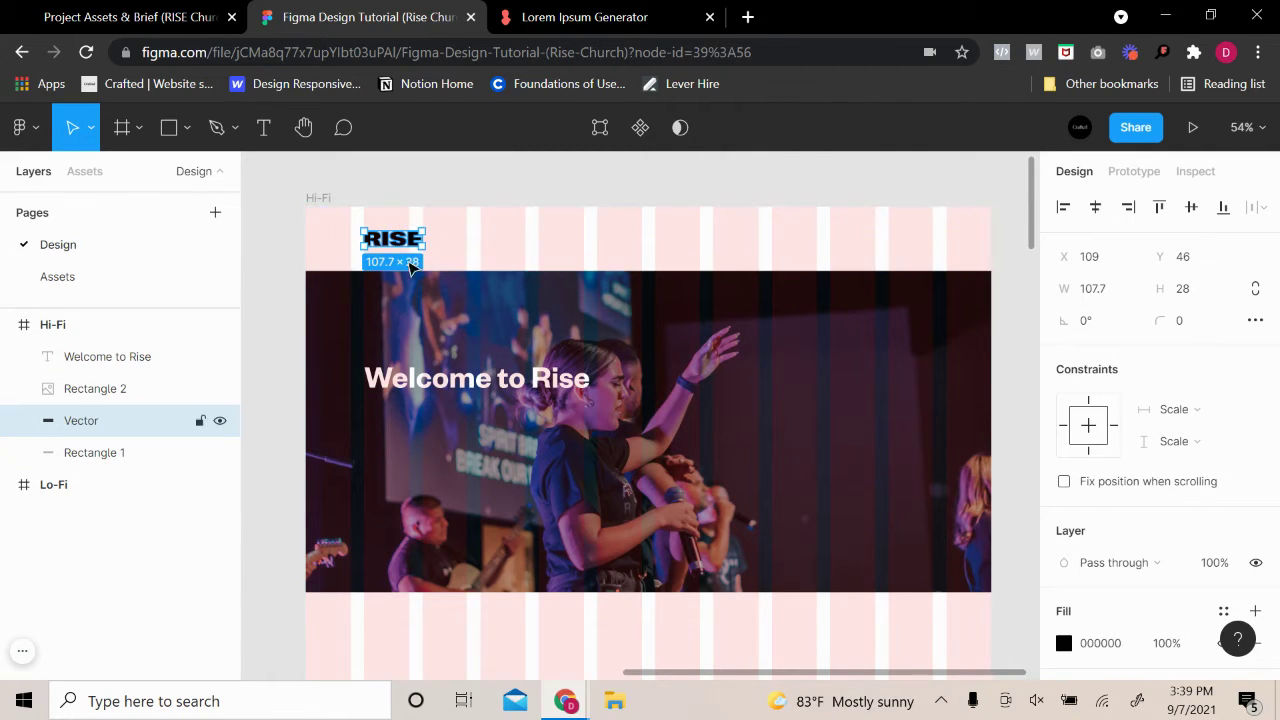
{"action": "left_click", "coordinate": [455, 378]}
{"action": "left_click", "coordinate": [405, 245]}
{"action": "left_click_drag", "start_coordinate": [403, 242], "coordinate": [403, 247]}
{"action": "mouse_move", "coordinate": [488, 384]}
{"action": "left_mouse_down"}
{"action": "mouse_move", "coordinate": [493, 422]}
{"action": "mouse_move", "coordinate": [491, 399]}
{"action": "left_mouse_up"}
Change the heading's font weight to Bold
{"action": "scroll", "coordinate": [1130, 560], "scroll_direction": "down", "scroll_amount": 2}
{"action": "left_click", "coordinate": [1100, 577]}
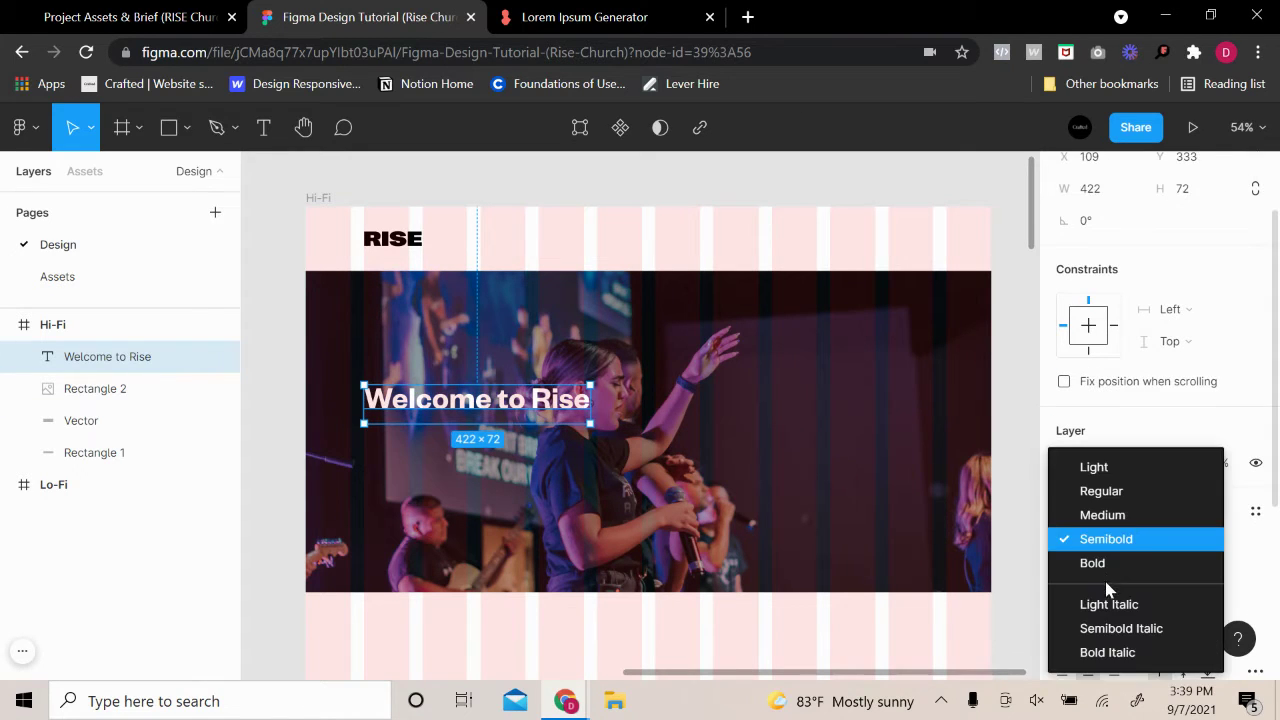
{"action": "left_click", "coordinate": [1095, 563]}
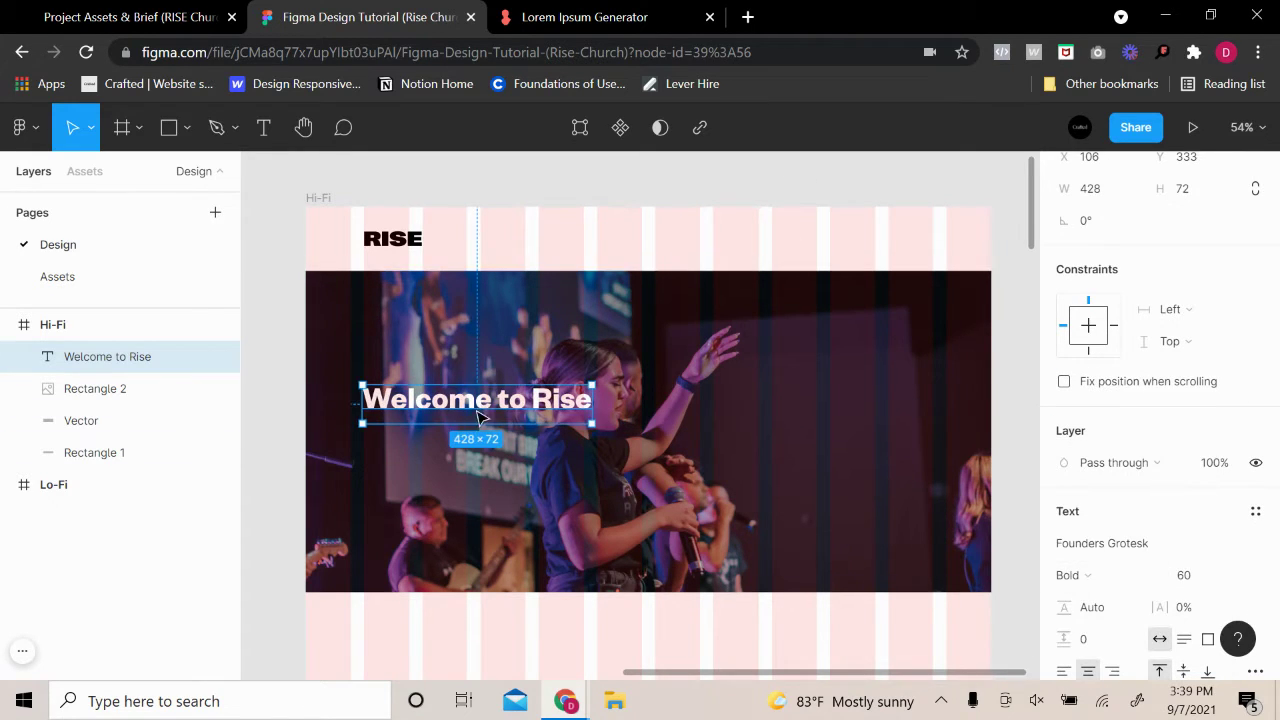
{"action": "left_click", "coordinate": [665, 212]}
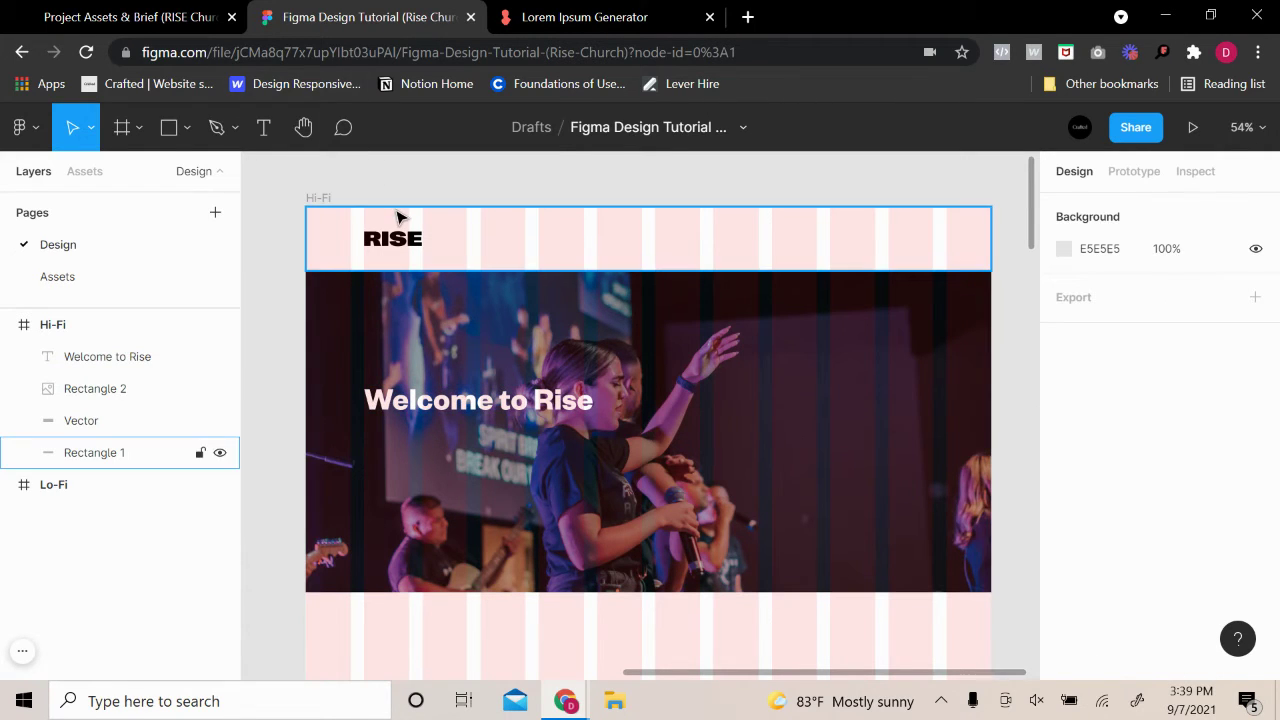
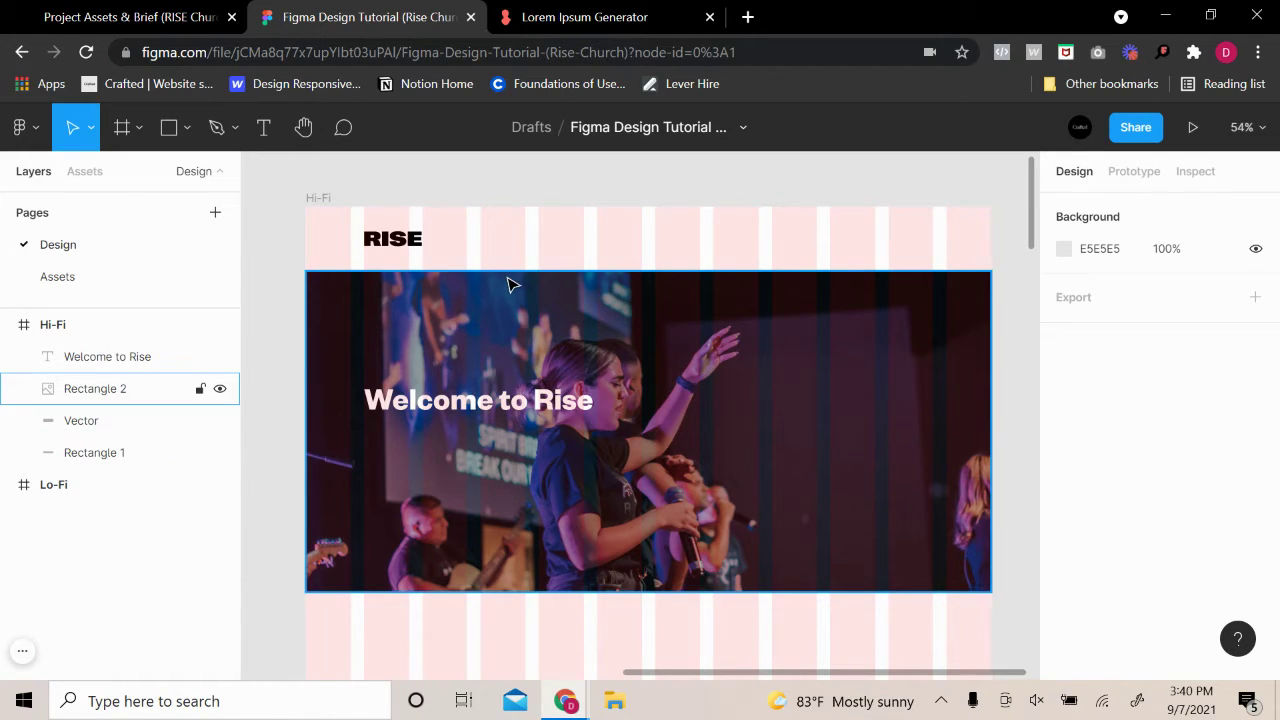
Draw a heading-wide text box just below the Welcome to Rise heading
{"action": "left_click", "coordinate": [266, 124]}
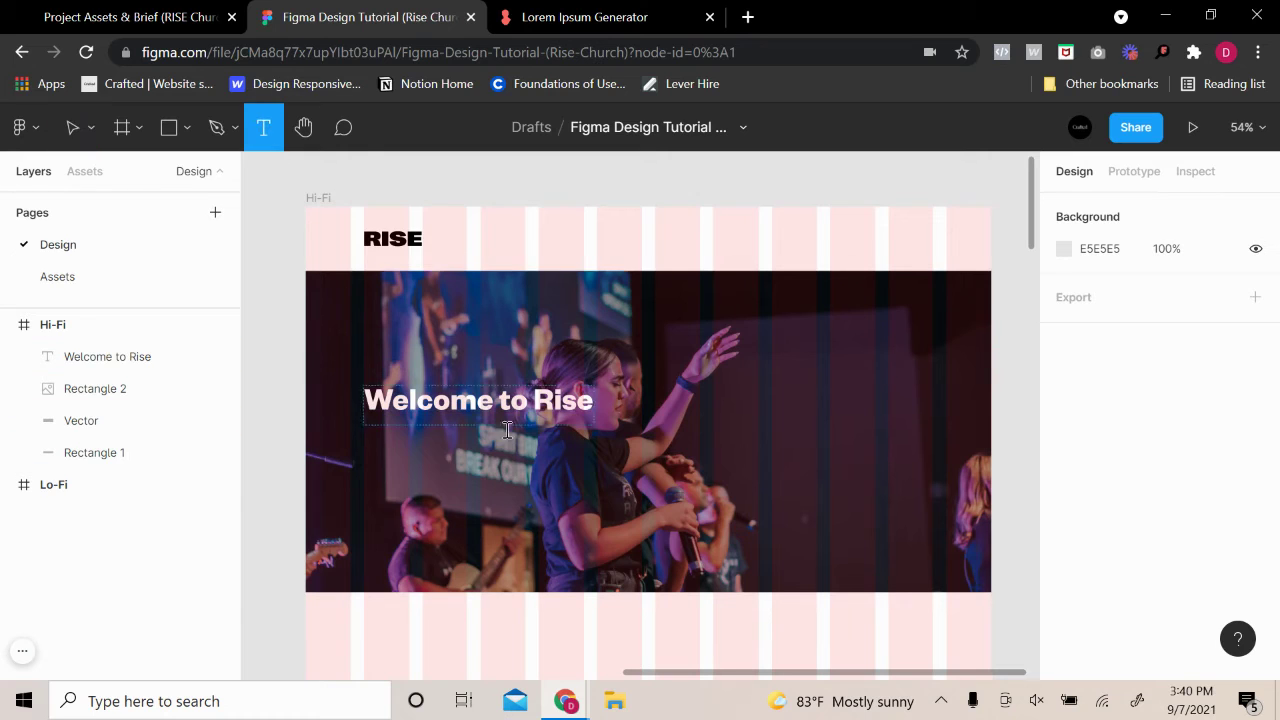
{"action": "left_click", "coordinate": [524, 468]}
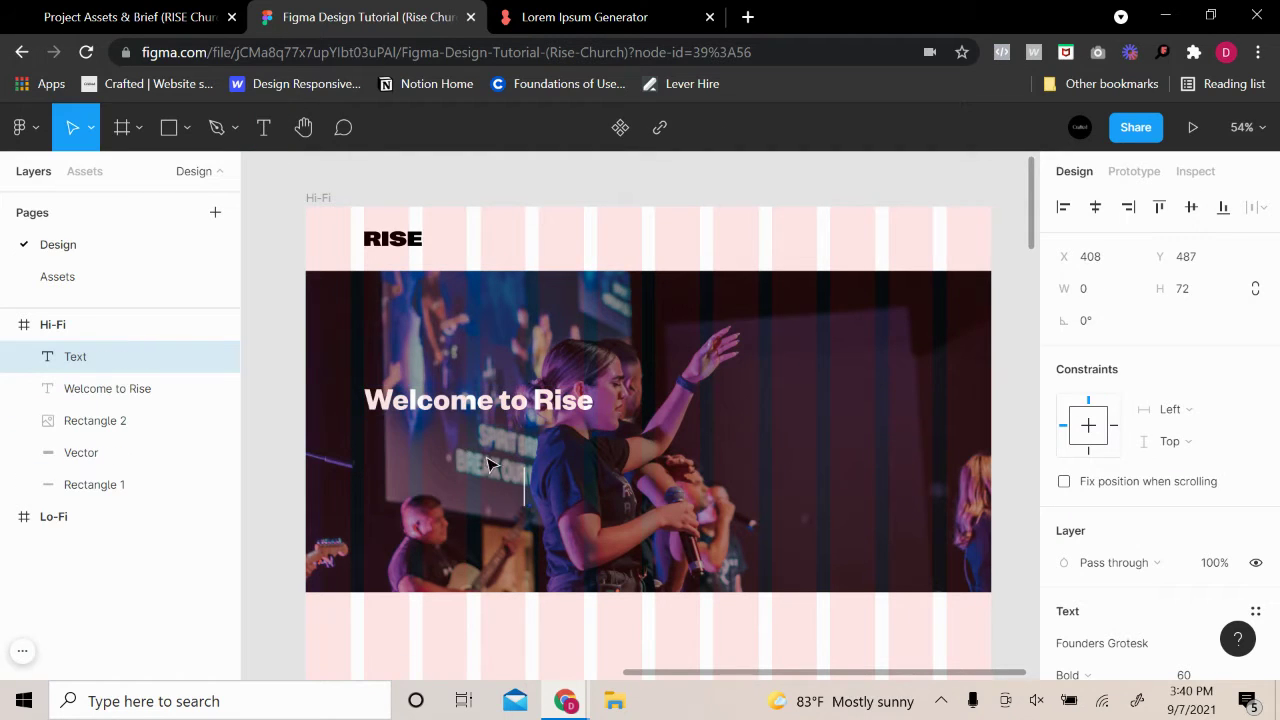
{"action": "key", "text": "Escape"}
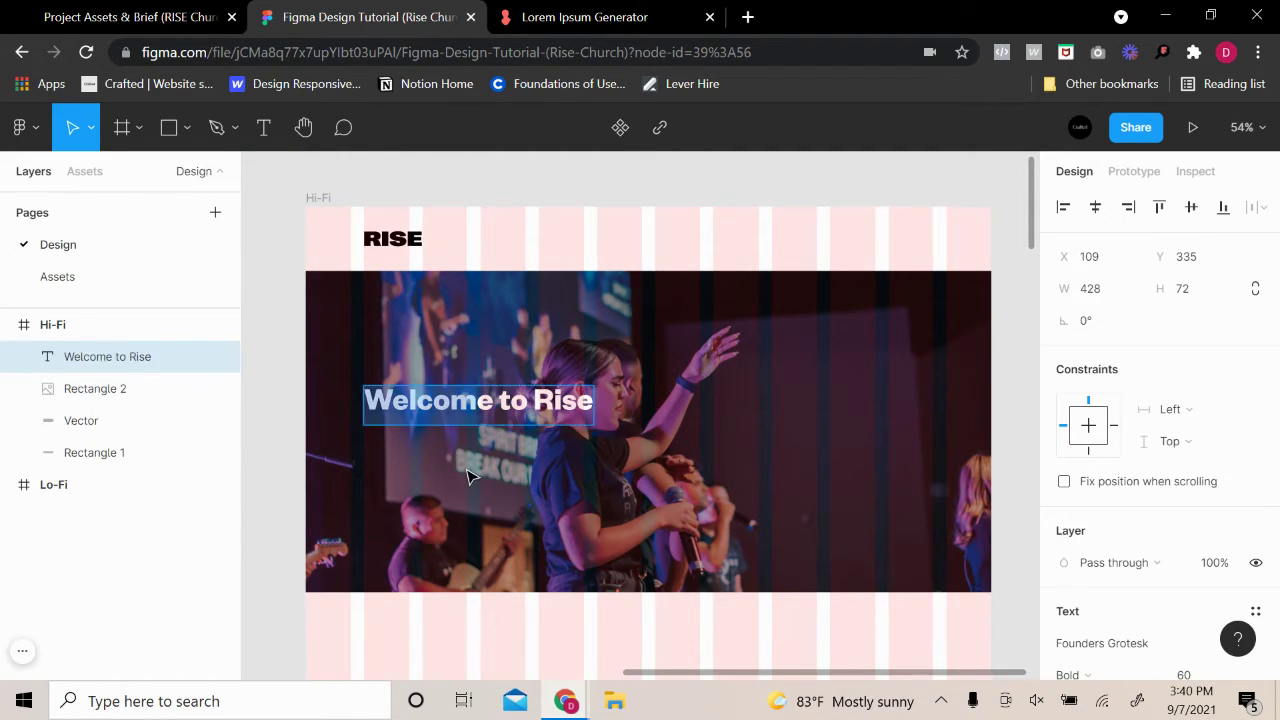
{"action": "left_click", "coordinate": [264, 127]}
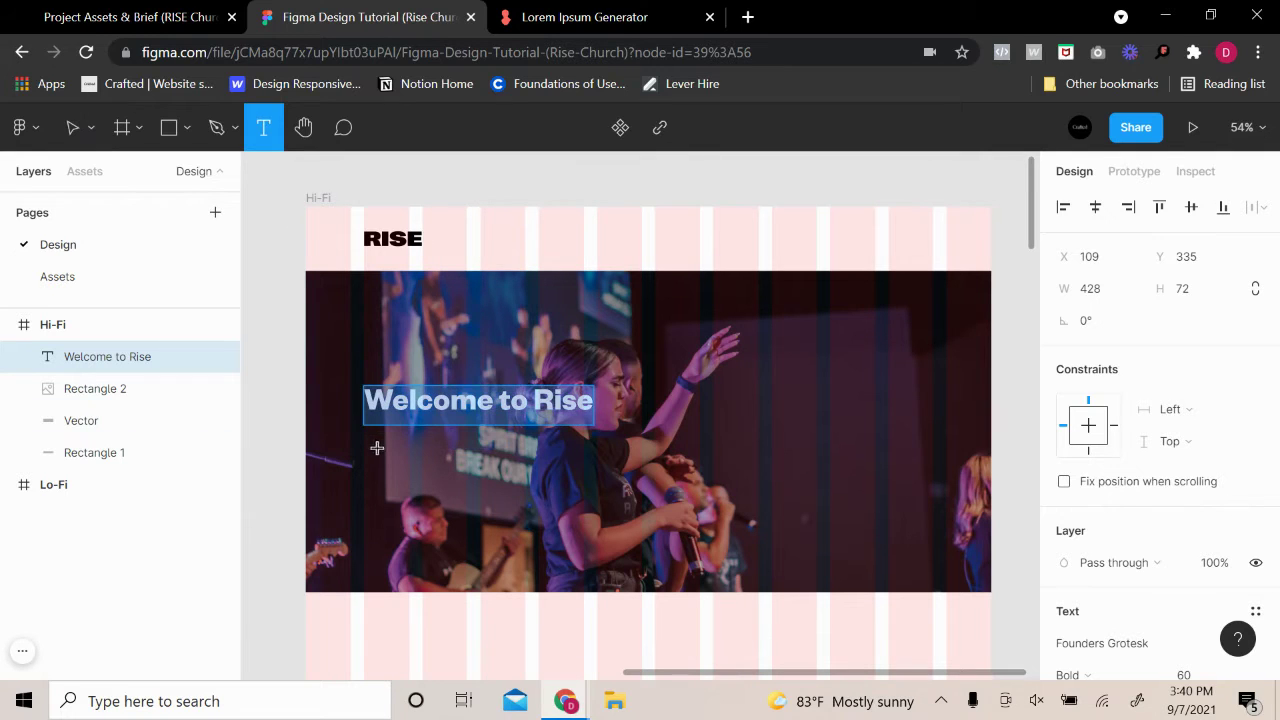
{"action": "left_click_drag", "start_coordinate": [364, 440], "coordinate": [594, 476]}
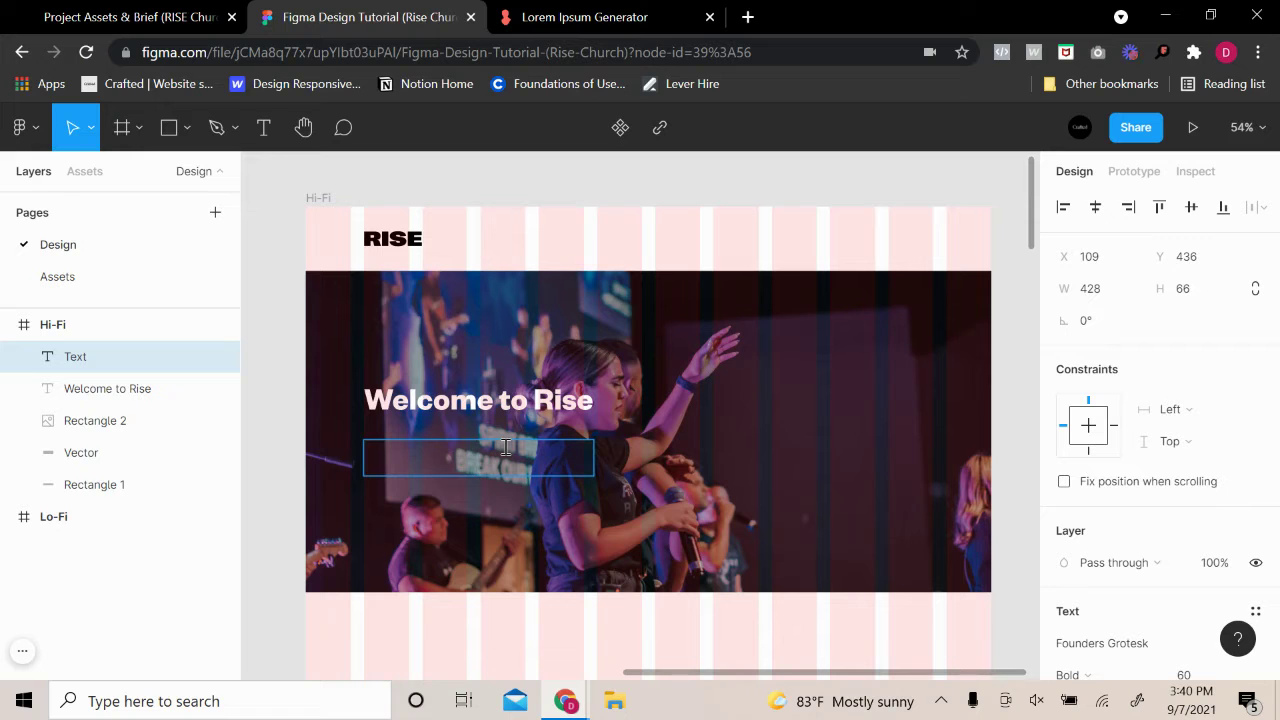
Generate a fresh lorem ipsum sentence in the Lorem Ipsum Generator and copy it
{"action": "left_click", "coordinate": [537, 20]}
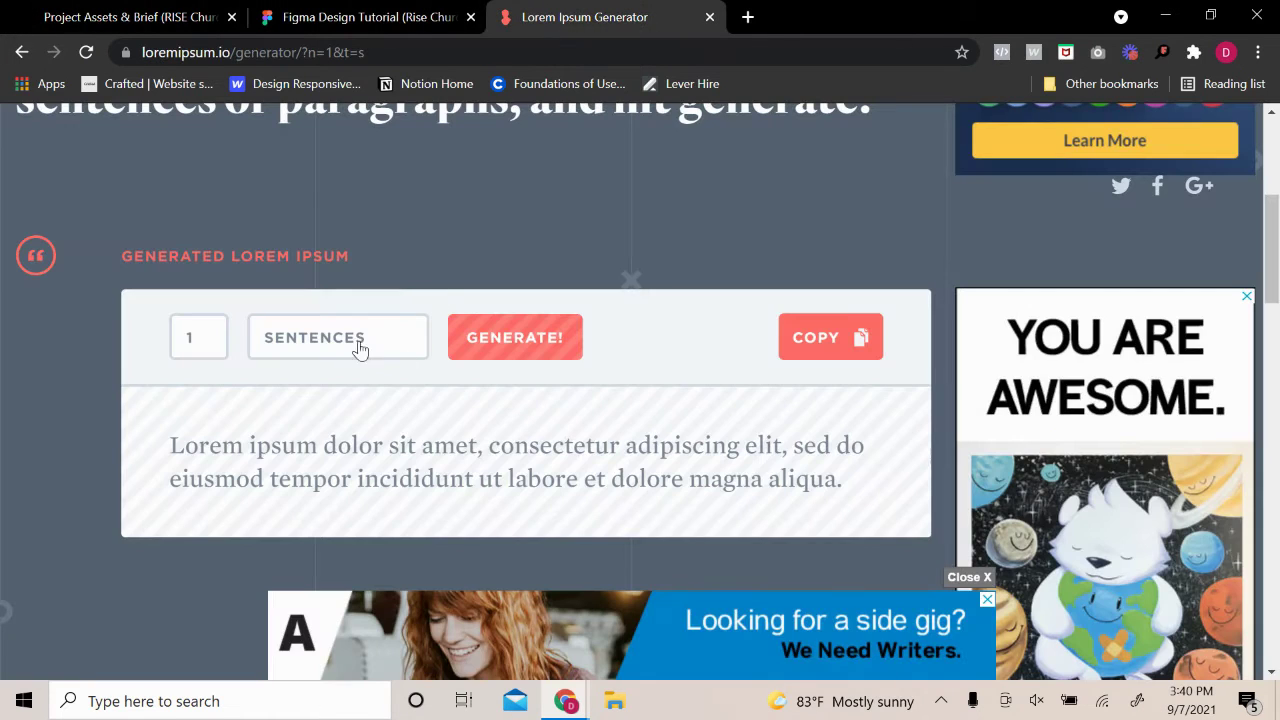
{"action": "left_click", "coordinate": [466, 352]}
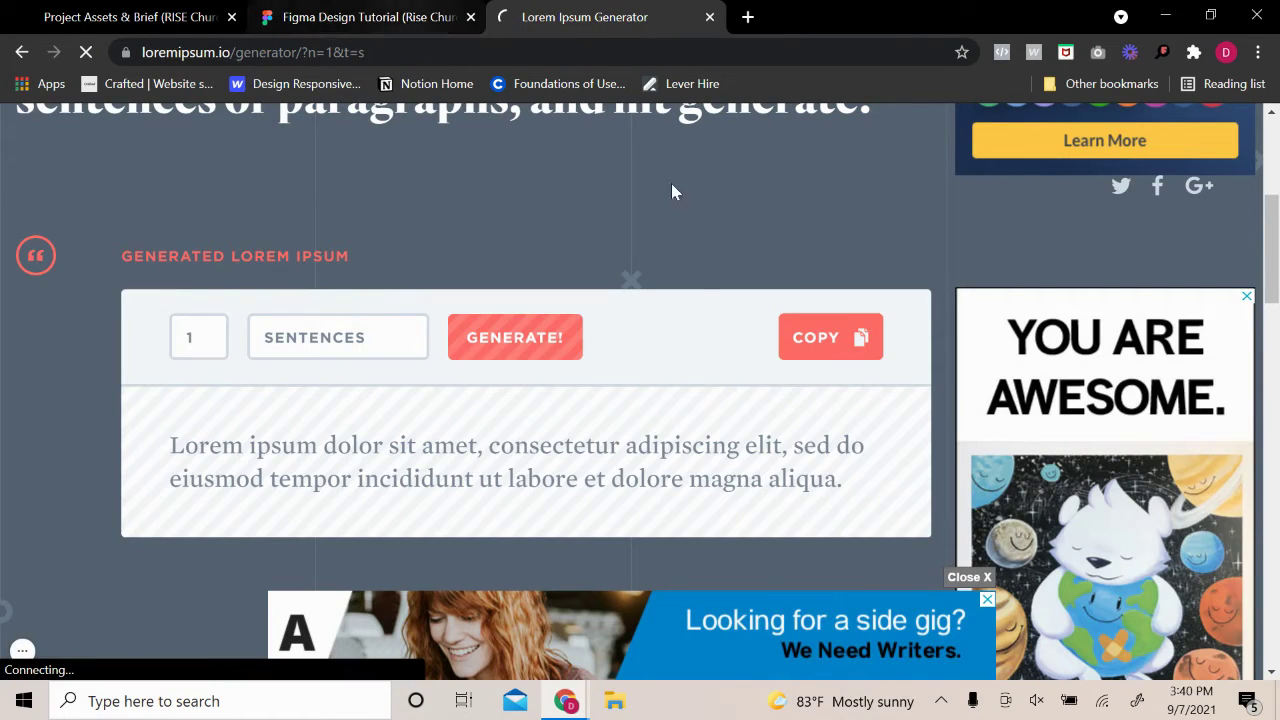
{"action": "left_click", "coordinate": [781, 349]}
{"action": "left_click", "coordinate": [340, 17]}
Paste the lorem ipsum sentence into the text box and change its font to Inter
{"action": "type", "text": "Lorem ipsum dolor sit amet, consectetur adipiscing elit, sed do eiusmod tempor incididunt ut labore et dolore magna aliqua."}
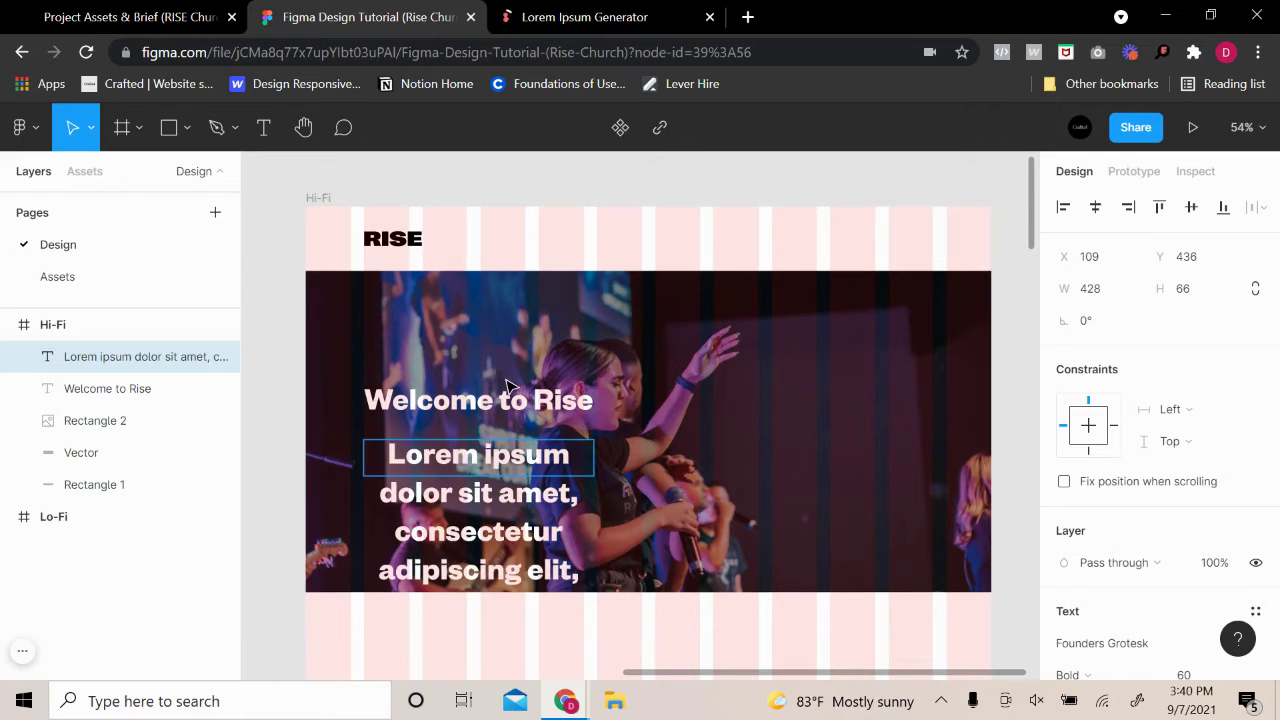
{"action": "scroll", "coordinate": [1200, 540], "scroll_direction": "down", "scroll_amount": 2}
{"action": "left_click", "coordinate": [1147, 446]}
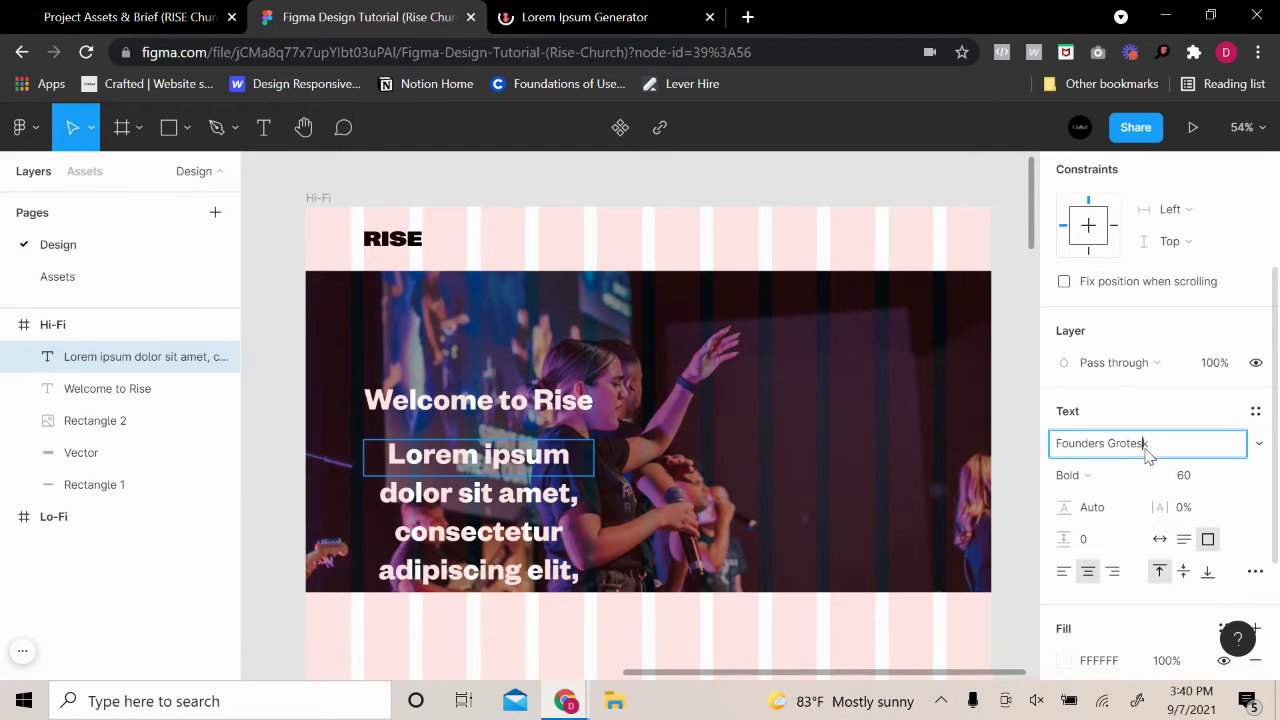
{"action": "key", "text": "ctrl+a"}
{"action": "type", "text": "Inter"}
{"action": "key", "text": "Return"}
{"action": "left_click", "coordinate": [1072, 475]}
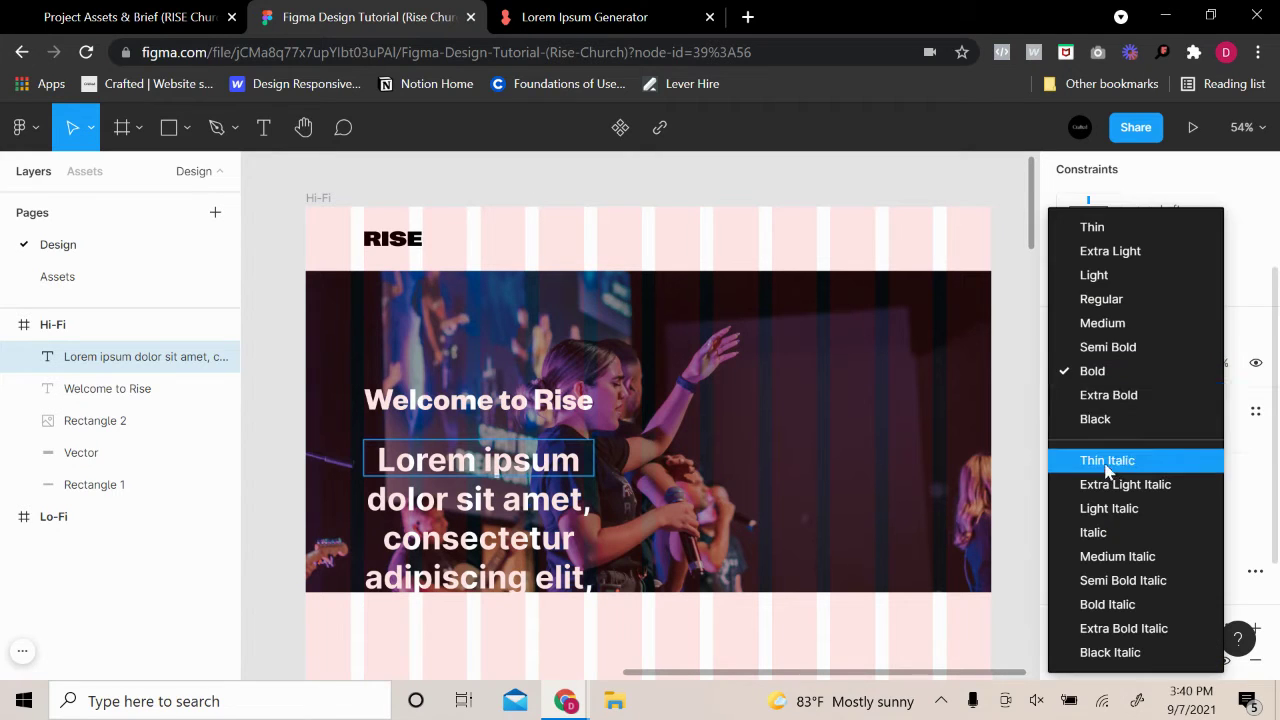
{"action": "left_click", "coordinate": [1110, 275]}
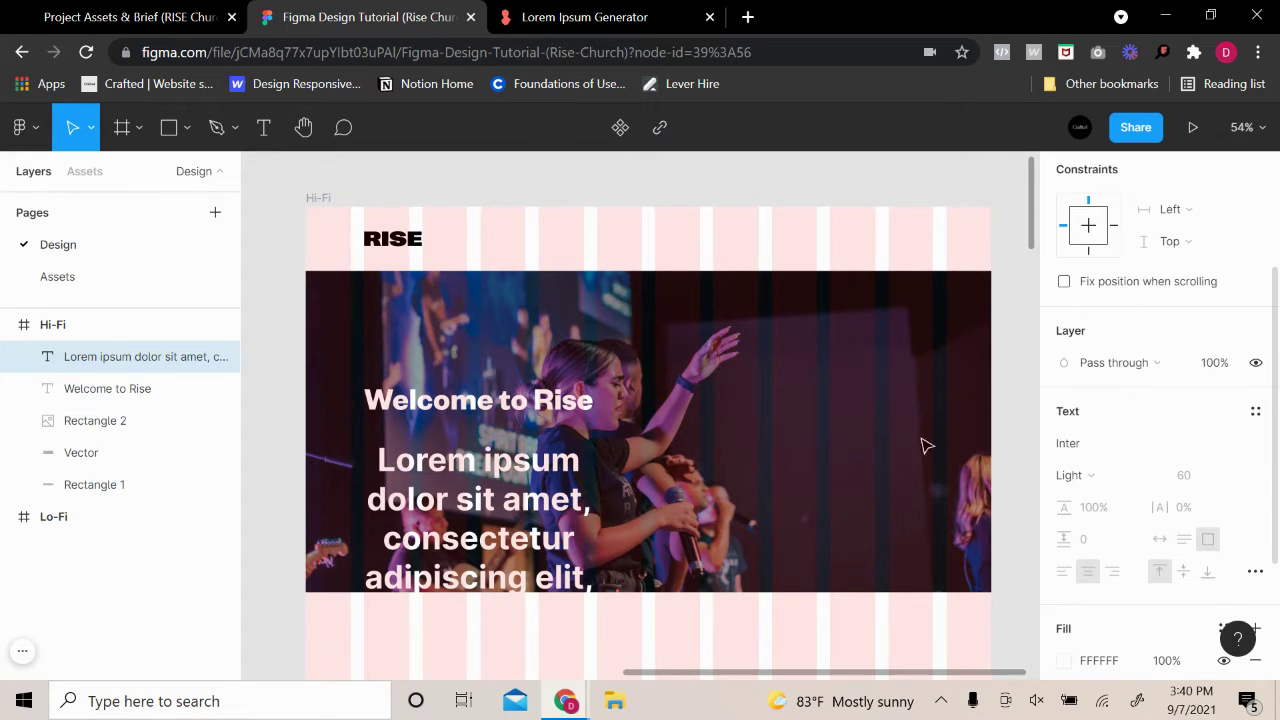
Set the paragraph to Inter Regular at size 20, left-aligned
{"action": "double_click", "coordinate": [545, 520]}
{"action": "left_click", "coordinate": [1078, 475]}
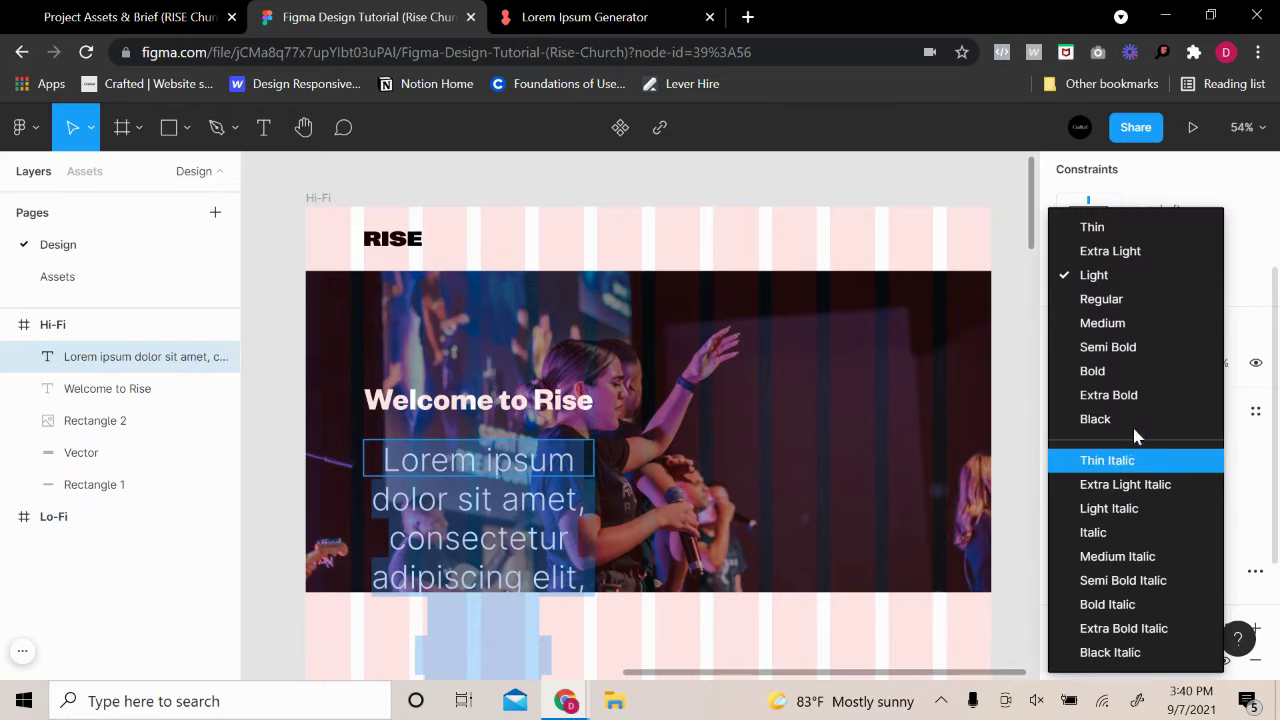
{"action": "left_click", "coordinate": [1131, 298]}
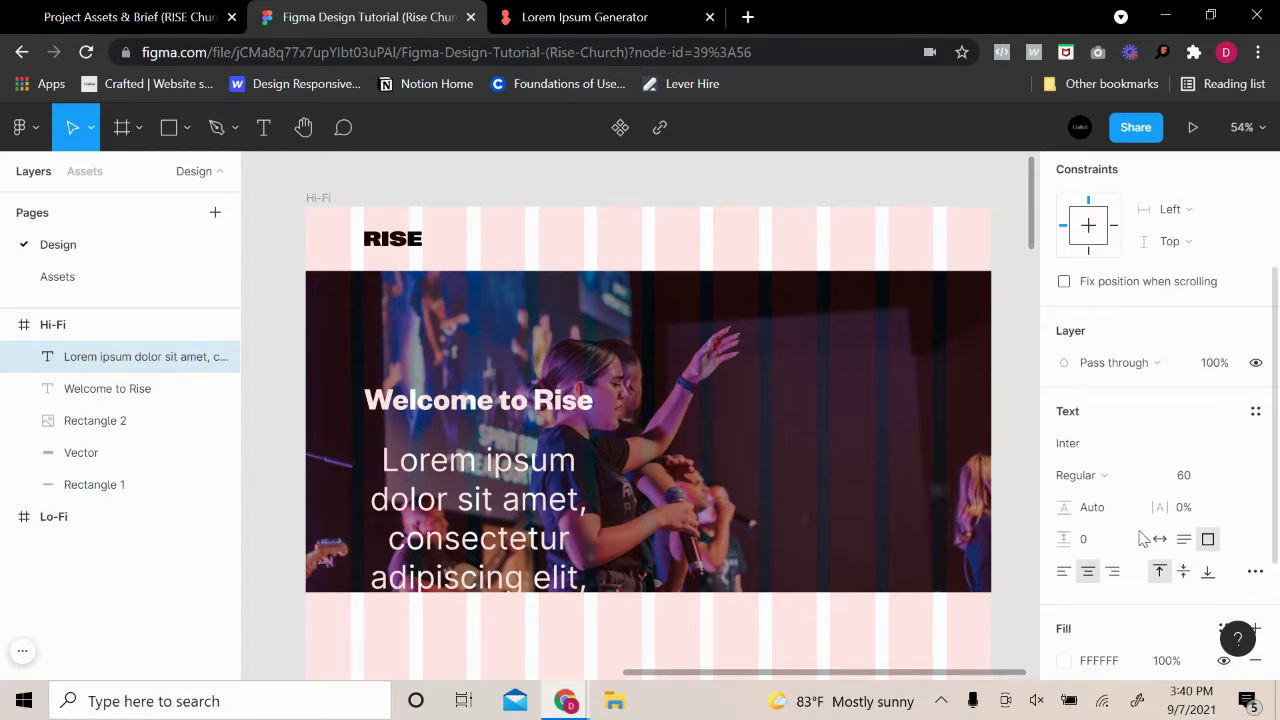
{"action": "left_click", "coordinate": [1231, 476]}
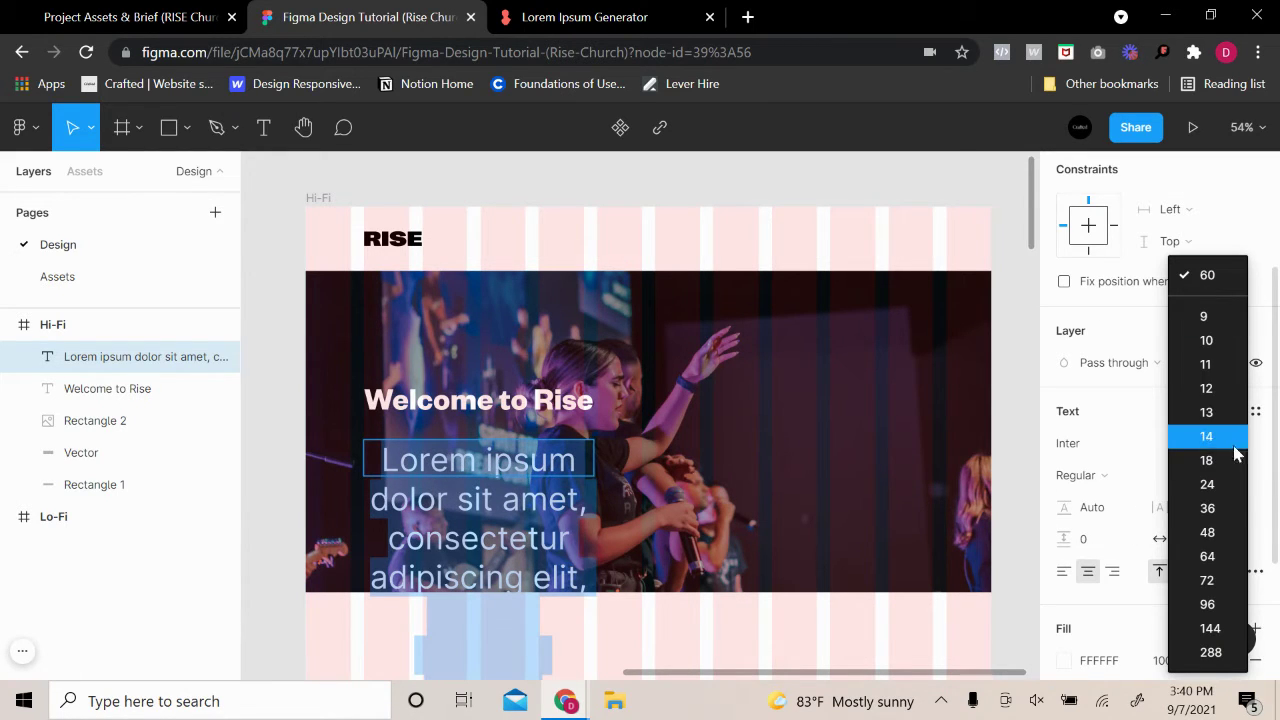
{"action": "left_click", "coordinate": [1229, 484]}
{"action": "left_click", "coordinate": [1229, 483]}
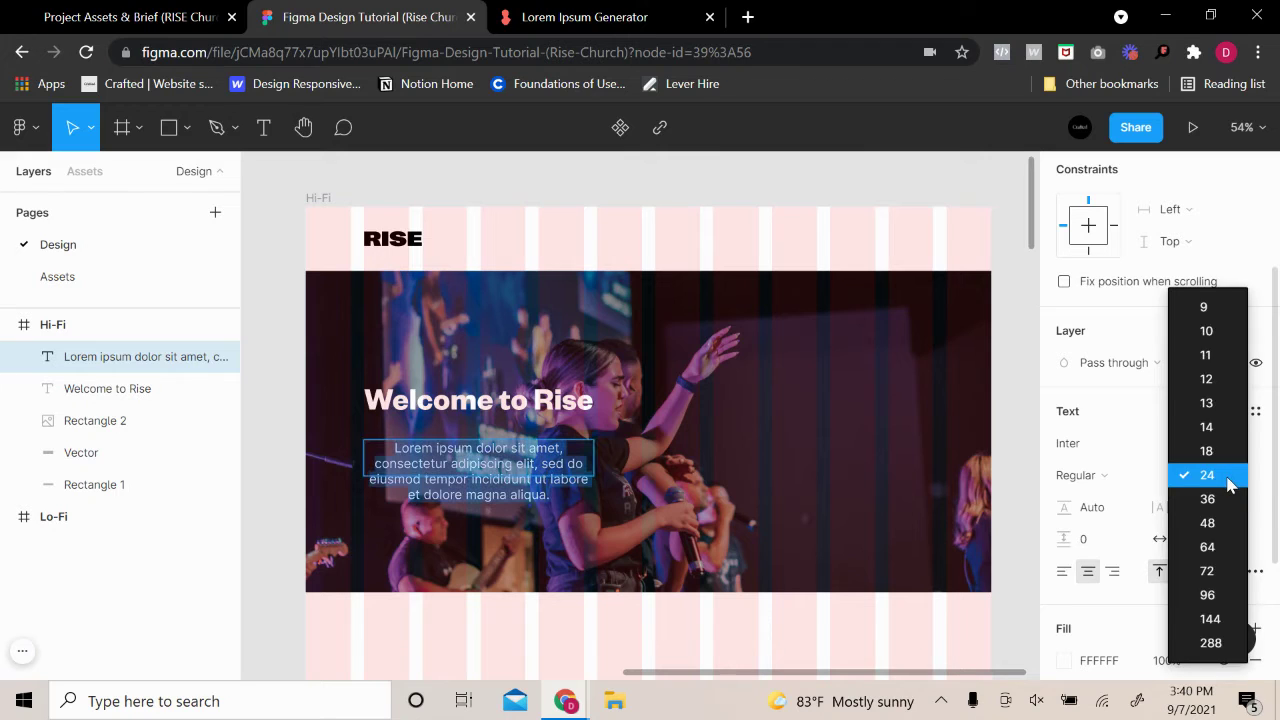
{"action": "left_click", "coordinate": [1229, 484]}
{"action": "left_click", "coordinate": [1066, 571]}
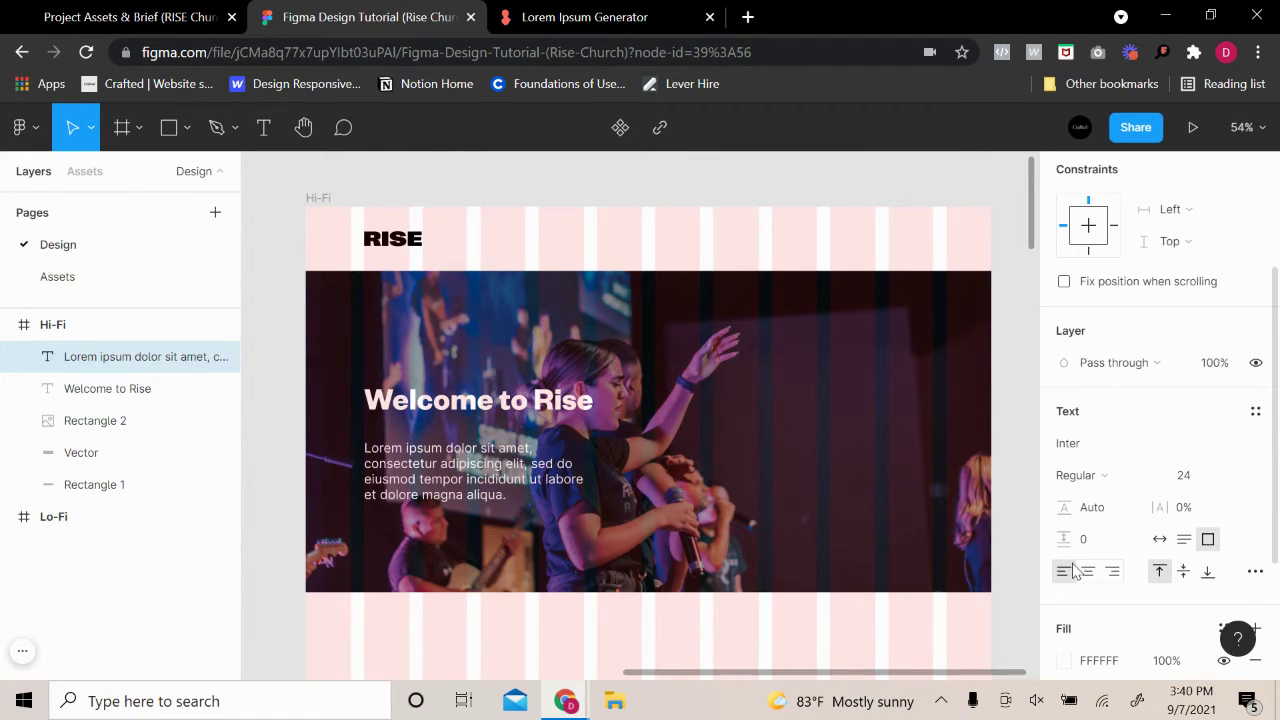
{"action": "left_click", "coordinate": [1219, 477]}
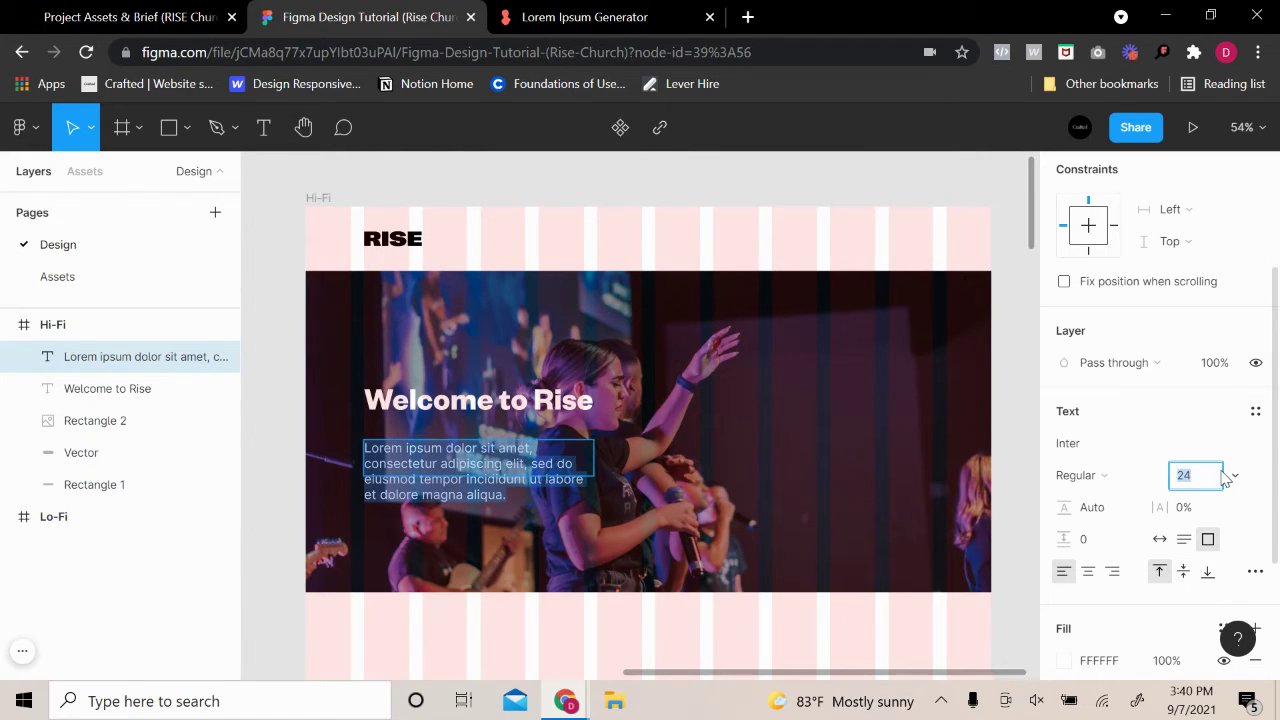
{"action": "type", "text": "20"}
{"action": "key", "text": "Return"}
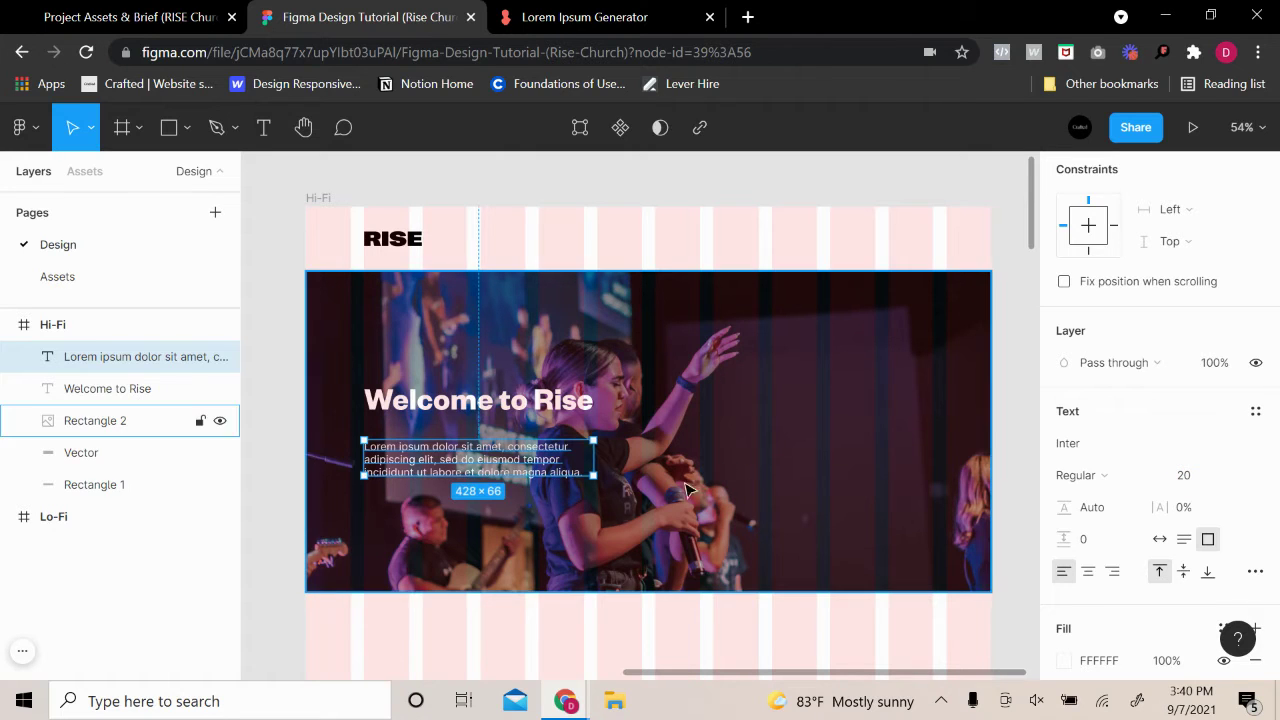
Position the paragraph about 15 px beneath the Welcome to Rise heading
{"action": "left_click_drag", "start_coordinate": [490, 460], "coordinate": [494, 447]}
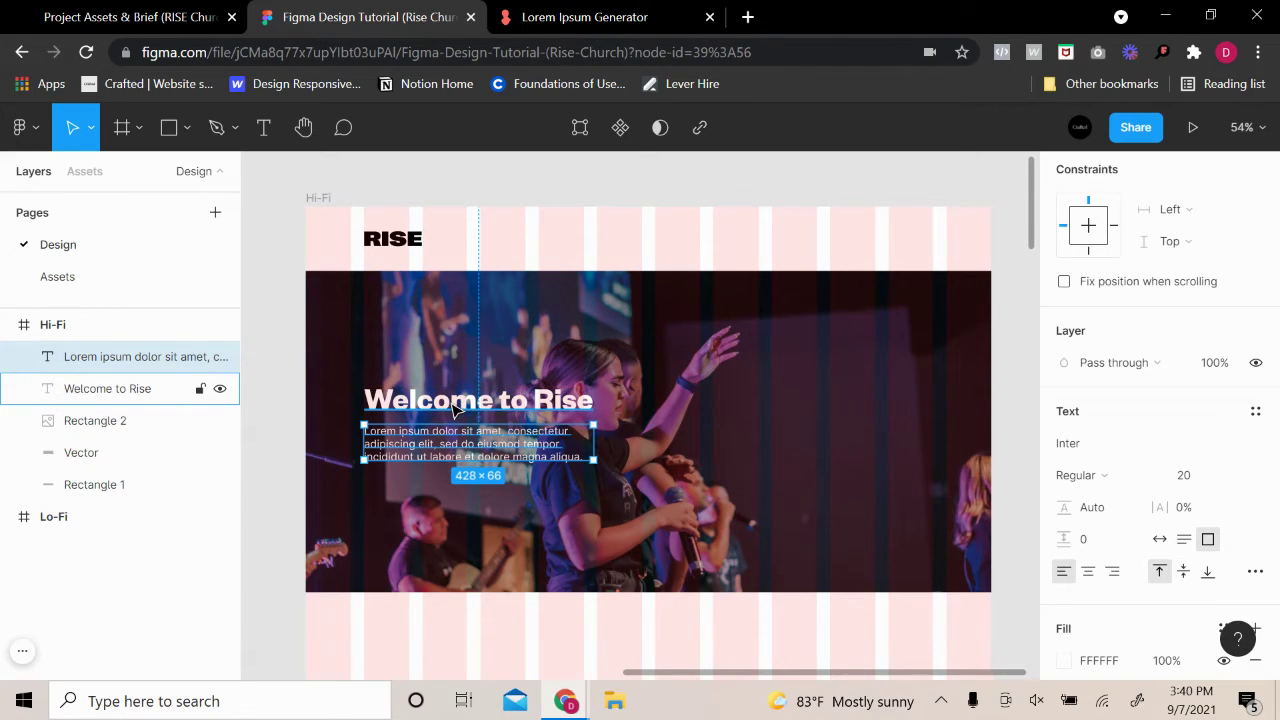
{"action": "left_click", "coordinate": [452, 411]}
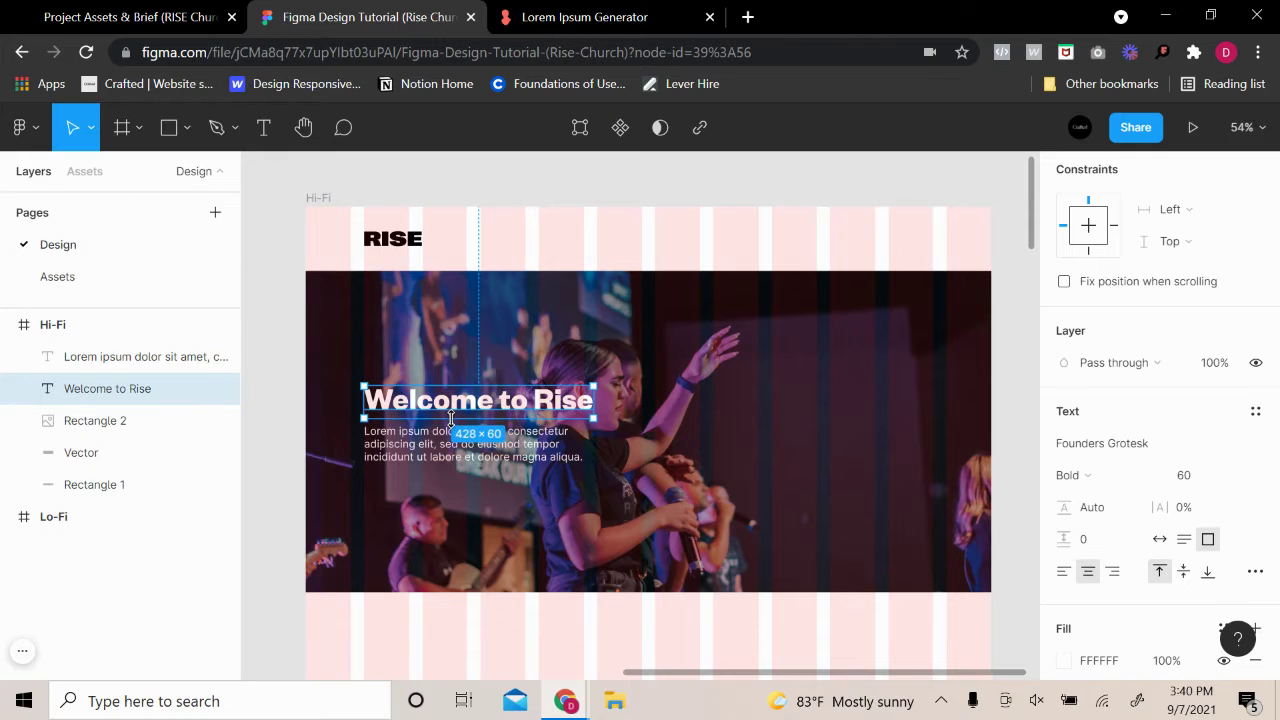
{"action": "left_click", "coordinate": [462, 448]}
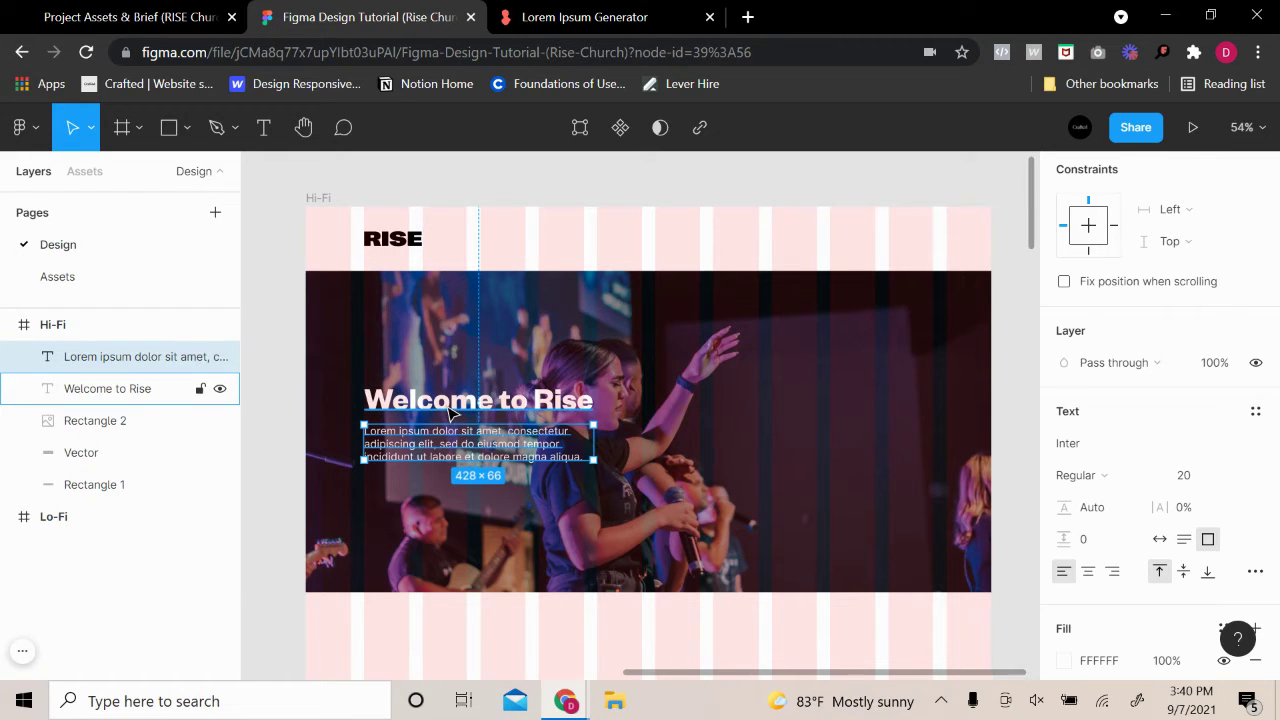
{"action": "key", "text": "alt"}
{"action": "left_click", "coordinate": [646, 360]}
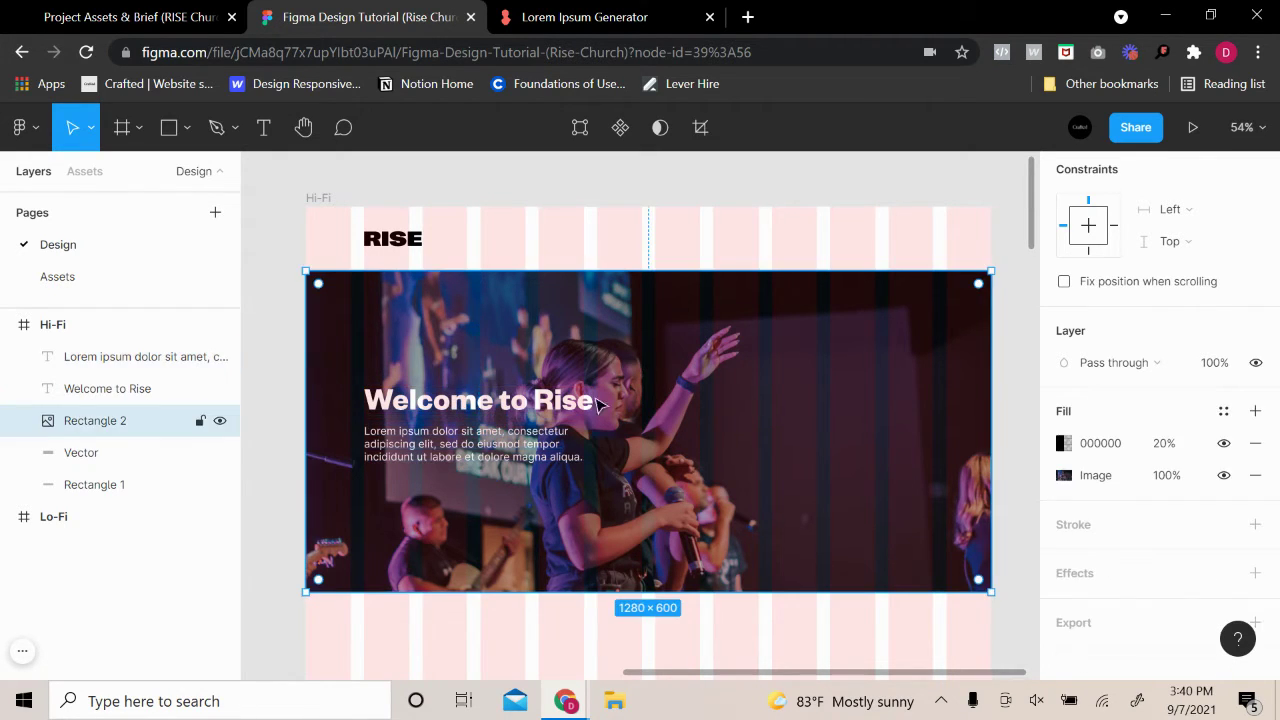
{"action": "left_click", "coordinate": [512, 456]}
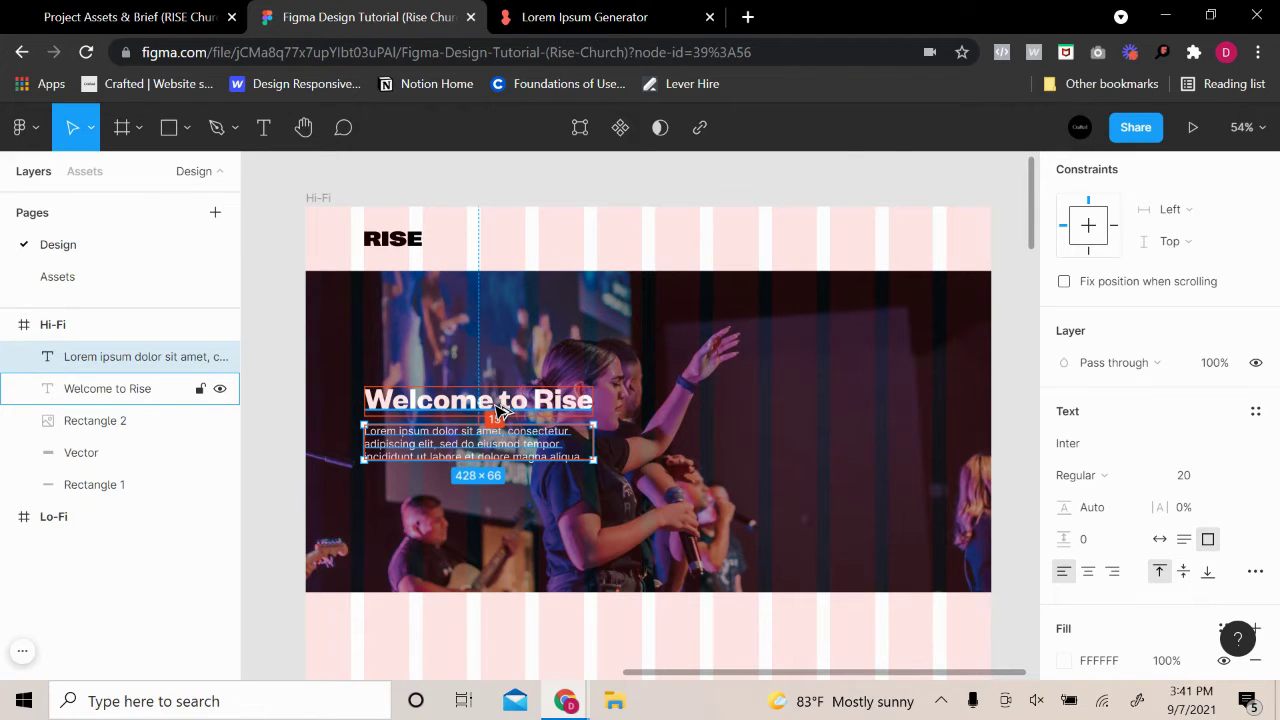
{"action": "key", "text": "Up"}
{"action": "key", "text": "Up"}
{"action": "key", "text": "Up"}
{"action": "key", "text": "Up"}
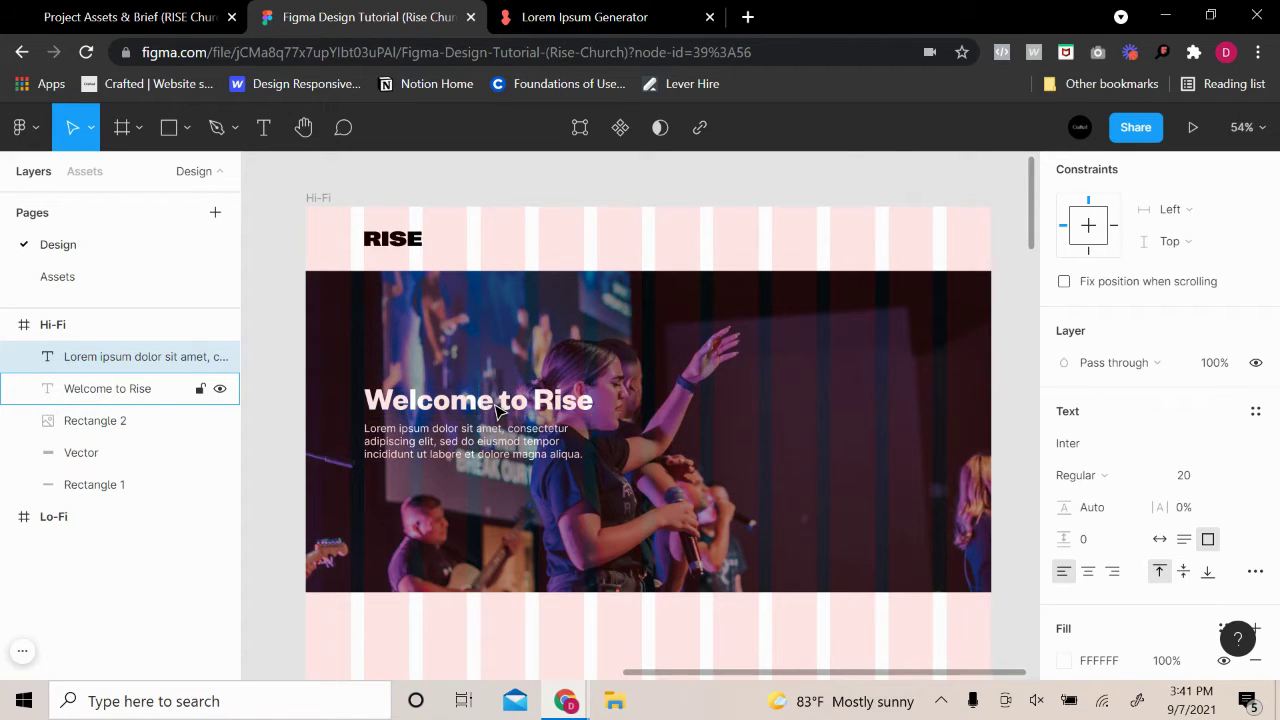
{"action": "left_click", "coordinate": [805, 342]}
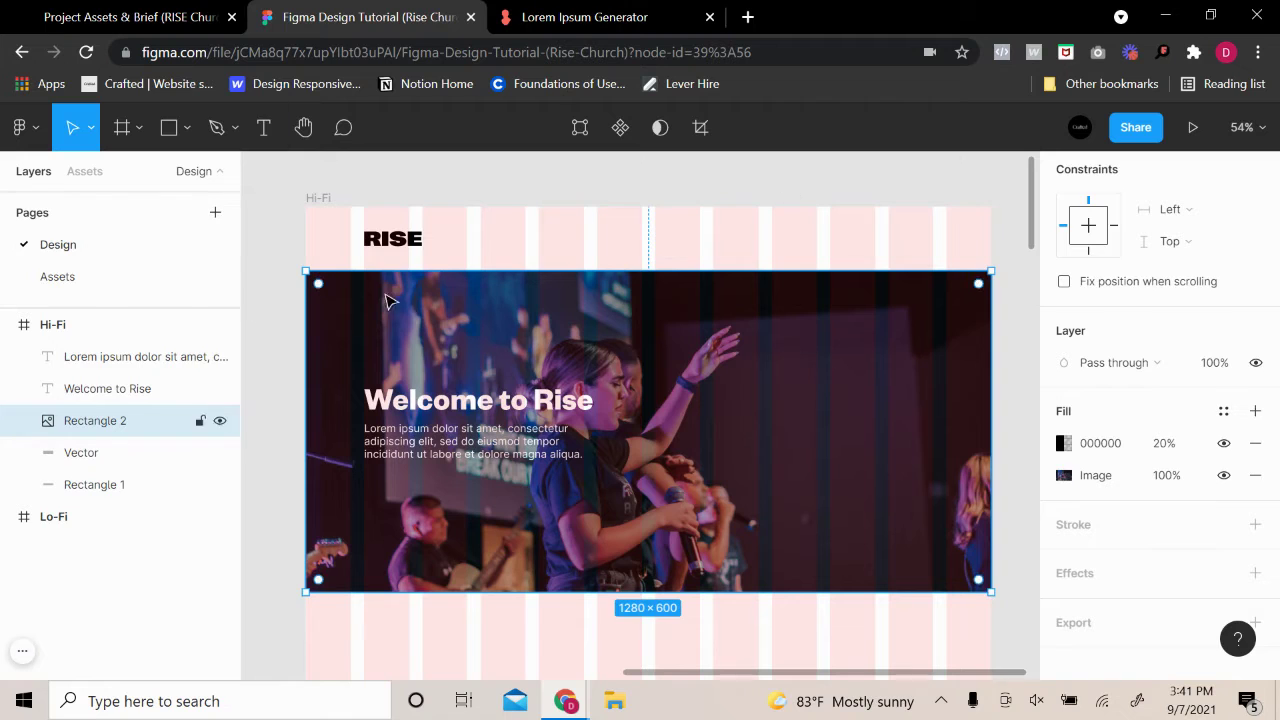
{"action": "left_click", "coordinate": [483, 194]}
{"action": "scroll", "coordinate": [567, 299], "scroll_direction": "down", "scroll_amount": 2}
{"action": "left_click", "coordinate": [945, 340]}
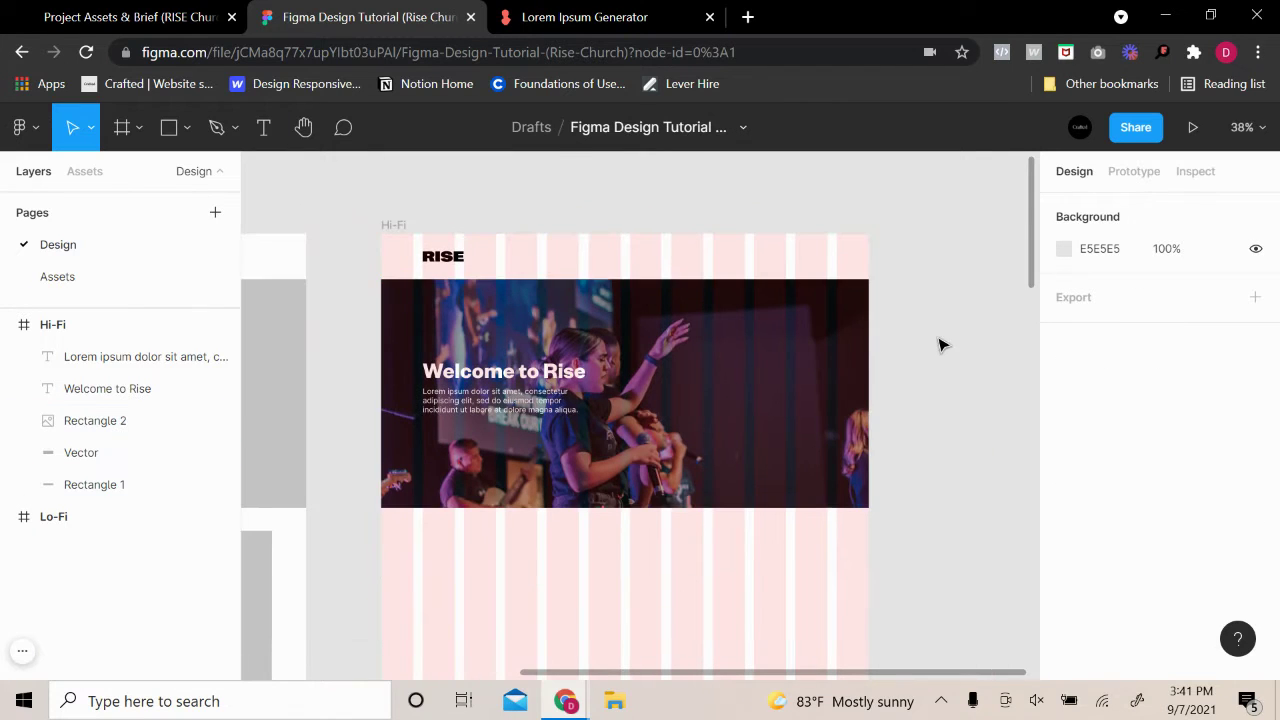
Paste a copy of the heading beside the Hi-Fi frame and retype it as 'Heading 1'
{"action": "left_click", "coordinate": [480, 372]}
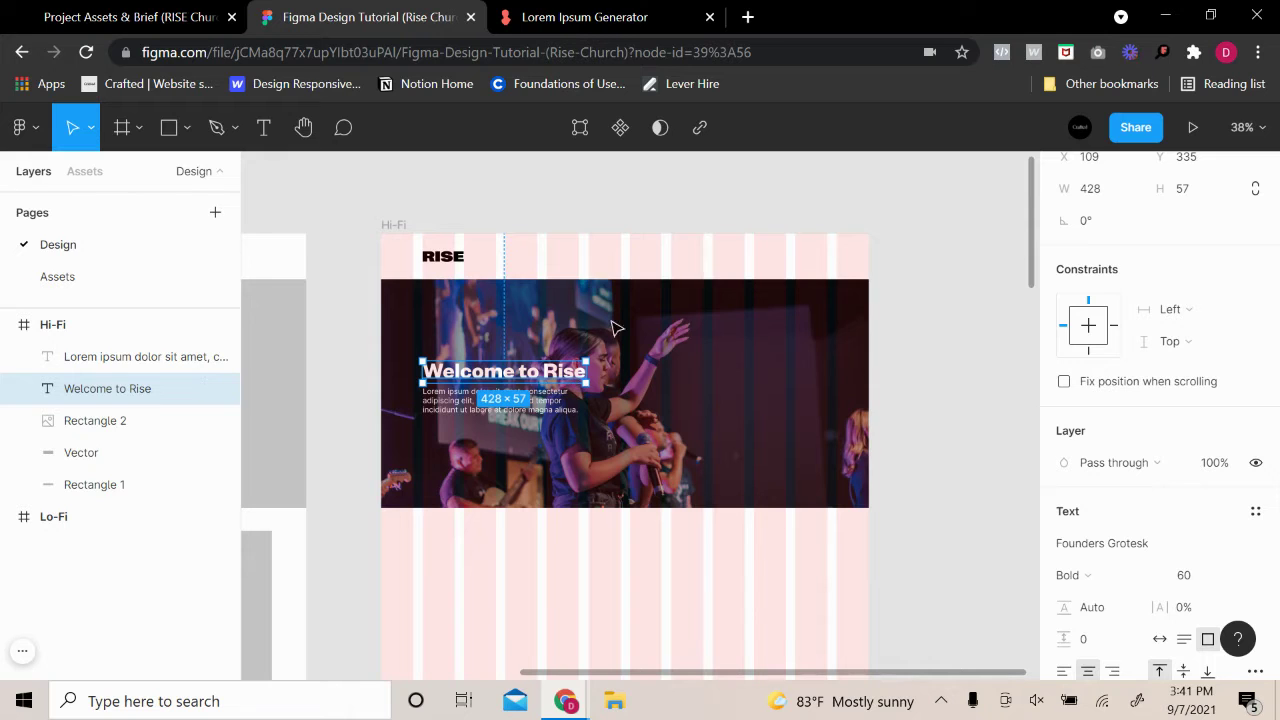
{"action": "left_click", "coordinate": [916, 205]}
{"action": "key", "text": "ctrl+v"}
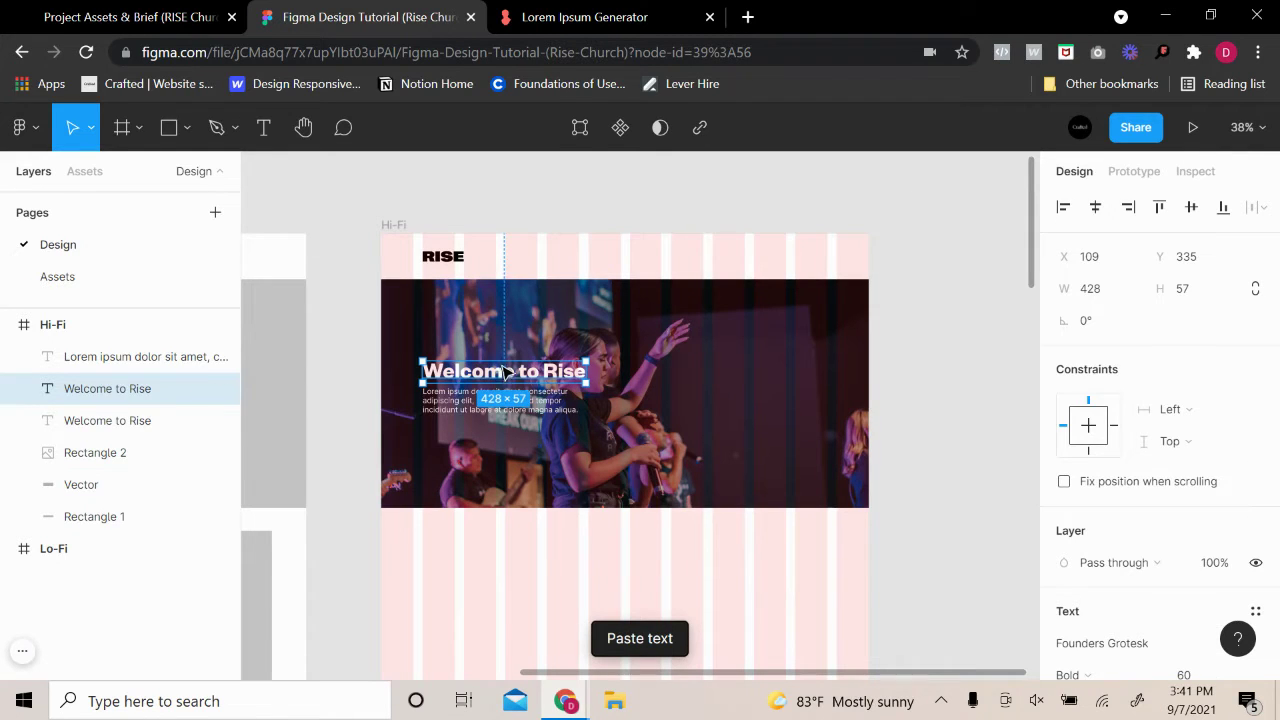
{"action": "left_click_drag", "start_coordinate": [509, 374], "coordinate": [960, 264]}
{"action": "left_click", "coordinate": [963, 246]}
{"action": "double_click", "coordinate": [959, 258]}
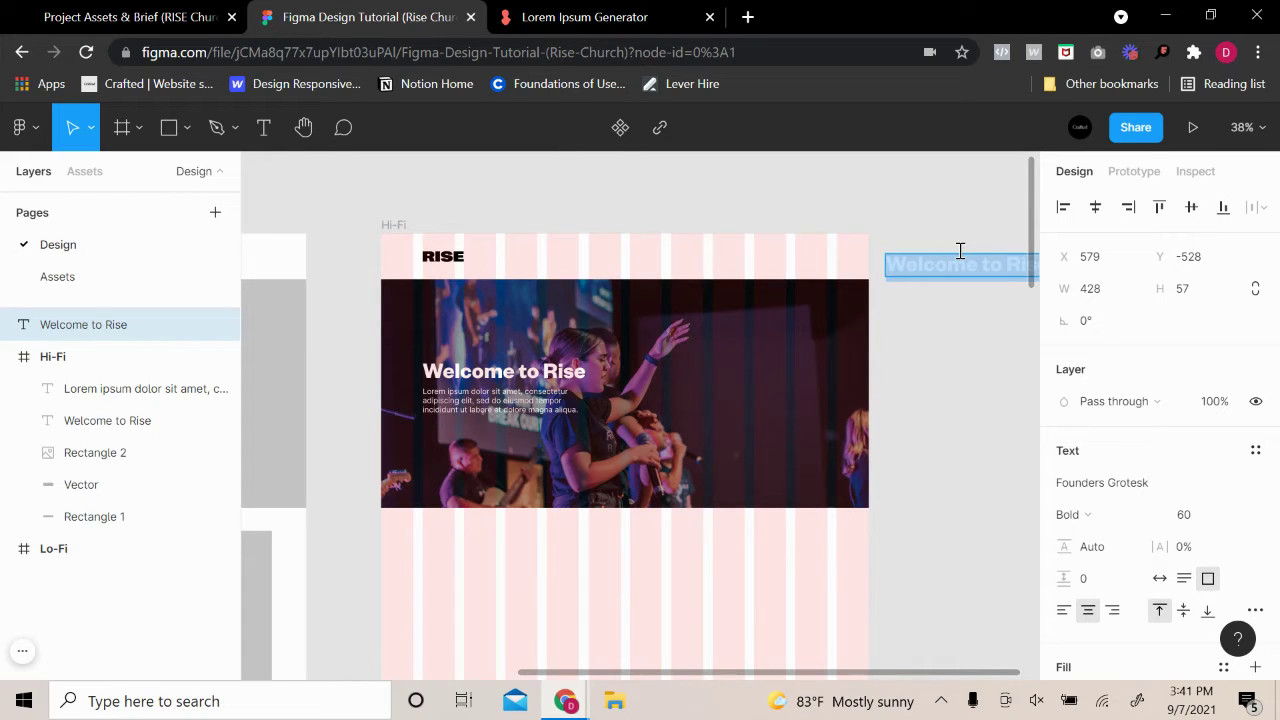
{"action": "type", "text": "Jead"}
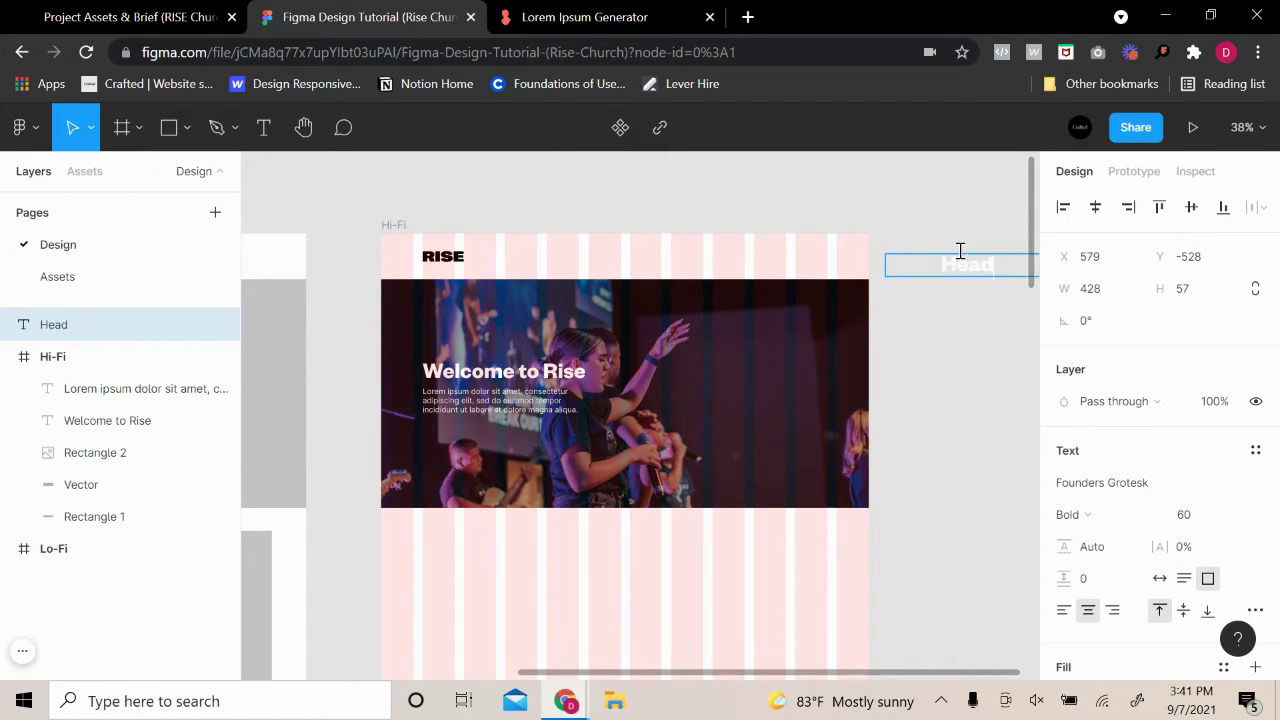
{"action": "type", "text": "ing 1"}
Make the Heading 1 text black (000000) and set its box to Auto width
{"action": "scroll", "coordinate": [1077, 551], "scroll_direction": "down", "scroll_amount": 2}
{"action": "triple_click", "coordinate": [963, 266]}
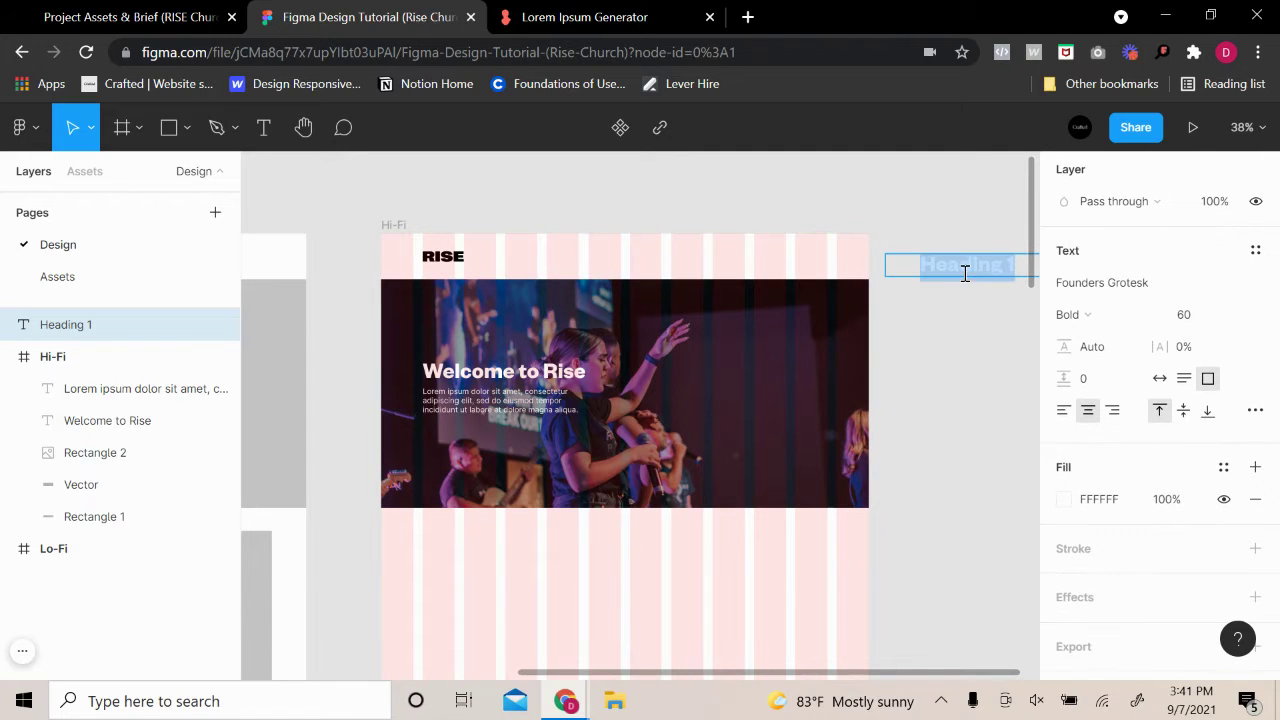
{"action": "left_click", "coordinate": [1063, 498]}
{"action": "left_click_drag", "start_coordinate": [900, 320], "coordinate": [643, 591]}
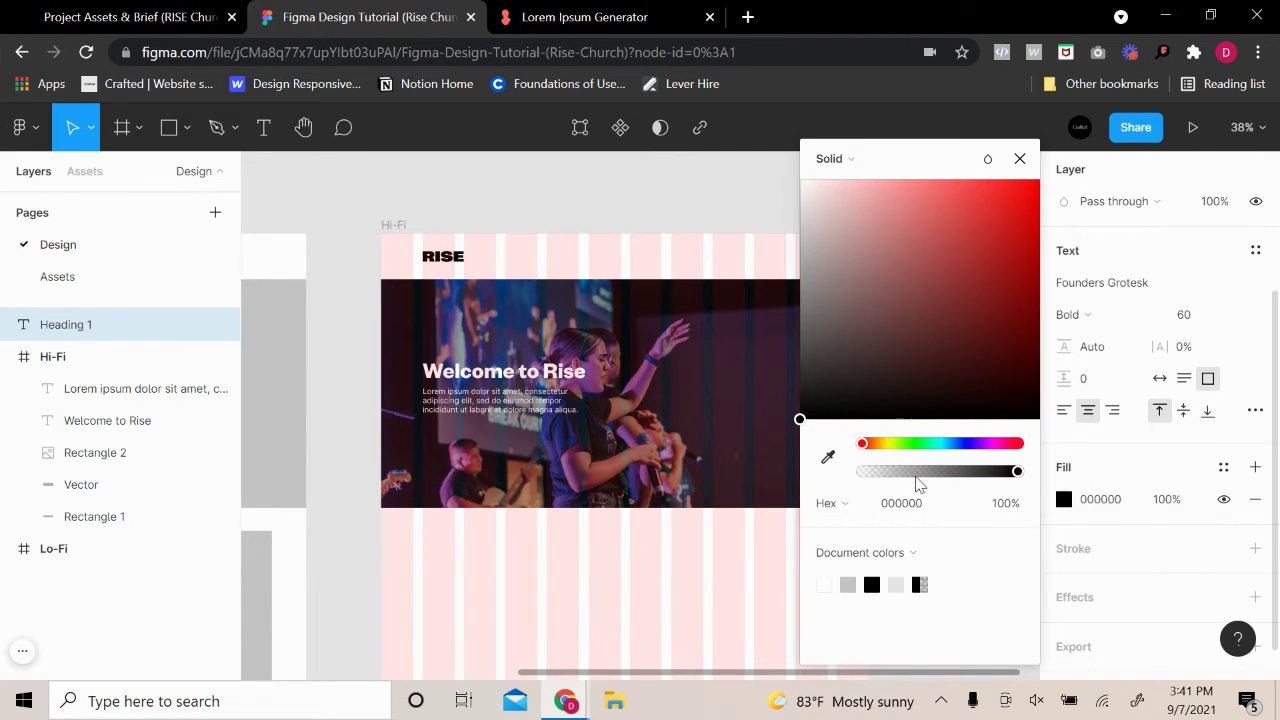
{"action": "left_click", "coordinate": [1019, 158]}
{"action": "left_click", "coordinate": [993, 230]}
{"action": "left_click", "coordinate": [1003, 258]}
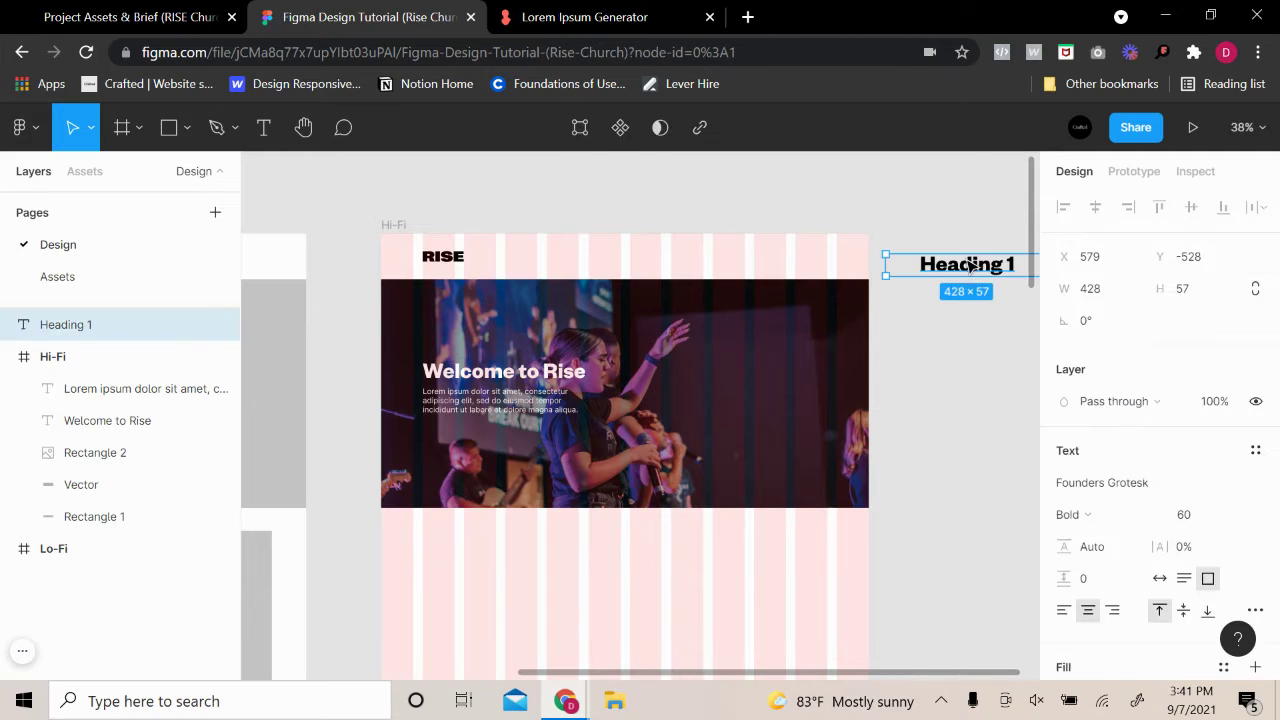
{"action": "left_click", "coordinate": [1159, 578]}
{"action": "left_click", "coordinate": [994, 477]}
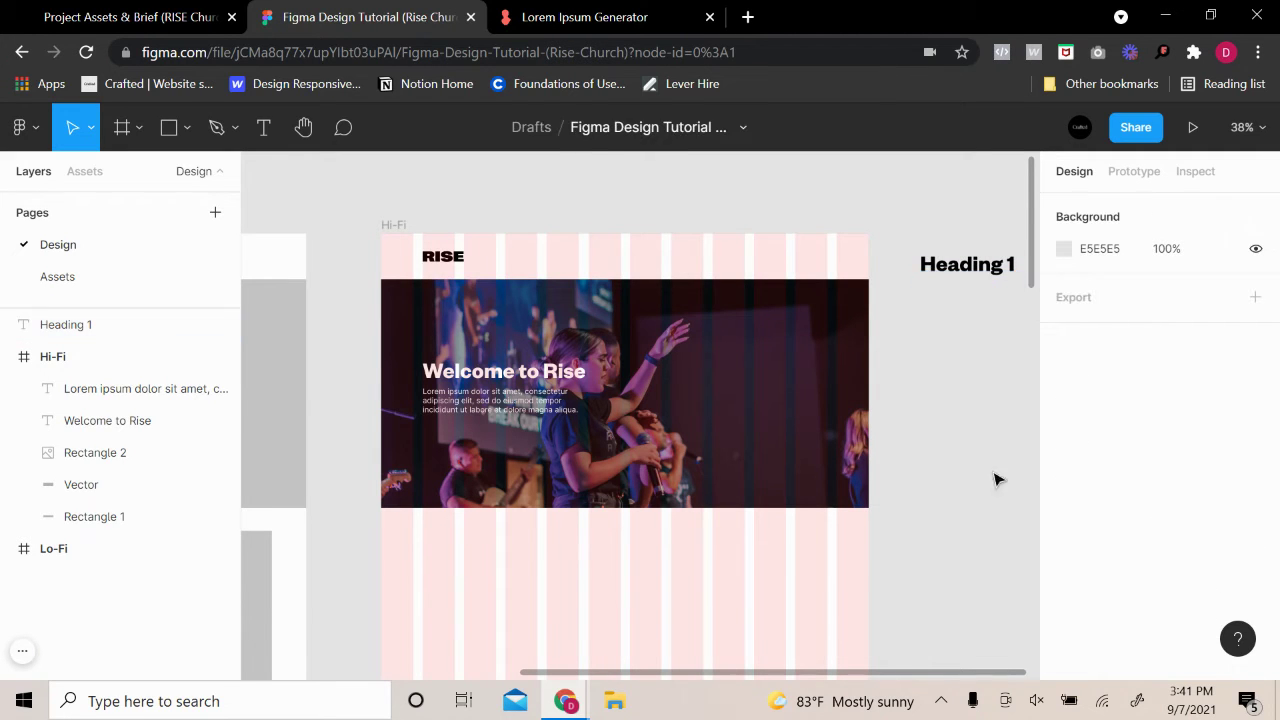
{"action": "left_click", "coordinate": [995, 258]}
Add a copy below Heading 1 at font size 50 reading 'Heading 2'
{"action": "key", "text": "ctrl+v"}
{"action": "left_click_drag", "start_coordinate": [995, 258], "coordinate": [997, 285]}
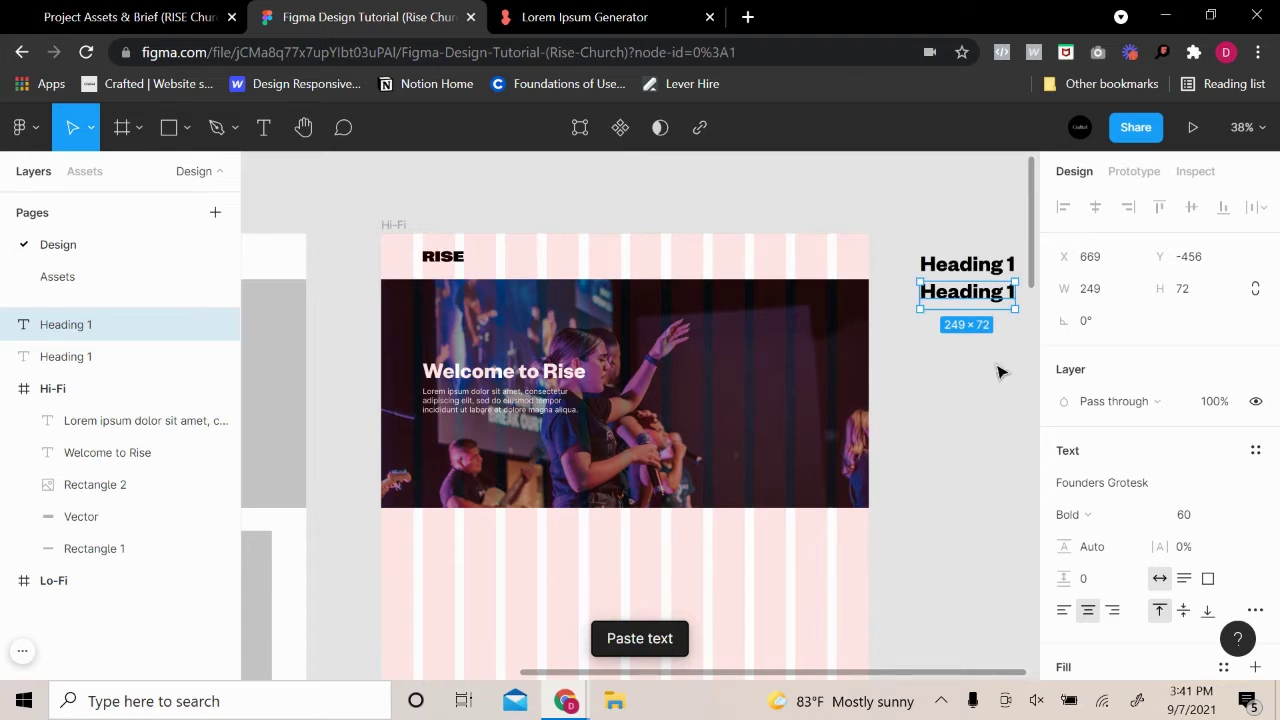
{"action": "left_click", "coordinate": [1188, 515]}
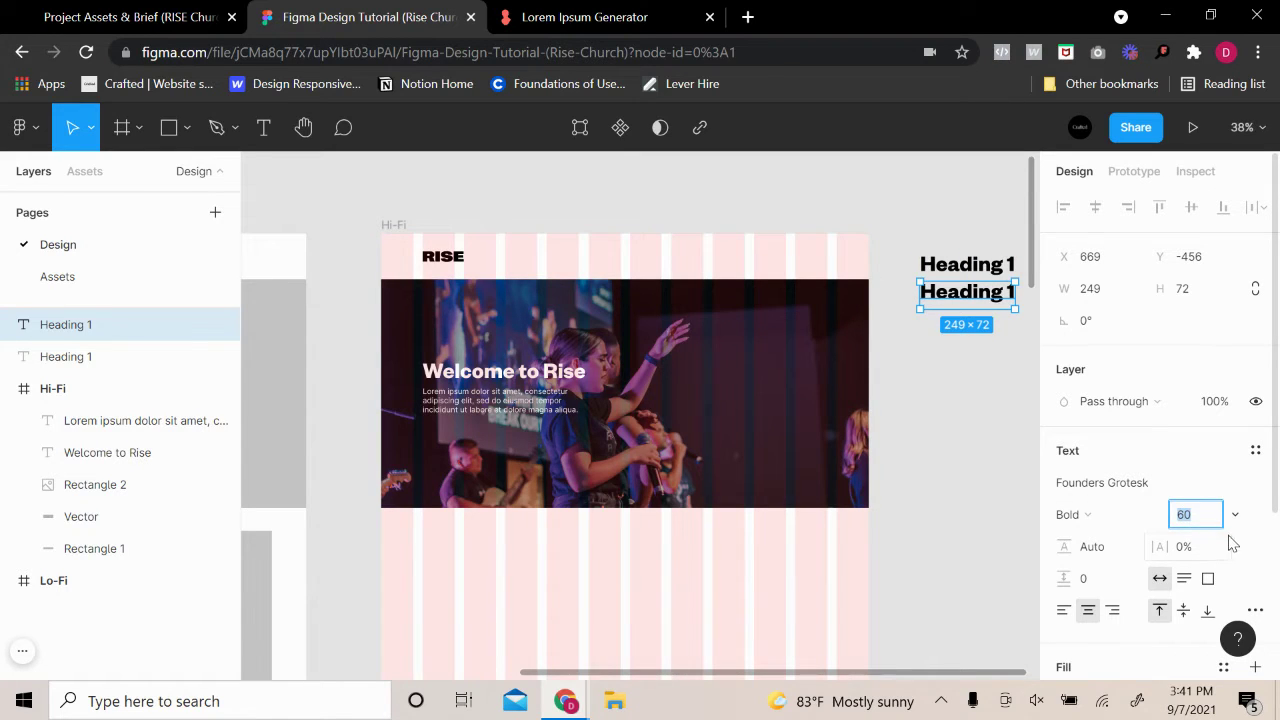
{"action": "type", "text": "50"}
{"action": "key", "text": "Return"}
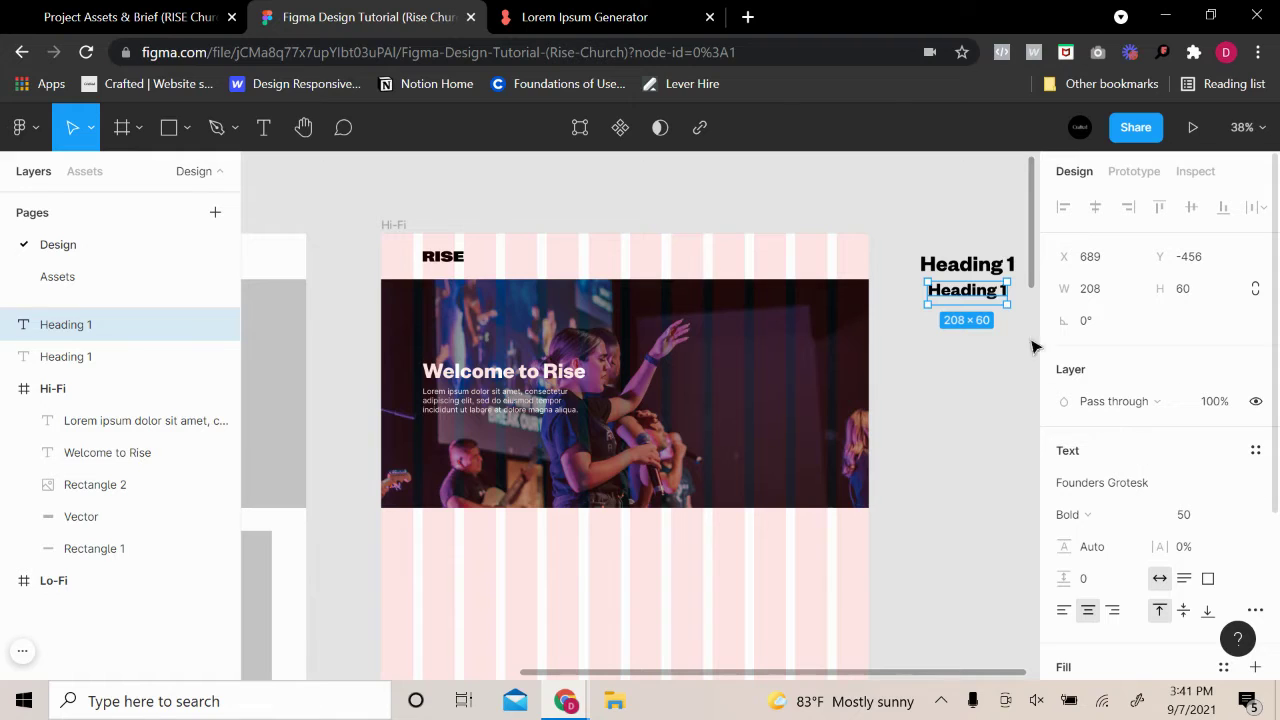
{"action": "double_click", "coordinate": [994, 296]}
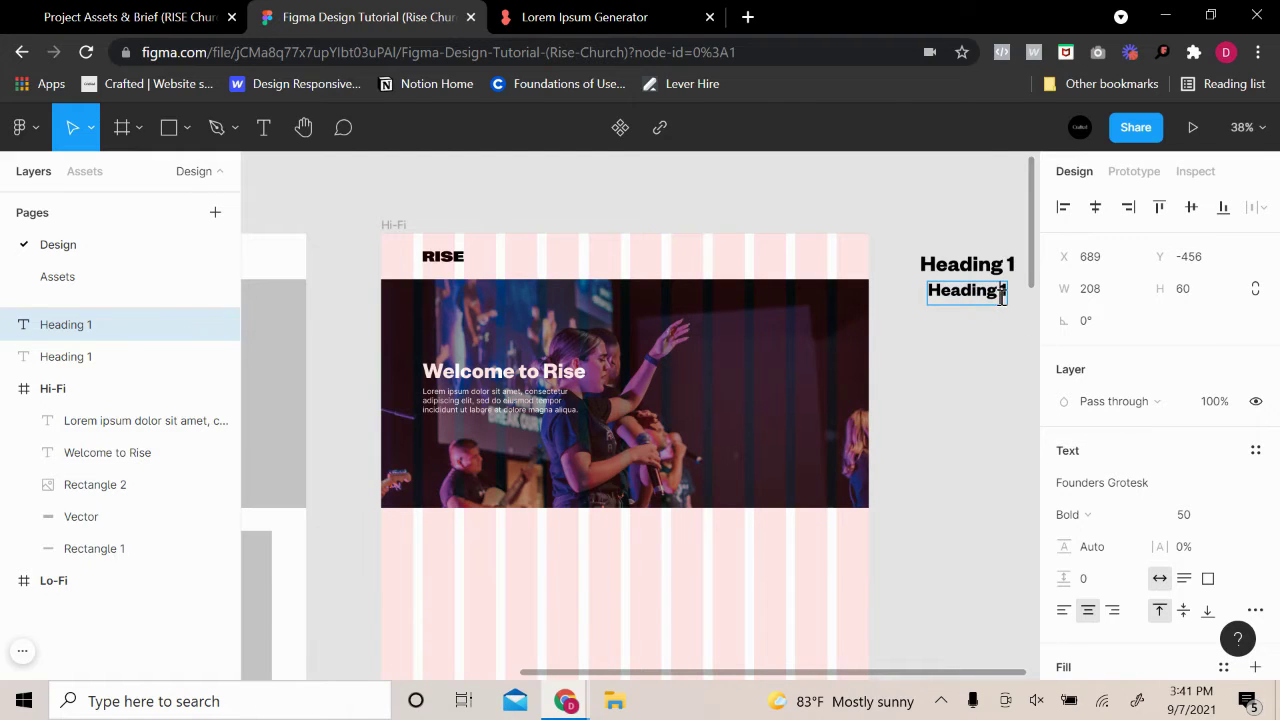
{"action": "key", "text": "BackSpace"}
{"action": "type", "text": "2"}
{"action": "key", "text": "Escape"}
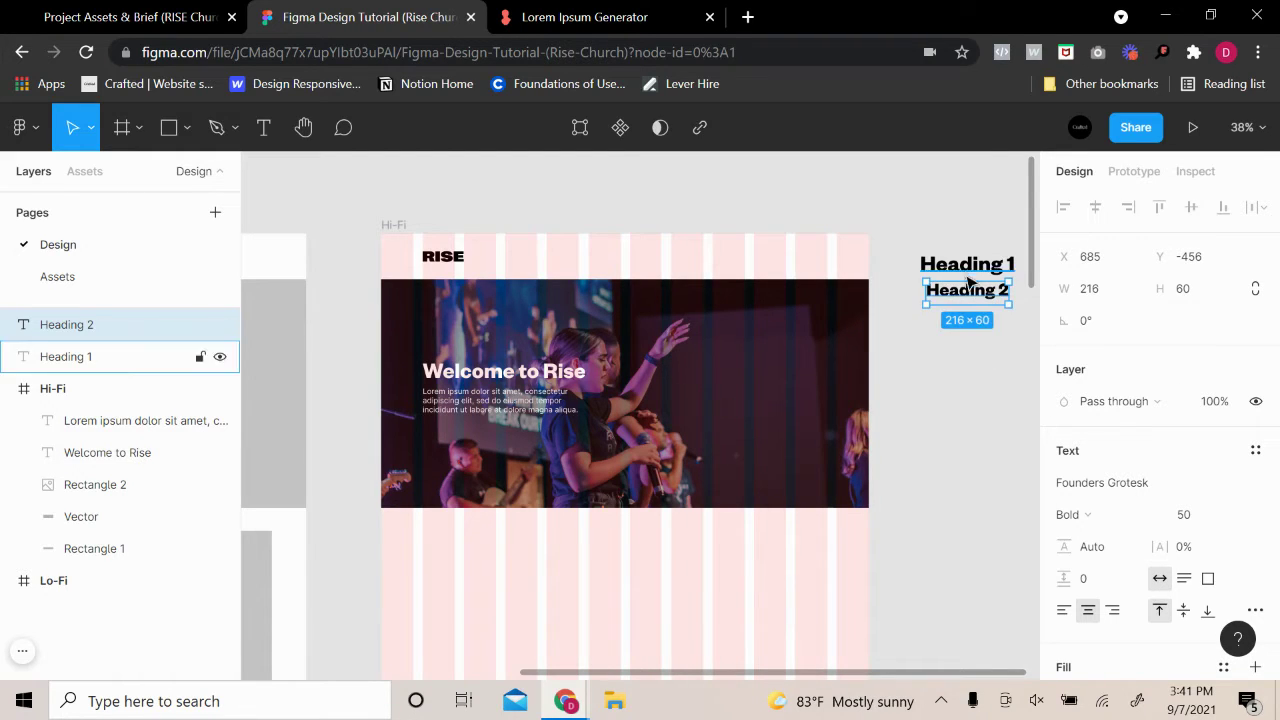
{"action": "left_click", "coordinate": [993, 387]}
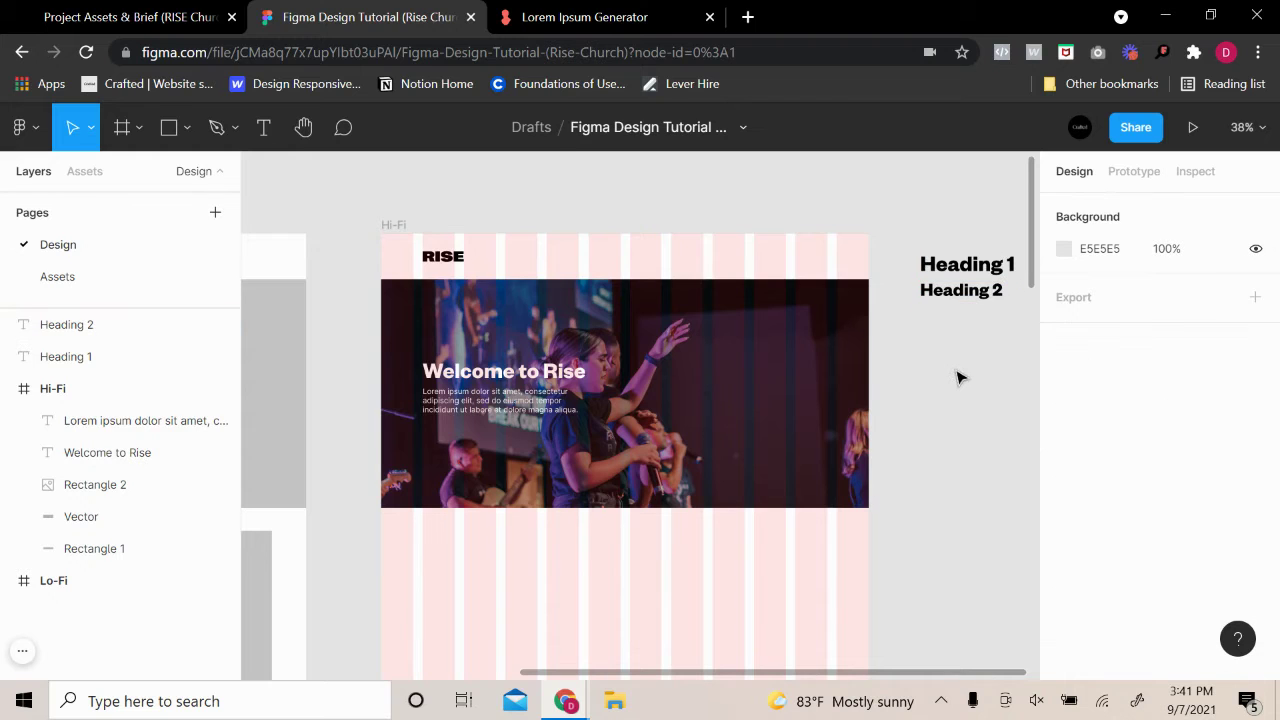
Move Heading 1 and Heading 2 higher up beside the Hi-Fi frame
{"action": "left_click_drag", "start_coordinate": [958, 377], "coordinate": [960, 235]}
{"action": "scroll", "coordinate": [1000, 430], "scroll_direction": "down", "scroll_amount": 3, "text": "ctrl"}
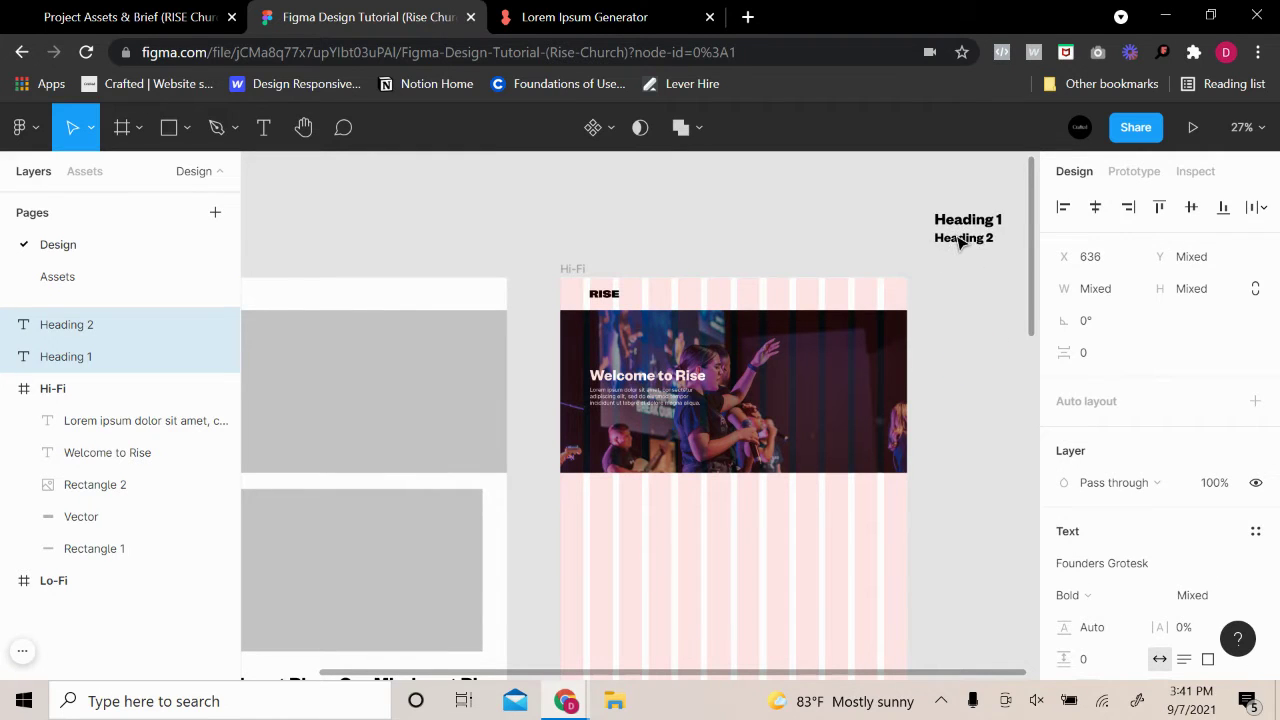
{"action": "left_click", "coordinate": [994, 397]}
{"action": "left_click_drag", "start_coordinate": [994, 397], "coordinate": [941, 379]}
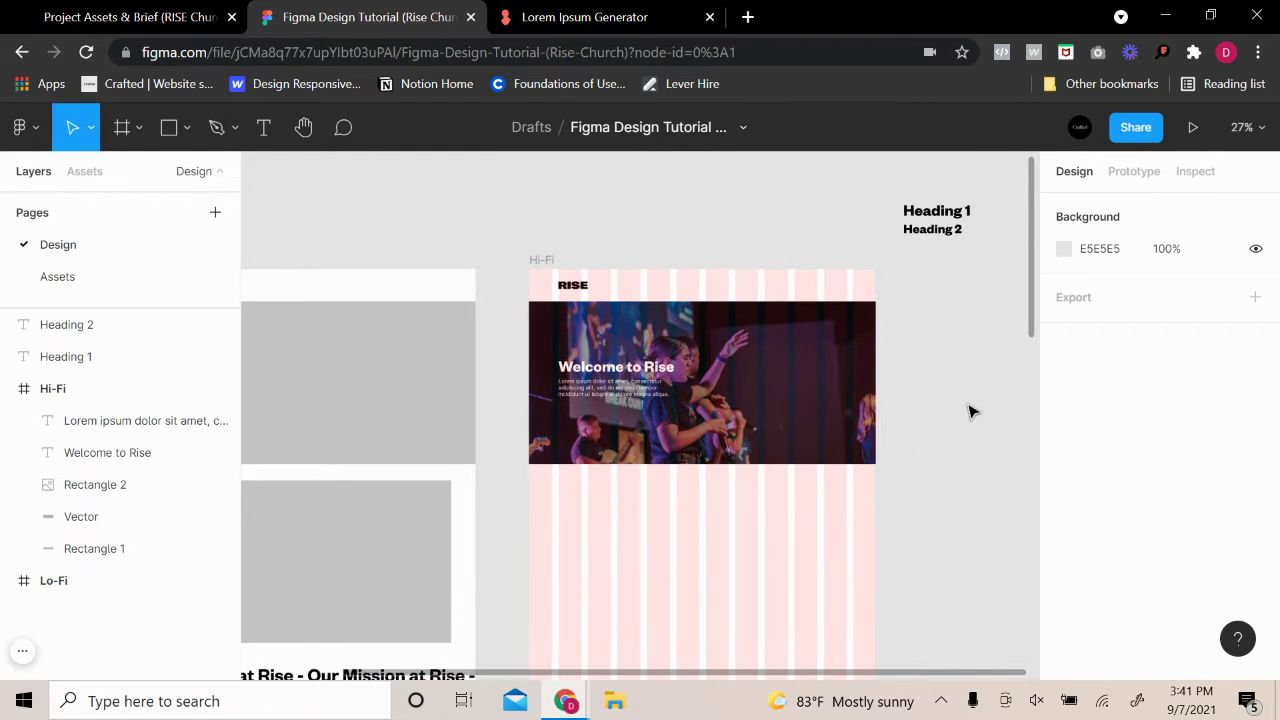
{"action": "scroll", "coordinate": [970, 410], "scroll_direction": "up", "scroll_amount": 3, "text": "ctrl"}
{"action": "scroll", "coordinate": [943, 423], "scroll_direction": "down", "scroll_amount": 1, "text": "ctrl"}
{"action": "scroll", "coordinate": [926, 463], "scroll_direction": "down", "scroll_amount": 1, "text": "ctrl"}
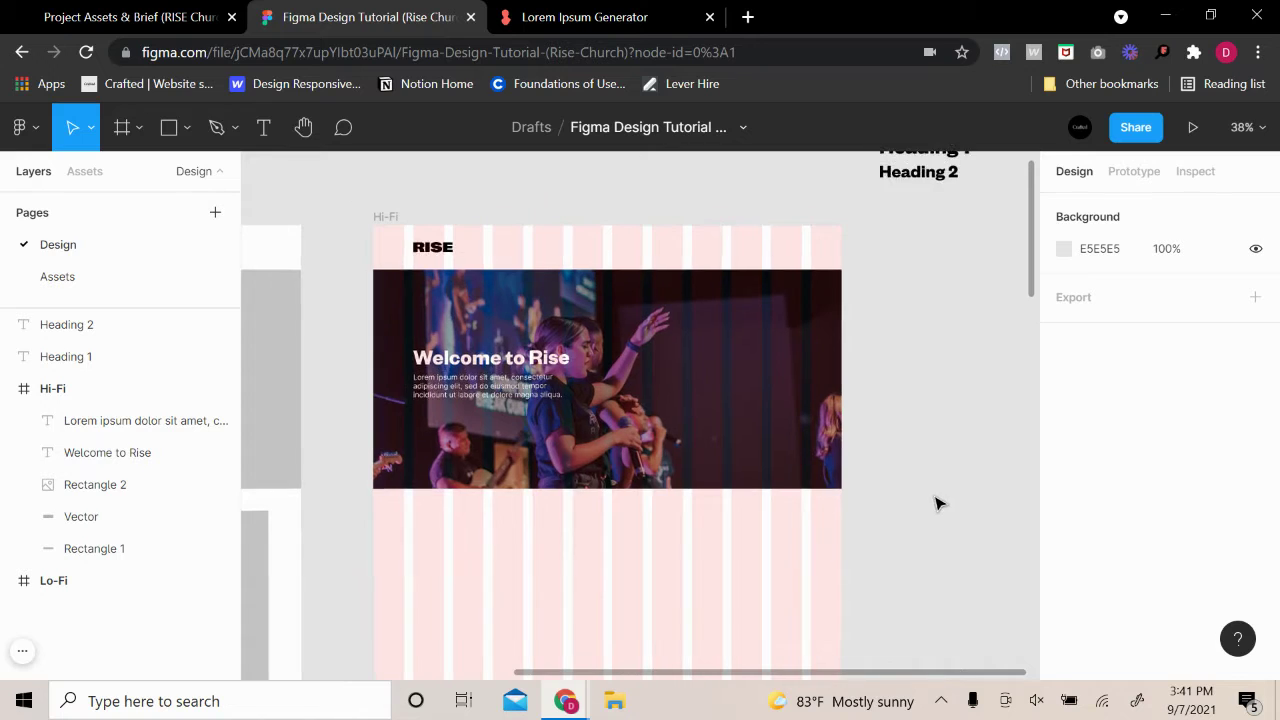
{"action": "left_click", "coordinate": [671, 377]}
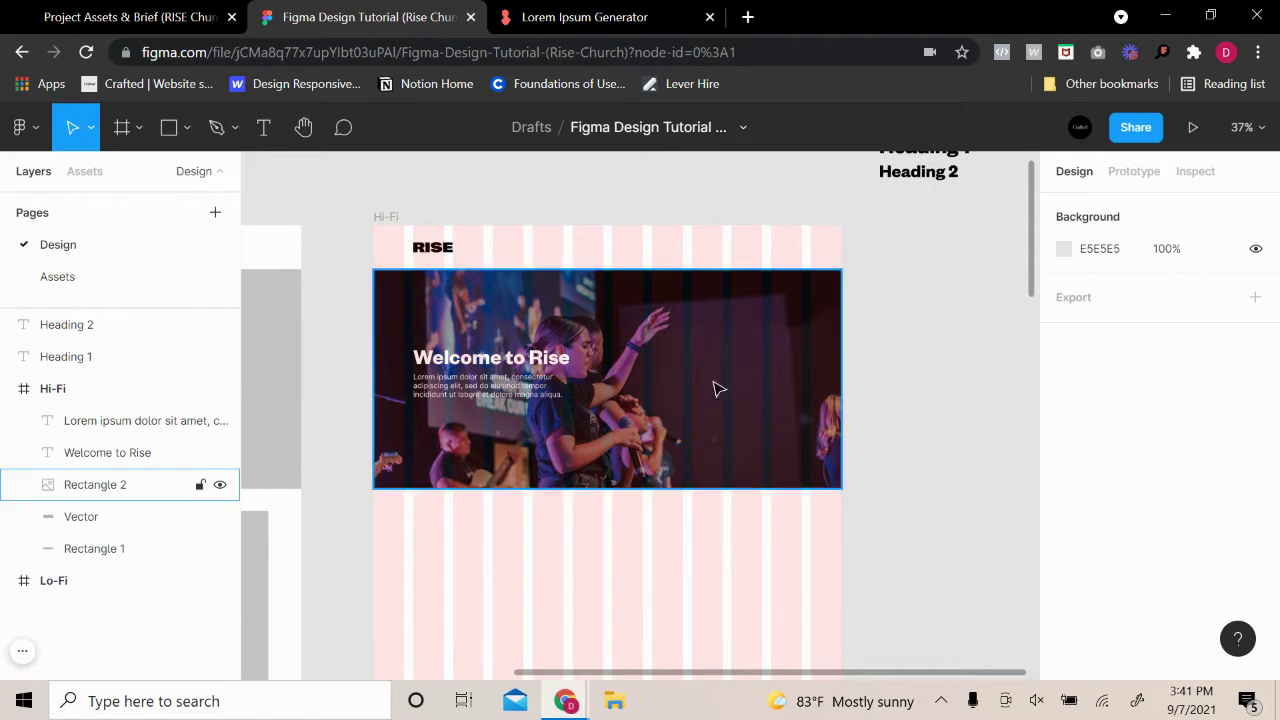
{"action": "scroll", "coordinate": [531, 400], "scroll_direction": "up", "scroll_amount": 1, "text": "ctrl"}
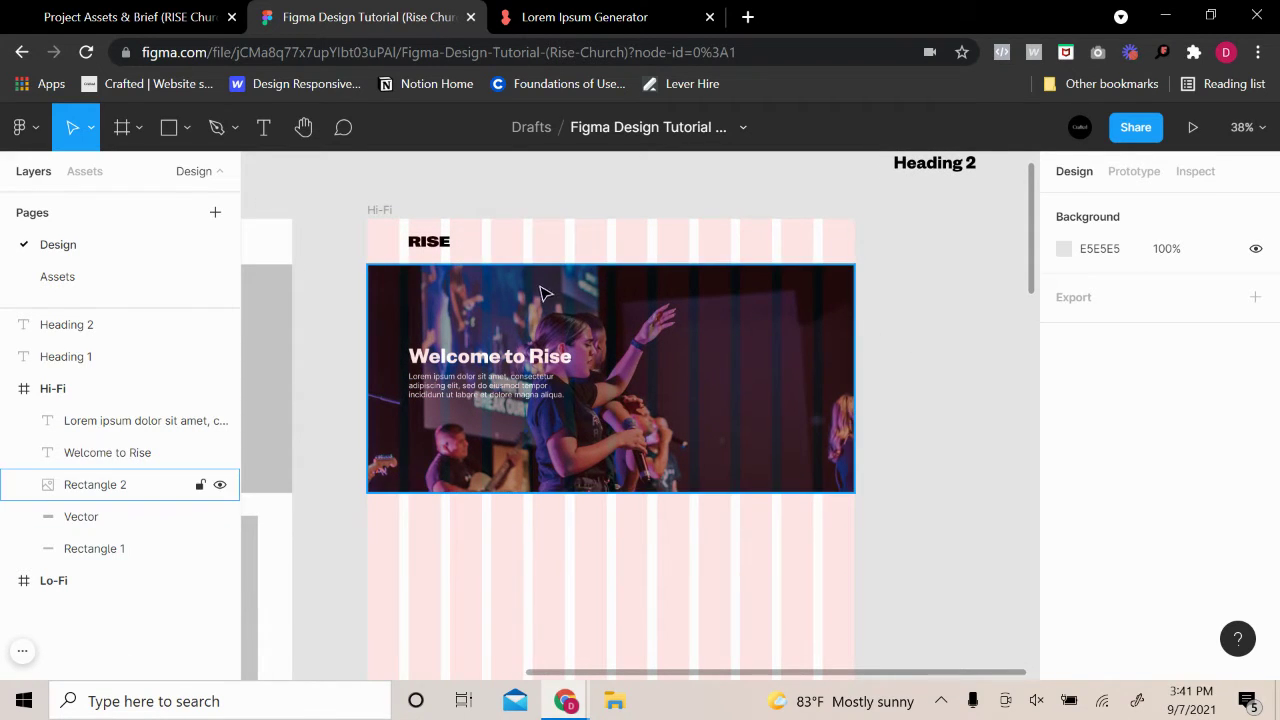
{"action": "scroll", "coordinate": [825, 302], "scroll_direction": "down", "scroll_amount": 1, "text": "ctrl"}
{"action": "scroll", "coordinate": [703, 311], "scroll_direction": "up", "scroll_amount": 1}
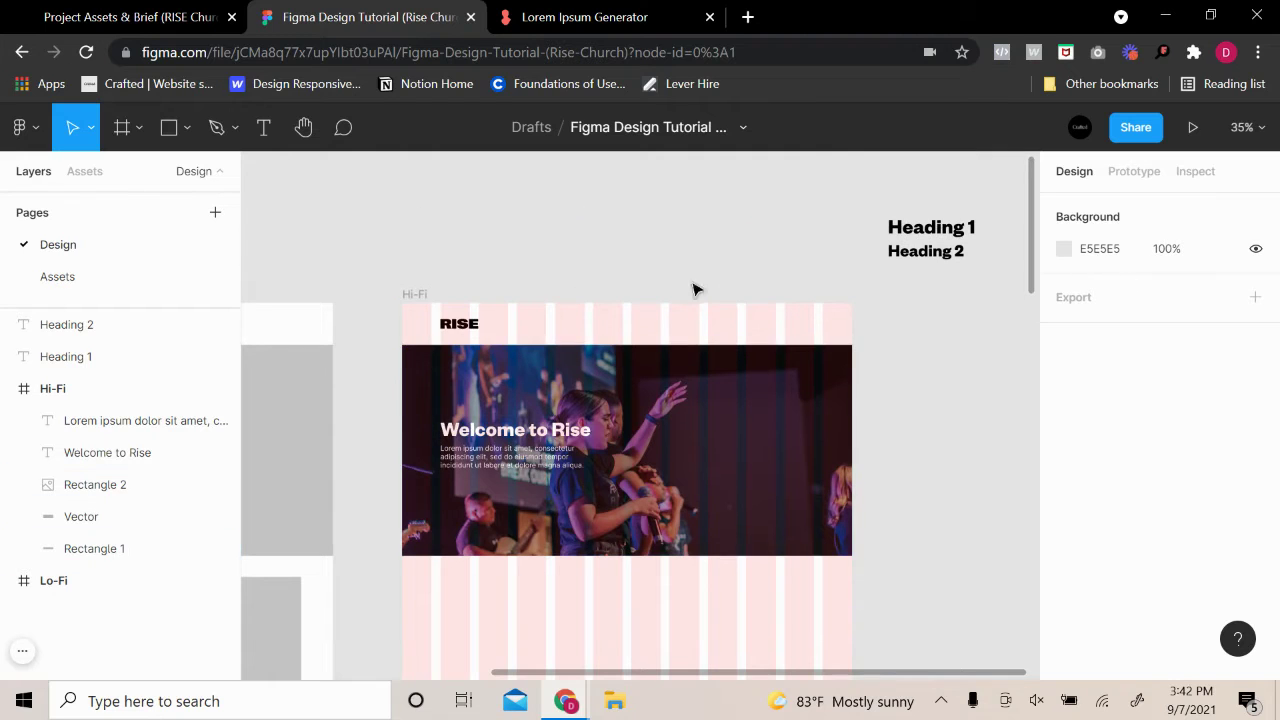
{"action": "left_click", "coordinate": [603, 344]}
{"action": "left_click", "coordinate": [618, 364]}
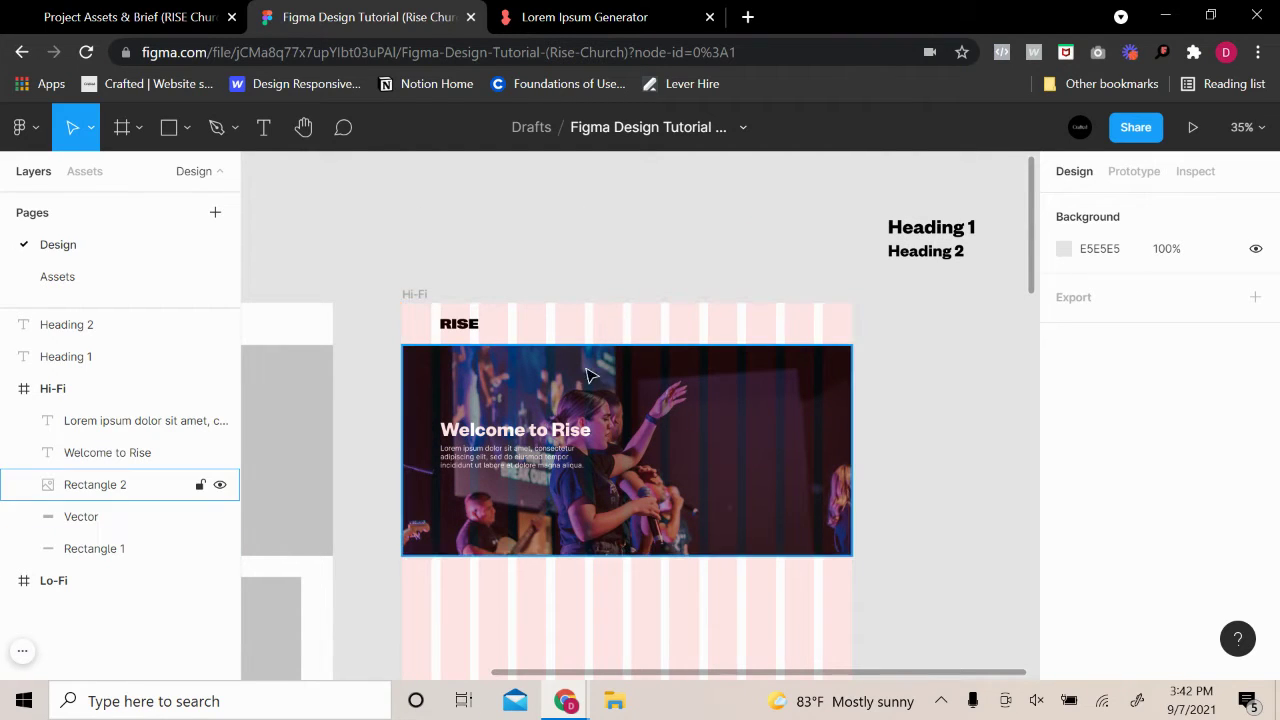
Select the concert stage photo on the Assets page
{"action": "left_click", "coordinate": [90, 282]}
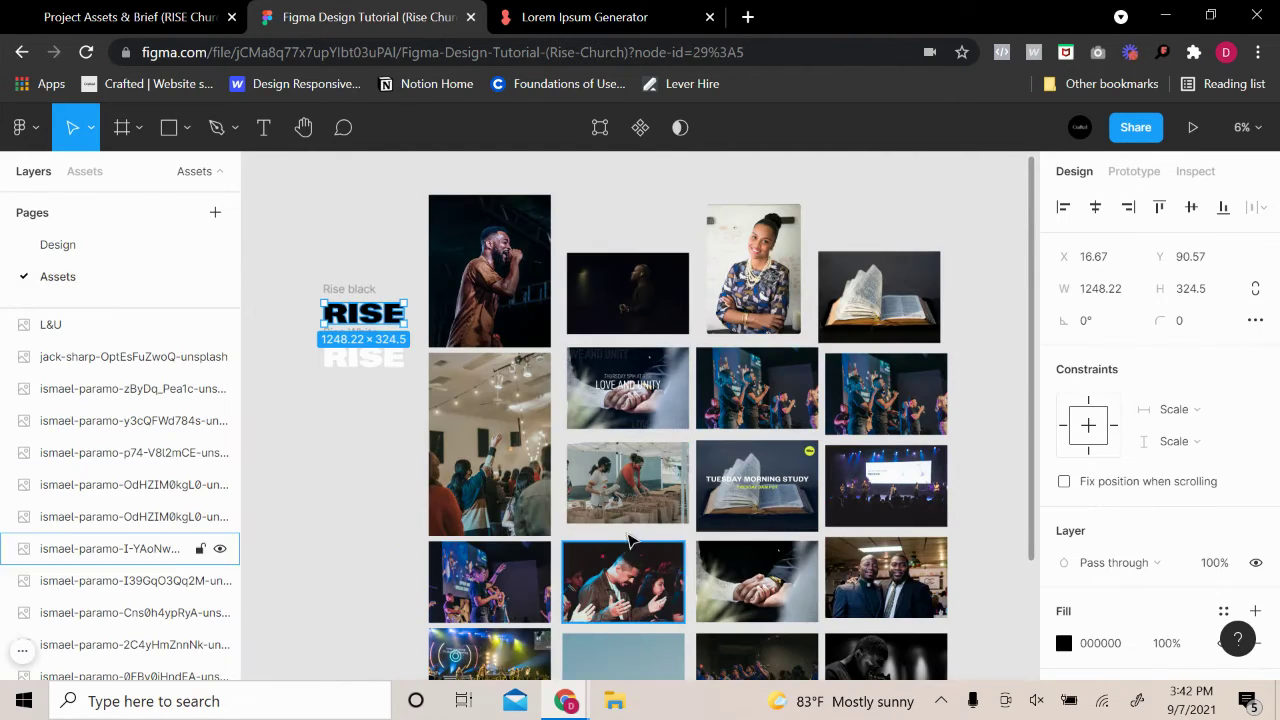
{"action": "left_click", "coordinate": [440, 510]}
{"action": "left_click", "coordinate": [400, 566]}
{"action": "scroll", "coordinate": [403, 580], "scroll_direction": "down", "scroll_amount": 3}
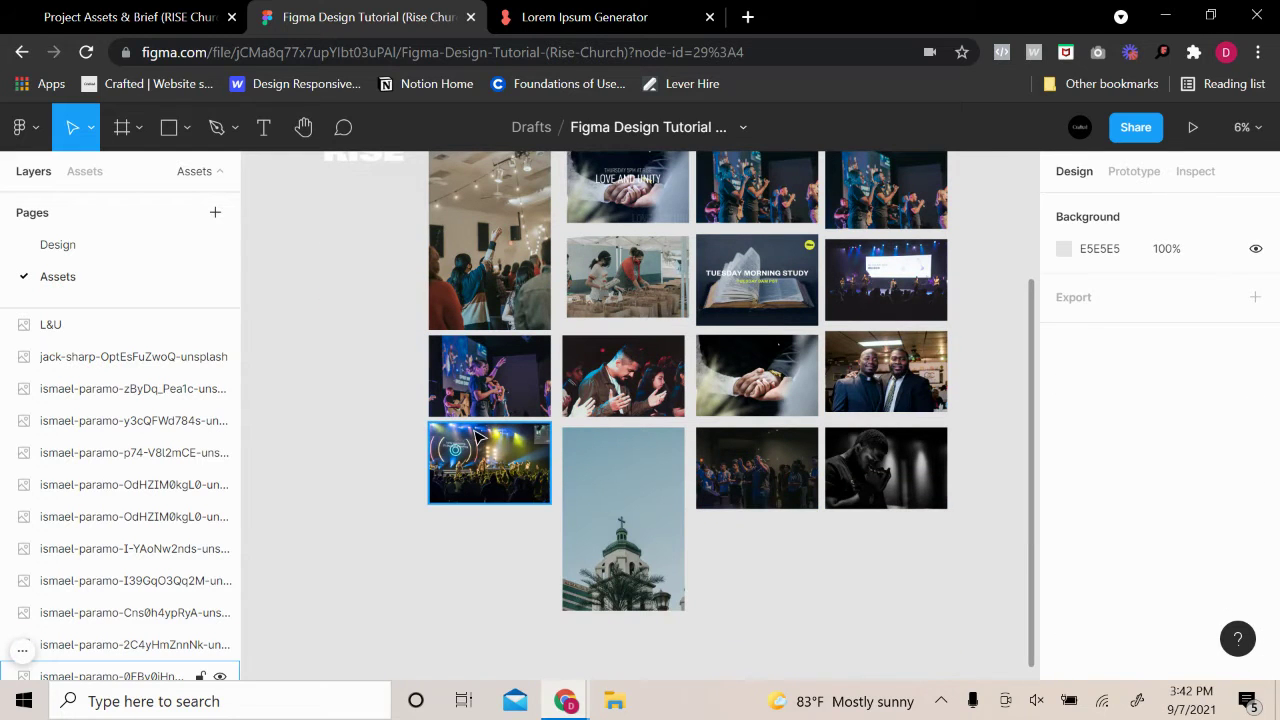
{"action": "left_click", "coordinate": [476, 448]}
{"action": "scroll", "coordinate": [477, 452], "scroll_direction": "up", "scroll_amount": 5, "text": "ctrl"}
{"action": "scroll", "coordinate": [478, 450], "scroll_direction": "down", "scroll_amount": 1}
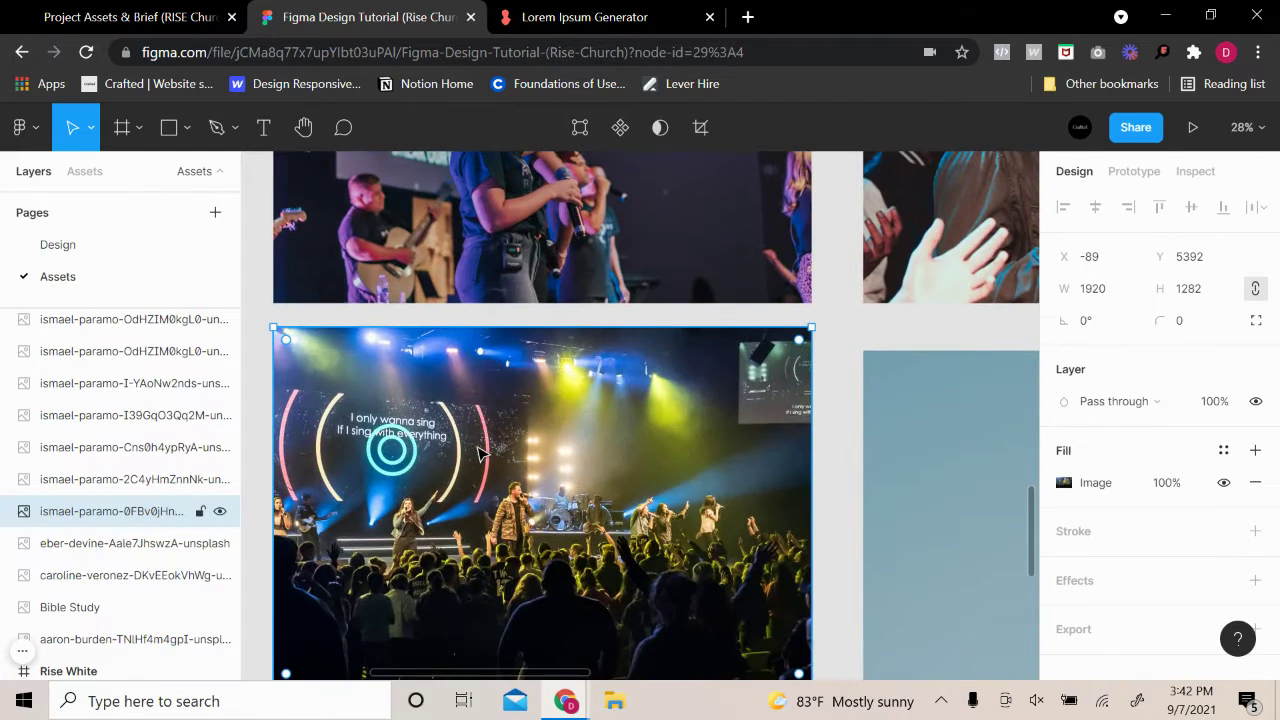
Paste the concert photo onto the Design page and drag it into place
{"action": "left_click", "coordinate": [60, 246]}
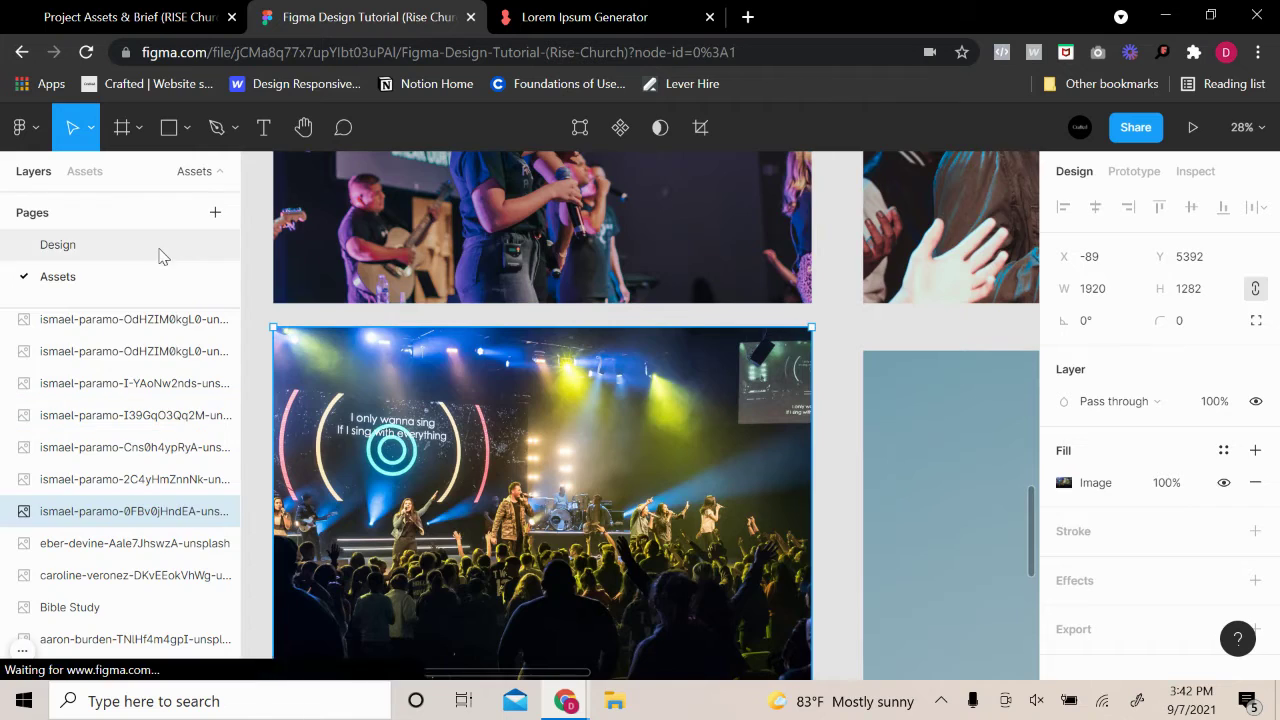
{"action": "key", "text": "ctrl+v"}
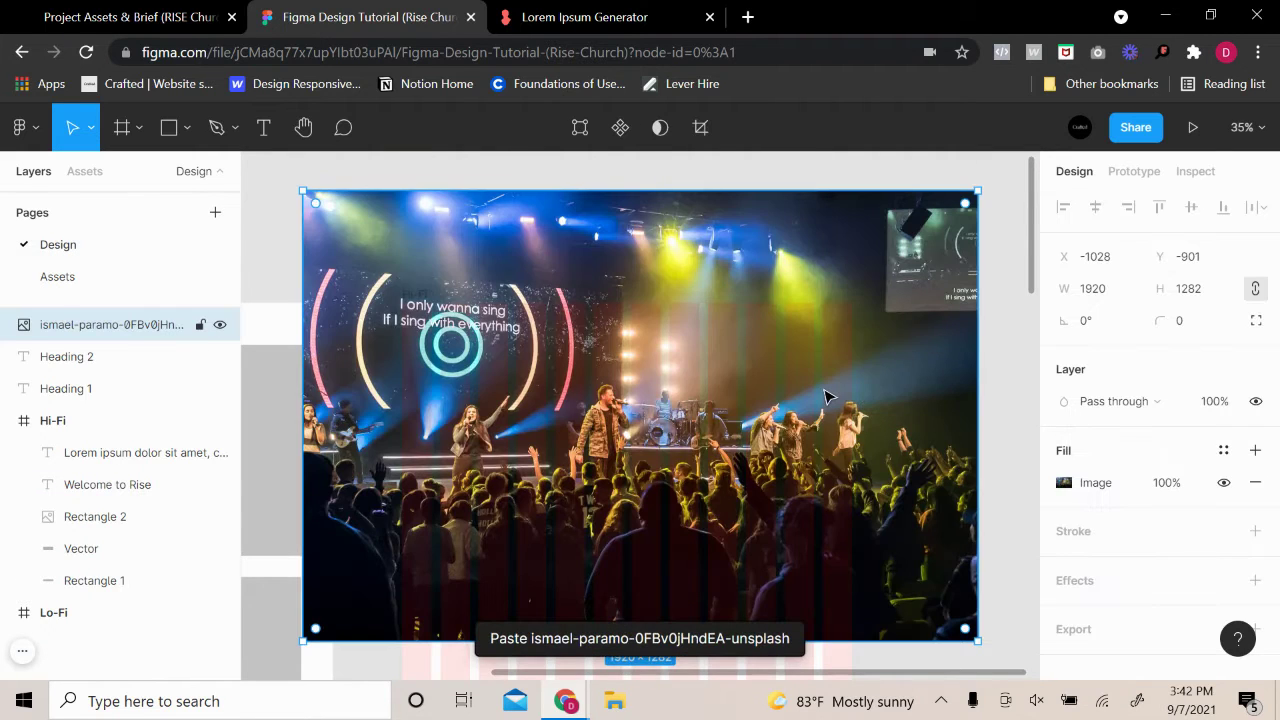
{"action": "scroll", "coordinate": [824, 407], "scroll_direction": "down", "scroll_amount": 3, "text": "ctrl"}
{"action": "left_click_drag", "start_coordinate": [760, 378], "coordinate": [701, 378]}
{"action": "key", "text": "Escape"}
{"action": "scroll", "coordinate": [686, 263], "scroll_direction": "up", "scroll_amount": 3}
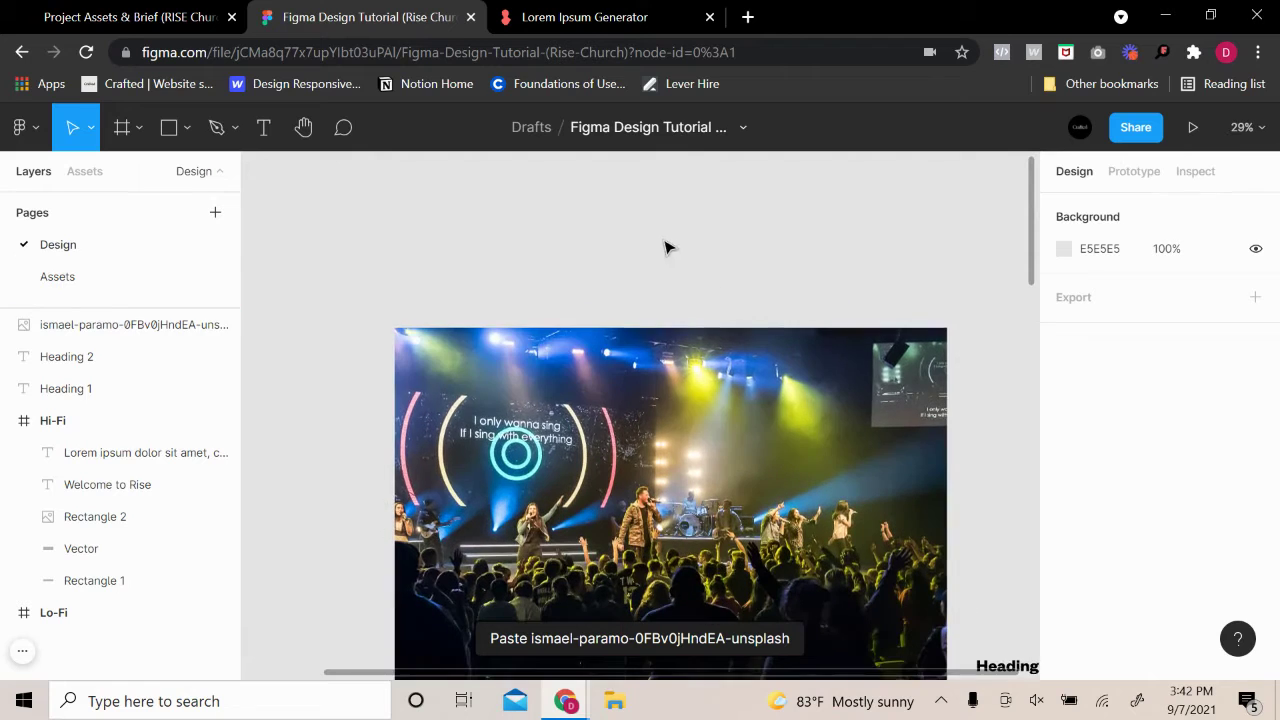
Draw a grey box above the concert photo and copy it into a row of four
{"action": "left_click", "coordinate": [169, 127]}
{"action": "mouse_move", "coordinate": [405, 257]}
{"action": "left_mouse_down"}
{"action": "mouse_move", "coordinate": [456, 271]}
{"action": "mouse_move", "coordinate": [476, 305]}
{"action": "mouse_move", "coordinate": [527, 285]}
{"action": "mouse_move", "coordinate": [705, 297]}
{"action": "left_mouse_up"}
{"action": "left_click", "coordinate": [478, 281]}
{"action": "left_click", "coordinate": [466, 277]}
{"action": "left_click", "coordinate": [662, 287]}
{"action": "left_click", "coordinate": [786, 287]}
Group the four boxes as Group 1 and narrow the group so they sit closer
{"action": "left_click_drag", "start_coordinate": [786, 287], "coordinate": [405, 282]}
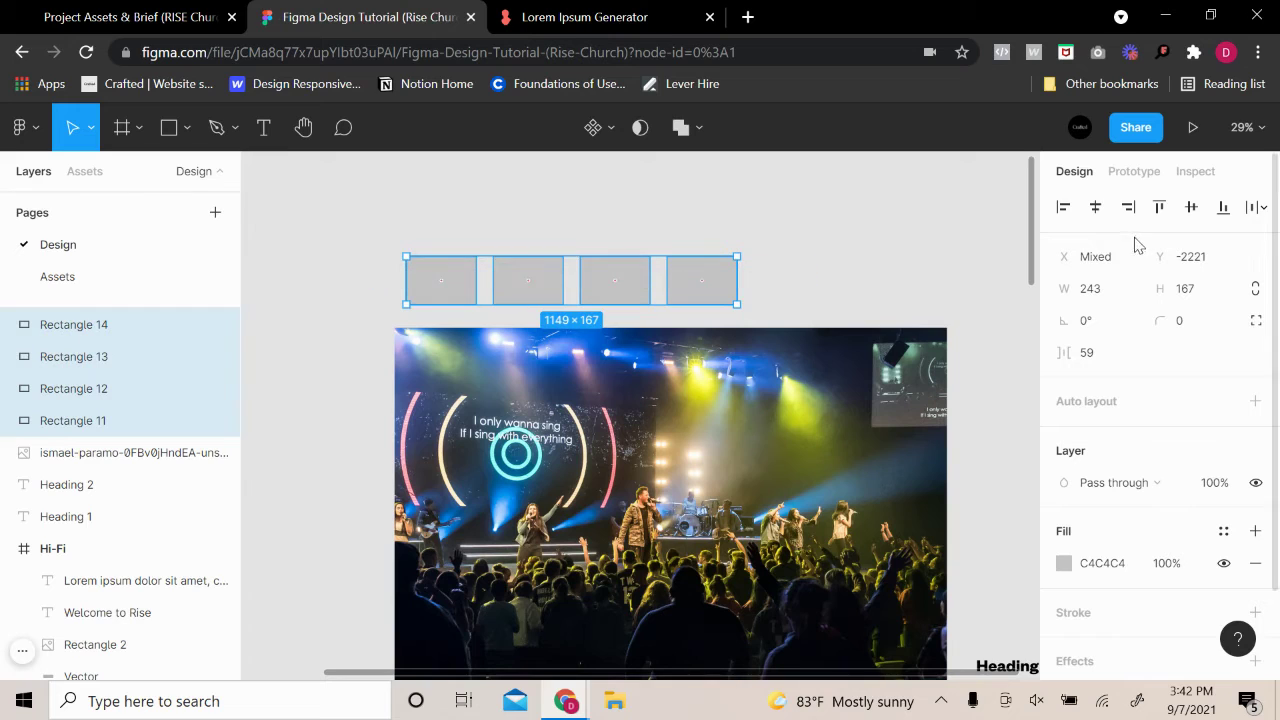
{"action": "left_click", "coordinate": [1256, 207]}
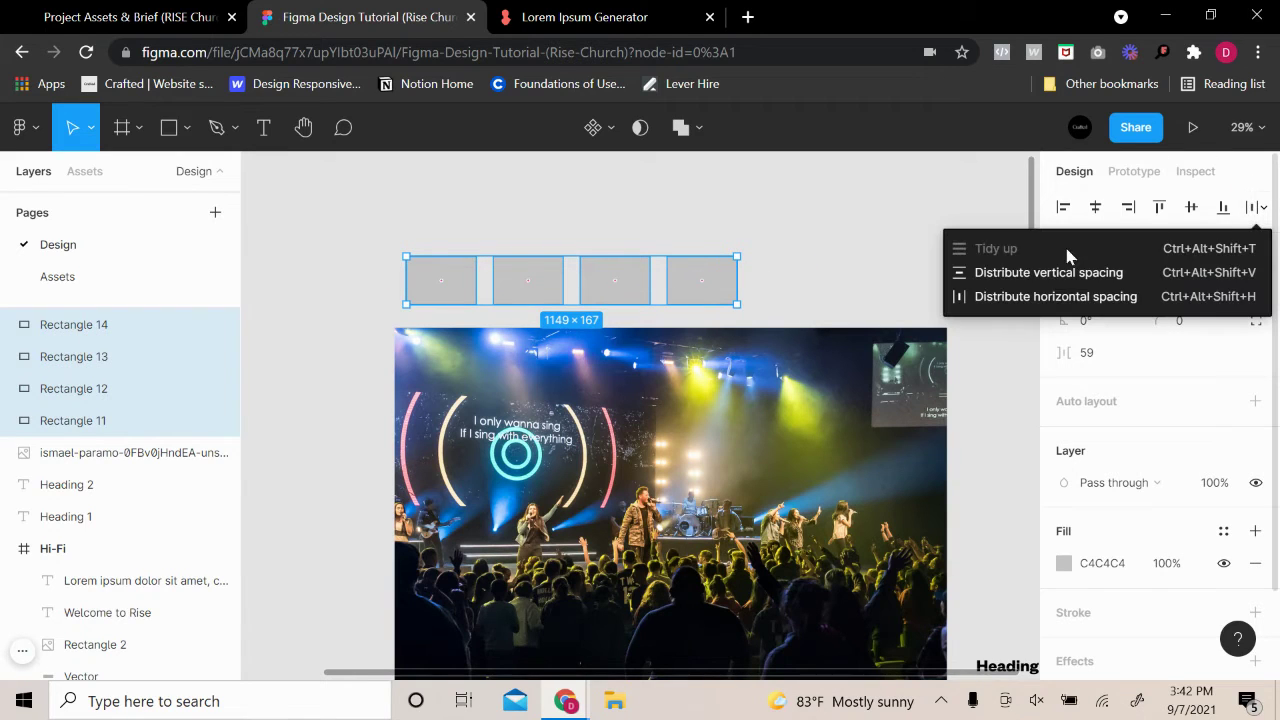
{"action": "left_click", "coordinate": [688, 287]}
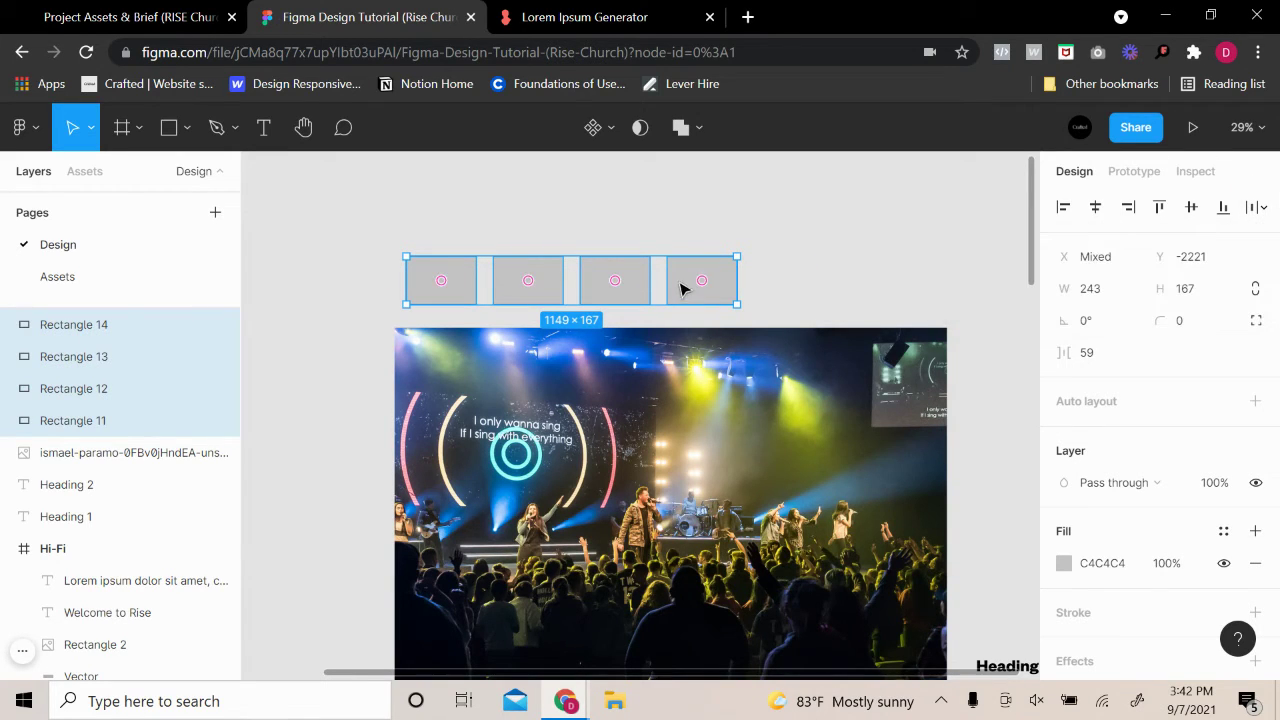
{"action": "right_click", "coordinate": [672, 283]}
{"action": "left_click", "coordinate": [734, 310]}
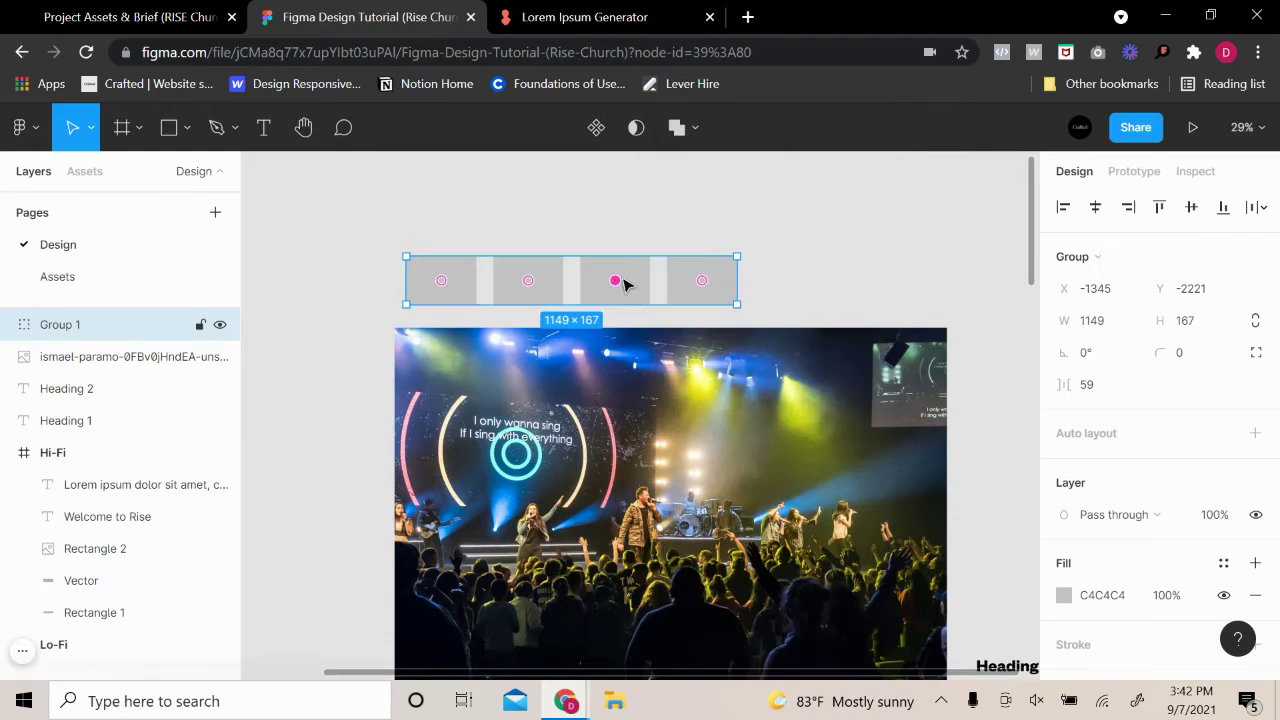
{"action": "left_click_drag", "start_coordinate": [734, 283], "coordinate": [649, 283]}
{"action": "left_click", "coordinate": [764, 301]}
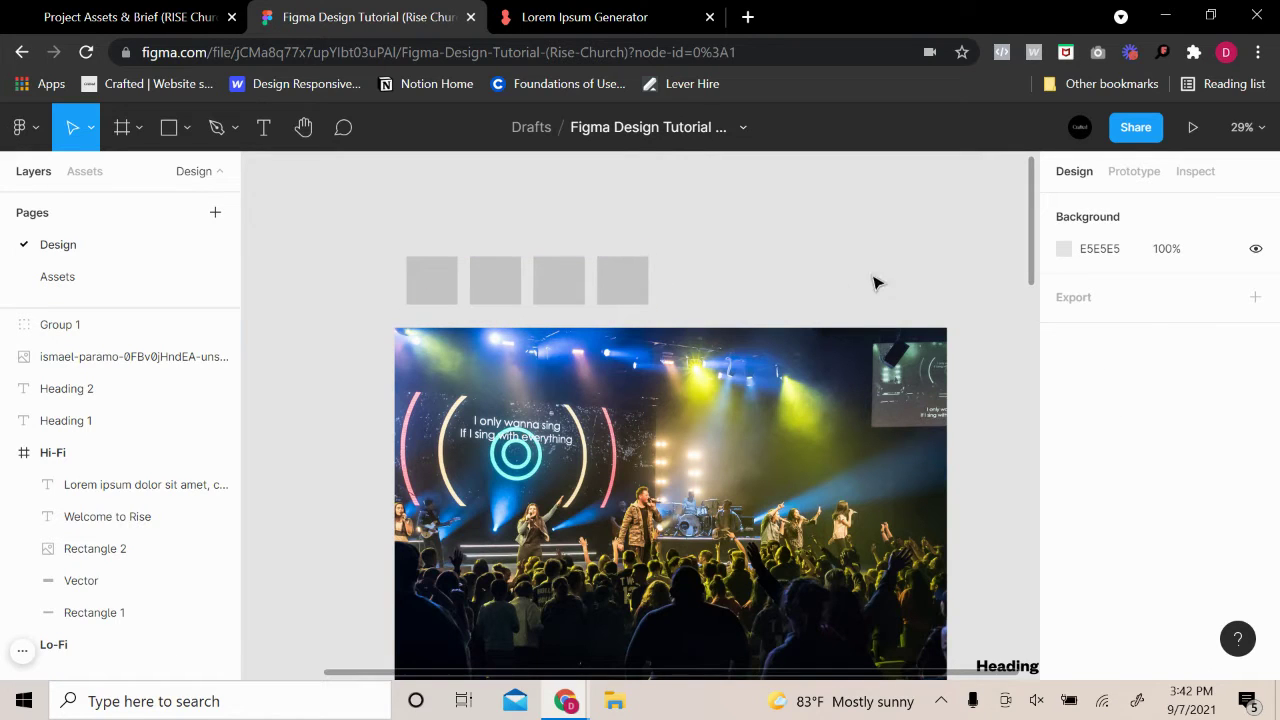
{"action": "left_click", "coordinate": [413, 294]}
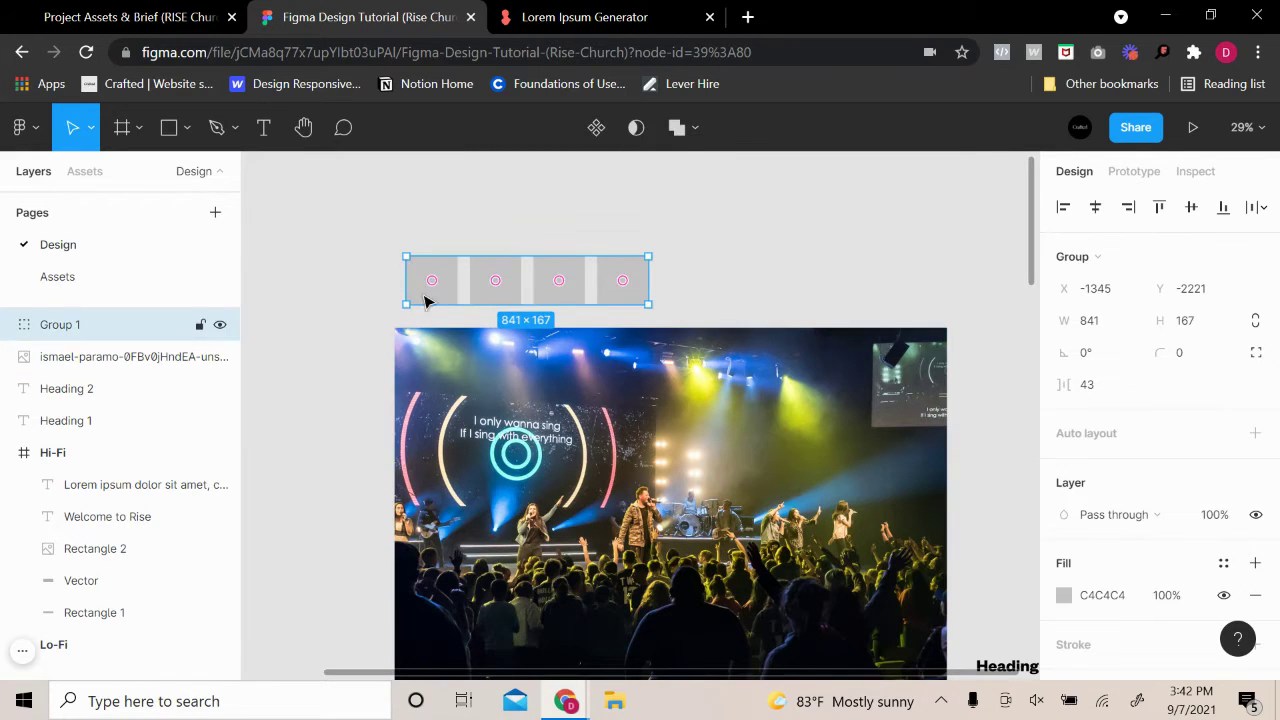
{"action": "double_click", "coordinate": [421, 291]}
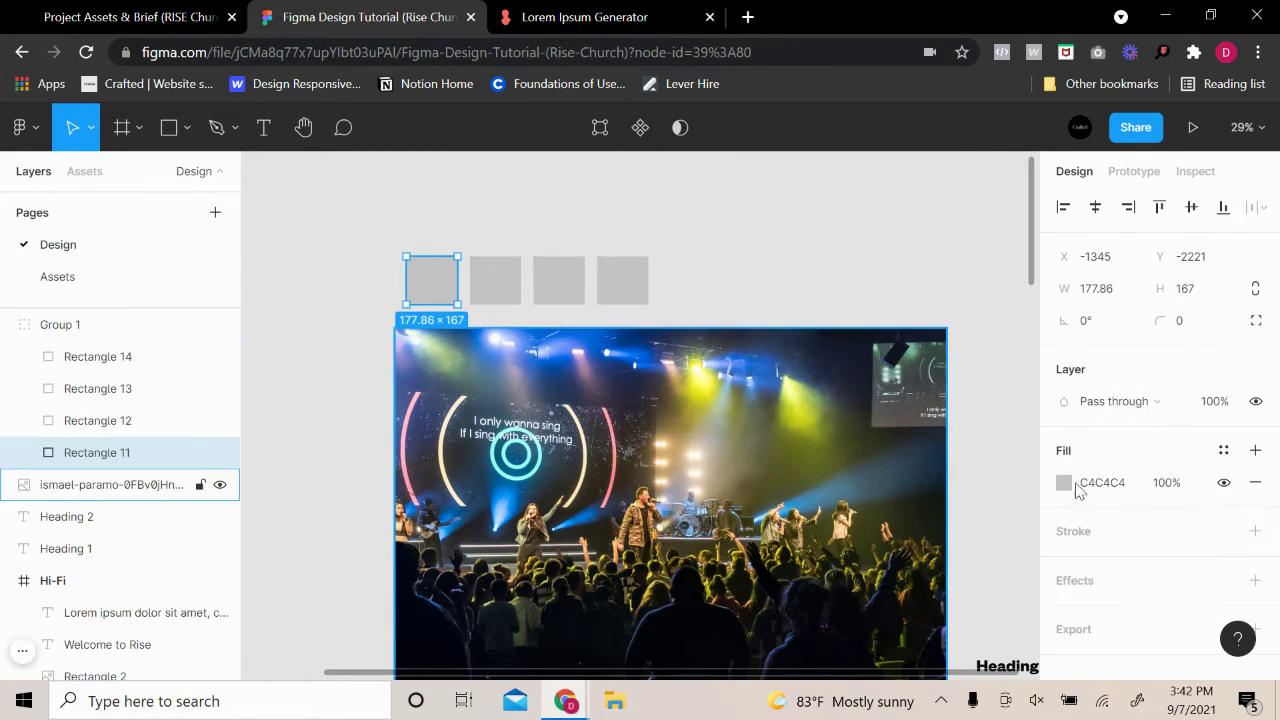
{"action": "left_click", "coordinate": [836, 426]}
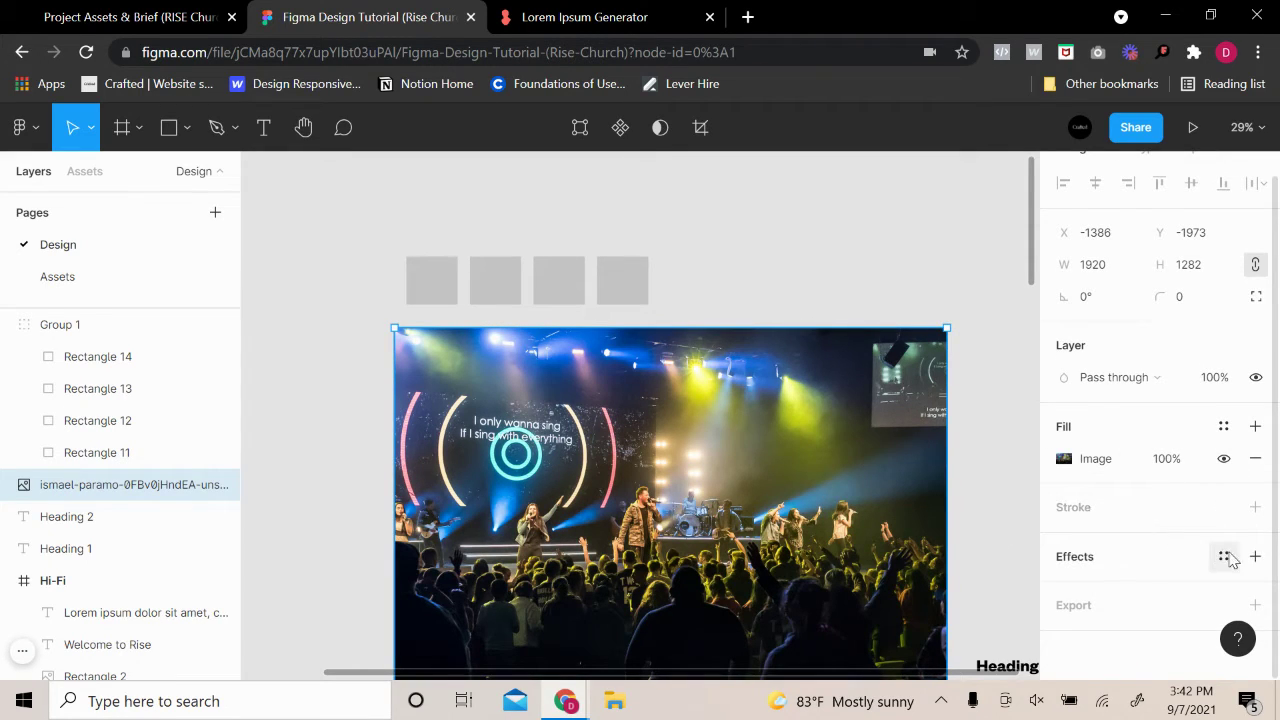
Add a drop shadow to the concert photo, trying a layer blur before undoing back to the shadow
{"action": "left_click", "coordinate": [1255, 556]}
{"action": "left_click", "coordinate": [1150, 556]}
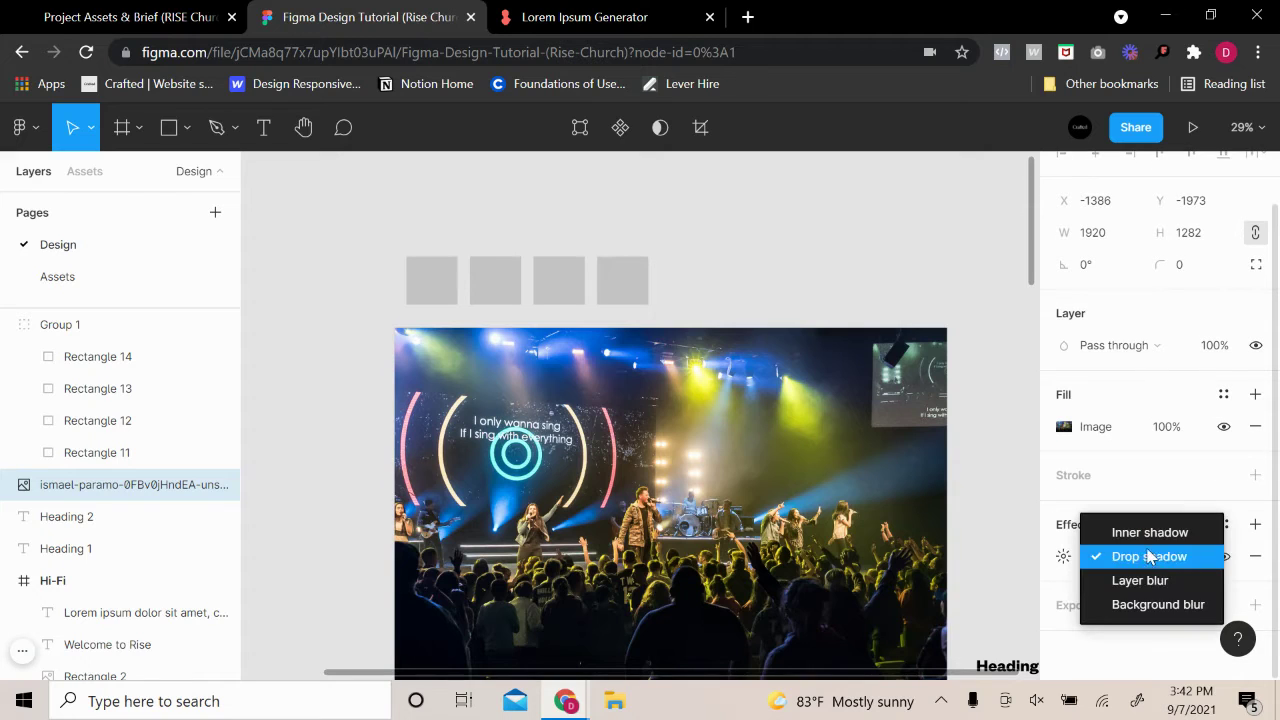
{"action": "left_click", "coordinate": [1163, 582]}
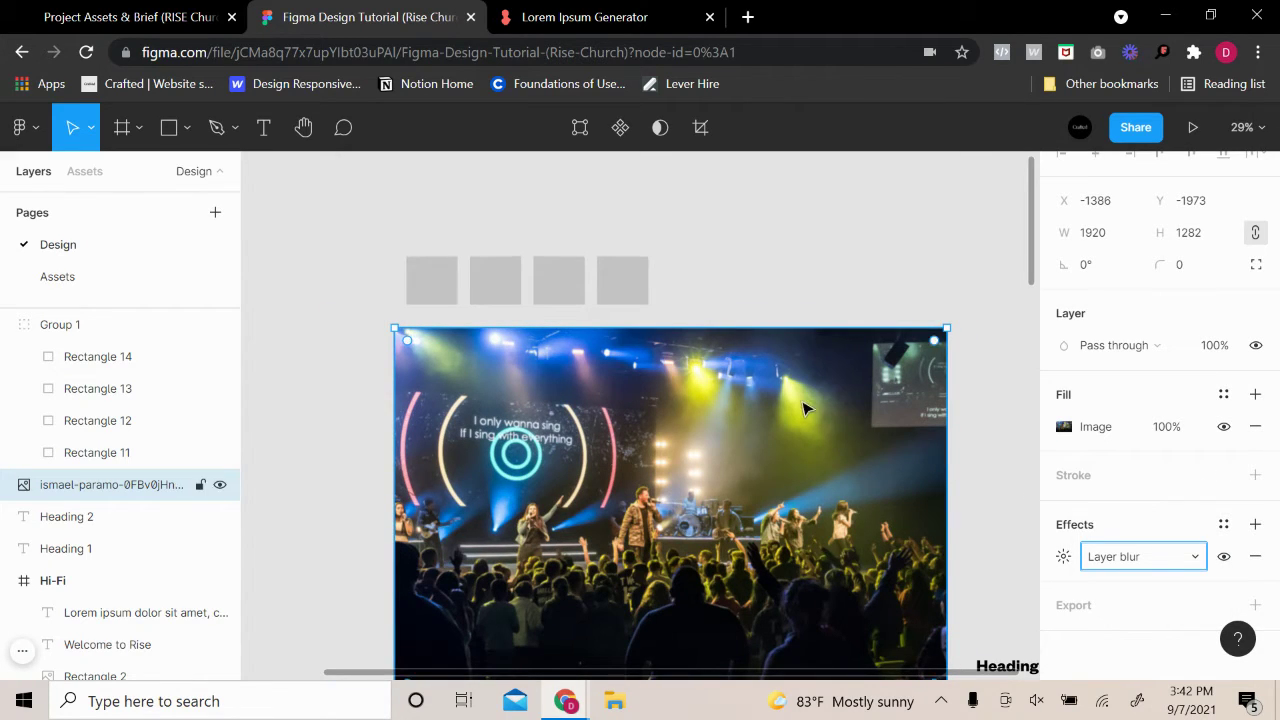
{"action": "scroll", "coordinate": [810, 395], "scroll_direction": "up", "scroll_amount": 10}
{"action": "scroll", "coordinate": [786, 486], "scroll_direction": "down", "scroll_amount": 10}
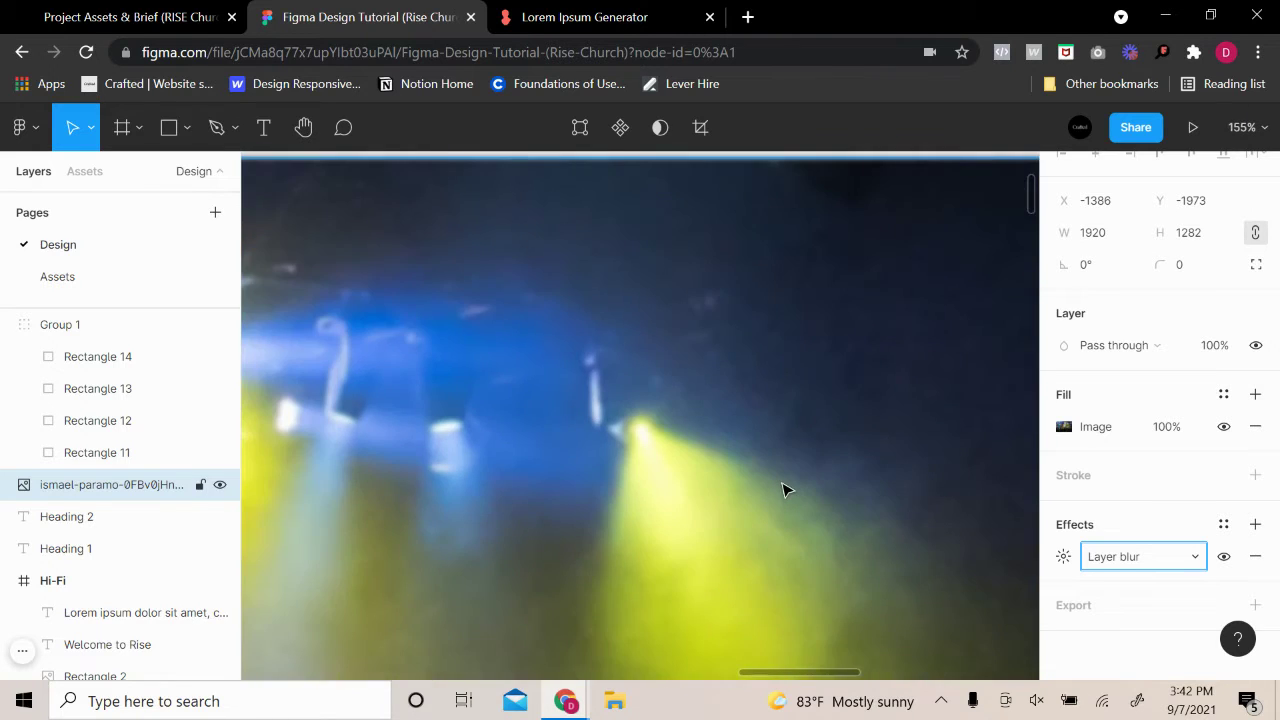
{"action": "key", "text": "ctrl+z"}
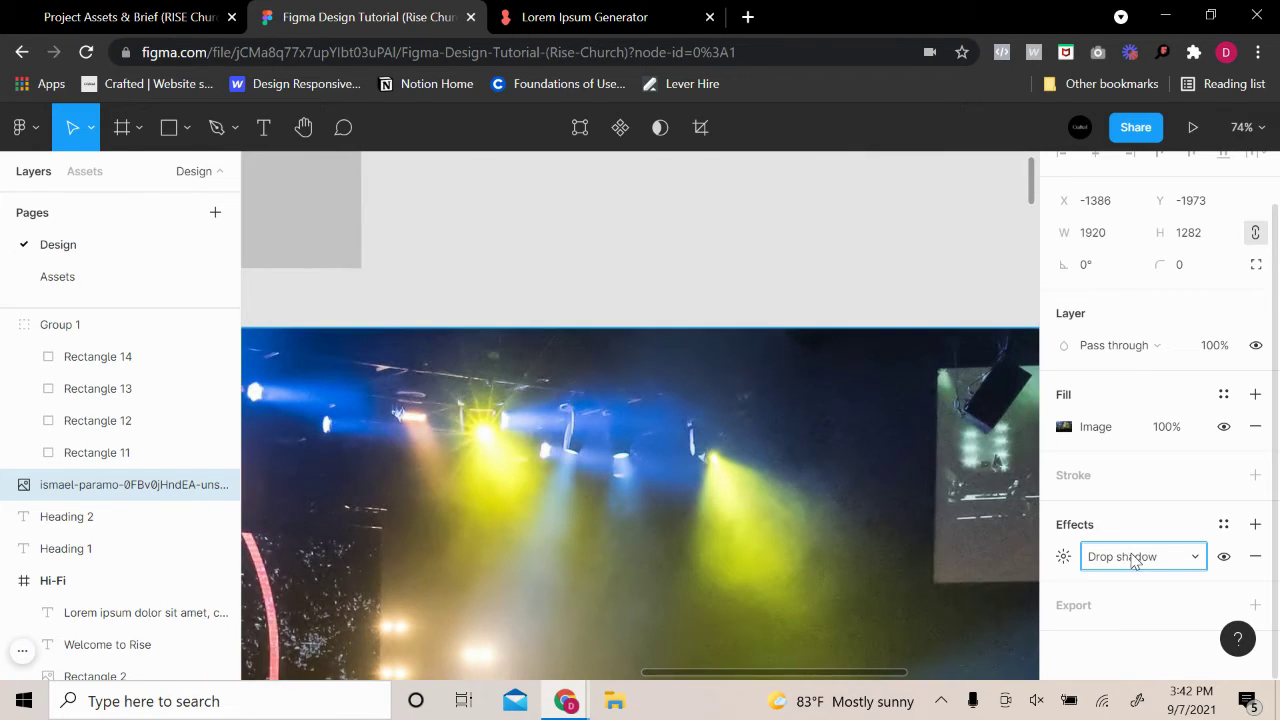
{"action": "scroll", "coordinate": [838, 415], "scroll_direction": "up", "scroll_amount": 3}
{"action": "scroll", "coordinate": [838, 415], "scroll_direction": "up", "scroll_amount": 15}
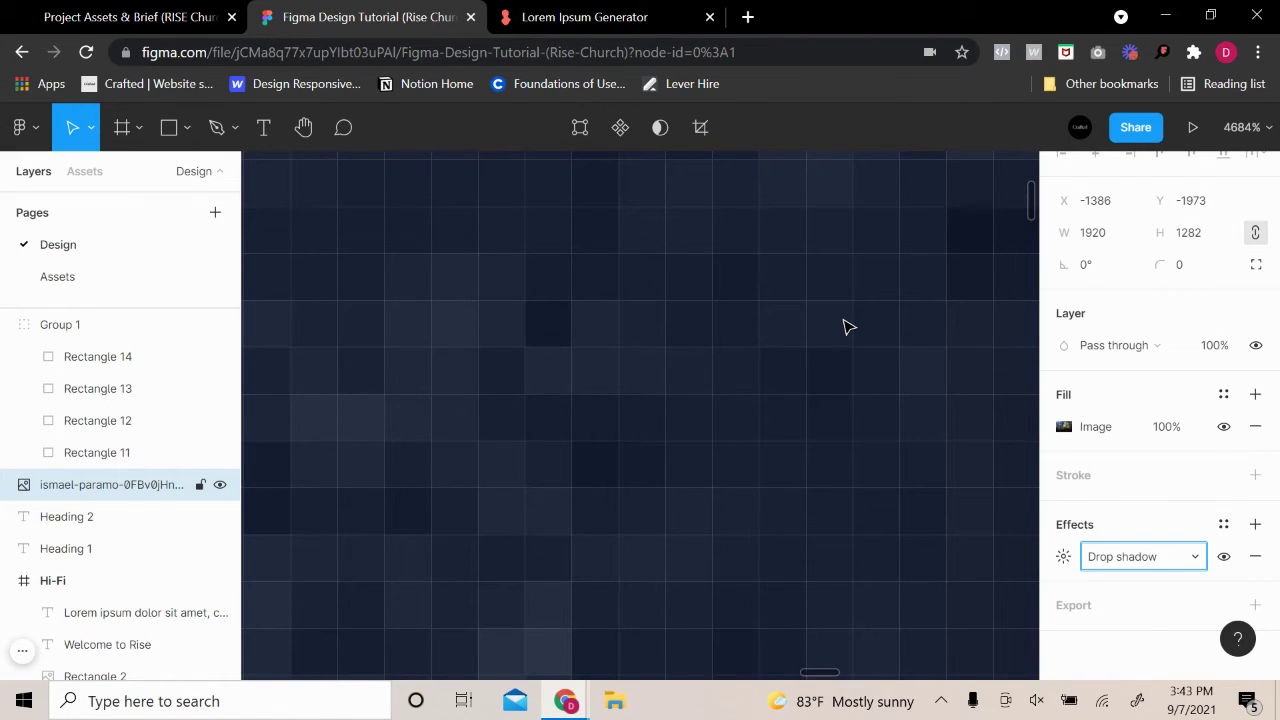
{"action": "scroll", "coordinate": [849, 337], "scroll_direction": "down", "scroll_amount": 10}
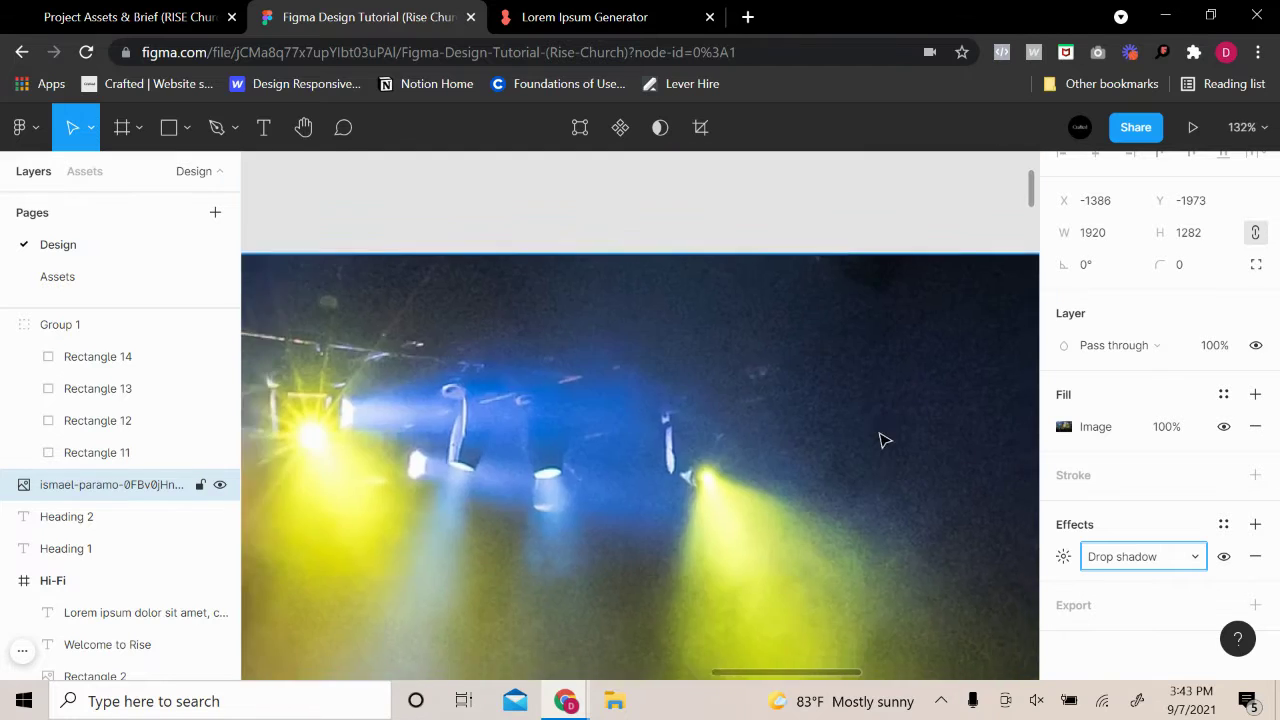
{"action": "scroll", "coordinate": [884, 440], "scroll_direction": "down", "scroll_amount": 3}
{"action": "left_click_drag", "start_coordinate": [800, 495], "coordinate": [800, 350]}
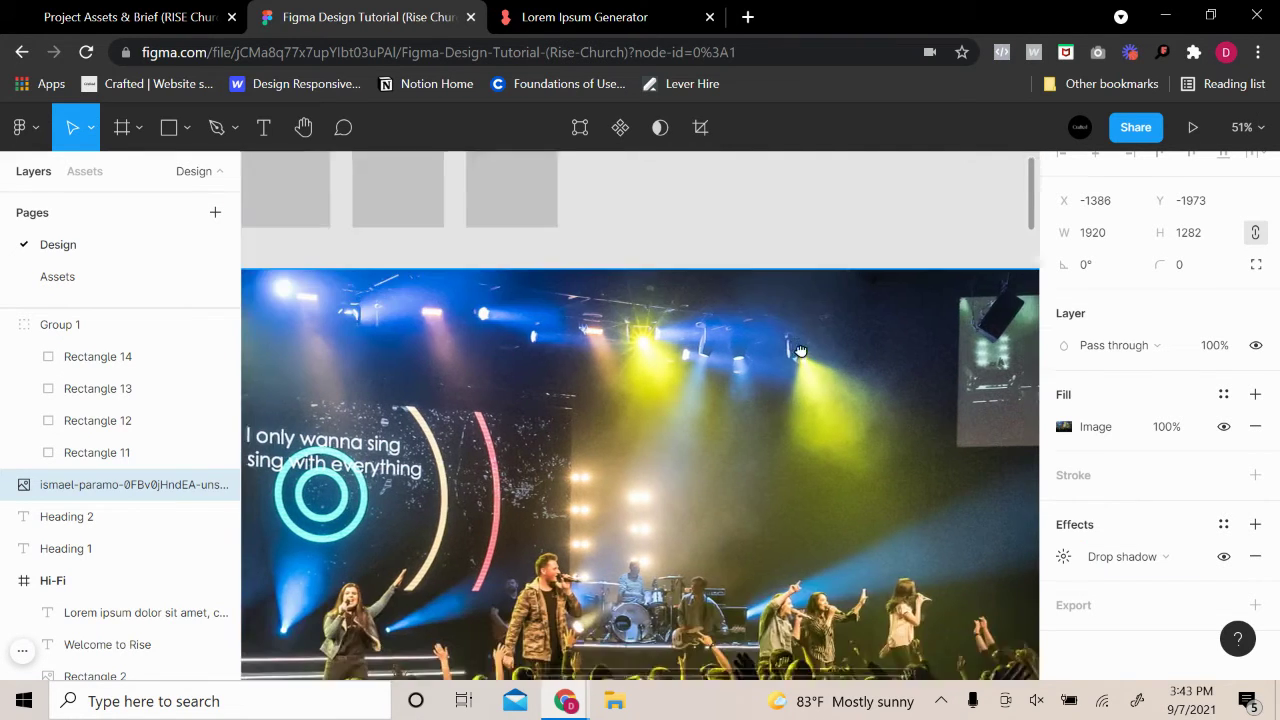
{"action": "scroll", "coordinate": [800, 350], "scroll_direction": "down", "scroll_amount": 3}
Switch the photo's drop shadow to a layer blur with Blur 25
{"action": "left_click", "coordinate": [1143, 557]}
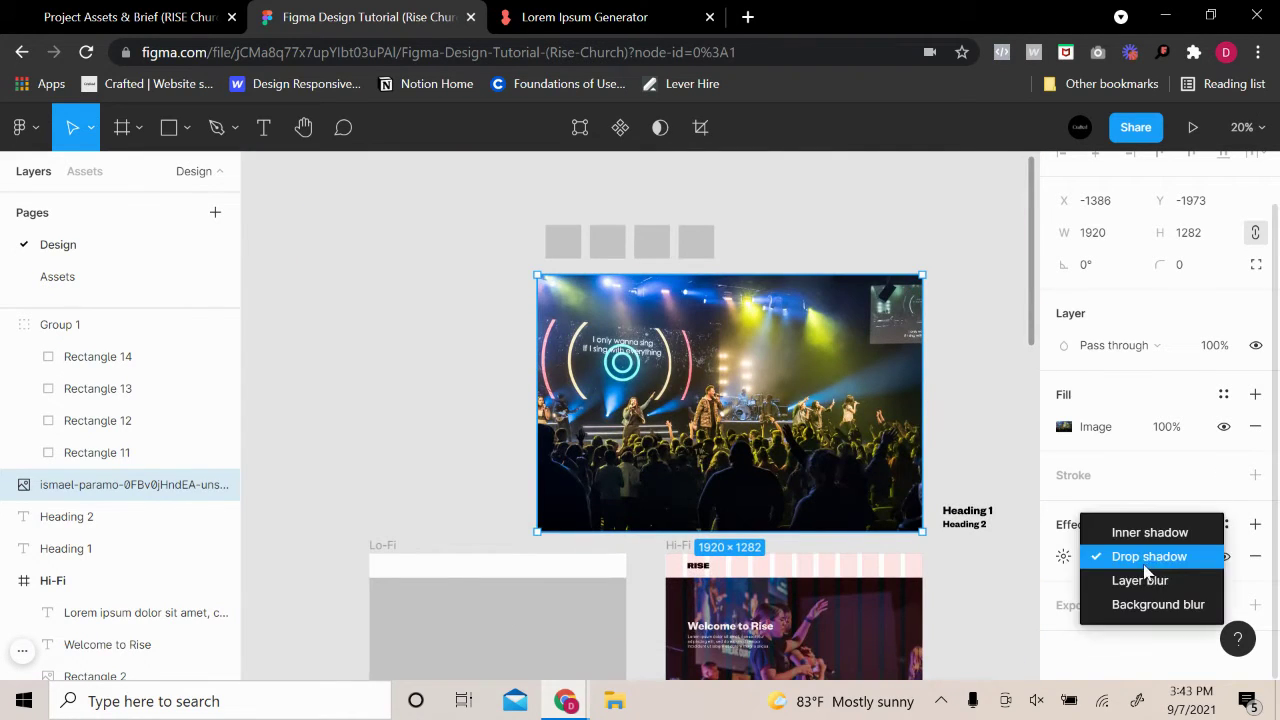
{"action": "left_click", "coordinate": [1140, 580]}
{"action": "left_click", "coordinate": [1063, 557]}
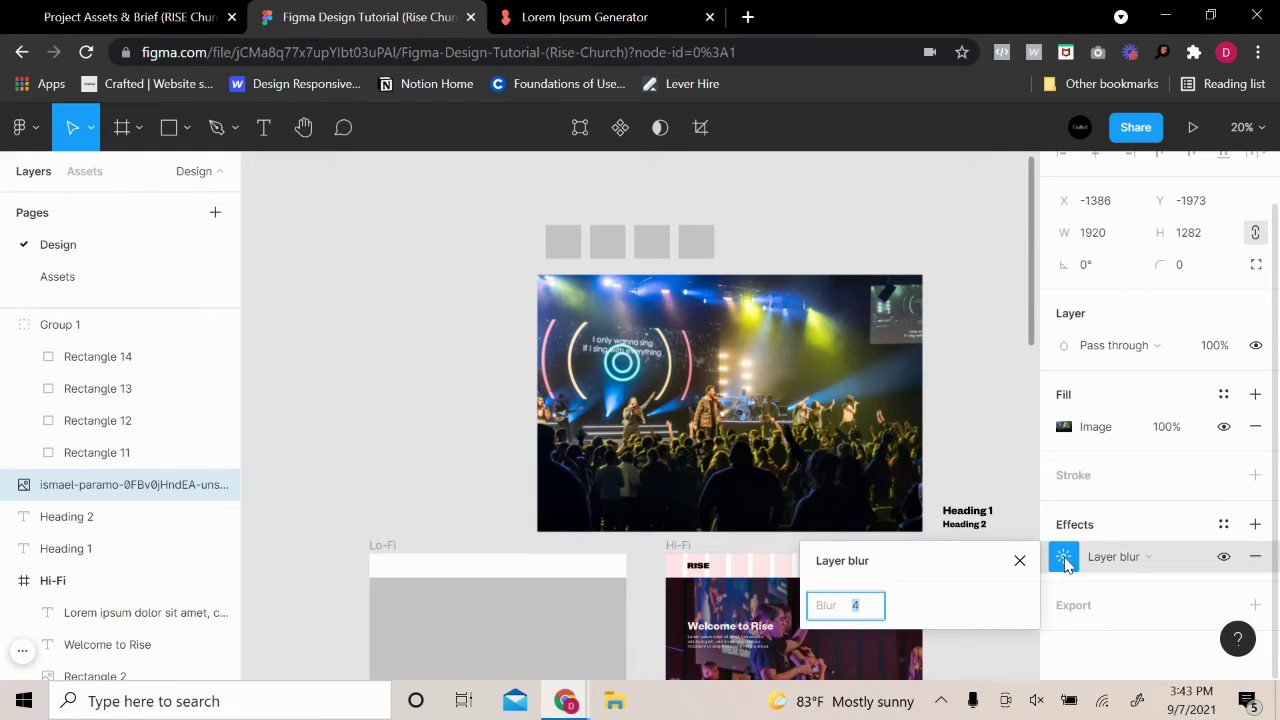
{"action": "type", "text": "25"}
{"action": "key", "text": "Return"}
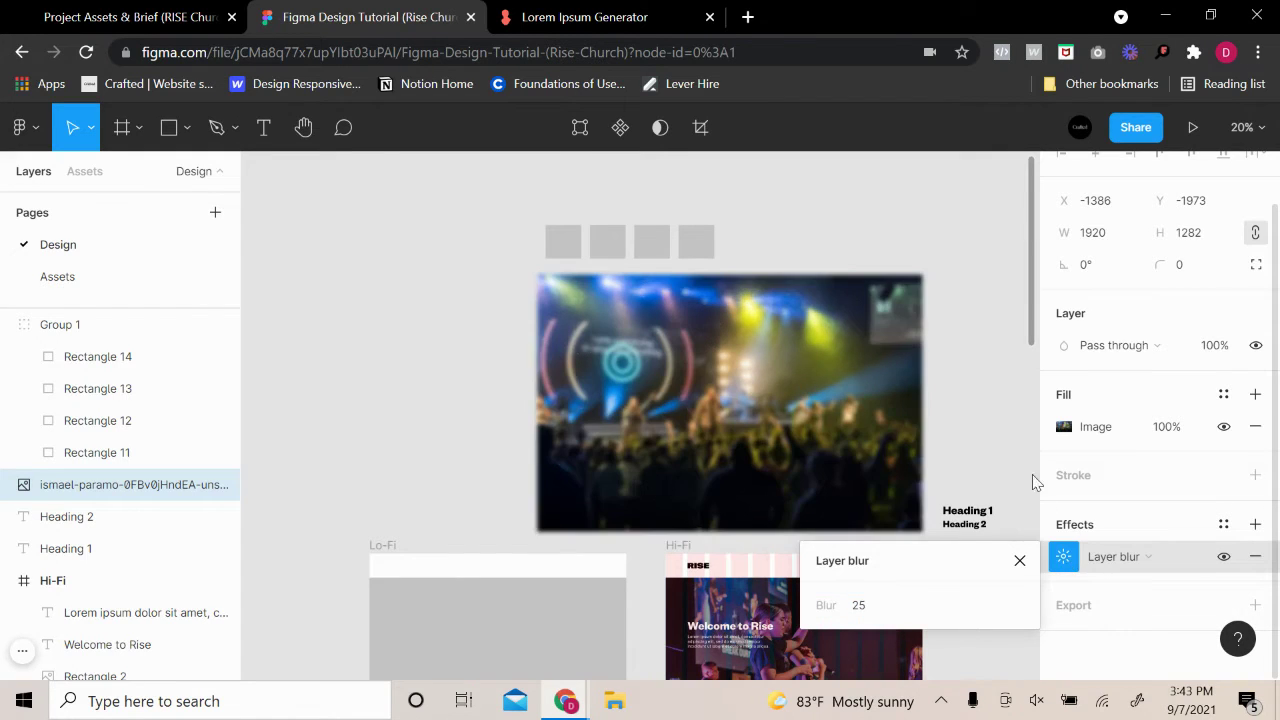
{"action": "left_click", "coordinate": [980, 374]}
{"action": "scroll", "coordinate": [700, 390], "scroll_direction": "up", "scroll_amount": 10}
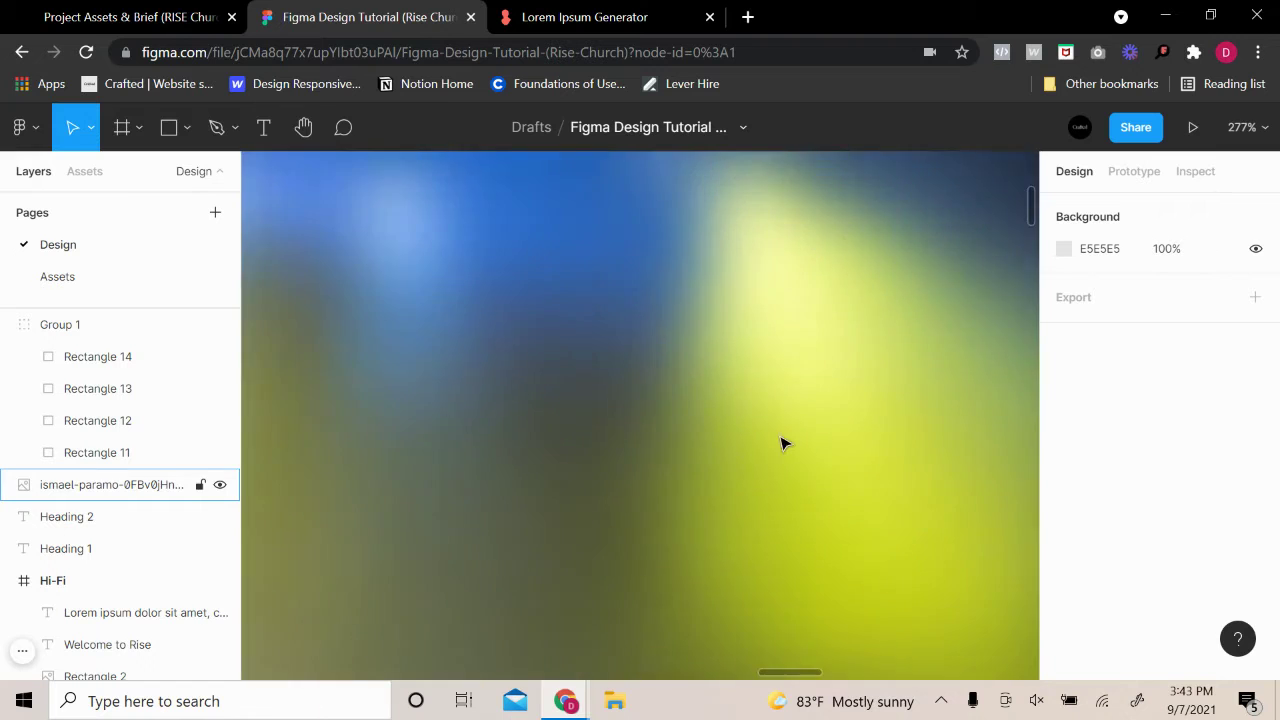
{"action": "scroll", "coordinate": [783, 443], "scroll_direction": "up", "scroll_amount": 5}
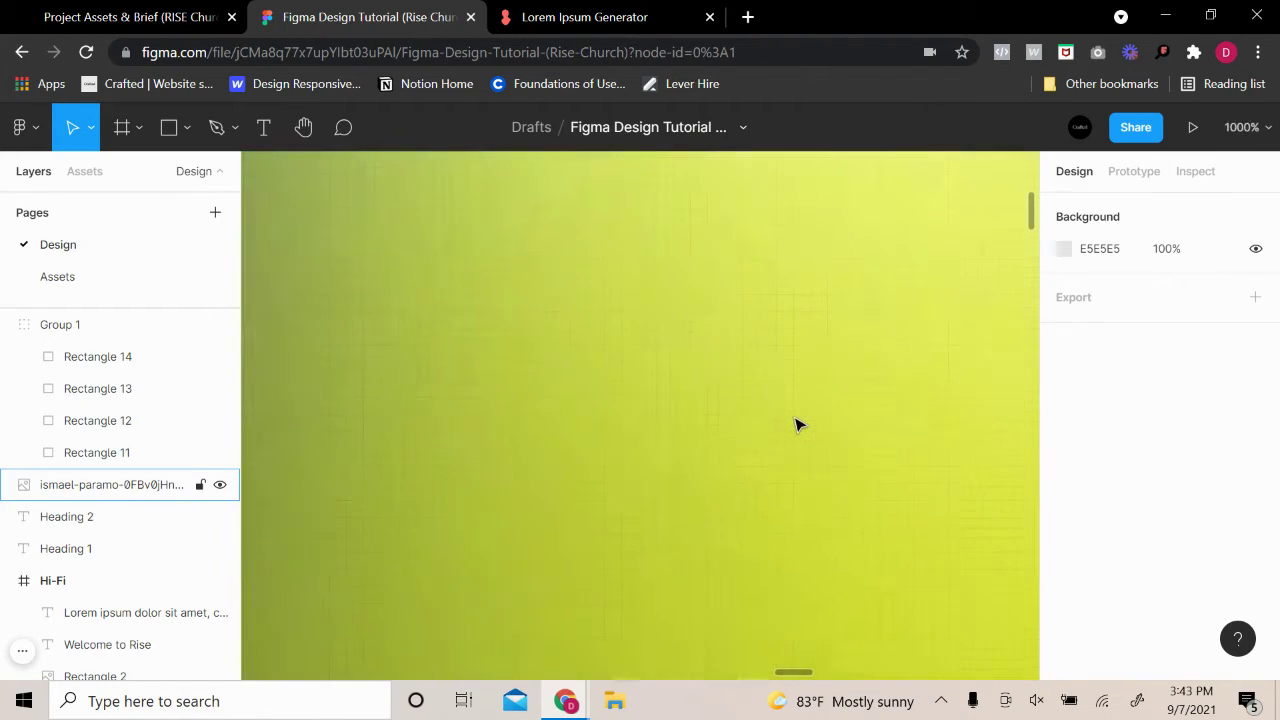
{"action": "scroll", "coordinate": [796, 425], "scroll_direction": "up", "scroll_amount": 5}
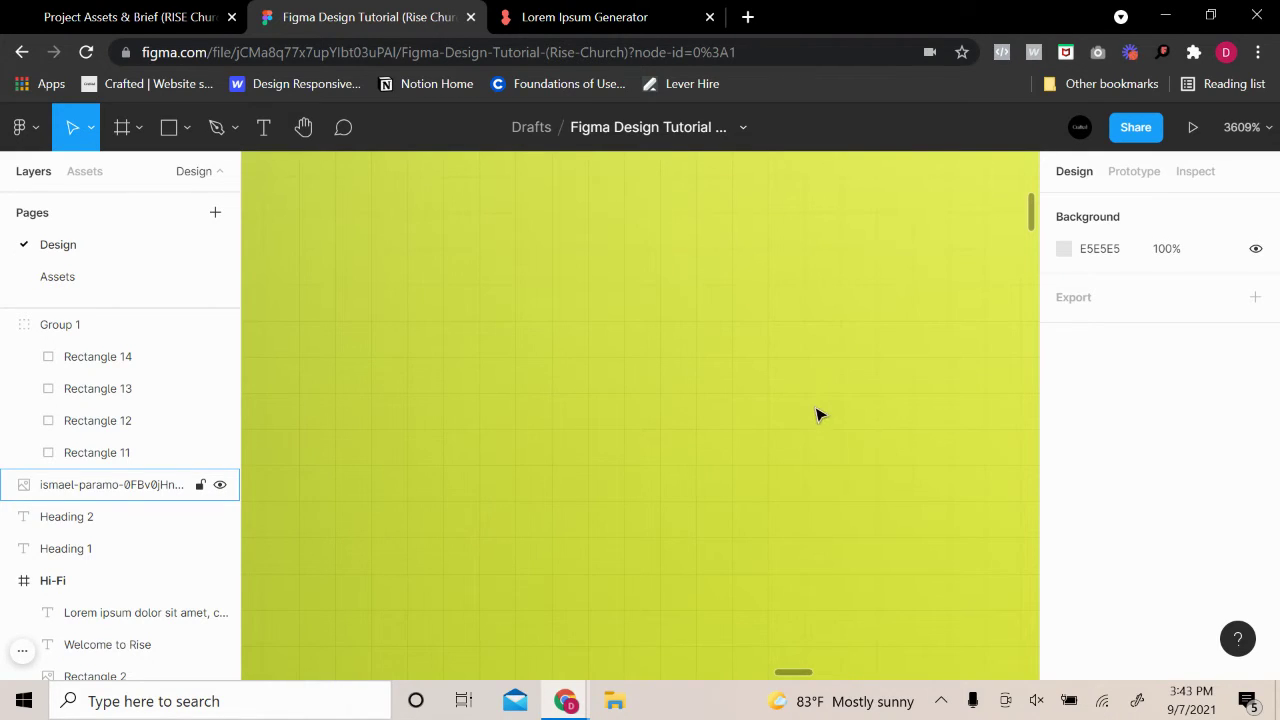
{"action": "scroll", "coordinate": [828, 436], "scroll_direction": "down", "scroll_amount": 12}
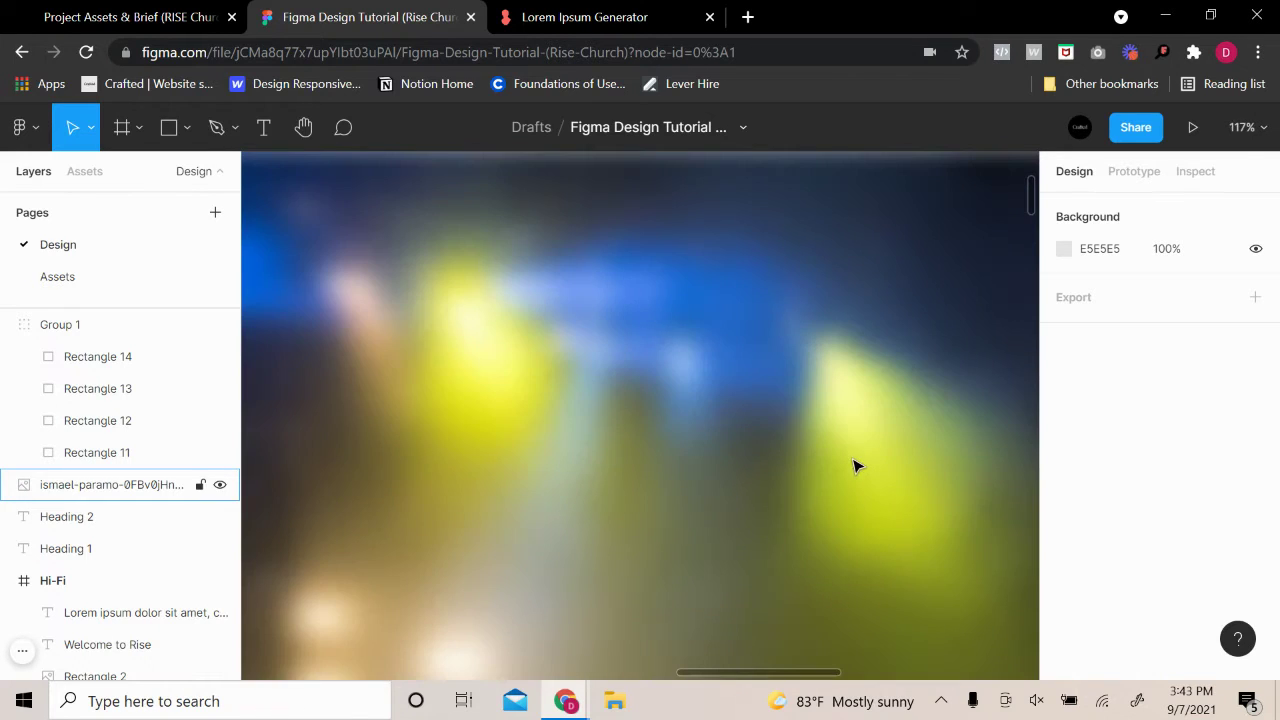
{"action": "scroll", "coordinate": [874, 462], "scroll_direction": "down", "scroll_amount": 3}
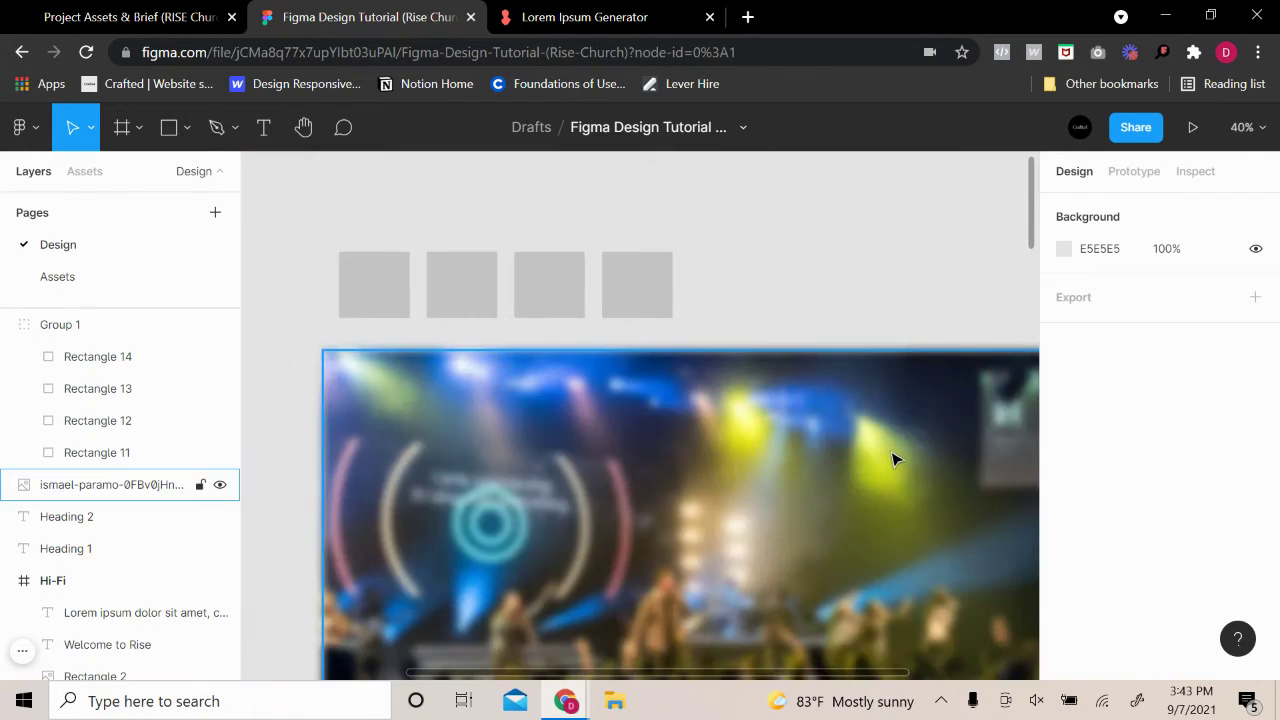
{"action": "scroll", "coordinate": [893, 459], "scroll_direction": "up", "scroll_amount": 3}
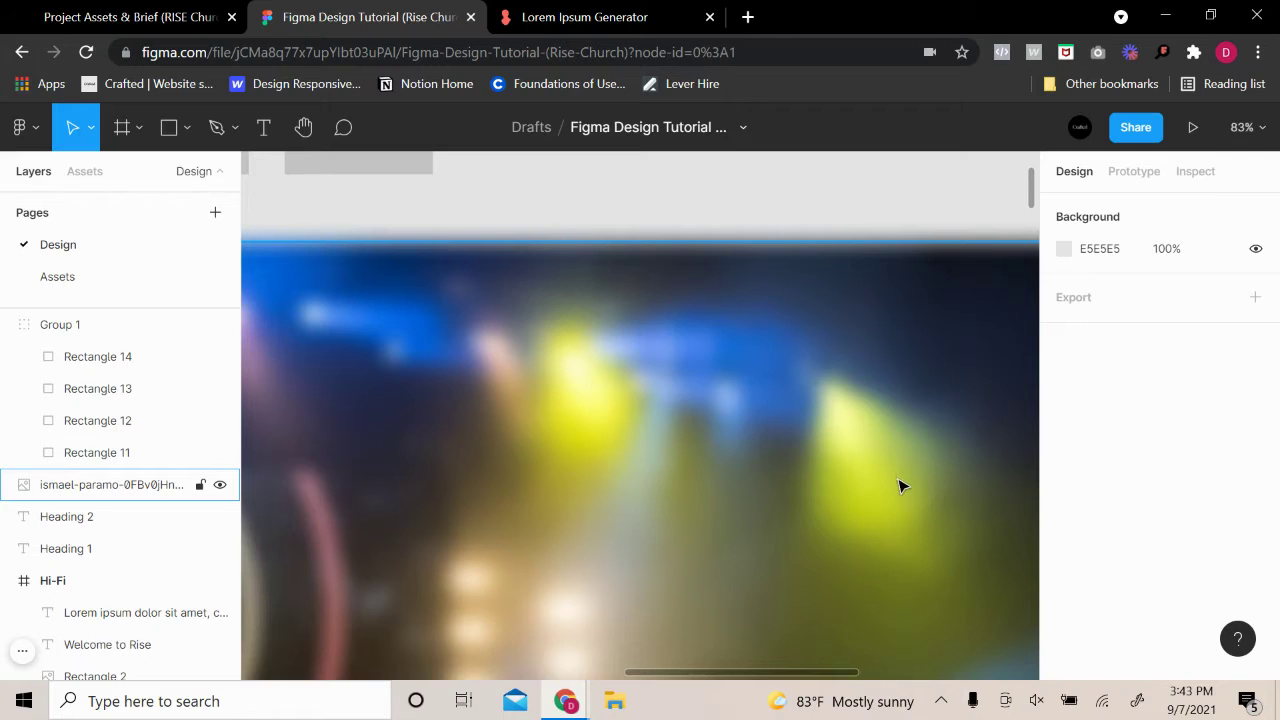
{"action": "scroll", "coordinate": [898, 486], "scroll_direction": "down", "scroll_amount": 5}
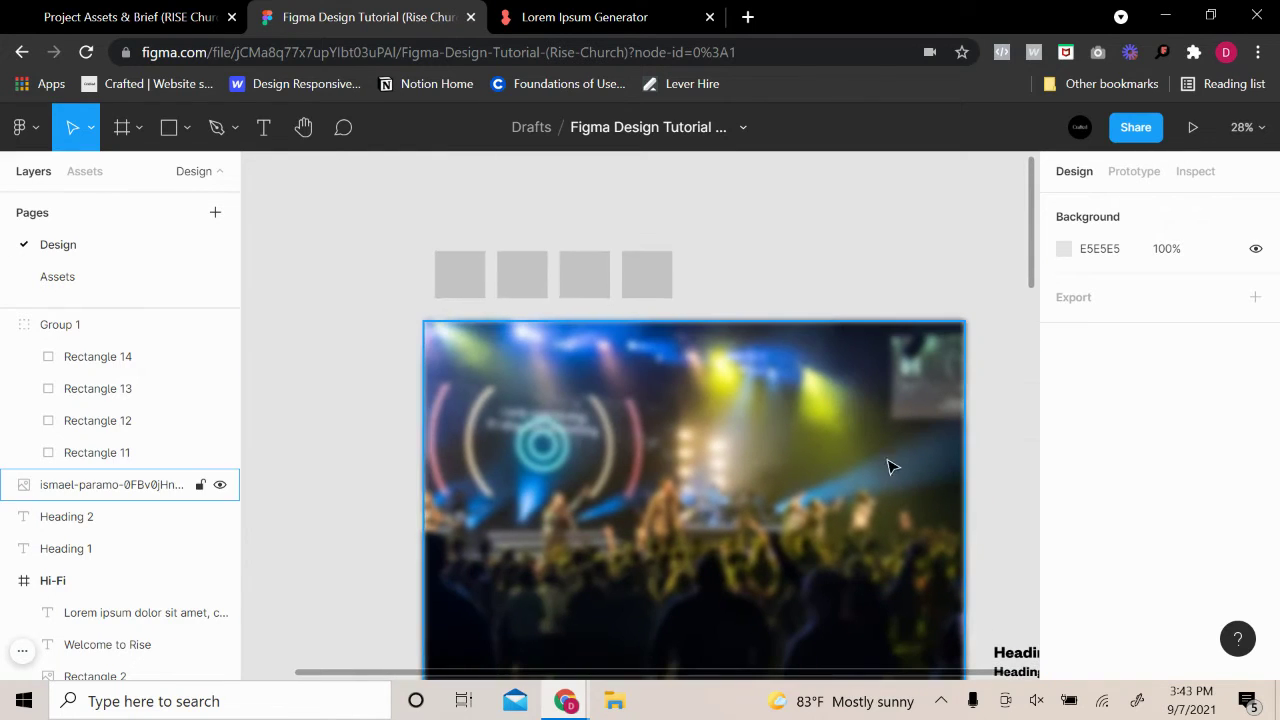
Raise the concert photo's layer blur to 35 for a heavier blur
{"action": "left_click", "coordinate": [926, 455]}
{"action": "scroll", "coordinate": [1060, 470], "scroll_direction": "down", "scroll_amount": 2}
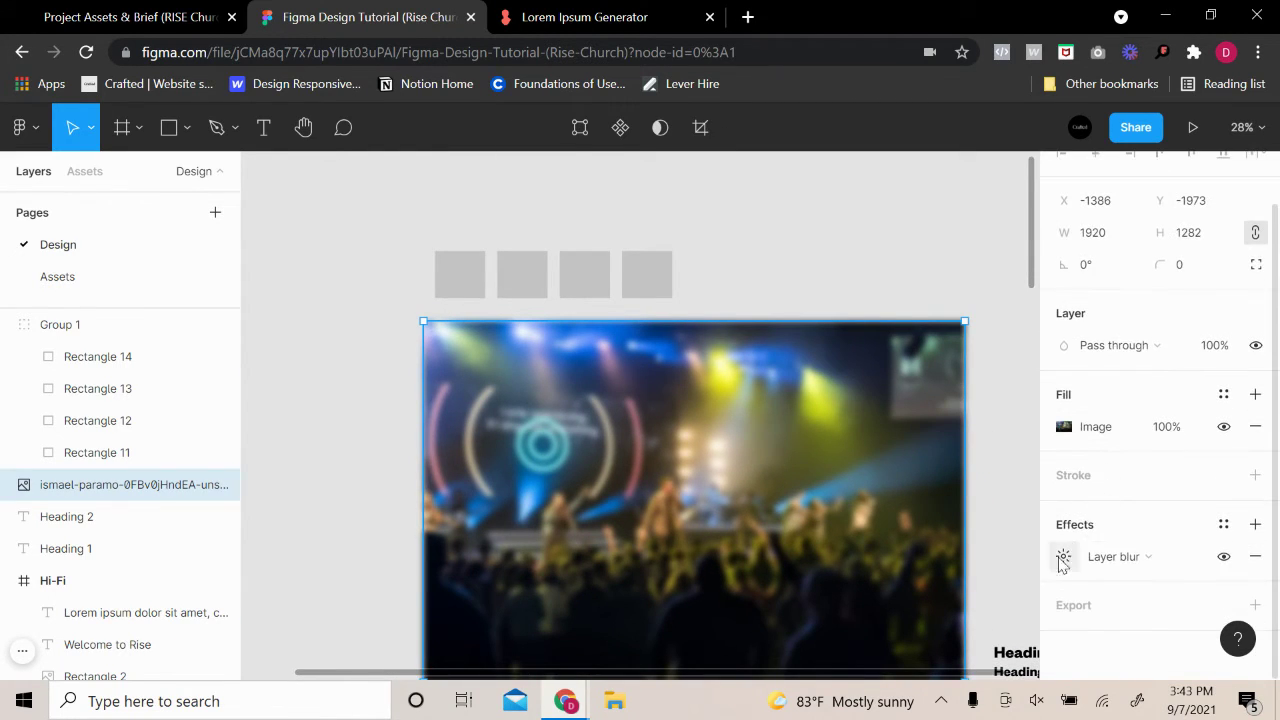
{"action": "left_click", "coordinate": [1063, 557]}
{"action": "type", "text": "30"}
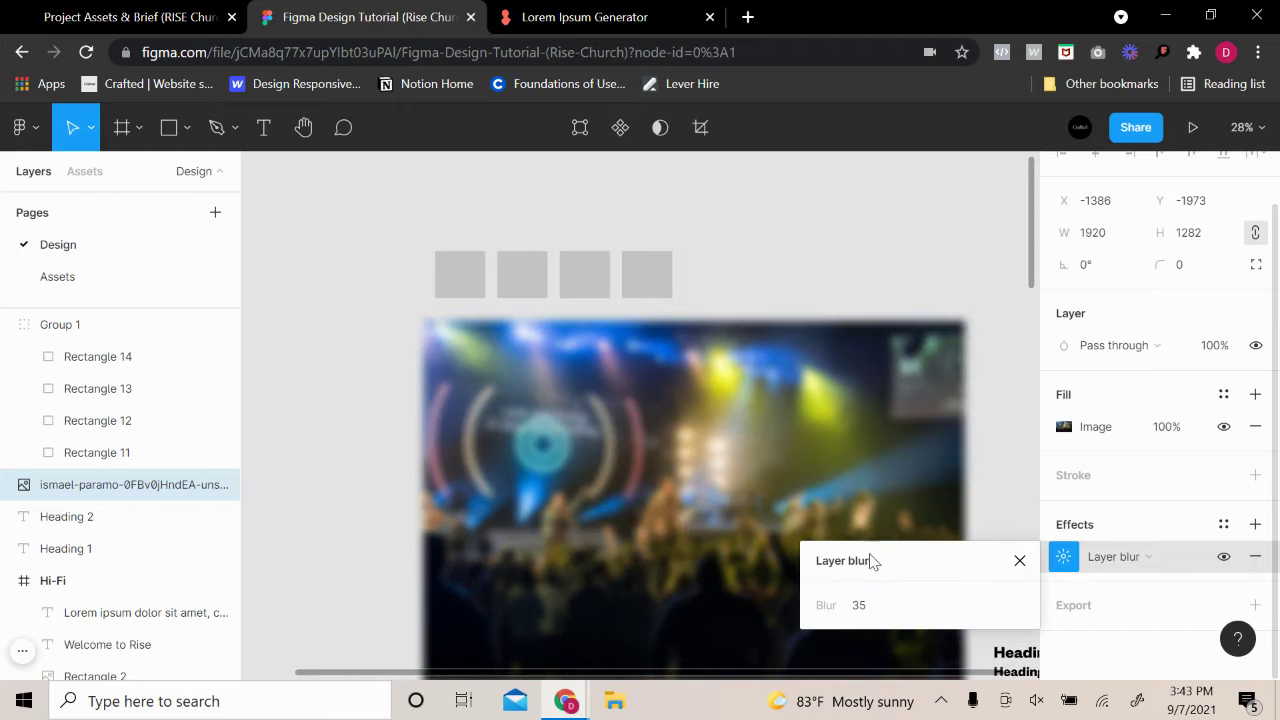
{"action": "key", "text": "Escape"}
{"action": "key", "text": "Escape"}
{"action": "scroll", "coordinate": [765, 470], "scroll_direction": "up", "scroll_amount": 2}
{"action": "scroll", "coordinate": [790, 469], "scroll_direction": "down", "scroll_amount": 10}
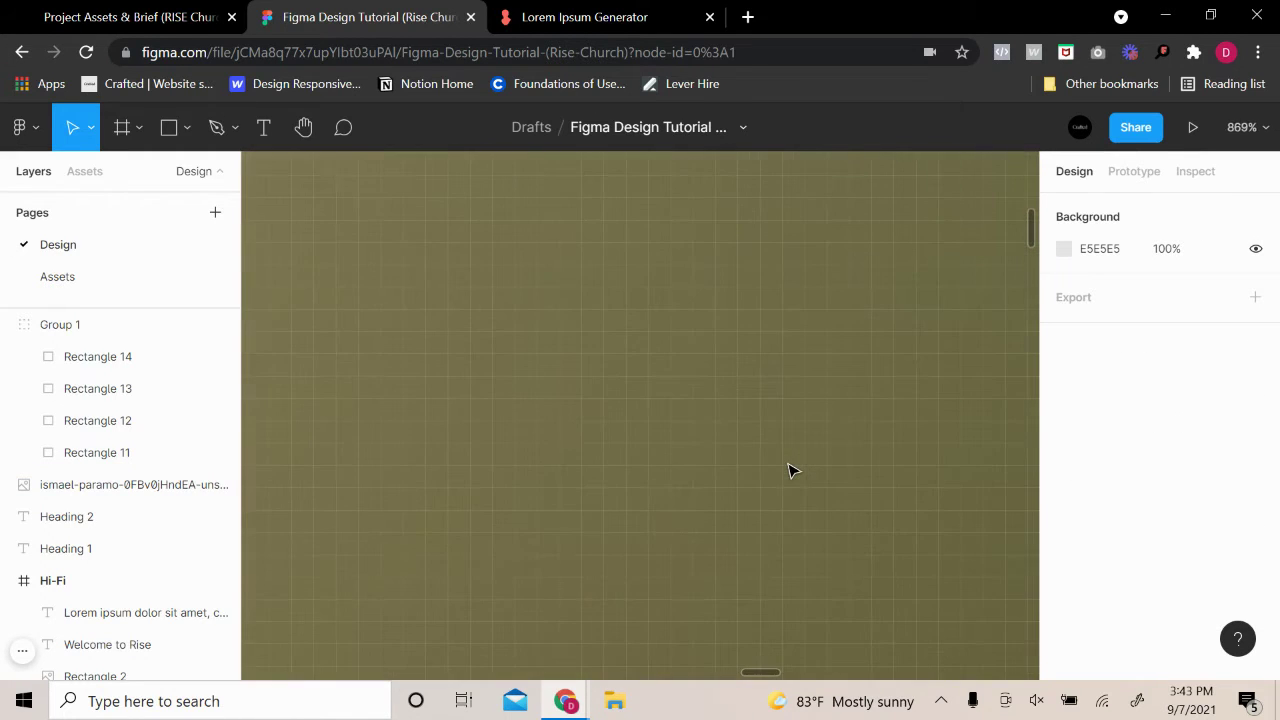
Fill the first grey square with a blue eyedropped from the blurred concert photo
{"action": "scroll", "coordinate": [837, 473], "scroll_direction": "down", "scroll_amount": 5}
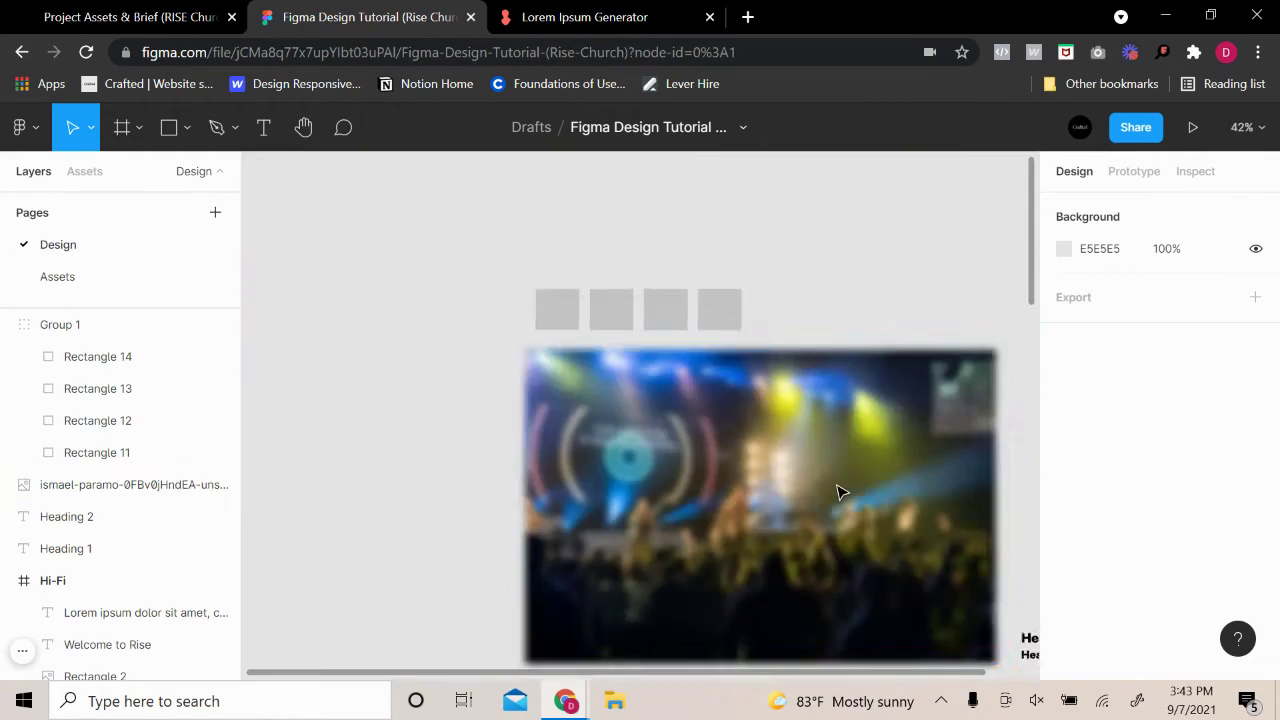
{"action": "scroll", "coordinate": [723, 434], "scroll_direction": "right", "scroll_amount": 2}
{"action": "left_click", "coordinate": [827, 351]}
{"action": "left_click", "coordinate": [944, 295]}
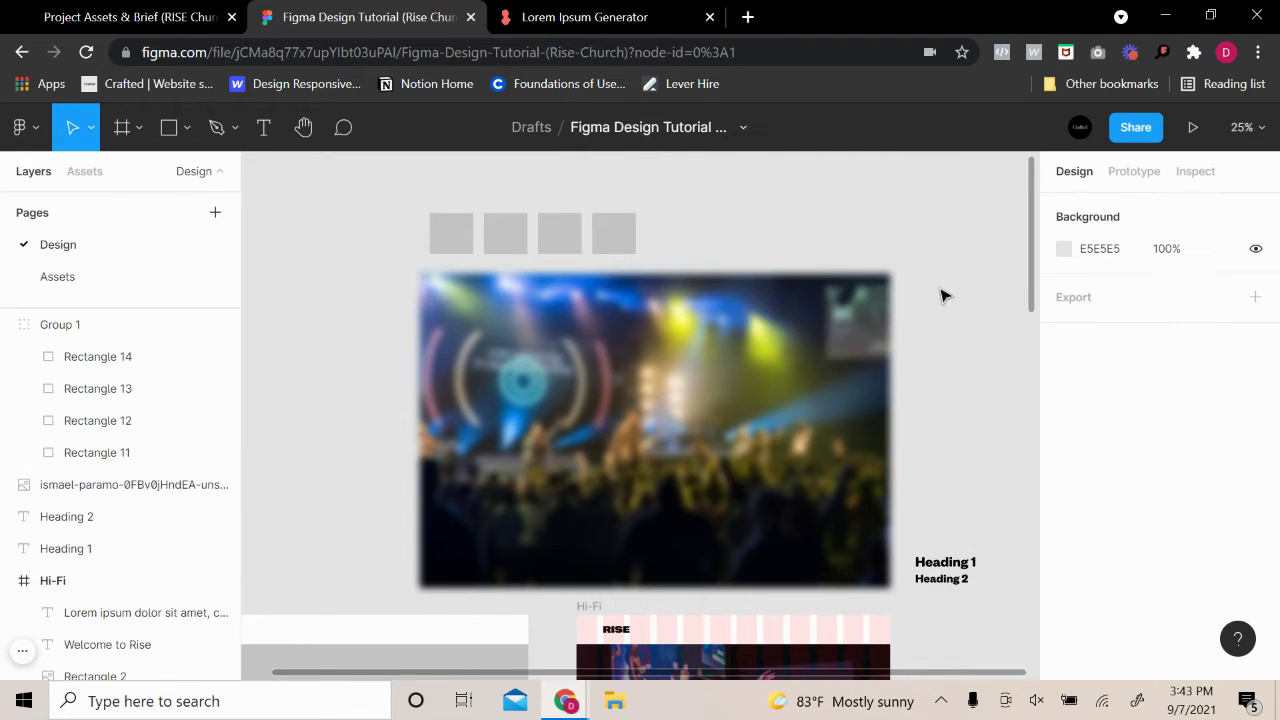
{"action": "scroll", "coordinate": [840, 317], "scroll_direction": "up", "scroll_amount": 3}
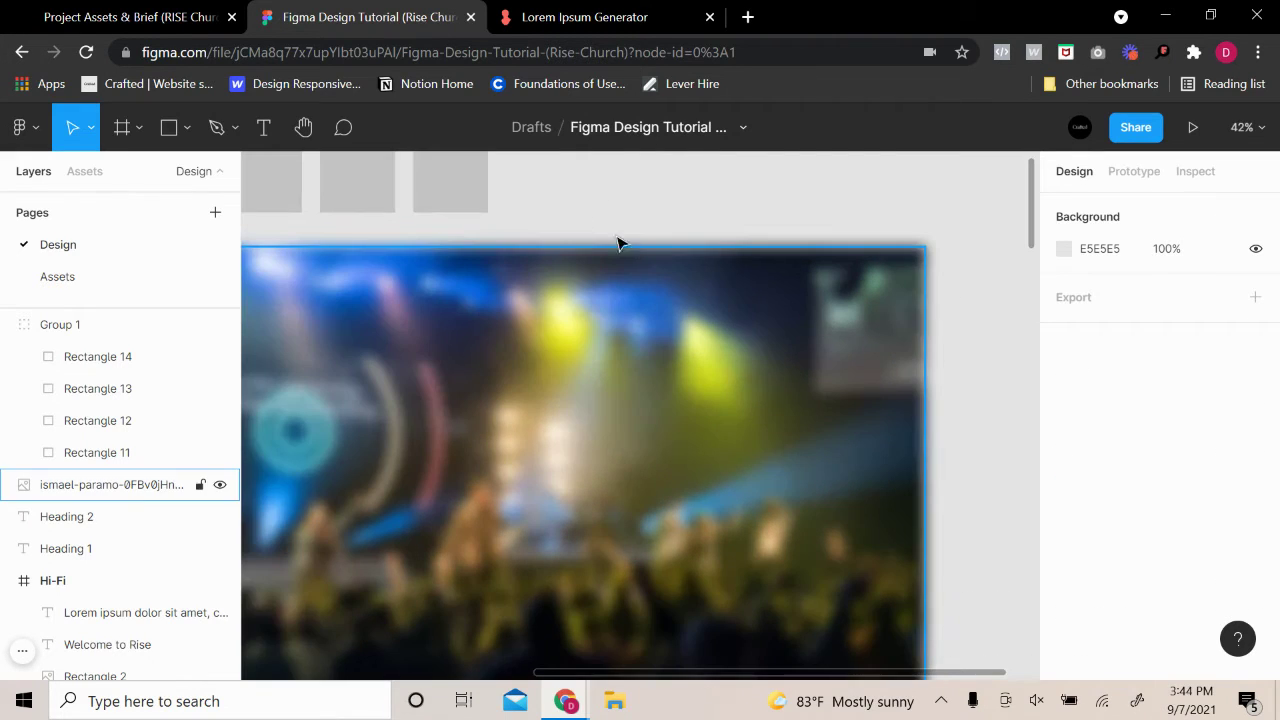
{"action": "left_click_drag", "start_coordinate": [466, 363], "coordinate": [726, 489]}
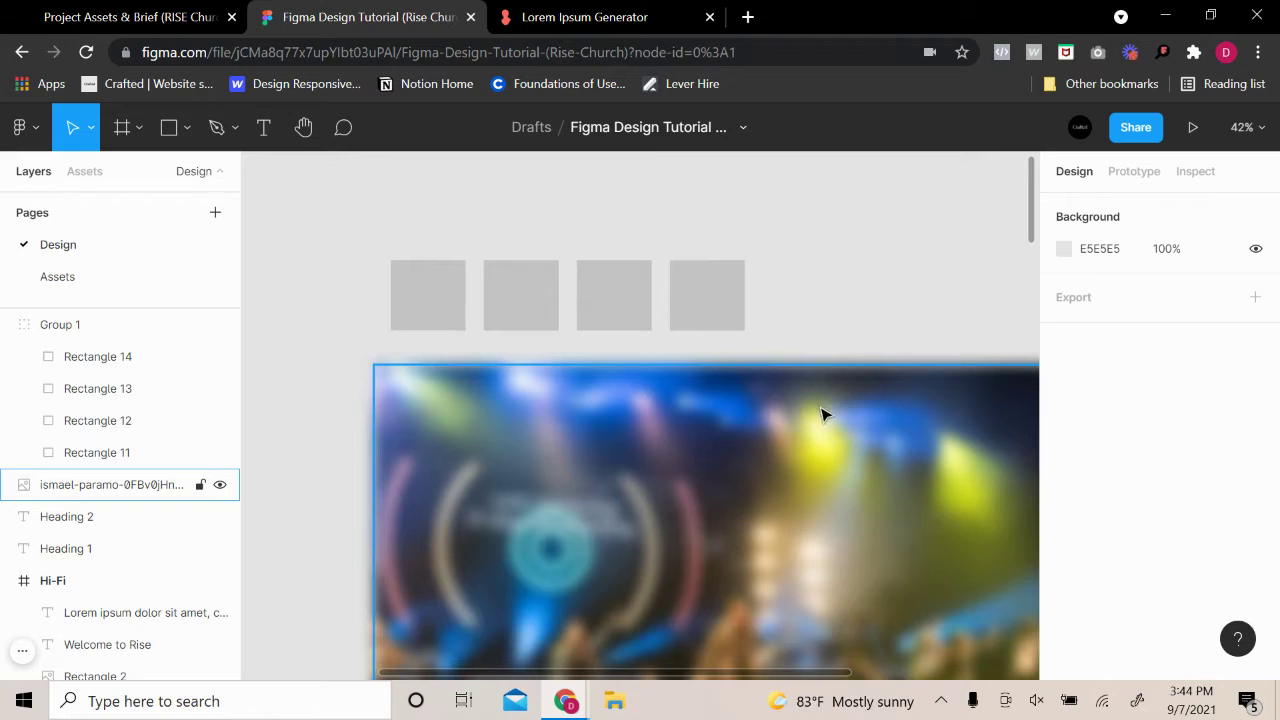
{"action": "double_click", "coordinate": [440, 280]}
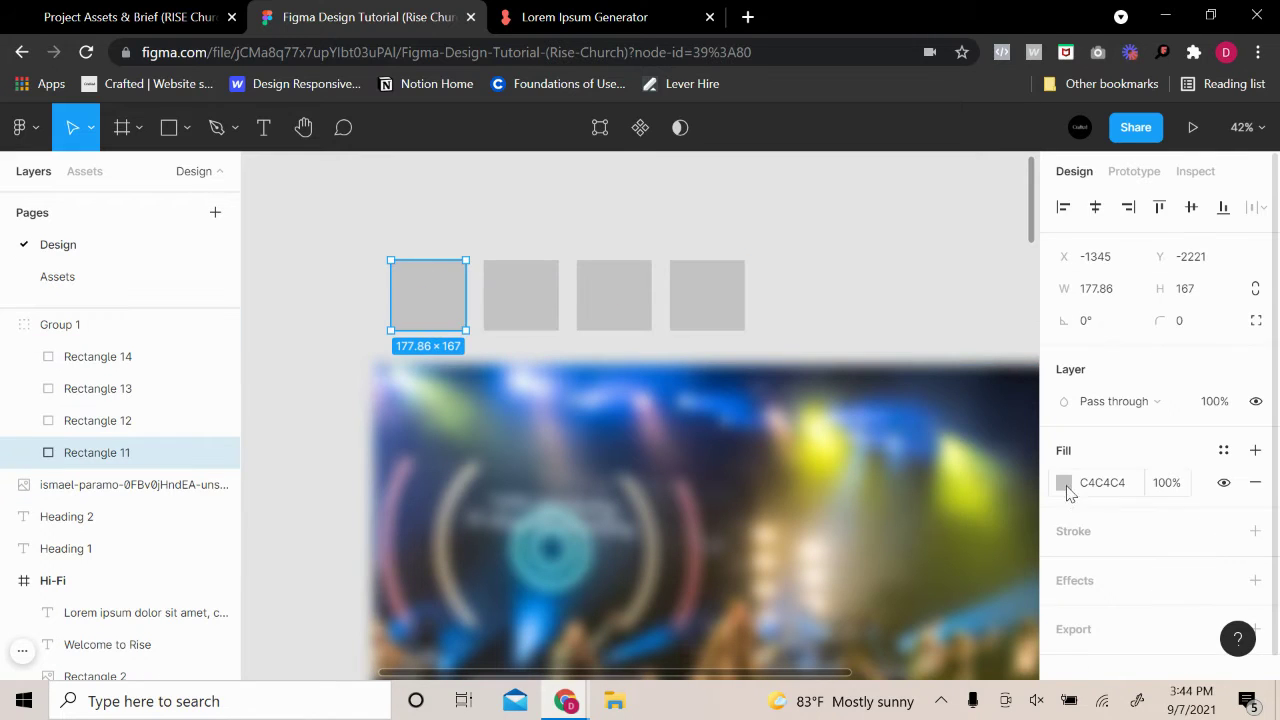
{"action": "left_click", "coordinate": [1064, 483]}
{"action": "left_click", "coordinate": [827, 456]}
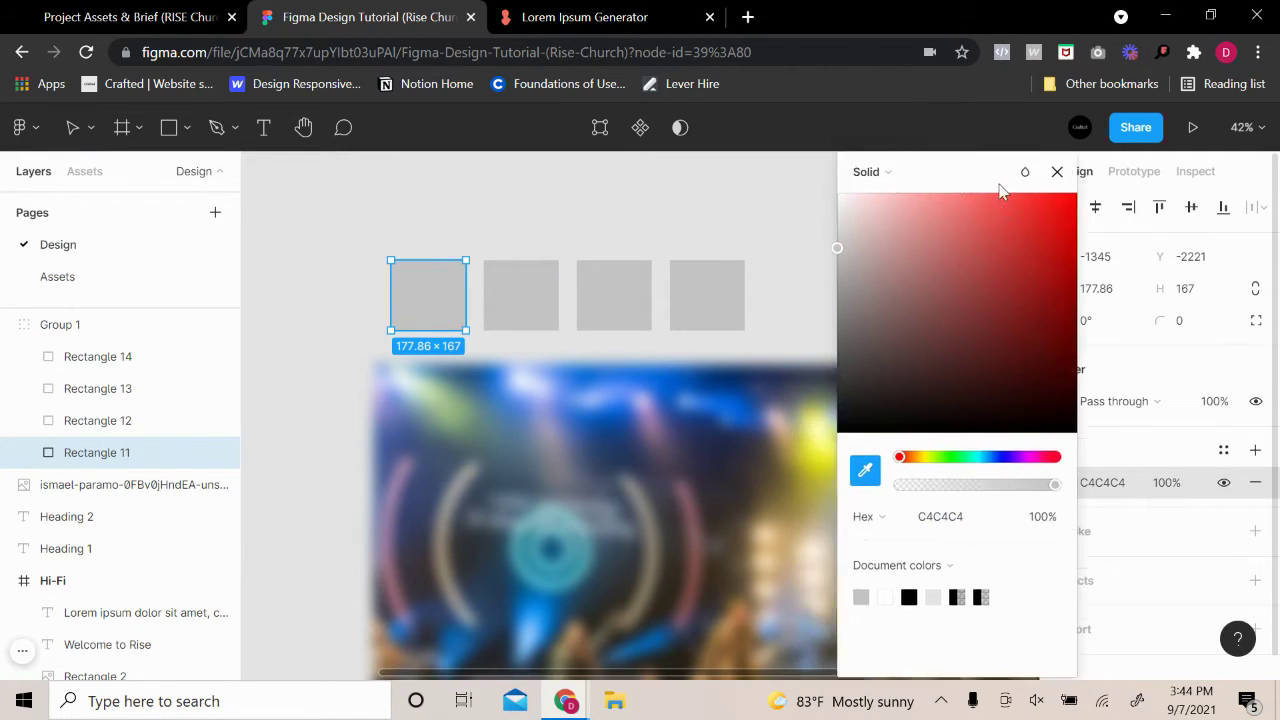
{"action": "scroll", "coordinate": [900, 400], "scroll_direction": "up", "scroll_amount": 6}
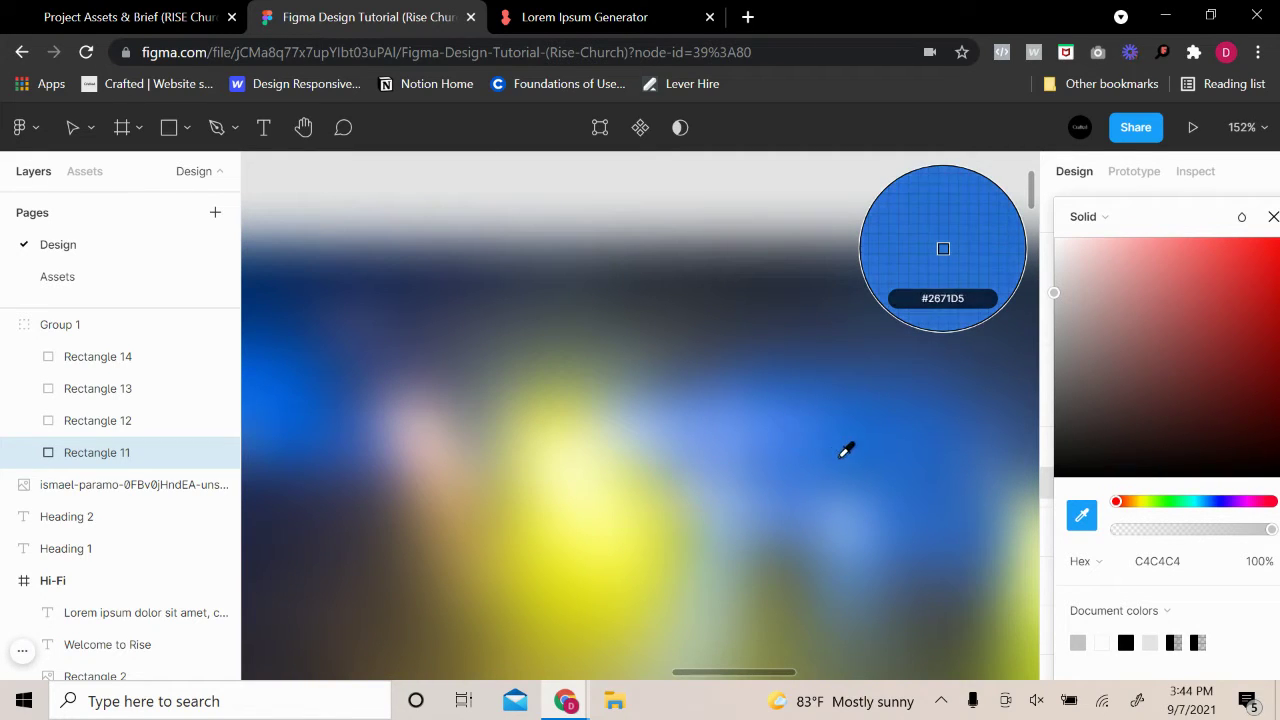
{"action": "left_click", "coordinate": [803, 452]}
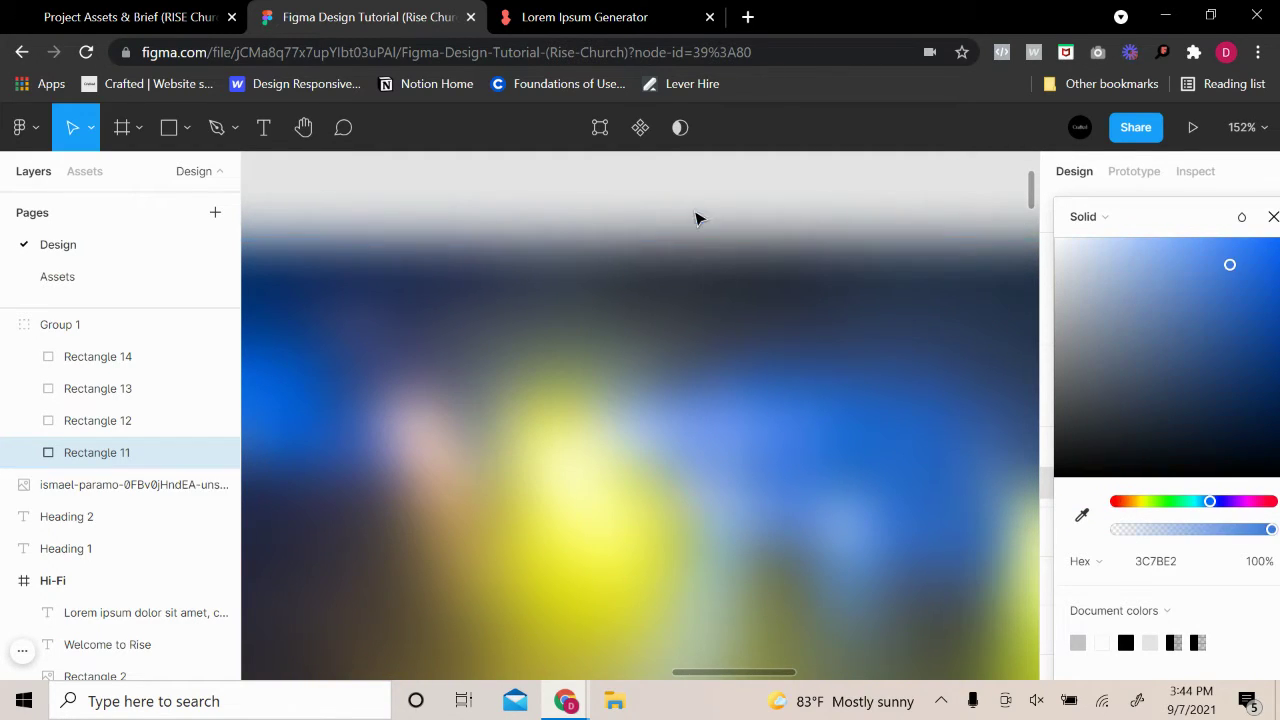
{"action": "left_click", "coordinate": [698, 218]}
Reopen the blue square's fill and cancel a second sample, keeping the 2066CA blue
{"action": "scroll", "coordinate": [726, 306], "scroll_direction": "down", "scroll_amount": 6}
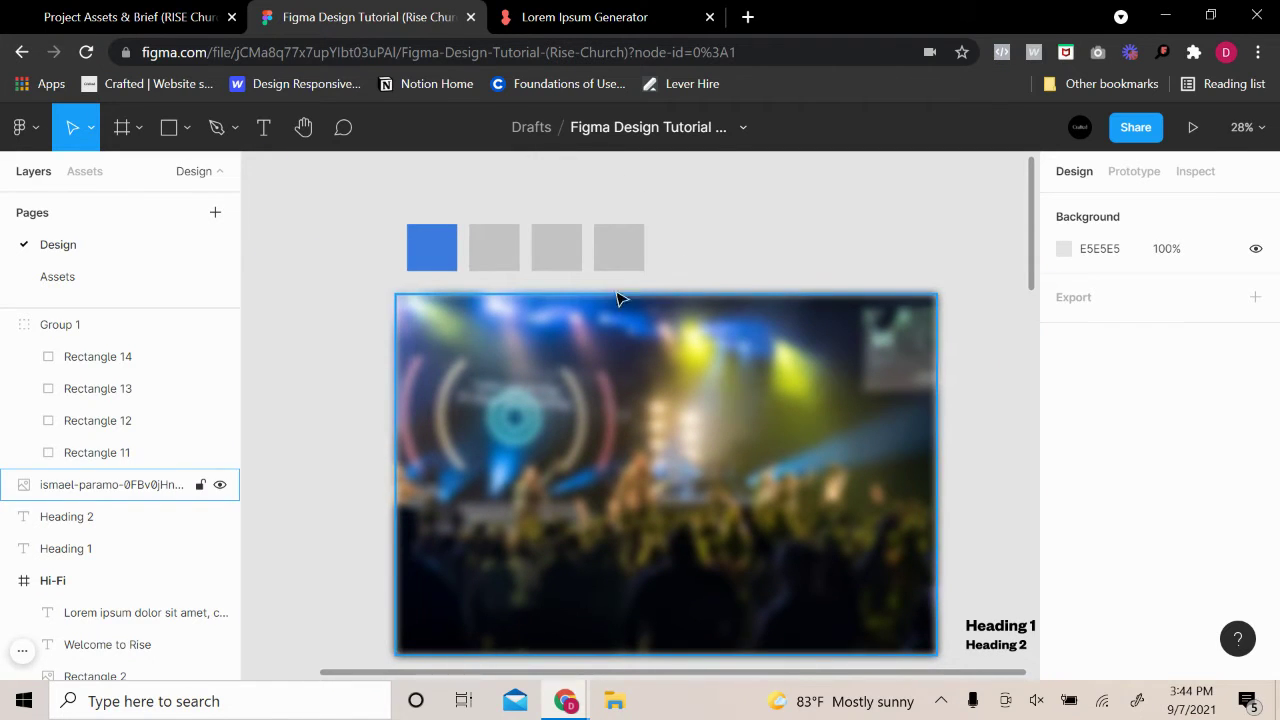
{"action": "left_click", "coordinate": [430, 247]}
{"action": "double_click", "coordinate": [430, 247]}
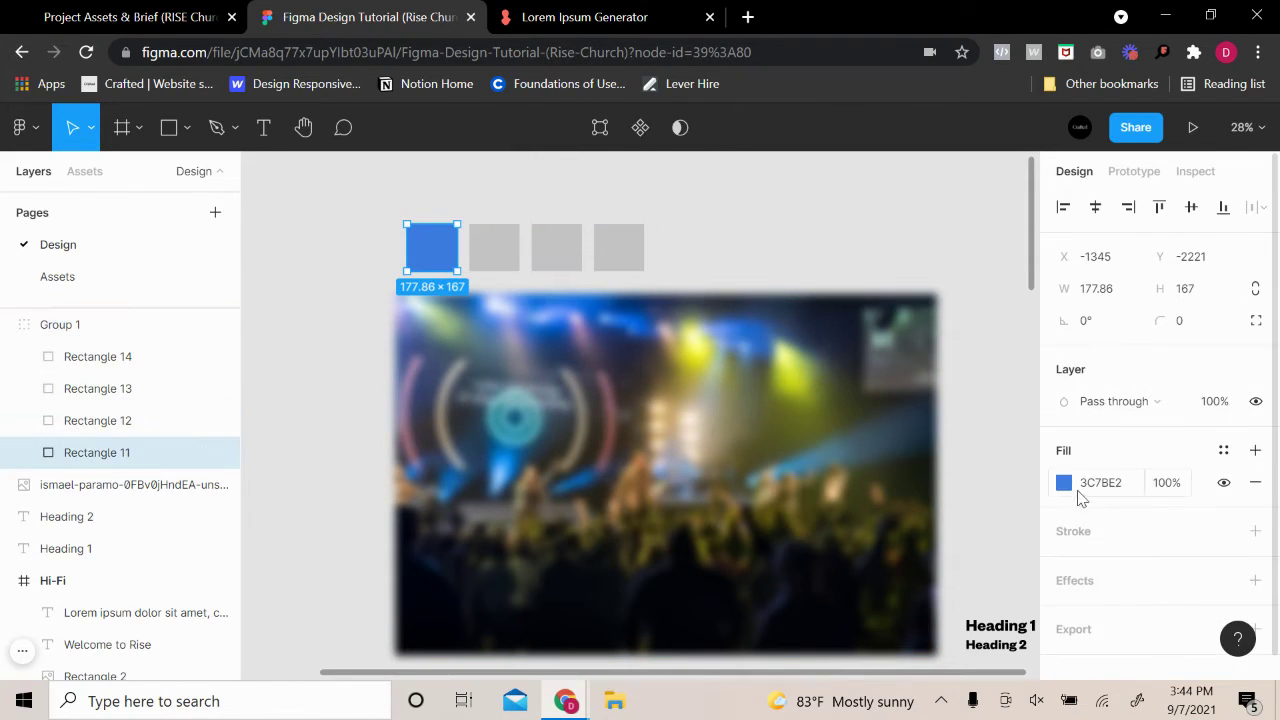
{"action": "left_click", "coordinate": [1064, 483]}
{"action": "left_click", "coordinate": [827, 457]}
{"action": "scroll", "coordinate": [717, 294], "scroll_direction": "up", "scroll_amount": 3}
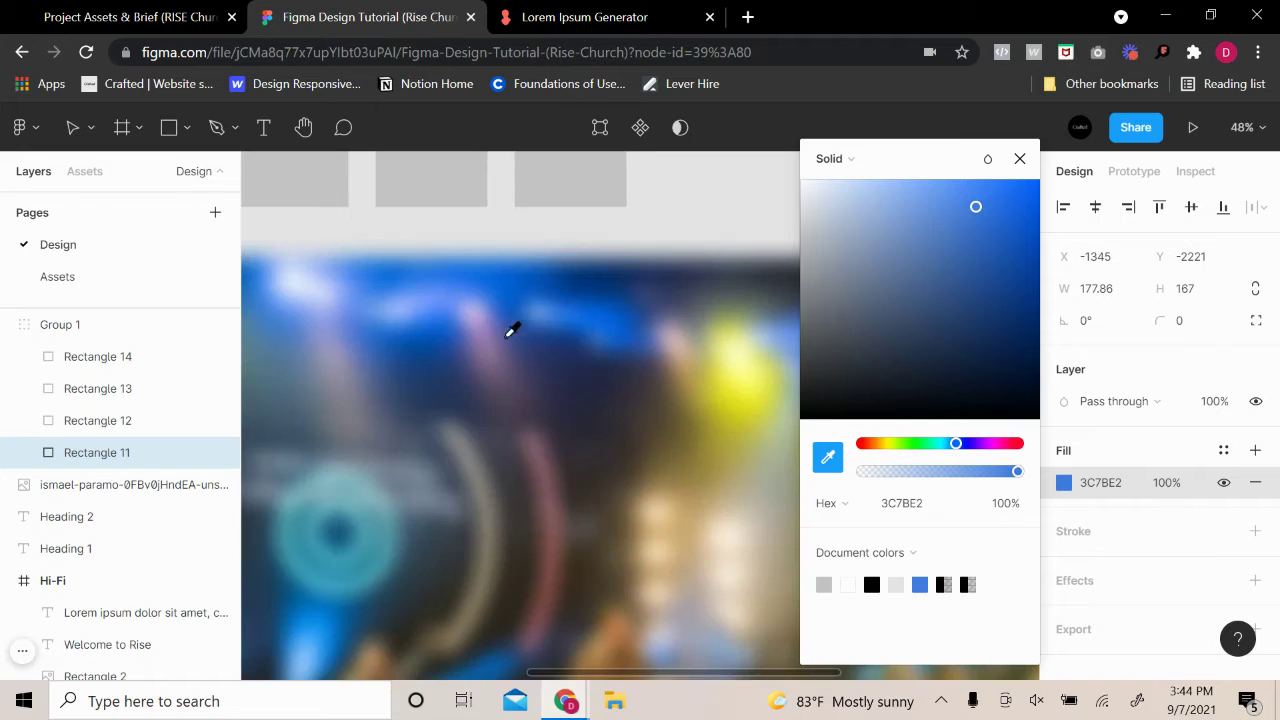
{"action": "left_click_drag", "start_coordinate": [958, 168], "coordinate": [1108, 228]}
{"action": "scroll", "coordinate": [878, 340], "scroll_direction": "up", "scroll_amount": 4}
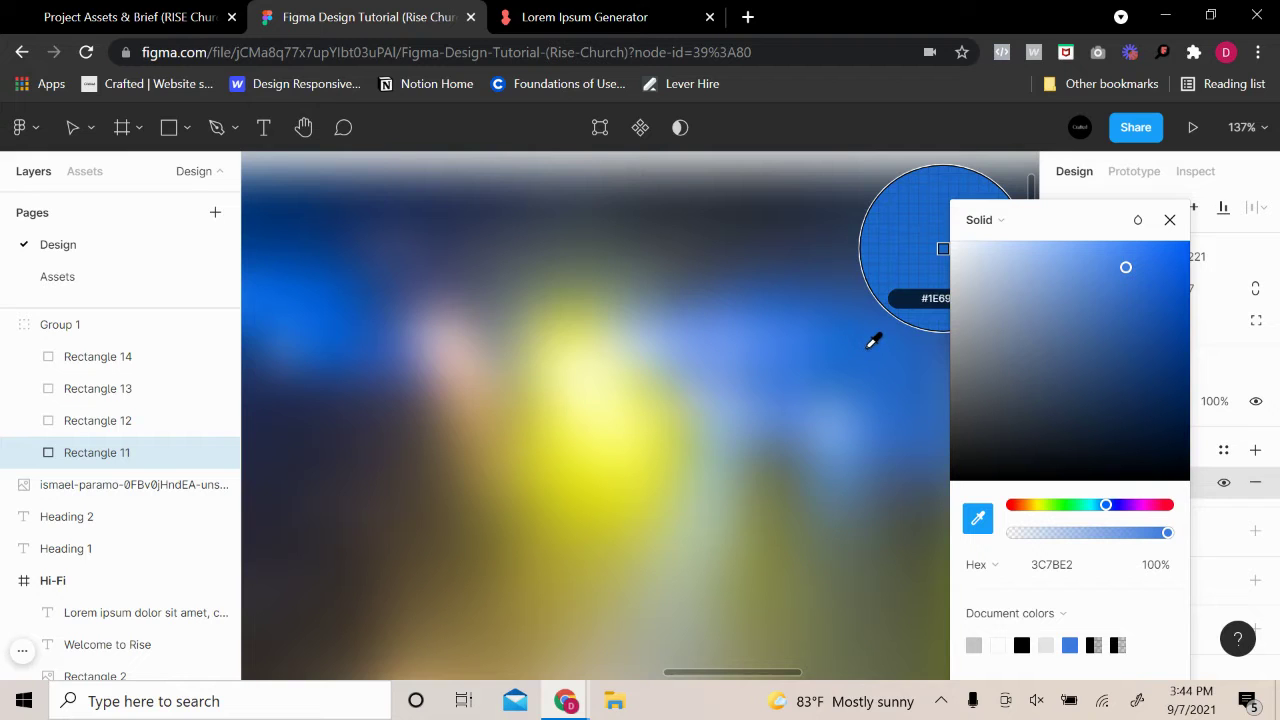
{"action": "key", "text": "Escape"}
{"action": "scroll", "coordinate": [871, 394], "scroll_direction": "down", "scroll_amount": 6}
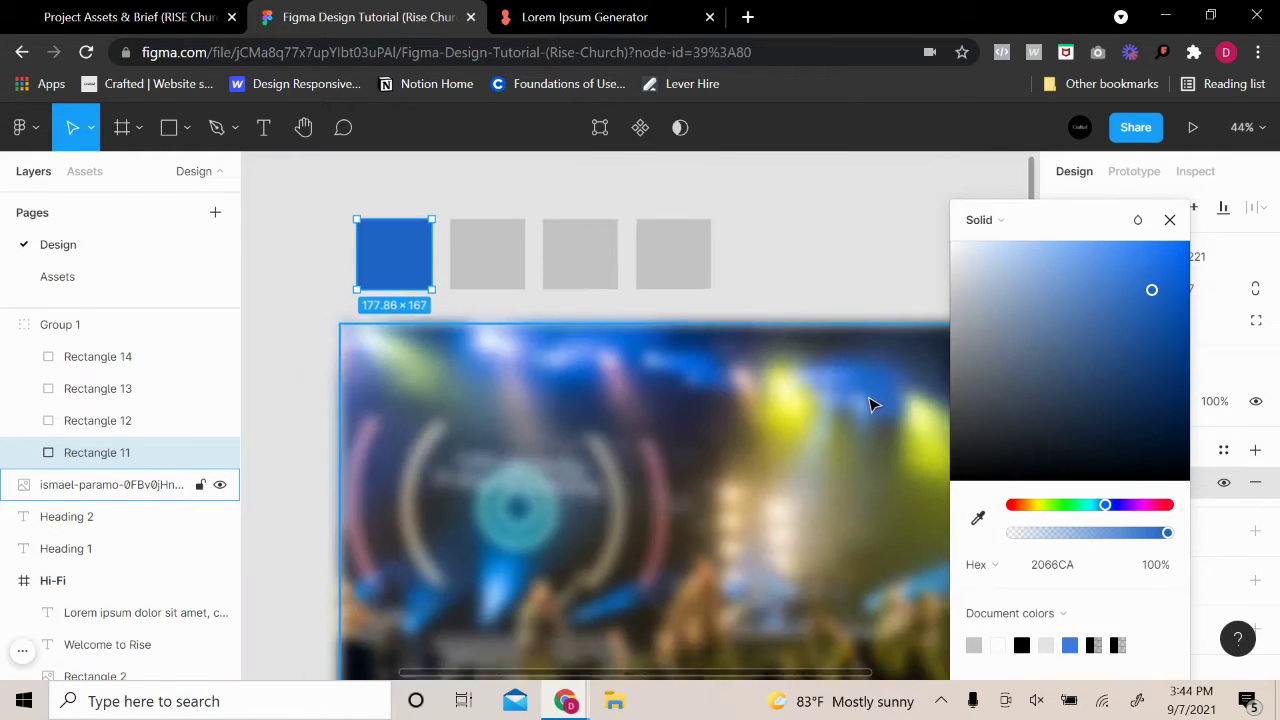
{"action": "left_click", "coordinate": [828, 245]}
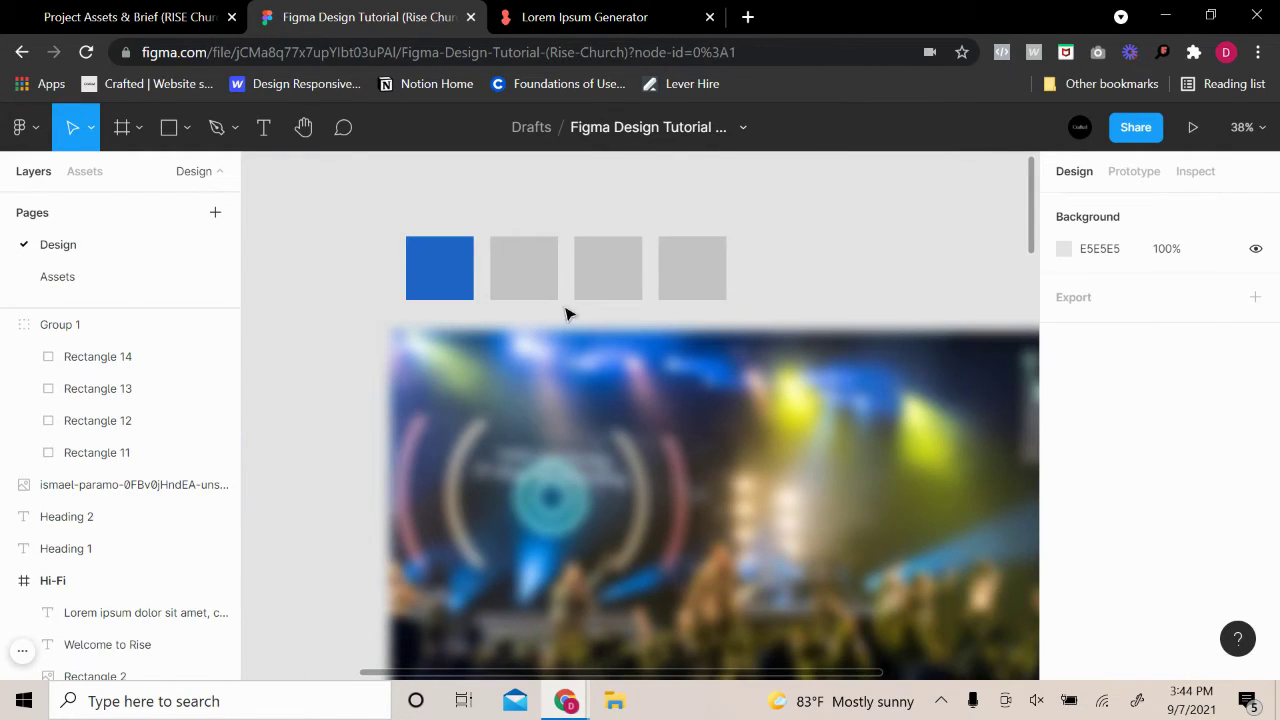
Fill the second grey square with yellow sampled from the stage lights
{"action": "left_click", "coordinate": [513, 289]}
{"action": "left_click", "coordinate": [513, 289]}
{"action": "left_click", "coordinate": [1063, 482]}
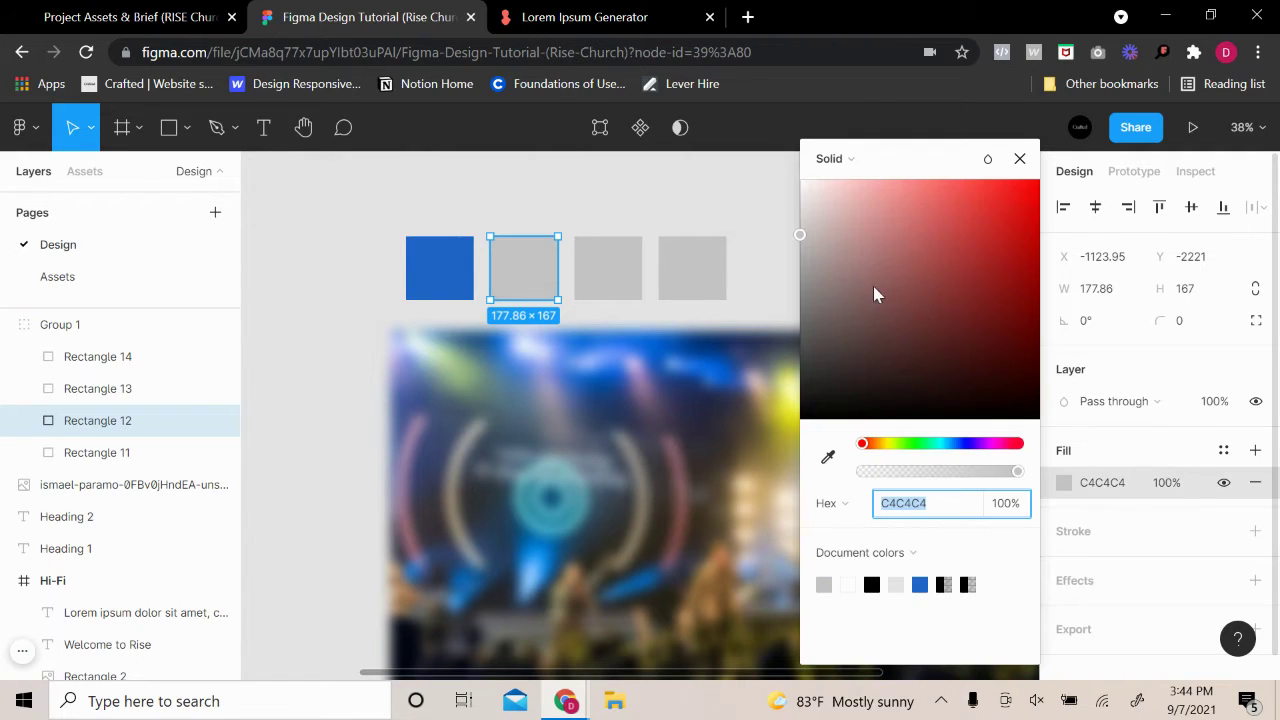
{"action": "left_click_drag", "start_coordinate": [912, 158], "coordinate": [1176, 192]}
{"action": "left_click", "coordinate": [1092, 489]}
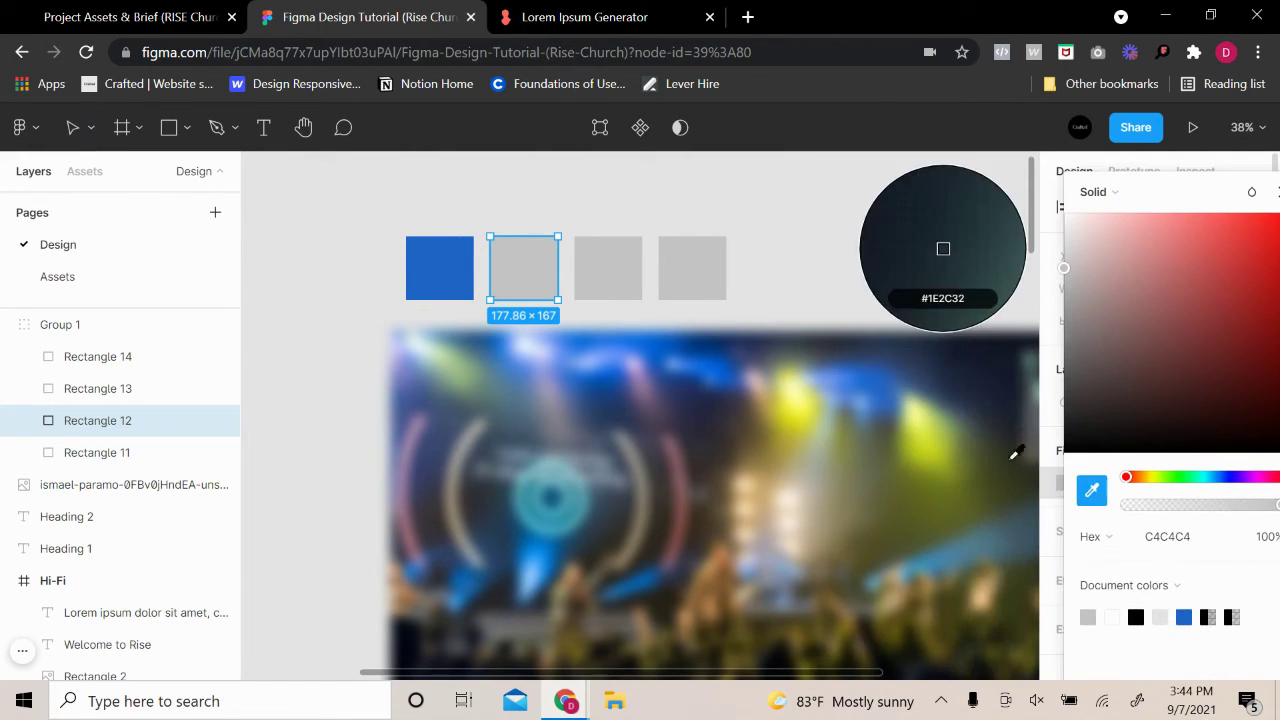
{"action": "scroll", "coordinate": [929, 463], "scroll_direction": "up", "scroll_amount": 8}
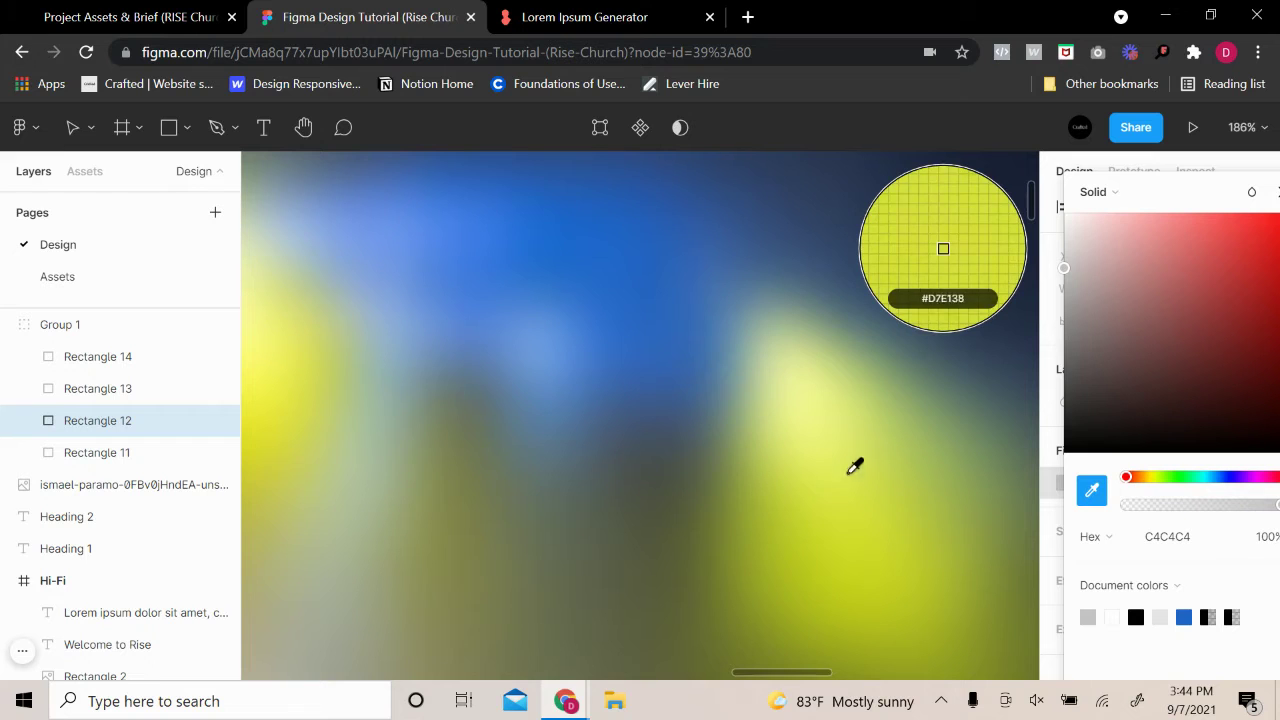
{"action": "left_click", "coordinate": [852, 429]}
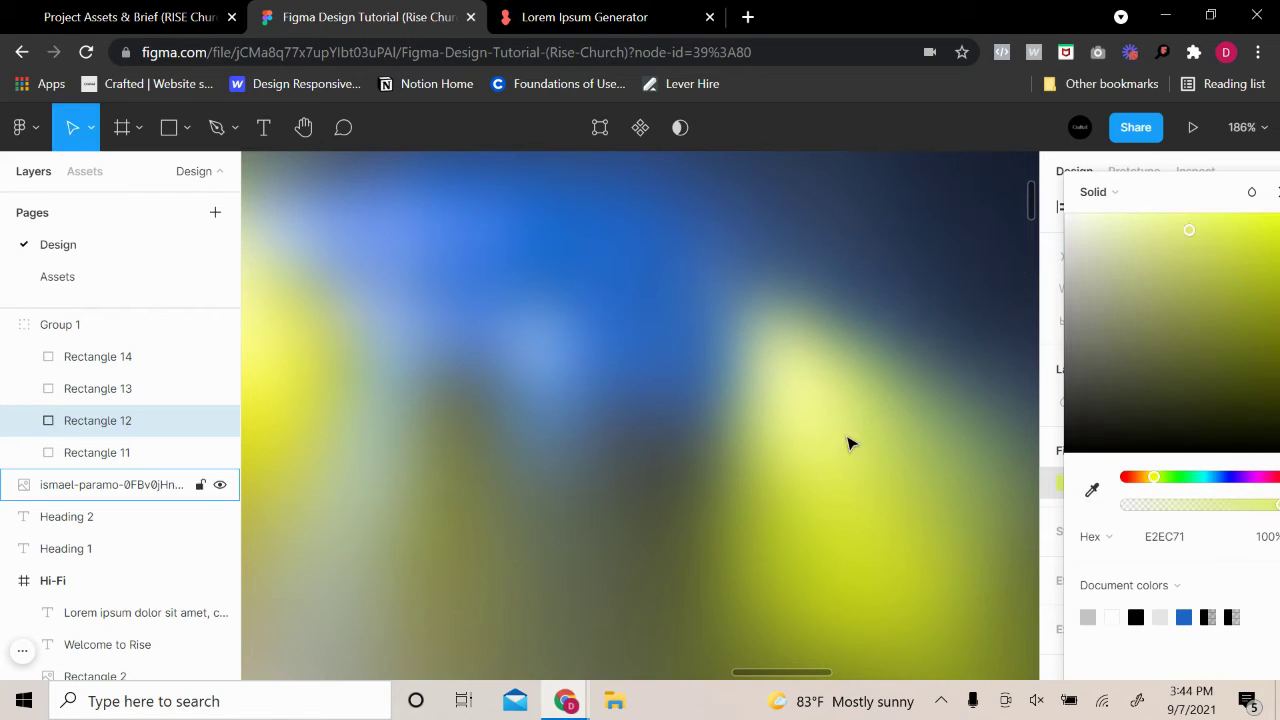
{"action": "scroll", "coordinate": [909, 449], "scroll_direction": "down", "scroll_amount": 8}
{"action": "left_click", "coordinate": [866, 287]}
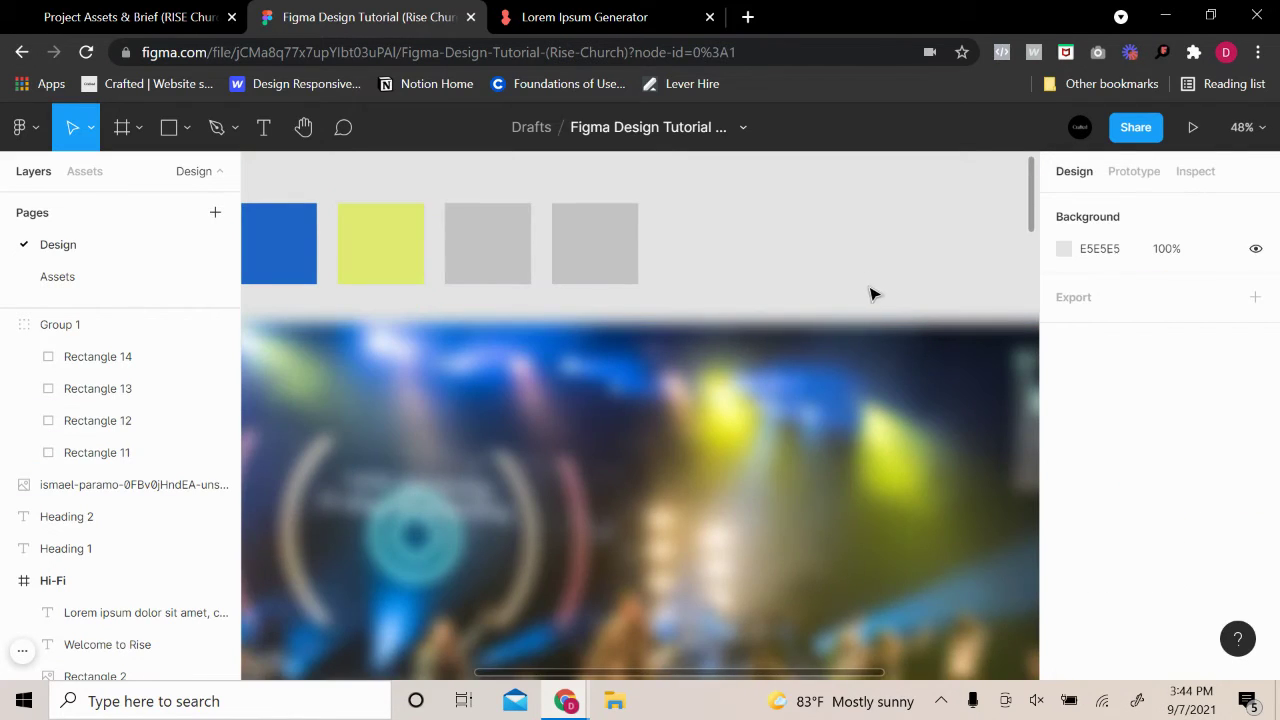
Resample a paler yellow, FDFD9D, from the stage lights for the second square
{"action": "double_click", "coordinate": [362, 272]}
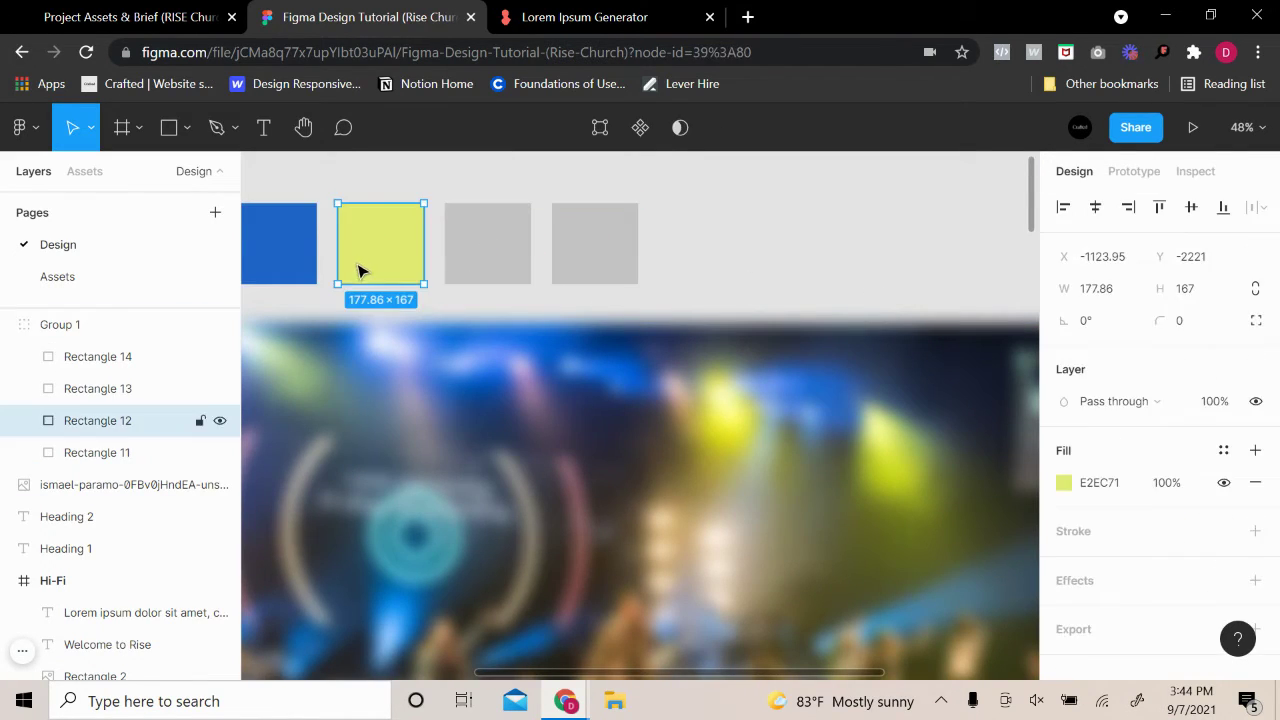
{"action": "left_click", "coordinate": [1063, 484]}
{"action": "left_click", "coordinate": [828, 457]}
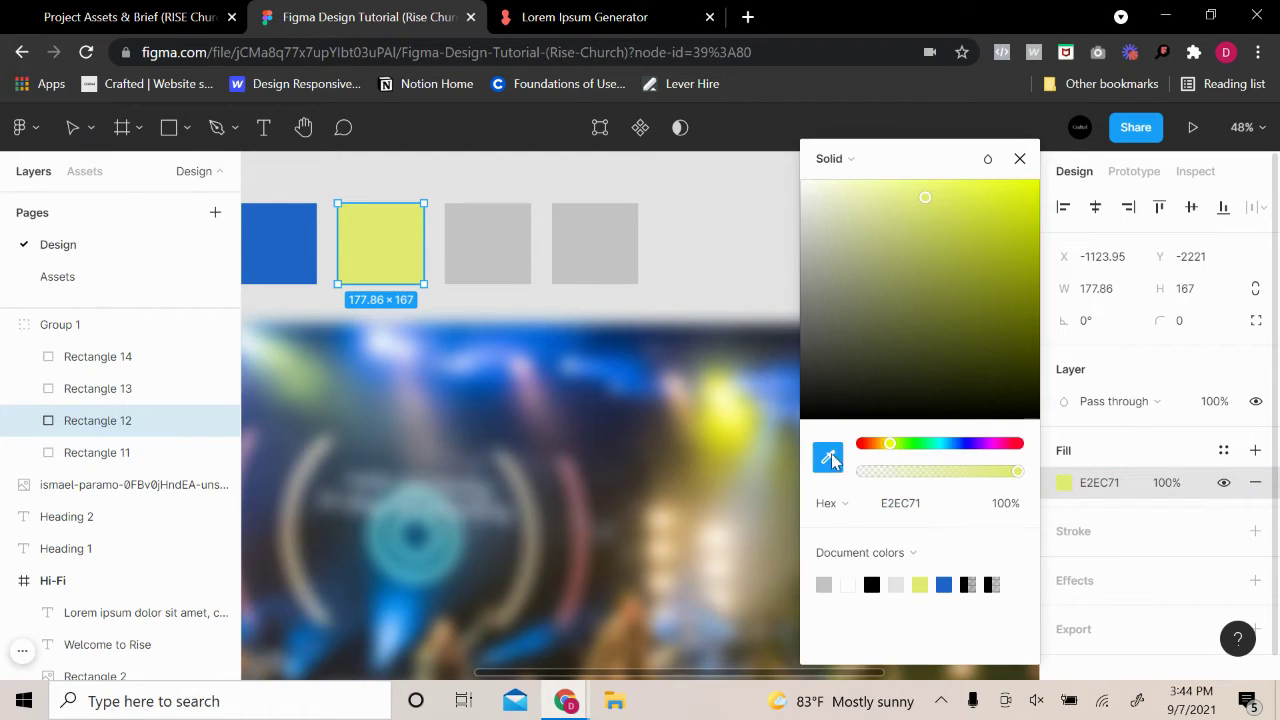
{"action": "left_click_drag", "start_coordinate": [953, 160], "coordinate": [1094, 171]}
{"action": "scroll", "coordinate": [790, 352], "scroll_direction": "up", "scroll_amount": 3}
{"action": "scroll", "coordinate": [600, 430], "scroll_direction": "up", "scroll_amount": 5}
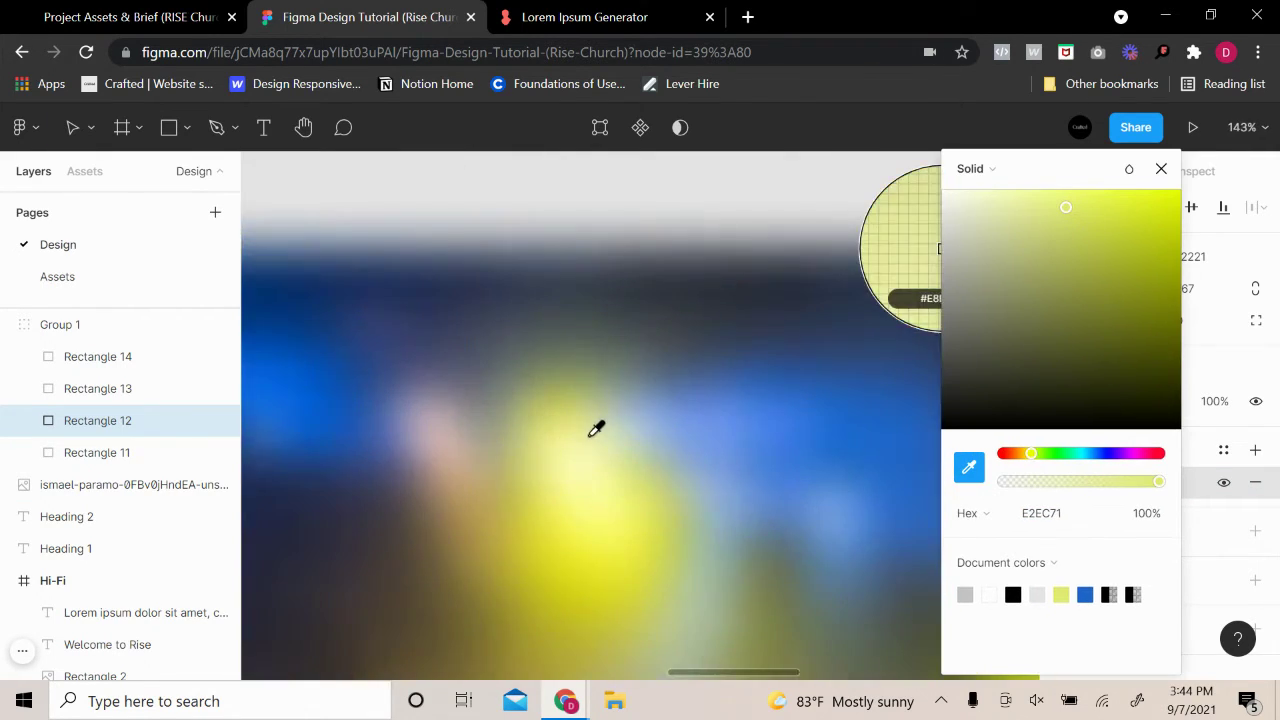
{"action": "left_click", "coordinate": [592, 487]}
{"action": "scroll", "coordinate": [783, 357], "scroll_direction": "down", "scroll_amount": 5}
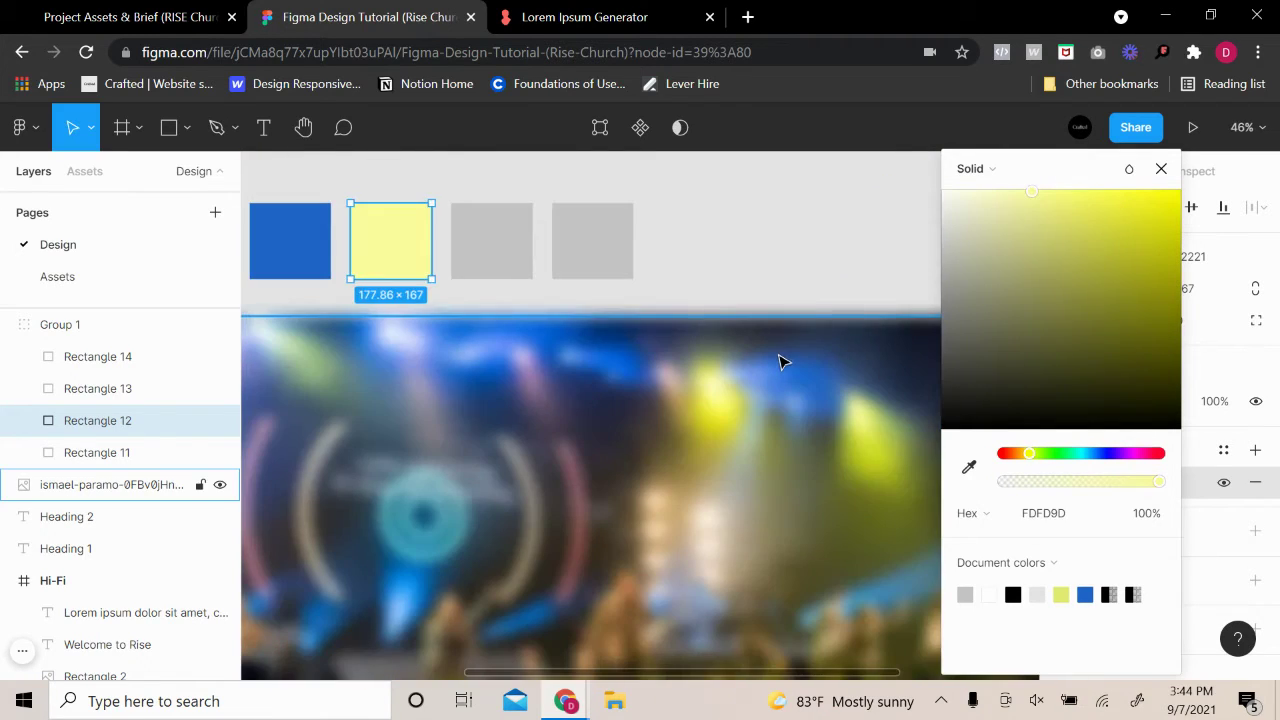
{"action": "left_click", "coordinate": [777, 231]}
{"action": "left_click", "coordinate": [580, 258]}
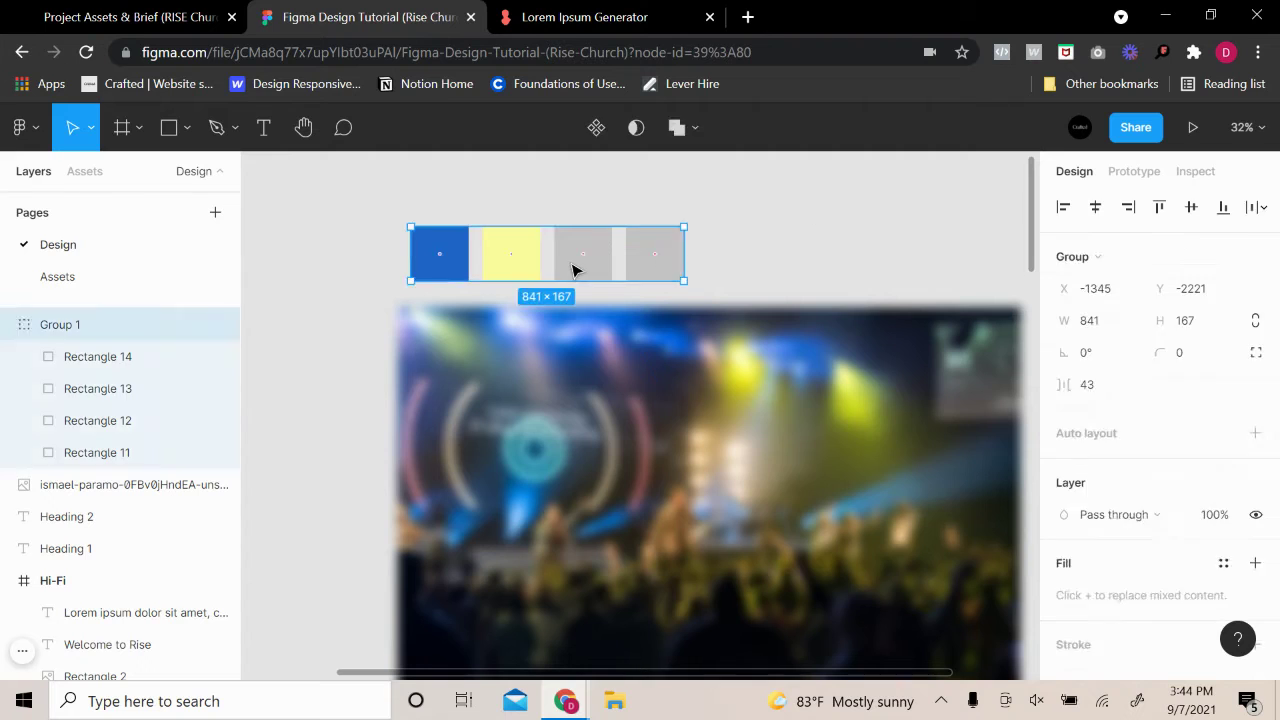
Make the third palette square pure white (FFFFFF)
{"action": "left_click", "coordinate": [585, 258]}
{"action": "left_click", "coordinate": [1064, 483]}
{"action": "left_click_drag", "start_coordinate": [940, 390], "coordinate": [703, 163]}
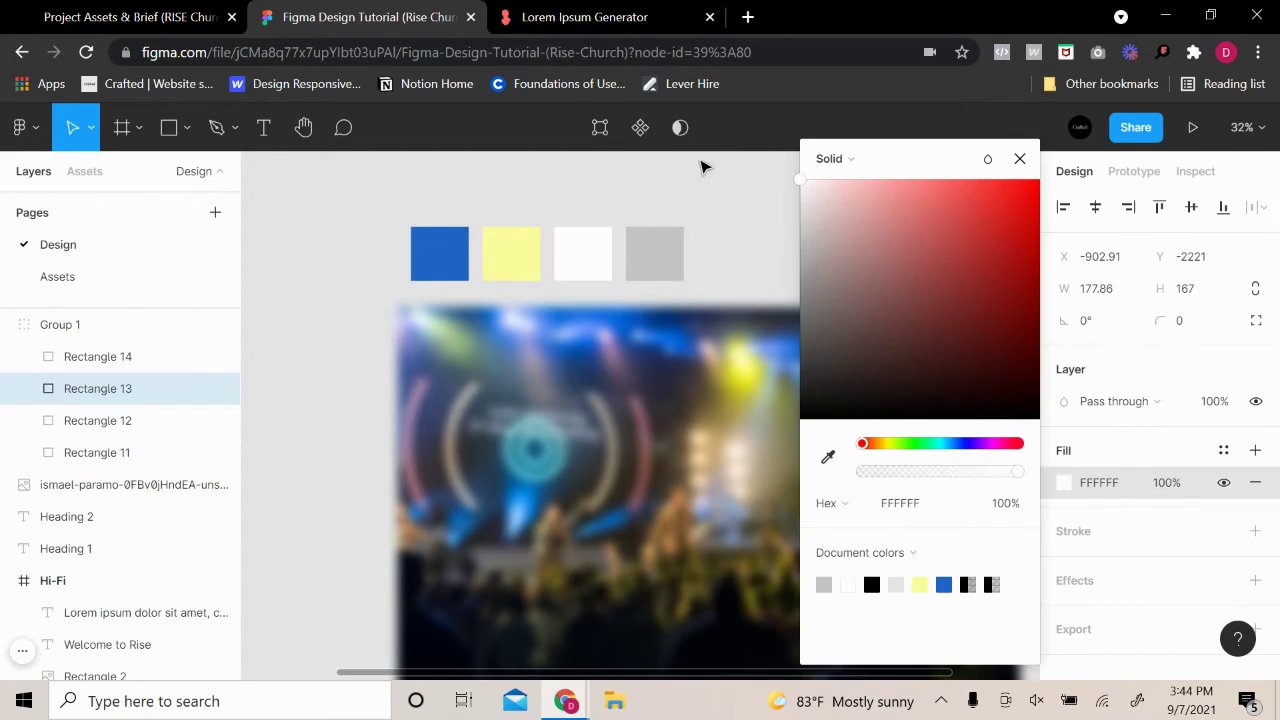
Set the fourth palette square to a dark navy, 121324
{"action": "left_click", "coordinate": [680, 245]}
{"action": "left_click", "coordinate": [1064, 483]}
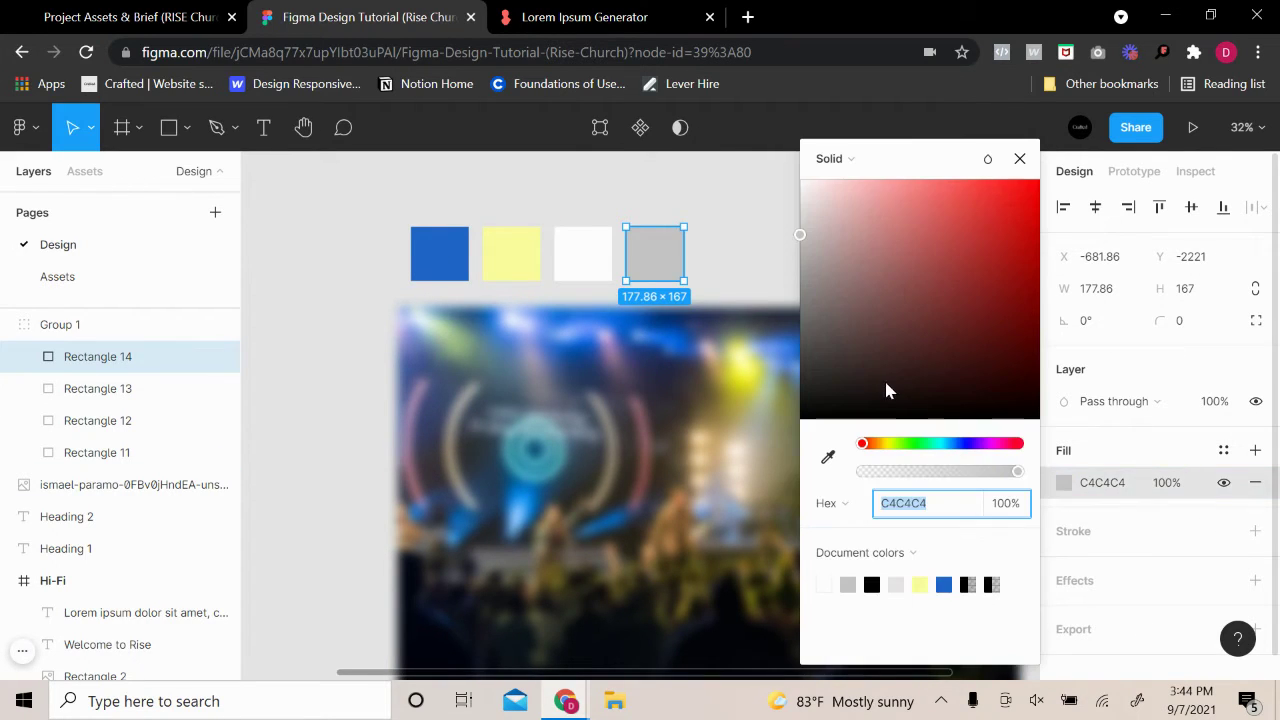
{"action": "left_click_drag", "start_coordinate": [886, 386], "coordinate": [798, 370]}
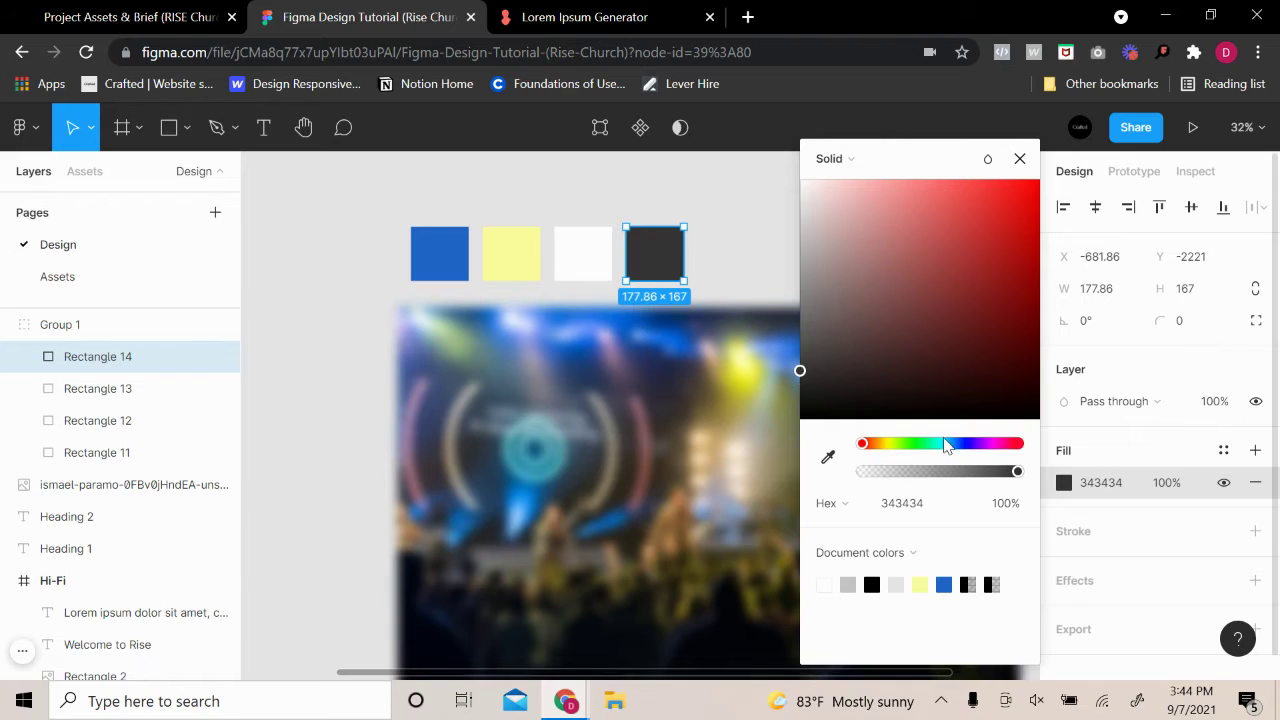
{"action": "left_click_drag", "start_coordinate": [945, 444], "coordinate": [965, 450]}
{"action": "mouse_move", "coordinate": [907, 413]}
{"action": "left_mouse_down"}
{"action": "mouse_move", "coordinate": [917, 385]}
{"action": "mouse_move", "coordinate": [926, 399]}
{"action": "left_mouse_up"}
{"action": "left_click", "coordinate": [769, 230]}
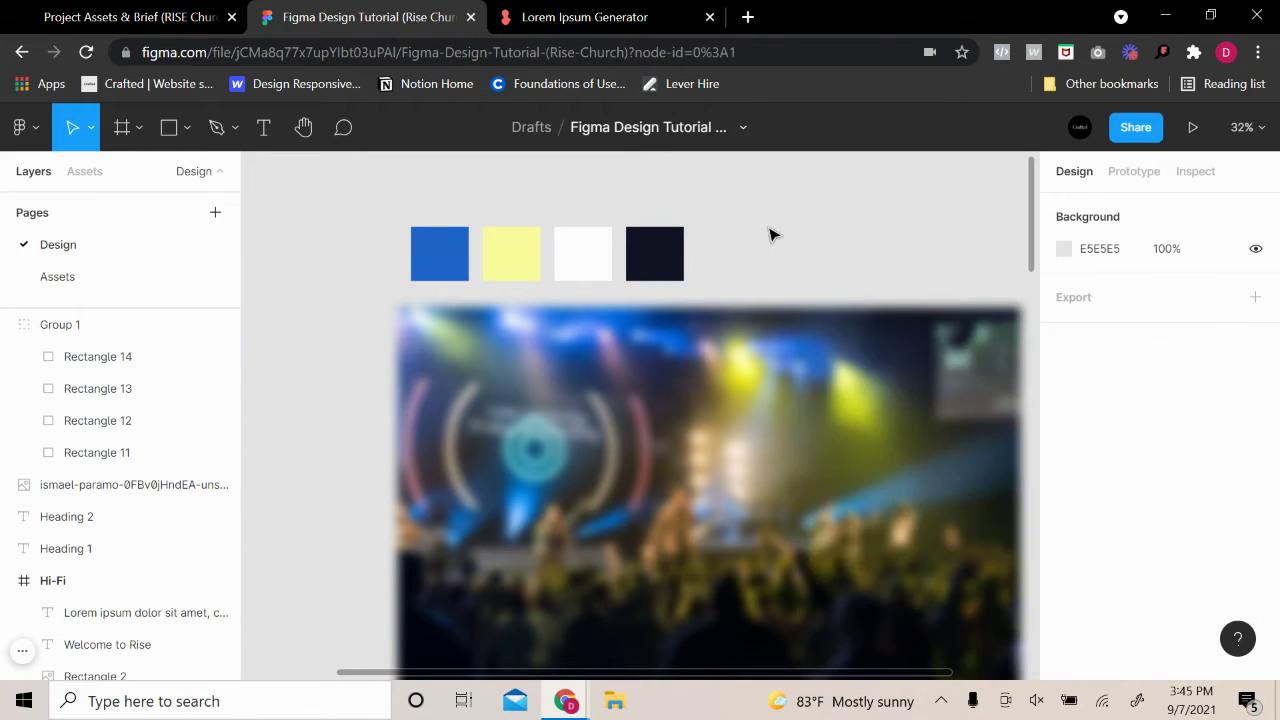
{"action": "scroll", "coordinate": [677, 249], "scroll_direction": "up", "scroll_amount": 5}
{"action": "scroll", "coordinate": [868, 270], "scroll_direction": "down", "scroll_amount": 3}
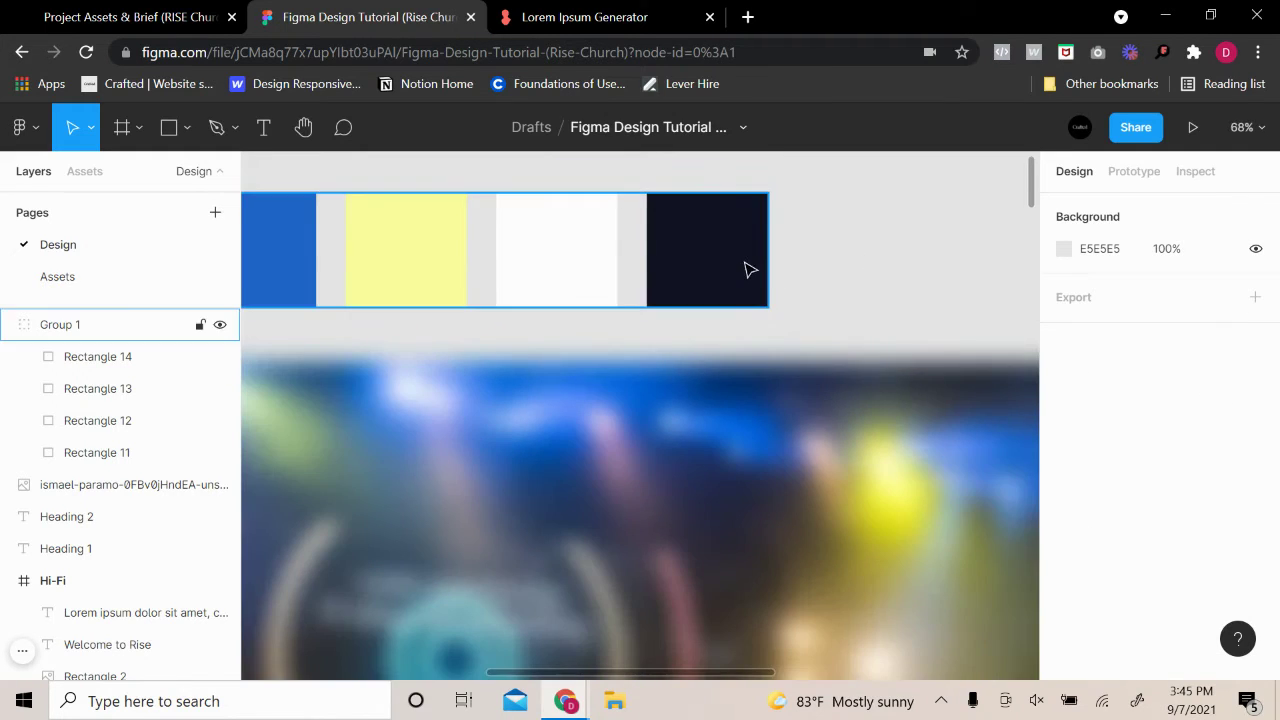
{"action": "double_click", "coordinate": [749, 269]}
{"action": "left_click", "coordinate": [1063, 483]}
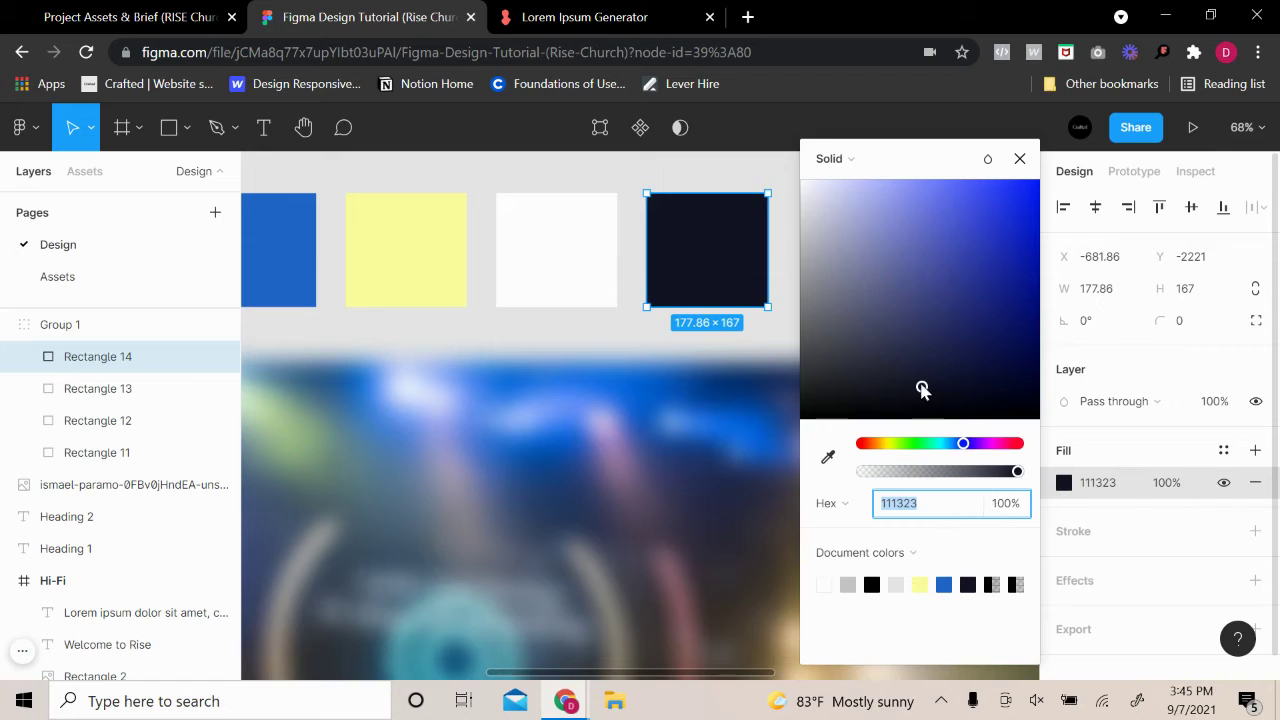
{"action": "mouse_move", "coordinate": [922, 390]}
{"action": "left_mouse_down"}
{"action": "mouse_move", "coordinate": [923, 374]}
{"action": "mouse_move", "coordinate": [923, 385]}
{"action": "left_mouse_up"}
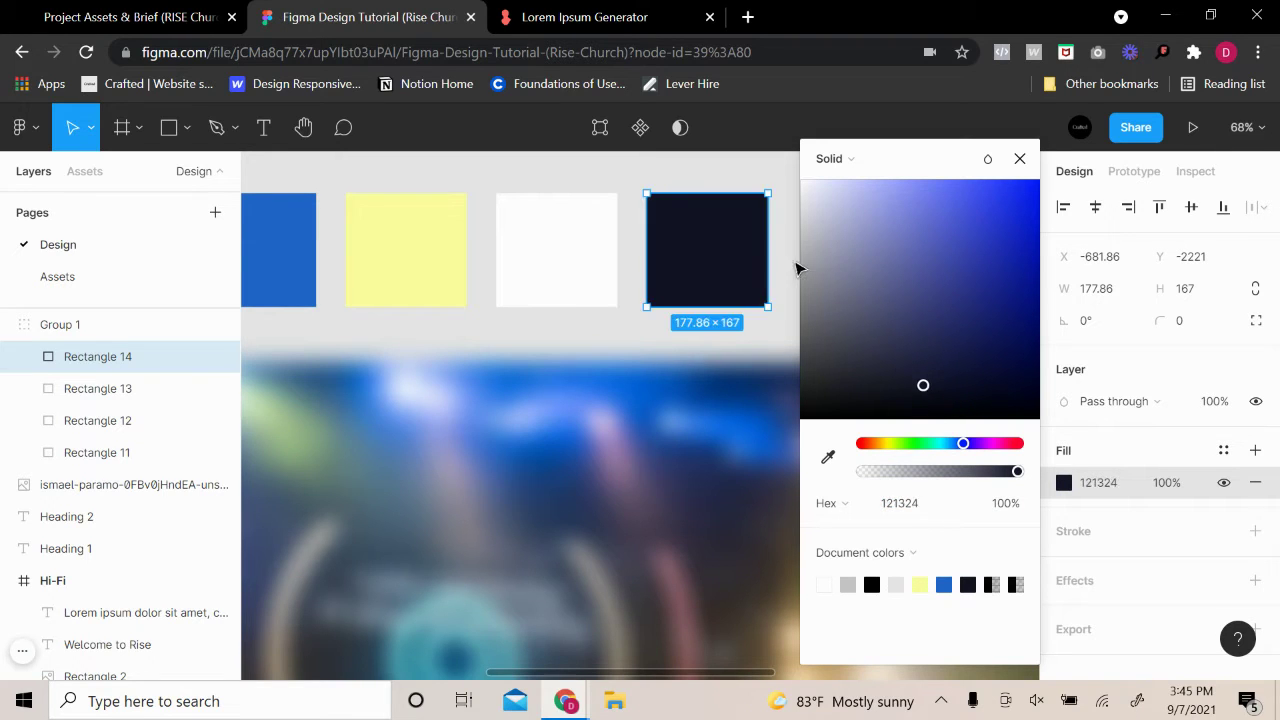
{"action": "left_click", "coordinate": [784, 224]}
Paste a copy of the dark navy square
{"action": "scroll", "coordinate": [906, 264], "scroll_direction": "down", "scroll_amount": 3, "text": "ctrl"}
{"action": "double_click", "coordinate": [818, 264]}
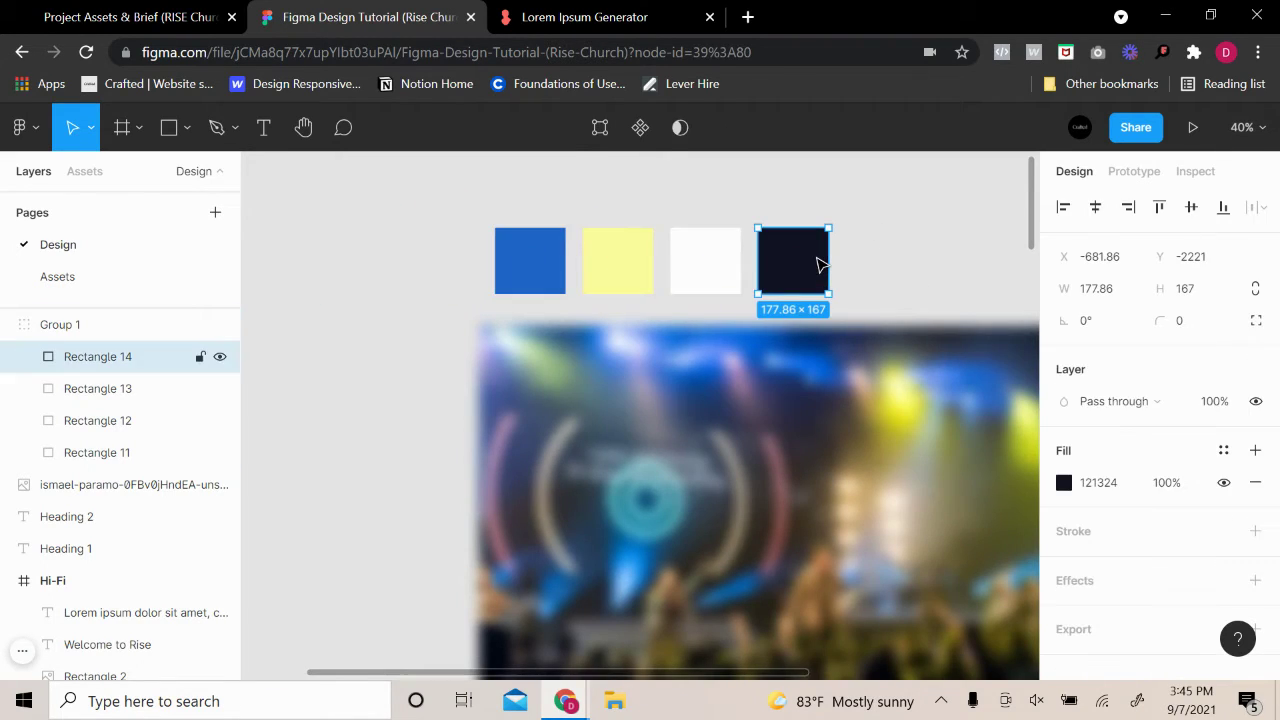
{"action": "key", "text": "ctrl+v"}
Place the pasted copy as a fifth square at the row's end, filled black 050505
{"action": "left_click_drag", "start_coordinate": [686, 286], "coordinate": [880, 286]}
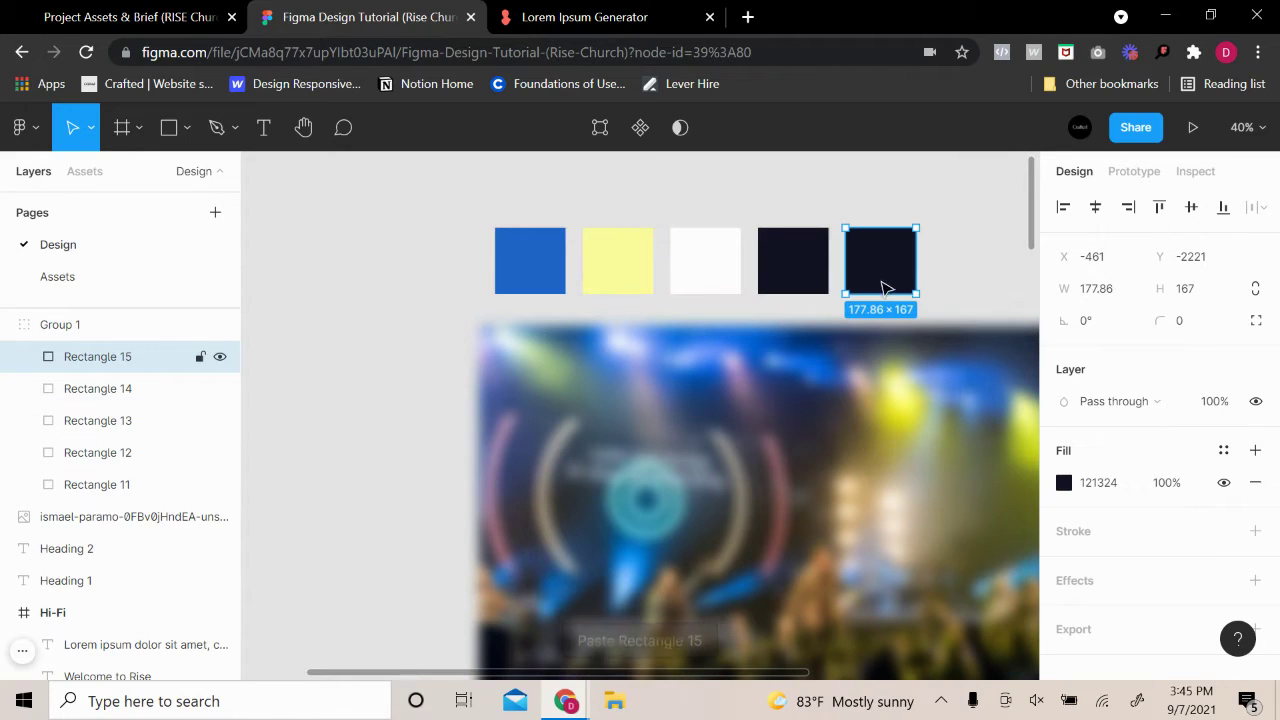
{"action": "left_click", "coordinate": [1064, 483]}
{"action": "left_click_drag", "start_coordinate": [954, 380], "coordinate": [763, 428]}
{"action": "left_click", "coordinate": [354, 340]}
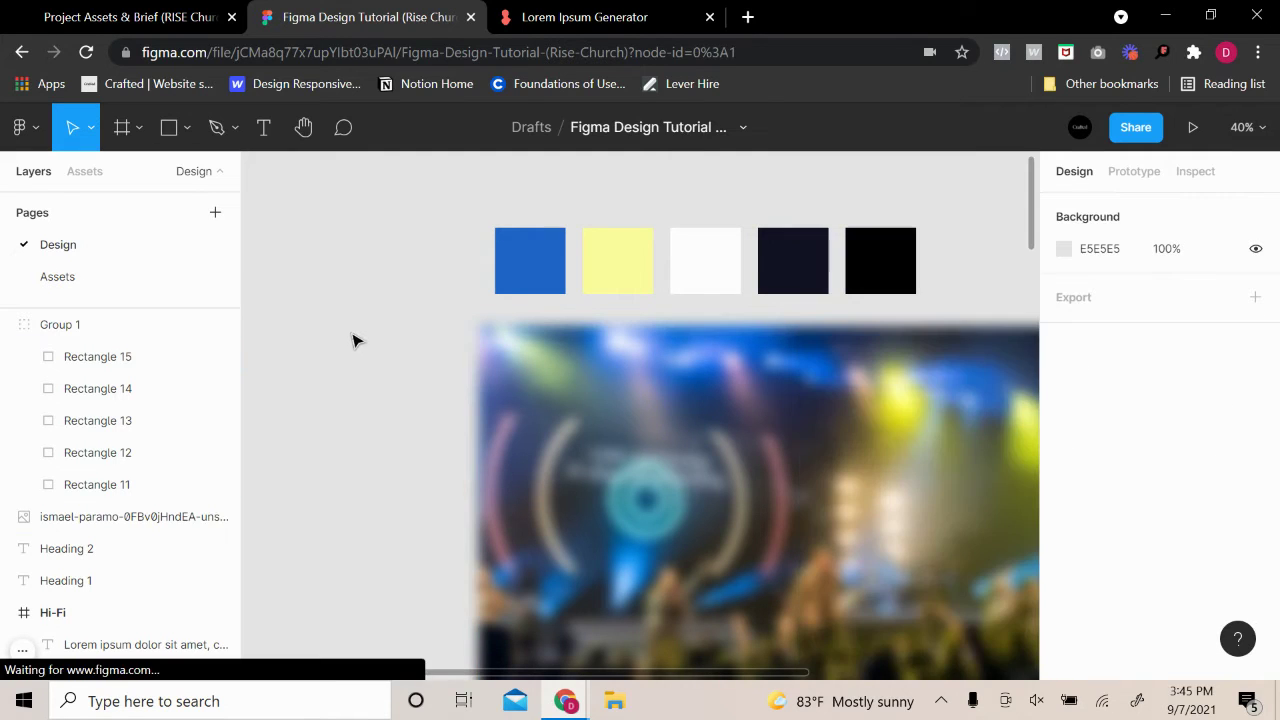
Adjust the navy square's fill slightly to 141629
{"action": "scroll", "coordinate": [943, 263], "scroll_direction": "up", "scroll_amount": 3}
{"action": "scroll", "coordinate": [924, 266], "scroll_direction": "up", "scroll_amount": 5}
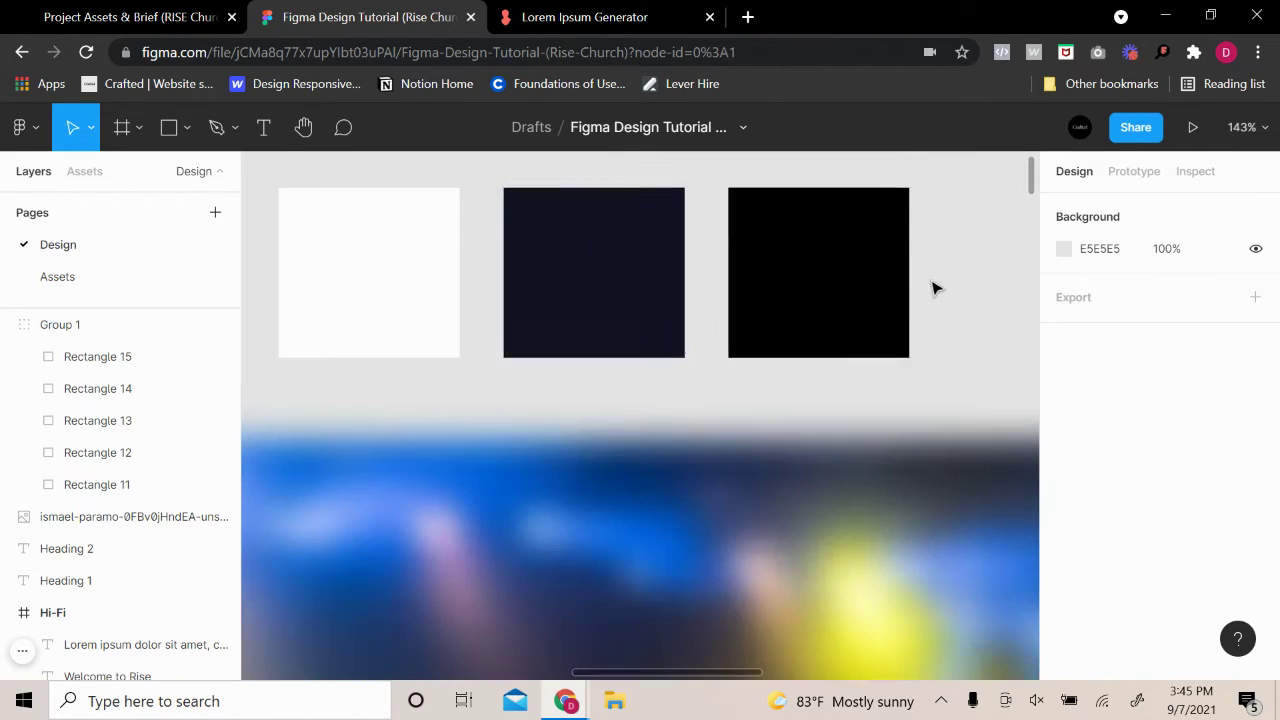
{"action": "scroll", "coordinate": [930, 300], "scroll_direction": "up", "scroll_amount": 2}
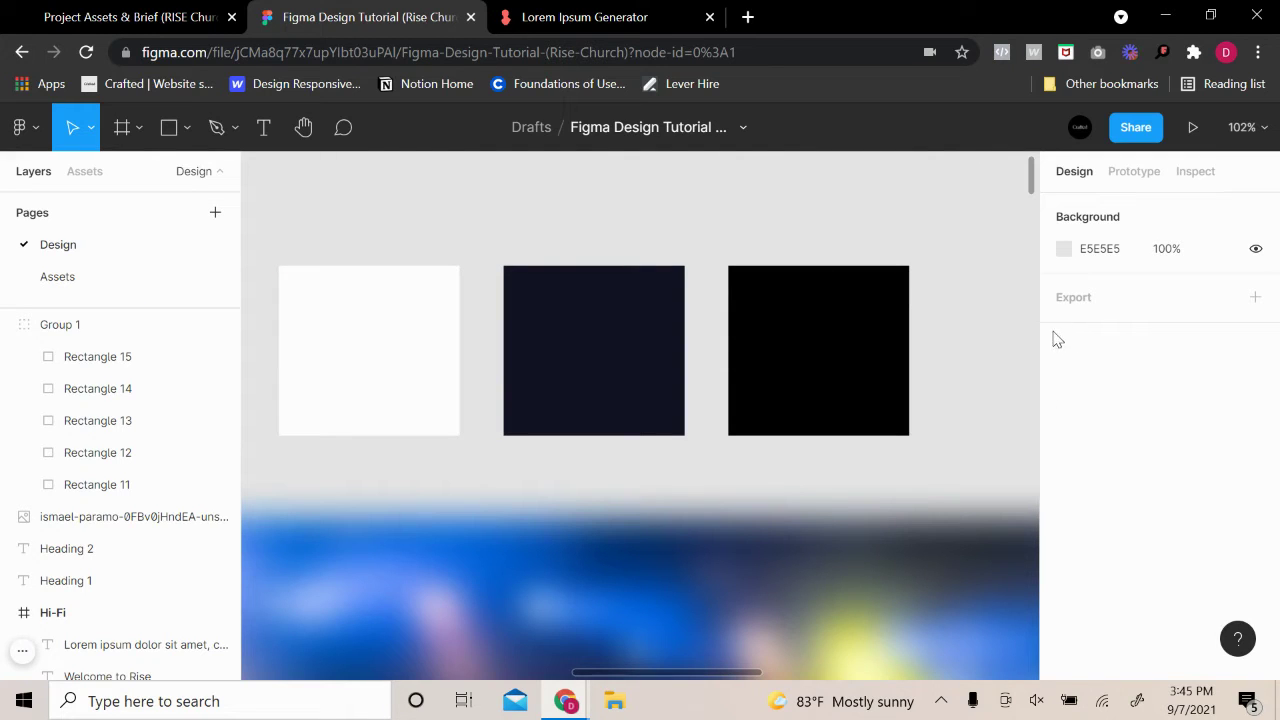
{"action": "left_click", "coordinate": [597, 357]}
{"action": "left_click", "coordinate": [597, 357]}
{"action": "left_click", "coordinate": [1063, 482]}
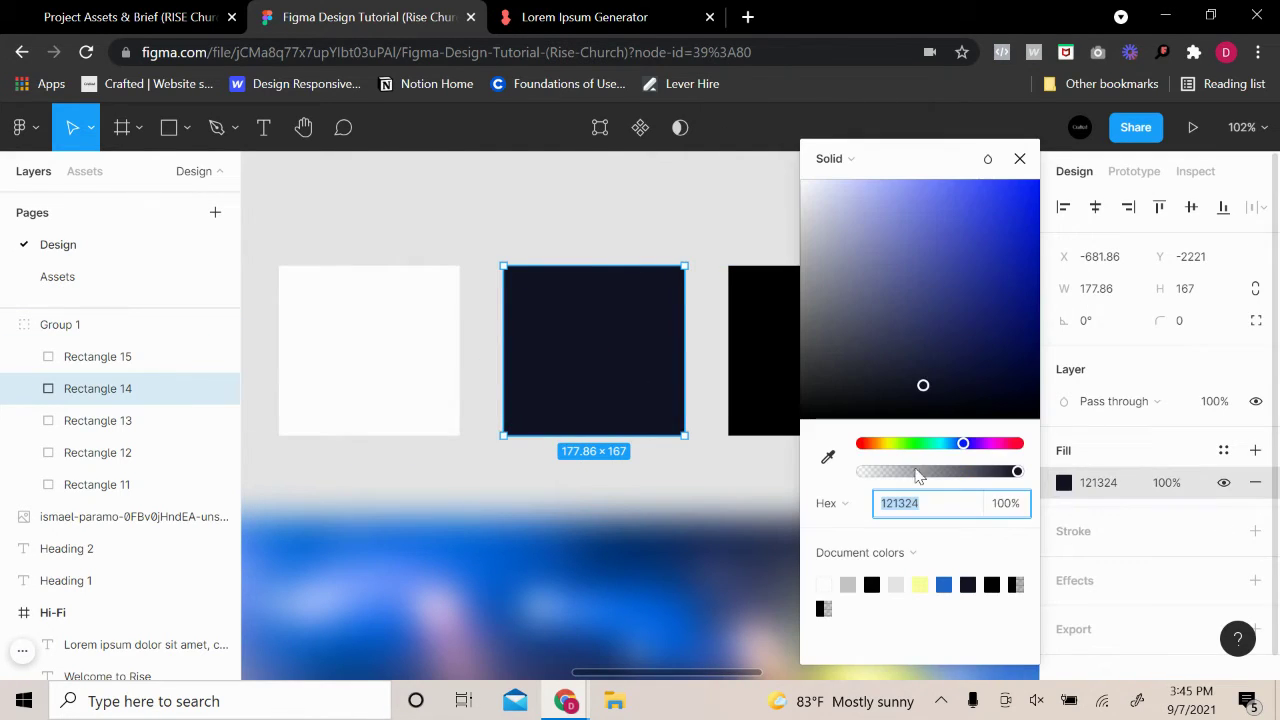
{"action": "left_click_drag", "start_coordinate": [923, 389], "coordinate": [940, 391]}
{"action": "left_click", "coordinate": [773, 219]}
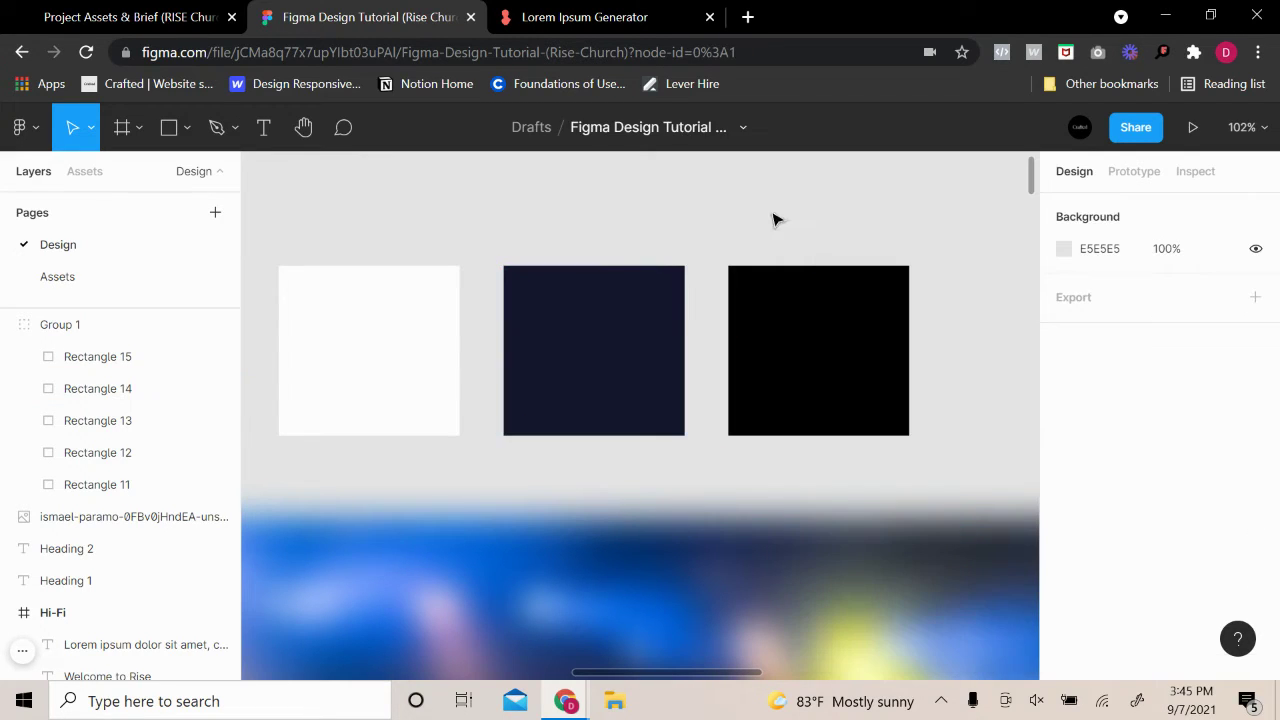
{"action": "scroll", "coordinate": [974, 366], "scroll_direction": "down", "scroll_amount": 5}
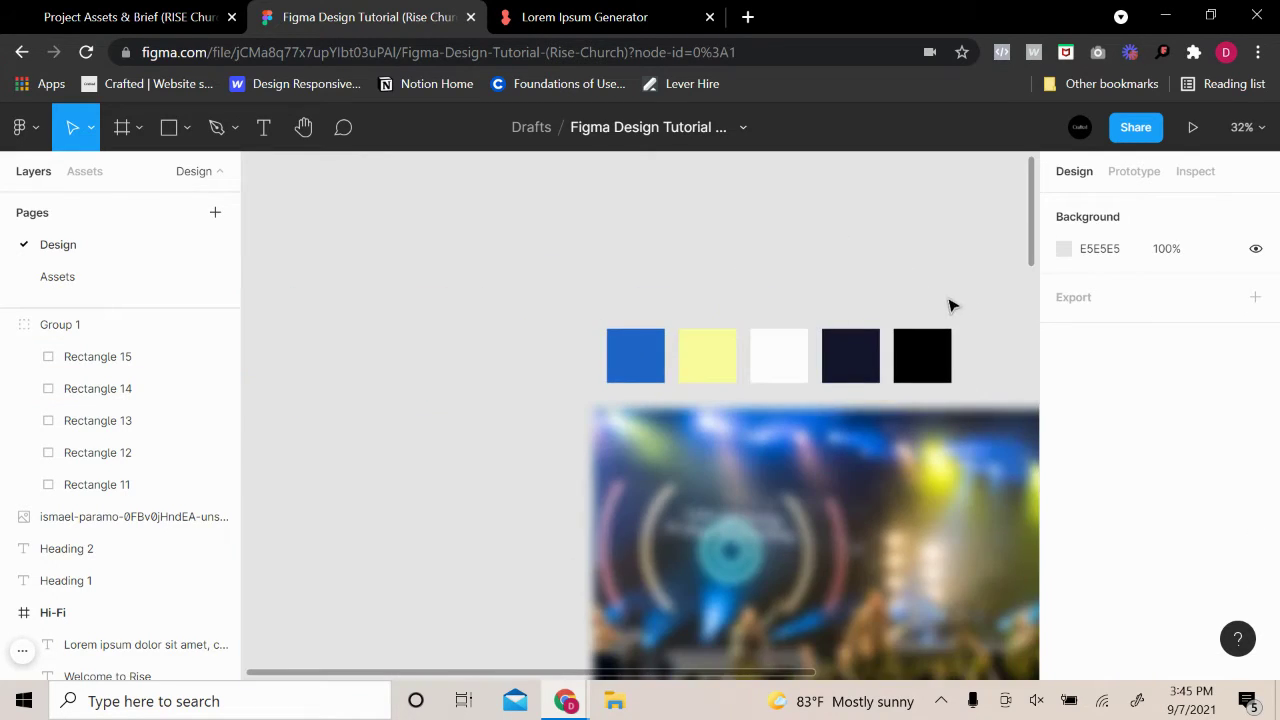
Rename the palette group to 'Color Pal - Rise'
{"action": "left_click_drag", "start_coordinate": [582, 321], "coordinate": [878, 402]}
{"action": "double_click", "coordinate": [103, 328]}
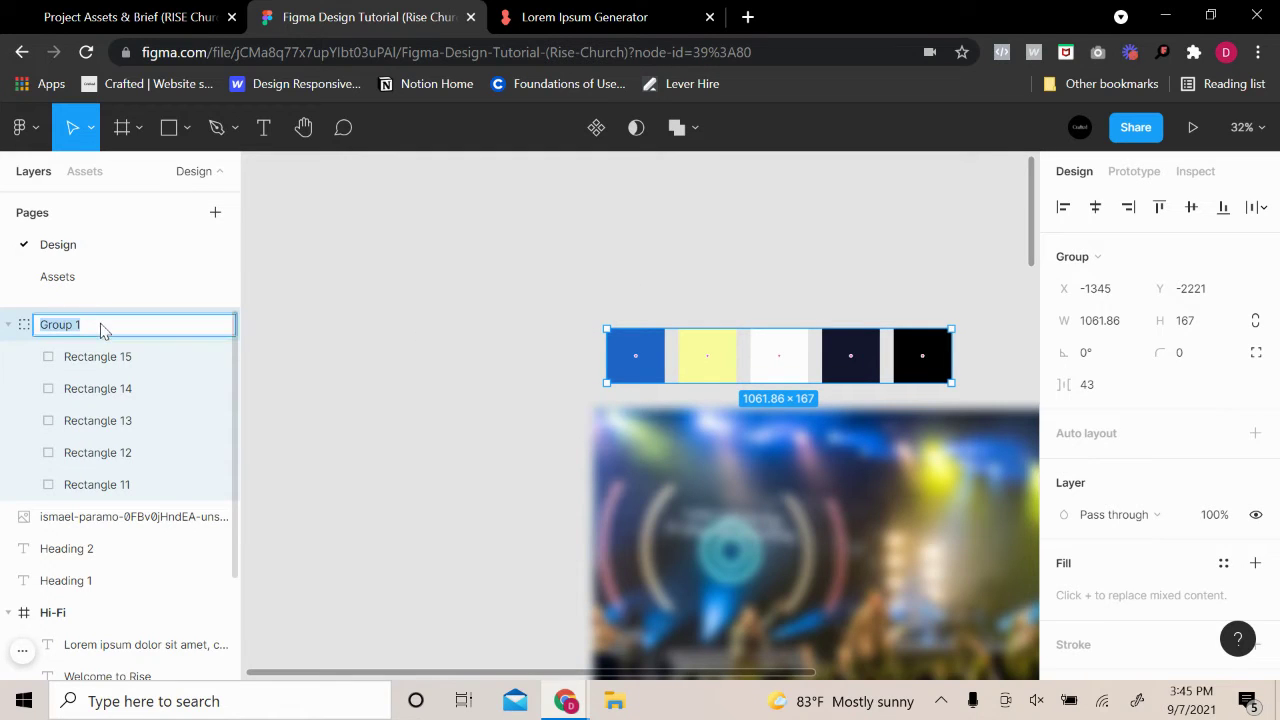
{"action": "type", "text": "Color Pal - Rise"}
{"action": "key", "text": "Return"}
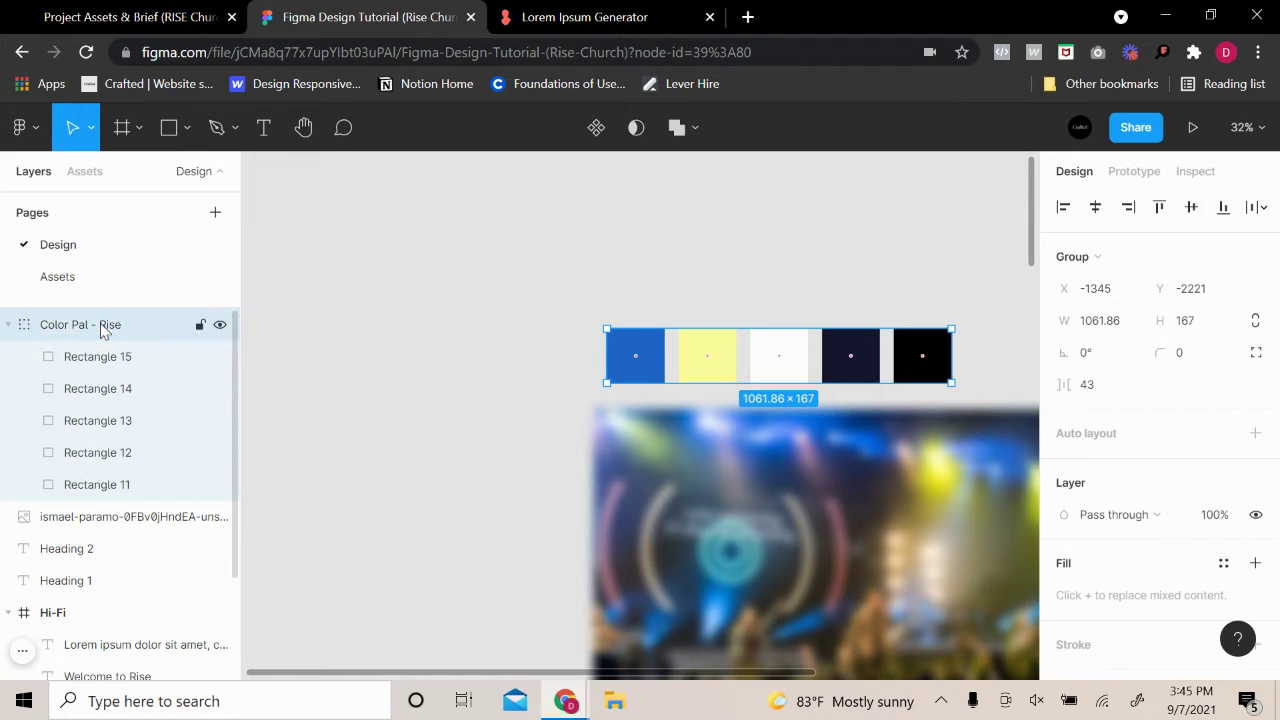
Delete the blurred stage photo layer
{"action": "left_click", "coordinate": [543, 454]}
{"action": "scroll", "coordinate": [543, 454], "scroll_direction": "down", "scroll_amount": 2}
{"action": "left_click", "coordinate": [623, 534]}
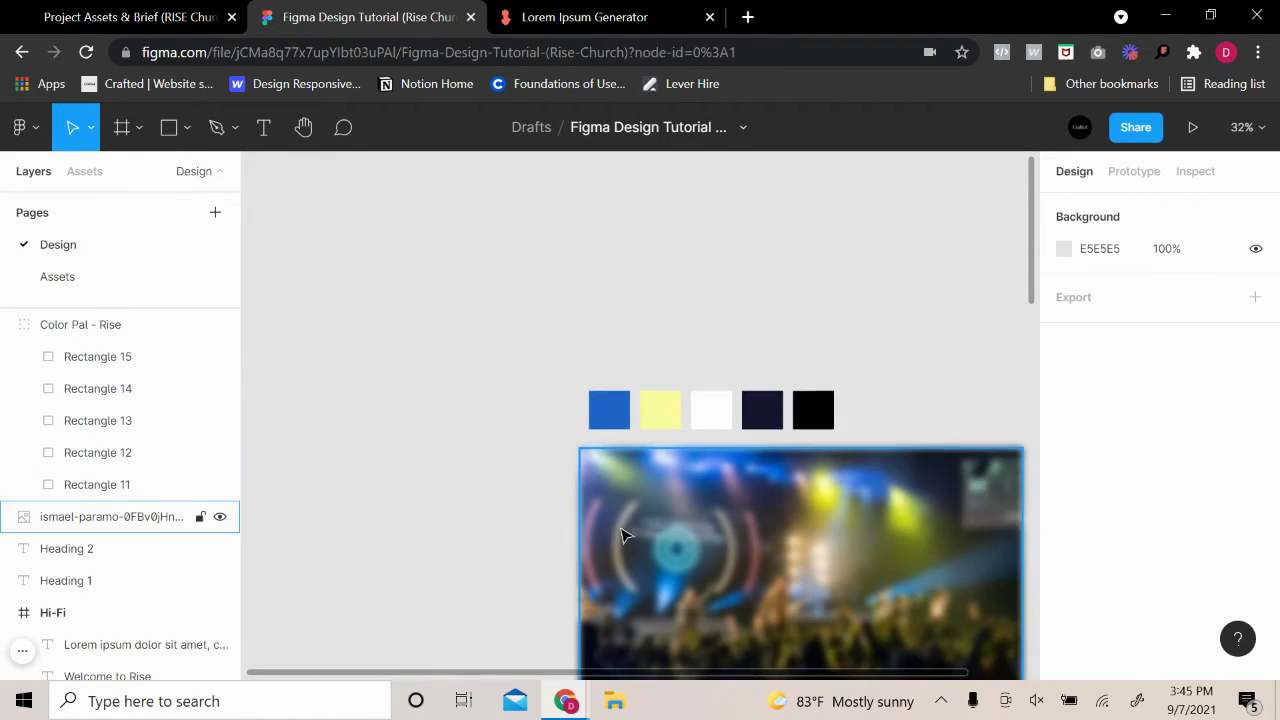
{"action": "key", "text": "Delete"}
Move the colour palette group to sit just above the Hi-Fi frame
{"action": "scroll", "coordinate": [731, 529], "scroll_direction": "down", "scroll_amount": 2}
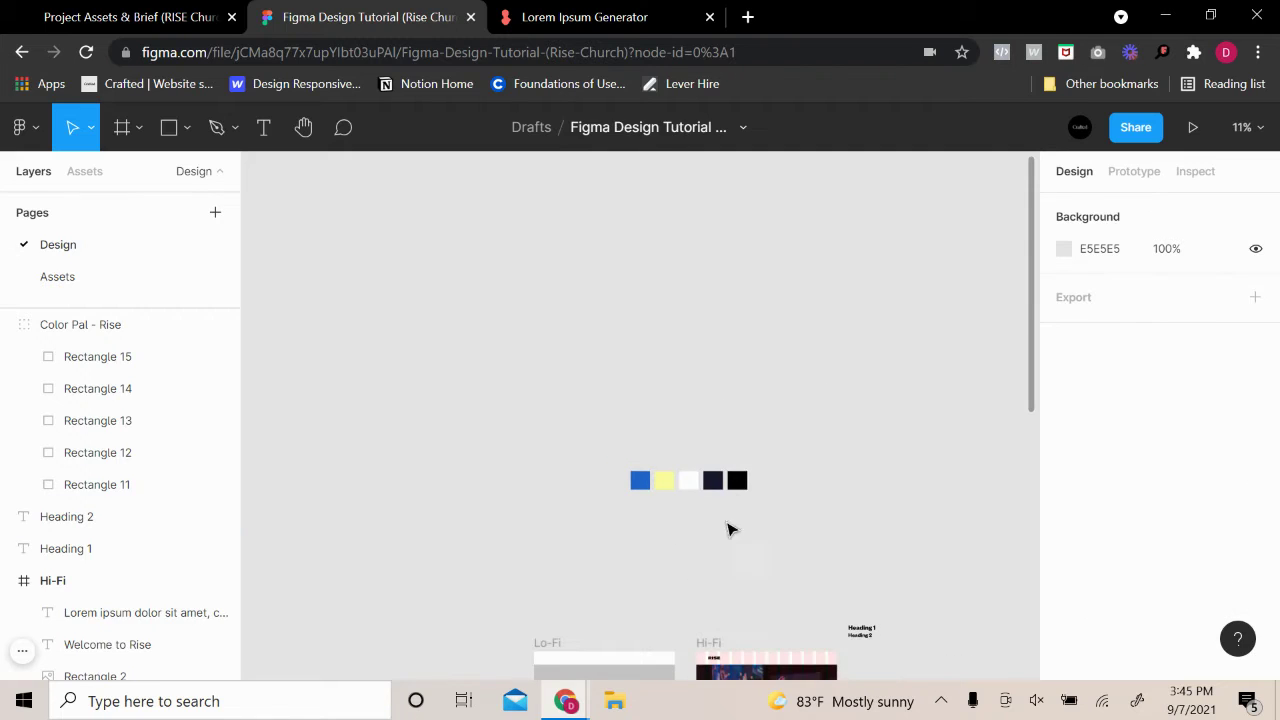
{"action": "left_click", "coordinate": [735, 487]}
{"action": "left_click_drag", "start_coordinate": [735, 487], "coordinate": [816, 621]}
{"action": "left_click", "coordinate": [903, 603]}
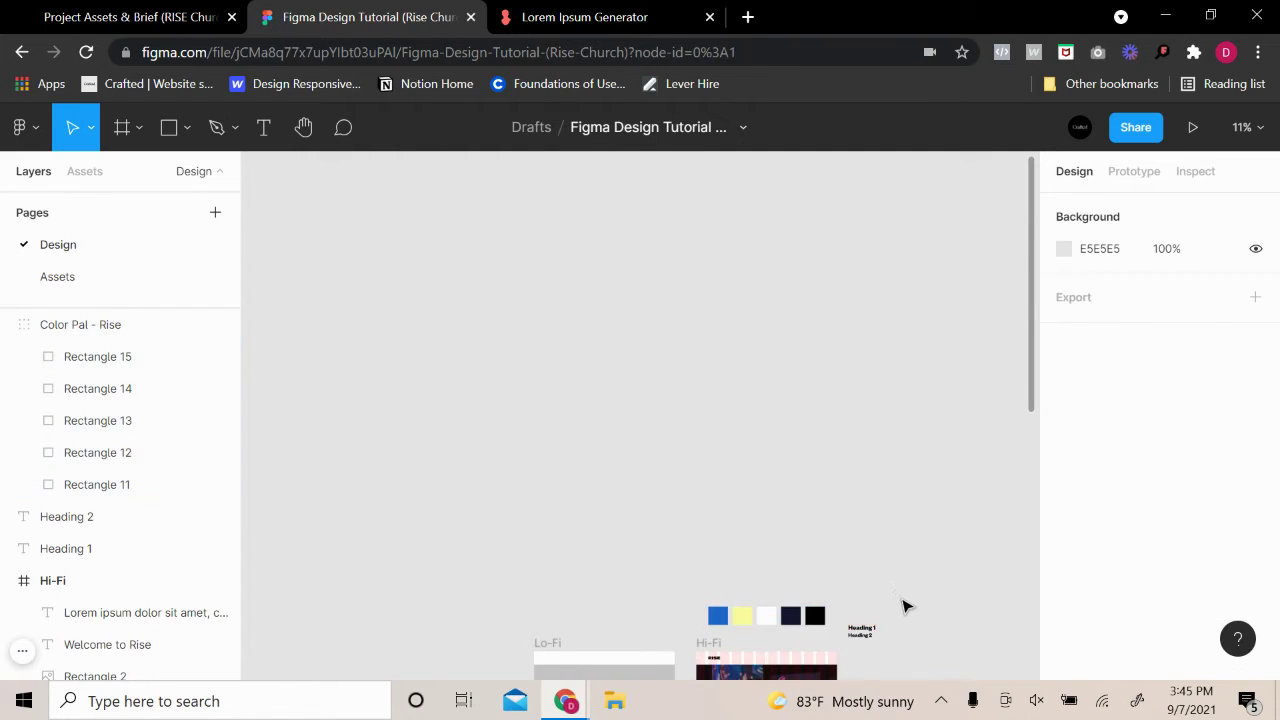
{"action": "scroll", "coordinate": [894, 606], "scroll_direction": "up", "scroll_amount": 3}
{"action": "scroll", "coordinate": [866, 360], "scroll_direction": "up", "scroll_amount": 3}
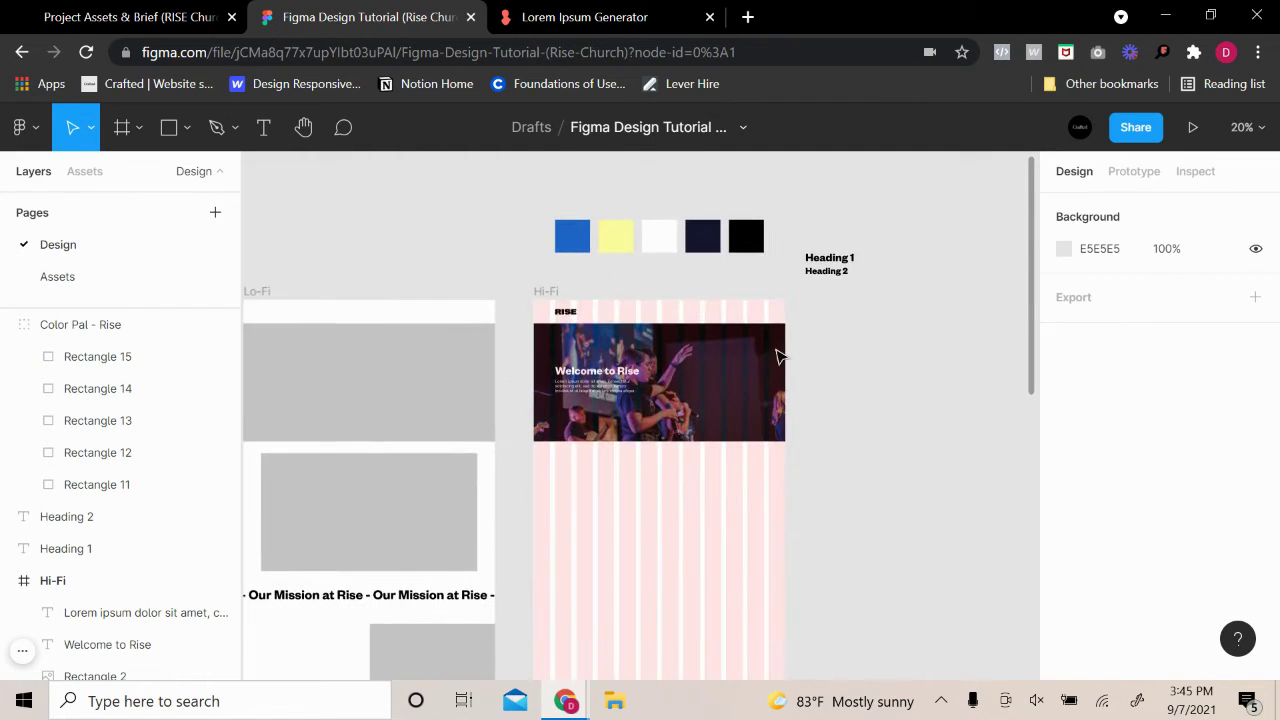
{"action": "scroll", "coordinate": [818, 356], "scroll_direction": "up", "scroll_amount": 1}
{"action": "scroll", "coordinate": [890, 345], "scroll_direction": "down", "scroll_amount": 2}
{"action": "left_click_drag", "start_coordinate": [771, 226], "coordinate": [743, 270]}
{"action": "key", "text": "Escape"}
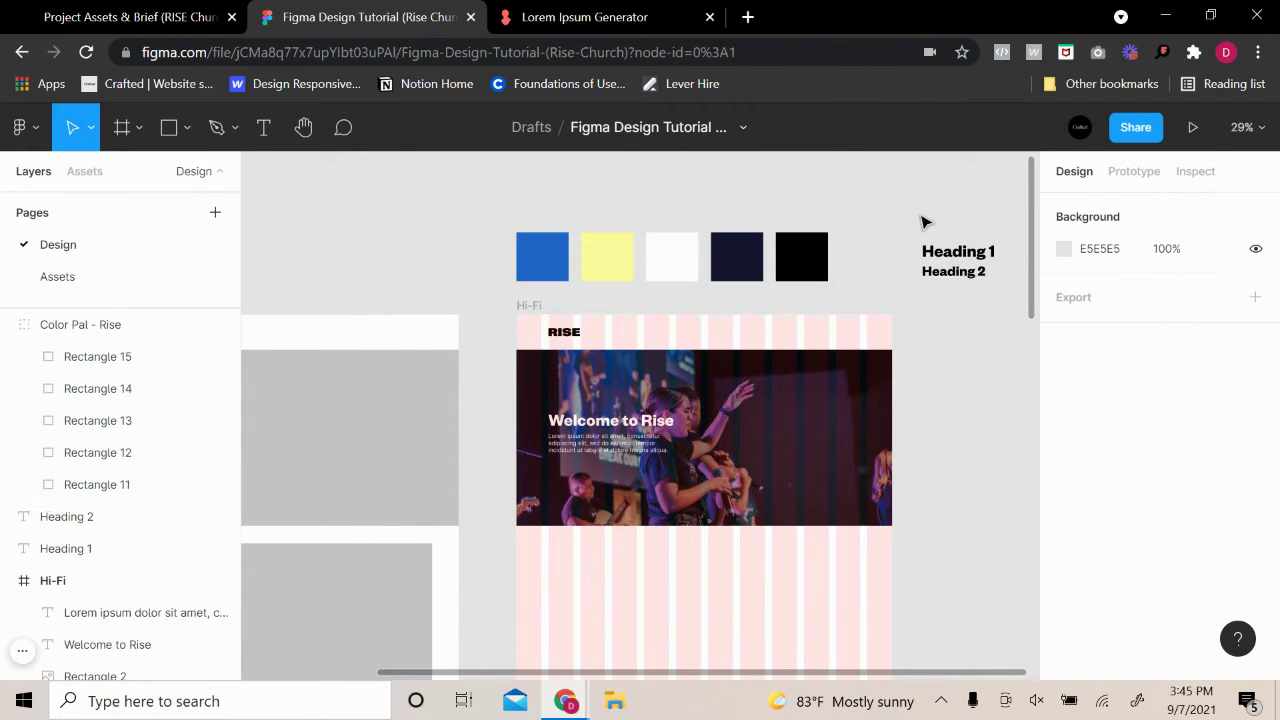
Move the Heading 1 and Heading 2 samples beside the colour swatches
{"action": "left_click_drag", "start_coordinate": [910, 213], "coordinate": [1003, 318]}
{"action": "left_click_drag", "start_coordinate": [967, 273], "coordinate": [886, 262]}
{"action": "left_click", "coordinate": [948, 294]}
{"action": "left_click_drag", "start_coordinate": [948, 294], "coordinate": [872, 262]}
{"action": "left_click", "coordinate": [857, 260]}
{"action": "left_click", "coordinate": [903, 214]}
{"action": "left_click", "coordinate": [981, 290]}
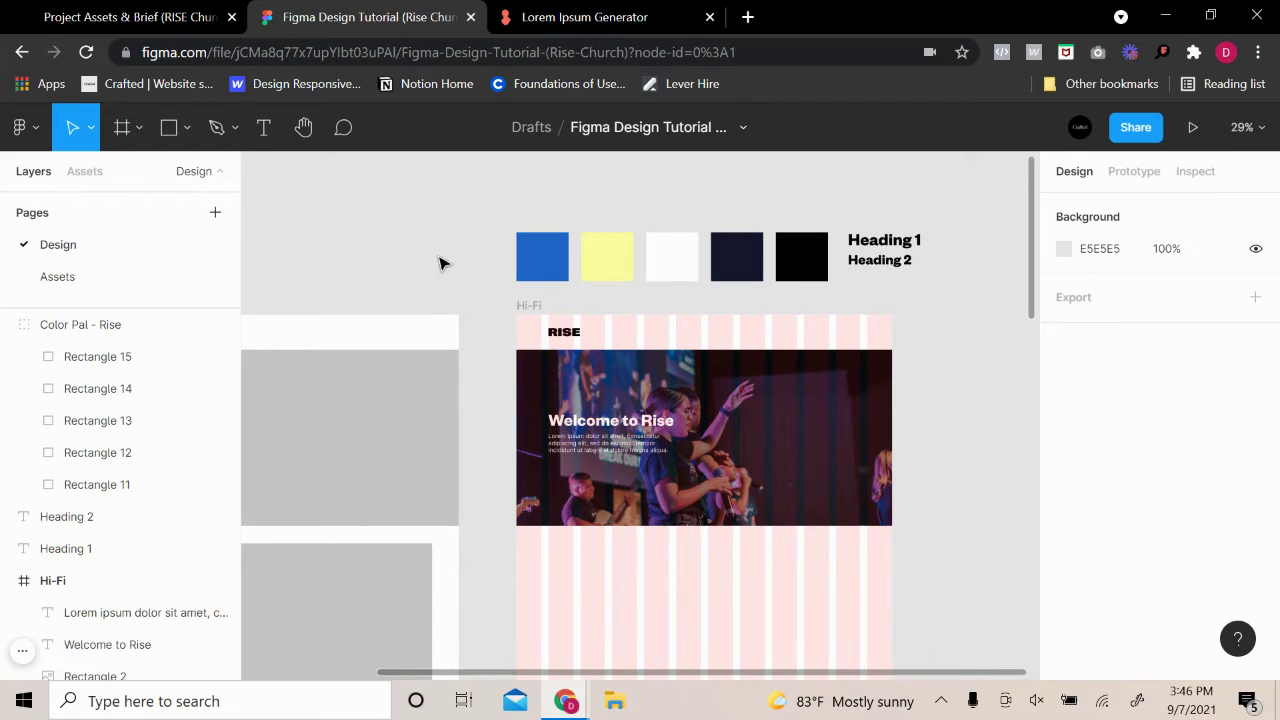
Draw and resize a trial rectangle right of the headings, then delete it
{"action": "left_click", "coordinate": [169, 128]}
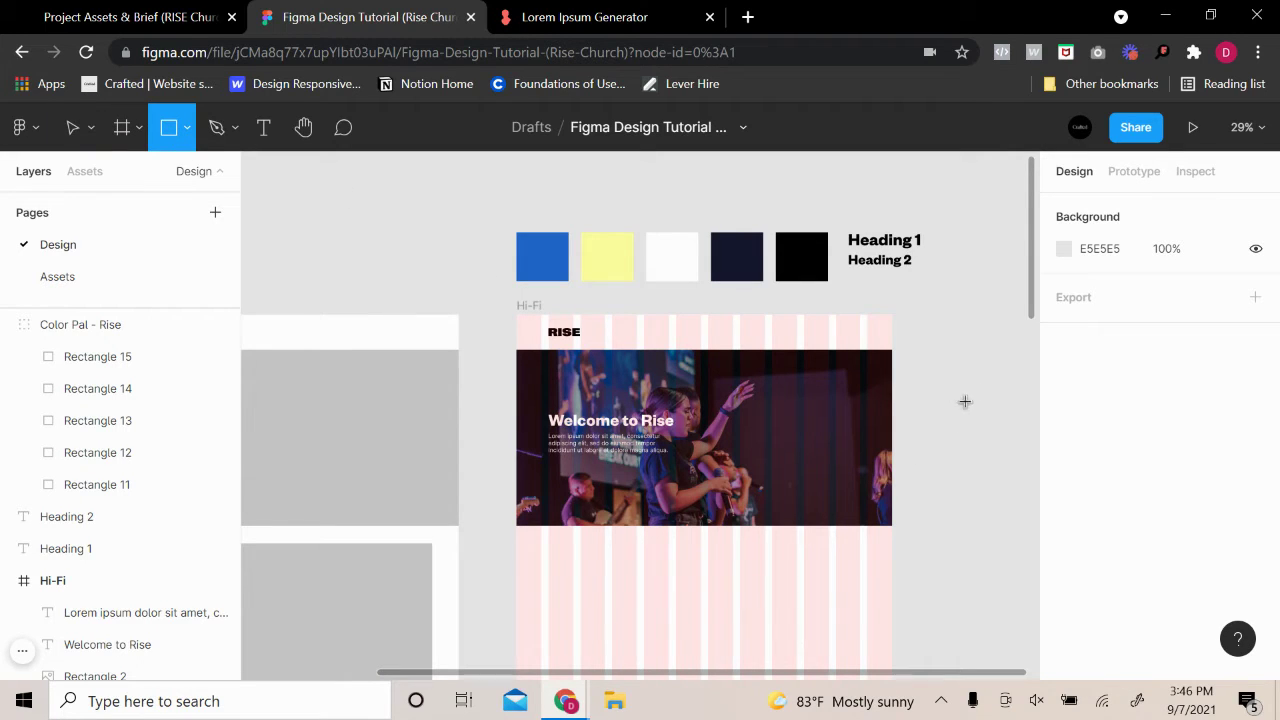
{"action": "scroll", "coordinate": [965, 402], "scroll_direction": "up", "scroll_amount": 10}
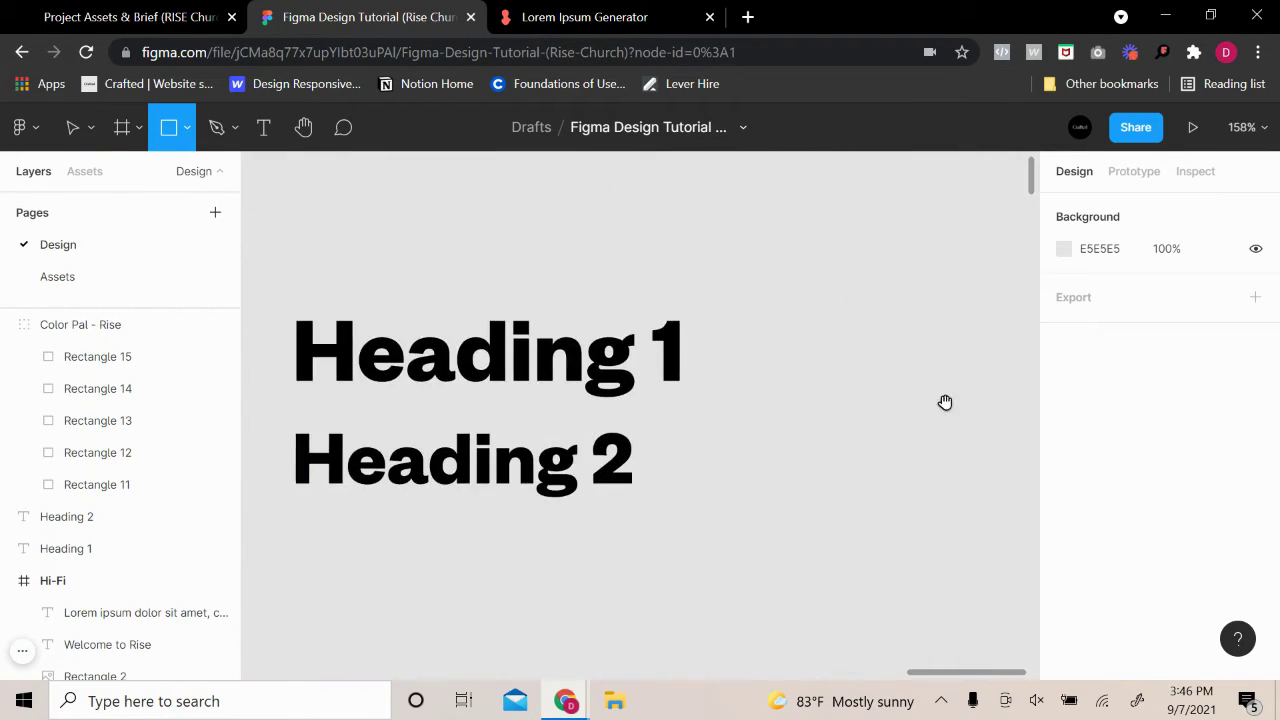
{"action": "left_click_drag", "start_coordinate": [945, 402], "coordinate": [680, 390]}
{"action": "left_click", "coordinate": [677, 371]}
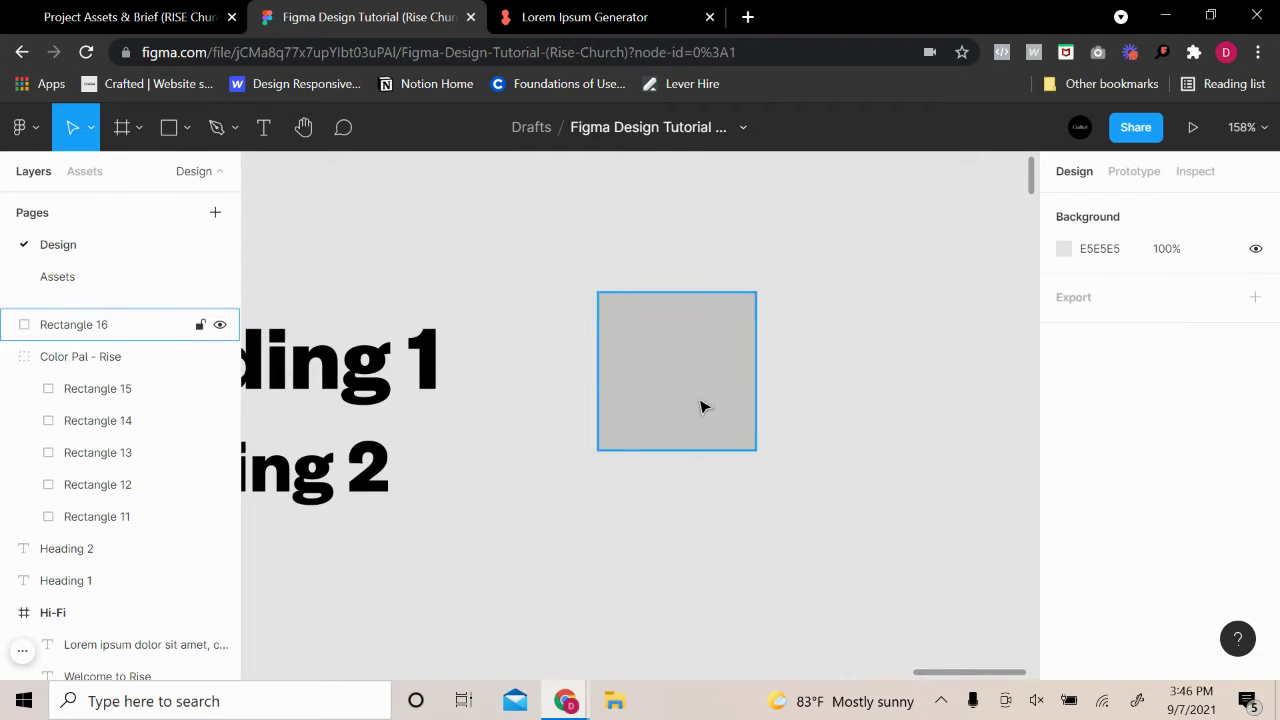
{"action": "left_click_drag", "start_coordinate": [700, 449], "coordinate": [698, 370]}
{"action": "left_click_drag", "start_coordinate": [753, 335], "coordinate": [808, 363]}
{"action": "left_click", "coordinate": [846, 372]}
{"action": "scroll", "coordinate": [822, 372], "scroll_direction": "down", "scroll_amount": 5}
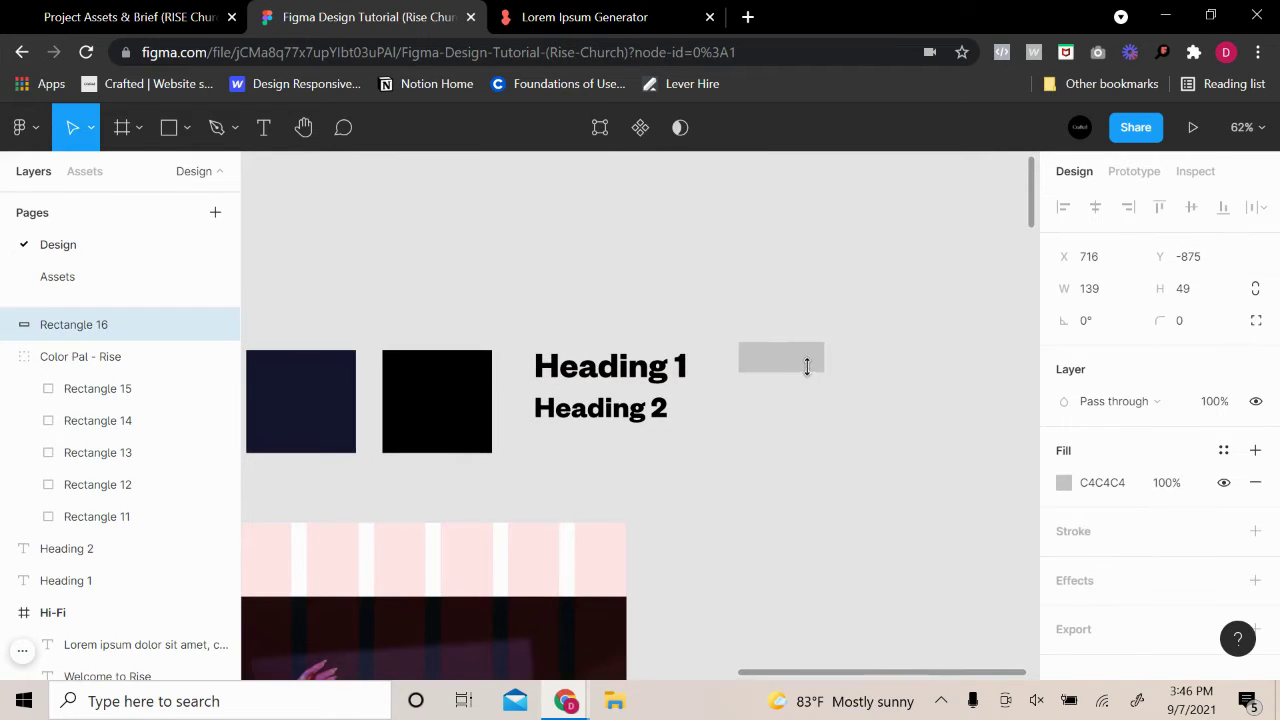
{"action": "key", "text": "Delete"}
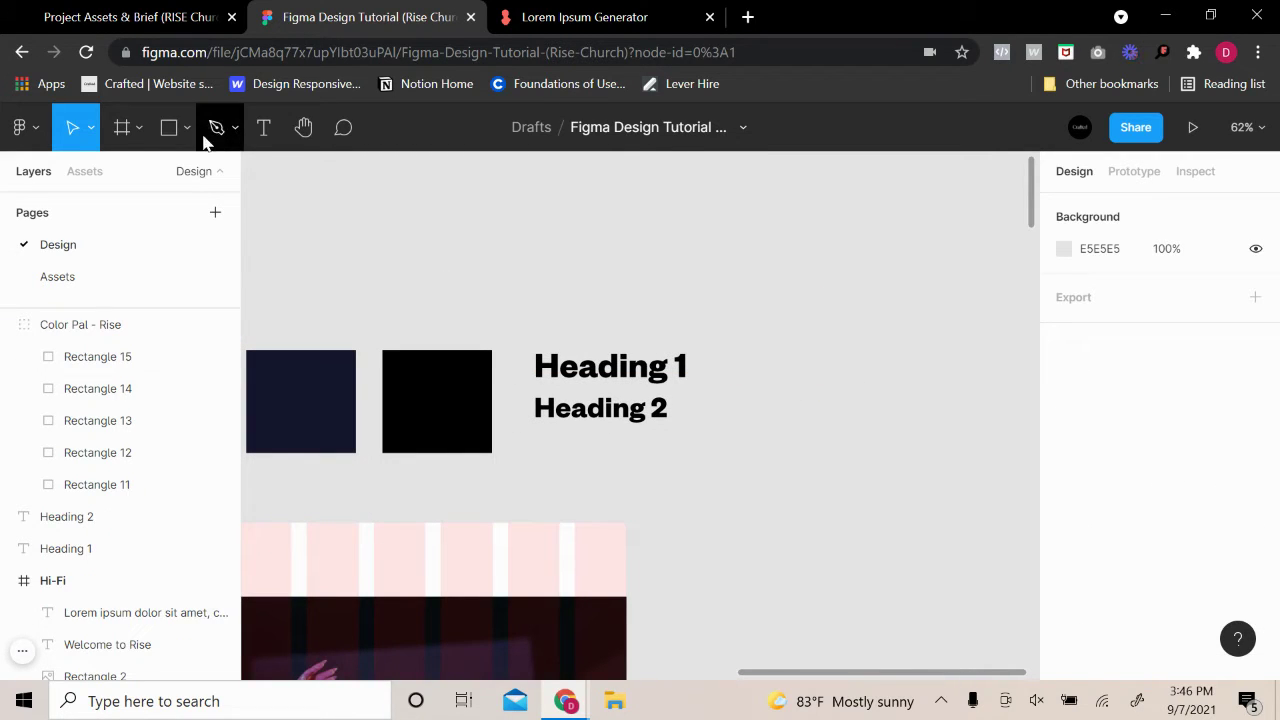
Redraw a grey 261×90 rectangle, Rectangle 16, beside the heading samples
{"action": "left_click", "coordinate": [169, 127]}
{"action": "mouse_move", "coordinate": [733, 353]}
{"action": "left_mouse_down"}
{"action": "mouse_move", "coordinate": [907, 407]}
{"action": "mouse_move", "coordinate": [902, 425]}
{"action": "mouse_move", "coordinate": [858, 405]}
{"action": "left_mouse_up"}
{"action": "left_click", "coordinate": [938, 417]}
{"action": "left_click", "coordinate": [857, 414]}
{"action": "left_click", "coordinate": [927, 379]}
{"action": "left_click", "coordinate": [823, 389]}
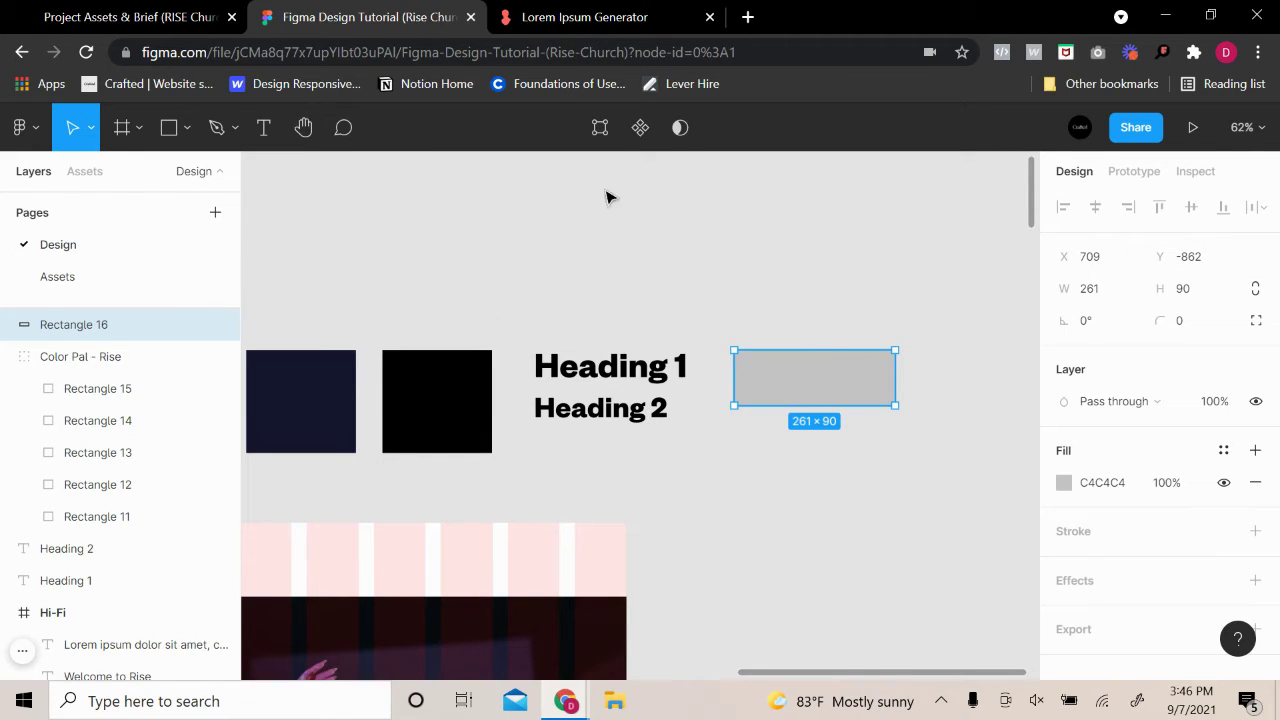
{"action": "left_click", "coordinate": [263, 127]}
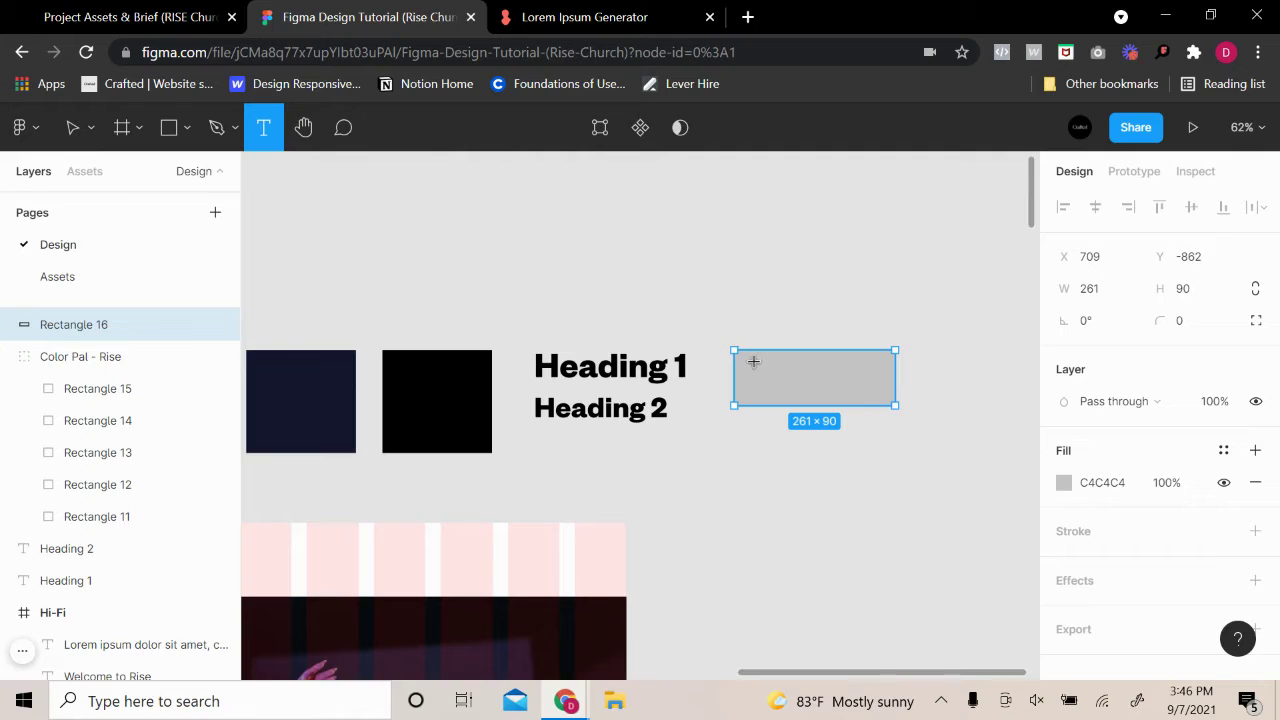
Add 'Join Us' text over the grey rectangle in Founders Grotesk Bold at size 48
{"action": "left_click_drag", "start_coordinate": [759, 371], "coordinate": [872, 394]}
{"action": "type", "text": "Join Us"}
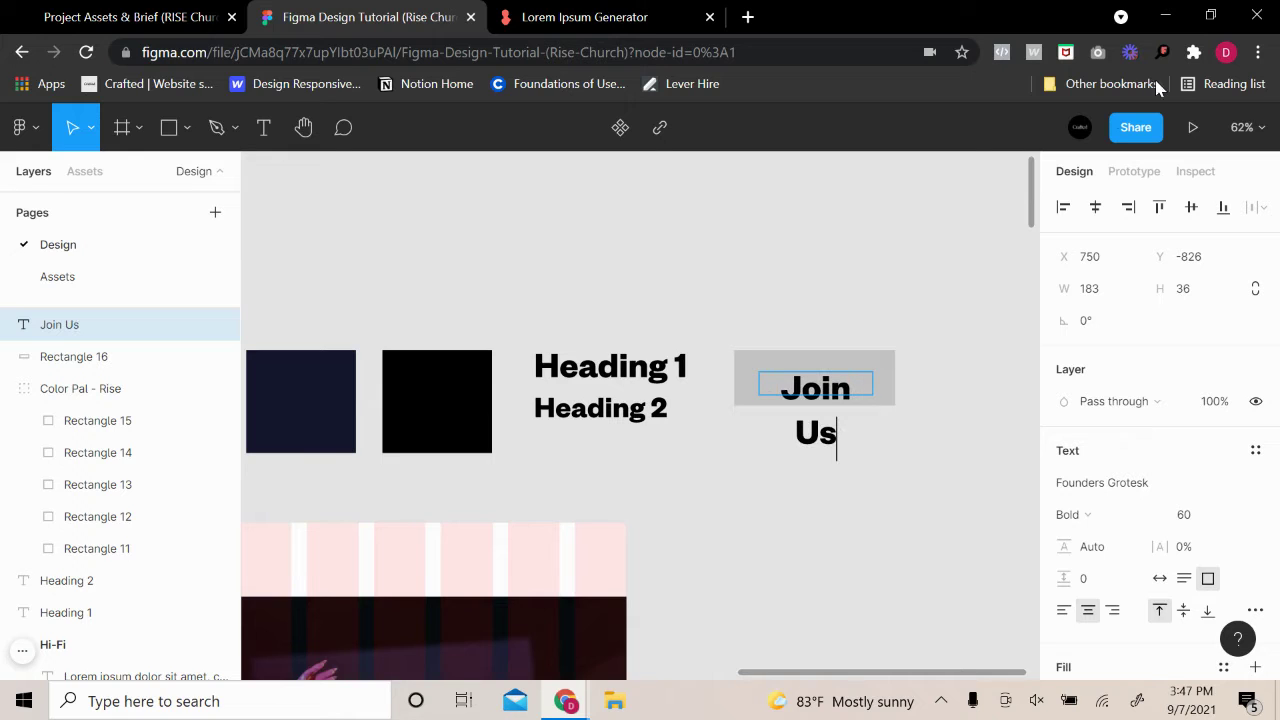
{"action": "left_click", "coordinate": [1233, 520]}
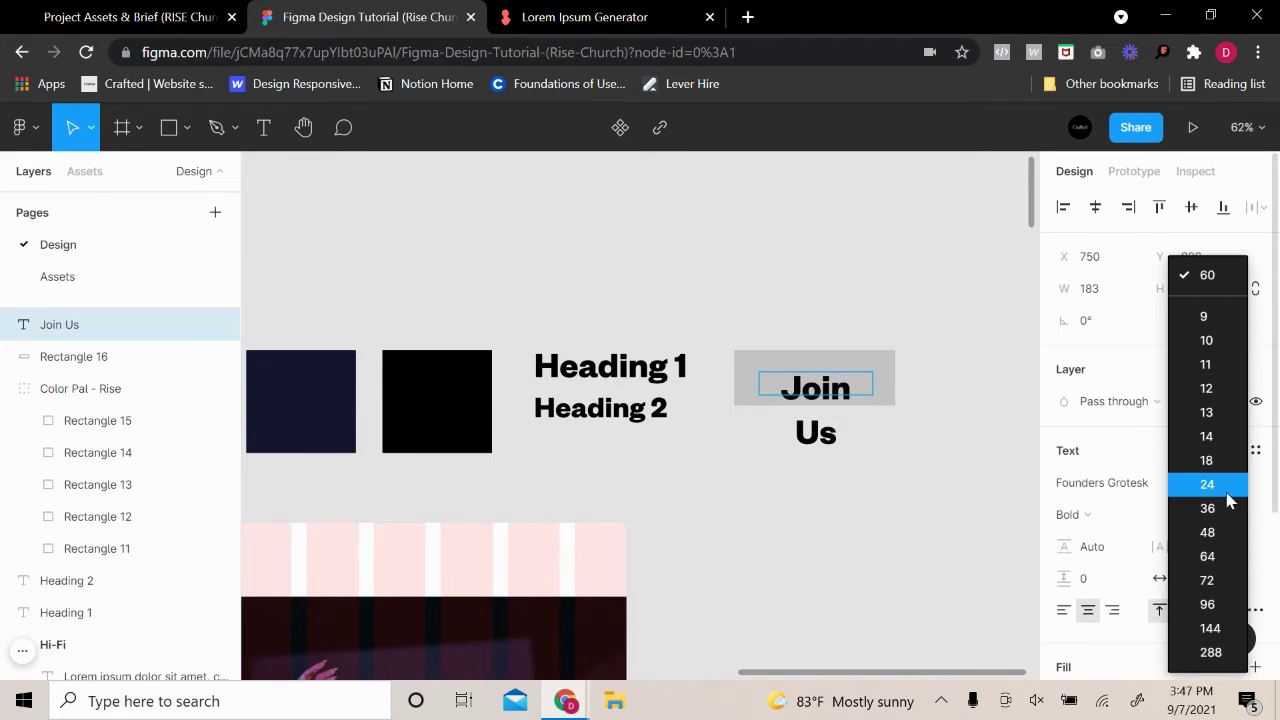
{"action": "left_click", "coordinate": [1230, 535]}
{"action": "key", "text": "ctrl+a"}
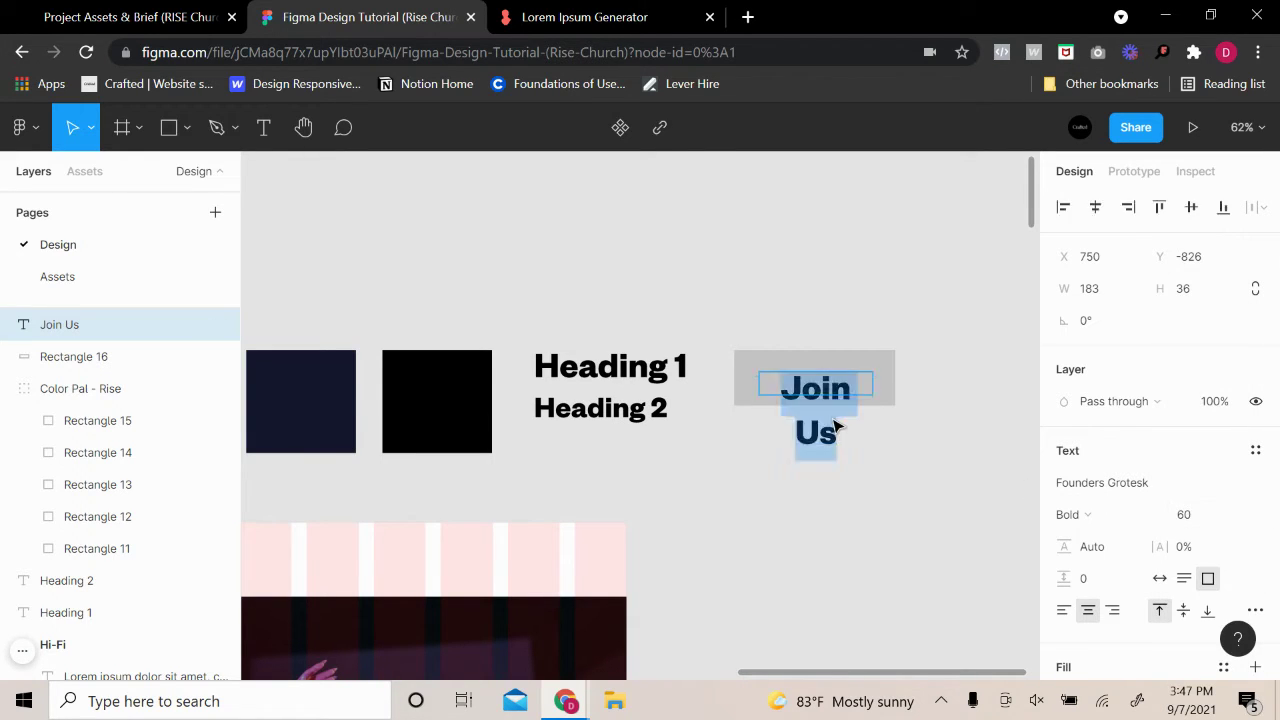
{"action": "key", "text": "Escape"}
{"action": "double_click", "coordinate": [808, 448]}
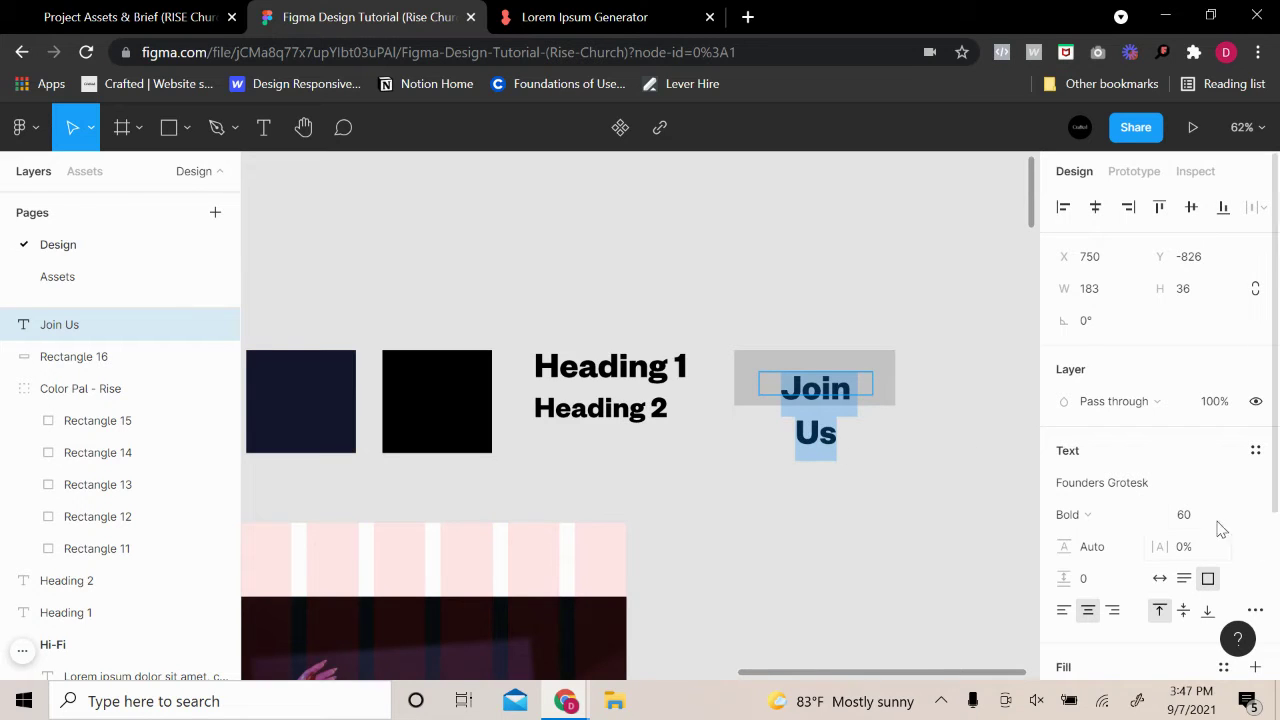
{"action": "left_click", "coordinate": [1235, 520]}
{"action": "left_click", "coordinate": [1235, 532]}
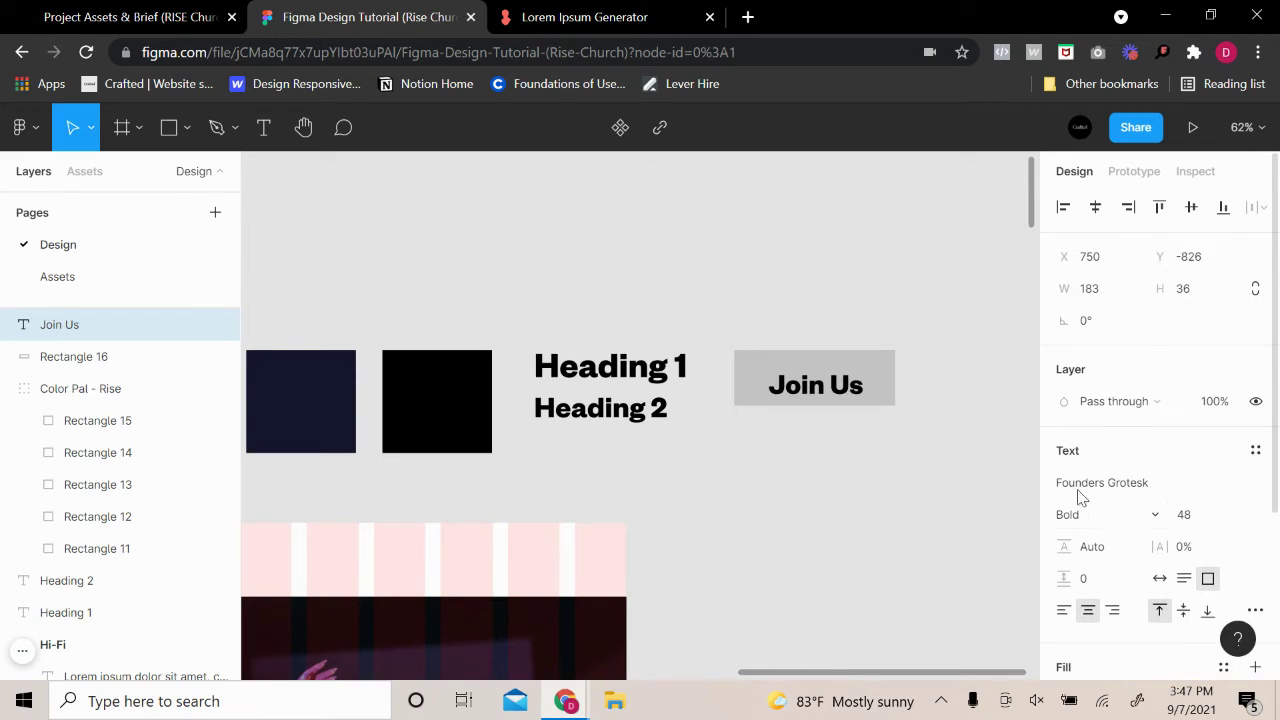
{"action": "key", "text": "Escape"}
Centre the Join Us label on the rectangle and select both together
{"action": "left_click_drag", "start_coordinate": [838, 386], "coordinate": [836, 379]}
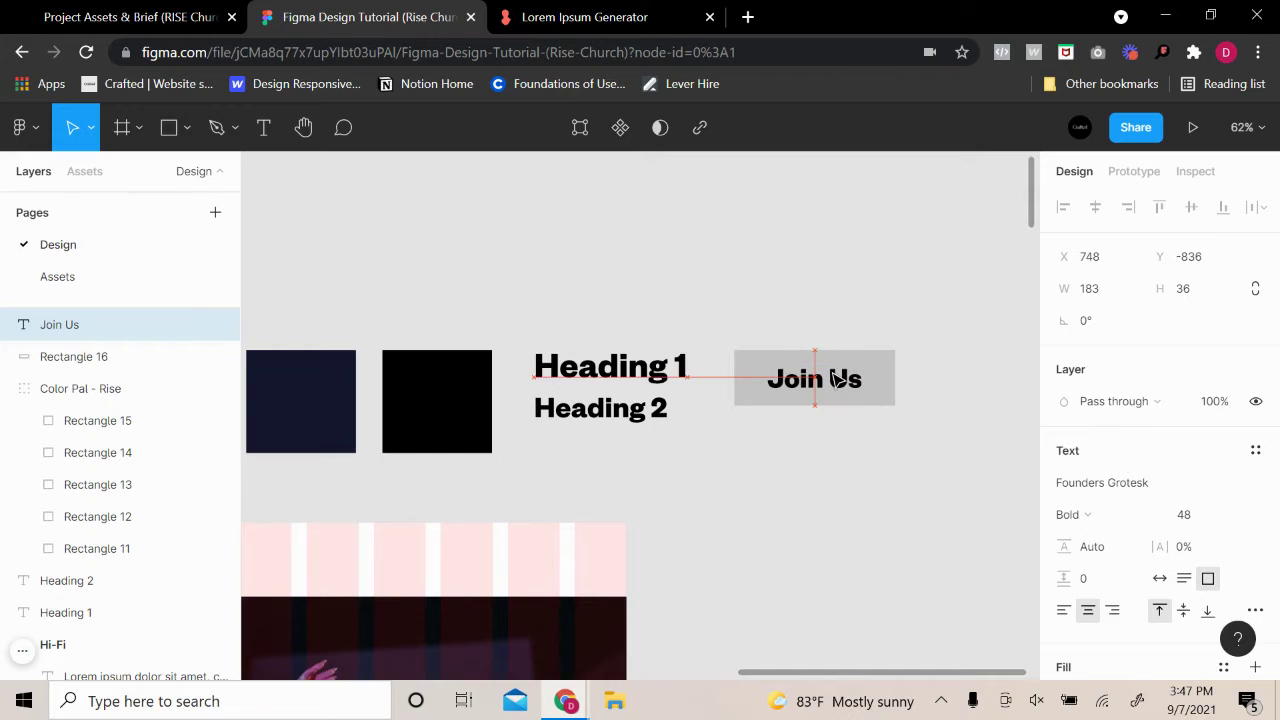
{"action": "left_click_drag", "start_coordinate": [924, 448], "coordinate": [594, 287]}
Make the Join Us label all uppercase through the type details settings
{"action": "left_click", "coordinate": [702, 290]}
{"action": "left_click", "coordinate": [634, 278]}
{"action": "scroll", "coordinate": [1232, 508], "scroll_direction": "down", "scroll_amount": 1}
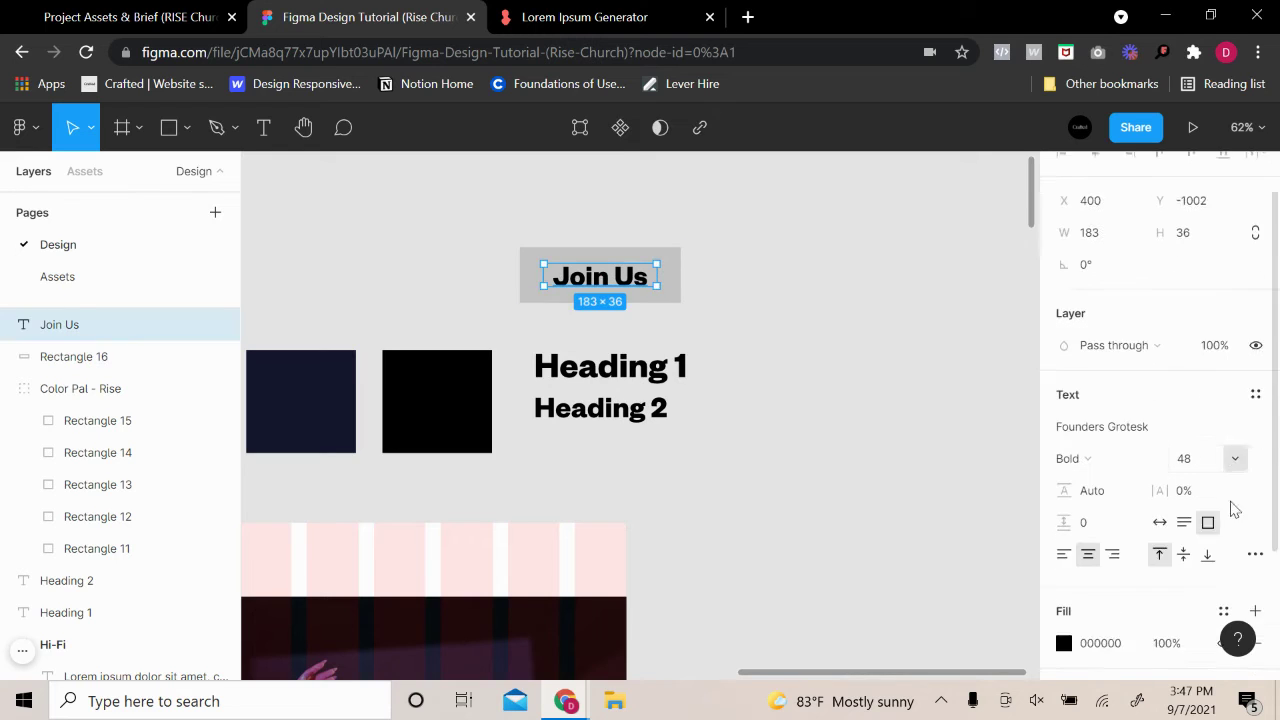
{"action": "left_click", "coordinate": [1254, 510]}
{"action": "left_click", "coordinate": [967, 515]}
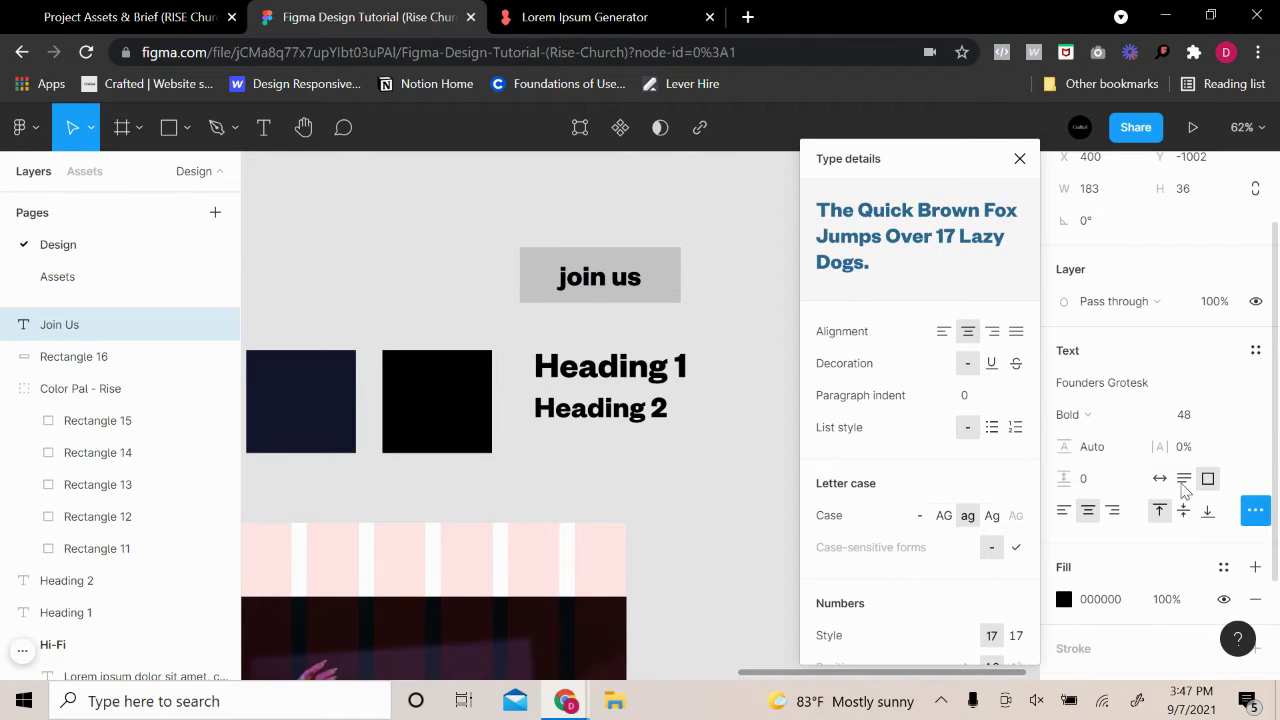
{"action": "left_click", "coordinate": [944, 515]}
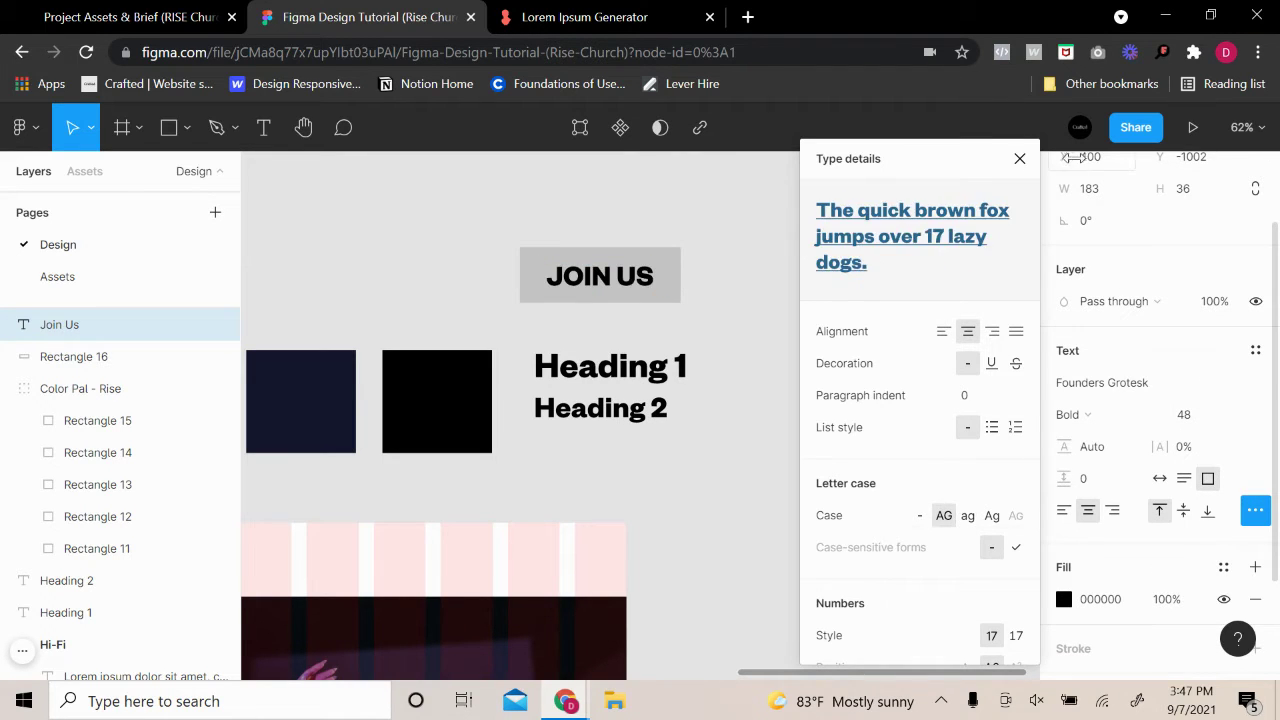
{"action": "left_click", "coordinate": [1019, 159]}
Set the JOIN US label to size 38, 133% line height and 4% letter spacing
{"action": "left_click", "coordinate": [1205, 418]}
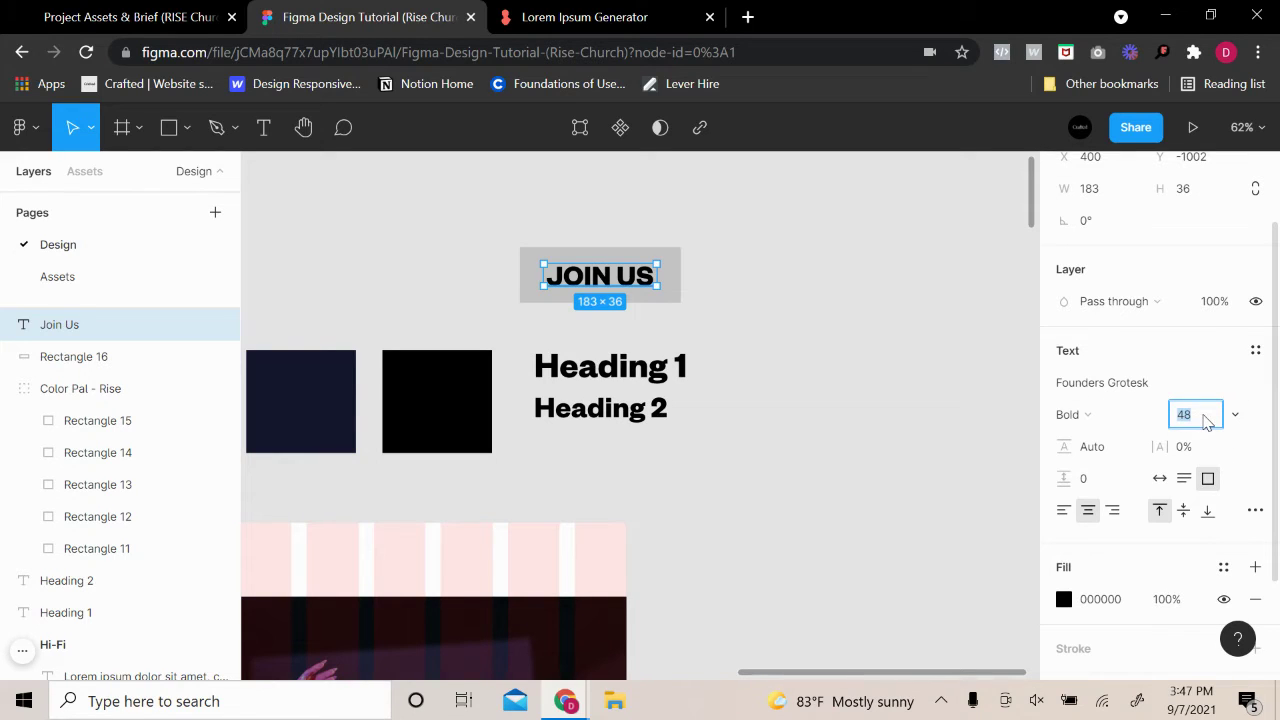
{"action": "key", "text": "Down"}
{"action": "key", "text": "Down"}
{"action": "key", "text": "Down"}
{"action": "key", "text": "Down"}
{"action": "key", "text": "Down"}
{"action": "key", "text": "Down"}
{"action": "key", "text": "Down"}
{"action": "key", "text": "Down"}
{"action": "key", "text": "Down"}
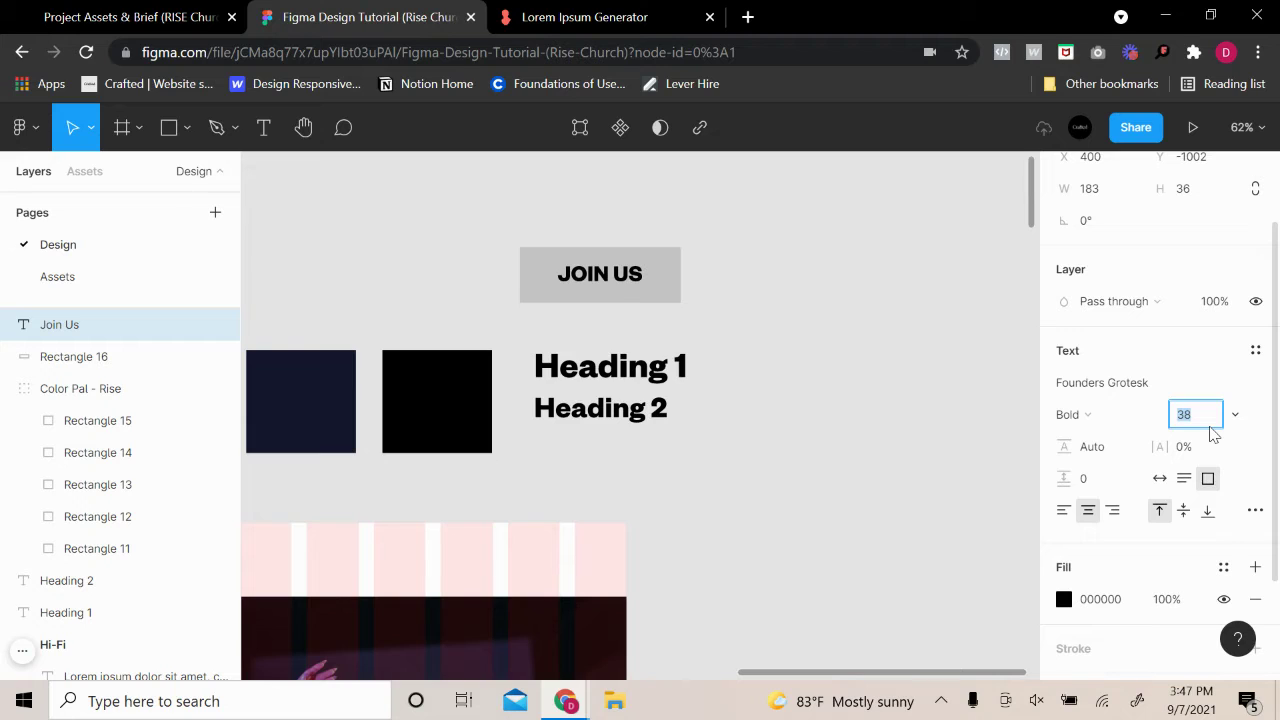
{"action": "left_click", "coordinate": [837, 344]}
{"action": "left_click", "coordinate": [618, 278]}
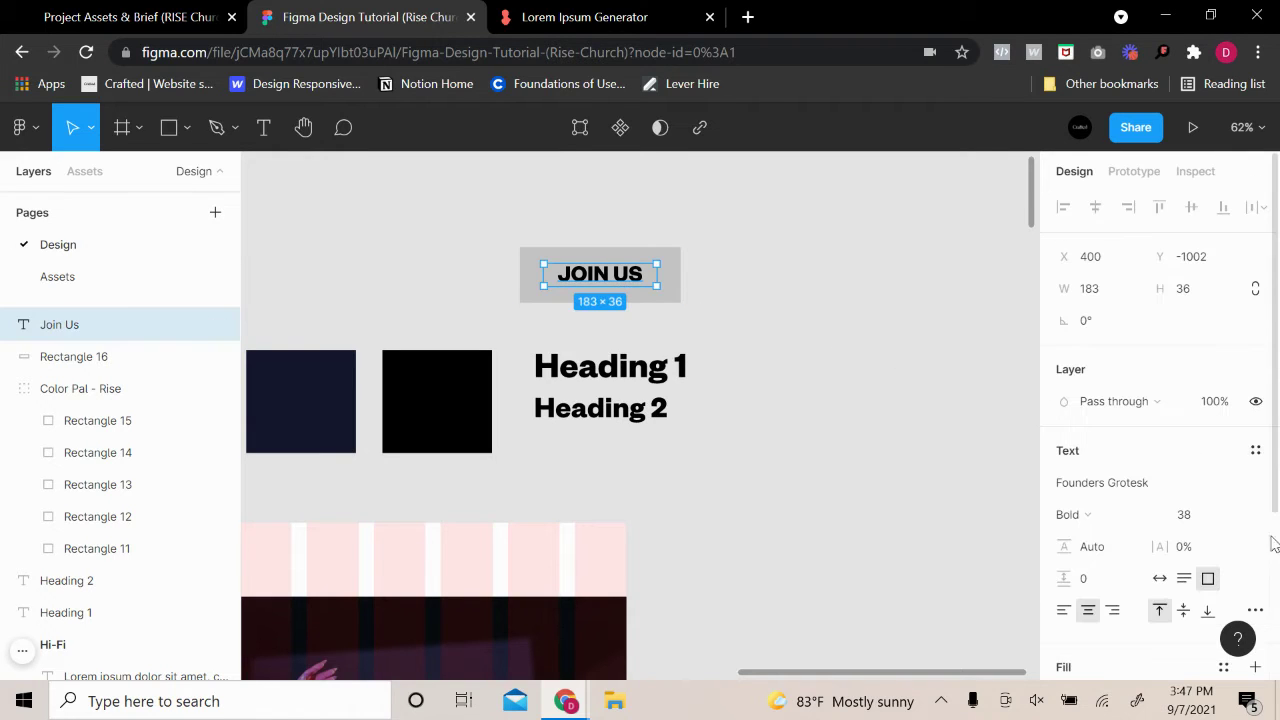
{"action": "mouse_move", "coordinate": [1073, 550]}
{"action": "left_mouse_down"}
{"action": "mouse_move", "coordinate": [1088, 546]}
{"action": "mouse_move", "coordinate": [1068, 547]}
{"action": "left_mouse_up"}
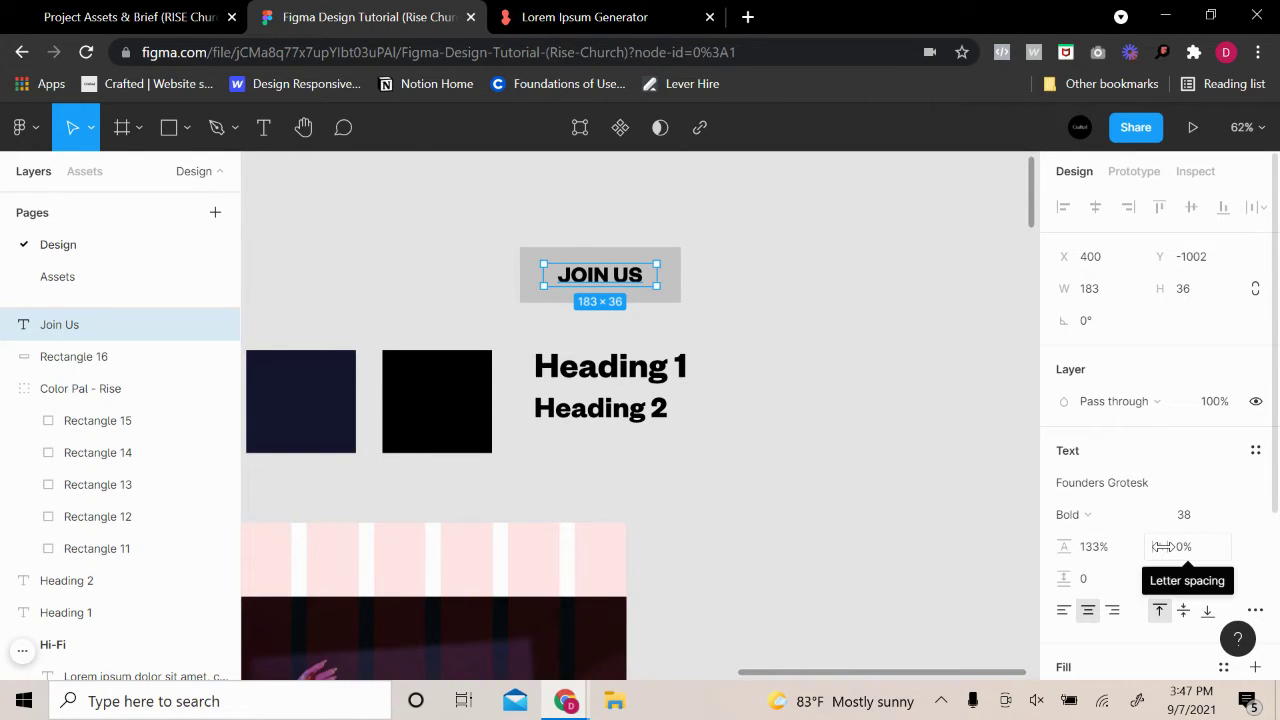
{"action": "left_click_drag", "start_coordinate": [1162, 546], "coordinate": [1175, 547]}
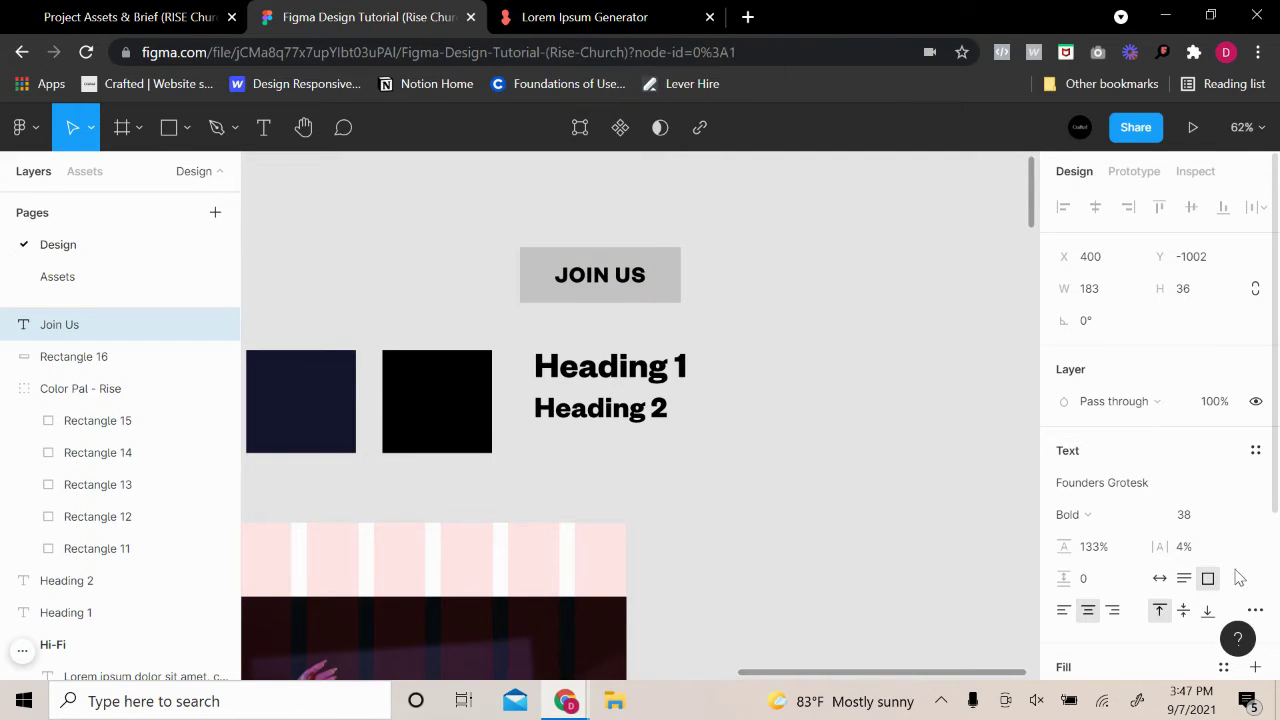
{"action": "left_click", "coordinate": [1207, 556]}
{"action": "key", "text": "Return"}
{"action": "left_click", "coordinate": [763, 381]}
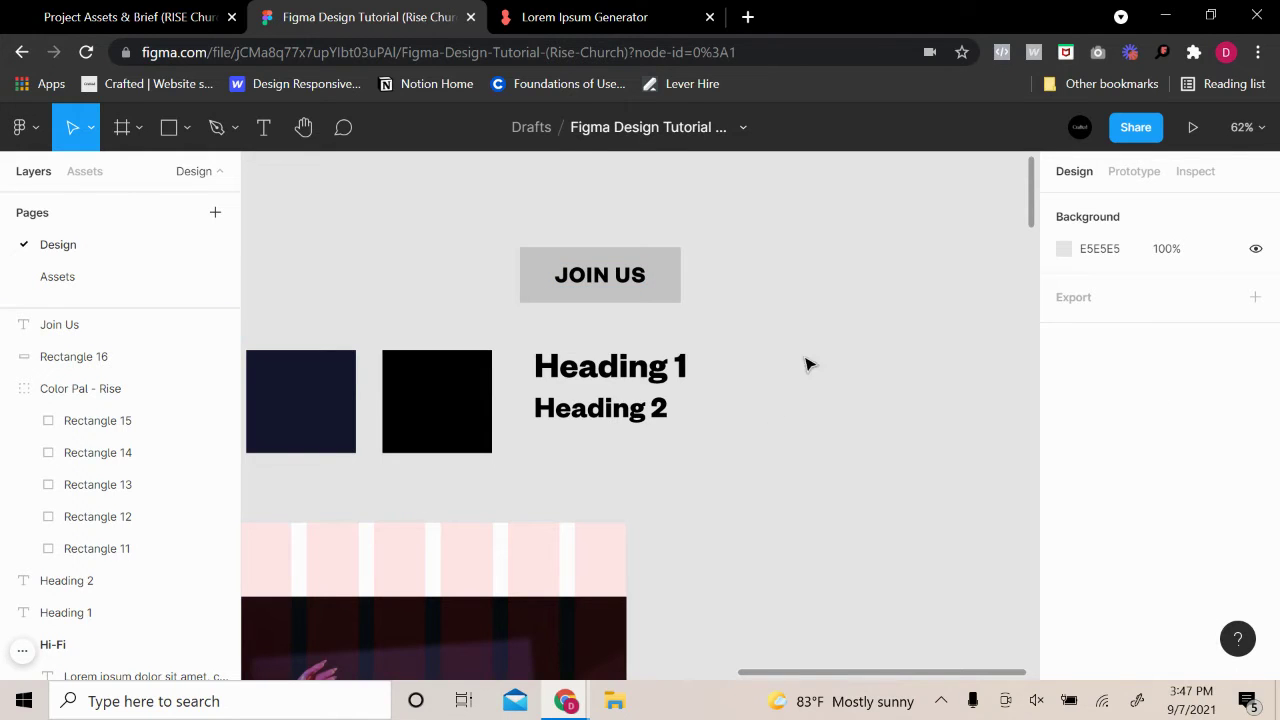
Fill the button's background rectangle with the palette blue
{"action": "left_click", "coordinate": [537, 253]}
{"action": "left_click", "coordinate": [1065, 481]}
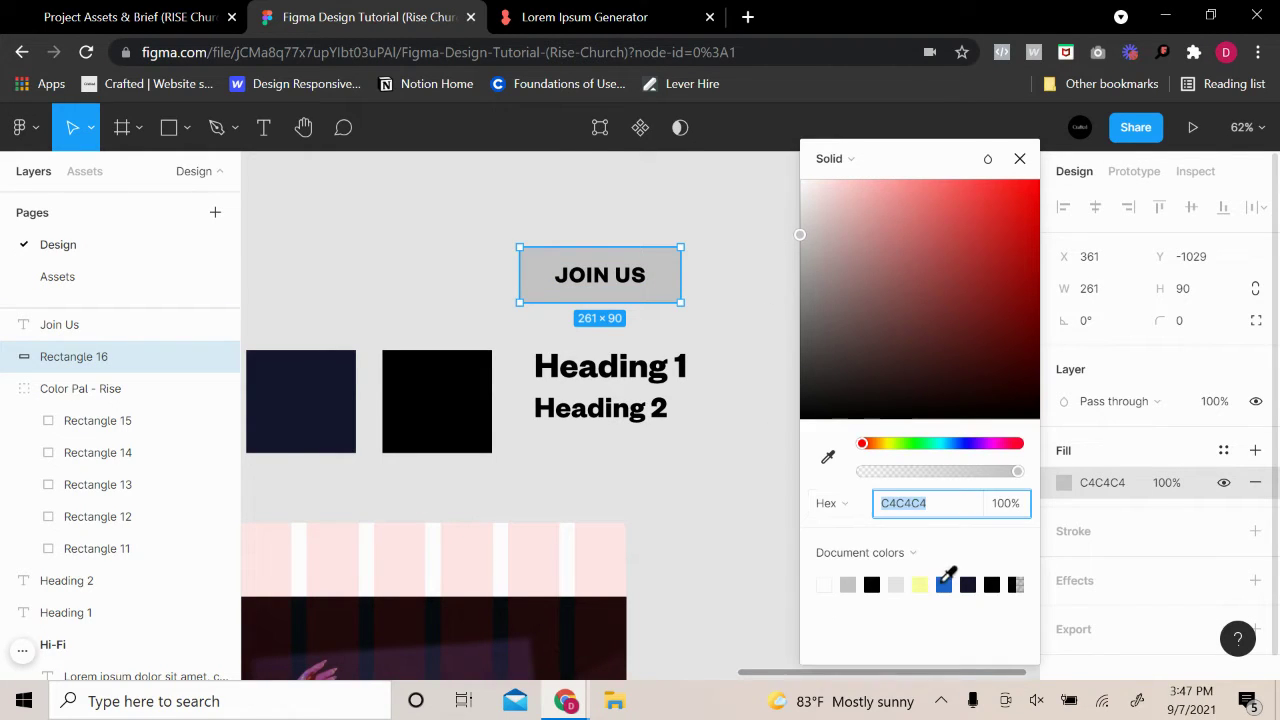
{"action": "left_click", "coordinate": [944, 586]}
{"action": "left_click", "coordinate": [945, 585]}
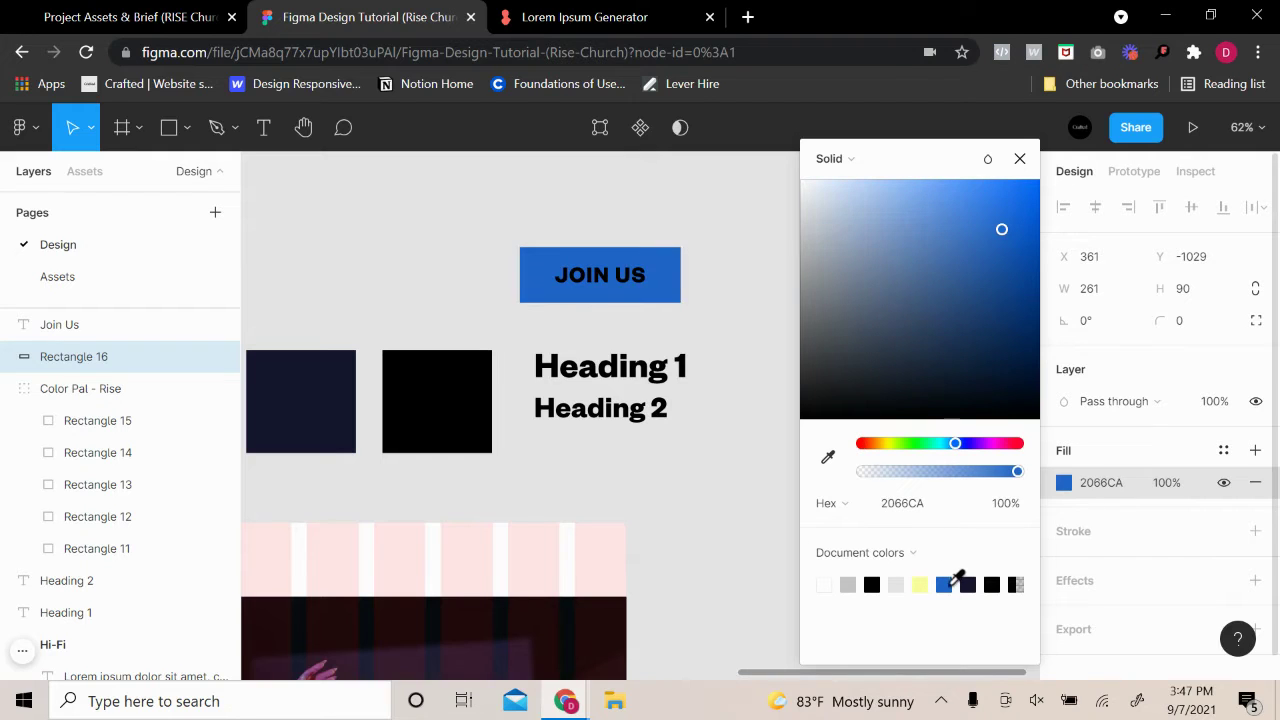
Set the JOIN US label's text colour to white ffffff
{"action": "left_click", "coordinate": [600, 275]}
{"action": "scroll", "coordinate": [1103, 548], "scroll_direction": "down", "scroll_amount": 3}
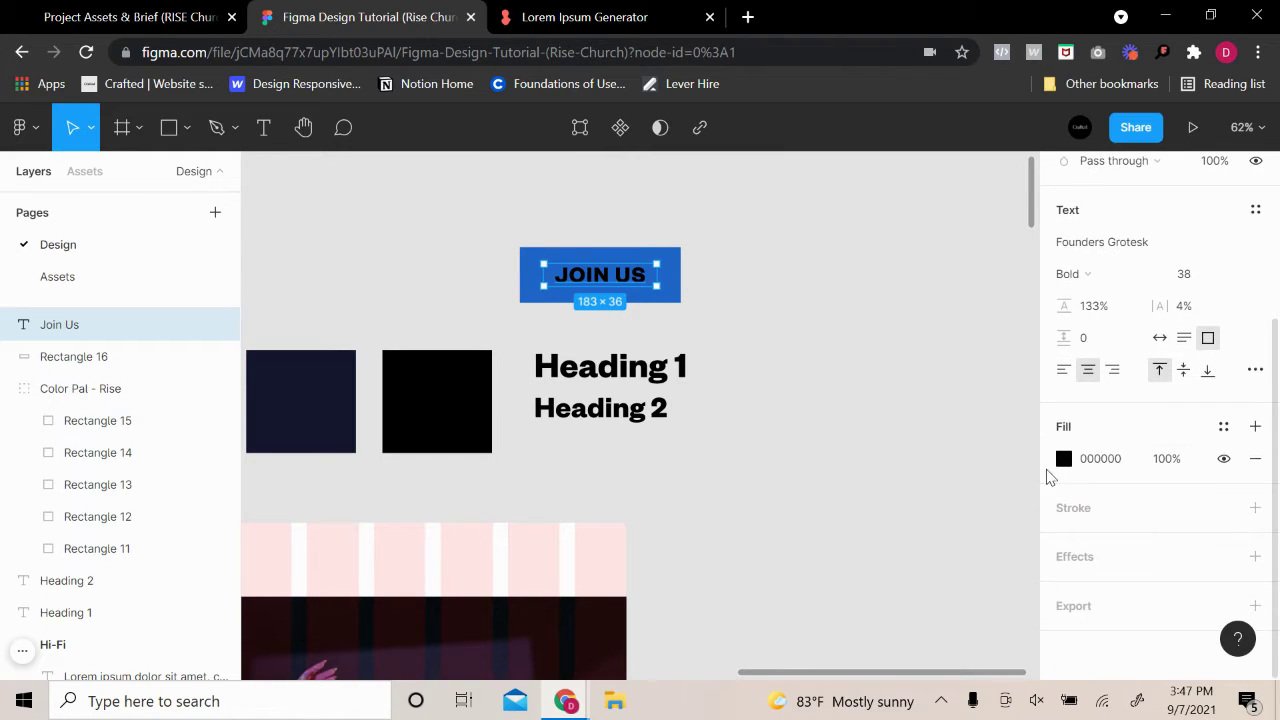
{"action": "left_click", "coordinate": [1064, 458]}
{"action": "type", "text": "ffffff"}
{"action": "key", "text": "Return"}
{"action": "left_click", "coordinate": [780, 283]}
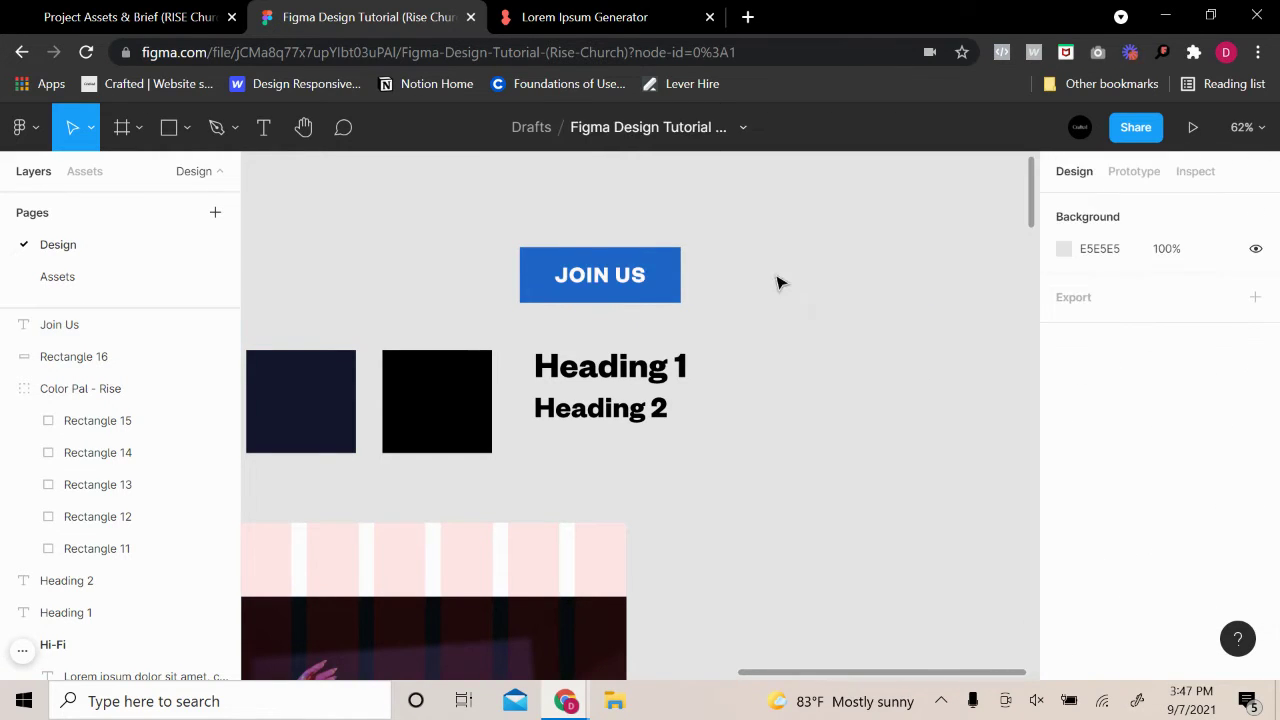
Lighten the button rectangle's fill to the brighter blue 3D83E8
{"action": "left_click_drag", "start_coordinate": [737, 349], "coordinate": [979, 340]}
{"action": "left_click", "coordinate": [778, 270]}
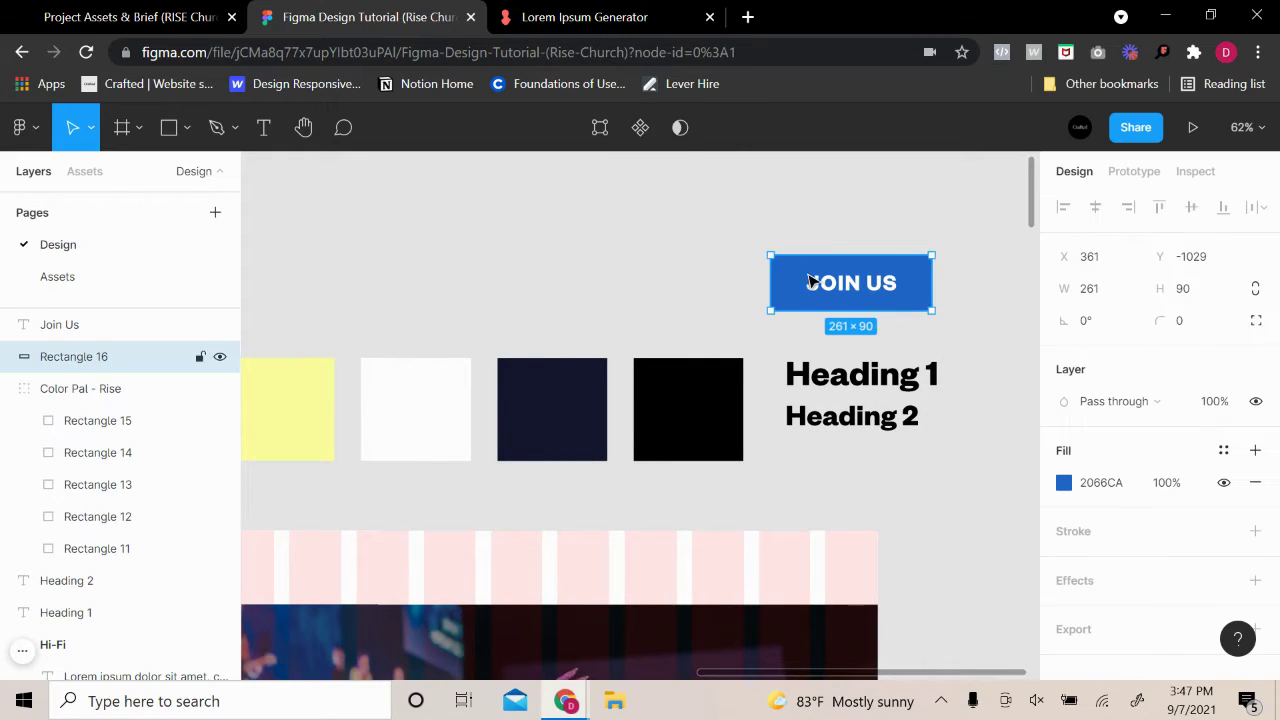
{"action": "left_click", "coordinate": [966, 297]}
{"action": "left_click", "coordinate": [926, 303]}
{"action": "left_click", "coordinate": [1065, 484]}
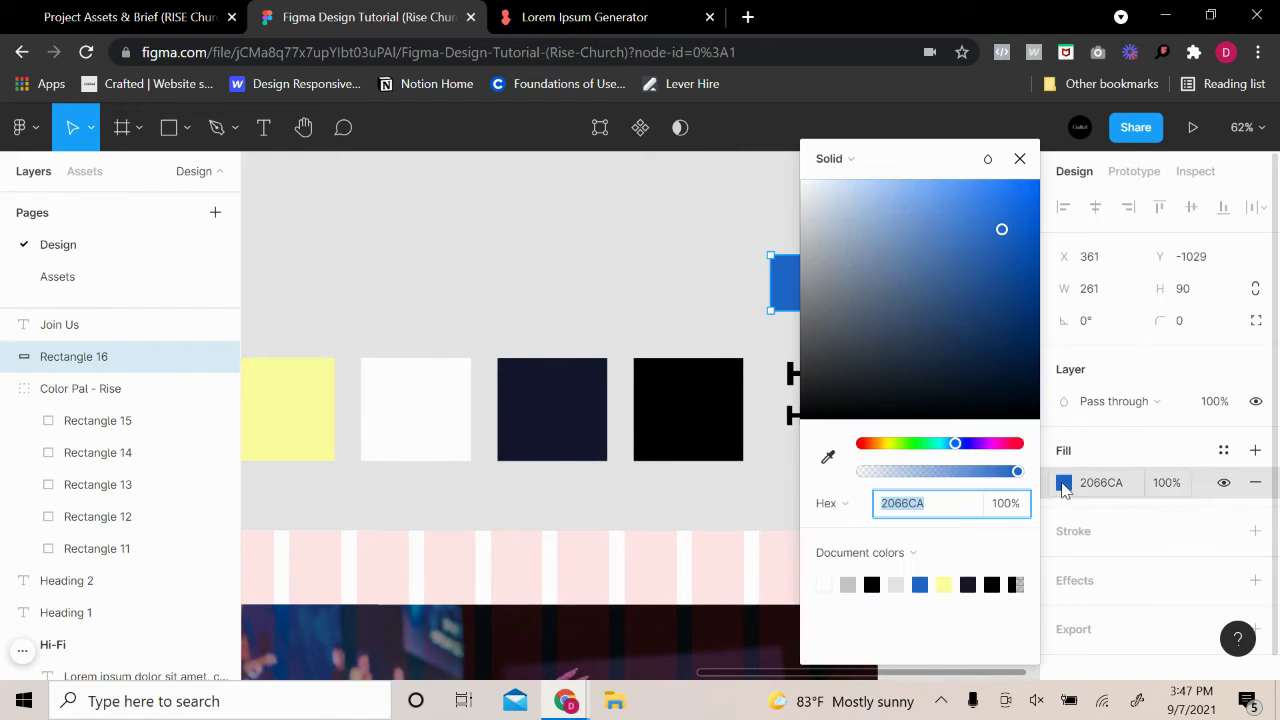
{"action": "left_click_drag", "start_coordinate": [993, 176], "coordinate": [1190, 233]}
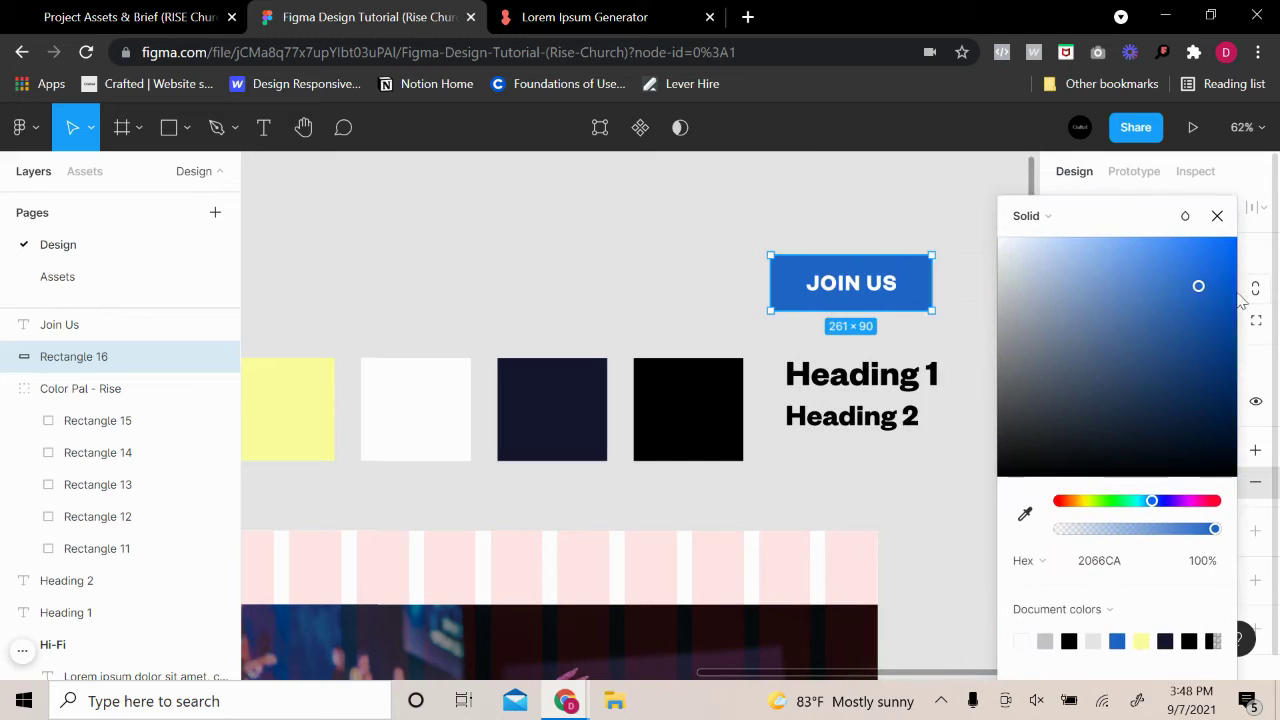
{"action": "left_click_drag", "start_coordinate": [1196, 284], "coordinate": [1178, 266]}
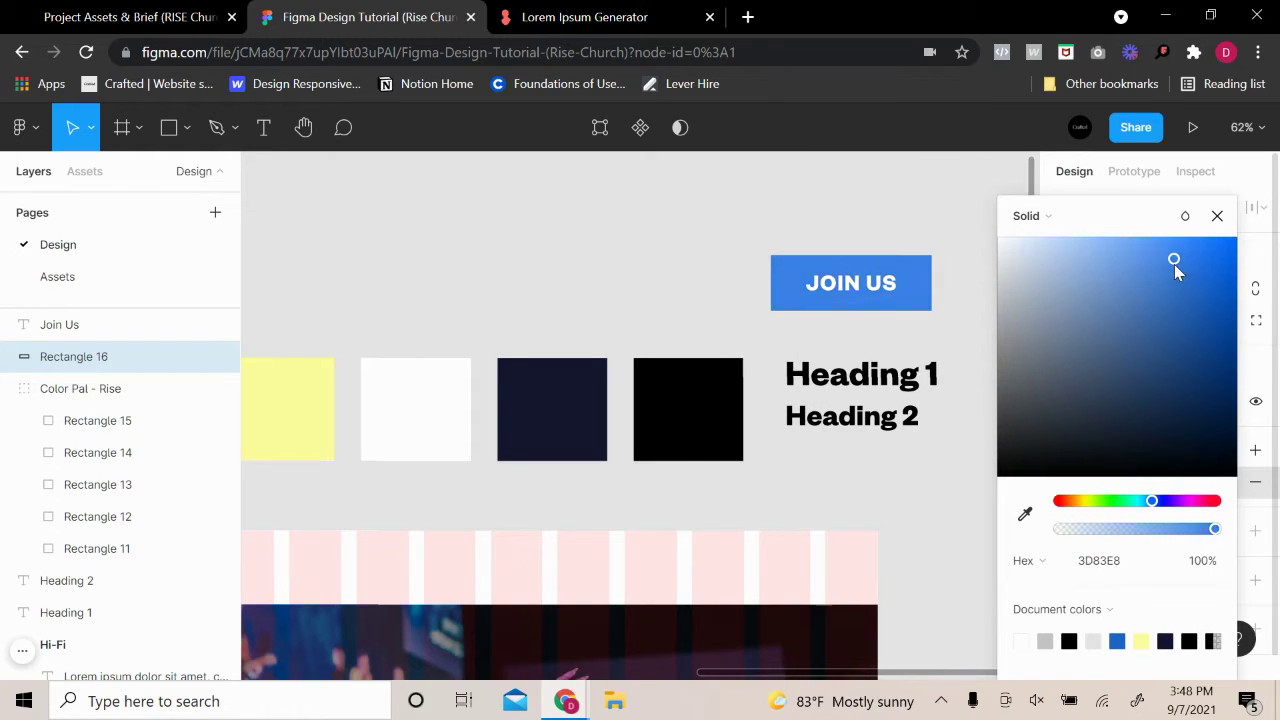
{"action": "left_click", "coordinate": [829, 209]}
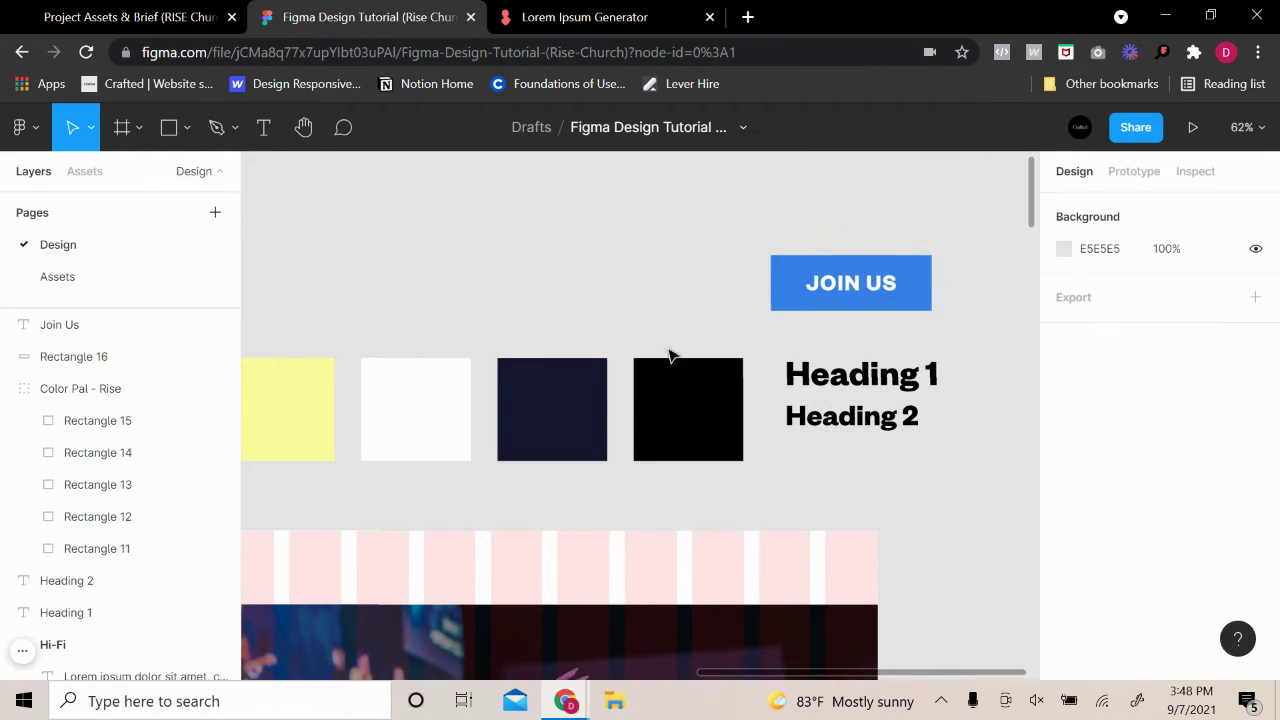
{"action": "scroll", "coordinate": [671, 357], "scroll_direction": "down", "scroll_amount": 1}
{"action": "scroll", "coordinate": [671, 357], "scroll_direction": "left", "scroll_amount": 5}
{"action": "left_click", "coordinate": [628, 353]}
{"action": "double_click", "coordinate": [540, 358]}
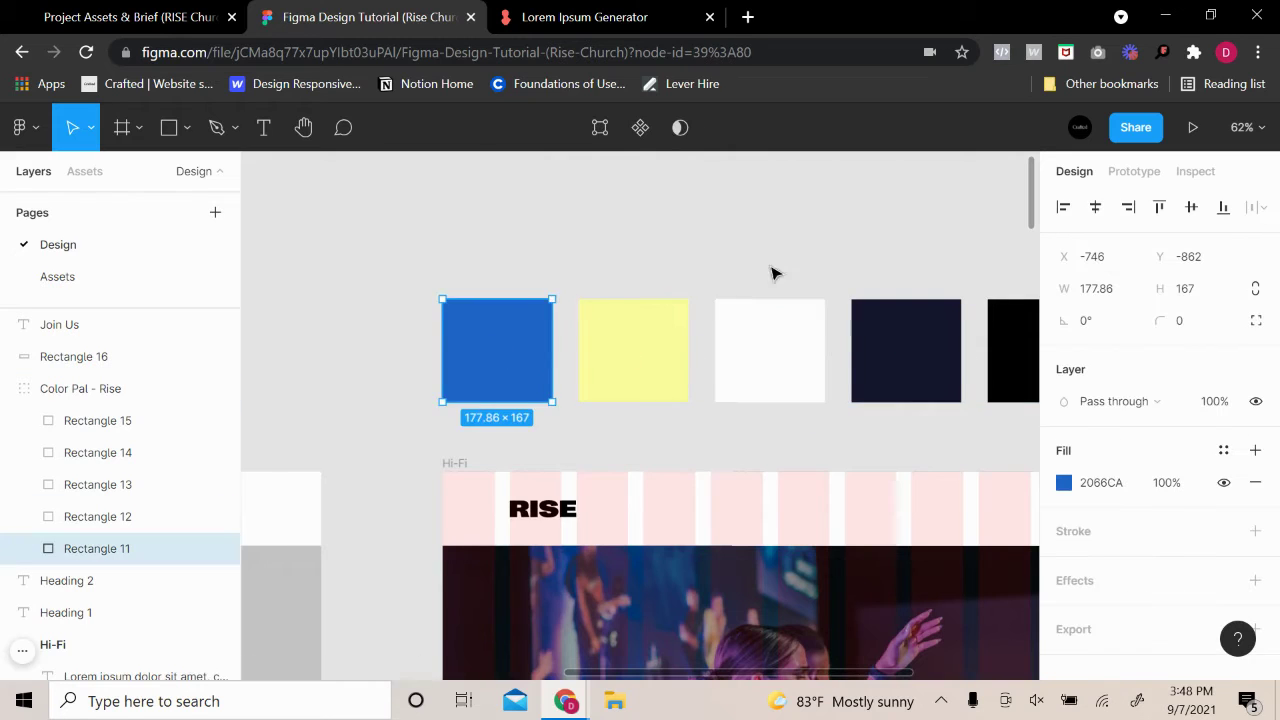
{"action": "scroll", "coordinate": [771, 271], "scroll_direction": "down", "scroll_amount": 3}
{"action": "scroll", "coordinate": [854, 263], "scroll_direction": "right", "scroll_amount": 5}
{"action": "scroll", "coordinate": [854, 263], "scroll_direction": "up", "scroll_amount": 1}
{"action": "left_click", "coordinate": [1064, 483]}
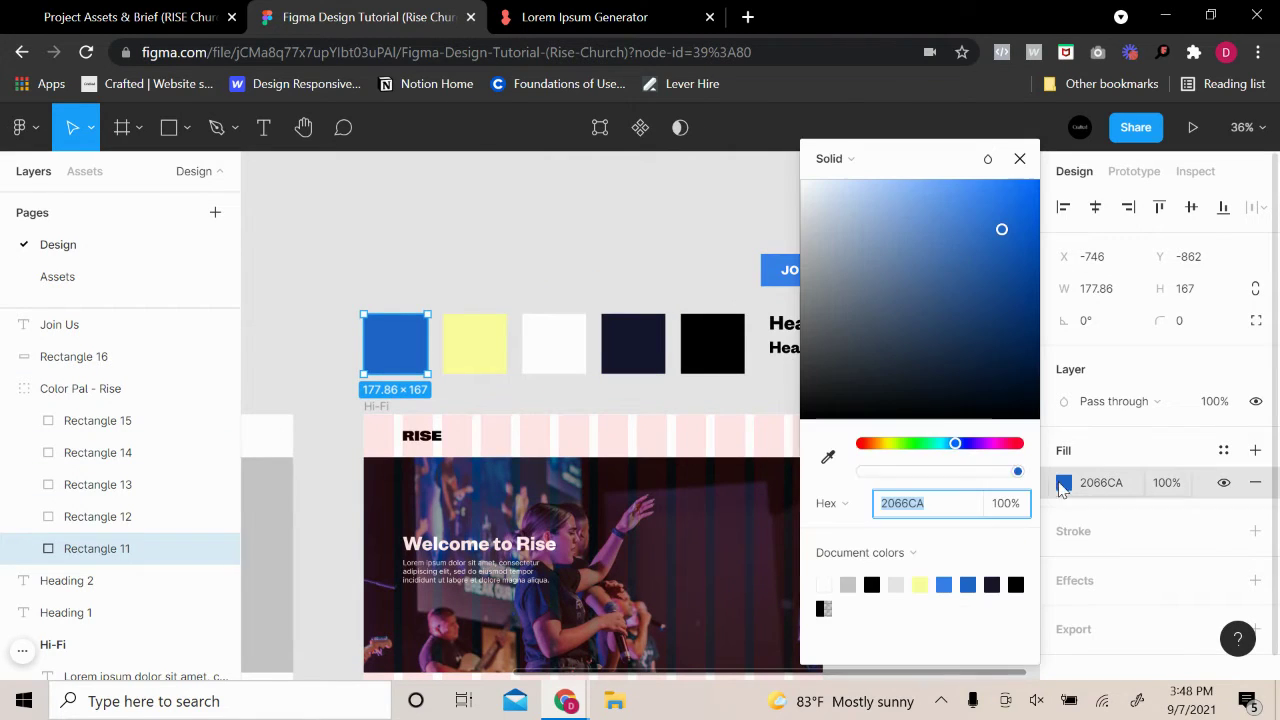
{"action": "left_click", "coordinate": [826, 456]}
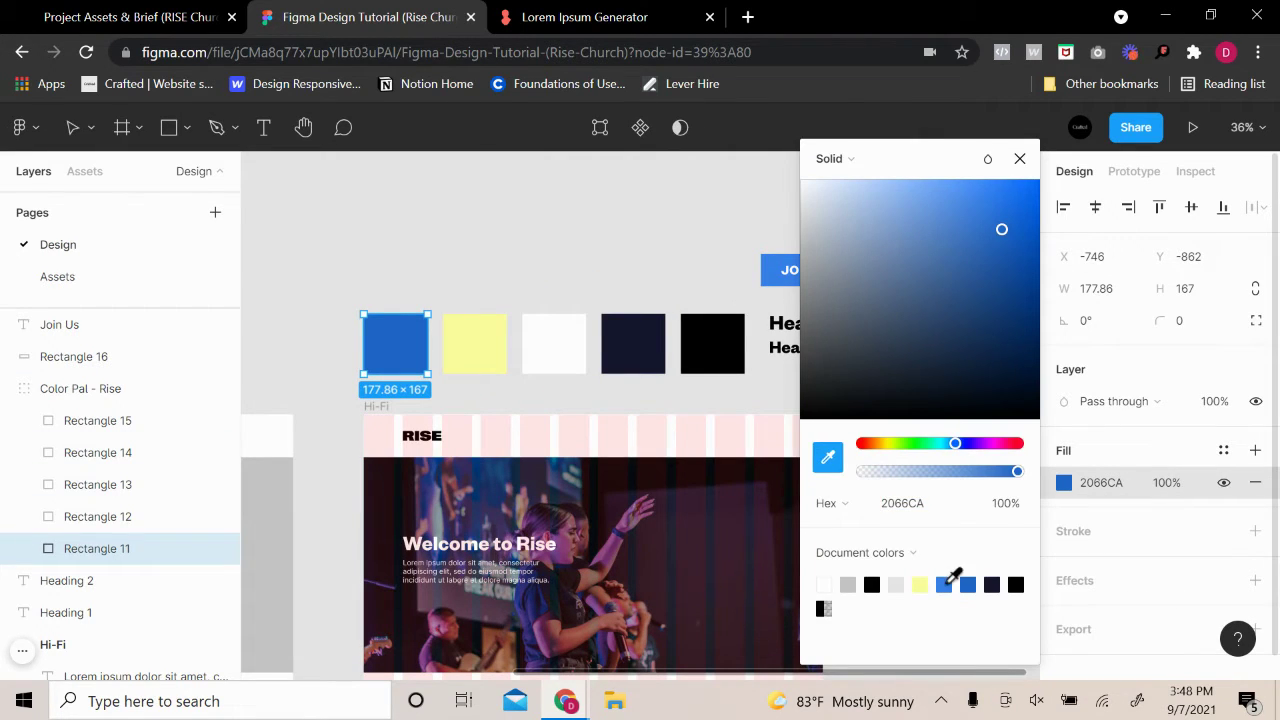
{"action": "left_click", "coordinate": [630, 272]}
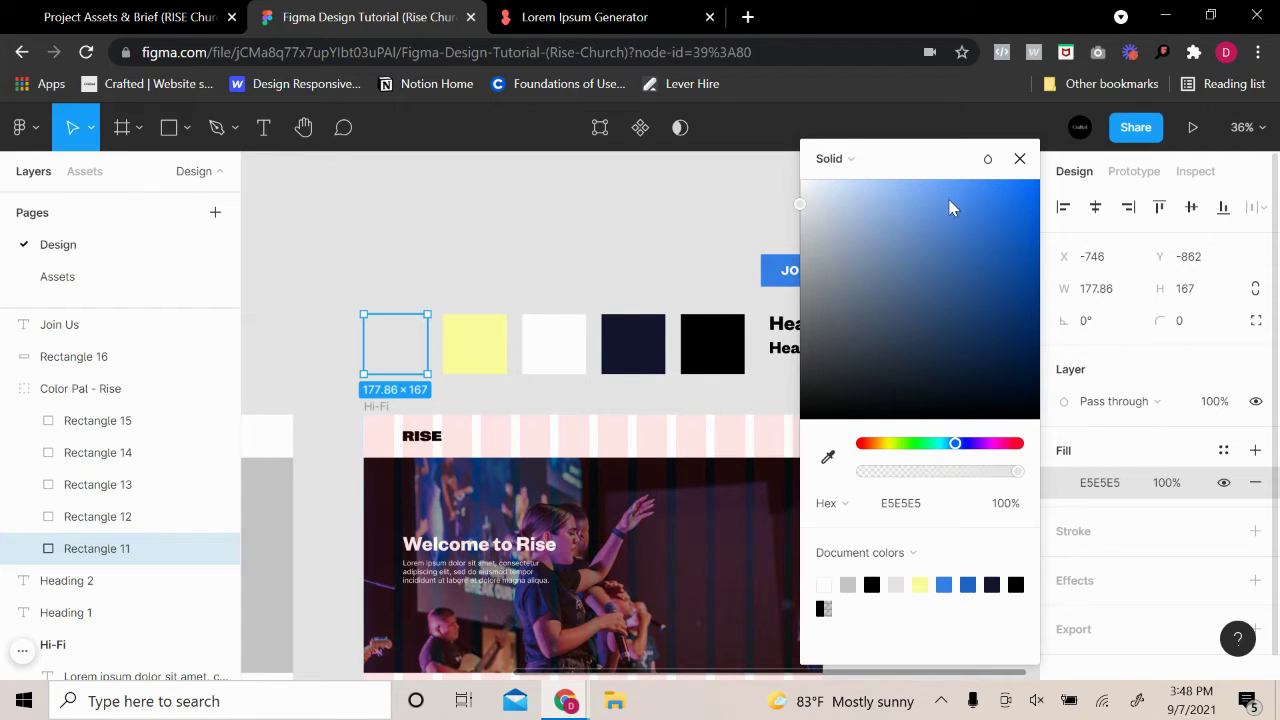
{"action": "key", "text": "ctrl+z"}
Move the JOIN US text and rectangle together above Heading 1
{"action": "key", "text": "Escape"}
{"action": "key", "text": "Escape"}
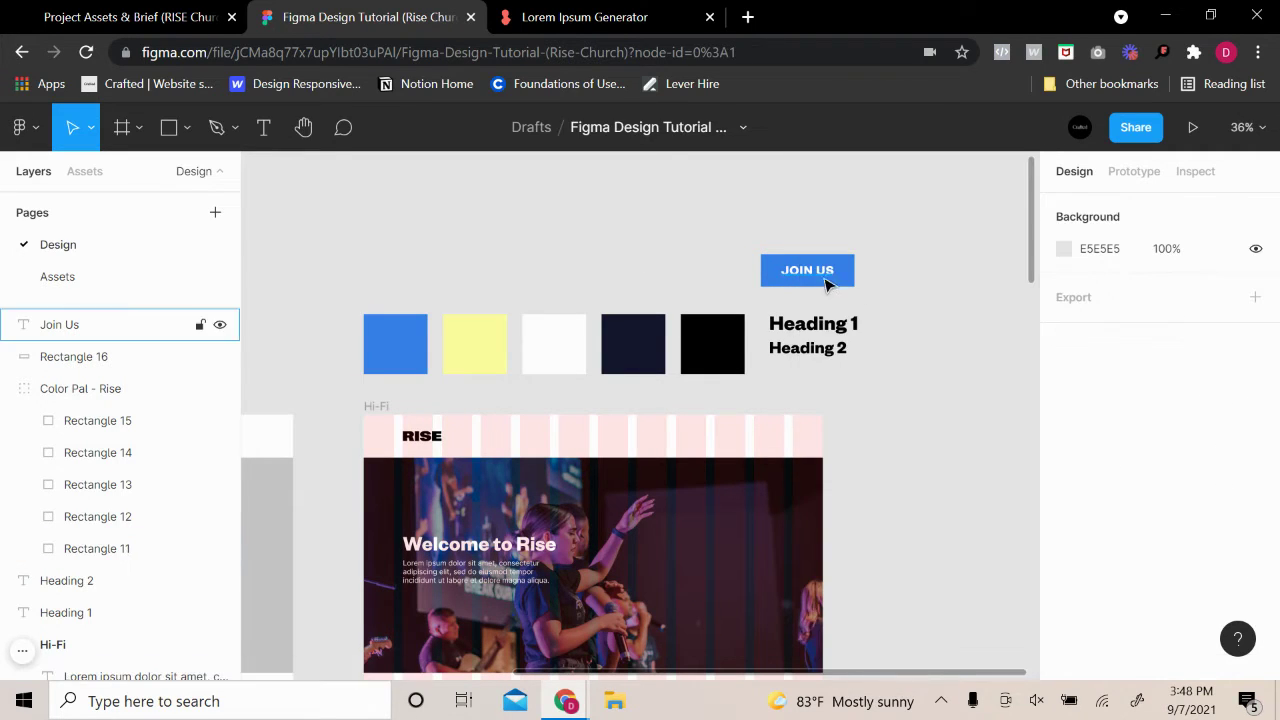
{"action": "scroll", "coordinate": [894, 280], "scroll_direction": "up", "scroll_amount": 5}
{"action": "left_click_drag", "start_coordinate": [894, 309], "coordinate": [669, 222]}
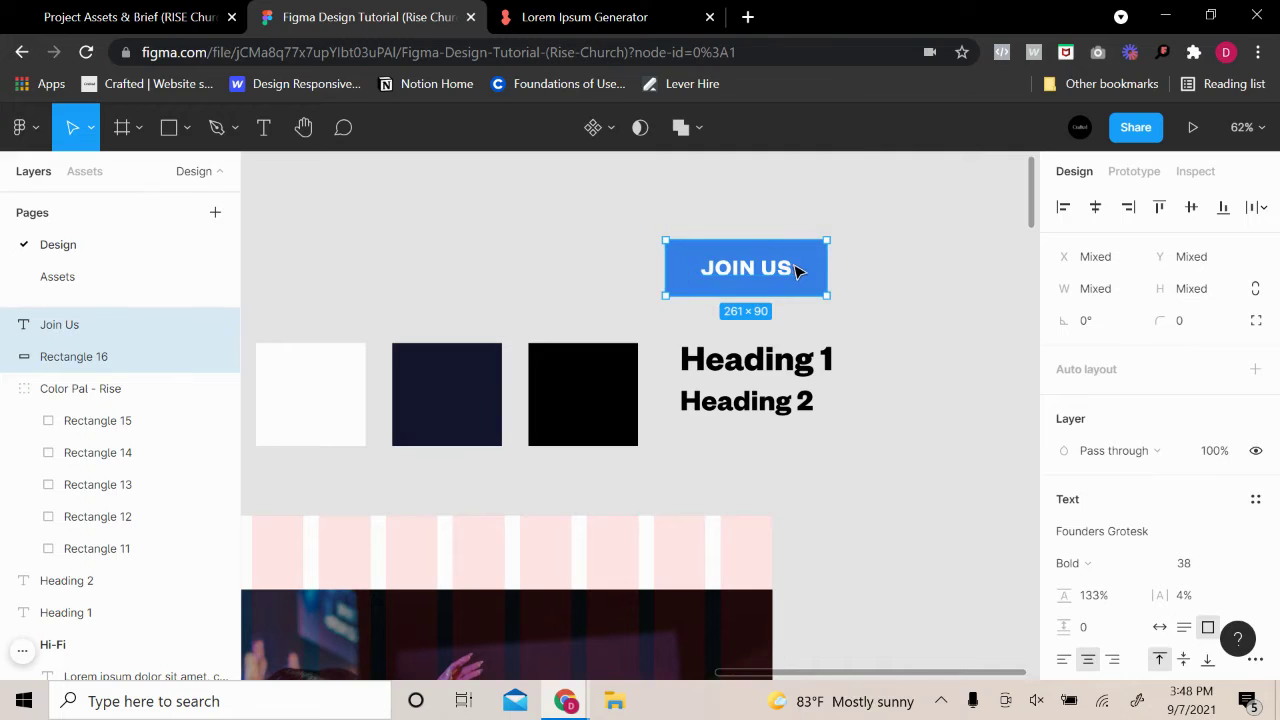
{"action": "left_click_drag", "start_coordinate": [797, 272], "coordinate": [818, 236]}
{"action": "key", "text": "Escape"}
Round the JOIN US rectangle's corners, adjusting the corner radius to 10 and then 15
{"action": "left_click", "coordinate": [817, 237]}
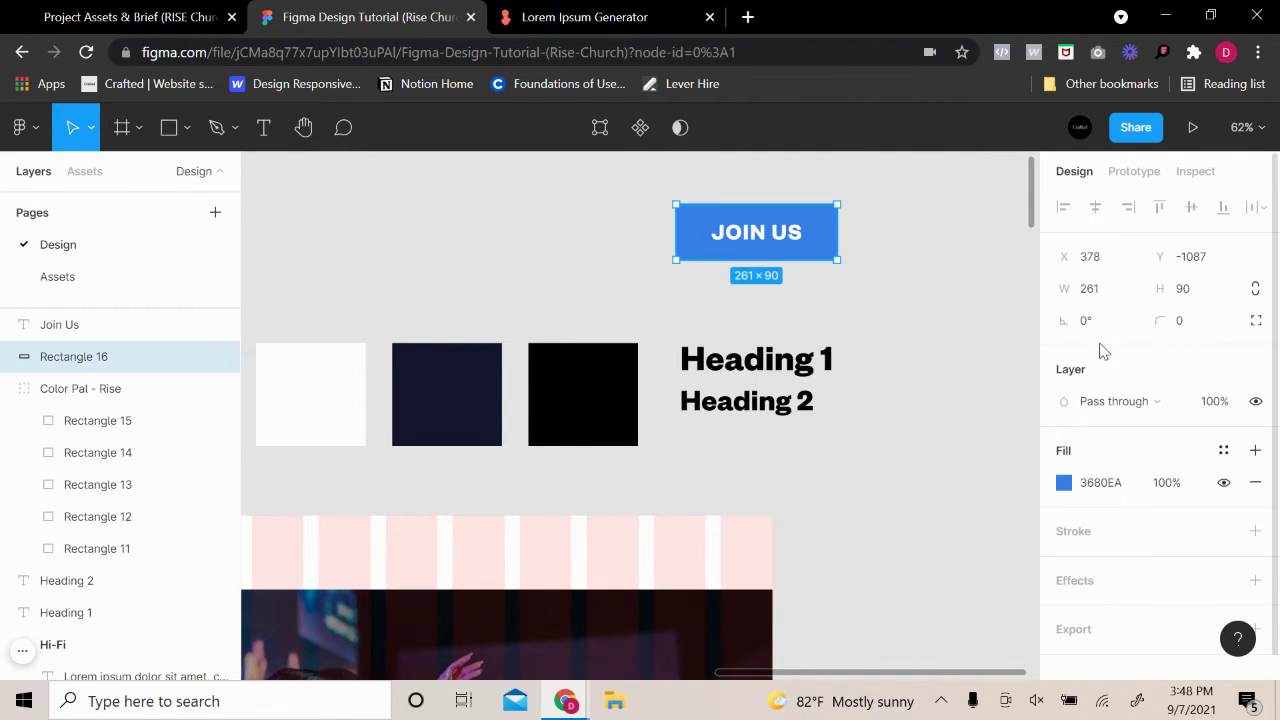
{"action": "left_click", "coordinate": [1196, 327]}
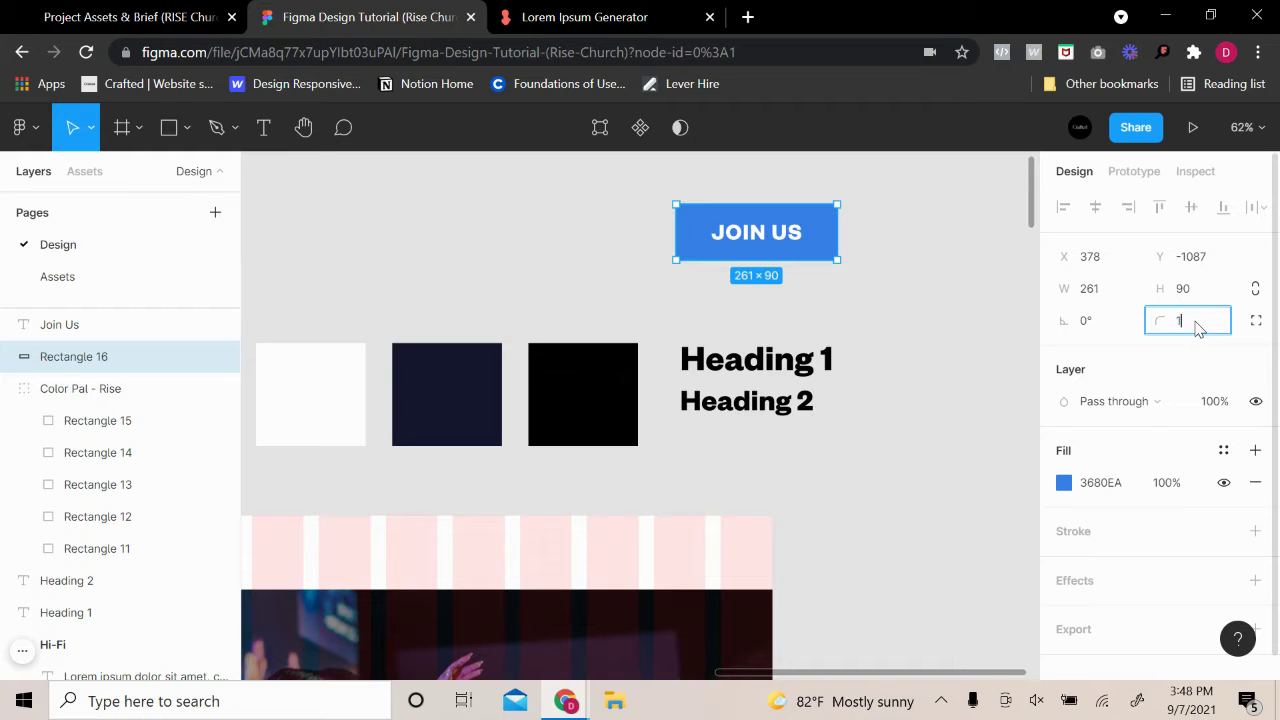
{"action": "left_click", "coordinate": [896, 236]}
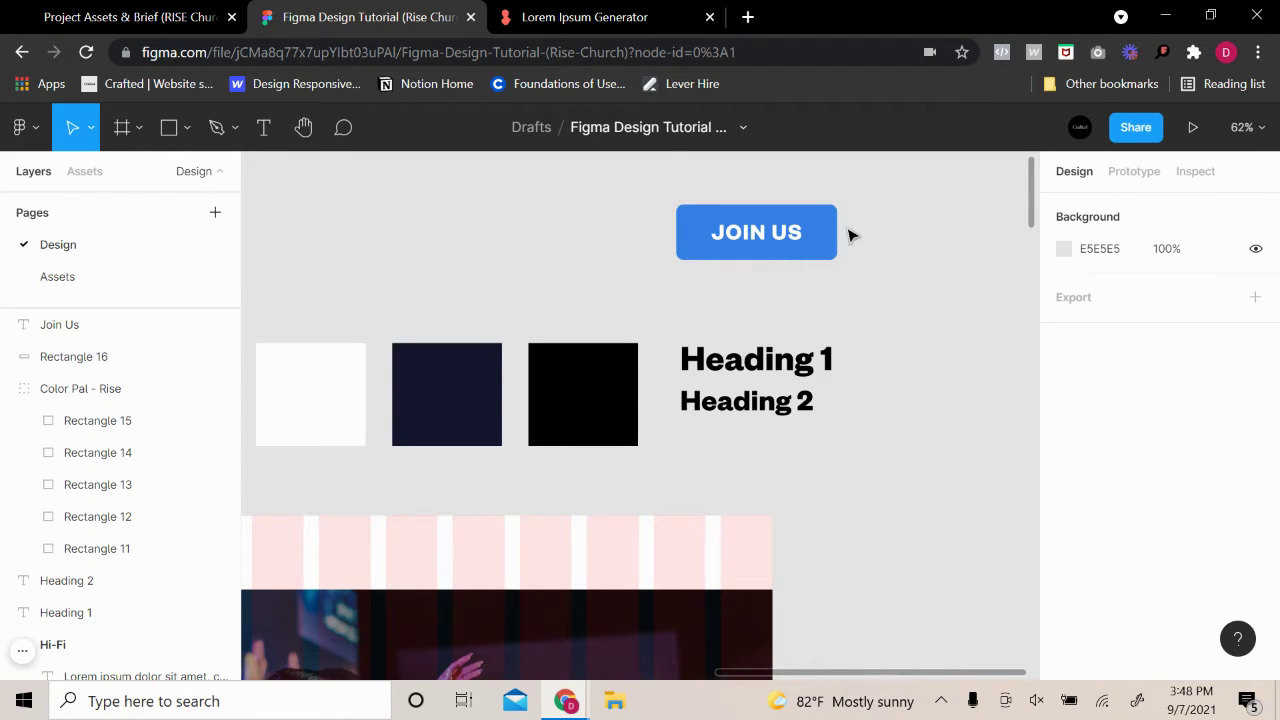
{"action": "scroll", "coordinate": [848, 235], "scroll_direction": "up", "scroll_amount": 5}
{"action": "left_click", "coordinate": [812, 292]}
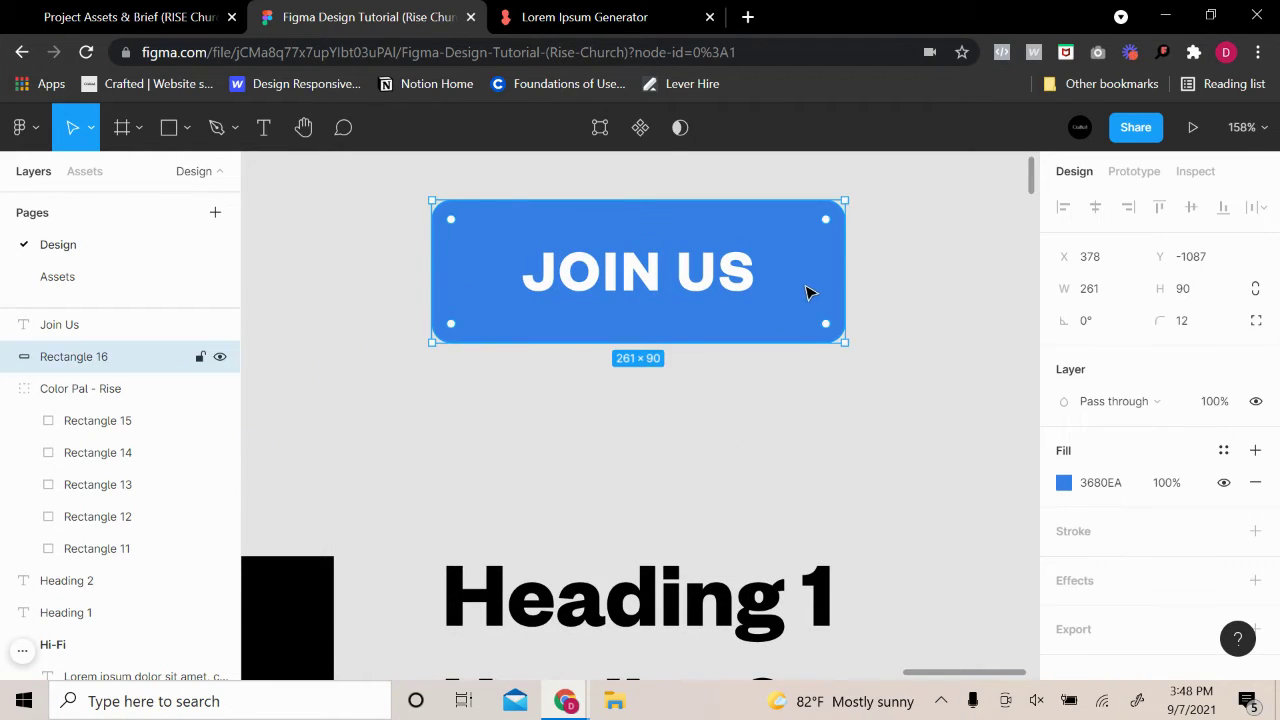
{"action": "left_click", "coordinate": [1196, 330]}
{"action": "type", "text": "15"}
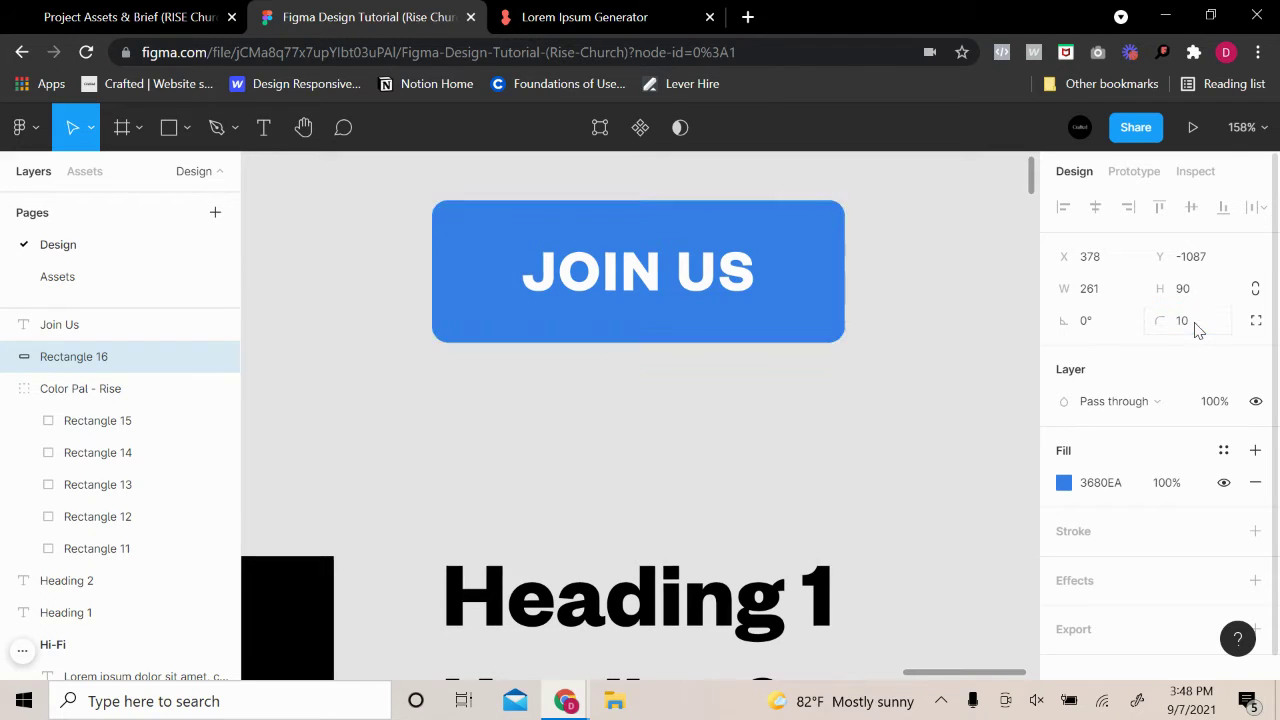
{"action": "left_click", "coordinate": [931, 294]}
{"action": "scroll", "coordinate": [940, 303], "scroll_direction": "down", "scroll_amount": 4}
{"action": "scroll", "coordinate": [963, 321], "scroll_direction": "down", "scroll_amount": 3}
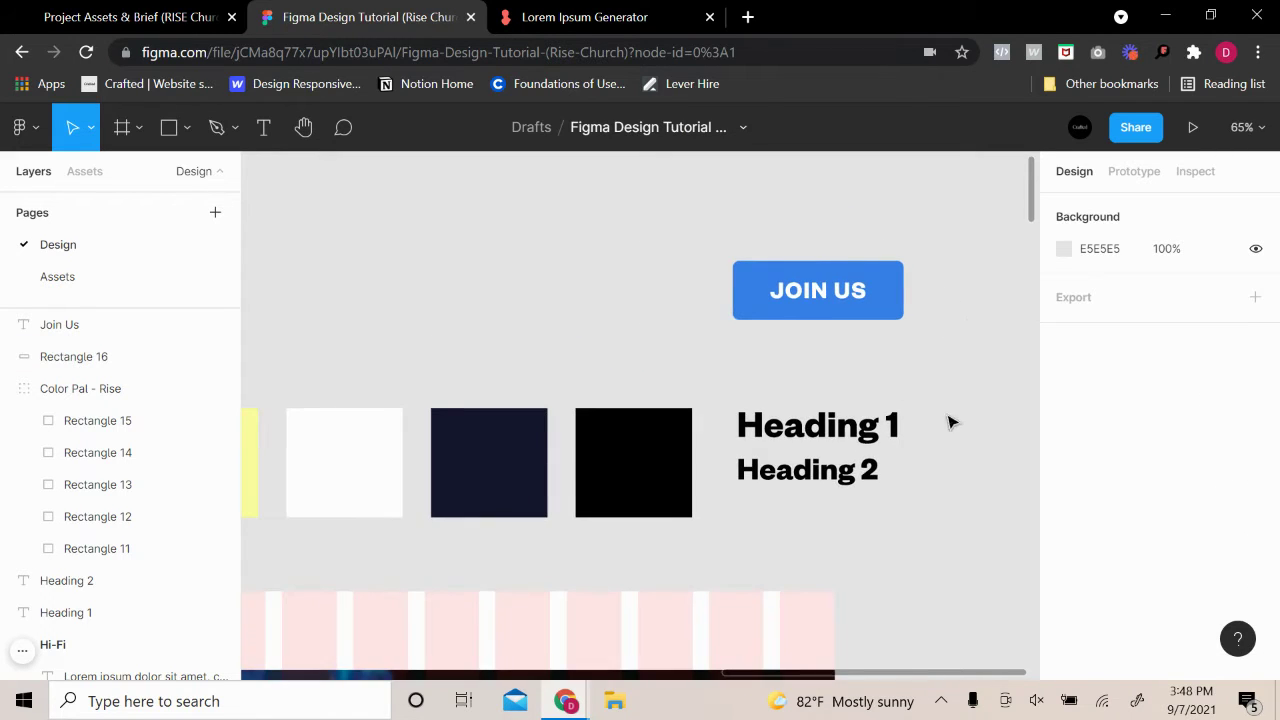
Group the button text and rectangle and turn the group into a component
{"action": "left_click_drag", "start_coordinate": [950, 350], "coordinate": [729, 257]}
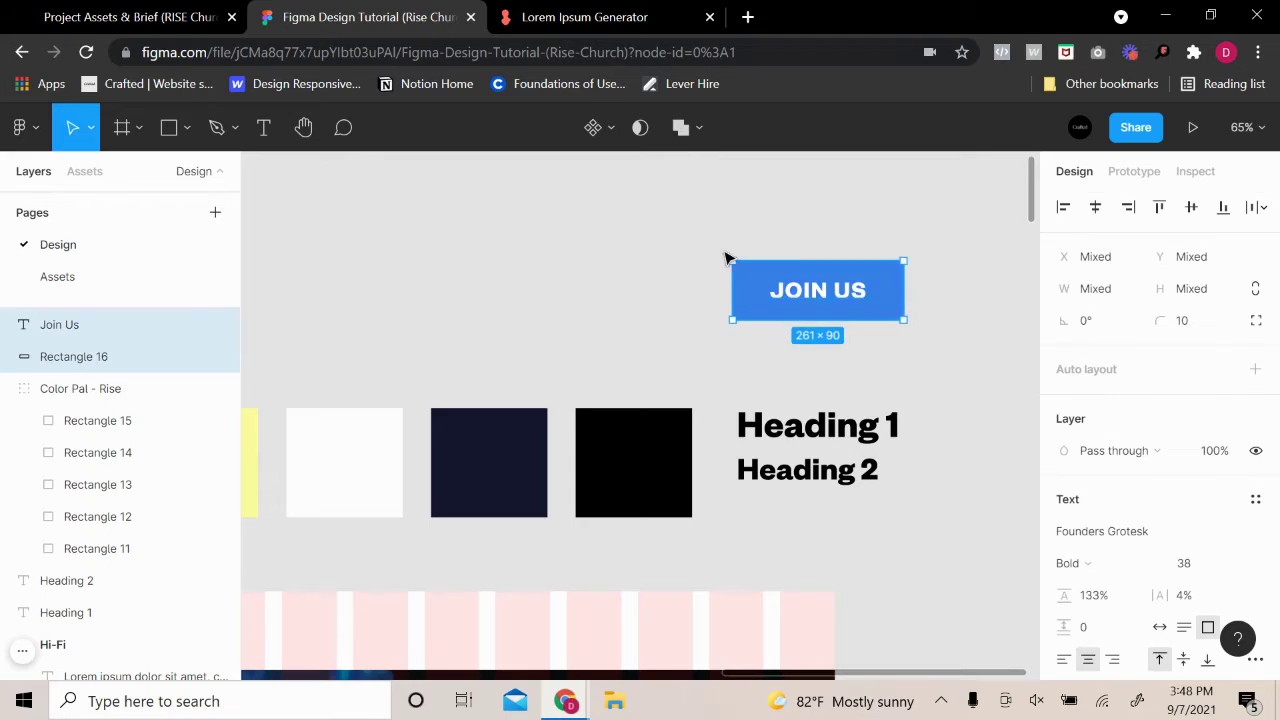
{"action": "right_click", "coordinate": [790, 290]}
{"action": "left_click", "coordinate": [836, 309]}
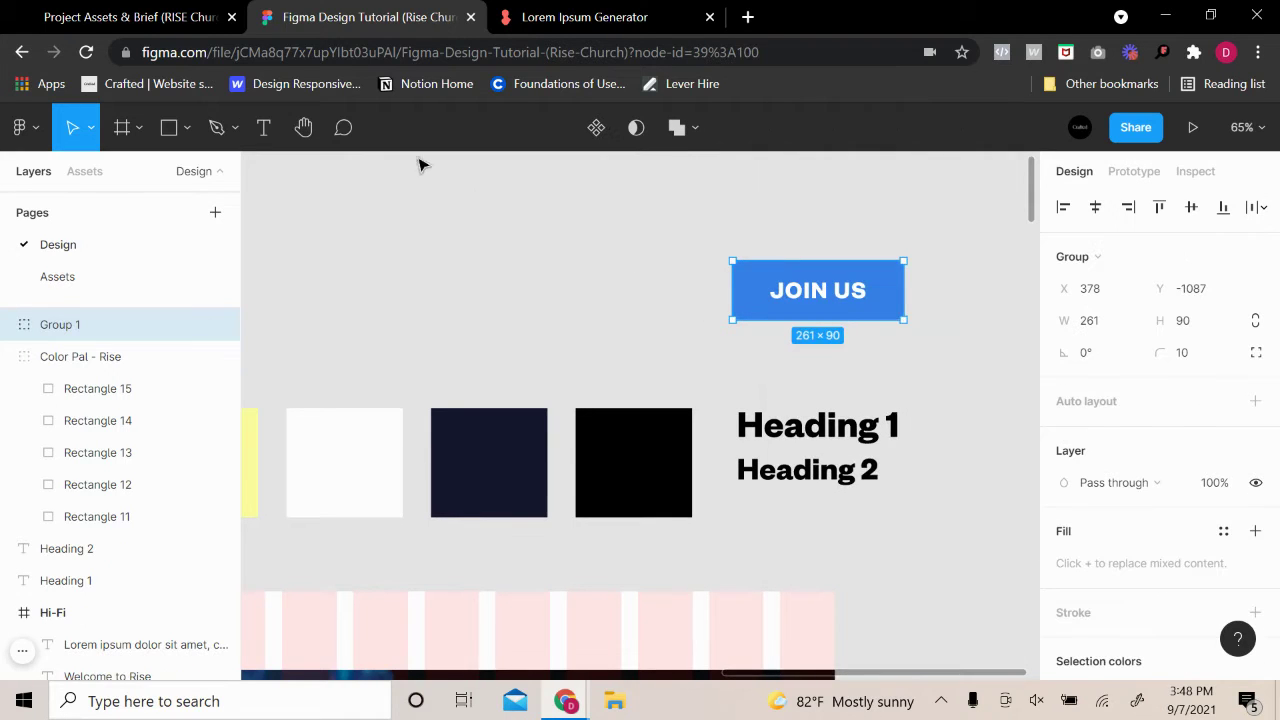
{"action": "left_click", "coordinate": [598, 133]}
{"action": "left_click_drag", "start_coordinate": [840, 306], "coordinate": [829, 297]}
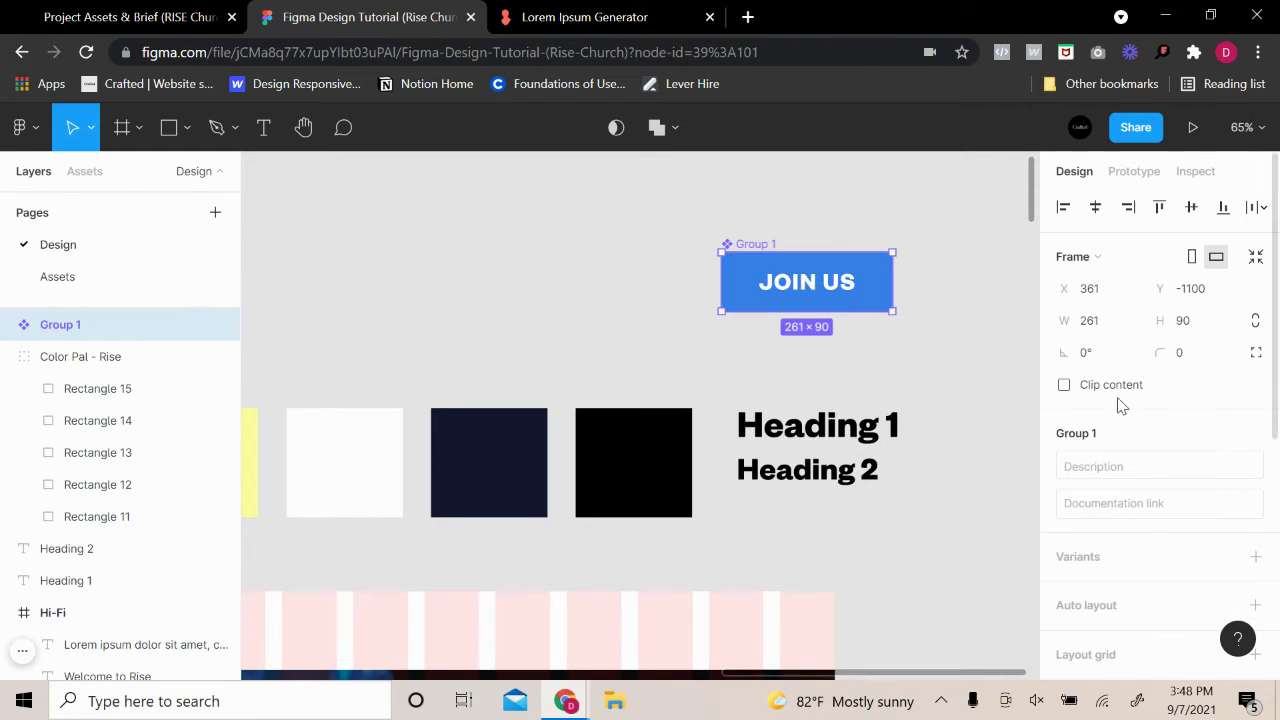
Describe the component as 'Blue Button' and add a second variant
{"action": "scroll", "coordinate": [1120, 403], "scroll_direction": "down", "scroll_amount": 2}
{"action": "left_click", "coordinate": [1121, 369]}
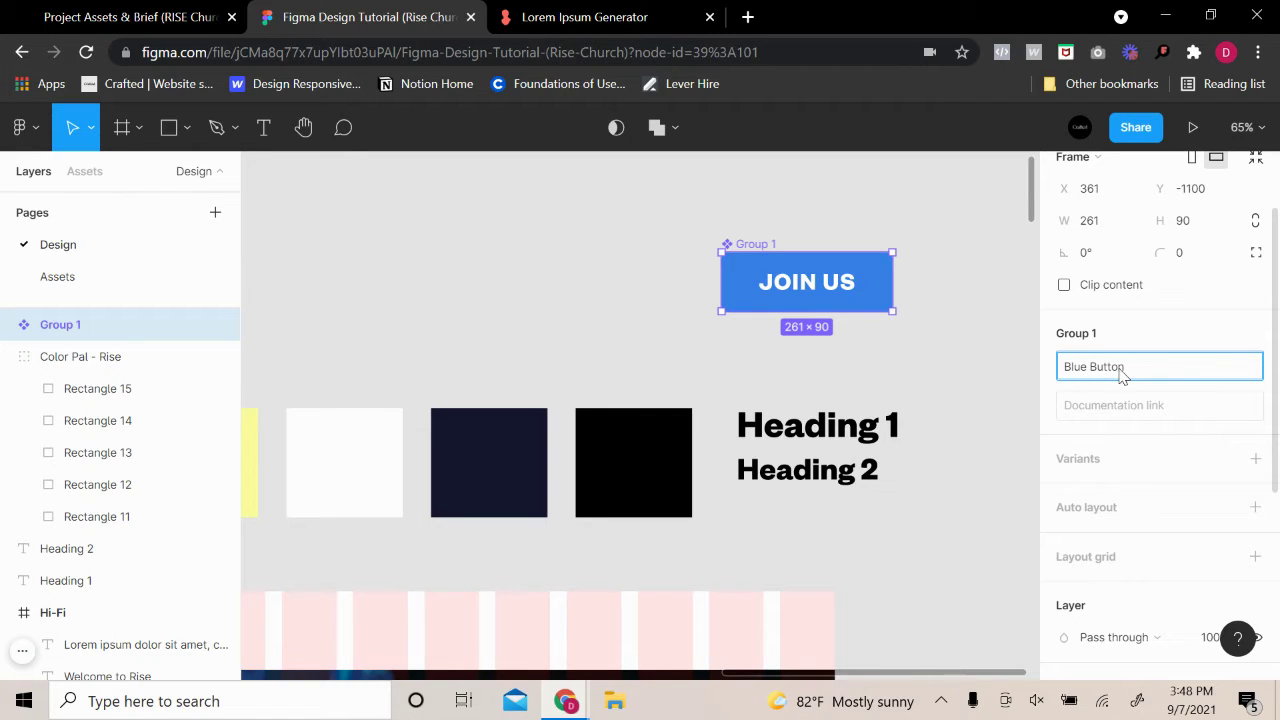
{"action": "left_click", "coordinate": [1014, 180]}
{"action": "left_click", "coordinate": [894, 271]}
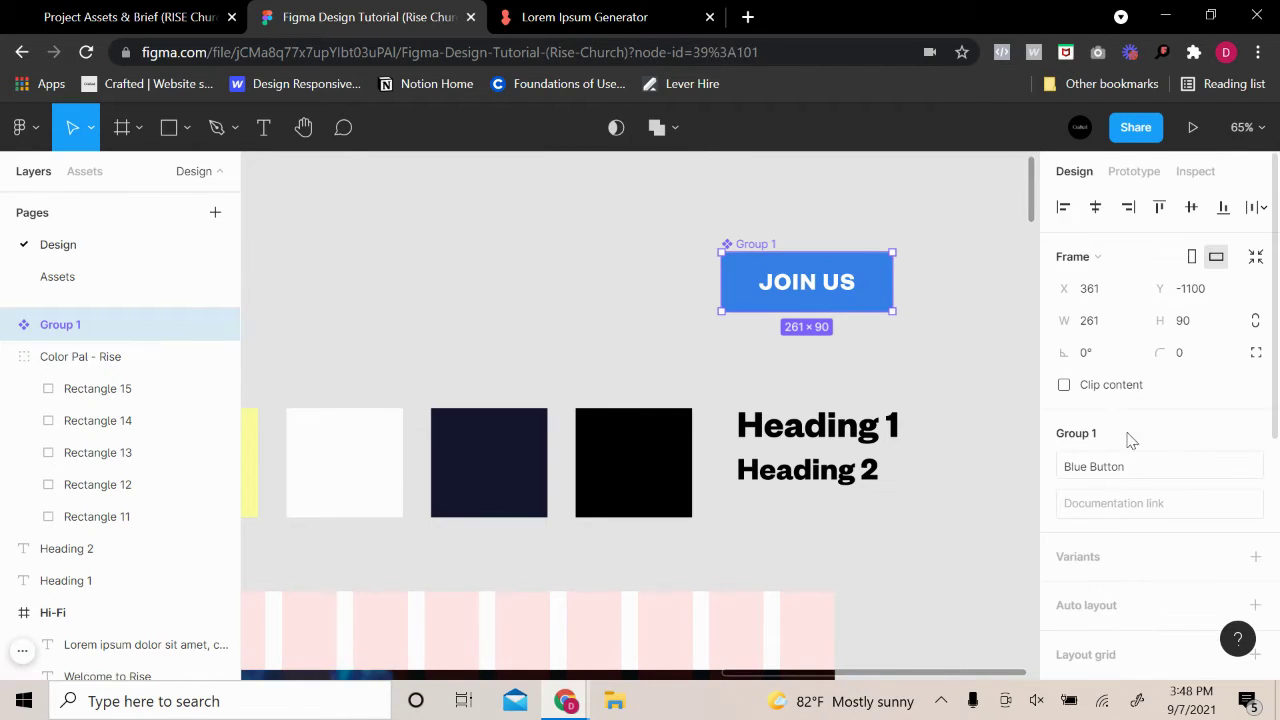
{"action": "scroll", "coordinate": [1150, 470], "scroll_direction": "down", "scroll_amount": 2}
{"action": "left_click", "coordinate": [1255, 357]}
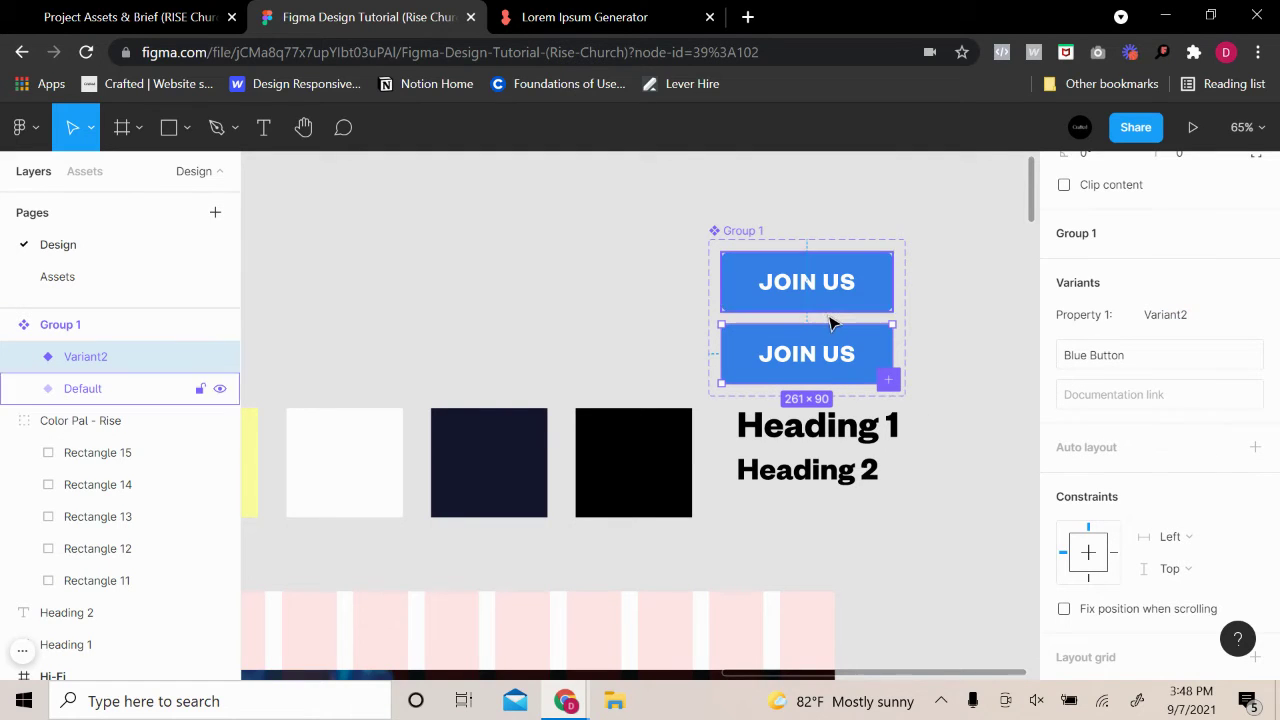
Shift the default button down and select the lower JOIN US variant
{"action": "left_click_drag", "start_coordinate": [743, 258], "coordinate": [746, 406]}
{"action": "left_click", "coordinate": [726, 237]}
{"action": "key", "text": "Escape"}
{"action": "left_click", "coordinate": [855, 507]}
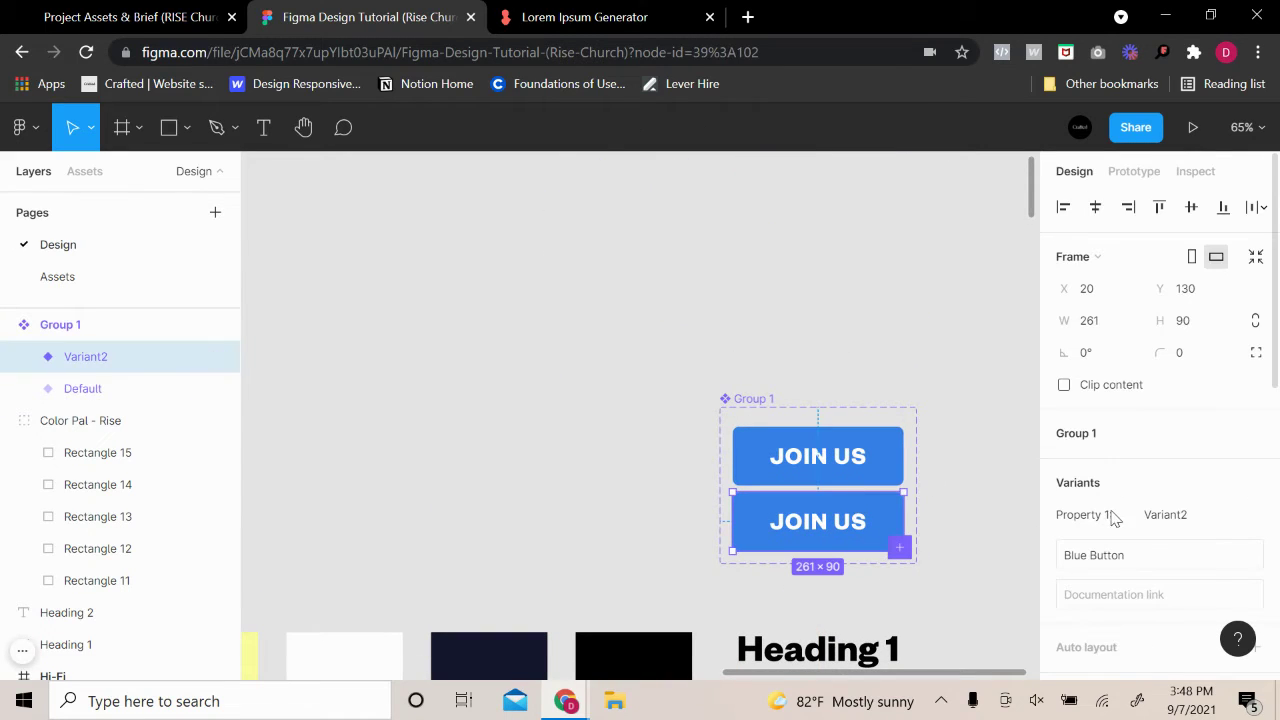
{"action": "left_click", "coordinate": [1120, 551]}
{"action": "left_click", "coordinate": [818, 510]}
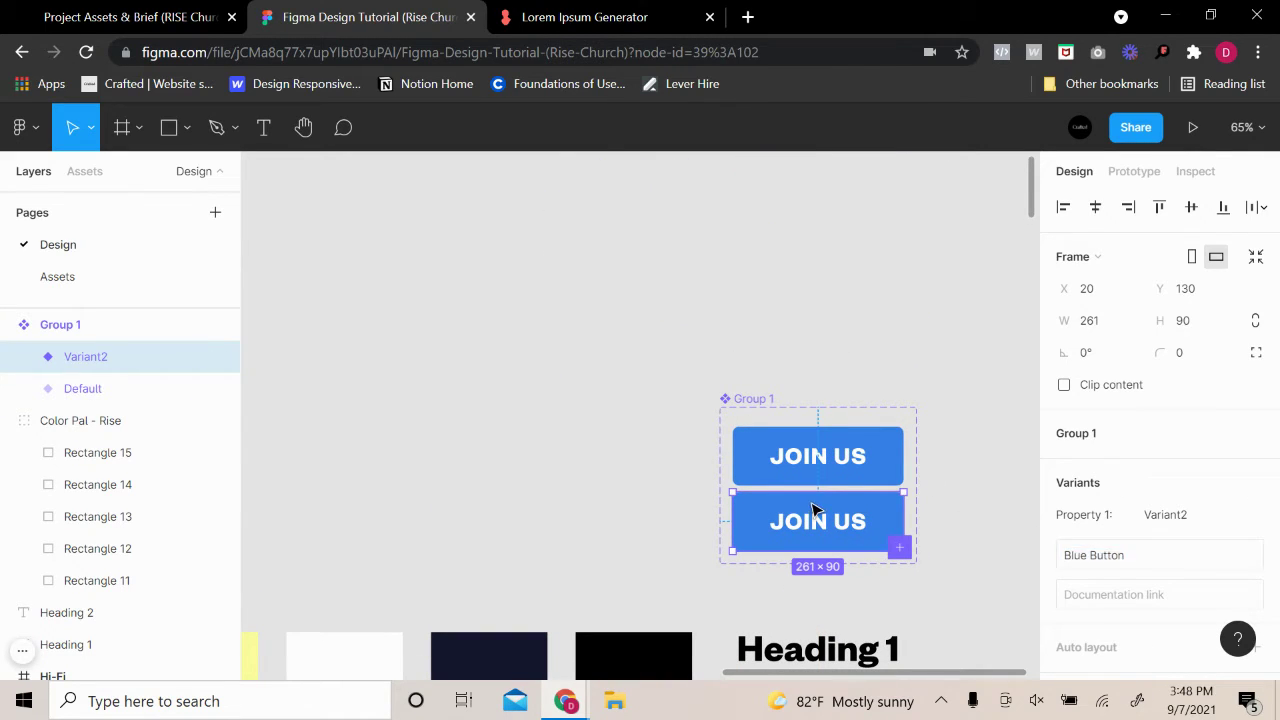
{"action": "scroll", "coordinate": [1127, 541], "scroll_direction": "down", "scroll_amount": 3}
{"action": "left_click", "coordinate": [810, 440]}
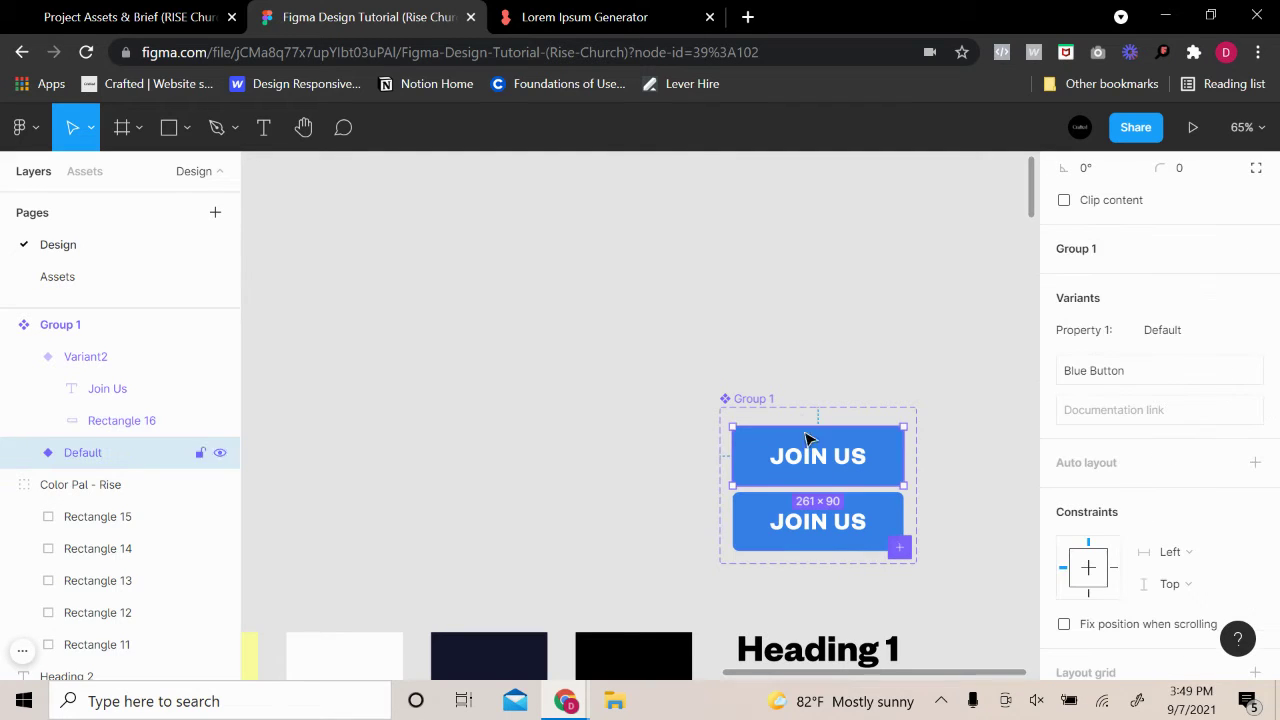
{"action": "left_click", "coordinate": [887, 514]}
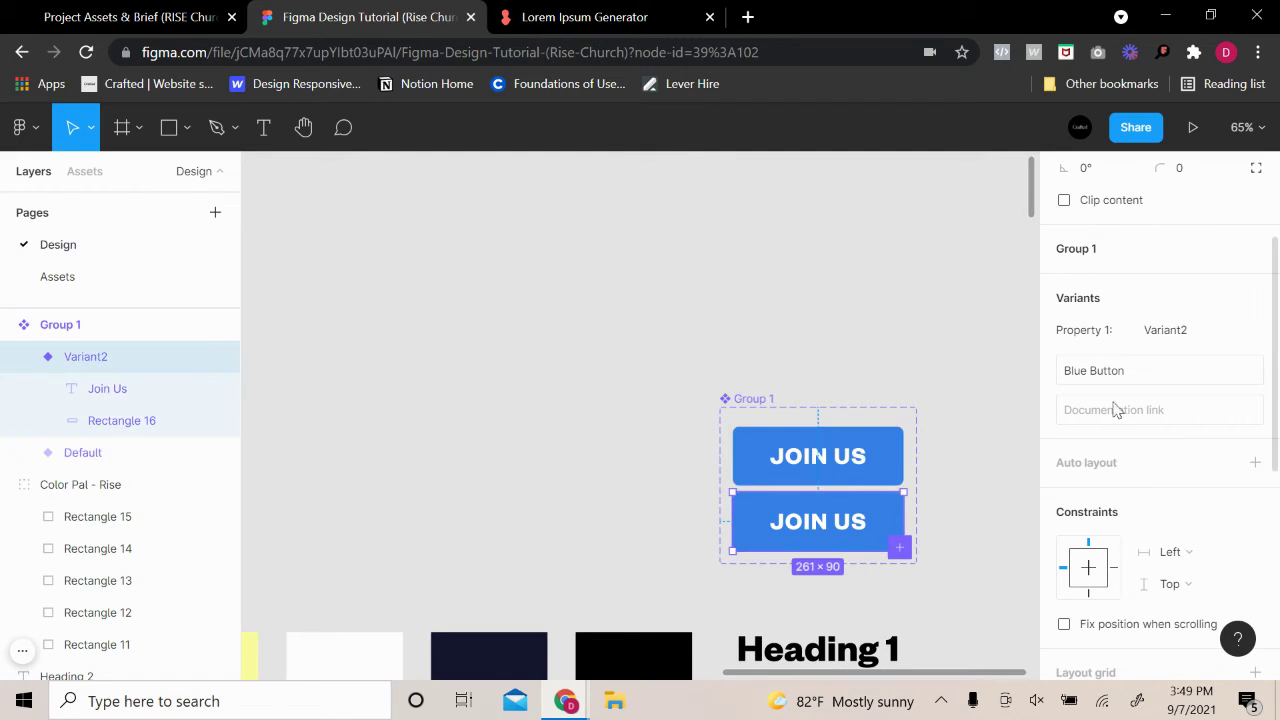
{"action": "left_click", "coordinate": [868, 476]}
{"action": "left_click", "coordinate": [886, 510]}
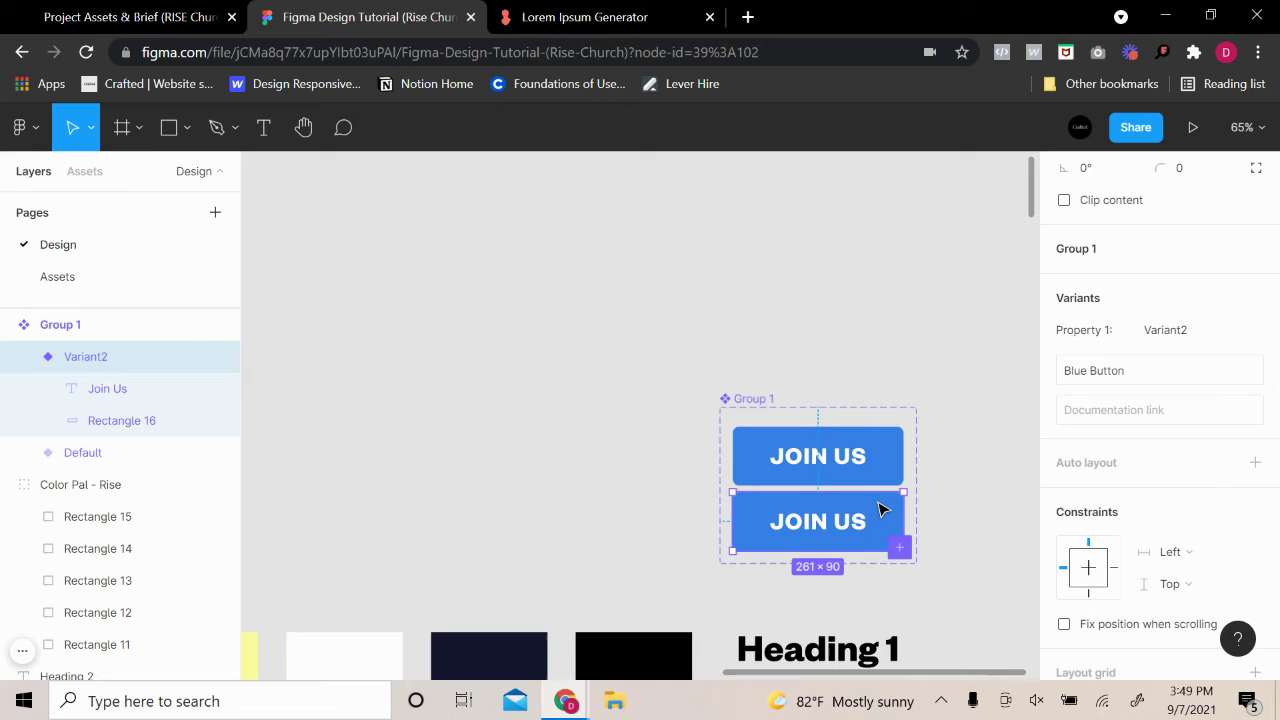
Give the lower variant the description 'Ghost Button' and compare it with the default
{"action": "left_click", "coordinate": [1163, 372]}
{"action": "type", "text": "Ghost"}
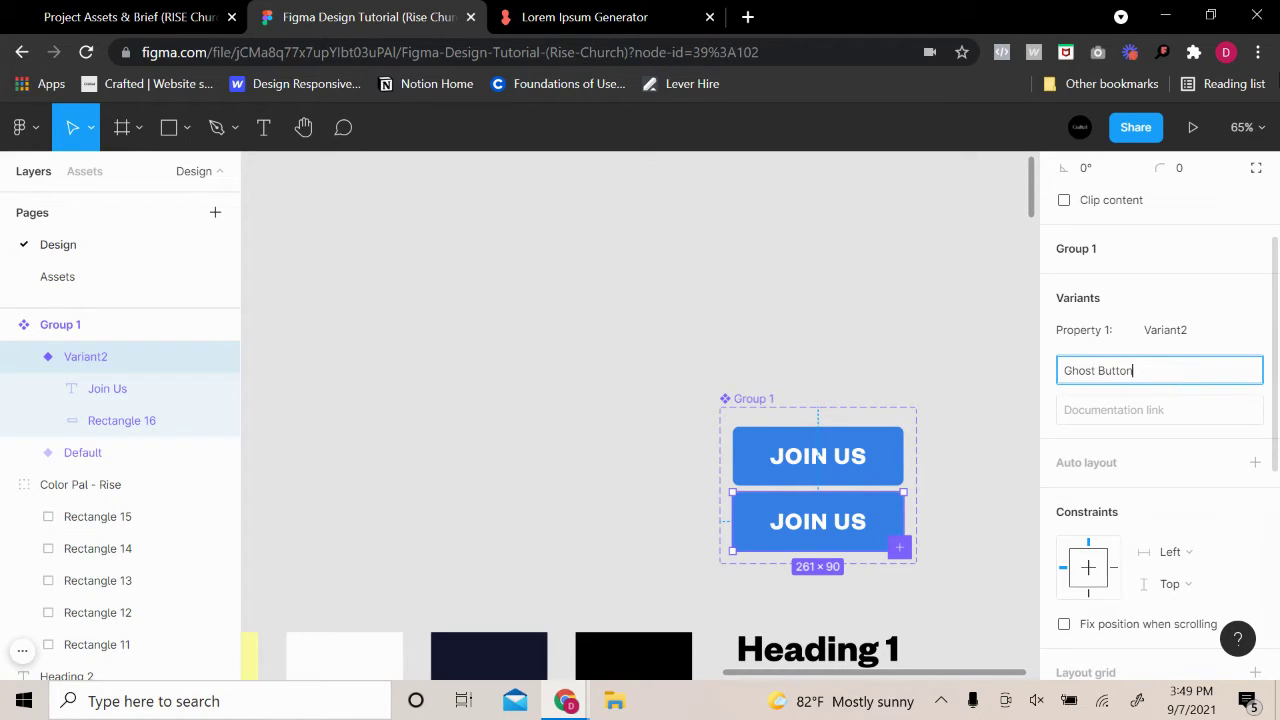
{"action": "type", "text": " Button"}
{"action": "left_click", "coordinate": [1174, 310]}
{"action": "left_click", "coordinate": [1166, 330]}
{"action": "left_click", "coordinate": [1190, 309]}
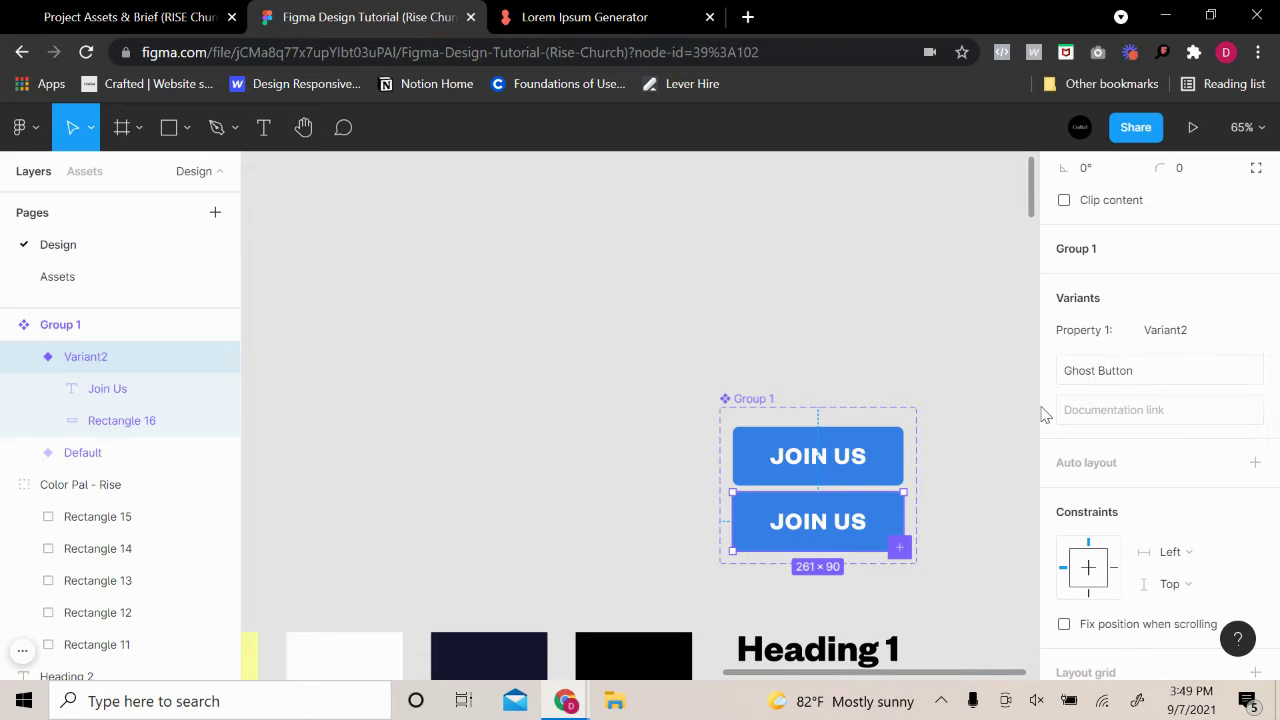
{"action": "left_click", "coordinate": [876, 455]}
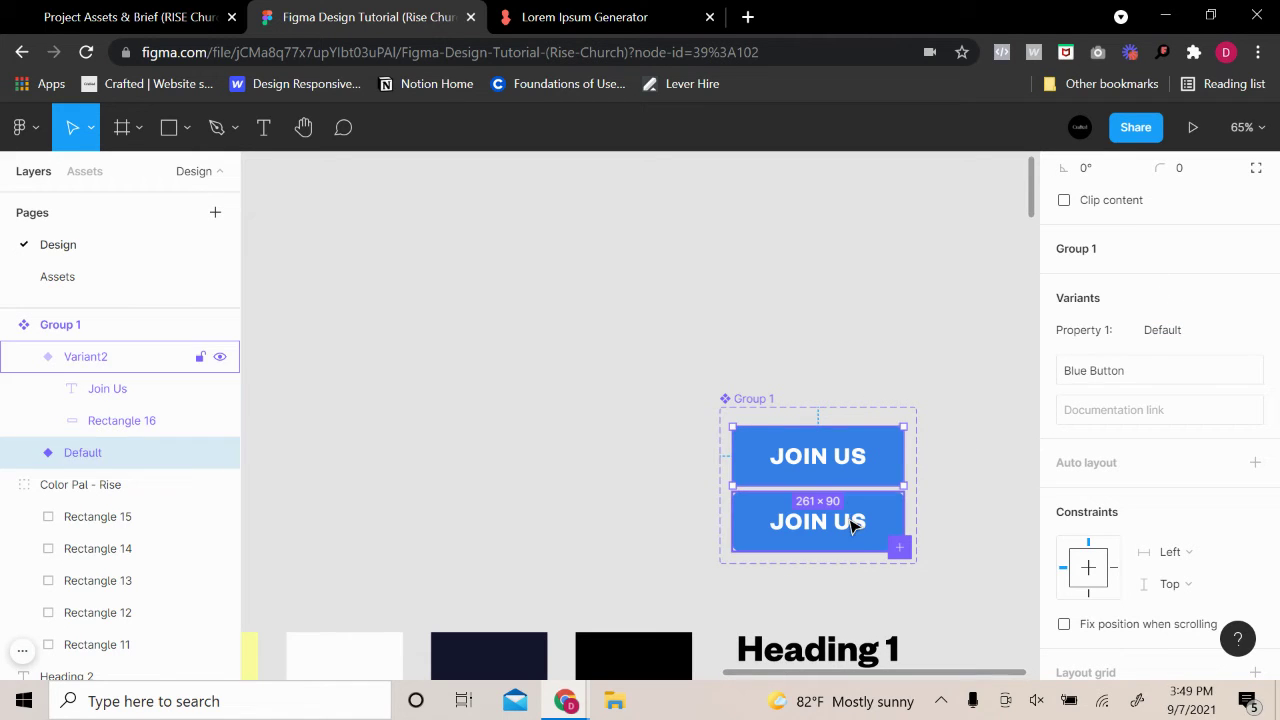
{"action": "left_click", "coordinate": [853, 527]}
{"action": "left_click", "coordinate": [893, 460]}
{"action": "left_click", "coordinate": [895, 505]}
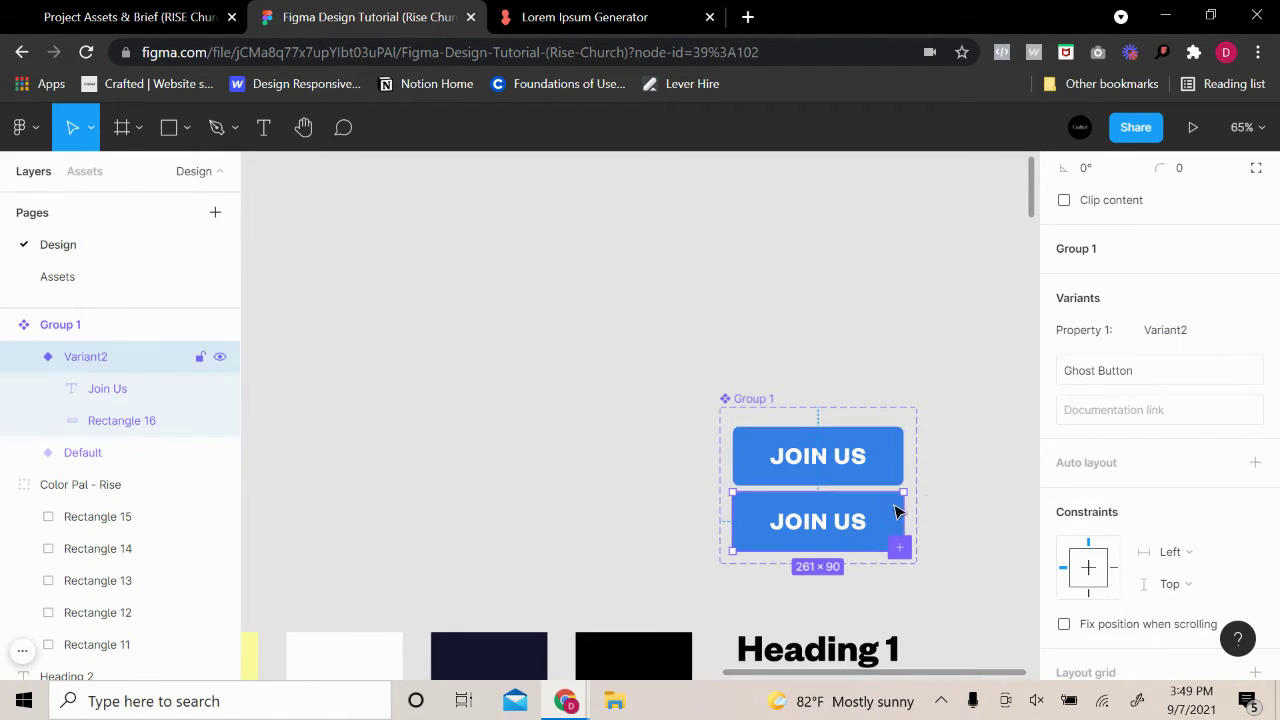
Remove the variant rectangle's fill and give it a 2 px 3680EA blue stroke
{"action": "scroll", "coordinate": [1157, 545], "scroll_direction": "down", "scroll_amount": 3}
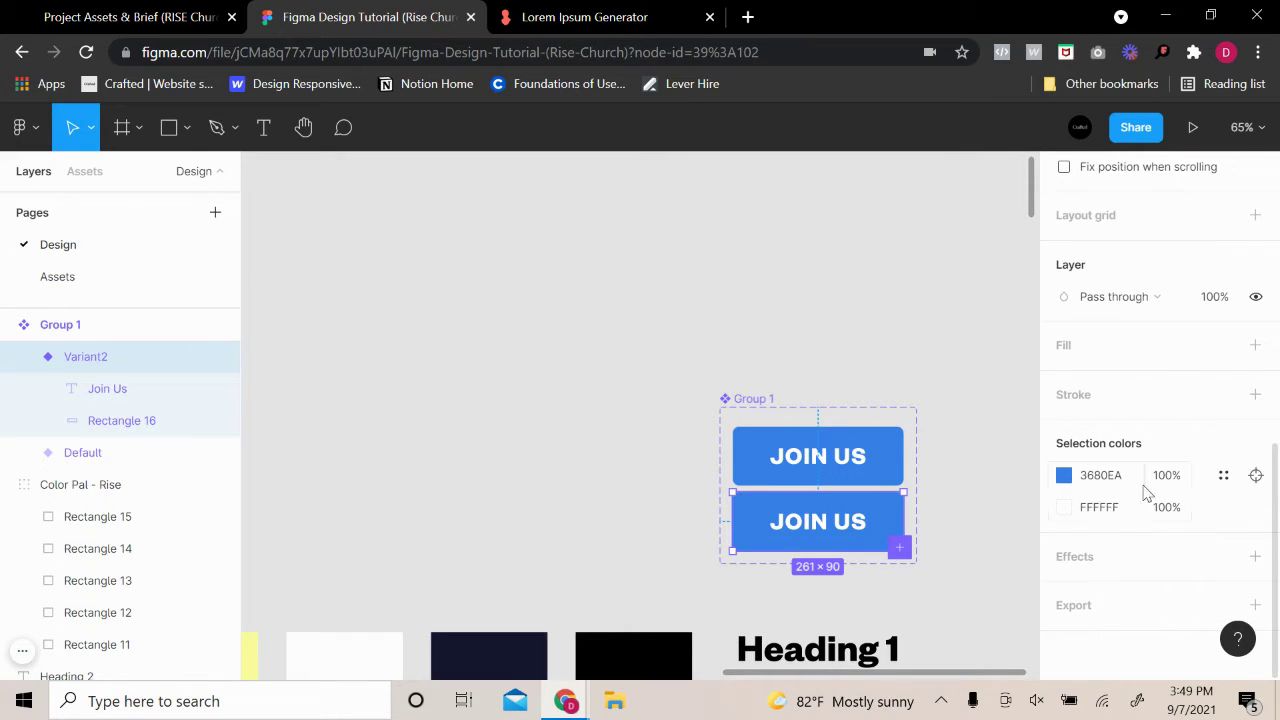
{"action": "double_click", "coordinate": [879, 514]}
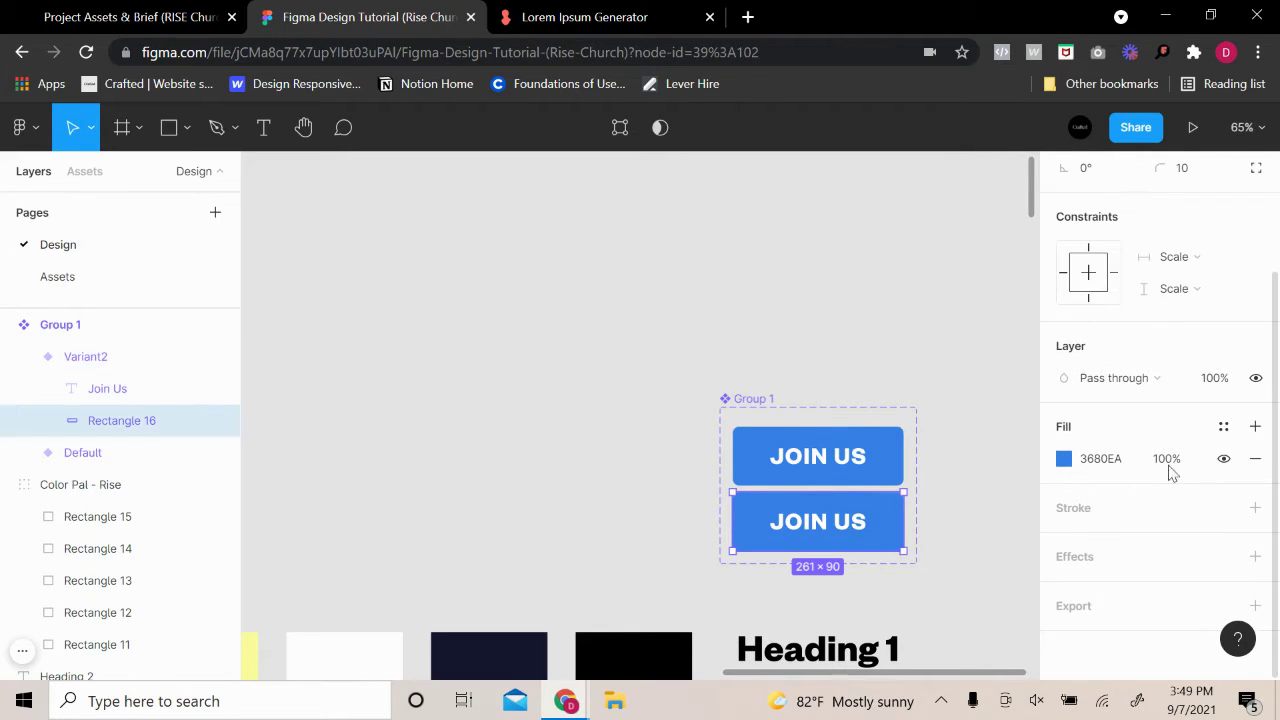
{"action": "left_click", "coordinate": [1252, 458]}
{"action": "left_click", "coordinate": [1254, 508]}
{"action": "left_click", "coordinate": [1064, 540]}
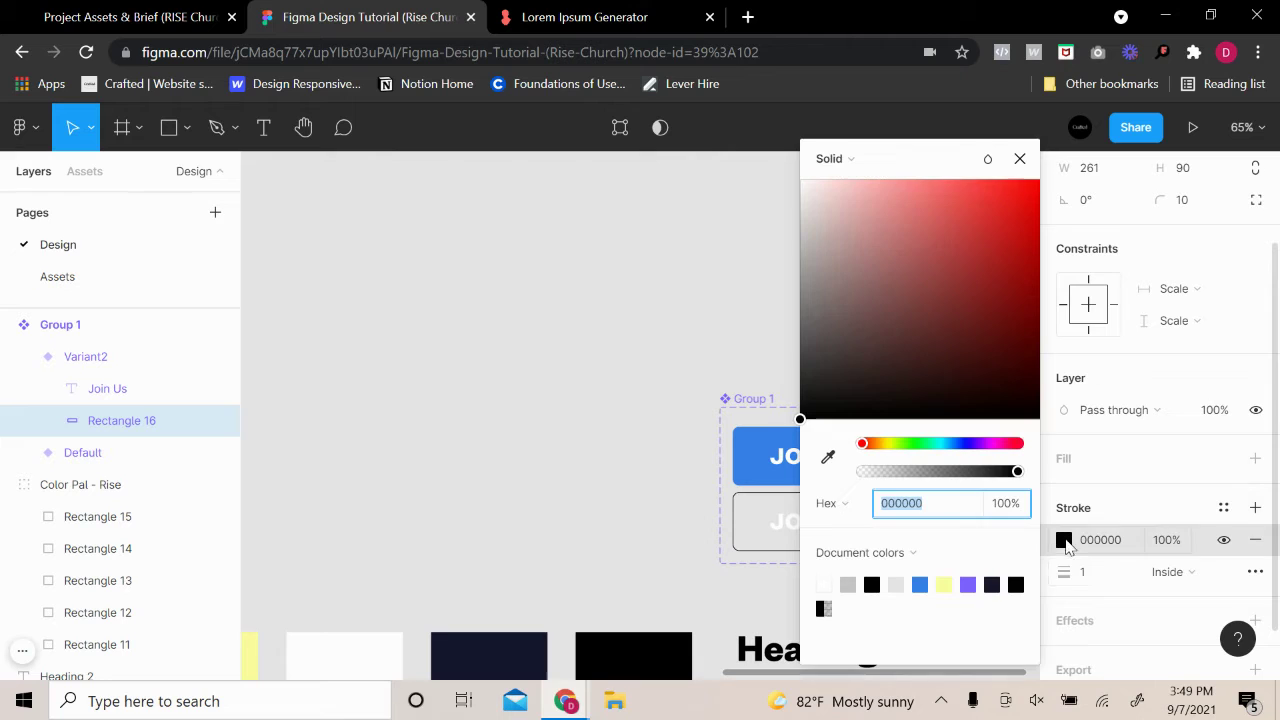
{"action": "left_click", "coordinate": [1092, 572]}
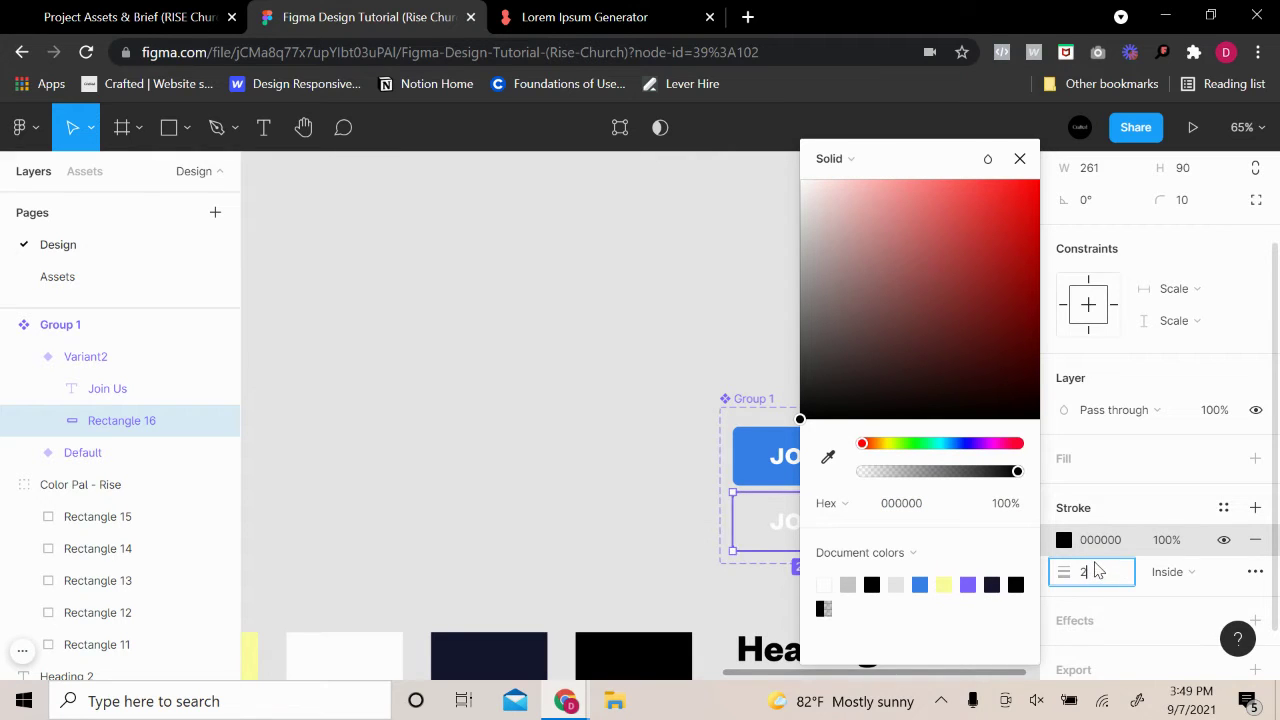
{"action": "key", "text": "Return"}
{"action": "left_click", "coordinate": [922, 583]}
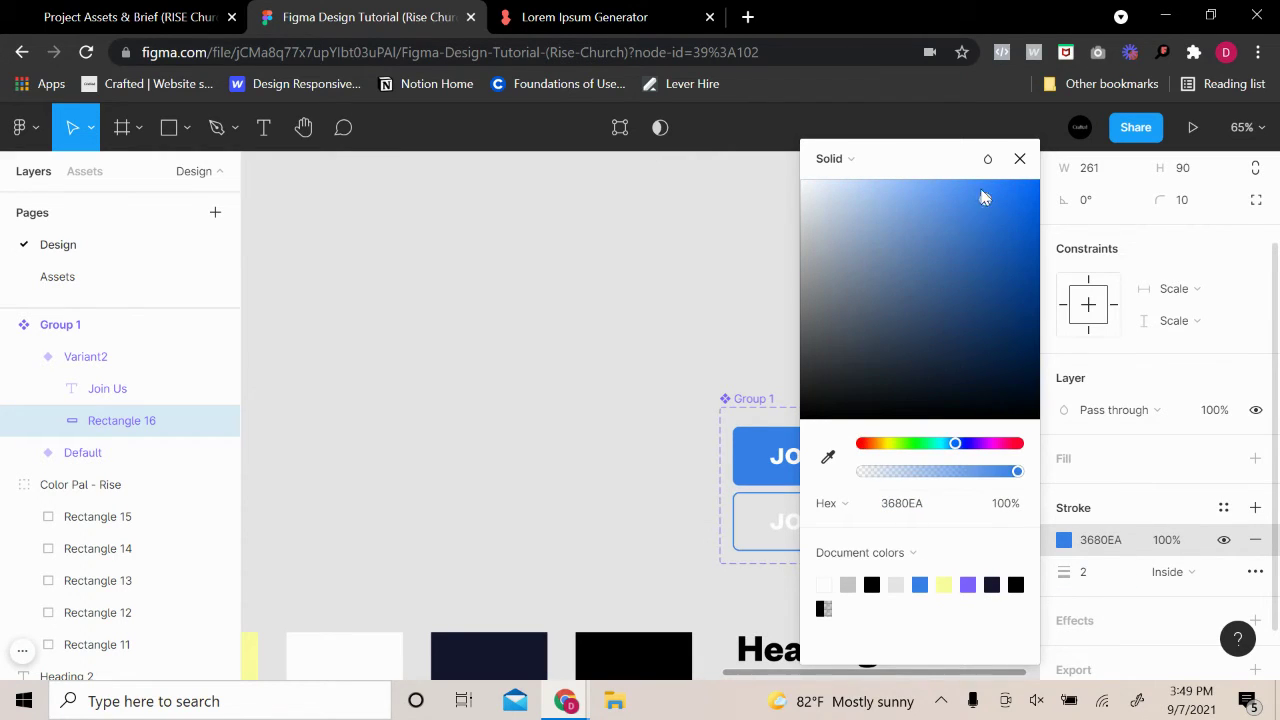
{"action": "left_click", "coordinate": [1043, 220]}
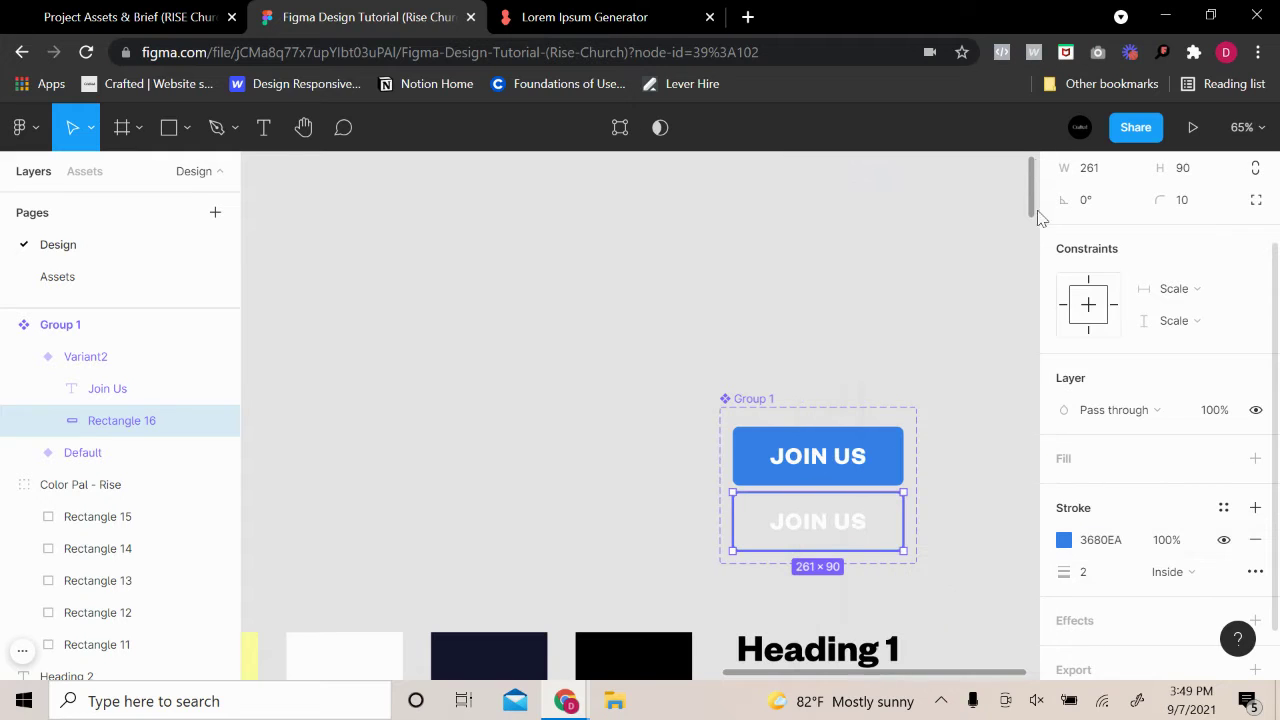
Colour the outlined variant's Join Us text blue 3680EA
{"action": "scroll", "coordinate": [1043, 220], "scroll_direction": "up", "scroll_amount": 2}
{"action": "left_click", "coordinate": [845, 533]}
{"action": "scroll", "coordinate": [1094, 594], "scroll_direction": "down", "scroll_amount": 3}
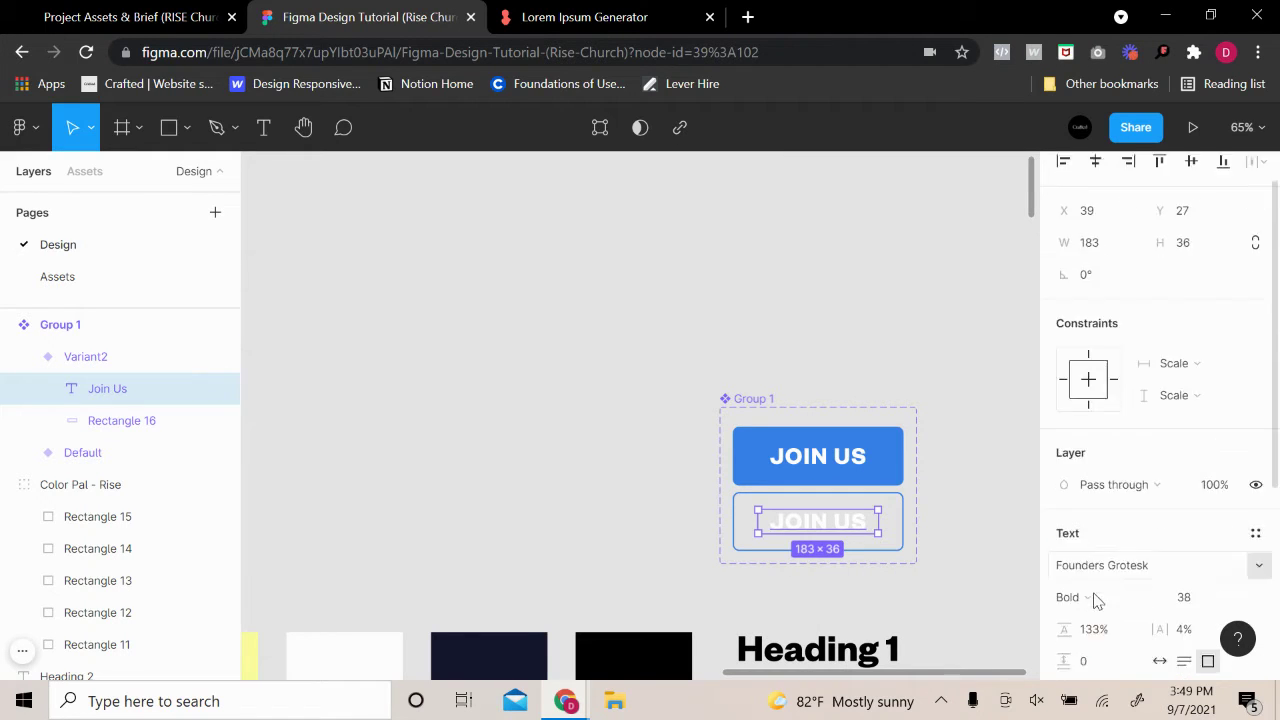
{"action": "left_click", "coordinate": [1064, 529]}
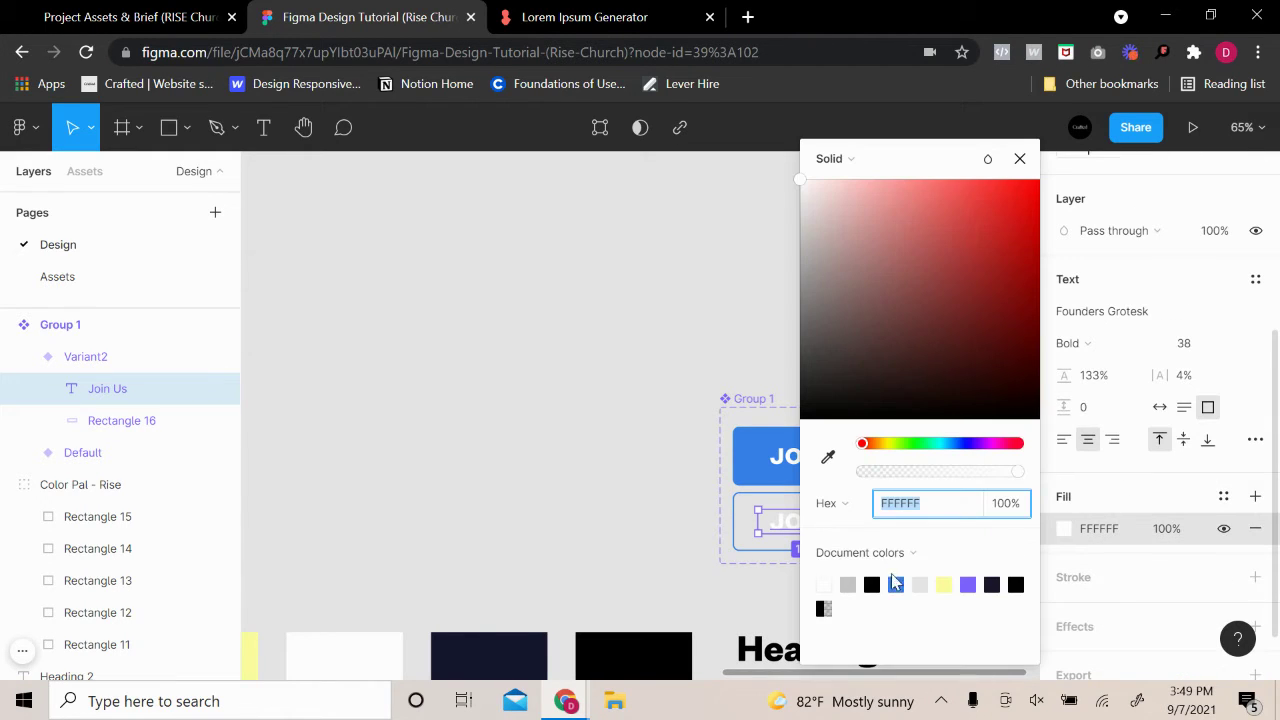
{"action": "left_click", "coordinate": [895, 583]}
{"action": "left_click", "coordinate": [566, 503]}
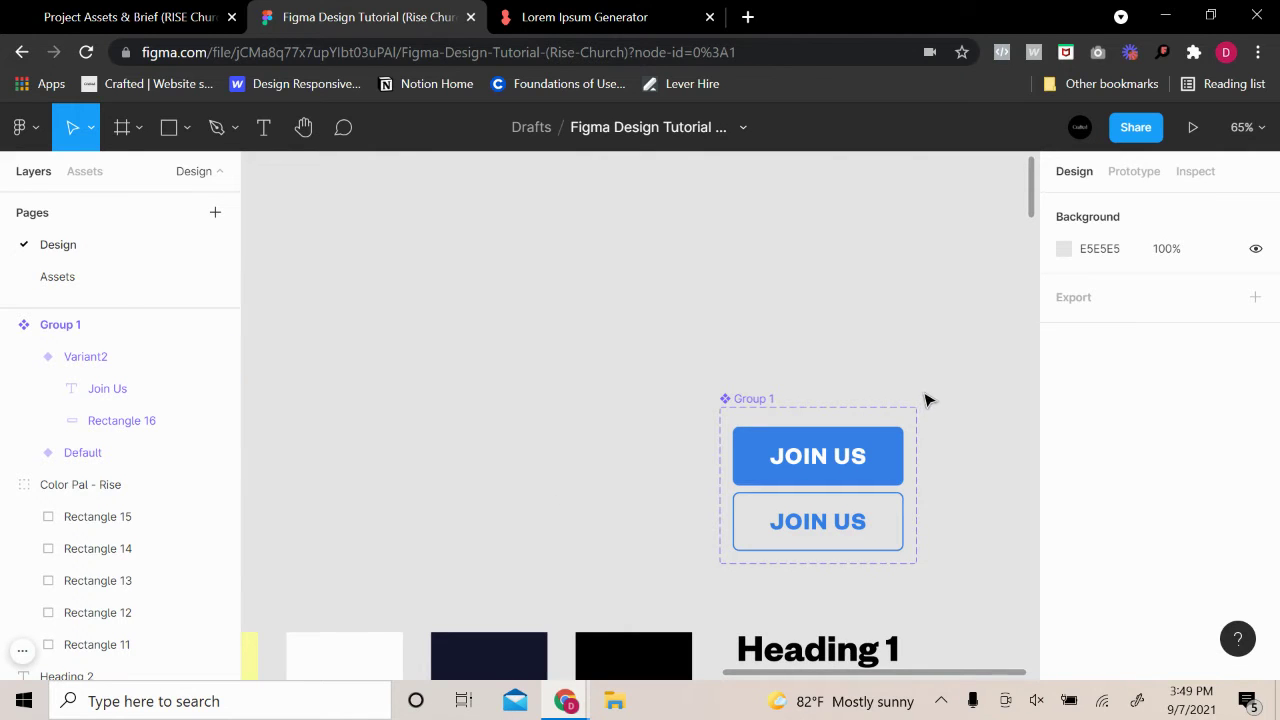
Drag the JOIN US button set beside the Heading 1 style
{"action": "scroll", "coordinate": [1007, 370], "scroll_direction": "down", "scroll_amount": 5}
{"action": "scroll", "coordinate": [894, 340], "scroll_direction": "down", "scroll_amount": 2}
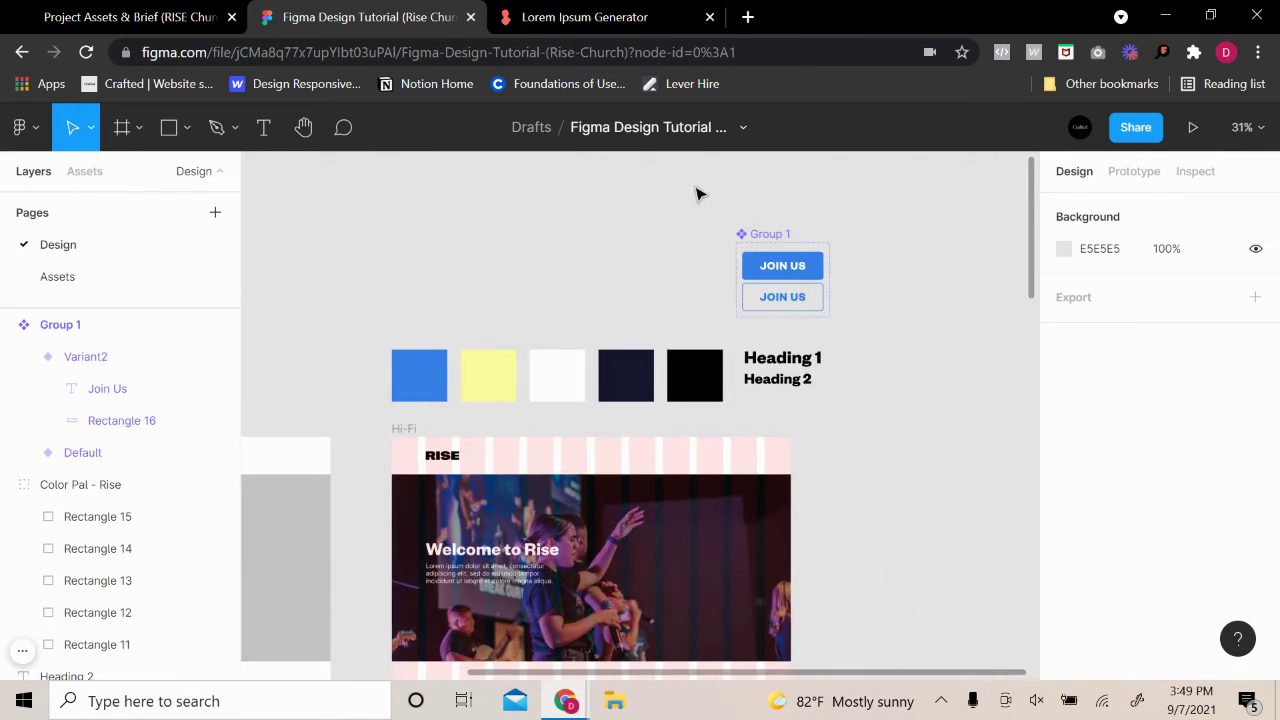
{"action": "left_click", "coordinate": [782, 266]}
{"action": "left_click_drag", "start_coordinate": [757, 238], "coordinate": [863, 345]}
{"action": "left_click", "coordinate": [896, 315]}
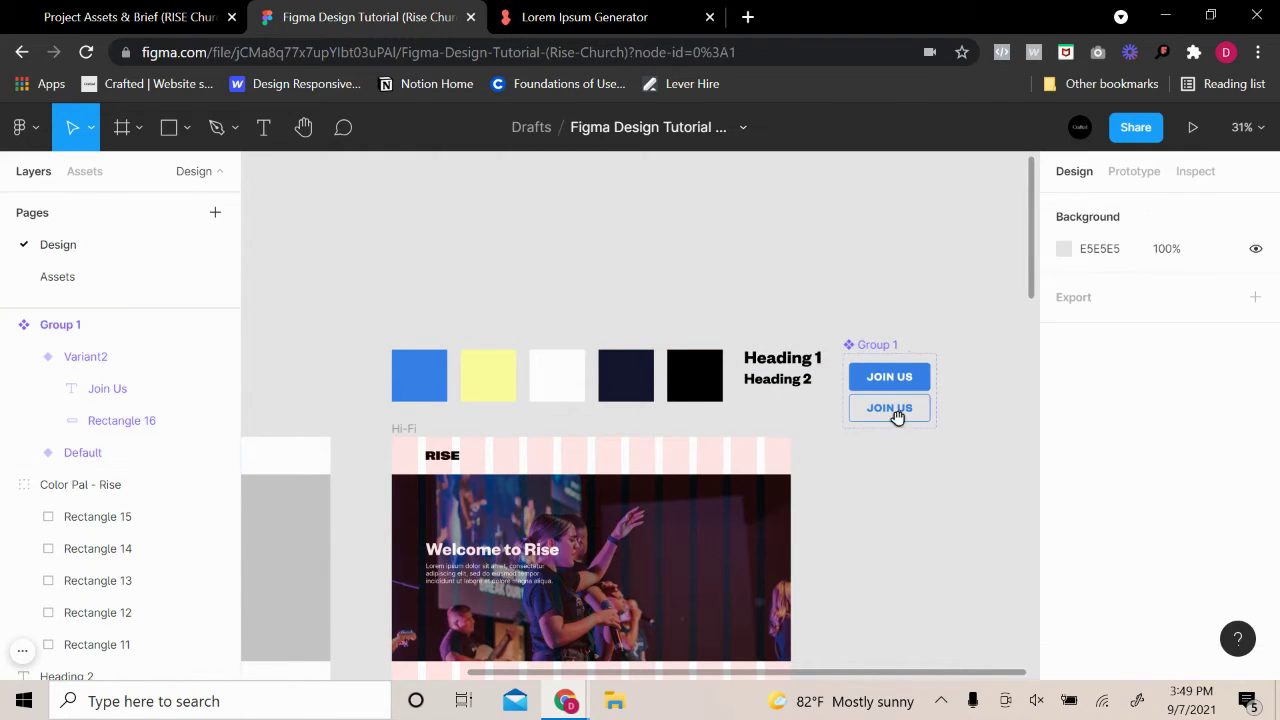
Pan and zoom the view onto the Hi-Fi hero frame
{"action": "scroll", "coordinate": [917, 469], "scroll_direction": "down", "scroll_amount": 1}
{"action": "scroll", "coordinate": [917, 469], "scroll_direction": "left", "scroll_amount": 1}
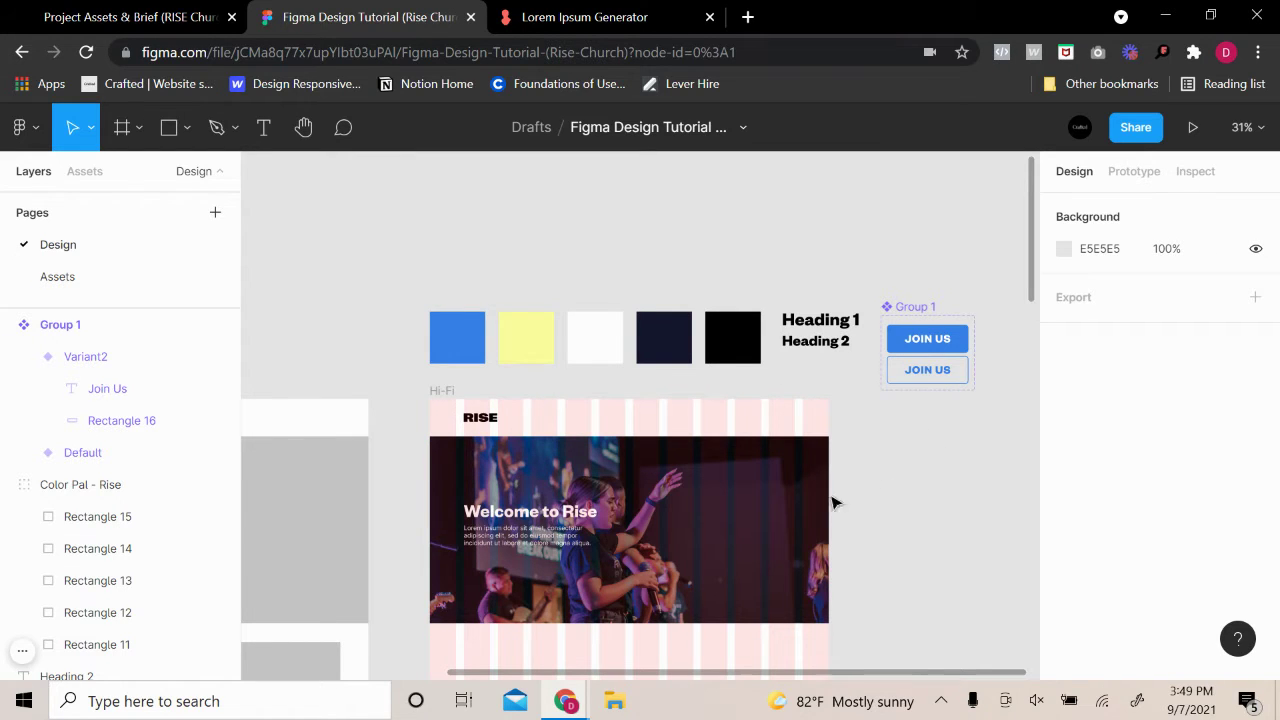
{"action": "scroll", "coordinate": [746, 516], "scroll_direction": "up", "scroll_amount": 1}
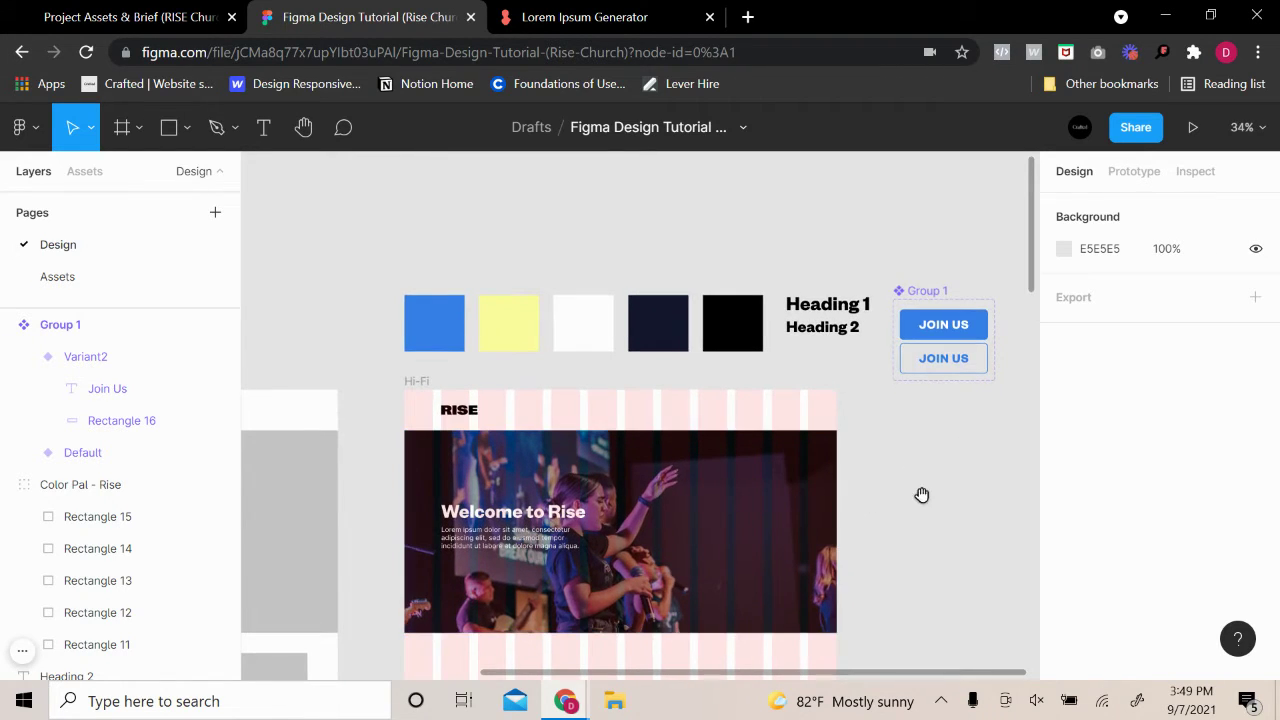
{"action": "left_click_drag", "start_coordinate": [922, 495], "coordinate": [960, 470]}
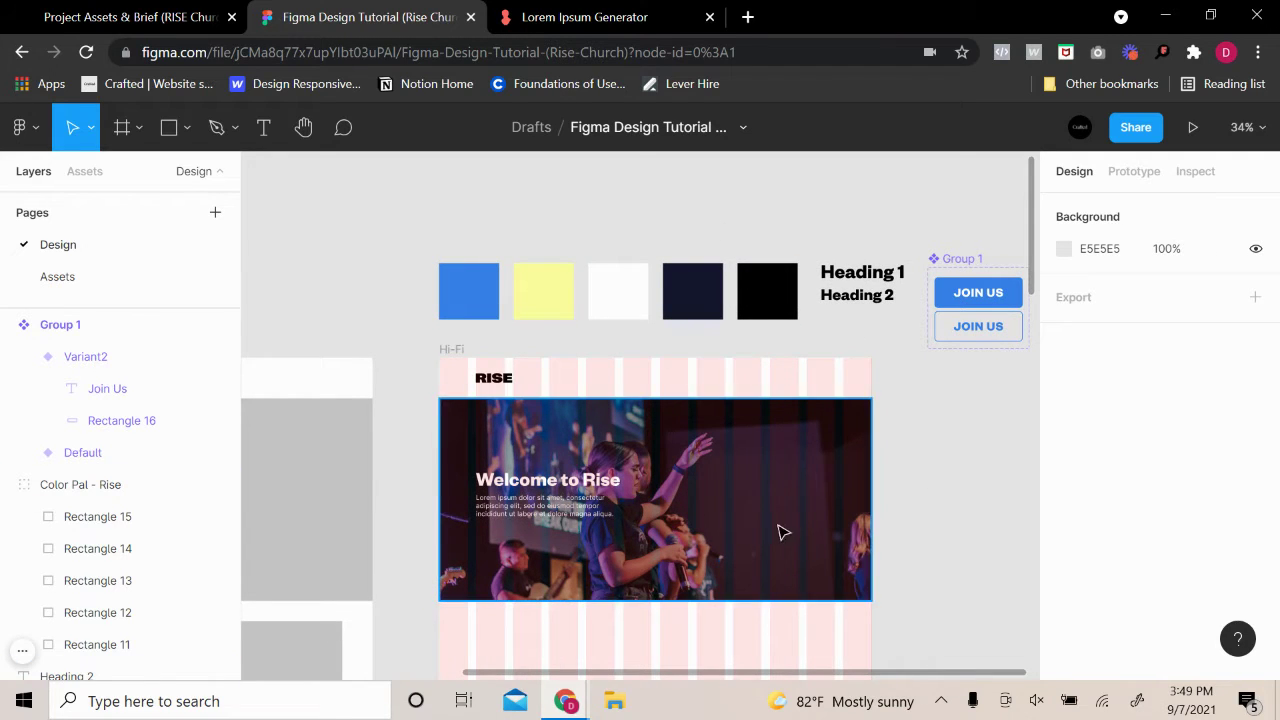
{"action": "scroll", "coordinate": [720, 543], "scroll_direction": "up", "scroll_amount": 3}
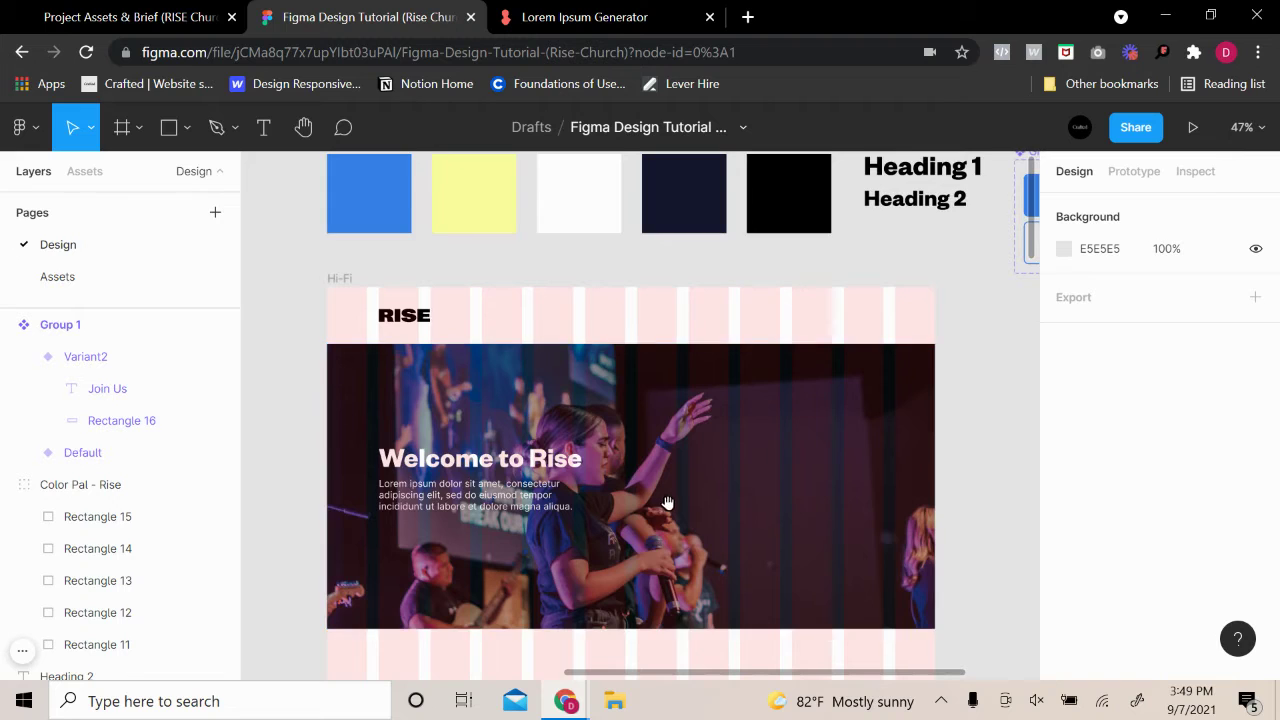
{"action": "scroll", "coordinate": [938, 447], "scroll_direction": "down", "scroll_amount": 1}
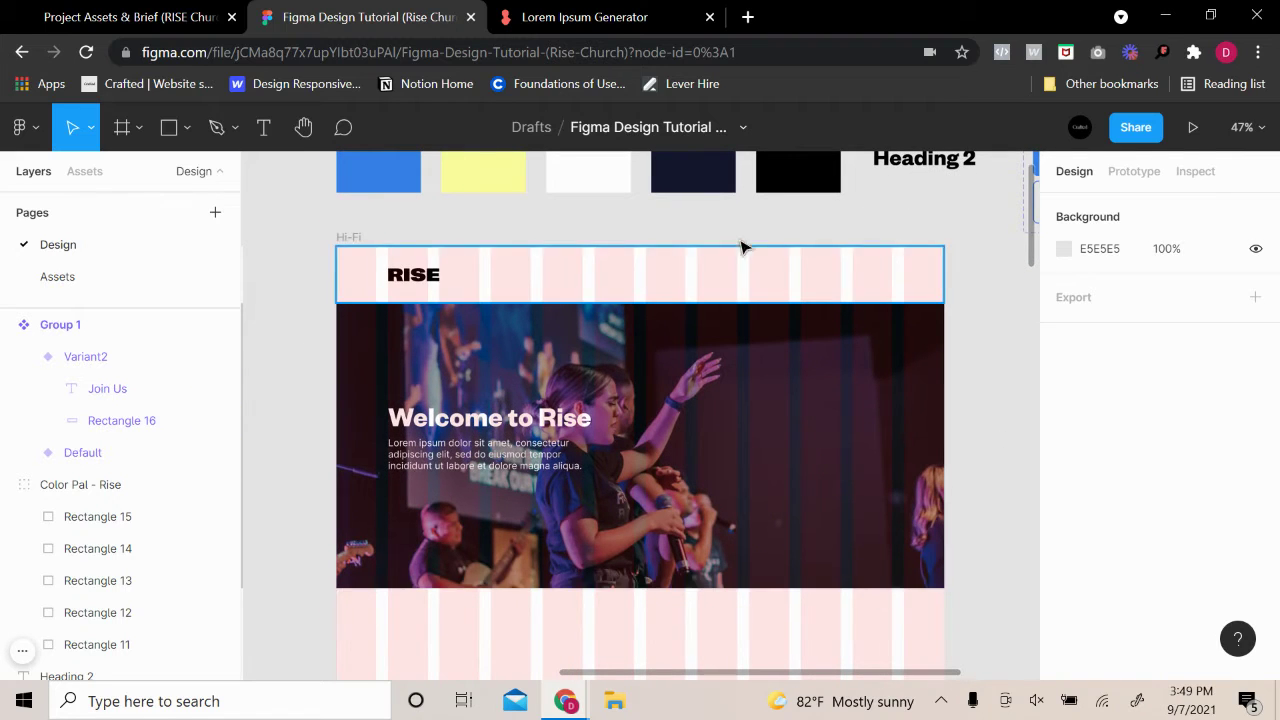
{"action": "scroll", "coordinate": [797, 316], "scroll_direction": "down", "scroll_amount": 3}
Copy the Default JOIN US button and paste it into the hero below the Welcome to Rise heading
{"action": "left_click", "coordinate": [975, 188]}
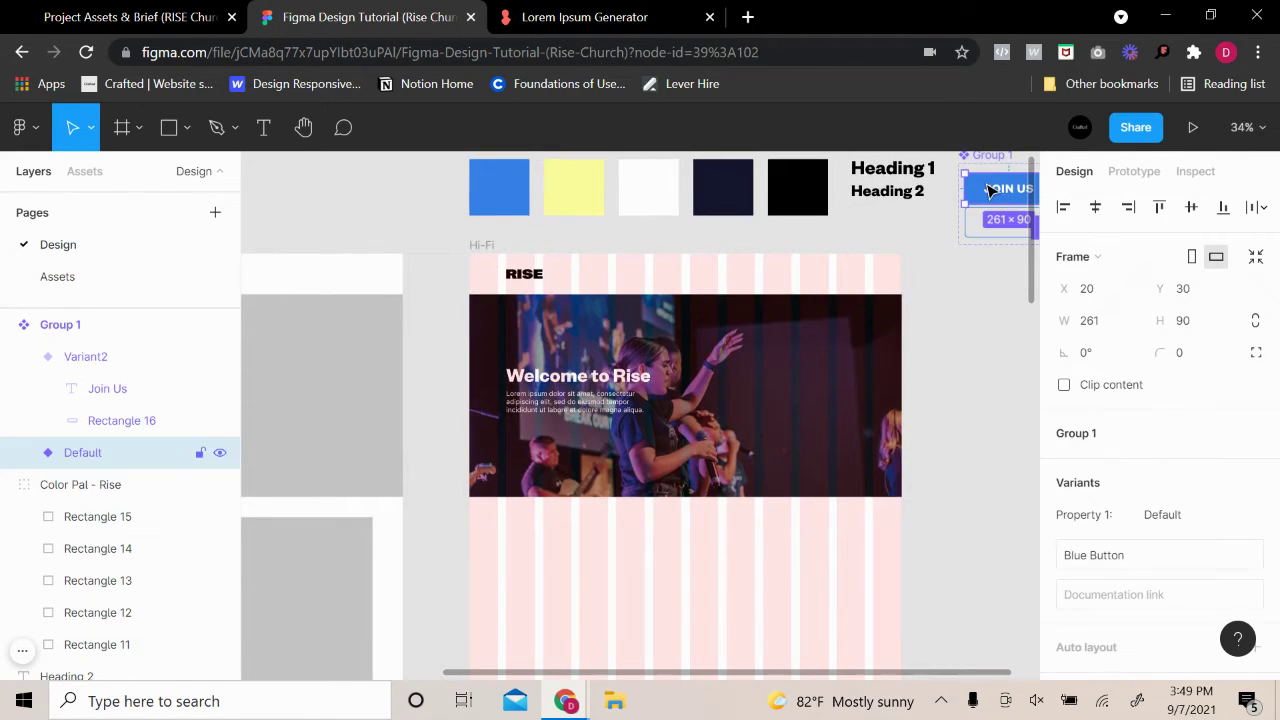
{"action": "key", "text": "ctrl+v"}
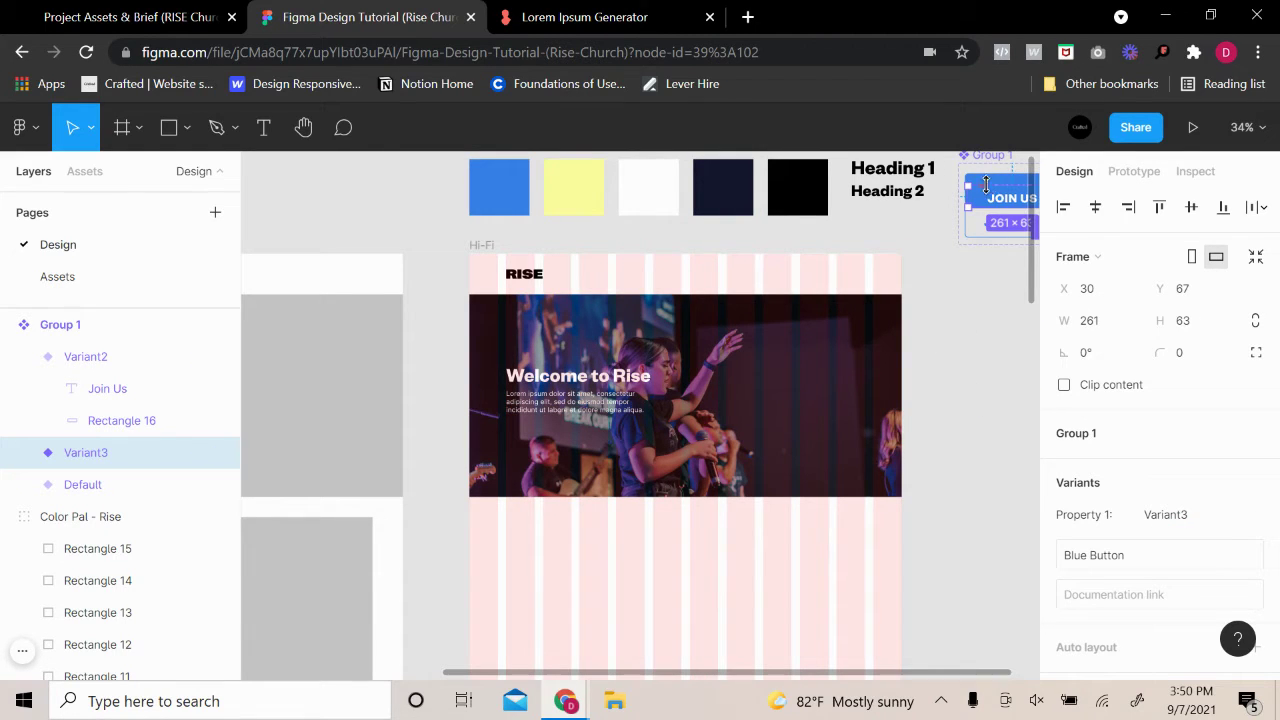
{"action": "key", "text": "ctrl+z"}
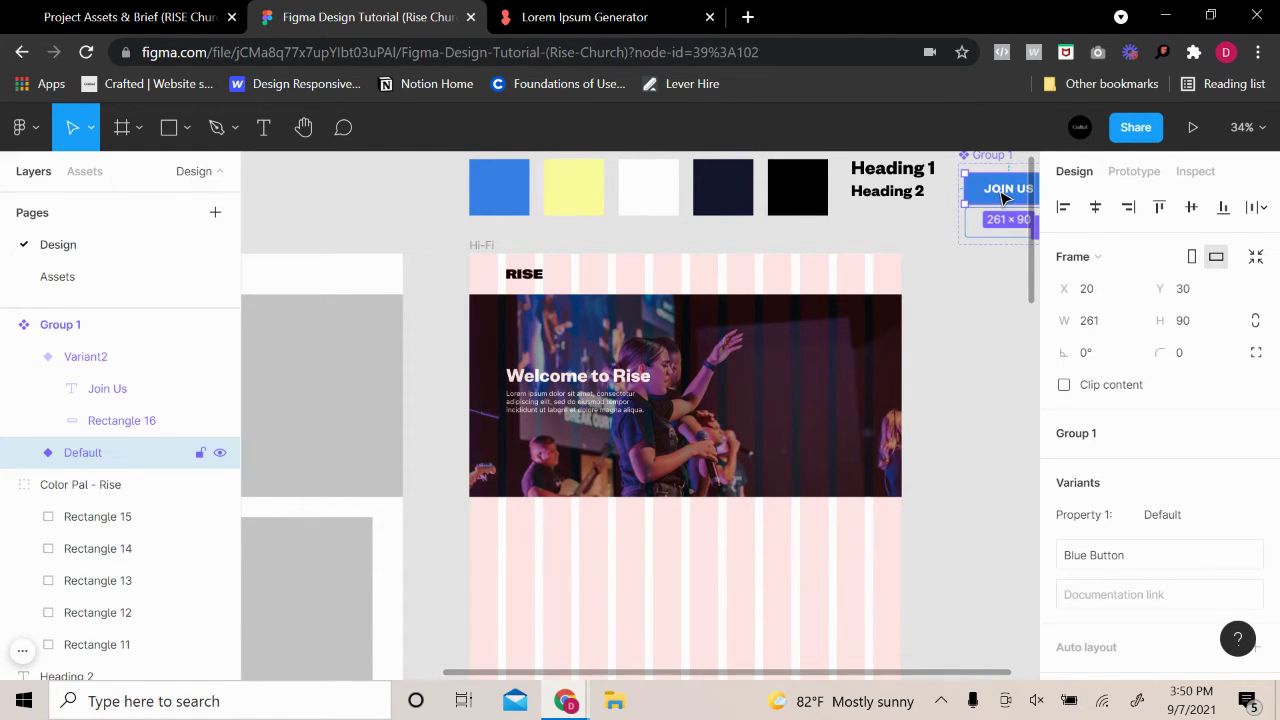
{"action": "left_click", "coordinate": [676, 460]}
{"action": "key", "text": "ctrl+v"}
{"action": "left_click_drag", "start_coordinate": [527, 283], "coordinate": [553, 449]}
Scale the JOIN US button proportionally to about 154×53 and nudge it up 2 px
{"action": "key", "text": "k"}
{"action": "scroll", "coordinate": [553, 449], "scroll_direction": "up", "scroll_amount": 5}
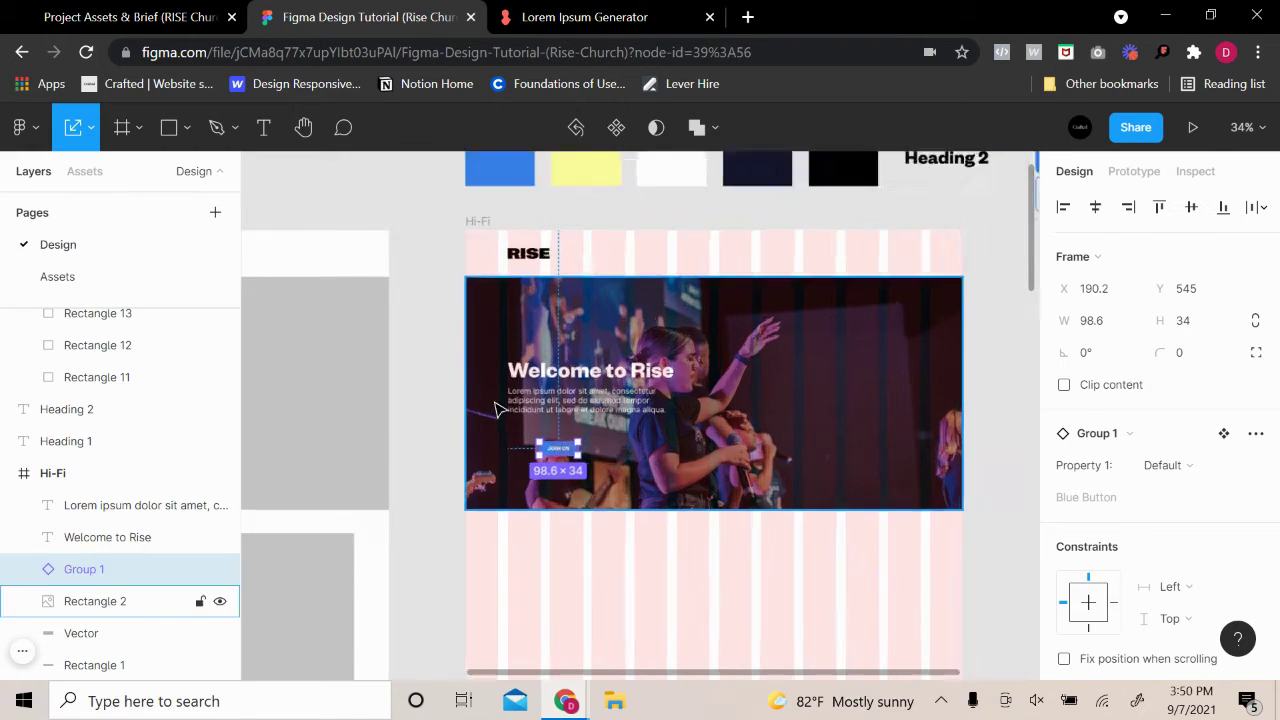
{"action": "left_click_drag", "start_coordinate": [618, 499], "coordinate": [572, 477]}
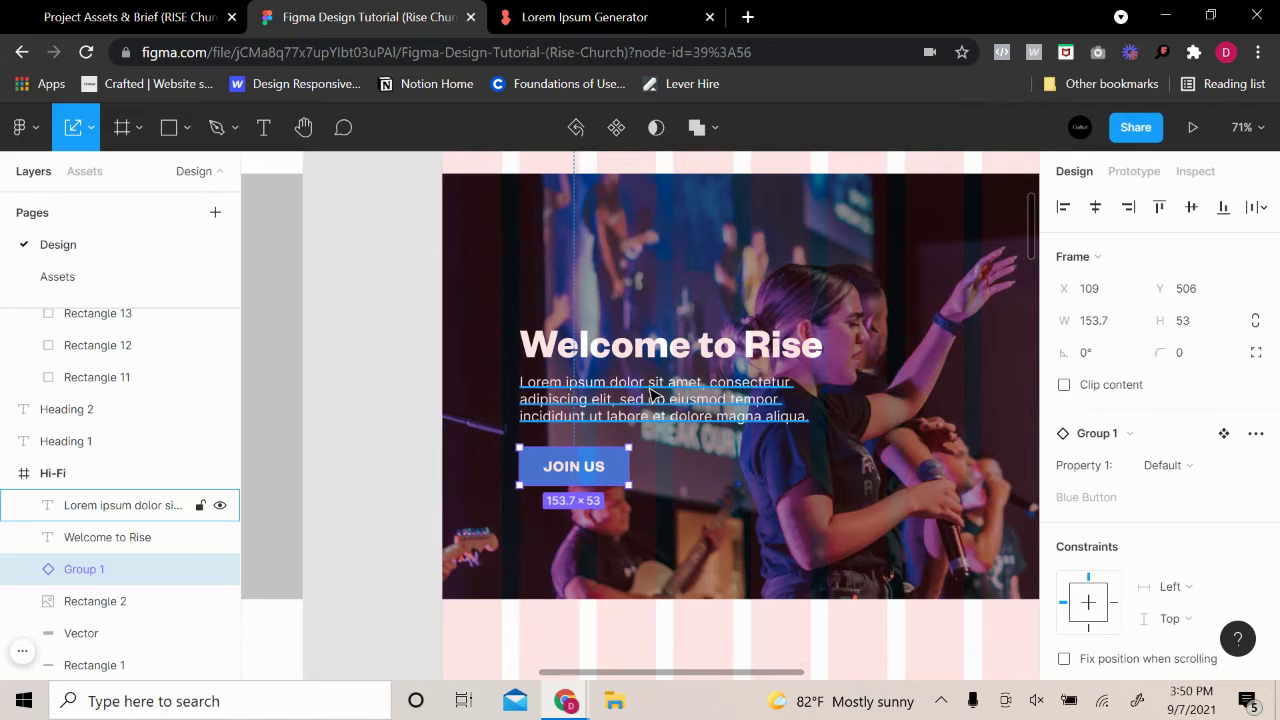
{"action": "key", "text": "alt"}
{"action": "key", "text": "Up"}
{"action": "key", "text": "Up"}
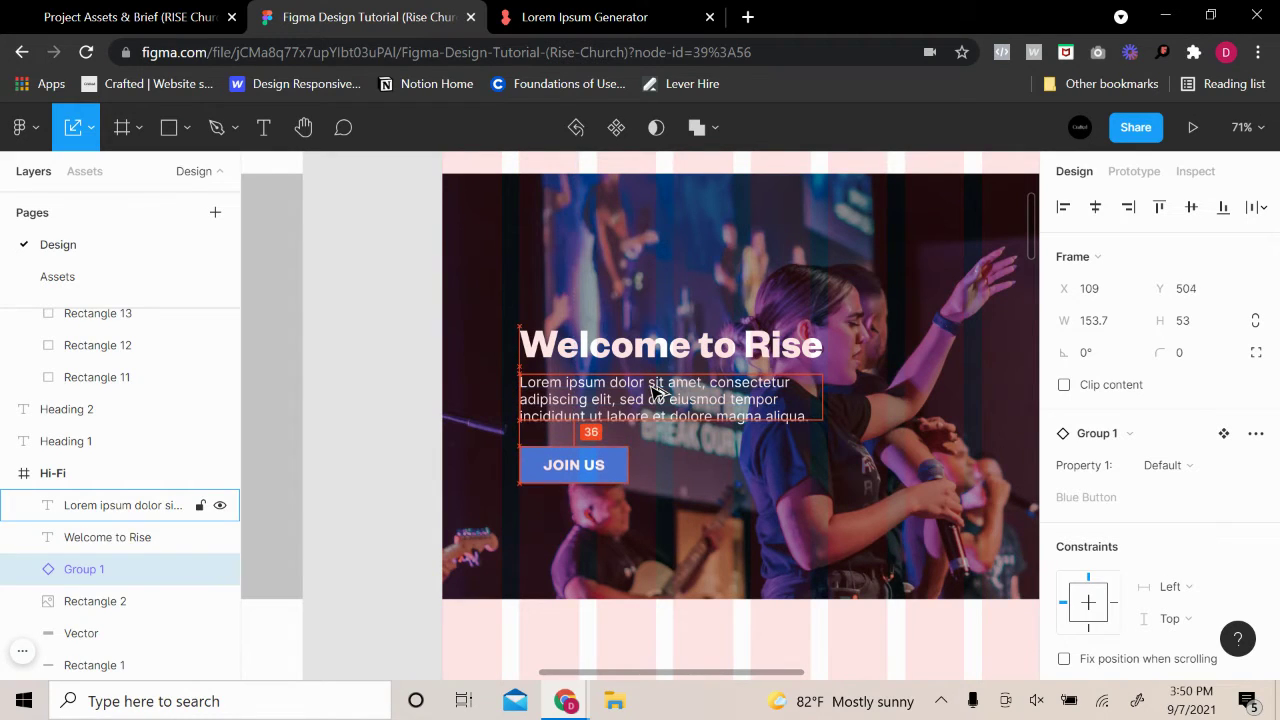
{"action": "key", "text": "Up"}
{"action": "key", "text": "Up"}
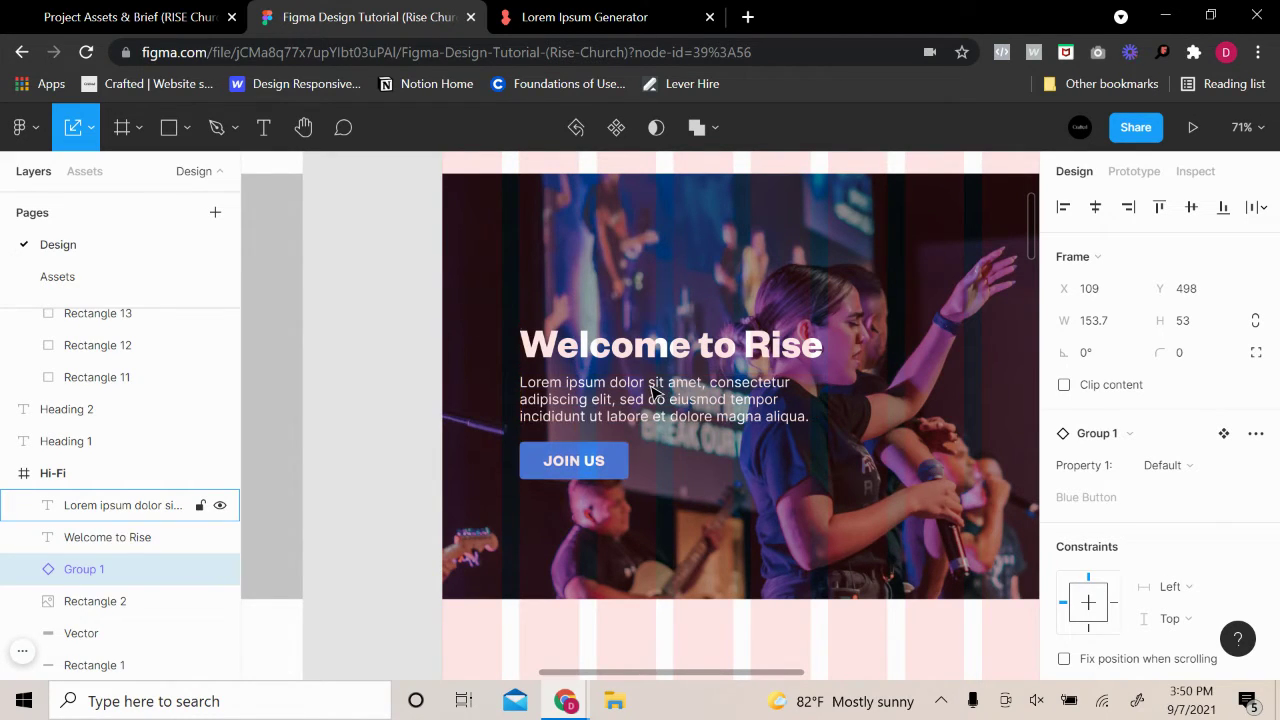
Select the heading, paragraph and JOIN US button in turn to compare their positions
{"action": "left_click", "coordinate": [372, 389]}
{"action": "scroll", "coordinate": [378, 392], "scroll_direction": "down", "scroll_amount": 3}
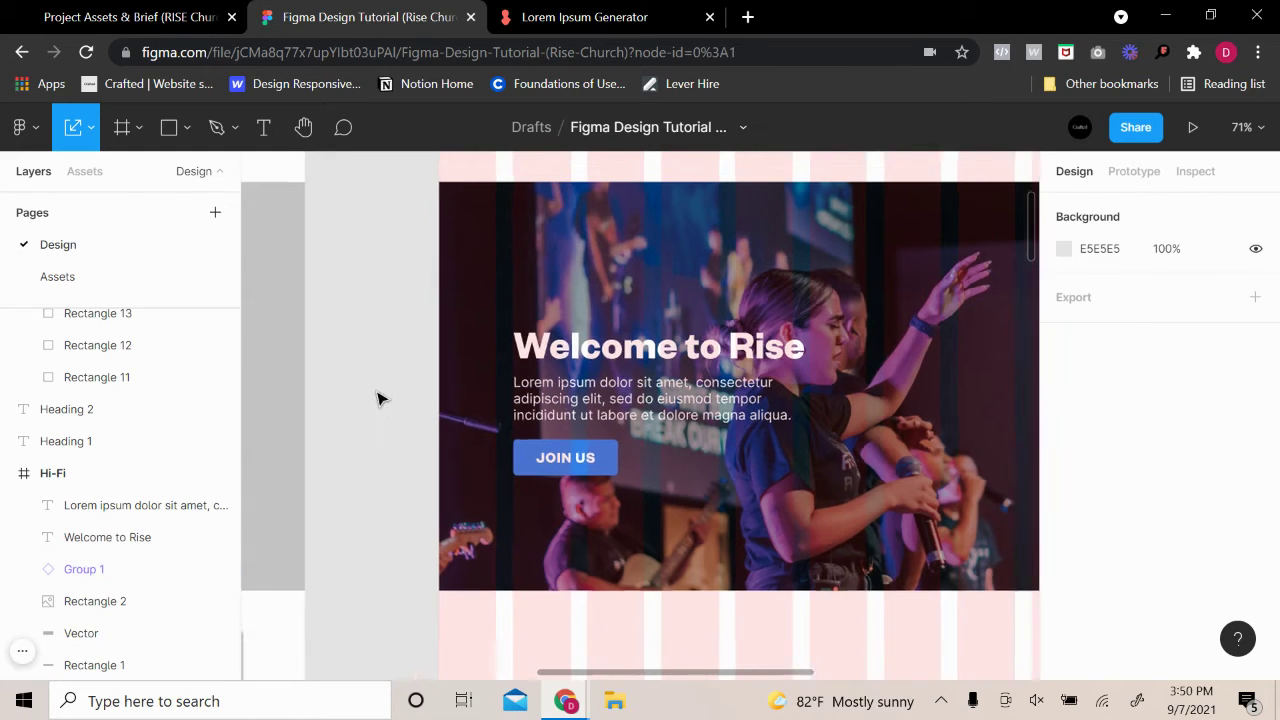
{"action": "scroll", "coordinate": [495, 430], "scroll_direction": "up", "scroll_amount": 3}
{"action": "left_click", "coordinate": [600, 292]}
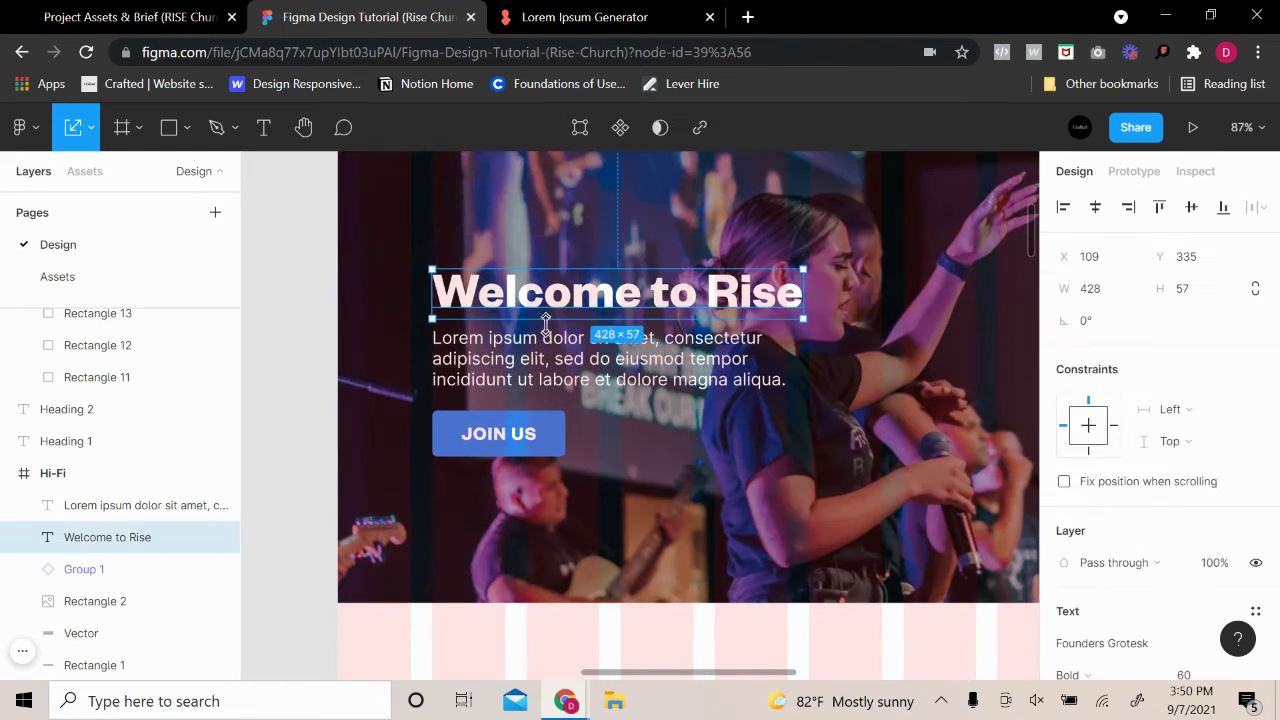
{"action": "scroll", "coordinate": [641, 395], "scroll_direction": "up", "scroll_amount": 1}
{"action": "scroll", "coordinate": [640, 393], "scroll_direction": "up", "scroll_amount": 1}
{"action": "left_click", "coordinate": [500, 510]}
{"action": "left_click", "coordinate": [600, 437]}
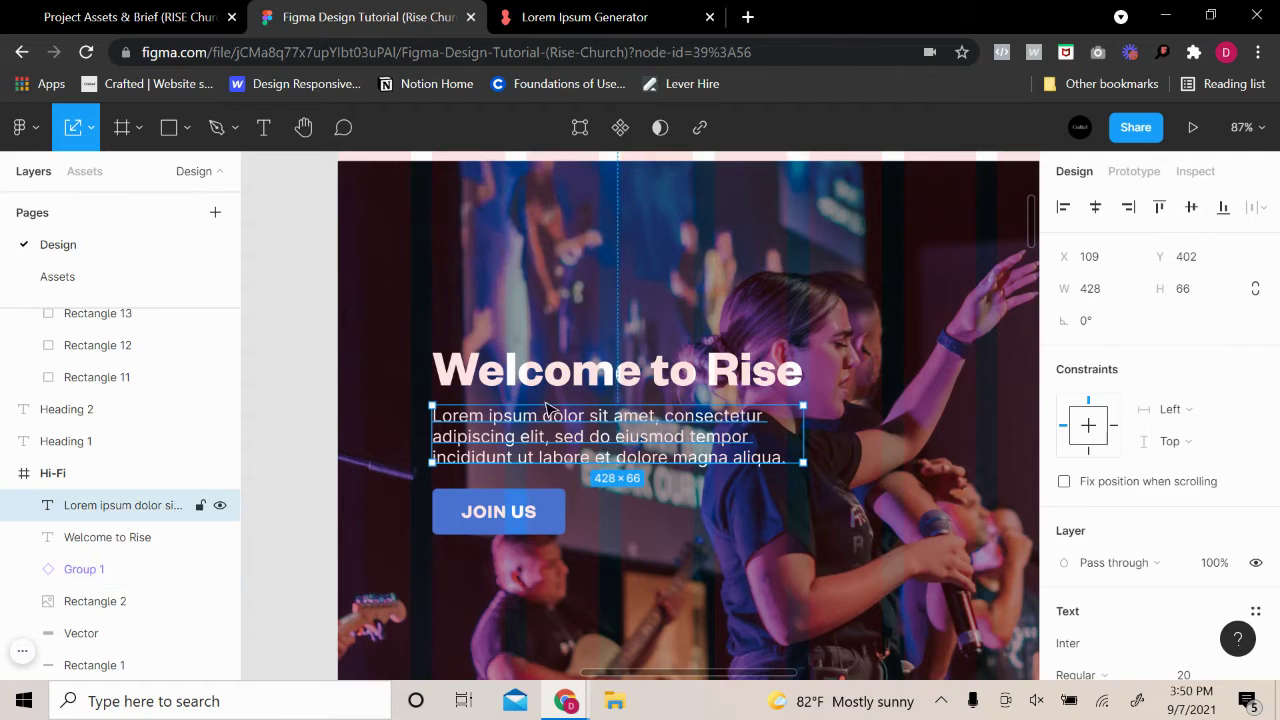
{"action": "left_click", "coordinate": [548, 390], "text": "shift"}
{"action": "left_click", "coordinate": [529, 512], "text": "shift"}
{"action": "left_click", "coordinate": [703, 343]}
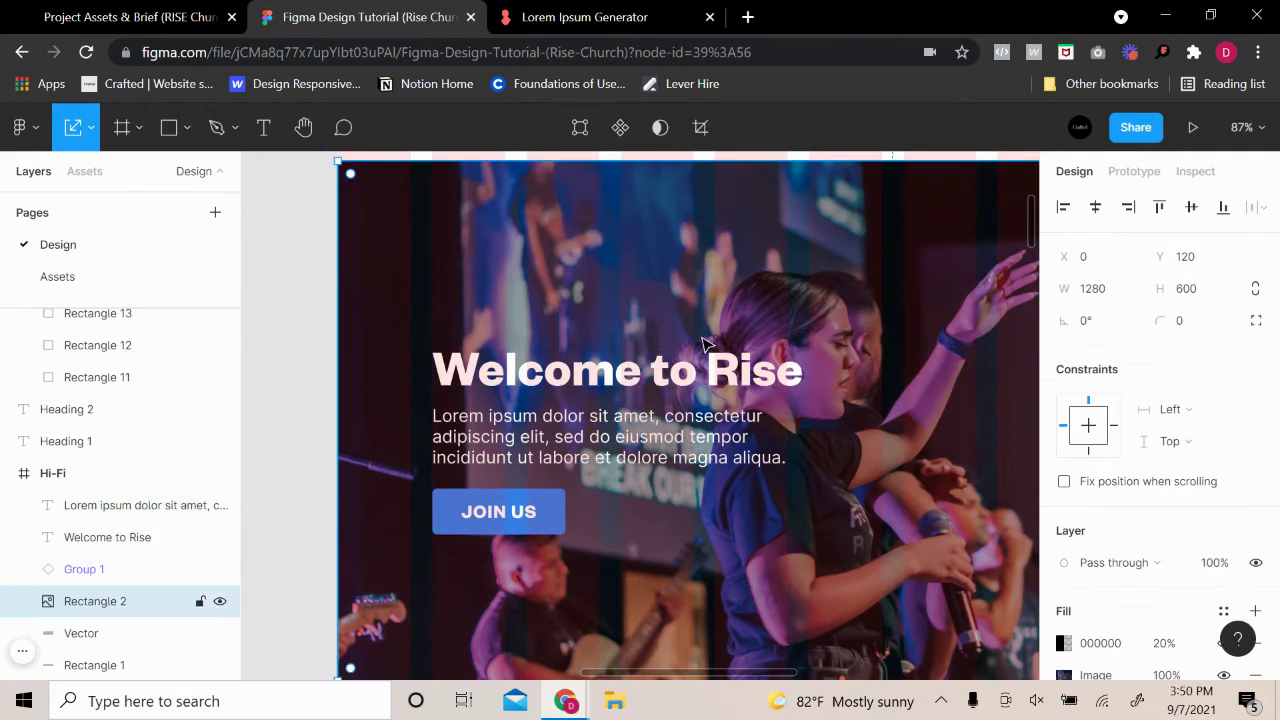
Fine-tune the JOIN US button's gap below the paragraph to about 33–34 px
{"action": "left_click", "coordinate": [628, 450]}
{"action": "left_click", "coordinate": [515, 535]}
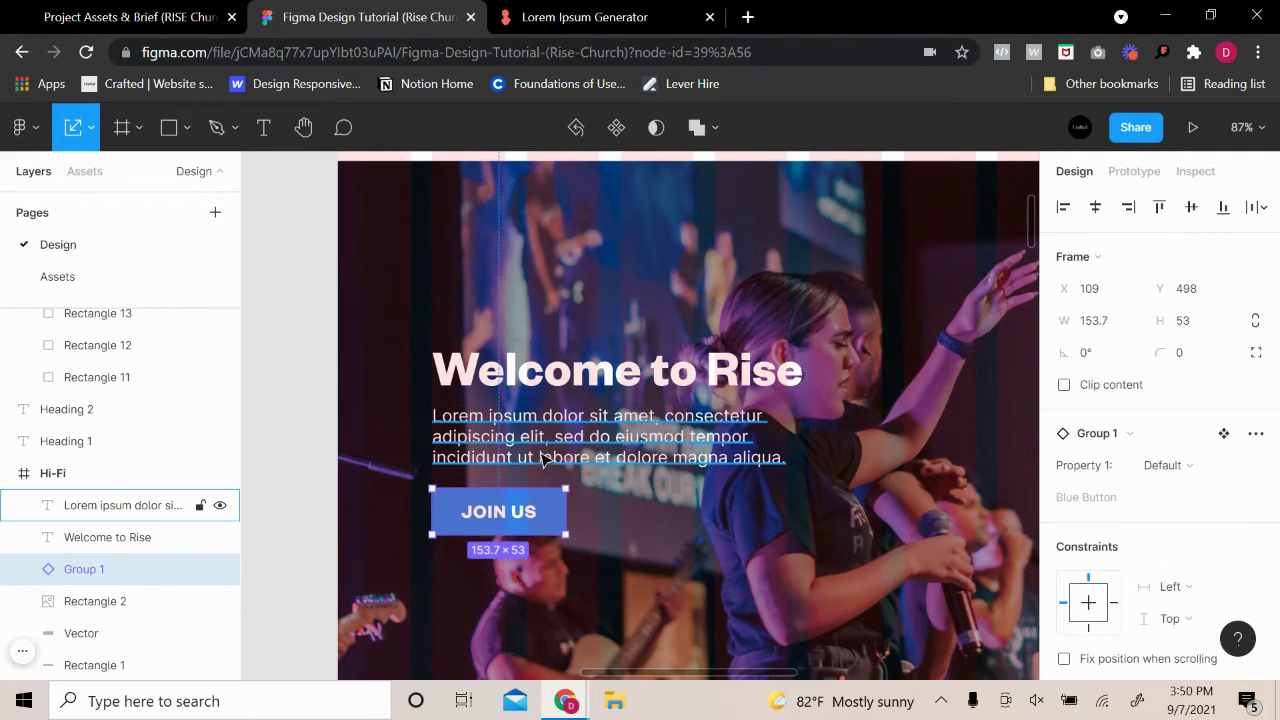
{"action": "key", "text": "Down"}
{"action": "key", "text": "Down"}
{"action": "key", "text": "Down"}
{"action": "key", "text": "Down"}
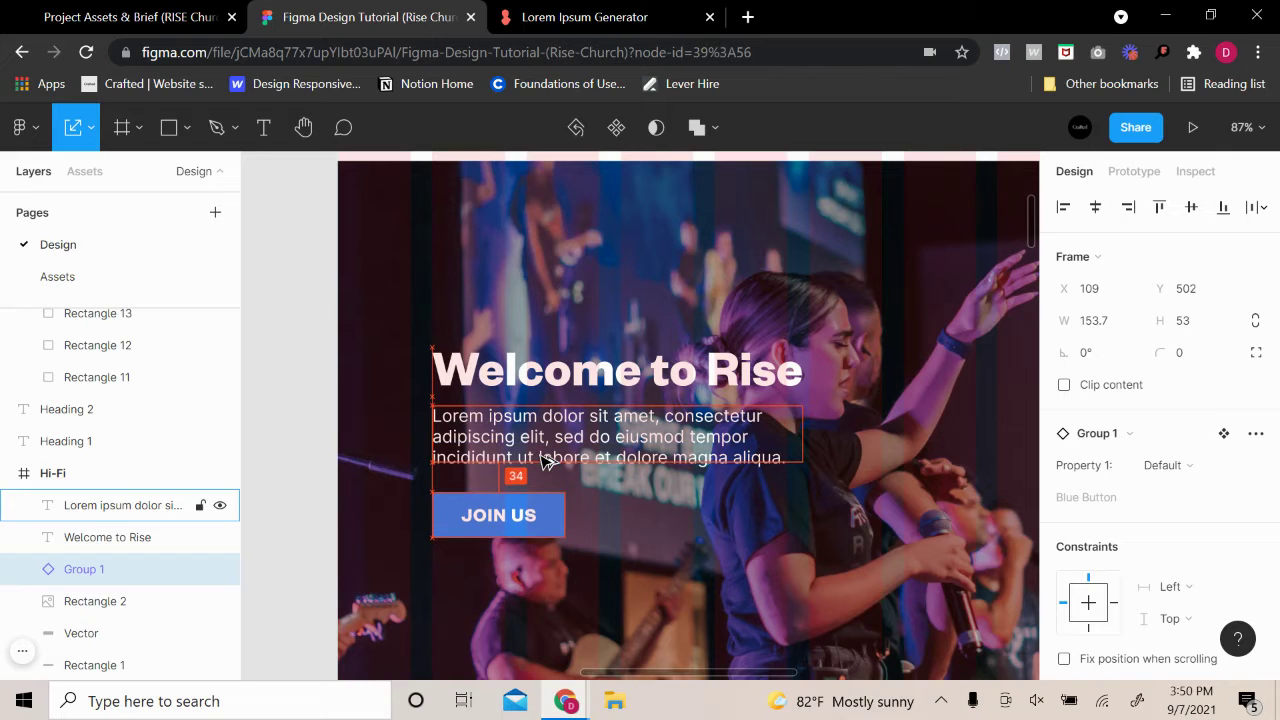
{"action": "key", "text": "Up"}
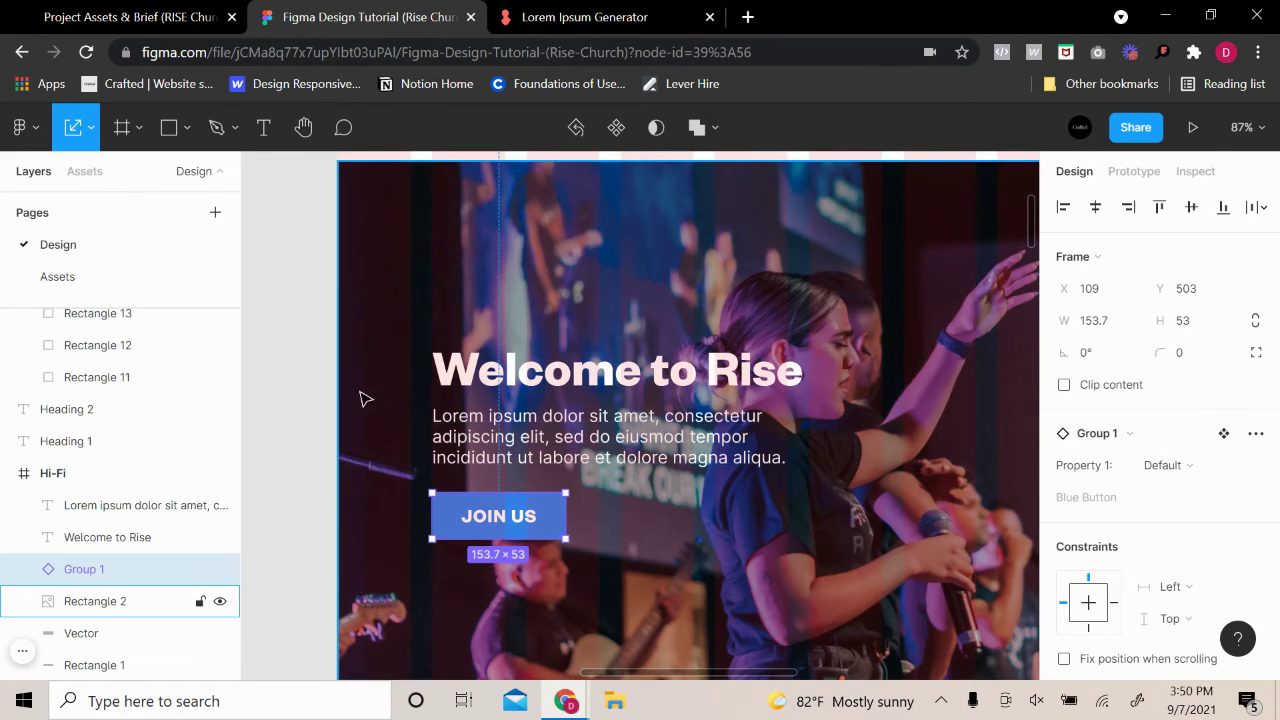
{"action": "left_click", "coordinate": [323, 429]}
Move the heading, paragraph and JOIN US button up together, then reselect the button group
{"action": "scroll", "coordinate": [323, 432], "scroll_direction": "down", "scroll_amount": 3}
{"action": "left_click", "coordinate": [450, 491]}
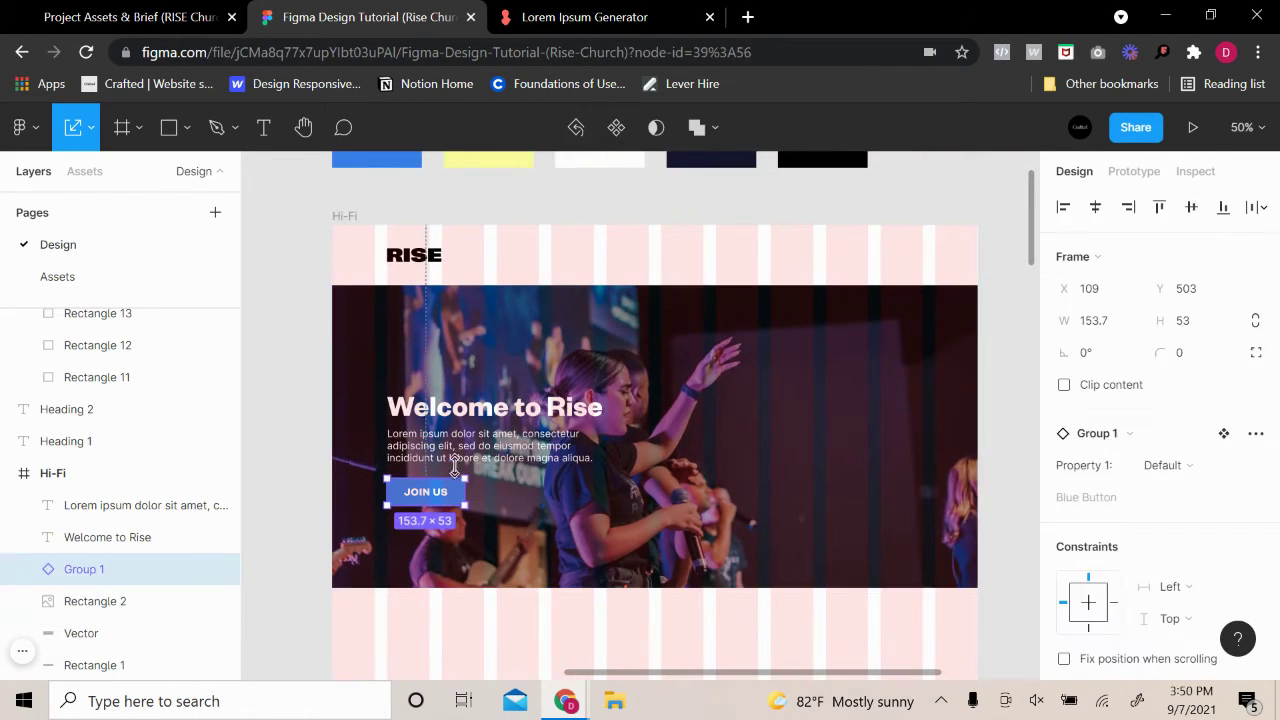
{"action": "left_click", "coordinate": [482, 446], "text": "shift"}
{"action": "left_click", "coordinate": [482, 413], "text": "shift"}
{"action": "left_click_drag", "start_coordinate": [491, 452], "coordinate": [493, 441]}
{"action": "left_click", "coordinate": [262, 368]}
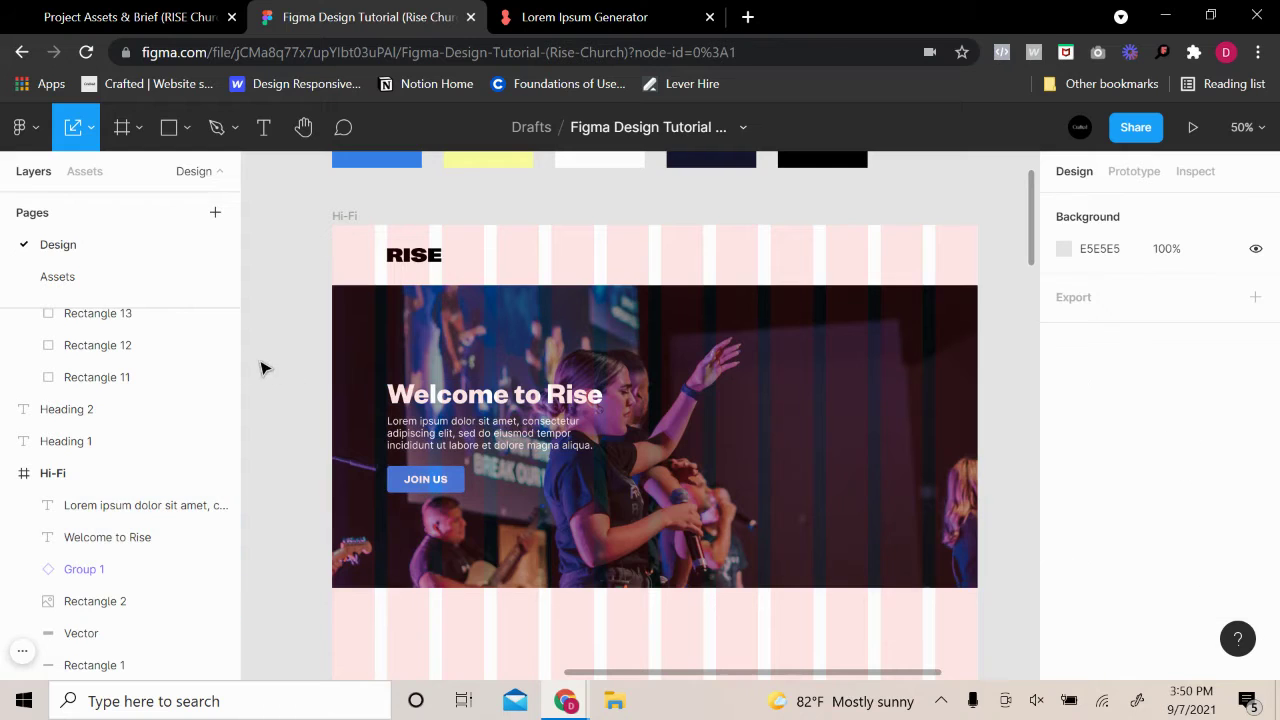
{"action": "scroll", "coordinate": [800, 443], "scroll_direction": "right", "scroll_amount": 2}
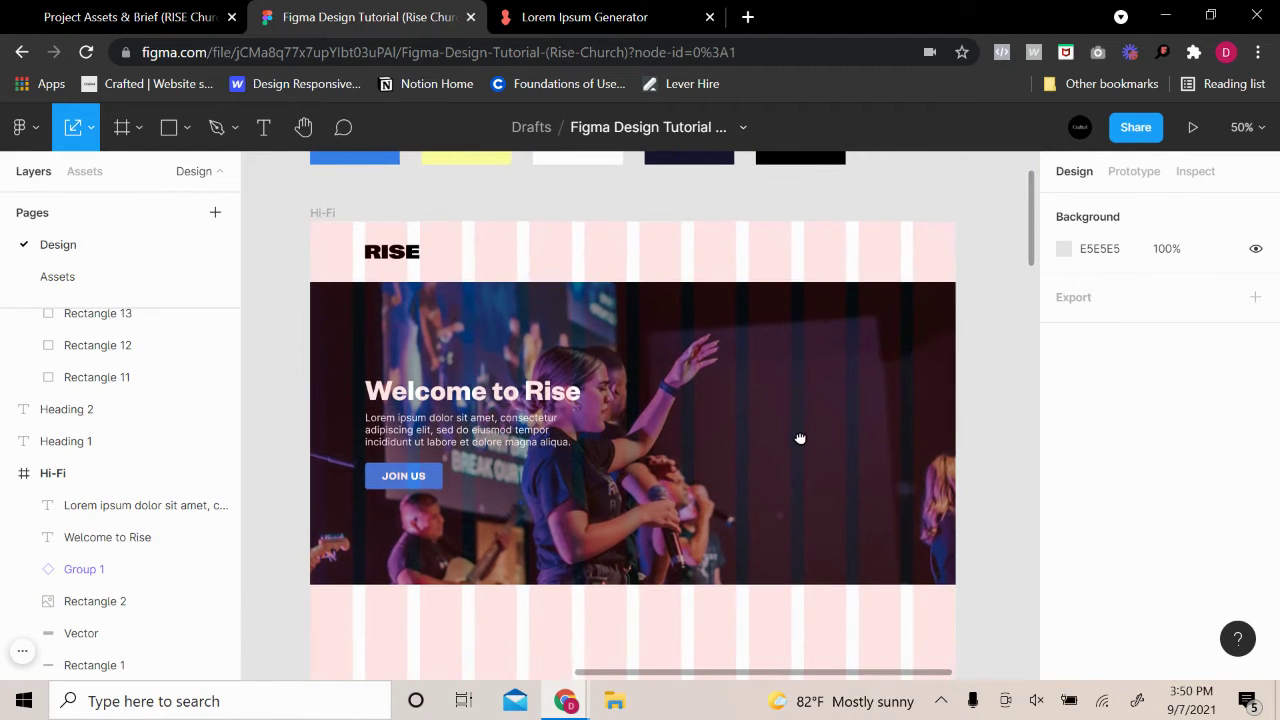
{"action": "left_click", "coordinate": [440, 484]}
{"action": "scroll", "coordinate": [1080, 570], "scroll_direction": "down", "scroll_amount": 4}
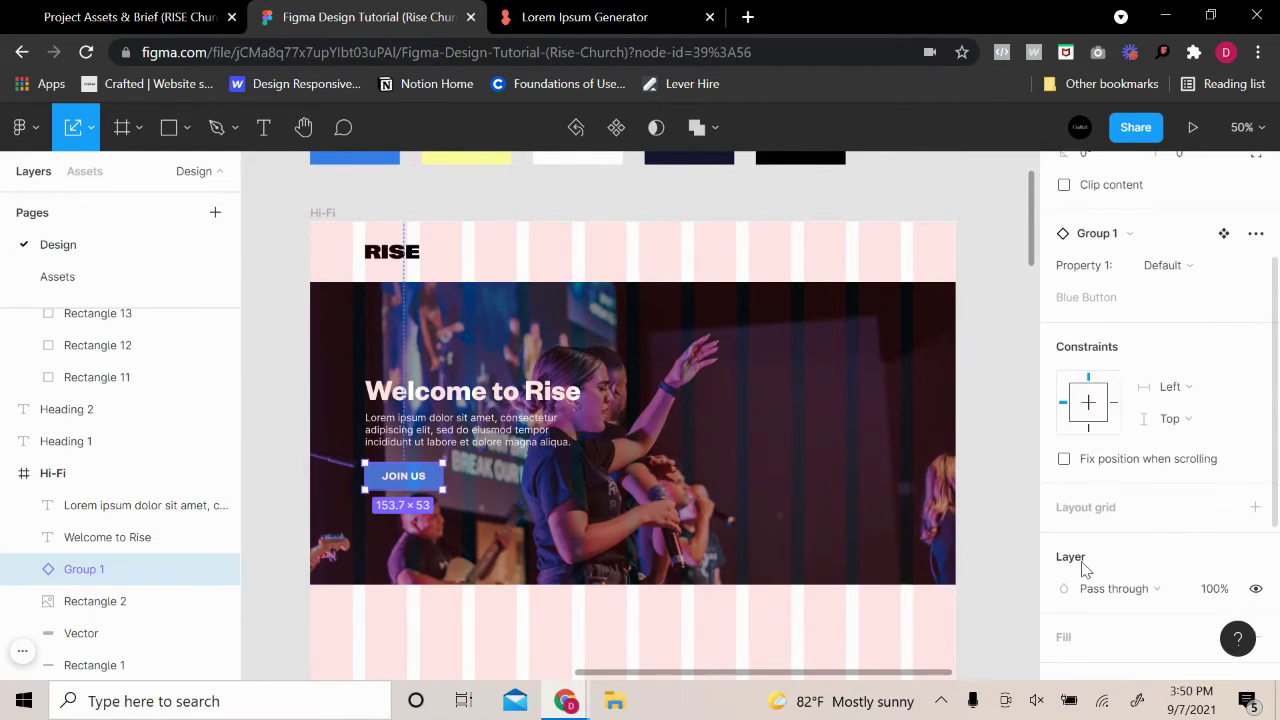
{"action": "scroll", "coordinate": [1080, 590], "scroll_direction": "down", "scroll_amount": 1}
{"action": "left_click", "coordinate": [1070, 477]}
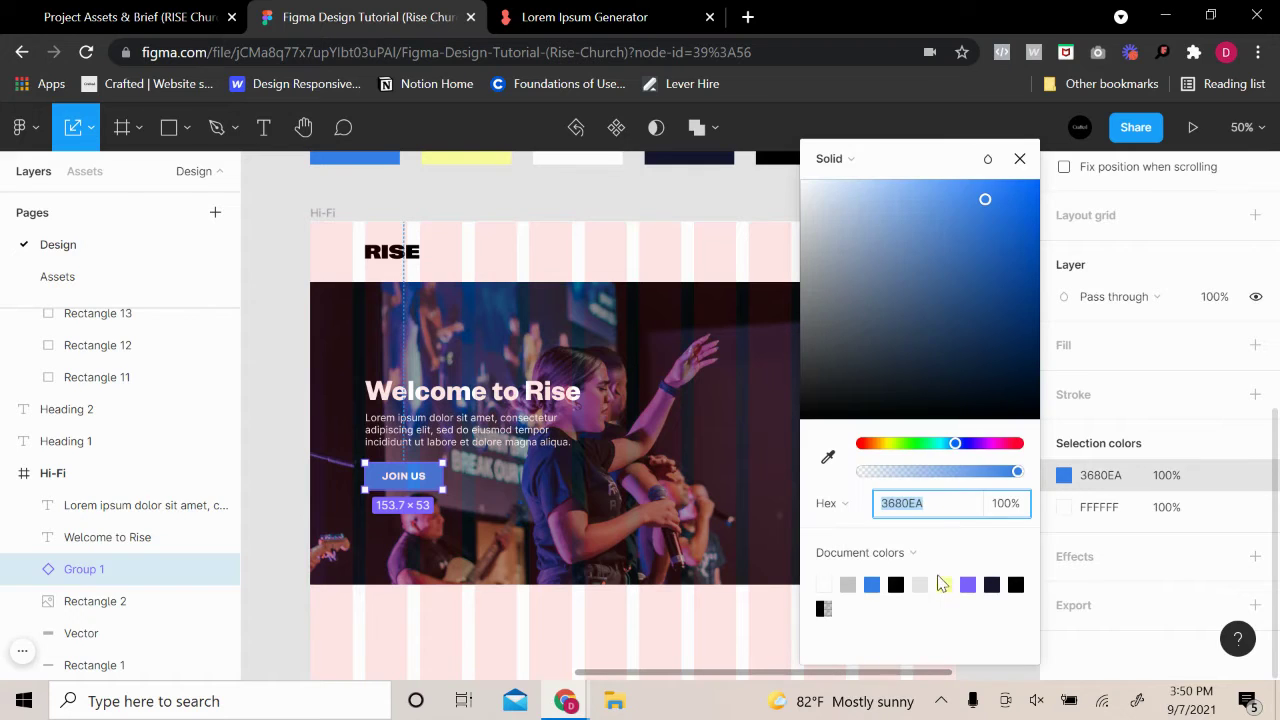
{"action": "left_click", "coordinate": [944, 584]}
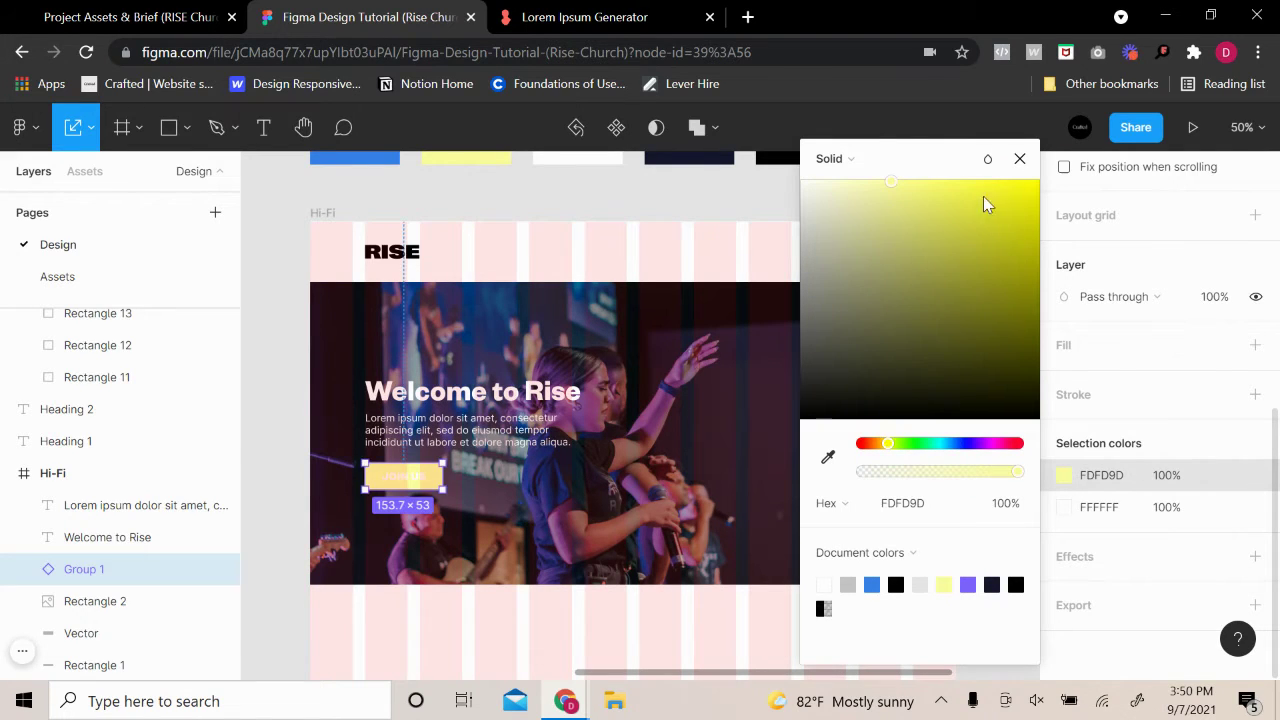
{"action": "left_click", "coordinate": [1019, 158]}
{"action": "scroll", "coordinate": [1000, 300], "scroll_direction": "up", "scroll_amount": 3}
{"action": "scroll", "coordinate": [994, 340], "scroll_direction": "down", "scroll_amount": 2}
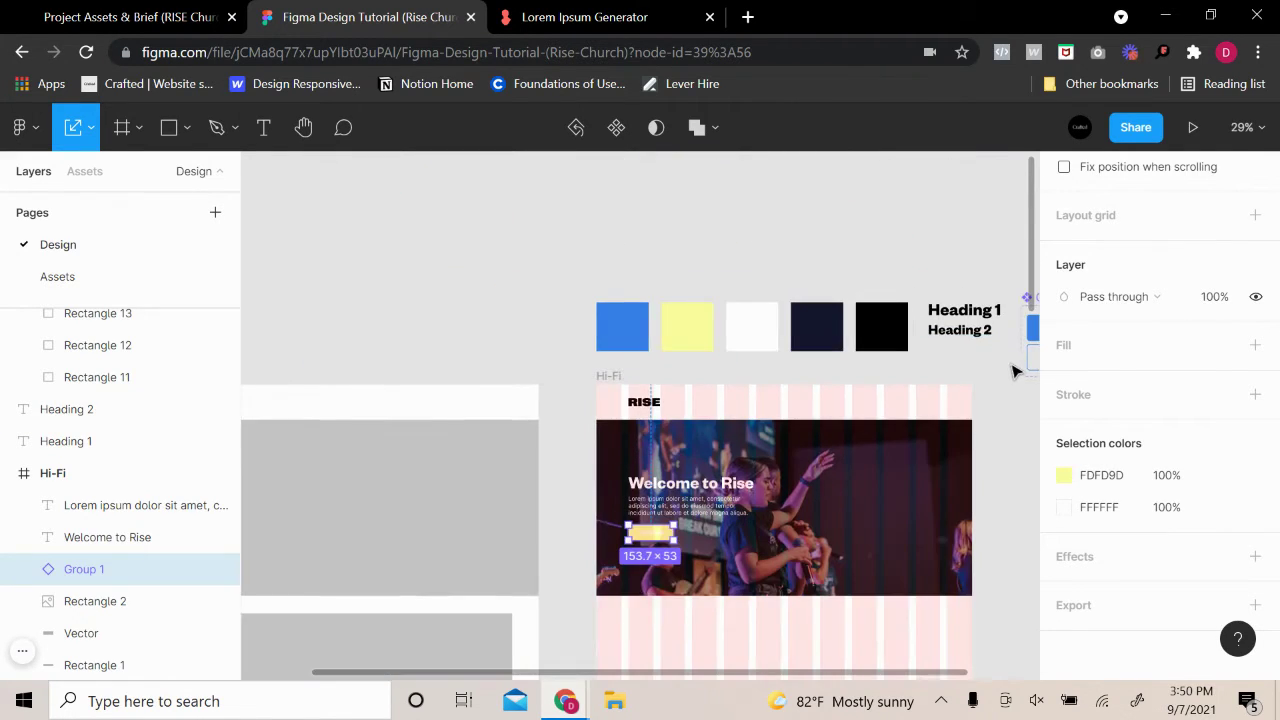
{"action": "scroll", "coordinate": [966, 420], "scroll_direction": "up", "scroll_amount": 3}
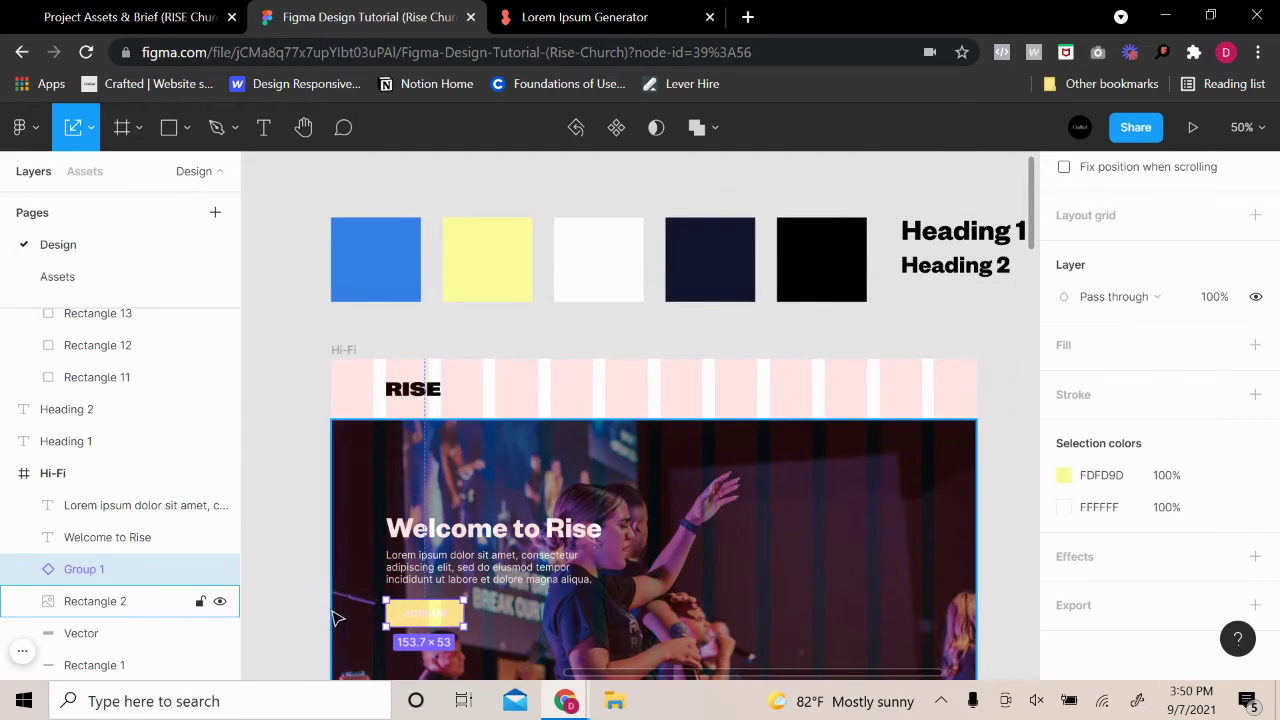
{"action": "scroll", "coordinate": [340, 605], "scroll_direction": "up", "scroll_amount": 3}
{"action": "double_click", "coordinate": [466, 614]}
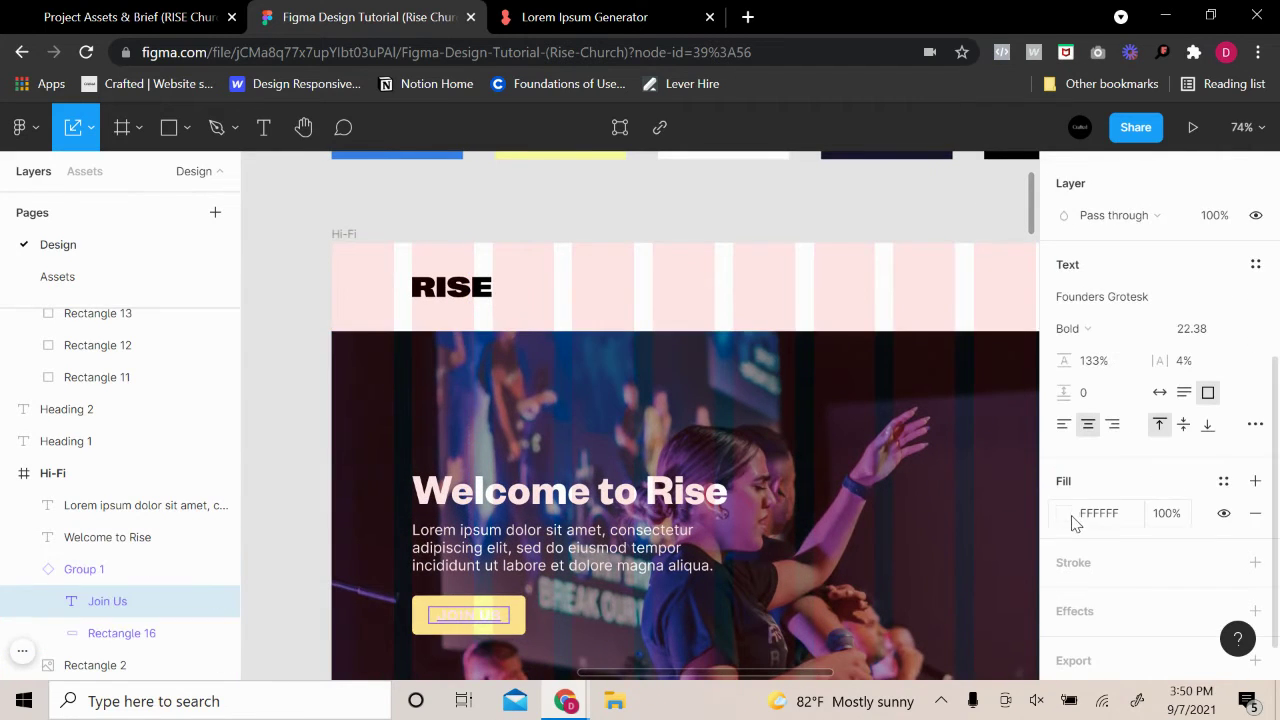
{"action": "left_click", "coordinate": [1065, 514]}
{"action": "left_click", "coordinate": [800, 419]}
{"action": "left_click", "coordinate": [645, 283]}
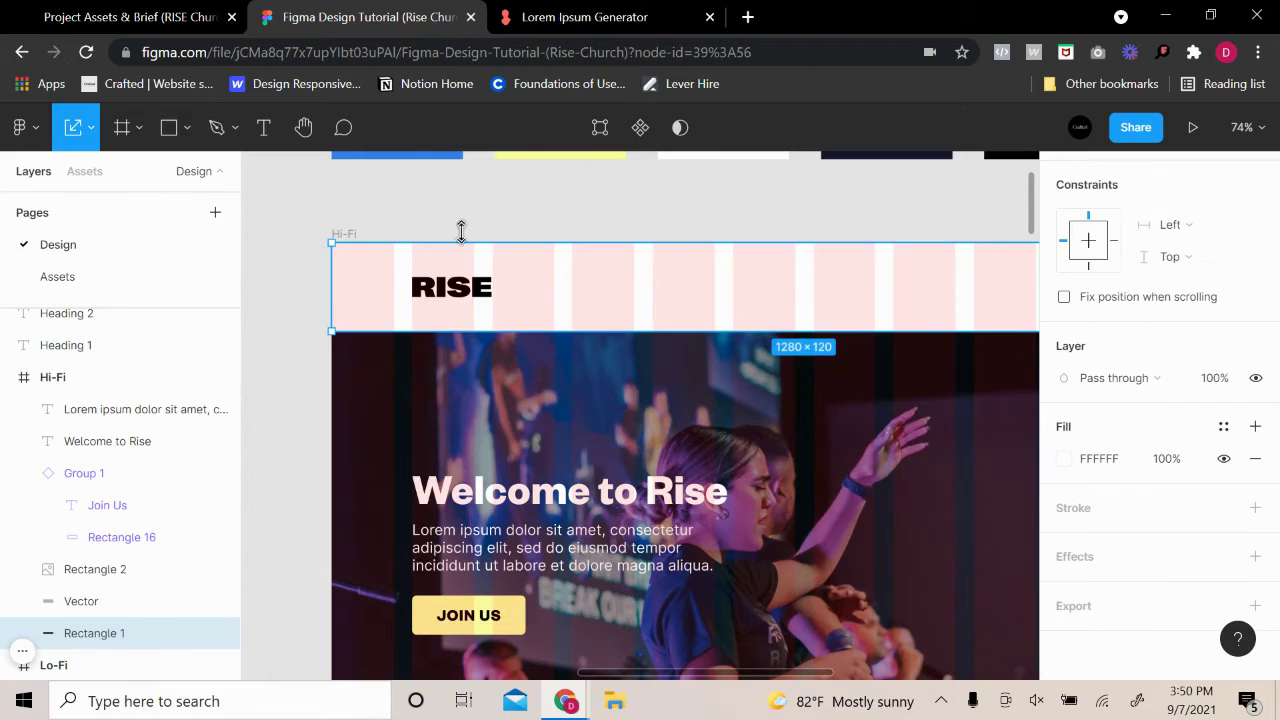
{"action": "left_click", "coordinate": [340, 234]}
{"action": "scroll", "coordinate": [1152, 470], "scroll_direction": "down", "scroll_amount": 2}
{"action": "scroll", "coordinate": [1160, 425], "scroll_direction": "up", "scroll_amount": 4}
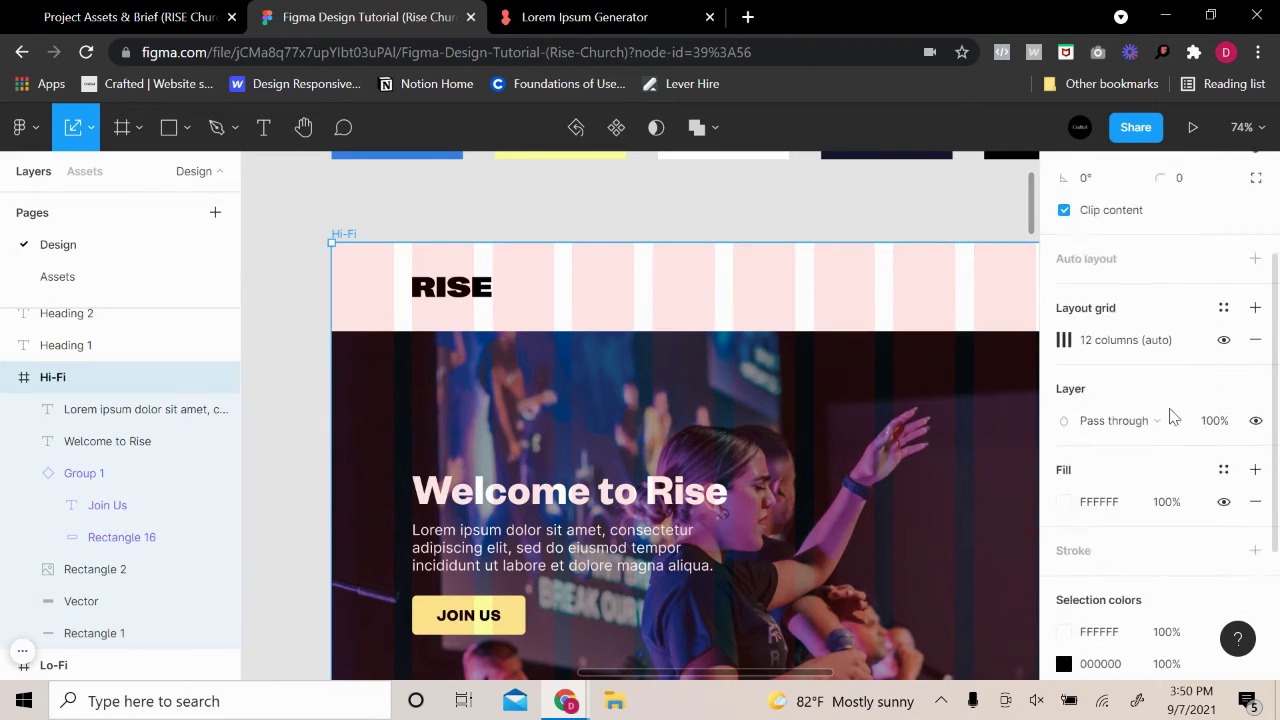
{"action": "left_click", "coordinate": [1223, 398]}
{"action": "scroll", "coordinate": [868, 323], "scroll_direction": "down", "scroll_amount": 1}
{"action": "scroll", "coordinate": [868, 323], "scroll_direction": "down", "scroll_amount": 1}
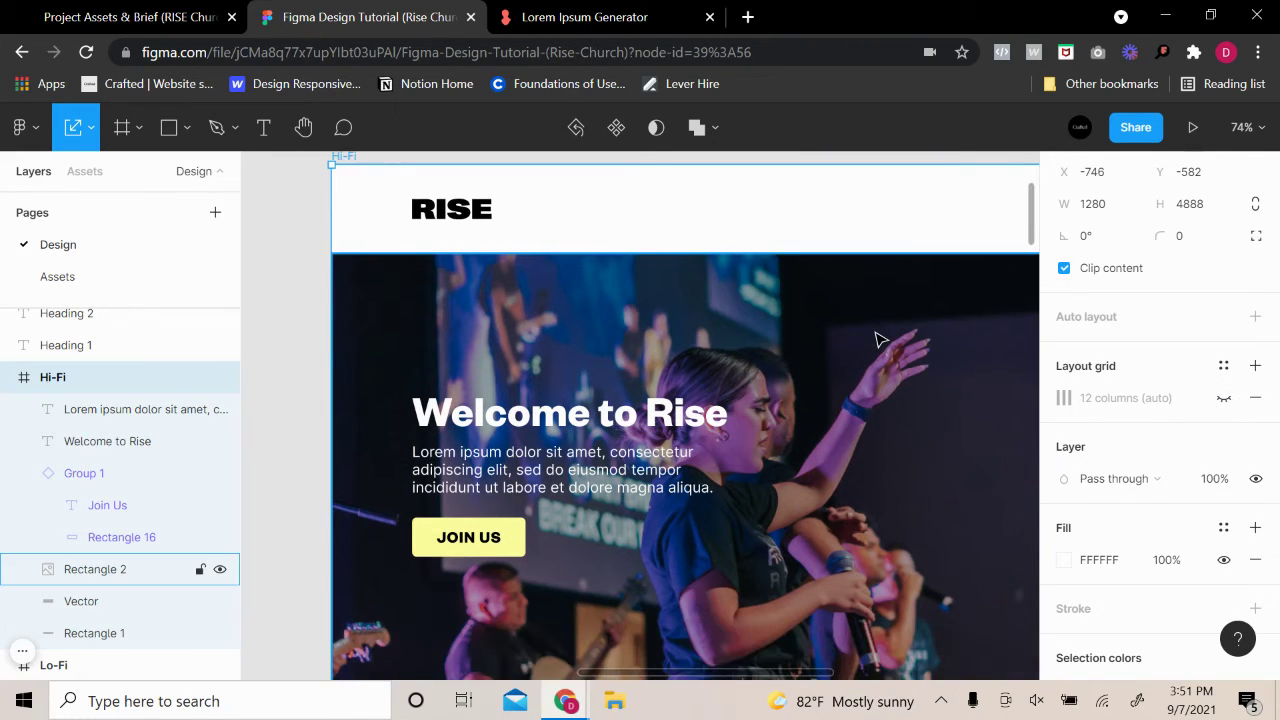
{"action": "key", "text": "ctrl+z"}
{"action": "key", "text": "ctrl+z"}
{"action": "key", "text": "ctrl+z"}
{"action": "key", "text": "ctrl+z"}
{"action": "key", "text": "ctrl+z"}
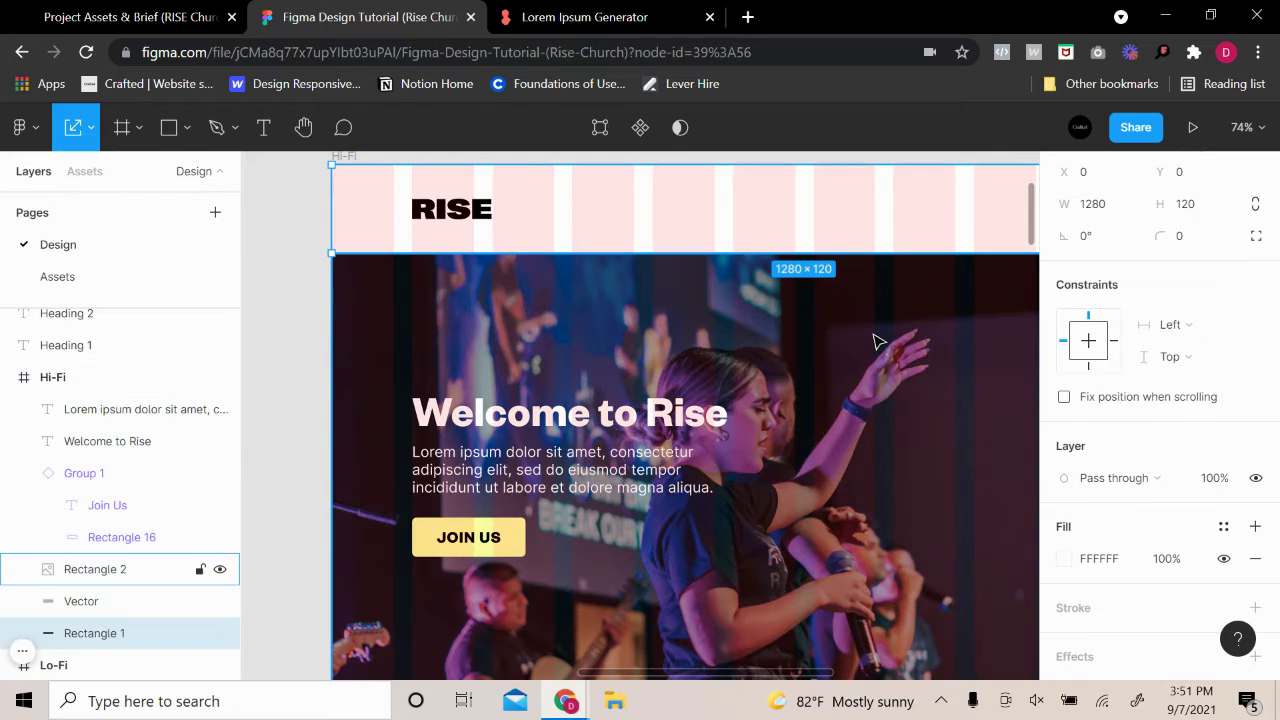
{"action": "key", "text": "ctrl+z"}
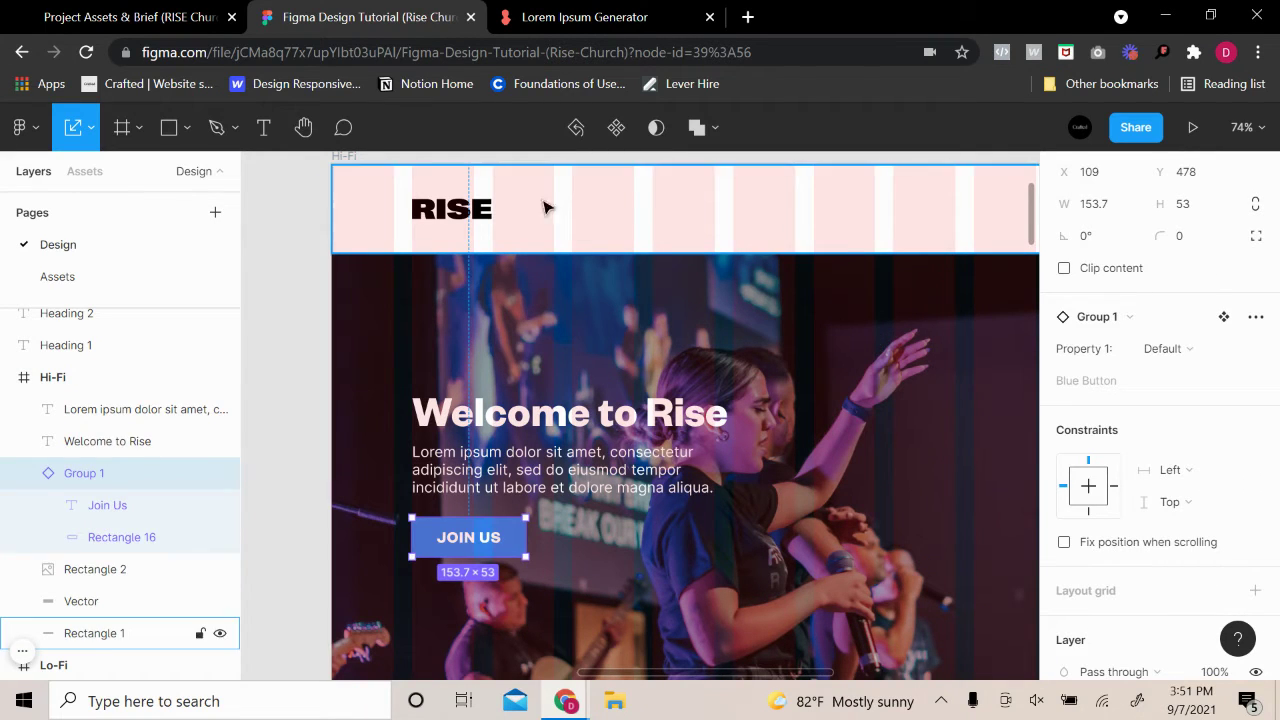
{"action": "scroll", "coordinate": [546, 206], "scroll_direction": "up", "scroll_amount": 2}
{"action": "left_click", "coordinate": [366, 243]}
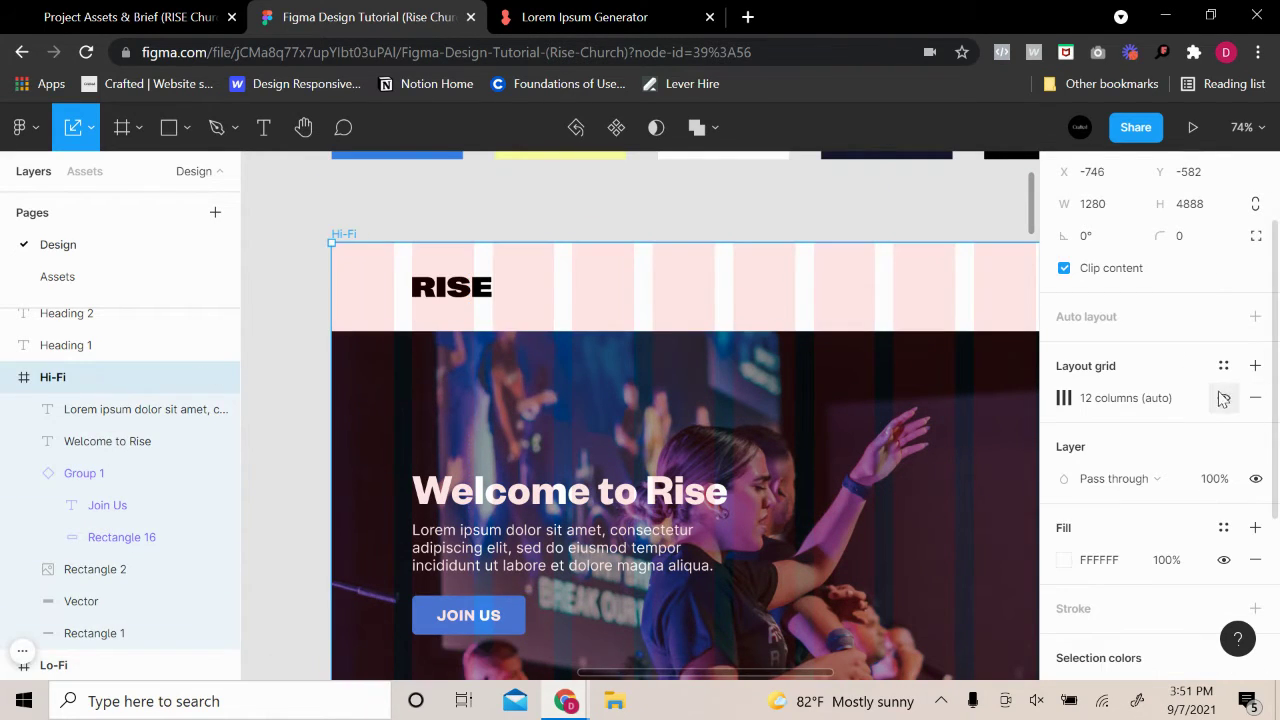
{"action": "left_click", "coordinate": [1223, 398]}
{"action": "scroll", "coordinate": [777, 457], "scroll_direction": "down", "scroll_amount": 2}
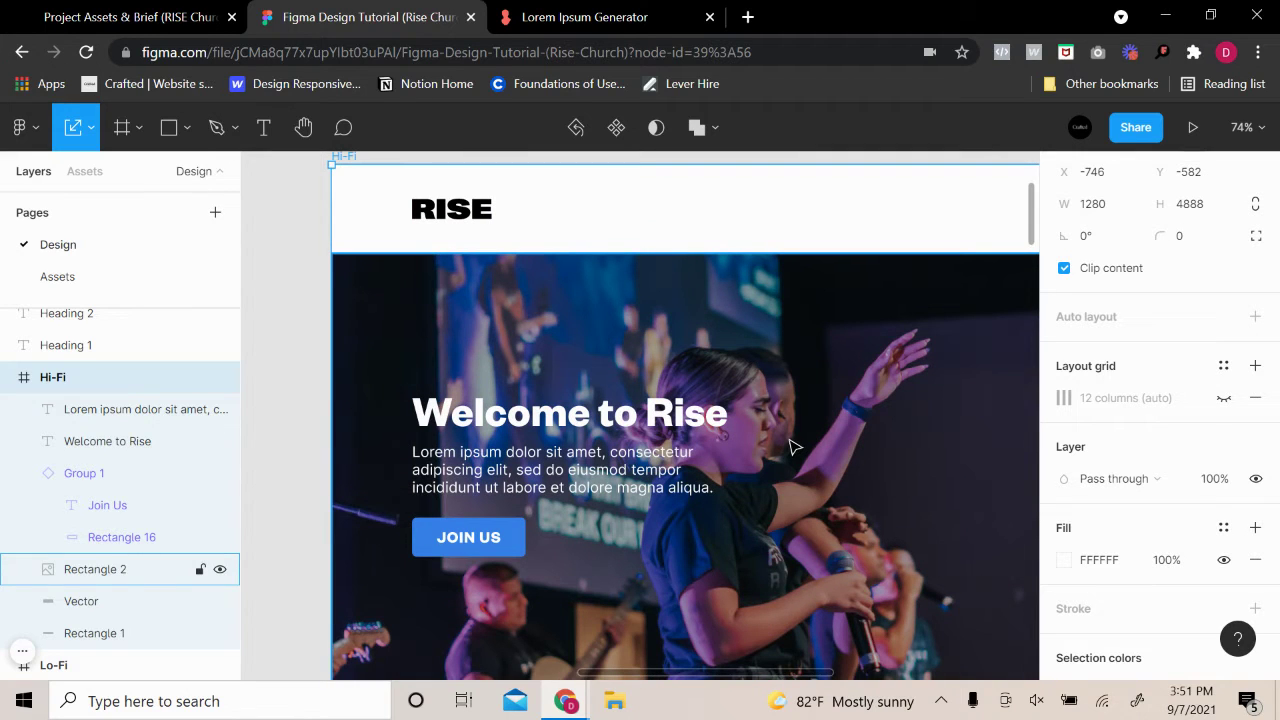
{"action": "key", "text": "ctrl+z"}
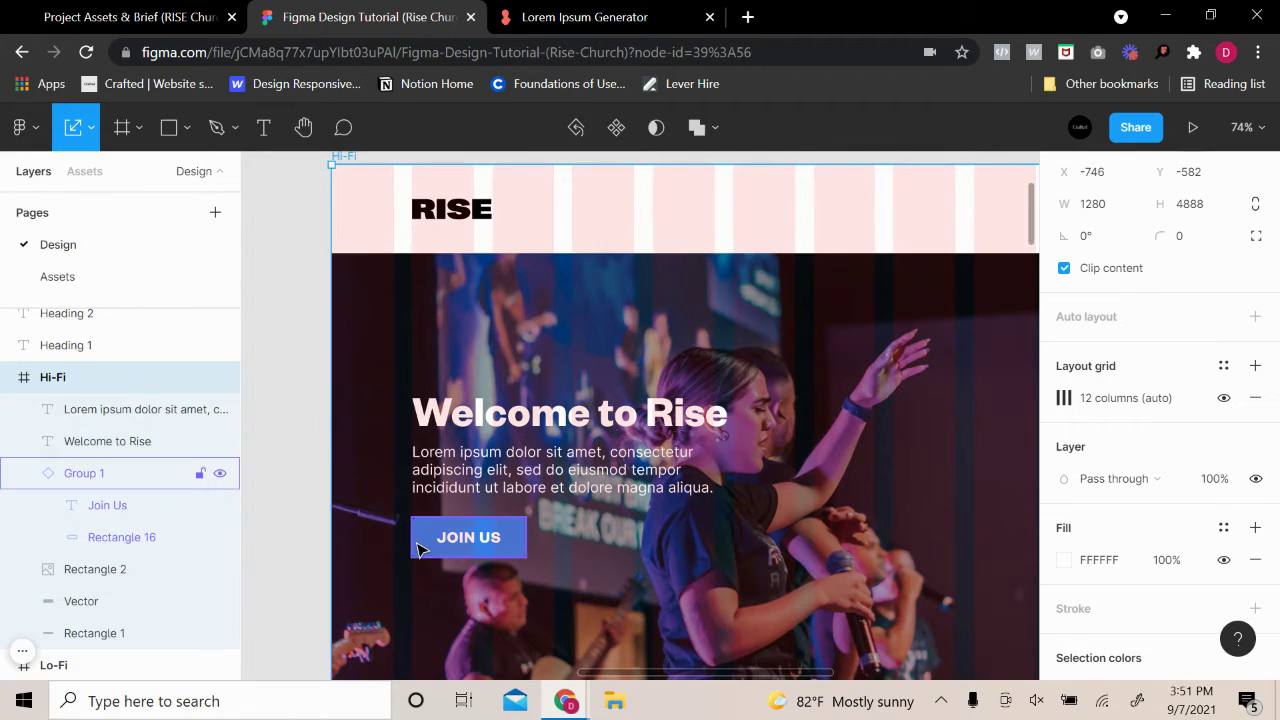
{"action": "left_click", "coordinate": [425, 540]}
{"action": "scroll", "coordinate": [1143, 623], "scroll_direction": "down", "scroll_amount": 2}
{"action": "scroll", "coordinate": [785, 401], "scroll_direction": "up", "scroll_amount": 5}
Brighten the yellow palette swatch's fill to FFFF7B
{"action": "scroll", "coordinate": [785, 401], "scroll_direction": "up", "scroll_amount": 3}
{"action": "left_click", "coordinate": [600, 340]}
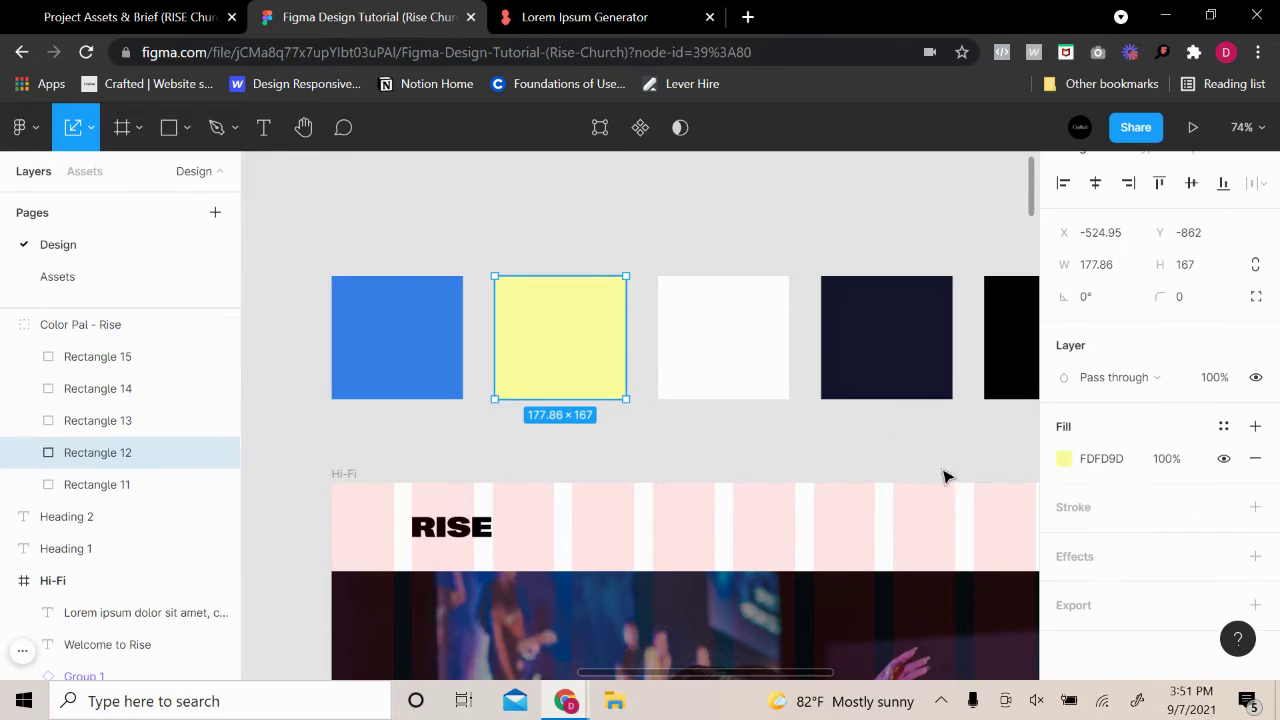
{"action": "left_click", "coordinate": [1063, 458]}
{"action": "left_click_drag", "start_coordinate": [929, 297], "coordinate": [924, 181]}
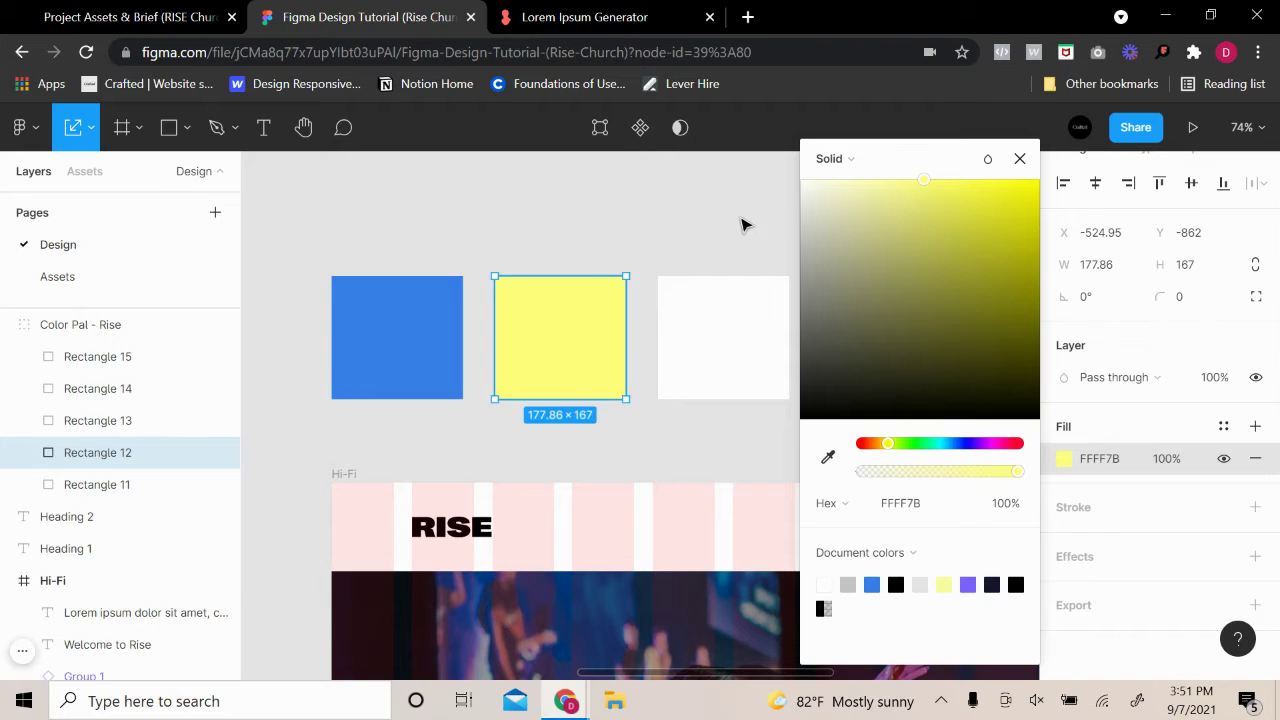
{"action": "left_click", "coordinate": [743, 223]}
Replace the JOIN US button group's blue with the new yellow via Selection colors
{"action": "scroll", "coordinate": [646, 494], "scroll_direction": "down", "scroll_amount": 3}
{"action": "left_click", "coordinate": [480, 548]}
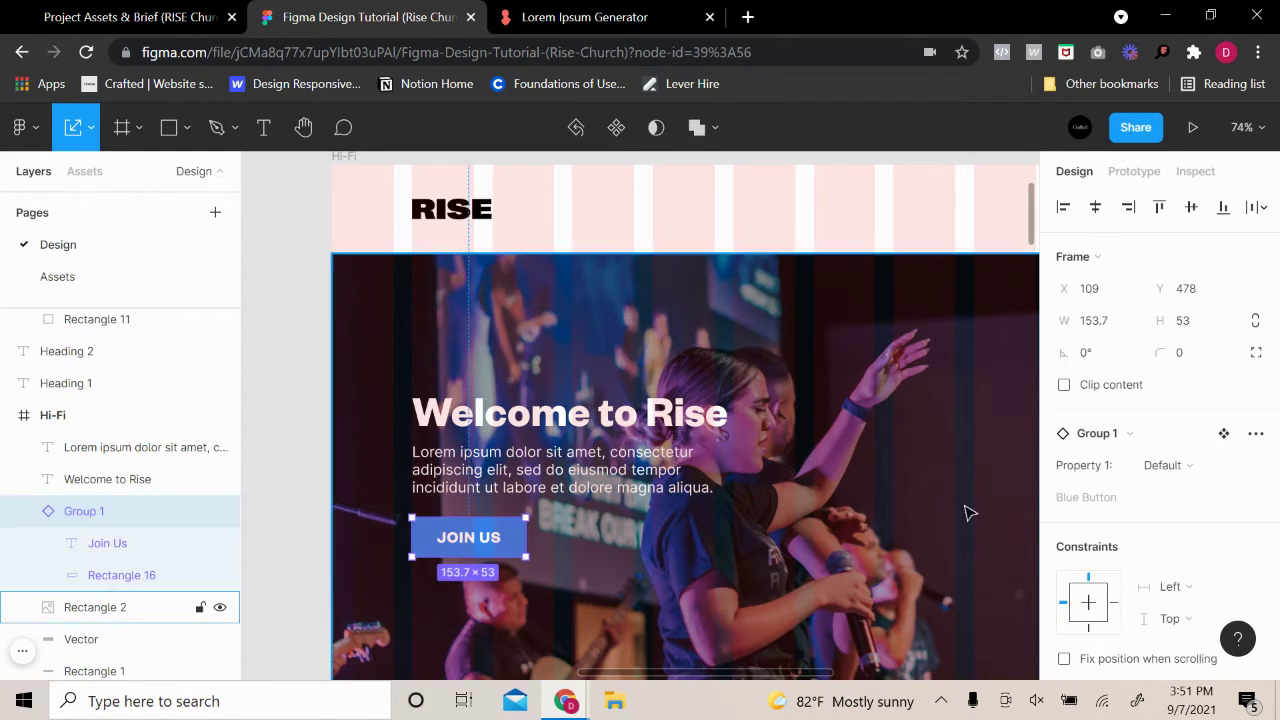
{"action": "scroll", "coordinate": [1086, 591], "scroll_direction": "down", "scroll_amount": 5}
{"action": "left_click", "coordinate": [1063, 667]}
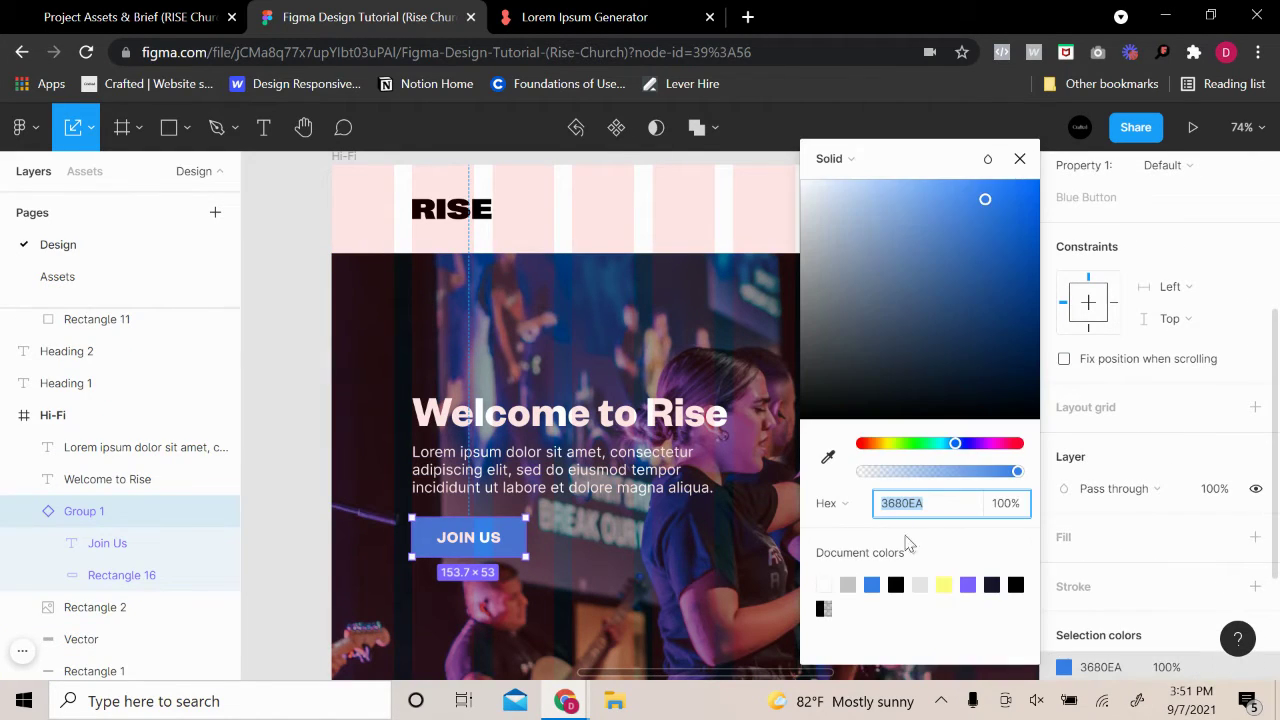
{"action": "left_click", "coordinate": [945, 585]}
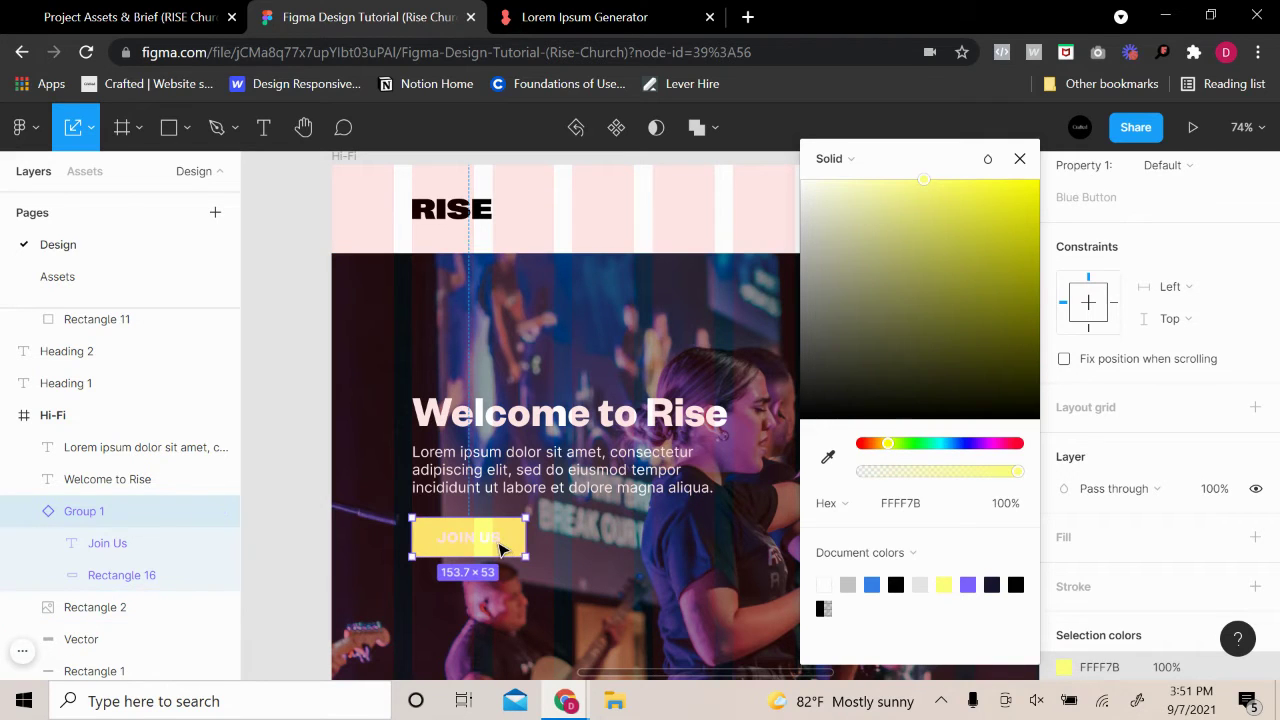
Set the Join Us text fill to black
{"action": "double_click", "coordinate": [468, 538]}
{"action": "scroll", "coordinate": [1063, 546], "scroll_direction": "down", "scroll_amount": 3}
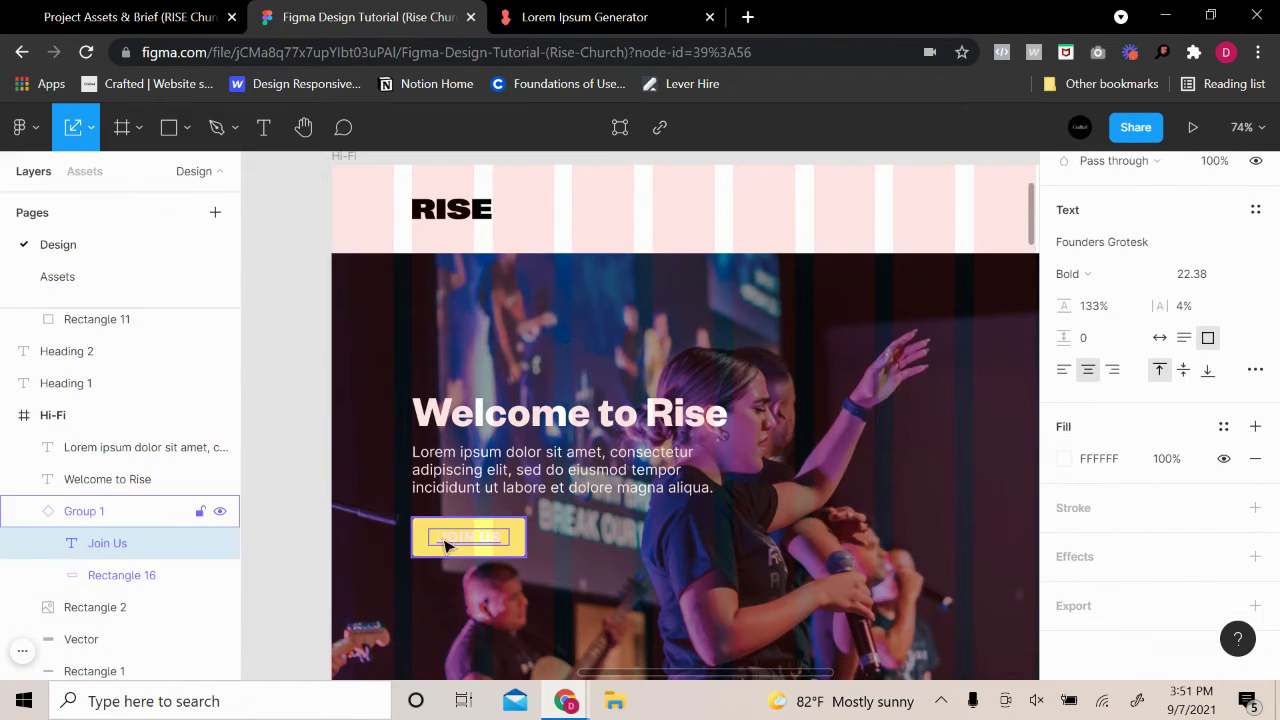
{"action": "left_click_drag", "start_coordinate": [451, 543], "coordinate": [468, 546]}
{"action": "left_click", "coordinate": [107, 543]}
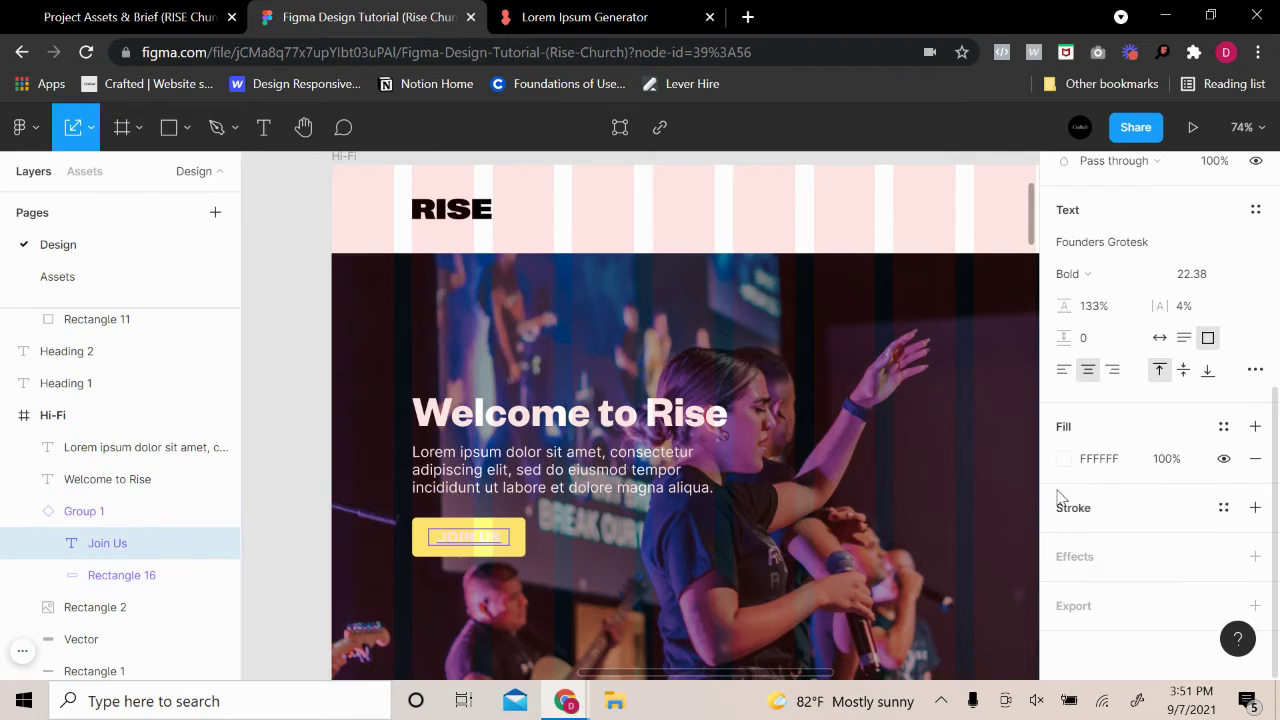
{"action": "left_click", "coordinate": [1063, 458]}
{"action": "left_click_drag", "start_coordinate": [937, 403], "coordinate": [803, 423]}
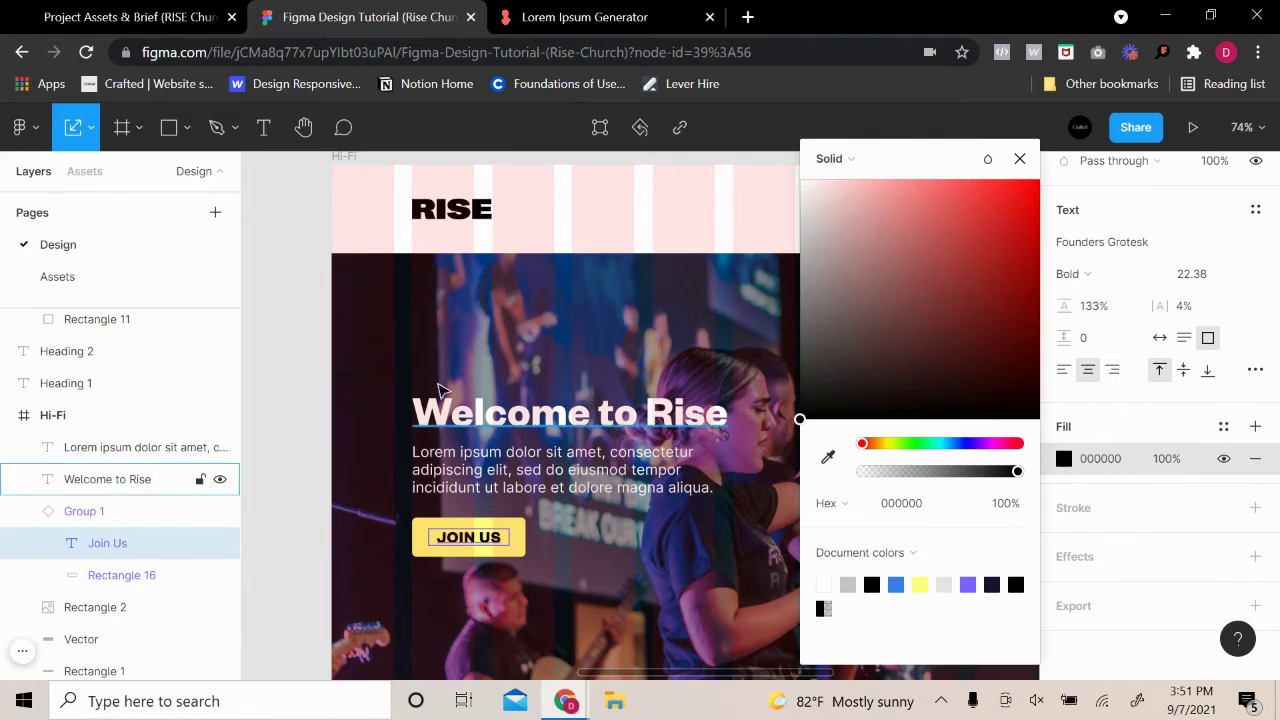
{"action": "left_click", "coordinate": [297, 371]}
Hide the Hi-Fi frame's column layout grid
{"action": "scroll", "coordinate": [390, 294], "scroll_direction": "up", "scroll_amount": 2}
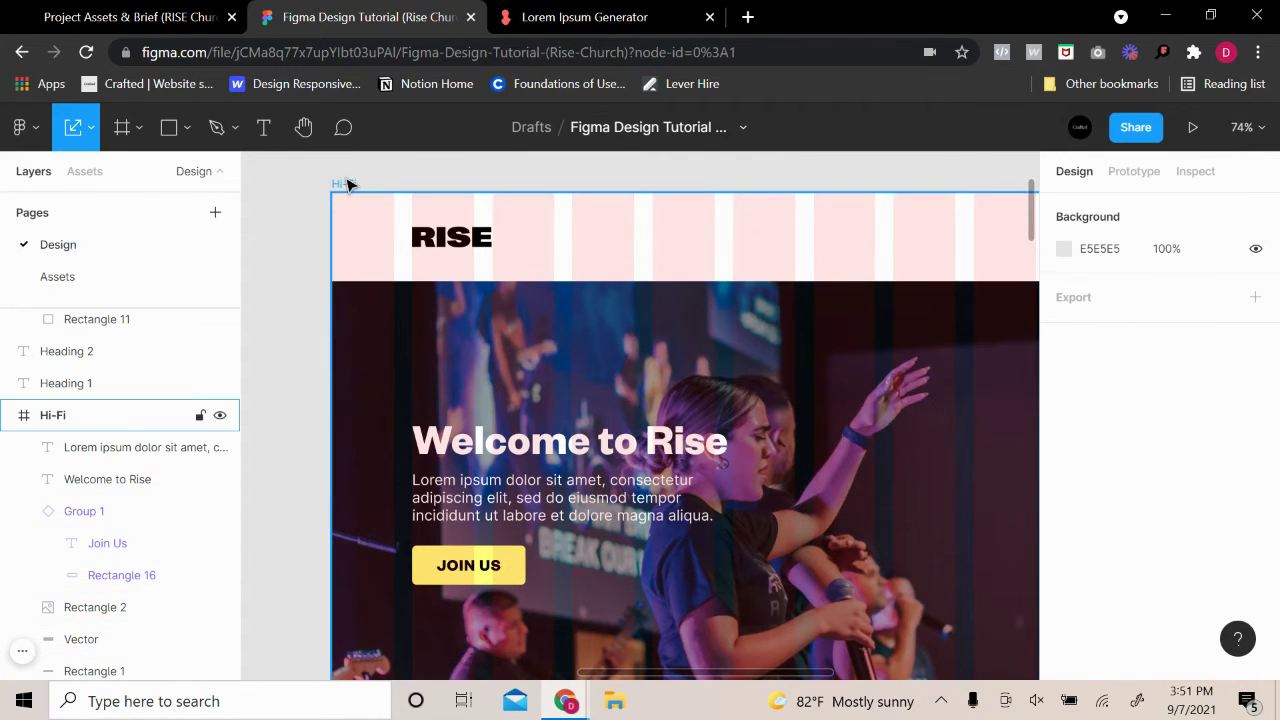
{"action": "left_click", "coordinate": [346, 183]}
{"action": "left_click", "coordinate": [1223, 514]}
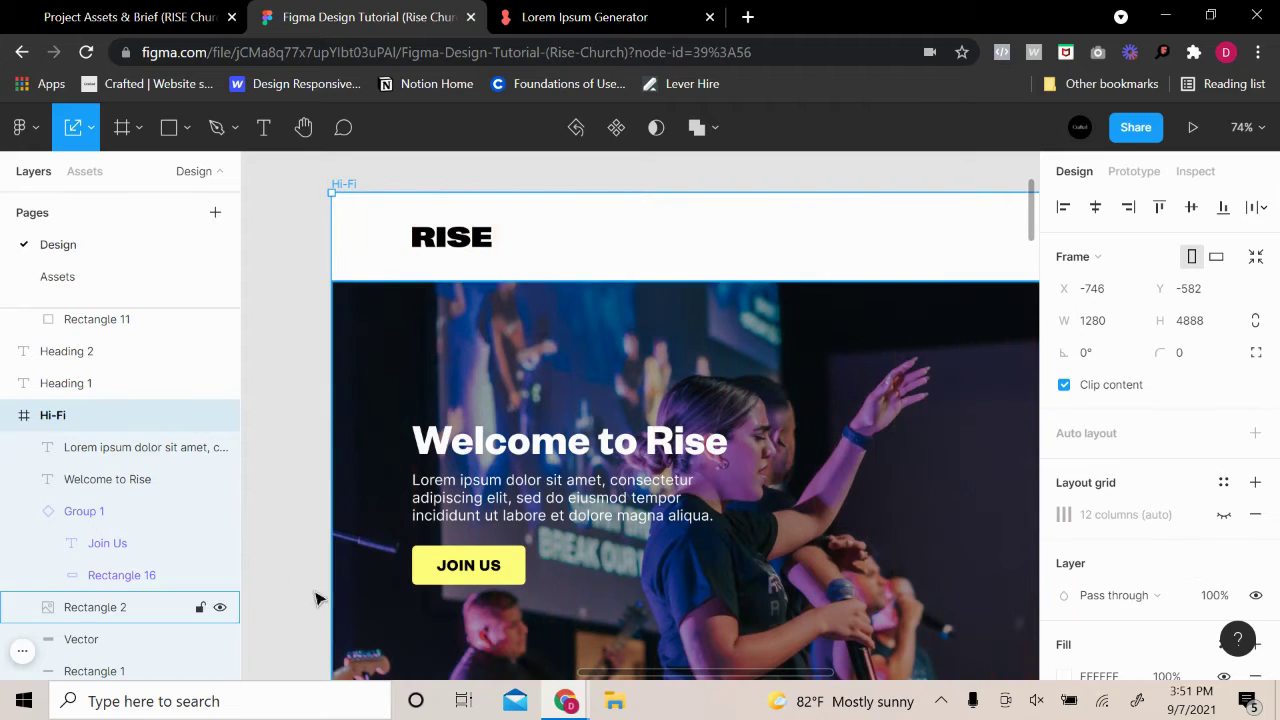
{"action": "scroll", "coordinate": [324, 570], "scroll_direction": "down", "scroll_amount": 5}
{"action": "scroll", "coordinate": [845, 549], "scroll_direction": "down", "scroll_amount": 4}
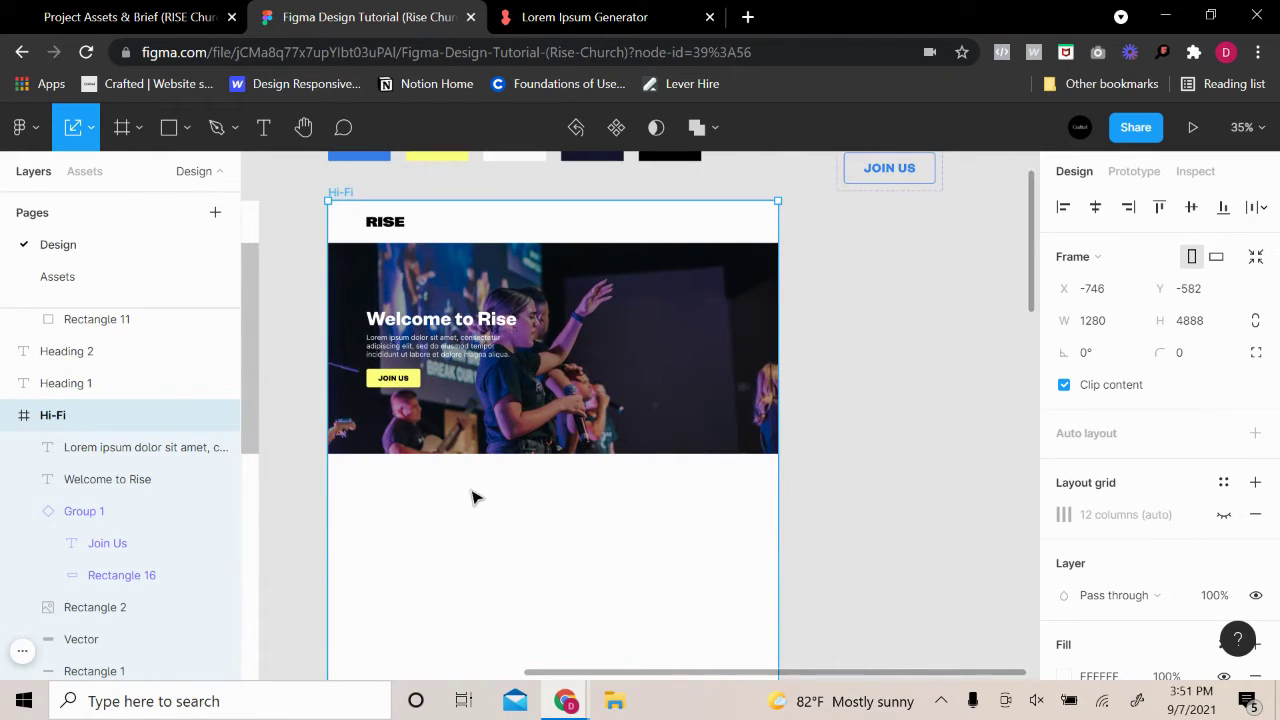
{"action": "scroll", "coordinate": [425, 481], "scroll_direction": "up", "scroll_amount": 3}
{"action": "scroll", "coordinate": [686, 540], "scroll_direction": "down", "scroll_amount": 2}
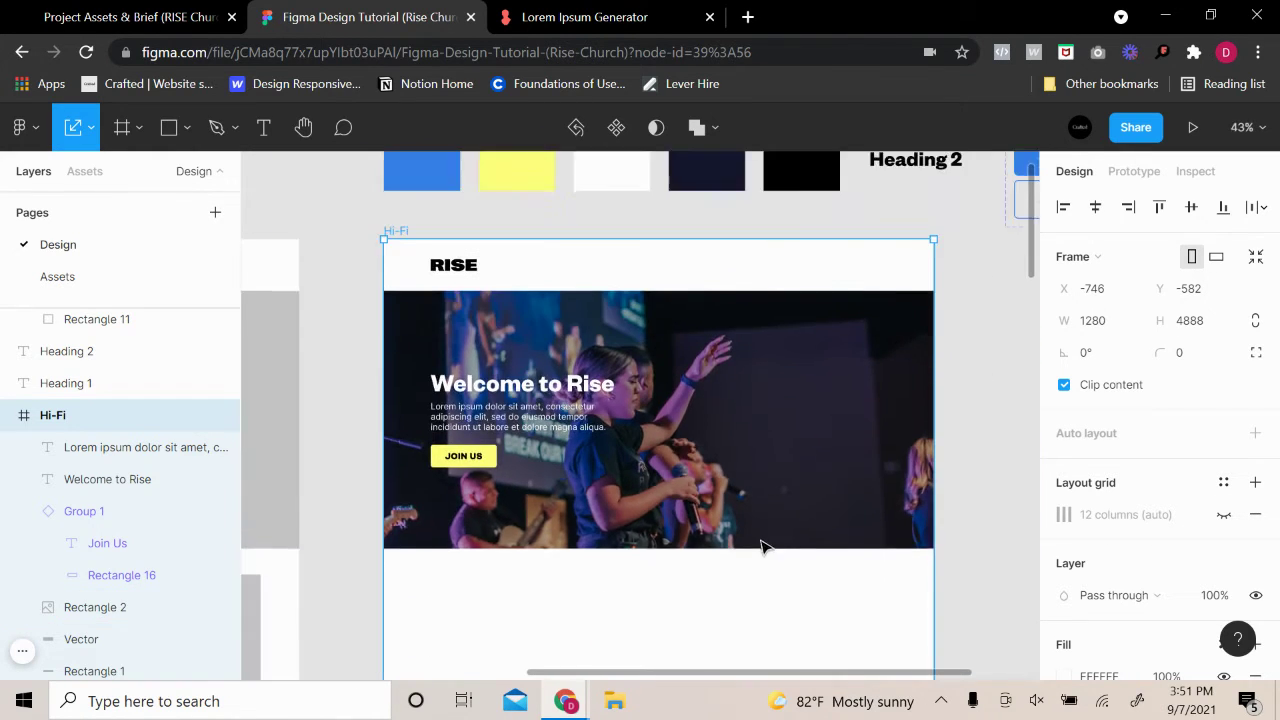
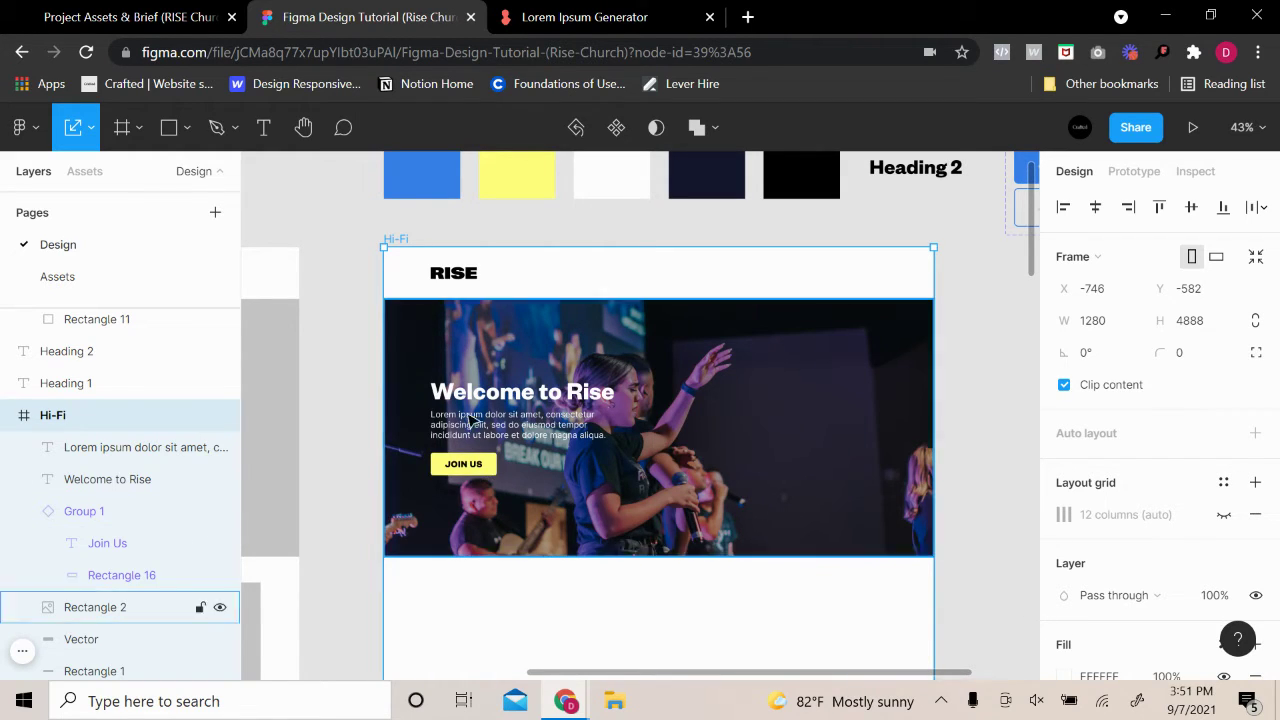
Change the JOIN US button's pale yellow to FFFF00, then tweak its hue and saturation slightly
{"action": "scroll", "coordinate": [510, 521], "scroll_direction": "up", "scroll_amount": 5, "text": "ctrl"}
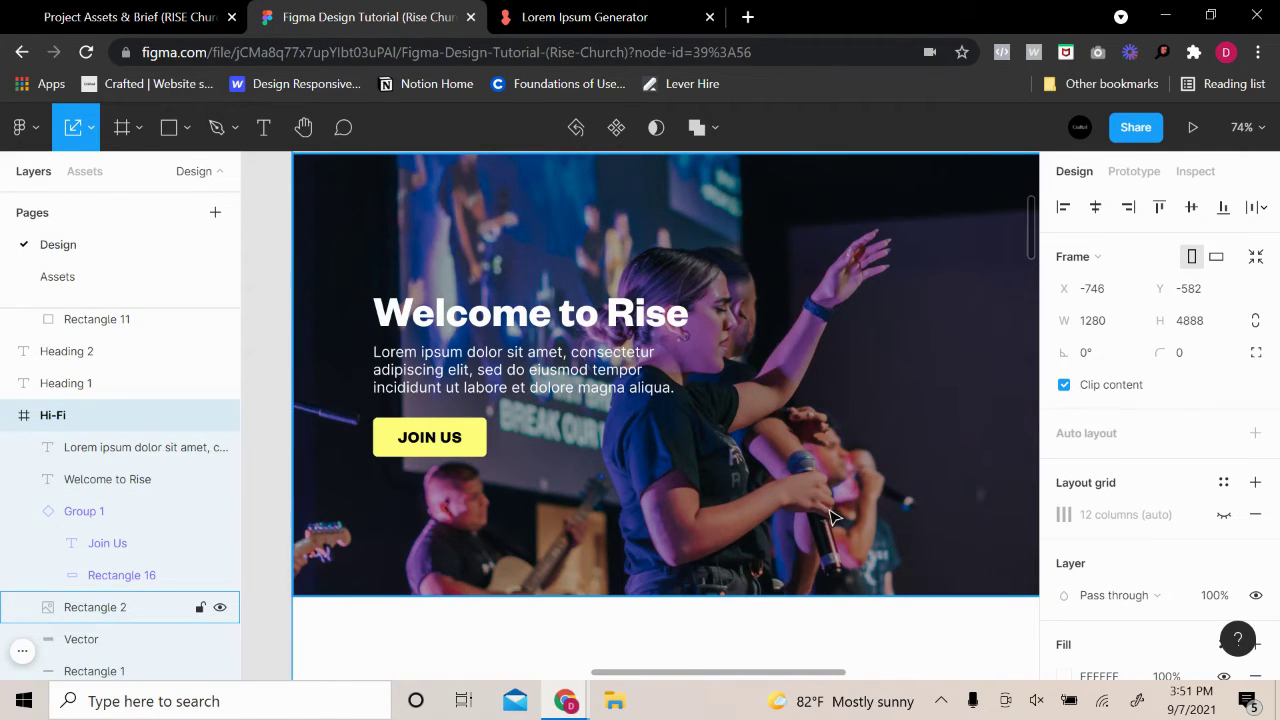
{"action": "scroll", "coordinate": [835, 517], "scroll_direction": "down", "scroll_amount": 2, "text": "ctrl"}
{"action": "scroll", "coordinate": [828, 400], "scroll_direction": "down", "scroll_amount": 5, "text": "ctrl"}
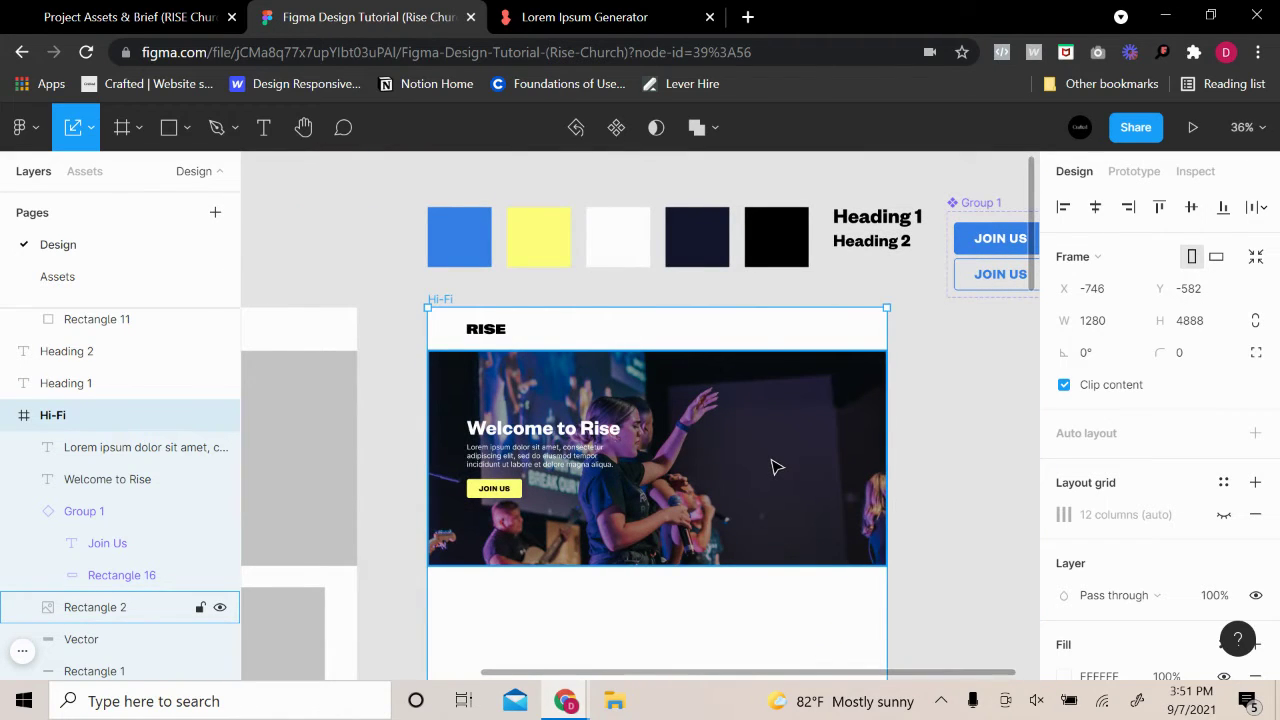
{"action": "scroll", "coordinate": [700, 448], "scroll_direction": "up", "scroll_amount": 2, "text": "ctrl"}
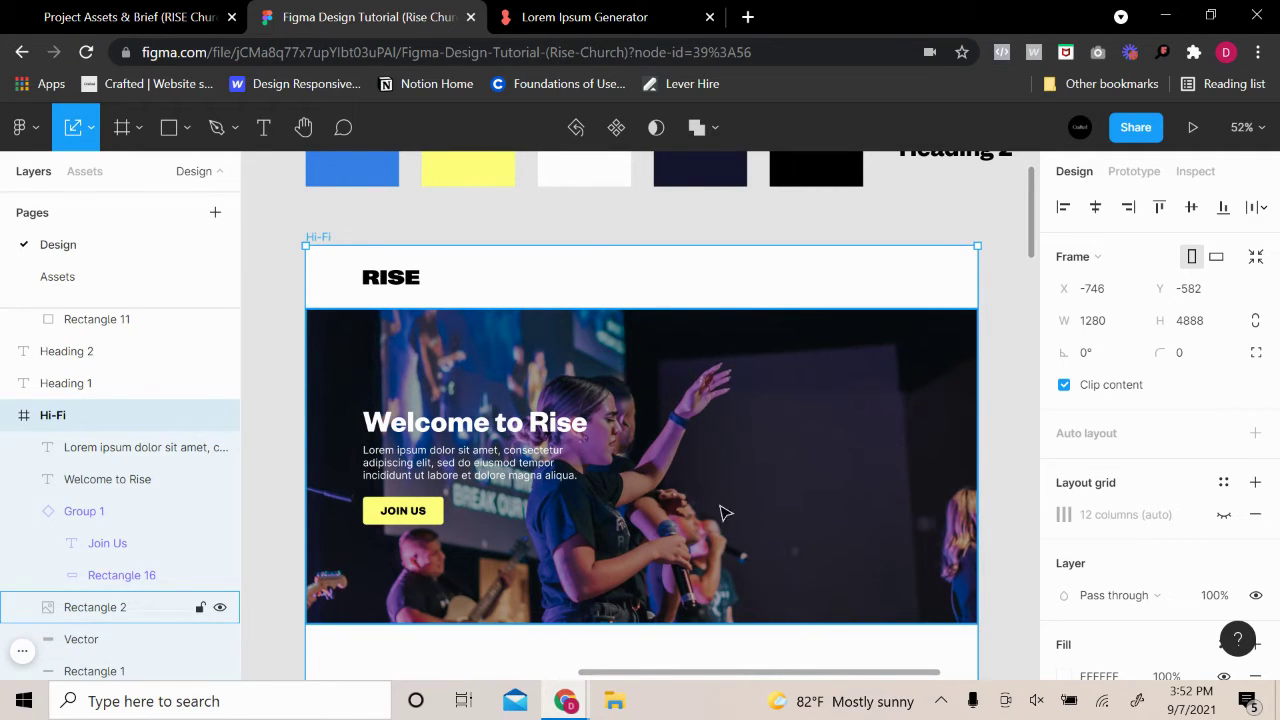
{"action": "left_click", "coordinate": [439, 518]}
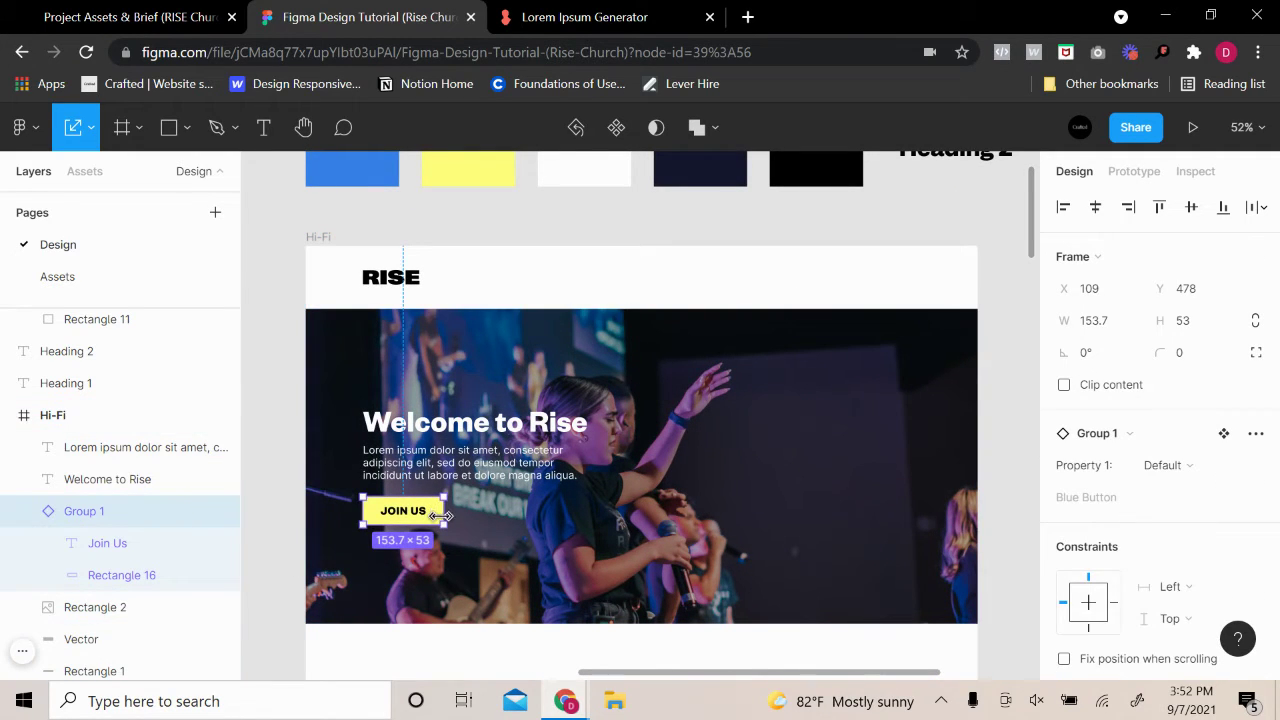
{"action": "scroll", "coordinate": [1100, 560], "scroll_direction": "down", "scroll_amount": 5}
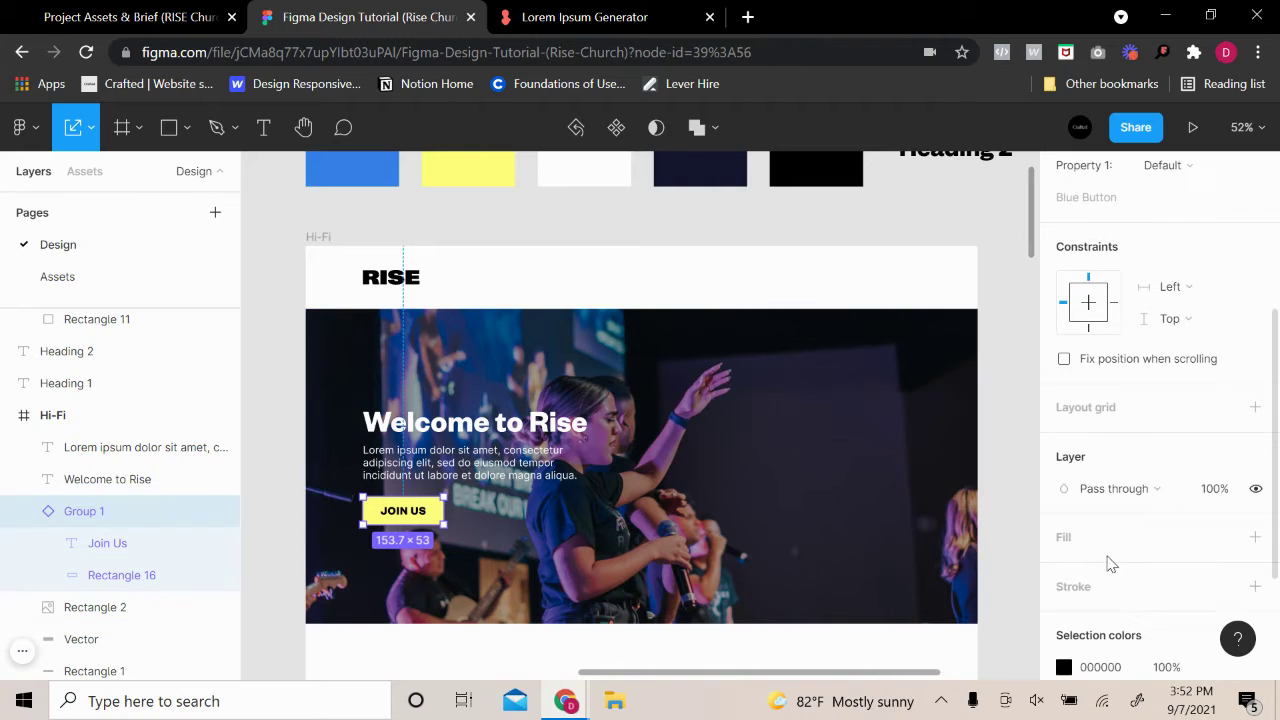
{"action": "left_click", "coordinate": [1064, 507]}
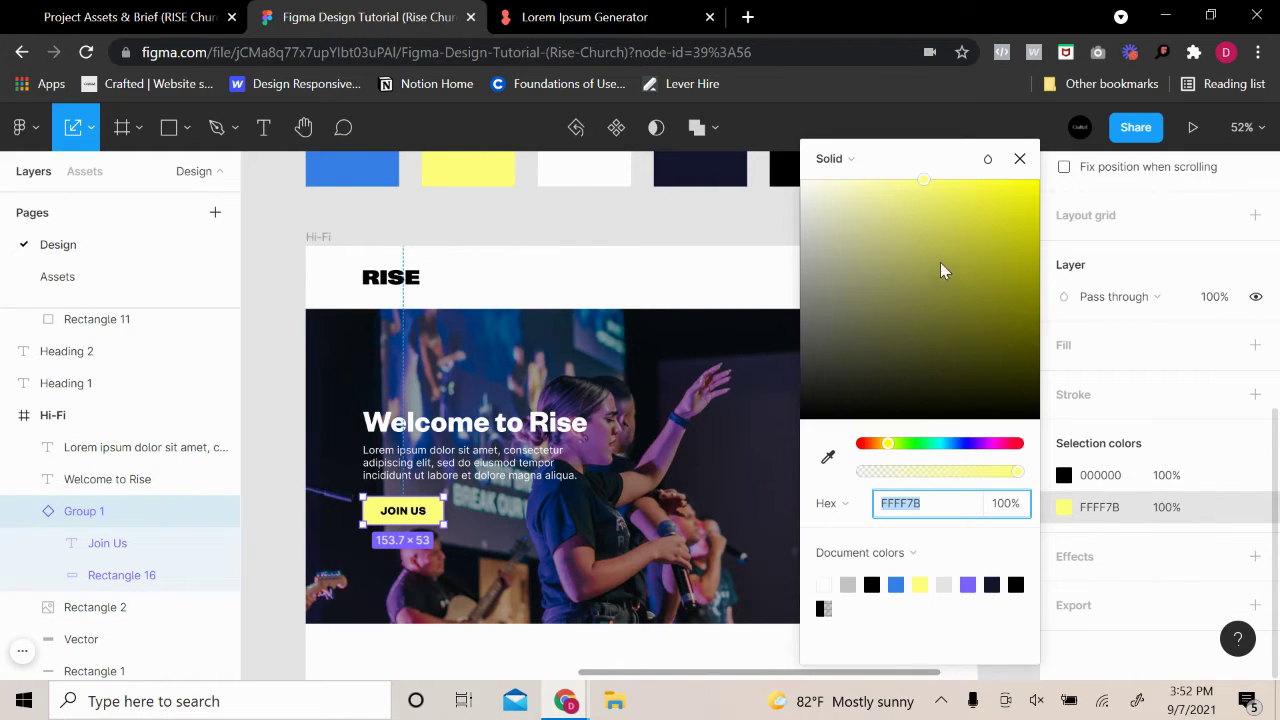
{"action": "type", "text": "FFFF00"}
{"action": "key", "text": "Return"}
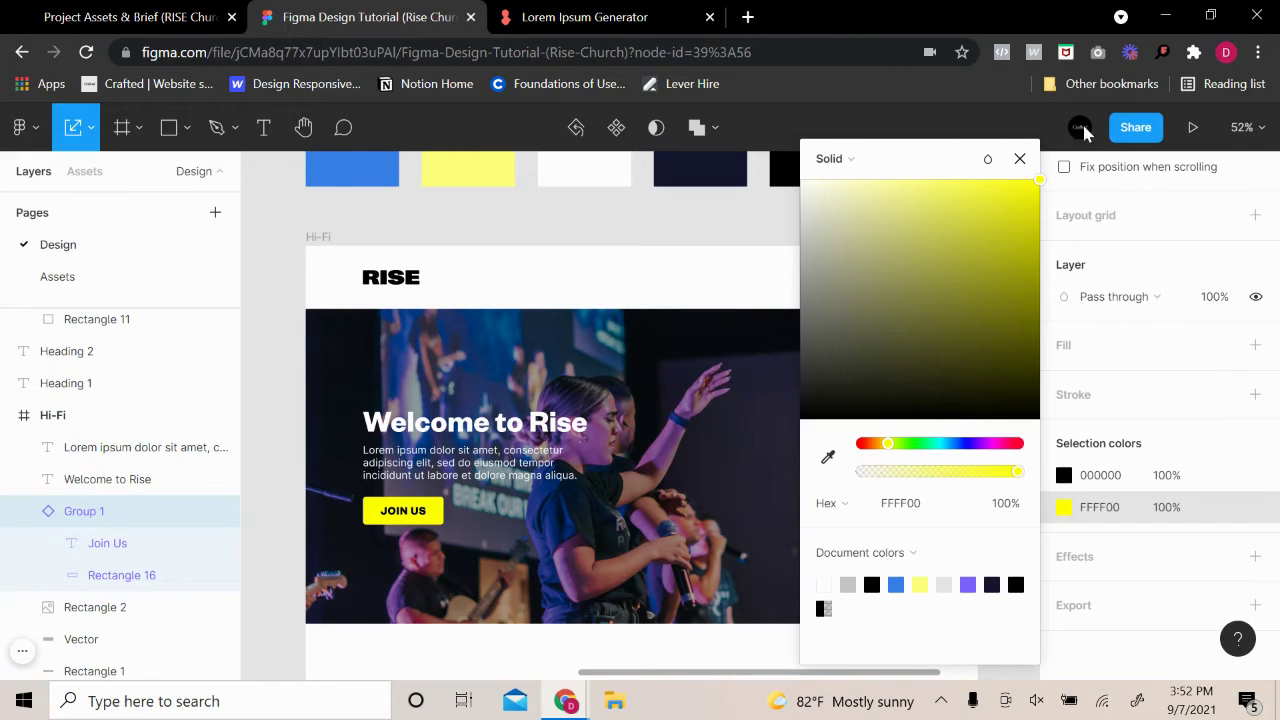
{"action": "left_click", "coordinate": [1022, 180]}
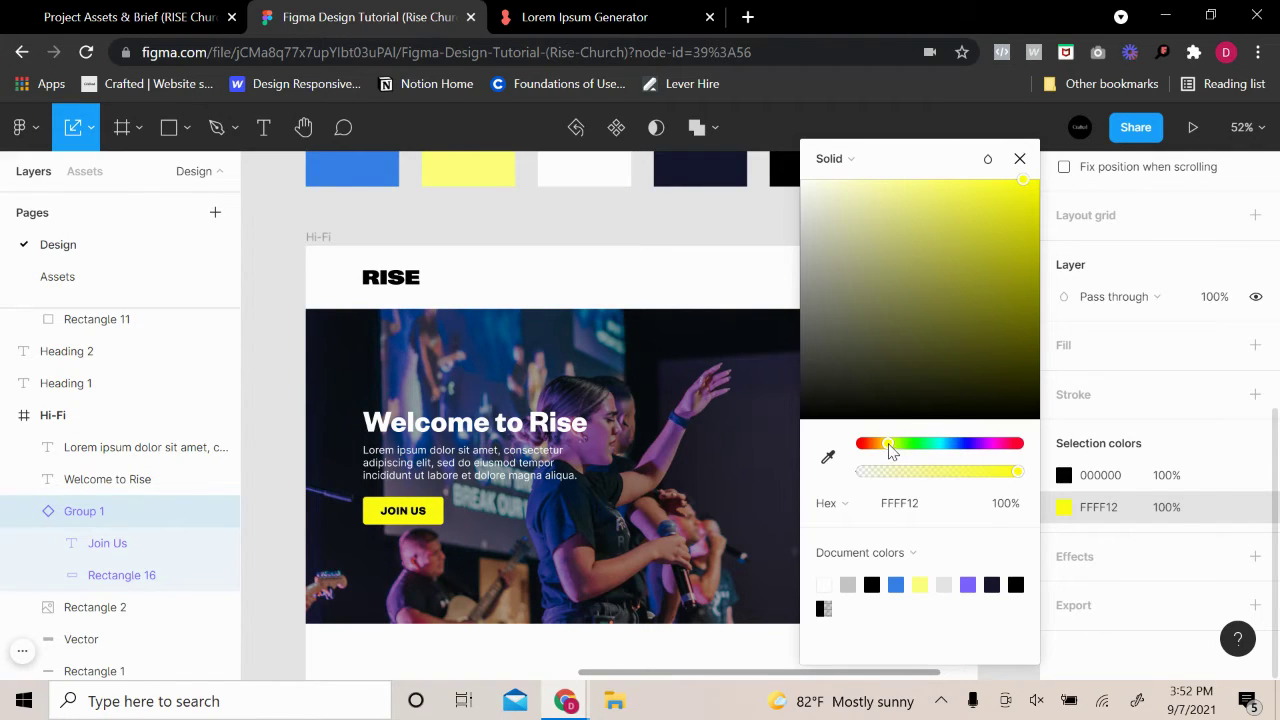
{"action": "left_click_drag", "start_coordinate": [890, 452], "coordinate": [896, 452]}
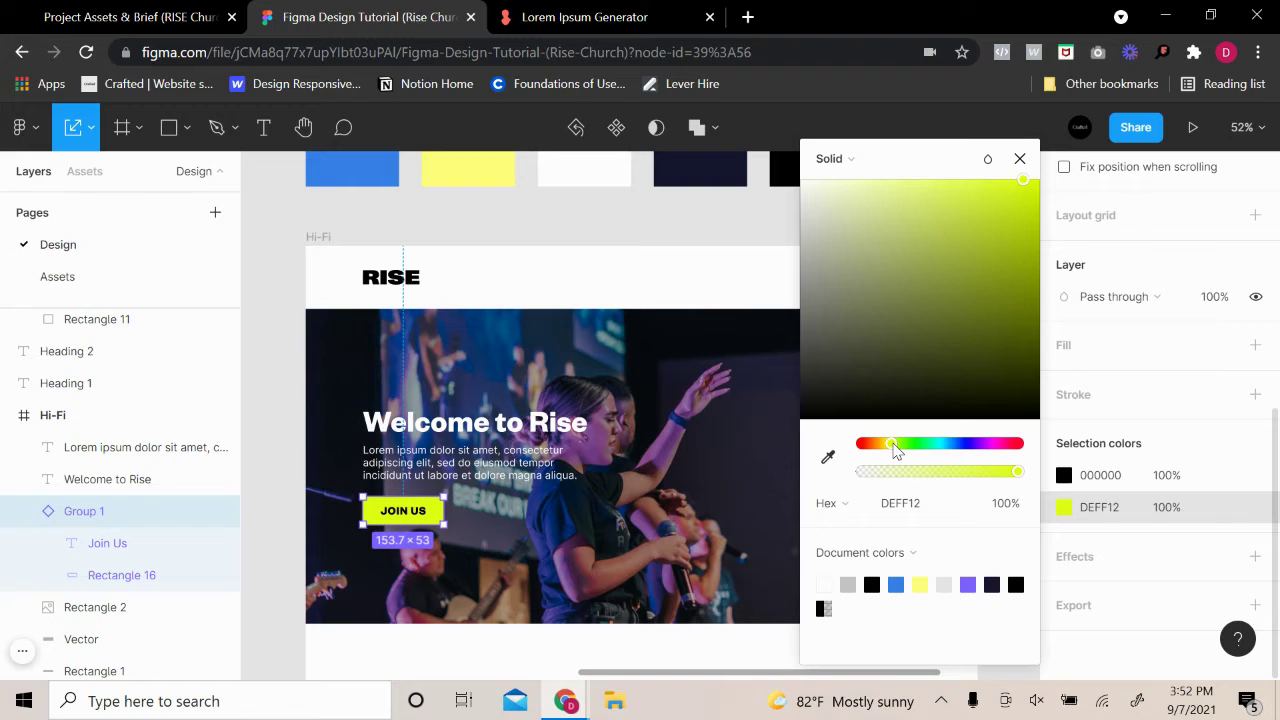
{"action": "left_click_drag", "start_coordinate": [1018, 183], "coordinate": [987, 159]}
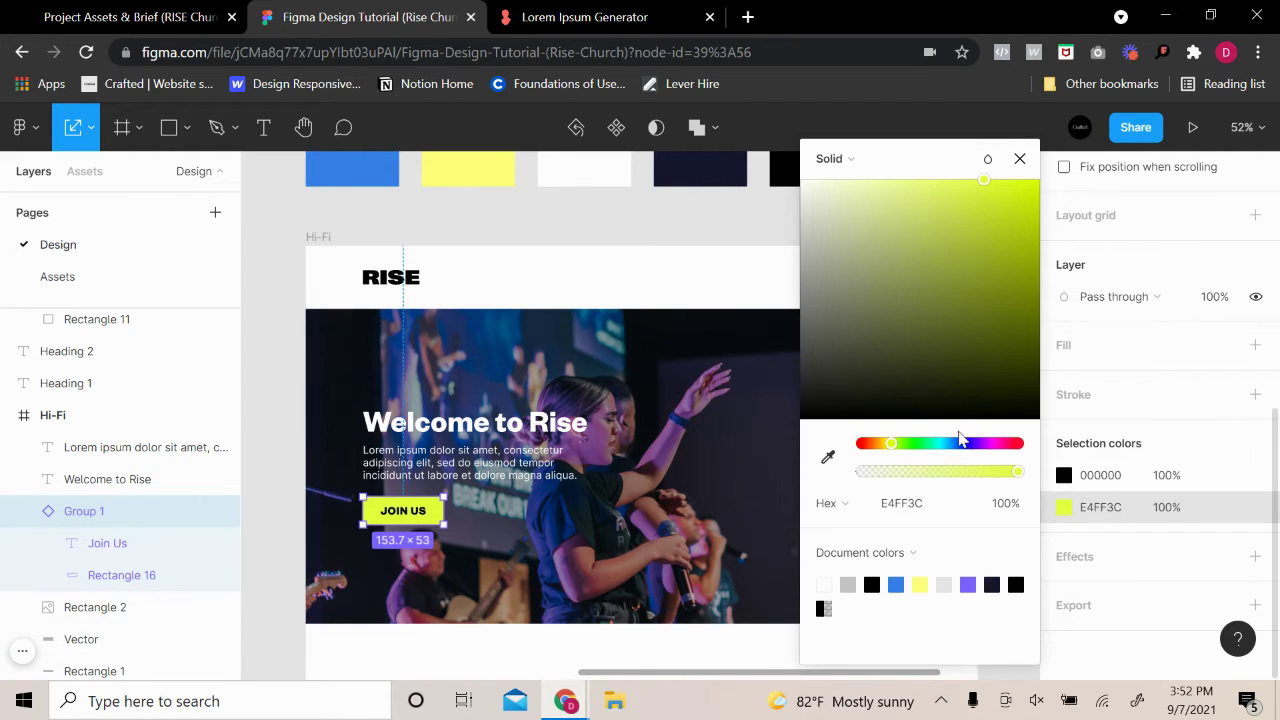
{"action": "left_click_drag", "start_coordinate": [890, 448], "coordinate": [893, 447]}
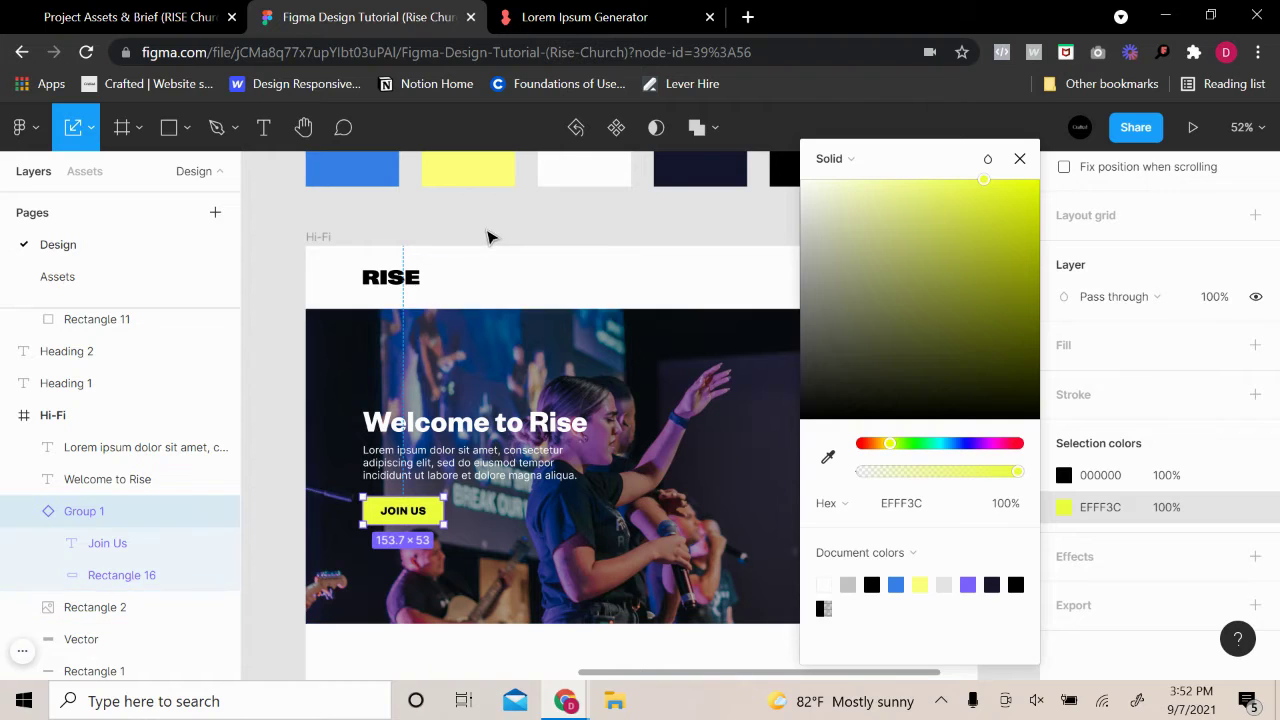
{"action": "left_click", "coordinate": [491, 240]}
Set the Join Us label text fill to white ffffff
{"action": "left_click", "coordinate": [400, 514]}
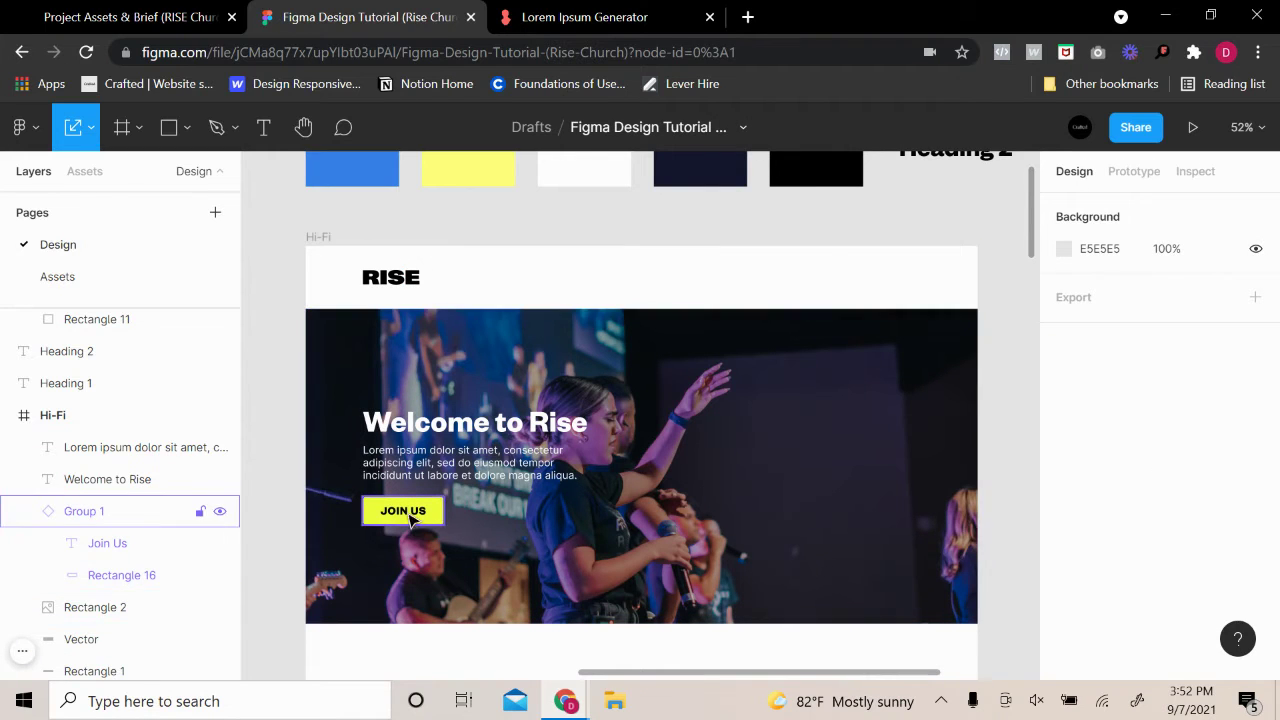
{"action": "left_click", "coordinate": [403, 511]}
{"action": "scroll", "coordinate": [1150, 600], "scroll_direction": "down", "scroll_amount": 3}
{"action": "left_click", "coordinate": [1064, 577]}
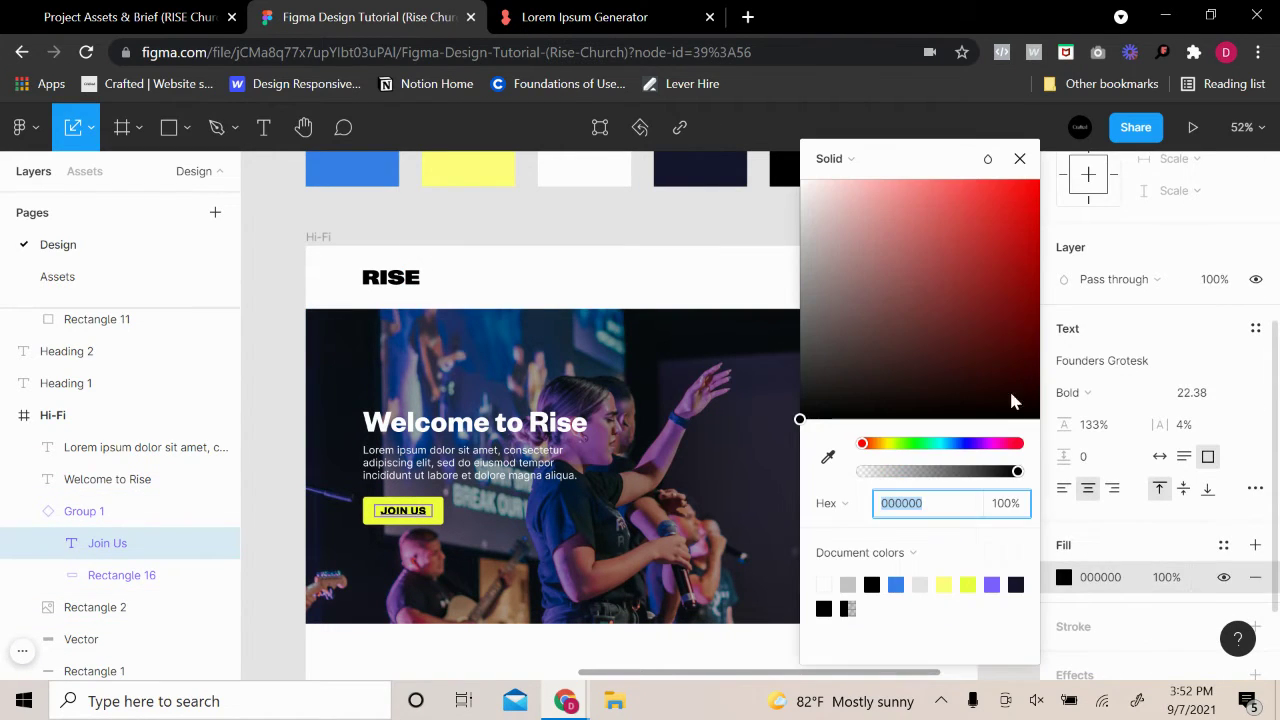
{"action": "type", "text": "ffffff"}
{"action": "key", "text": "Return"}
Undo the colour changes until the JOIN US button is blue with white text again
{"action": "key", "text": "ctrl+z"}
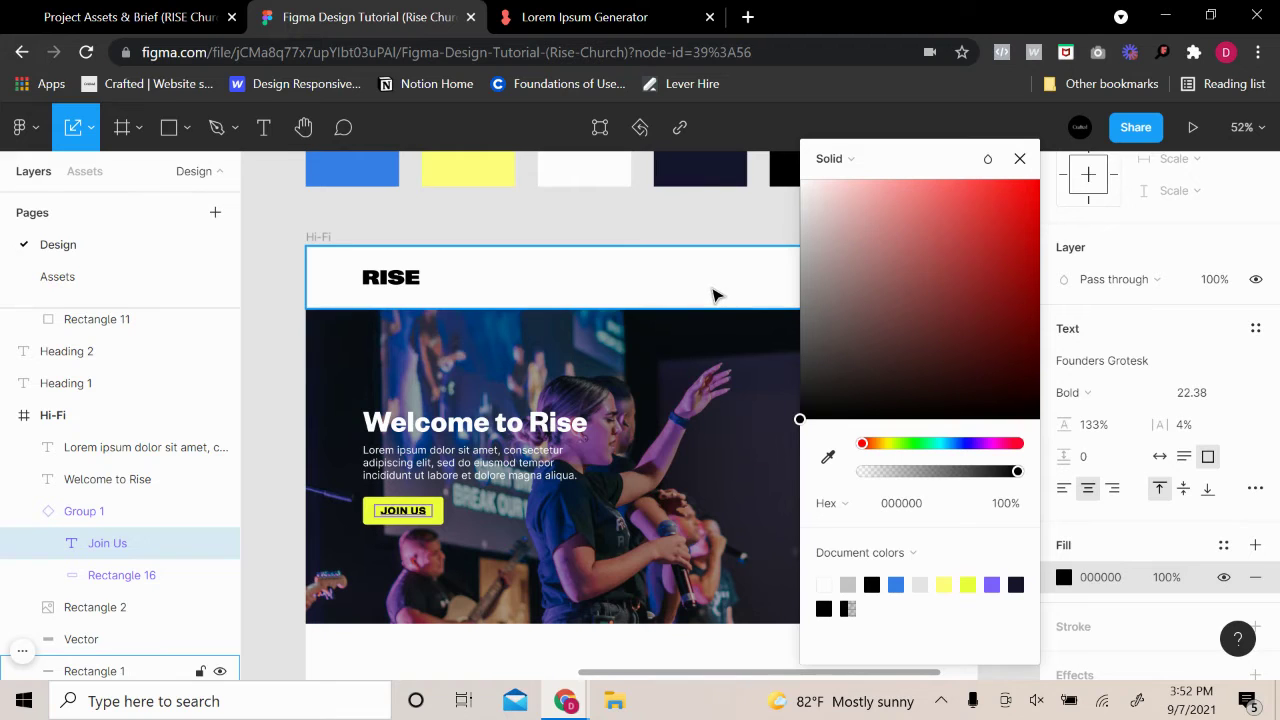
{"action": "left_click", "coordinate": [626, 223]}
{"action": "scroll", "coordinate": [720, 400], "scroll_direction": "down", "scroll_amount": 3}
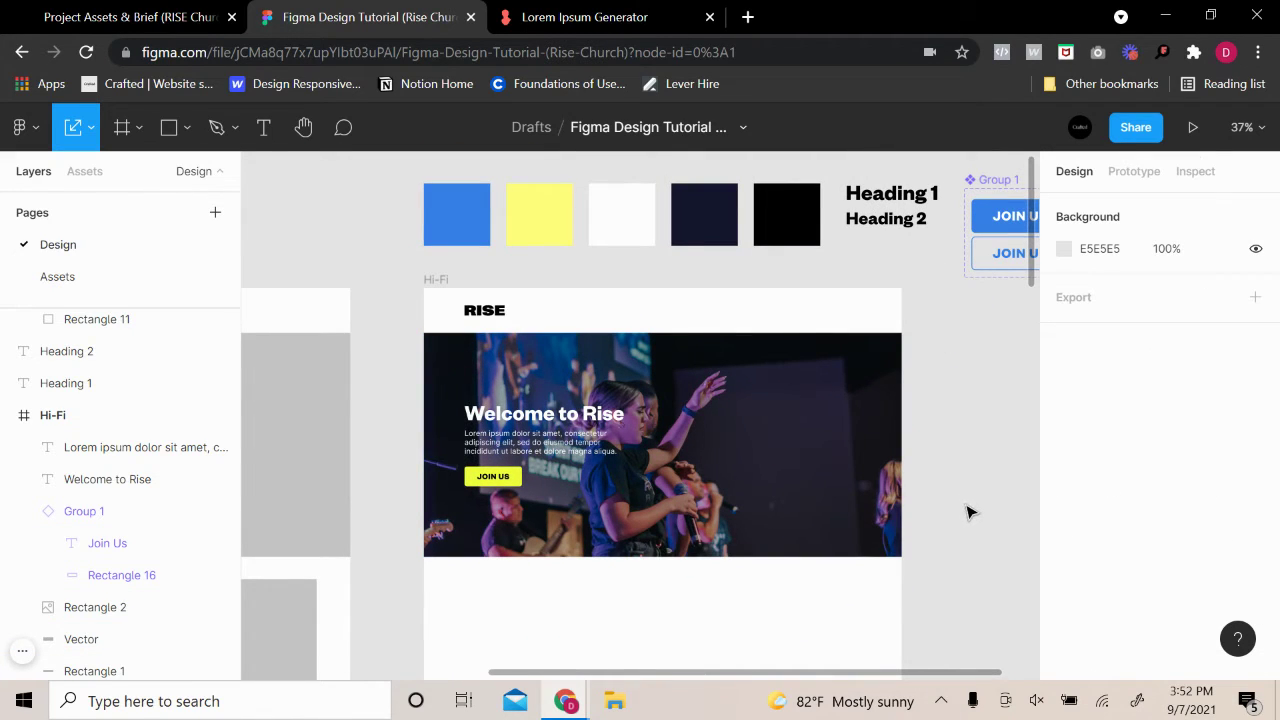
{"action": "key", "text": "ctrl+z"}
{"action": "key", "text": "ctrl+z"}
{"action": "key", "text": "ctrl+z"}
{"action": "key", "text": "ctrl+z"}
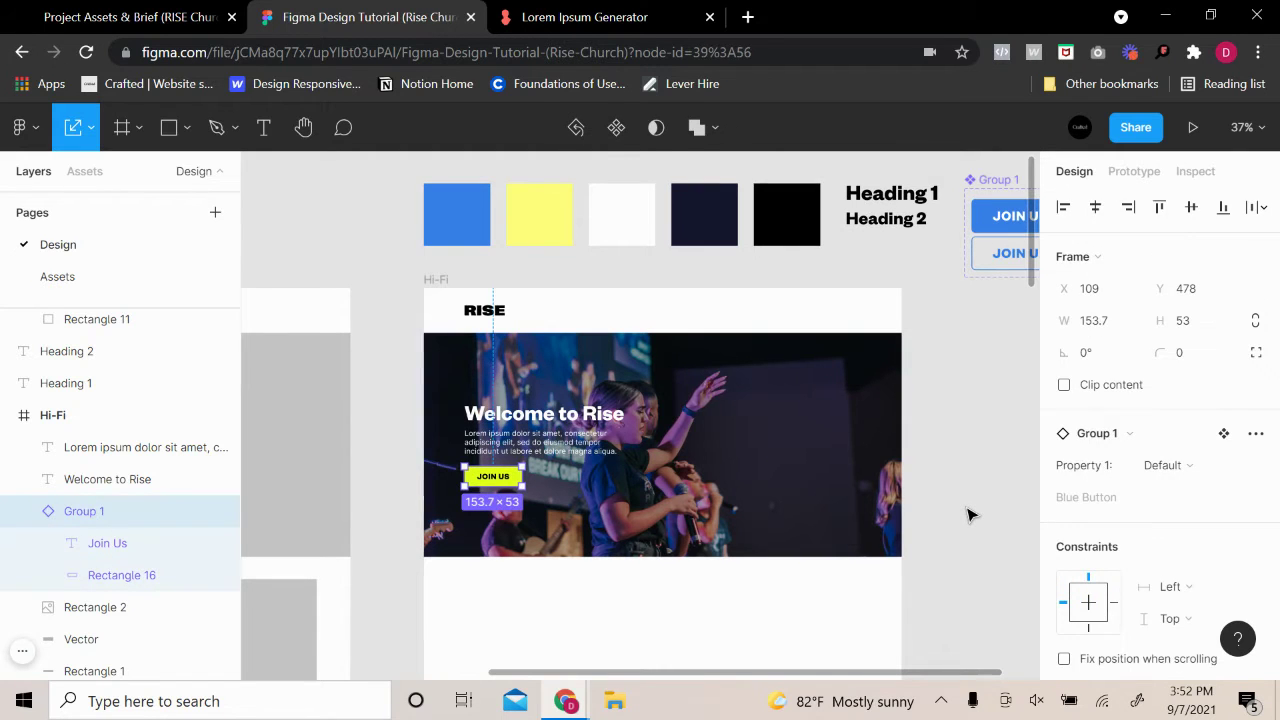
{"action": "key", "text": "ctrl+z"}
{"action": "key", "text": "ctrl+z"}
{"action": "key", "text": "ctrl+z"}
{"action": "key", "text": "ctrl+z"}
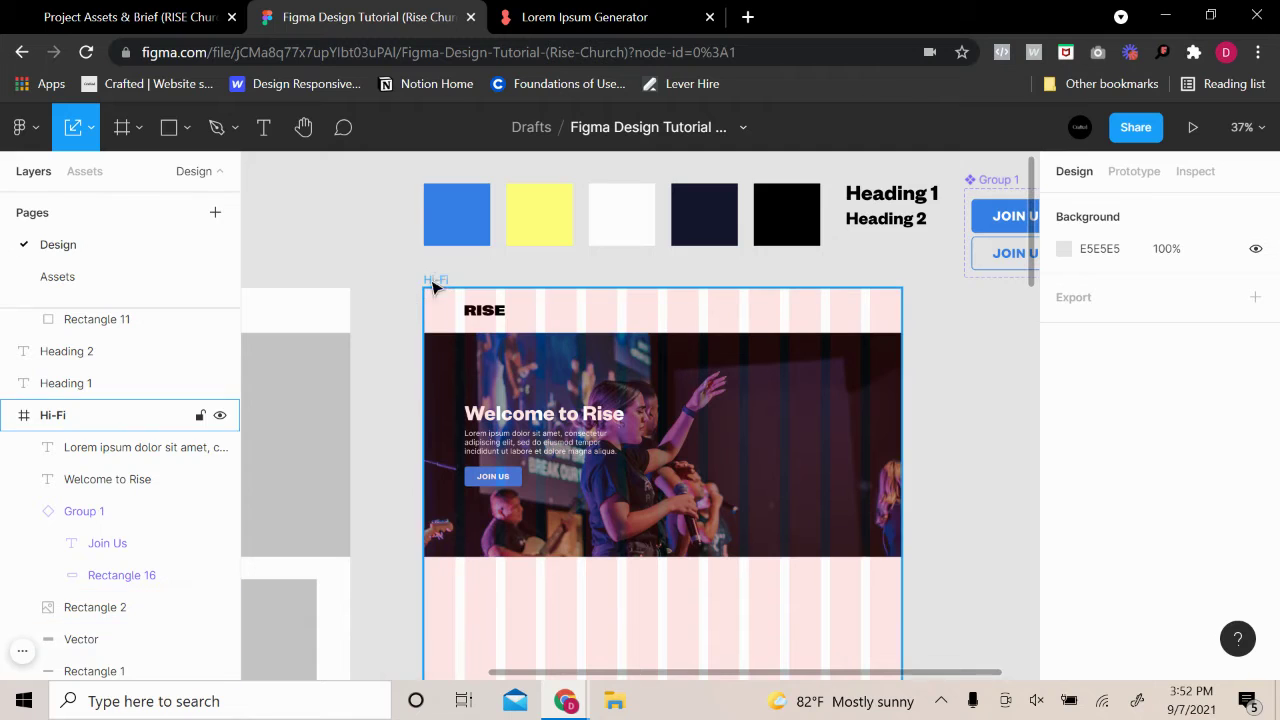
Toggle the Hi-Fi frame's 12-column layout grid off and back on twice
{"action": "left_click", "coordinate": [569, 307]}
{"action": "left_click", "coordinate": [1223, 515]}
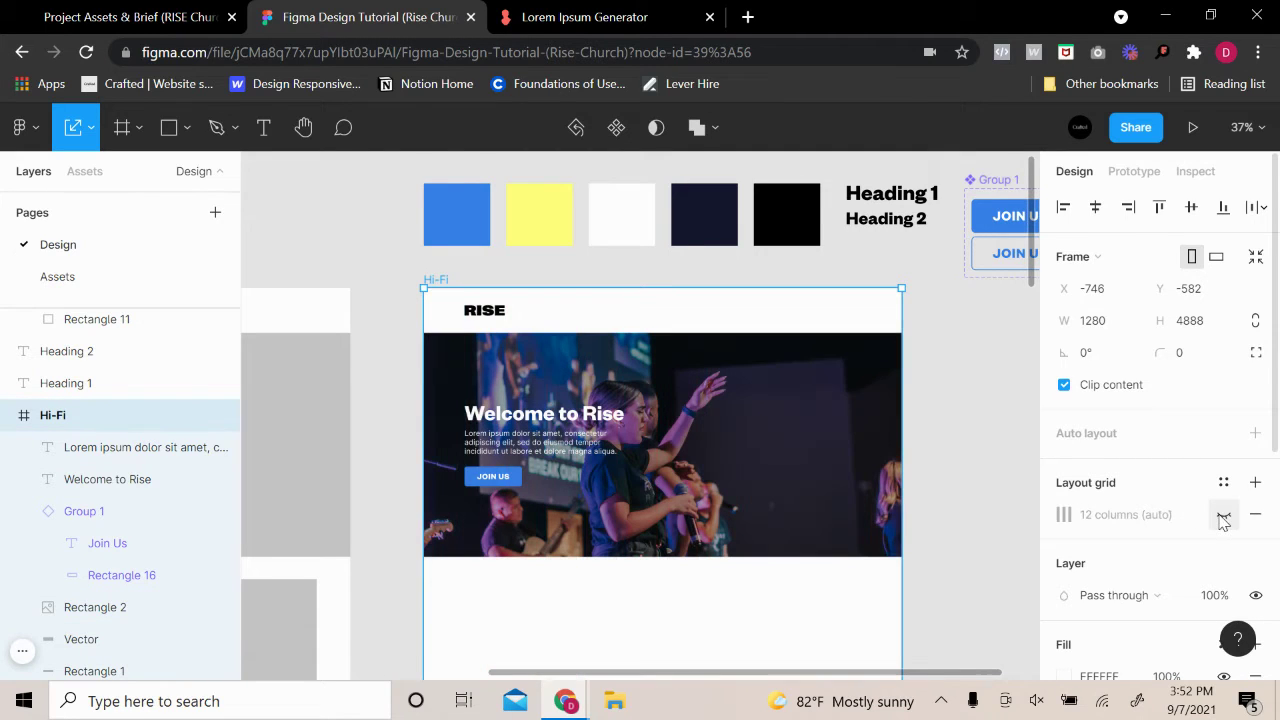
{"action": "left_click", "coordinate": [1223, 516]}
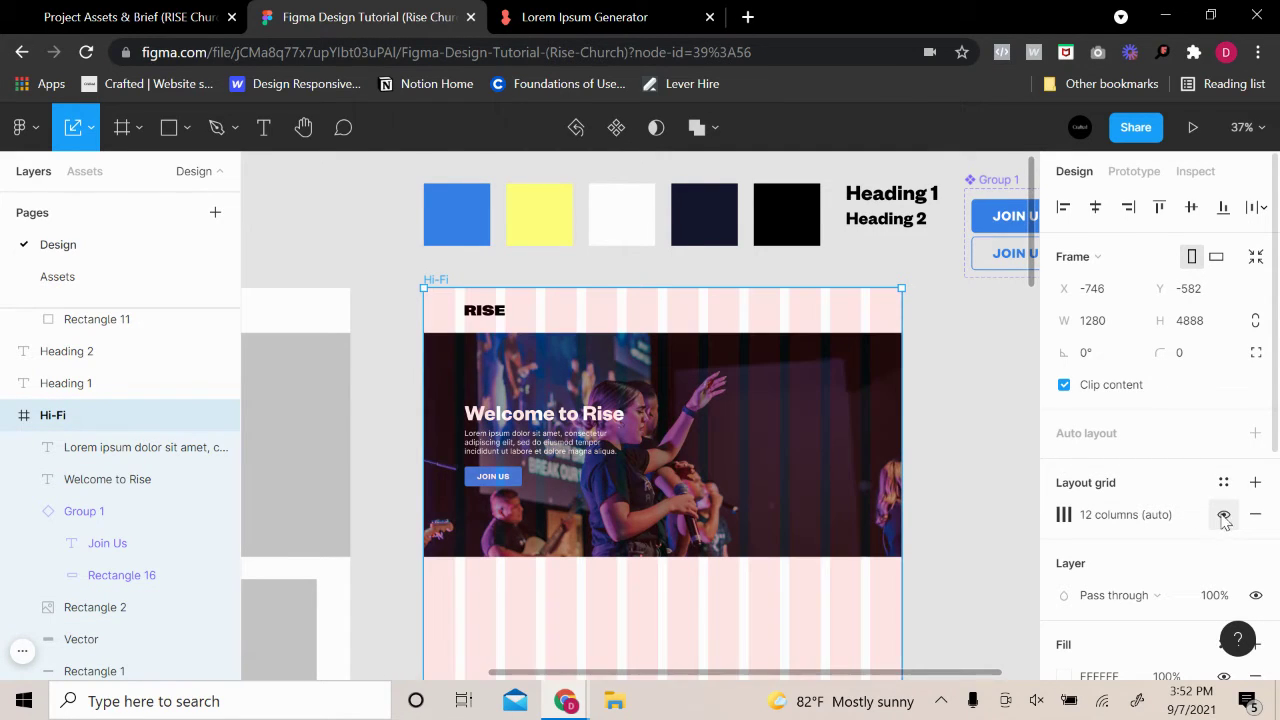
{"action": "left_click", "coordinate": [1223, 516]}
{"action": "left_click", "coordinate": [1223, 516]}
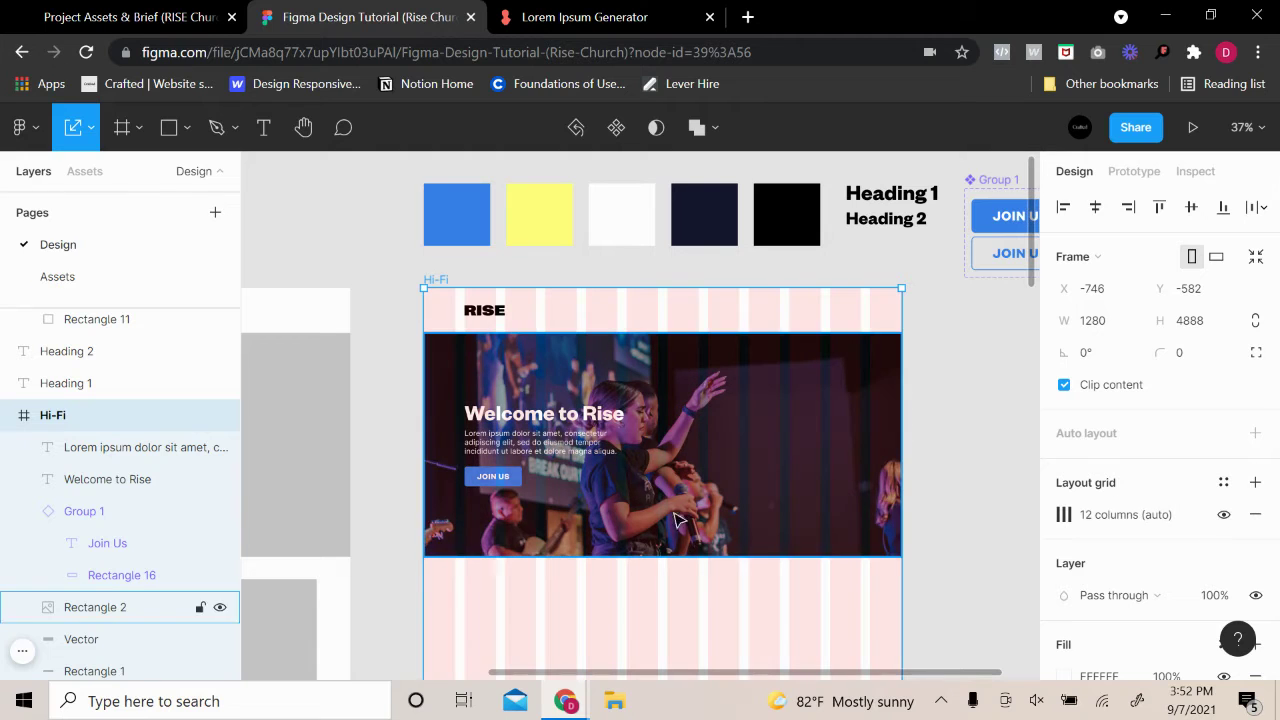
Fill the JOIN US button's background rectangle with pale yellow FFFF7B, keeping the black label
{"action": "left_click", "coordinate": [508, 484]}
{"action": "double_click", "coordinate": [518, 484]}
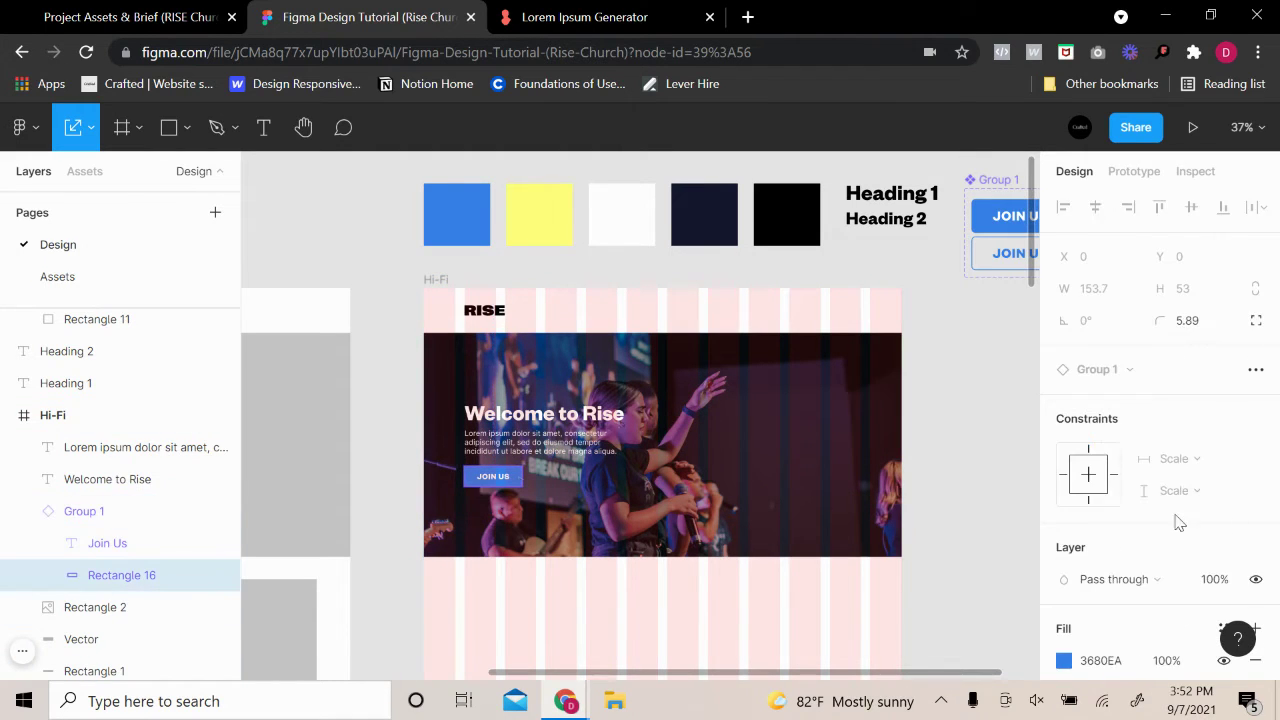
{"action": "scroll", "coordinate": [1150, 540], "scroll_direction": "down", "scroll_amount": 3}
{"action": "left_click", "coordinate": [1063, 460]}
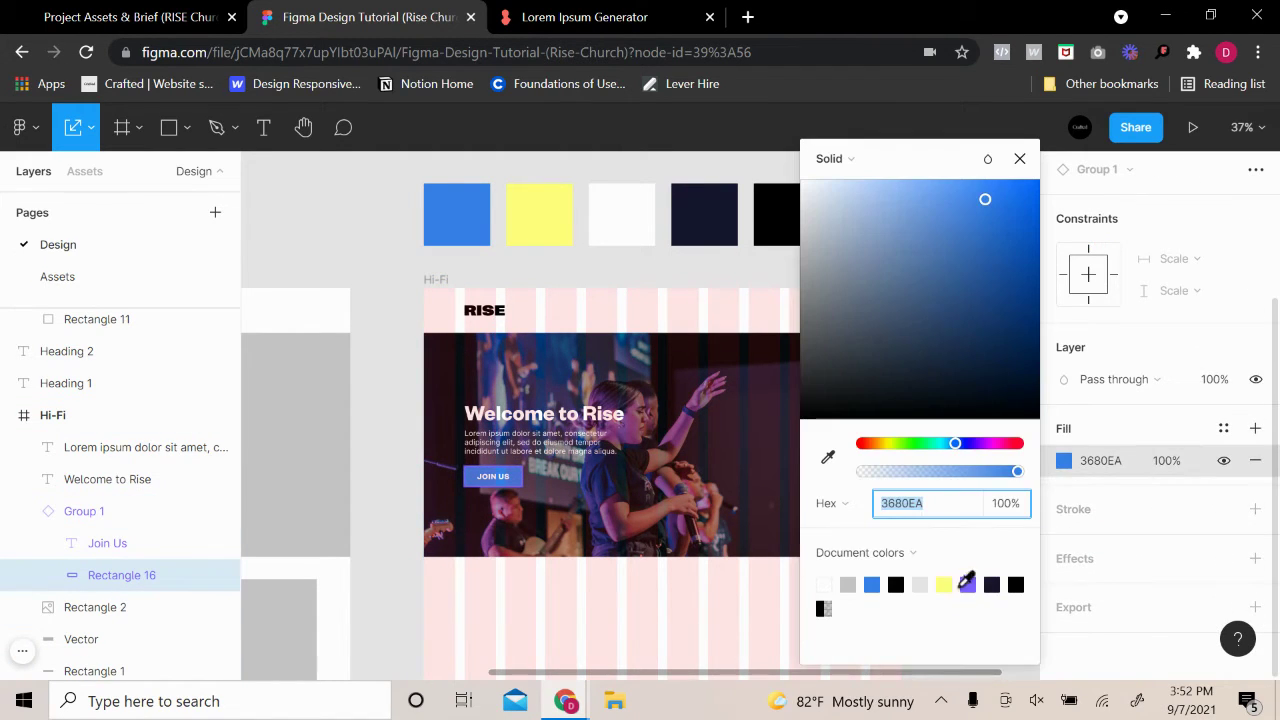
{"action": "left_click", "coordinate": [944, 584]}
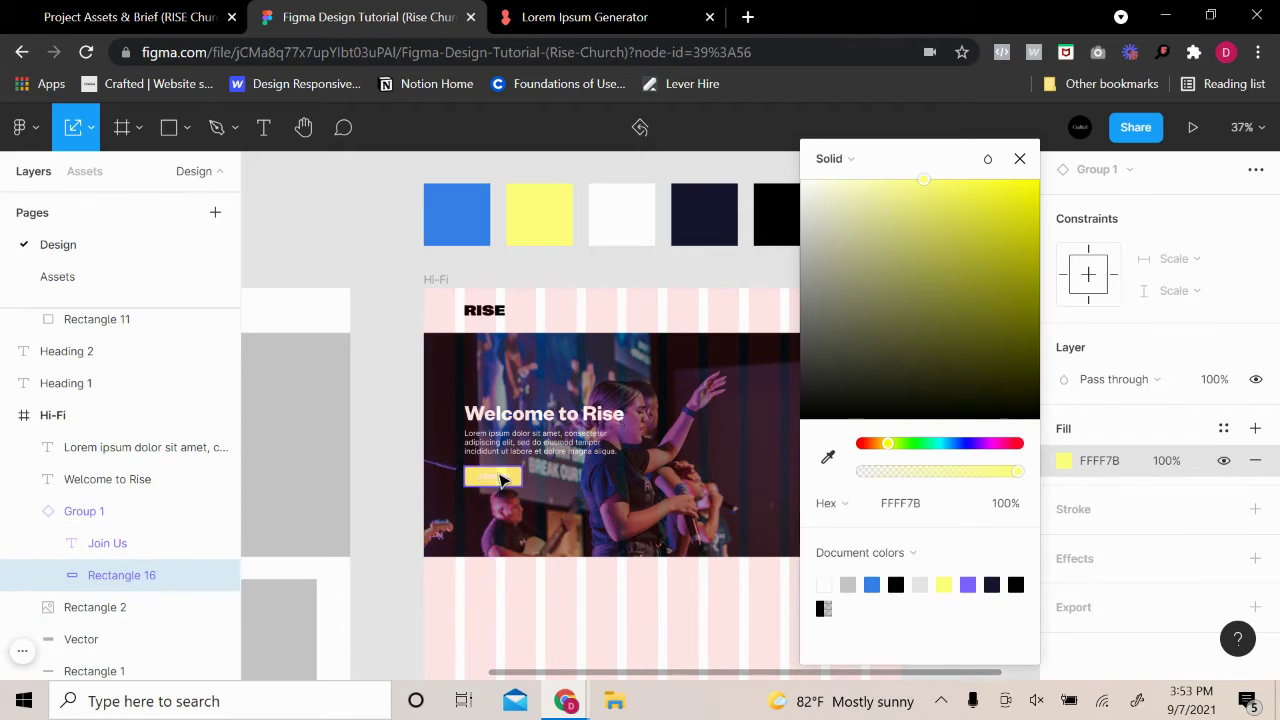
{"action": "left_click", "coordinate": [497, 477]}
{"action": "scroll", "coordinate": [1123, 540], "scroll_direction": "down", "scroll_amount": 3}
{"action": "left_click", "coordinate": [1064, 476]}
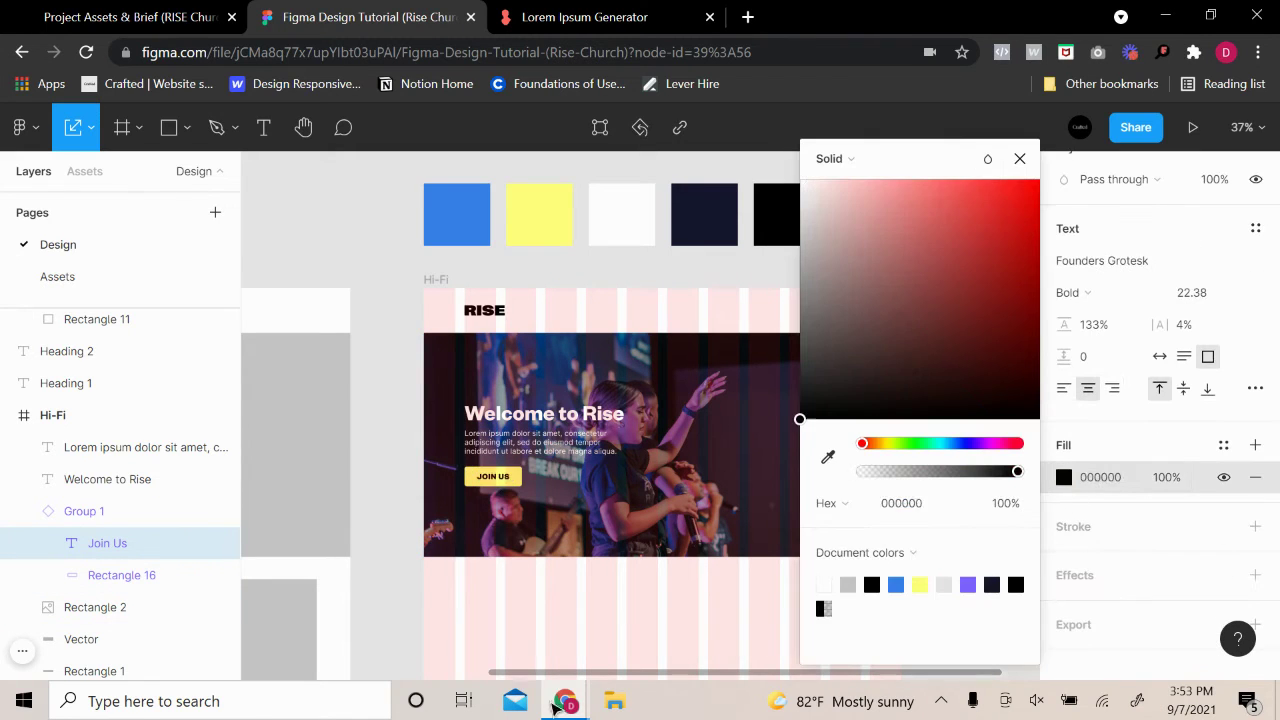
{"action": "left_click", "coordinate": [409, 470]}
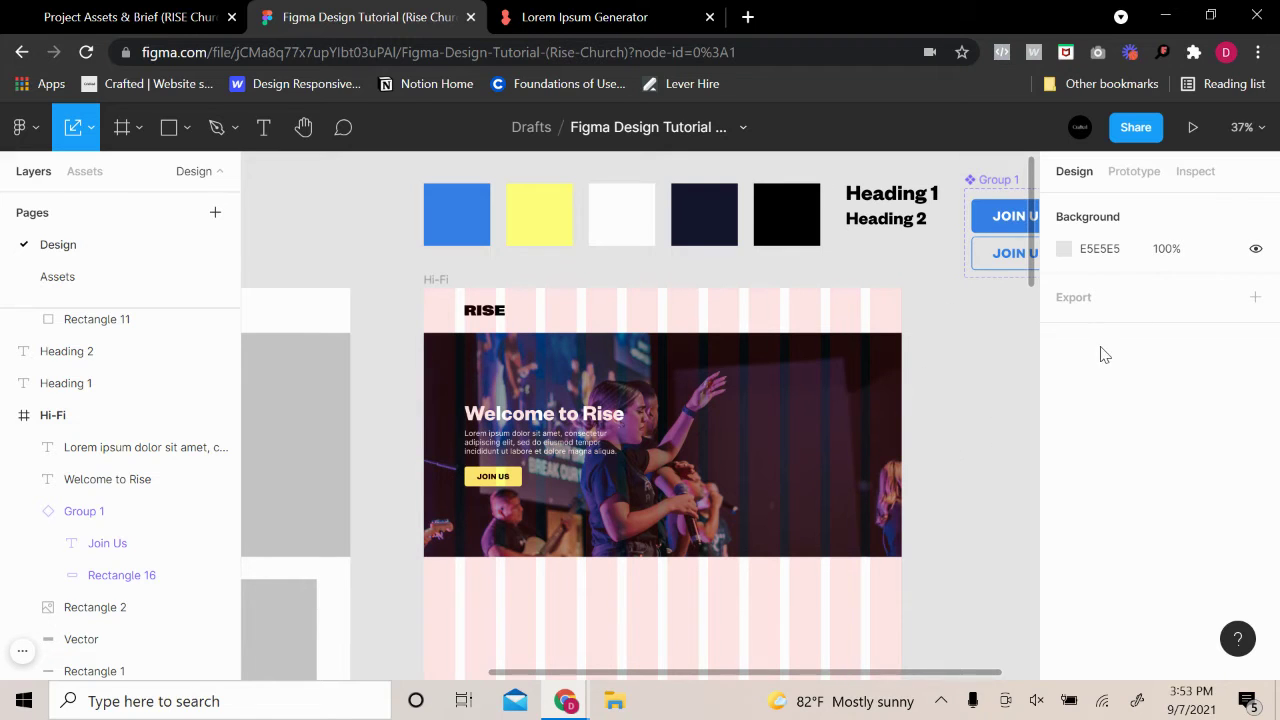
{"action": "scroll", "coordinate": [878, 392], "scroll_direction": "right", "scroll_amount": 2}
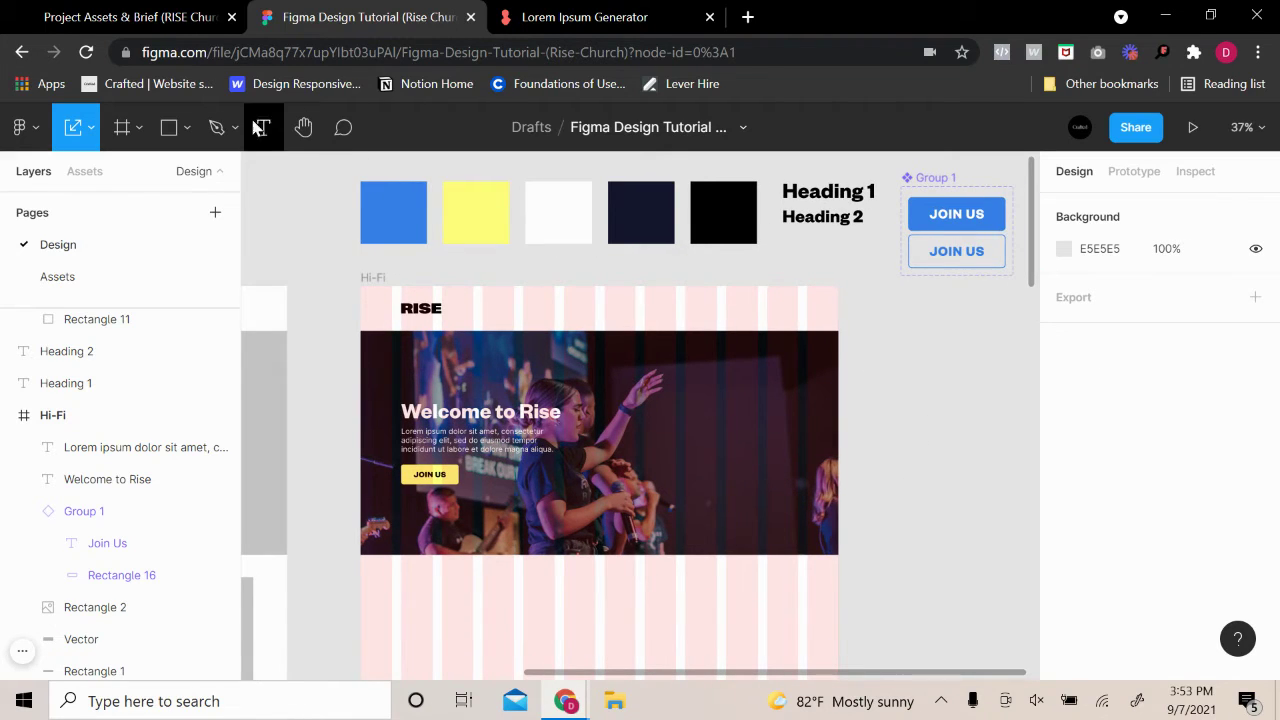
Draw a circle with the Ellipse tool beside the Hi-Fi frame
{"action": "left_click", "coordinate": [188, 129]}
{"action": "left_click", "coordinate": [145, 248]}
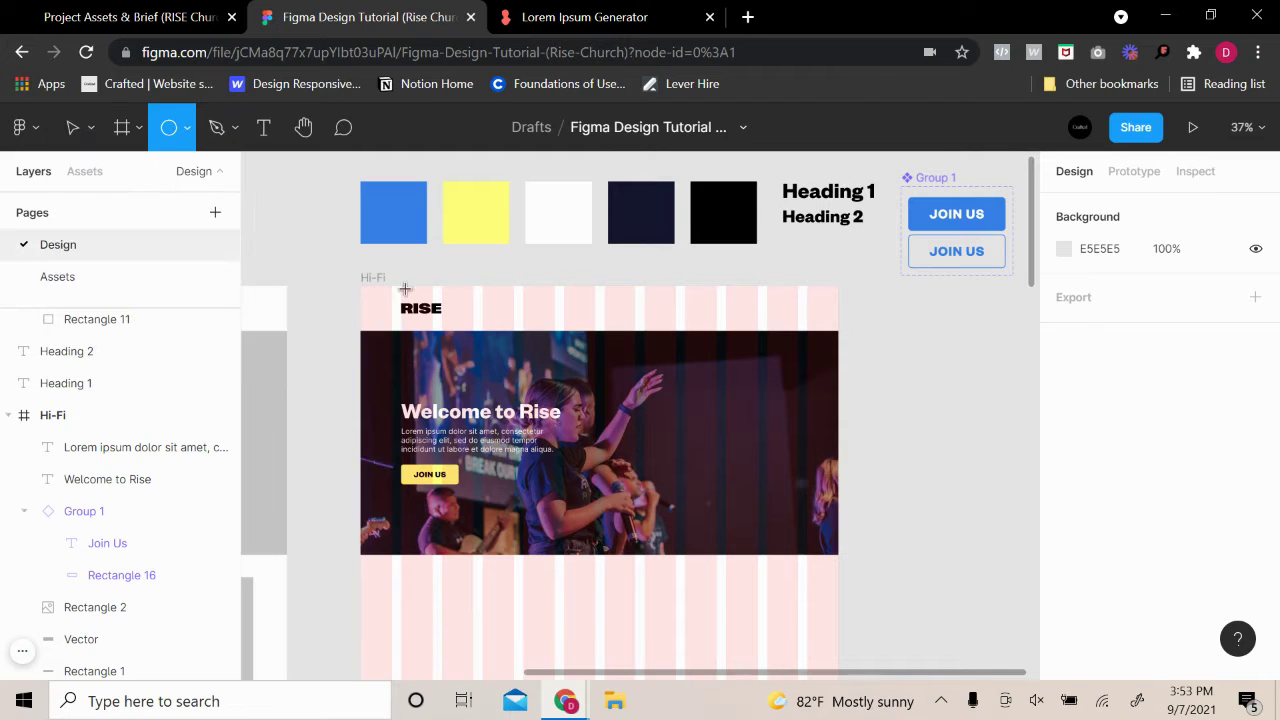
{"action": "left_click_drag", "start_coordinate": [876, 368], "coordinate": [985, 480]}
{"action": "left_click", "coordinate": [1015, 441]}
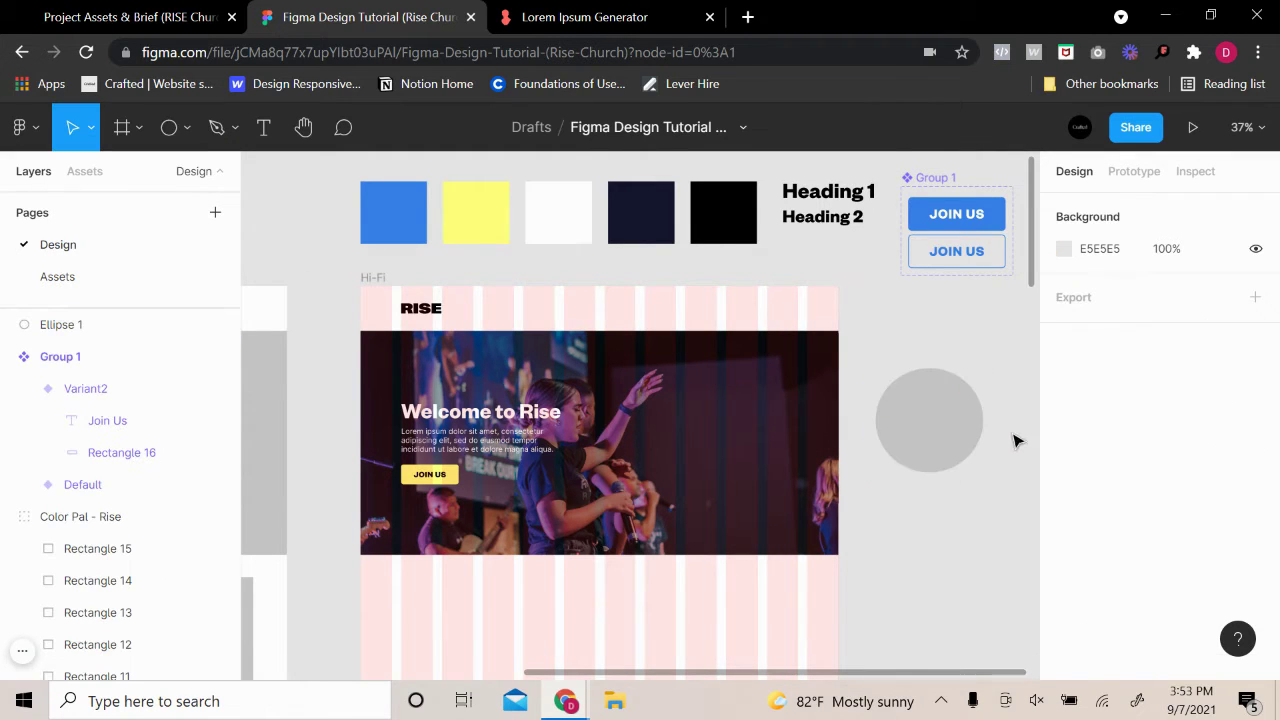
Remove the circle's fill and give it a black outline with stroke weight 4
{"action": "scroll", "coordinate": [814, 449], "scroll_direction": "up", "scroll_amount": 5, "text": "ctrl"}
{"action": "left_click", "coordinate": [814, 423]}
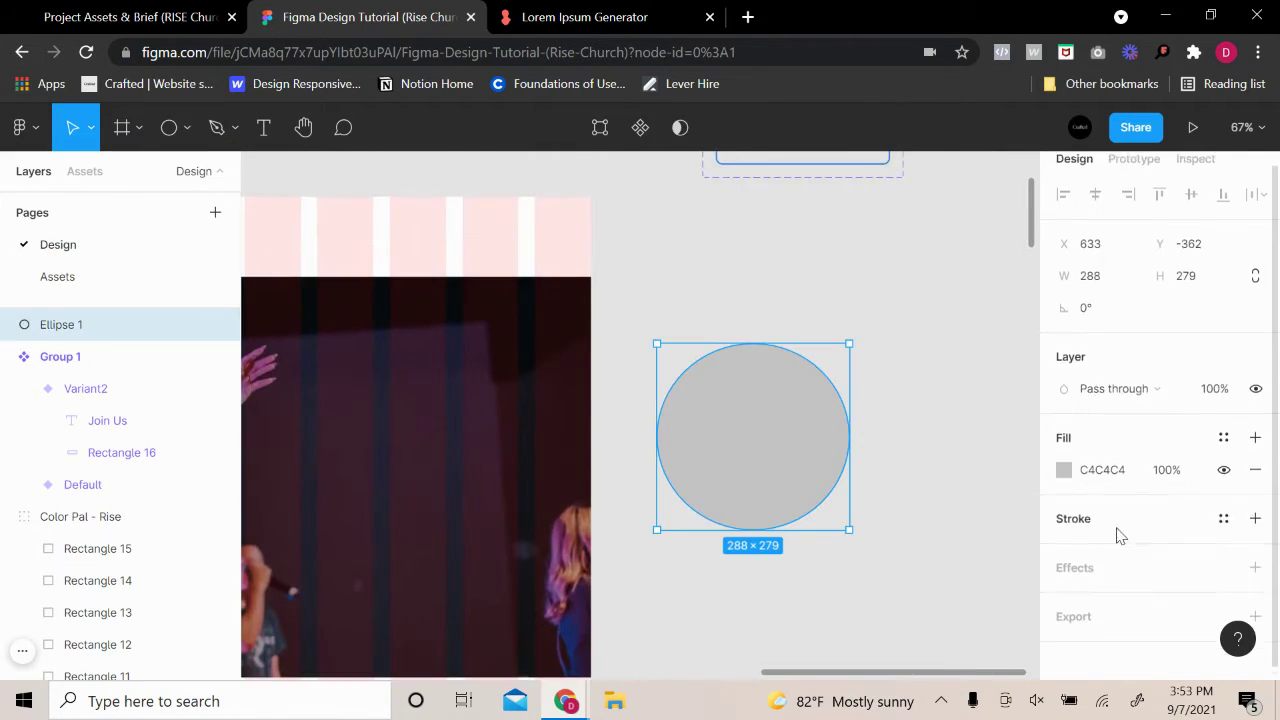
{"action": "scroll", "coordinate": [1257, 460], "scroll_direction": "down", "scroll_amount": 1}
{"action": "left_click", "coordinate": [1257, 460]}
{"action": "left_click", "coordinate": [1255, 499]}
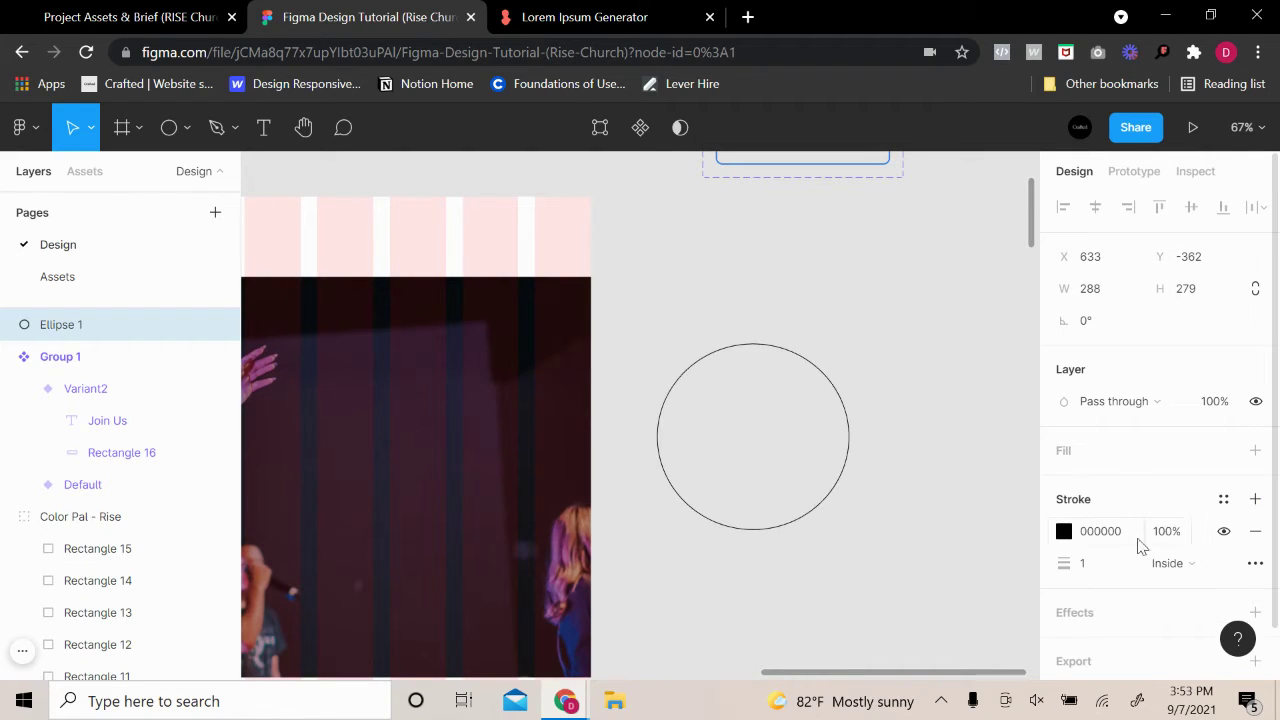
{"action": "left_click", "coordinate": [1081, 562]}
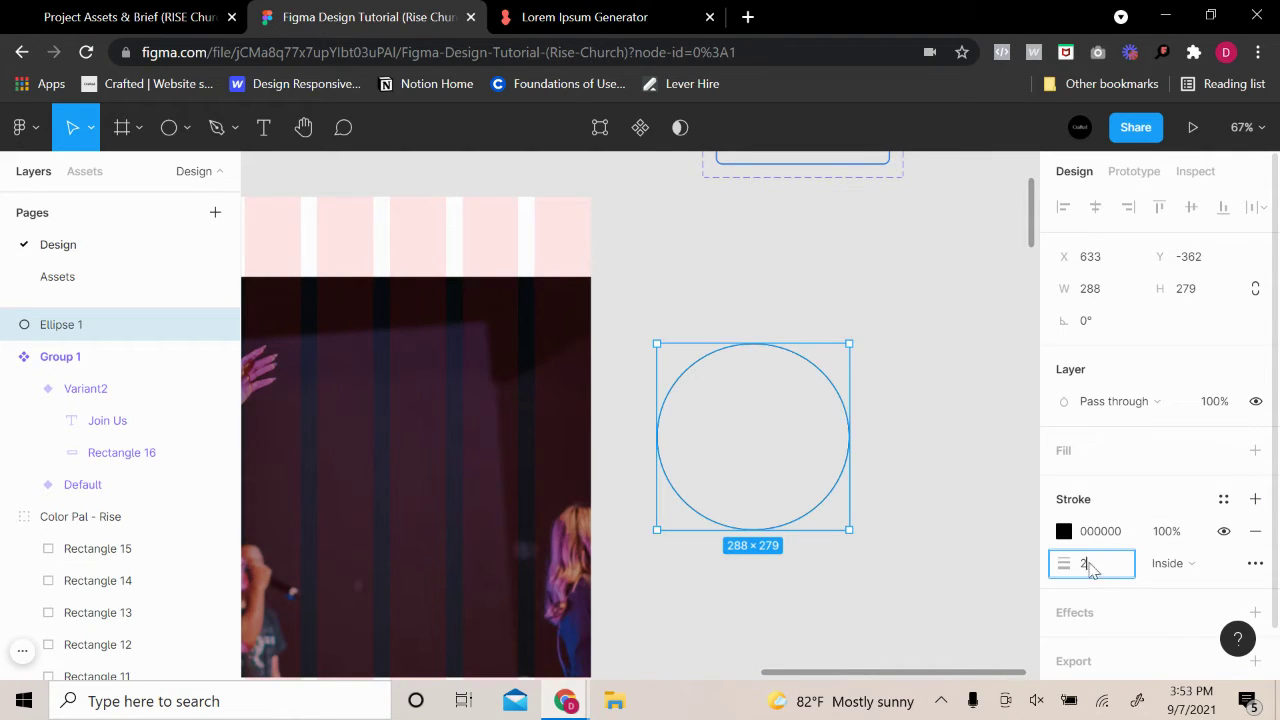
{"action": "key", "text": "Return"}
{"action": "left_click", "coordinate": [1065, 568]}
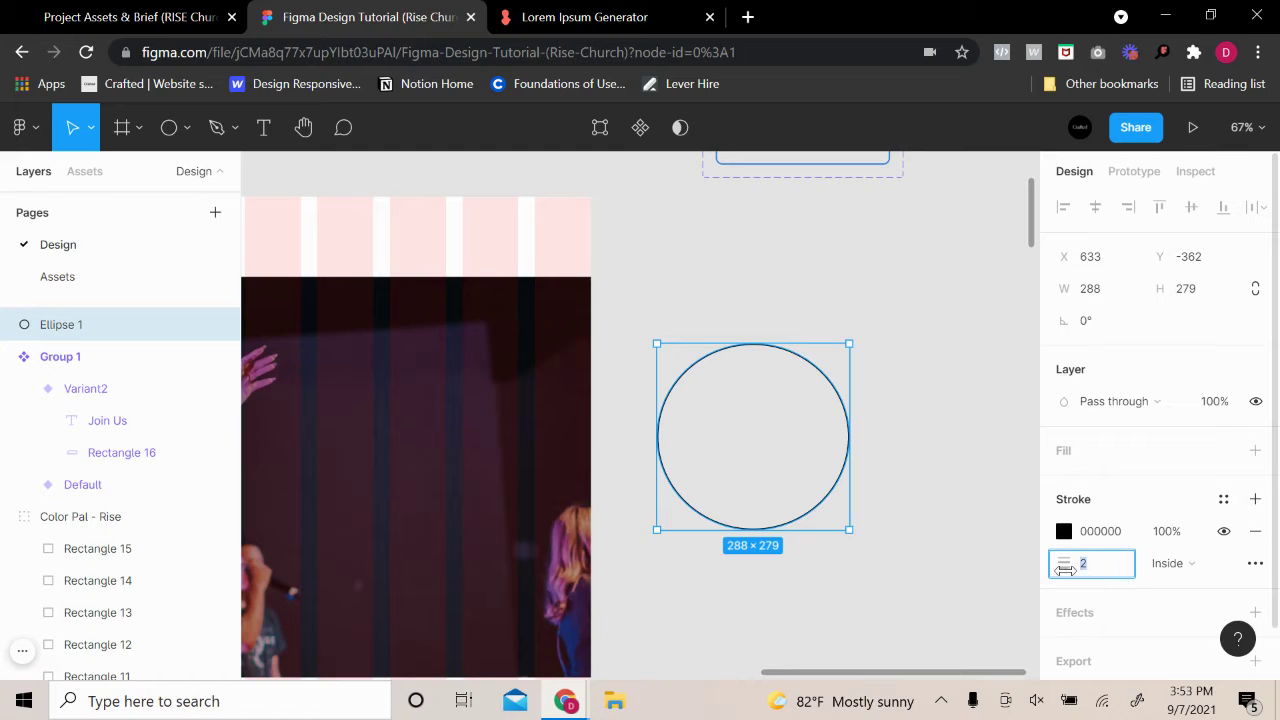
{"action": "type", "text": "4"}
{"action": "key", "text": "Return"}
{"action": "left_click", "coordinate": [945, 508]}
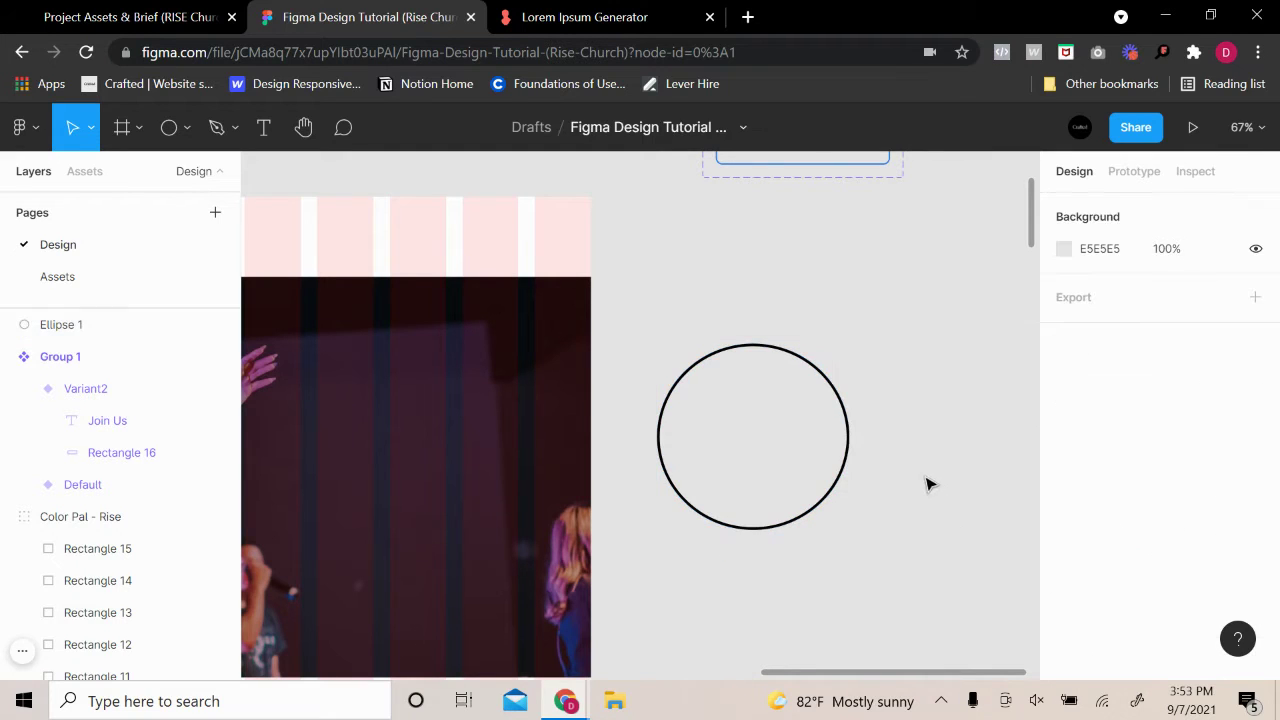
Paste a copy of the circle, shrink it and centre it inside the first as a ring
{"action": "left_click", "coordinate": [846, 476]}
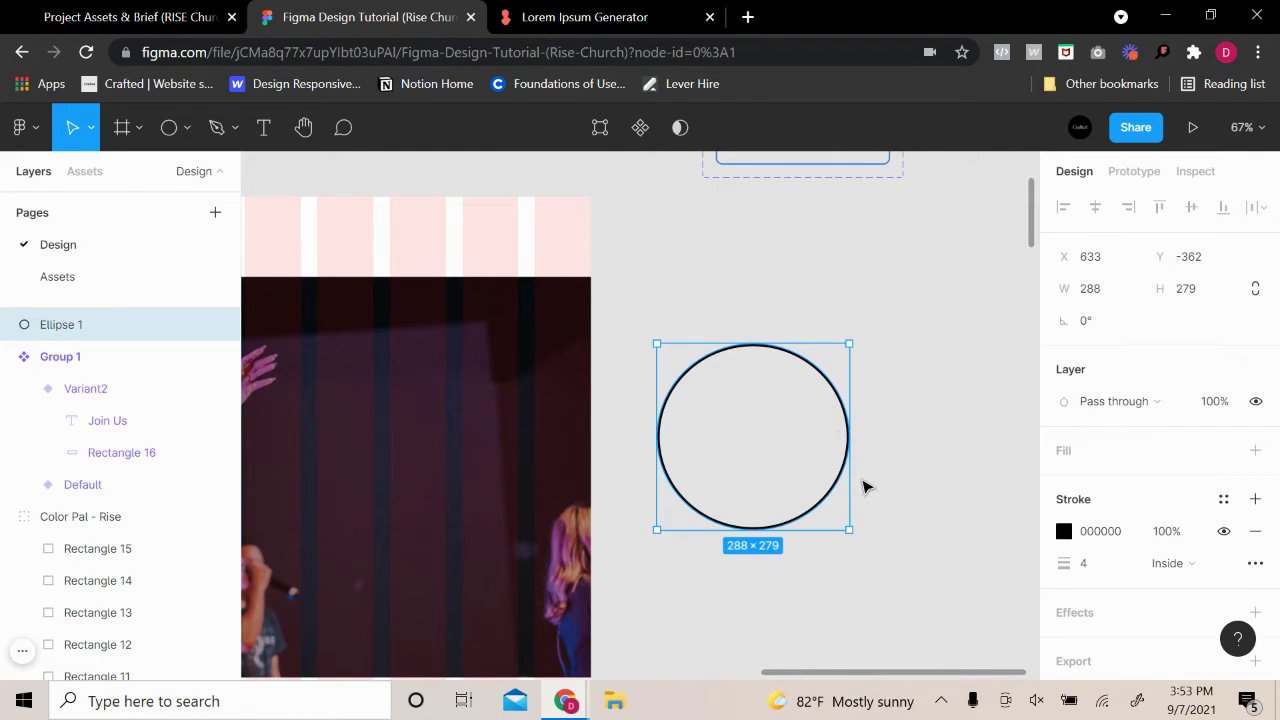
{"action": "key", "text": "ctrl+v"}
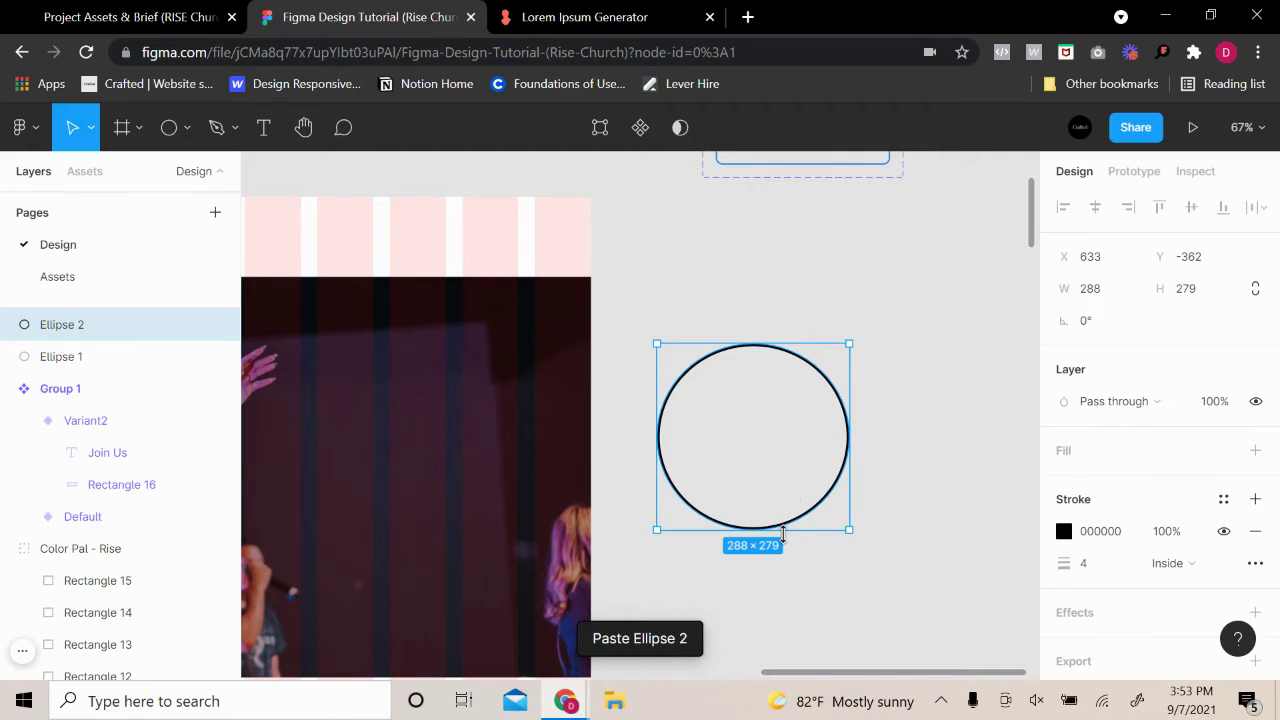
{"action": "left_click_drag", "start_coordinate": [783, 530], "coordinate": [785, 498]}
{"action": "left_click_drag", "start_coordinate": [754, 442], "coordinate": [754, 456]}
{"action": "left_click", "coordinate": [882, 469]}
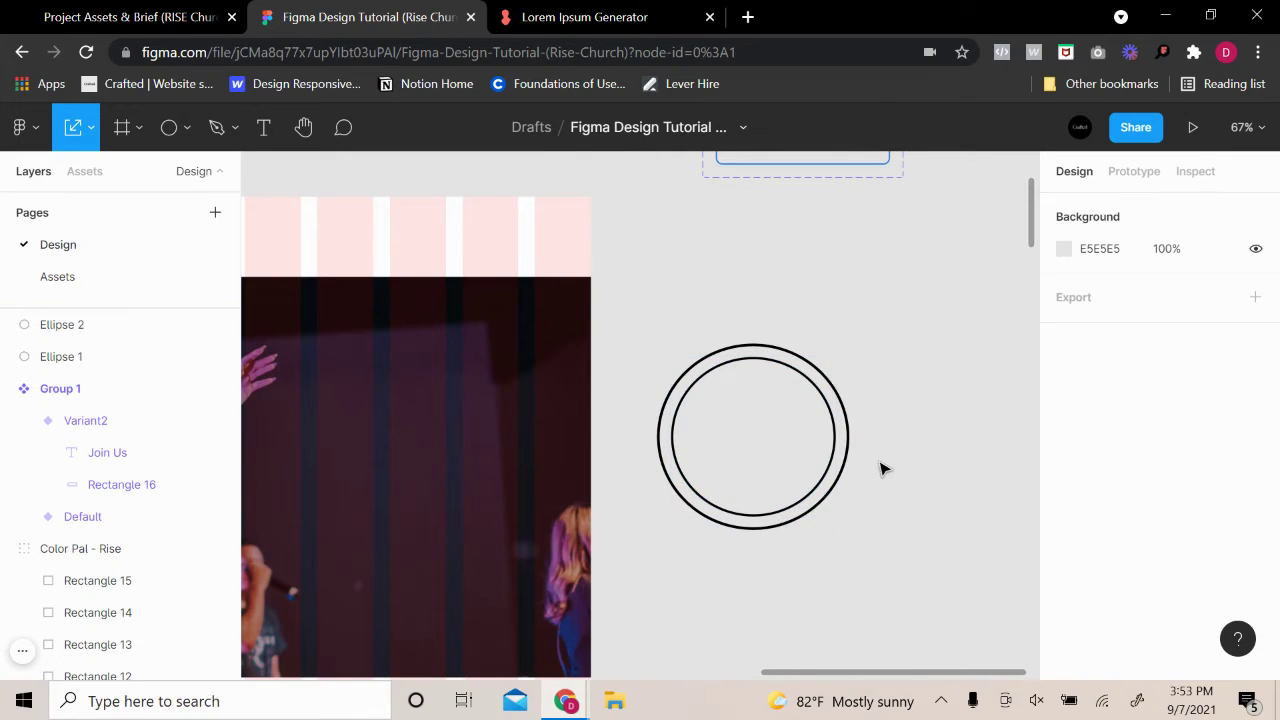
Draw a triangle with the Polygon tool, rotate it -90° and centre it within the rings
{"action": "left_click", "coordinate": [186, 128]}
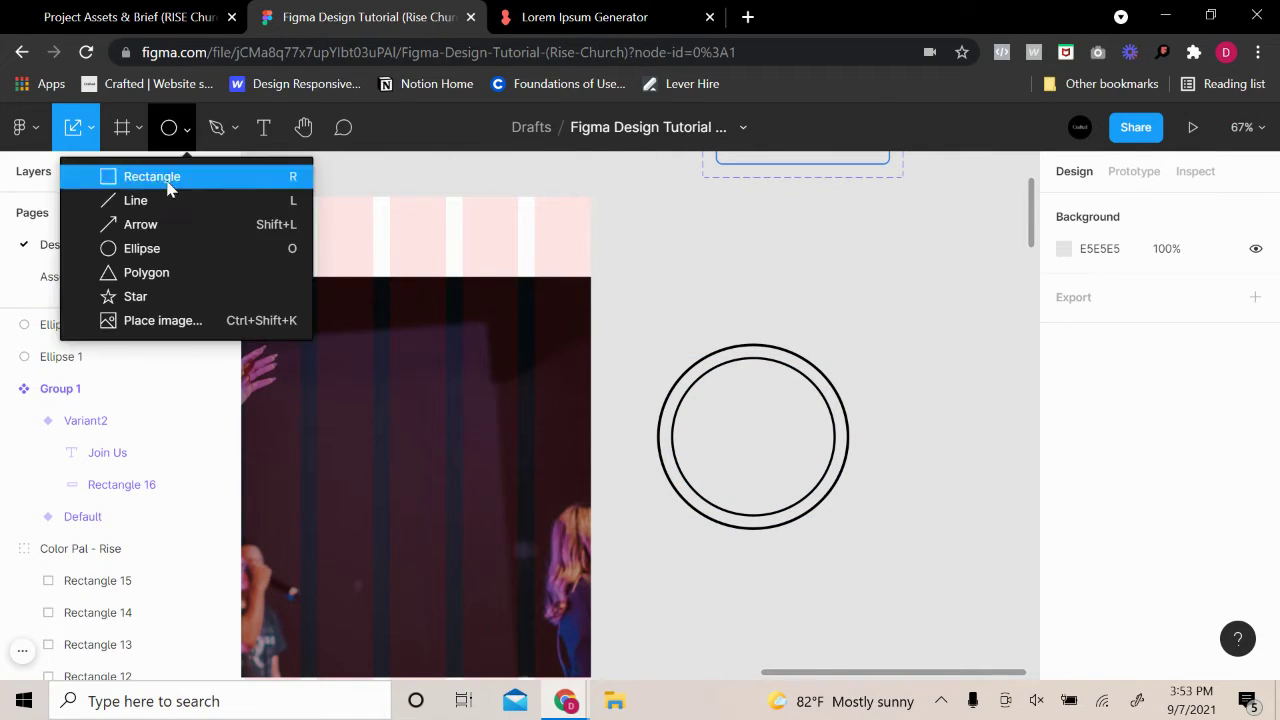
{"action": "left_click", "coordinate": [163, 274]}
{"action": "mouse_move", "coordinate": [733, 396]}
{"action": "left_mouse_down"}
{"action": "mouse_move", "coordinate": [786, 448]}
{"action": "mouse_move", "coordinate": [779, 436]}
{"action": "mouse_move", "coordinate": [728, 452]}
{"action": "left_mouse_up"}
{"action": "left_click", "coordinate": [870, 390]}
{"action": "left_click", "coordinate": [764, 428]}
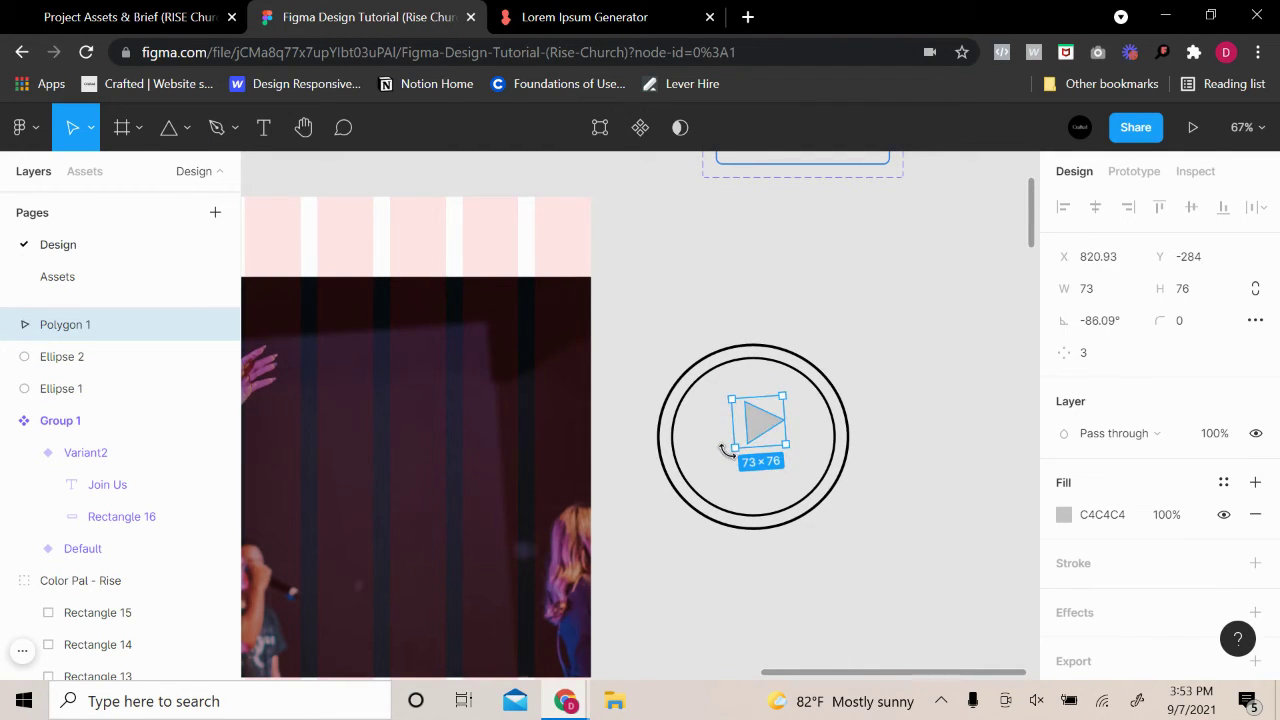
{"action": "left_click", "coordinate": [1112, 321]}
{"action": "type", "text": "-90"}
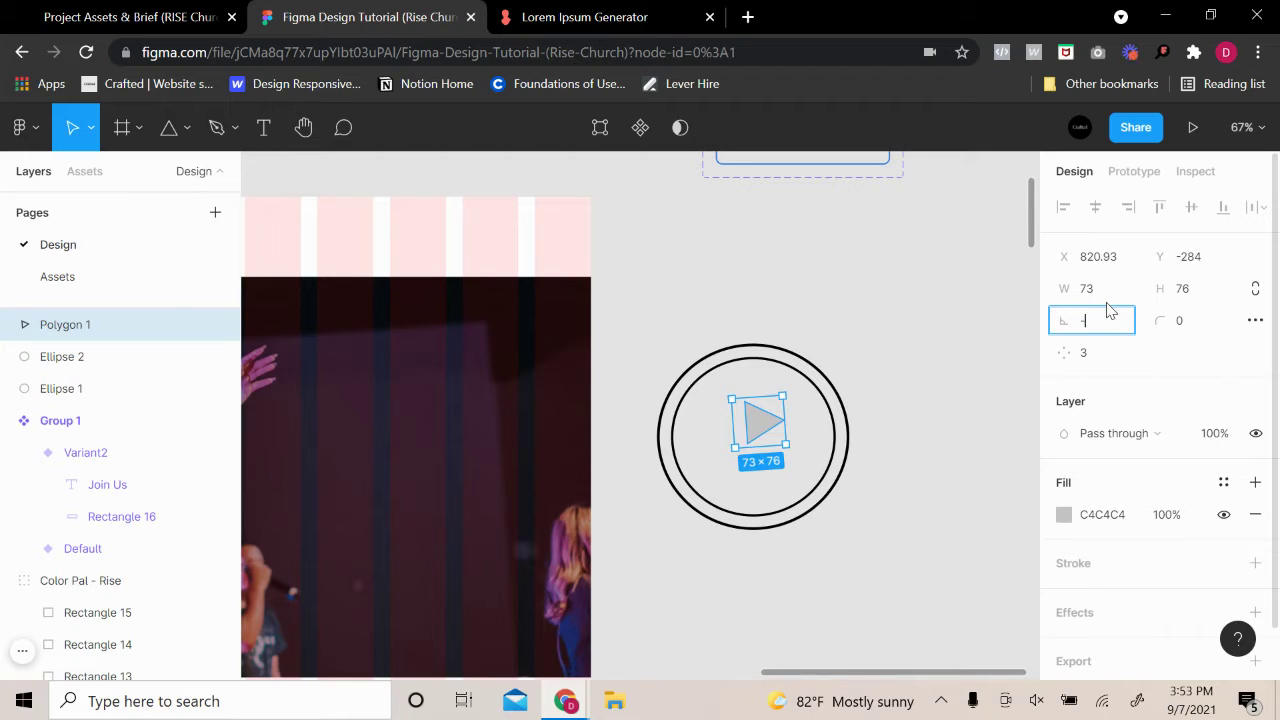
{"action": "key", "text": "Return"}
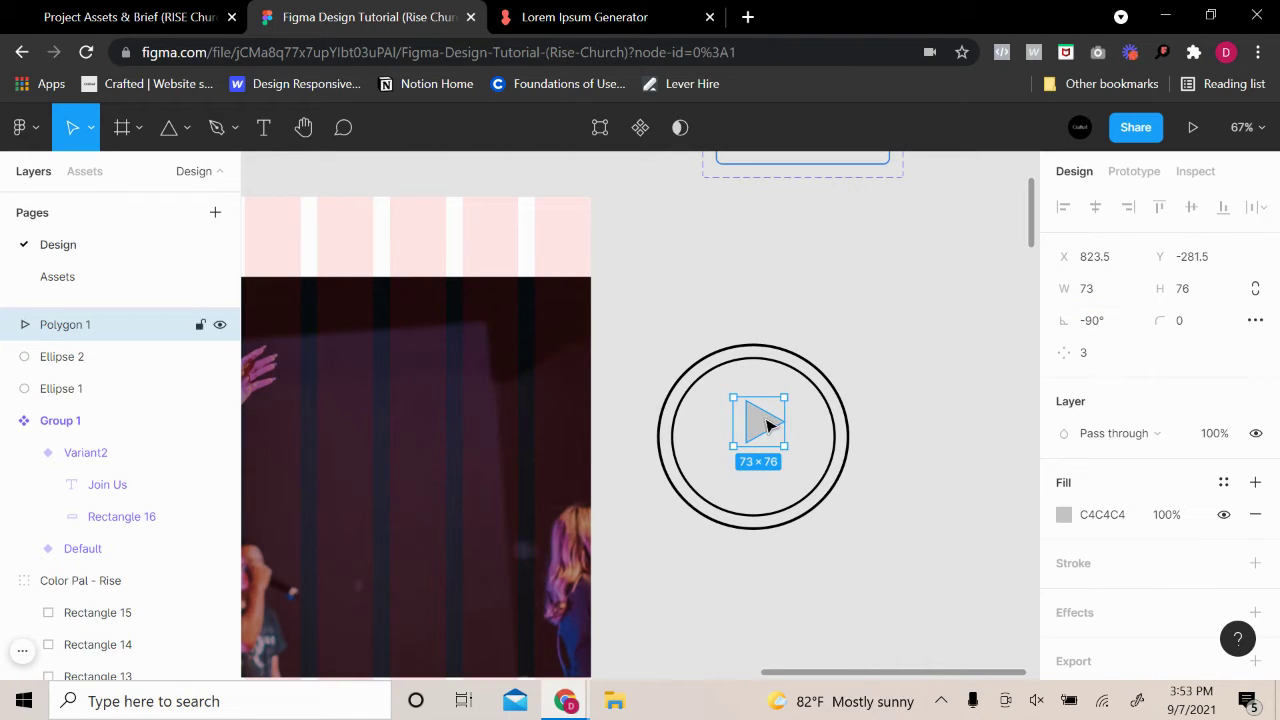
{"action": "left_click_drag", "start_coordinate": [766, 424], "coordinate": [763, 443]}
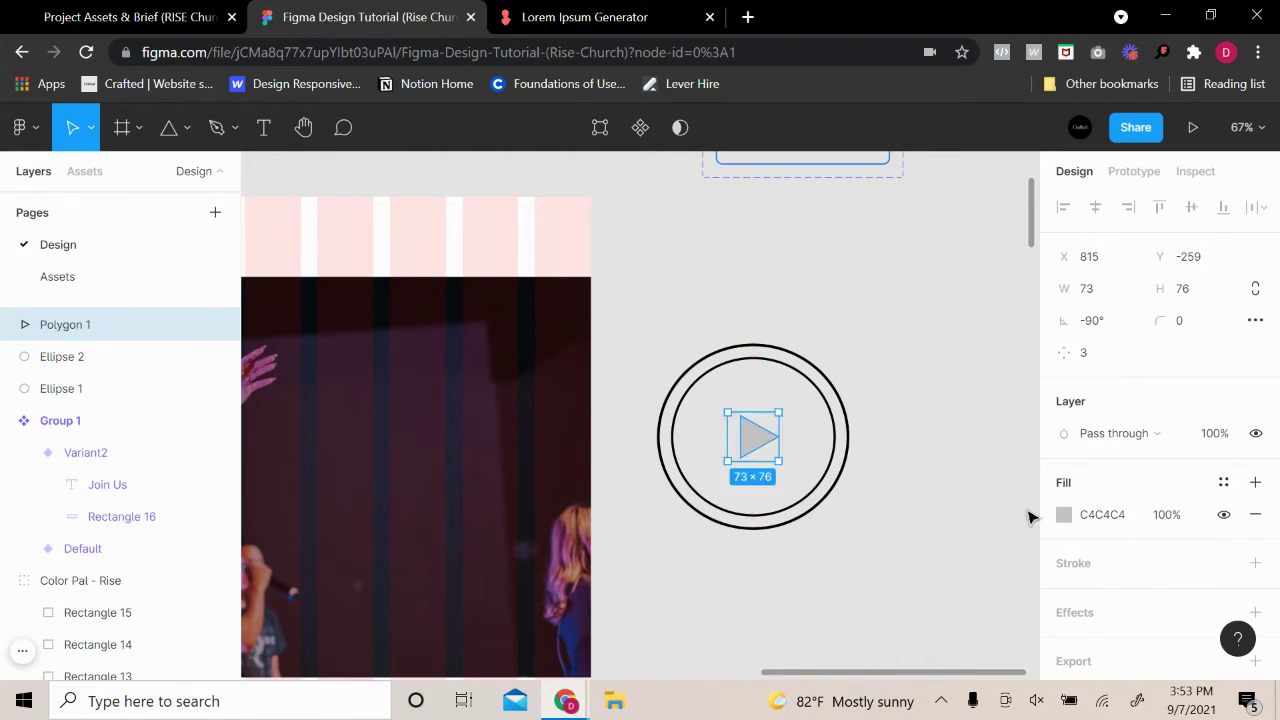
{"action": "left_click", "coordinate": [1063, 514]}
Fill the triangle with black 000000
{"action": "type", "text": "000000"}
{"action": "key", "text": "Return"}
{"action": "left_click", "coordinate": [714, 583]}
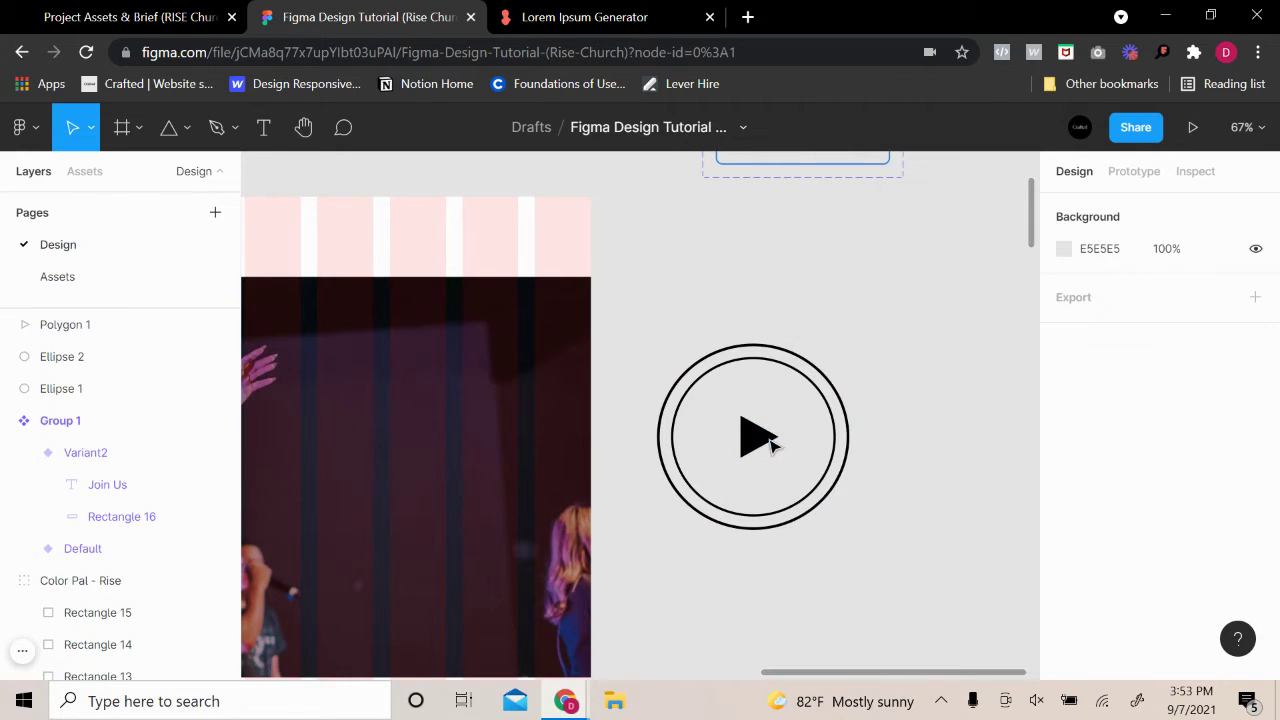
Select the triangle and both rings and make their colours white
{"action": "left_click", "coordinate": [772, 445]}
{"action": "left_click_drag", "start_coordinate": [903, 460], "coordinate": [660, 522]}
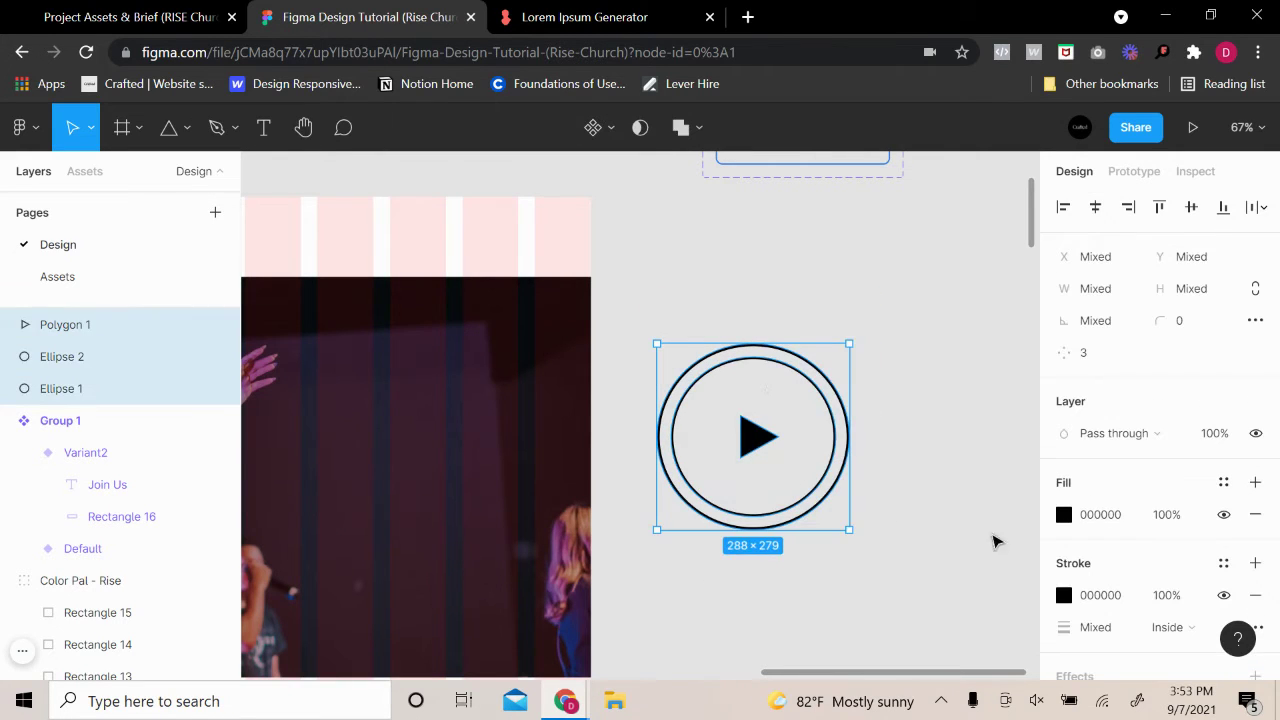
{"action": "left_click", "coordinate": [1064, 514]}
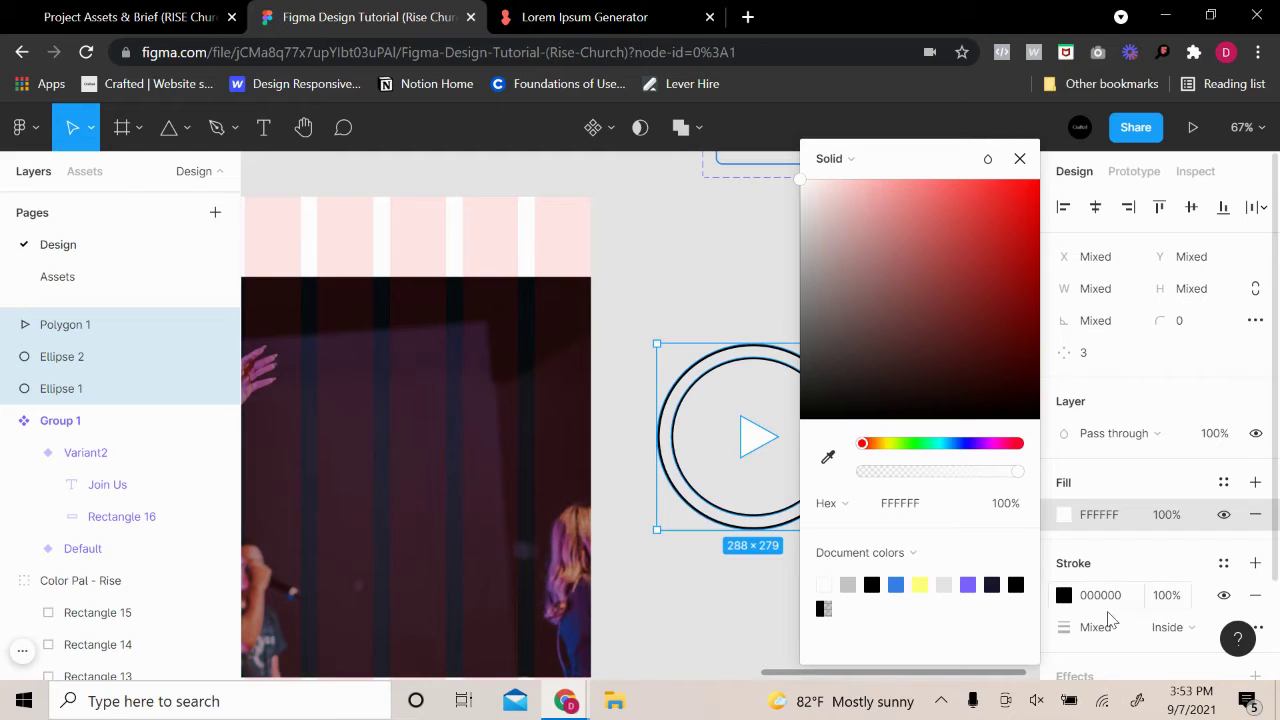
{"action": "left_click", "coordinate": [1066, 597]}
{"action": "mouse_move", "coordinate": [800, 419]}
{"action": "left_mouse_down"}
{"action": "mouse_move", "coordinate": [871, 323]}
{"action": "mouse_move", "coordinate": [652, 235]}
{"action": "left_mouse_up"}
{"action": "left_click", "coordinate": [652, 235]}
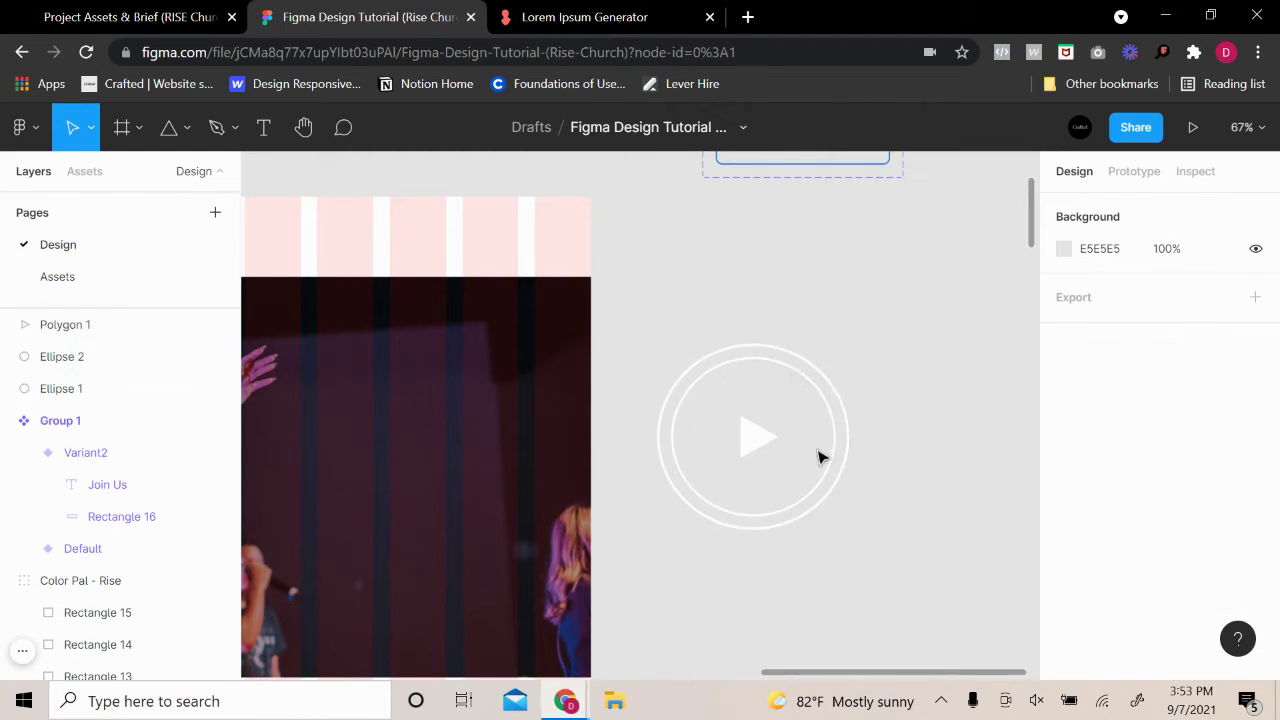
{"action": "left_click_drag", "start_coordinate": [860, 563], "coordinate": [708, 340]}
{"action": "left_click", "coordinate": [782, 408]}
Shrink the play triangle to about 53×55 and nudge it right to recentre it
{"action": "left_click", "coordinate": [768, 437]}
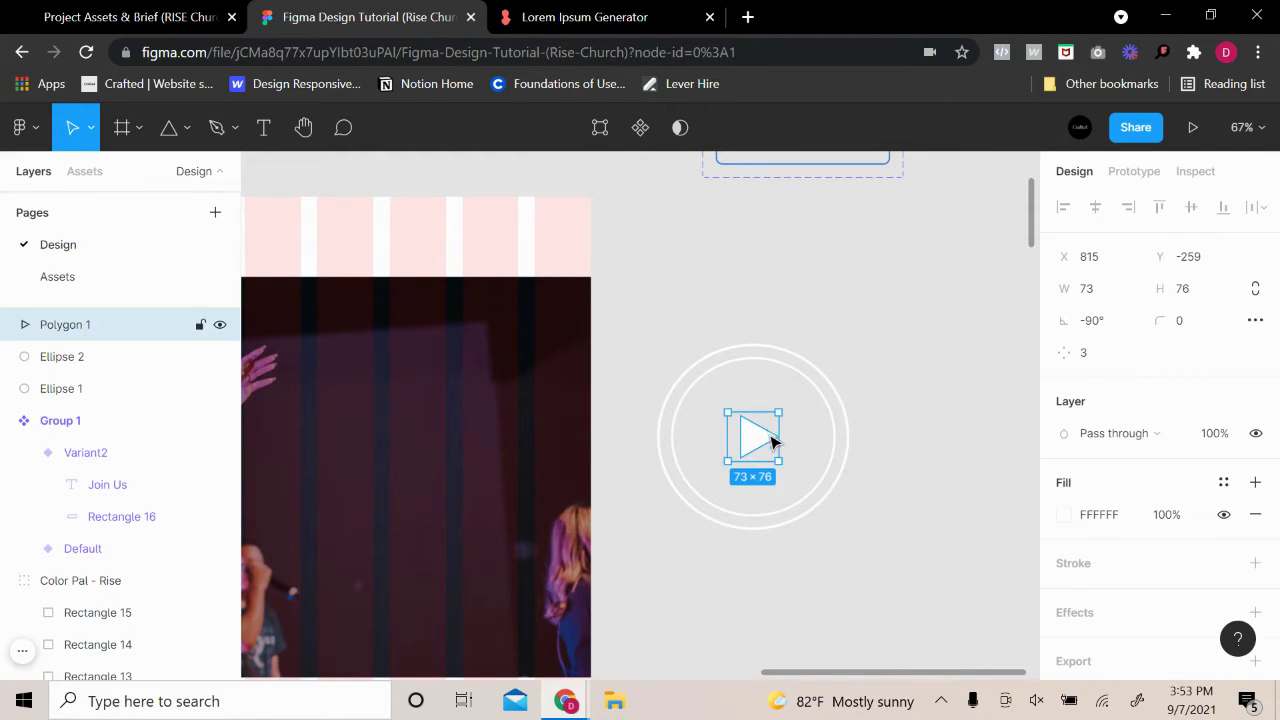
{"action": "scroll", "coordinate": [768, 445], "scroll_direction": "up", "scroll_amount": 5}
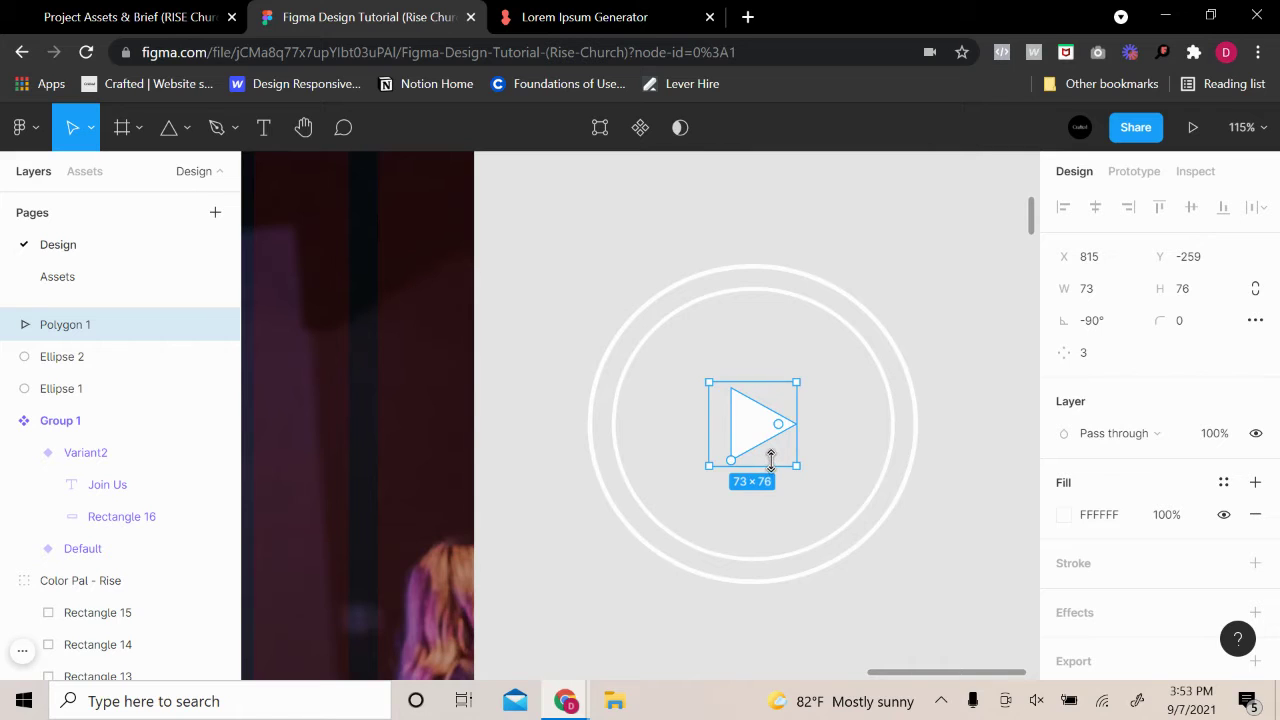
{"action": "left_click_drag", "start_coordinate": [771, 458], "coordinate": [767, 428]}
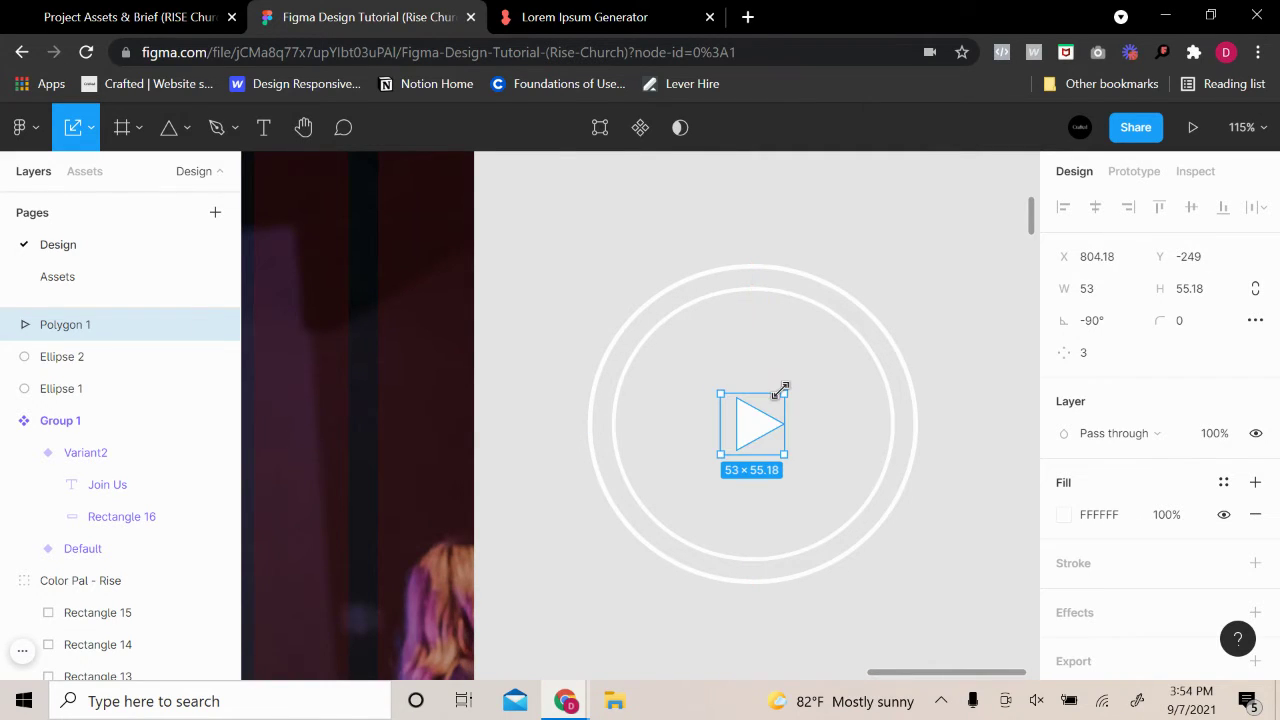
{"action": "key", "text": "Right"}
{"action": "key", "text": "Right"}
{"action": "key", "text": "Right"}
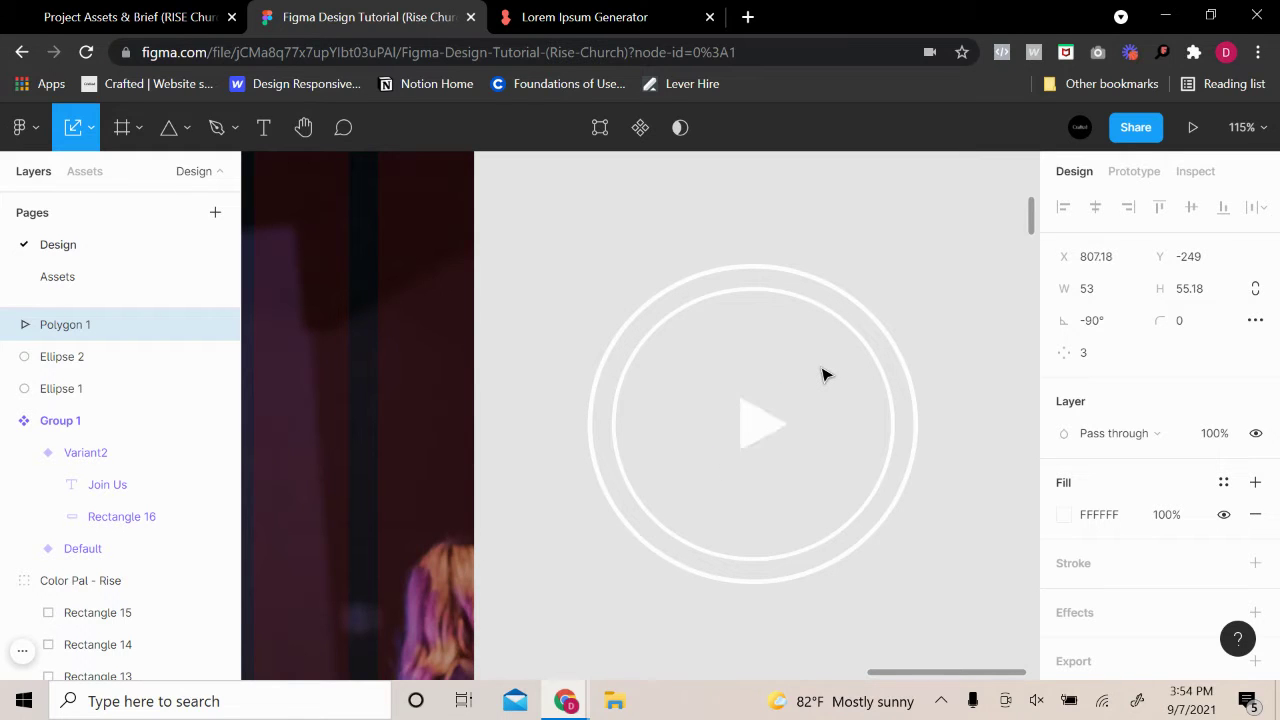
{"action": "left_click", "coordinate": [949, 278]}
Round the triangle's corners to radius 3, then select all three shapes together
{"action": "left_click", "coordinate": [766, 434]}
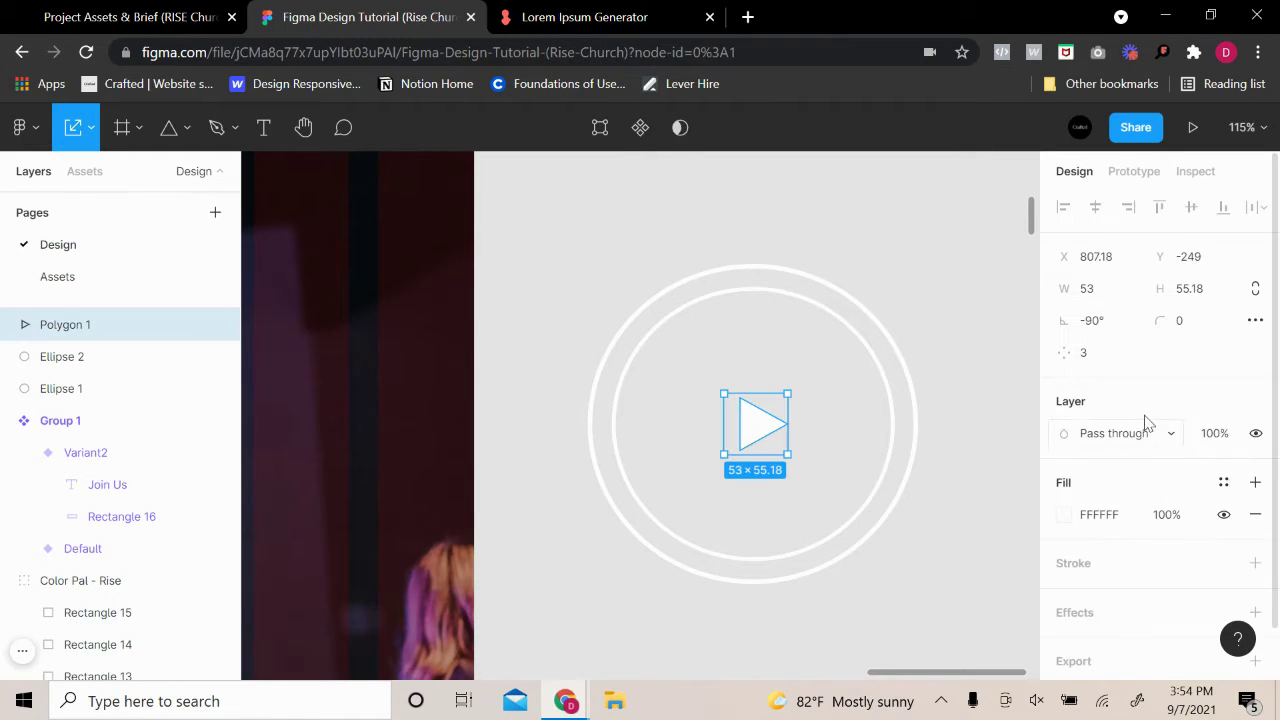
{"action": "left_click", "coordinate": [1201, 321]}
{"action": "key", "text": "Up"}
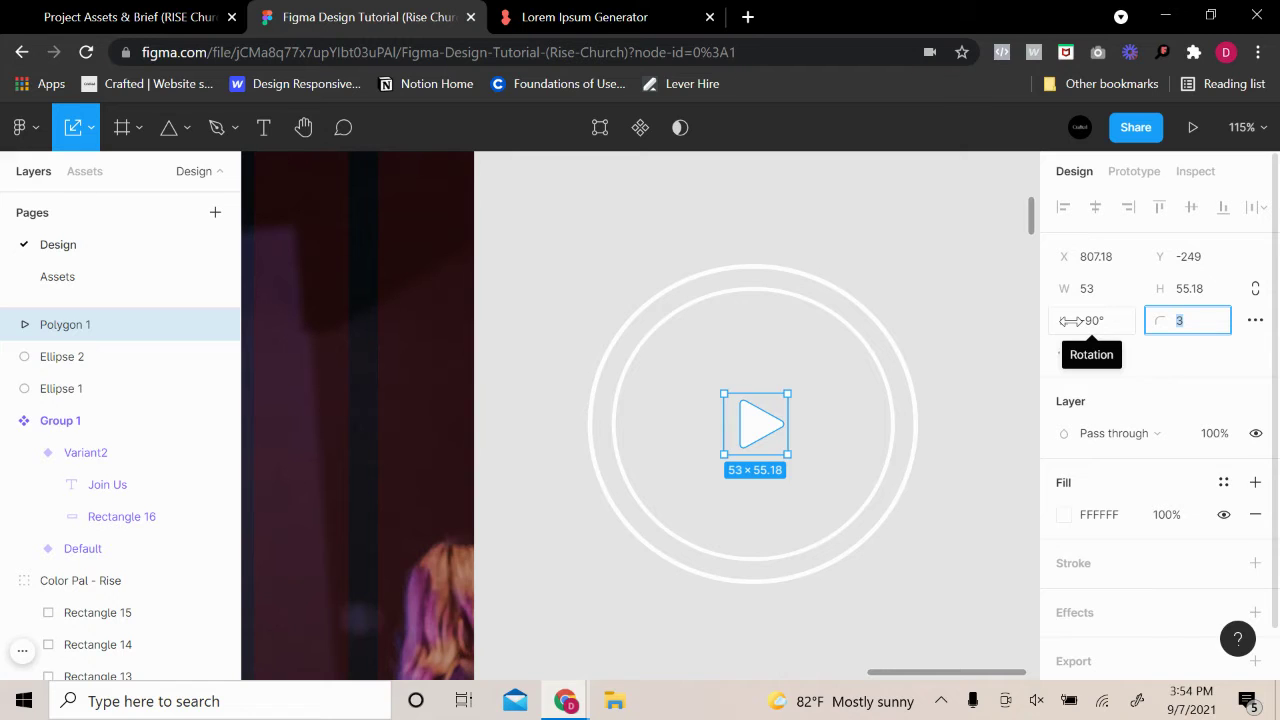
{"action": "left_click", "coordinate": [610, 235]}
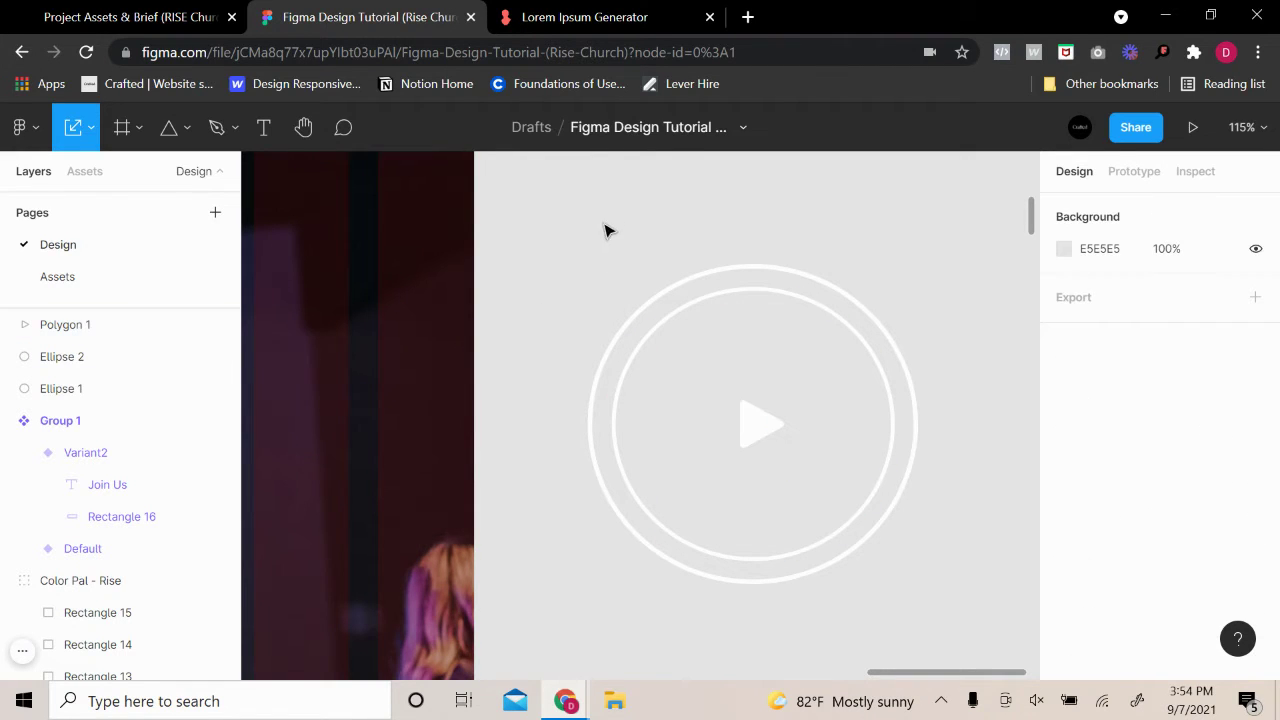
{"action": "scroll", "coordinate": [762, 449], "scroll_direction": "down", "scroll_amount": 3, "text": "ctrl"}
{"action": "left_click_drag", "start_coordinate": [846, 550], "coordinate": [574, 260]}
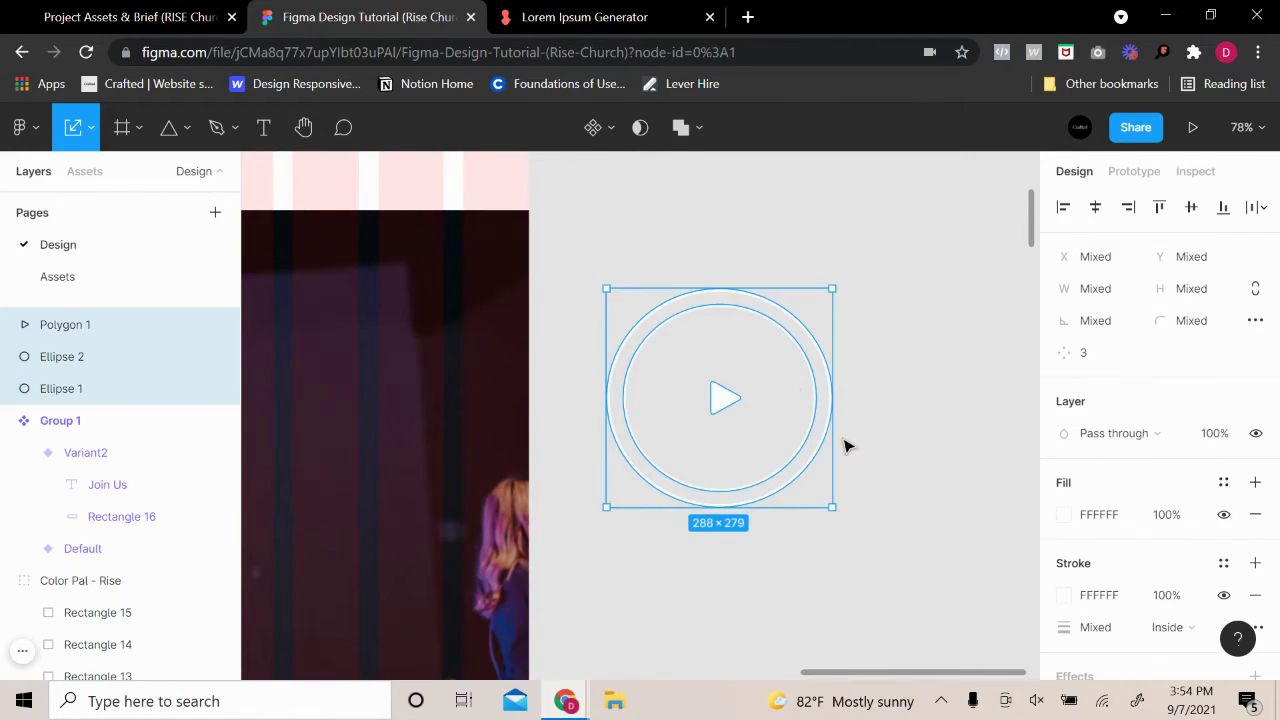
Group the rings and triangle and name the group 'Play Button'
{"action": "right_click", "coordinate": [808, 424]}
{"action": "left_click", "coordinate": [849, 300]}
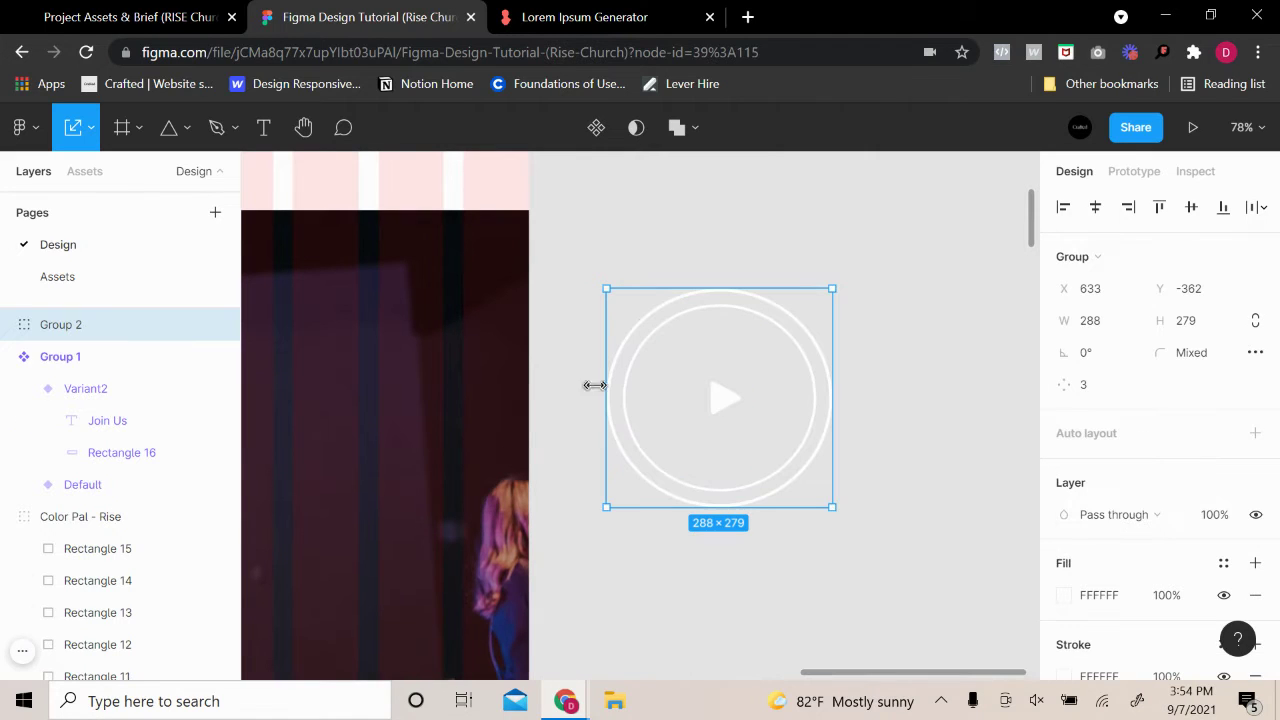
{"action": "double_click", "coordinate": [62, 324]}
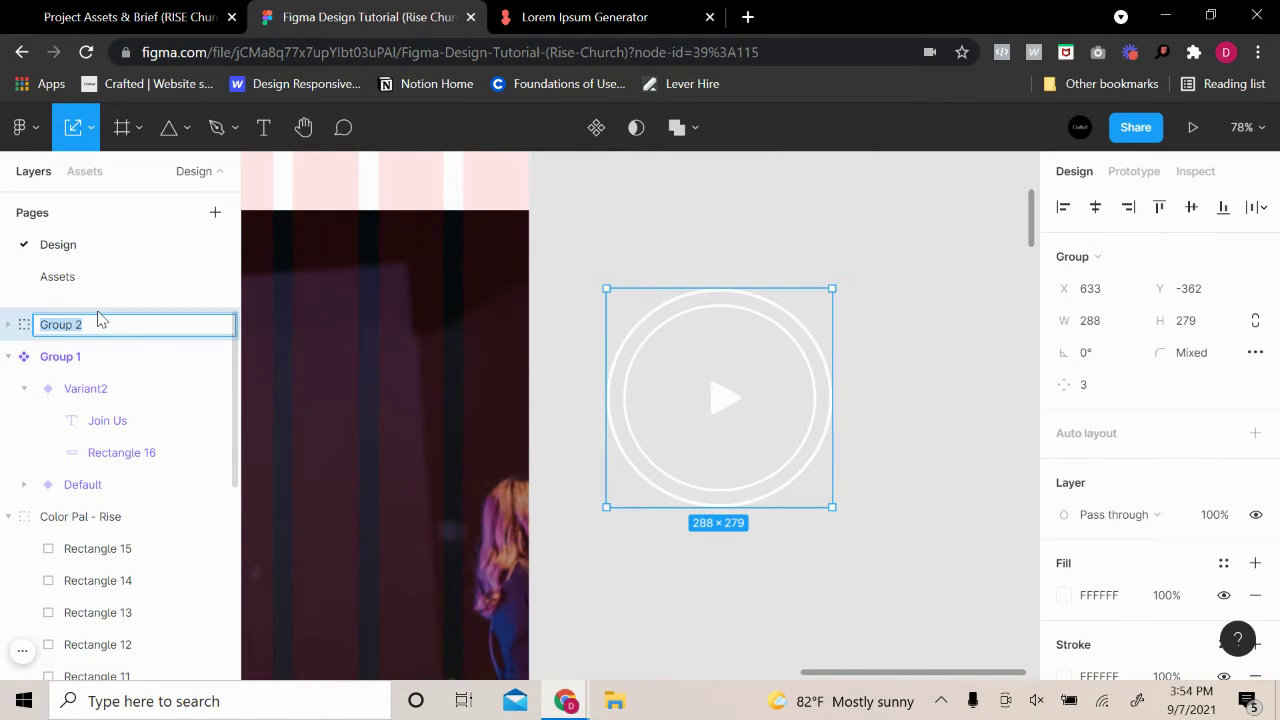
{"action": "type", "text": "Play Button"}
{"action": "key", "text": "Return"}
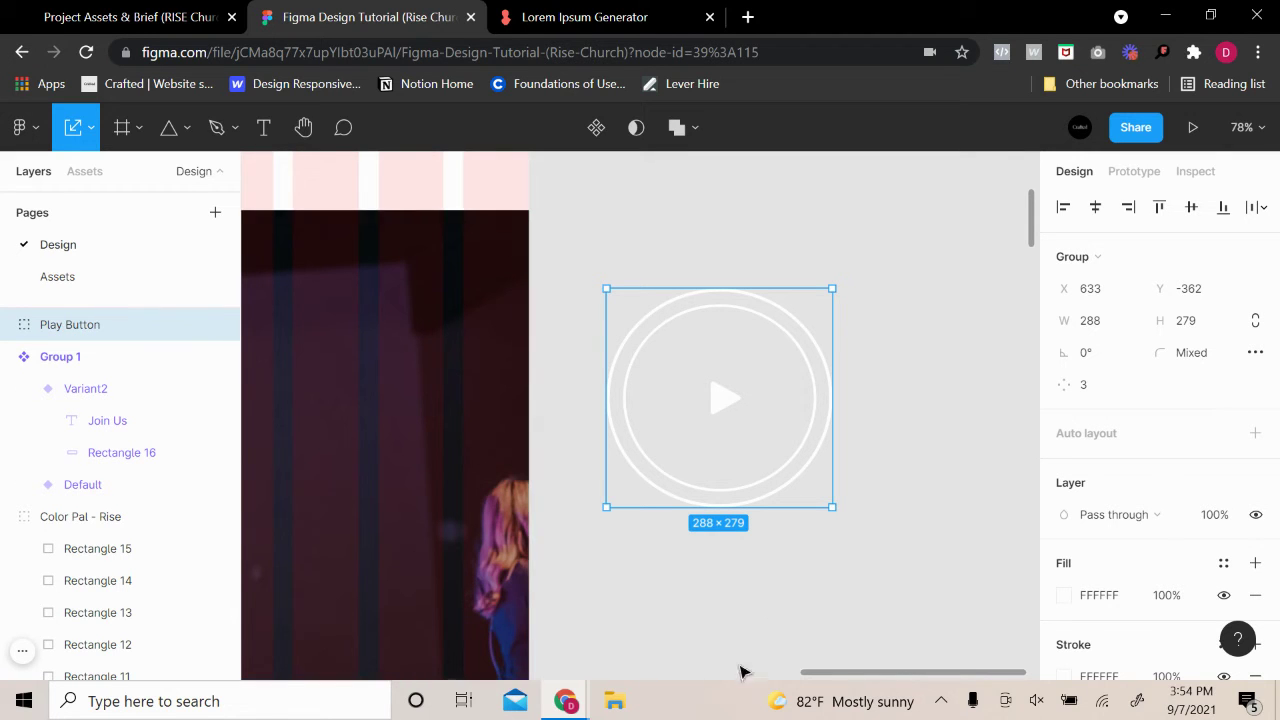
Scale the Play Button to about 92×89 and place it on the hero image's right side
{"action": "left_click_drag", "start_coordinate": [779, 510], "coordinate": [578, 485]}
{"action": "scroll", "coordinate": [831, 543], "scroll_direction": "down", "scroll_amount": 5}
{"action": "scroll", "coordinate": [485, 551], "scroll_direction": "up", "scroll_amount": 3}
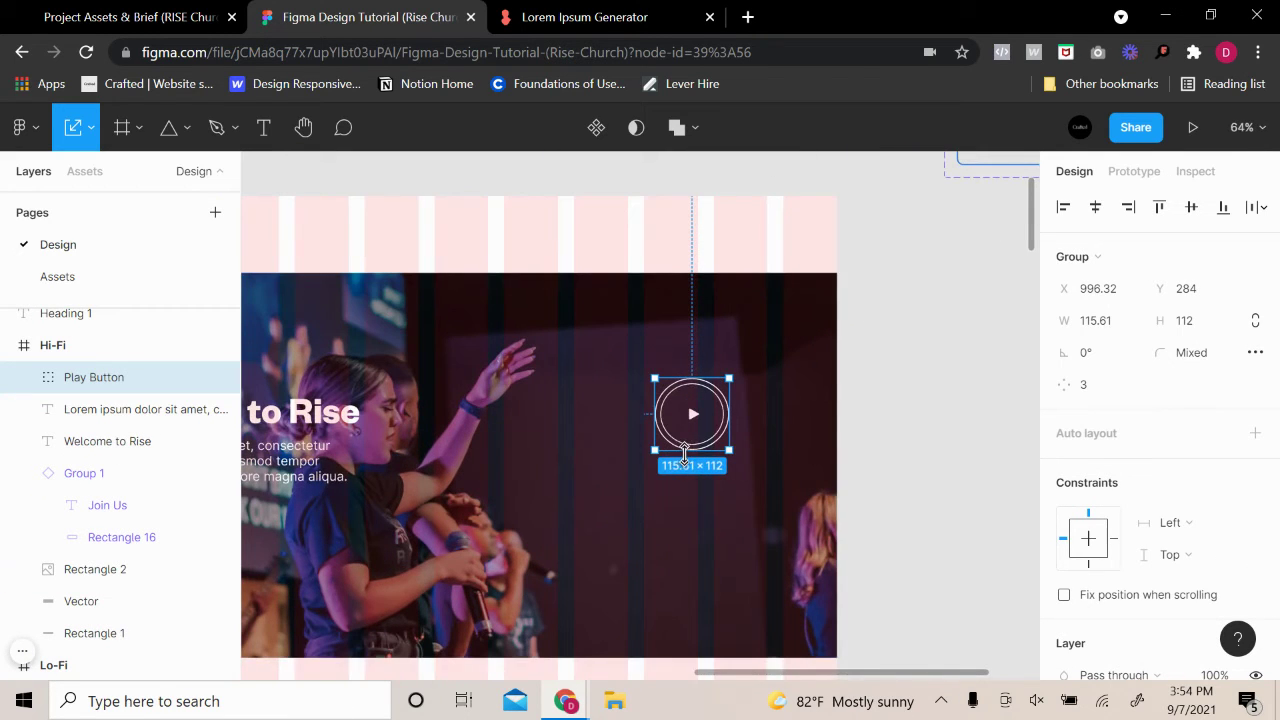
{"action": "left_click_drag", "start_coordinate": [690, 430], "coordinate": [700, 463]}
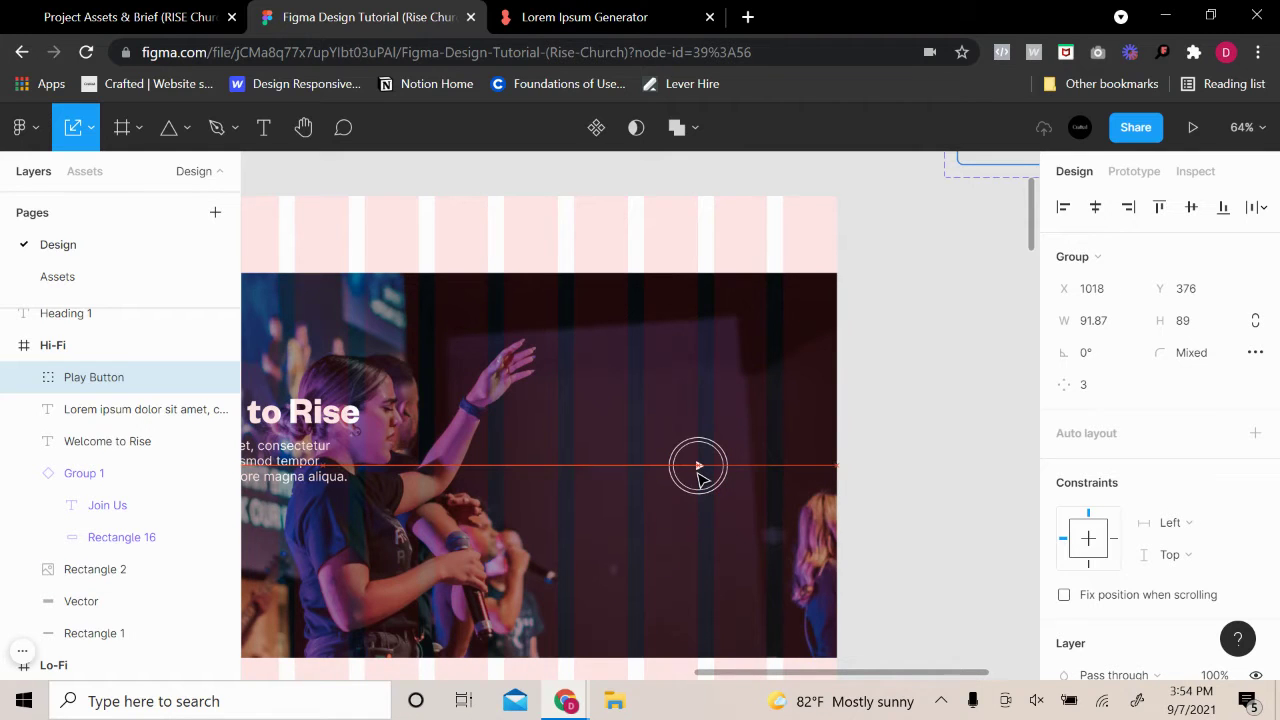
{"action": "left_click", "coordinate": [928, 508]}
{"action": "scroll", "coordinate": [928, 508], "scroll_direction": "down", "scroll_amount": 2}
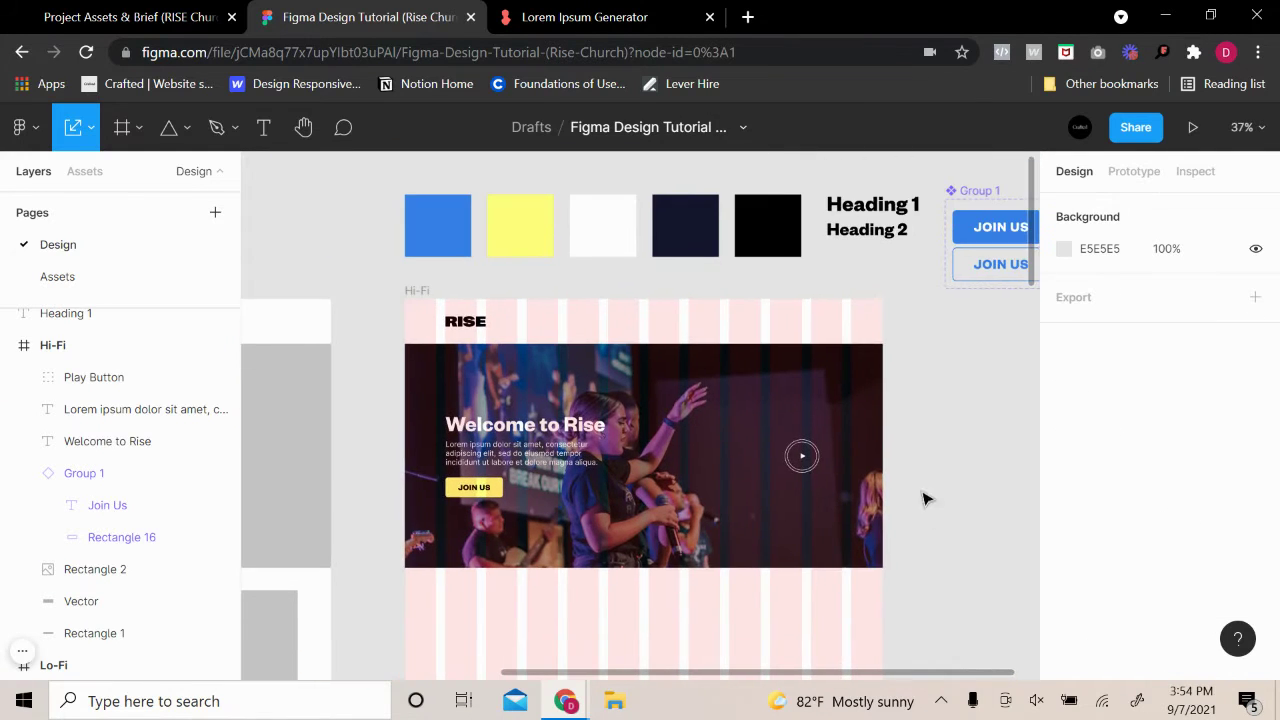
Nudge the Play Button slightly upward on the hero
{"action": "scroll", "coordinate": [850, 478], "scroll_direction": "up", "scroll_amount": 2}
{"action": "left_click", "coordinate": [852, 480]}
{"action": "left_click_drag", "start_coordinate": [855, 481], "coordinate": [854, 467]}
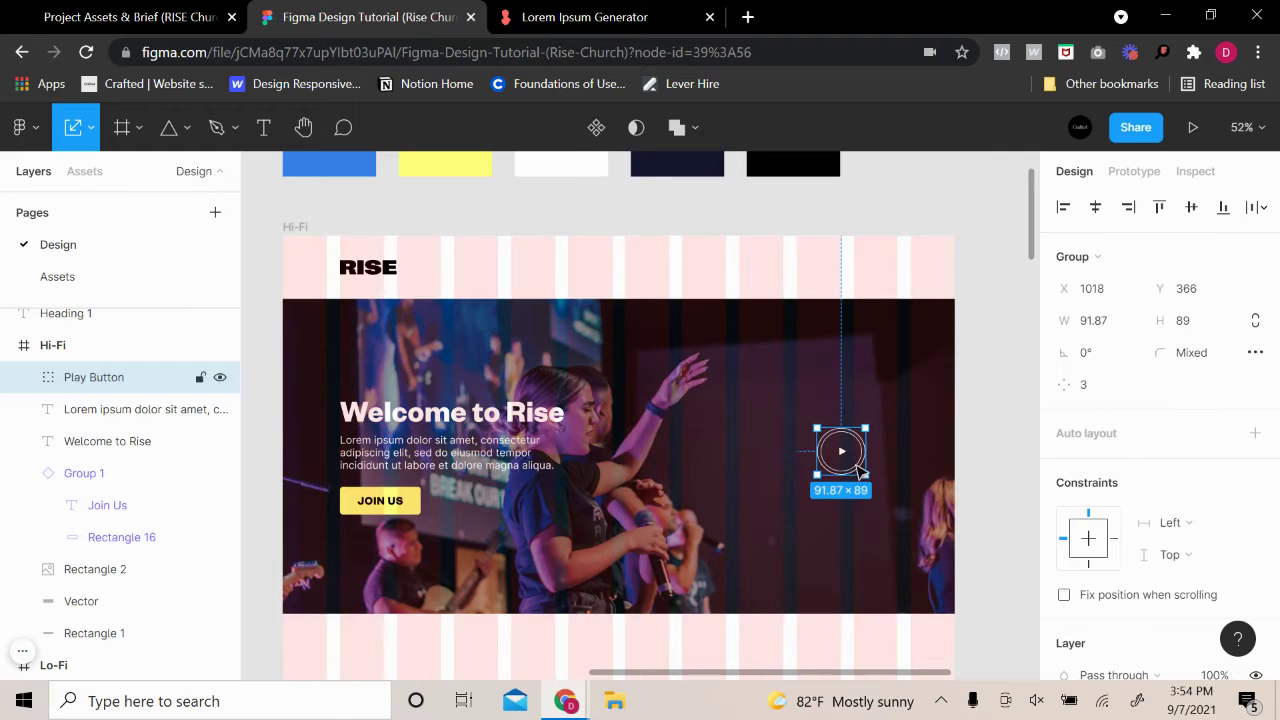
Toggle the Hi-Fi frame's column grid off and on again to check the hero layout
{"action": "left_click", "coordinate": [310, 228]}
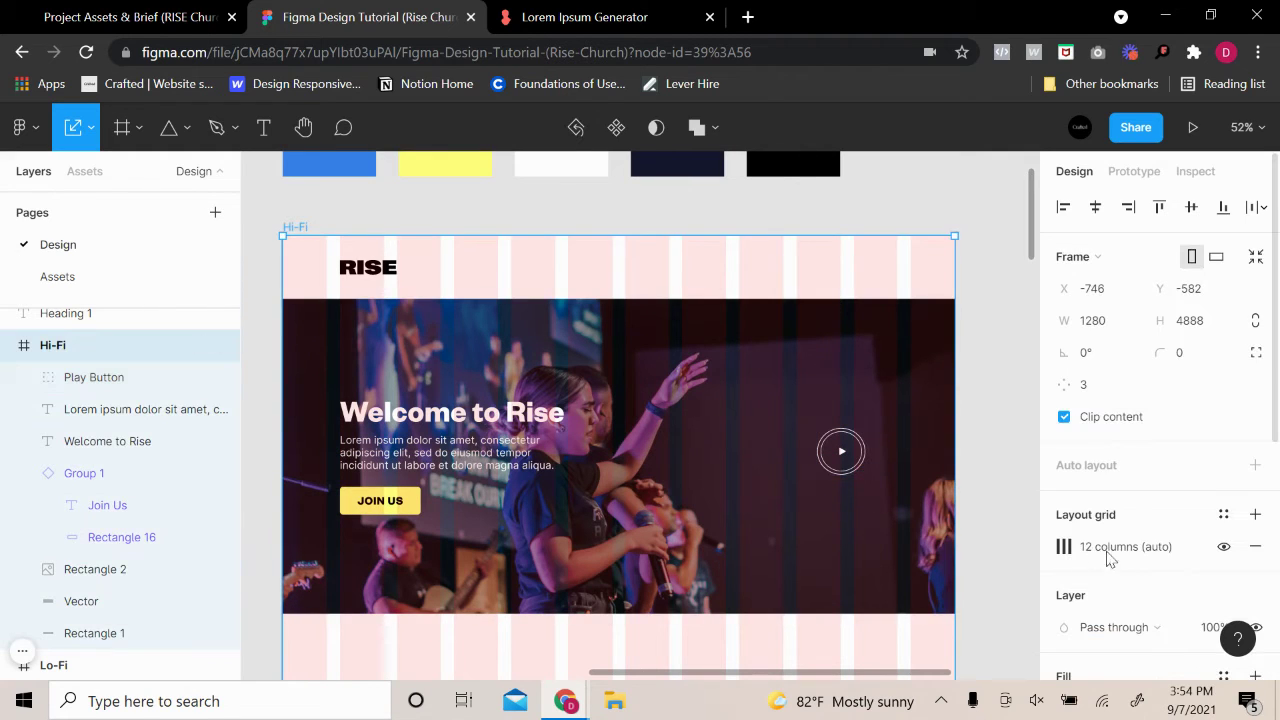
{"action": "left_click", "coordinate": [1222, 548]}
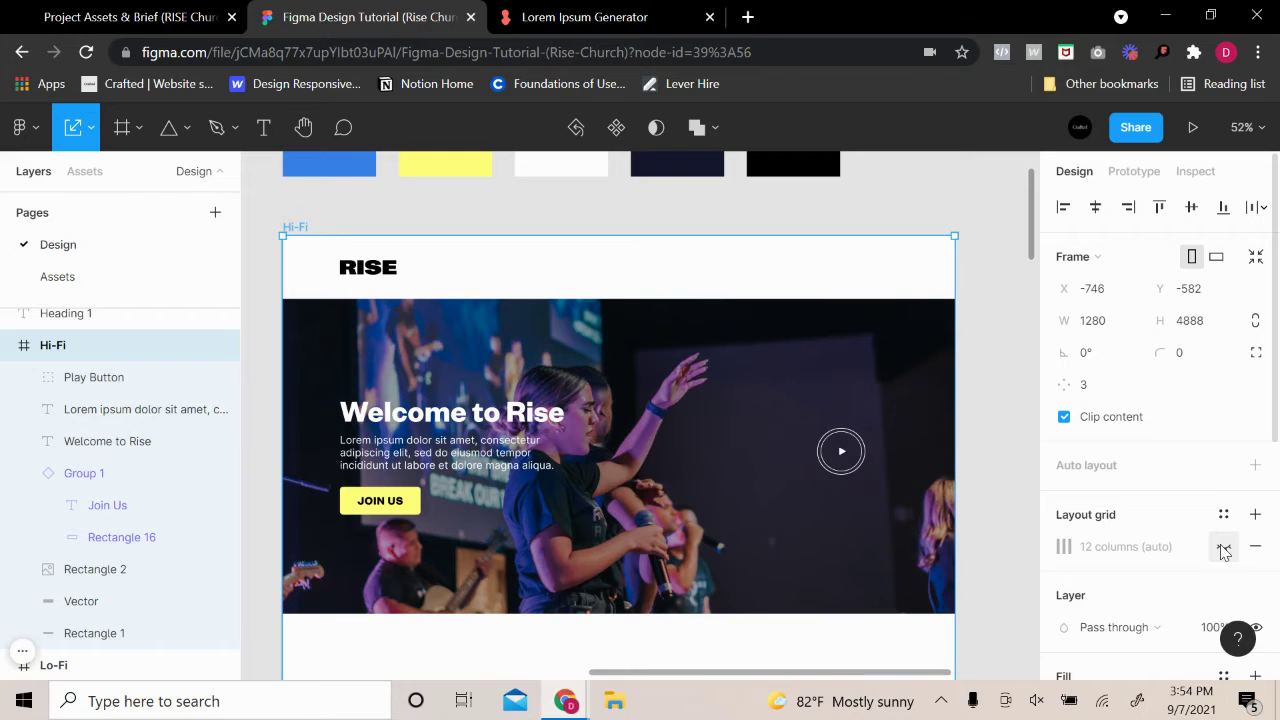
{"action": "left_click", "coordinate": [1224, 548]}
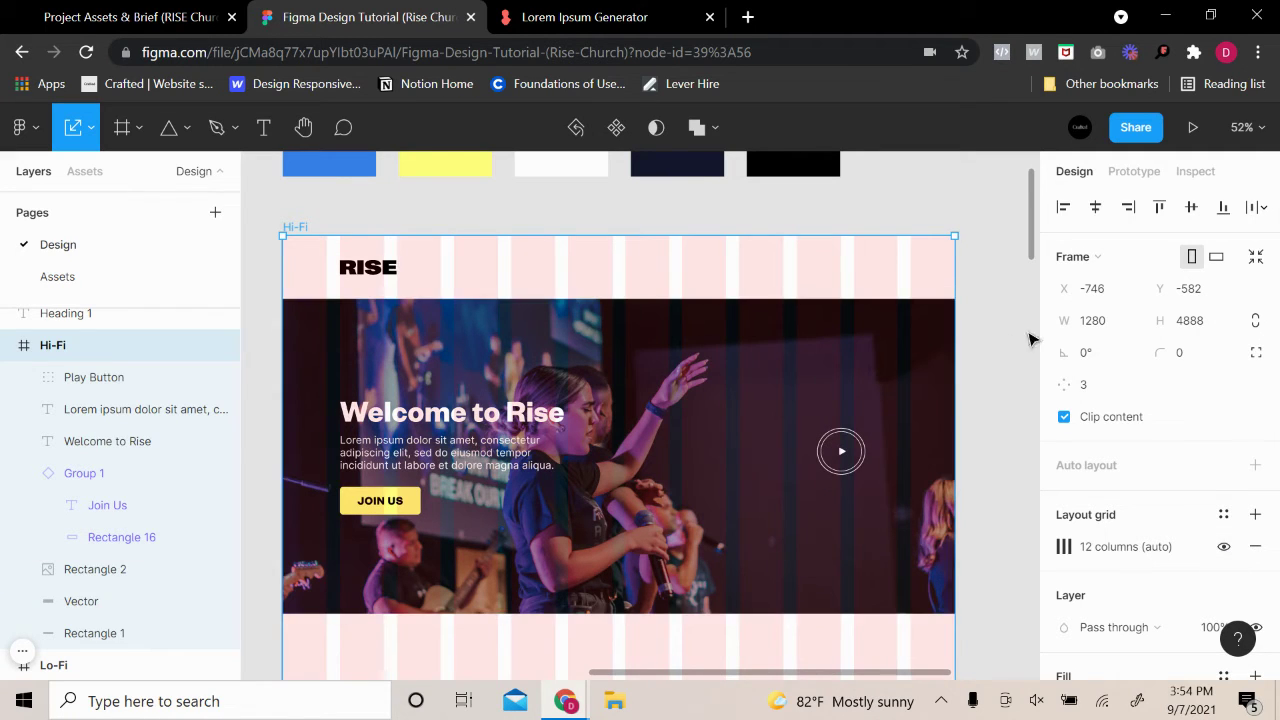
{"action": "left_click", "coordinate": [1014, 363]}
{"action": "scroll", "coordinate": [1015, 392], "scroll_direction": "down", "scroll_amount": 2}
{"action": "left_click_drag", "start_coordinate": [1014, 394], "coordinate": [940, 320]}
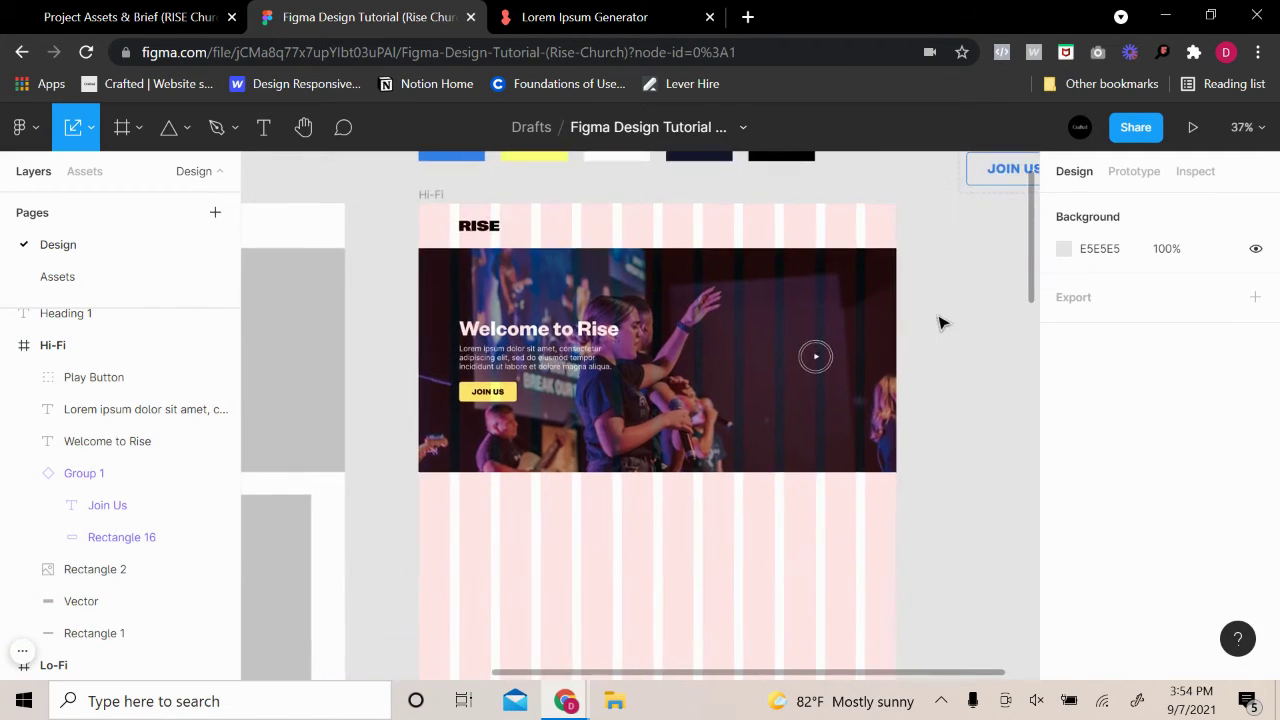
{"action": "scroll", "coordinate": [820, 395], "scroll_direction": "up", "scroll_amount": 1}
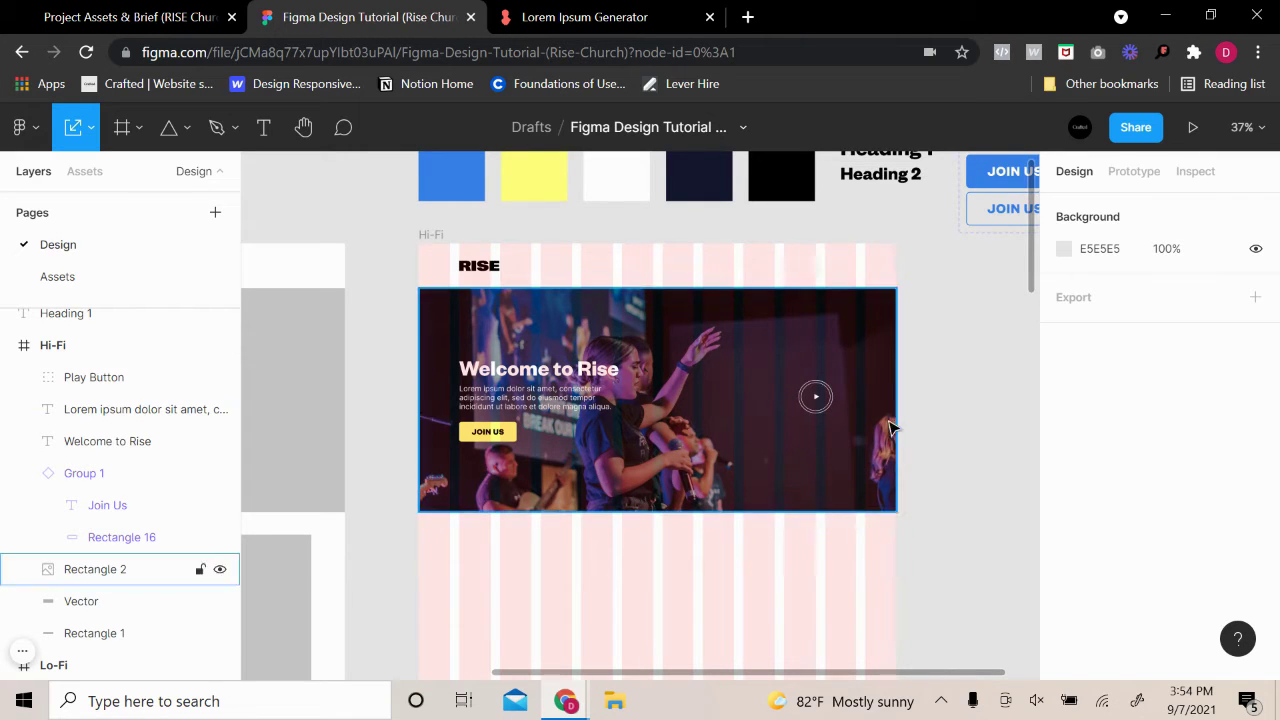
{"action": "left_click", "coordinate": [423, 234]}
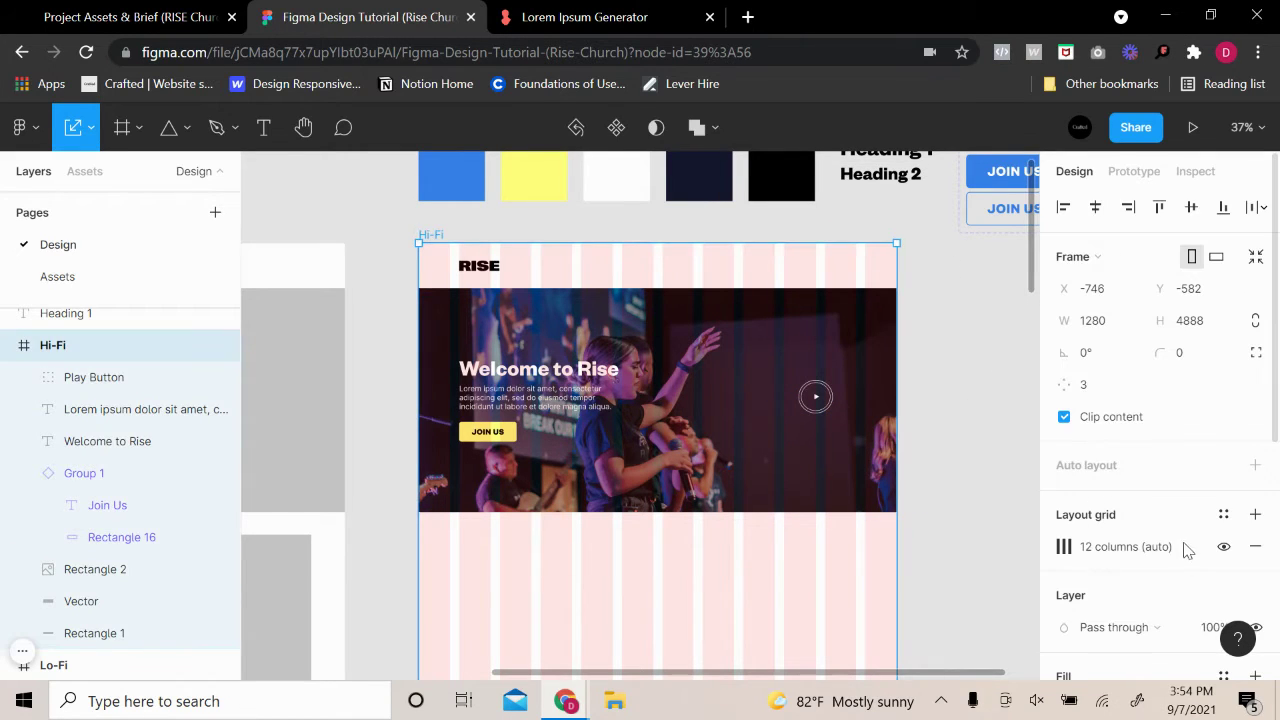
{"action": "left_click", "coordinate": [1222, 547]}
{"action": "left_click", "coordinate": [1217, 551]}
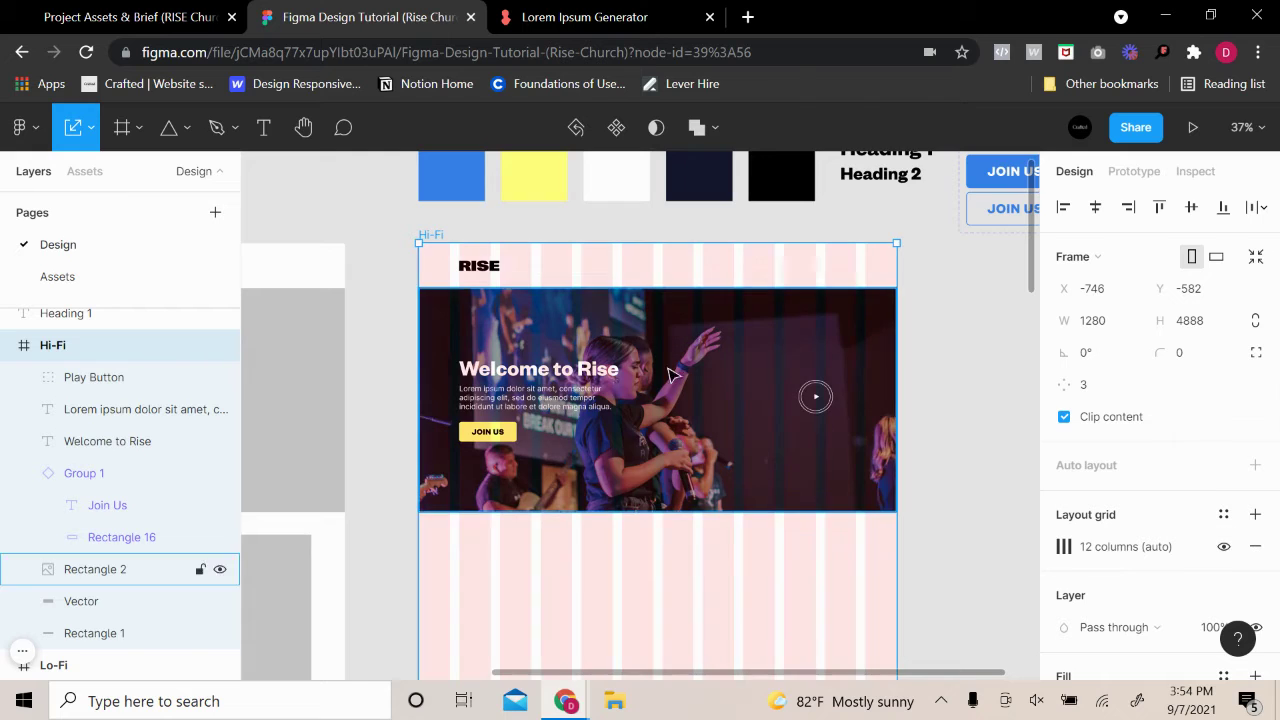
{"action": "scroll", "coordinate": [627, 360], "scroll_direction": "up", "scroll_amount": 2}
Nudge the hero paragraph and JOIN US button down below the Welcome to Rise heading
{"action": "left_click", "coordinate": [443, 436]}
{"action": "left_click", "coordinate": [449, 425]}
{"action": "left_click", "coordinate": [453, 463], "text": "shift"}
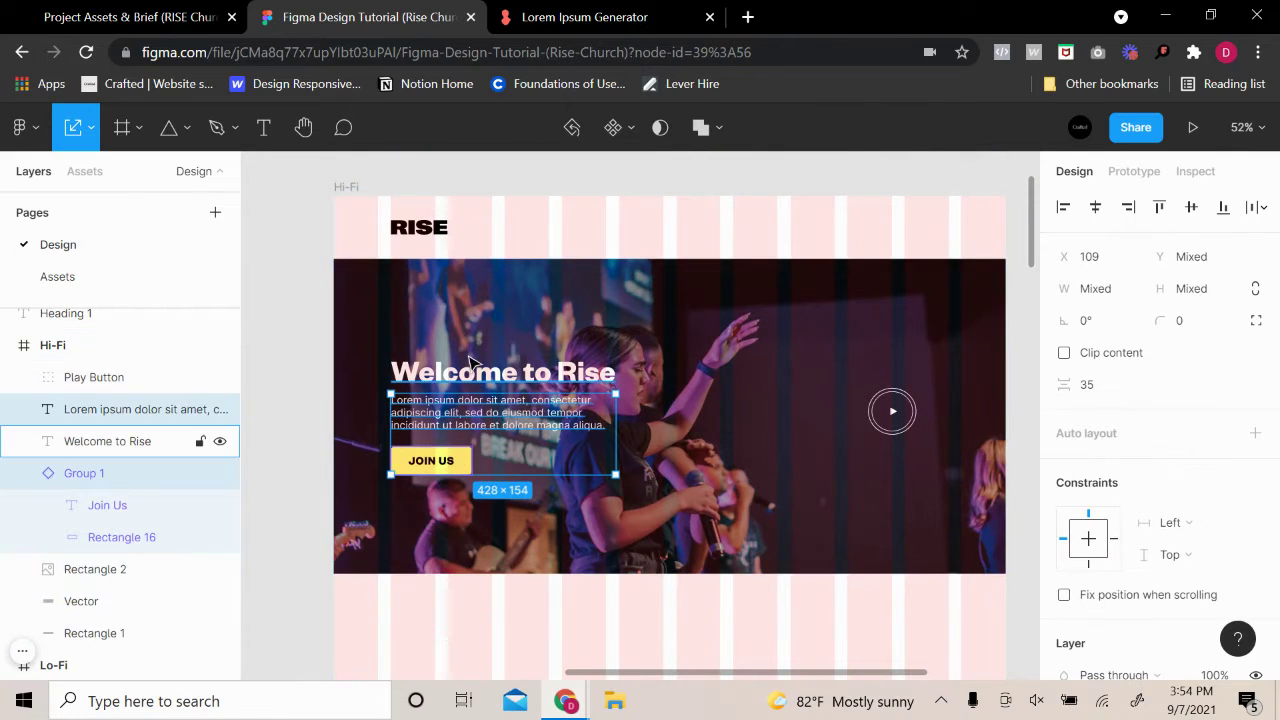
{"action": "key", "text": "alt"}
{"action": "key", "text": "Down"}
{"action": "key", "text": "Down"}
{"action": "key", "text": "Down"}
{"action": "key", "text": "Down"}
{"action": "key", "text": "Down"}
{"action": "key", "text": "Down"}
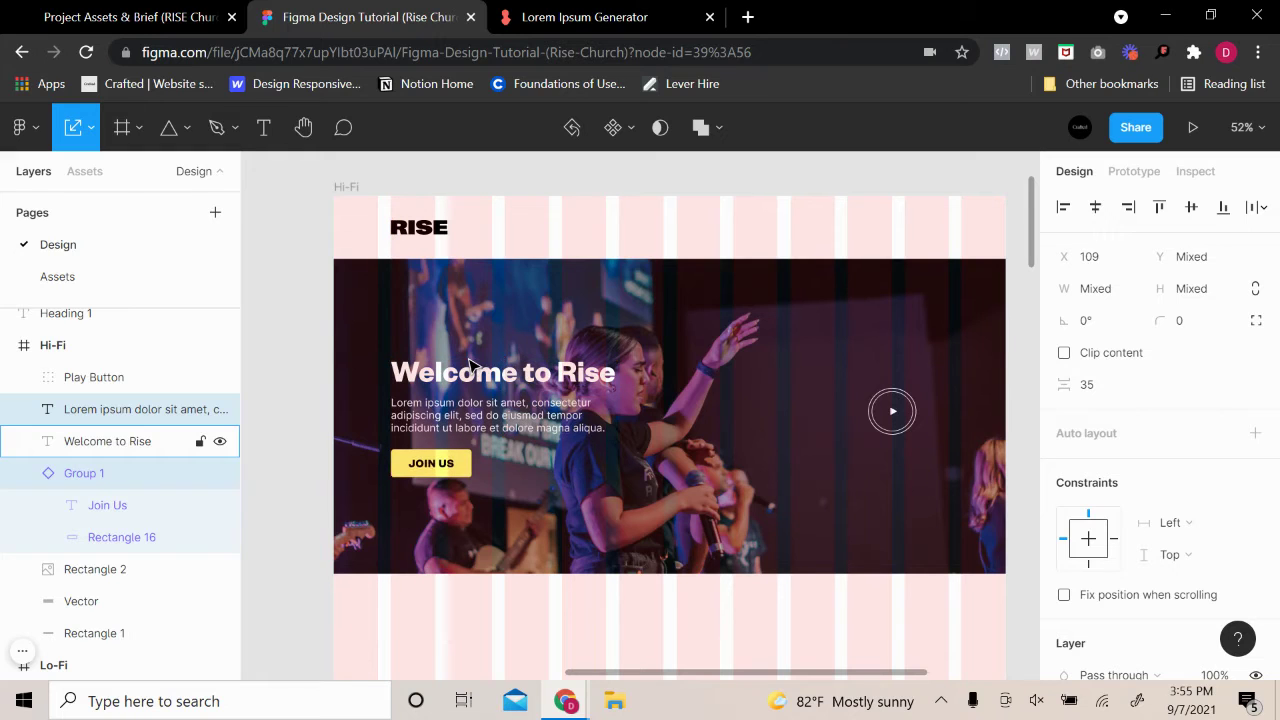
{"action": "left_click", "coordinate": [323, 383]}
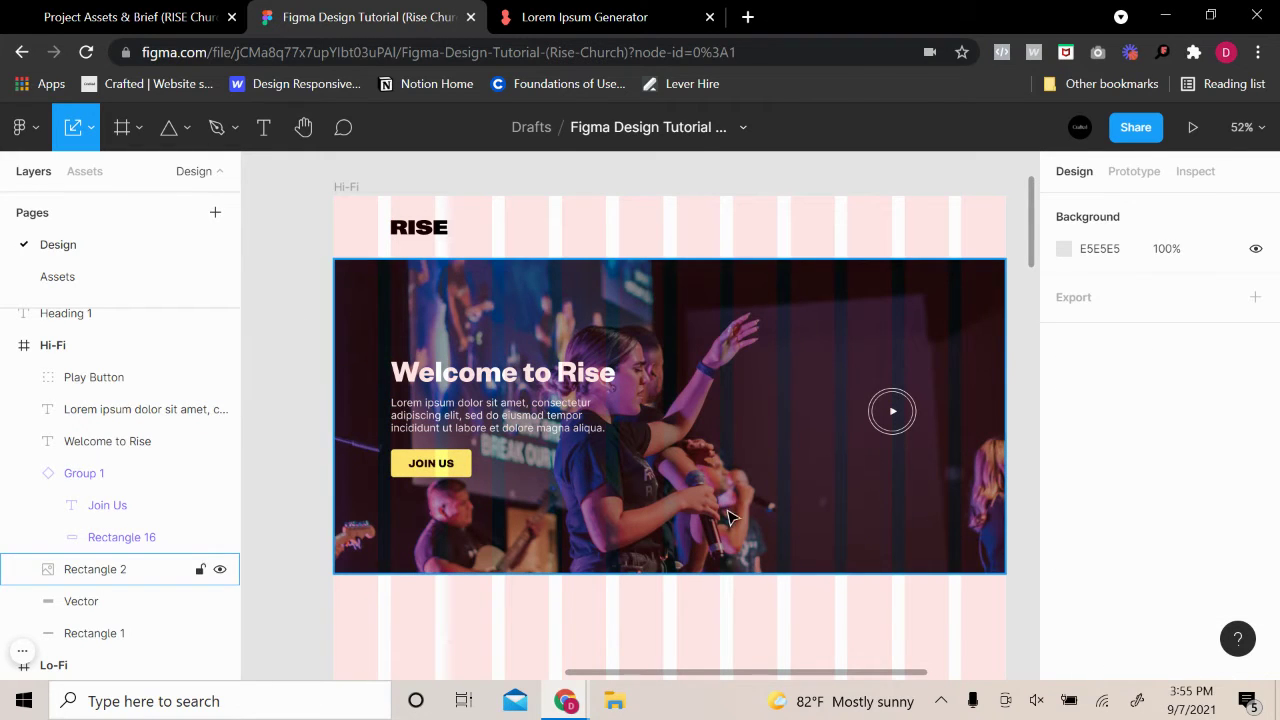
Fine-tune the JOIN US button to X 109, Y 483, 35 px below the paragraph
{"action": "scroll", "coordinate": [729, 517], "scroll_direction": "right", "scroll_amount": 1}
{"action": "left_click", "coordinate": [524, 400]}
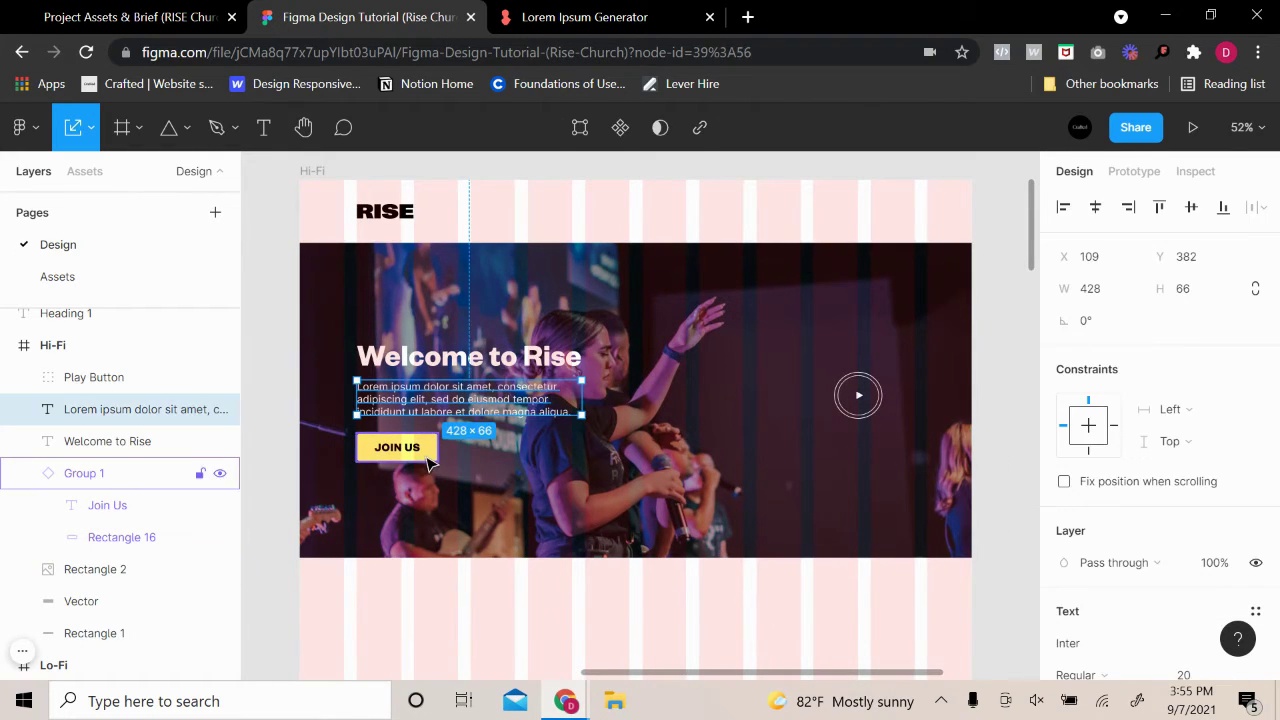
{"action": "left_click", "coordinate": [428, 460]}
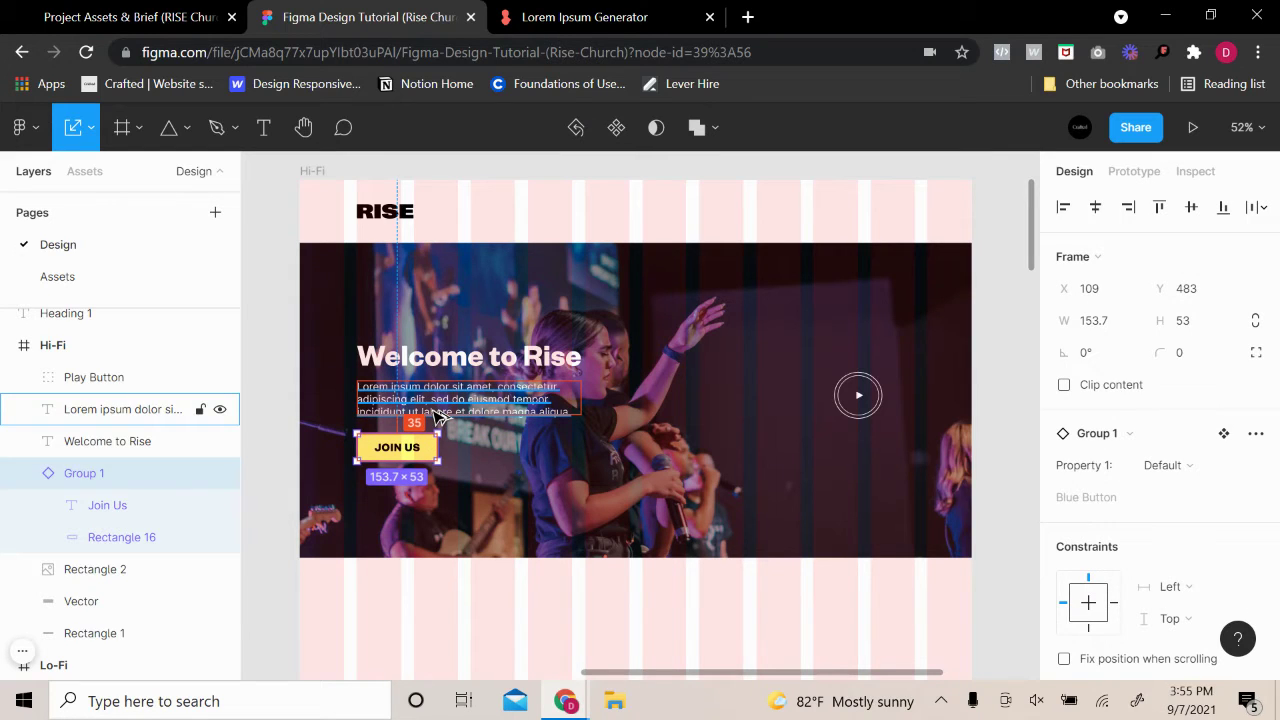
{"action": "key", "text": "Down"}
{"action": "key", "text": "Down"}
{"action": "key", "text": "Down"}
{"action": "key", "text": "Down"}
{"action": "key", "text": "Down"}
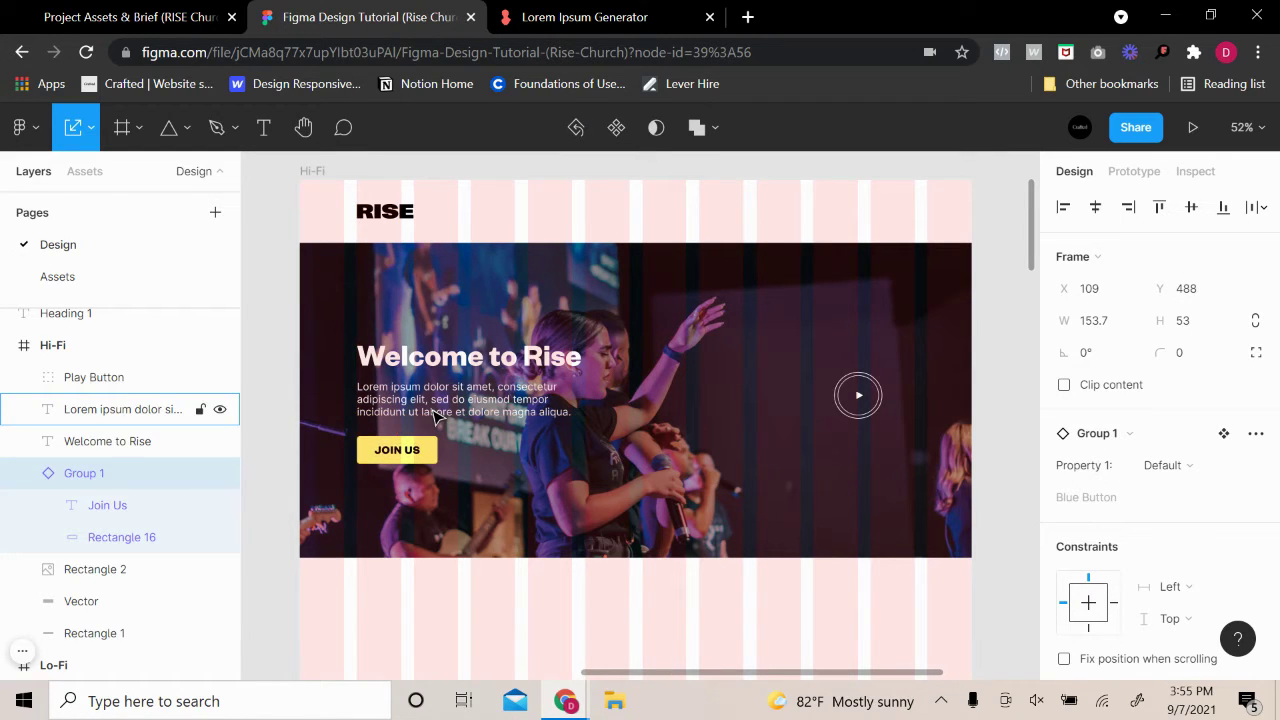
{"action": "key", "text": "Up"}
{"action": "key", "text": "Up"}
{"action": "key", "text": "Up"}
{"action": "key", "text": "Up"}
{"action": "key", "text": "Up"}
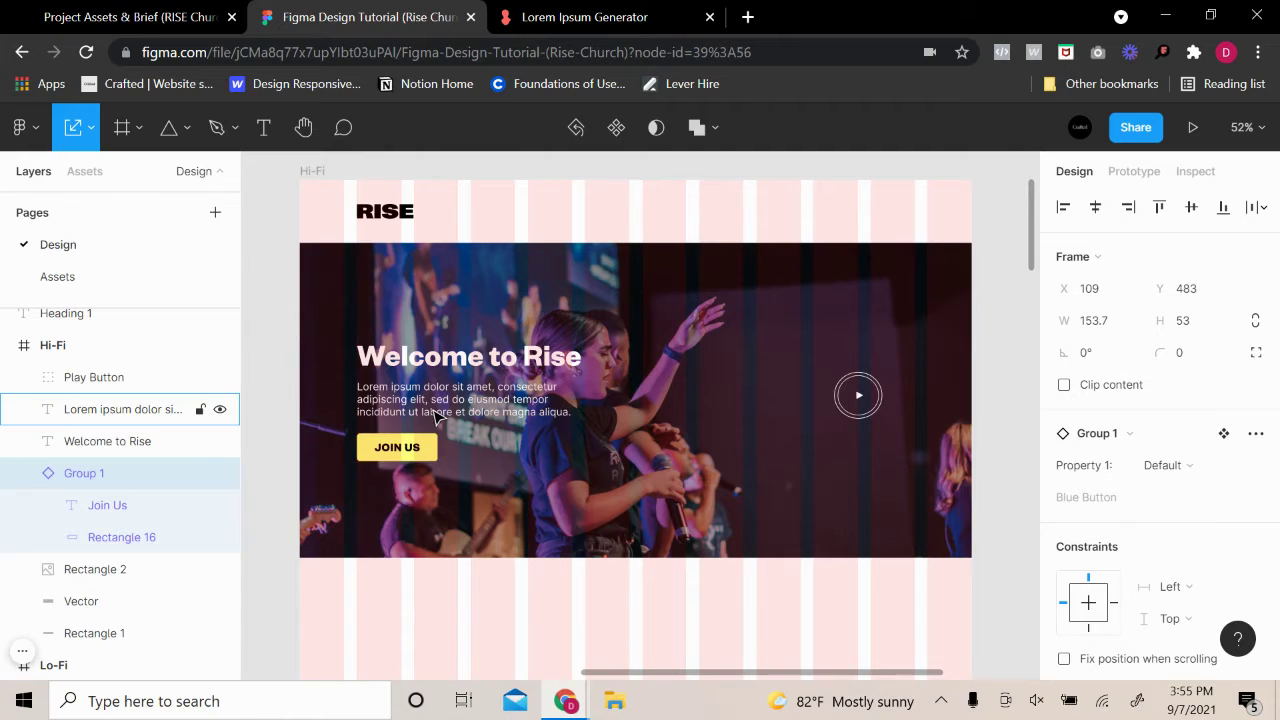
{"action": "left_click", "coordinate": [280, 220]}
{"action": "scroll", "coordinate": [487, 364], "scroll_direction": "down", "scroll_amount": 3}
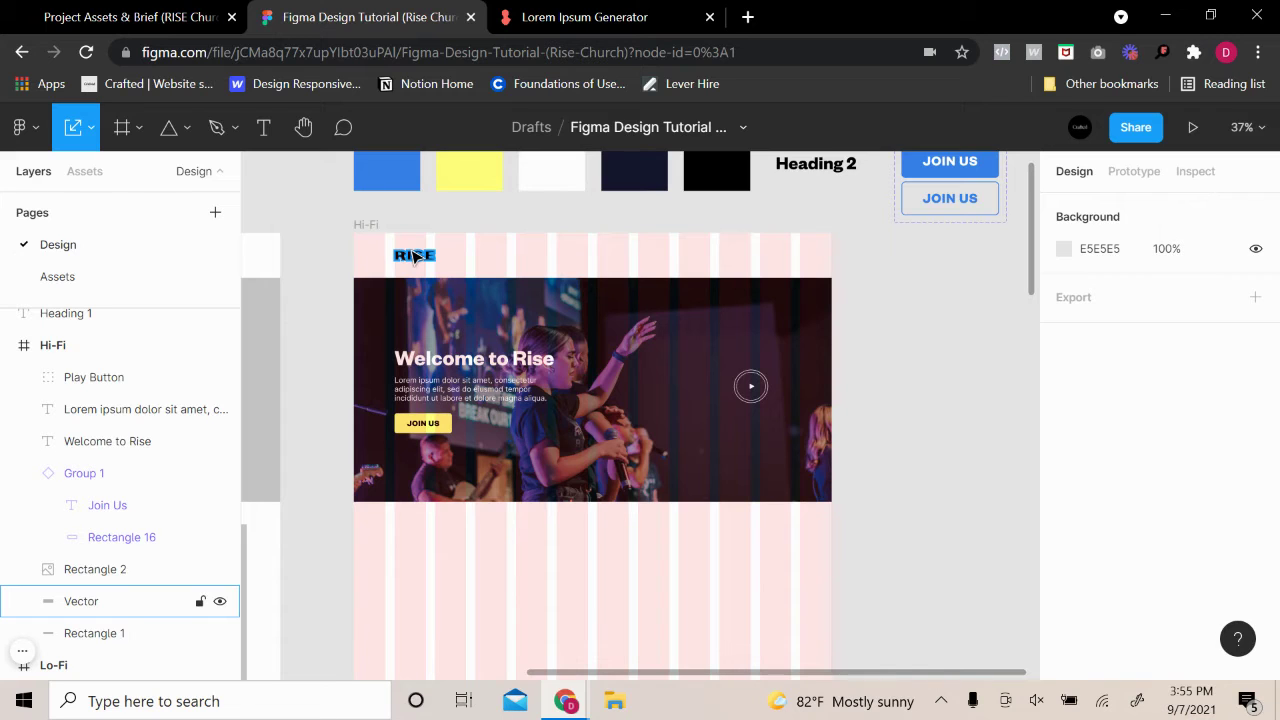
Toggle the Hi-Fi frame's column grid off and back on, then deselect the frame
{"action": "scroll", "coordinate": [480, 300], "scroll_direction": "down", "scroll_amount": 1}
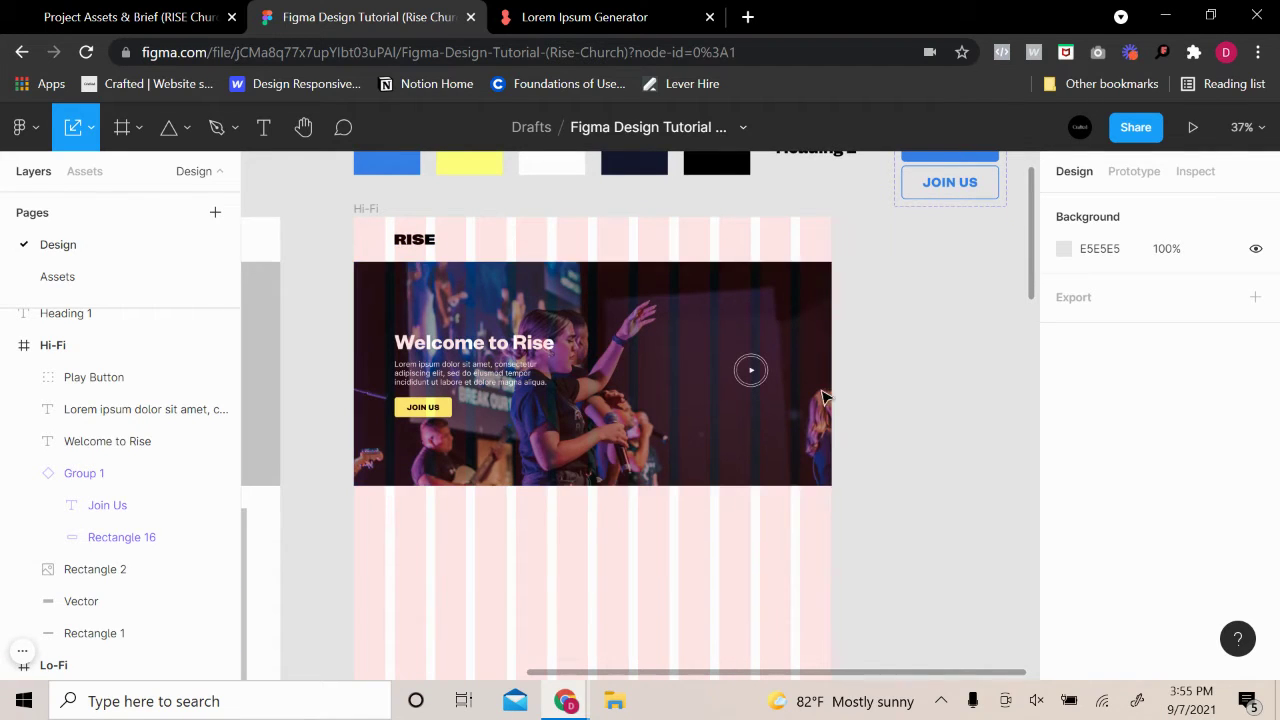
{"action": "left_click", "coordinate": [381, 213]}
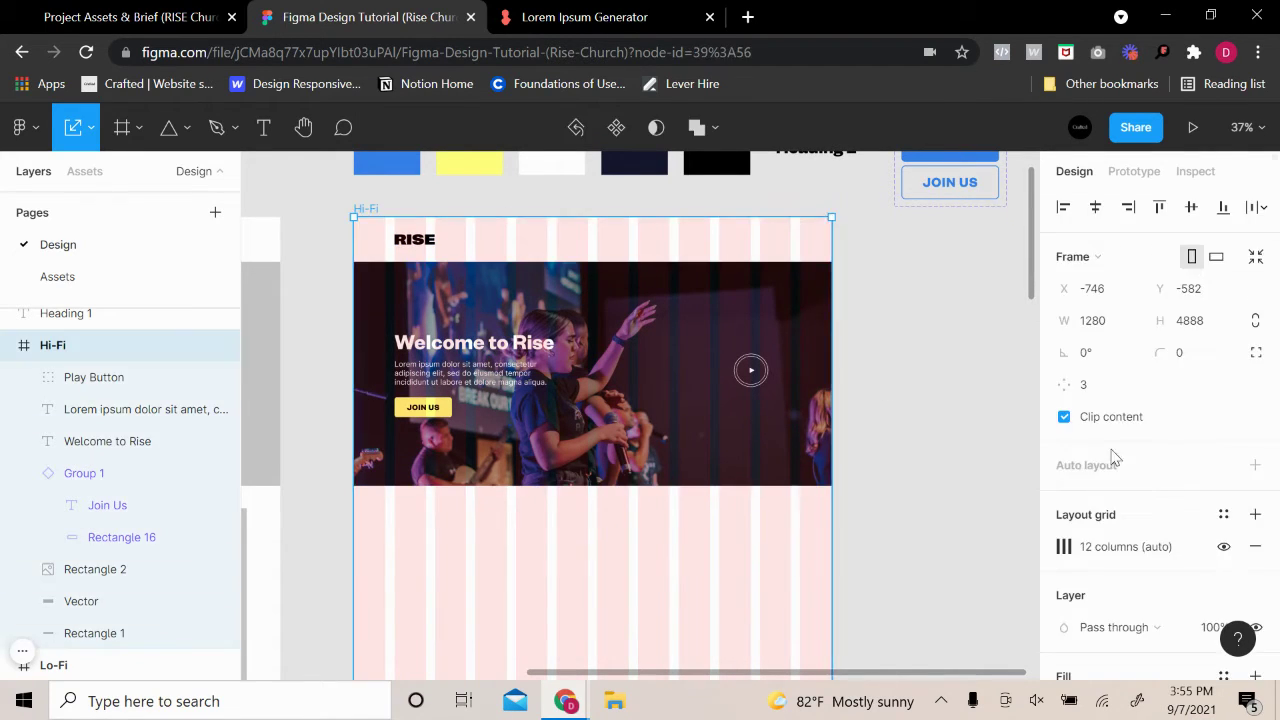
{"action": "left_click", "coordinate": [1226, 546]}
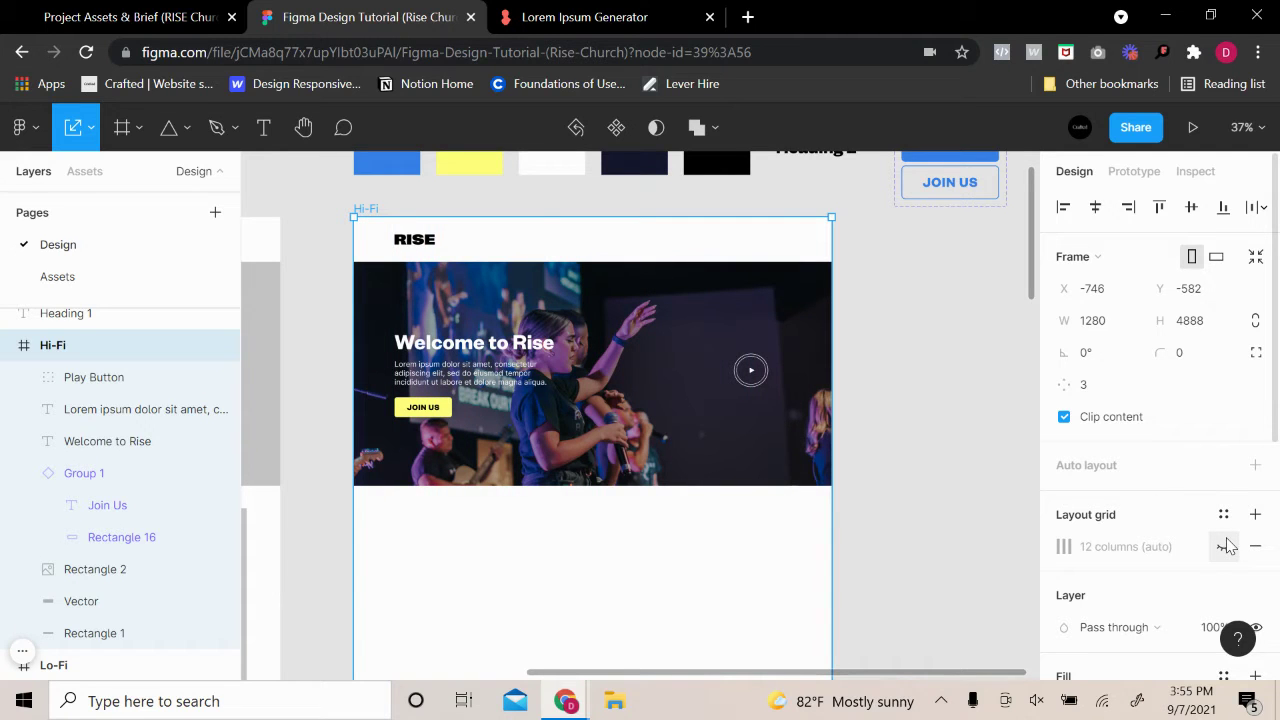
{"action": "left_click", "coordinate": [1226, 546]}
{"action": "left_click", "coordinate": [951, 349]}
Draw an empty text box right of the RISE logo, then bring up the Notion brief
{"action": "scroll", "coordinate": [688, 288], "scroll_direction": "up", "scroll_amount": 3}
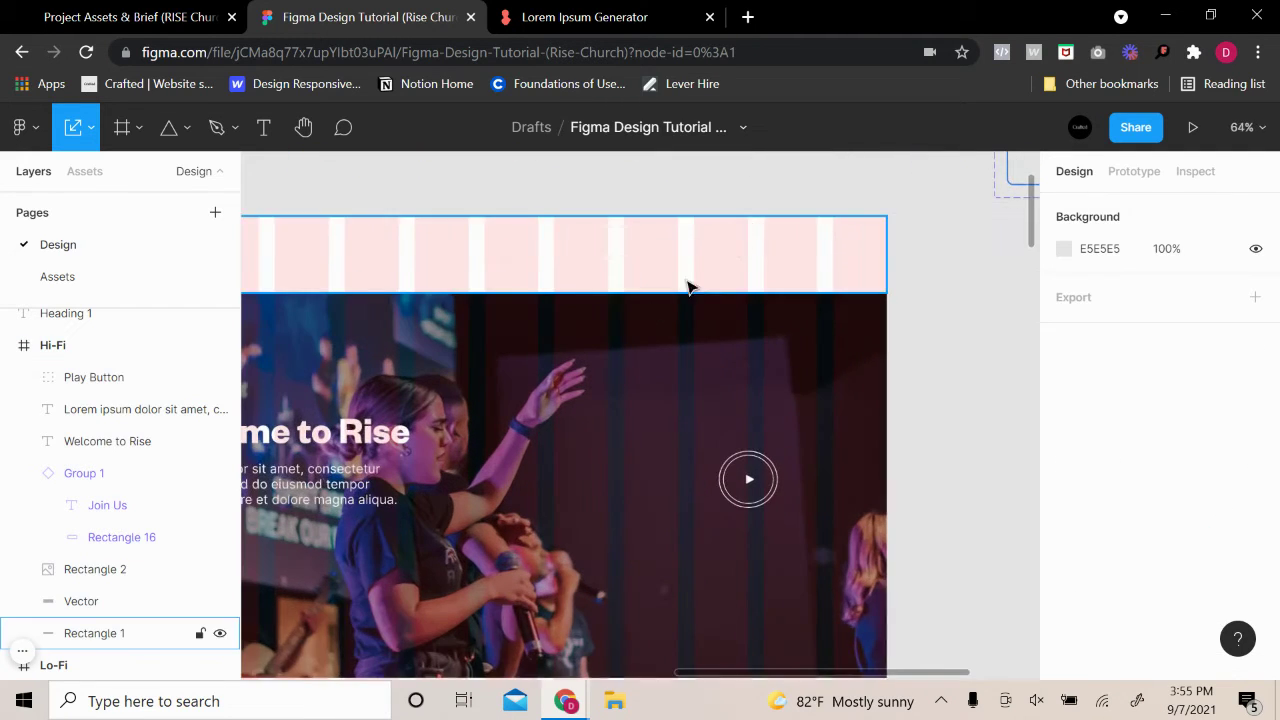
{"action": "scroll", "coordinate": [591, 320], "scroll_direction": "up", "scroll_amount": 2}
{"action": "scroll", "coordinate": [591, 320], "scroll_direction": "left", "scroll_amount": 3}
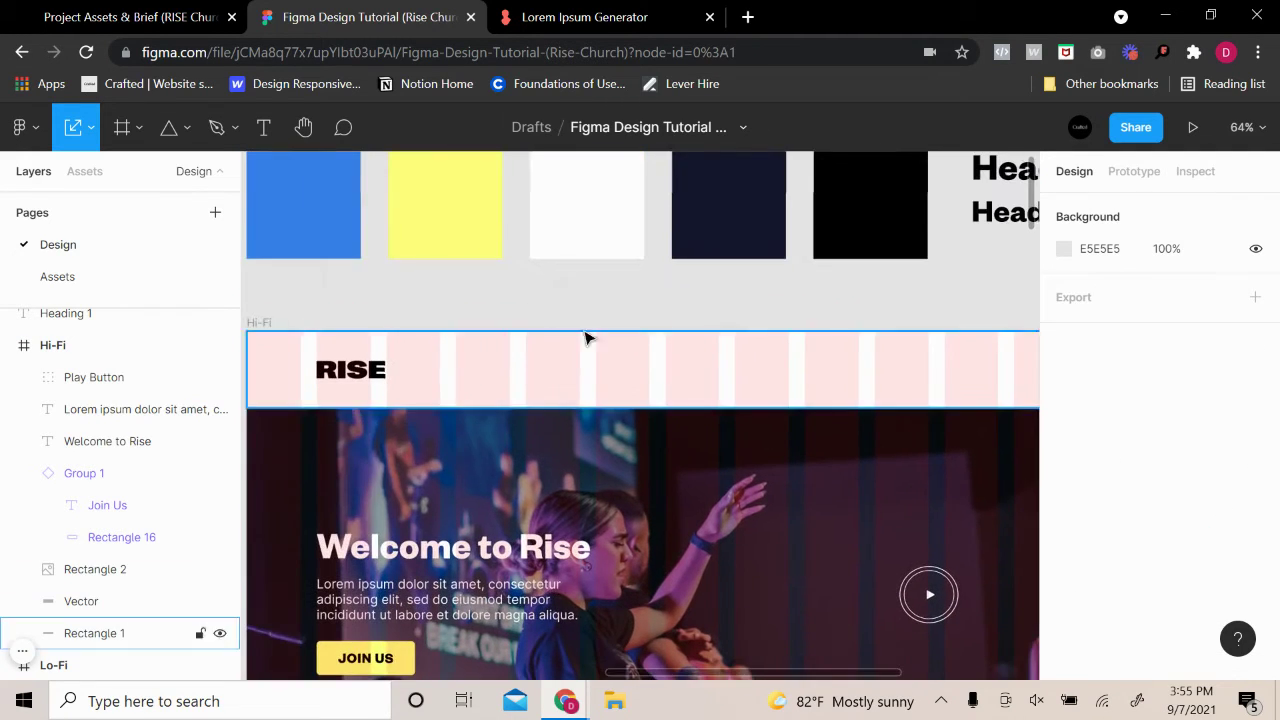
{"action": "left_click", "coordinate": [264, 130]}
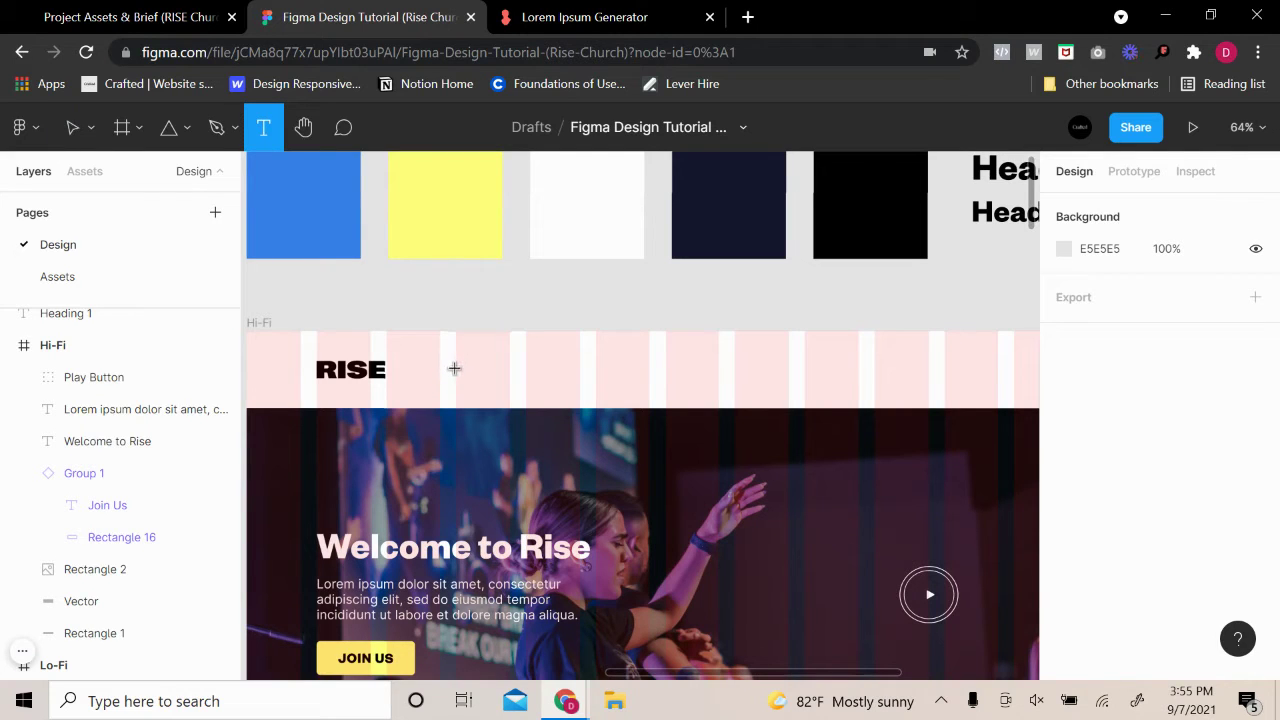
{"action": "left_click_drag", "start_coordinate": [454, 364], "coordinate": [597, 388]}
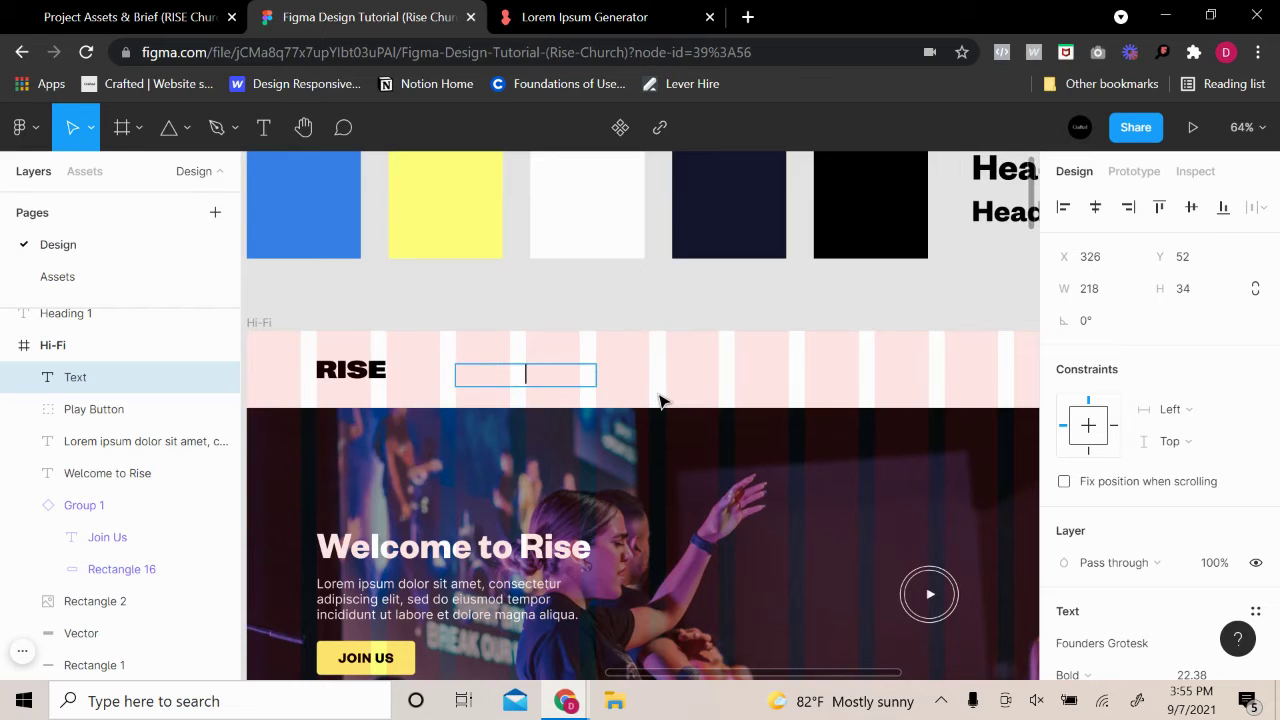
{"action": "left_click", "coordinate": [114, 18]}
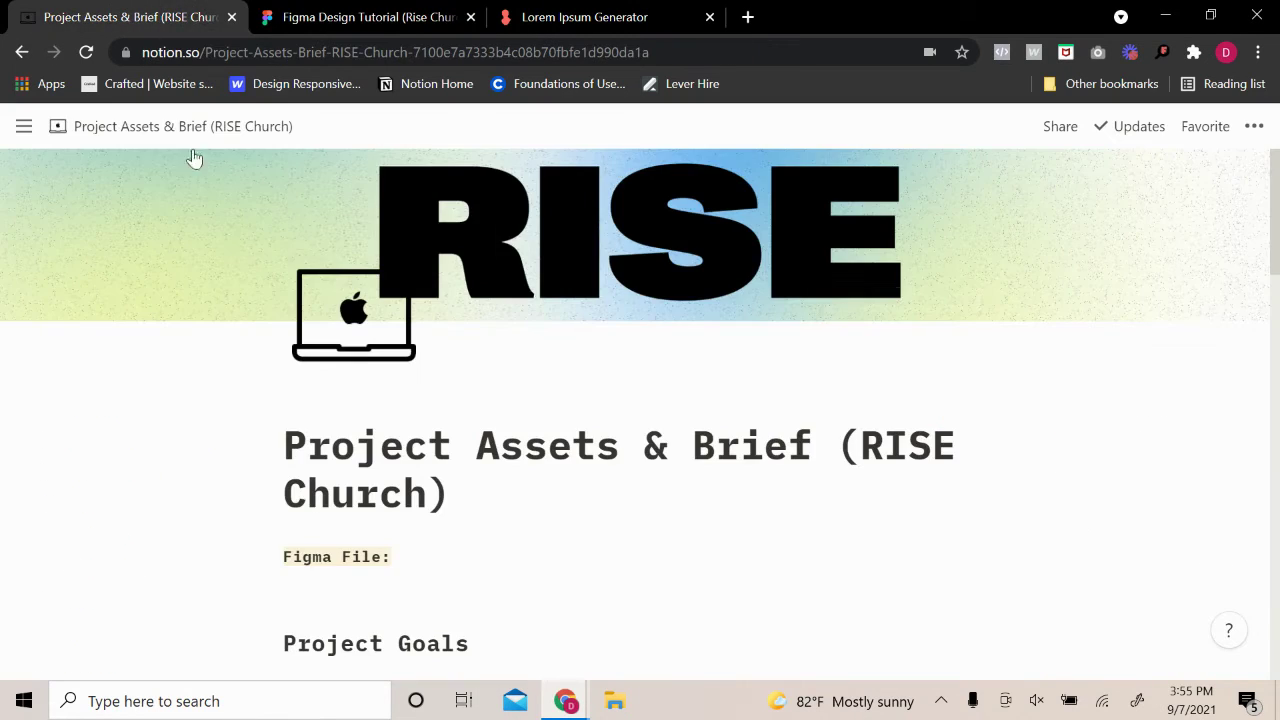
Copy 'events' from the Notion page list into the Figma header text box as EVENTS
{"action": "scroll", "coordinate": [405, 380], "scroll_direction": "down", "scroll_amount": 10}
{"action": "scroll", "coordinate": [395, 425], "scroll_direction": "down", "scroll_amount": 1}
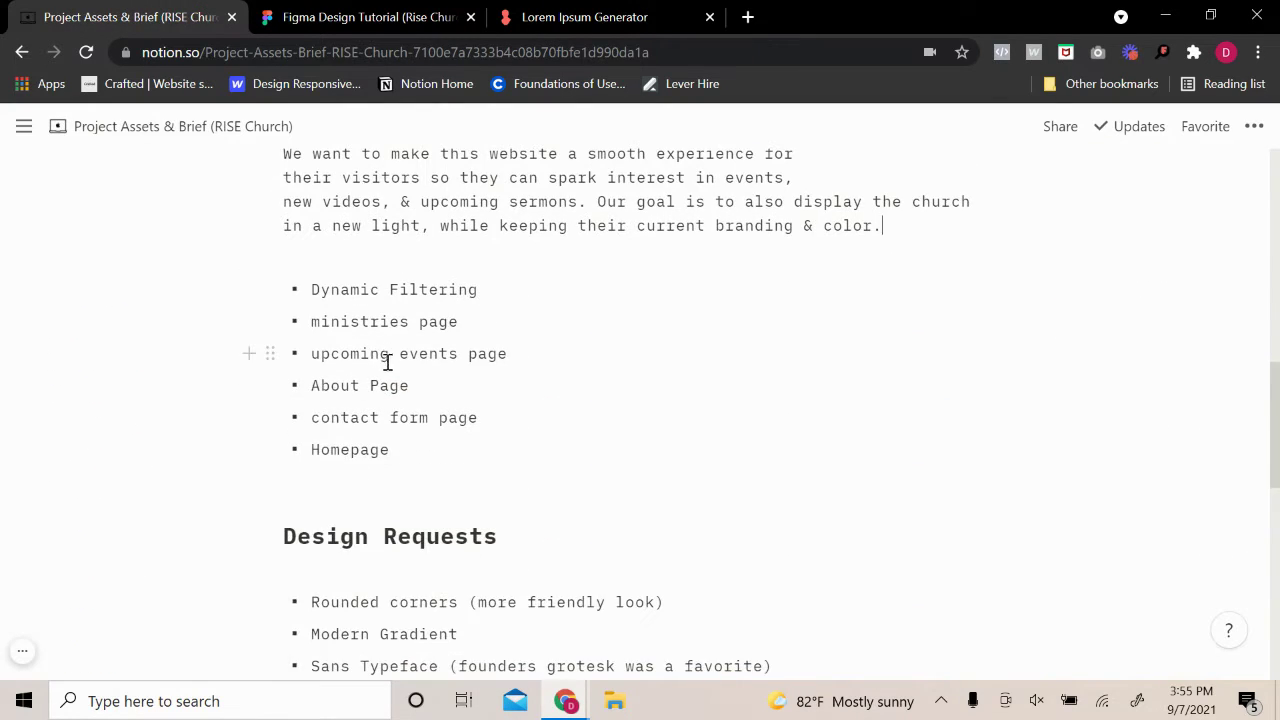
{"action": "left_click_drag", "start_coordinate": [453, 360], "coordinate": [400, 354]}
{"action": "key", "text": "ctrl+c"}
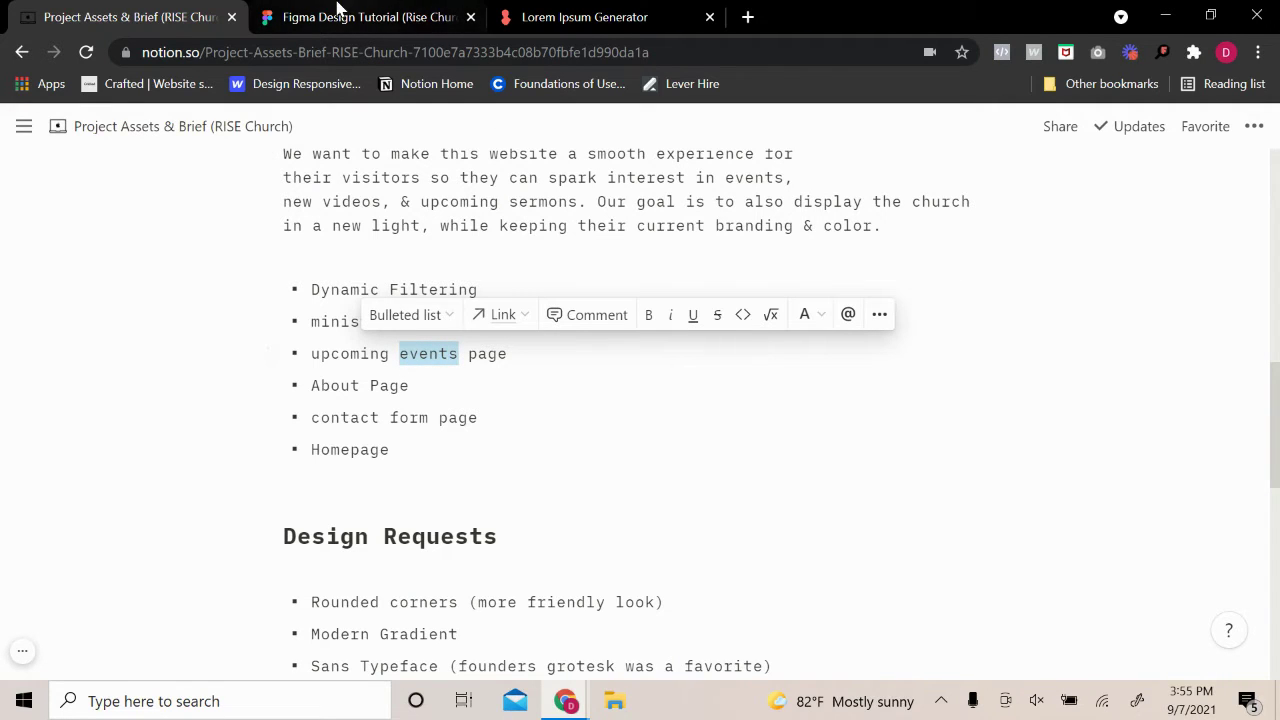
{"action": "left_click", "coordinate": [337, 14]}
{"action": "key", "text": "ctrl+v"}
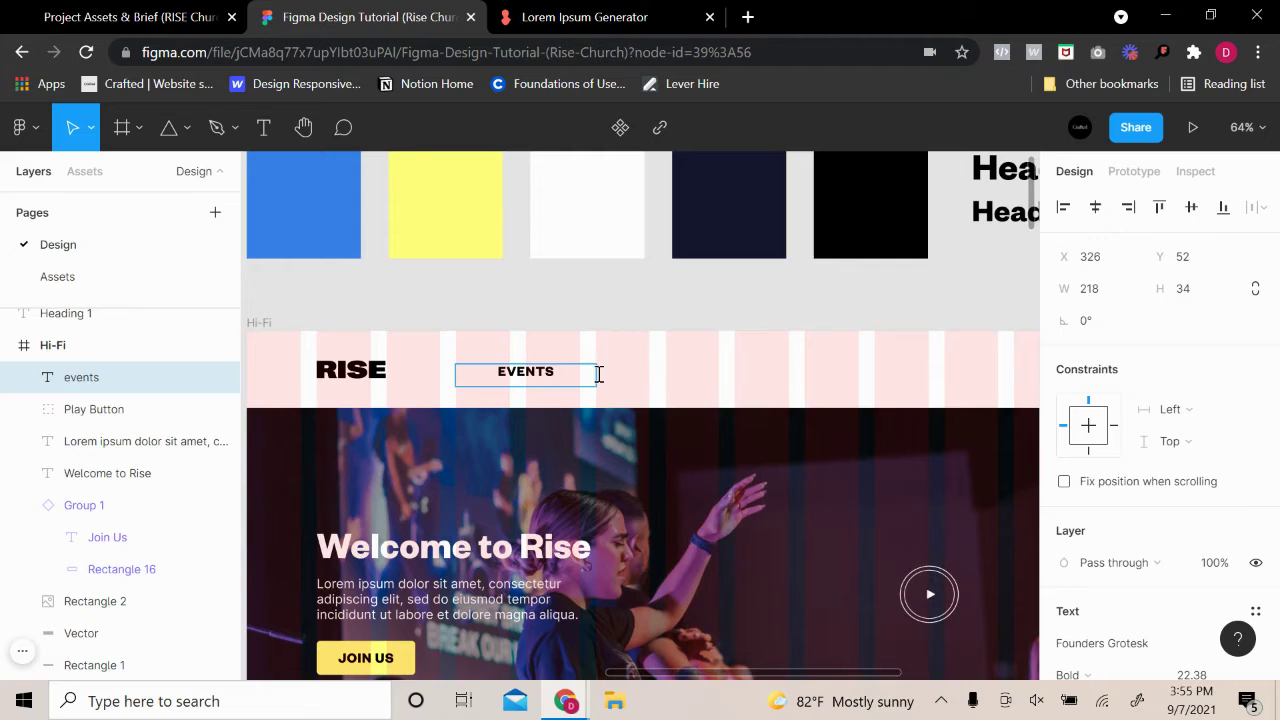
Finish the EVENTS label and make its box hug the text width
{"action": "key", "text": "Escape"}
{"action": "scroll", "coordinate": [1150, 575], "scroll_direction": "down", "scroll_amount": 3}
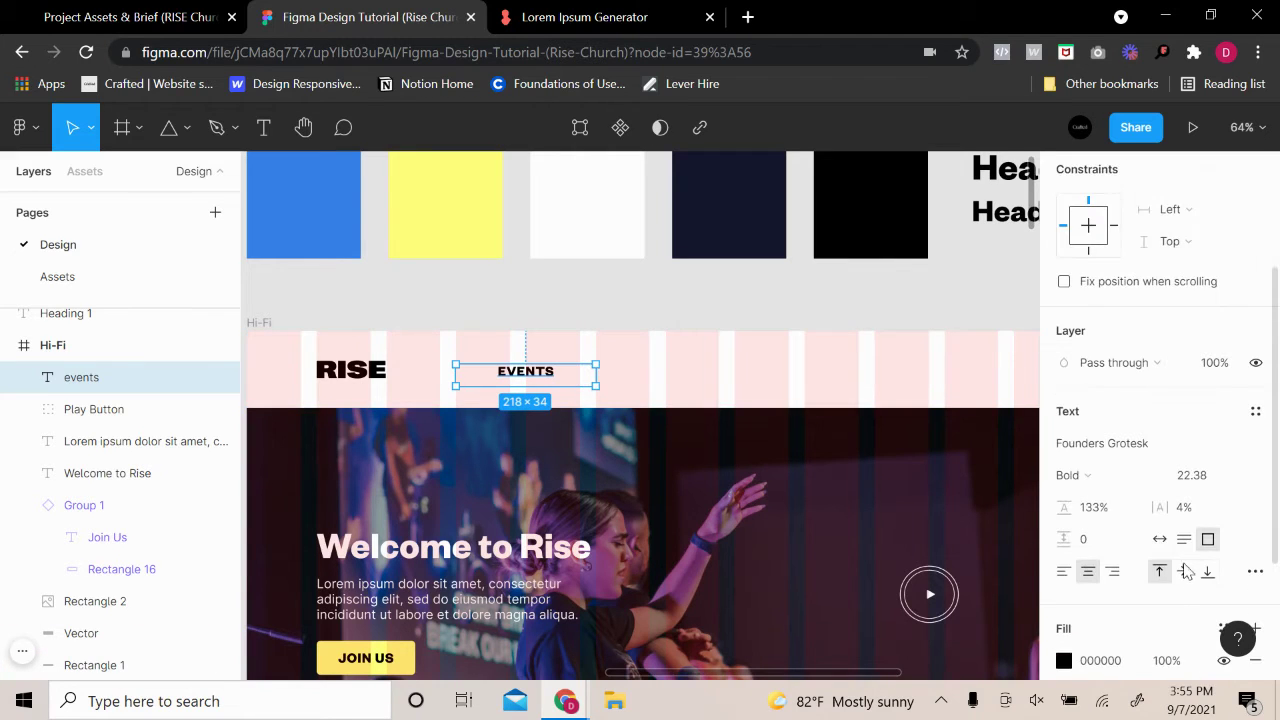
{"action": "left_click", "coordinate": [1160, 540]}
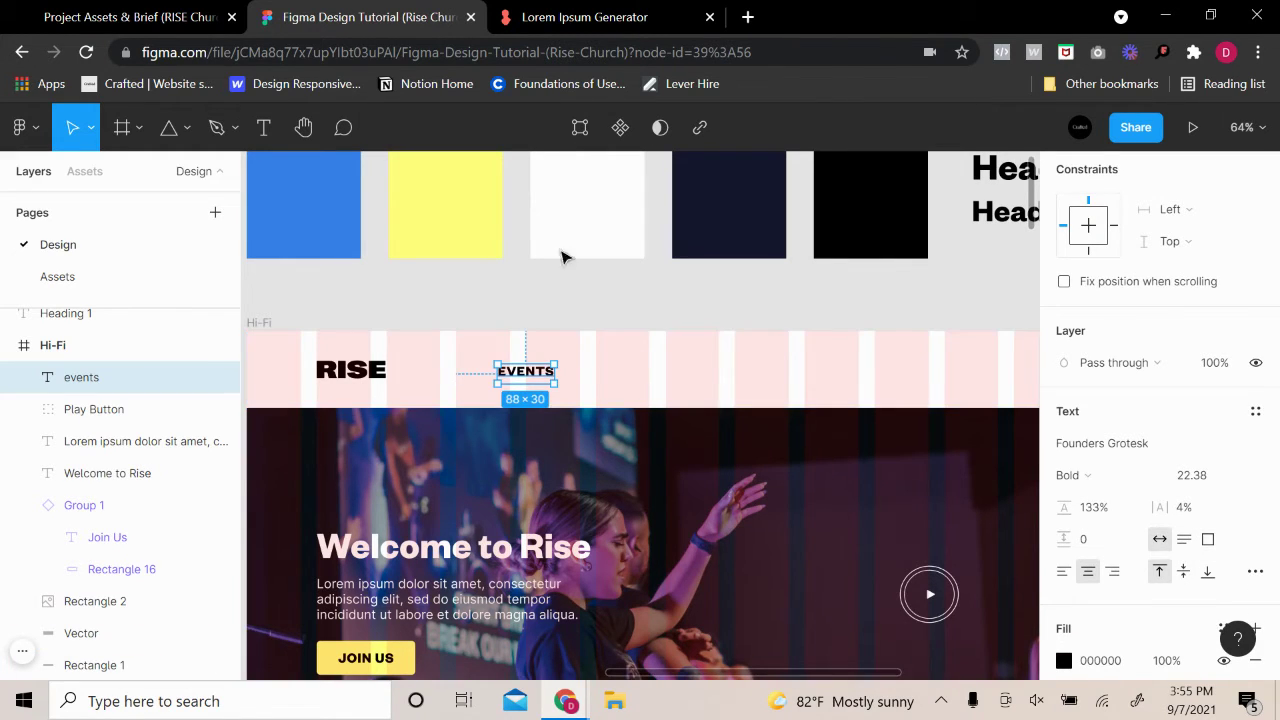
Duplicate EVENTS to the right as About, then copy ABOUT further right as a third item
{"action": "left_click", "coordinate": [113, 18]}
{"action": "left_click_drag", "start_coordinate": [359, 385], "coordinate": [310, 382]}
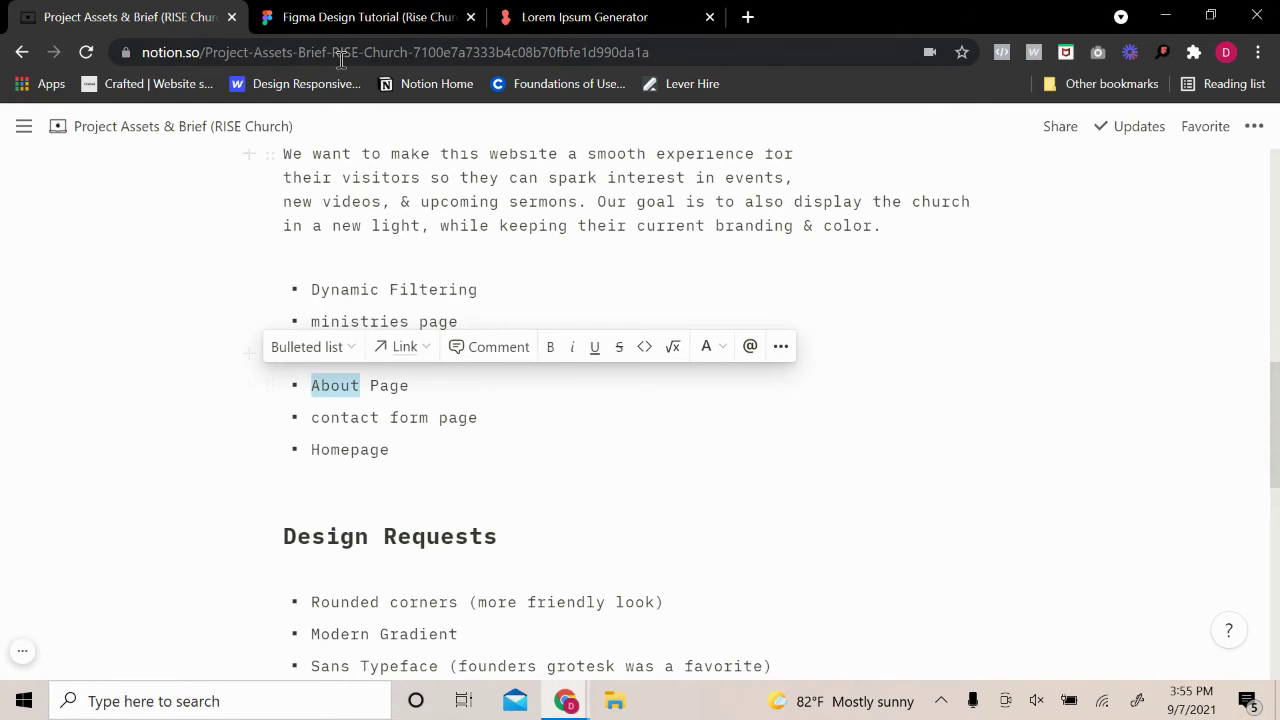
{"action": "left_click", "coordinate": [365, 17]}
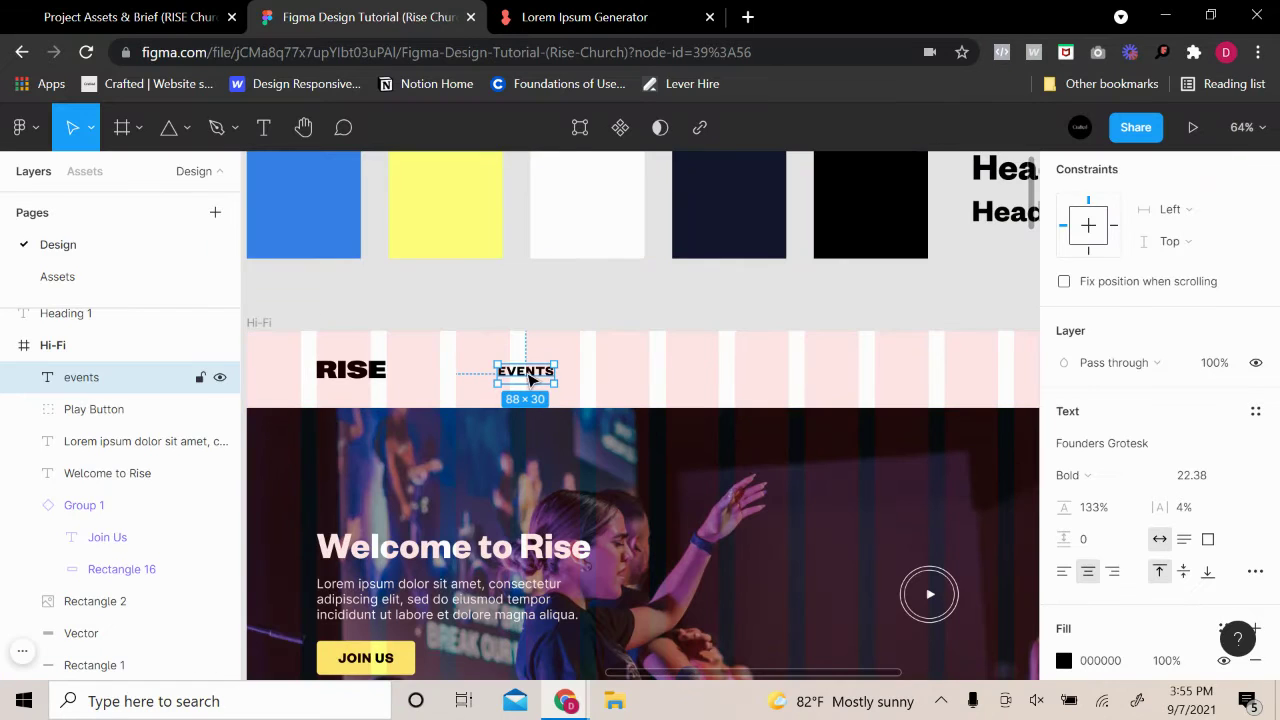
{"action": "left_click_drag", "start_coordinate": [535, 377], "coordinate": [617, 373]}
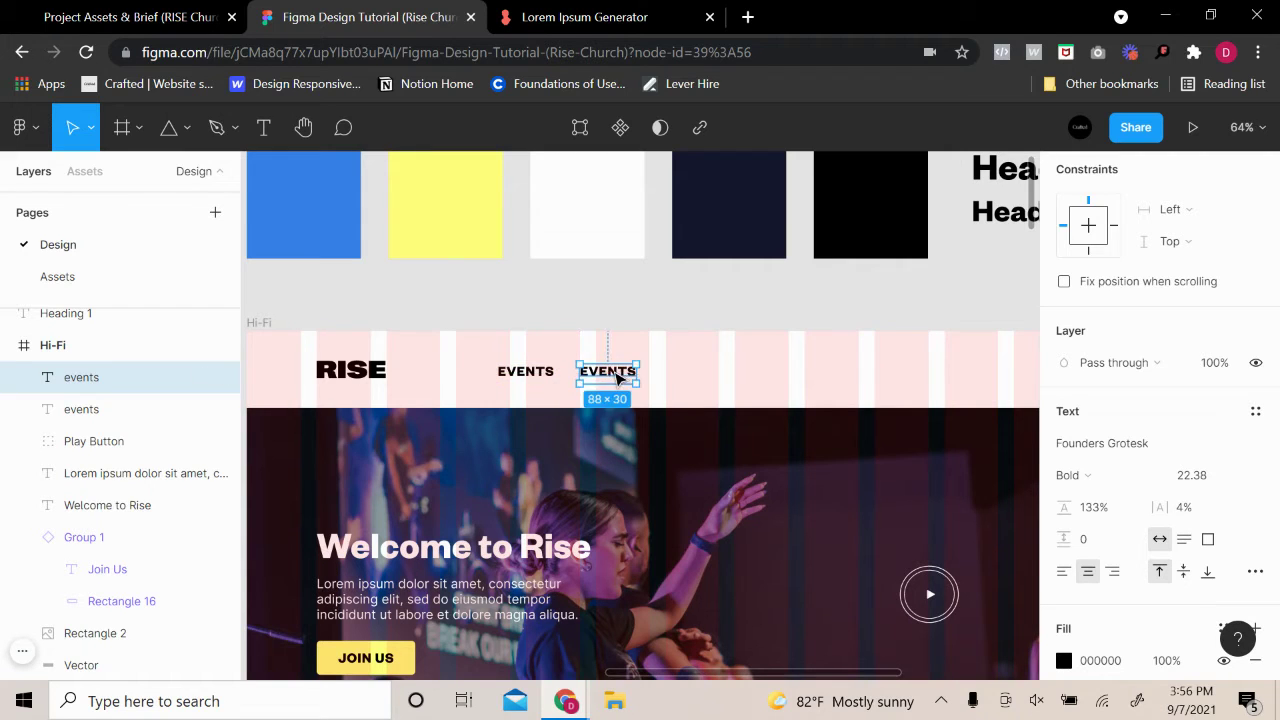
{"action": "double_click", "coordinate": [617, 373]}
{"action": "type", "text": "About"}
{"action": "left_click", "coordinate": [626, 370]}
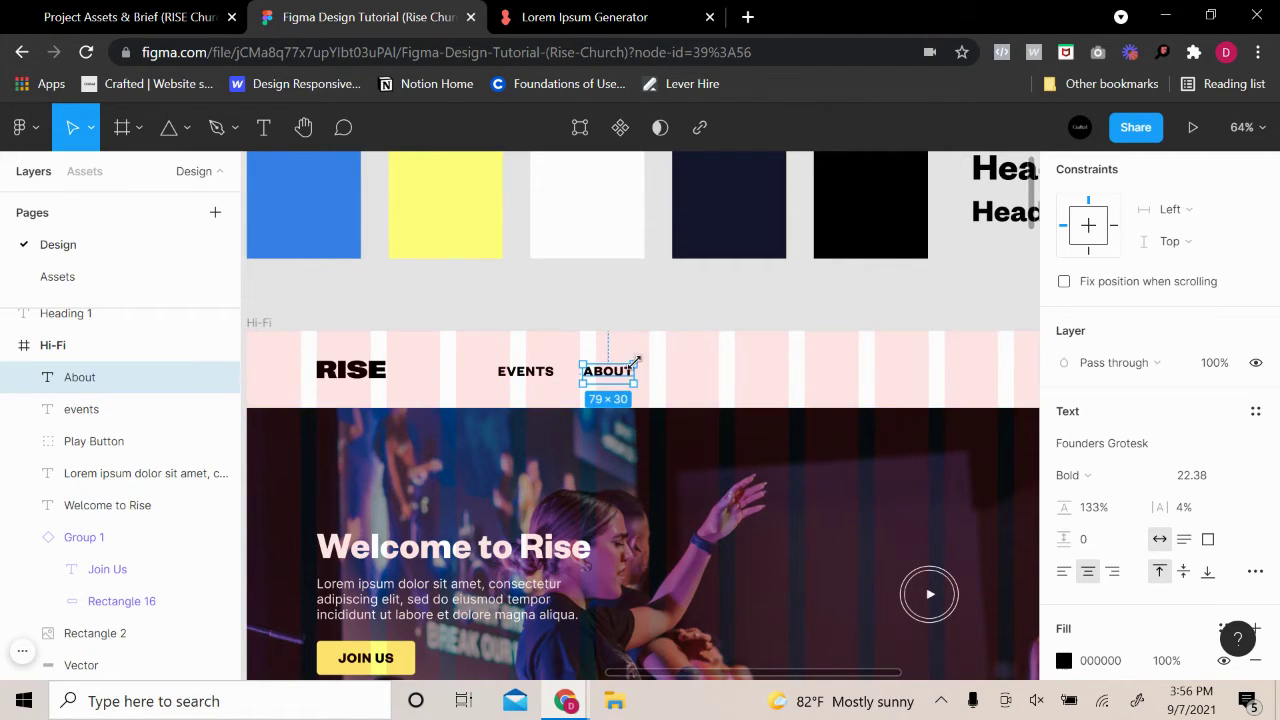
{"action": "left_click_drag", "start_coordinate": [616, 382], "coordinate": [697, 382]}
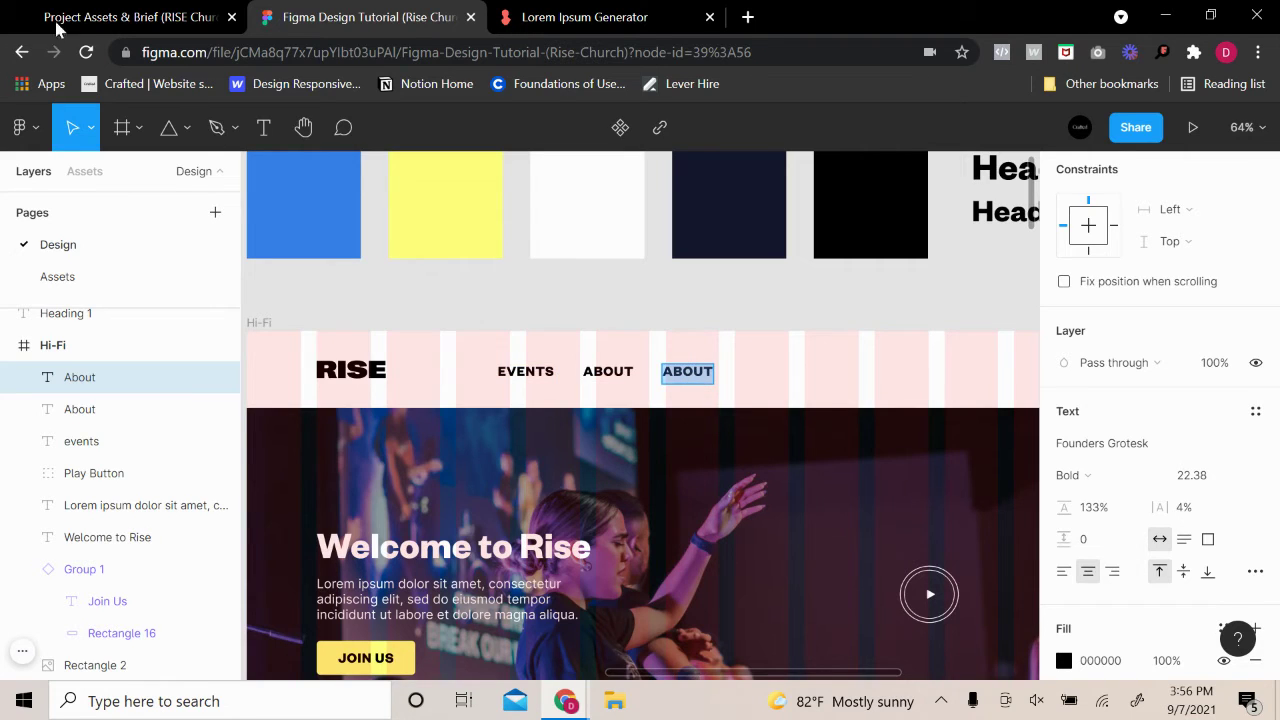
Paste 'contact' from the Notion brief into the third nav item to make CONTACT
{"action": "left_click", "coordinate": [18, 16]}
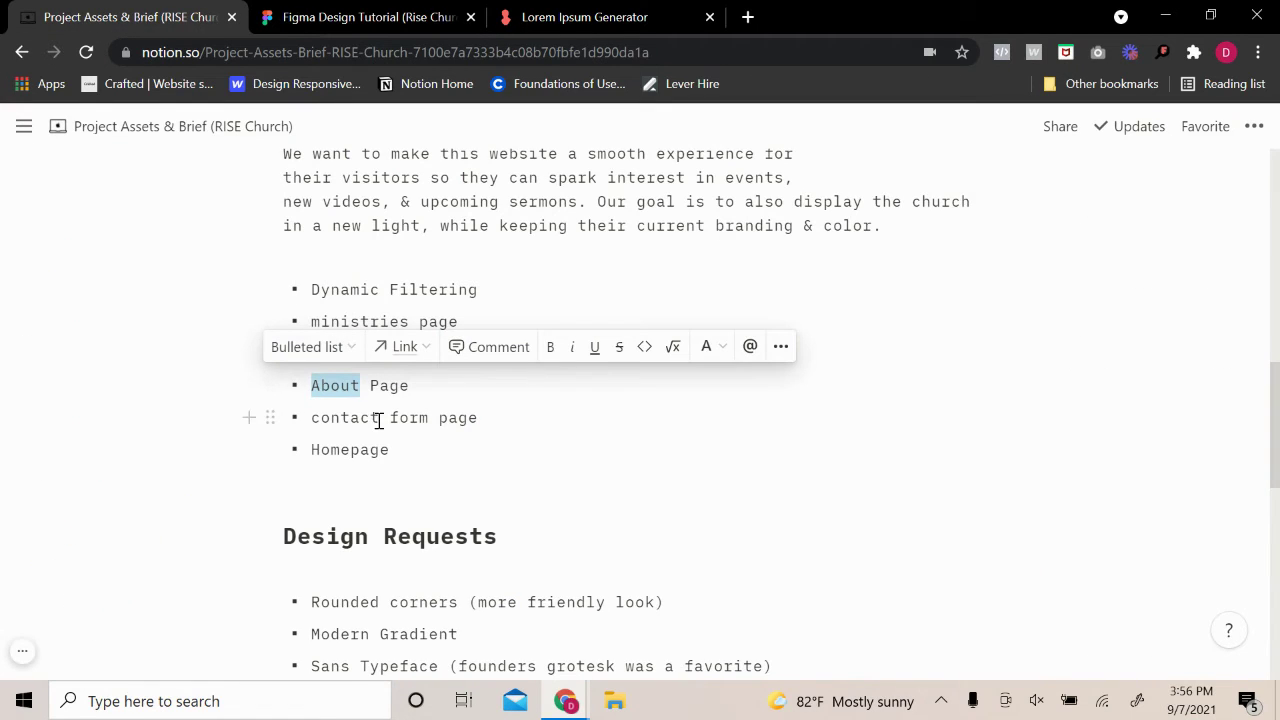
{"action": "left_click_drag", "start_coordinate": [379, 420], "coordinate": [310, 419]}
{"action": "key", "text": "ctrl+c"}
{"action": "left_click", "coordinate": [290, 17]}
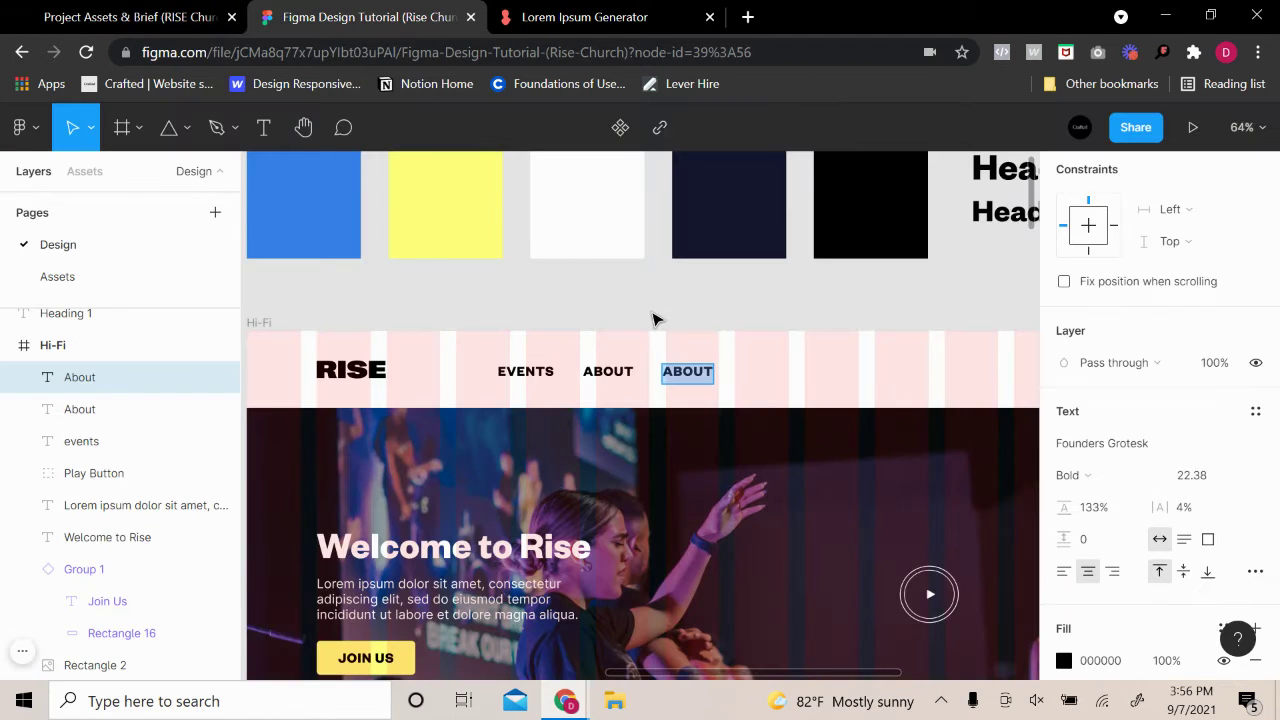
{"action": "key", "text": "ctrl+v"}
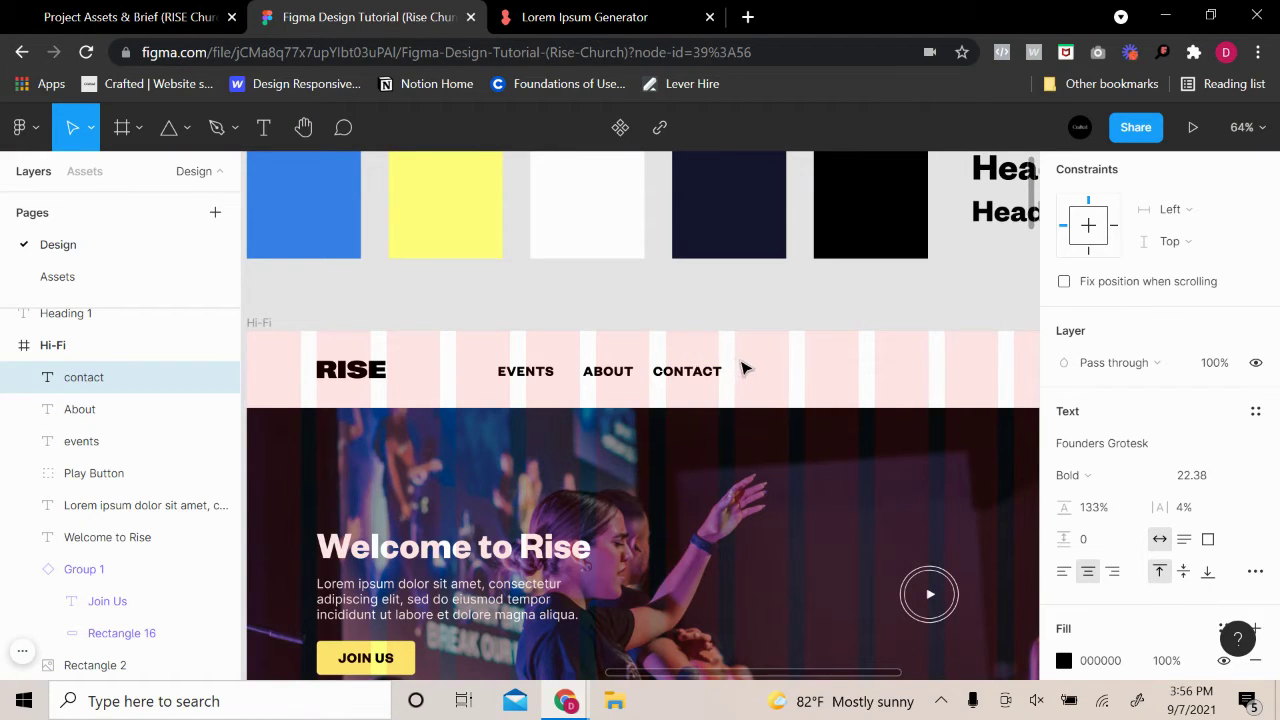
{"action": "key", "text": "Escape"}
Move the EVENTS, ABOUT and CONTACT links together further right
{"action": "left_click", "coordinate": [510, 370]}
{"action": "left_click", "coordinate": [607, 371], "text": "shift"}
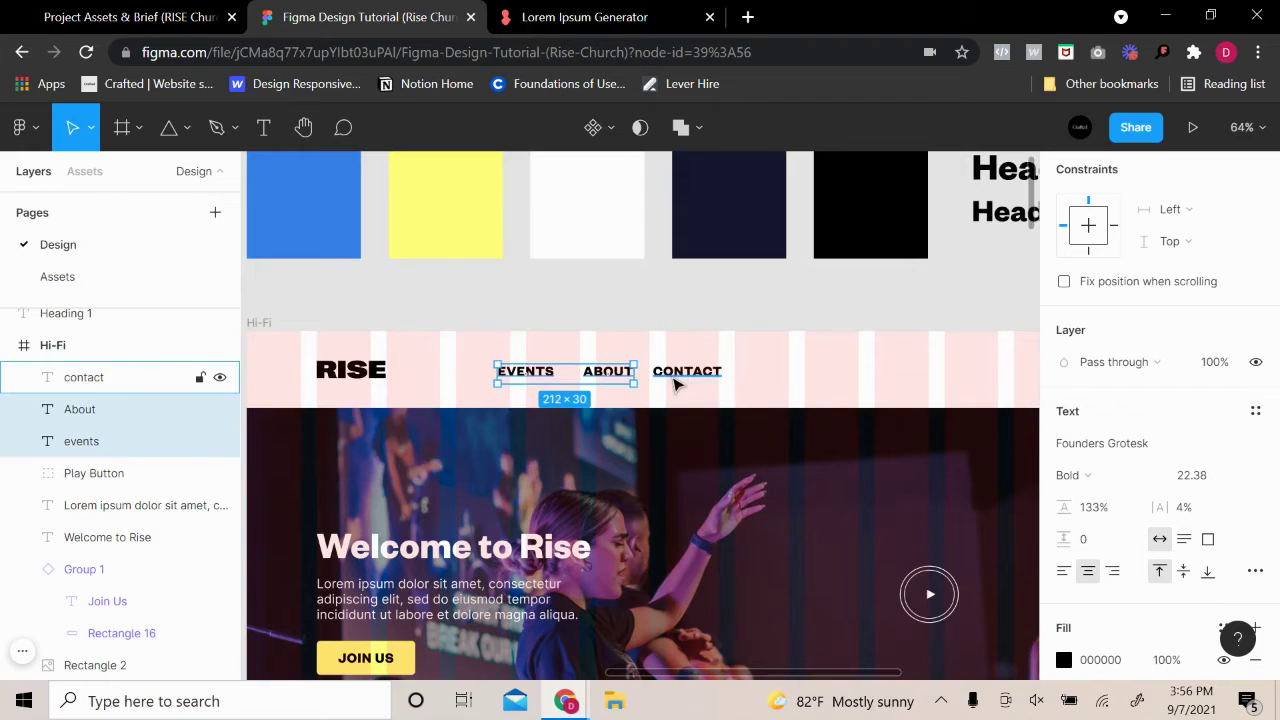
{"action": "left_click", "coordinate": [675, 380], "text": "shift"}
{"action": "left_click_drag", "start_coordinate": [582, 385], "coordinate": [629, 379]}
Start editing the duplicated EVENTS text and clear the selection in the Notion brief
{"action": "left_click", "coordinate": [712, 382]}
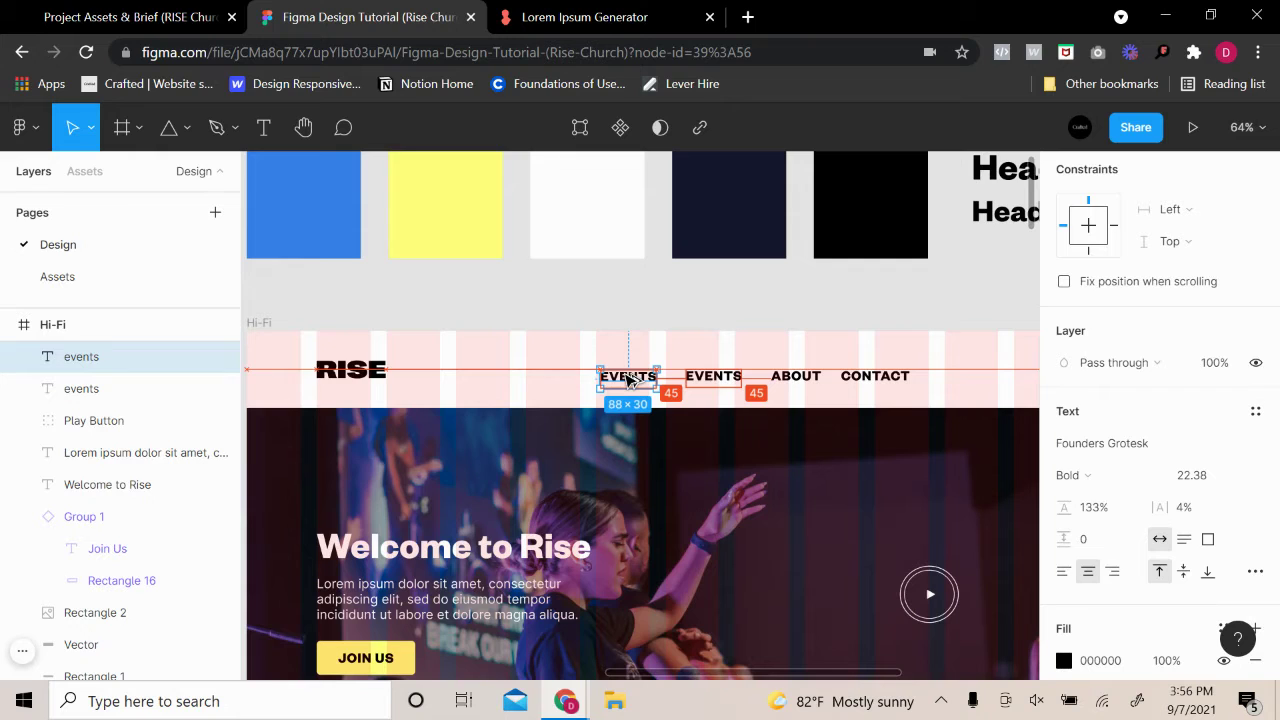
{"action": "double_click", "coordinate": [628, 376]}
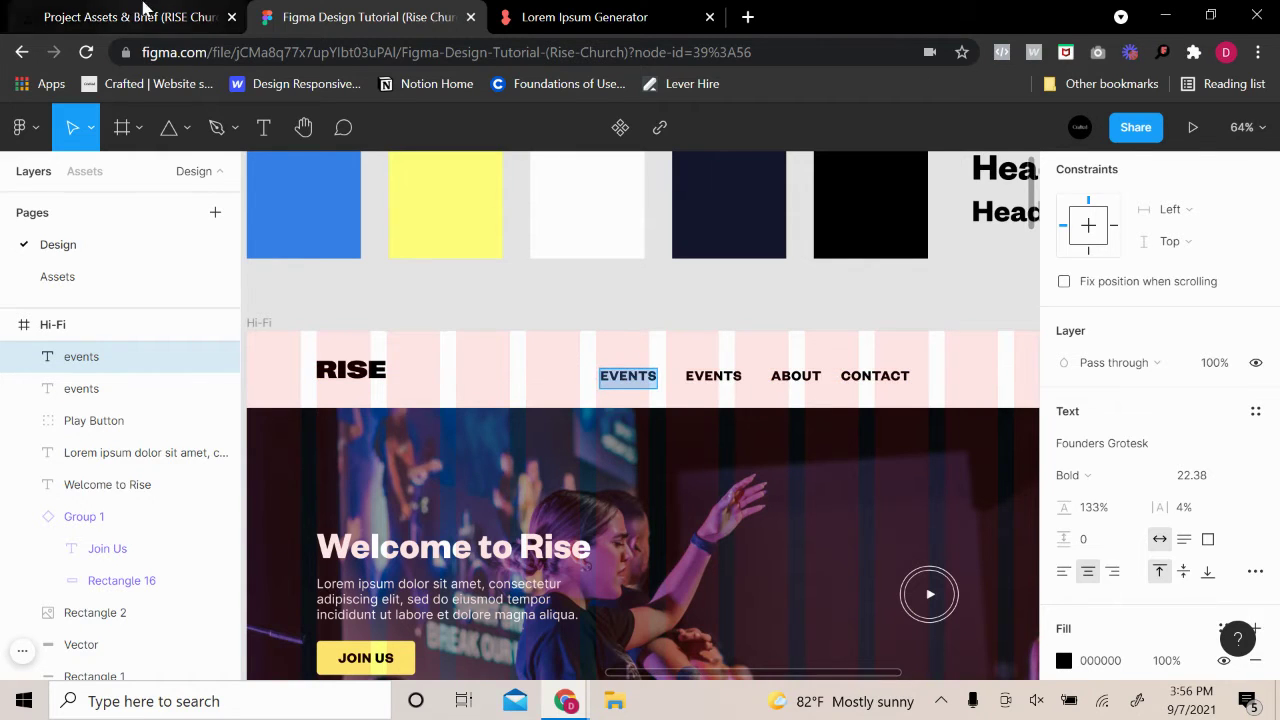
{"action": "left_click", "coordinate": [144, 12]}
{"action": "left_click", "coordinate": [387, 425]}
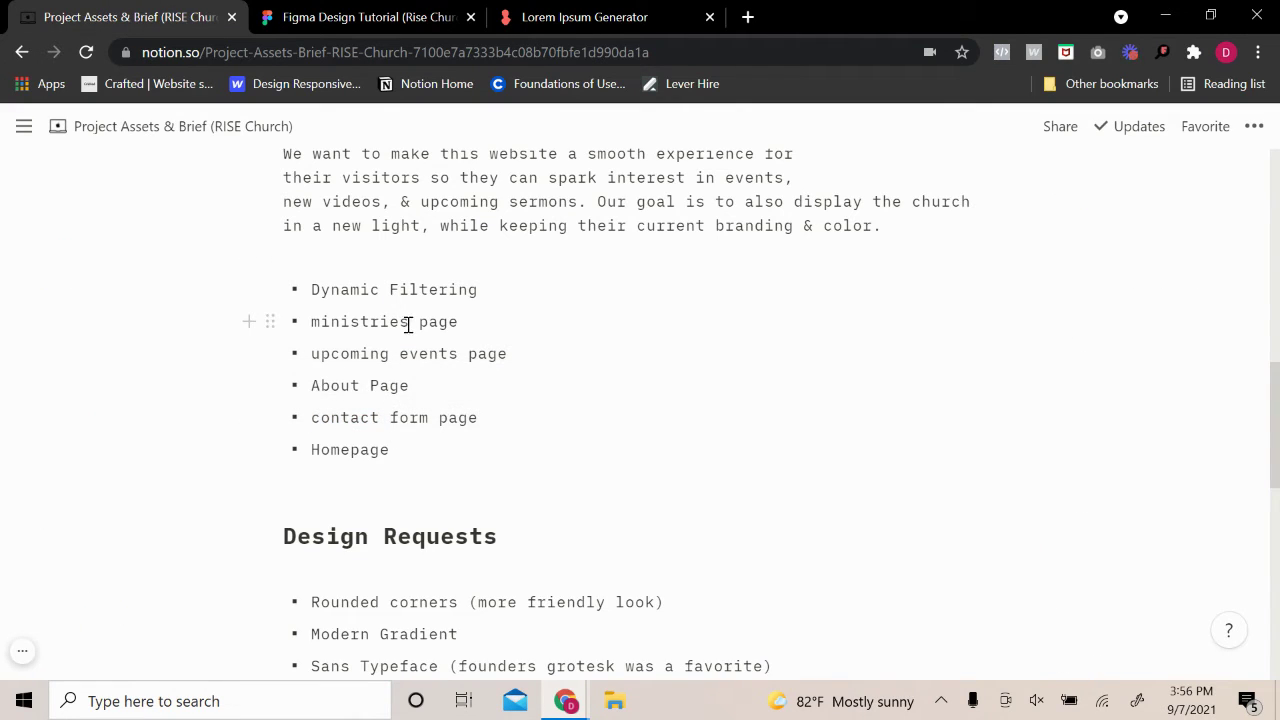
Copy 'ministries' from the brief, paste it onto the canvas and move it left of EVENTS
{"action": "left_click_drag", "start_coordinate": [408, 322], "coordinate": [311, 330]}
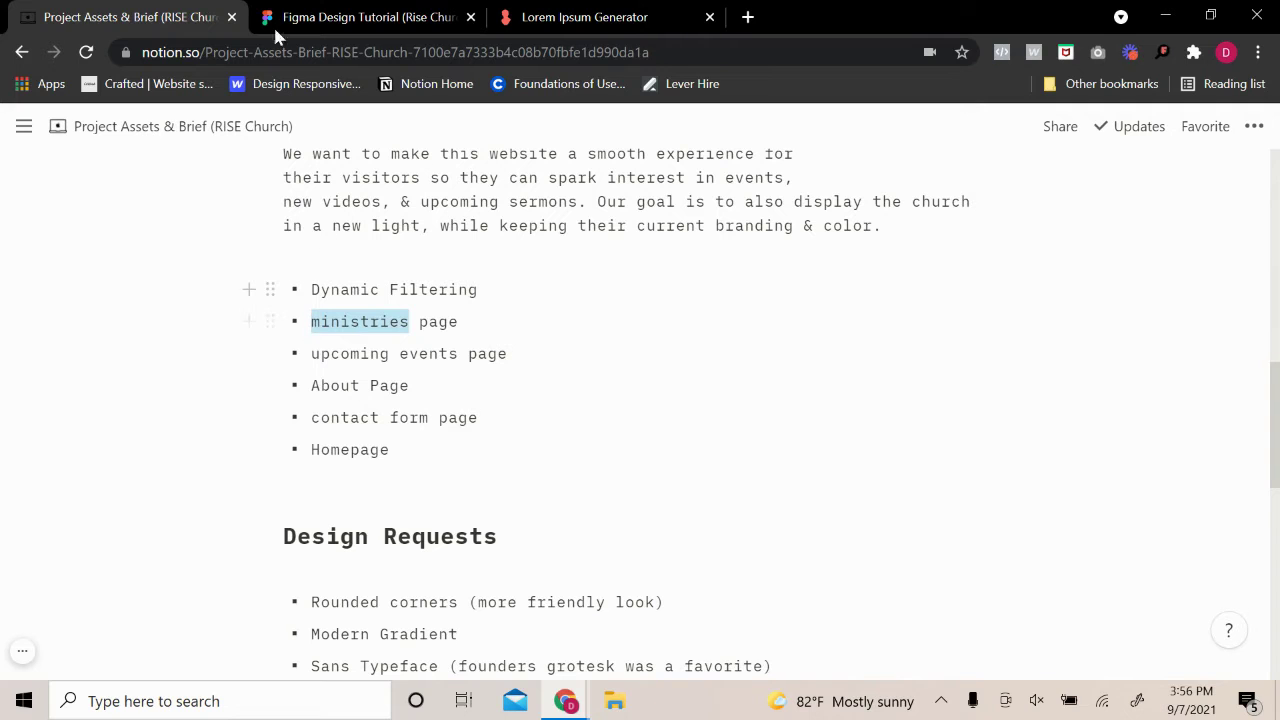
{"action": "left_click", "coordinate": [273, 24]}
{"action": "key", "text": "ctrl+v"}
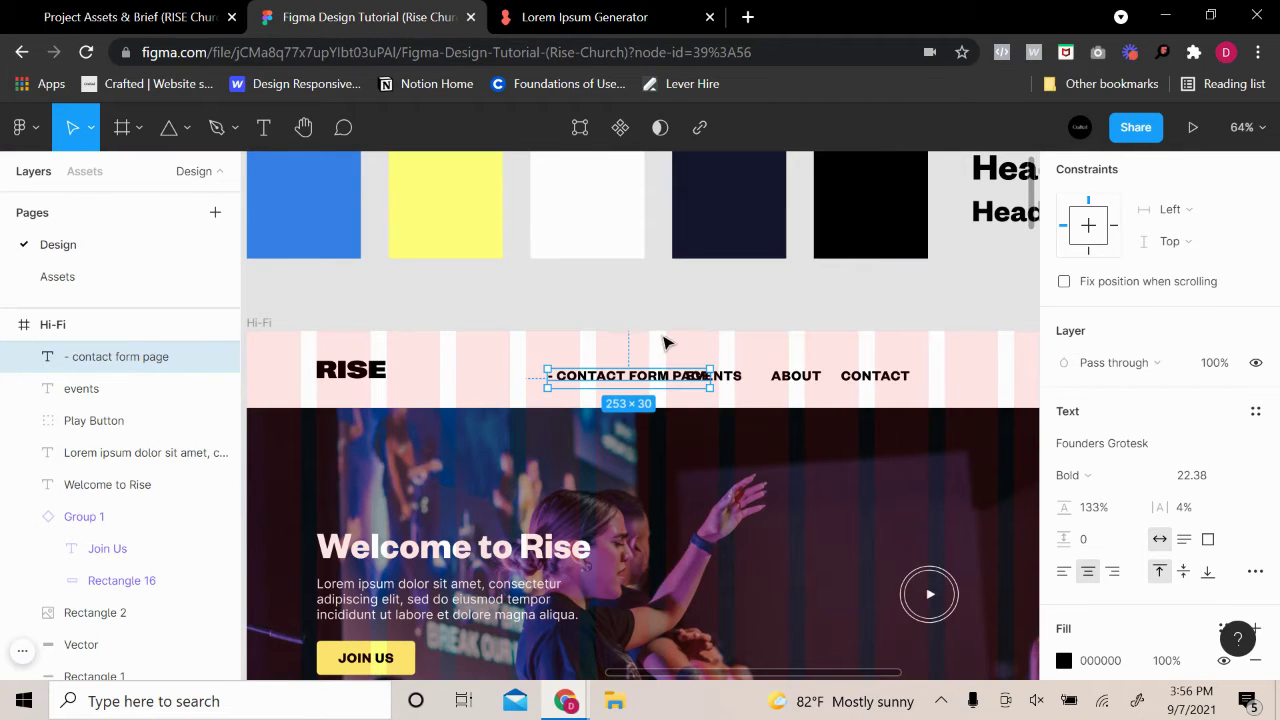
{"action": "left_click_drag", "start_coordinate": [648, 385], "coordinate": [604, 383]}
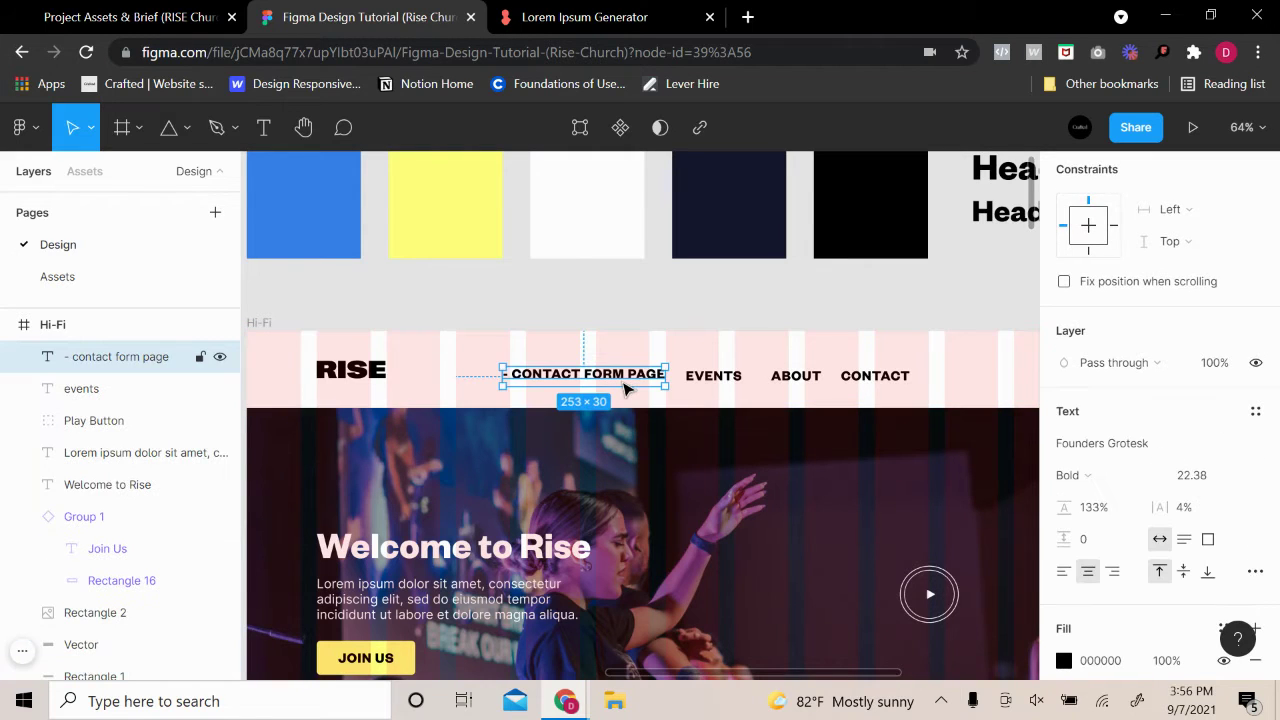
Retype the pasted text as Ministries and place it just left of EVENTS
{"action": "double_click", "coordinate": [623, 382]}
{"action": "key", "text": "ctrl+c"}
{"action": "left_click", "coordinate": [165, 22]}
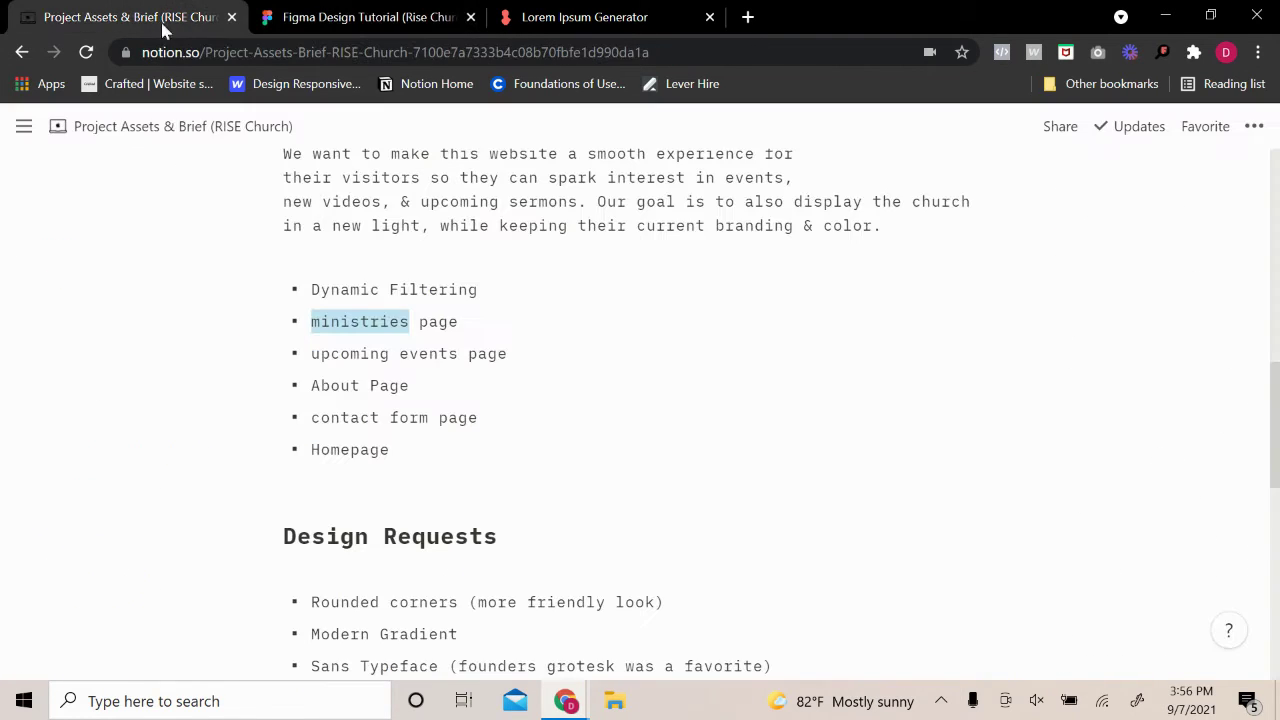
{"action": "left_click", "coordinate": [300, 17]}
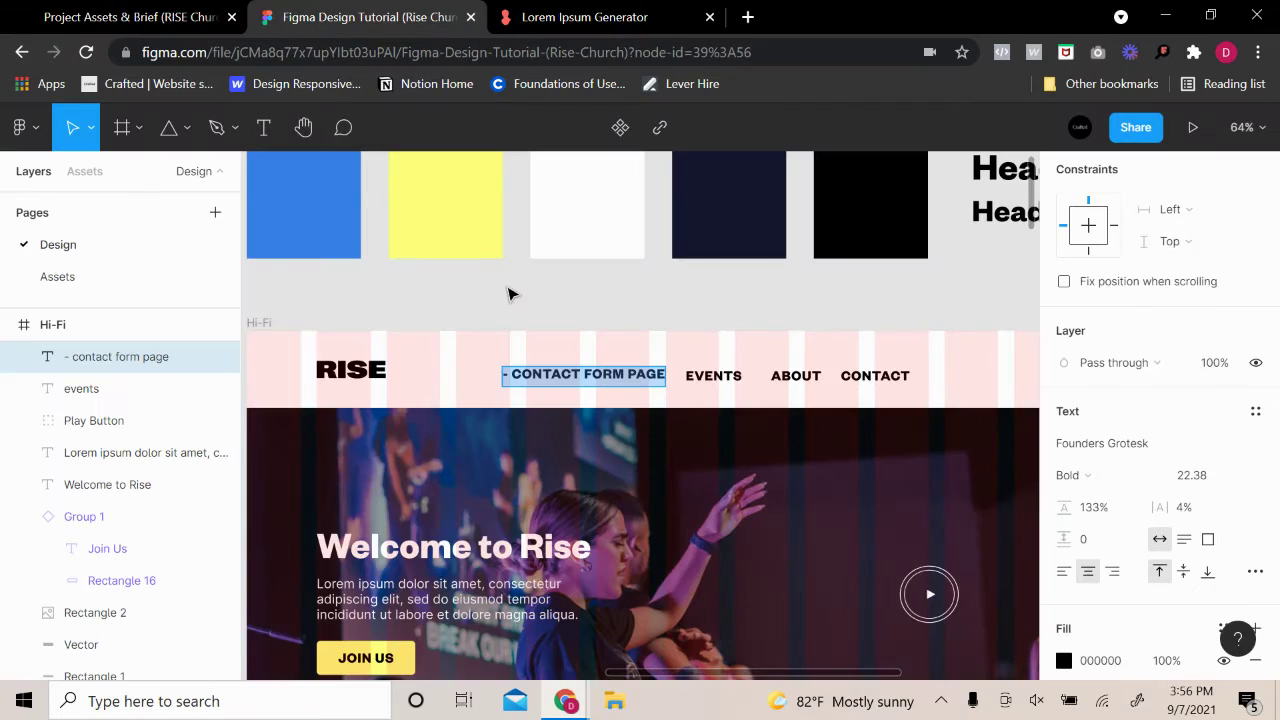
{"action": "key", "text": "ctrl+v"}
{"action": "key", "text": "ctrl+a"}
{"action": "type", "text": "Min"}
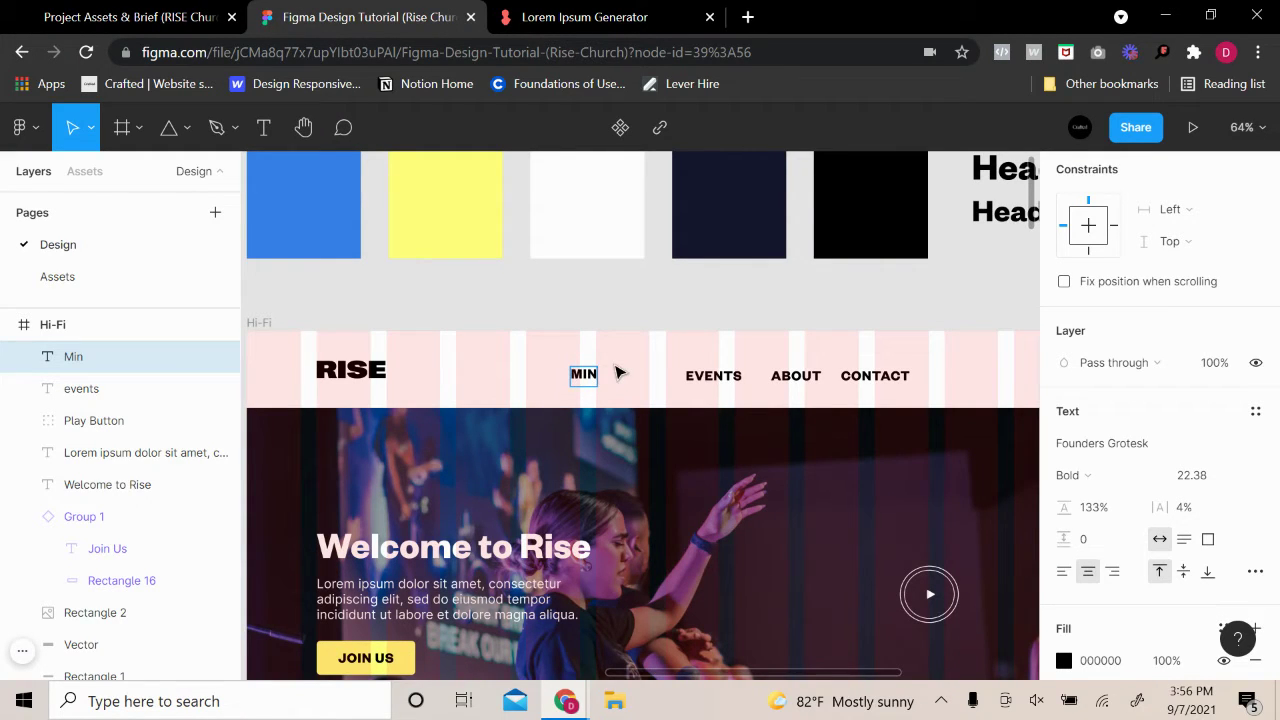
{"action": "type", "text": "istrie"}
{"action": "key", "text": "BackSpace"}
{"action": "key", "text": "BackSpace"}
{"action": "type", "text": "ies"}
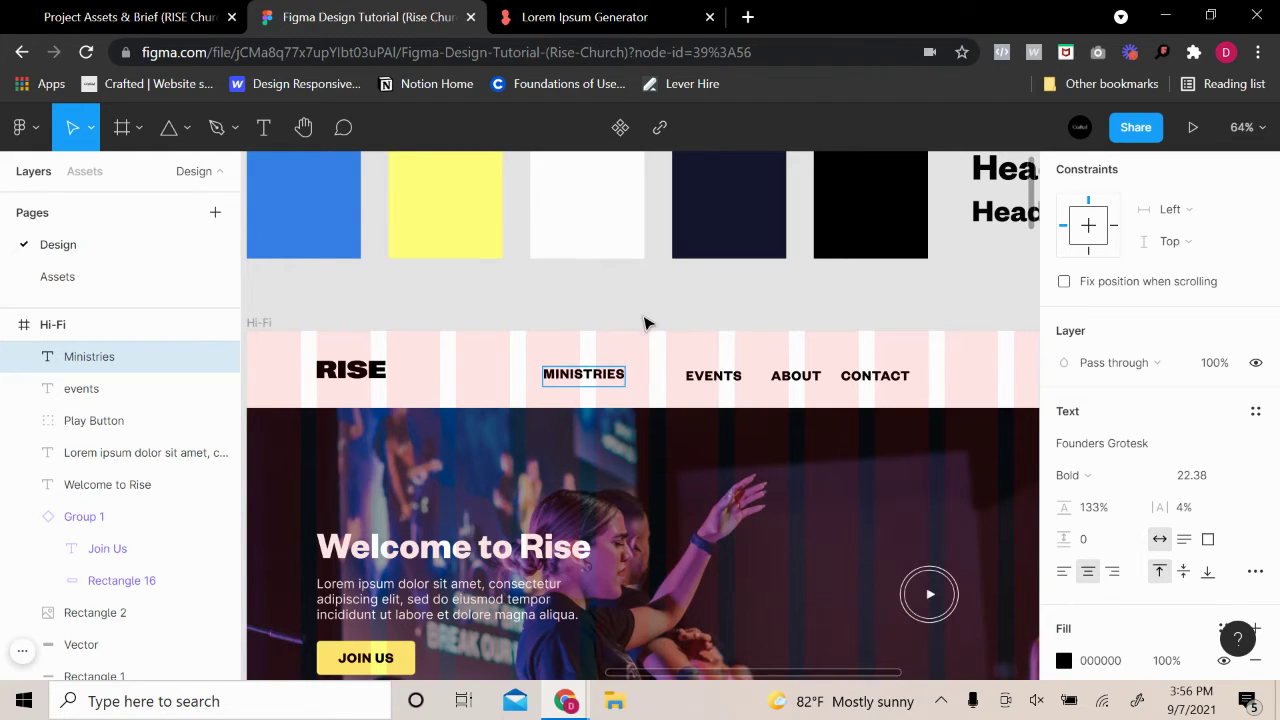
{"action": "key", "text": "Escape"}
{"action": "left_click_drag", "start_coordinate": [593, 379], "coordinate": [623, 380]}
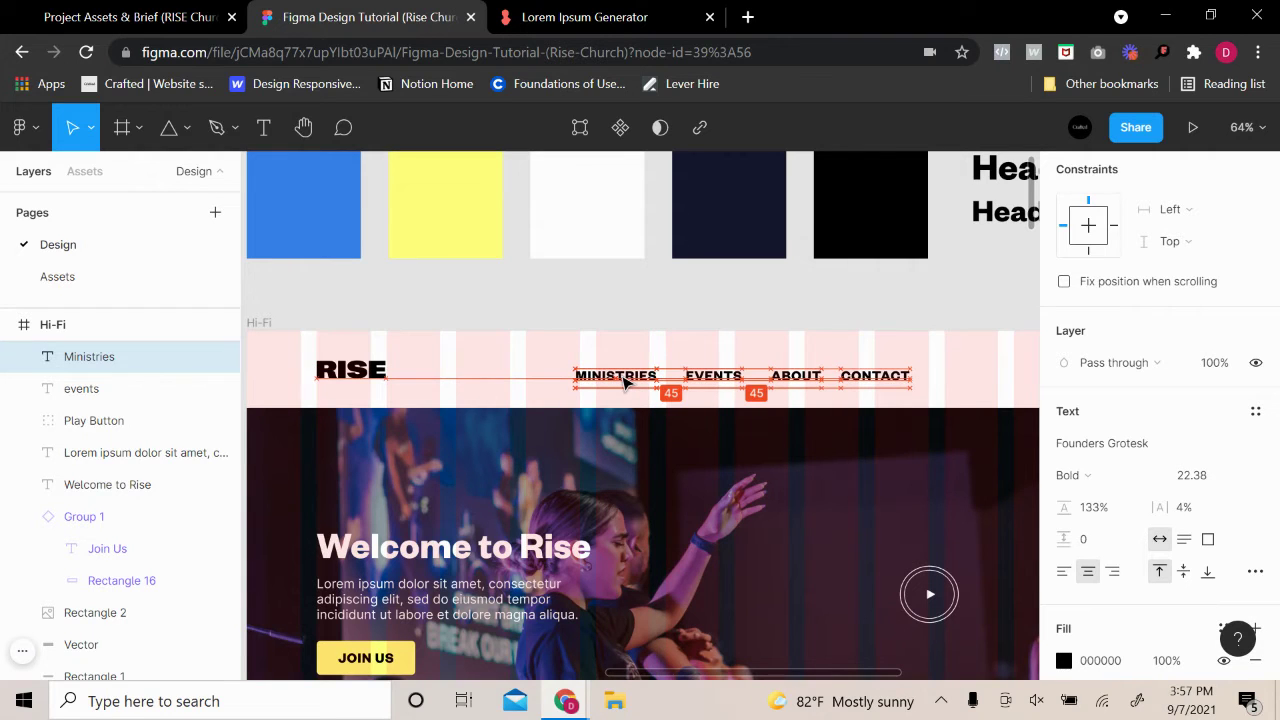
{"action": "left_click", "coordinate": [678, 283]}
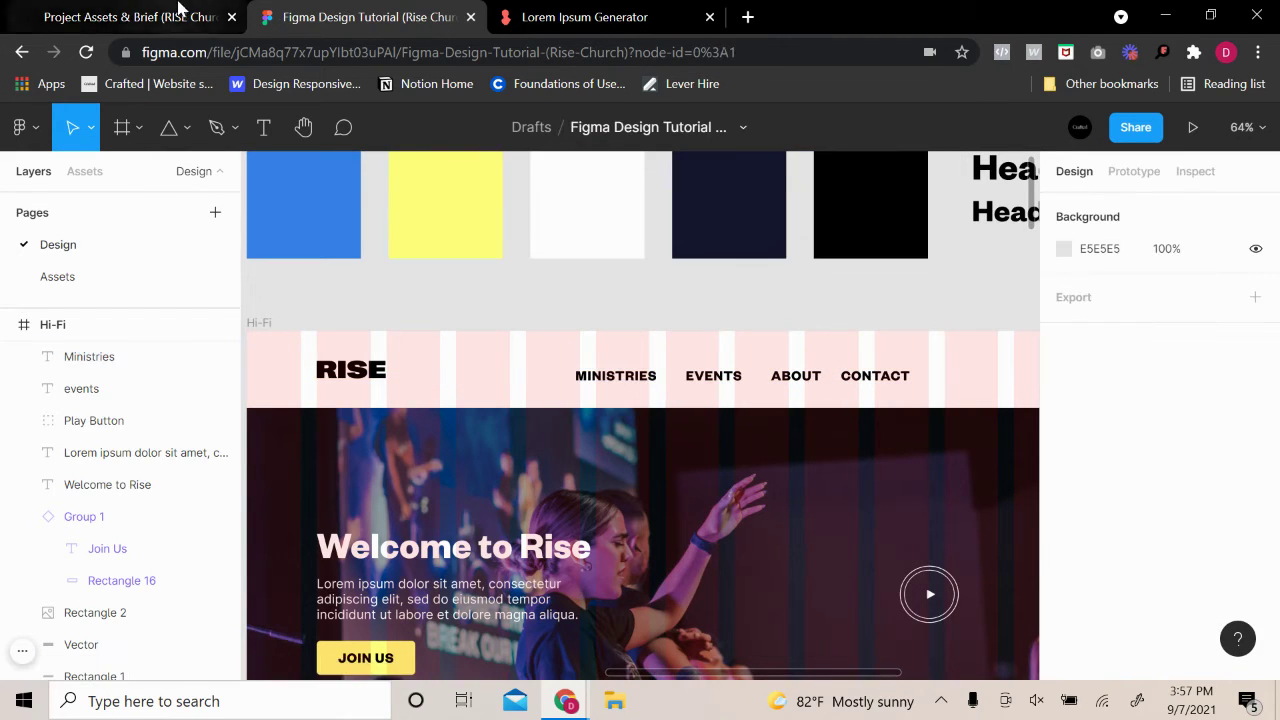
Clear the ministries highlight in the Notion brief and reselect the MINISTRIES link
{"action": "left_click", "coordinate": [177, 14]}
{"action": "left_click", "coordinate": [612, 386]}
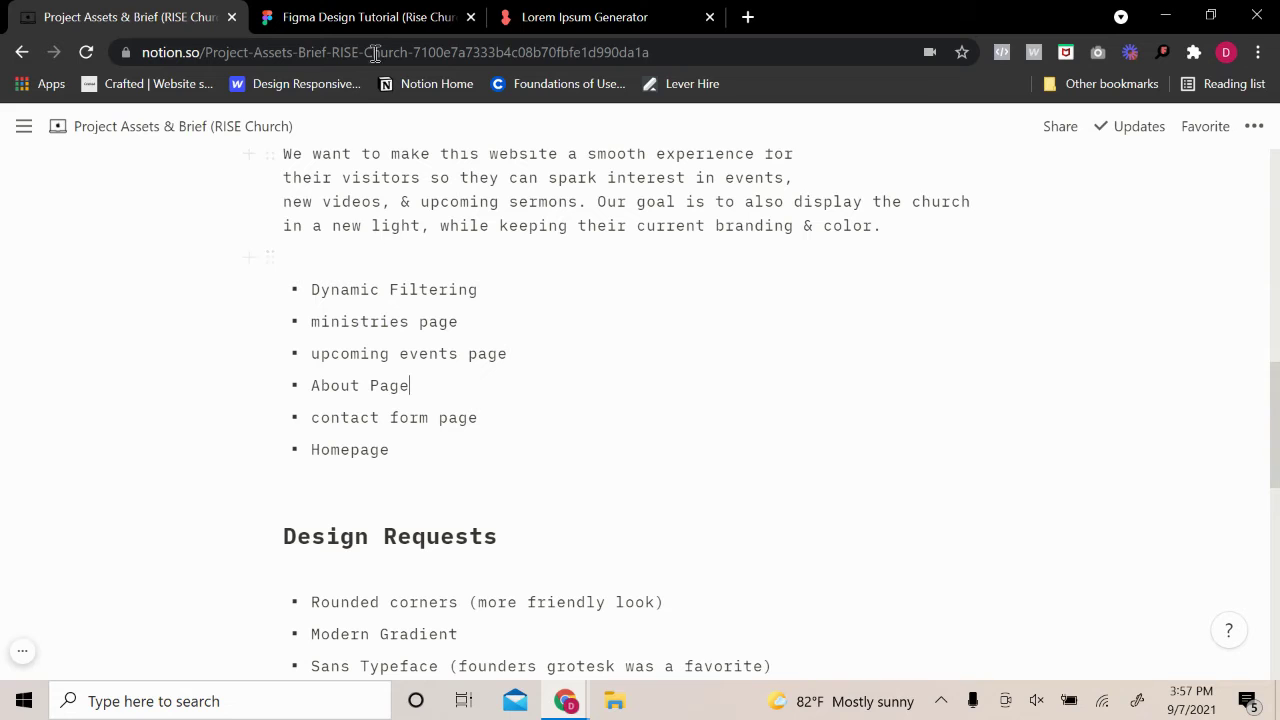
{"action": "left_click", "coordinate": [370, 14]}
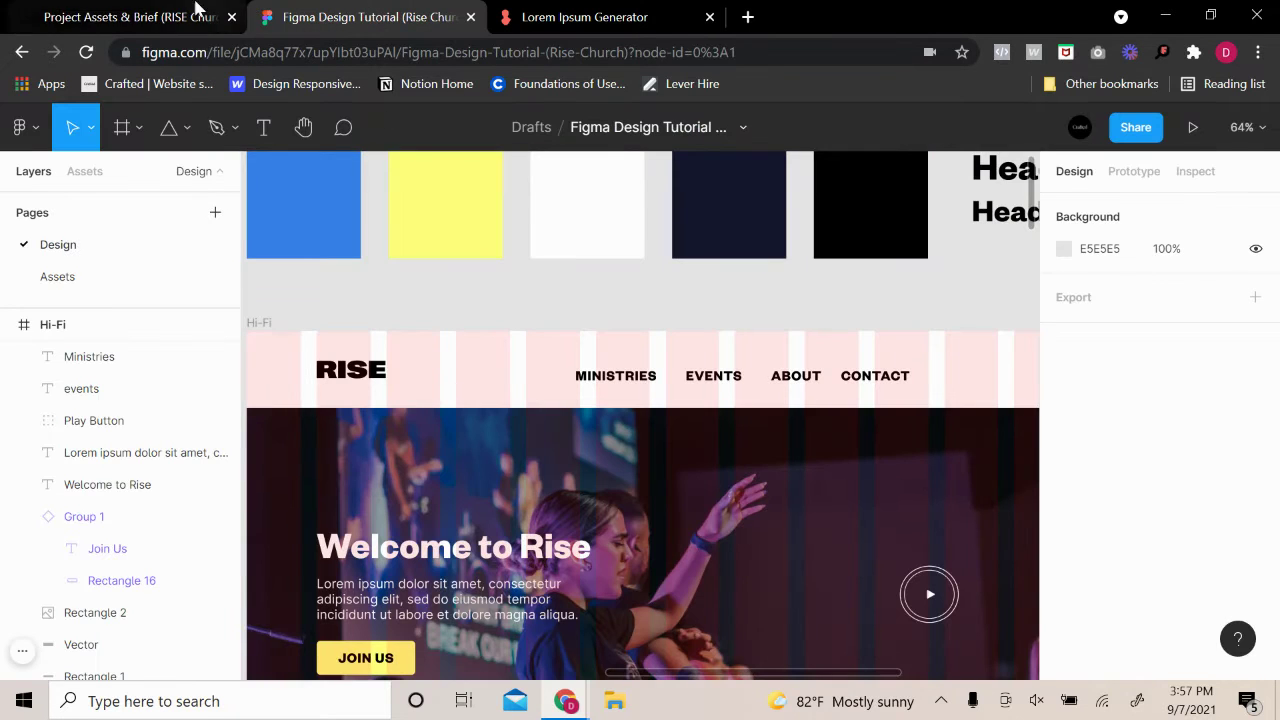
{"action": "left_click", "coordinate": [190, 14]}
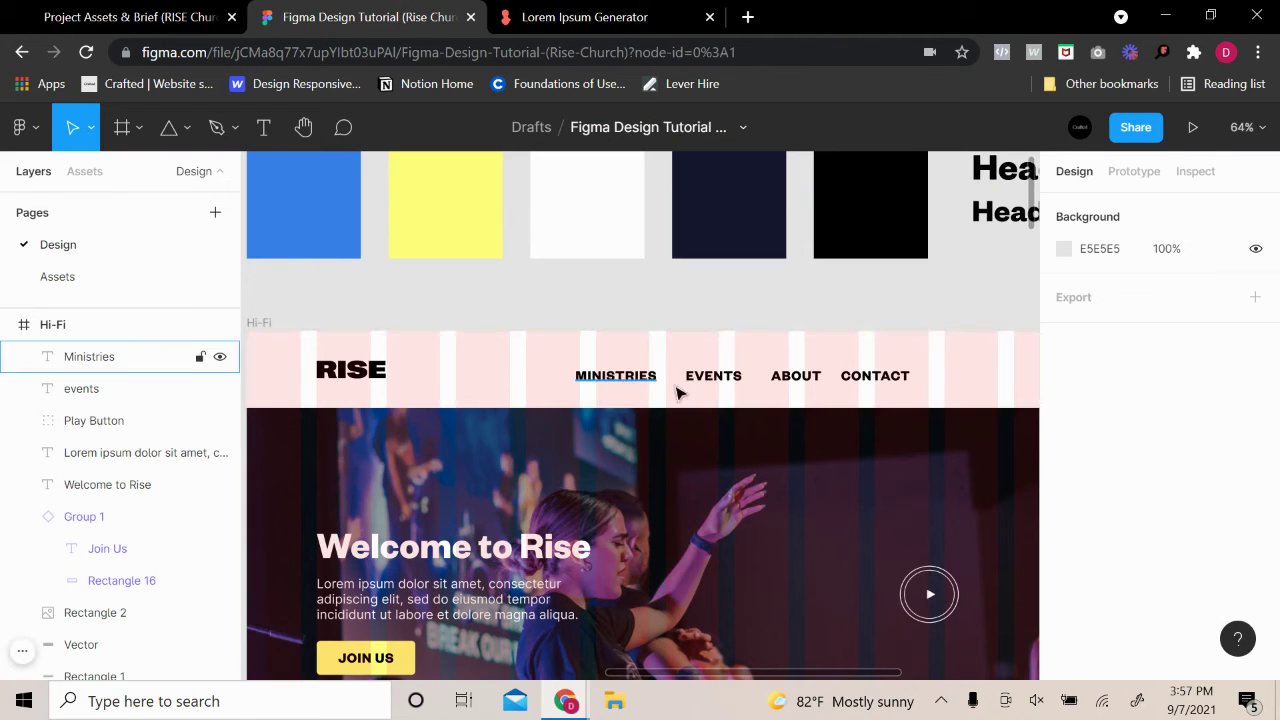
{"action": "scroll", "coordinate": [924, 335], "scroll_direction": "down", "scroll_amount": 3}
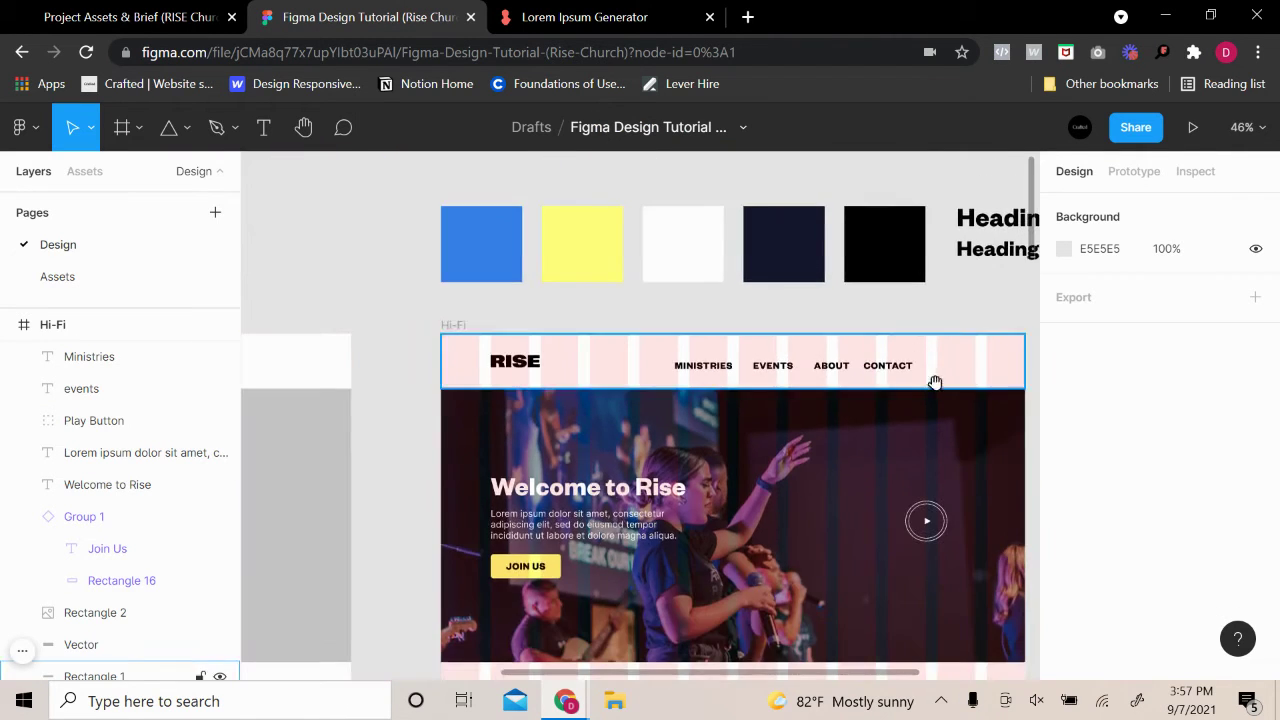
{"action": "scroll", "coordinate": [934, 380], "scroll_direction": "right", "scroll_amount": 2}
{"action": "scroll", "coordinate": [846, 314], "scroll_direction": "down", "scroll_amount": 5}
{"action": "scroll", "coordinate": [894, 443], "scroll_direction": "up", "scroll_amount": 5}
{"action": "scroll", "coordinate": [878, 418], "scroll_direction": "up", "scroll_amount": 3}
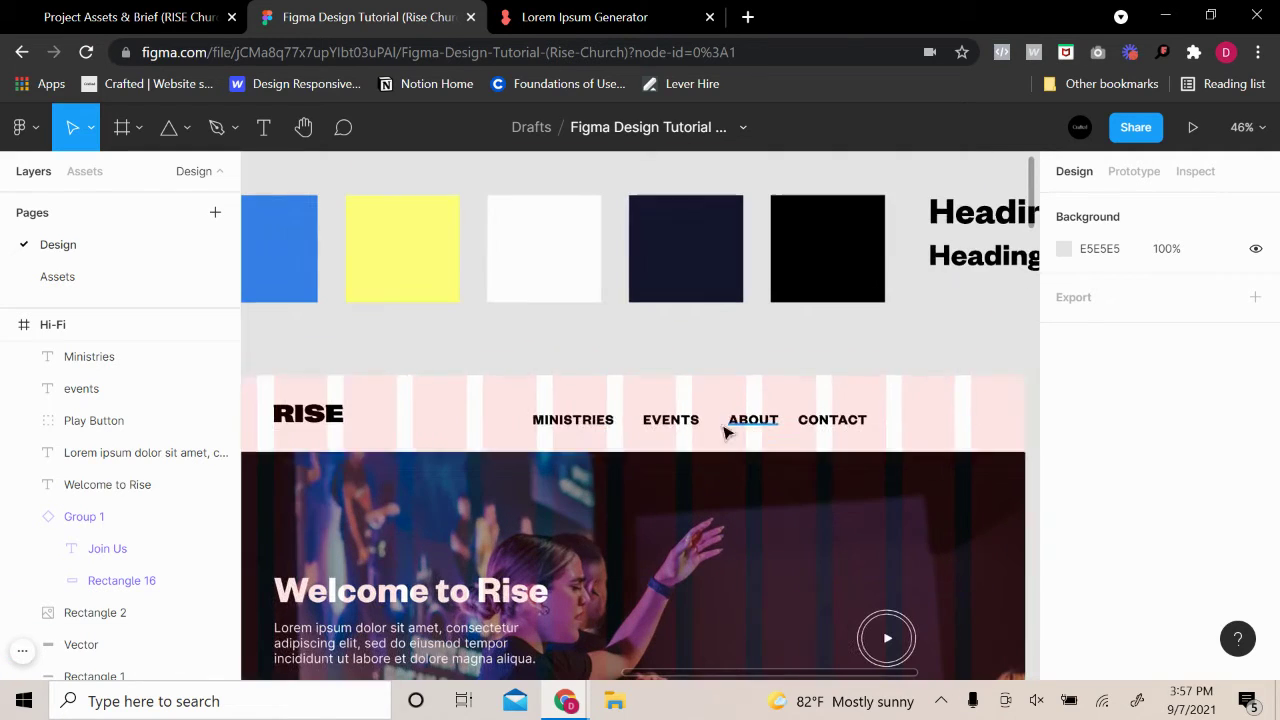
{"action": "left_click", "coordinate": [568, 424]}
Select MINISTRIES, EVENTS, ABOUT and CONTACT and distribute them with even horizontal spacing
{"action": "left_click", "coordinate": [670, 420], "text": "shift"}
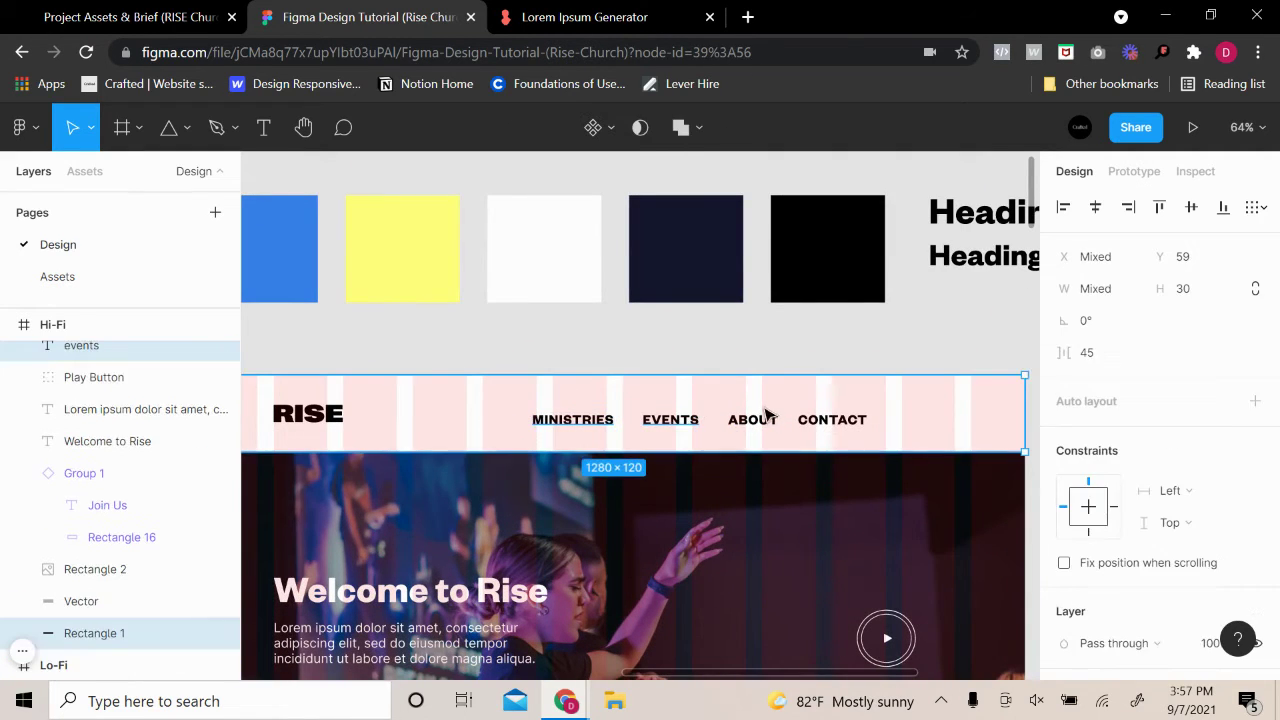
{"action": "left_click", "coordinate": [832, 422]}
{"action": "left_click", "coordinate": [766, 423], "text": "shift"}
{"action": "left_click", "coordinate": [670, 422], "text": "shift"}
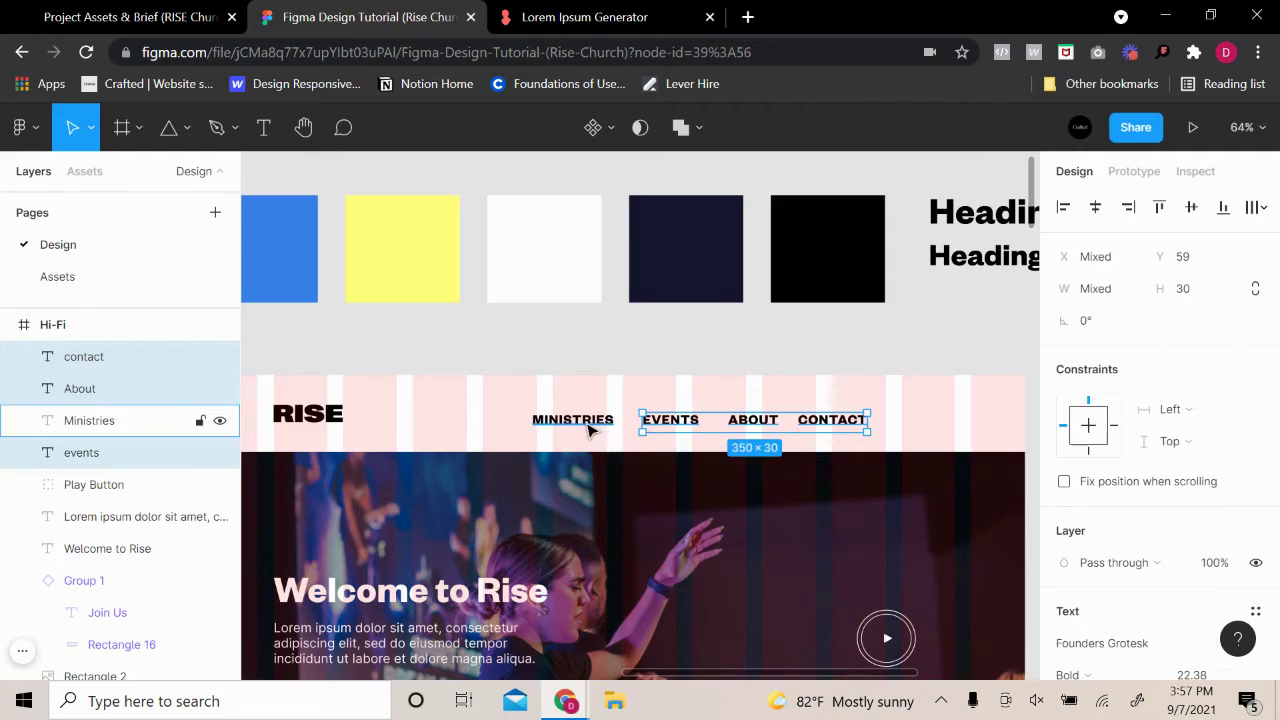
{"action": "left_click", "coordinate": [572, 422], "text": "shift"}
{"action": "left_click", "coordinate": [1255, 207]}
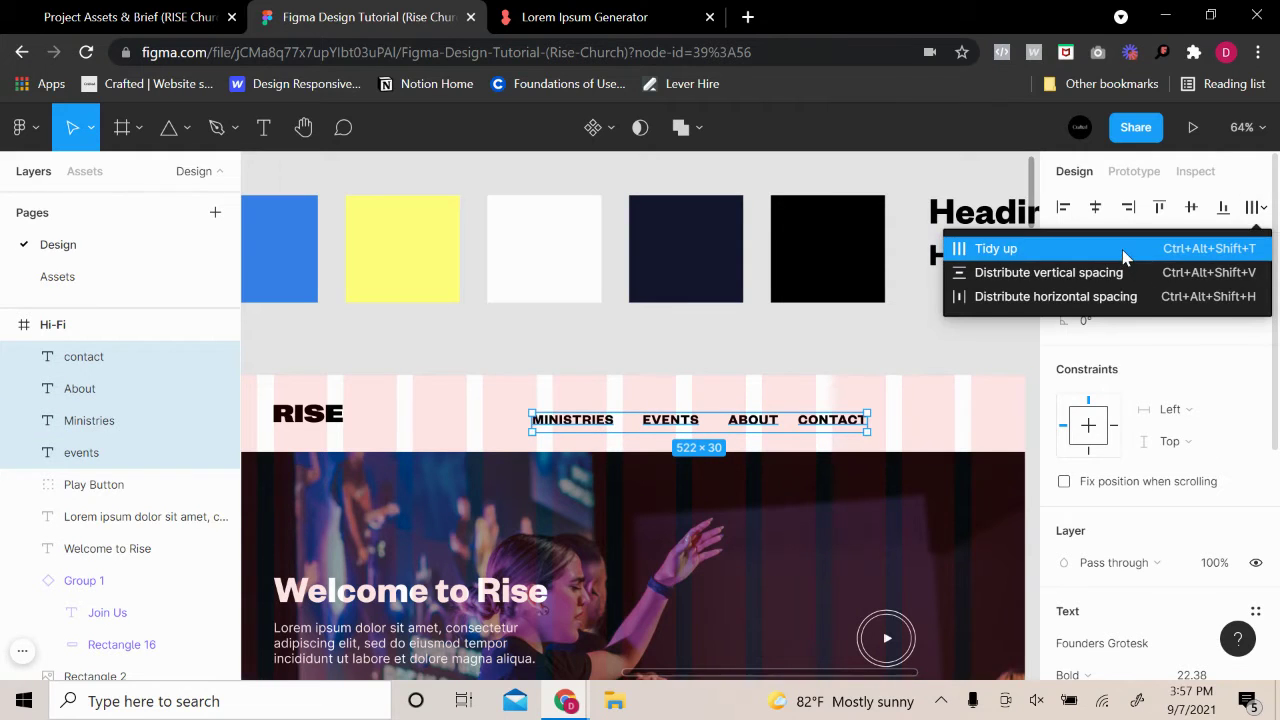
{"action": "left_click", "coordinate": [1125, 294]}
{"action": "mouse_move", "coordinate": [673, 422]}
{"action": "left_mouse_down"}
{"action": "mouse_move", "coordinate": [651, 420]}
{"action": "mouse_move", "coordinate": [689, 417]}
{"action": "mouse_move", "coordinate": [678, 421]}
{"action": "left_mouse_up"}
Lower the nav links' font size to 19.38 and reposition them in the header
{"action": "scroll", "coordinate": [1188, 563], "scroll_direction": "down", "scroll_amount": 2}
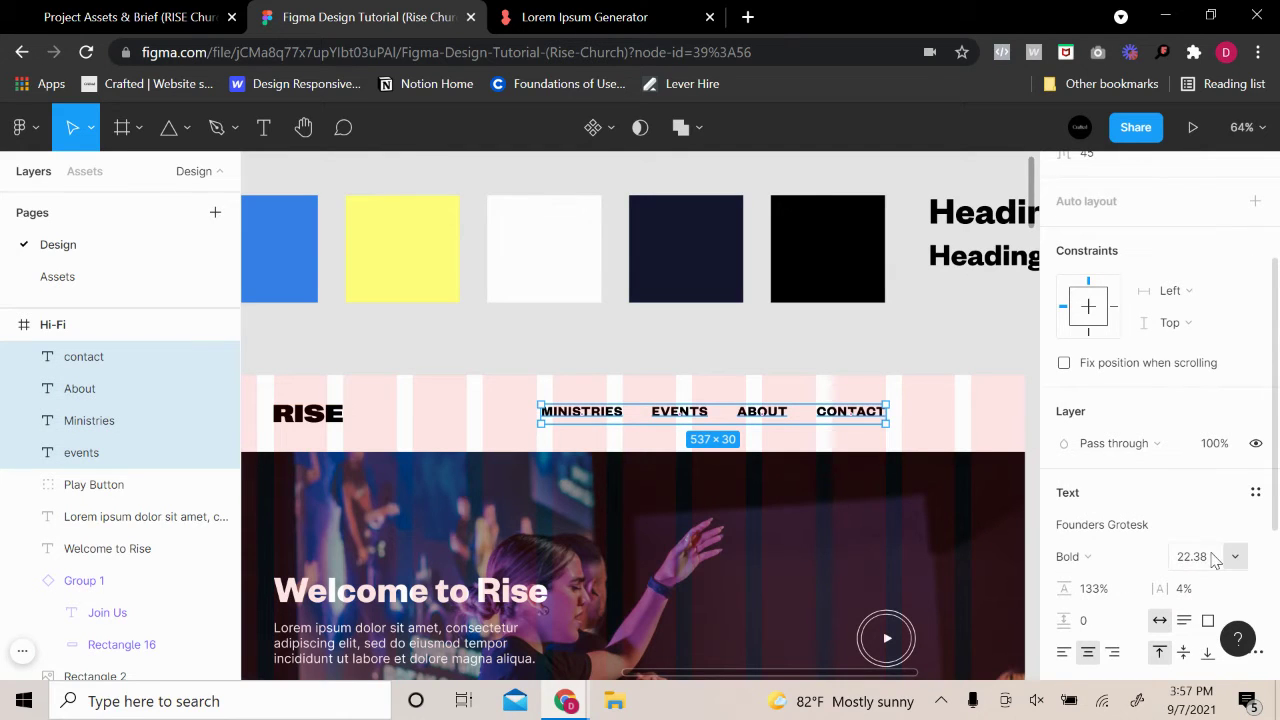
{"action": "left_click", "coordinate": [1213, 560]}
{"action": "key", "text": "Down"}
{"action": "key", "text": "Down"}
{"action": "scroll", "coordinate": [1213, 561], "scroll_direction": "down", "scroll_amount": 1}
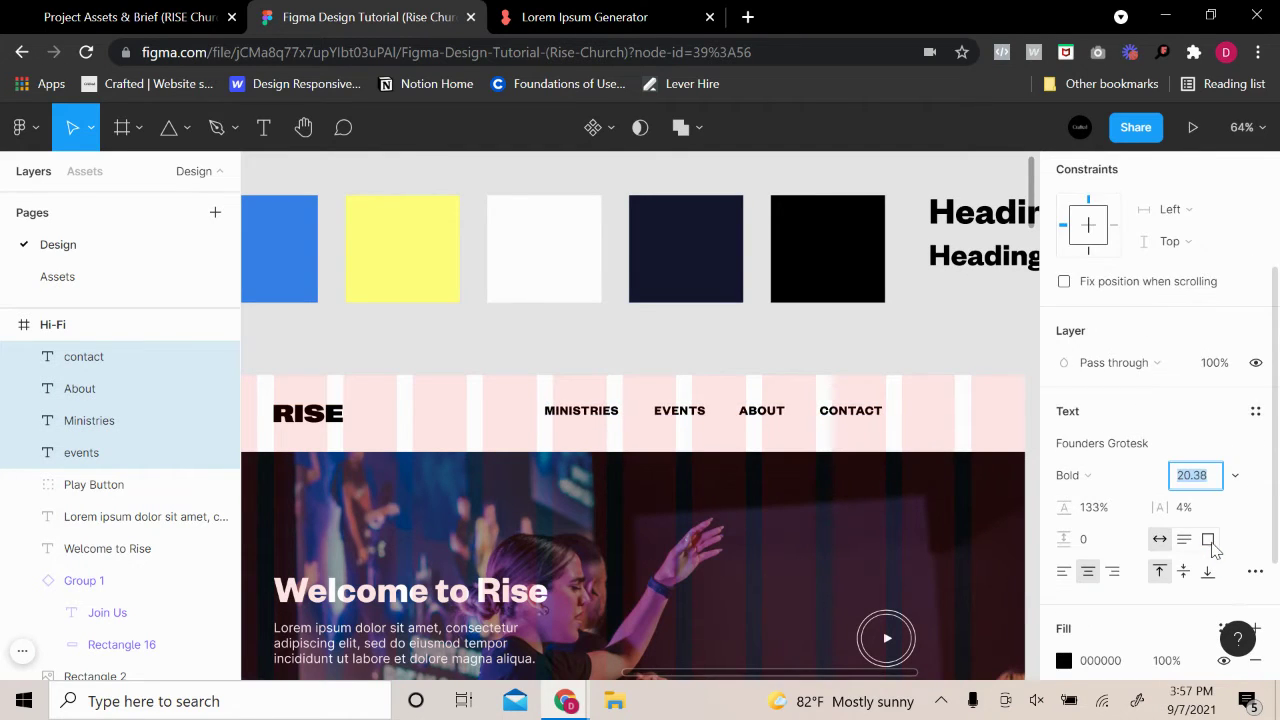
{"action": "key", "text": "Down"}
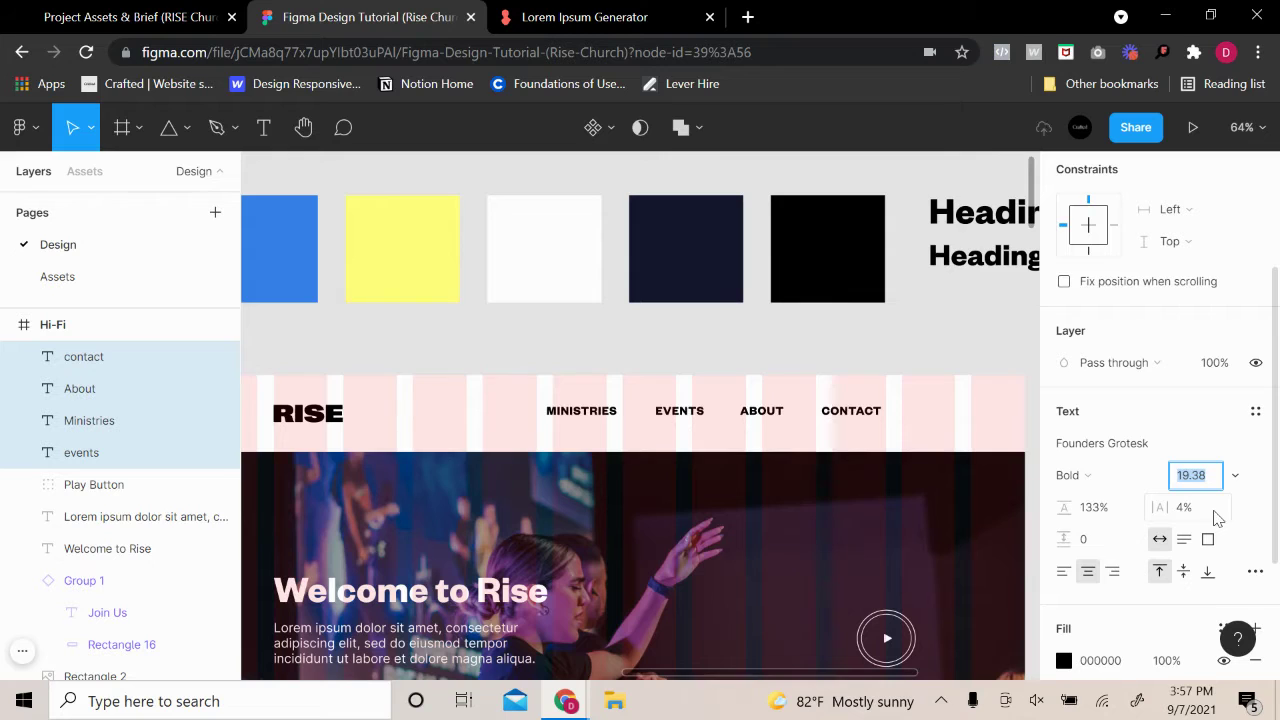
{"action": "left_click_drag", "start_coordinate": [692, 420], "coordinate": [680, 427]}
{"action": "left_click", "coordinate": [694, 371]}
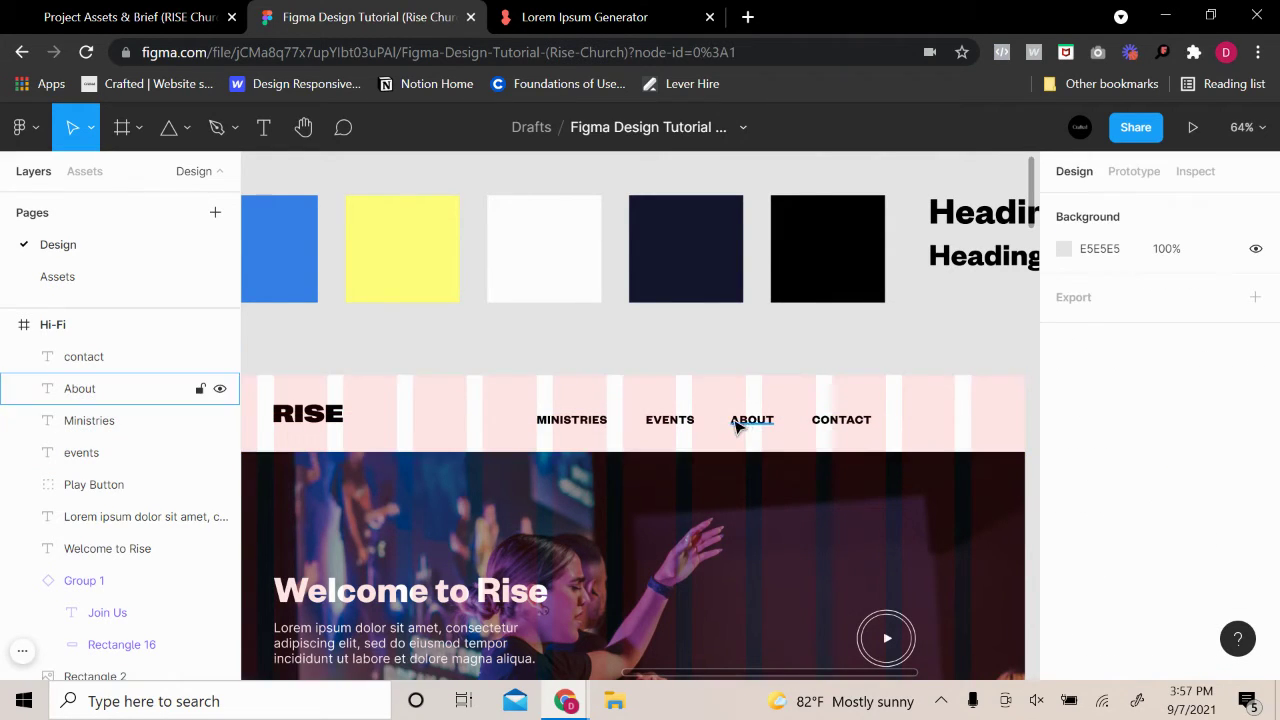
Raise the four nav links level with RISE and shorten their height from 26 to 18
{"action": "left_click", "coordinate": [739, 425]}
{"action": "left_click", "coordinate": [672, 424], "text": "shift"}
{"action": "left_click", "coordinate": [565, 424], "text": "shift"}
{"action": "left_click", "coordinate": [862, 426], "text": "shift"}
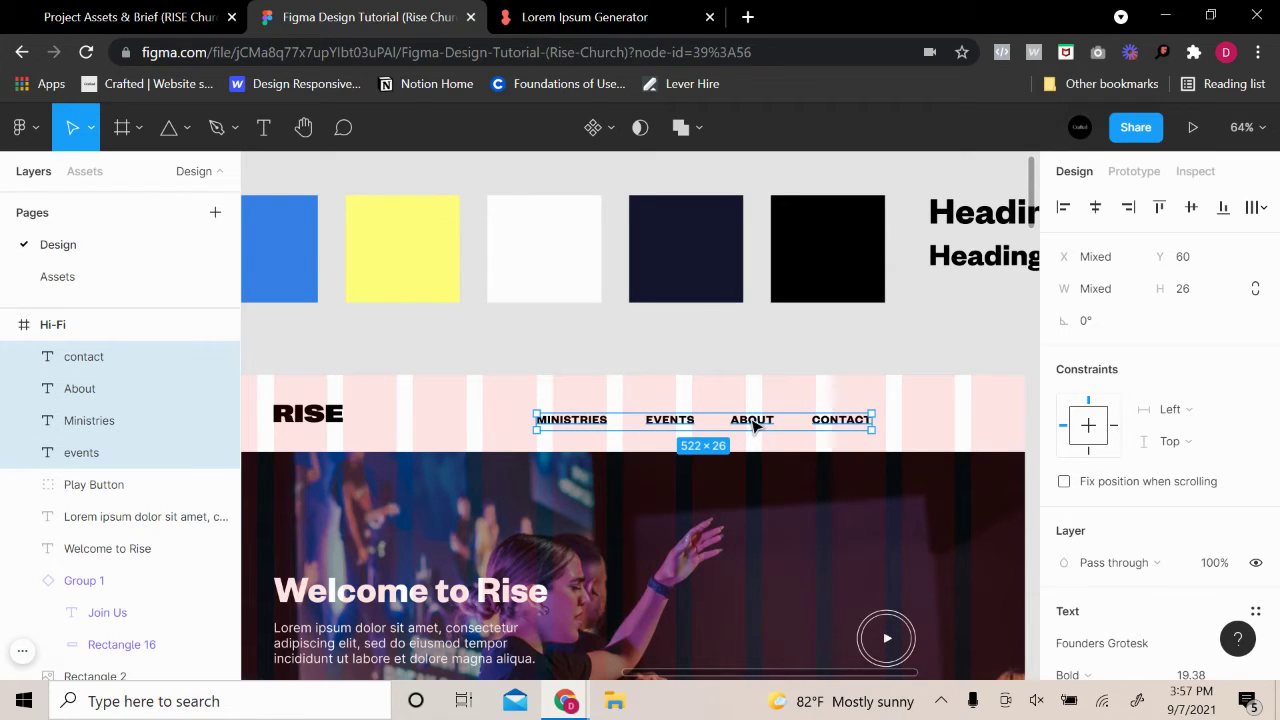
{"action": "key", "text": "Up"}
{"action": "key", "text": "Up"}
{"action": "key", "text": "Up"}
{"action": "key", "text": "Up"}
{"action": "key", "text": "Up"}
{"action": "key", "text": "Up"}
{"action": "key", "text": "Up"}
{"action": "key", "text": "Up"}
{"action": "key", "text": "Up"}
{"action": "key", "text": "Up"}
{"action": "key", "text": "Up"}
{"action": "key", "text": "Up"}
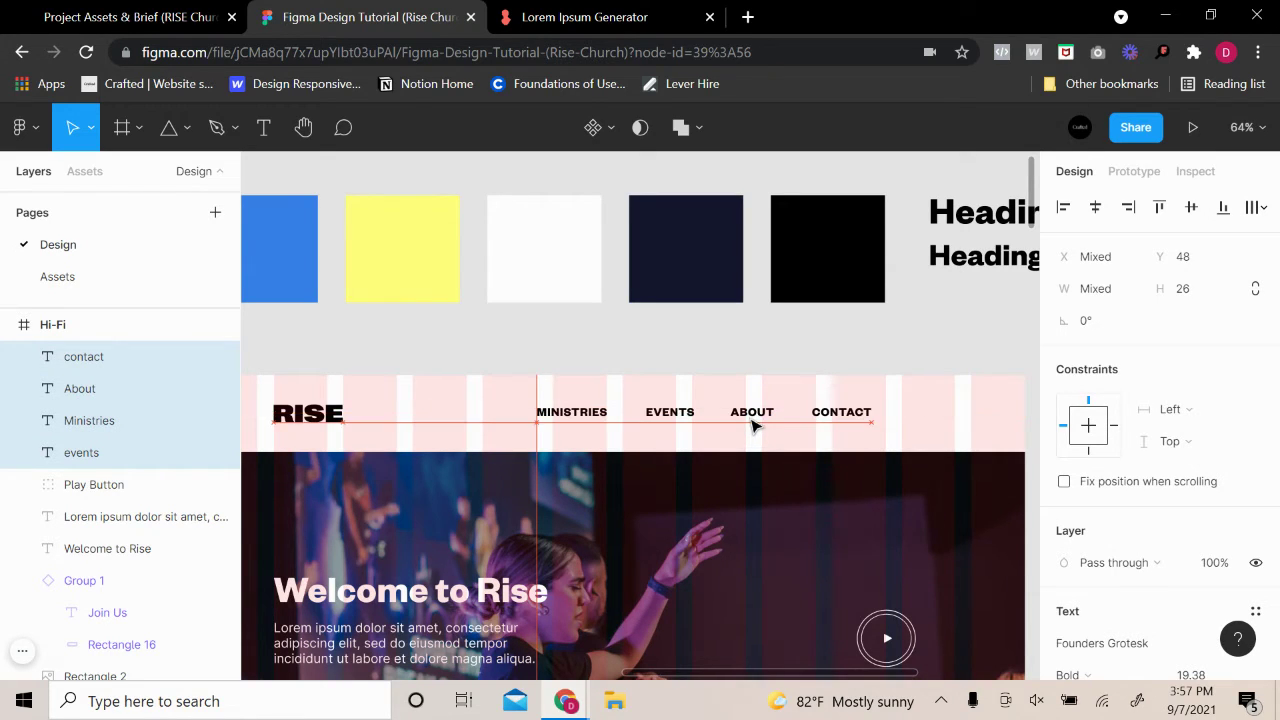
{"action": "scroll", "coordinate": [650, 430], "scroll_direction": "up", "scroll_amount": 5, "text": "ctrl"}
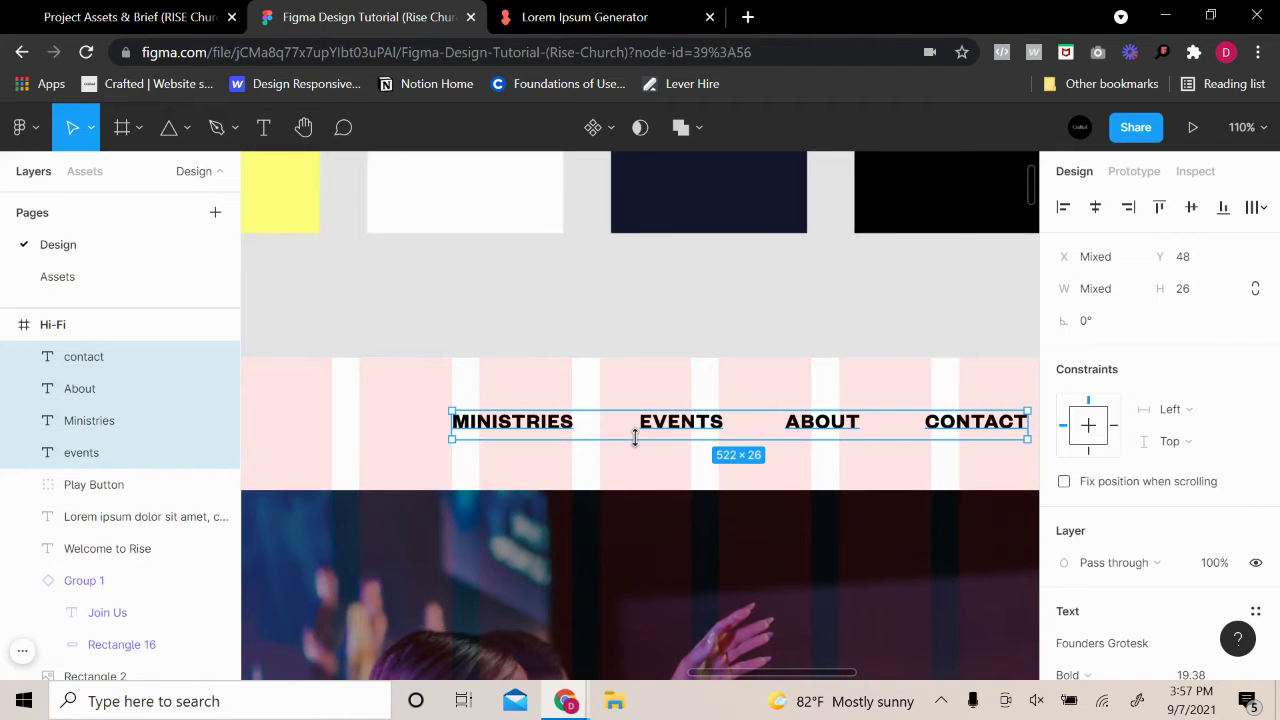
{"action": "left_click_drag", "start_coordinate": [634, 438], "coordinate": [661, 440]}
{"action": "scroll", "coordinate": [751, 351], "scroll_direction": "down", "scroll_amount": 5, "text": "ctrl"}
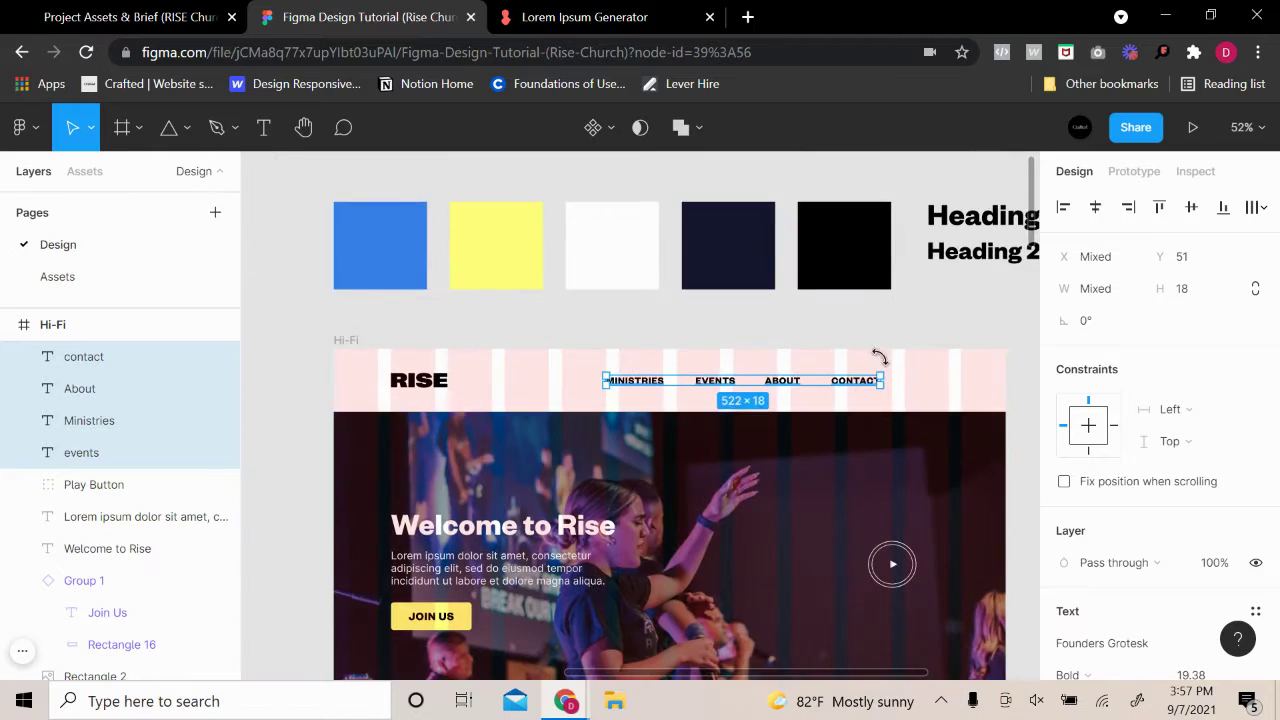
{"action": "key", "text": "Escape"}
{"action": "scroll", "coordinate": [926, 363], "scroll_direction": "right", "scroll_amount": 3}
Copy the outlined JOIN US ghost button and place a 118.9×41 copy right of CONTACT
{"action": "scroll", "coordinate": [943, 403], "scroll_direction": "down", "scroll_amount": 3, "text": "ctrl"}
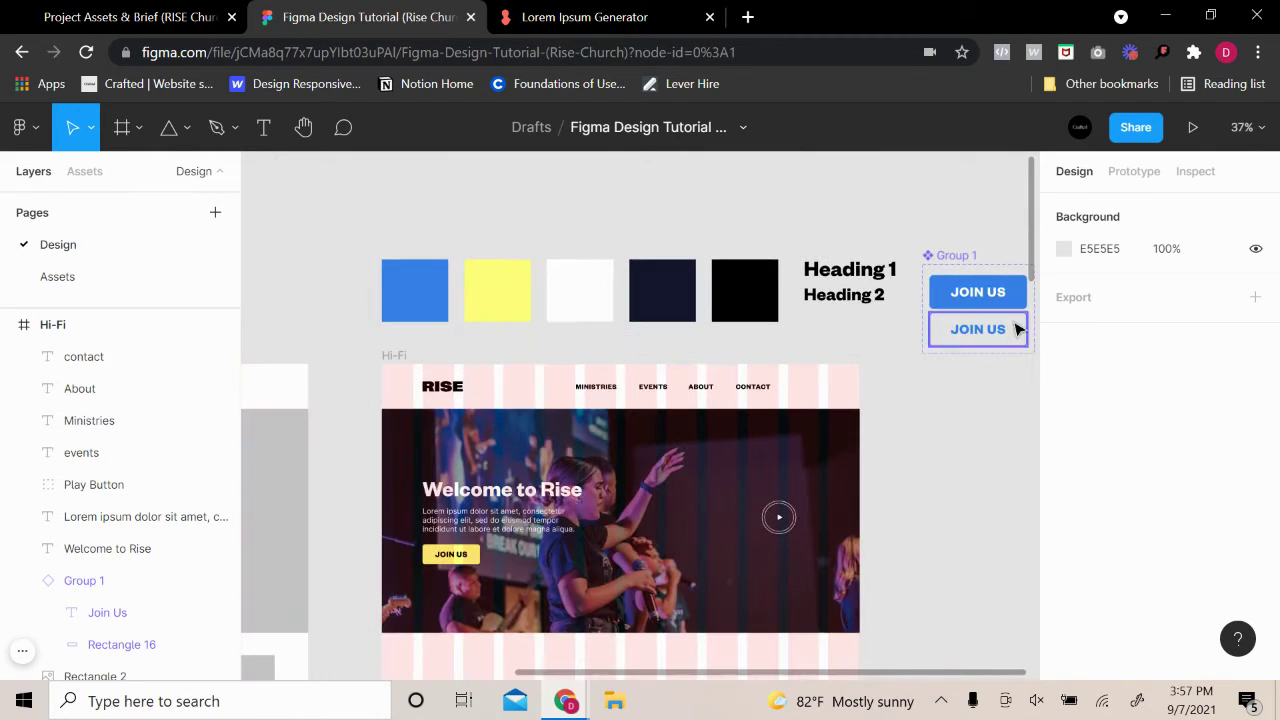
{"action": "left_click", "coordinate": [968, 341]}
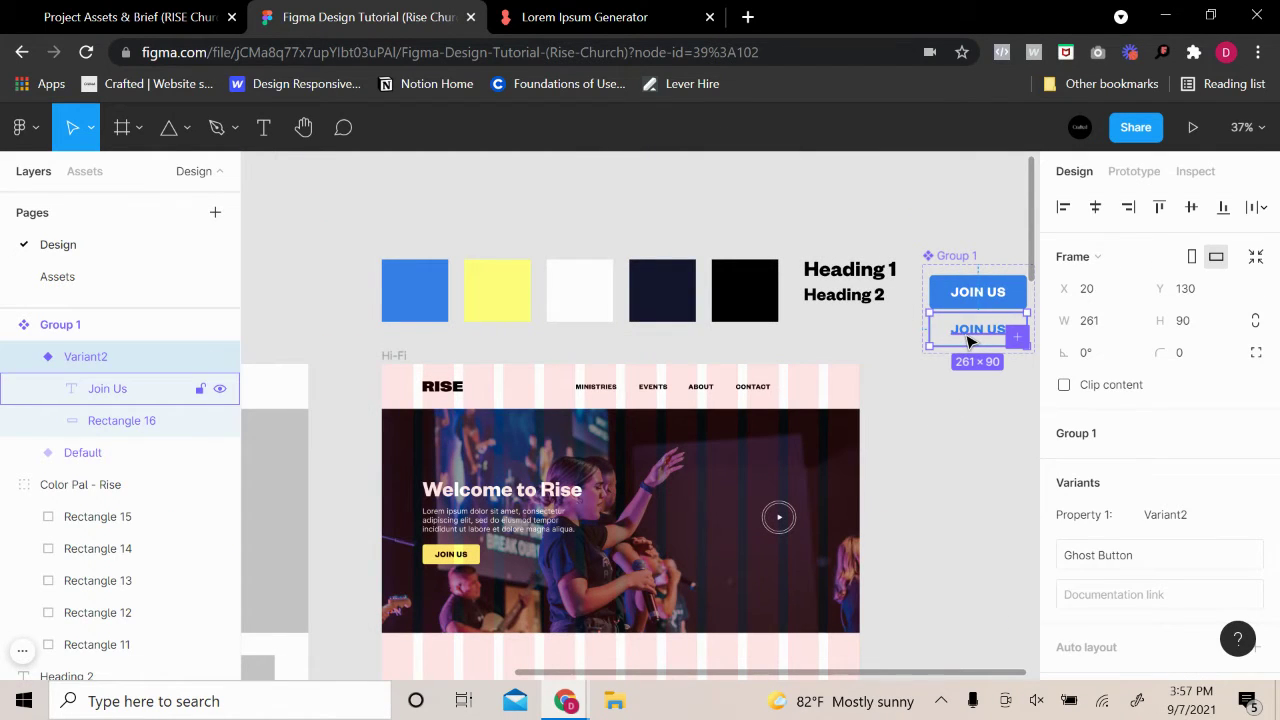
{"action": "key", "text": "ctrl+c"}
{"action": "left_click", "coordinate": [955, 451]}
{"action": "key", "text": "ctrl+v"}
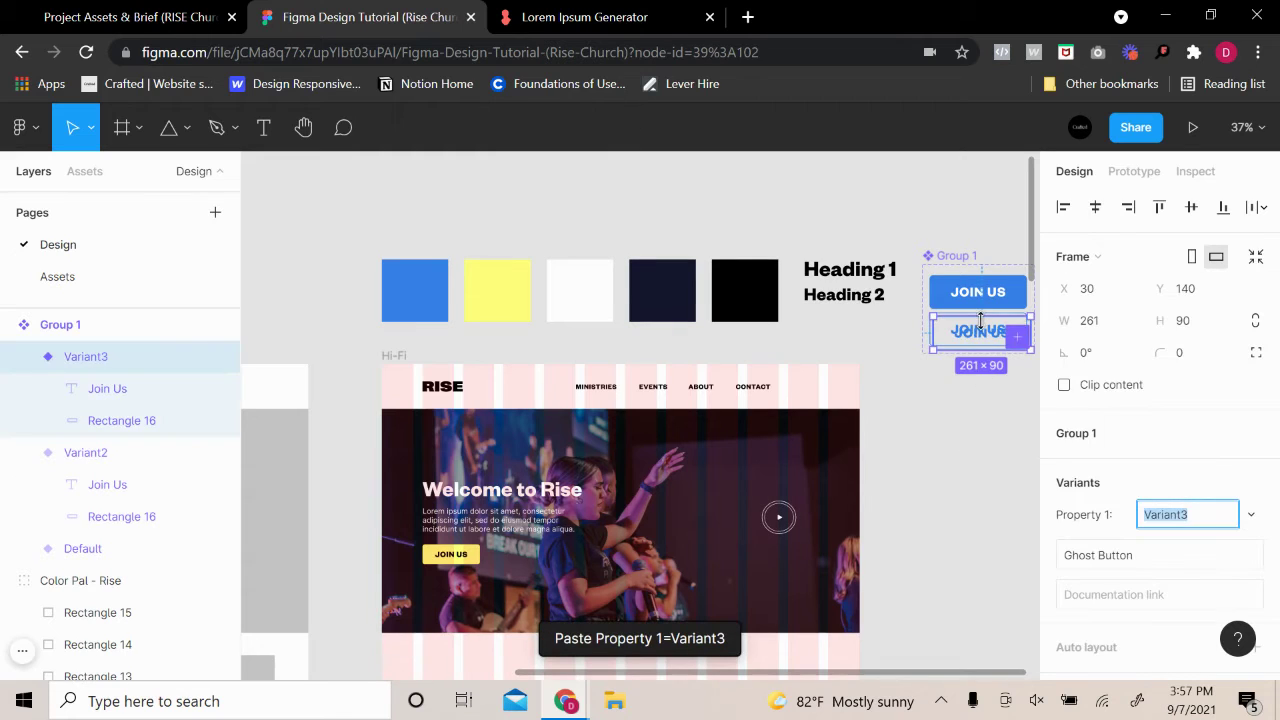
{"action": "left_click_drag", "start_coordinate": [980, 320], "coordinate": [925, 416]}
{"action": "scroll", "coordinate": [995, 445], "scroll_direction": "up", "scroll_amount": 3}
{"action": "left_click_drag", "start_coordinate": [1025, 440], "coordinate": [810, 395]}
{"action": "left_click", "coordinate": [937, 417]}
Select the RISE logo and the JOIN US button to check their positions
{"action": "scroll", "coordinate": [758, 423], "scroll_direction": "left", "scroll_amount": 2}
{"action": "scroll", "coordinate": [758, 423], "scroll_direction": "left", "scroll_amount": 3}
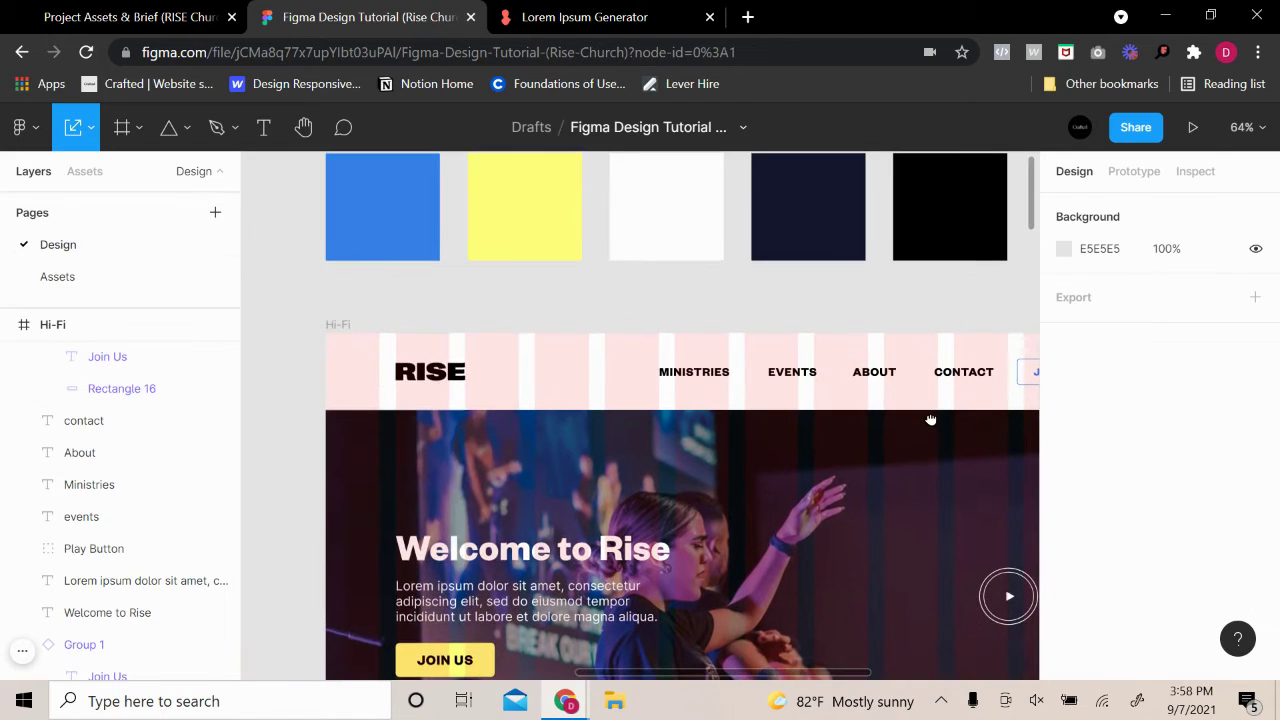
{"action": "left_click", "coordinate": [430, 371]}
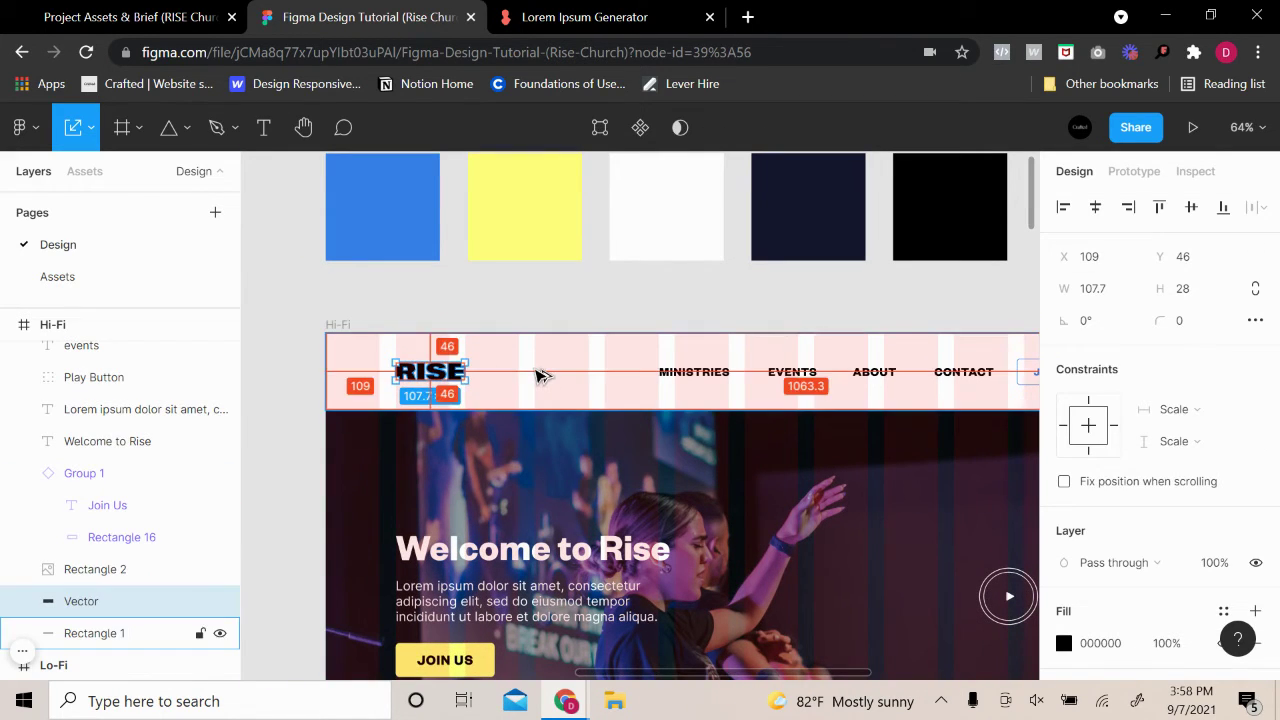
{"action": "left_click", "coordinate": [843, 306]}
{"action": "scroll", "coordinate": [766, 329], "scroll_direction": "right", "scroll_amount": 2}
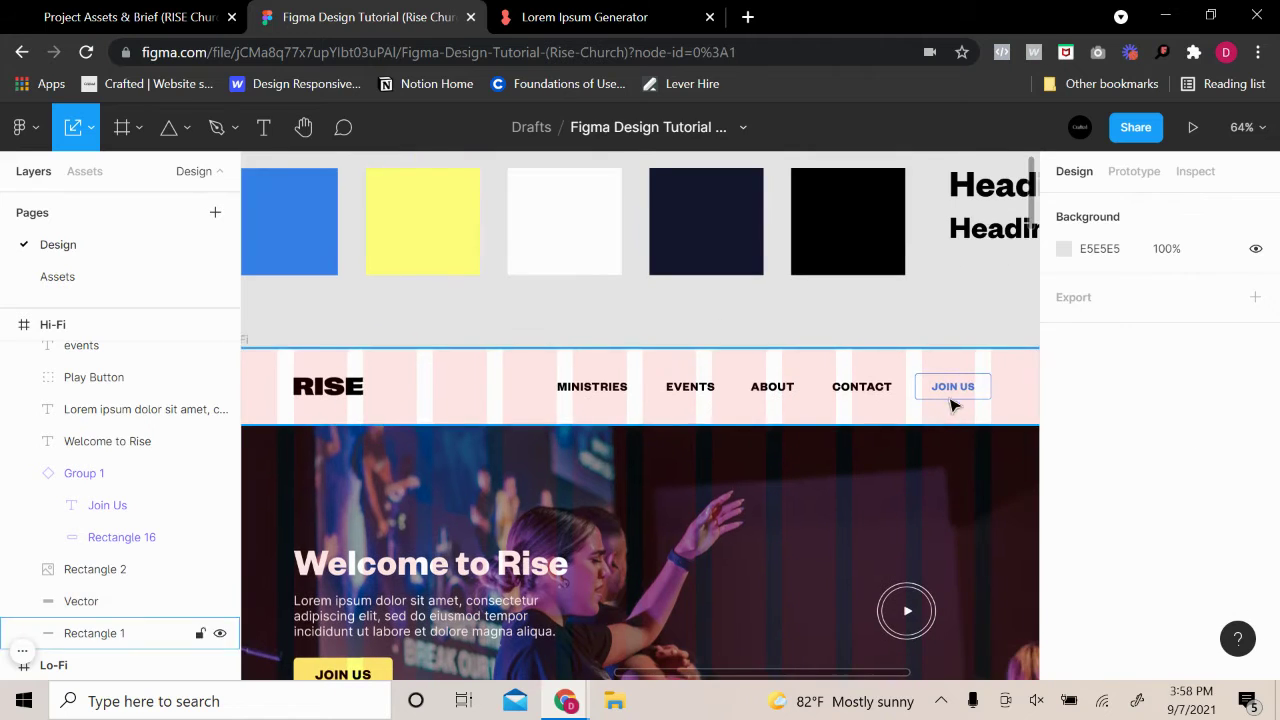
{"action": "left_click", "coordinate": [951, 390]}
{"action": "scroll", "coordinate": [970, 350], "scroll_direction": "right", "scroll_amount": 3}
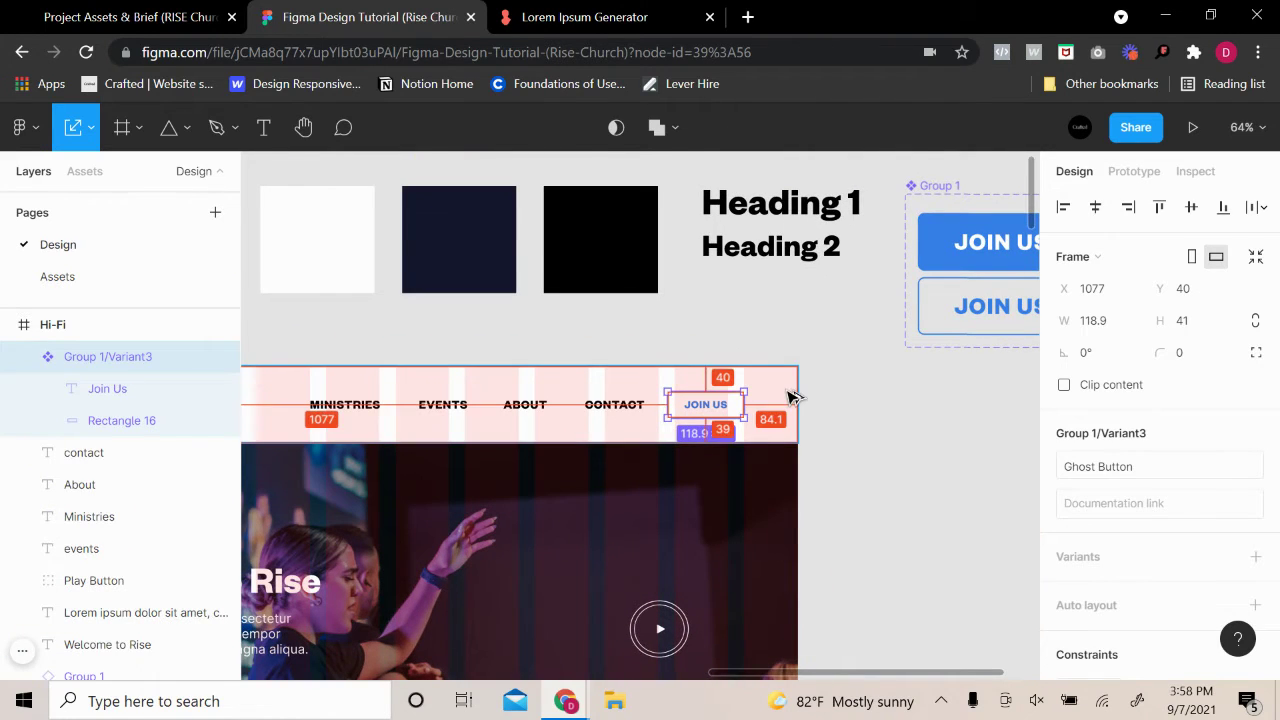
{"action": "scroll", "coordinate": [789, 354], "scroll_direction": "left", "scroll_amount": 3}
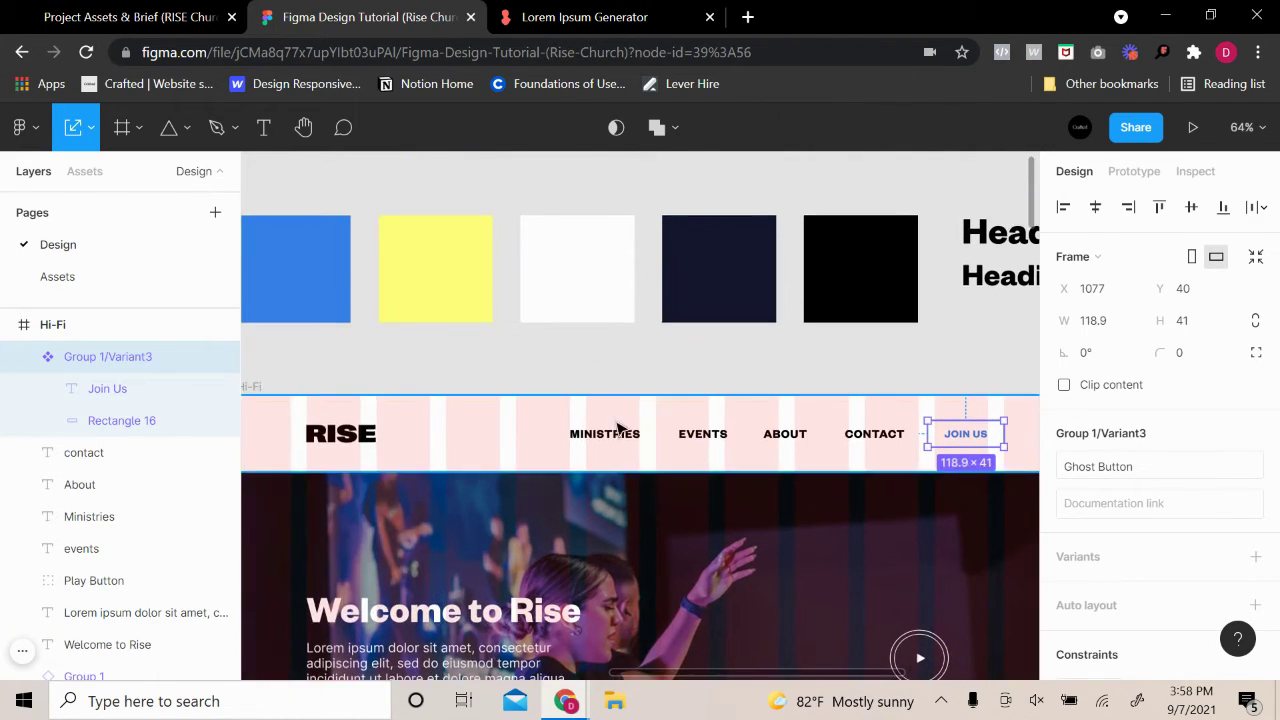
Shift the four nav links leftward together within the nav bar
{"action": "left_click", "coordinate": [609, 428]}
{"action": "left_click", "coordinate": [736, 433], "text": "shift"}
{"action": "left_click", "coordinate": [726, 438]}
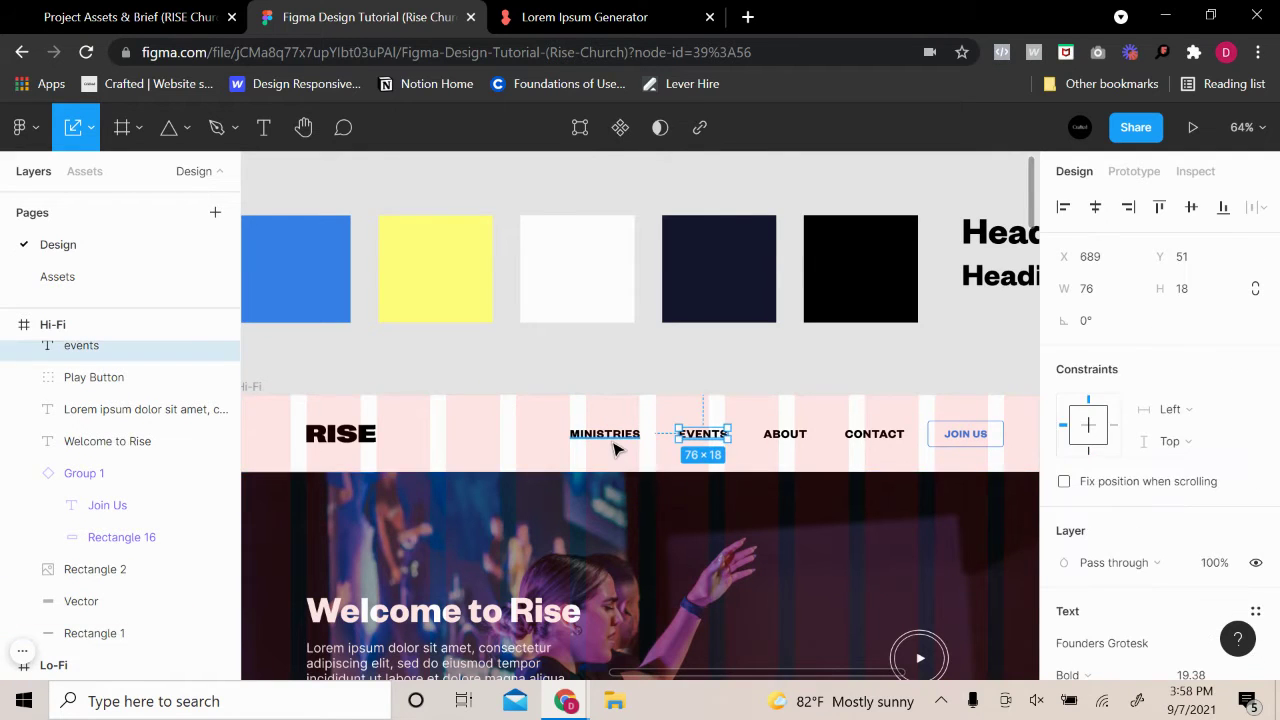
{"action": "left_click", "coordinate": [614, 440], "text": "shift"}
{"action": "left_click", "coordinate": [786, 434], "text": "shift"}
{"action": "left_click", "coordinate": [866, 437], "text": "shift"}
{"action": "left_click_drag", "start_coordinate": [757, 447], "coordinate": [698, 447]}
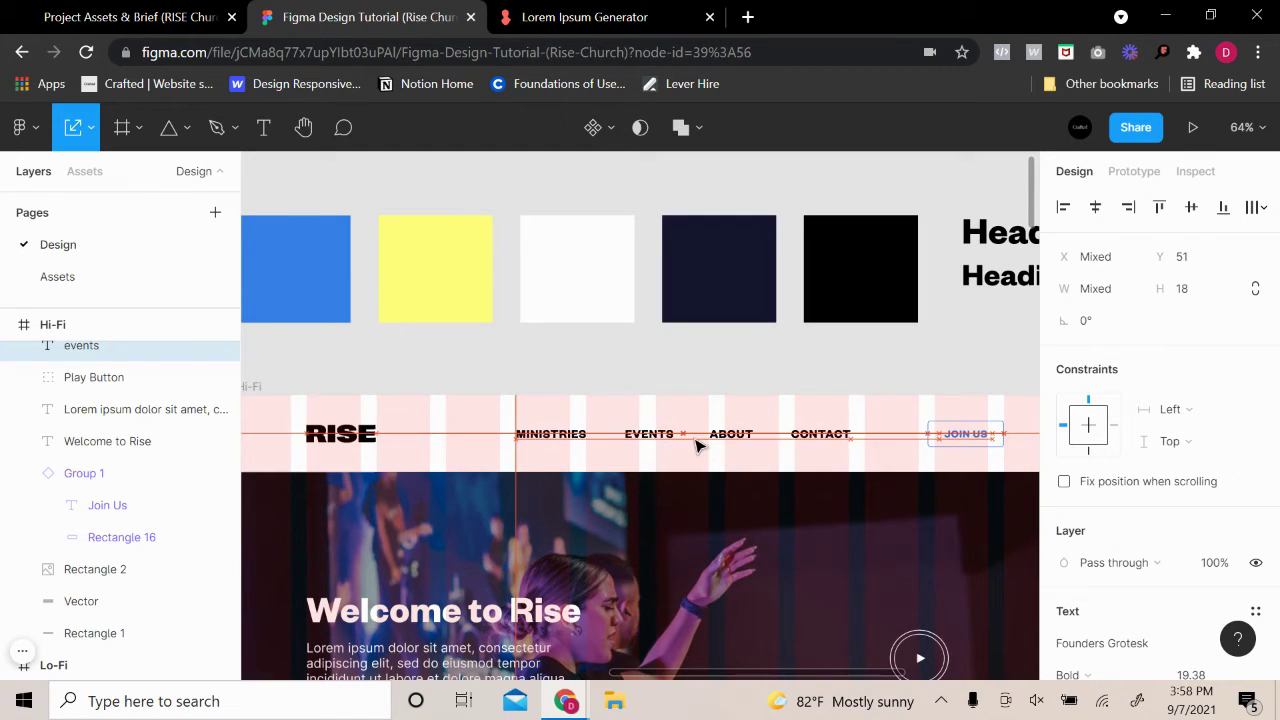
Nudge JOIN US slightly left, checking its and the RISE logo's spacing to the frame edges
{"action": "left_click", "coordinate": [965, 434]}
{"action": "scroll", "coordinate": [790, 421], "scroll_direction": "right", "scroll_amount": 3}
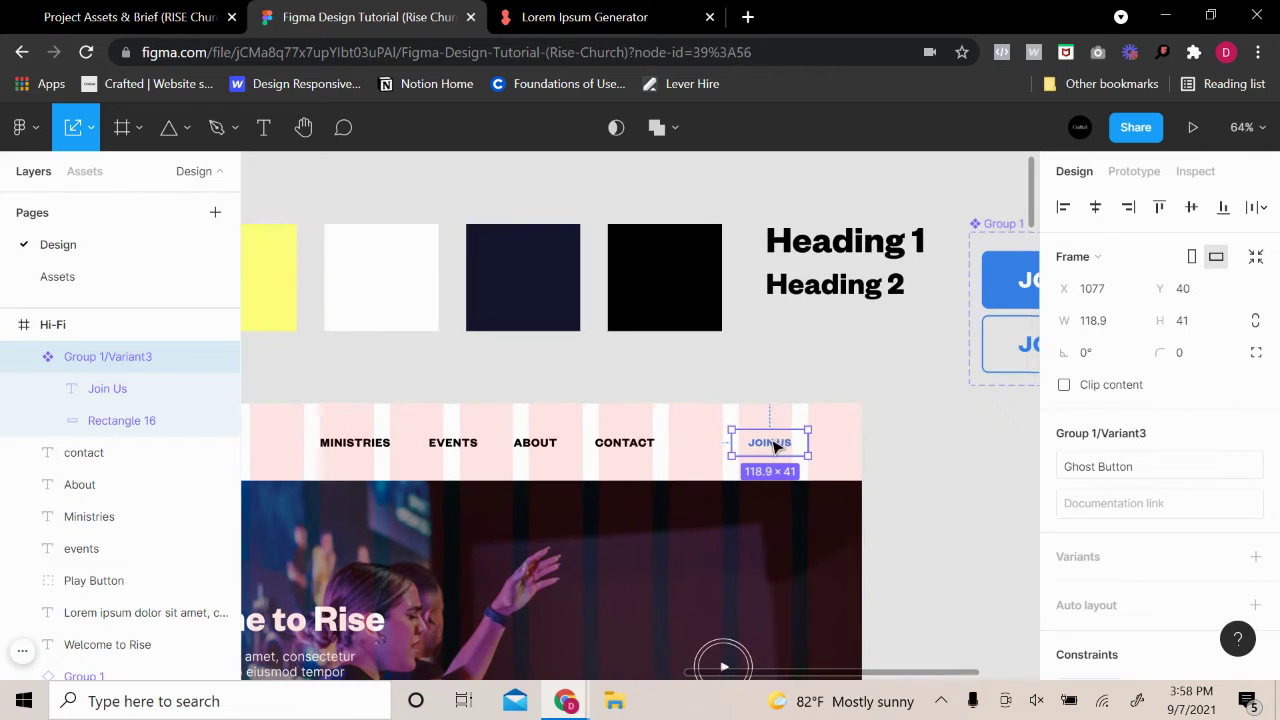
{"action": "left_click_drag", "start_coordinate": [768, 443], "coordinate": [760, 443]}
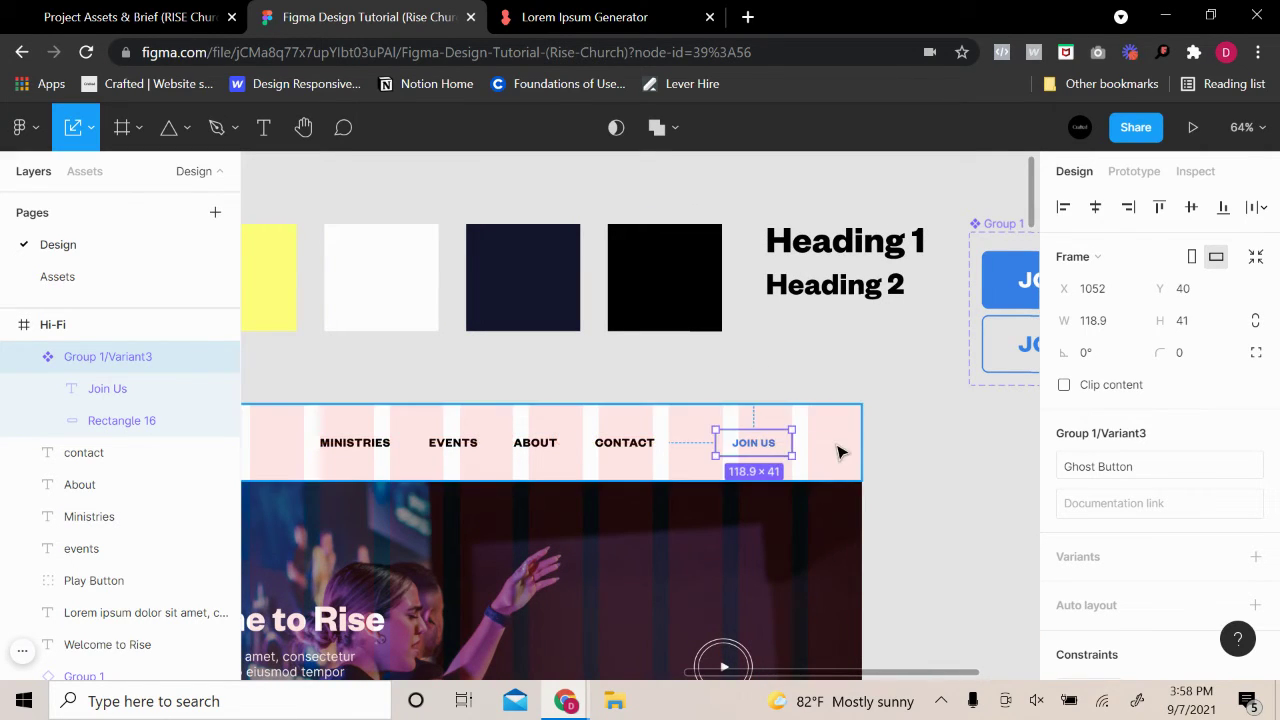
{"action": "key", "text": "alt"}
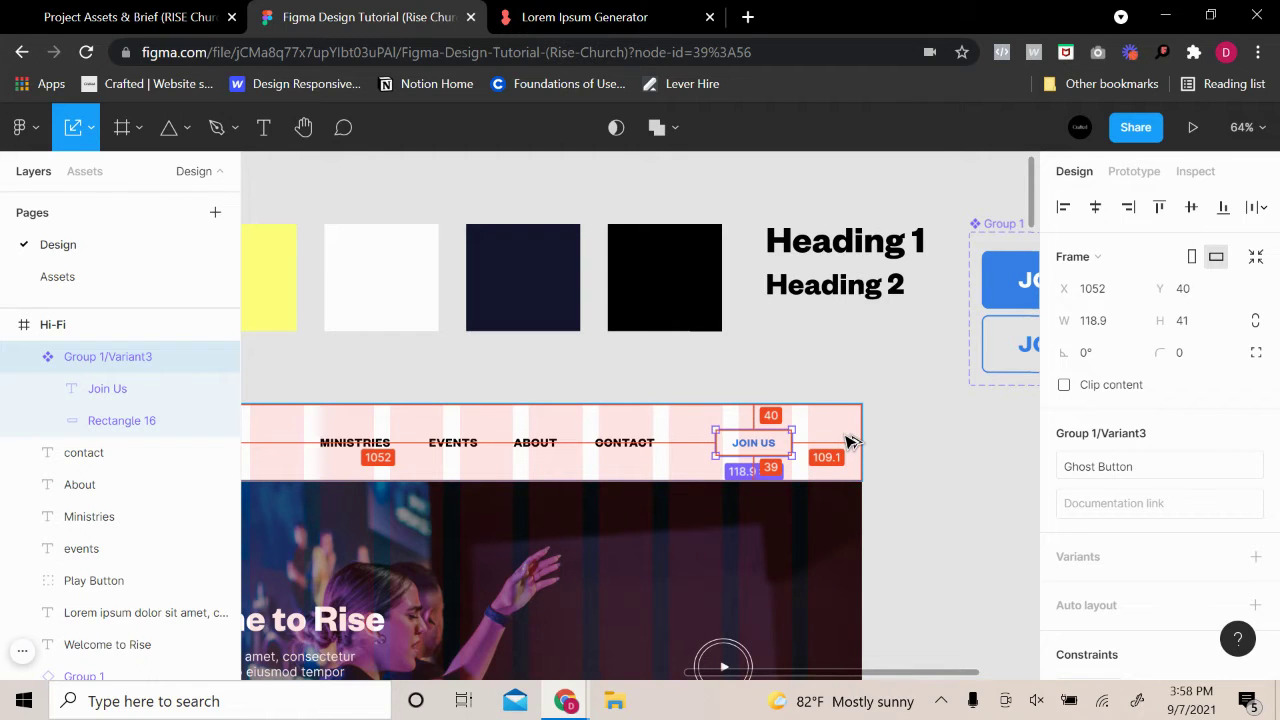
{"action": "left_click", "coordinate": [906, 437]}
{"action": "scroll", "coordinate": [940, 440], "scroll_direction": "left", "scroll_amount": 5}
{"action": "left_click", "coordinate": [565, 410]}
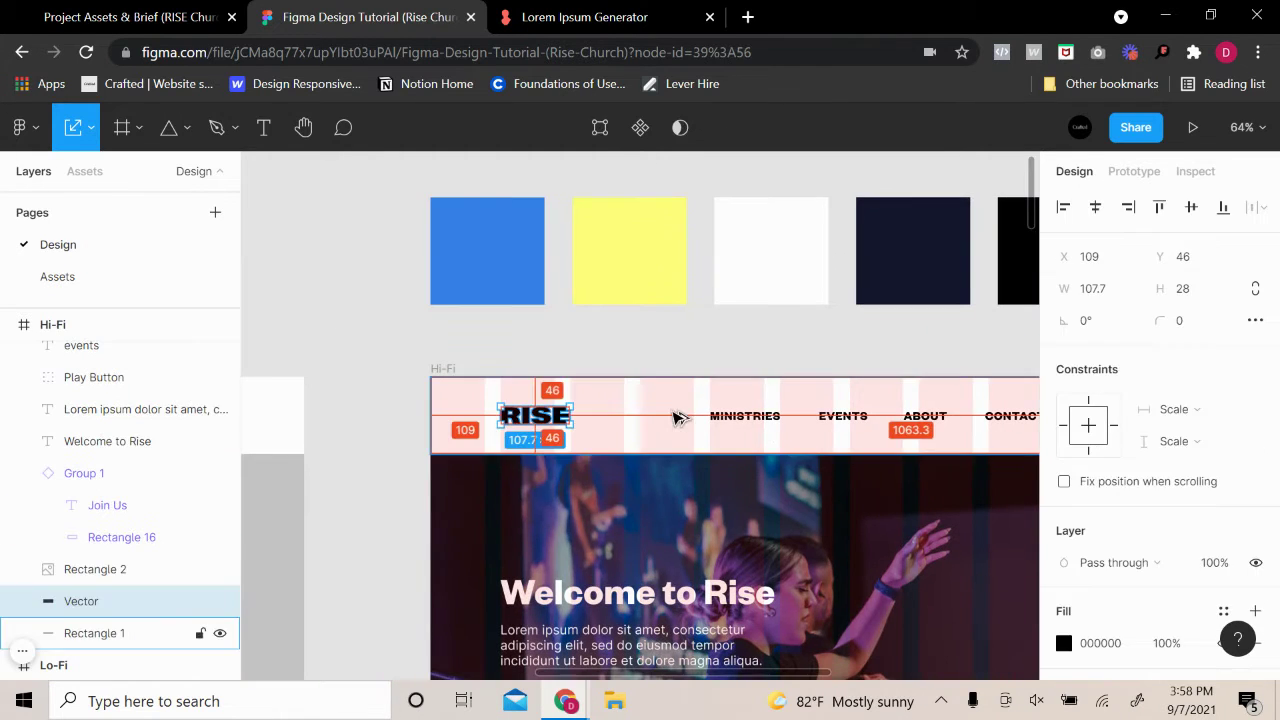
{"action": "left_click", "coordinate": [791, 340]}
{"action": "scroll", "coordinate": [805, 390], "scroll_direction": "right", "scroll_amount": 4}
{"action": "scroll", "coordinate": [805, 390], "scroll_direction": "up", "scroll_amount": 1}
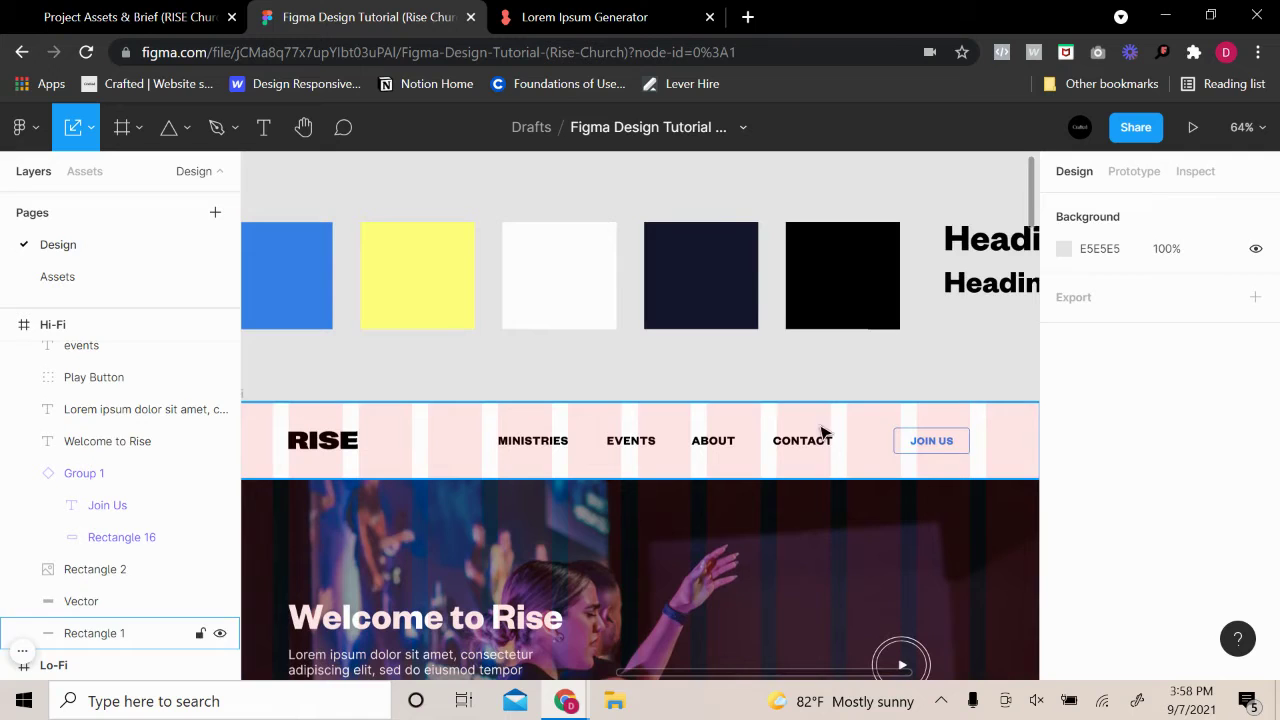
Align RISE, the four nav links and JOIN US along their vertical centres
{"action": "left_click", "coordinate": [924, 450]}
{"action": "left_click", "coordinate": [806, 437], "text": "shift"}
{"action": "left_click", "coordinate": [706, 442], "text": "shift"}
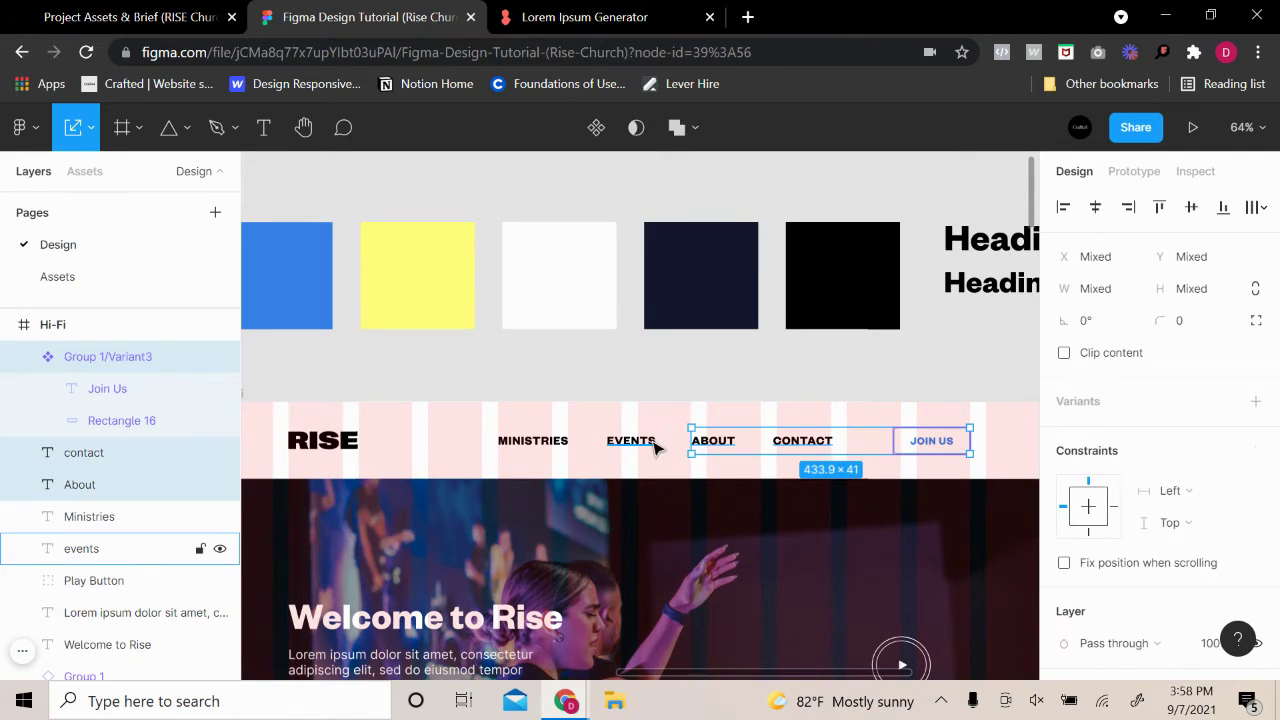
{"action": "left_click", "coordinate": [655, 448], "text": "shift"}
{"action": "left_click", "coordinate": [545, 446], "text": "shift"}
{"action": "left_click", "coordinate": [338, 447], "text": "shift"}
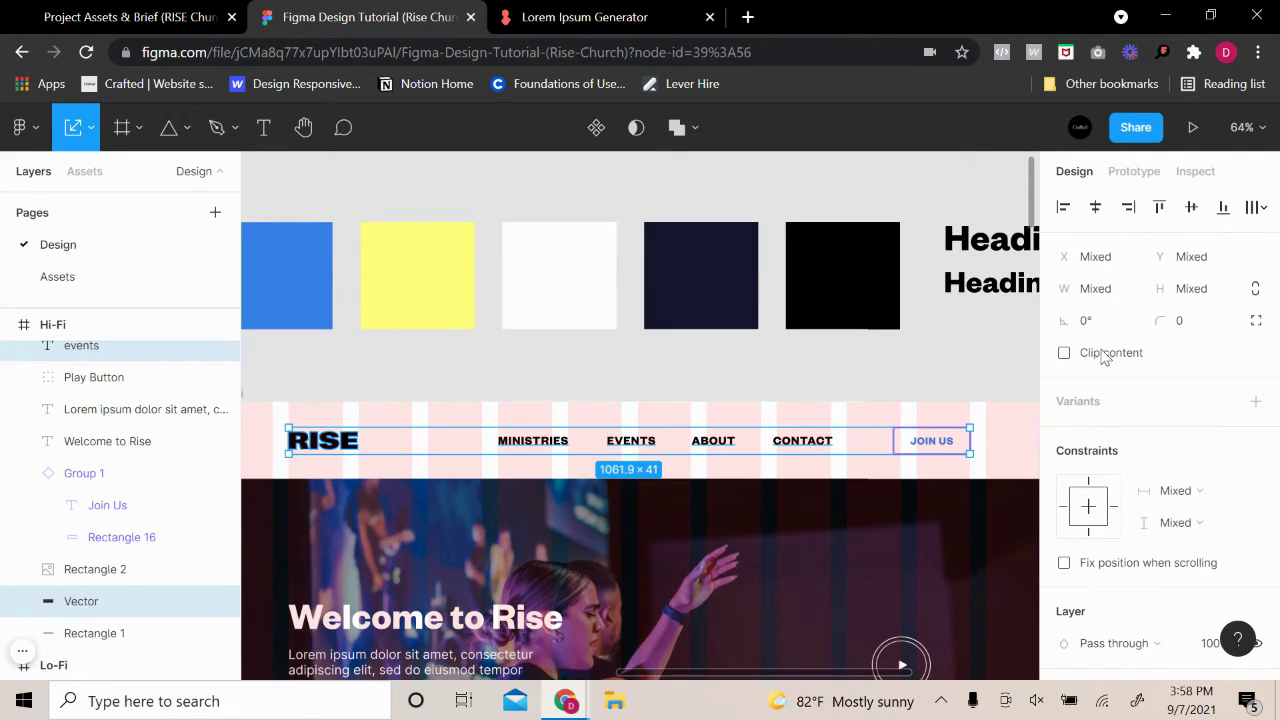
{"action": "left_click", "coordinate": [1191, 207]}
{"action": "left_click", "coordinate": [950, 386]}
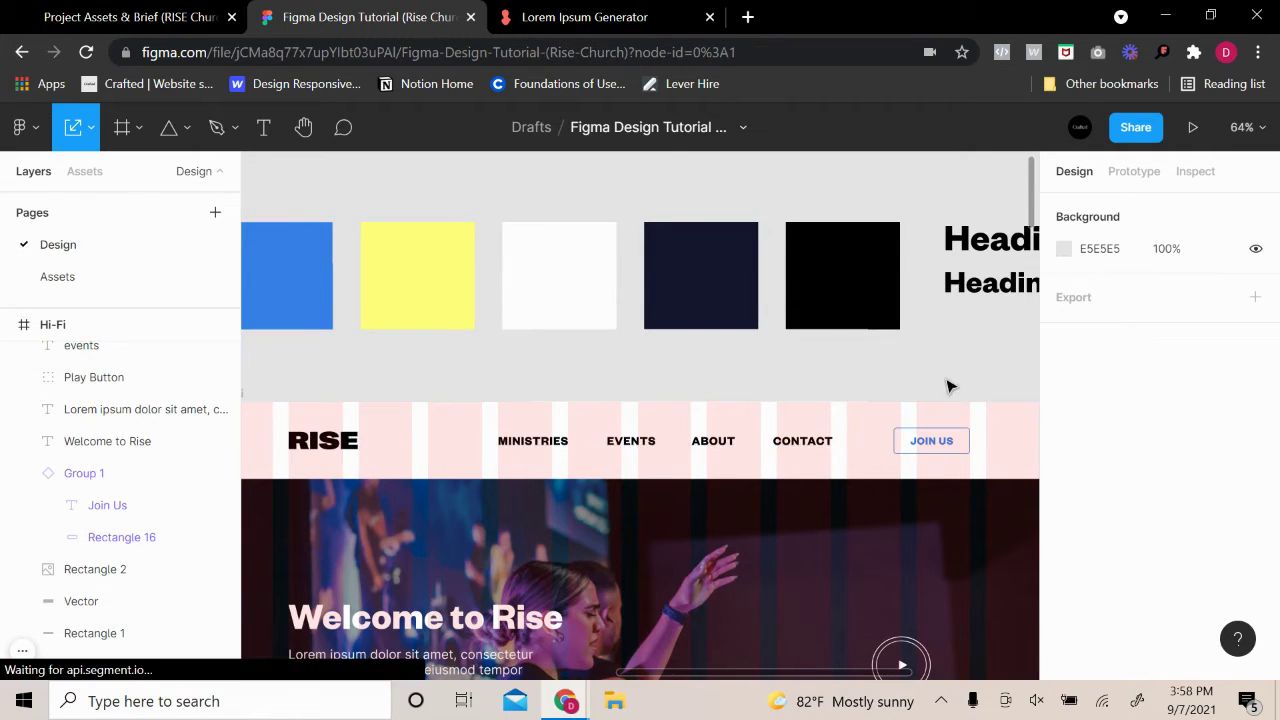
Select the Hi-Fi frame and show its 12-column layout grid
{"action": "scroll", "coordinate": [950, 386], "scroll_direction": "down", "scroll_amount": 3}
{"action": "scroll", "coordinate": [1006, 374], "scroll_direction": "right", "scroll_amount": 3}
{"action": "left_click", "coordinate": [326, 358]}
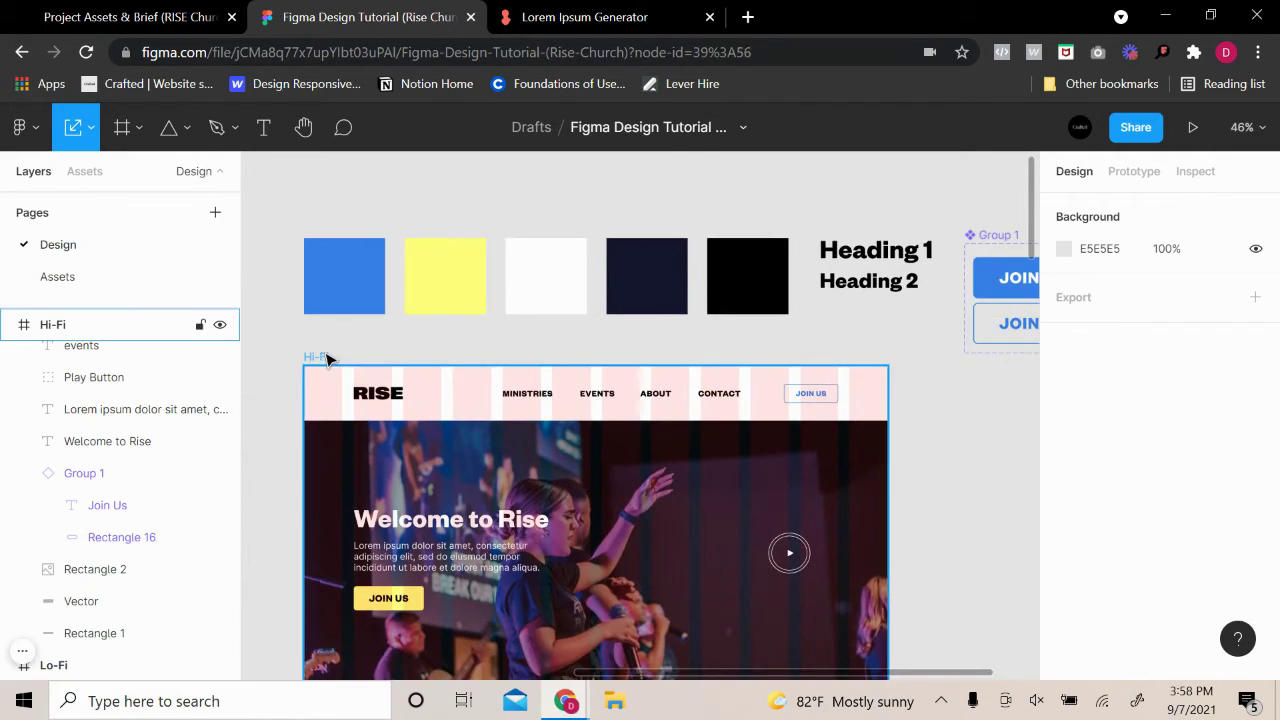
{"action": "left_click", "coordinate": [326, 358]}
{"action": "scroll", "coordinate": [1225, 400], "scroll_direction": "down", "scroll_amount": 2}
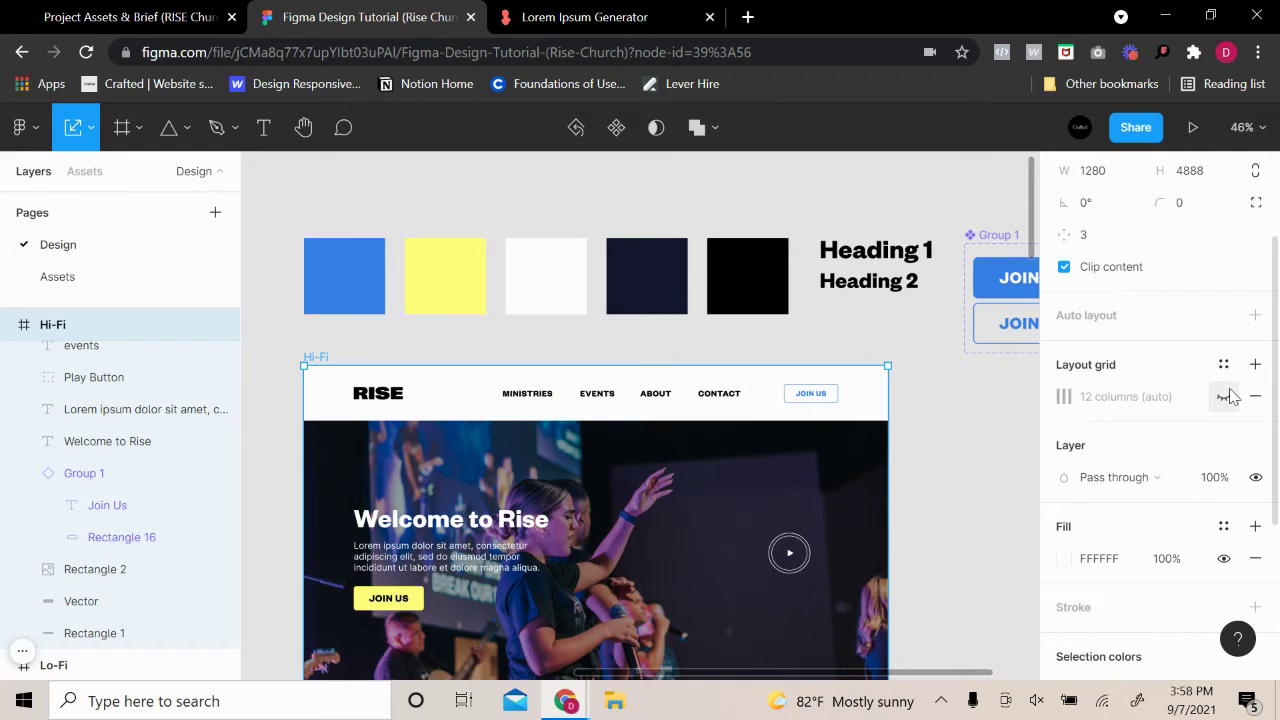
{"action": "left_click", "coordinate": [1224, 397]}
Bring the nav bar into view and open the Shape tools dropdown
{"action": "scroll", "coordinate": [552, 400], "scroll_direction": "up", "scroll_amount": 5}
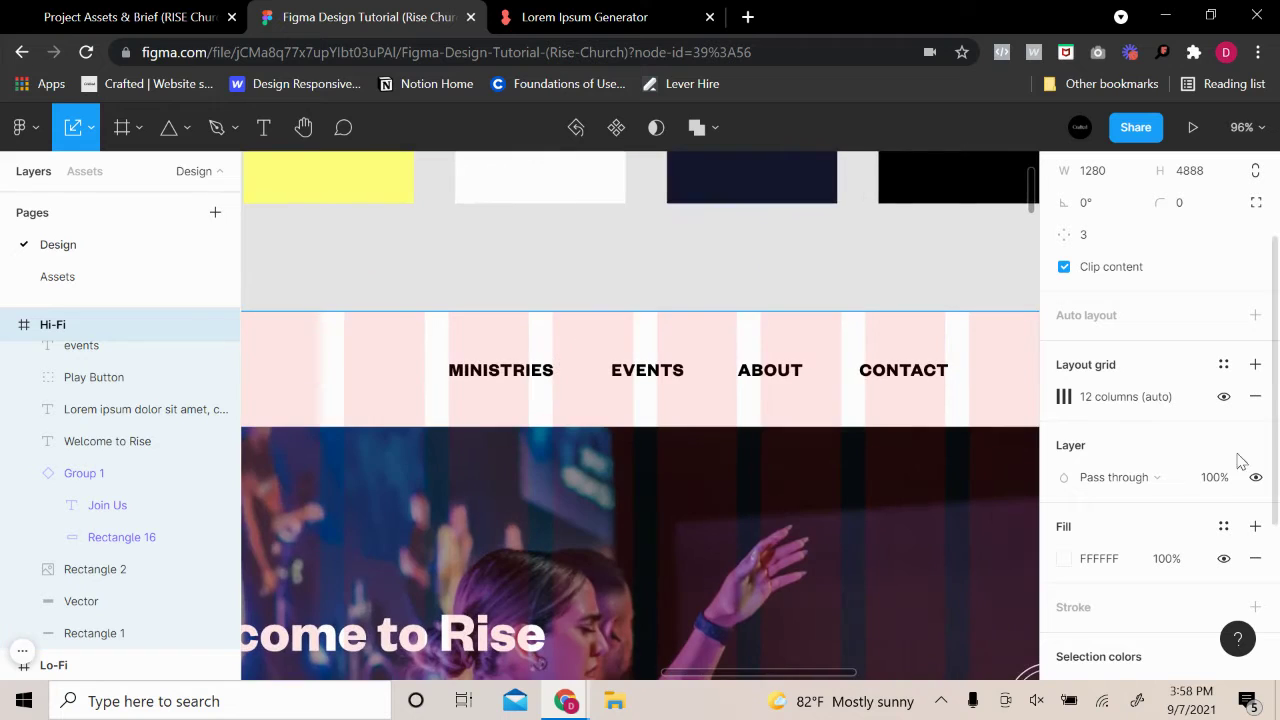
{"action": "scroll", "coordinate": [778, 383], "scroll_direction": "up", "scroll_amount": 2}
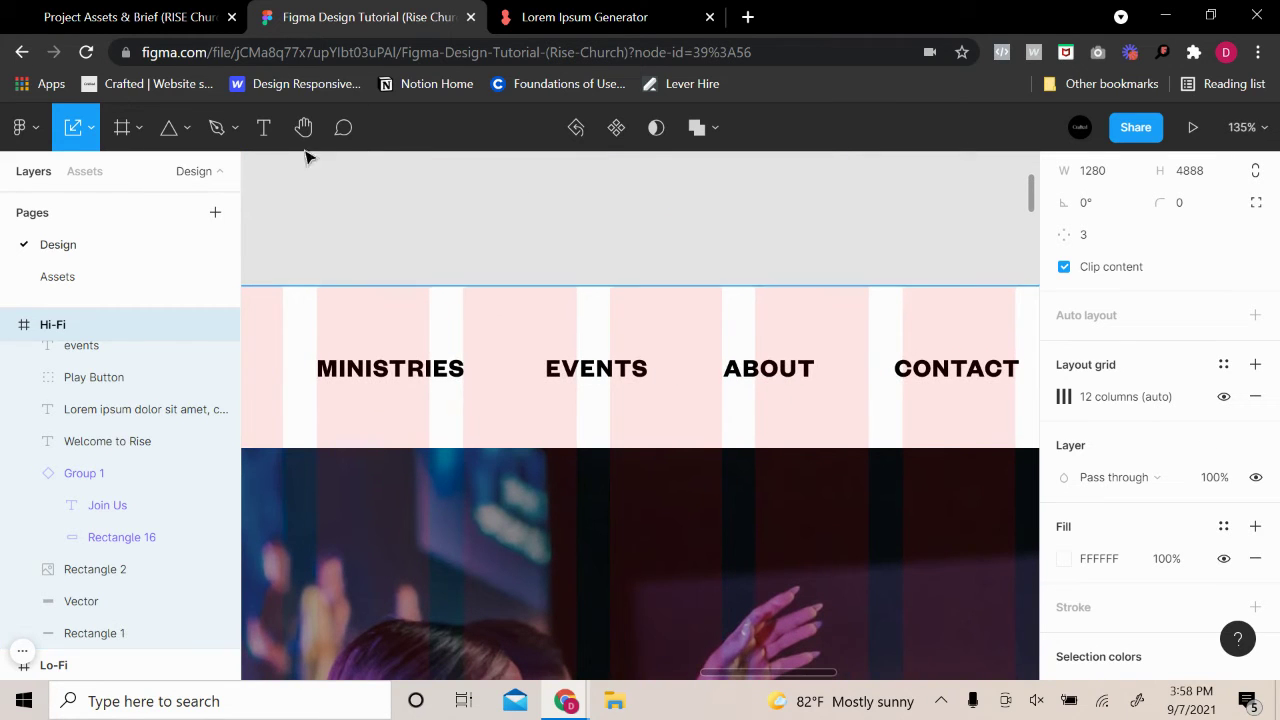
{"action": "left_click", "coordinate": [188, 130]}
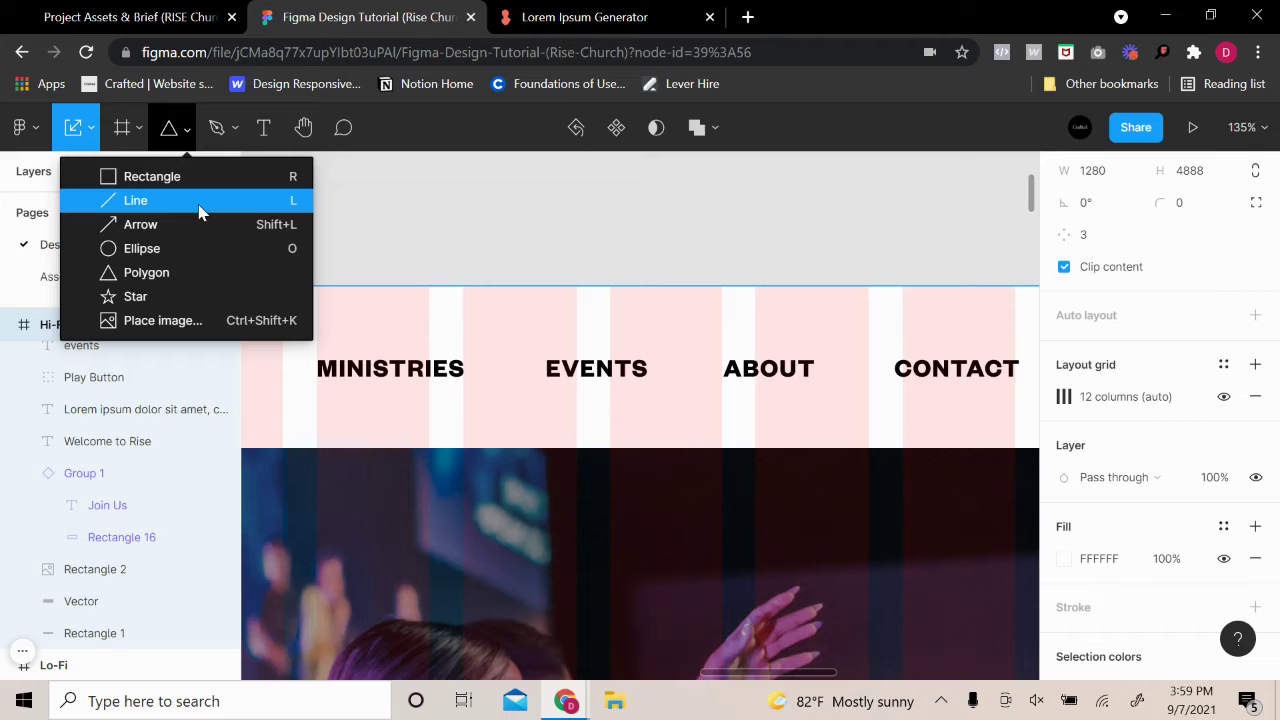
Select the MINISTRIES, EVENTS, ABOUT and CONTACT nav links together
{"action": "left_click", "coordinate": [420, 372]}
{"action": "left_click", "coordinate": [650, 375]}
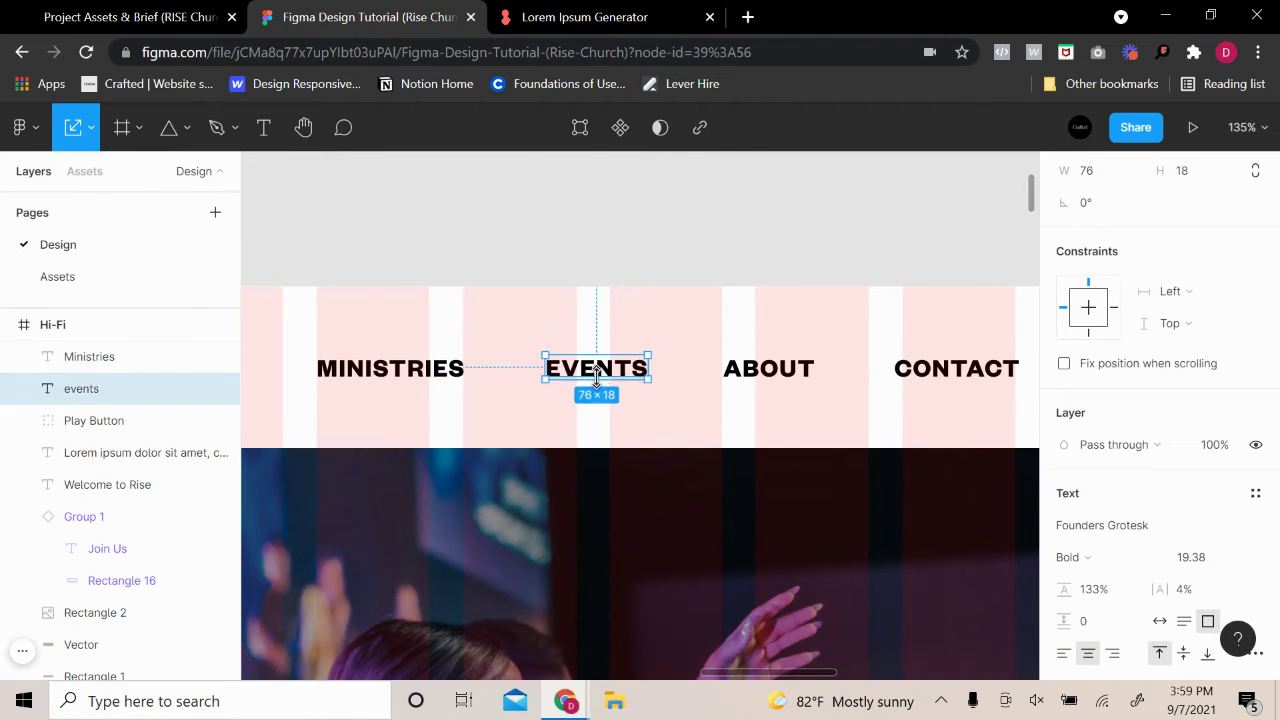
{"action": "left_click", "coordinate": [768, 372], "text": "shift"}
{"action": "left_click", "coordinate": [900, 370], "text": "shift"}
{"action": "left_click", "coordinate": [423, 354]}
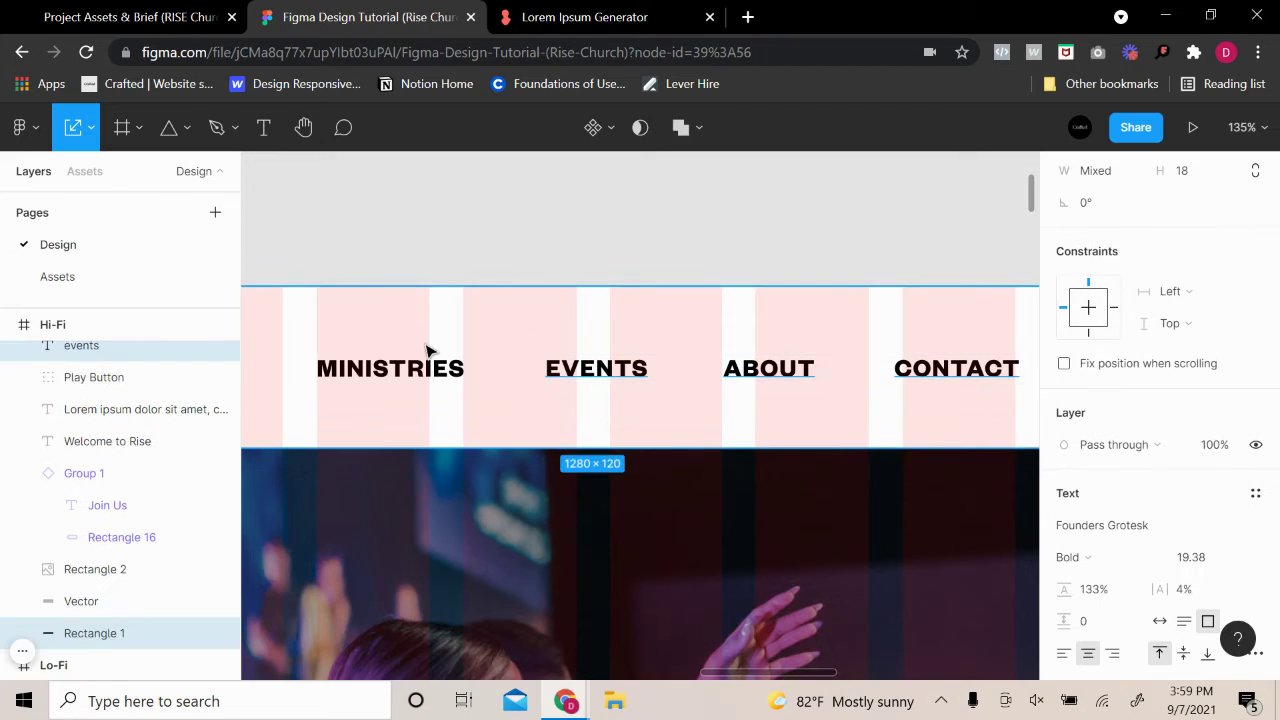
{"action": "left_click", "coordinate": [420, 368]}
{"action": "left_click", "coordinate": [590, 372], "text": "shift"}
{"action": "left_click", "coordinate": [735, 375], "text": "shift"}
{"action": "left_click", "coordinate": [909, 360], "text": "shift"}
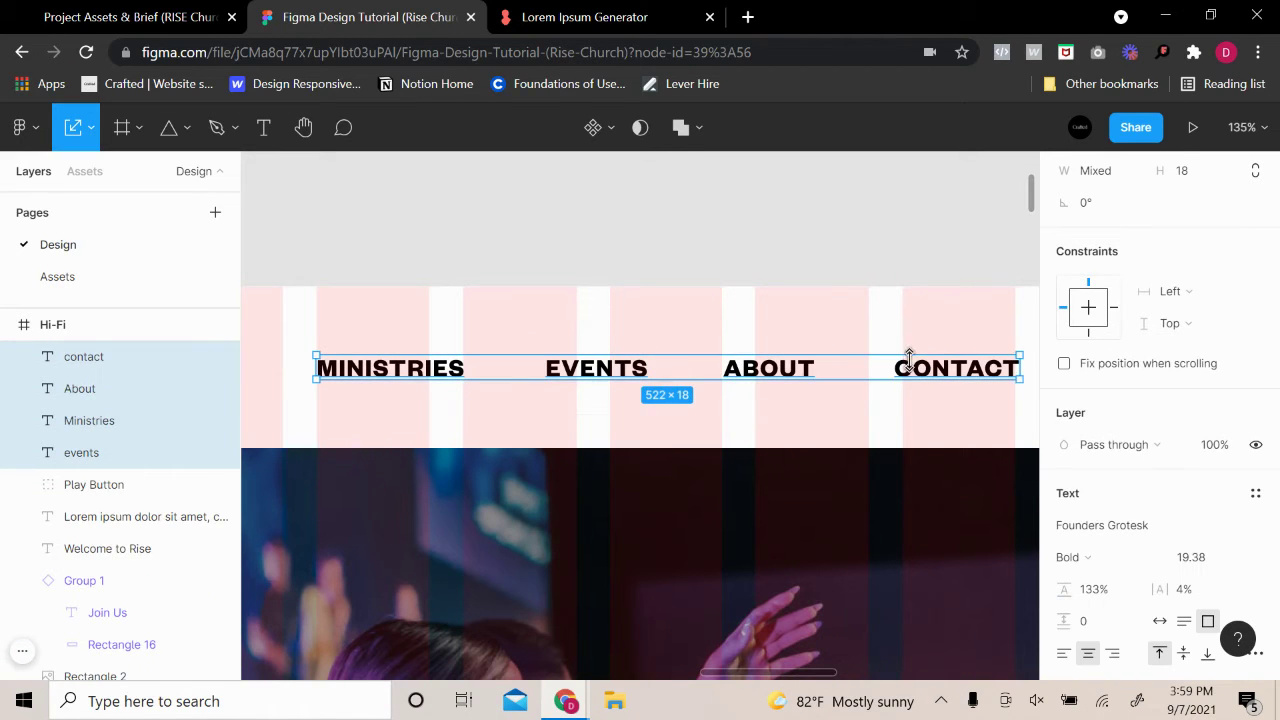
Group the four links and rename the group NAV
{"action": "right_click", "coordinate": [916, 352]}
{"action": "left_click", "coordinate": [982, 309]}
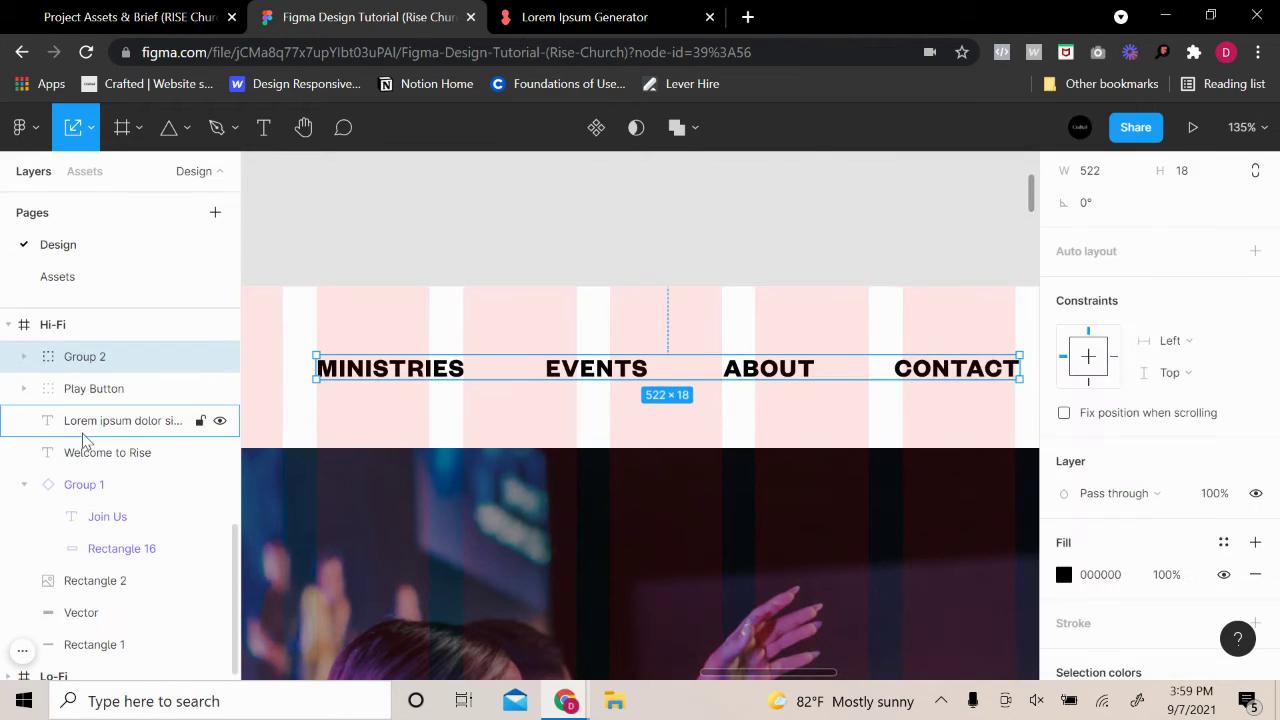
{"action": "double_click", "coordinate": [74, 362]}
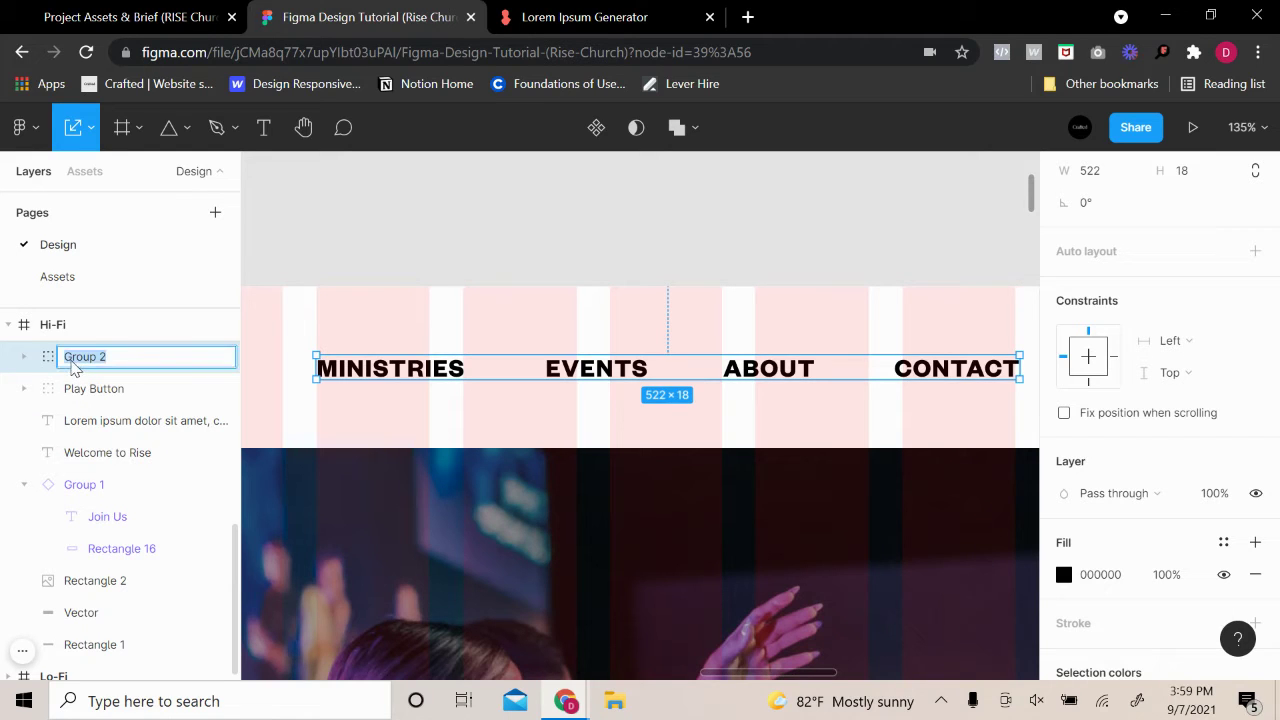
{"action": "type", "text": "NAV"}
{"action": "key", "text": "Return"}
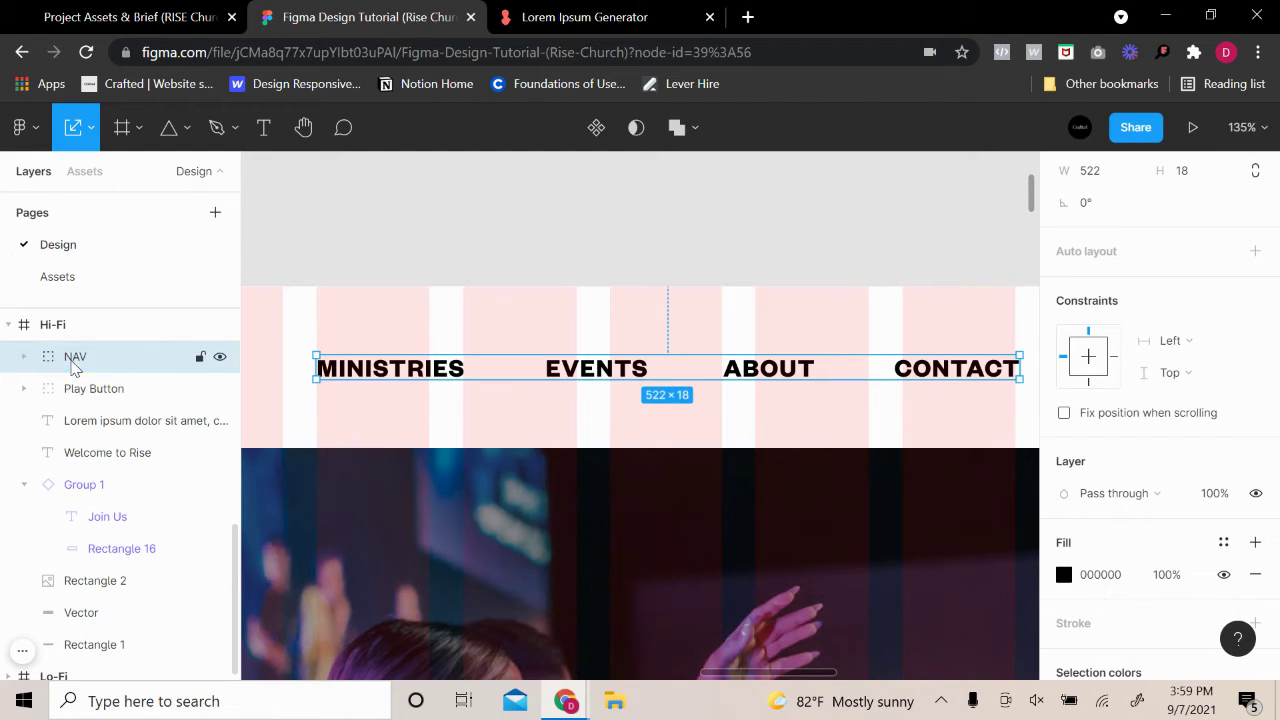
Convert the NAV group into a frame
{"action": "scroll", "coordinate": [1250, 260], "scroll_direction": "up", "scroll_amount": 2}
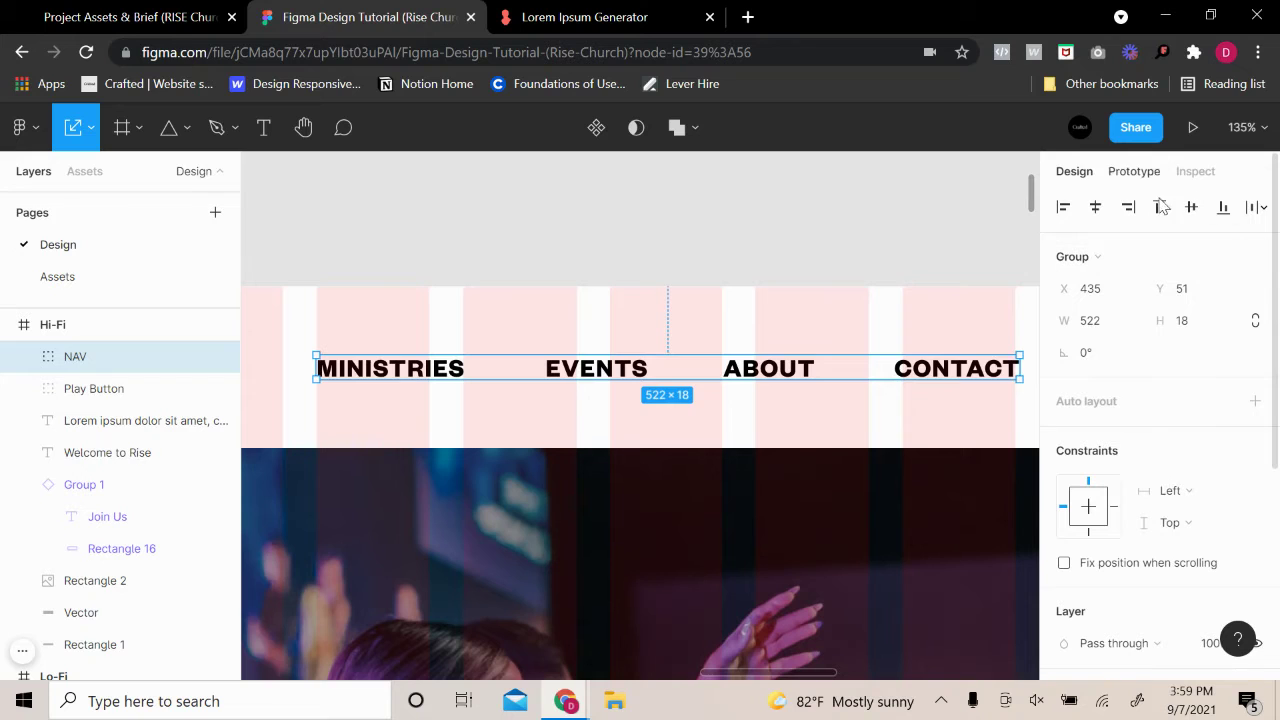
{"action": "left_click", "coordinate": [1082, 257]}
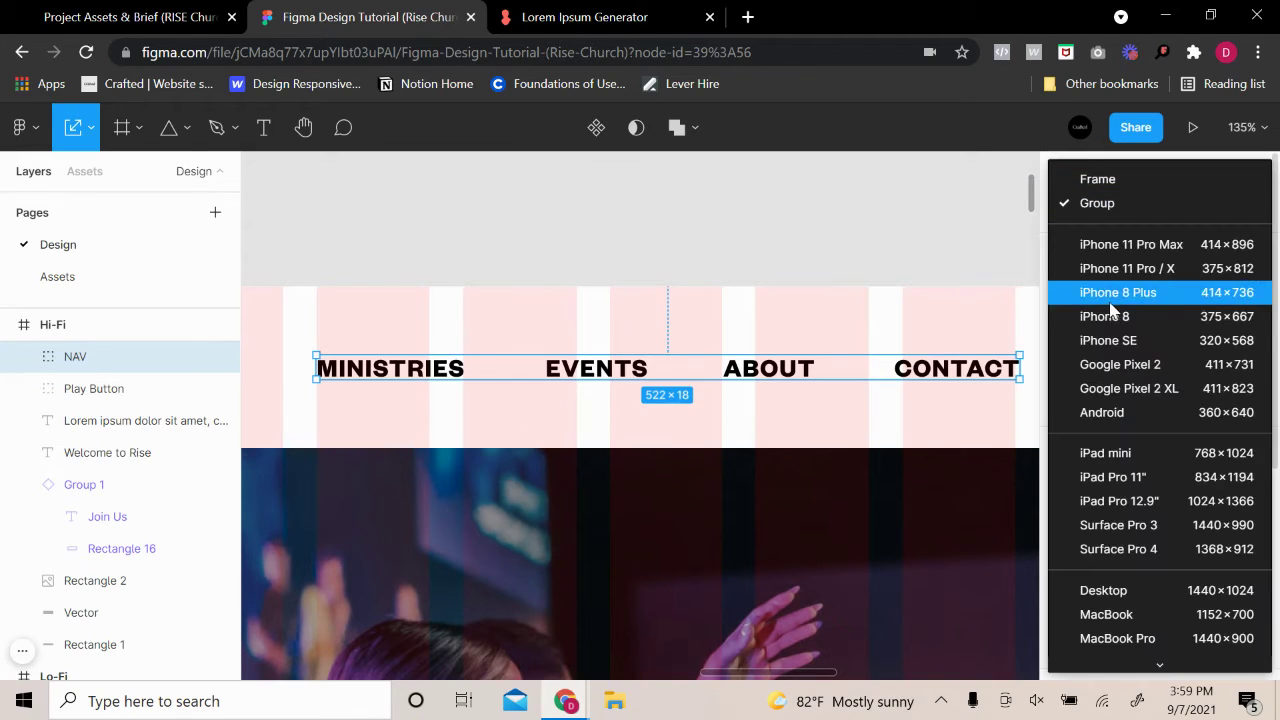
{"action": "left_click", "coordinate": [1094, 180]}
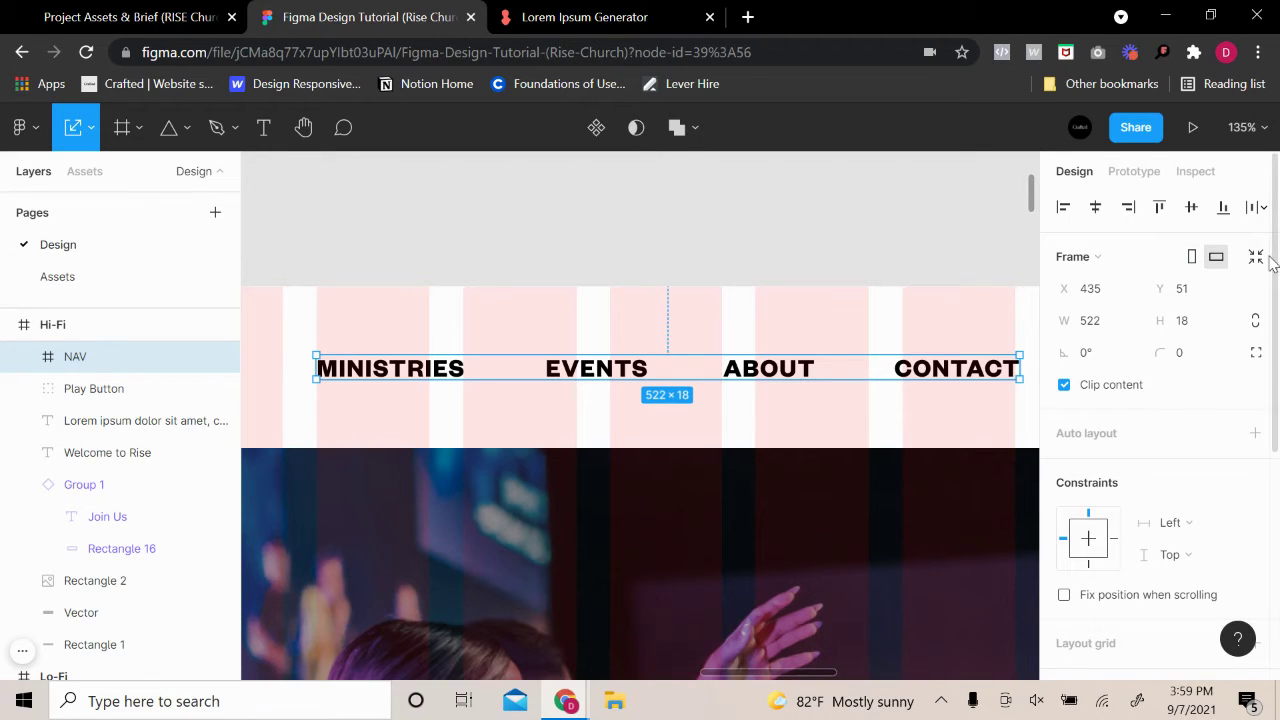
{"action": "scroll", "coordinate": [715, 259], "scroll_direction": "down", "scroll_amount": 3}
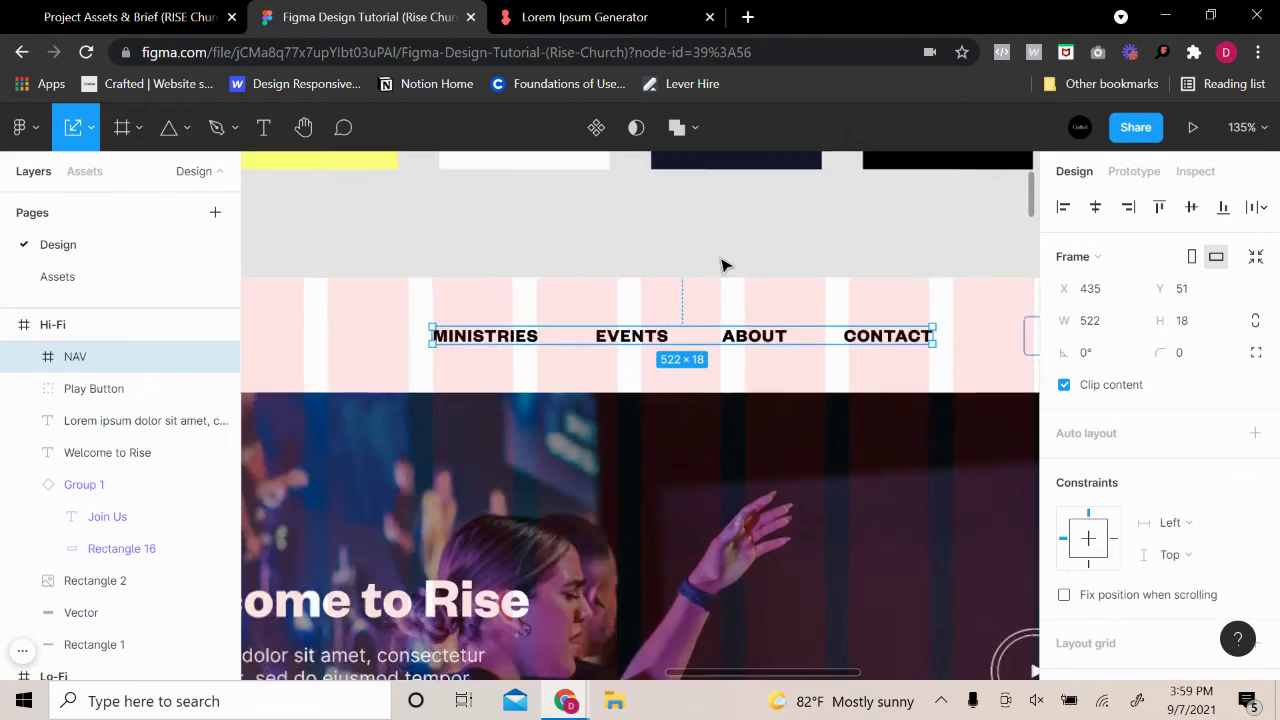
Inspect the NAV frame and its MINISTRIES link in the header
{"action": "left_click", "coordinate": [745, 257]}
{"action": "scroll", "coordinate": [750, 254], "scroll_direction": "right", "scroll_amount": 3}
{"action": "left_click", "coordinate": [740, 325]}
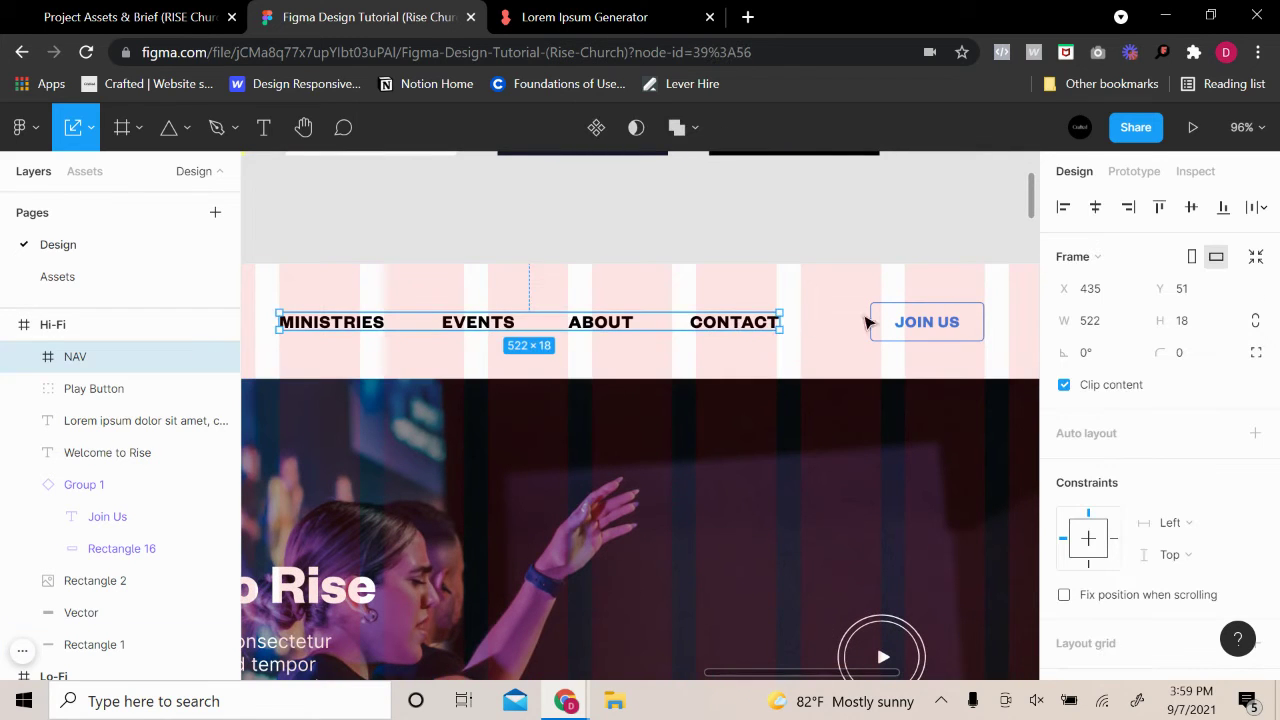
{"action": "left_click", "coordinate": [674, 254]}
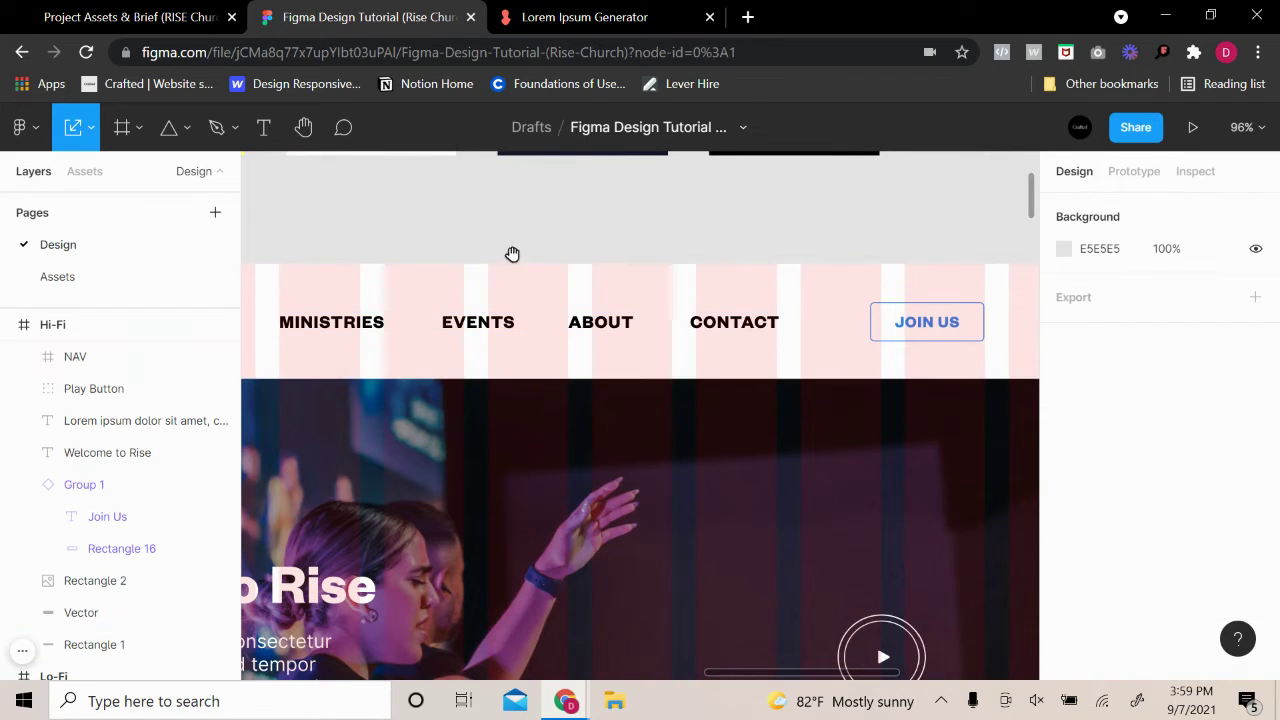
{"action": "scroll", "coordinate": [514, 254], "scroll_direction": "up", "scroll_amount": 5}
{"action": "left_click", "coordinate": [541, 345]}
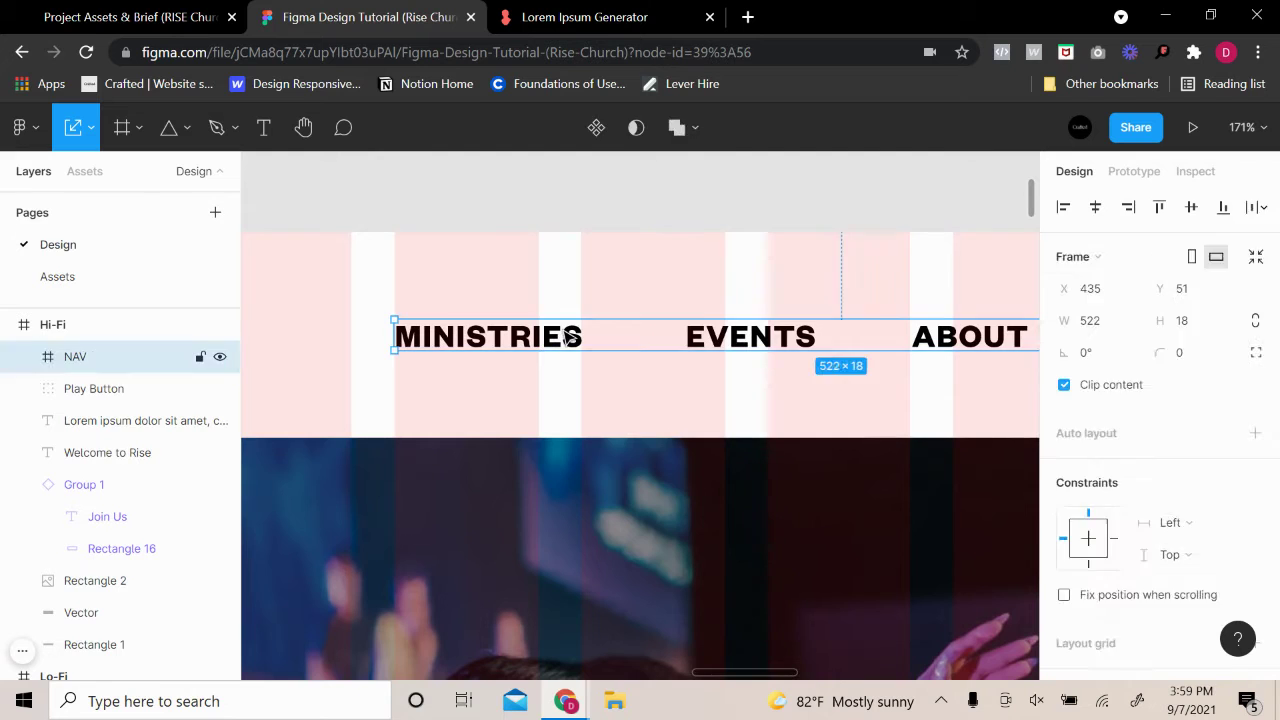
{"action": "double_click", "coordinate": [565, 338]}
{"action": "left_click", "coordinate": [625, 337]}
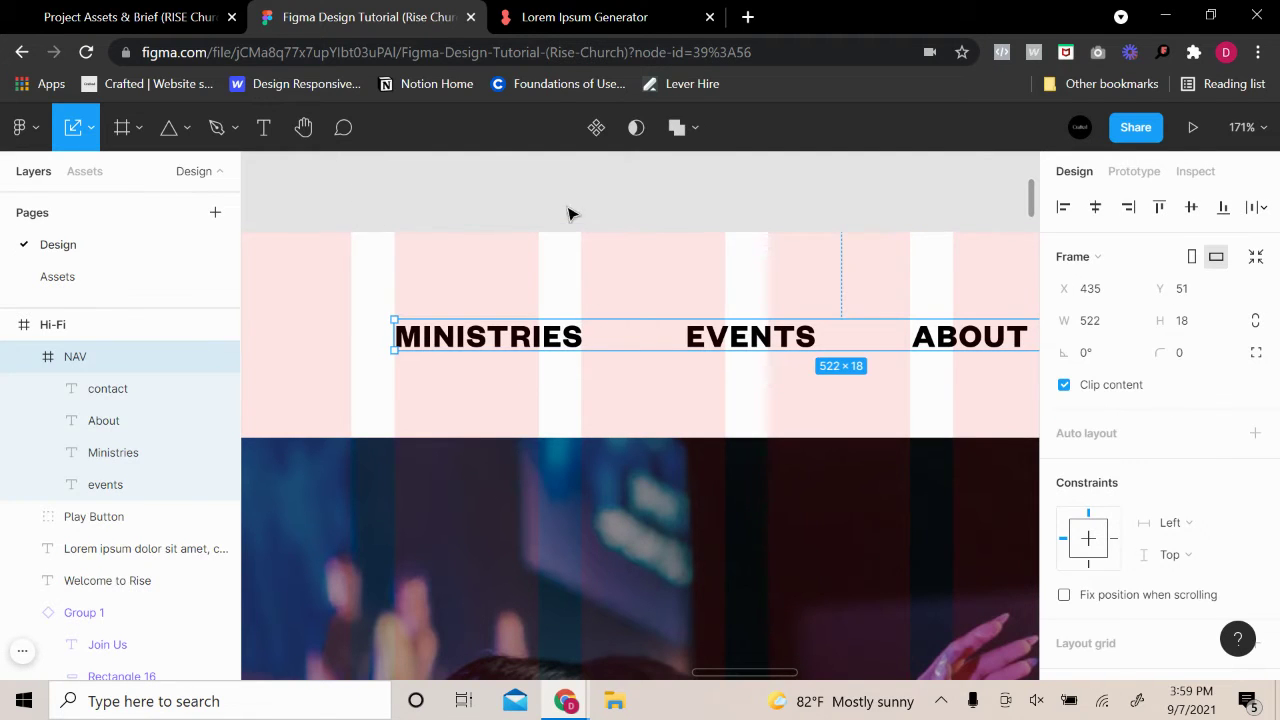
{"action": "left_click", "coordinate": [707, 203]}
{"action": "scroll", "coordinate": [729, 271], "scroll_direction": "down", "scroll_amount": 5}
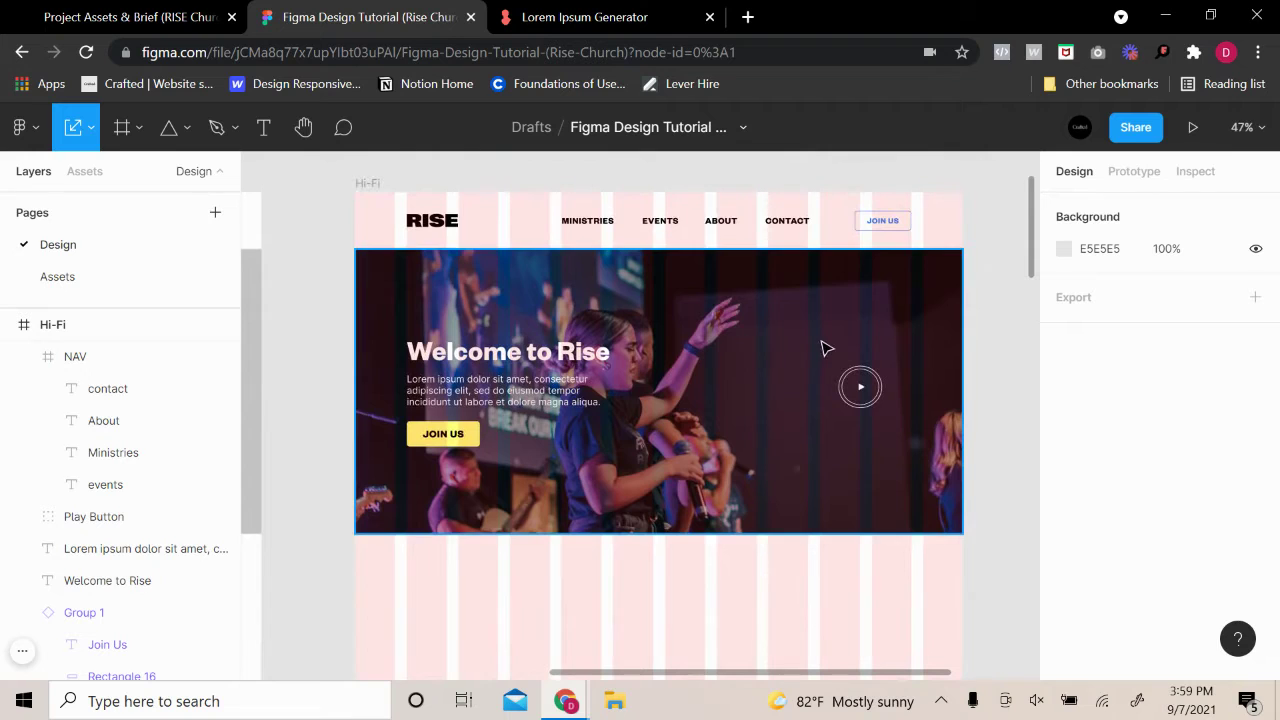
{"action": "scroll", "coordinate": [822, 347], "scroll_direction": "down", "scroll_amount": 1}
Preview the Hi-Fi frame with the column grid hidden, then show it again
{"action": "left_click", "coordinate": [388, 190]}
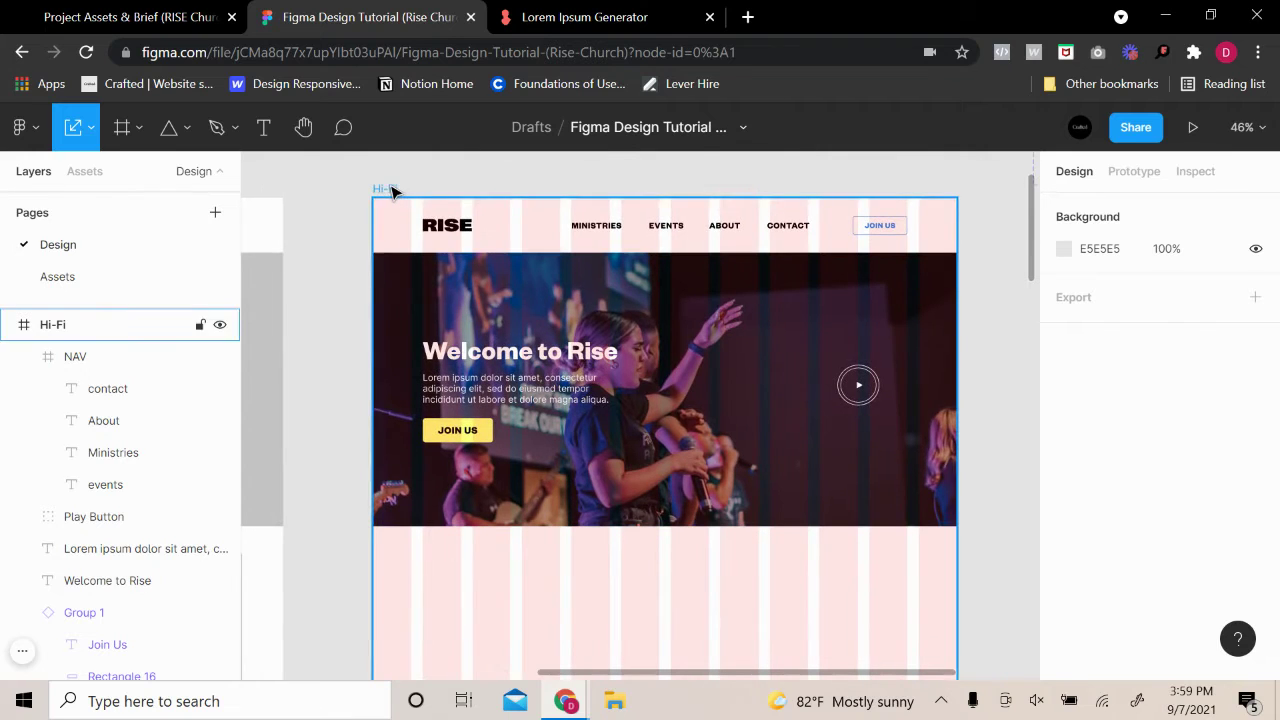
{"action": "scroll", "coordinate": [1222, 480], "scroll_direction": "down", "scroll_amount": 4}
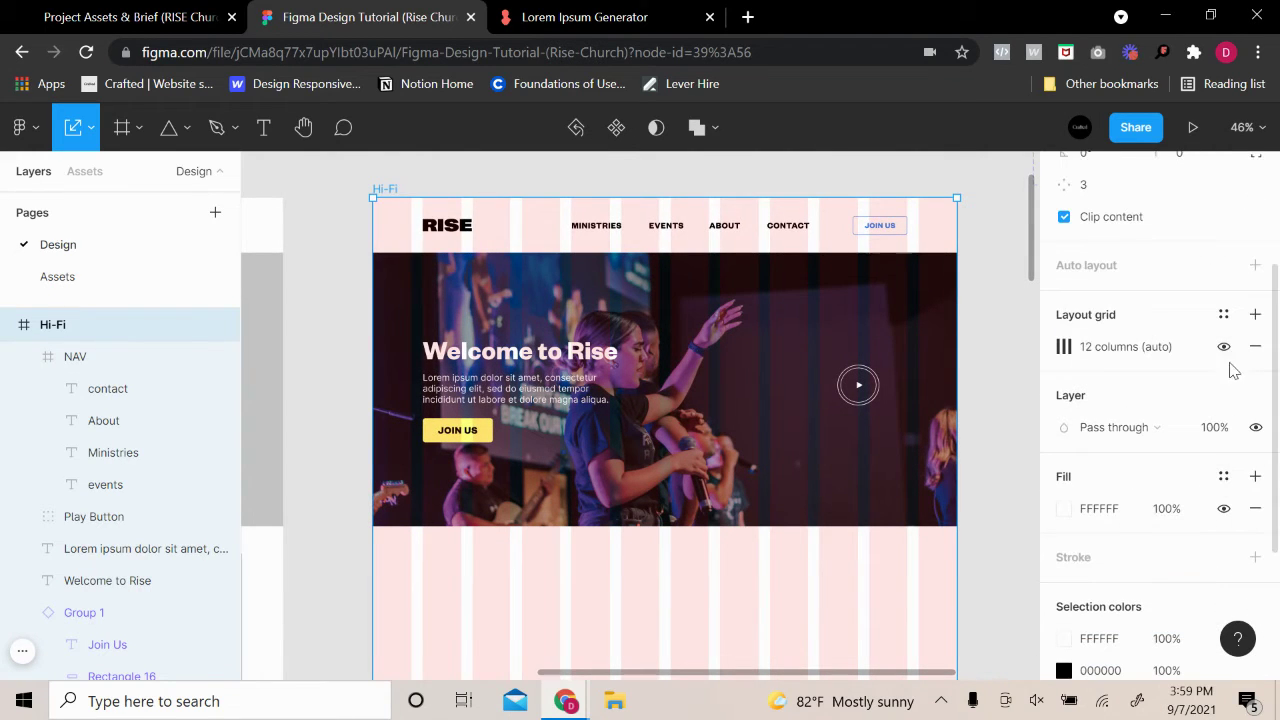
{"action": "left_click", "coordinate": [1224, 346]}
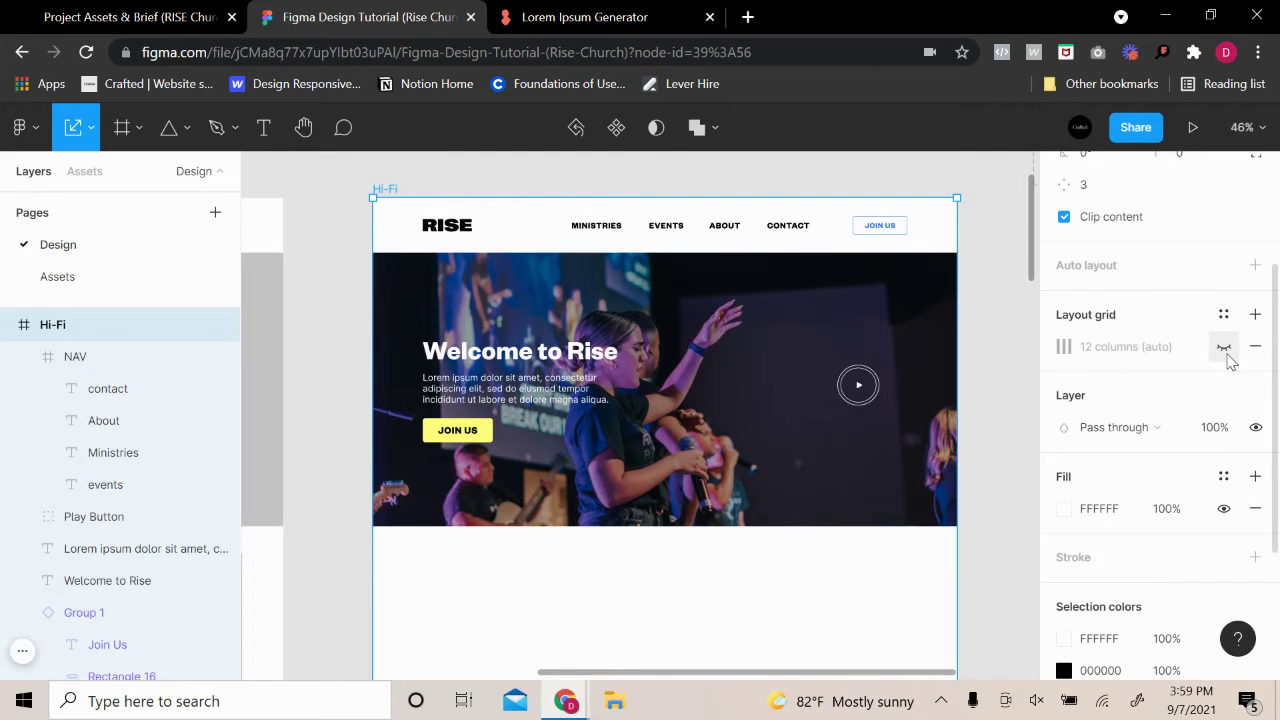
{"action": "left_click", "coordinate": [1224, 346]}
Change the Join Us button's yellow FFFF7B fill to the blue document swatch
{"action": "left_click", "coordinate": [457, 430]}
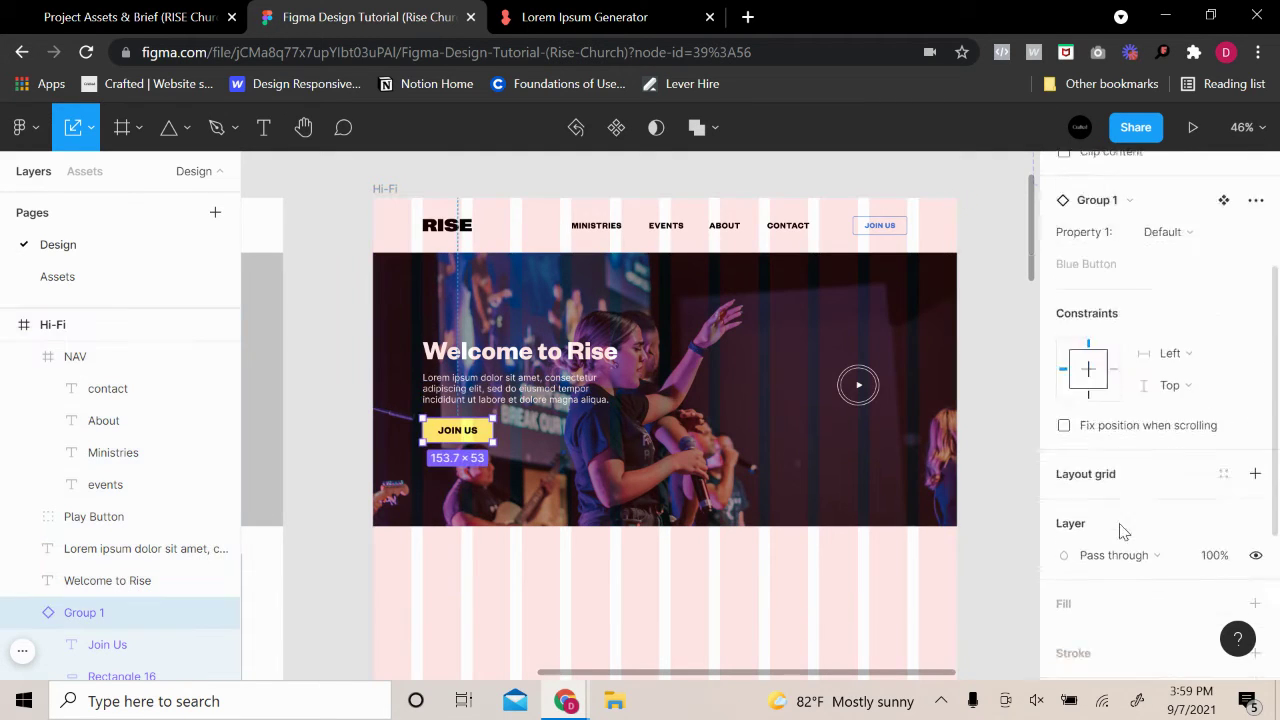
{"action": "scroll", "coordinate": [1122, 532], "scroll_direction": "down", "scroll_amount": 3}
{"action": "left_click", "coordinate": [1063, 600]}
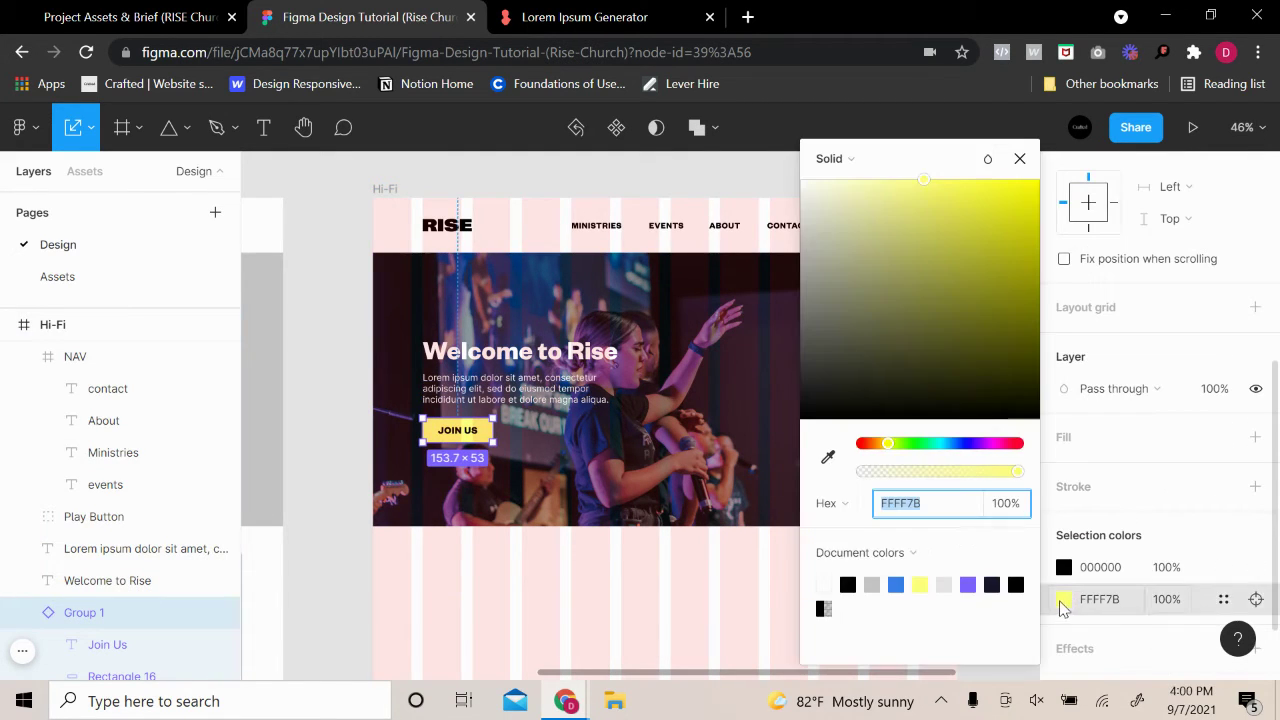
{"action": "left_click", "coordinate": [897, 583]}
Make the Join Us label text white FFFFFF and preview without the grid
{"action": "double_click", "coordinate": [457, 438]}
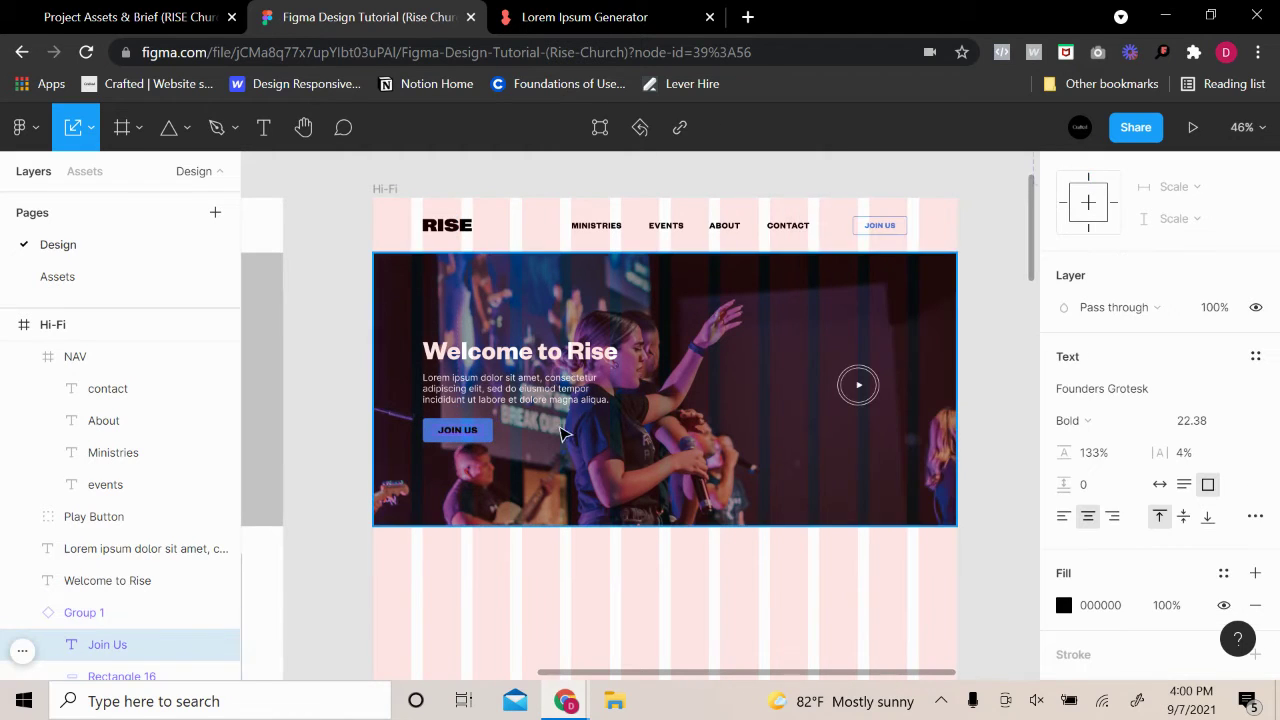
{"action": "left_click", "coordinate": [1062, 608]}
{"action": "left_click_drag", "start_coordinate": [957, 300], "coordinate": [645, 138]}
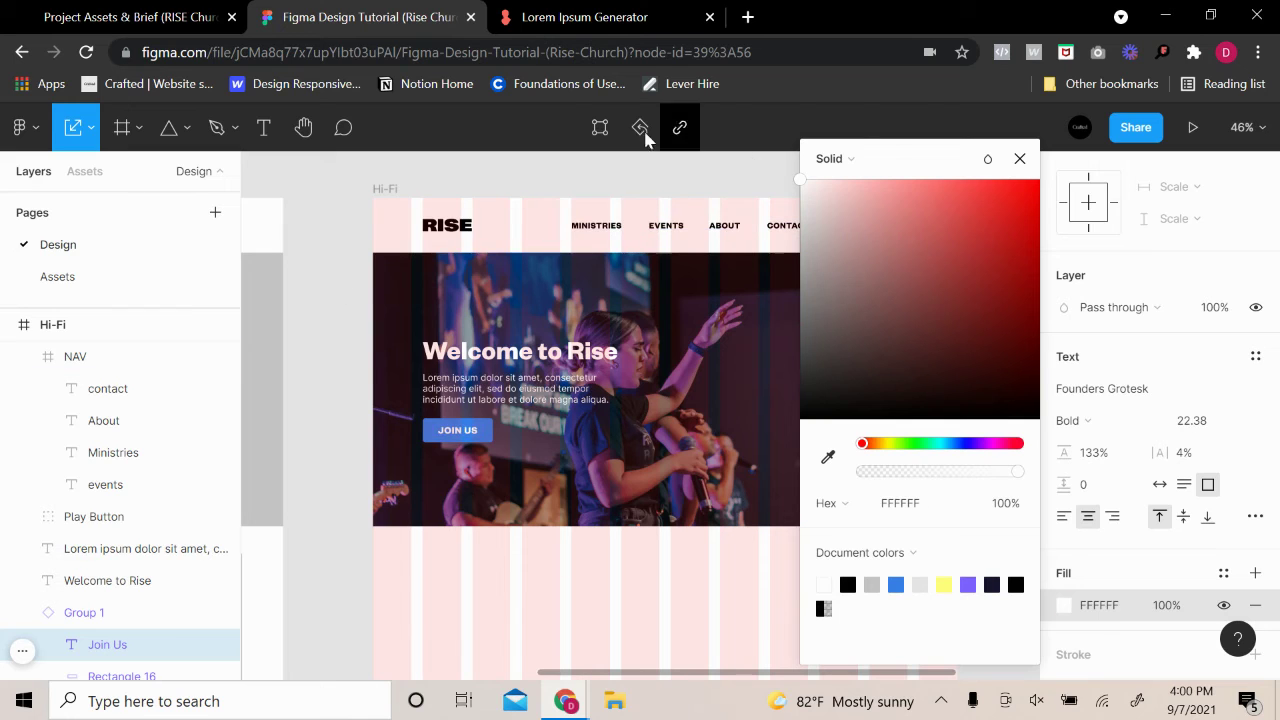
{"action": "left_click", "coordinate": [363, 220]}
{"action": "left_click", "coordinate": [388, 190]}
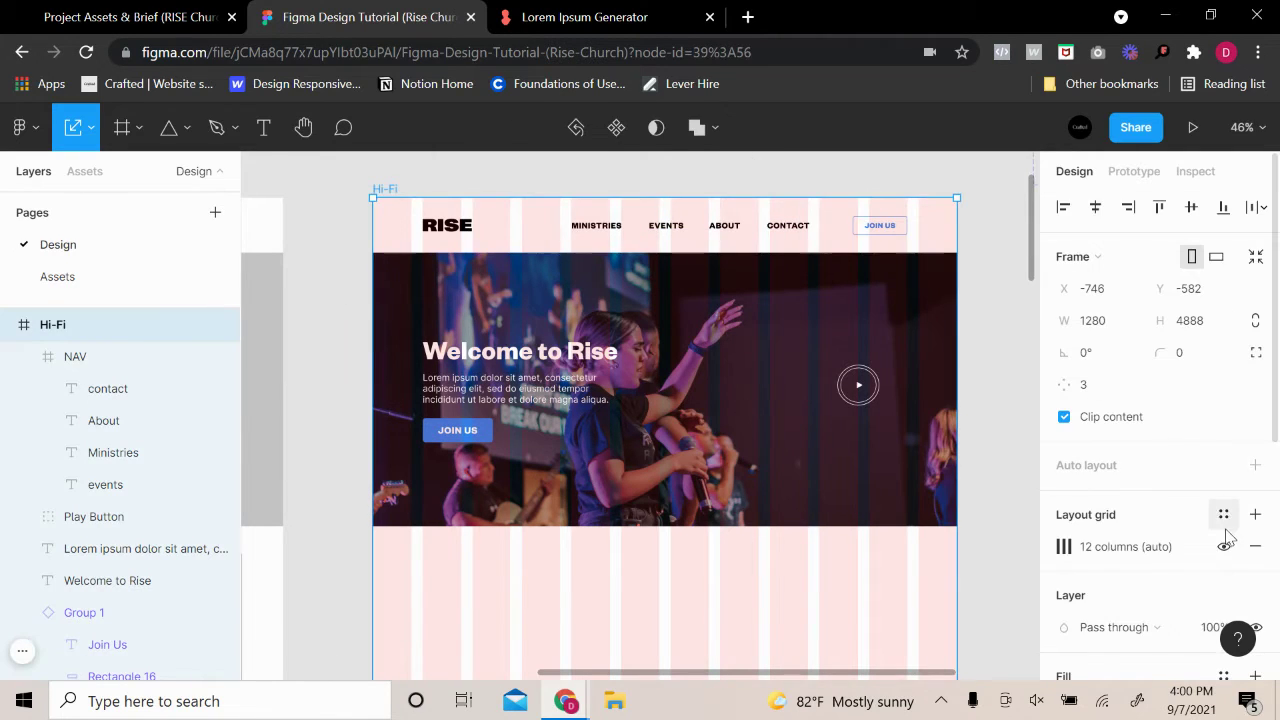
{"action": "left_click", "coordinate": [1225, 547]}
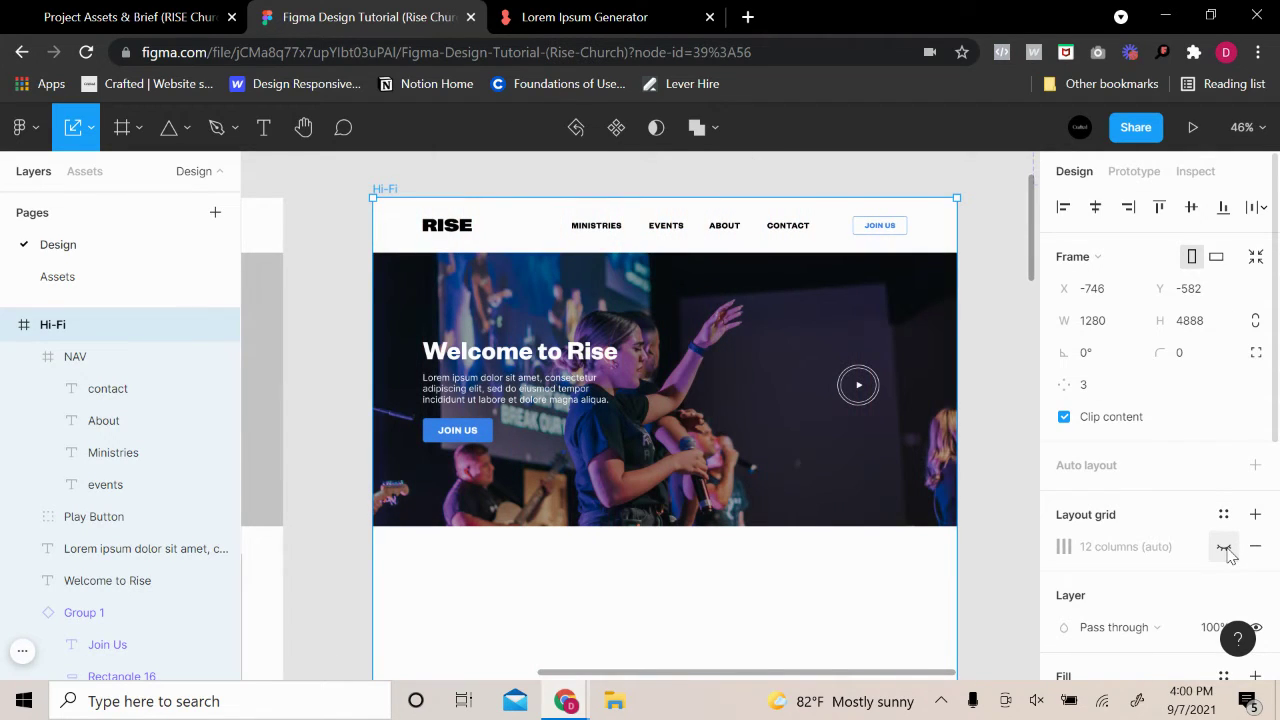
{"action": "left_click", "coordinate": [1224, 547]}
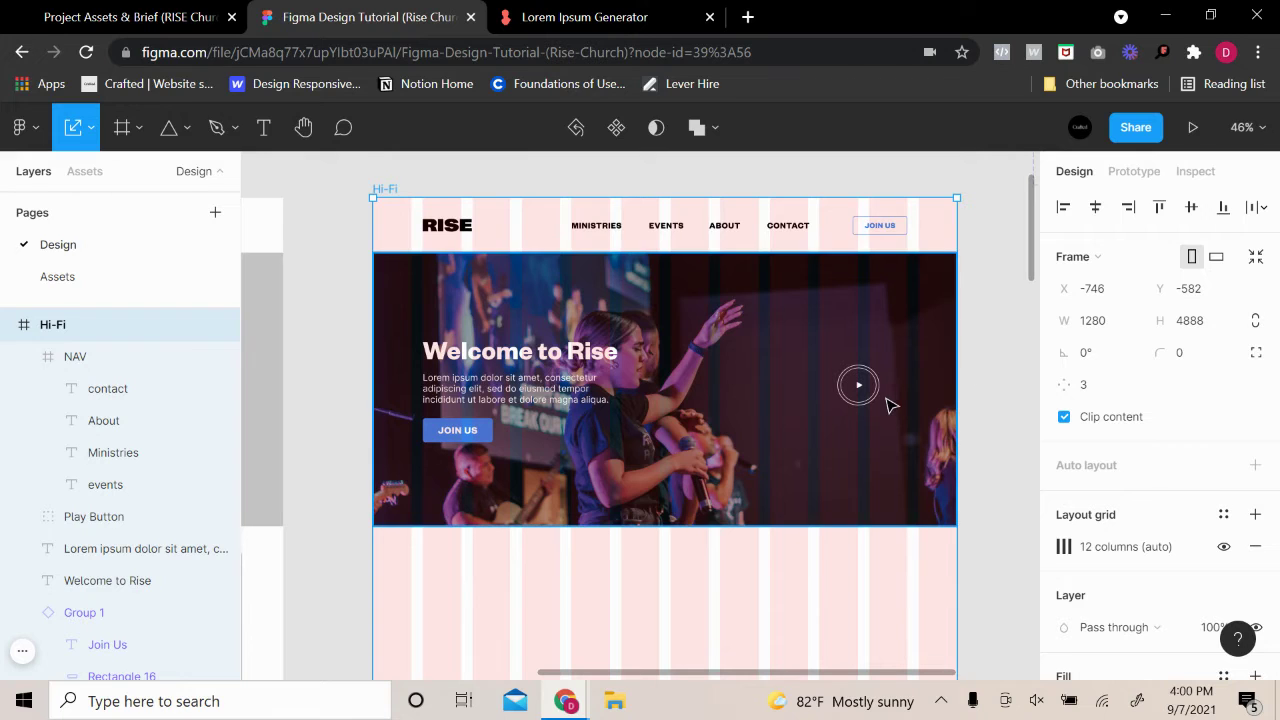
Nudge the hero's play button group up to X 1019, Y 354
{"action": "left_click", "coordinate": [857, 384]}
{"action": "left_click", "coordinate": [858, 385]}
{"action": "double_click", "coordinate": [858, 386]}
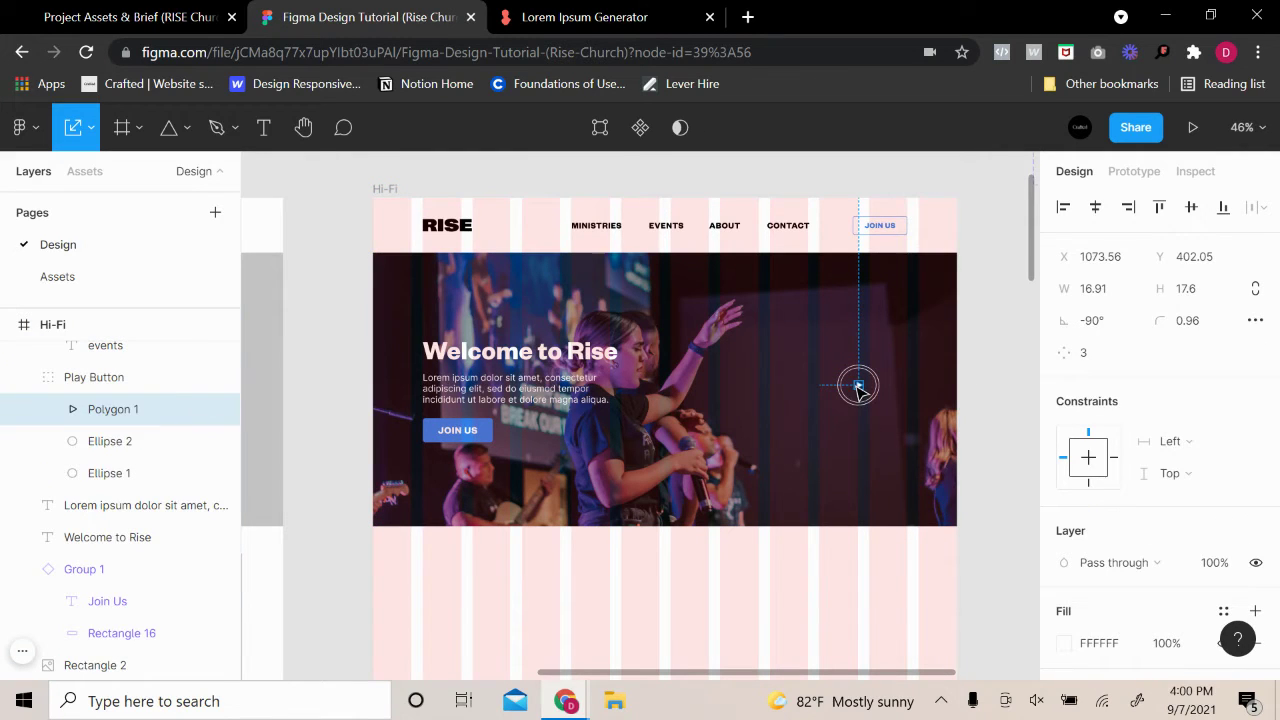
{"action": "left_click", "coordinate": [1000, 371]}
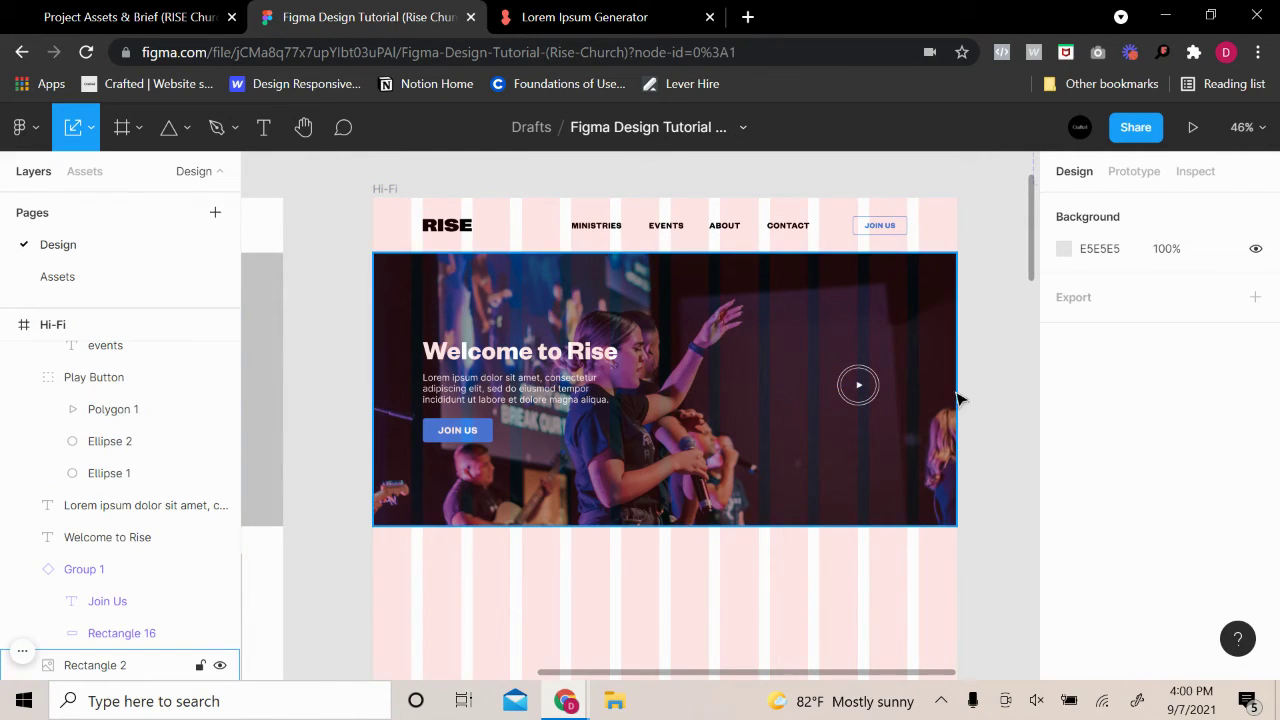
{"action": "left_click", "coordinate": [862, 393]}
{"action": "left_click_drag", "start_coordinate": [856, 396], "coordinate": [857, 380]}
{"action": "left_click", "coordinate": [996, 376]}
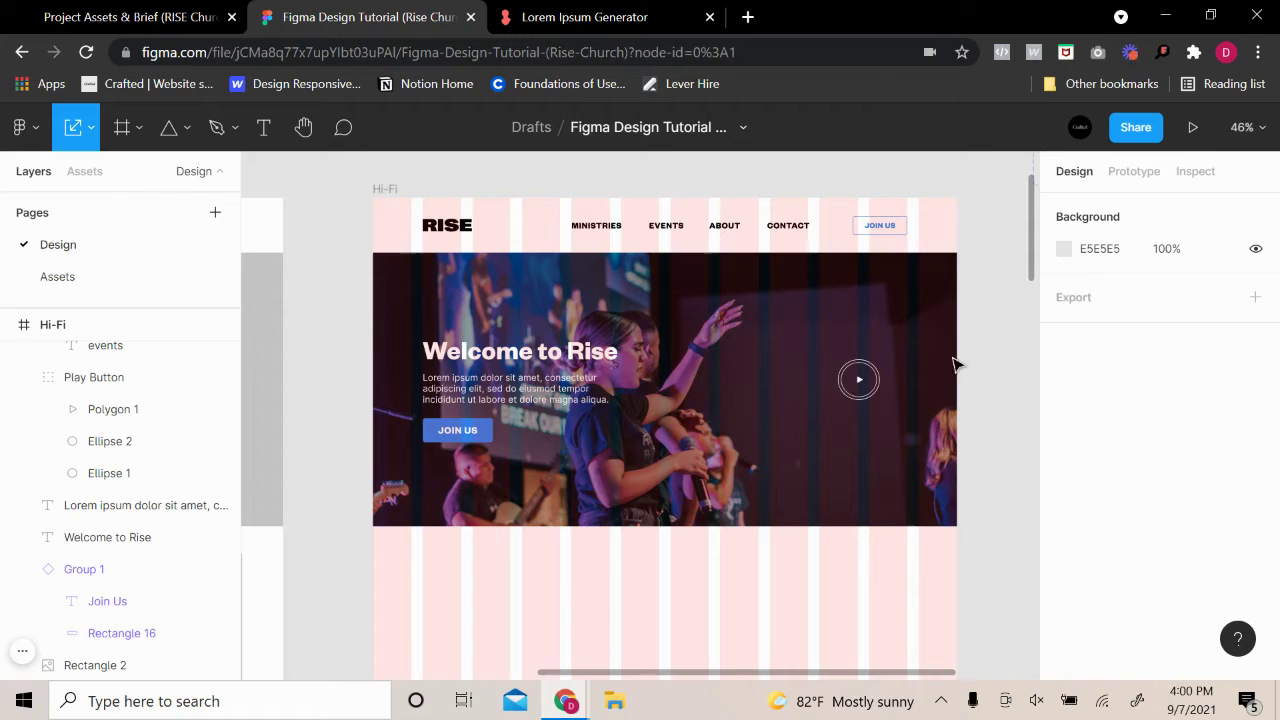
{"action": "scroll", "coordinate": [997, 320], "scroll_direction": "down", "scroll_amount": 2}
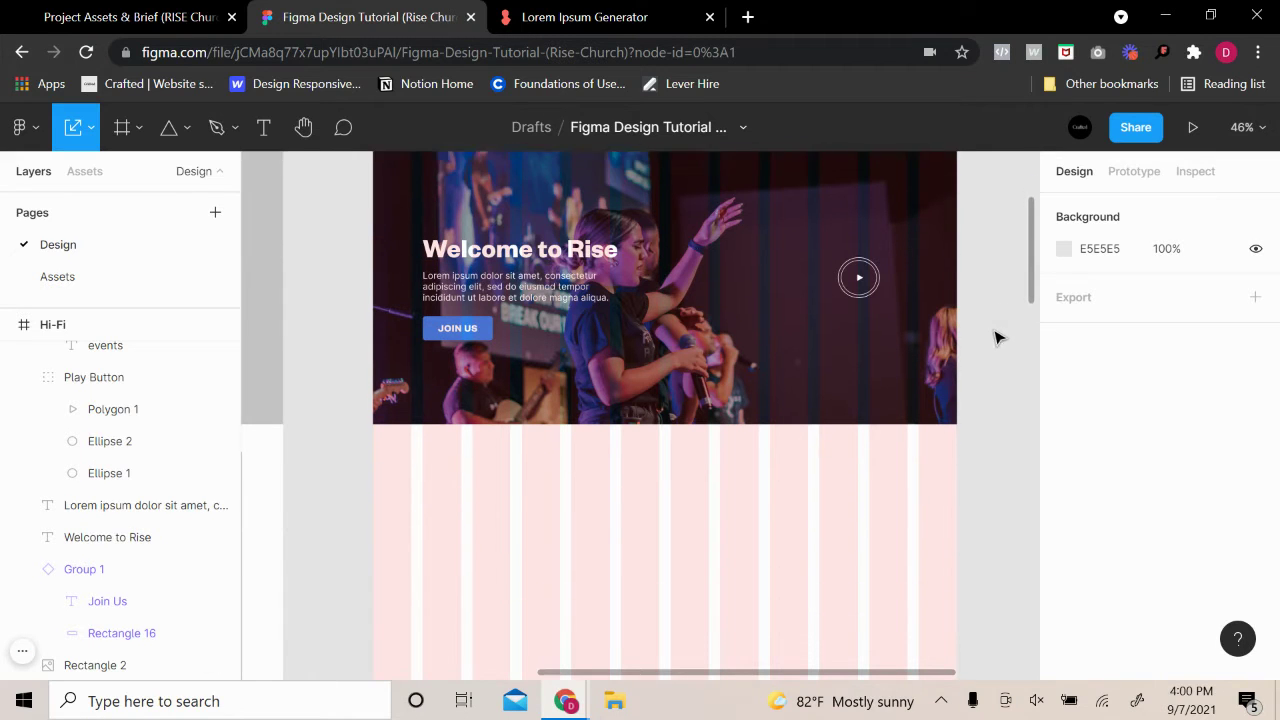
{"action": "scroll", "coordinate": [995, 340], "scroll_direction": "up", "scroll_amount": 1}
{"action": "scroll", "coordinate": [994, 340], "scroll_direction": "down", "scroll_amount": 3}
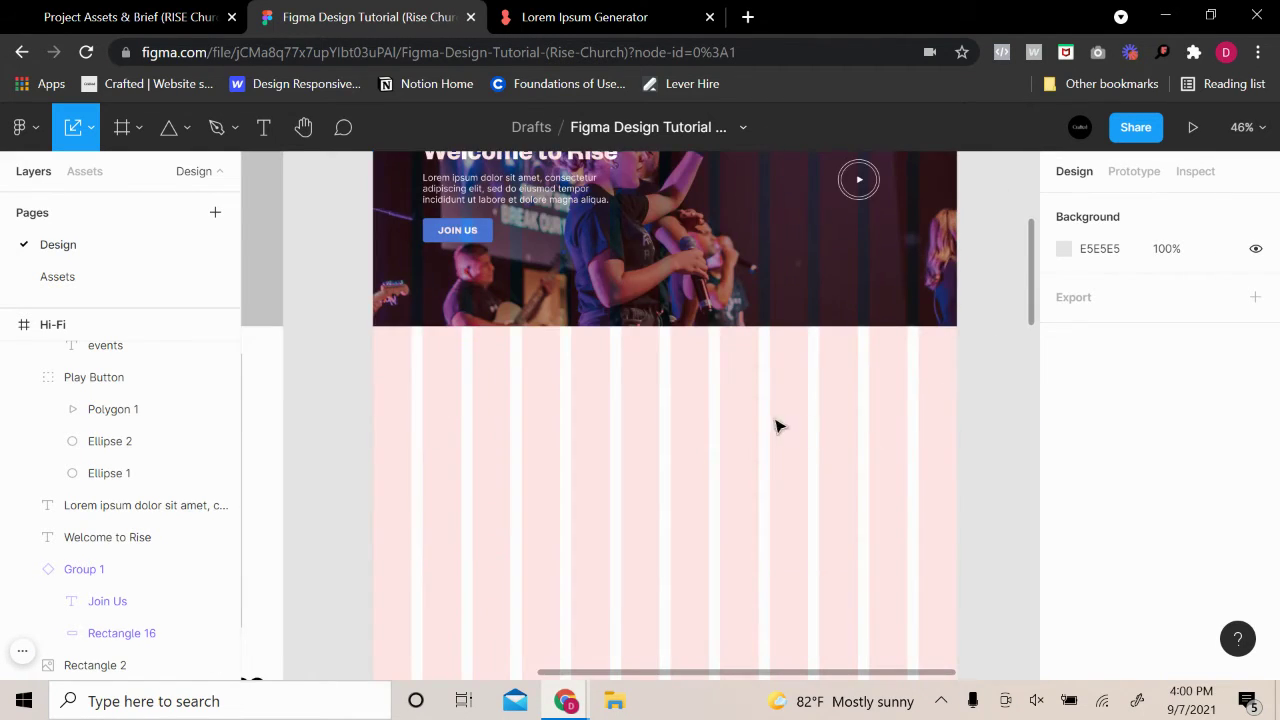
{"action": "scroll", "coordinate": [778, 426], "scroll_direction": "down", "scroll_amount": 5}
Move the grey Rectangle 3 from the Lo-Fi wireframe into Hi-Fi below the hero
{"action": "left_click", "coordinate": [803, 382]}
{"action": "scroll", "coordinate": [870, 368], "scroll_direction": "up", "scroll_amount": 3}
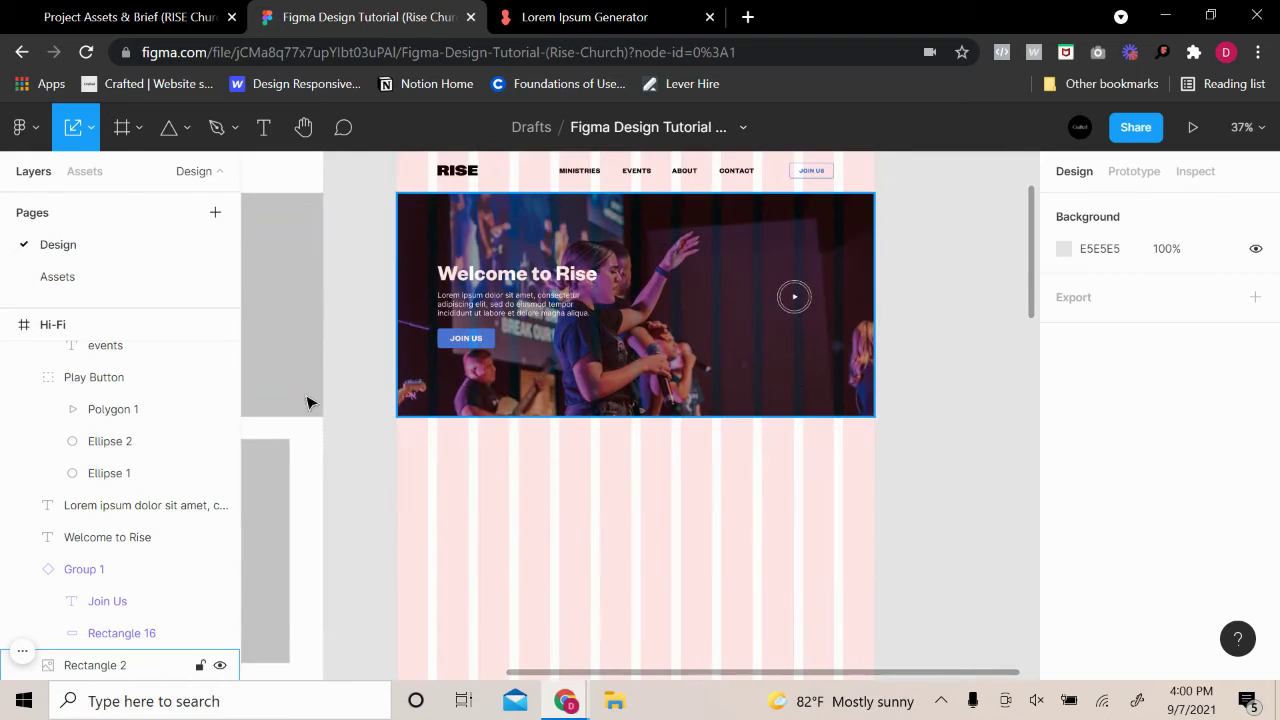
{"action": "scroll", "coordinate": [600, 477], "scroll_direction": "left", "scroll_amount": 4}
{"action": "left_click", "coordinate": [315, 519]}
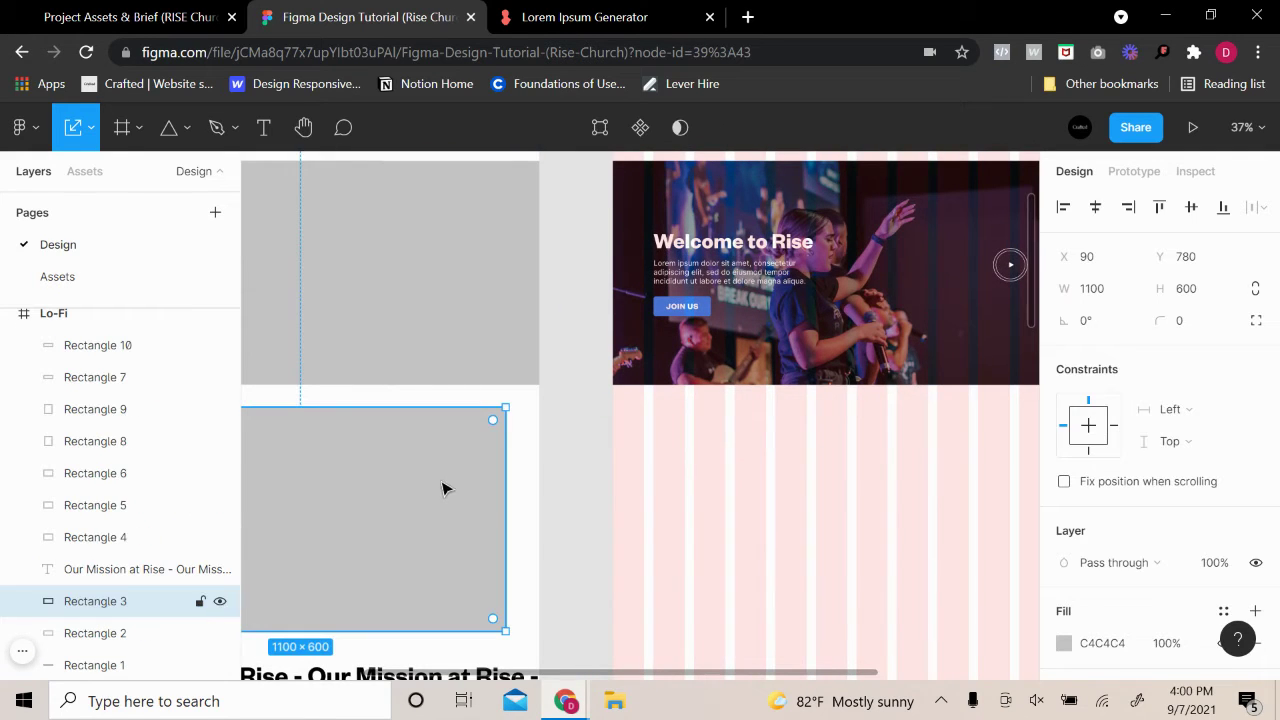
{"action": "left_click_drag", "start_coordinate": [444, 488], "coordinate": [814, 486]}
Resize the block to X 84, width 1112, leaving 84 px margins each side
{"action": "left_click_drag", "start_coordinate": [447, 510], "coordinate": [443, 511]}
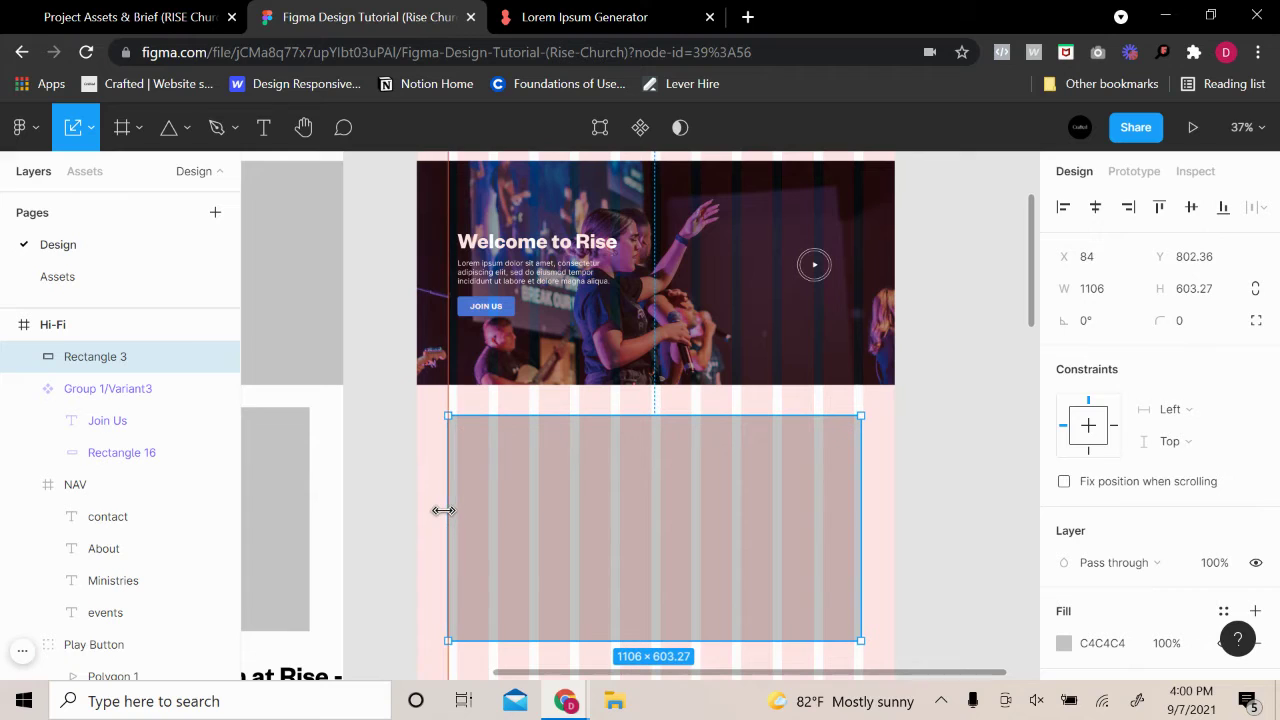
{"action": "key", "text": "ctrl+z"}
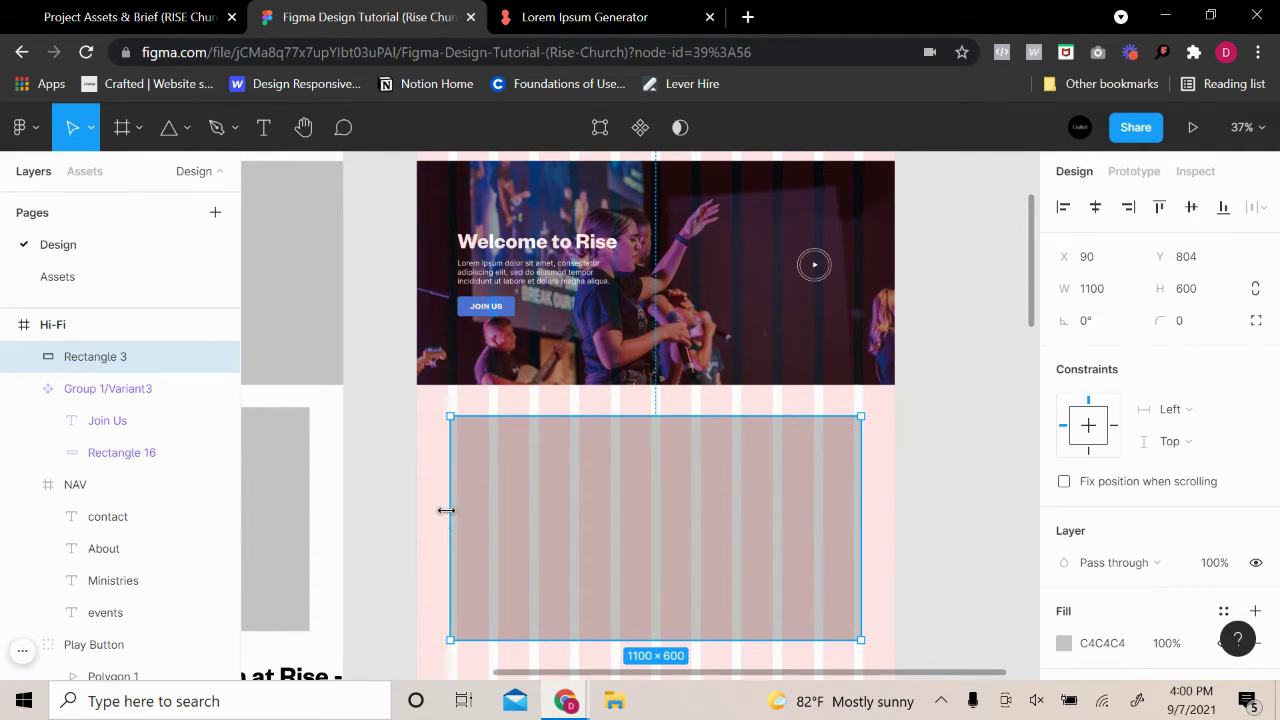
{"action": "left_click_drag", "start_coordinate": [446, 510], "coordinate": [443, 510]}
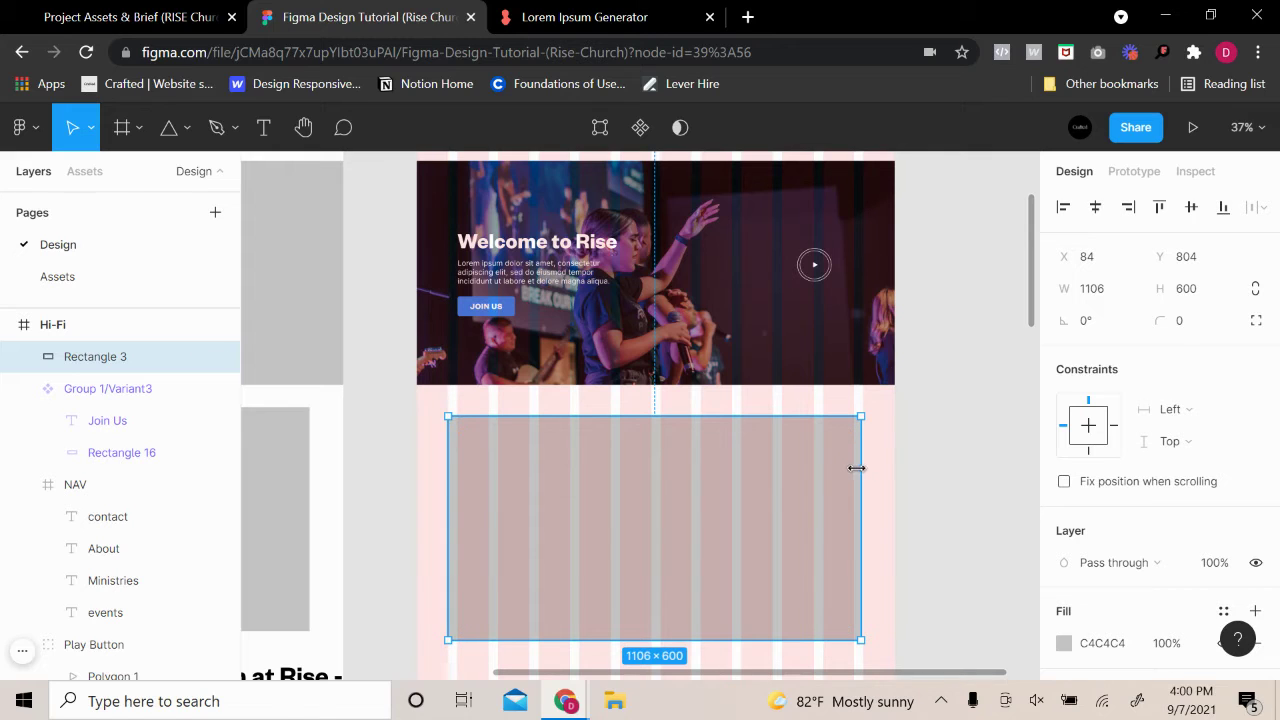
{"action": "left_click_drag", "start_coordinate": [857, 468], "coordinate": [861, 467]}
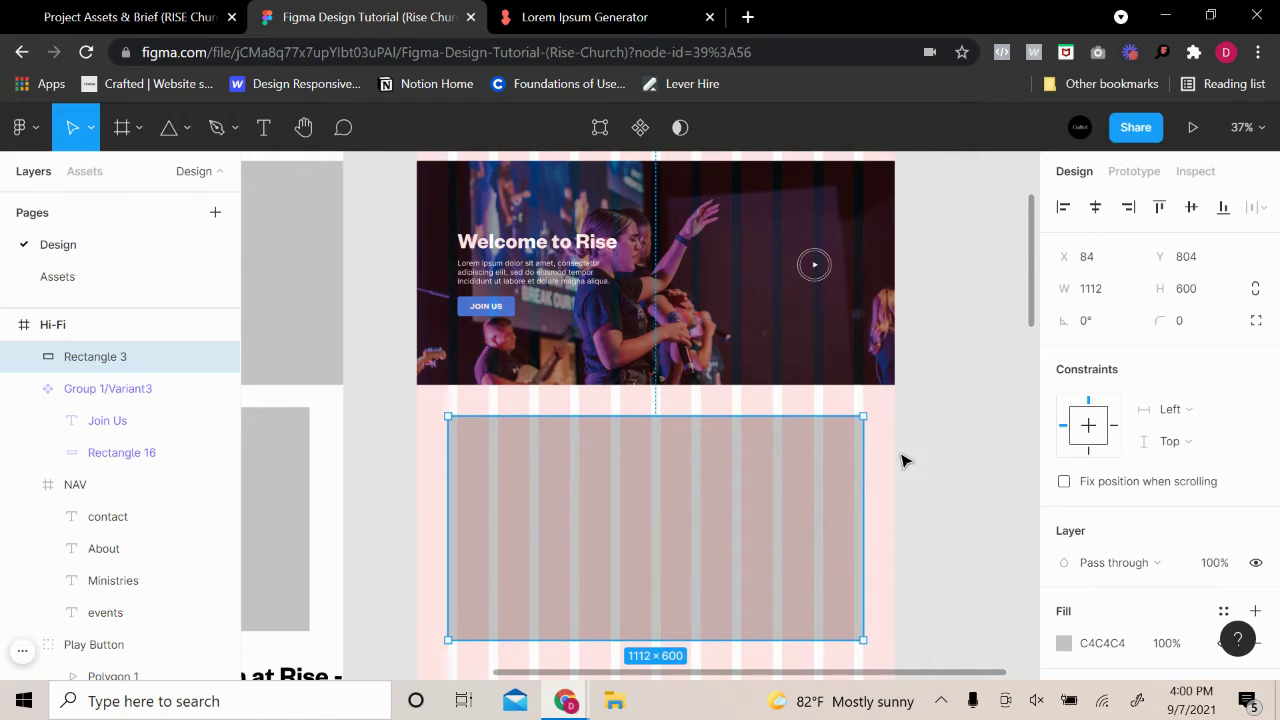
{"action": "key", "text": "alt"}
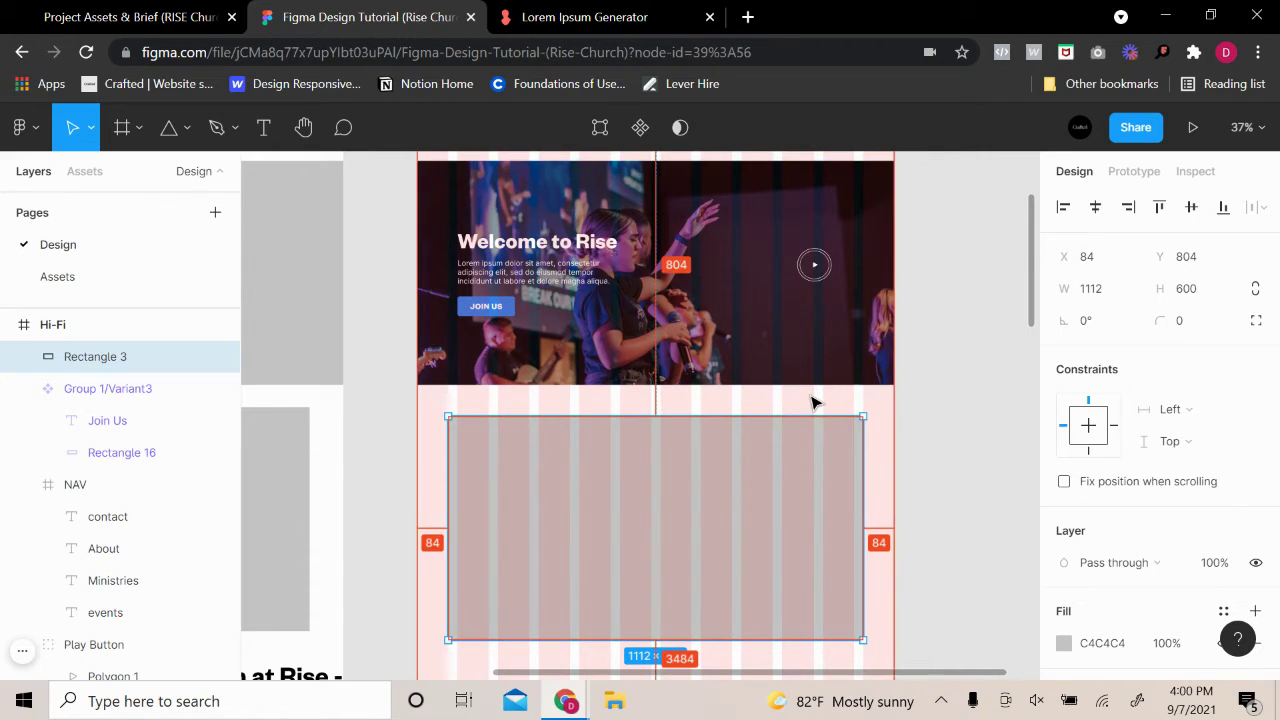
Fill the placeholder block with the dark navy 14162E sampled from the canvas
{"action": "left_click", "coordinate": [1063, 643]}
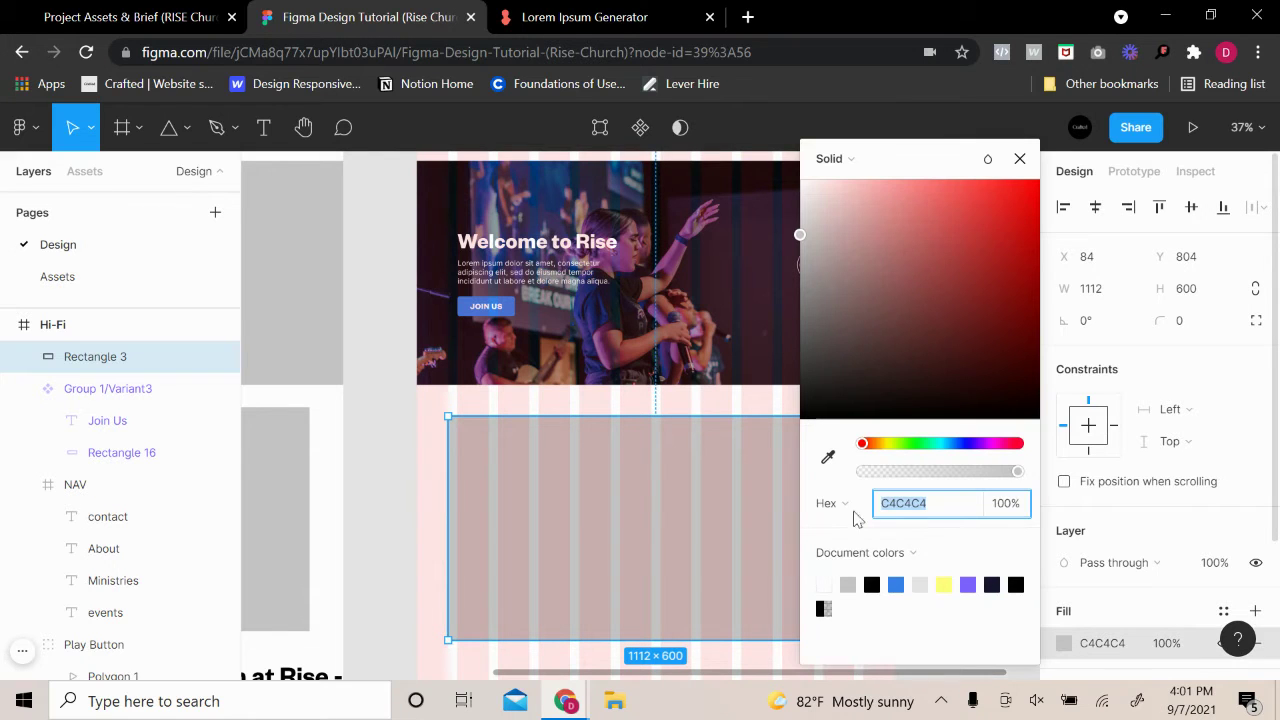
{"action": "left_click", "coordinate": [828, 457]}
{"action": "scroll", "coordinate": [605, 300], "scroll_direction": "up", "scroll_amount": 3}
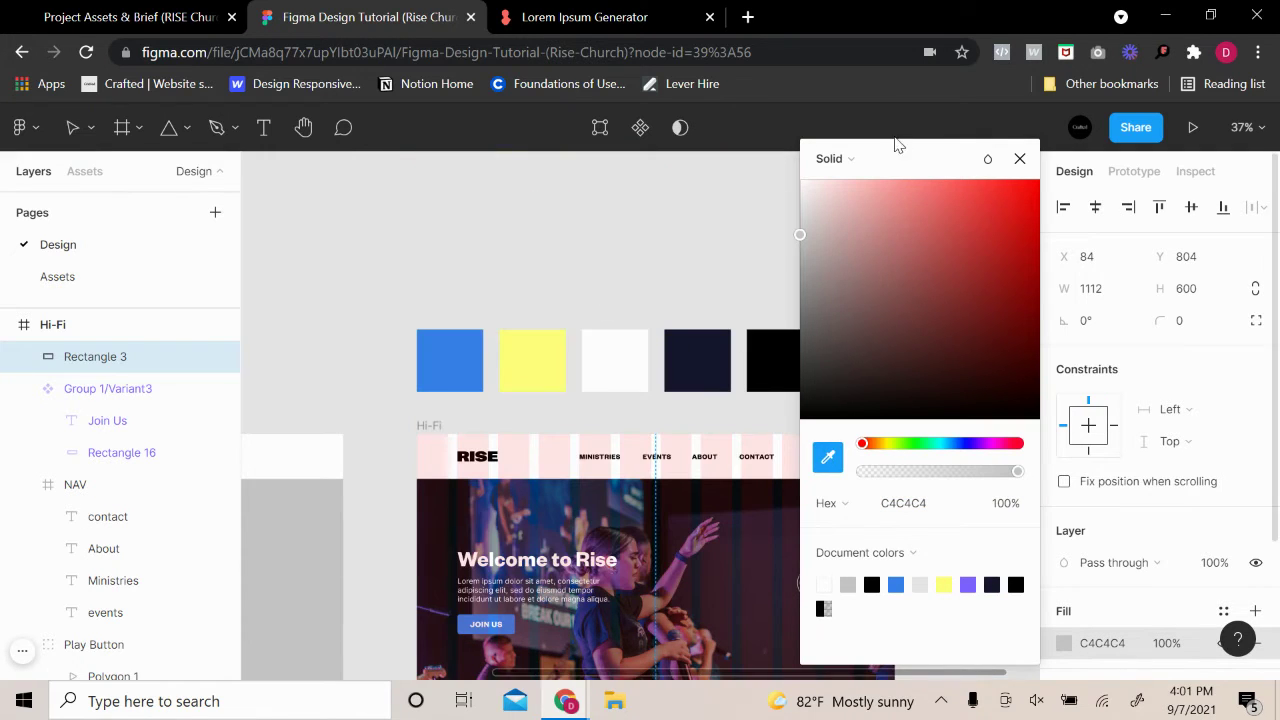
{"action": "left_click_drag", "start_coordinate": [897, 145], "coordinate": [1039, 198]}
{"action": "left_click", "coordinate": [697, 360]}
{"action": "left_click", "coordinate": [845, 433]}
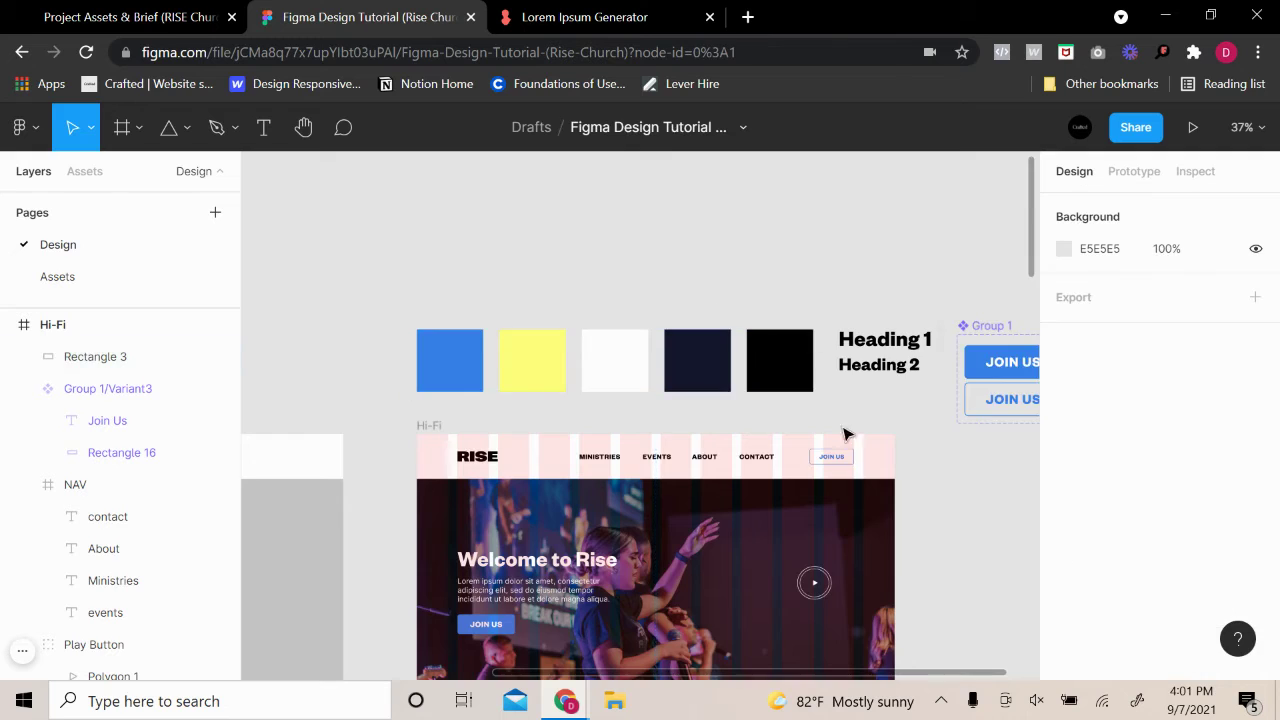
{"action": "scroll", "coordinate": [845, 433], "scroll_direction": "down", "scroll_amount": 5}
Nudge the navy block up to Y 760, closer to the hero
{"action": "left_click", "coordinate": [748, 376]}
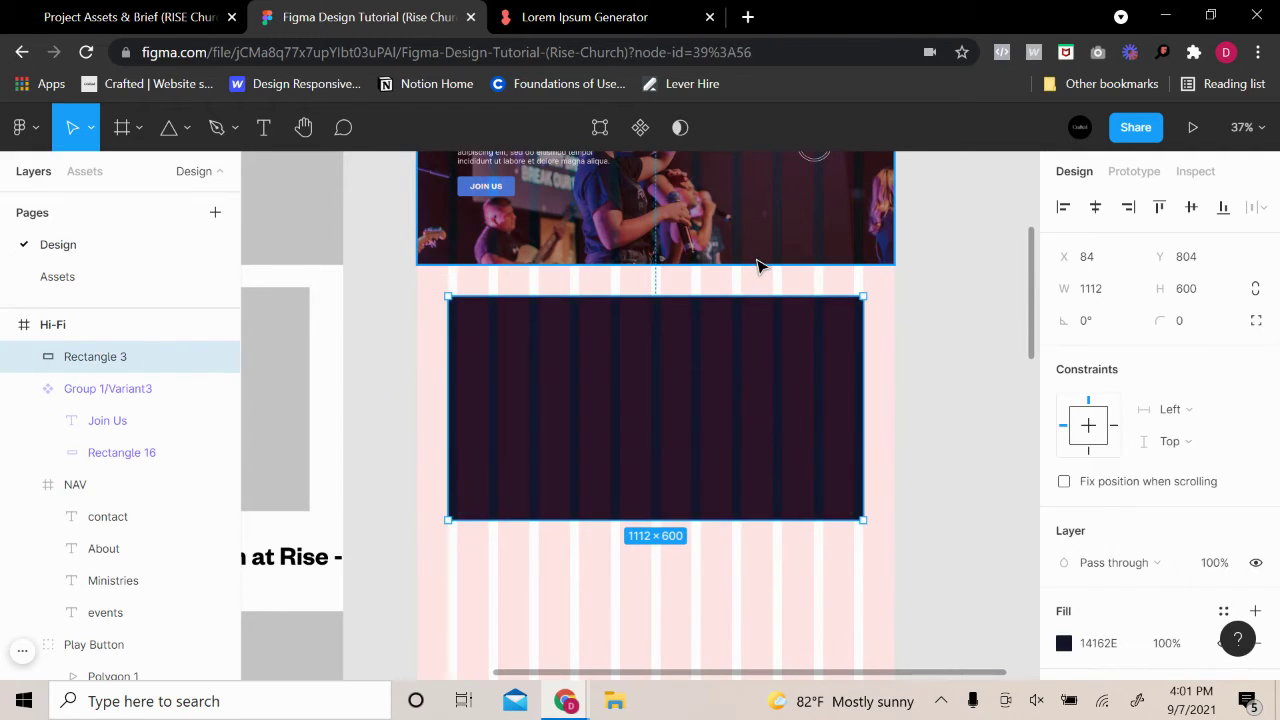
{"action": "key", "text": "alt"}
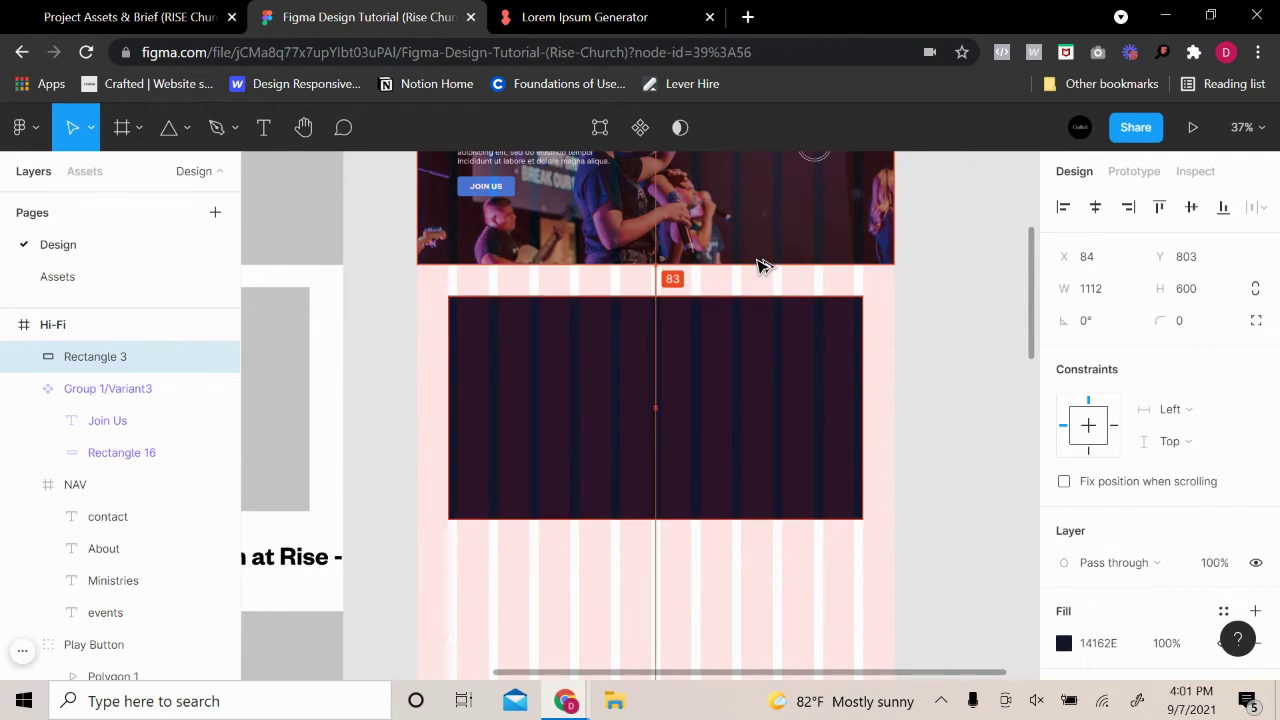
{"action": "key", "text": "Up"}
{"action": "key", "text": "Up"}
{"action": "key", "text": "Up"}
{"action": "key", "text": "Up"}
{"action": "key", "text": "Up"}
{"action": "key", "text": "Up"}
{"action": "key", "text": "Up"}
{"action": "key", "text": "Up"}
{"action": "key", "text": "Up"}
{"action": "key", "text": "Up"}
{"action": "key", "text": "Up"}
{"action": "key", "text": "Up"}
{"action": "key", "text": "Up"}
{"action": "key", "text": "Up"}
{"action": "key", "text": "Up"}
{"action": "key", "text": "Up"}
{"action": "key", "text": "Up"}
{"action": "key", "text": "Up"}
{"action": "key", "text": "Up"}
{"action": "key", "text": "Up"}
{"action": "key", "text": "Up"}
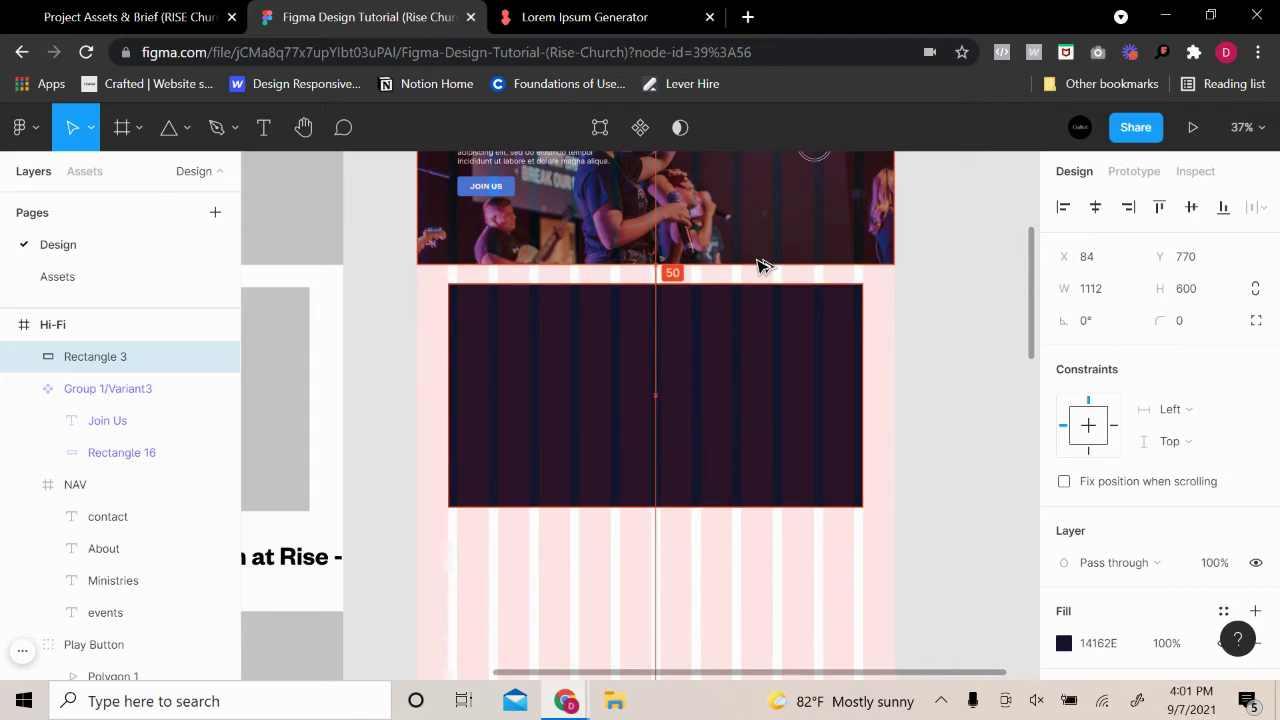
{"action": "left_click", "coordinate": [1007, 299]}
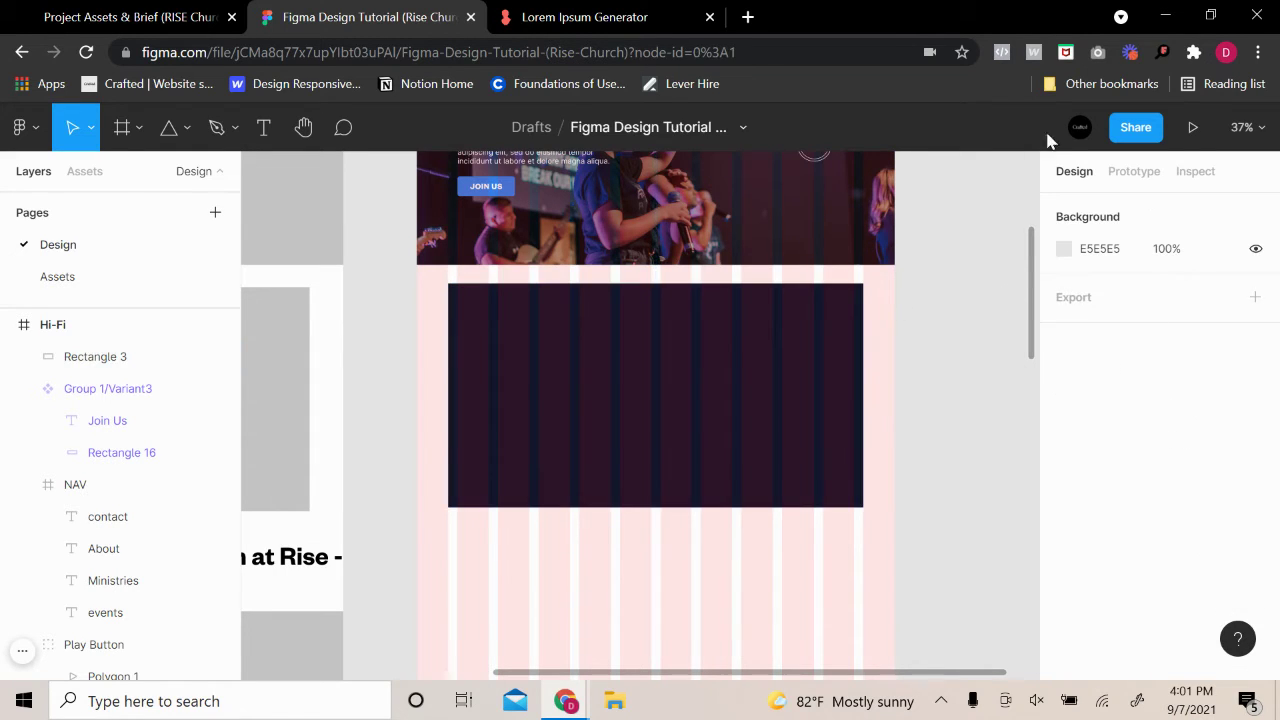
Set the navy rectangle's corner radius to 10 and check the rounded corners
{"action": "left_click", "coordinate": [771, 366]}
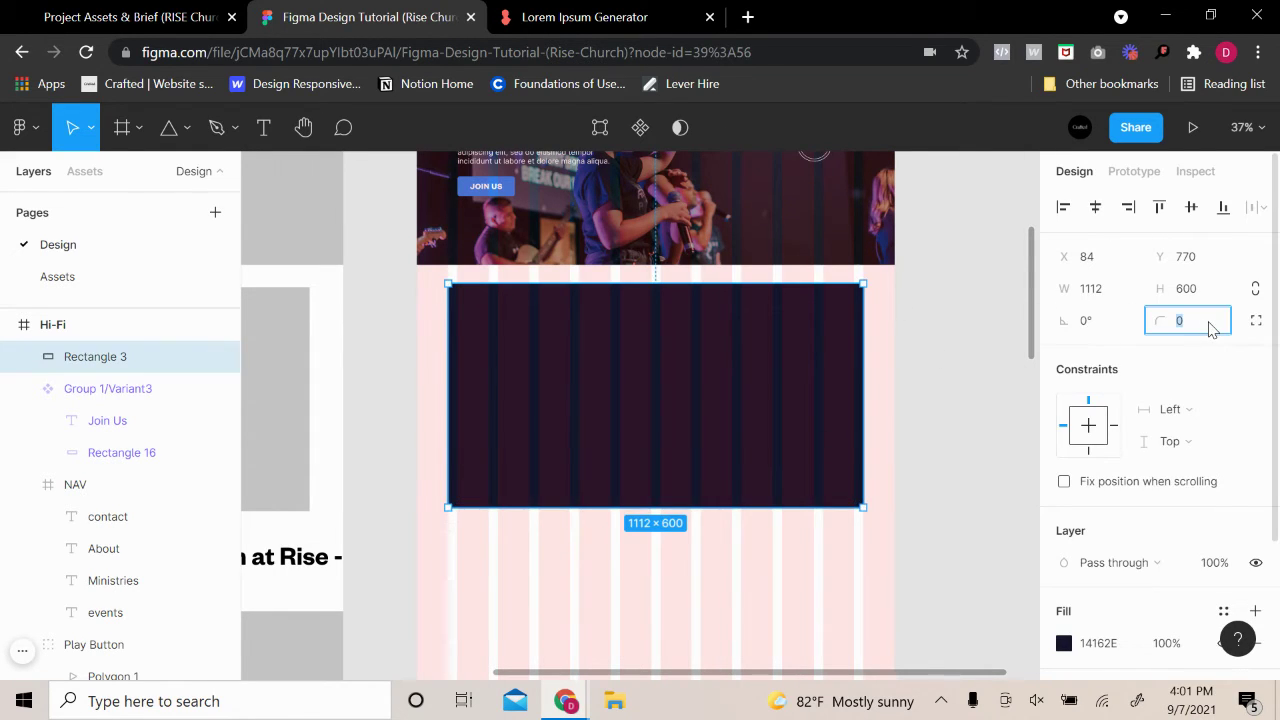
{"action": "type", "text": "1"}
{"action": "left_click", "coordinate": [965, 370]}
{"action": "scroll", "coordinate": [912, 316], "scroll_direction": "up", "scroll_amount": 3, "text": "ctrl"}
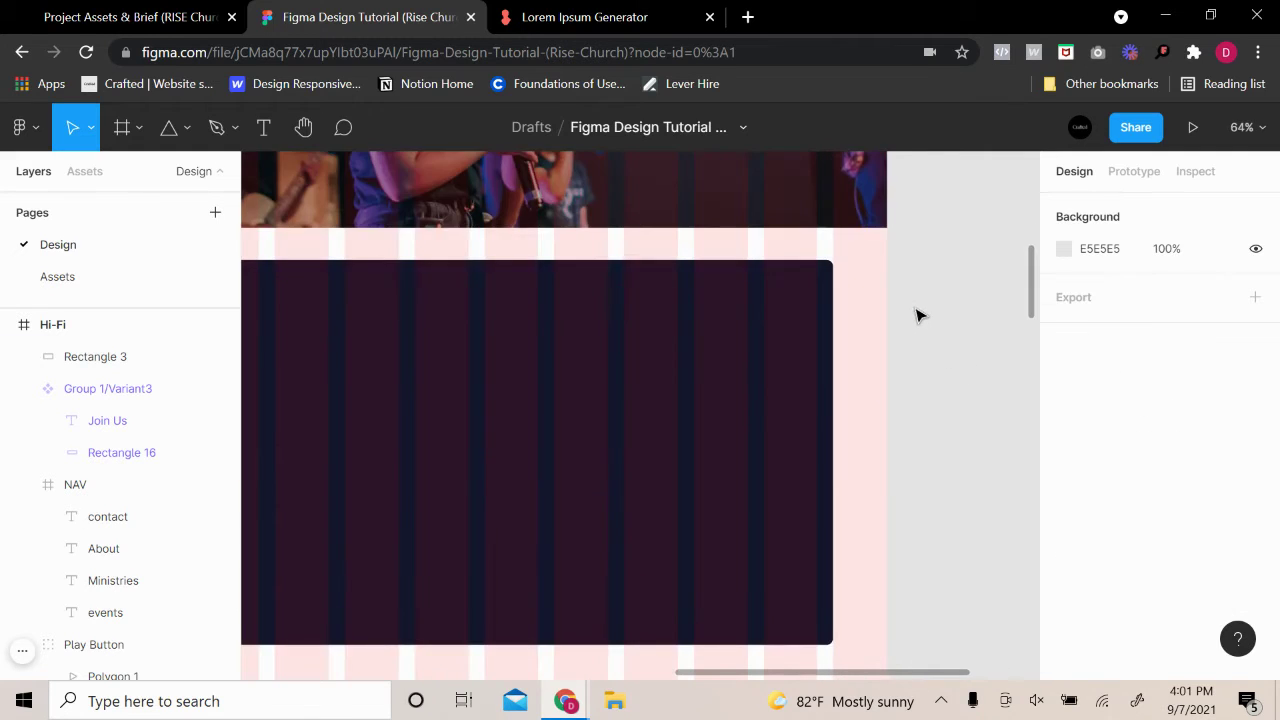
{"action": "scroll", "coordinate": [916, 316], "scroll_direction": "down", "scroll_amount": 3, "text": "ctrl"}
{"action": "left_click", "coordinate": [860, 330]}
{"action": "left_click", "coordinate": [1190, 320]}
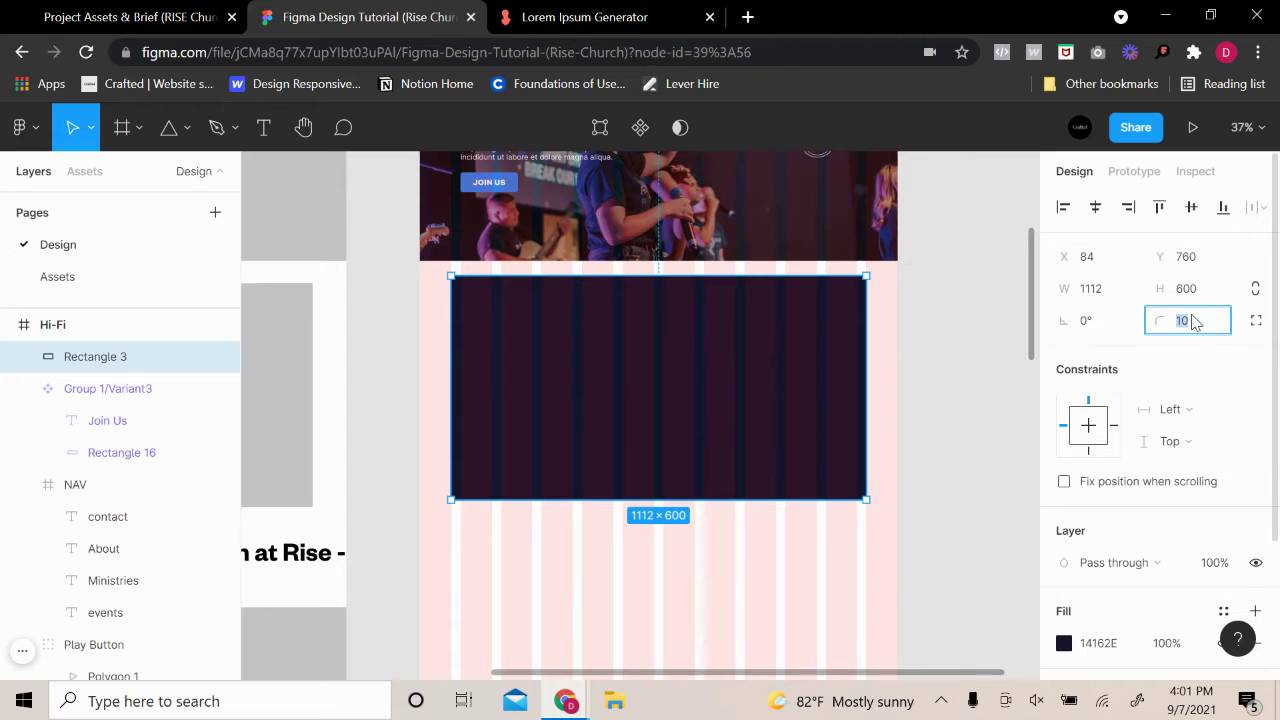
{"action": "left_click", "coordinate": [1007, 311]}
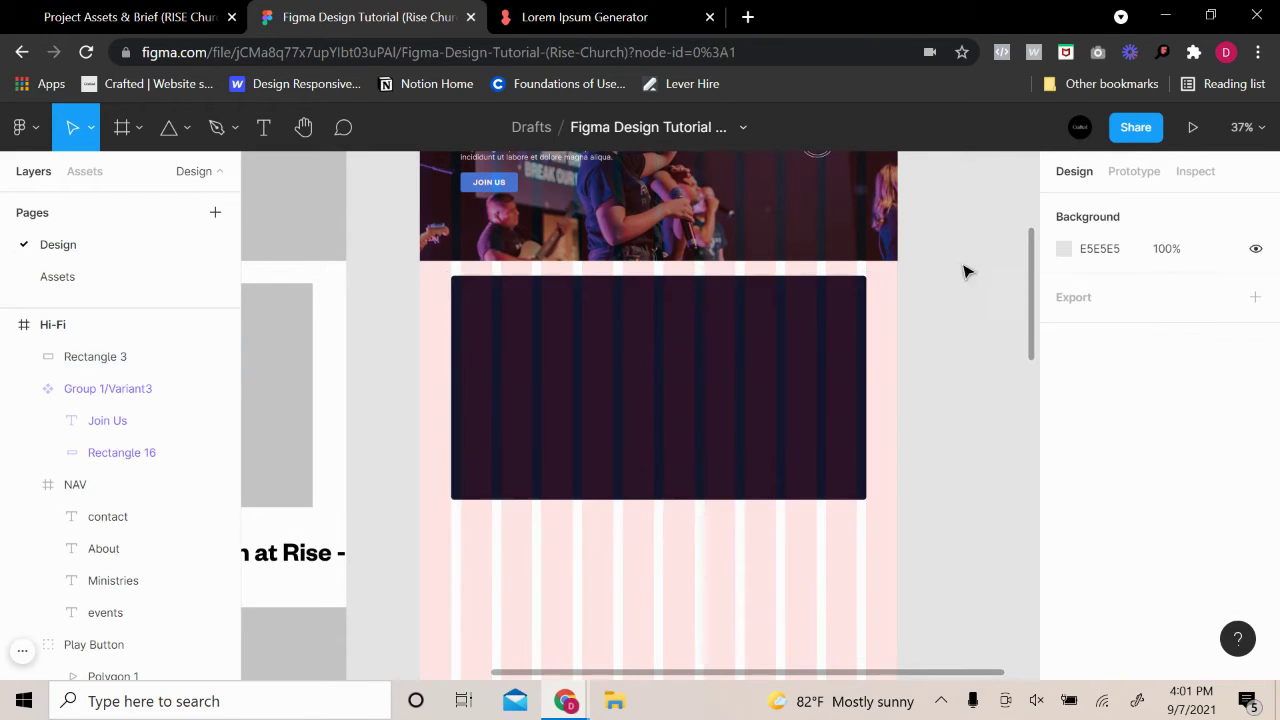
{"action": "scroll", "coordinate": [945, 250], "scroll_direction": "up", "scroll_amount": 3, "text": "ctrl"}
{"action": "scroll", "coordinate": [920, 300], "scroll_direction": "down", "scroll_amount": 2, "text": "ctrl"}
{"action": "scroll", "coordinate": [937, 340], "scroll_direction": "down", "scroll_amount": 2, "text": "ctrl"}
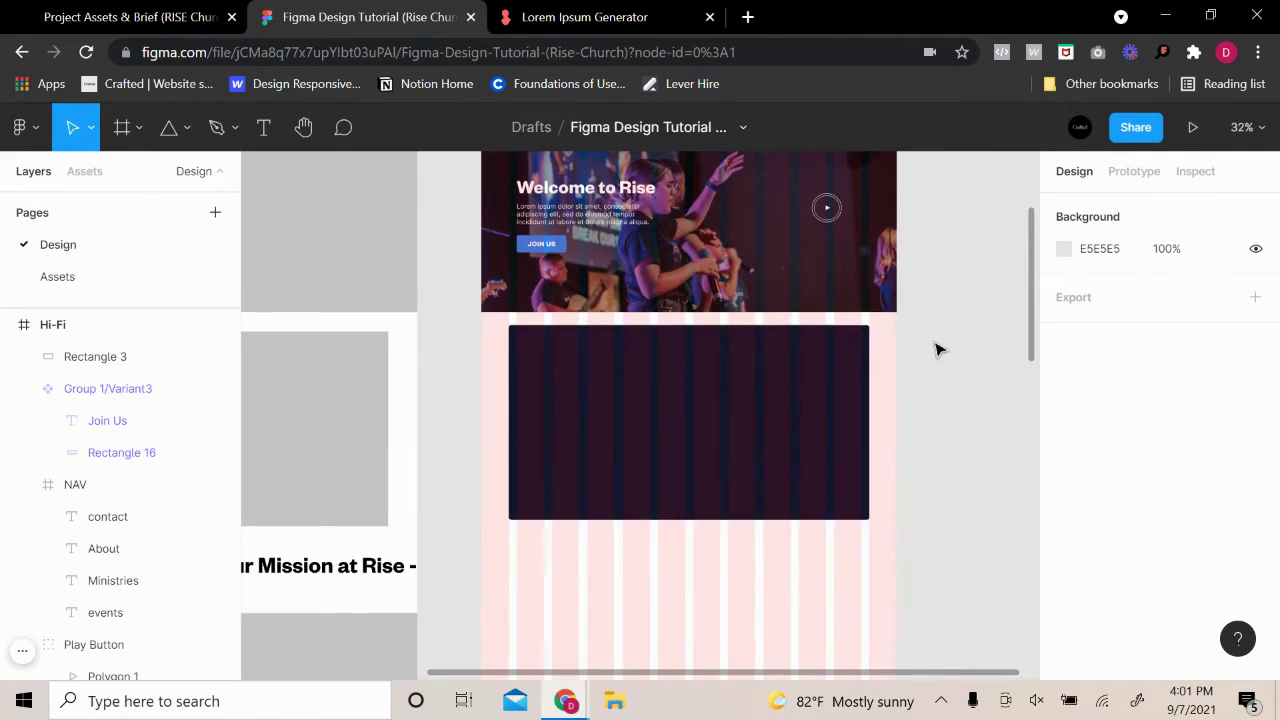
{"action": "scroll", "coordinate": [920, 340], "scroll_direction": "up", "scroll_amount": 1}
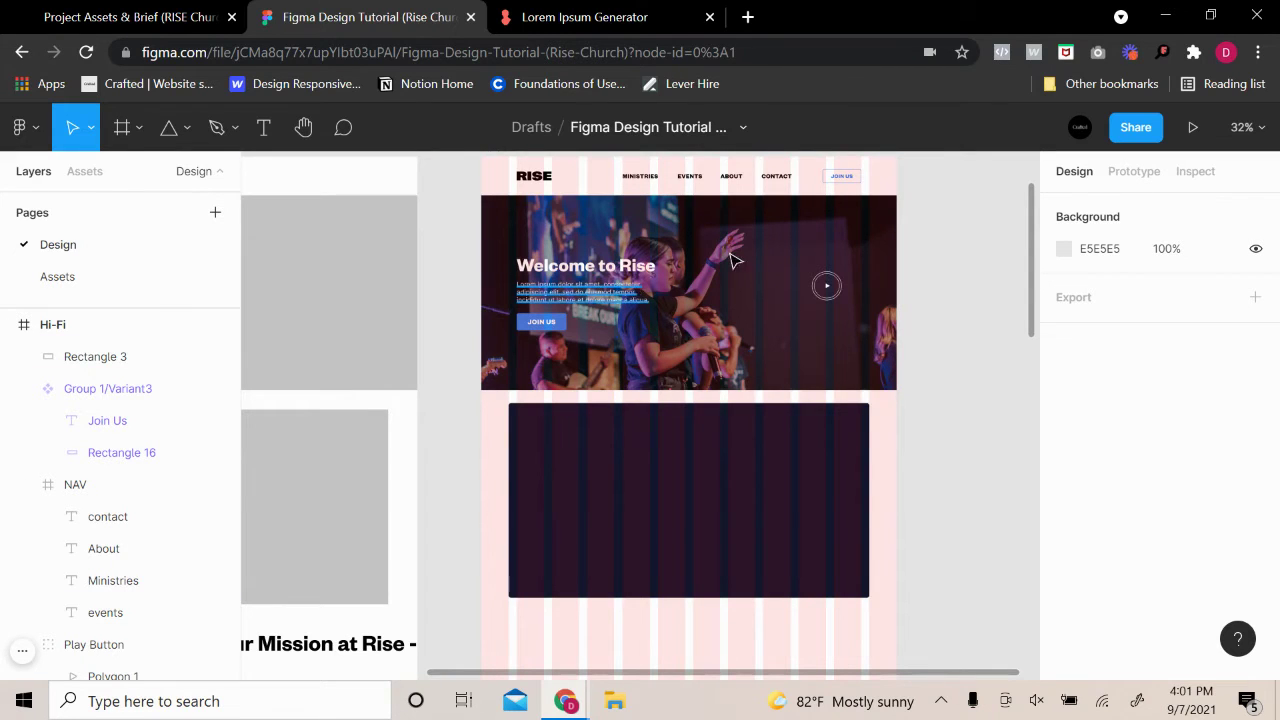
{"action": "scroll", "coordinate": [950, 258], "scroll_direction": "up", "scroll_amount": 2}
Copy the Heading 2 style sample into the dark section of the Hi-Fi frame
{"action": "left_click", "coordinate": [893, 226]}
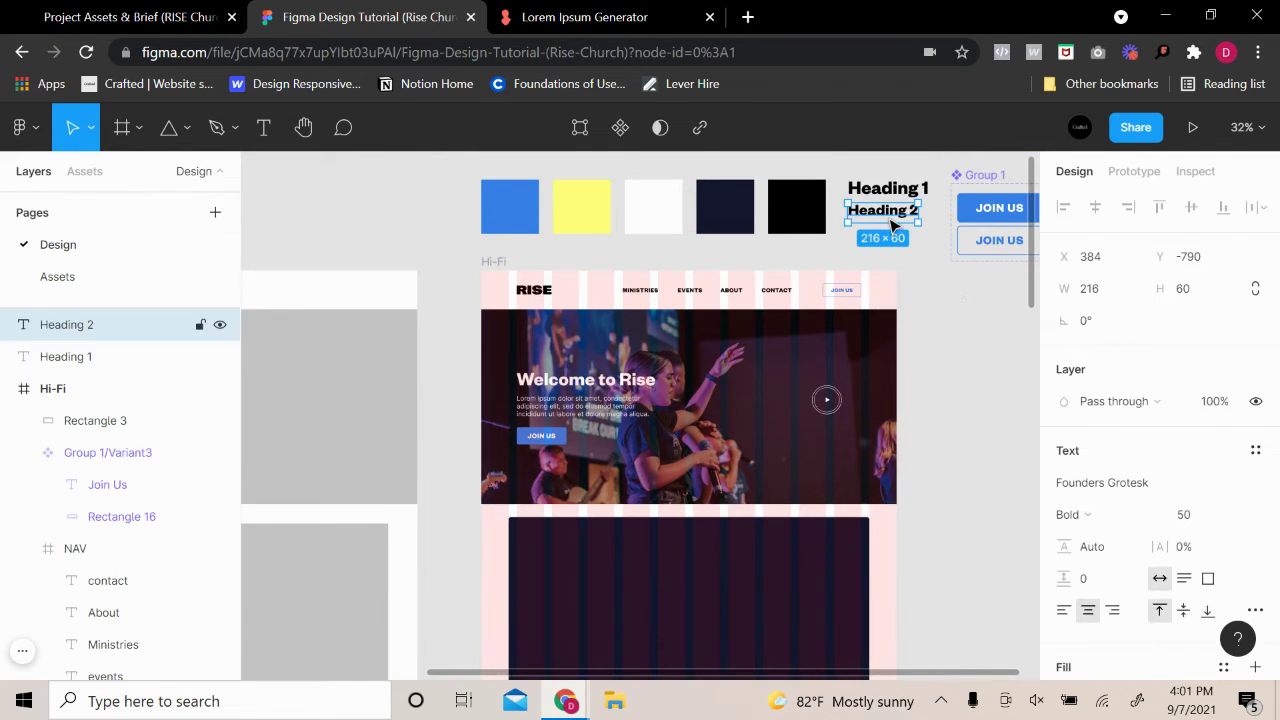
{"action": "left_click_drag", "start_coordinate": [893, 226], "coordinate": [590, 580]}
{"action": "left_click", "coordinate": [957, 486]}
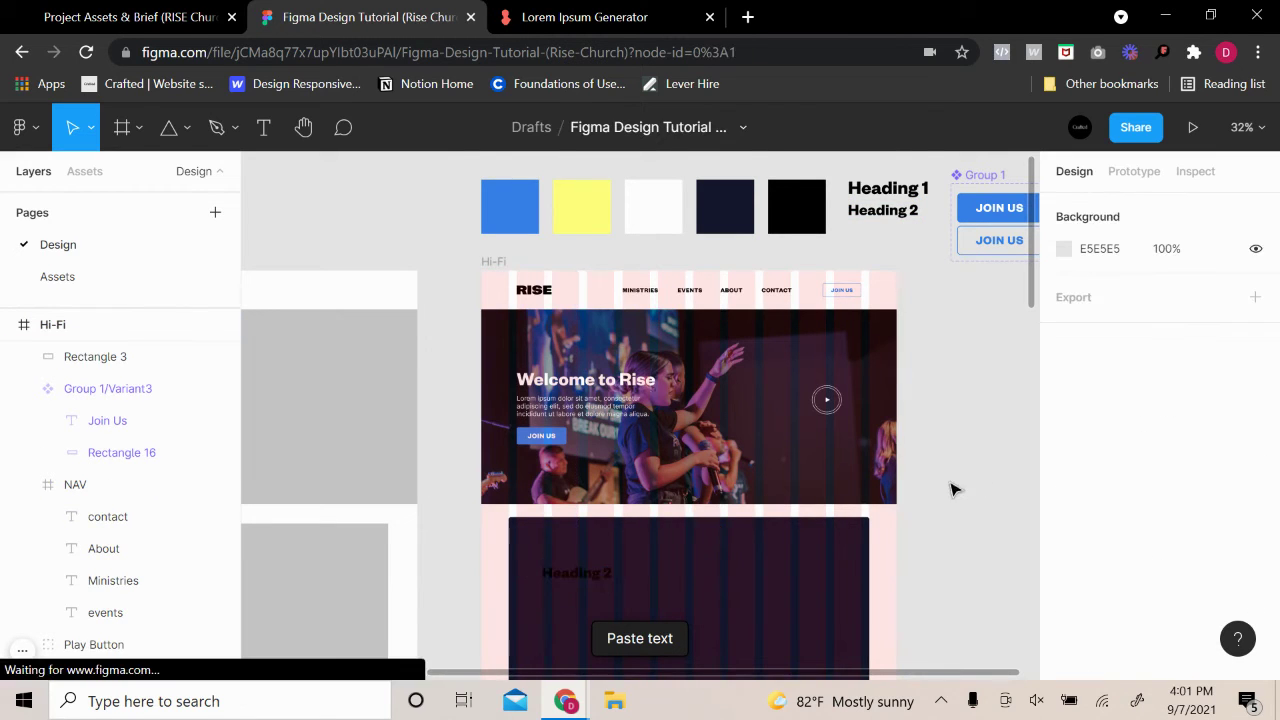
{"action": "scroll", "coordinate": [760, 520], "scroll_direction": "down", "scroll_amount": 2}
{"action": "scroll", "coordinate": [741, 530], "scroll_direction": "up", "scroll_amount": 2}
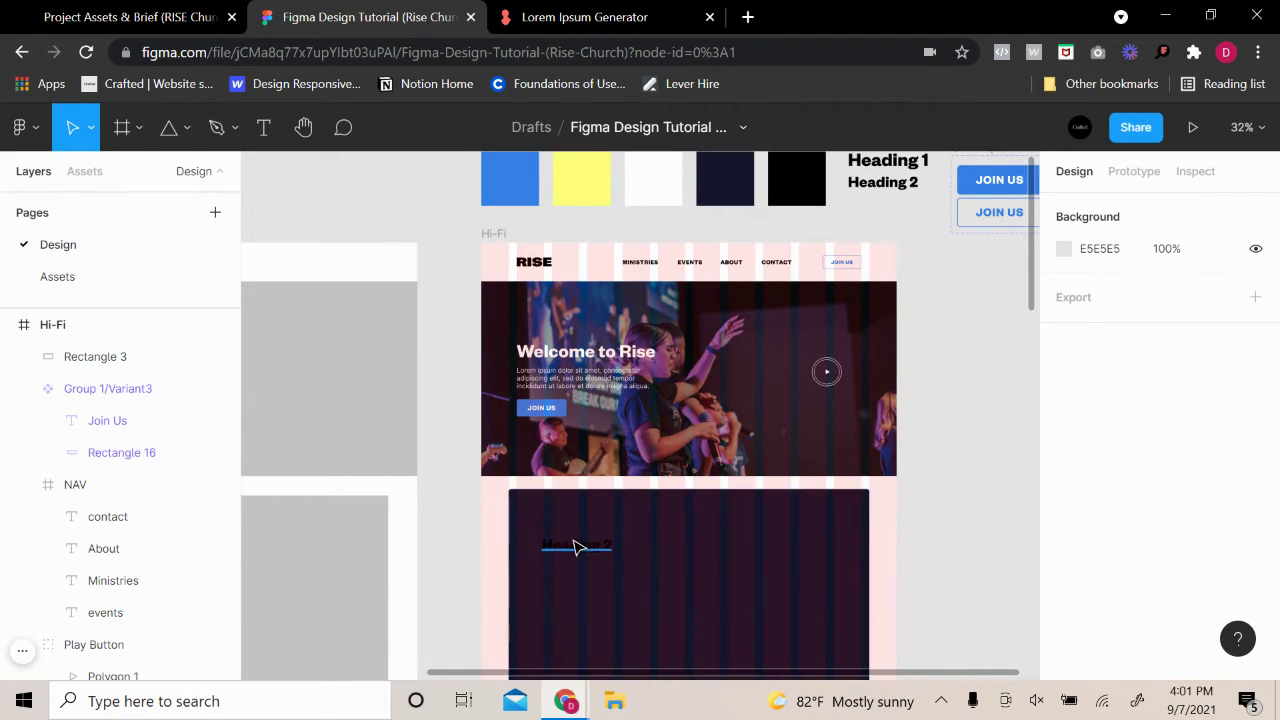
Change the heading copy's fill to white
{"action": "left_click", "coordinate": [578, 546]}
{"action": "scroll", "coordinate": [1145, 540], "scroll_direction": "down", "scroll_amount": 3}
{"action": "left_click", "coordinate": [1062, 560]}
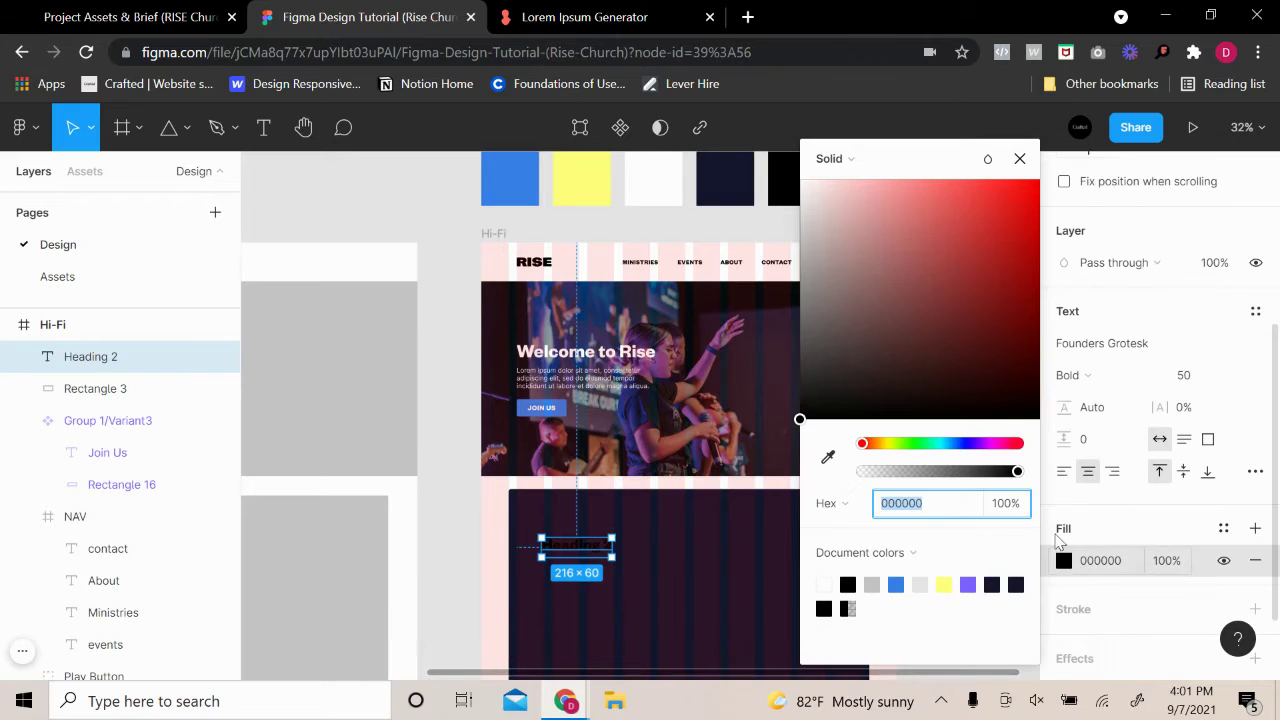
{"action": "left_click_drag", "start_coordinate": [962, 388], "coordinate": [790, 170]}
{"action": "left_click", "coordinate": [424, 288]}
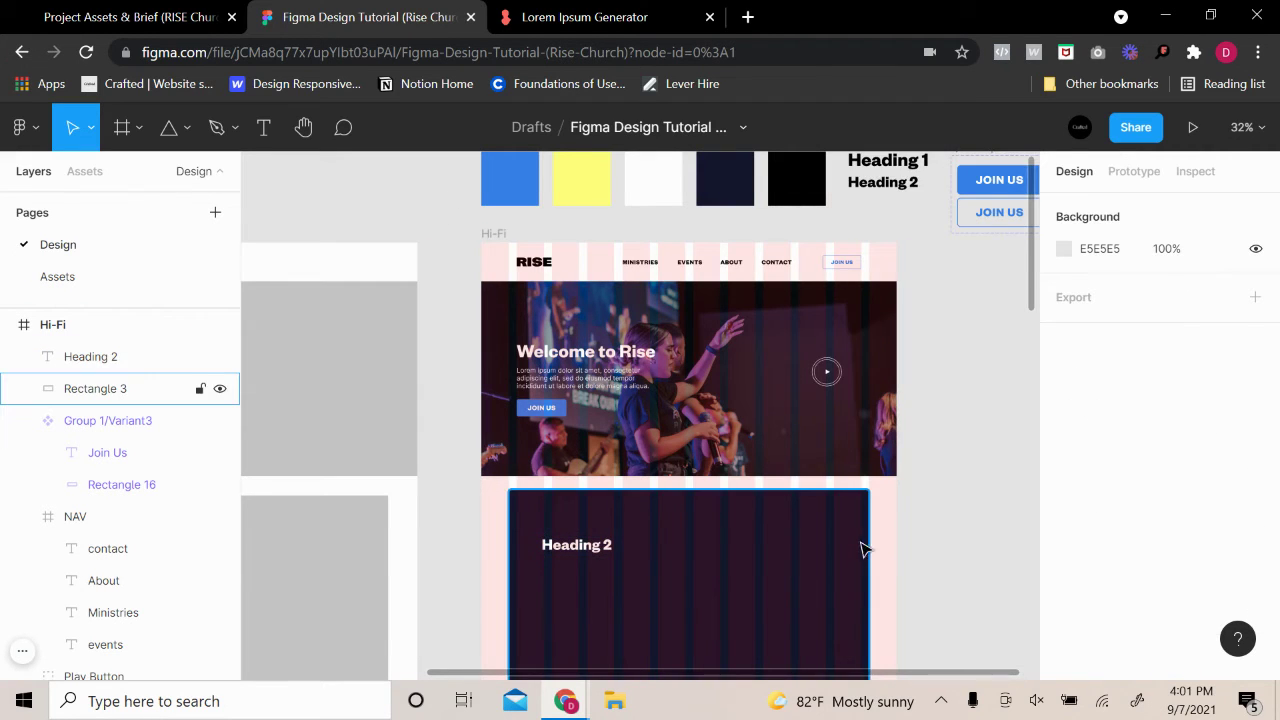
{"action": "scroll", "coordinate": [862, 530], "scroll_direction": "down", "scroll_amount": 2}
{"action": "scroll", "coordinate": [627, 438], "scroll_direction": "up", "scroll_amount": 3}
Move the white heading up near the top of the dark section
{"action": "left_click", "coordinate": [531, 455]}
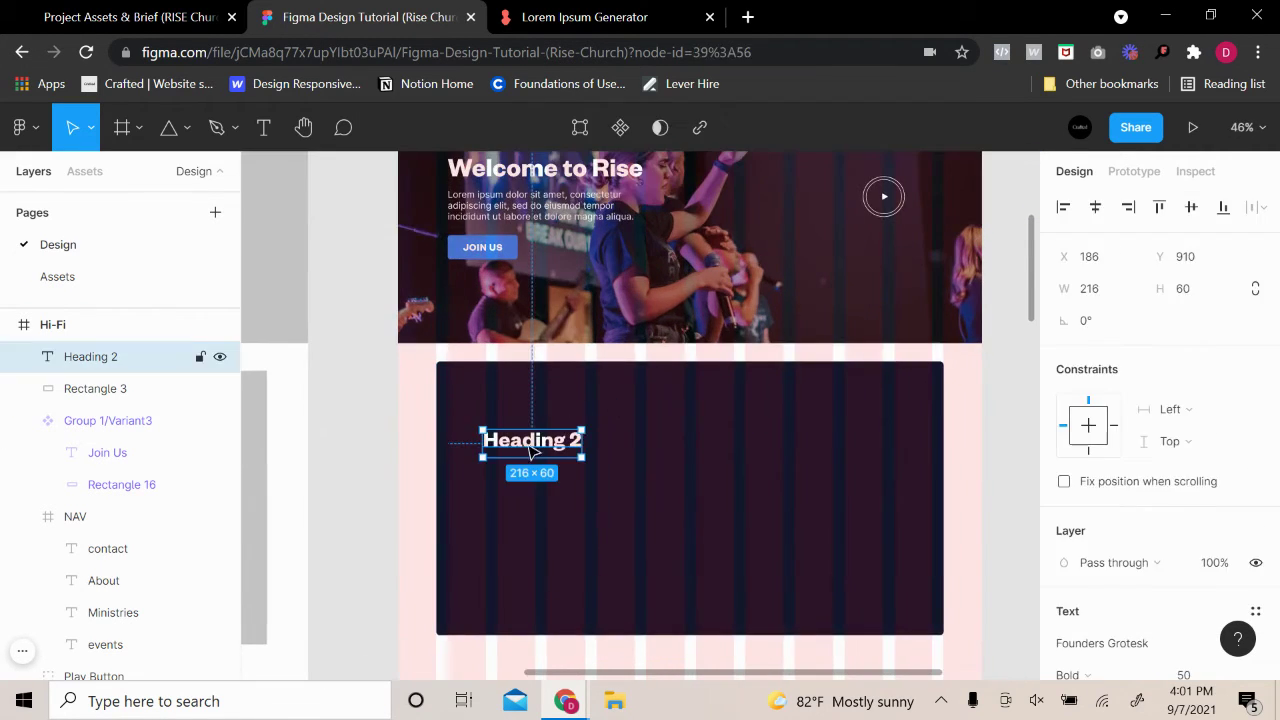
{"action": "left_click_drag", "start_coordinate": [531, 455], "coordinate": [532, 418]}
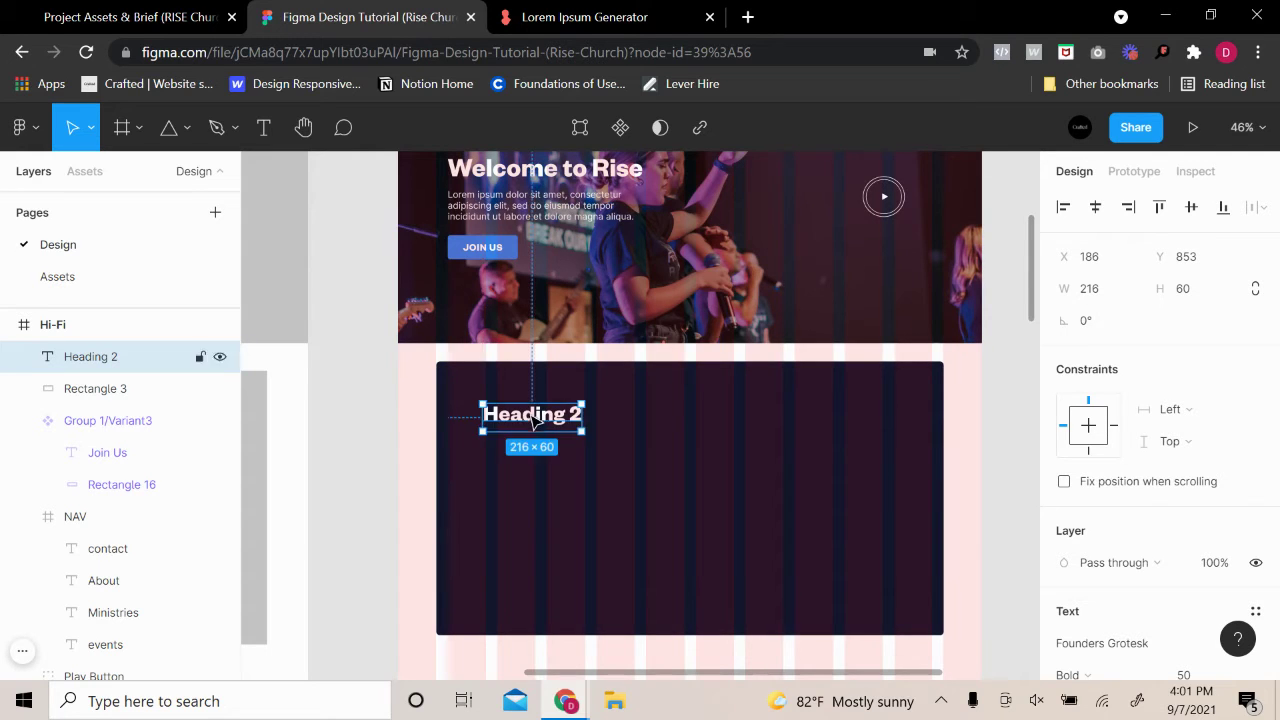
{"action": "scroll", "coordinate": [530, 480], "scroll_direction": "up", "scroll_amount": 3}
{"action": "scroll", "coordinate": [517, 585], "scroll_direction": "down", "scroll_amount": 1}
{"action": "mouse_move", "coordinate": [517, 585]}
{"action": "left_mouse_down"}
{"action": "mouse_move", "coordinate": [483, 578]}
{"action": "mouse_move", "coordinate": [530, 576]}
{"action": "mouse_move", "coordinate": [517, 580]}
{"action": "left_mouse_up"}
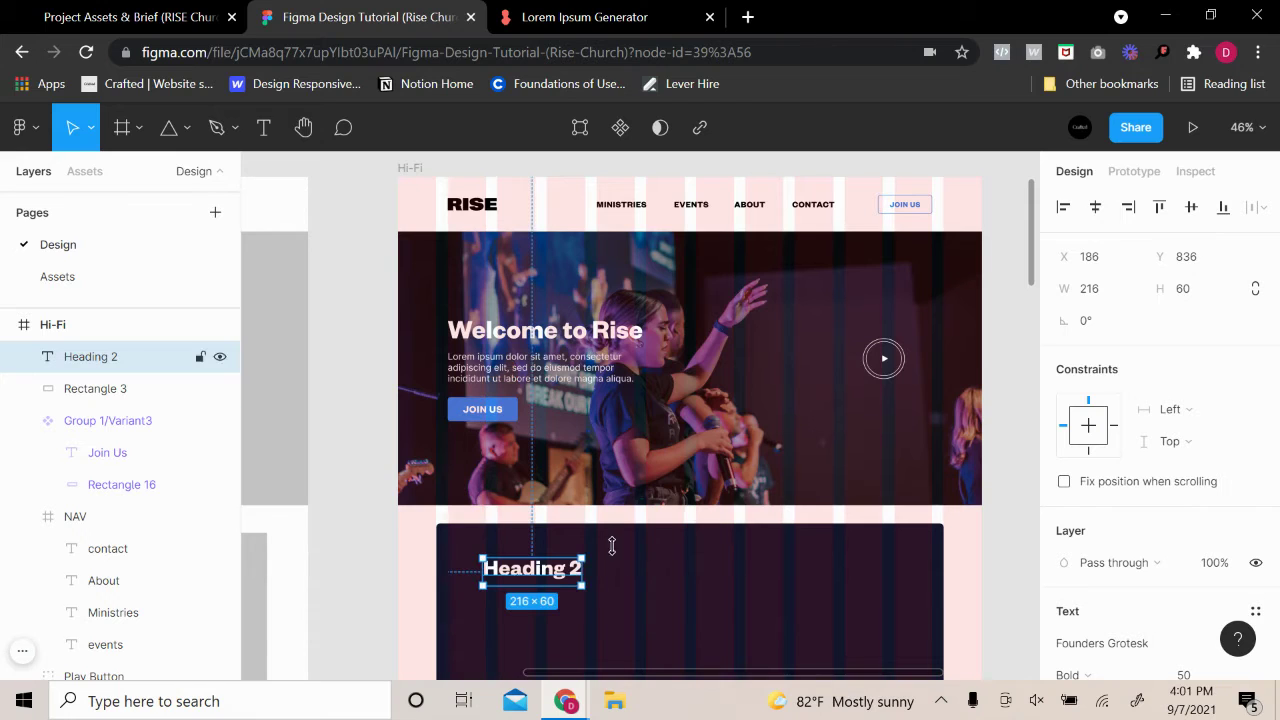
{"action": "scroll", "coordinate": [530, 560], "scroll_direction": "down", "scroll_amount": 2}
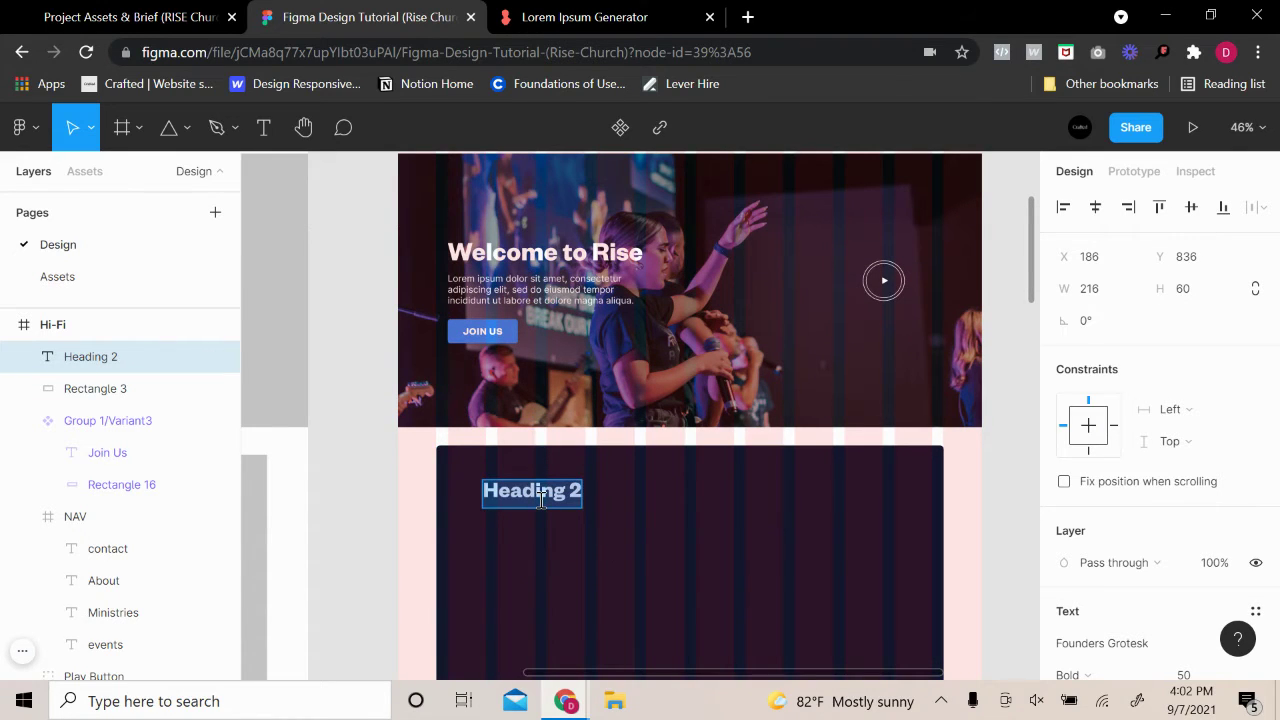
Retype the heading as 'Join our Ministries' and align it at X 186, Y 836
{"action": "type", "text": "Join Our"}
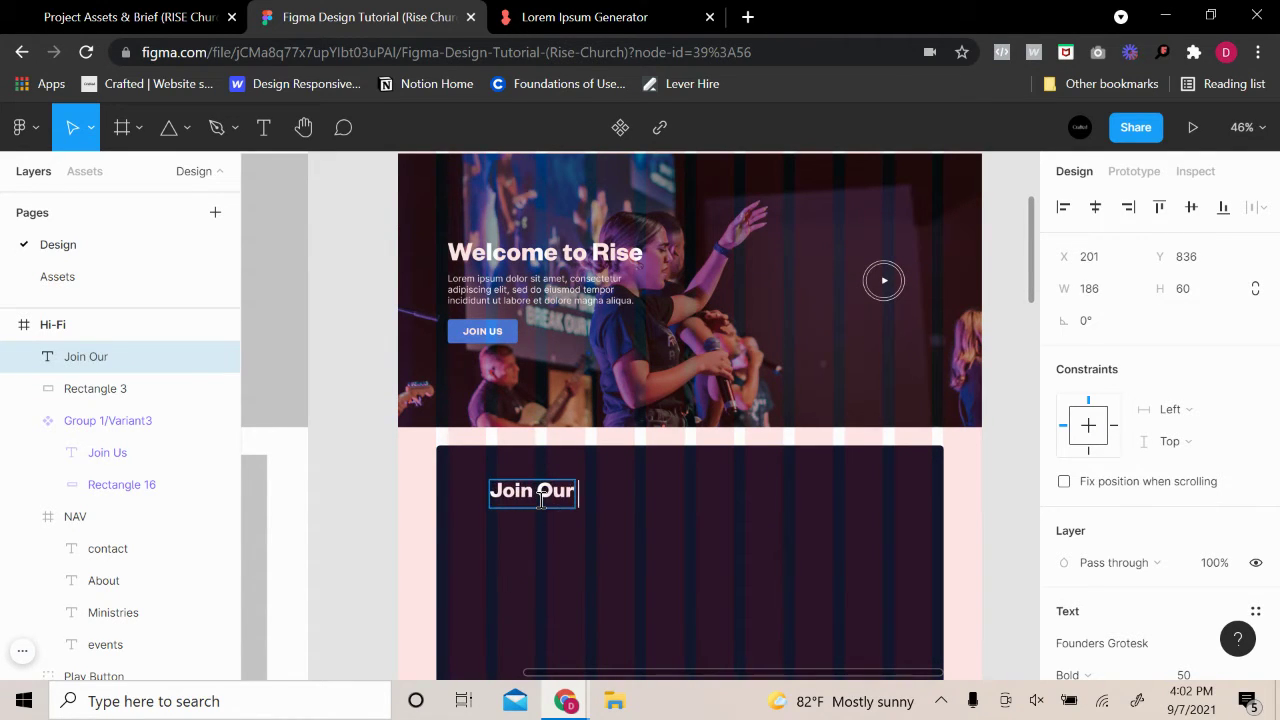
{"action": "key", "text": "BackSpace"}
{"action": "key", "text": "BackSpace"}
{"action": "key", "text": "BackSpace"}
{"action": "key", "text": "BackSpace"}
{"action": "type", "text": "our M"}
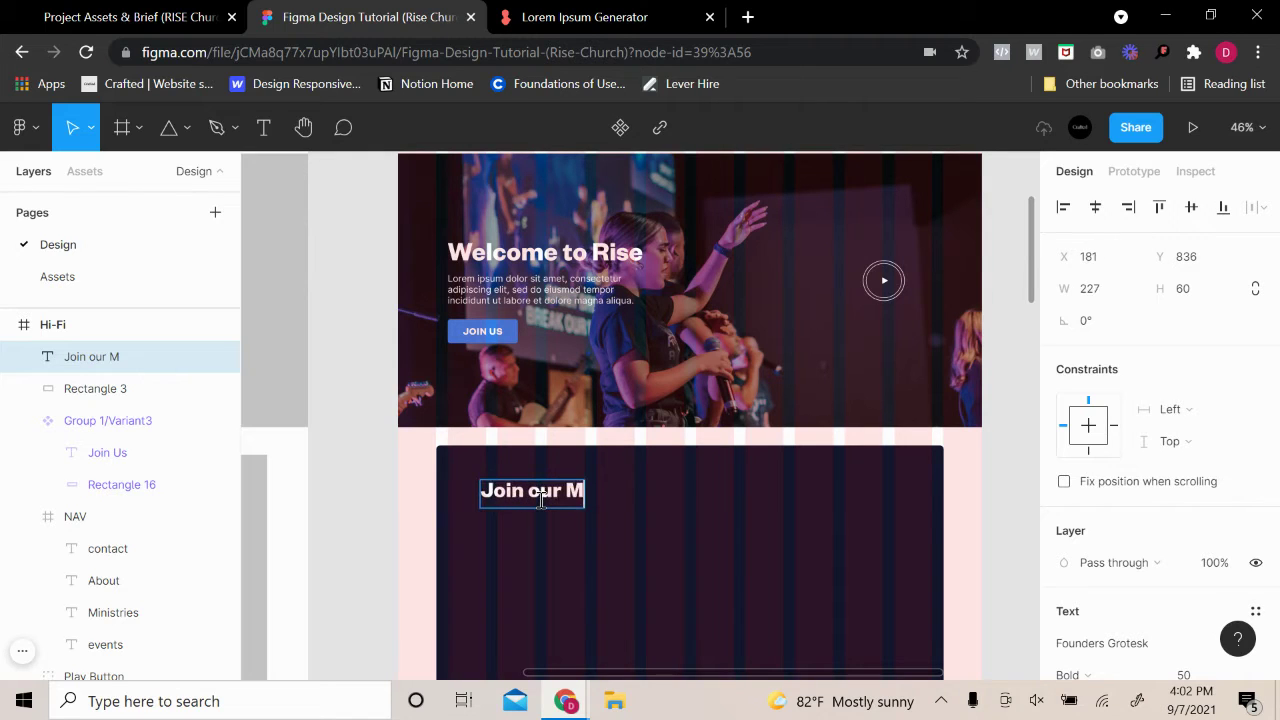
{"action": "type", "text": "inistries"}
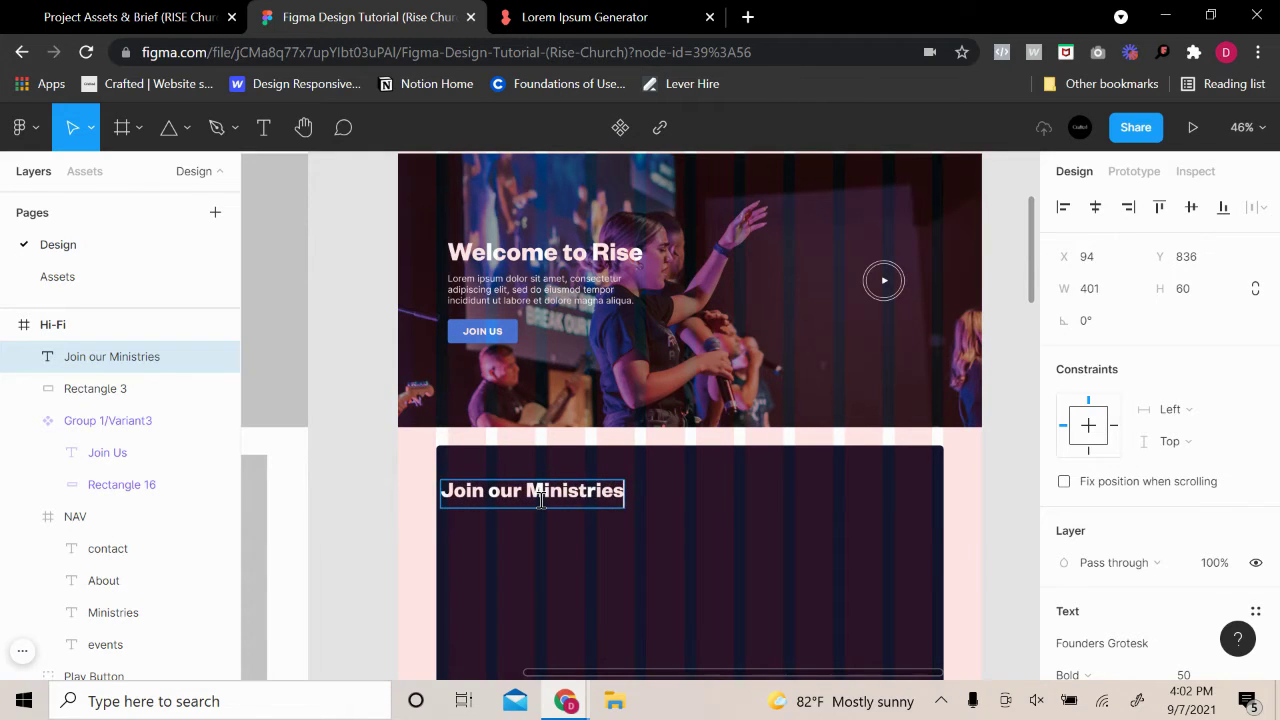
{"action": "key", "text": "Escape"}
{"action": "left_click_drag", "start_coordinate": [509, 506], "coordinate": [557, 513]}
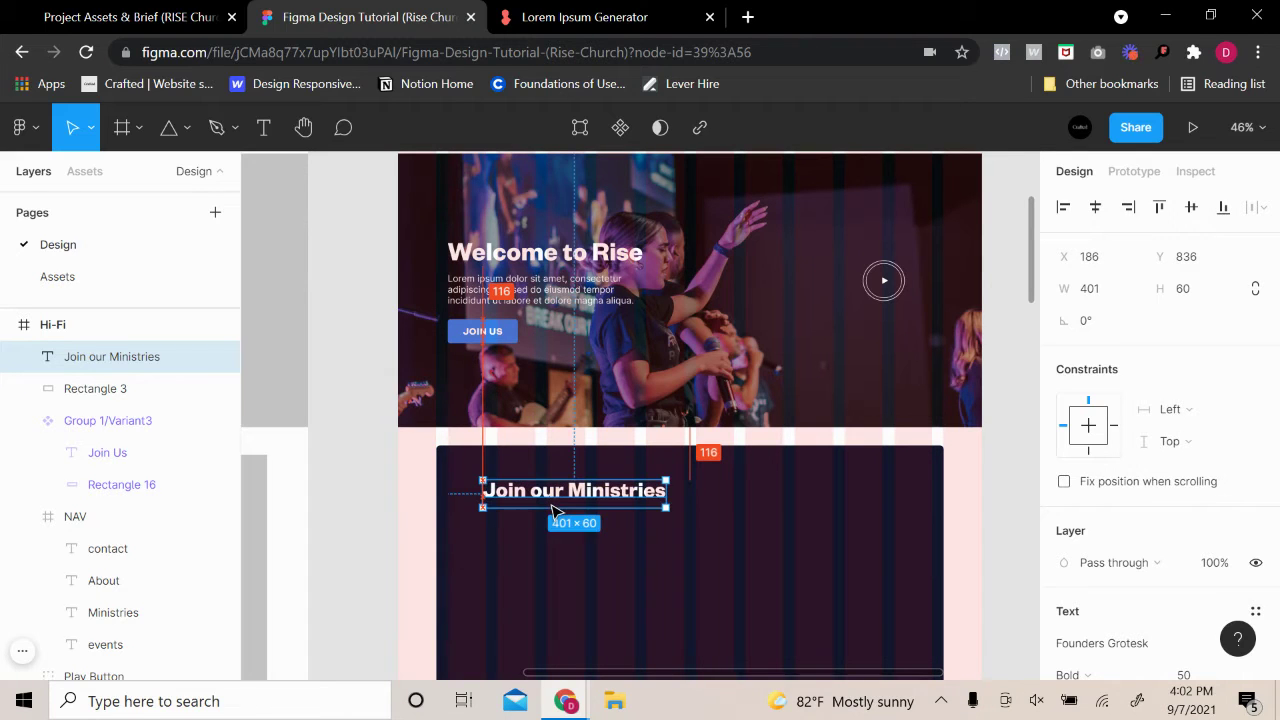
{"action": "left_click", "coordinate": [975, 478]}
{"action": "left_click_drag", "start_coordinate": [975, 478], "coordinate": [869, 429]}
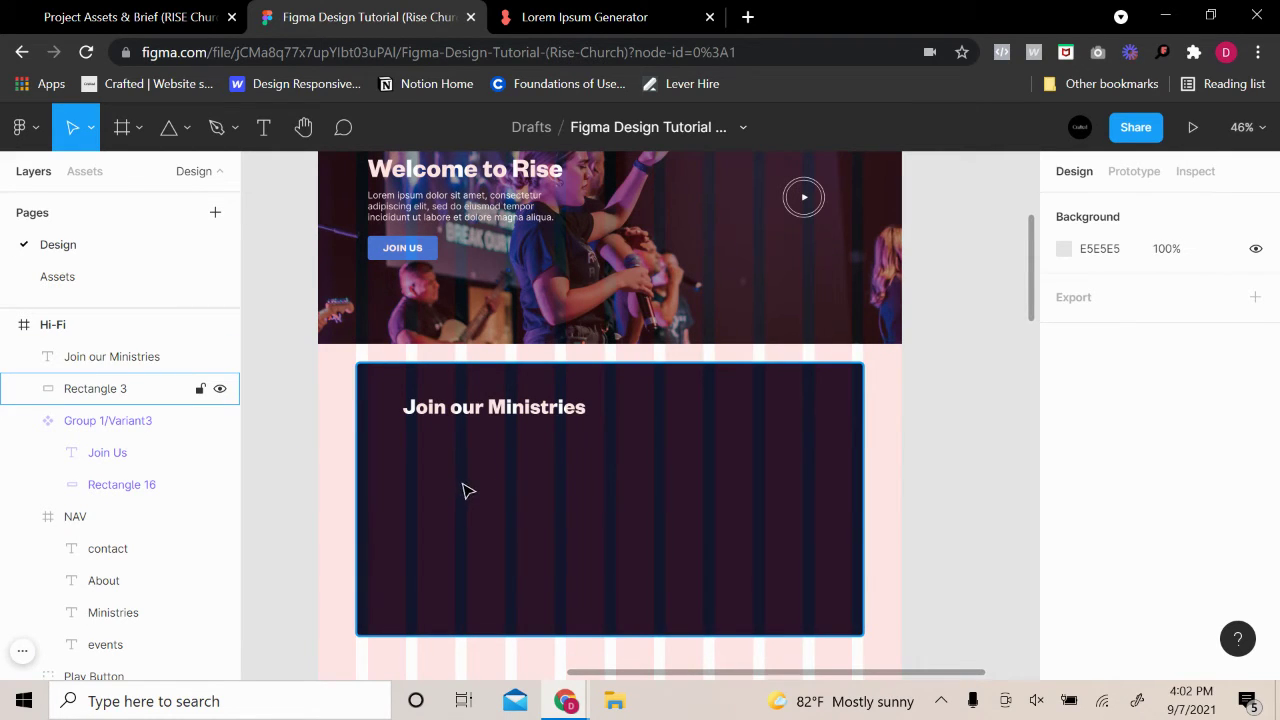
{"action": "left_click", "coordinate": [62, 279]}
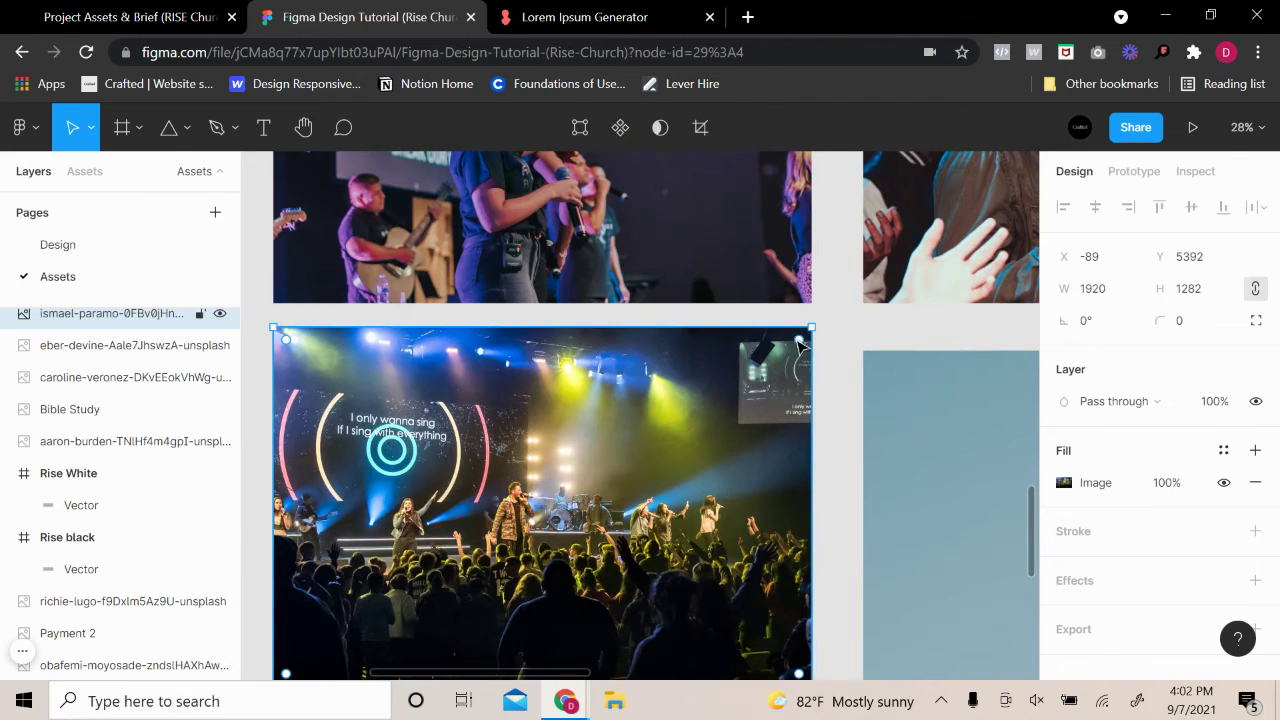
{"action": "scroll", "coordinate": [846, 354], "scroll_direction": "down", "scroll_amount": 10}
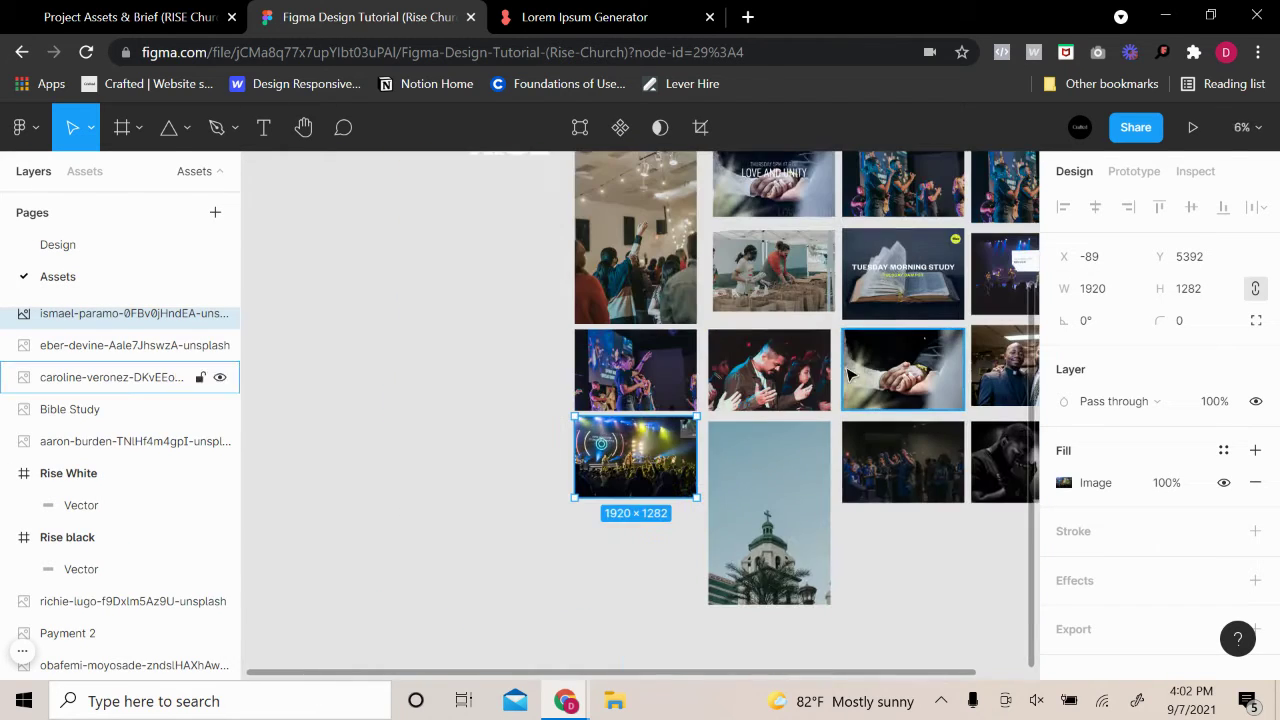
{"action": "scroll", "coordinate": [848, 374], "scroll_direction": "right", "scroll_amount": 2}
{"action": "left_click", "coordinate": [795, 340]}
{"action": "scroll", "coordinate": [800, 340], "scroll_direction": "up", "scroll_amount": 2}
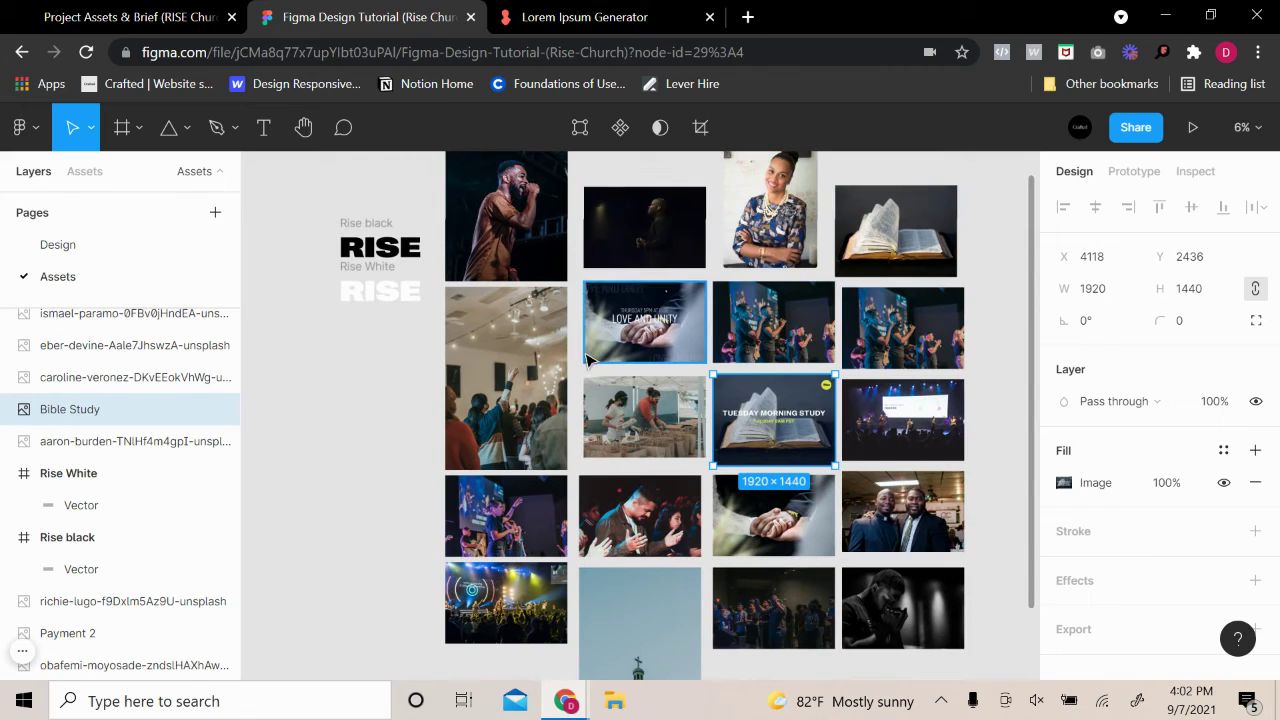
{"action": "left_click", "coordinate": [590, 358]}
{"action": "left_click", "coordinate": [905, 488]}
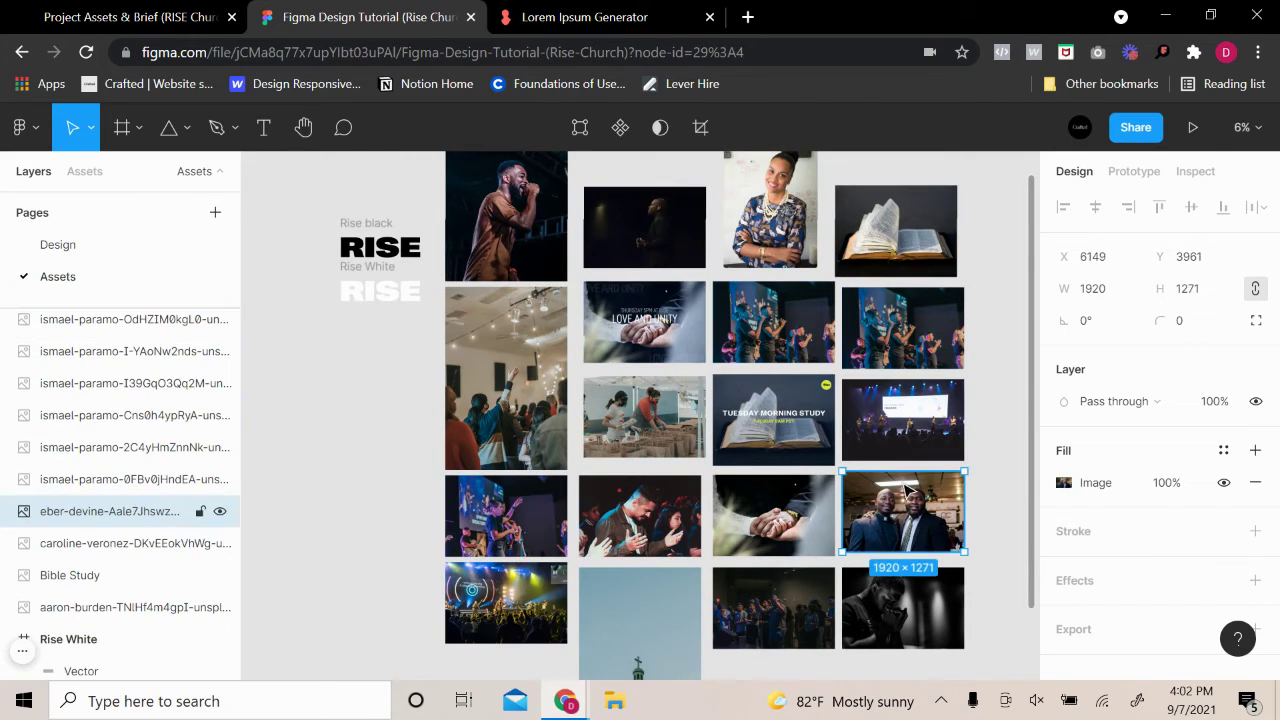
{"action": "left_click", "coordinate": [1008, 364]}
{"action": "left_click", "coordinate": [86, 246]}
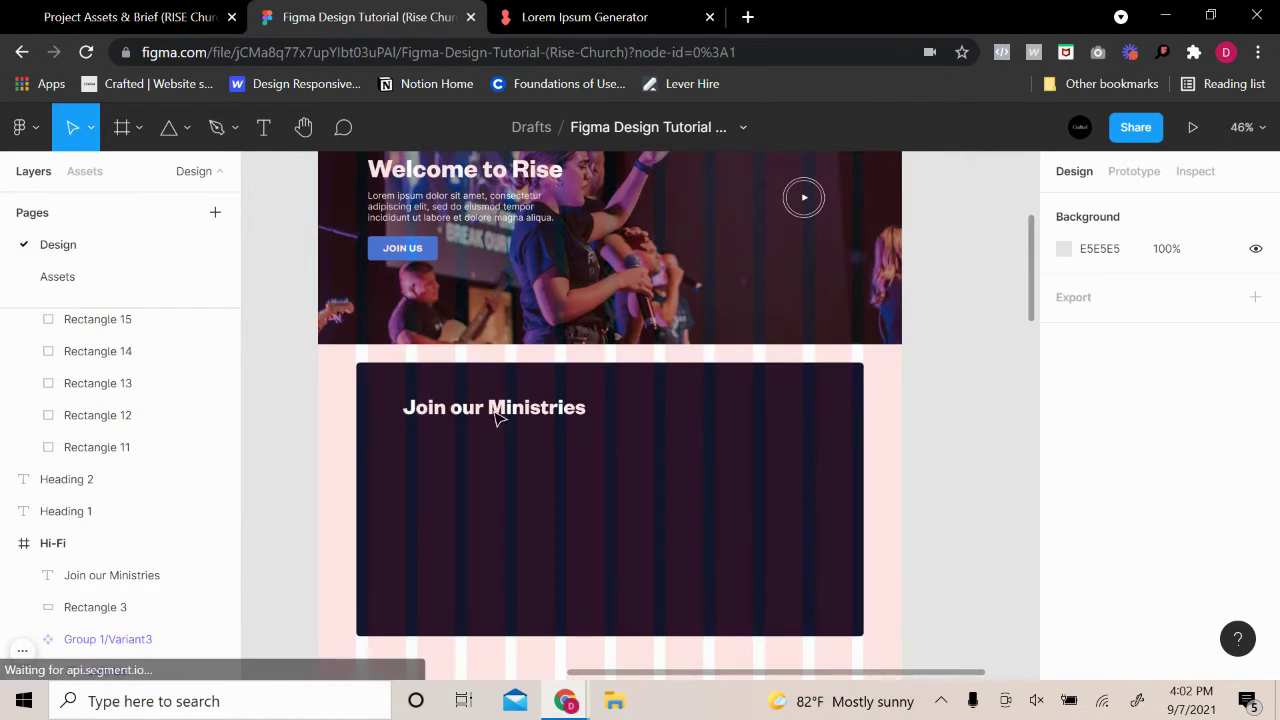
Draw a 249×219 placeholder card under the heading's left edge at X 186
{"action": "scroll", "coordinate": [700, 448], "scroll_direction": "down", "scroll_amount": 3}
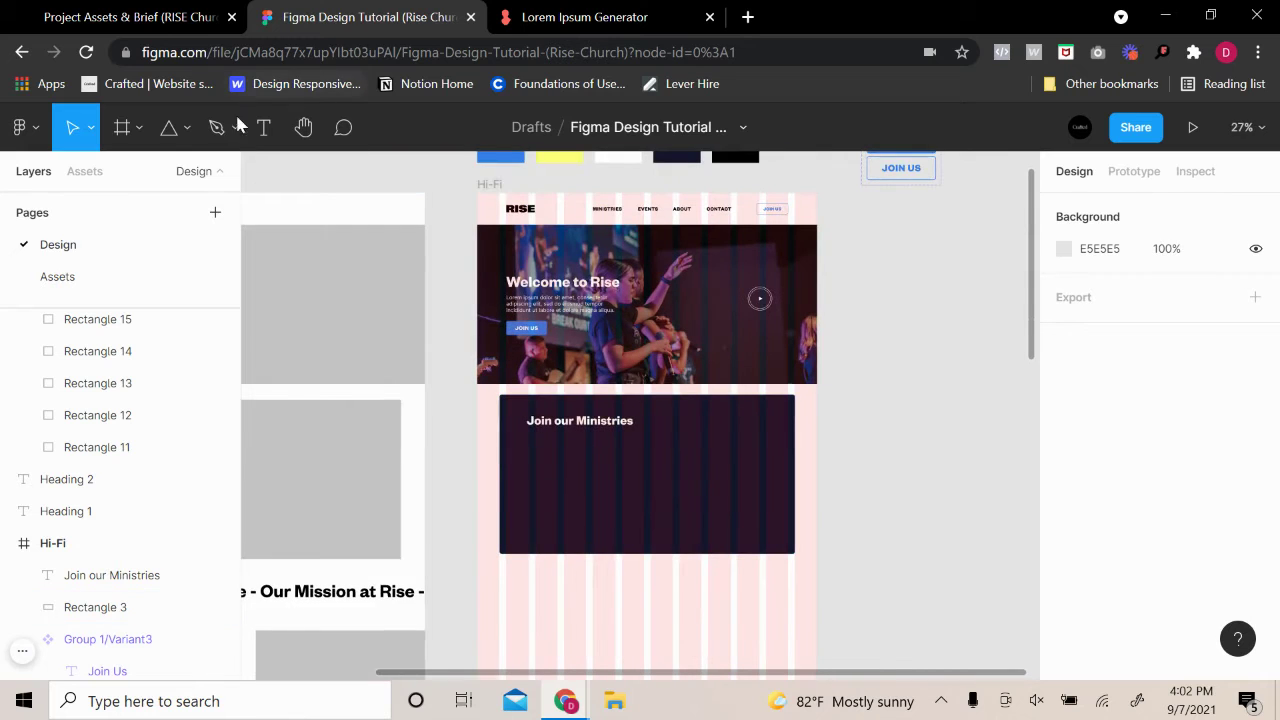
{"action": "left_click", "coordinate": [187, 129]}
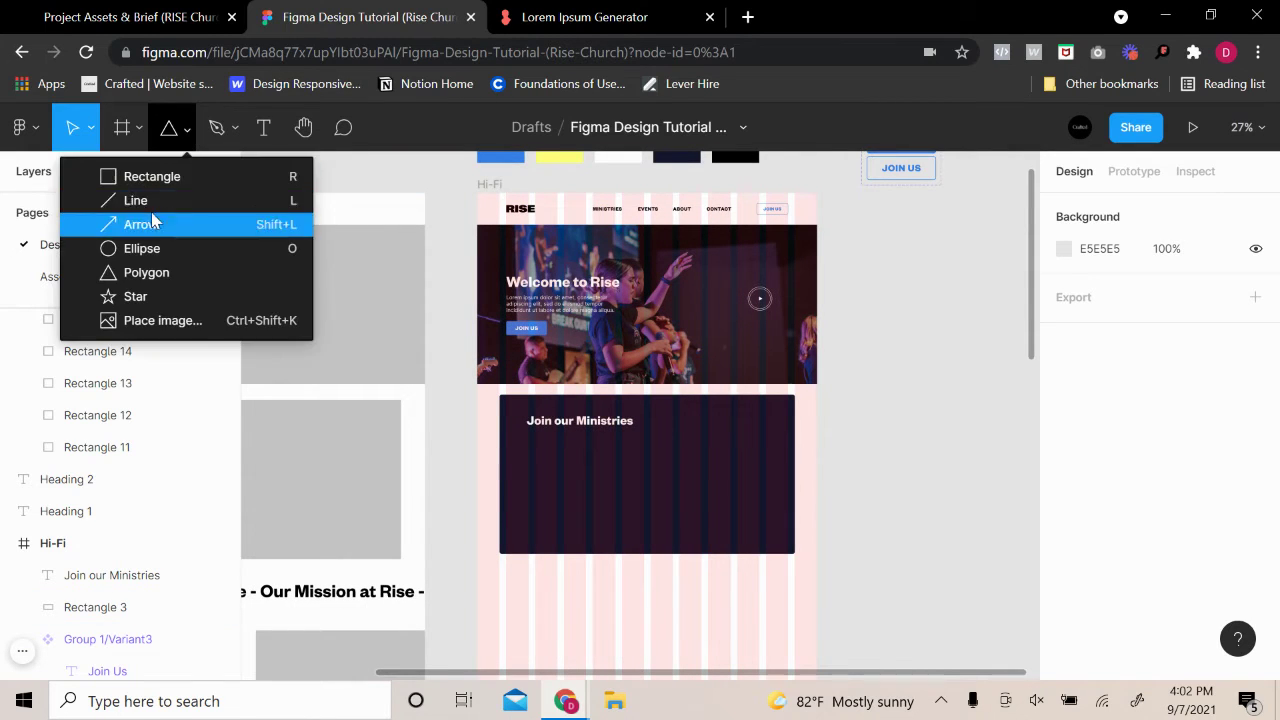
{"action": "left_click", "coordinate": [150, 176]}
{"action": "scroll", "coordinate": [740, 420], "scroll_direction": "up", "scroll_amount": 5}
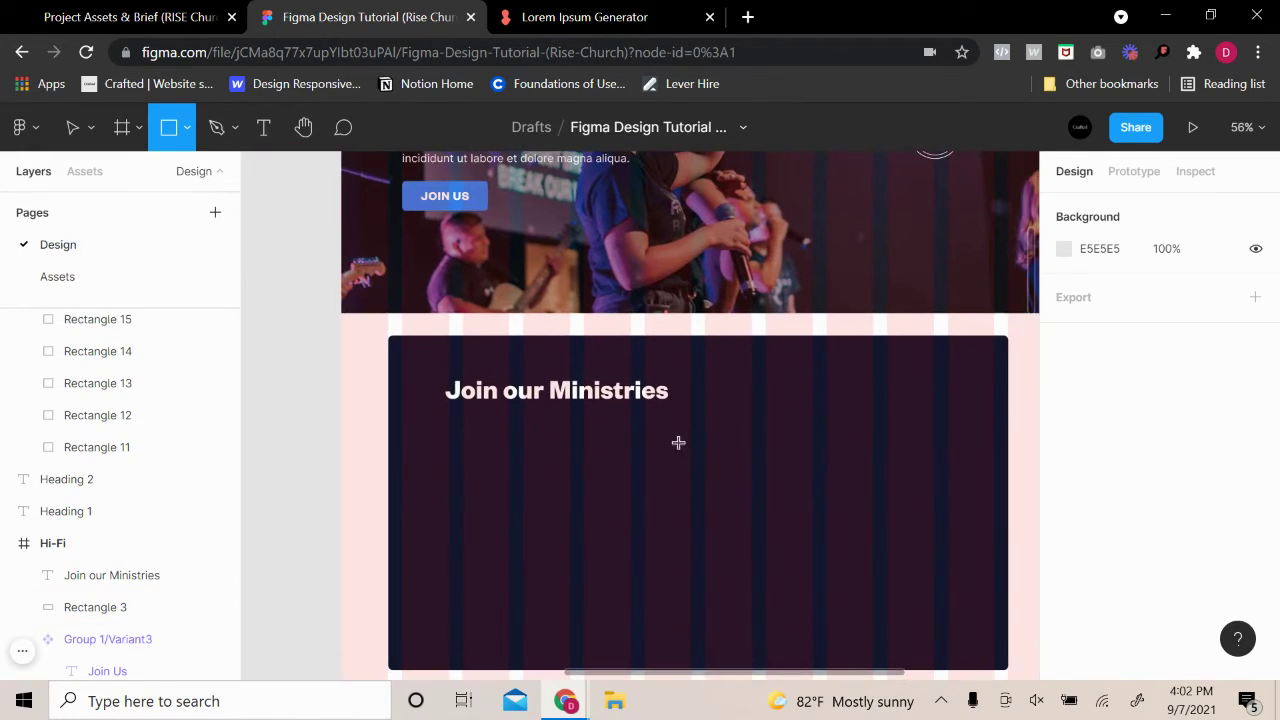
{"action": "mouse_move", "coordinate": [448, 424]}
{"action": "left_mouse_down"}
{"action": "mouse_move", "coordinate": [594, 457]}
{"action": "mouse_move", "coordinate": [594, 502]}
{"action": "mouse_move", "coordinate": [603, 520]}
{"action": "mouse_move", "coordinate": [622, 519]}
{"action": "mouse_move", "coordinate": [586, 540]}
{"action": "left_mouse_up"}
{"action": "mouse_move", "coordinate": [527, 500]}
{"action": "left_mouse_down"}
{"action": "mouse_move", "coordinate": [628, 497]}
{"action": "mouse_move", "coordinate": [583, 502]}
{"action": "mouse_move", "coordinate": [617, 497]}
{"action": "mouse_move", "coordinate": [584, 502]}
{"action": "mouse_move", "coordinate": [556, 546]}
{"action": "left_mouse_up"}
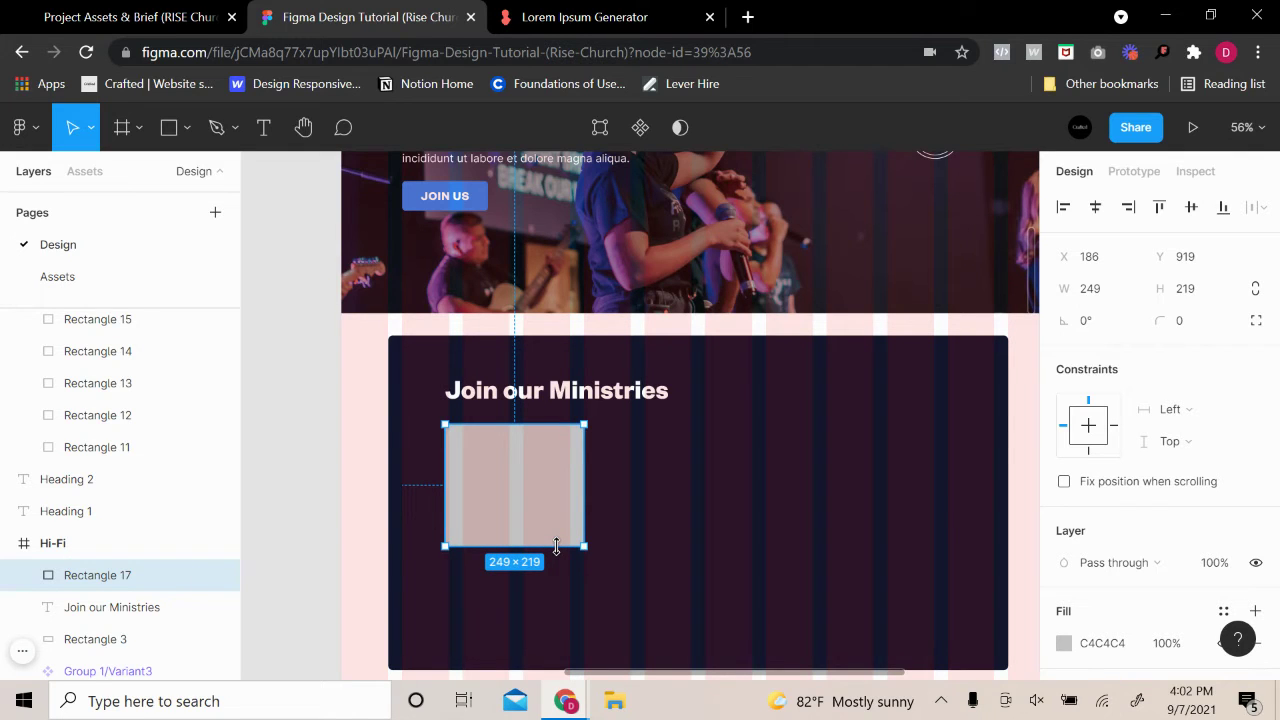
Alt-drag the card to the right, duplicating it 28 px apart
{"action": "left_click_drag", "start_coordinate": [714, 443], "coordinate": [688, 446]}
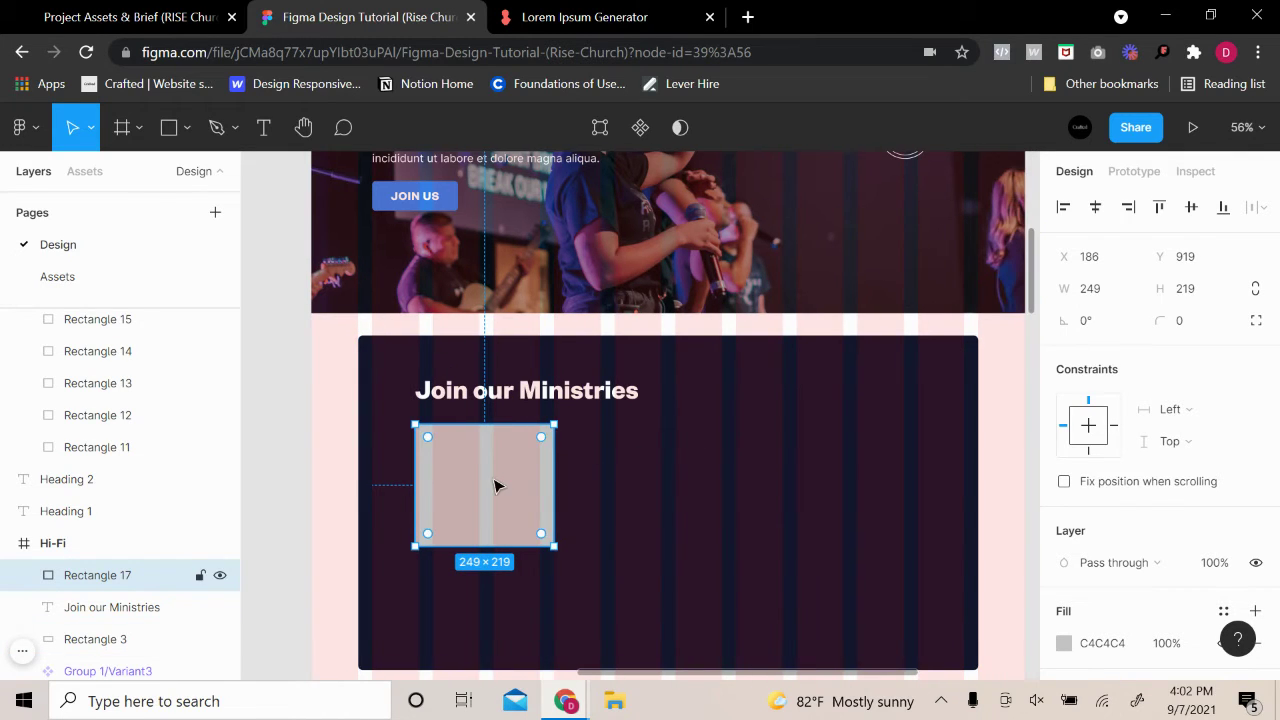
{"action": "left_click", "coordinate": [752, 440]}
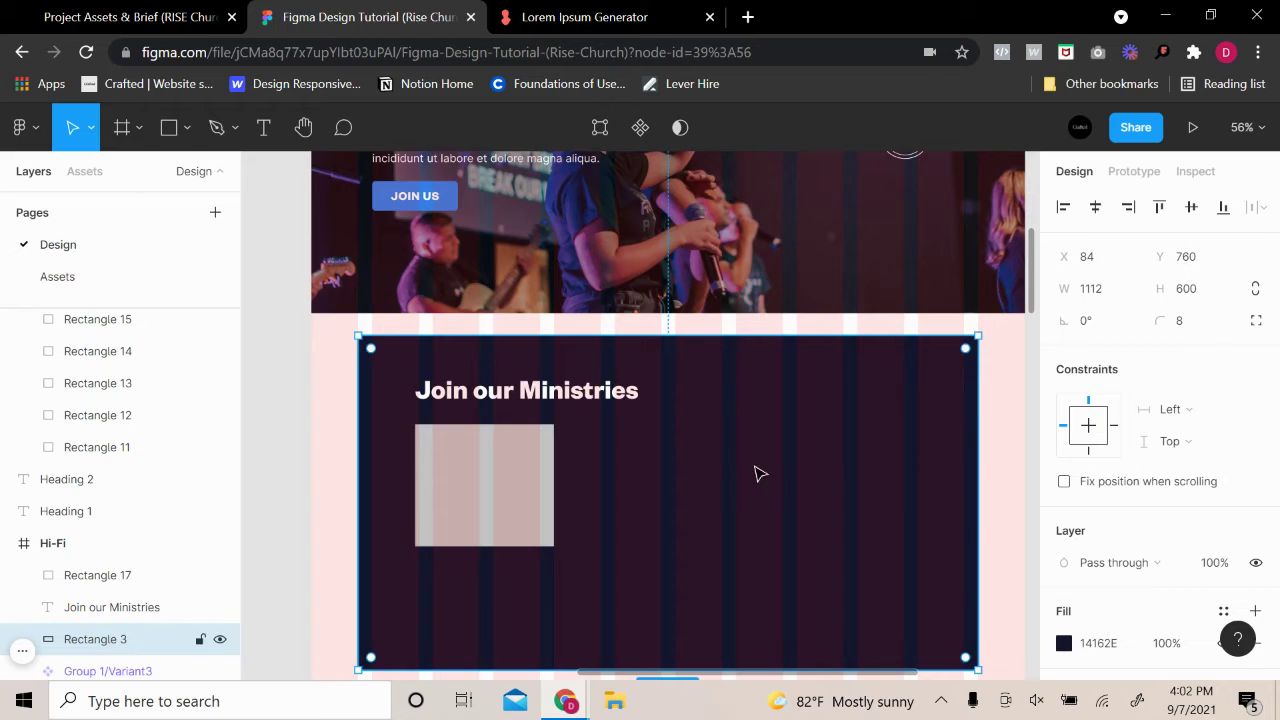
{"action": "scroll", "coordinate": [757, 474], "scroll_direction": "down", "scroll_amount": 3}
{"action": "scroll", "coordinate": [700, 445], "scroll_direction": "up", "scroll_amount": 1}
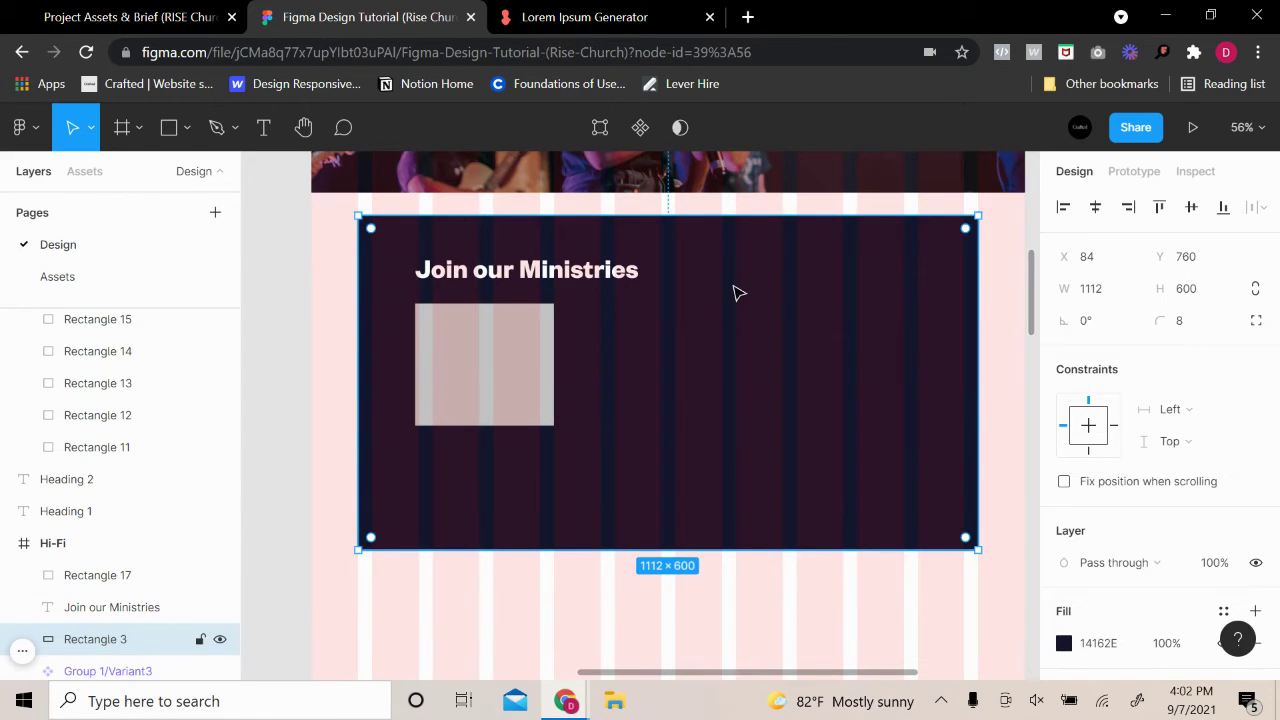
{"action": "left_click", "coordinate": [271, 374]}
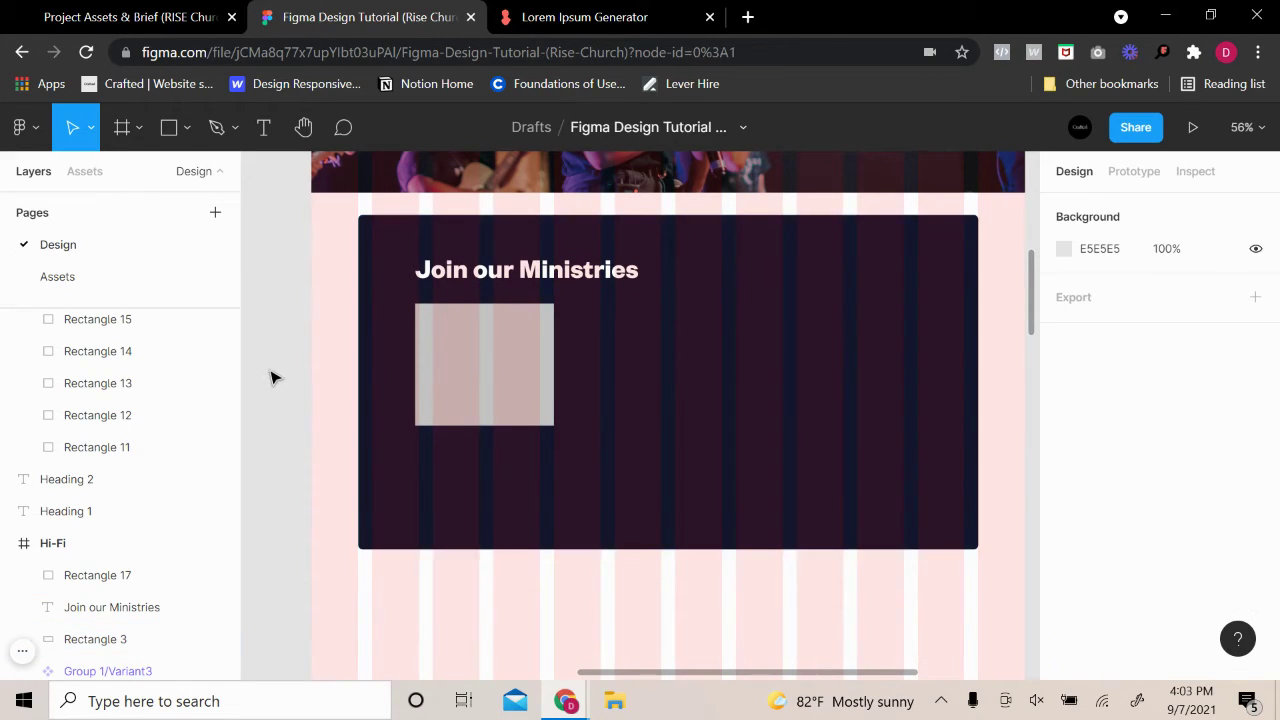
{"action": "left_click_drag", "start_coordinate": [823, 320], "coordinate": [763, 354]}
{"action": "left_click_drag", "start_coordinate": [451, 416], "coordinate": [597, 416]}
Nudge the second card closer to the first and place a pasted third card to its right
{"action": "left_click", "coordinate": [729, 382]}
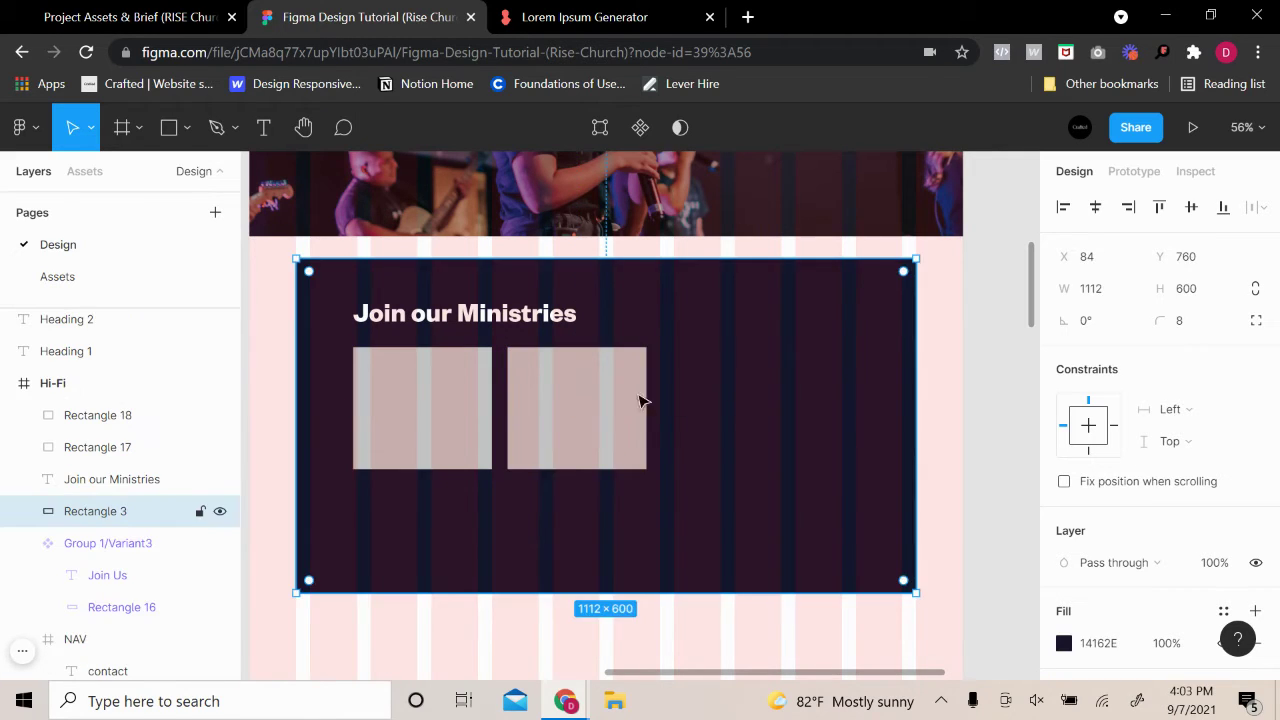
{"action": "left_click", "coordinate": [534, 409]}
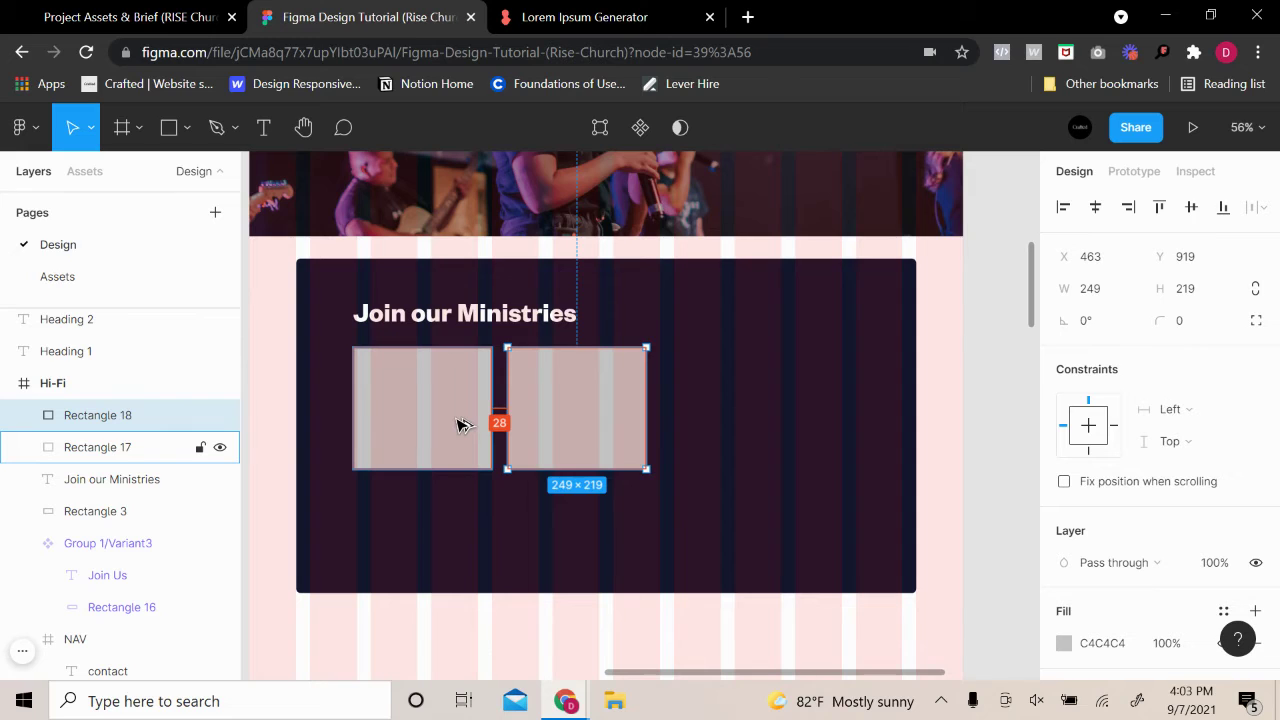
{"action": "key", "text": "Left"}
{"action": "key", "text": "Left"}
{"action": "key", "text": "Left"}
{"action": "key", "text": "Left"}
{"action": "key", "text": "Left"}
{"action": "key", "text": "Left"}
{"action": "key", "text": "Left"}
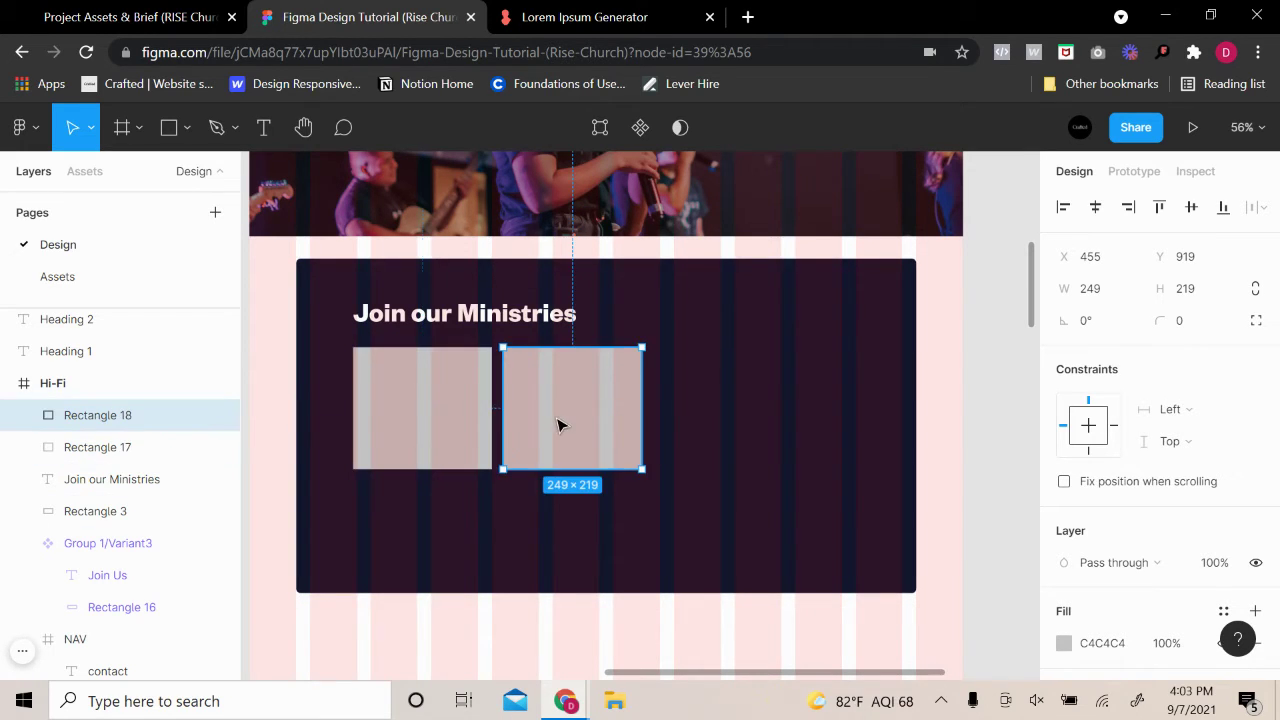
{"action": "key", "text": "ctrl+v"}
{"action": "left_click_drag", "start_coordinate": [563, 425], "coordinate": [720, 418]}
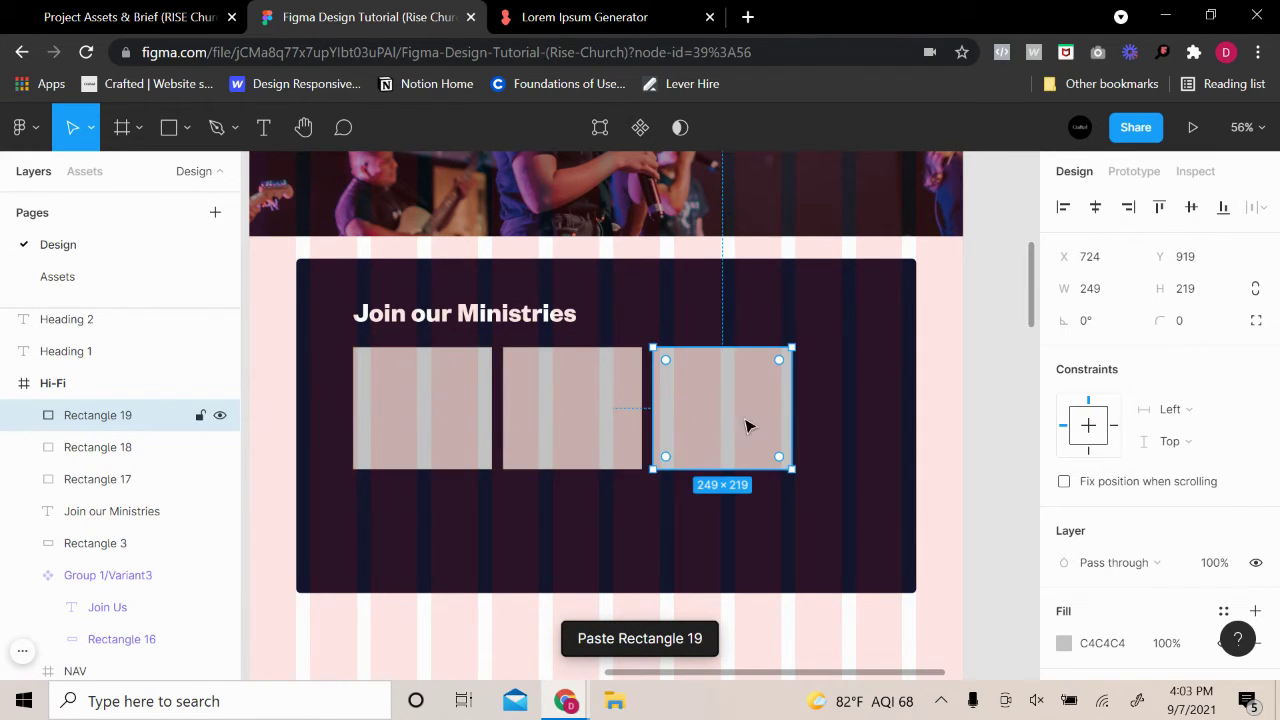
Scale all three cards together to about 283×249 so the row spans 896 px
{"action": "left_click", "coordinate": [560, 412], "text": "shift"}
{"action": "left_click", "coordinate": [490, 420], "text": "shift"}
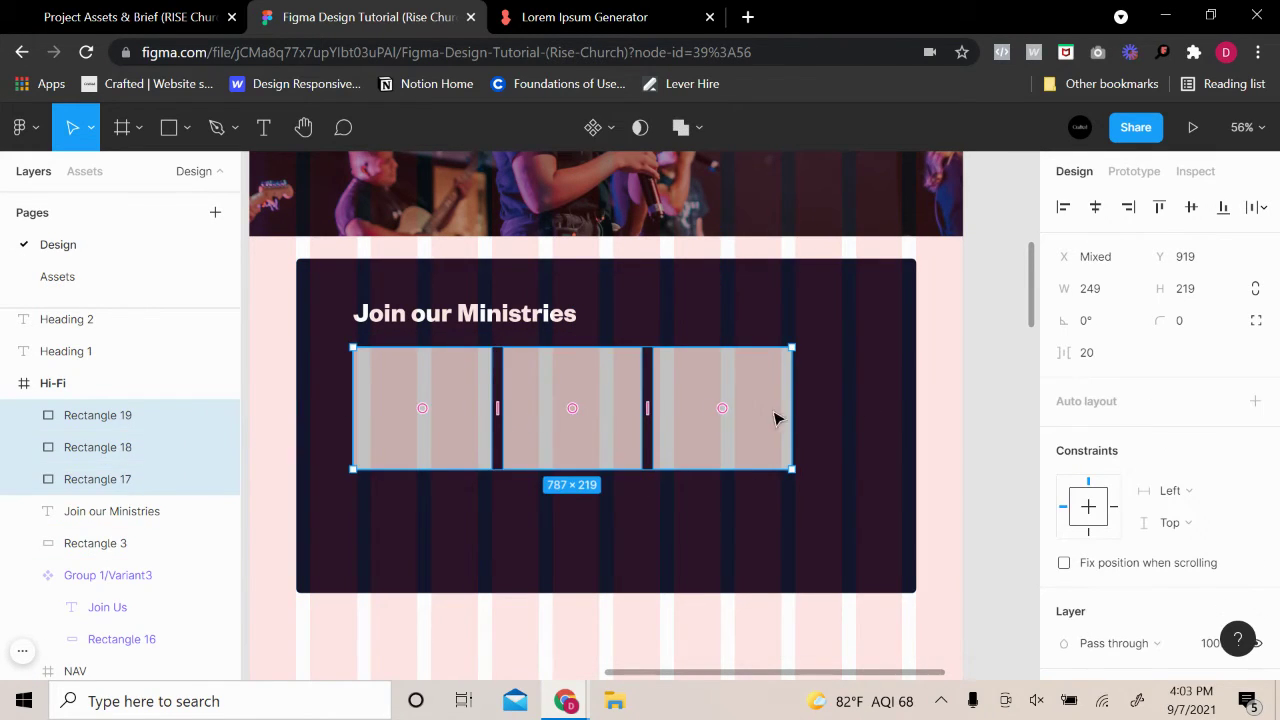
{"action": "left_click_drag", "start_coordinate": [797, 412], "coordinate": [848, 401]}
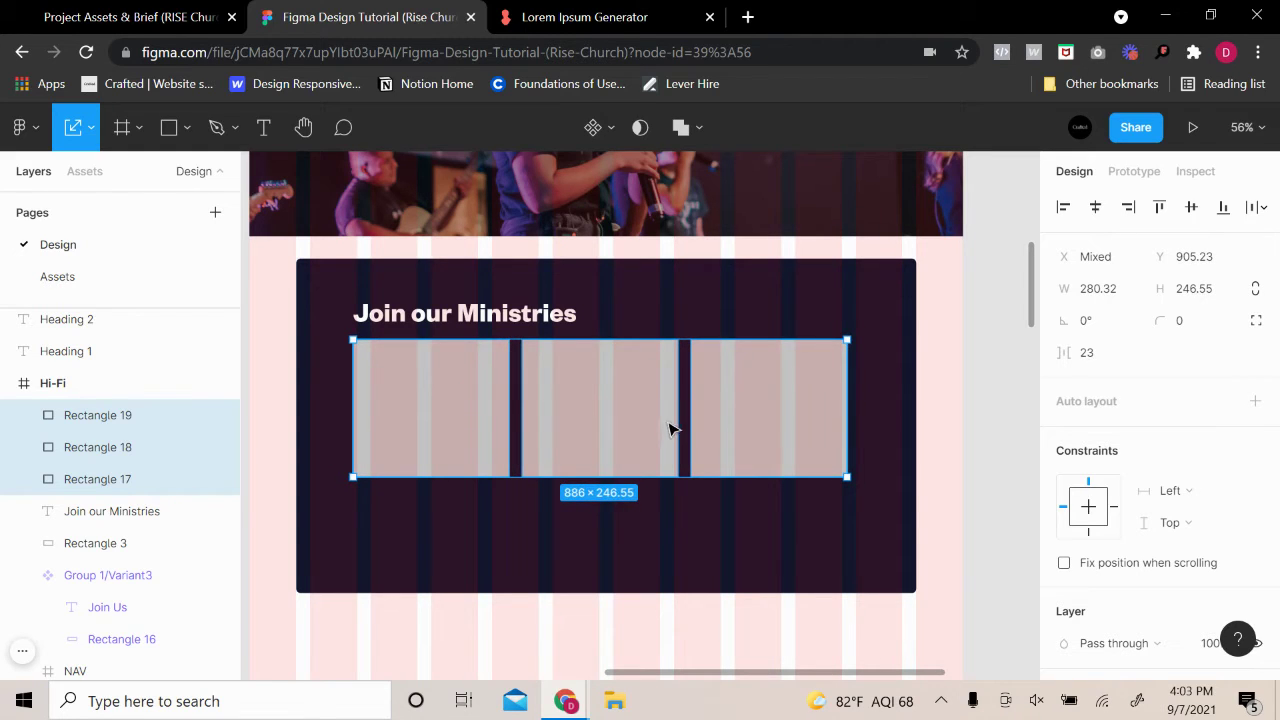
{"action": "left_click_drag", "start_coordinate": [670, 430], "coordinate": [672, 432]}
{"action": "left_click_drag", "start_coordinate": [851, 417], "coordinate": [857, 418]}
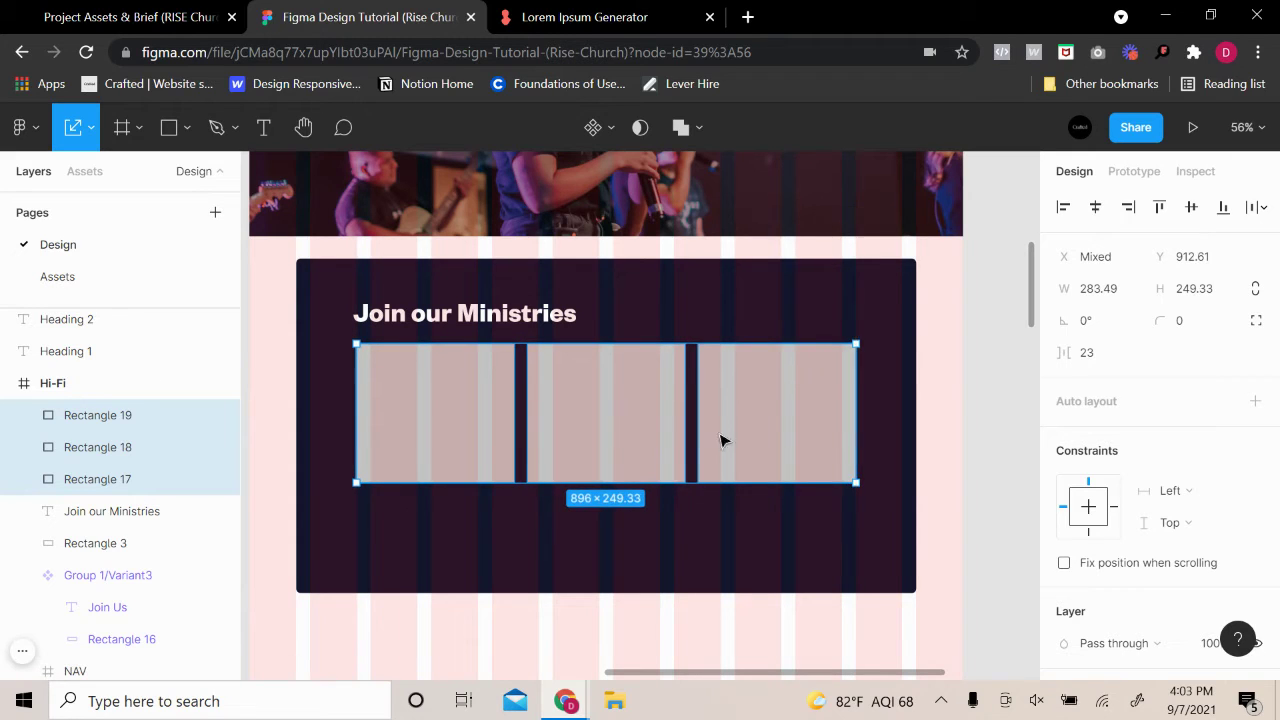
Align the heading with the cards' left edge, about 20 px above them
{"action": "left_click_drag", "start_coordinate": [442, 322], "coordinate": [437, 318]}
{"action": "key", "text": "alt"}
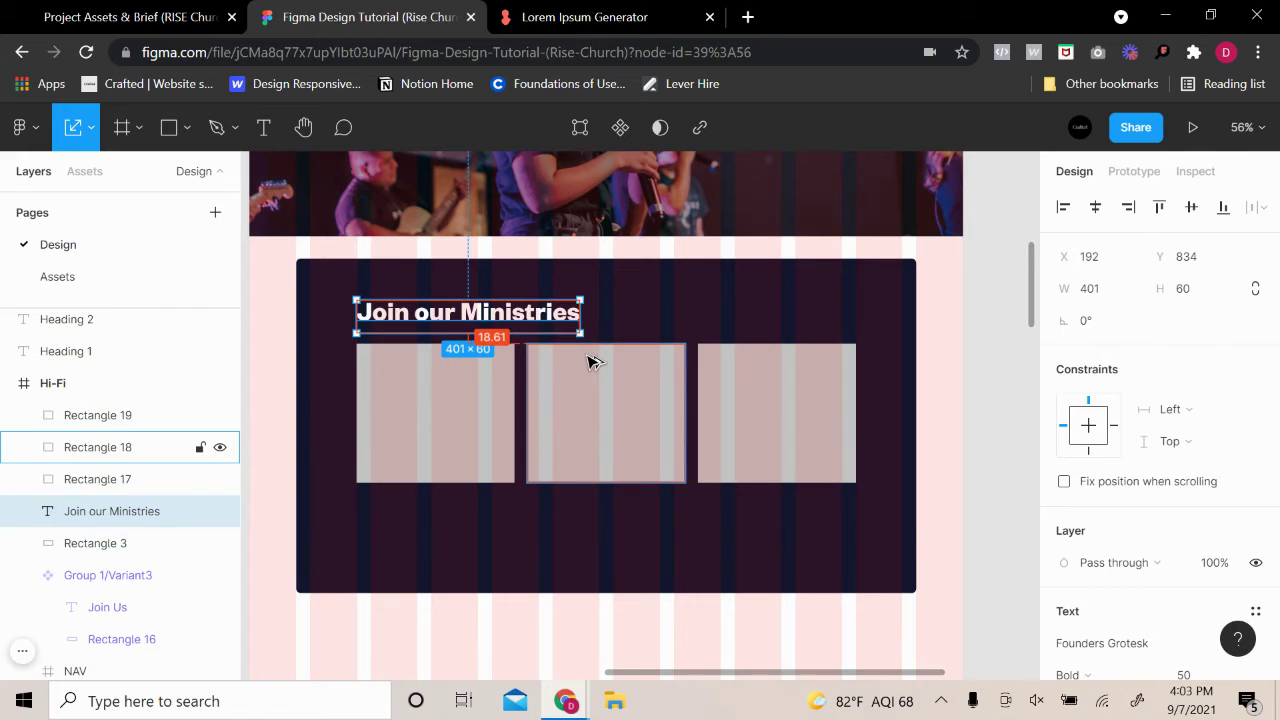
{"action": "key", "text": "Up"}
{"action": "key", "text": "Up"}
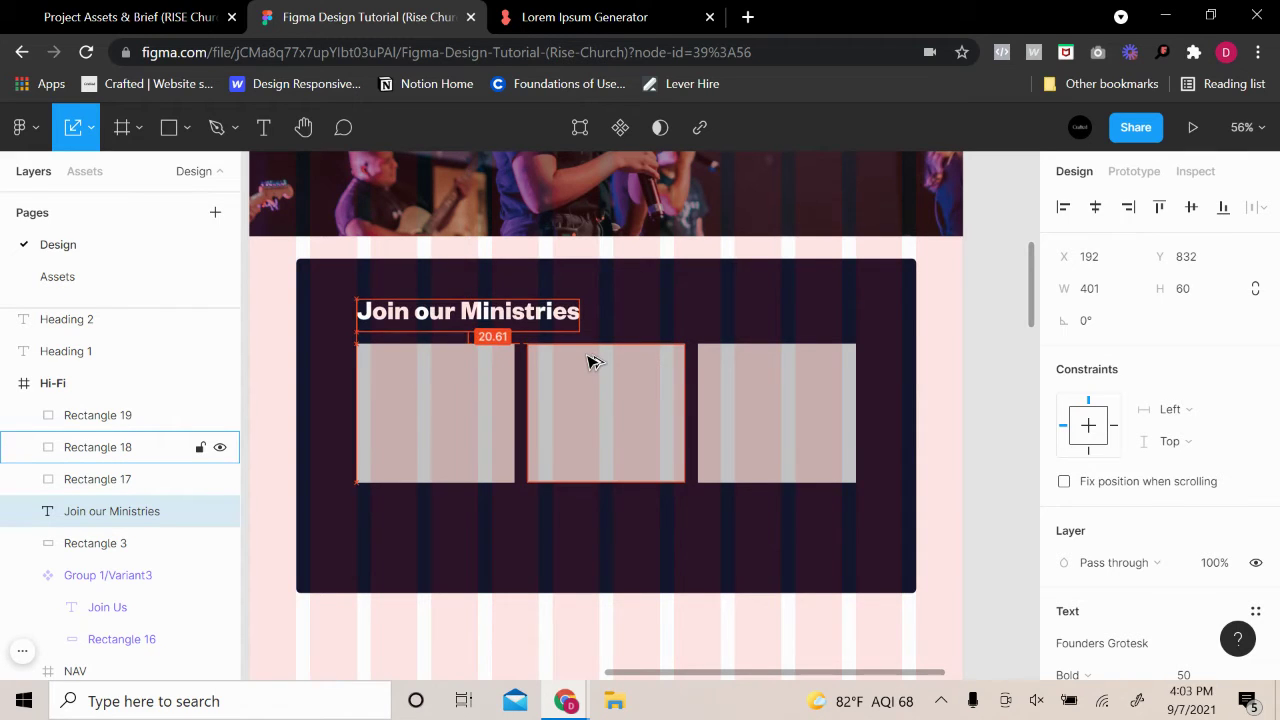
{"action": "left_click", "coordinate": [990, 312]}
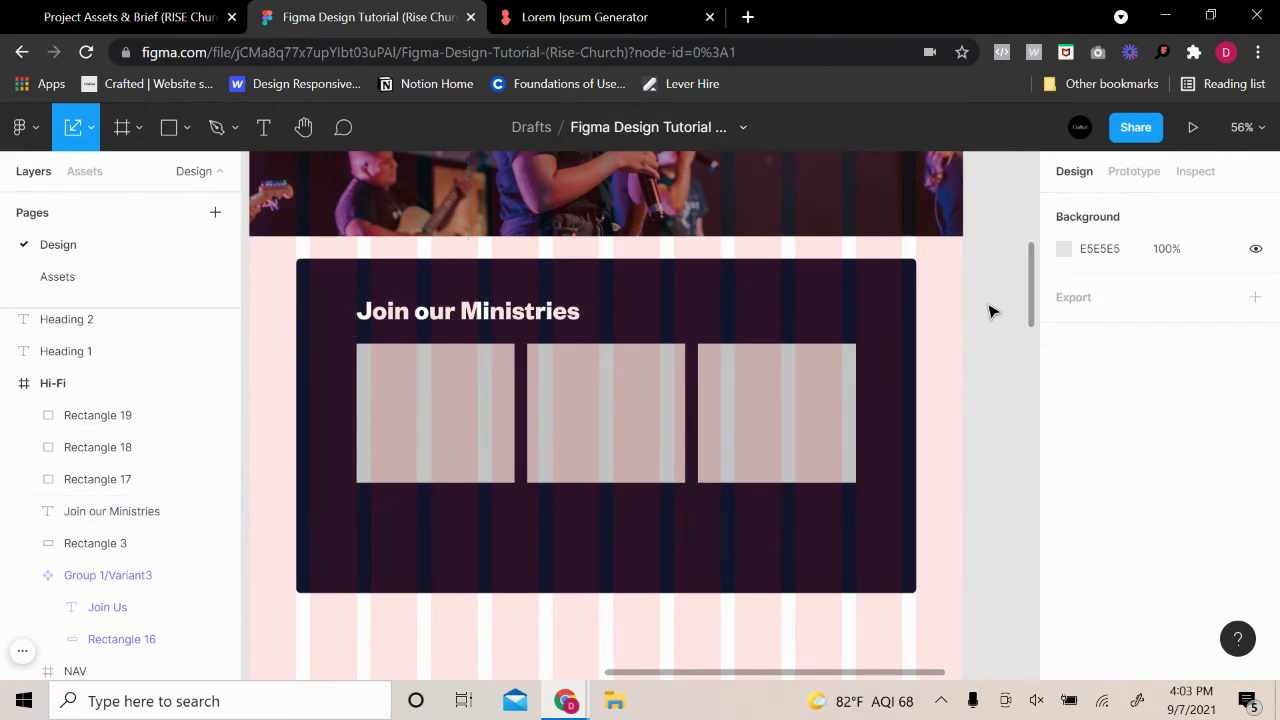
{"action": "scroll", "coordinate": [1000, 380], "scroll_direction": "down", "scroll_amount": 1}
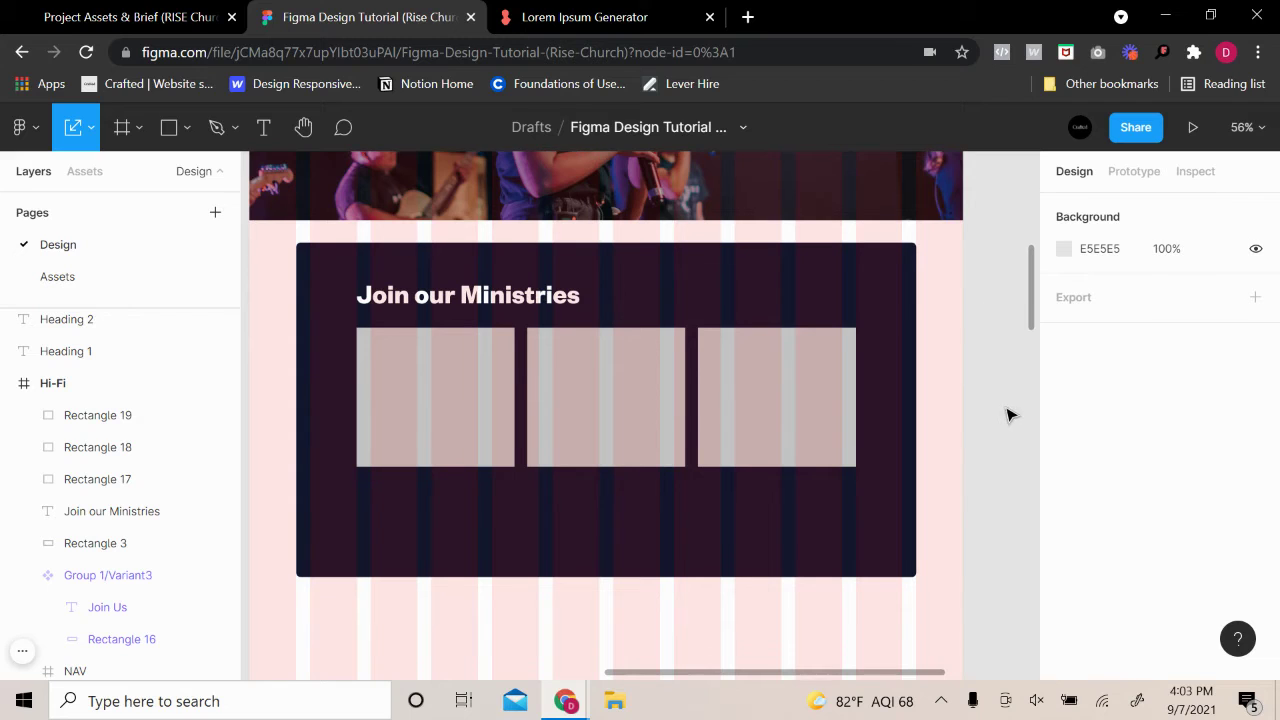
Set the dark ministries section's height to 800
{"action": "left_click", "coordinate": [717, 283]}
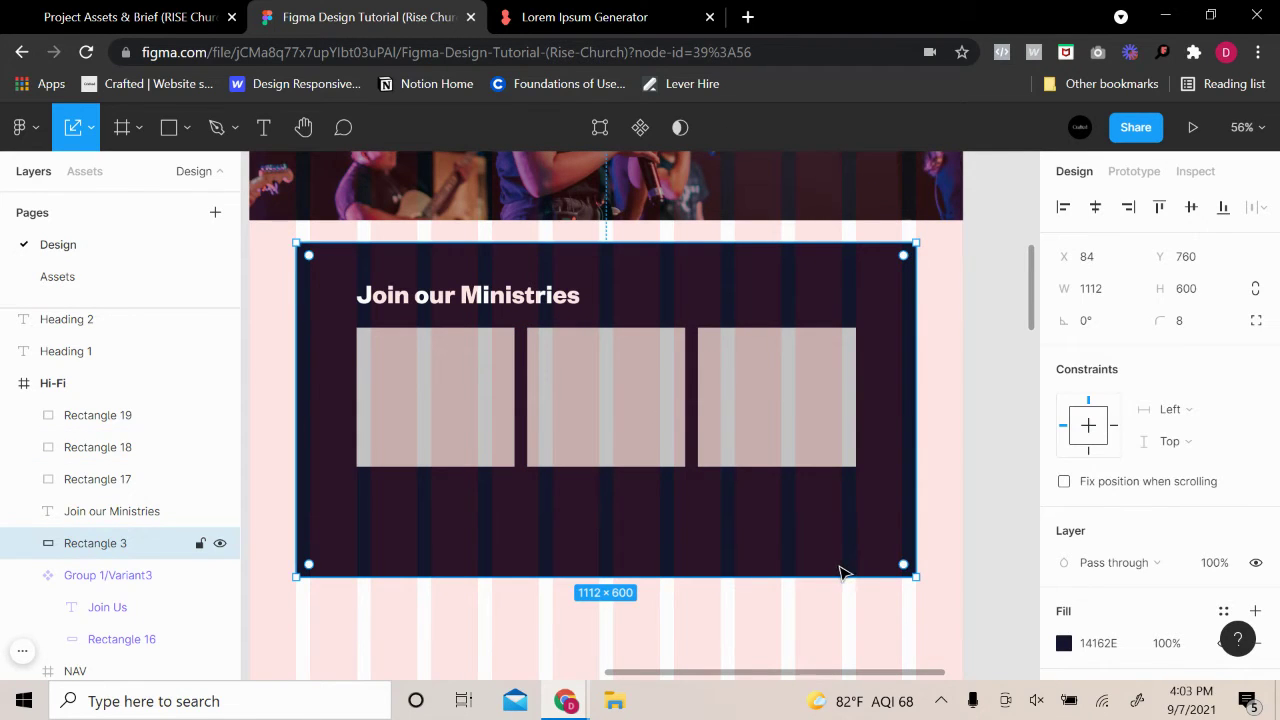
{"action": "key", "text": "v"}
{"action": "left_click_drag", "start_coordinate": [832, 577], "coordinate": [832, 588]}
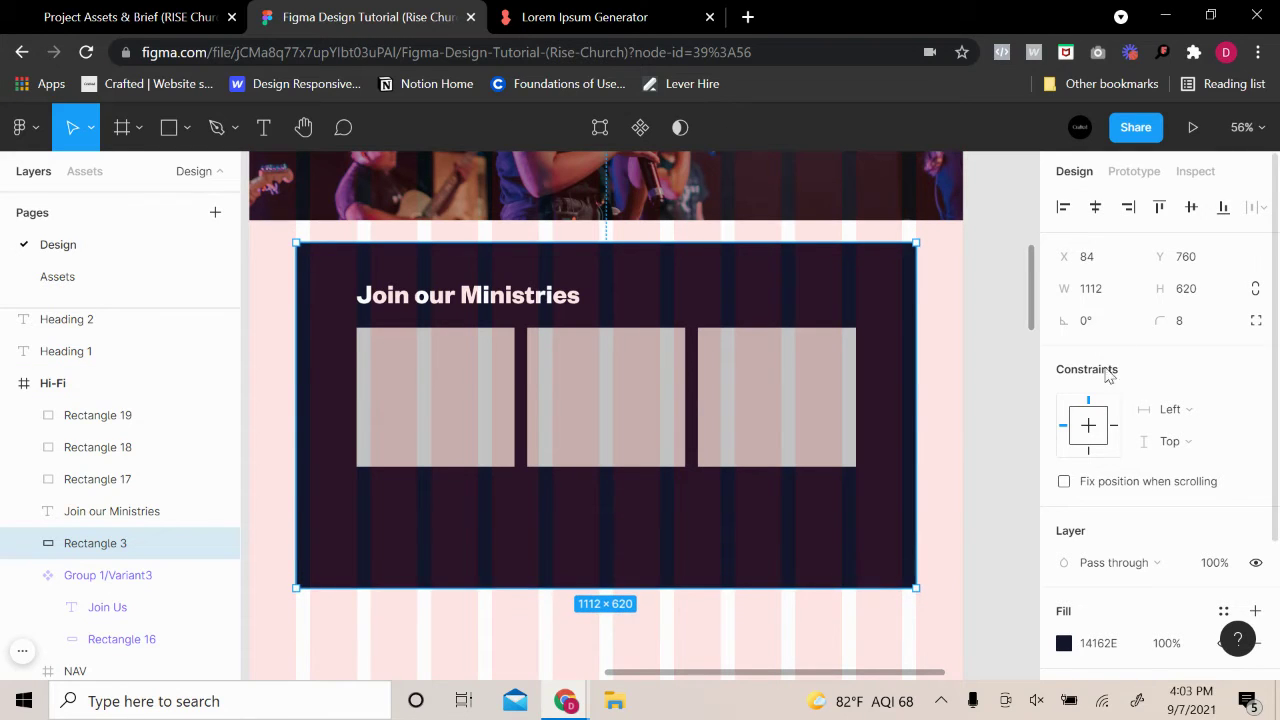
{"action": "left_click", "coordinate": [1191, 290]}
{"action": "type", "text": "8"}
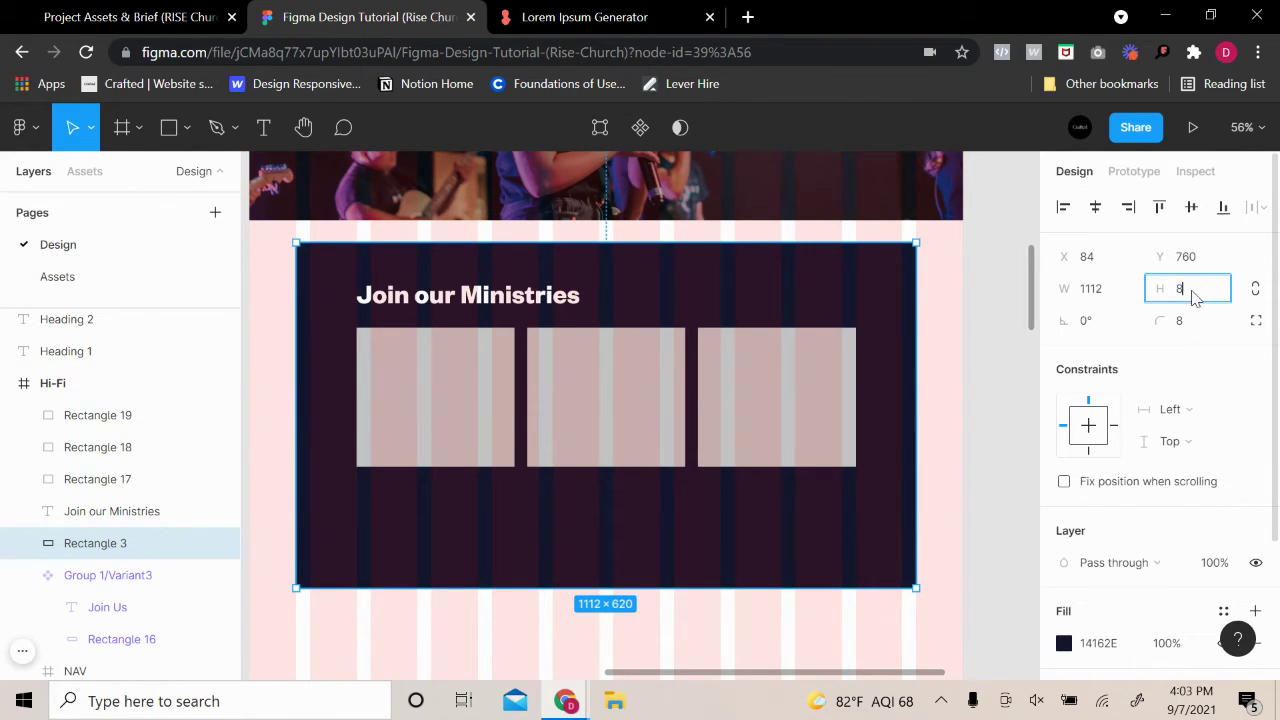
{"action": "type", "text": "00"}
{"action": "key", "text": "Return"}
{"action": "scroll", "coordinate": [988, 414], "scroll_direction": "down", "scroll_amount": 3}
{"action": "scroll", "coordinate": [993, 418], "scroll_direction": "up", "scroll_amount": 1}
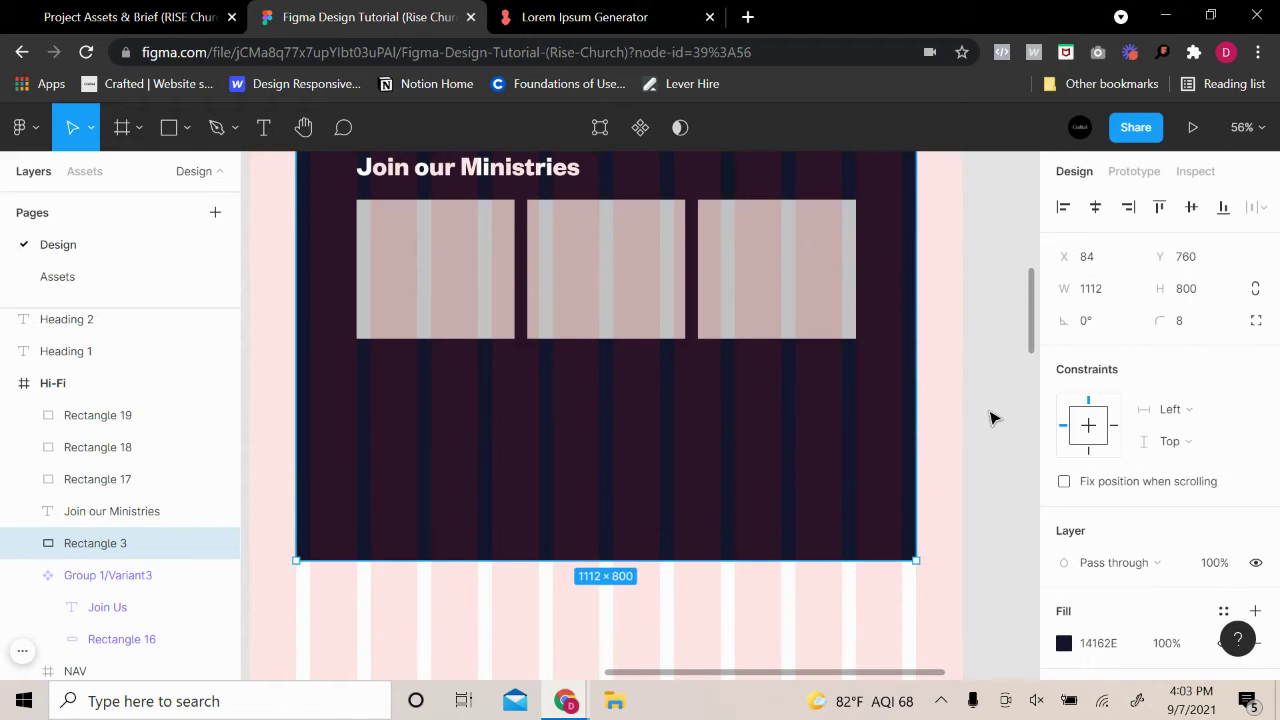
{"action": "left_click", "coordinate": [990, 415]}
Duplicate the third card below the row and widen it toward the left
{"action": "scroll", "coordinate": [797, 317], "scroll_direction": "up", "scroll_amount": 1}
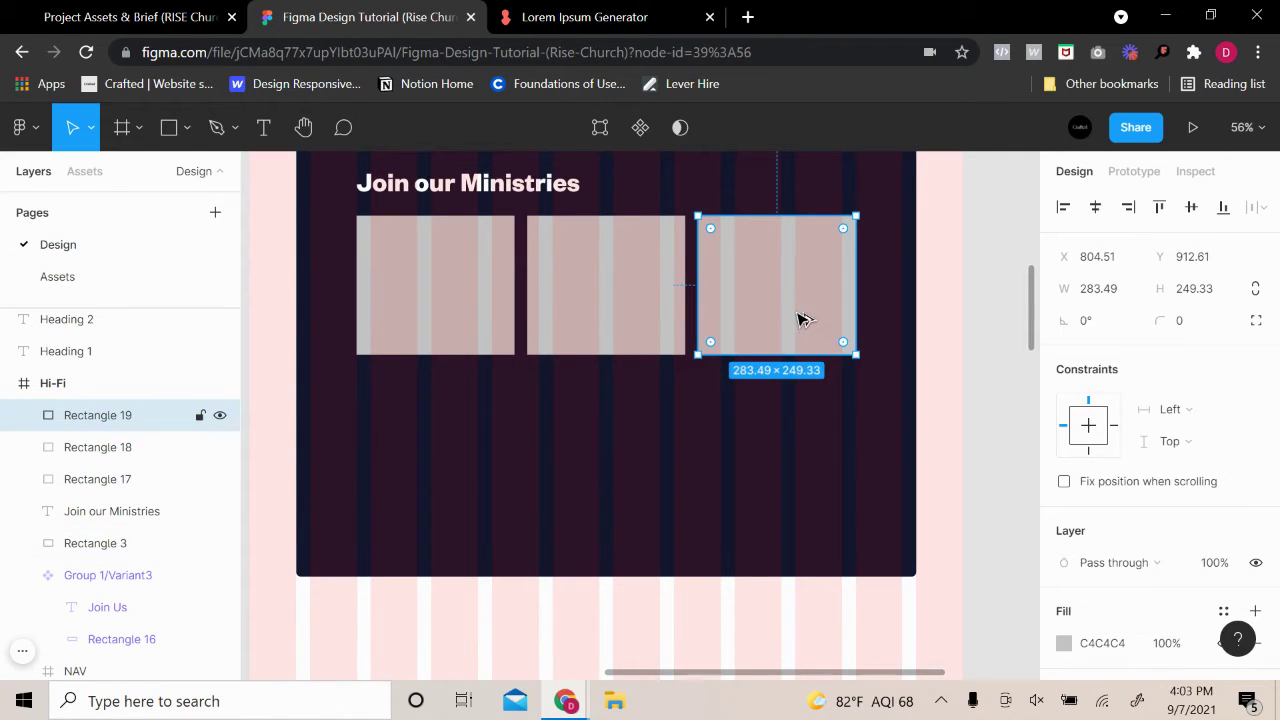
{"action": "left_click_drag", "start_coordinate": [798, 319], "coordinate": [805, 470]}
{"action": "key", "text": "Up"}
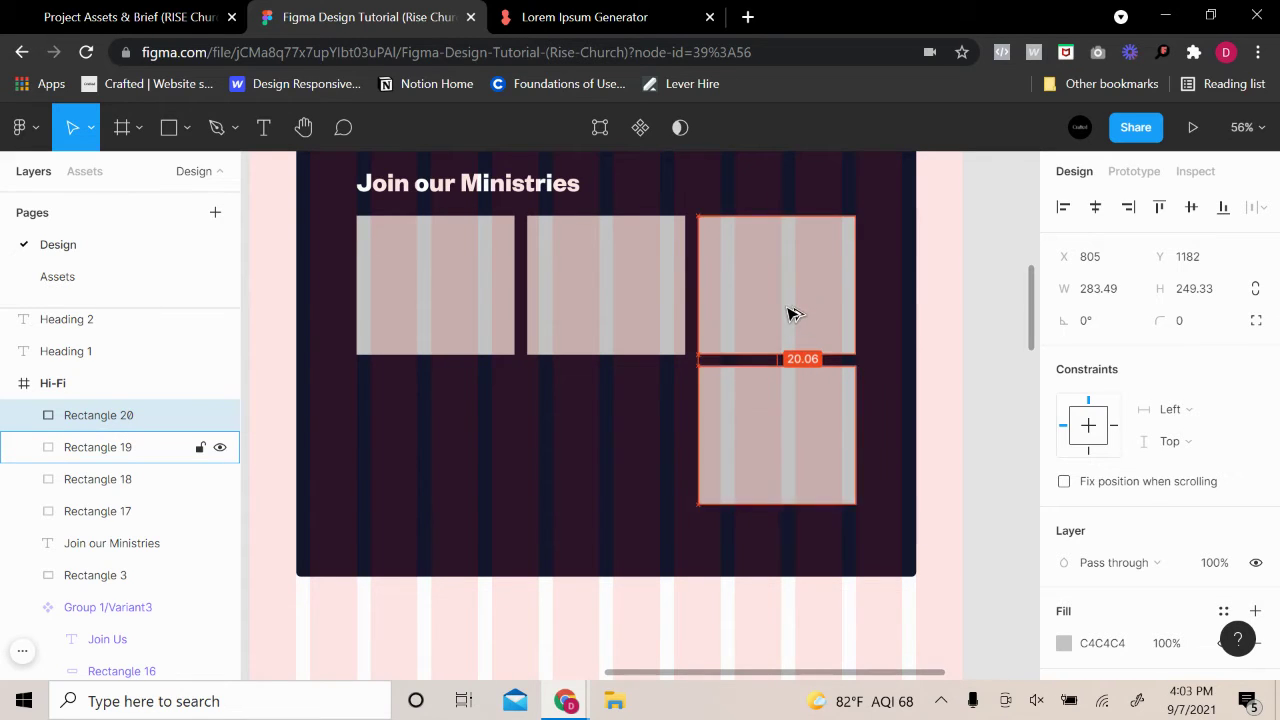
{"action": "key", "text": "Down"}
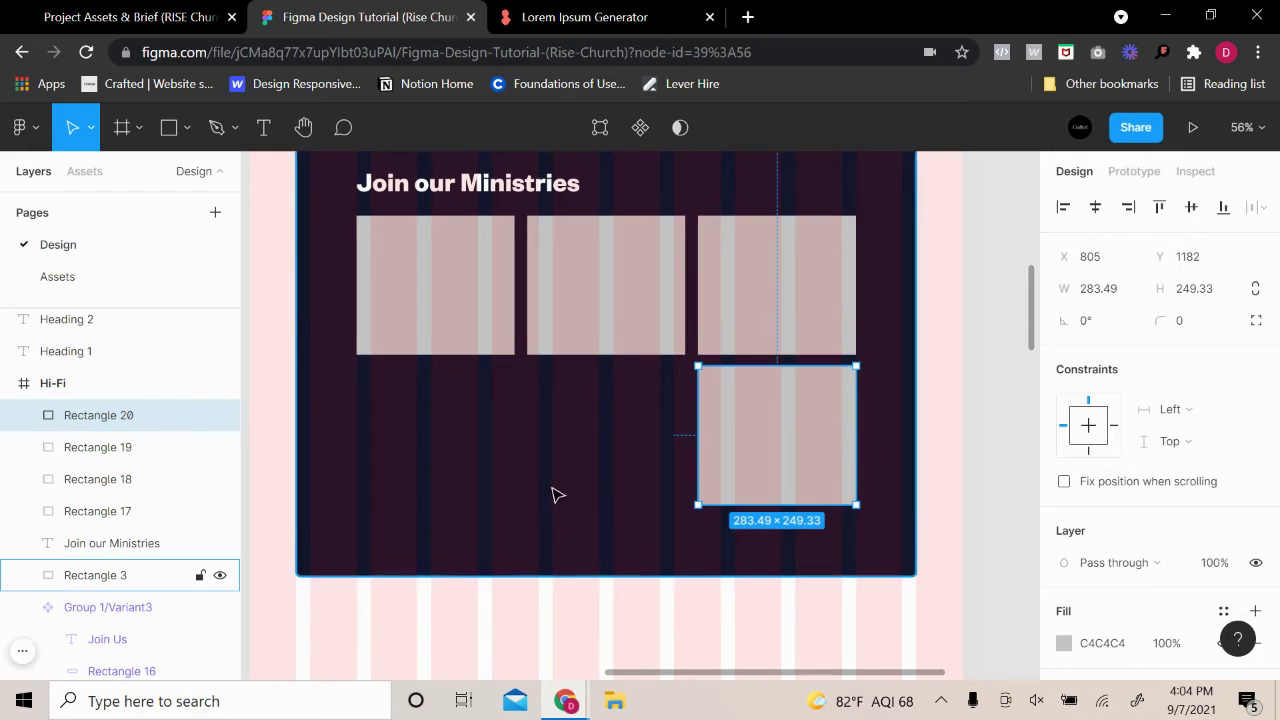
{"action": "scroll", "coordinate": [557, 493], "scroll_direction": "up", "scroll_amount": 1}
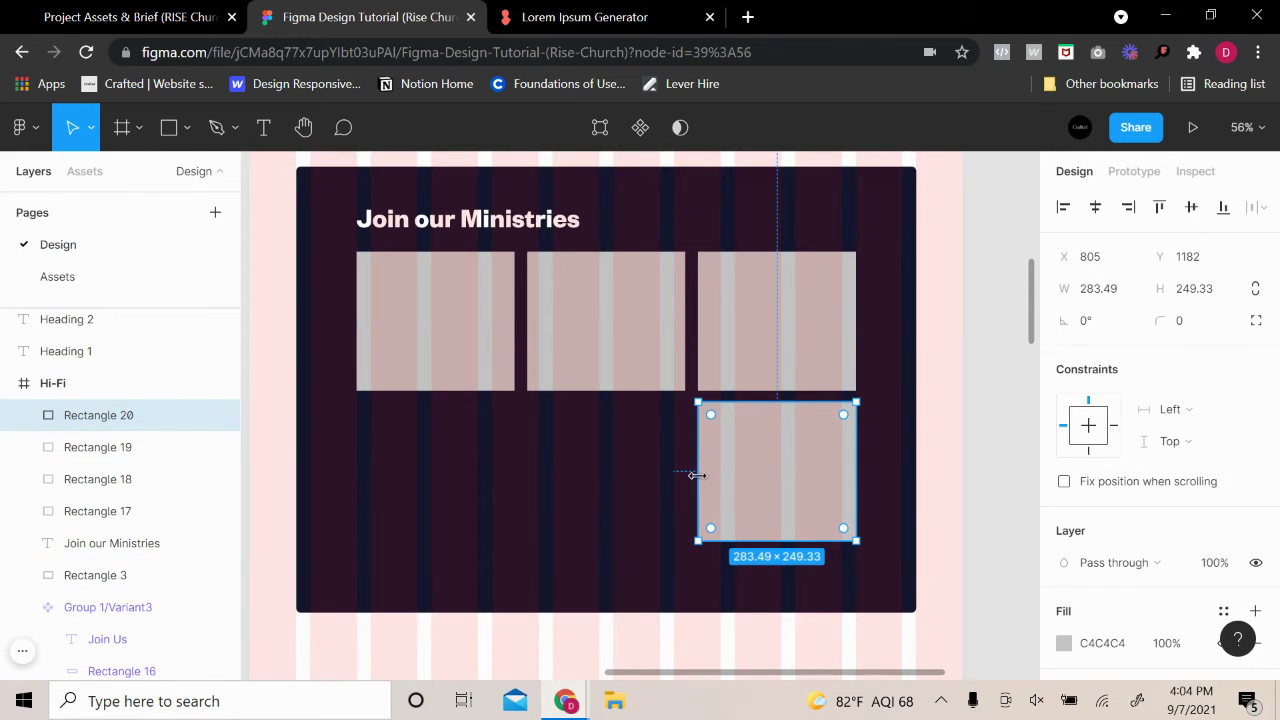
{"action": "left_click_drag", "start_coordinate": [697, 475], "coordinate": [608, 486]}
Add a second wide card on the row's left, sizing the pair to 436×249 and 446×249
{"action": "key", "text": "ctrl+v"}
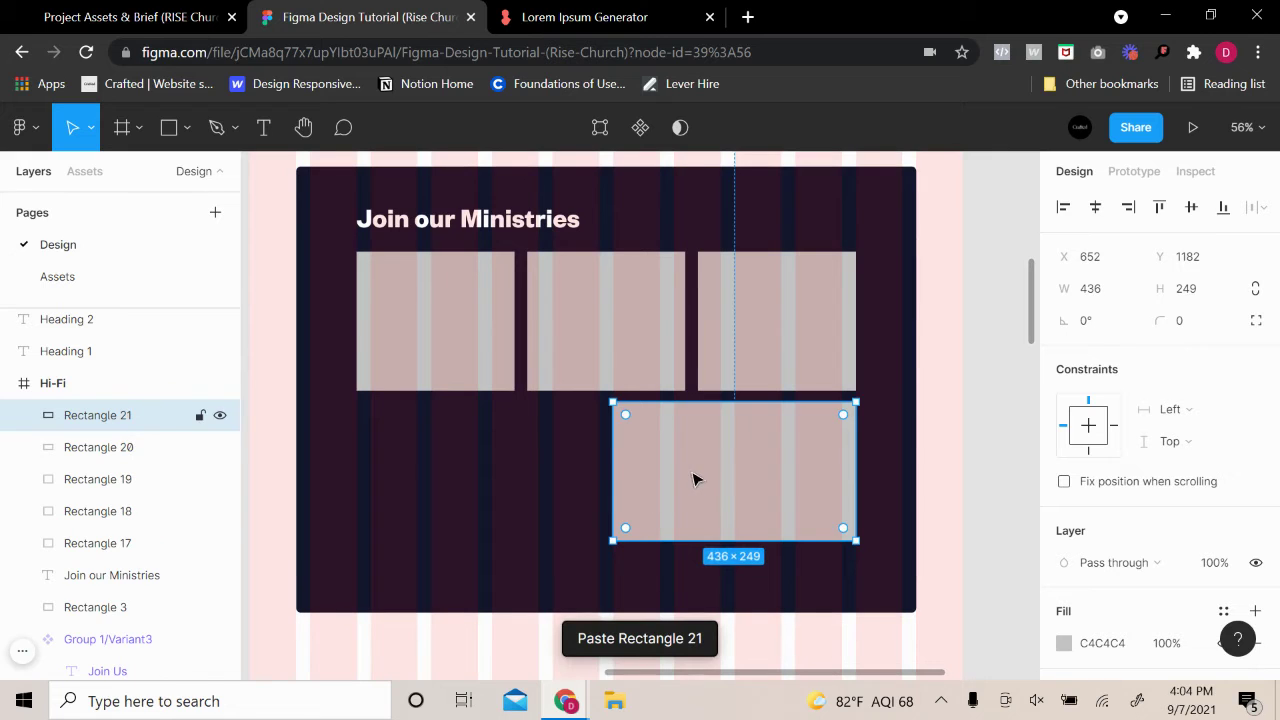
{"action": "left_click_drag", "start_coordinate": [694, 477], "coordinate": [437, 477]}
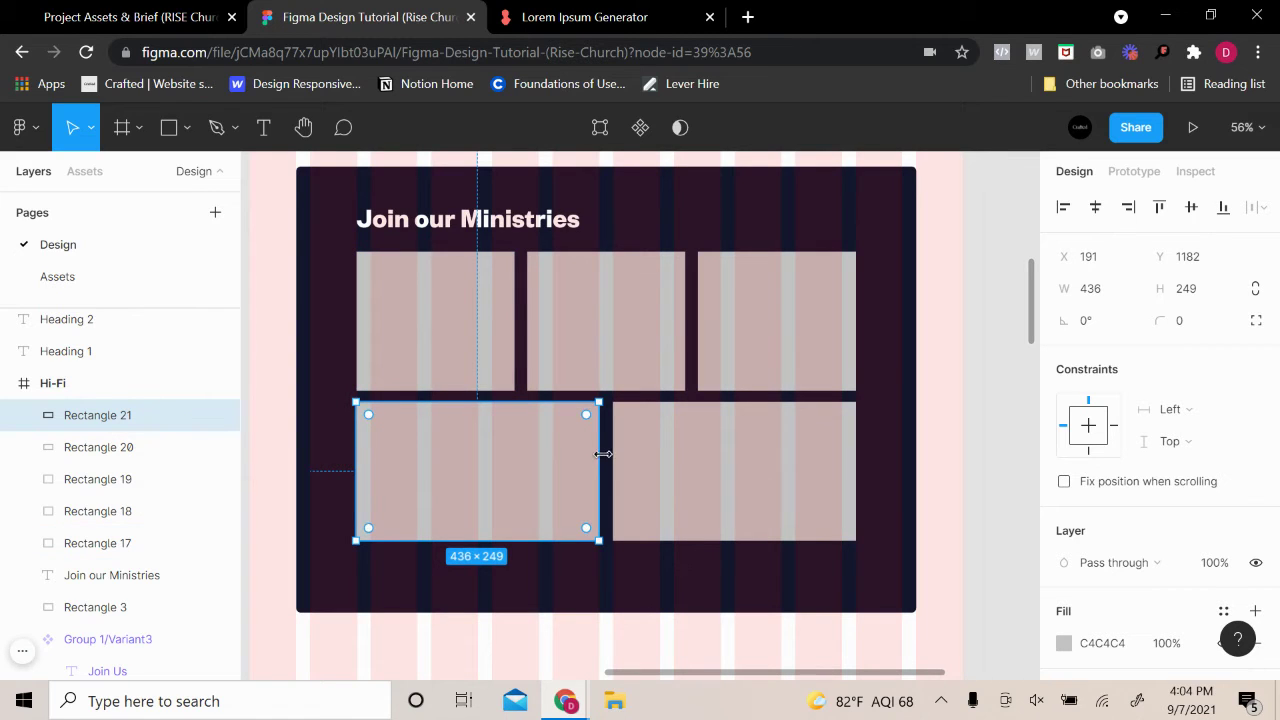
{"action": "key", "text": "alt"}
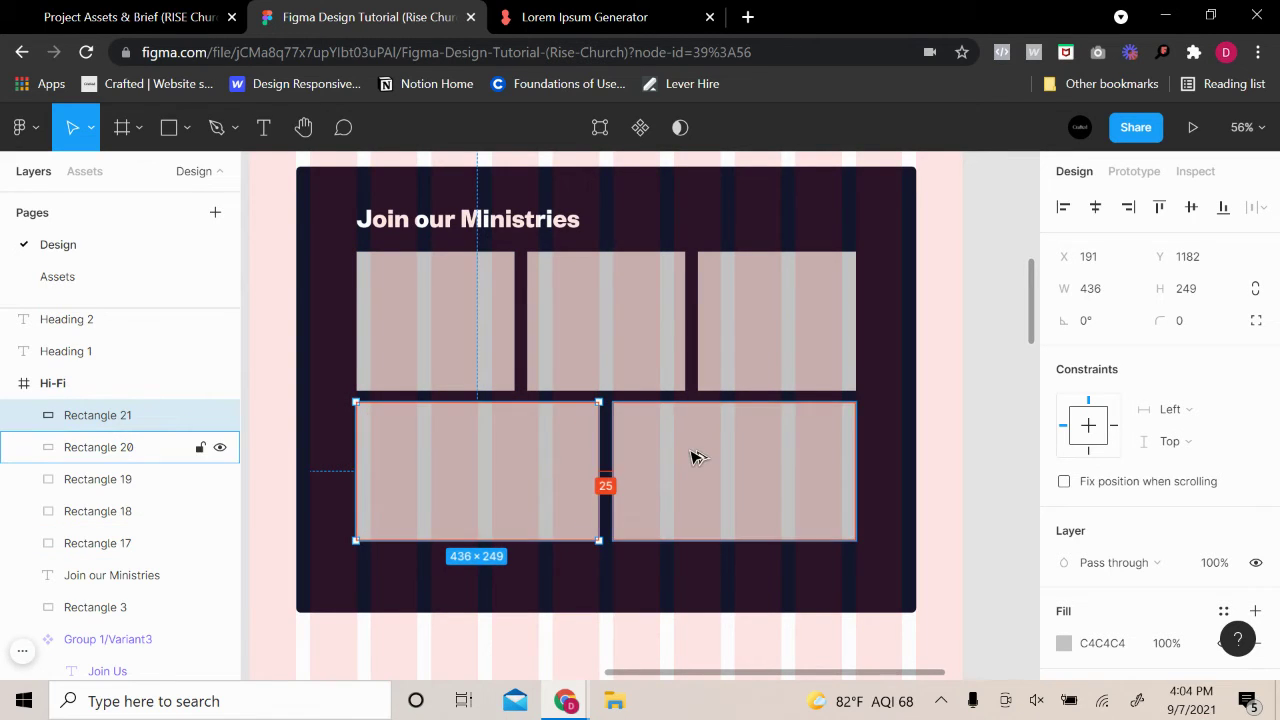
{"action": "left_click_drag", "start_coordinate": [600, 463], "coordinate": [595, 463]}
{"action": "left_click", "coordinate": [612, 461]}
{"action": "left_click_drag", "start_coordinate": [604, 463], "coordinate": [606, 463]}
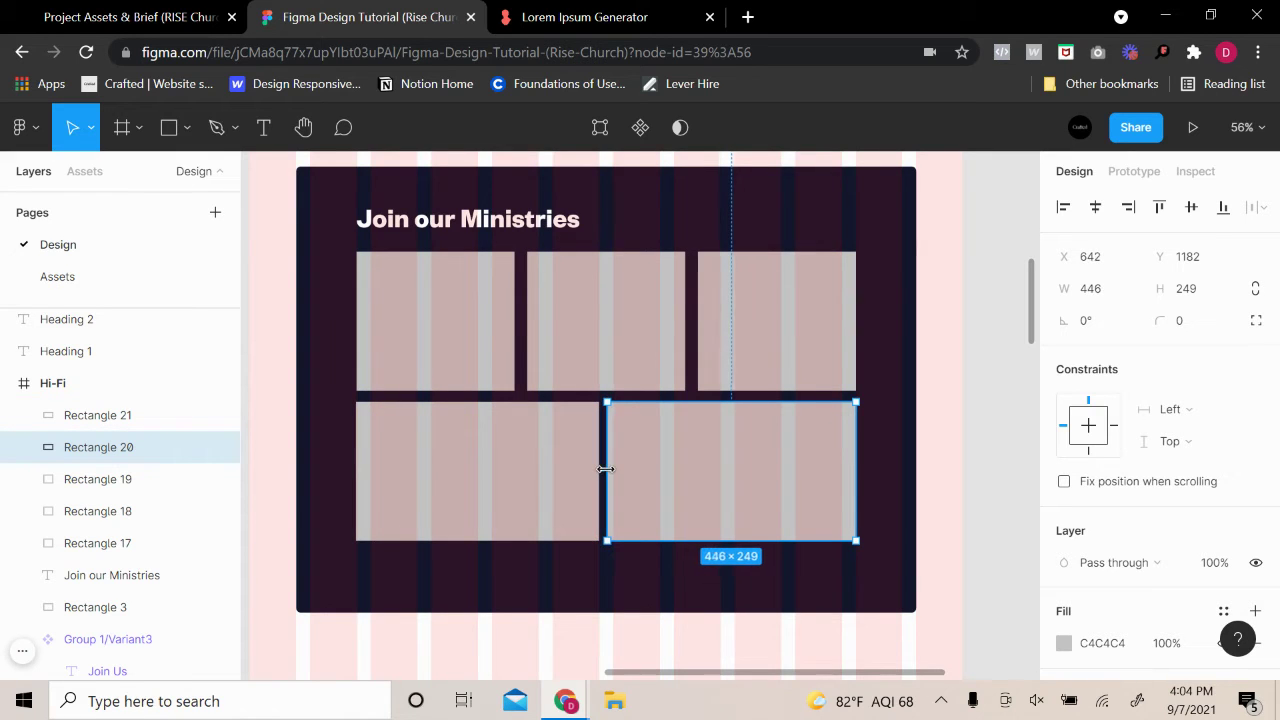
Drag Rectangle 20's left edge so the bottom-right card sits at X 647 and is 441 wide
{"action": "scroll", "coordinate": [607, 467], "scroll_direction": "up", "scroll_amount": 5}
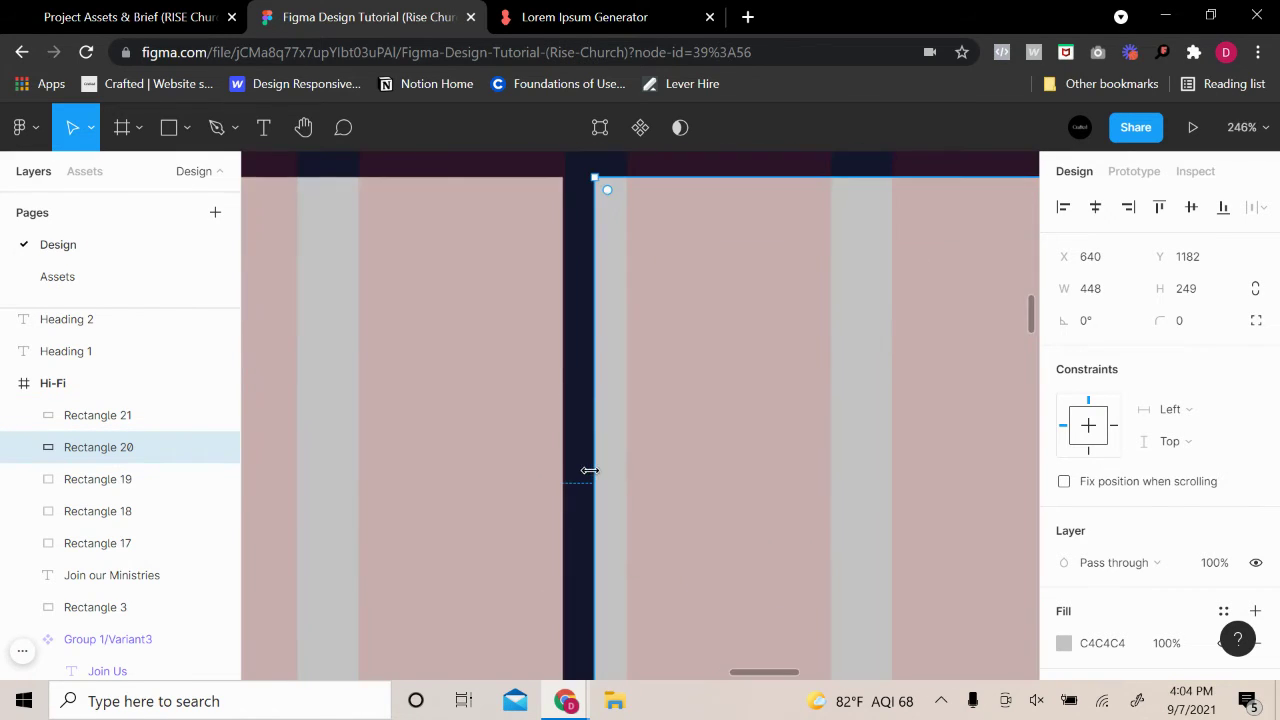
{"action": "mouse_move", "coordinate": [594, 470]}
{"action": "left_mouse_down"}
{"action": "mouse_move", "coordinate": [599, 483]}
{"action": "mouse_move", "coordinate": [608, 463]}
{"action": "left_mouse_up"}
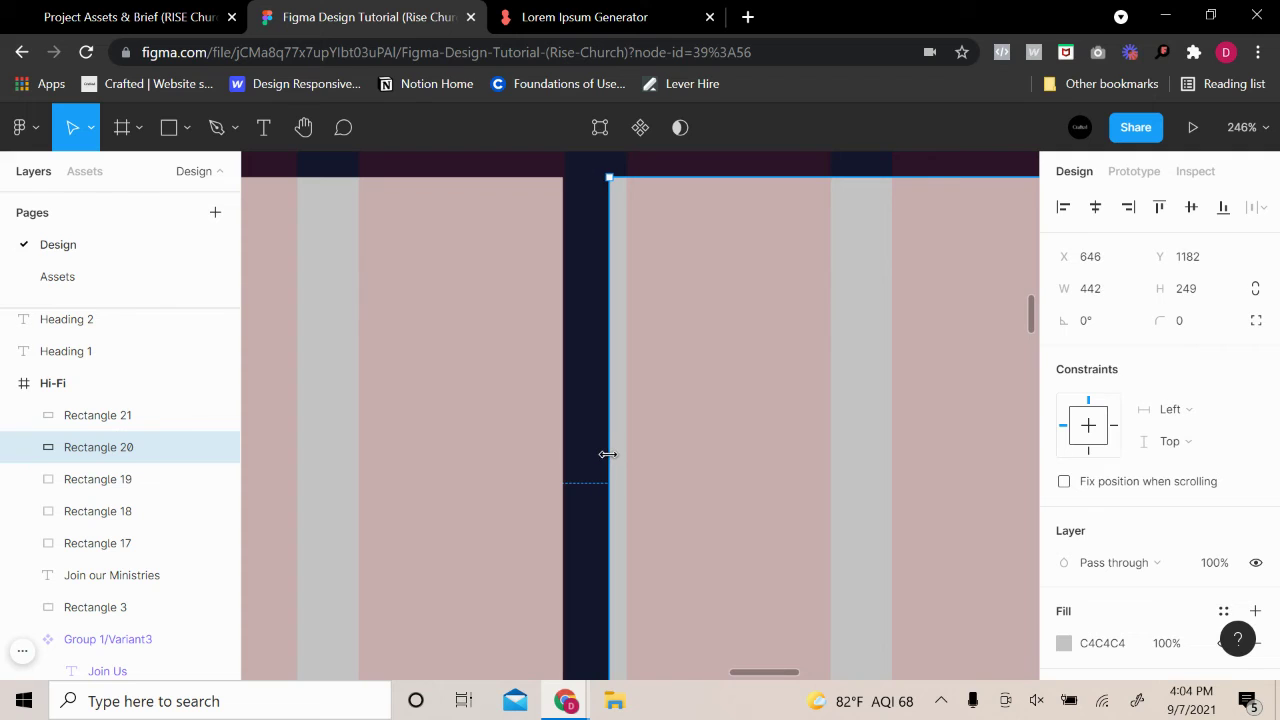
{"action": "left_click_drag", "start_coordinate": [609, 455], "coordinate": [611, 455]}
{"action": "scroll", "coordinate": [760, 428], "scroll_direction": "down", "scroll_amount": 10}
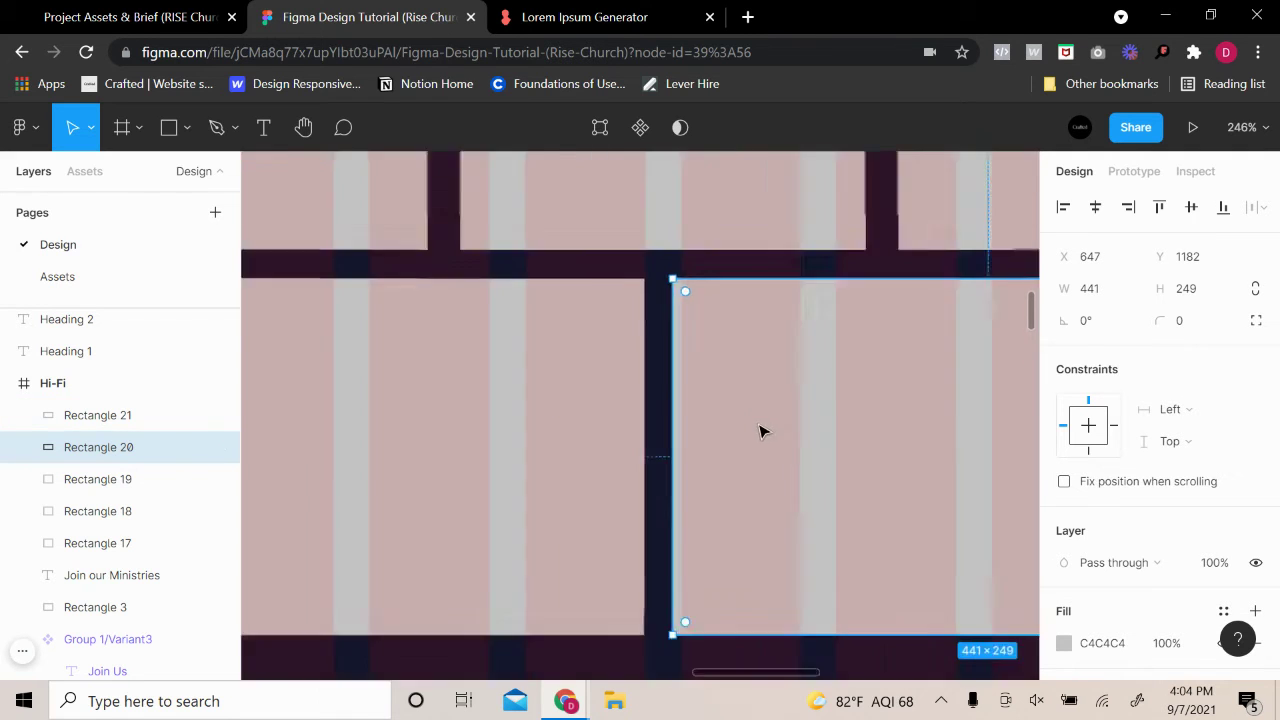
{"action": "left_click", "coordinate": [563, 522]}
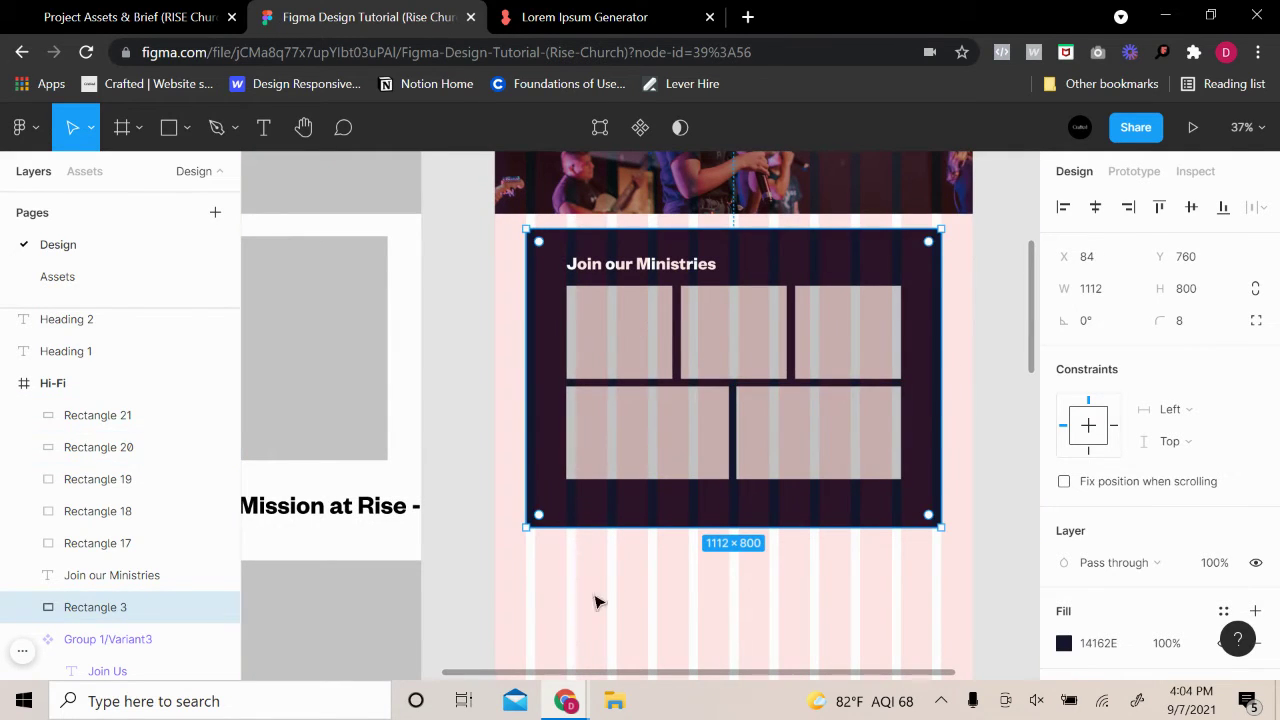
{"action": "scroll", "coordinate": [950, 408], "scroll_direction": "up", "scroll_amount": 2}
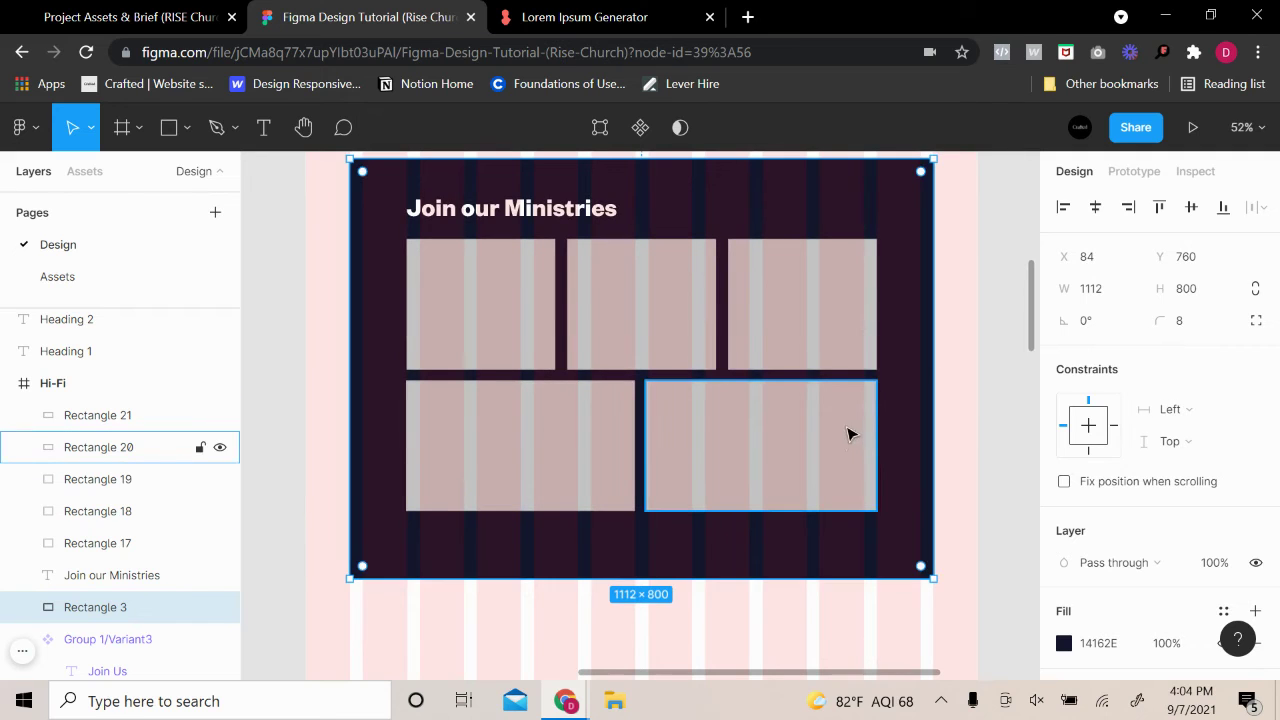
{"action": "left_click", "coordinate": [967, 338]}
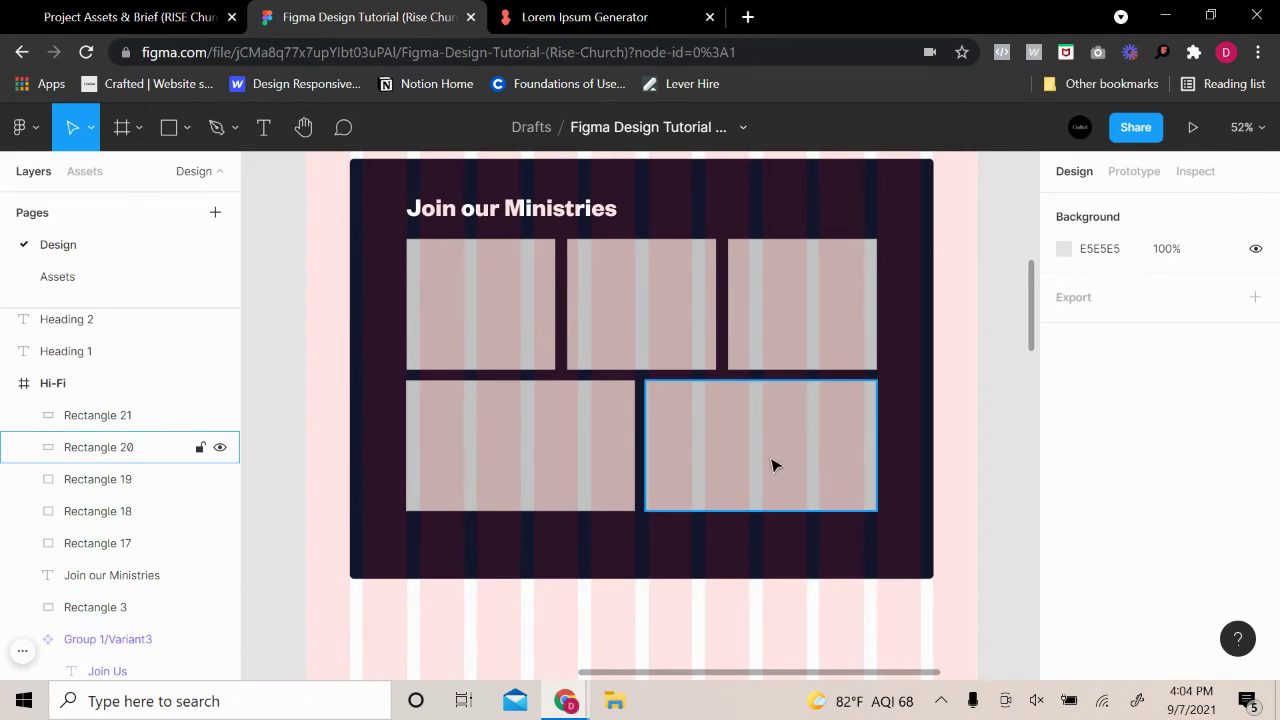
Give the five ministry cards a corner radius of 6 and check the rounding
{"action": "left_click", "coordinate": [805, 511]}
{"action": "left_click", "coordinate": [800, 300], "text": "shift"}
{"action": "left_click", "coordinate": [640, 300], "text": "shift"}
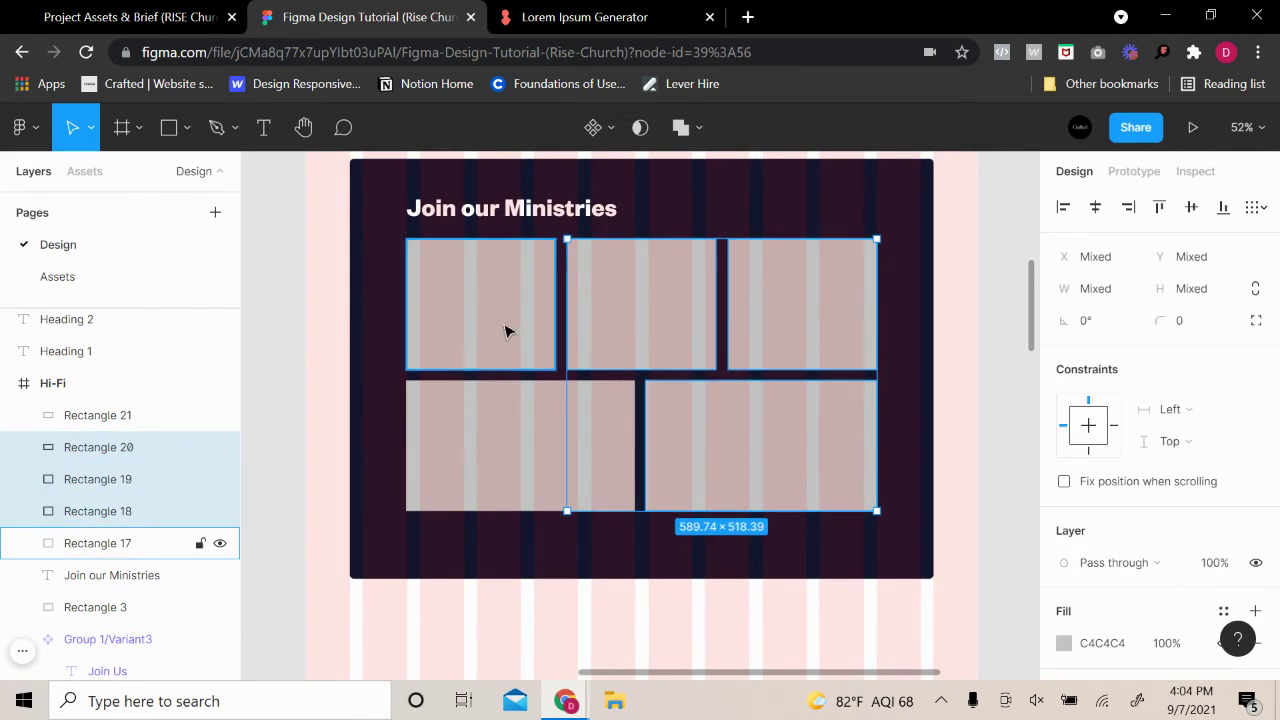
{"action": "left_click", "coordinate": [506, 329], "text": "shift"}
{"action": "left_click", "coordinate": [520, 445], "text": "shift"}
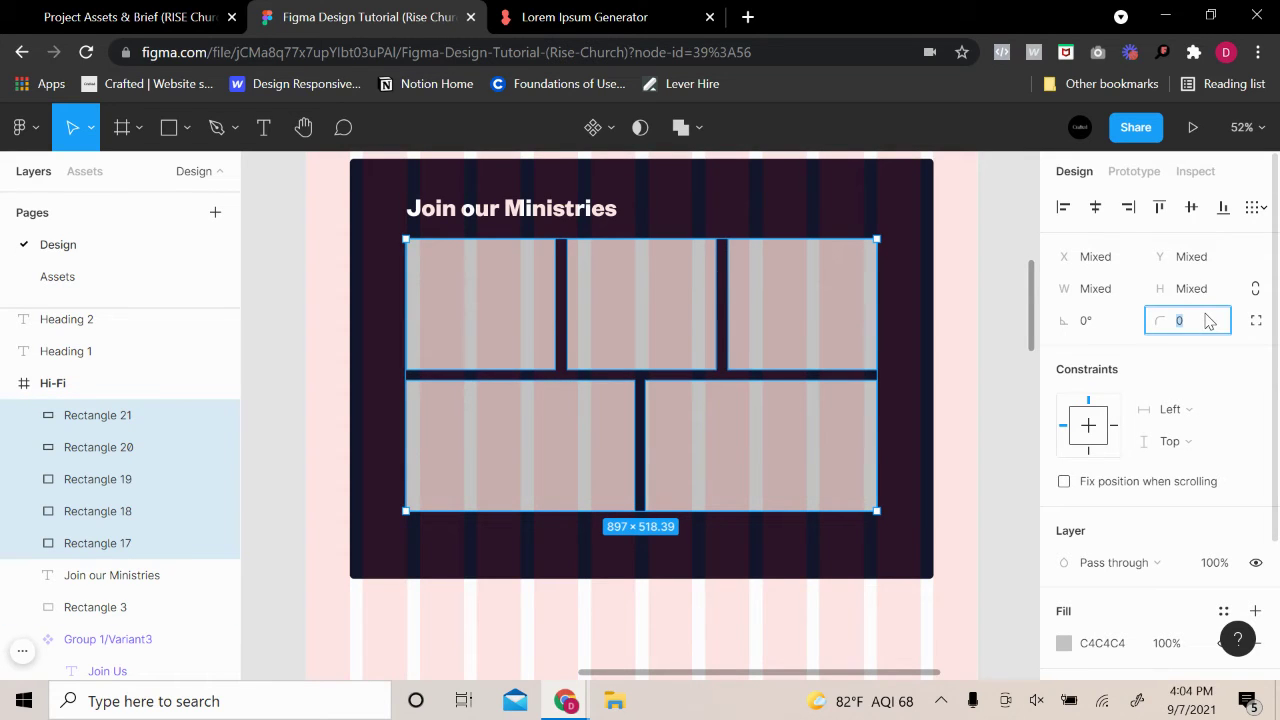
{"action": "type", "text": "6"}
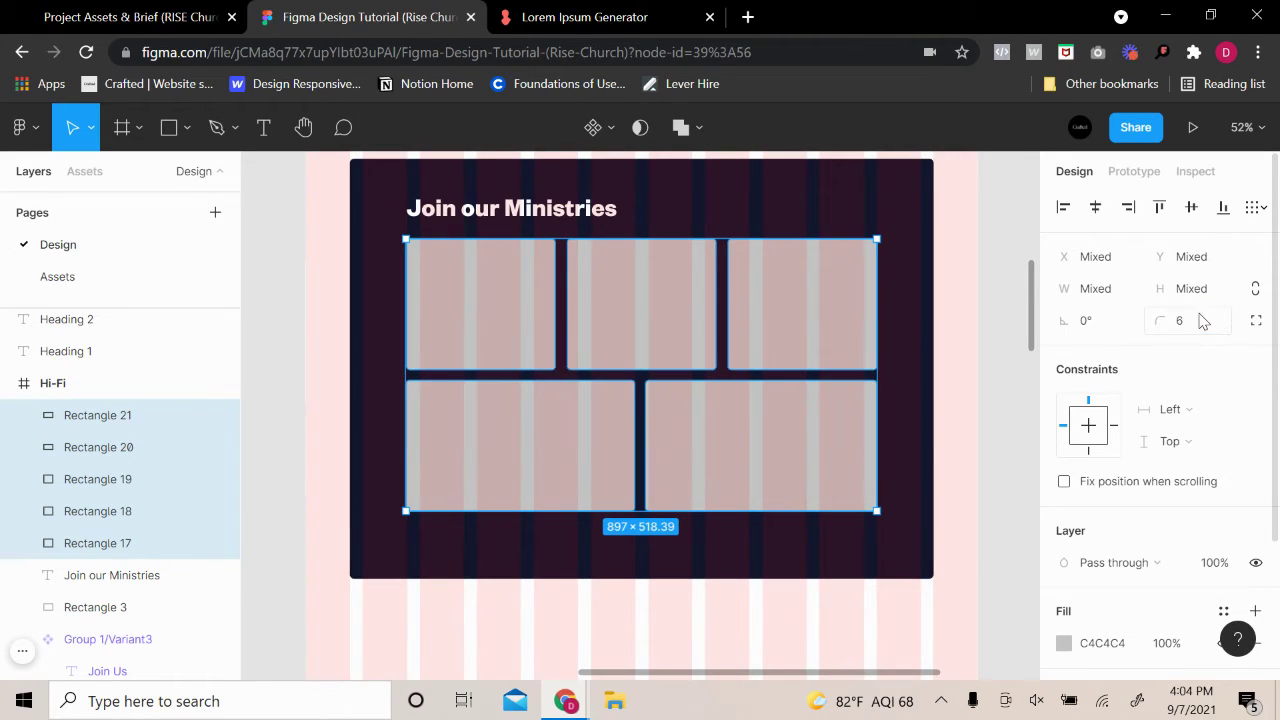
{"action": "left_click", "coordinate": [1015, 302]}
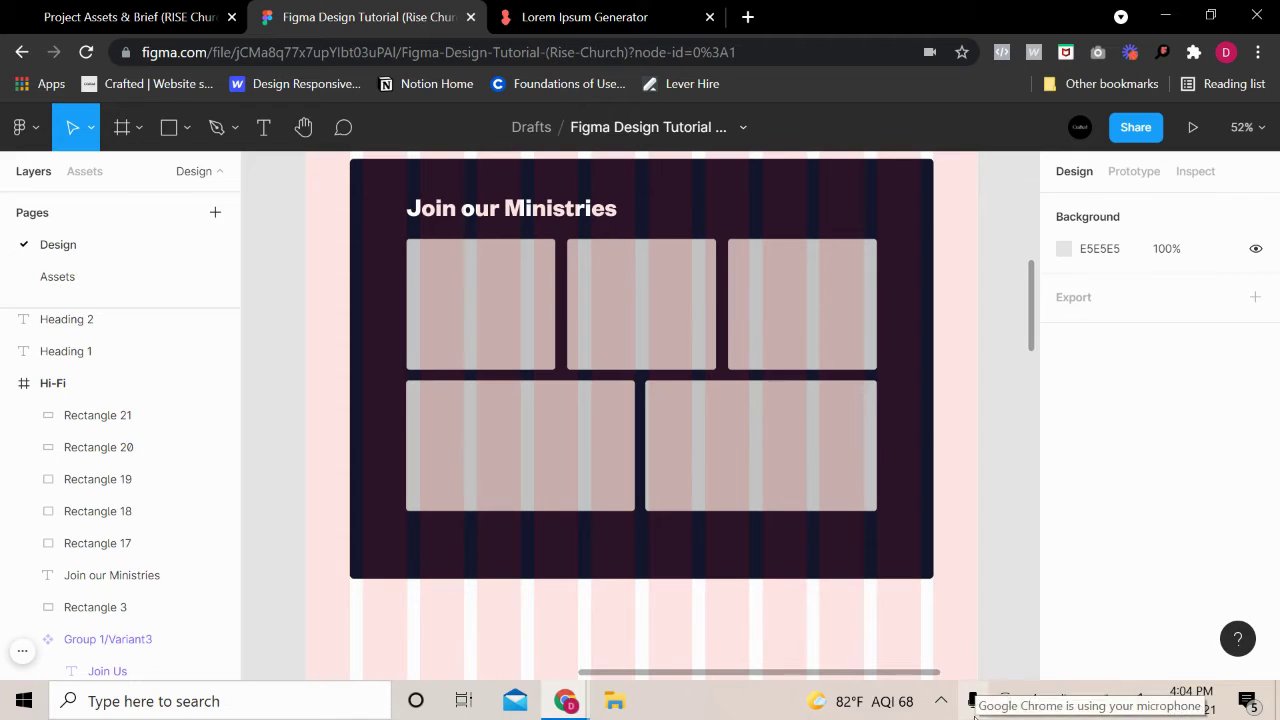
Increase the five cards' corner radius to 8
{"action": "left_click", "coordinate": [645, 320]}
{"action": "left_click", "coordinate": [523, 337], "text": "shift"}
{"action": "left_click", "coordinate": [763, 323], "text": "shift"}
{"action": "left_click", "coordinate": [520, 445], "text": "shift"}
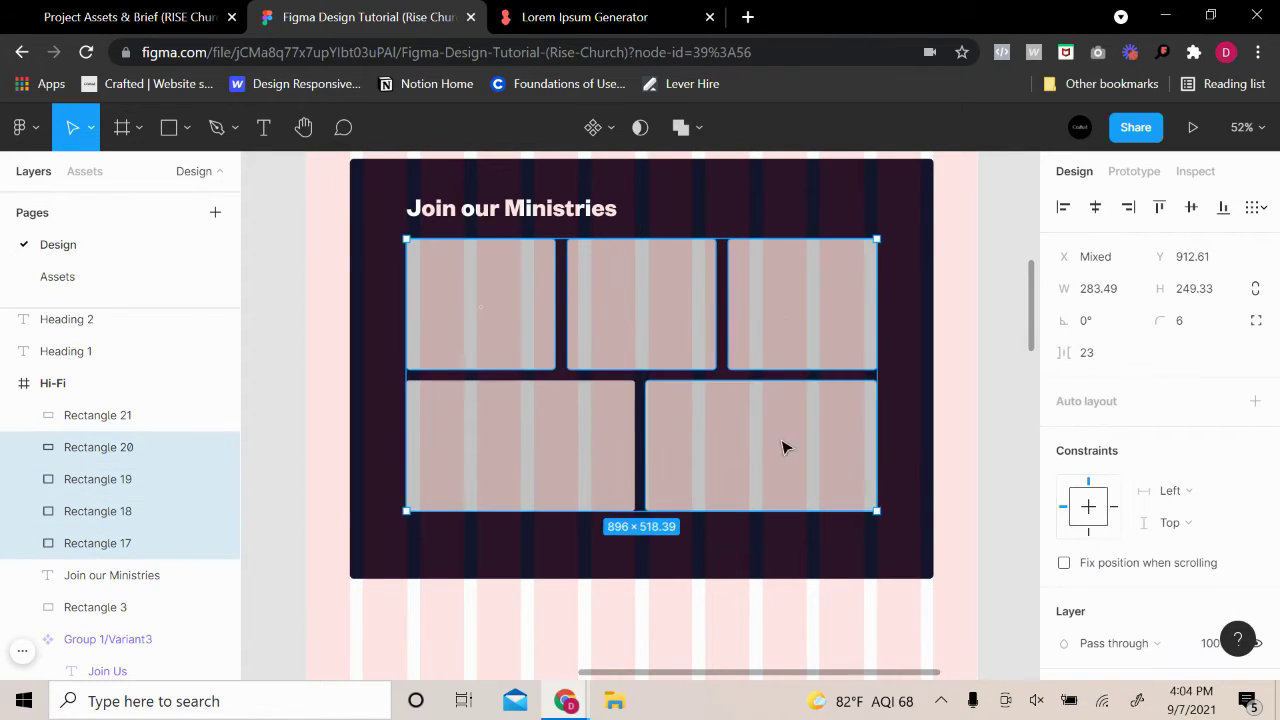
{"action": "left_click", "coordinate": [786, 446], "text": "shift"}
{"action": "type", "text": "8"}
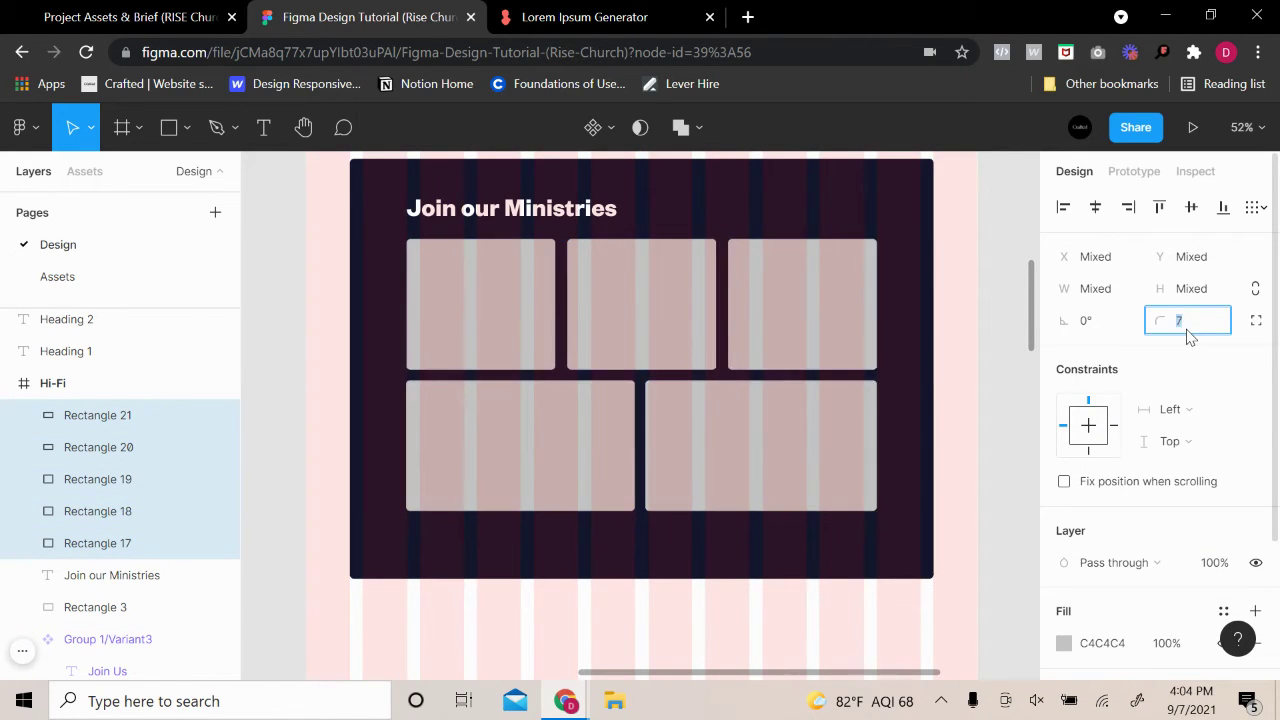
{"action": "left_click", "coordinate": [995, 294]}
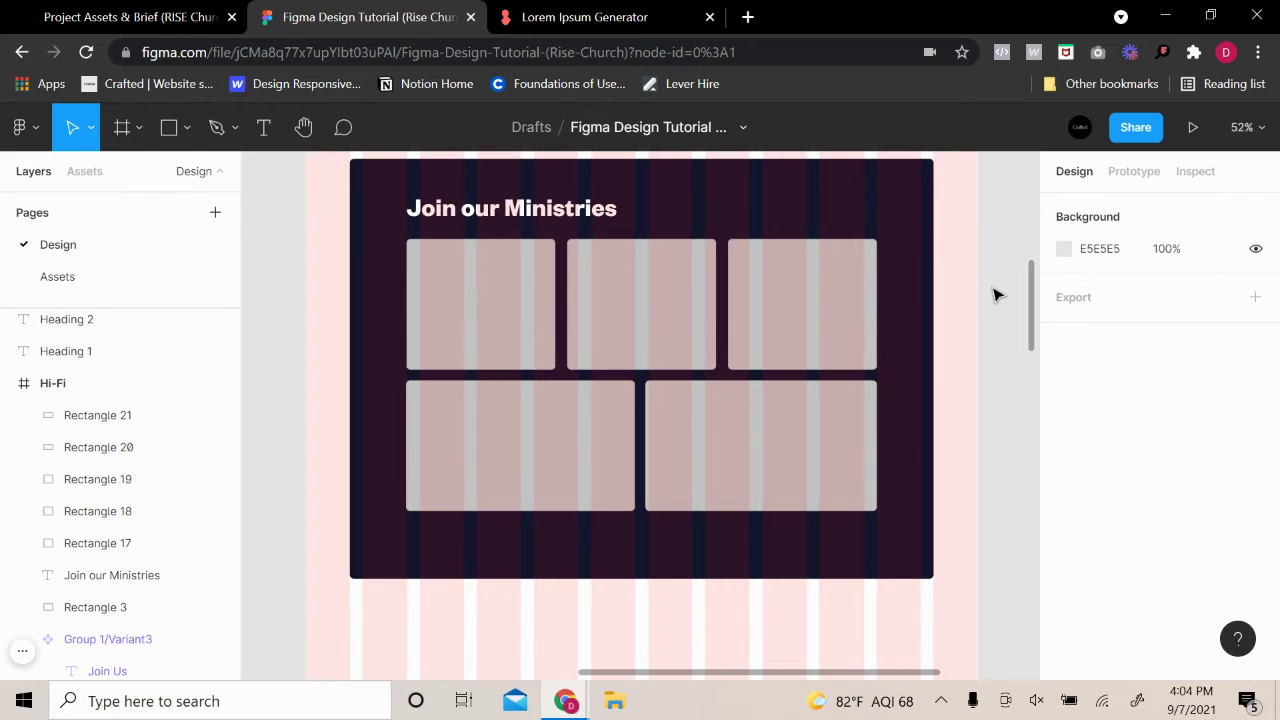
Move the five cards and the Join our Ministries heading down slightly together
{"action": "left_click", "coordinate": [806, 430]}
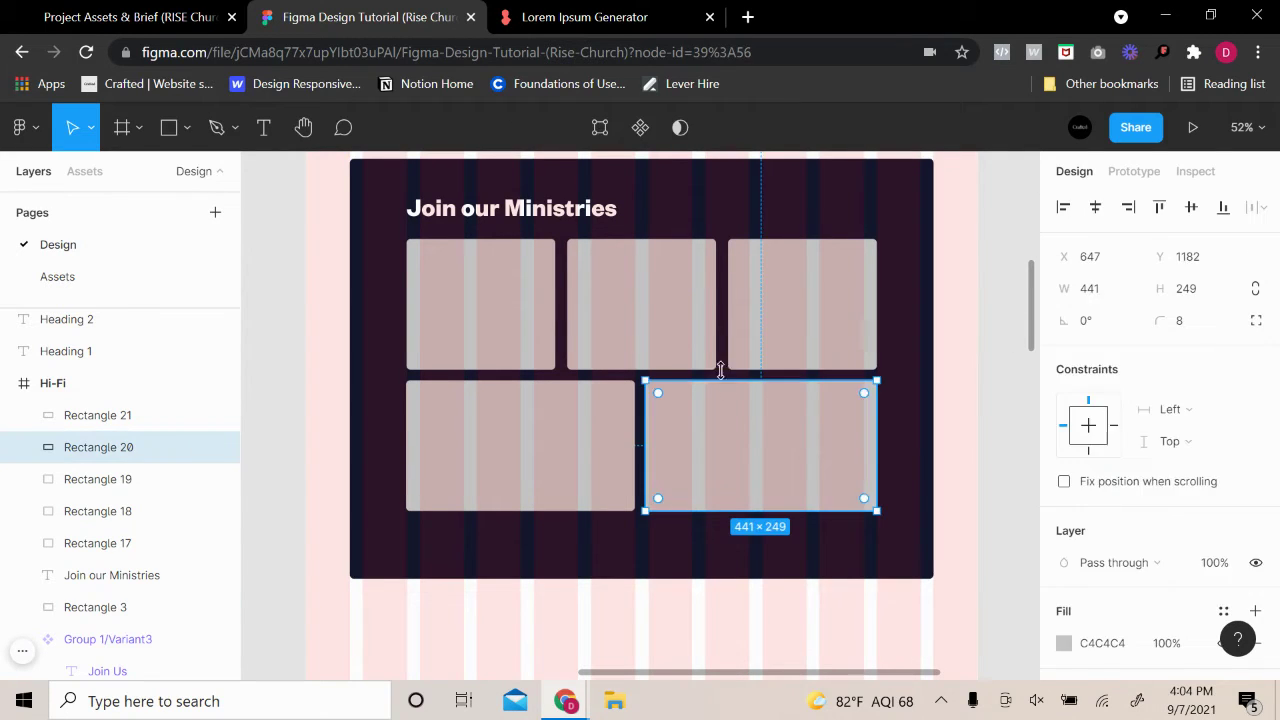
{"action": "left_click", "coordinate": [710, 338], "text": "shift"}
{"action": "left_click", "coordinate": [810, 311], "text": "shift"}
{"action": "left_click", "coordinate": [525, 363], "text": "shift"}
{"action": "left_click", "coordinate": [515, 448], "text": "shift"}
{"action": "left_click", "coordinate": [524, 218], "text": "shift"}
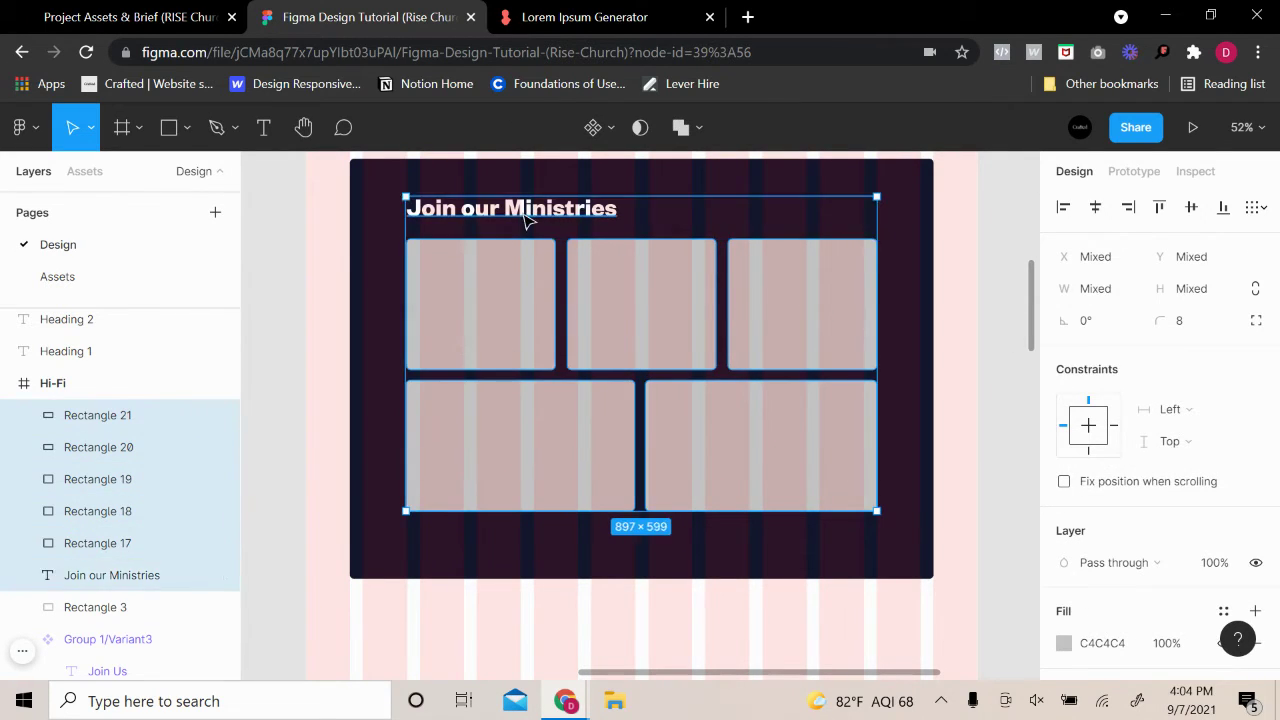
{"action": "left_click_drag", "start_coordinate": [604, 347], "coordinate": [604, 355]}
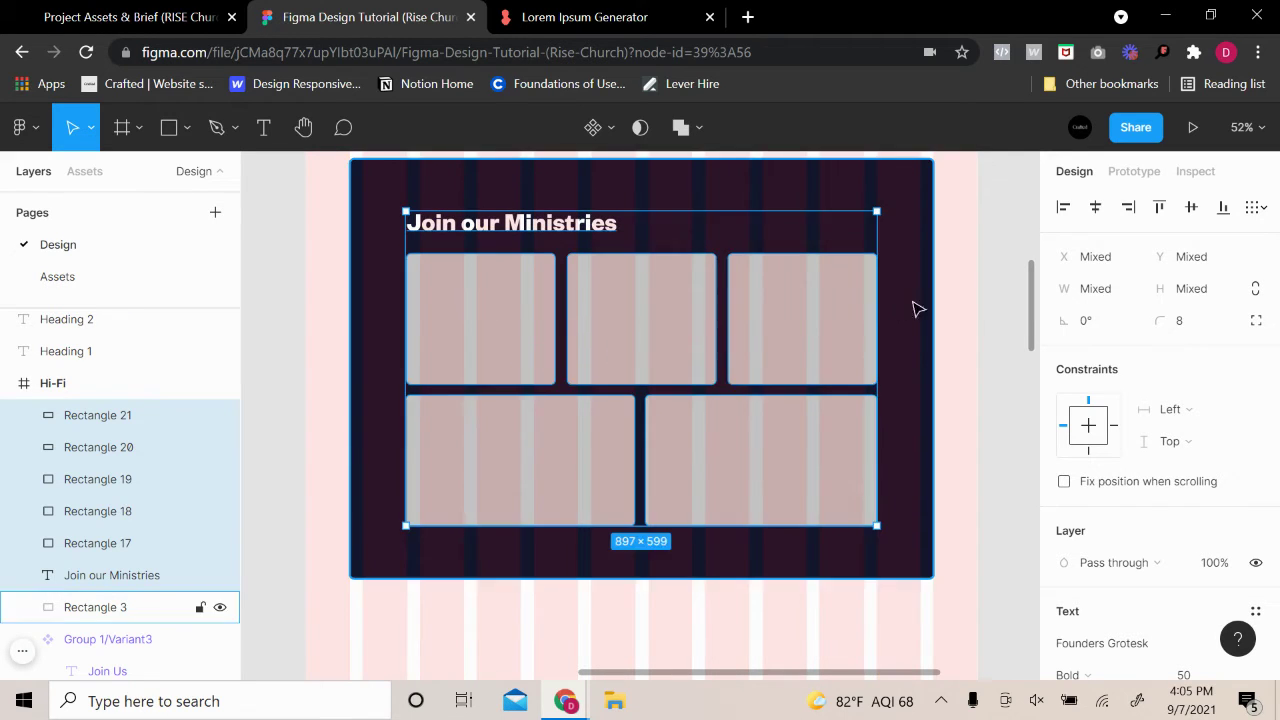
{"action": "left_click", "coordinate": [982, 305]}
{"action": "scroll", "coordinate": [988, 400], "scroll_direction": "up", "scroll_amount": 1}
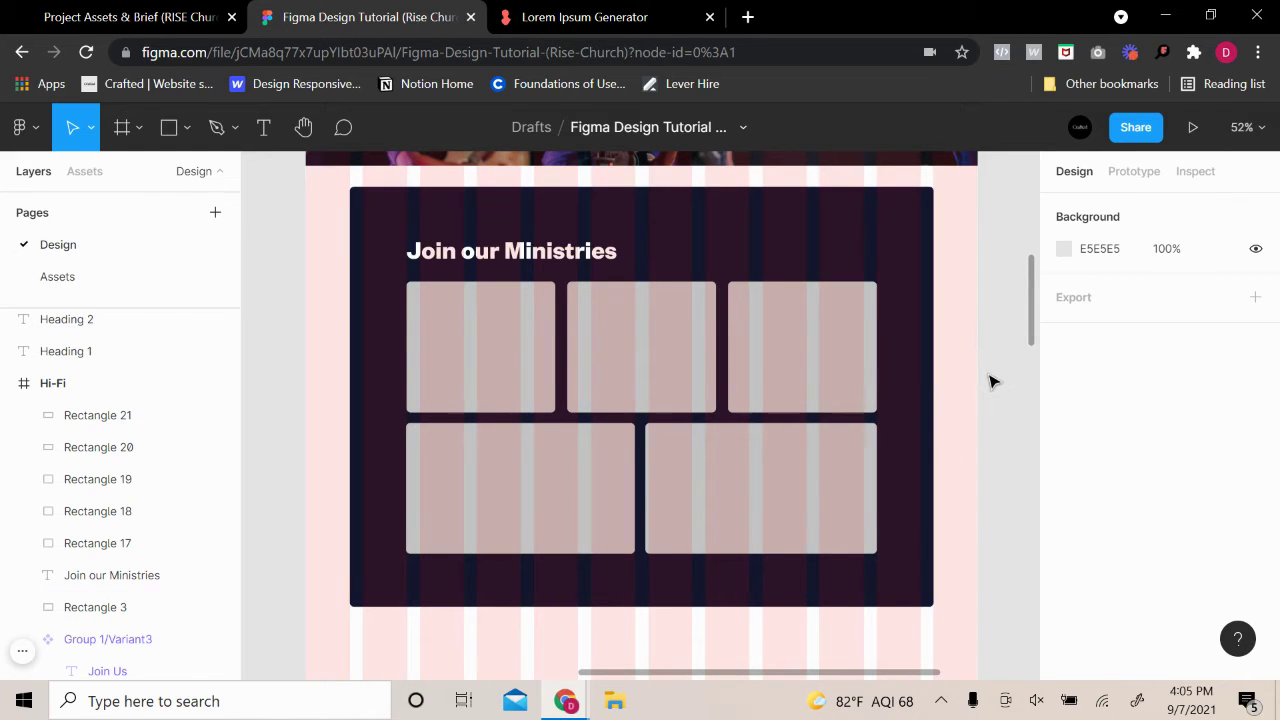
Change the top-left card's fill to the Bible Study image
{"action": "left_click", "coordinate": [508, 380]}
{"action": "scroll", "coordinate": [1120, 490], "scroll_direction": "down", "scroll_amount": 2}
{"action": "left_click", "coordinate": [1064, 460]}
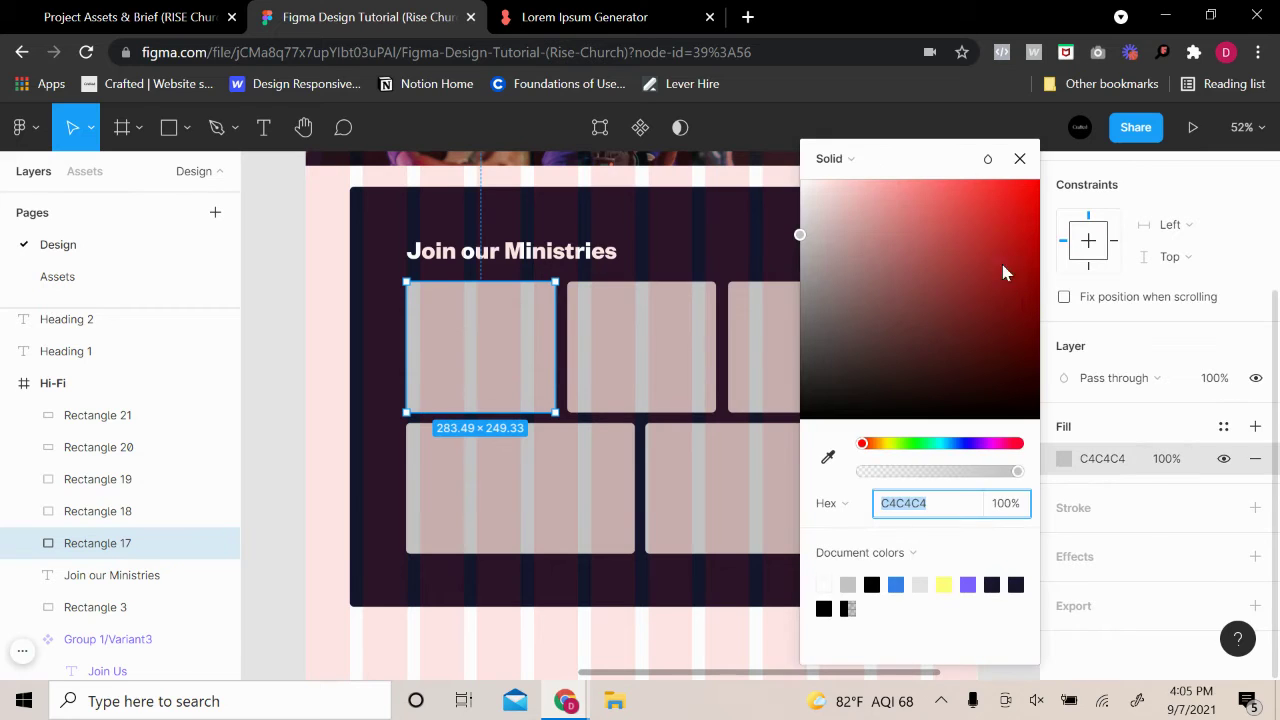
{"action": "left_click", "coordinate": [845, 158]}
{"action": "left_click", "coordinate": [857, 279]}
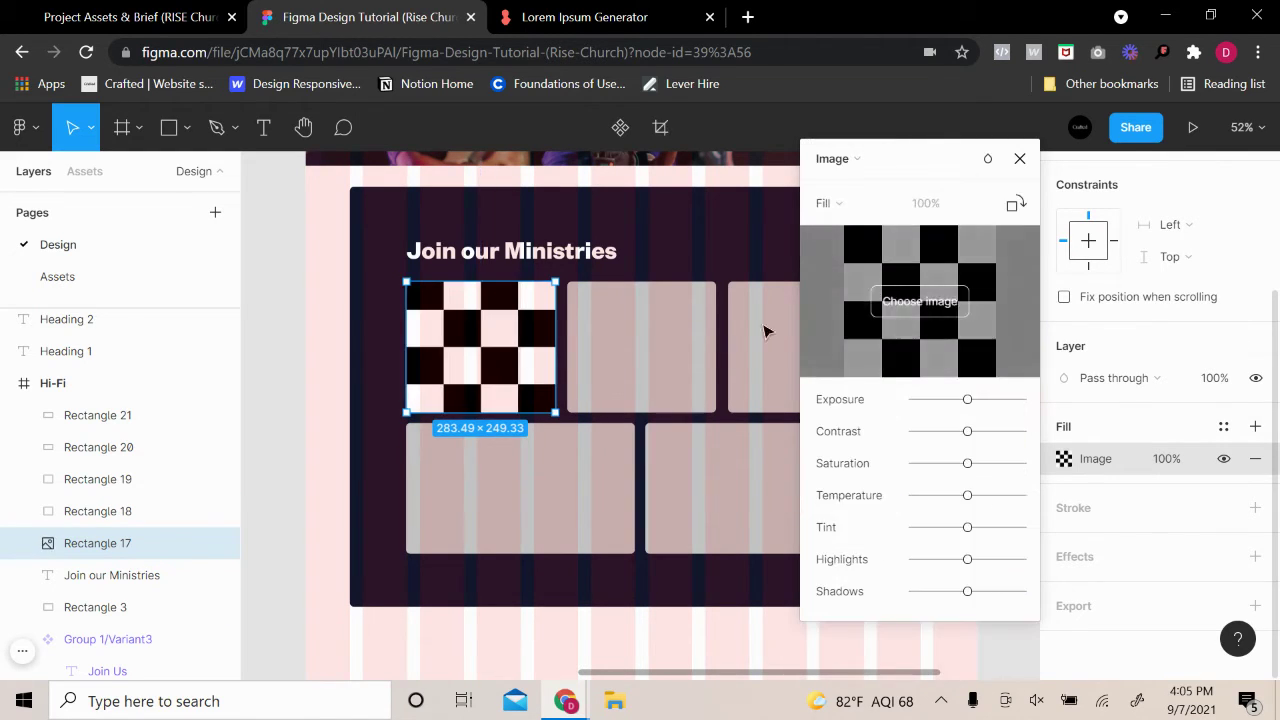
{"action": "left_click", "coordinate": [938, 305]}
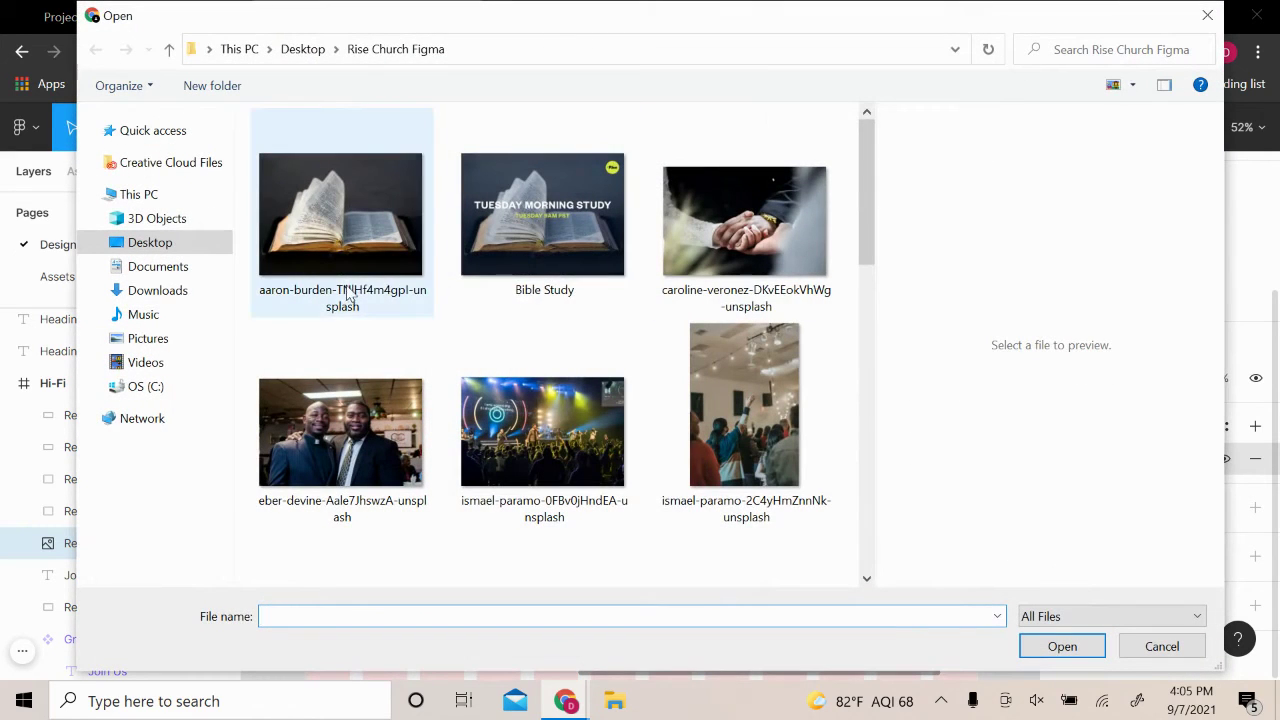
{"action": "left_click", "coordinate": [527, 228]}
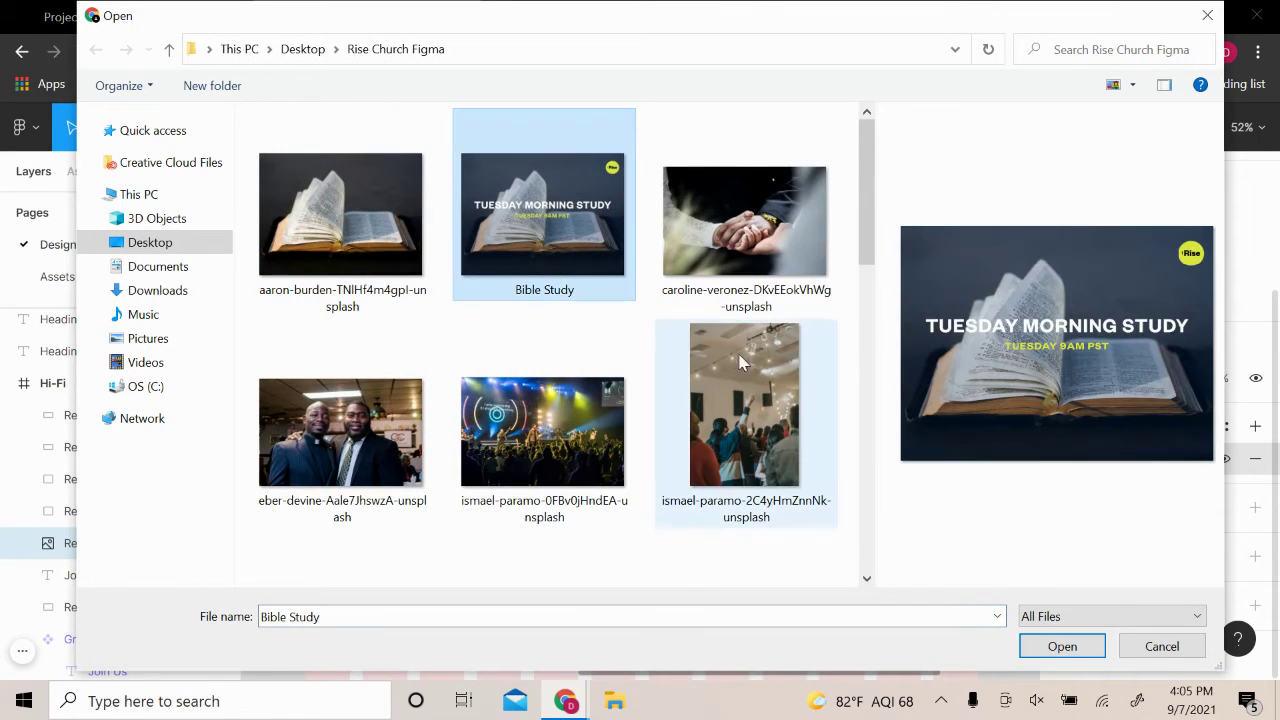
{"action": "left_click", "coordinate": [1062, 646]}
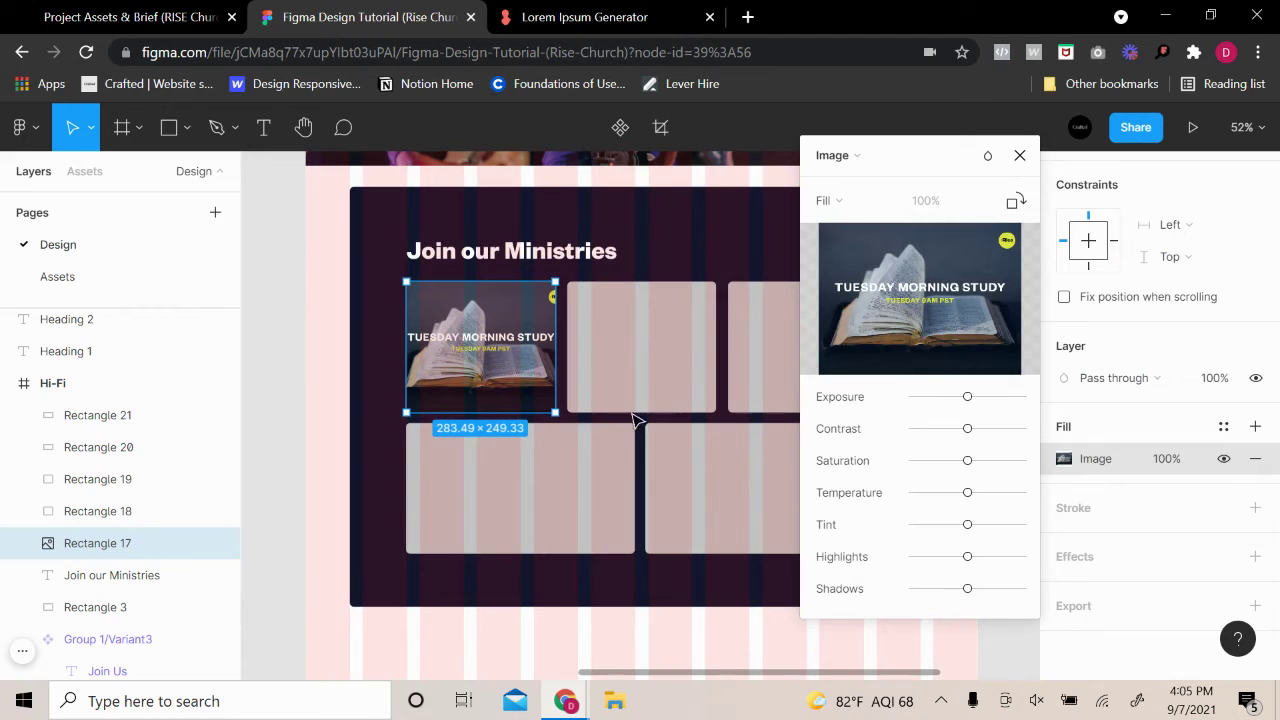
{"action": "key", "text": "Escape"}
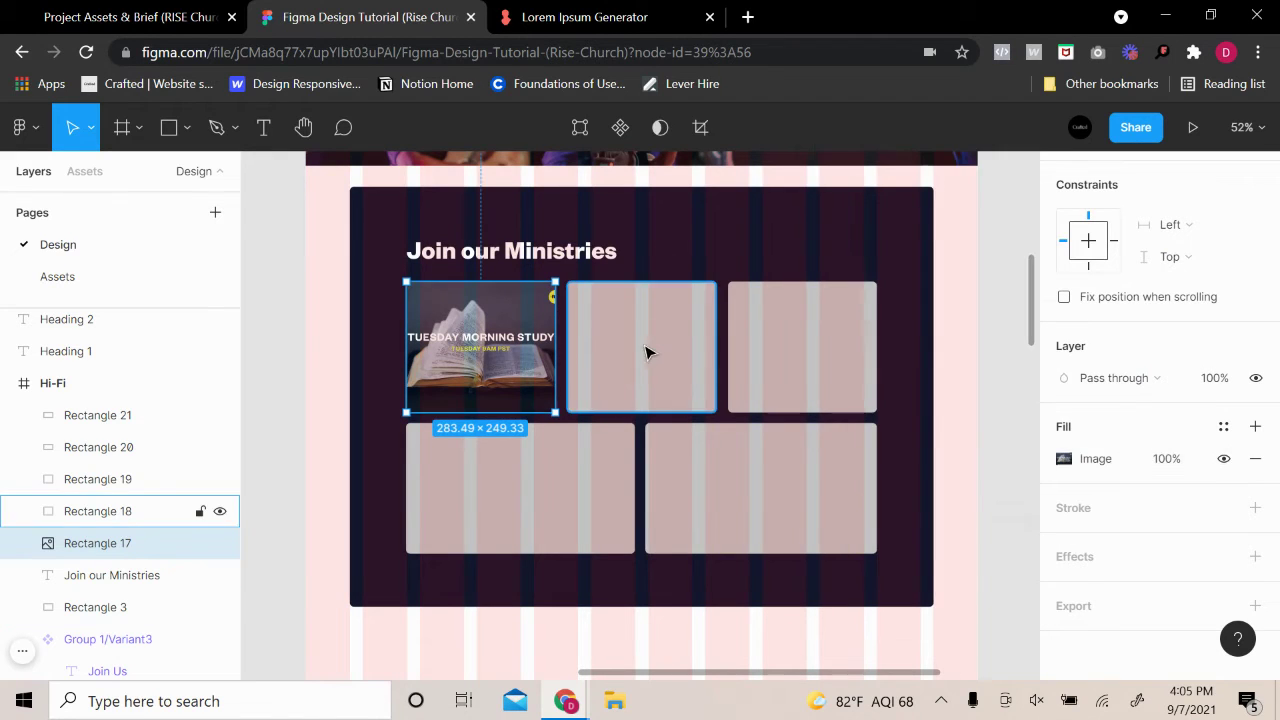
Fill the bottom-left card with the Bible Study image as well
{"action": "left_click", "coordinate": [648, 351]}
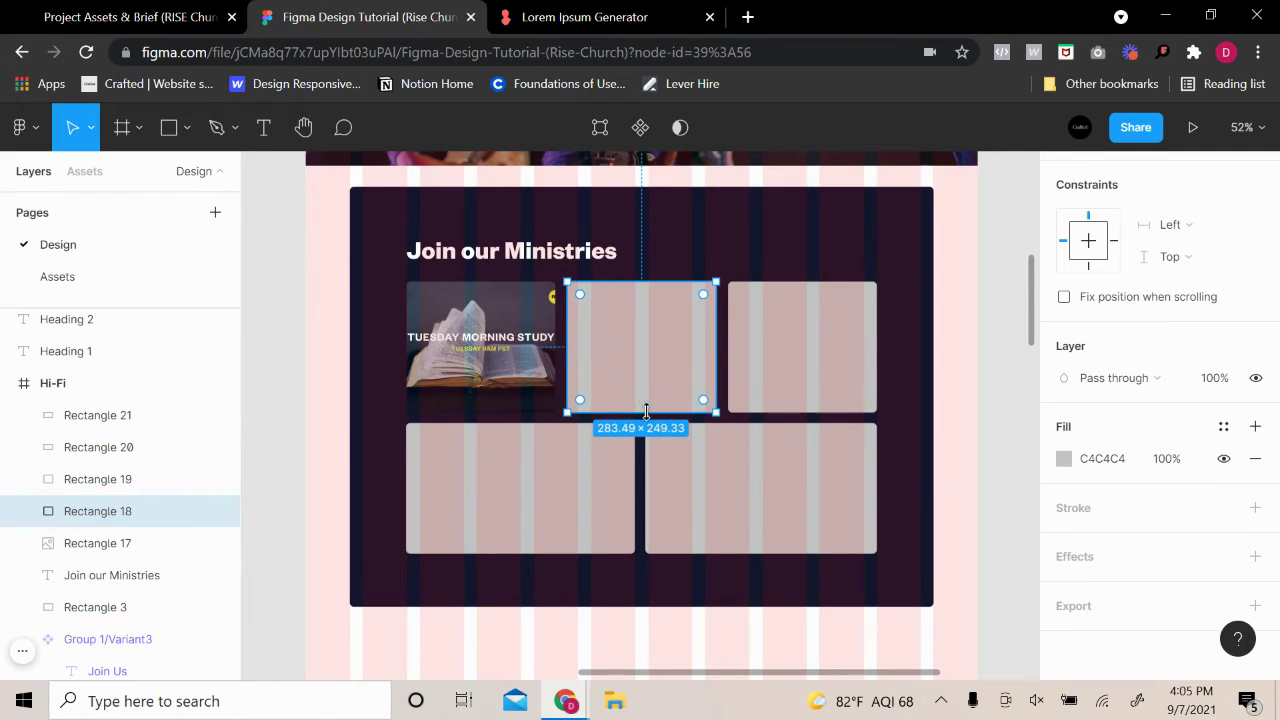
{"action": "double_click", "coordinate": [659, 387]}
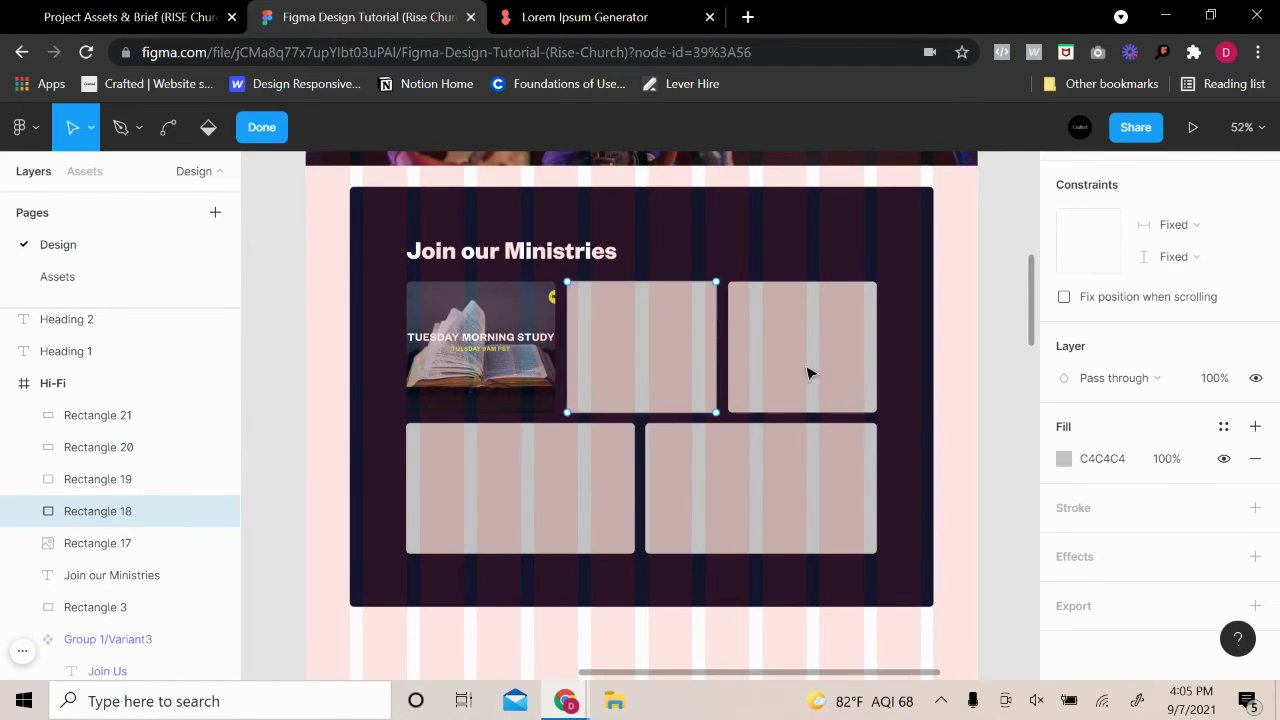
{"action": "left_click", "coordinate": [494, 438]}
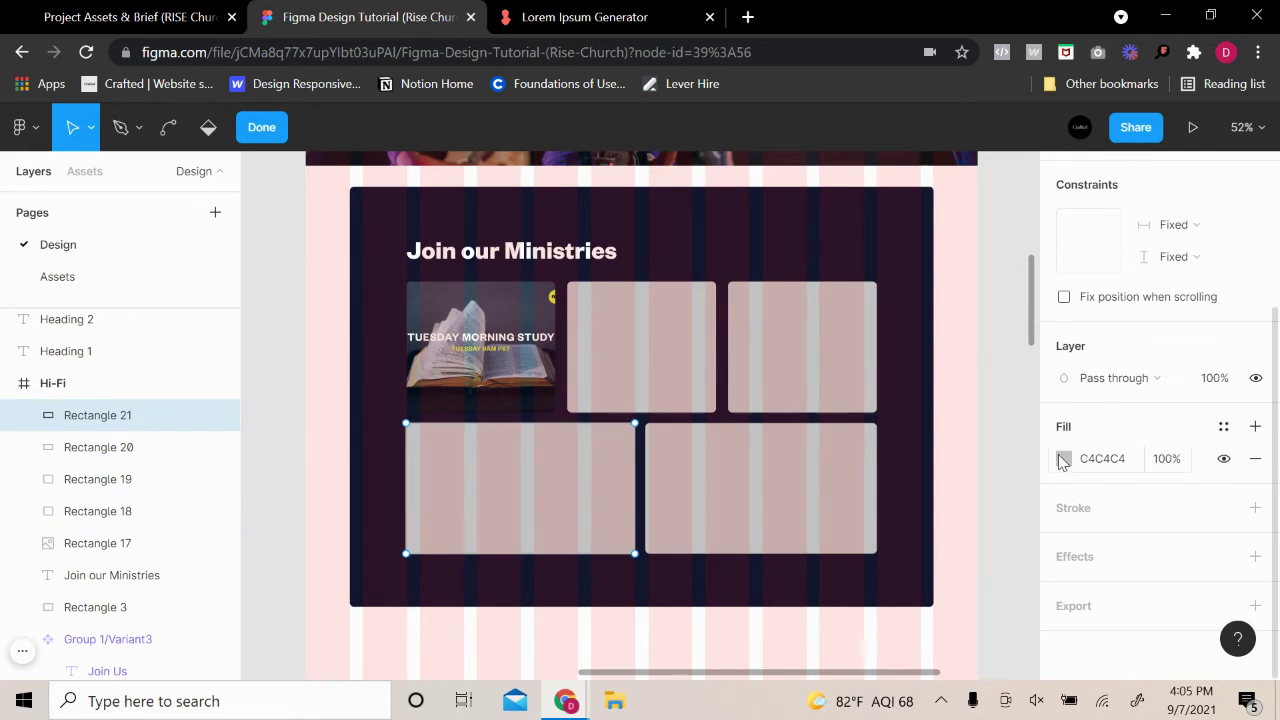
{"action": "left_click", "coordinate": [1063, 459]}
{"action": "left_click", "coordinate": [877, 168]}
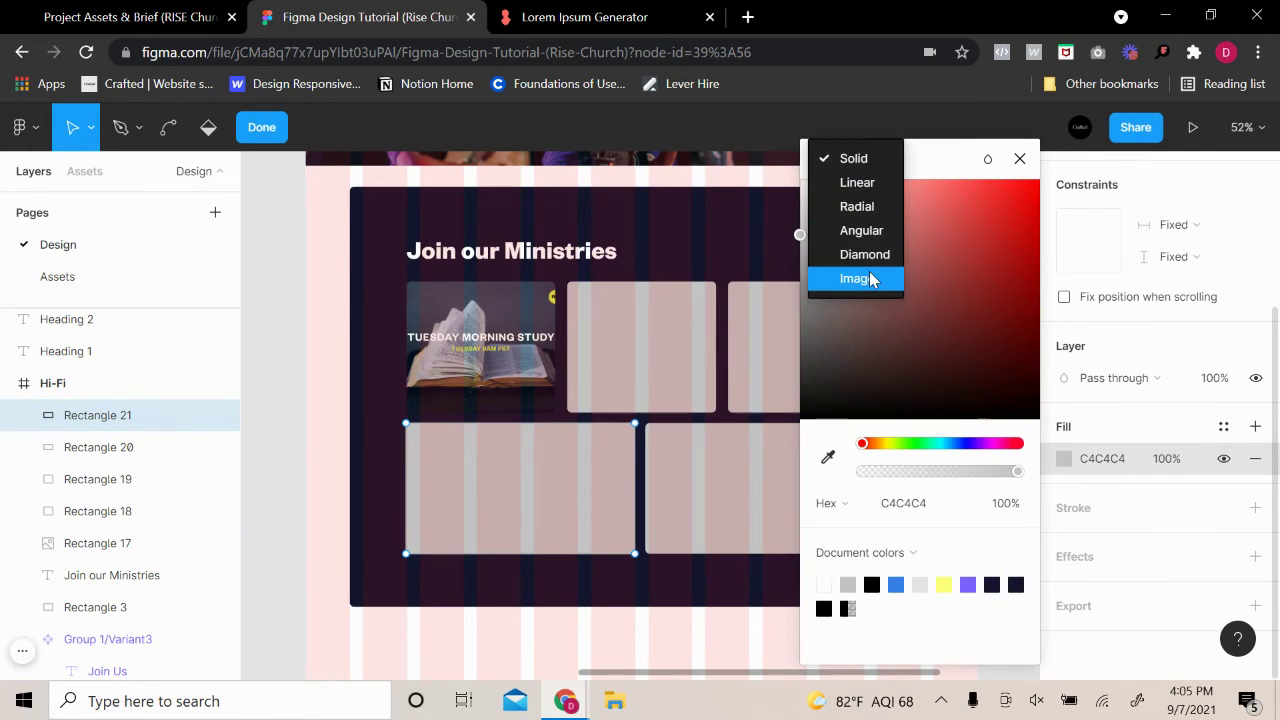
{"action": "left_click", "coordinate": [857, 277]}
{"action": "left_click", "coordinate": [907, 296]}
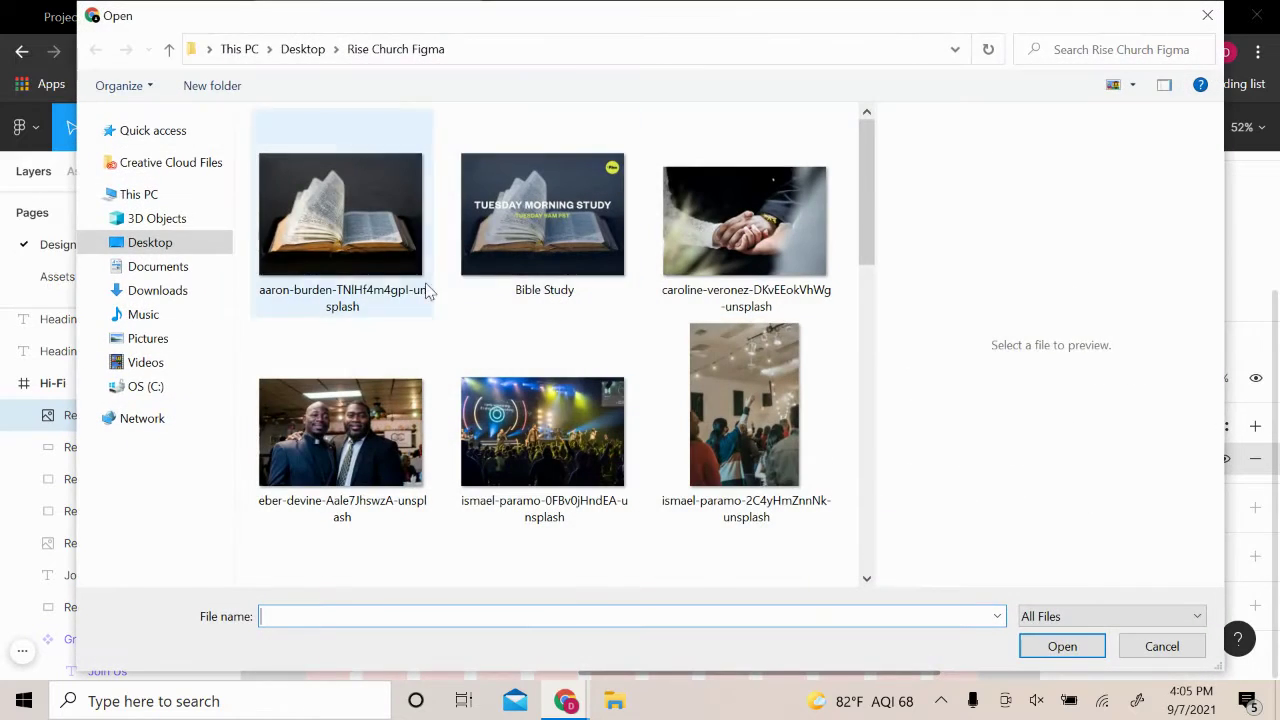
{"action": "left_click", "coordinate": [543, 215]}
{"action": "left_click", "coordinate": [1029, 652]}
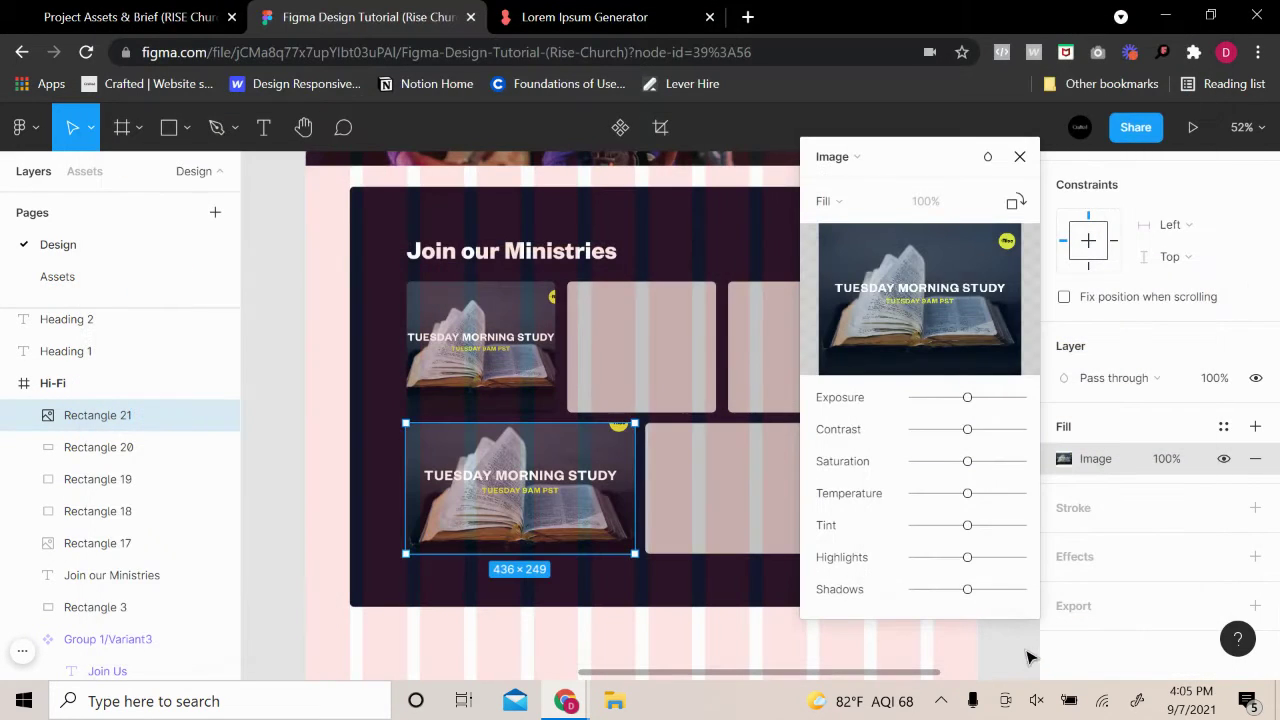
Check the remaining empty cards and zoom out to see the whole ministries grid
{"action": "left_click", "coordinate": [329, 486]}
{"action": "left_click", "coordinate": [329, 486]}
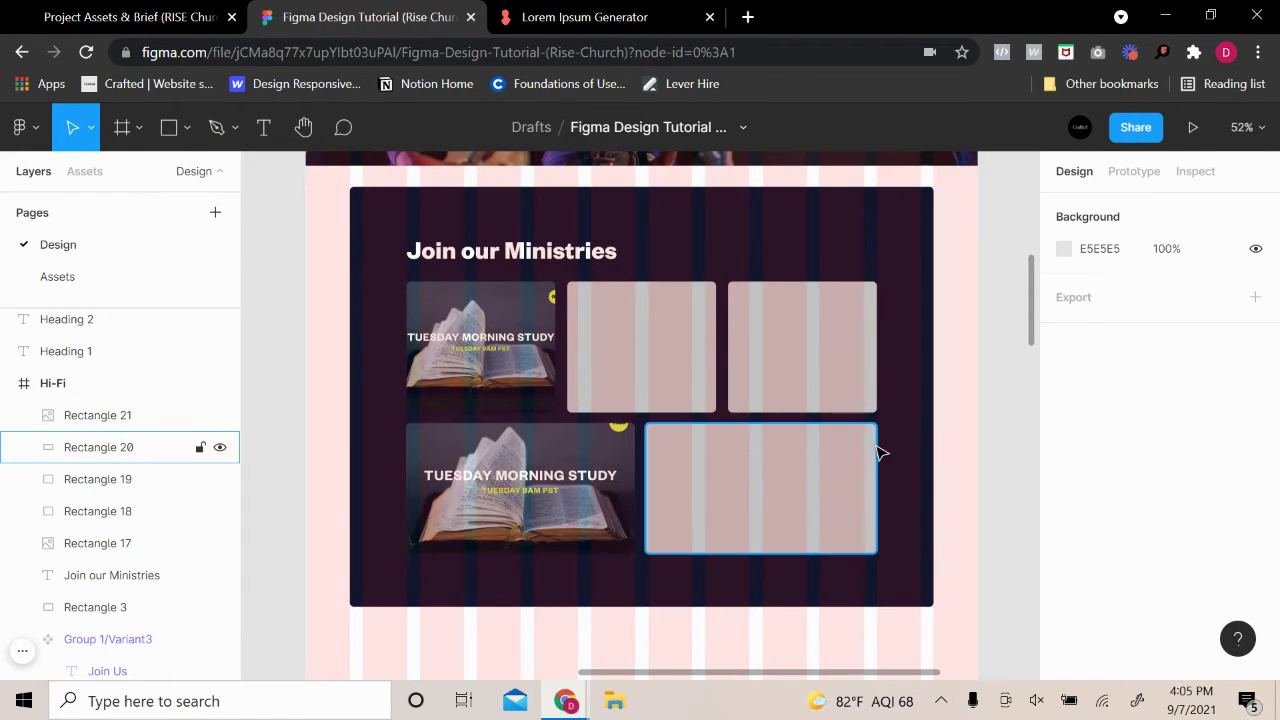
{"action": "left_click", "coordinate": [841, 463]}
{"action": "left_click", "coordinate": [622, 343]}
{"action": "left_click", "coordinate": [505, 355]}
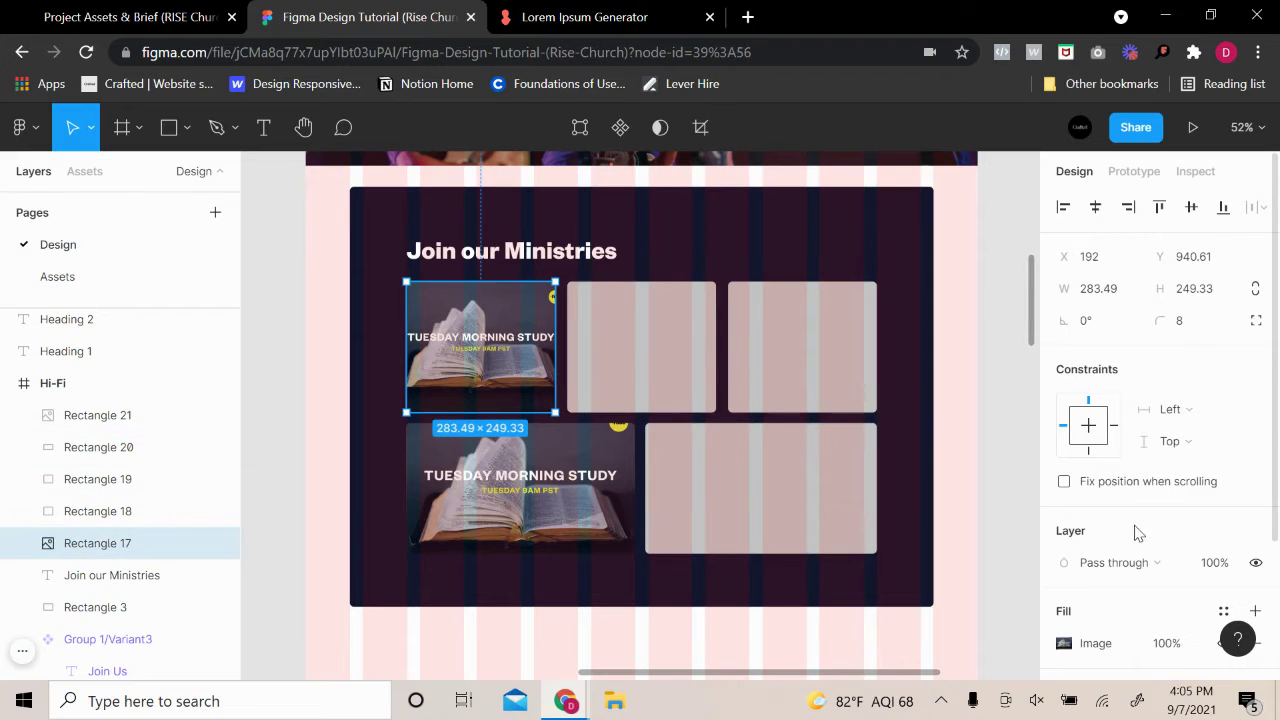
{"action": "left_click", "coordinate": [970, 366]}
{"action": "scroll", "coordinate": [575, 483], "scroll_direction": "up", "scroll_amount": 5}
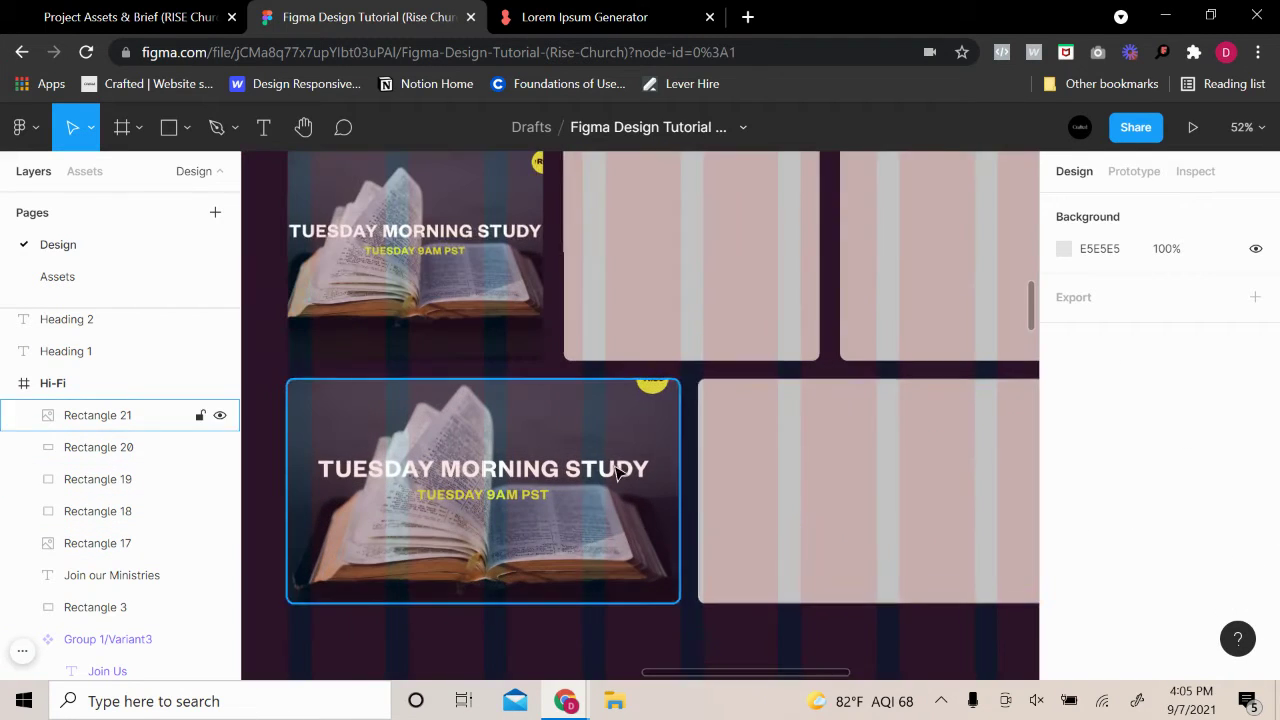
{"action": "scroll", "coordinate": [797, 495], "scroll_direction": "down", "scroll_amount": 3}
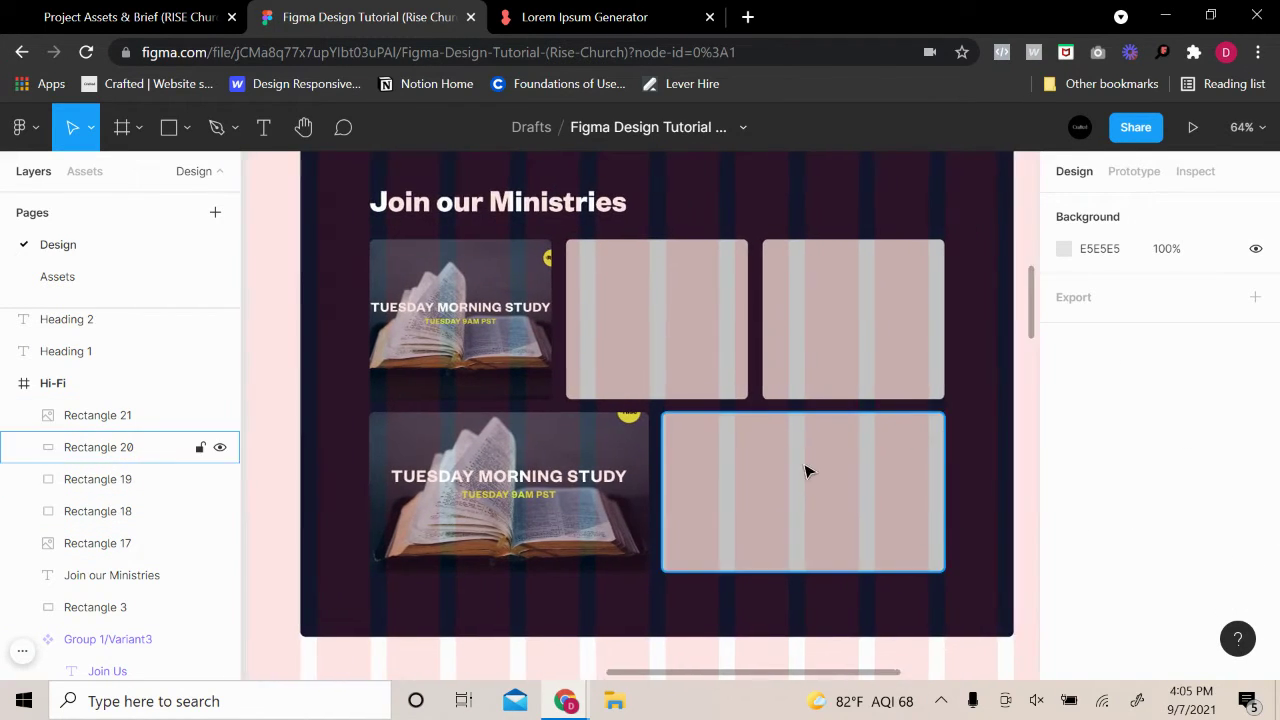
Try Fit scaling for the top-left card's image
{"action": "left_click", "coordinate": [525, 345]}
{"action": "key", "text": "Return"}
{"action": "left_click", "coordinate": [930, 355]}
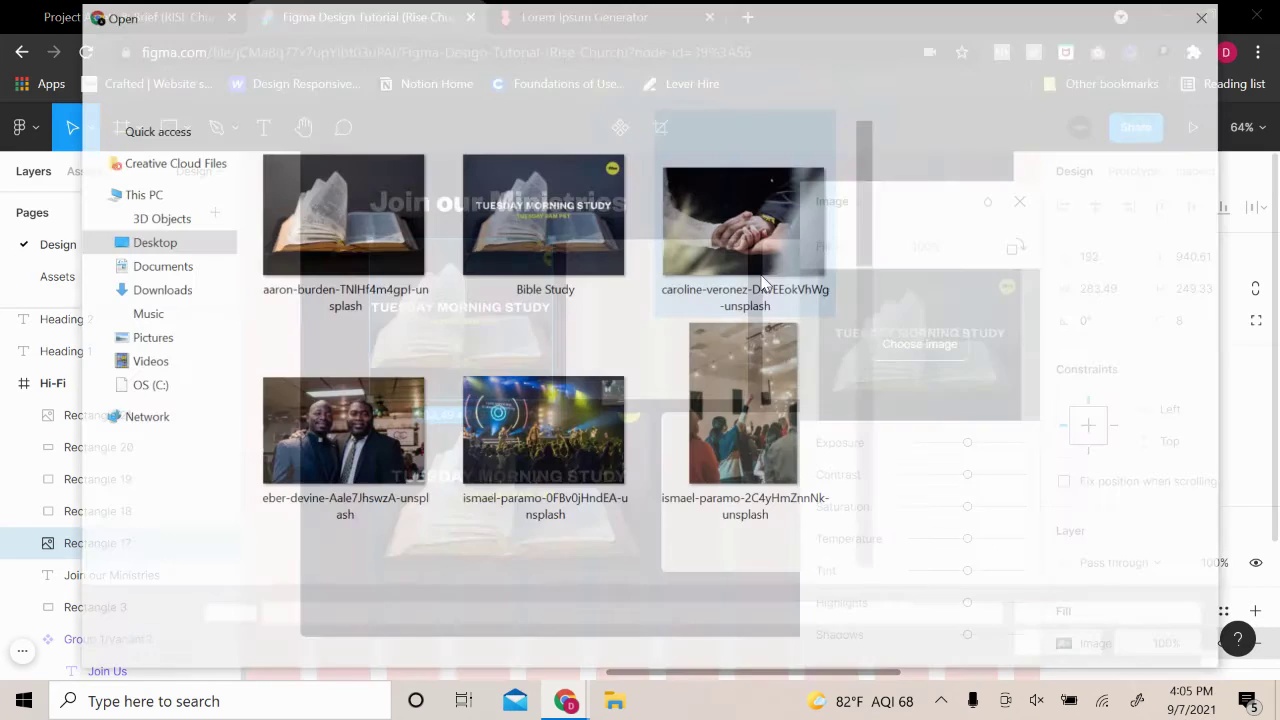
{"action": "left_click", "coordinate": [1205, 14]}
{"action": "left_click", "coordinate": [855, 246]}
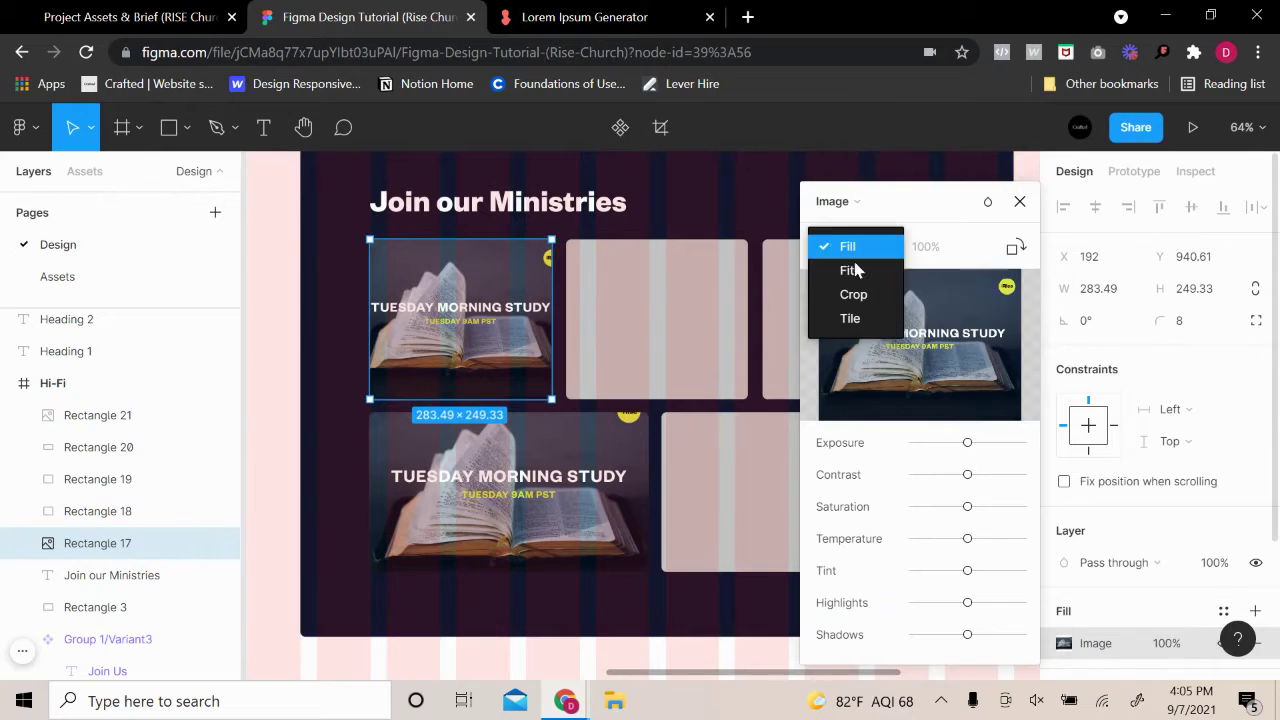
{"action": "left_click", "coordinate": [851, 266]}
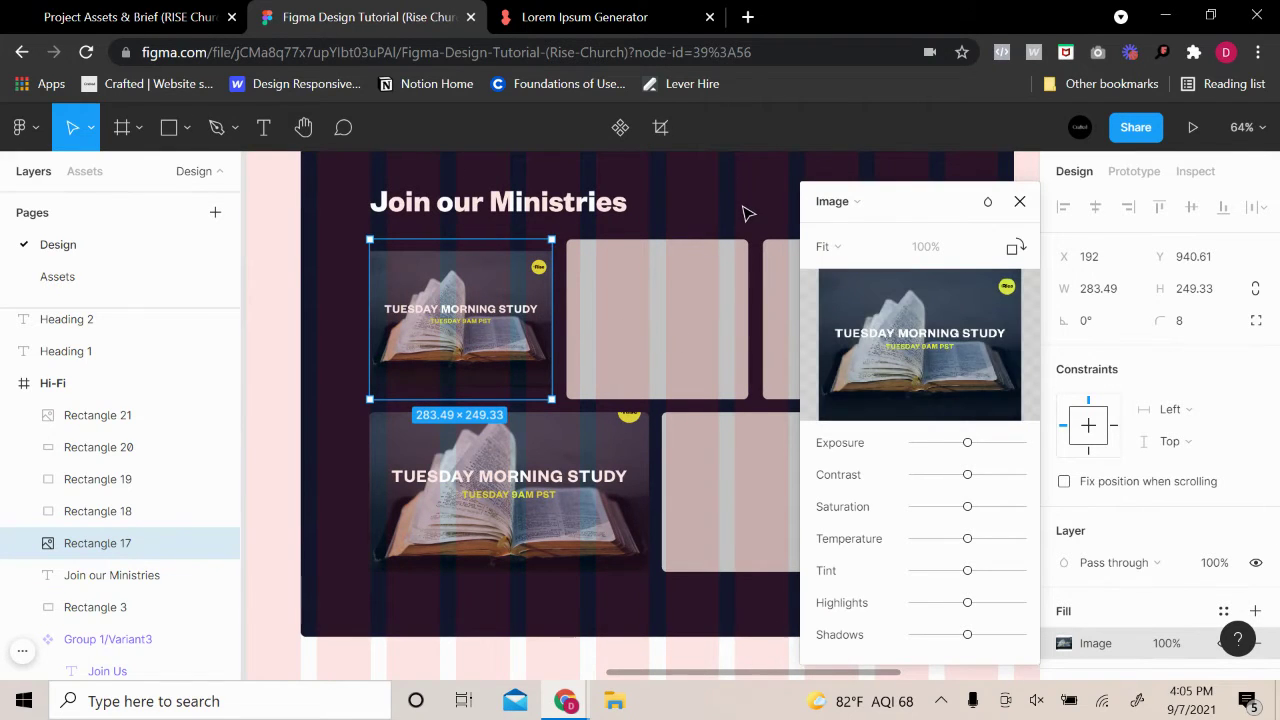
{"action": "left_click", "coordinate": [744, 213]}
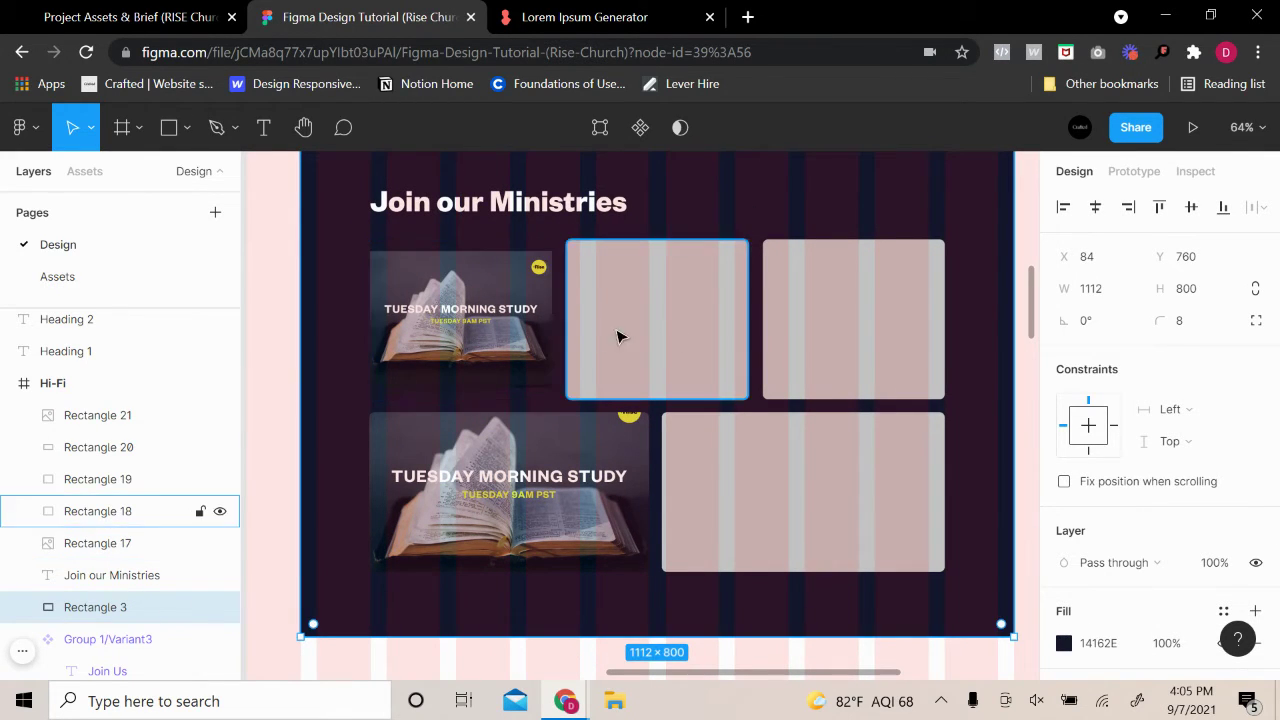
Switch the top-left card's image back to Fill
{"action": "double_click", "coordinate": [537, 337]}
{"action": "left_click", "coordinate": [855, 246]}
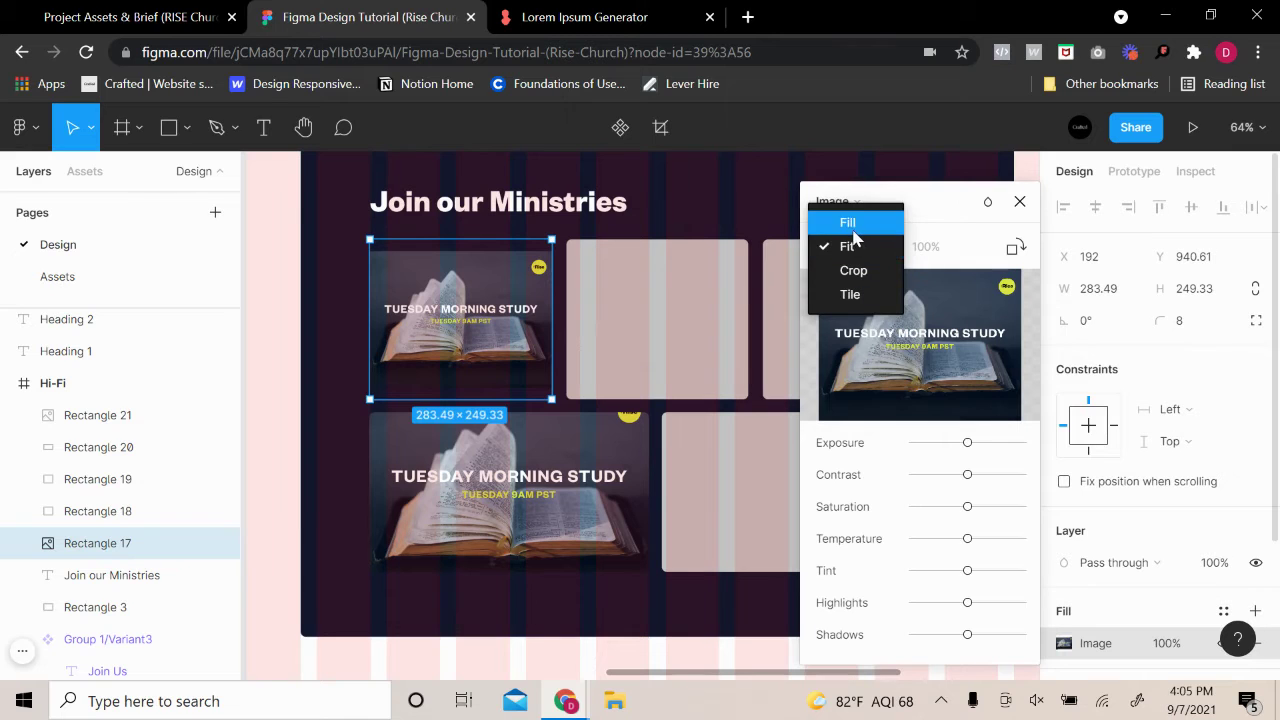
{"action": "left_click", "coordinate": [855, 232]}
{"action": "left_click", "coordinate": [856, 246]}
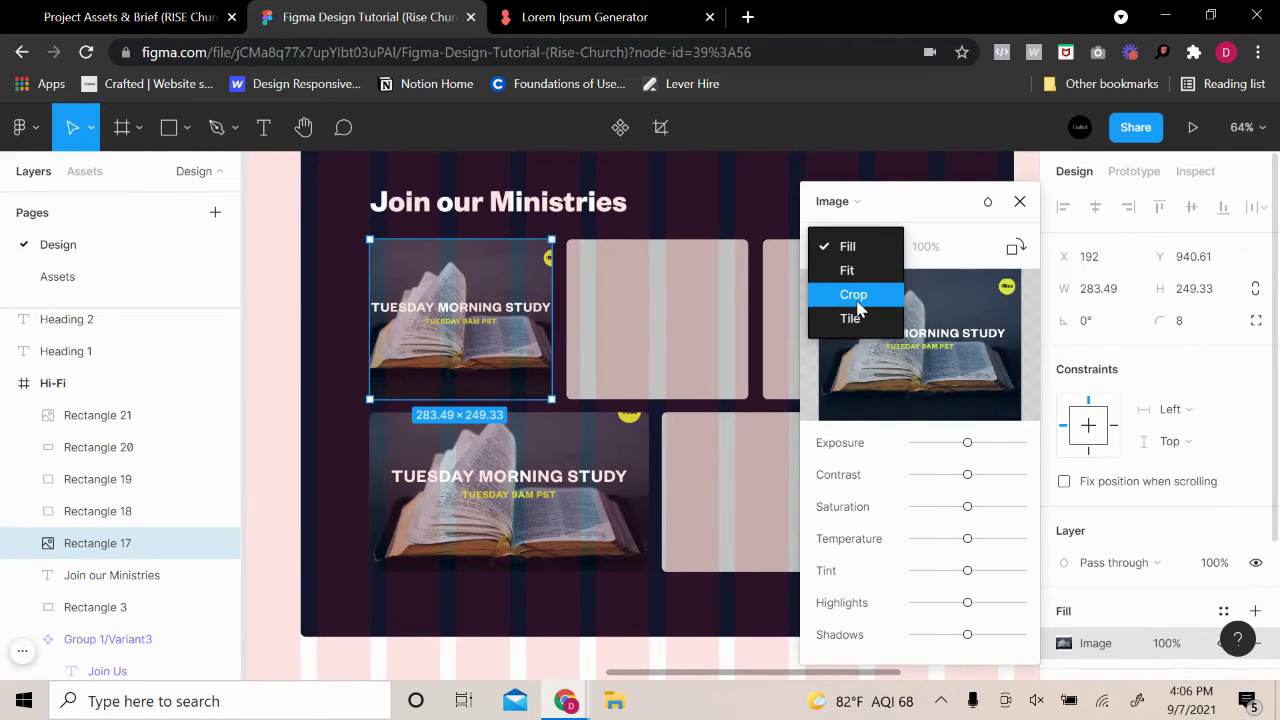
{"action": "left_click", "coordinate": [847, 248]}
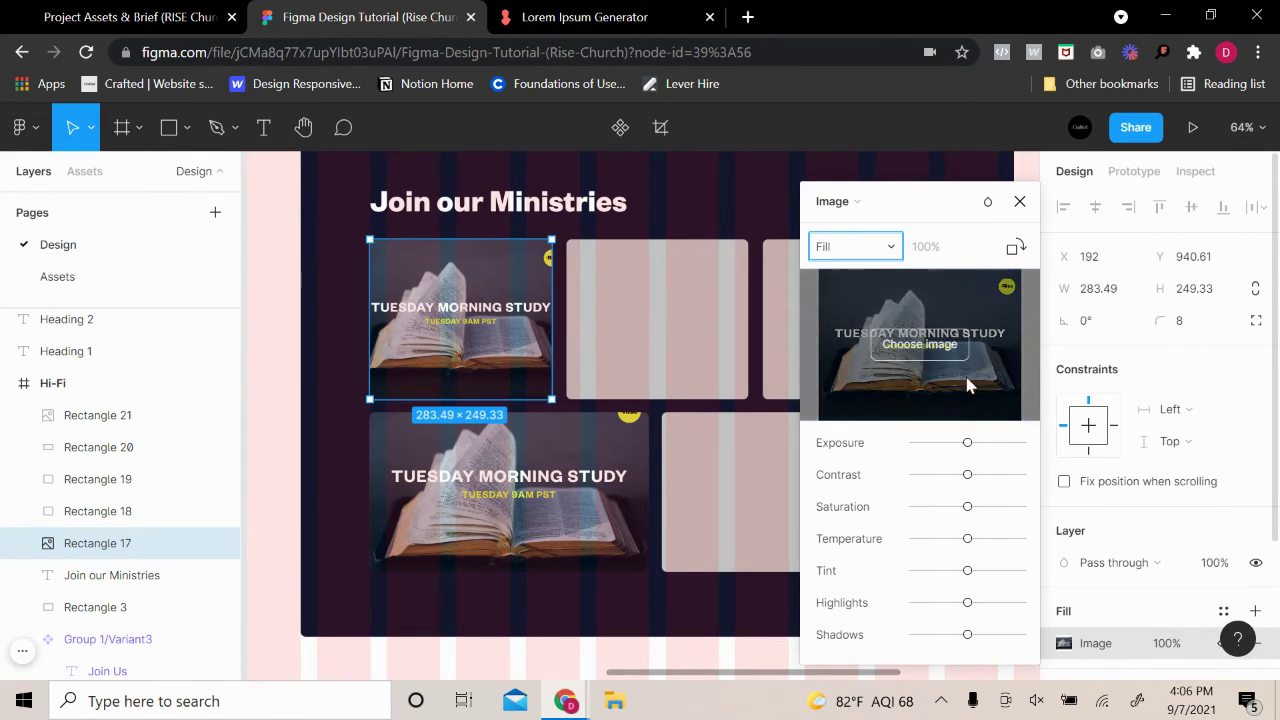
{"action": "left_click", "coordinate": [1019, 201]}
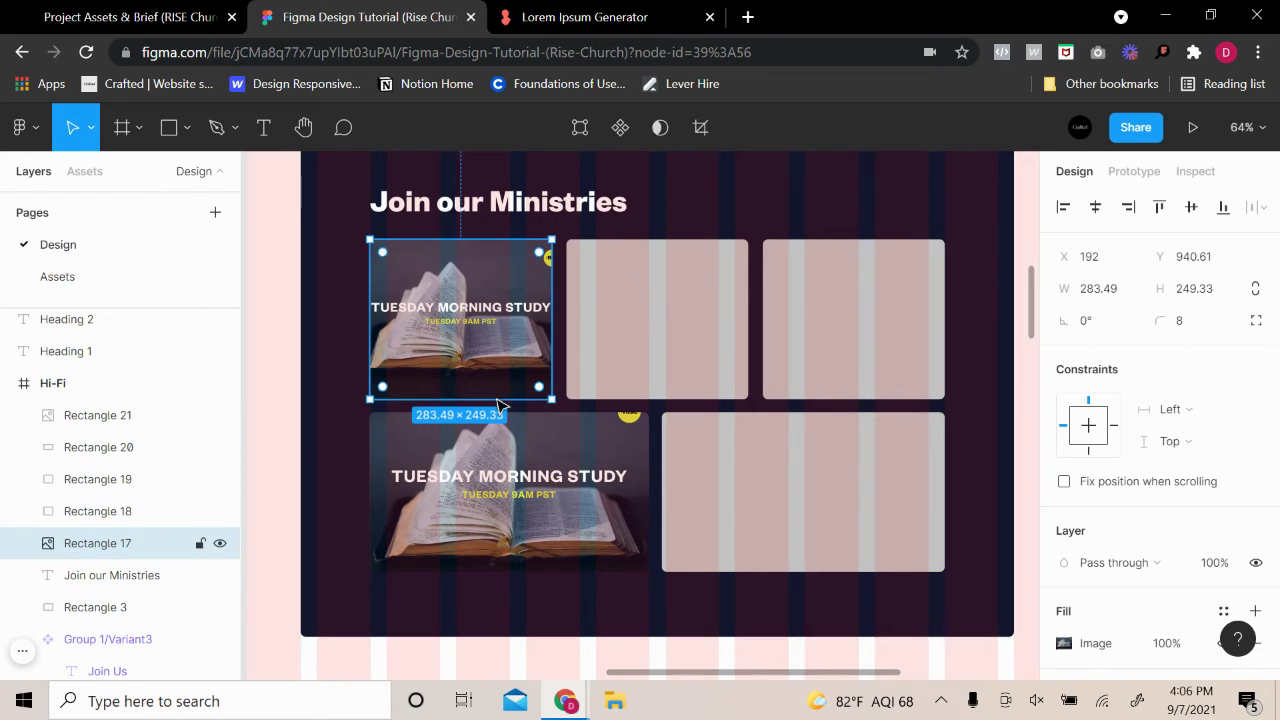
Replace the top-left card's image with the eber-devine photo of two men in suits
{"action": "left_click", "coordinate": [576, 460]}
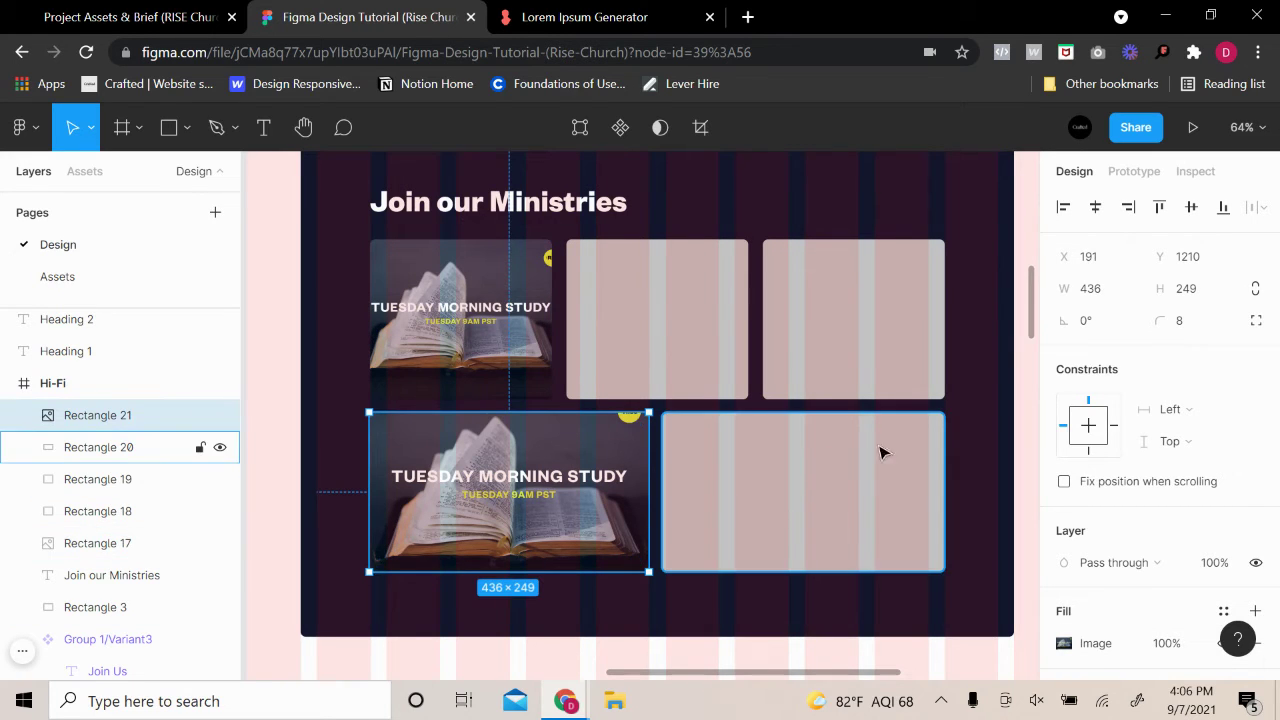
{"action": "left_click", "coordinate": [967, 419]}
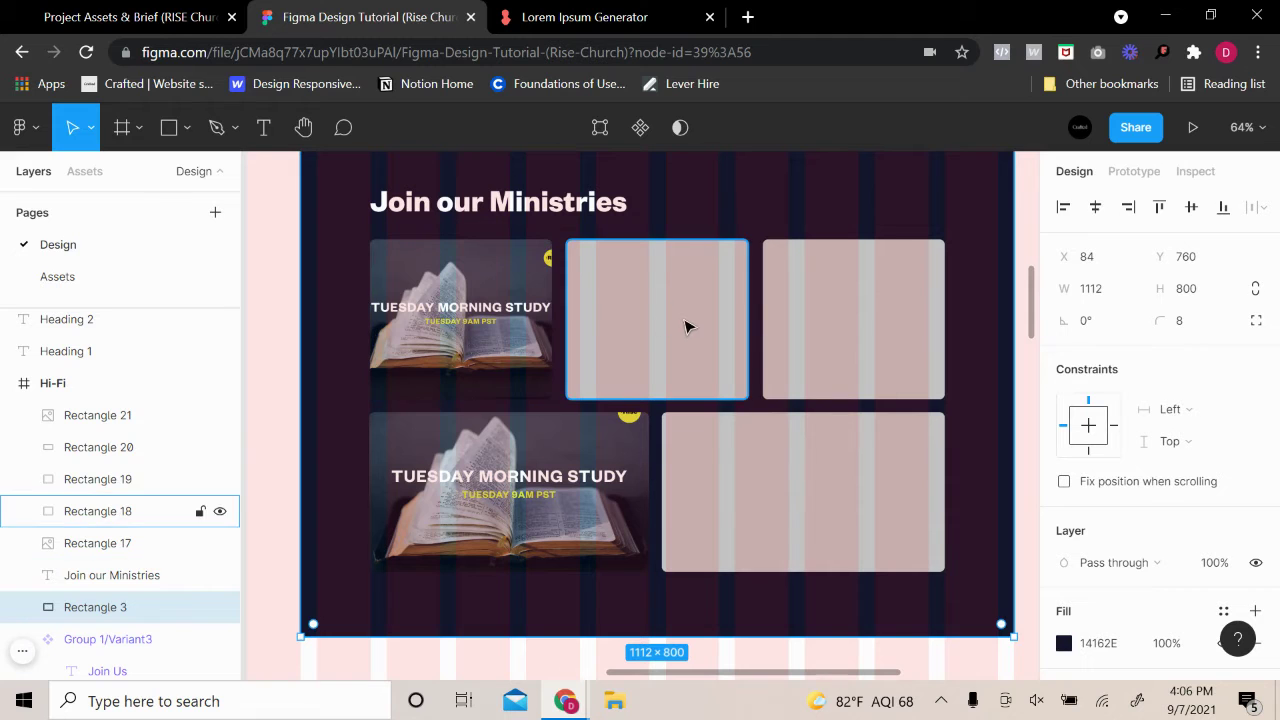
{"action": "left_click", "coordinate": [545, 340]}
{"action": "left_click", "coordinate": [1064, 643]}
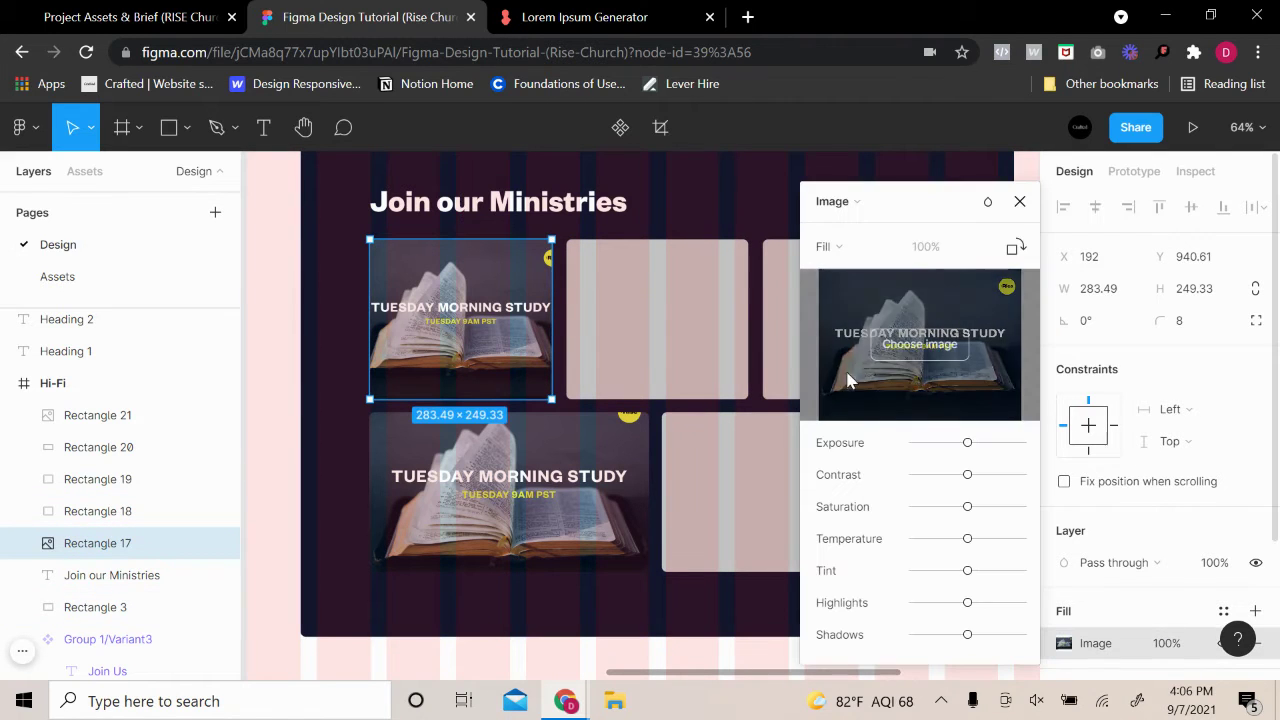
{"action": "left_click", "coordinate": [920, 346]}
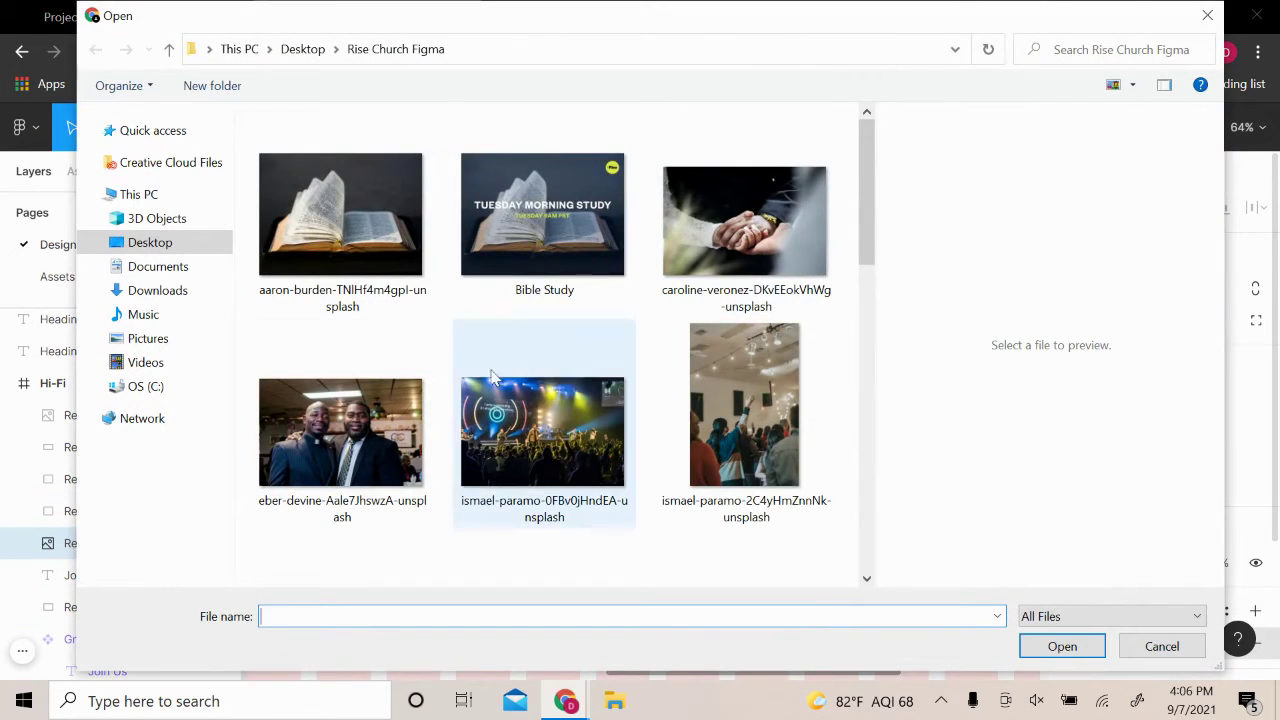
{"action": "left_click", "coordinate": [378, 433]}
{"action": "left_click", "coordinate": [1090, 655]}
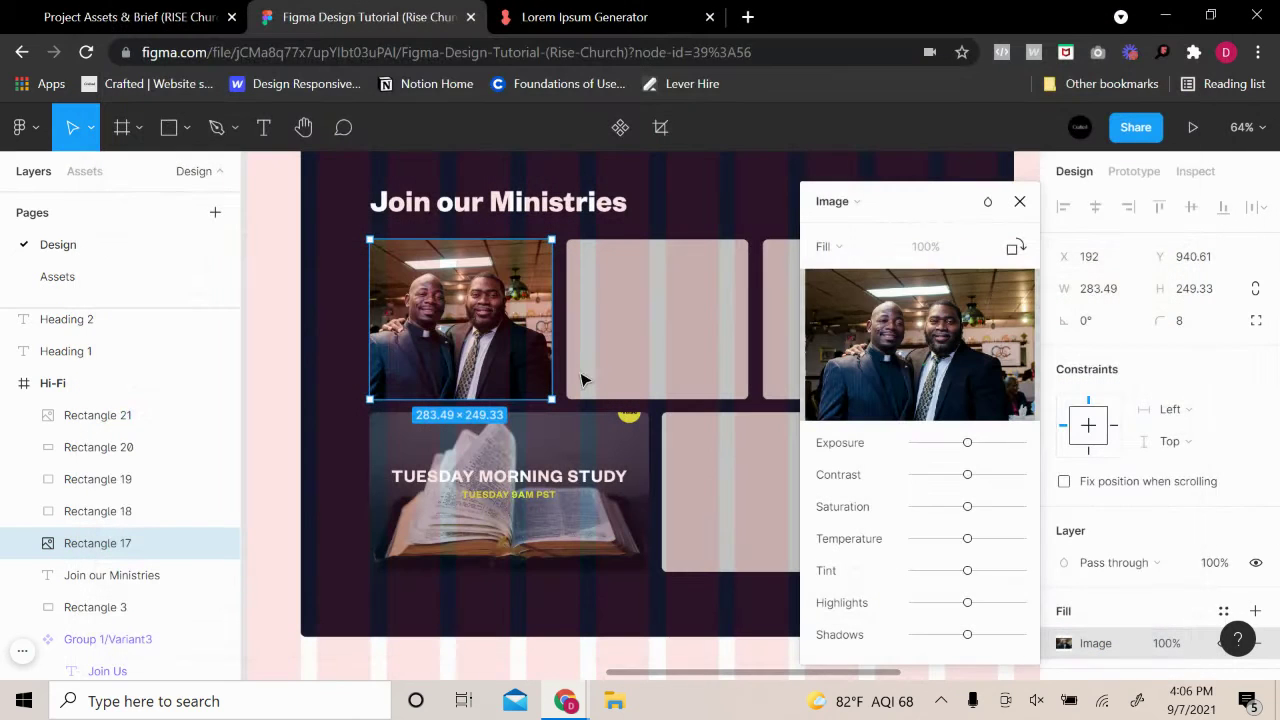
{"action": "left_click", "coordinate": [693, 343]}
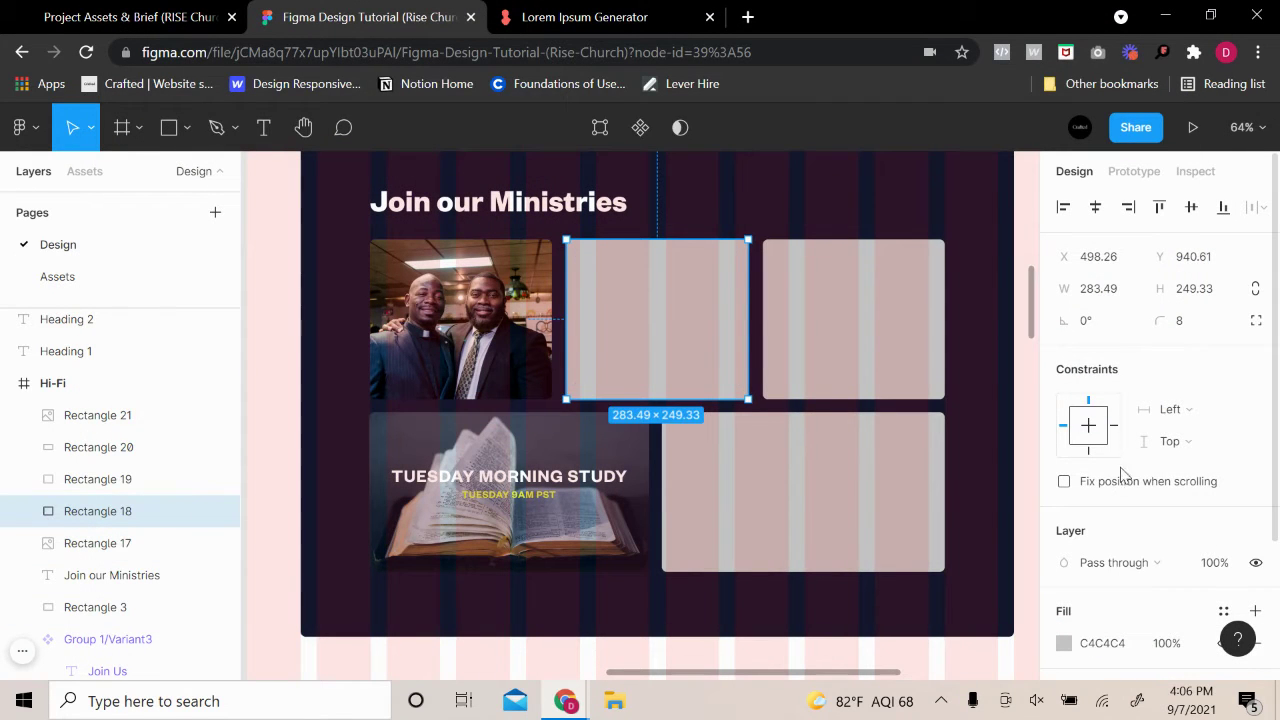
Give the top-middle card an image fill with the ismael-paramo worship photo
{"action": "left_click", "coordinate": [1064, 641]}
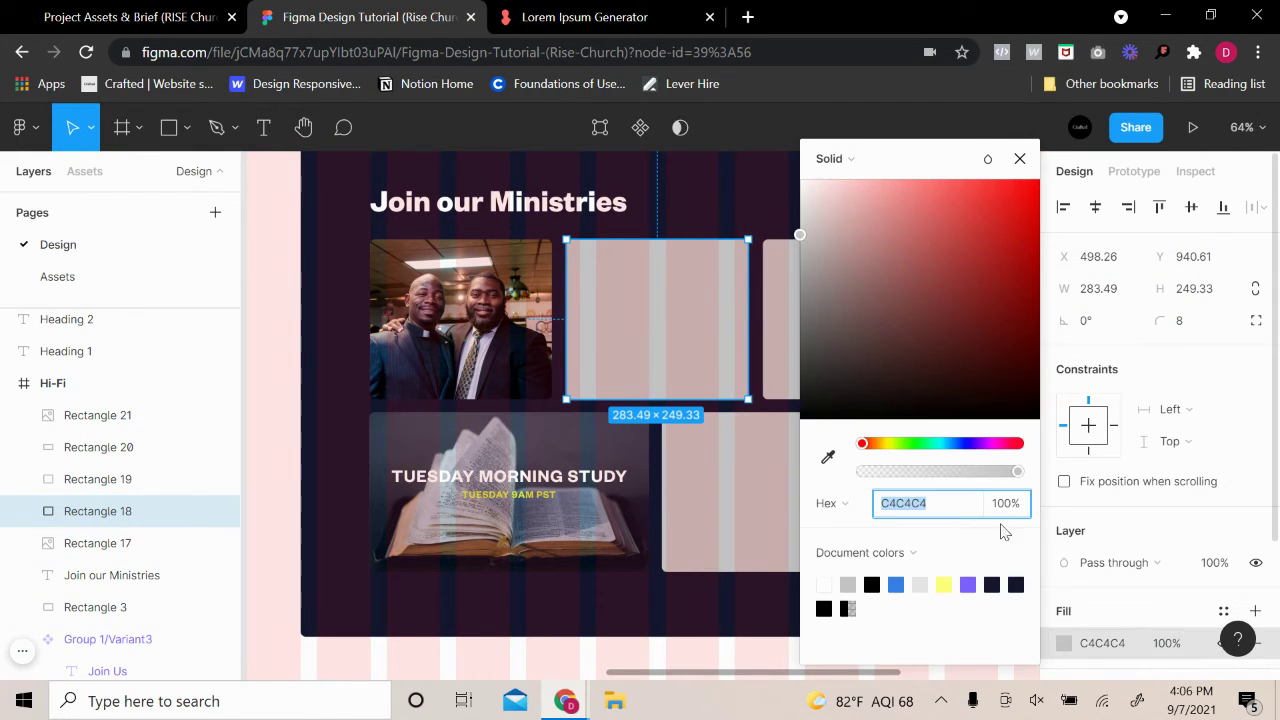
{"action": "left_click", "coordinate": [850, 160]}
{"action": "left_click", "coordinate": [855, 278]}
{"action": "left_click", "coordinate": [946, 305]}
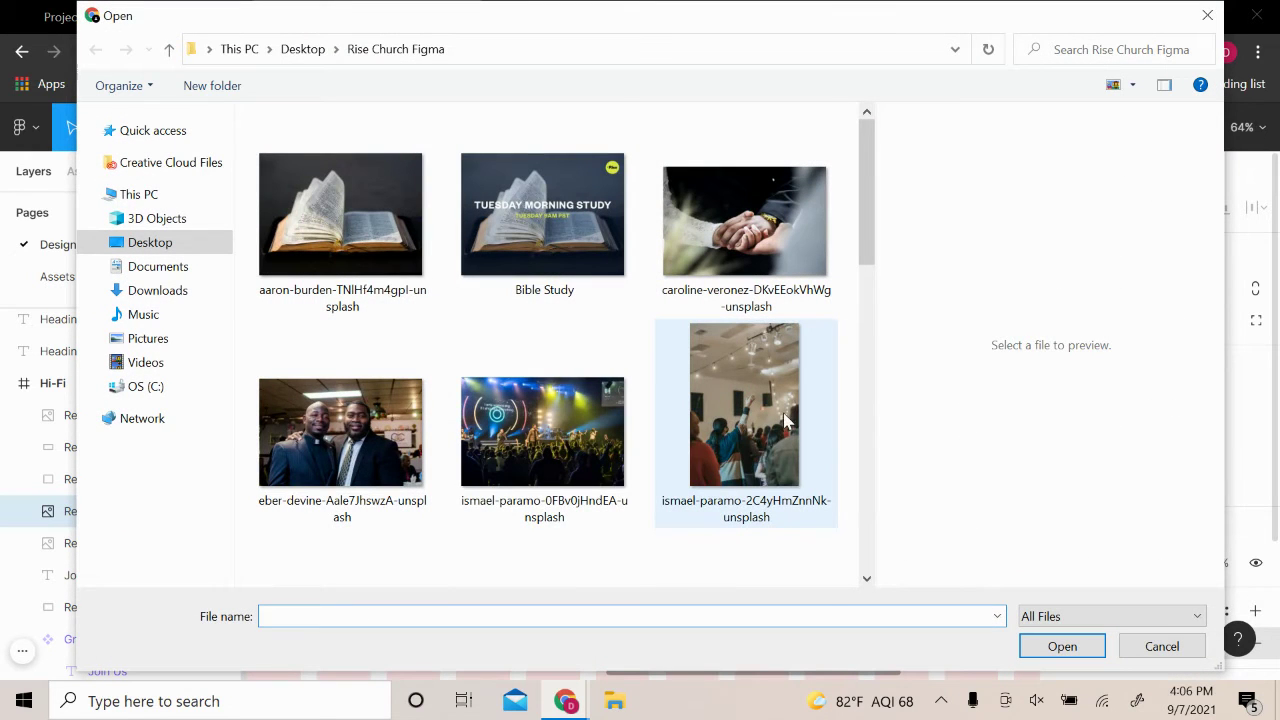
{"action": "scroll", "coordinate": [750, 410], "scroll_direction": "down", "scroll_amount": 5}
{"action": "scroll", "coordinate": [765, 400], "scroll_direction": "up", "scroll_amount": 3}
{"action": "scroll", "coordinate": [765, 387], "scroll_direction": "up", "scroll_amount": 2}
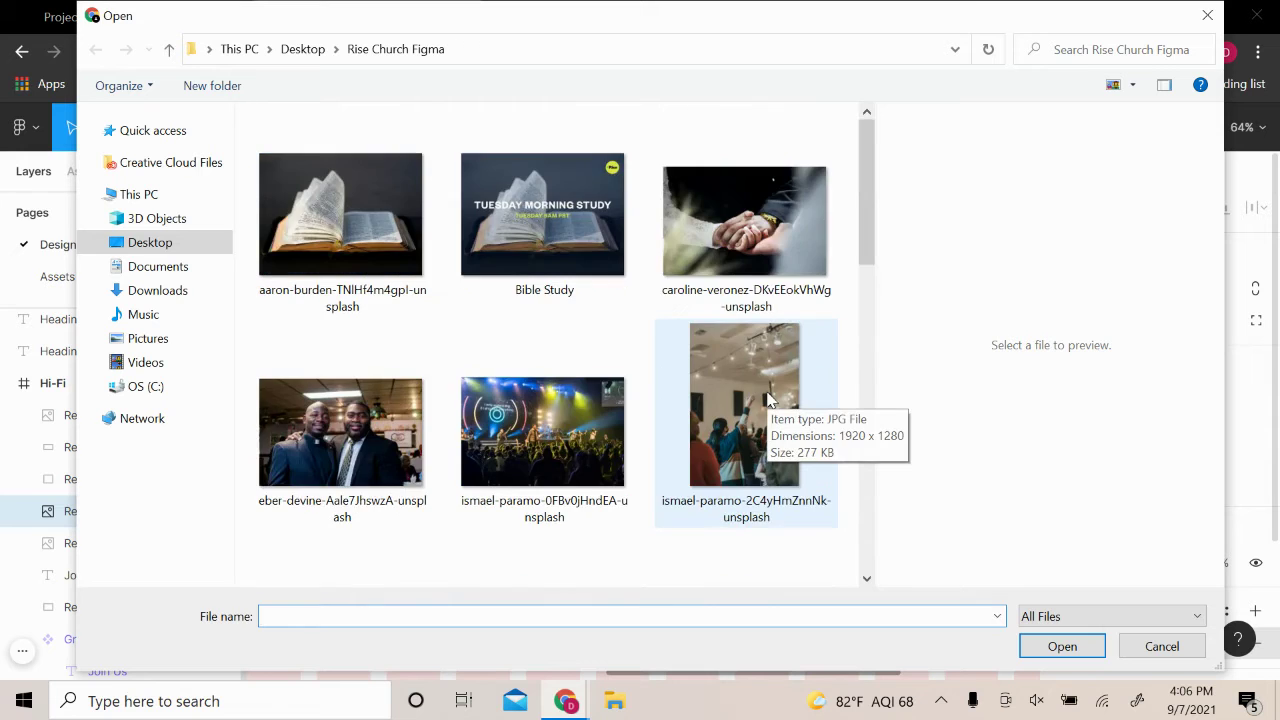
{"action": "scroll", "coordinate": [742, 368], "scroll_direction": "down", "scroll_amount": 2}
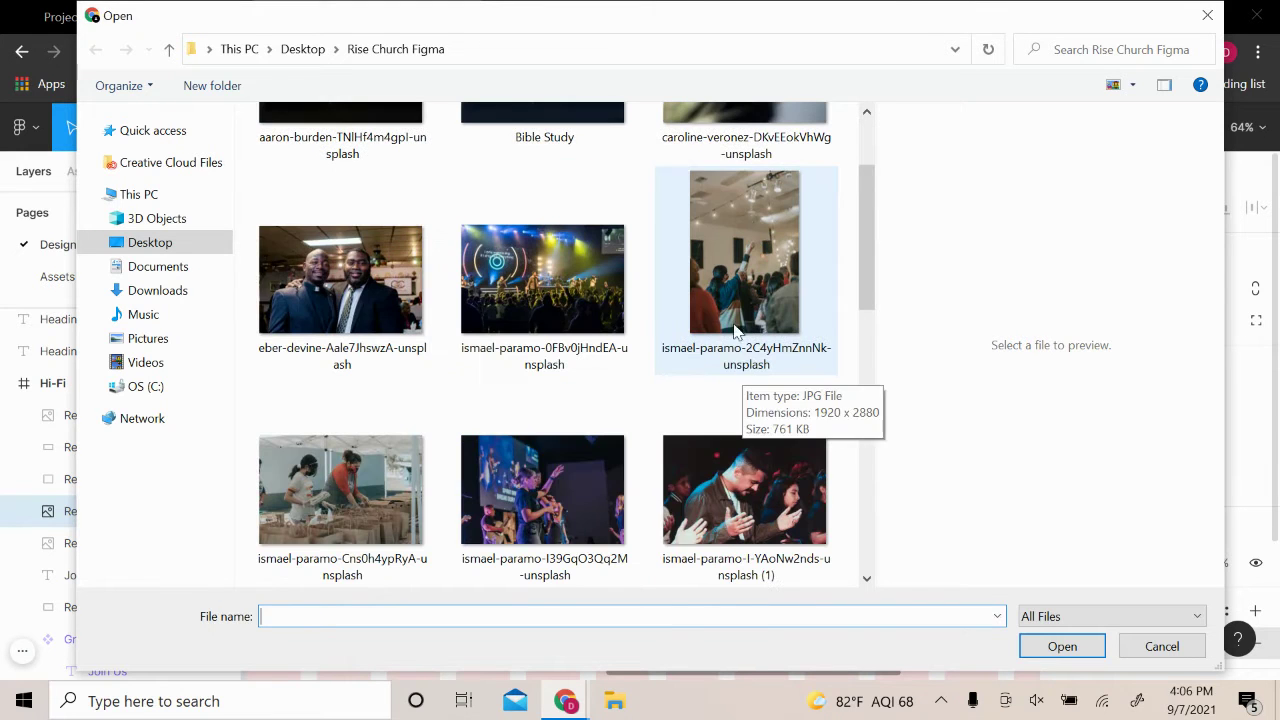
{"action": "left_click", "coordinate": [762, 342]}
{"action": "left_click", "coordinate": [1062, 646]}
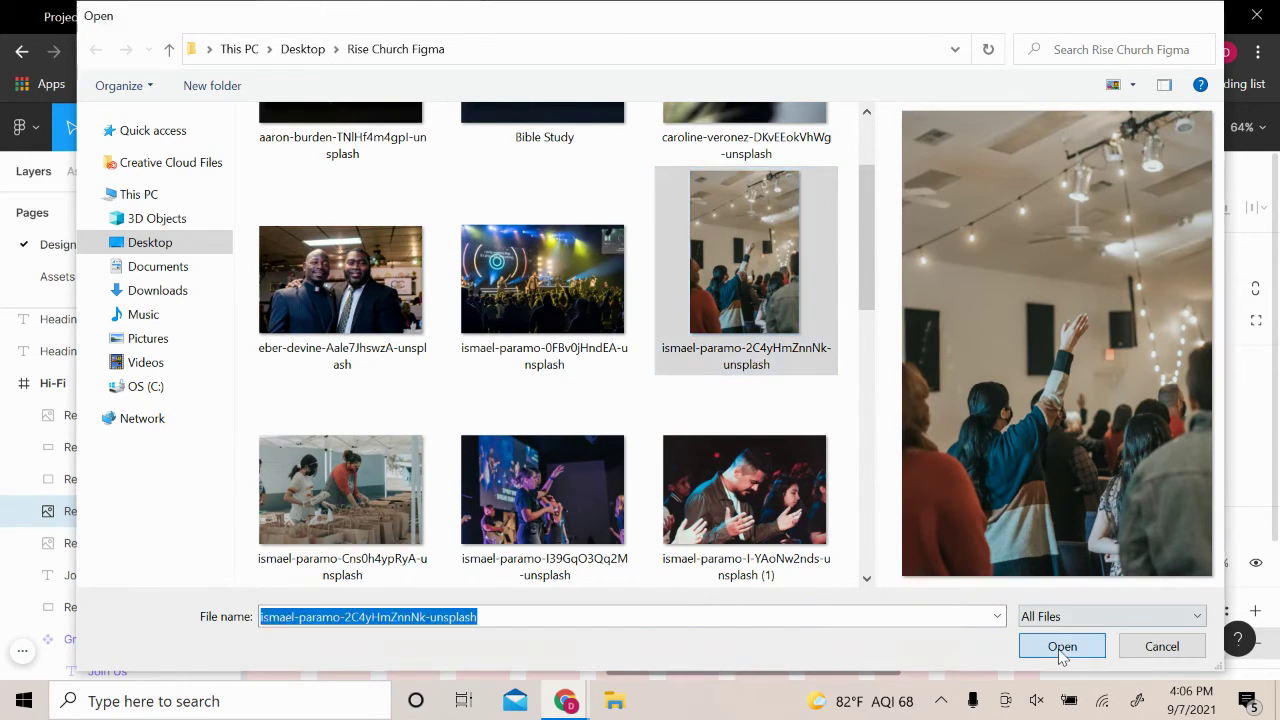
Set the worship photo to Crop and shift it upward to frame the raised hands
{"action": "left_click_drag", "start_coordinate": [933, 163], "coordinate": [1103, 155]}
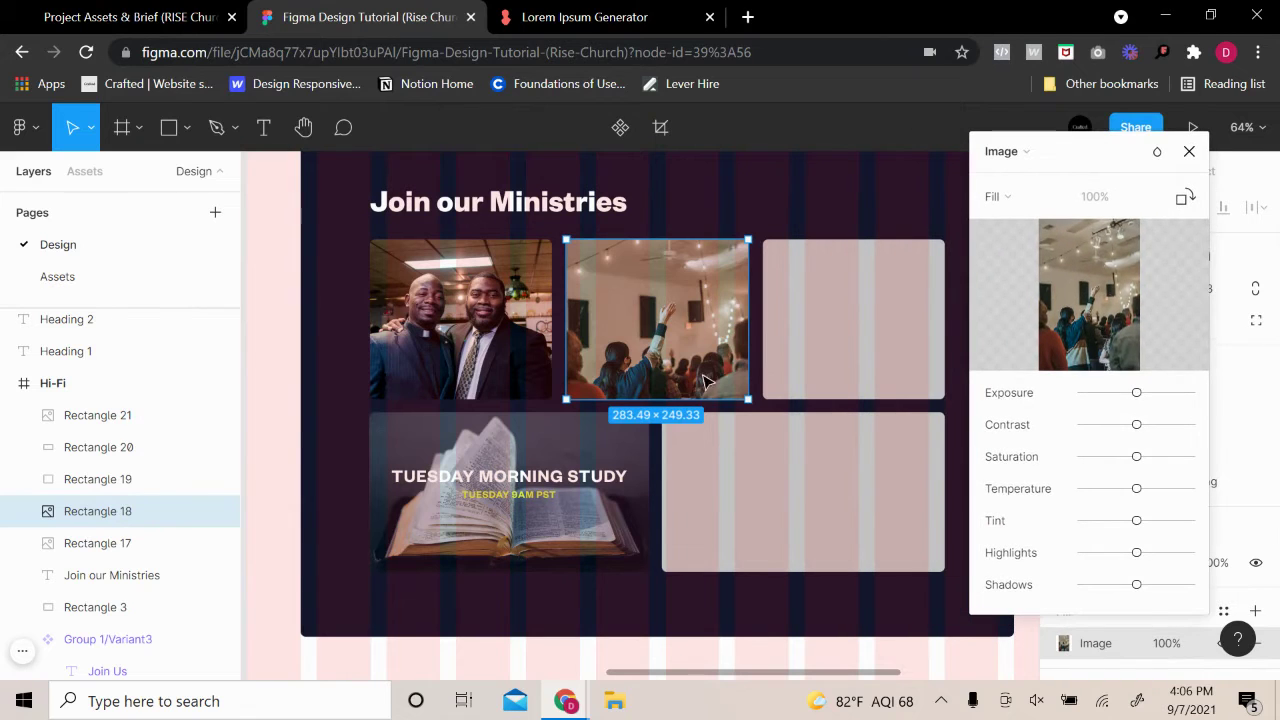
{"action": "left_click", "coordinate": [1028, 197]}
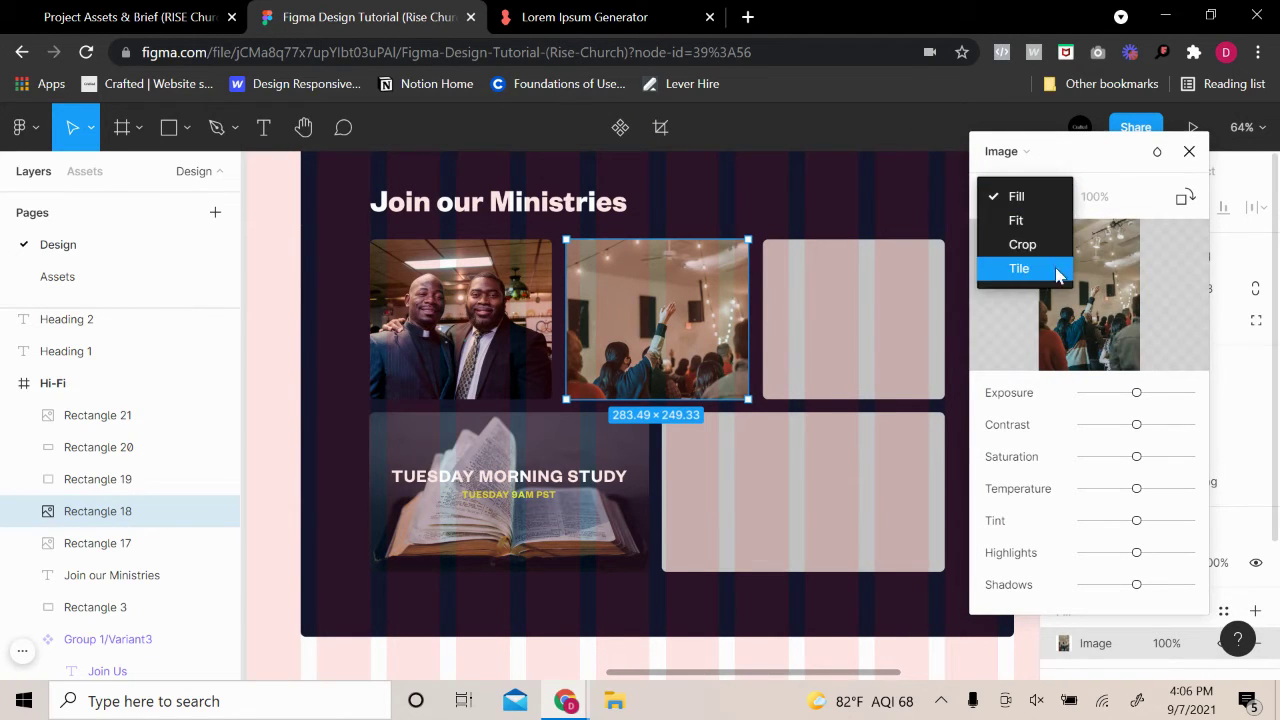
{"action": "left_click", "coordinate": [1052, 243]}
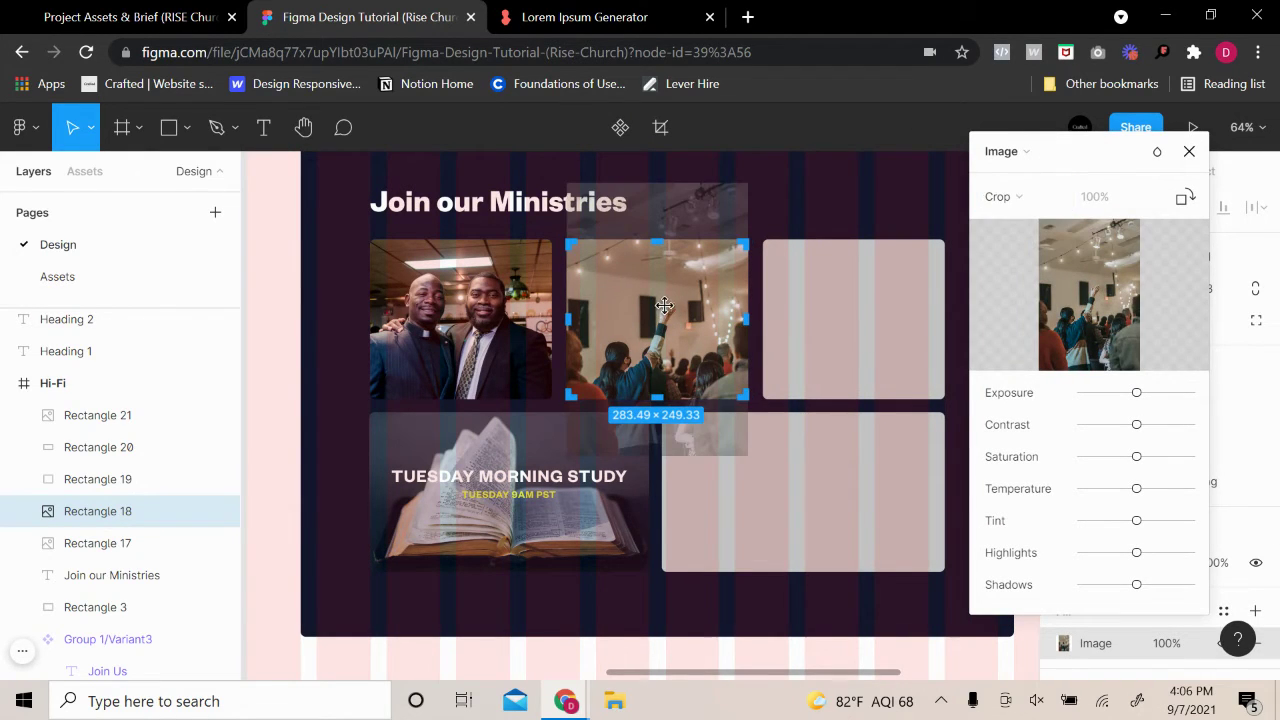
{"action": "key", "text": "Page_Down"}
{"action": "left_click", "coordinate": [58, 244]}
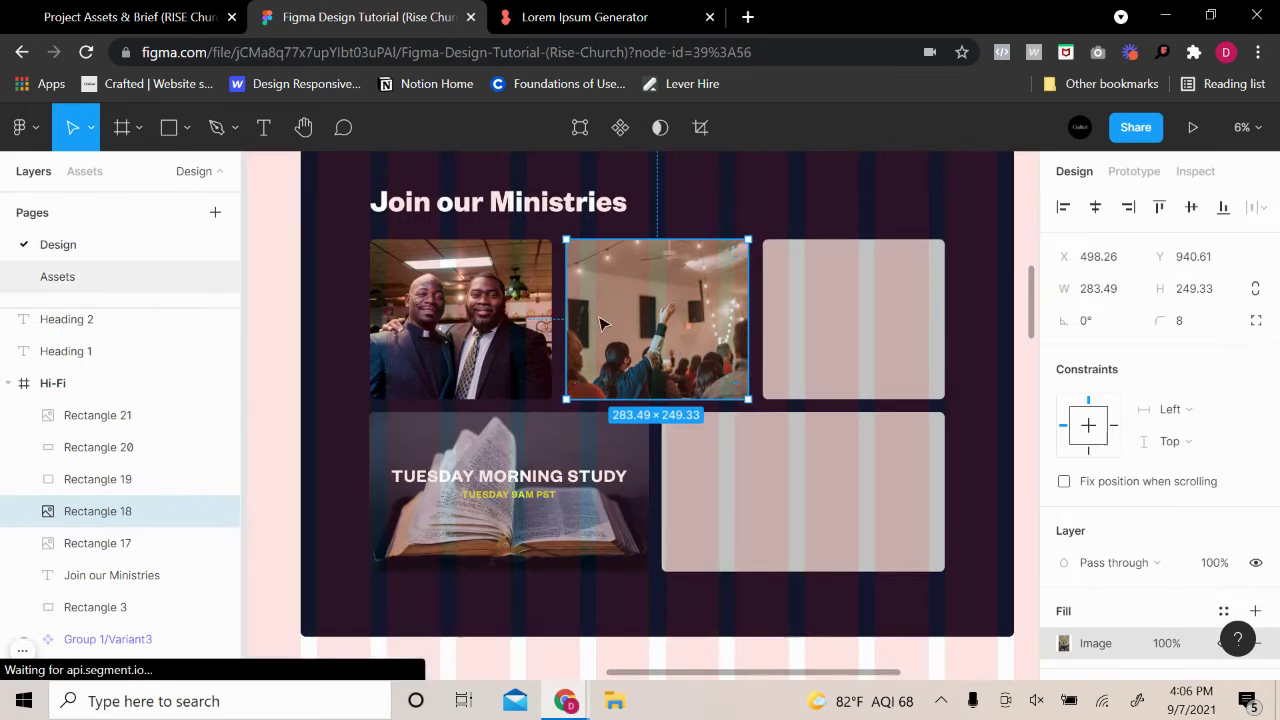
{"action": "left_click", "coordinate": [1064, 643]}
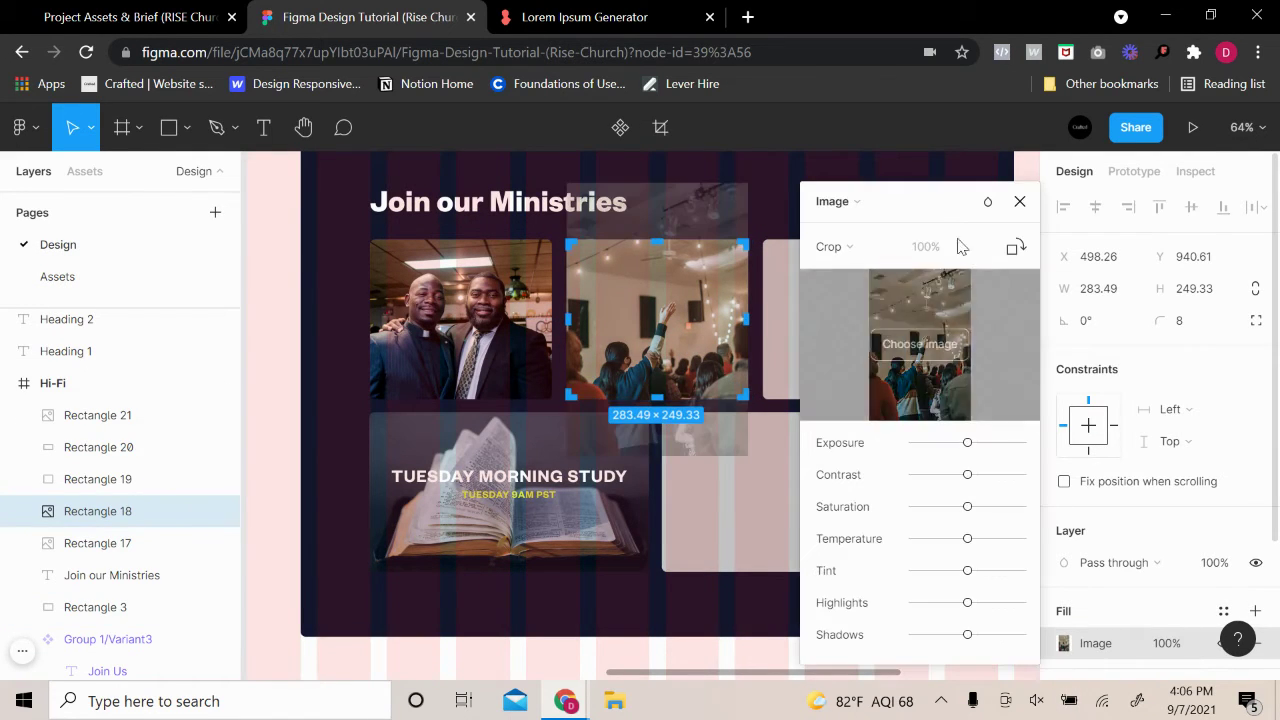
{"action": "left_click", "coordinate": [865, 250]}
{"action": "left_click", "coordinate": [858, 246]}
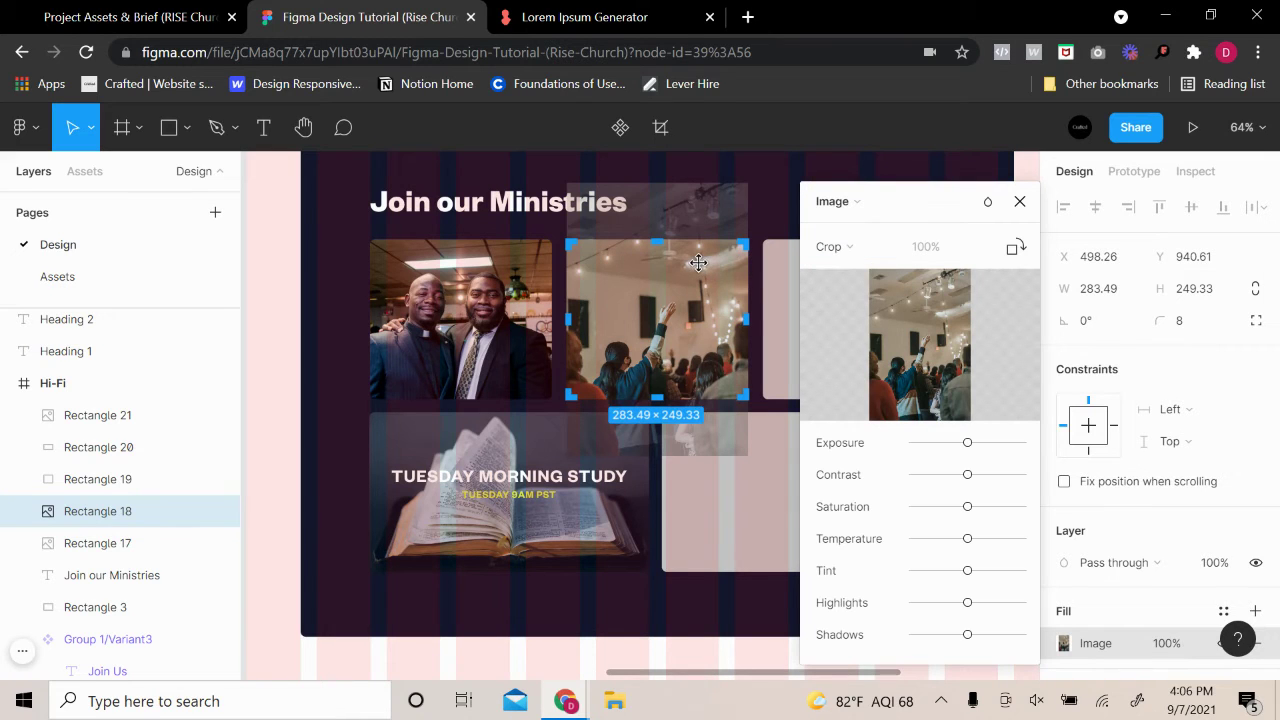
{"action": "left_click_drag", "start_coordinate": [648, 330], "coordinate": [681, 288]}
{"action": "key", "text": "Escape"}
{"action": "left_click", "coordinate": [846, 291]}
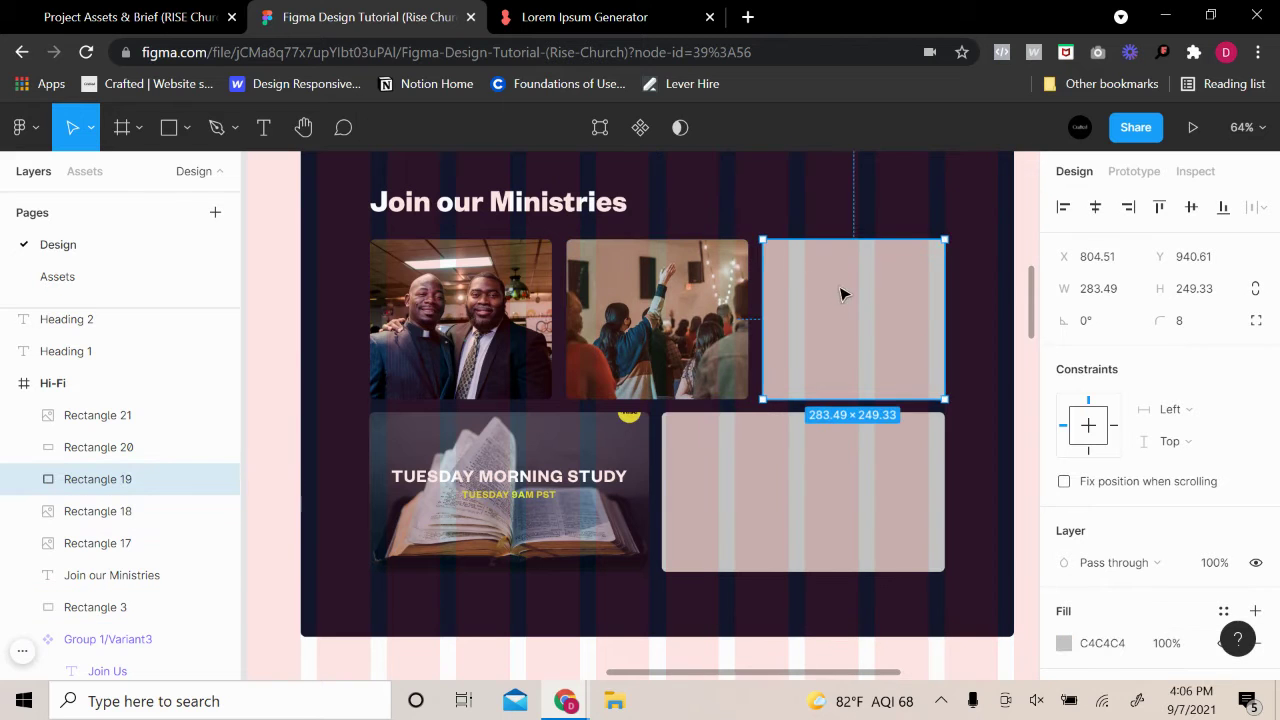
Switch the top-right card's fill from Solid to Image using the L&U file
{"action": "left_click", "coordinate": [1066, 643]}
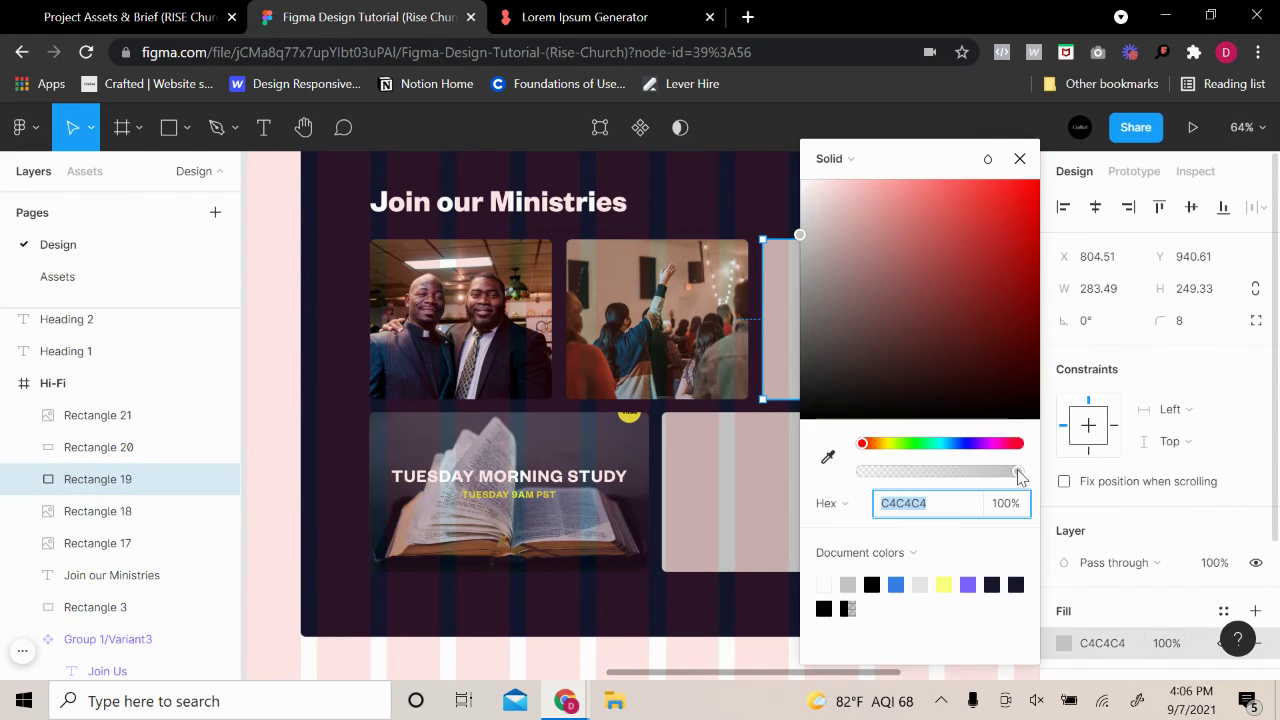
{"action": "left_click", "coordinate": [850, 160]}
{"action": "left_click", "coordinate": [880, 283]}
{"action": "left_click", "coordinate": [909, 304]}
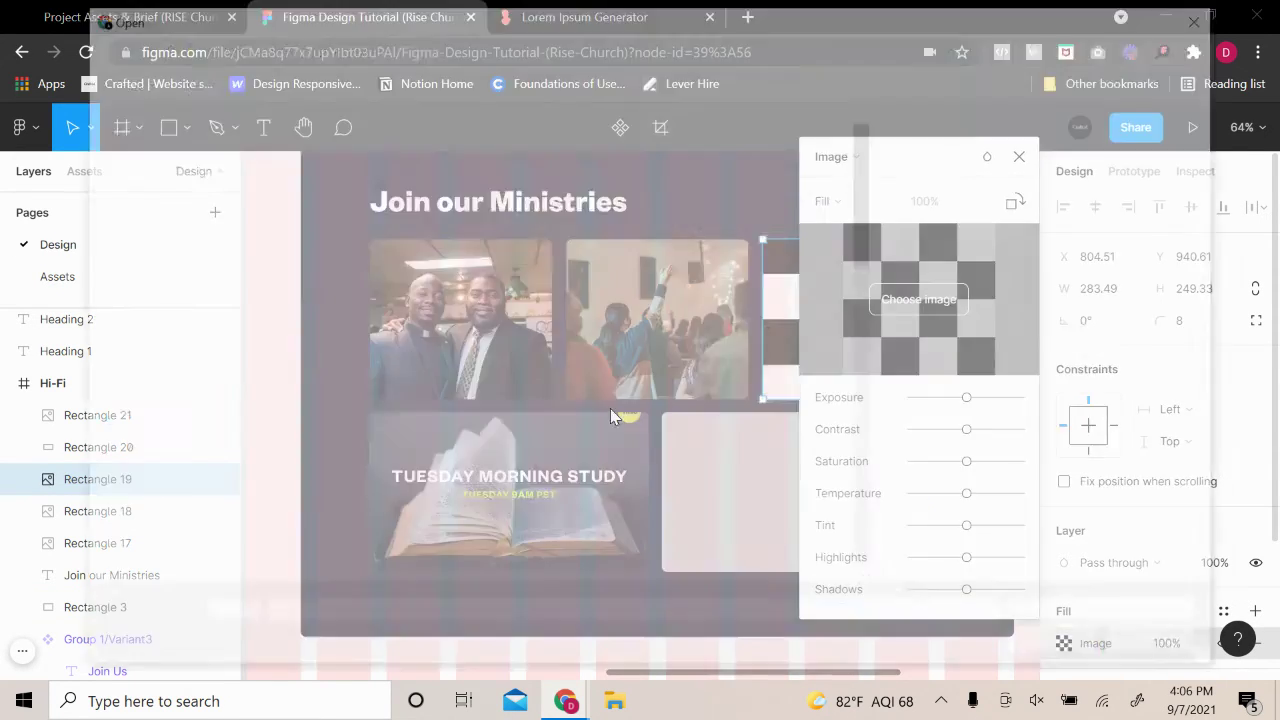
{"action": "scroll", "coordinate": [575, 355], "scroll_direction": "down", "scroll_amount": 4}
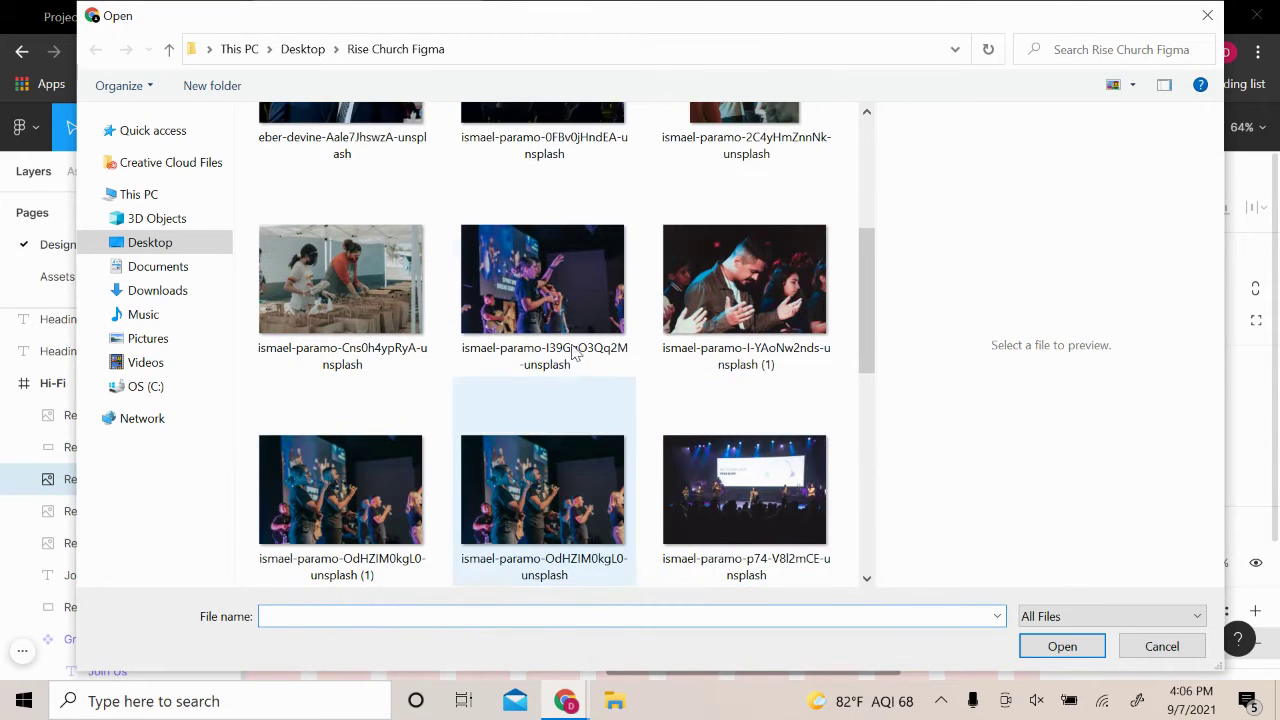
{"action": "scroll", "coordinate": [505, 507], "scroll_direction": "down", "scroll_amount": 2}
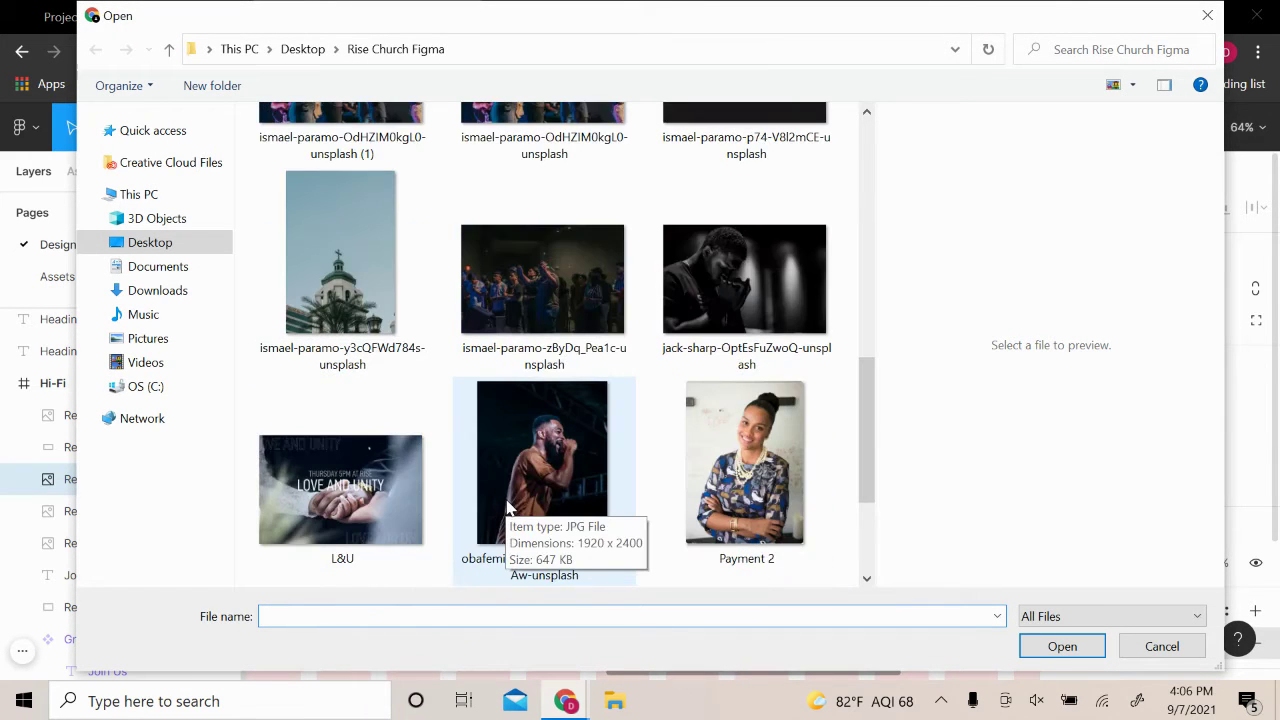
{"action": "scroll", "coordinate": [506, 504], "scroll_direction": "down", "scroll_amount": 2}
{"action": "scroll", "coordinate": [510, 506], "scroll_direction": "up", "scroll_amount": 4}
{"action": "scroll", "coordinate": [510, 508], "scroll_direction": "down", "scroll_amount": 1}
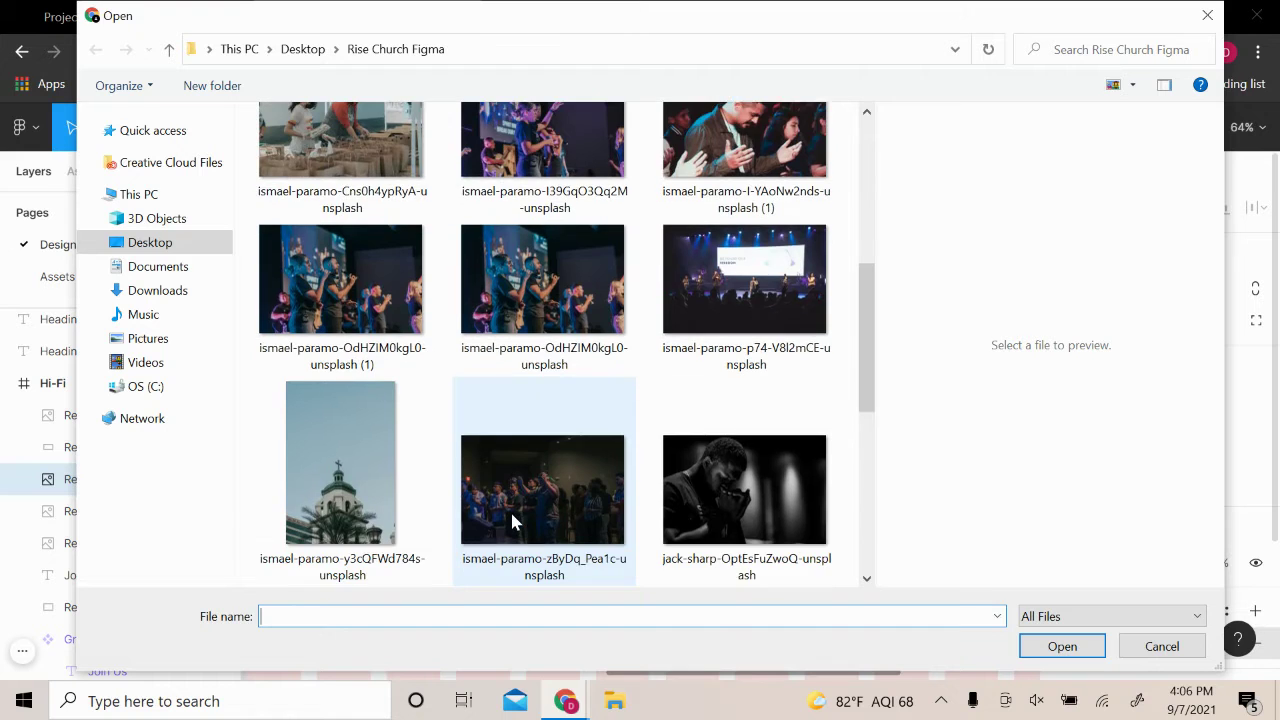
{"action": "scroll", "coordinate": [510, 509], "scroll_direction": "down", "scroll_amount": 2}
{"action": "scroll", "coordinate": [510, 509], "scroll_direction": "up", "scroll_amount": 1}
{"action": "scroll", "coordinate": [510, 509], "scroll_direction": "down", "scroll_amount": 1}
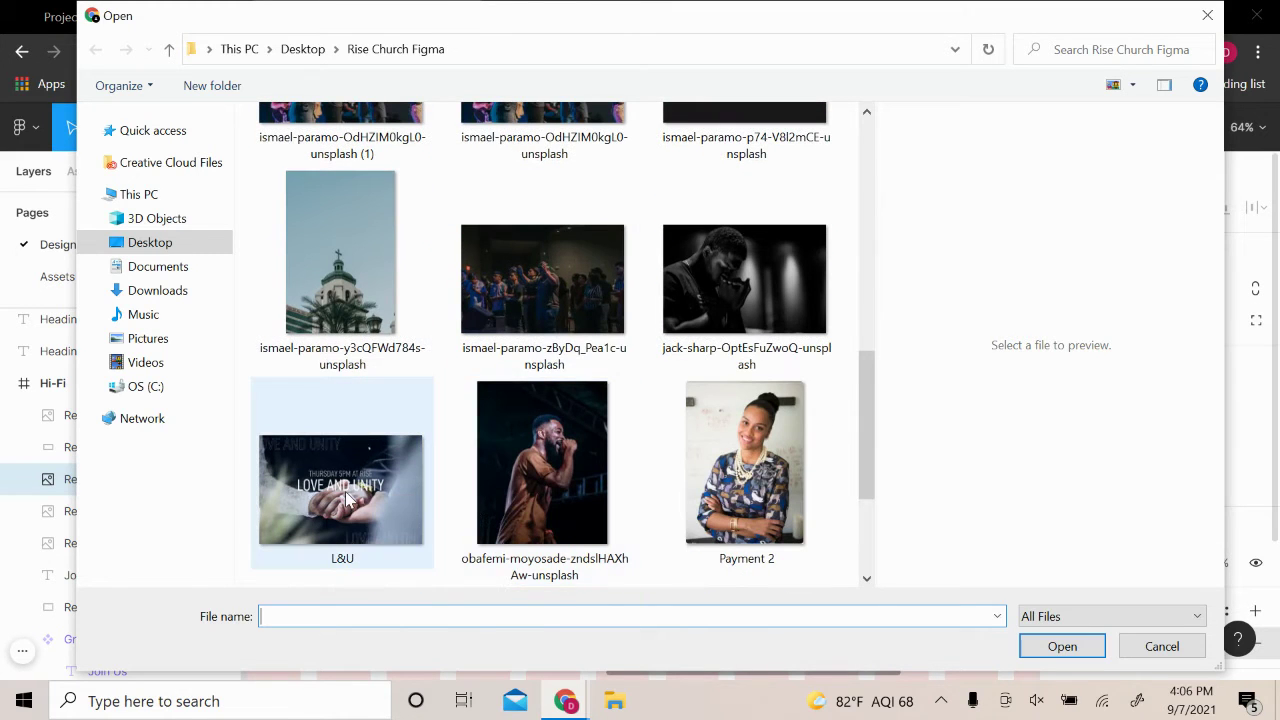
{"action": "left_click", "coordinate": [347, 500]}
{"action": "left_click", "coordinate": [1062, 647]}
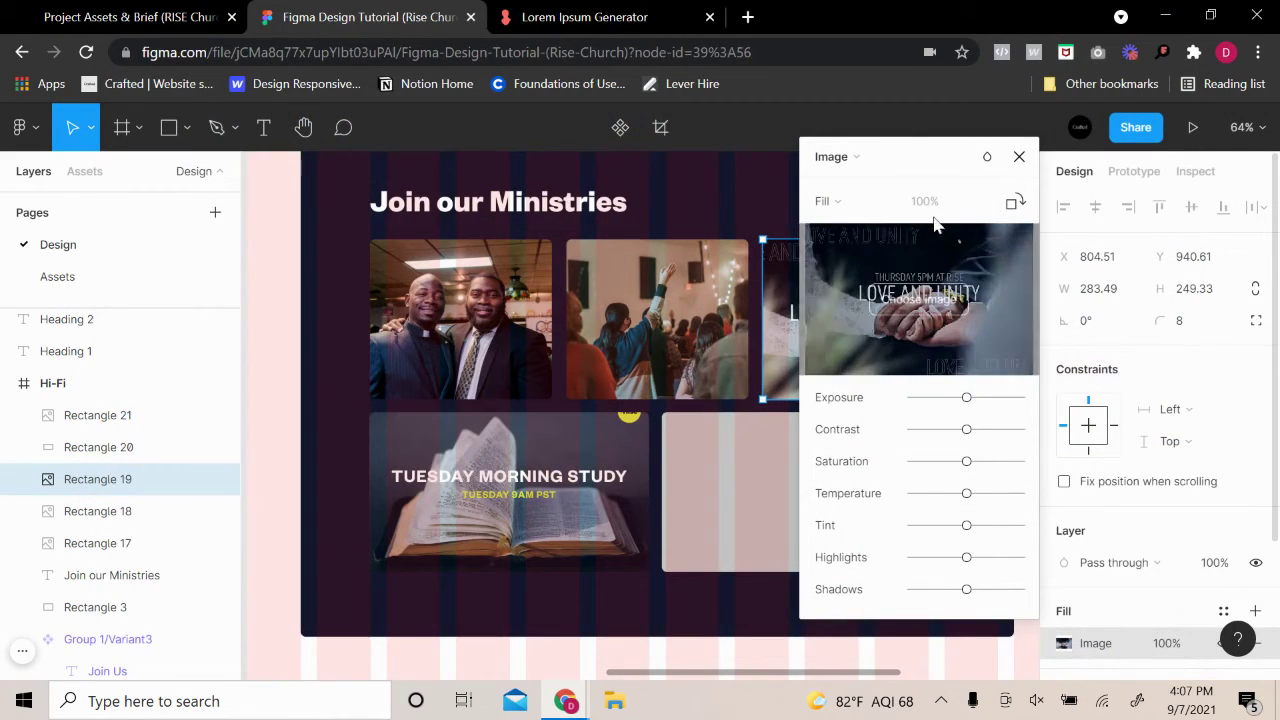
{"action": "left_click", "coordinate": [1020, 157]}
{"action": "left_click", "coordinate": [995, 286]}
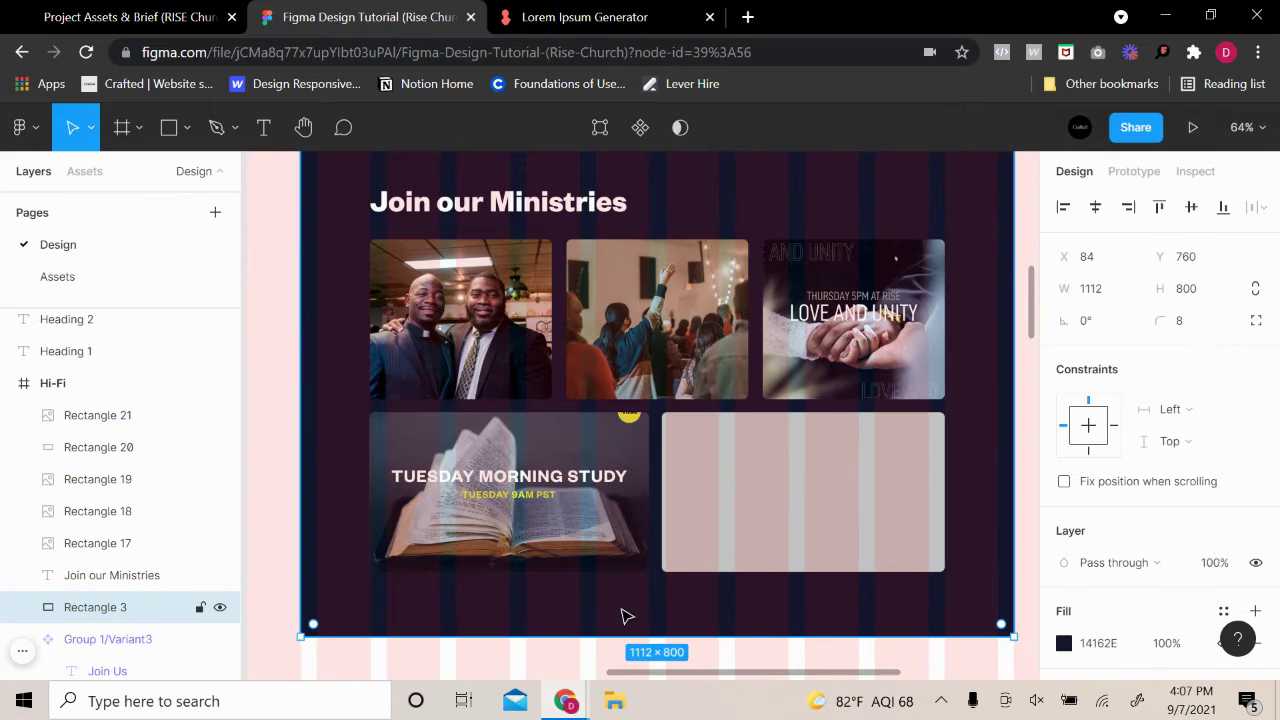
Switch the empty tile beside Tuesday Morning Study to an image fill
{"action": "double_click", "coordinate": [743, 500]}
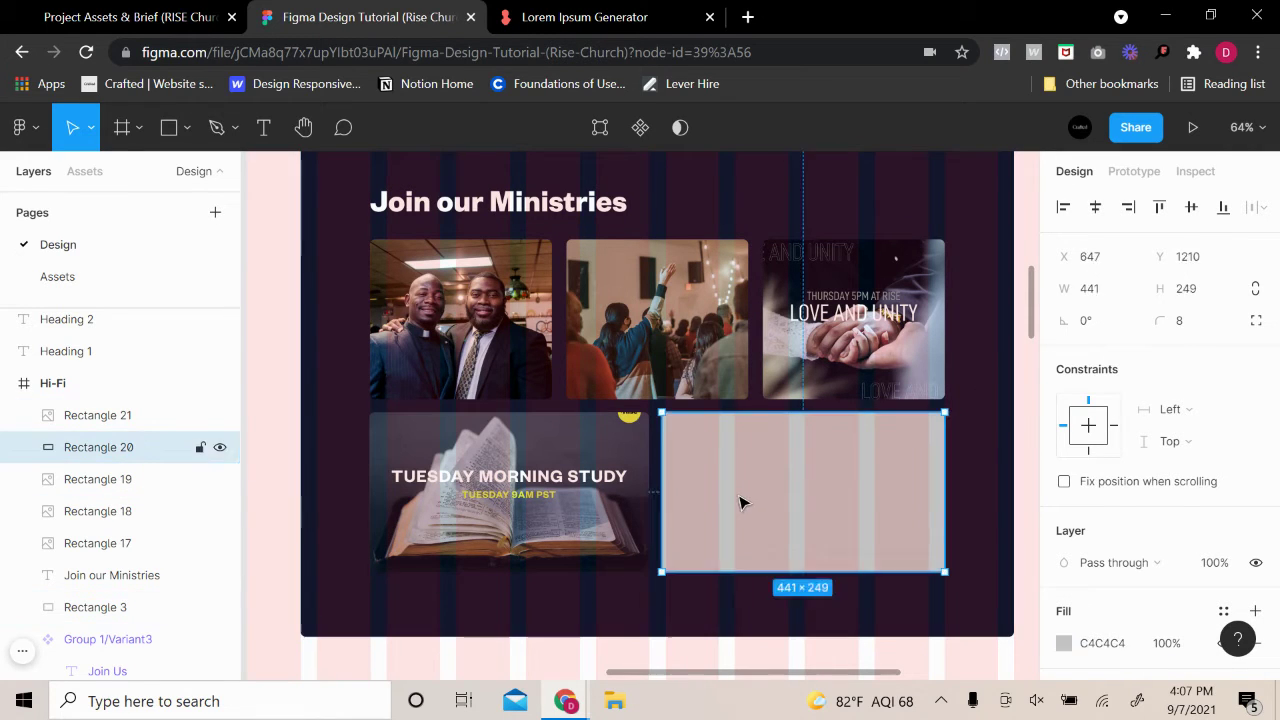
{"action": "scroll", "coordinate": [1060, 500], "scroll_direction": "down", "scroll_amount": 2}
{"action": "left_click", "coordinate": [1063, 475]}
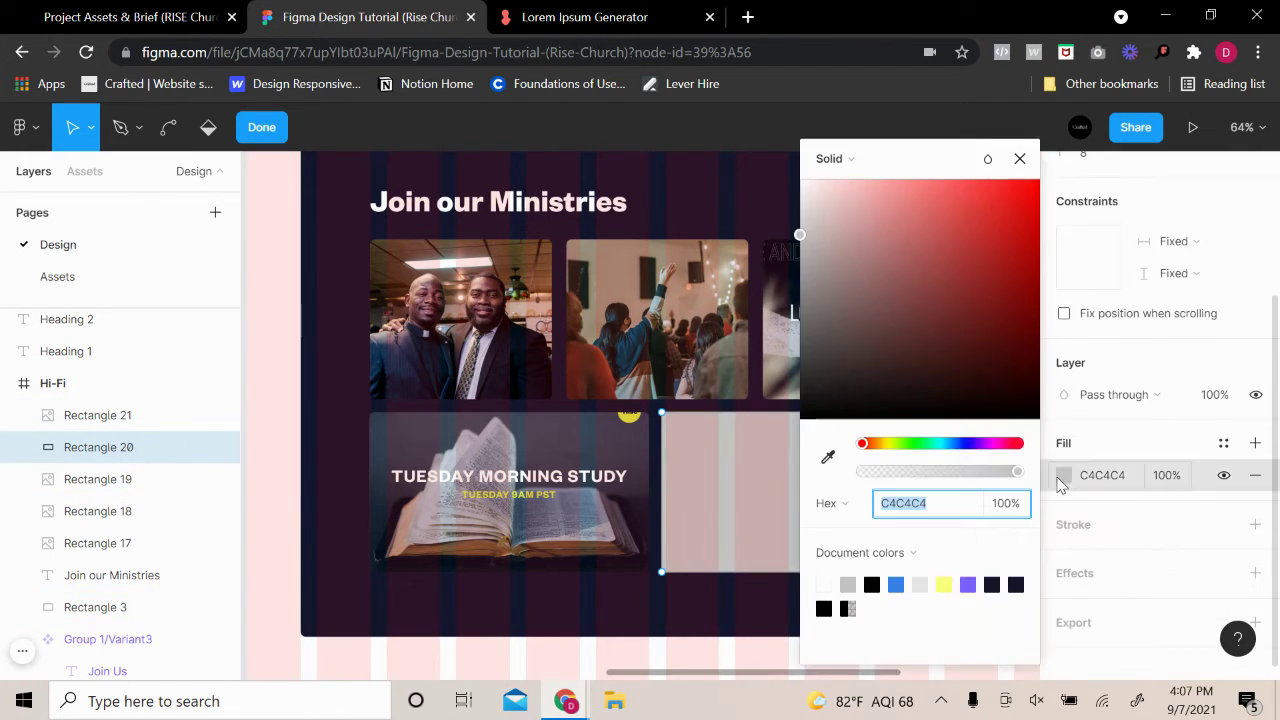
{"action": "left_click", "coordinate": [833, 158]}
{"action": "left_click", "coordinate": [882, 277]}
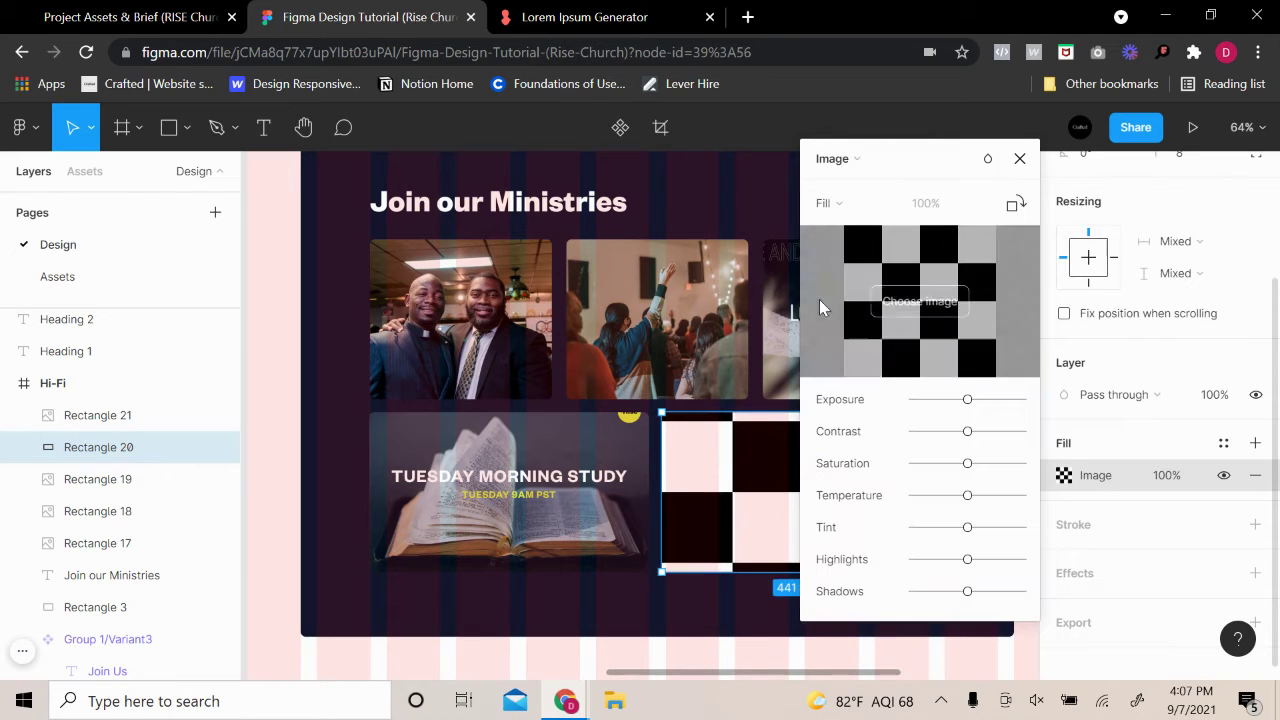
{"action": "left_click", "coordinate": [917, 303]}
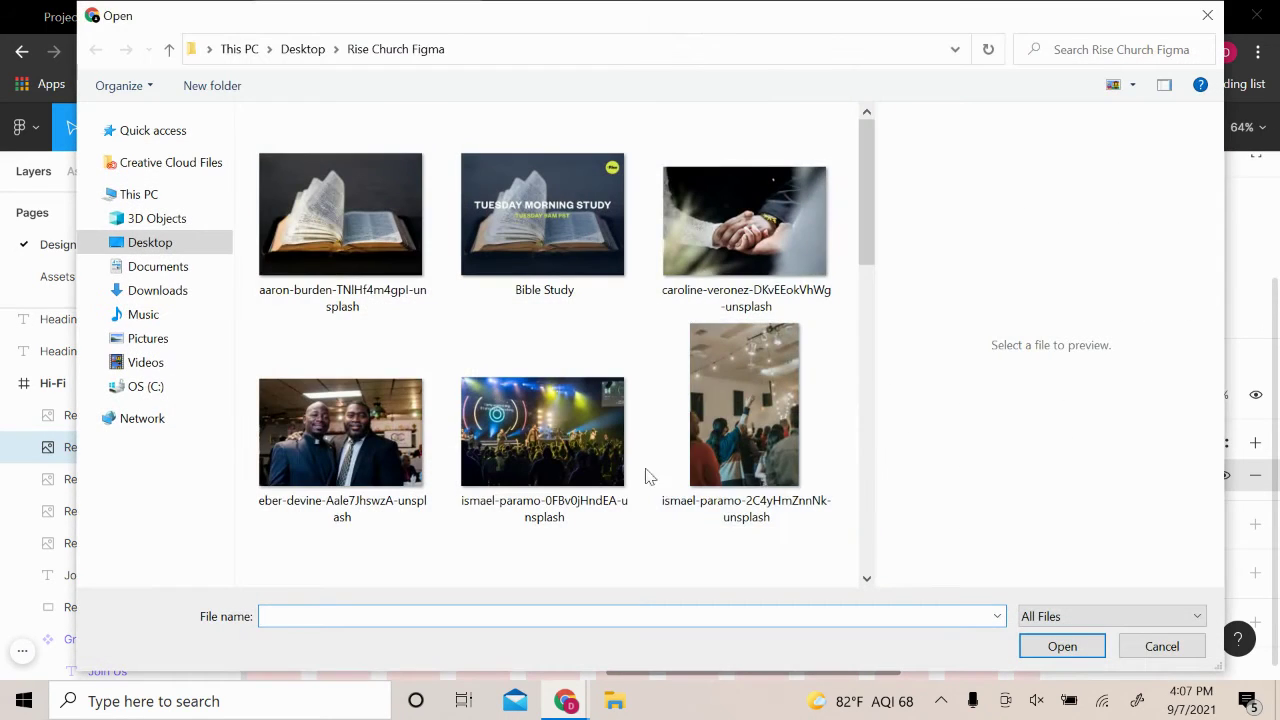
{"action": "scroll", "coordinate": [600, 457], "scroll_direction": "down", "scroll_amount": 3}
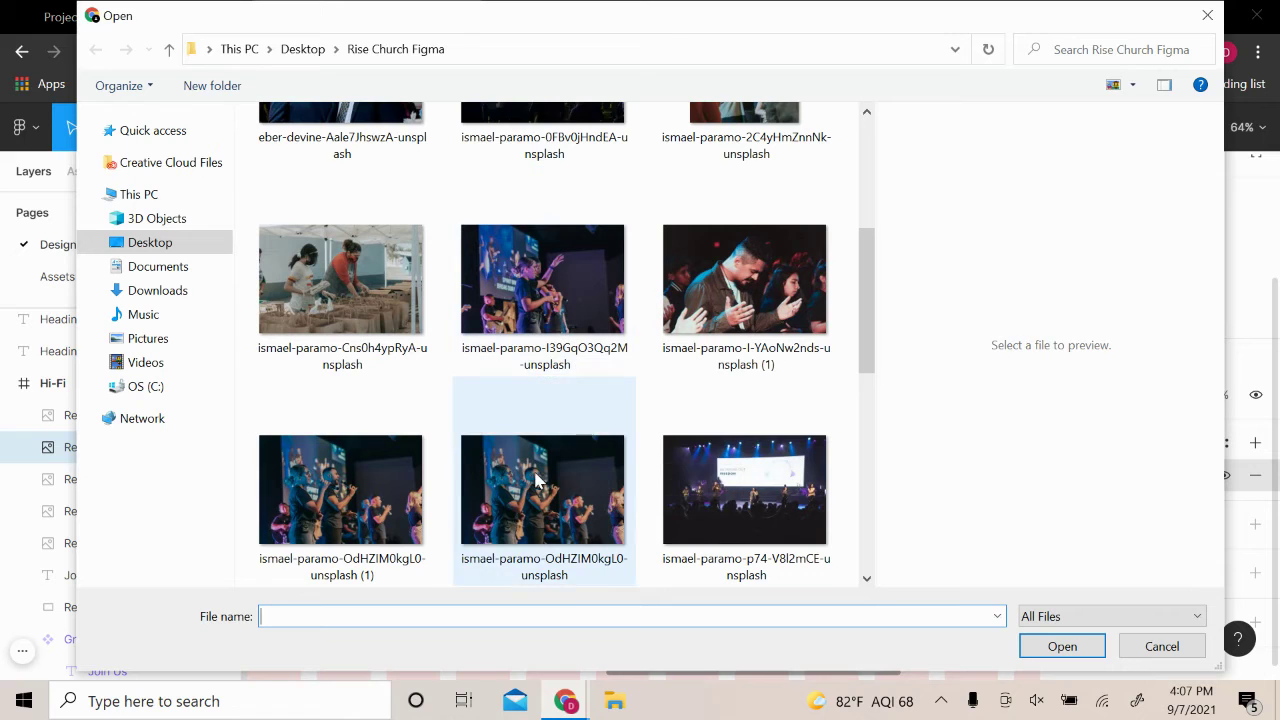
Preview the worship photos and apply the stage photo with the big screen
{"action": "left_click", "coordinate": [537, 480]}
{"action": "left_click", "coordinate": [362, 527]}
{"action": "left_click", "coordinate": [590, 300]}
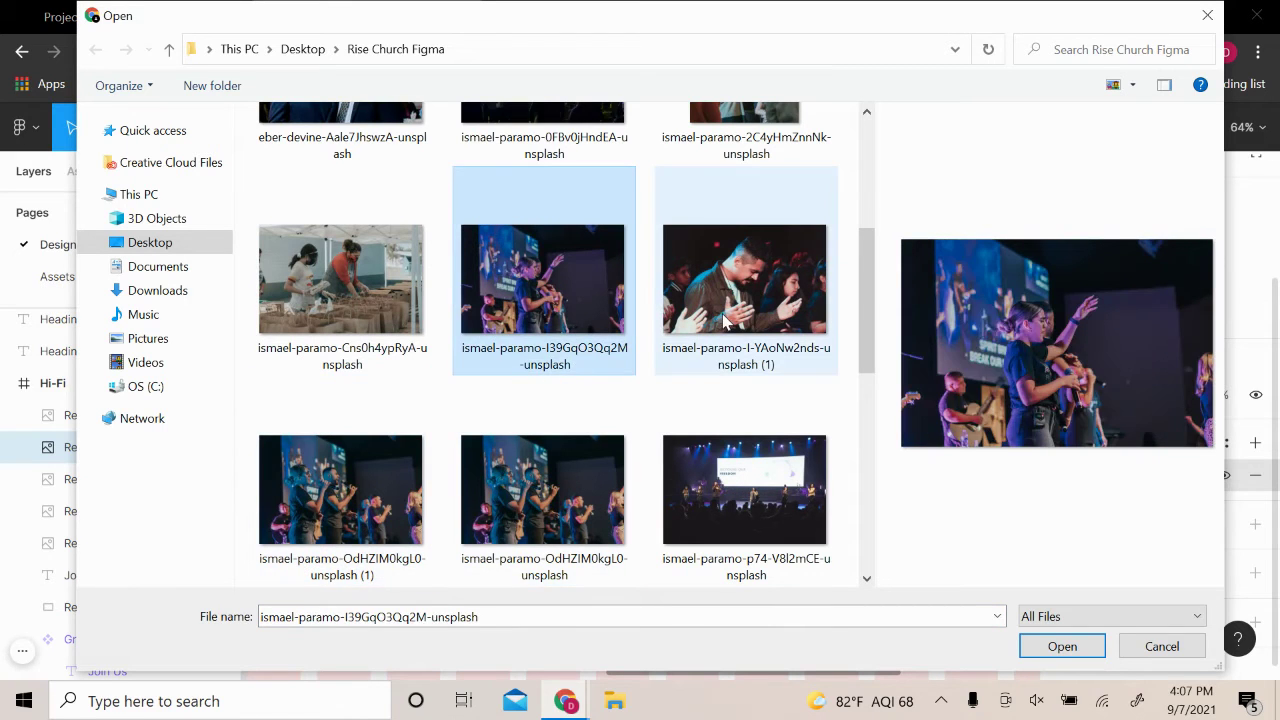
{"action": "left_click", "coordinate": [726, 318]}
{"action": "left_click", "coordinate": [748, 492]}
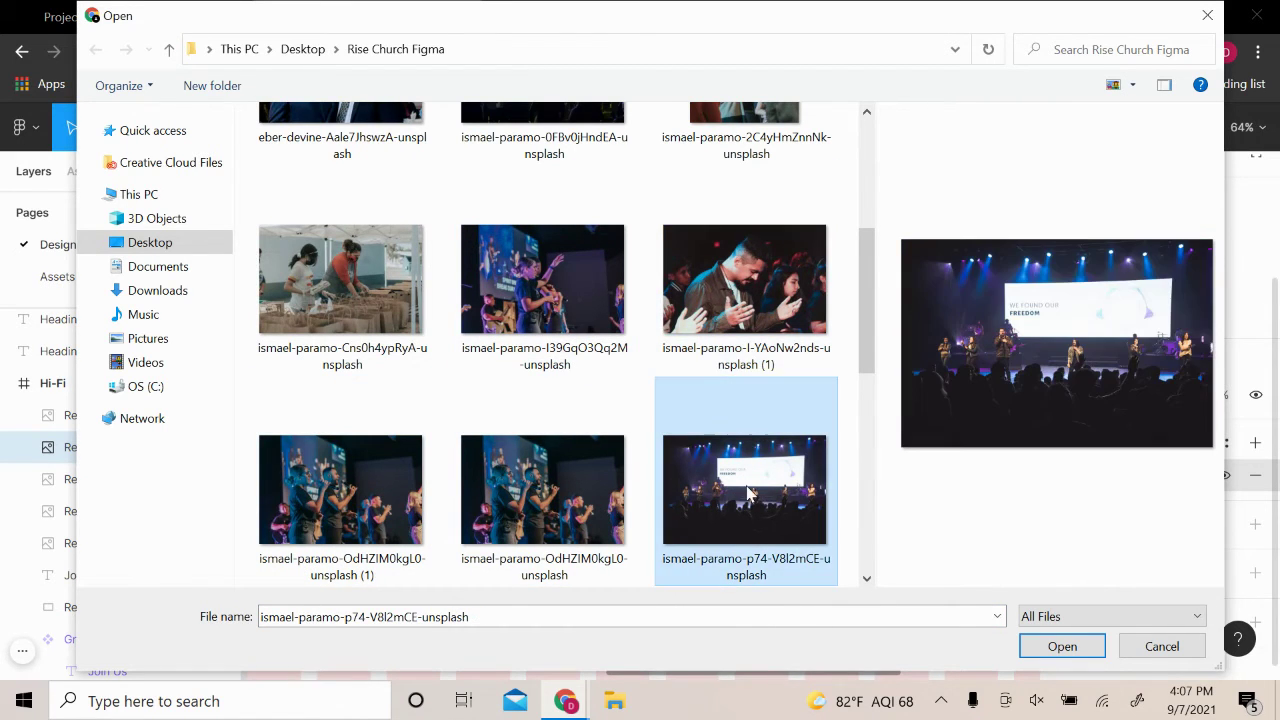
{"action": "left_click", "coordinate": [1064, 652]}
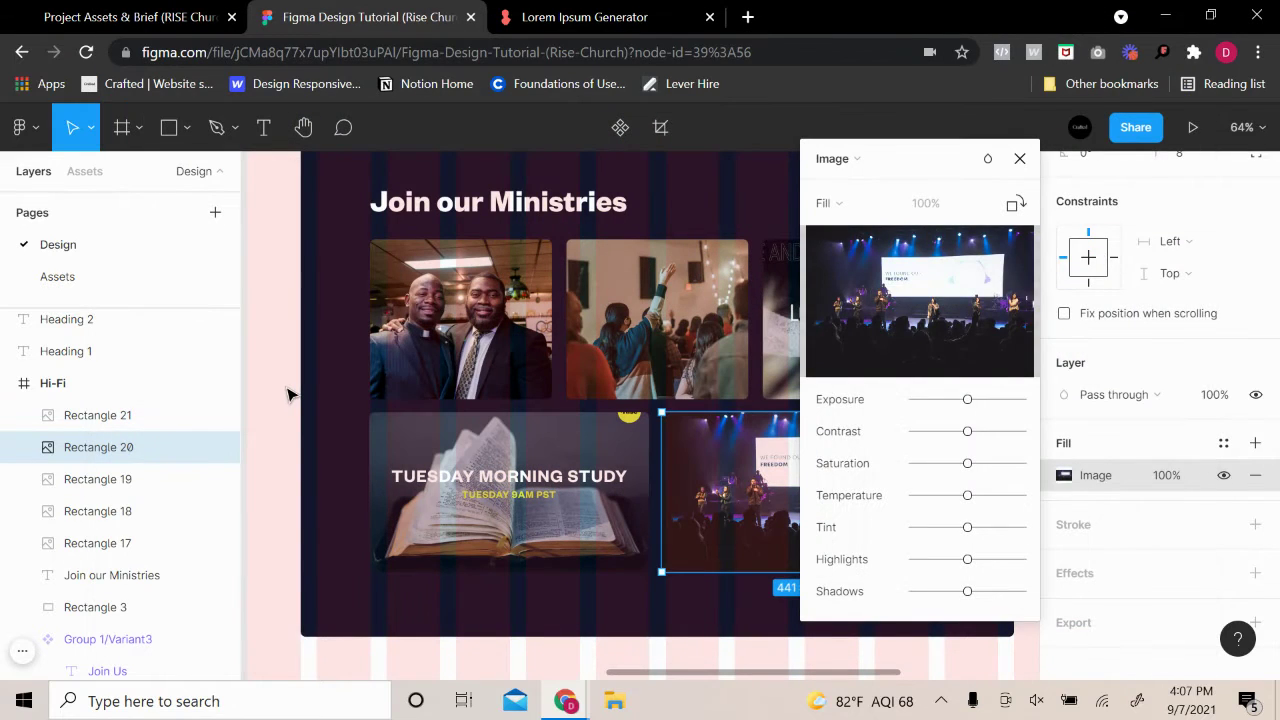
{"action": "key", "text": "Escape"}
{"action": "key", "text": "Escape"}
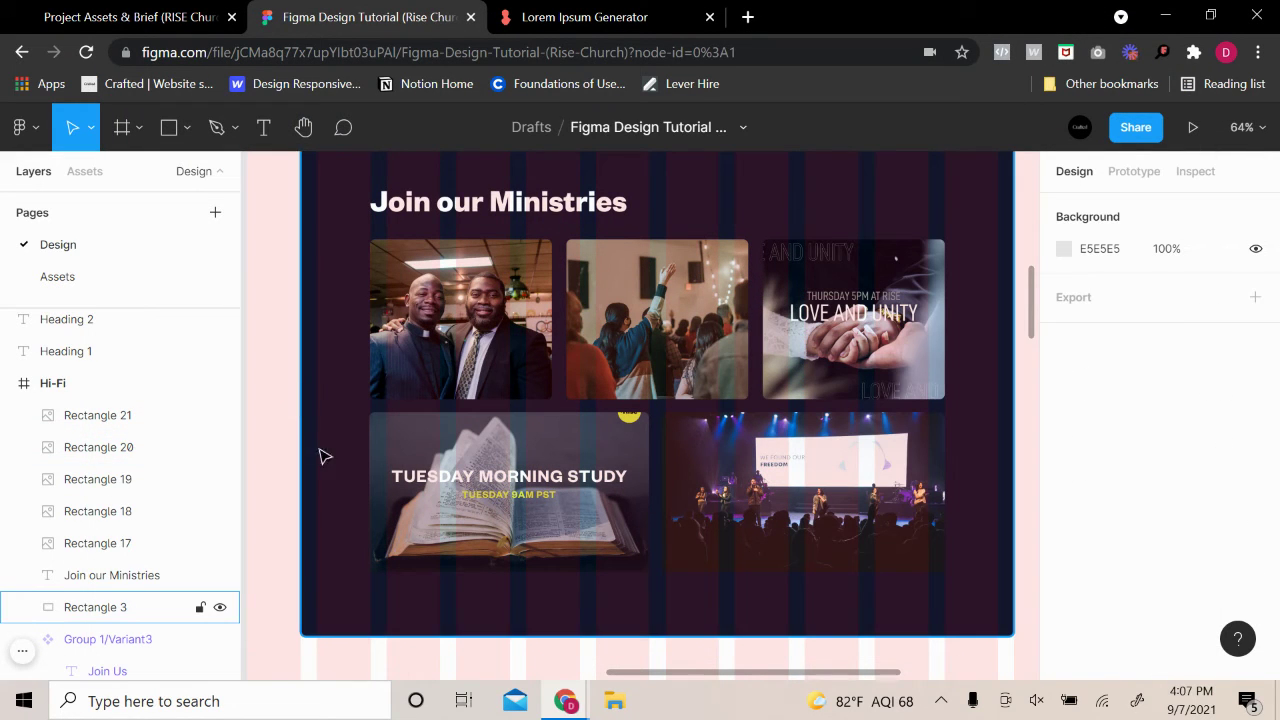
Replace the lower-right tile's stage photo with the praying worshippers photo
{"action": "left_click", "coordinate": [800, 469]}
{"action": "key", "text": "Escape"}
{"action": "left_click", "coordinate": [800, 469]}
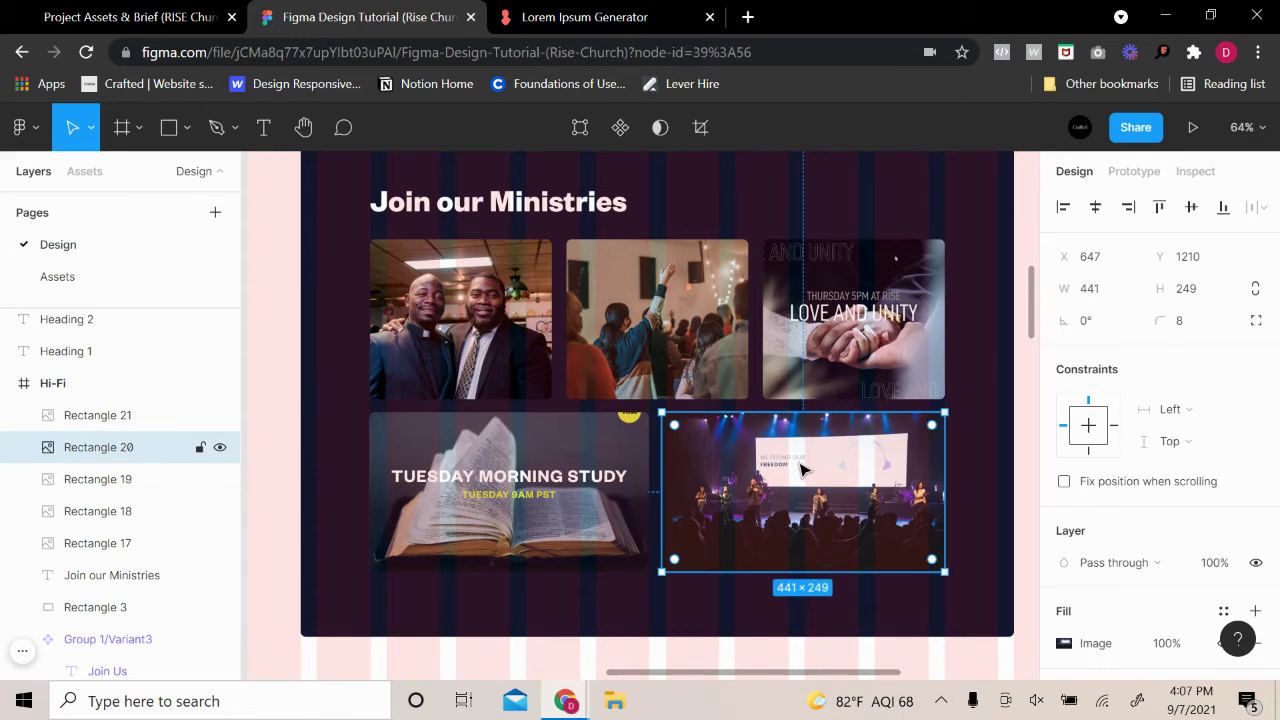
{"action": "key", "text": "ctrl+z"}
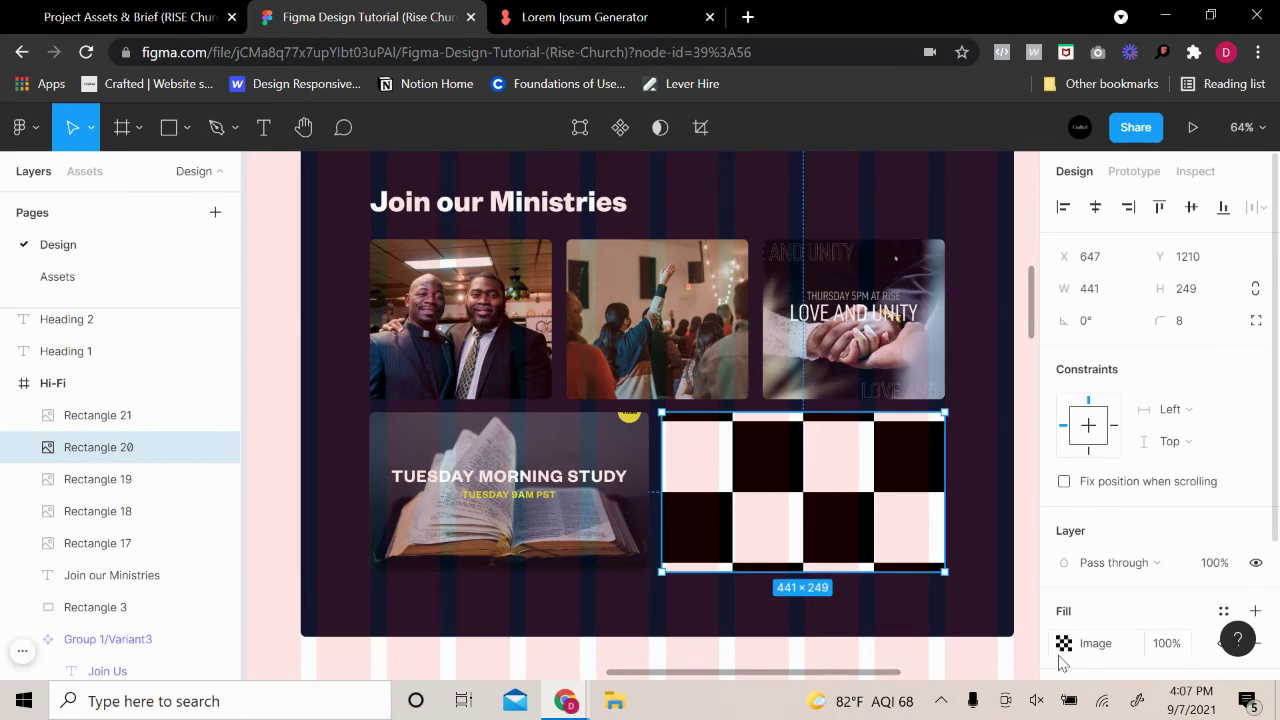
{"action": "left_click", "coordinate": [1064, 643]}
{"action": "left_click", "coordinate": [929, 344]}
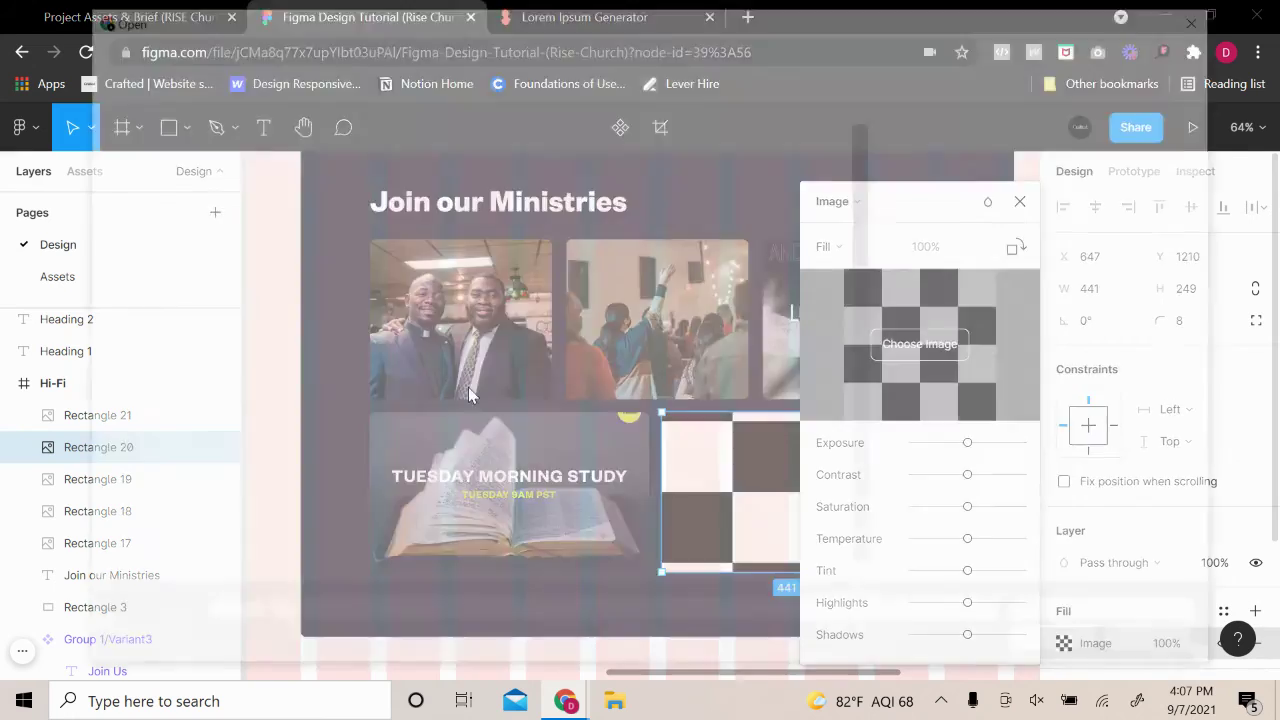
{"action": "scroll", "coordinate": [591, 423], "scroll_direction": "down", "scroll_amount": 3}
{"action": "left_click", "coordinate": [755, 478]}
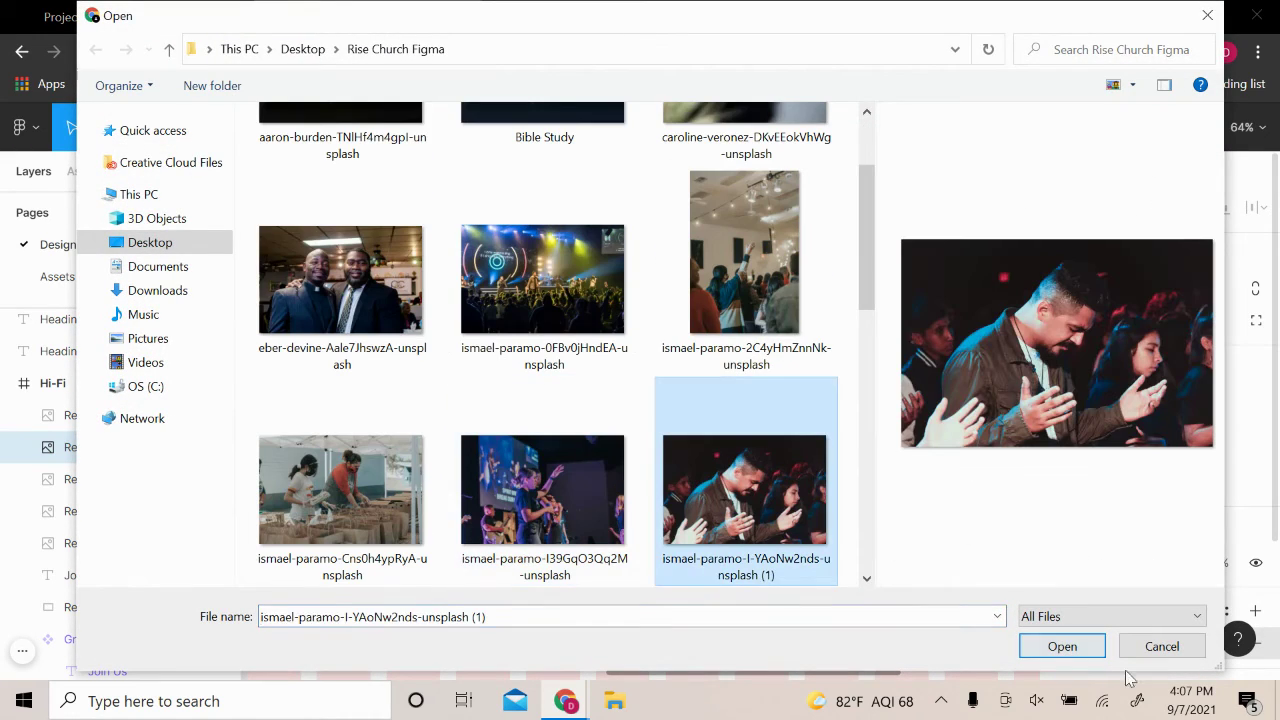
{"action": "left_click", "coordinate": [1062, 646]}
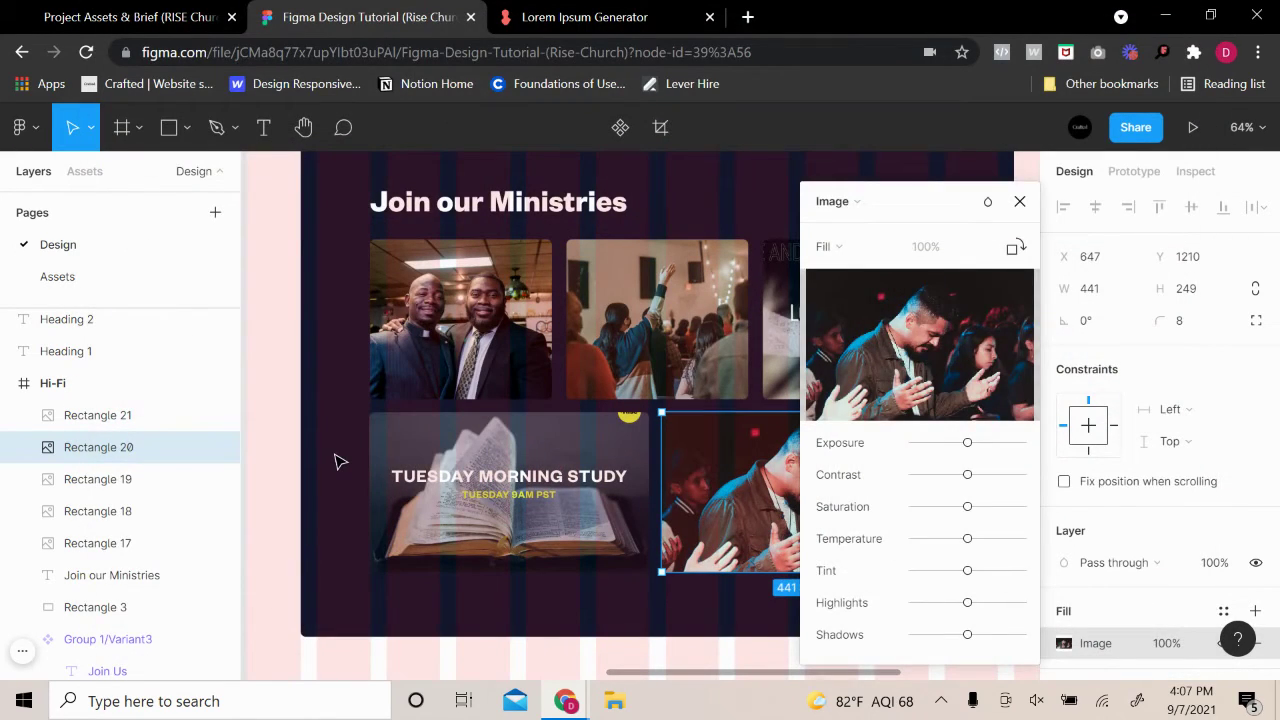
{"action": "key", "text": "Escape"}
Hide the Hi-Fi frame's layout grid columns and review the page
{"action": "left_click", "coordinate": [340, 462]}
{"action": "scroll", "coordinate": [400, 520], "scroll_direction": "down", "scroll_amount": 5}
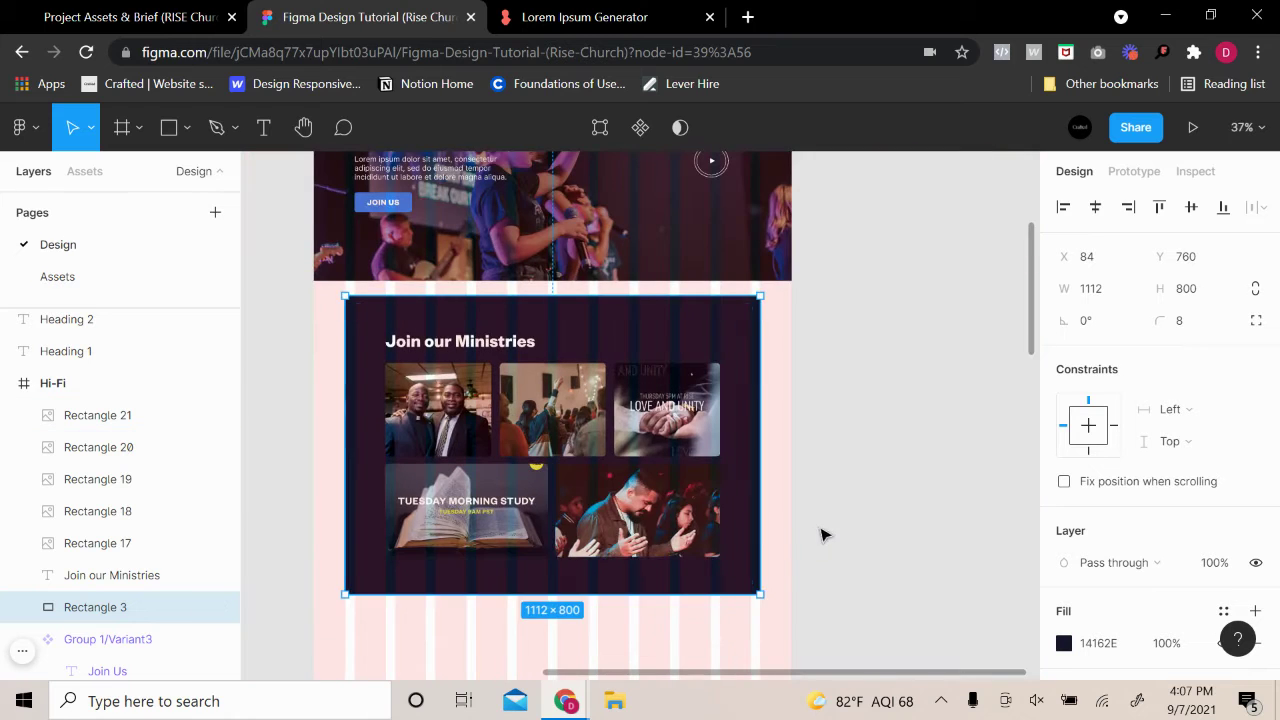
{"action": "scroll", "coordinate": [850, 520], "scroll_direction": "up", "scroll_amount": 6}
{"action": "left_click", "coordinate": [330, 286]}
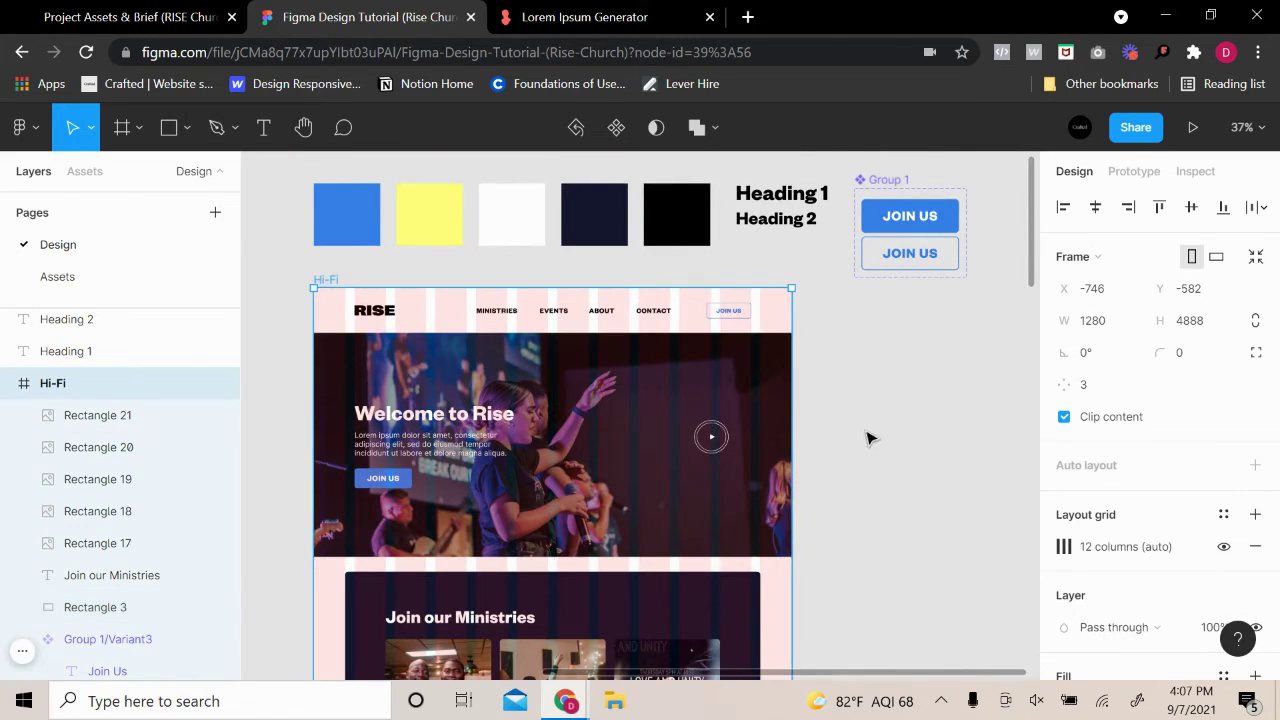
{"action": "scroll", "coordinate": [871, 437], "scroll_direction": "down", "scroll_amount": 3}
{"action": "left_click", "coordinate": [1221, 548]}
{"action": "left_click", "coordinate": [951, 489]}
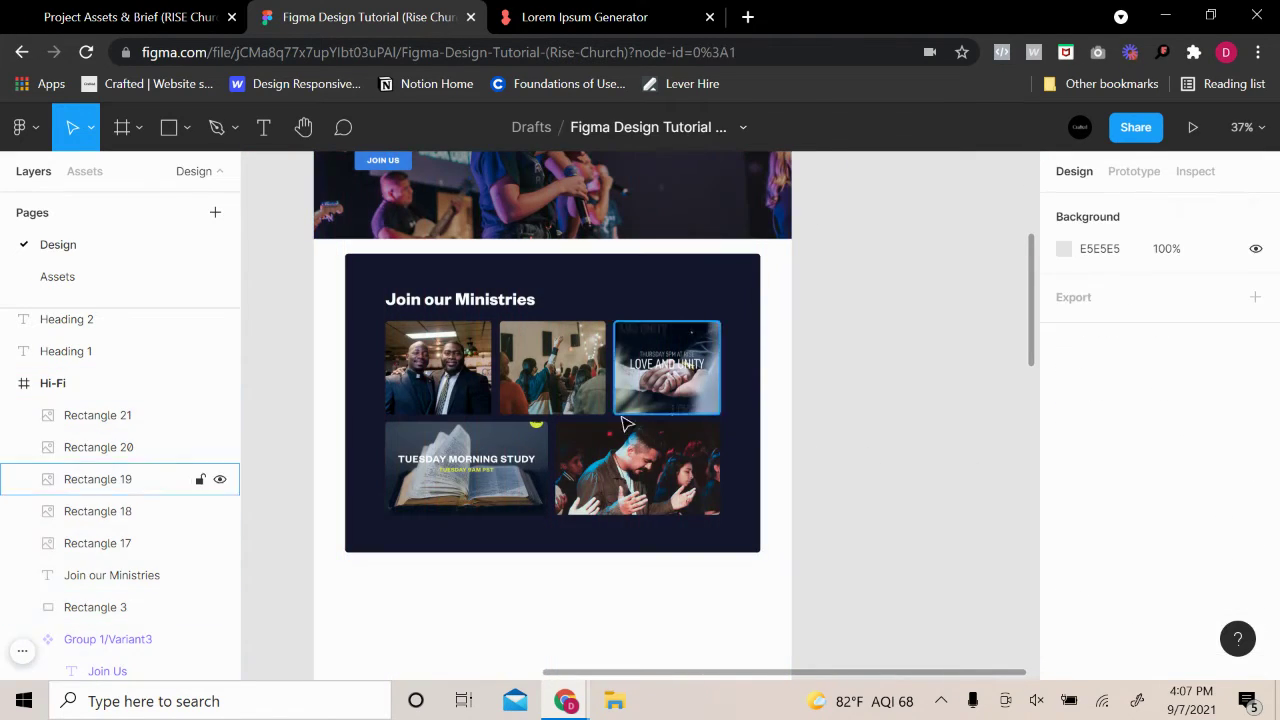
{"action": "scroll", "coordinate": [875, 525], "scroll_direction": "up", "scroll_amount": 3}
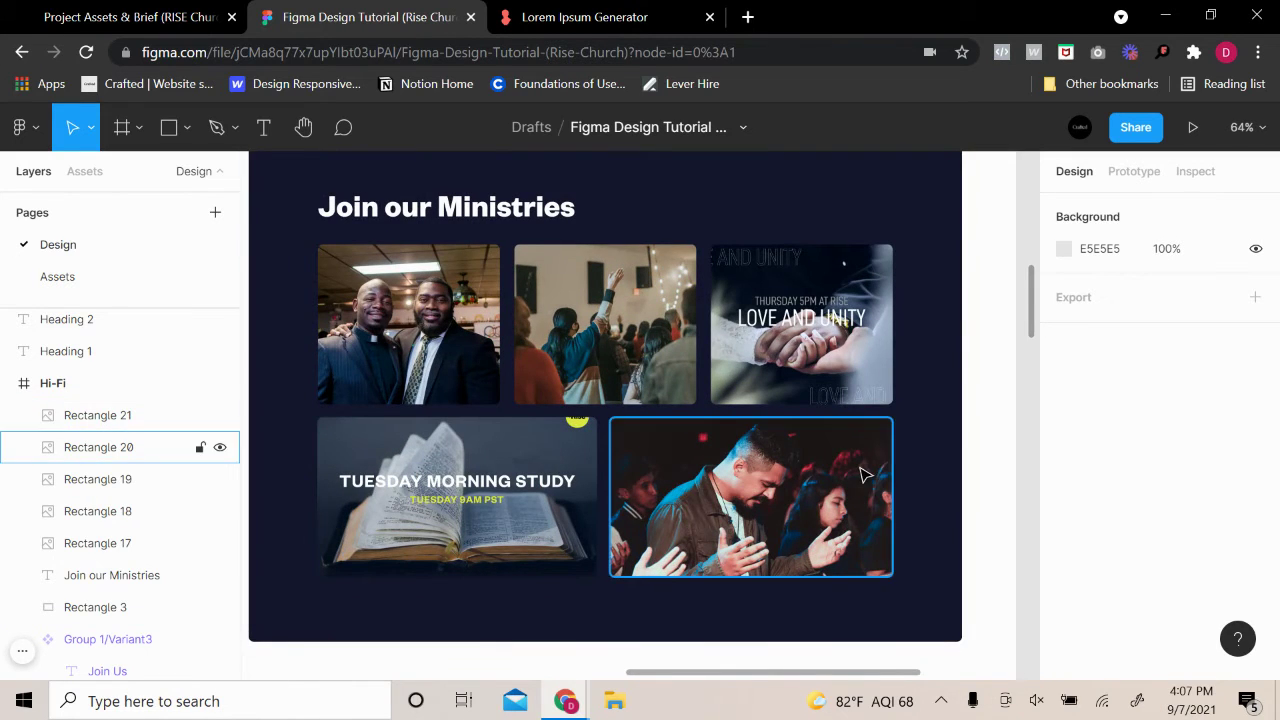
{"action": "scroll", "coordinate": [866, 474], "scroll_direction": "down", "scroll_amount": 2}
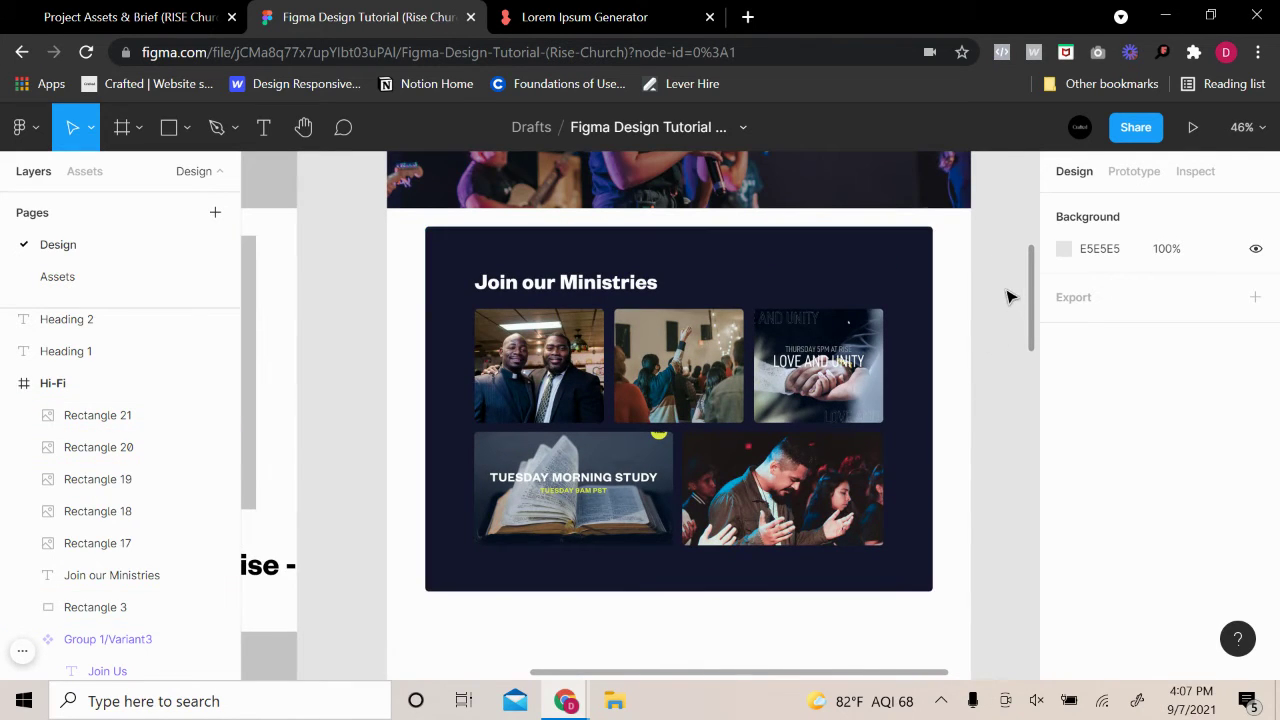
{"action": "scroll", "coordinate": [1009, 297], "scroll_direction": "up", "scroll_amount": 4}
{"action": "scroll", "coordinate": [951, 486], "scroll_direction": "up", "scroll_amount": 1}
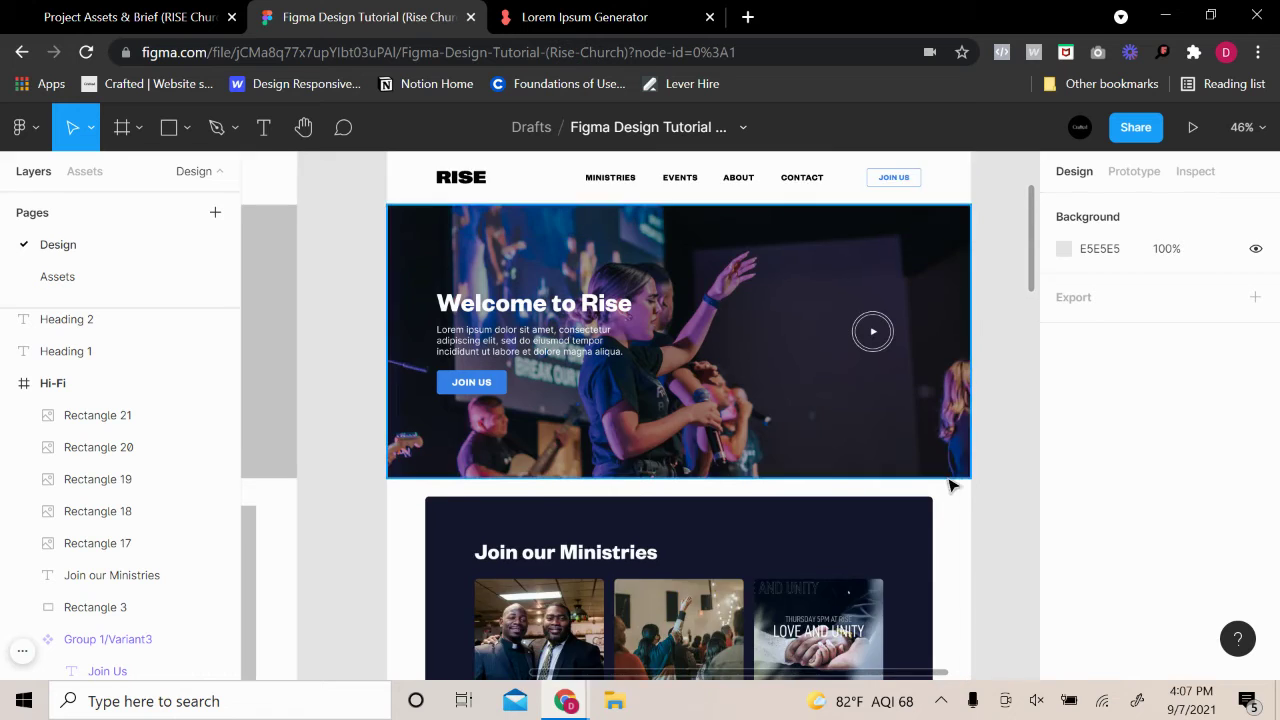
{"action": "scroll", "coordinate": [951, 503], "scroll_direction": "down", "scroll_amount": 3}
{"action": "scroll", "coordinate": [971, 523], "scroll_direction": "up", "scroll_amount": 5}
{"action": "scroll", "coordinate": [953, 552], "scroll_direction": "down", "scroll_amount": 4}
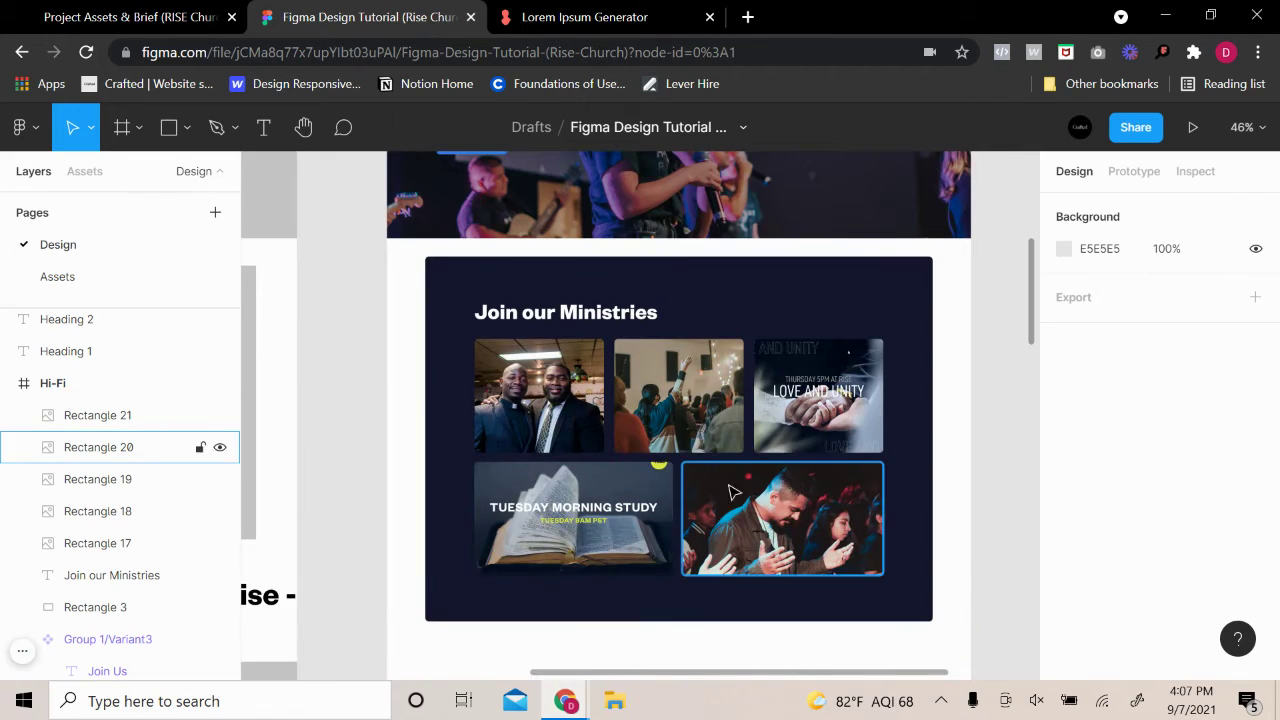
{"action": "scroll", "coordinate": [427, 240], "scroll_direction": "up", "scroll_amount": 2}
{"action": "scroll", "coordinate": [427, 240], "scroll_direction": "up", "scroll_amount": 1}
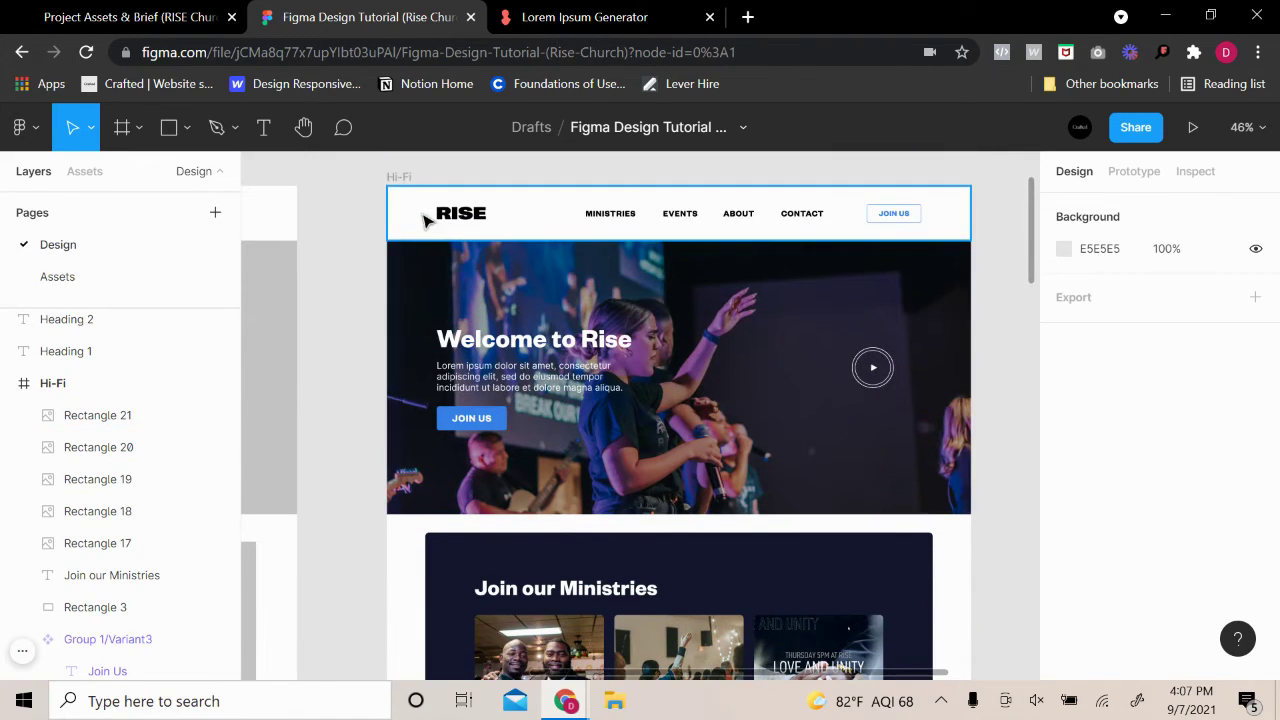
Turn the Hi-Fi pink 12-column grid back on and locate the Lo-Fi 'Our Mission at Rise' heading
{"action": "left_click", "coordinate": [412, 177]}
{"action": "left_click", "coordinate": [1224, 548]}
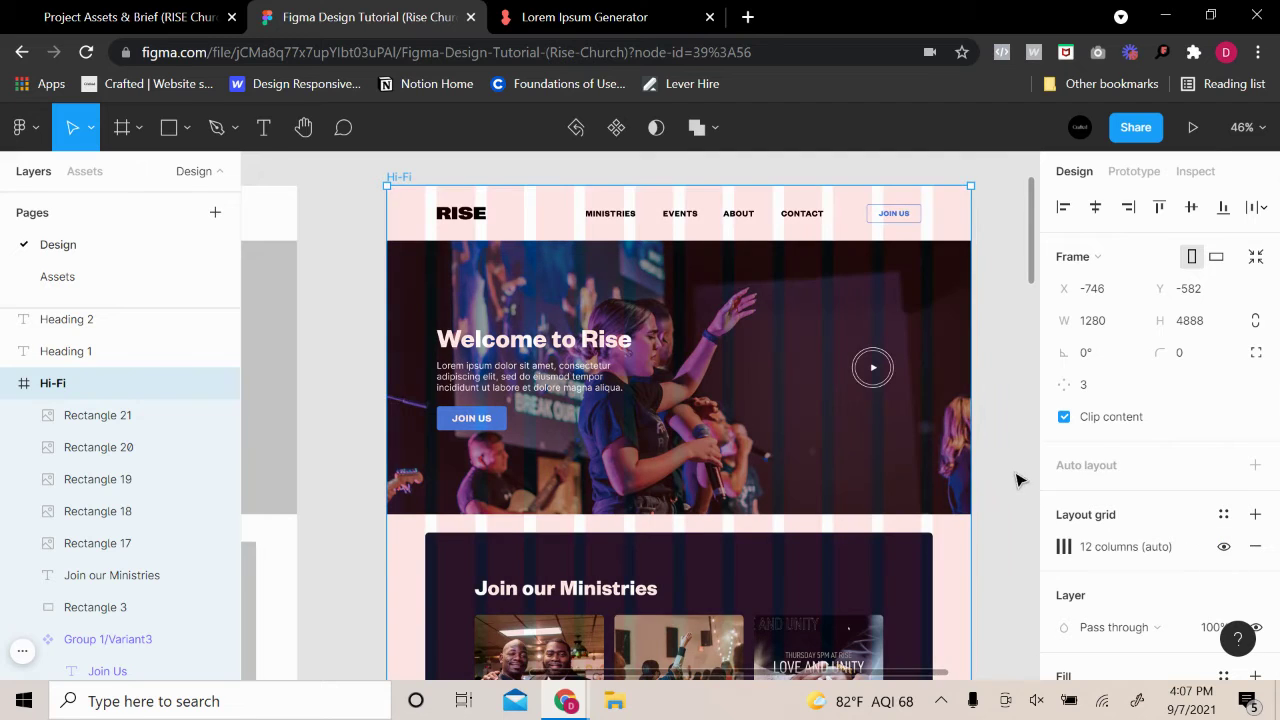
{"action": "left_click", "coordinate": [1005, 495]}
{"action": "scroll", "coordinate": [997, 508], "scroll_direction": "down", "scroll_amount": 4}
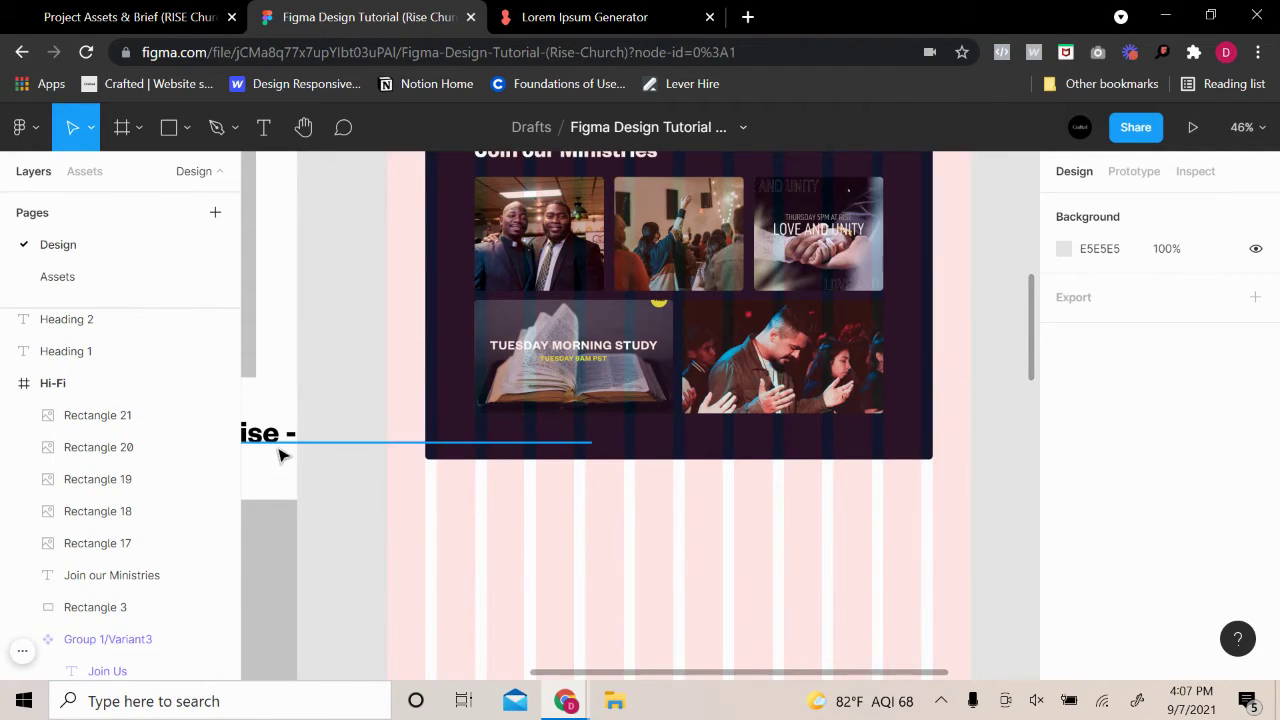
{"action": "scroll", "coordinate": [385, 470], "scroll_direction": "left", "scroll_amount": 3}
{"action": "left_click", "coordinate": [357, 405]}
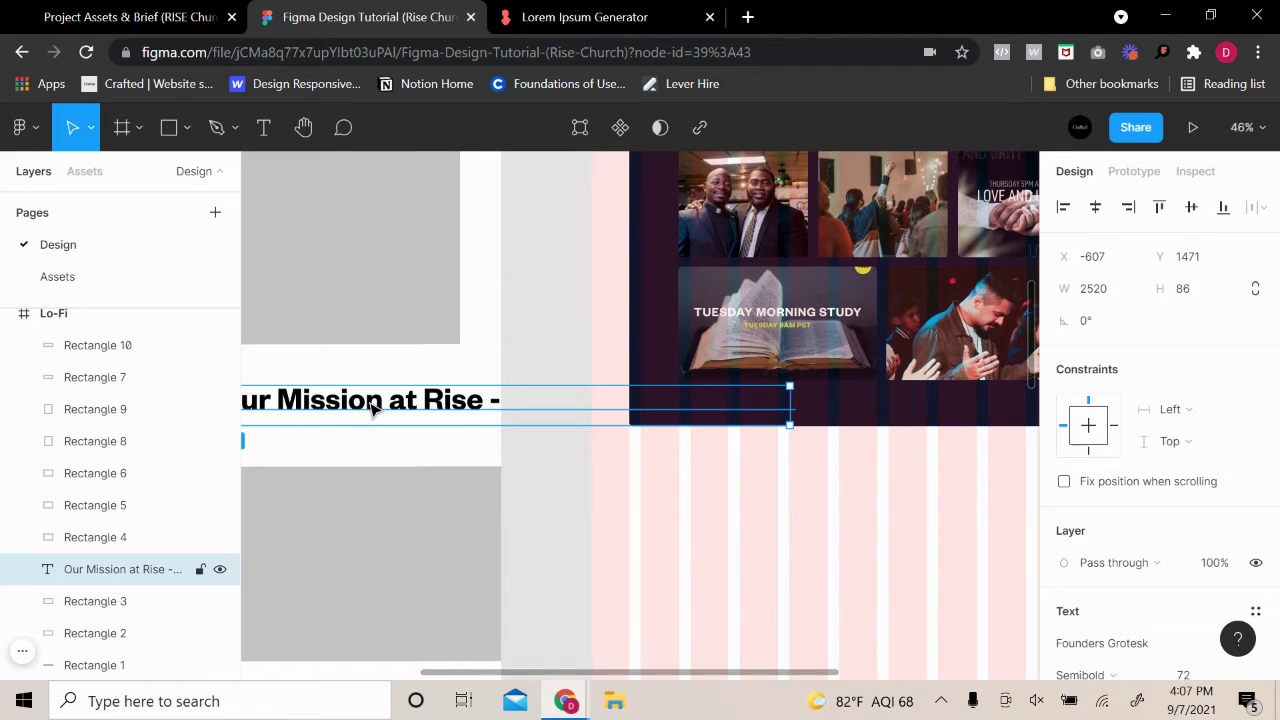
{"action": "left_click", "coordinate": [727, 497]}
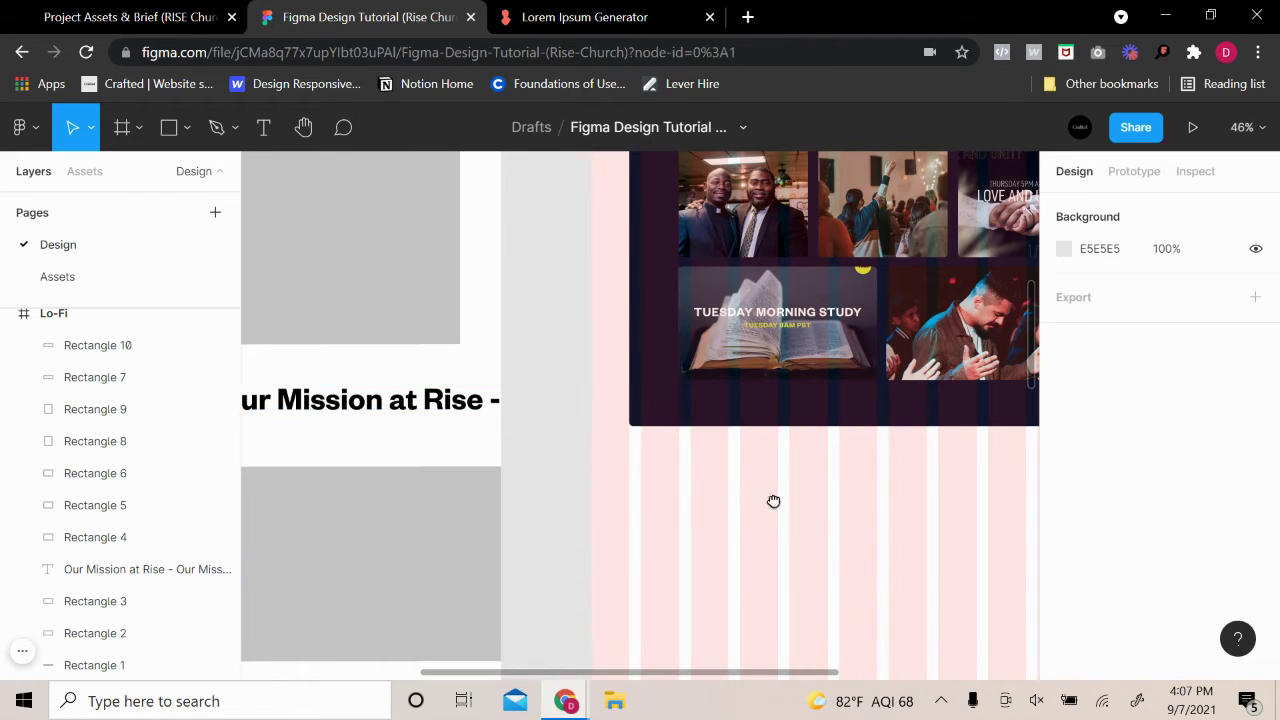
{"action": "scroll", "coordinate": [771, 503], "scroll_direction": "right", "scroll_amount": 3}
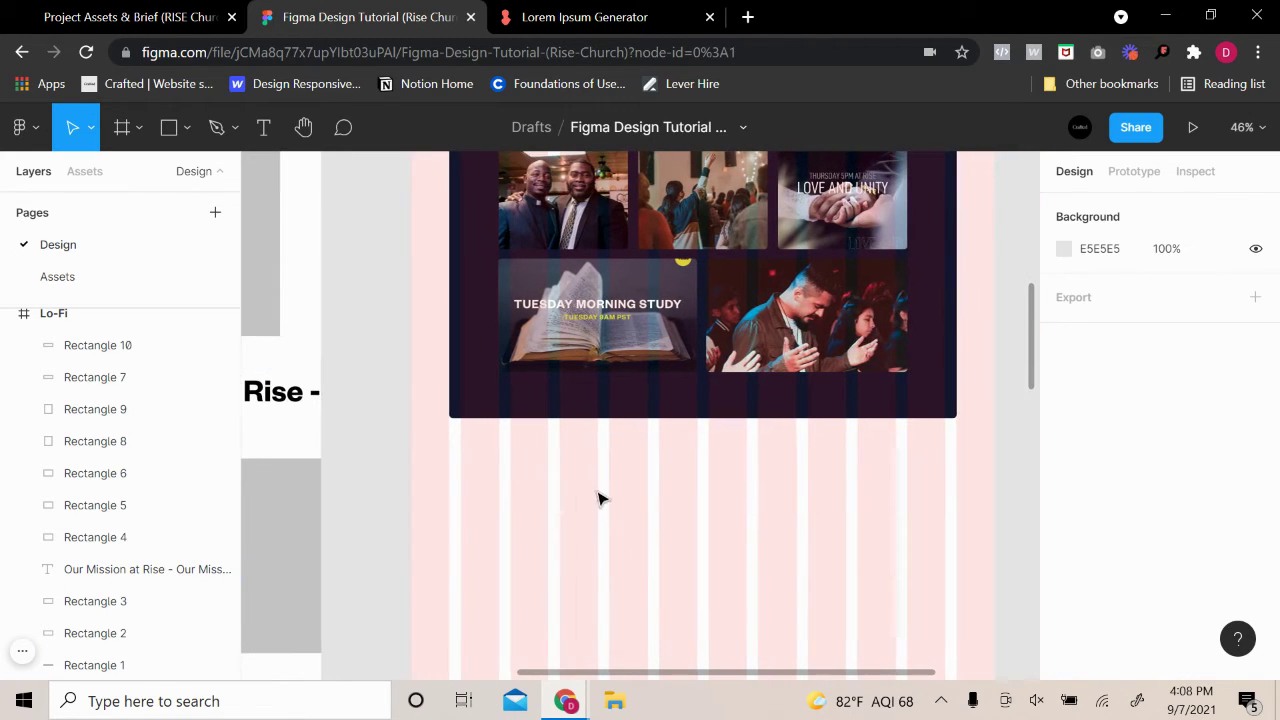
Duplicate the Lo-Fi 'Our Mission at Rise' text into the Hi-Fi frame
{"action": "left_click", "coordinate": [287, 407]}
{"action": "left_click_drag", "start_coordinate": [287, 408], "coordinate": [873, 503]}
{"action": "double_click", "coordinate": [863, 492]}
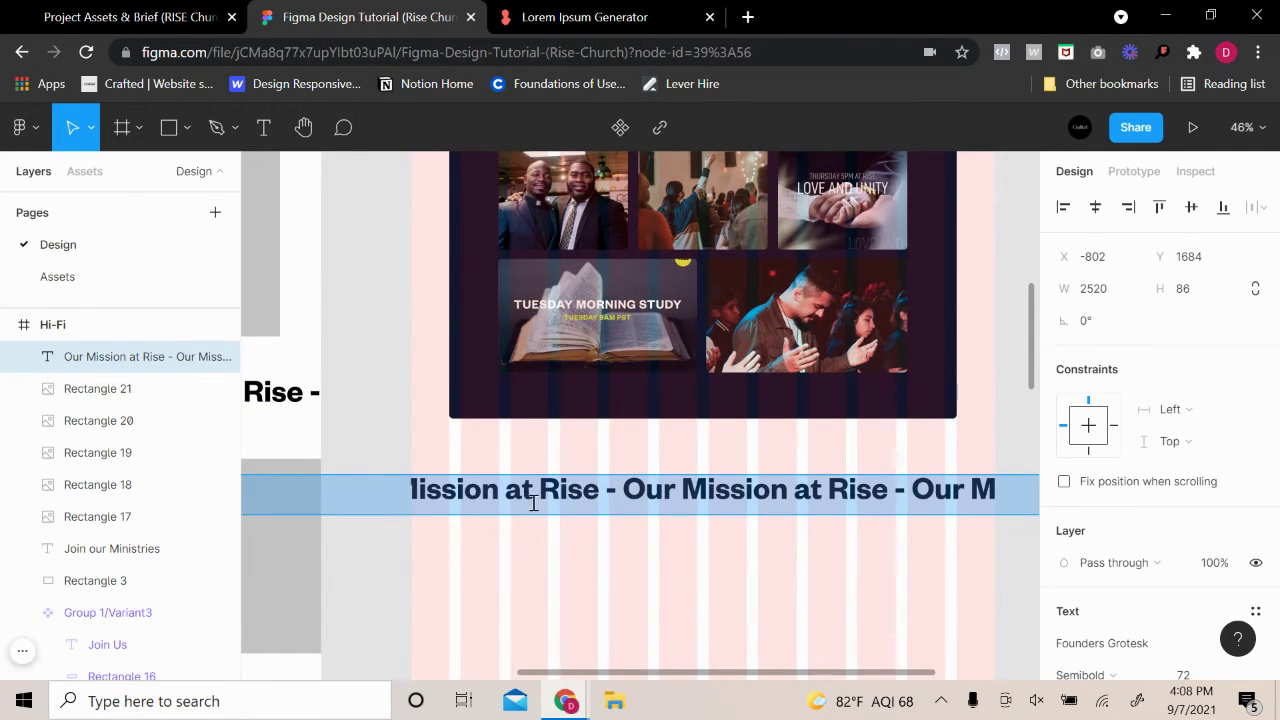
{"action": "key", "text": "Escape"}
{"action": "key", "text": "shift+1"}
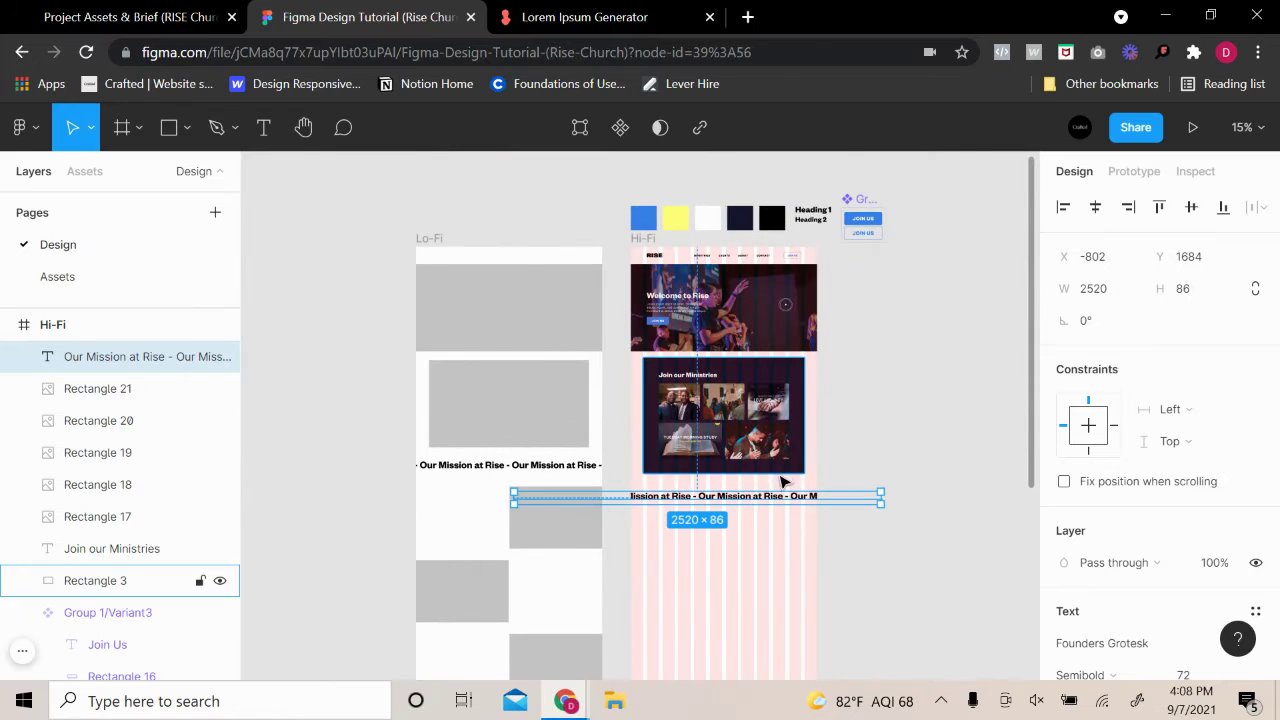
Narrow the copy, place it under the ministries block, and trim it to 'Our Mission at Rise'
{"action": "left_click_drag", "start_coordinate": [885, 500], "coordinate": [727, 503]}
{"action": "scroll", "coordinate": [789, 551], "scroll_direction": "up", "scroll_amount": 3}
{"action": "key", "text": "Escape"}
{"action": "left_click", "coordinate": [757, 551]}
{"action": "double_click", "coordinate": [757, 551]}
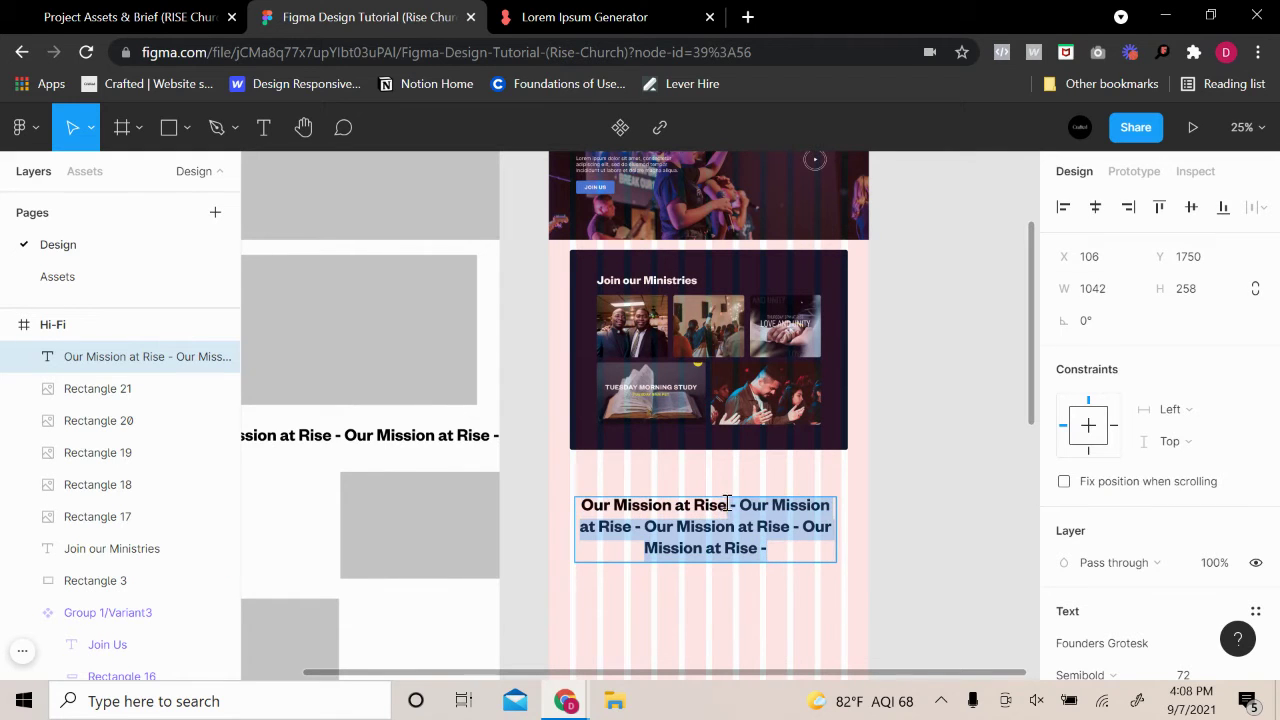
{"action": "key", "text": "BackSpace"}
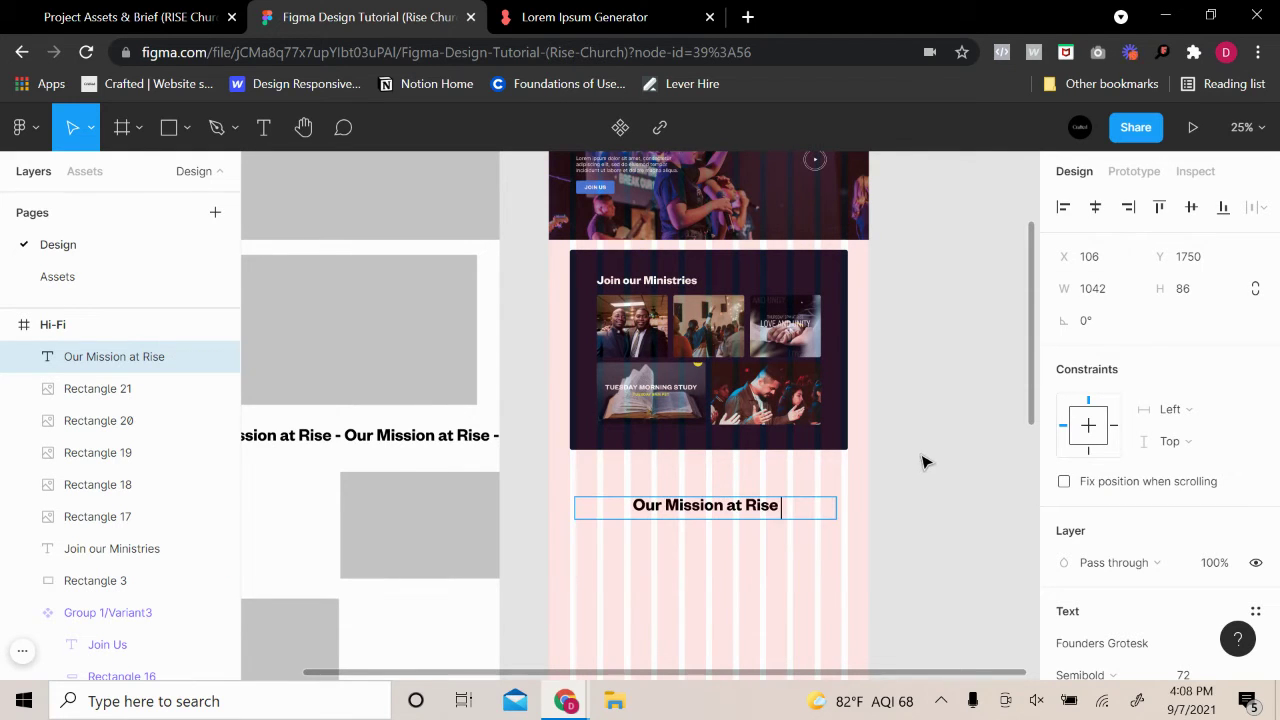
{"action": "scroll", "coordinate": [851, 494], "scroll_direction": "up", "scroll_amount": 3}
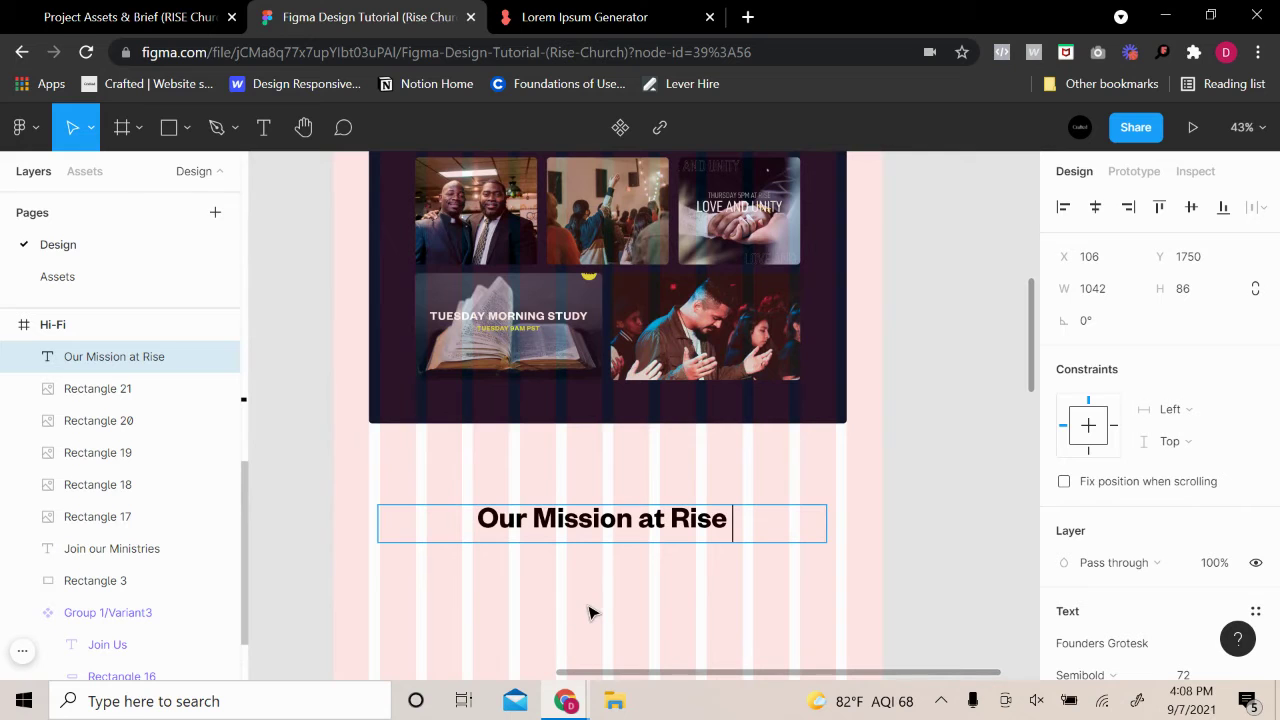
Launch Character Map by searching 'char' and copy the em dash (U+2014)
{"action": "left_click", "coordinate": [272, 701]}
{"action": "type", "text": "char"}
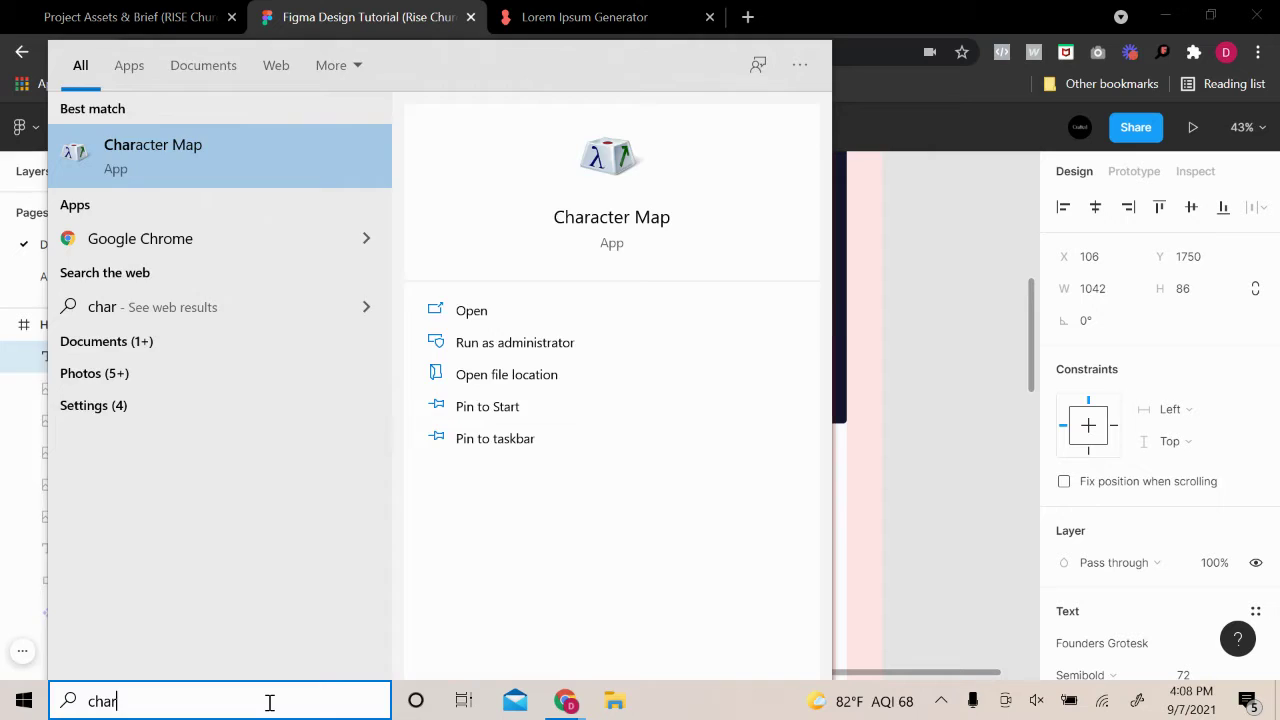
{"action": "key", "text": "Return"}
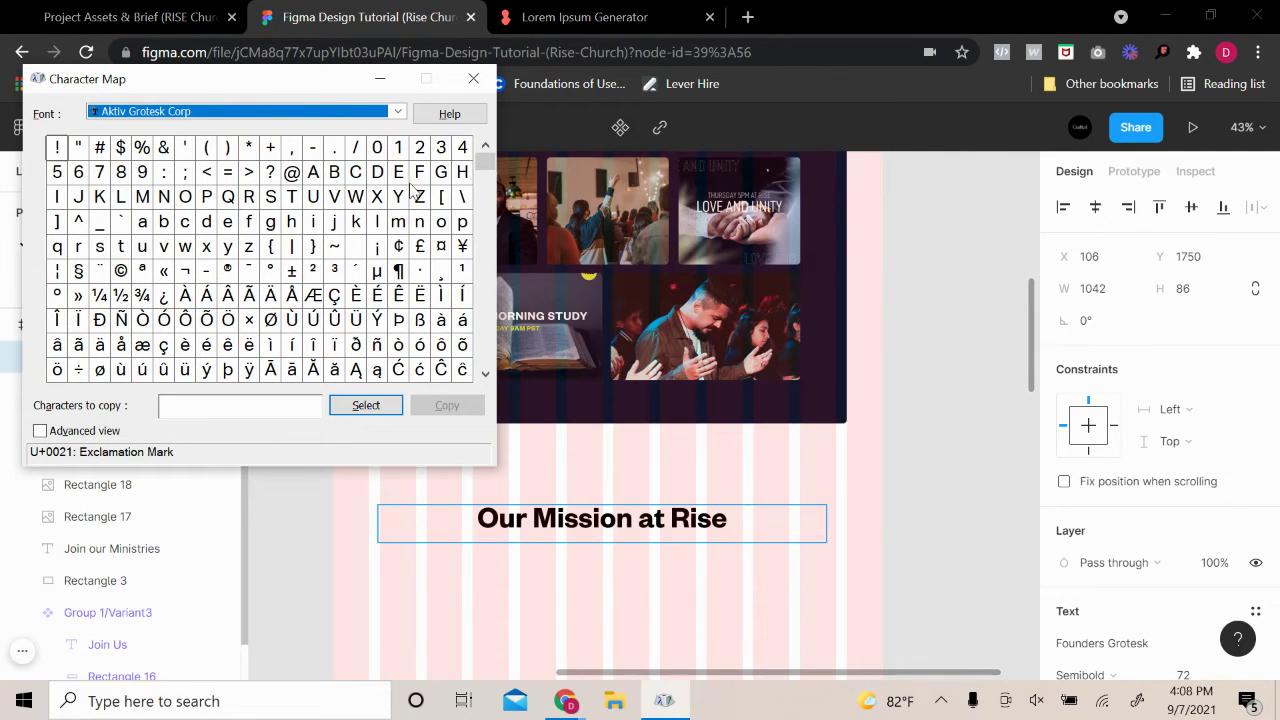
{"action": "left_click_drag", "start_coordinate": [480, 165], "coordinate": [467, 328]}
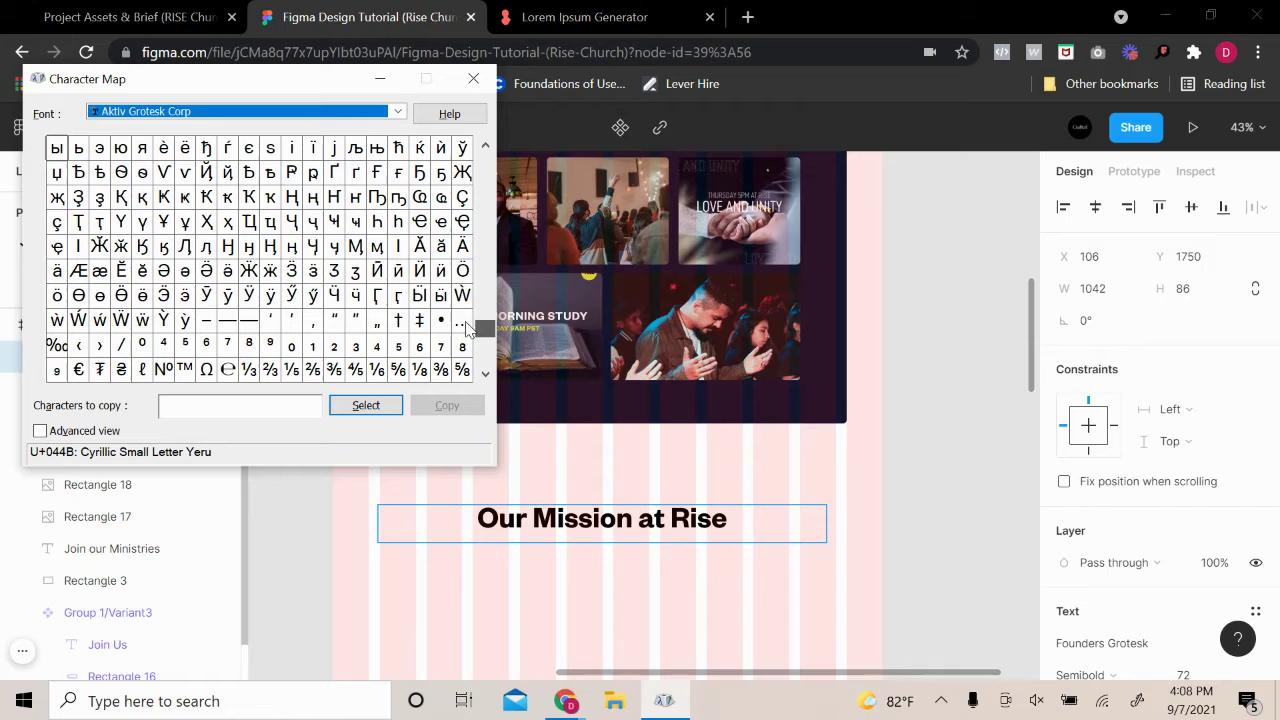
{"action": "left_click", "coordinate": [226, 322]}
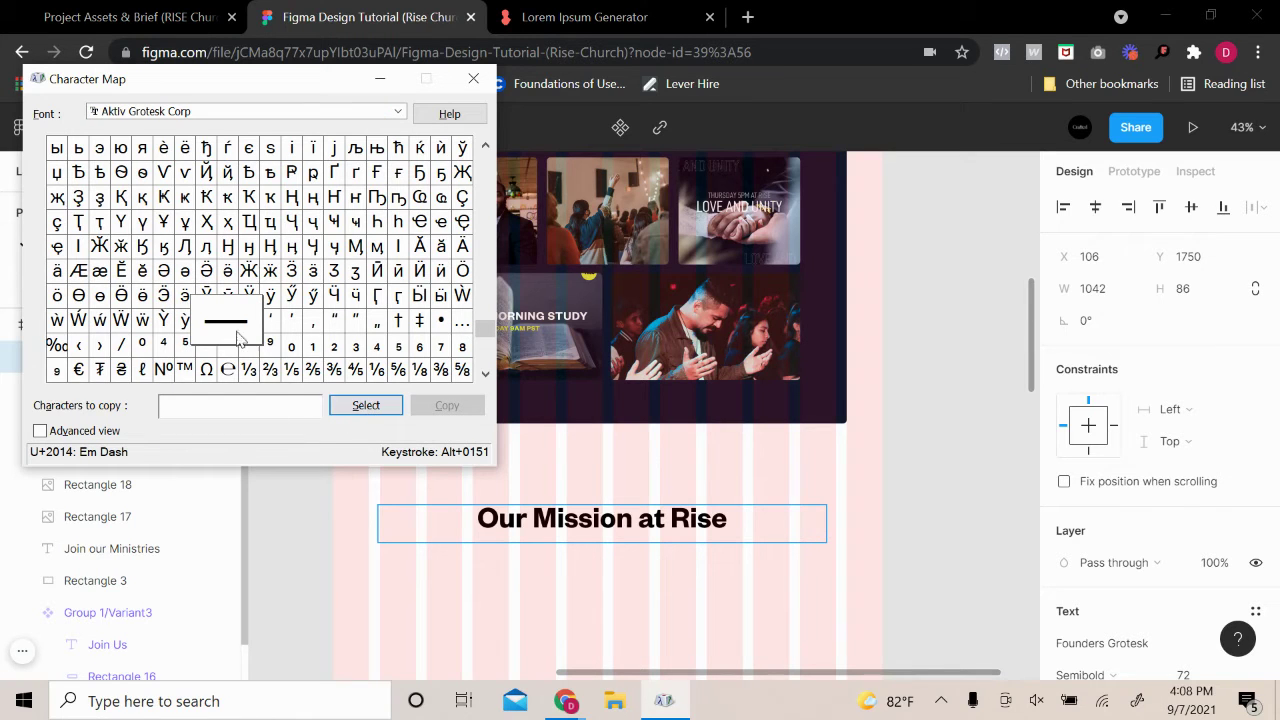
{"action": "double_click", "coordinate": [228, 322]}
{"action": "left_click", "coordinate": [446, 410]}
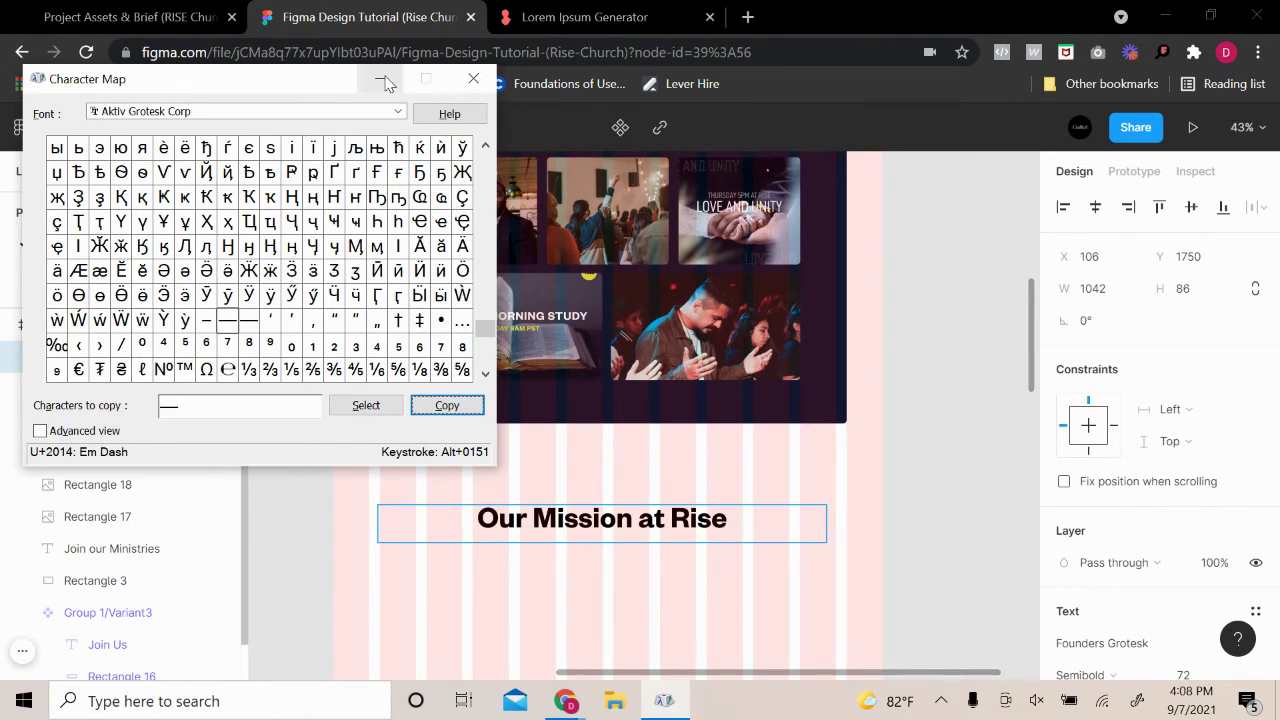
{"action": "left_click", "coordinate": [380, 78]}
Paste the em dash, add 'Our Mission at Rise — Our Mission at Rise', and set Auto width
{"action": "key", "text": "ctrl+v"}
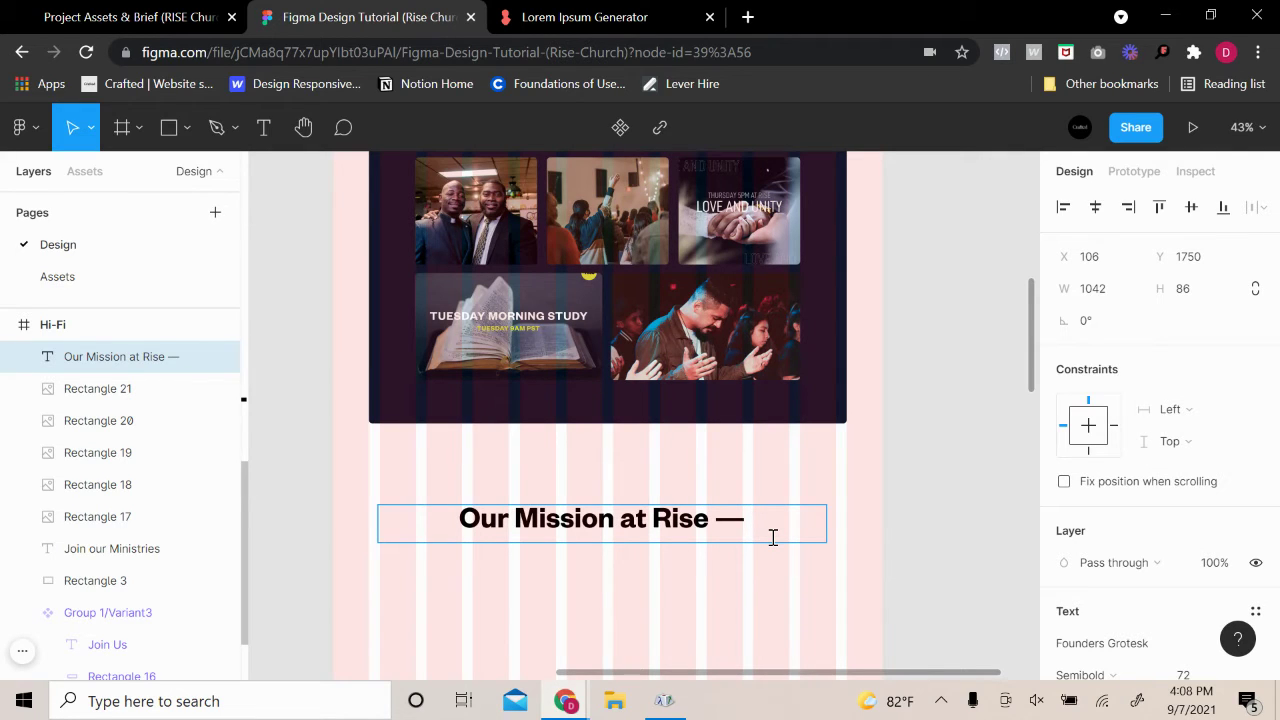
{"action": "type", "text": "Our Missi"}
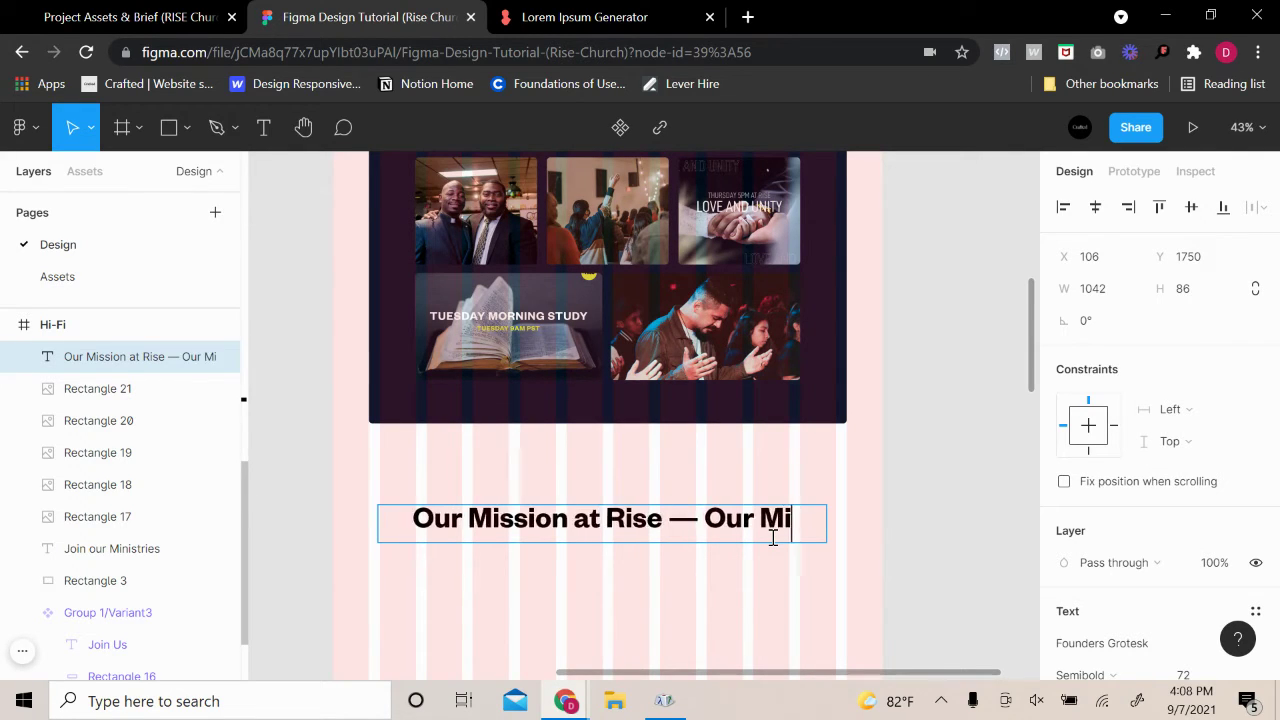
{"action": "type", "text": "on"}
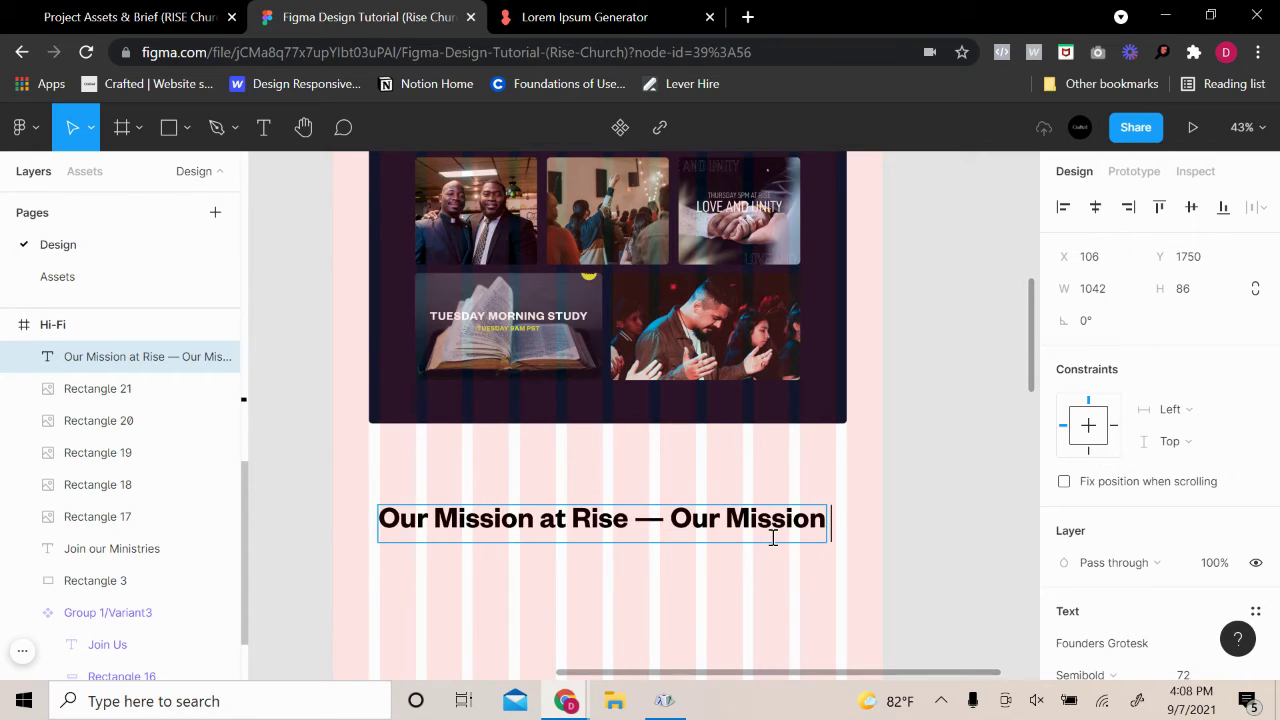
{"action": "type", "text": " at Rise"}
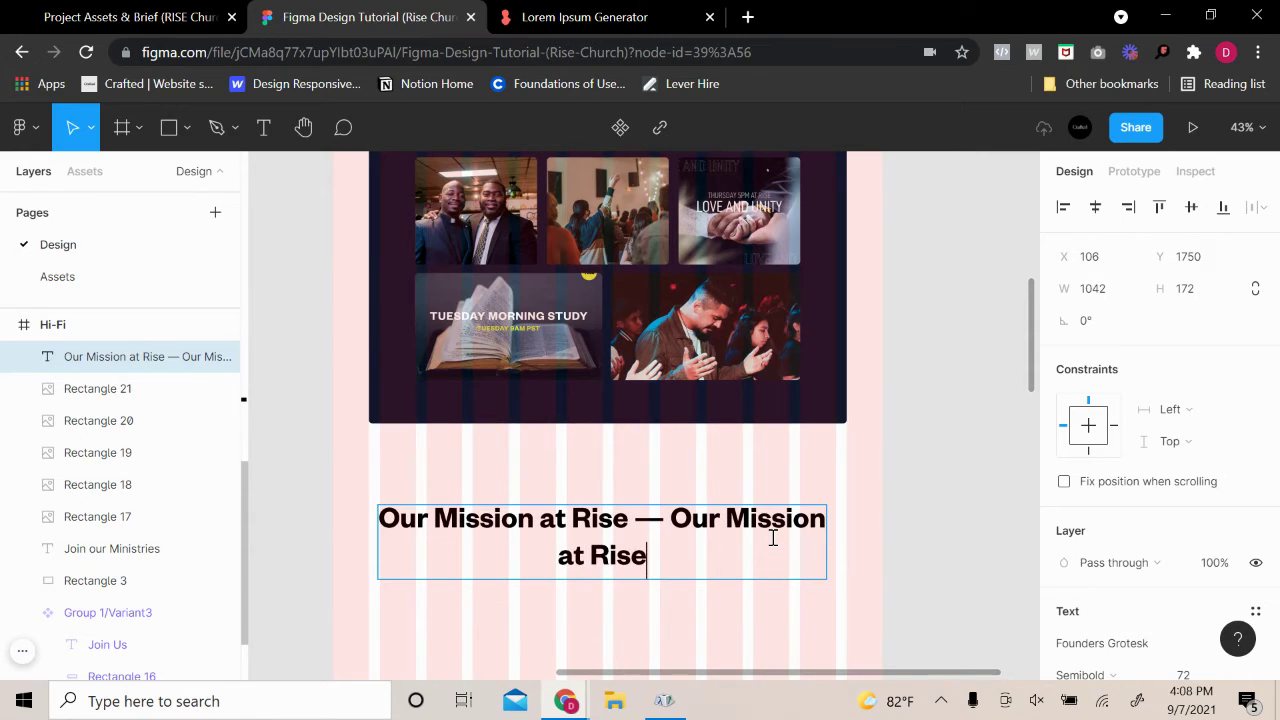
{"action": "type", "text": " —"}
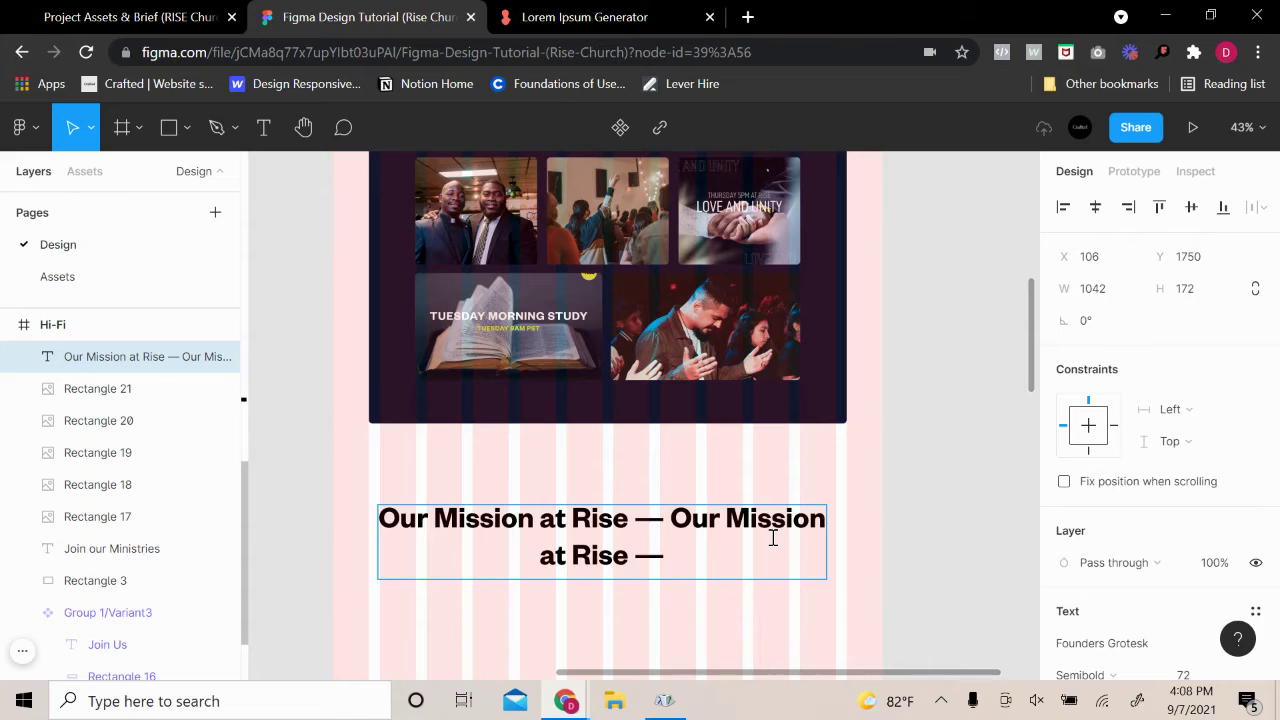
{"action": "type", "text": " Our Missi"}
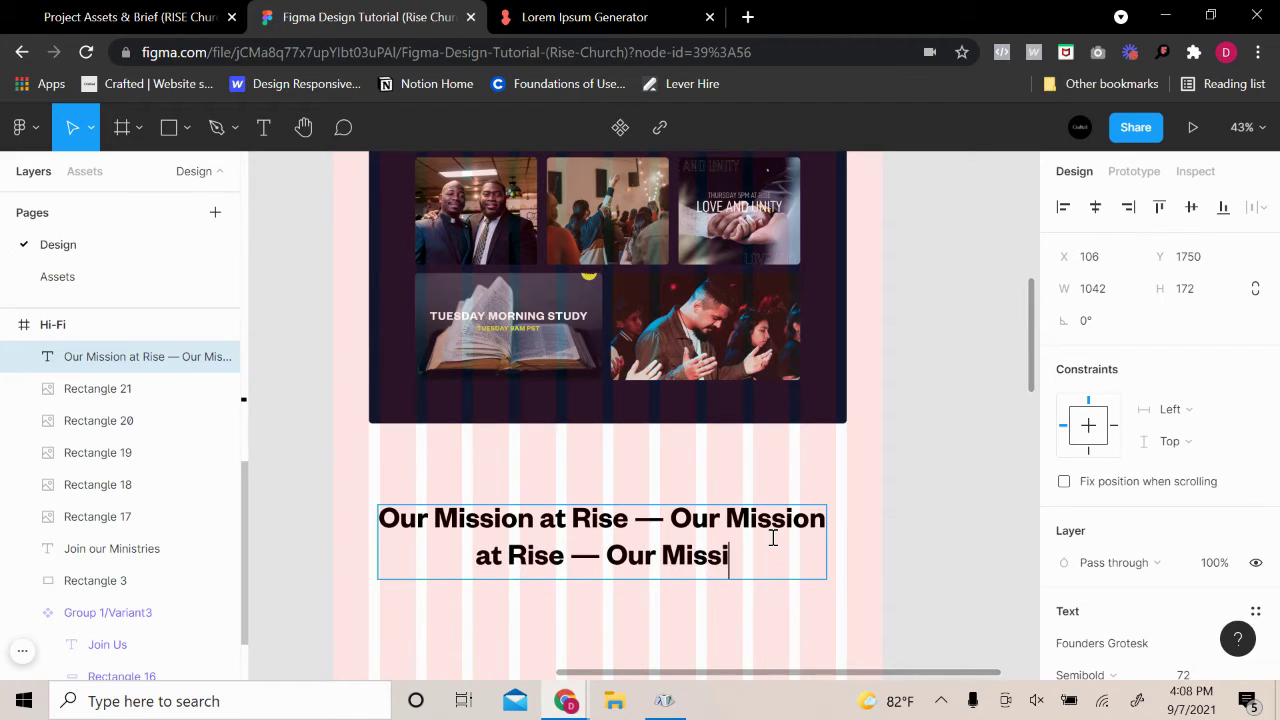
{"action": "type", "text": "on at "}
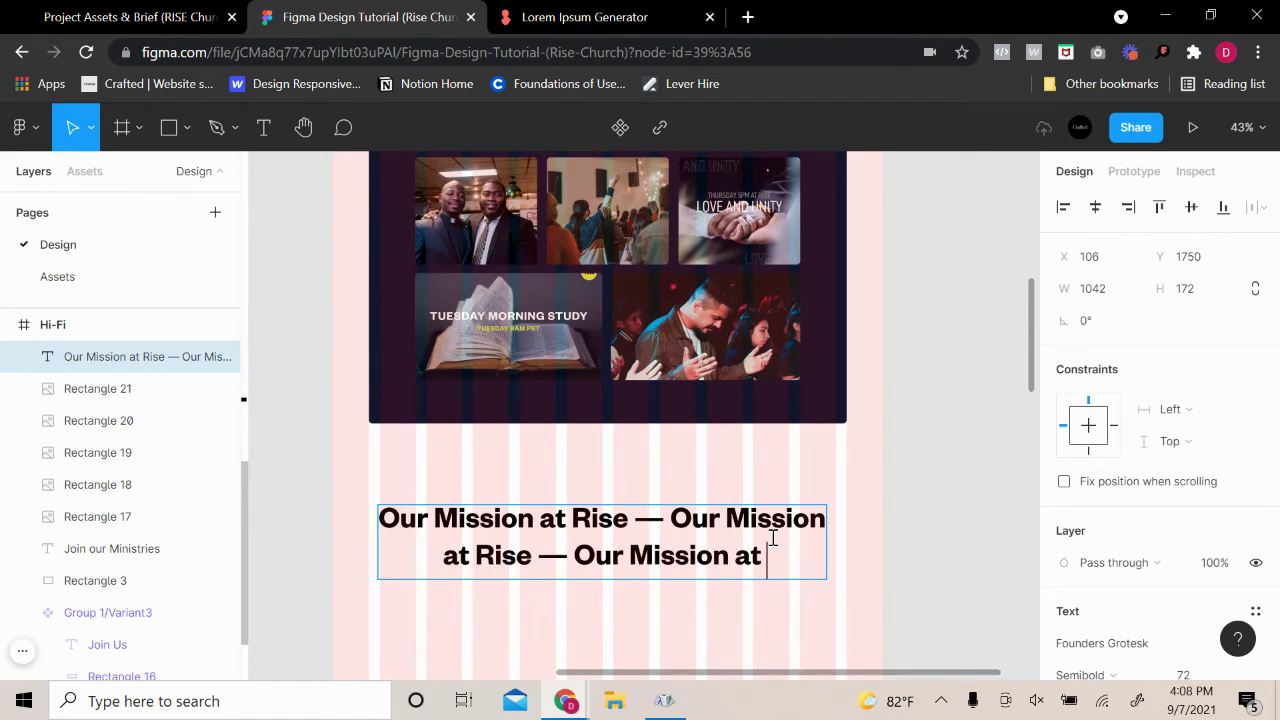
{"action": "type", "text": "Rise"}
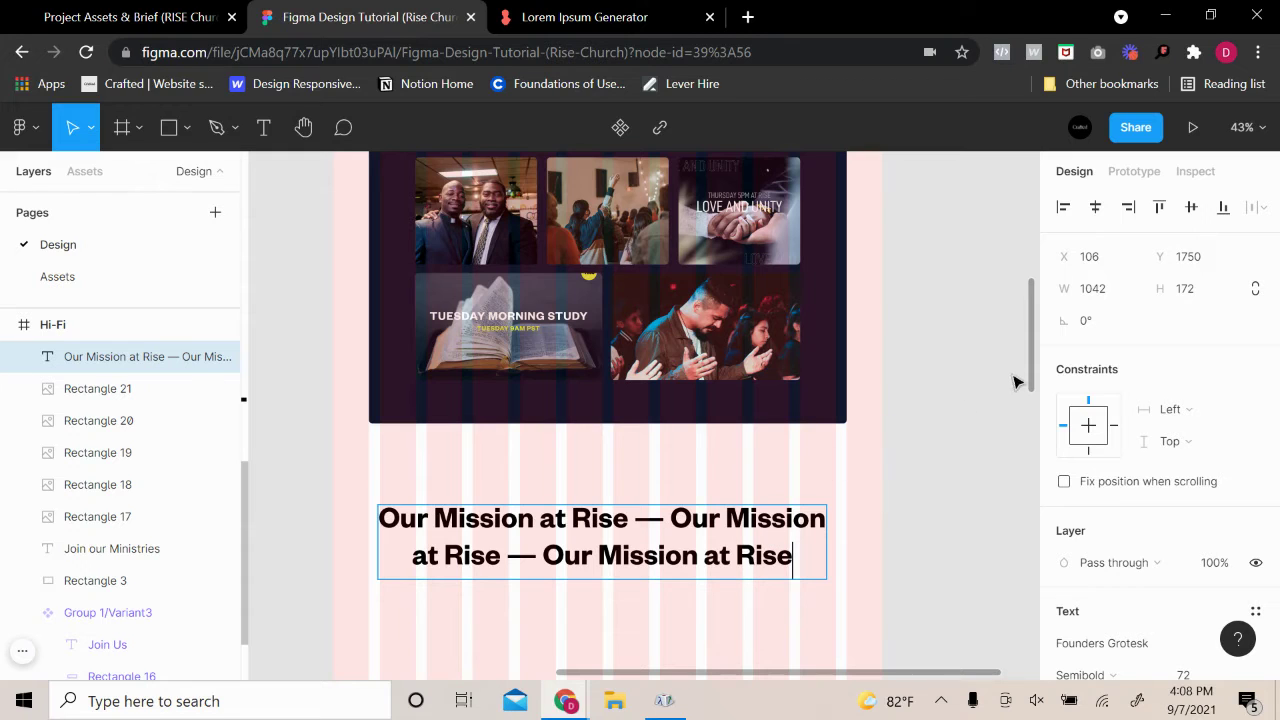
{"action": "key", "text": "Escape"}
{"action": "scroll", "coordinate": [1150, 550], "scroll_direction": "down", "scroll_amount": 2}
{"action": "left_click", "coordinate": [1160, 539]}
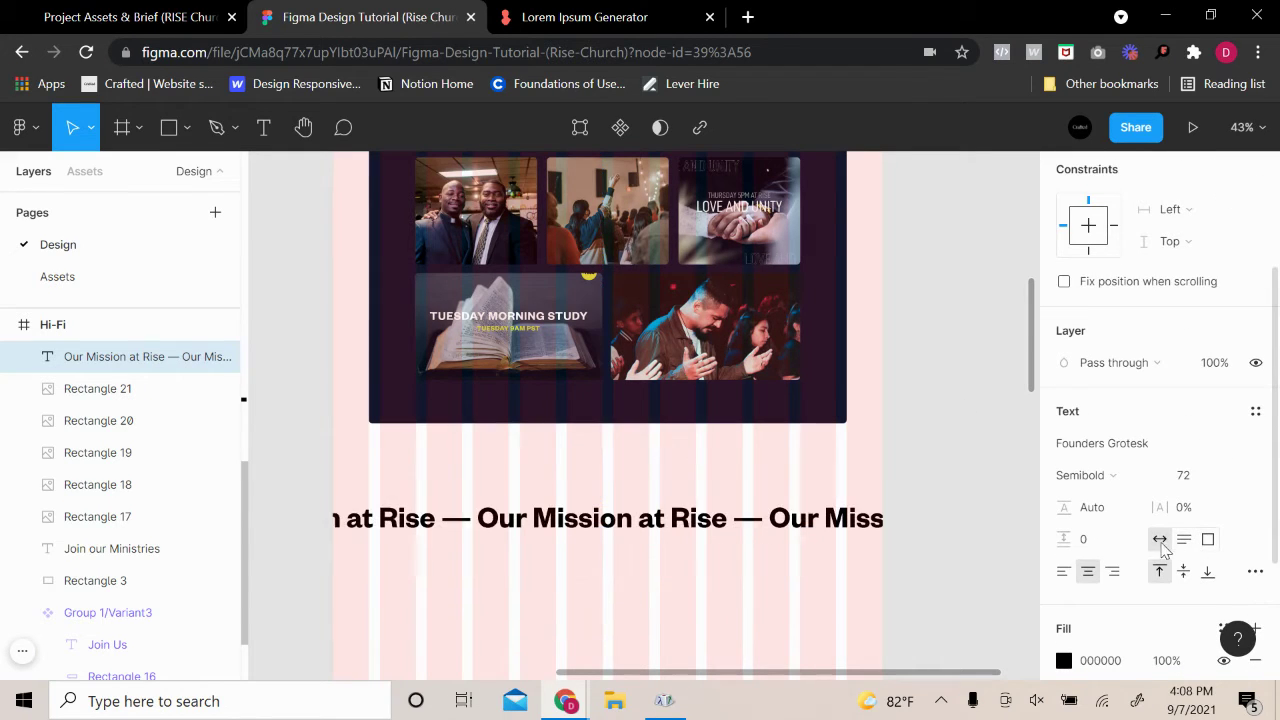
{"action": "left_click", "coordinate": [947, 465]}
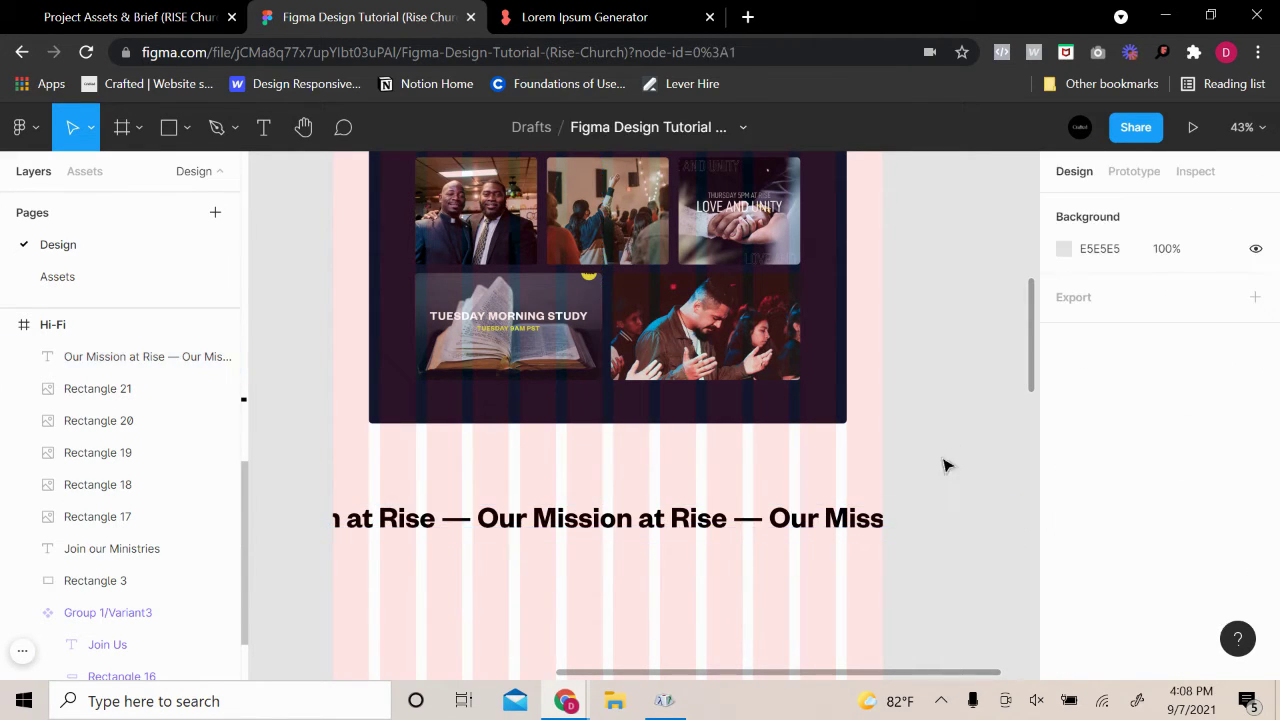
Move the heading up under the ministries images, settling on a 99 px gap
{"action": "left_click_drag", "start_coordinate": [711, 534], "coordinate": [722, 490]}
{"action": "key", "text": "alt"}
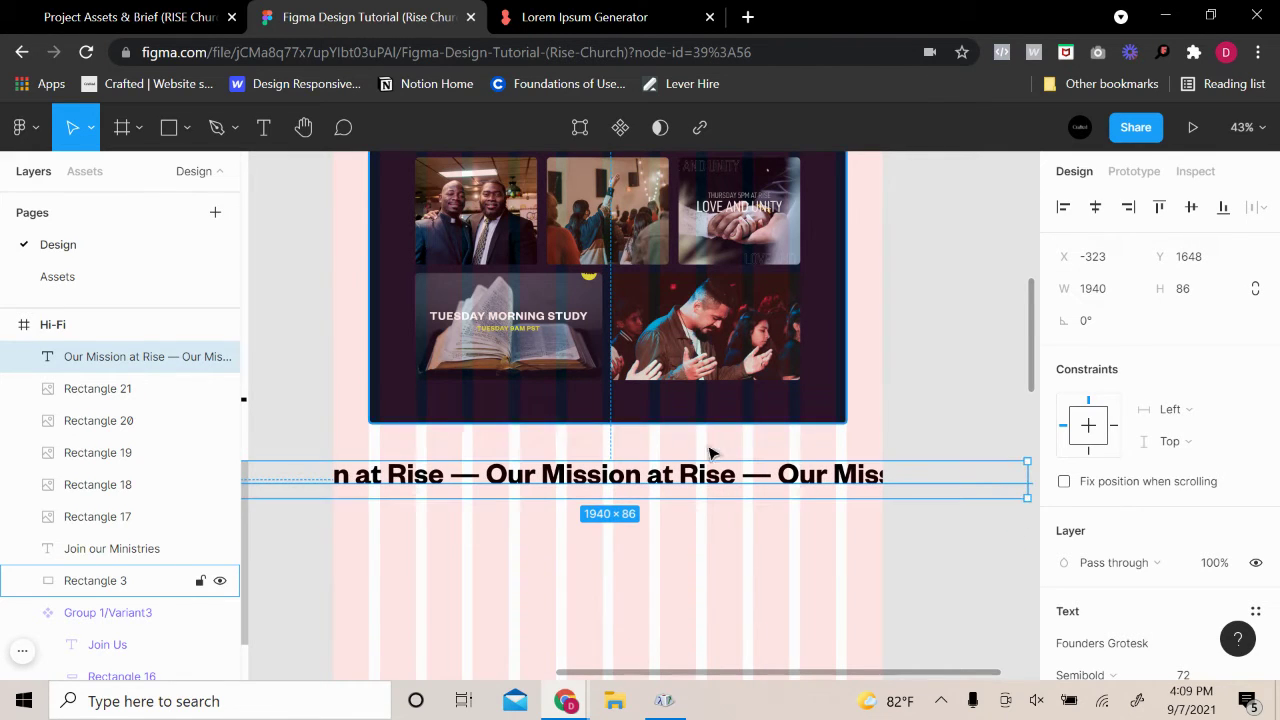
{"action": "key", "text": "alt"}
{"action": "key", "text": "alt"}
{"action": "key", "text": "Down"}
{"action": "key", "text": "Down"}
{"action": "key", "text": "Down"}
{"action": "key", "text": "Down"}
{"action": "key", "text": "Down"}
{"action": "key", "text": "Down"}
{"action": "key", "text": "Down"}
{"action": "key", "text": "Down"}
{"action": "key", "text": "Down"}
{"action": "key", "text": "Down"}
{"action": "key", "text": "Down"}
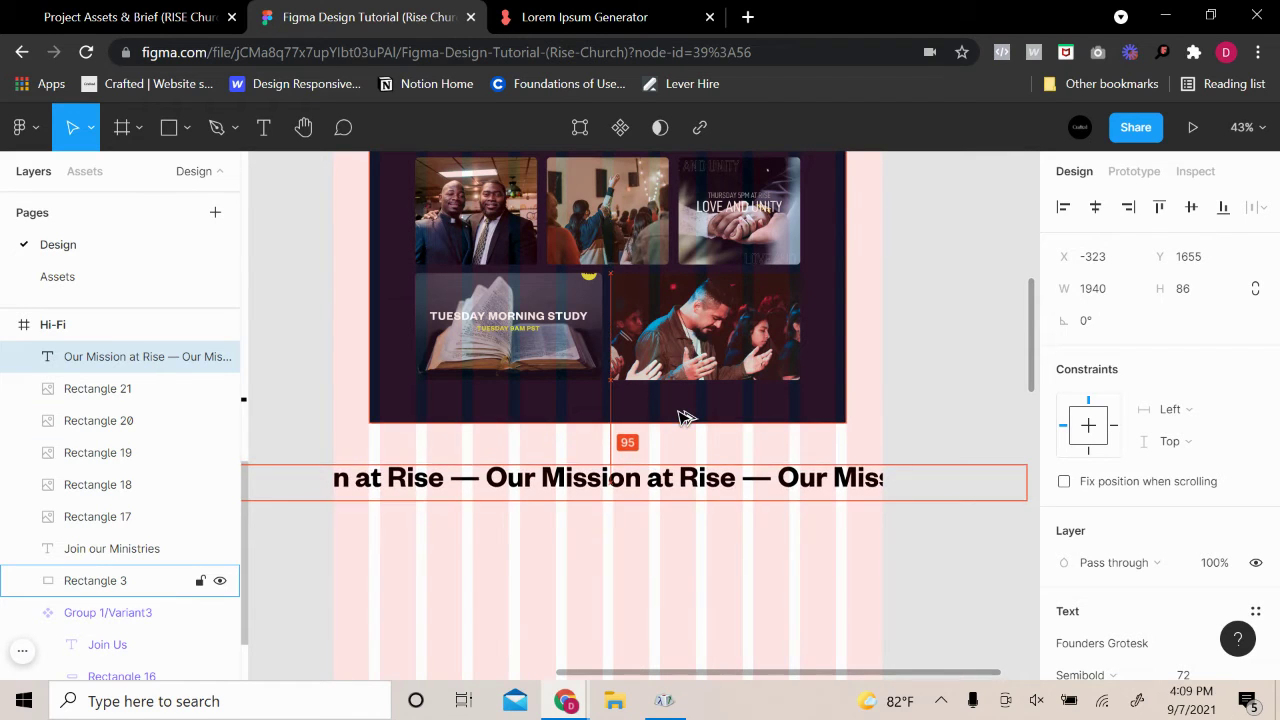
{"action": "key", "text": "Down"}
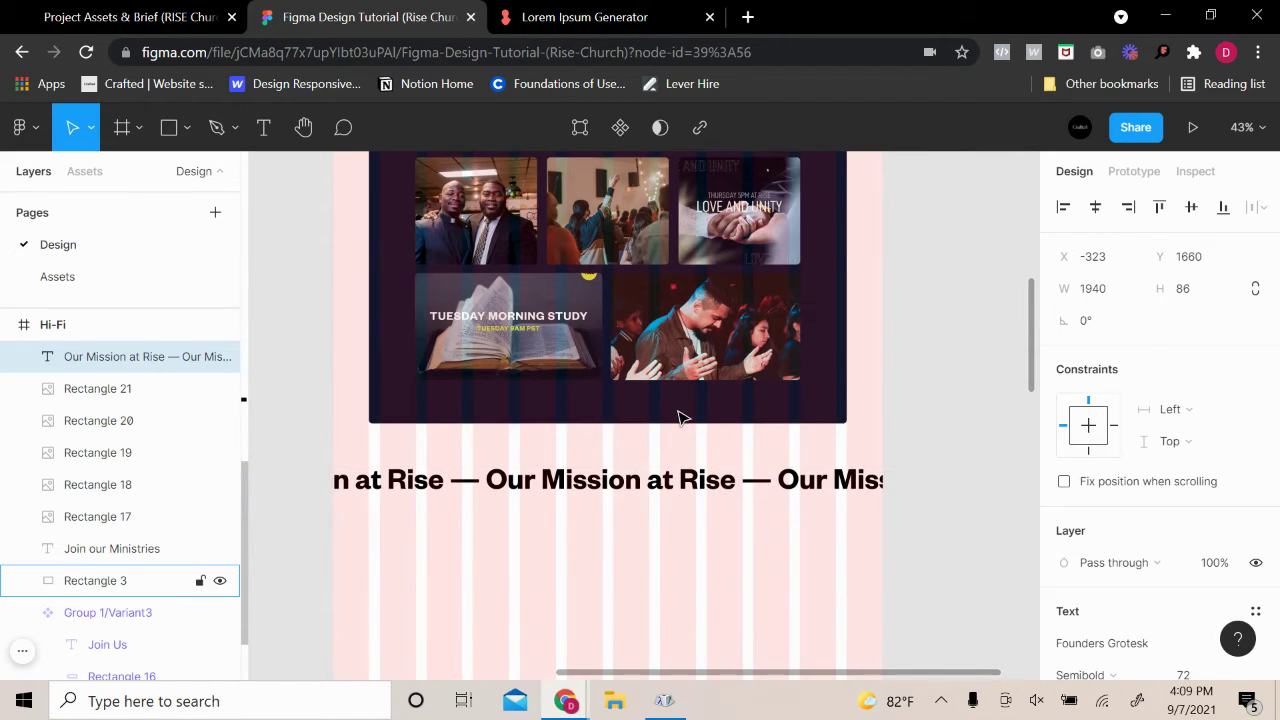
{"action": "left_click", "coordinate": [958, 349]}
{"action": "scroll", "coordinate": [960, 349], "scroll_direction": "down", "scroll_amount": 3}
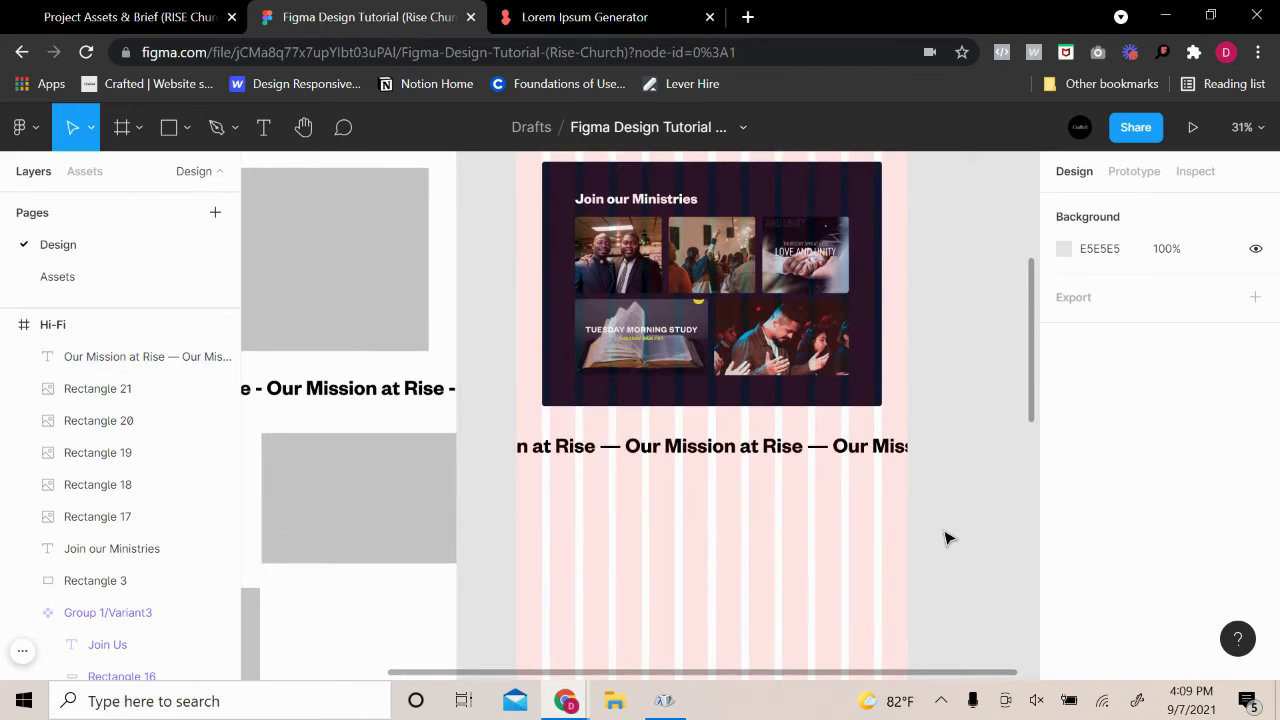
{"action": "scroll", "coordinate": [950, 535], "scroll_direction": "down", "scroll_amount": 3}
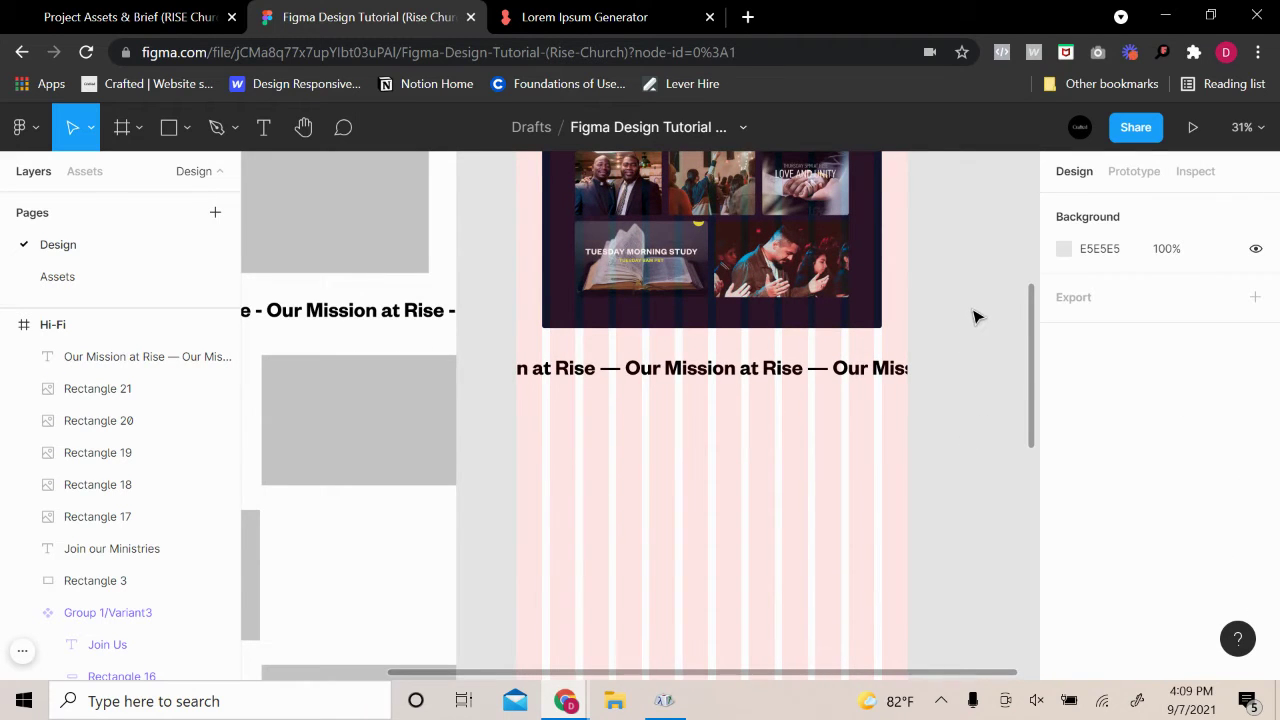
{"action": "scroll", "coordinate": [950, 317], "scroll_direction": "right", "scroll_amount": 2}
Nudge the mission marquee heading 3 px higher and check the result
{"action": "left_click", "coordinate": [829, 376]}
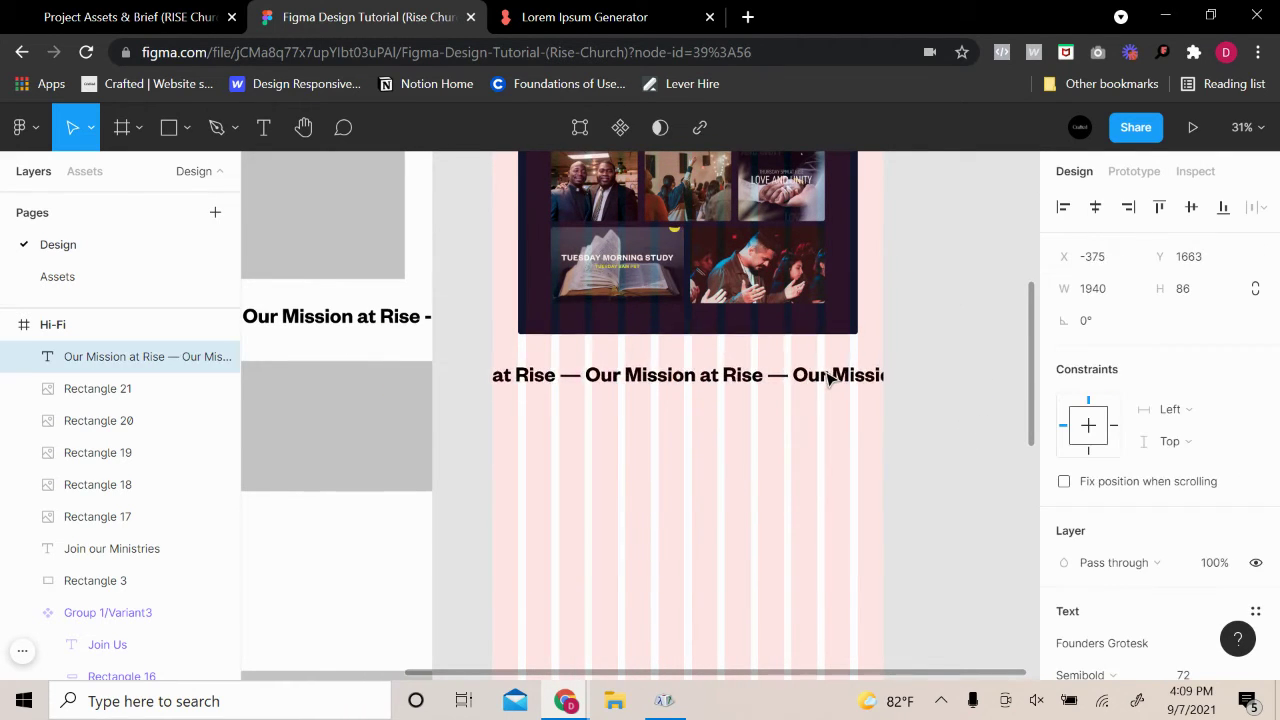
{"action": "left_click", "coordinate": [954, 349]}
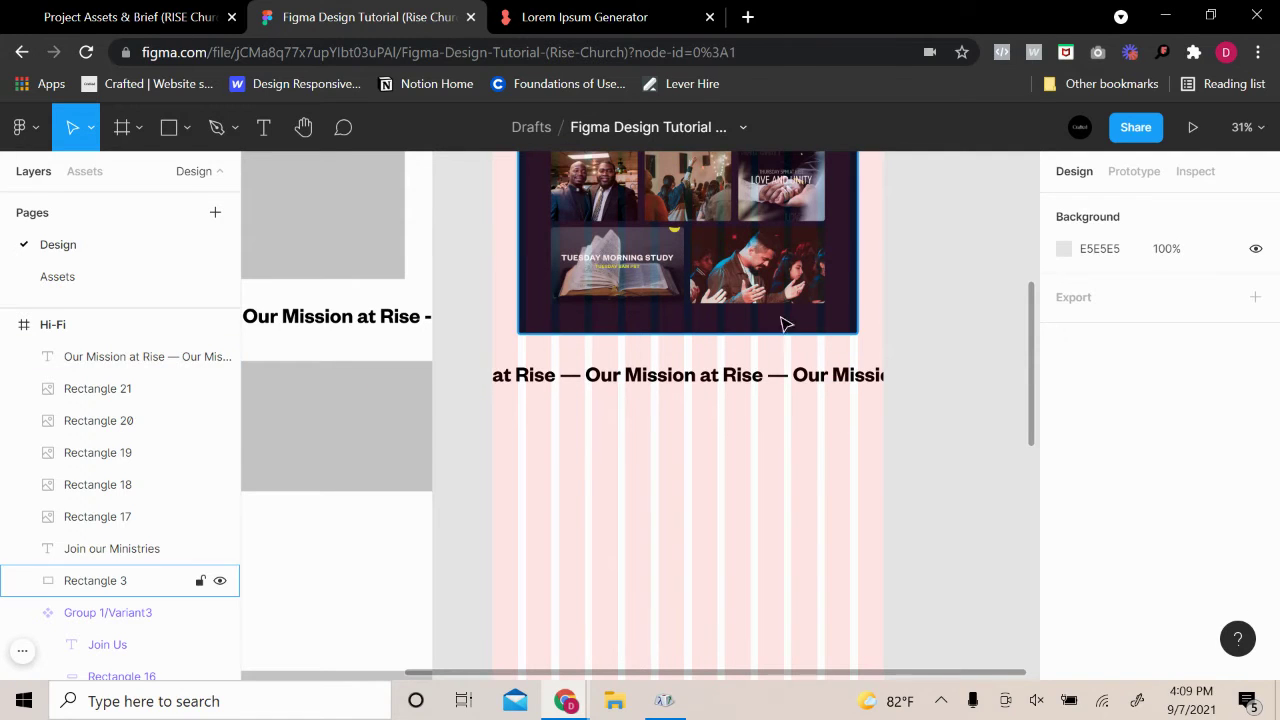
{"action": "left_click", "coordinate": [760, 377]}
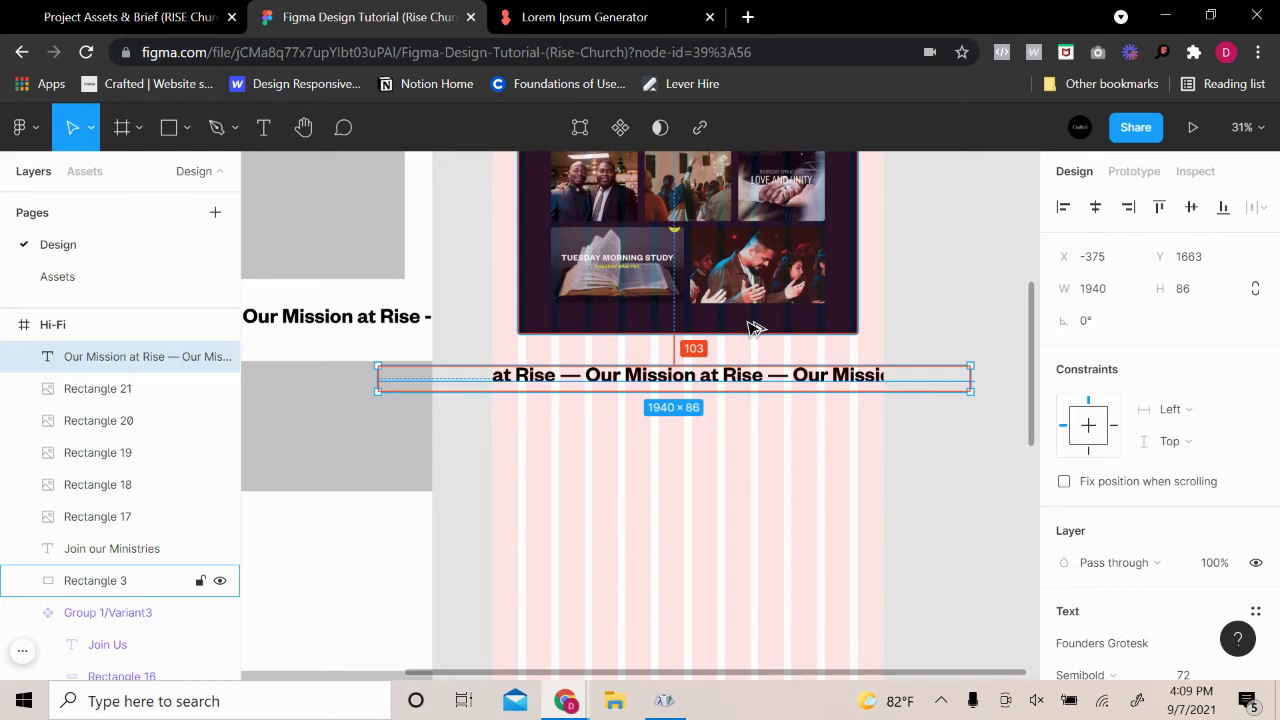
{"action": "key", "text": "Up"}
{"action": "key", "text": "Up"}
{"action": "key", "text": "Up"}
{"action": "left_click", "coordinate": [971, 271]}
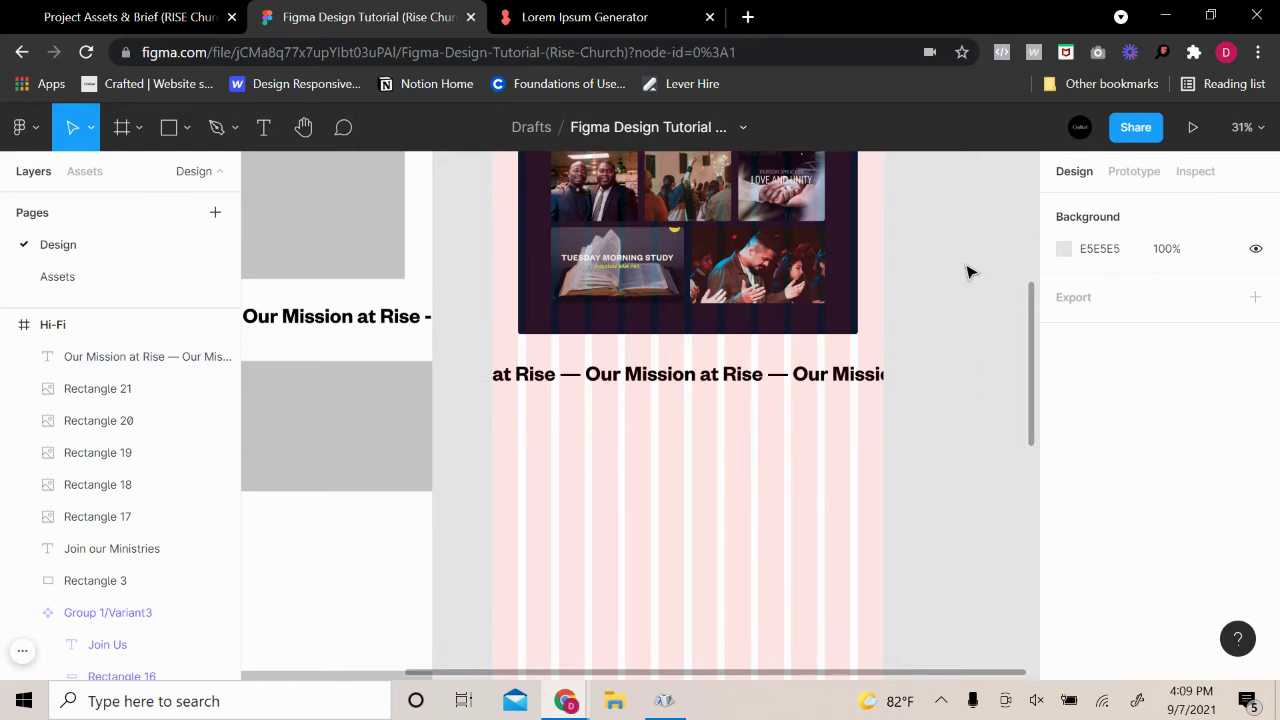
{"action": "scroll", "coordinate": [934, 391], "scroll_direction": "up", "scroll_amount": 5}
{"action": "scroll", "coordinate": [837, 494], "scroll_direction": "down", "scroll_amount": 5}
{"action": "scroll", "coordinate": [594, 500], "scroll_direction": "down", "scroll_amount": 3}
{"action": "scroll", "coordinate": [451, 466], "scroll_direction": "up", "scroll_amount": 2}
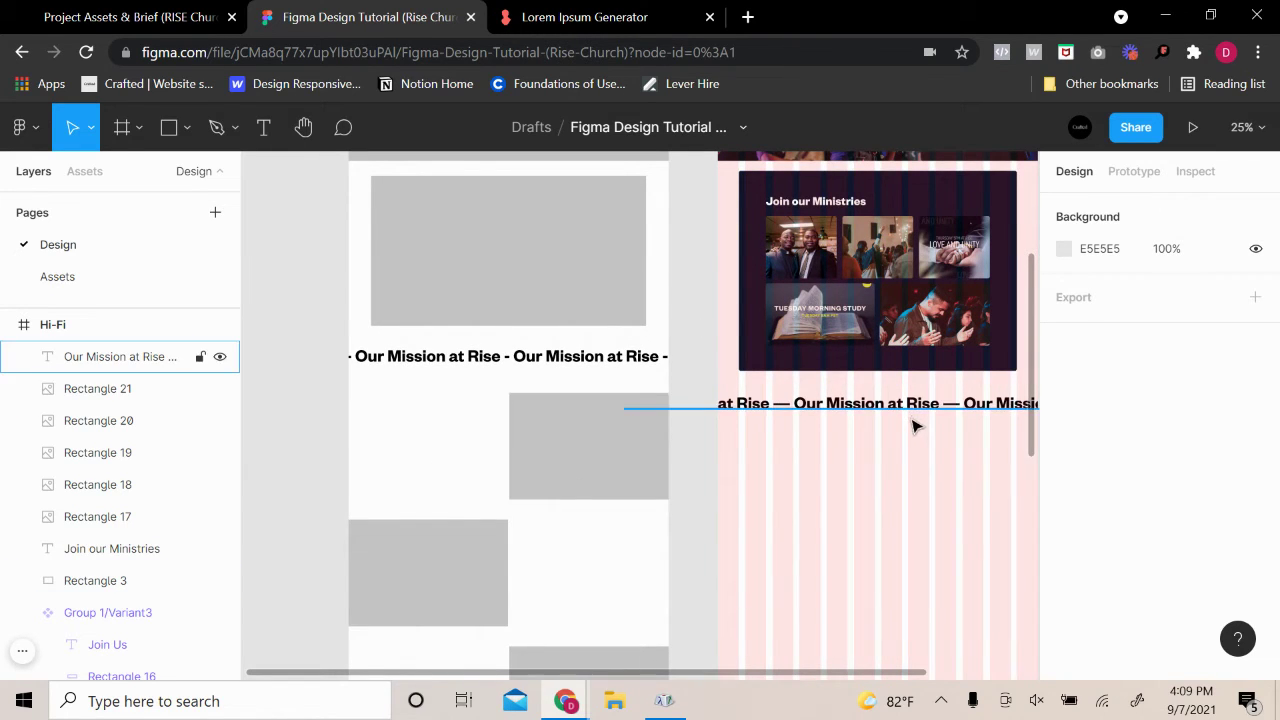
{"action": "scroll", "coordinate": [580, 520], "scroll_direction": "down", "scroll_amount": 1}
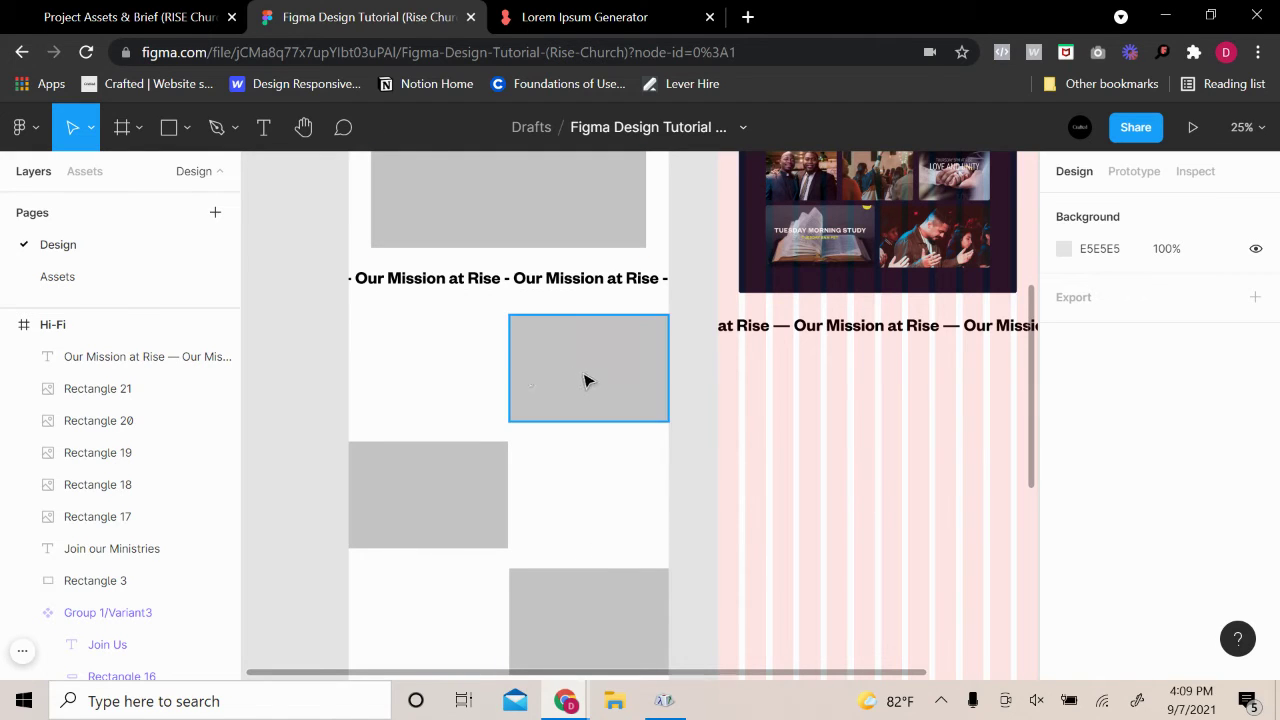
Move the Lo-Fi grey Rectangle 4 into the Hi-Fi frame below the mission text
{"action": "left_click", "coordinate": [656, 378]}
{"action": "left_click", "coordinate": [810, 418]}
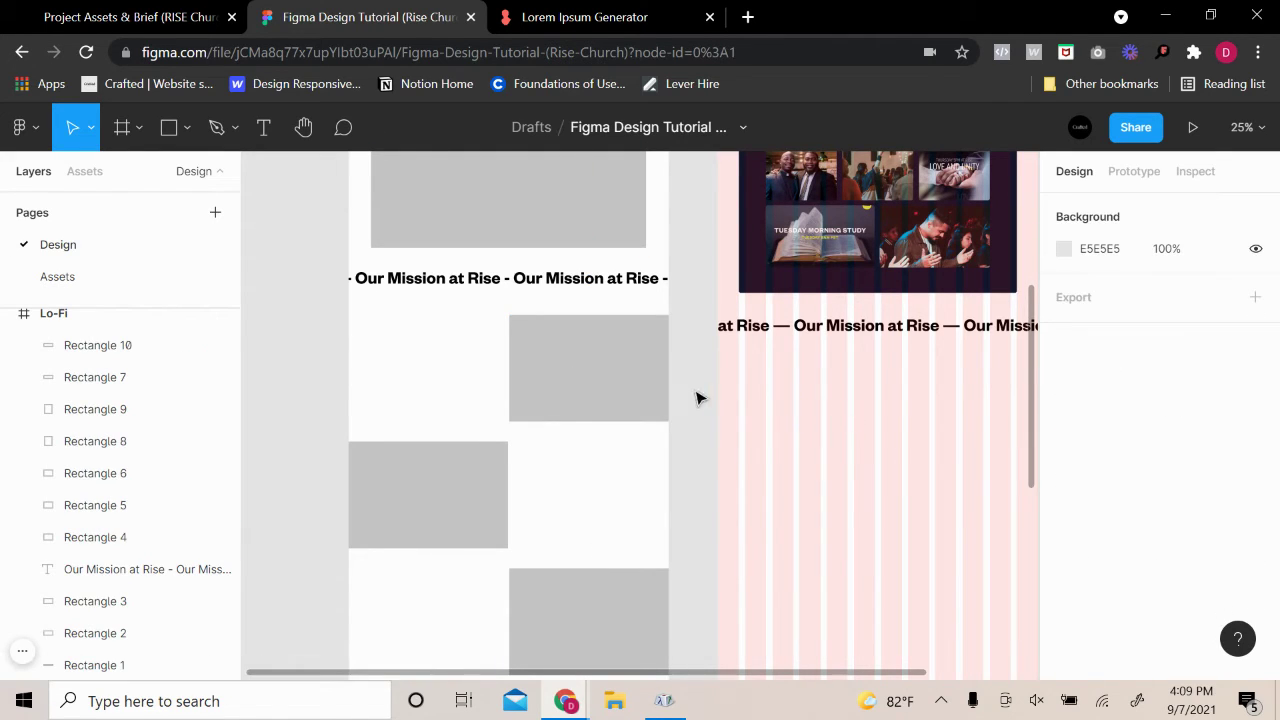
{"action": "left_click", "coordinate": [608, 383]}
{"action": "left_click_drag", "start_coordinate": [582, 383], "coordinate": [640, 369]}
{"action": "key", "text": "ctrl+z"}
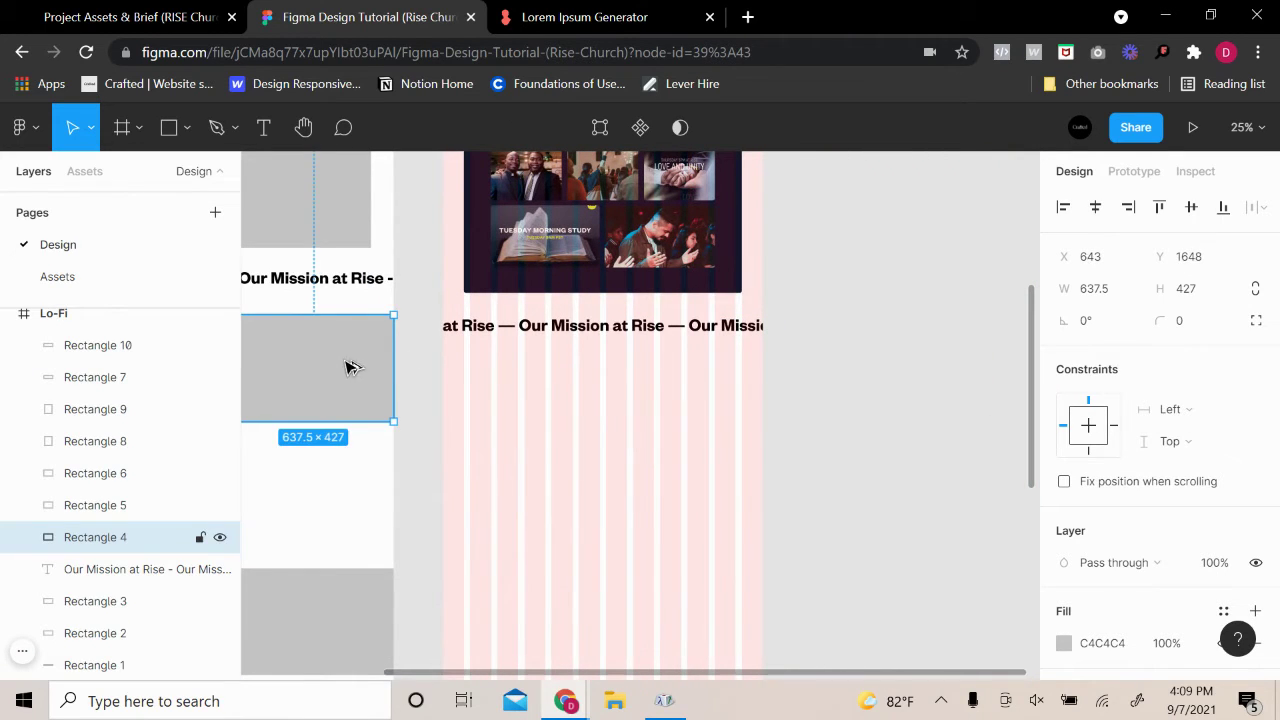
{"action": "left_click_drag", "start_coordinate": [350, 367], "coordinate": [735, 420]}
{"action": "left_click", "coordinate": [866, 366]}
{"action": "left_click", "coordinate": [740, 418]}
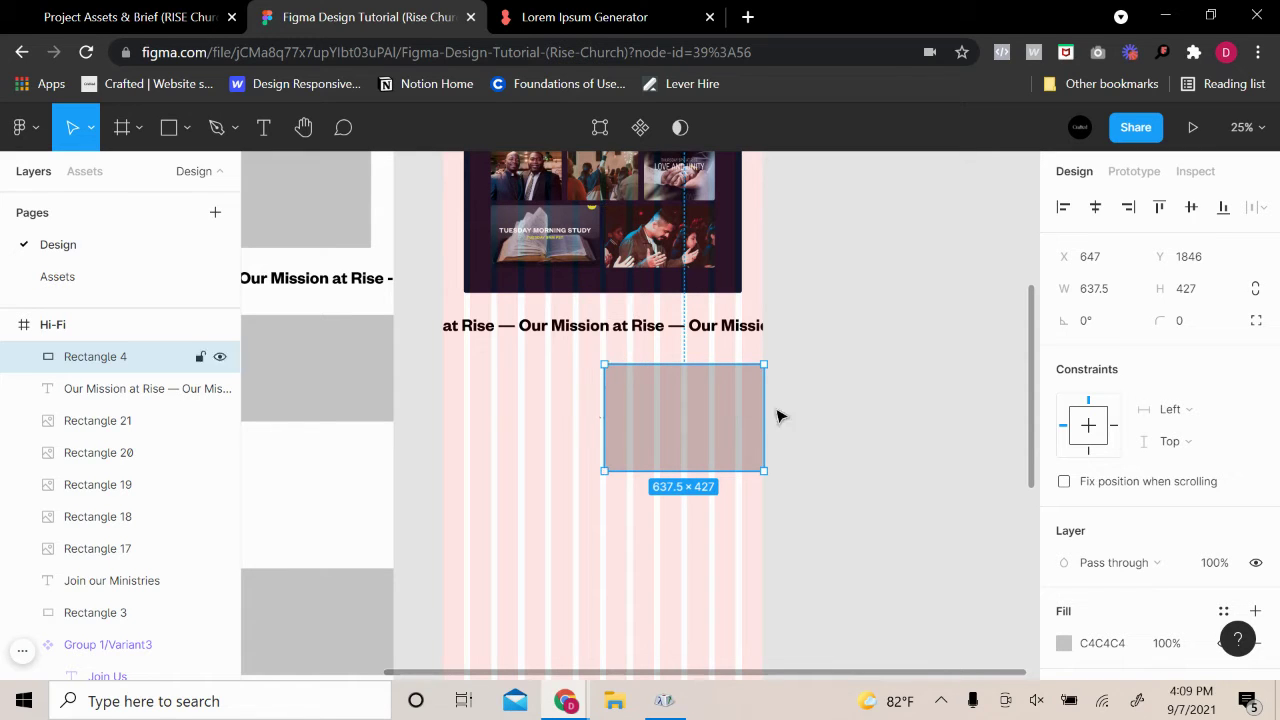
{"action": "scroll", "coordinate": [770, 385], "scroll_direction": "up", "scroll_amount": 10}
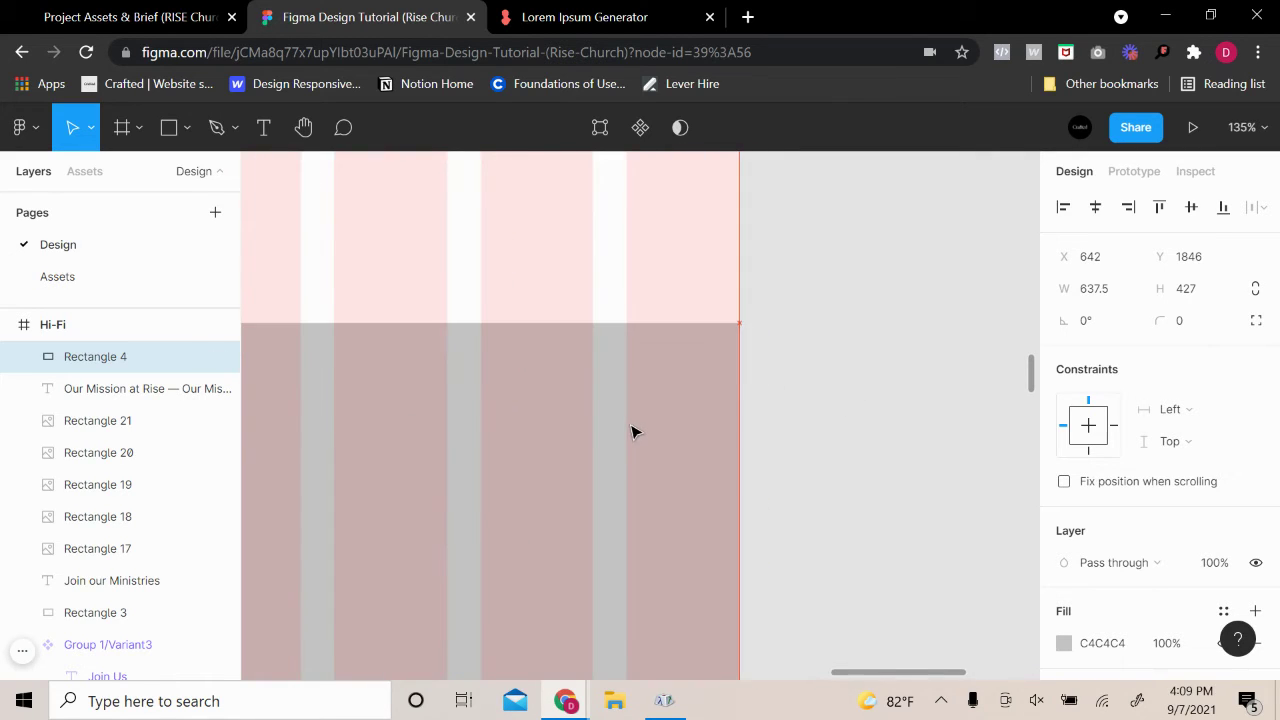
{"action": "left_click", "coordinate": [849, 397]}
{"action": "scroll", "coordinate": [860, 405], "scroll_direction": "down", "scroll_amount": 8}
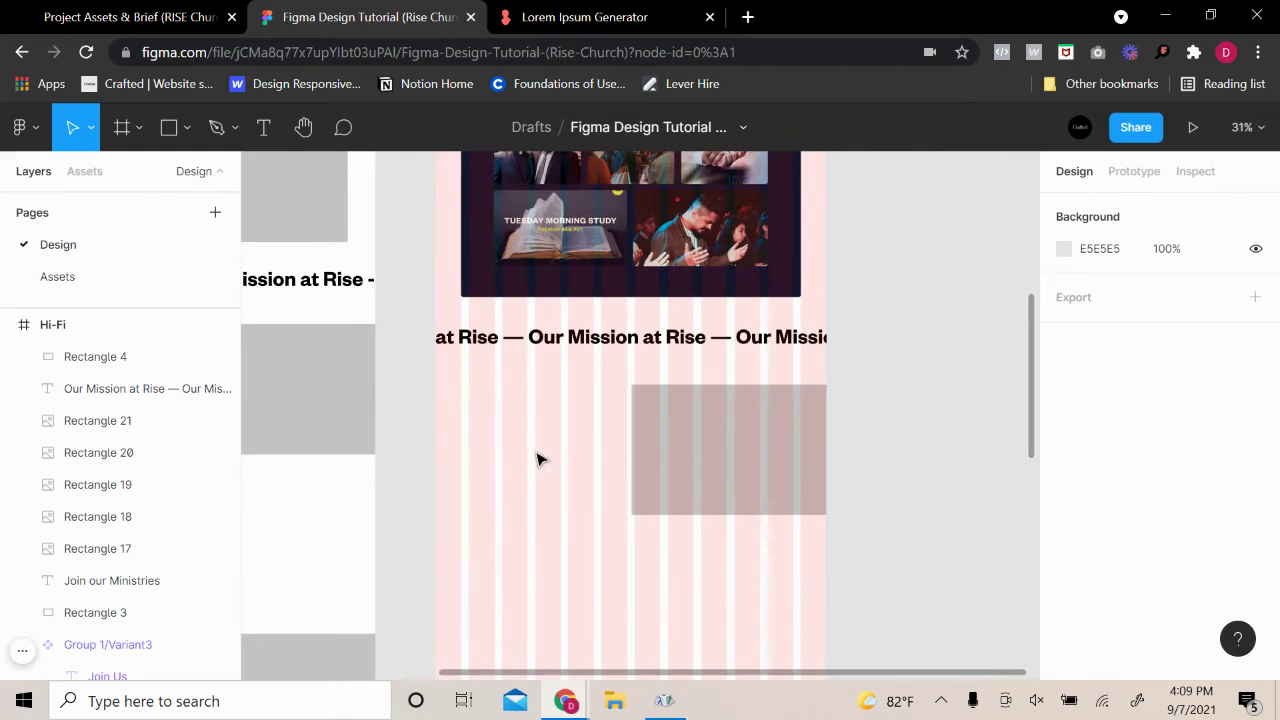
{"action": "left_click", "coordinate": [680, 438]}
Fill the rectangle with the volunteers packing paper bags photo
{"action": "left_click", "coordinate": [1064, 643]}
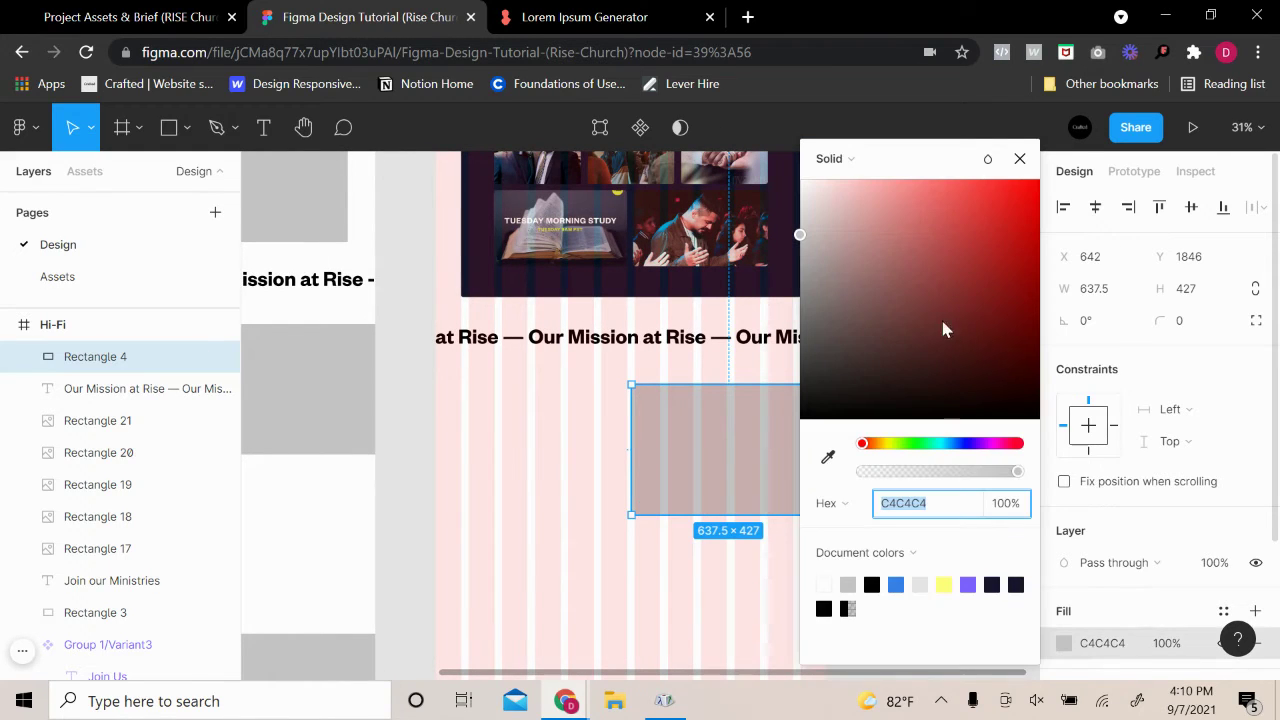
{"action": "left_click", "coordinate": [865, 162]}
{"action": "left_click", "coordinate": [870, 277]}
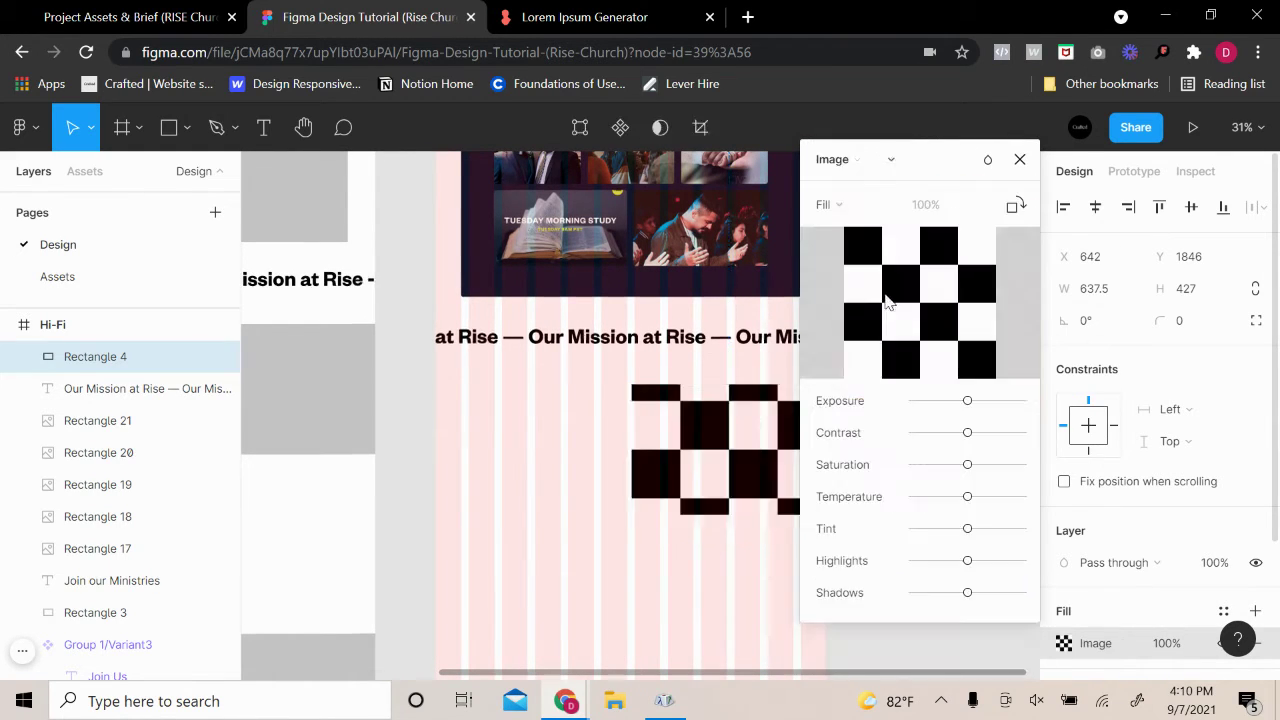
{"action": "left_click", "coordinate": [872, 306]}
{"action": "scroll", "coordinate": [745, 390], "scroll_direction": "down", "scroll_amount": 8}
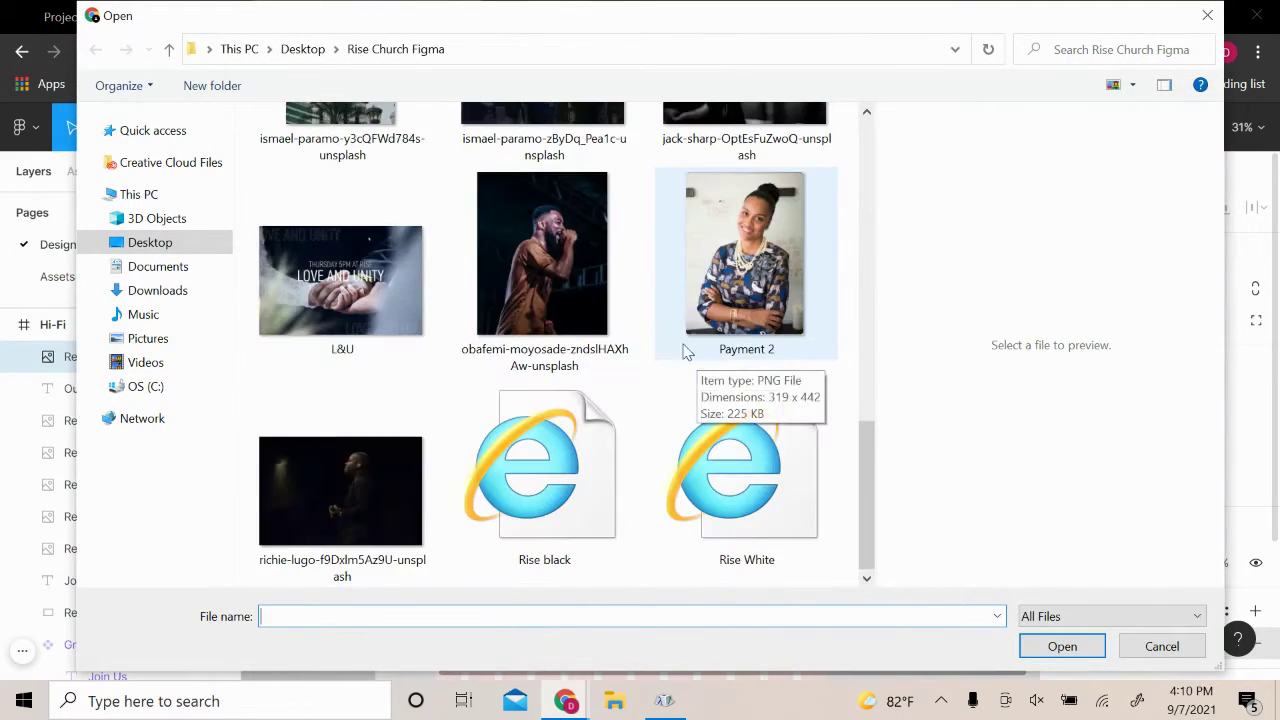
{"action": "scroll", "coordinate": [559, 322], "scroll_direction": "up", "scroll_amount": 2}
{"action": "scroll", "coordinate": [559, 322], "scroll_direction": "up", "scroll_amount": 6}
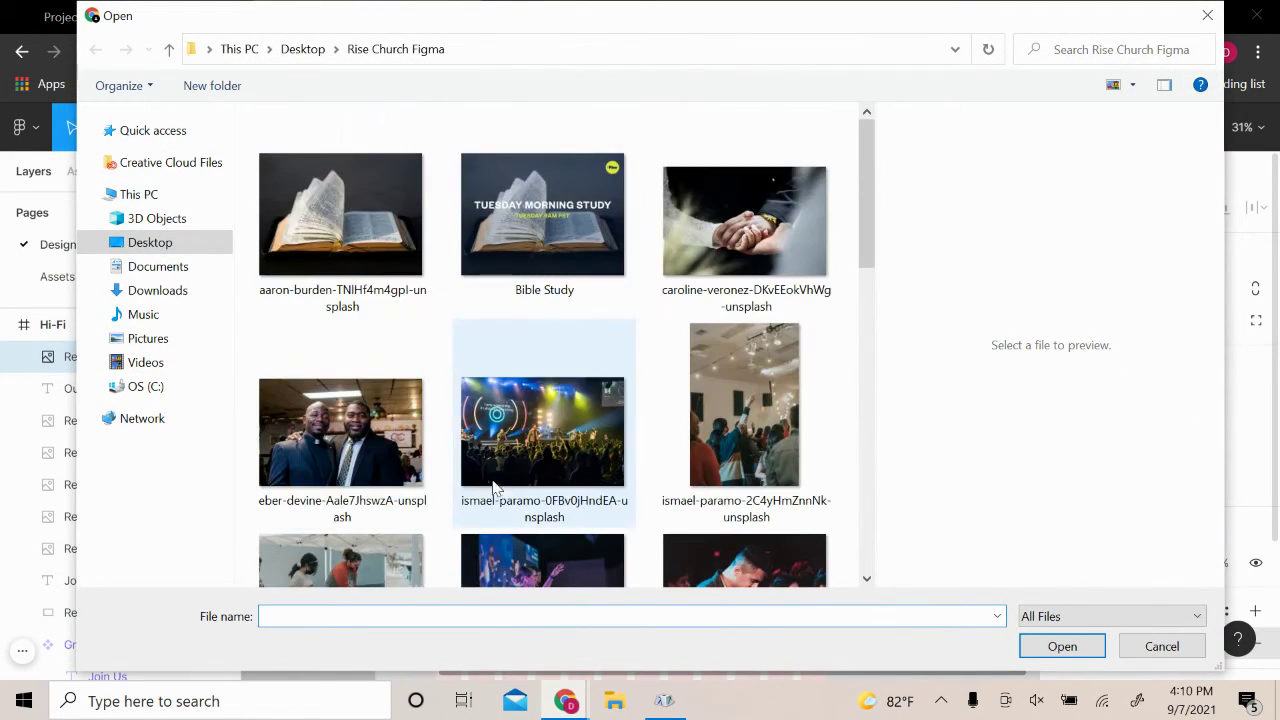
{"action": "left_click", "coordinate": [352, 478]}
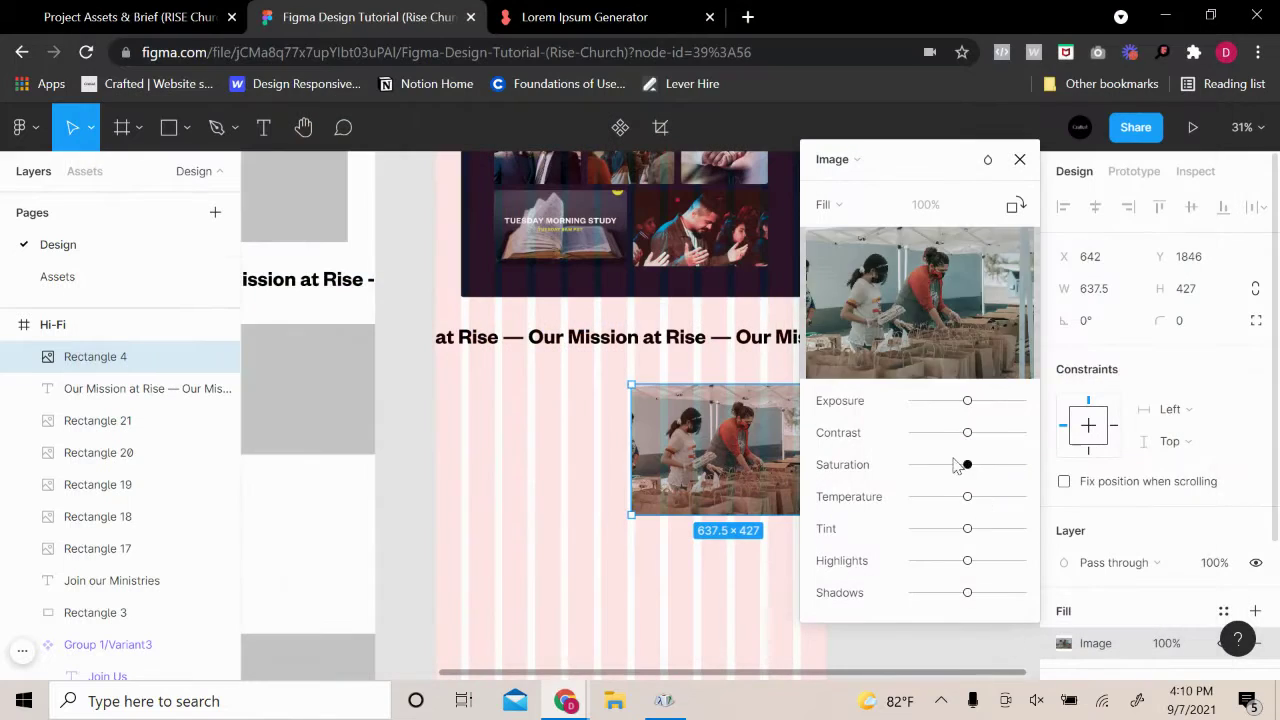
{"action": "left_click", "coordinate": [1033, 647]}
{"action": "left_click_drag", "start_coordinate": [985, 153], "coordinate": [1112, 214]}
{"action": "left_click", "coordinate": [1146, 220]}
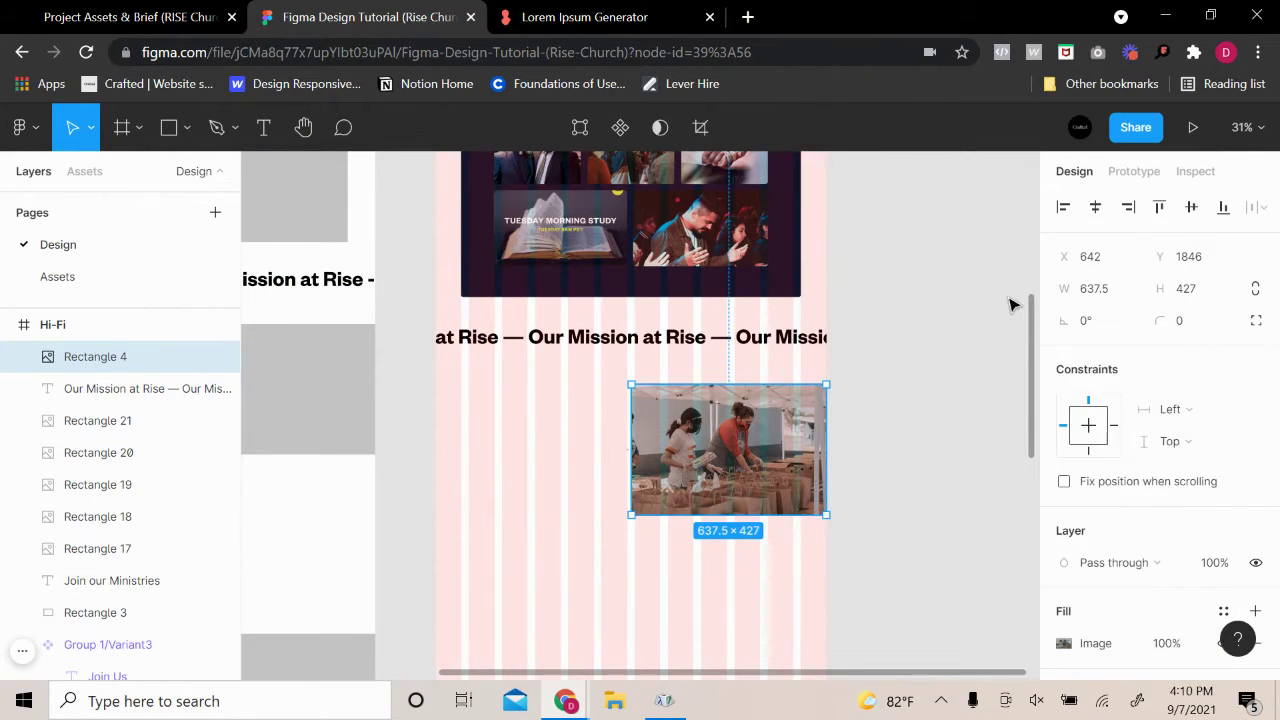
{"action": "left_click", "coordinate": [930, 380]}
{"action": "scroll", "coordinate": [514, 517], "scroll_direction": "up", "scroll_amount": 3}
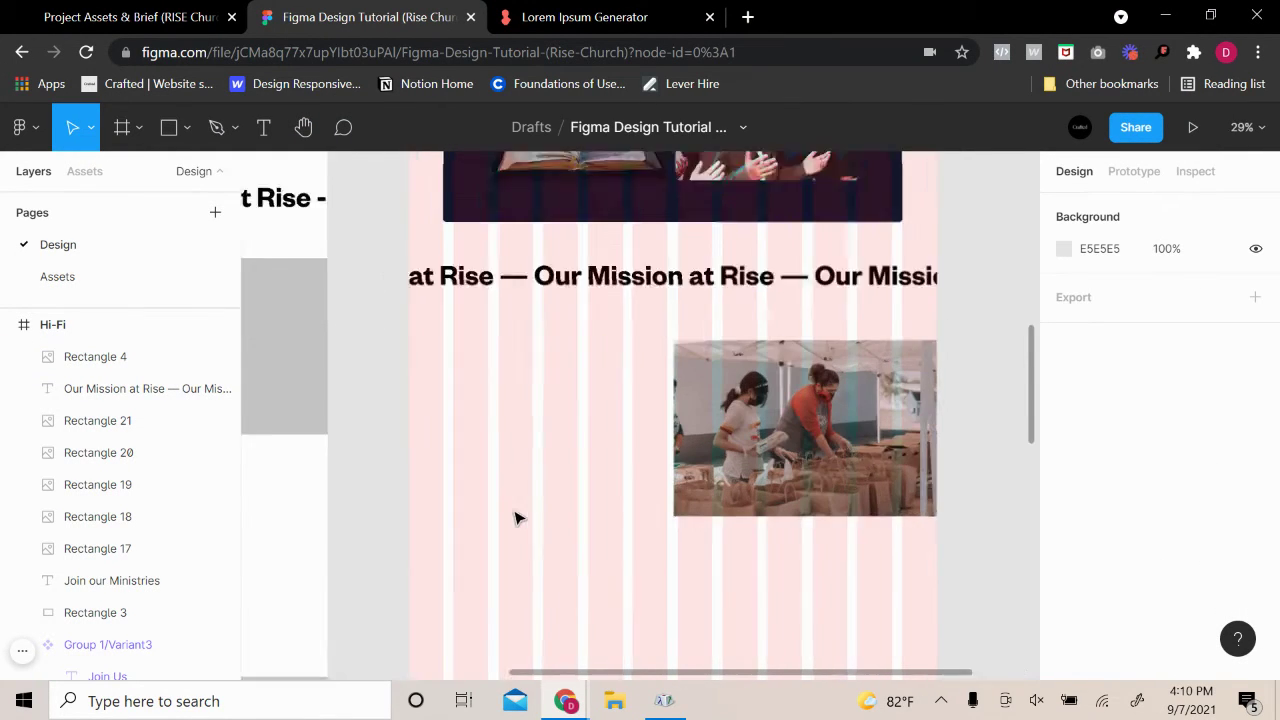
{"action": "scroll", "coordinate": [674, 486], "scroll_direction": "down", "scroll_amount": 4}
{"action": "scroll", "coordinate": [737, 514], "scroll_direction": "down", "scroll_amount": 1}
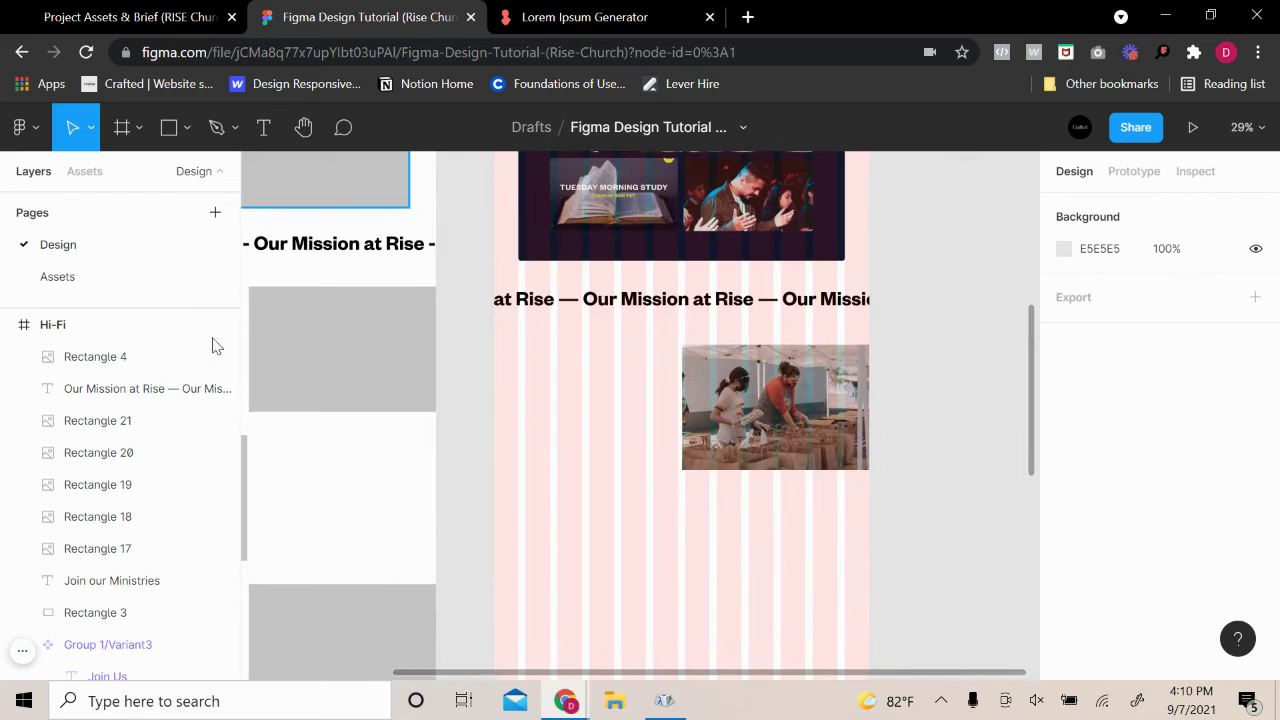
{"action": "scroll", "coordinate": [636, 323], "scroll_direction": "up", "scroll_amount": 5}
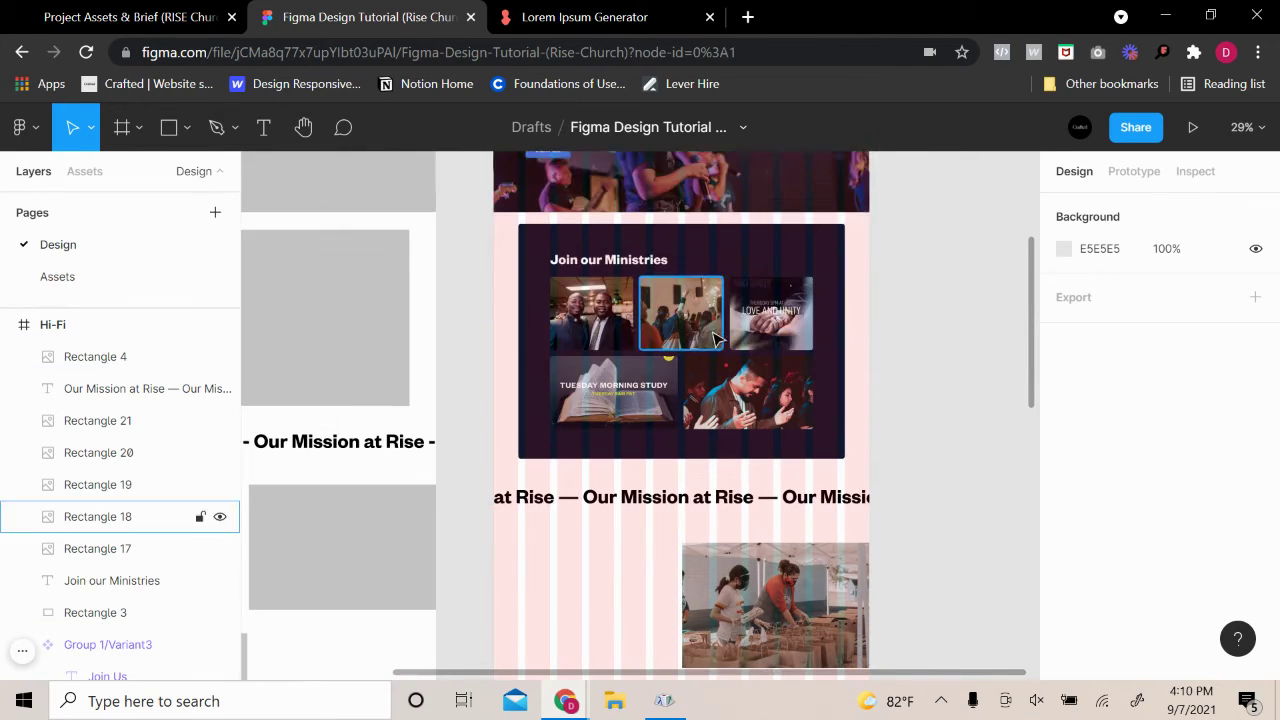
{"action": "left_click", "coordinate": [876, 227]}
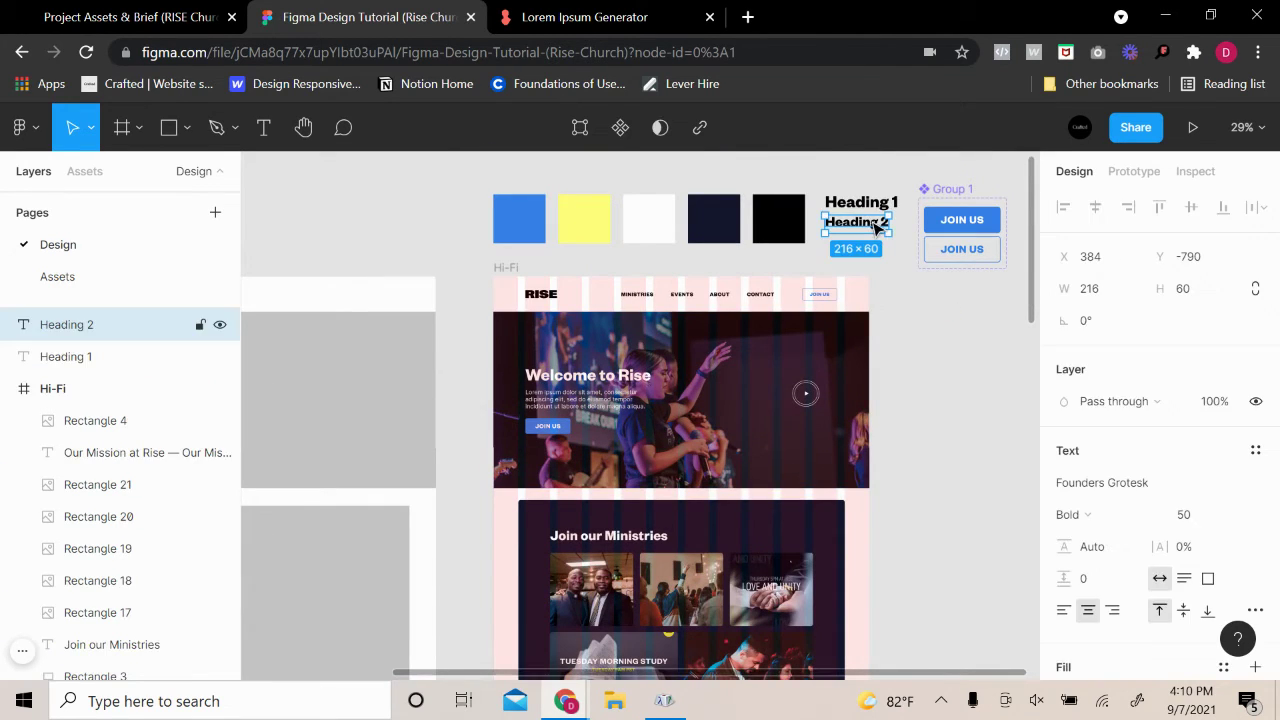
{"action": "scroll", "coordinate": [878, 255], "scroll_direction": "down", "scroll_amount": 5}
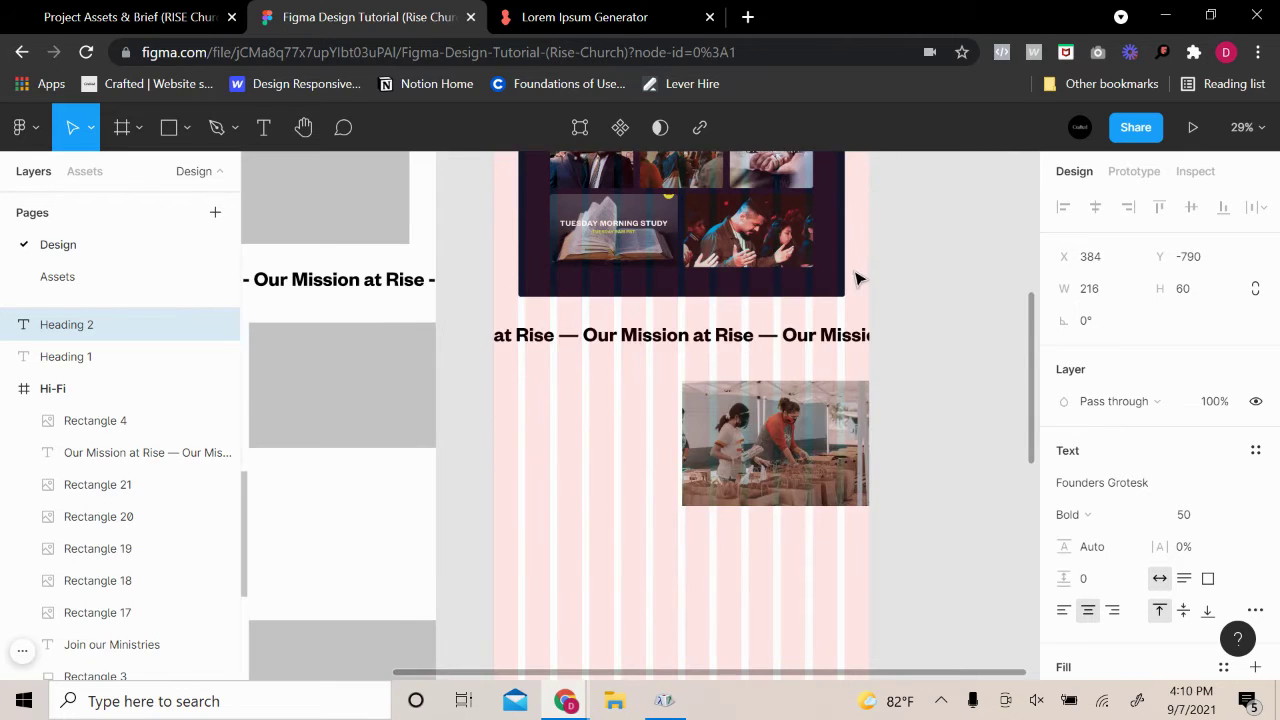
{"action": "scroll", "coordinate": [877, 277], "scroll_direction": "up", "scroll_amount": 2}
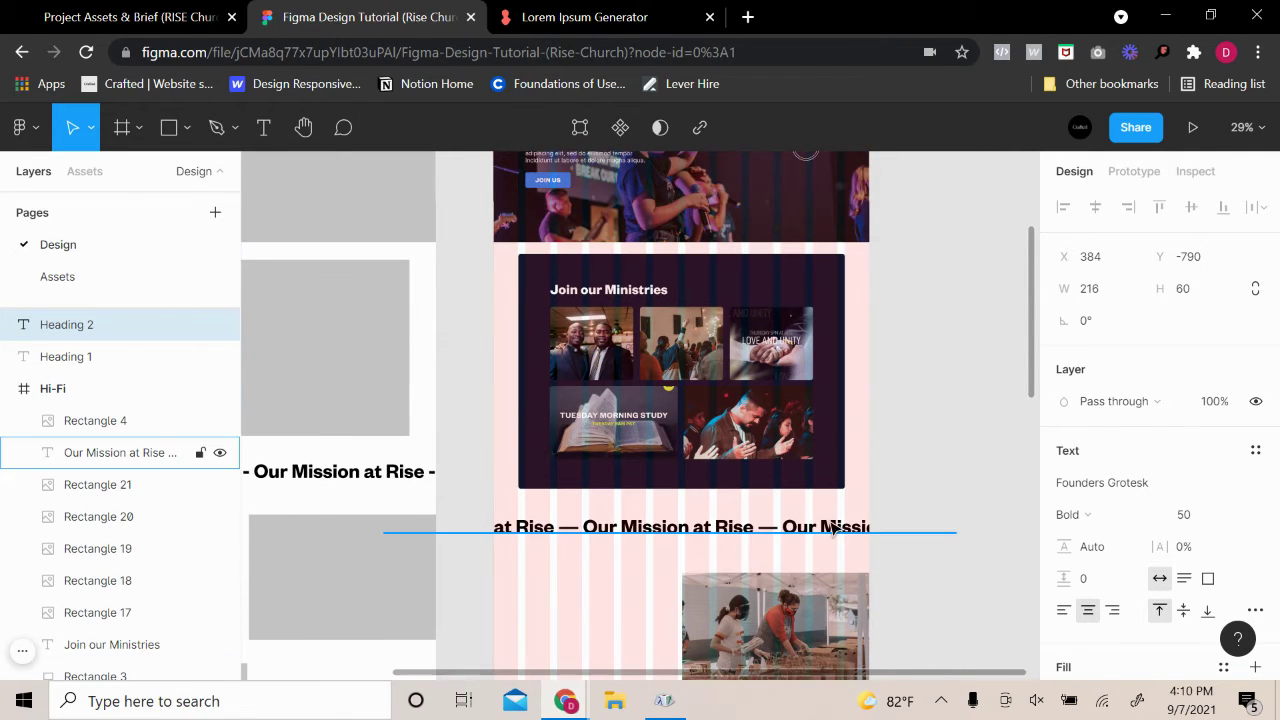
{"action": "left_click", "coordinate": [832, 528]}
{"action": "scroll", "coordinate": [1130, 555], "scroll_direction": "down", "scroll_amount": 3}
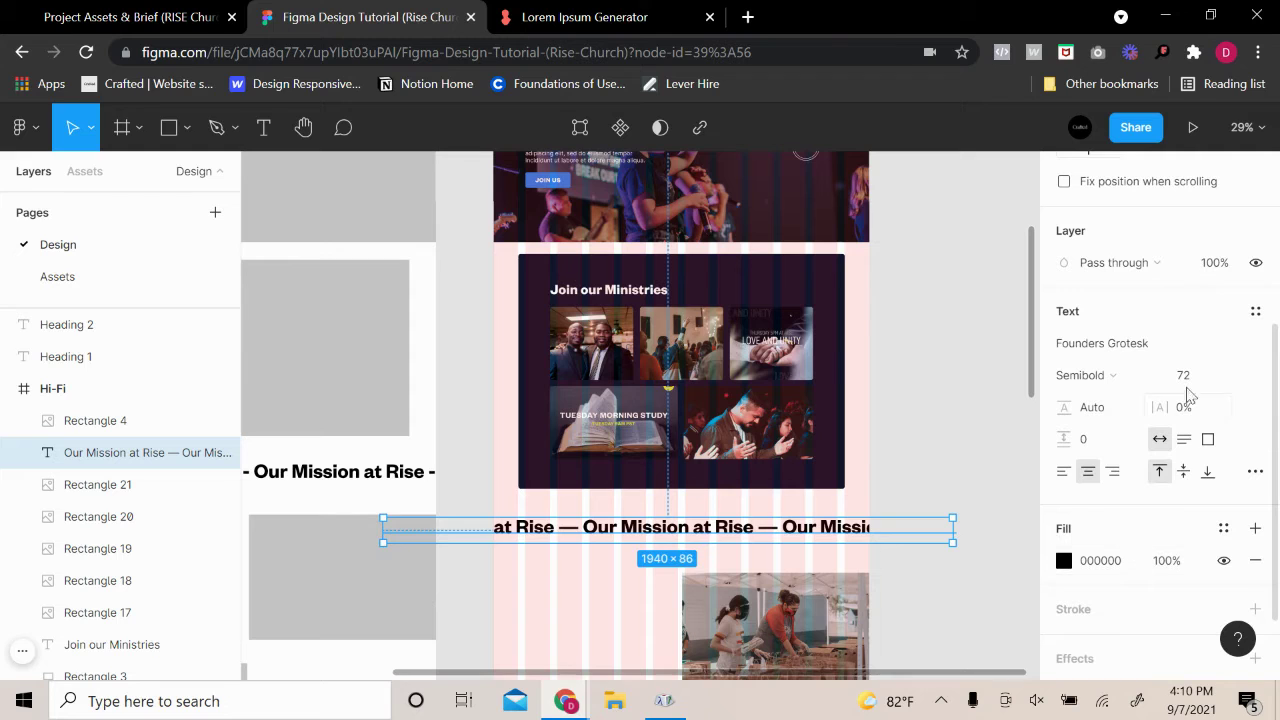
{"action": "left_click", "coordinate": [940, 429]}
{"action": "scroll", "coordinate": [932, 450], "scroll_direction": "up", "scroll_amount": 2}
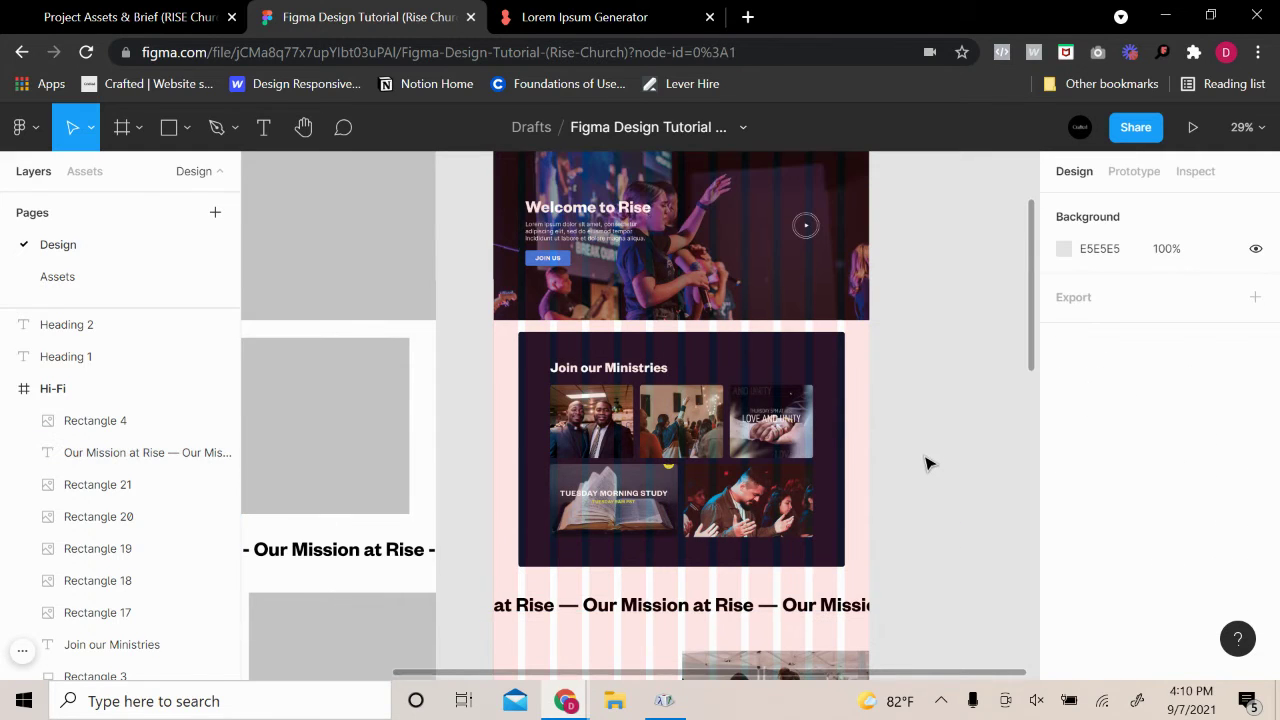
{"action": "left_click", "coordinate": [600, 386]}
{"action": "left_click", "coordinate": [985, 436]}
{"action": "scroll", "coordinate": [992, 436], "scroll_direction": "up", "scroll_amount": 2}
{"action": "left_click", "coordinate": [590, 295]}
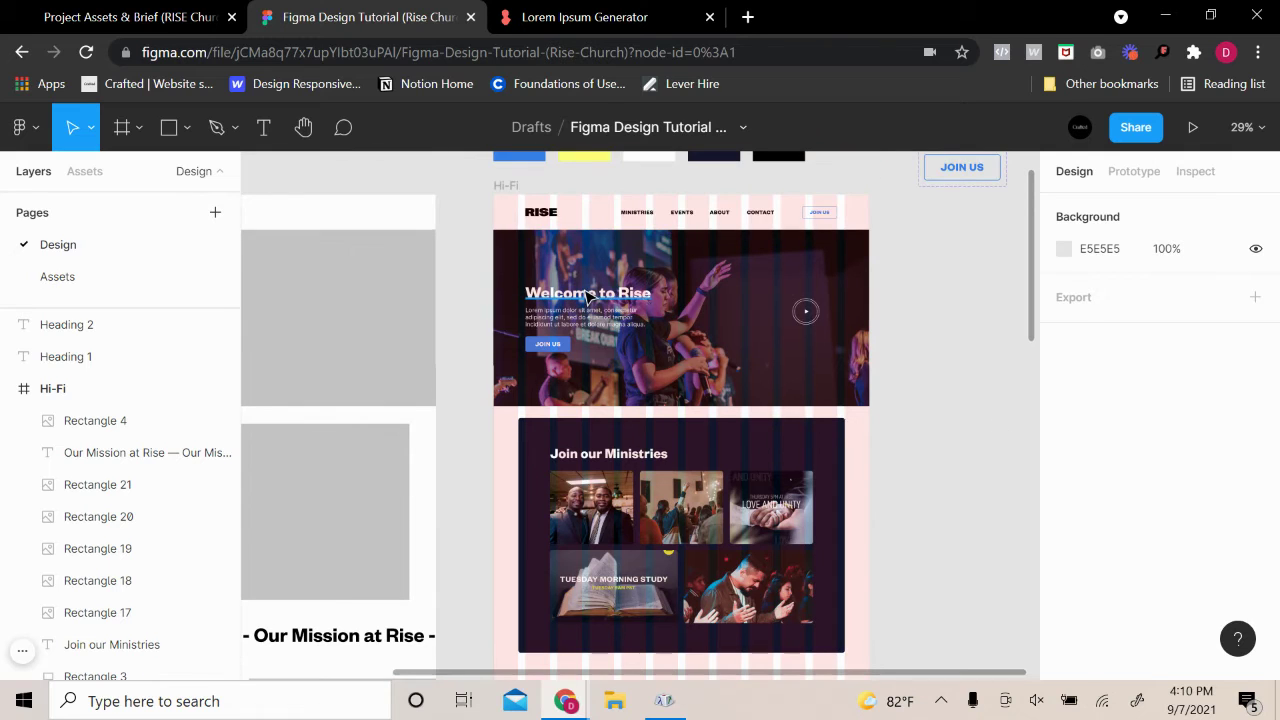
{"action": "left_click", "coordinate": [952, 342]}
{"action": "scroll", "coordinate": [920, 450], "scroll_direction": "down", "scroll_amount": 5}
{"action": "left_click", "coordinate": [675, 385]}
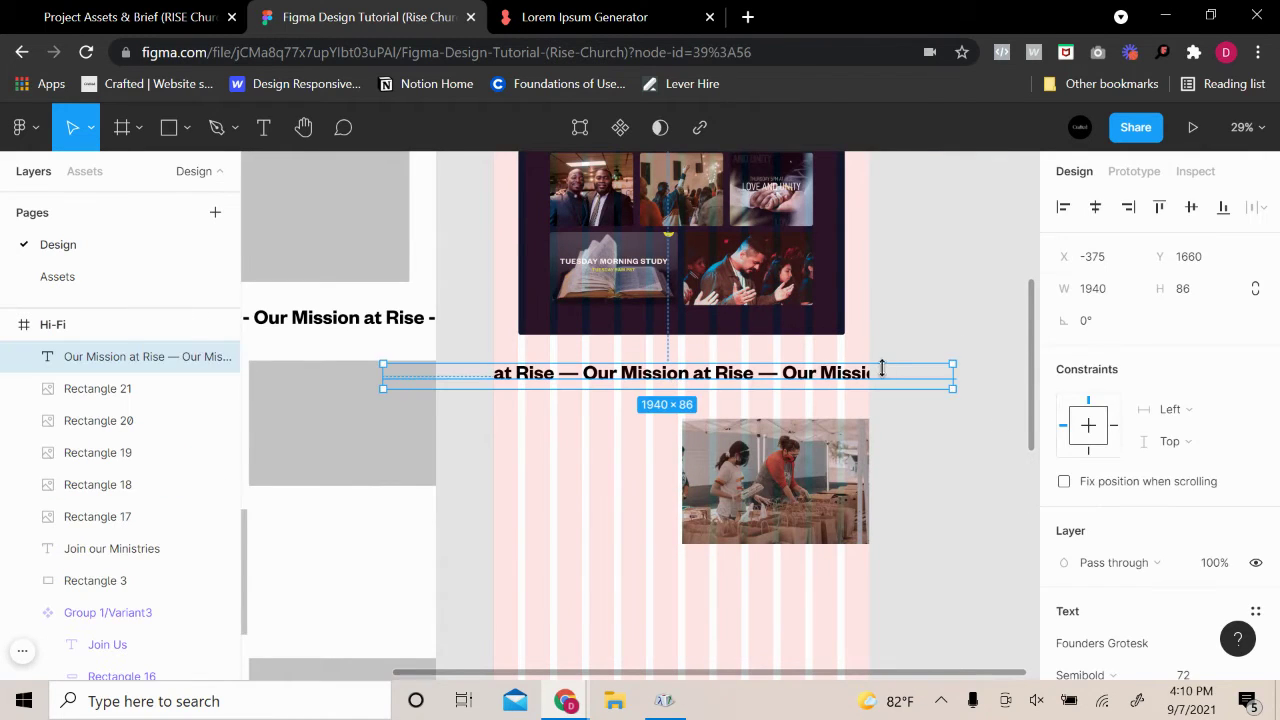
{"action": "scroll", "coordinate": [900, 355], "scroll_direction": "up", "scroll_amount": 1}
{"action": "left_click", "coordinate": [786, 386]}
{"action": "scroll", "coordinate": [617, 343], "scroll_direction": "up", "scroll_amount": 5}
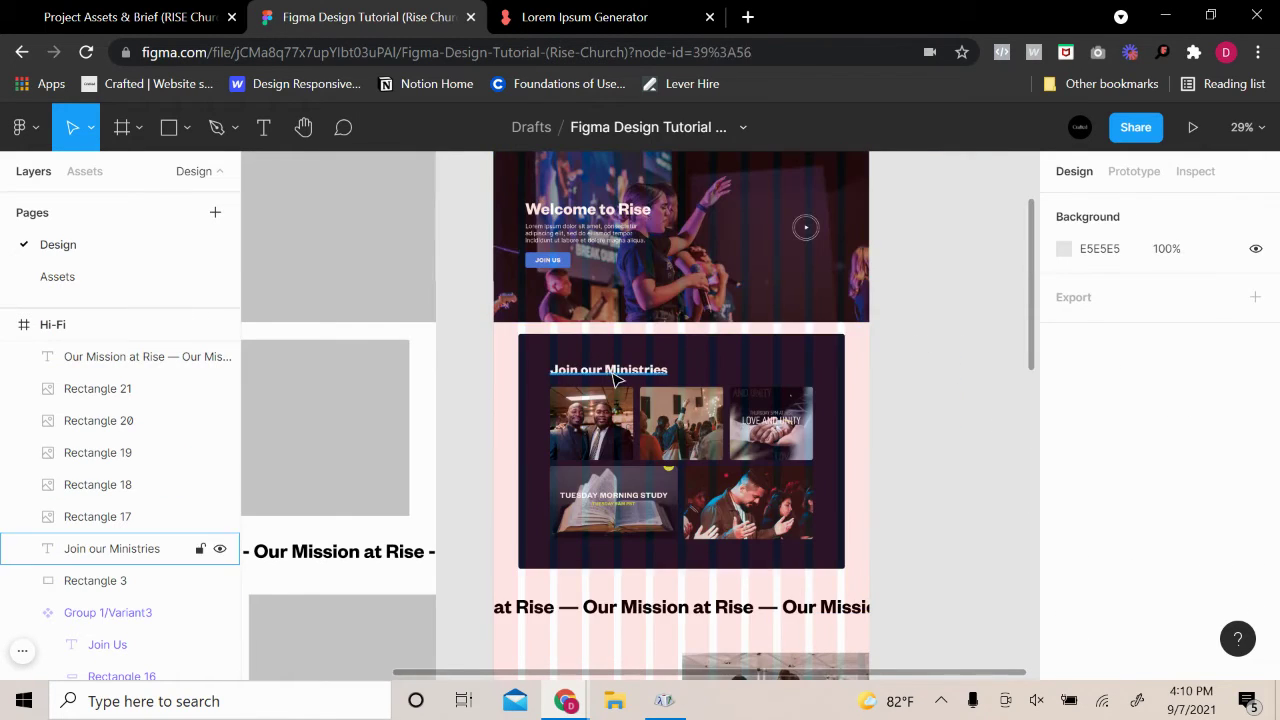
{"action": "left_click", "coordinate": [112, 548]}
{"action": "scroll", "coordinate": [1128, 466], "scroll_direction": "down", "scroll_amount": 3}
{"action": "left_click", "coordinate": [948, 447]}
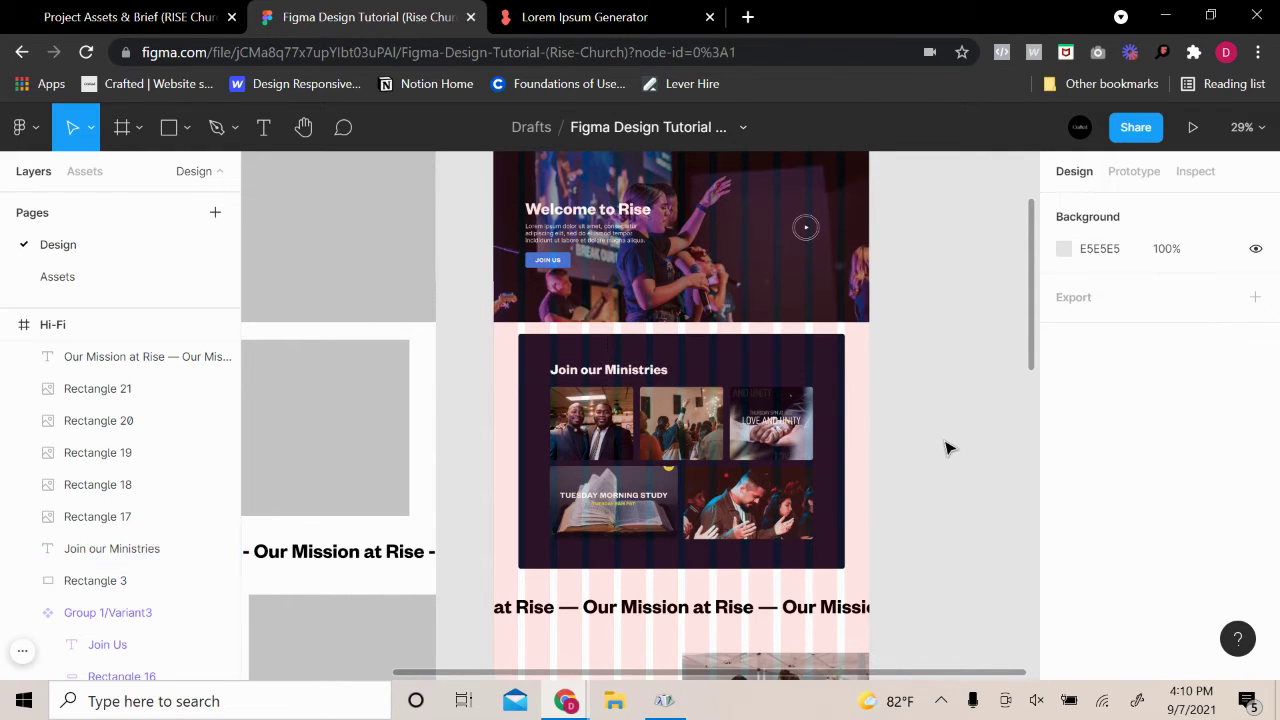
{"action": "scroll", "coordinate": [900, 360], "scroll_direction": "up", "scroll_amount": 4}
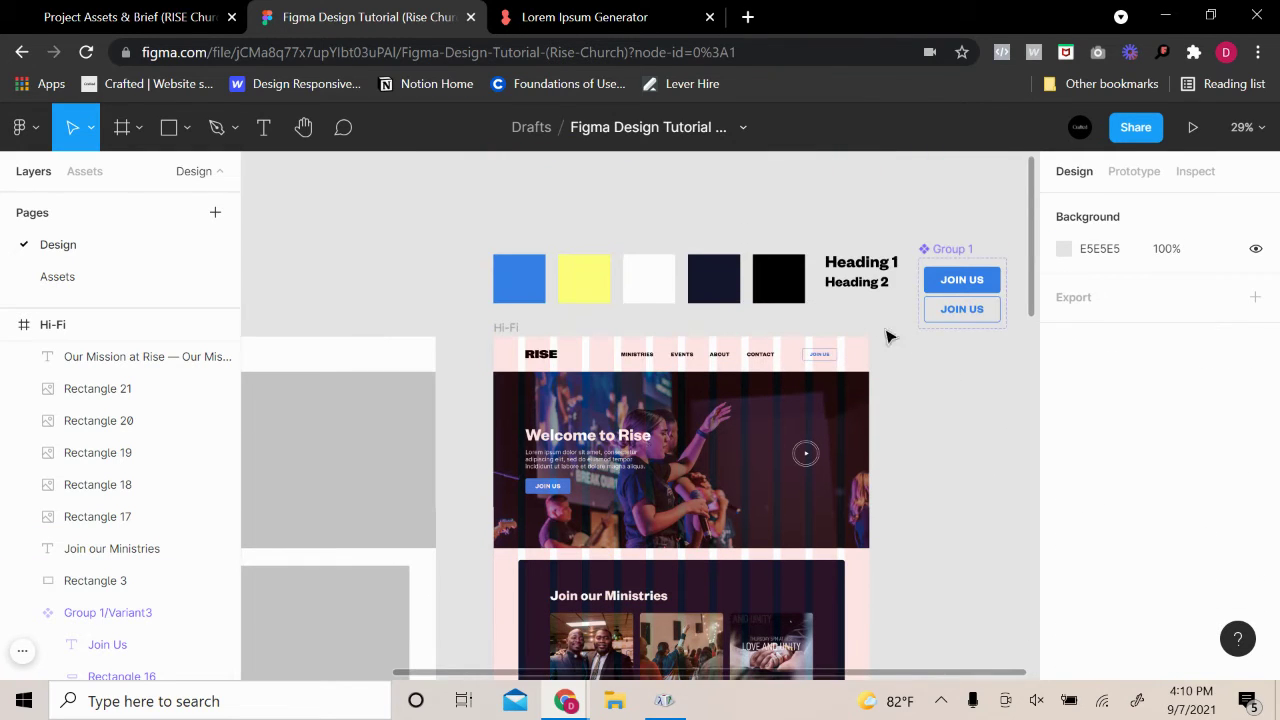
{"action": "left_click", "coordinate": [861, 287]}
Paste the 216×60 Heading 2 text and align it left of the volunteers photo
{"action": "key", "text": "ctrl+v"}
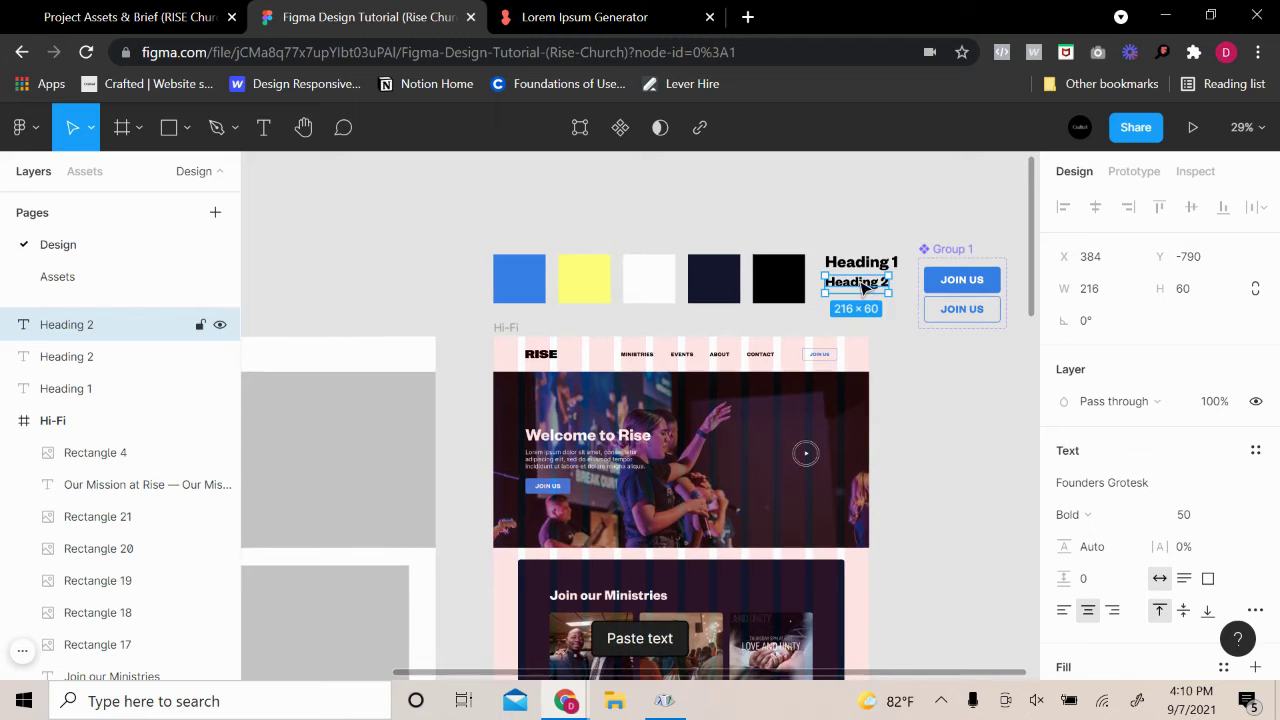
{"action": "left_click_drag", "start_coordinate": [861, 288], "coordinate": [562, 448]}
{"action": "left_click", "coordinate": [995, 367]}
{"action": "scroll", "coordinate": [986, 357], "scroll_direction": "up", "scroll_amount": 3, "text": "ctrl"}
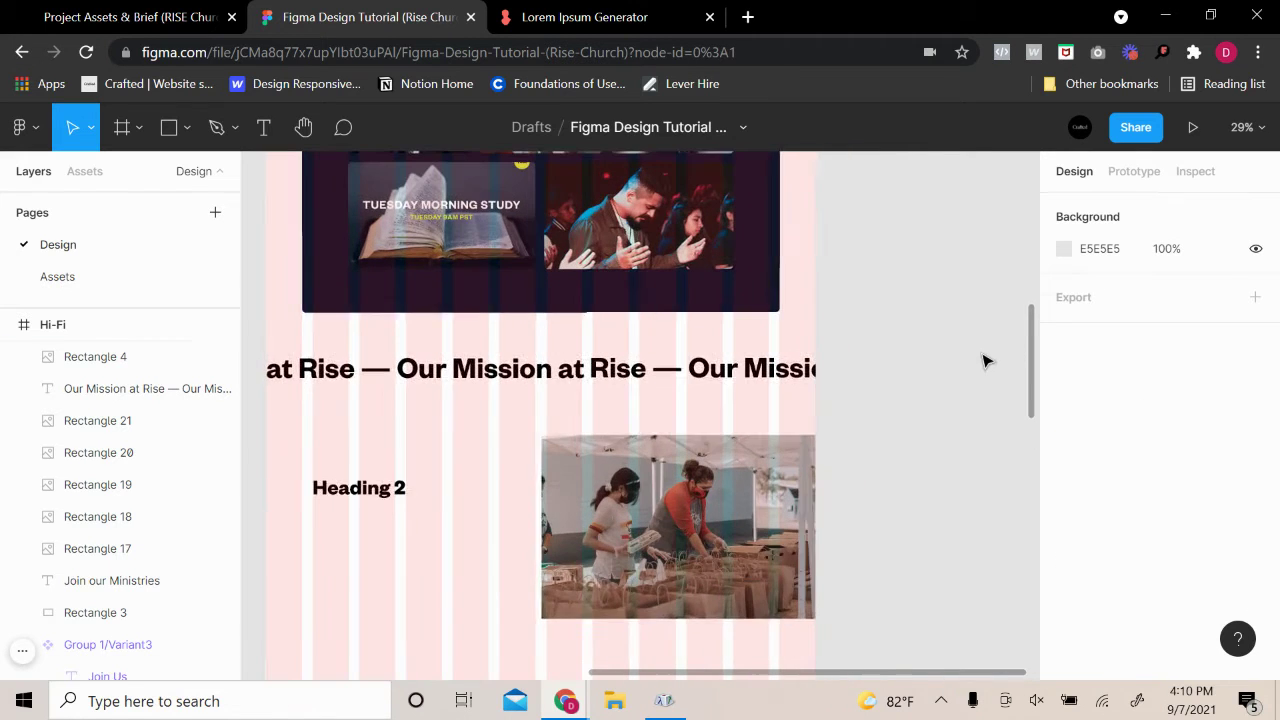
{"action": "left_click_drag", "start_coordinate": [458, 497], "coordinate": [598, 487]}
{"action": "left_click", "coordinate": [745, 465]}
{"action": "left_click", "coordinate": [525, 485]}
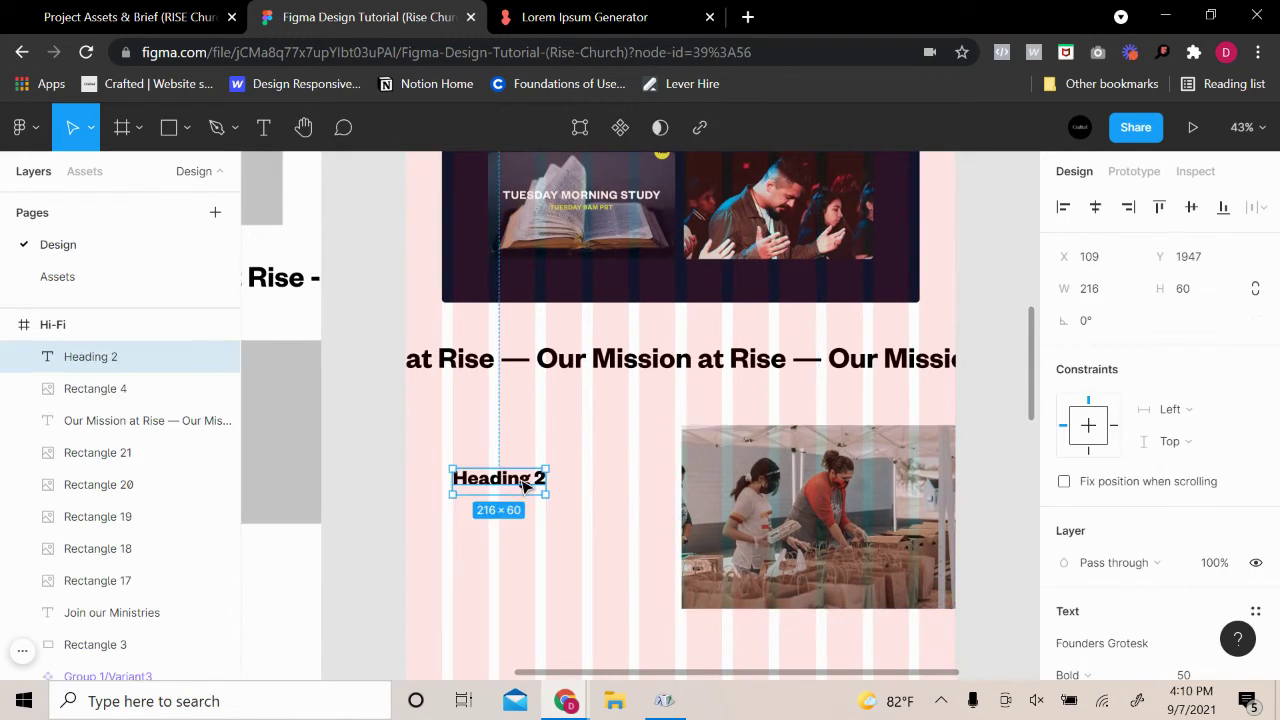
{"action": "left_click_drag", "start_coordinate": [494, 485], "coordinate": [494, 485]}
{"action": "left_click_drag", "start_coordinate": [505, 484], "coordinate": [506, 477]}
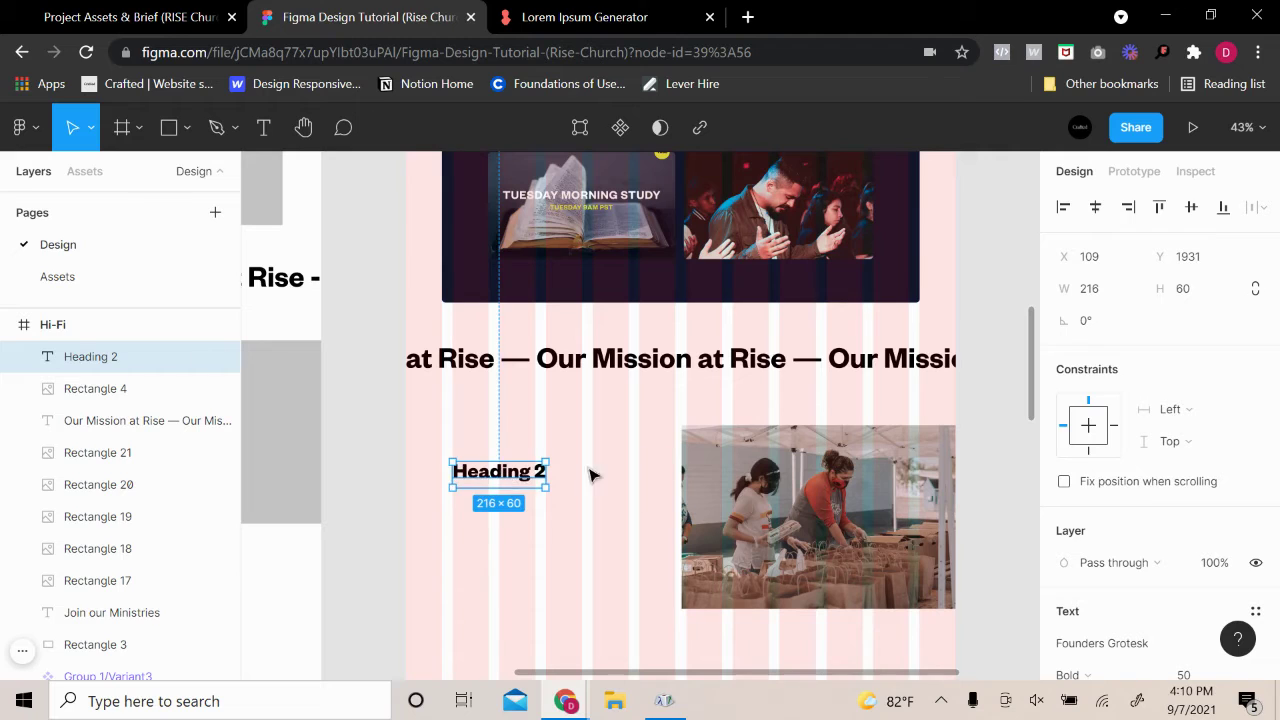
{"action": "double_click", "coordinate": [520, 480]}
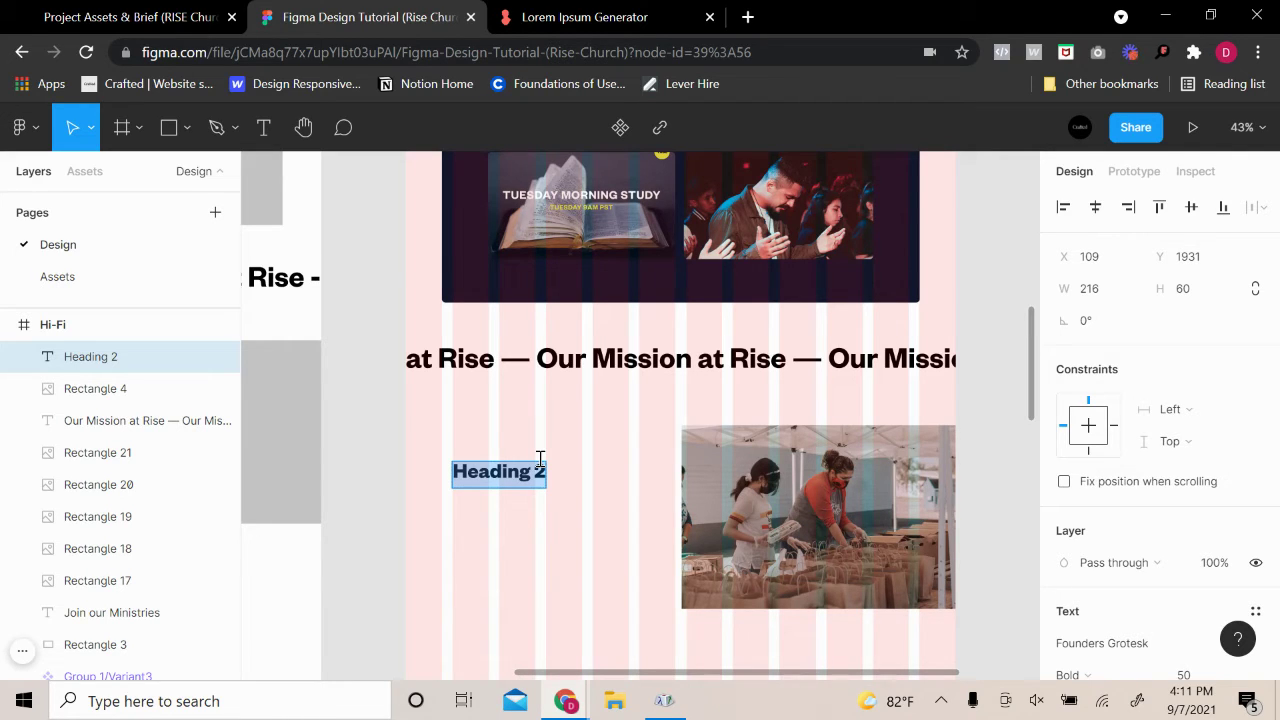
Retype the copied heading as 'We give back to our communities'
{"action": "type", "text": "G"}
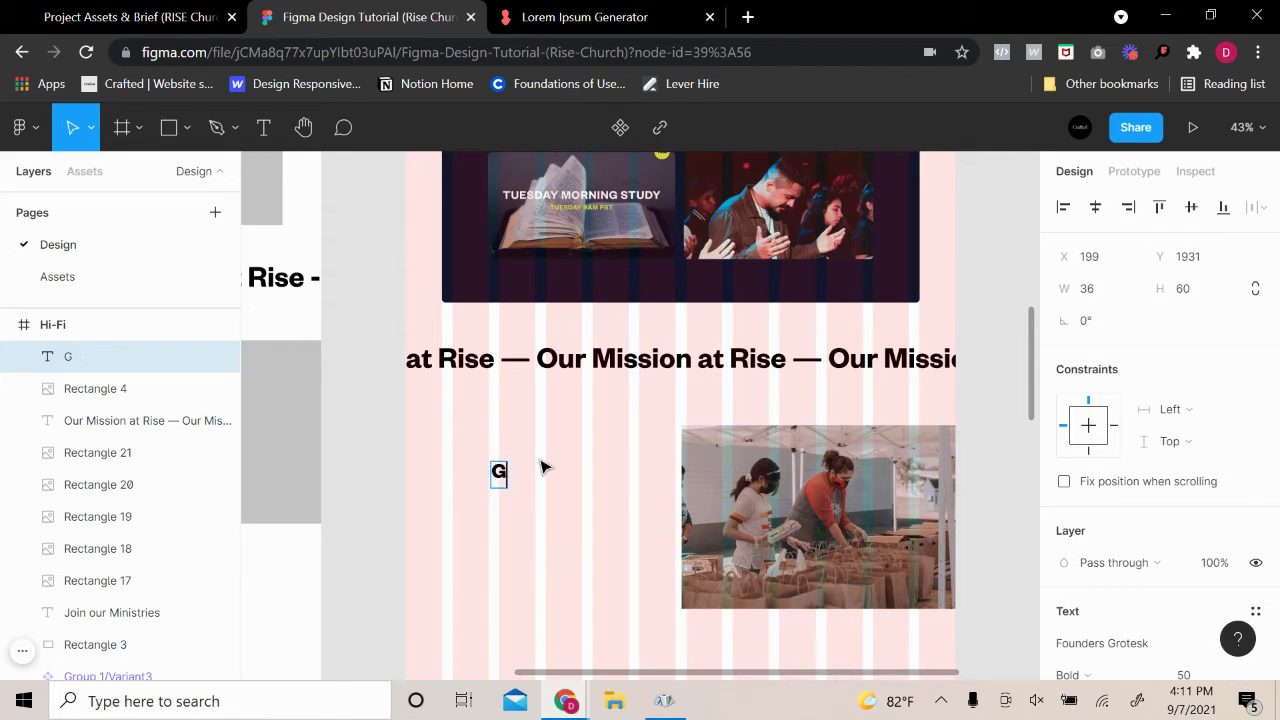
{"action": "type", "text": "i give"}
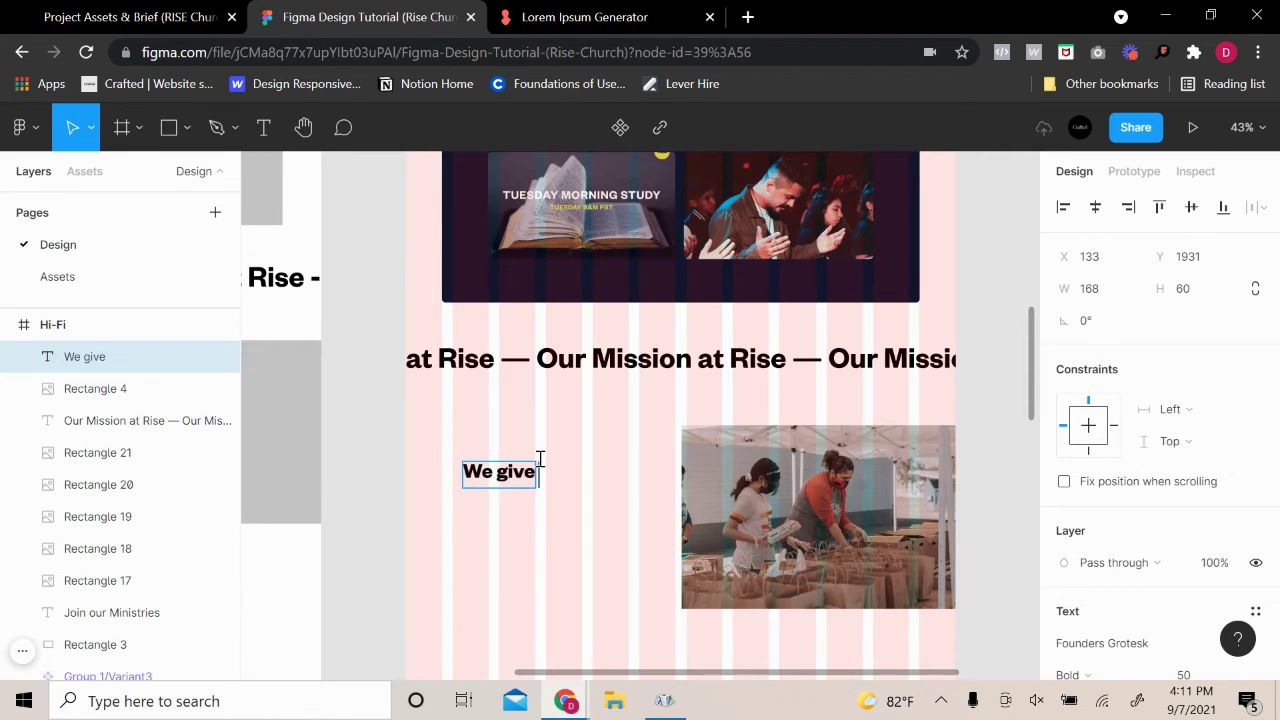
{"action": "key", "text": "BackSpace"}
{"action": "key", "text": "BackSpace"}
{"action": "type", "text": "ive back"}
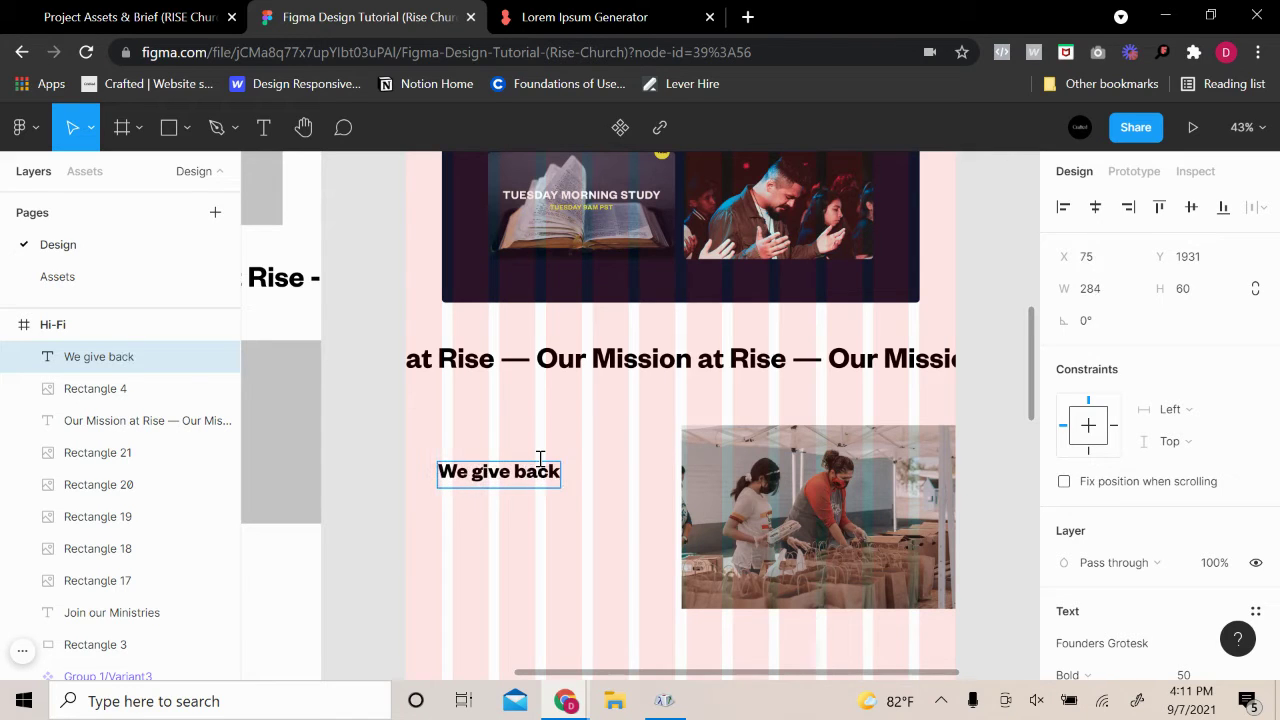
{"action": "type", "text": " to our"}
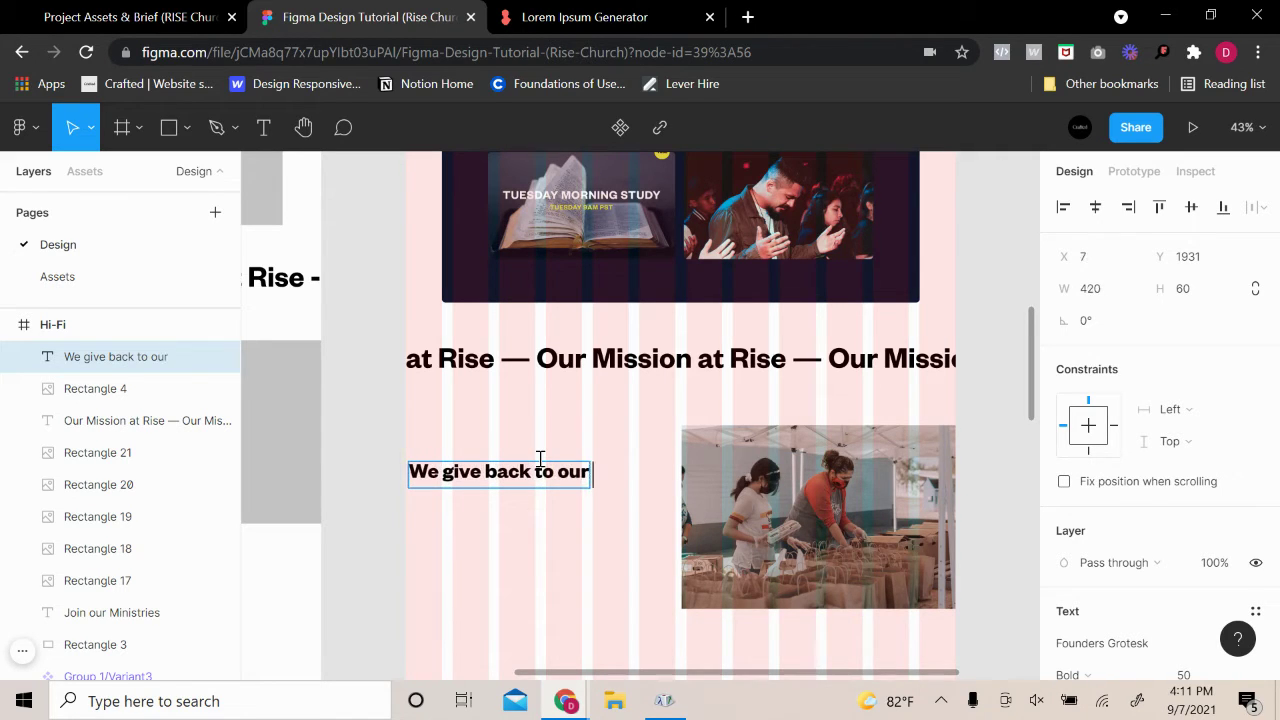
{"action": "type", "text": " commu"}
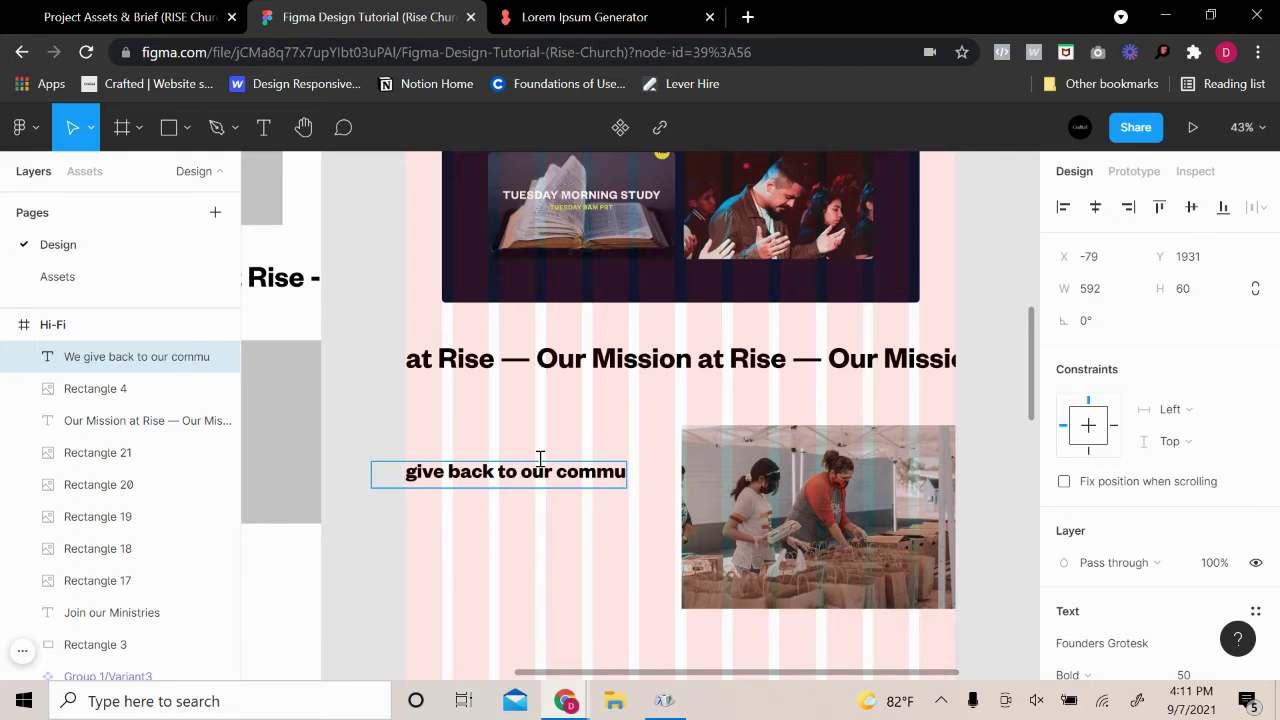
{"action": "type", "text": "nities"}
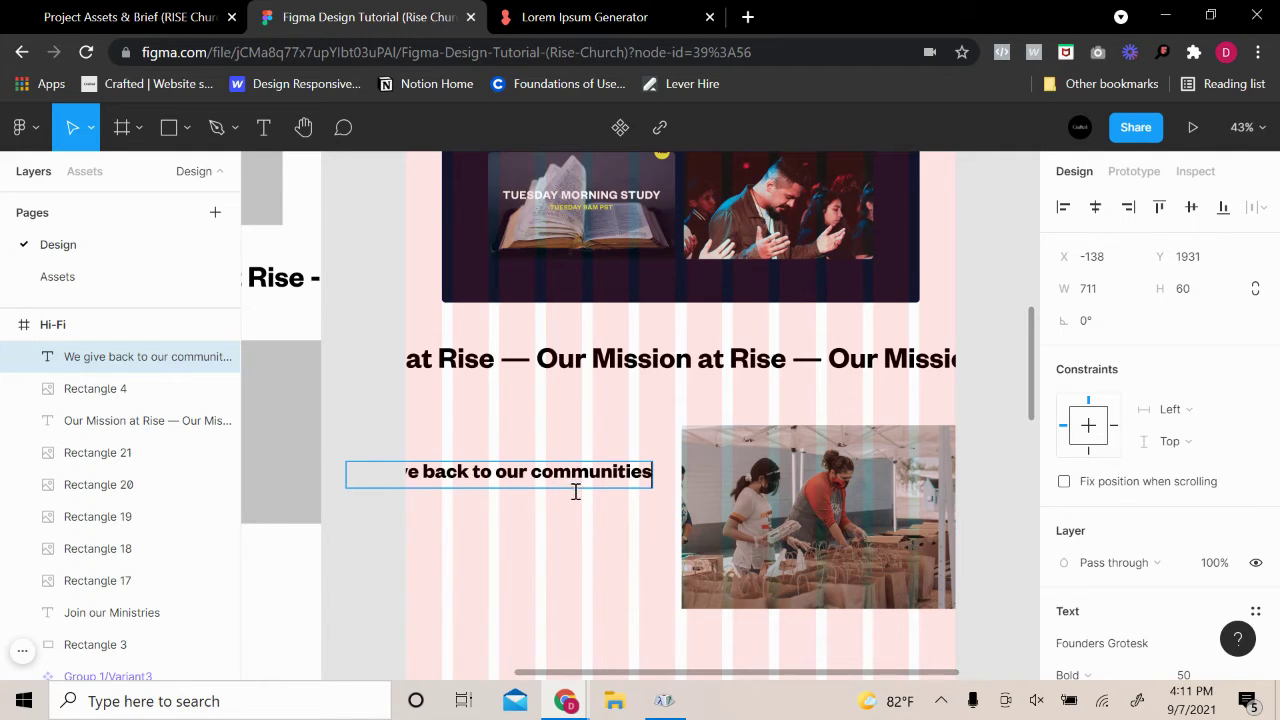
{"action": "key", "text": "Escape"}
Narrow the heading box to wrap it onto two lines at 377×120, and left-align it
{"action": "left_click_drag", "start_coordinate": [650, 471], "coordinate": [525, 480]}
{"action": "scroll", "coordinate": [1128, 629], "scroll_direction": "down", "scroll_amount": 3}
{"action": "left_click", "coordinate": [1064, 471]}
{"action": "left_click", "coordinate": [632, 462]}
{"action": "scroll", "coordinate": [640, 494], "scroll_direction": "up", "scroll_amount": 3}
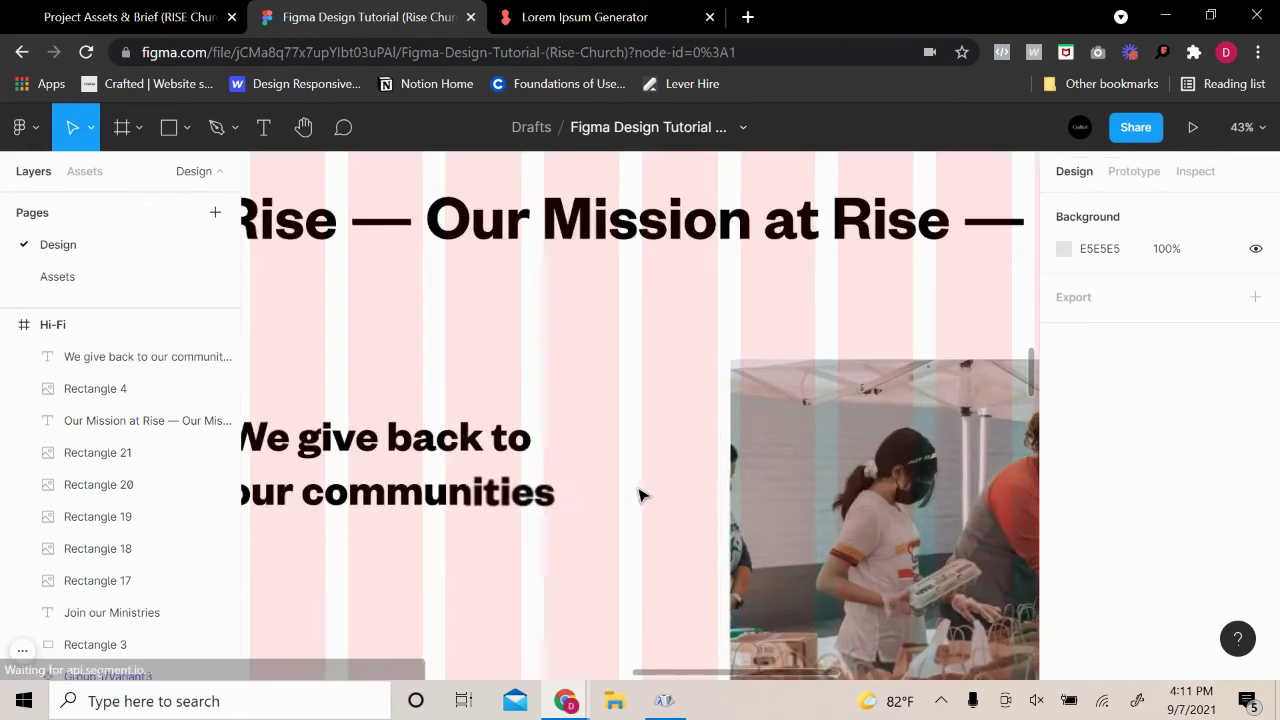
{"action": "scroll", "coordinate": [640, 491], "scroll_direction": "down", "scroll_amount": 2}
{"action": "left_click", "coordinate": [530, 428]}
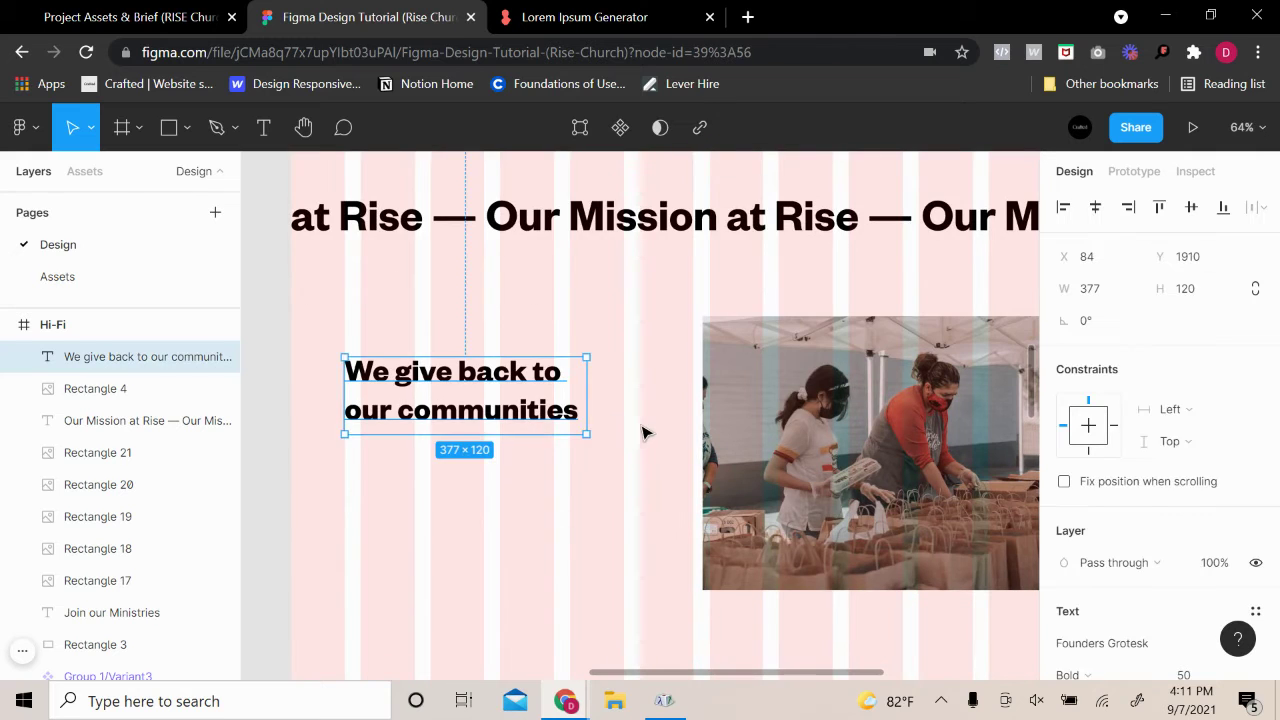
{"action": "scroll", "coordinate": [646, 425], "scroll_direction": "up", "scroll_amount": 6}
{"action": "scroll", "coordinate": [660, 432], "scroll_direction": "down", "scroll_amount": 2}
{"action": "scroll", "coordinate": [672, 440], "scroll_direction": "down", "scroll_amount": 4}
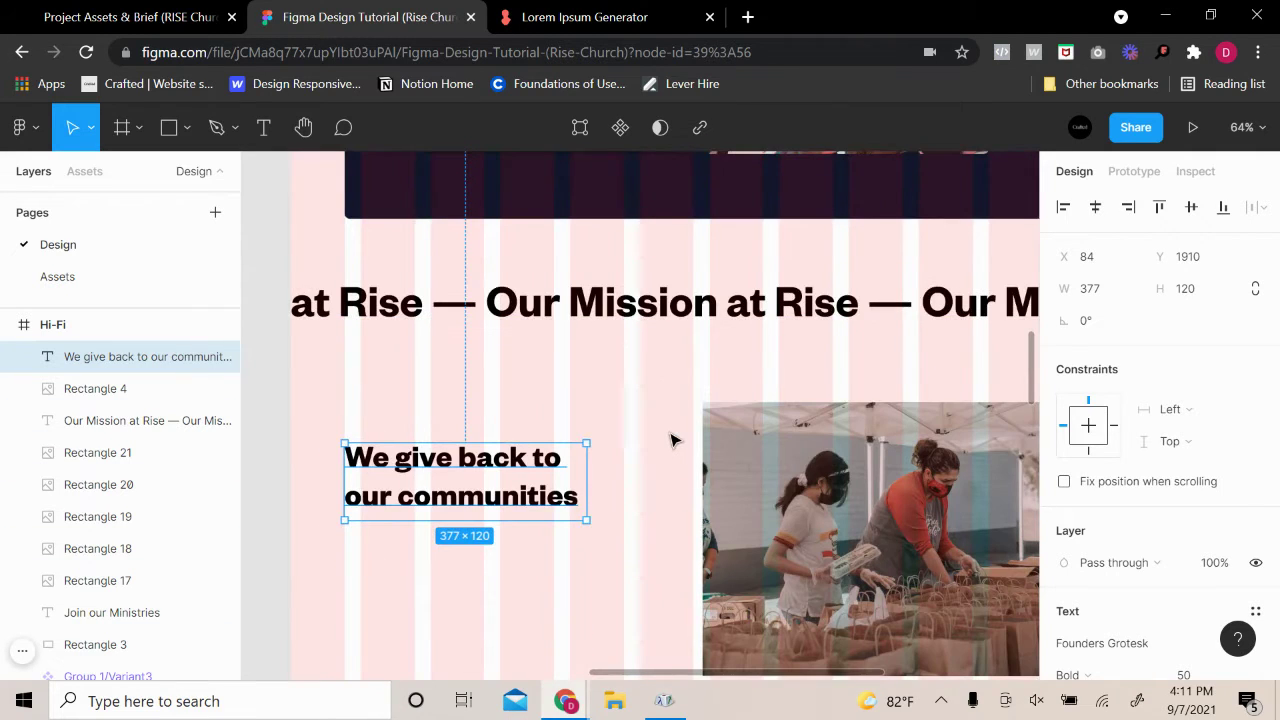
{"action": "scroll", "coordinate": [679, 446], "scroll_direction": "down", "scroll_amount": 3}
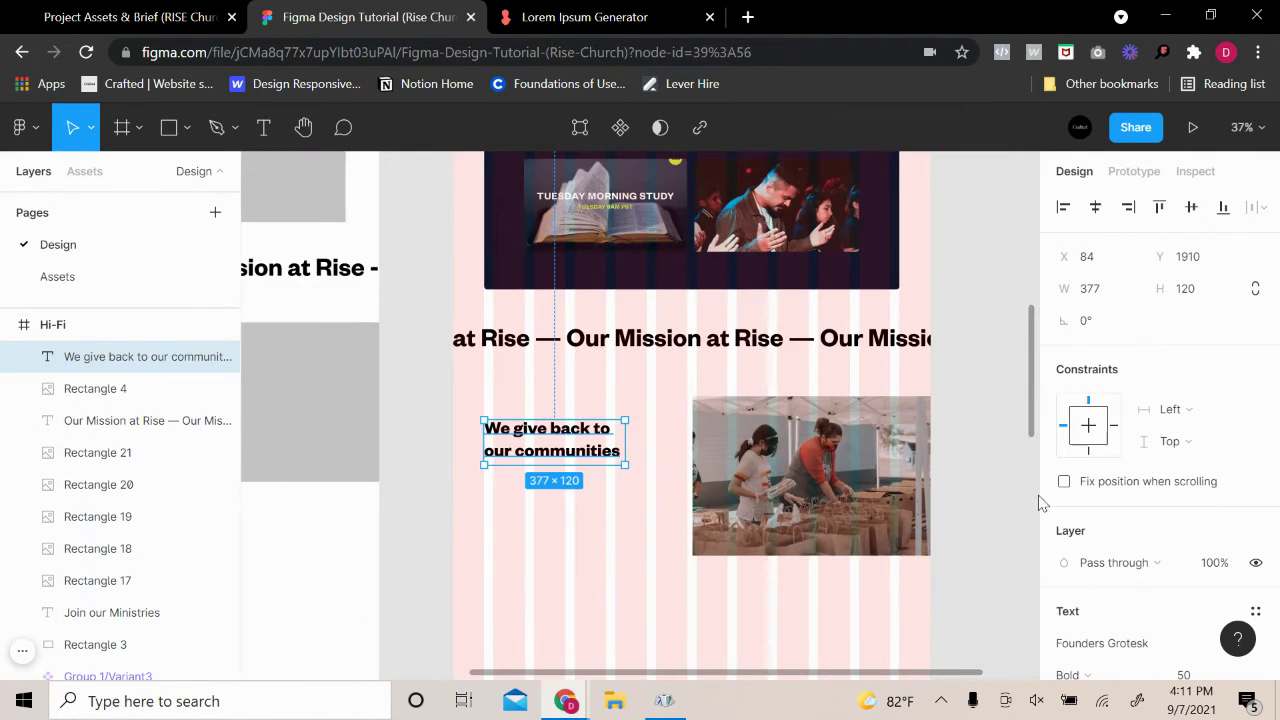
{"action": "scroll", "coordinate": [1080, 560], "scroll_direction": "down", "scroll_amount": 3}
Set the community heading to font size 45 in Semibold weight
{"action": "left_click", "coordinate": [1207, 386]}
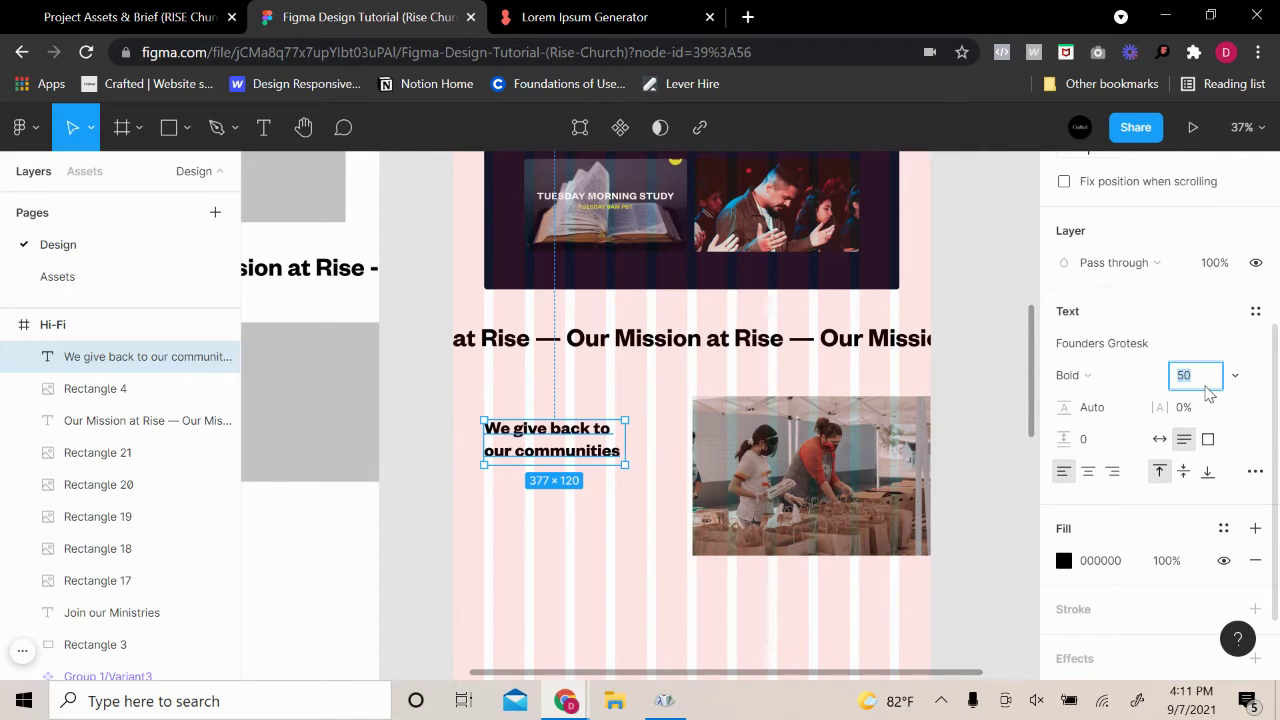
{"action": "key", "text": "Return"}
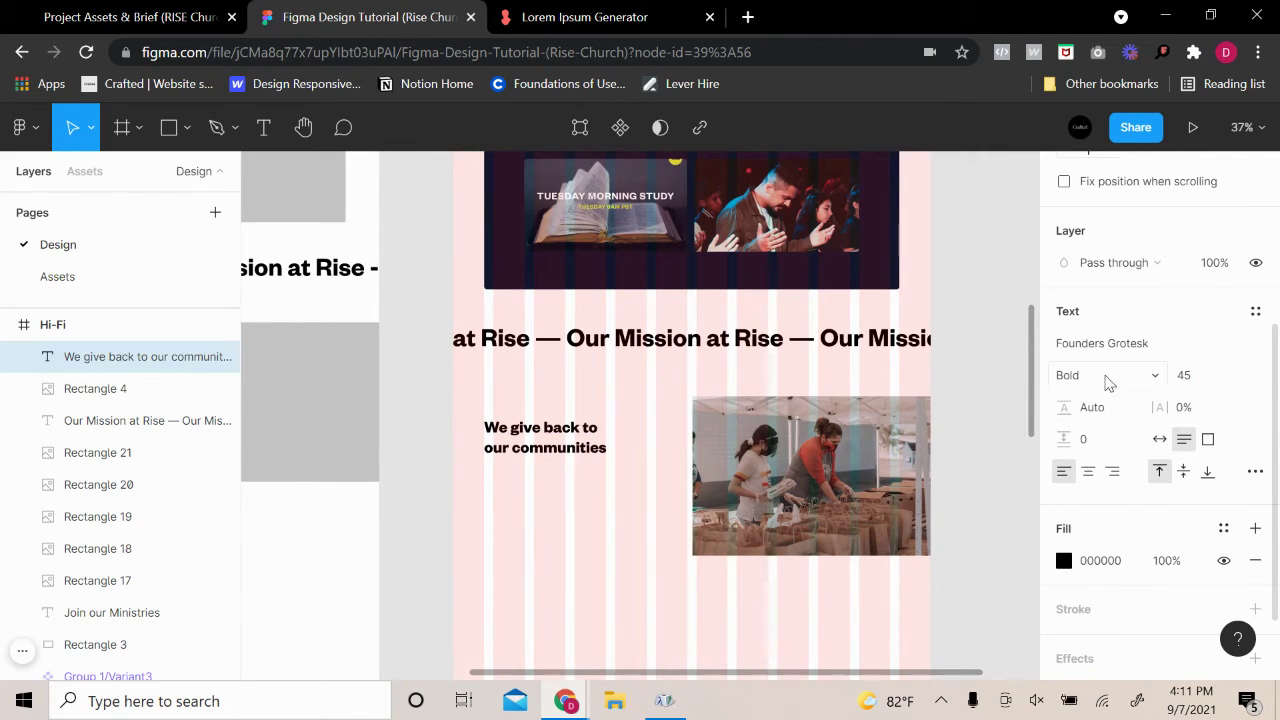
{"action": "left_click", "coordinate": [1108, 383]}
{"action": "left_click", "coordinate": [1103, 349]}
{"action": "left_click", "coordinate": [1003, 351]}
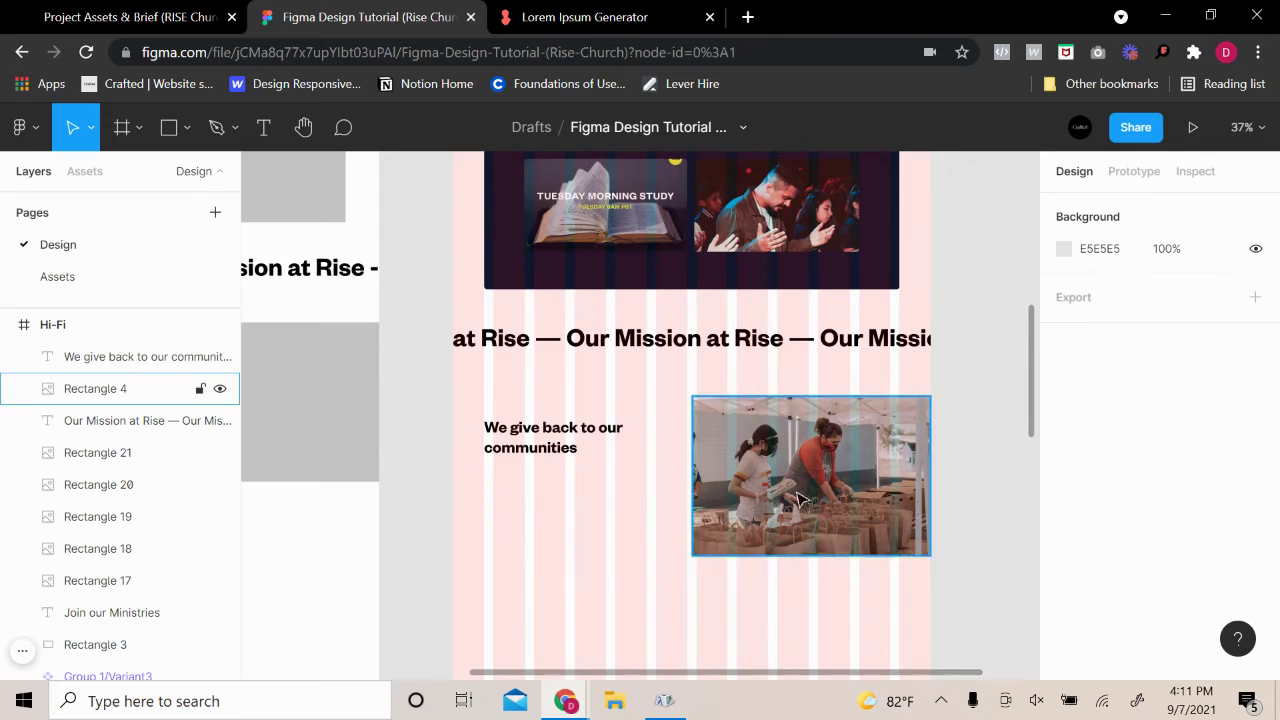
{"action": "scroll", "coordinate": [654, 503], "scroll_direction": "up", "scroll_amount": 5}
{"action": "scroll", "coordinate": [654, 503], "scroll_direction": "down", "scroll_amount": 2}
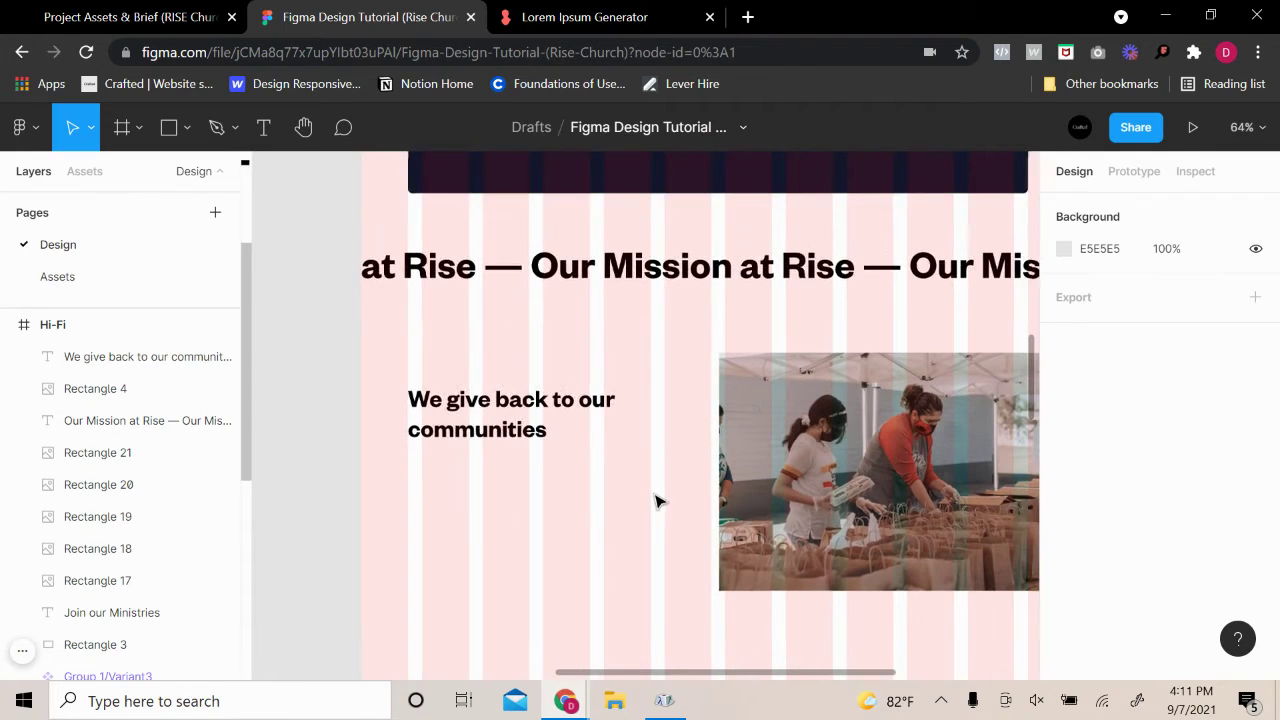
Narrow the heading box so it rewraps, and reduce its font size to 42
{"action": "left_click", "coordinate": [590, 414]}
{"action": "left_click_drag", "start_coordinate": [615, 413], "coordinate": [606, 414]}
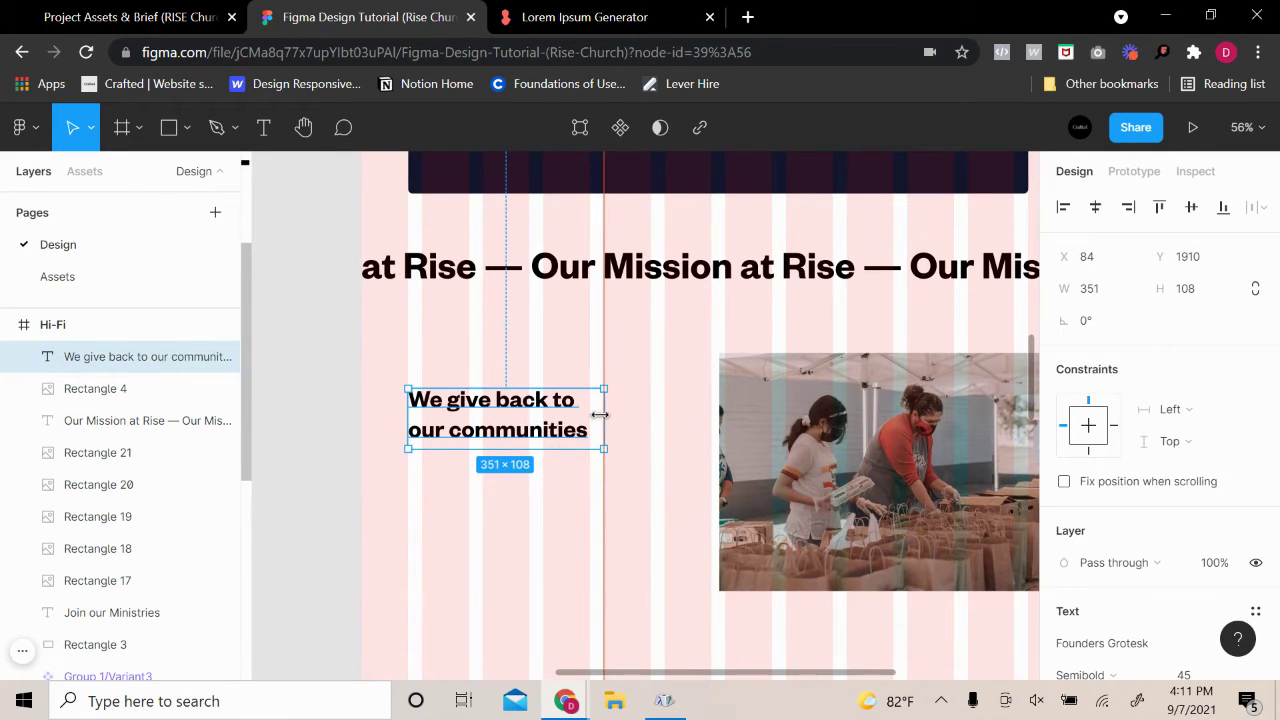
{"action": "left_click", "coordinate": [683, 467]}
{"action": "left_click", "coordinate": [590, 429]}
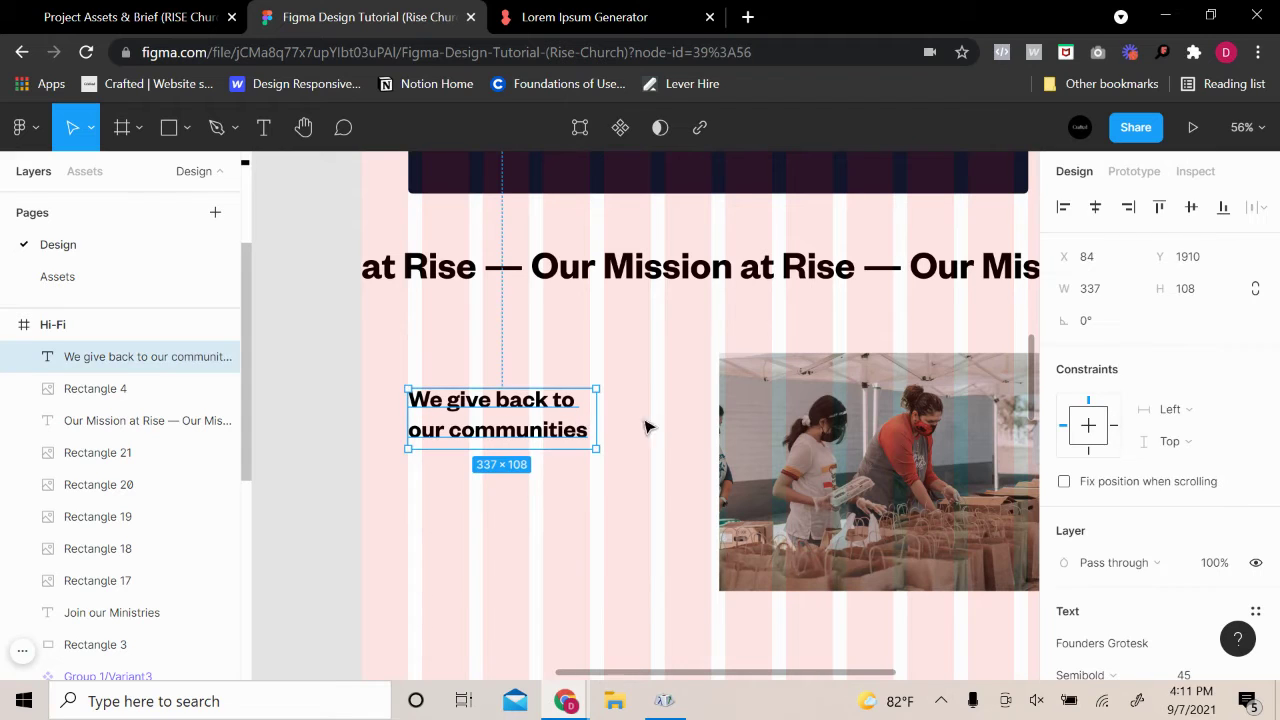
{"action": "scroll", "coordinate": [1183, 575], "scroll_direction": "down", "scroll_amount": 3}
{"action": "left_click", "coordinate": [1192, 476]}
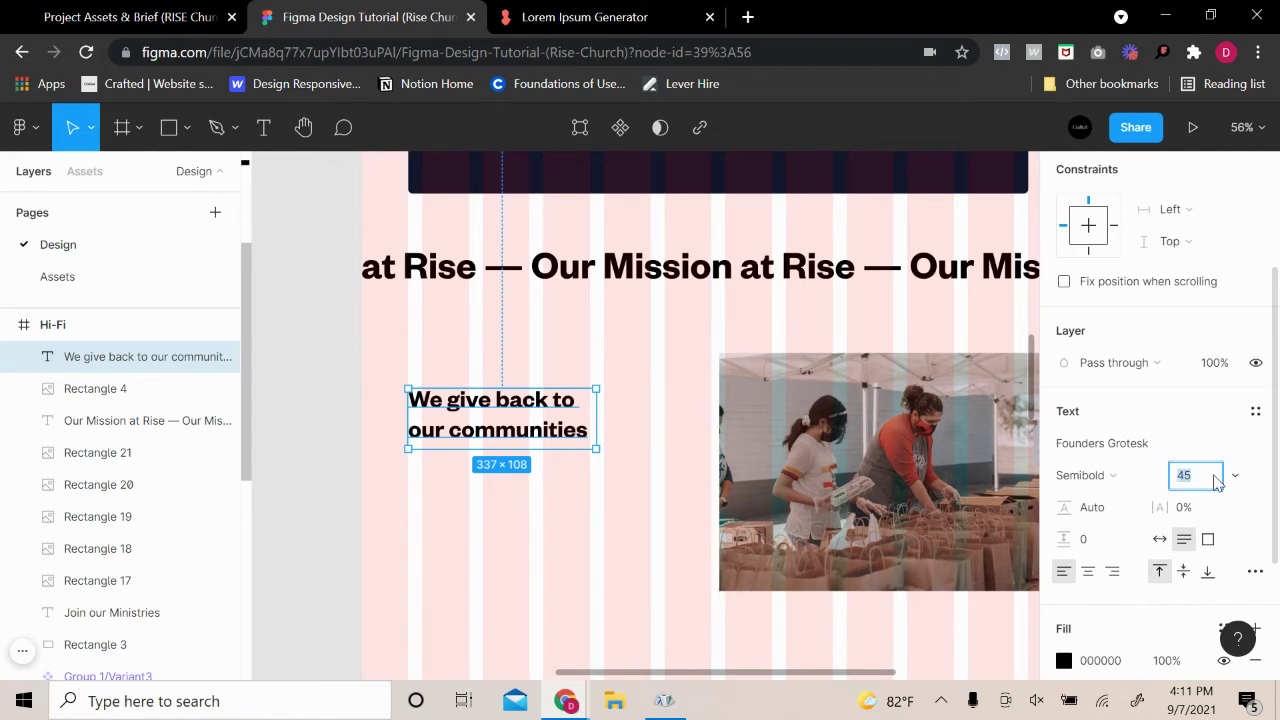
{"action": "key", "text": "Down"}
{"action": "key", "text": "Down"}
{"action": "key", "text": "Down"}
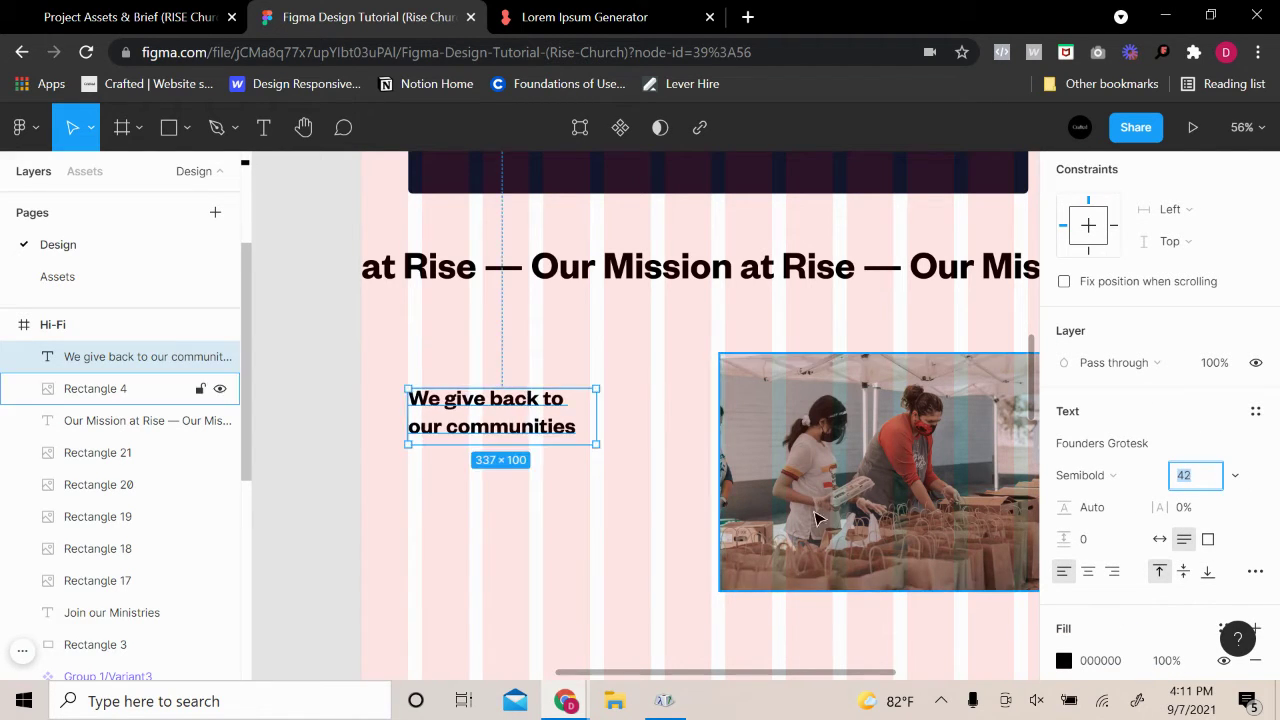
{"action": "left_click", "coordinate": [700, 515]}
Alt-drag a copy of the heading under Heading 2 and start retyping it as 'Heading 3'
{"action": "scroll", "coordinate": [611, 477], "scroll_direction": "right", "scroll_amount": 2}
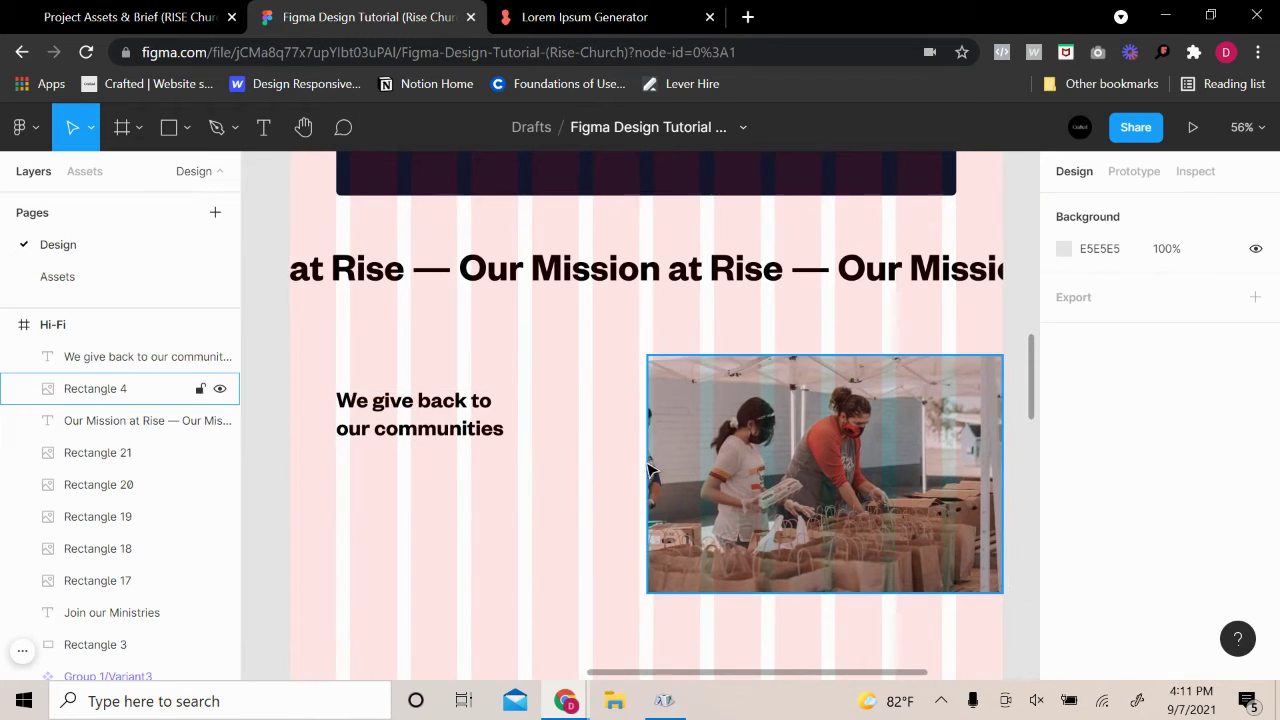
{"action": "scroll", "coordinate": [652, 472], "scroll_direction": "down", "scroll_amount": 3}
{"action": "left_click", "coordinate": [503, 438]}
{"action": "scroll", "coordinate": [1129, 529], "scroll_direction": "down", "scroll_amount": 2}
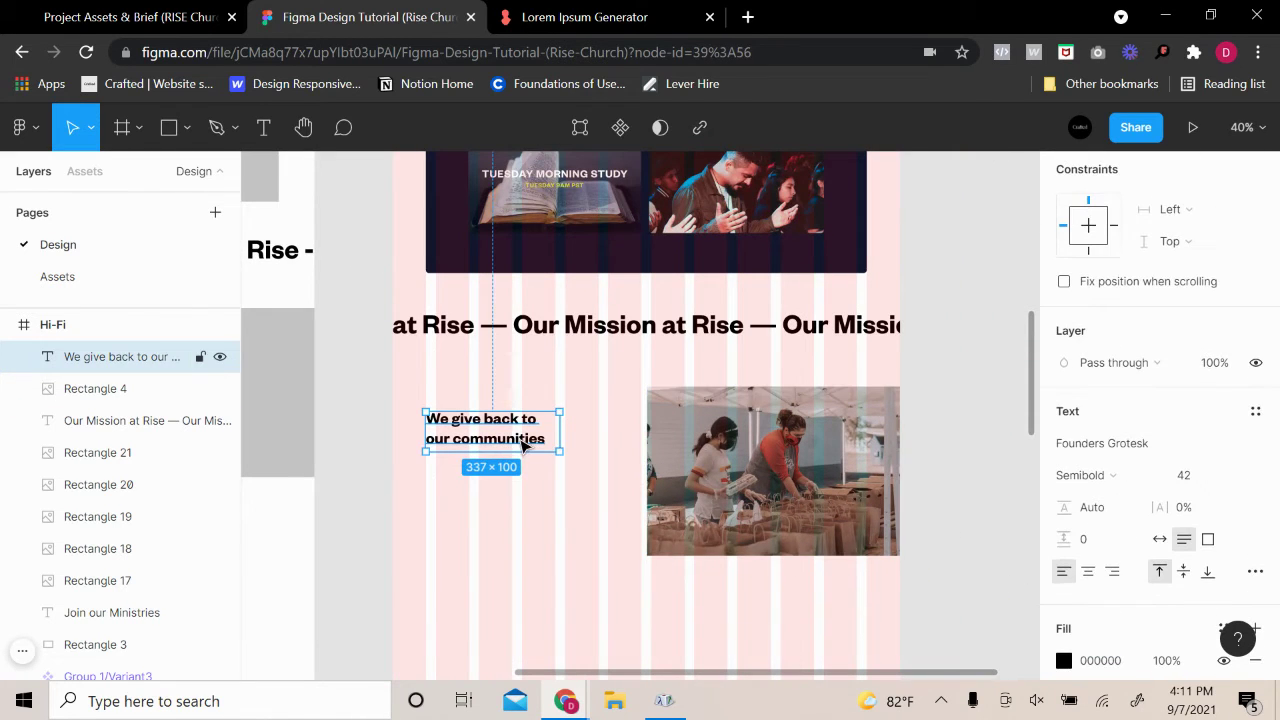
{"action": "left_click_drag", "start_coordinate": [522, 445], "coordinate": [633, 378]}
{"action": "scroll", "coordinate": [570, 420], "scroll_direction": "up", "scroll_amount": 10}
{"action": "key", "text": "Return"}
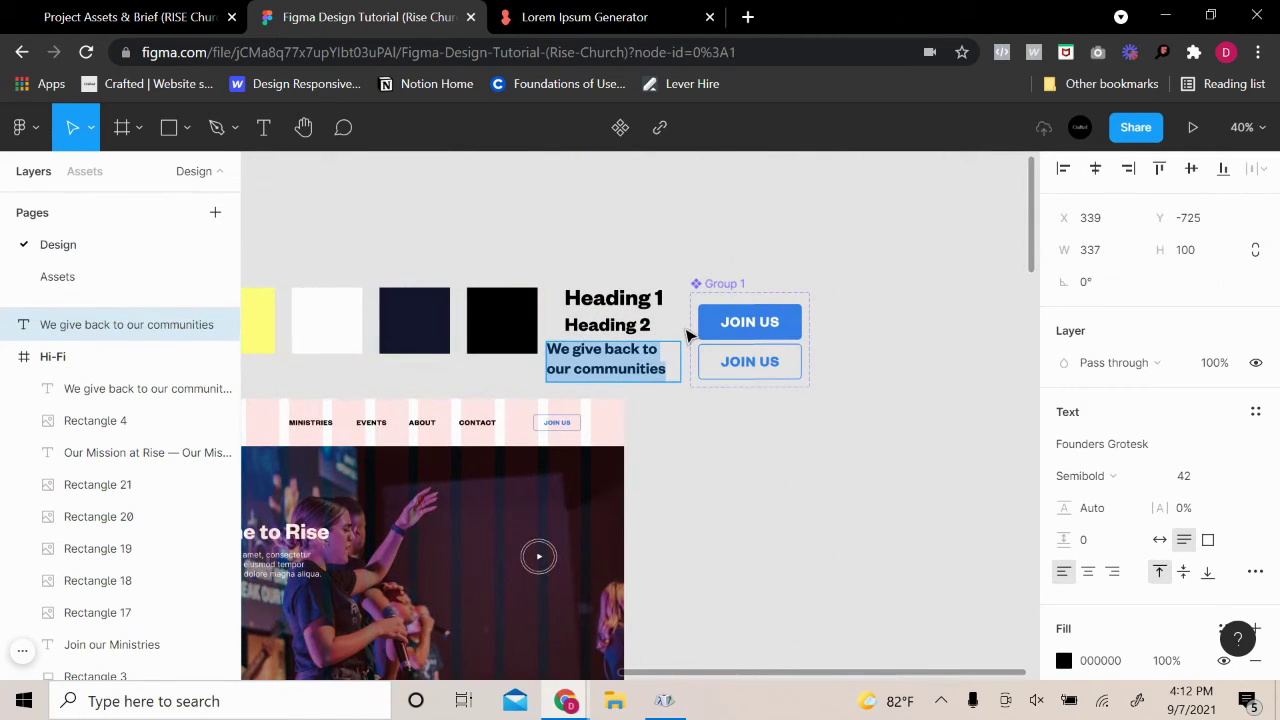
{"action": "type", "text": "Heading 3"}
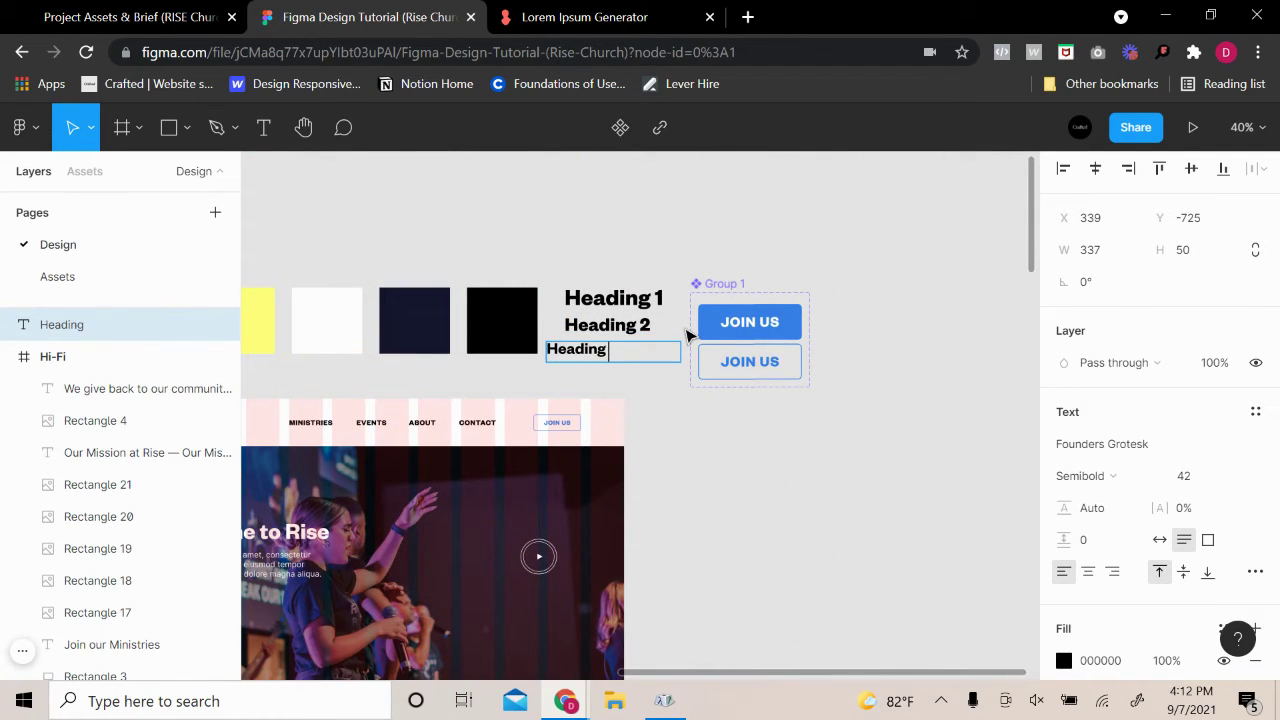
Make the Heading 3 sample auto-width and shift it slightly right
{"action": "left_click", "coordinate": [1160, 539]}
{"action": "left_click_drag", "start_coordinate": [606, 357], "coordinate": [624, 357]}
{"action": "left_click", "coordinate": [797, 460]}
Move the Heading 1–3 samples beside the JOIN US buttons
{"action": "left_click_drag", "start_coordinate": [575, 220], "coordinate": [803, 385]}
{"action": "left_click_drag", "start_coordinate": [688, 364], "coordinate": [834, 414]}
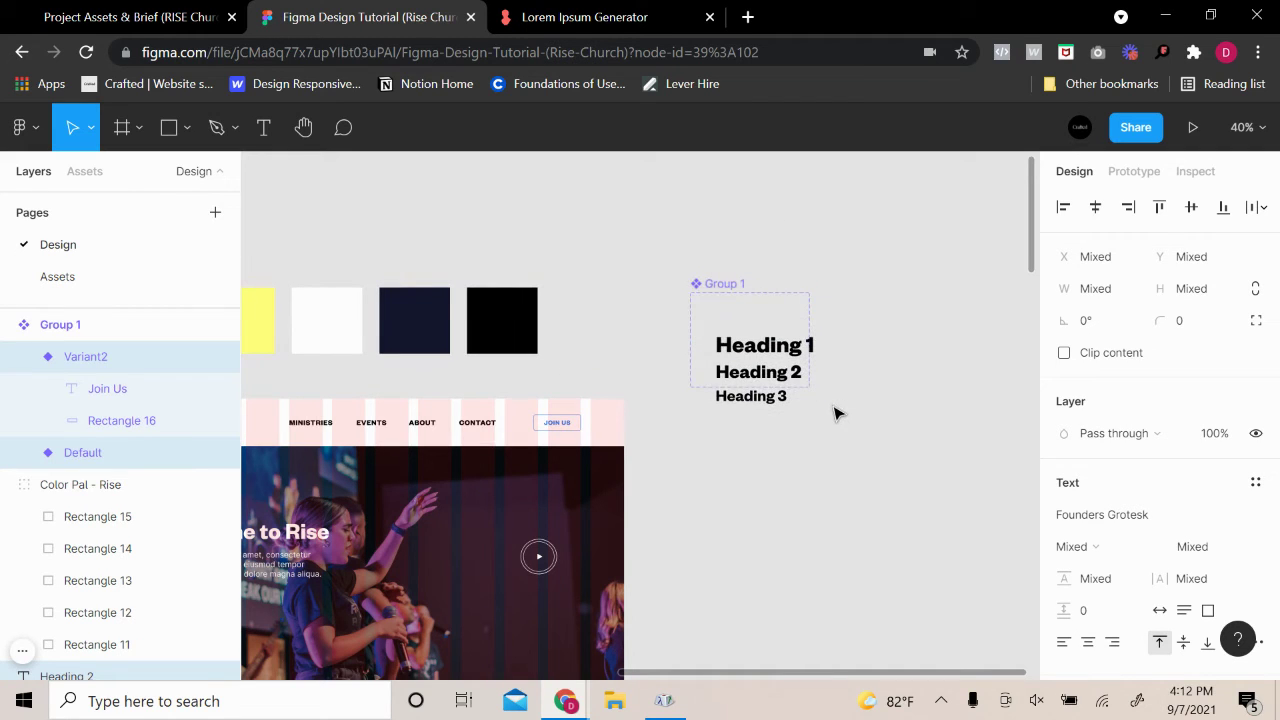
{"action": "key", "text": "ctrl+z"}
{"action": "left_click_drag", "start_coordinate": [562, 217], "coordinate": [818, 368]}
{"action": "left_click_drag", "start_coordinate": [680, 325], "coordinate": [781, 444]}
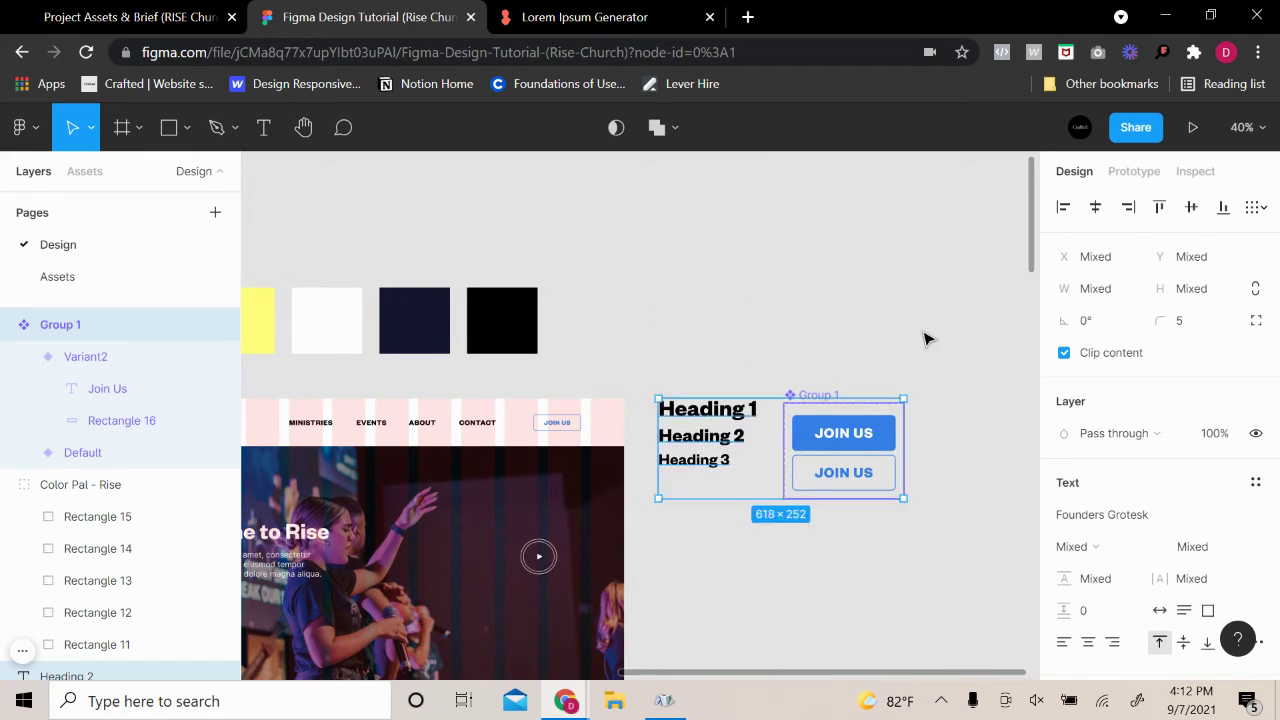
{"action": "left_click", "coordinate": [843, 543]}
{"action": "scroll", "coordinate": [843, 543], "scroll_direction": "down", "scroll_amount": 5}
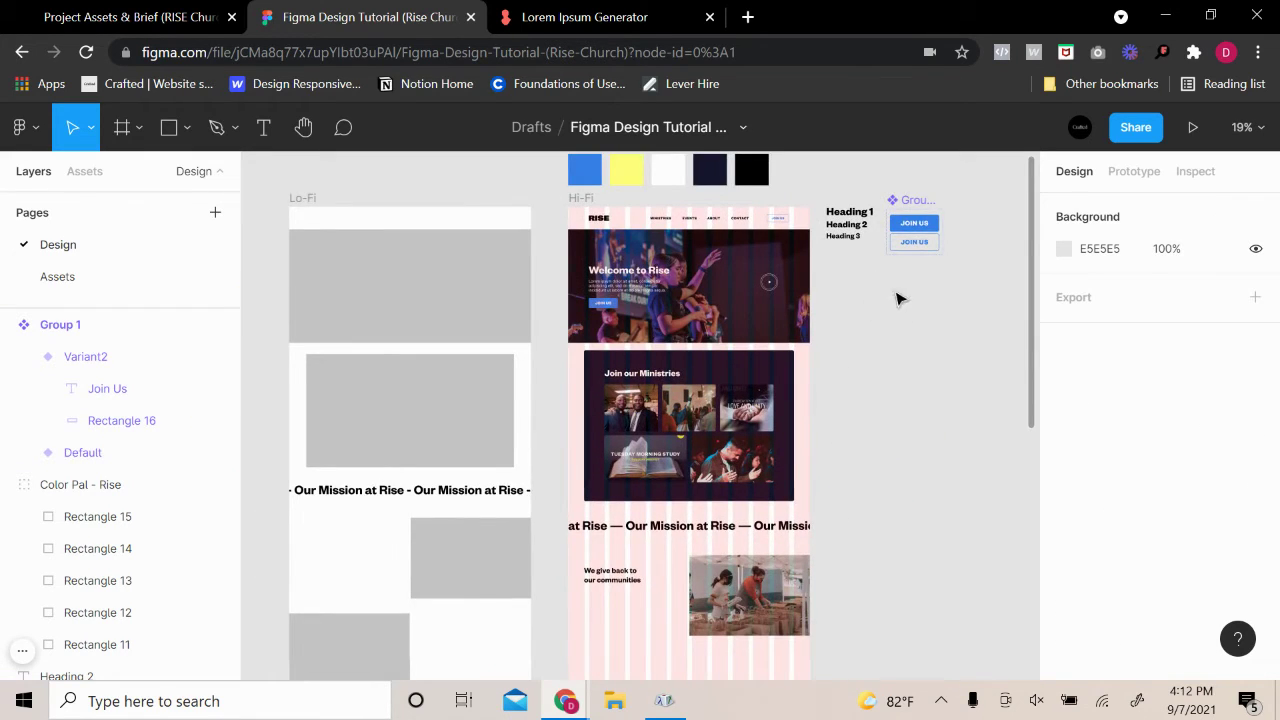
{"action": "scroll", "coordinate": [789, 531], "scroll_direction": "down", "scroll_amount": 2}
{"action": "scroll", "coordinate": [777, 571], "scroll_direction": "up", "scroll_amount": 3}
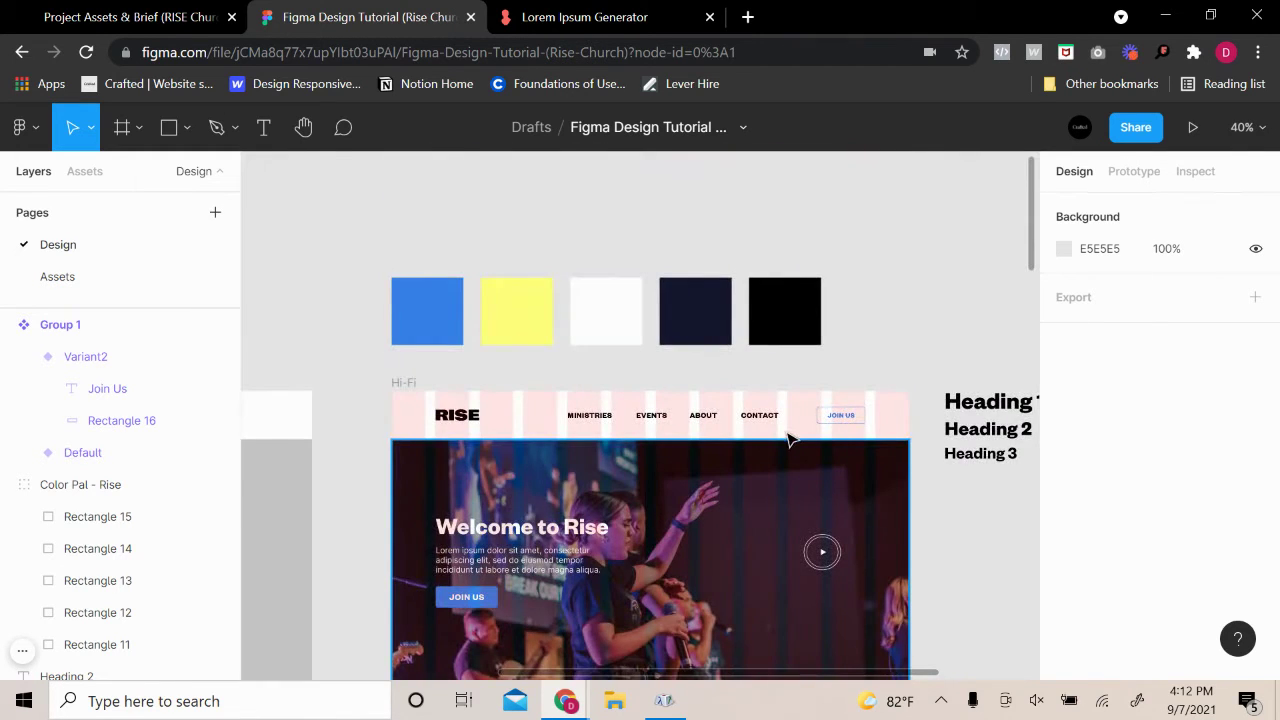
{"action": "scroll", "coordinate": [770, 470], "scroll_direction": "down", "scroll_amount": 1}
{"action": "scroll", "coordinate": [745, 500], "scroll_direction": "down", "scroll_amount": 5}
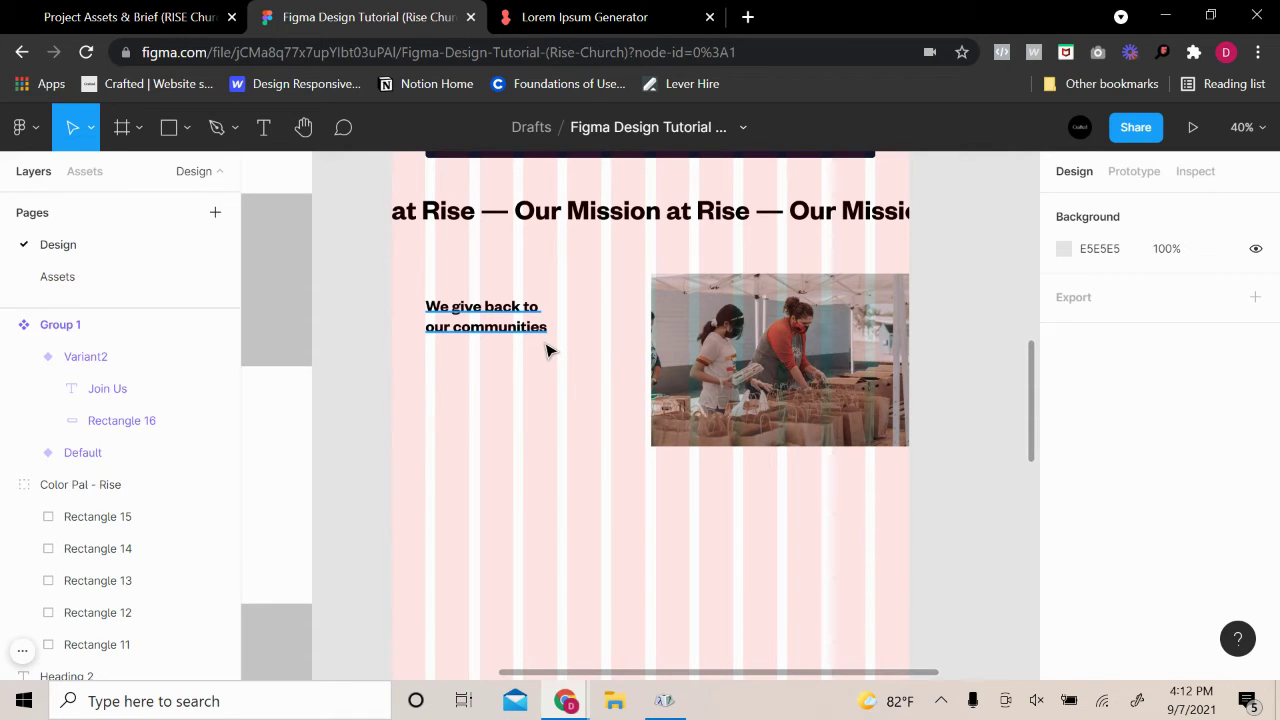
{"action": "scroll", "coordinate": [548, 350], "scroll_direction": "up", "scroll_amount": 6}
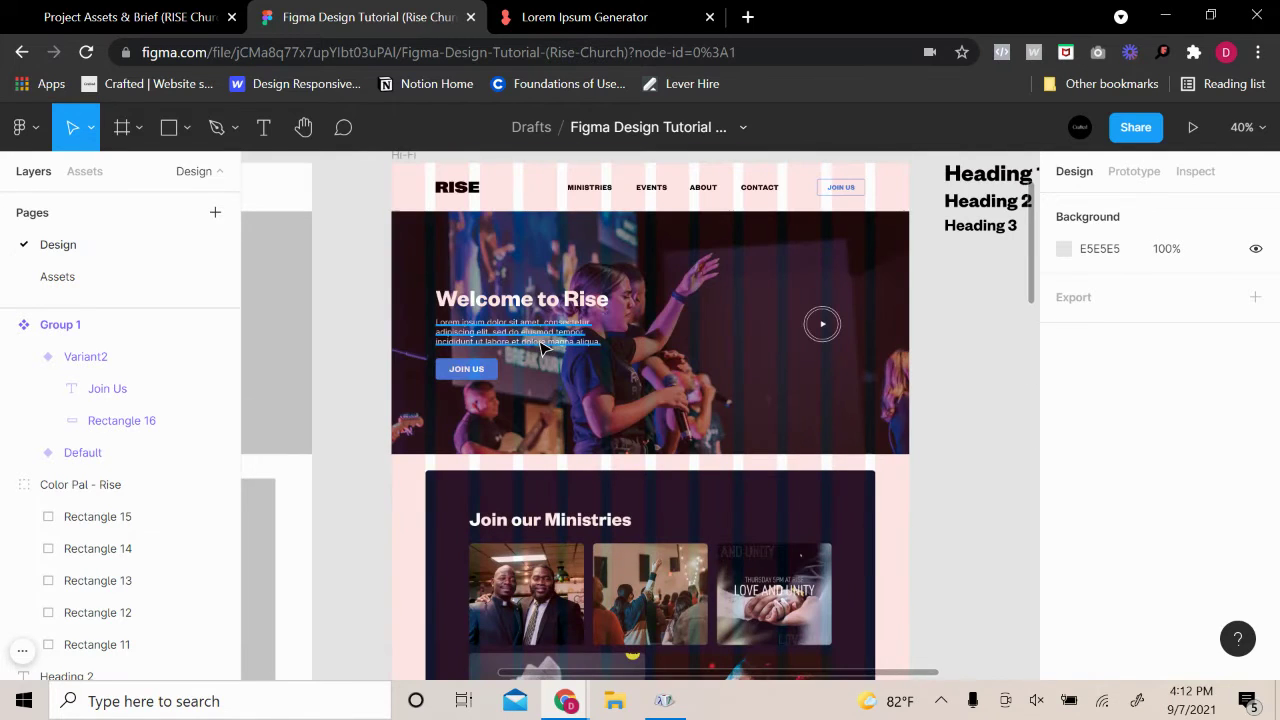
Paste a copy of the hero Lorem ipsum paragraph into the community section
{"action": "left_click", "coordinate": [540, 338]}
{"action": "scroll", "coordinate": [1216, 470], "scroll_direction": "down", "scroll_amount": 2}
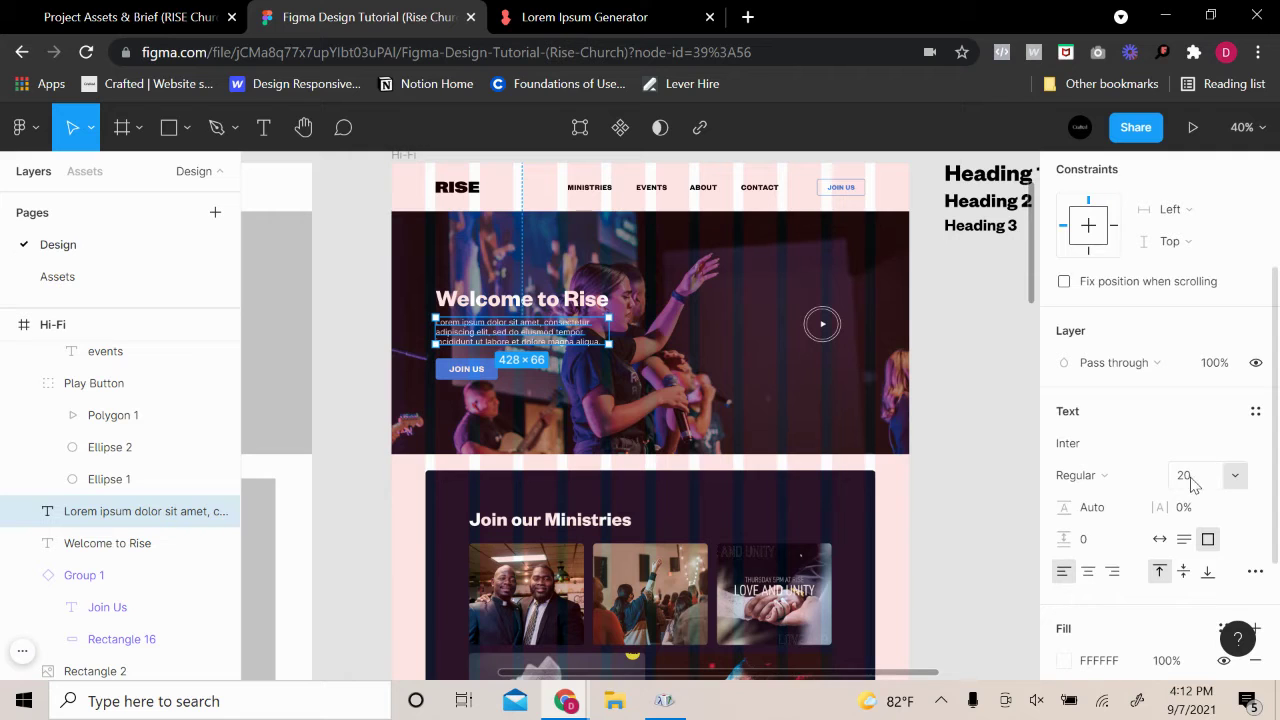
{"action": "key", "text": "ctrl+v"}
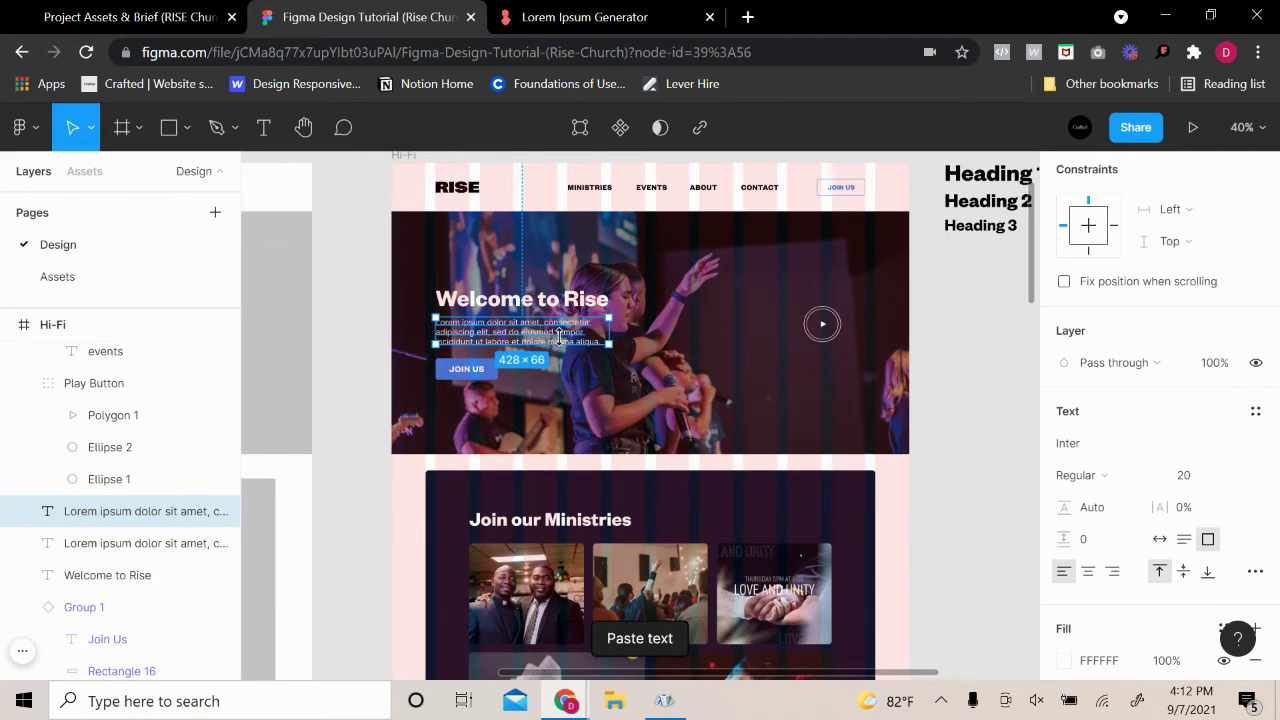
{"action": "scroll", "coordinate": [520, 500], "scroll_direction": "down", "scroll_amount": 5}
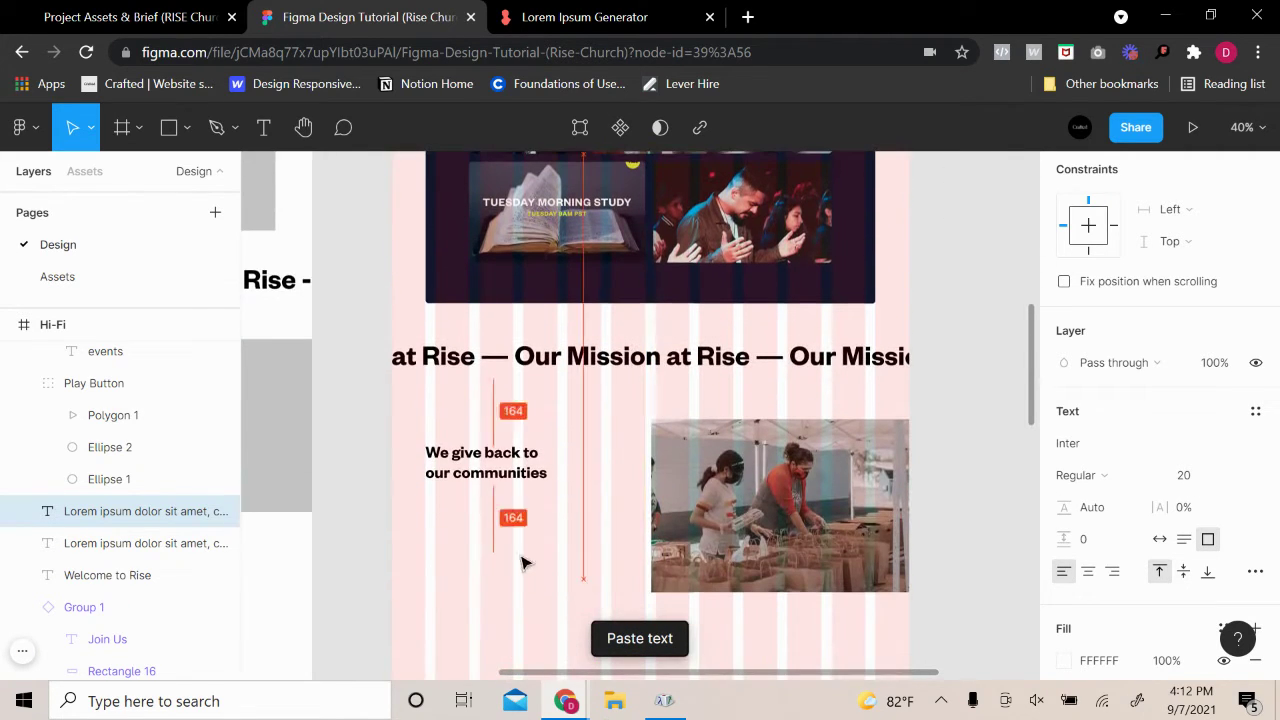
{"action": "left_click_drag", "start_coordinate": [516, 540], "coordinate": [517, 540]}
{"action": "scroll", "coordinate": [1125, 530], "scroll_direction": "down", "scroll_amount": 3}
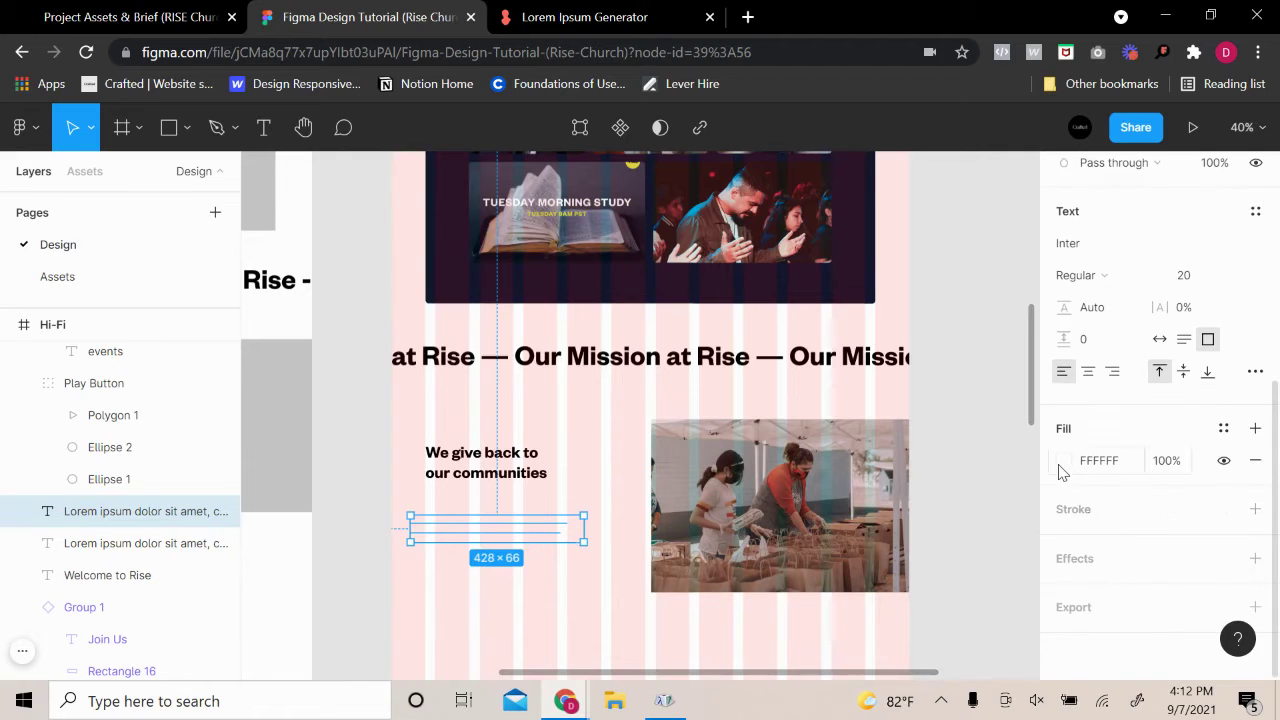
Make the pasted paragraph black (000000), size 18, narrowed to four lines
{"action": "left_click", "coordinate": [1064, 460]}
{"action": "left_click", "coordinate": [810, 412]}
{"action": "left_click", "coordinate": [514, 614]}
{"action": "left_click", "coordinate": [497, 530]}
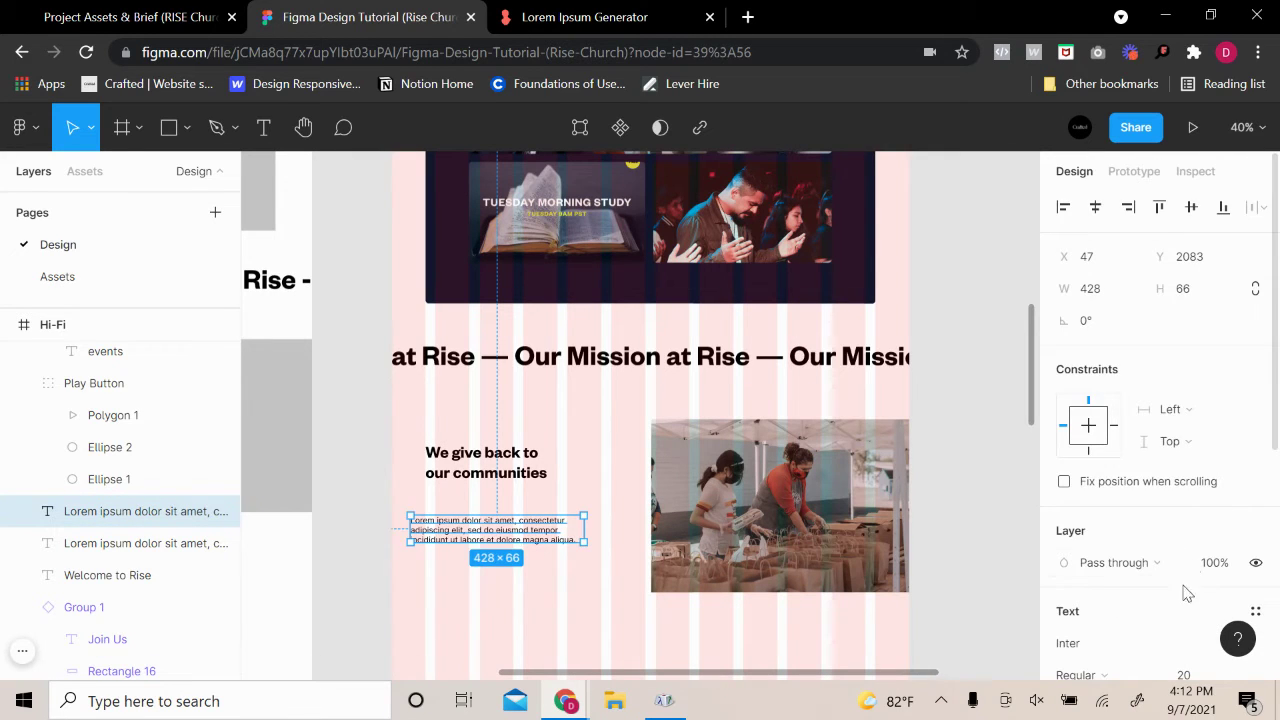
{"action": "scroll", "coordinate": [1190, 580], "scroll_direction": "down", "scroll_amount": 2}
{"action": "type", "text": "18"}
{"action": "key", "text": "Return"}
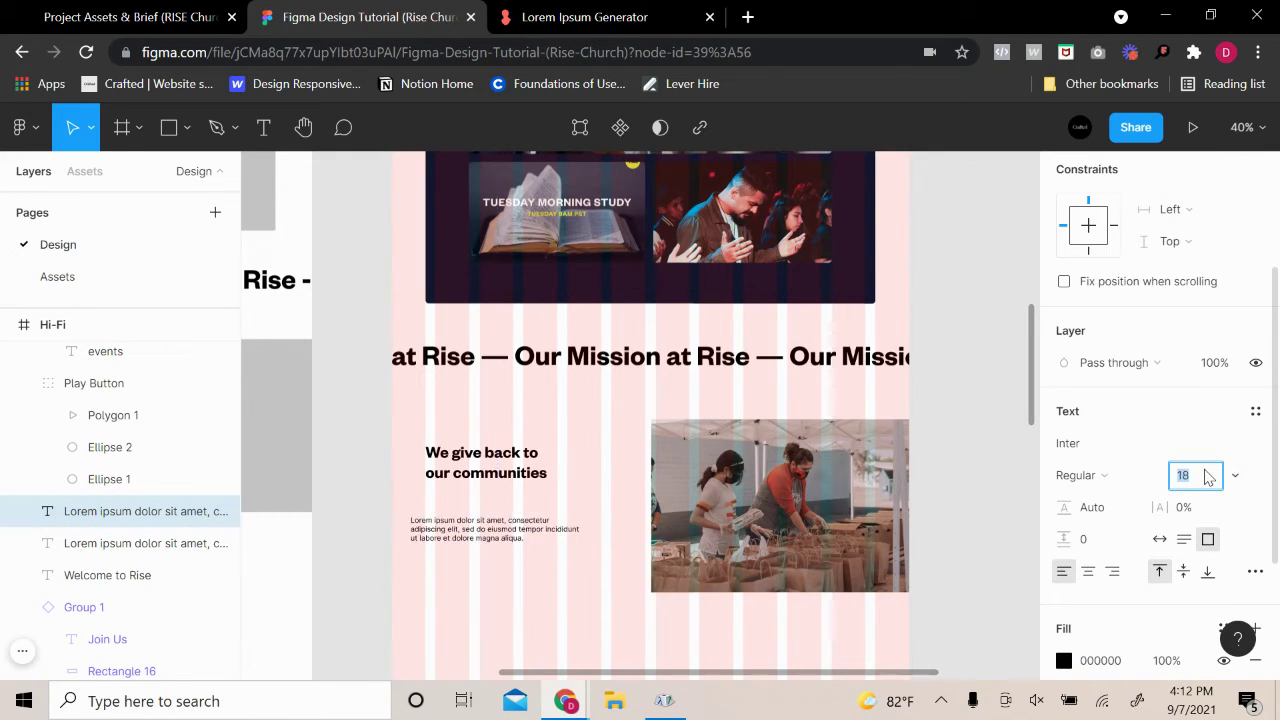
{"action": "scroll", "coordinate": [485, 526], "scroll_direction": "up", "scroll_amount": 3}
{"action": "left_click_drag", "start_coordinate": [688, 528], "coordinate": [547, 595]}
Place the paragraph 20 px below the heading, trimming the heading box to fit its text
{"action": "left_click_drag", "start_coordinate": [466, 548], "coordinate": [498, 502]}
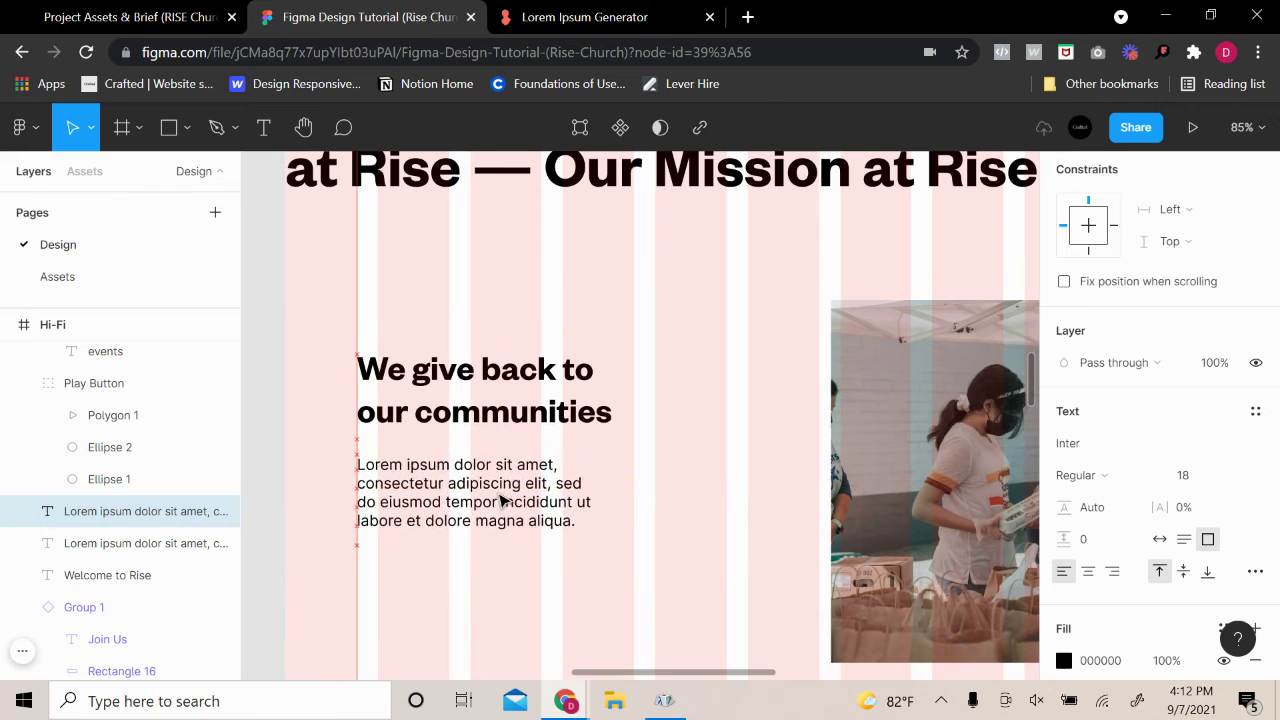
{"action": "left_click", "coordinate": [516, 420]}
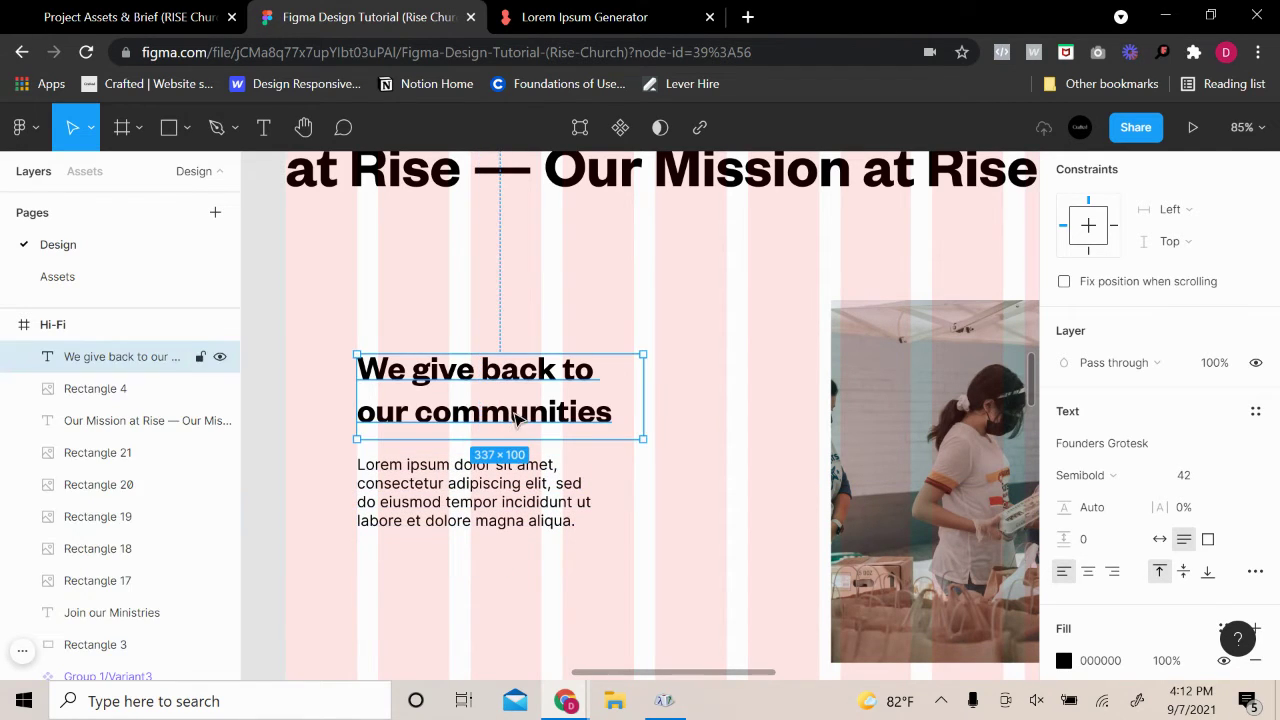
{"action": "left_click_drag", "start_coordinate": [519, 430], "coordinate": [522, 419]}
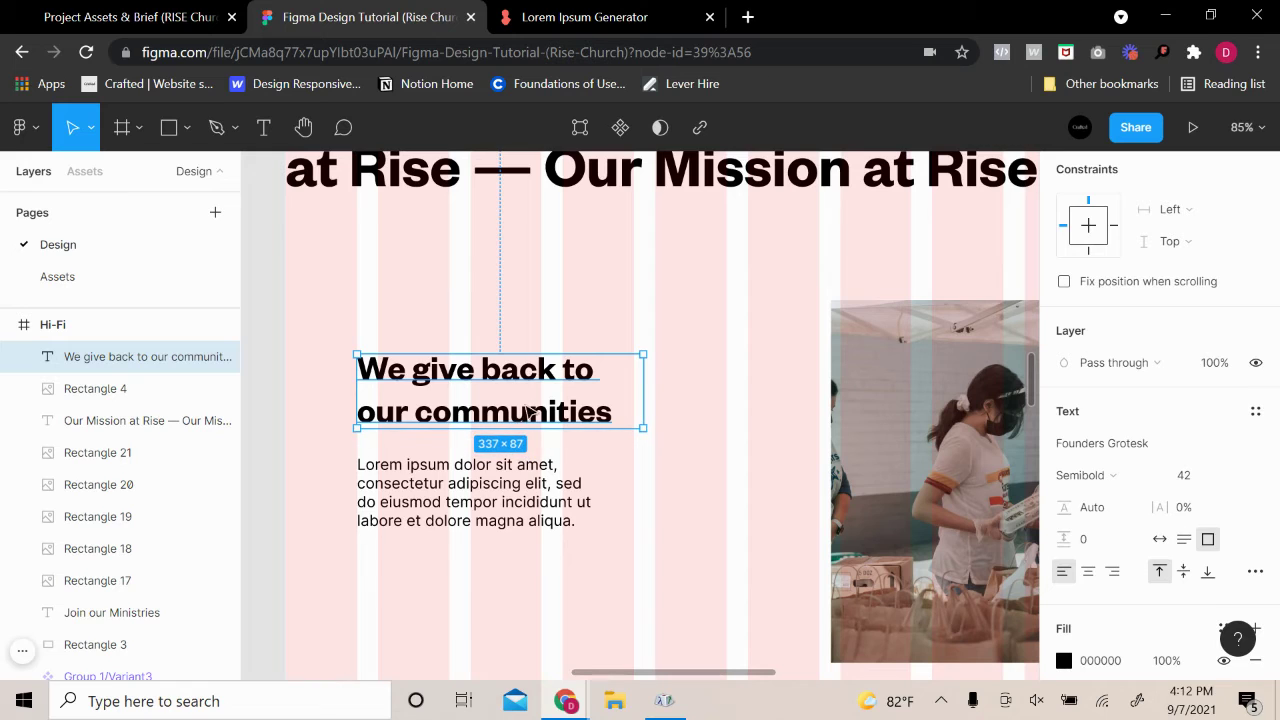
{"action": "left_click", "coordinate": [516, 480]}
{"action": "key", "text": "Up"}
{"action": "key", "text": "Up"}
{"action": "key", "text": "Up"}
{"action": "key", "text": "Up"}
{"action": "key", "text": "Up"}
{"action": "key", "text": "Up"}
{"action": "key", "text": "Up"}
{"action": "key", "text": "Up"}
{"action": "key", "text": "Up"}
{"action": "key", "text": "Up"}
{"action": "key", "text": "Up"}
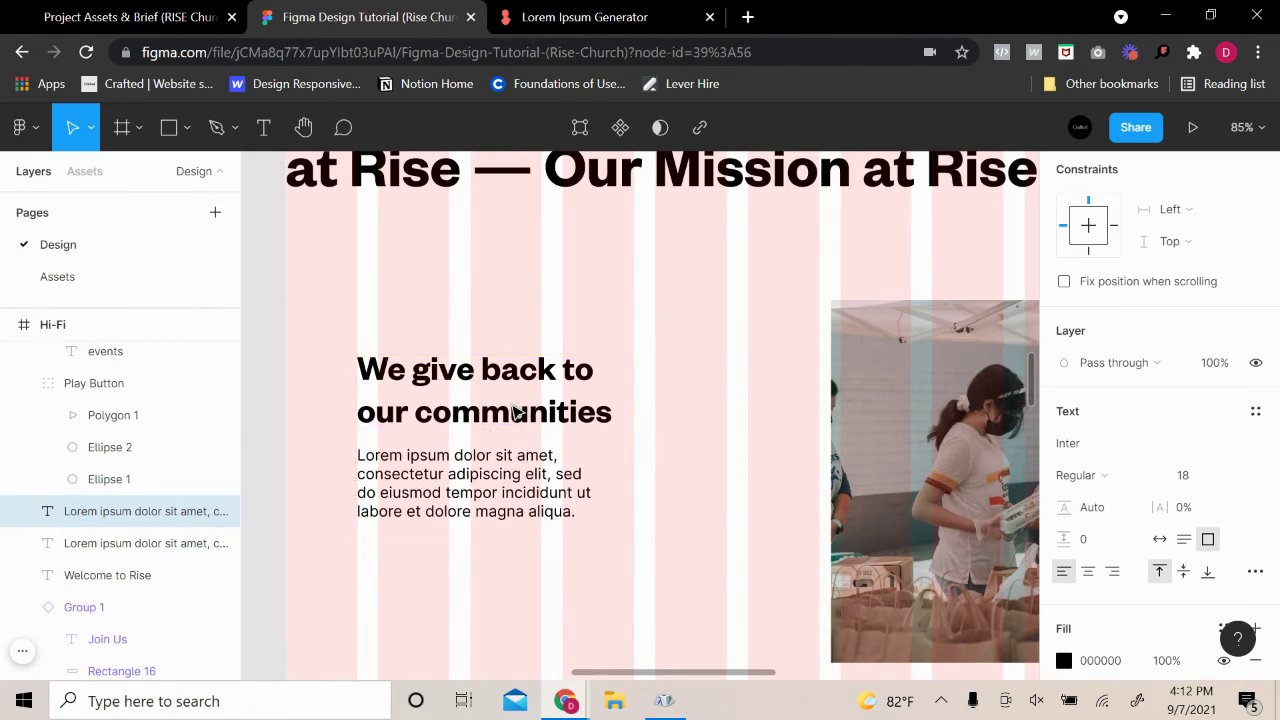
{"action": "left_click", "coordinate": [709, 314]}
Move the heading and paragraph down together
{"action": "left_click", "coordinate": [521, 412]}
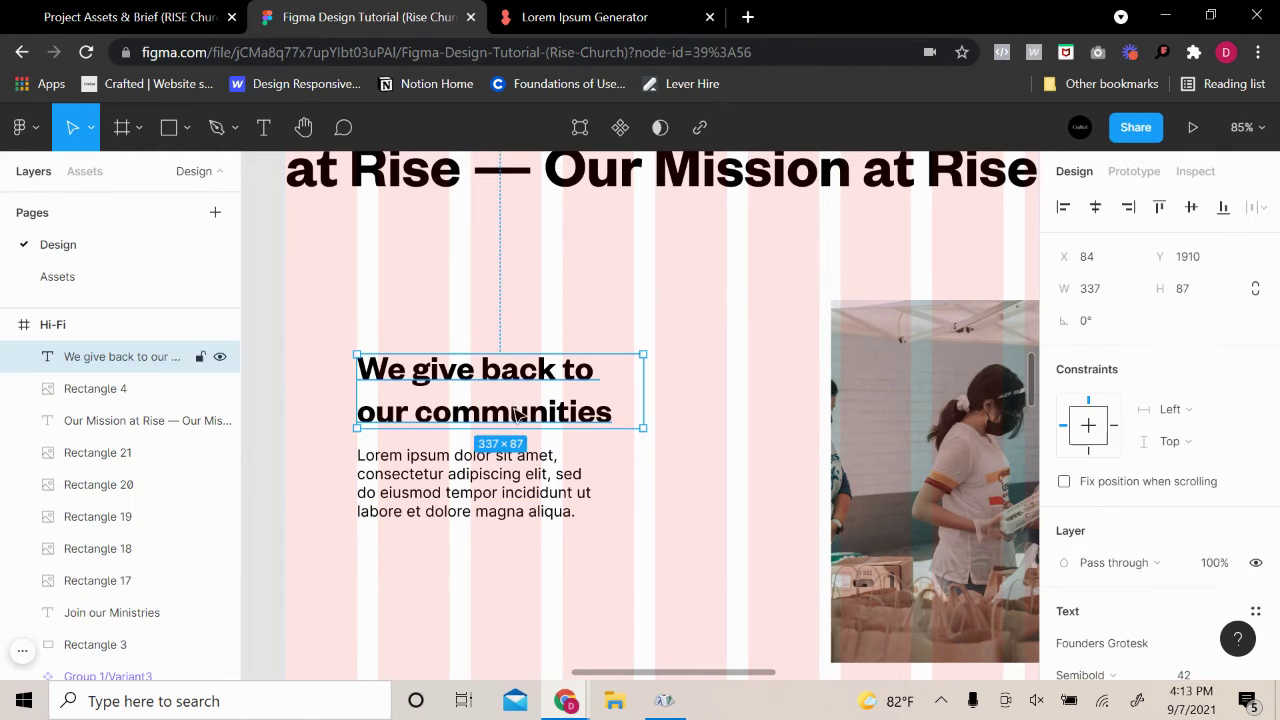
{"action": "left_click", "coordinate": [447, 493], "text": "shift"}
{"action": "left_click_drag", "start_coordinate": [491, 486], "coordinate": [497, 517]}
{"action": "scroll", "coordinate": [666, 466], "scroll_direction": "down", "scroll_amount": 5}
{"action": "left_click_drag", "start_coordinate": [600, 472], "coordinate": [598, 478]}
{"action": "left_click", "coordinate": [500, 491]}
{"action": "scroll", "coordinate": [742, 447], "scroll_direction": "up", "scroll_amount": 3}
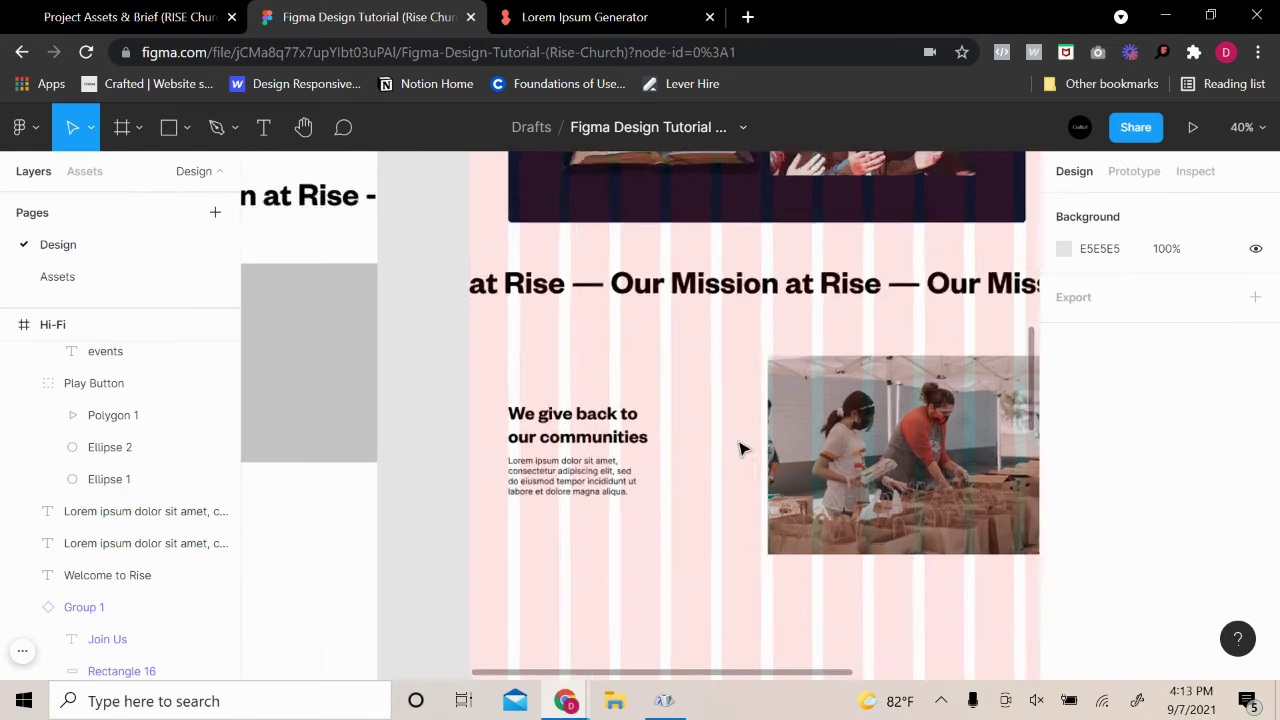
Move the heading and paragraph about 40 px to the right
{"action": "scroll", "coordinate": [780, 435], "scroll_direction": "right", "scroll_amount": 2}
{"action": "scroll", "coordinate": [820, 430], "scroll_direction": "down", "scroll_amount": 3}
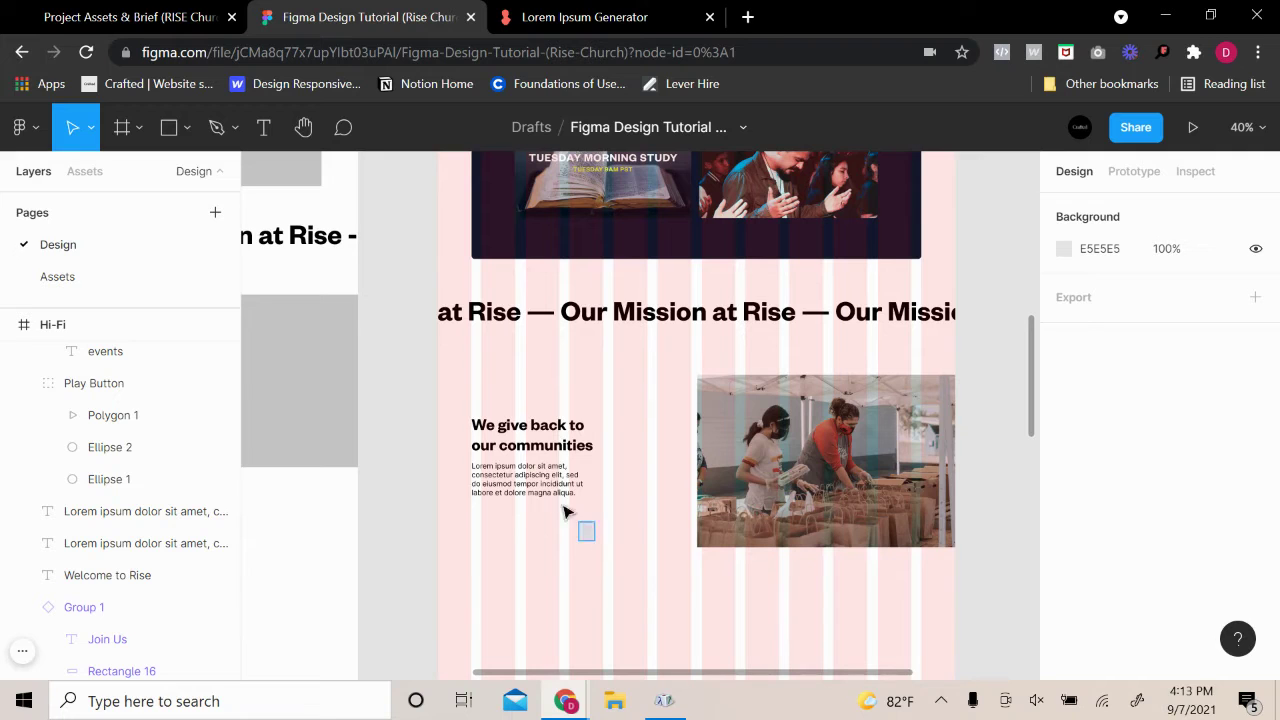
{"action": "left_click_drag", "start_coordinate": [563, 512], "coordinate": [462, 408]}
{"action": "left_click_drag", "start_coordinate": [494, 486], "coordinate": [530, 483]}
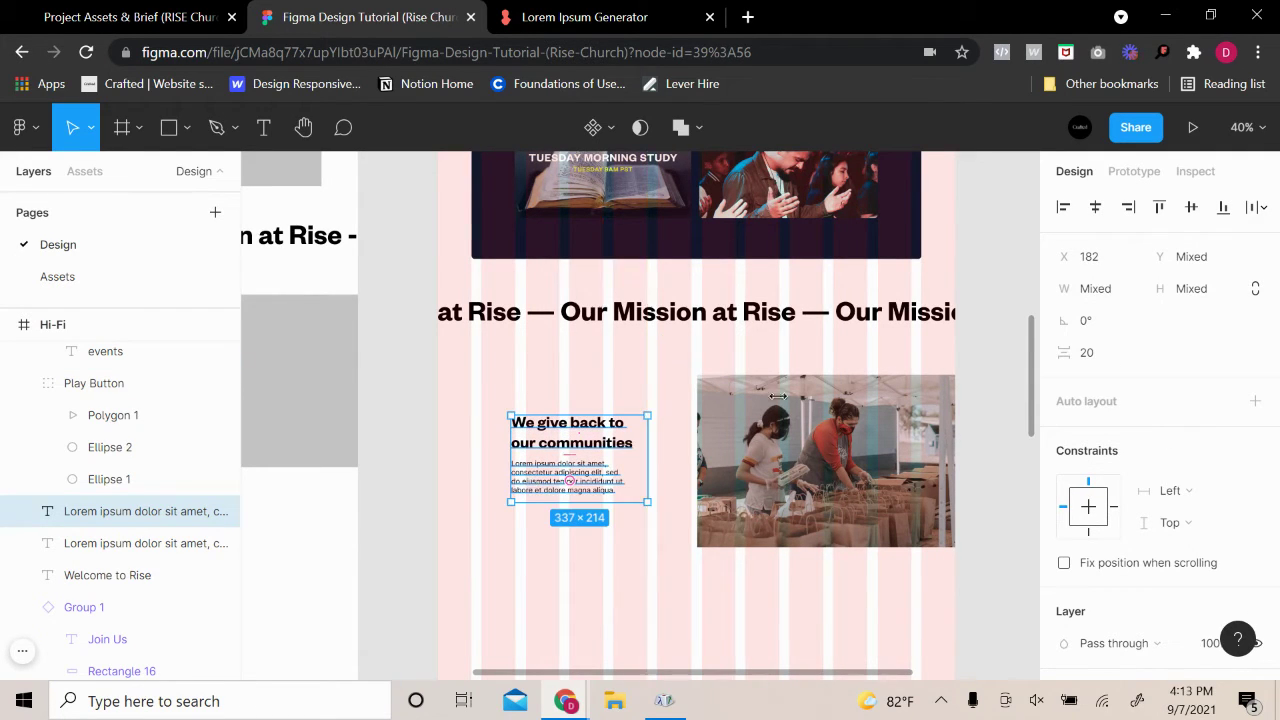
{"action": "left_click", "coordinate": [990, 325]}
{"action": "scroll", "coordinate": [1000, 375], "scroll_direction": "up", "scroll_amount": 7}
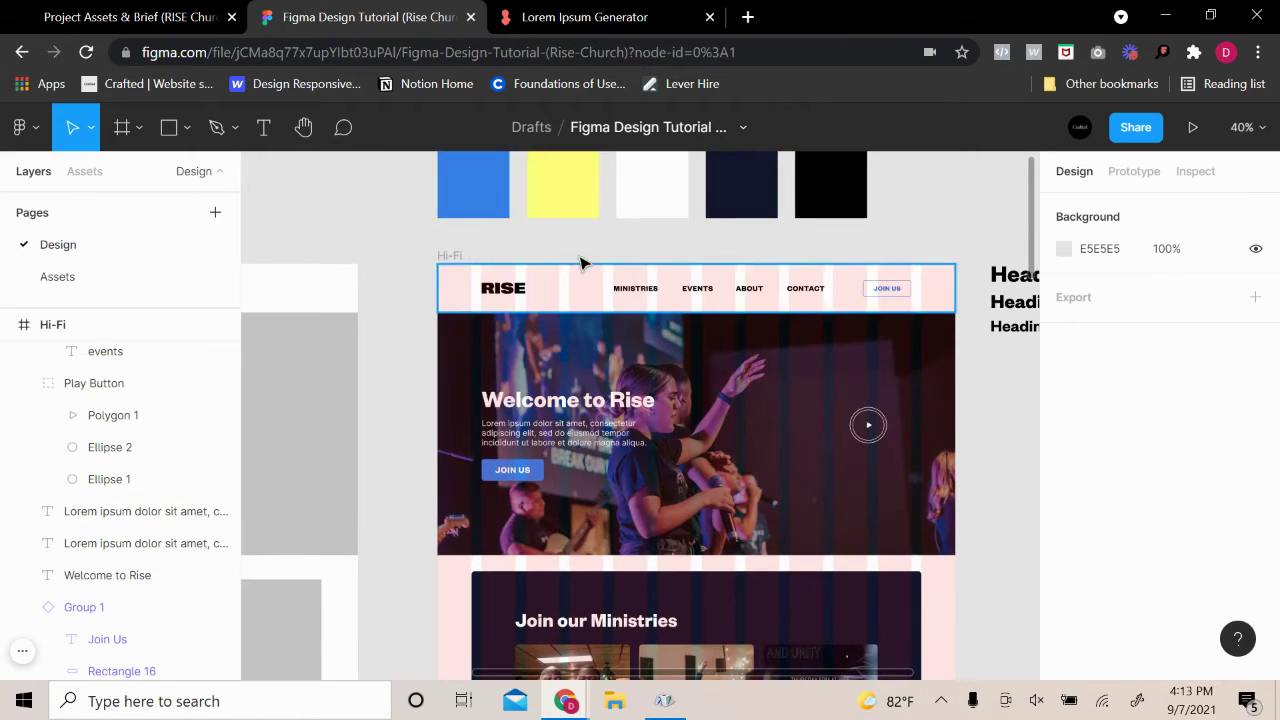
Hide the Hi-Fi frame's pink 12-column layout grid
{"action": "left_click", "coordinate": [455, 257]}
{"action": "scroll", "coordinate": [868, 428], "scroll_direction": "down", "scroll_amount": 4}
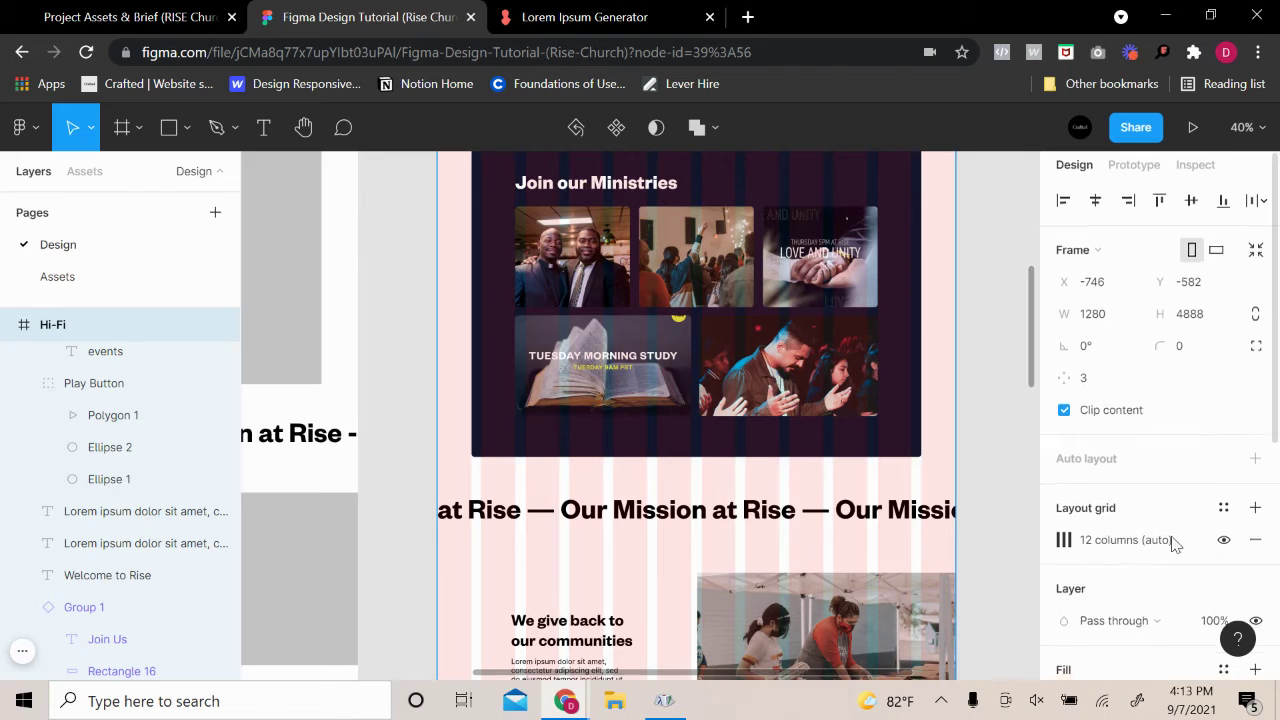
{"action": "scroll", "coordinate": [1180, 380], "scroll_direction": "down", "scroll_amount": 2}
{"action": "left_click", "coordinate": [1224, 346]}
{"action": "scroll", "coordinate": [950, 320], "scroll_direction": "down", "scroll_amount": 2}
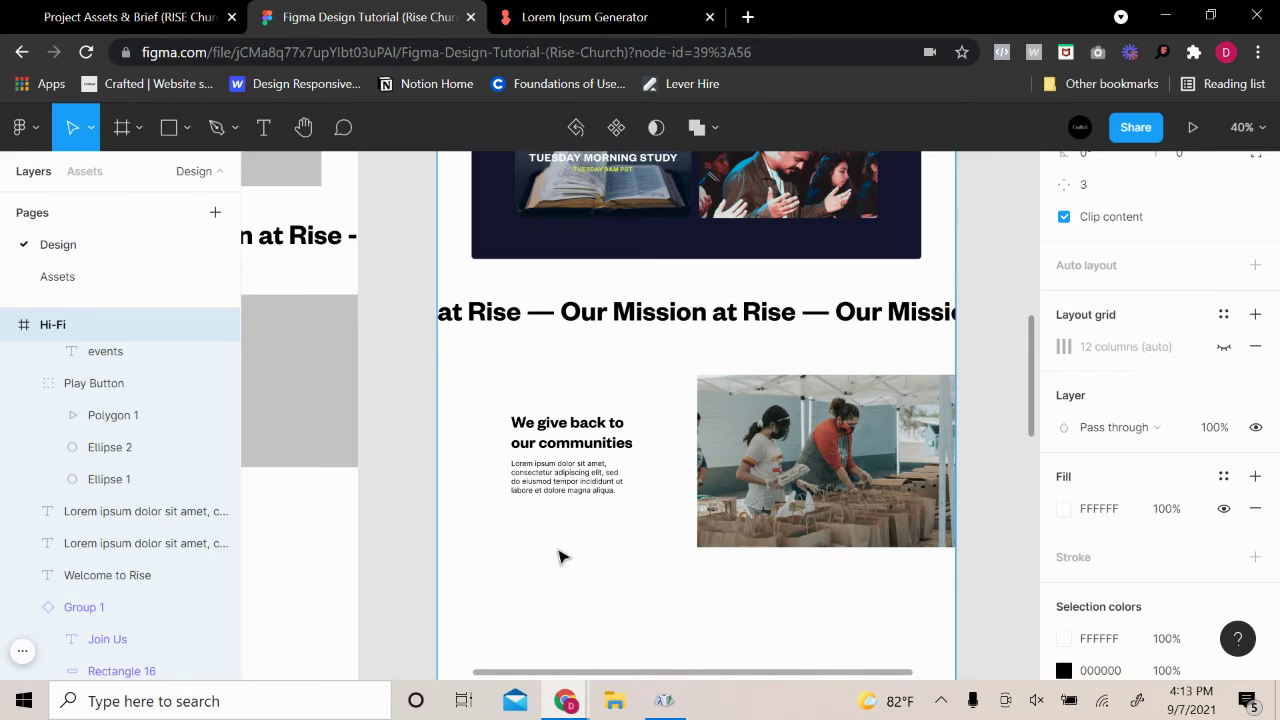
{"action": "scroll", "coordinate": [665, 550], "scroll_direction": "up", "scroll_amount": 4}
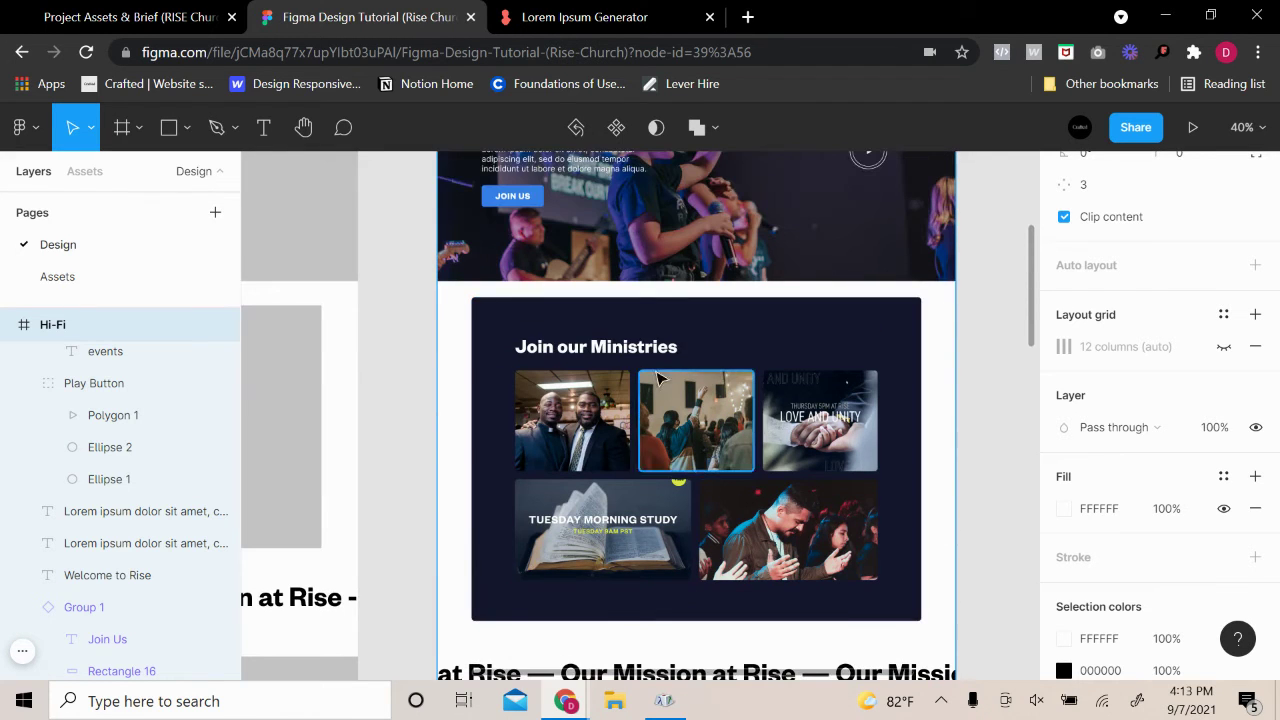
Check the 'Join our Ministries' heading, then turn the 12-column layout grid back on
{"action": "left_click", "coordinate": [610, 350]}
{"action": "scroll", "coordinate": [610, 350], "scroll_direction": "down", "scroll_amount": 3}
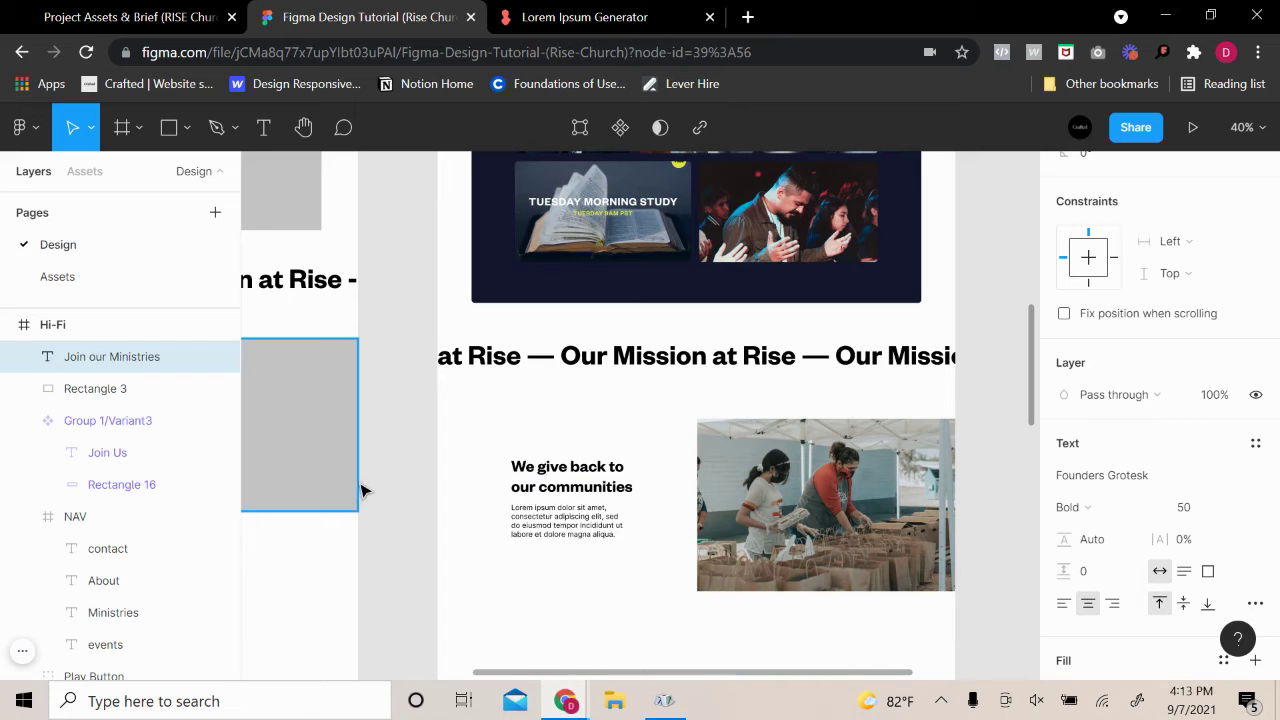
{"action": "scroll", "coordinate": [408, 474], "scroll_direction": "up", "scroll_amount": 5}
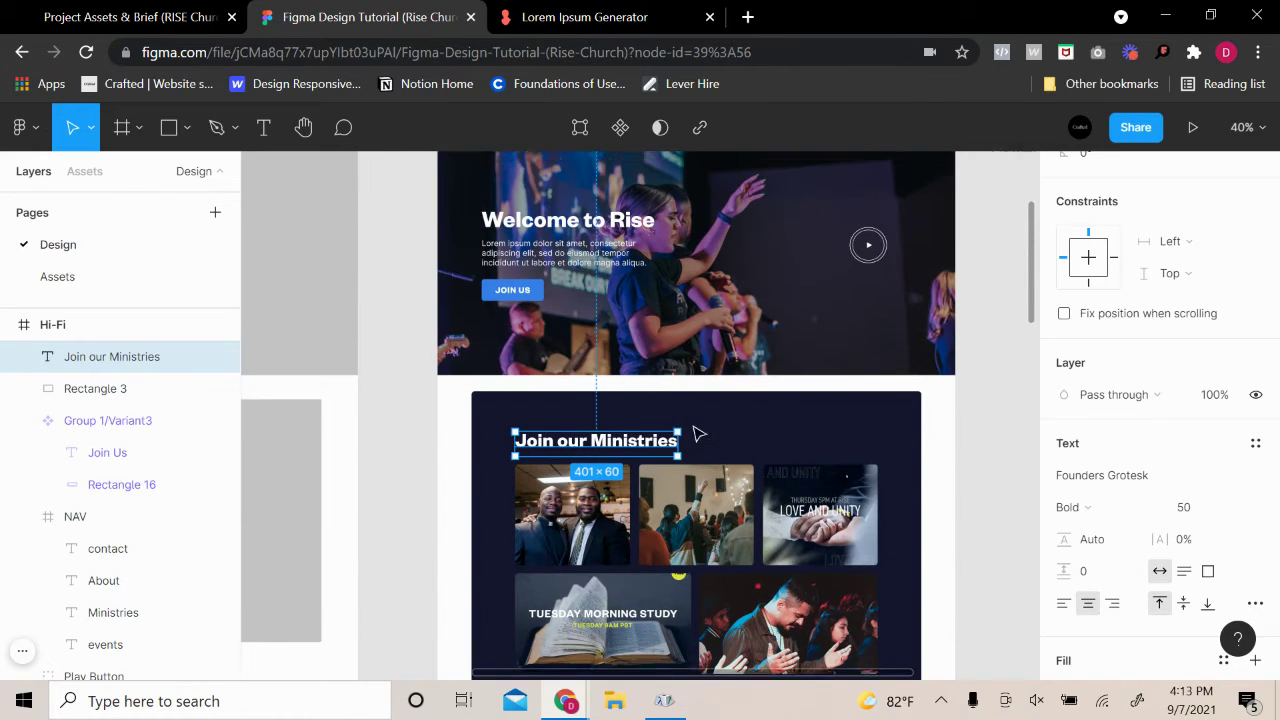
{"action": "scroll", "coordinate": [698, 433], "scroll_direction": "up", "scroll_amount": 1}
{"action": "scroll", "coordinate": [700, 437], "scroll_direction": "up", "scroll_amount": 1}
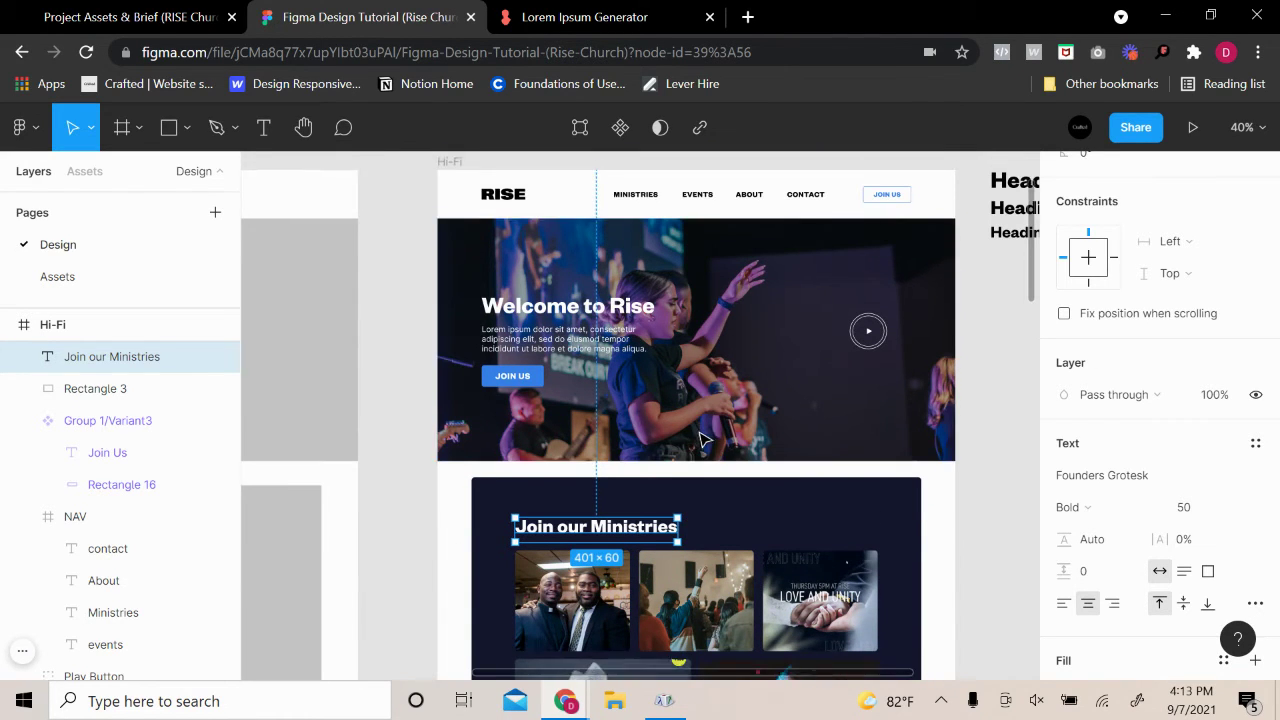
{"action": "scroll", "coordinate": [702, 440], "scroll_direction": "down", "scroll_amount": 6}
{"action": "scroll", "coordinate": [705, 443], "scroll_direction": "up", "scroll_amount": 1}
{"action": "scroll", "coordinate": [708, 445], "scroll_direction": "down", "scroll_amount": 3}
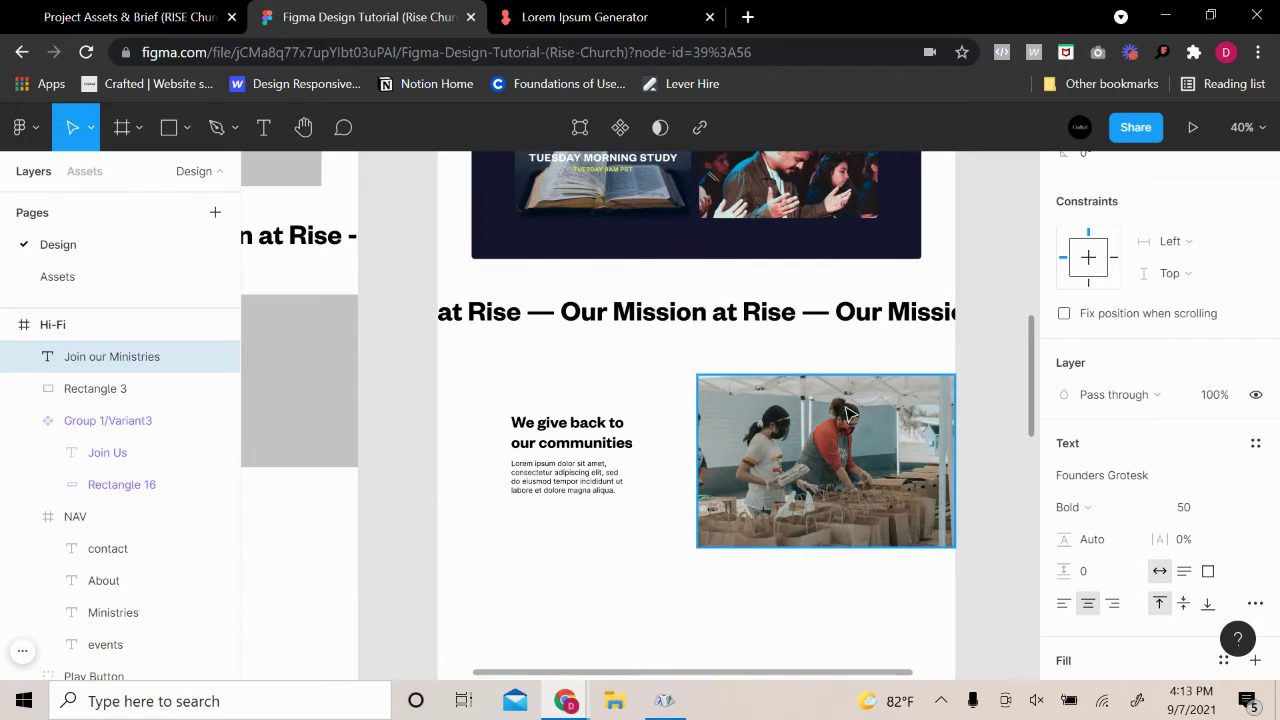
{"action": "scroll", "coordinate": [848, 412], "scroll_direction": "up", "scroll_amount": 10}
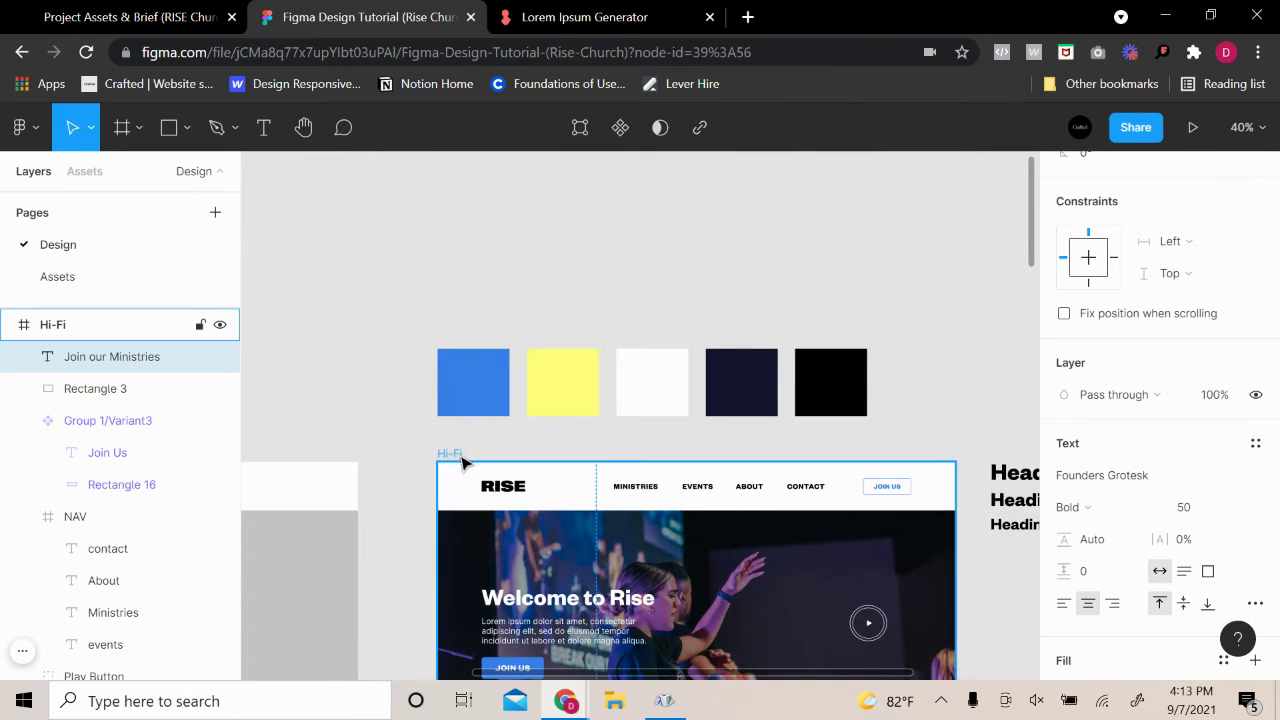
{"action": "left_click", "coordinate": [462, 462]}
{"action": "scroll", "coordinate": [770, 486], "scroll_direction": "down", "scroll_amount": 10}
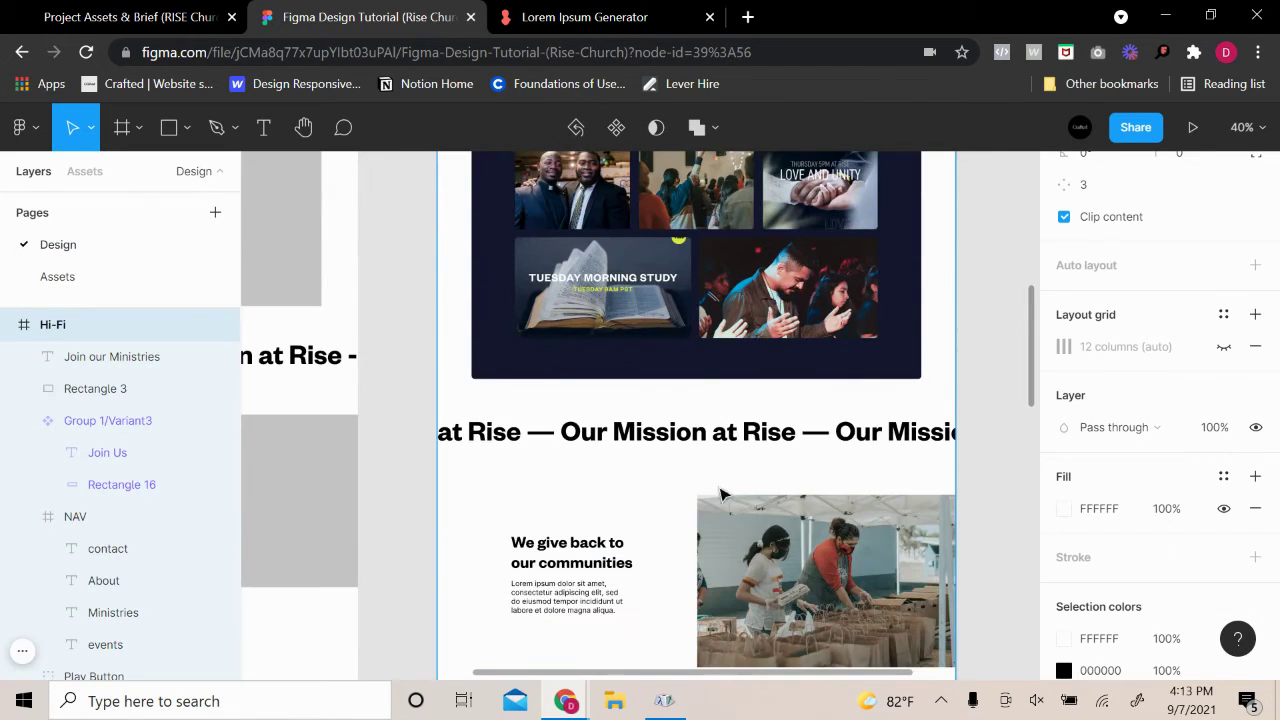
{"action": "left_click", "coordinate": [1224, 347]}
{"action": "scroll", "coordinate": [729, 503], "scroll_direction": "down", "scroll_amount": 3}
{"action": "left_click", "coordinate": [589, 503]}
{"action": "scroll", "coordinate": [681, 495], "scroll_direction": "up", "scroll_amount": 1}
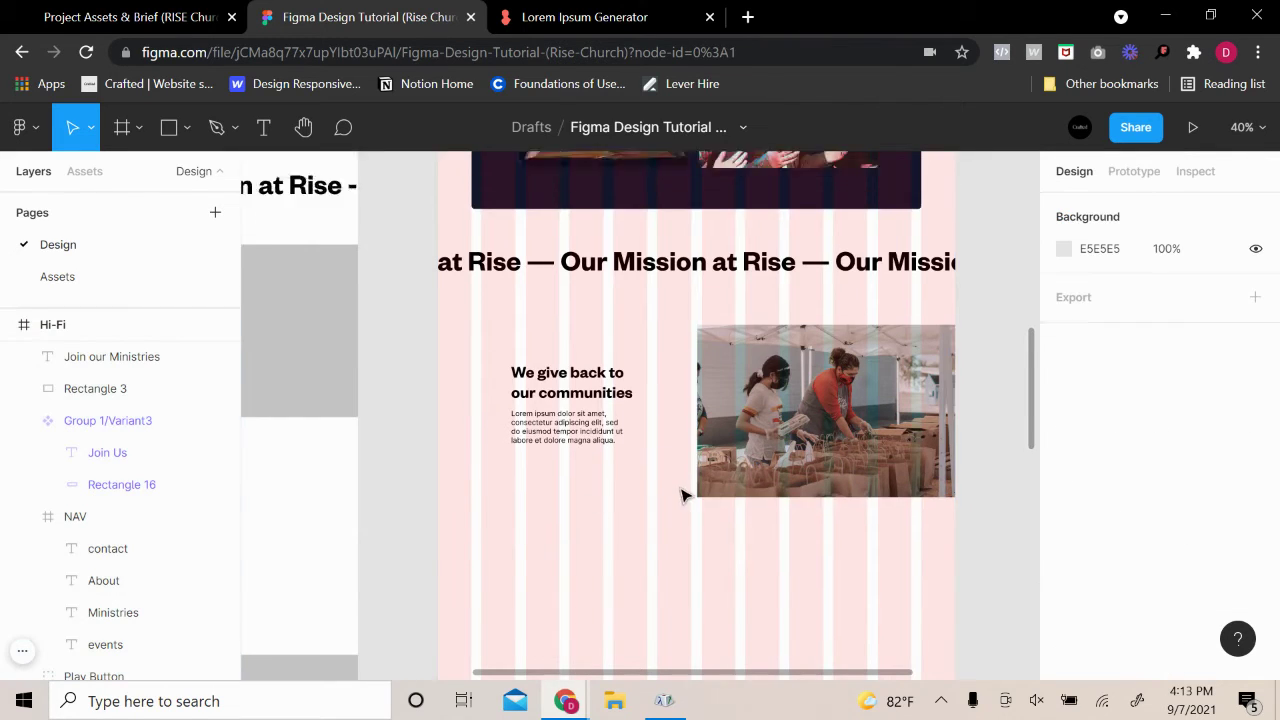
{"action": "scroll", "coordinate": [683, 495], "scroll_direction": "up", "scroll_amount": 3}
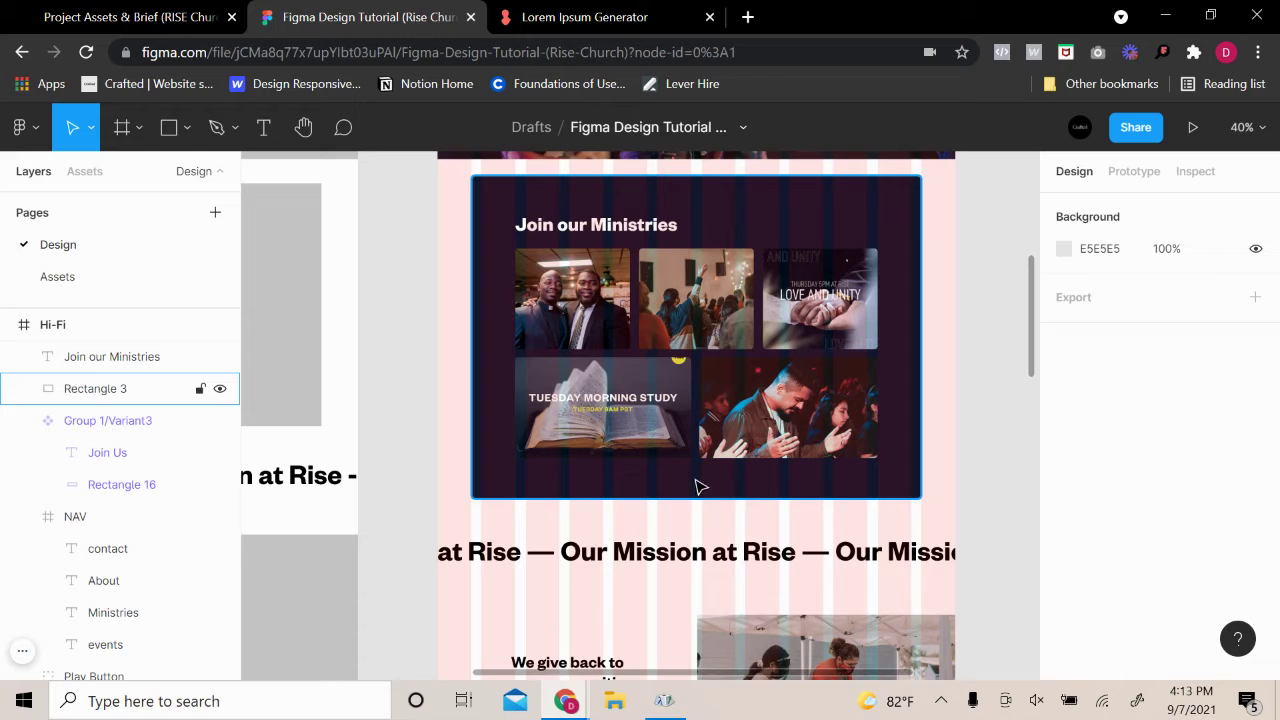
{"action": "scroll", "coordinate": [577, 463], "scroll_direction": "down", "scroll_amount": 3}
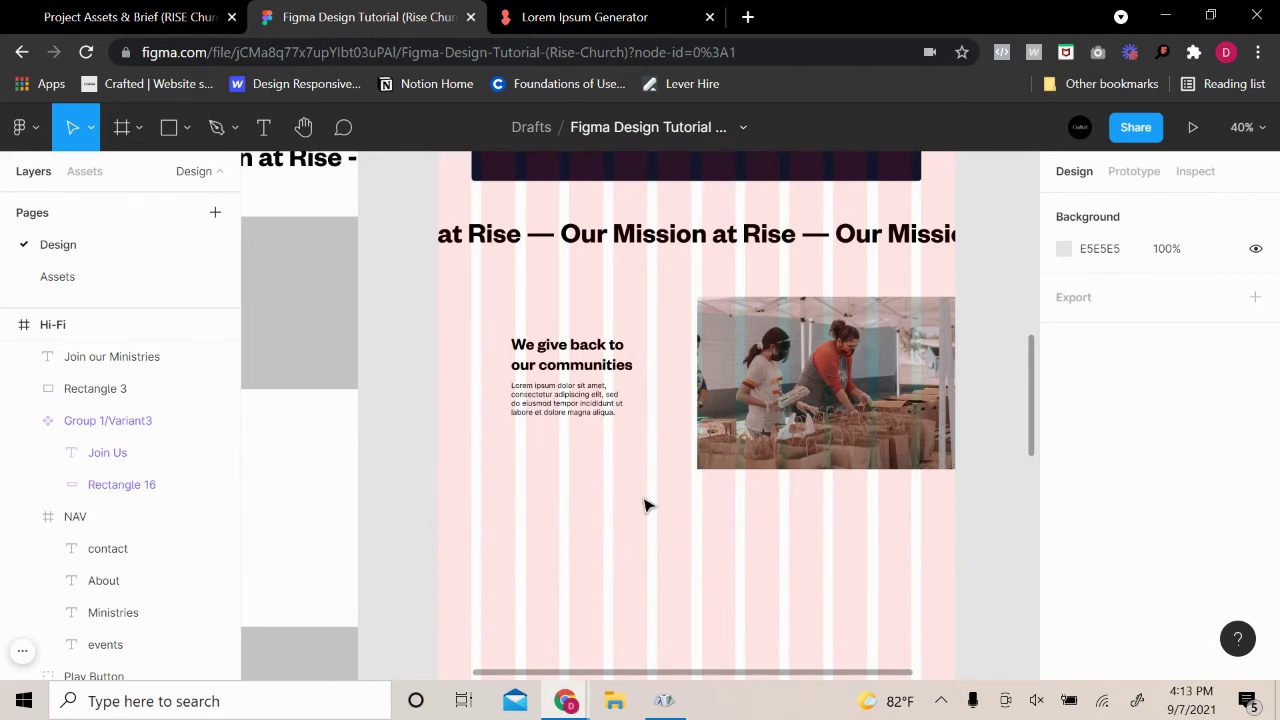
{"action": "left_click", "coordinate": [540, 397]}
{"action": "left_click_drag", "start_coordinate": [569, 386], "coordinate": [542, 388]}
{"action": "left_click", "coordinate": [994, 277]}
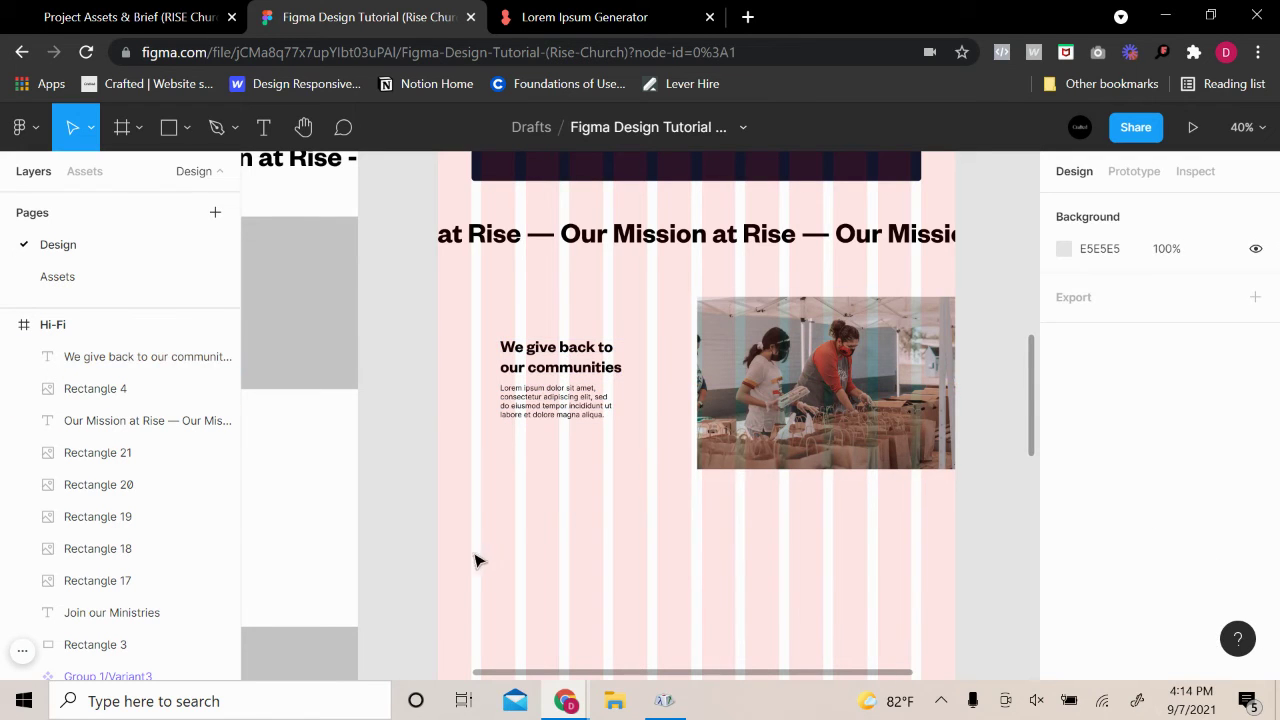
{"action": "scroll", "coordinate": [666, 403], "scroll_direction": "up", "scroll_amount": 4}
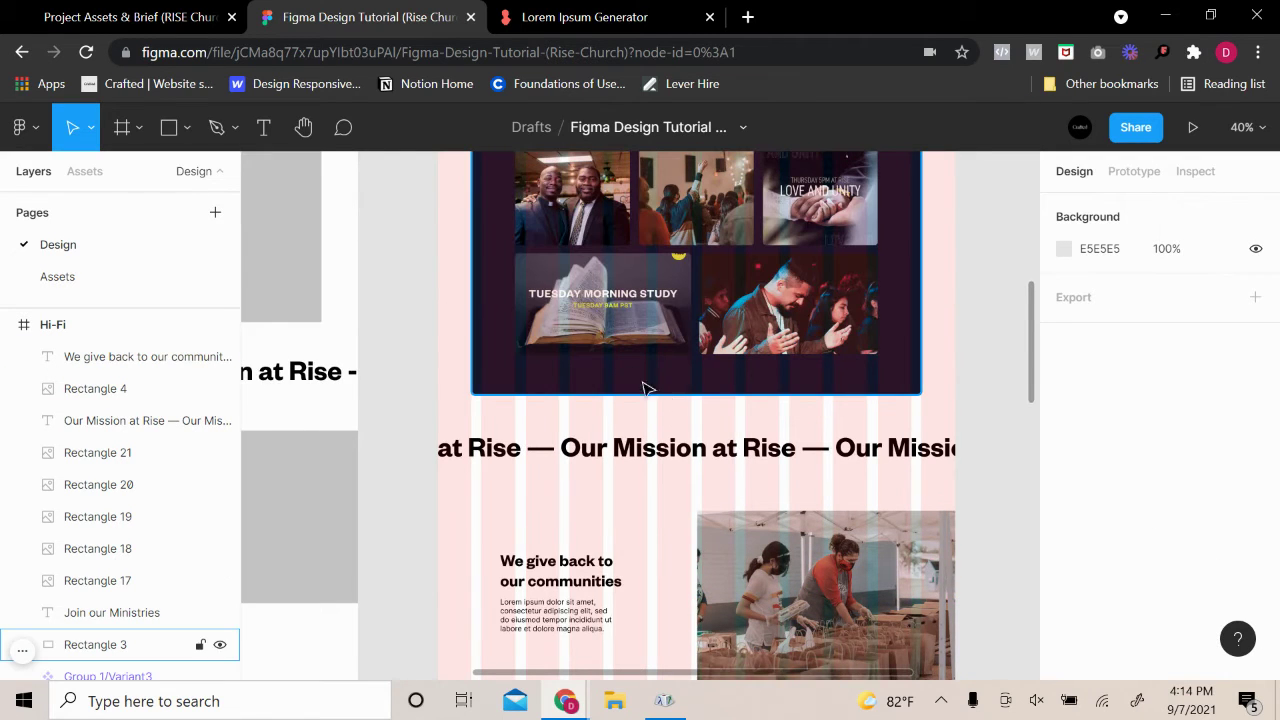
{"action": "scroll", "coordinate": [530, 600], "scroll_direction": "down", "scroll_amount": 4}
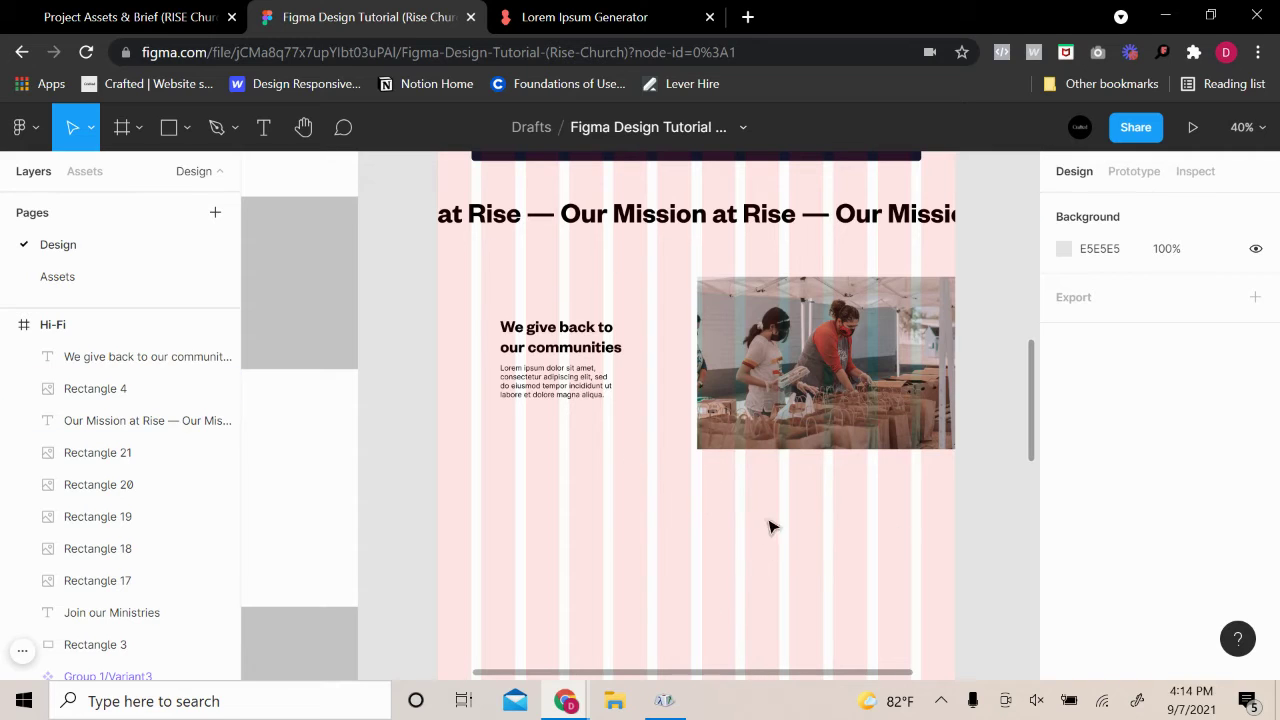
{"action": "scroll", "coordinate": [617, 540], "scroll_direction": "up", "scroll_amount": 2}
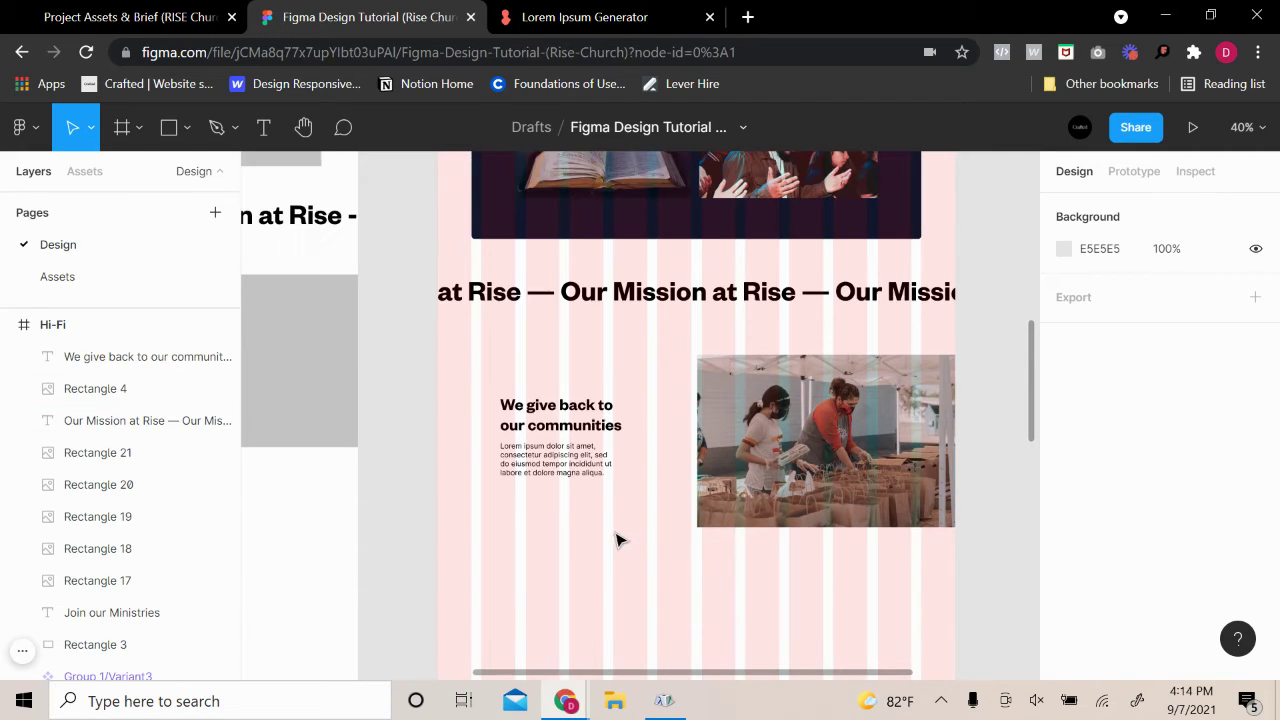
{"action": "scroll", "coordinate": [680, 537], "scroll_direction": "down", "scroll_amount": 5}
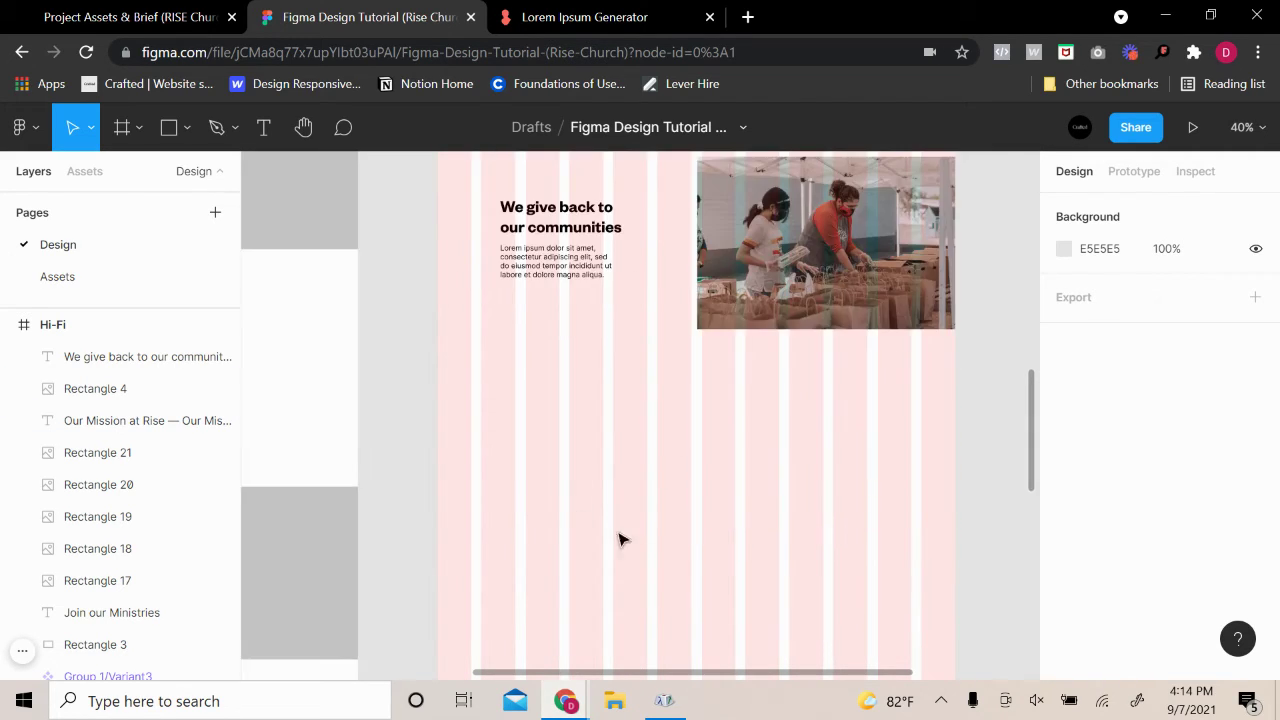
{"action": "left_click_drag", "start_coordinate": [477, 446], "coordinate": [634, 529]}
{"action": "scroll", "coordinate": [634, 529], "scroll_direction": "down", "scroll_amount": 3}
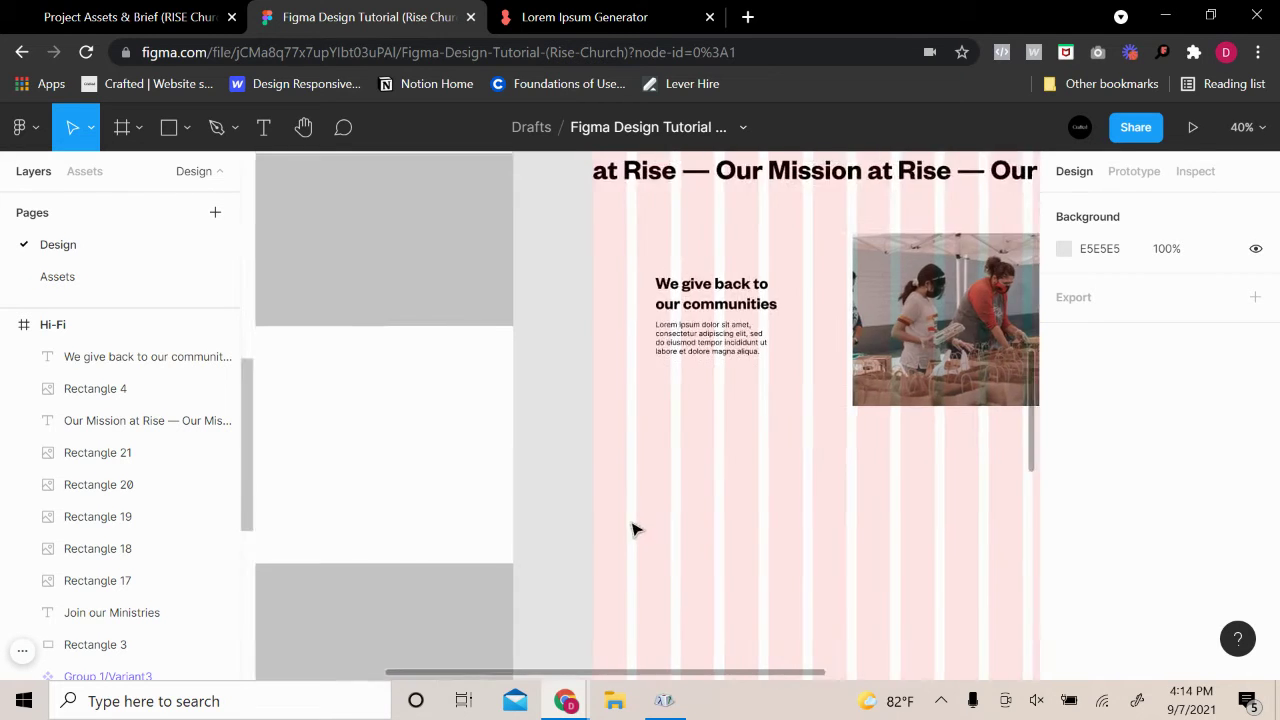
Copy the Lo-Fi grey placeholder into the Hi-Fi frame, below the text at the left edge
{"action": "left_click", "coordinate": [367, 482]}
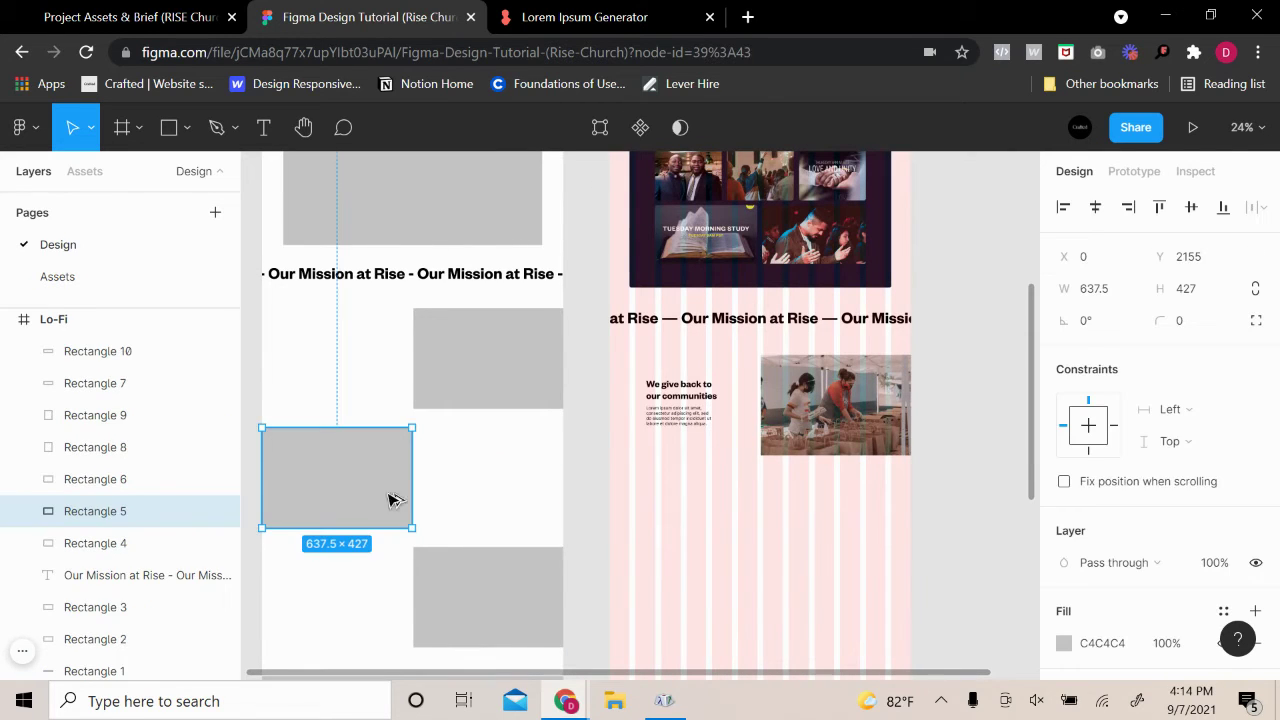
{"action": "left_click_drag", "start_coordinate": [389, 500], "coordinate": [699, 541]}
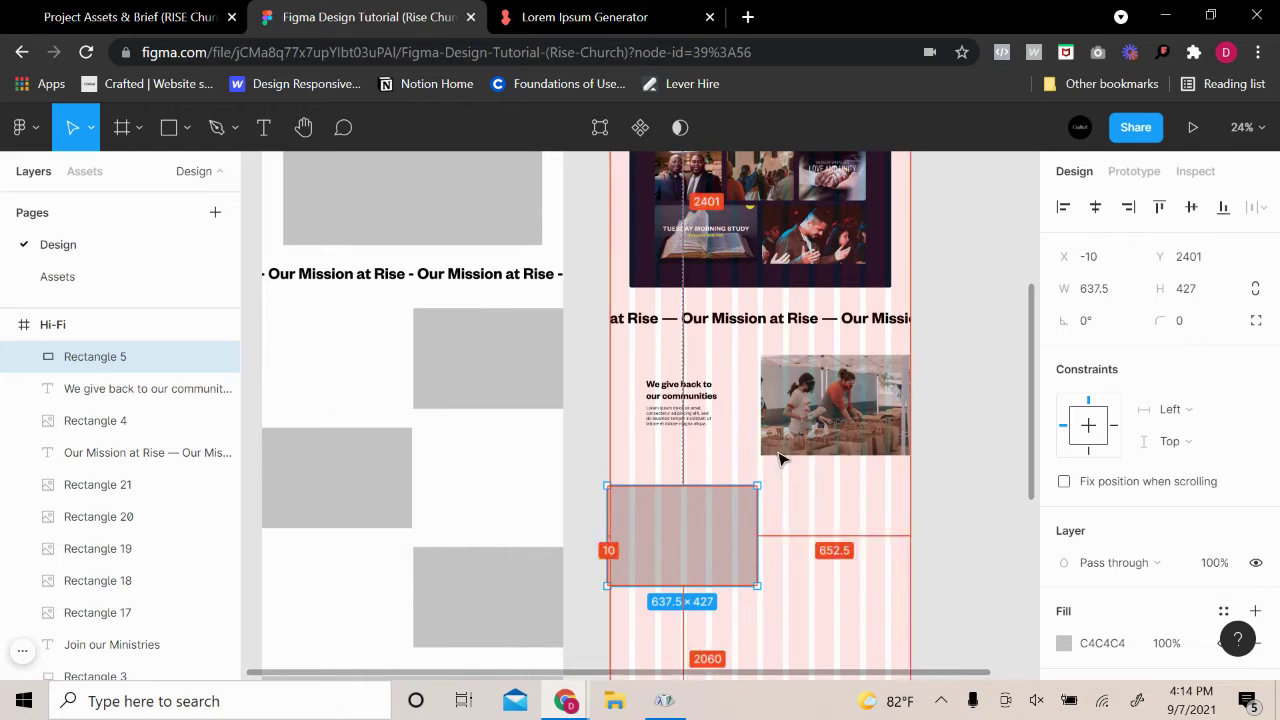
{"action": "key", "text": "Up"}
{"action": "key", "text": "Up"}
{"action": "key", "text": "Up"}
{"action": "key", "text": "Up"}
{"action": "key", "text": "Up"}
{"action": "key", "text": "Up"}
{"action": "key", "text": "Up"}
{"action": "key", "text": "Up"}
{"action": "key", "text": "Up"}
{"action": "key", "text": "Up"}
{"action": "key", "text": "Up"}
{"action": "key", "text": "Up"}
{"action": "key", "text": "Up"}
{"action": "key", "text": "Up"}
{"action": "key", "text": "Up"}
{"action": "key", "text": "Up"}
{"action": "key", "text": "Up"}
{"action": "key", "text": "Up"}
{"action": "key", "text": "Up"}
{"action": "key", "text": "Up"}
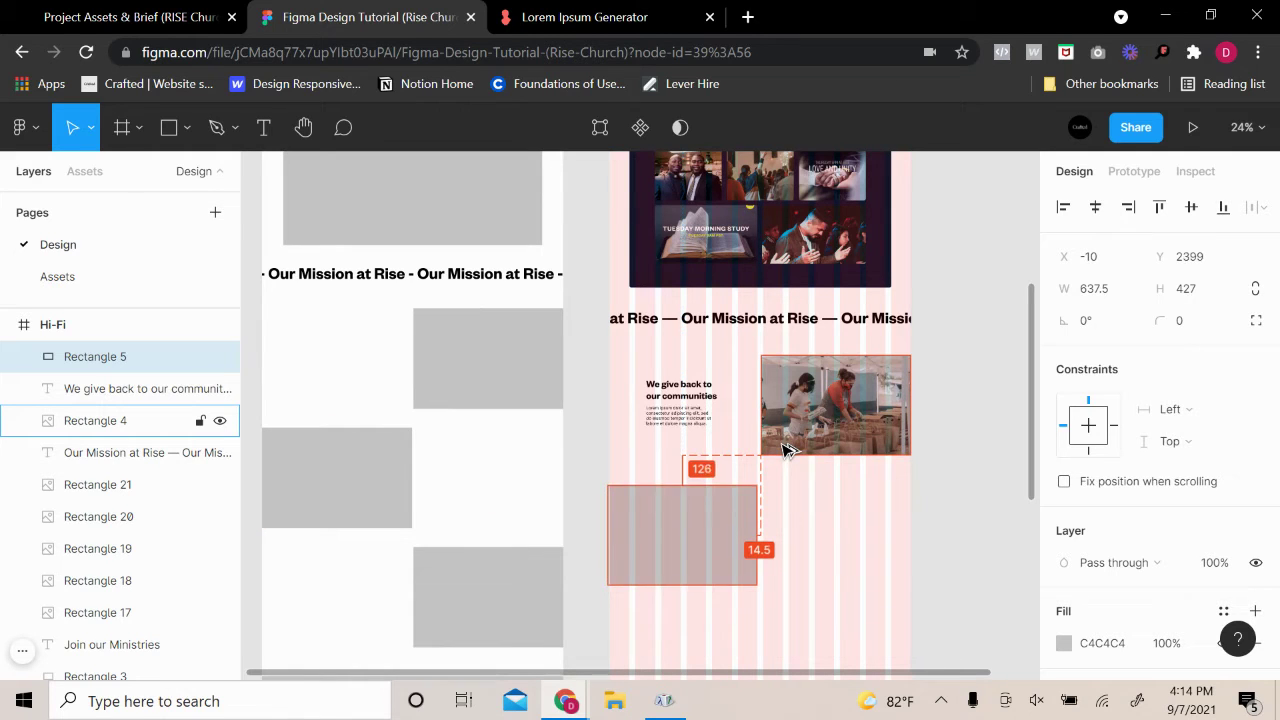
{"action": "key", "text": "Up"}
{"action": "key", "text": "Up"}
{"action": "key", "text": "Up"}
{"action": "key", "text": "Up"}
{"action": "key", "text": "Up"}
{"action": "key", "text": "Up"}
{"action": "key", "text": "Up"}
{"action": "key", "text": "Up"}
{"action": "key", "text": "Up"}
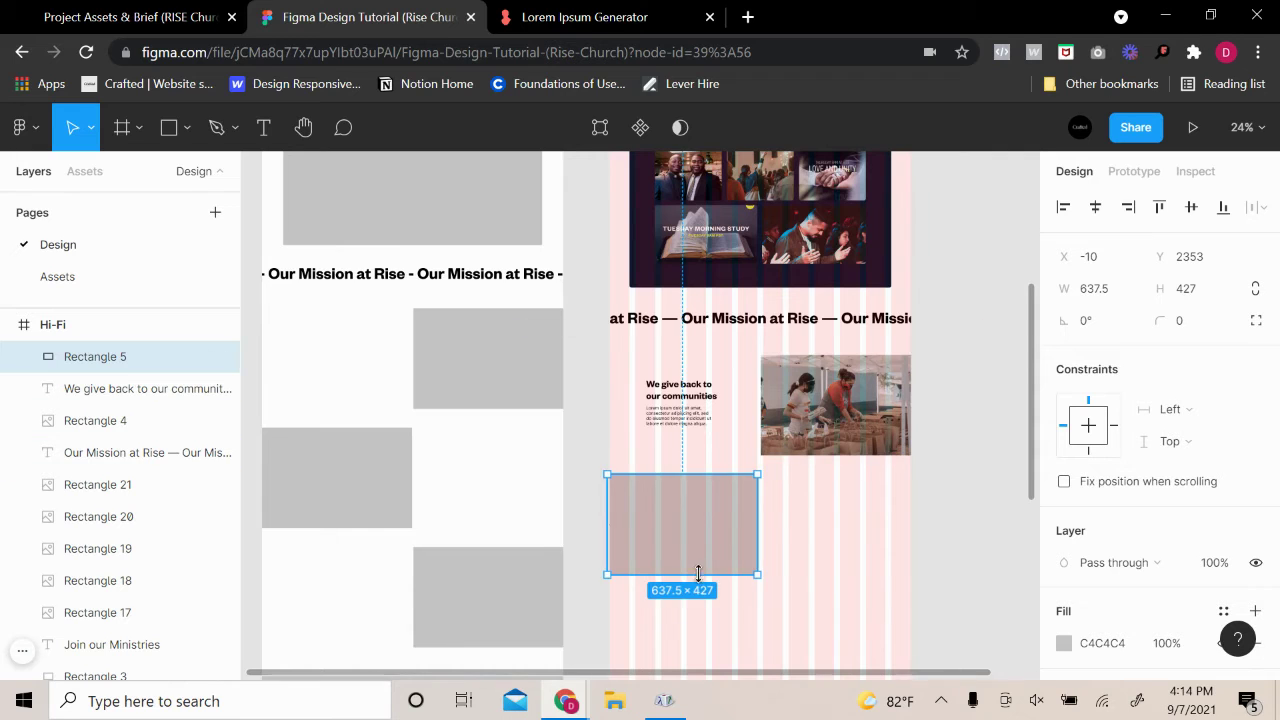
{"action": "scroll", "coordinate": [680, 530], "scroll_direction": "up", "scroll_amount": 3}
{"action": "left_click_drag", "start_coordinate": [677, 517], "coordinate": [677, 517]}
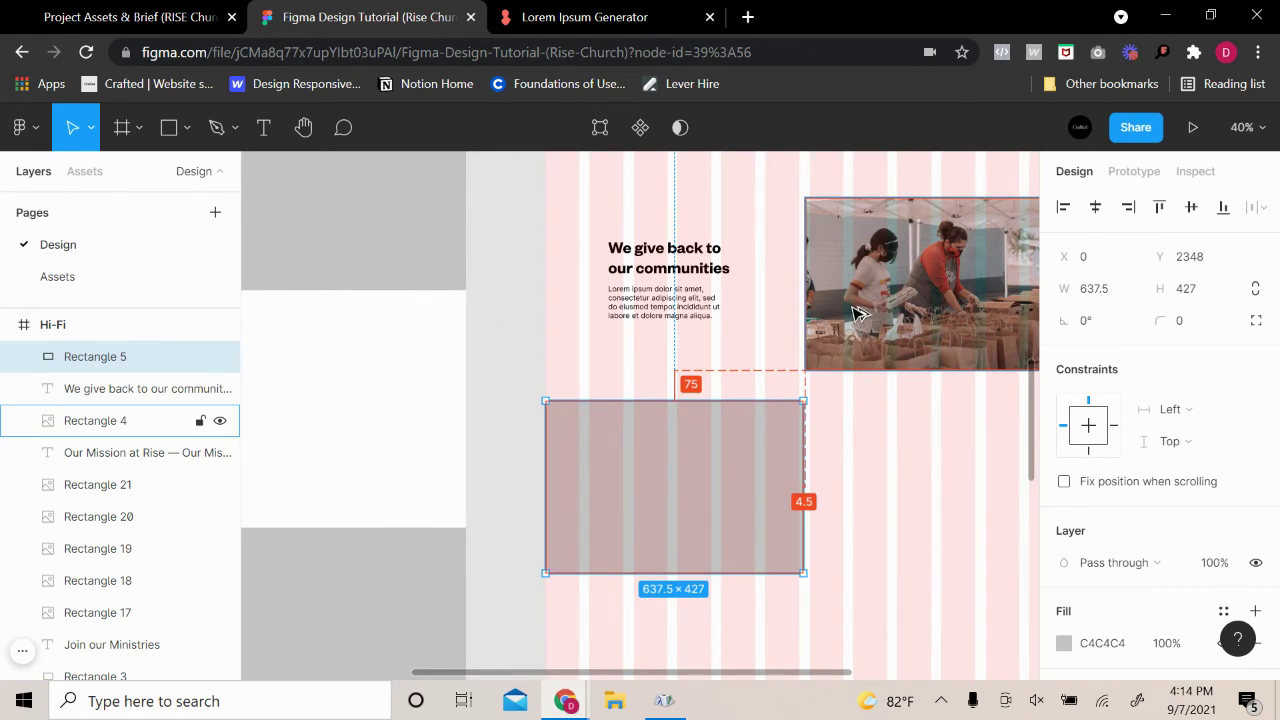
{"action": "key", "text": "Down"}
{"action": "key", "text": "Down"}
{"action": "key", "text": "Down"}
{"action": "key", "text": "Down"}
{"action": "key", "text": "Down"}
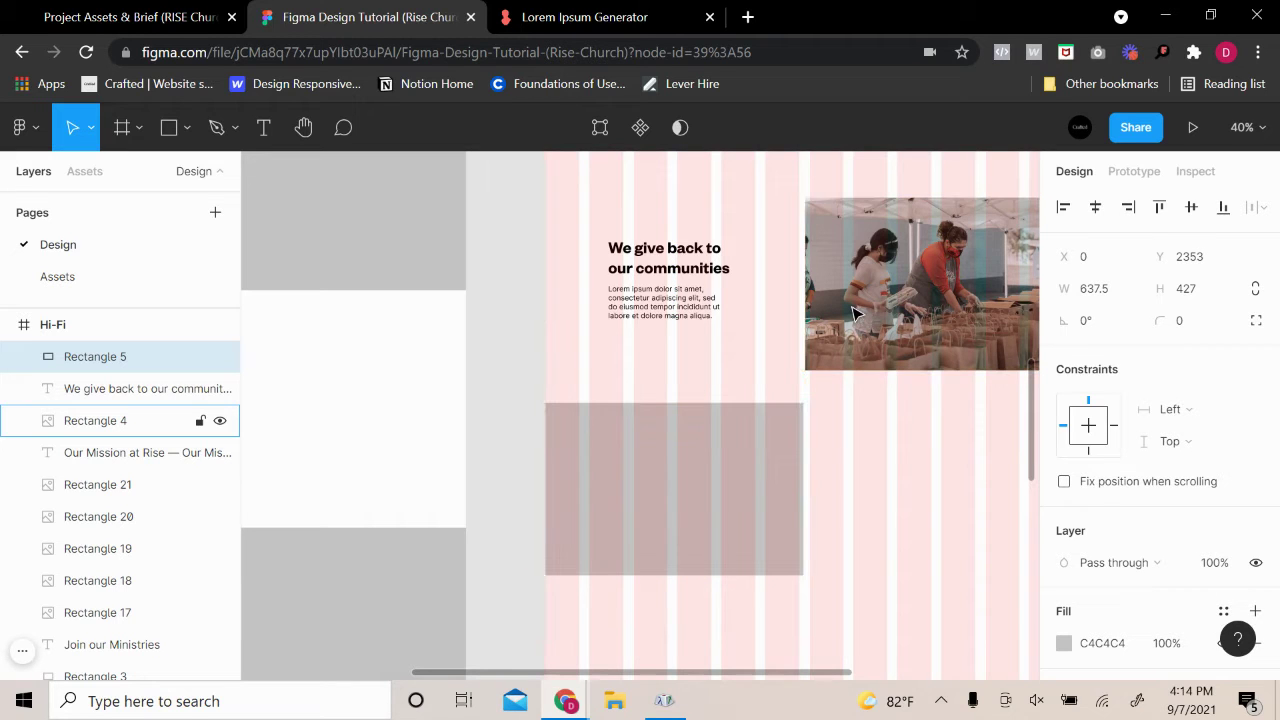
{"action": "left_click", "coordinate": [534, 360]}
Duplicate the 'We give back' heading and paragraph beside the placeholder
{"action": "left_click", "coordinate": [628, 263]}
{"action": "left_click", "coordinate": [645, 305], "text": "shift"}
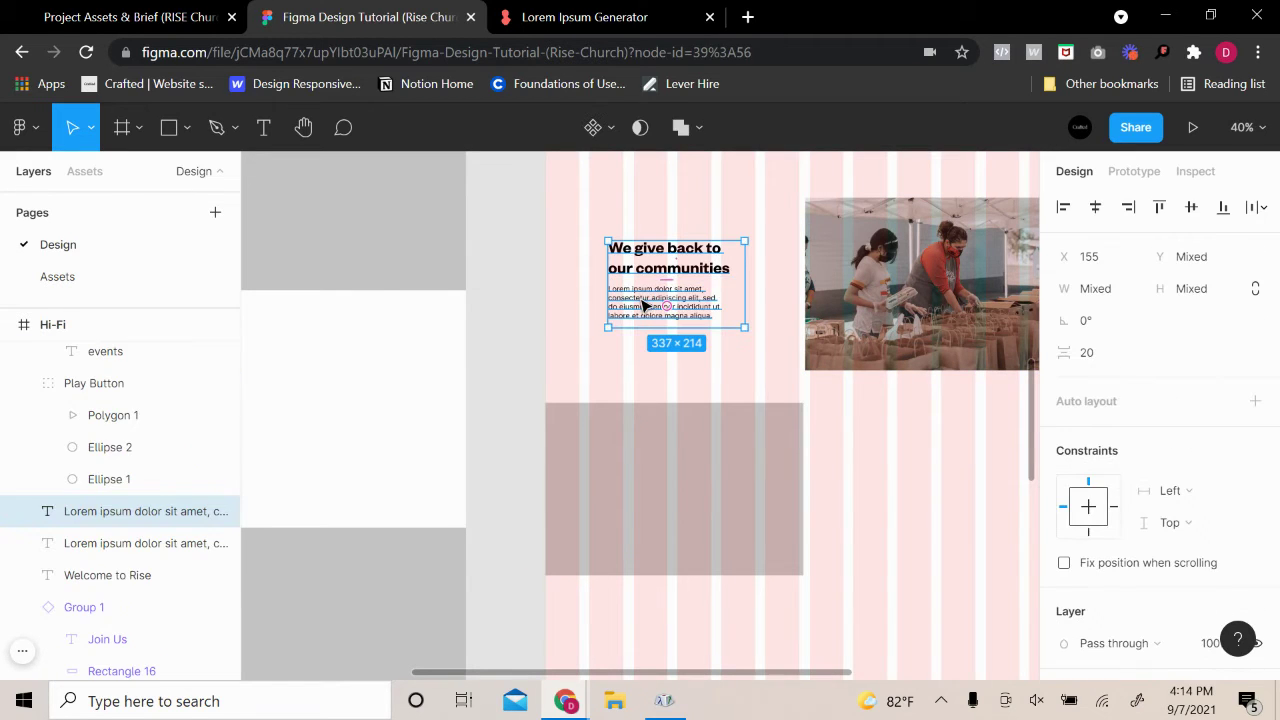
{"action": "left_click_drag", "start_coordinate": [645, 298], "coordinate": [666, 494]}
{"action": "scroll", "coordinate": [694, 361], "scroll_direction": "right", "scroll_amount": 4}
Narrow the copied heading from 337 to 312 wide
{"action": "left_click", "coordinate": [894, 481]}
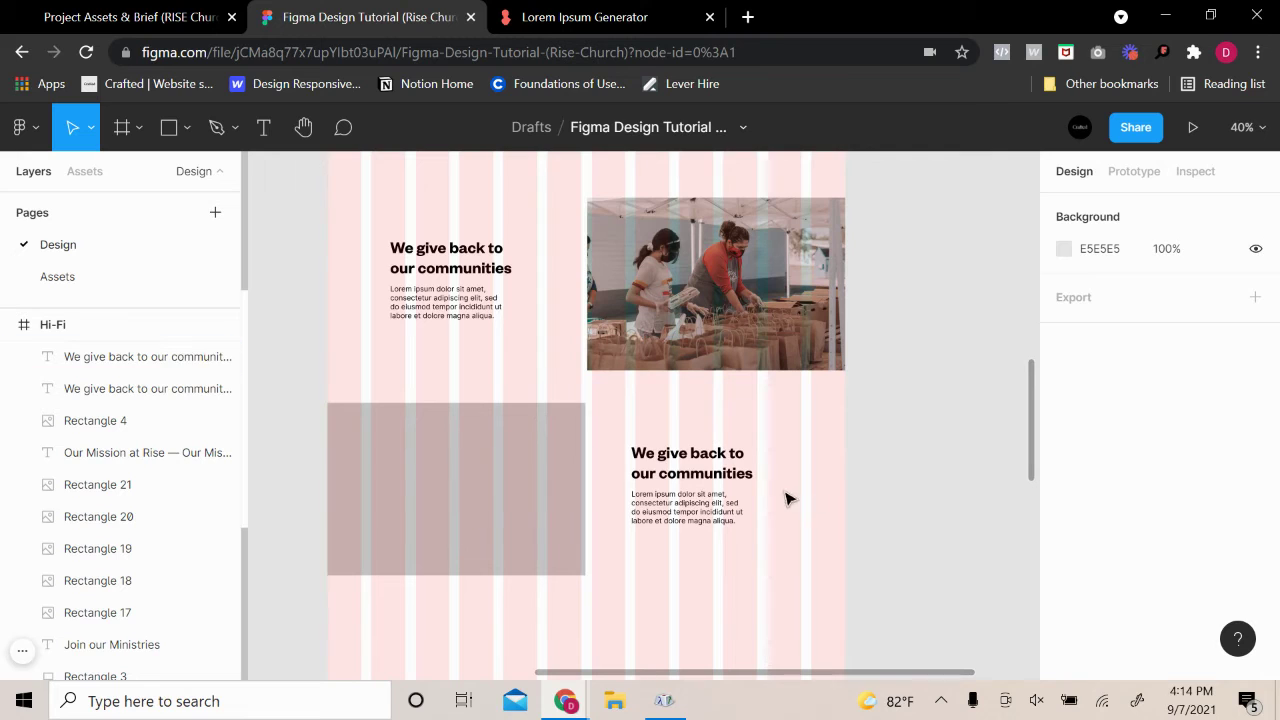
{"action": "left_click", "coordinate": [741, 480]}
{"action": "key", "text": "alt"}
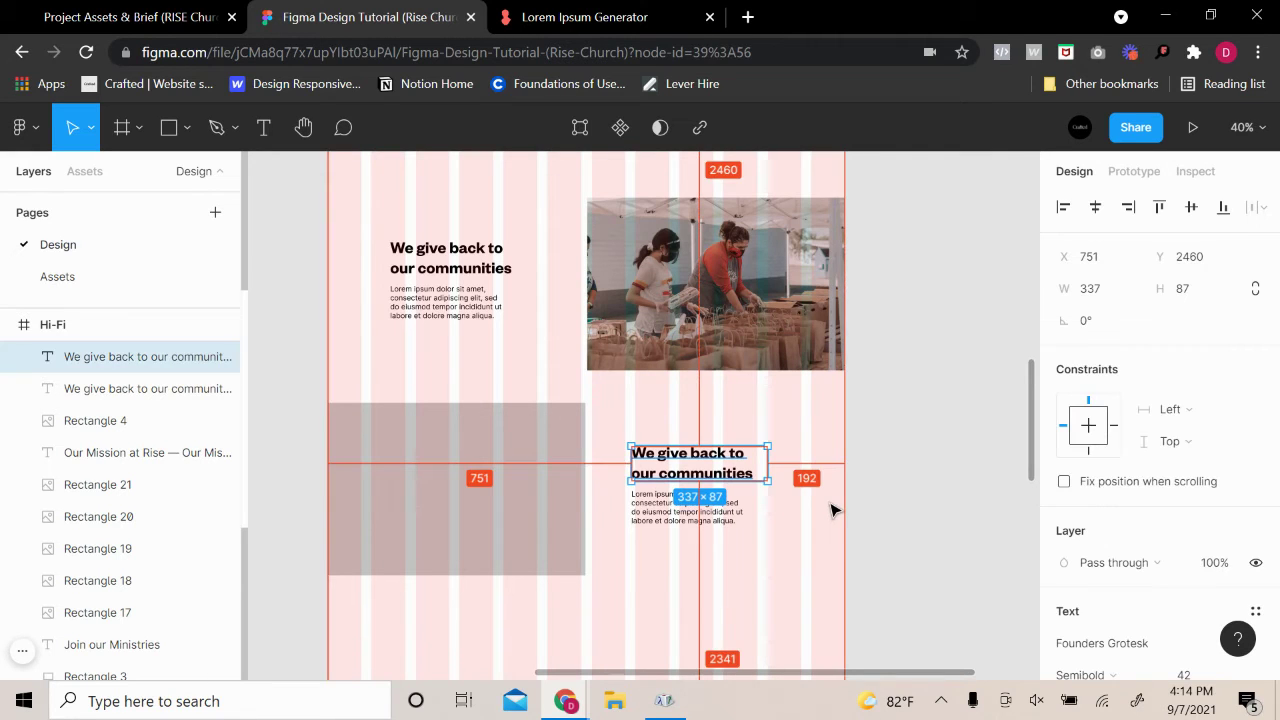
{"action": "left_click_drag", "start_coordinate": [766, 448], "coordinate": [757, 462]}
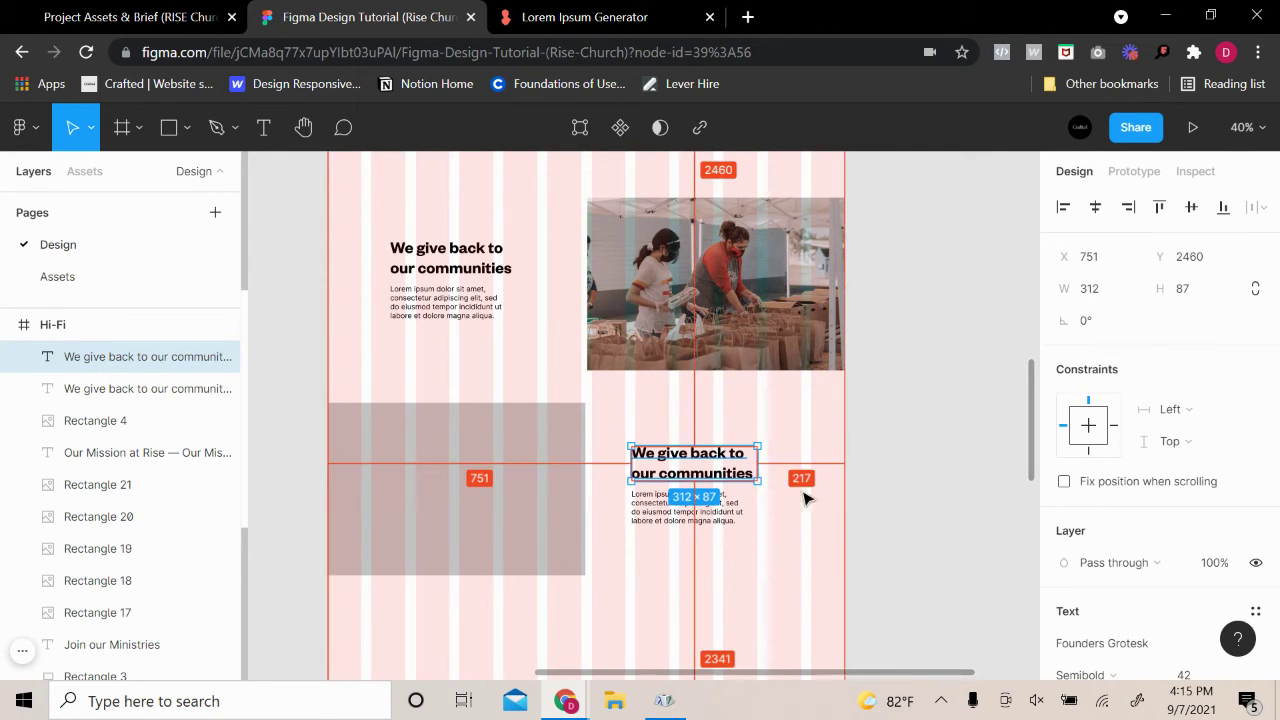
Compare the copied heading against the original heading and the volunteers photo
{"action": "left_click", "coordinate": [150, 388]}
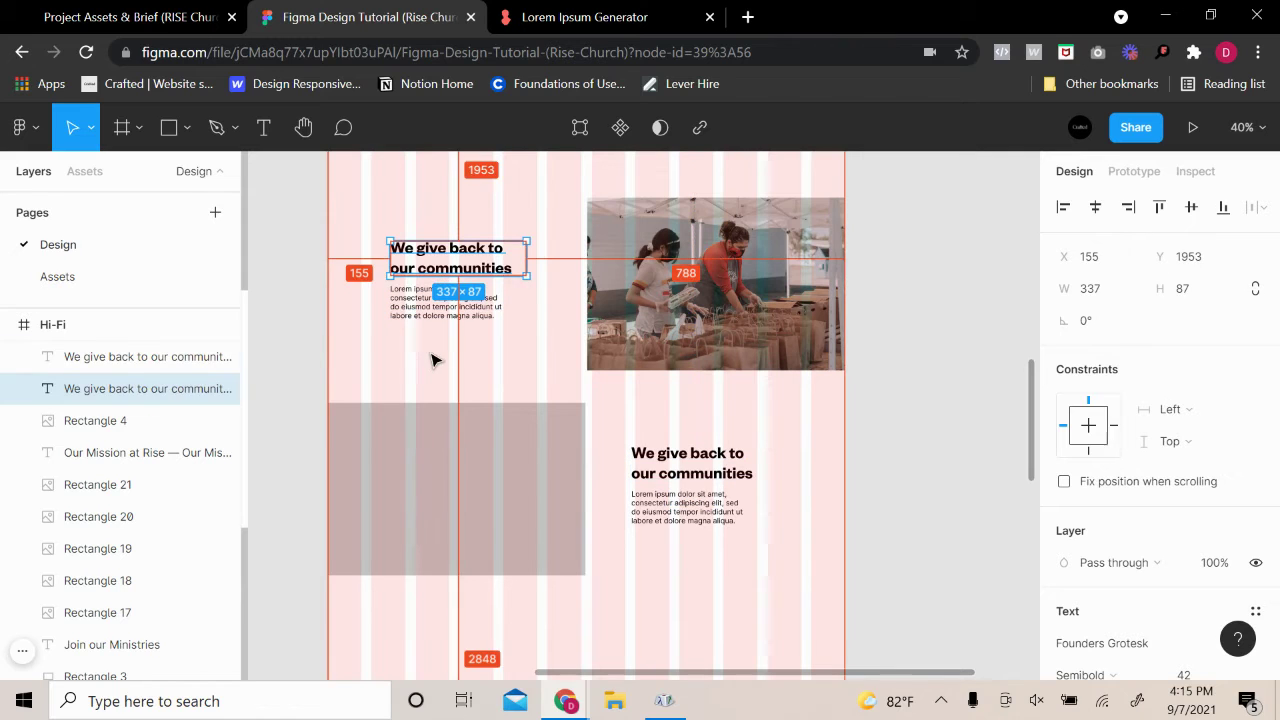
{"action": "left_click", "coordinate": [432, 360]}
{"action": "left_click", "coordinate": [715, 285]}
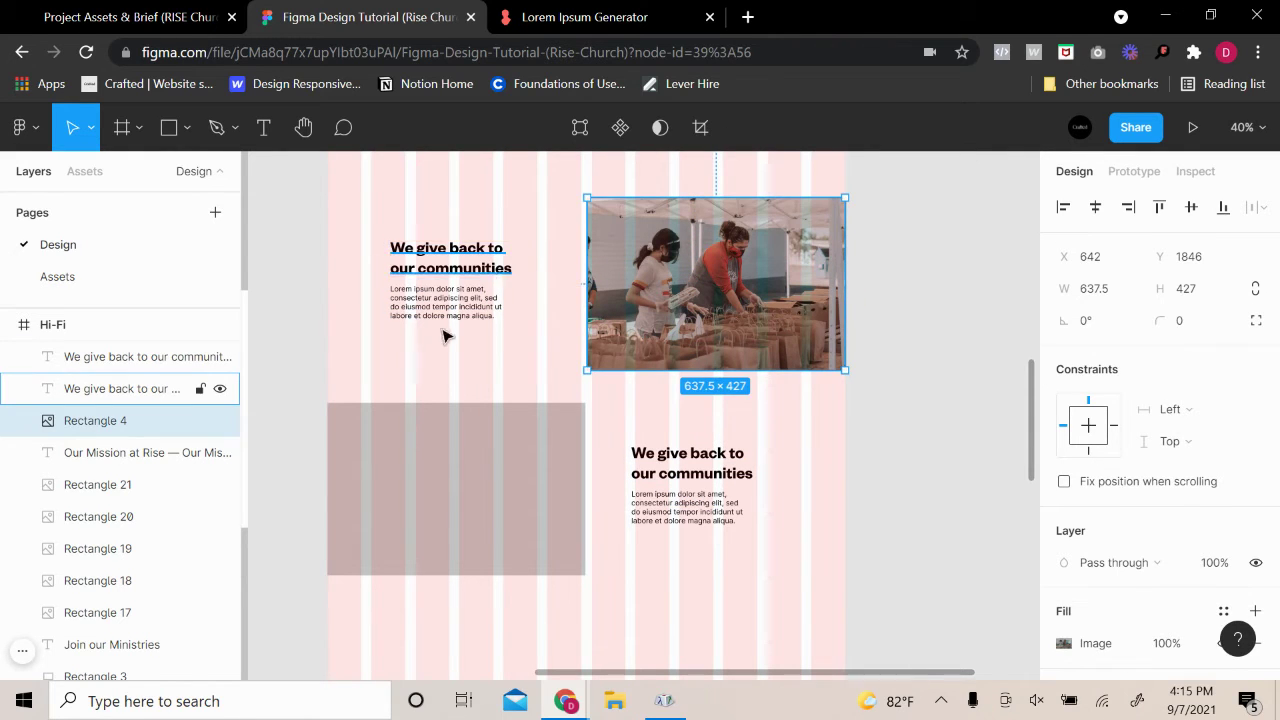
{"action": "left_click", "coordinate": [446, 262]}
{"action": "left_click", "coordinate": [740, 465]}
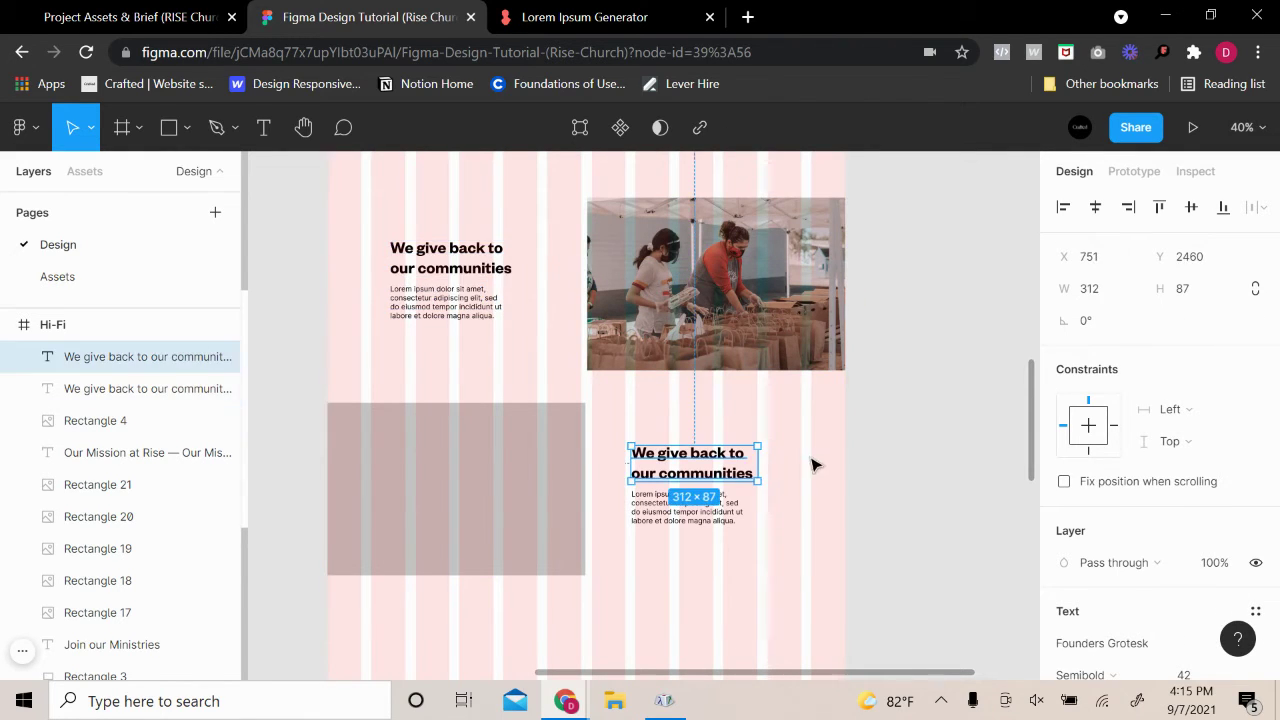
{"action": "left_click", "coordinate": [829, 480]}
Move the copied heading and paragraph to the right and check their edge distances
{"action": "left_click", "coordinate": [700, 465]}
{"action": "left_click", "coordinate": [688, 518], "text": "shift"}
{"action": "left_click_drag", "start_coordinate": [676, 492], "coordinate": [701, 494]}
{"action": "key", "text": "alt"}
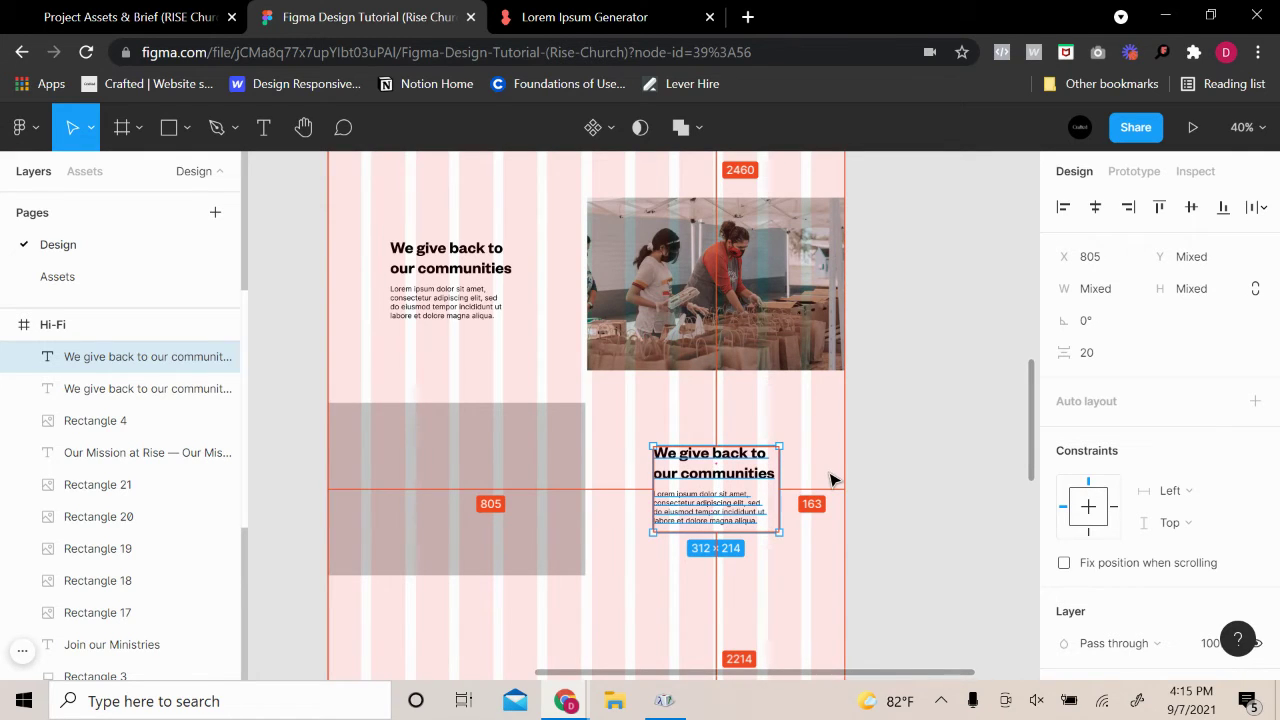
Shift the copied text block further right to X 822 beside the placeholder
{"action": "left_click", "coordinate": [441, 310]}
{"action": "left_click", "coordinate": [445, 268], "text": "shift"}
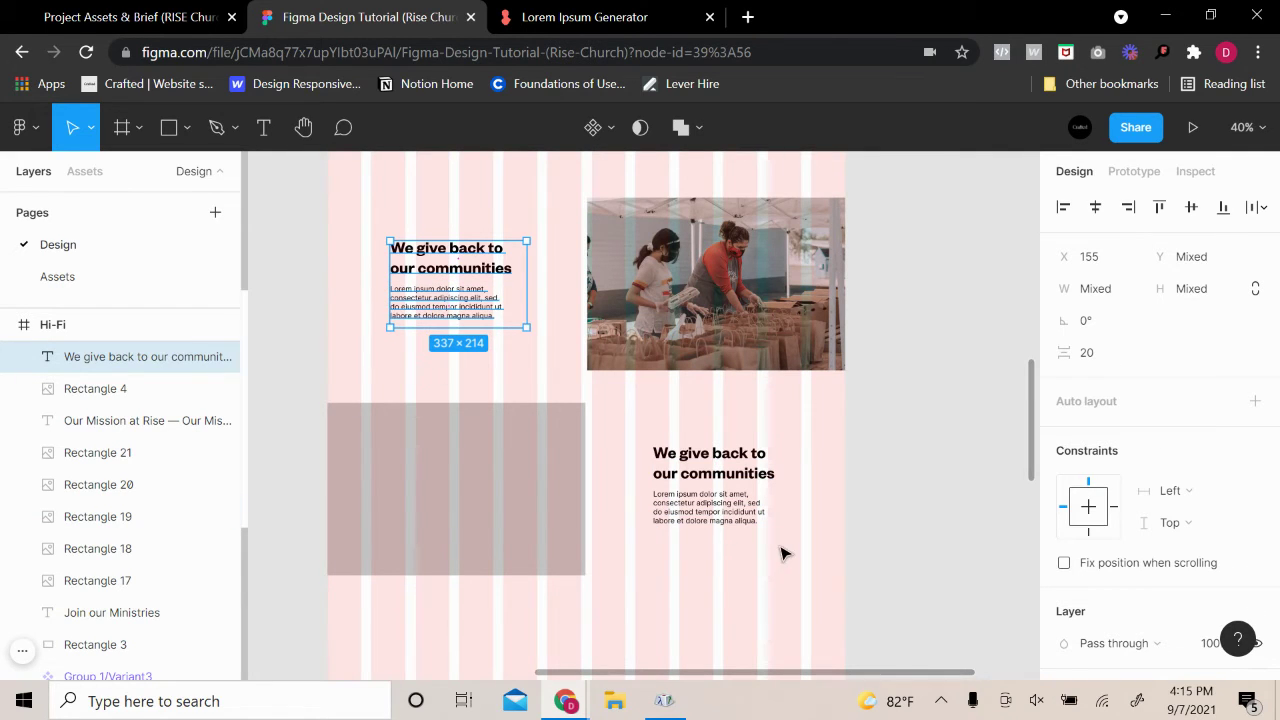
{"action": "left_click", "coordinate": [727, 505]}
{"action": "left_click", "coordinate": [713, 468], "text": "shift"}
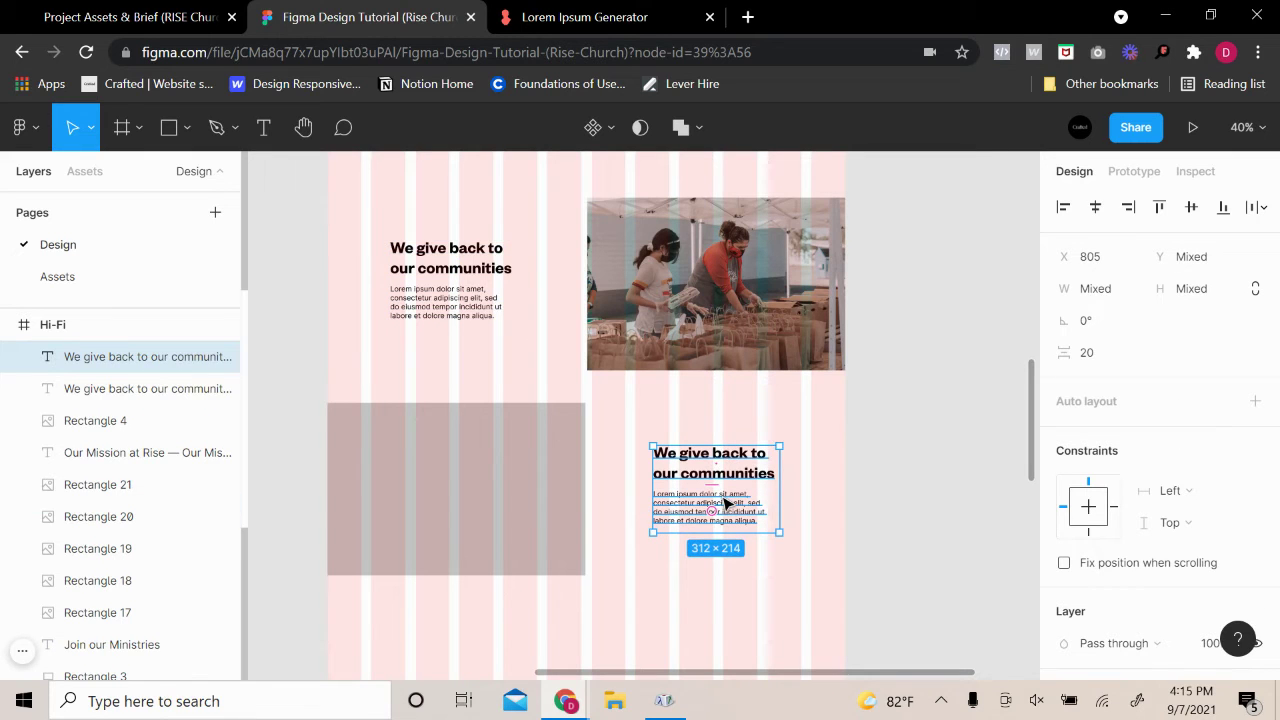
{"action": "left_click_drag", "start_coordinate": [727, 503], "coordinate": [733, 500]}
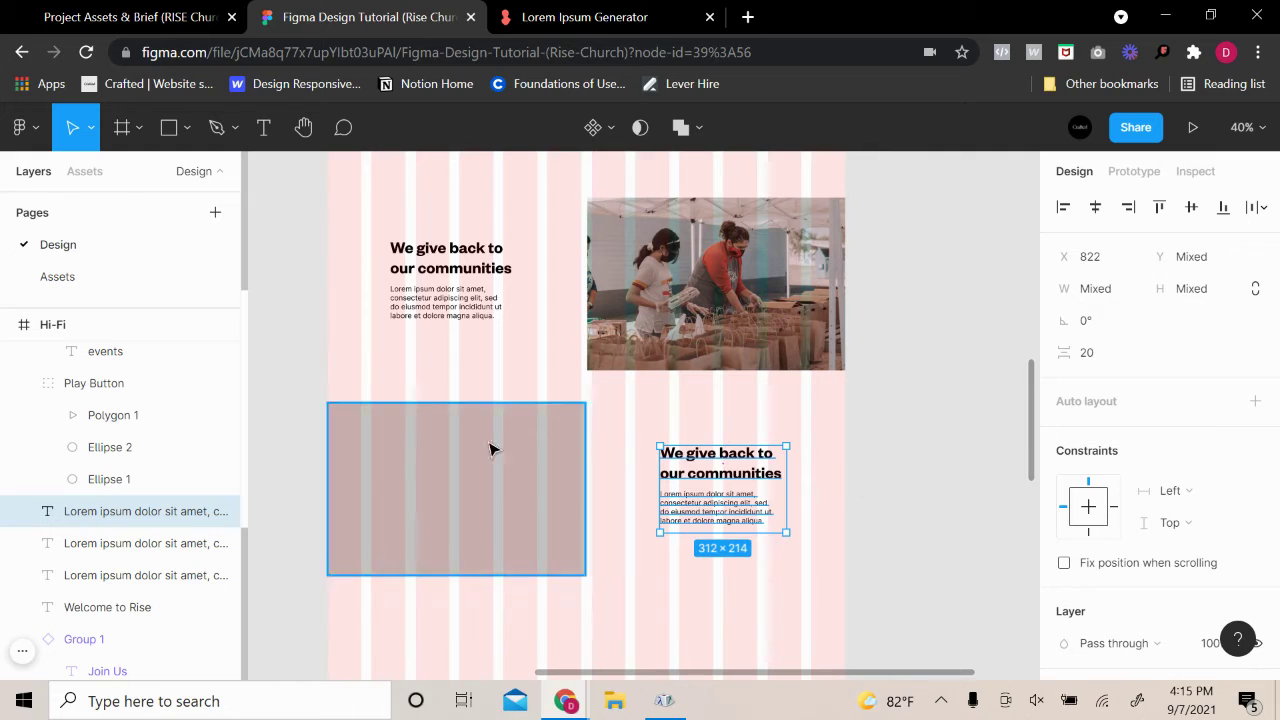
{"action": "left_click", "coordinate": [924, 525]}
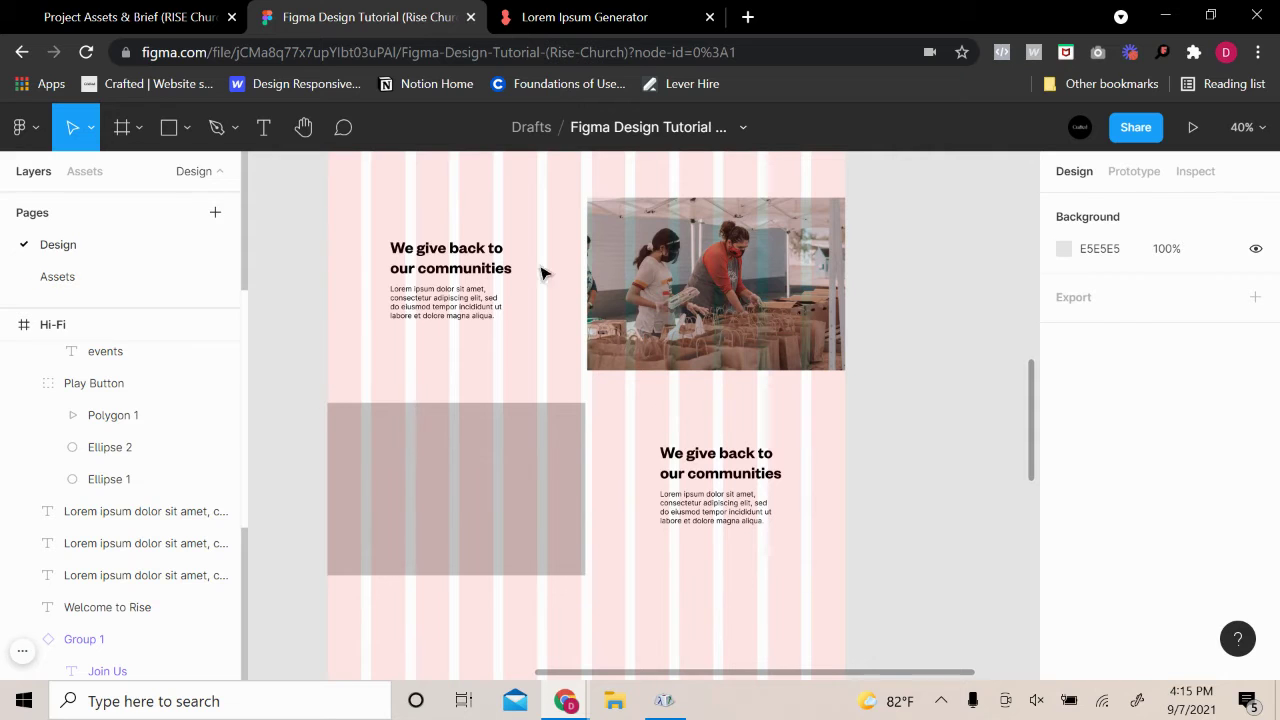
Give Rectangle 5 an image fill using the ismael-paramo-zByDq_Pea1c-unsplash worship-crowd photo
{"action": "left_click", "coordinate": [471, 520]}
{"action": "scroll", "coordinate": [1108, 580], "scroll_direction": "down", "scroll_amount": 3}
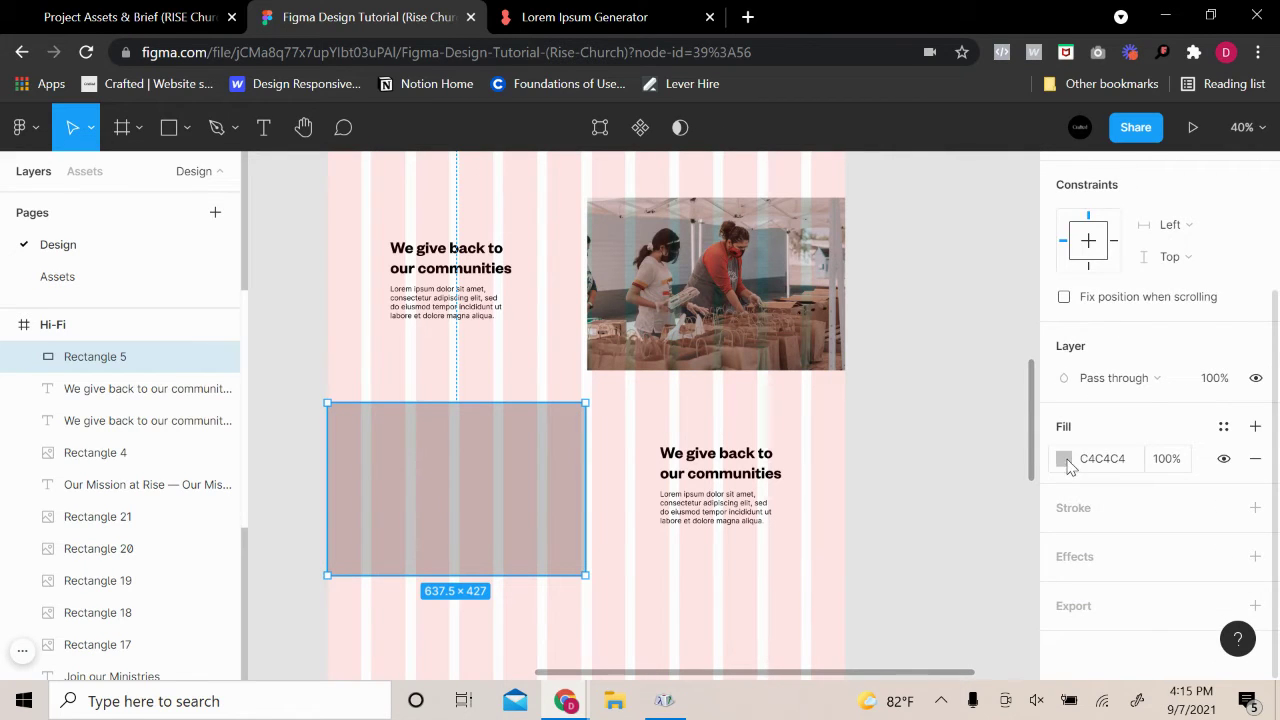
{"action": "left_click", "coordinate": [1064, 459]}
{"action": "left_click", "coordinate": [850, 168]}
{"action": "left_click", "coordinate": [858, 277]}
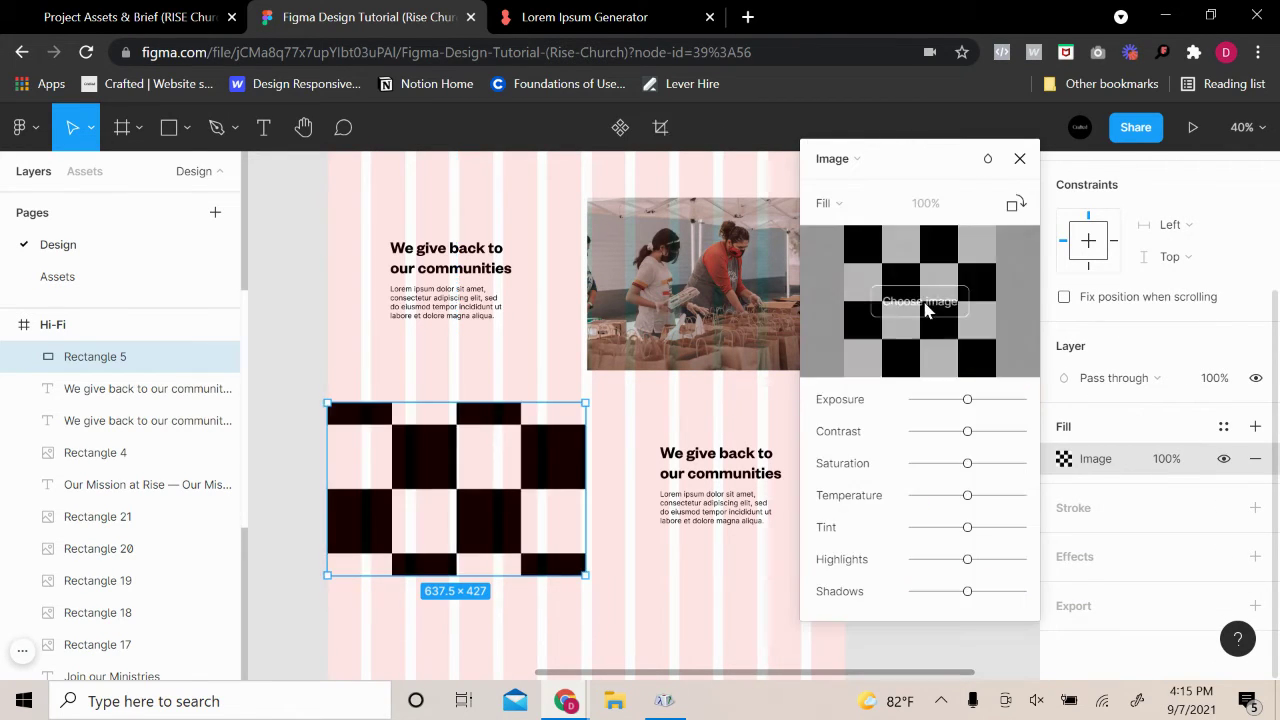
{"action": "left_click", "coordinate": [920, 297]}
{"action": "scroll", "coordinate": [716, 432], "scroll_direction": "down", "scroll_amount": 2}
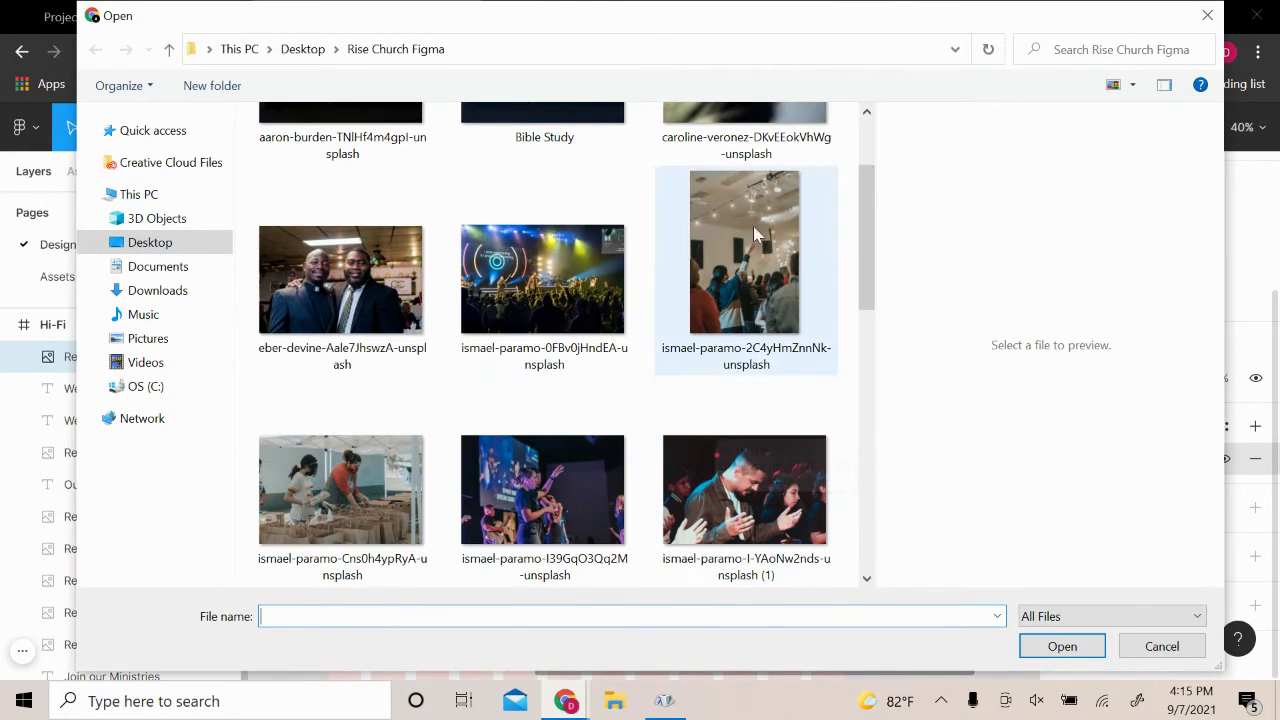
{"action": "scroll", "coordinate": [390, 523], "scroll_direction": "down", "scroll_amount": 5}
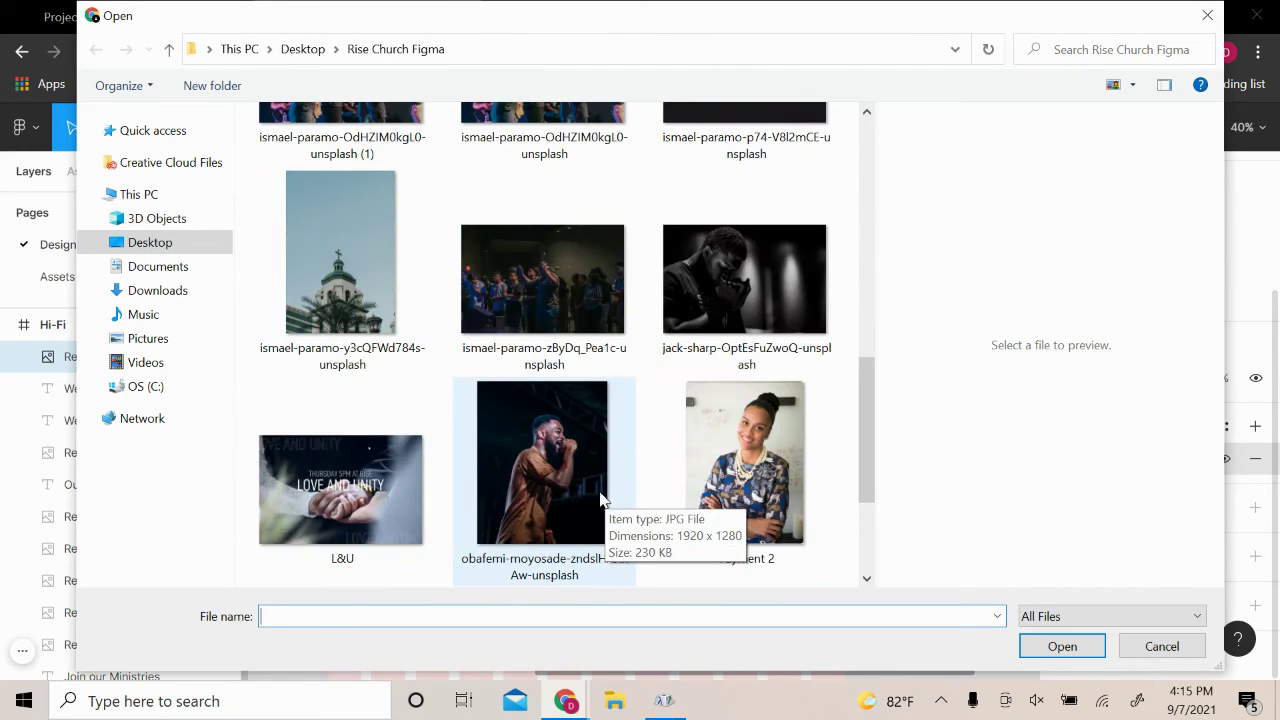
{"action": "left_click", "coordinate": [566, 326]}
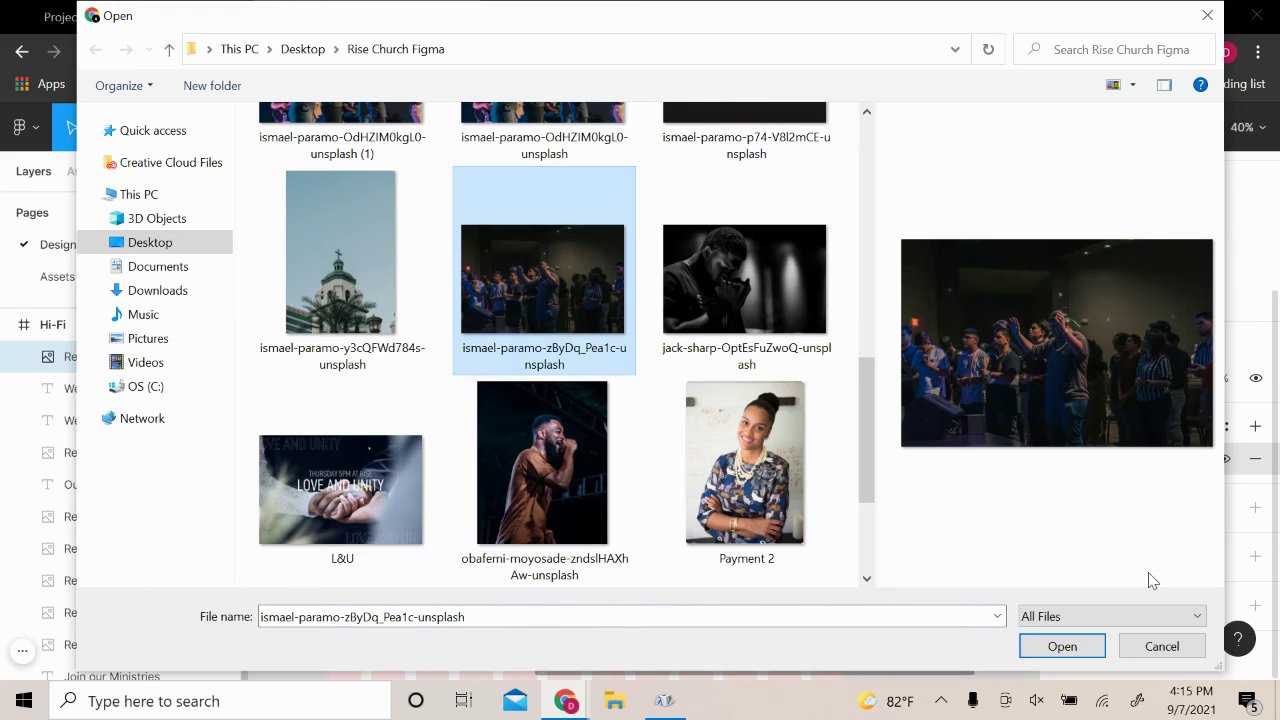
{"action": "left_click", "coordinate": [1061, 647]}
{"action": "key", "text": "Escape"}
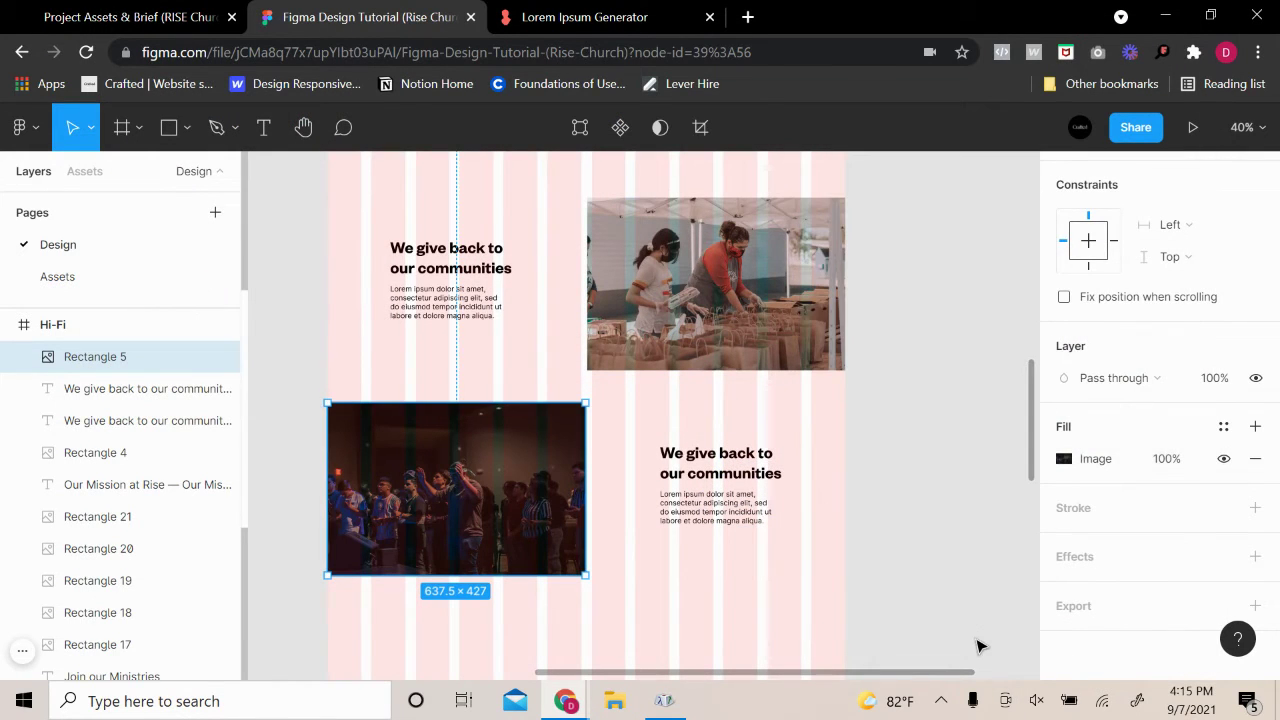
Begin editing the duplicated heading beside the worship photo, then select the lorem paragraph below it
{"action": "double_click", "coordinate": [725, 470]}
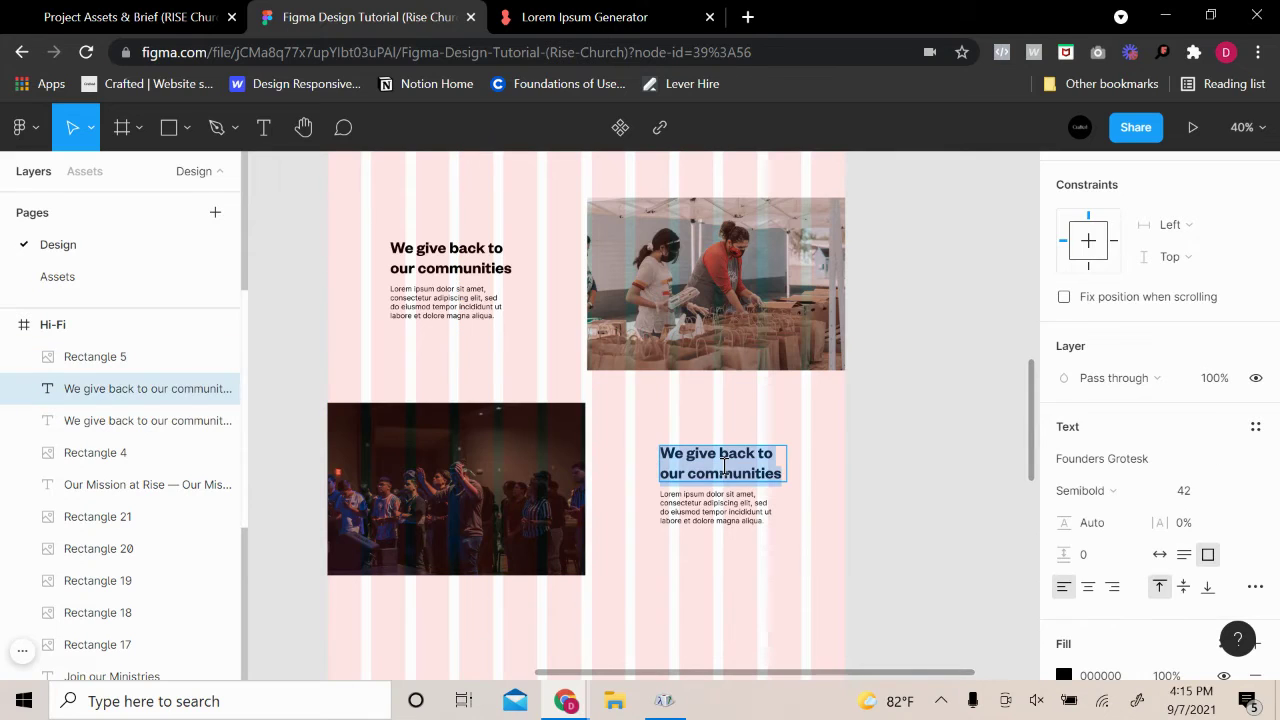
{"action": "type", "text": "We grow as one"}
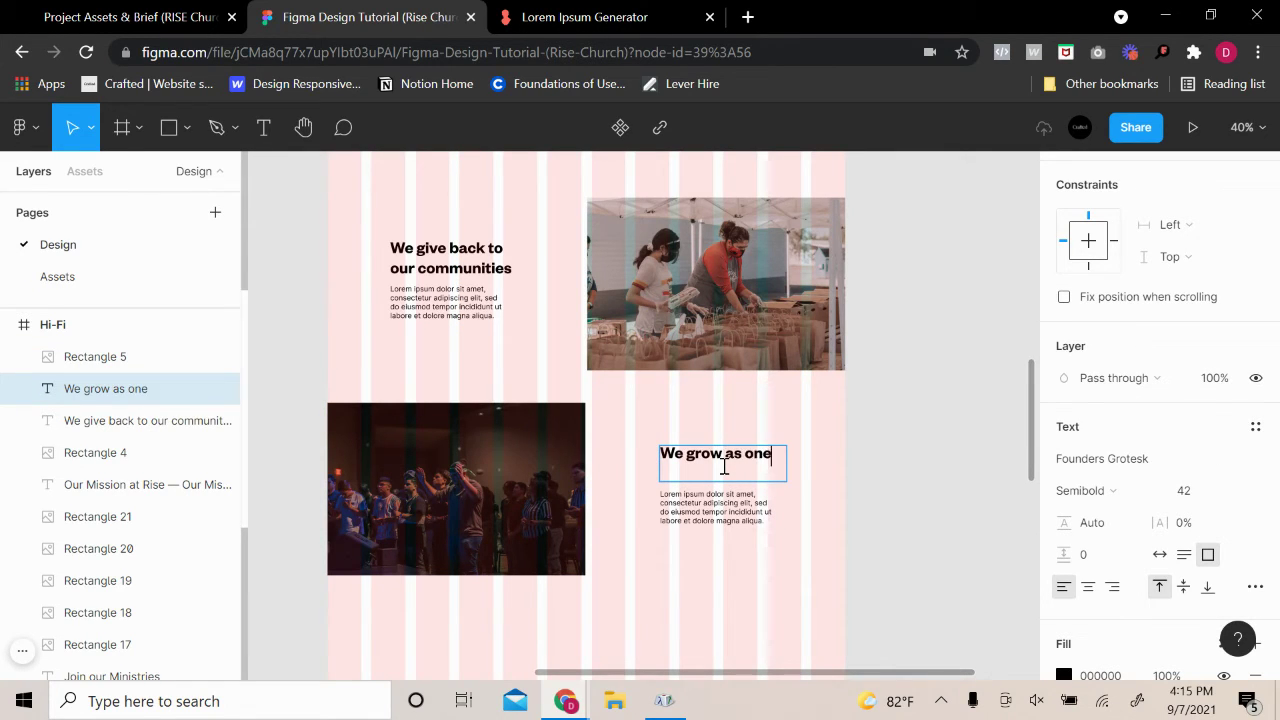
{"action": "key", "text": "Escape"}
{"action": "key", "text": "Escape"}
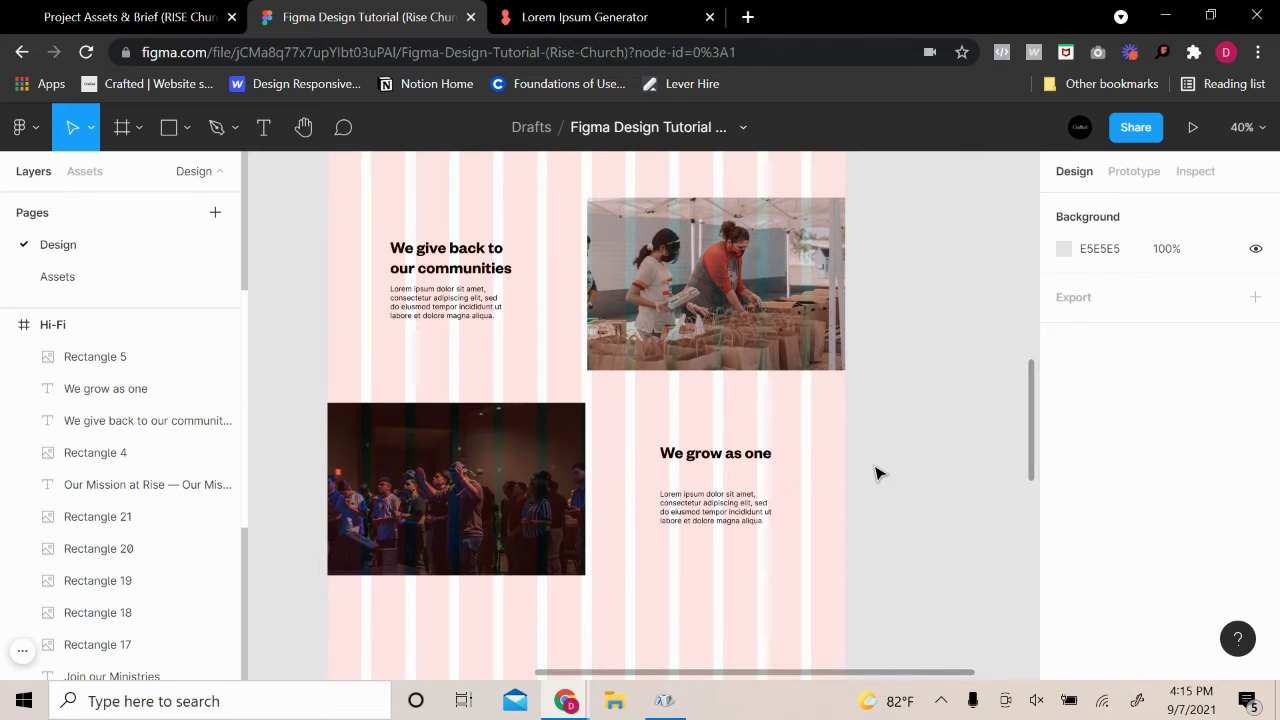
{"action": "left_click", "coordinate": [757, 458]}
{"action": "scroll", "coordinate": [1145, 590], "scroll_direction": "down", "scroll_amount": 2}
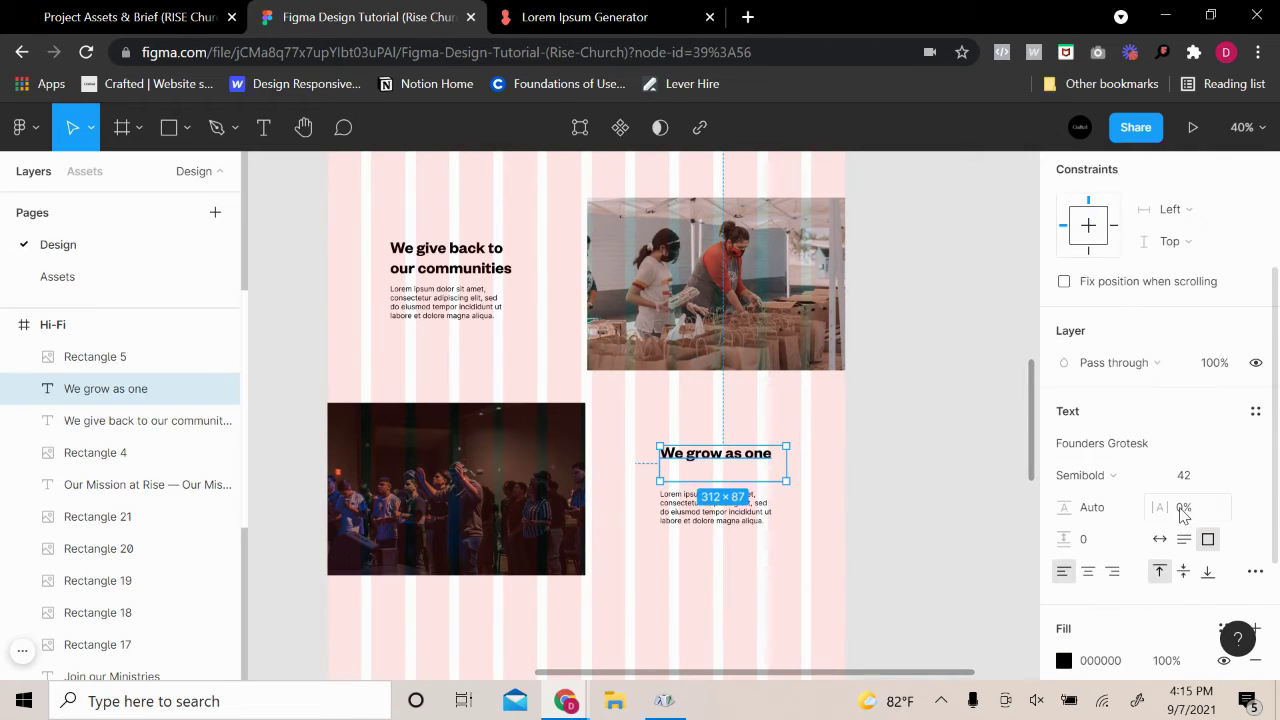
{"action": "left_click", "coordinate": [812, 513]}
{"action": "scroll", "coordinate": [737, 500], "scroll_direction": "up", "scroll_amount": 5}
{"action": "left_click", "coordinate": [737, 500]}
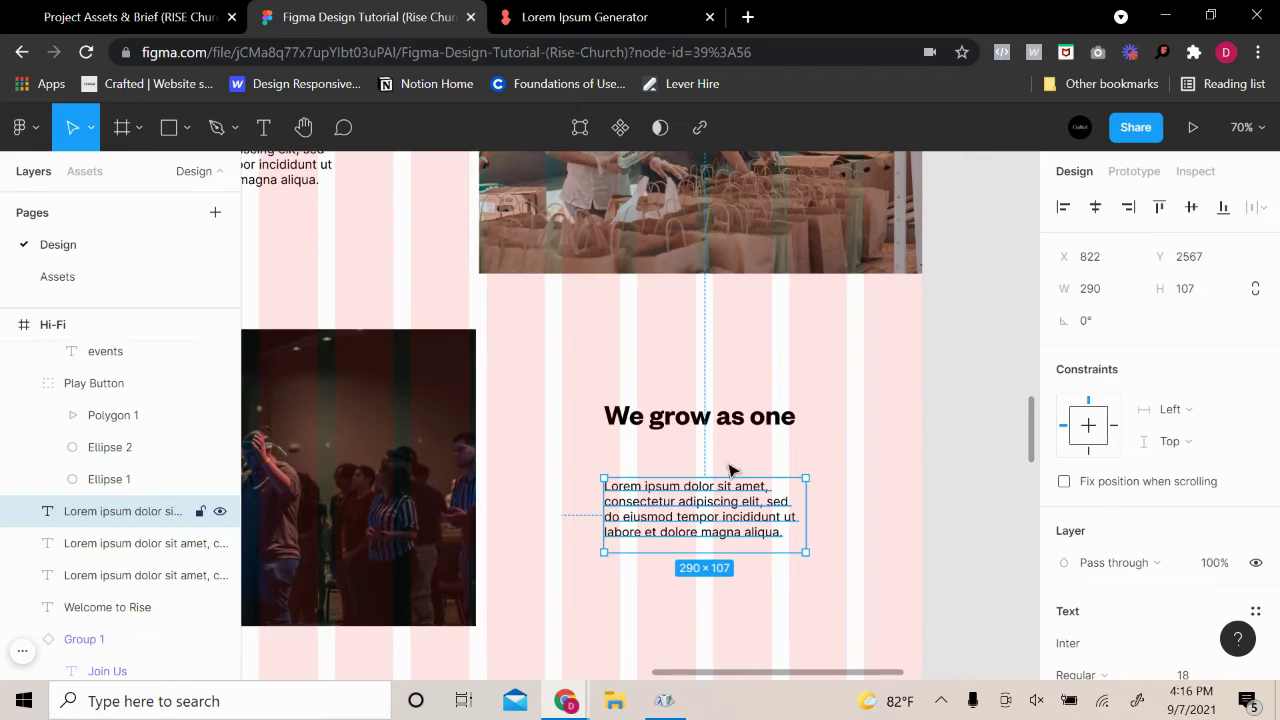
Retitle the heading 'Understanding Love'
{"action": "left_click", "coordinate": [731, 425]}
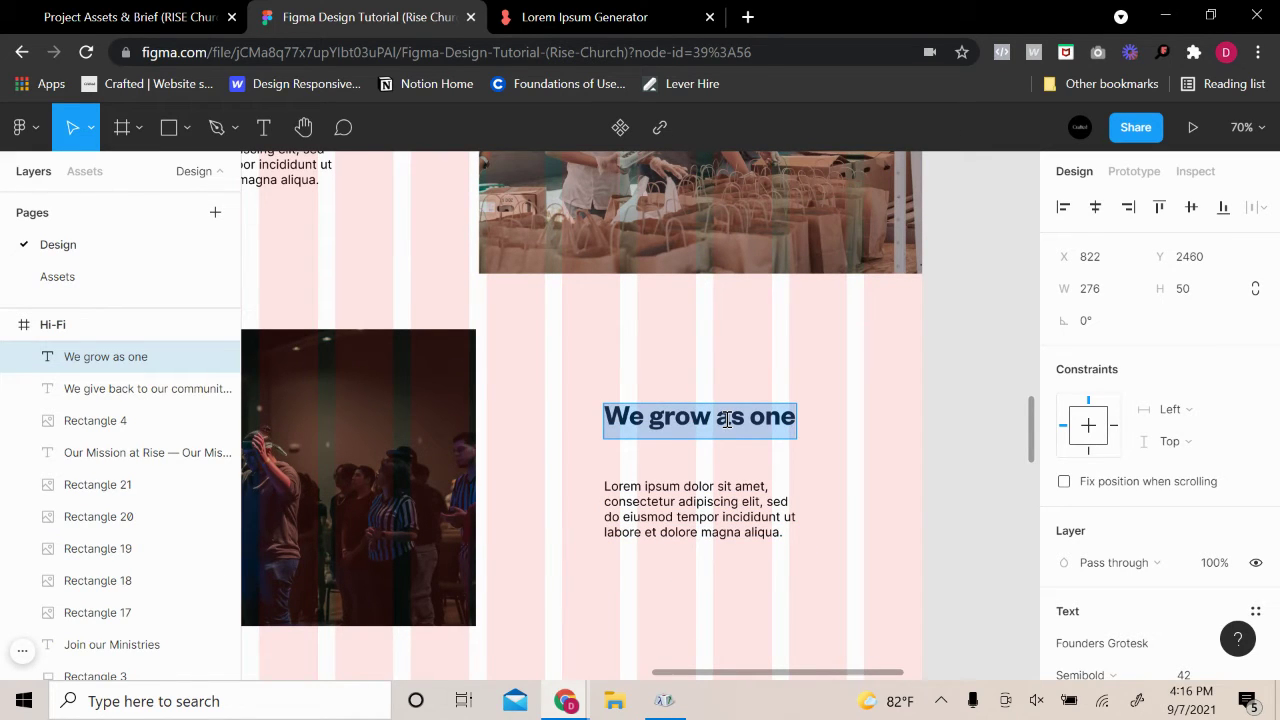
{"action": "type", "text": "Growth"}
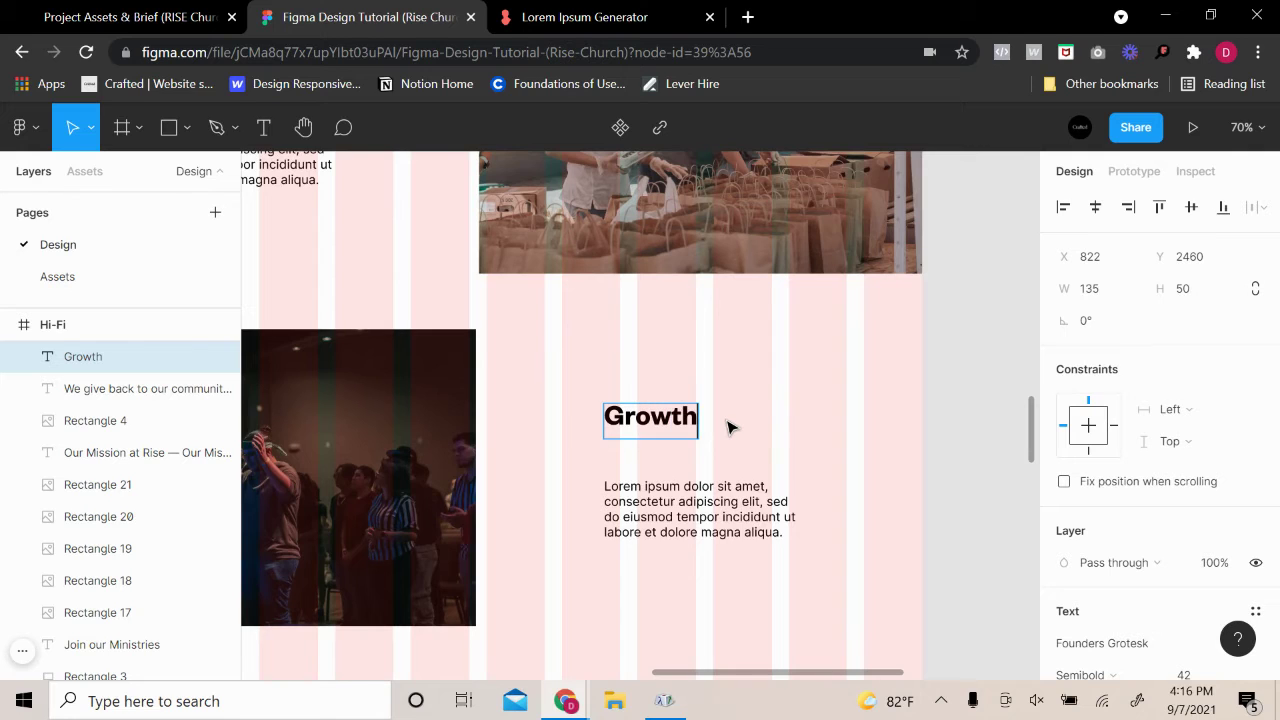
{"action": "key", "text": "BackSpace"}
{"action": "key", "text": "BackSpace"}
{"action": "key", "text": "BackSpace"}
{"action": "key", "text": "BackSpace"}
{"action": "key", "text": "BackSpace"}
{"action": "key", "text": "BackSpace"}
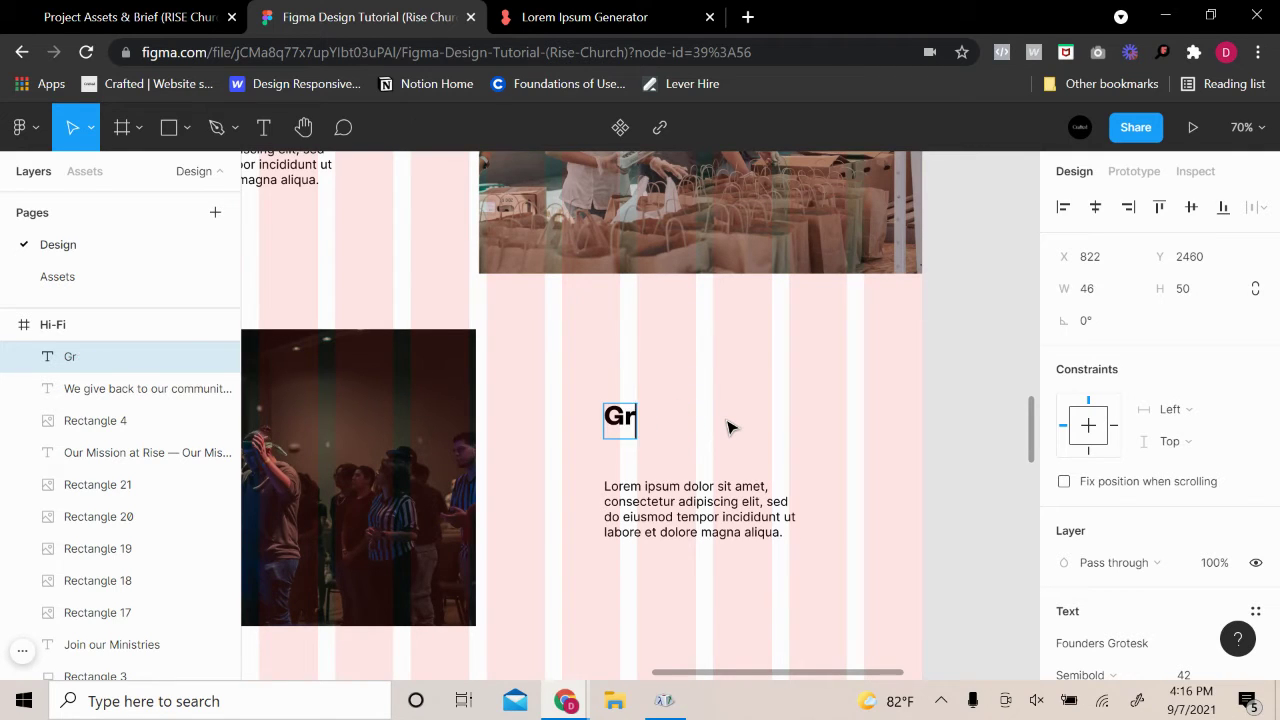
{"action": "type", "text": "Under"}
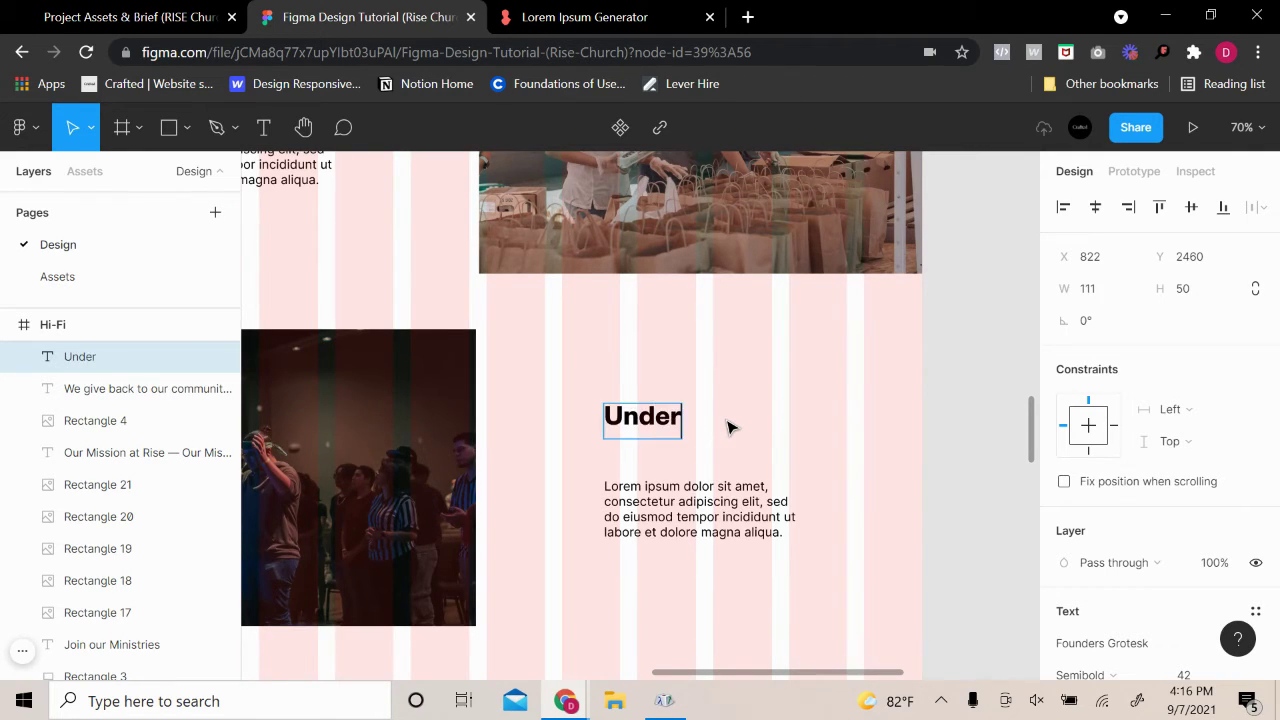
{"action": "type", "text": "standing"}
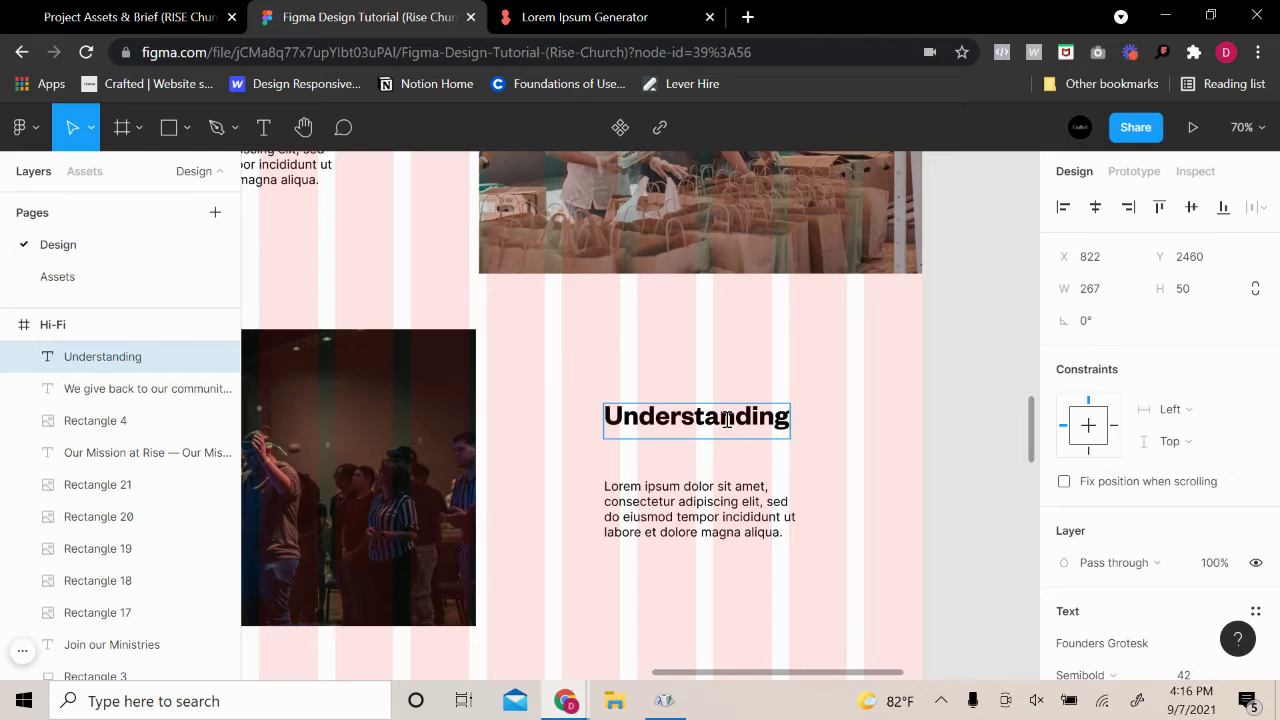
{"action": "type", "text": "Love"}
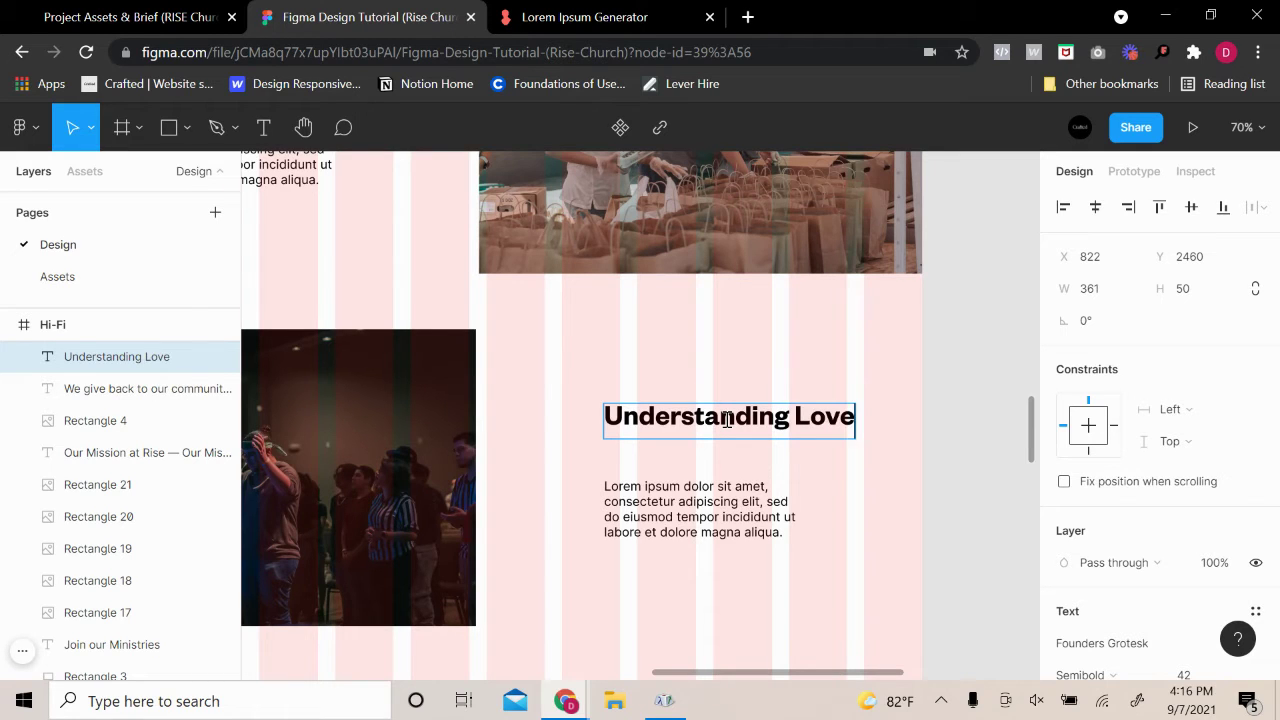
{"action": "key", "text": "Escape"}
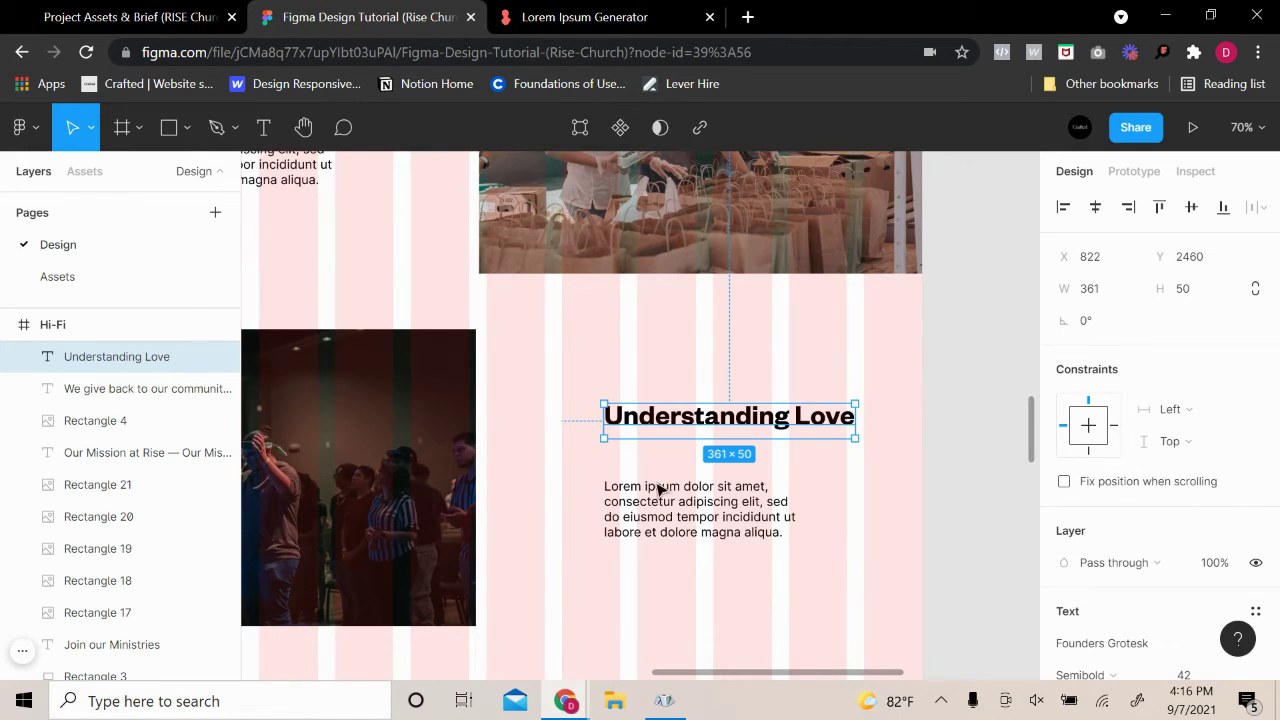
Move the lorem paragraph up closer to the Understanding Love heading
{"action": "left_click", "coordinate": [683, 493]}
{"action": "left_click", "coordinate": [705, 425]}
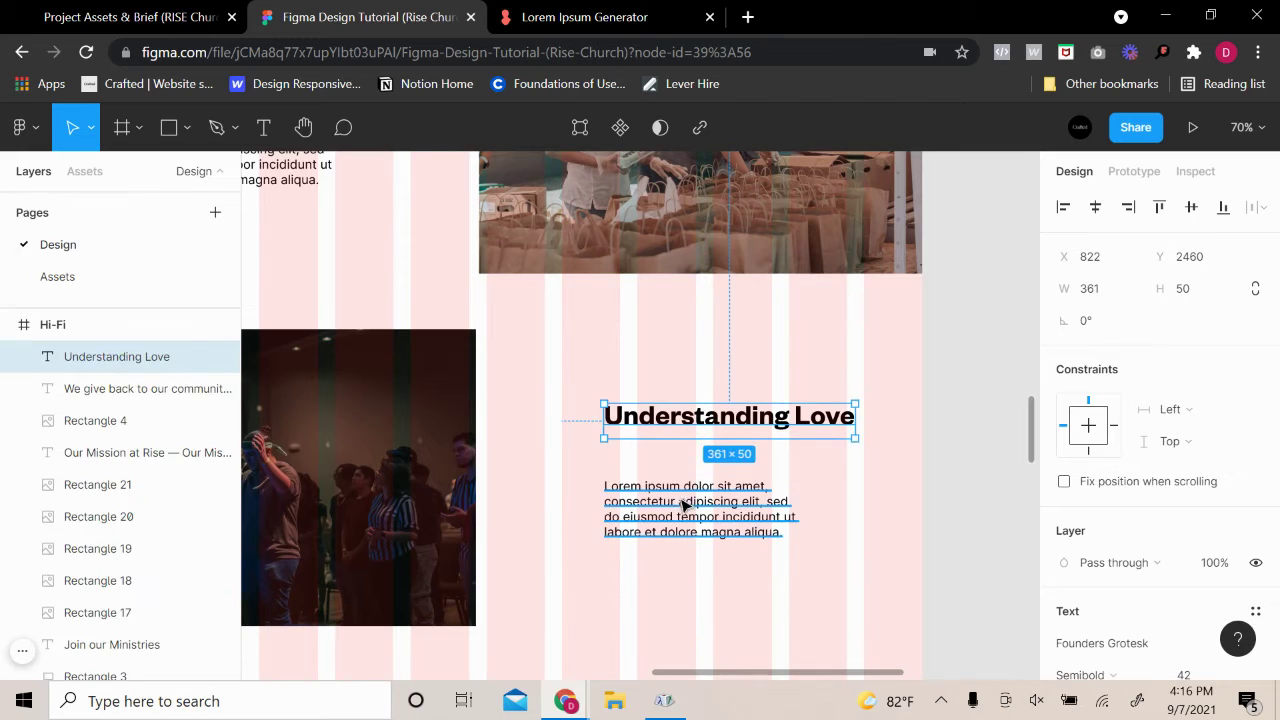
{"action": "left_click_drag", "start_coordinate": [684, 508], "coordinate": [683, 480]}
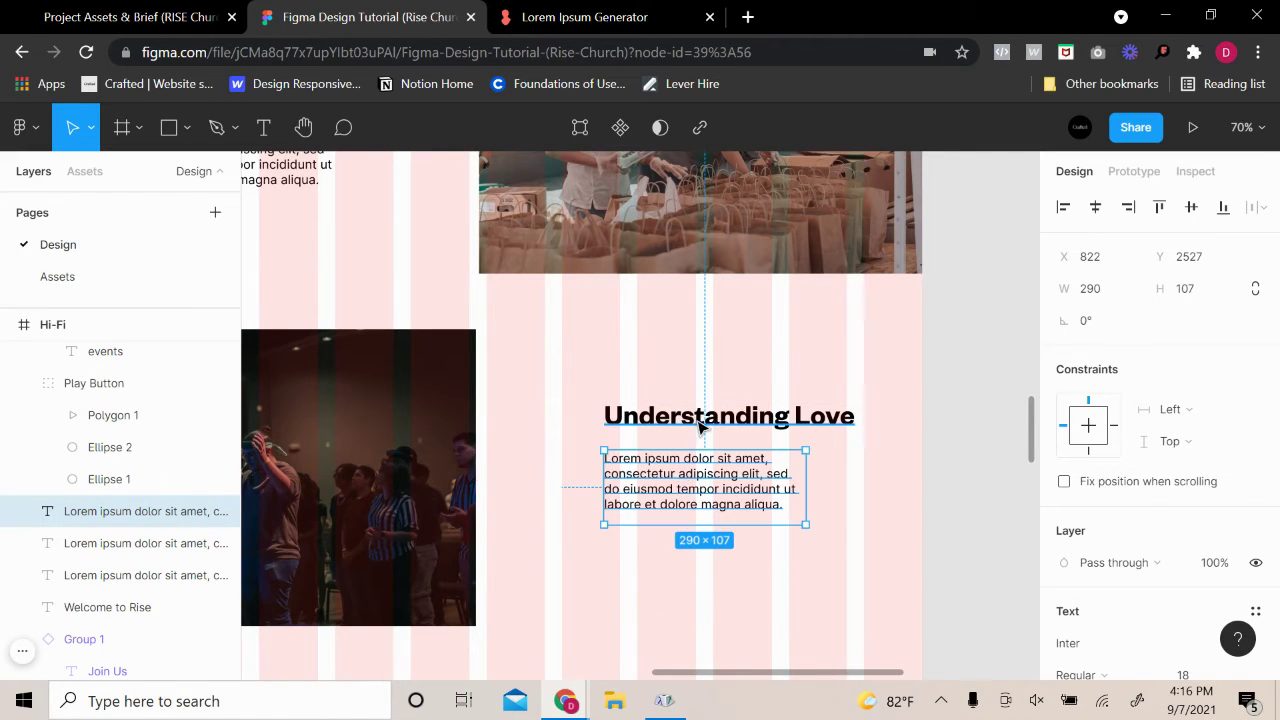
{"action": "left_click", "coordinate": [735, 418]}
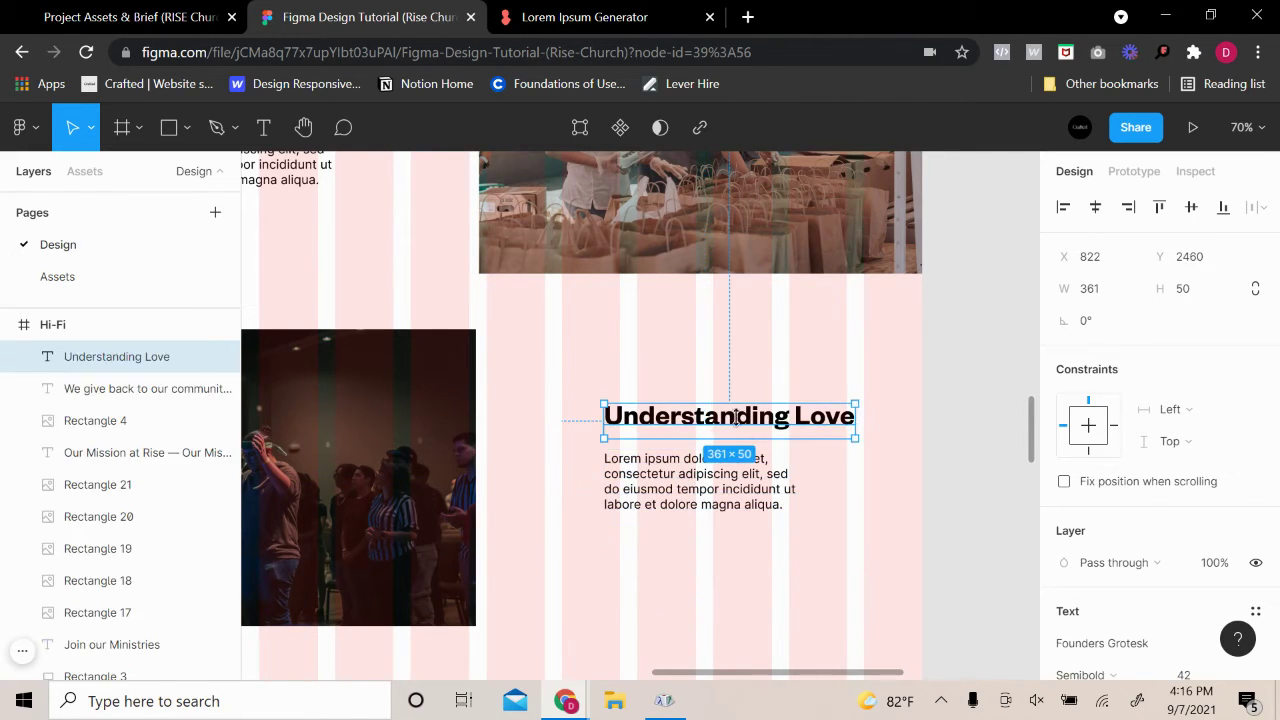
{"action": "left_click", "coordinate": [700, 478]}
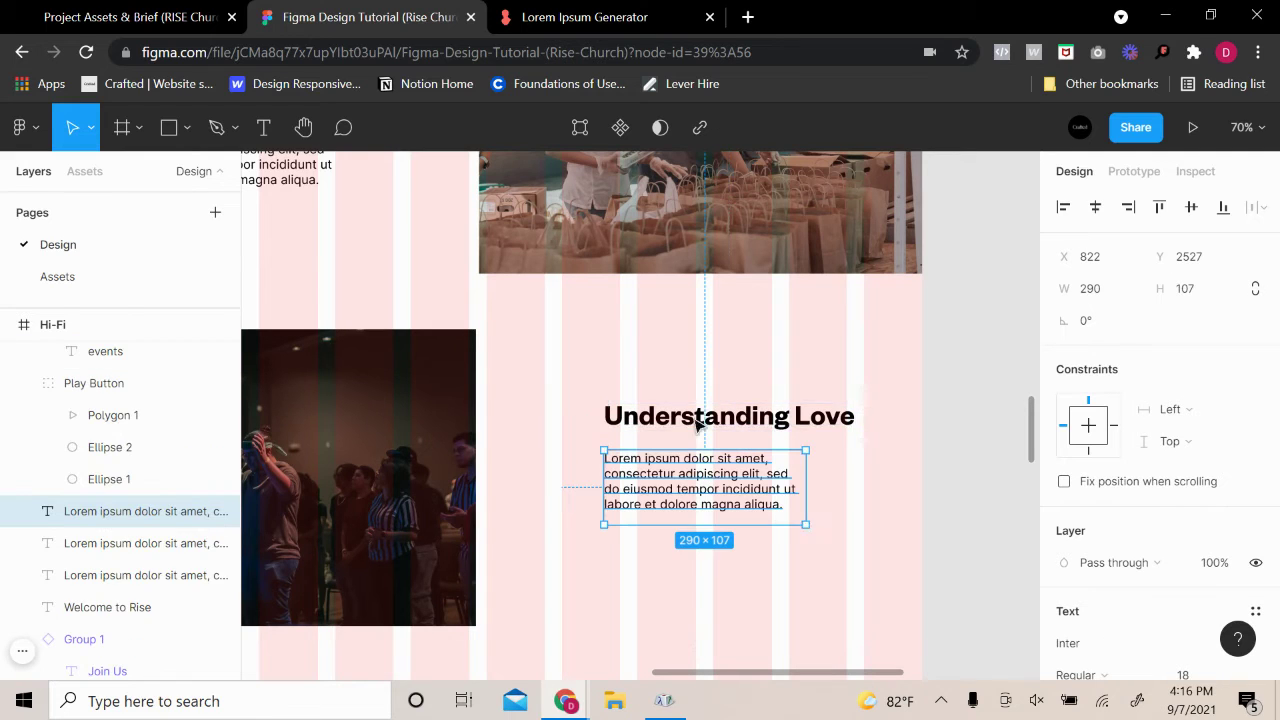
{"action": "key", "text": "Up"}
{"action": "key", "text": "Up"}
{"action": "key", "text": "Up"}
{"action": "key", "text": "Up"}
{"action": "key", "text": "Up"}
{"action": "key", "text": "Up"}
{"action": "key", "text": "Up"}
{"action": "key", "text": "Up"}
{"action": "key", "text": "Up"}
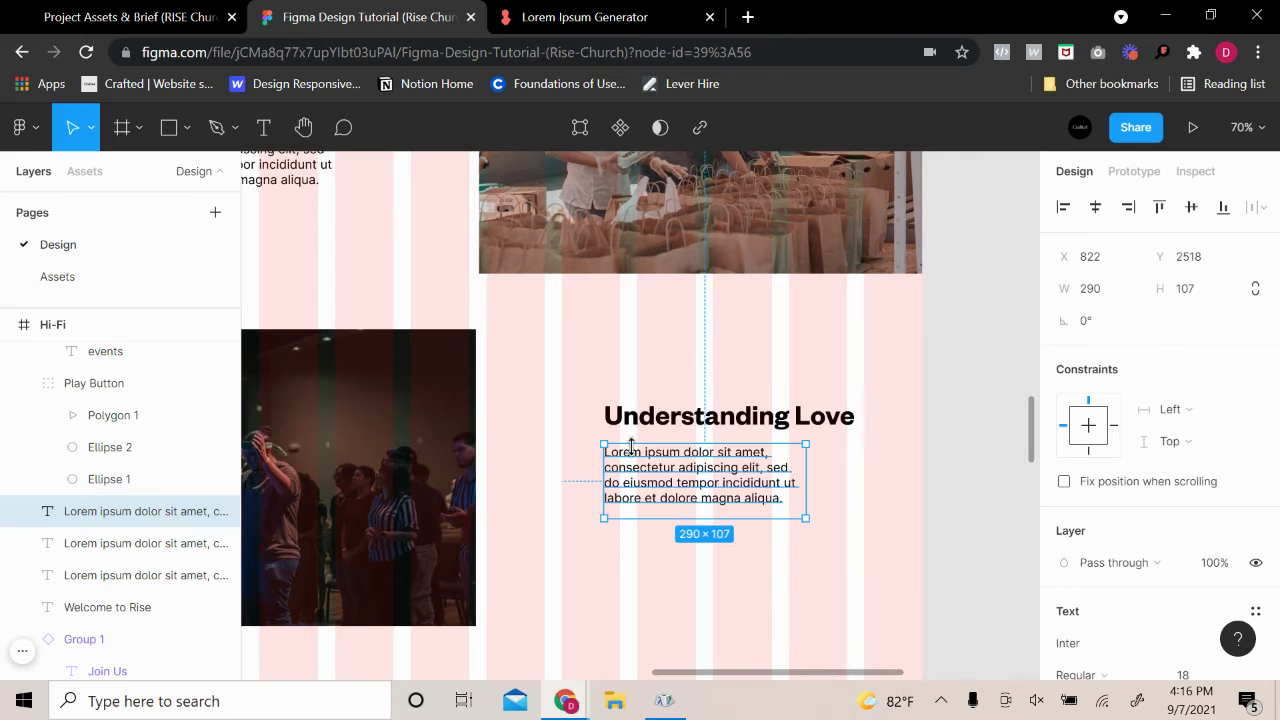
Shift the heading and paragraph down together, then lower the paragraph slightly
{"action": "left_click", "coordinate": [690, 418], "text": "shift"}
{"action": "mouse_move", "coordinate": [686, 451]}
{"action": "left_mouse_down"}
{"action": "mouse_move", "coordinate": [686, 509]}
{"action": "mouse_move", "coordinate": [690, 476]}
{"action": "left_mouse_up"}
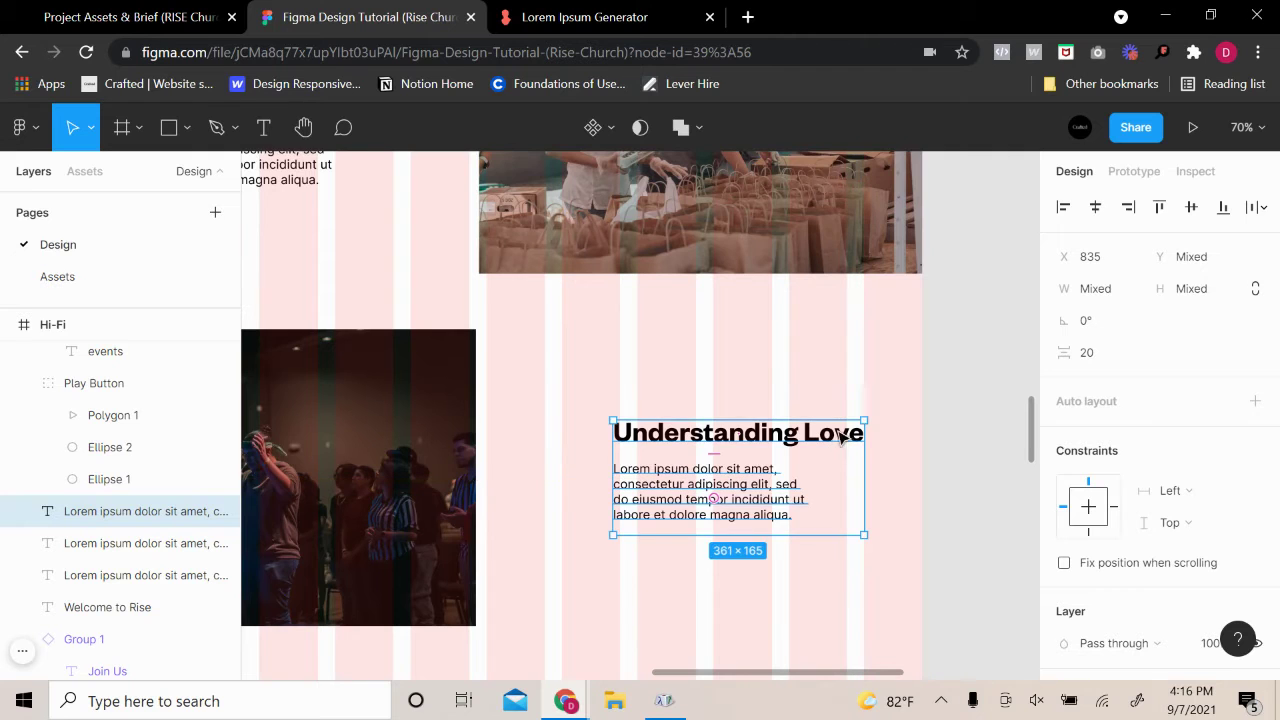
{"action": "key", "text": "Escape"}
{"action": "scroll", "coordinate": [805, 543], "scroll_direction": "down", "scroll_amount": 3}
{"action": "scroll", "coordinate": [810, 545], "scroll_direction": "up", "scroll_amount": 2}
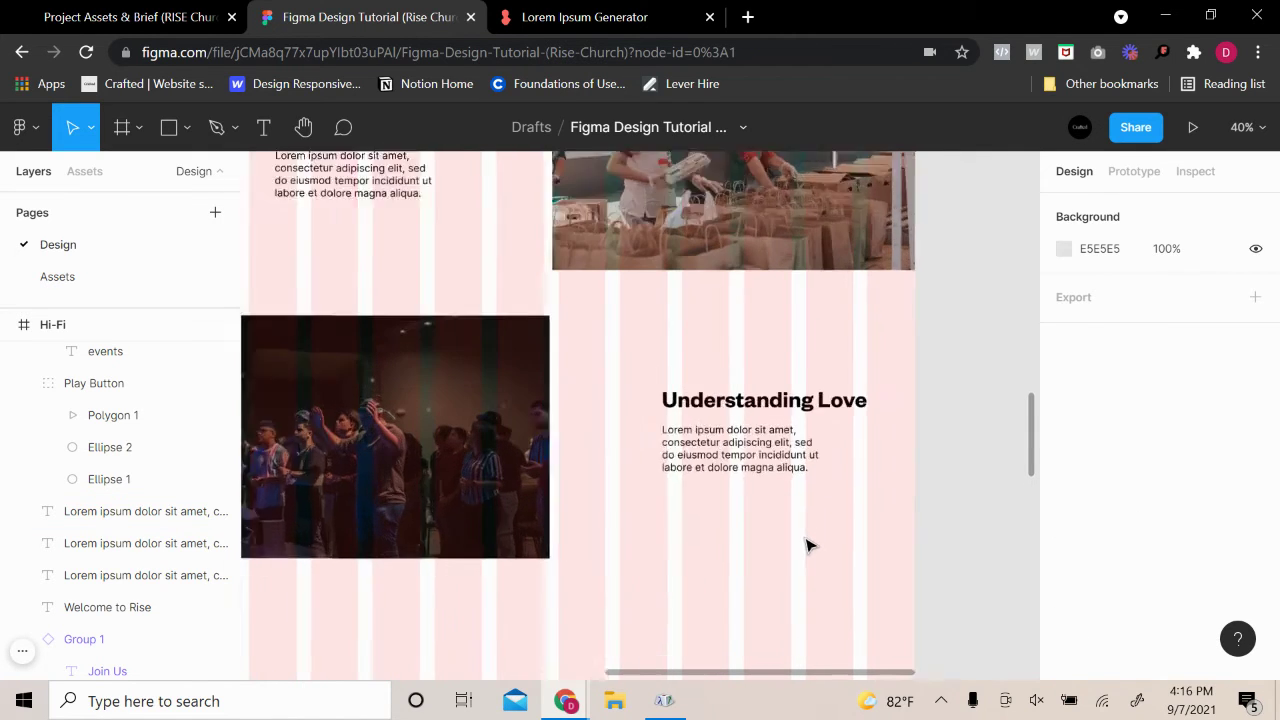
{"action": "scroll", "coordinate": [810, 545], "scroll_direction": "up", "scroll_amount": 3}
{"action": "left_click", "coordinate": [777, 434]}
{"action": "left_click_drag", "start_coordinate": [777, 434], "coordinate": [780, 484]}
Narrow the heading to 270 wide so 'Love' wraps onto a second line
{"action": "left_click", "coordinate": [868, 370]}
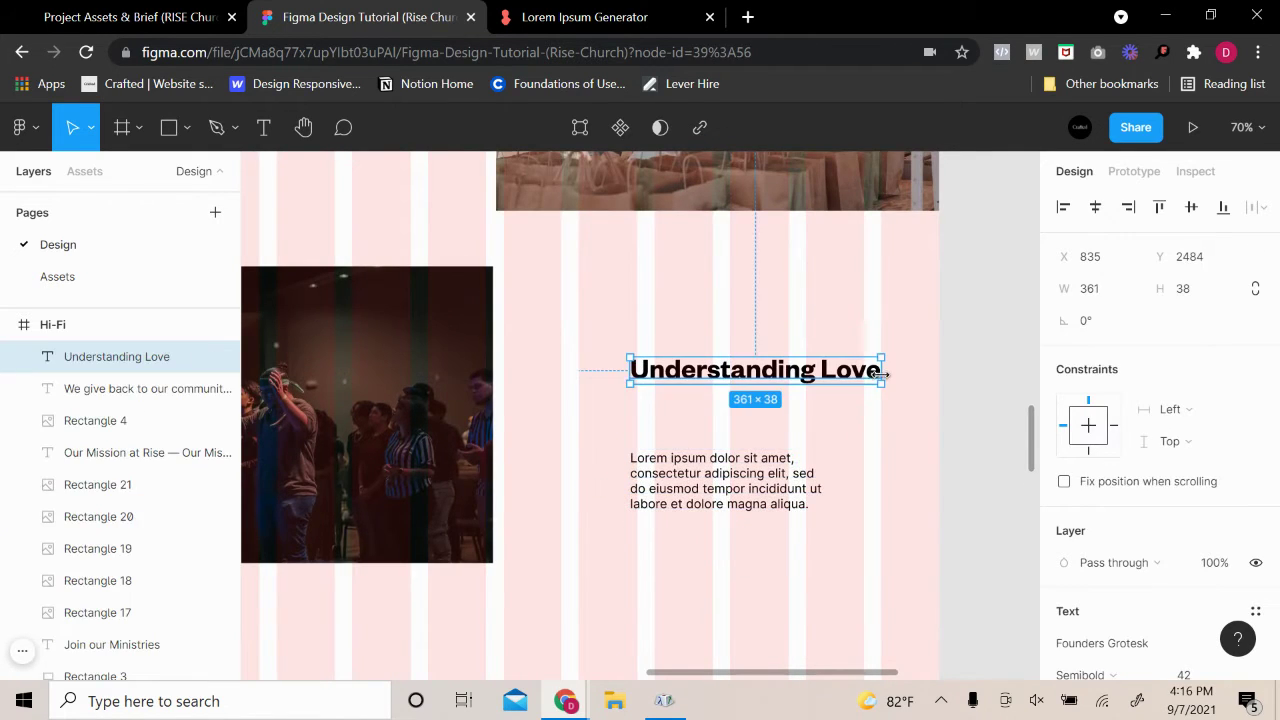
{"action": "left_click_drag", "start_coordinate": [881, 373], "coordinate": [820, 386]}
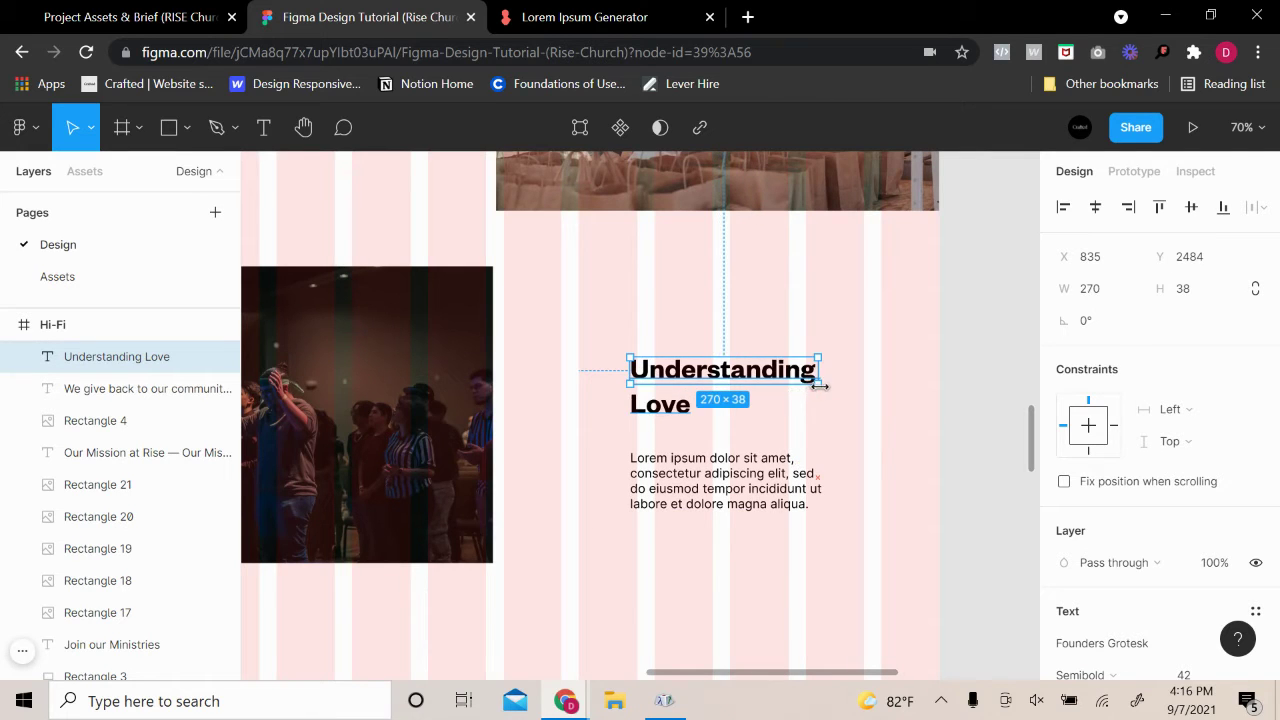
{"action": "left_click", "coordinate": [955, 368]}
{"action": "left_click", "coordinate": [807, 375]}
{"action": "double_click", "coordinate": [777, 383]}
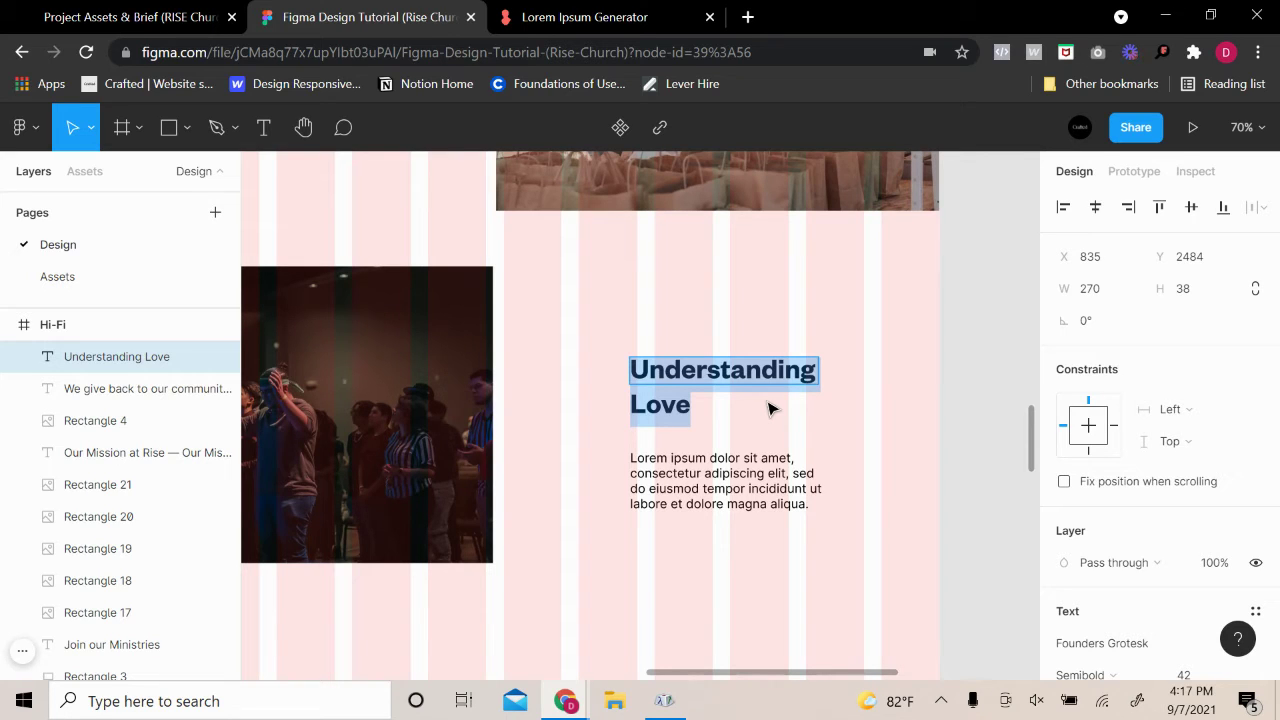
Retitle the heading 'Group sessions online or live' and widen it to 305 so it wraps
{"action": "type", "text": "Pr"}
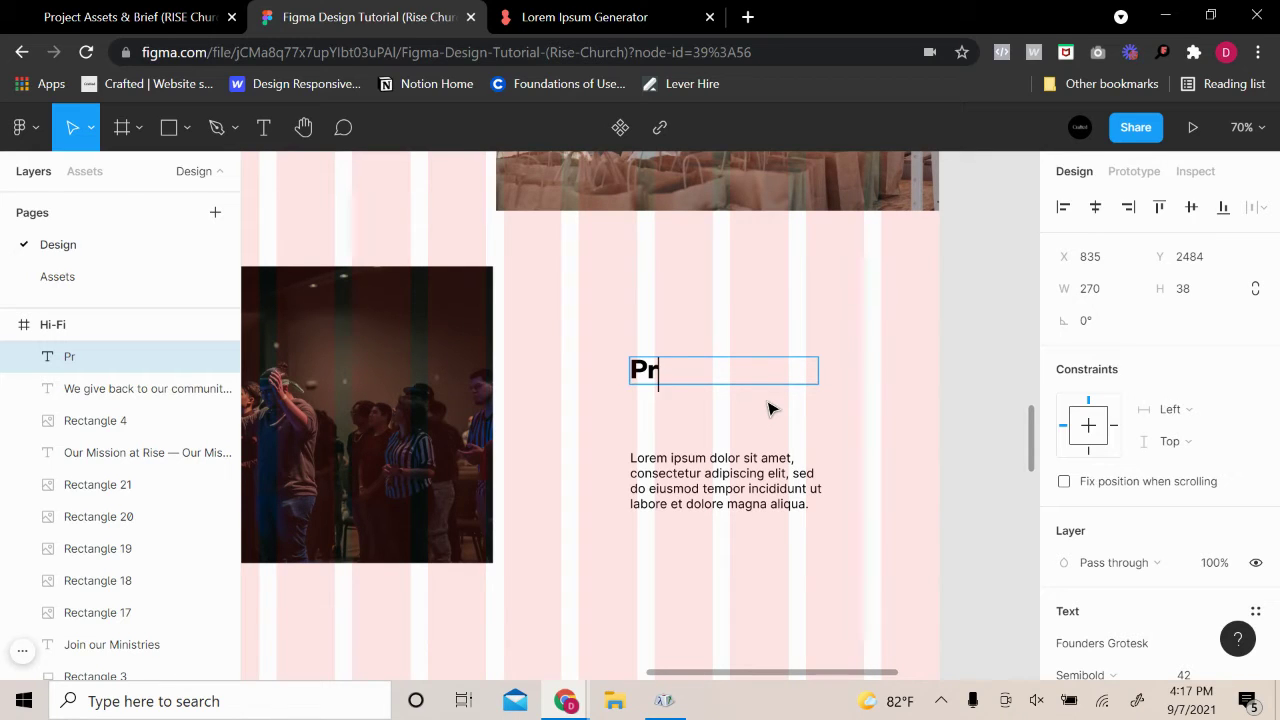
{"action": "key", "text": "BackSpace"}
{"action": "type", "text": "Group se"}
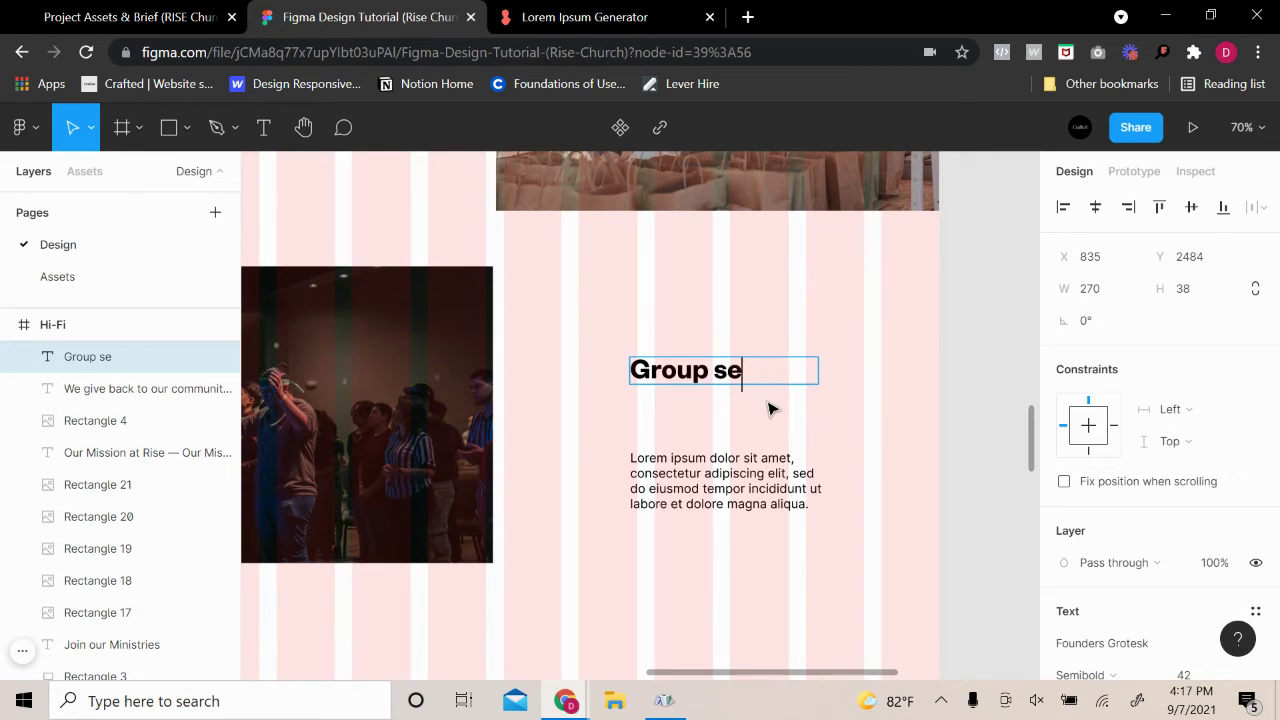
{"action": "type", "text": "ssions online or live"}
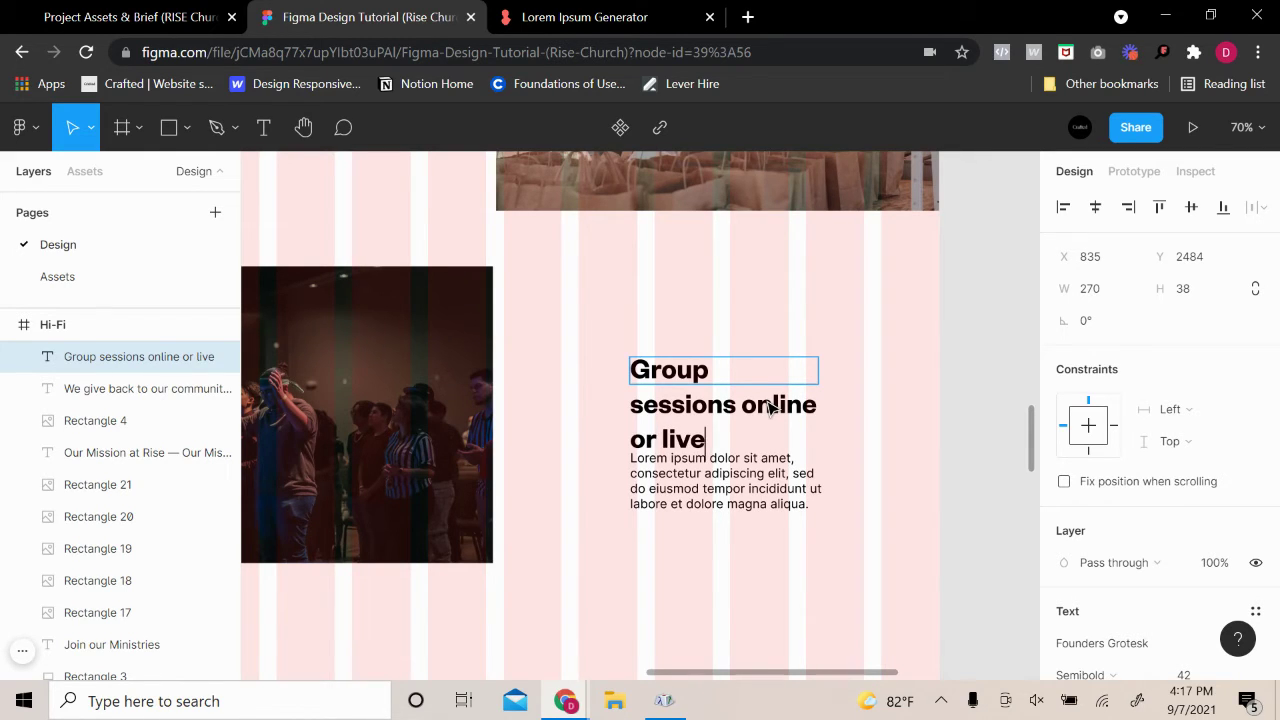
{"action": "key", "text": "Escape"}
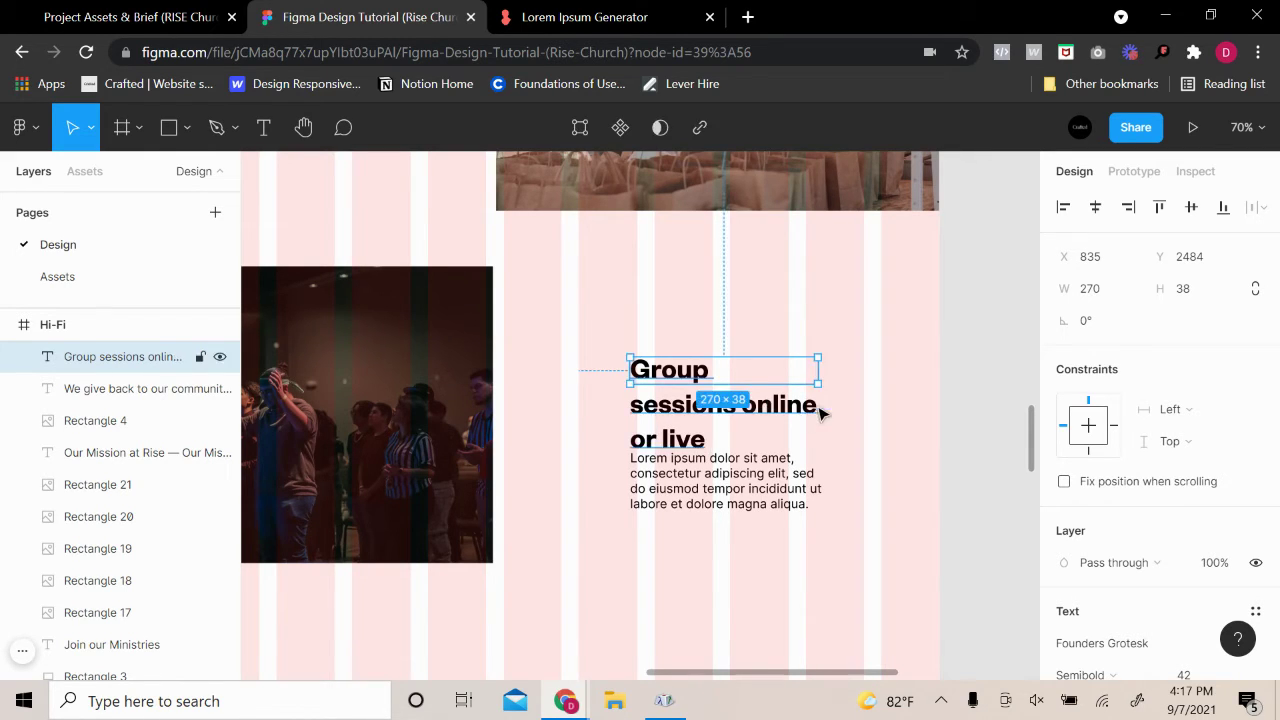
{"action": "left_click_drag", "start_coordinate": [822, 375], "coordinate": [843, 372]}
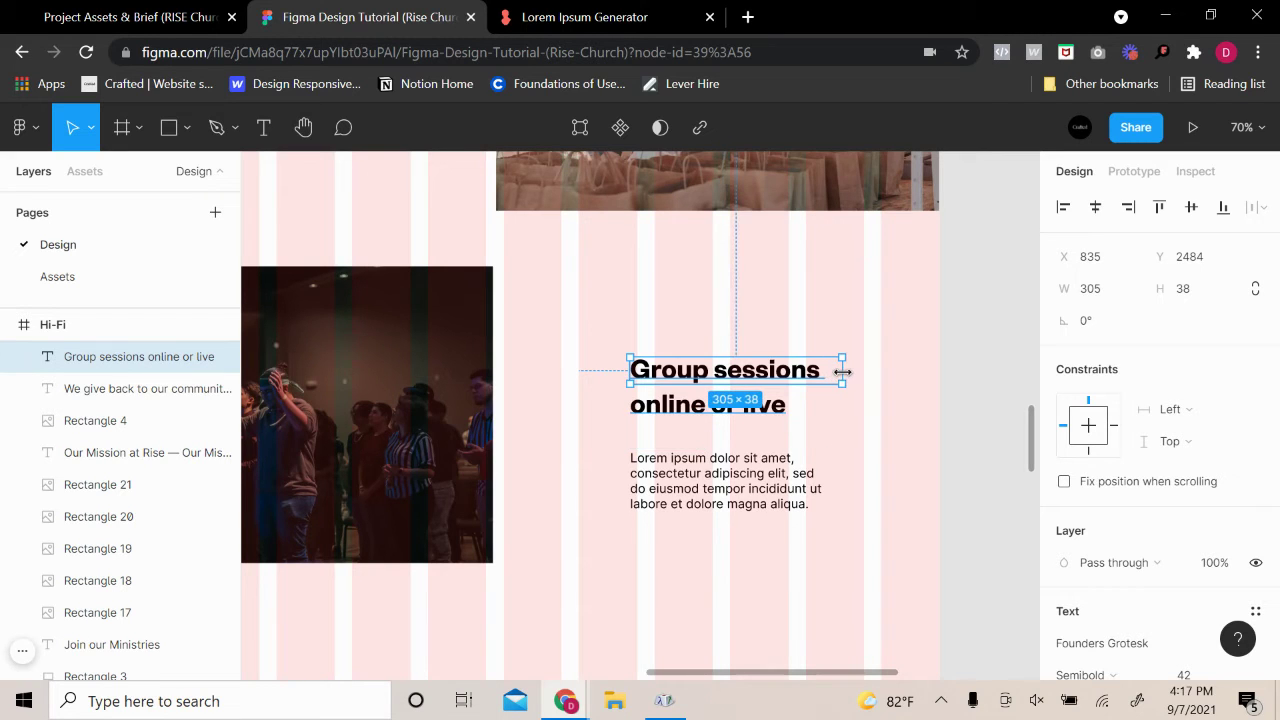
{"action": "left_click", "coordinate": [955, 389]}
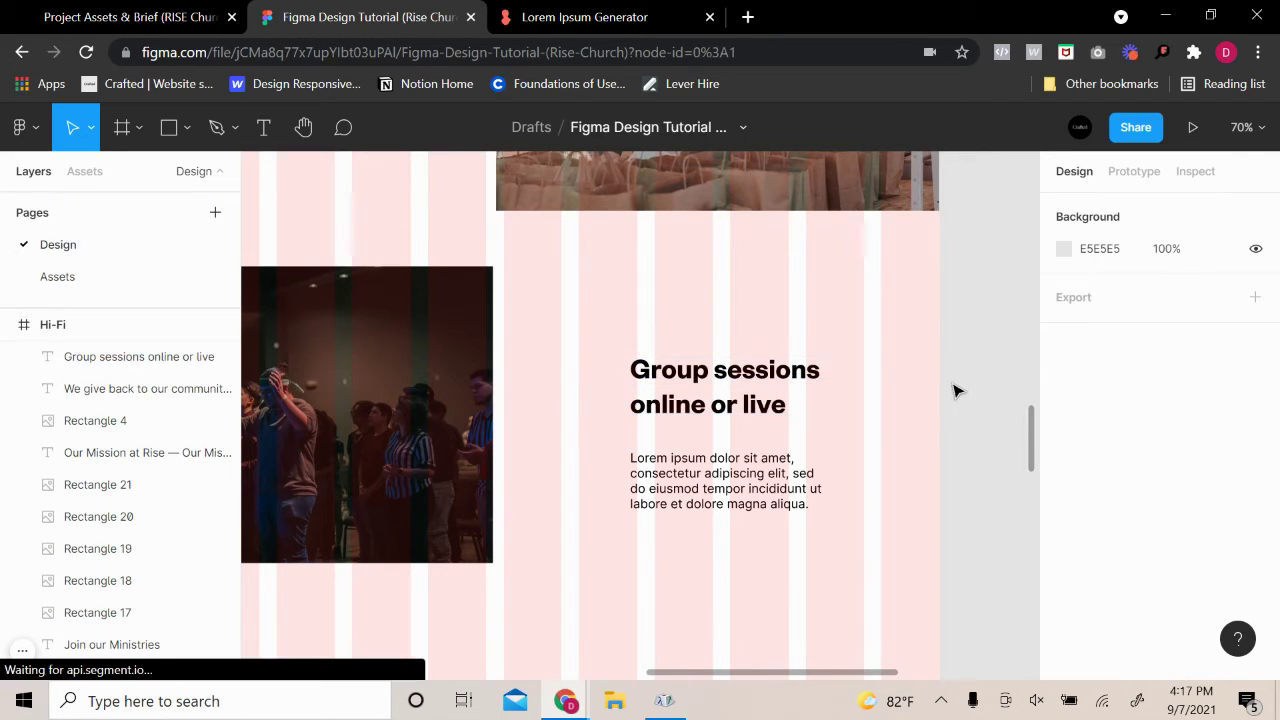
Move the lorem paragraph up toward the Group sessions heading, checking the gap
{"action": "left_click", "coordinate": [693, 408]}
{"action": "left_click_drag", "start_coordinate": [688, 495], "coordinate": [690, 472]}
{"action": "key", "text": "alt"}
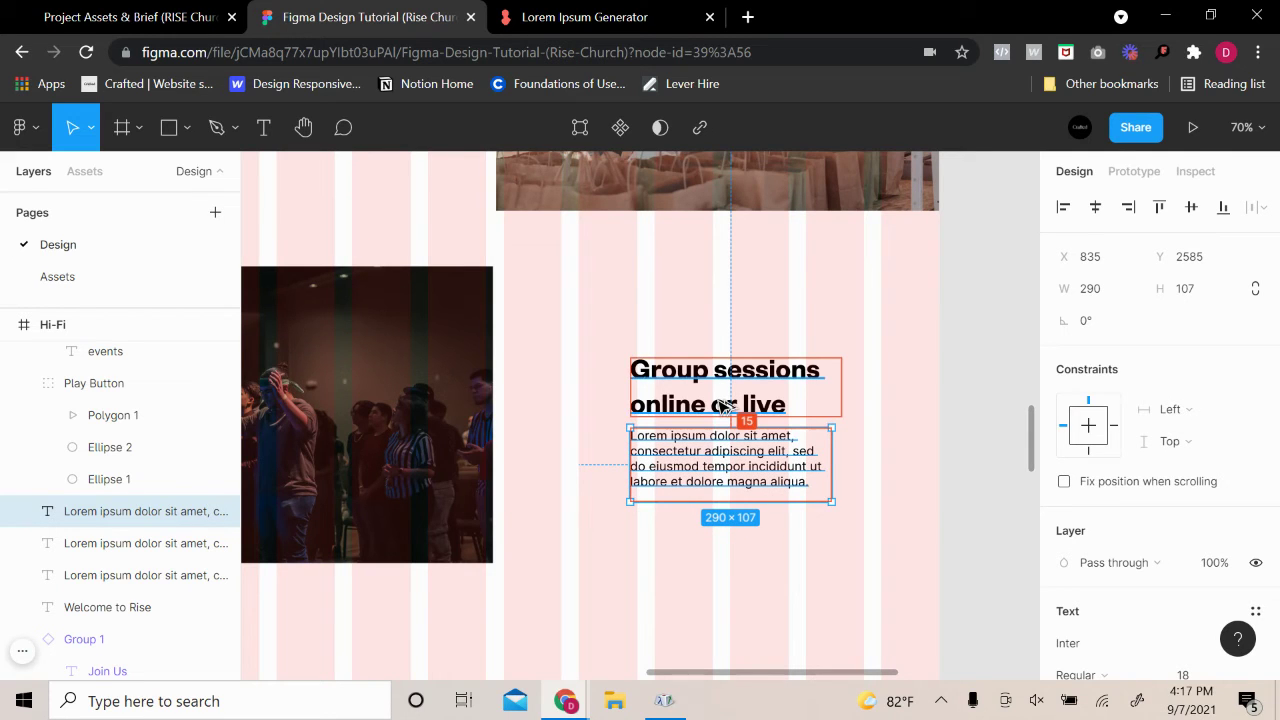
{"action": "key", "text": "Down"}
{"action": "key", "text": "Down"}
{"action": "key", "text": "Down"}
{"action": "key", "text": "Down"}
{"action": "key", "text": "Down"}
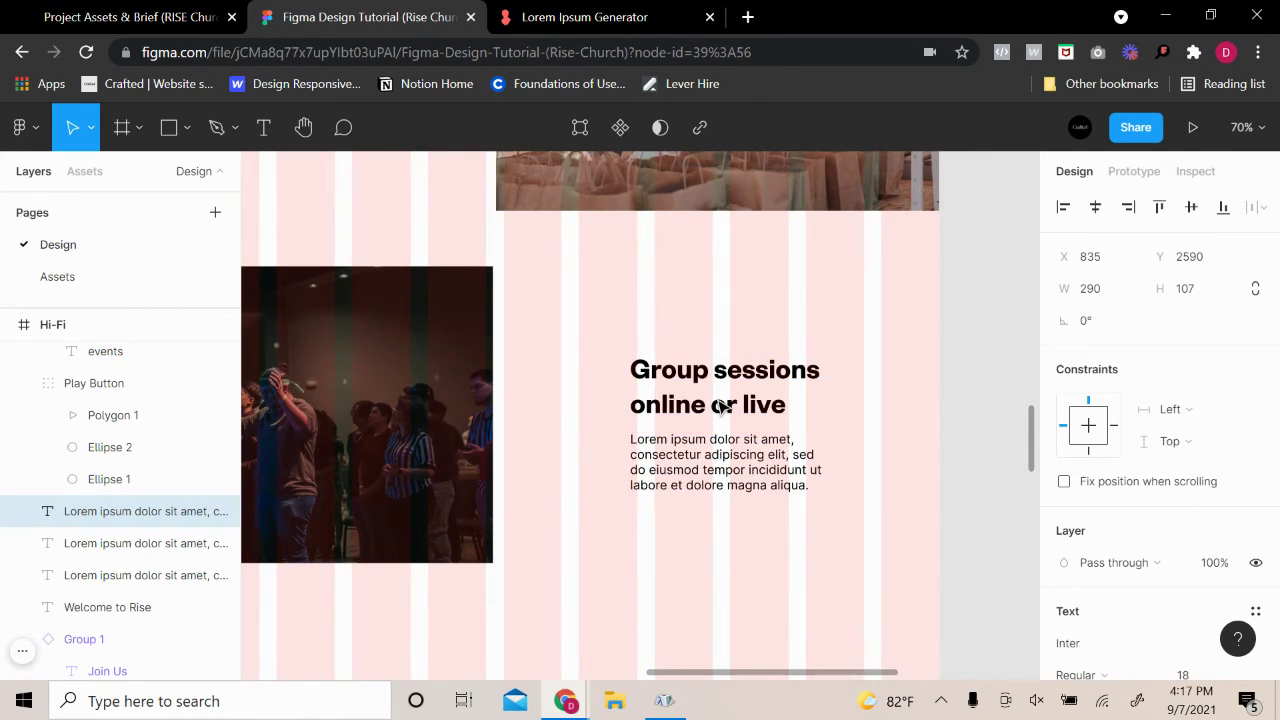
Shift heading and paragraph up together, then nudge the paragraph up to tighten spacing
{"action": "left_click", "coordinate": [720, 405]}
{"action": "left_click", "coordinate": [683, 441], "text": "shift"}
{"action": "left_click_drag", "start_coordinate": [669, 463], "coordinate": [674, 446]}
{"action": "left_click", "coordinate": [944, 387]}
{"action": "left_click", "coordinate": [740, 438]}
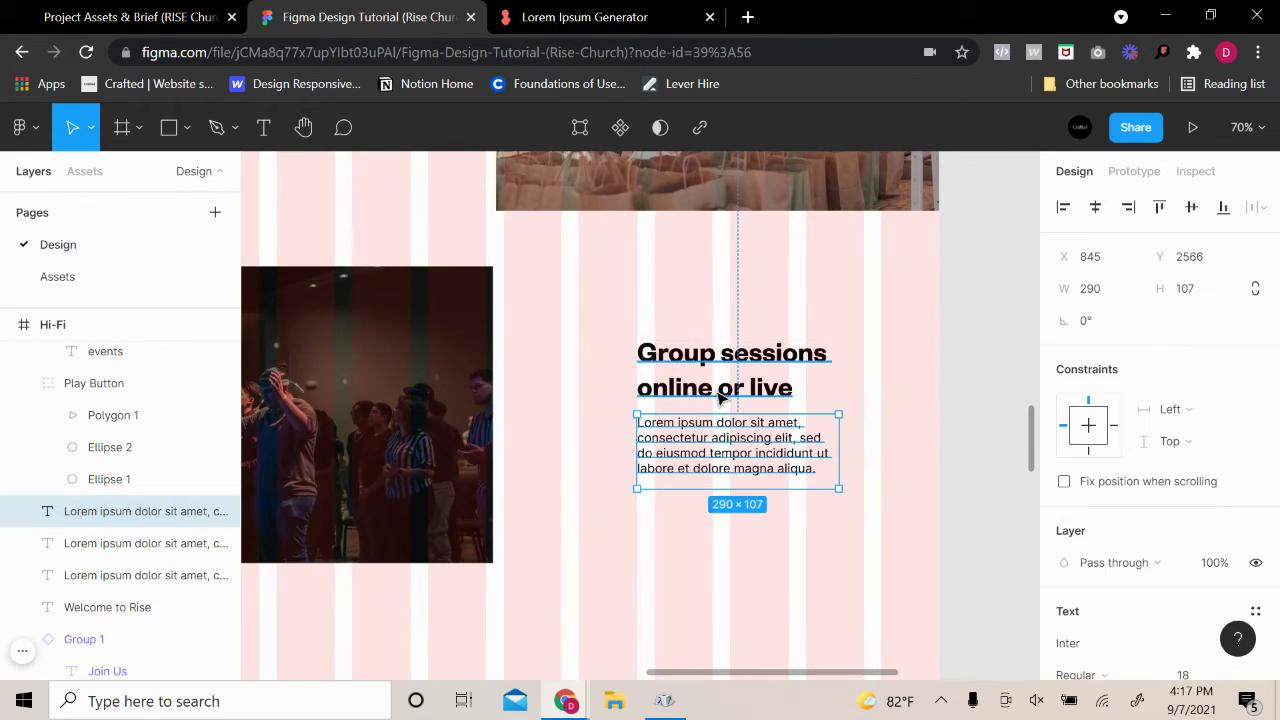
{"action": "key", "text": "alt"}
{"action": "key", "text": "Up"}
{"action": "key", "text": "Up"}
{"action": "key", "text": "Up"}
{"action": "key", "text": "Up"}
{"action": "key", "text": "Up"}
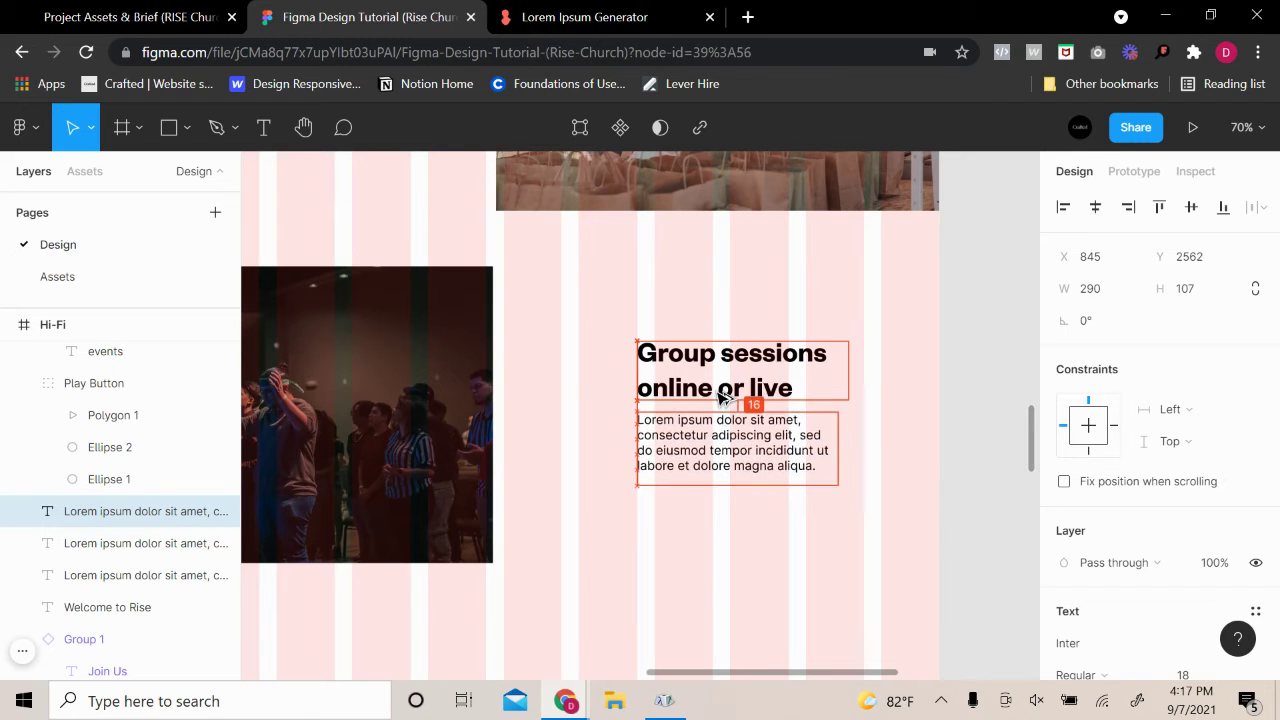
{"action": "left_click", "coordinate": [951, 355]}
Fine-tune the Group sessions text block position, then go to the Lorem Ipsum Generator tab
{"action": "scroll", "coordinate": [948, 362], "scroll_direction": "down", "scroll_amount": 5}
{"action": "scroll", "coordinate": [870, 444], "scroll_direction": "up", "scroll_amount": 2}
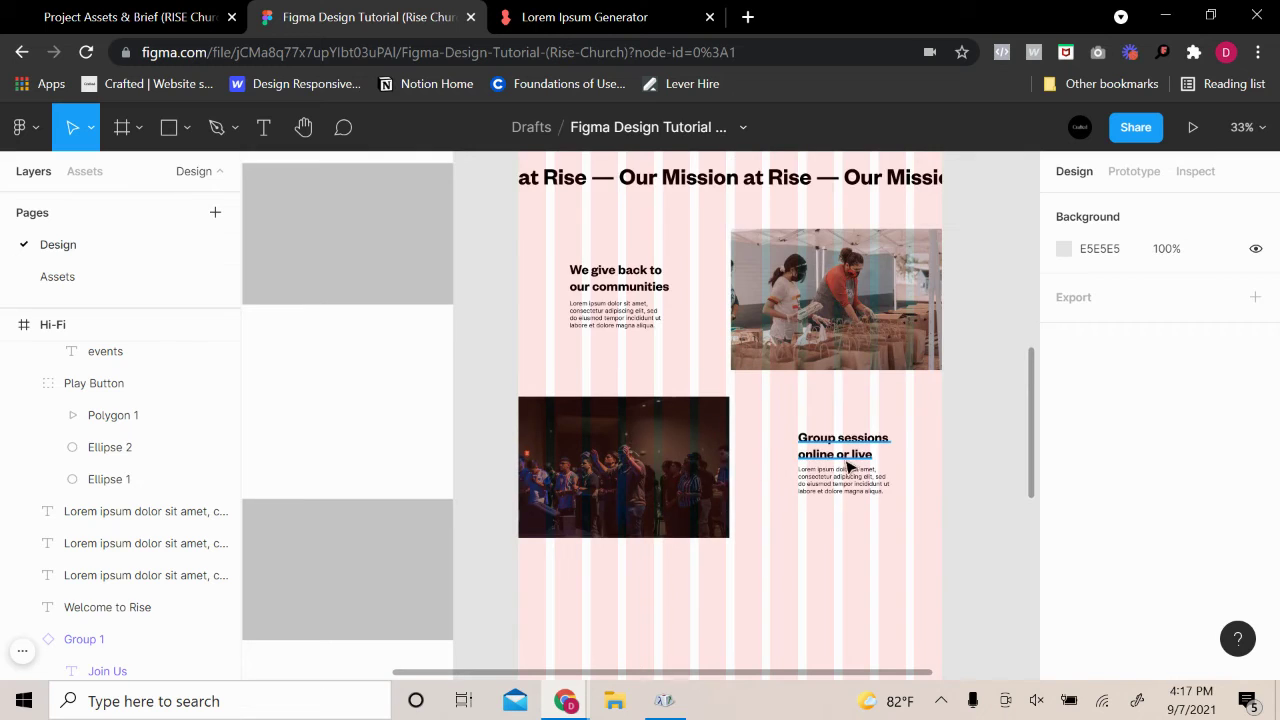
{"action": "left_click", "coordinate": [848, 452]}
{"action": "left_click", "coordinate": [843, 490], "text": "shift"}
{"action": "left_click_drag", "start_coordinate": [822, 489], "coordinate": [818, 492]}
{"action": "left_click", "coordinate": [967, 432]}
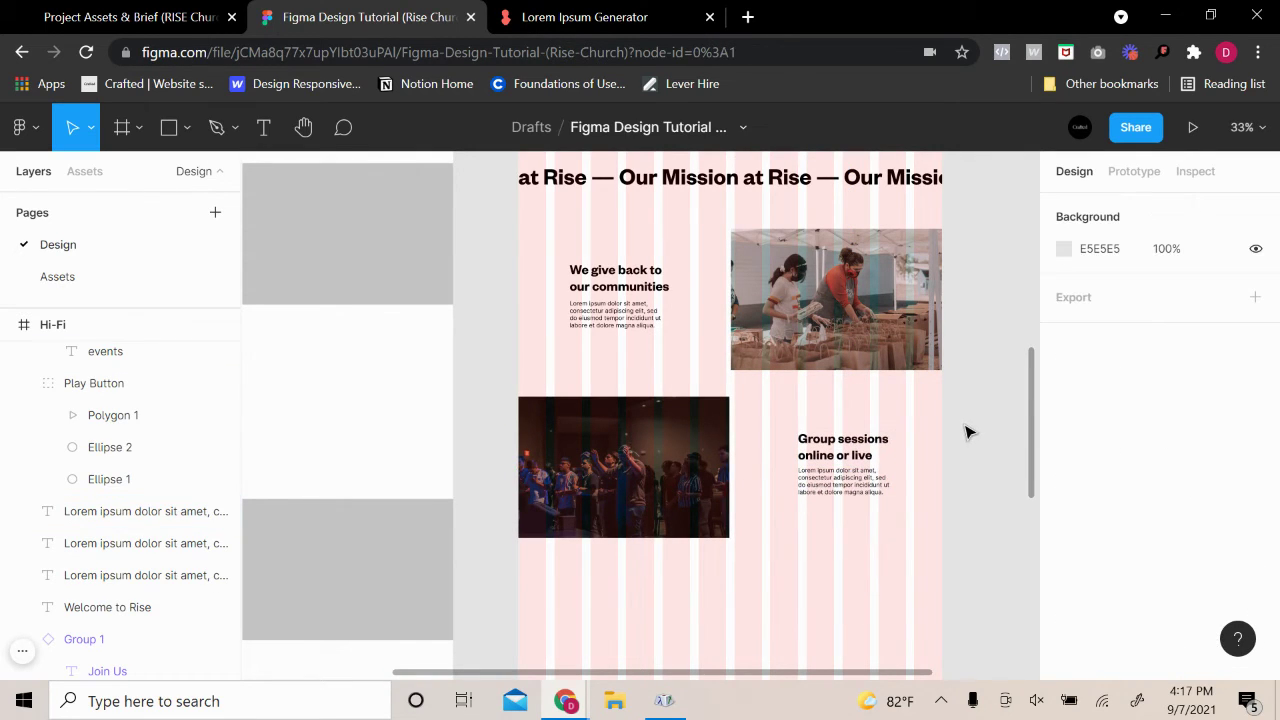
{"action": "scroll", "coordinate": [967, 438], "scroll_direction": "up", "scroll_amount": 3}
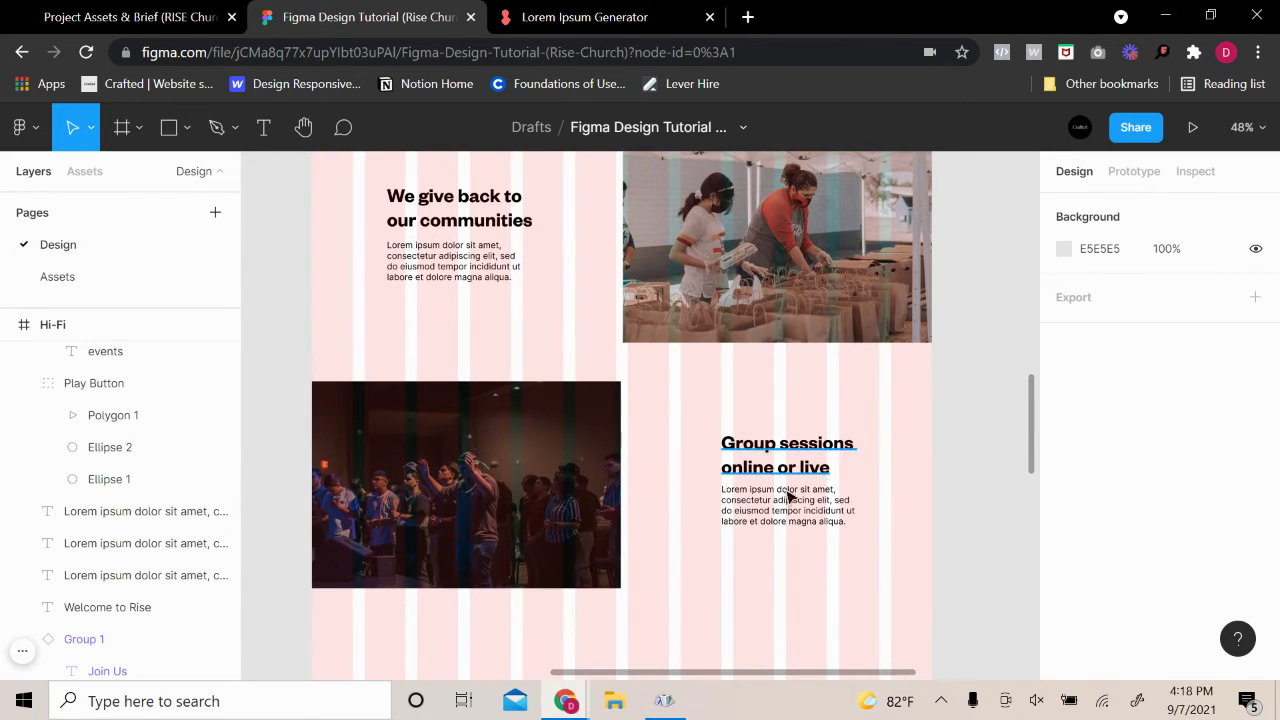
{"action": "scroll", "coordinate": [686, 500], "scroll_direction": "down", "scroll_amount": 4}
{"action": "scroll", "coordinate": [680, 450], "scroll_direction": "up", "scroll_amount": 2}
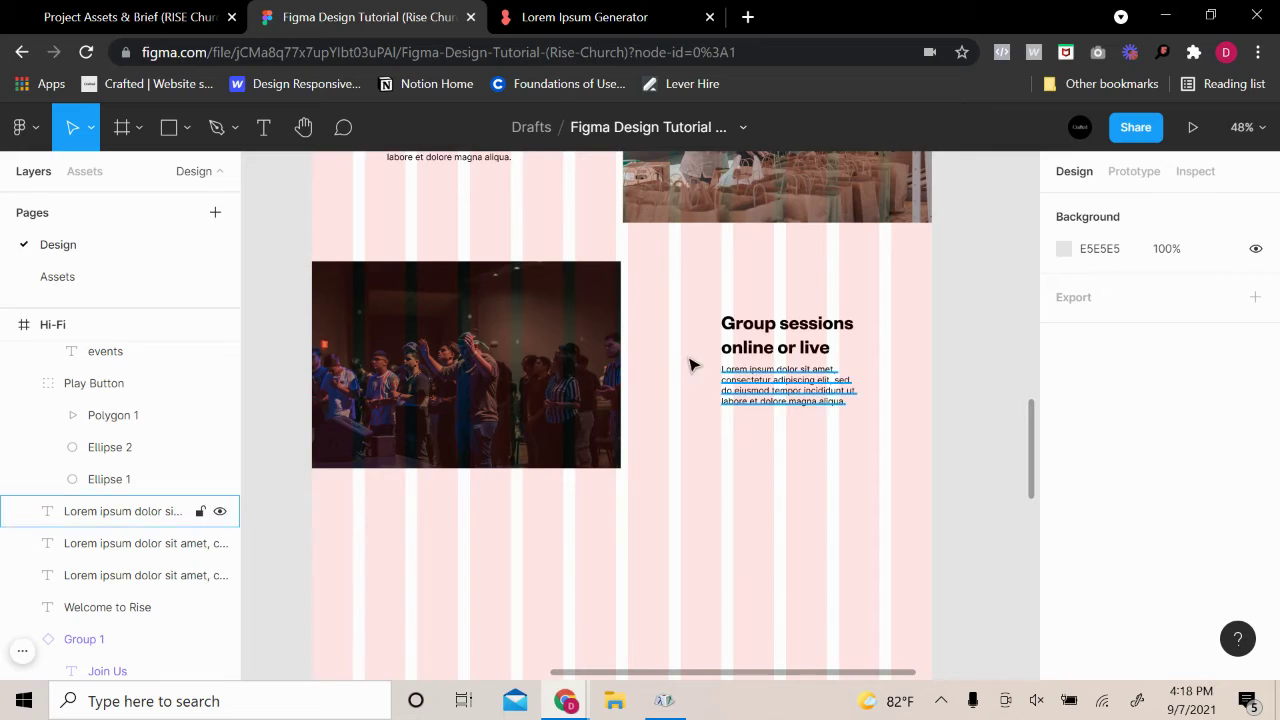
{"action": "scroll", "coordinate": [688, 372], "scroll_direction": "up", "scroll_amount": 3}
{"action": "left_click", "coordinate": [537, 18]}
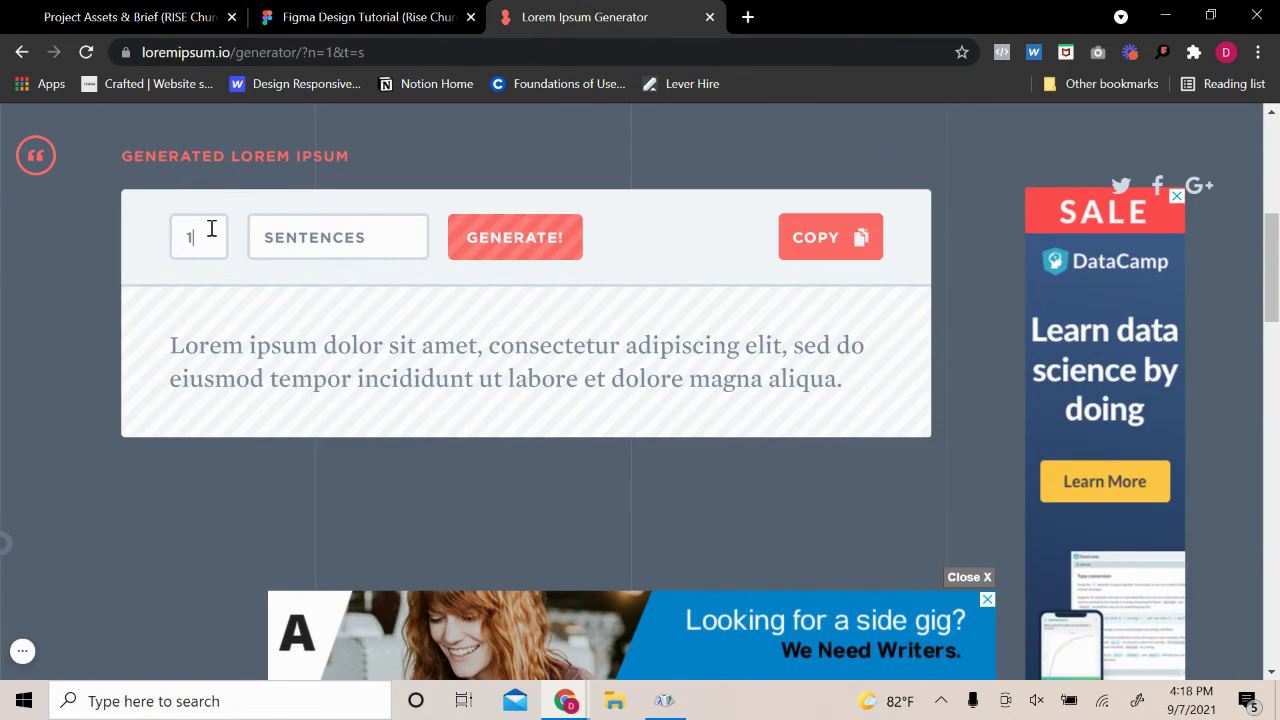
Set the sentence count to 2, regenerate, and copy the two-sentence lorem ipsum
{"action": "left_click", "coordinate": [222, 226]}
{"action": "type", "text": "2"}
{"action": "key", "text": "Return"}
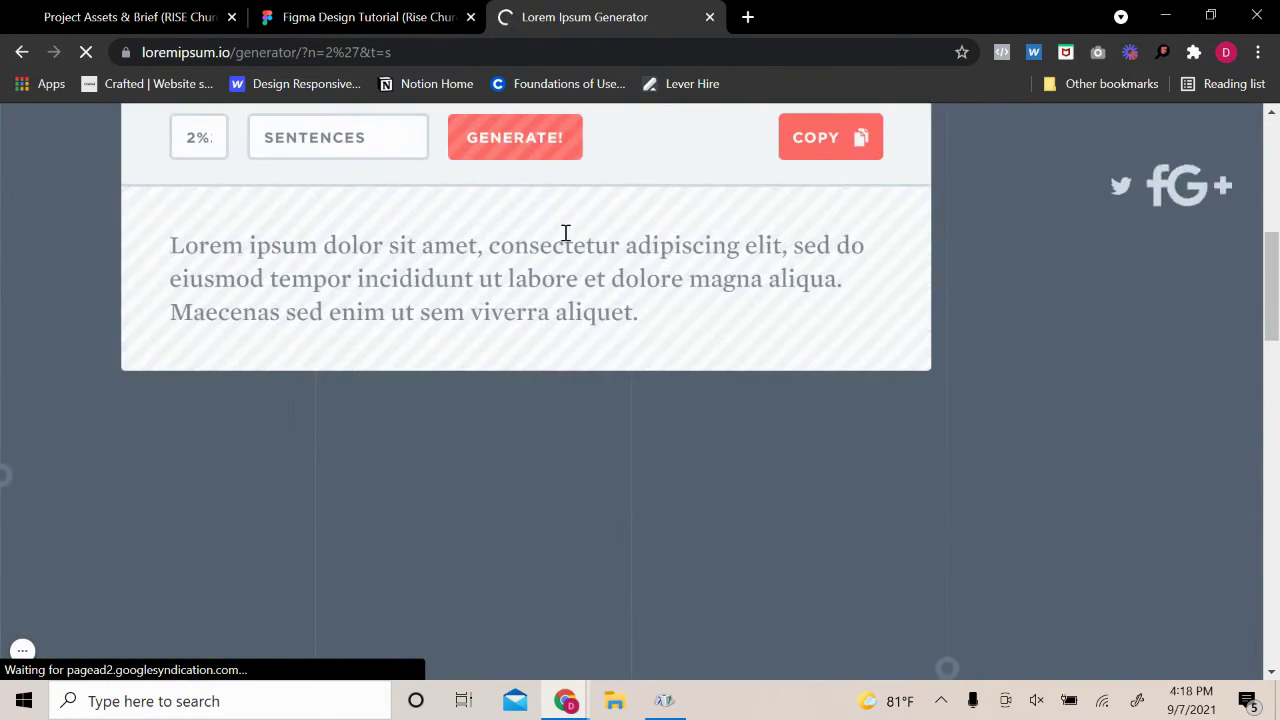
{"action": "left_click", "coordinate": [209, 137]}
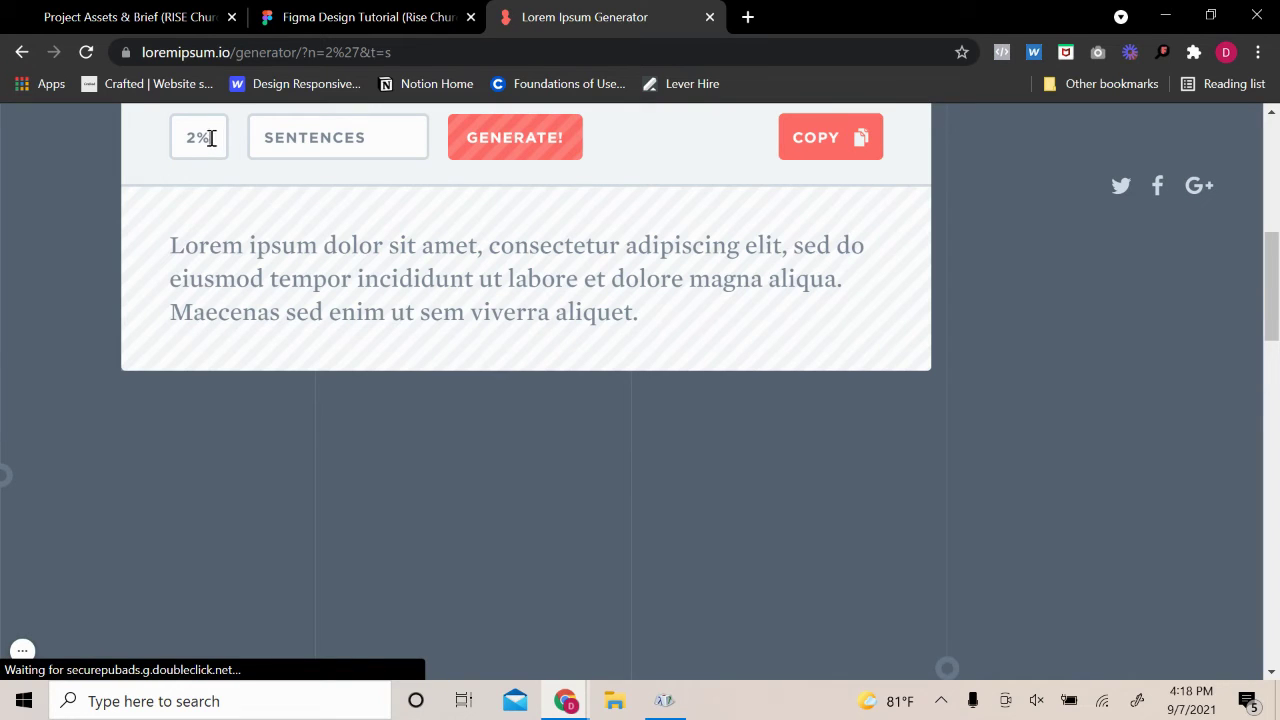
{"action": "key", "text": "BackSpace"}
{"action": "key", "text": "BackSpace"}
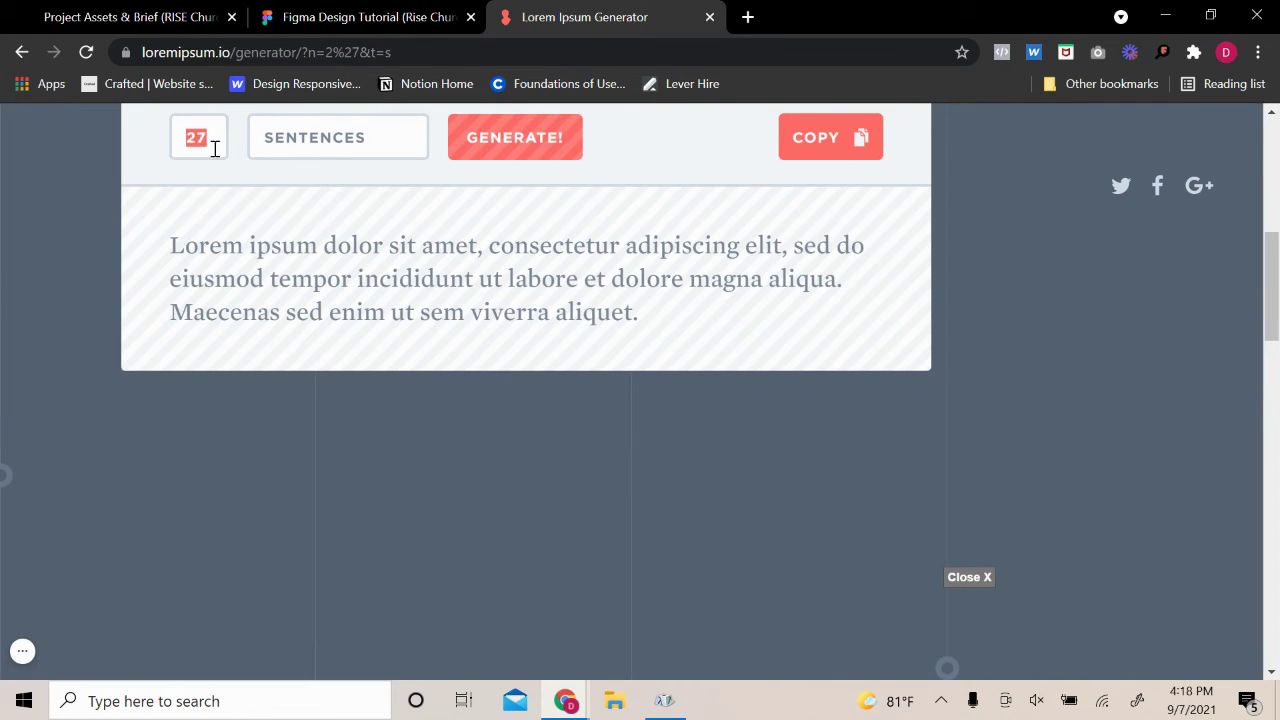
{"action": "type", "text": "2"}
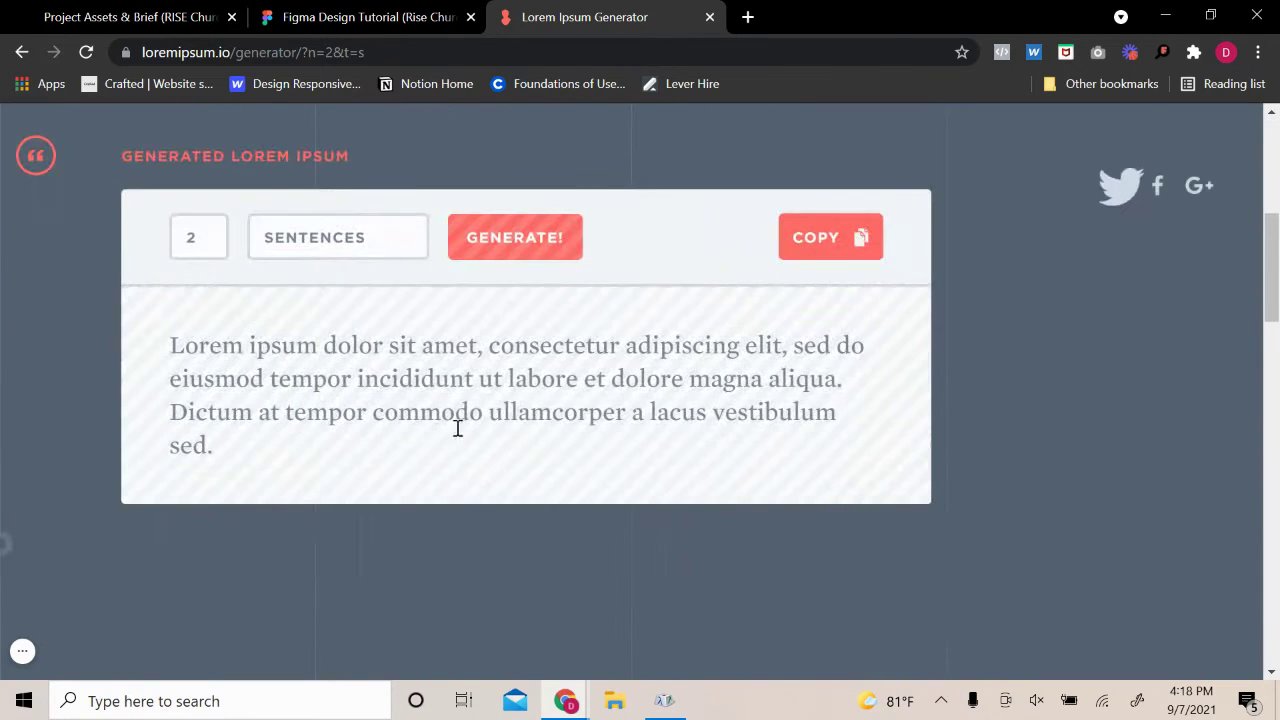
{"action": "left_click_drag", "start_coordinate": [213, 446], "coordinate": [192, 347]}
{"action": "left_click", "coordinate": [817, 237]}
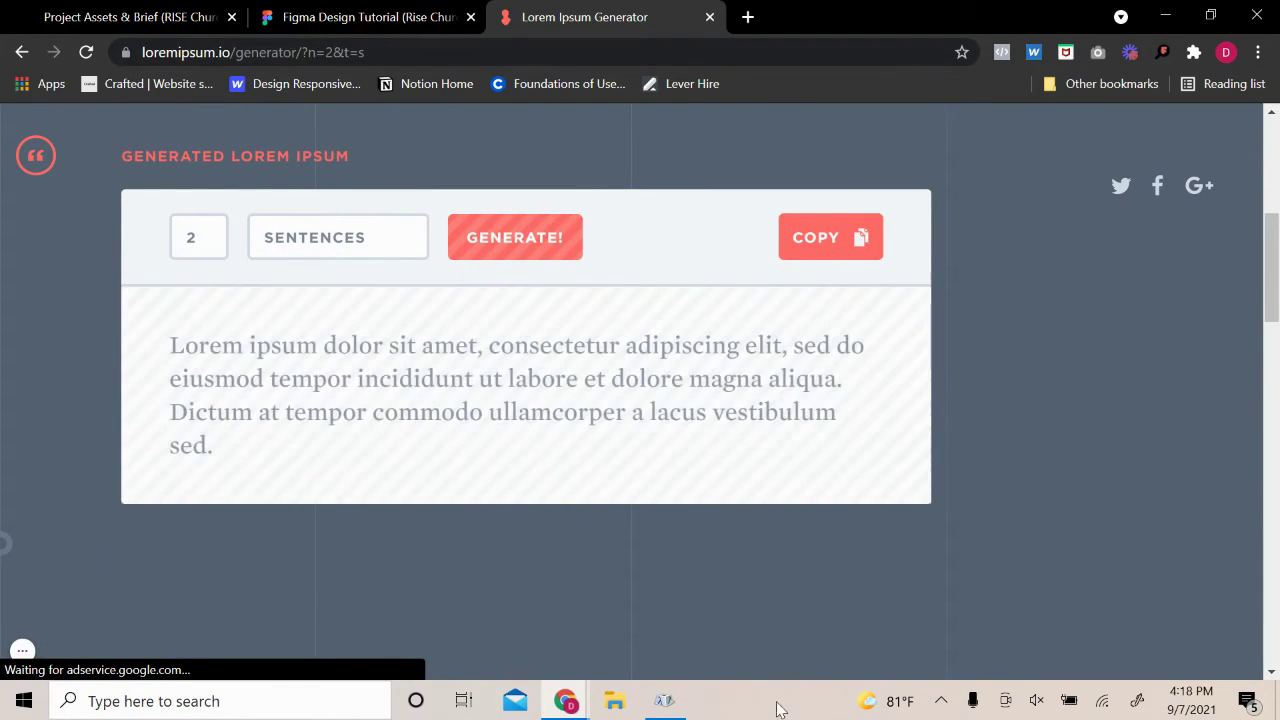
Paste the two lorem sentences into the We give back paragraph and raise that block
{"action": "left_click", "coordinate": [323, 8]}
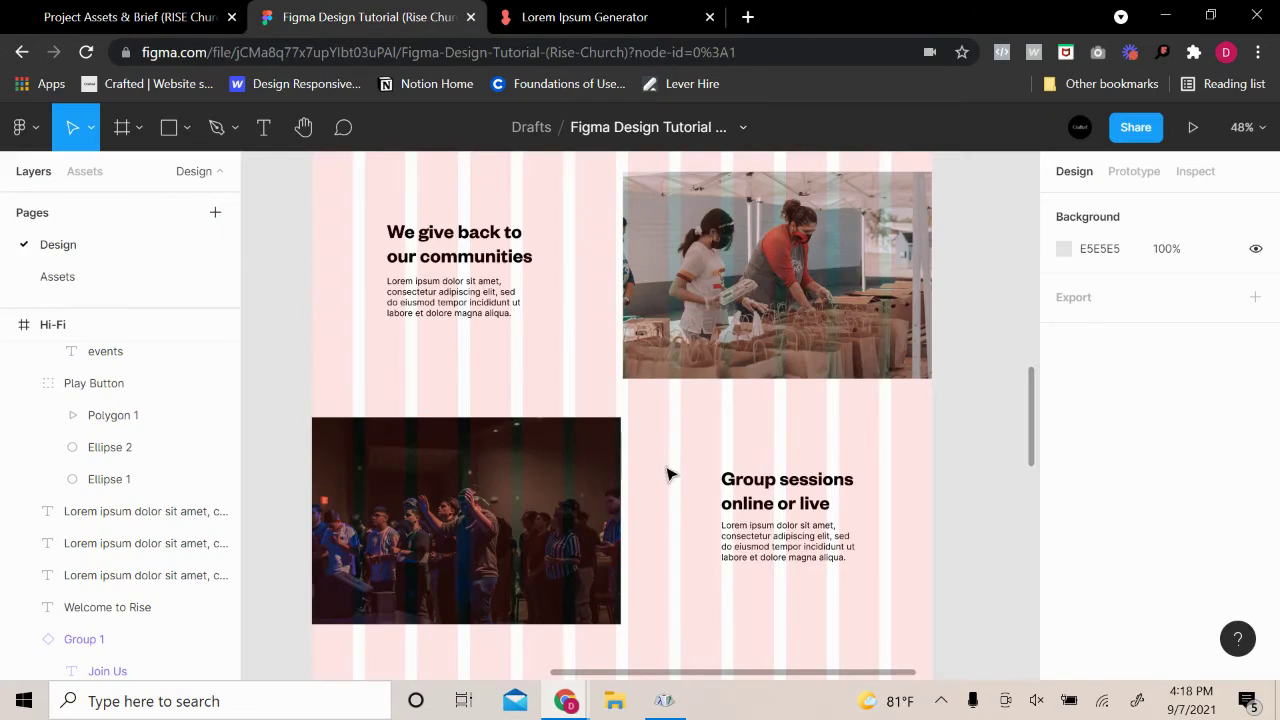
{"action": "double_click", "coordinate": [443, 314]}
{"action": "key", "text": "ctrl+v"}
{"action": "key", "text": "Escape"}
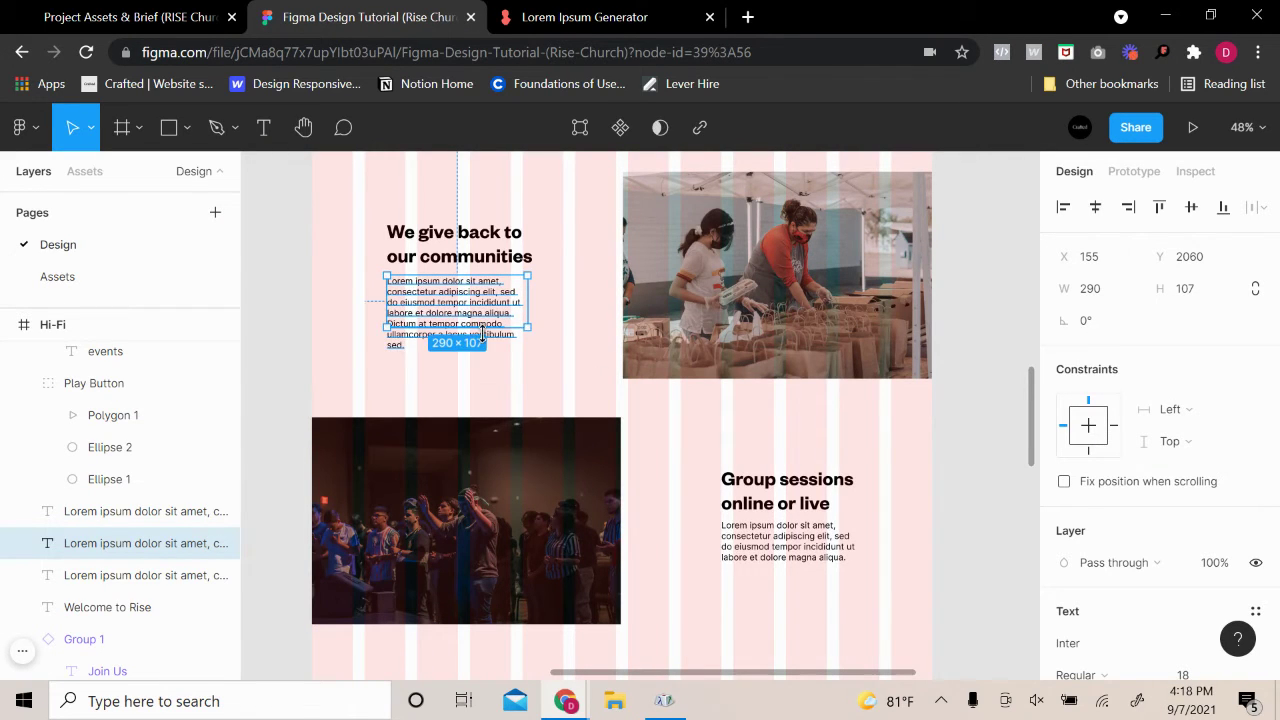
{"action": "left_click", "coordinate": [458, 244], "text": "shift"}
{"action": "left_click_drag", "start_coordinate": [435, 321], "coordinate": [435, 309]}
Paste the lorem text into the Group sessions paragraph, fit its height, and raise the block
{"action": "left_click", "coordinate": [275, 324]}
{"action": "double_click", "coordinate": [794, 532]}
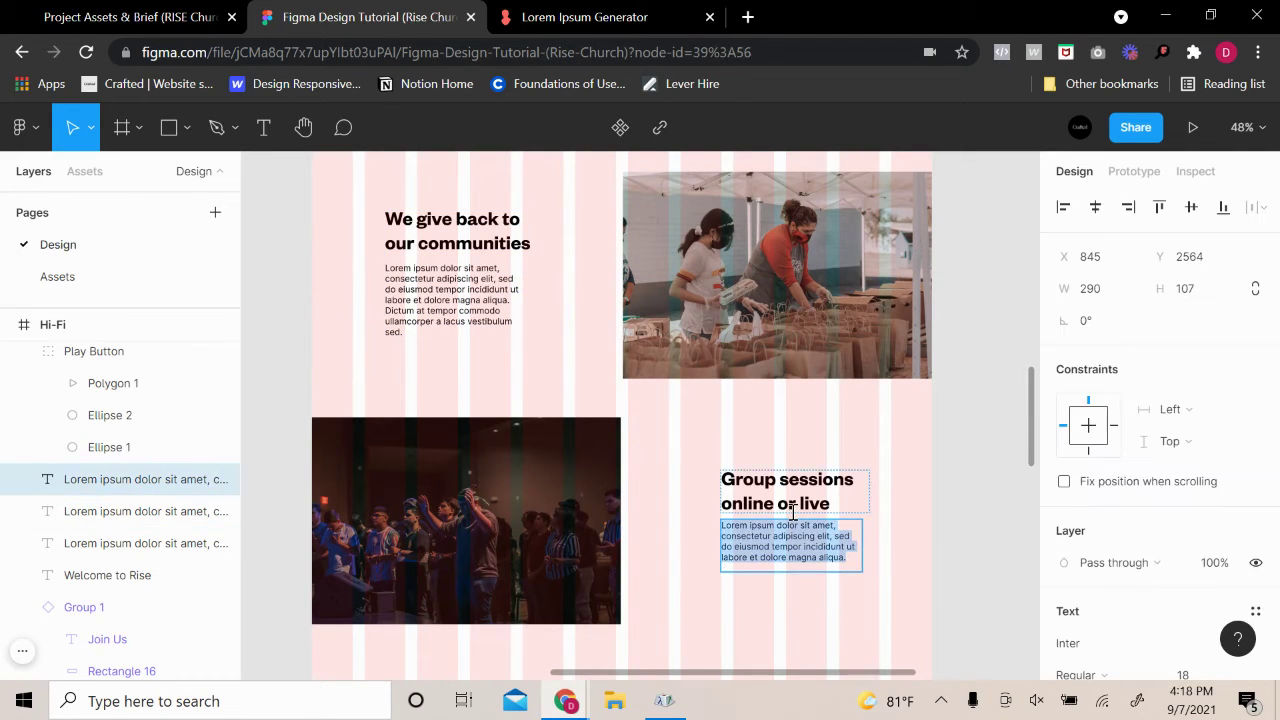
{"action": "key", "text": "ctrl+v"}
{"action": "key", "text": "Escape"}
{"action": "key", "text": "Escape"}
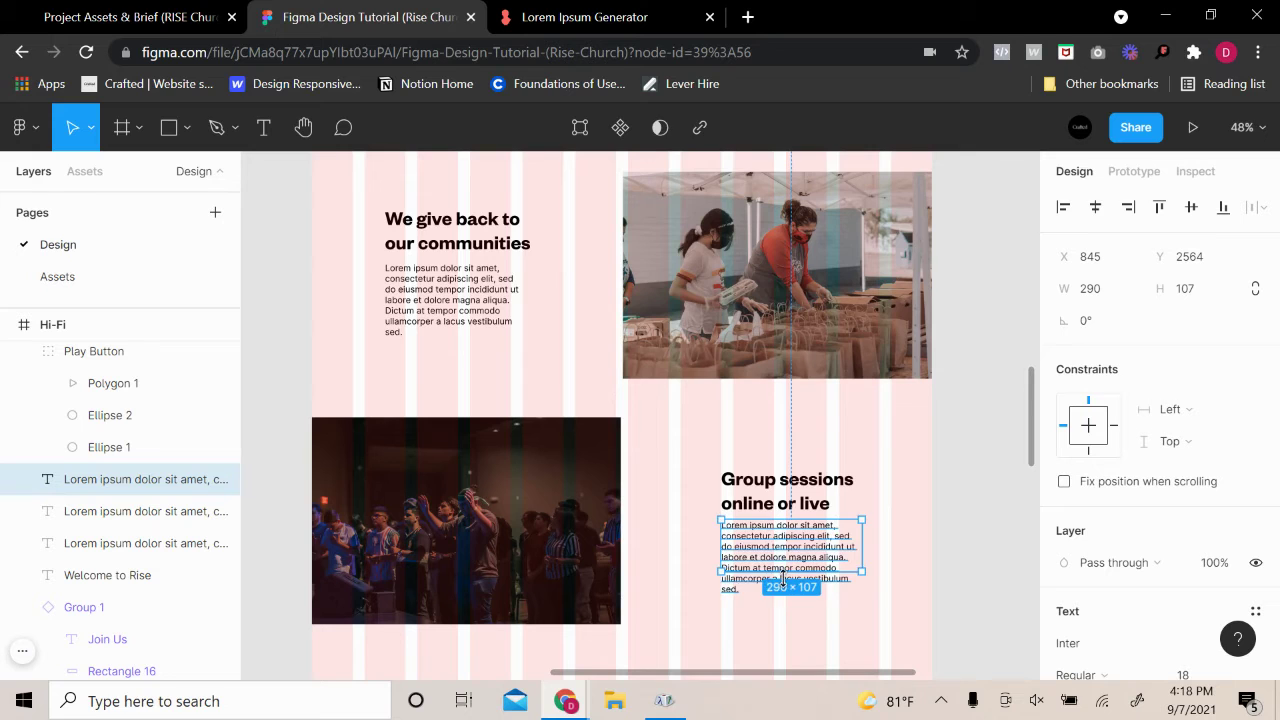
{"action": "double_click", "coordinate": [778, 572]}
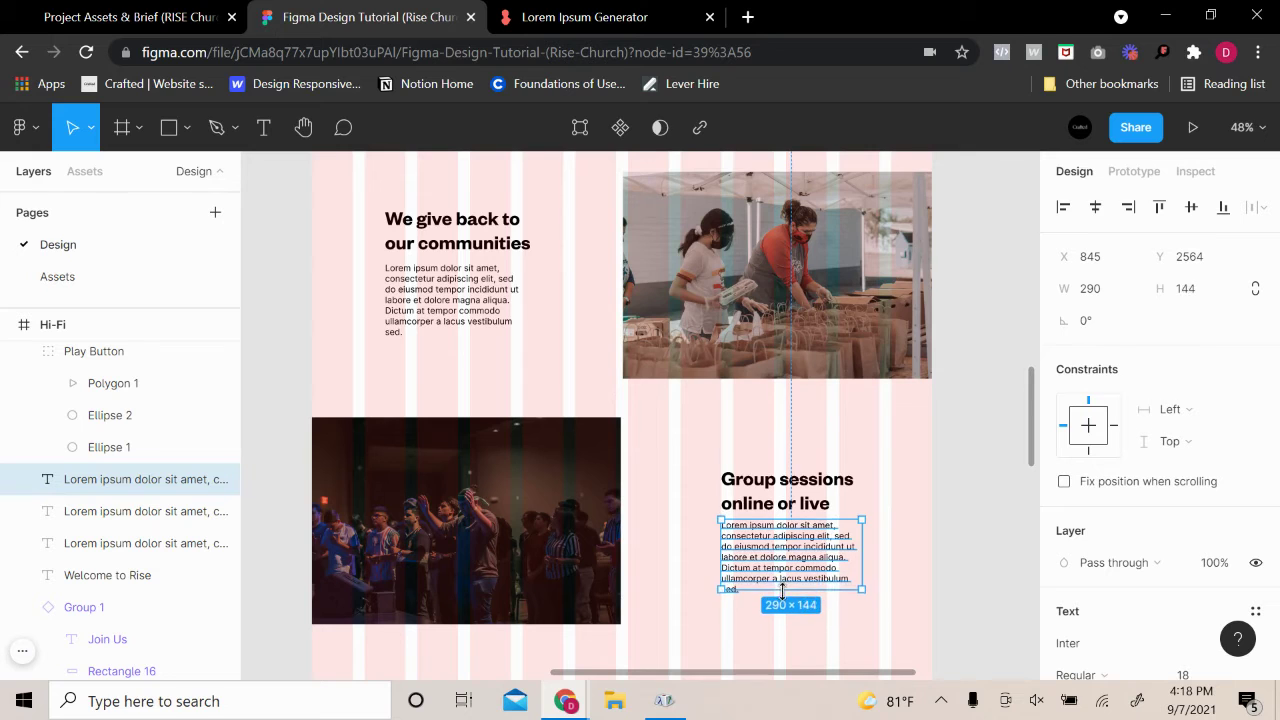
{"action": "left_click", "coordinate": [790, 509], "text": "shift"}
{"action": "left_click_drag", "start_coordinate": [779, 571], "coordinate": [782, 558]}
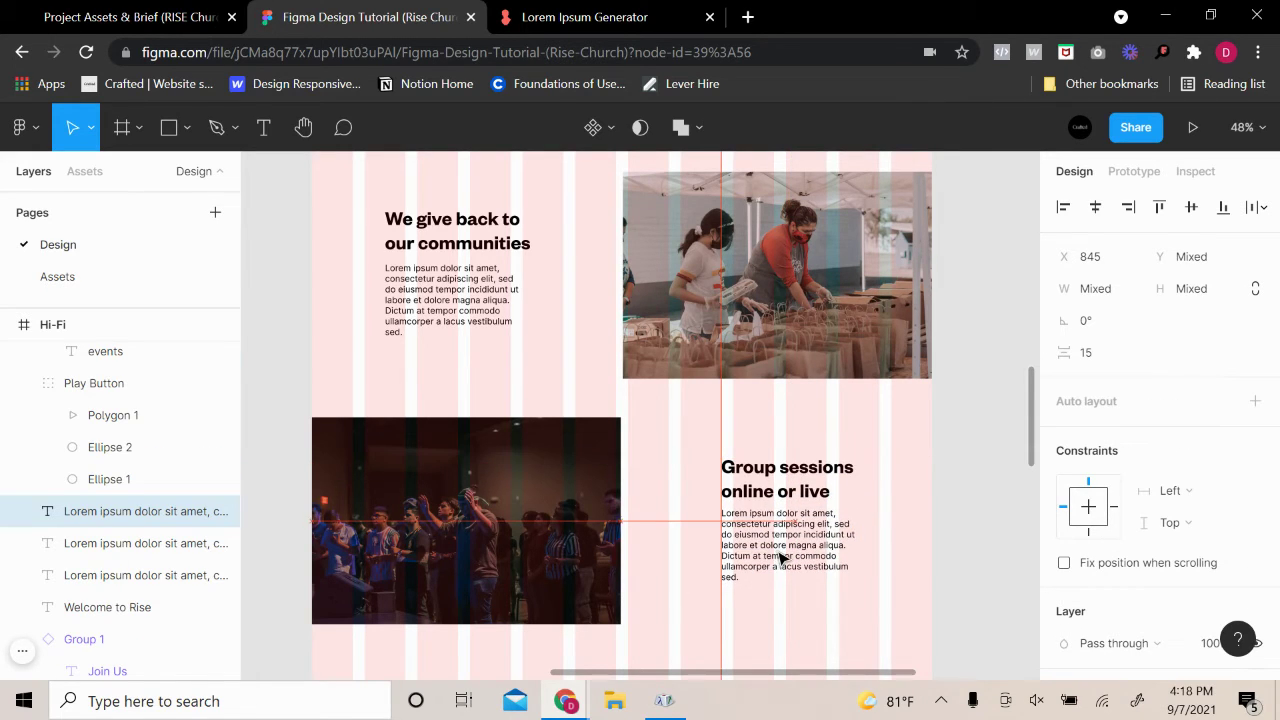
{"action": "left_click", "coordinate": [989, 489]}
Resize the Group sessions paragraph box, settling on 264 px wide
{"action": "left_click", "coordinate": [829, 554]}
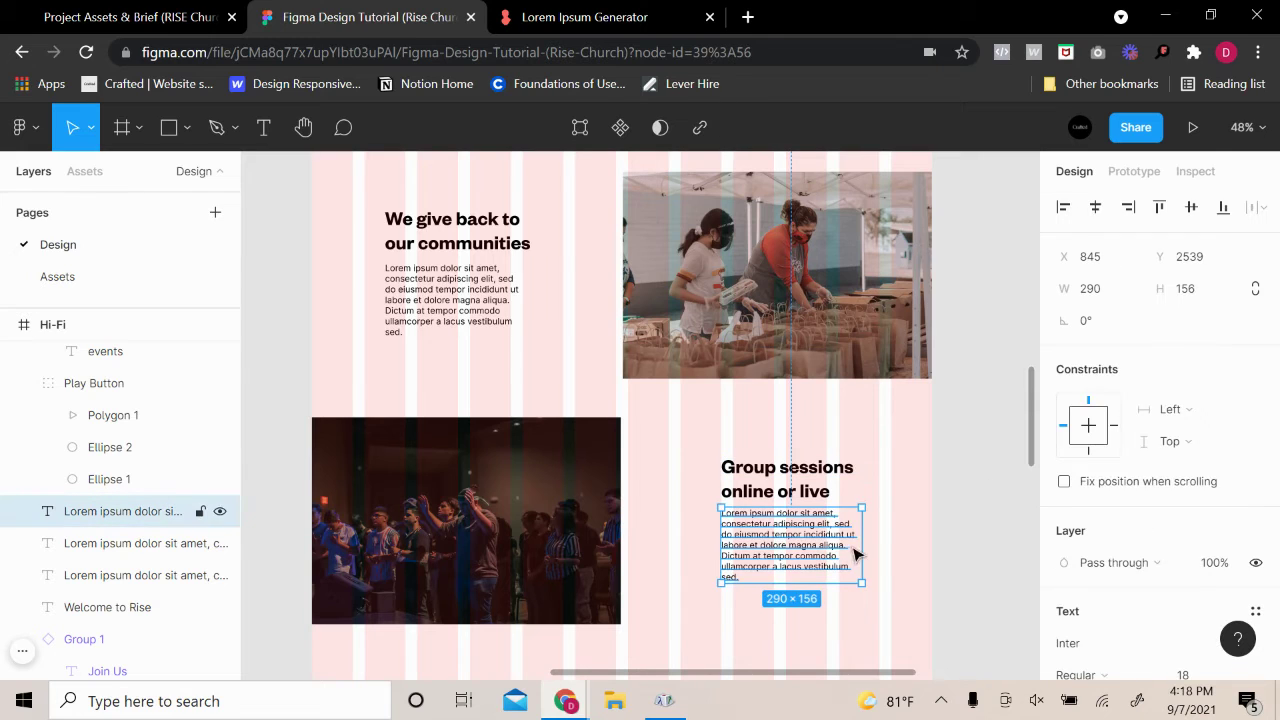
{"action": "left_click_drag", "start_coordinate": [861, 545], "coordinate": [872, 540]}
{"action": "left_click", "coordinate": [960, 513]}
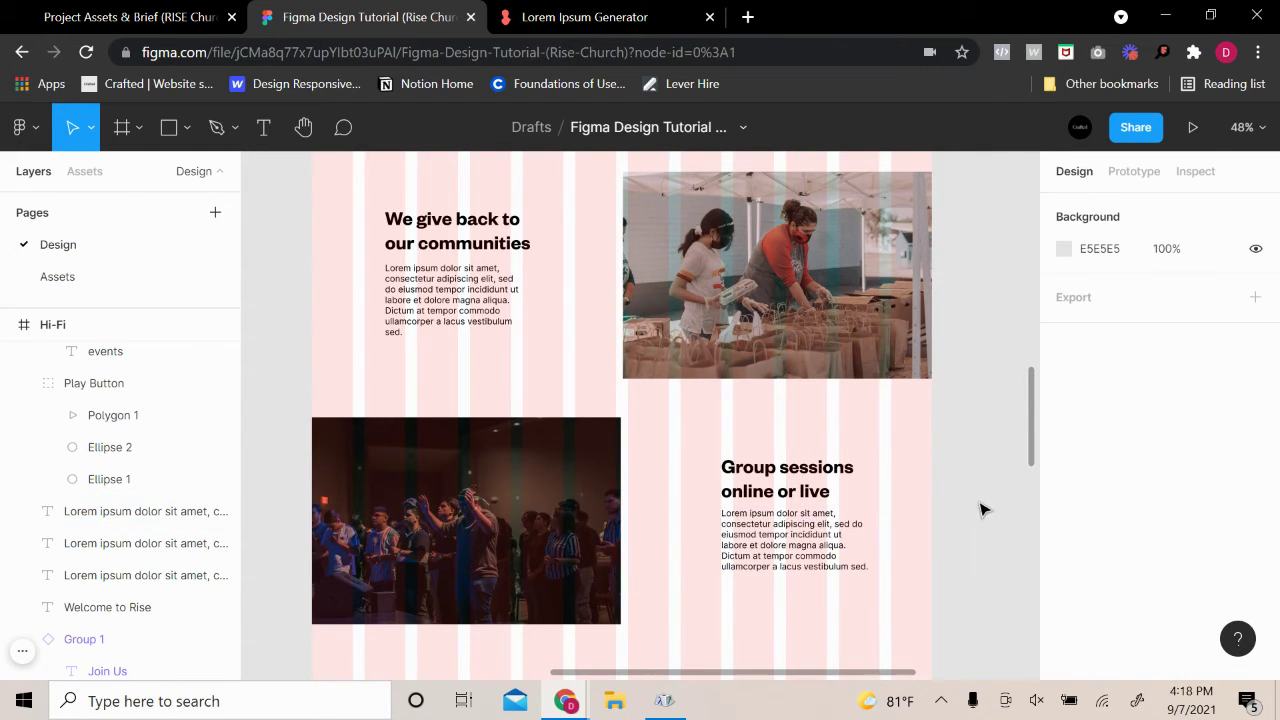
{"action": "left_click", "coordinate": [840, 553]}
{"action": "left_click_drag", "start_coordinate": [866, 543], "coordinate": [891, 526]}
{"action": "left_click", "coordinate": [940, 519]}
{"action": "left_click", "coordinate": [840, 541]}
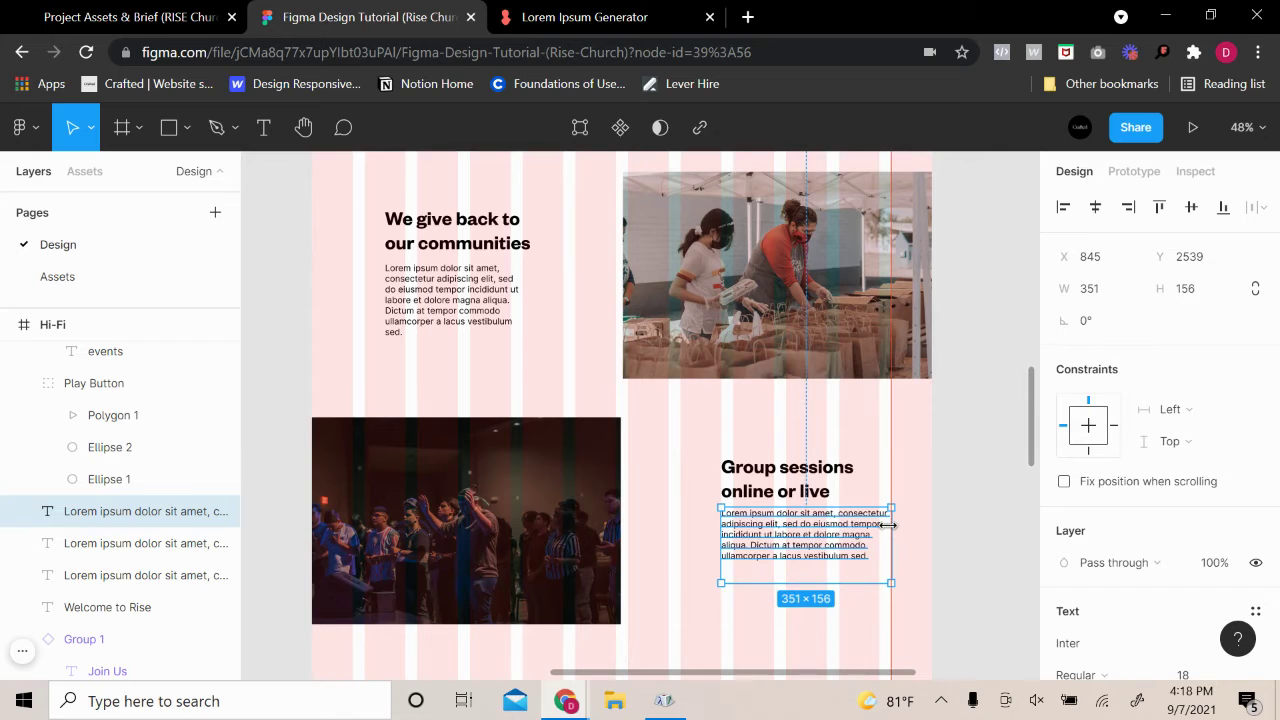
{"action": "left_click_drag", "start_coordinate": [798, 590], "coordinate": [785, 554]}
{"action": "left_click", "coordinate": [795, 483], "text": "shift"}
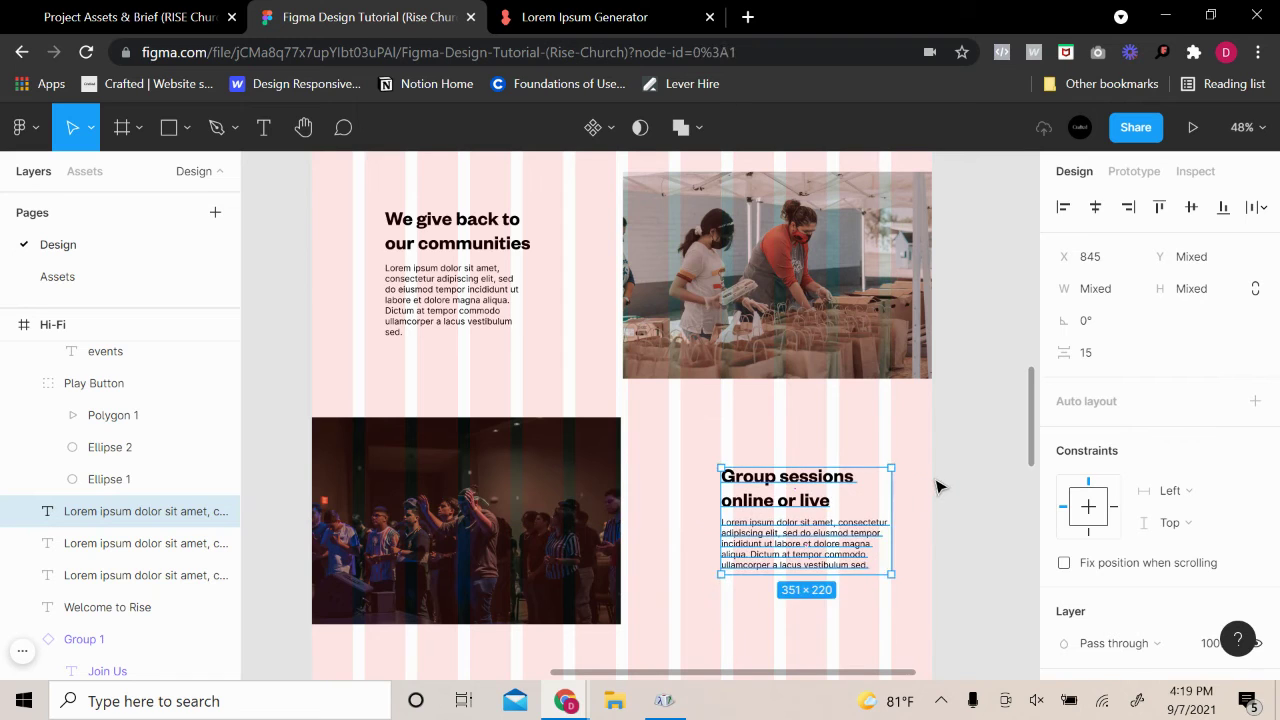
{"action": "left_click", "coordinate": [937, 486]}
Widen the Group sessions heading to 405 px and shift its text block slightly left
{"action": "left_click", "coordinate": [826, 500]}
{"action": "mouse_move", "coordinate": [857, 480]}
{"action": "left_mouse_down"}
{"action": "mouse_move", "coordinate": [914, 476]}
{"action": "mouse_move", "coordinate": [851, 477]}
{"action": "left_mouse_up"}
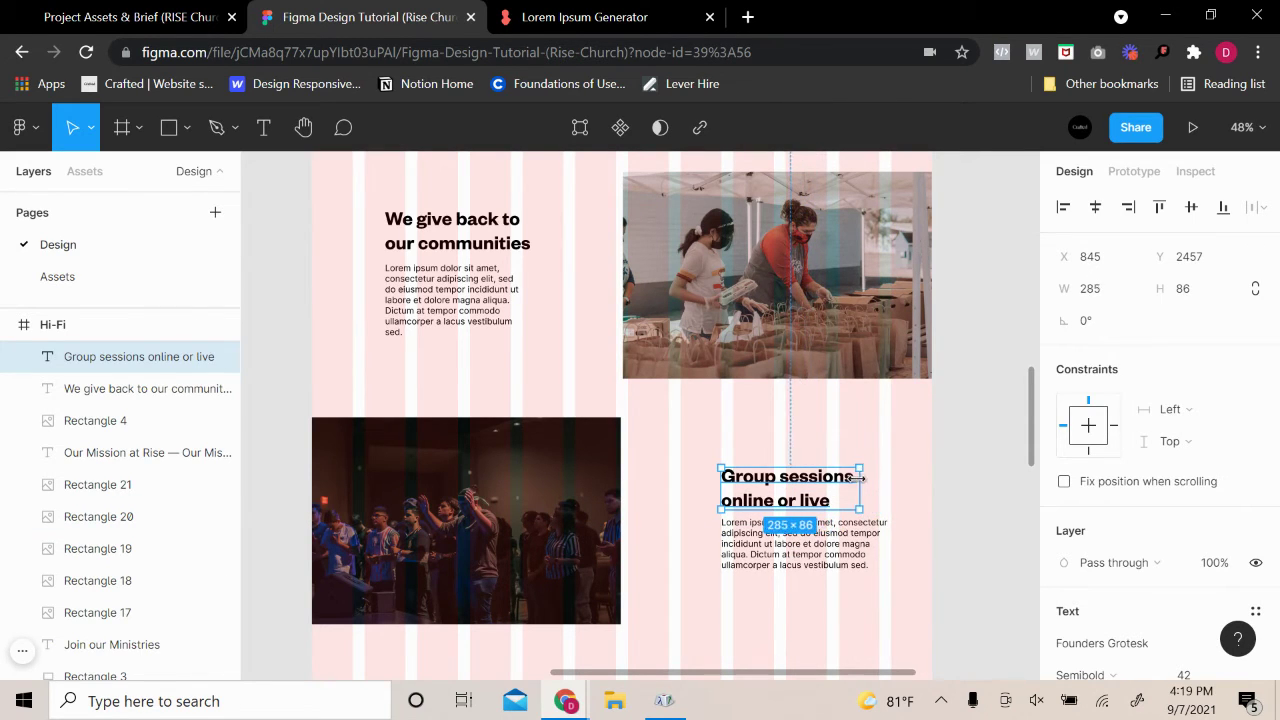
{"action": "left_click", "coordinate": [978, 444]}
{"action": "left_click", "coordinate": [829, 553]}
{"action": "left_click", "coordinate": [790, 497], "text": "shift"}
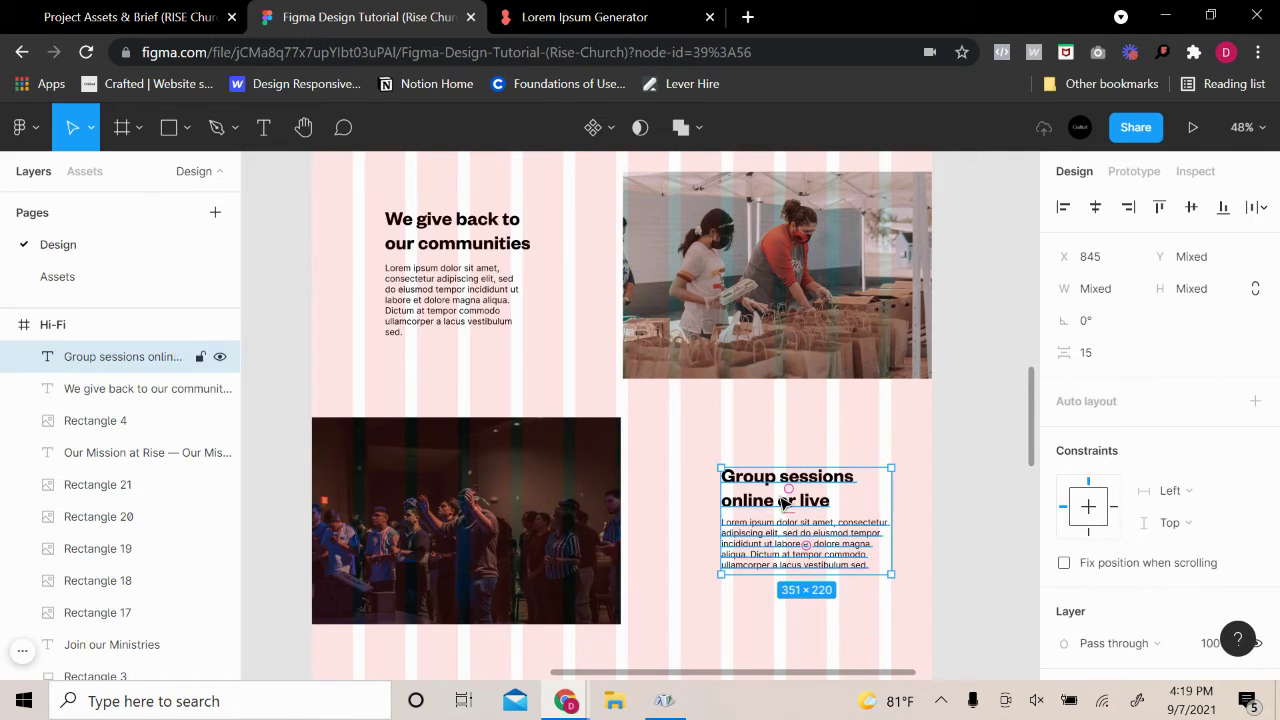
{"action": "left_click_drag", "start_coordinate": [783, 541], "coordinate": [770, 543]}
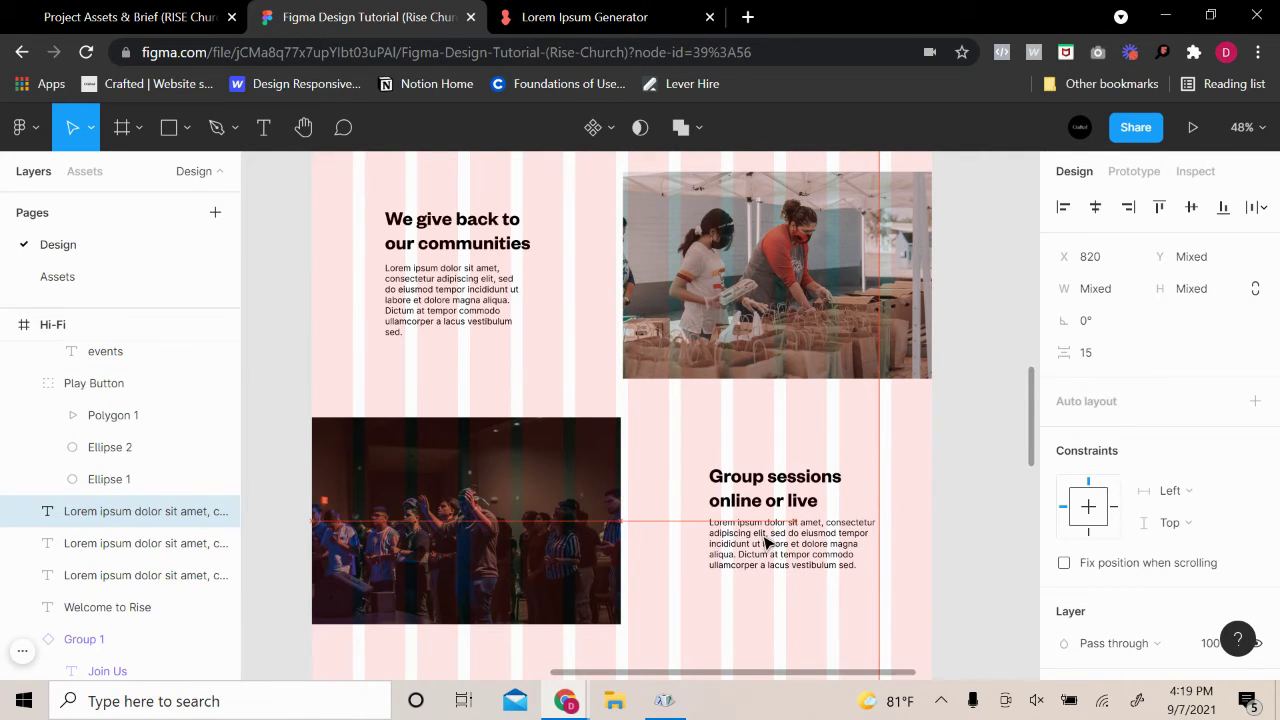
{"action": "left_click", "coordinate": [966, 471]}
Resize the We give back paragraph to 351×132 and select it with its heading
{"action": "left_click", "coordinate": [512, 320]}
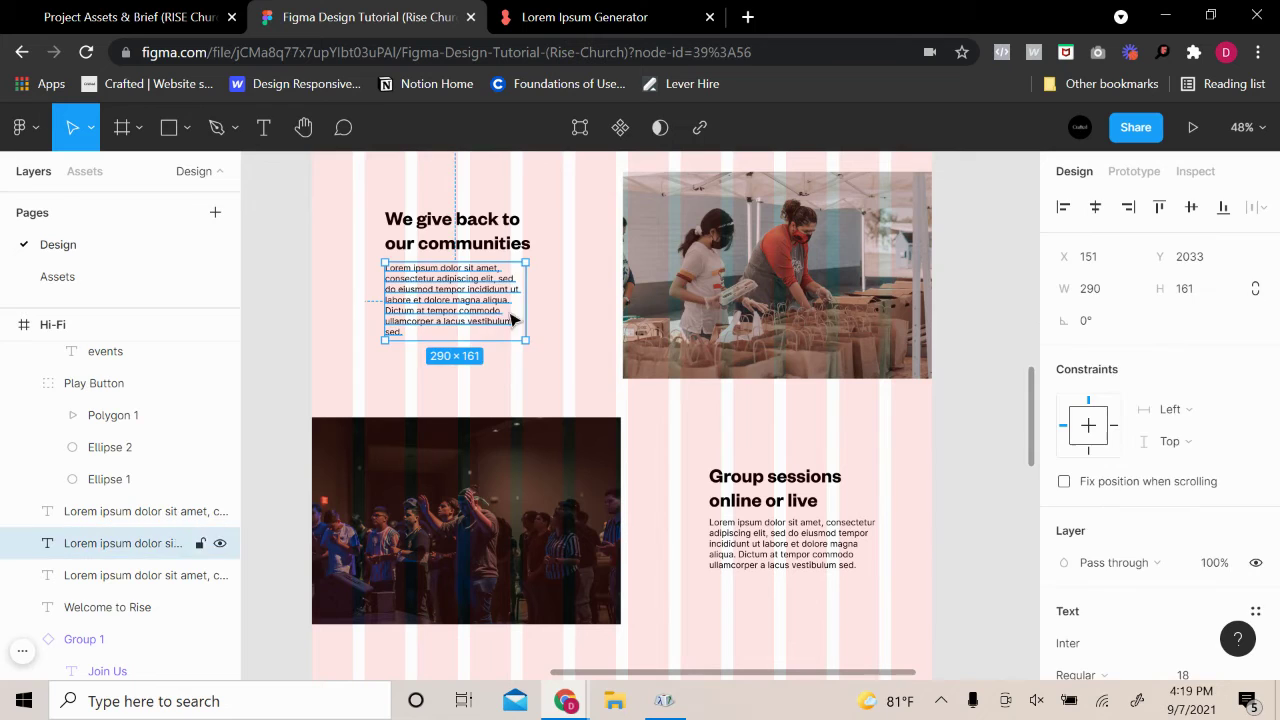
{"action": "left_click_drag", "start_coordinate": [525, 312], "coordinate": [555, 312]}
{"action": "left_click_drag", "start_coordinate": [507, 347], "coordinate": [434, 323]}
{"action": "left_click", "coordinate": [495, 245], "text": "shift"}
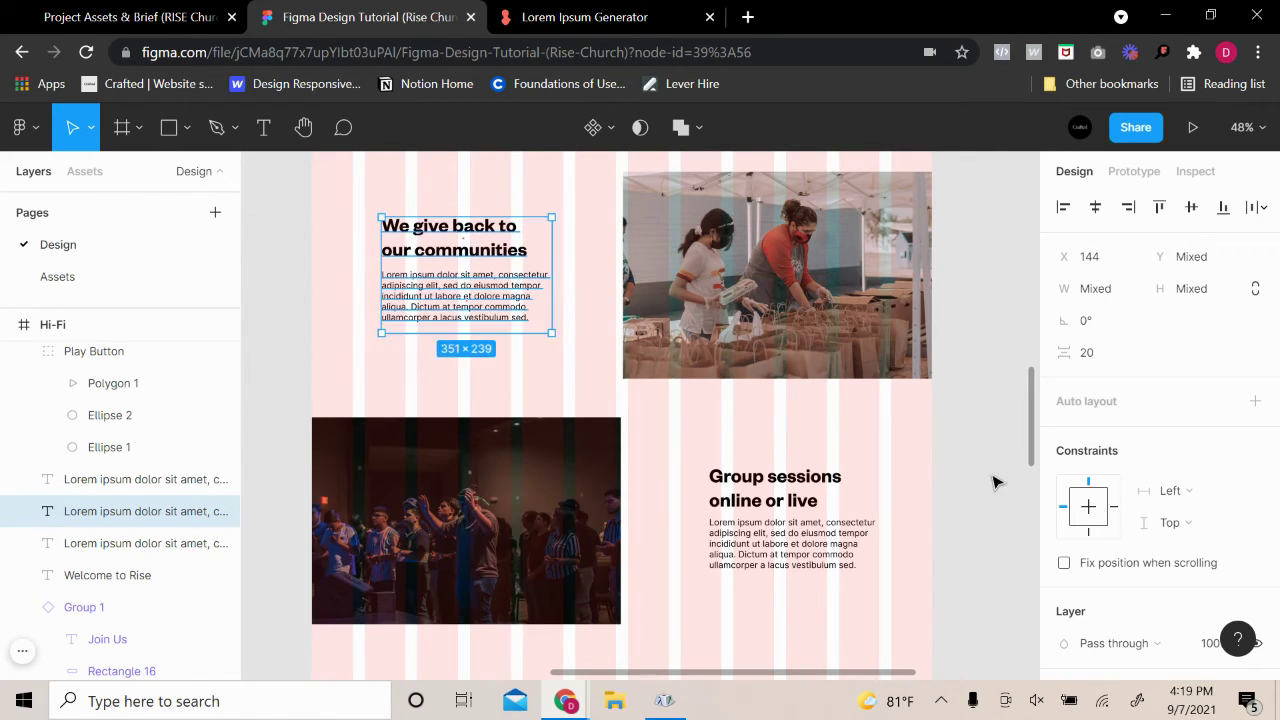
Drag the grey Lo-Fi Rectangle 6 into the Hi-Fi page below the Group sessions text
{"action": "left_click", "coordinate": [997, 480]}
{"action": "left_click", "coordinate": [848, 540]}
{"action": "left_click", "coordinate": [971, 520]}
{"action": "scroll", "coordinate": [975, 522], "scroll_direction": "down", "scroll_amount": 3}
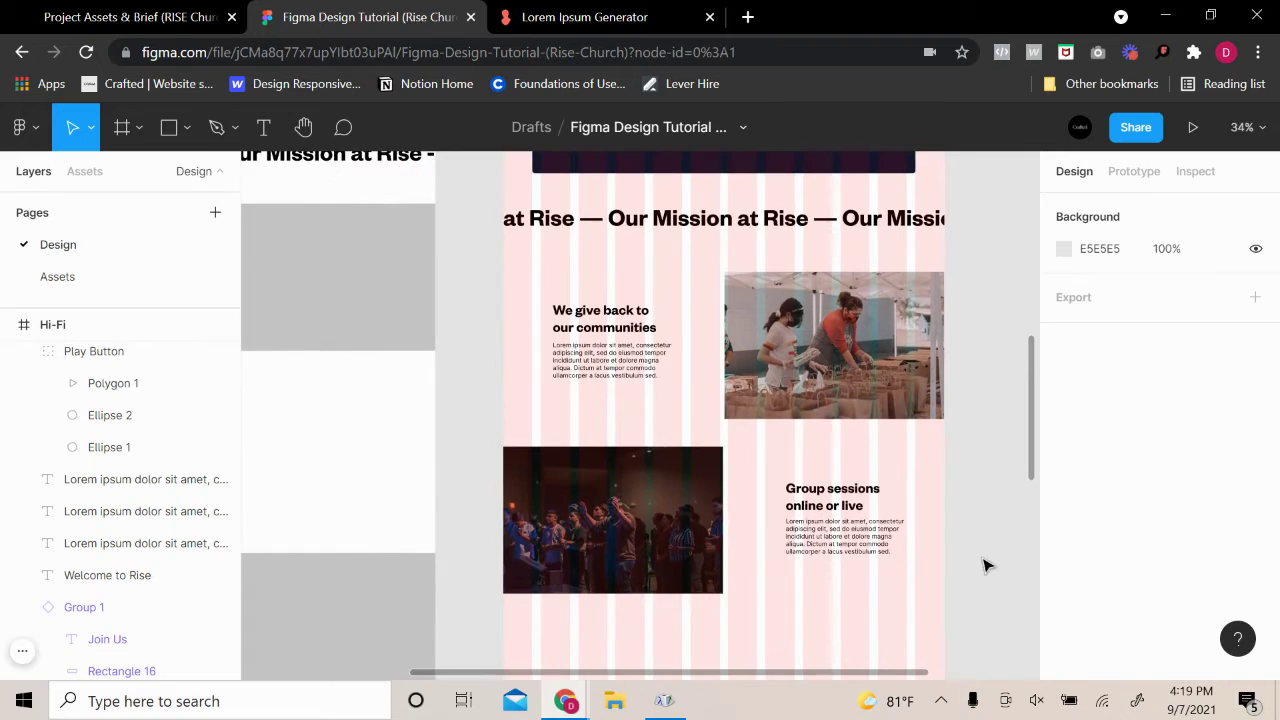
{"action": "scroll", "coordinate": [983, 553], "scroll_direction": "down", "scroll_amount": 2}
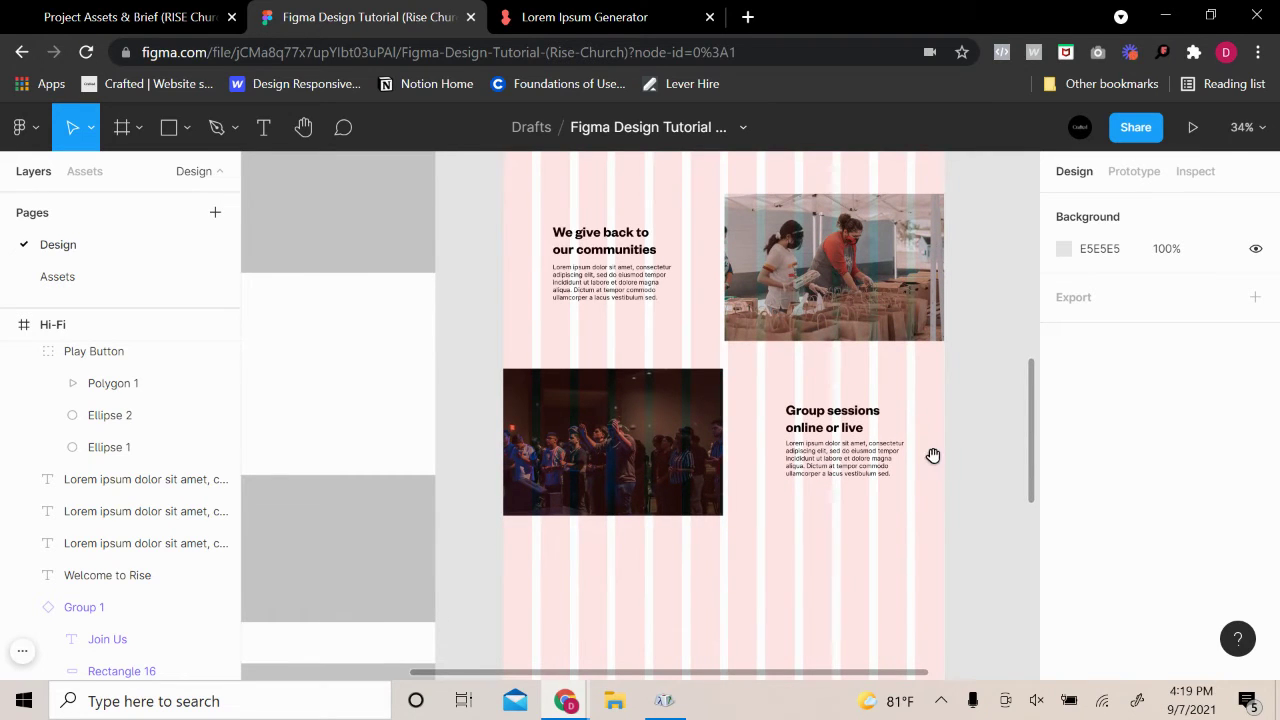
{"action": "left_click_drag", "start_coordinate": [932, 456], "coordinate": [860, 477]}
{"action": "scroll", "coordinate": [860, 520], "scroll_direction": "up", "scroll_amount": 1}
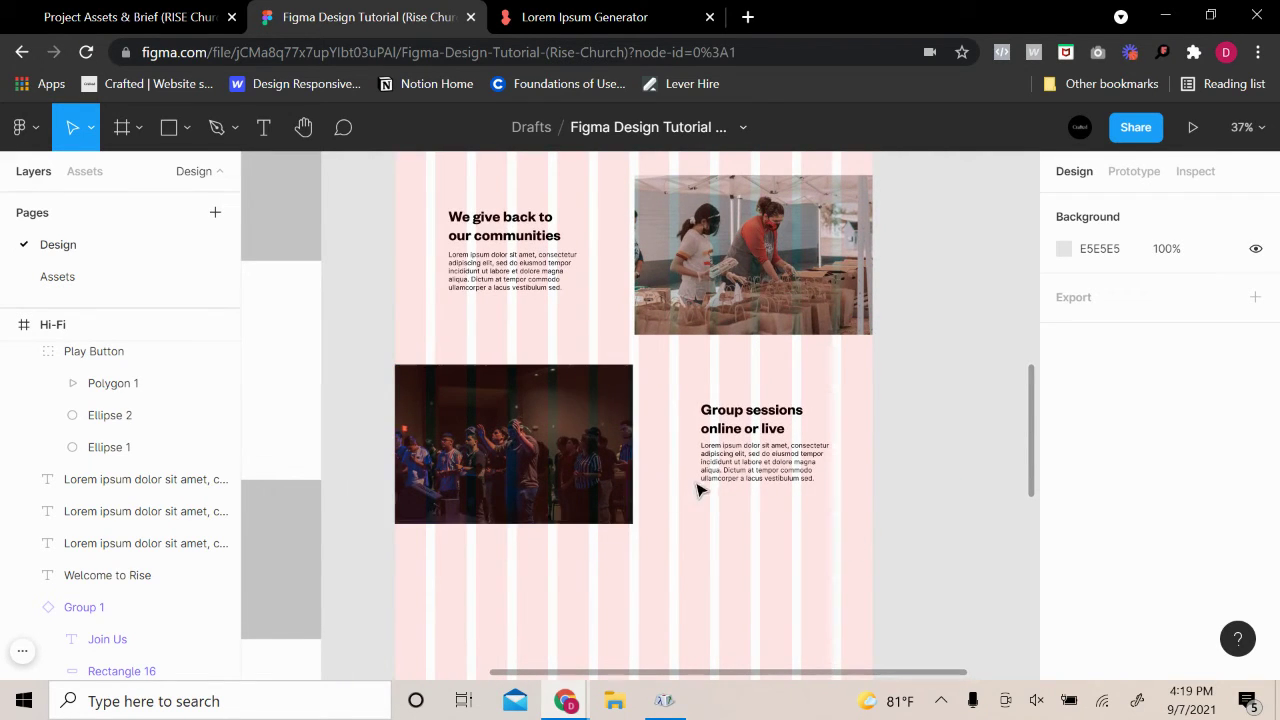
{"action": "scroll", "coordinate": [675, 602], "scroll_direction": "up", "scroll_amount": 2}
{"action": "scroll", "coordinate": [680, 600], "scroll_direction": "down", "scroll_amount": 8}
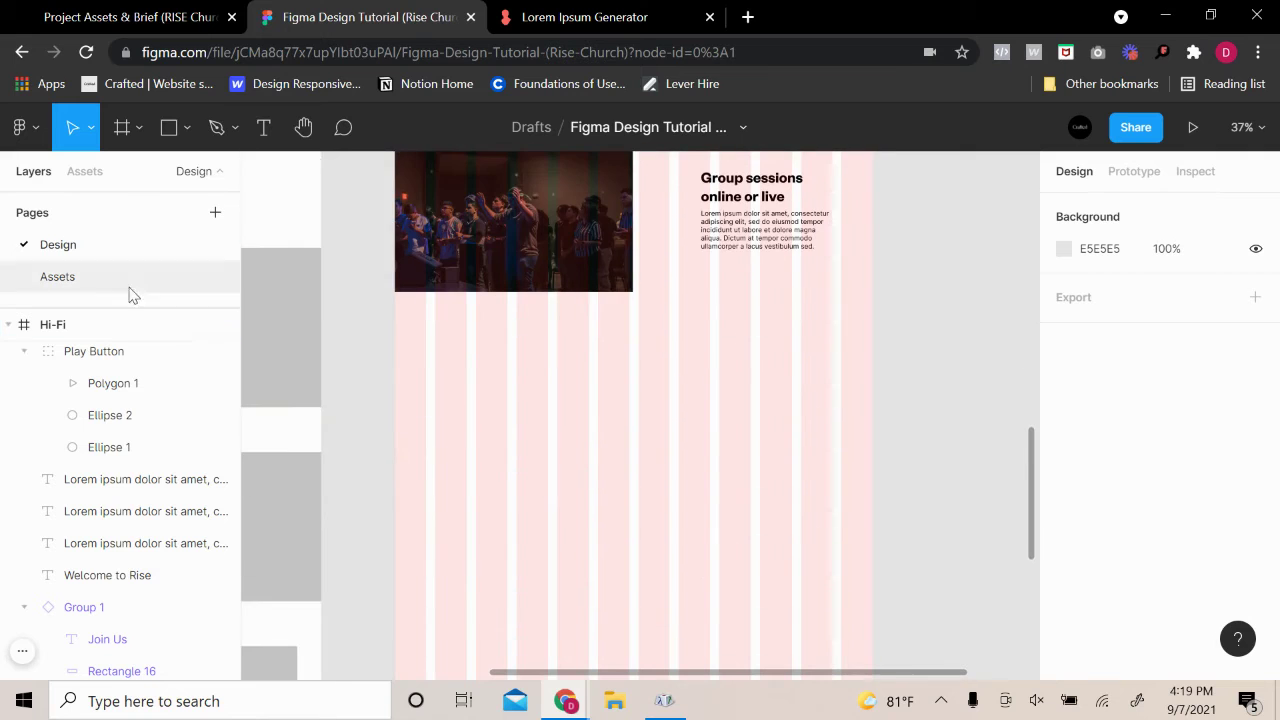
{"action": "scroll", "coordinate": [443, 467], "scroll_direction": "left", "scroll_amount": 5}
{"action": "left_click", "coordinate": [625, 310]}
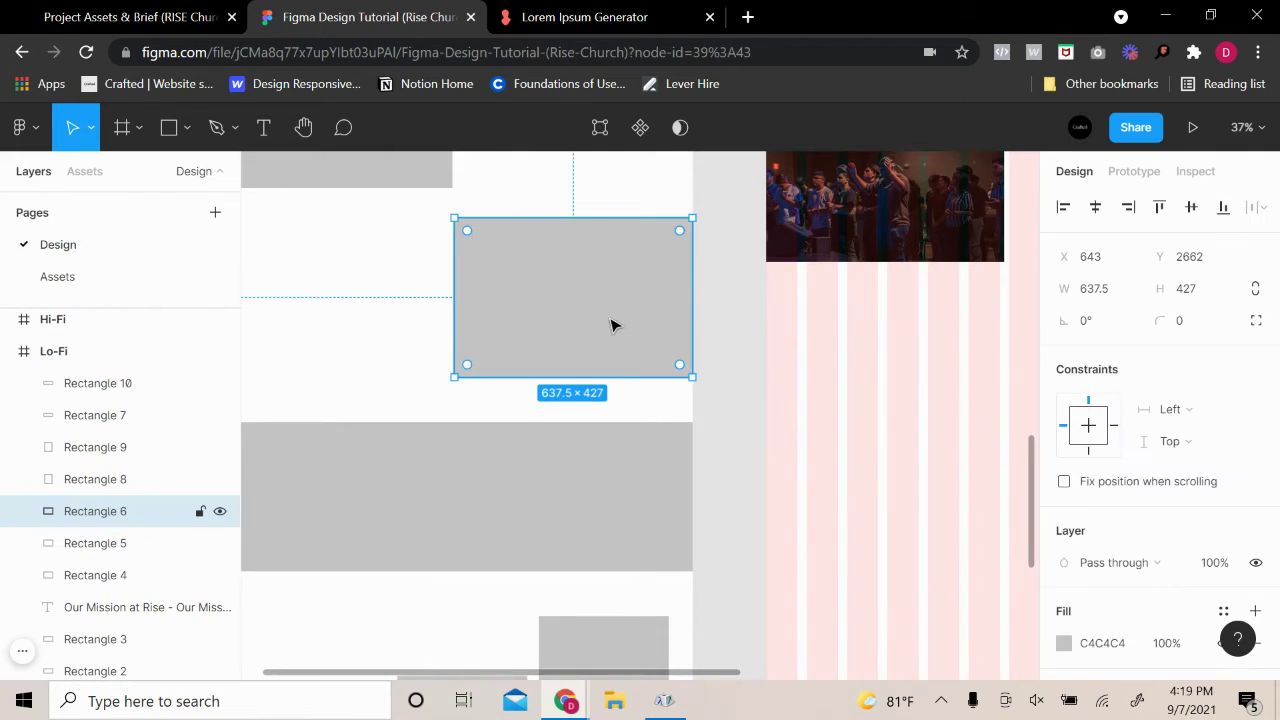
{"action": "scroll", "coordinate": [611, 323], "scroll_direction": "right", "scroll_amount": 1}
{"action": "left_click_drag", "start_coordinate": [588, 324], "coordinate": [741, 615]}
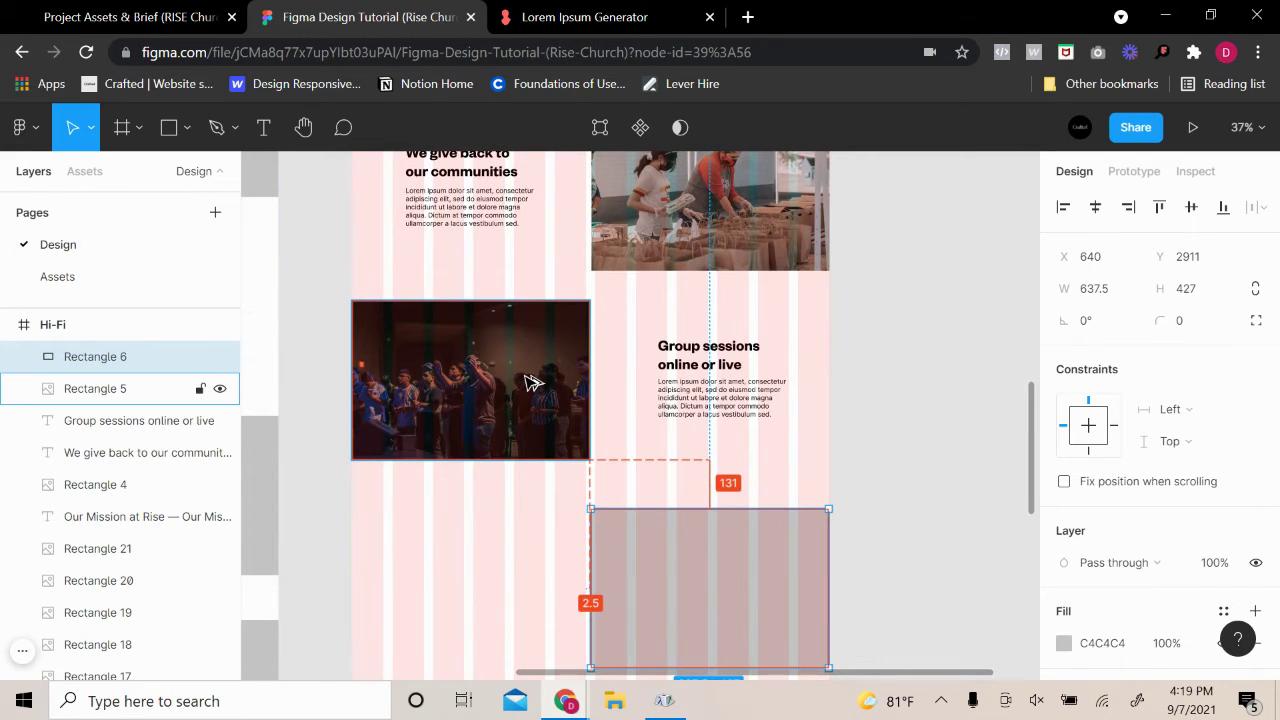
Nudge the 637.5×427 rectangle up and right to X 642, Y 2860
{"action": "key", "text": "Up"}
{"action": "key", "text": "Up"}
{"action": "key", "text": "Up"}
{"action": "key", "text": "Up"}
{"action": "key", "text": "Up"}
{"action": "key", "text": "Up"}
{"action": "key", "text": "Up"}
{"action": "key", "text": "Up"}
{"action": "key", "text": "Up"}
{"action": "key", "text": "Up"}
{"action": "key", "text": "Up"}
{"action": "key", "text": "Up"}
{"action": "key", "text": "Up"}
{"action": "key", "text": "Up"}
{"action": "key", "text": "Up"}
{"action": "key", "text": "Up"}
{"action": "key", "text": "Up"}
{"action": "key", "text": "Up"}
{"action": "key", "text": "Up"}
{"action": "key", "text": "Up"}
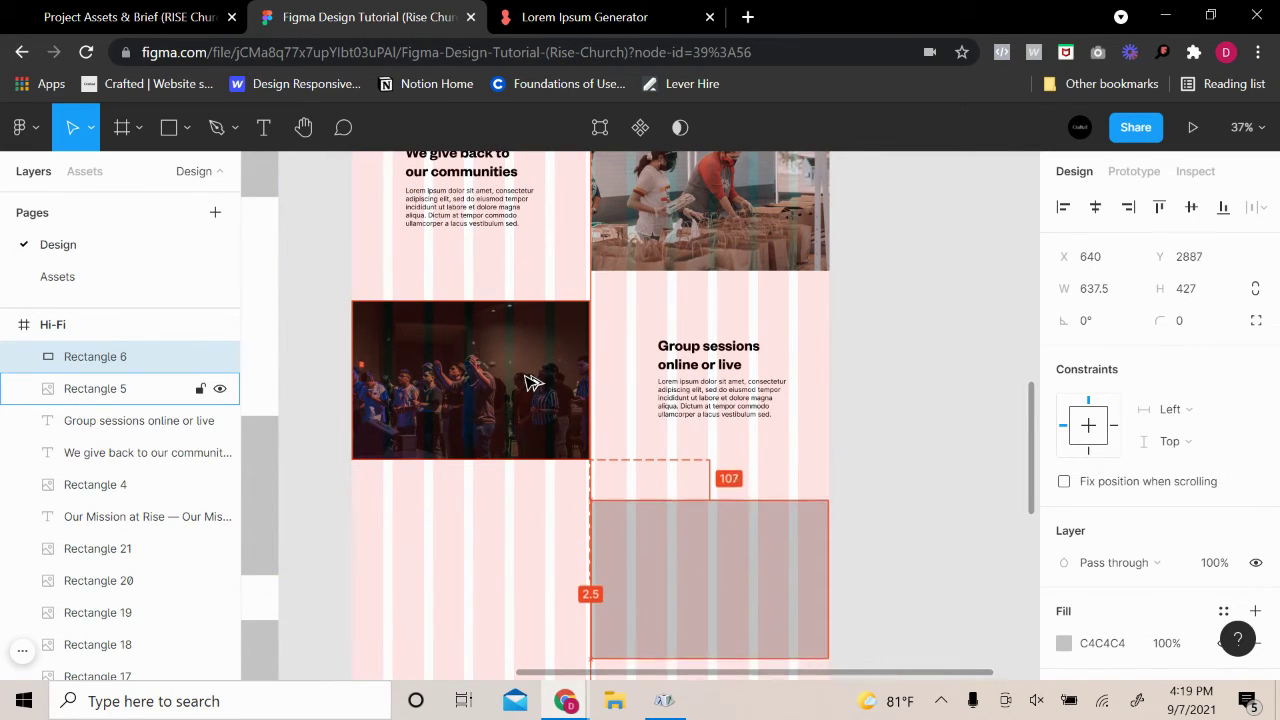
{"action": "key", "text": "Up"}
{"action": "key", "text": "Up"}
{"action": "key", "text": "Up"}
{"action": "key", "text": "Up"}
{"action": "key", "text": "Up"}
{"action": "key", "text": "Up"}
{"action": "key", "text": "Up"}
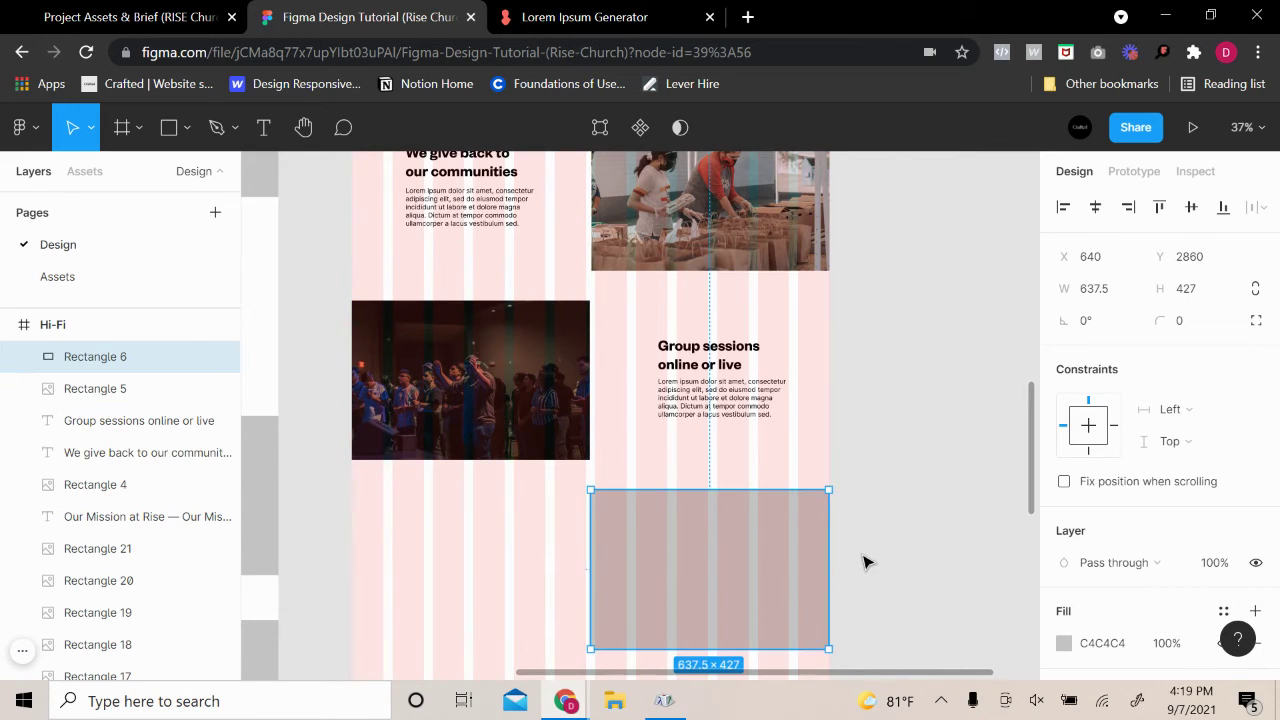
{"action": "scroll", "coordinate": [848, 562], "scroll_direction": "up", "scroll_amount": 10}
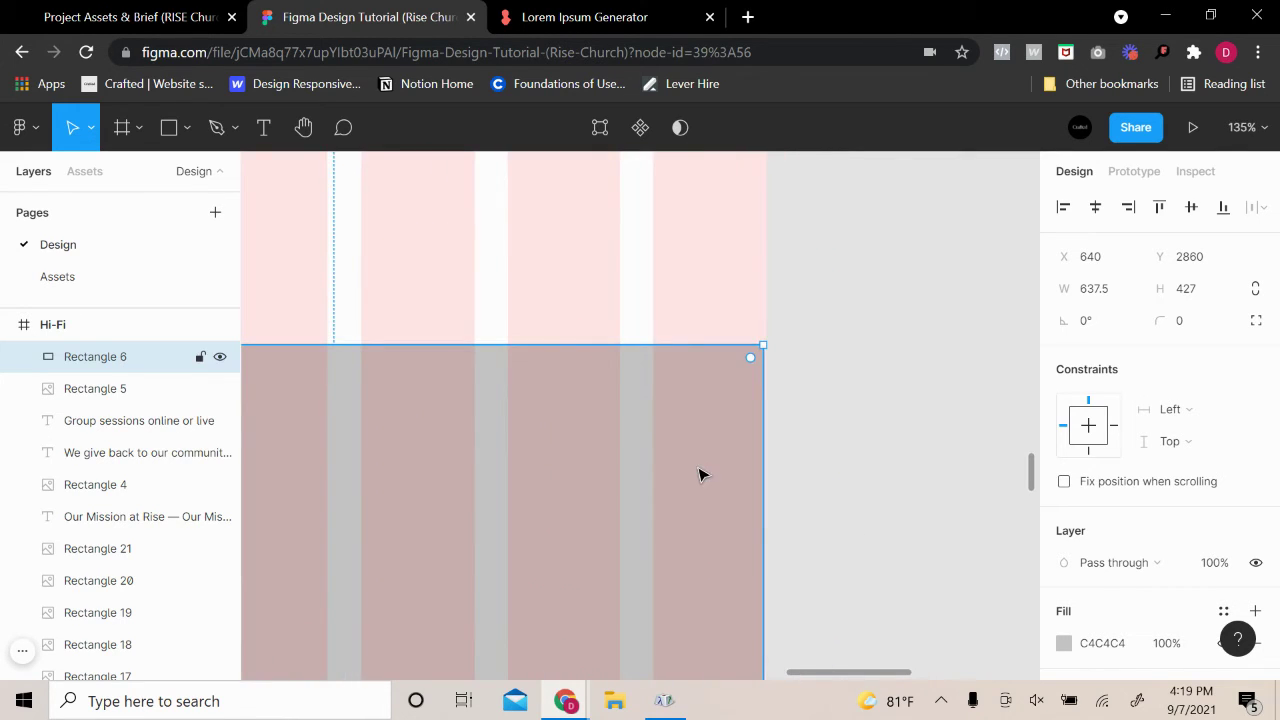
{"action": "key", "text": "Right"}
{"action": "key", "text": "Right"}
{"action": "scroll", "coordinate": [388, 406], "scroll_direction": "down", "scroll_amount": 5}
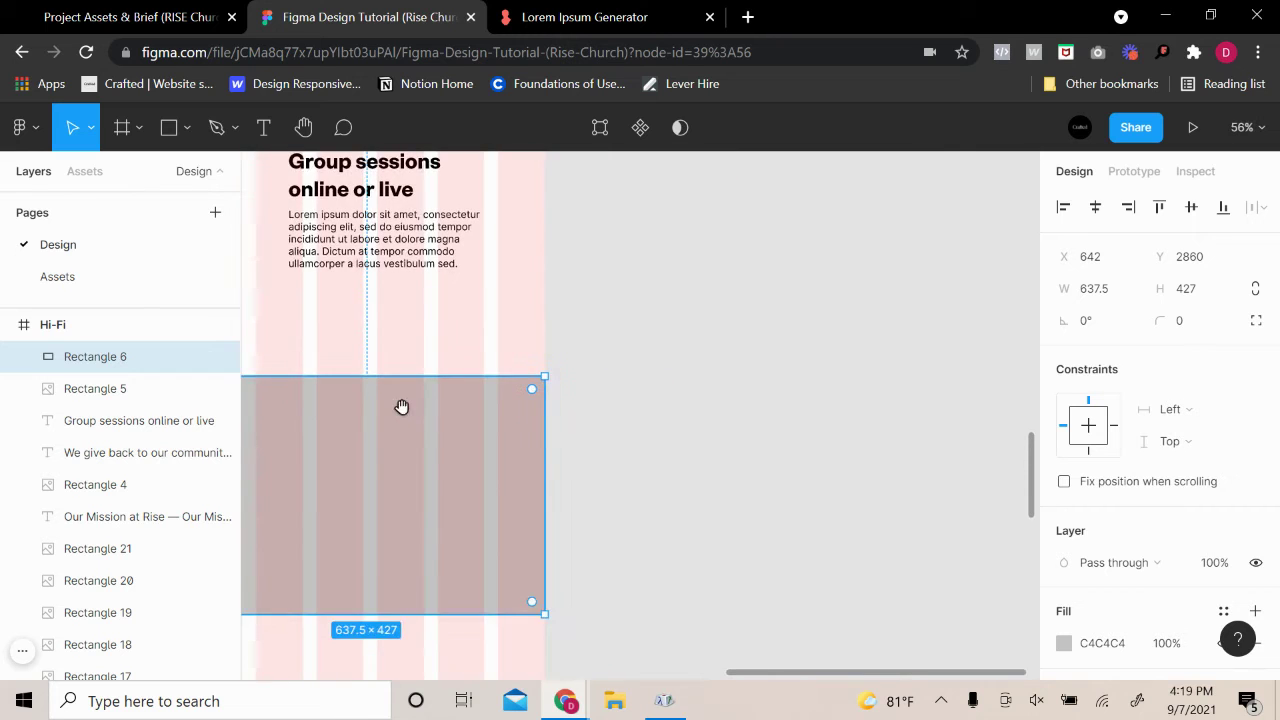
{"action": "left_click_drag", "start_coordinate": [401, 406], "coordinate": [591, 448]}
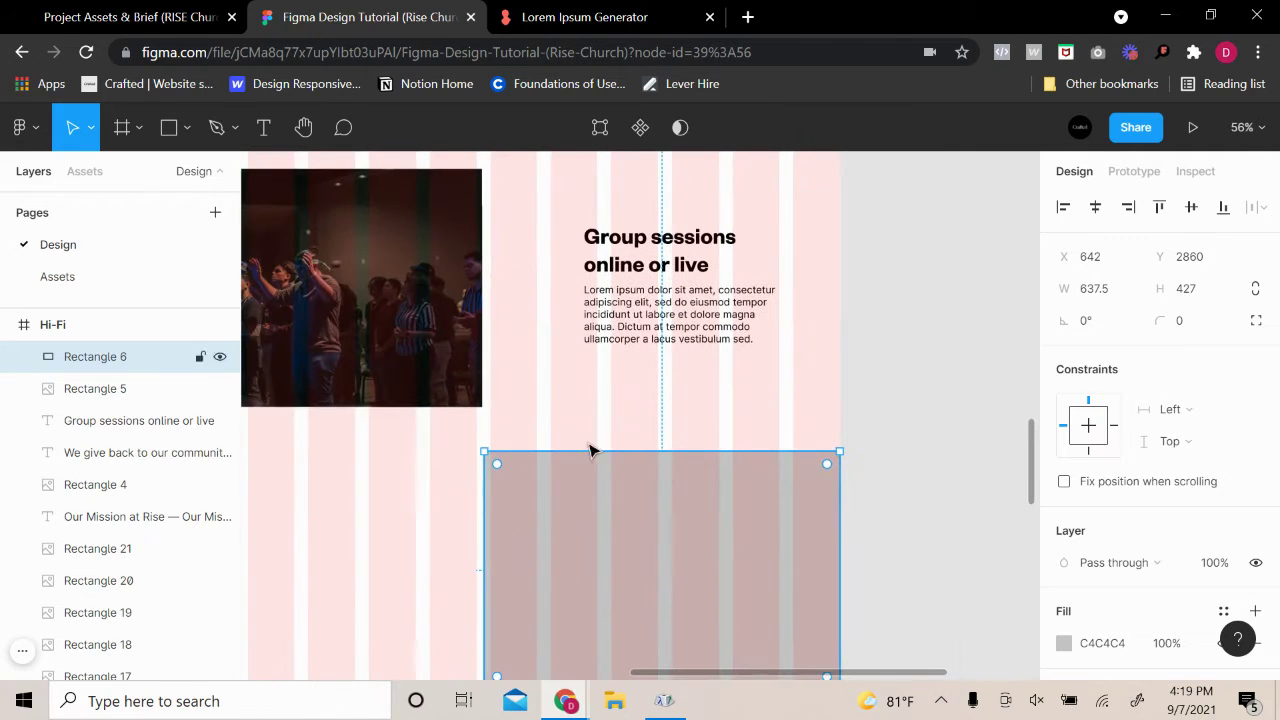
{"action": "left_click", "coordinate": [926, 377]}
{"action": "scroll", "coordinate": [905, 378], "scroll_direction": "left", "scroll_amount": 2}
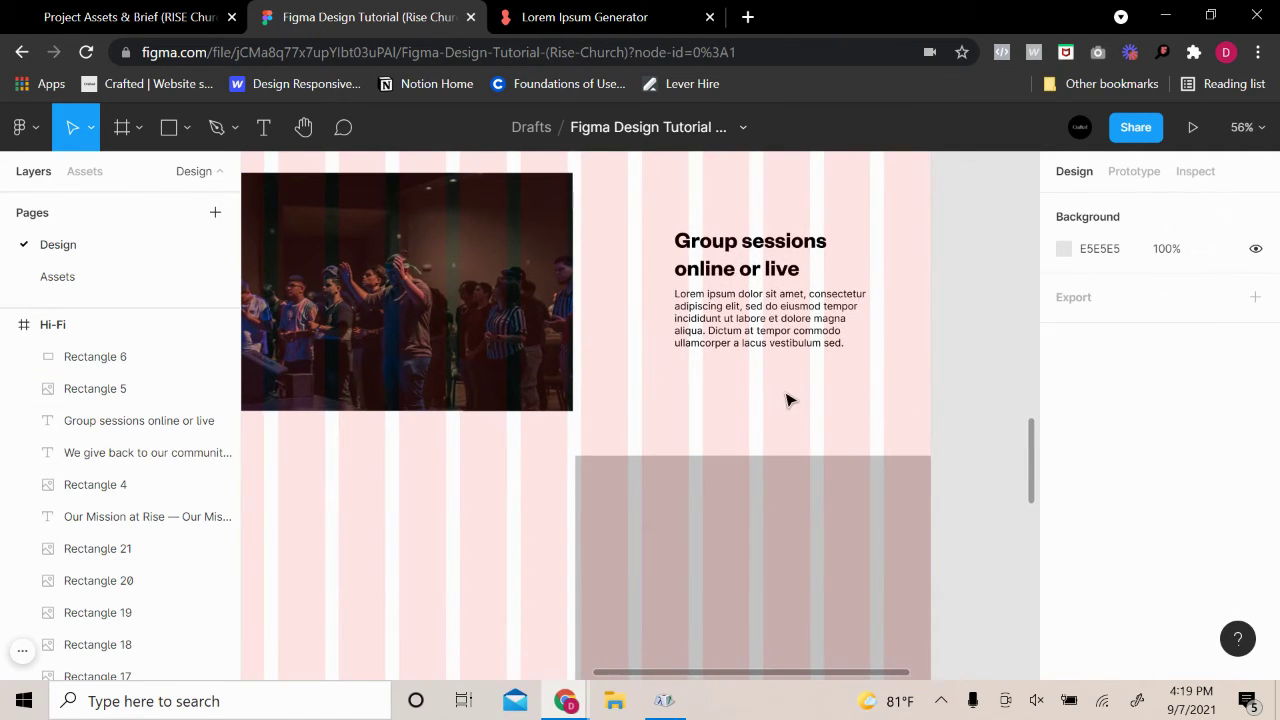
{"action": "scroll", "coordinate": [785, 400], "scroll_direction": "down", "scroll_amount": 3}
{"action": "left_click", "coordinate": [820, 485]}
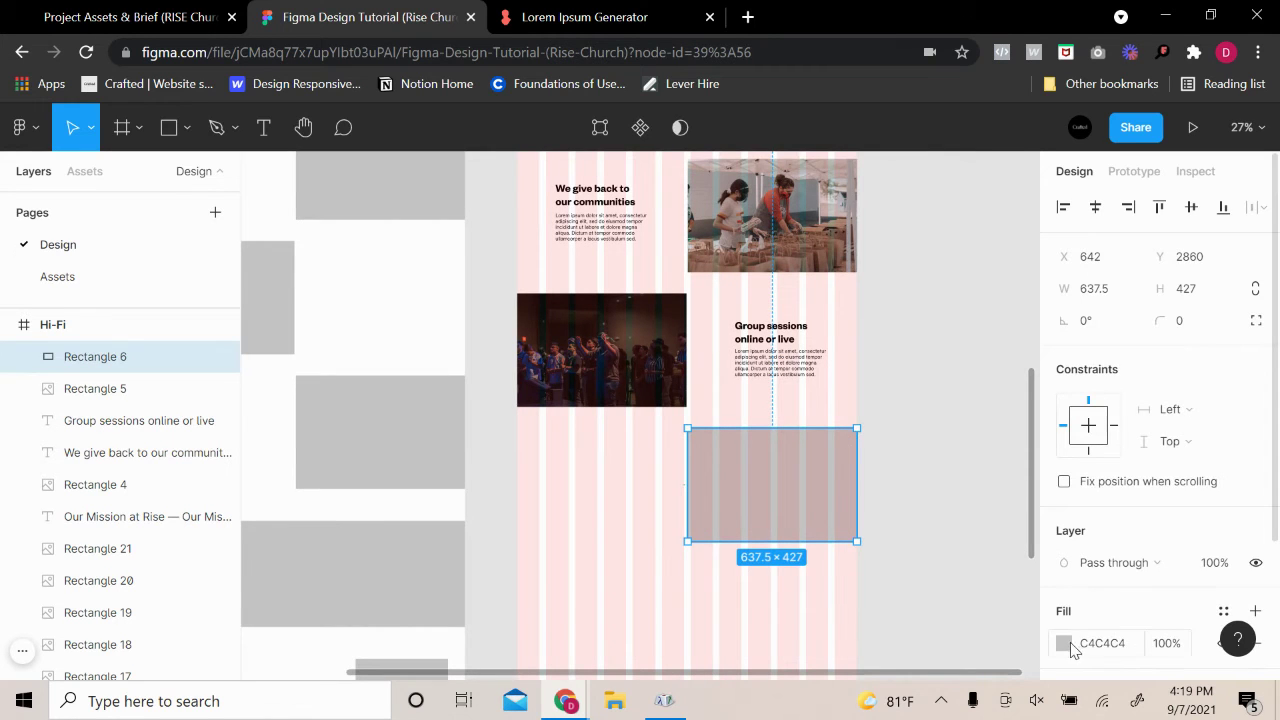
{"action": "left_click", "coordinate": [1064, 643]}
Change the rectangle's fill to an image using the church tower photo
{"action": "left_click", "coordinate": [849, 160]}
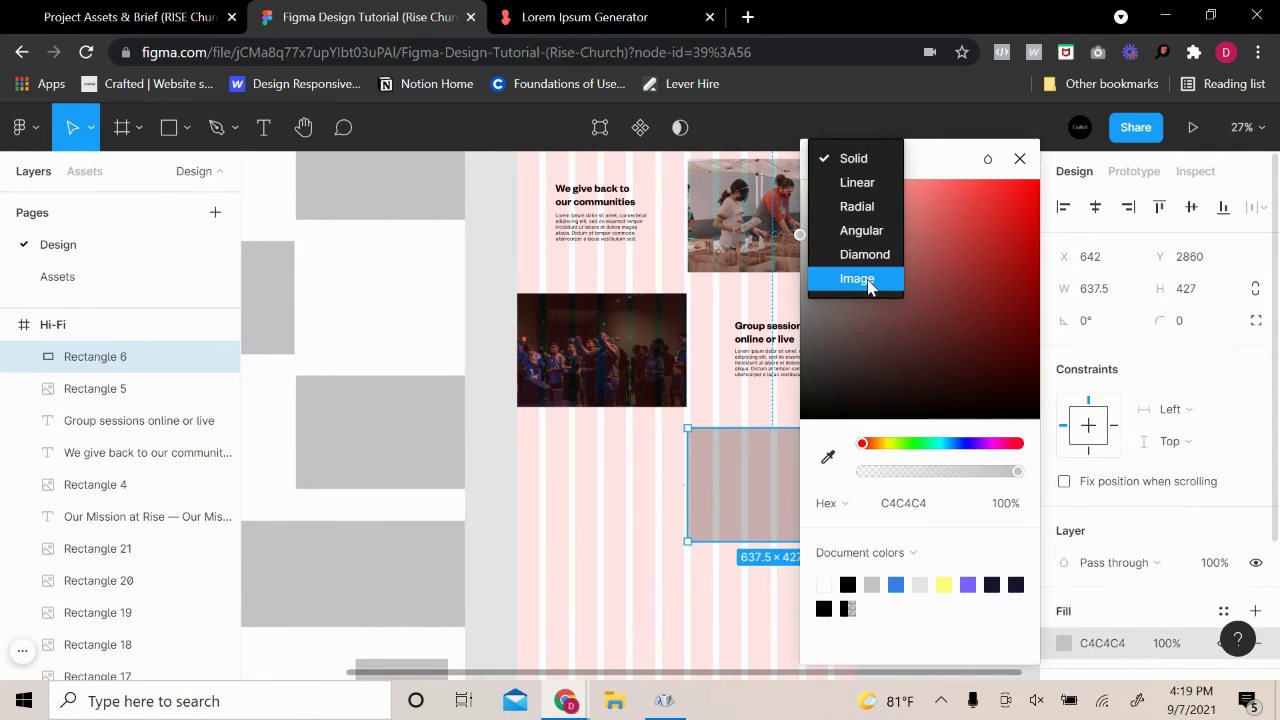
{"action": "left_click", "coordinate": [862, 282]}
{"action": "left_click", "coordinate": [953, 335]}
{"action": "scroll", "coordinate": [580, 451], "scroll_direction": "down", "scroll_amount": 2}
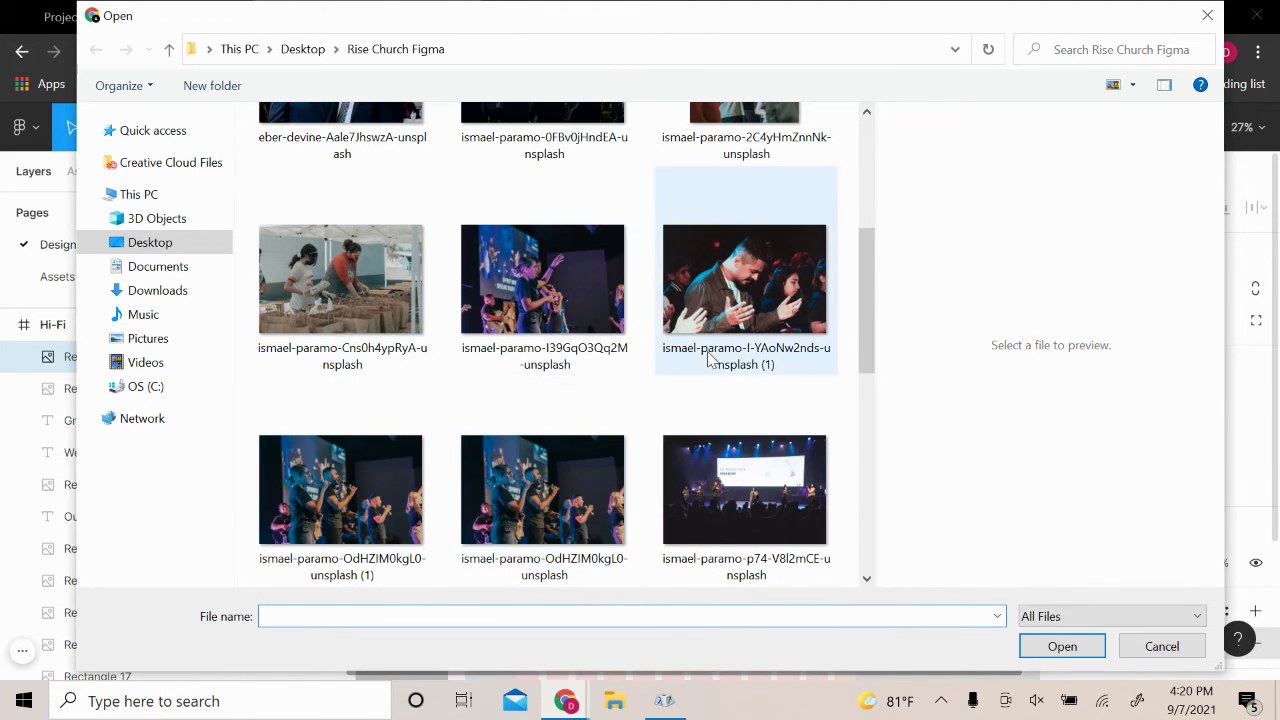
{"action": "scroll", "coordinate": [708, 360], "scroll_direction": "down", "scroll_amount": 5}
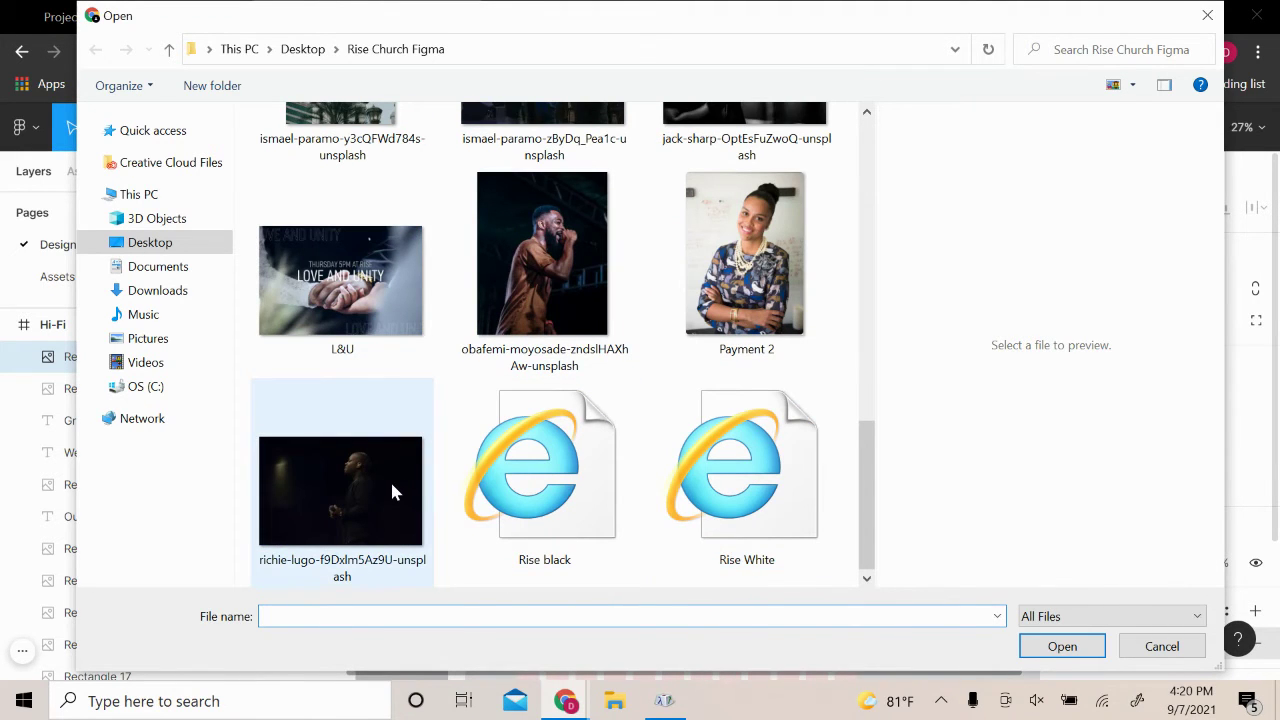
{"action": "scroll", "coordinate": [518, 484], "scroll_direction": "up", "scroll_amount": 3}
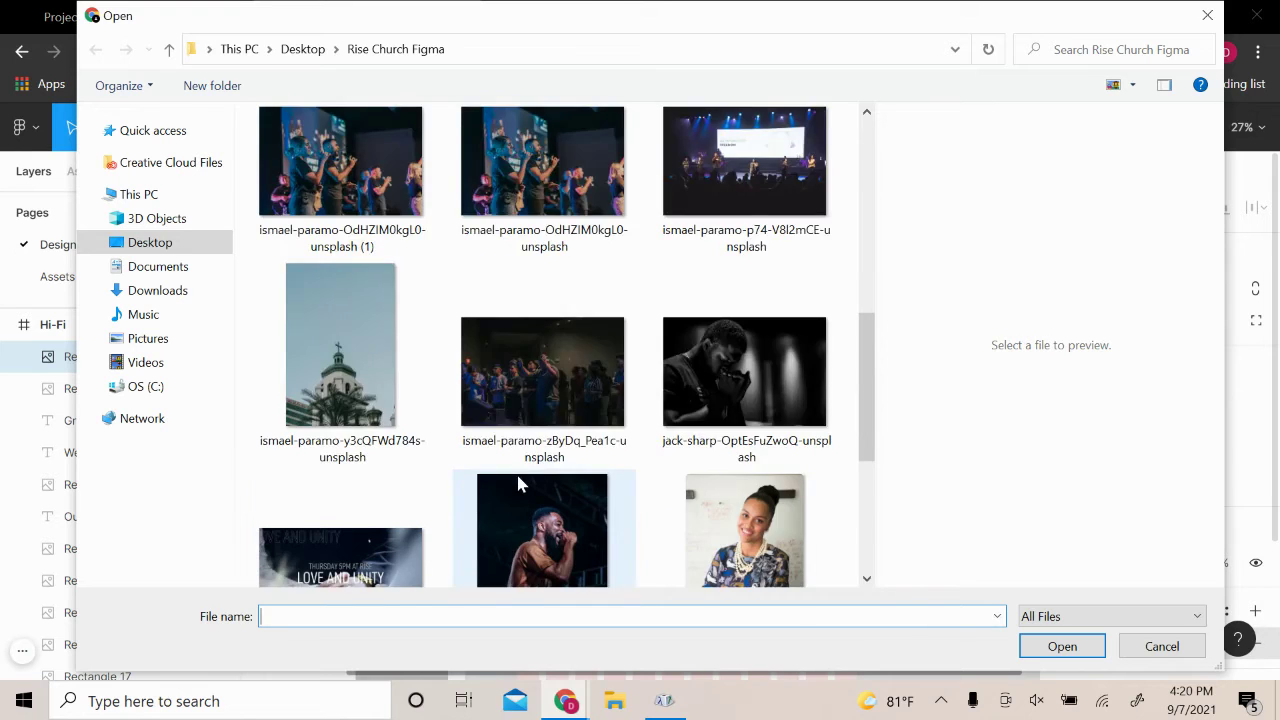
{"action": "scroll", "coordinate": [518, 484], "scroll_direction": "up", "scroll_amount": 5}
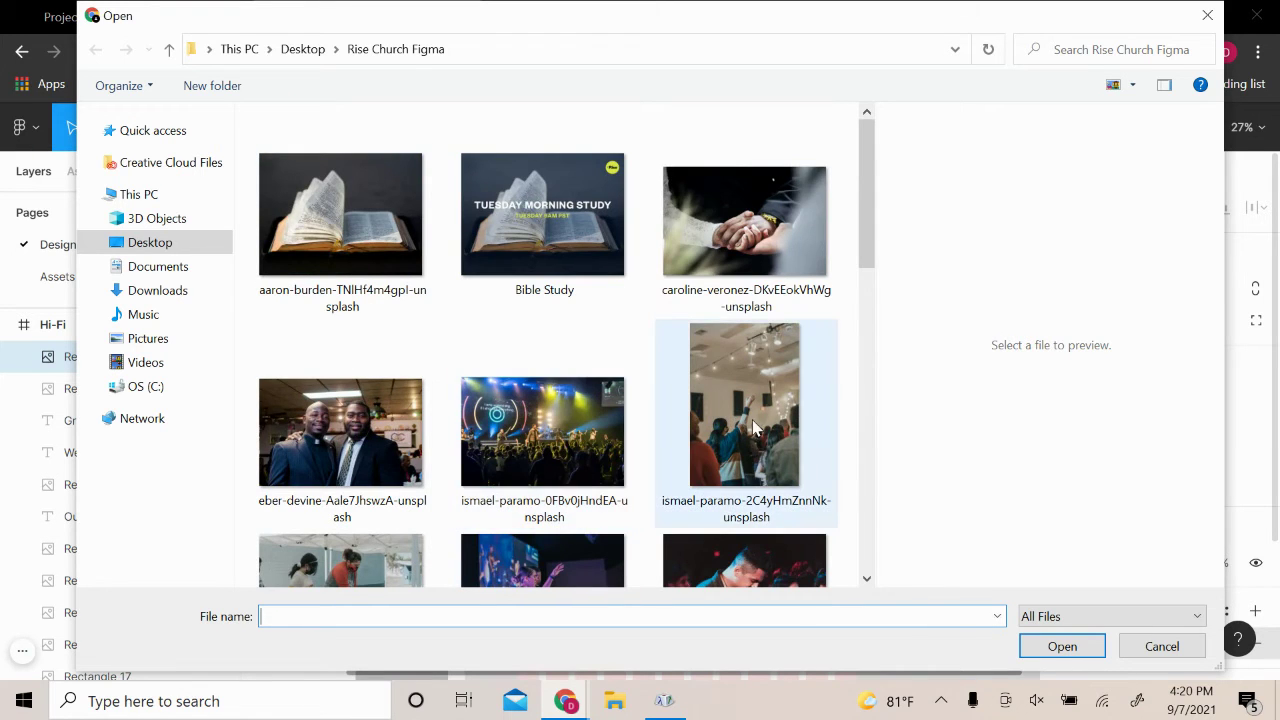
{"action": "scroll", "coordinate": [743, 432], "scroll_direction": "down", "scroll_amount": 3}
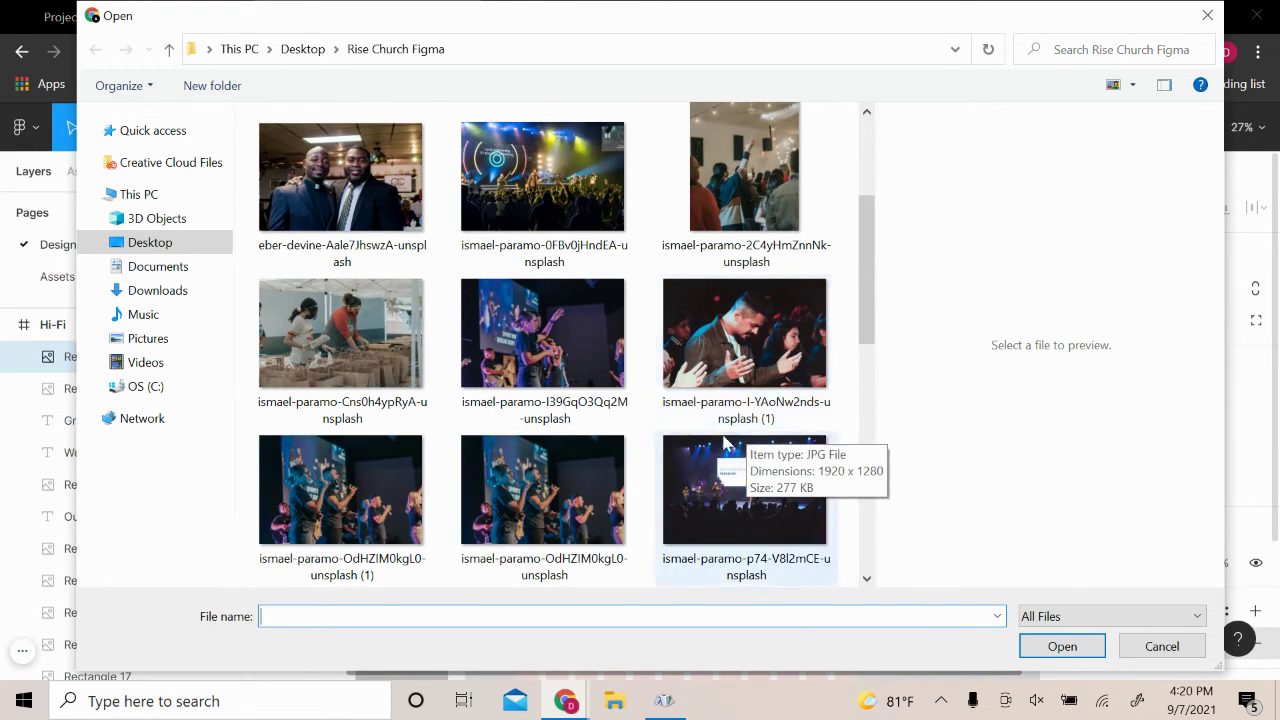
{"action": "scroll", "coordinate": [536, 445], "scroll_direction": "down", "scroll_amount": 5}
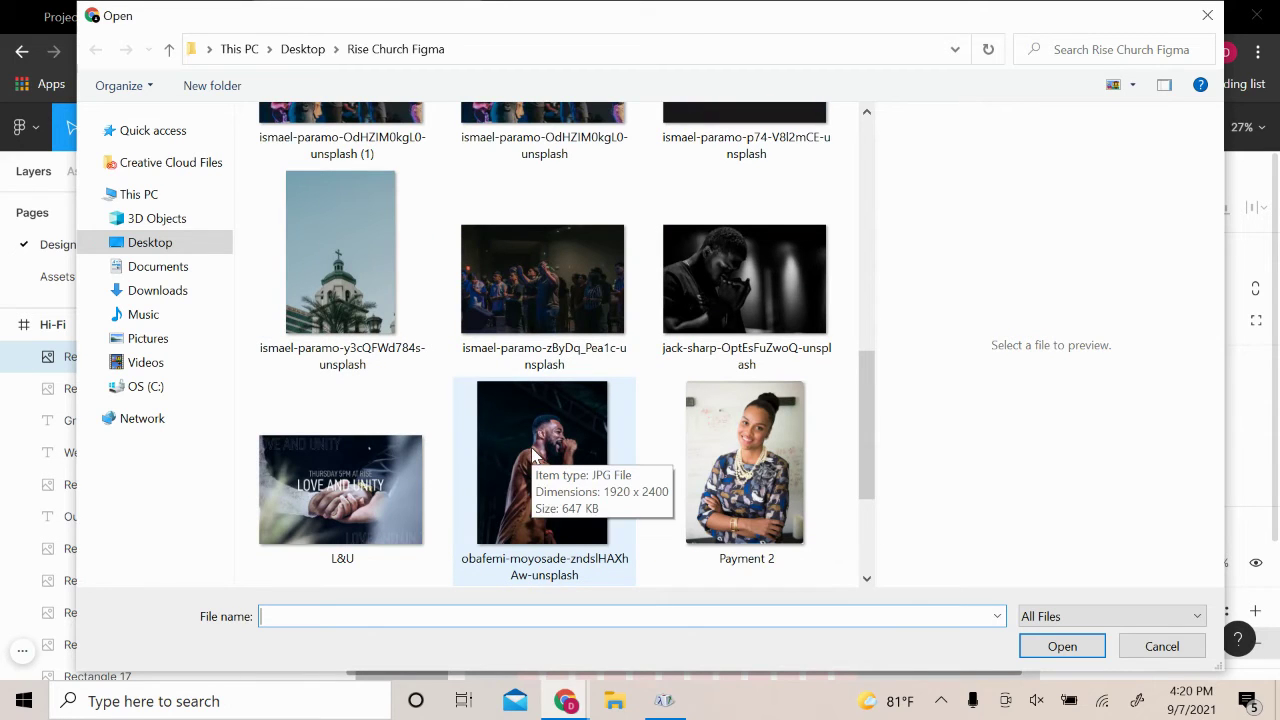
{"action": "scroll", "coordinate": [536, 455], "scroll_direction": "down", "scroll_amount": 2}
{"action": "scroll", "coordinate": [340, 345], "scroll_direction": "up", "scroll_amount": 3}
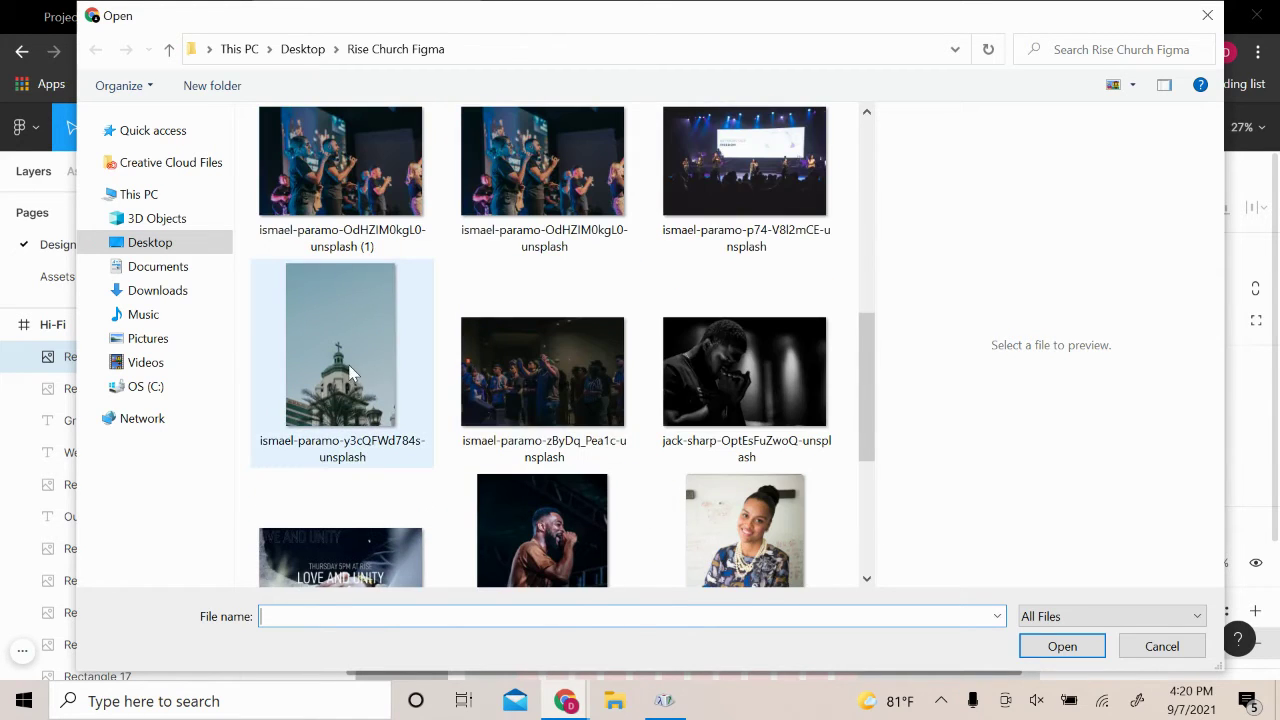
{"action": "left_click", "coordinate": [340, 345]}
{"action": "left_click", "coordinate": [1048, 645]}
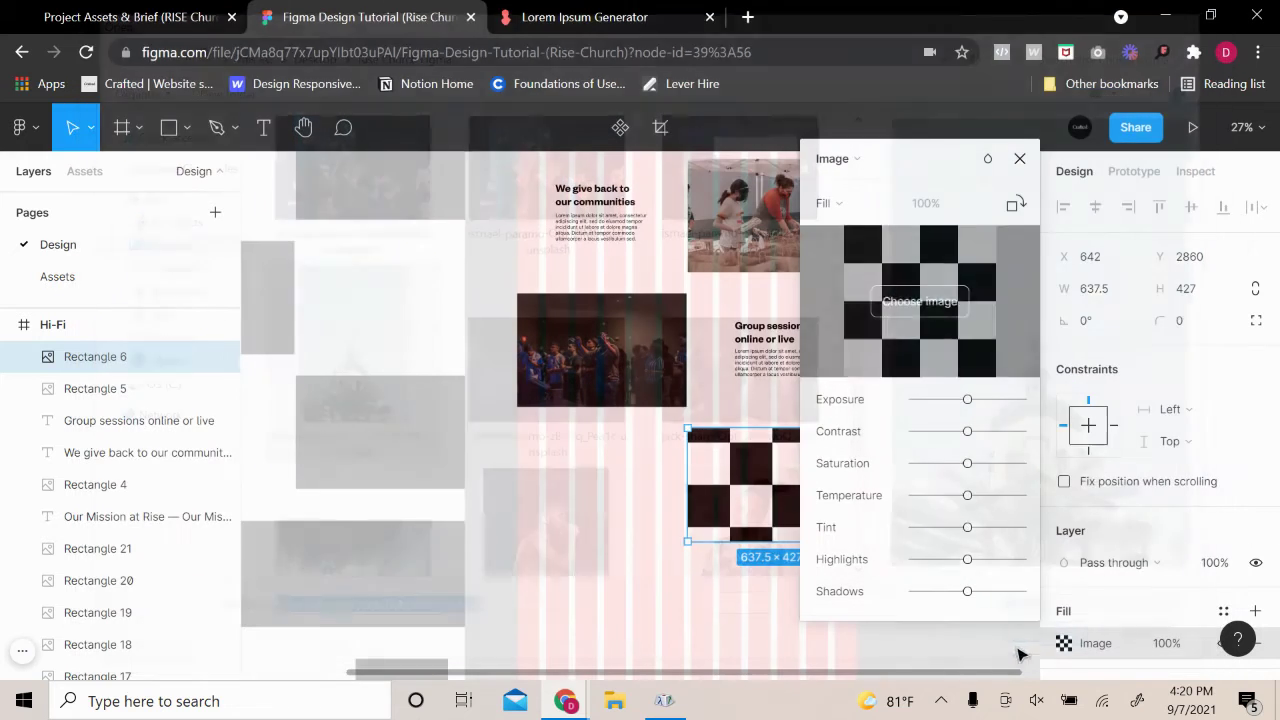
Set the image to Crop and shift the photo up to frame the tower and palms
{"action": "left_click_drag", "start_coordinate": [930, 190], "coordinate": [1180, 190]}
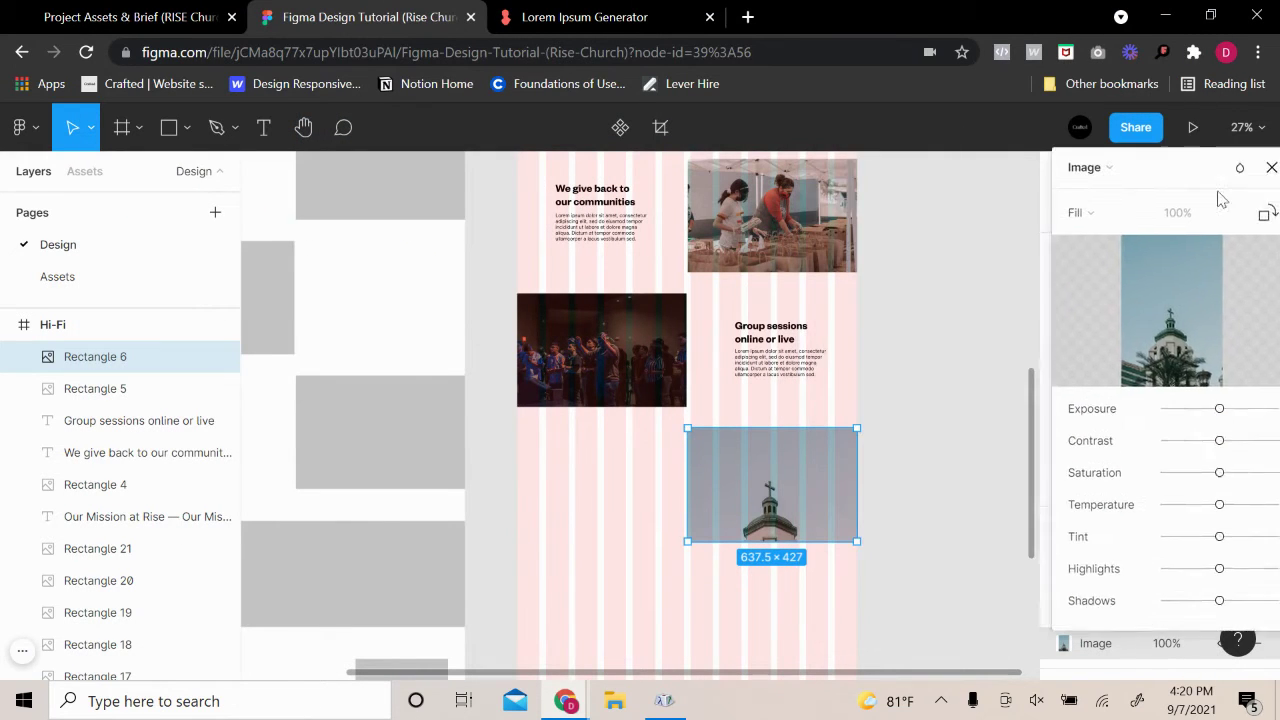
{"action": "scroll", "coordinate": [770, 520], "scroll_direction": "up", "scroll_amount": 5}
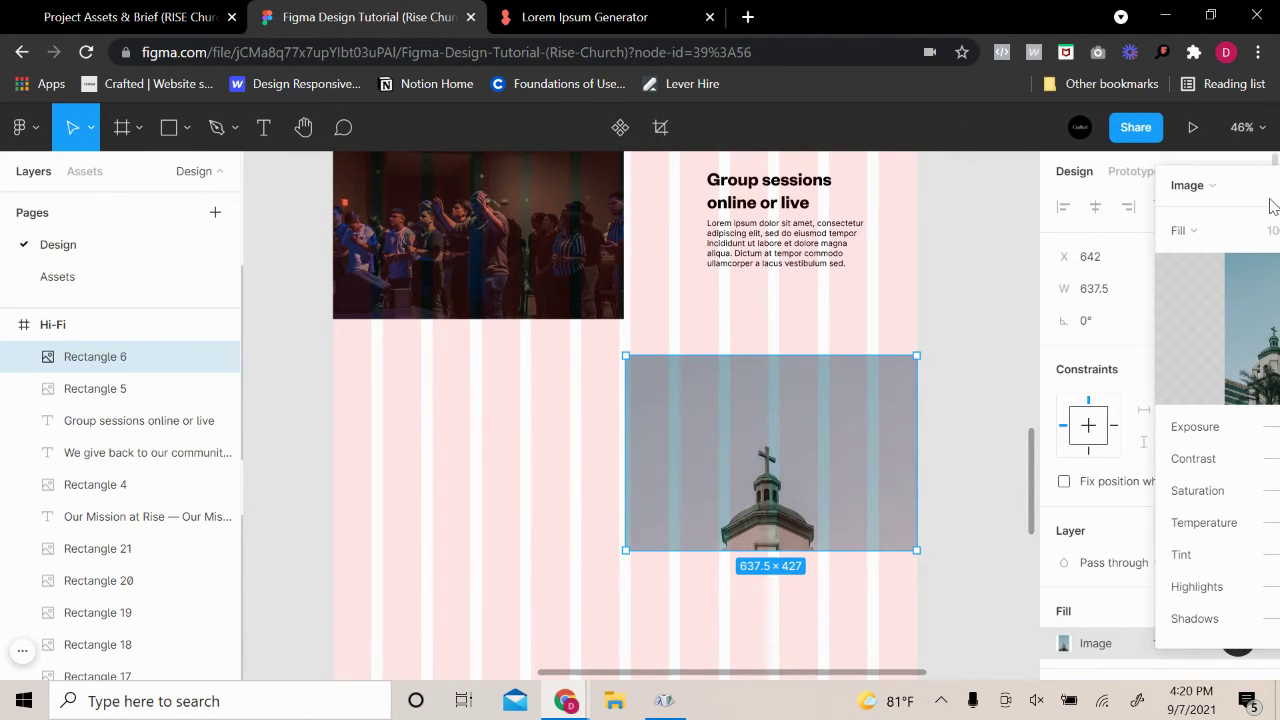
{"action": "left_click_drag", "start_coordinate": [1272, 205], "coordinate": [1077, 195]}
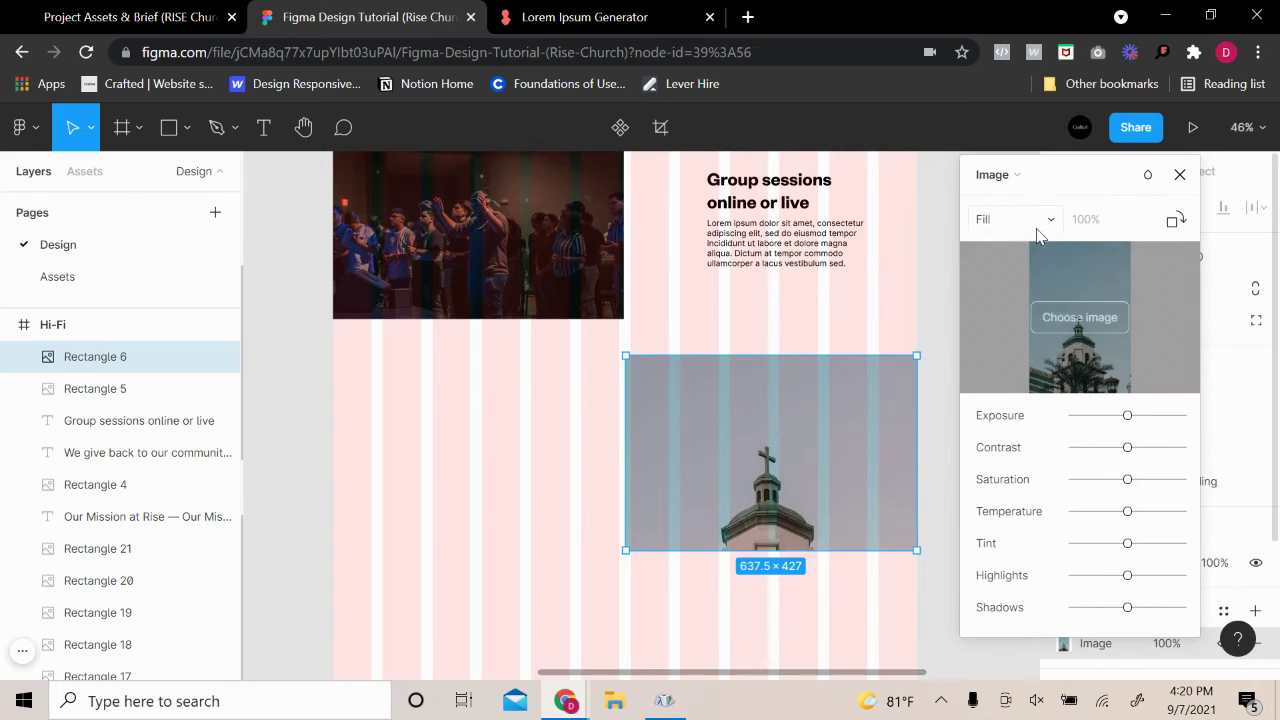
{"action": "left_click", "coordinate": [1005, 219]}
{"action": "left_click", "coordinate": [1044, 262]}
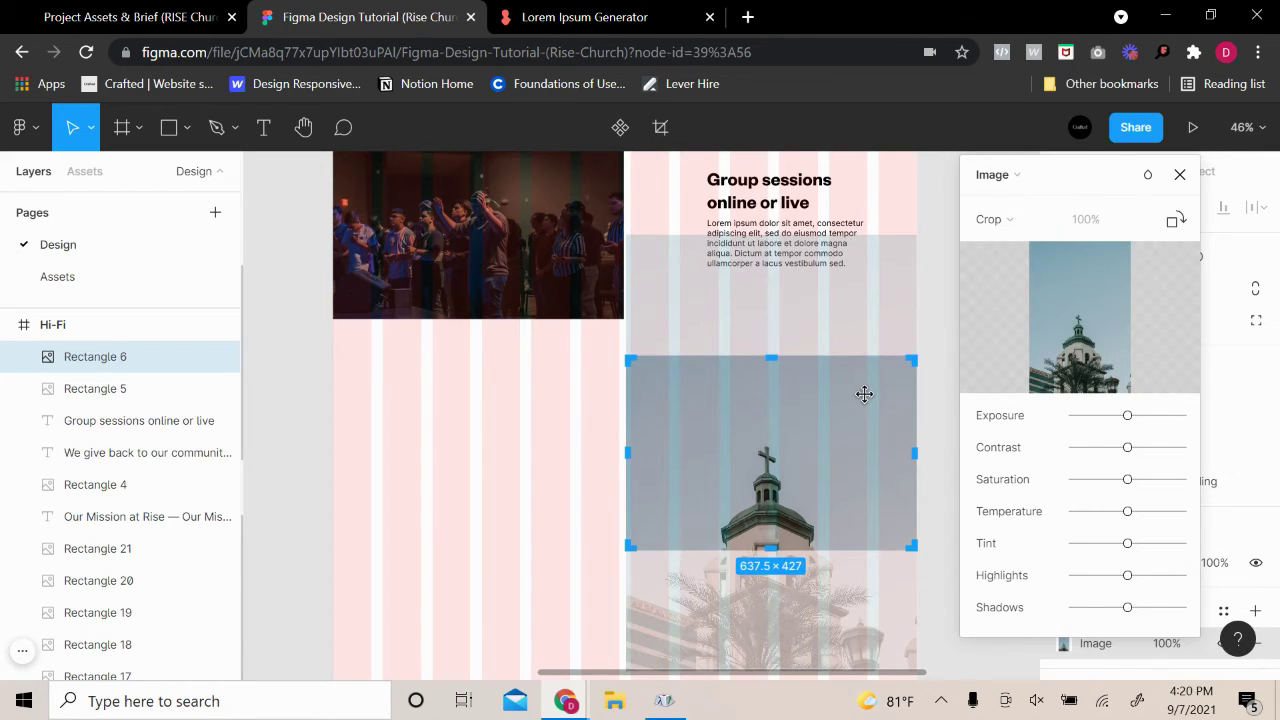
{"action": "key", "text": "shift+Up"}
{"action": "key", "text": "shift+Up"}
{"action": "key", "text": "shift+Up"}
{"action": "key", "text": "shift+Up"}
{"action": "key", "text": "shift+Up"}
{"action": "key", "text": "shift+Up"}
{"action": "key", "text": "shift+Up"}
{"action": "key", "text": "shift+Up"}
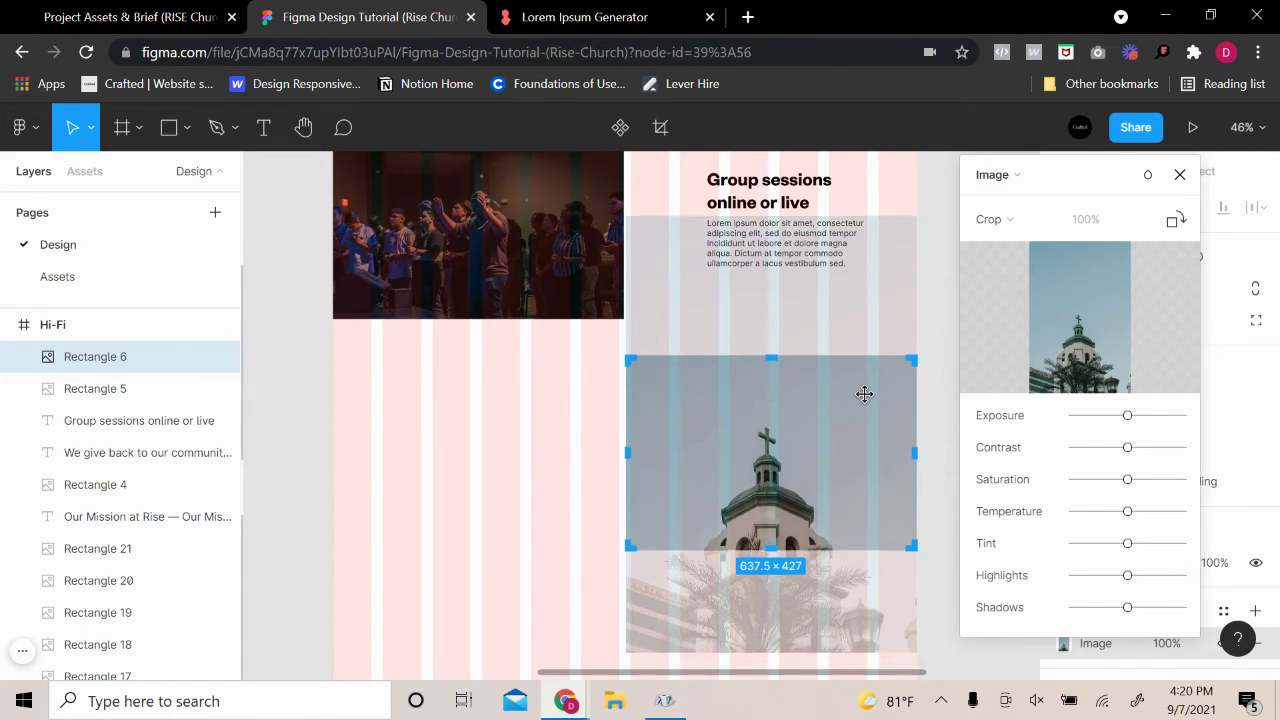
{"action": "key", "text": "shift+Up"}
{"action": "key", "text": "shift+Up"}
{"action": "key", "text": "shift+Up"}
{"action": "key", "text": "shift+Up"}
{"action": "key", "text": "shift+Up"}
{"action": "key", "text": "shift+Up"}
{"action": "key", "text": "shift+Up"}
{"action": "key", "text": "shift+Up"}
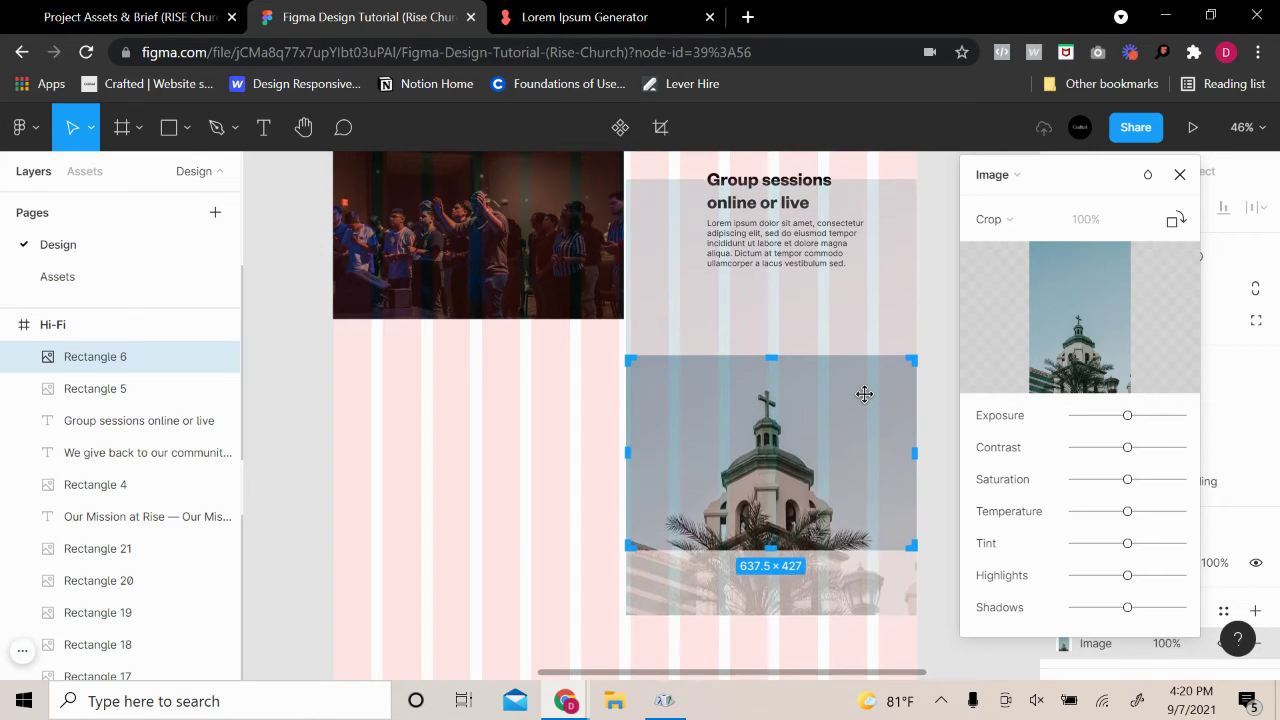
{"action": "key", "text": "Up"}
{"action": "key", "text": "Up"}
{"action": "key", "text": "Up"}
{"action": "key", "text": "Up"}
{"action": "key", "text": "Up"}
{"action": "key", "text": "Up"}
{"action": "key", "text": "Up"}
{"action": "key", "text": "Up"}
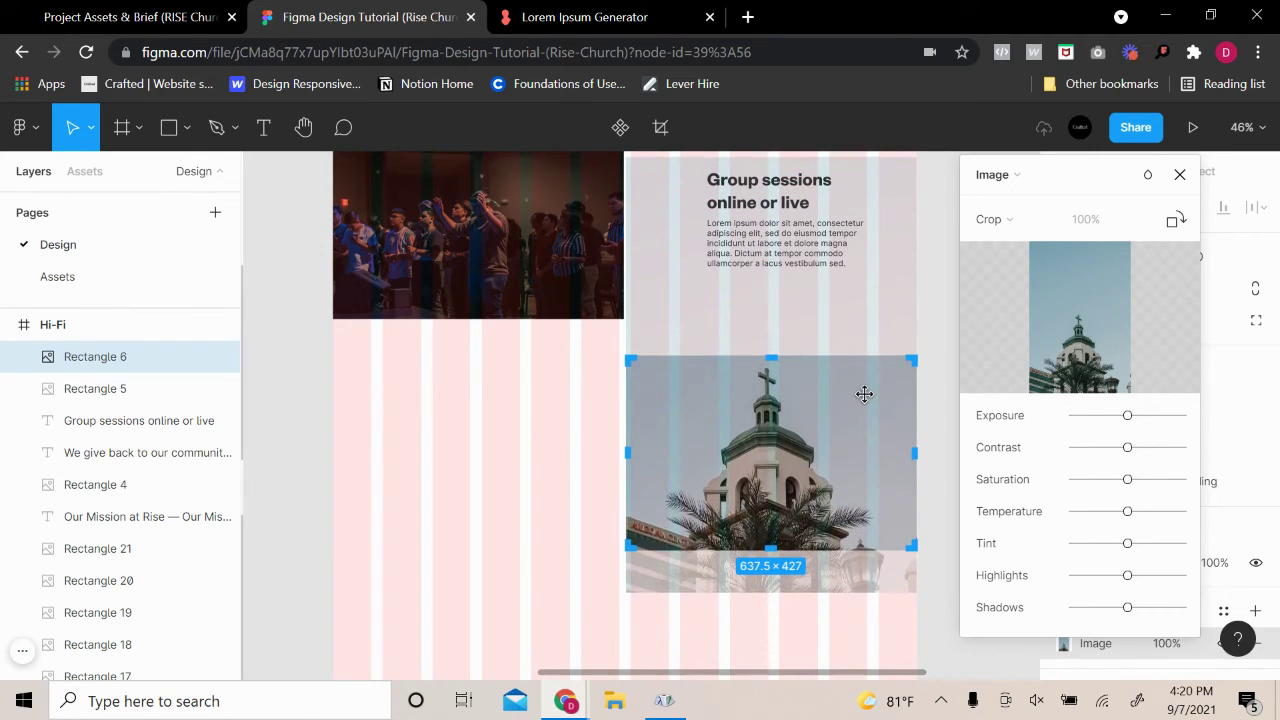
{"action": "left_click", "coordinate": [943, 331]}
{"action": "scroll", "coordinate": [937, 499], "scroll_direction": "down", "scroll_amount": 3}
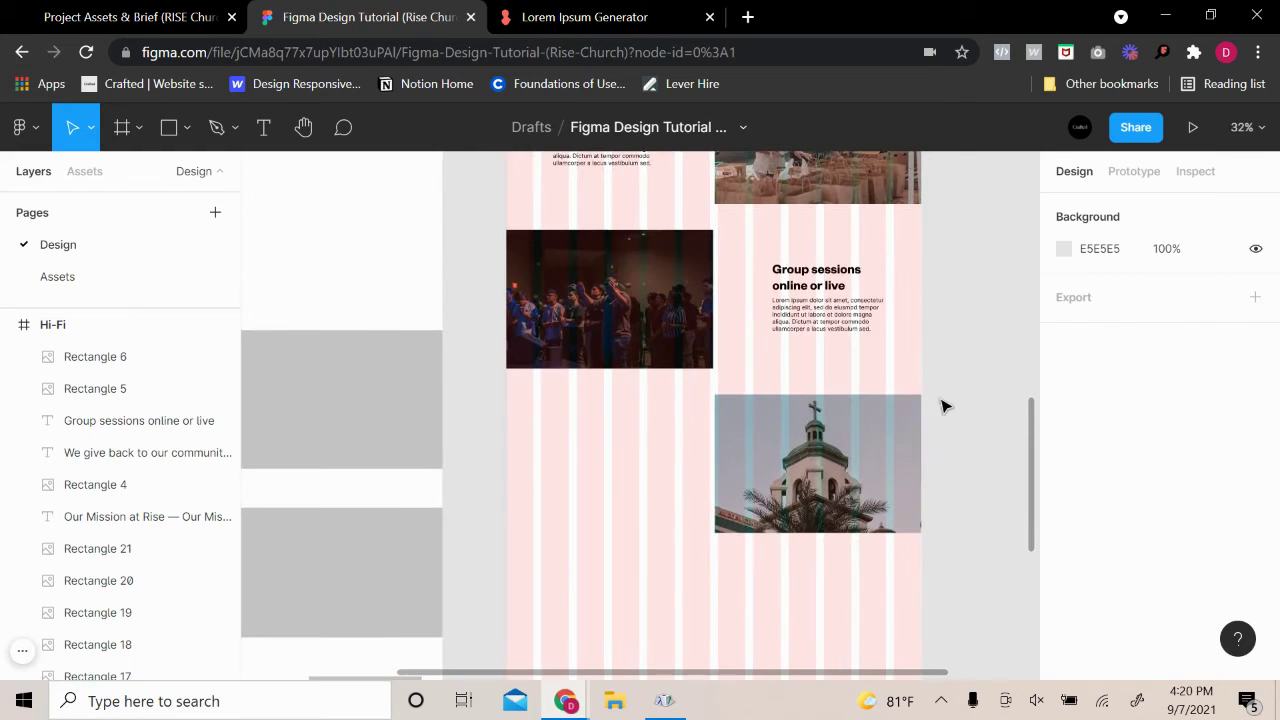
Duplicate the Group sessions heading and paragraph into the left column beside the photo
{"action": "scroll", "coordinate": [943, 406], "scroll_direction": "up", "scroll_amount": 1}
{"action": "left_click", "coordinate": [838, 316]}
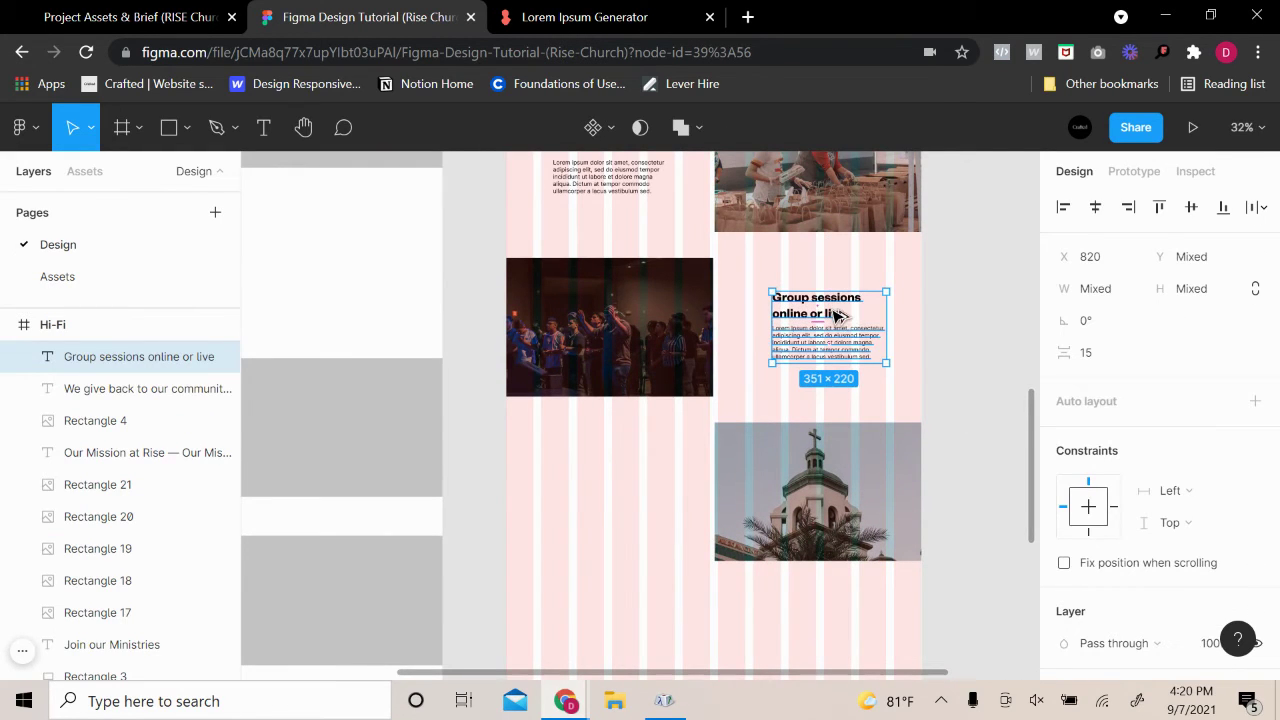
{"action": "left_click_drag", "start_coordinate": [838, 318], "coordinate": [621, 484]}
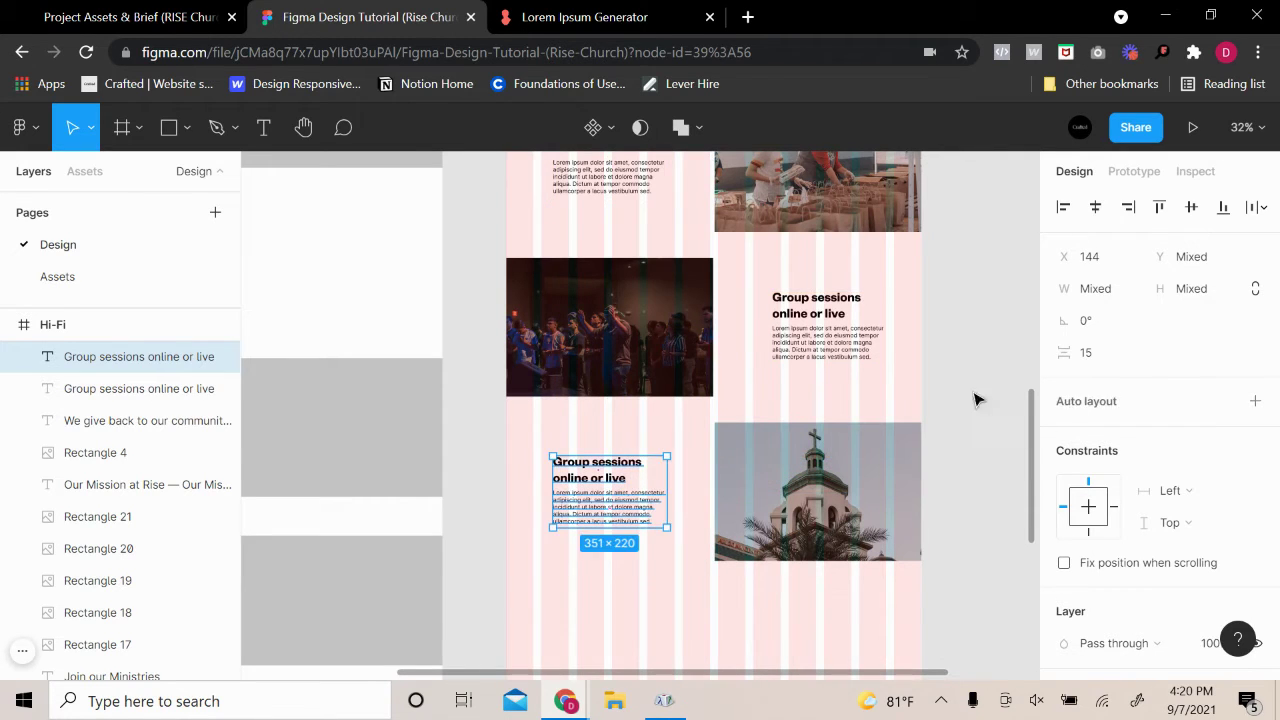
{"action": "left_click", "coordinate": [991, 494]}
{"action": "scroll", "coordinate": [1018, 447], "scroll_direction": "up", "scroll_amount": 2}
{"action": "scroll", "coordinate": [1015, 452], "scroll_direction": "up", "scroll_amount": 1}
{"action": "scroll", "coordinate": [1011, 460], "scroll_direction": "down", "scroll_amount": 1}
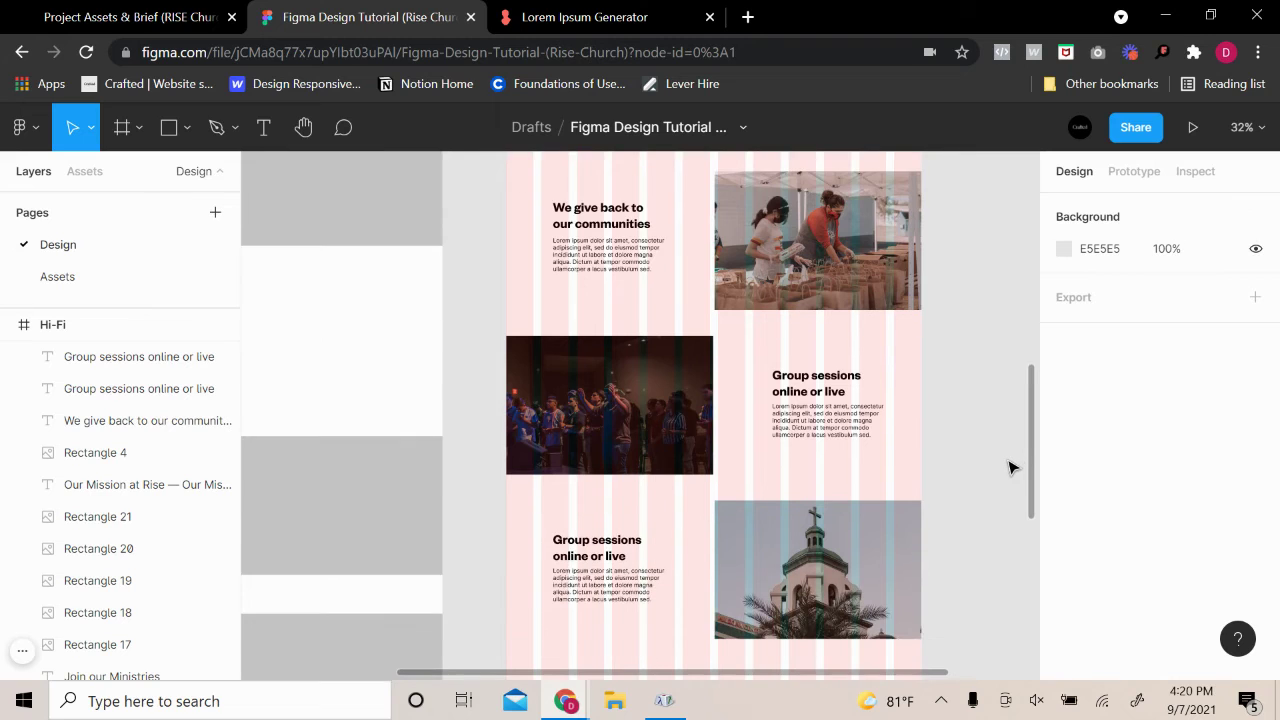
{"action": "scroll", "coordinate": [970, 480], "scroll_direction": "down", "scroll_amount": 2}
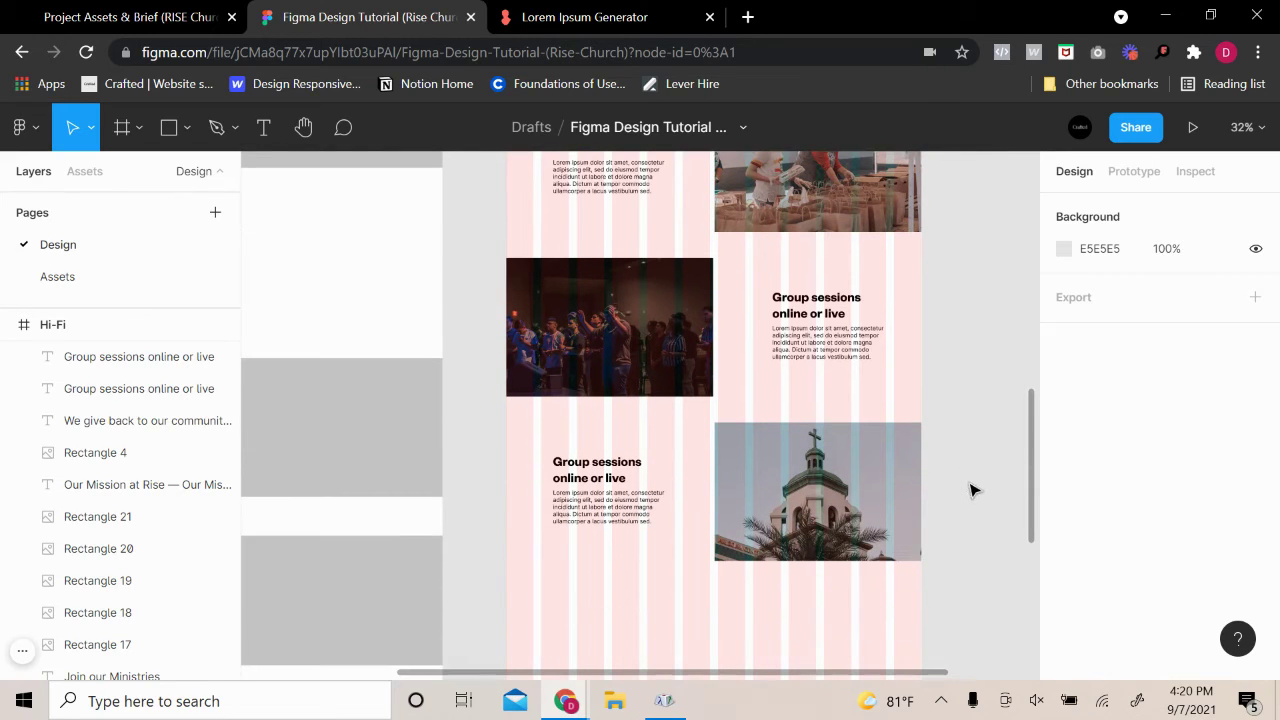
{"action": "key", "text": "ctrl+v"}
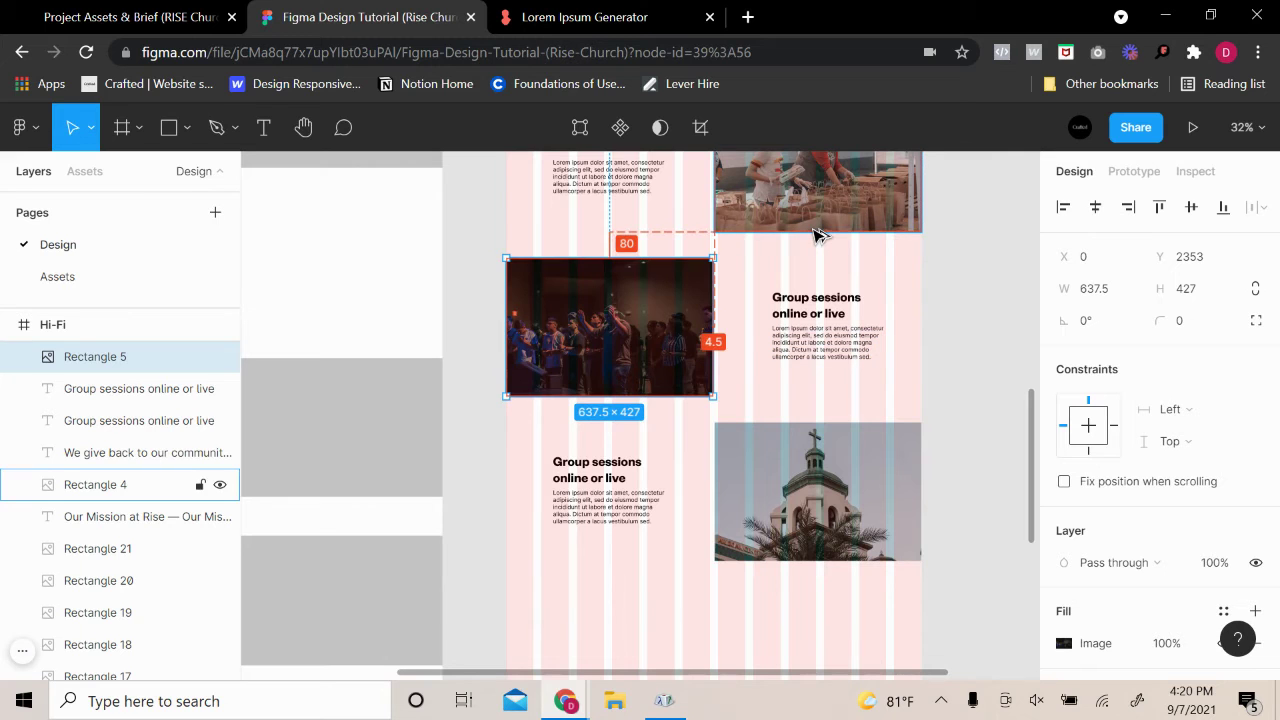
{"action": "left_click", "coordinate": [1023, 414]}
Hide the Hi-Fi frame's 12-column layout grid
{"action": "scroll", "coordinate": [920, 457], "scroll_direction": "up", "scroll_amount": 10}
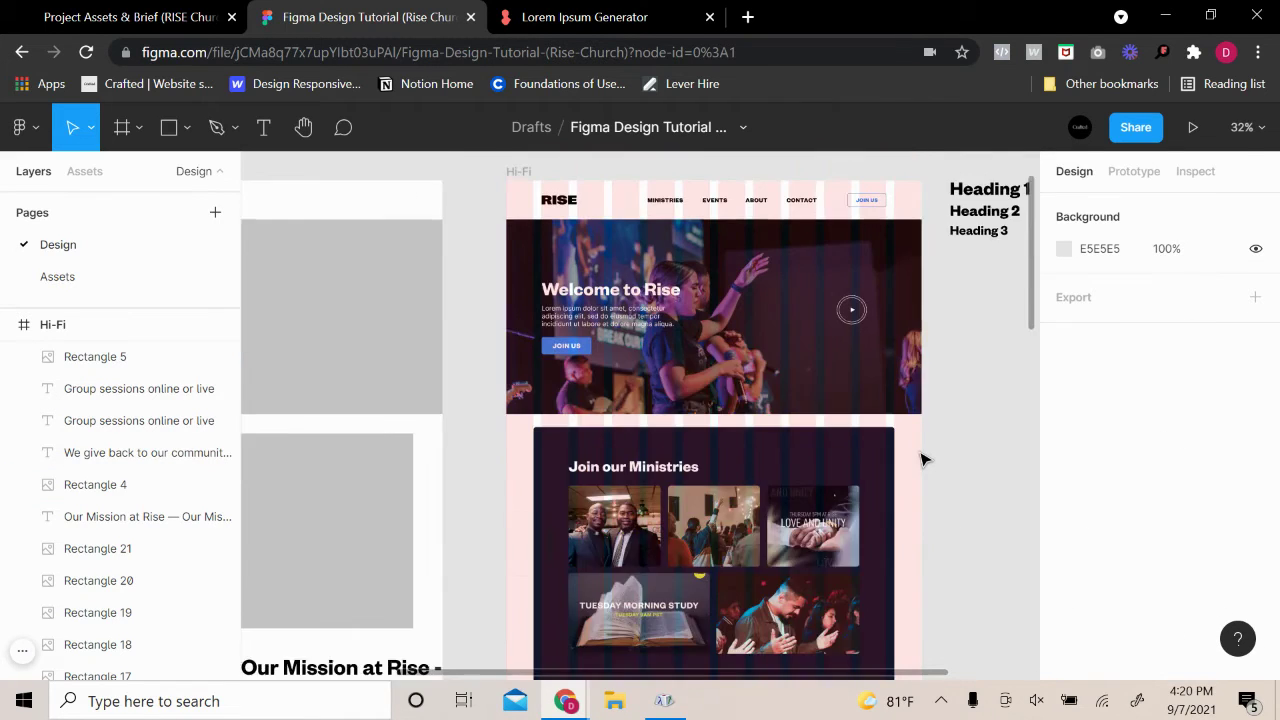
{"action": "left_click", "coordinate": [521, 270]}
{"action": "scroll", "coordinate": [1143, 420], "scroll_direction": "down", "scroll_amount": 3}
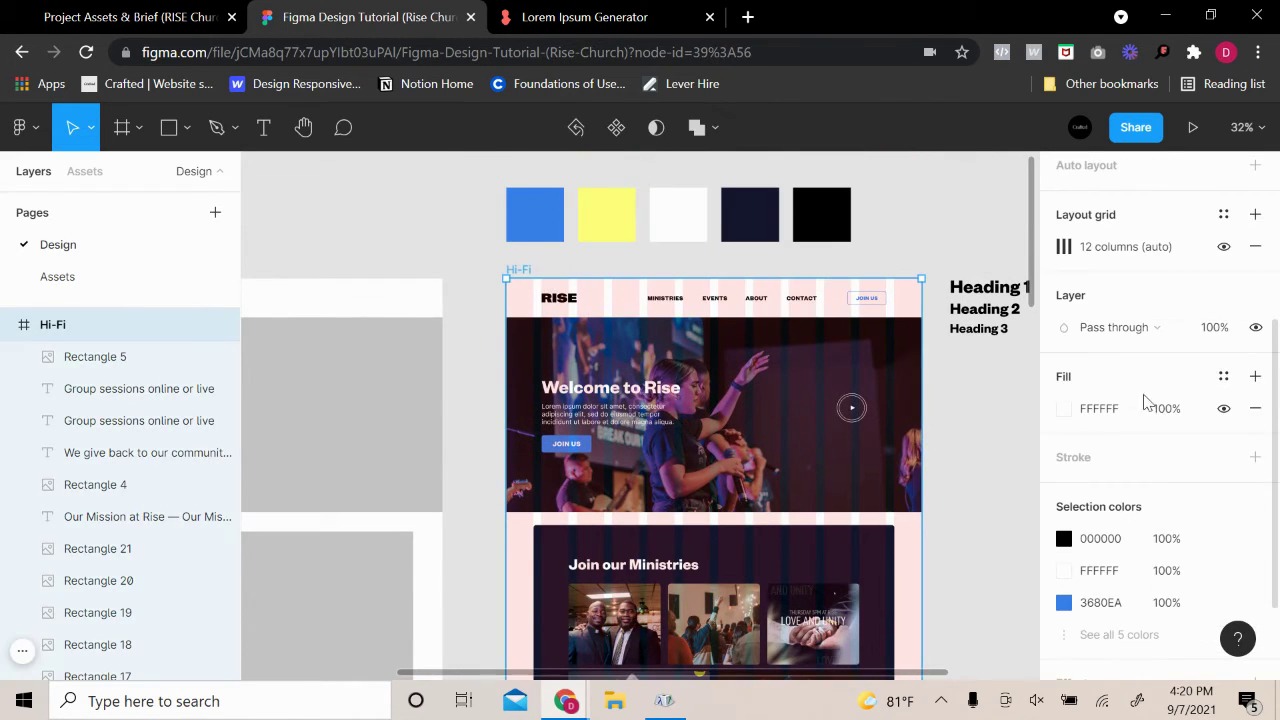
{"action": "left_click", "coordinate": [1225, 246]}
{"action": "scroll", "coordinate": [1000, 432], "scroll_direction": "down", "scroll_amount": 10}
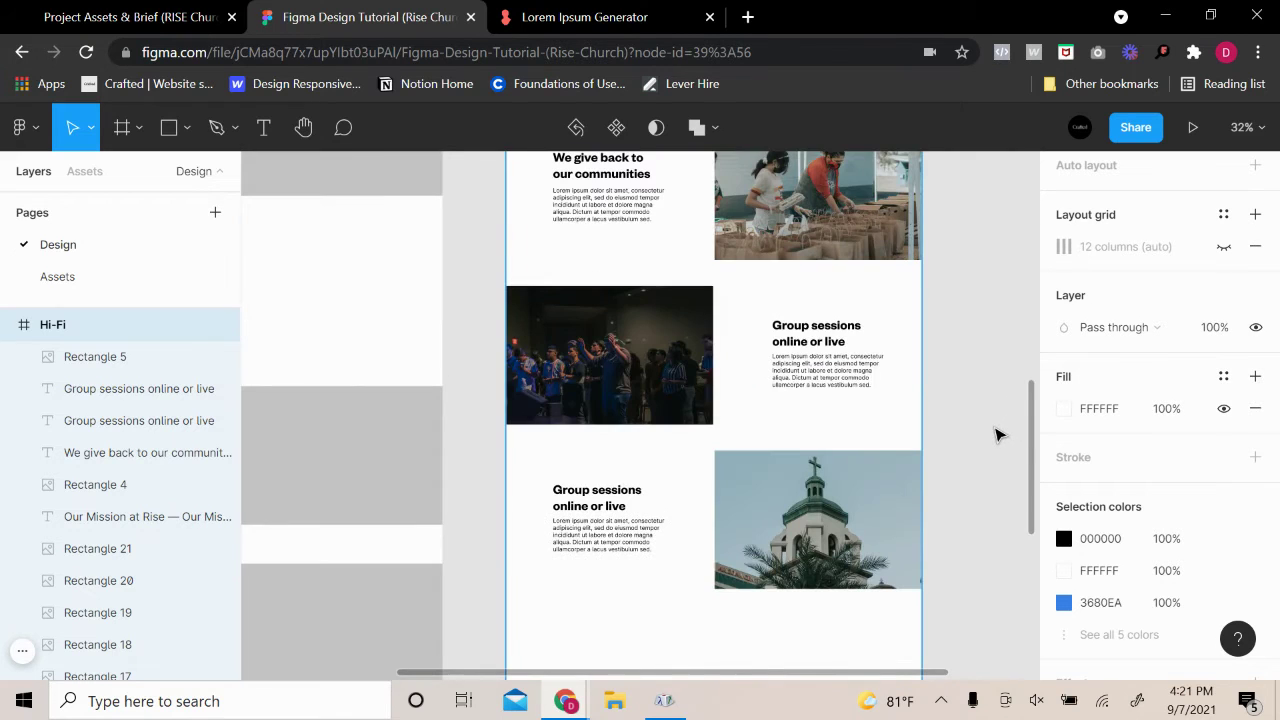
{"action": "scroll", "coordinate": [995, 434], "scroll_direction": "up", "scroll_amount": 2}
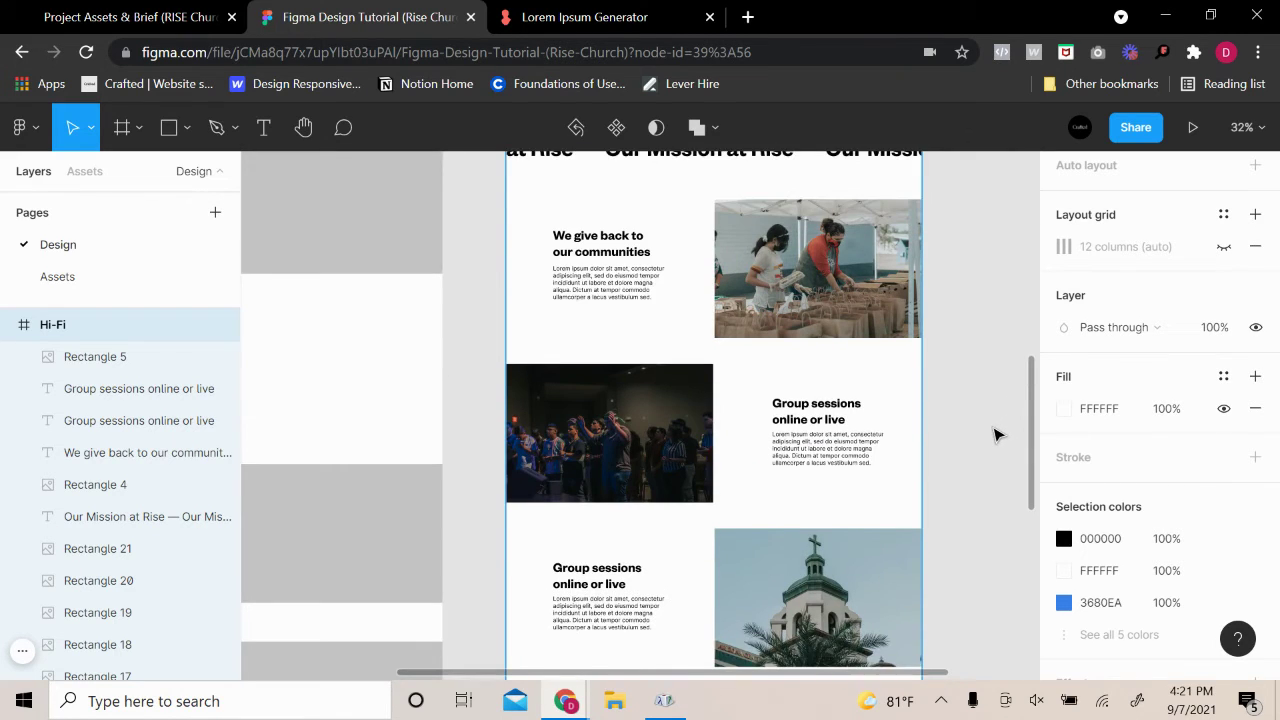
{"action": "scroll", "coordinate": [995, 434], "scroll_direction": "up", "scroll_amount": 1}
{"action": "scroll", "coordinate": [990, 437], "scroll_direction": "down", "scroll_amount": 5}
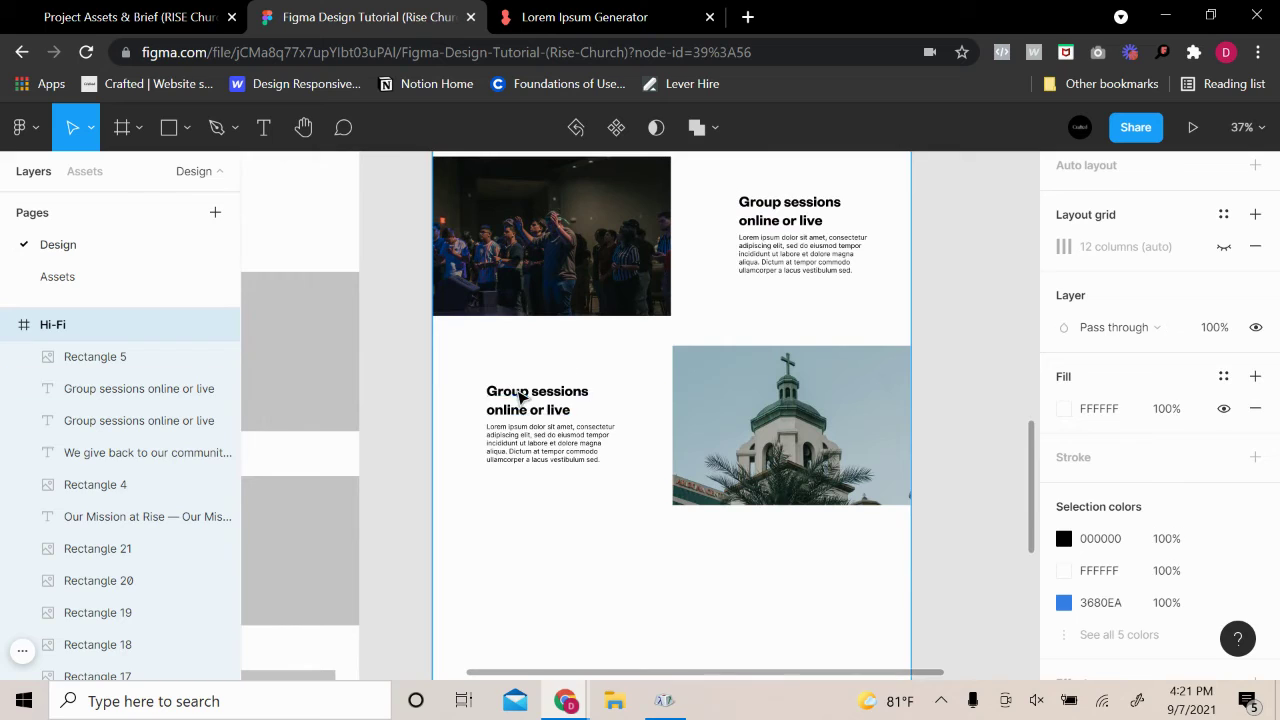
Retitle the copied Group sessions heading to 'Local events and services'
{"action": "double_click", "coordinate": [519, 397]}
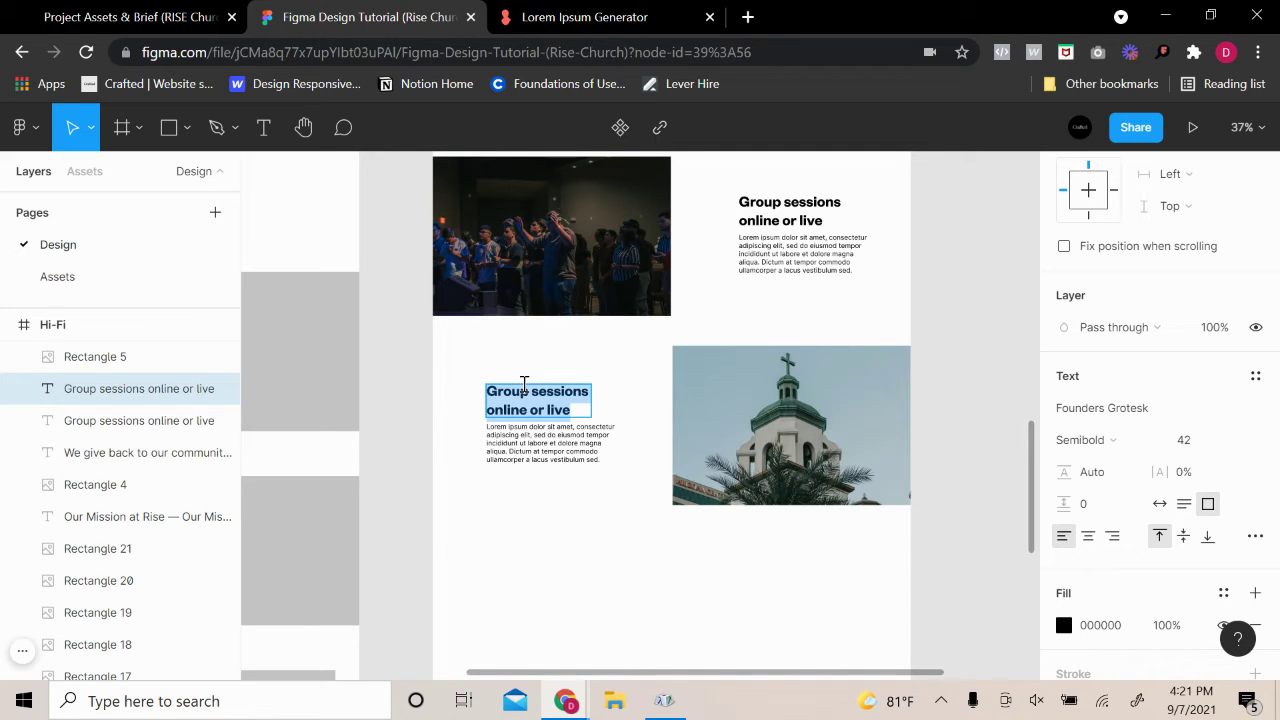
{"action": "type", "text": "Hom"}
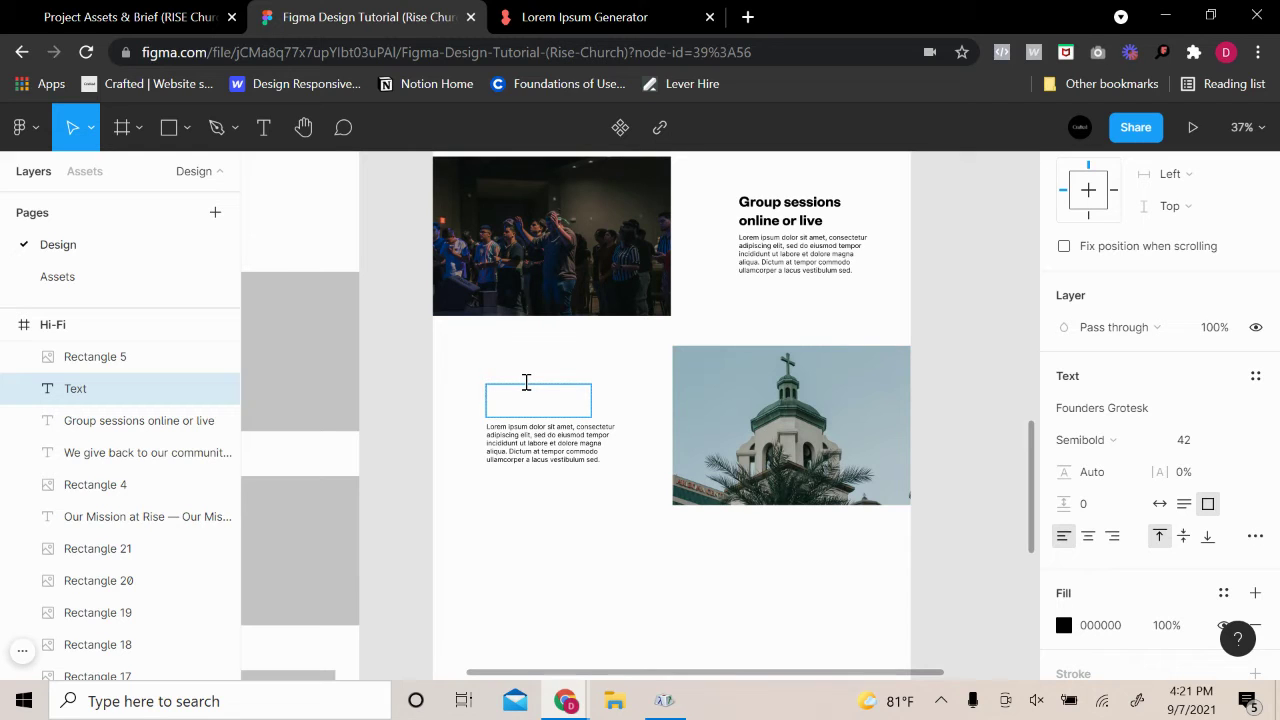
{"action": "type", "text": "Local events and services"}
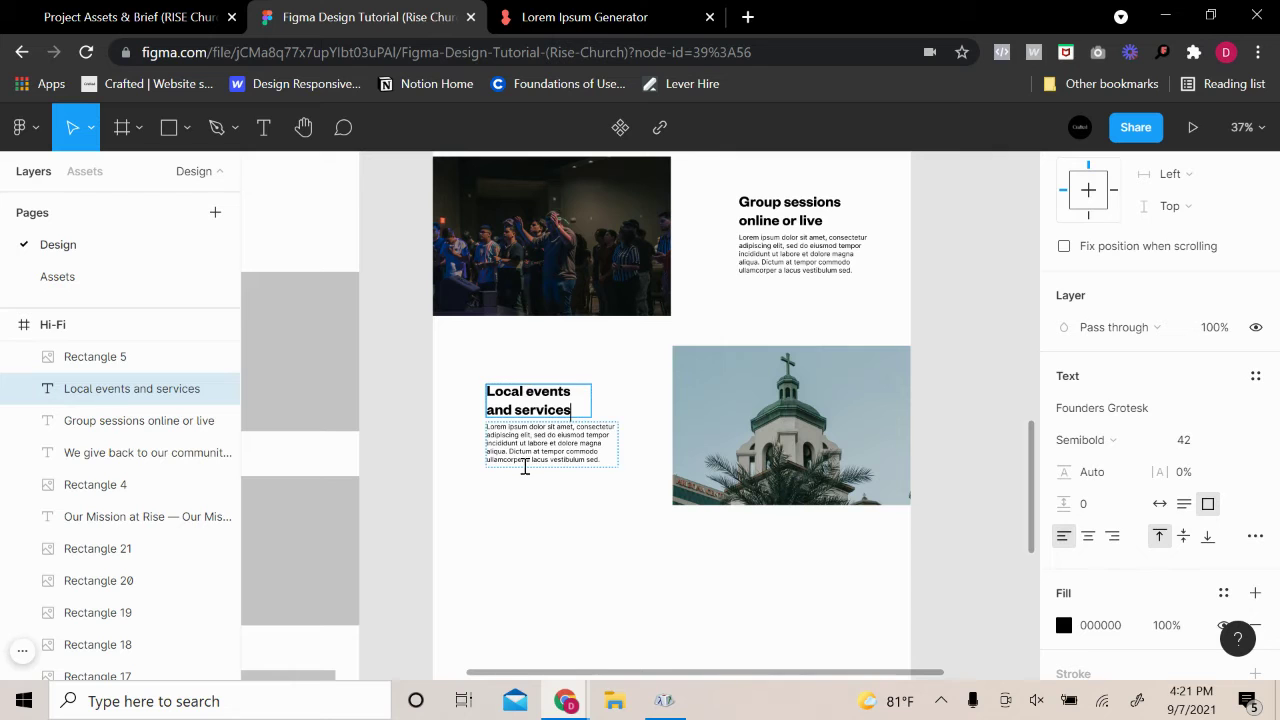
{"action": "left_click", "coordinate": [531, 498]}
Select the 'We give back' body paragraph
{"action": "scroll", "coordinate": [557, 478], "scroll_direction": "up", "scroll_amount": 3}
{"action": "scroll", "coordinate": [650, 490], "scroll_direction": "down", "scroll_amount": 3}
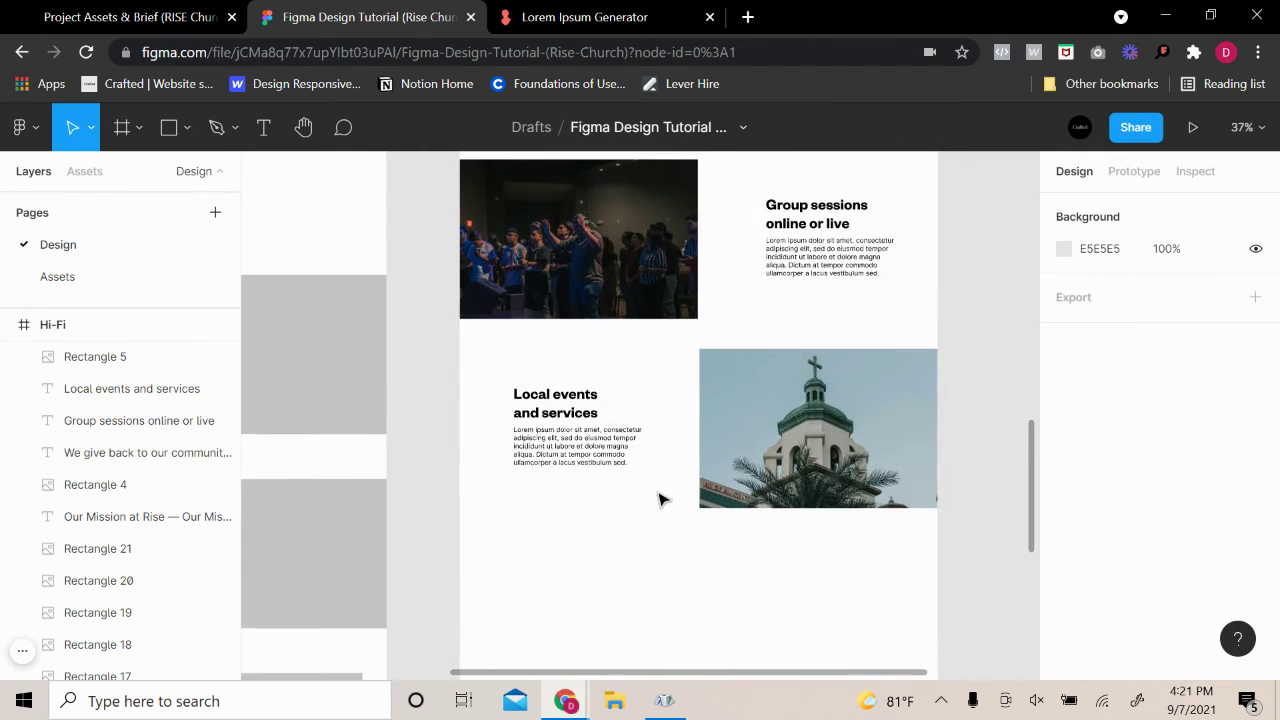
{"action": "scroll", "coordinate": [660, 500], "scroll_direction": "right", "scroll_amount": 2}
{"action": "scroll", "coordinate": [590, 540], "scroll_direction": "up", "scroll_amount": 3}
{"action": "scroll", "coordinate": [608, 500], "scroll_direction": "up", "scroll_amount": 5}
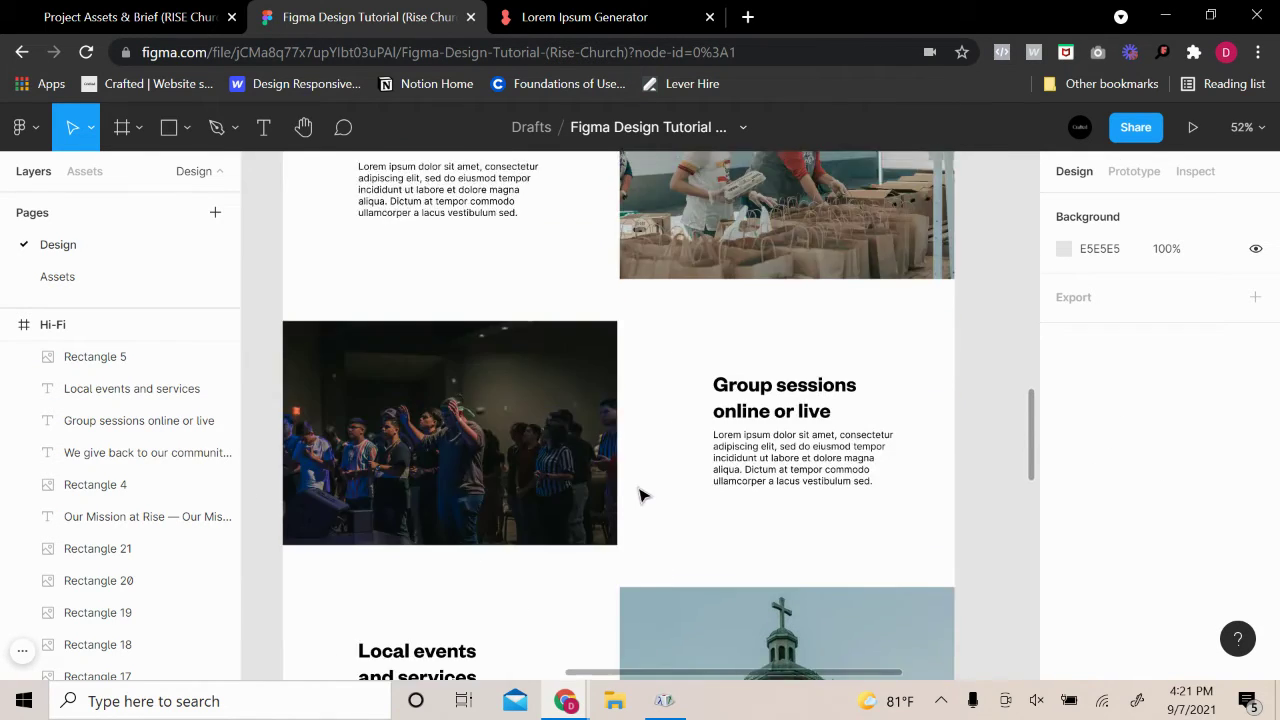
{"action": "scroll", "coordinate": [700, 491], "scroll_direction": "down", "scroll_amount": 4}
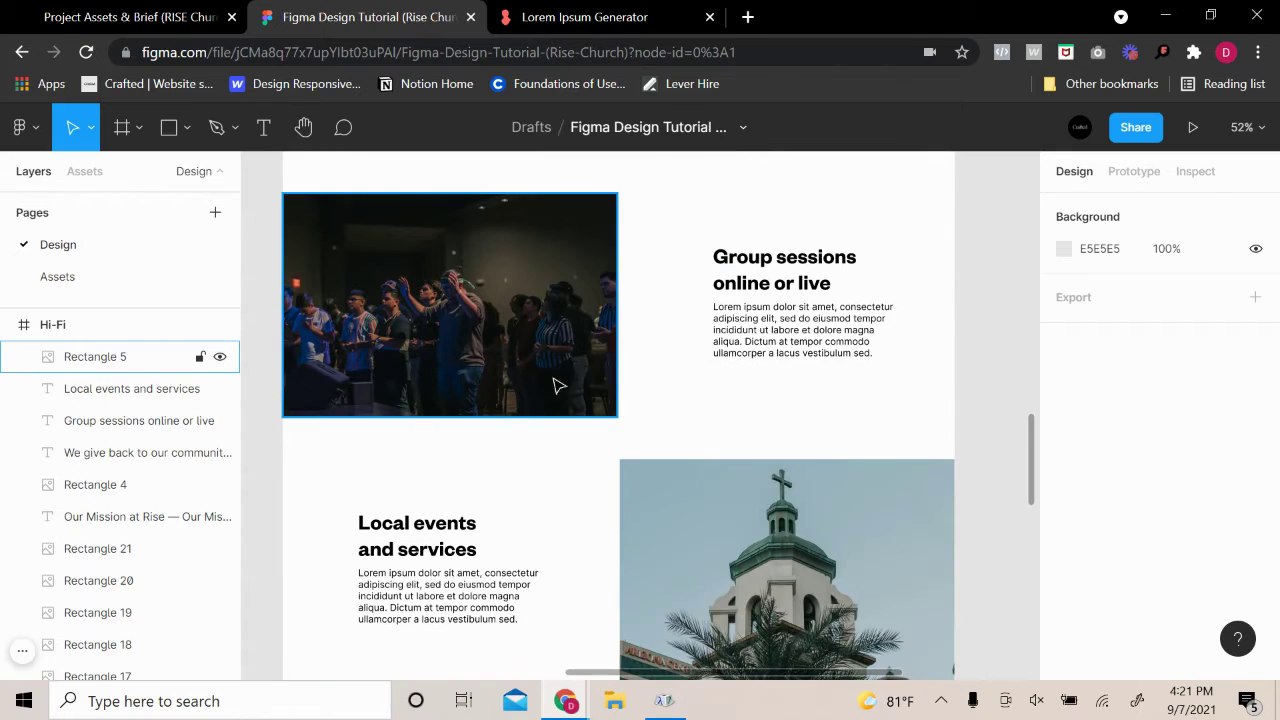
{"action": "scroll", "coordinate": [620, 440], "scroll_direction": "down", "scroll_amount": 4}
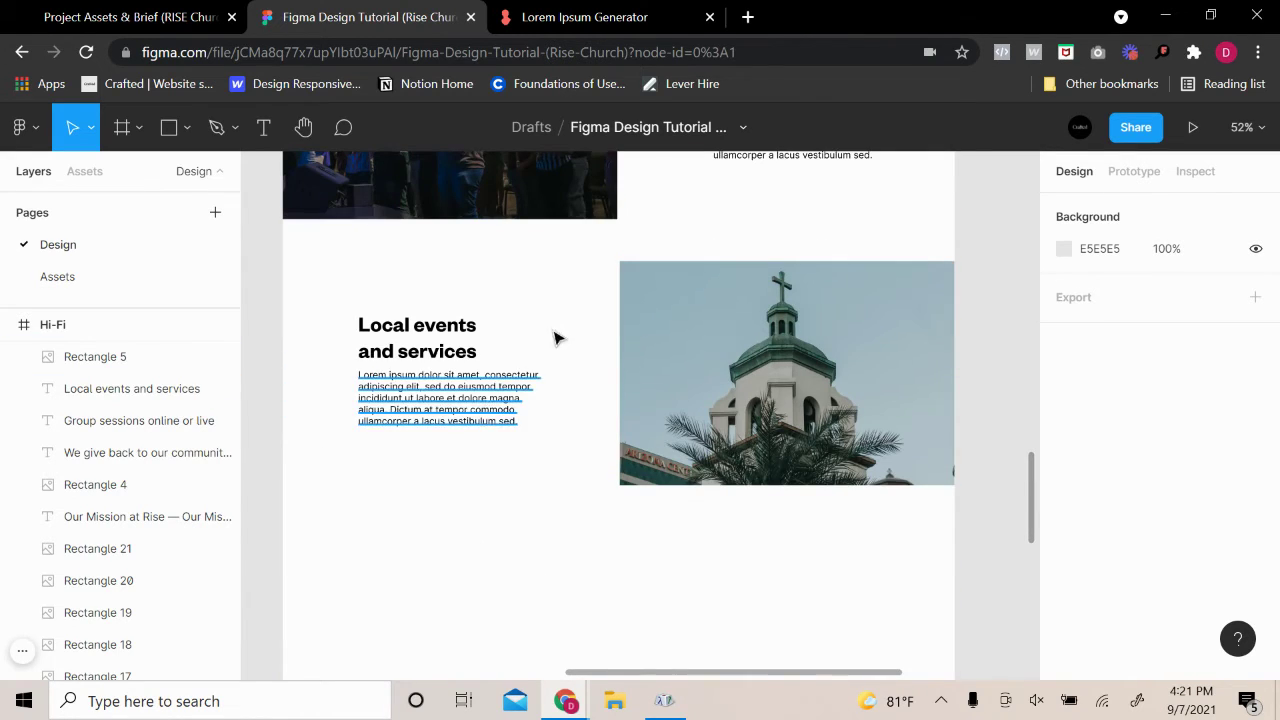
{"action": "scroll", "coordinate": [520, 474], "scroll_direction": "up", "scroll_amount": 9}
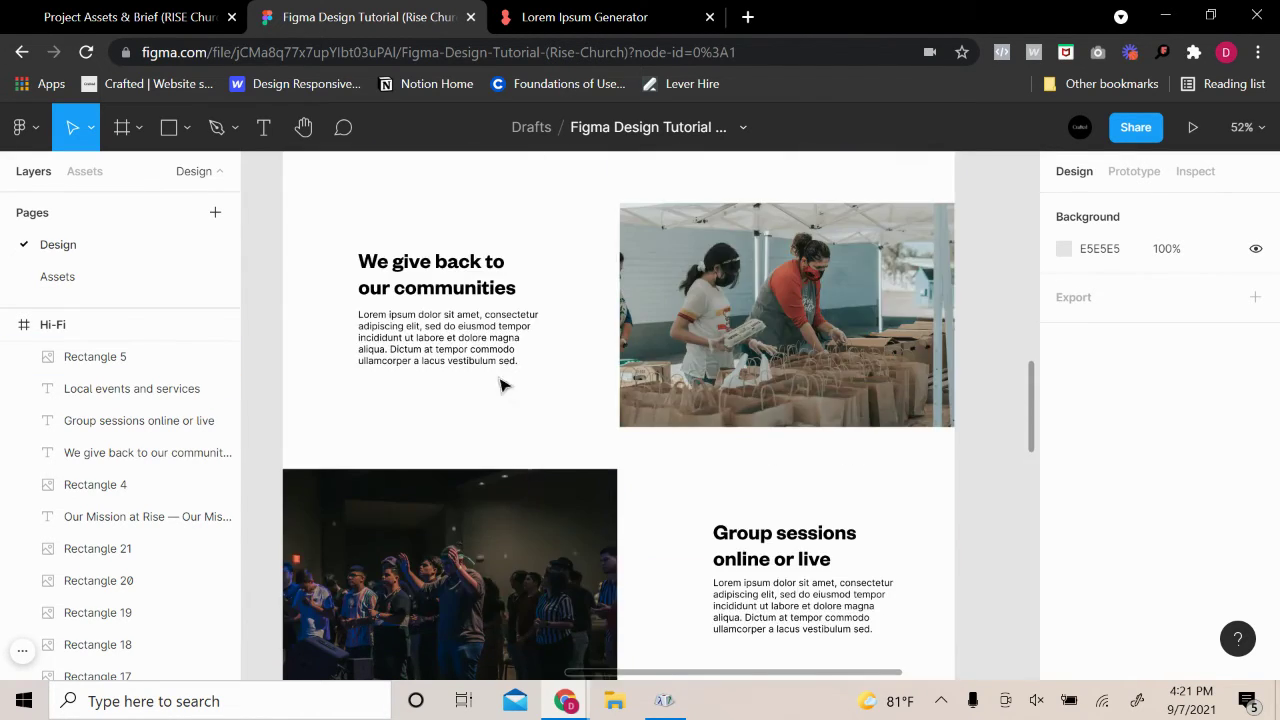
{"action": "left_click", "coordinate": [528, 340]}
Give the Group sessions and Local events paragraphs a darker grey document-colour fill
{"action": "left_click", "coordinate": [783, 606], "text": "shift"}
{"action": "scroll", "coordinate": [650, 600], "scroll_direction": "down", "scroll_amount": 6}
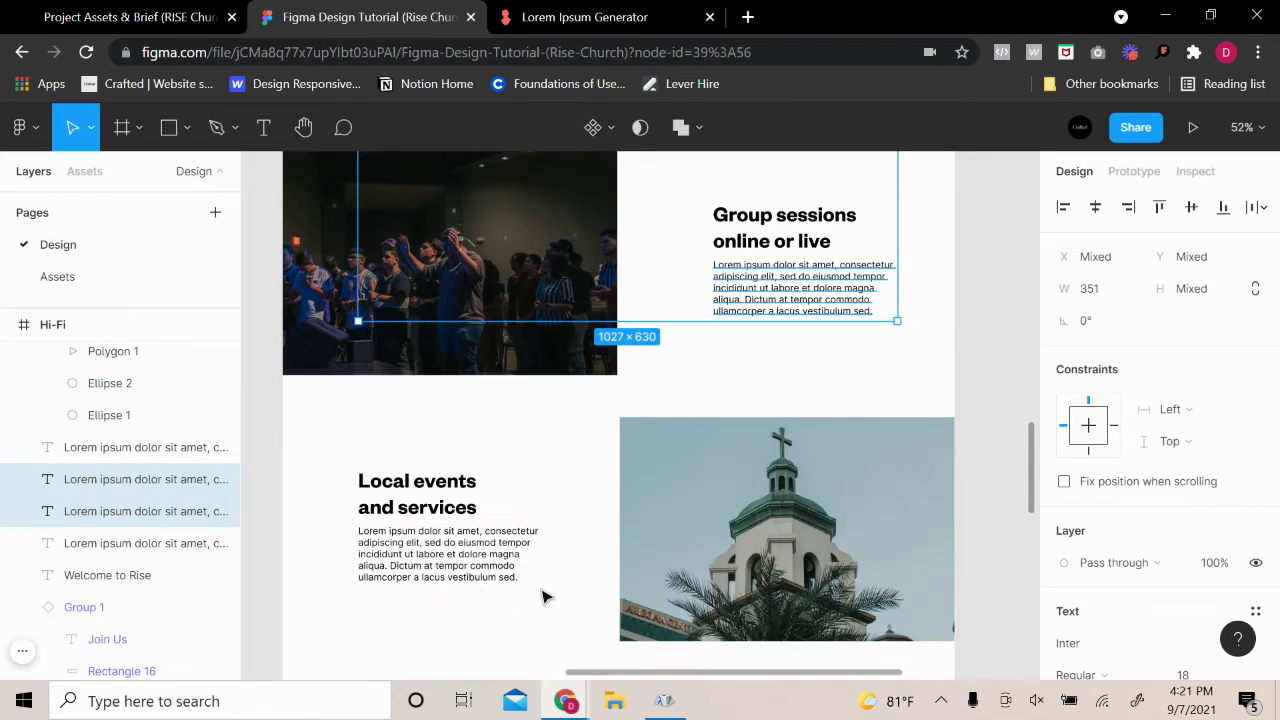
{"action": "left_click", "coordinate": [440, 577], "text": "shift"}
{"action": "scroll", "coordinate": [700, 390], "scroll_direction": "up", "scroll_amount": 6}
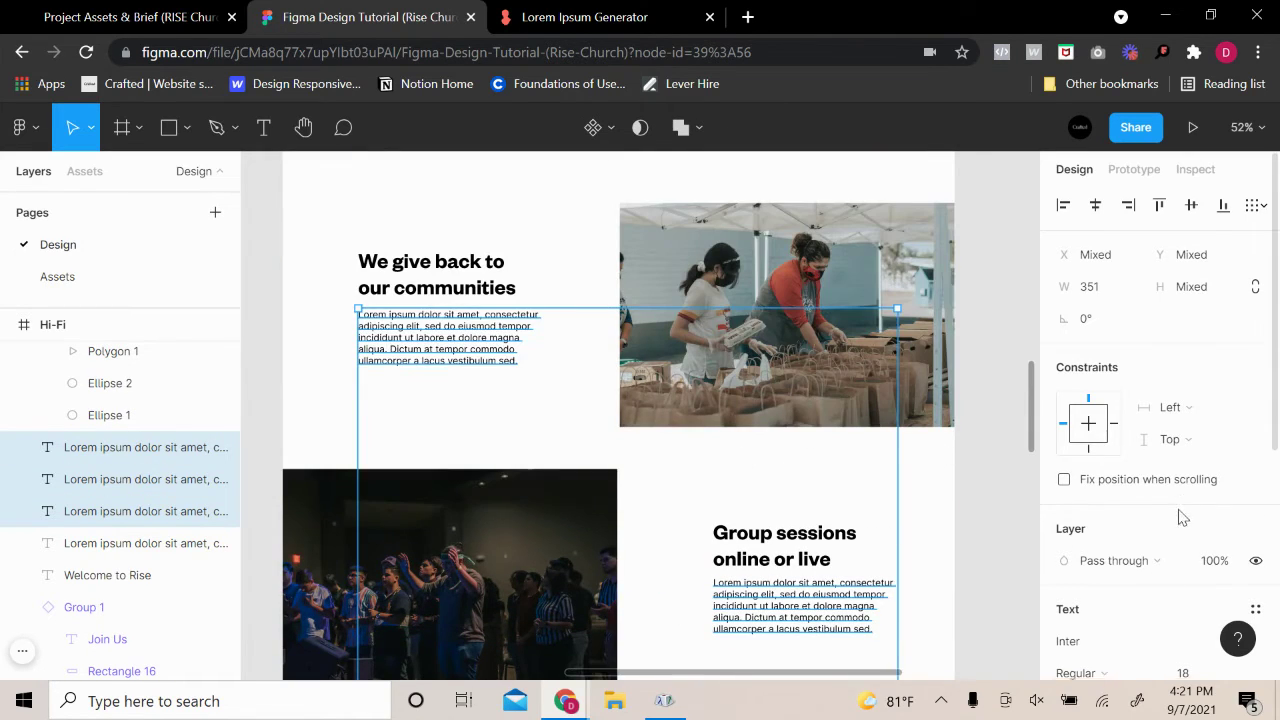
{"action": "scroll", "coordinate": [1160, 510], "scroll_direction": "down", "scroll_amount": 4}
{"action": "left_click", "coordinate": [1064, 462]}
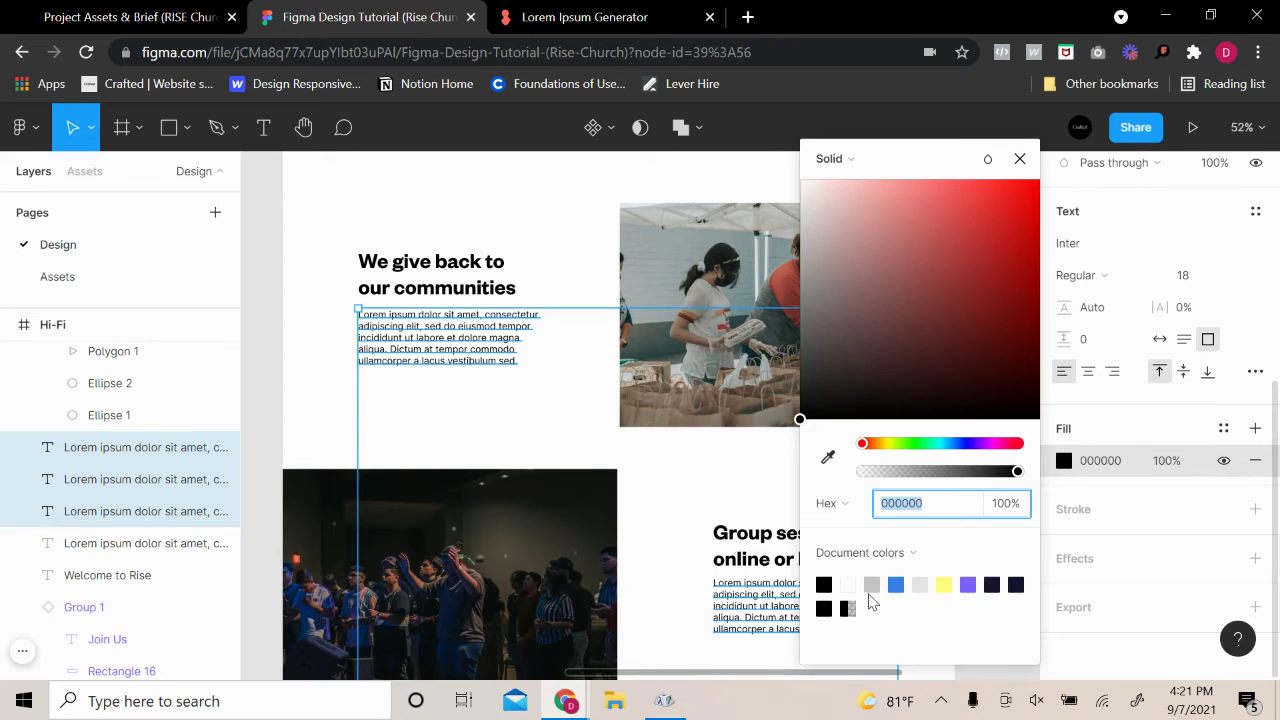
{"action": "left_click", "coordinate": [874, 582]}
{"action": "left_click_drag", "start_coordinate": [869, 368], "coordinate": [747, 350]}
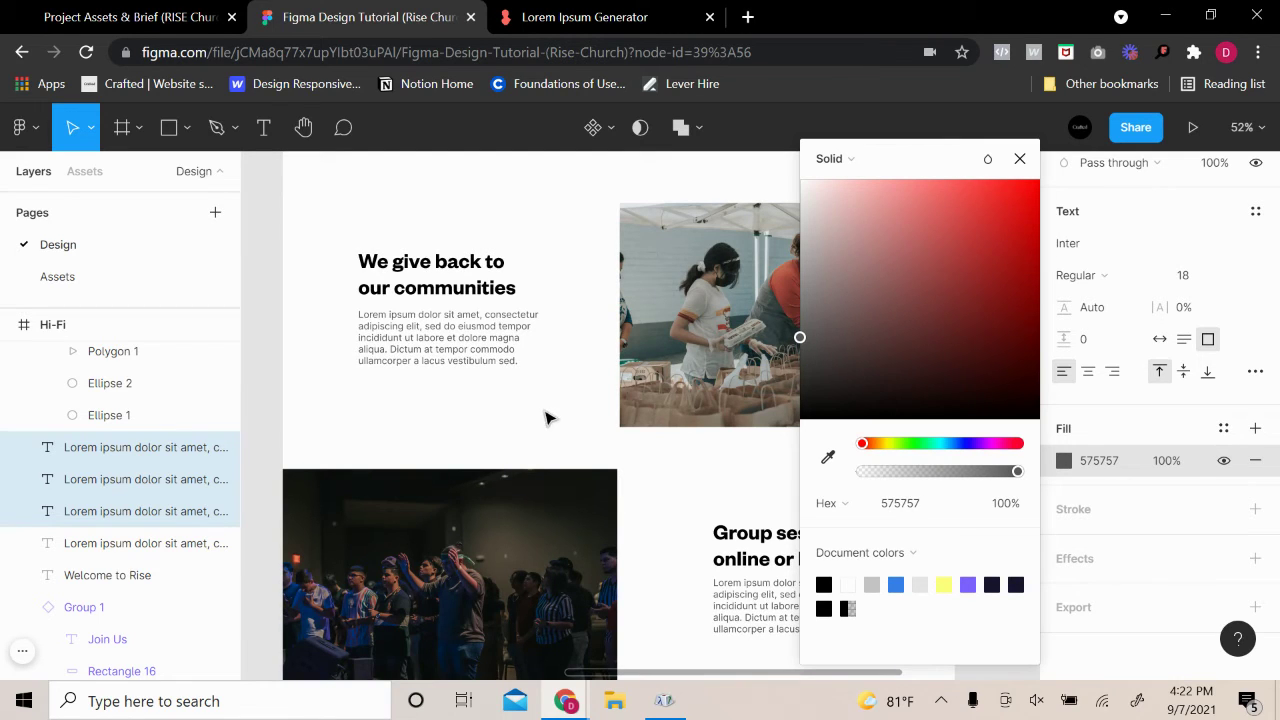
{"action": "left_click", "coordinate": [546, 418]}
Check the We give back paragraph, then duplicate the black swatch to the palette's end
{"action": "left_click", "coordinate": [488, 372]}
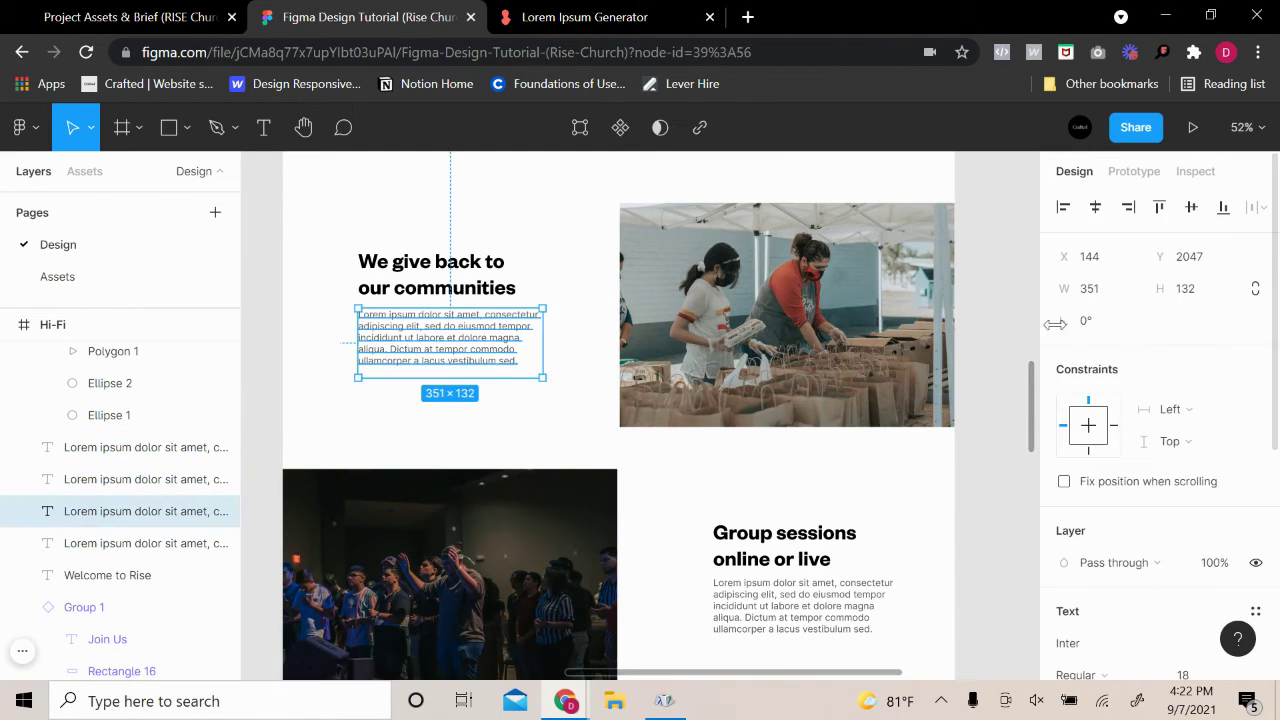
{"action": "scroll", "coordinate": [1006, 334], "scroll_direction": "down", "scroll_amount": 5}
{"action": "left_click", "coordinate": [1006, 334]}
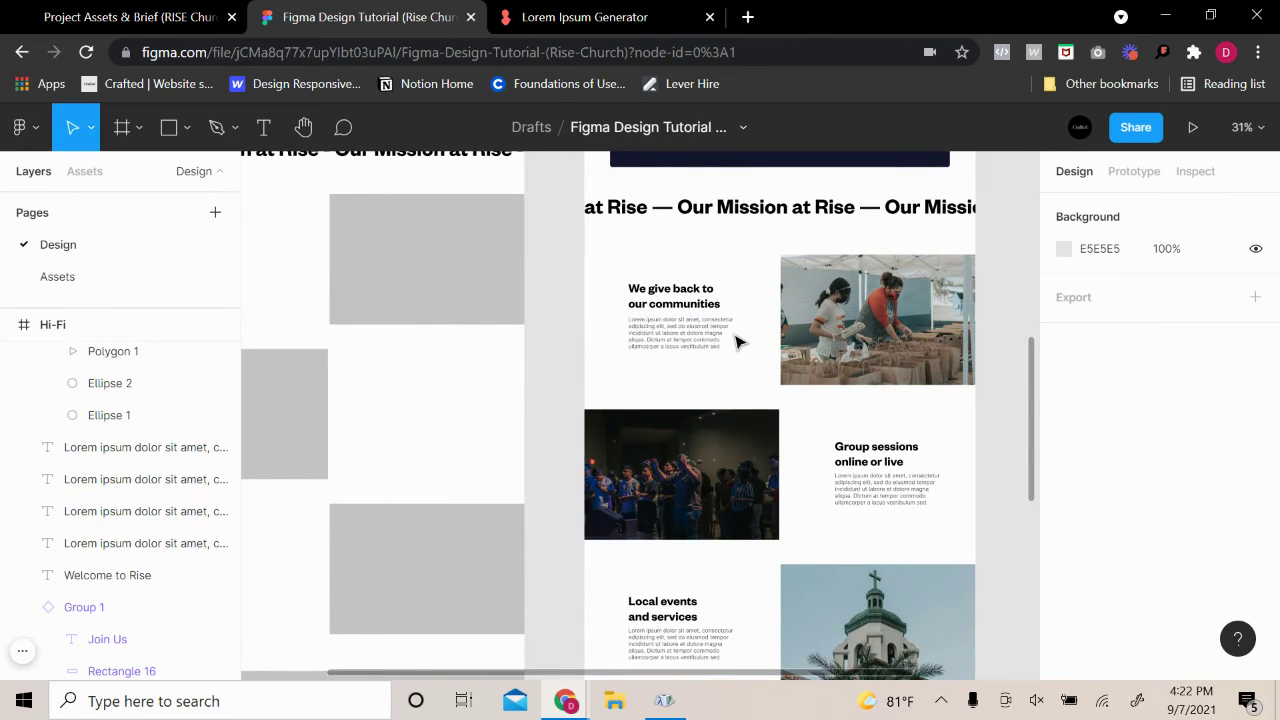
{"action": "scroll", "coordinate": [888, 300], "scroll_direction": "up", "scroll_amount": 10}
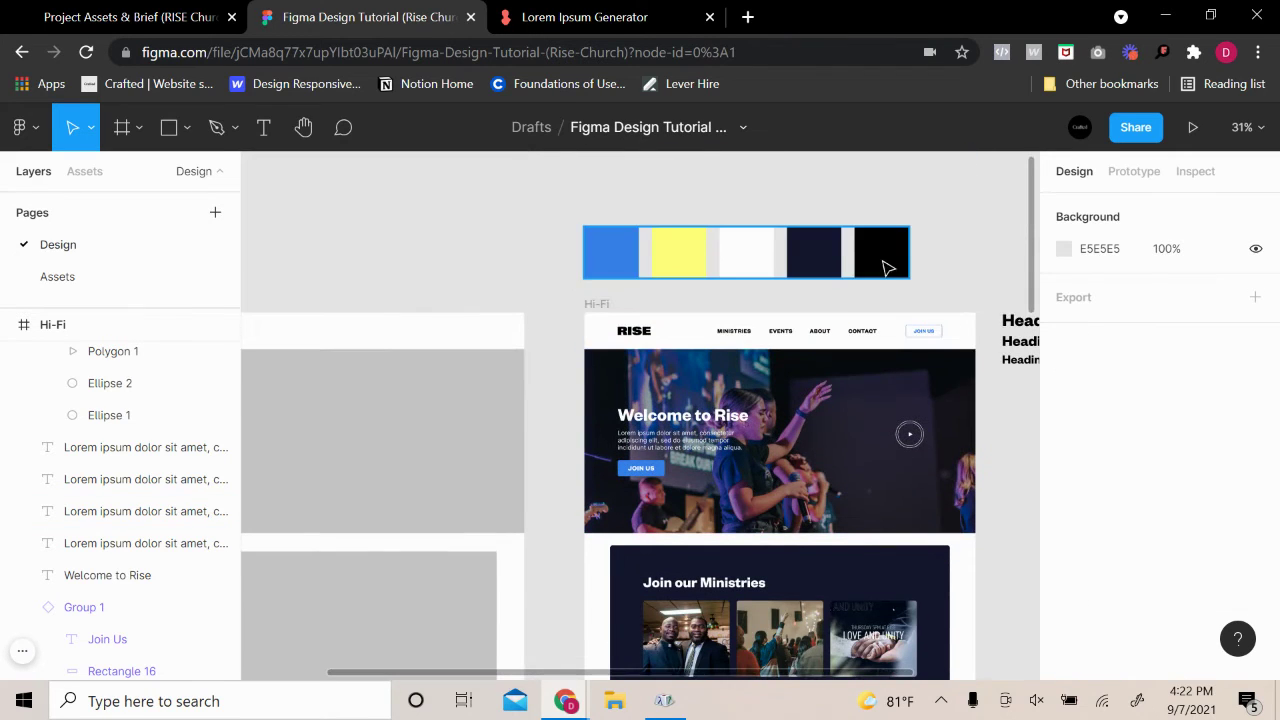
{"action": "double_click", "coordinate": [890, 266]}
{"action": "left_click_drag", "start_coordinate": [895, 266], "coordinate": [968, 268]}
{"action": "scroll", "coordinate": [1000, 275], "scroll_direction": "right", "scroll_amount": 3}
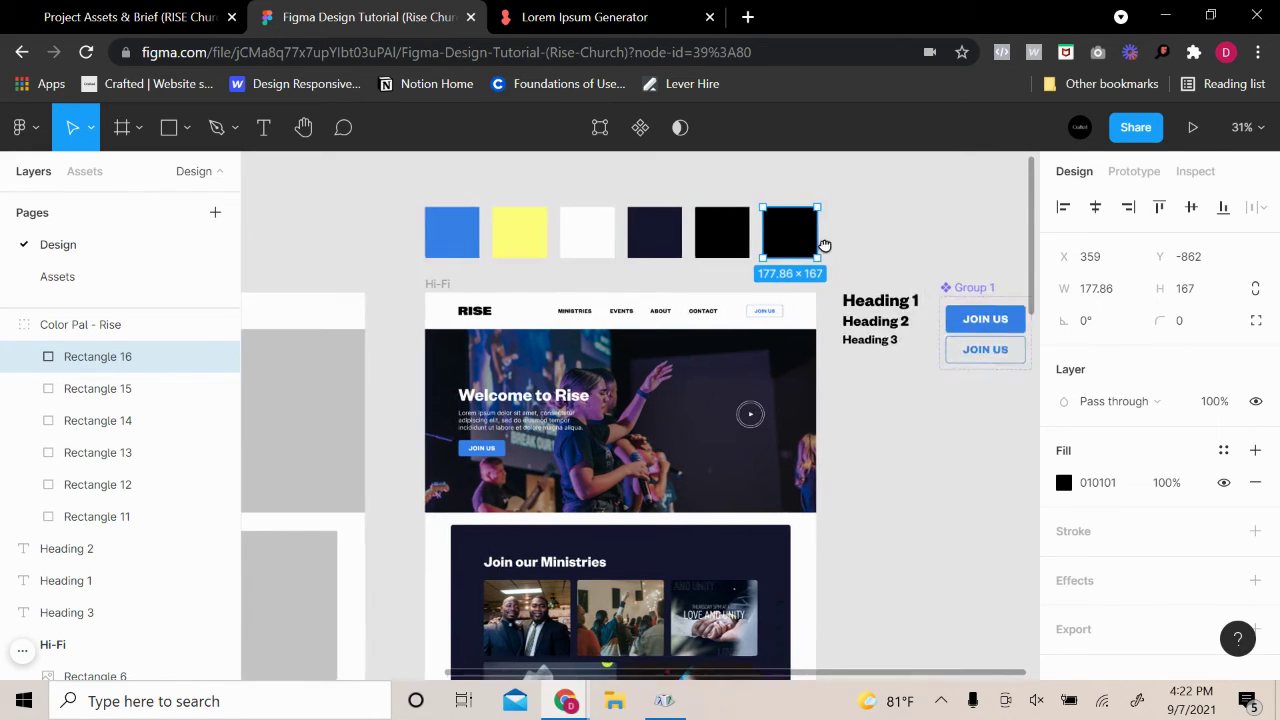
{"action": "scroll", "coordinate": [580, 495], "scroll_direction": "down", "scroll_amount": 10}
Copy the paragraph grey 575757 and apply it to the new palette swatch
{"action": "left_click", "coordinate": [693, 540]}
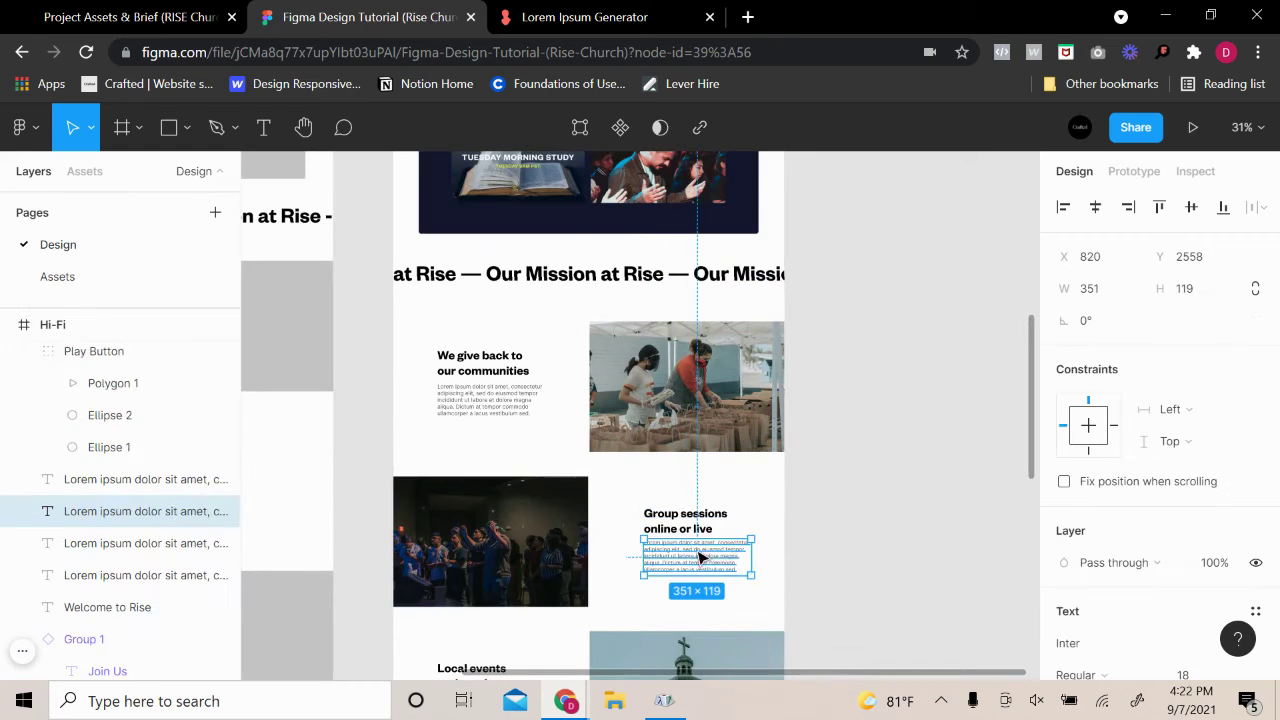
{"action": "scroll", "coordinate": [1123, 575], "scroll_direction": "down", "scroll_amount": 3}
{"action": "left_click", "coordinate": [1118, 562]}
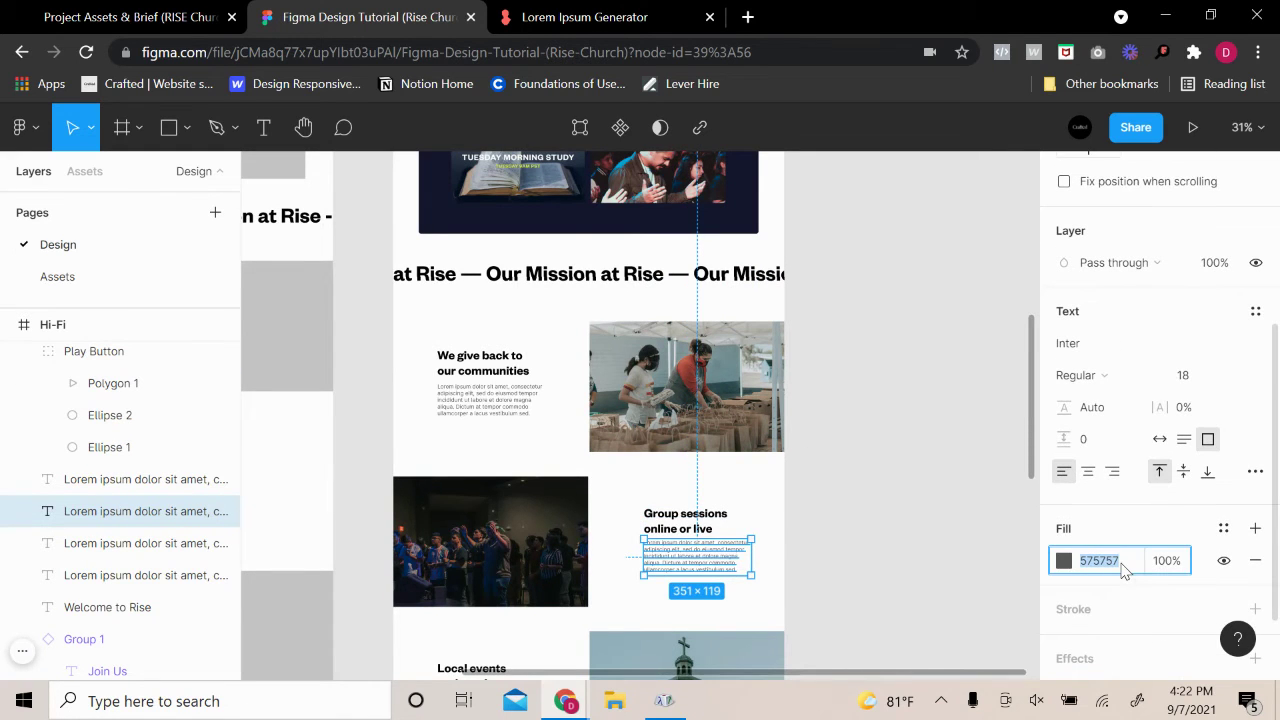
{"action": "scroll", "coordinate": [783, 463], "scroll_direction": "up", "scroll_amount": 10}
{"action": "left_click", "coordinate": [780, 356]}
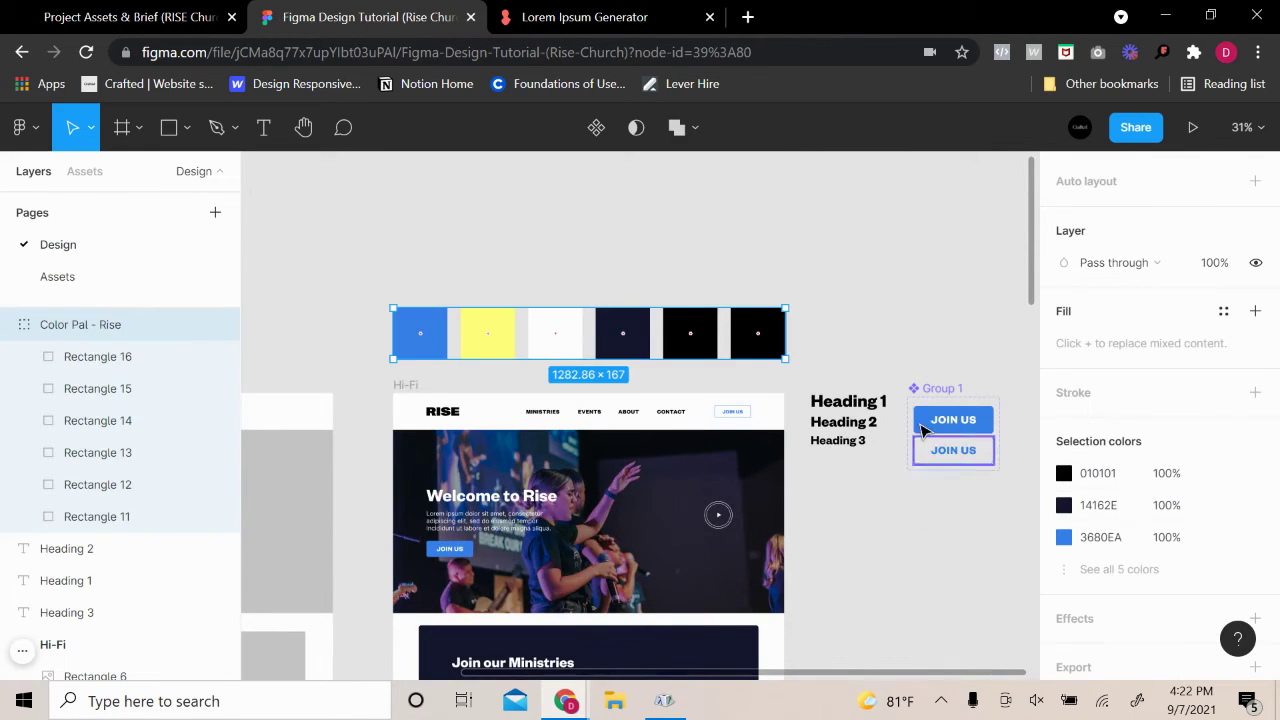
{"action": "left_click", "coordinate": [765, 340]}
{"action": "left_click", "coordinate": [1100, 459]}
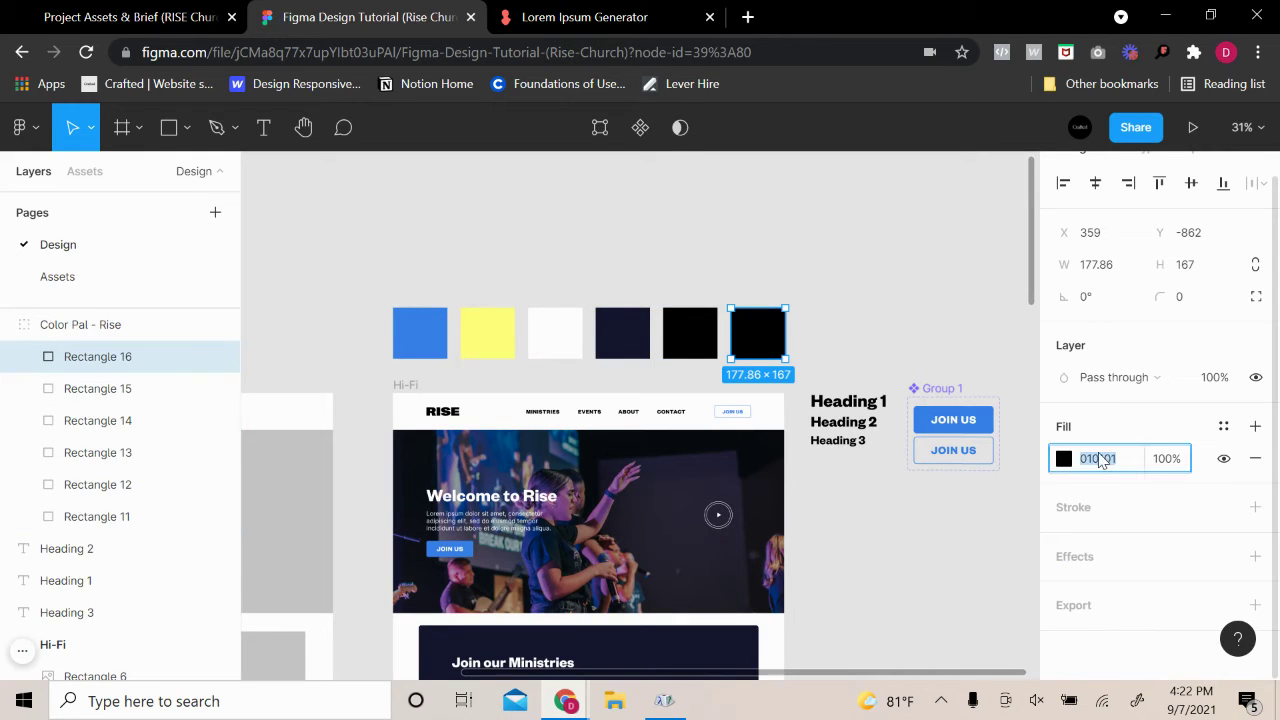
{"action": "key", "text": "Return"}
{"action": "left_click", "coordinate": [848, 541]}
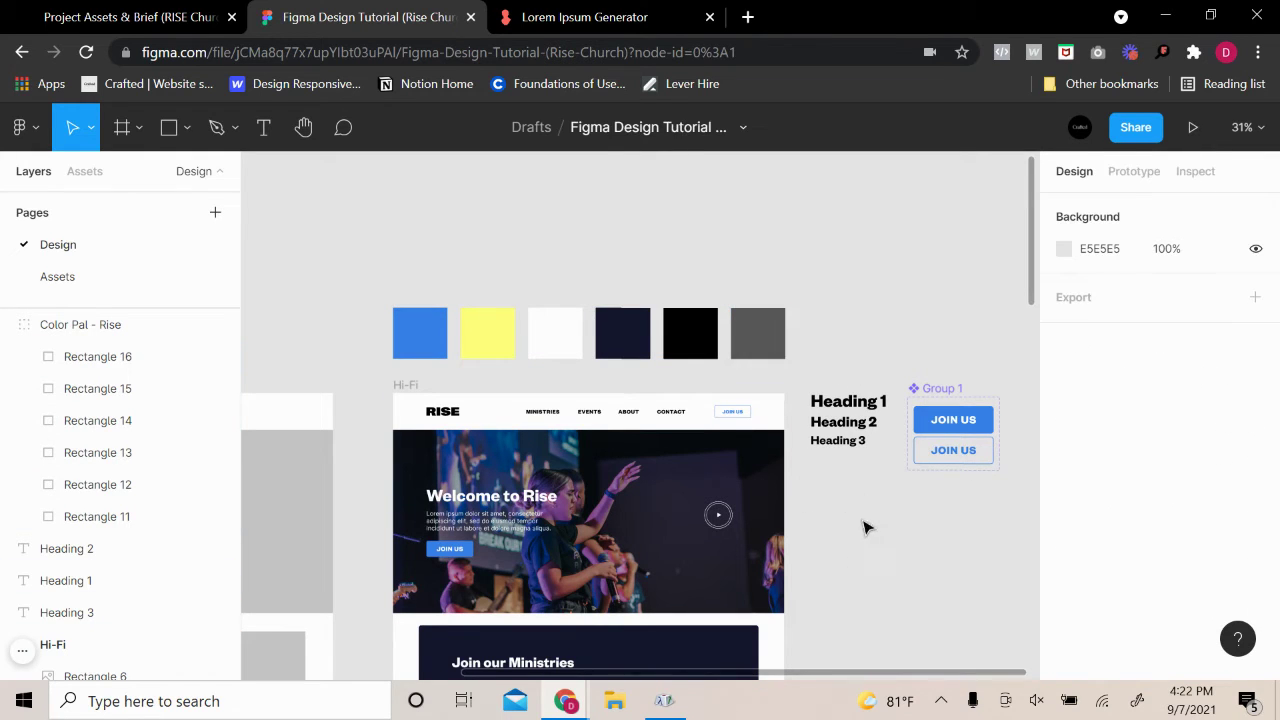
{"action": "scroll", "coordinate": [791, 543], "scroll_direction": "down", "scroll_amount": 10}
Briefly select the Group sessions body text to inspect it
{"action": "scroll", "coordinate": [531, 469], "scroll_direction": "up", "scroll_amount": 5, "text": "ctrl"}
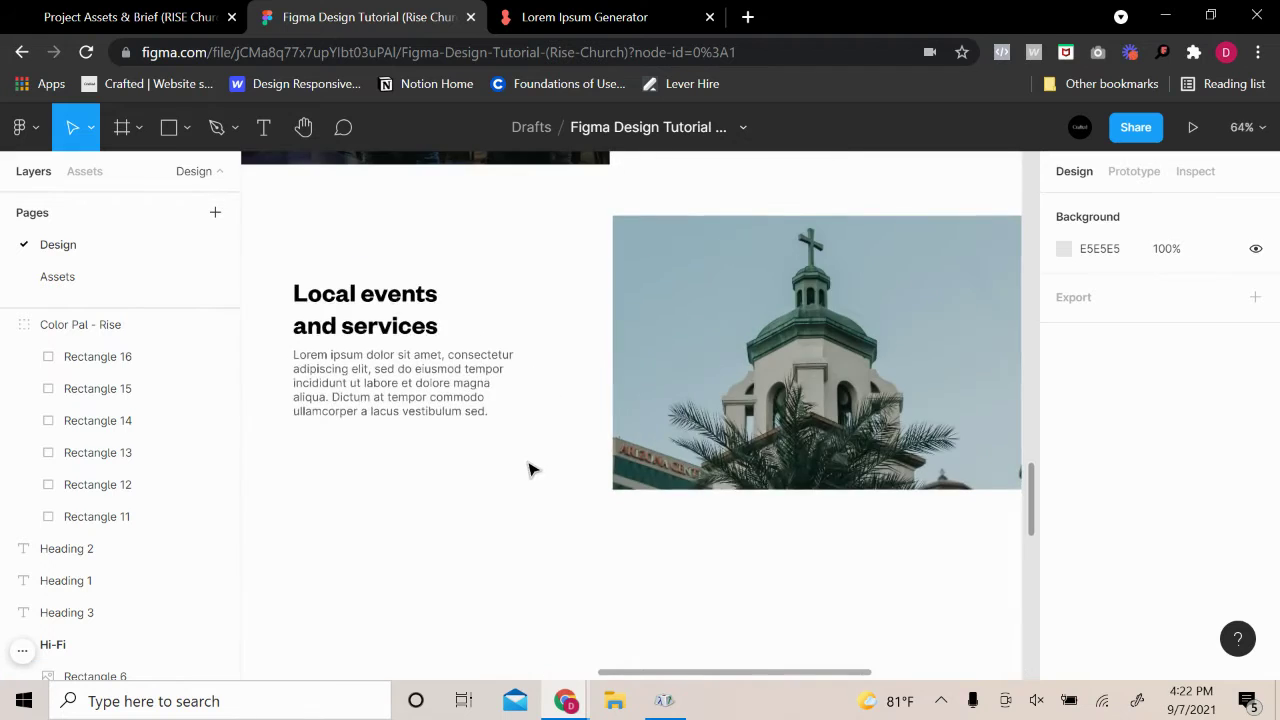
{"action": "scroll", "coordinate": [531, 469], "scroll_direction": "down", "scroll_amount": 5, "text": "ctrl"}
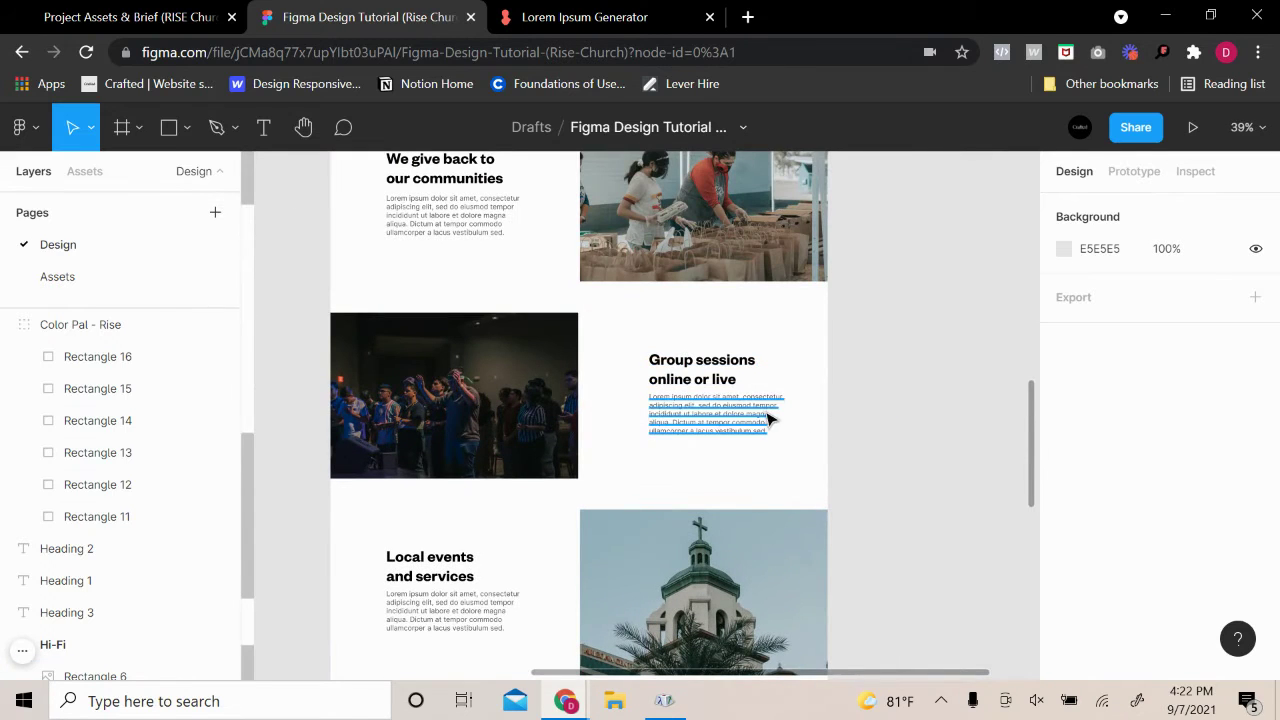
{"action": "left_click", "coordinate": [770, 420]}
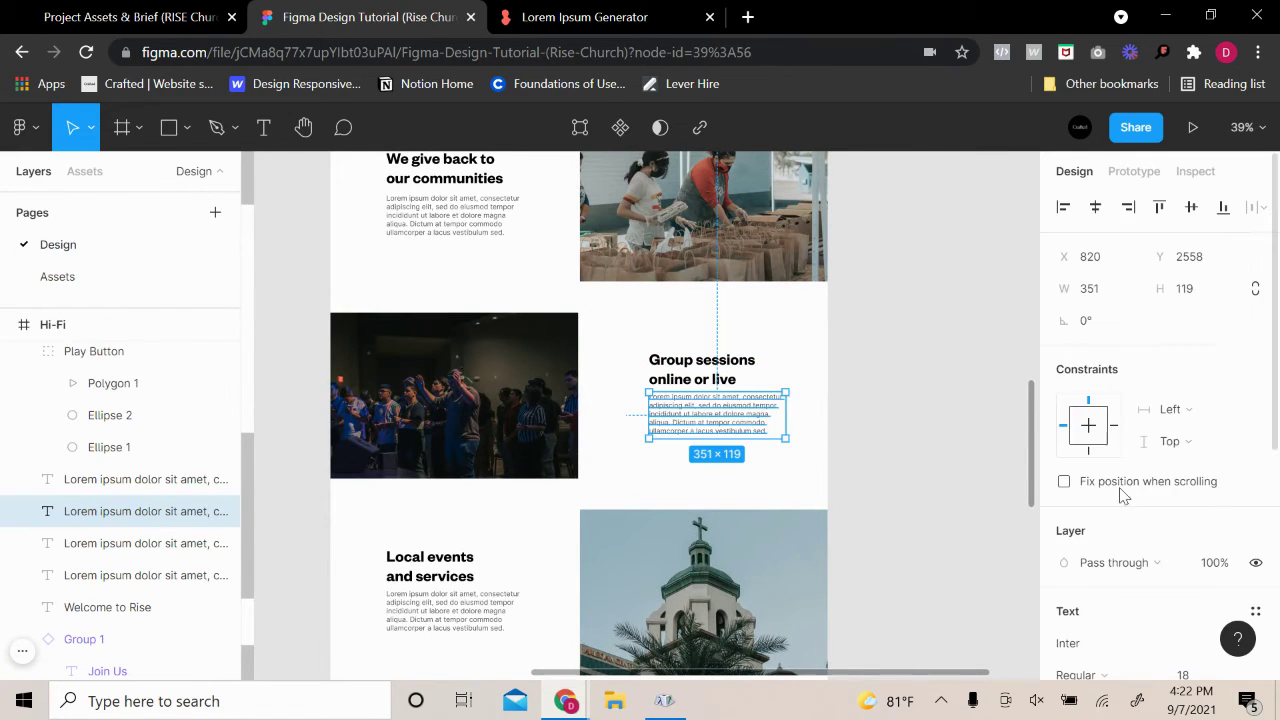
{"action": "left_click", "coordinate": [946, 439]}
{"action": "scroll", "coordinate": [946, 439], "scroll_direction": "up", "scroll_amount": 3}
{"action": "scroll", "coordinate": [514, 457], "scroll_direction": "down", "scroll_amount": 5}
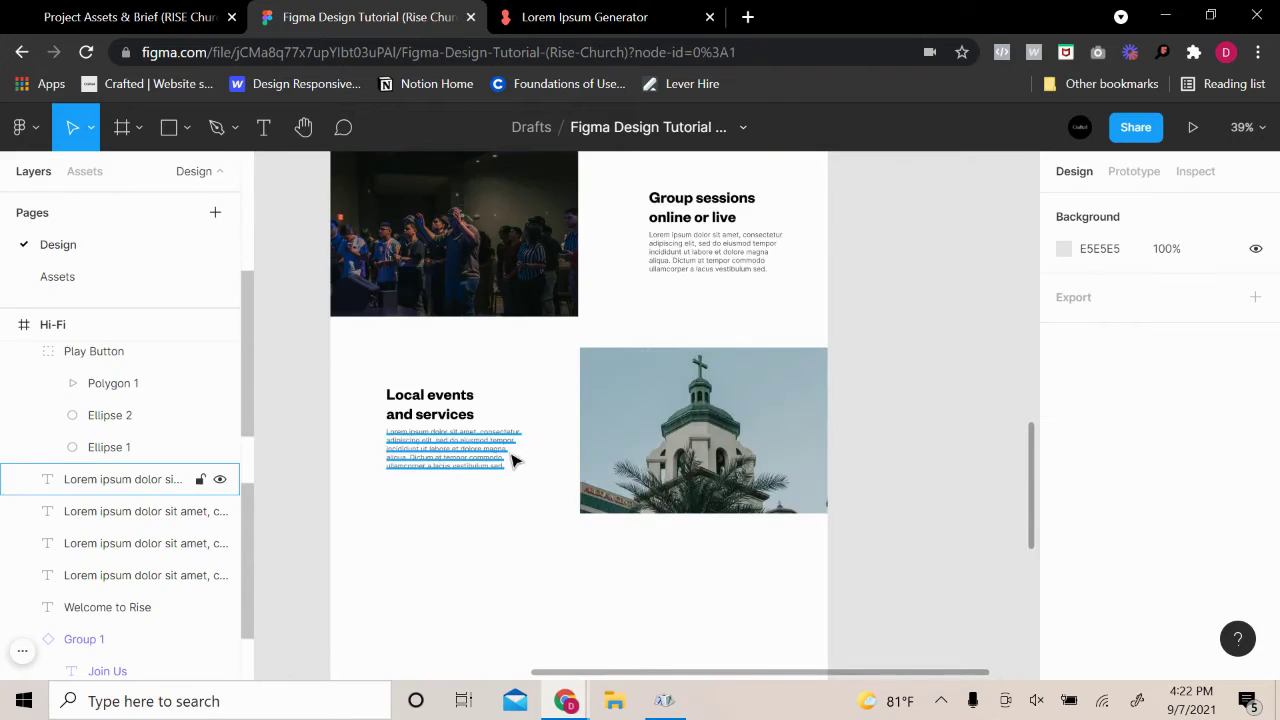
{"action": "scroll", "coordinate": [578, 463], "scroll_direction": "up", "scroll_amount": 8}
{"action": "scroll", "coordinate": [578, 463], "scroll_direction": "down", "scroll_amount": 2}
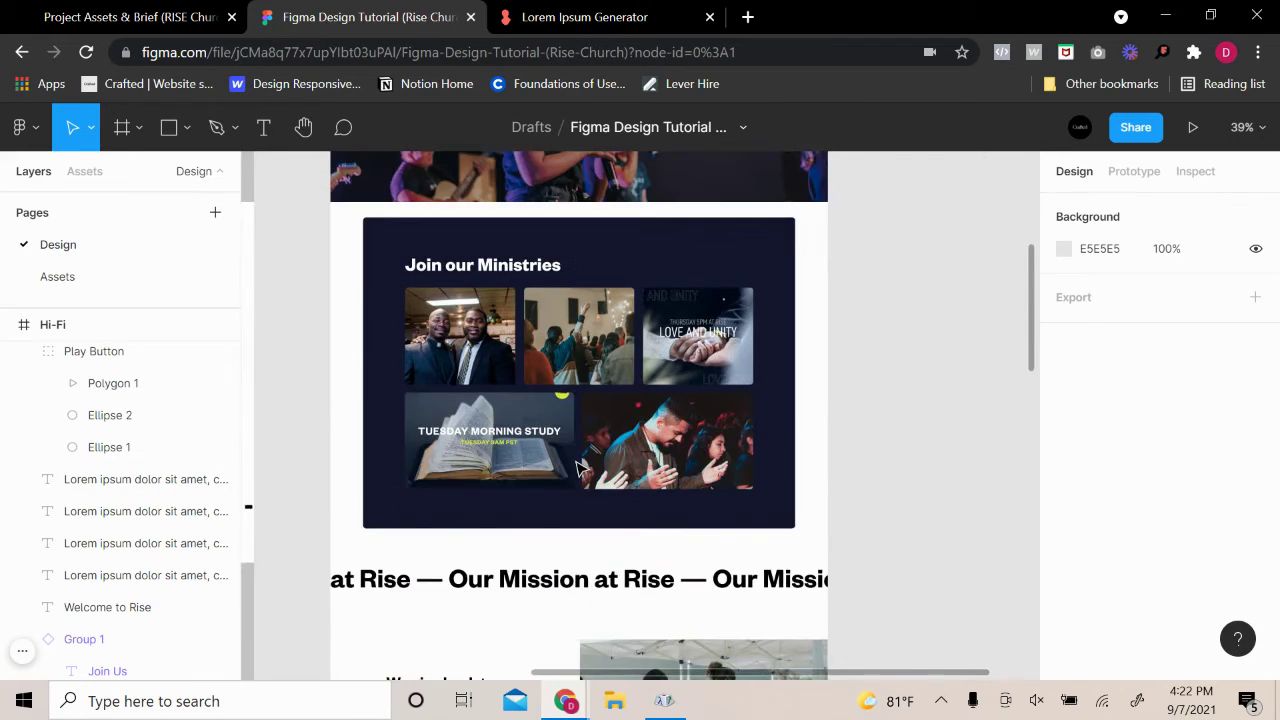
{"action": "scroll", "coordinate": [578, 463], "scroll_direction": "up", "scroll_amount": 5}
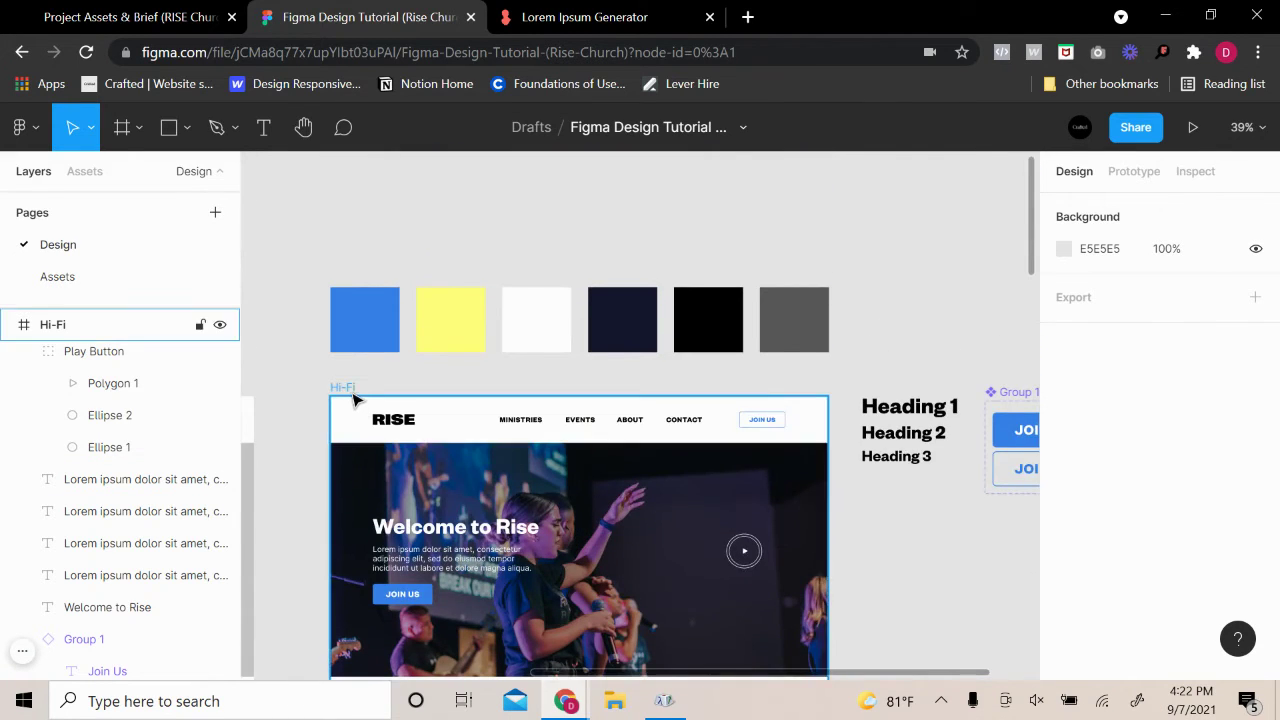
Turn on the Hi-Fi frame's '12 columns (auto)' layout grid, then select the Lo-Fi grey block
{"action": "left_click", "coordinate": [354, 403]}
{"action": "scroll", "coordinate": [652, 459], "scroll_direction": "down", "scroll_amount": 10}
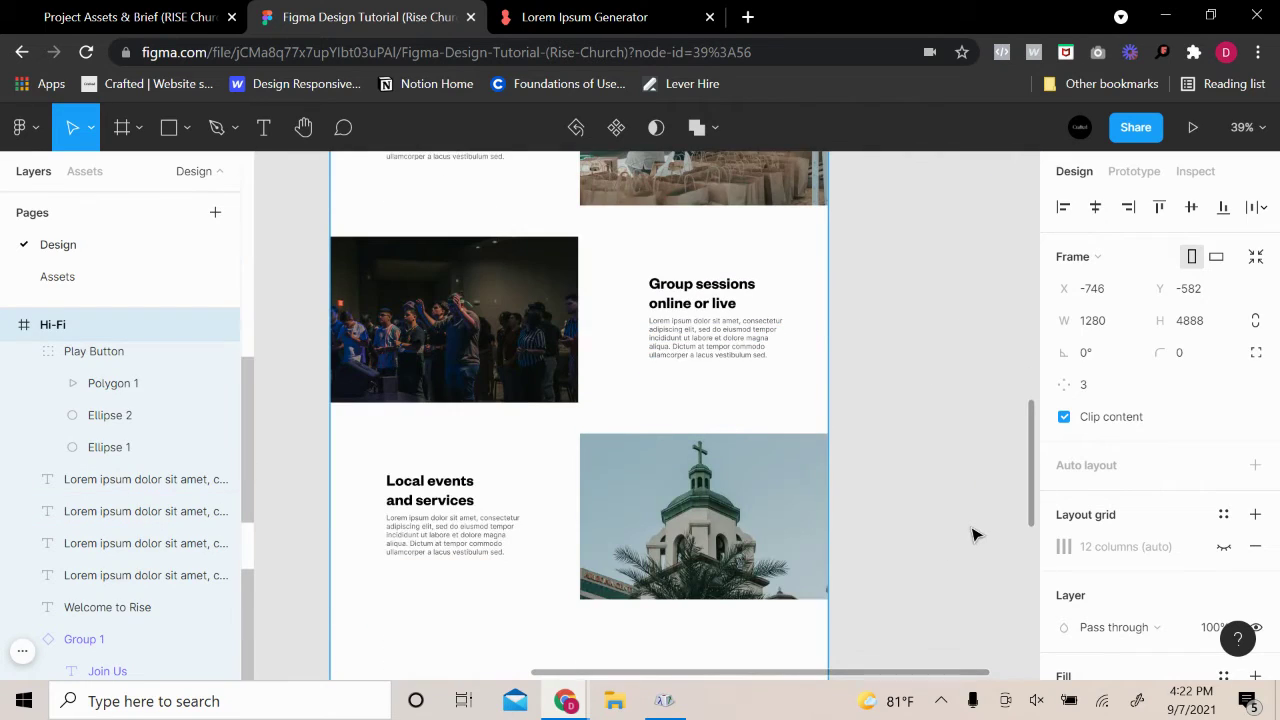
{"action": "left_click", "coordinate": [1224, 546]}
{"action": "scroll", "coordinate": [786, 466], "scroll_direction": "down", "scroll_amount": 3}
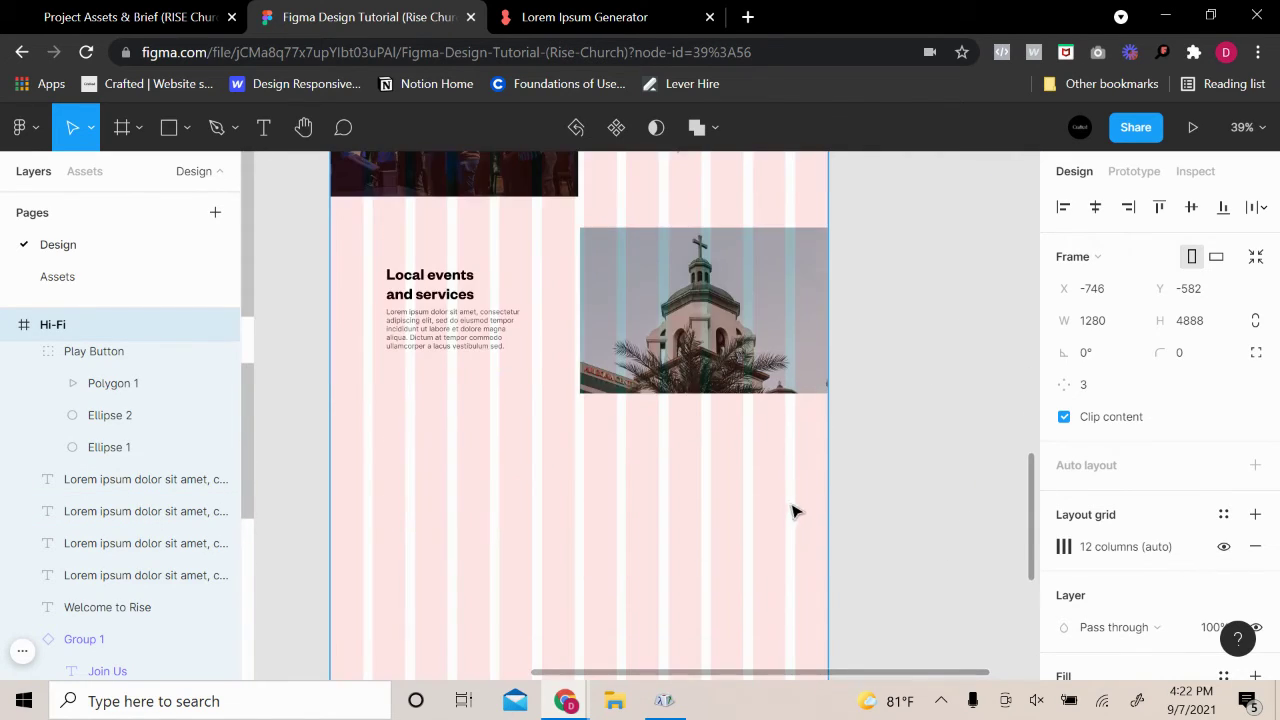
{"action": "scroll", "coordinate": [800, 507], "scroll_direction": "down", "scroll_amount": 5}
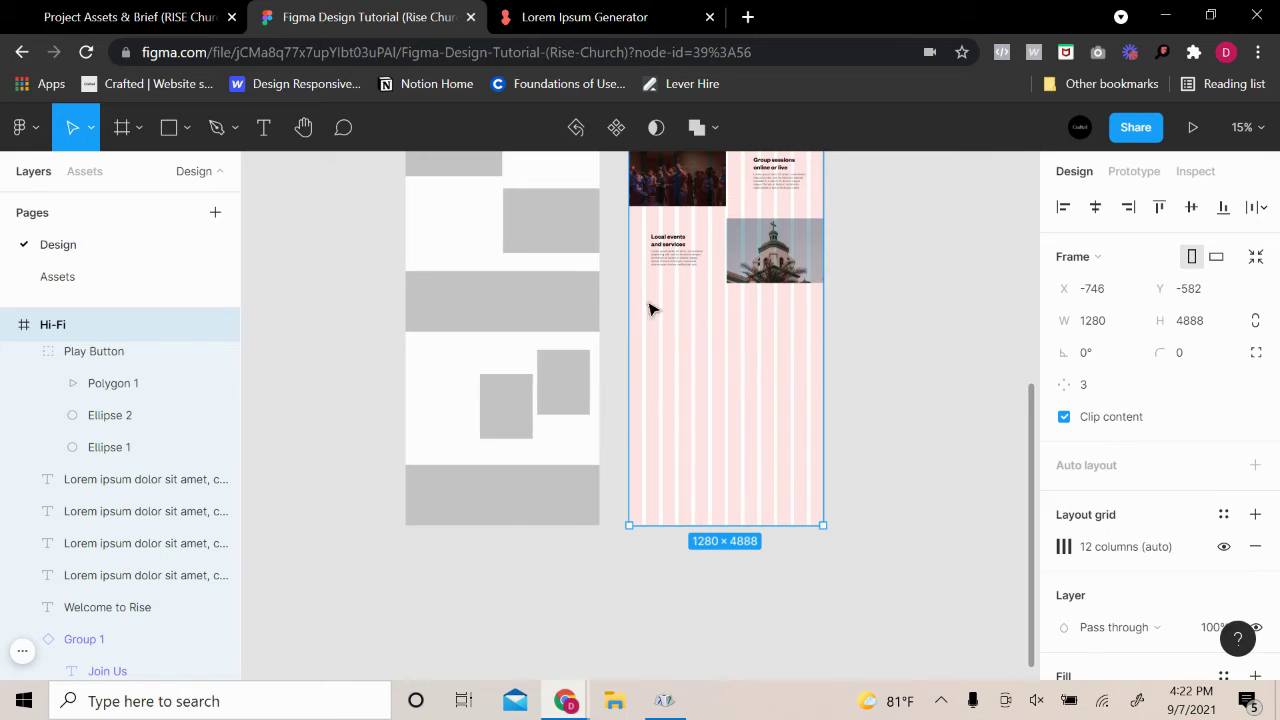
{"action": "left_click", "coordinate": [560, 303]}
{"action": "scroll", "coordinate": [860, 317], "scroll_direction": "up", "scroll_amount": 2}
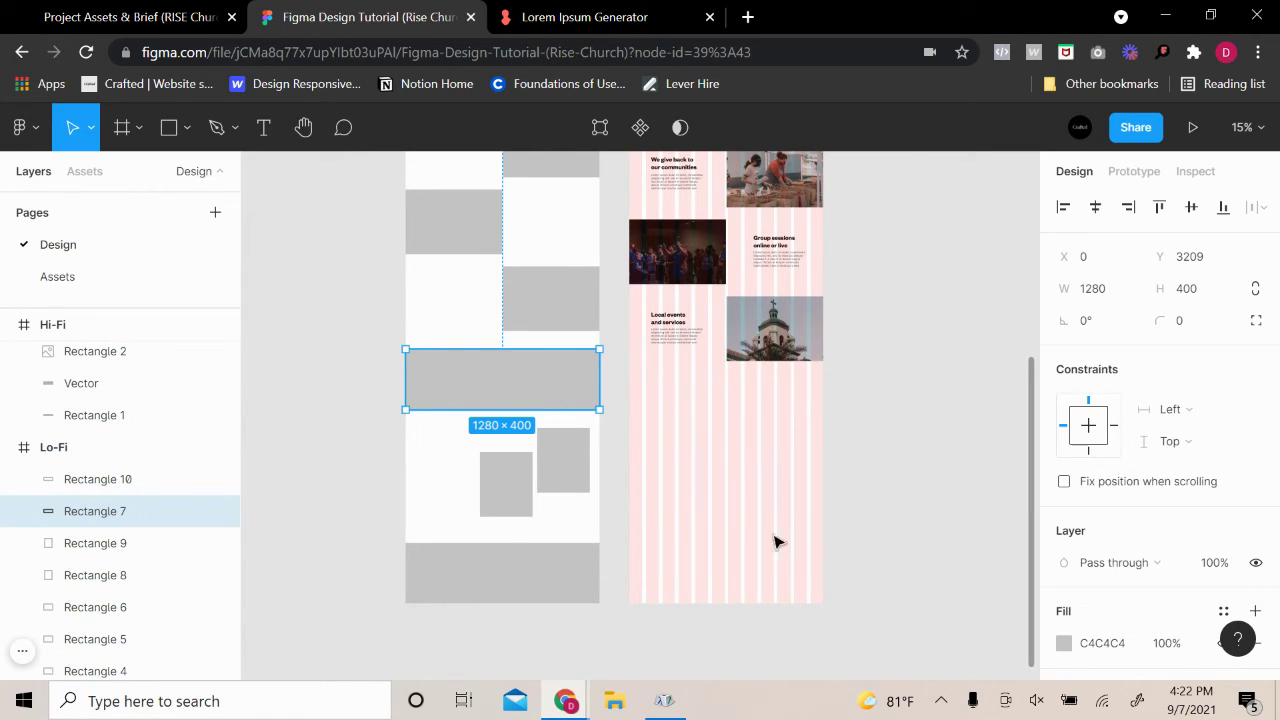
Move the Lo-Fi grey block into the Hi-Fi page just below Local events
{"action": "left_click_drag", "start_coordinate": [497, 391], "coordinate": [727, 428]}
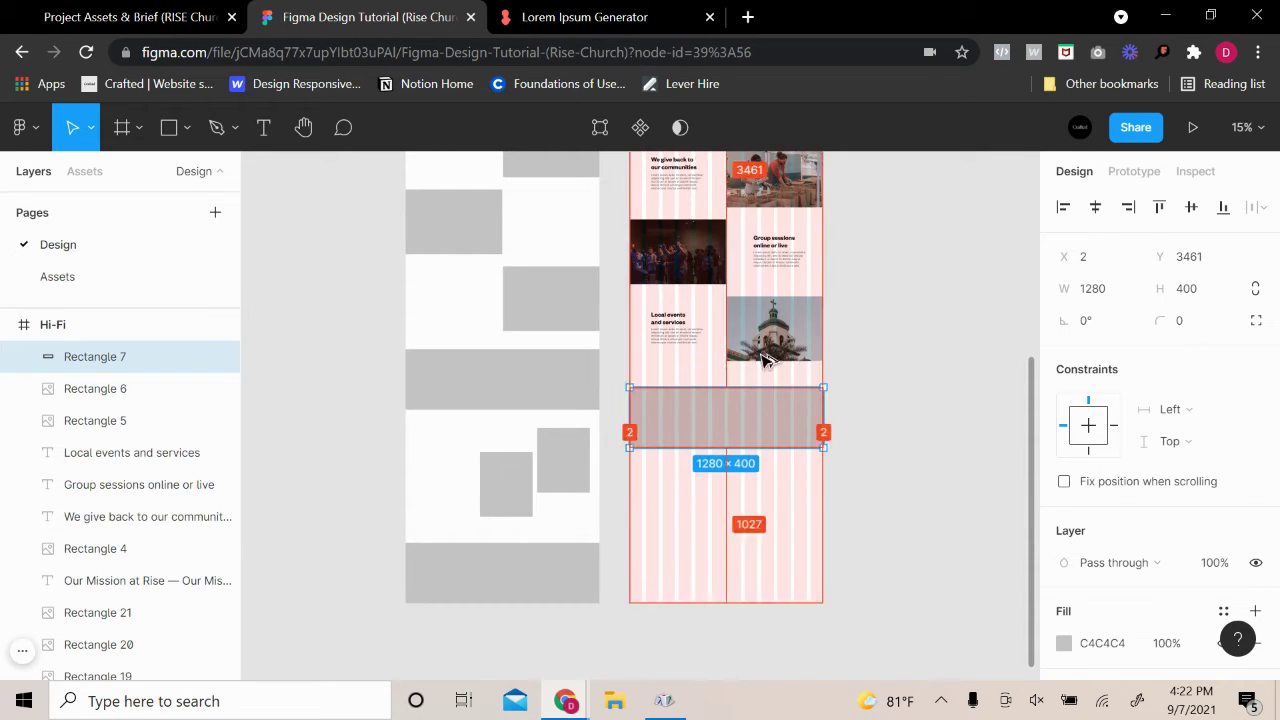
{"action": "scroll", "coordinate": [765, 357], "scroll_direction": "up", "scroll_amount": 4}
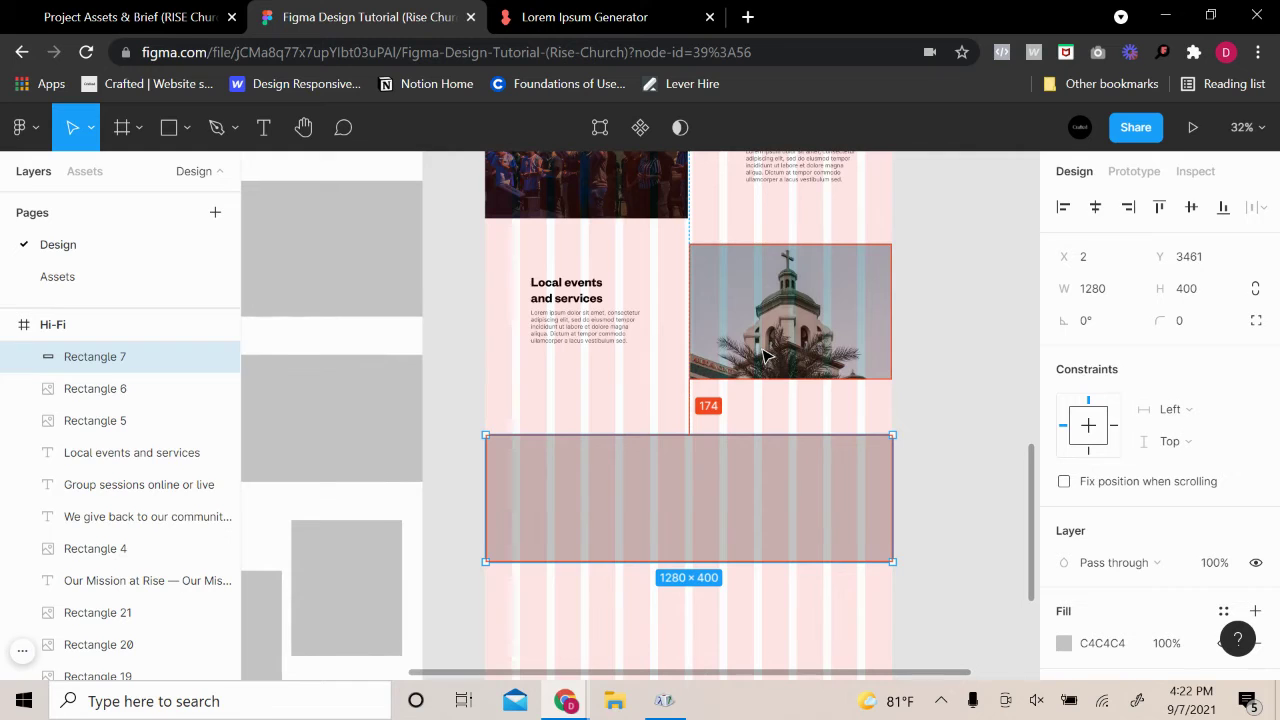
{"action": "key", "text": "Up"}
{"action": "key", "text": "Up"}
{"action": "key", "text": "Up"}
{"action": "key", "text": "Up"}
{"action": "key", "text": "Up"}
{"action": "key", "text": "Up"}
{"action": "key", "text": "Up"}
{"action": "key", "text": "Up"}
{"action": "key", "text": "Up"}
{"action": "key", "text": "Up"}
{"action": "key", "text": "Up"}
{"action": "key", "text": "Up"}
{"action": "key", "text": "Up"}
{"action": "key", "text": "Up"}
{"action": "key", "text": "Up"}
{"action": "key", "text": "Up"}
{"action": "key", "text": "Up"}
{"action": "key", "text": "Up"}
{"action": "key", "text": "Up"}
{"action": "key", "text": "Up"}
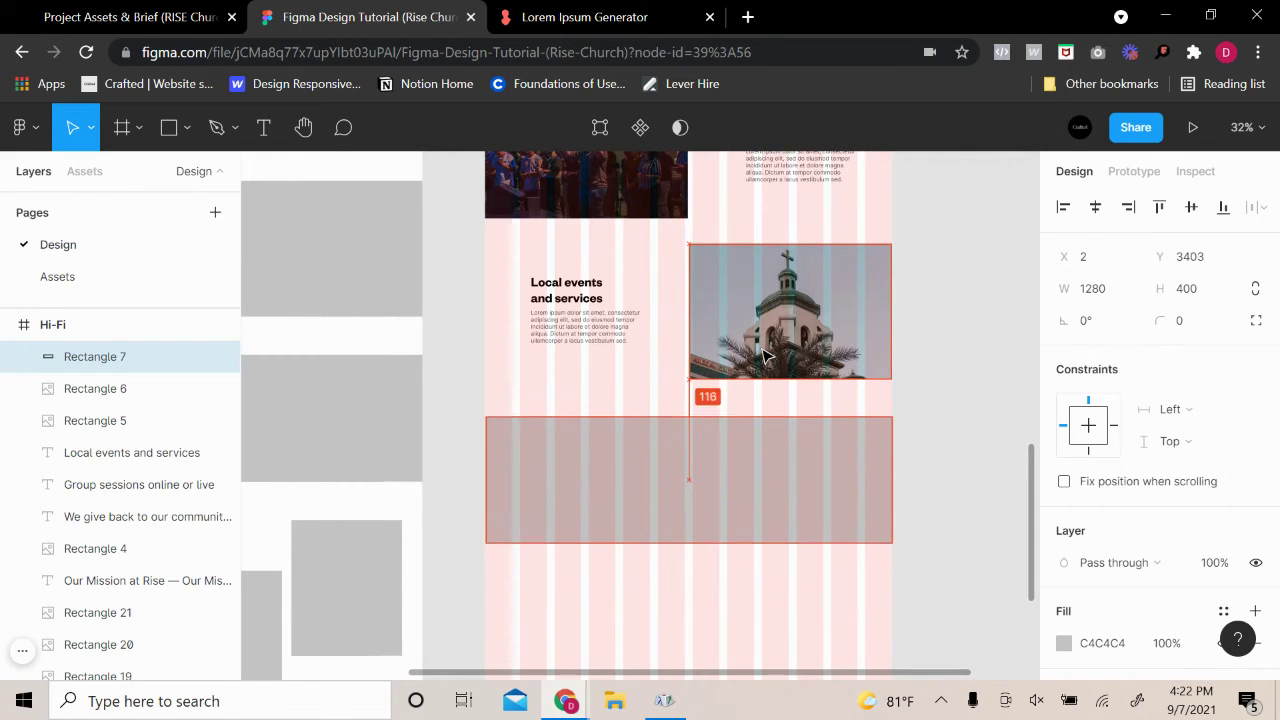
{"action": "key", "text": "Up"}
{"action": "key", "text": "Up"}
{"action": "key", "text": "Up"}
{"action": "key", "text": "Up"}
{"action": "key", "text": "Up"}
{"action": "key", "text": "Up"}
{"action": "key", "text": "Up"}
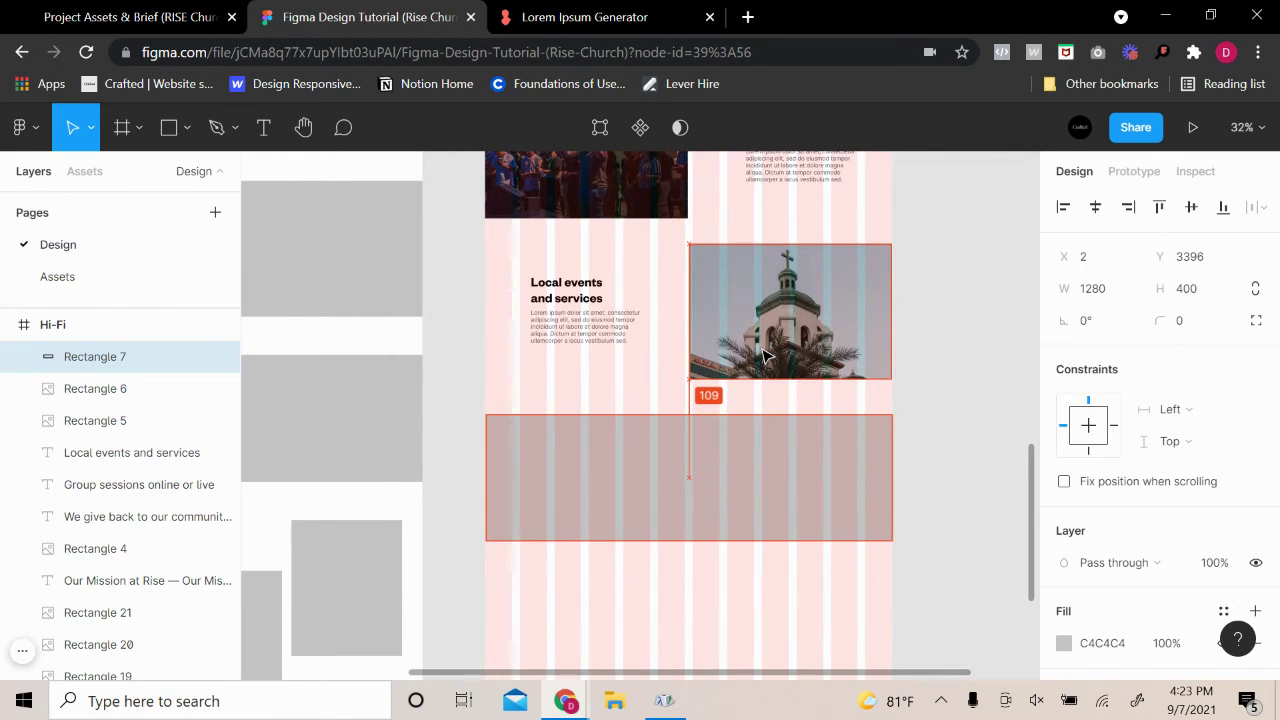
{"action": "key", "text": "Up"}
{"action": "key", "text": "Up"}
{"action": "key", "text": "Up"}
{"action": "key", "text": "Up"}
{"action": "key", "text": "Up"}
{"action": "key", "text": "Up"}
{"action": "key", "text": "Up"}
{"action": "key", "text": "Up"}
{"action": "key", "text": "Up"}
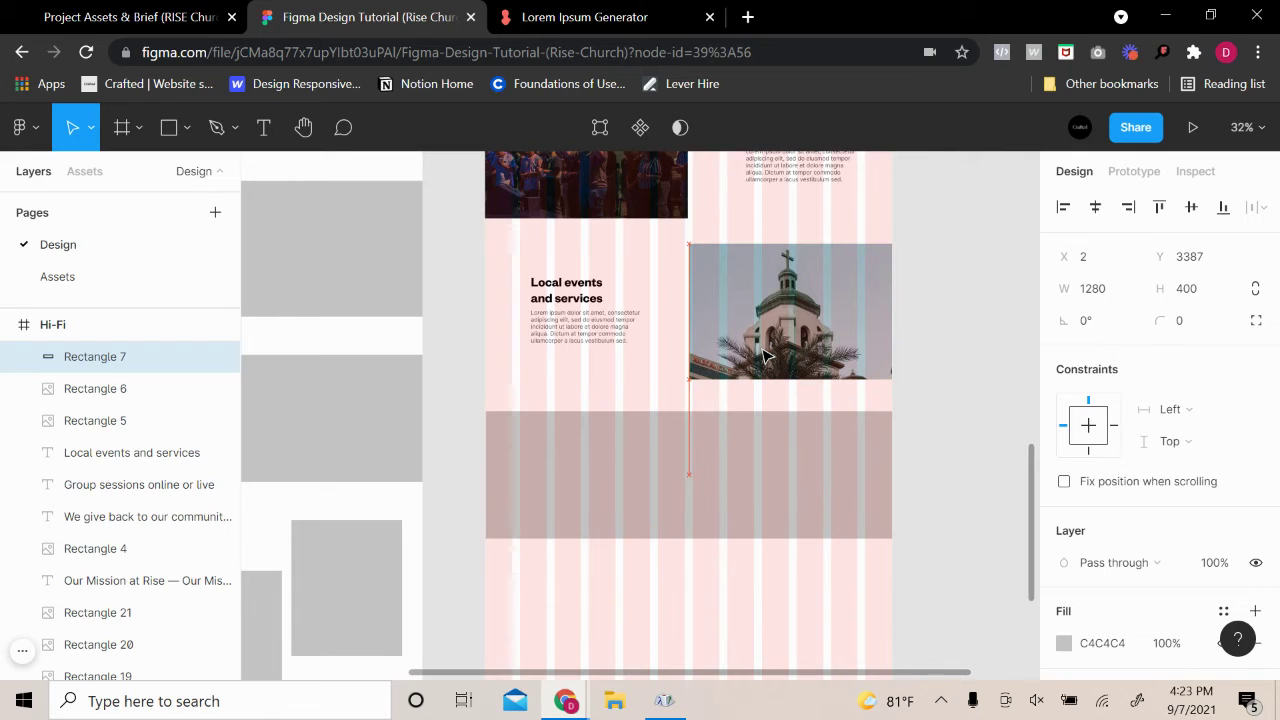
Change the banner's fill type to Image and browse for a photo
{"action": "left_click", "coordinate": [1063, 643]}
{"action": "left_click", "coordinate": [830, 158]}
{"action": "left_click", "coordinate": [852, 280]}
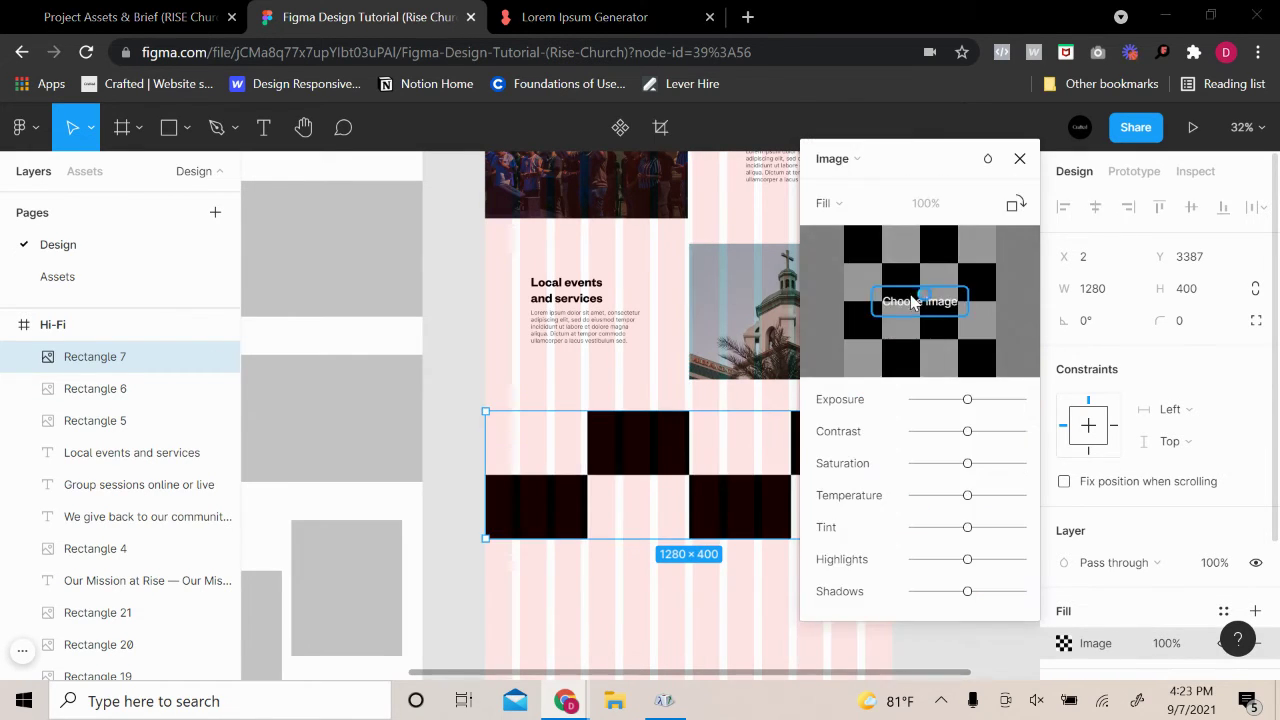
{"action": "left_click", "coordinate": [912, 303]}
{"action": "scroll", "coordinate": [340, 314], "scroll_direction": "down", "scroll_amount": 5}
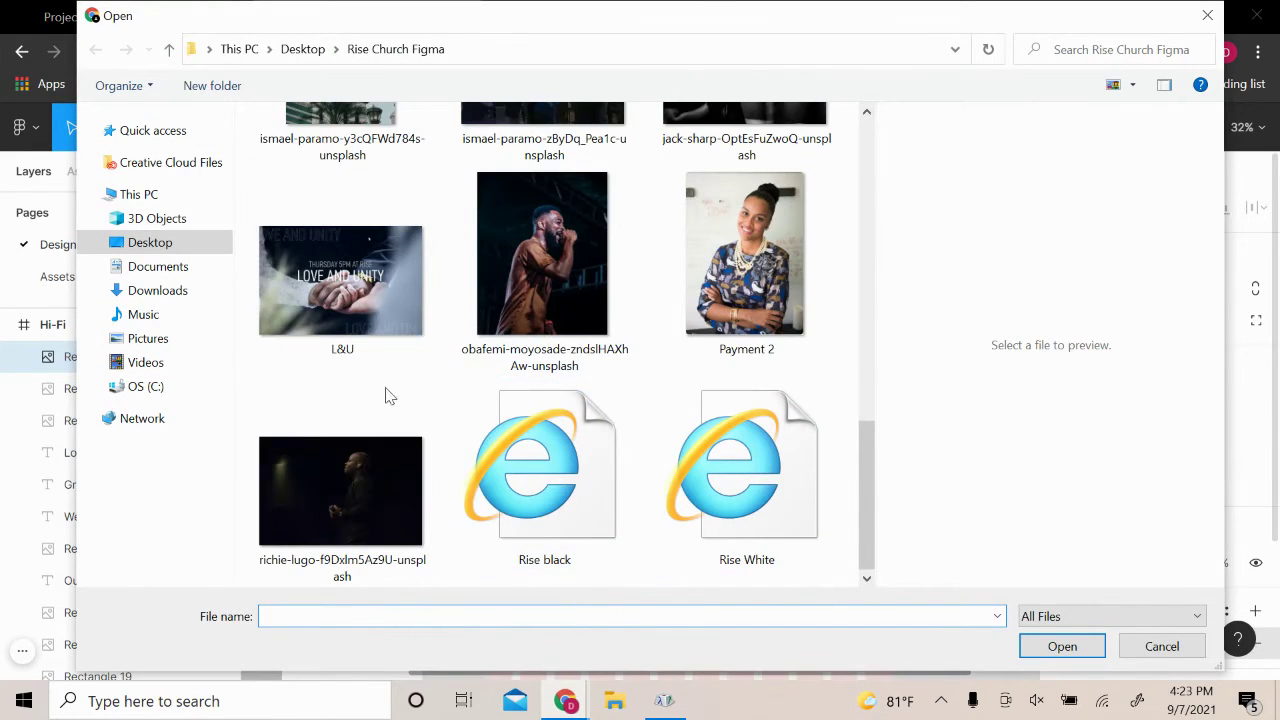
{"action": "scroll", "coordinate": [476, 420], "scroll_direction": "up", "scroll_amount": 3}
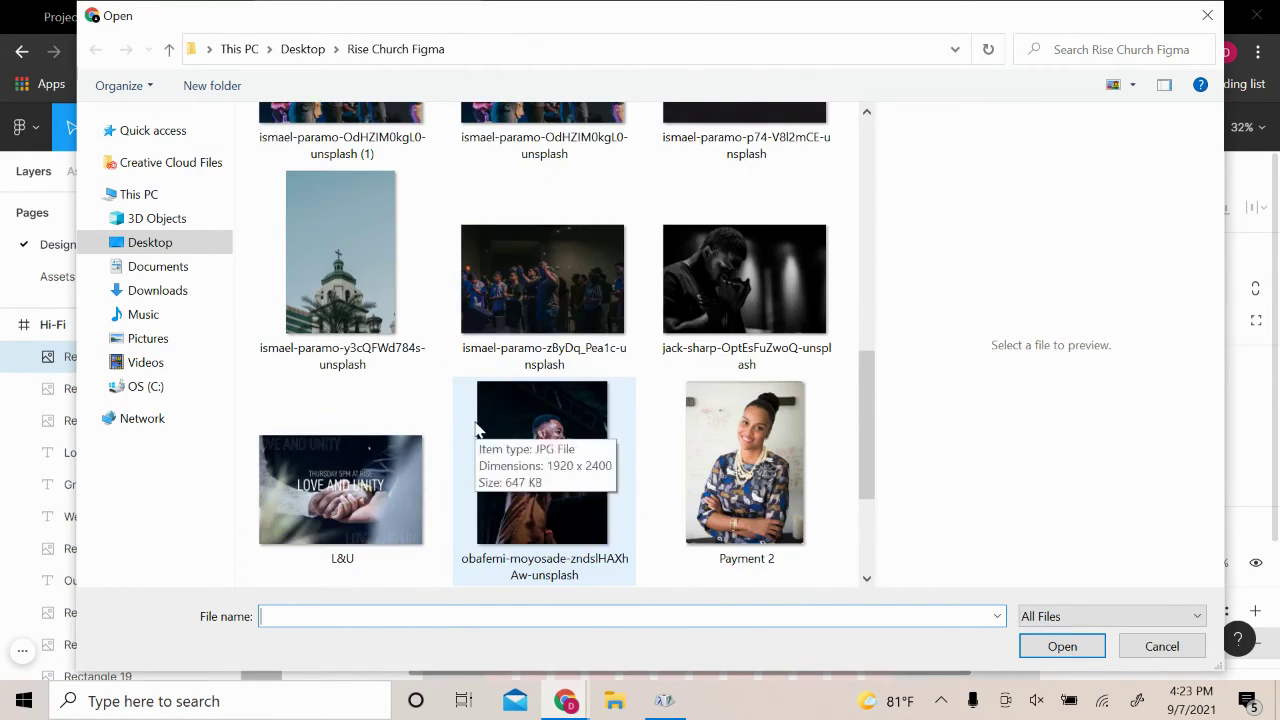
{"action": "scroll", "coordinate": [476, 427], "scroll_direction": "up", "scroll_amount": 1}
{"action": "scroll", "coordinate": [674, 354], "scroll_direction": "up", "scroll_amount": 2}
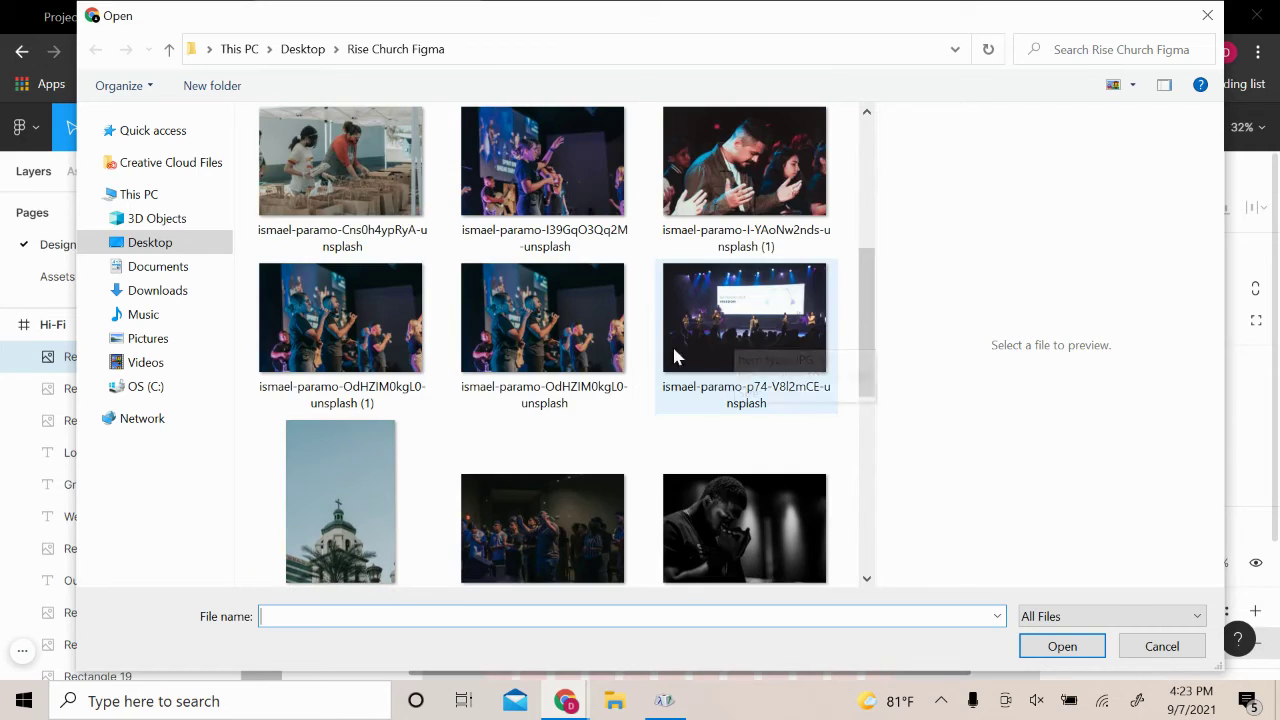
{"action": "scroll", "coordinate": [595, 395], "scroll_direction": "down", "scroll_amount": 5}
{"action": "scroll", "coordinate": [531, 456], "scroll_direction": "up", "scroll_amount": 2}
{"action": "scroll", "coordinate": [531, 456], "scroll_direction": "up", "scroll_amount": 5}
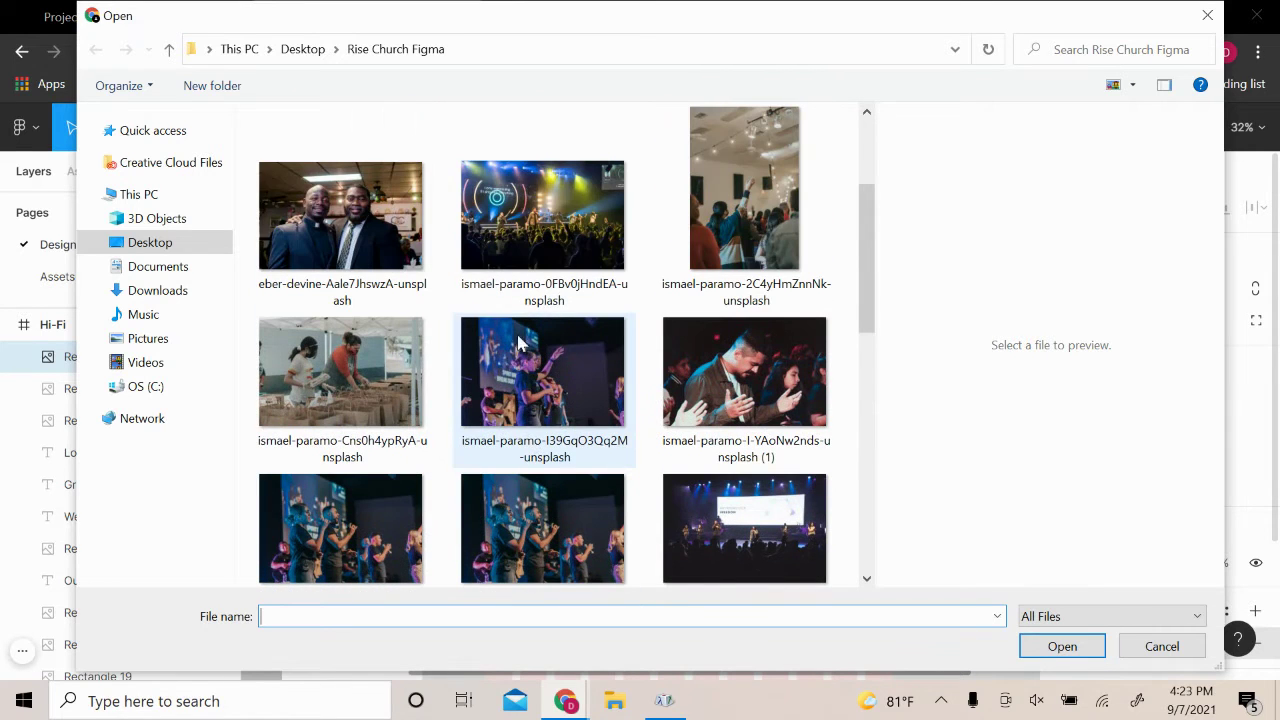
Fill the banner with the stage photo showing FREEDOM
{"action": "left_click", "coordinate": [525, 232]}
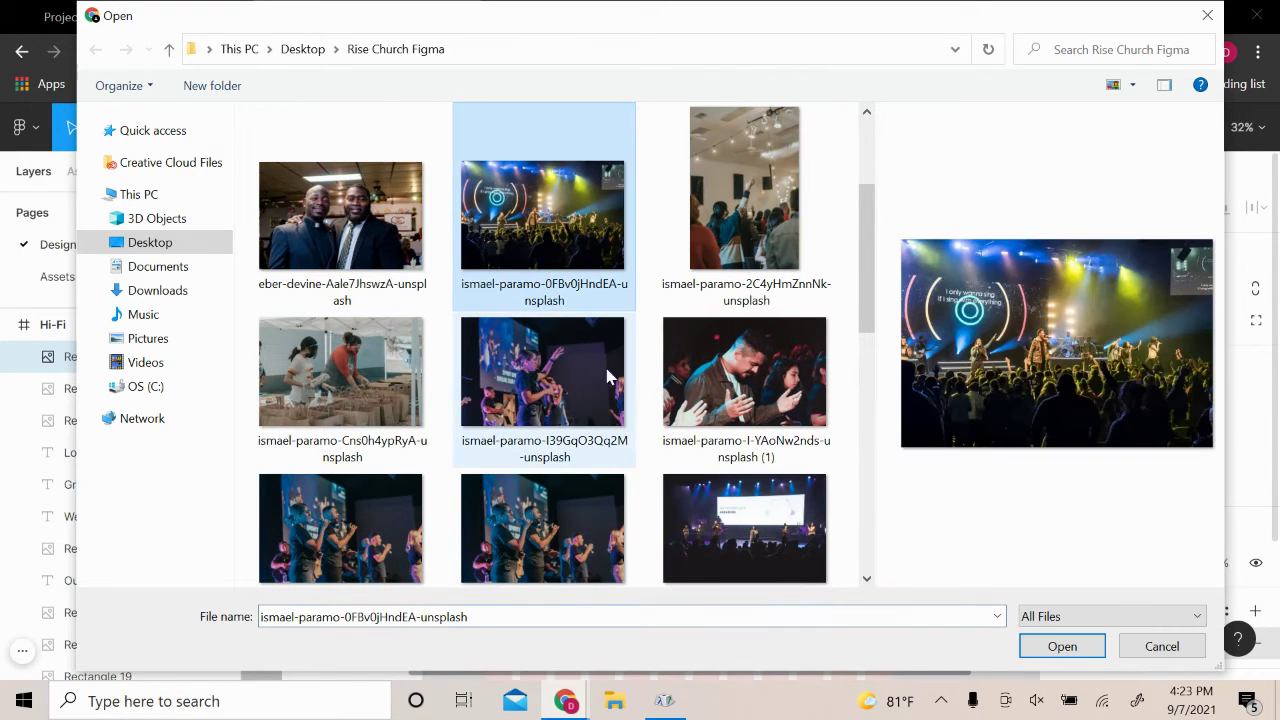
{"action": "left_click", "coordinate": [746, 549]}
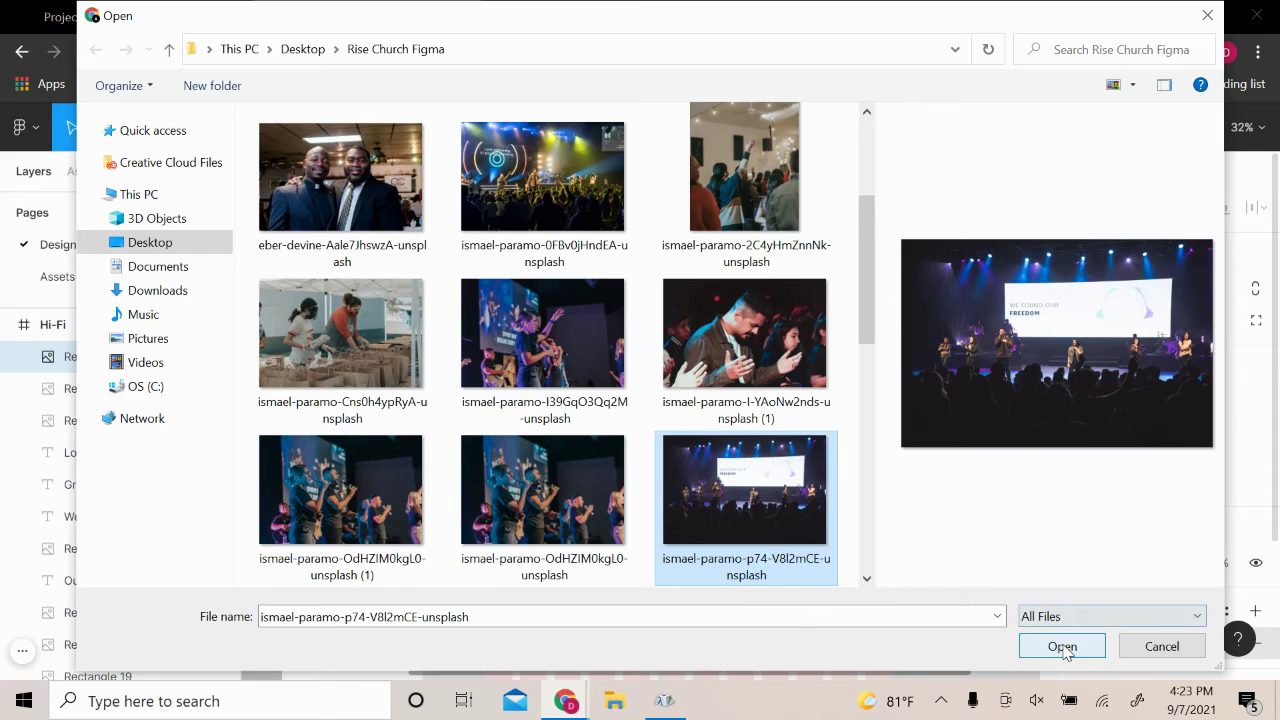
{"action": "left_click", "coordinate": [1058, 646]}
{"action": "left_click", "coordinate": [1020, 158]}
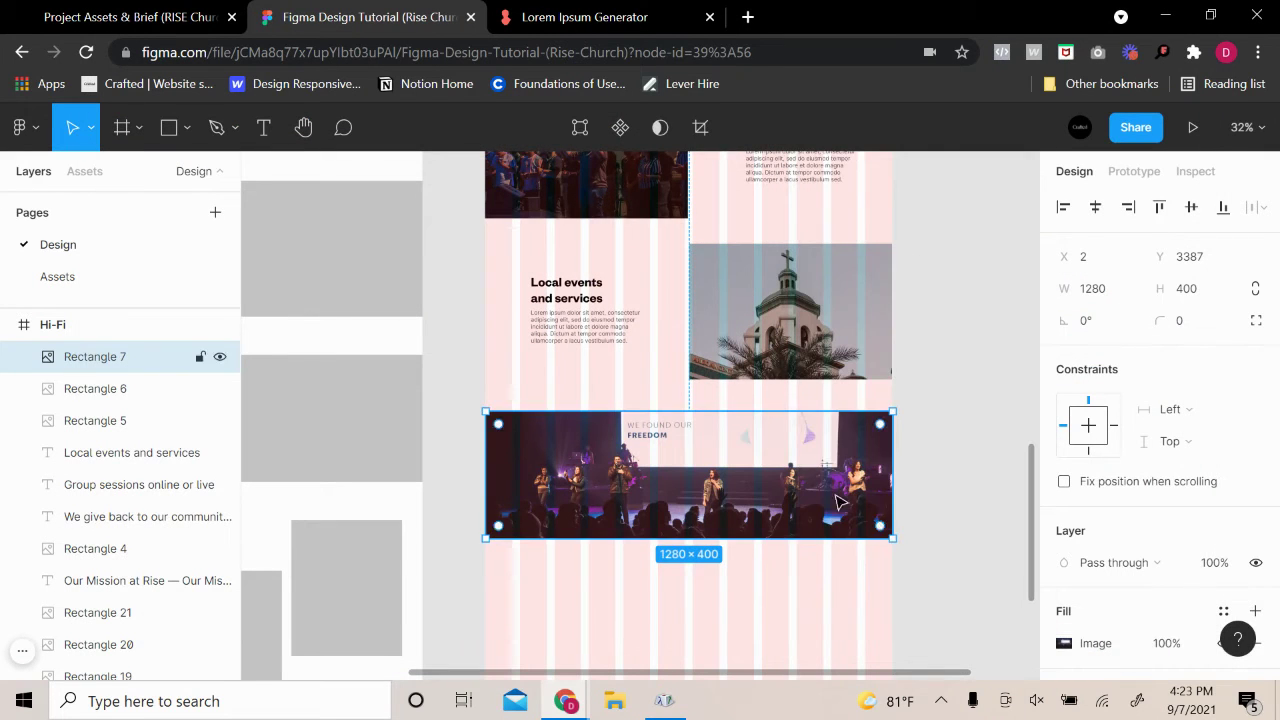
{"action": "left_click", "coordinate": [950, 508]}
{"action": "scroll", "coordinate": [950, 508], "scroll_direction": "up", "scroll_amount": 3}
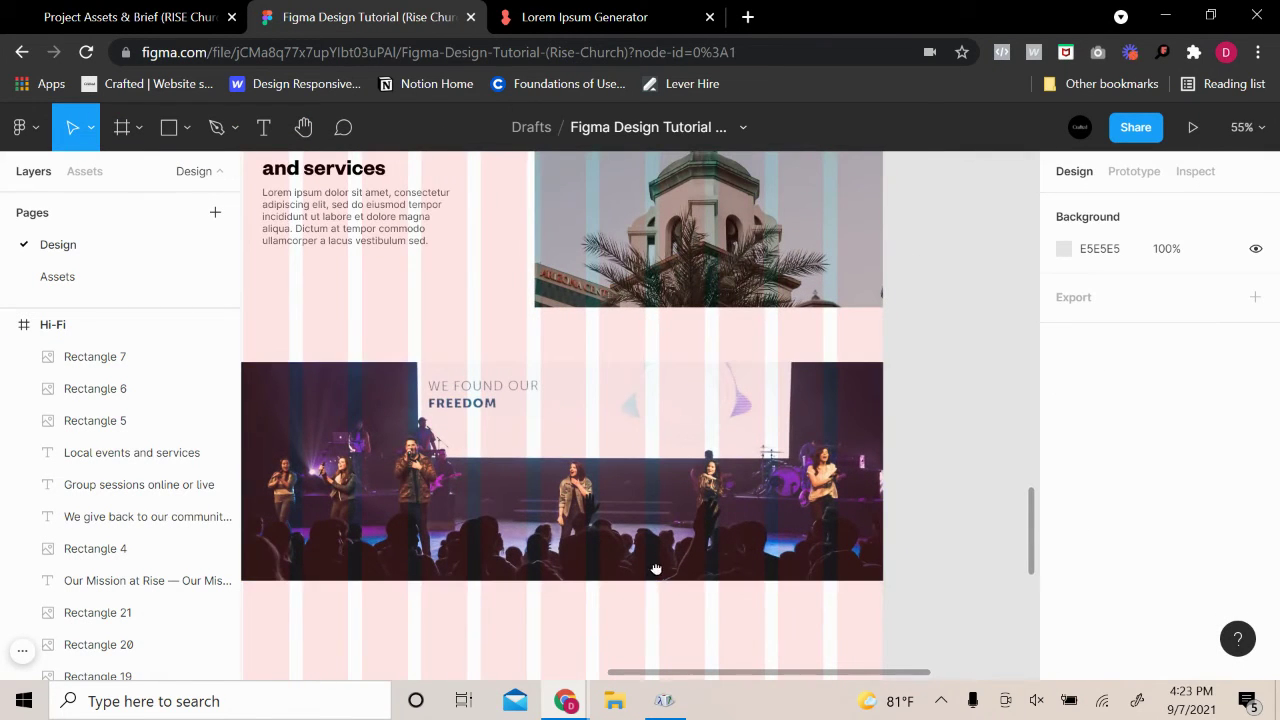
Select the Hi-Fi frame and hide its layout grid
{"action": "scroll", "coordinate": [654, 571], "scroll_direction": "down", "scroll_amount": 1}
{"action": "scroll", "coordinate": [705, 535], "scroll_direction": "down", "scroll_amount": 2}
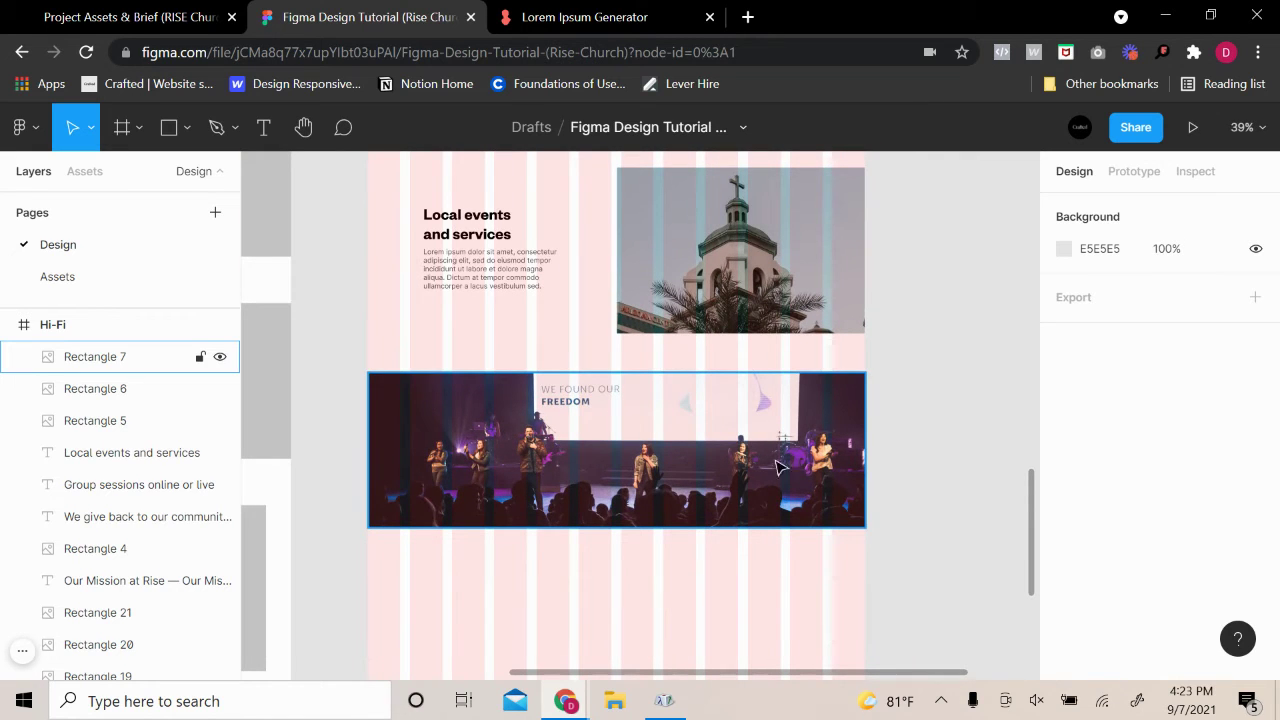
{"action": "scroll", "coordinate": [586, 309], "scroll_direction": "up", "scroll_amount": 8}
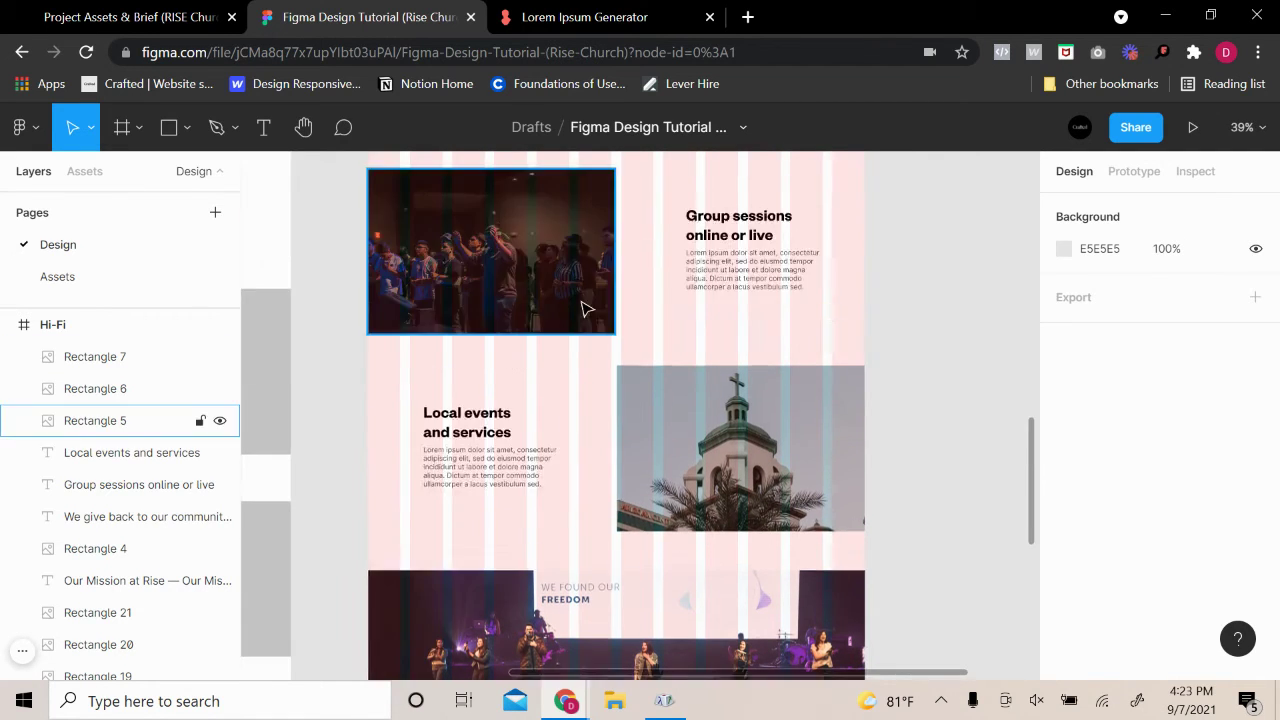
{"action": "scroll", "coordinate": [586, 309], "scroll_direction": "up", "scroll_amount": 5}
{"action": "left_click", "coordinate": [386, 238]}
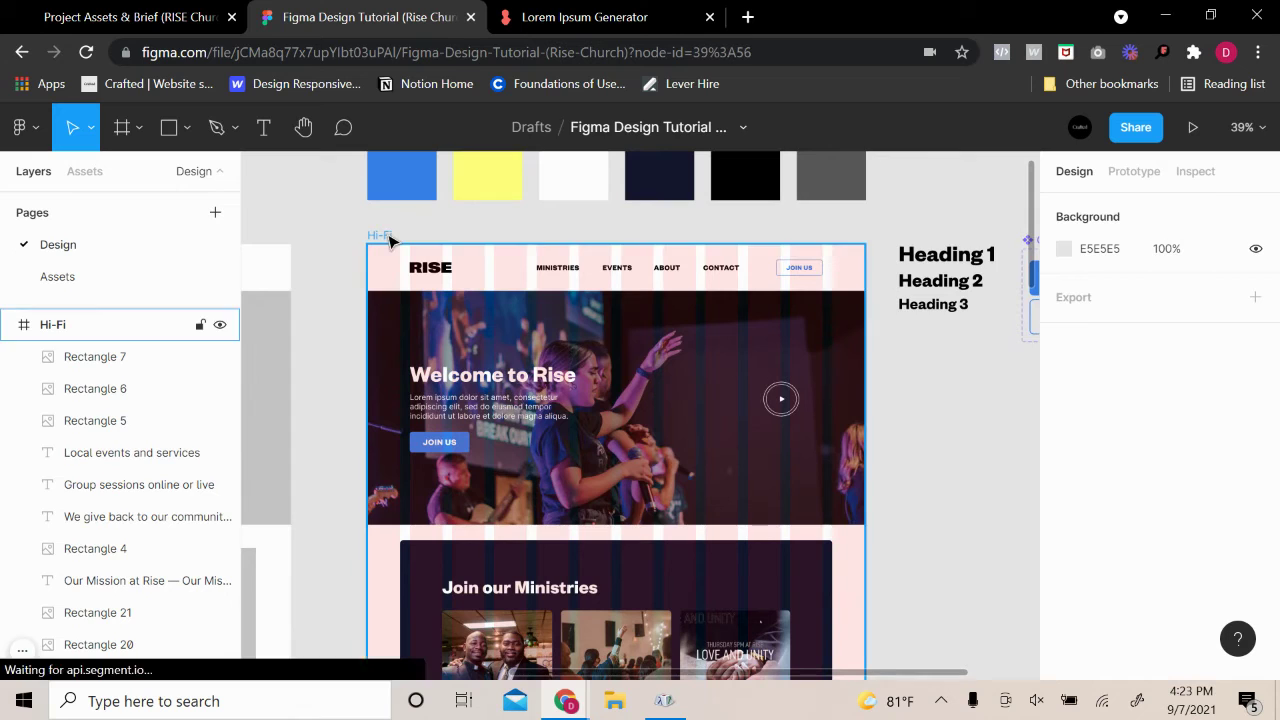
{"action": "scroll", "coordinate": [1075, 325], "scroll_direction": "up", "scroll_amount": 2}
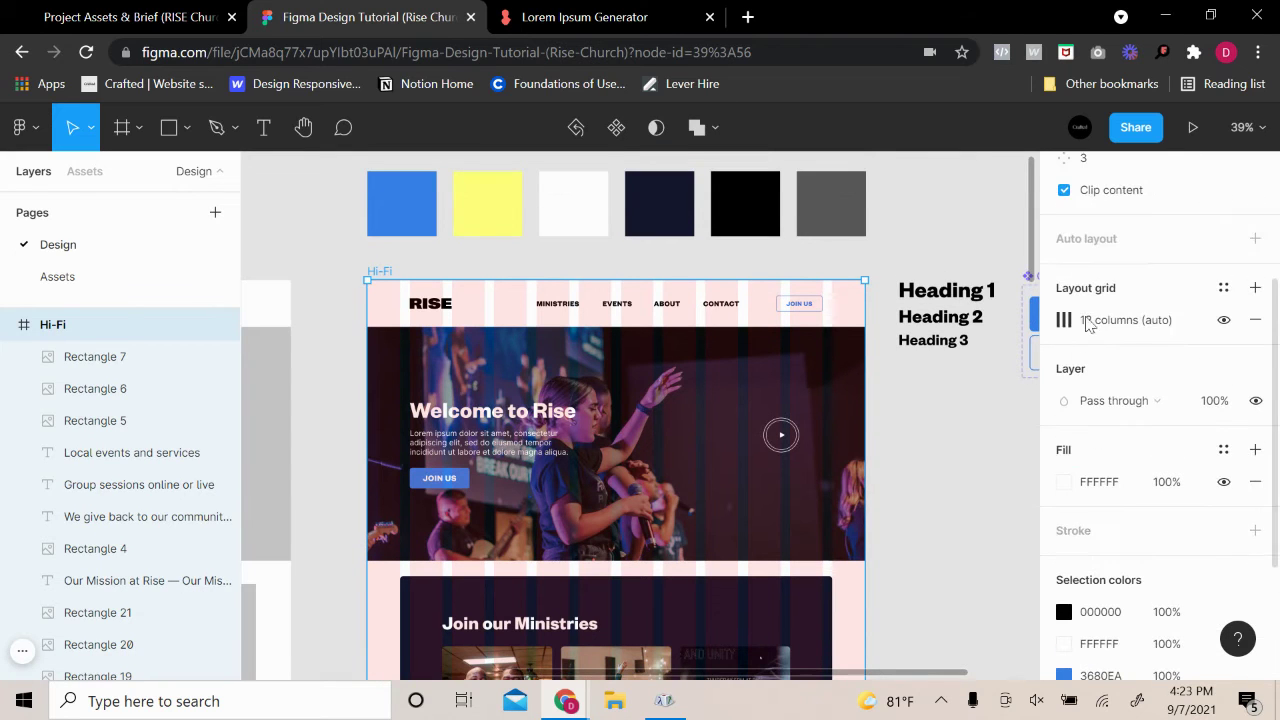
{"action": "left_click", "coordinate": [1064, 320]}
{"action": "left_click", "coordinate": [1064, 320]}
{"action": "left_click", "coordinate": [1223, 320]}
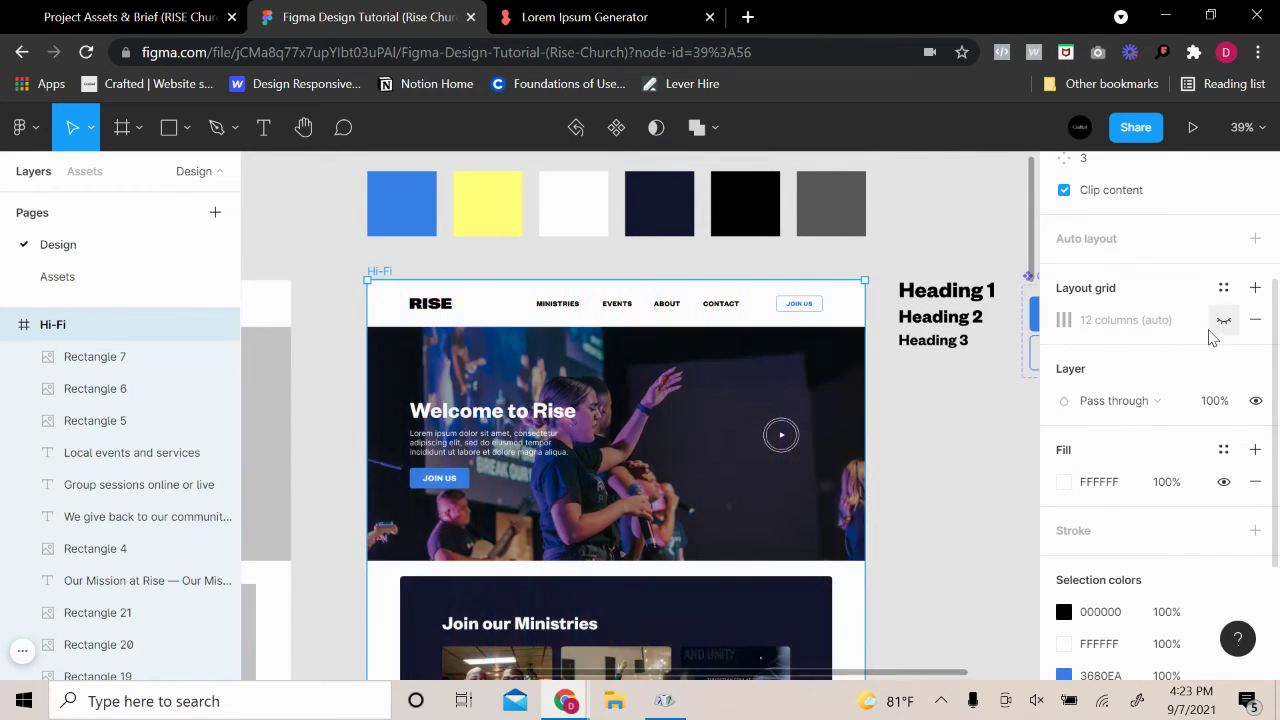
Show the 12-column grid again over Local events with Ctrl+Shift+4
{"action": "scroll", "coordinate": [800, 452], "scroll_direction": "down", "scroll_amount": 5}
{"action": "scroll", "coordinate": [800, 452], "scroll_direction": "down", "scroll_amount": 6}
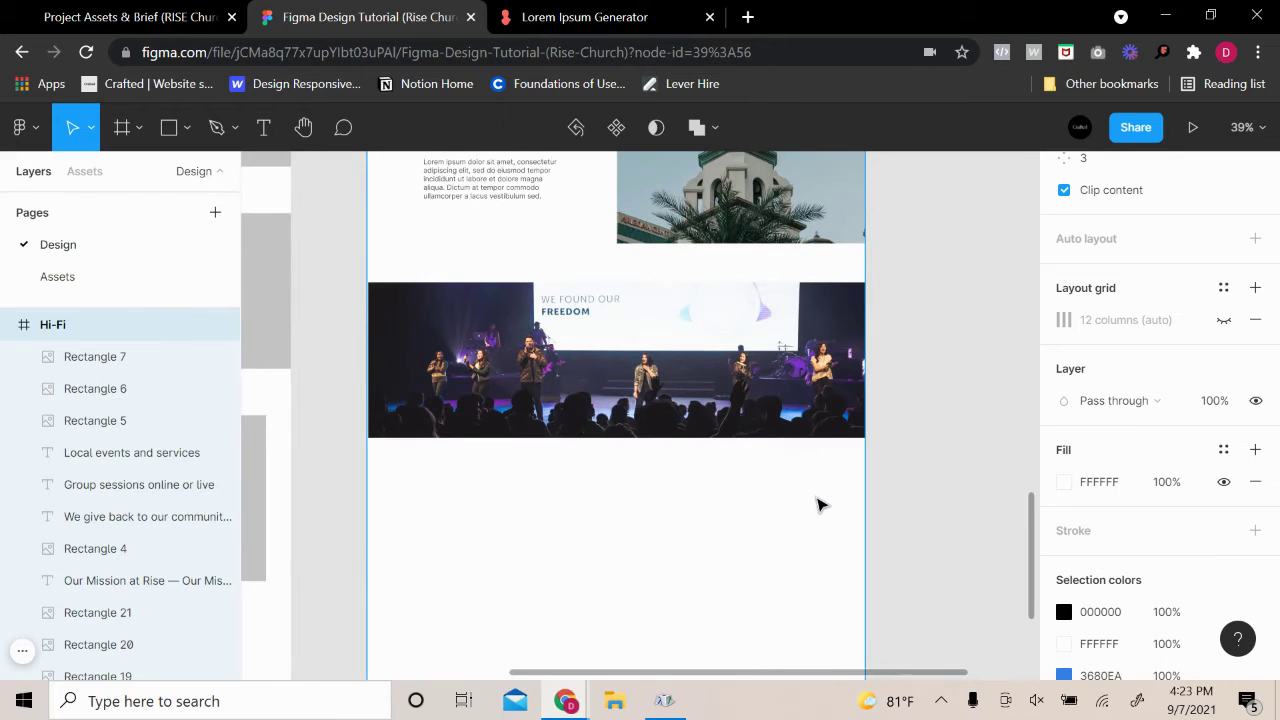
{"action": "scroll", "coordinate": [640, 310], "scroll_direction": "up", "scroll_amount": 2}
{"action": "scroll", "coordinate": [571, 466], "scroll_direction": "up", "scroll_amount": 5}
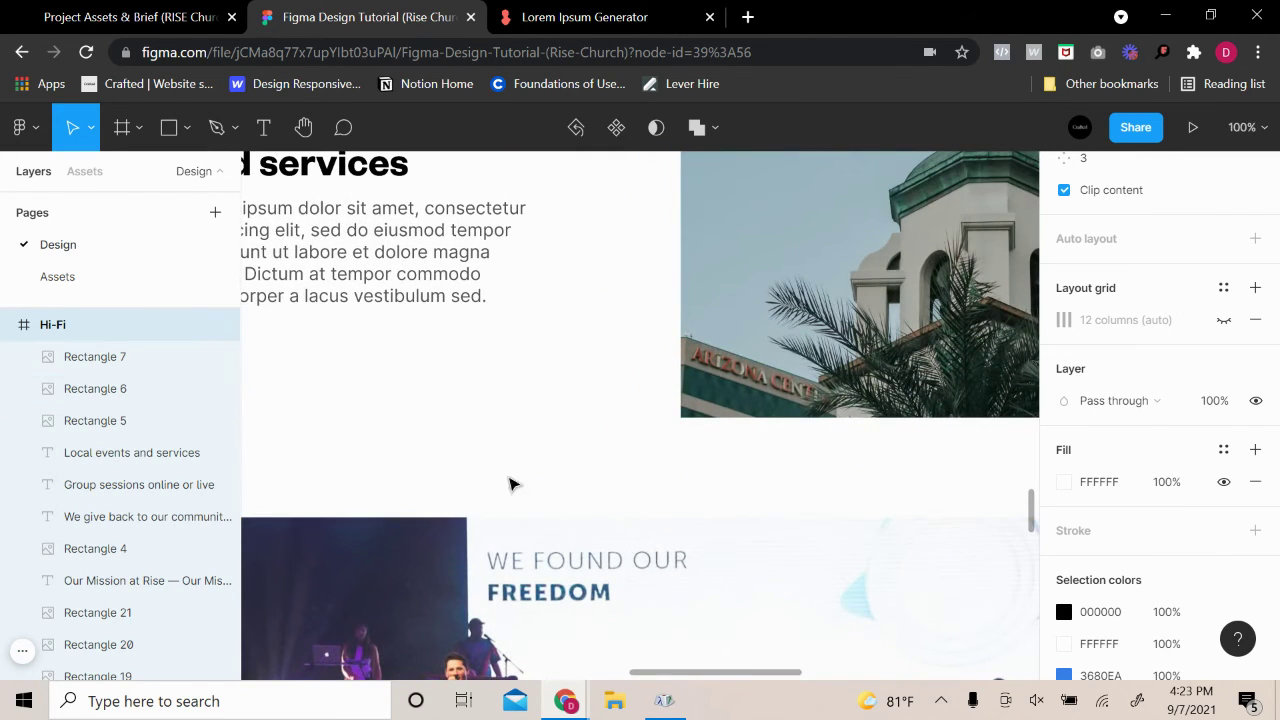
{"action": "scroll", "coordinate": [694, 571], "scroll_direction": "down", "scroll_amount": 4}
{"action": "scroll", "coordinate": [828, 625], "scroll_direction": "down", "scroll_amount": 2}
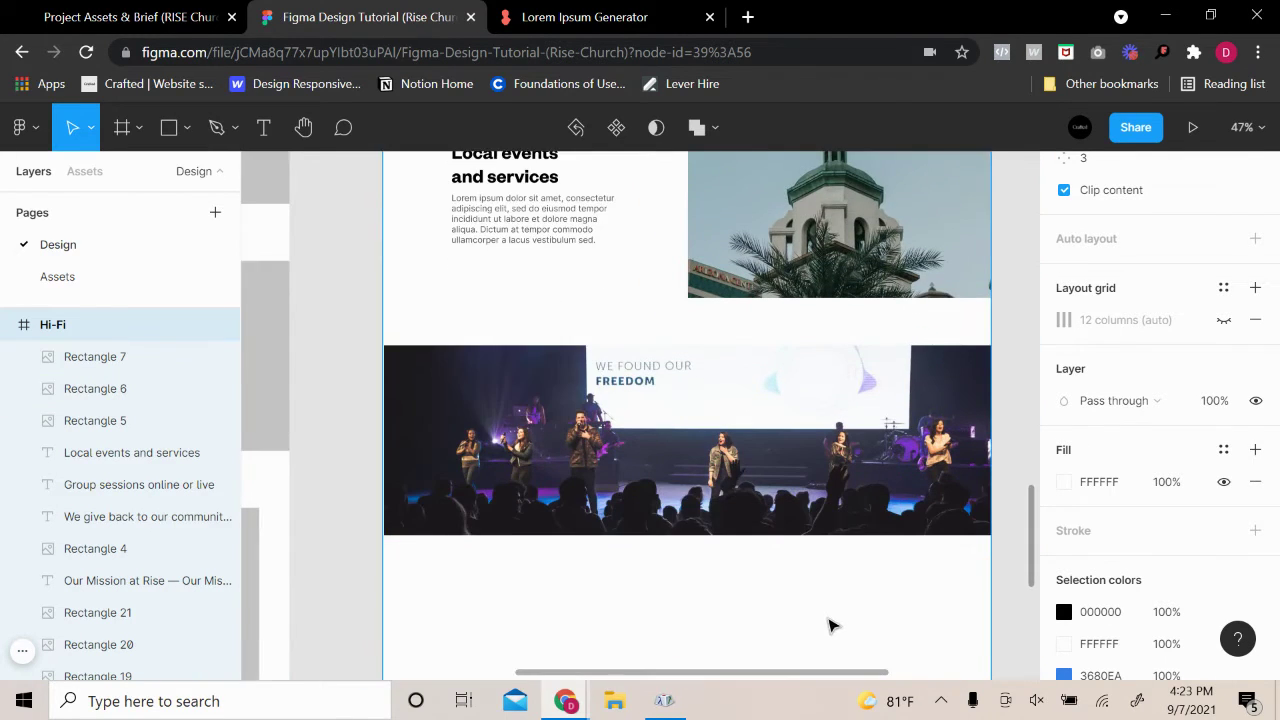
{"action": "key", "text": "ctrl+shift+4"}
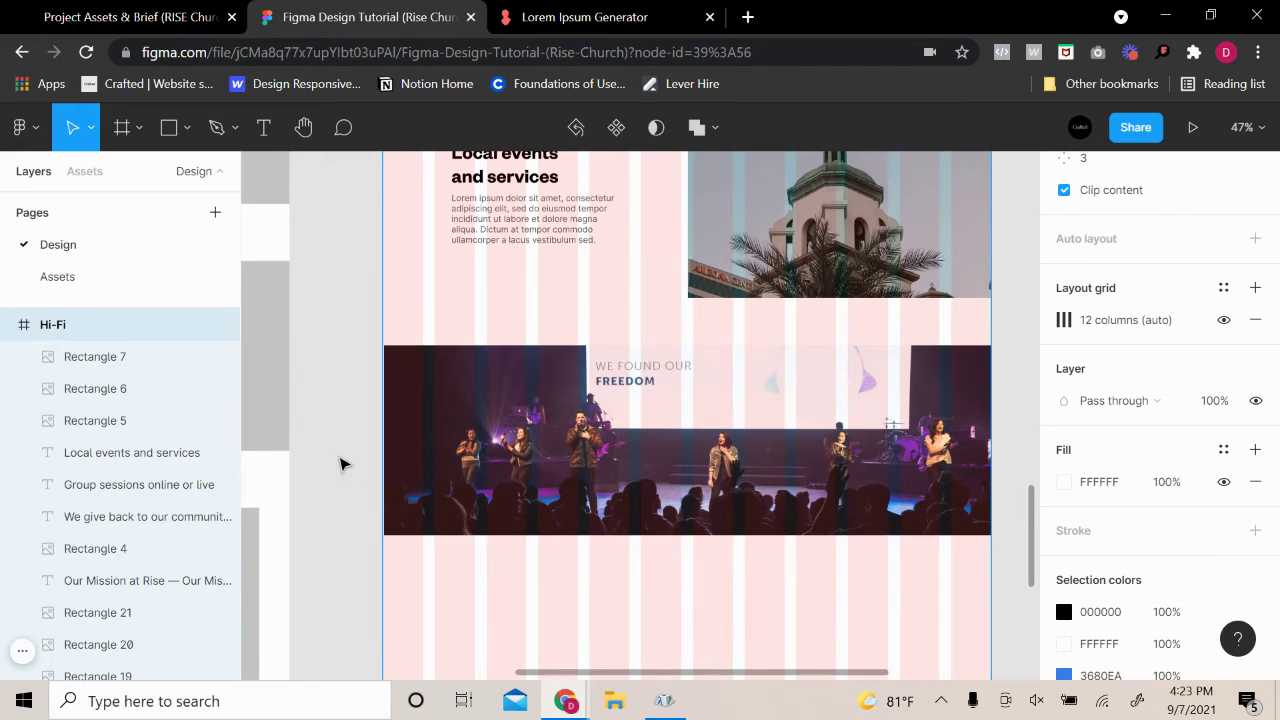
{"action": "left_click", "coordinate": [340, 464]}
{"action": "left_click", "coordinate": [402, 473]}
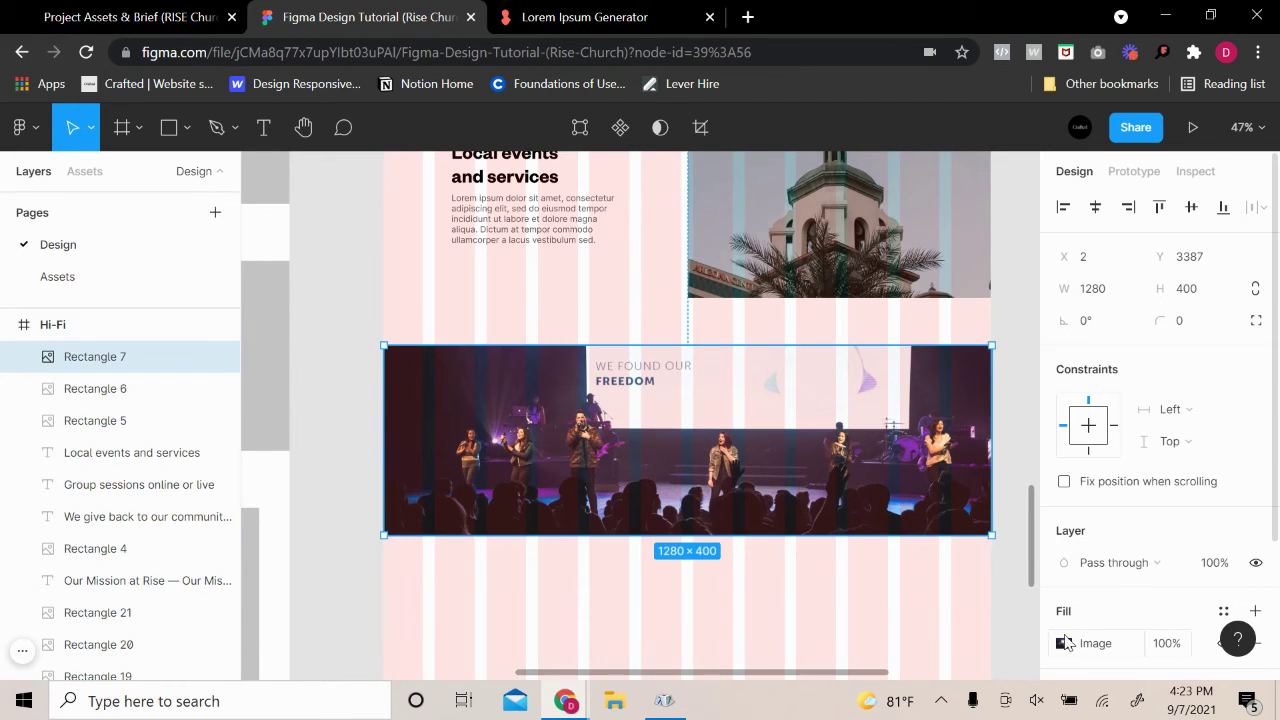
{"action": "left_click", "coordinate": [1062, 643]}
{"action": "left_click", "coordinate": [920, 342]}
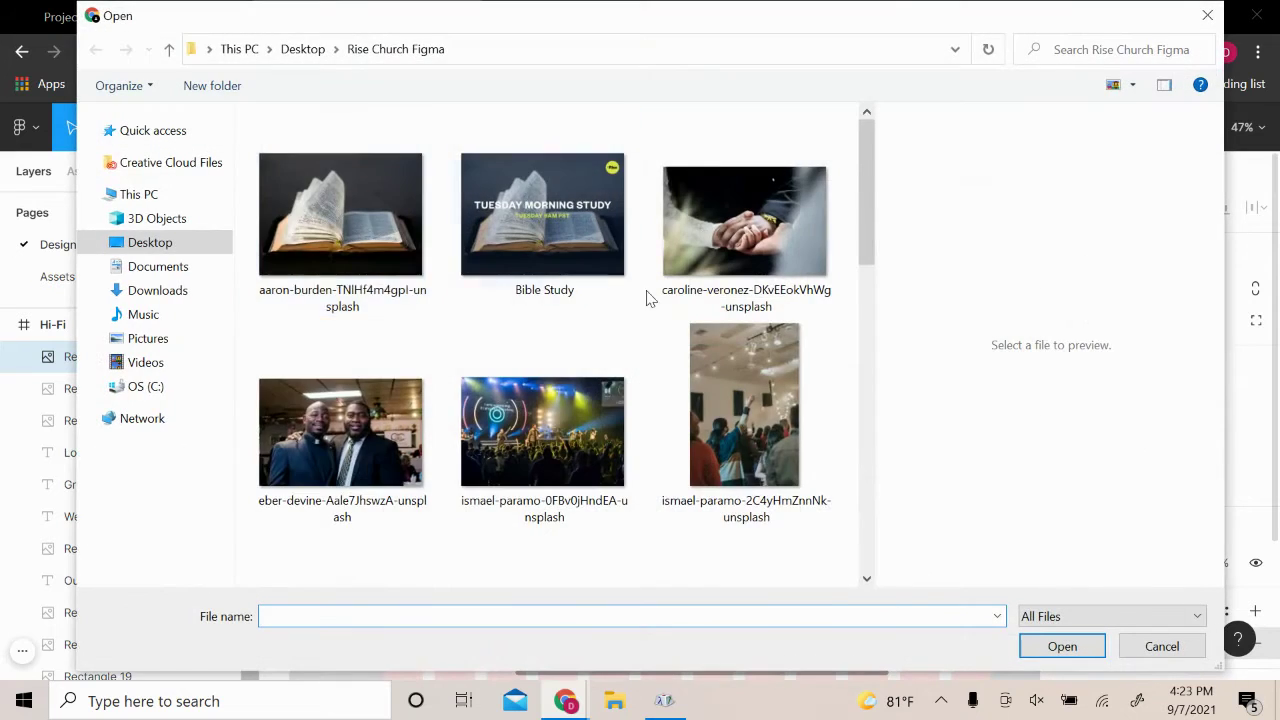
{"action": "scroll", "coordinate": [620, 330], "scroll_direction": "down", "scroll_amount": 2}
{"action": "left_click", "coordinate": [580, 355]}
{"action": "left_click", "coordinate": [1058, 646]}
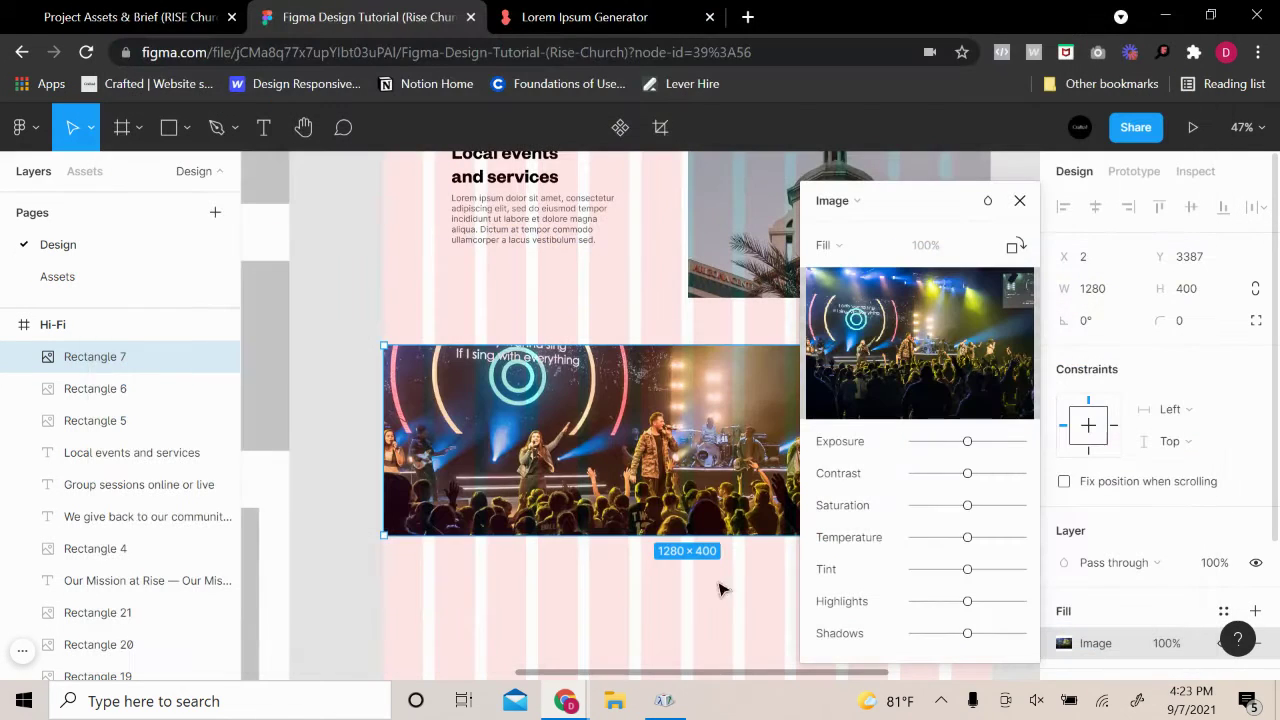
{"action": "key", "text": "Escape"}
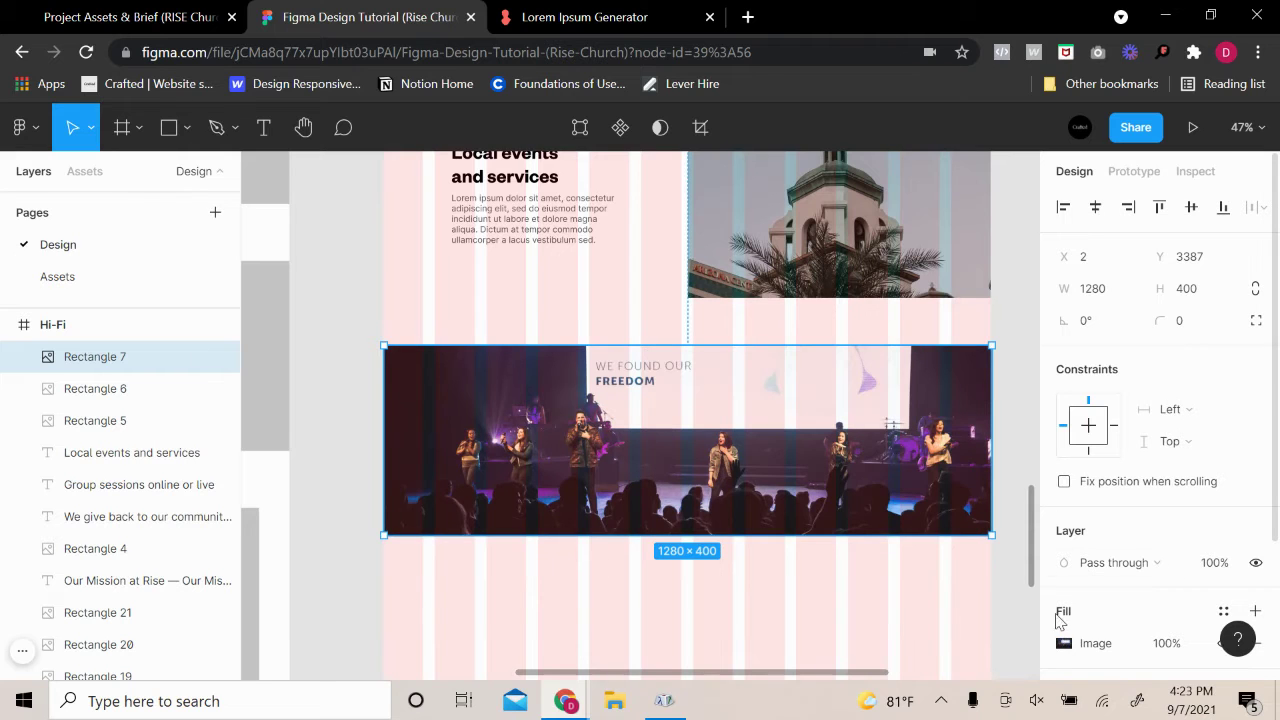
{"action": "left_click", "coordinate": [1064, 644]}
{"action": "left_click", "coordinate": [950, 345]}
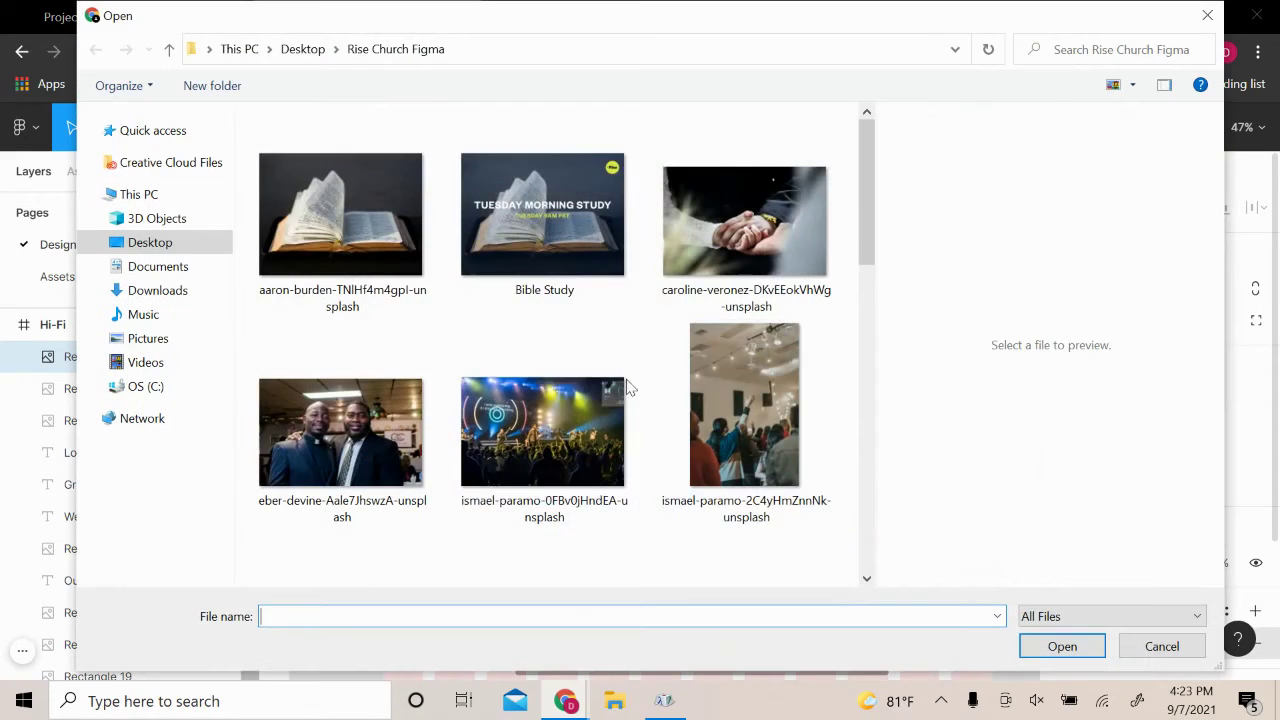
{"action": "scroll", "coordinate": [590, 400], "scroll_direction": "down", "scroll_amount": 3}
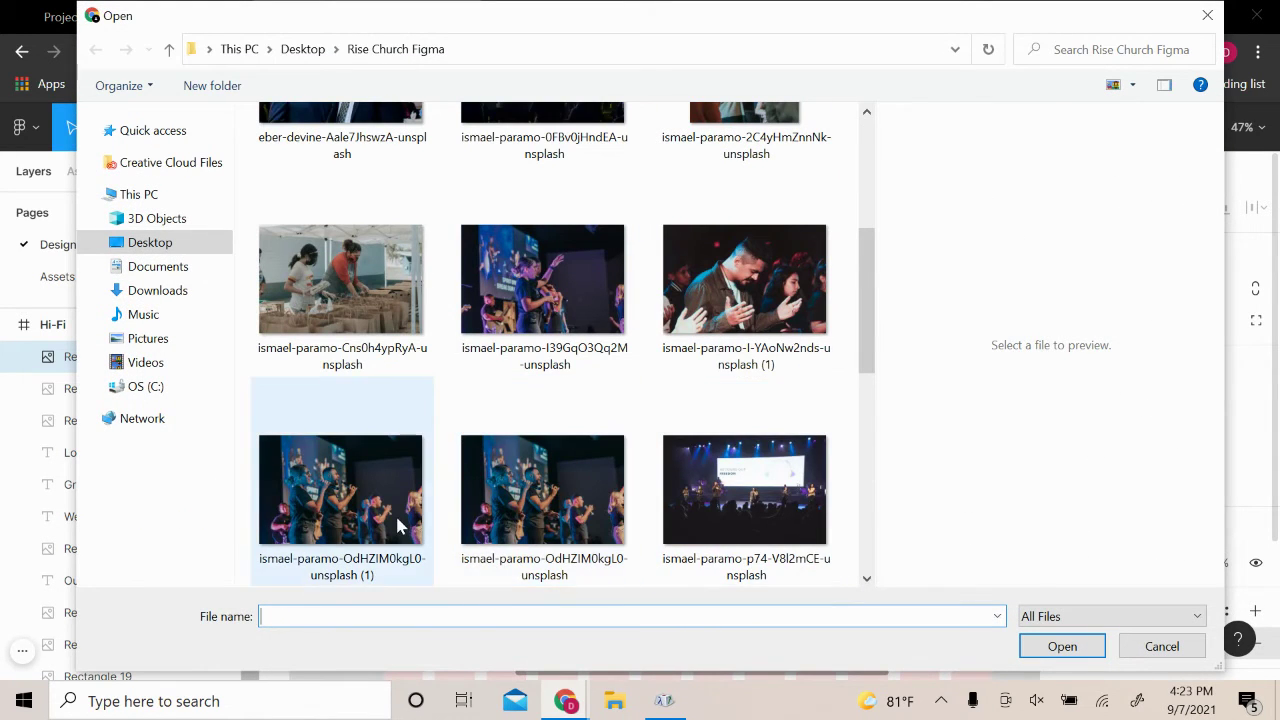
{"action": "scroll", "coordinate": [580, 417], "scroll_direction": "down", "scroll_amount": 5}
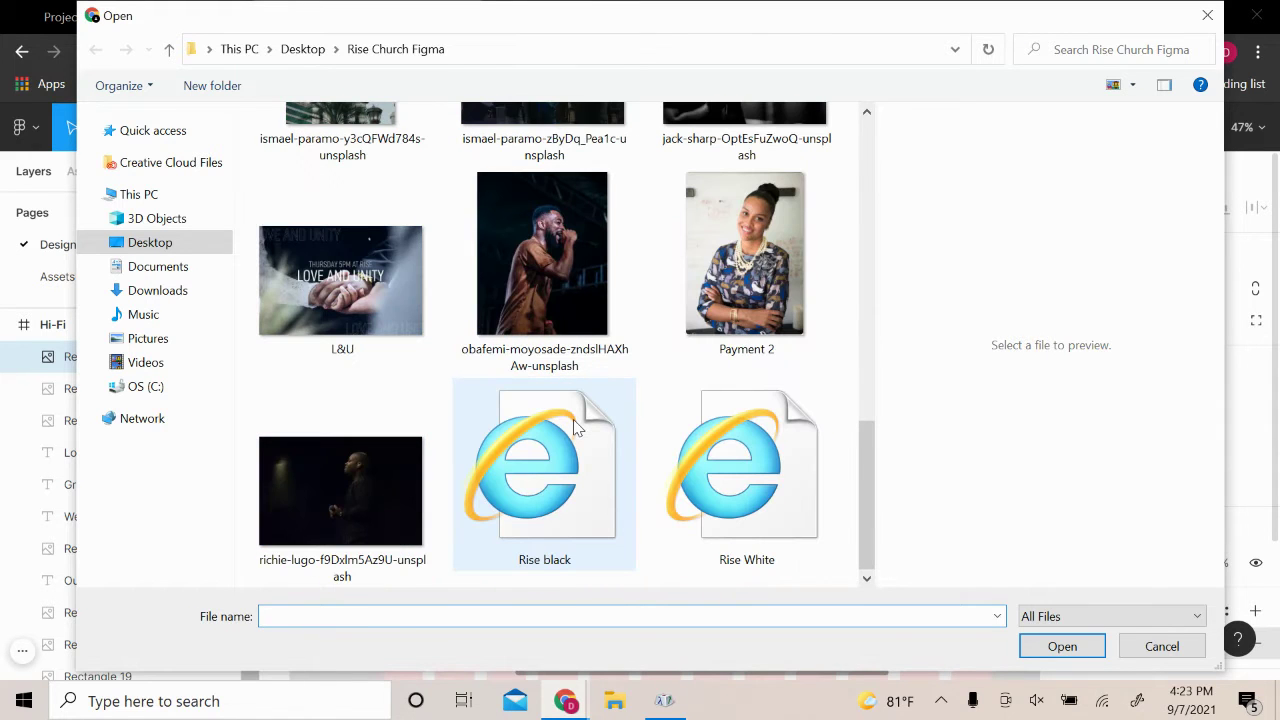
{"action": "scroll", "coordinate": [572, 380], "scroll_direction": "up", "scroll_amount": 3}
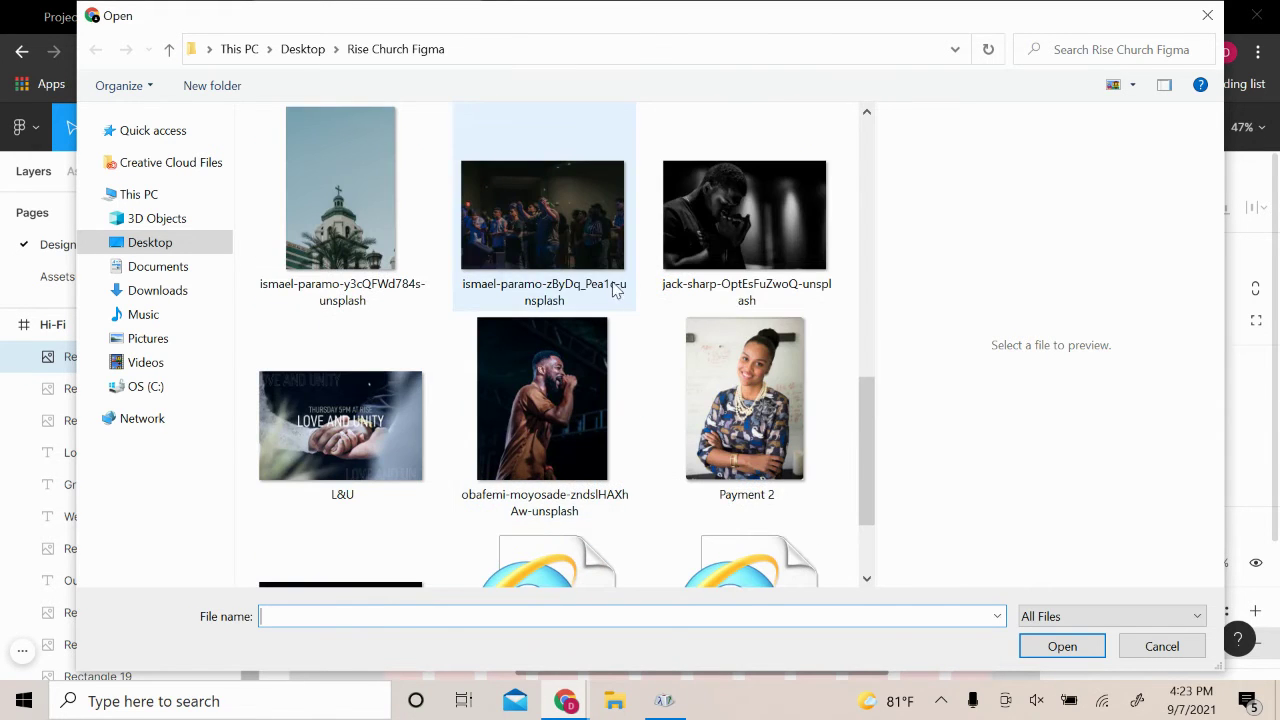
{"action": "scroll", "coordinate": [578, 205], "scroll_direction": "up", "scroll_amount": 1}
{"action": "left_click", "coordinate": [586, 295]}
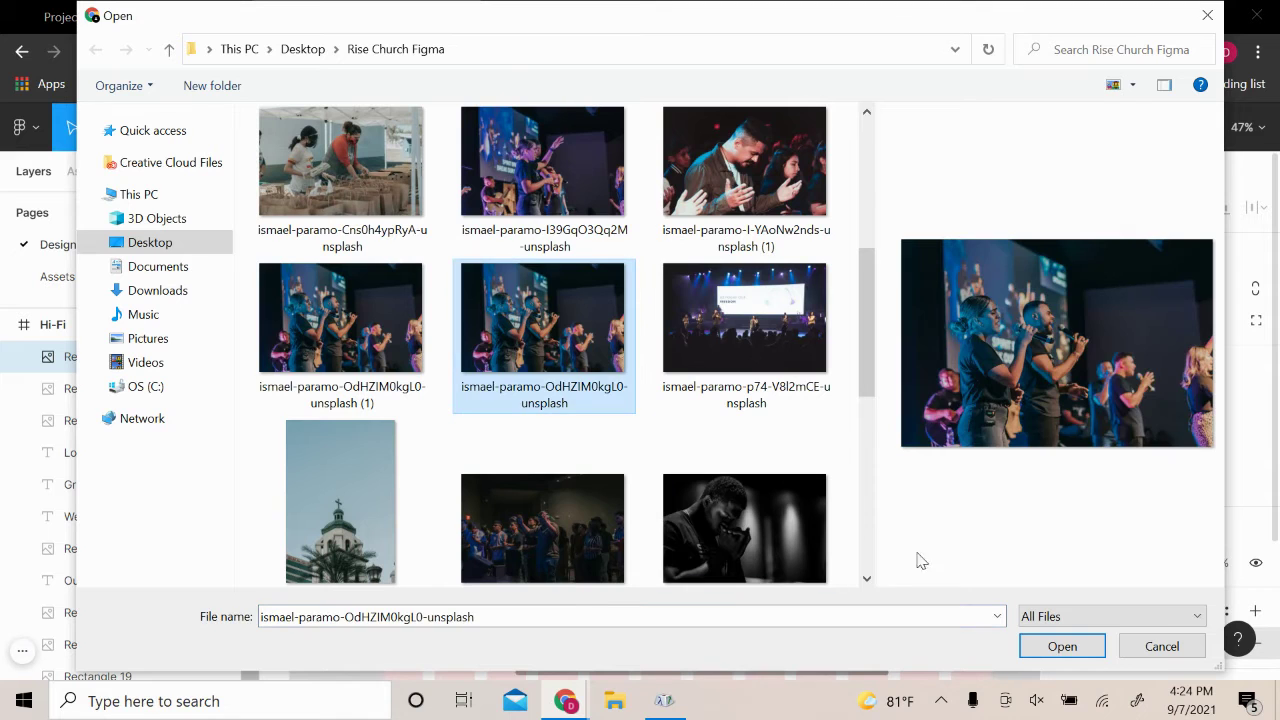
{"action": "left_click", "coordinate": [1060, 645]}
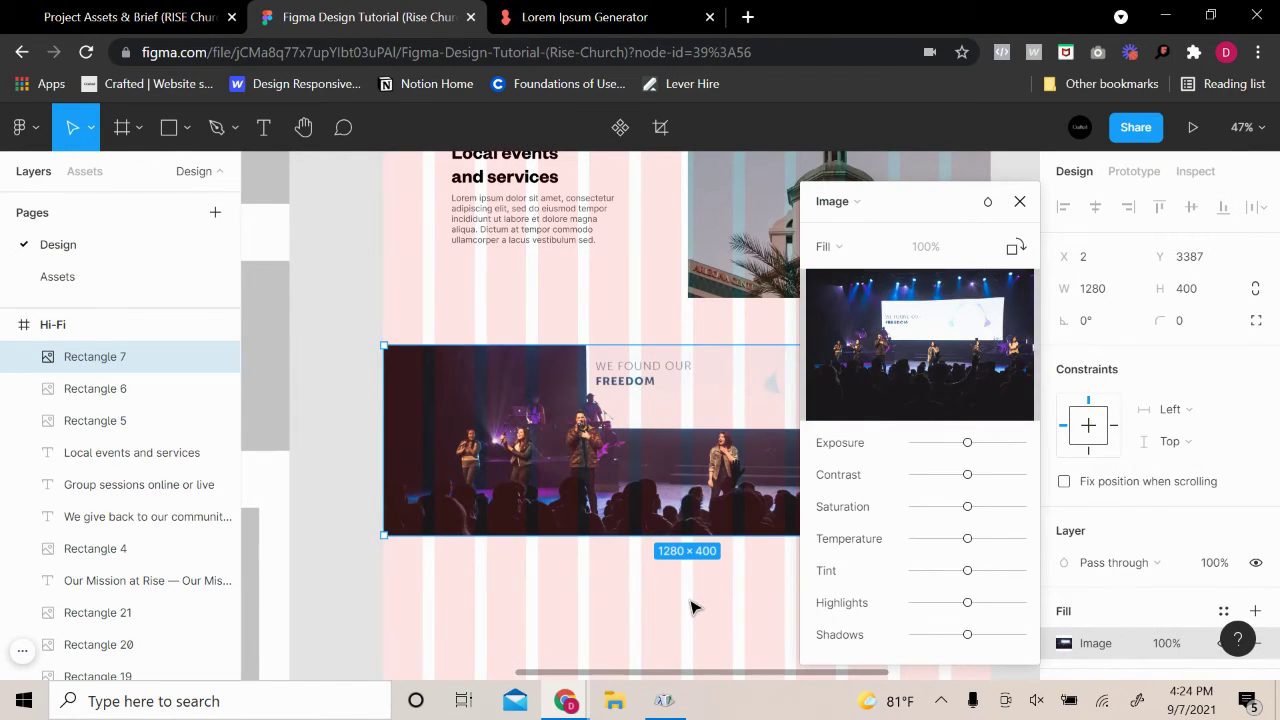
{"action": "left_click", "coordinate": [1019, 201]}
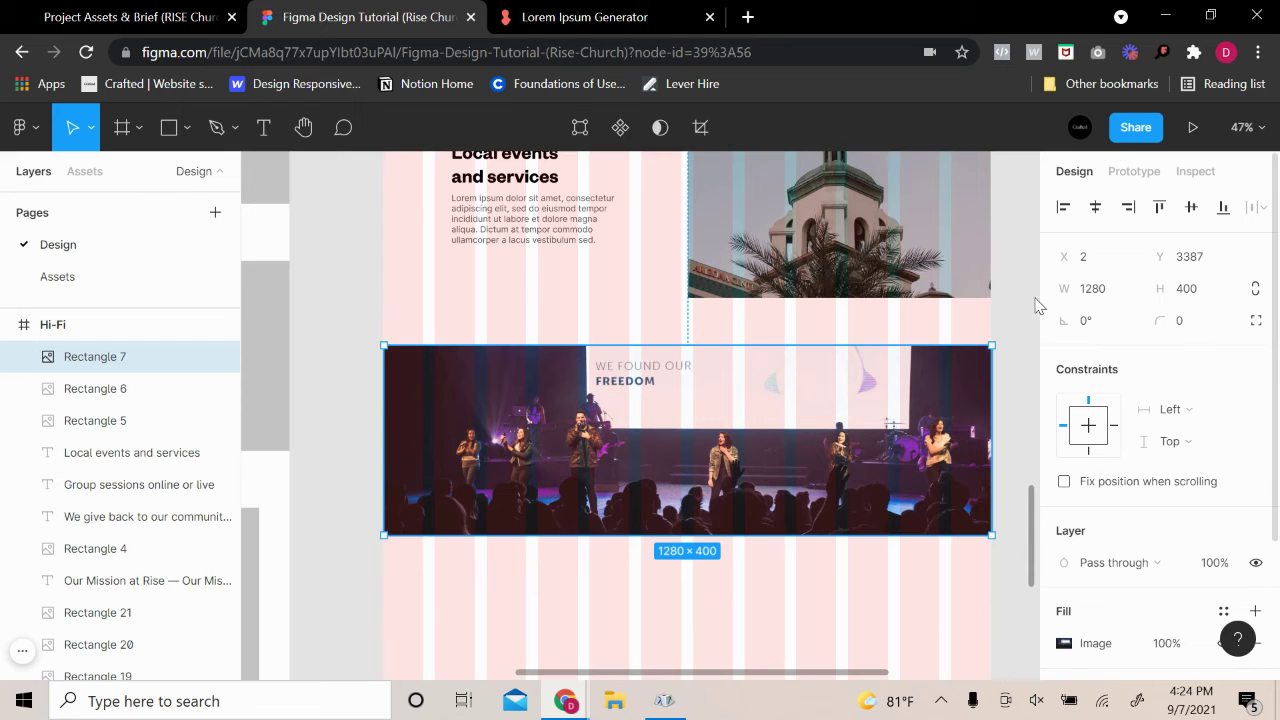
{"action": "left_click", "coordinate": [1035, 305]}
{"action": "scroll", "coordinate": [1020, 323], "scroll_direction": "down", "scroll_amount": 1}
{"action": "scroll", "coordinate": [960, 340], "scroll_direction": "right", "scroll_amount": 1}
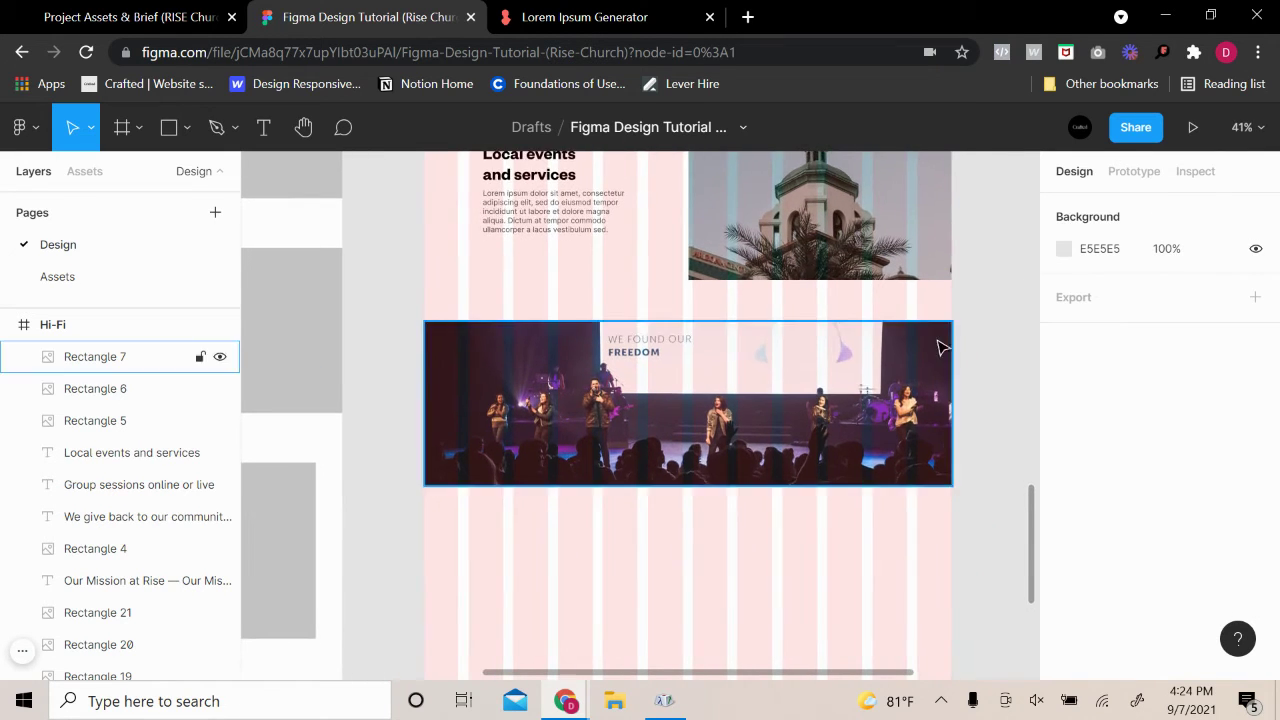
{"action": "scroll", "coordinate": [940, 347], "scroll_direction": "up", "scroll_amount": 3}
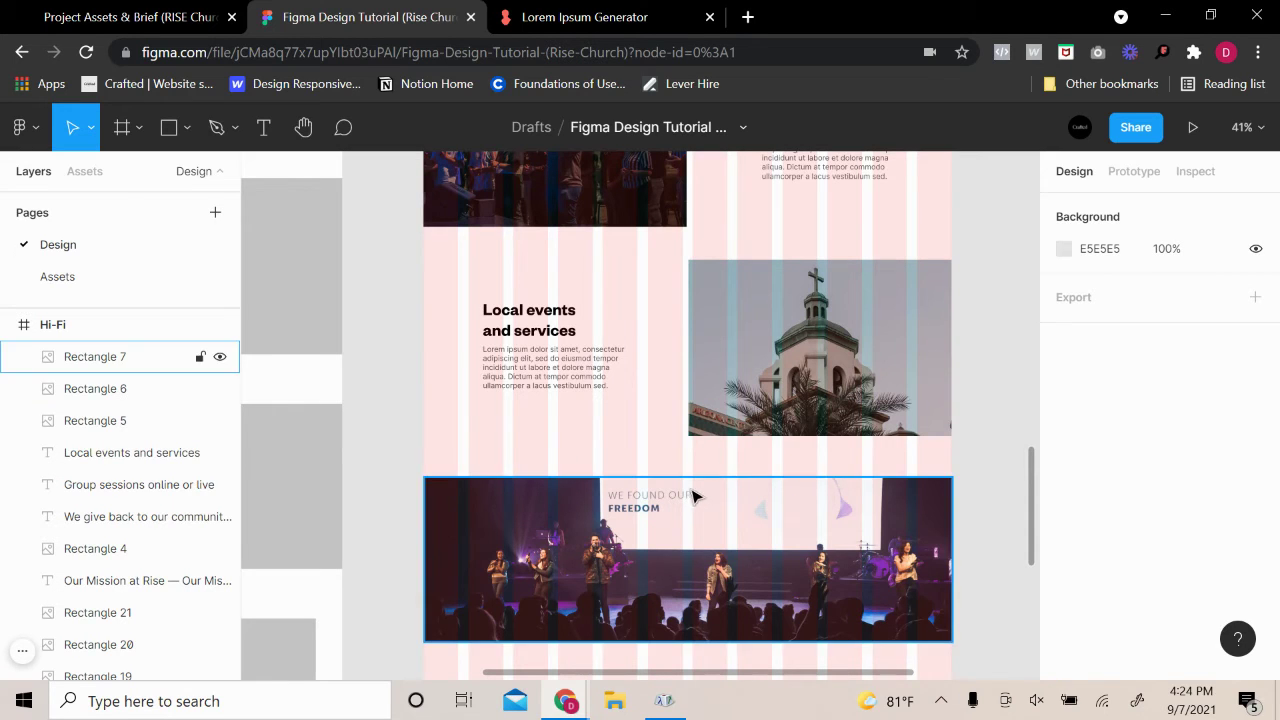
Keep the existing stage photo and set the banner's image fill to Crop
{"action": "left_click", "coordinate": [850, 520]}
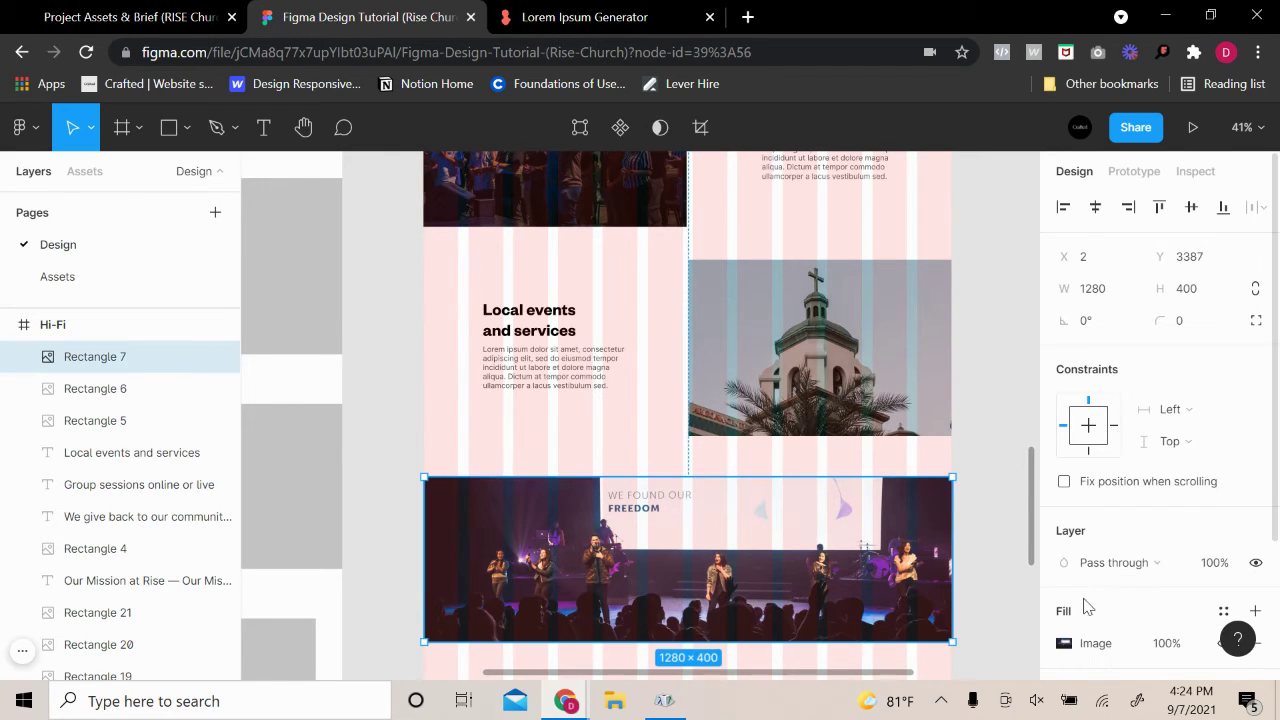
{"action": "left_click", "coordinate": [1063, 643]}
{"action": "left_click", "coordinate": [917, 343]}
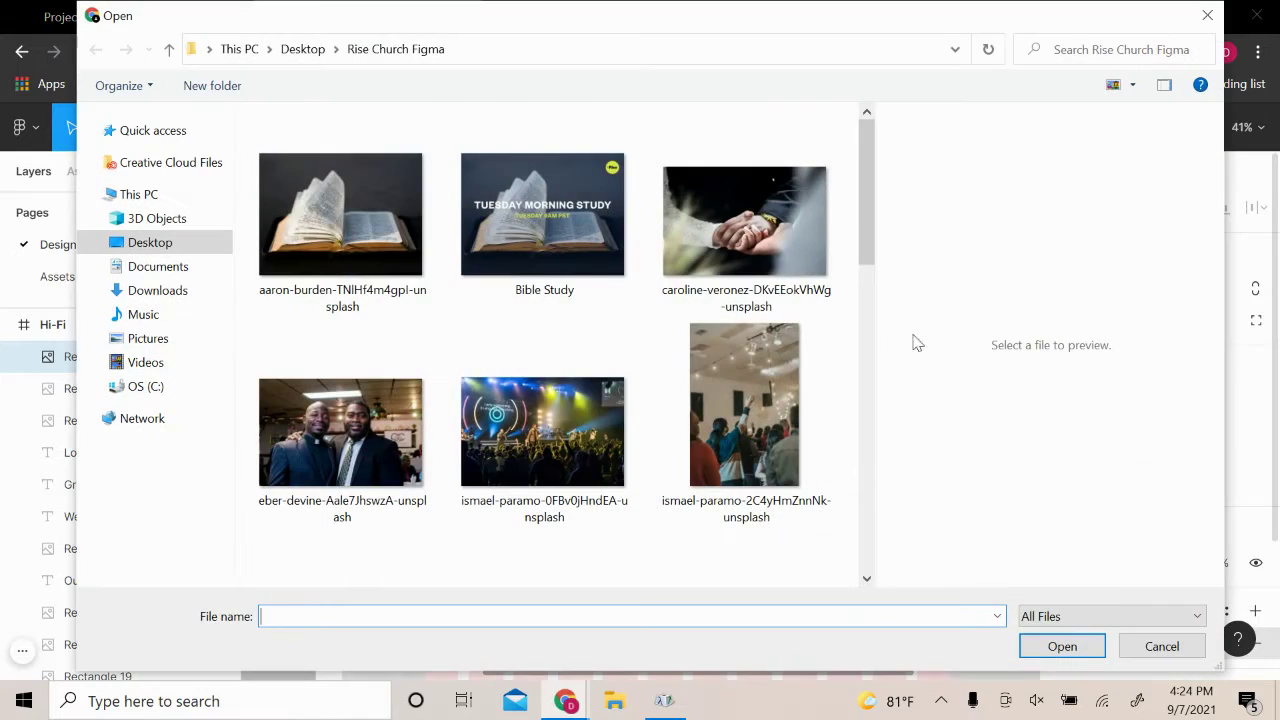
{"action": "left_click", "coordinate": [1207, 16]}
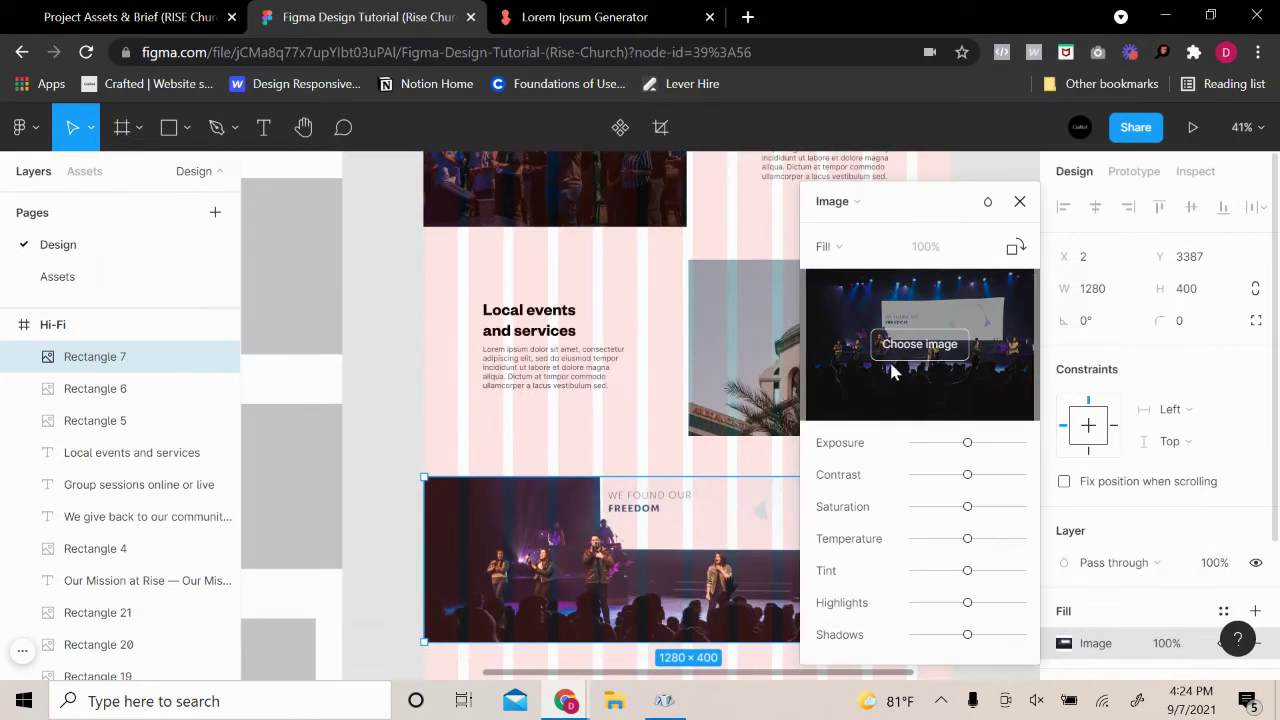
{"action": "left_click", "coordinate": [860, 247]}
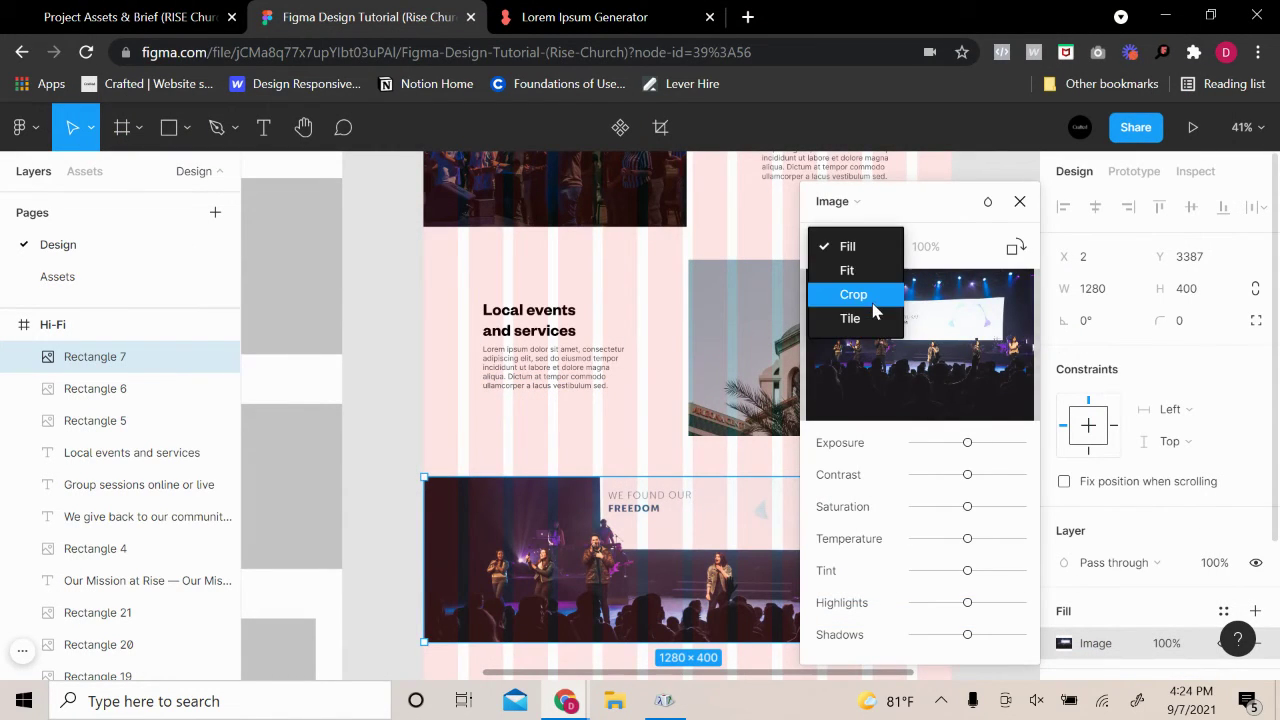
{"action": "left_click", "coordinate": [860, 294]}
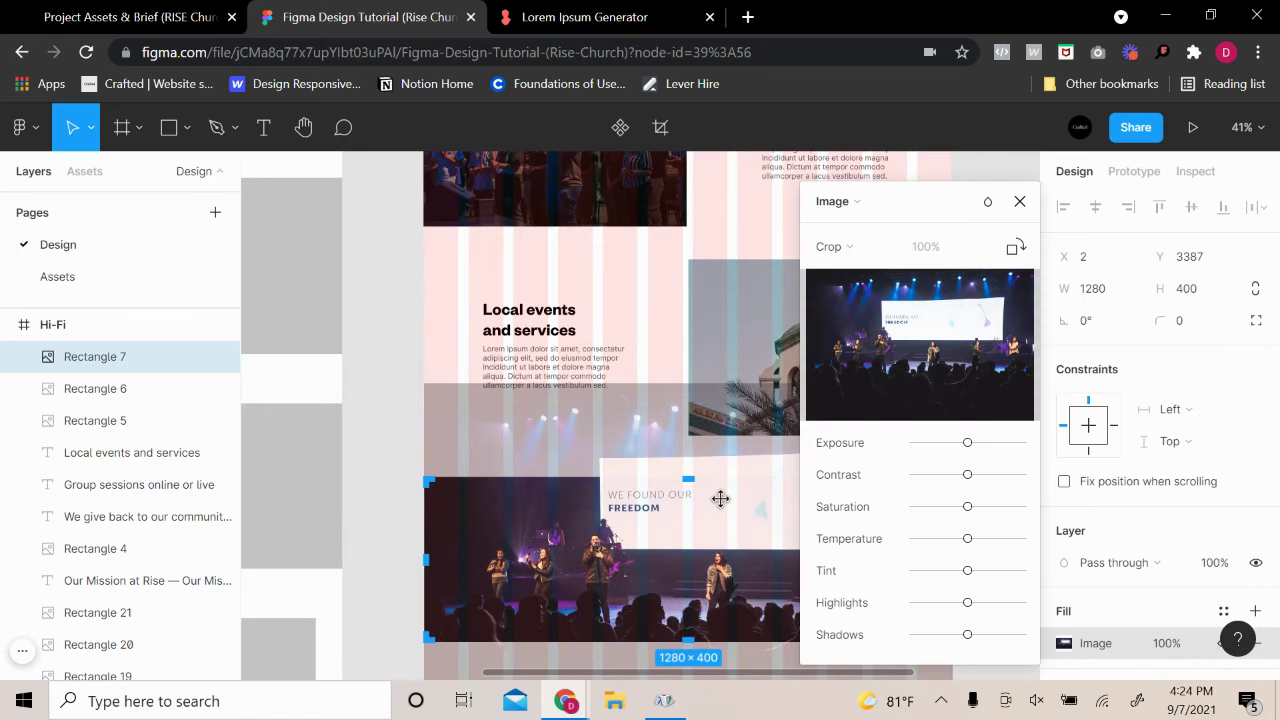
Shift the photo up within the crop so the performers sit higher
{"action": "key", "text": "Down"}
{"action": "key", "text": "Down"}
{"action": "key", "text": "Down"}
{"action": "key", "text": "Down"}
{"action": "key", "text": "Down"}
{"action": "key", "text": "Down"}
{"action": "key", "text": "Down"}
{"action": "key", "text": "Down"}
{"action": "key", "text": "Down"}
{"action": "key", "text": "Down"}
{"action": "key", "text": "Down"}
{"action": "key", "text": "Down"}
{"action": "key", "text": "Down"}
{"action": "key", "text": "Down"}
{"action": "key", "text": "Down"}
{"action": "key", "text": "Up"}
{"action": "key", "text": "Up"}
{"action": "key", "text": "Up"}
{"action": "key", "text": "Up"}
{"action": "key", "text": "Up"}
{"action": "key", "text": "Up"}
{"action": "key", "text": "Up"}
{"action": "key", "text": "Up"}
{"action": "key", "text": "Up"}
{"action": "key", "text": "Up"}
{"action": "key", "text": "Up"}
{"action": "key", "text": "Up"}
{"action": "key", "text": "Up"}
{"action": "key", "text": "Up"}
{"action": "key", "text": "Up"}
{"action": "key", "text": "Up"}
{"action": "key", "text": "Up"}
{"action": "key", "text": "Up"}
{"action": "key", "text": "Up"}
{"action": "key", "text": "Up"}
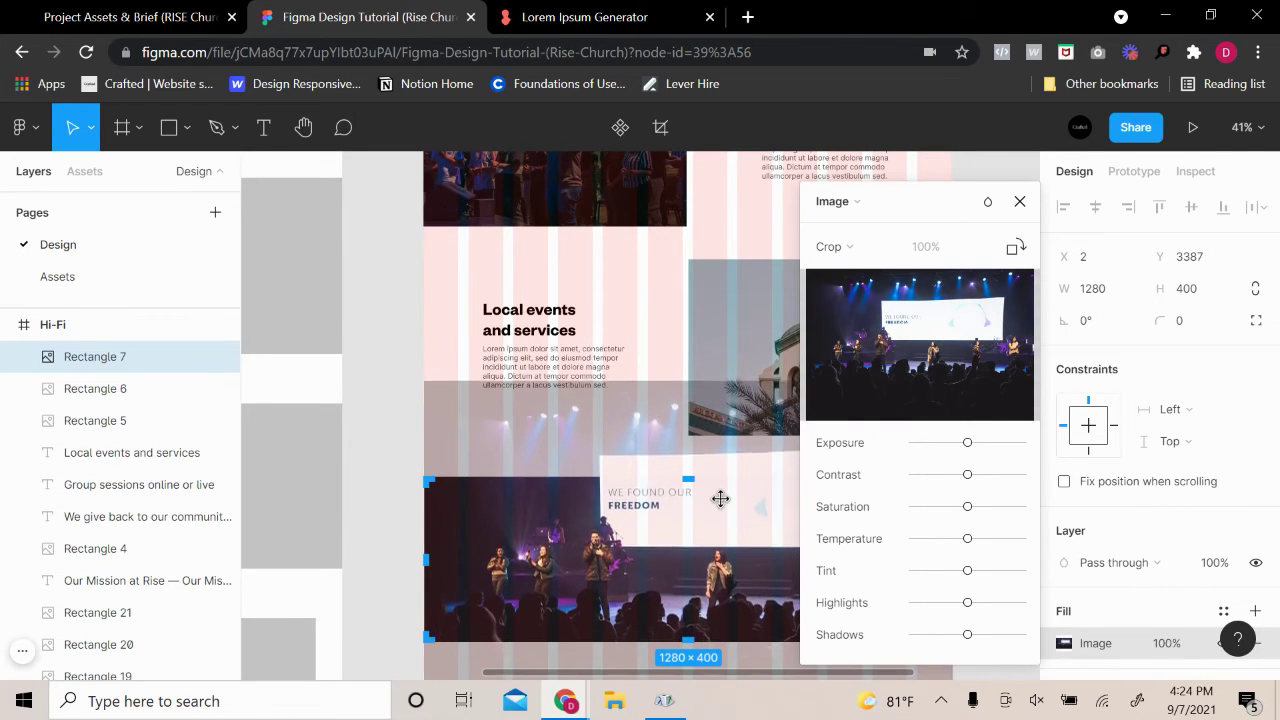
{"action": "key", "text": "Up"}
{"action": "key", "text": "Up"}
{"action": "key", "text": "Up"}
{"action": "key", "text": "Up"}
{"action": "key", "text": "Up"}
{"action": "key", "text": "Up"}
{"action": "key", "text": "Up"}
{"action": "key", "text": "Up"}
{"action": "key", "text": "Up"}
{"action": "key", "text": "Up"}
{"action": "key", "text": "Up"}
{"action": "key", "text": "Up"}
{"action": "key", "text": "Up"}
{"action": "key", "text": "Up"}
{"action": "key", "text": "Up"}
{"action": "key", "text": "Up"}
{"action": "key", "text": "Up"}
{"action": "key", "text": "Up"}
{"action": "key", "text": "Up"}
{"action": "key", "text": "Up"}
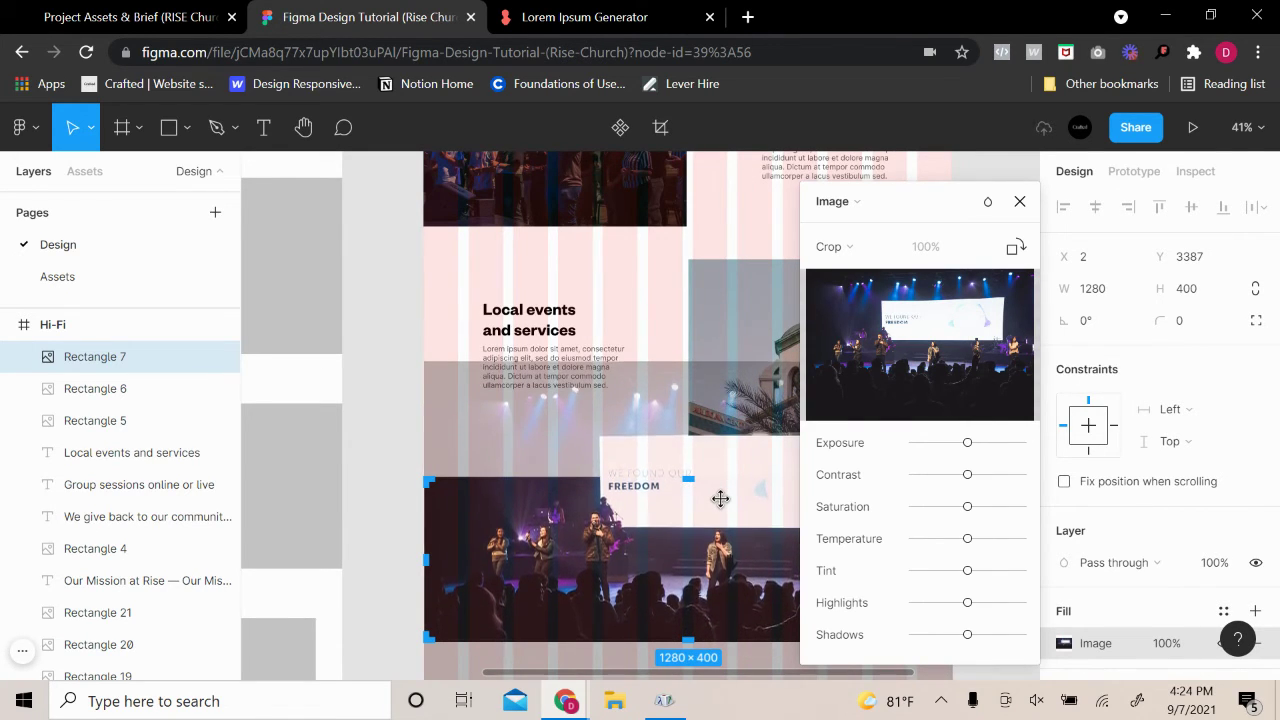
{"action": "scroll", "coordinate": [714, 500], "scroll_direction": "down", "scroll_amount": 1}
{"action": "scroll", "coordinate": [714, 500], "scroll_direction": "down", "scroll_amount": 1}
{"action": "key", "text": "Up"}
{"action": "key", "text": "Up"}
{"action": "key", "text": "Up"}
{"action": "key", "text": "Up"}
{"action": "key", "text": "Up"}
{"action": "key", "text": "Up"}
{"action": "key", "text": "Up"}
{"action": "key", "text": "Up"}
{"action": "key", "text": "Up"}
{"action": "key", "text": "Up"}
{"action": "key", "text": "Up"}
{"action": "key", "text": "Up"}
{"action": "key", "text": "Up"}
{"action": "key", "text": "Up"}
{"action": "key", "text": "Up"}
{"action": "key", "text": "Up"}
{"action": "key", "text": "Up"}
{"action": "key", "text": "Up"}
{"action": "key", "text": "Up"}
{"action": "key", "text": "Up"}
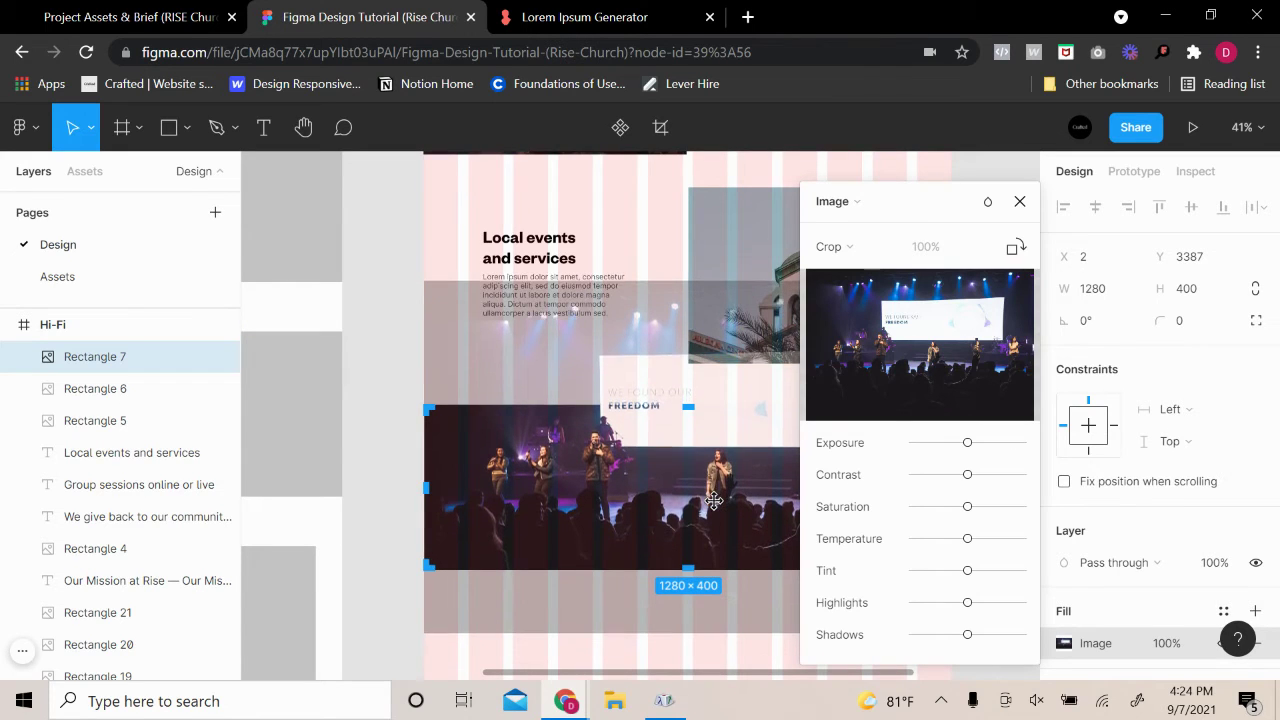
{"action": "key", "text": "Down"}
{"action": "key", "text": "Down"}
{"action": "key", "text": "Down"}
{"action": "key", "text": "Down"}
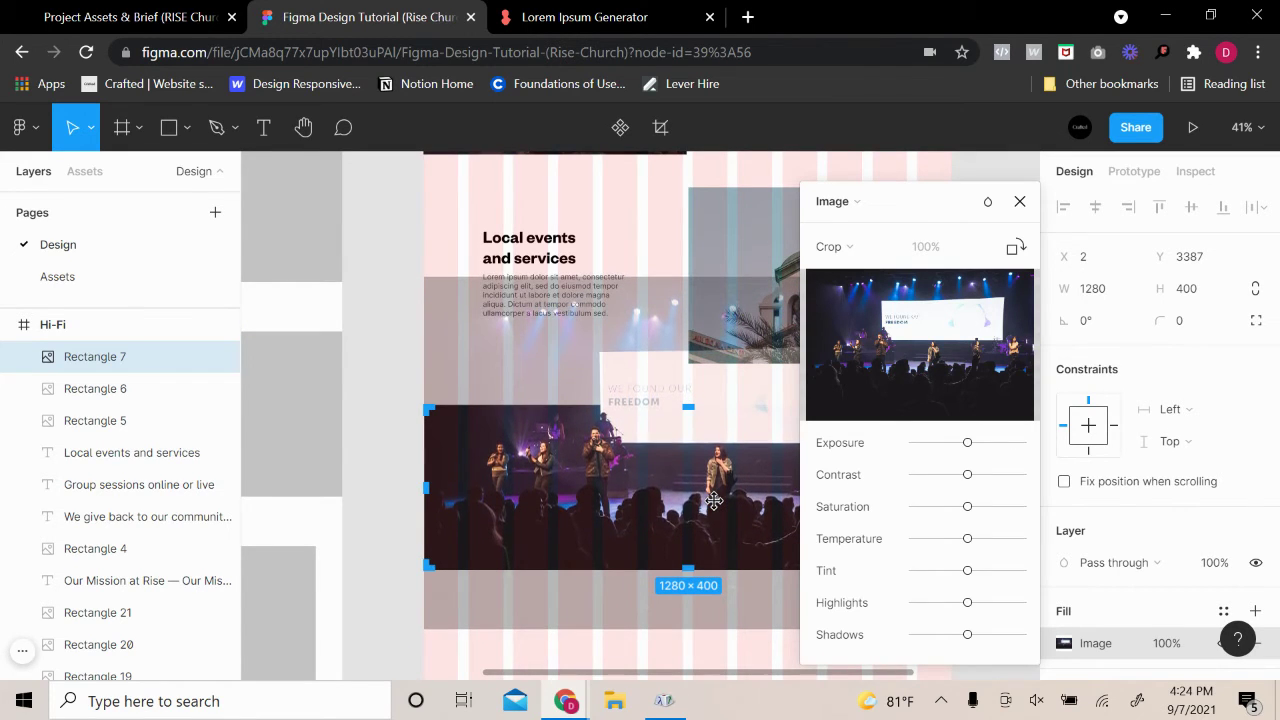
{"action": "key", "text": "Escape"}
{"action": "key", "text": "Escape"}
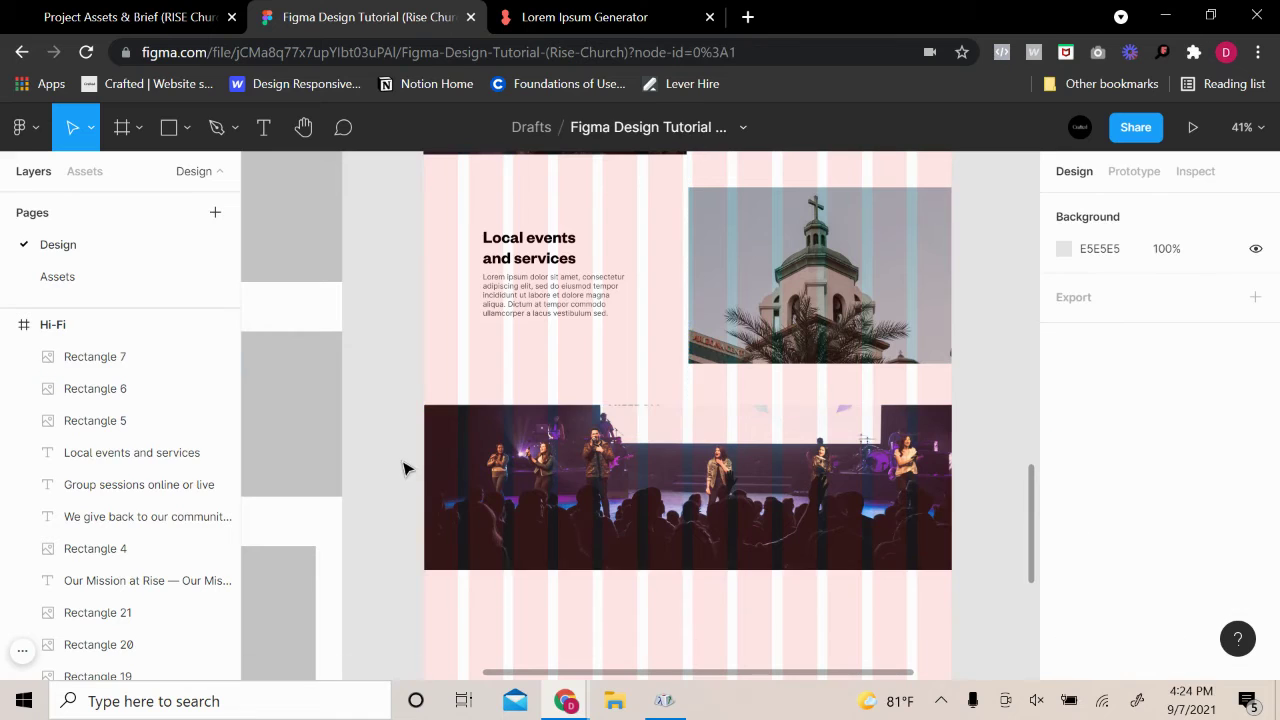
{"action": "double_click", "coordinate": [774, 469]}
{"action": "mouse_move", "coordinate": [866, 343]}
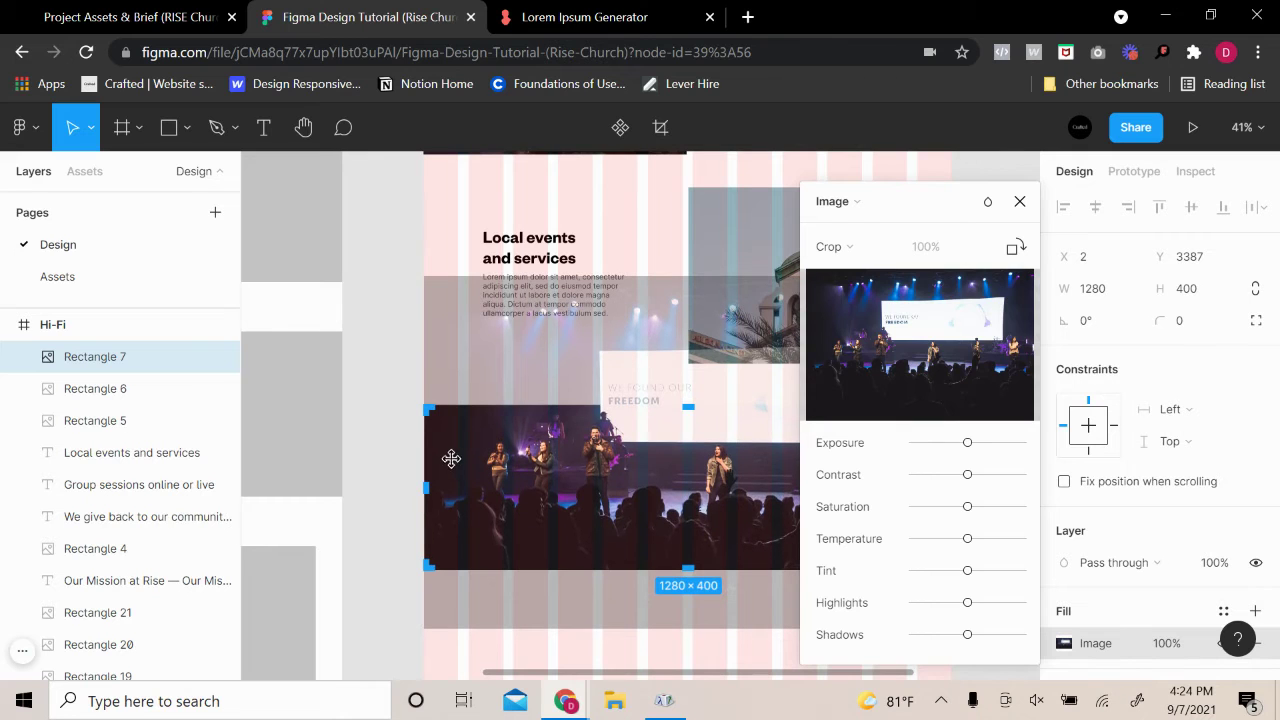
{"action": "key", "text": "Escape"}
{"action": "key", "text": "Escape"}
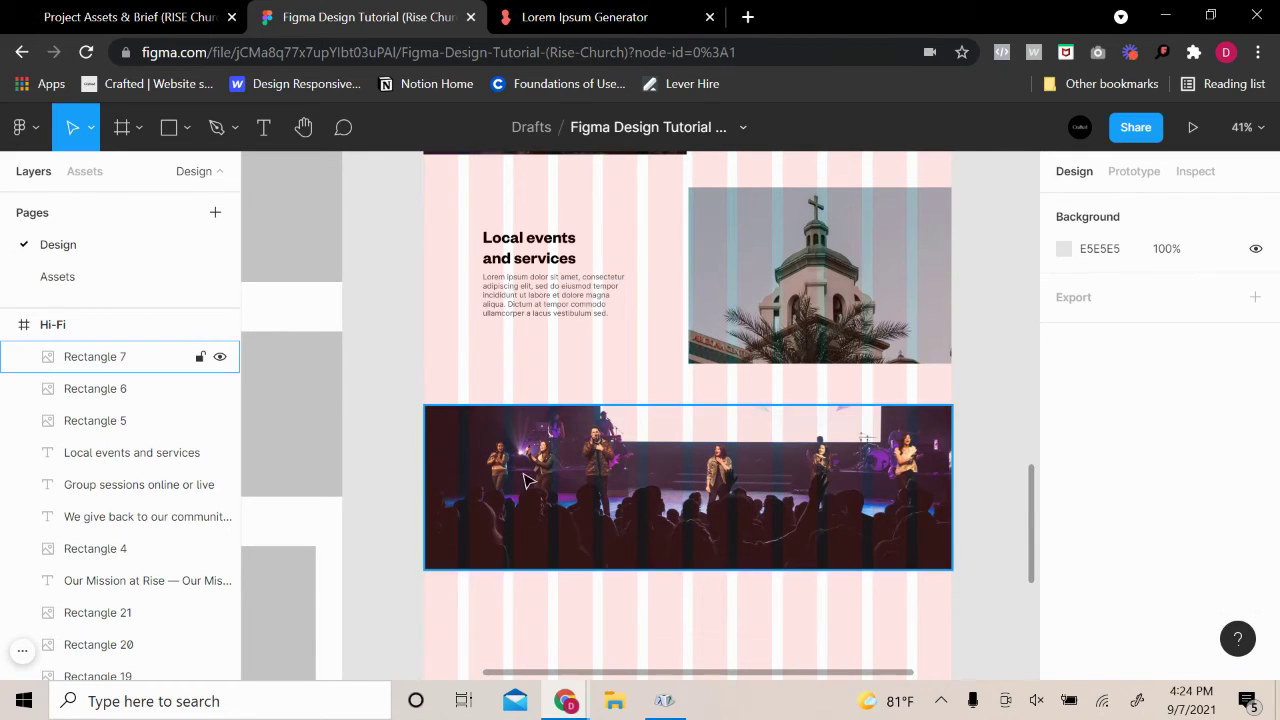
Hide the Hi-Fi frame's 12-column layout grid
{"action": "scroll", "coordinate": [890, 453], "scroll_direction": "up", "scroll_amount": 15}
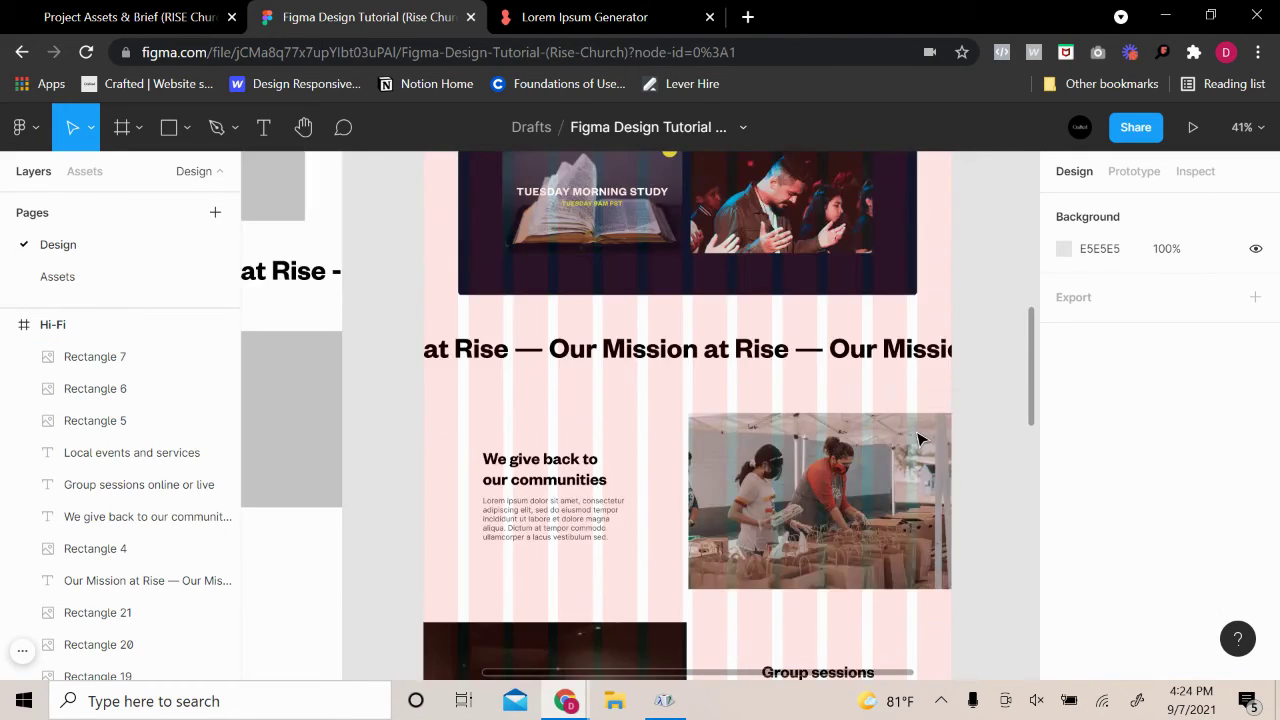
{"action": "scroll", "coordinate": [523, 289], "scroll_direction": "up", "scroll_amount": 2}
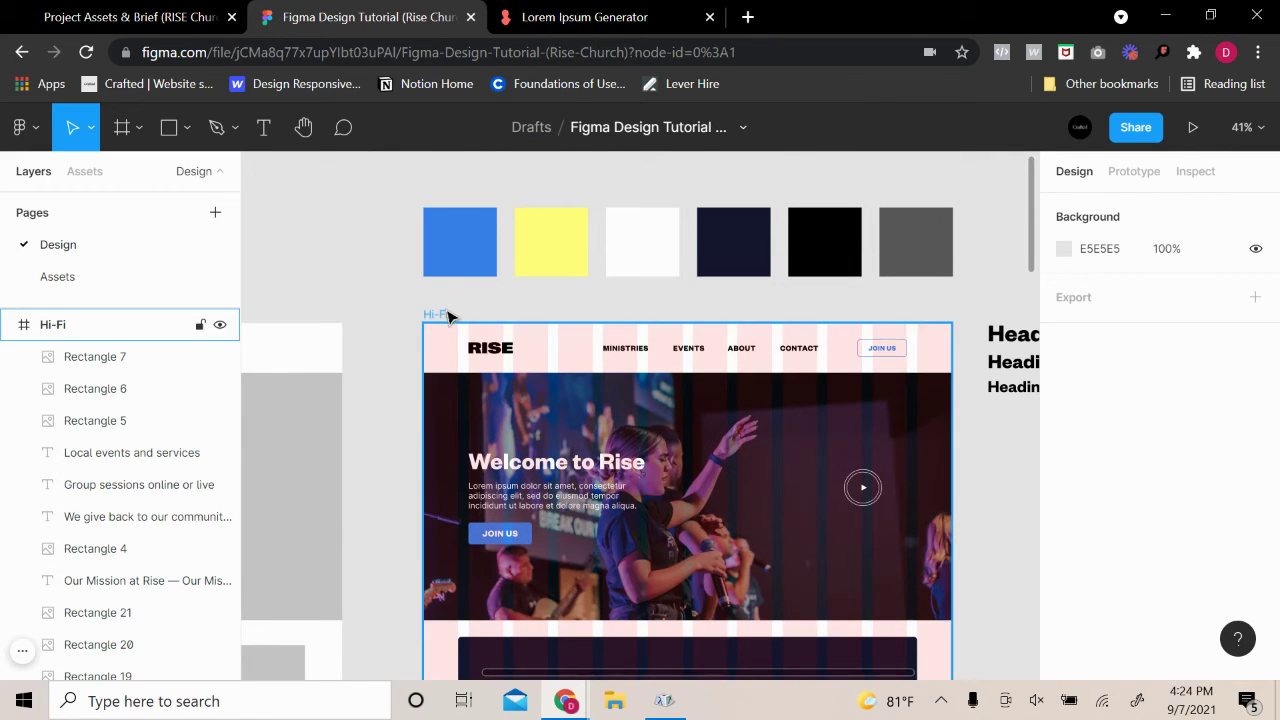
{"action": "left_click", "coordinate": [434, 315]}
{"action": "scroll", "coordinate": [737, 437], "scroll_direction": "down", "scroll_amount": 10}
{"action": "scroll", "coordinate": [929, 476], "scroll_direction": "down", "scroll_amount": 5}
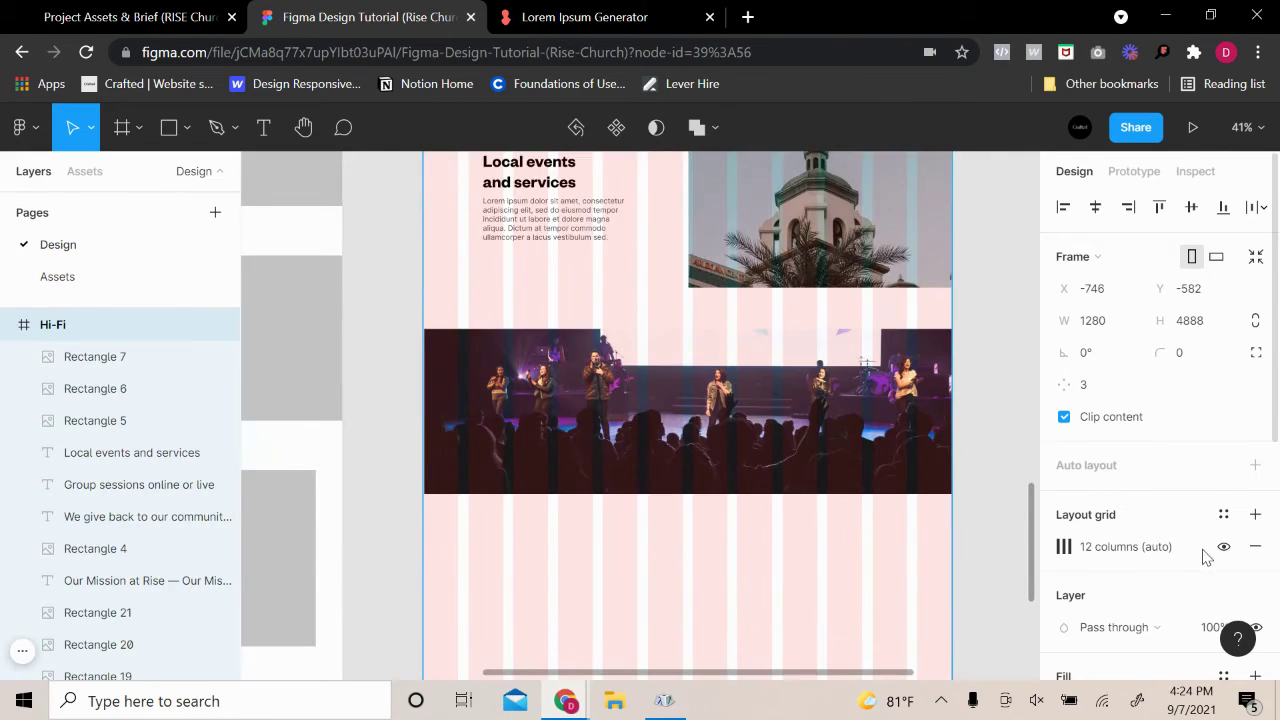
{"action": "left_click", "coordinate": [1223, 547]}
{"action": "left_click", "coordinate": [1003, 257]}
Move up from the stage photo and select the Join our Ministries heading
{"action": "scroll", "coordinate": [920, 320], "scroll_direction": "up", "scroll_amount": 2}
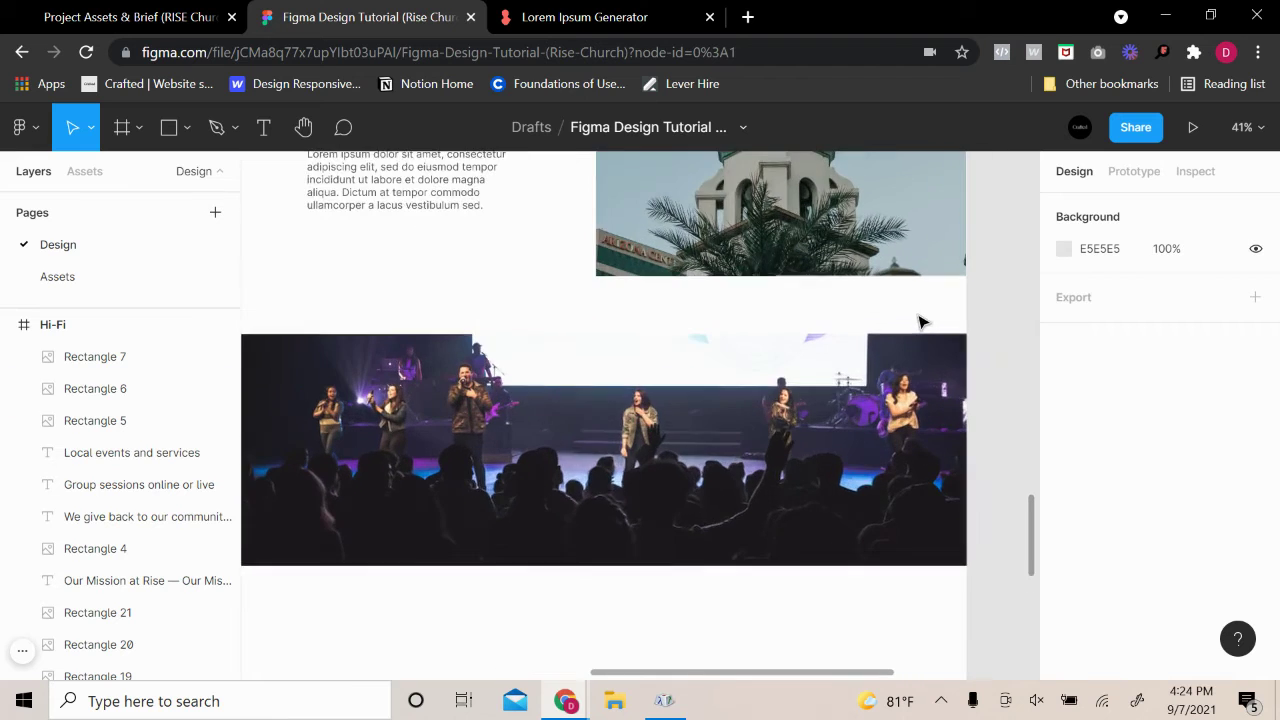
{"action": "scroll", "coordinate": [920, 320], "scroll_direction": "down", "scroll_amount": 3}
{"action": "scroll", "coordinate": [920, 318], "scroll_direction": "up", "scroll_amount": 1}
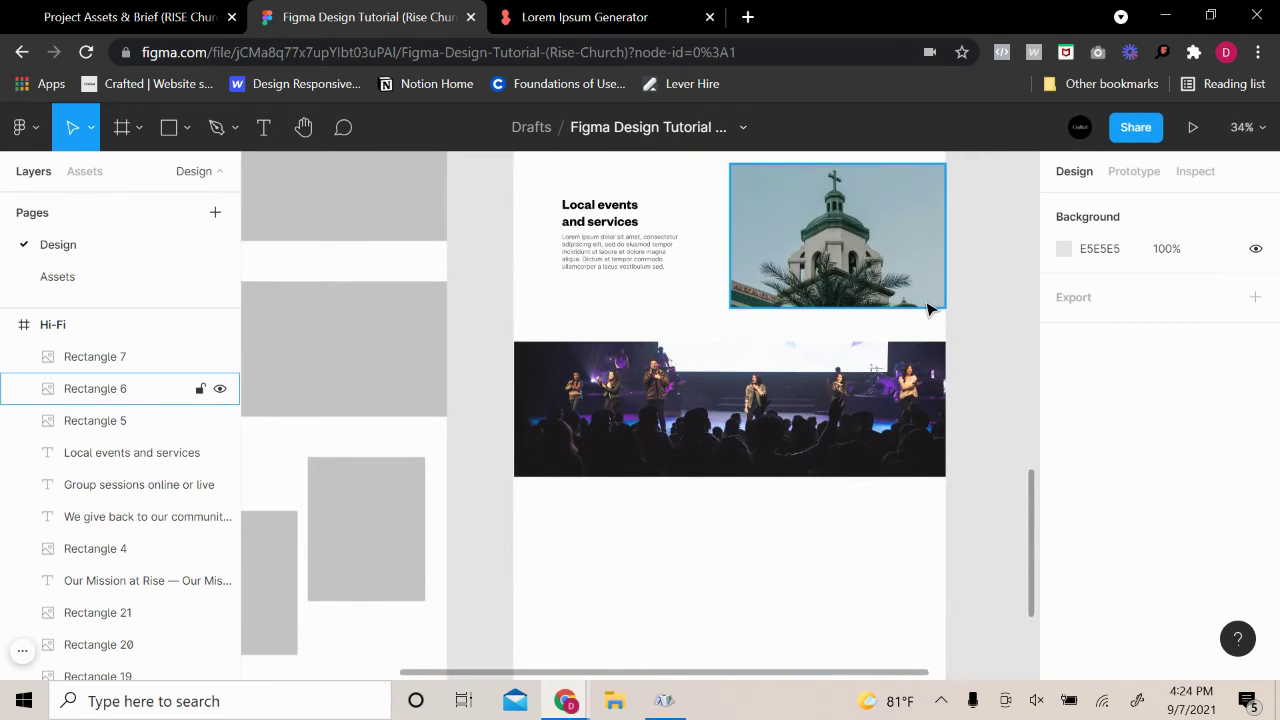
{"action": "scroll", "coordinate": [926, 308], "scroll_direction": "up", "scroll_amount": 2}
{"action": "left_click", "coordinate": [929, 303]}
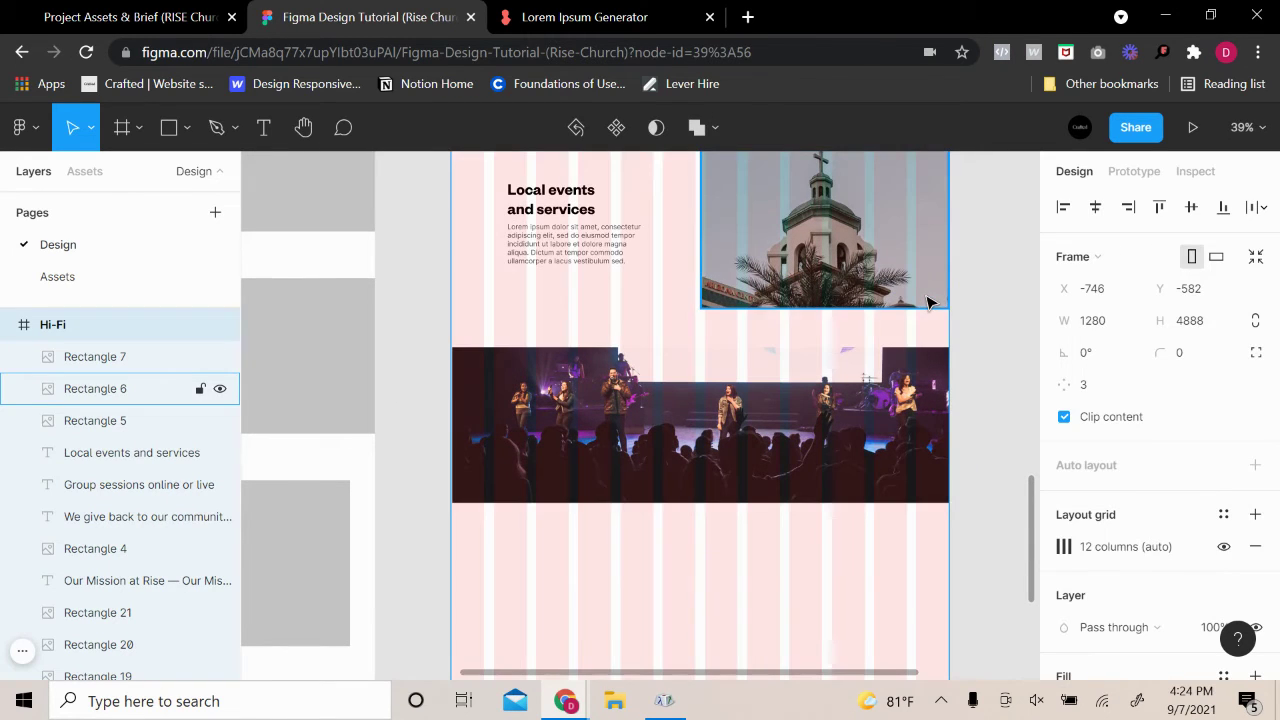
{"action": "left_click", "coordinate": [610, 438]}
{"action": "scroll", "coordinate": [435, 375], "scroll_direction": "up", "scroll_amount": 1}
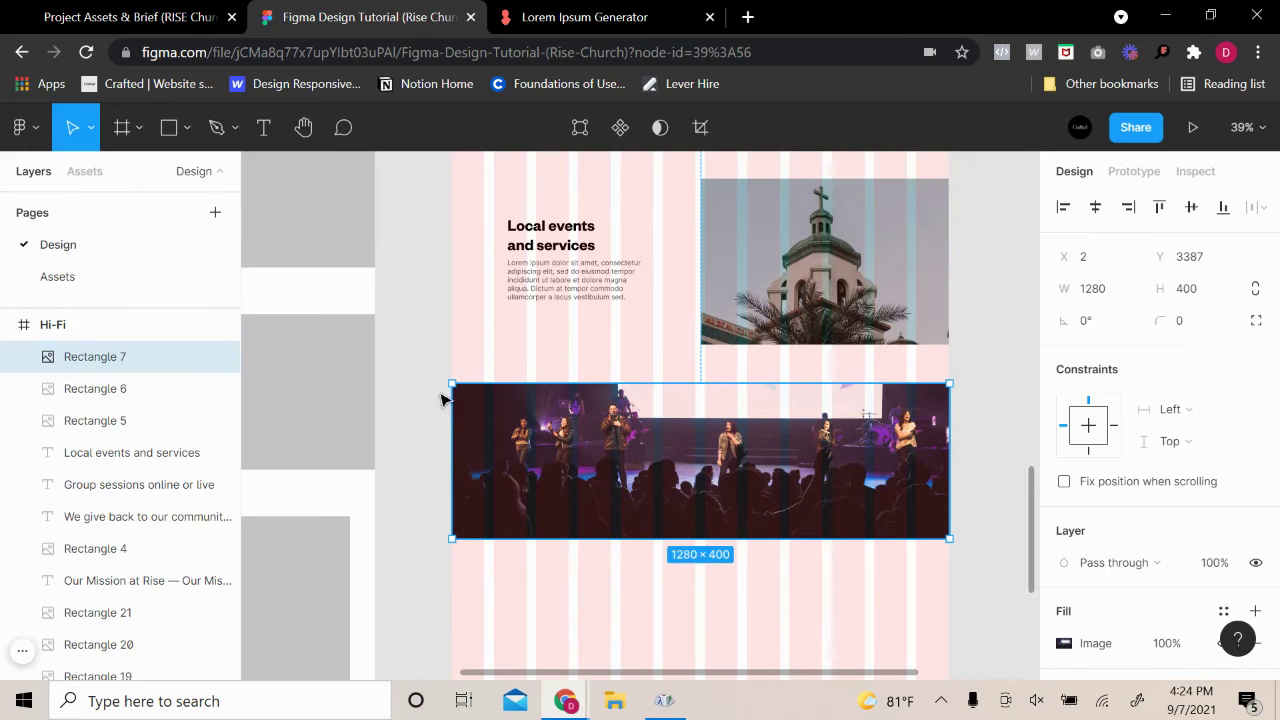
{"action": "scroll", "coordinate": [522, 472], "scroll_direction": "up", "scroll_amount": 3}
{"action": "scroll", "coordinate": [779, 320], "scroll_direction": "up", "scroll_amount": 15}
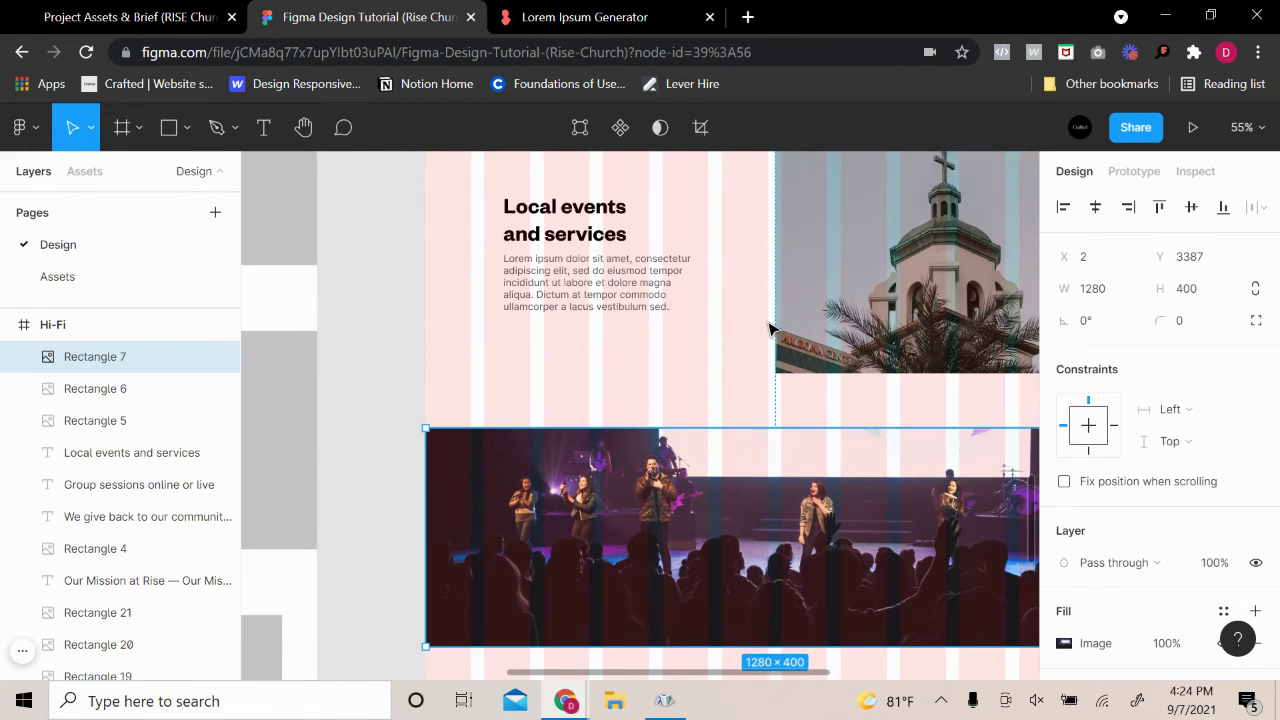
{"action": "scroll", "coordinate": [779, 320], "scroll_direction": "up", "scroll_amount": 5}
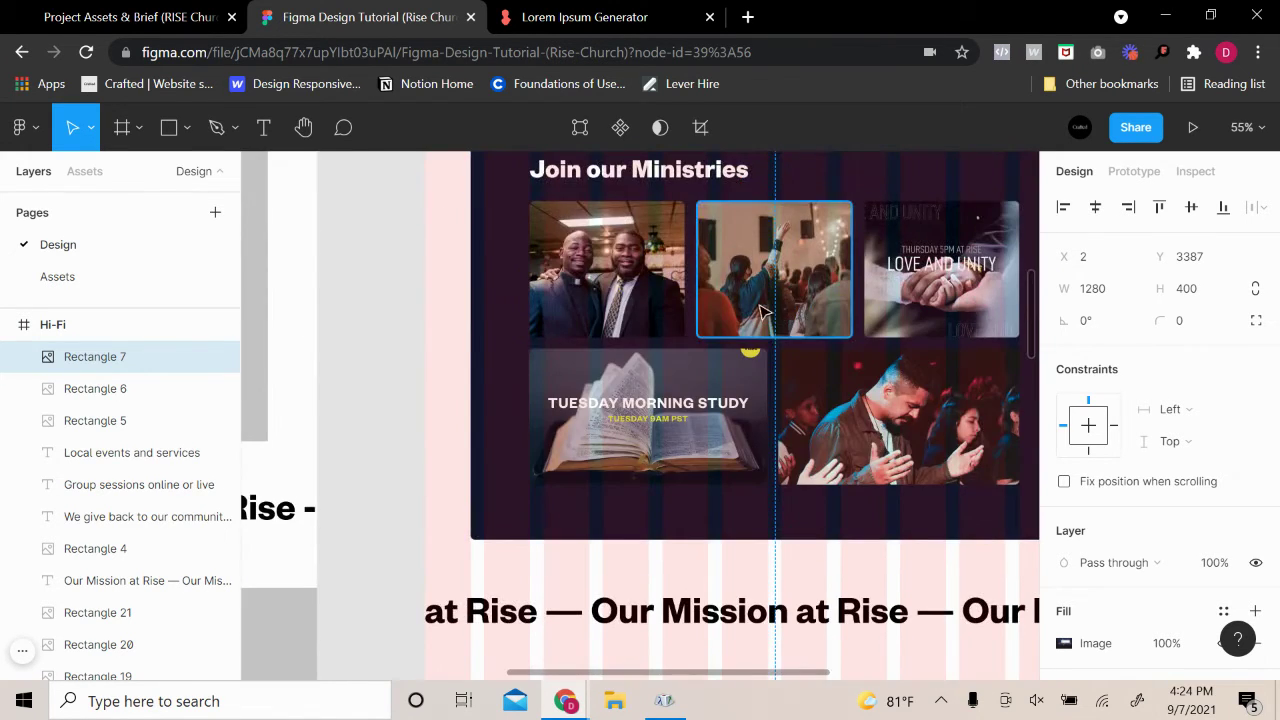
{"action": "left_click", "coordinate": [686, 215]}
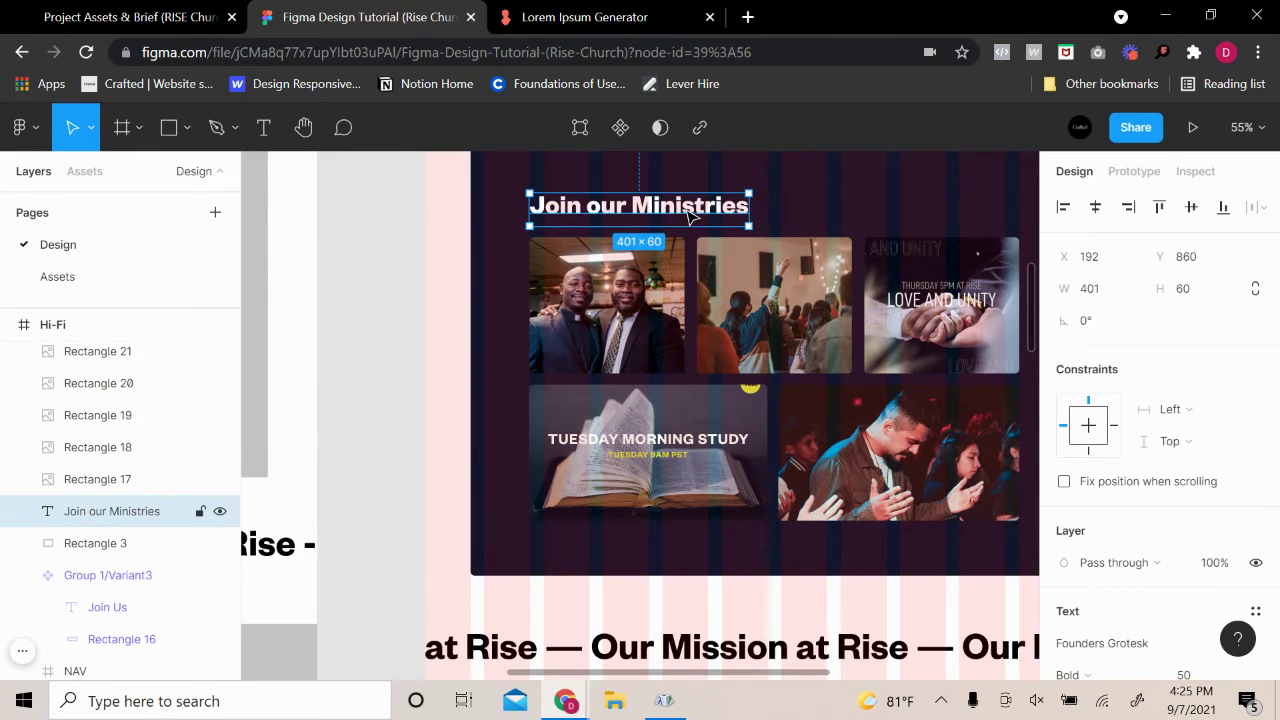
Paste the copied heading onto the stage photo and bring it to the front
{"action": "key", "text": "ctrl+v"}
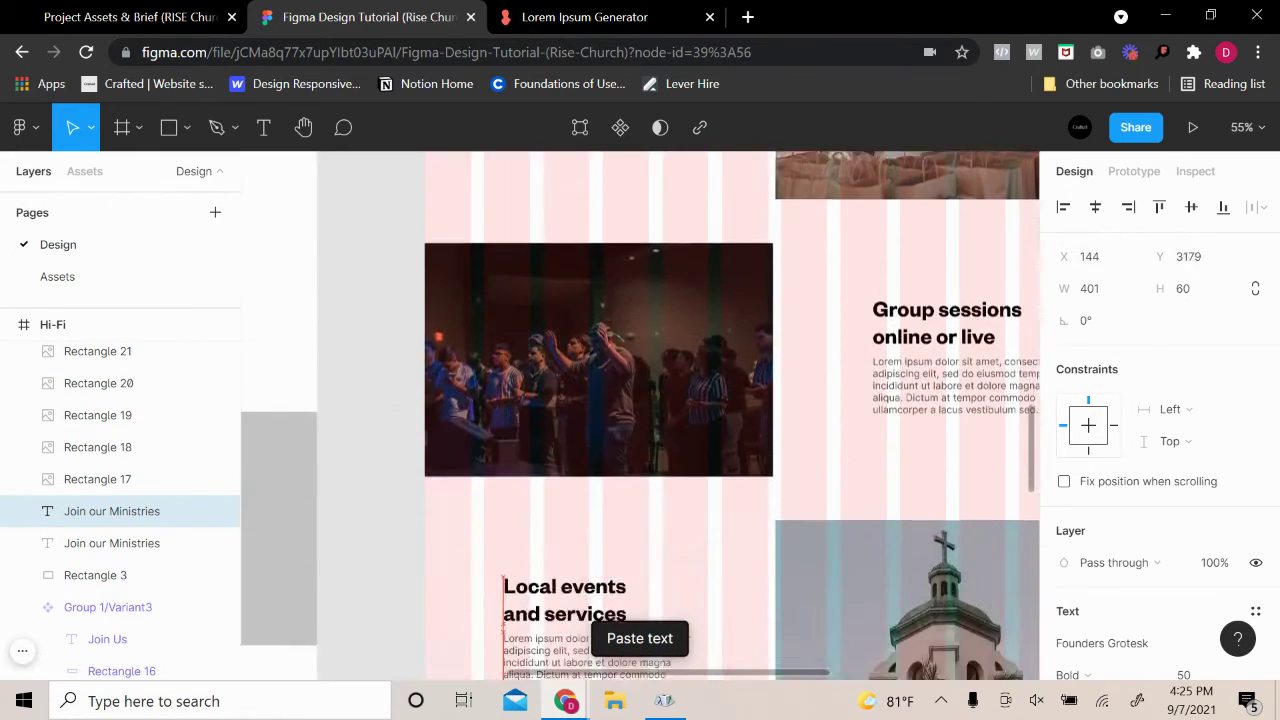
{"action": "left_click_drag", "start_coordinate": [668, 697], "coordinate": [512, 436]}
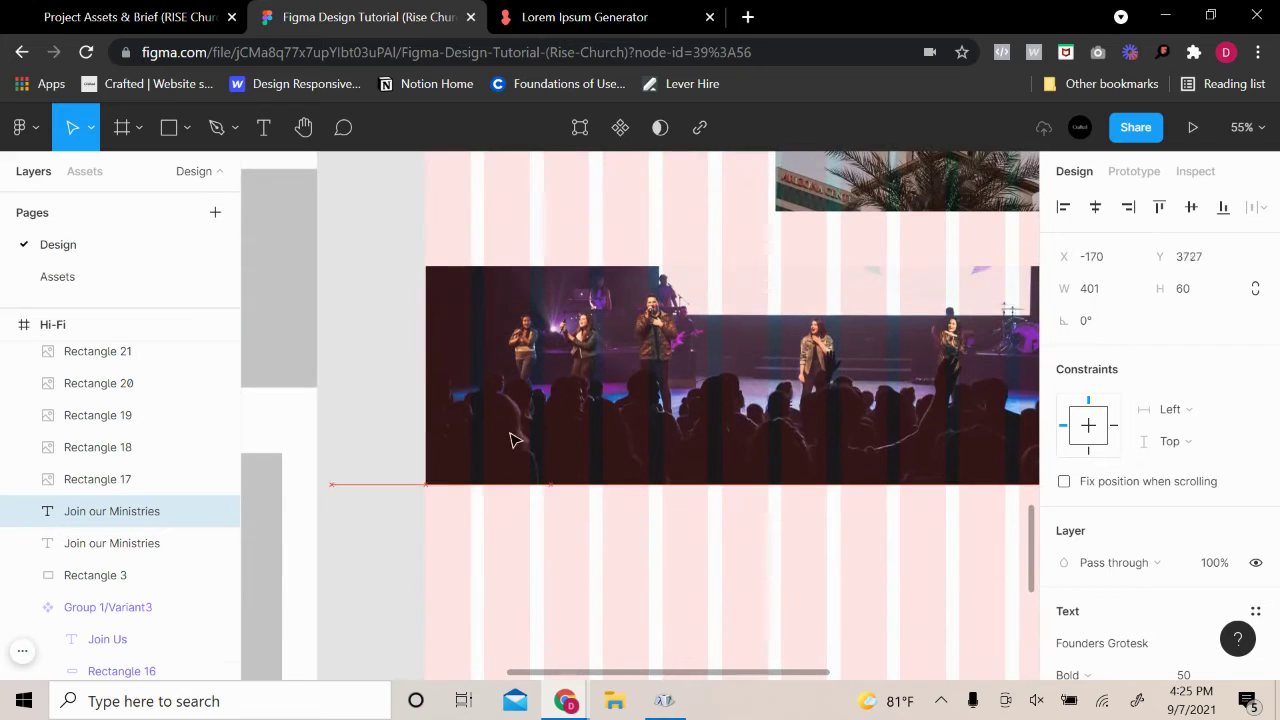
{"action": "left_click_drag", "start_coordinate": [580, 365], "coordinate": [606, 374]}
{"action": "right_click", "coordinate": [599, 374]}
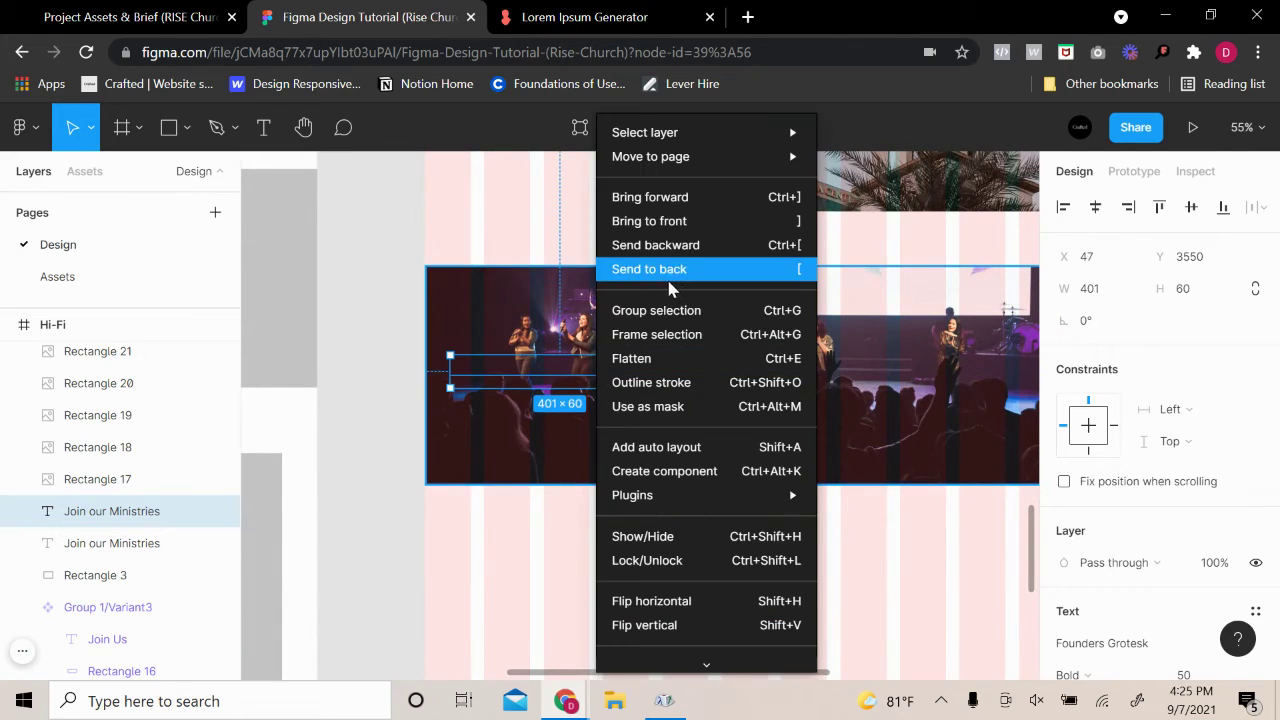
{"action": "left_click", "coordinate": [650, 221]}
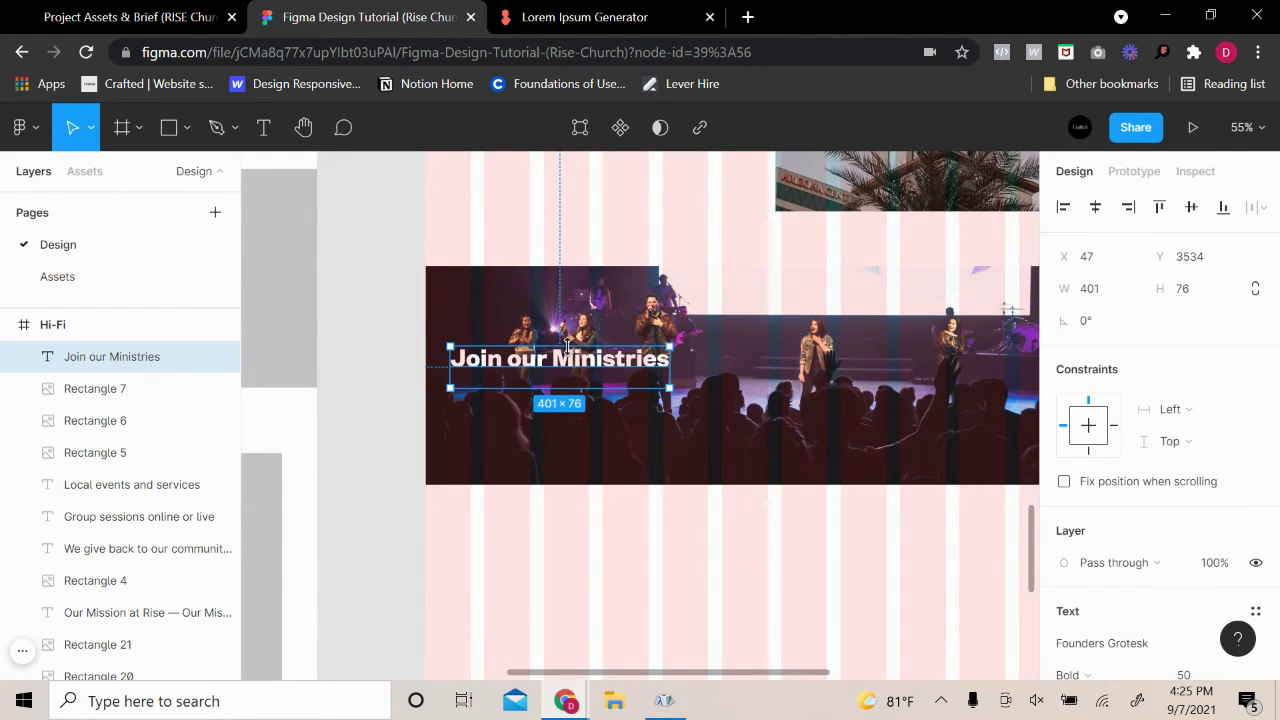
{"action": "mouse_move", "coordinate": [566, 345]}
{"action": "left_mouse_down"}
{"action": "mouse_move", "coordinate": [588, 362]}
{"action": "mouse_move", "coordinate": [577, 355]}
{"action": "left_mouse_up"}
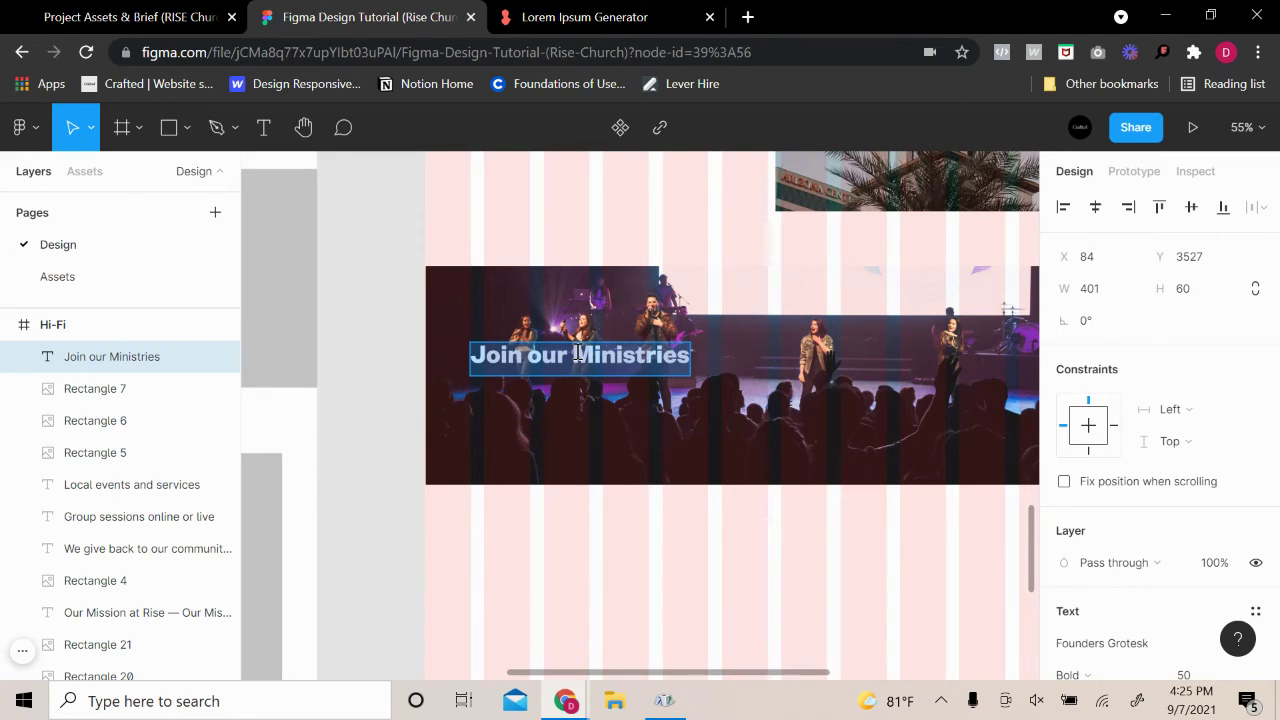
Reword the heading to 'Upcoming events' and align it to the left margin
{"action": "key", "text": "Return"}
{"action": "type", "text": "Upcom"}
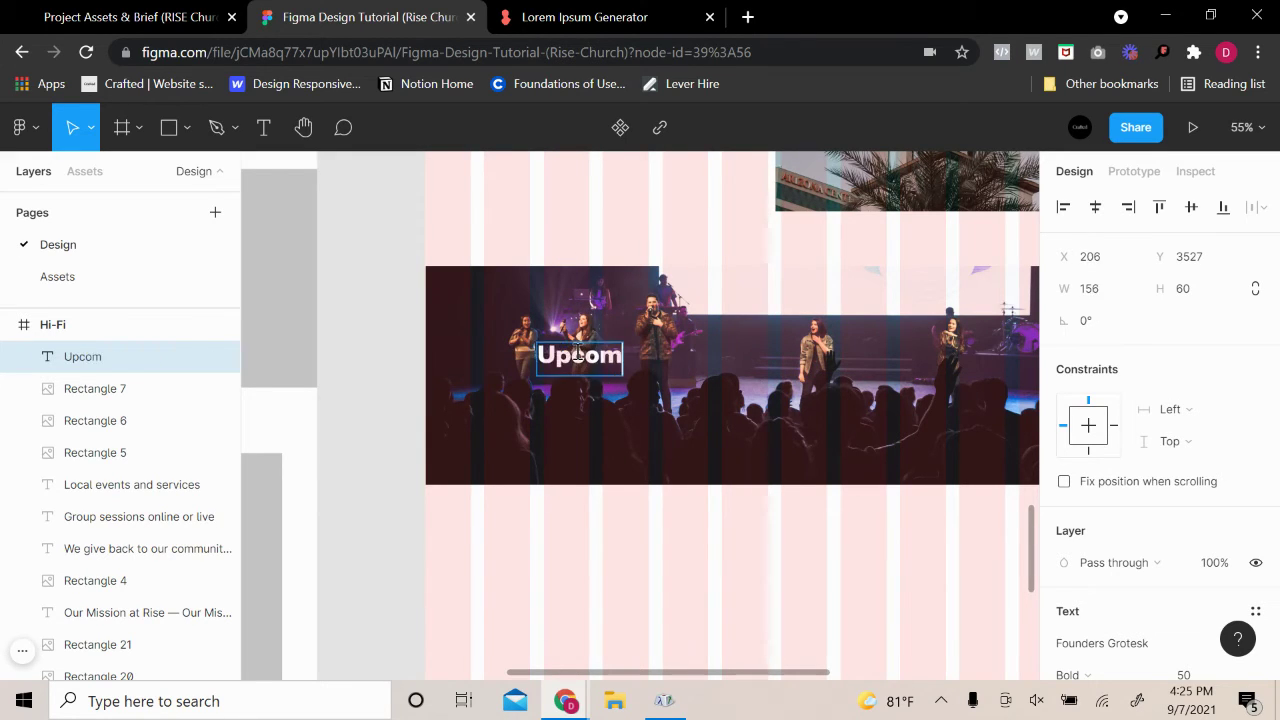
{"action": "type", "text": "ing Ev"}
{"action": "key", "text": "BackSpace"}
{"action": "key", "text": "BackSpace"}
{"action": "type", "text": "e"}
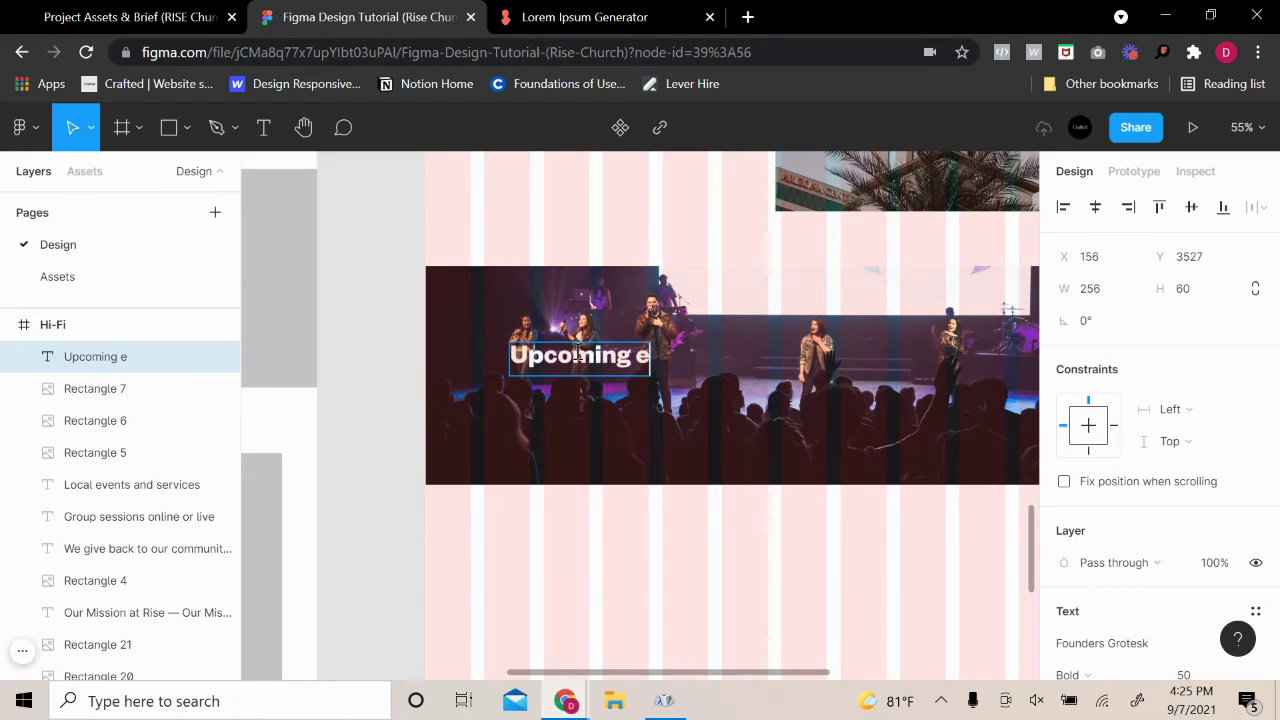
{"action": "type", "text": "vents"}
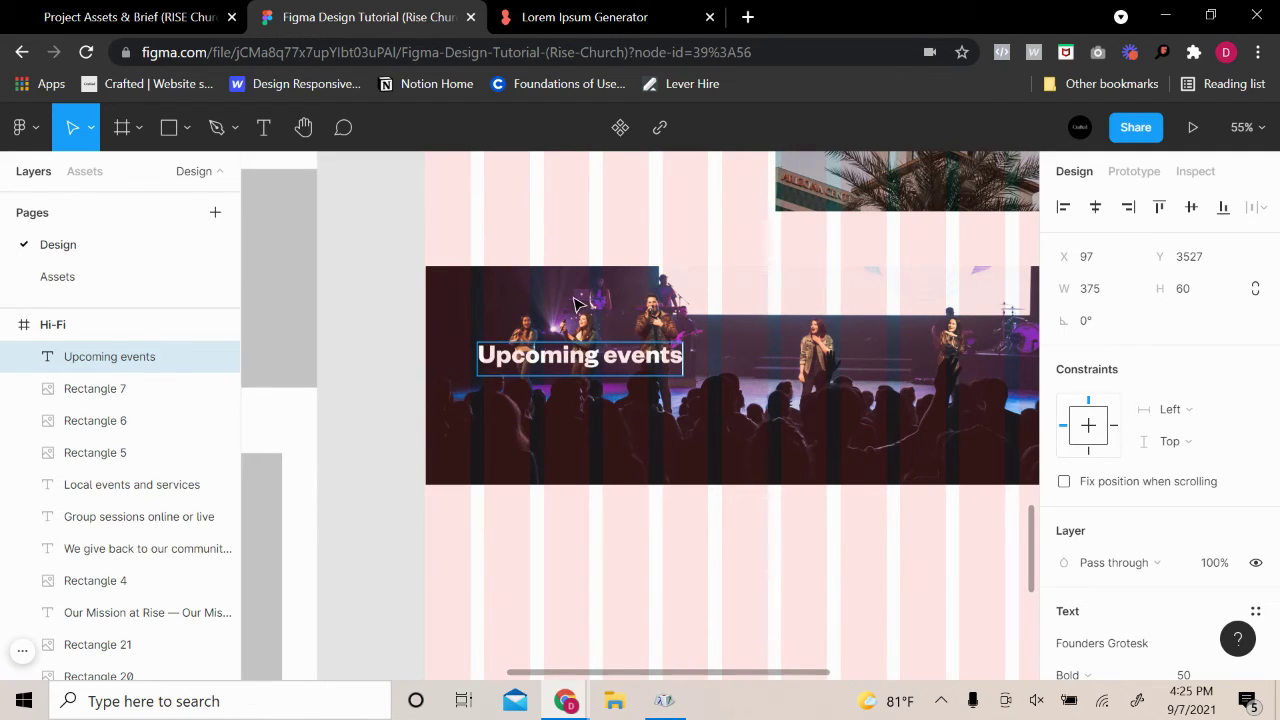
{"action": "key", "text": "Escape"}
{"action": "left_click_drag", "start_coordinate": [555, 362], "coordinate": [561, 363]}
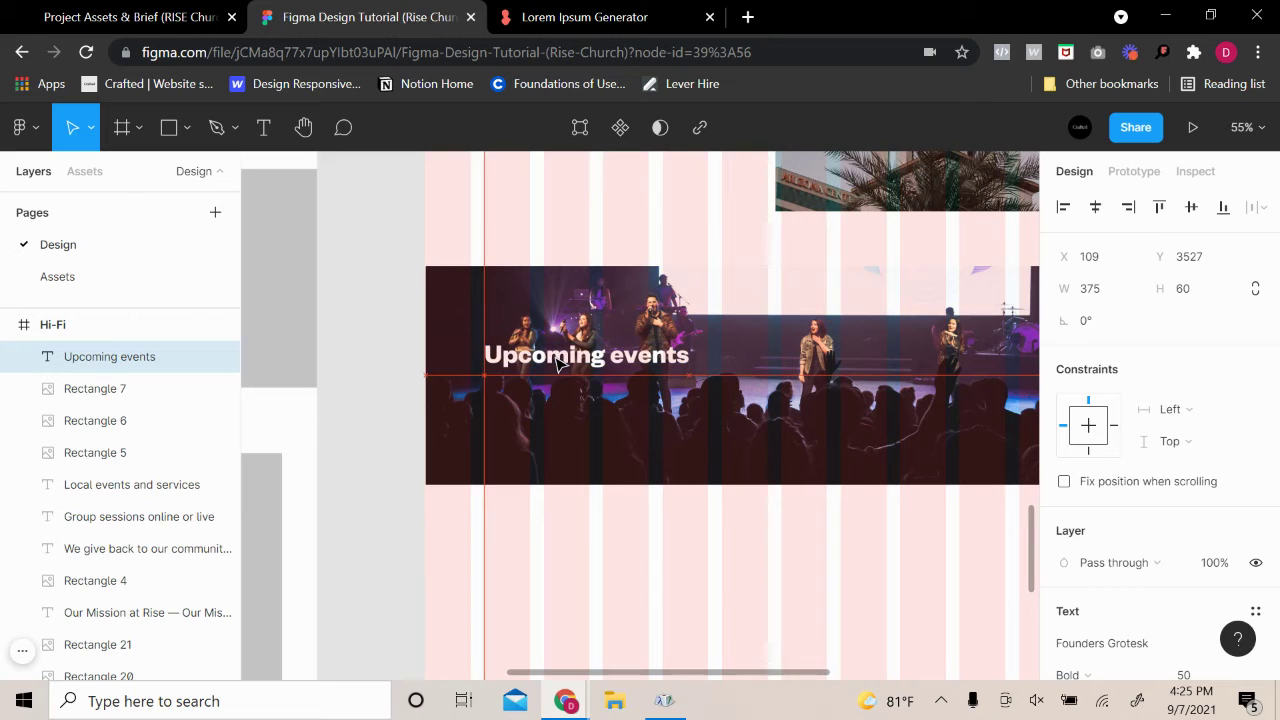
{"action": "left_click", "coordinate": [415, 293]}
Select the hero's Lorem ipsum paragraph to copy it
{"action": "scroll", "coordinate": [651, 420], "scroll_direction": "right", "scroll_amount": 2}
{"action": "scroll", "coordinate": [651, 420], "scroll_direction": "up", "scroll_amount": 1}
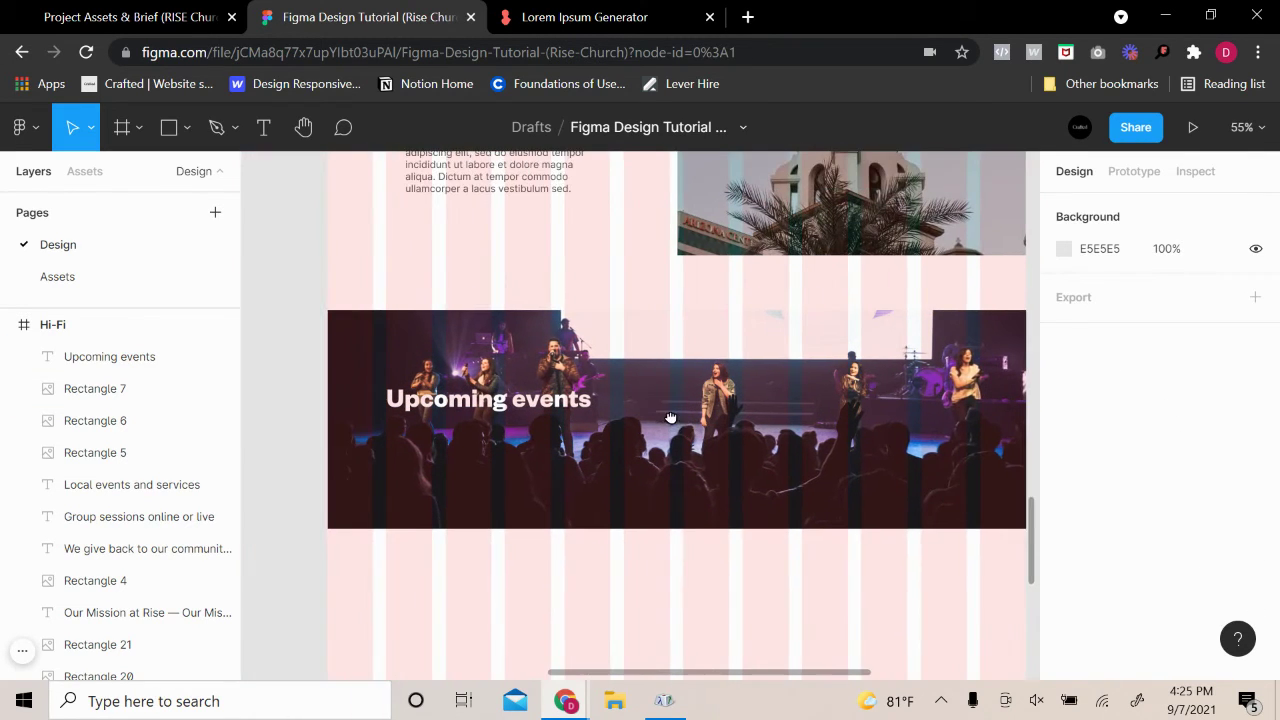
{"action": "scroll", "coordinate": [467, 270], "scroll_direction": "up", "scroll_amount": 10}
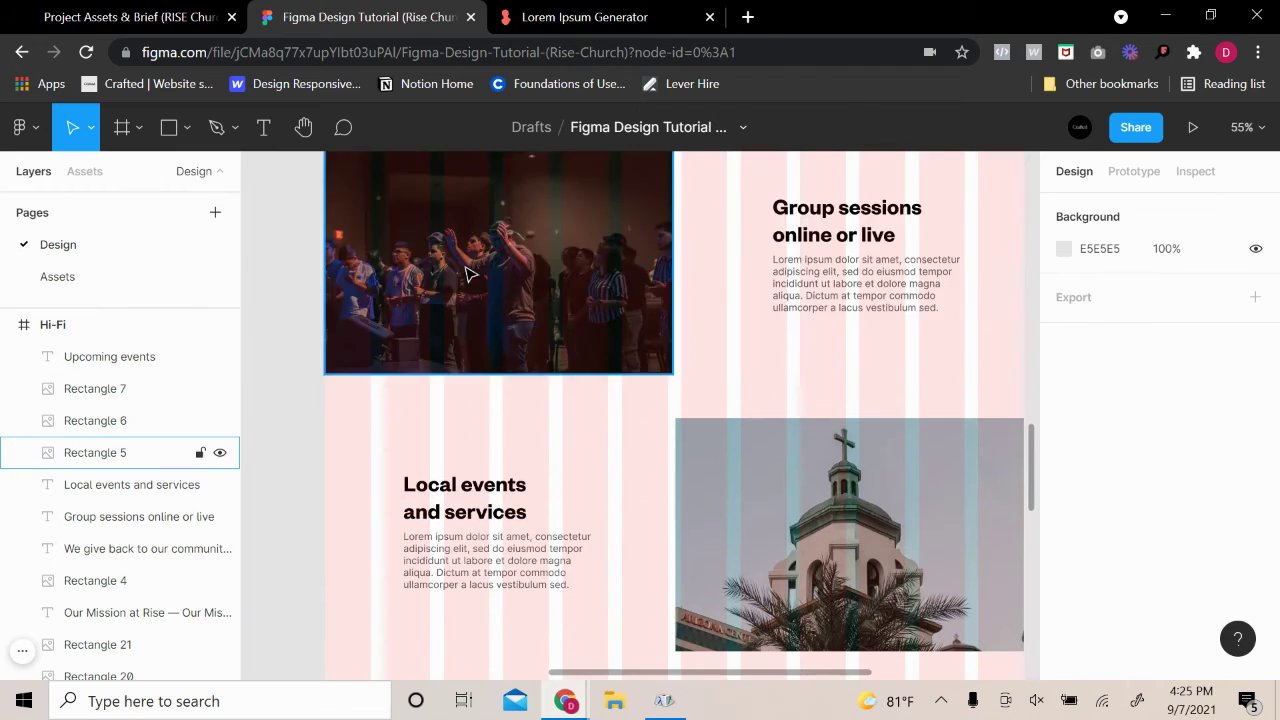
{"action": "scroll", "coordinate": [467, 272], "scroll_direction": "up", "scroll_amount": 8}
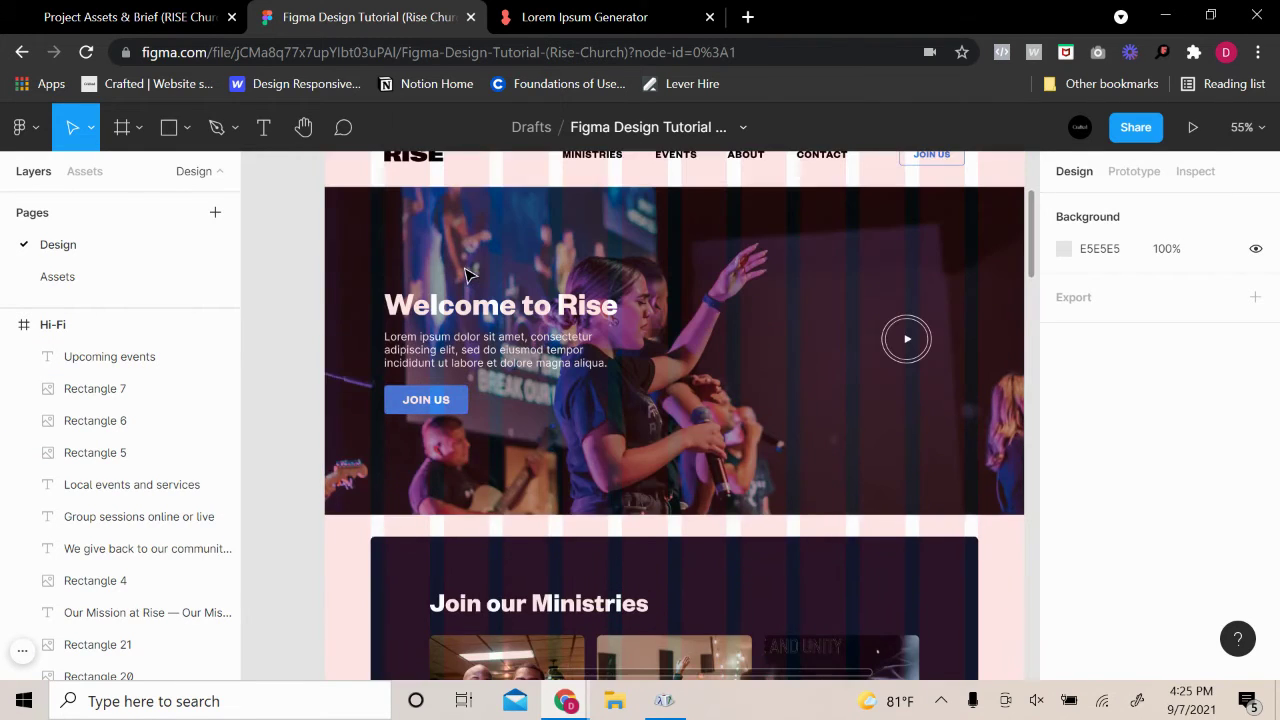
{"action": "left_click", "coordinate": [479, 365]}
{"action": "scroll", "coordinate": [479, 365], "scroll_direction": "down", "scroll_amount": 10}
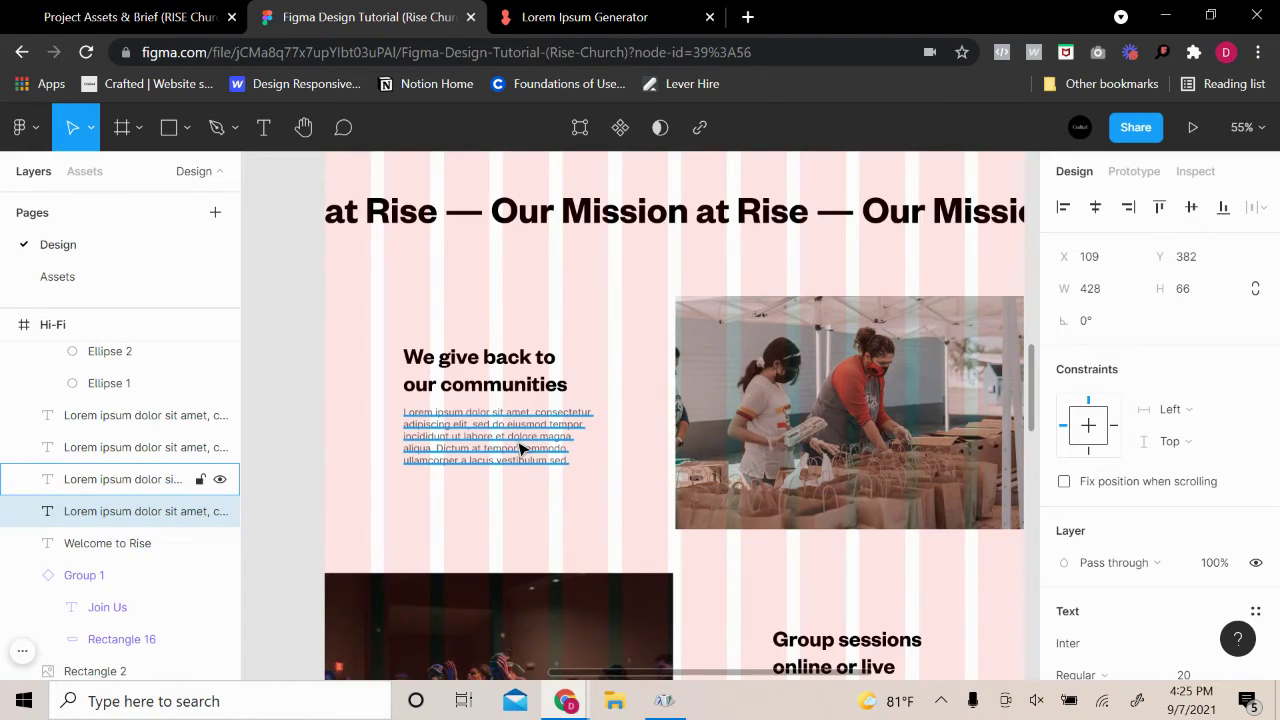
{"action": "left_click", "coordinate": [519, 449]}
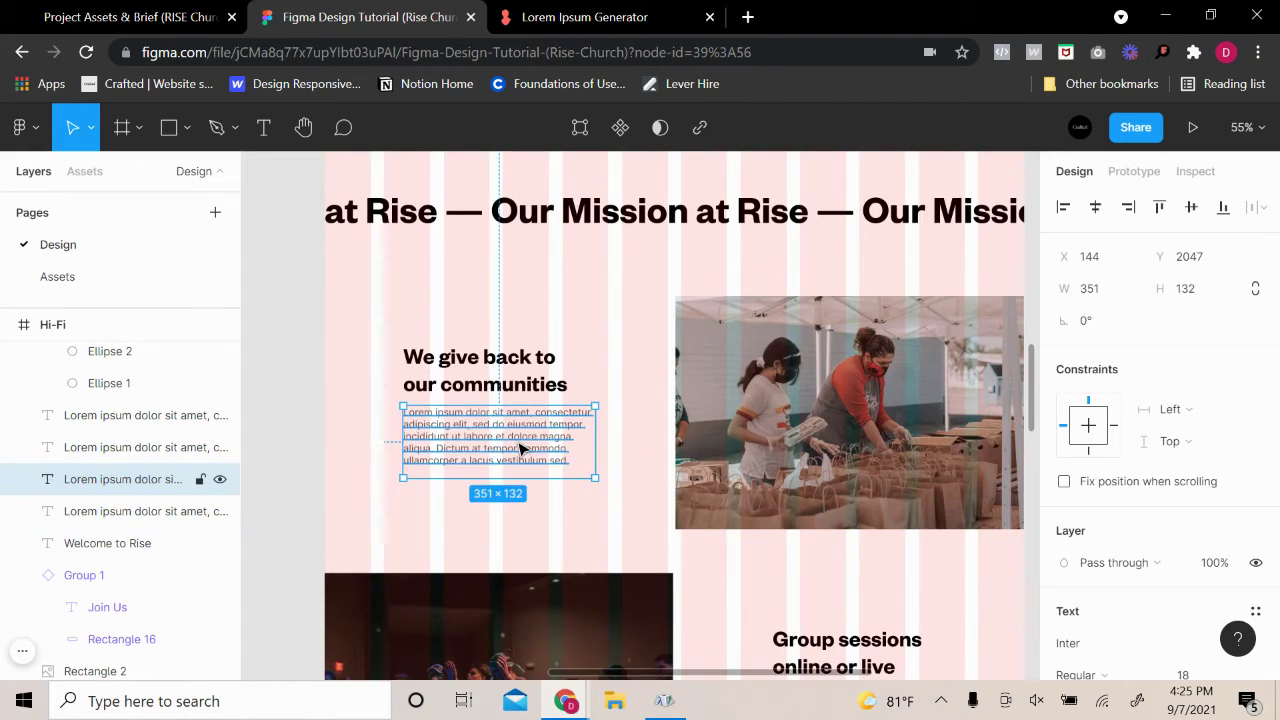
{"action": "scroll", "coordinate": [520, 449], "scroll_direction": "up", "scroll_amount": 10}
{"action": "left_click", "coordinate": [551, 360]}
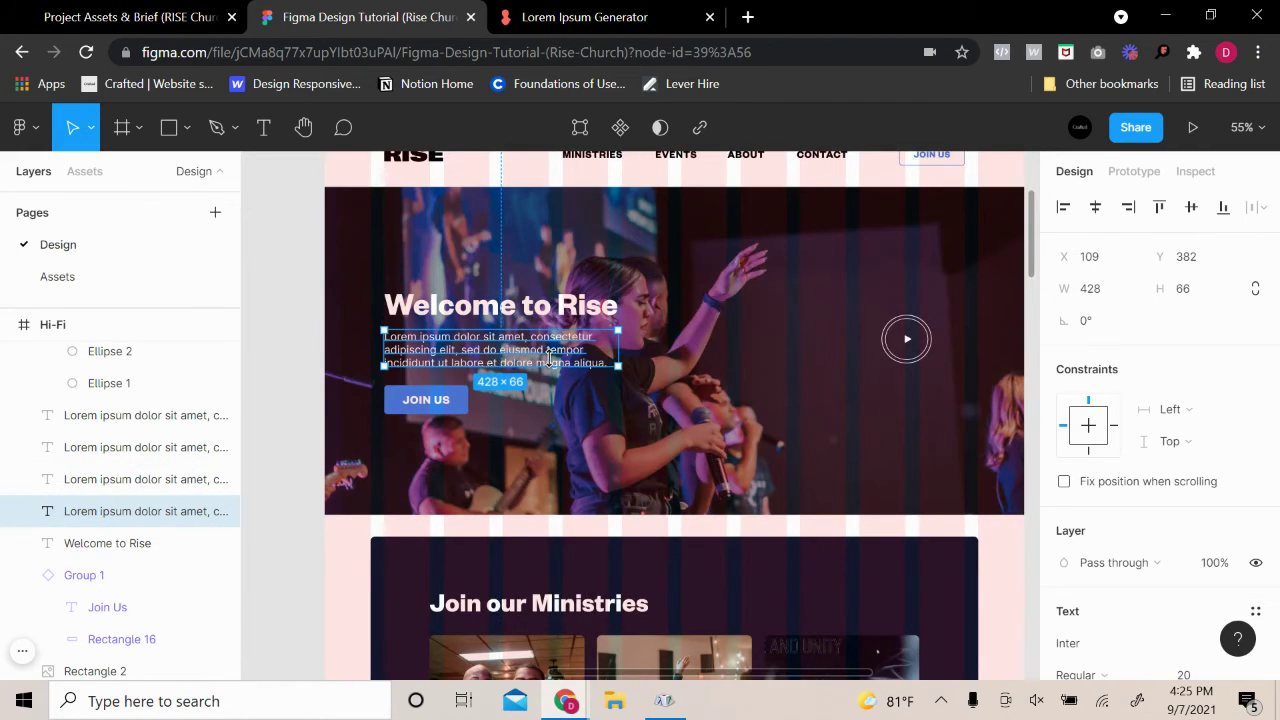
Paste the paragraph onto the stage photo and line it up under 'Upcoming events'
{"action": "scroll", "coordinate": [551, 360], "scroll_direction": "down", "scroll_amount": 15}
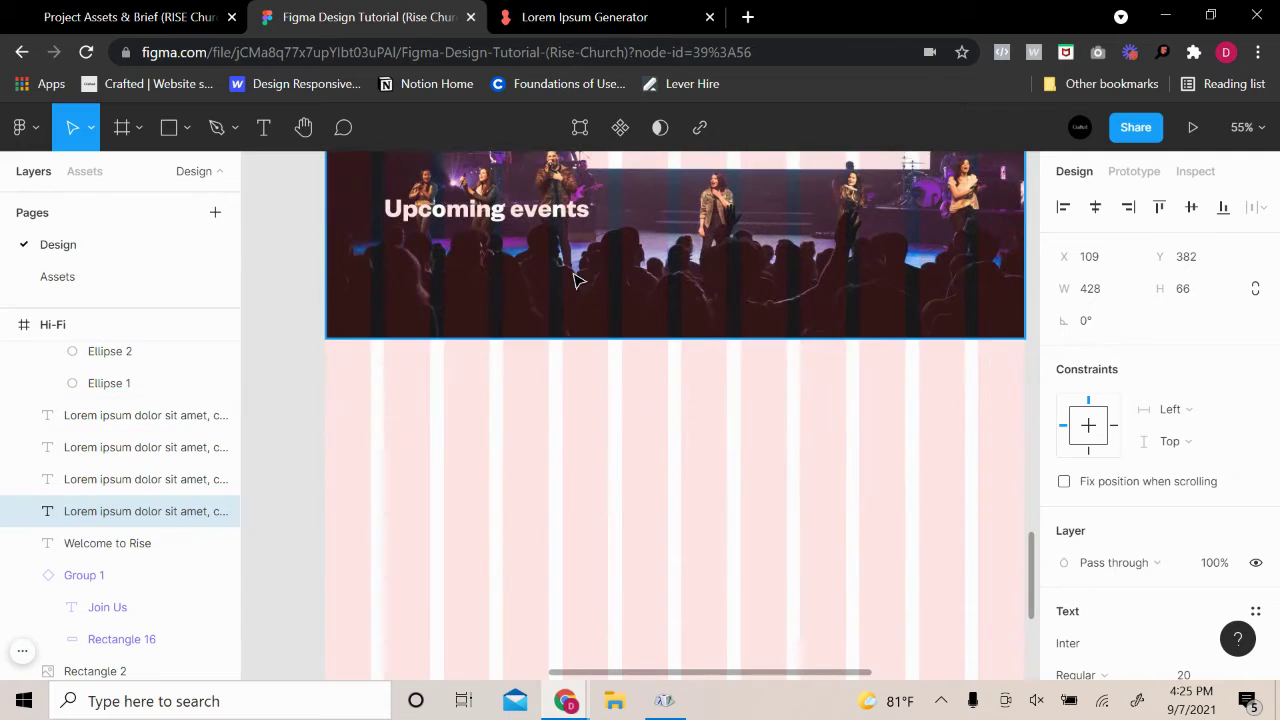
{"action": "left_click", "coordinate": [578, 285]}
{"action": "key", "text": "ctrl+v"}
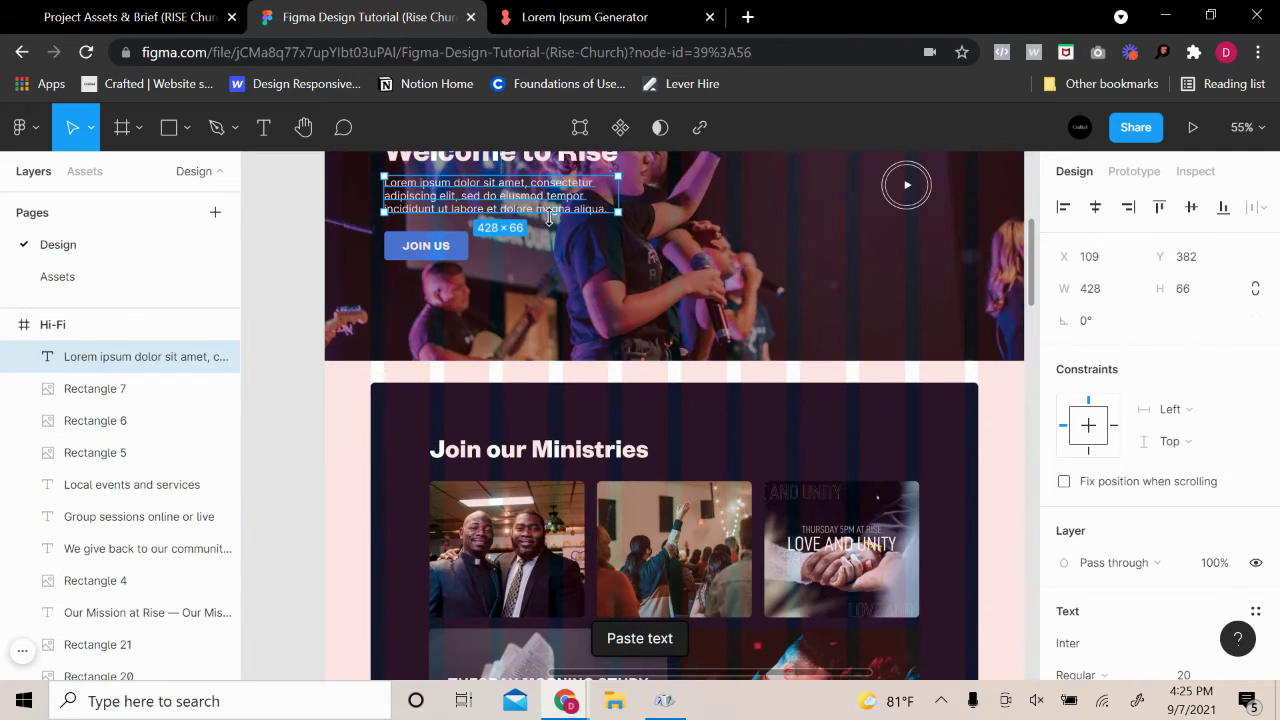
{"action": "left_click_drag", "start_coordinate": [546, 652], "coordinate": [538, 480]}
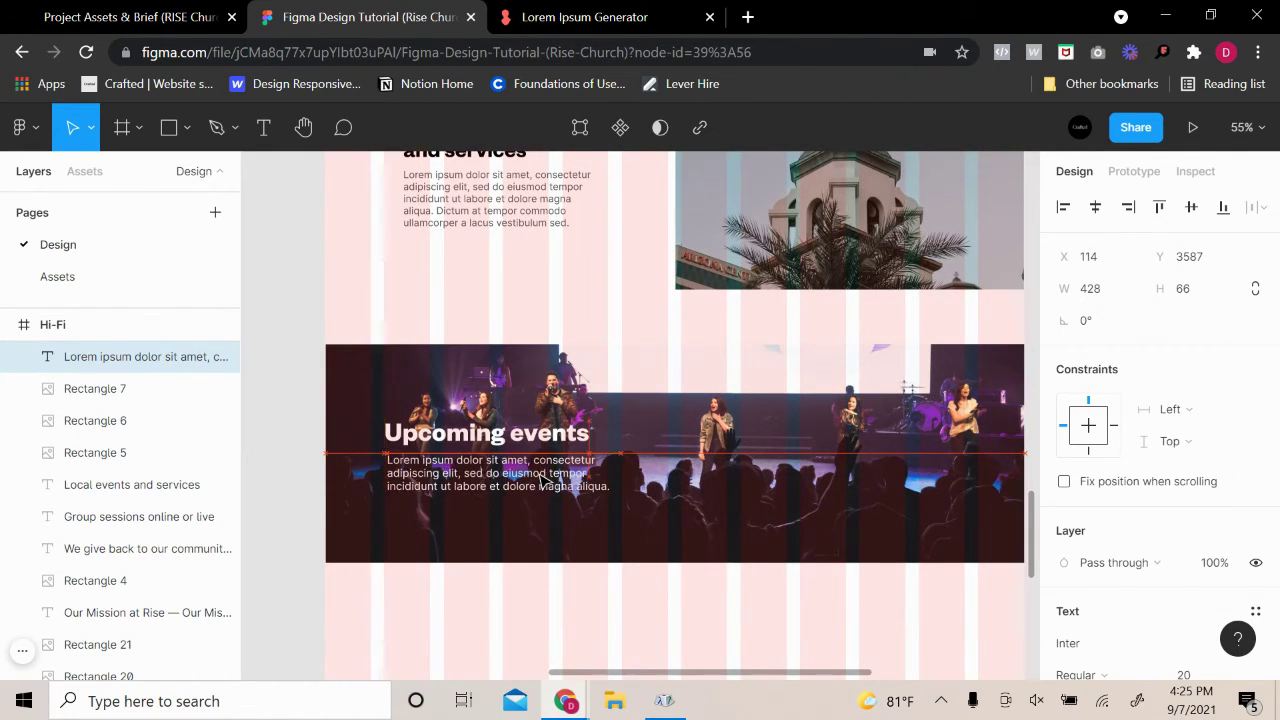
{"action": "left_click_drag", "start_coordinate": [539, 478], "coordinate": [541, 479]}
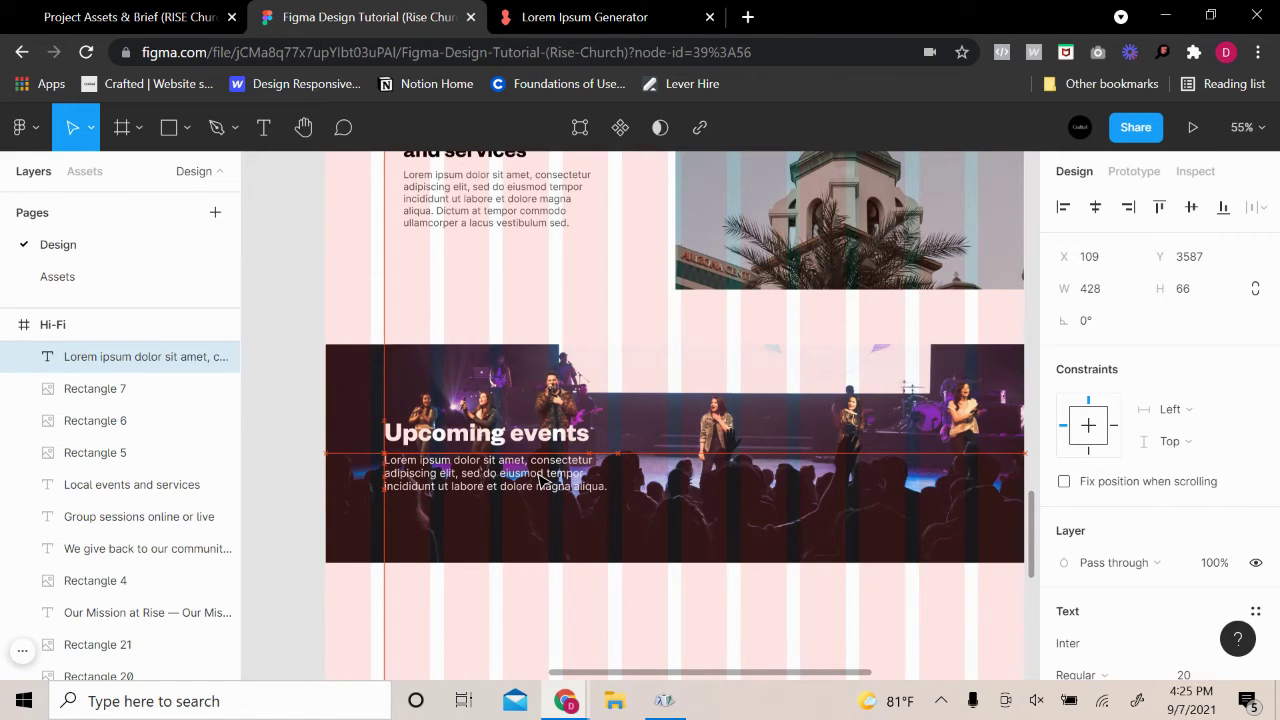
Adjust the stage photo's edges so it sits at X 0 spanning 1280 px
{"action": "left_click", "coordinate": [736, 490]}
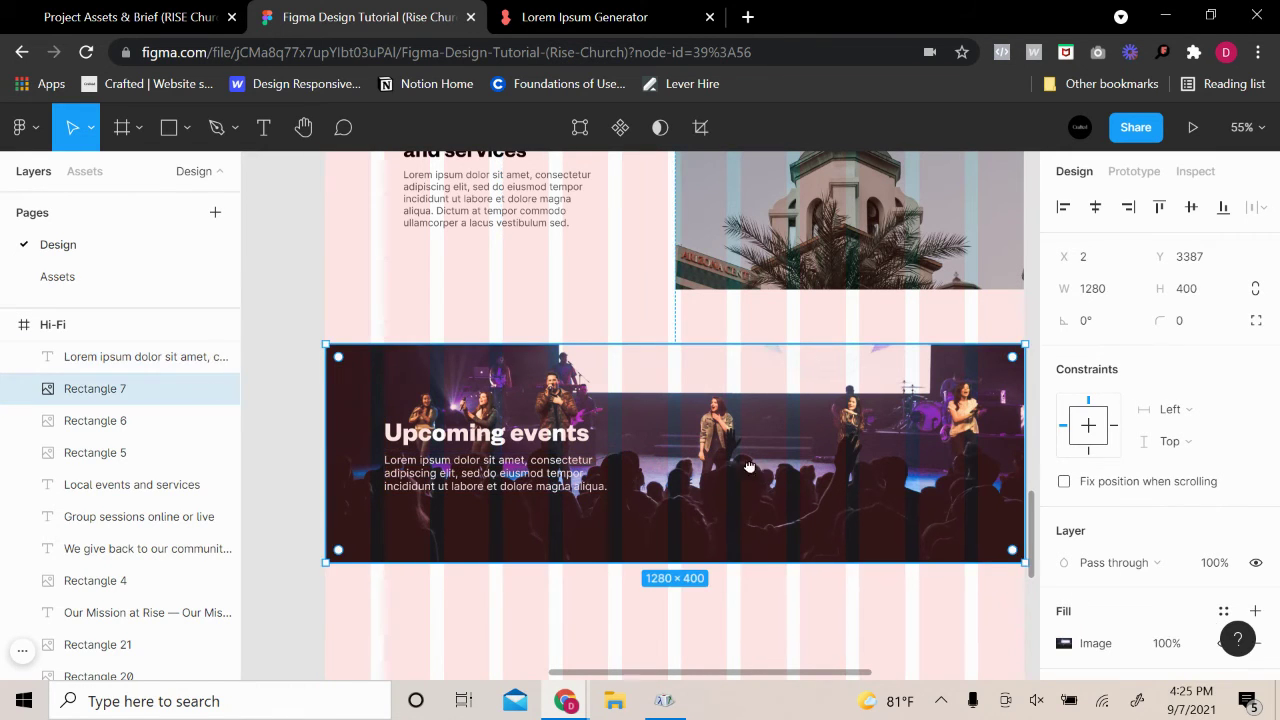
{"action": "scroll", "coordinate": [749, 467], "scroll_direction": "right", "scroll_amount": 2}
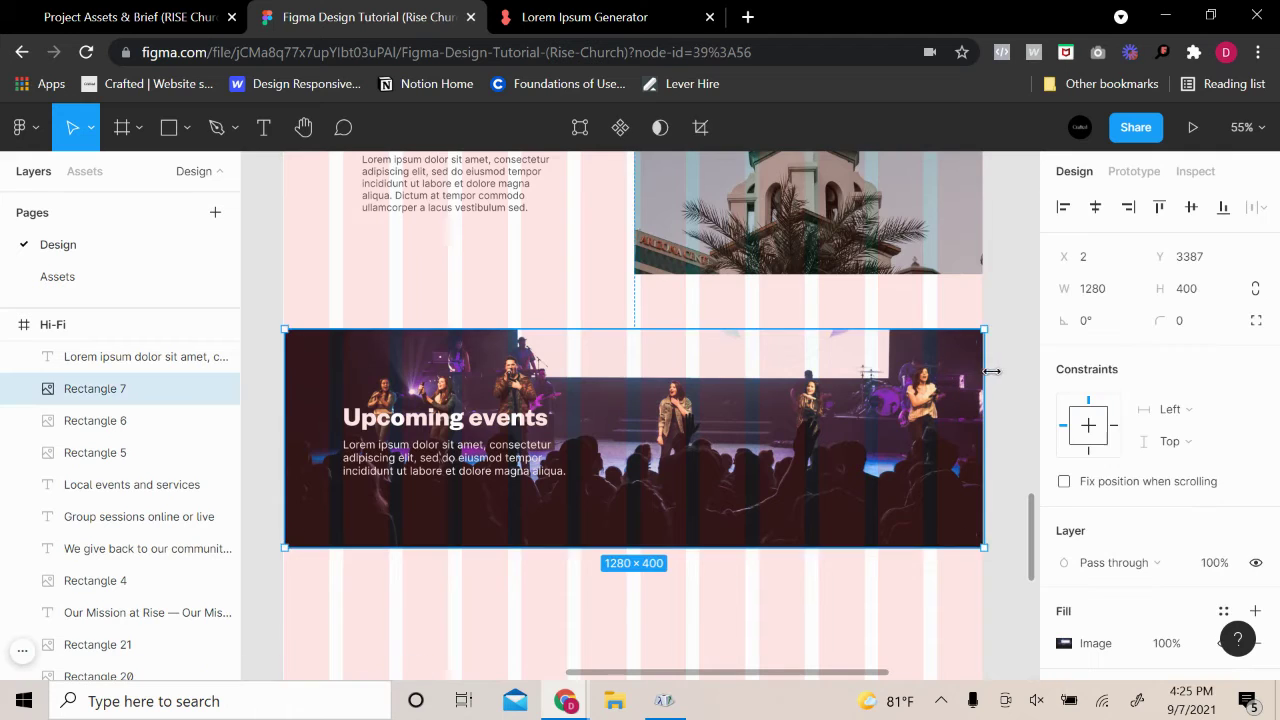
{"action": "scroll", "coordinate": [986, 366], "scroll_direction": "up", "scroll_amount": 8}
{"action": "left_click_drag", "start_coordinate": [936, 341], "coordinate": [922, 342]}
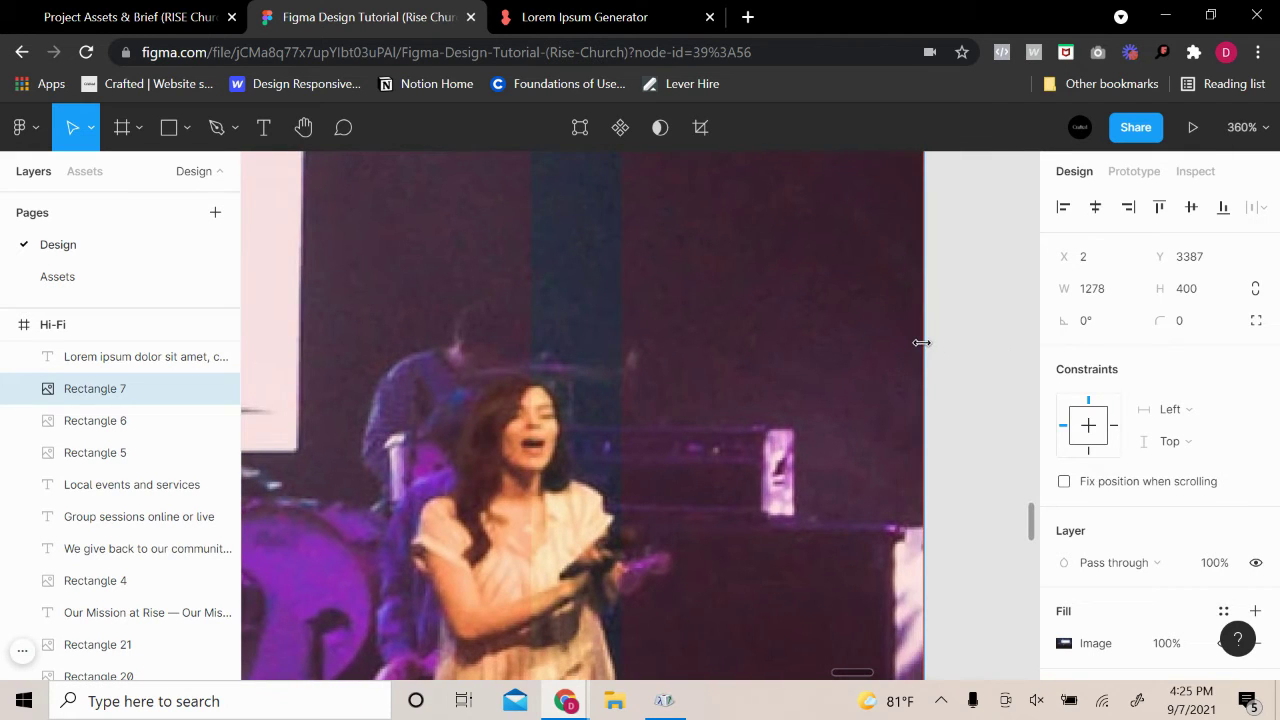
{"action": "left_click", "coordinate": [980, 366]}
{"action": "scroll", "coordinate": [980, 366], "scroll_direction": "down", "scroll_amount": 8}
{"action": "scroll", "coordinate": [335, 390], "scroll_direction": "up", "scroll_amount": 4}
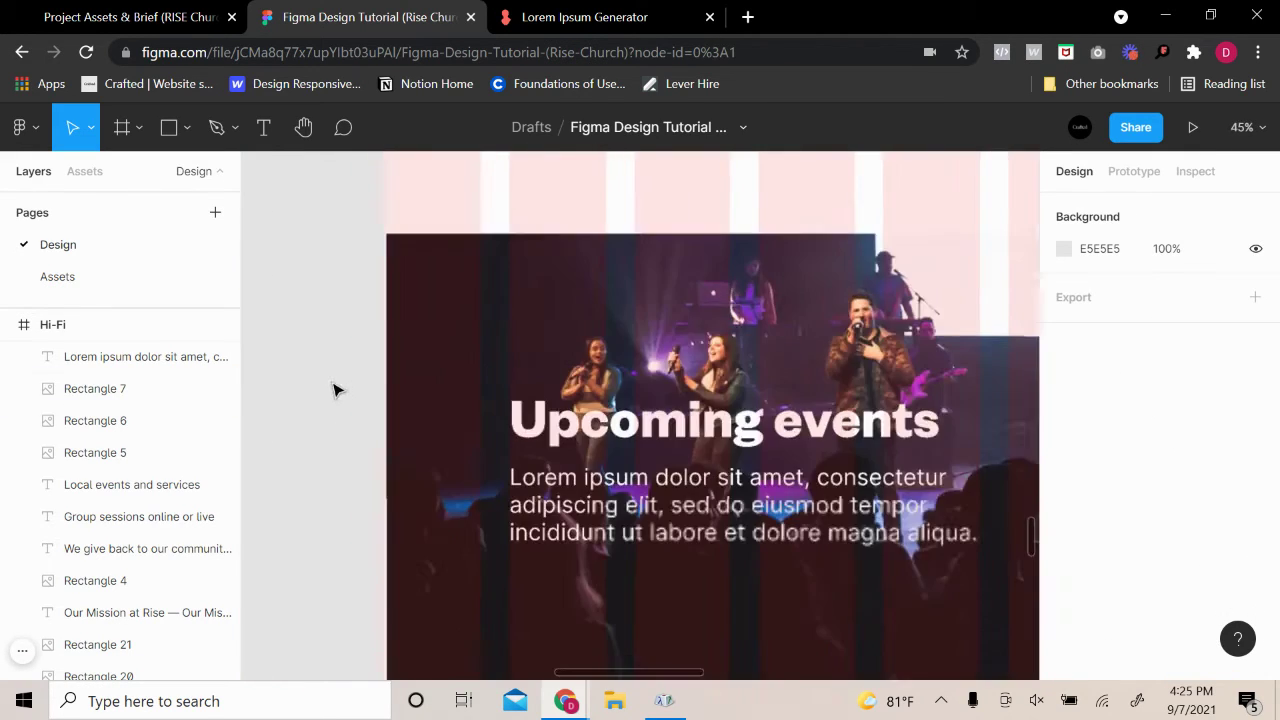
{"action": "scroll", "coordinate": [335, 390], "scroll_direction": "up", "scroll_amount": 8}
{"action": "left_click", "coordinate": [510, 397]}
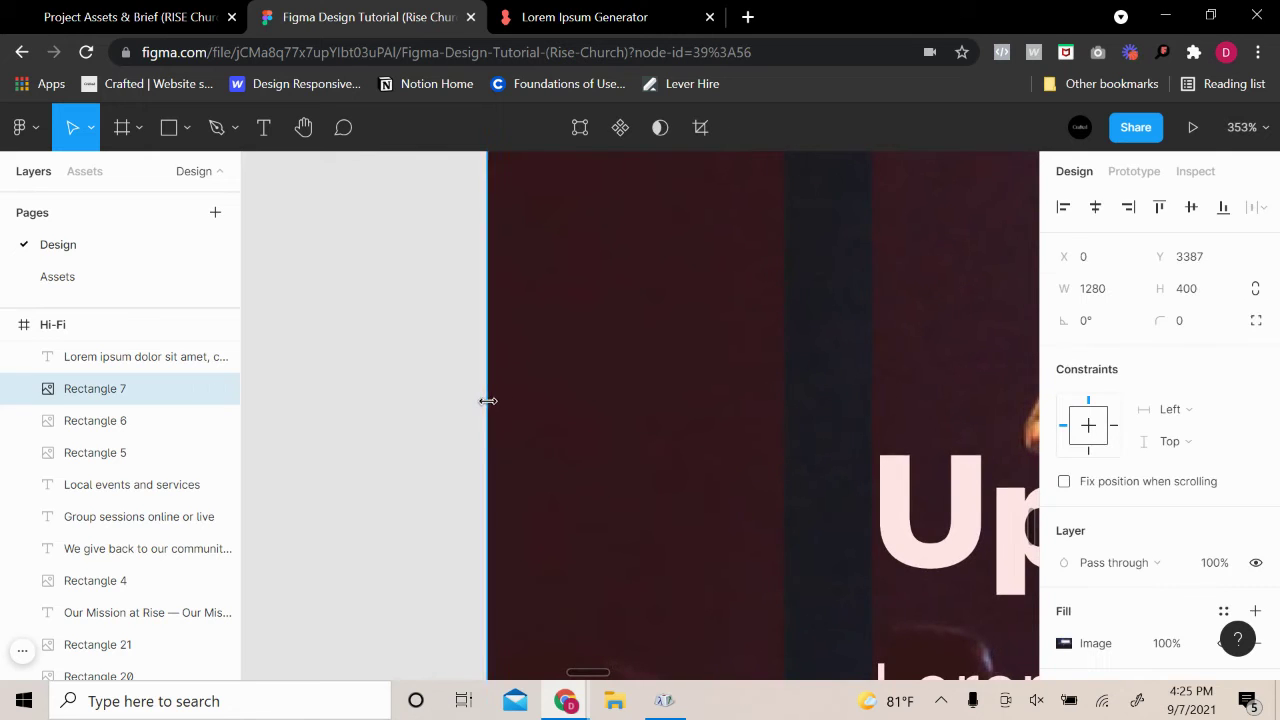
{"action": "left_click", "coordinate": [463, 403]}
{"action": "scroll", "coordinate": [475, 420], "scroll_direction": "down", "scroll_amount": 6}
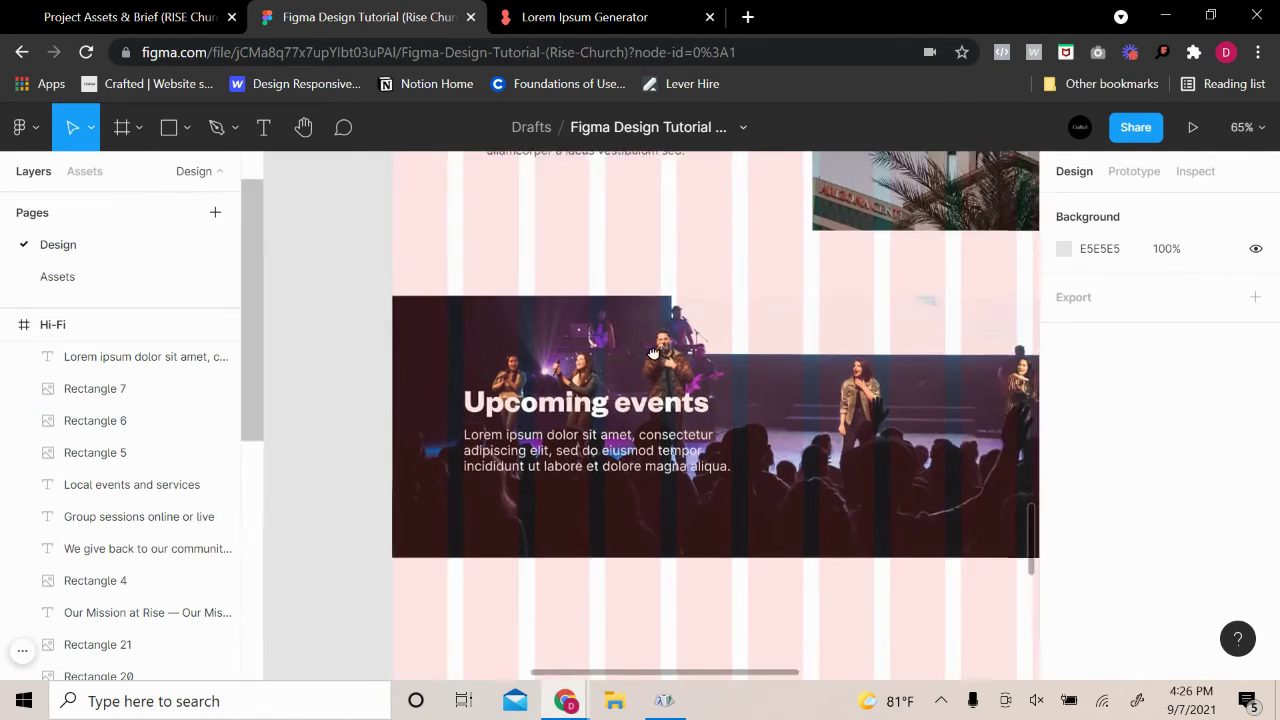
{"action": "scroll", "coordinate": [845, 387], "scroll_direction": "down", "scroll_amount": 4}
{"action": "scroll", "coordinate": [825, 372], "scroll_direction": "up", "scroll_amount": 3}
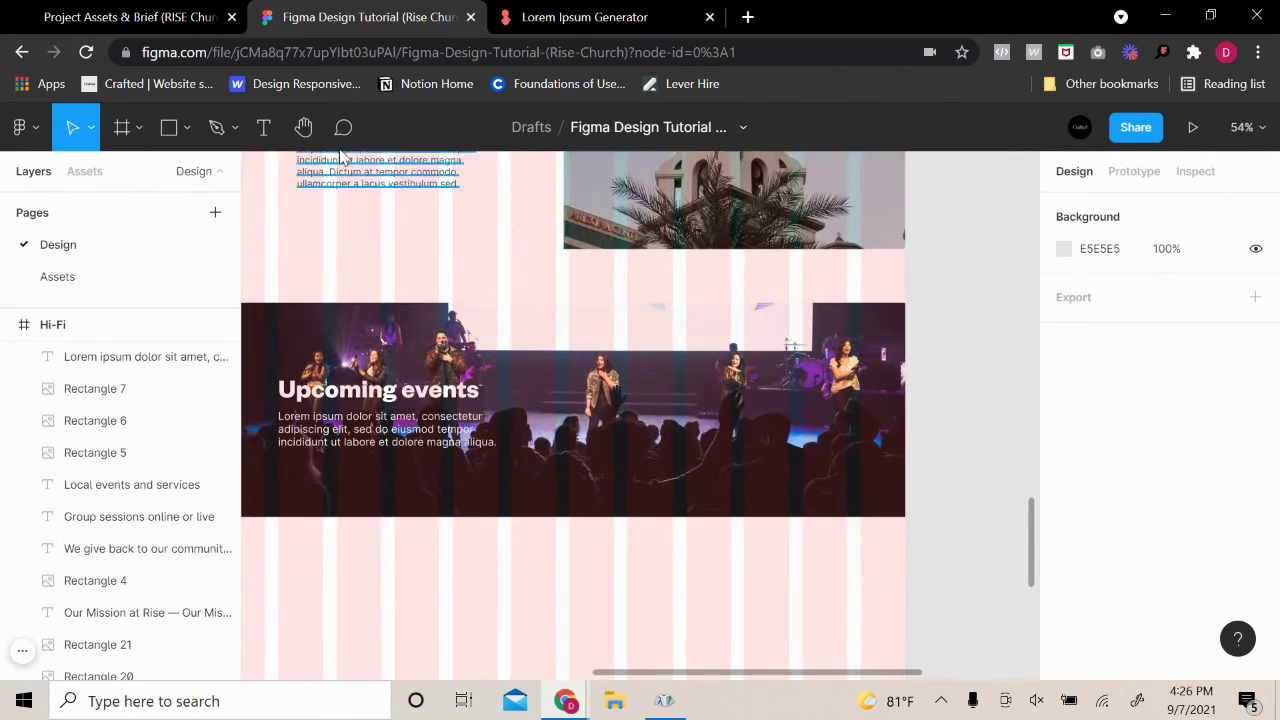
Draw a roughly 301×56 rectangle on the events banner for the email input
{"action": "left_click", "coordinate": [171, 130]}
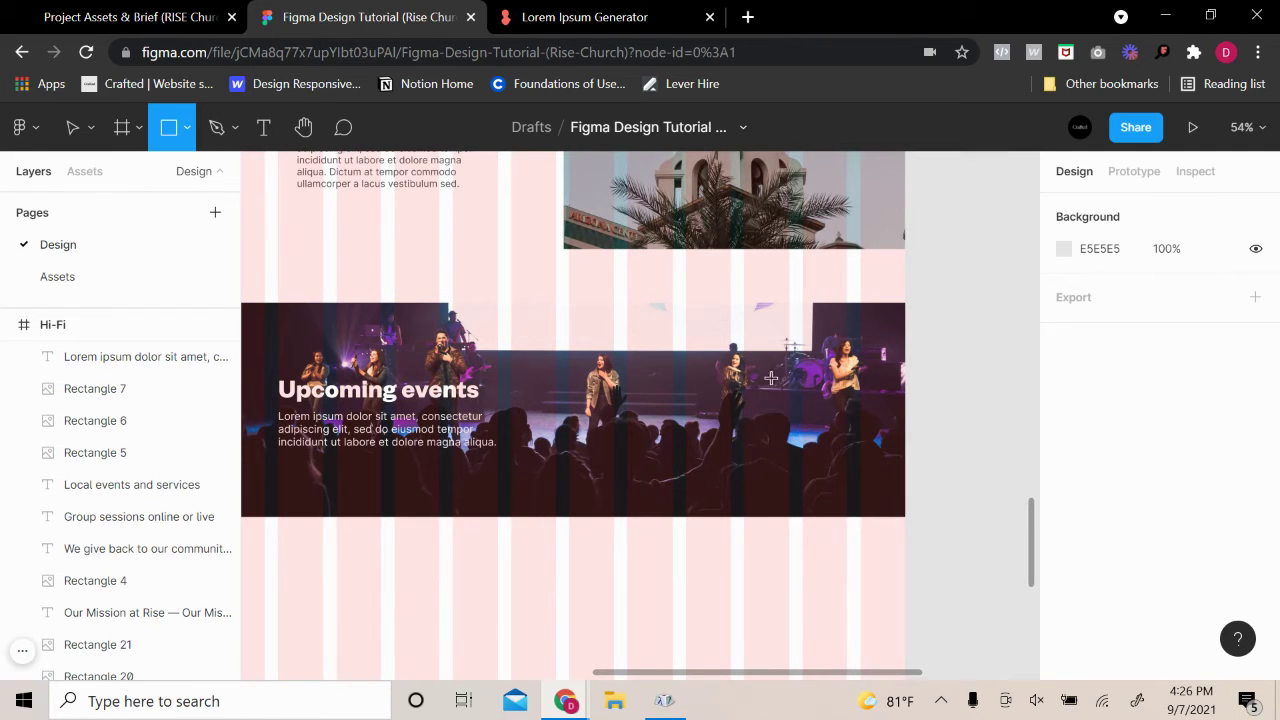
{"action": "scroll", "coordinate": [840, 405], "scroll_direction": "up", "scroll_amount": 2}
{"action": "mouse_move", "coordinate": [651, 416]}
{"action": "left_mouse_down"}
{"action": "mouse_move", "coordinate": [891, 463]}
{"action": "mouse_move", "coordinate": [818, 431]}
{"action": "left_mouse_up"}
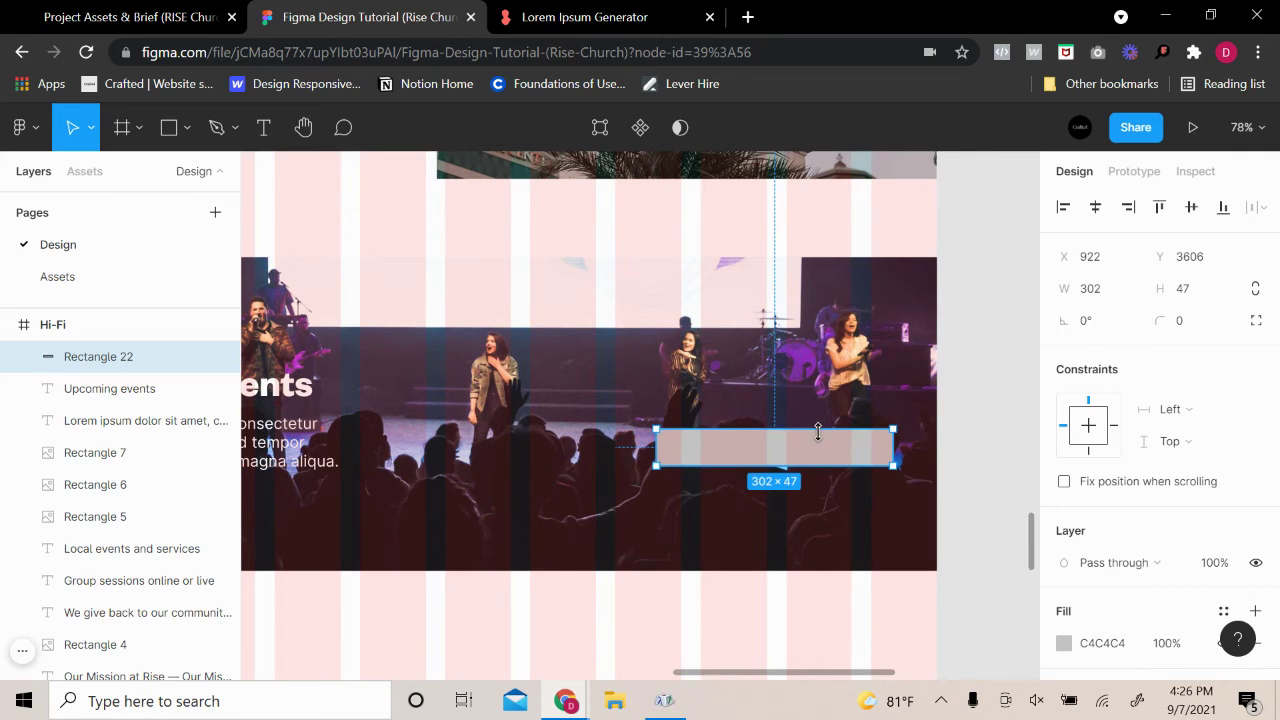
{"action": "left_click", "coordinate": [975, 392]}
{"action": "left_click", "coordinate": [880, 447]}
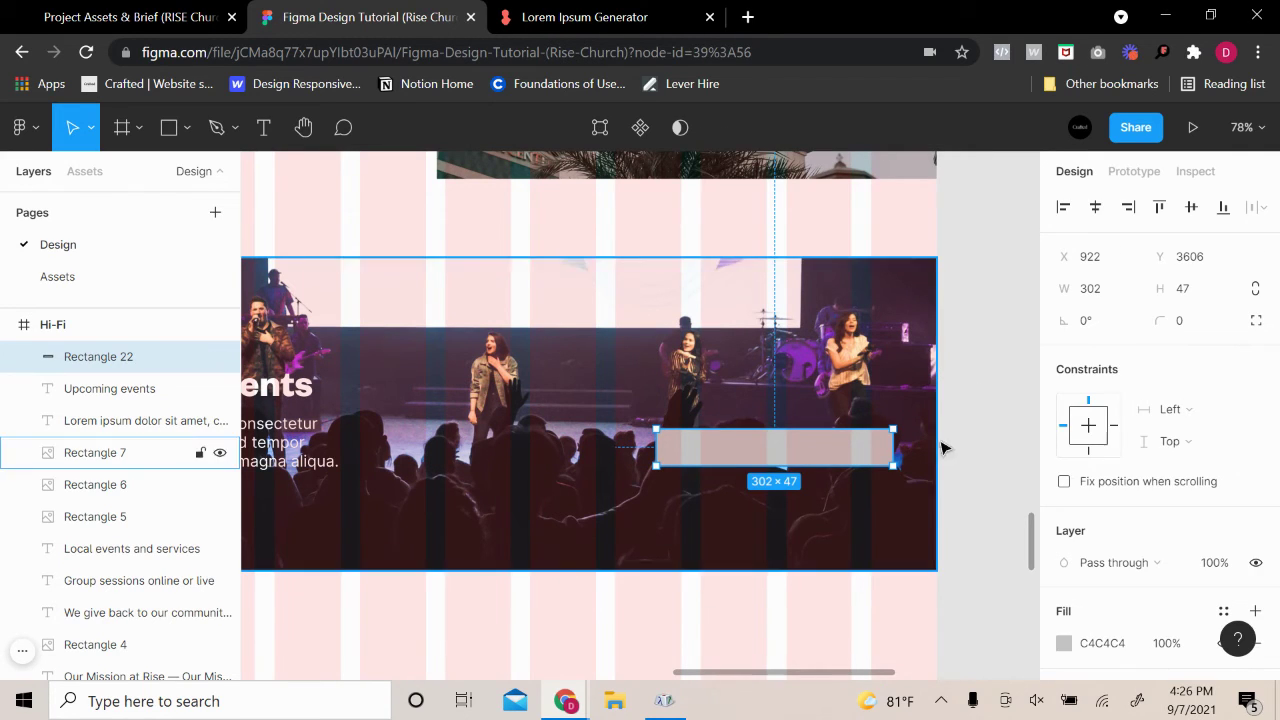
Set the input box's corner radius to 4
{"action": "left_click", "coordinate": [1200, 318]}
{"action": "type", "text": "6"}
{"action": "key", "text": "Return"}
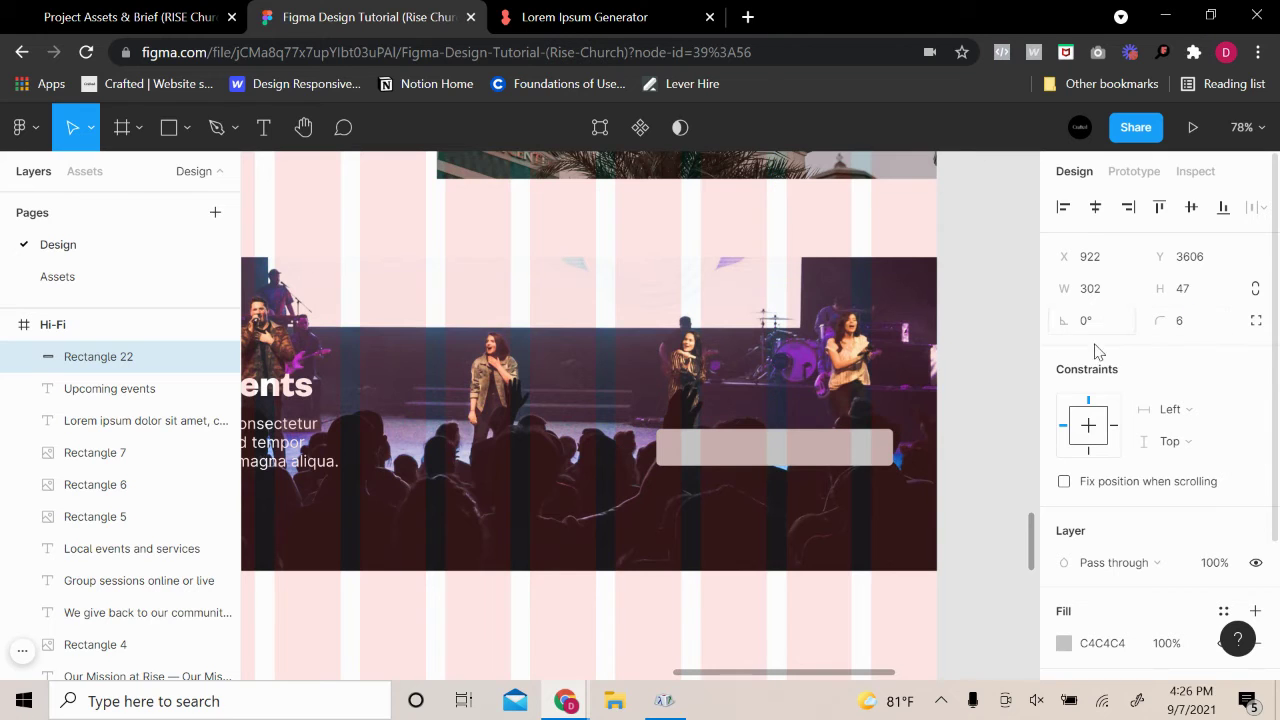
{"action": "left_click", "coordinate": [1178, 332]}
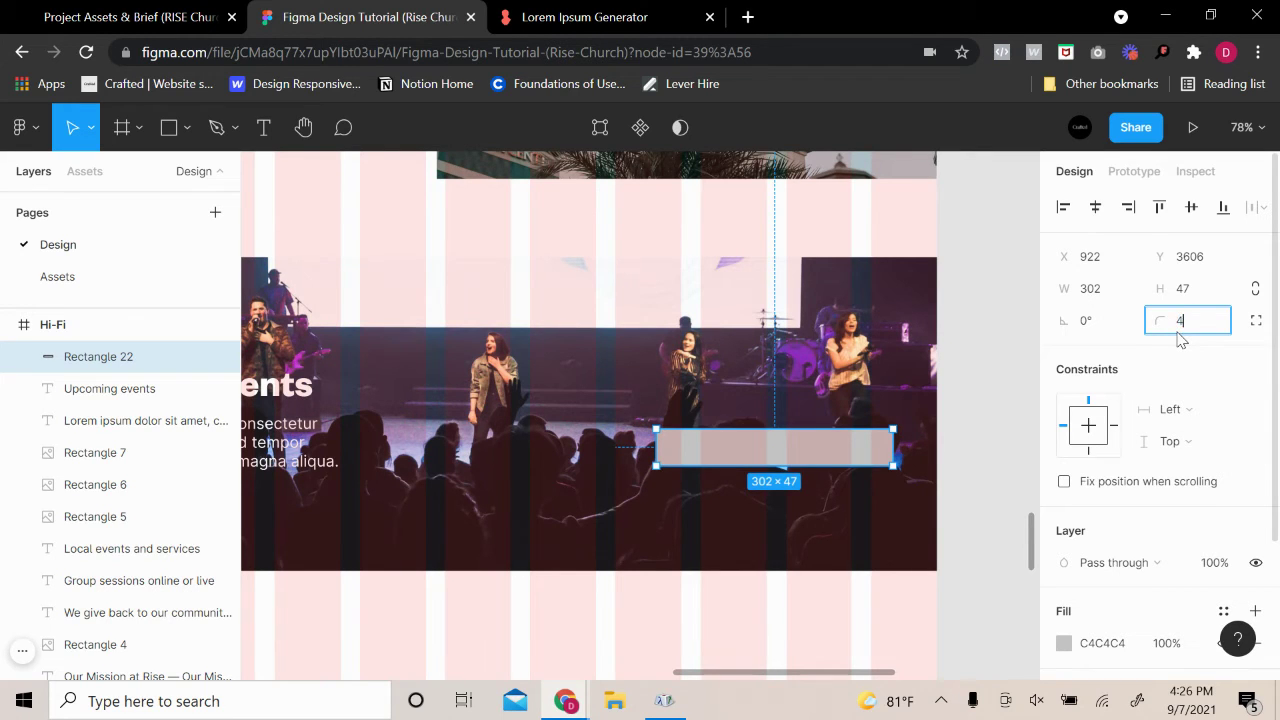
{"action": "type", "text": "4"}
{"action": "key", "text": "Return"}
Fill the input box white with hex FFFFFF
{"action": "scroll", "coordinate": [930, 410], "scroll_direction": "up", "scroll_amount": 3}
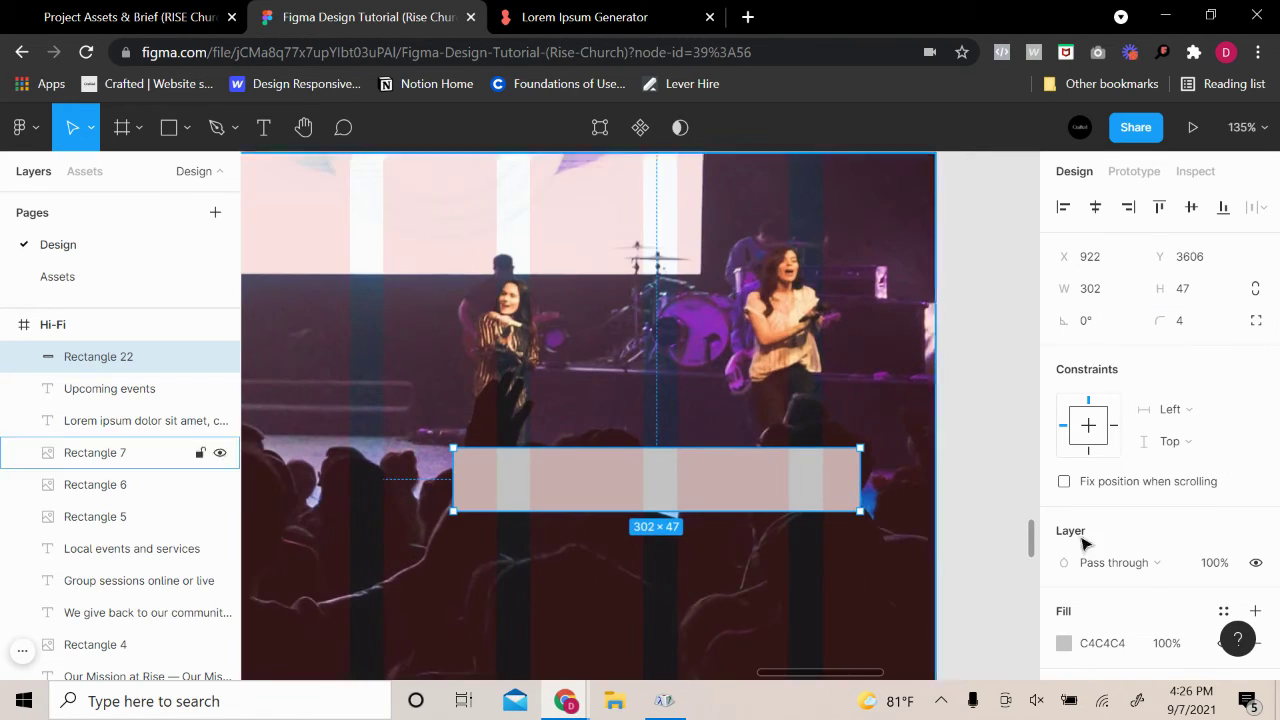
{"action": "left_click", "coordinate": [1064, 643]}
{"action": "type", "text": "FFFFFF"}
{"action": "key", "text": "Return"}
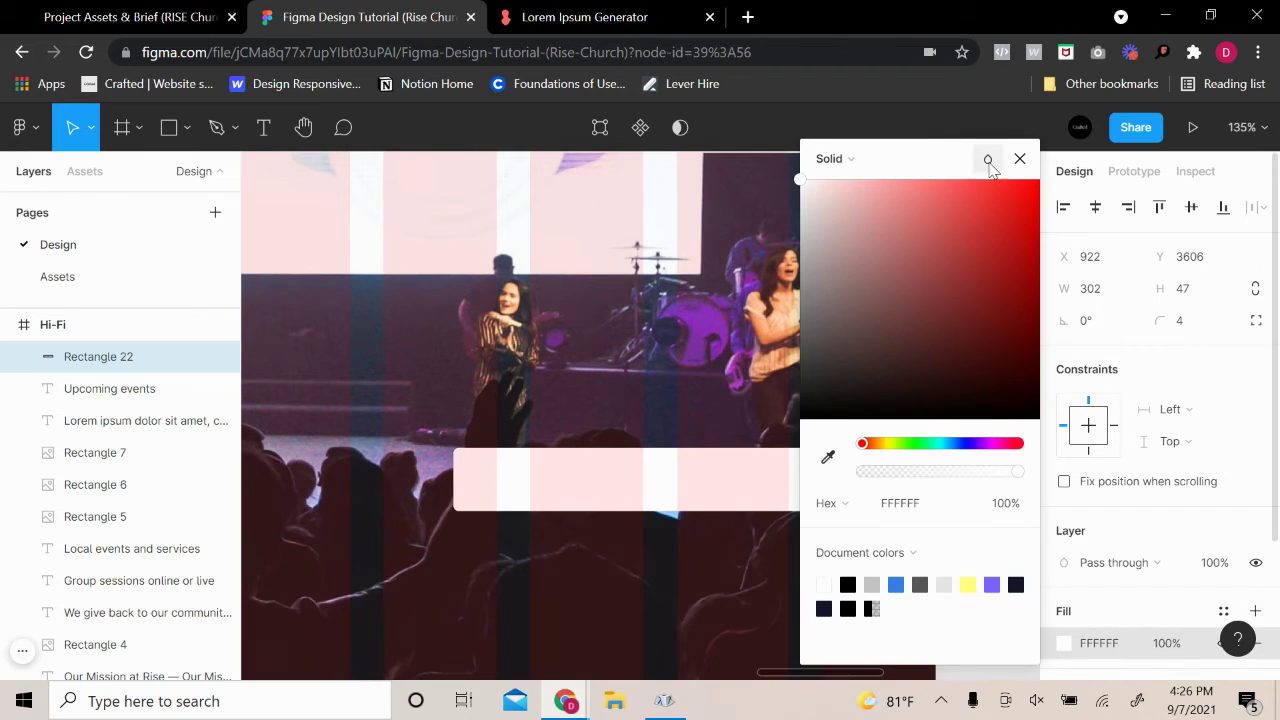
{"action": "left_click", "coordinate": [1020, 158]}
{"action": "left_click", "coordinate": [266, 127]}
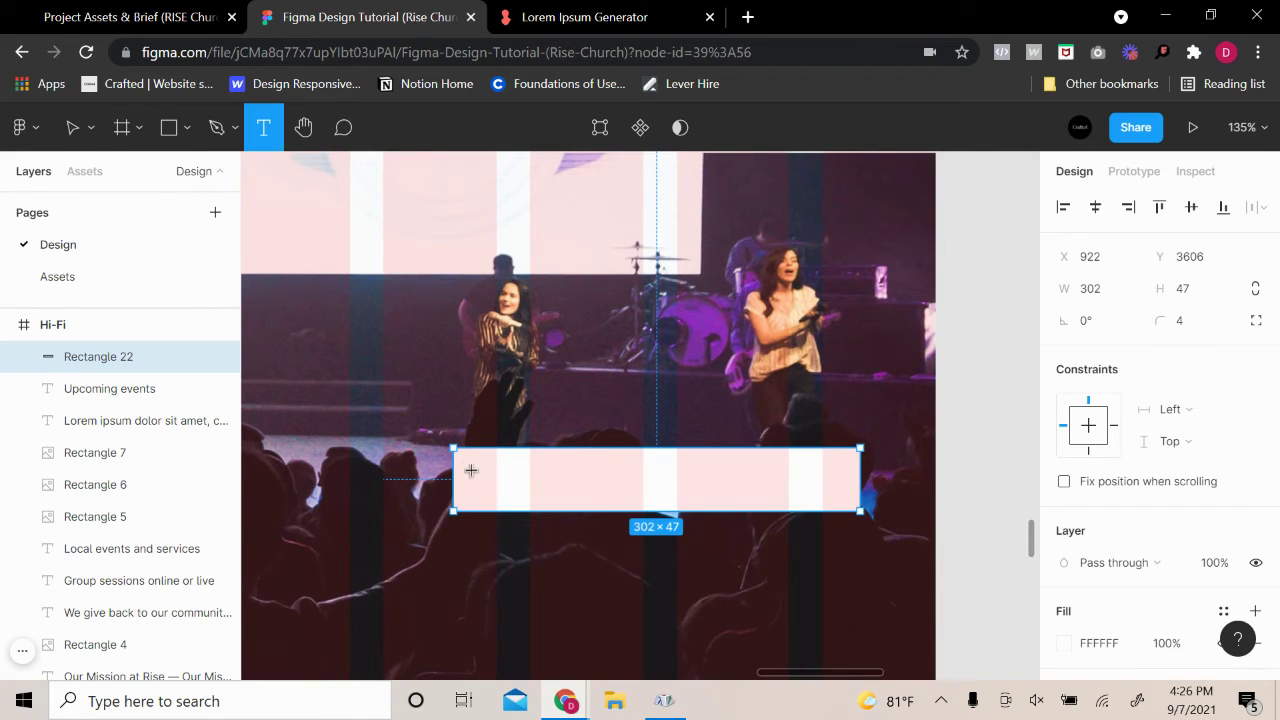
Add an 'Email' text box inside the input and set its font size to 12
{"action": "left_click_drag", "start_coordinate": [467, 467], "coordinate": [609, 496]}
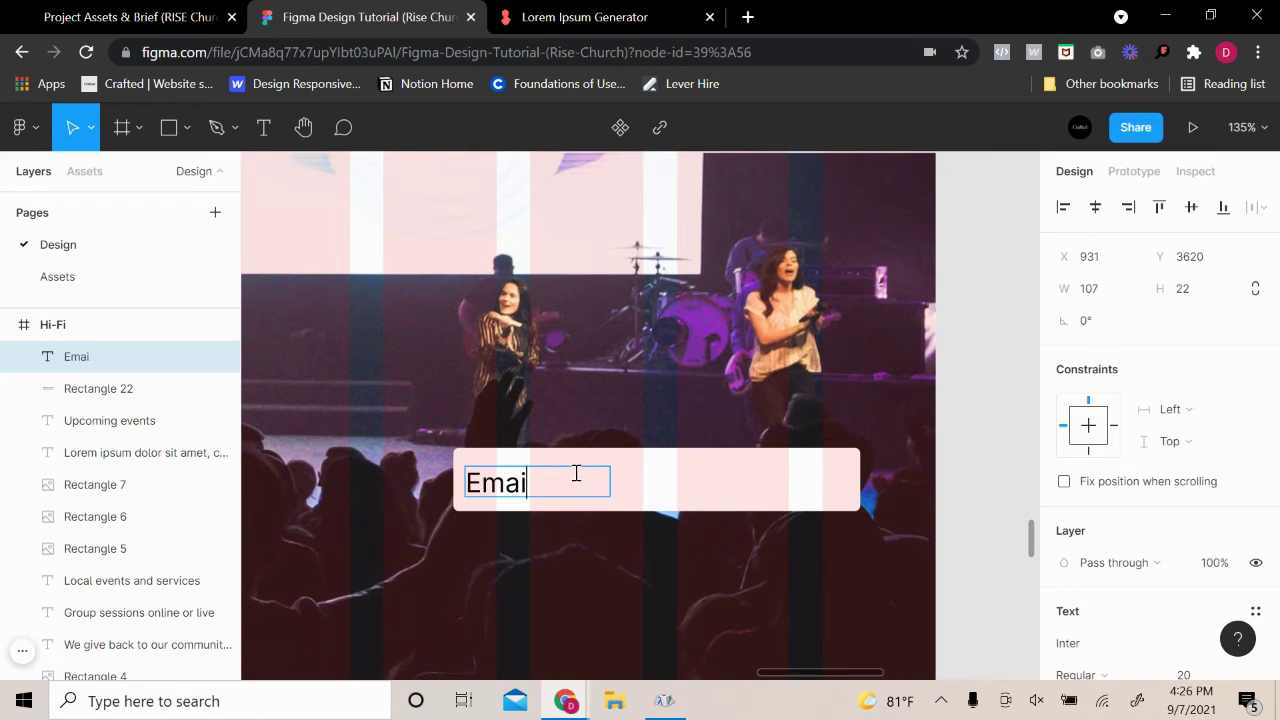
{"action": "double_click", "coordinate": [535, 482]}
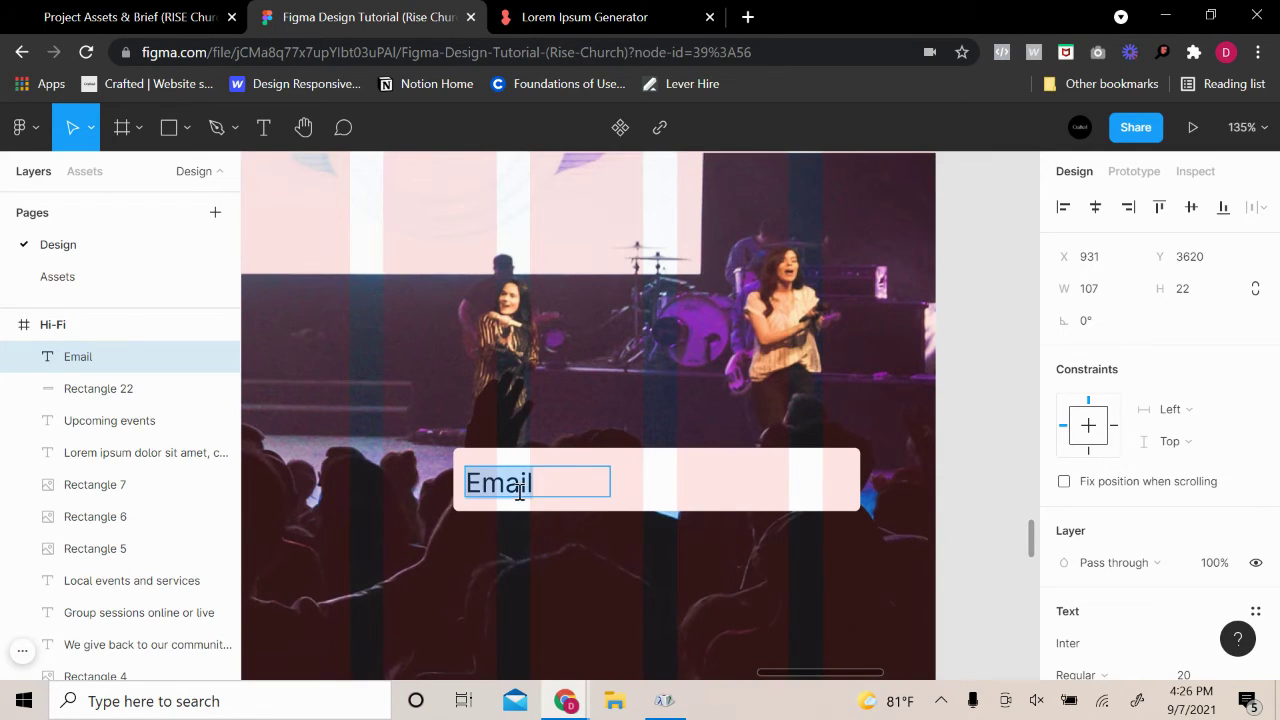
{"action": "scroll", "coordinate": [1207, 570], "scroll_direction": "down", "scroll_amount": 2}
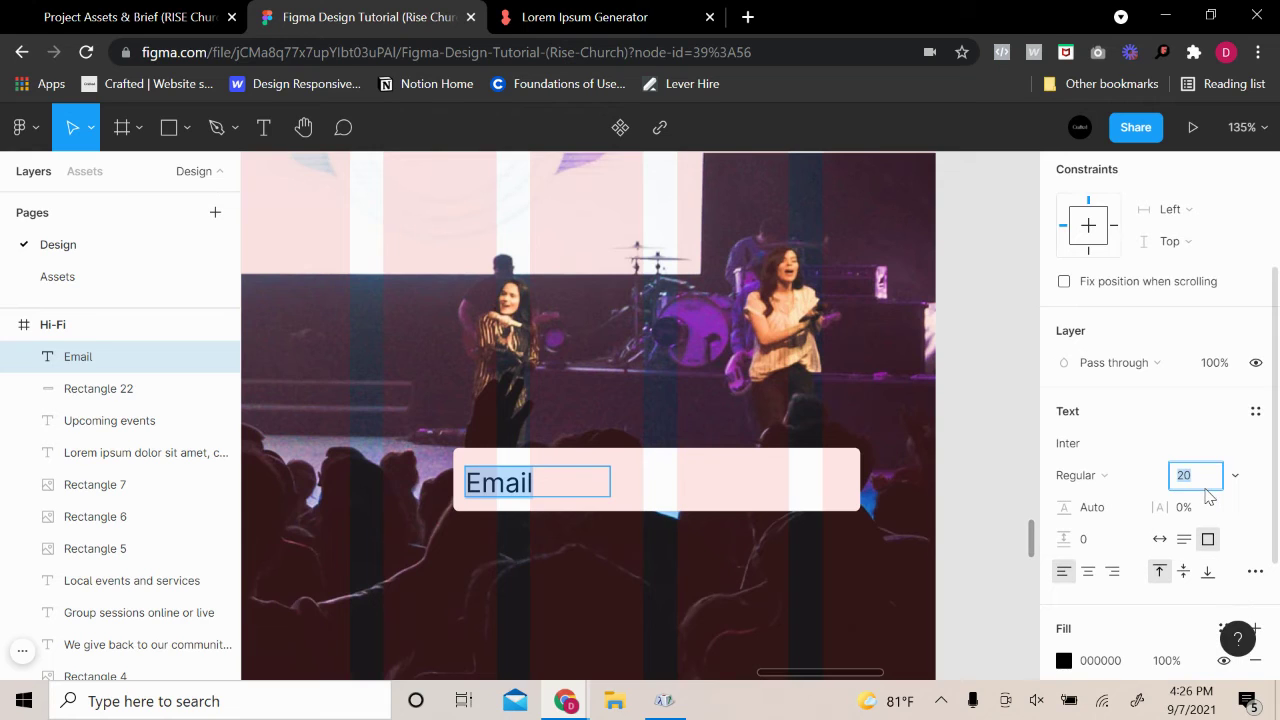
{"action": "type", "text": "17"}
{"action": "key", "text": "Return"}
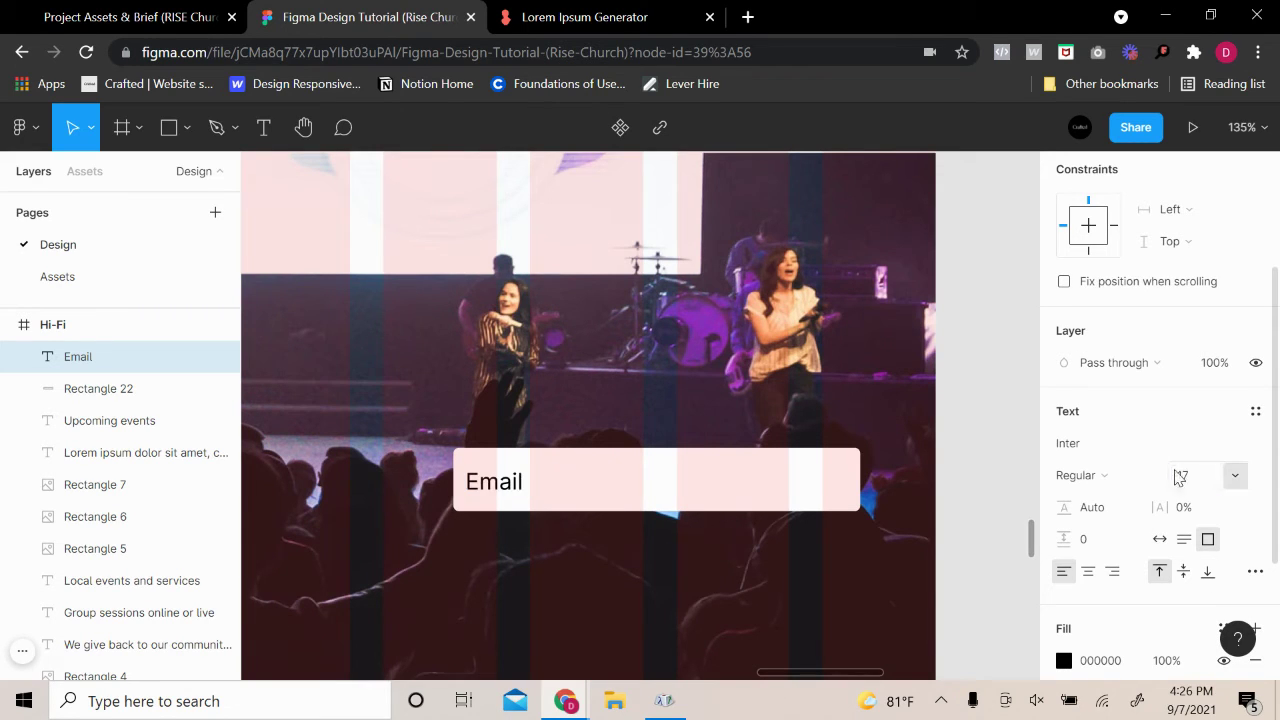
{"action": "left_click", "coordinate": [1191, 477]}
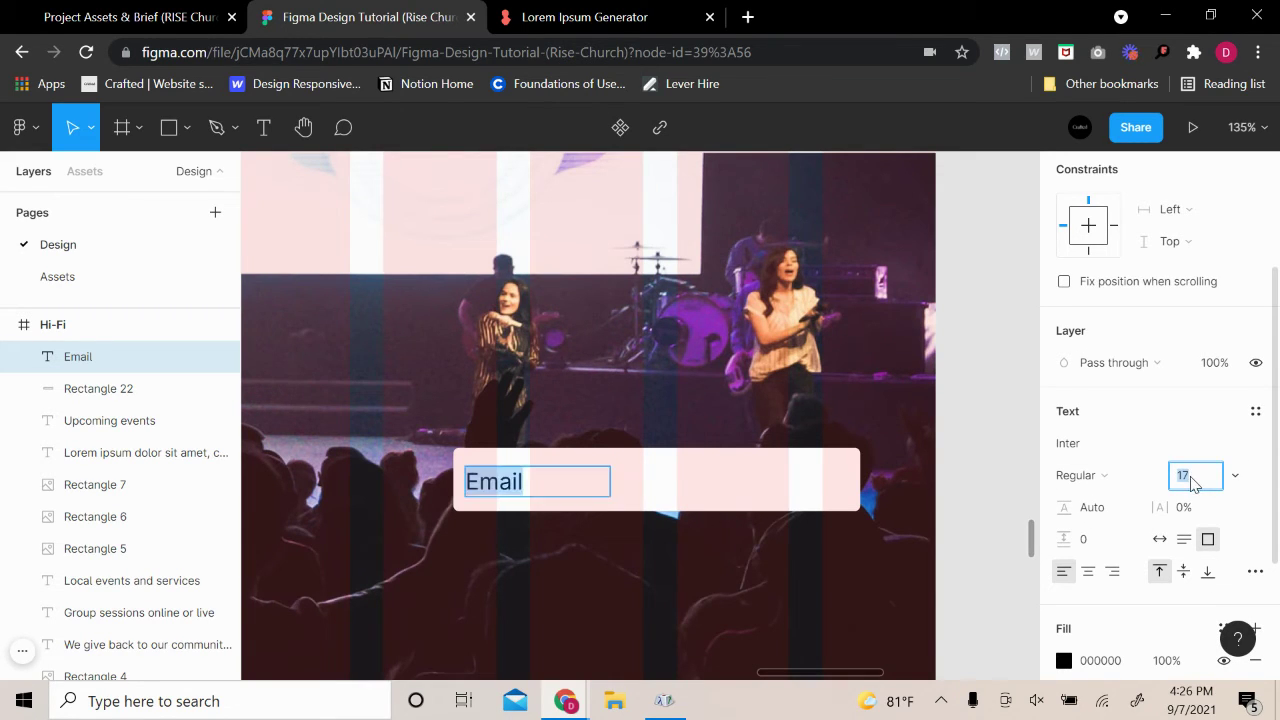
{"action": "key", "text": "Return"}
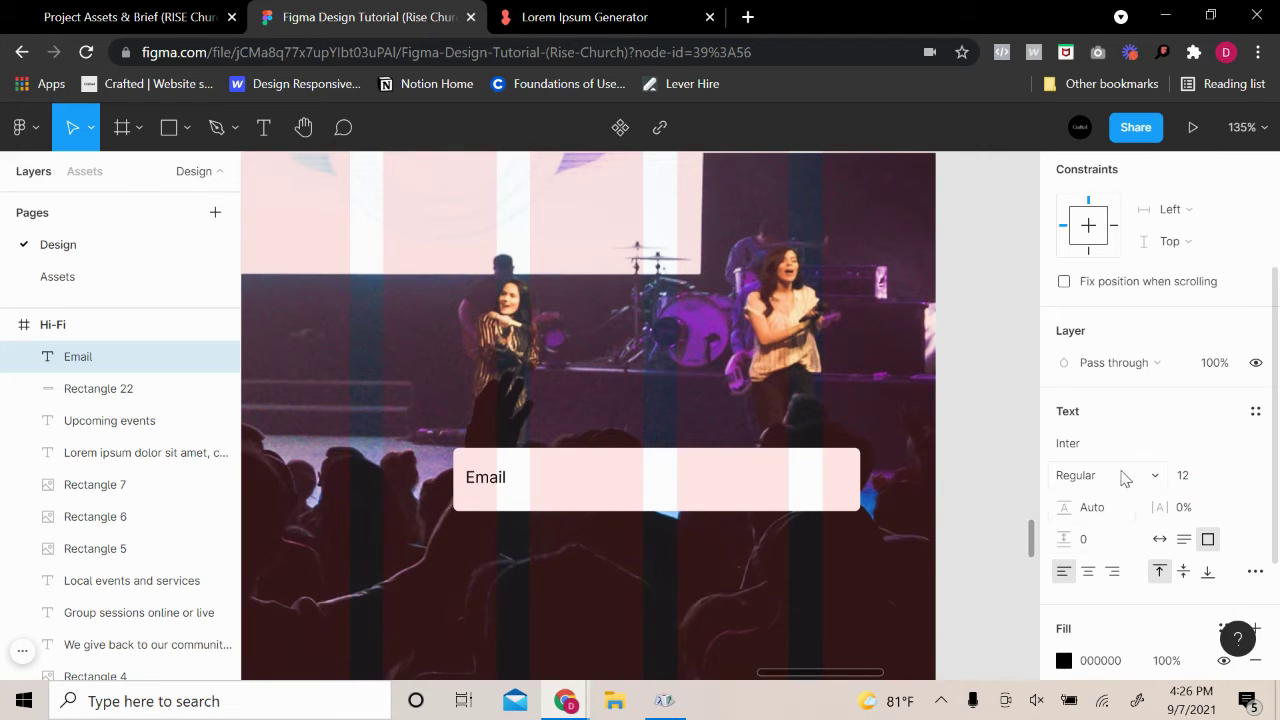
Style the Email text Semi Bold in grey A7A7A7
{"action": "left_click", "coordinate": [1124, 478]}
{"action": "left_click", "coordinate": [1112, 324]}
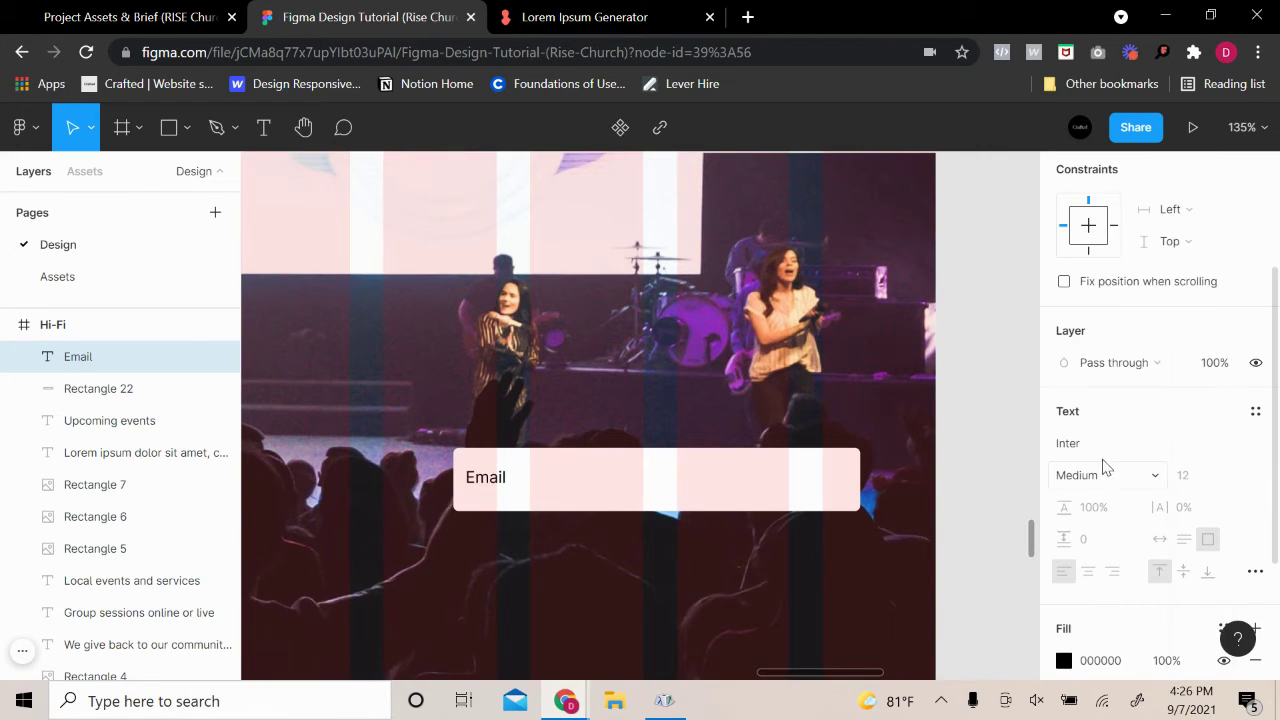
{"action": "left_click", "coordinate": [1103, 466]}
{"action": "left_click", "coordinate": [1096, 368]}
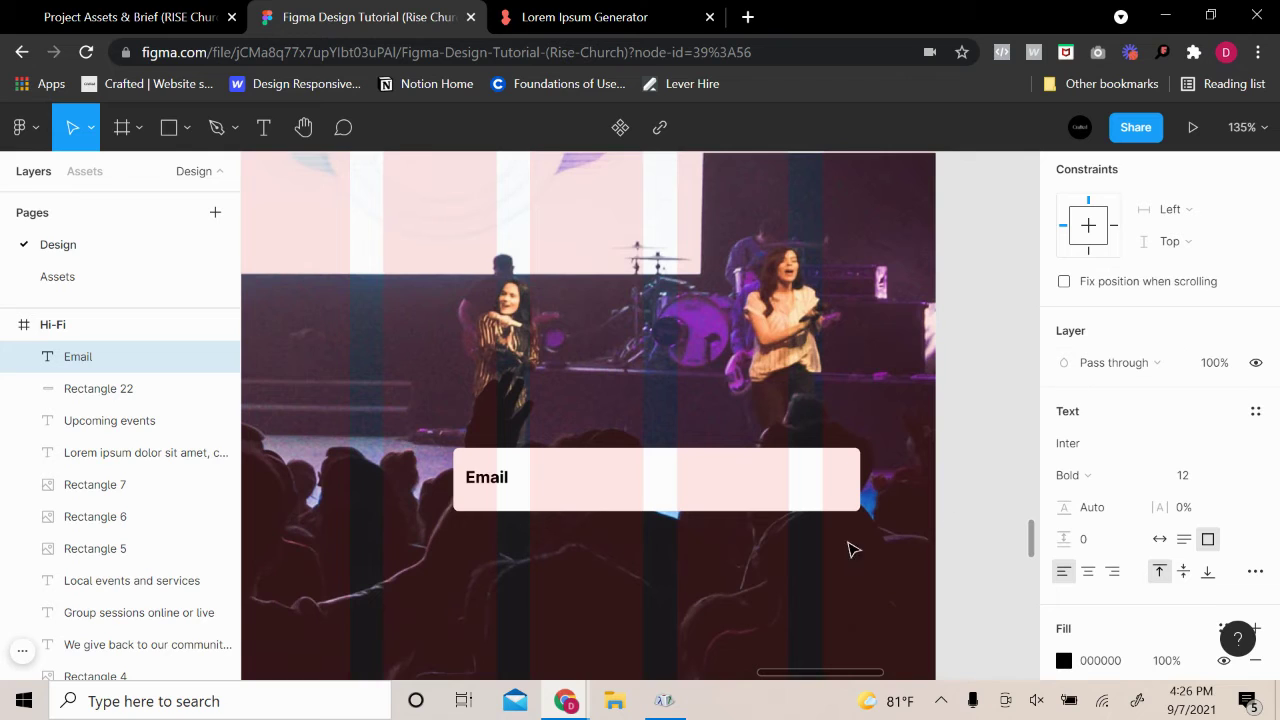
{"action": "left_click", "coordinate": [1063, 660]}
{"action": "type", "text": "DEDEDE"}
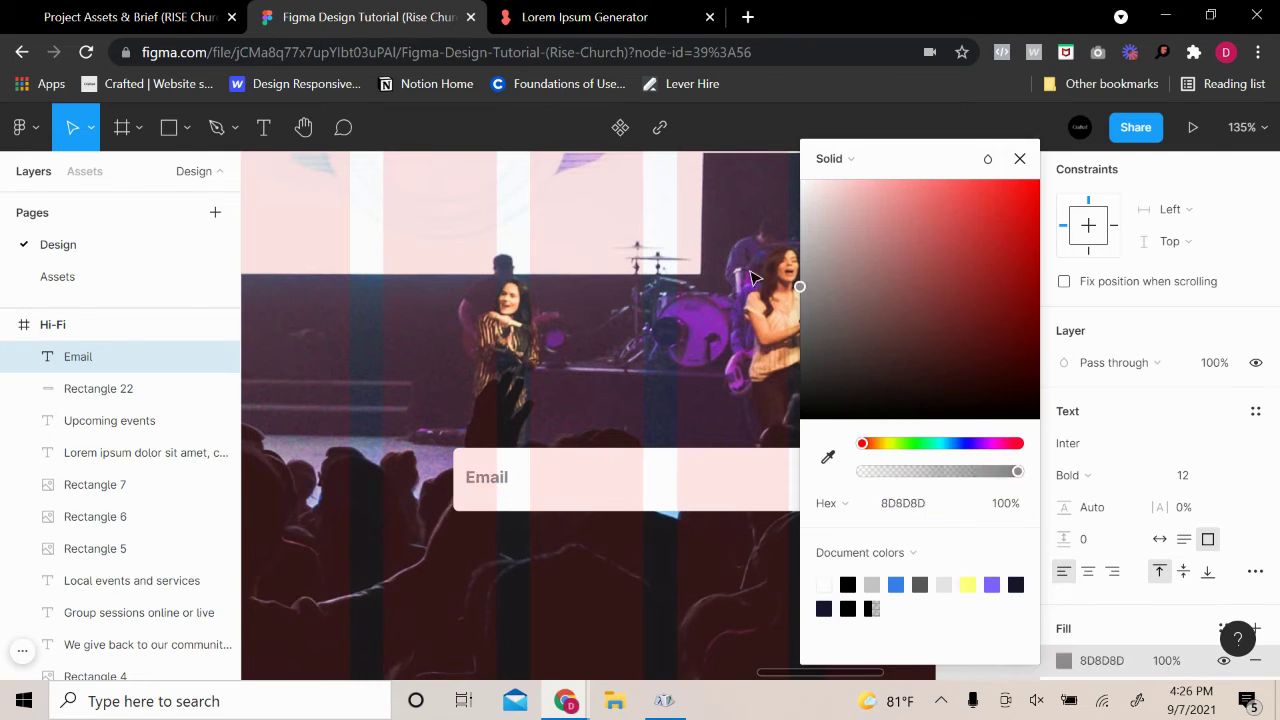
{"action": "key", "text": "Return"}
{"action": "left_click_drag", "start_coordinate": [799, 210], "coordinate": [730, 263]}
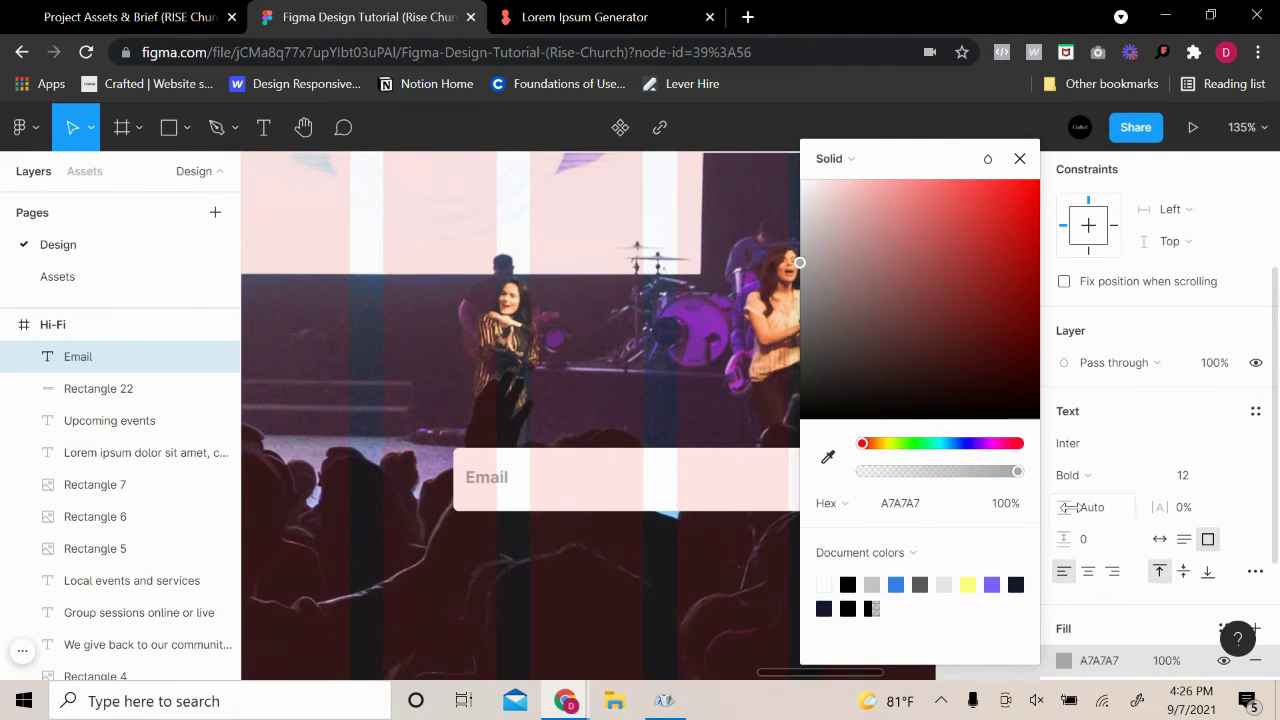
{"action": "left_click", "coordinate": [1078, 475]}
{"action": "left_click", "coordinate": [1103, 349]}
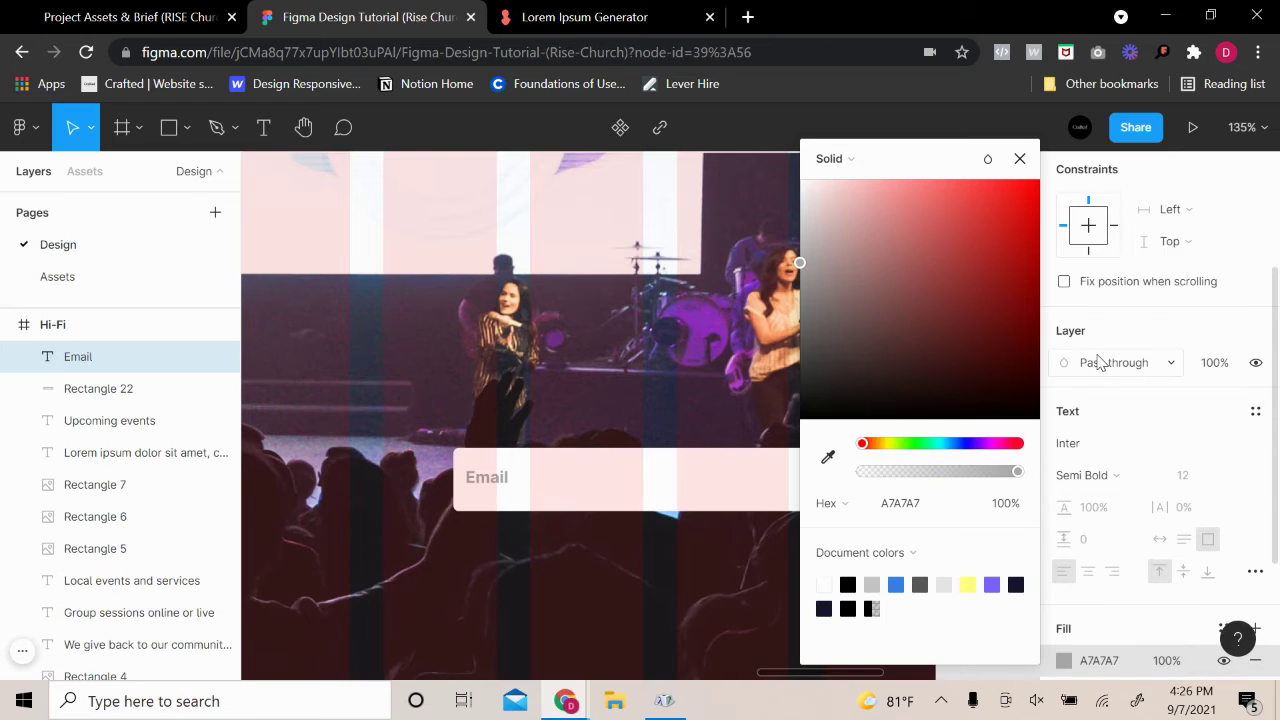
{"action": "left_click", "coordinate": [1019, 158]}
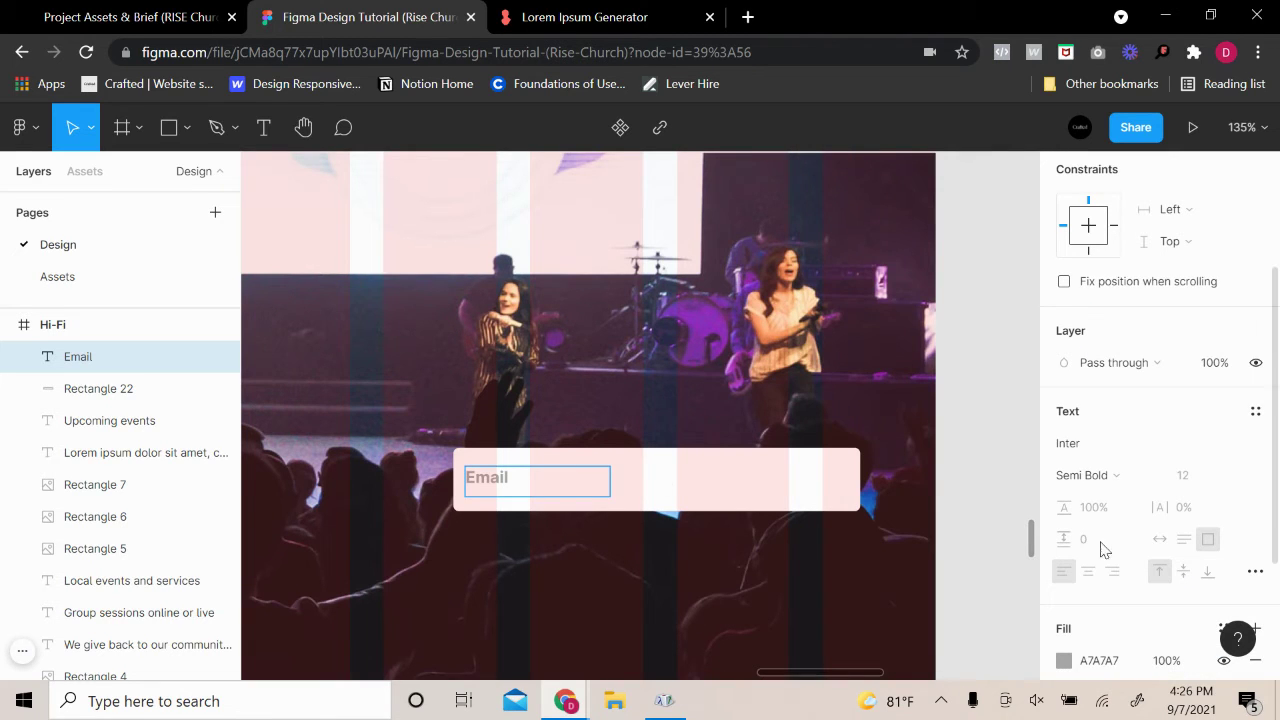
Make the Email label auto width and move it inward within the input box
{"action": "left_click", "coordinate": [1159, 539]}
{"action": "key", "text": "Escape"}
{"action": "left_click_drag", "start_coordinate": [492, 480], "coordinate": [521, 485]}
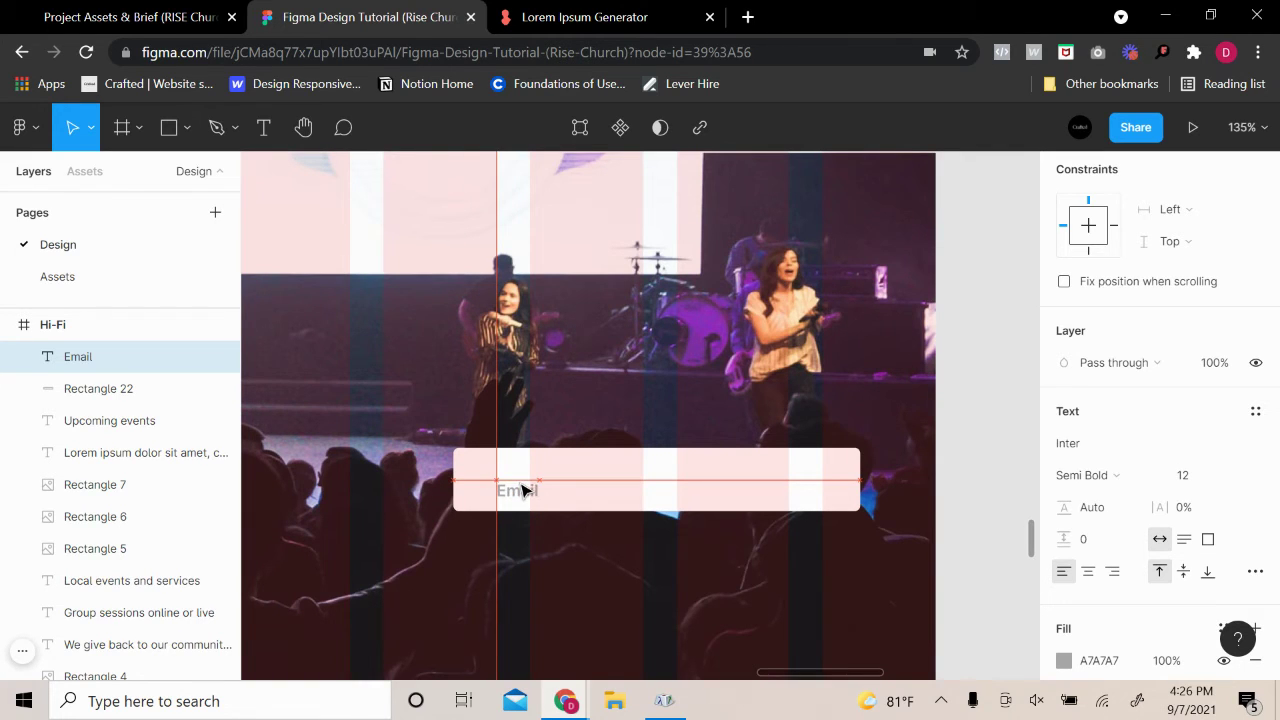
{"action": "left_click", "coordinate": [893, 406]}
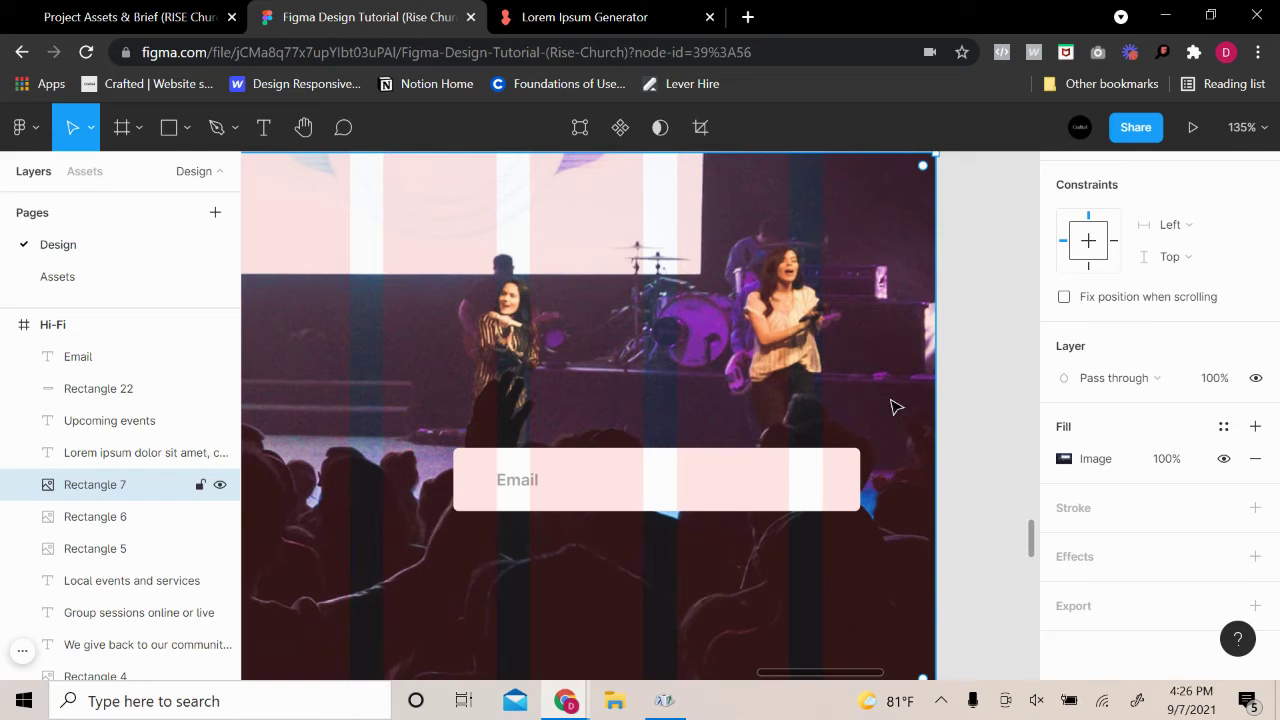
{"action": "left_click", "coordinate": [786, 488]}
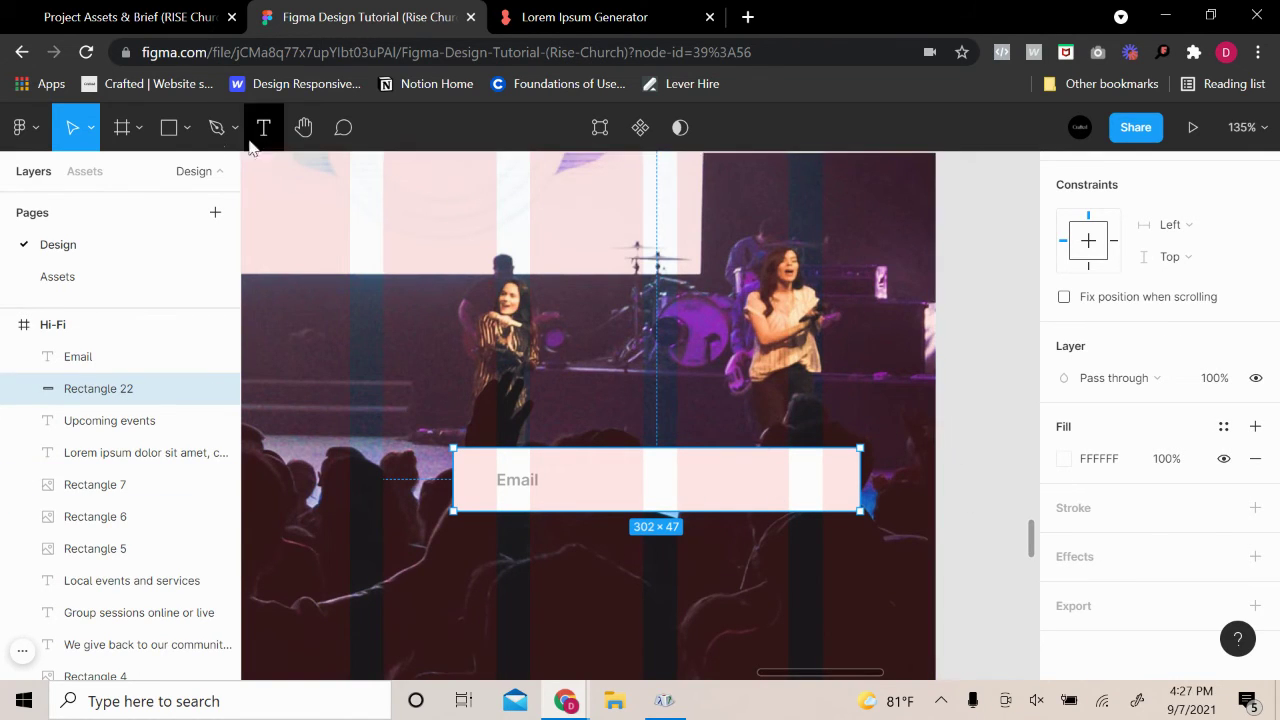
{"action": "left_click", "coordinate": [169, 127]}
Draw a small square at the right end of the email input box
{"action": "scroll", "coordinate": [878, 477], "scroll_direction": "up", "scroll_amount": 3}
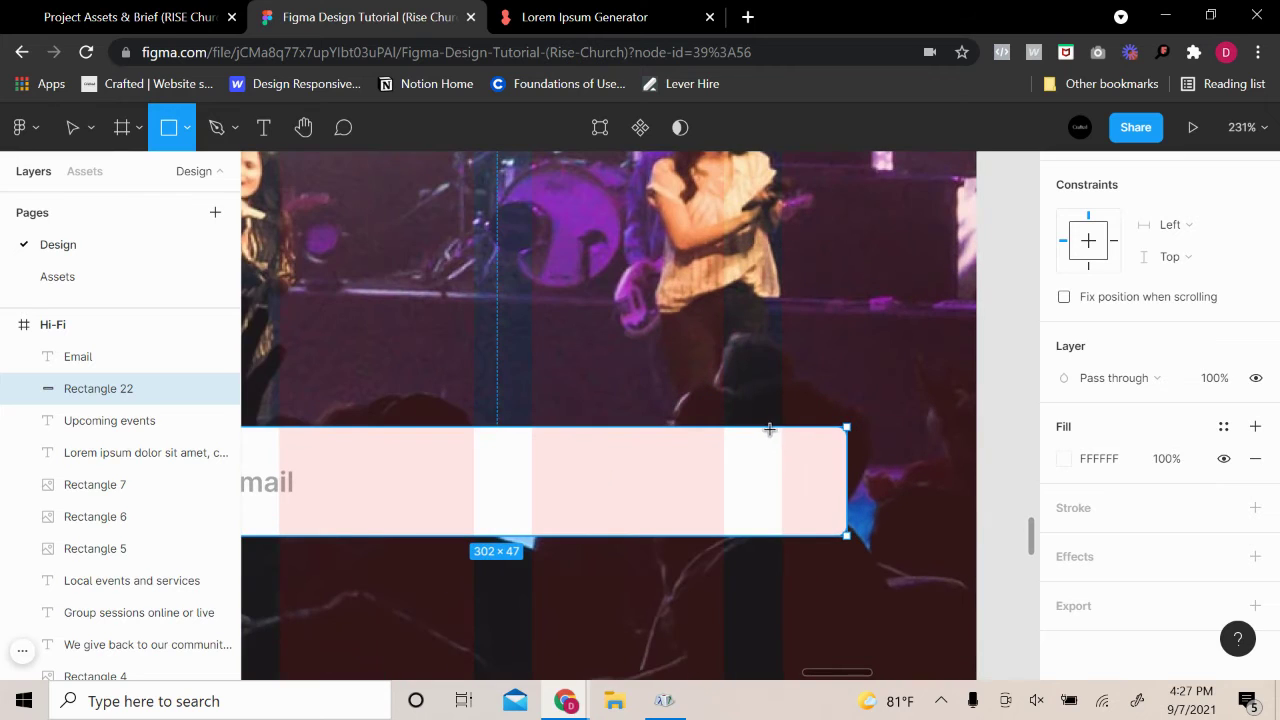
{"action": "mouse_move", "coordinate": [723, 432]}
{"action": "left_mouse_down"}
{"action": "mouse_move", "coordinate": [748, 540]}
{"action": "mouse_move", "coordinate": [843, 541]}
{"action": "left_mouse_up"}
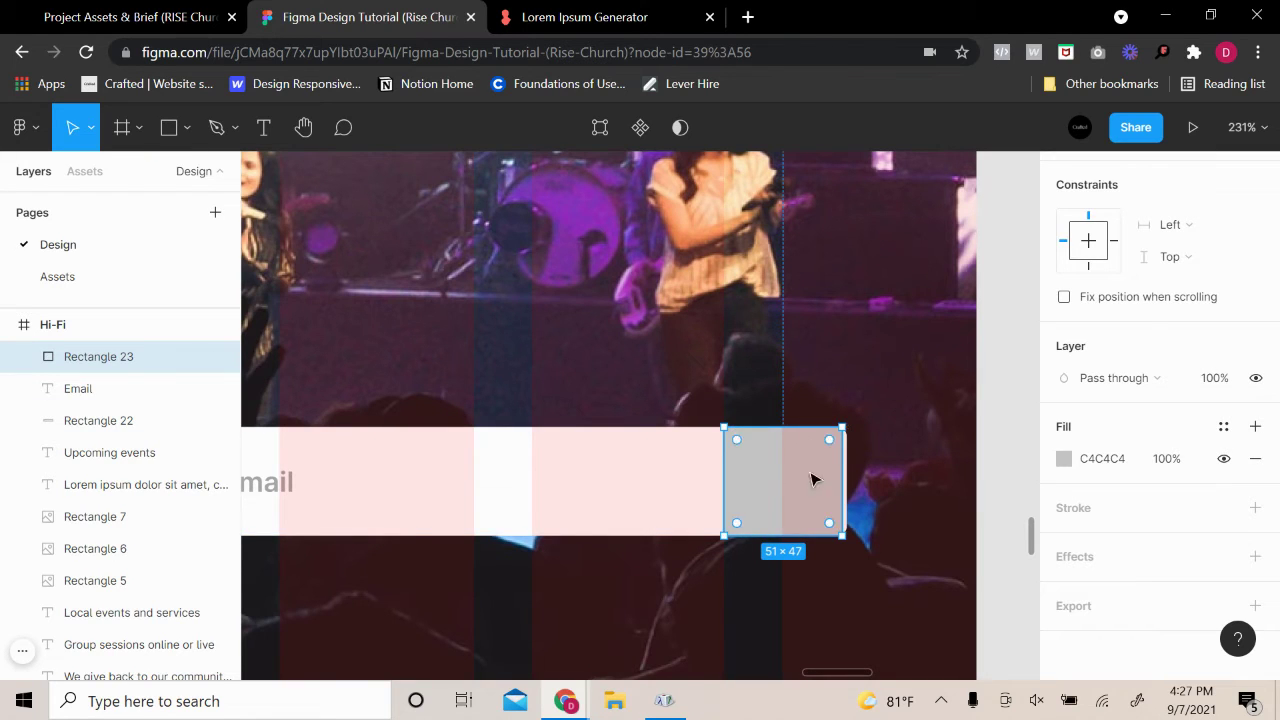
{"action": "left_click", "coordinate": [677, 480]}
{"action": "scroll", "coordinate": [1168, 336], "scroll_direction": "up", "scroll_amount": 3}
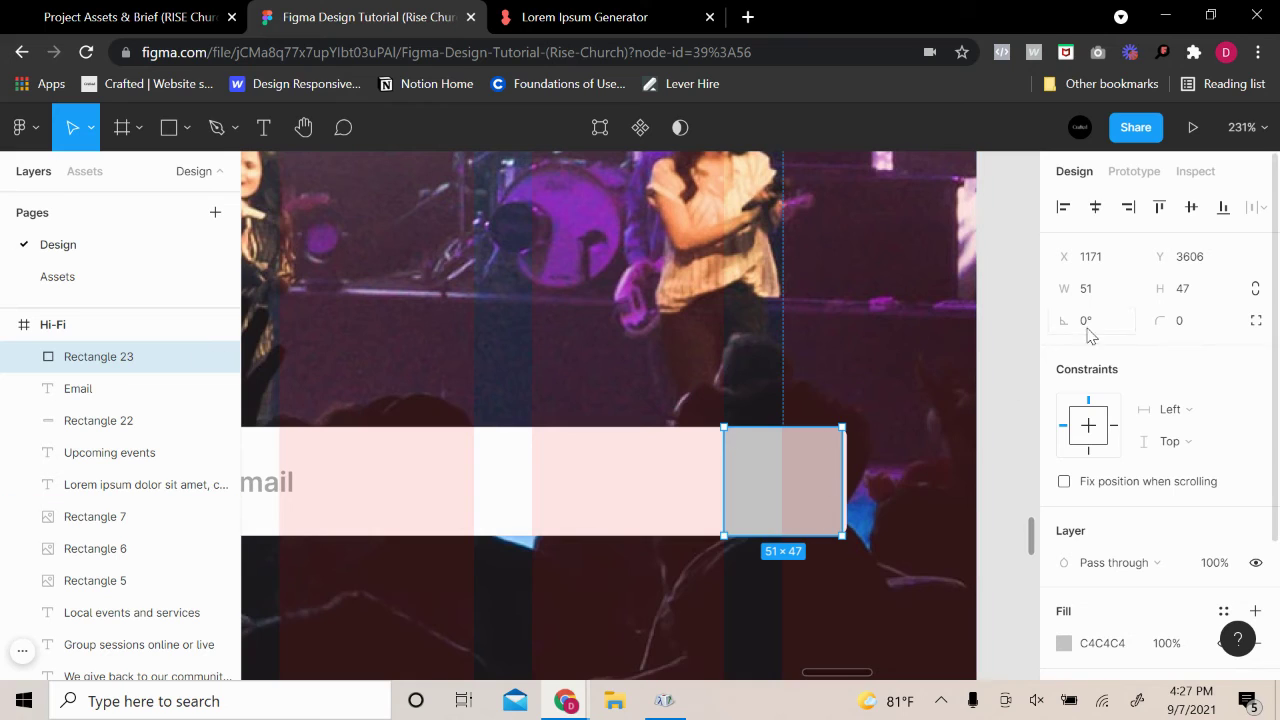
Round the square's top-right and bottom-right corners by 4
{"action": "left_click", "coordinate": [1255, 321]}
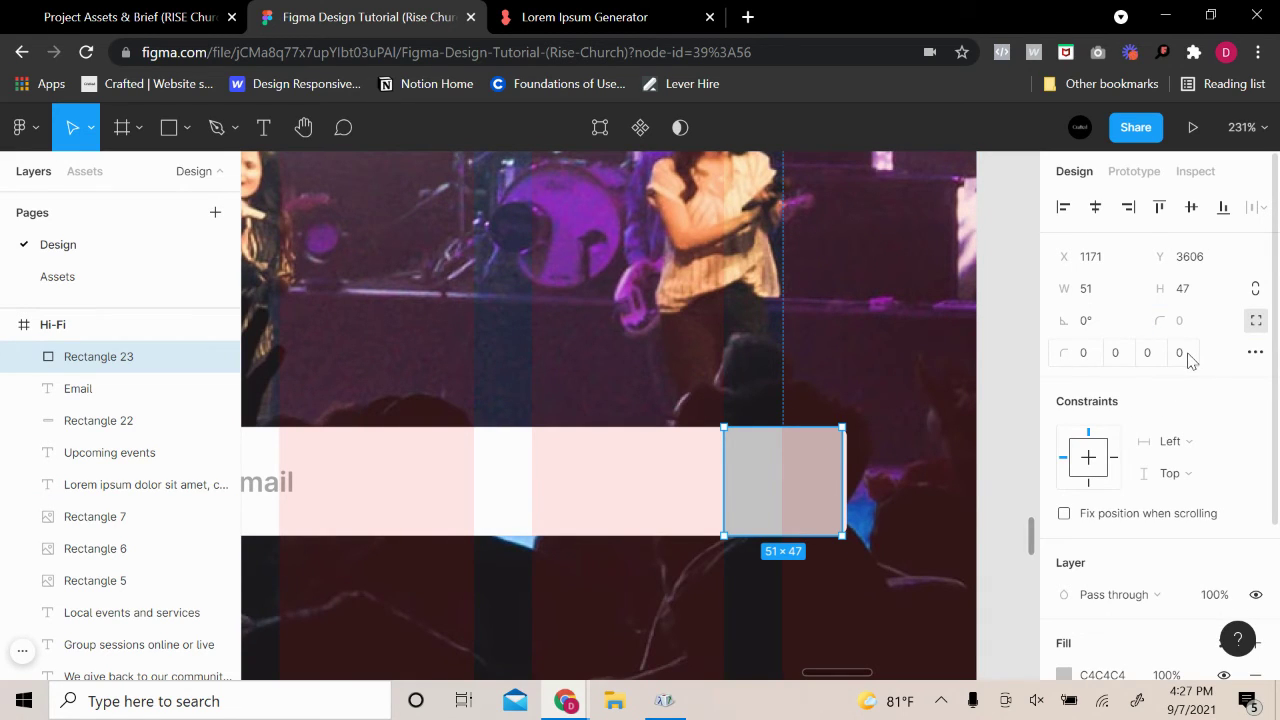
{"action": "left_click", "coordinate": [1157, 362]}
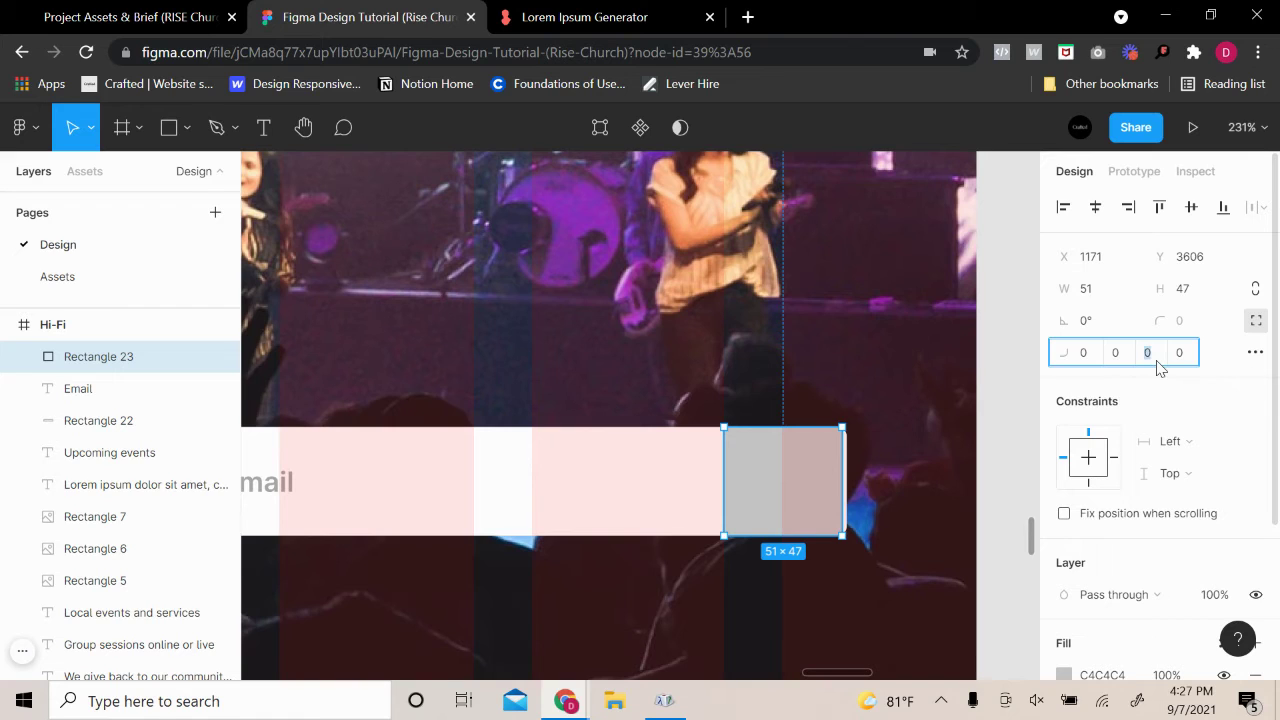
{"action": "type", "text": "4"}
{"action": "key", "text": "Return"}
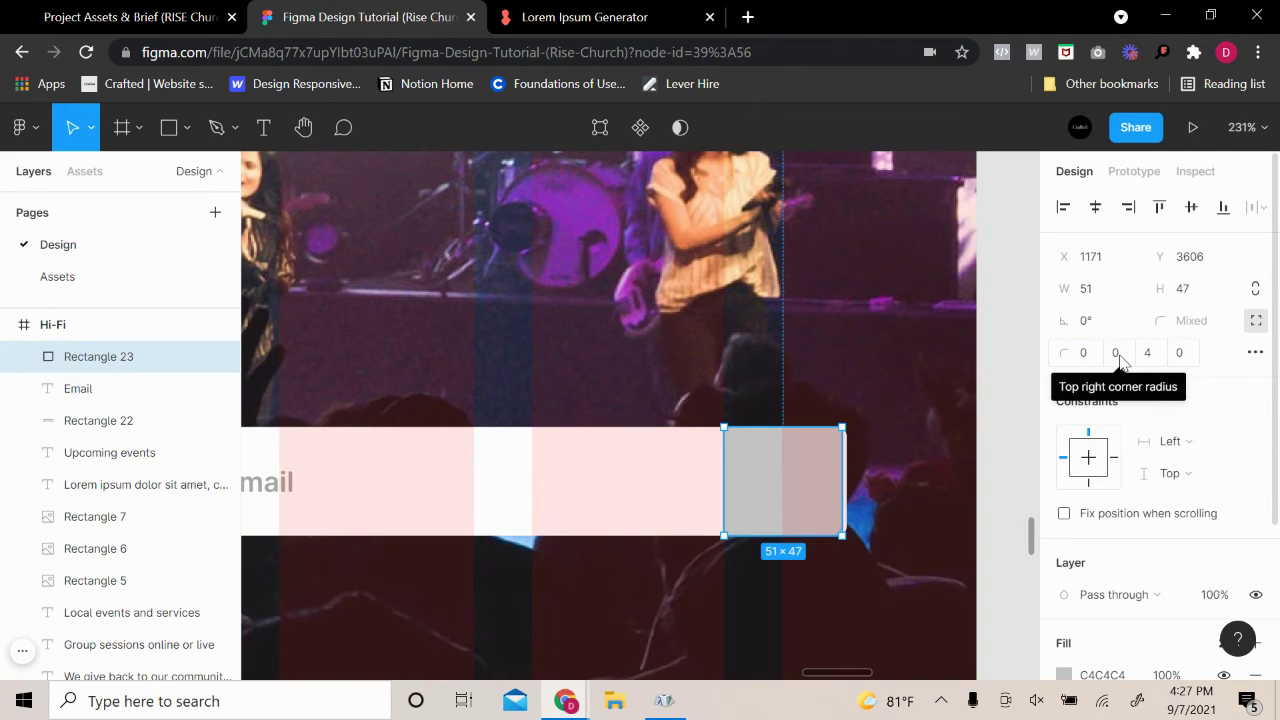
{"action": "left_click", "coordinate": [1117, 356]}
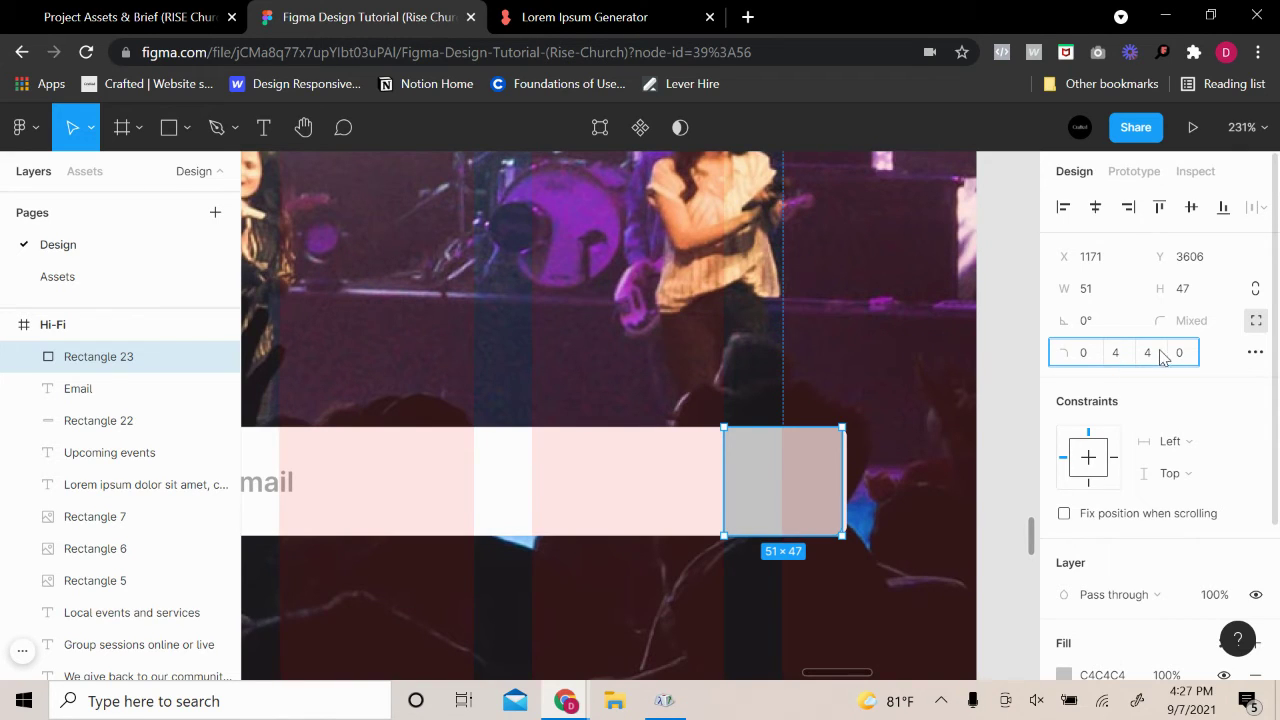
{"action": "type", "text": "4"}
{"action": "key", "text": "Tab"}
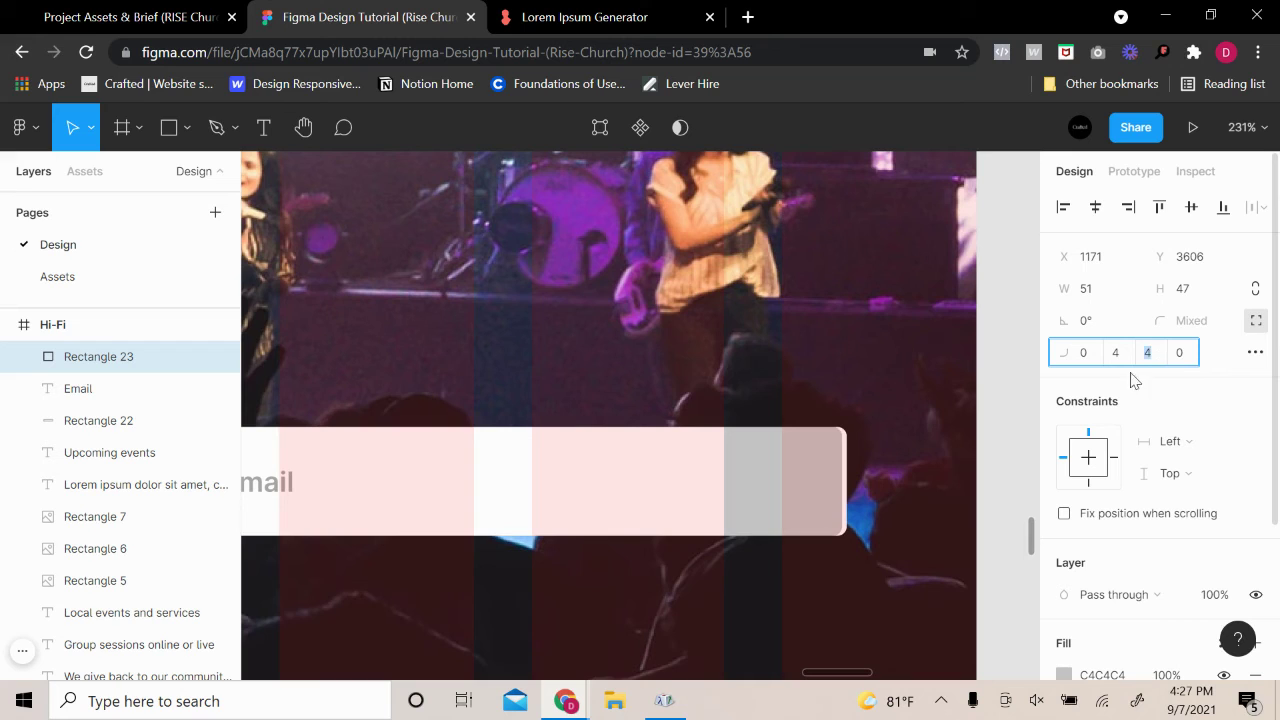
{"action": "left_click", "coordinate": [821, 487]}
Nudge and widen the square so it meets the input box
{"action": "left_click_drag", "start_coordinate": [821, 487], "coordinate": [834, 486]}
{"action": "left_click", "coordinate": [958, 484]}
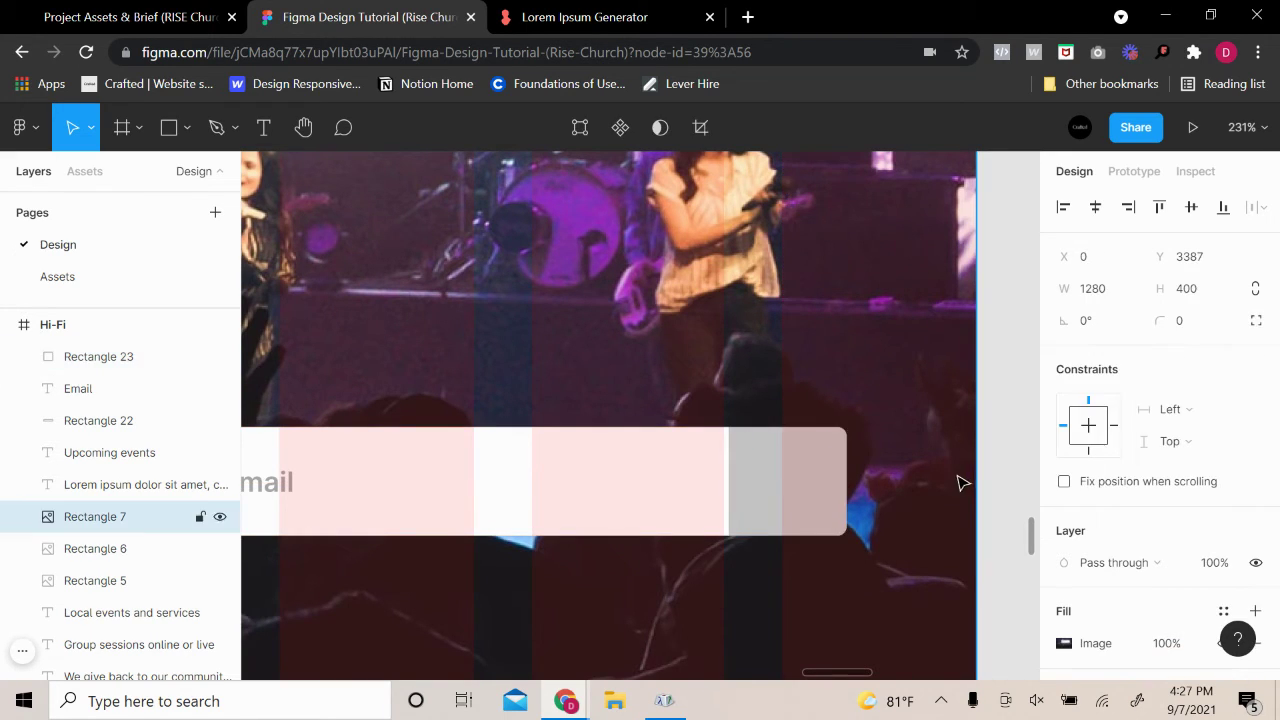
{"action": "left_click", "coordinate": [790, 494]}
{"action": "left_click_drag", "start_coordinate": [727, 491], "coordinate": [723, 491]}
{"action": "left_click", "coordinate": [891, 486]}
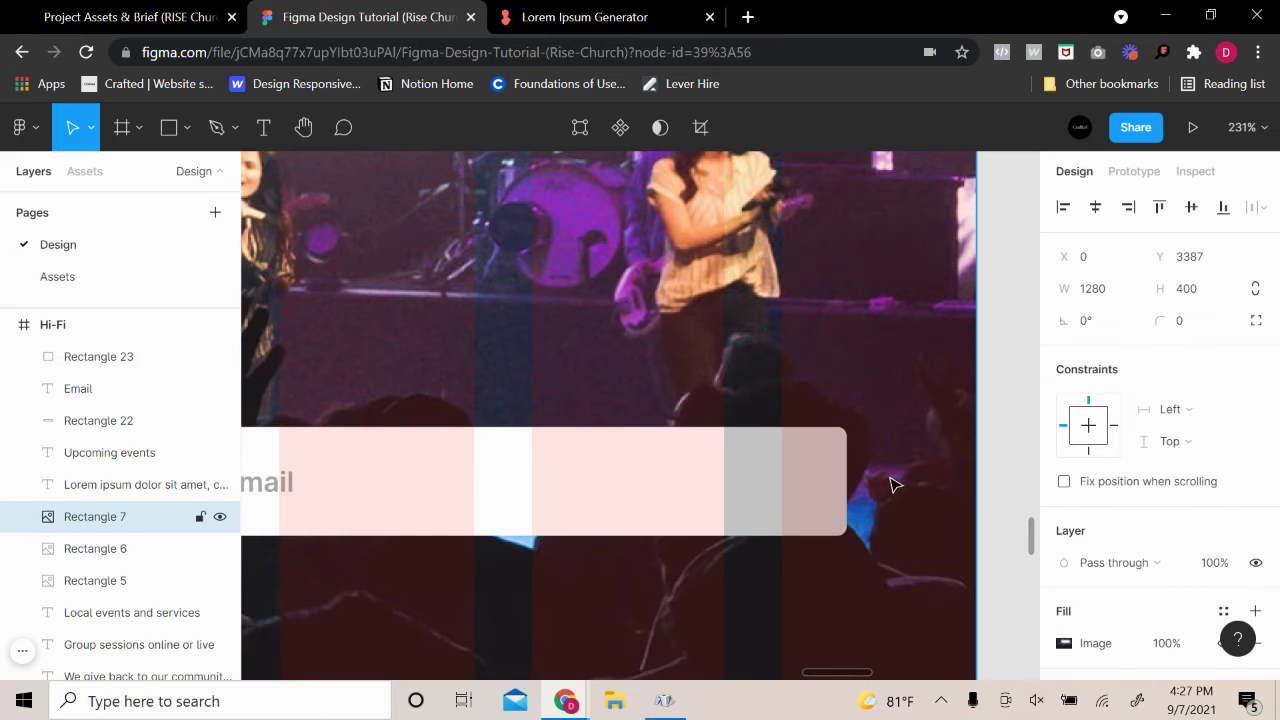
Fill the end square with the yellow document colour
{"action": "left_click", "coordinate": [808, 484]}
{"action": "scroll", "coordinate": [1150, 480], "scroll_direction": "down", "scroll_amount": 3}
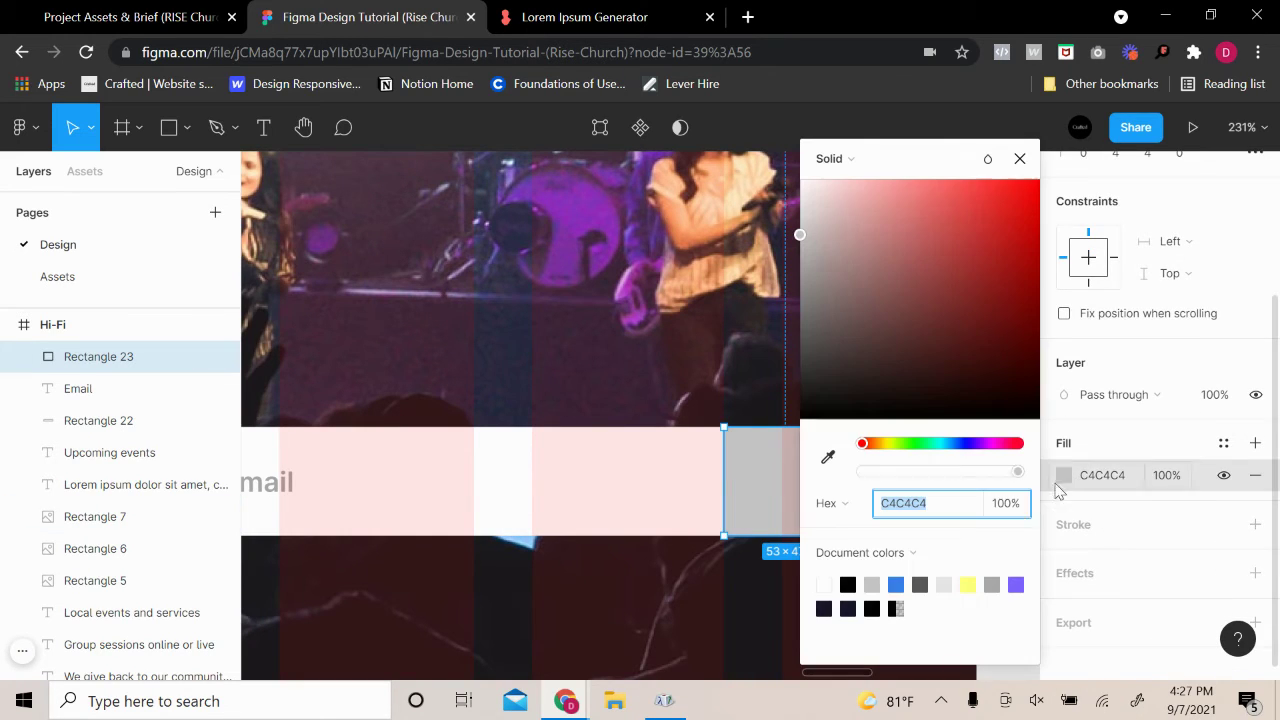
{"action": "left_click", "coordinate": [1063, 475]}
{"action": "left_click", "coordinate": [967, 584]}
{"action": "left_click", "coordinate": [810, 494]}
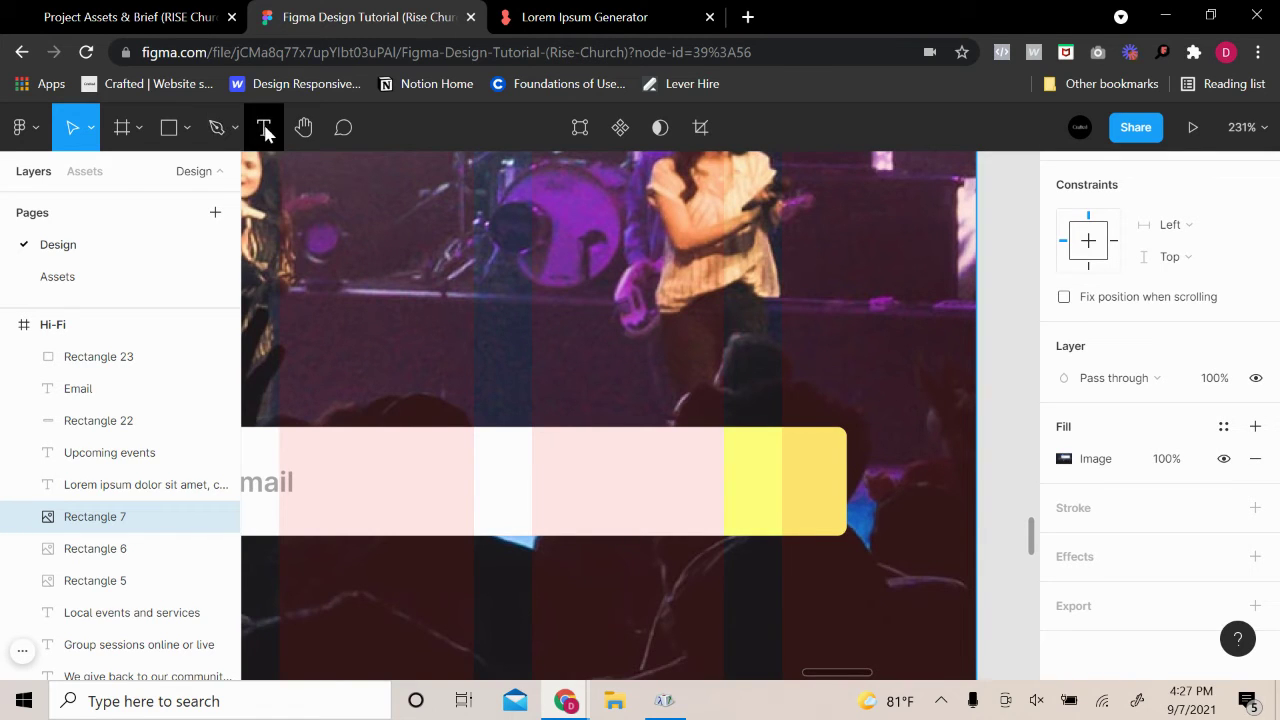
{"action": "left_click", "coordinate": [186, 138]}
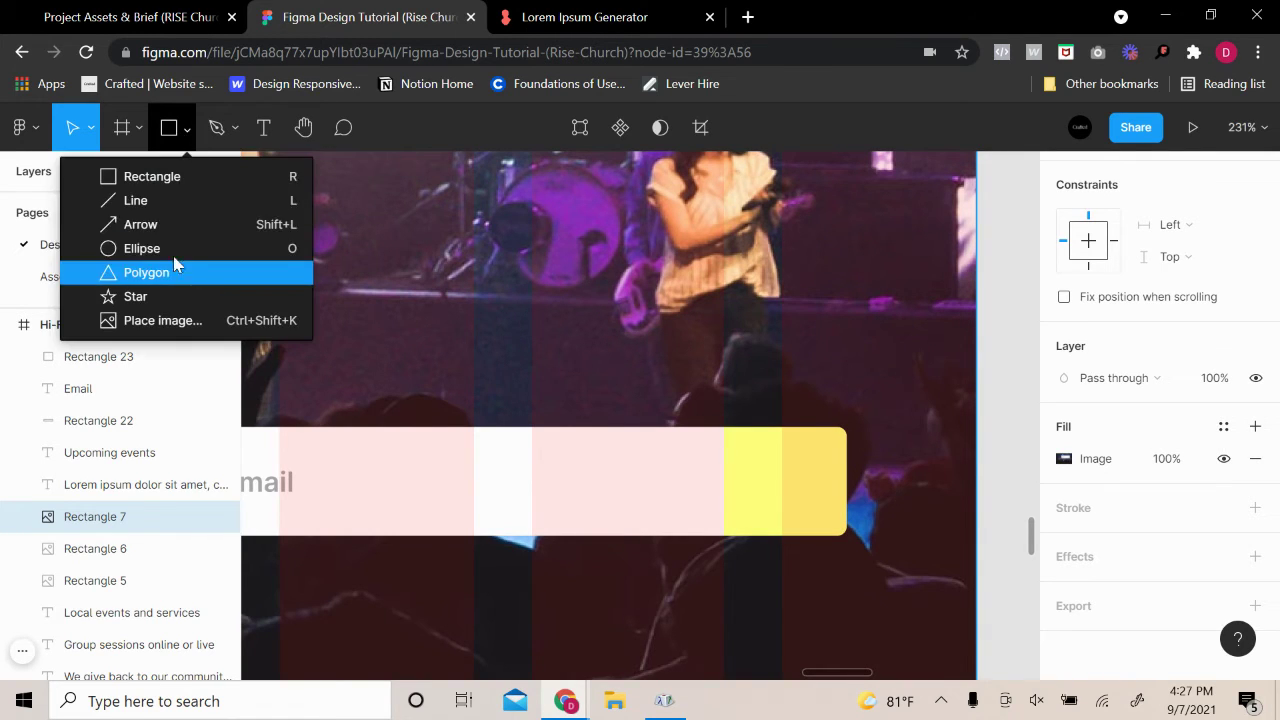
Draw an arrow inside the yellow square with stroke weight 2
{"action": "left_click", "coordinate": [174, 223]}
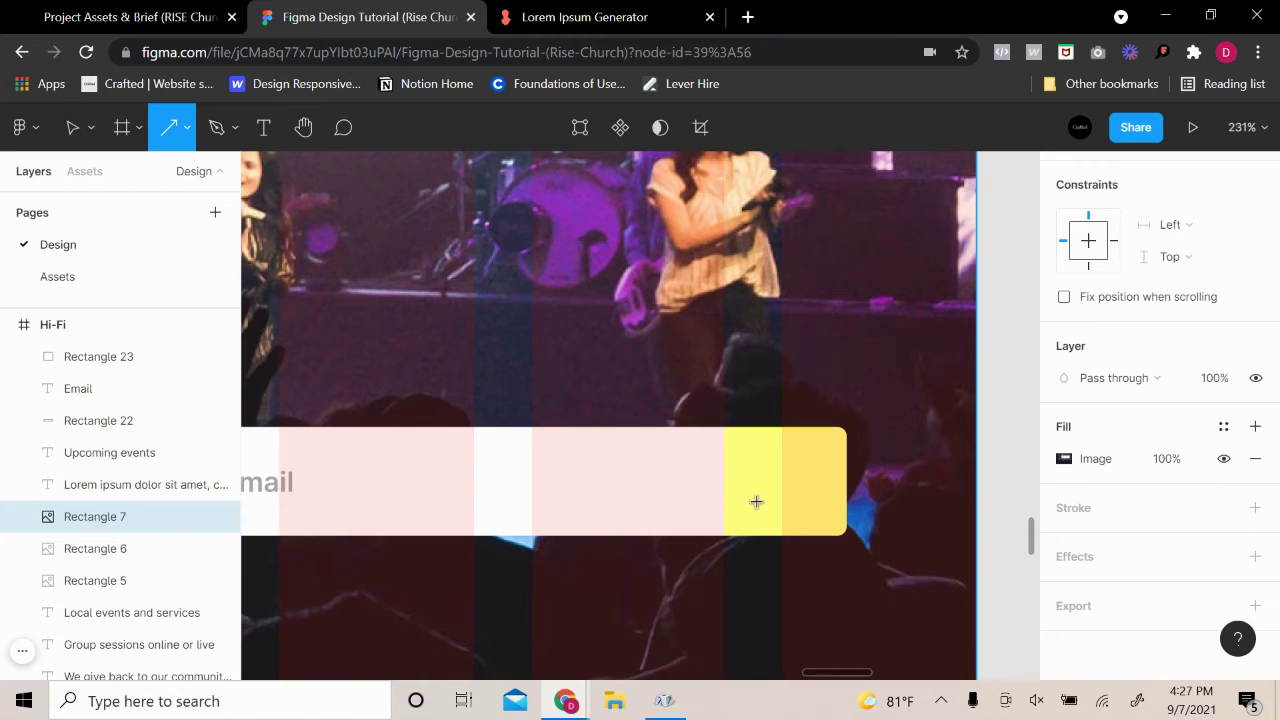
{"action": "mouse_move", "coordinate": [756, 501]}
{"action": "left_mouse_down"}
{"action": "mouse_move", "coordinate": [808, 458]}
{"action": "mouse_move", "coordinate": [803, 498]}
{"action": "mouse_move", "coordinate": [810, 468]}
{"action": "left_mouse_up"}
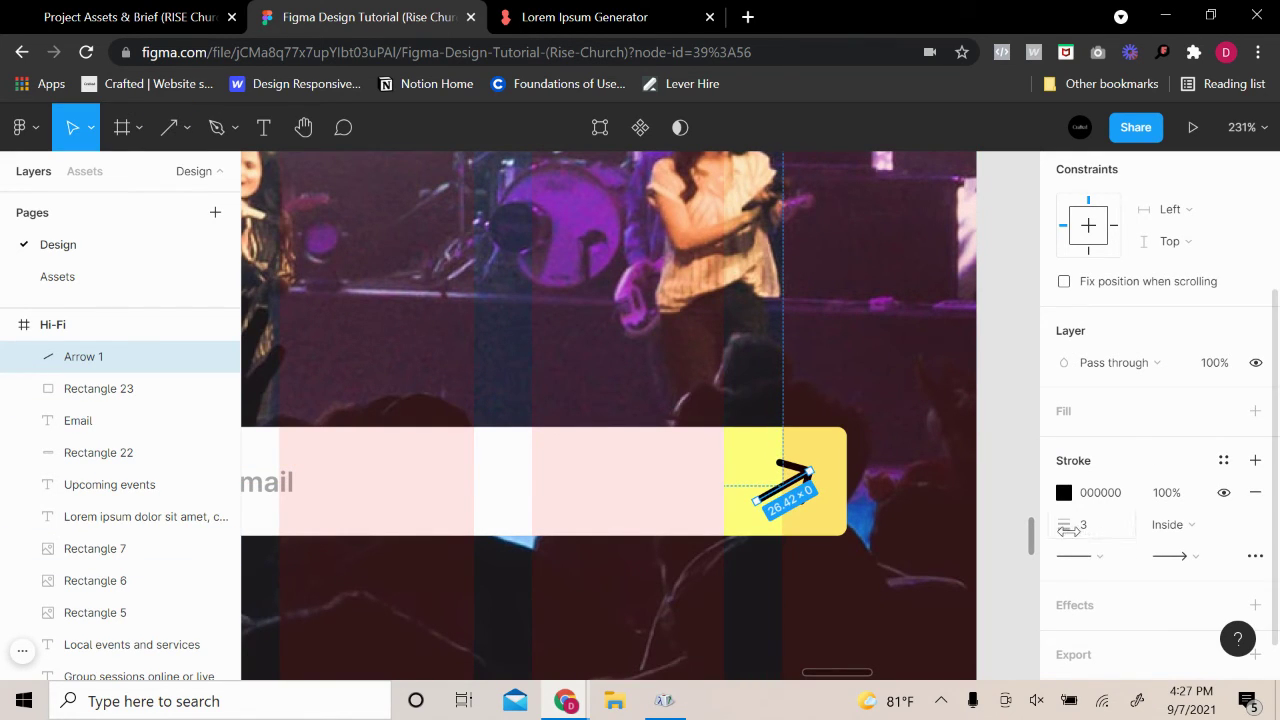
{"action": "left_click_drag", "start_coordinate": [1067, 530], "coordinate": [1113, 543]}
{"action": "type", "text": "2"}
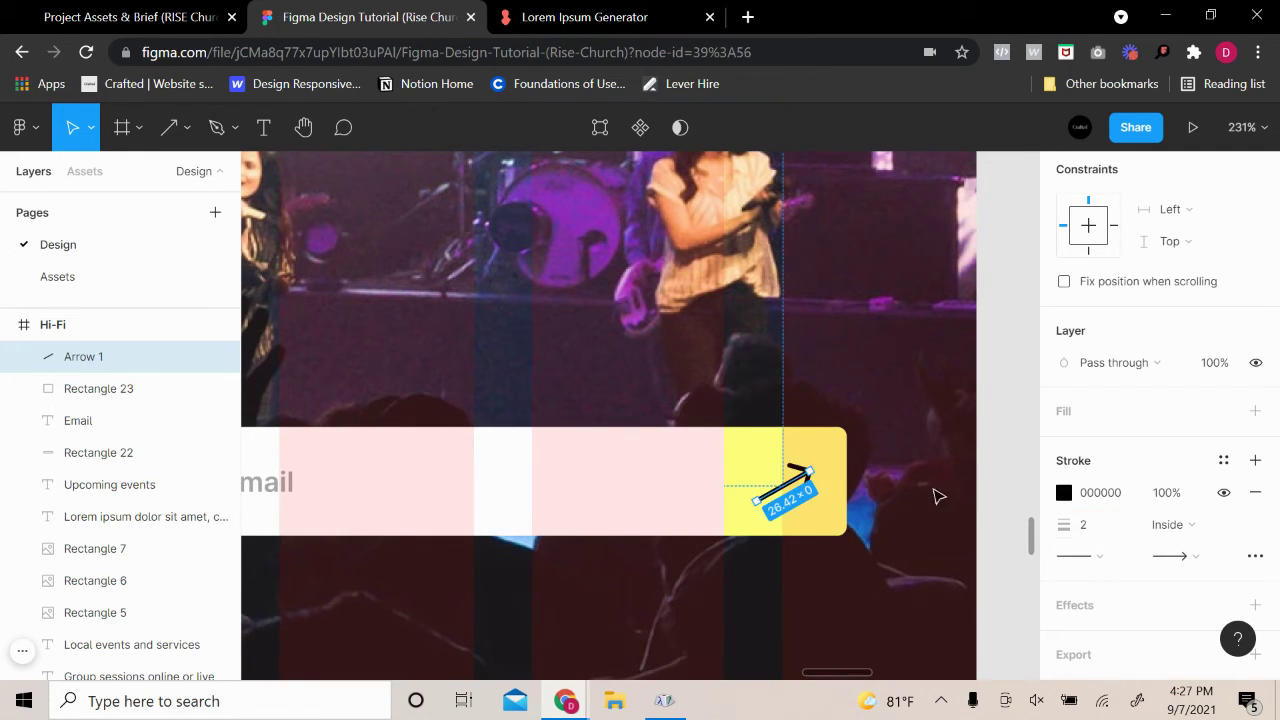
{"action": "left_click", "coordinate": [905, 487]}
Try a blue stroke on the arrow, then keep it black
{"action": "scroll", "coordinate": [905, 487], "scroll_direction": "down", "scroll_amount": 3}
{"action": "left_click", "coordinate": [849, 486]}
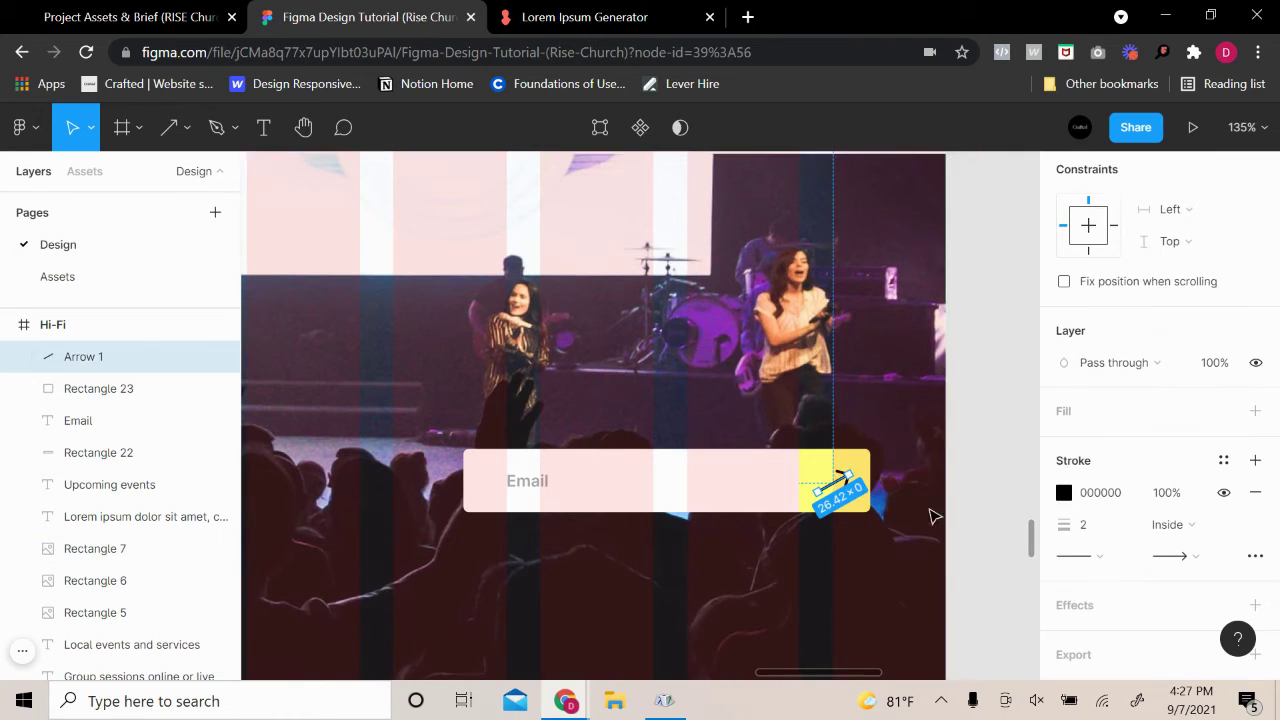
{"action": "left_click", "coordinate": [1064, 492]}
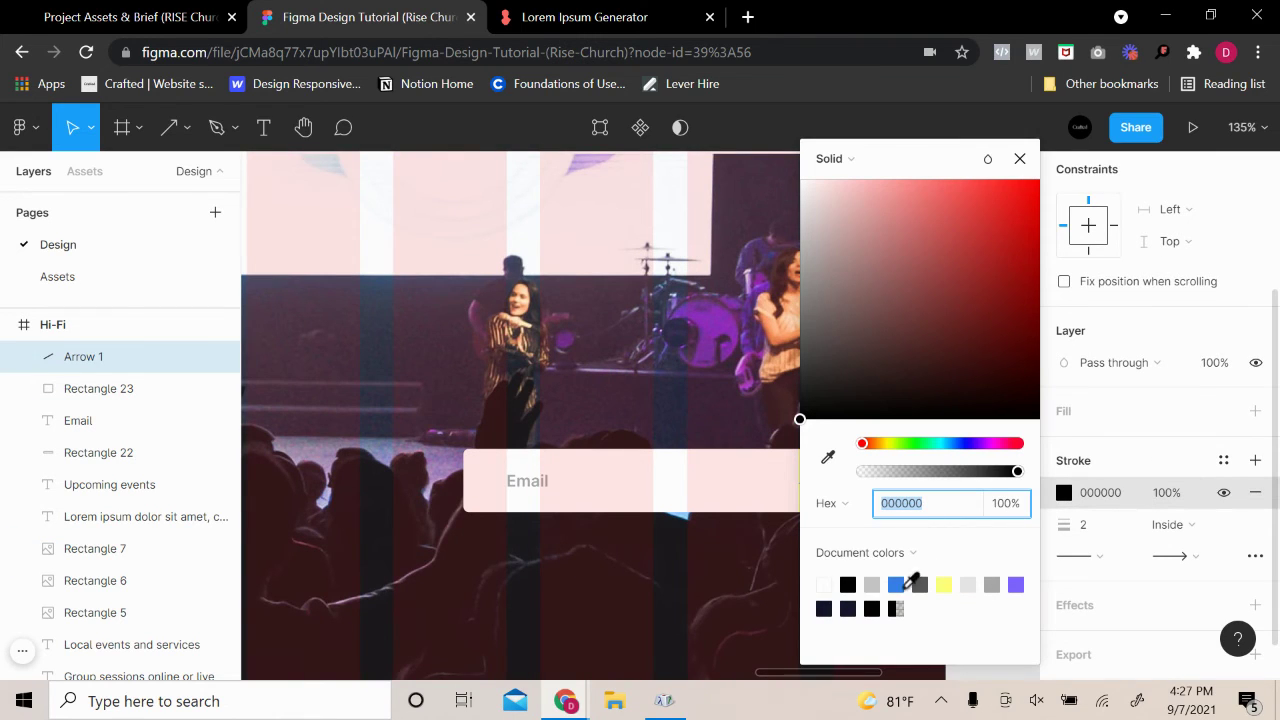
{"action": "left_click", "coordinate": [896, 584]}
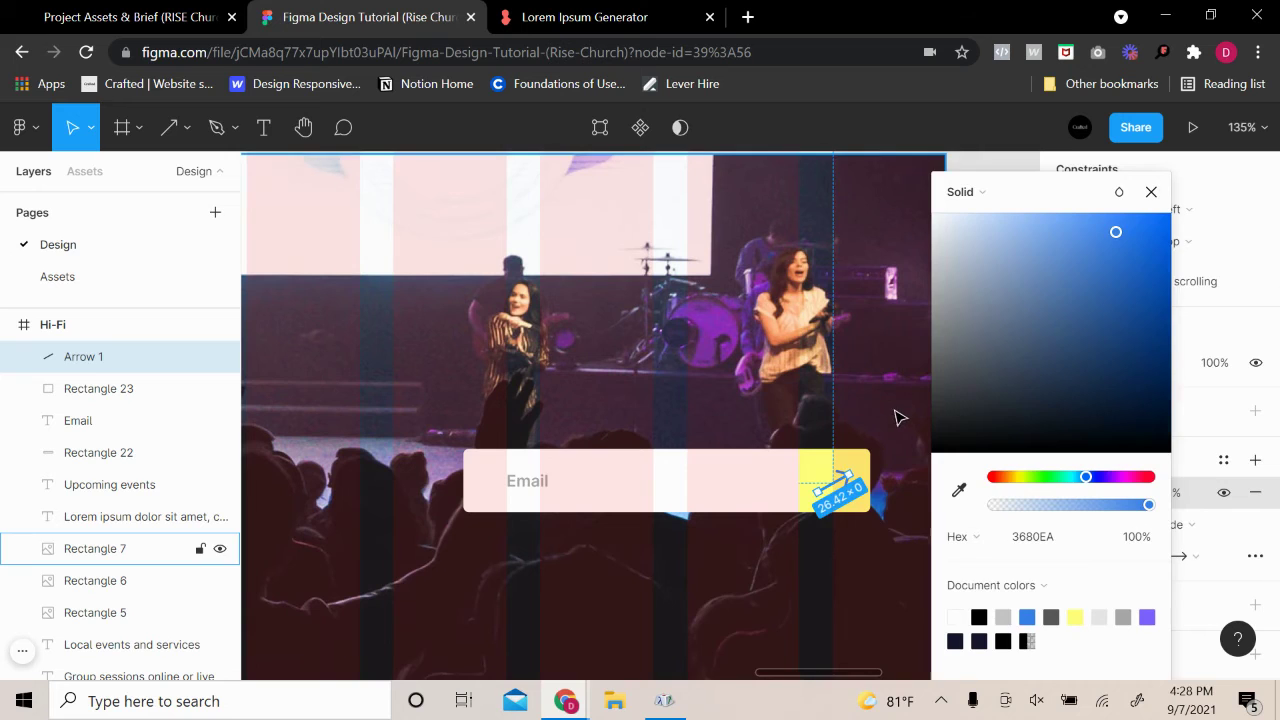
{"action": "left_click", "coordinate": [900, 420]}
{"action": "left_click", "coordinate": [1020, 201]}
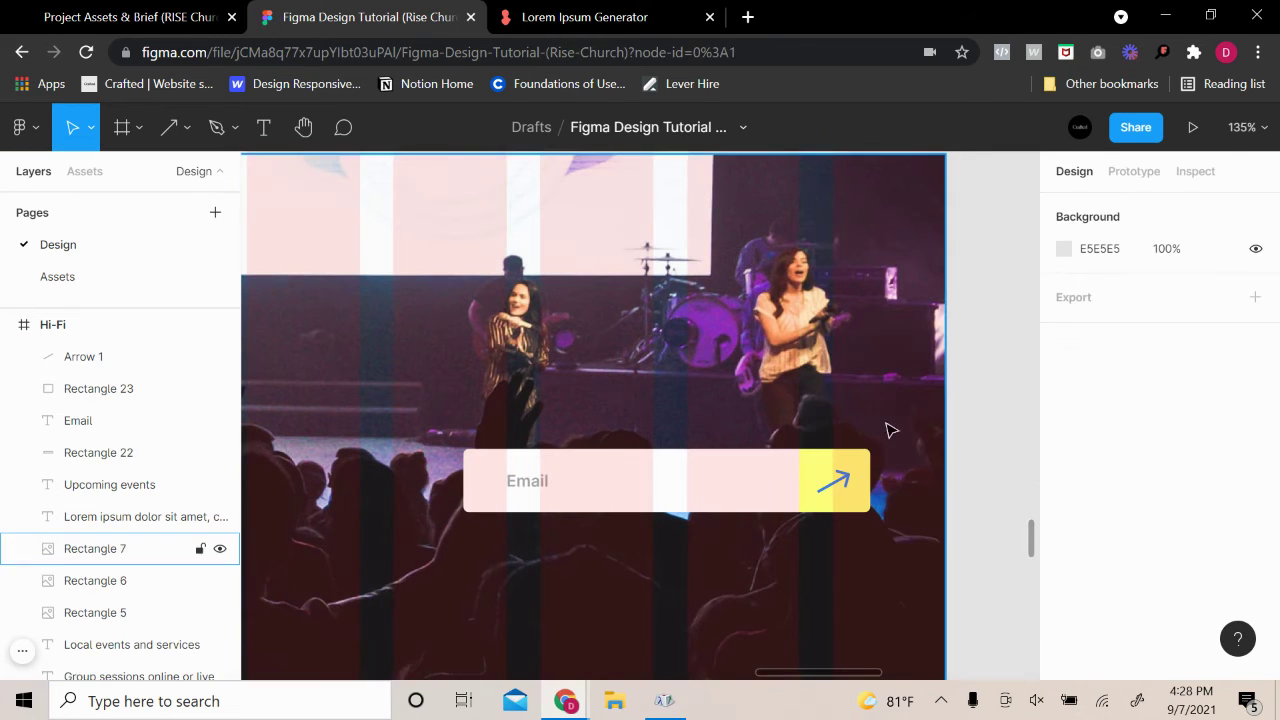
{"action": "double_click", "coordinate": [850, 479]}
{"action": "scroll", "coordinate": [1157, 537], "scroll_direction": "down", "scroll_amount": 5}
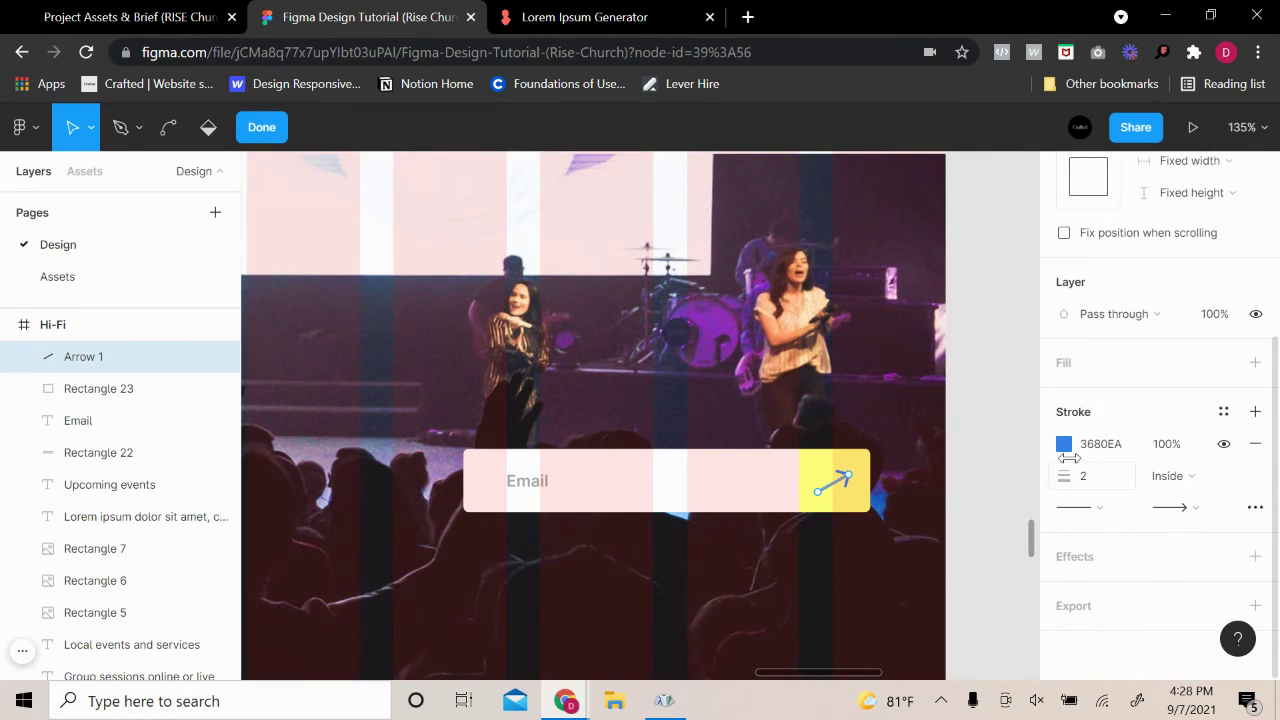
{"action": "left_click", "coordinate": [1064, 444]}
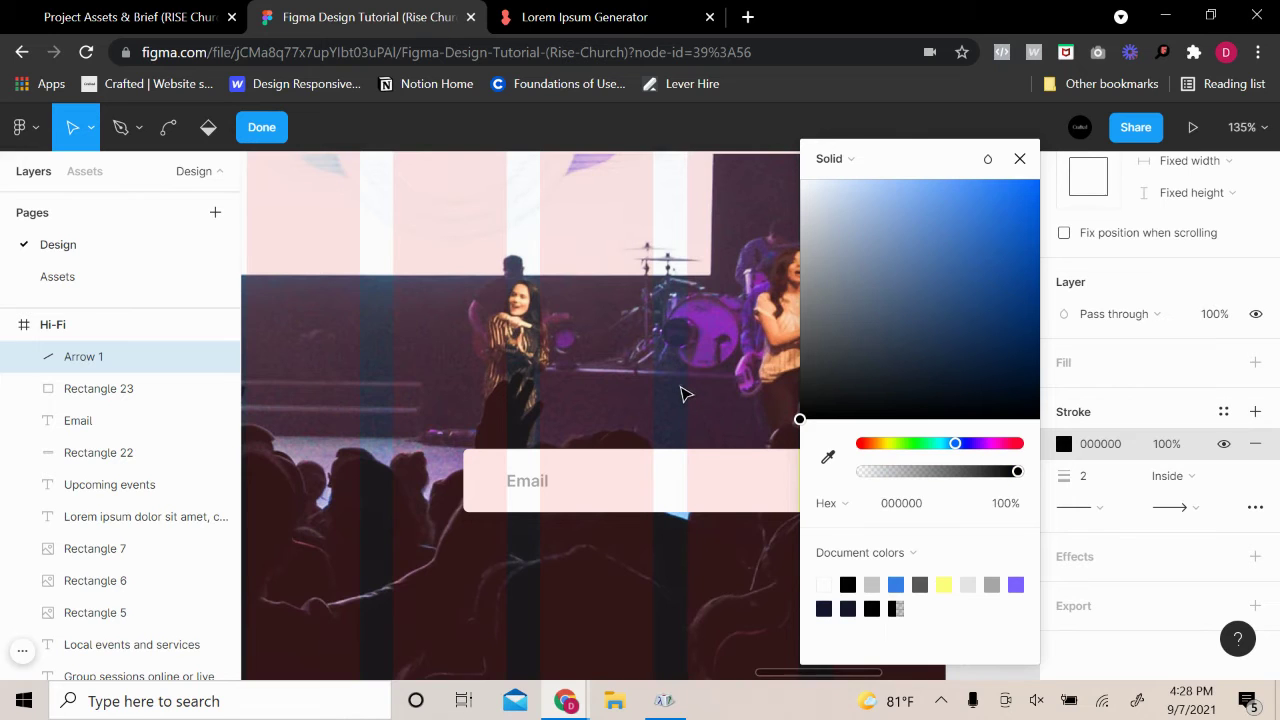
{"action": "left_click", "coordinate": [680, 394]}
{"action": "scroll", "coordinate": [896, 470], "scroll_direction": "up", "scroll_amount": 3}
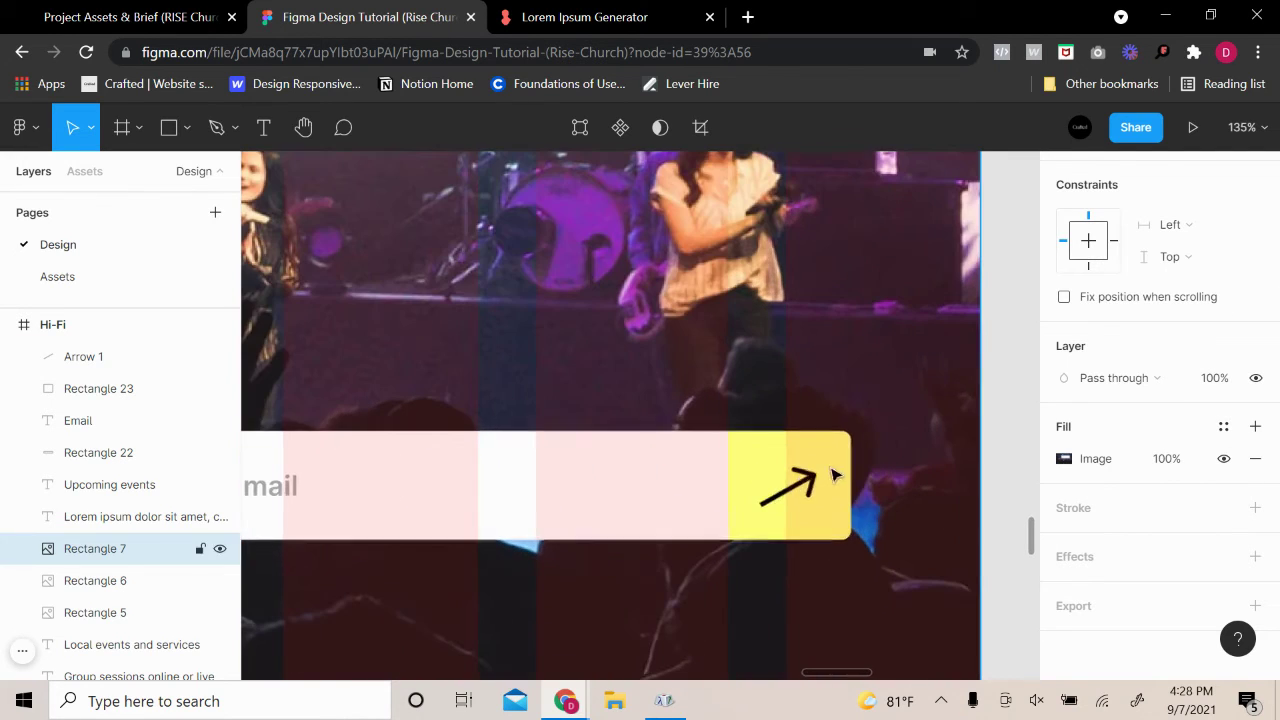
{"action": "left_click", "coordinate": [843, 476]}
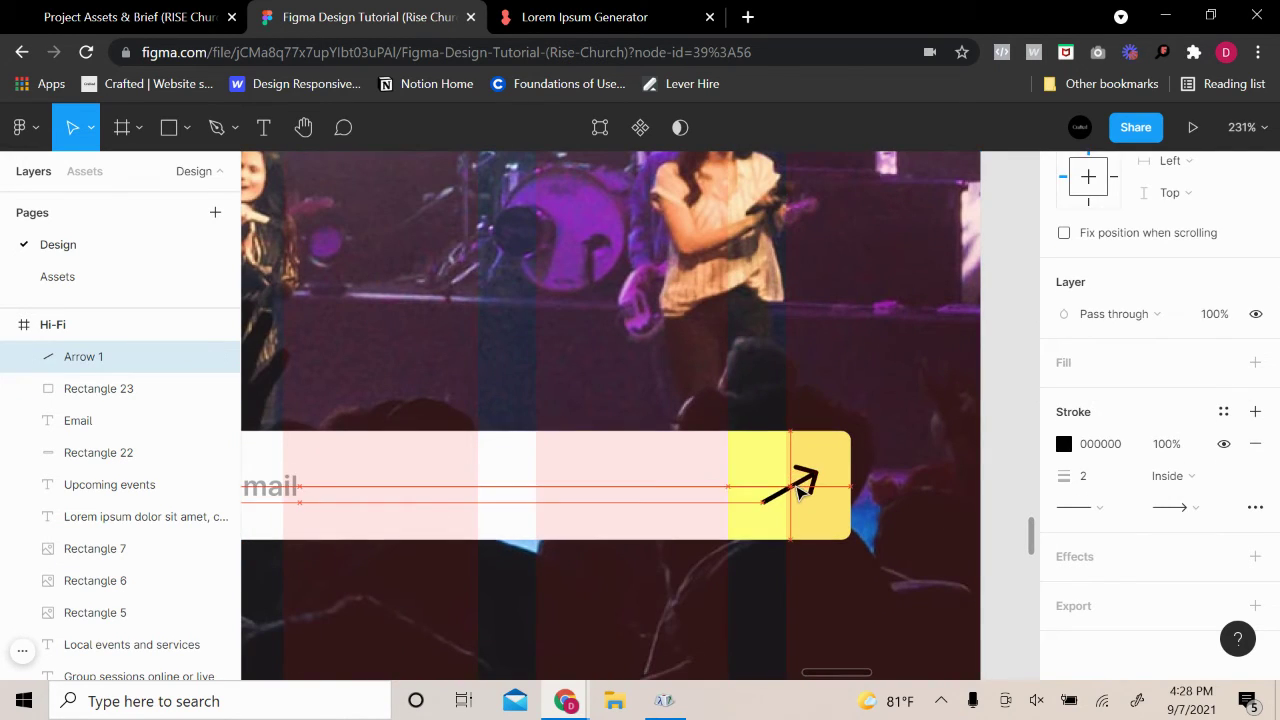
{"action": "left_click", "coordinate": [953, 479]}
{"action": "scroll", "coordinate": [953, 482], "scroll_direction": "down", "scroll_amount": 5}
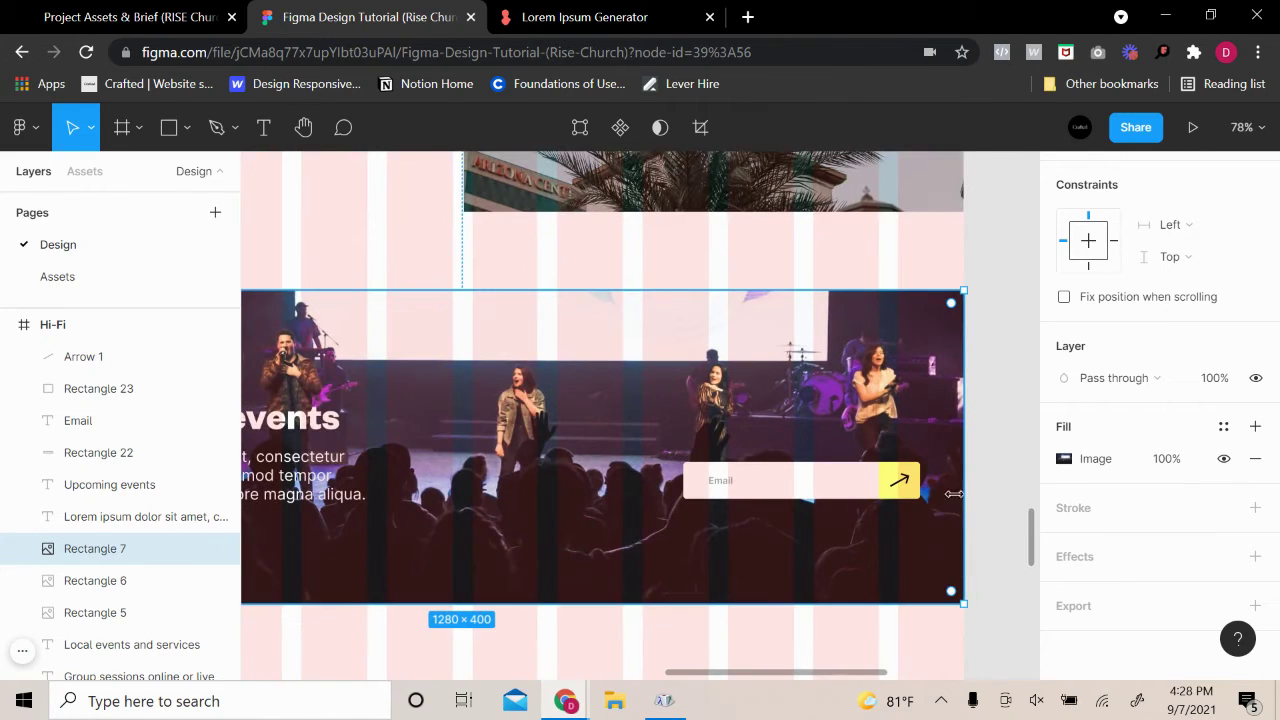
Duplicate the banner's lorem ipsum paragraph and place the copy above the email bar
{"action": "left_click_drag", "start_coordinate": [559, 536], "coordinate": [671, 523]}
{"action": "scroll", "coordinate": [668, 558], "scroll_direction": "down", "scroll_amount": 3}
{"action": "scroll", "coordinate": [893, 472], "scroll_direction": "up", "scroll_amount": 1}
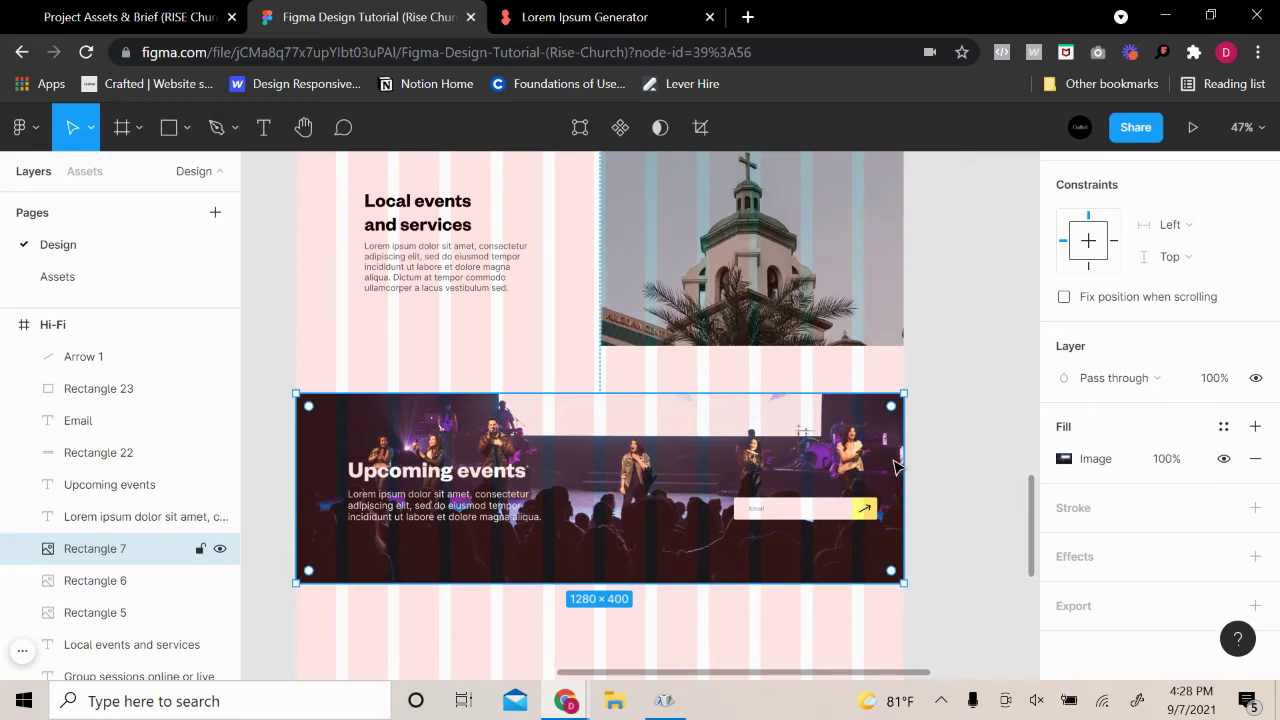
{"action": "scroll", "coordinate": [885, 502], "scroll_direction": "up", "scroll_amount": 3}
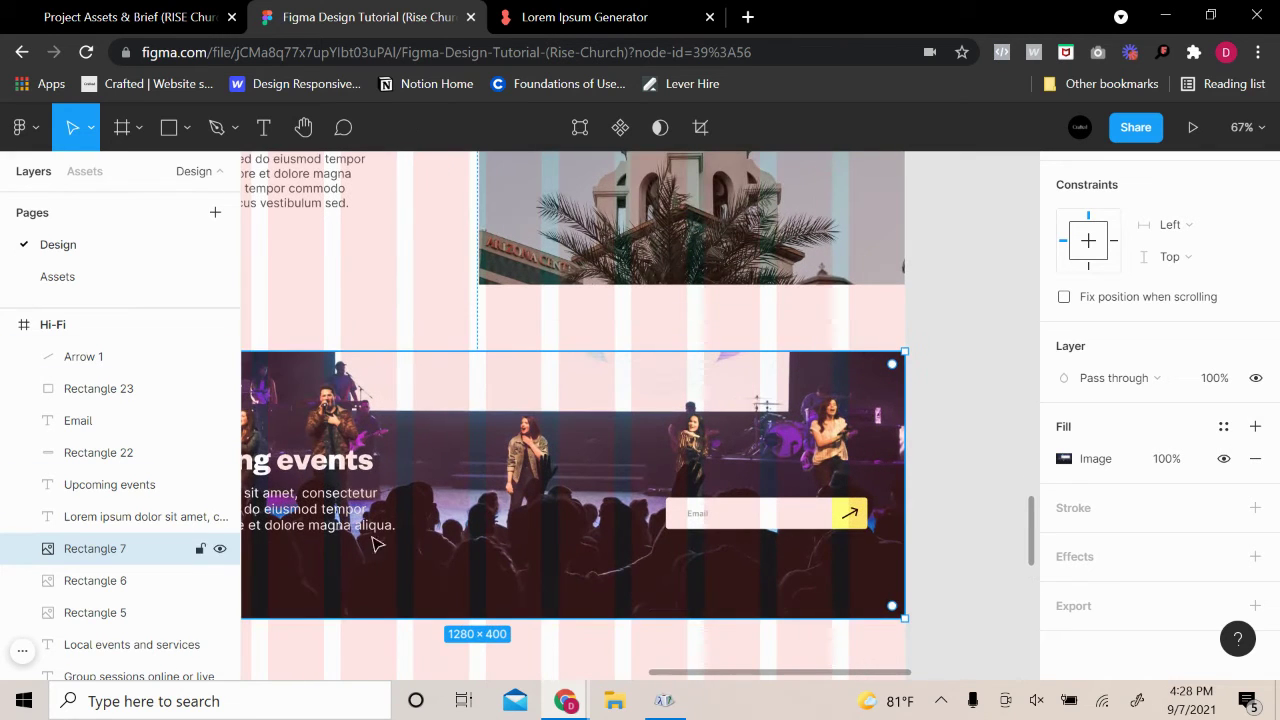
{"action": "left_click", "coordinate": [343, 527]}
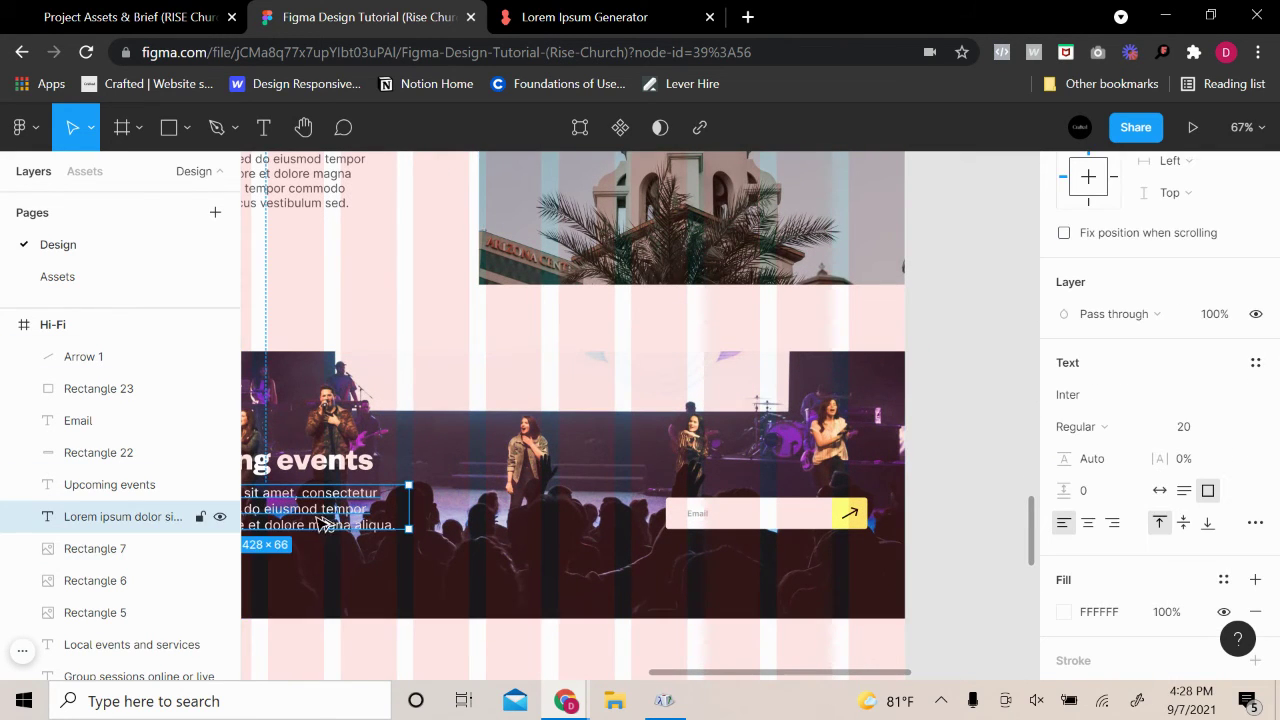
{"action": "left_click_drag", "start_coordinate": [325, 522], "coordinate": [767, 456], "text": "alt"}
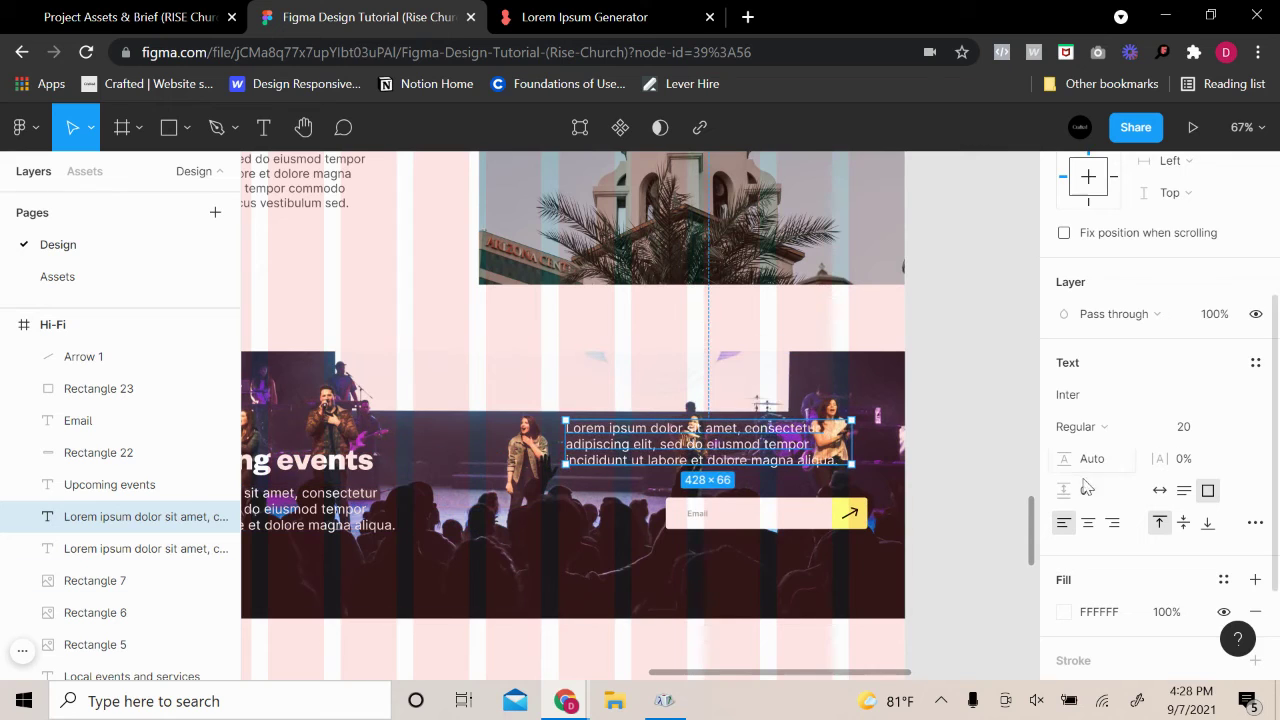
Set the copied paragraph's font size to 15
{"action": "left_click", "coordinate": [1190, 427]}
{"action": "key", "text": "Return"}
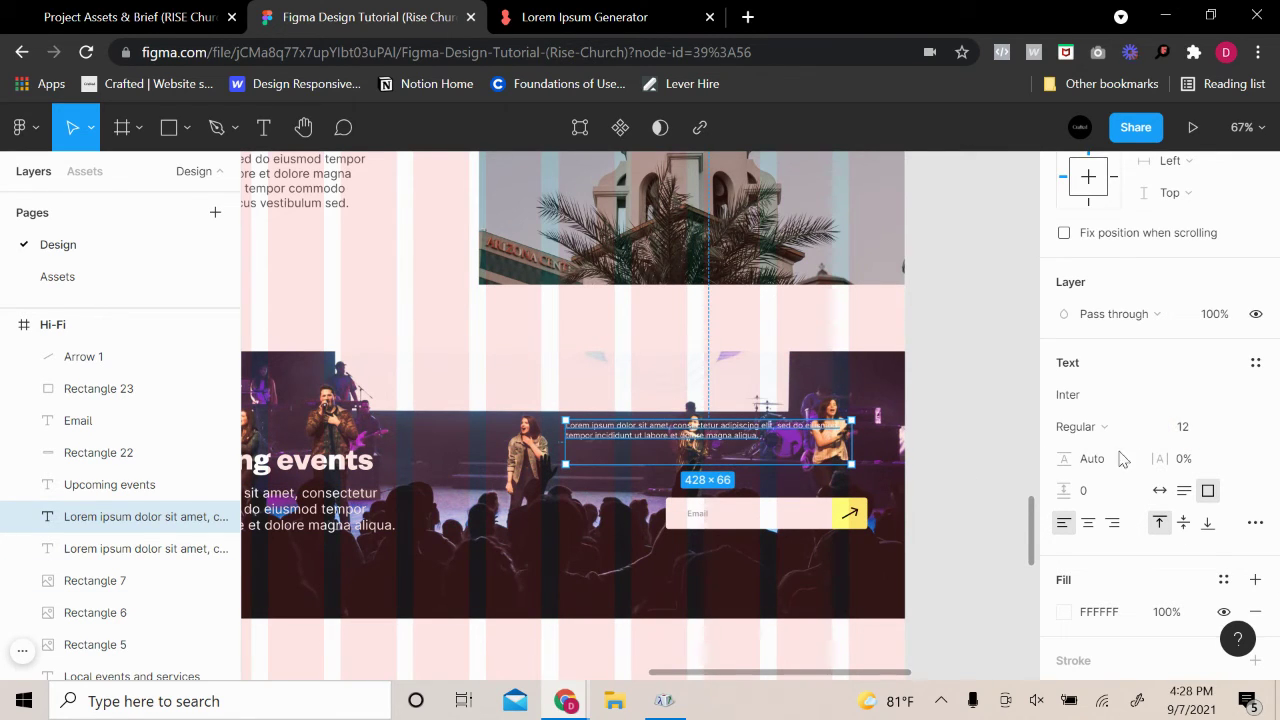
{"action": "left_click", "coordinate": [1218, 426]}
{"action": "type", "text": "15"}
{"action": "key", "text": "Return"}
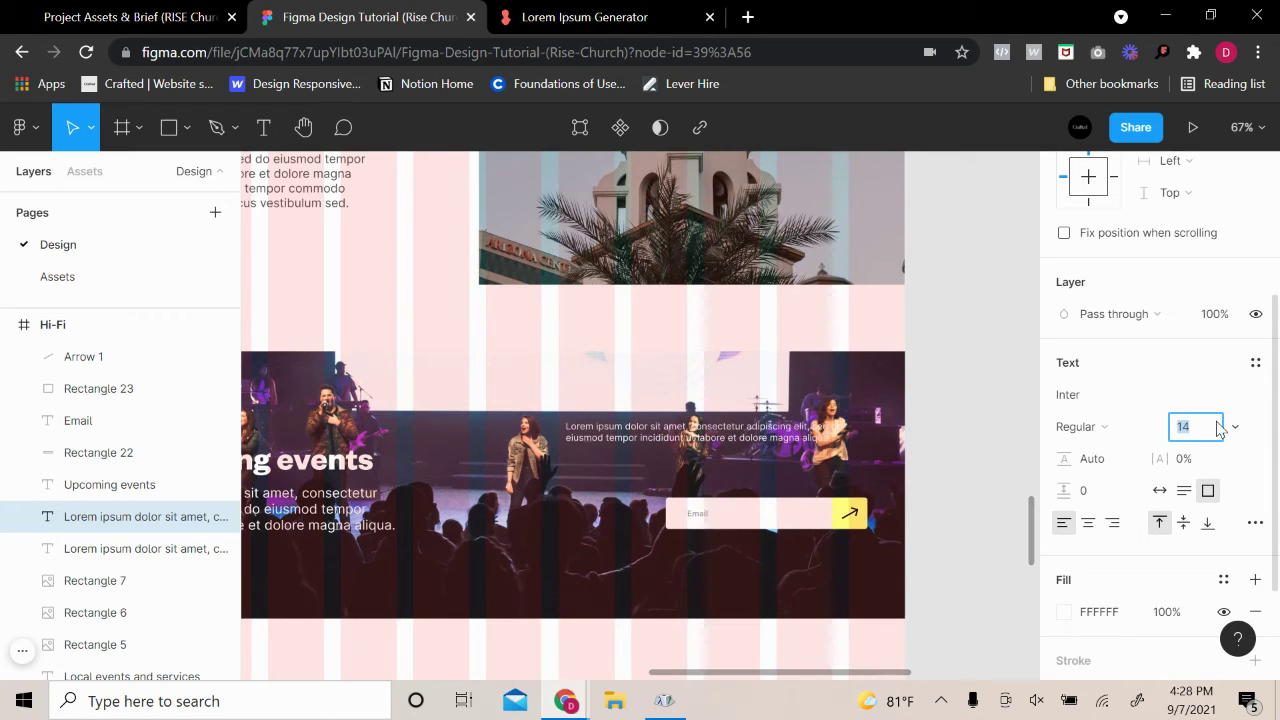
Narrow the copy to 316 wide, align it with the email bar, and start retyping it as 'Subscribe to our News'
{"action": "left_click", "coordinate": [337, 206]}
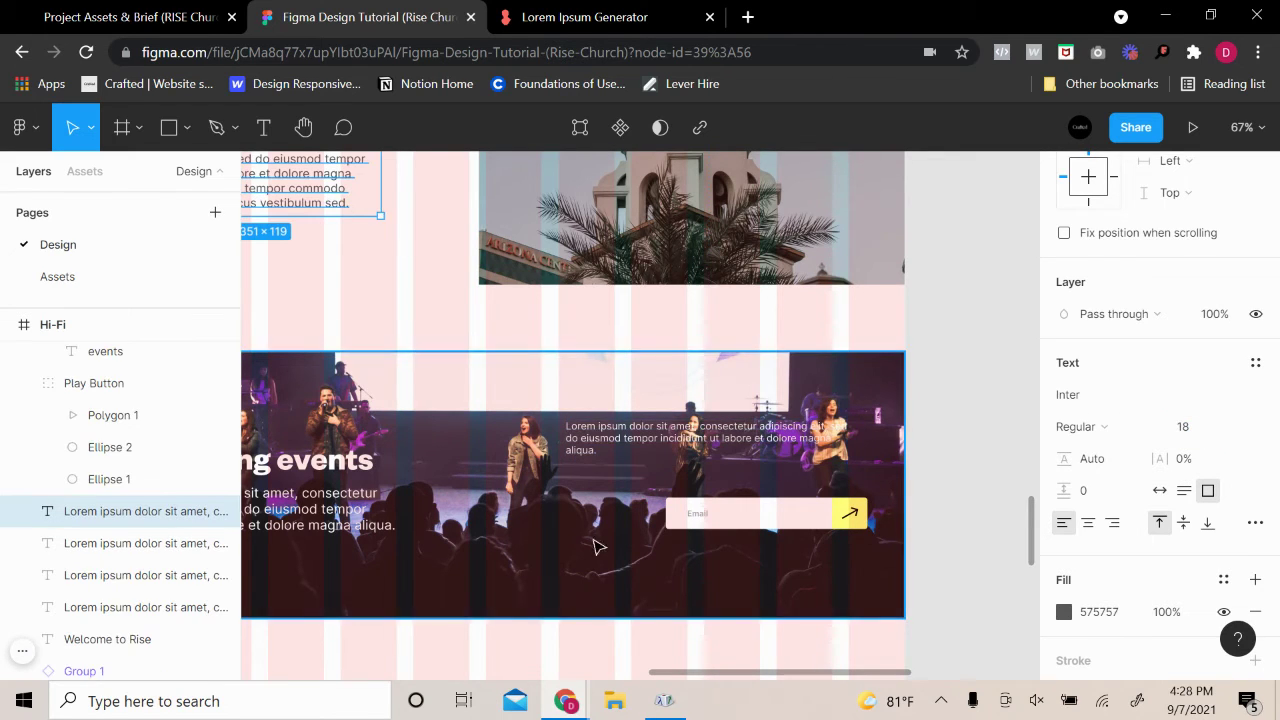
{"action": "left_click", "coordinate": [298, 502]}
{"action": "left_click", "coordinate": [840, 446]}
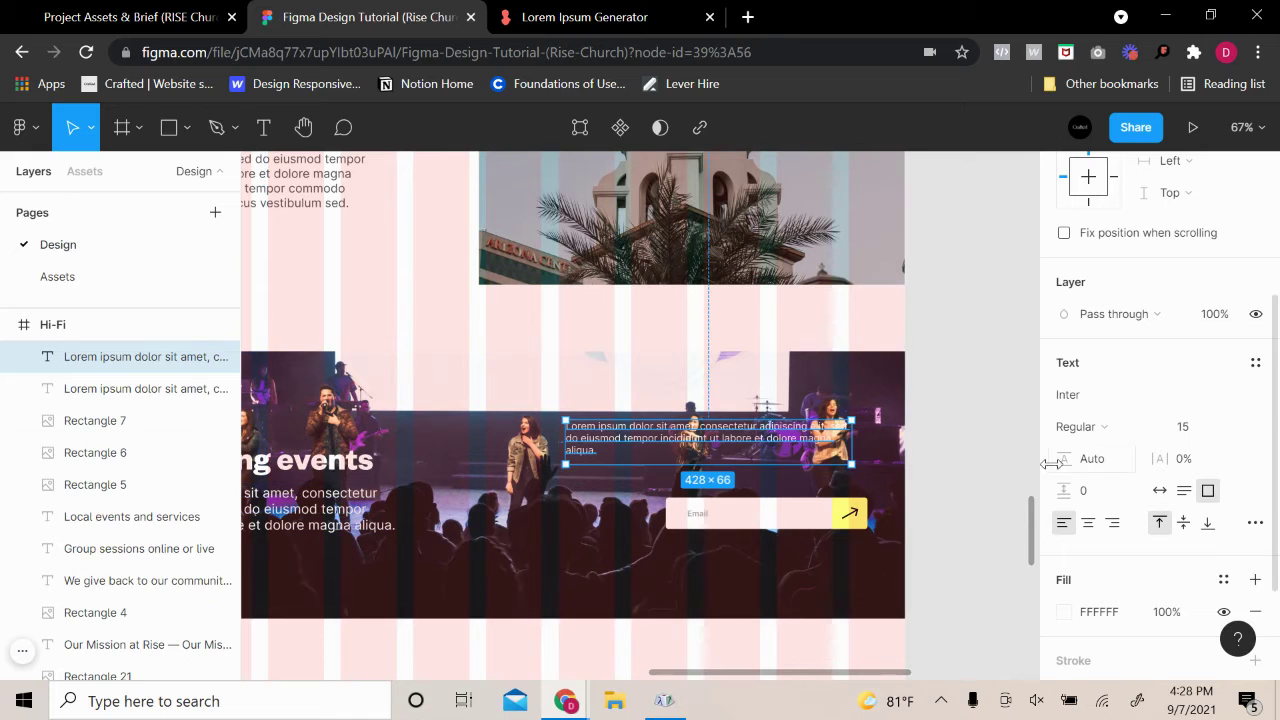
{"action": "left_click_drag", "start_coordinate": [848, 447], "coordinate": [777, 447]}
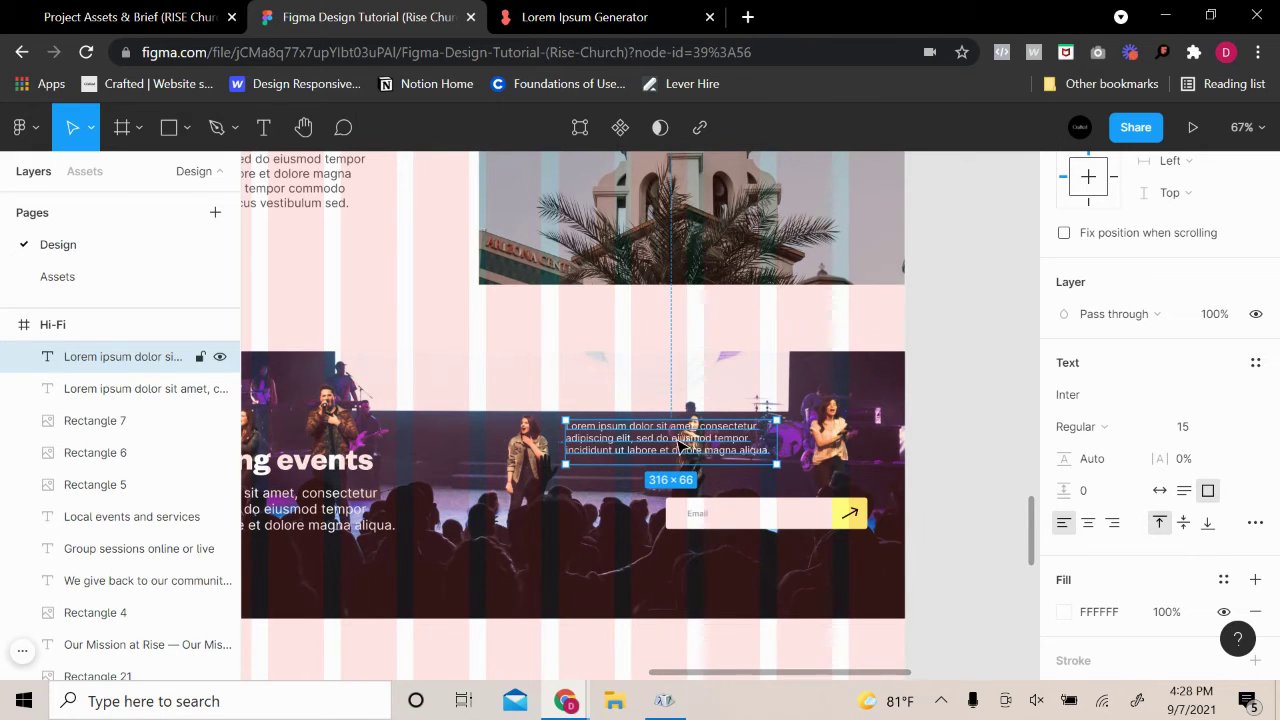
{"action": "left_click_drag", "start_coordinate": [684, 447], "coordinate": [776, 474]}
{"action": "double_click", "coordinate": [773, 469]}
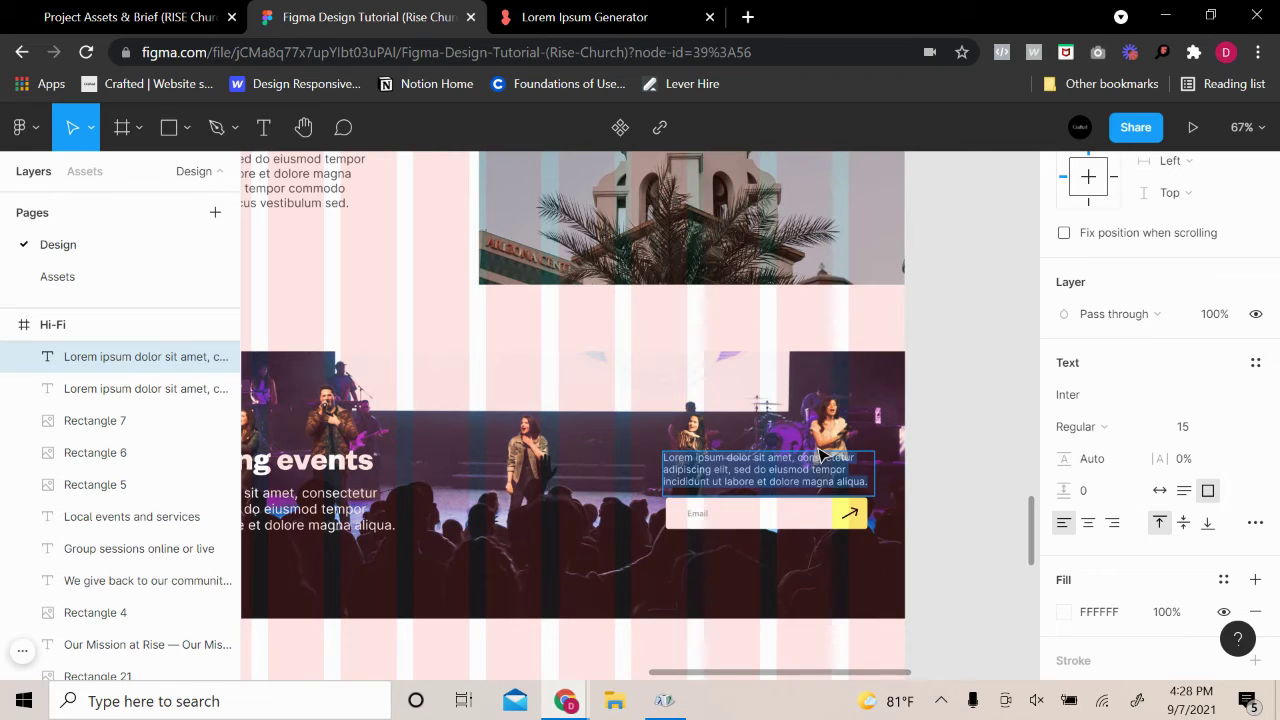
{"action": "type", "text": "Subscribe"}
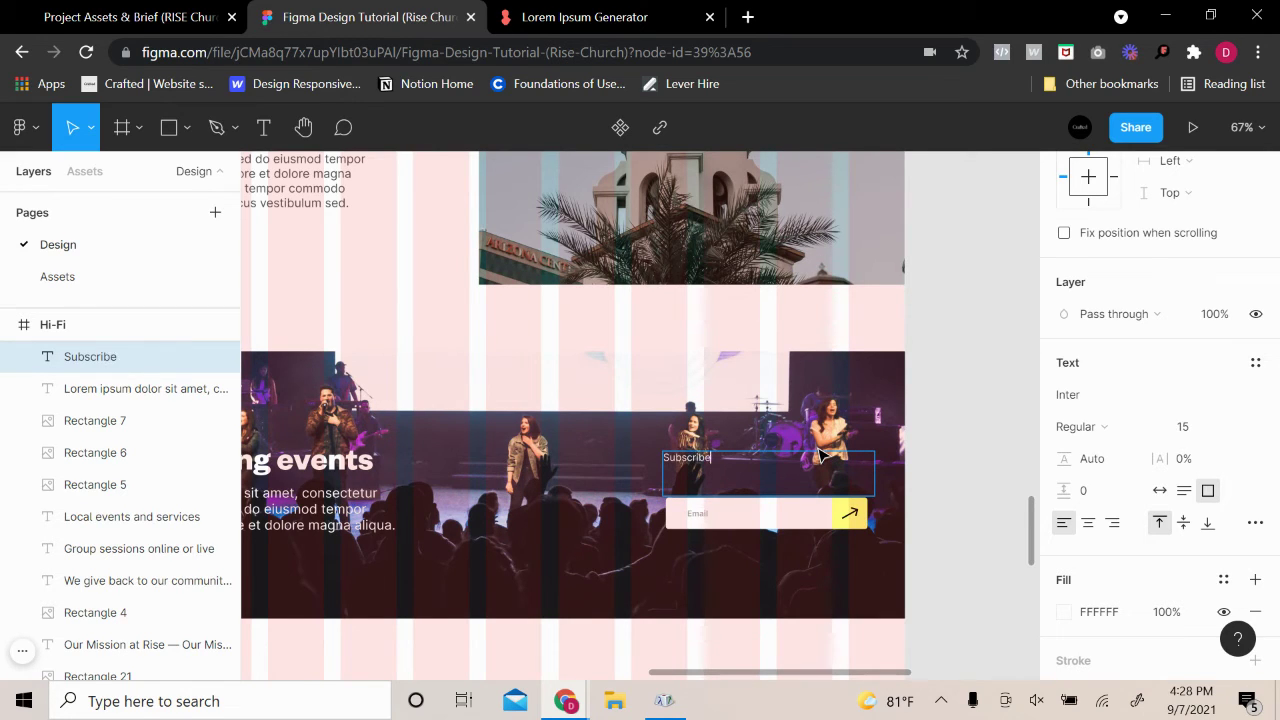
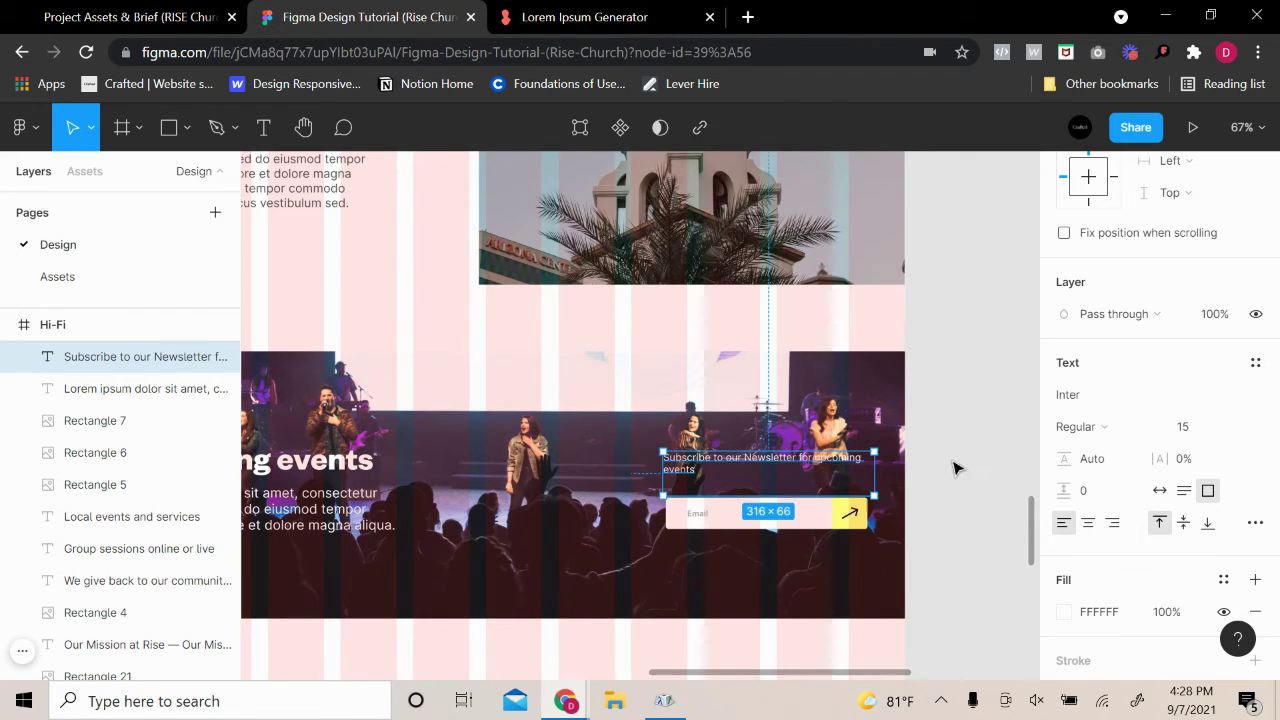
Narrow the newsletter text to wrap onto two lines, auto-fit its height, and nudge it toward the email field
{"action": "scroll", "coordinate": [957, 466], "scroll_direction": "up", "scroll_amount": 3}
{"action": "left_click_drag", "start_coordinate": [785, 471], "coordinate": [697, 485]}
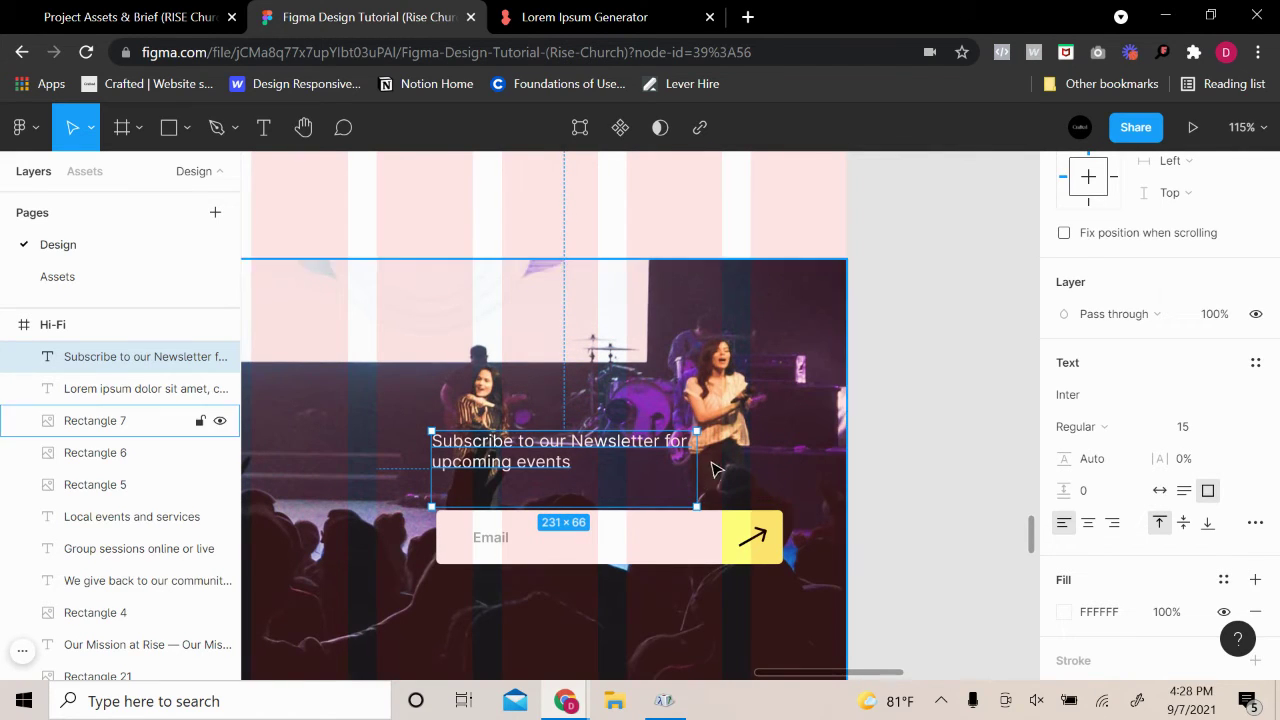
{"action": "double_click", "coordinate": [670, 505]}
{"action": "left_click", "coordinate": [613, 400]}
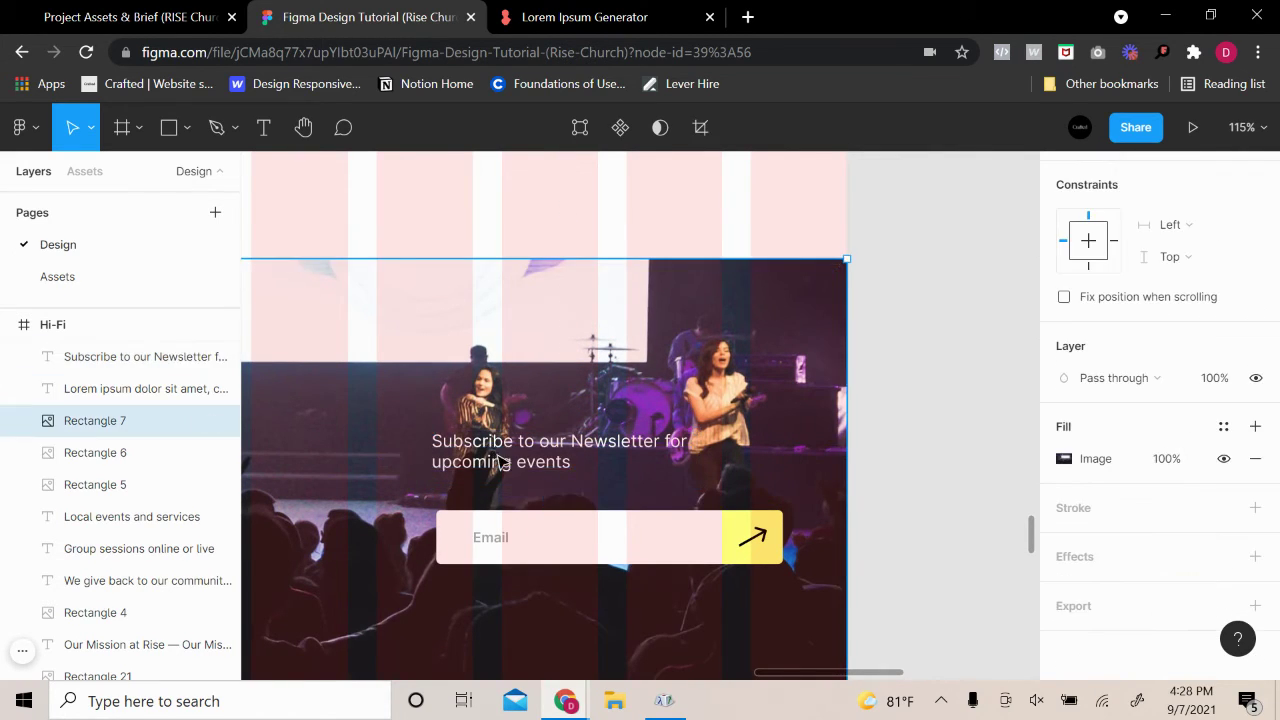
{"action": "left_click", "coordinate": [517, 462]}
{"action": "left_click_drag", "start_coordinate": [517, 462], "coordinate": [522, 469]}
{"action": "left_click_drag", "start_coordinate": [699, 462], "coordinate": [665, 465]}
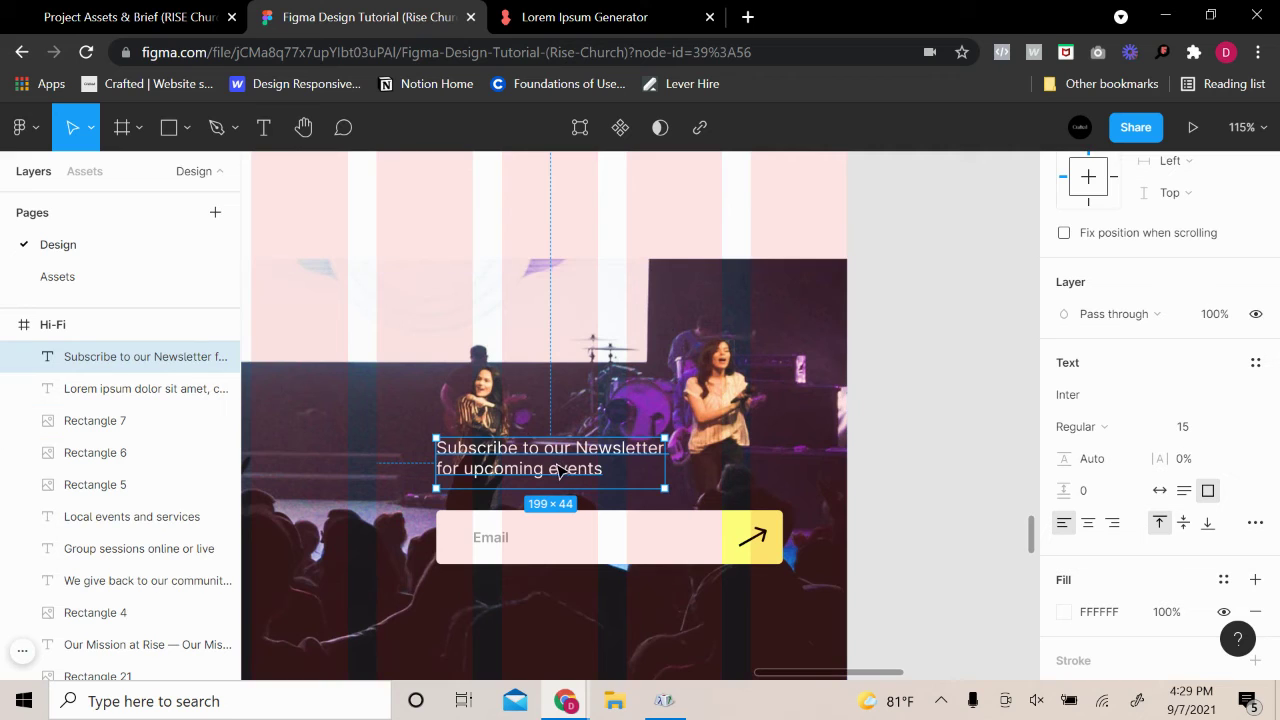
{"action": "left_click_drag", "start_coordinate": [561, 463], "coordinate": [559, 477]}
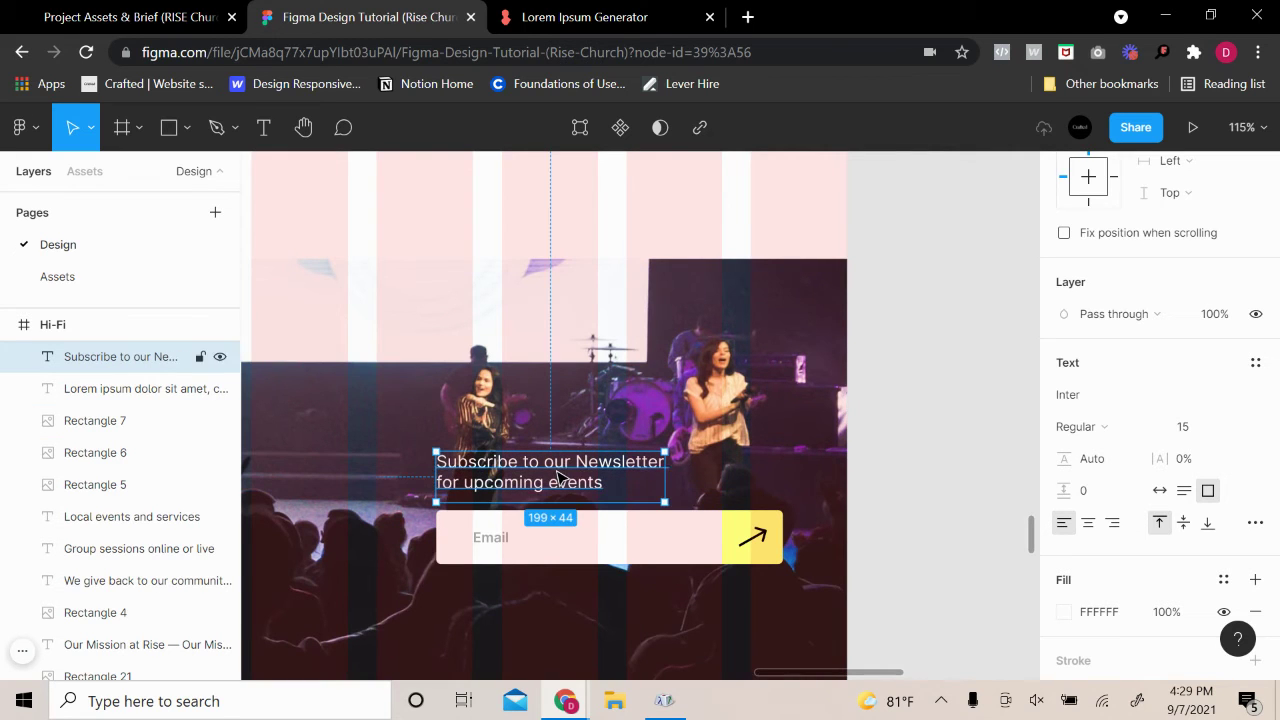
{"action": "left_click", "coordinate": [938, 464]}
Widen the newsletter text box to 237 px so it sits on two lines above the email field
{"action": "scroll", "coordinate": [930, 466], "scroll_direction": "down", "scroll_amount": 5, "text": "ctrl"}
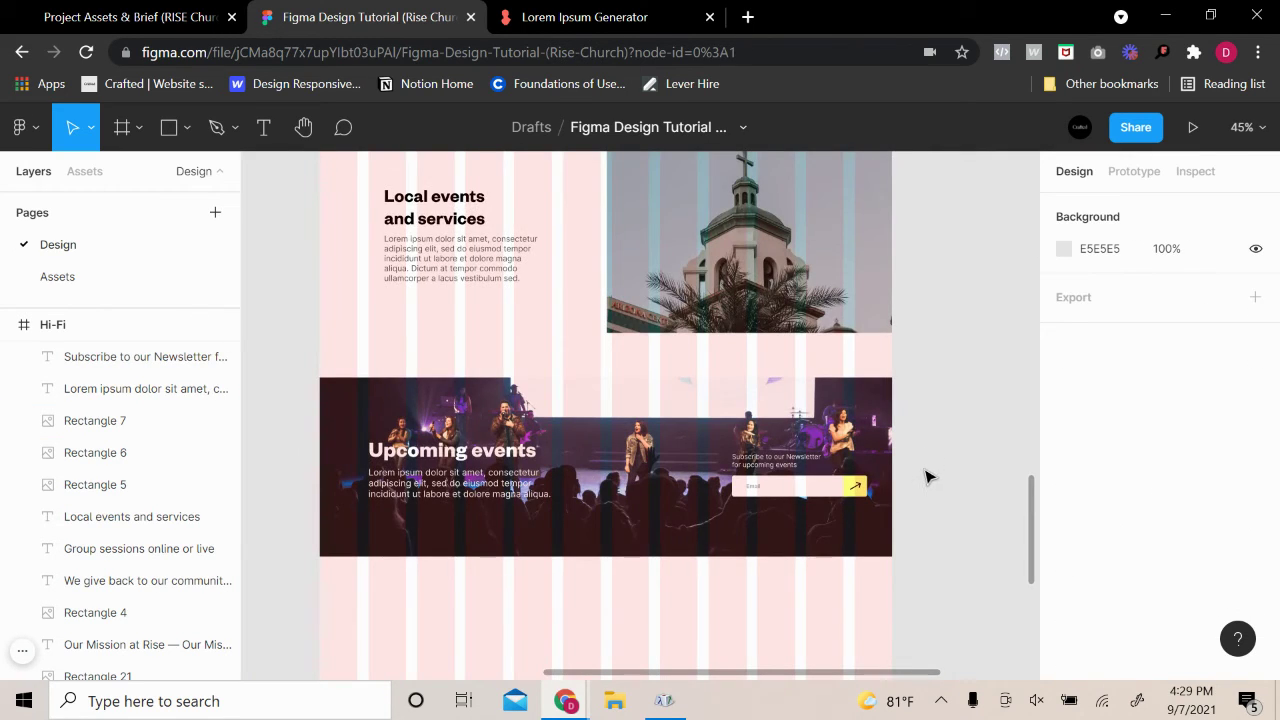
{"action": "scroll", "coordinate": [928, 477], "scroll_direction": "up", "scroll_amount": 3, "text": "ctrl"}
{"action": "left_click", "coordinate": [710, 472]}
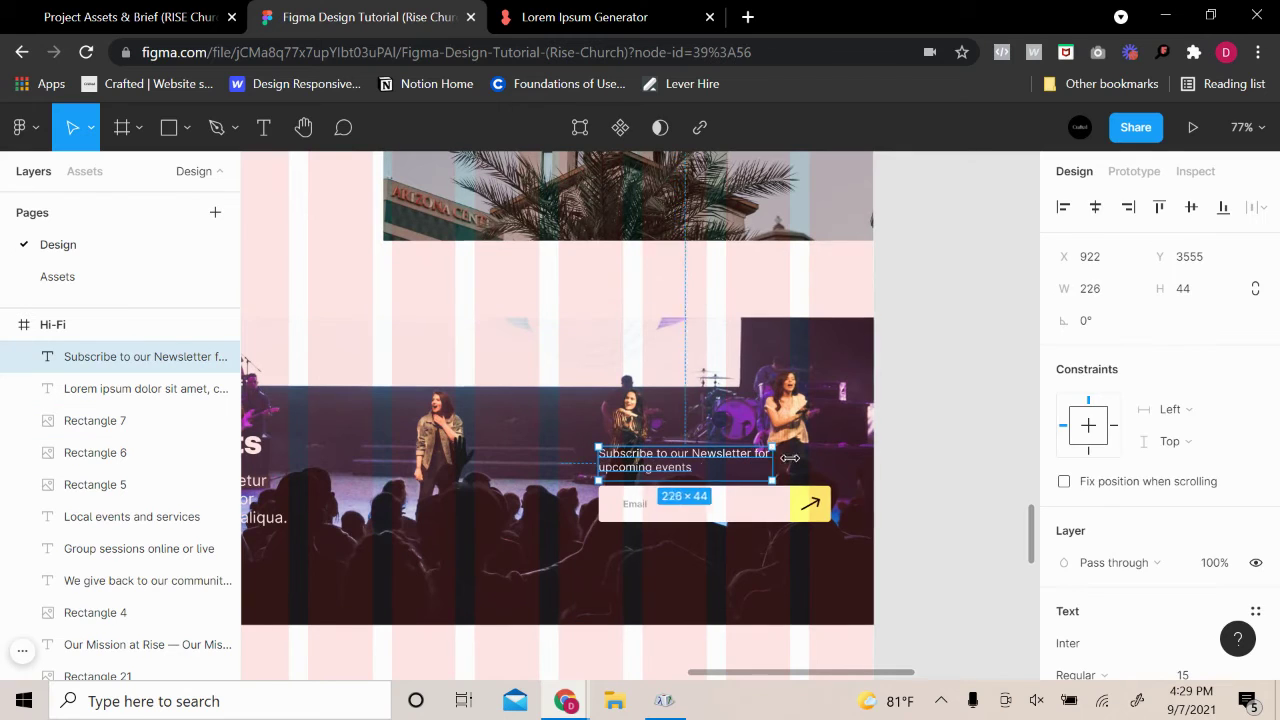
{"action": "mouse_move", "coordinate": [790, 458]}
{"action": "left_mouse_down"}
{"action": "mouse_move", "coordinate": [872, 440]}
{"action": "mouse_move", "coordinate": [702, 447]}
{"action": "mouse_move", "coordinate": [779, 446]}
{"action": "left_mouse_up"}
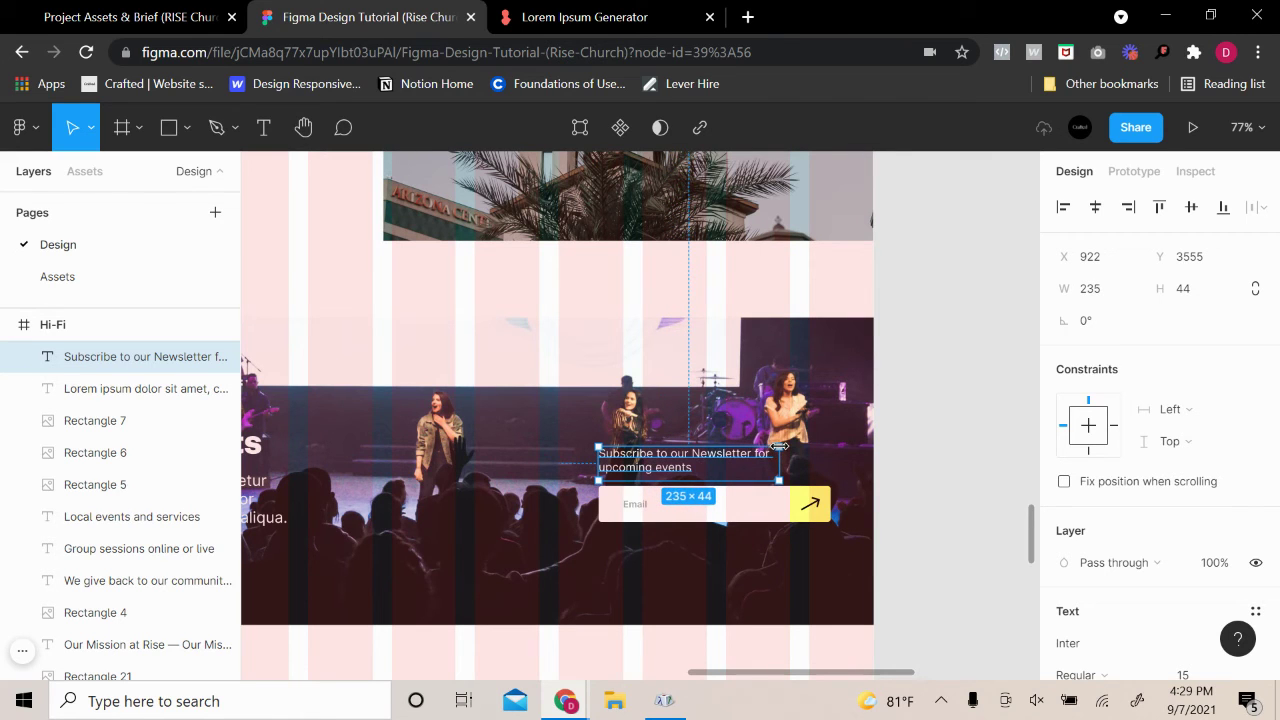
{"action": "left_click", "coordinate": [900, 426]}
{"action": "scroll", "coordinate": [717, 446], "scroll_direction": "up", "scroll_amount": 3}
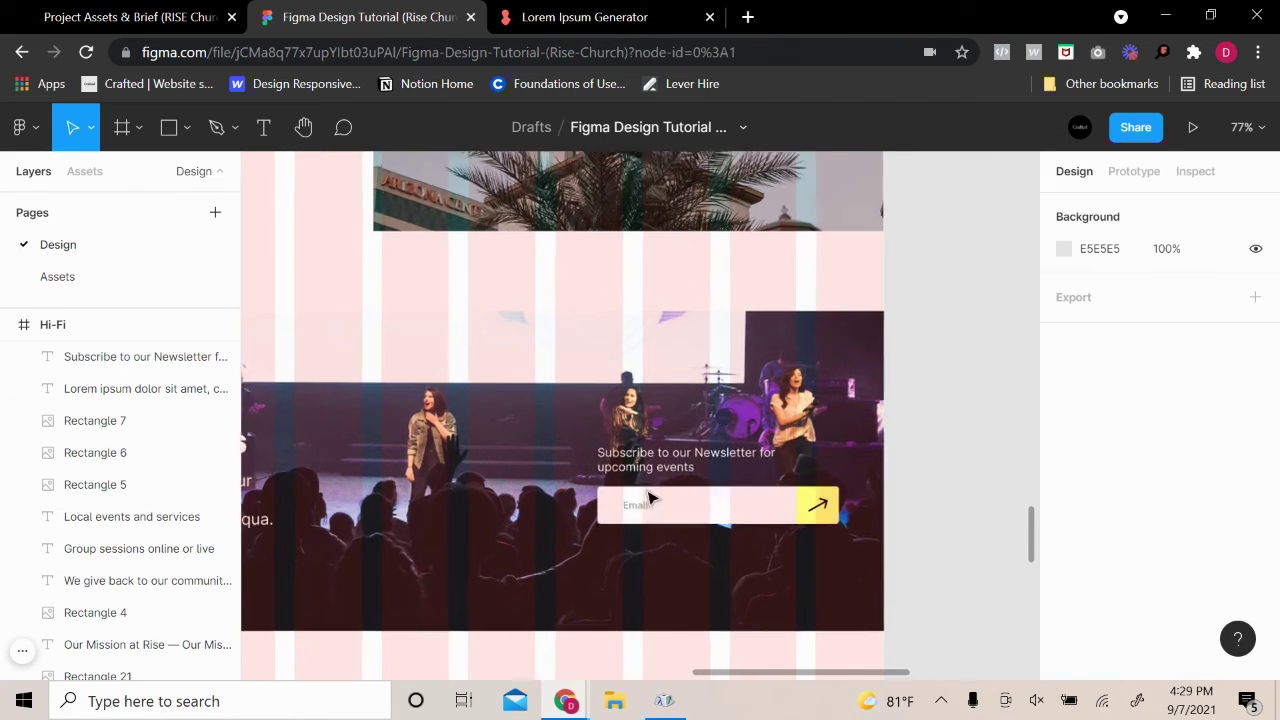
{"action": "left_click", "coordinate": [717, 446]}
{"action": "scroll", "coordinate": [1160, 420], "scroll_direction": "down", "scroll_amount": 3}
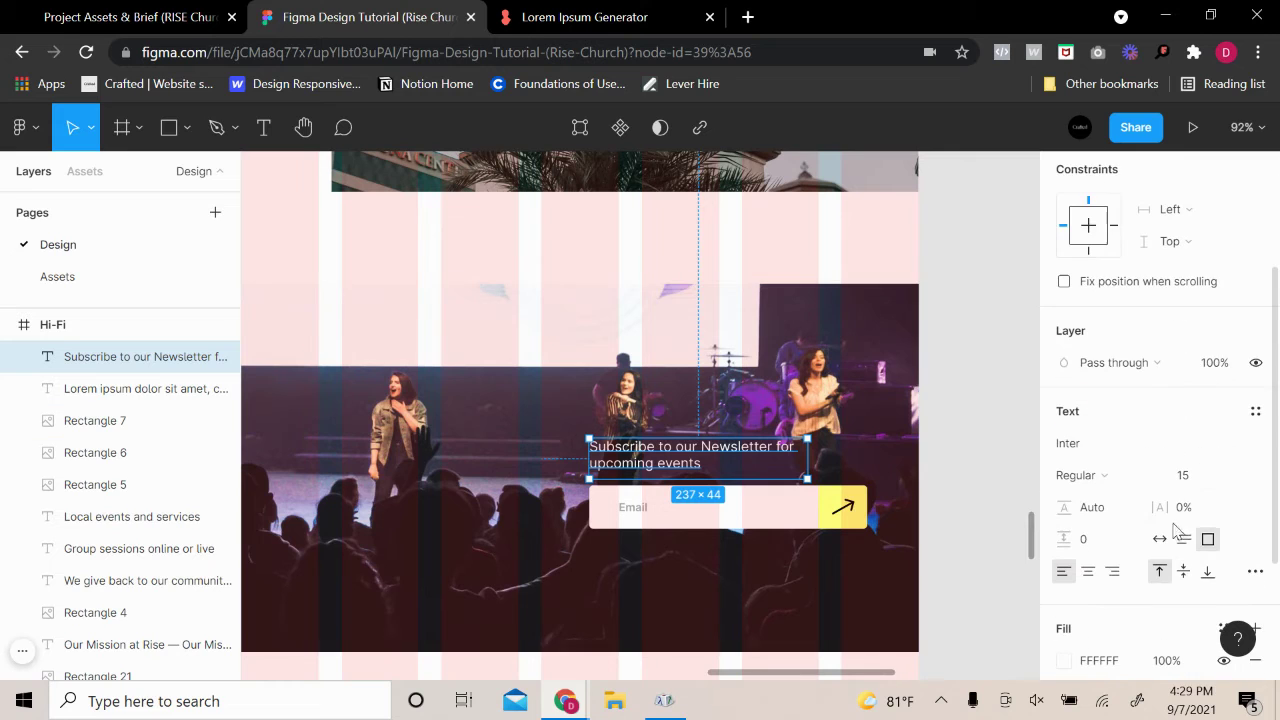
Try a larger font size of 17 on the newsletter text
{"action": "left_click", "coordinate": [1200, 475]}
{"action": "type", "text": "15"}
{"action": "key", "text": "Up"}
{"action": "key", "text": "Up"}
{"action": "key", "text": "Up"}
{"action": "key", "text": "Up"}
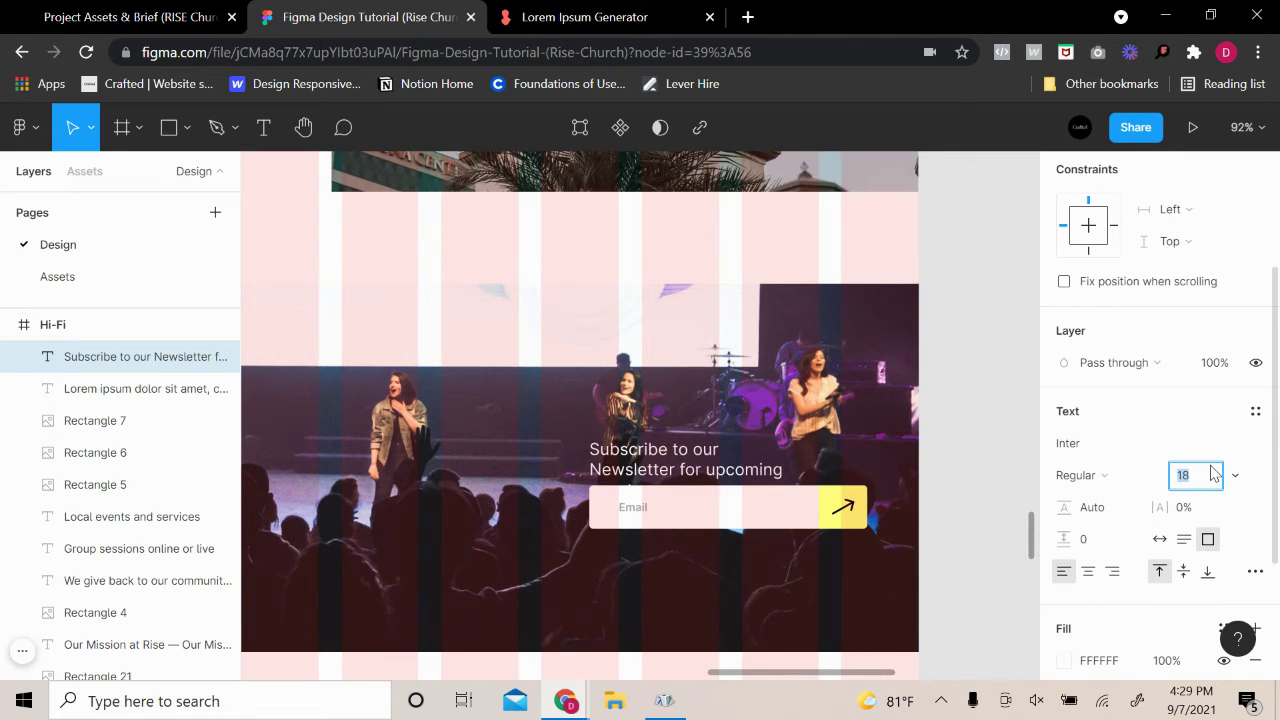
{"action": "key", "text": "Down"}
{"action": "key", "text": "Down"}
{"action": "left_click", "coordinate": [980, 478]}
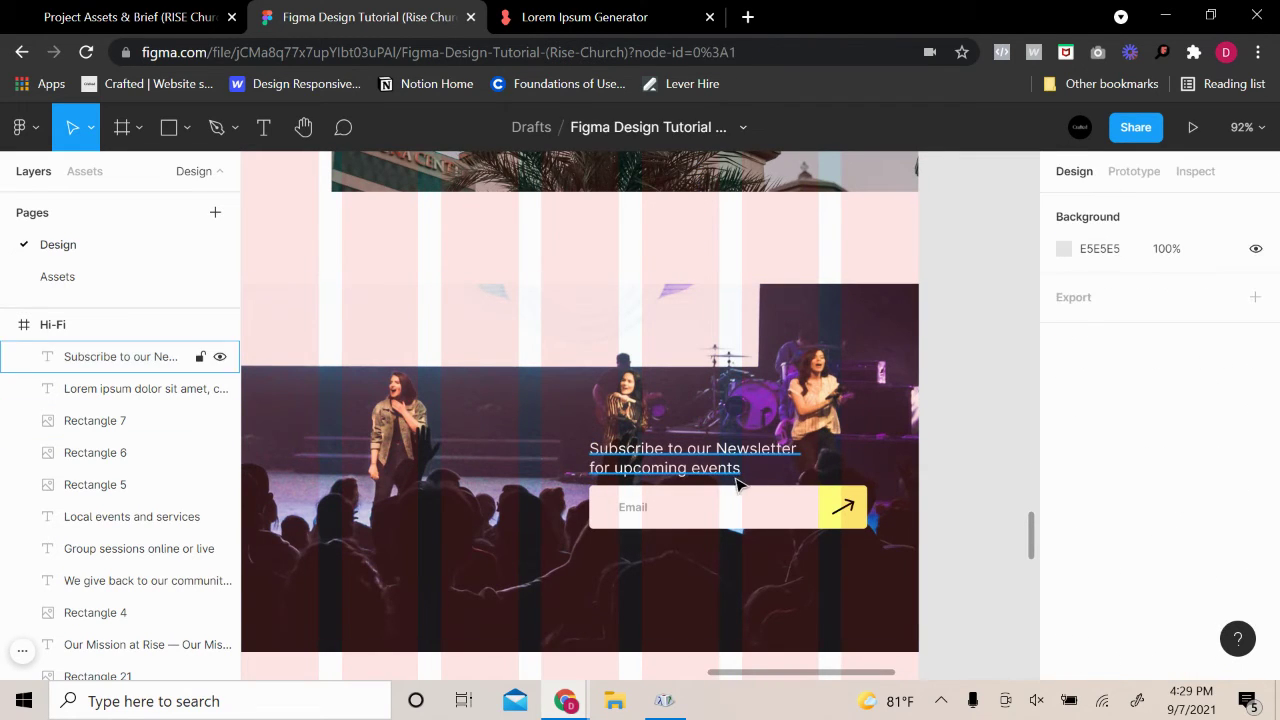
{"action": "left_click", "coordinate": [688, 466]}
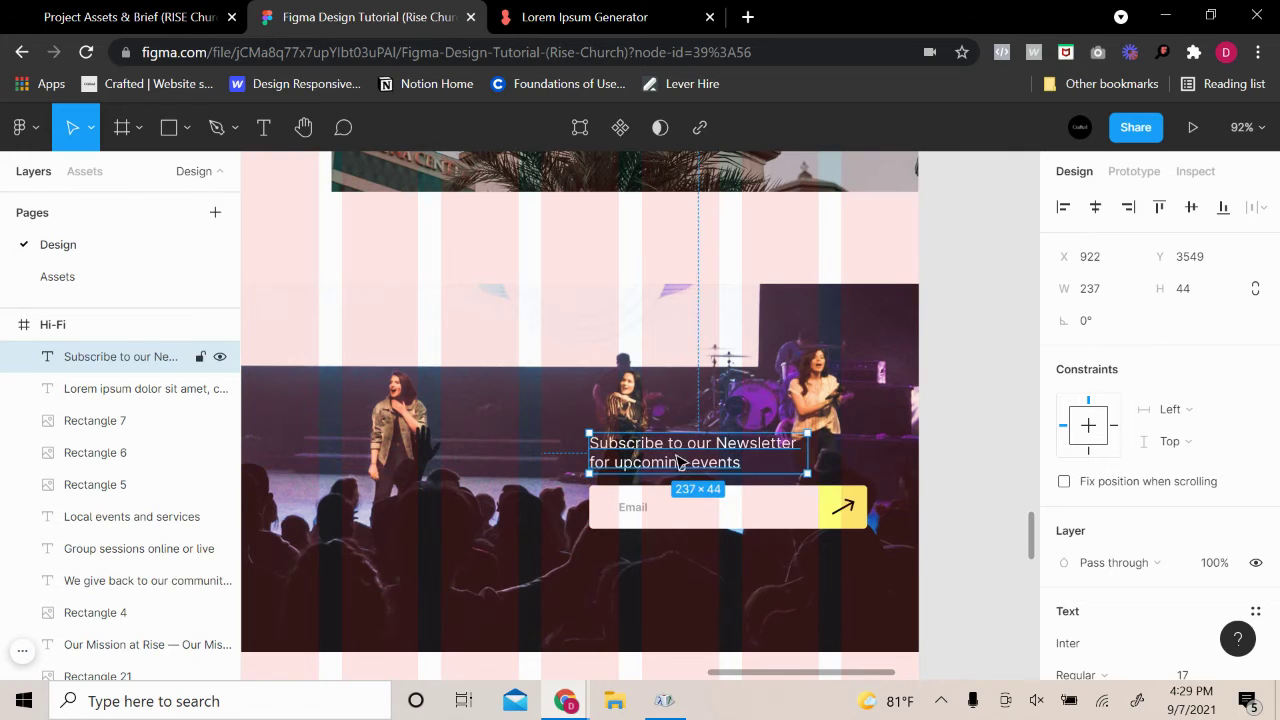
{"action": "scroll", "coordinate": [655, 450], "scroll_direction": "down", "scroll_amount": 3}
Try font size 18 on the newsletter text and widen its box to 249 px
{"action": "left_click", "coordinate": [305, 200]}
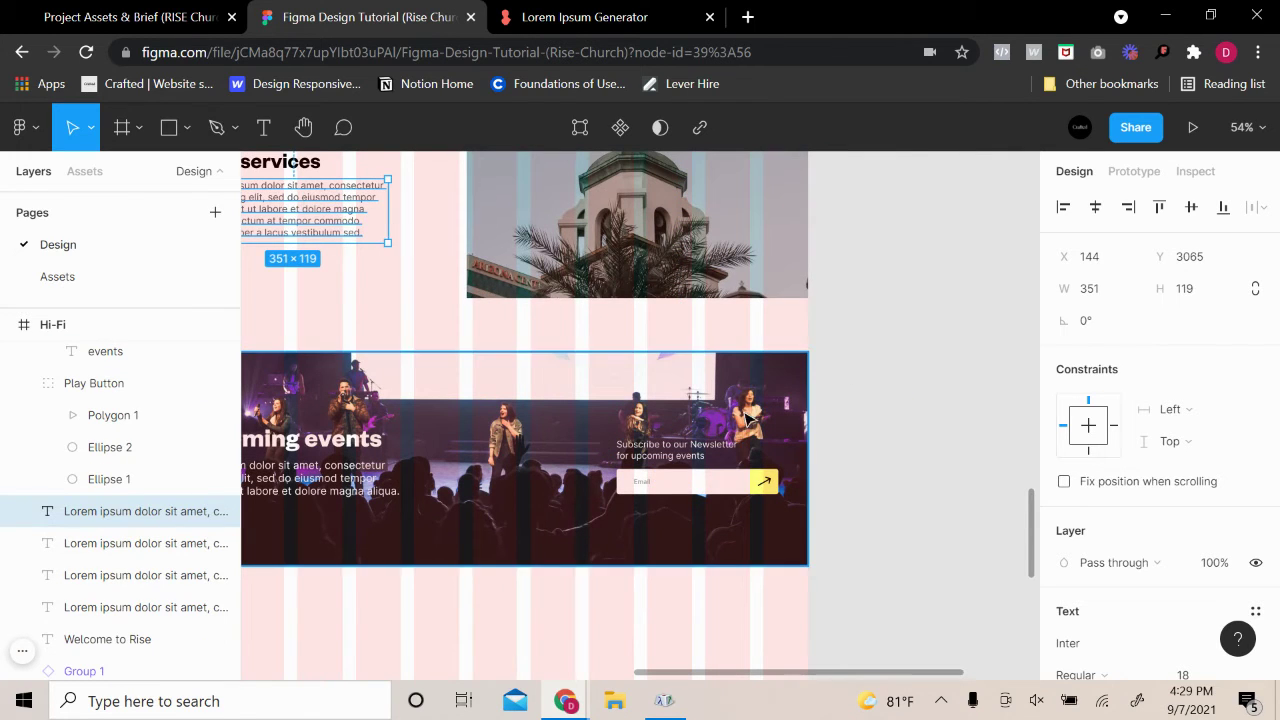
{"action": "left_click", "coordinate": [697, 446]}
{"action": "scroll", "coordinate": [1148, 594], "scroll_direction": "down", "scroll_amount": 2}
{"action": "left_click", "coordinate": [1218, 474]}
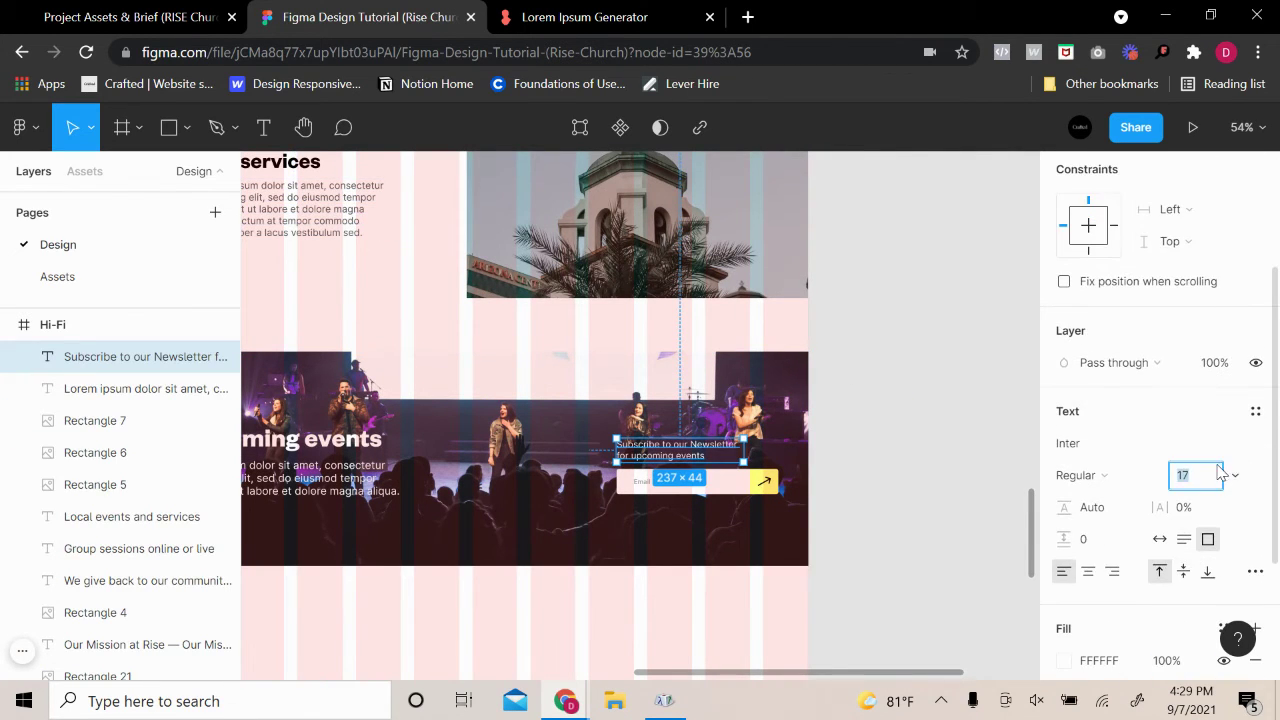
{"action": "key", "text": "Up"}
{"action": "scroll", "coordinate": [772, 486], "scroll_direction": "up", "scroll_amount": 3}
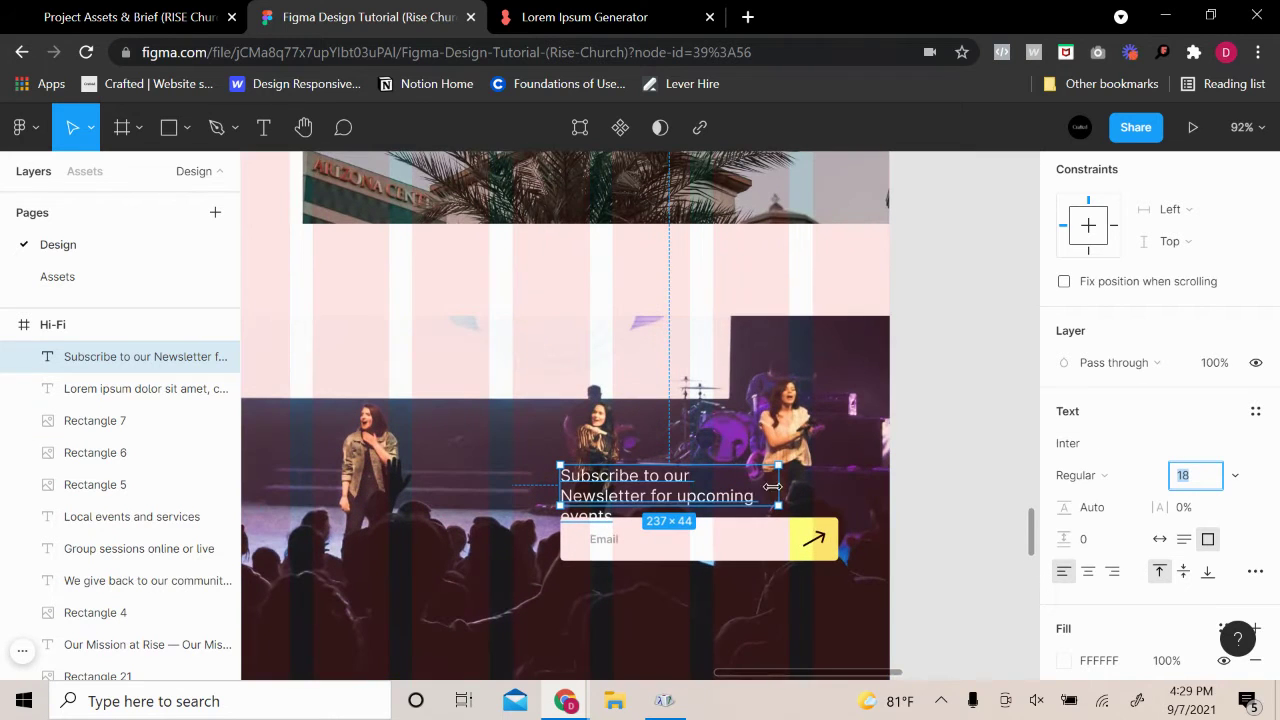
{"action": "left_click_drag", "start_coordinate": [777, 493], "coordinate": [790, 493]}
{"action": "left_click", "coordinate": [921, 476]}
{"action": "scroll", "coordinate": [474, 574], "scroll_direction": "down", "scroll_amount": 3}
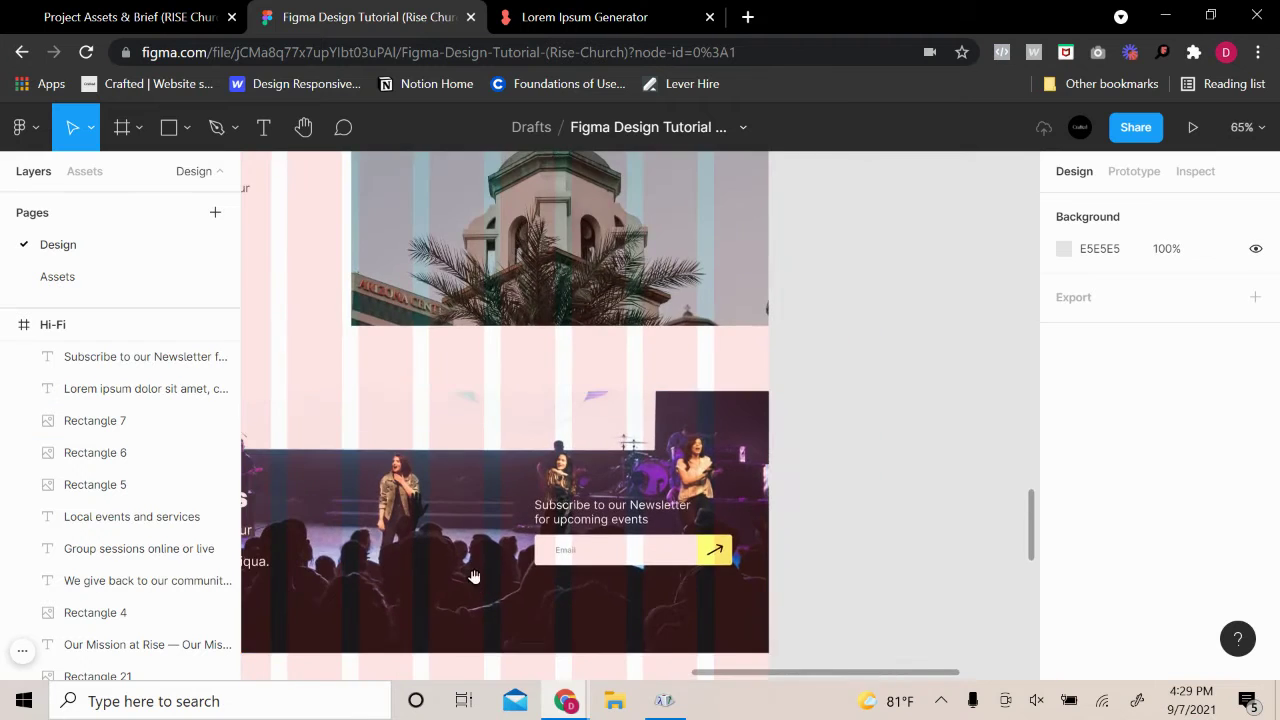
{"action": "left_click_drag", "start_coordinate": [474, 574], "coordinate": [732, 538]}
Set the newsletter text back to size 15 and narrow its box to 220 px
{"action": "left_click", "coordinate": [870, 472]}
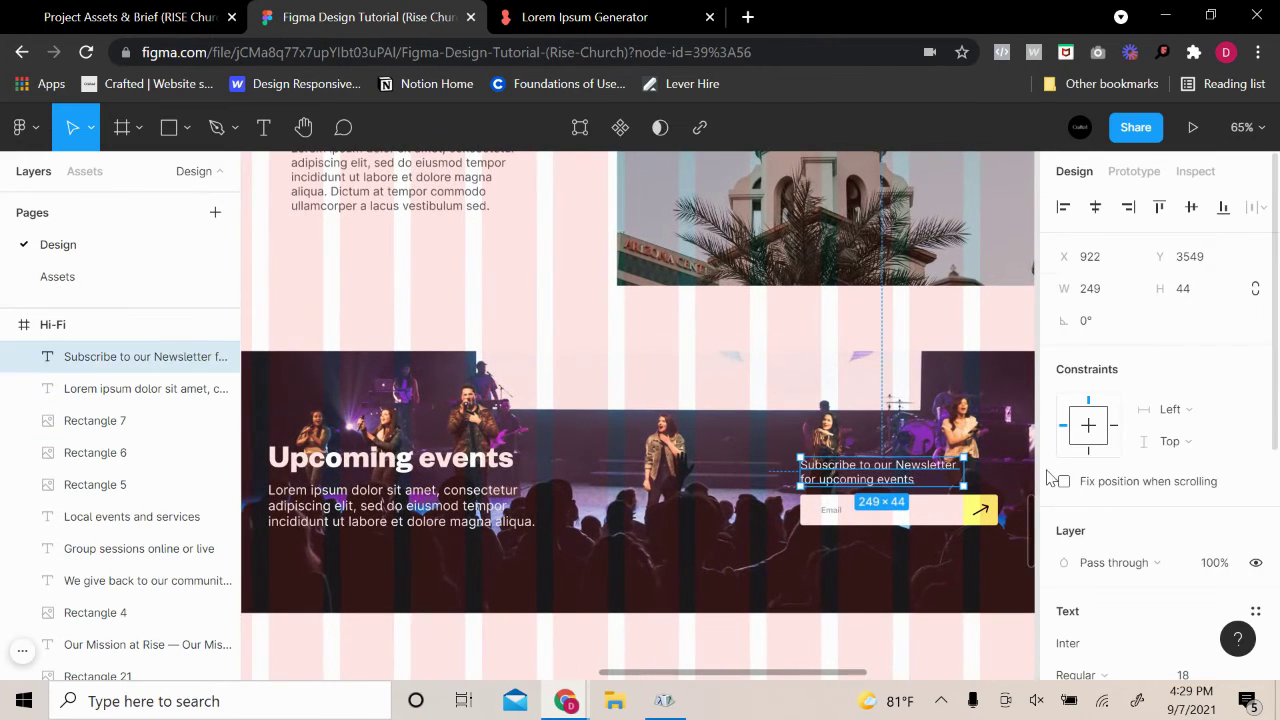
{"action": "left_click", "coordinate": [968, 384]}
{"action": "scroll", "coordinate": [966, 390], "scroll_direction": "down", "scroll_amount": 2}
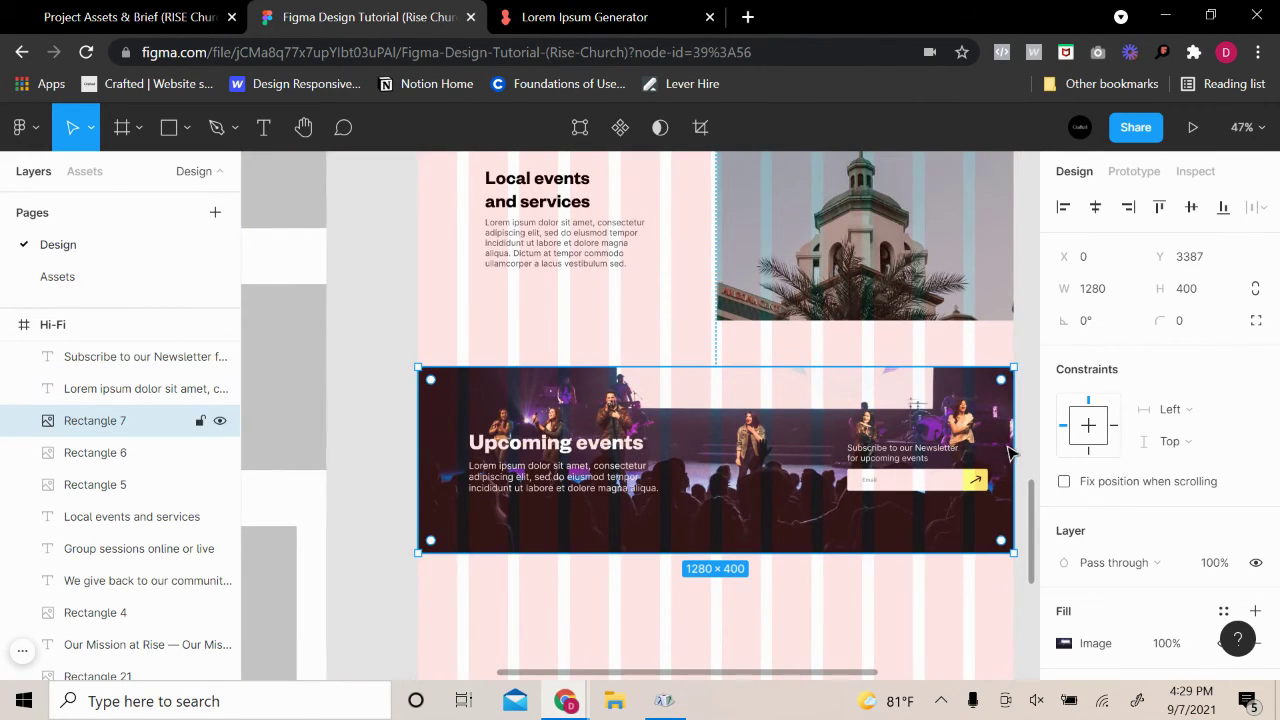
{"action": "left_click", "coordinate": [1035, 362]}
{"action": "scroll", "coordinate": [1014, 443], "scroll_direction": "up", "scroll_amount": 3}
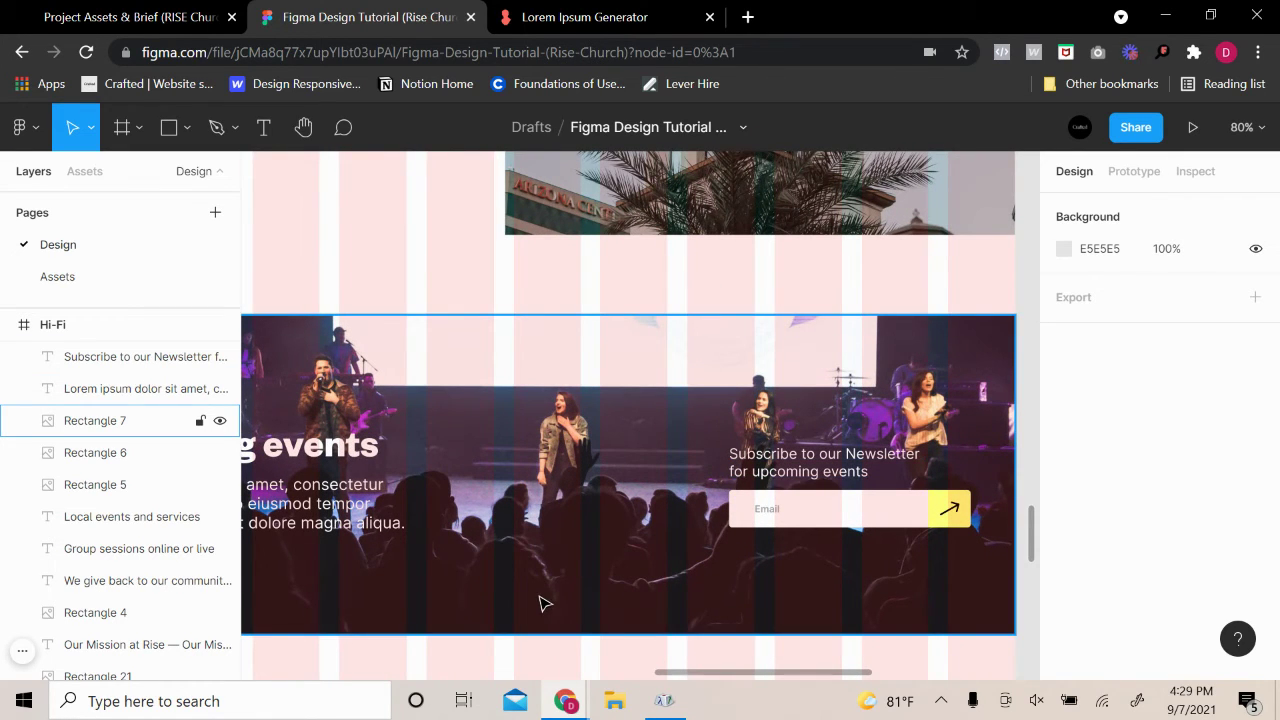
{"action": "left_click", "coordinate": [820, 462]}
{"action": "scroll", "coordinate": [1202, 424], "scroll_direction": "down", "scroll_amount": 3}
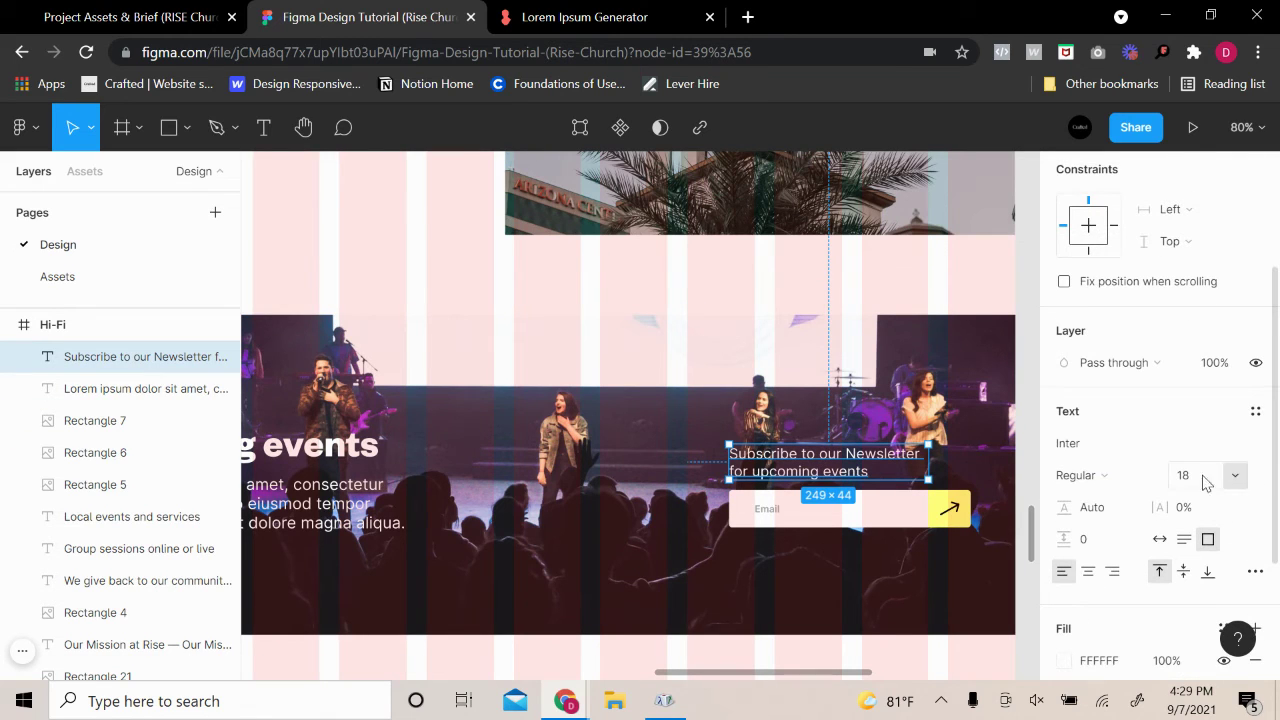
{"action": "left_click", "coordinate": [1207, 483]}
{"action": "type", "text": "15"}
{"action": "key", "text": "Return"}
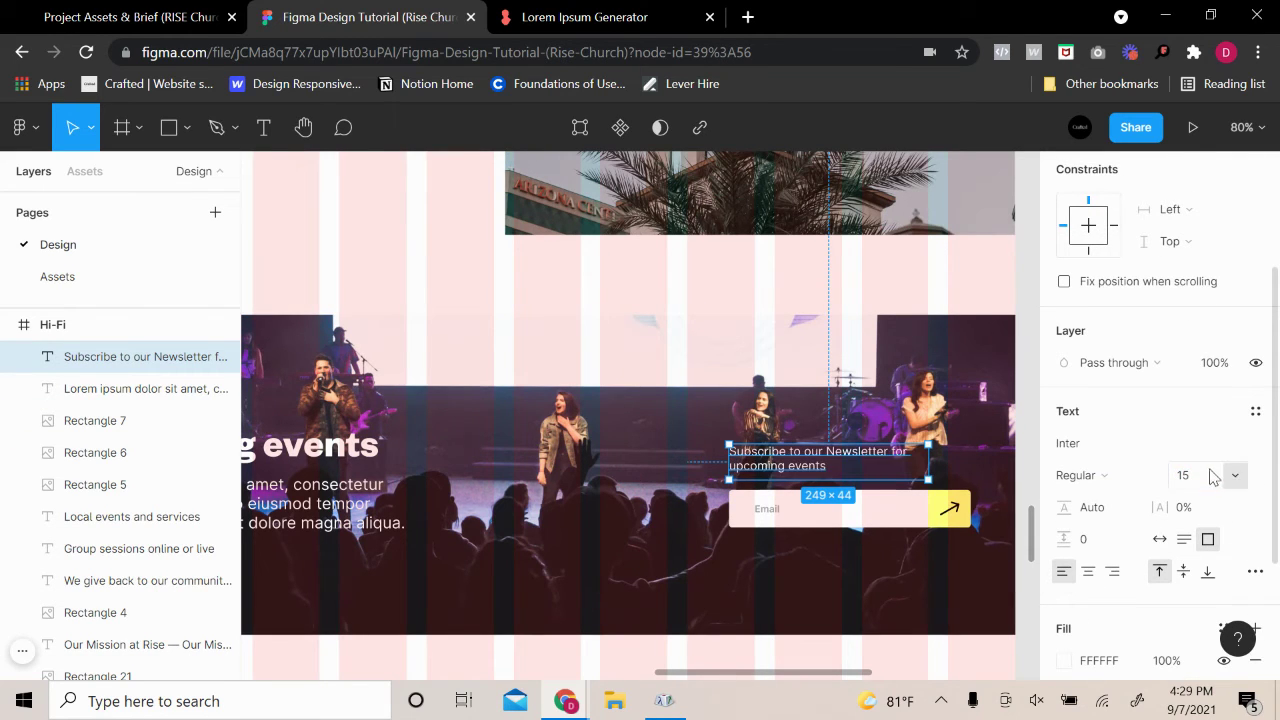
{"action": "left_click_drag", "start_coordinate": [929, 462], "coordinate": [905, 464]}
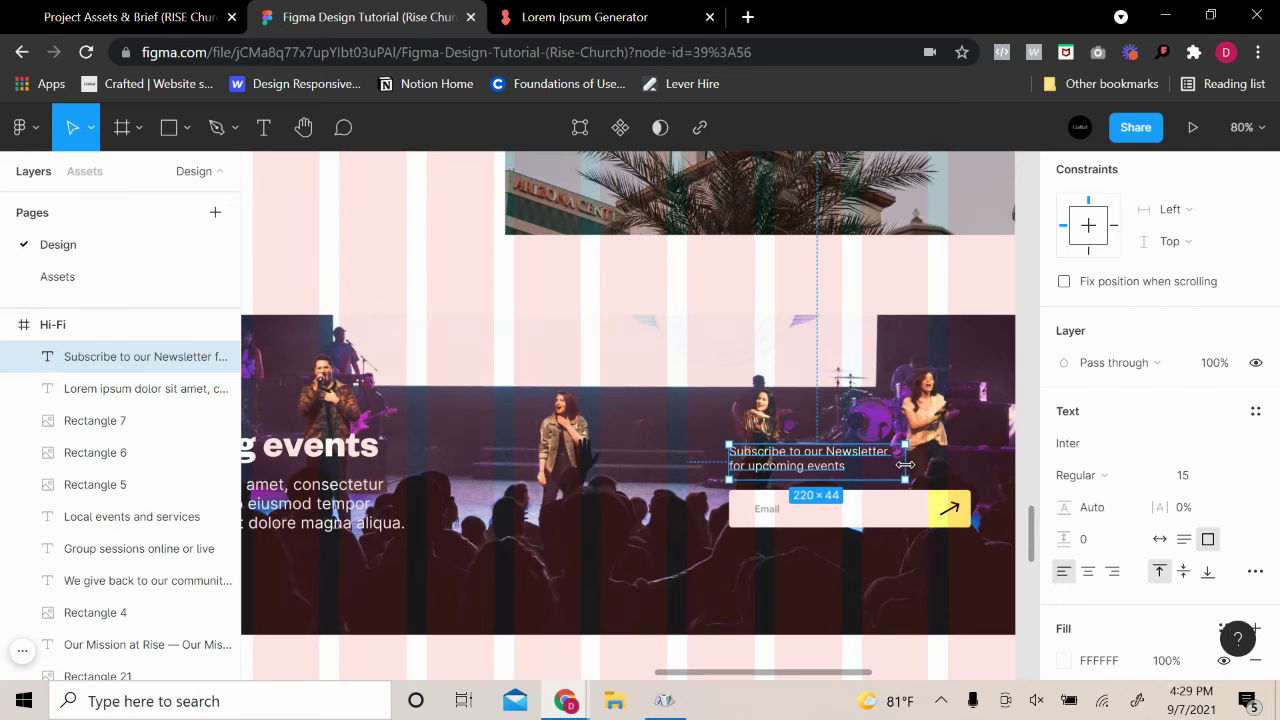
{"action": "left_click", "coordinate": [941, 467]}
{"action": "left_click", "coordinate": [867, 466]}
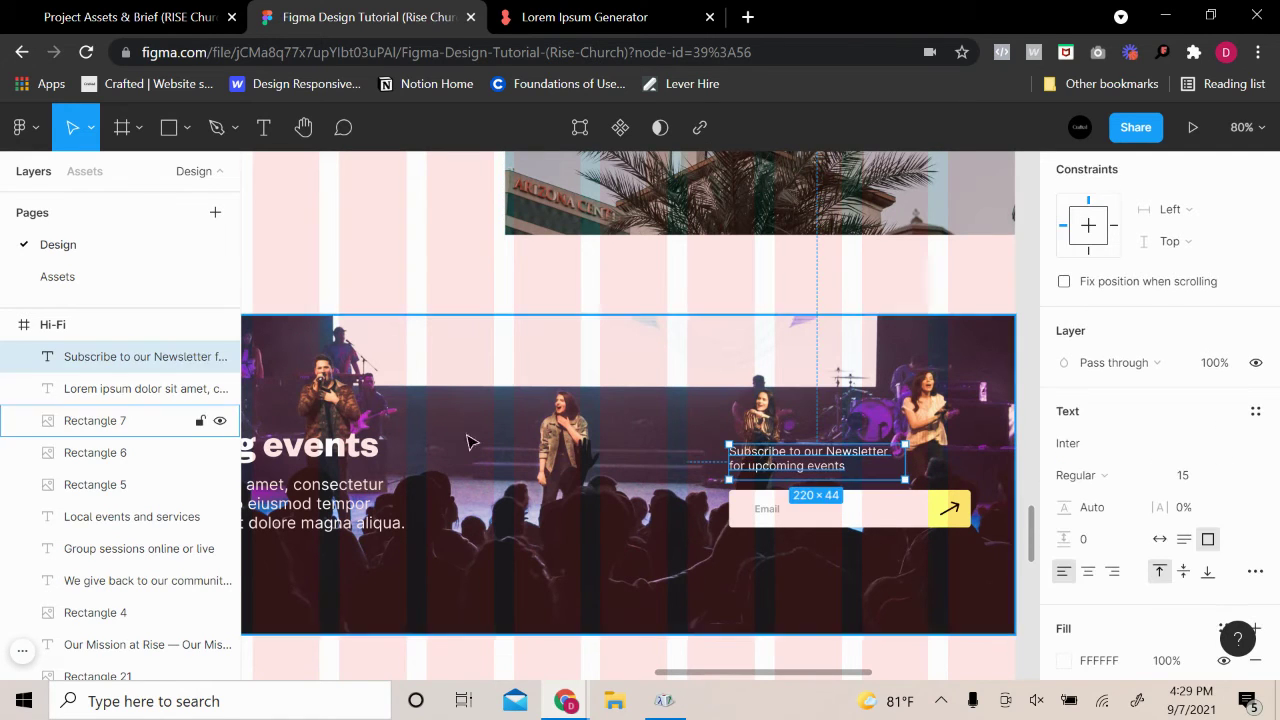
{"action": "left_click", "coordinate": [368, 446]}
Duplicate the Upcoming events heading, retype it as 'Subscribe', and place it above the newsletter text
{"action": "left_click_drag", "start_coordinate": [368, 446], "coordinate": [907, 362], "text": "alt"}
{"action": "type", "text": "Su"}
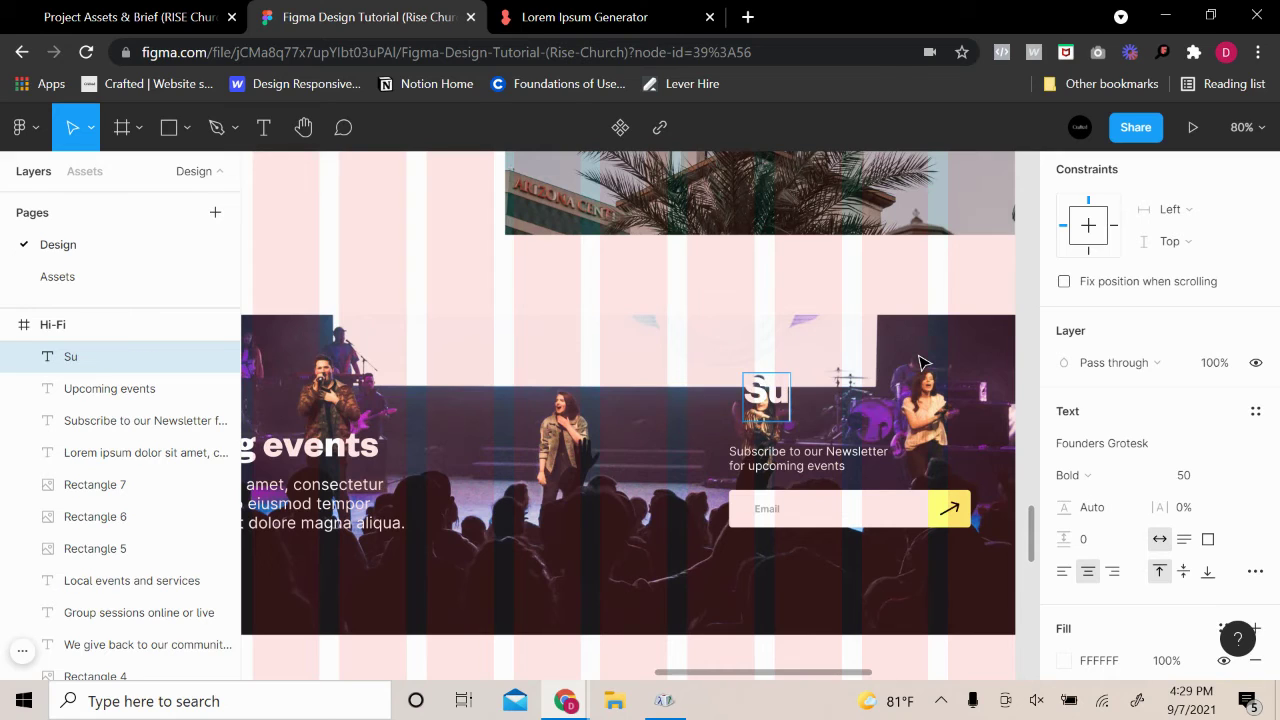
{"action": "type", "text": "b"}
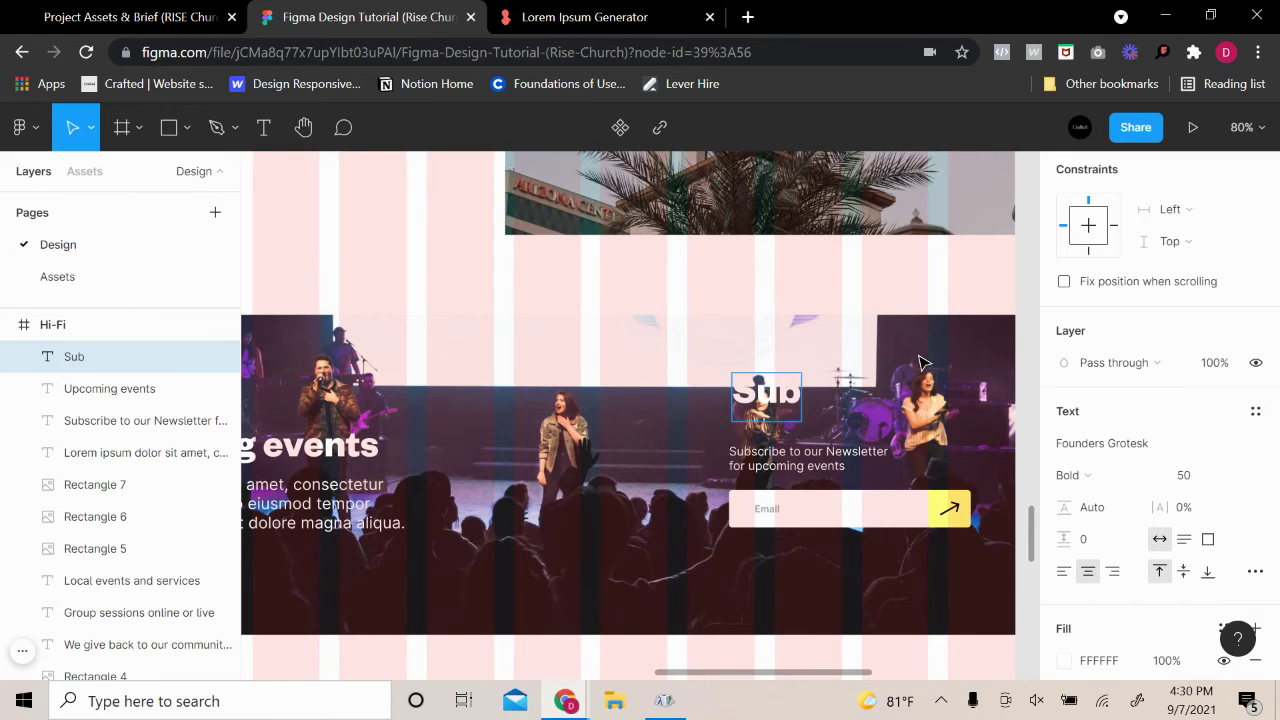
{"action": "type", "text": "scribe"}
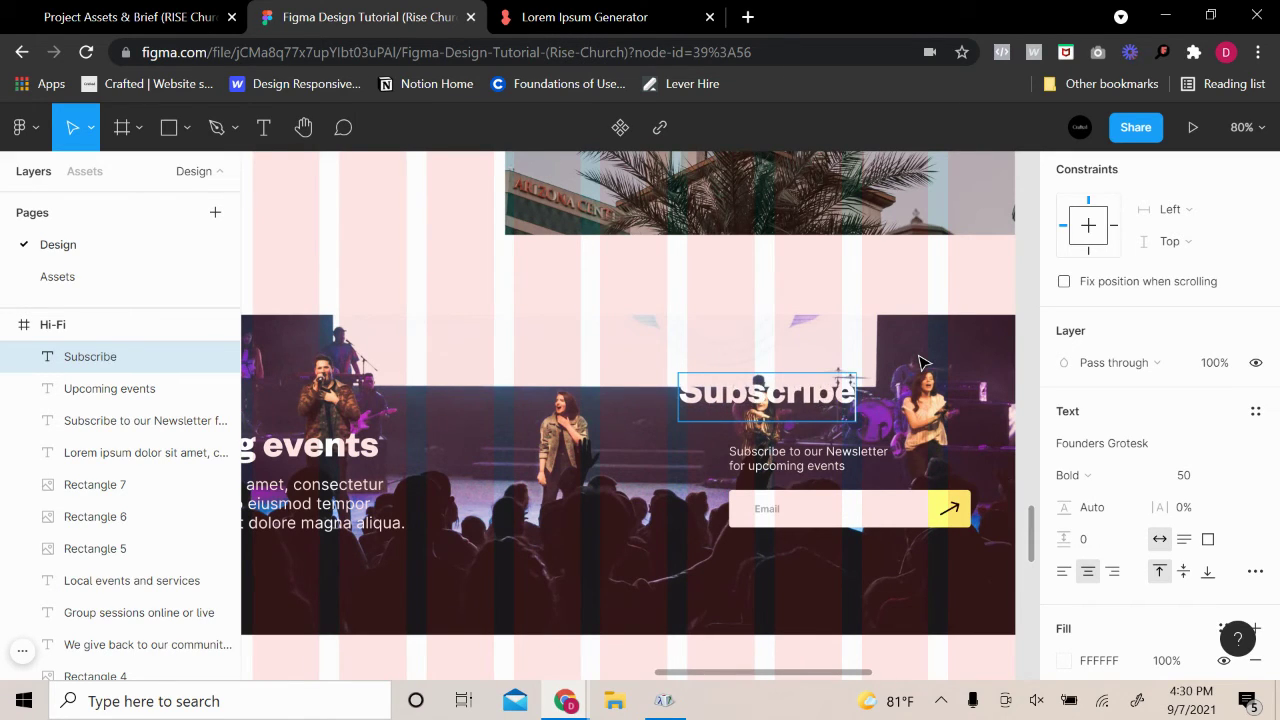
{"action": "key", "text": "Escape"}
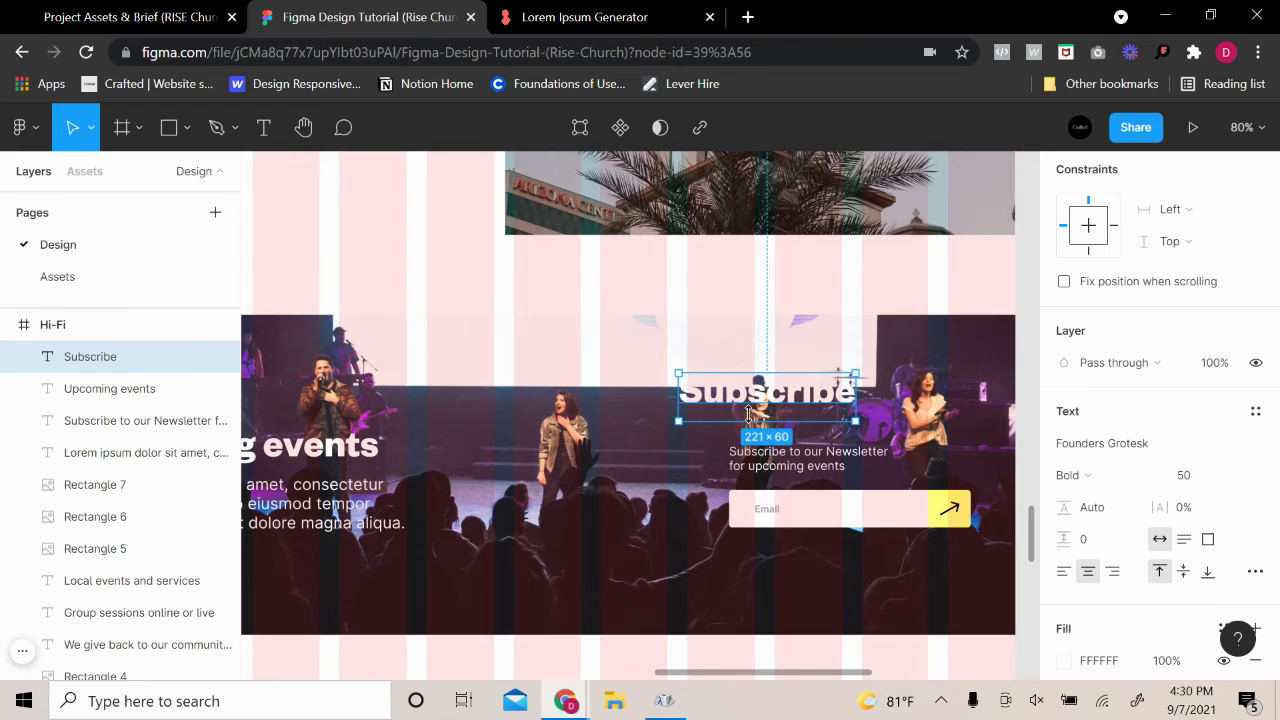
{"action": "left_click_drag", "start_coordinate": [757, 409], "coordinate": [808, 437]}
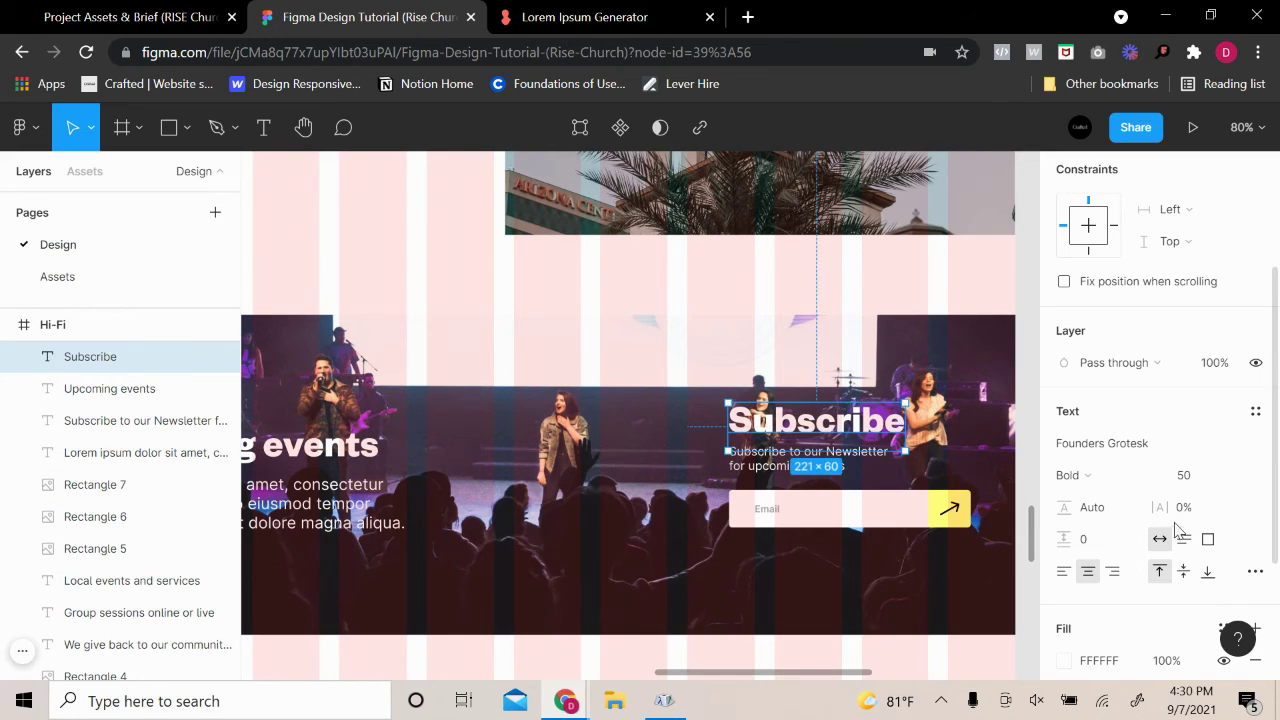
Size the Subscribe heading to 25 after trying 30 and 20, and align it with the paragraph's left edge
{"action": "scroll", "coordinate": [700, 415], "scroll_direction": "down", "scroll_amount": 5}
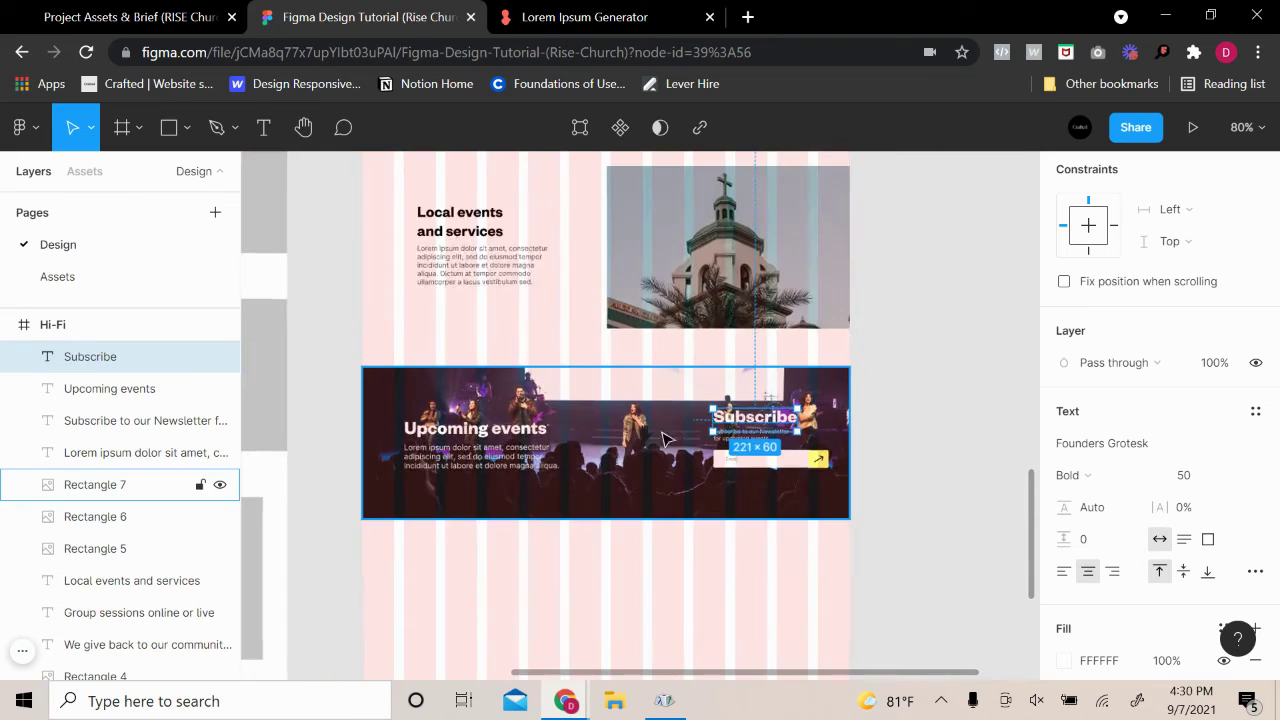
{"action": "left_click", "coordinate": [458, 212]}
{"action": "scroll", "coordinate": [843, 468], "scroll_direction": "up", "scroll_amount": 3}
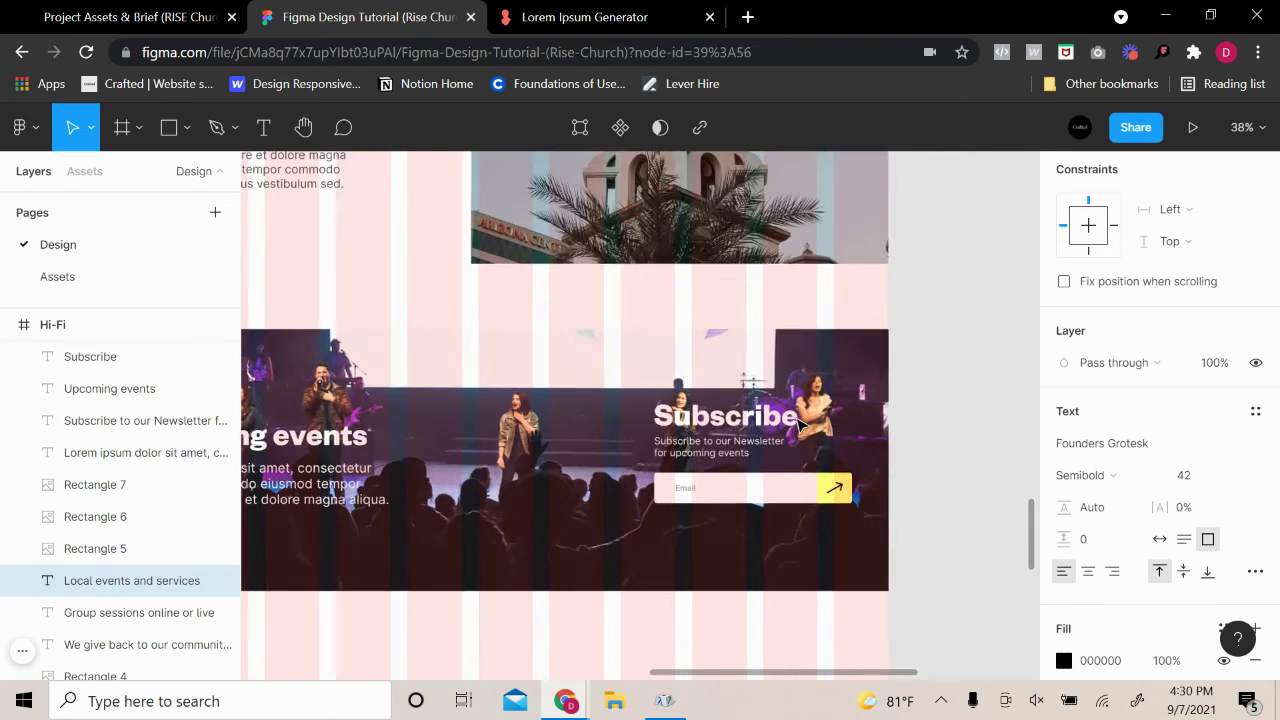
{"action": "left_click", "coordinate": [720, 416]}
{"action": "left_click", "coordinate": [1195, 476]}
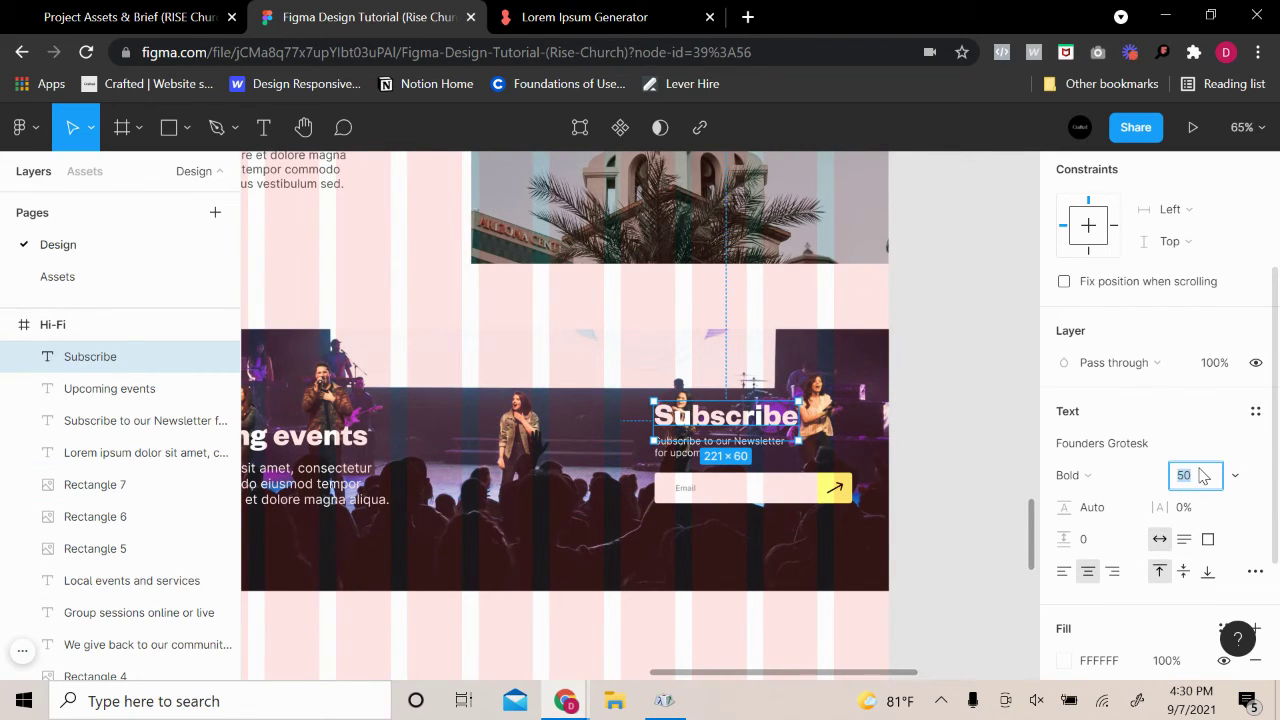
{"action": "type", "text": "30"}
{"action": "key", "text": "Return"}
{"action": "scroll", "coordinate": [980, 420], "scroll_direction": "up", "scroll_amount": 3}
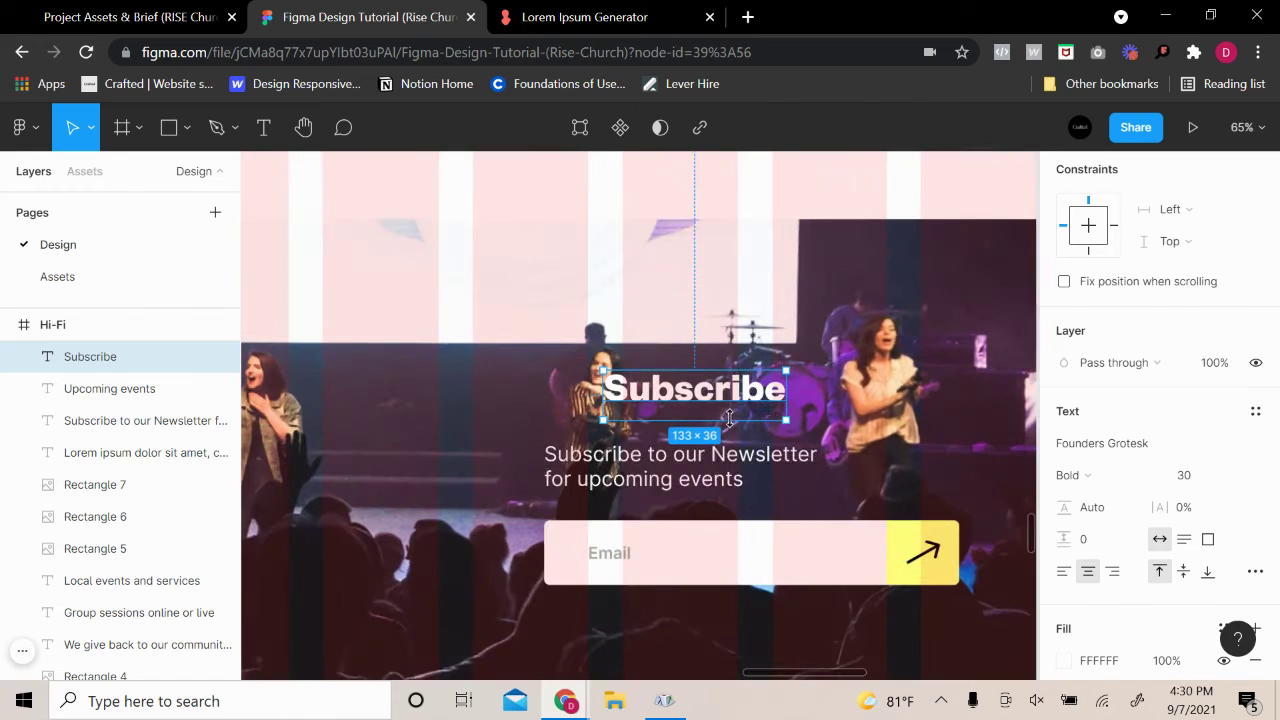
{"action": "left_click", "coordinate": [1198, 478]}
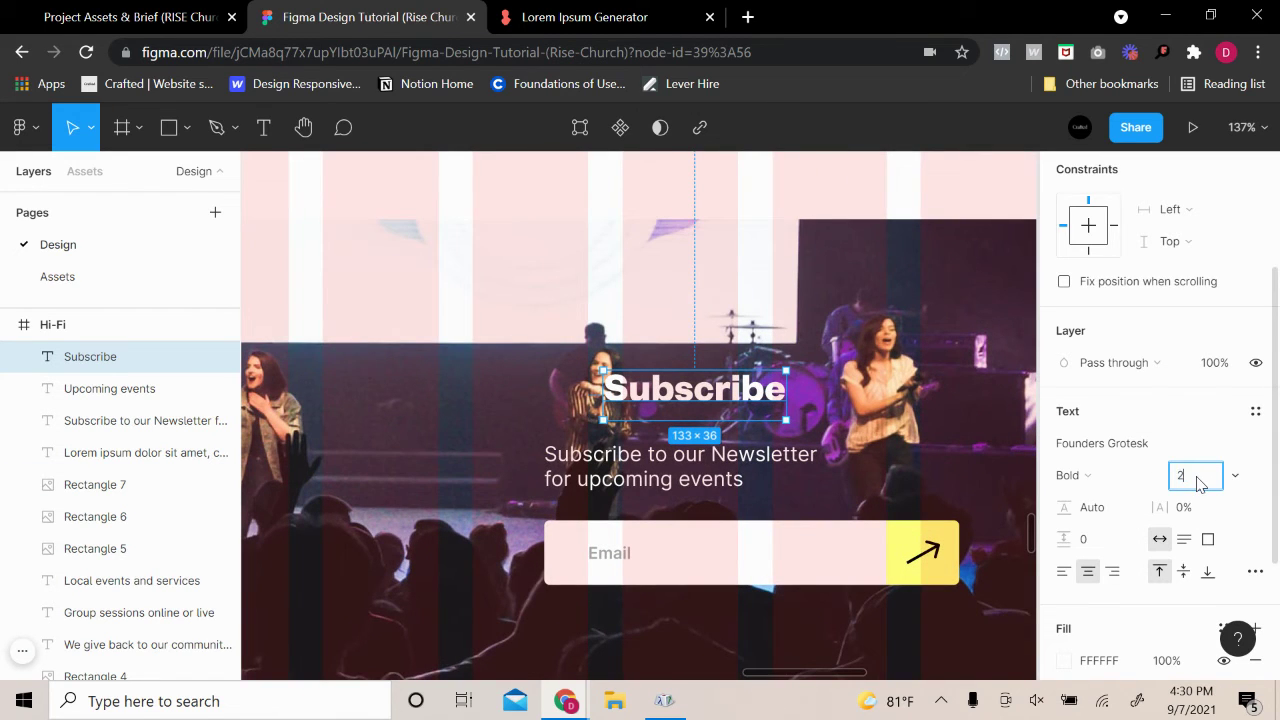
{"action": "type", "text": "20"}
{"action": "key", "text": "Return"}
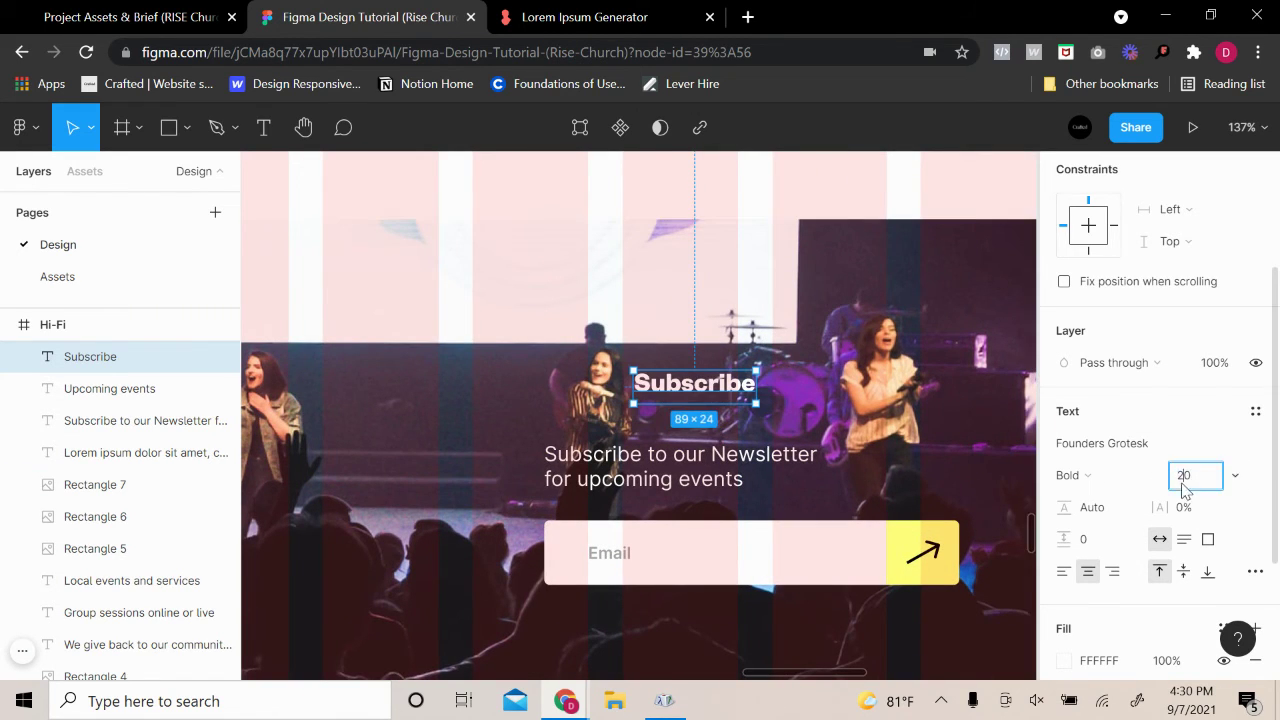
{"action": "key", "text": "Return"}
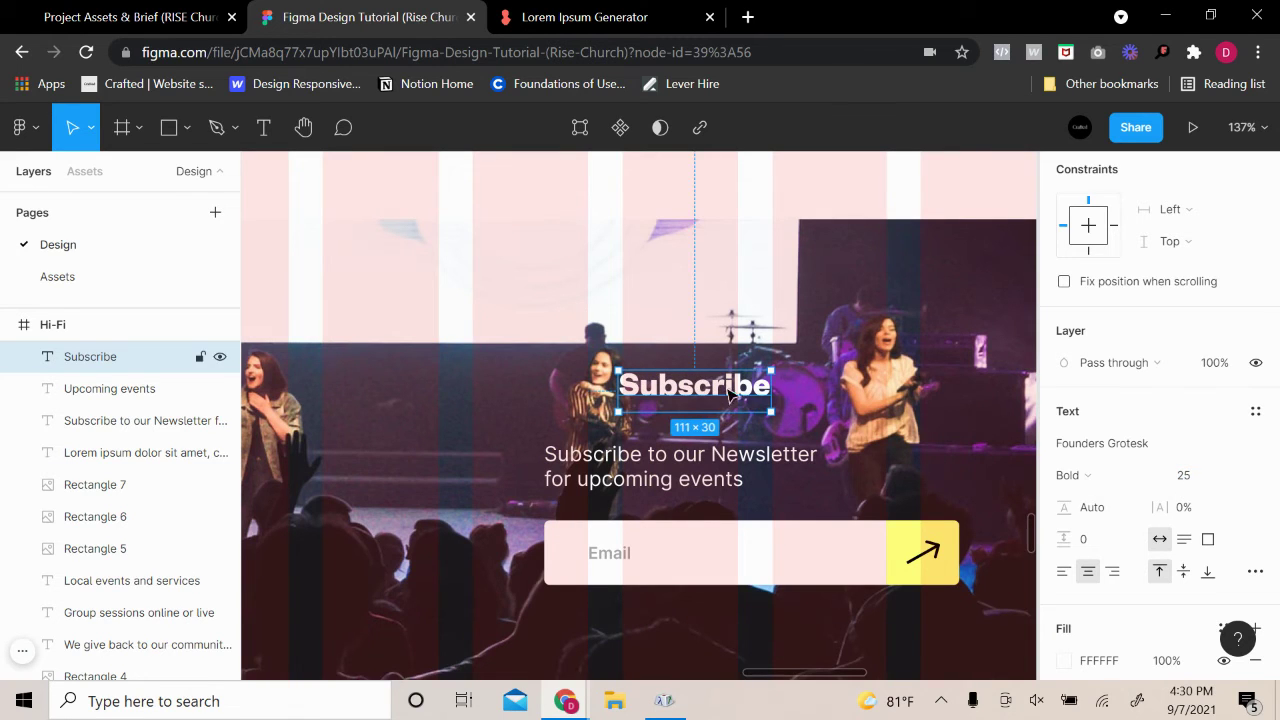
{"action": "left_click_drag", "start_coordinate": [712, 388], "coordinate": [637, 420]}
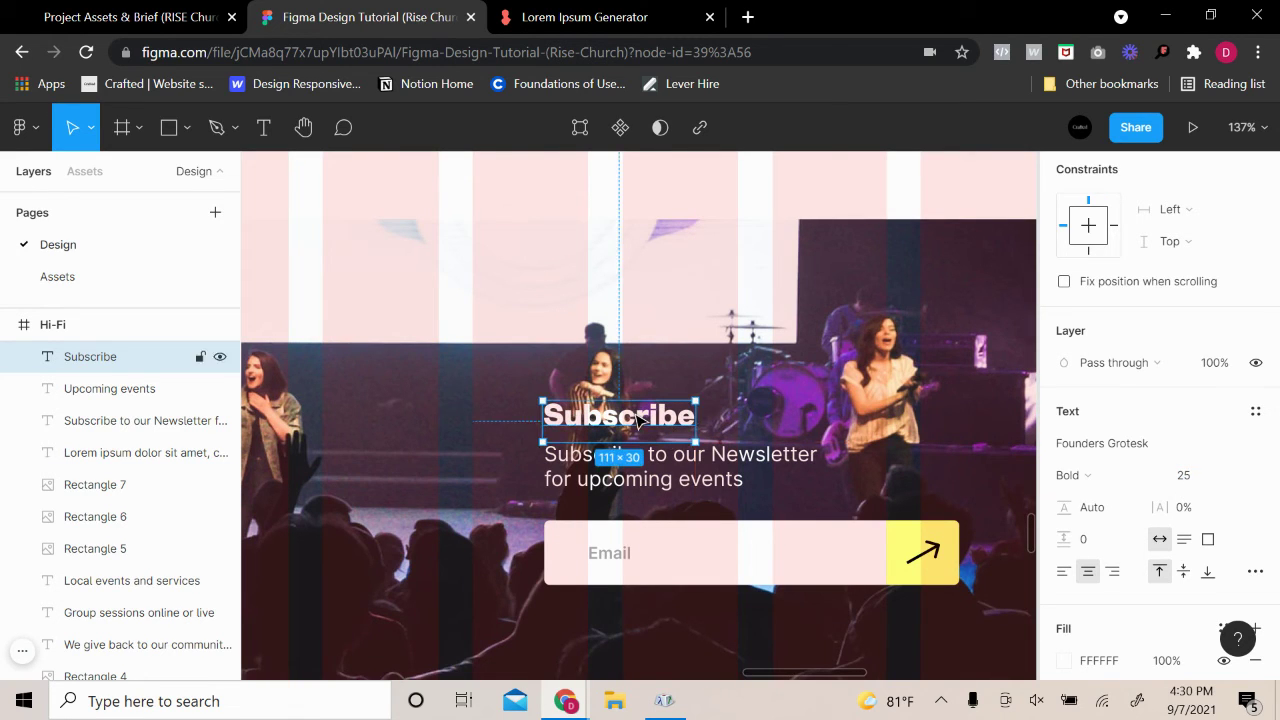
Change the Subscribe heading's font weight to Semibold
{"action": "left_click", "coordinate": [792, 432]}
{"action": "scroll", "coordinate": [785, 410], "scroll_direction": "down", "scroll_amount": 4}
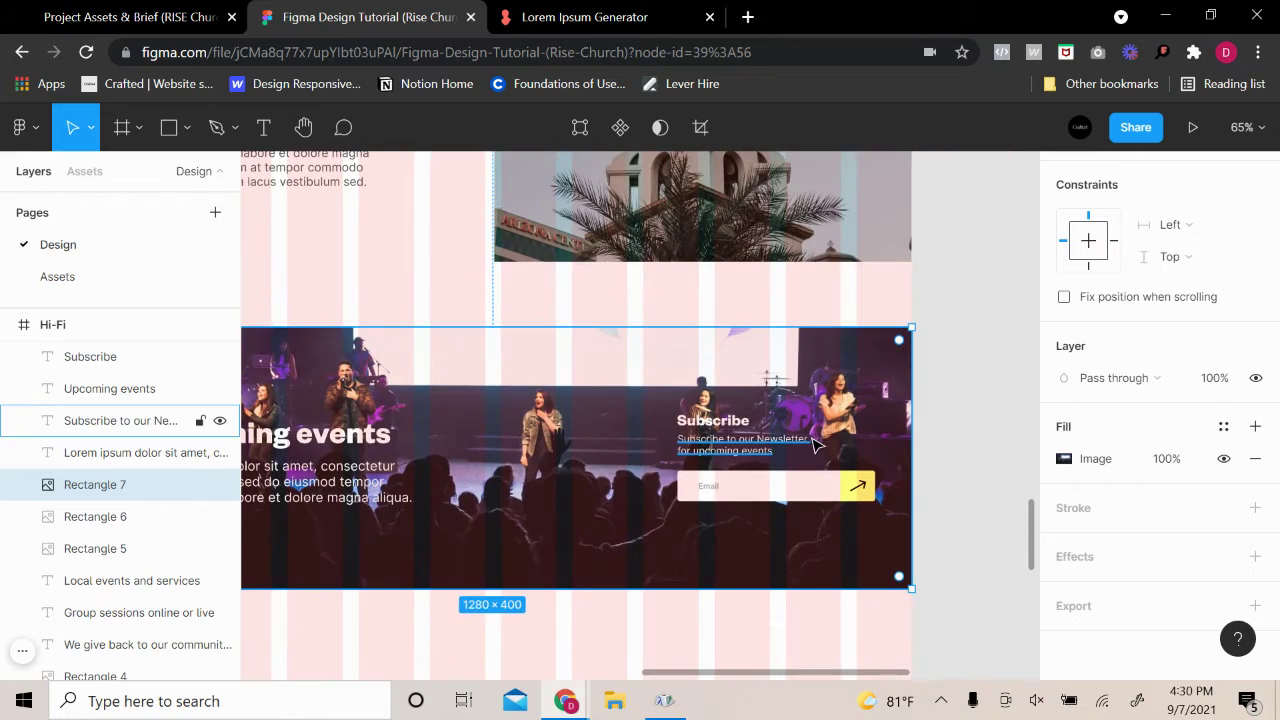
{"action": "scroll", "coordinate": [495, 550], "scroll_direction": "down", "scroll_amount": 1}
{"action": "scroll", "coordinate": [498, 545], "scroll_direction": "left", "scroll_amount": 2}
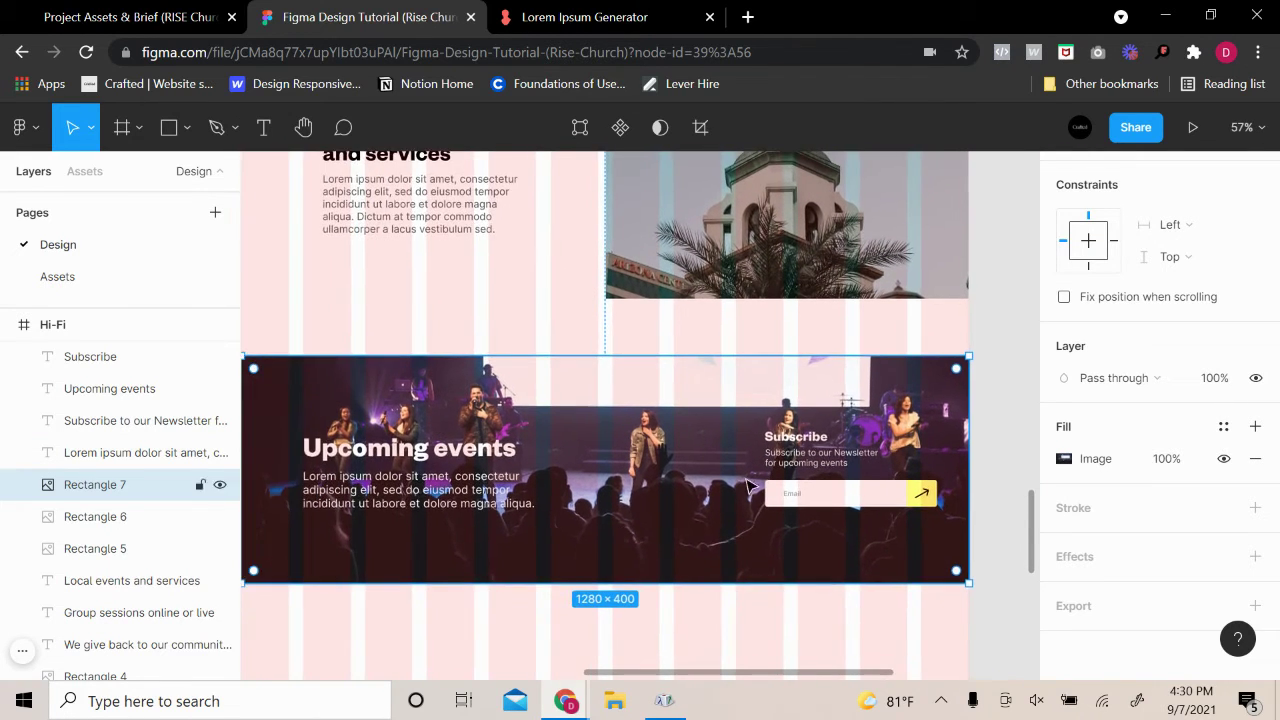
{"action": "scroll", "coordinate": [845, 435], "scroll_direction": "up", "scroll_amount": 5}
{"action": "left_click", "coordinate": [776, 466]}
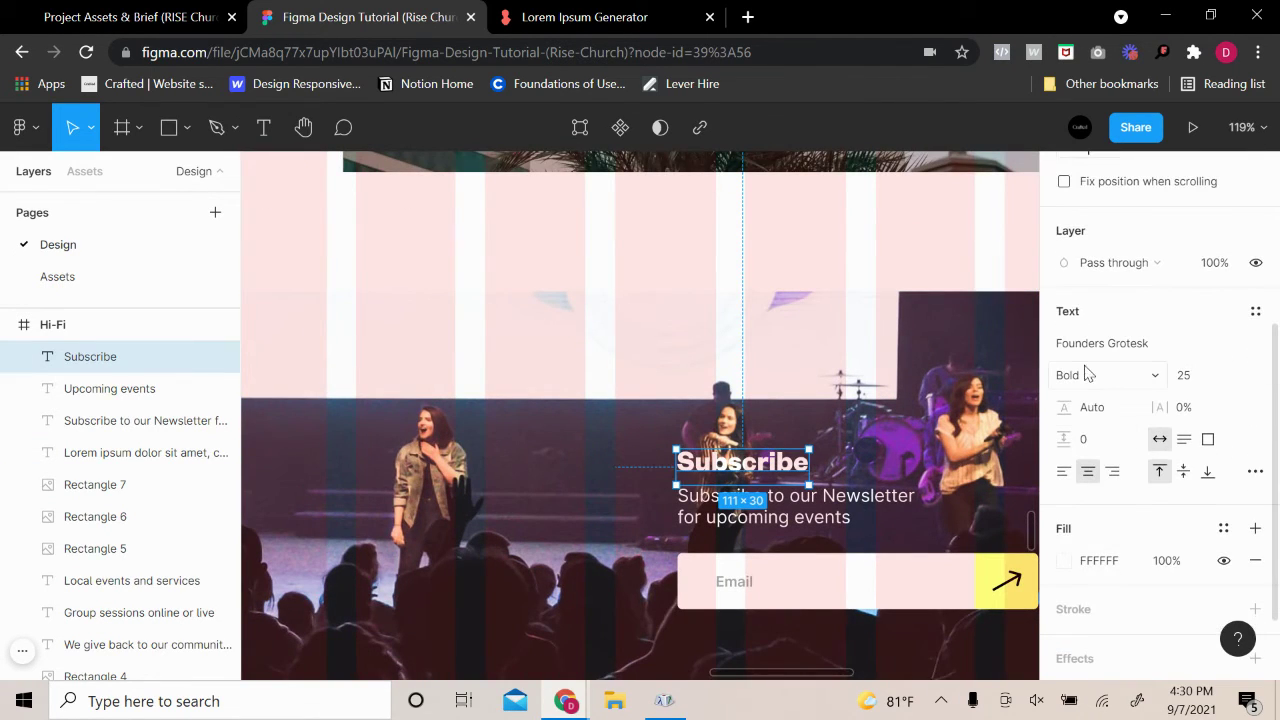
{"action": "left_click", "coordinate": [1093, 375]}
{"action": "left_click", "coordinate": [1120, 349]}
{"action": "left_click", "coordinate": [849, 380]}
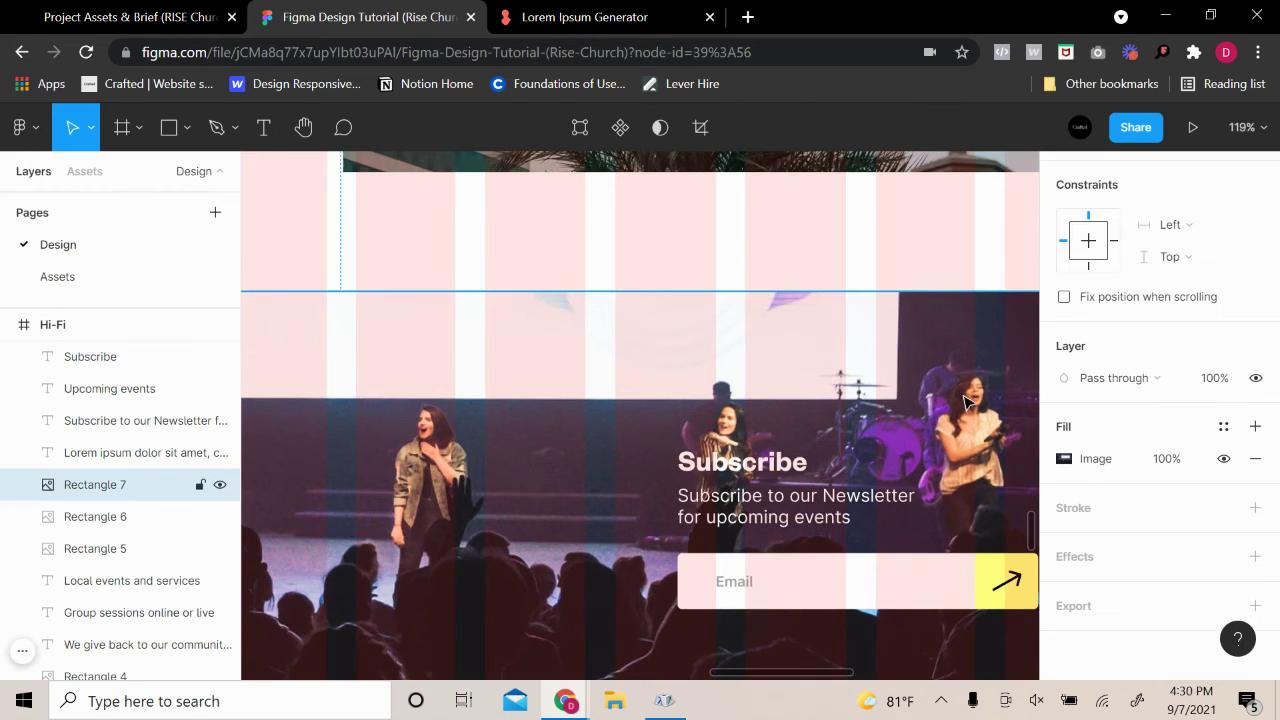
{"action": "scroll", "coordinate": [970, 425], "scroll_direction": "down", "scroll_amount": 4}
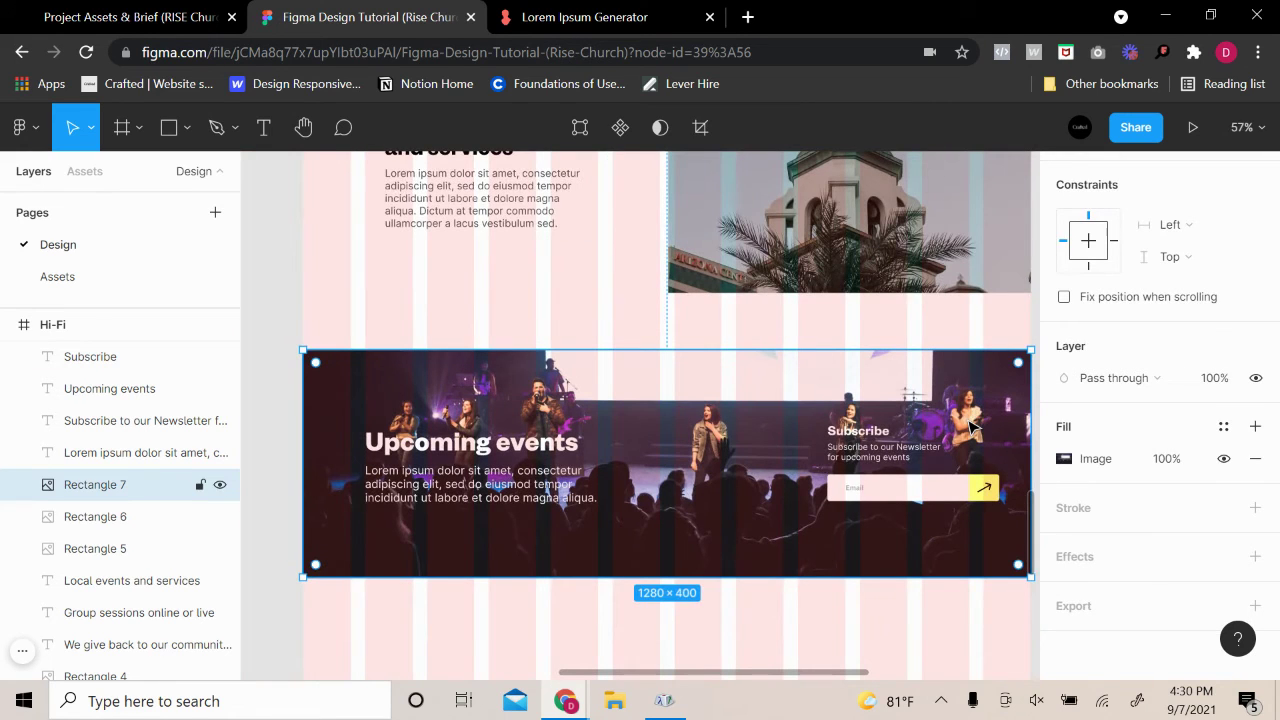
Paste a copy of the Subscribe text under Heading 3 and retype it as 'Heading 4'
{"action": "left_click", "coordinate": [880, 435]}
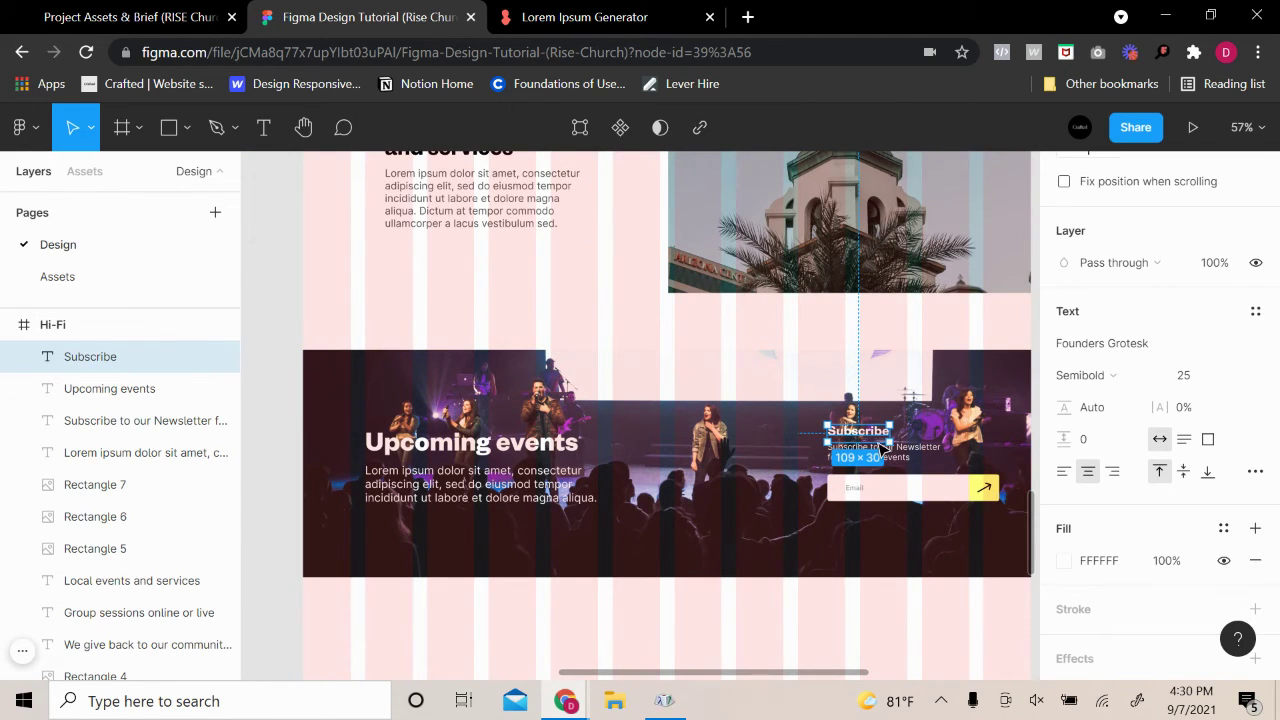
{"action": "key", "text": "ctrl+v"}
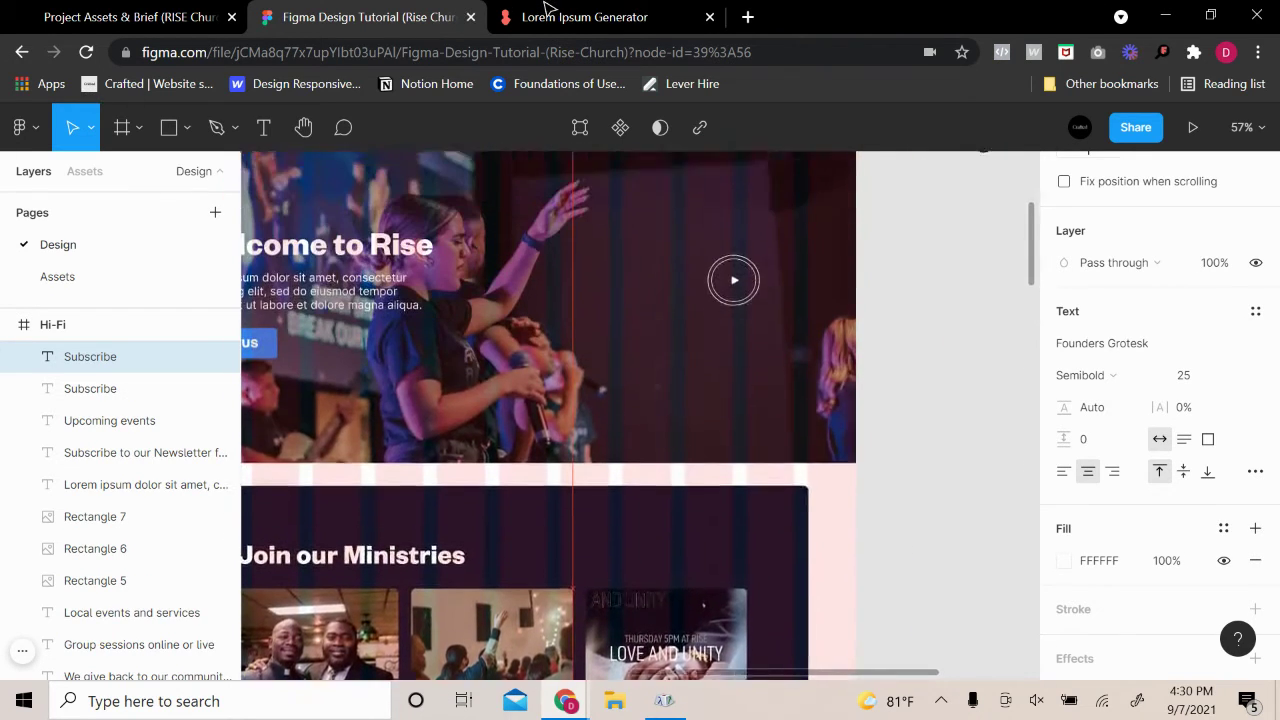
{"action": "left_click_drag", "start_coordinate": [545, 8], "coordinate": [735, 496]}
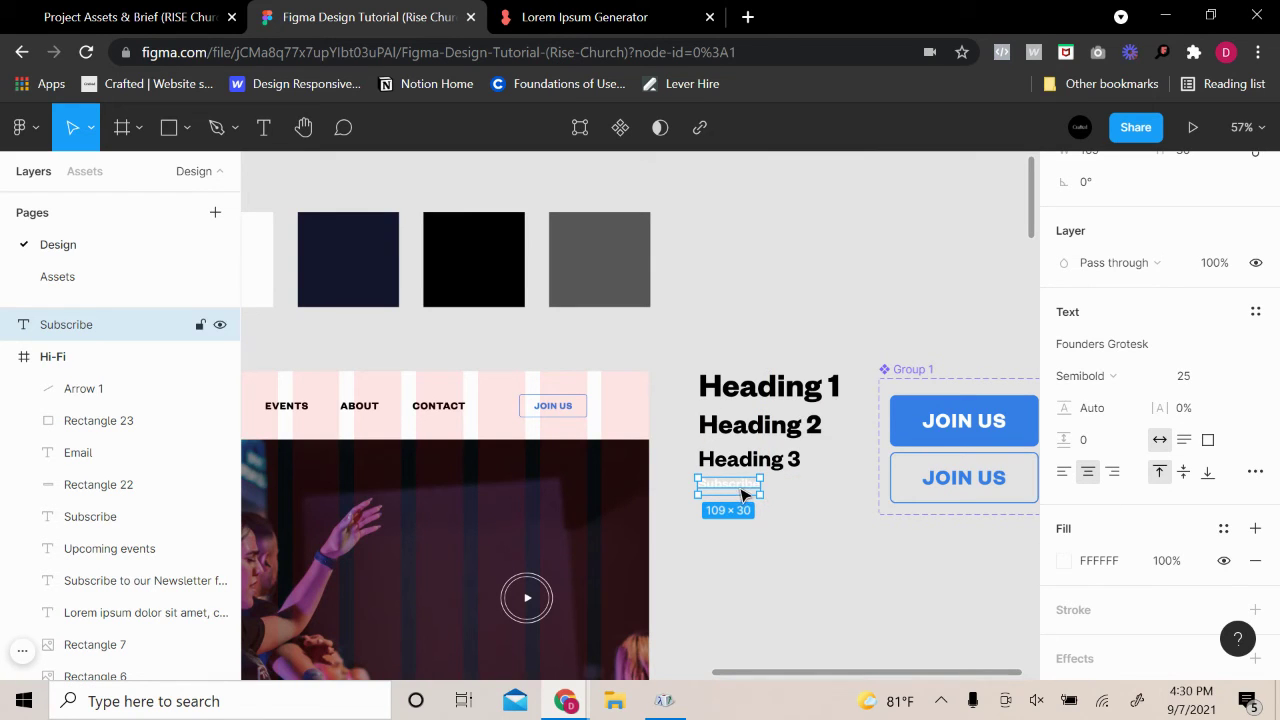
{"action": "scroll", "coordinate": [741, 494], "scroll_direction": "up", "scroll_amount": 5, "text": "ctrl"}
{"action": "double_click", "coordinate": [737, 486]}
{"action": "type", "text": "H"}
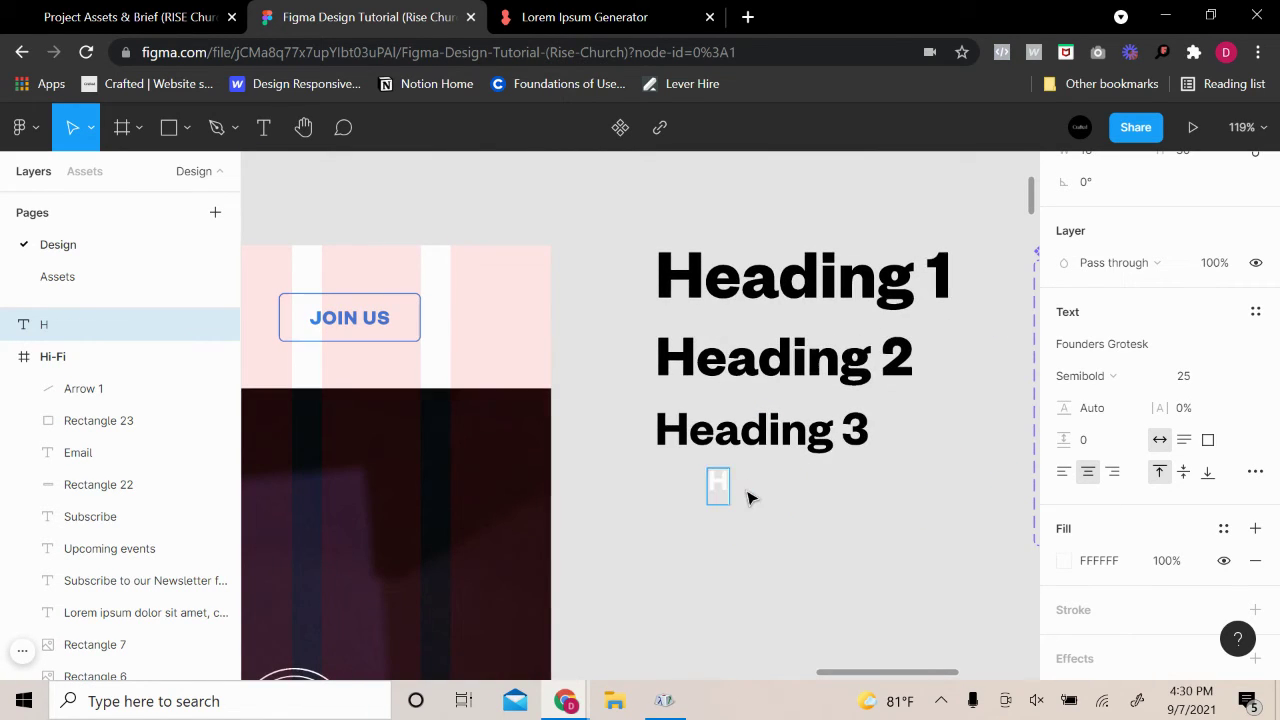
{"action": "type", "text": "eading 4"}
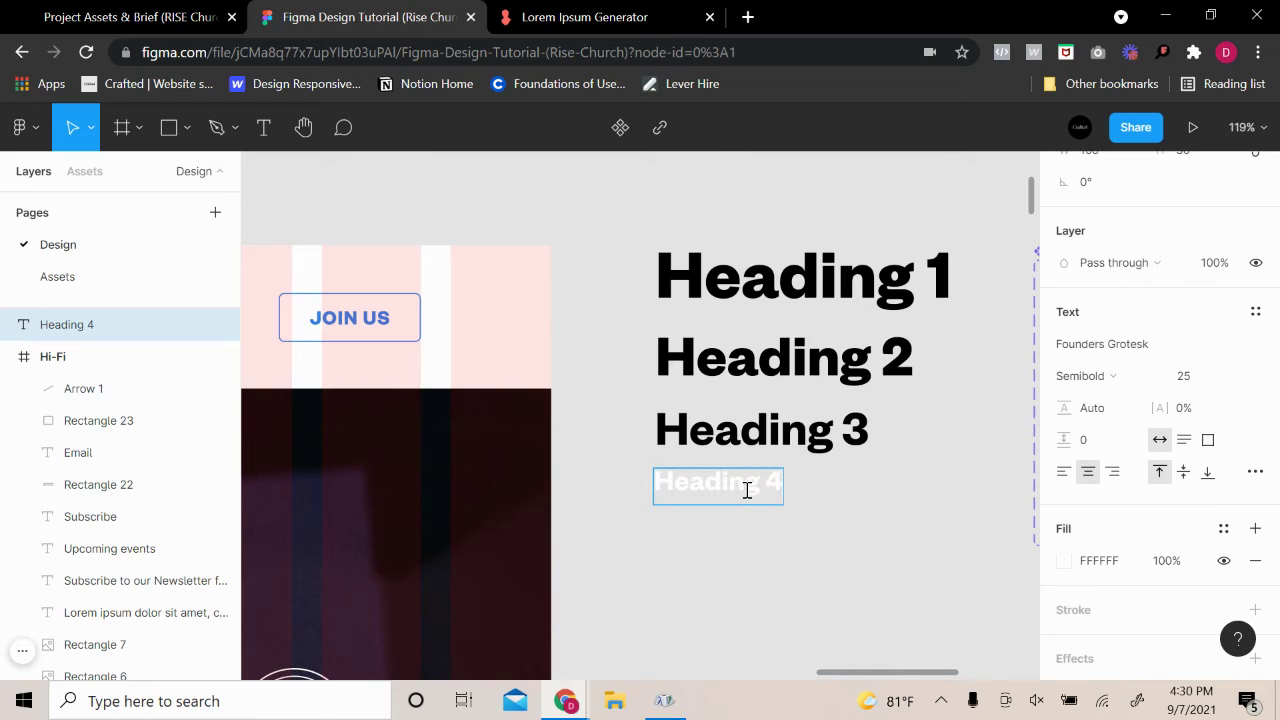
Set the Heading 4 sample's fill colour to black 000000
{"action": "scroll", "coordinate": [1075, 545], "scroll_direction": "down", "scroll_amount": 2}
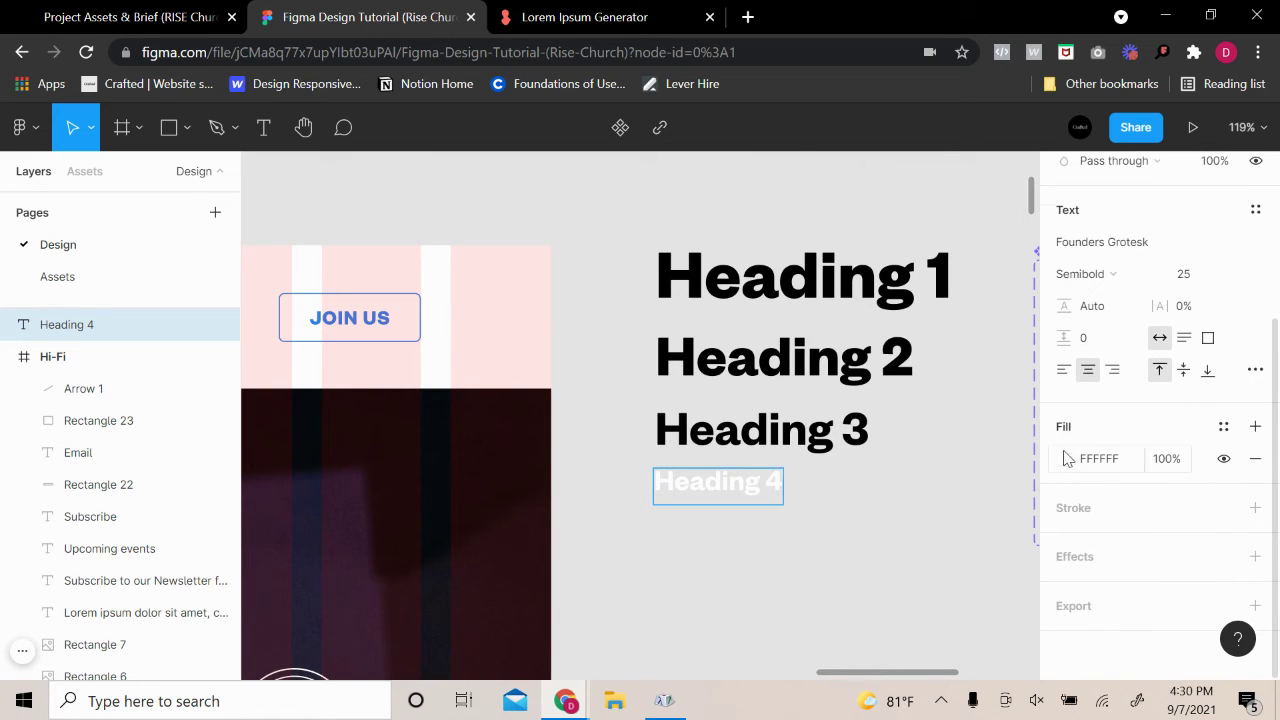
{"action": "left_click", "coordinate": [1063, 458]}
{"action": "left_click_drag", "start_coordinate": [921, 284], "coordinate": [694, 569]}
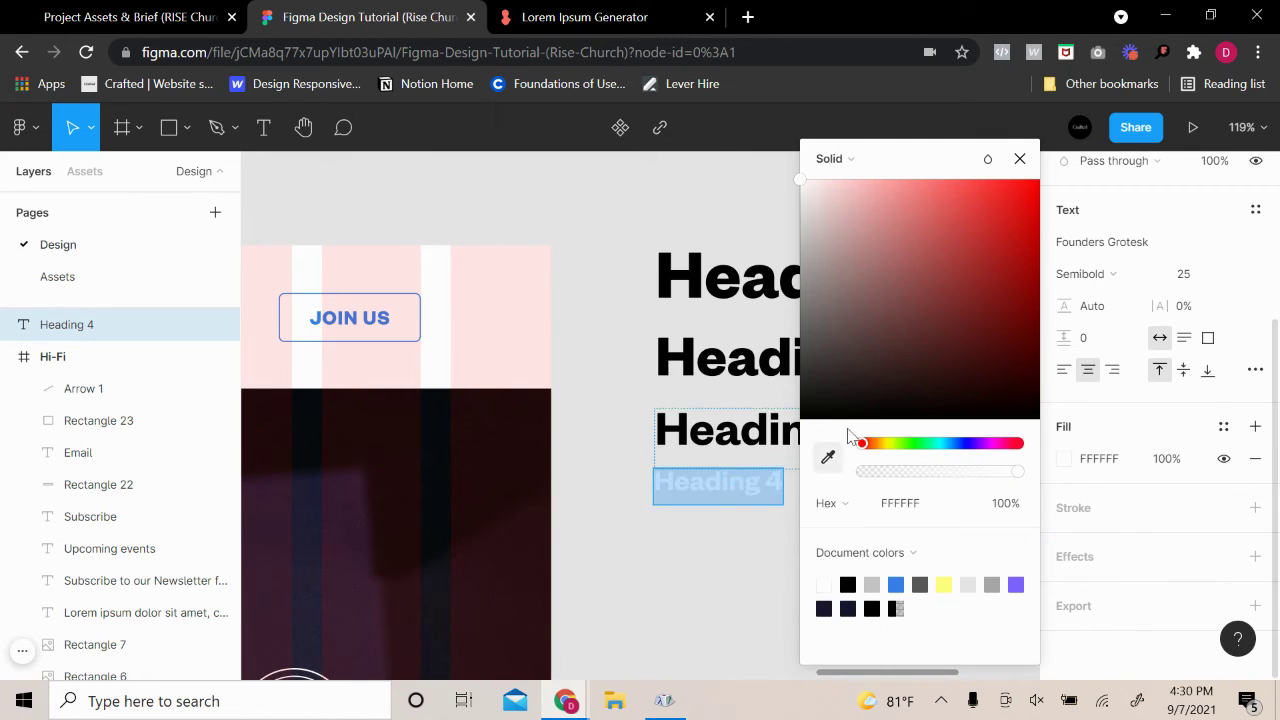
{"action": "left_click", "coordinate": [660, 593]}
{"action": "scroll", "coordinate": [760, 580], "scroll_direction": "down", "scroll_amount": 3}
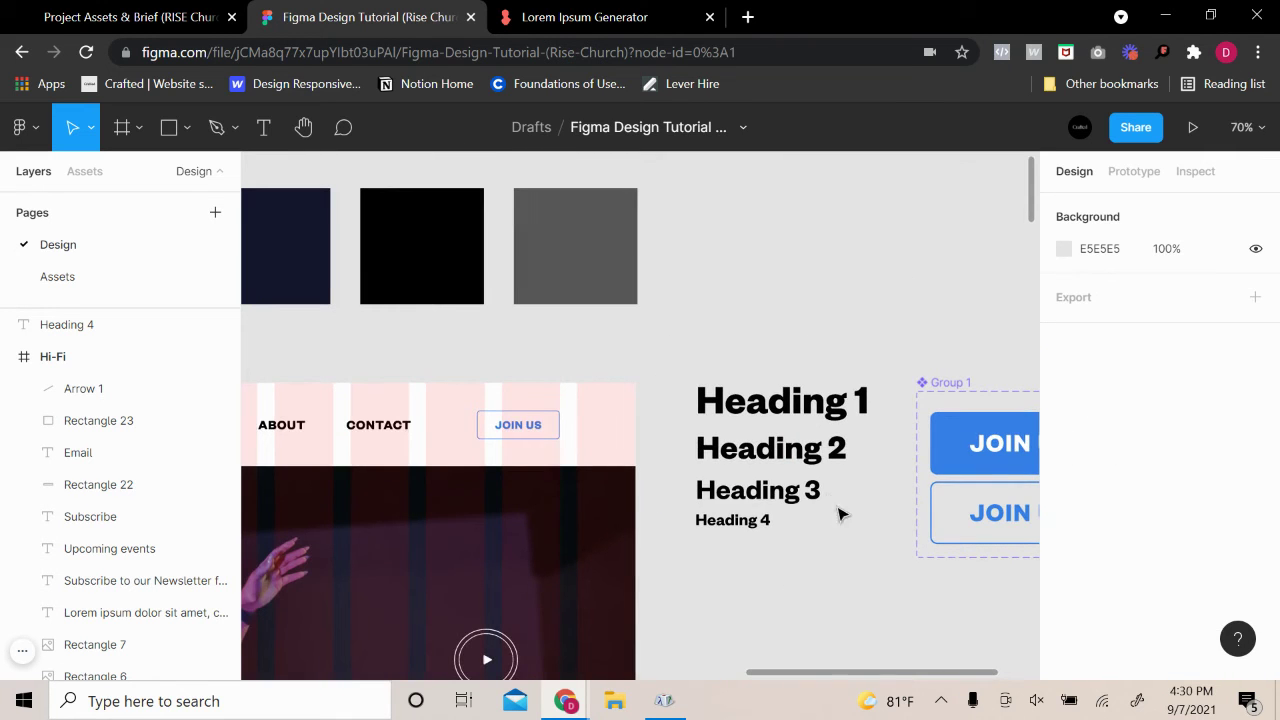
{"action": "scroll", "coordinate": [829, 531], "scroll_direction": "down", "scroll_amount": 4}
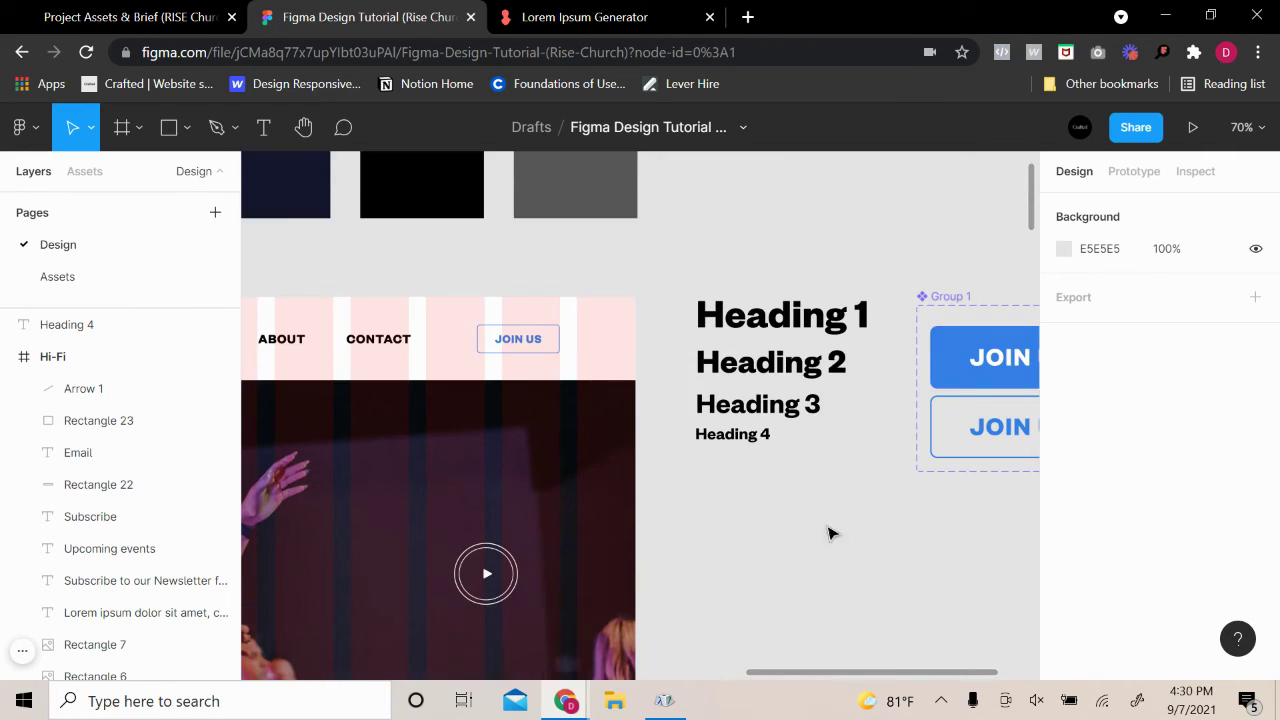
{"action": "scroll", "coordinate": [805, 545], "scroll_direction": "down", "scroll_amount": 3}
{"action": "scroll", "coordinate": [777, 534], "scroll_direction": "down", "scroll_amount": 3}
{"action": "scroll", "coordinate": [766, 549], "scroll_direction": "down", "scroll_amount": 5}
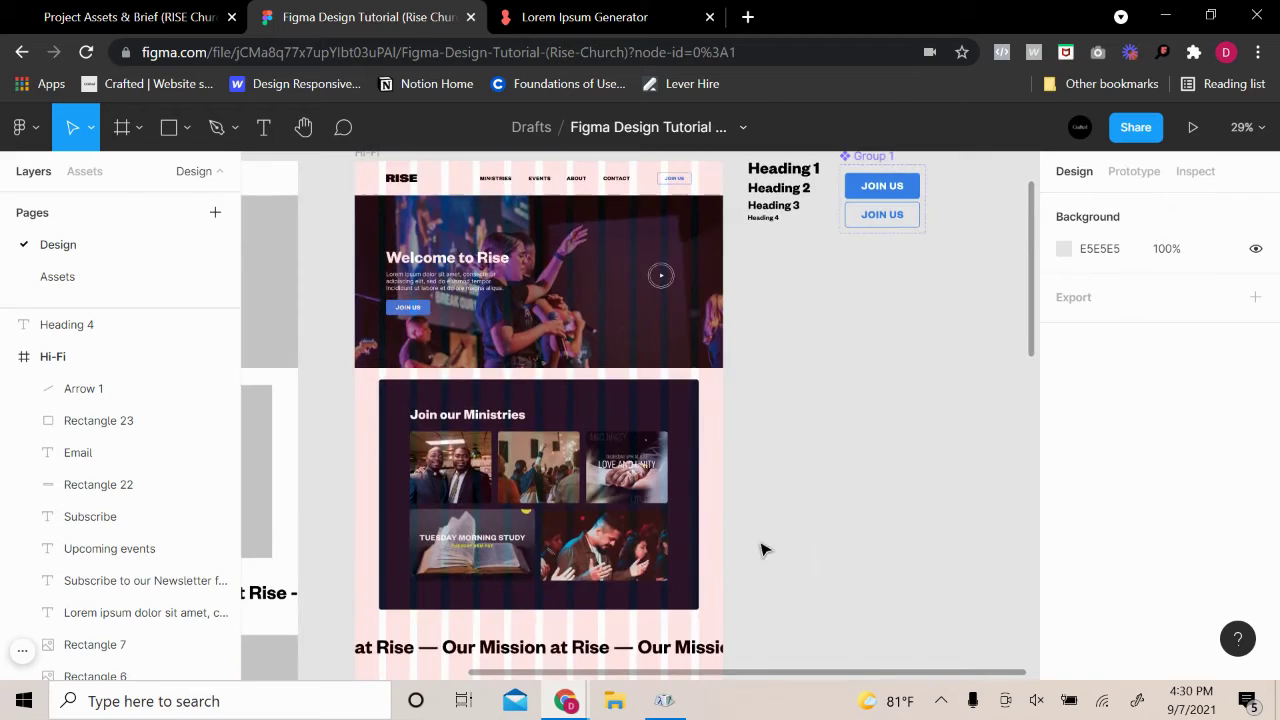
{"action": "scroll", "coordinate": [618, 563], "scroll_direction": "down", "scroll_amount": 3}
{"action": "scroll", "coordinate": [618, 563], "scroll_direction": "up", "scroll_amount": 4}
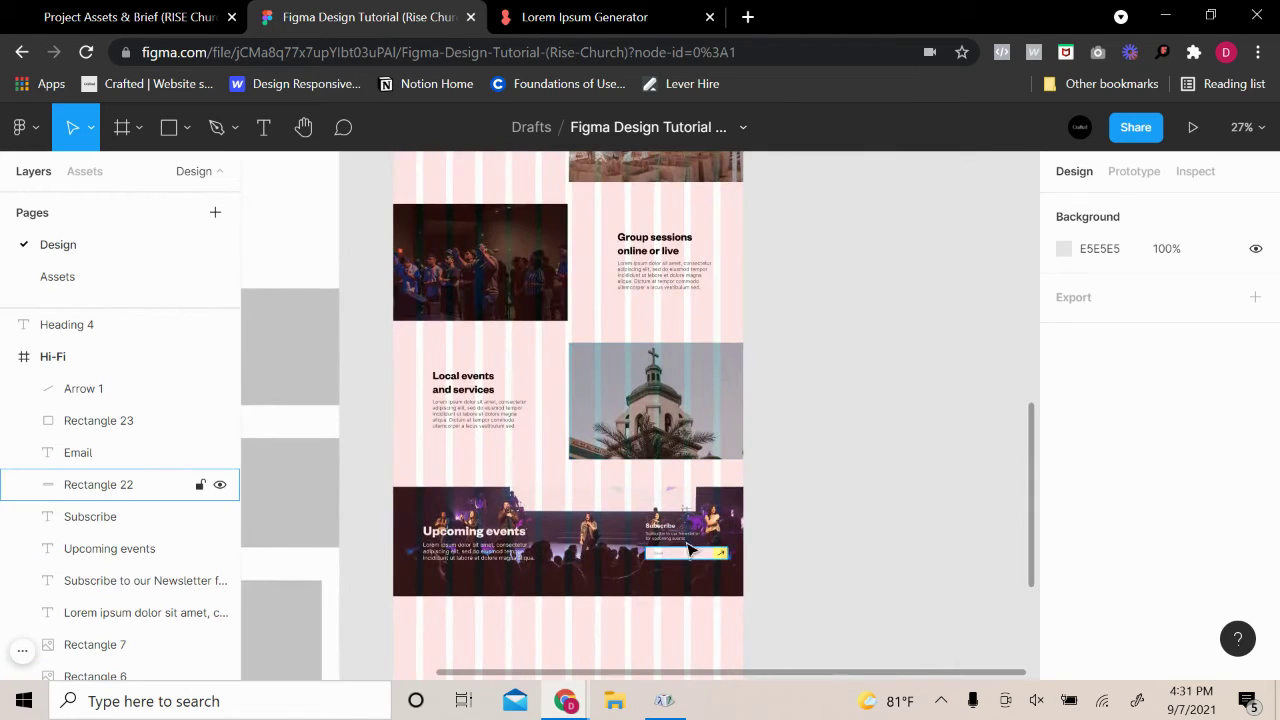
{"action": "scroll", "coordinate": [600, 566], "scroll_direction": "up", "scroll_amount": 3}
{"action": "scroll", "coordinate": [480, 580], "scroll_direction": "down", "scroll_amount": 1}
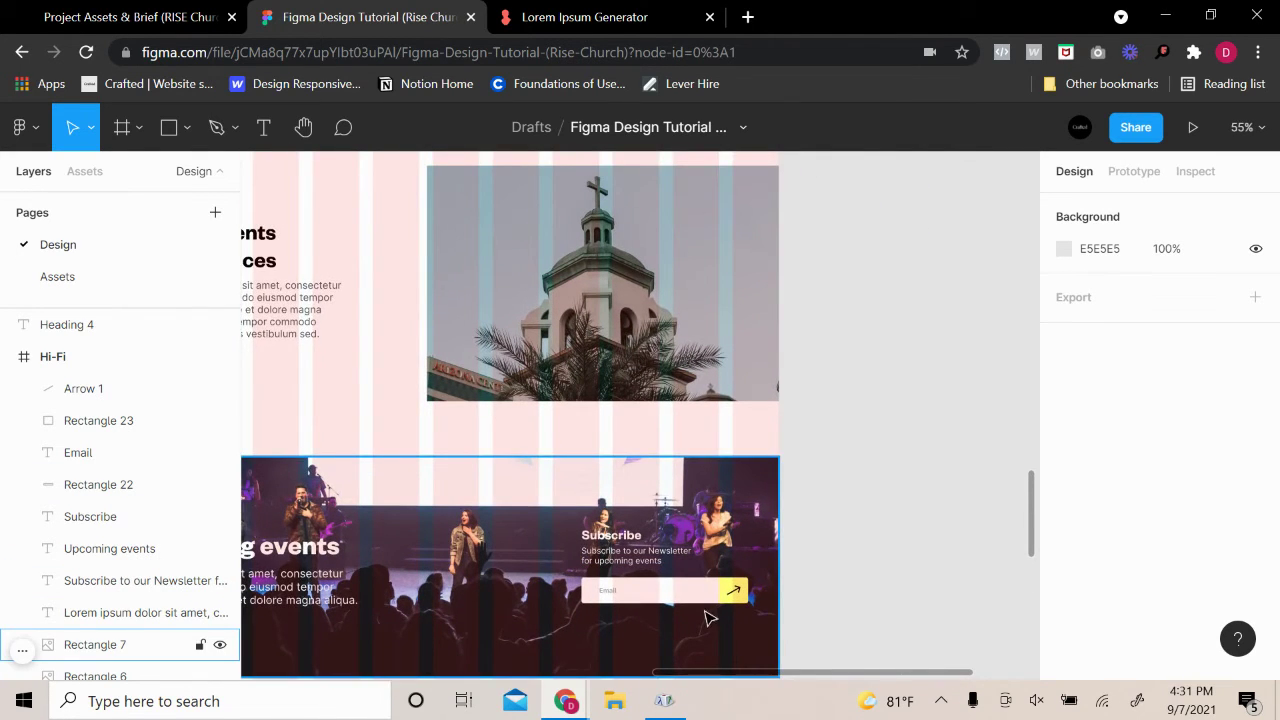
{"action": "scroll", "coordinate": [800, 600], "scroll_direction": "down", "scroll_amount": 3}
{"action": "scroll", "coordinate": [1131, 400], "scroll_direction": "up", "scroll_amount": 3}
{"action": "scroll", "coordinate": [877, 473], "scroll_direction": "down", "scroll_amount": 3}
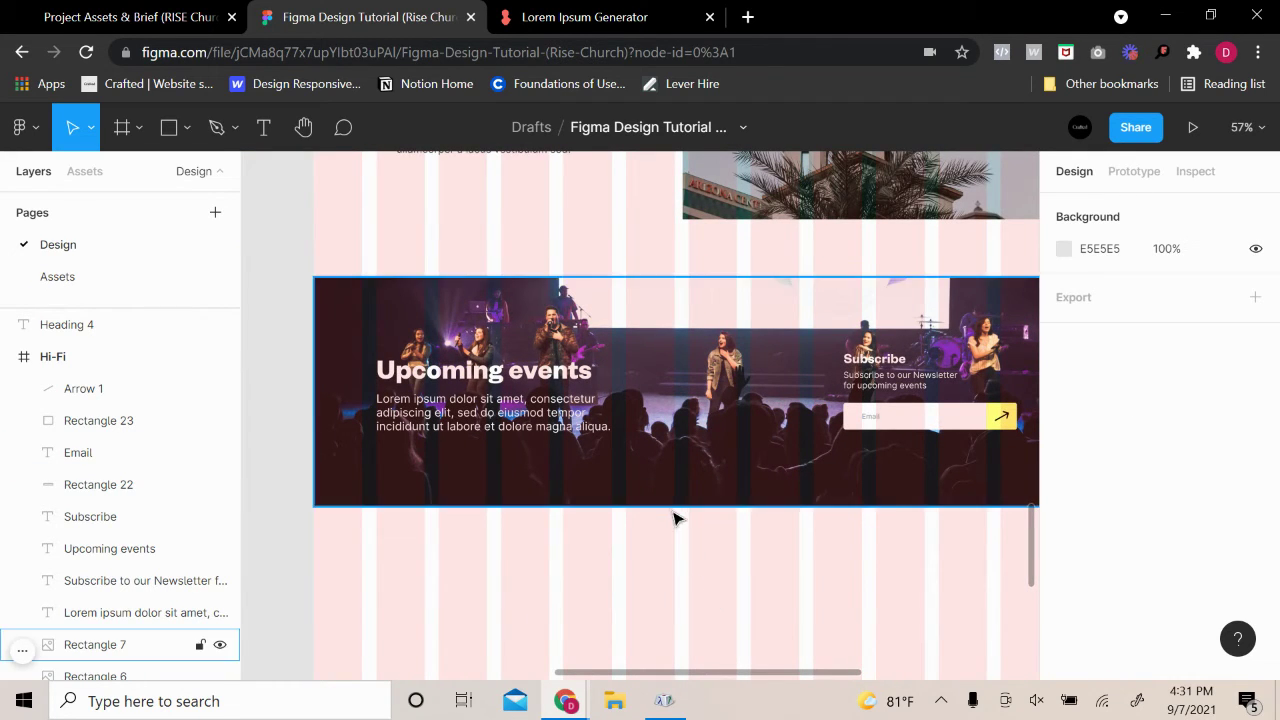
{"action": "scroll", "coordinate": [672, 540], "scroll_direction": "down", "scroll_amount": 5}
{"action": "scroll", "coordinate": [712, 500], "scroll_direction": "up", "scroll_amount": 3}
{"action": "scroll", "coordinate": [740, 560], "scroll_direction": "up", "scroll_amount": 5}
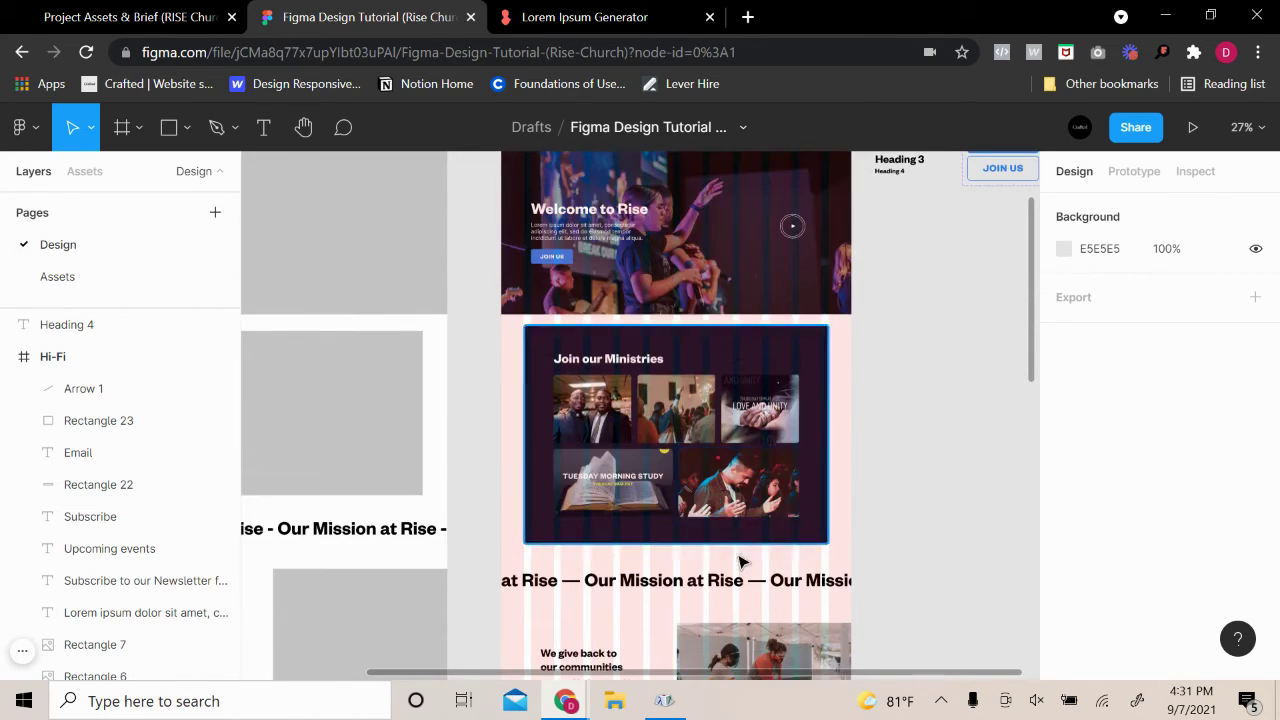
{"action": "scroll", "coordinate": [731, 574], "scroll_direction": "down", "scroll_amount": 10}
{"action": "scroll", "coordinate": [737, 574], "scroll_direction": "down", "scroll_amount": 3}
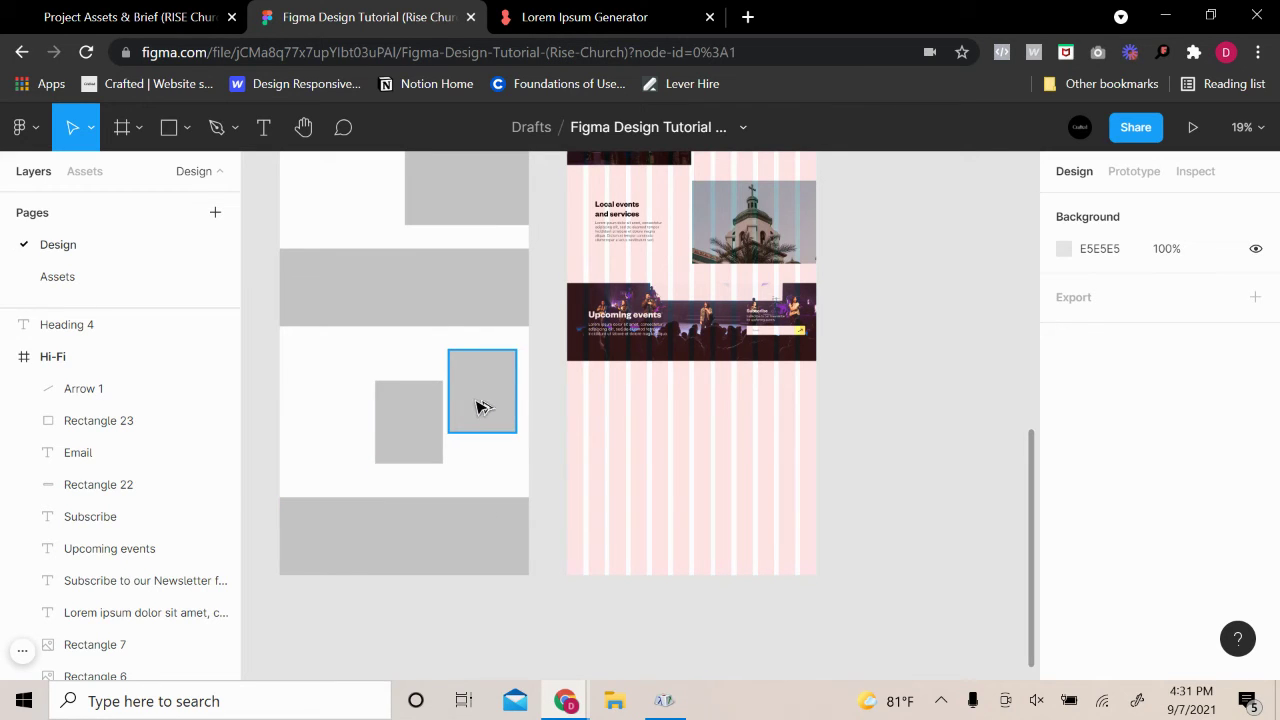
Copy two grey 348×427 wireframe cards into the Hi-Fi page below the events banner, staggered
{"action": "left_click_drag", "start_coordinate": [477, 406], "coordinate": [770, 442]}
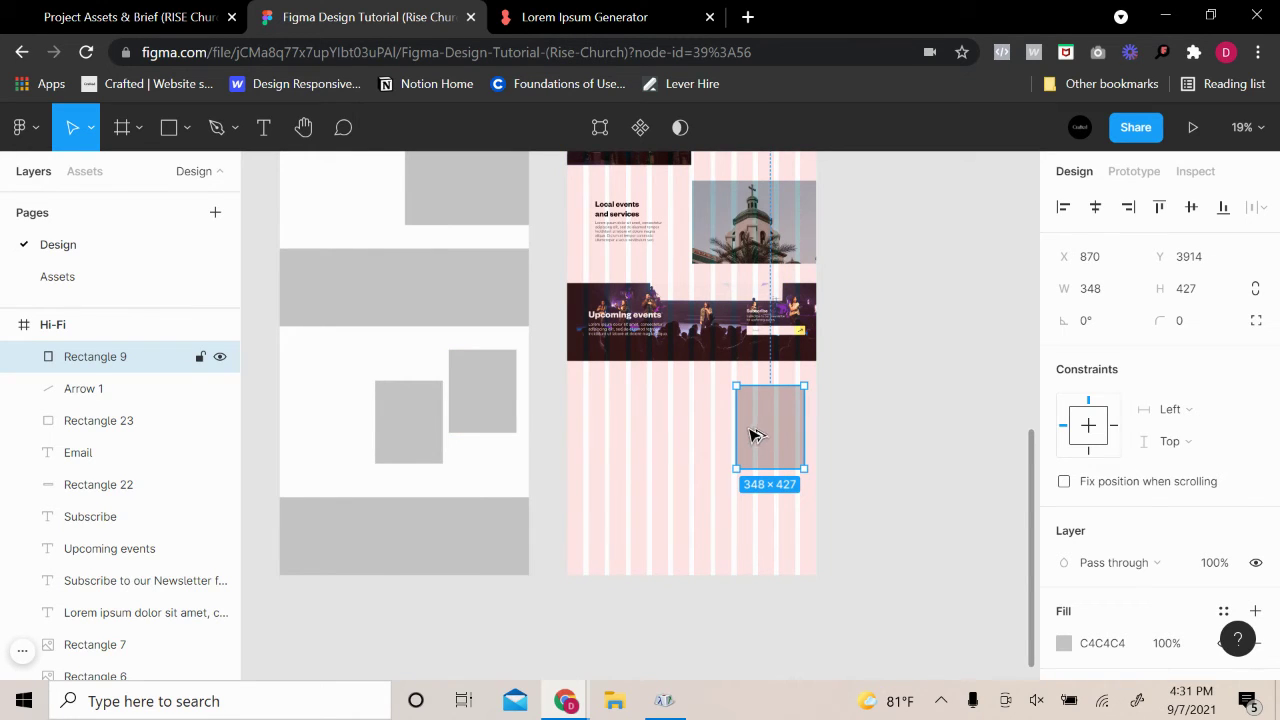
{"action": "key", "text": "alt"}
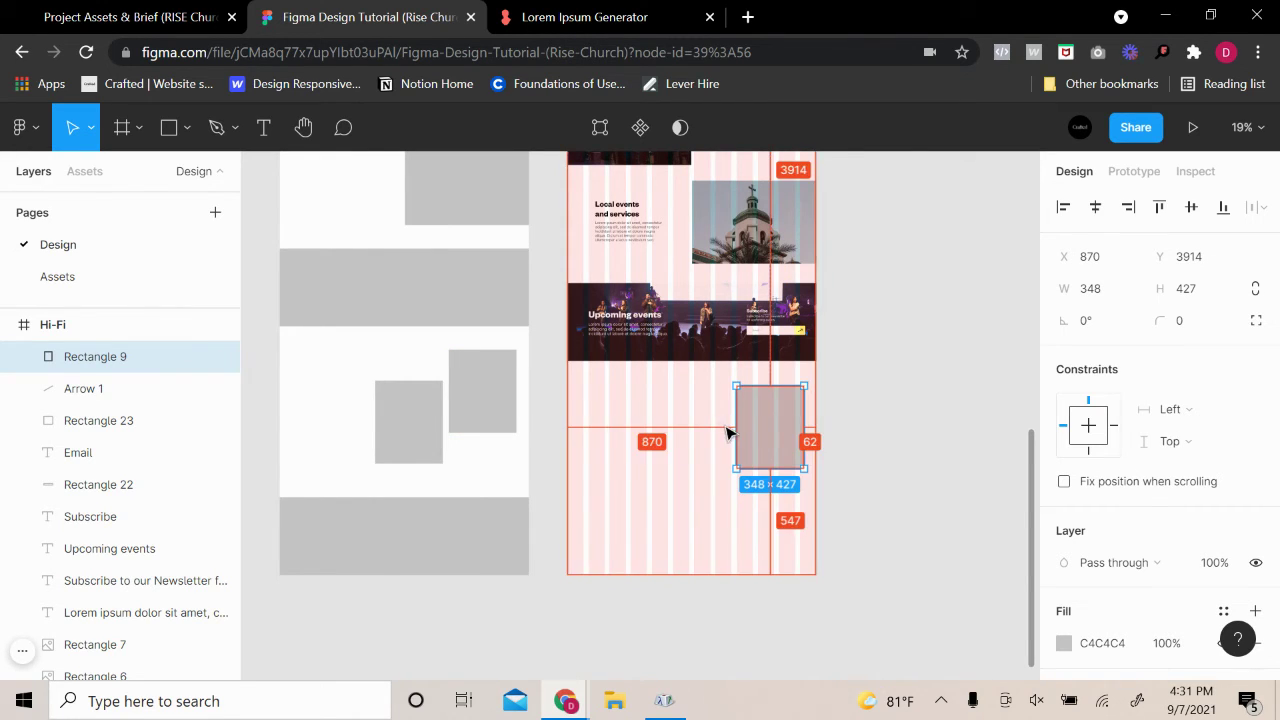
{"action": "left_click_drag", "start_coordinate": [764, 440], "coordinate": [758, 436]}
{"action": "left_click_drag", "start_coordinate": [420, 450], "coordinate": [748, 465]}
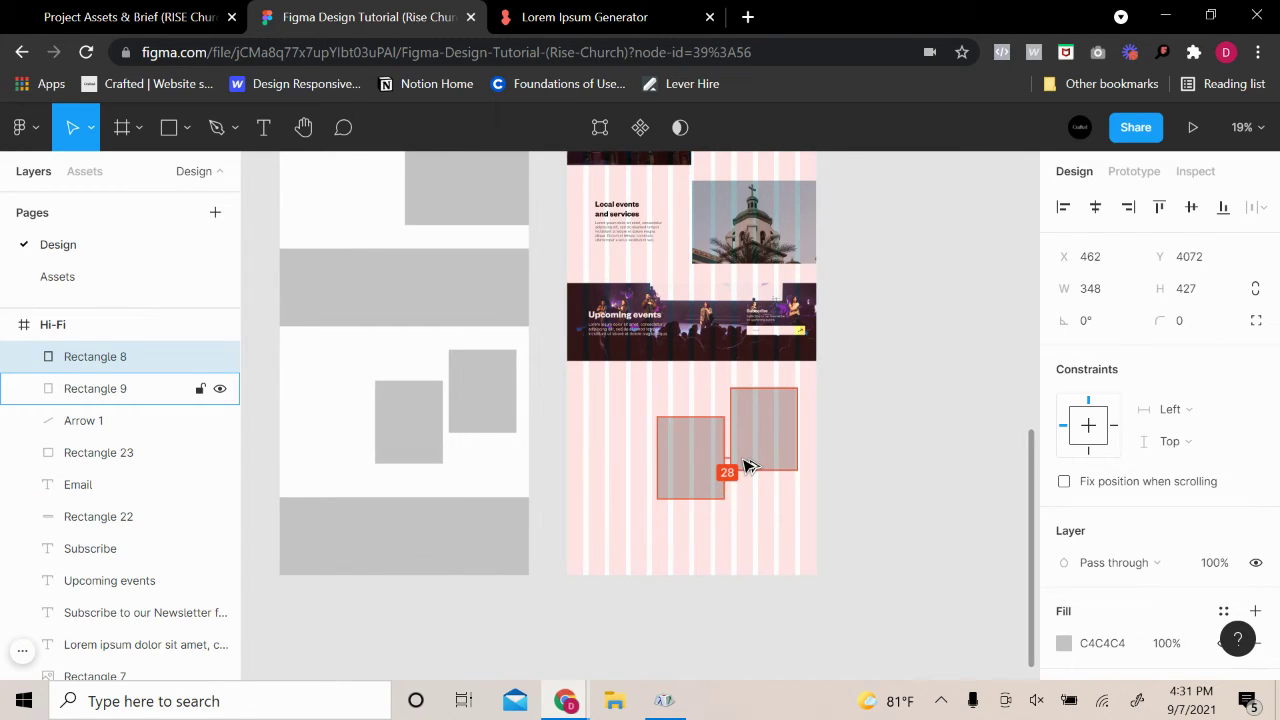
{"action": "scroll", "coordinate": [754, 457], "scroll_direction": "up", "scroll_amount": 3}
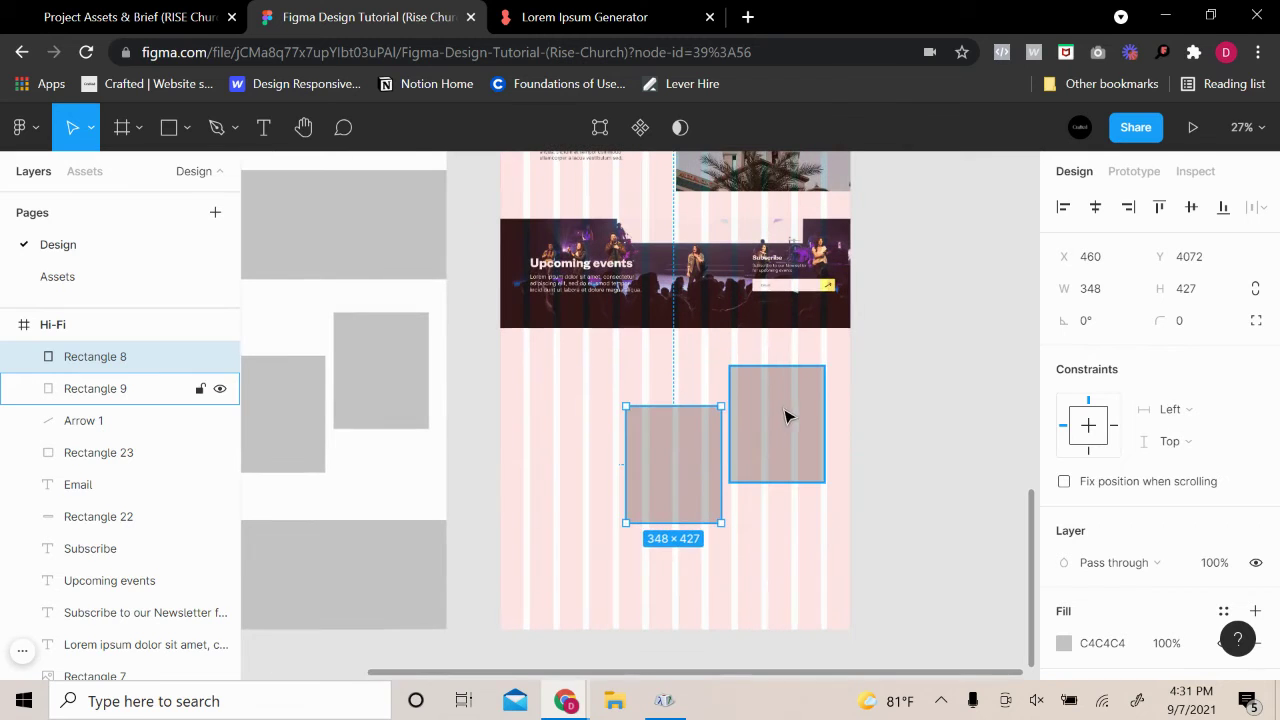
{"action": "left_click", "coordinate": [789, 414]}
{"action": "left_click", "coordinate": [667, 480], "text": "shift"}
{"action": "left_click_drag", "start_coordinate": [778, 454], "coordinate": [783, 471]}
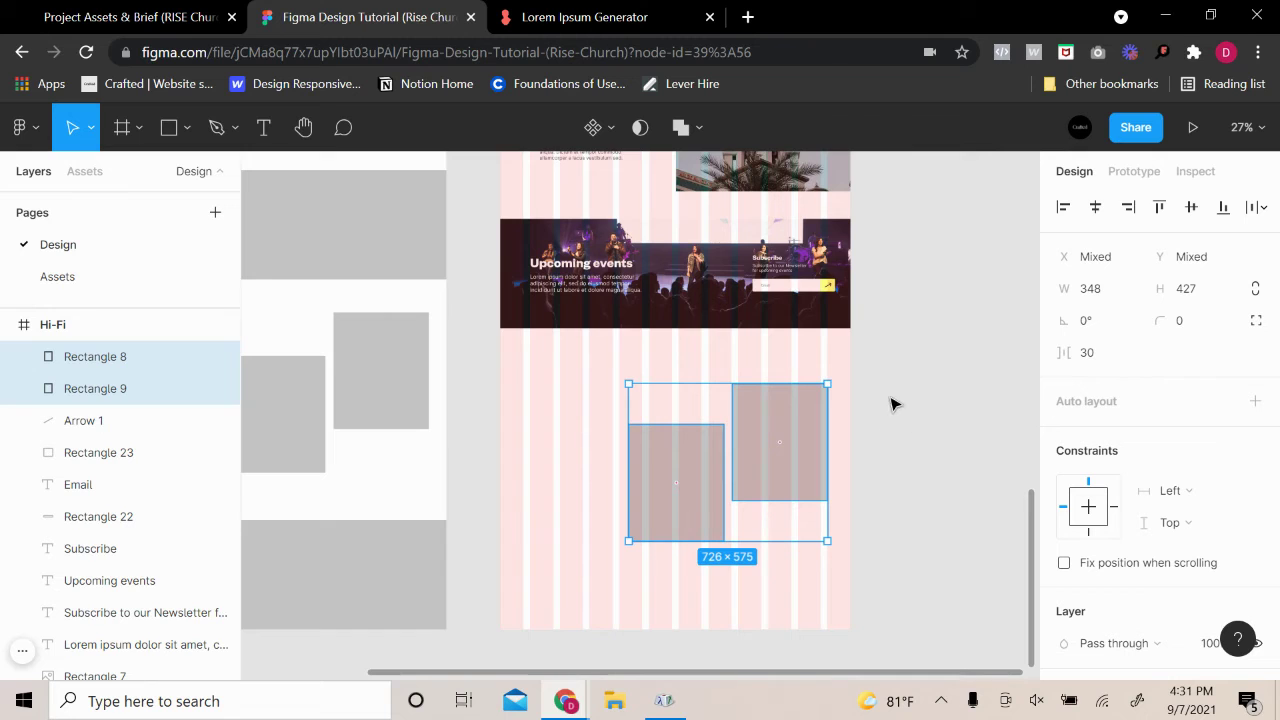
Check each of the two staggered 348×427 placeholder cards
{"action": "scroll", "coordinate": [893, 436], "scroll_direction": "up", "scroll_amount": 2}
{"action": "left_click", "coordinate": [877, 480]}
{"action": "left_click_drag", "start_coordinate": [837, 509], "coordinate": [937, 480]}
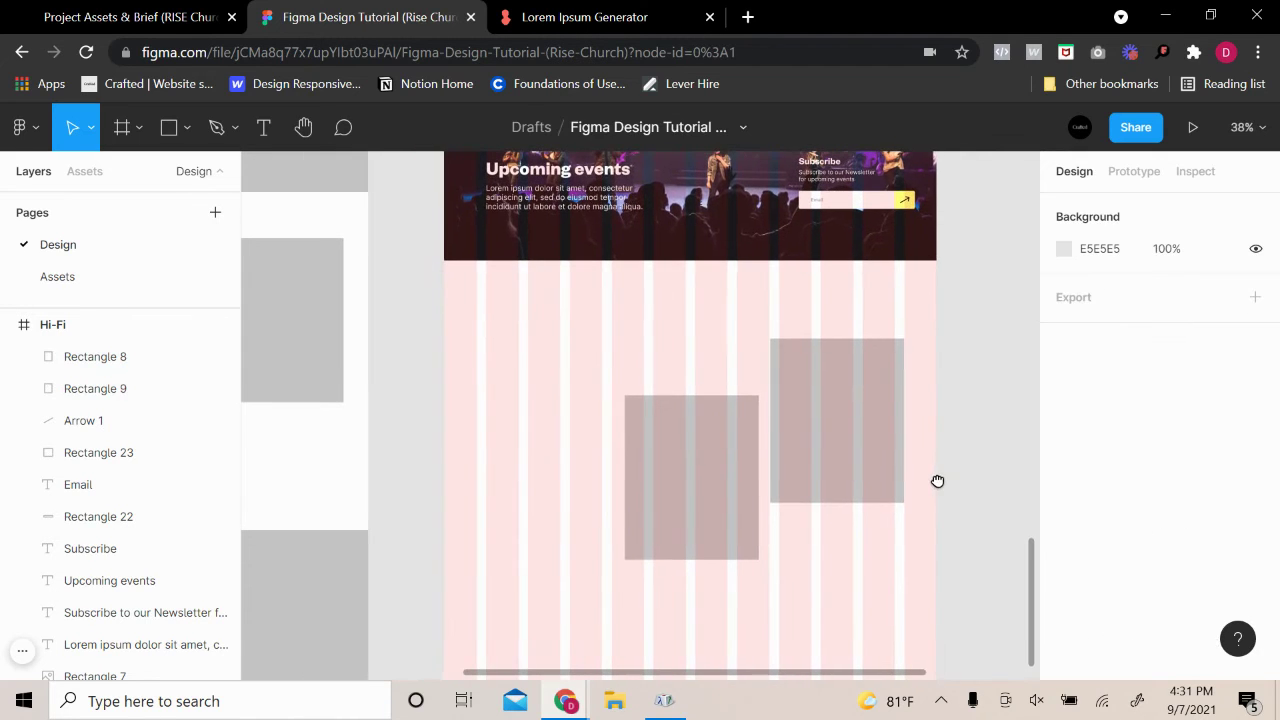
{"action": "left_click", "coordinate": [829, 475]}
{"action": "left_click", "coordinate": [726, 523]}
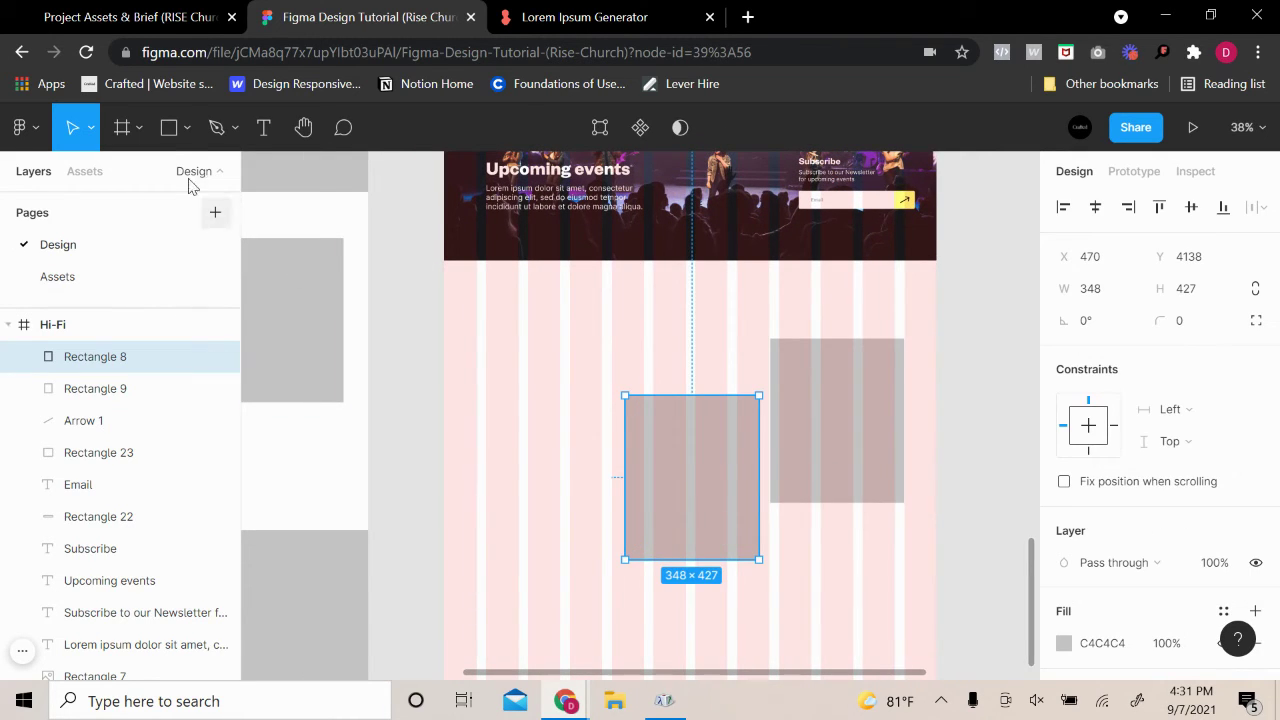
Fill the right placeholder card with the photo of the singing man
{"action": "double_click", "coordinate": [726, 465]}
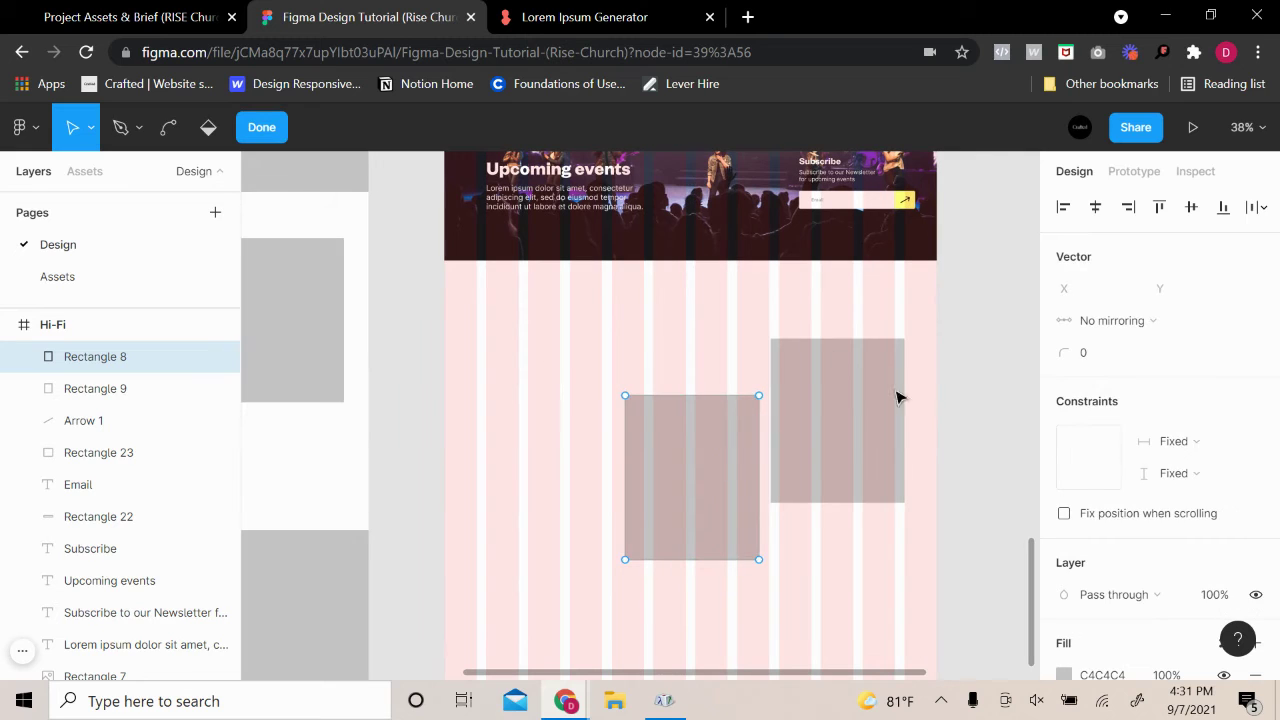
{"action": "key", "text": "Escape"}
{"action": "left_click", "coordinate": [858, 438]}
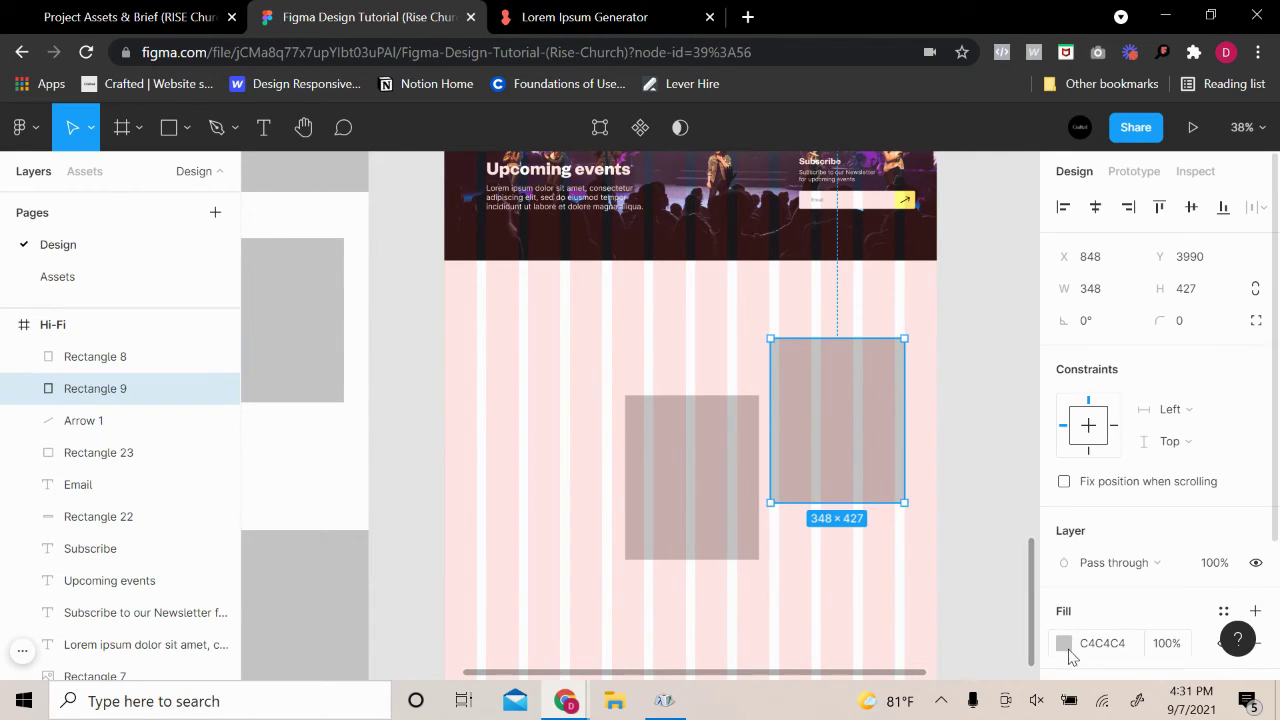
{"action": "left_click", "coordinate": [1064, 643]}
{"action": "left_click", "coordinate": [850, 162]}
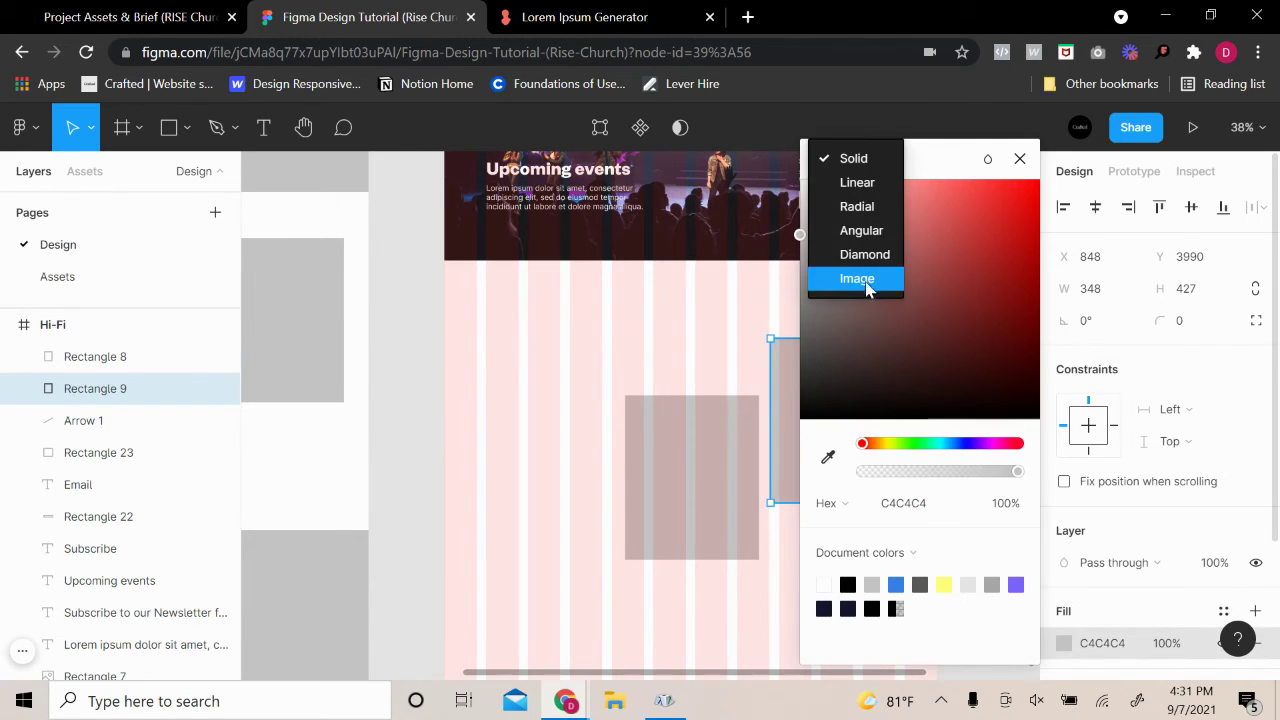
{"action": "left_click", "coordinate": [873, 297]}
{"action": "left_click", "coordinate": [919, 301]}
{"action": "scroll", "coordinate": [649, 266], "scroll_direction": "down", "scroll_amount": 5}
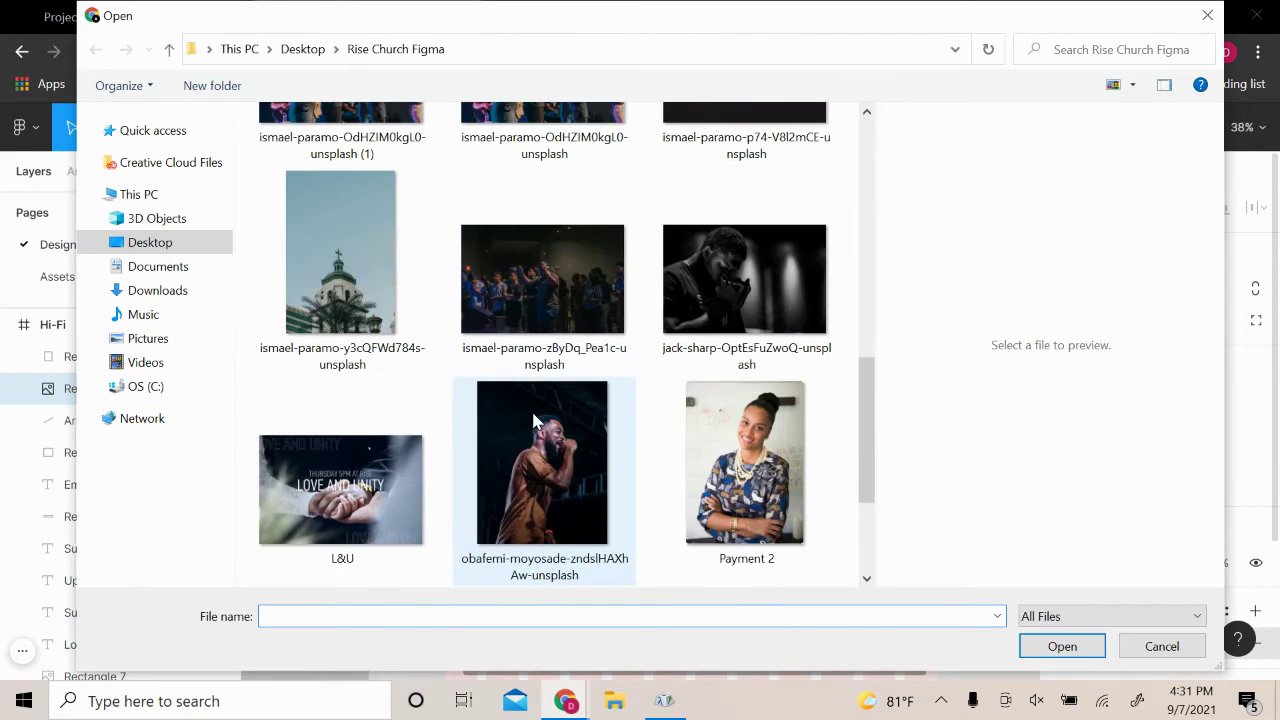
{"action": "left_click", "coordinate": [585, 476]}
{"action": "left_click", "coordinate": [1062, 646]}
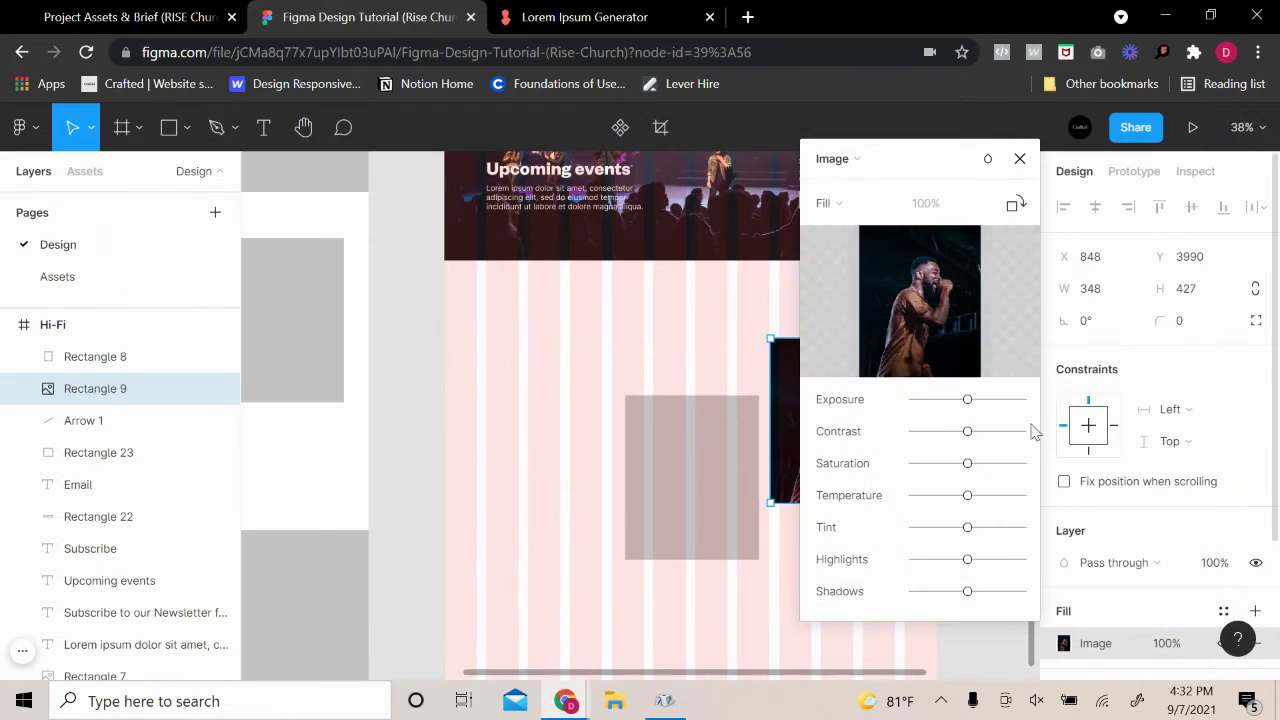
{"action": "left_click_drag", "start_coordinate": [950, 178], "coordinate": [1124, 229]}
Fill the left placeholder card with the Payment 2 photo of the smiling woman
{"action": "left_click", "coordinate": [648, 503]}
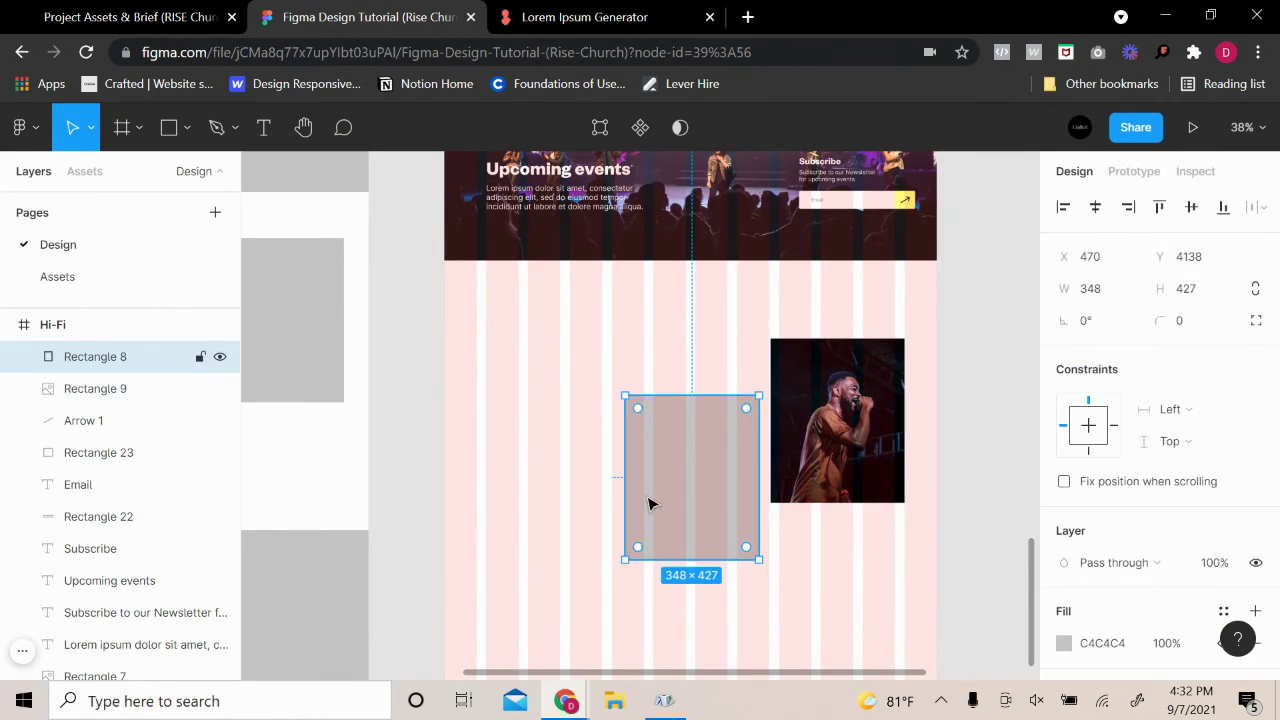
{"action": "left_click", "coordinate": [1064, 643]}
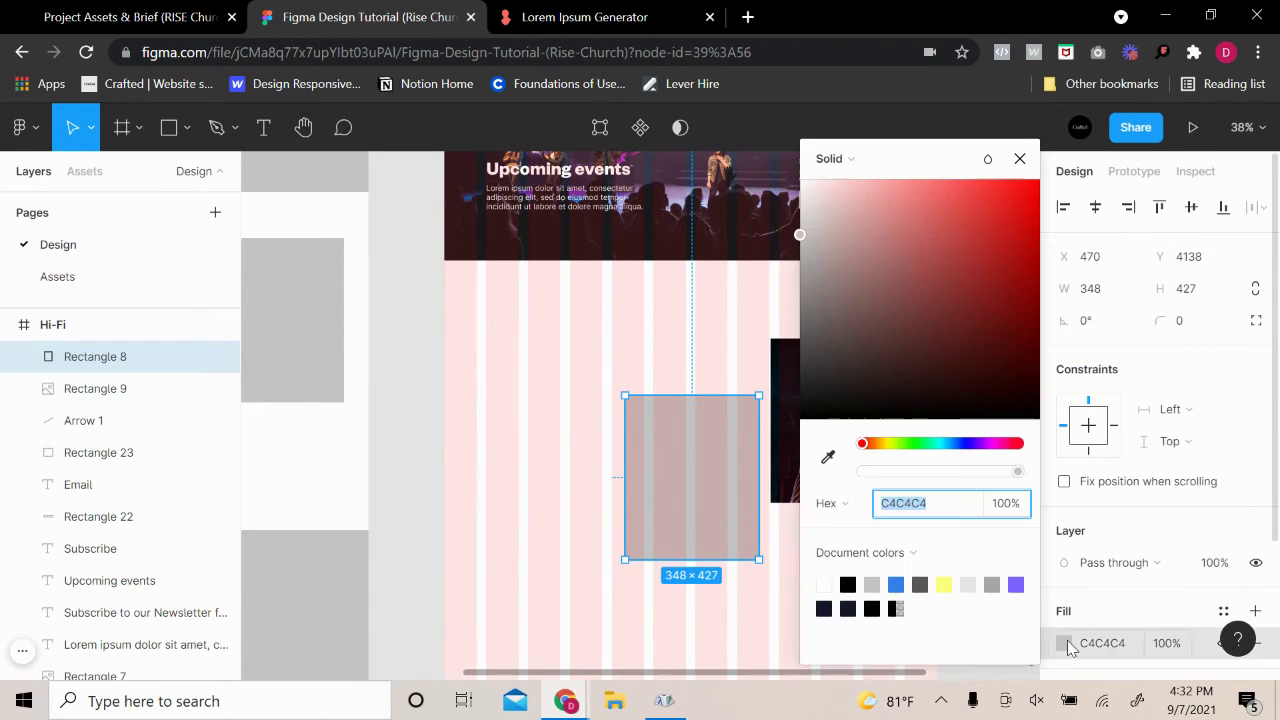
{"action": "left_click", "coordinate": [857, 158]}
{"action": "left_click", "coordinate": [857, 277]}
{"action": "left_click", "coordinate": [920, 300]}
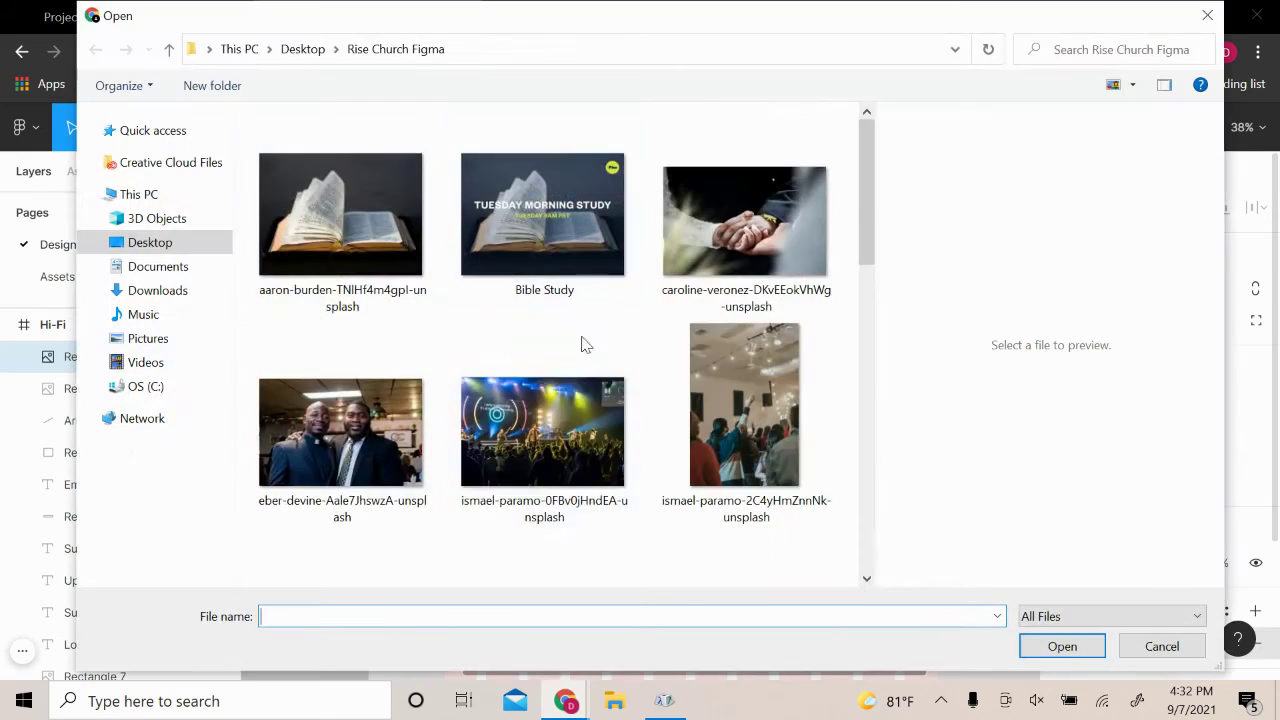
{"action": "scroll", "coordinate": [585, 345], "scroll_direction": "down", "scroll_amount": 5}
{"action": "left_click", "coordinate": [785, 335]}
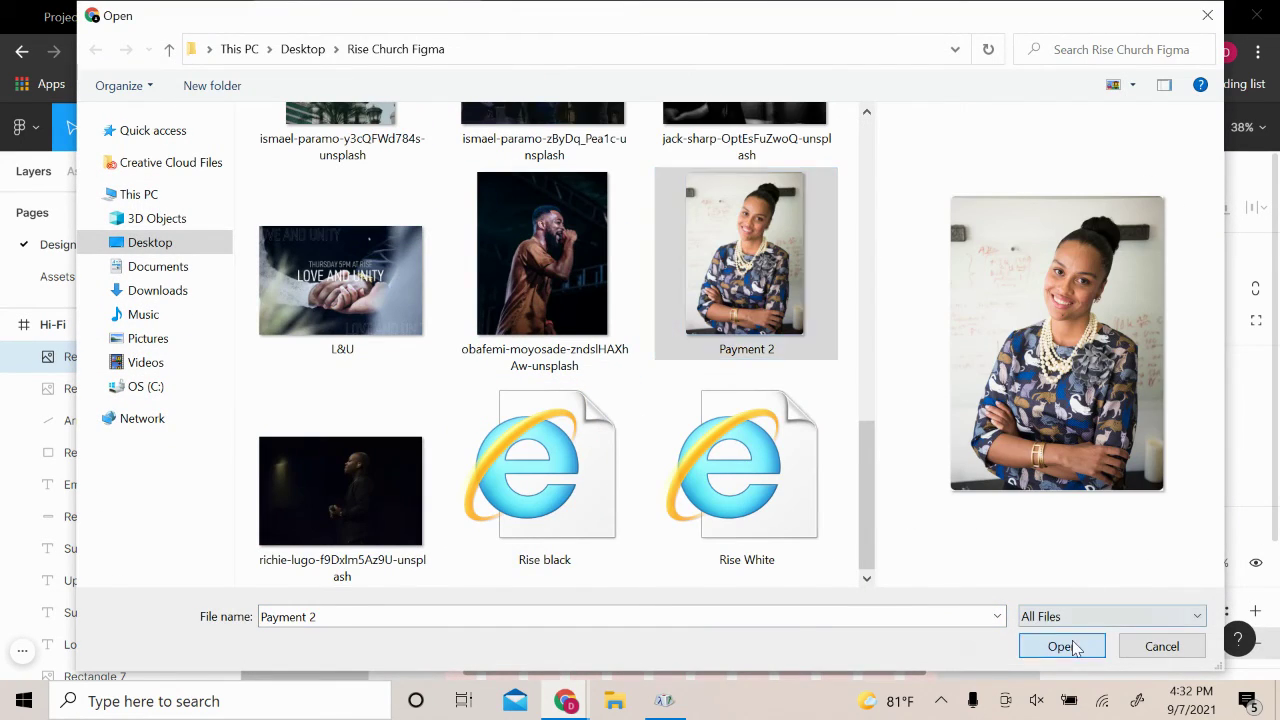
{"action": "left_click", "coordinate": [1062, 646]}
{"action": "key", "text": "Escape"}
{"action": "key", "text": "Escape"}
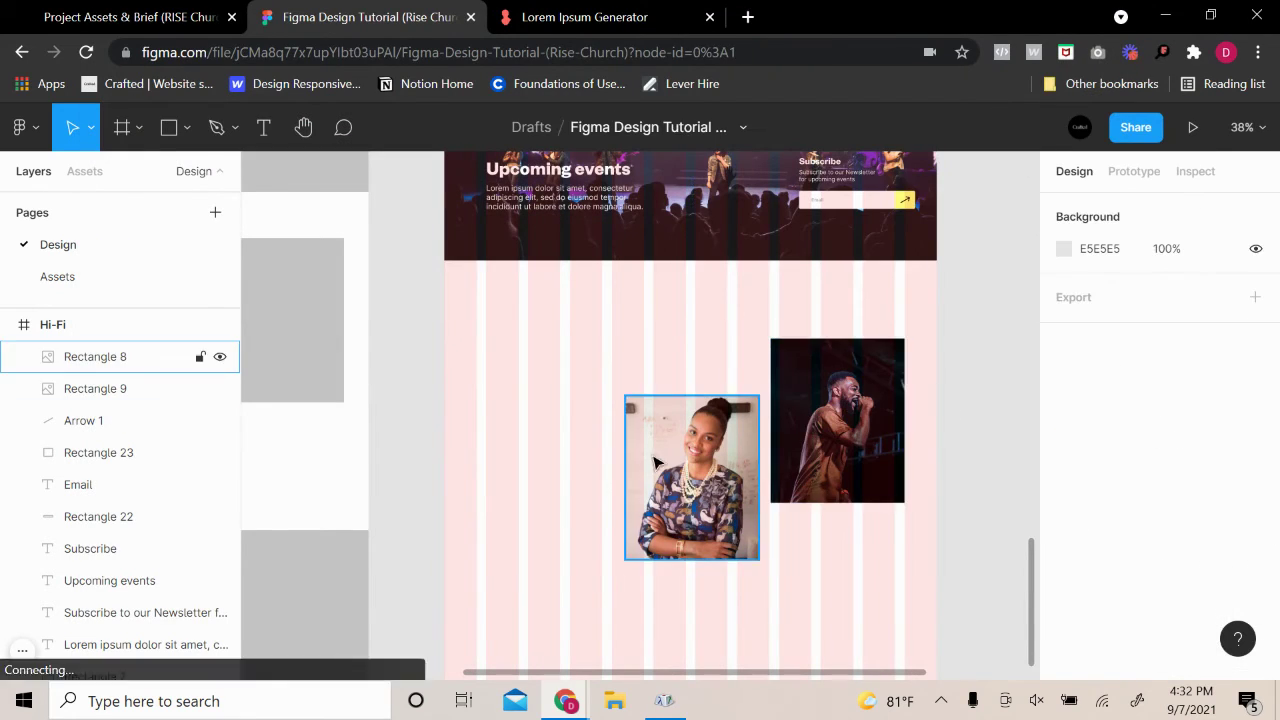
{"action": "left_click", "coordinate": [169, 127]}
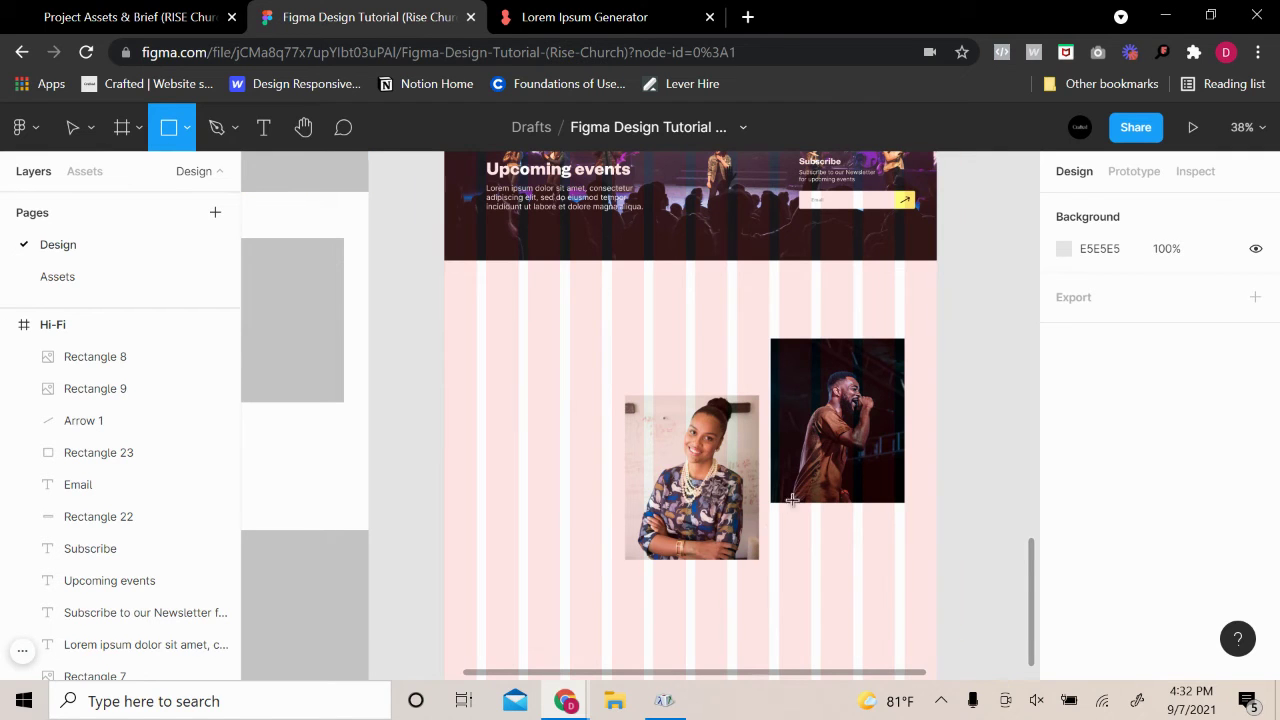
Draw a 223×120 rectangle over the bottom-left of the woman's photo
{"action": "scroll", "coordinate": [792, 499], "scroll_direction": "up", "scroll_amount": 5}
{"action": "left_click_drag", "start_coordinate": [440, 533], "coordinate": [619, 627]}
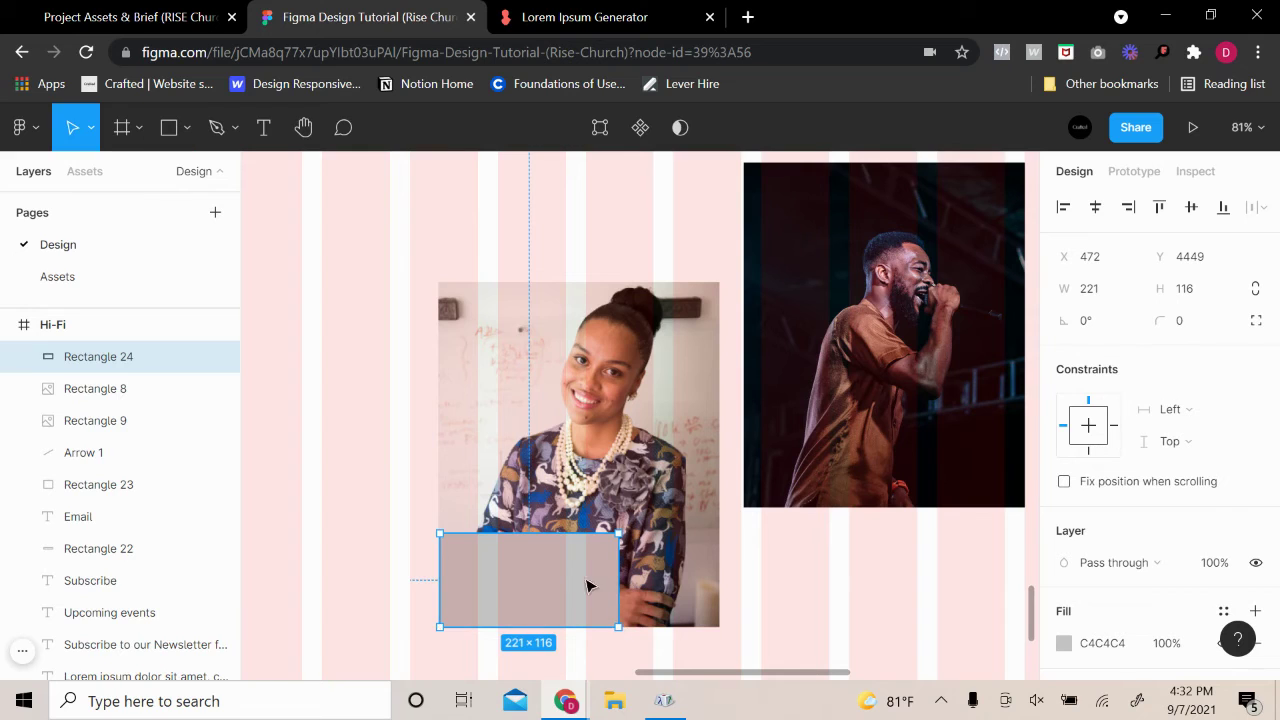
{"action": "mouse_move", "coordinate": [556, 533]}
{"action": "left_mouse_down"}
{"action": "mouse_move", "coordinate": [556, 554]}
{"action": "mouse_move", "coordinate": [556, 530]}
{"action": "left_mouse_up"}
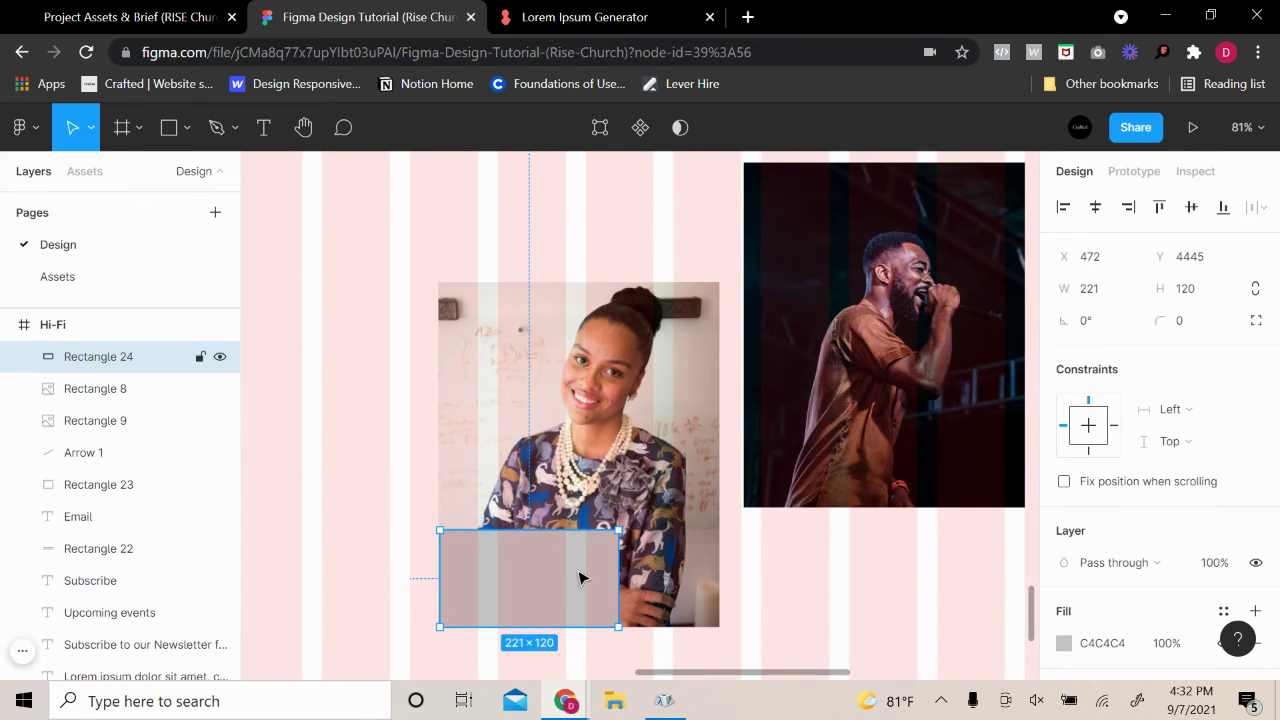
{"action": "left_click_drag", "start_coordinate": [619, 570], "coordinate": [831, 477]}
Fill the small rectangle with the yellow document colour FFFF7B
{"action": "left_click", "coordinate": [974, 420]}
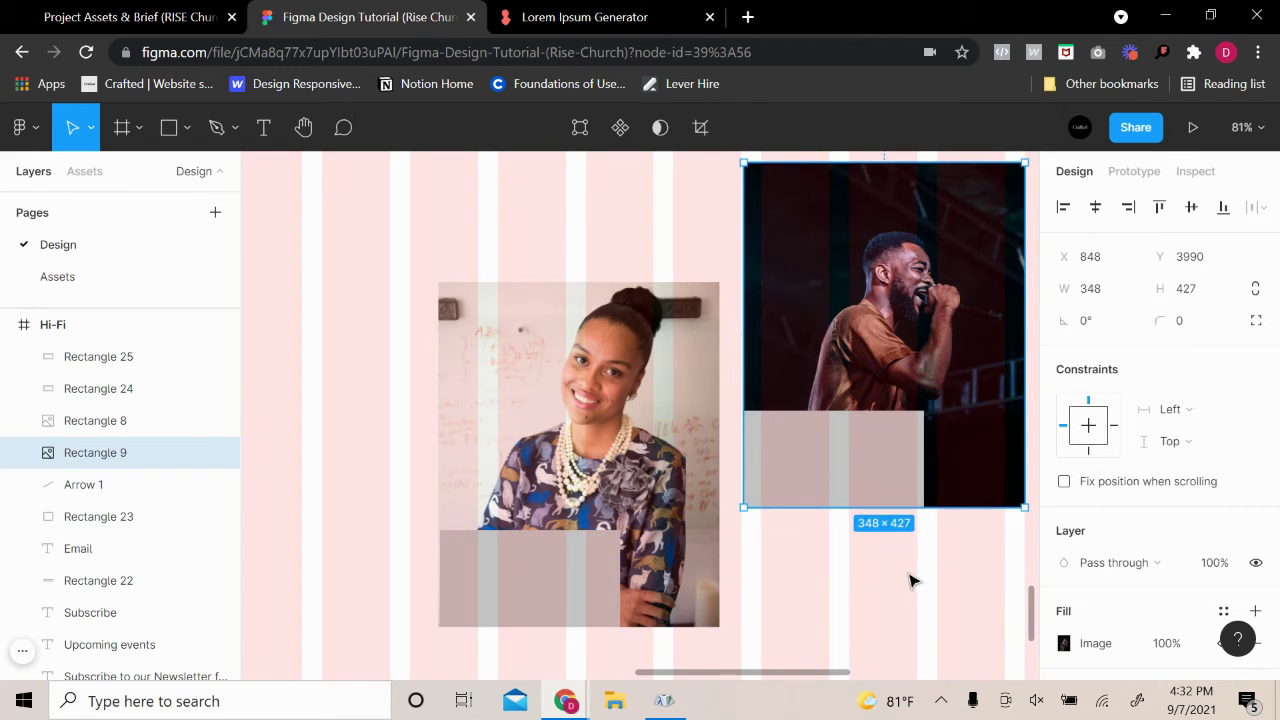
{"action": "scroll", "coordinate": [911, 580], "scroll_direction": "down", "scroll_amount": 3, "text": "ctrl"}
{"action": "left_click", "coordinate": [700, 588]}
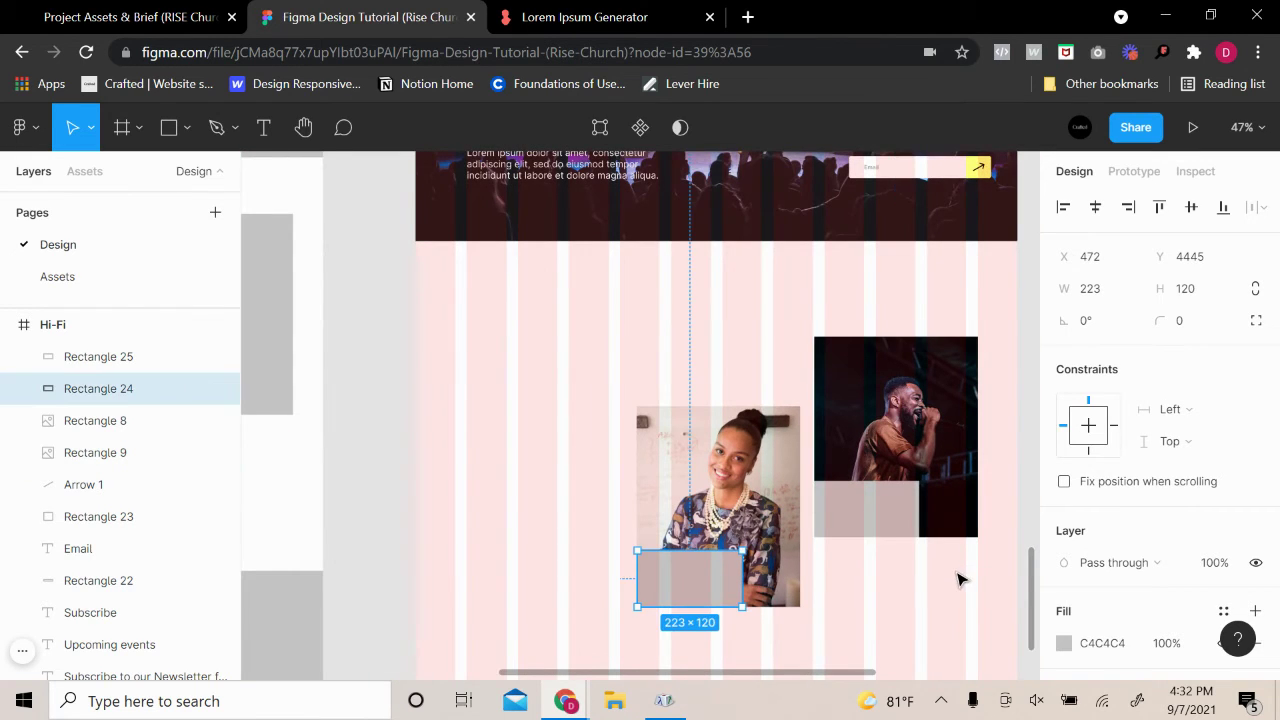
{"action": "scroll", "coordinate": [957, 579], "scroll_direction": "up", "scroll_amount": 2, "text": "ctrl"}
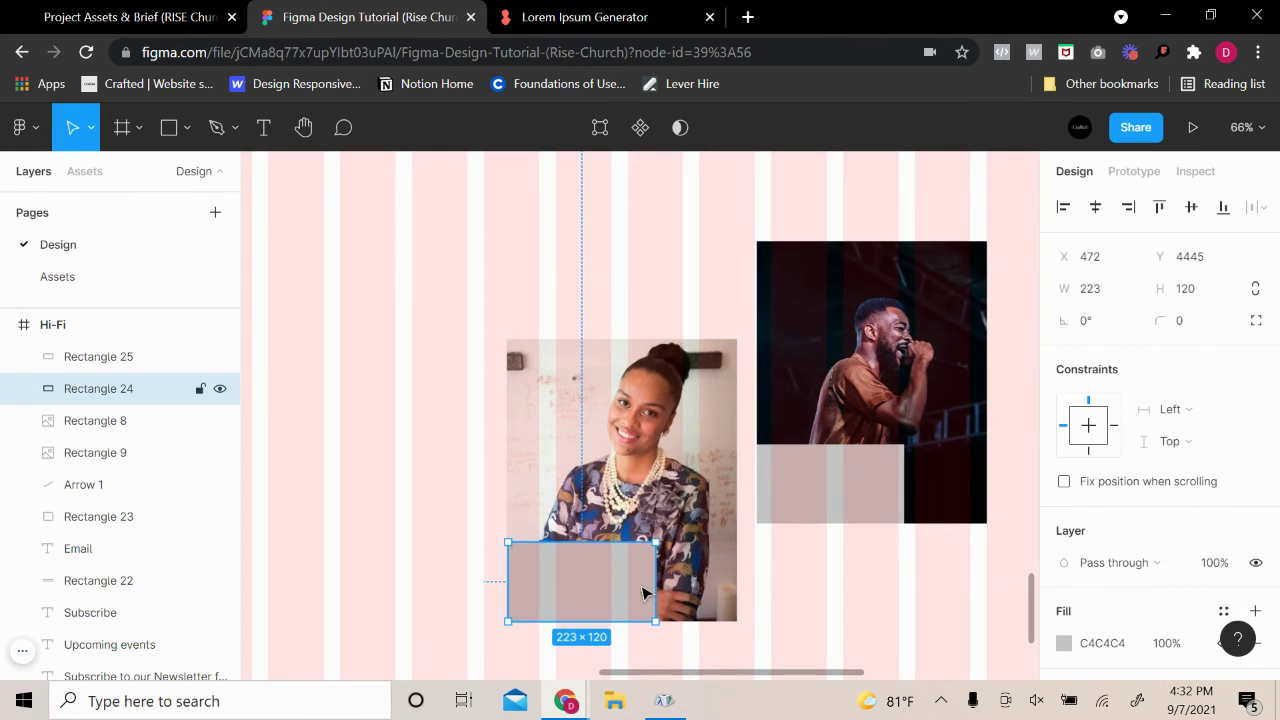
{"action": "left_click", "coordinate": [765, 594]}
{"action": "key", "text": "ctrl+z"}
{"action": "scroll", "coordinate": [1075, 605], "scroll_direction": "down", "scroll_amount": 1}
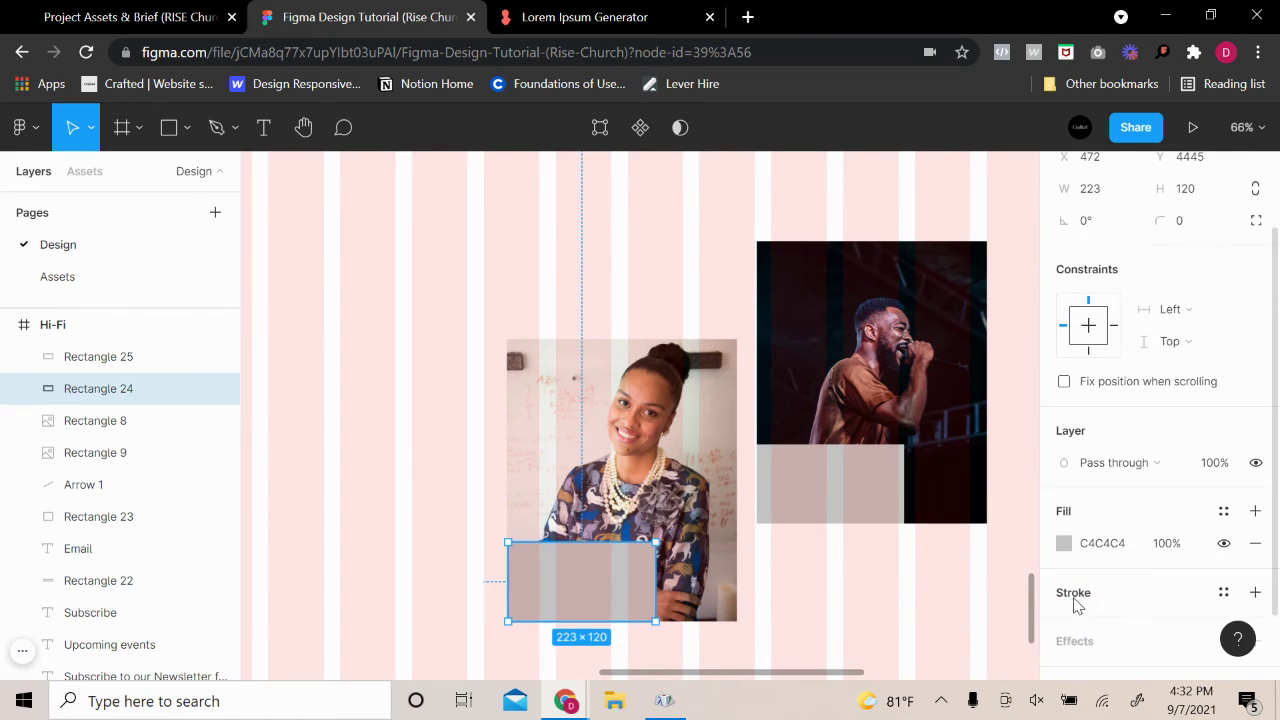
{"action": "scroll", "coordinate": [1075, 605], "scroll_direction": "down", "scroll_amount": 1}
{"action": "left_click", "coordinate": [1064, 458]}
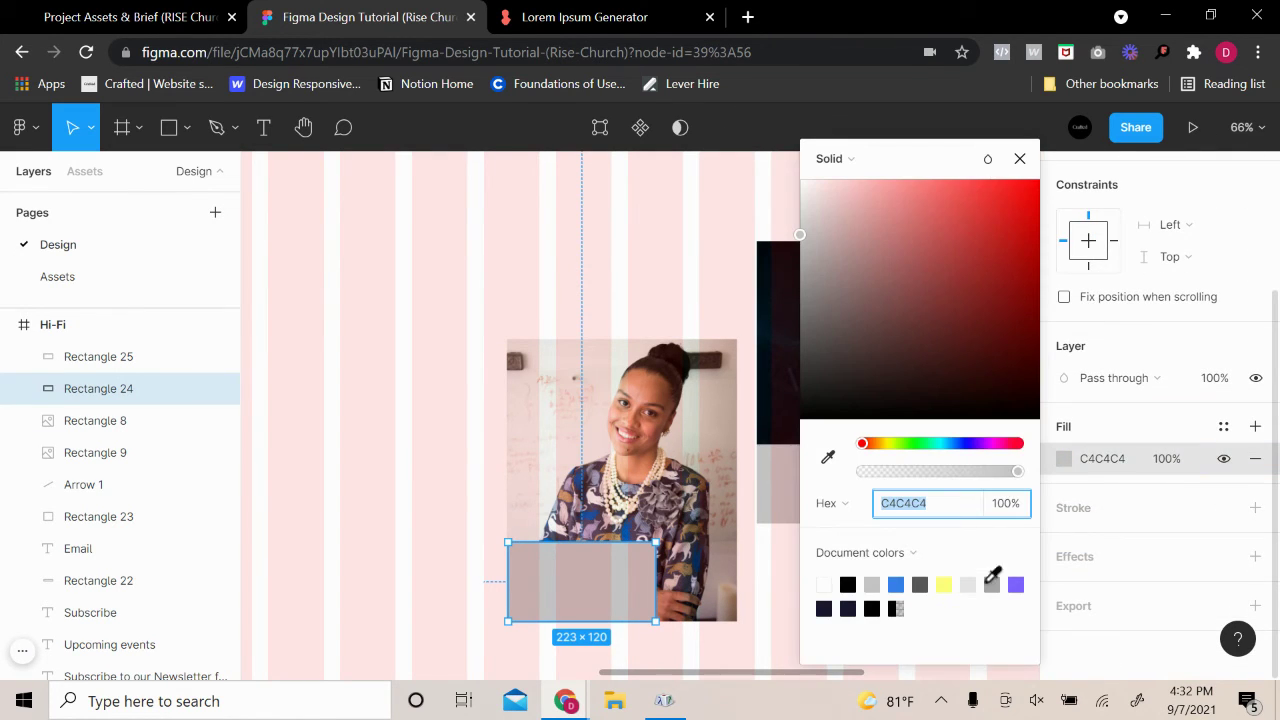
{"action": "left_click", "coordinate": [945, 584]}
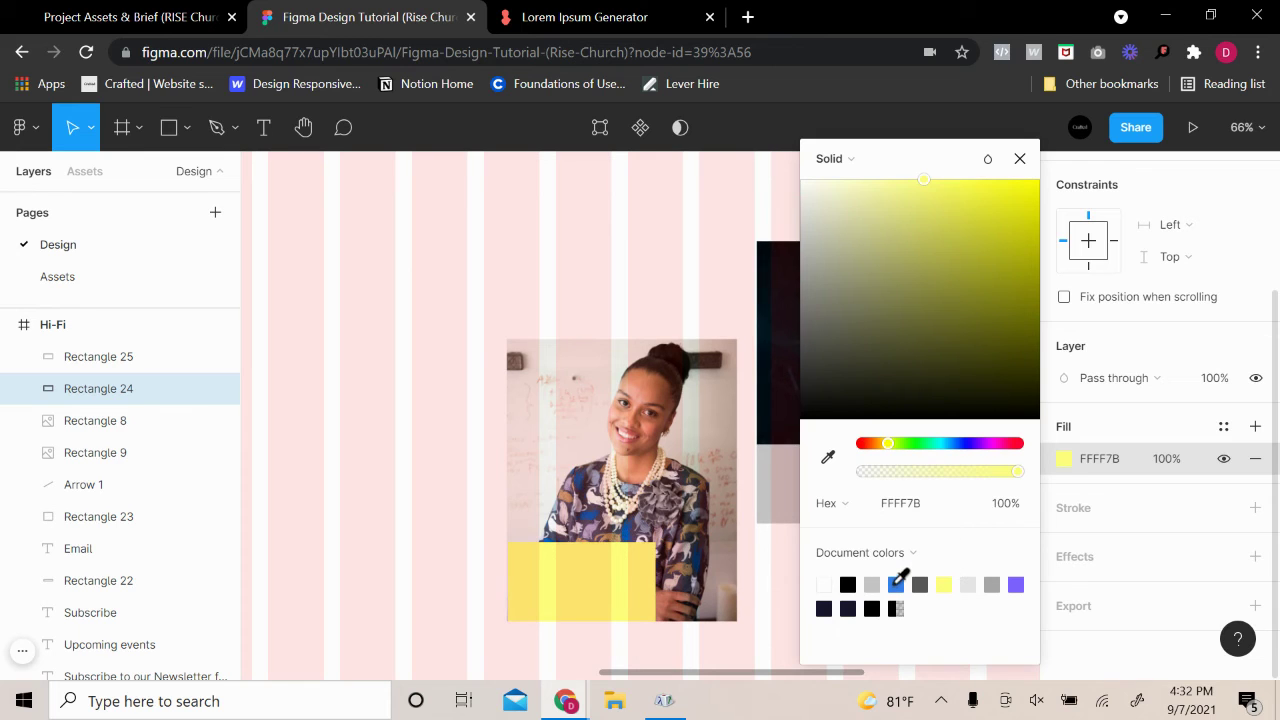
Replace the grey and yellow fills of both small rectangles over the pastor photos with blue 3680EA
{"action": "left_click", "coordinate": [896, 584]}
{"action": "left_click_drag", "start_coordinate": [931, 178], "coordinate": [1083, 191]}
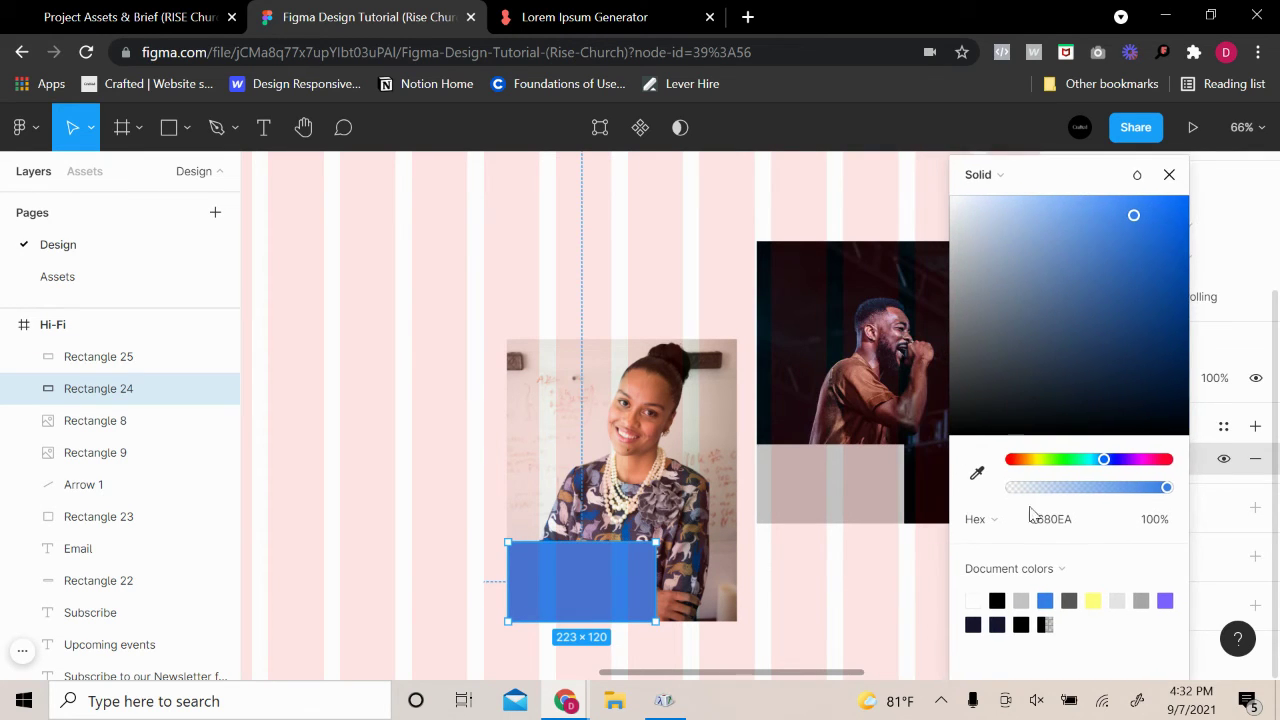
{"action": "left_click", "coordinate": [880, 484]}
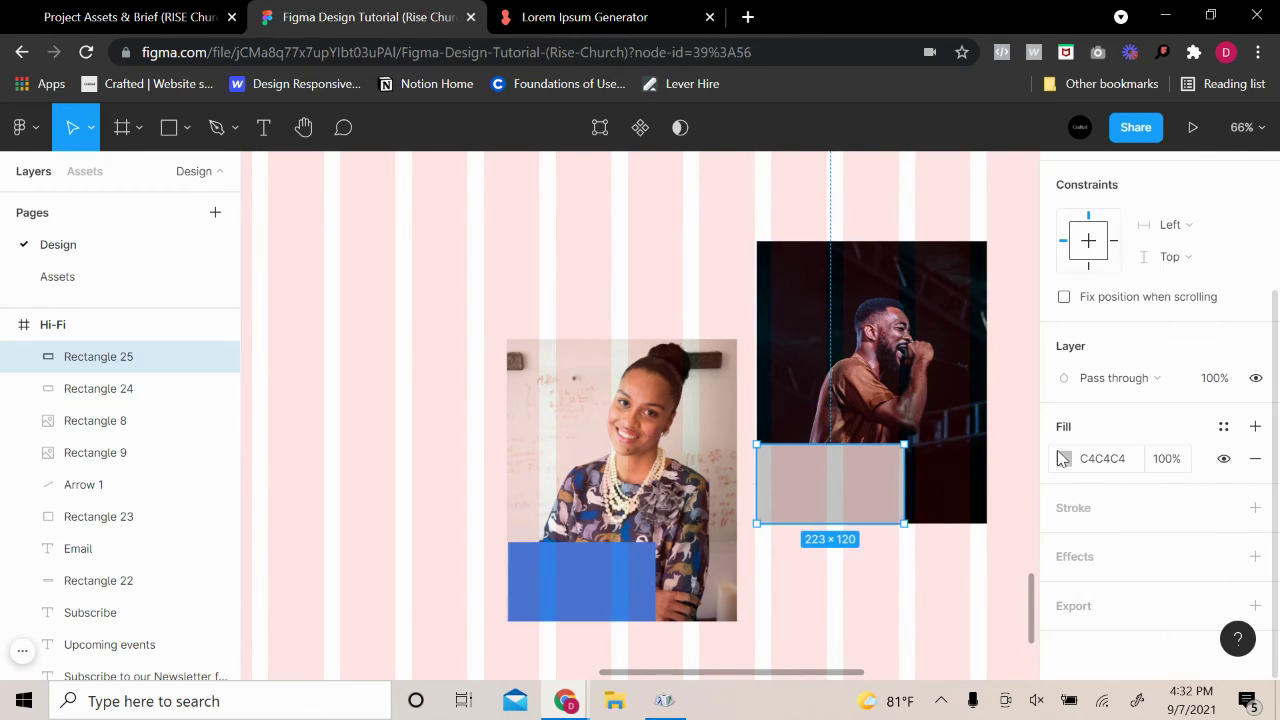
{"action": "left_click", "coordinate": [1064, 458]}
{"action": "left_click", "coordinate": [897, 584]}
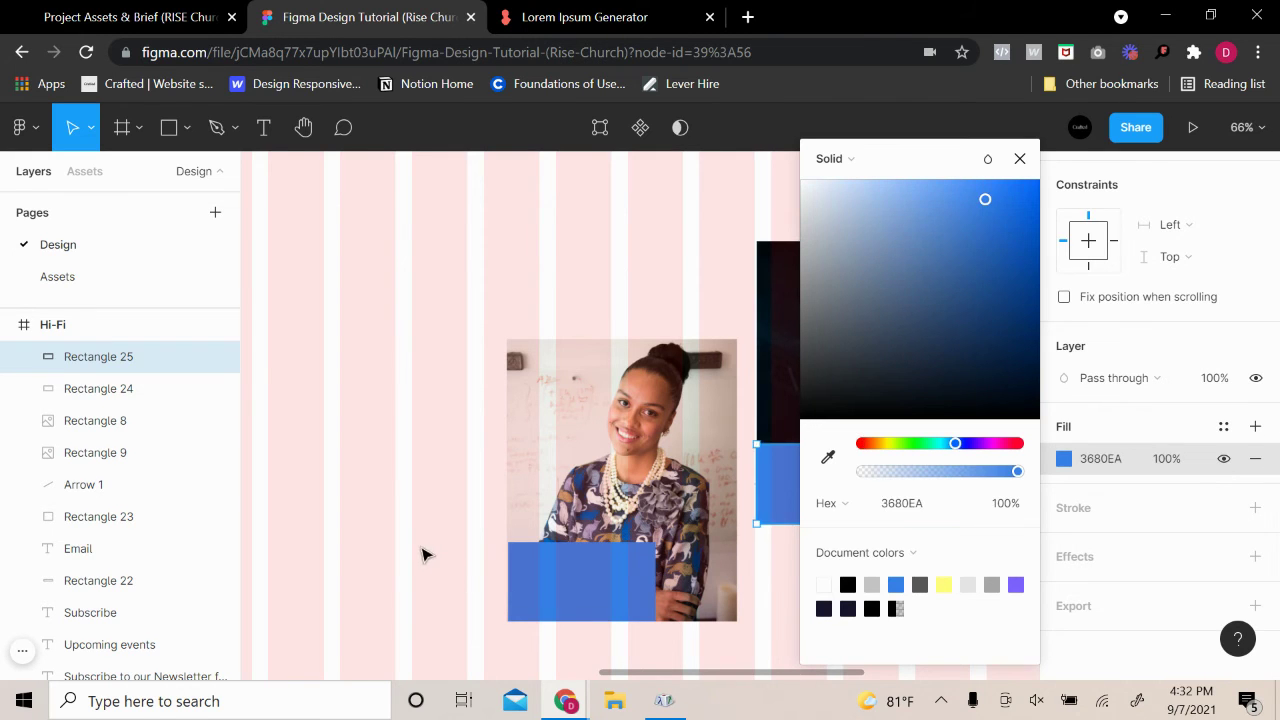
{"action": "left_click", "coordinate": [428, 551]}
{"action": "scroll", "coordinate": [434, 551], "scroll_direction": "down", "scroll_amount": 5}
{"action": "scroll", "coordinate": [600, 509], "scroll_direction": "down", "scroll_amount": 10}
{"action": "scroll", "coordinate": [474, 490], "scroll_direction": "up", "scroll_amount": 10}
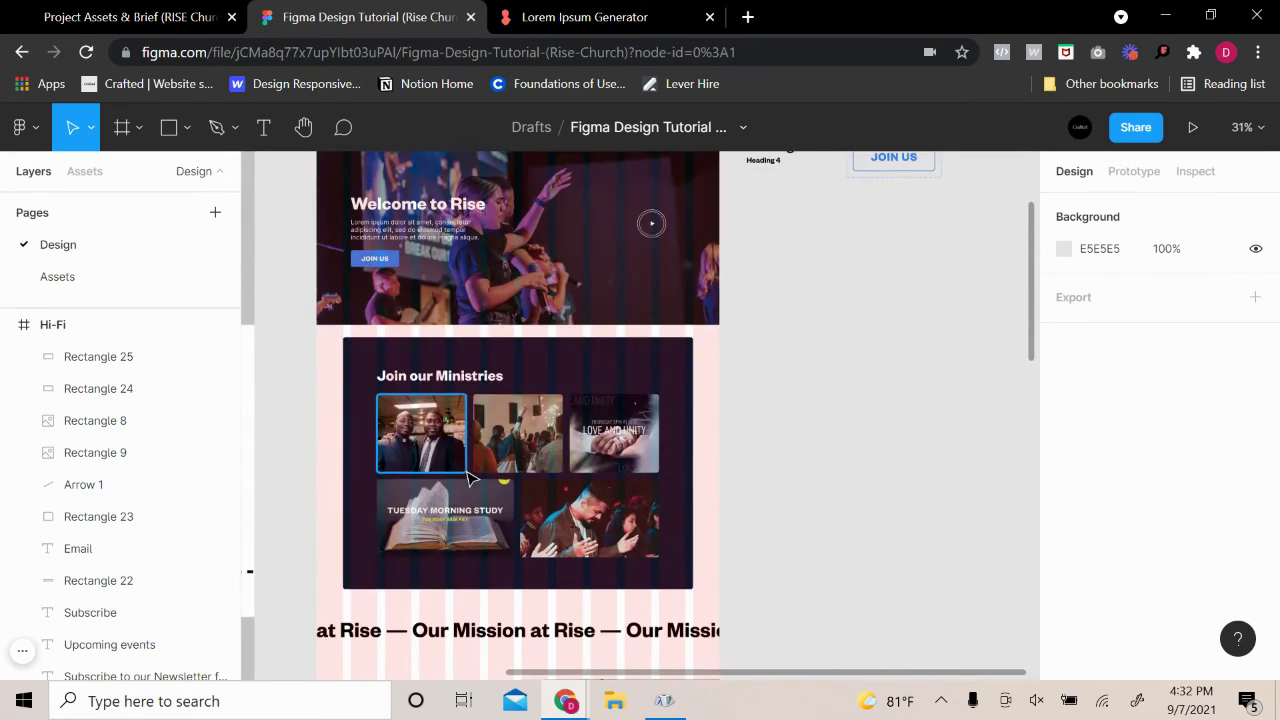
{"action": "scroll", "coordinate": [476, 490], "scroll_direction": "down", "scroll_amount": 2}
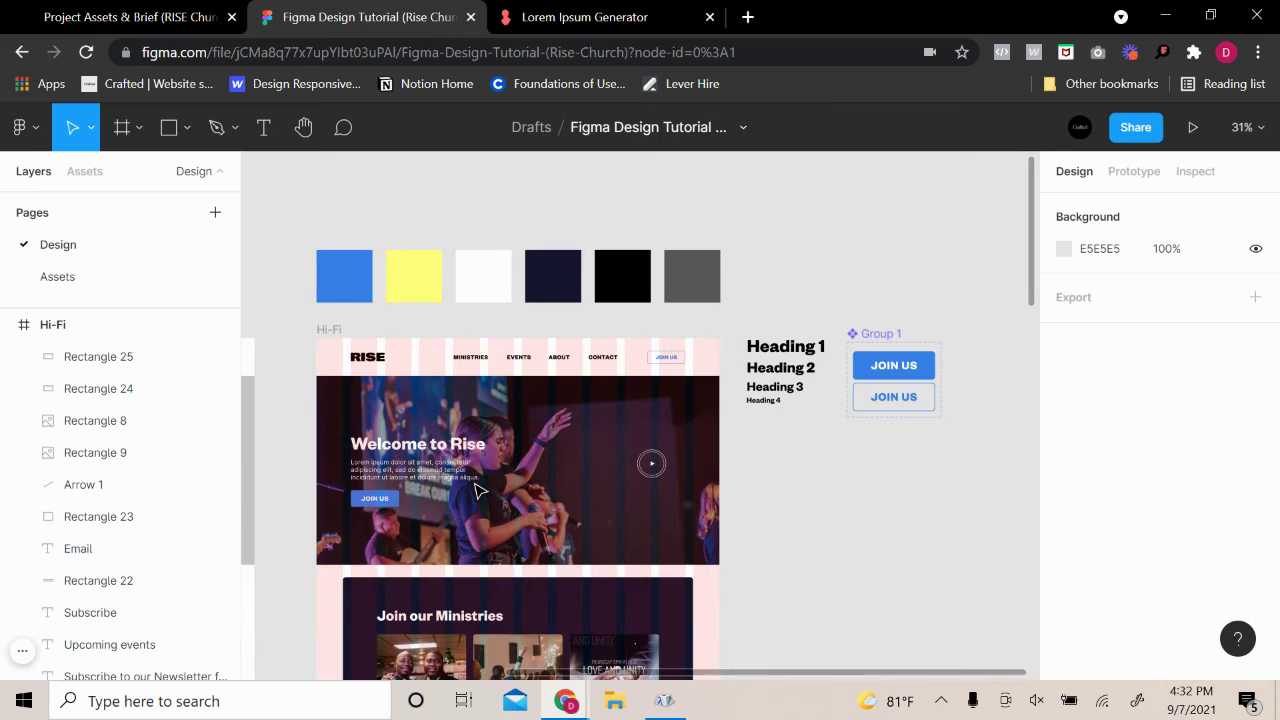
{"action": "scroll", "coordinate": [476, 490], "scroll_direction": "down", "scroll_amount": 15}
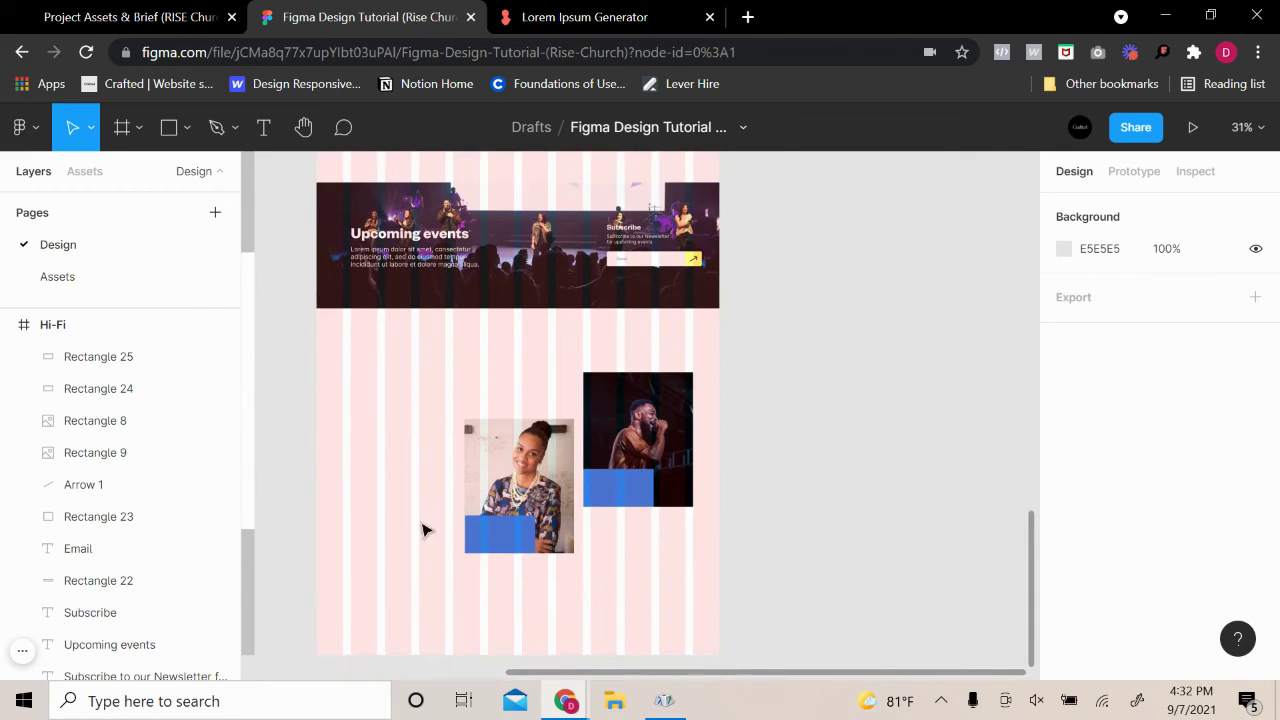
{"action": "scroll", "coordinate": [370, 488], "scroll_direction": "up", "scroll_amount": 1}
{"action": "scroll", "coordinate": [391, 511], "scroll_direction": "up", "scroll_amount": 5}
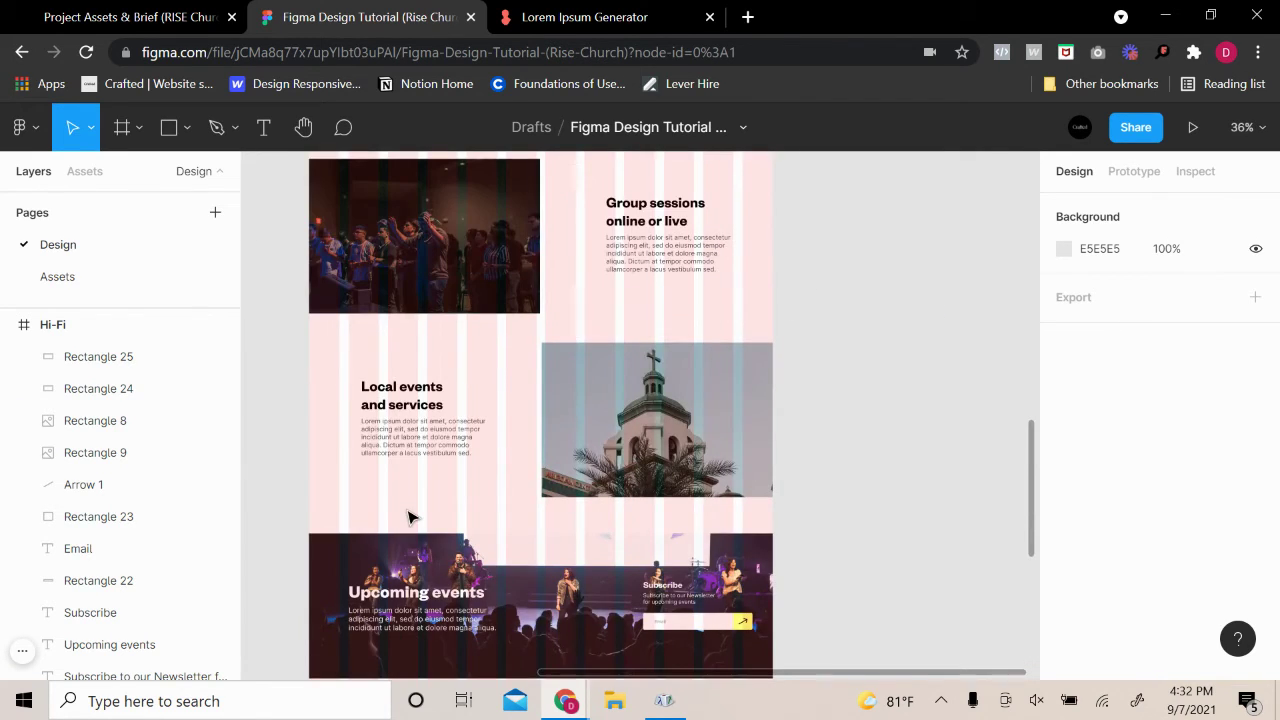
{"action": "scroll", "coordinate": [412, 512], "scroll_direction": "up", "scroll_amount": 12}
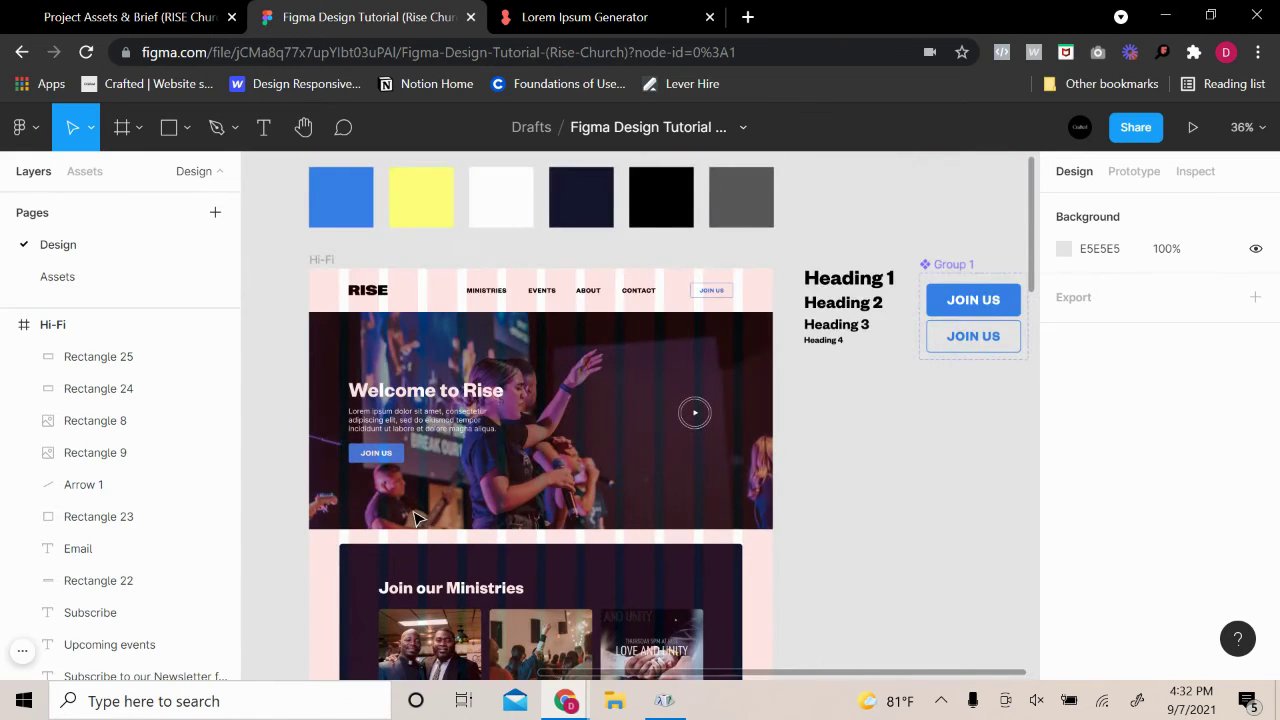
{"action": "scroll", "coordinate": [418, 517], "scroll_direction": "down", "scroll_amount": 15}
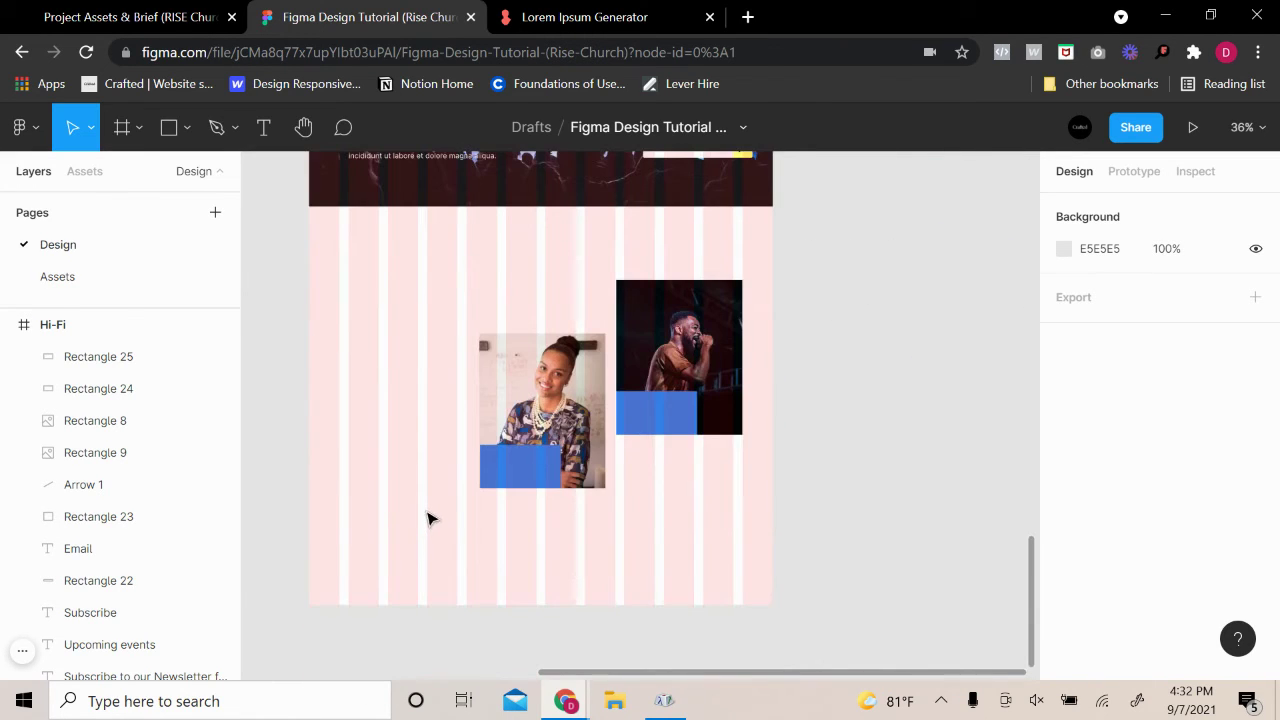
{"action": "scroll", "coordinate": [425, 516], "scroll_direction": "up", "scroll_amount": 3}
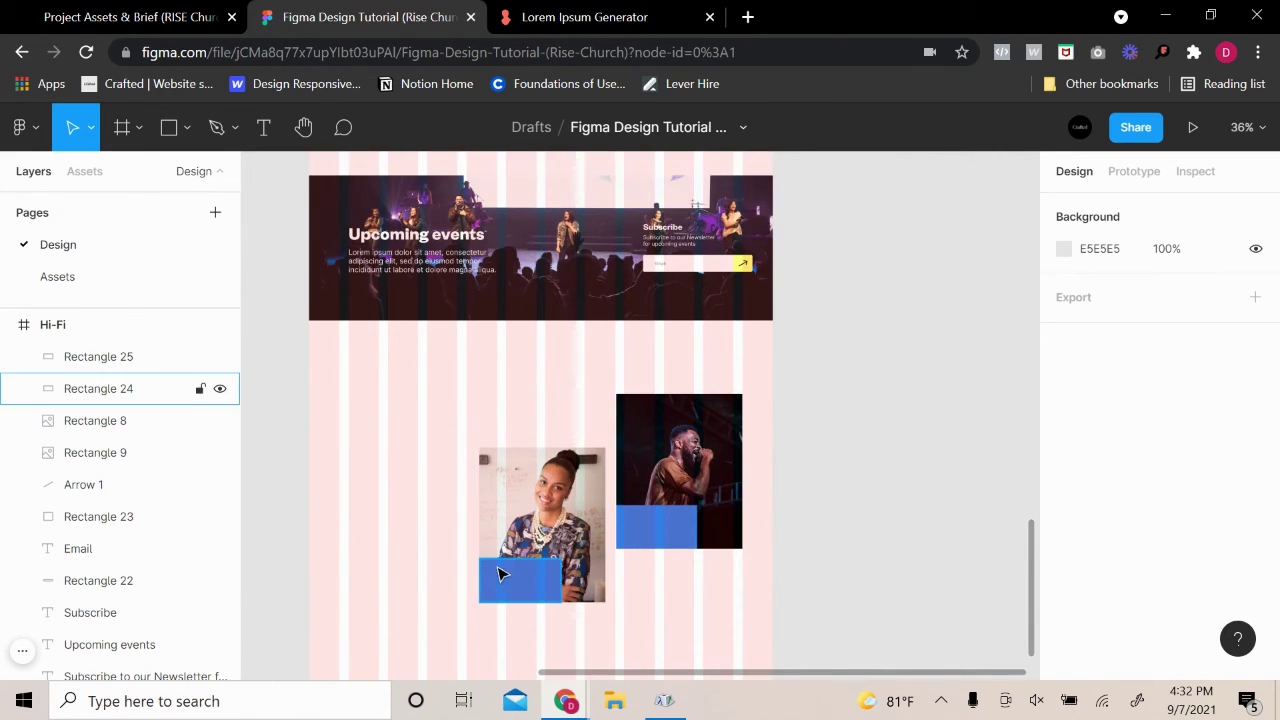
{"action": "scroll", "coordinate": [500, 571], "scroll_direction": "up", "scroll_amount": 5}
{"action": "left_click", "coordinate": [613, 607]}
{"action": "scroll", "coordinate": [700, 560], "scroll_direction": "down", "scroll_amount": 1}
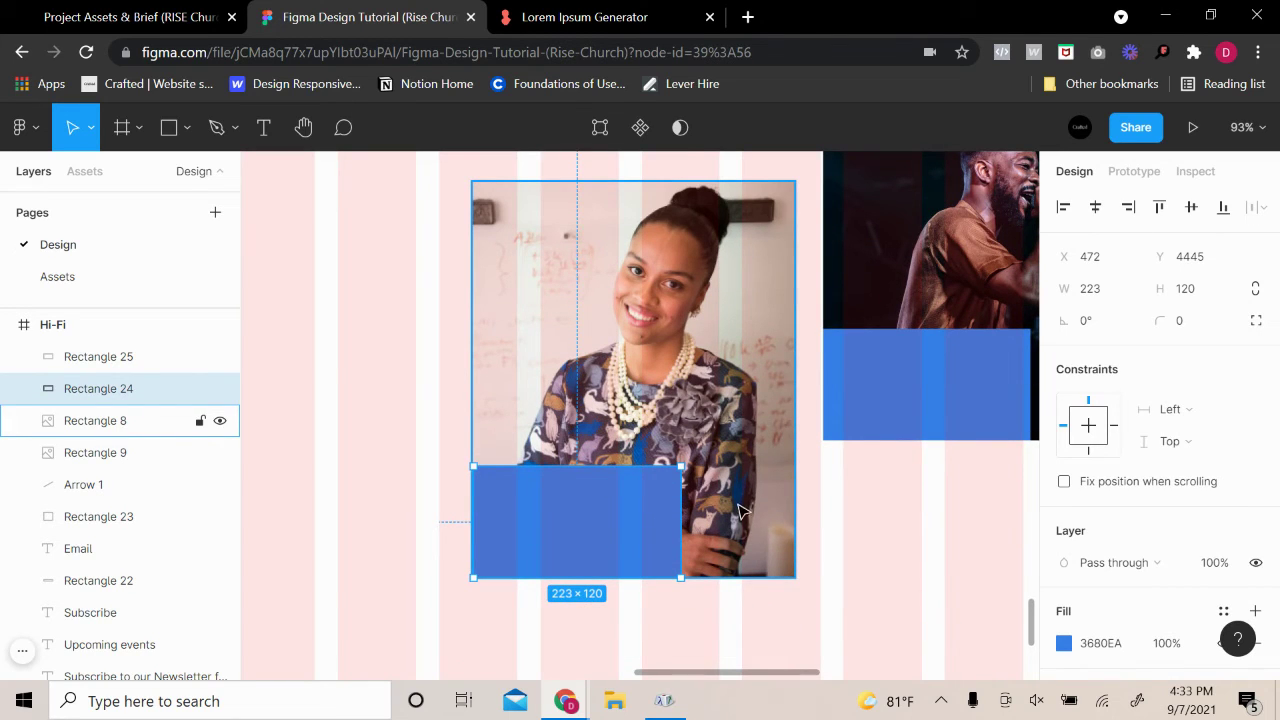
{"action": "left_click", "coordinate": [263, 127]}
{"action": "left_click_drag", "start_coordinate": [487, 490], "coordinate": [630, 514]}
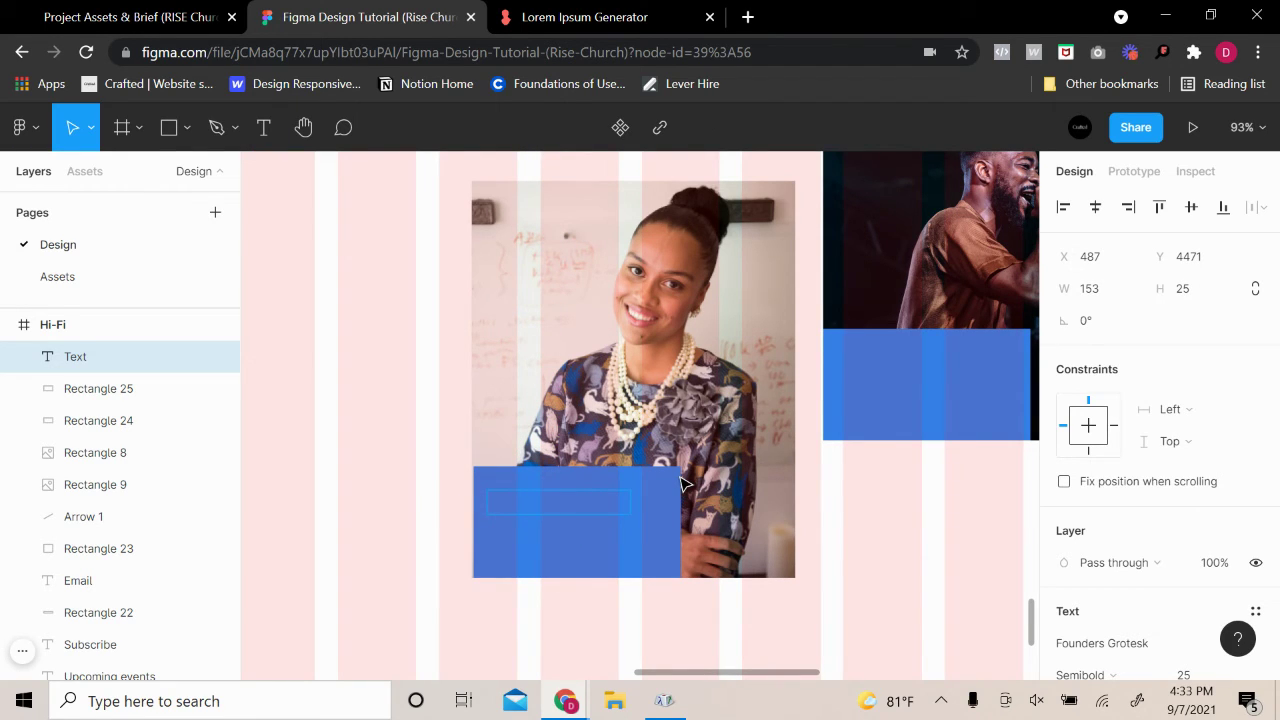
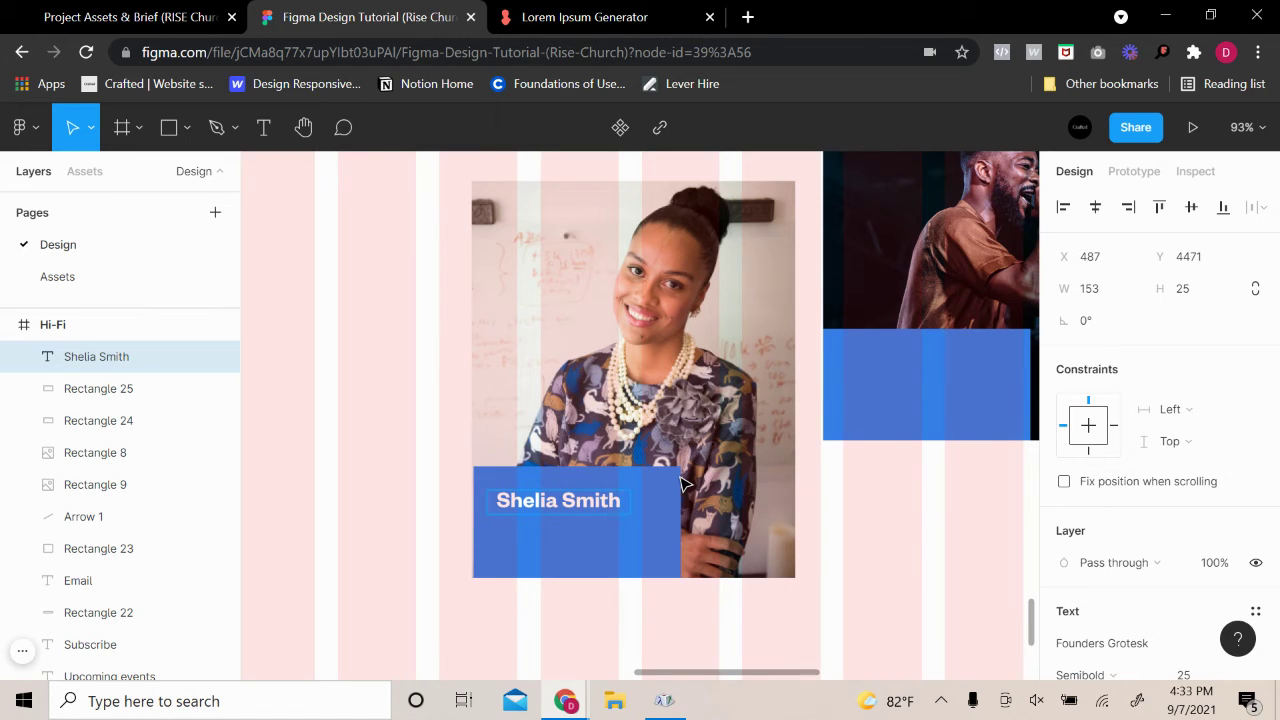
{"action": "key", "text": "Escape"}
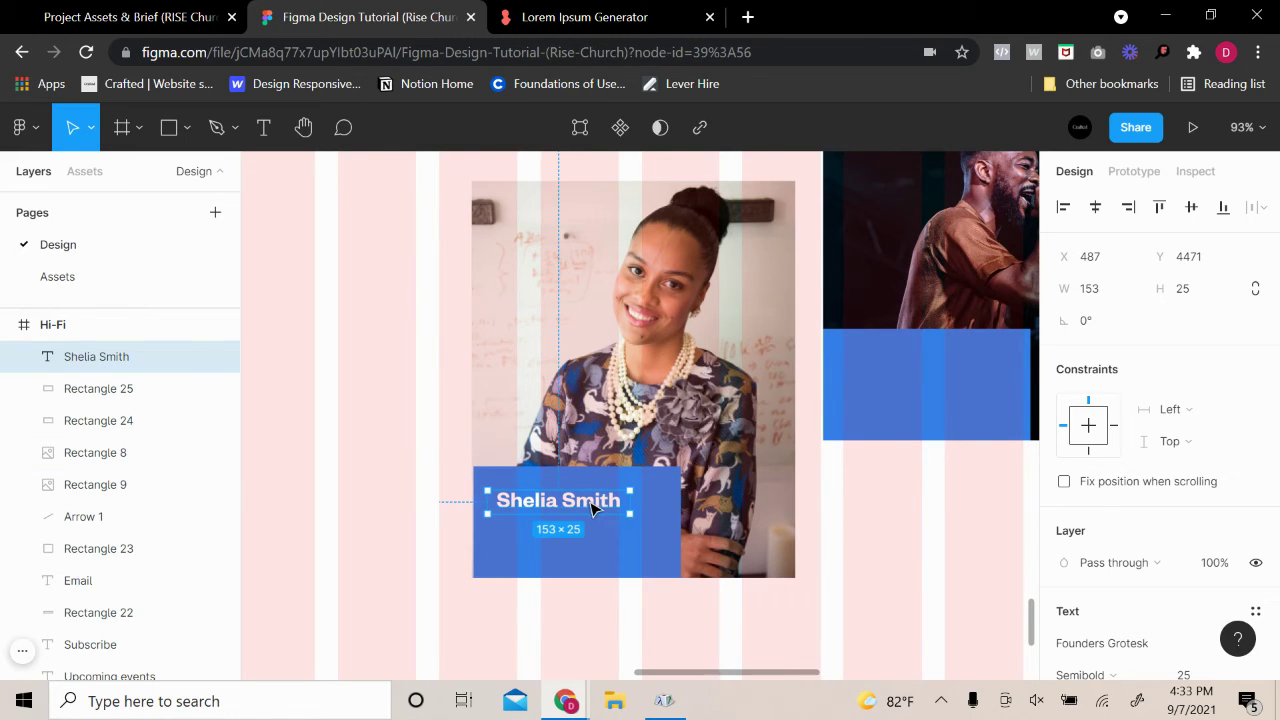
{"action": "left_click_drag", "start_coordinate": [591, 510], "coordinate": [646, 504]}
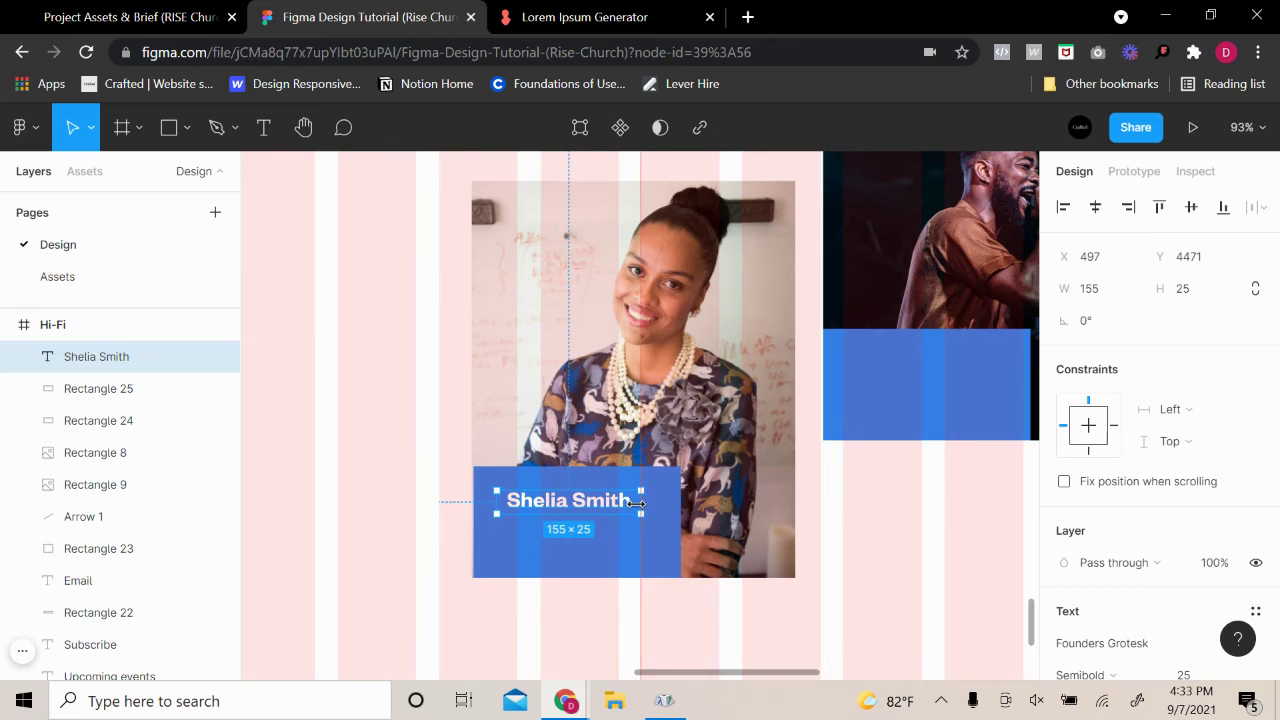
{"action": "scroll", "coordinate": [1160, 530], "scroll_direction": "down", "scroll_amount": 3}
Left-align the name with auto width, place it top-left, and draw a text box below
{"action": "left_click", "coordinate": [1064, 472]}
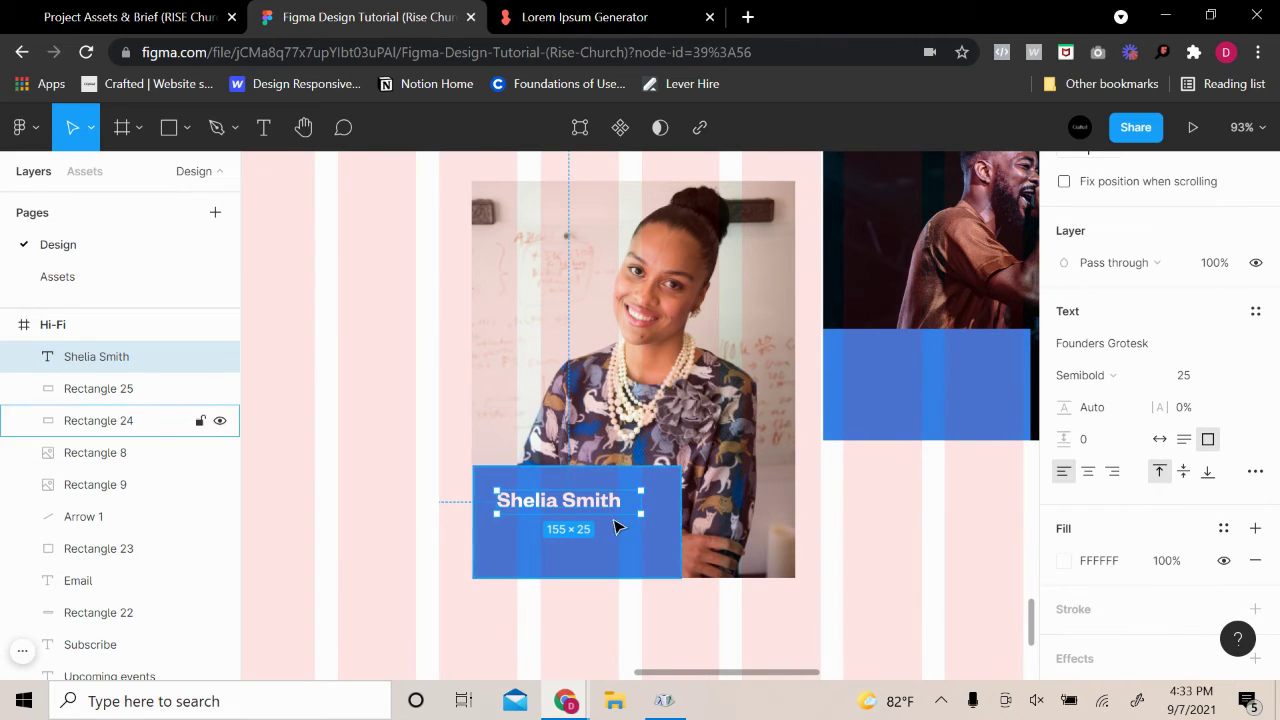
{"action": "left_click", "coordinate": [1159, 439]}
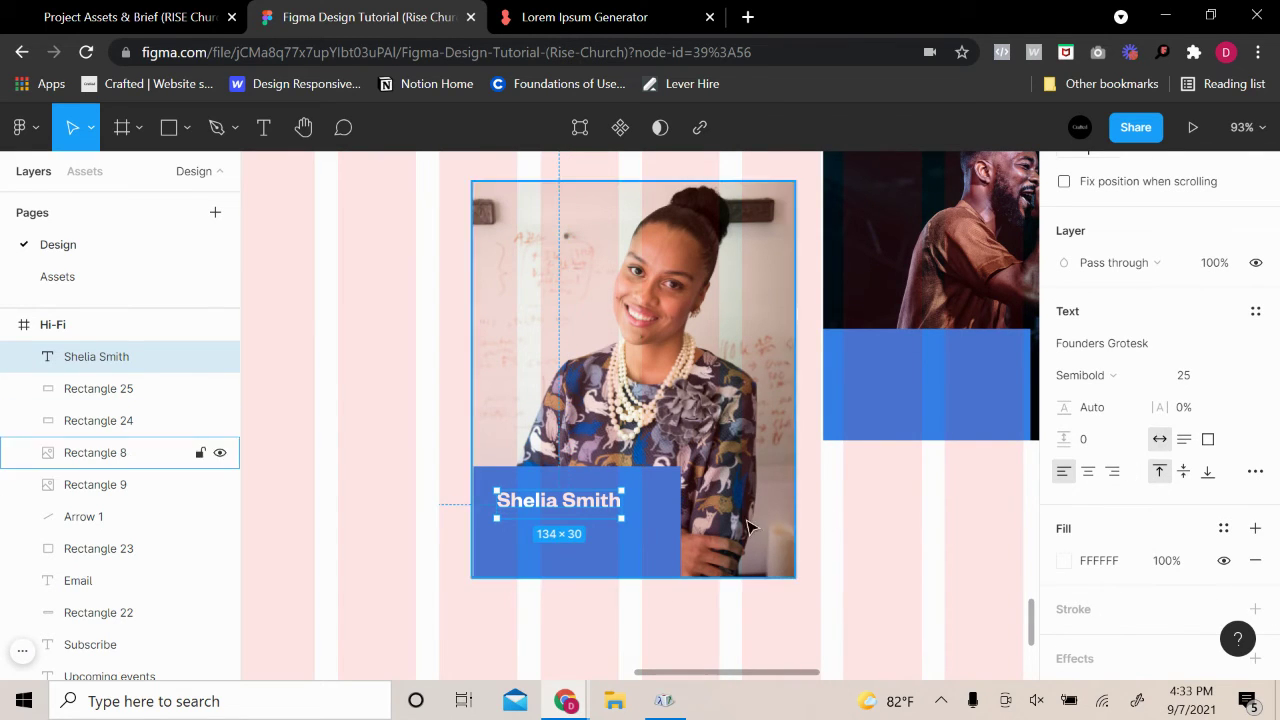
{"action": "left_click", "coordinate": [630, 550]}
{"action": "left_click", "coordinate": [580, 510]}
{"action": "left_click_drag", "start_coordinate": [578, 505], "coordinate": [580, 511]}
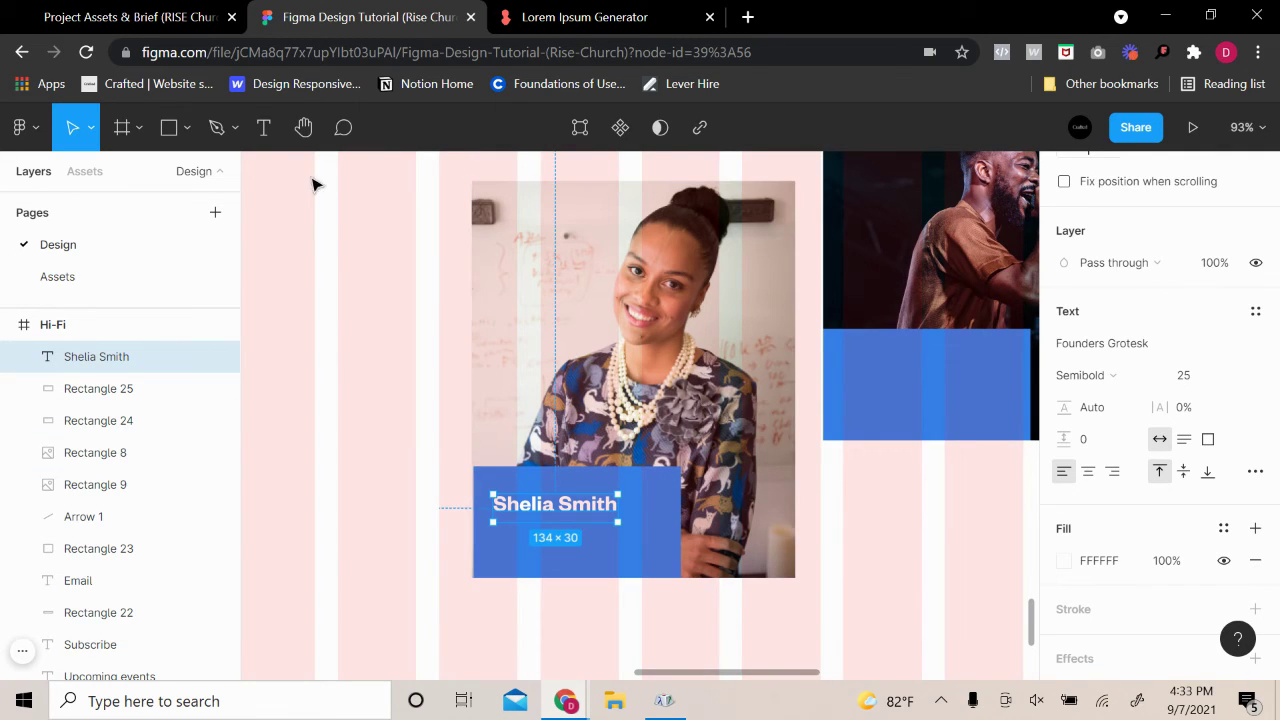
{"action": "left_click", "coordinate": [265, 145]}
{"action": "left_click_drag", "start_coordinate": [506, 533], "coordinate": [598, 548]}
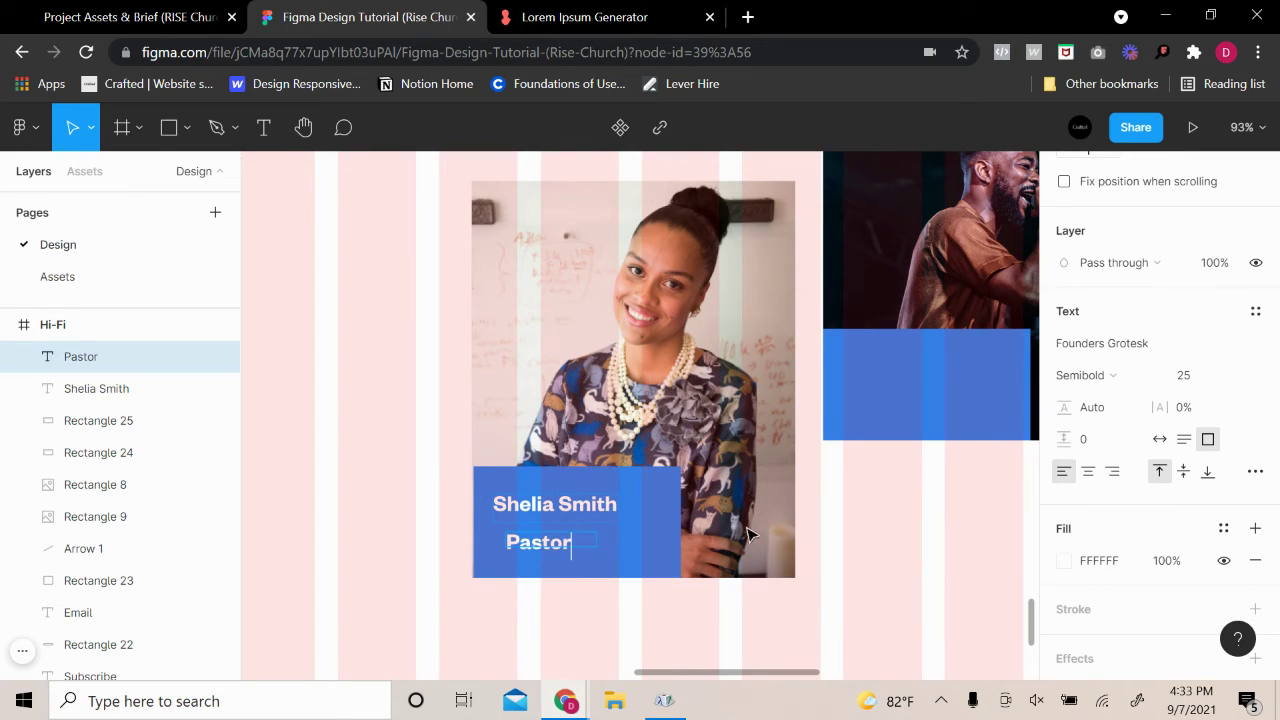
{"action": "left_click", "coordinate": [1160, 440]}
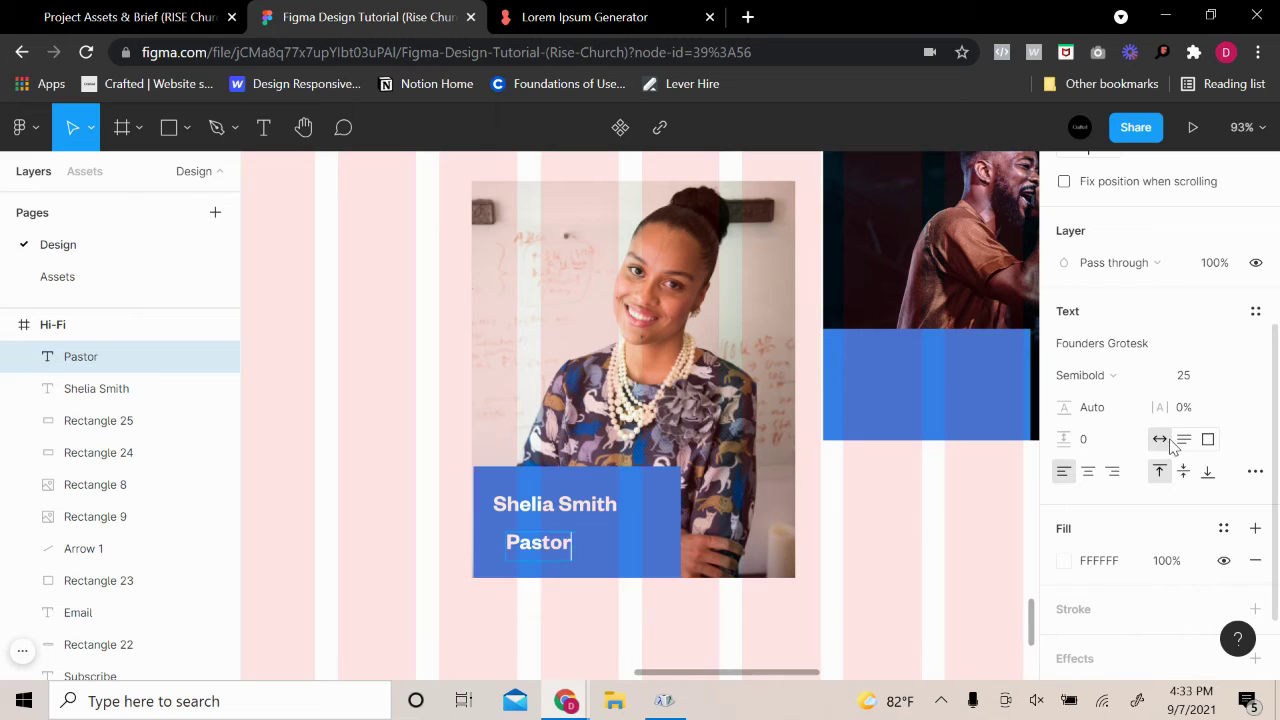
{"action": "left_click_drag", "start_coordinate": [542, 553], "coordinate": [530, 549]}
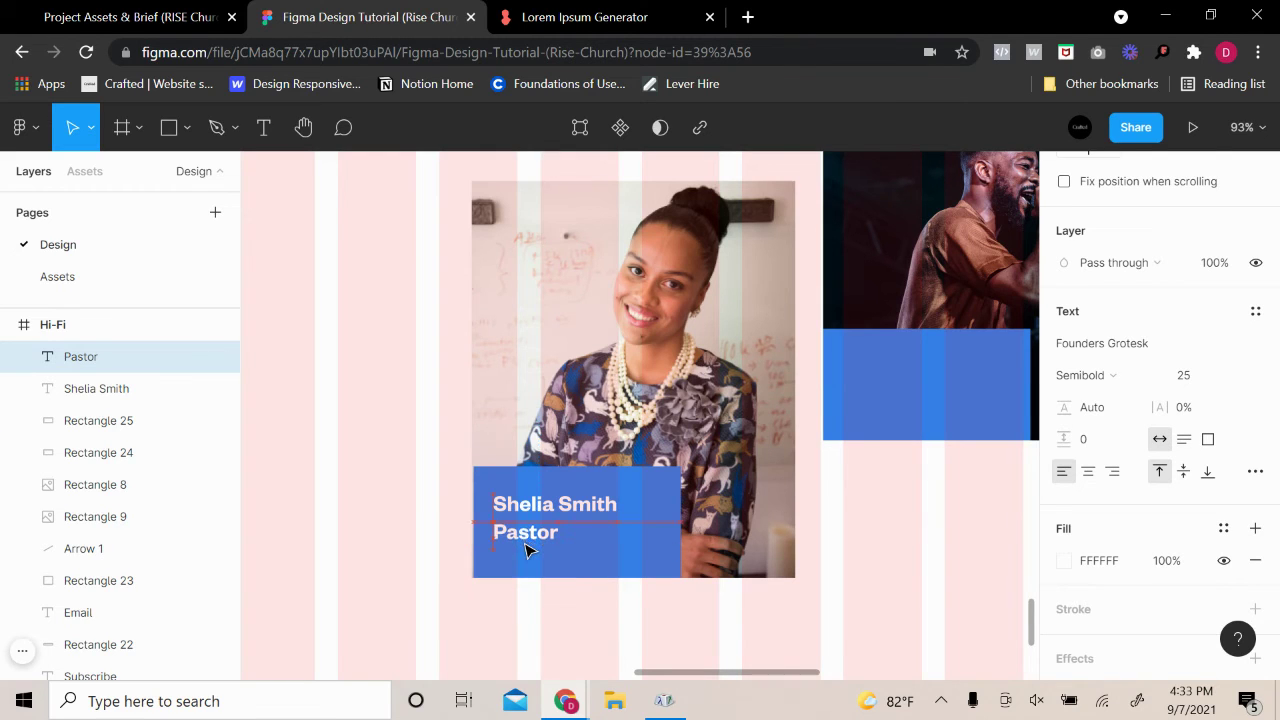
{"action": "left_click", "coordinate": [1126, 385]}
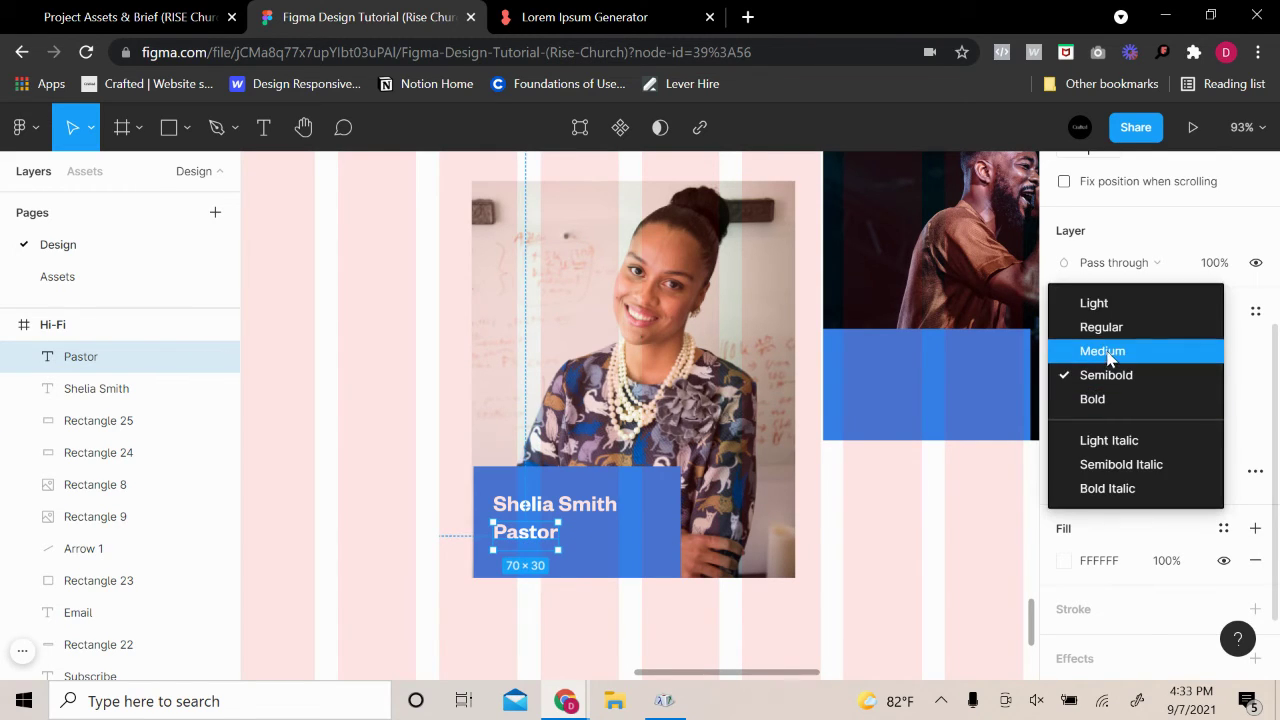
{"action": "left_click", "coordinate": [1104, 327]}
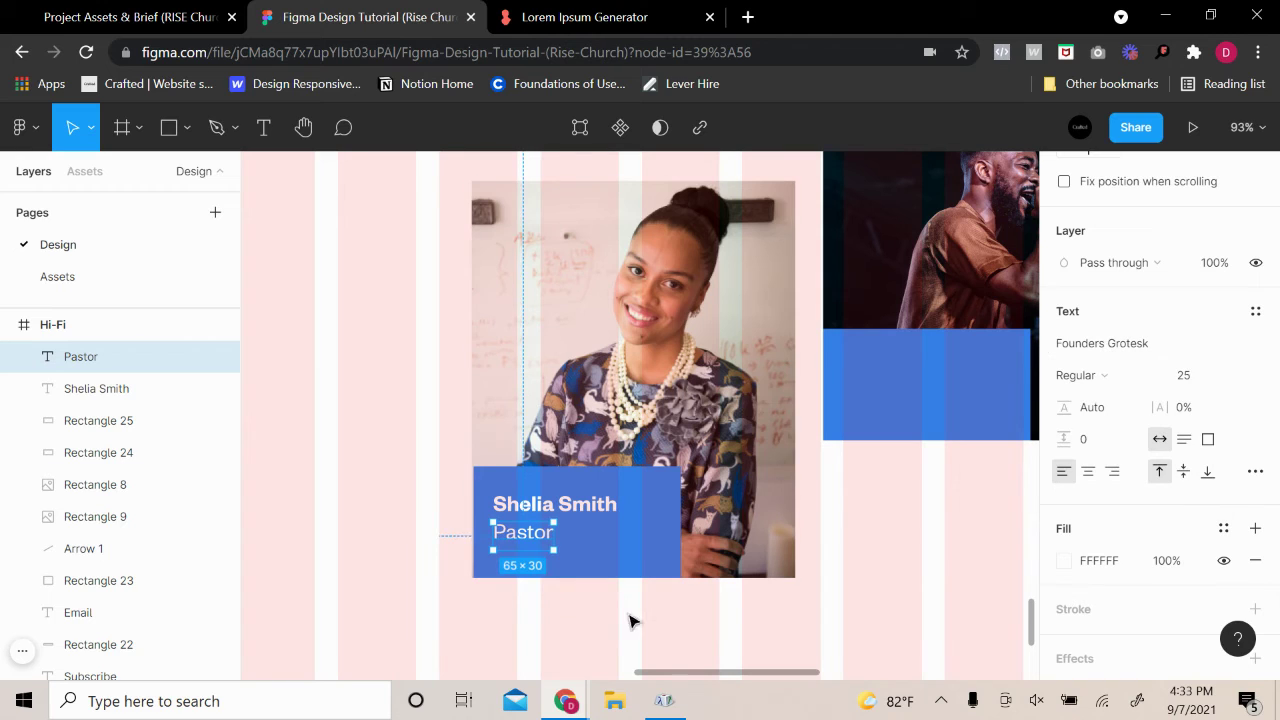
{"action": "left_click", "coordinate": [1206, 388]}
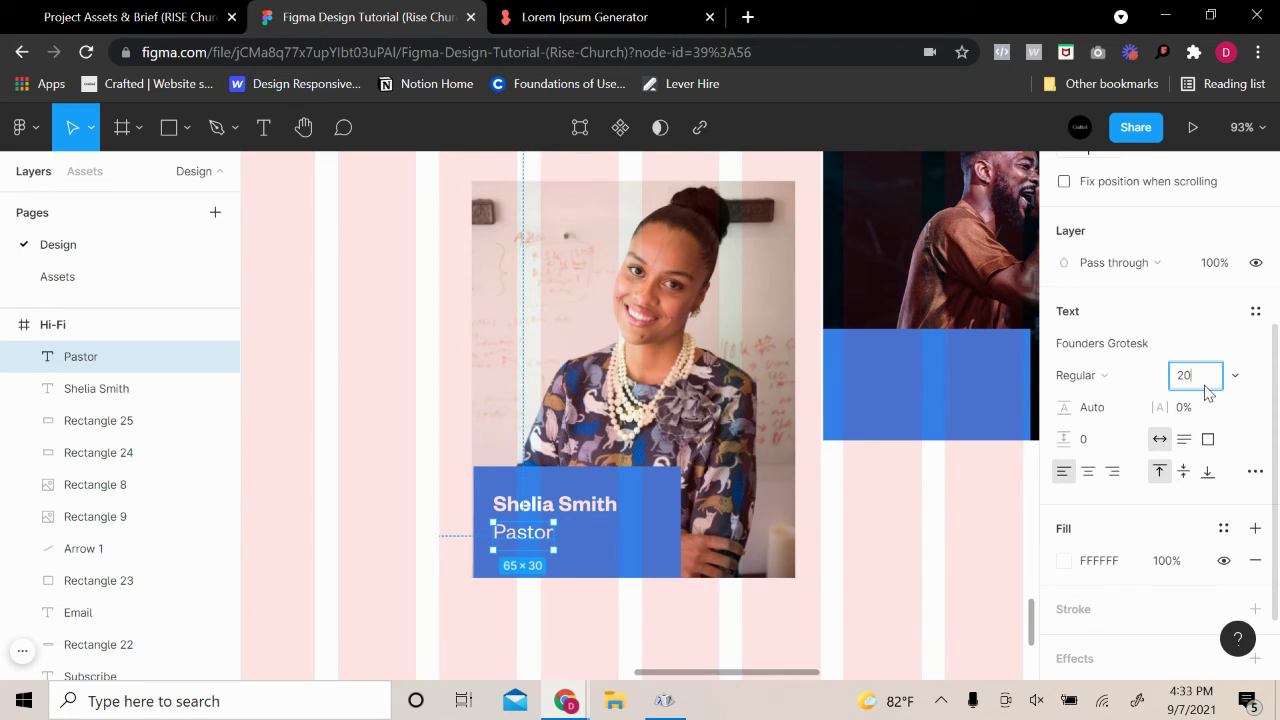
{"action": "key", "text": "Return"}
Try the Inter font on 'Pastor', undo it, then select both caption texts
{"action": "left_click", "coordinate": [98, 452]}
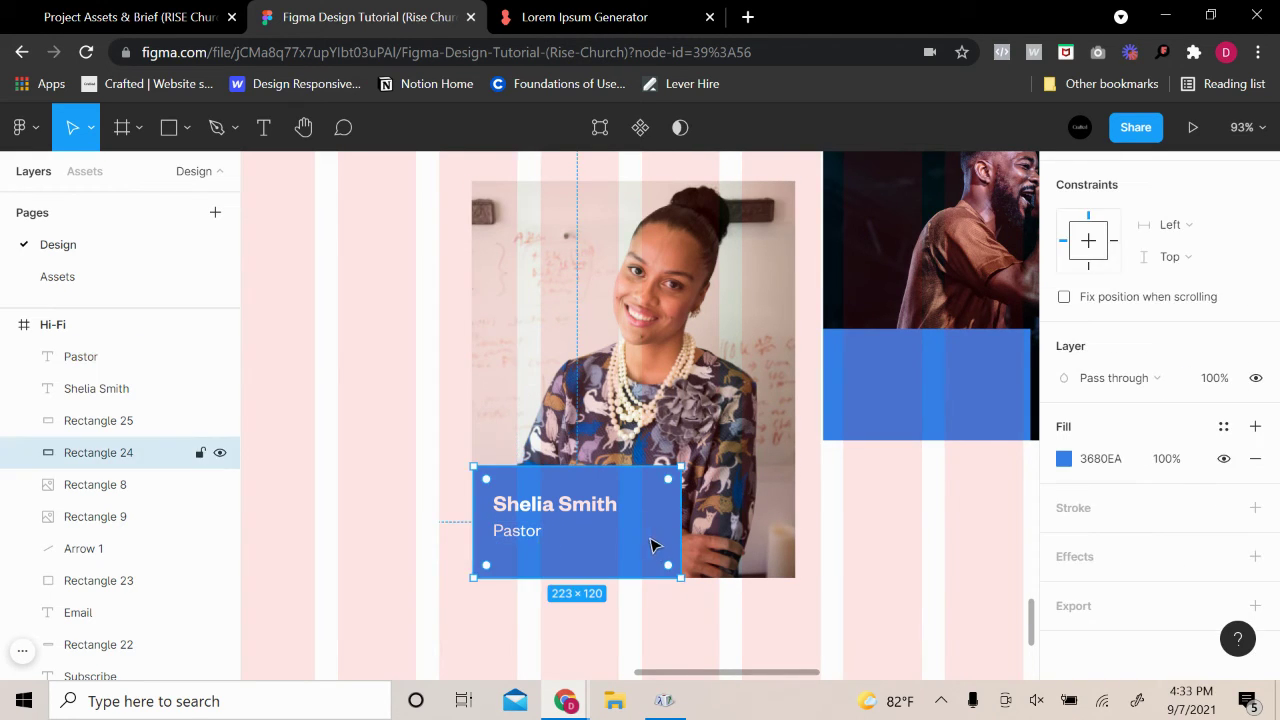
{"action": "left_click", "coordinate": [519, 543]}
{"action": "left_click", "coordinate": [1170, 345]}
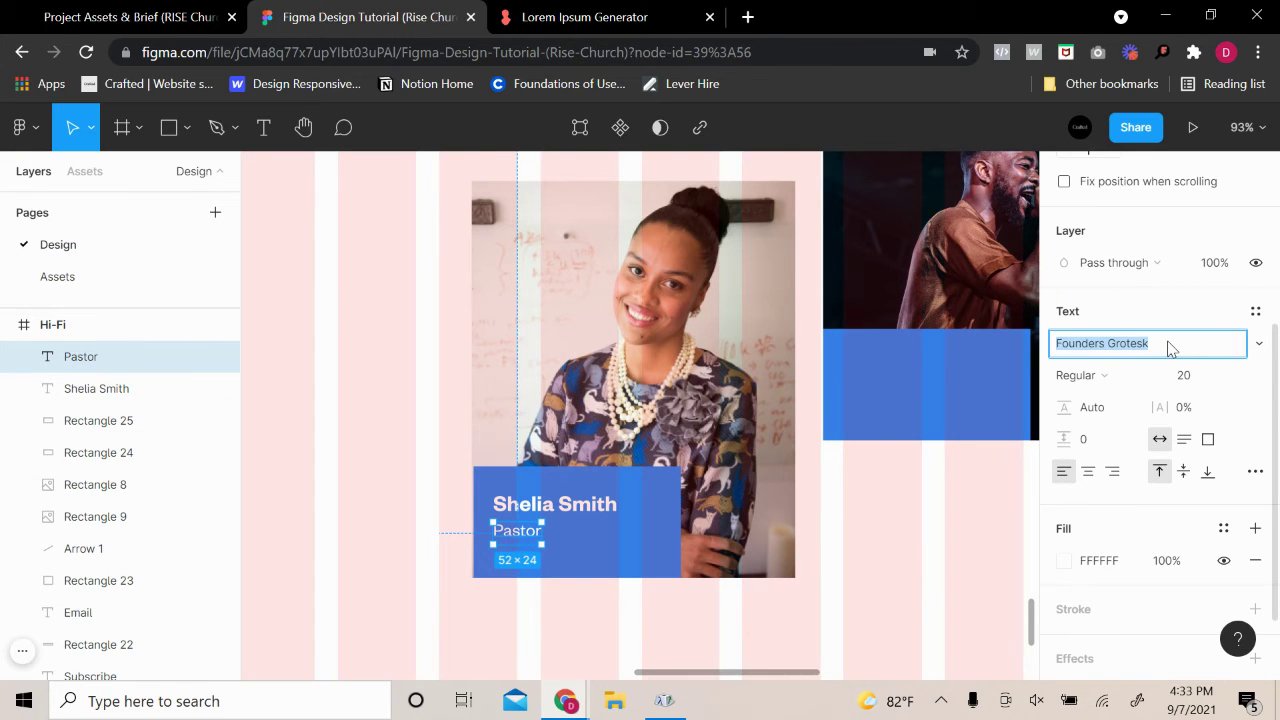
{"action": "type", "text": "Inter"}
{"action": "key", "text": "Return"}
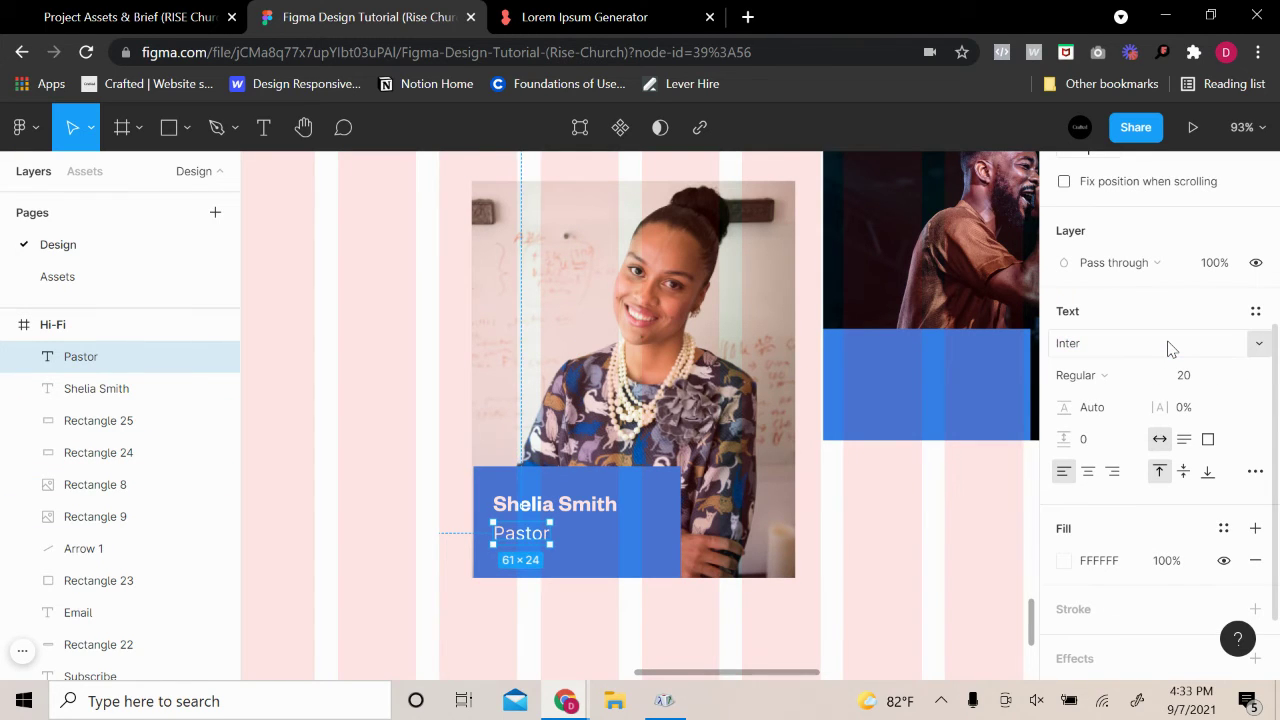
{"action": "left_click", "coordinate": [845, 585]}
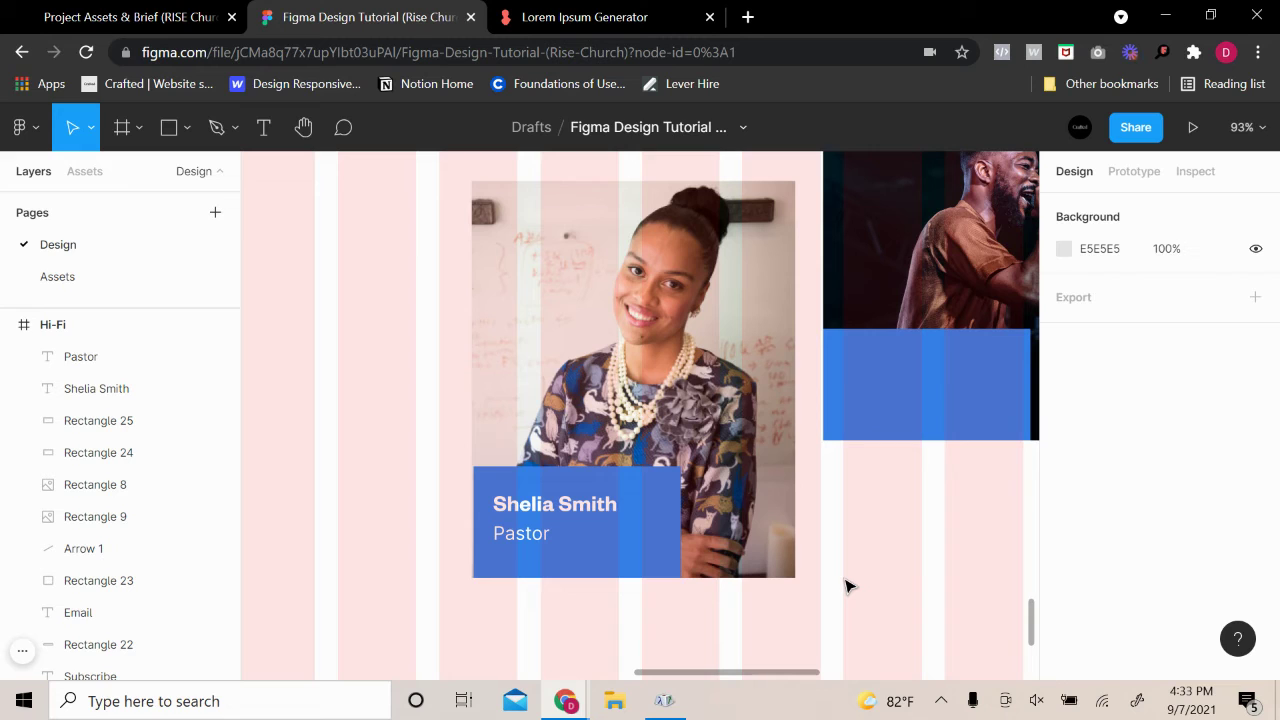
{"action": "key", "text": "ctrl+z"}
{"action": "key", "text": "ctrl+z"}
{"action": "left_click", "coordinate": [847, 581]}
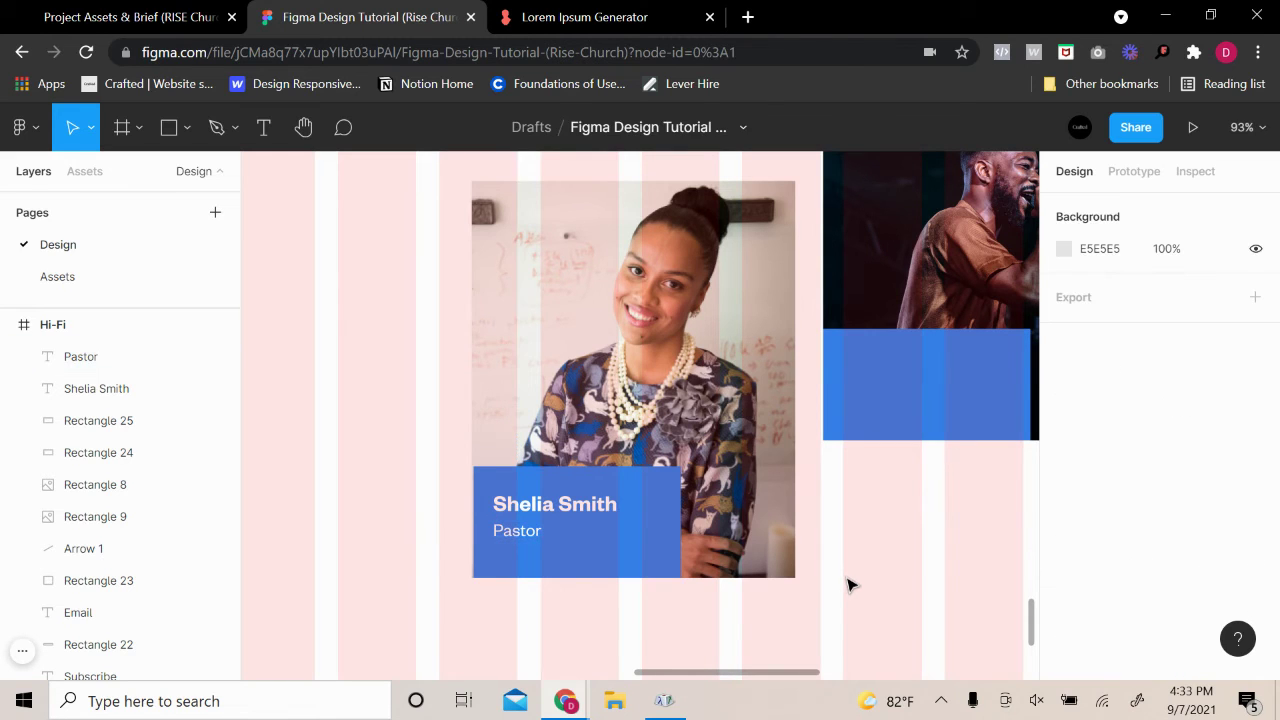
{"action": "left_click", "coordinate": [540, 539]}
{"action": "left_click", "coordinate": [567, 513], "text": "shift"}
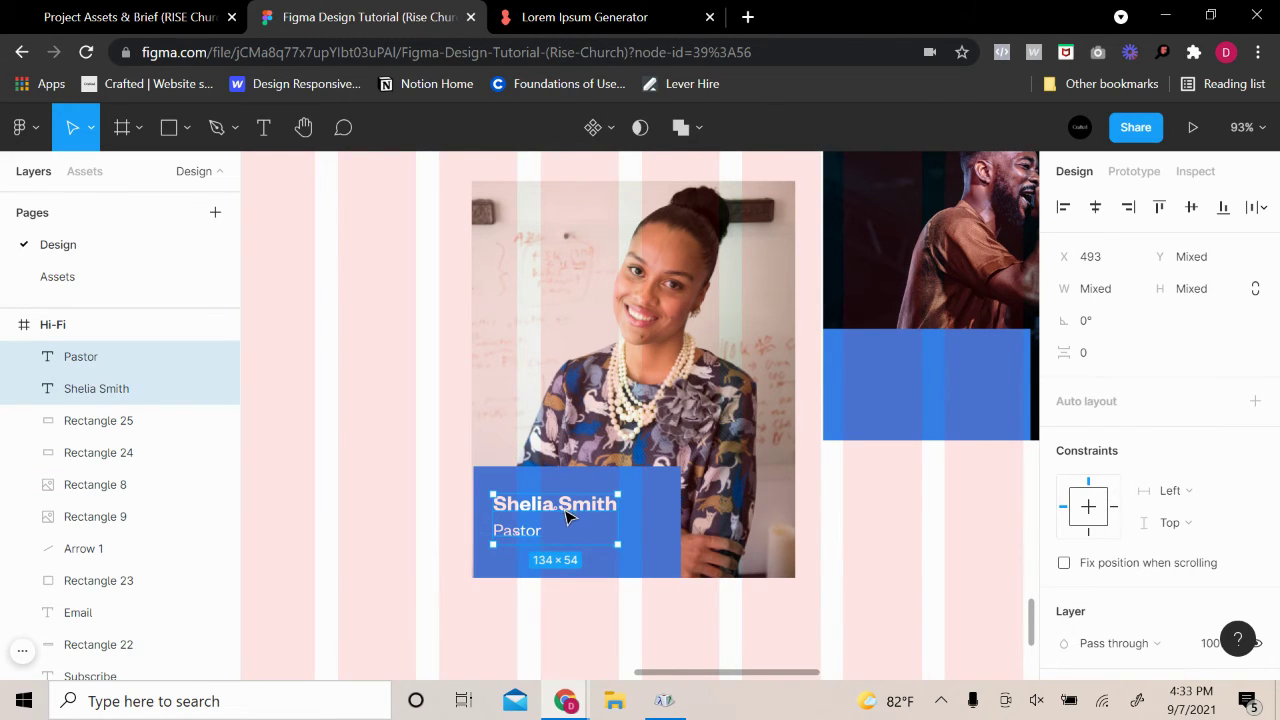
Duplicate the name and Pastor caption onto the second card and nudge the first card's caption
{"action": "left_click_drag", "start_coordinate": [567, 515], "coordinate": [908, 388]}
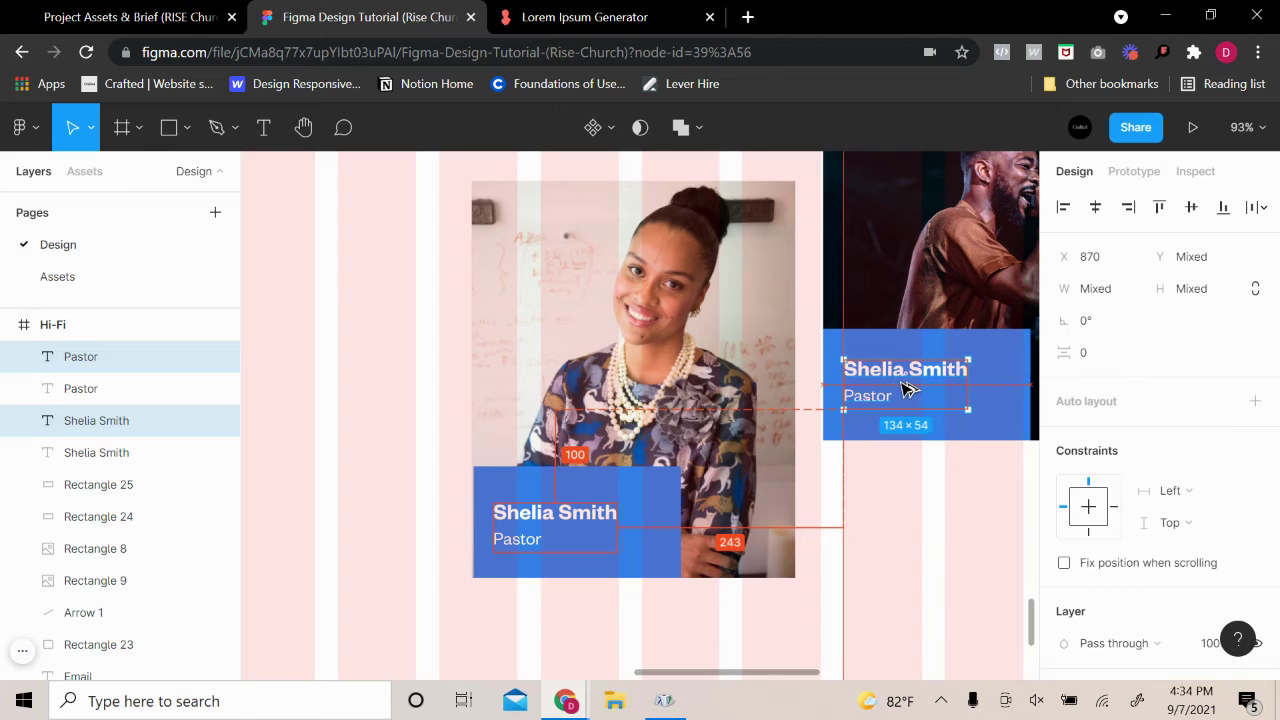
{"action": "left_click", "coordinate": [877, 528]}
{"action": "scroll", "coordinate": [910, 540], "scroll_direction": "down", "scroll_amount": 4}
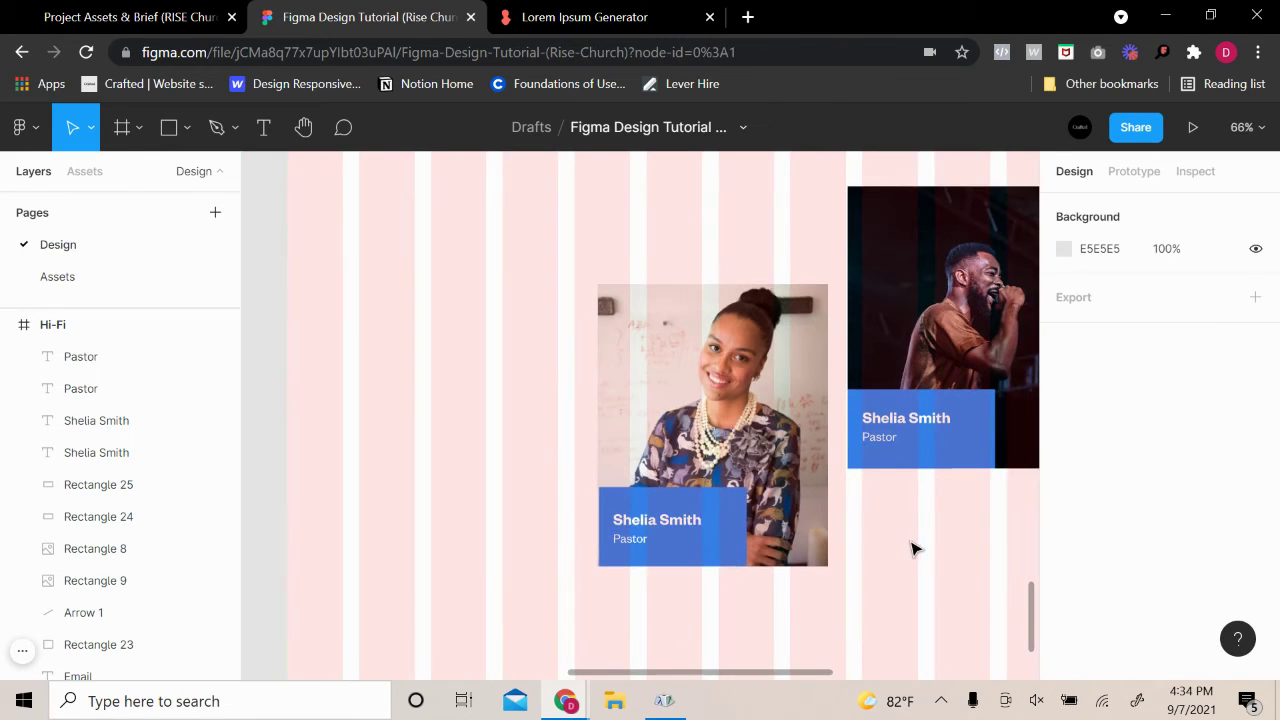
{"action": "left_click_drag", "start_coordinate": [910, 536], "coordinate": [749, 566]}
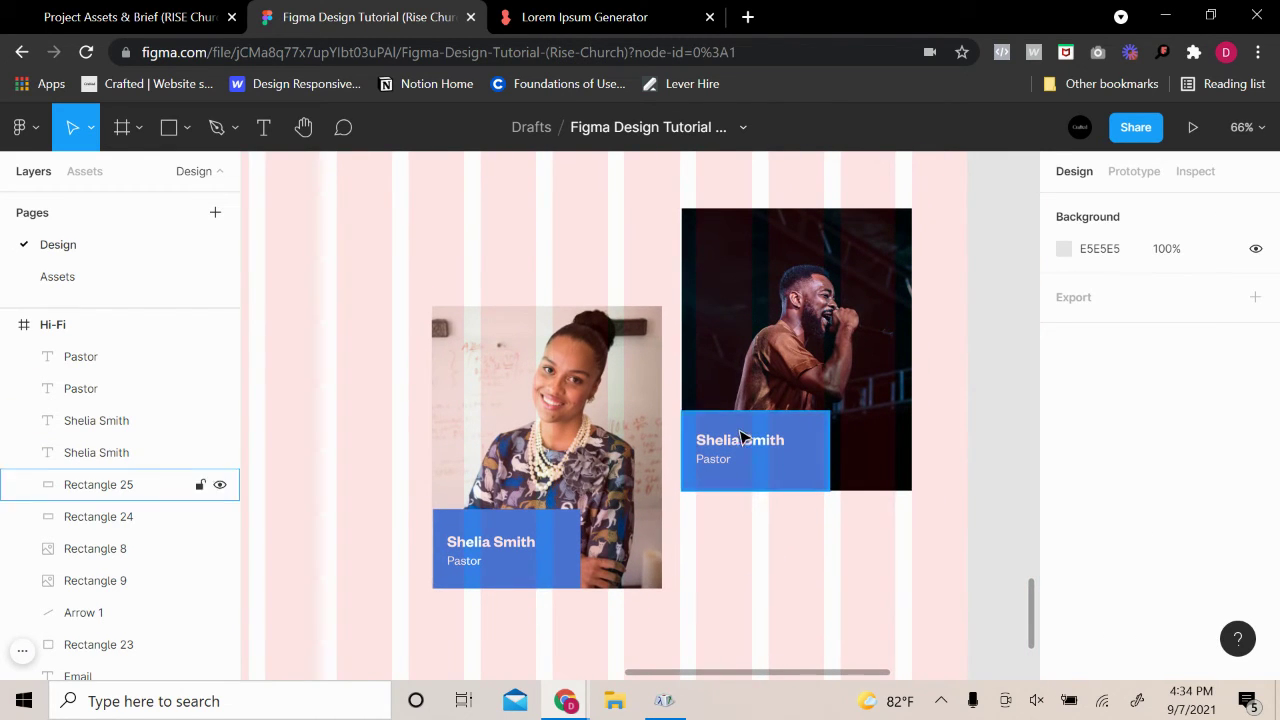
{"action": "left_click", "coordinate": [508, 550]}
{"action": "left_click", "coordinate": [472, 562], "text": "shift"}
{"action": "scroll", "coordinate": [478, 557], "scroll_direction": "up", "scroll_amount": 5}
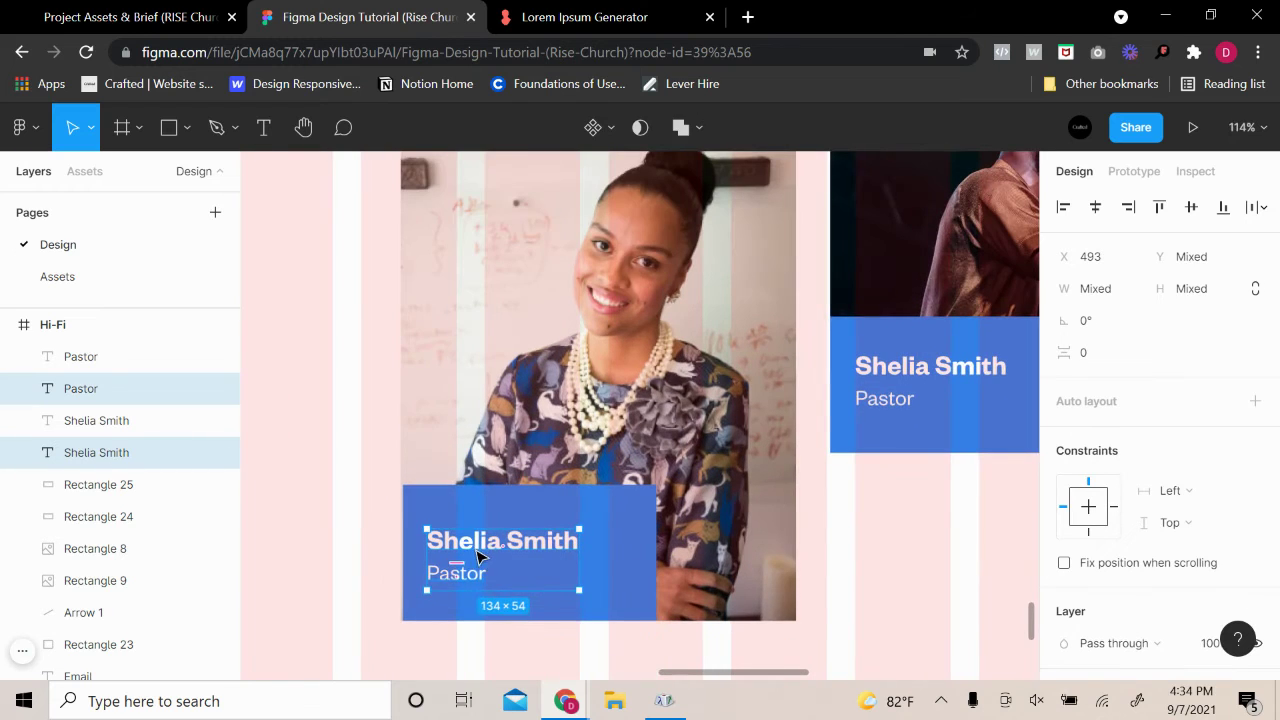
{"action": "left_click_drag", "start_coordinate": [479, 560], "coordinate": [492, 568]}
{"action": "left_click", "coordinate": [900, 405], "text": "shift"}
{"action": "left_click", "coordinate": [921, 467]}
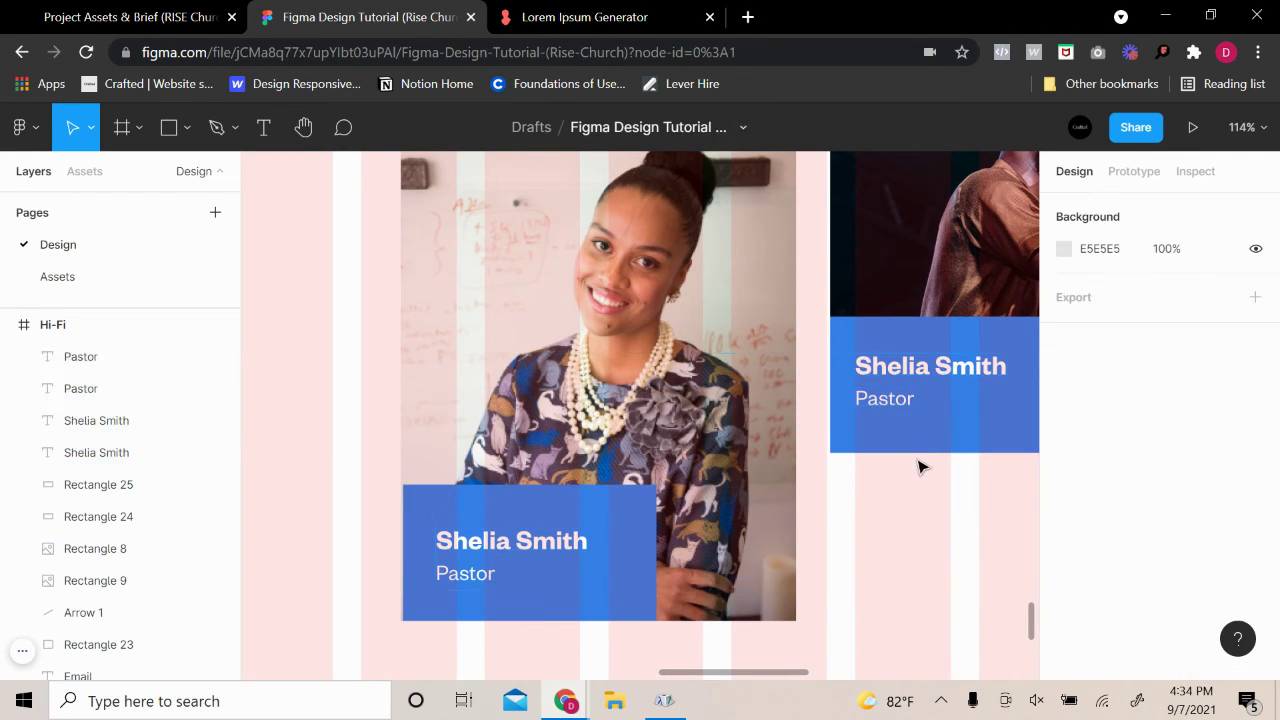
{"action": "left_click", "coordinate": [903, 400]}
{"action": "left_click", "coordinate": [920, 376], "text": "shift"}
{"action": "left_click_drag", "start_coordinate": [980, 408], "coordinate": [784, 428]}
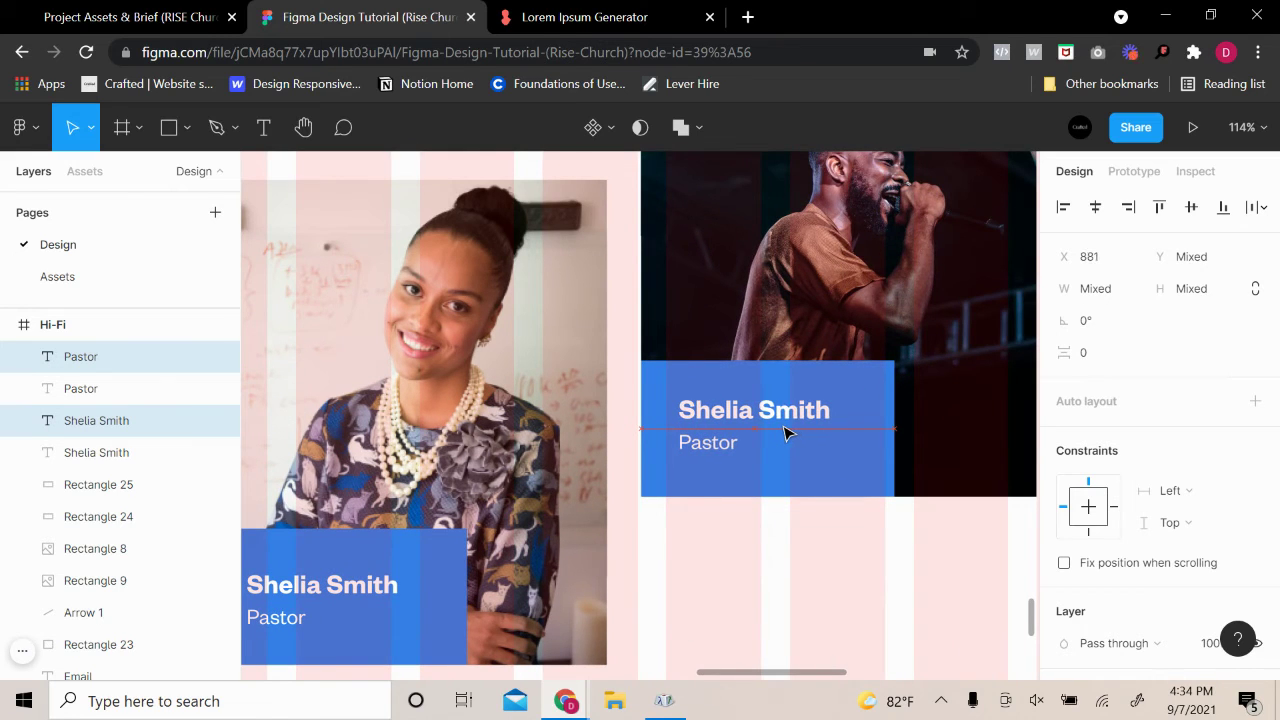
{"action": "left_click", "coordinate": [784, 516]}
{"action": "left_click", "coordinate": [776, 417]}
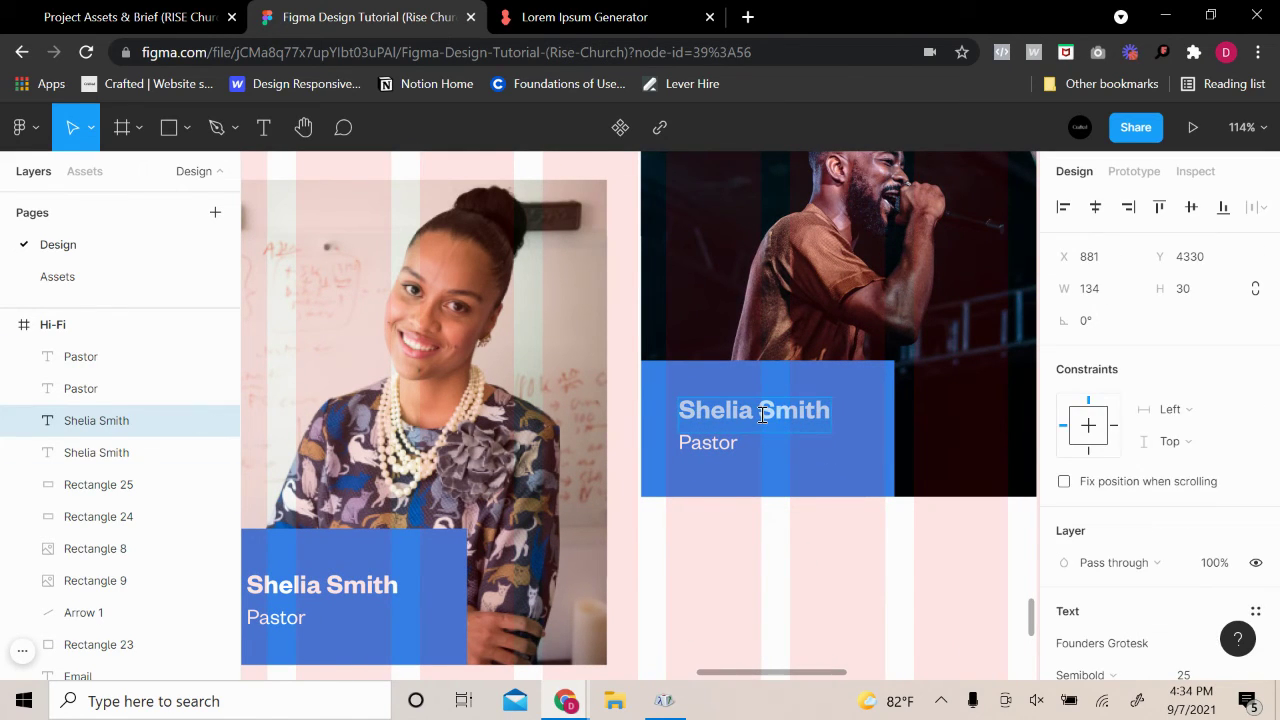
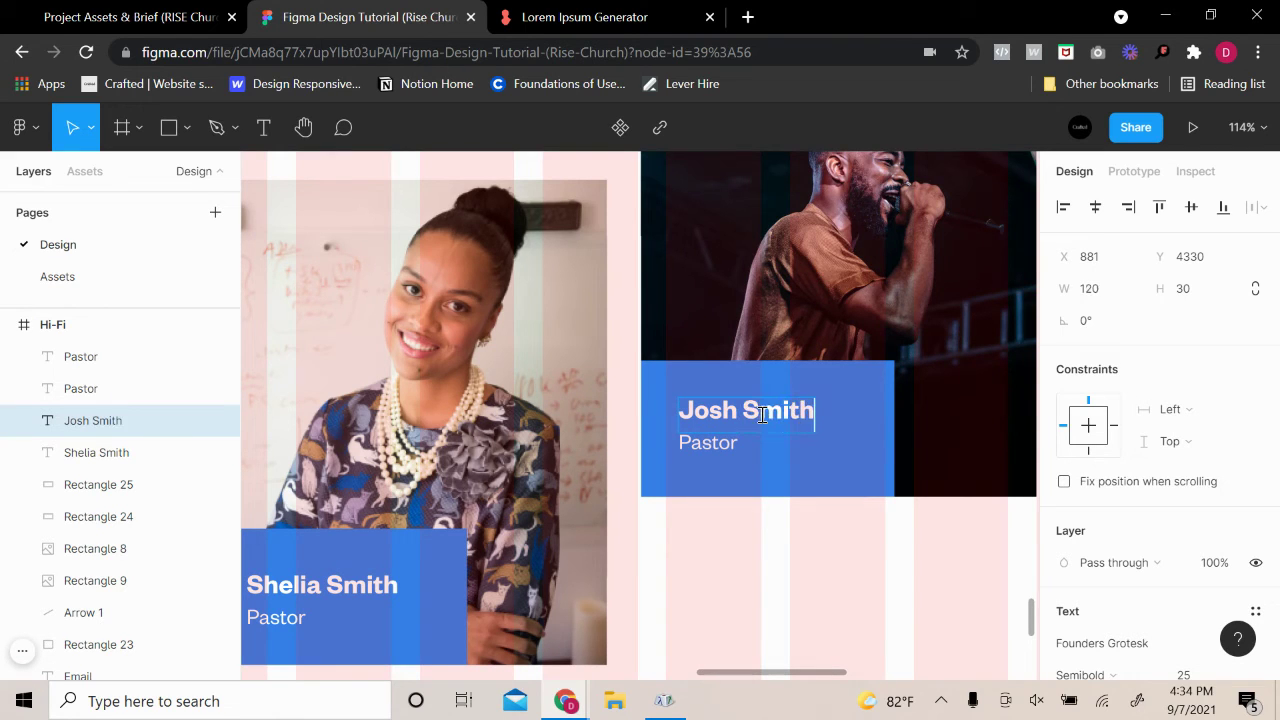
Color both 'Pastor' labels a light grey document colour
{"action": "left_click", "coordinate": [737, 586]}
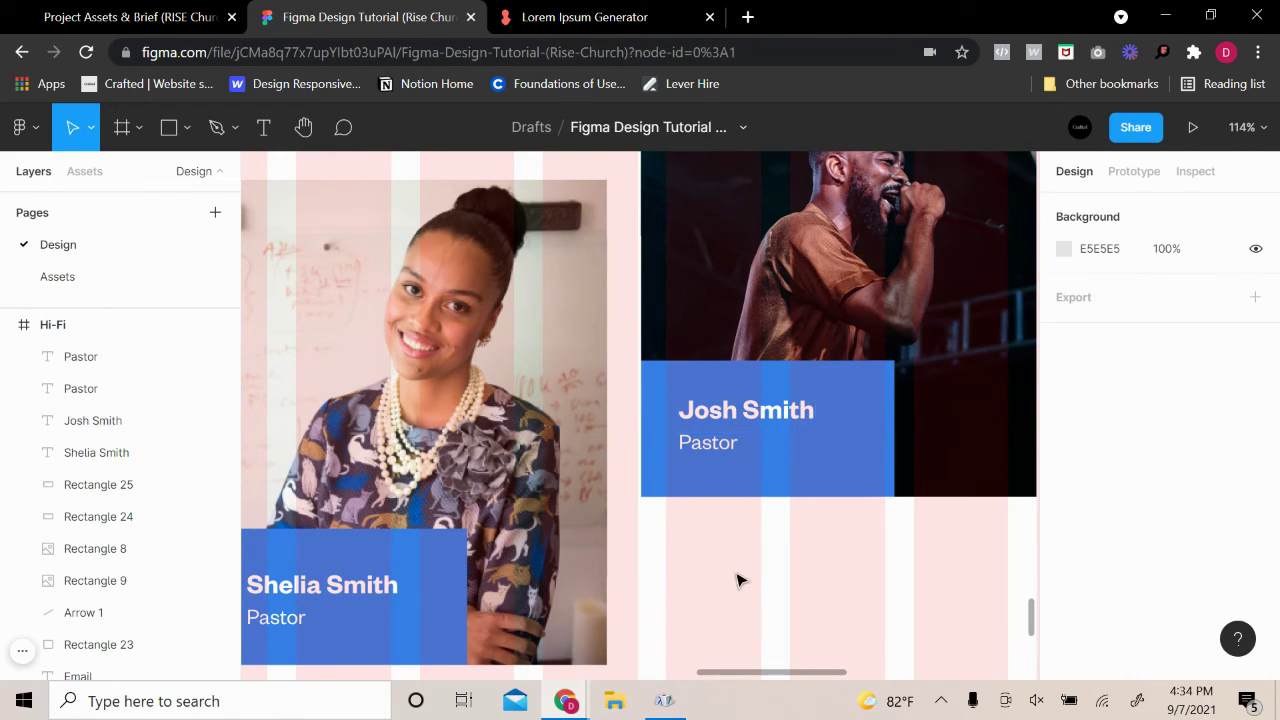
{"action": "scroll", "coordinate": [677, 591], "scroll_direction": "down", "scroll_amount": 5}
{"action": "left_click", "coordinate": [456, 603]}
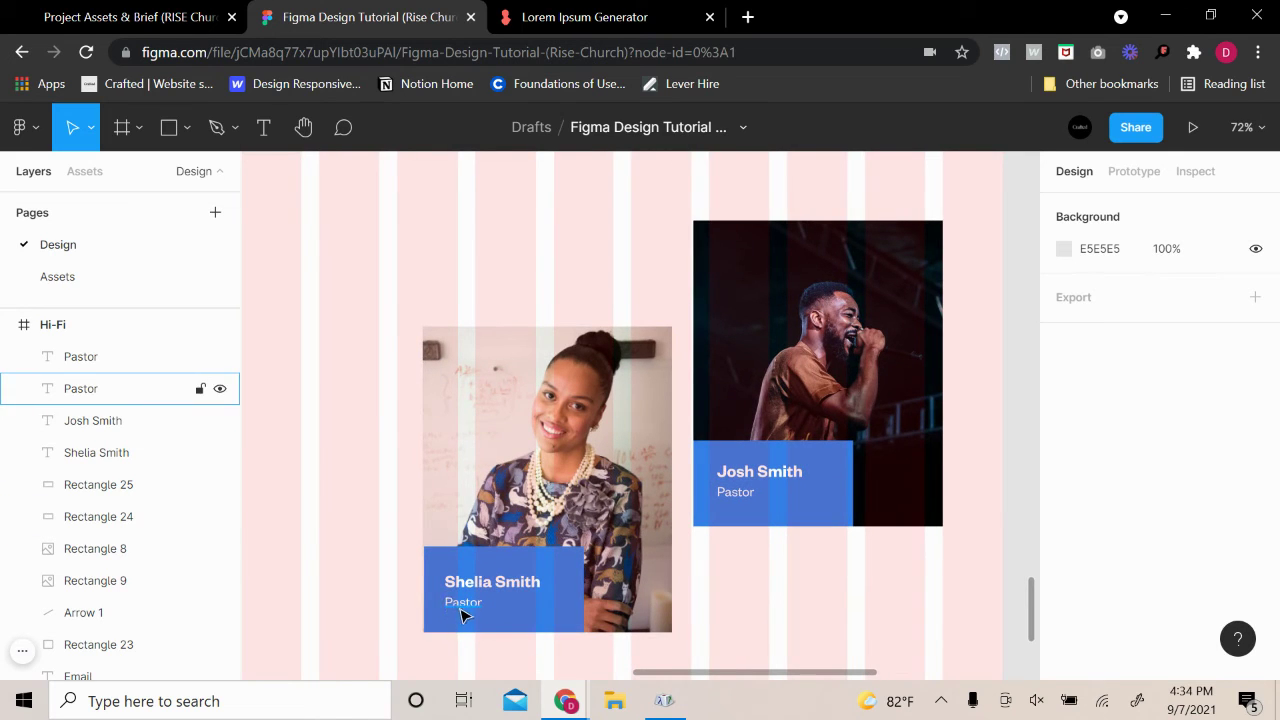
{"action": "scroll", "coordinate": [466, 606], "scroll_direction": "up", "scroll_amount": 4}
{"action": "left_click", "coordinate": [861, 449], "text": "shift"}
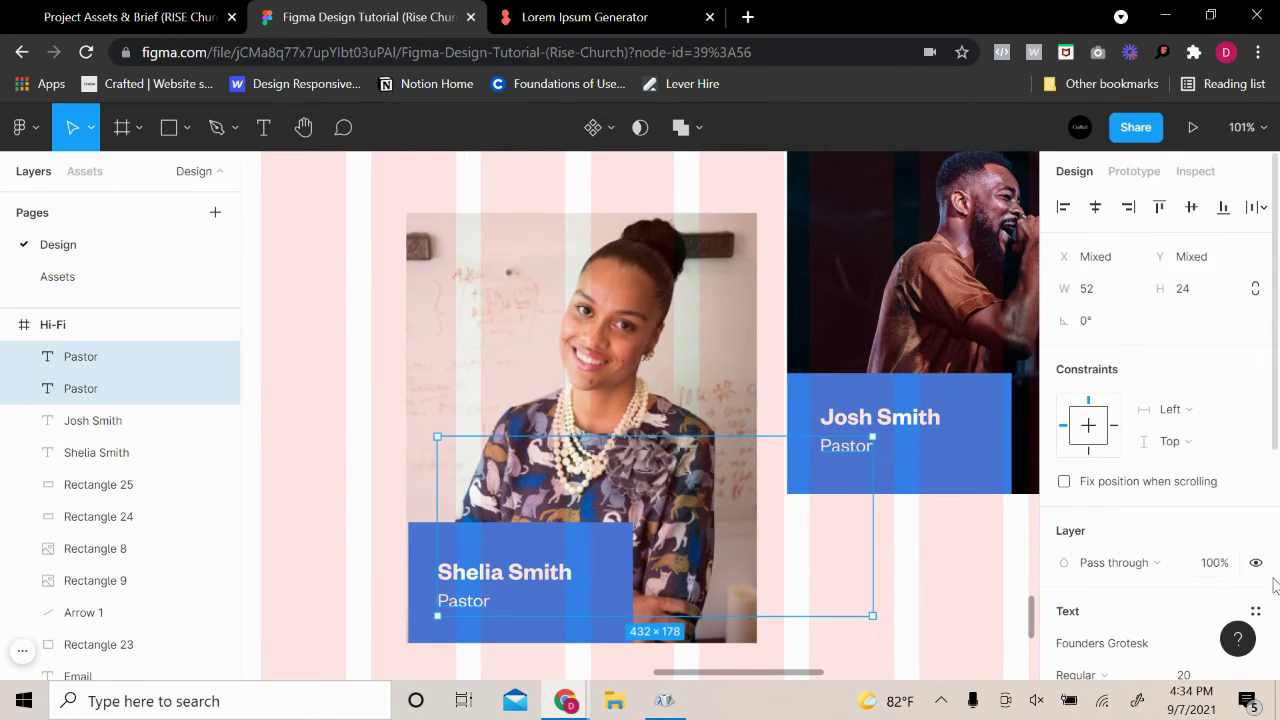
{"action": "scroll", "coordinate": [1100, 505], "scroll_direction": "down", "scroll_amount": 4}
{"action": "left_click", "coordinate": [1067, 461]}
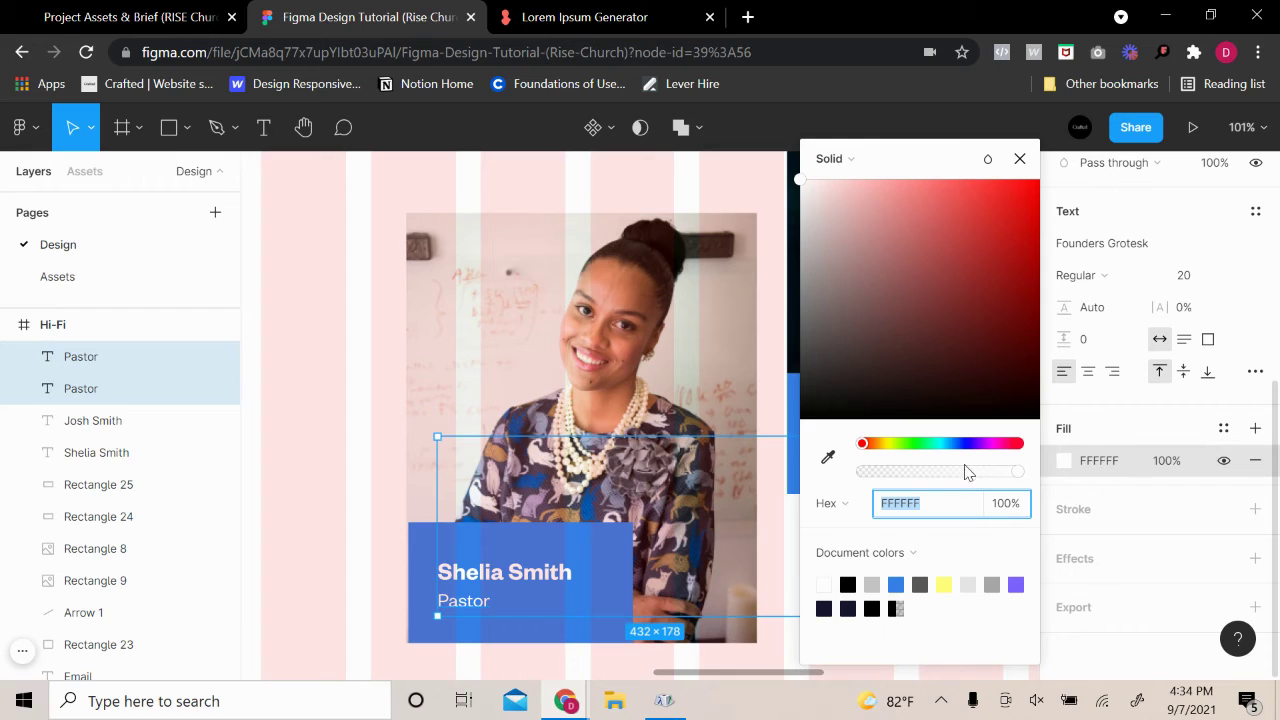
{"action": "left_click", "coordinate": [995, 588]}
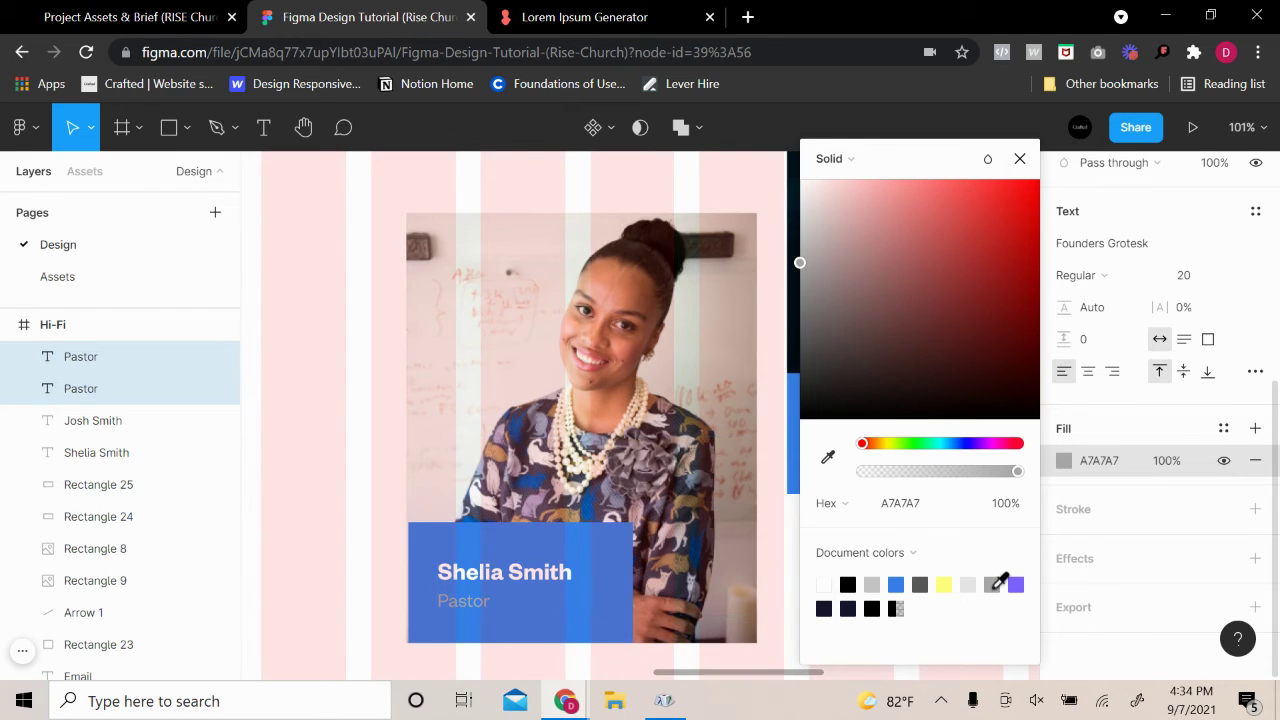
{"action": "left_click", "coordinate": [967, 584]}
{"action": "left_click", "coordinate": [383, 457]}
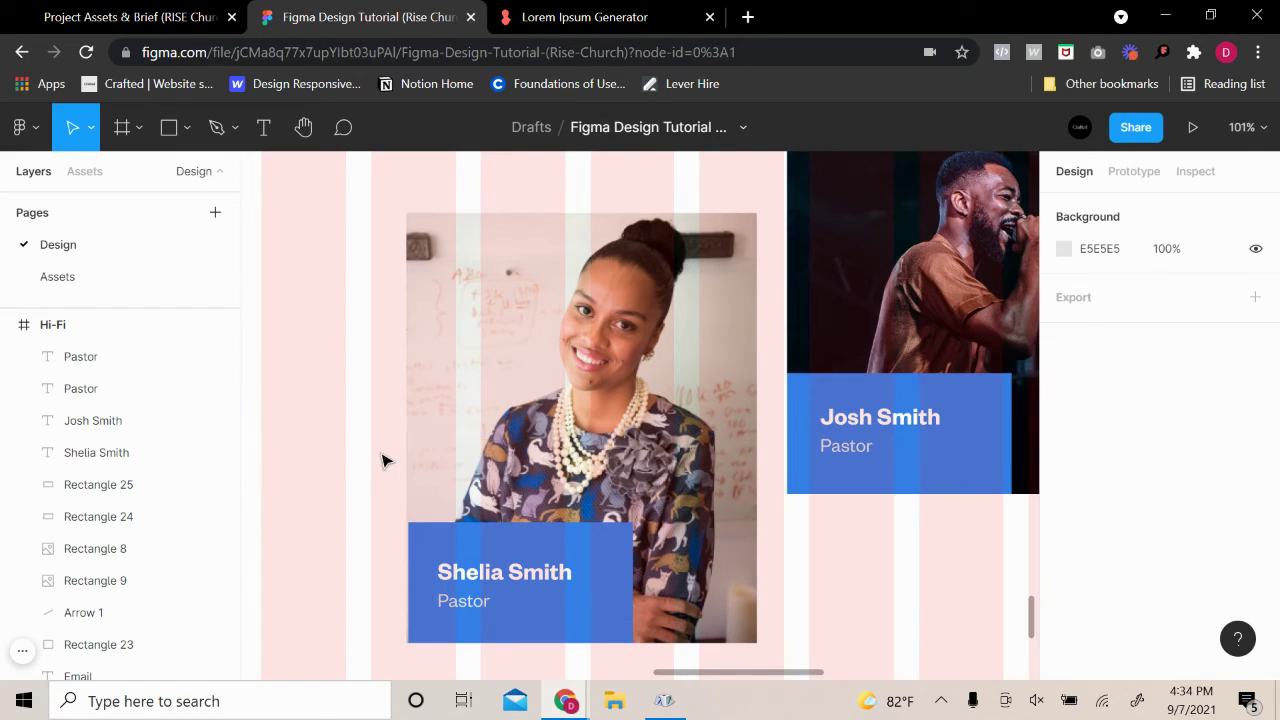
{"action": "scroll", "coordinate": [895, 538], "scroll_direction": "up", "scroll_amount": 2}
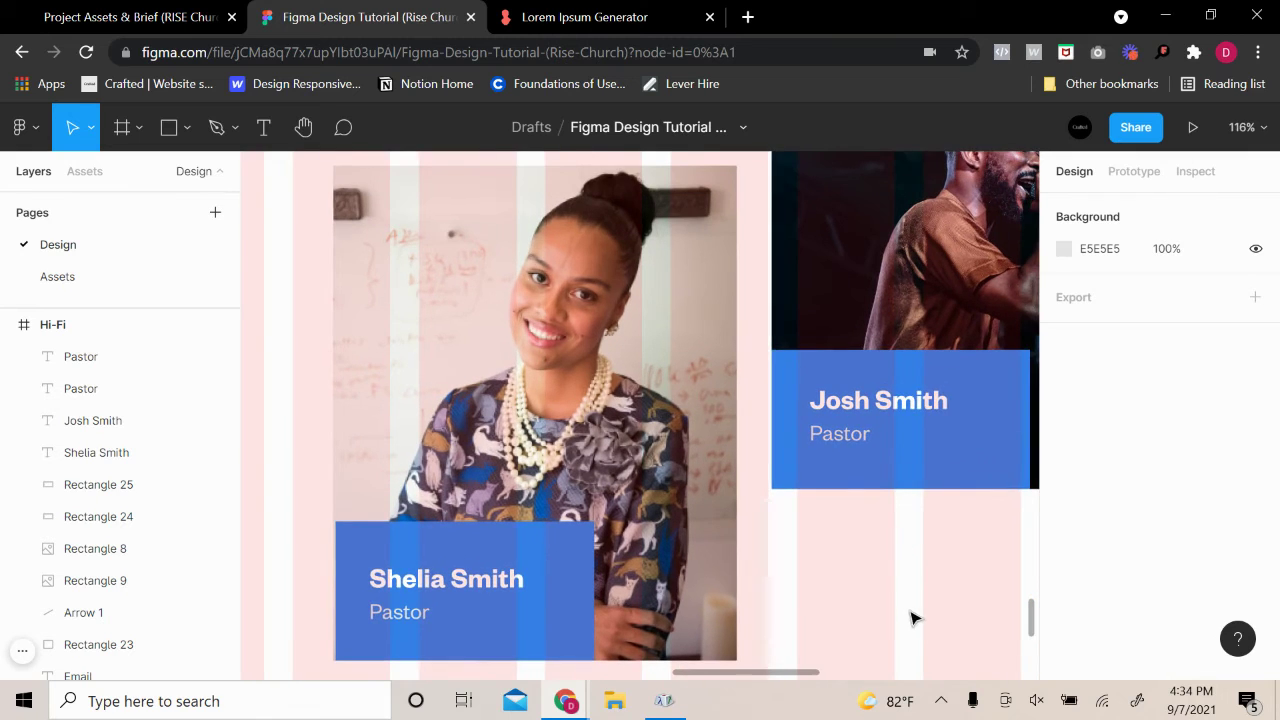
{"action": "scroll", "coordinate": [914, 620], "scroll_direction": "down", "scroll_amount": 2}
{"action": "left_click", "coordinate": [886, 428]}
{"action": "scroll", "coordinate": [1075, 541], "scroll_direction": "down", "scroll_amount": 1}
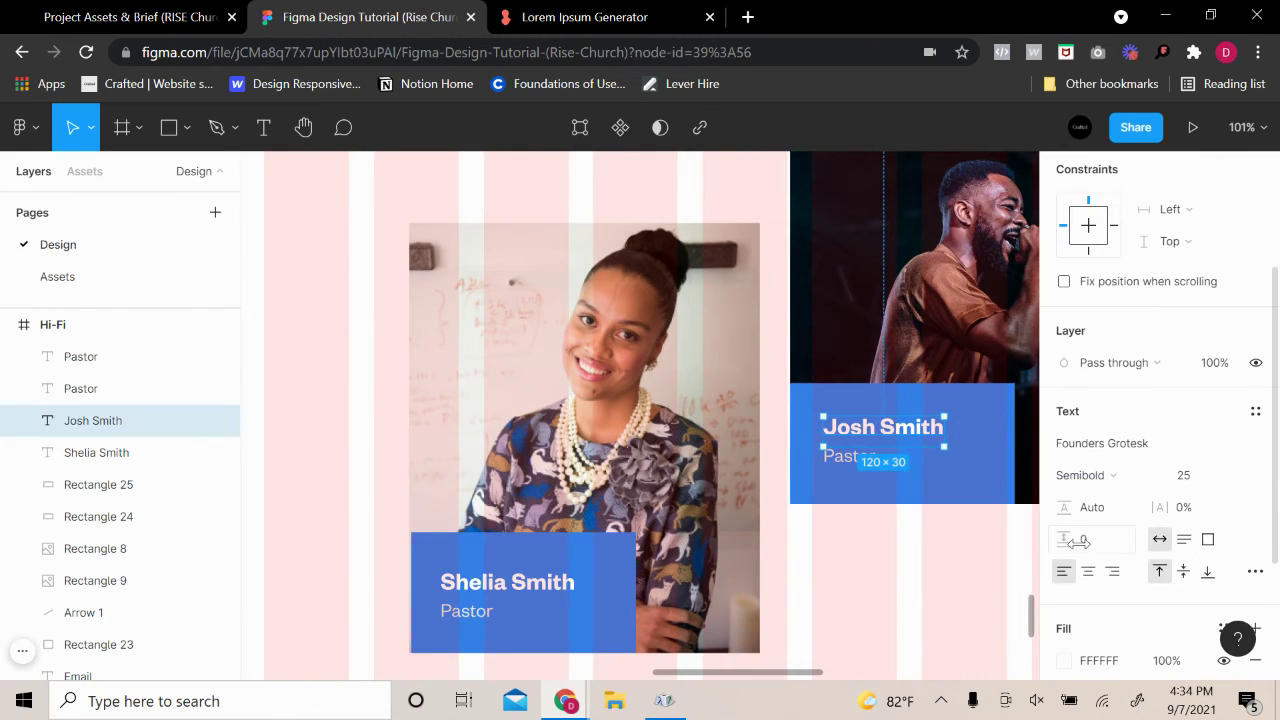
{"action": "left_click", "coordinate": [1064, 660]}
{"action": "left_click", "coordinate": [968, 584]}
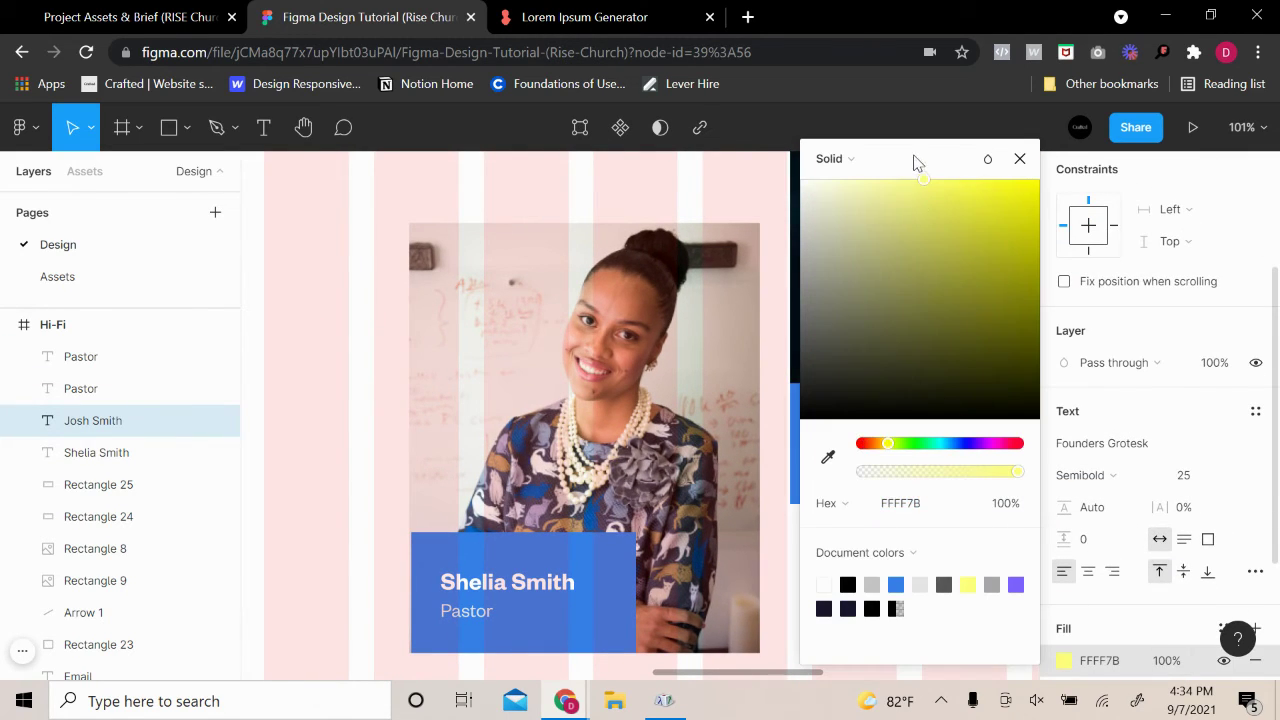
{"action": "left_click_drag", "start_coordinate": [914, 163], "coordinate": [1196, 239]}
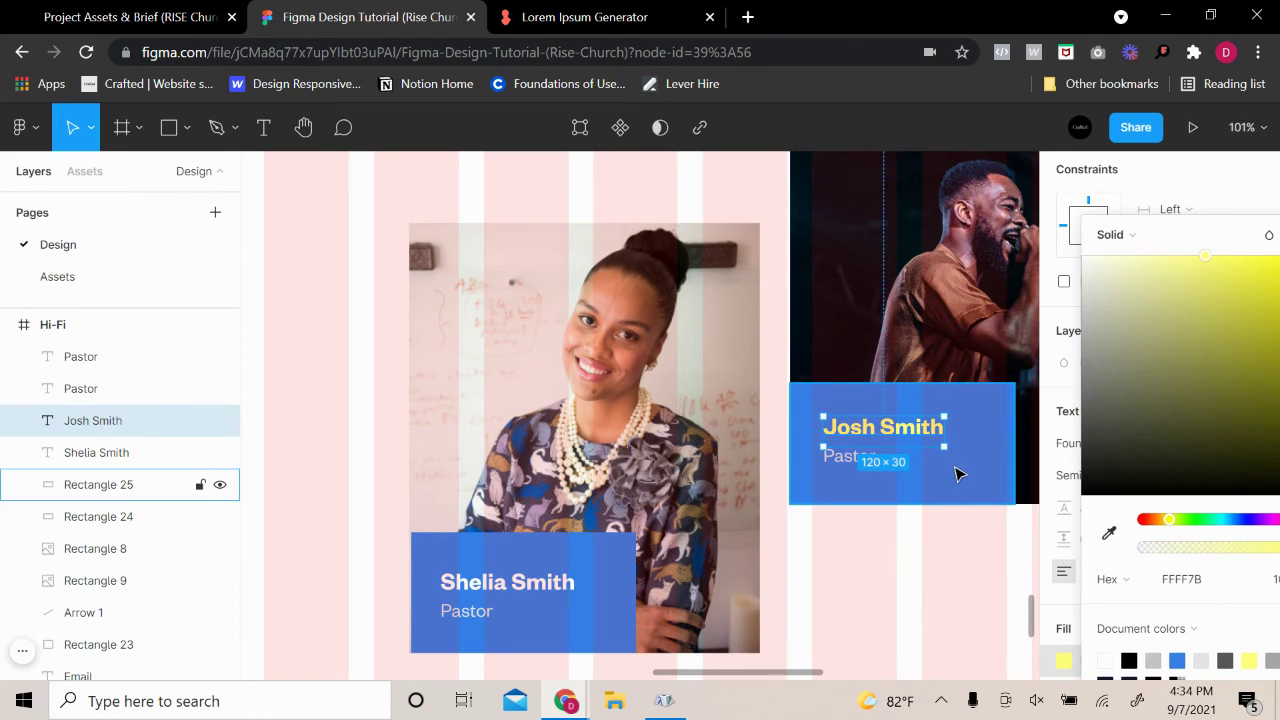
{"action": "left_click", "coordinate": [935, 545]}
{"action": "scroll", "coordinate": [940, 555], "scroll_direction": "down", "scroll_amount": 3}
{"action": "scroll", "coordinate": [940, 575], "scroll_direction": "down", "scroll_amount": 2}
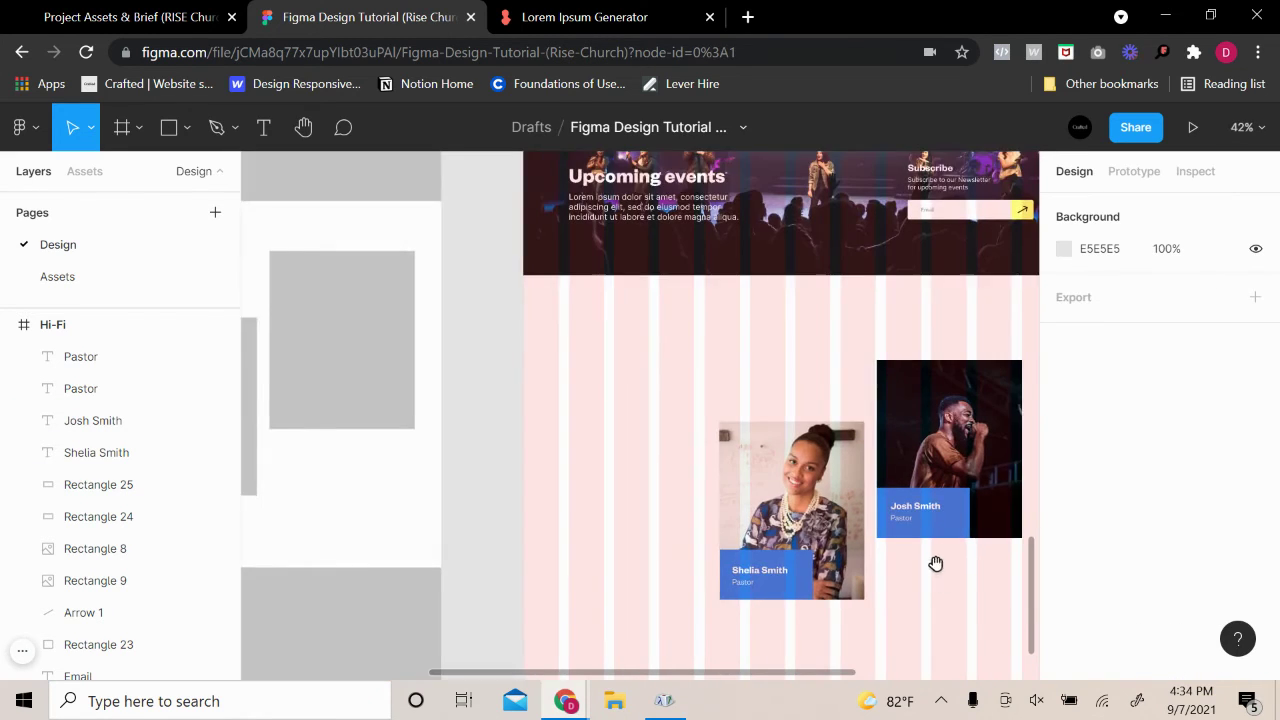
Color the Welcome to Rise play button's triangle fill and ring outline yellow FFFF7B
{"action": "left_click_drag", "start_coordinate": [934, 563], "coordinate": [823, 543]}
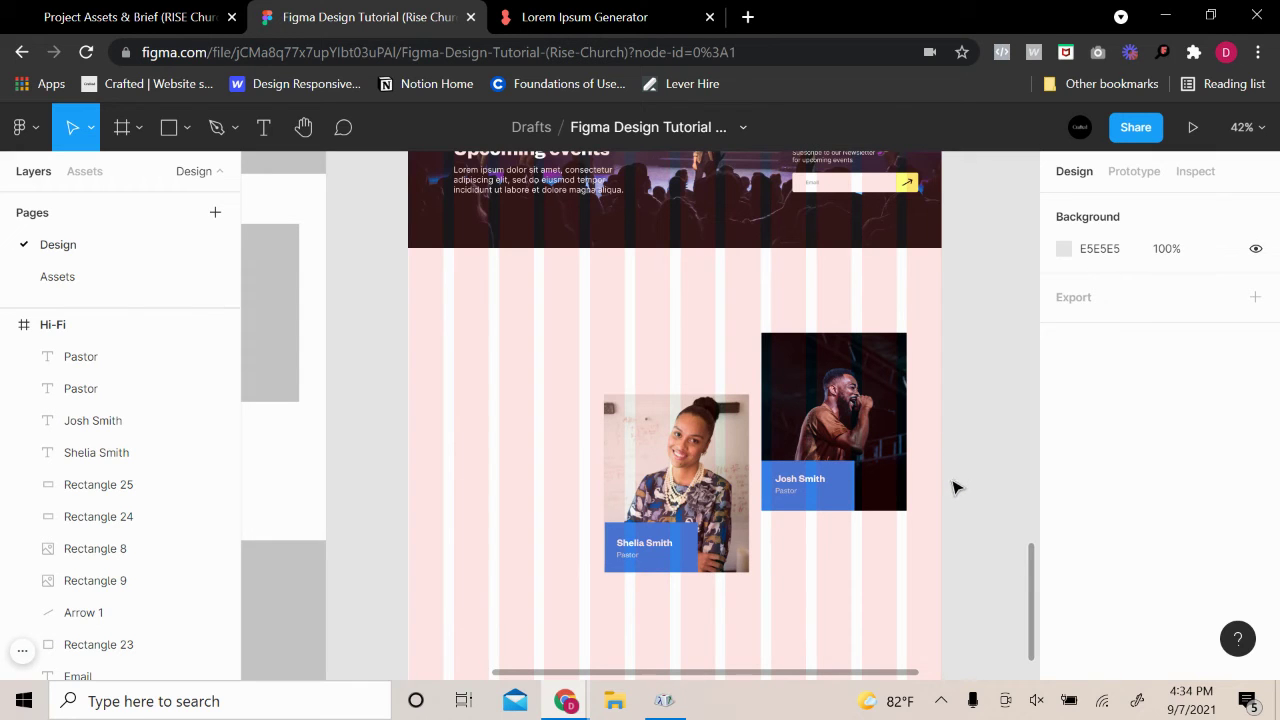
{"action": "scroll", "coordinate": [943, 450], "scroll_direction": "up", "scroll_amount": 10}
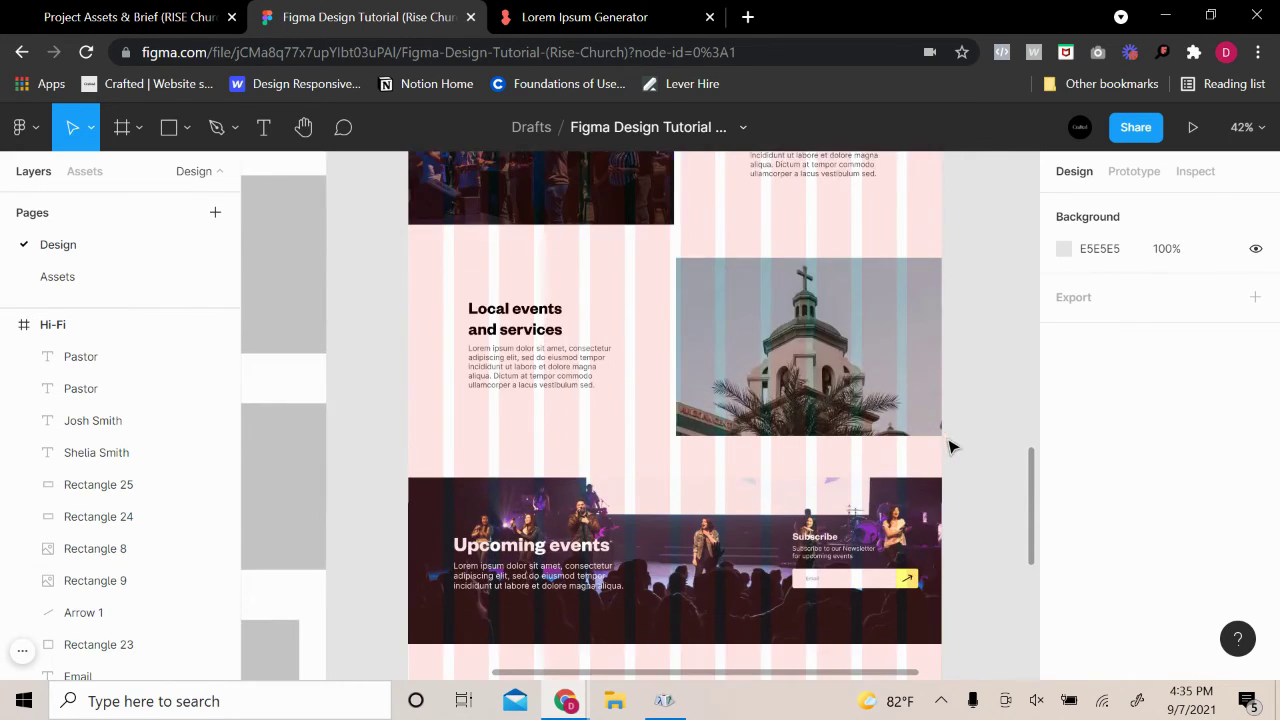
{"action": "scroll", "coordinate": [943, 468], "scroll_direction": "up", "scroll_amount": 10}
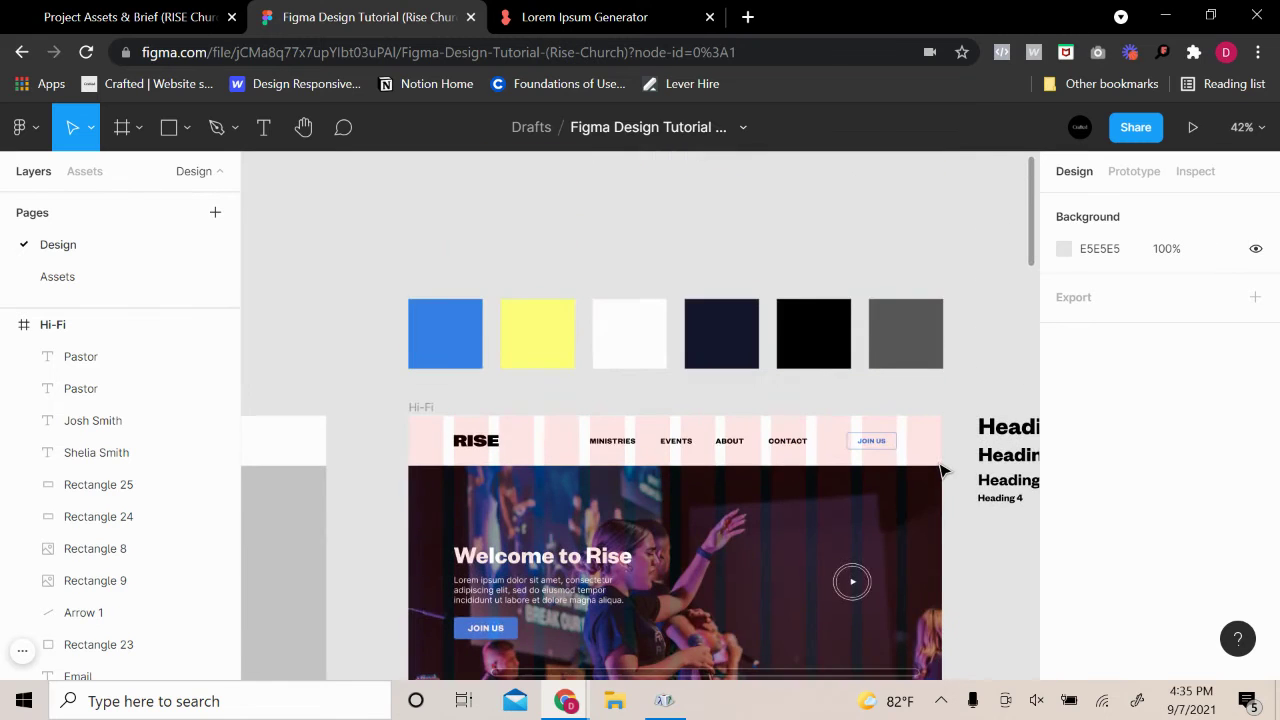
{"action": "scroll", "coordinate": [940, 480], "scroll_direction": "down", "scroll_amount": 4}
{"action": "scroll", "coordinate": [940, 490], "scroll_direction": "down", "scroll_amount": 12}
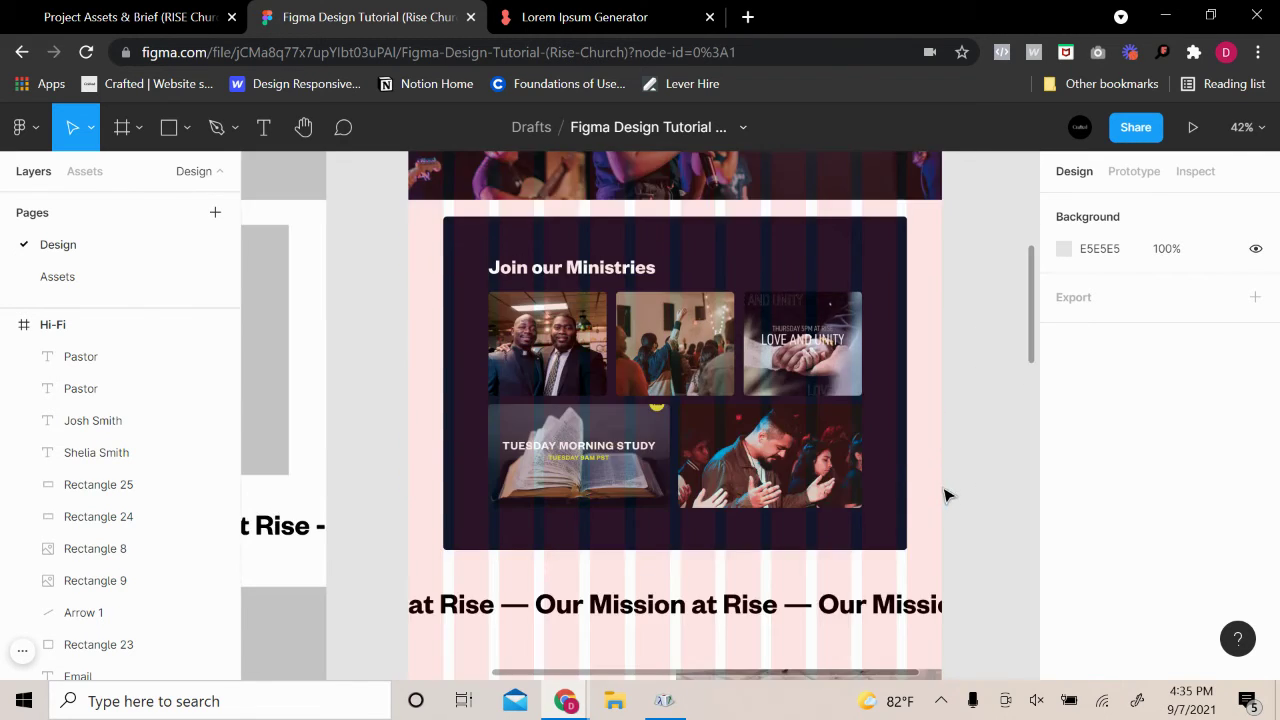
{"action": "scroll", "coordinate": [943, 527], "scroll_direction": "up", "scroll_amount": 18}
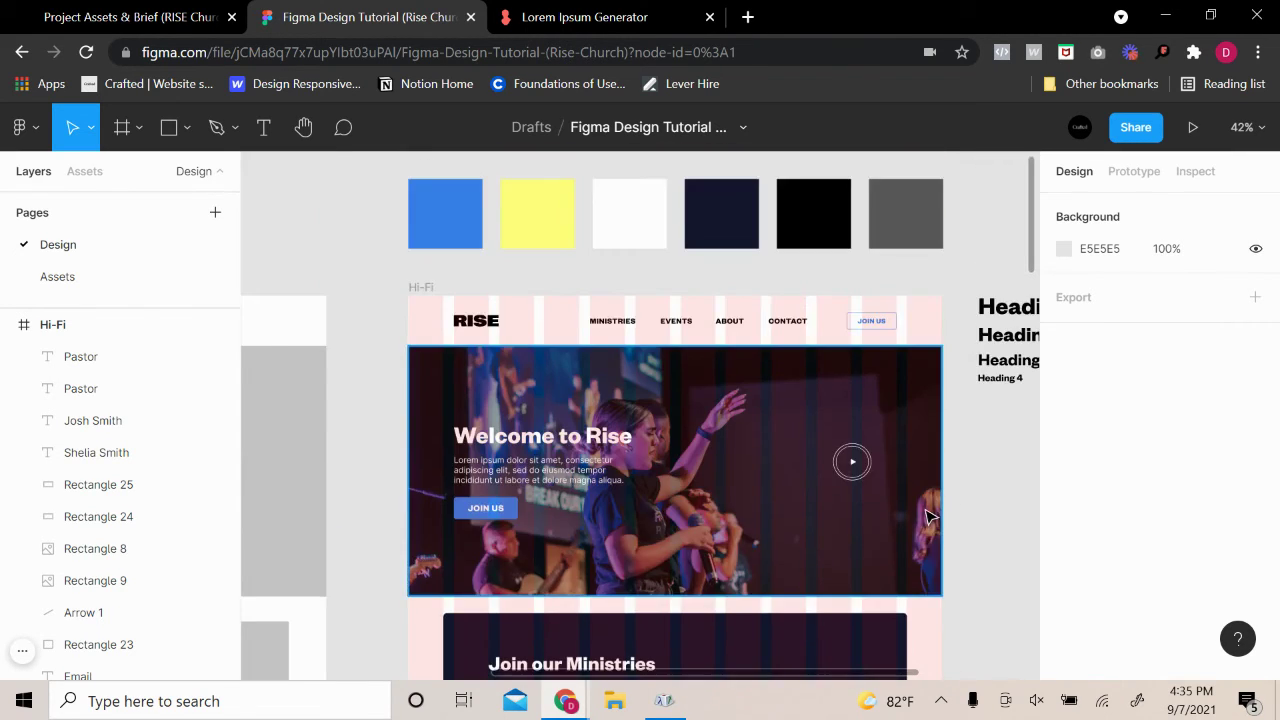
{"action": "scroll", "coordinate": [930, 515], "scroll_direction": "up", "scroll_amount": 5}
{"action": "left_click", "coordinate": [628, 365]}
{"action": "scroll", "coordinate": [1110, 500], "scroll_direction": "down", "scroll_amount": 3}
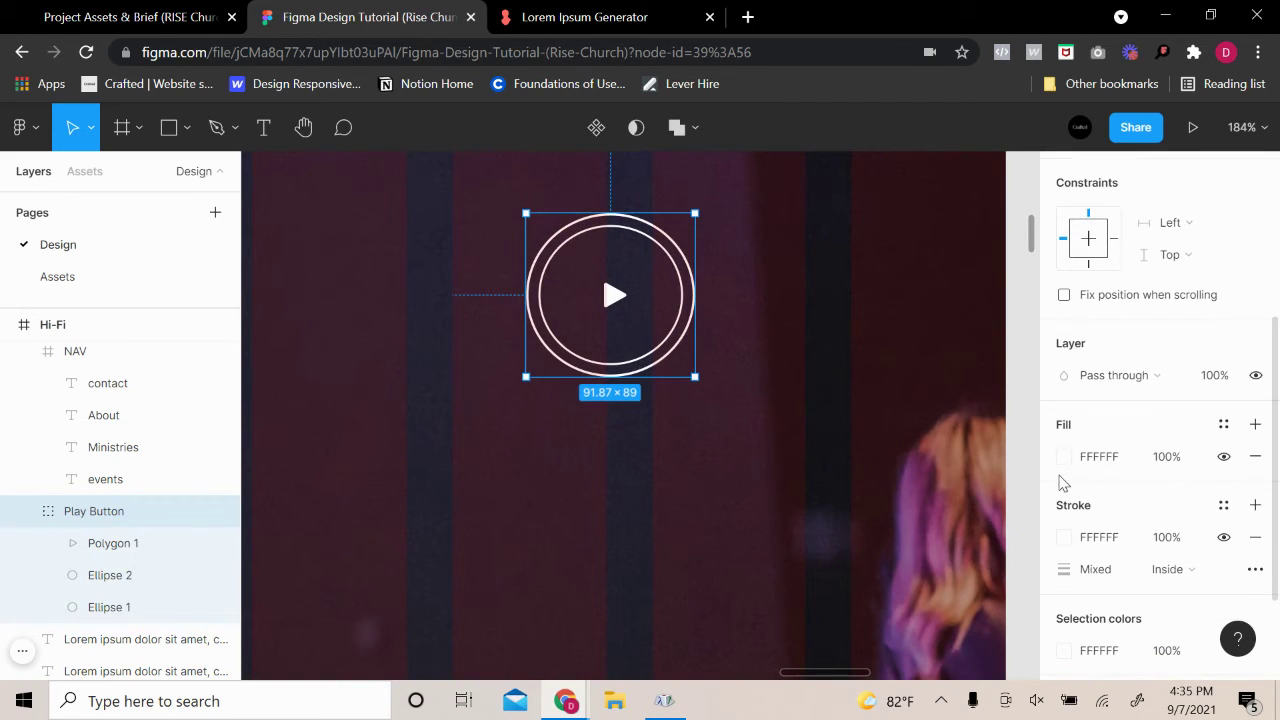
{"action": "left_click", "coordinate": [1064, 457]}
{"action": "left_click", "coordinate": [965, 585]}
{"action": "scroll", "coordinate": [1189, 528], "scroll_direction": "down", "scroll_amount": 2}
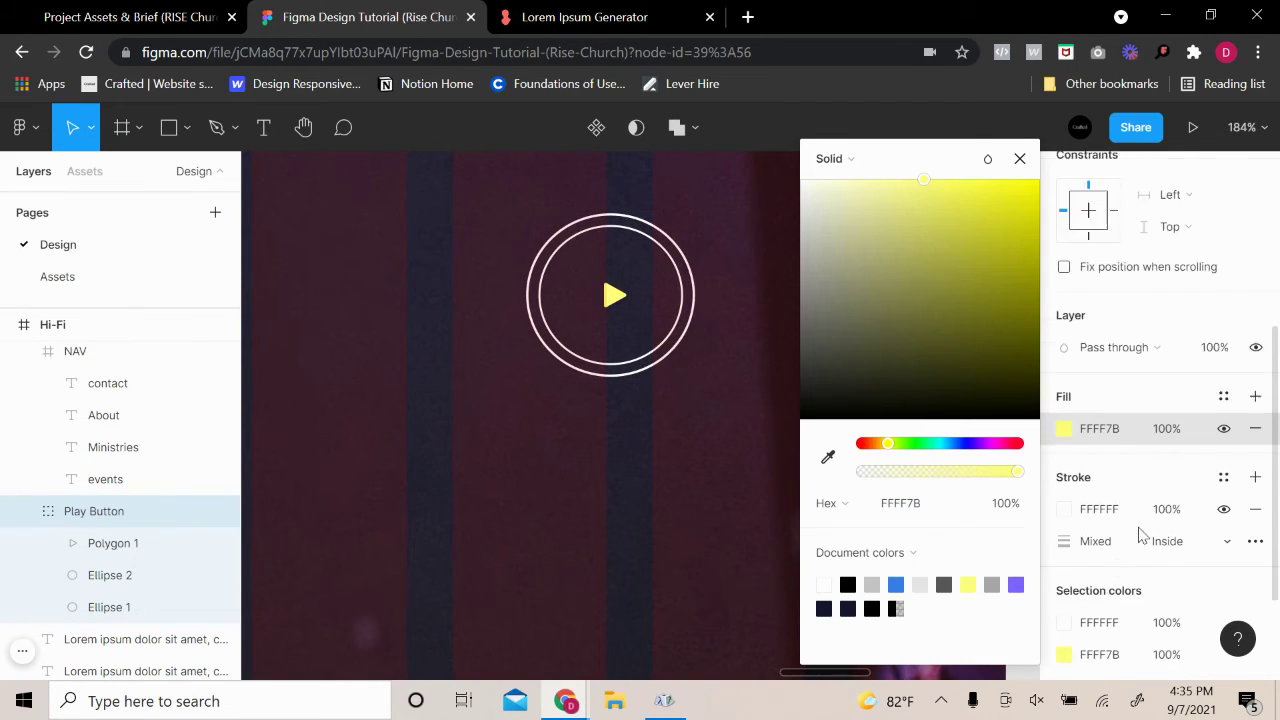
{"action": "left_click", "coordinate": [1064, 437]}
{"action": "left_click", "coordinate": [677, 583]}
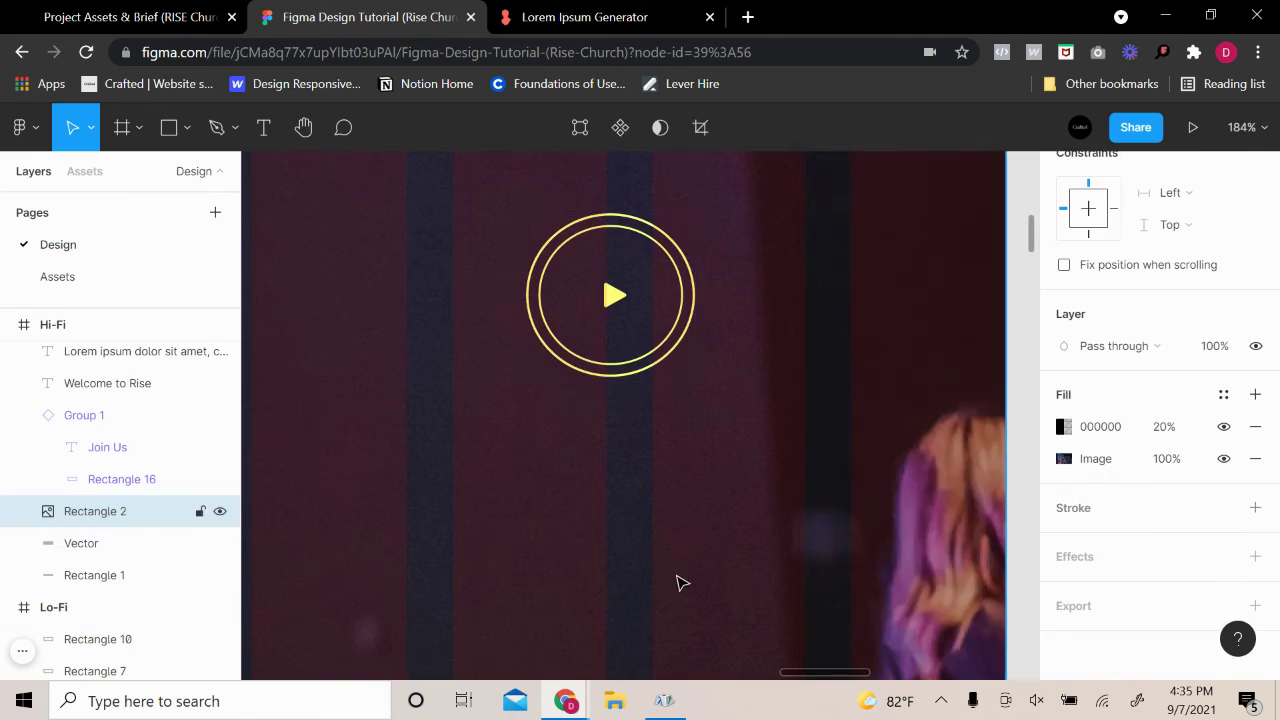
{"action": "scroll", "coordinate": [694, 574], "scroll_direction": "down", "scroll_amount": 8}
{"action": "scroll", "coordinate": [903, 517], "scroll_direction": "down", "scroll_amount": 10}
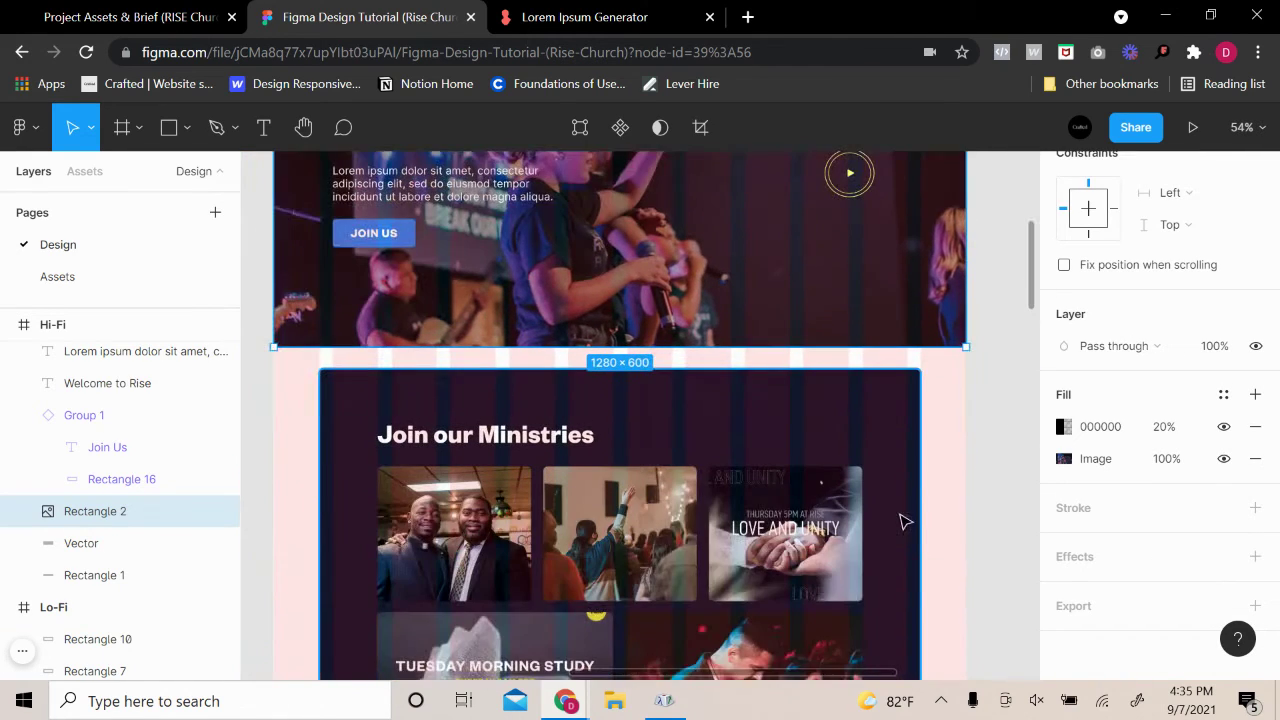
Duplicate the Local events lorem ipsum paragraph and drop the copy left of the pastor cards
{"action": "scroll", "coordinate": [918, 544], "scroll_direction": "down", "scroll_amount": 10}
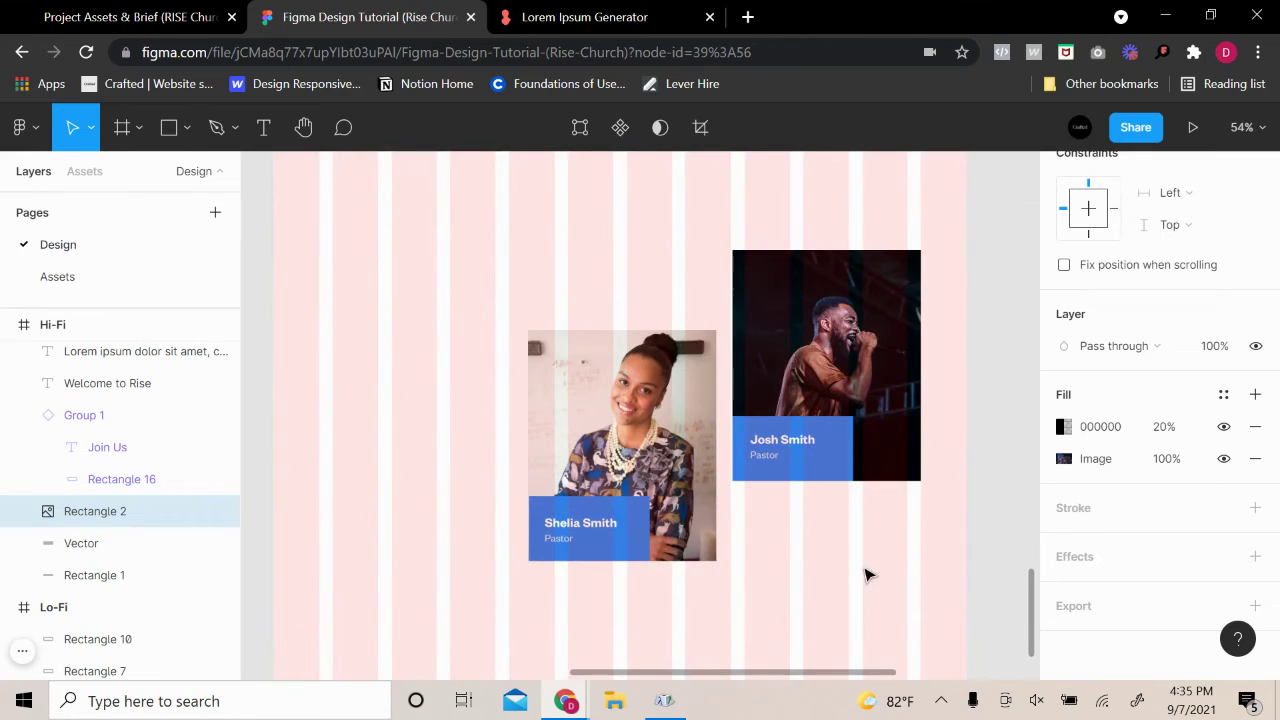
{"action": "scroll", "coordinate": [830, 578], "scroll_direction": "up", "scroll_amount": 3}
{"action": "scroll", "coordinate": [290, 400], "scroll_direction": "down", "scroll_amount": 1}
{"action": "scroll", "coordinate": [350, 415], "scroll_direction": "up", "scroll_amount": 4}
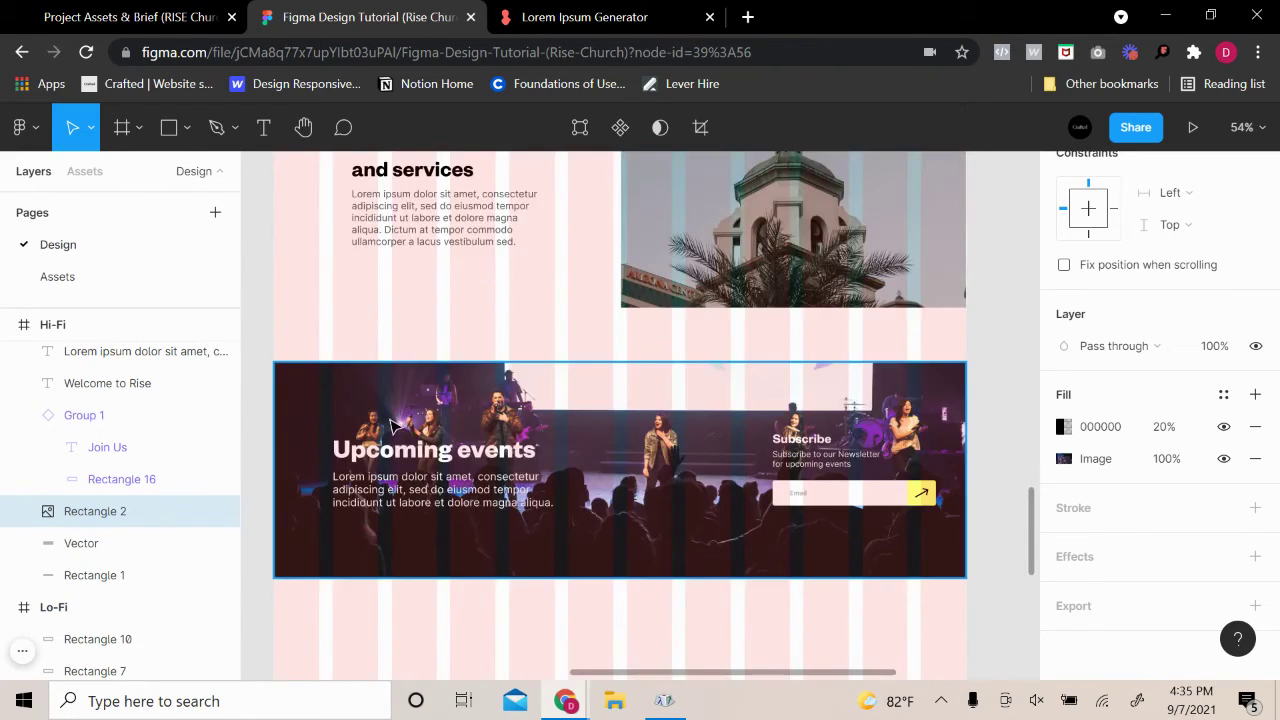
{"action": "scroll", "coordinate": [392, 425], "scroll_direction": "up", "scroll_amount": 2}
{"action": "left_click", "coordinate": [425, 398]}
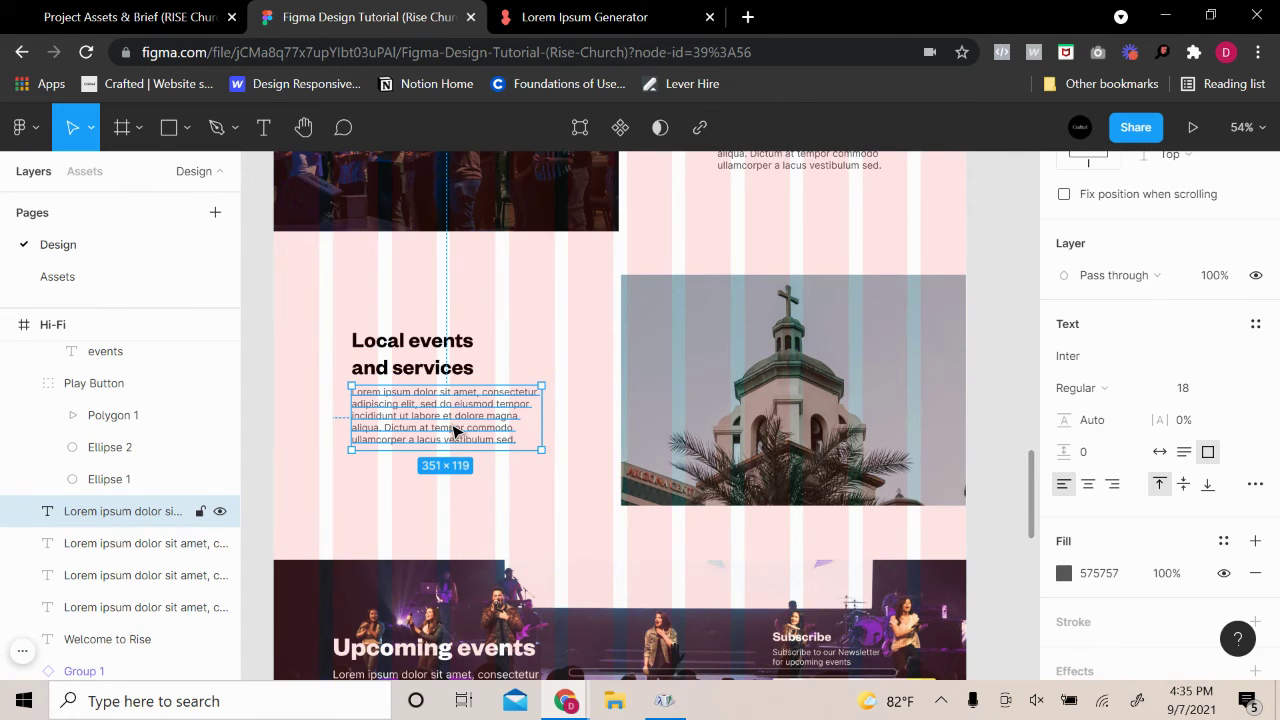
{"action": "scroll", "coordinate": [453, 431], "scroll_direction": "down", "scroll_amount": 3}
{"action": "scroll", "coordinate": [452, 430], "scroll_direction": "up", "scroll_amount": 1}
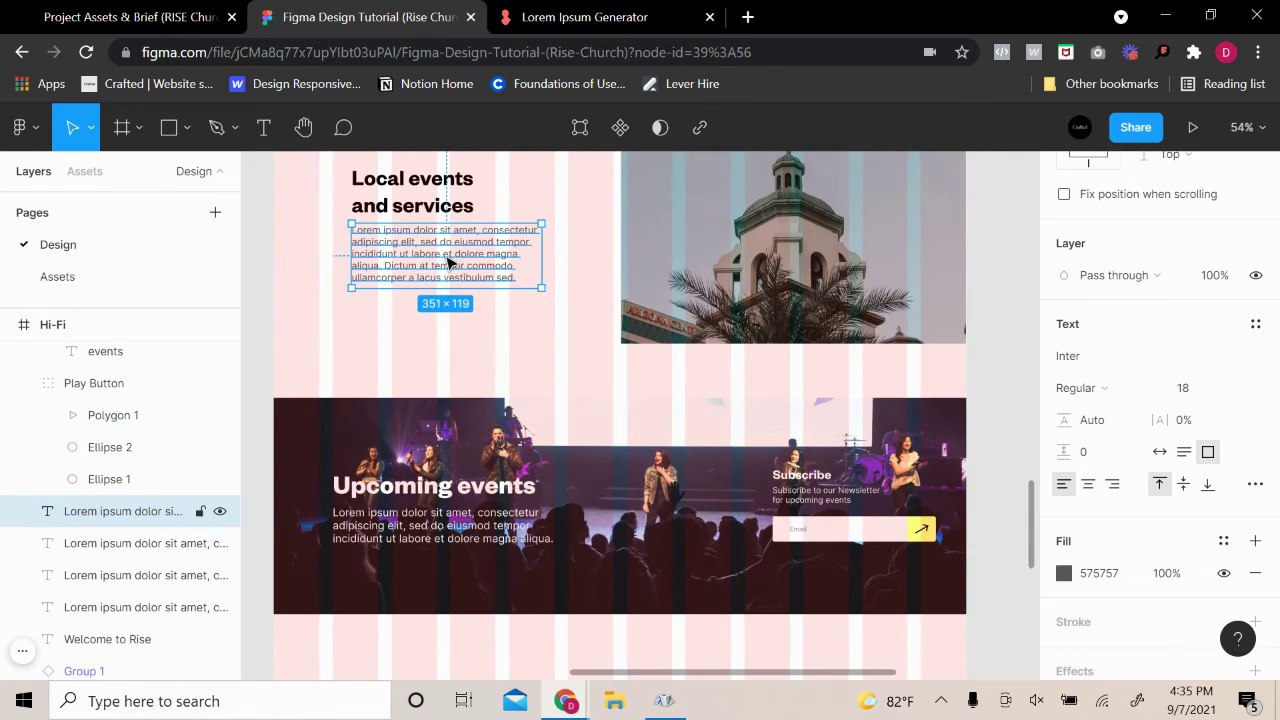
{"action": "left_click_drag", "start_coordinate": [447, 257], "coordinate": [393, 519], "text": "alt"}
{"action": "left_click", "coordinate": [1000, 330]}
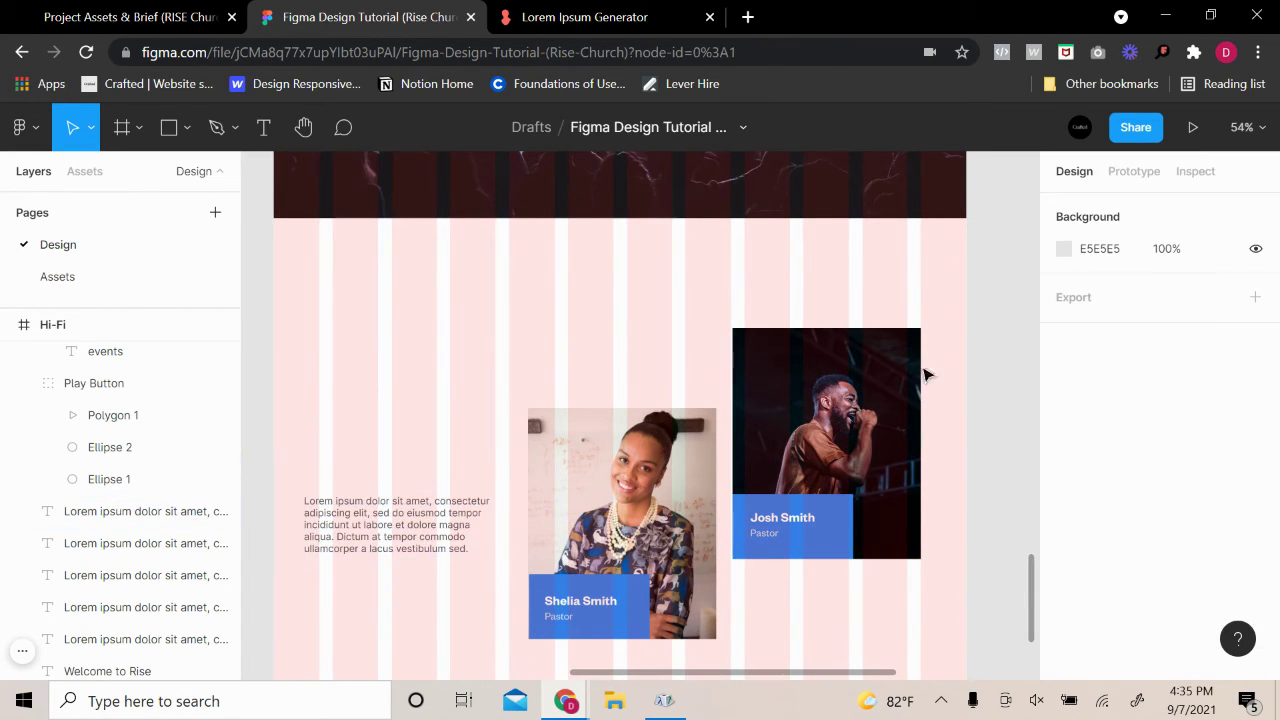
{"action": "scroll", "coordinate": [420, 630], "scroll_direction": "up", "scroll_amount": 3}
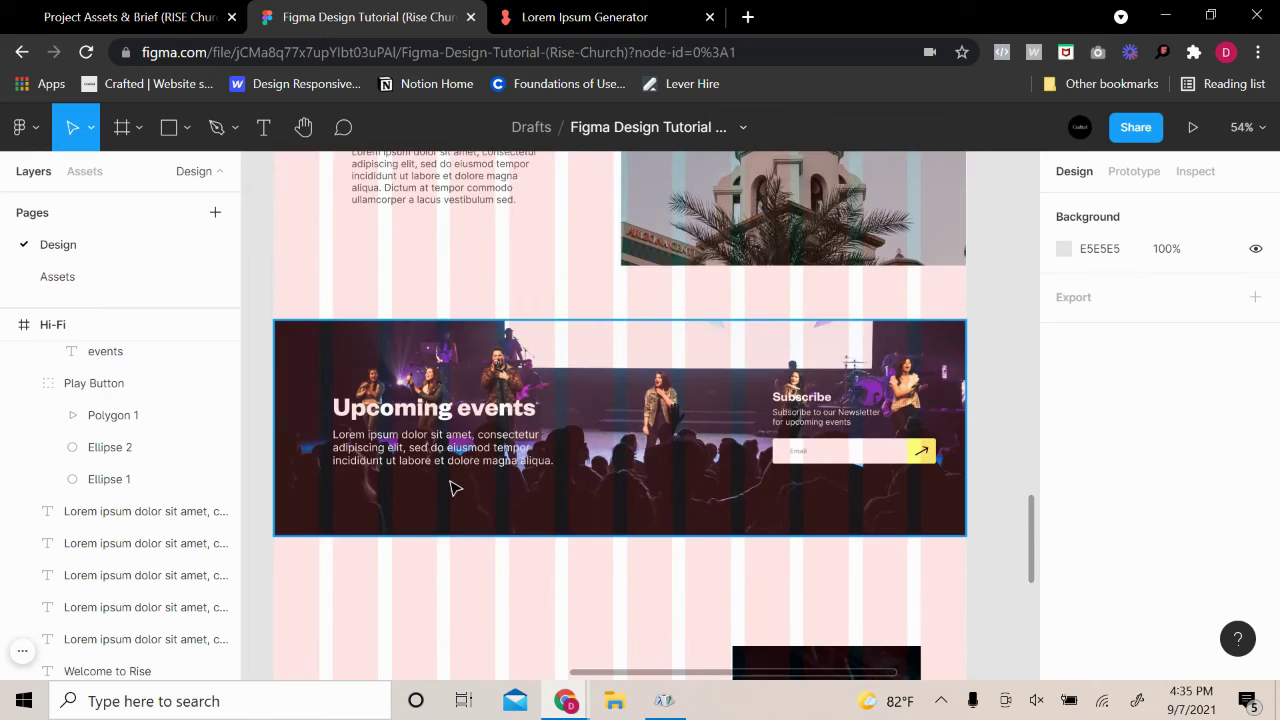
{"action": "scroll", "coordinate": [480, 500], "scroll_direction": "down", "scroll_amount": 4}
Select both pastor photos and blue name boxes, trying a shrink and undoing it
{"action": "left_click", "coordinate": [621, 413]}
{"action": "left_click", "coordinate": [790, 413], "text": "shift"}
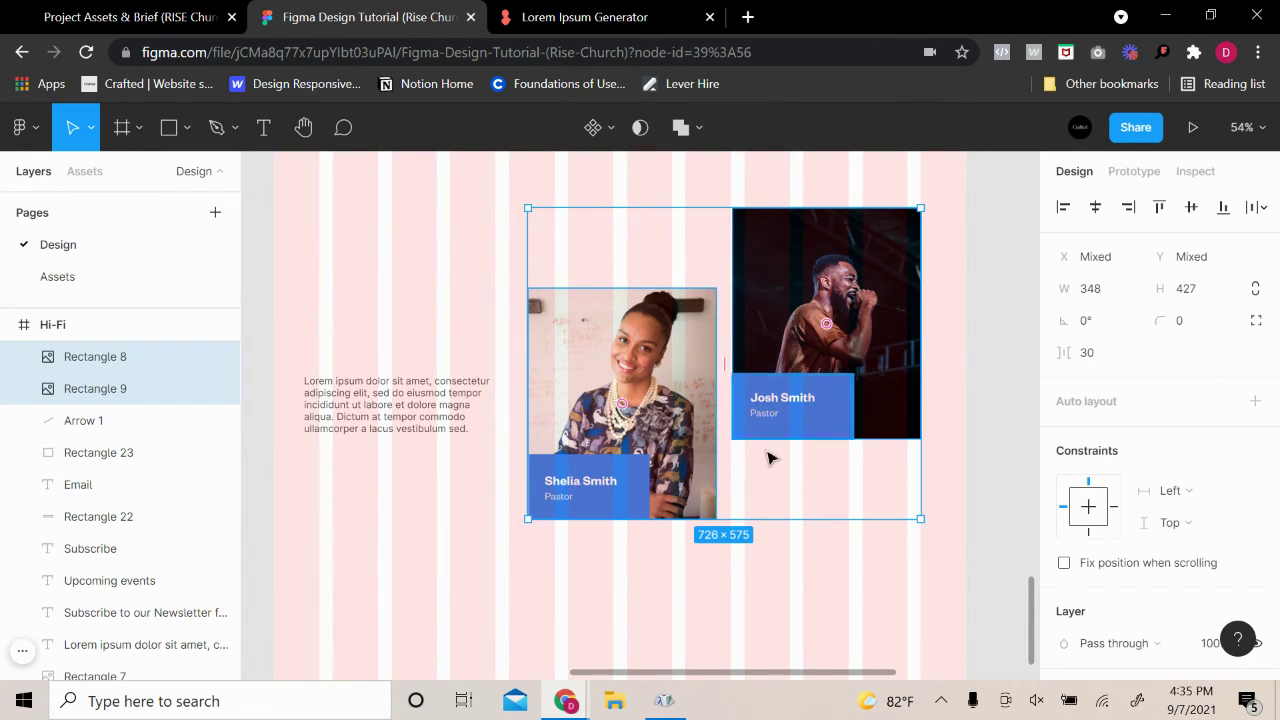
{"action": "left_click_drag", "start_coordinate": [757, 521], "coordinate": [640, 516]}
{"action": "left_click", "coordinate": [638, 505], "text": "shift"}
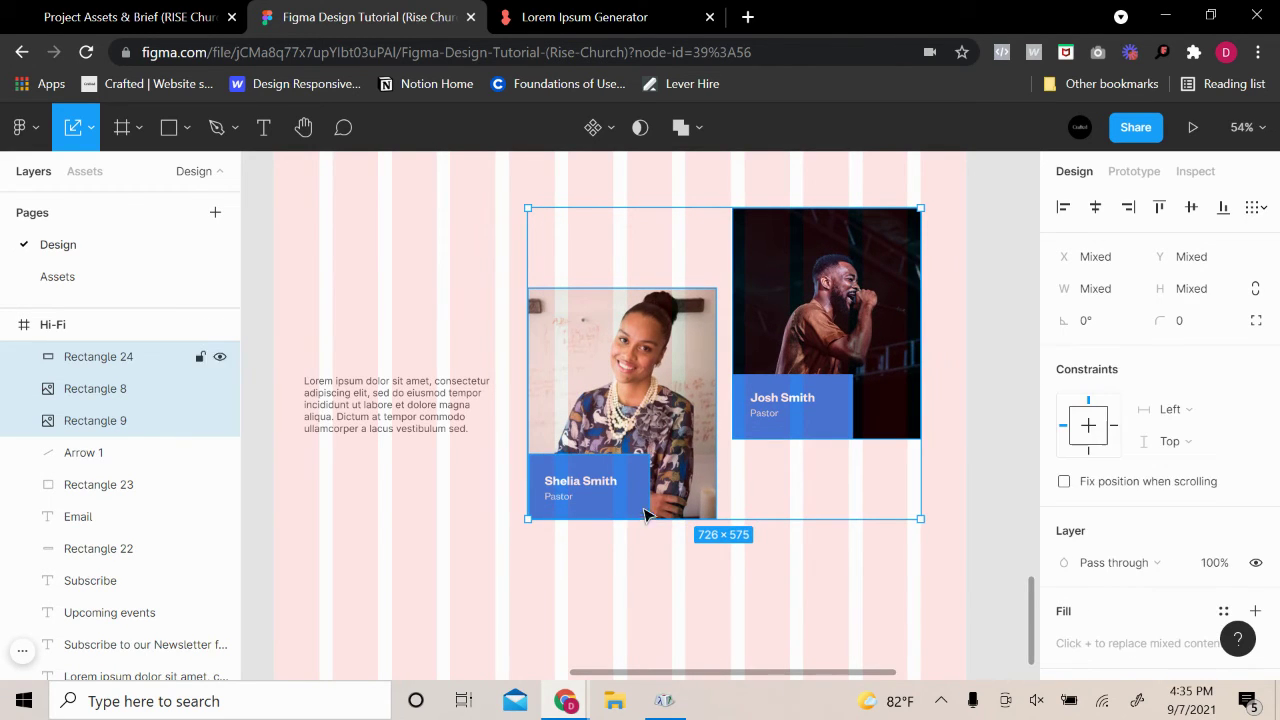
{"action": "left_click", "coordinate": [822, 400], "text": "shift"}
{"action": "left_click_drag", "start_coordinate": [777, 530], "coordinate": [779, 507]}
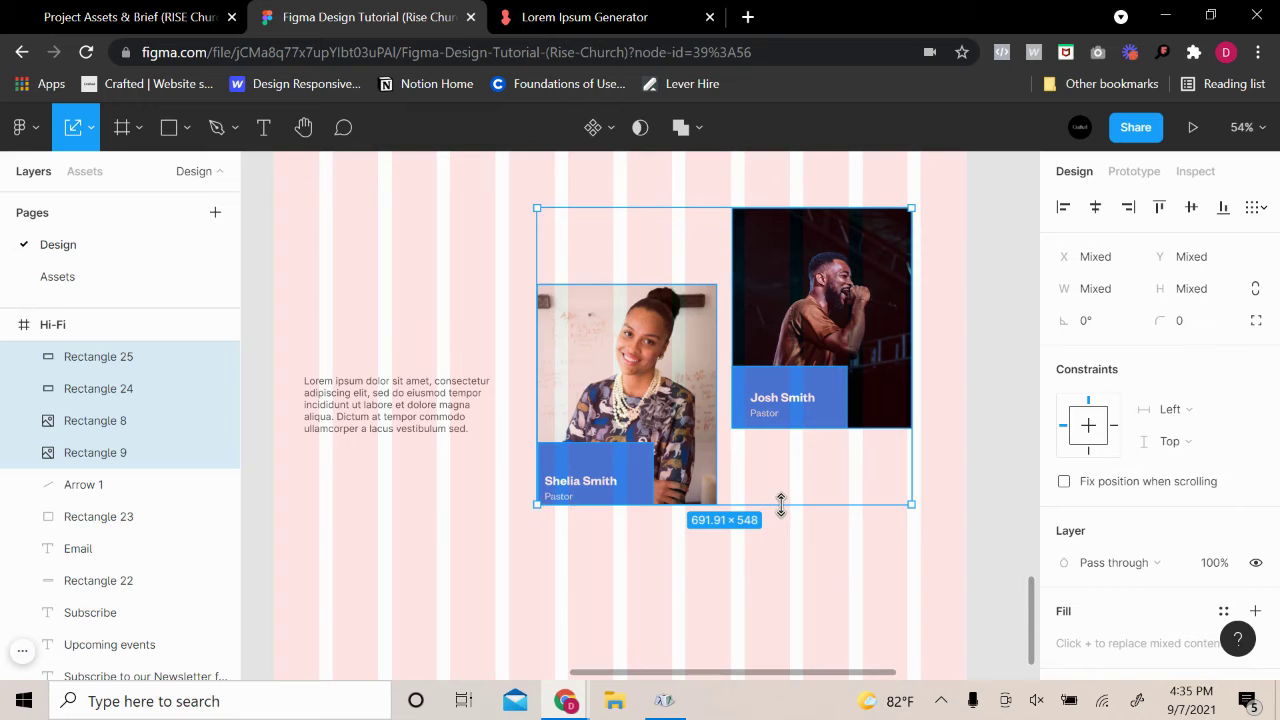
{"action": "key", "text": "ctrl+z"}
Add the name and Pastor texts and scale both cards together to 664×526
{"action": "left_click", "coordinate": [597, 490], "text": "shift"}
{"action": "left_click", "coordinate": [569, 497], "text": "shift"}
{"action": "left_click", "coordinate": [803, 400], "text": "shift"}
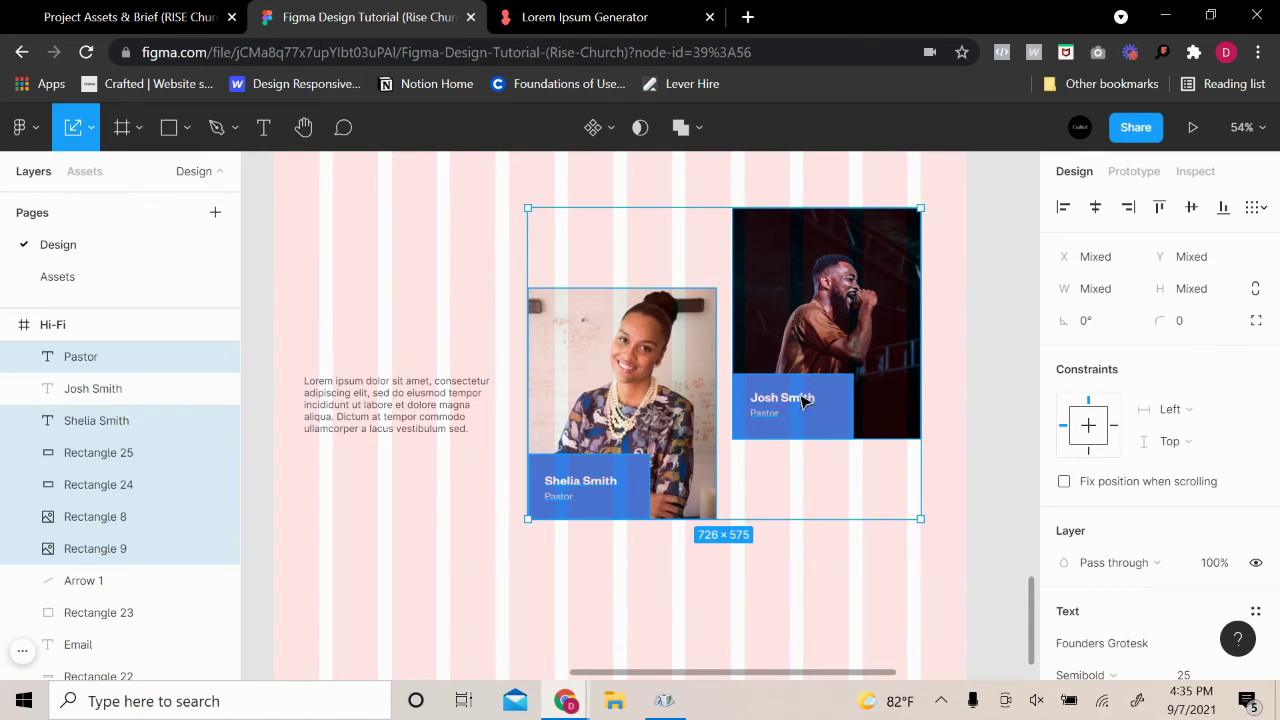
{"action": "left_click", "coordinate": [772, 422], "text": "shift"}
{"action": "left_click_drag", "start_coordinate": [797, 517], "coordinate": [802, 492]}
Shift both pastor cards up about 40 px and bring the paragraph up beside them
{"action": "scroll", "coordinate": [893, 420], "scroll_direction": "up", "scroll_amount": 2}
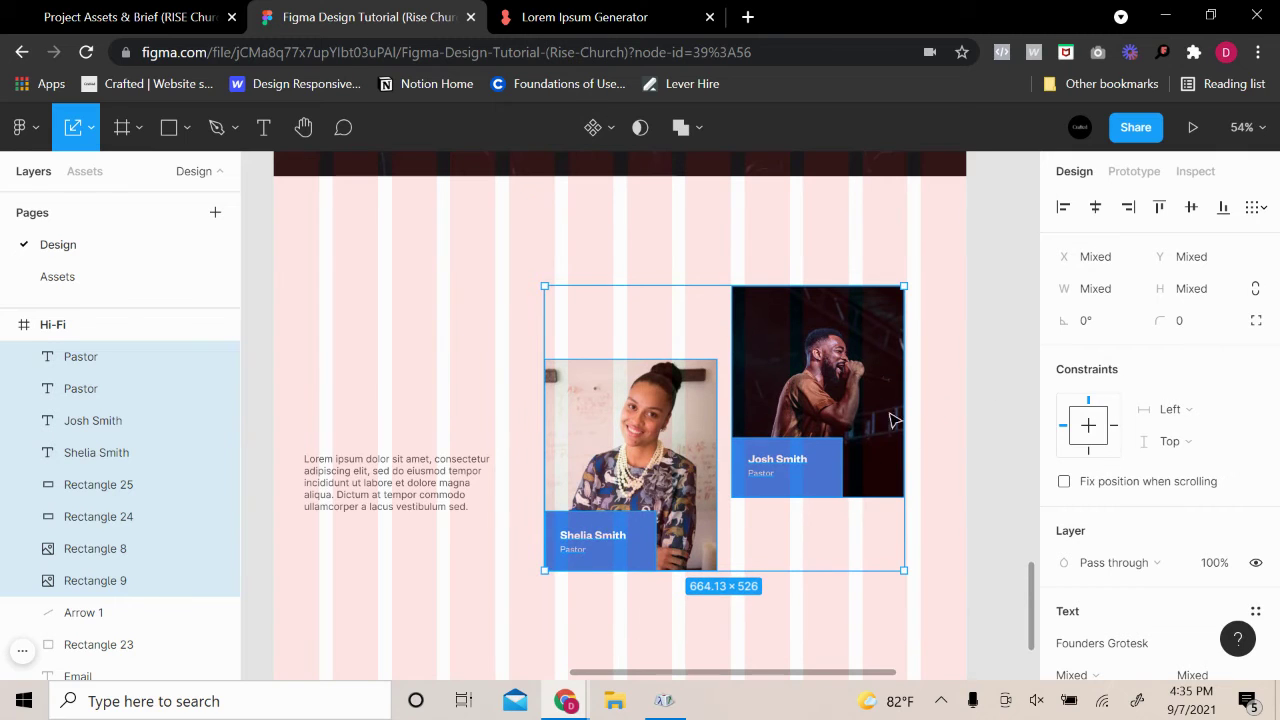
{"action": "scroll", "coordinate": [840, 440], "scroll_direction": "up", "scroll_amount": 1}
{"action": "left_click_drag", "start_coordinate": [786, 473], "coordinate": [790, 437]}
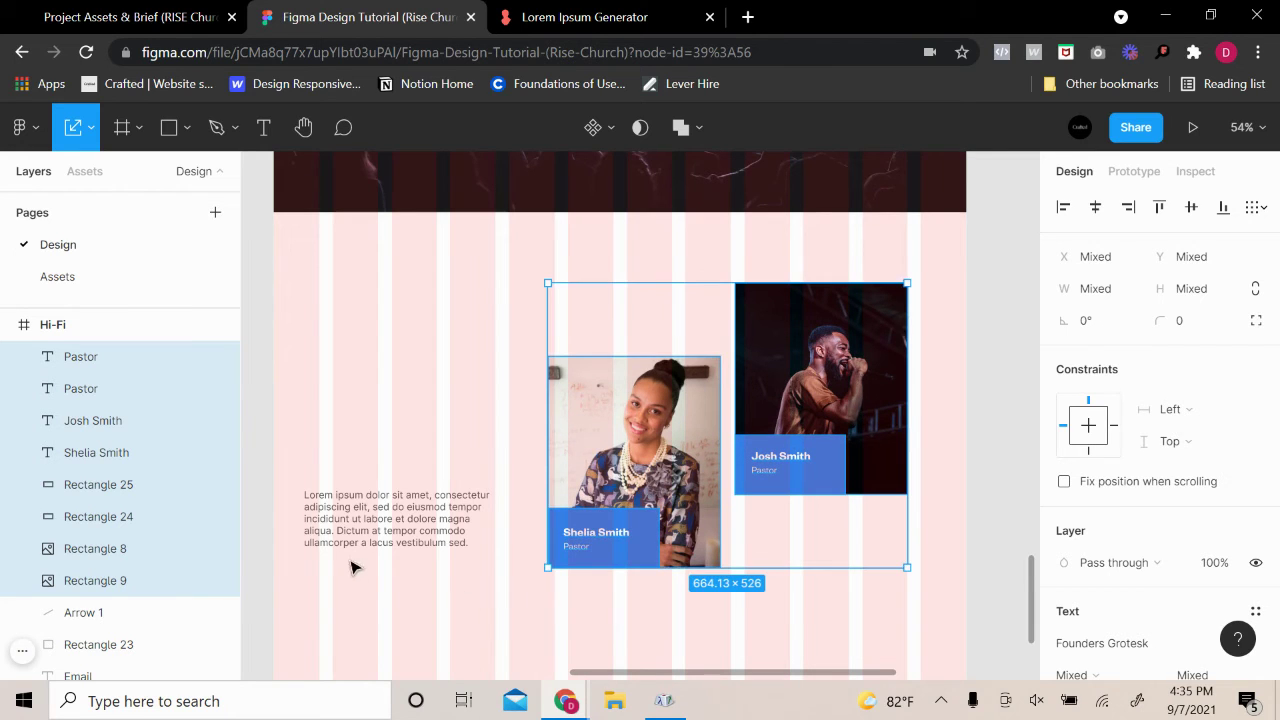
{"action": "left_click_drag", "start_coordinate": [368, 529], "coordinate": [383, 457]}
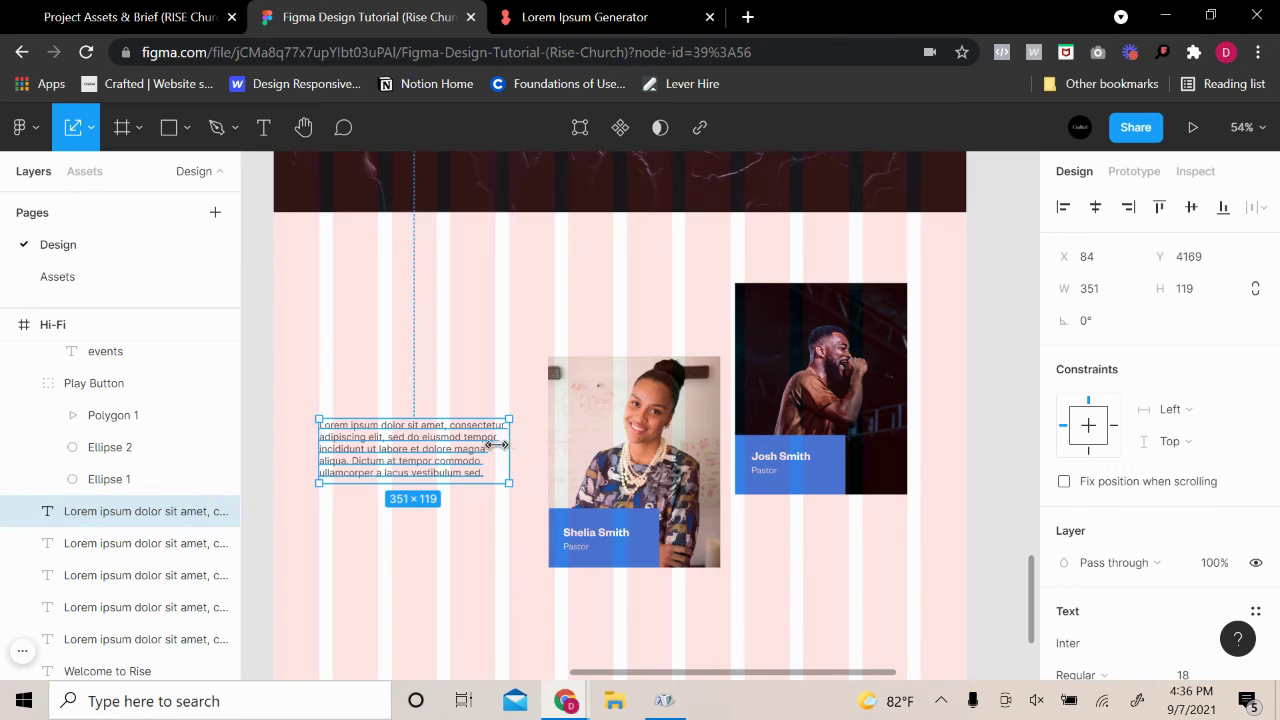
Resize the lorem paragraph box to 309 px wide and about 140 px tall, wrapping six lines
{"action": "left_click_drag", "start_coordinate": [508, 445], "coordinate": [487, 448]}
{"action": "left_click", "coordinate": [340, 570]}
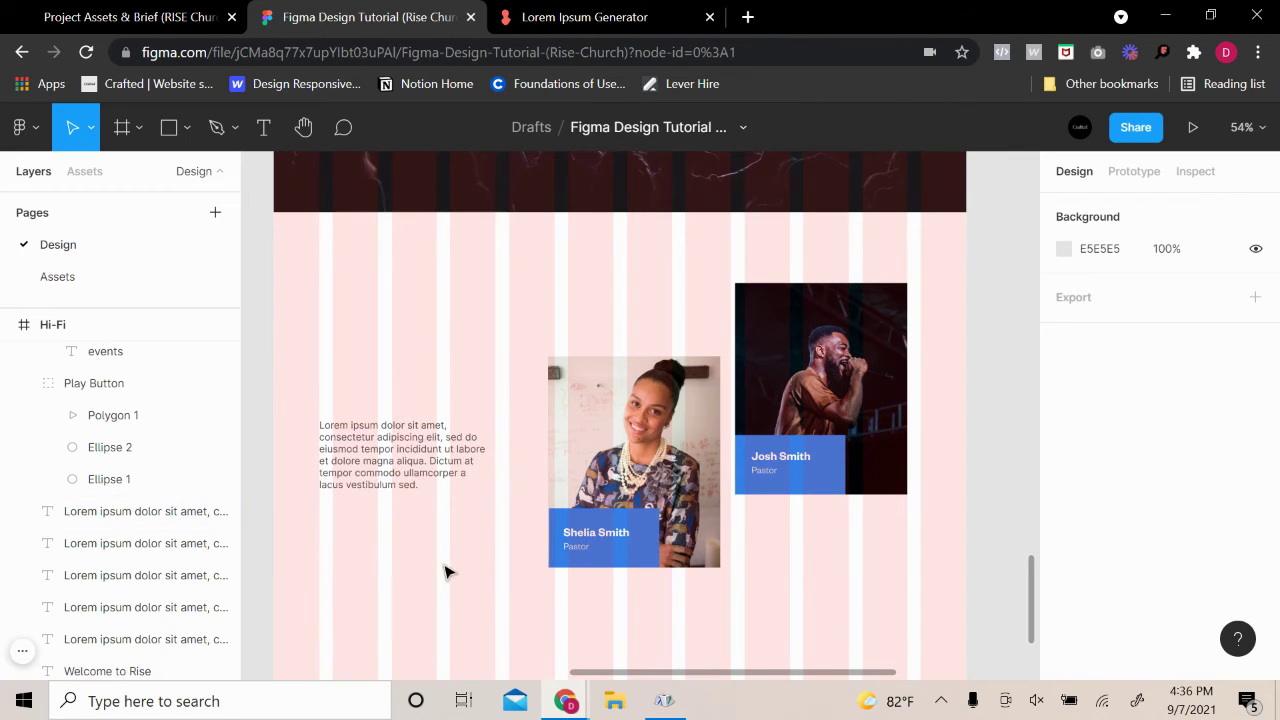
{"action": "left_click", "coordinate": [480, 464]}
{"action": "left_click_drag", "start_coordinate": [486, 460], "coordinate": [424, 510]}
{"action": "left_click", "coordinate": [463, 544]}
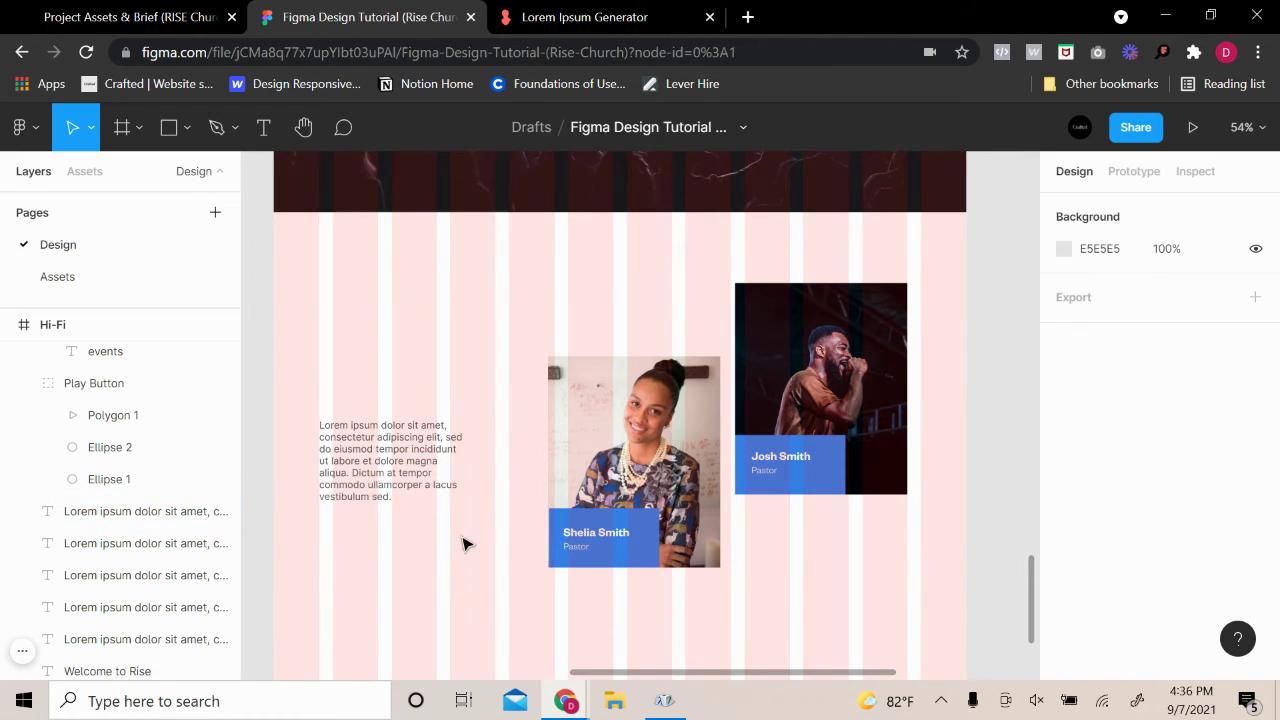
{"action": "left_click", "coordinate": [480, 466]}
{"action": "left_click_drag", "start_coordinate": [464, 459], "coordinate": [486, 456]}
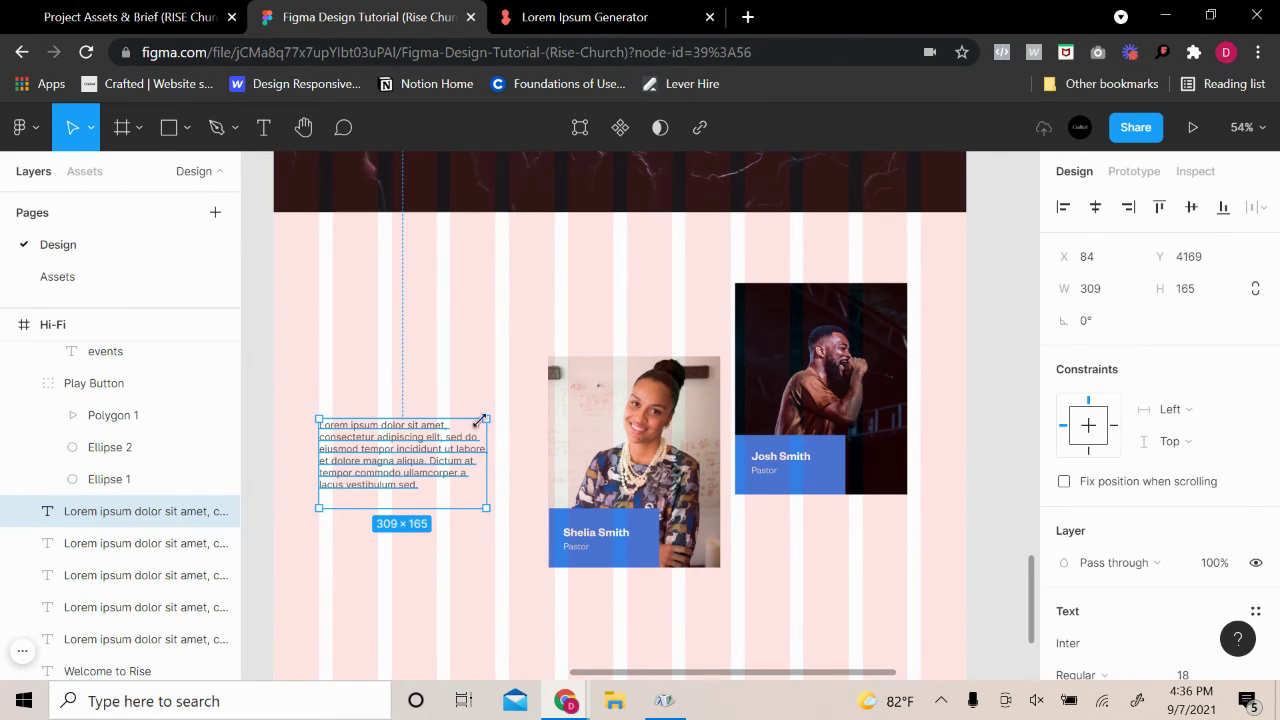
{"action": "left_click_drag", "start_coordinate": [414, 513], "coordinate": [414, 499]}
{"action": "left_click", "coordinate": [530, 432]}
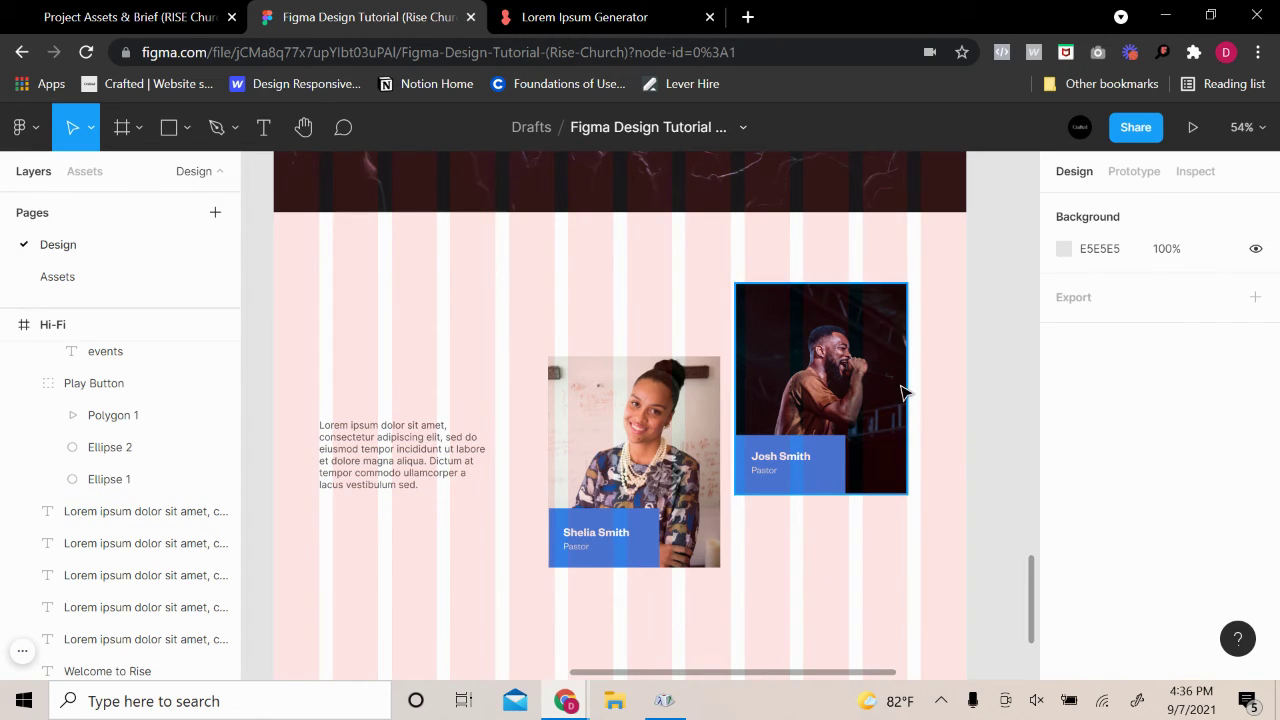
Select both pastor cards' photos, blue name boxes, names and Pastor labels together
{"action": "scroll", "coordinate": [951, 500], "scroll_direction": "up", "scroll_amount": 5}
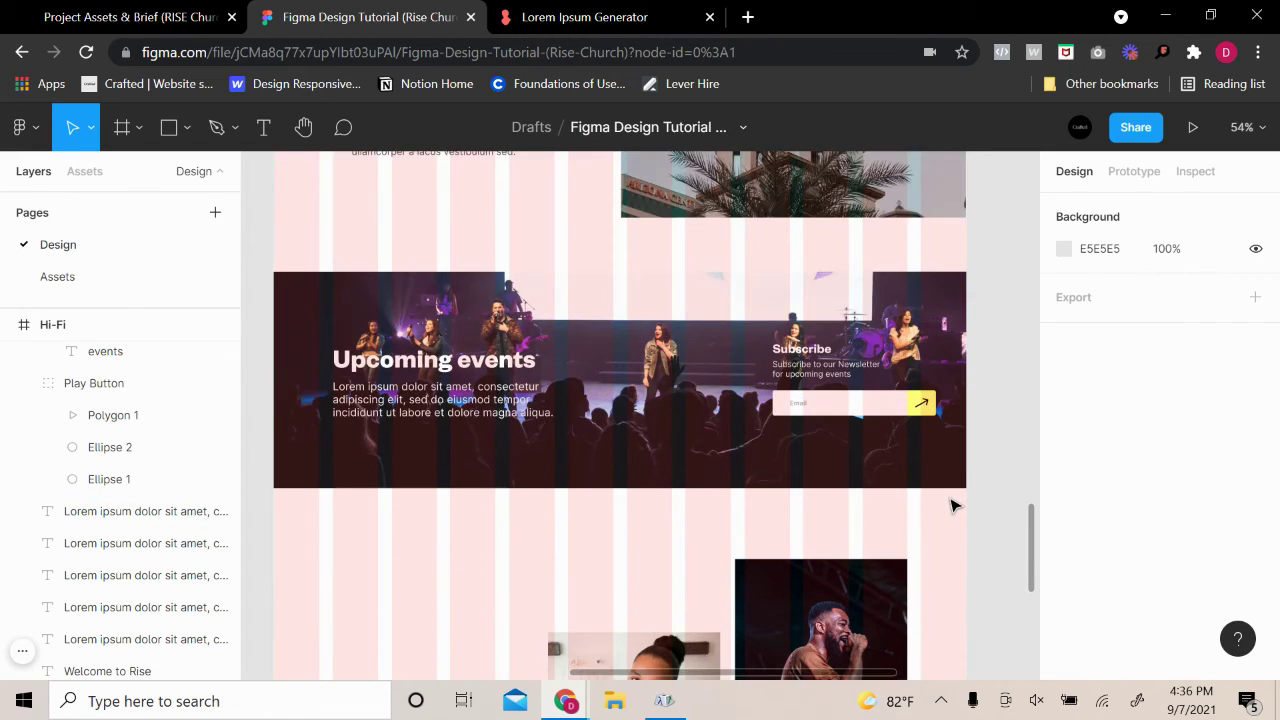
{"action": "scroll", "coordinate": [951, 506], "scroll_direction": "down", "scroll_amount": 6}
{"action": "left_click", "coordinate": [582, 503]}
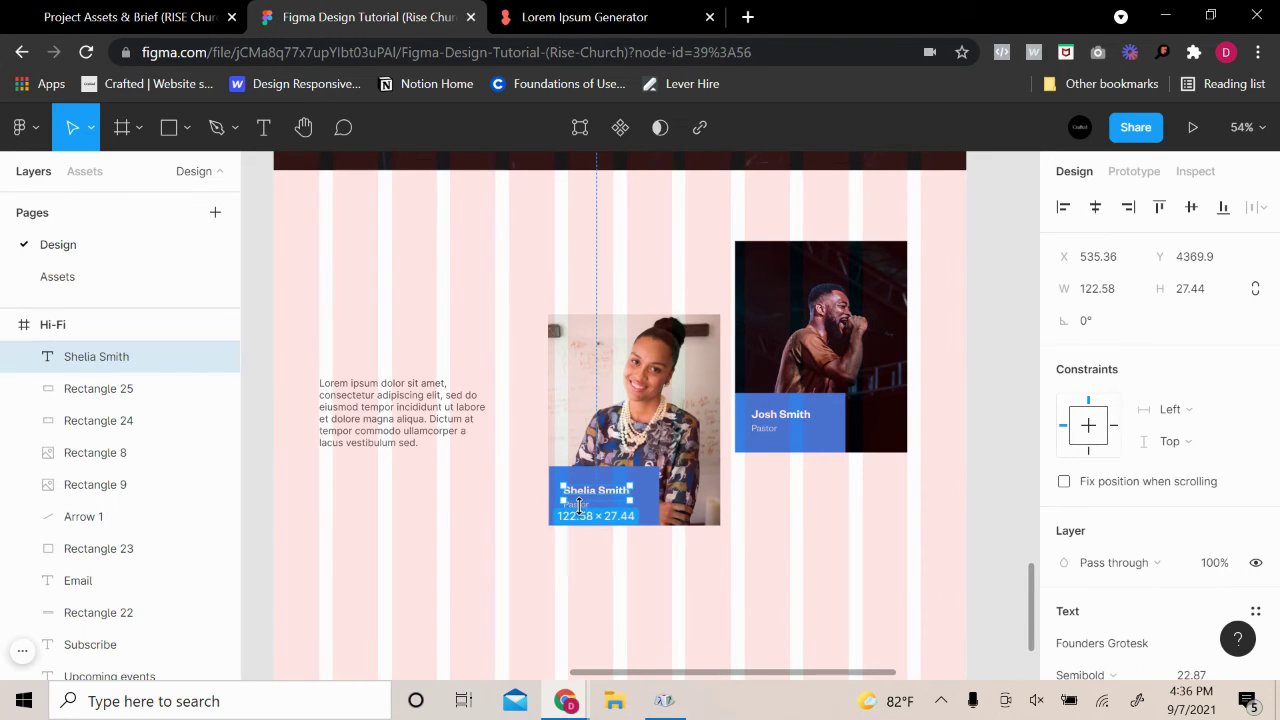
{"action": "scroll", "coordinate": [578, 507], "scroll_direction": "up", "scroll_amount": 5}
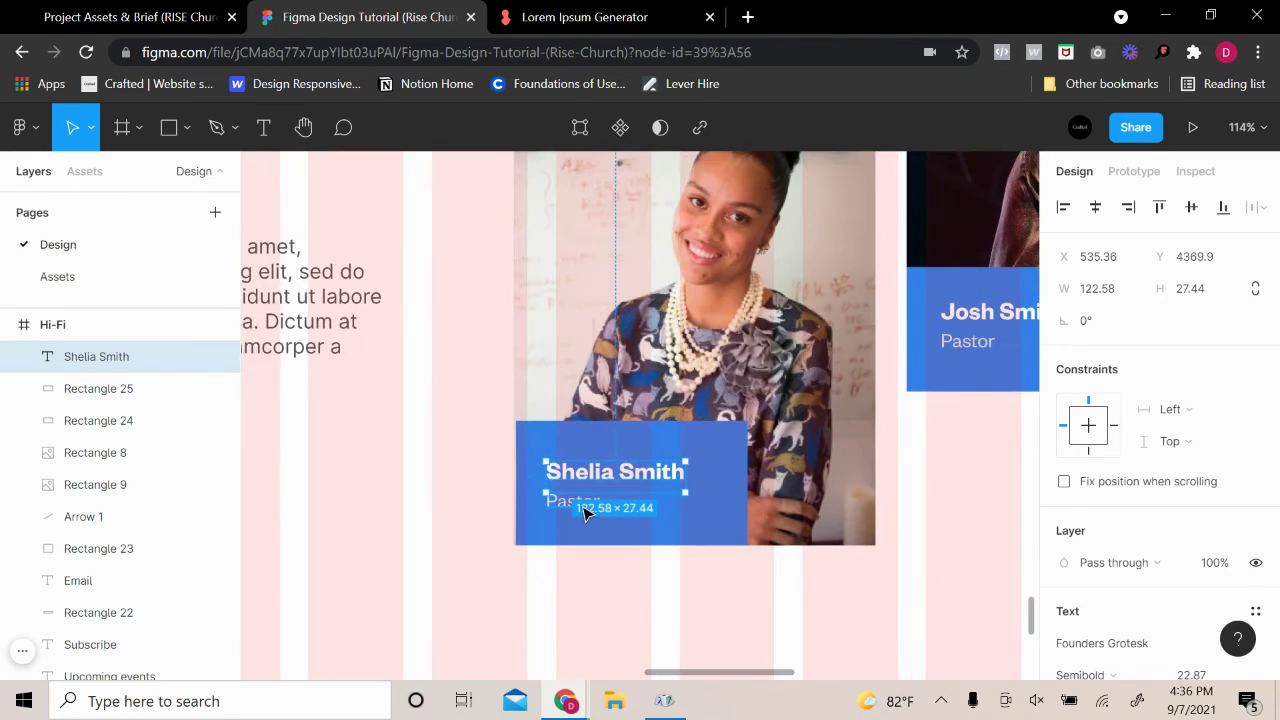
{"action": "left_click", "coordinate": [578, 502], "text": "shift"}
{"action": "left_click", "coordinate": [868, 386], "text": "shift"}
{"action": "left_click", "coordinate": [737, 465], "text": "shift"}
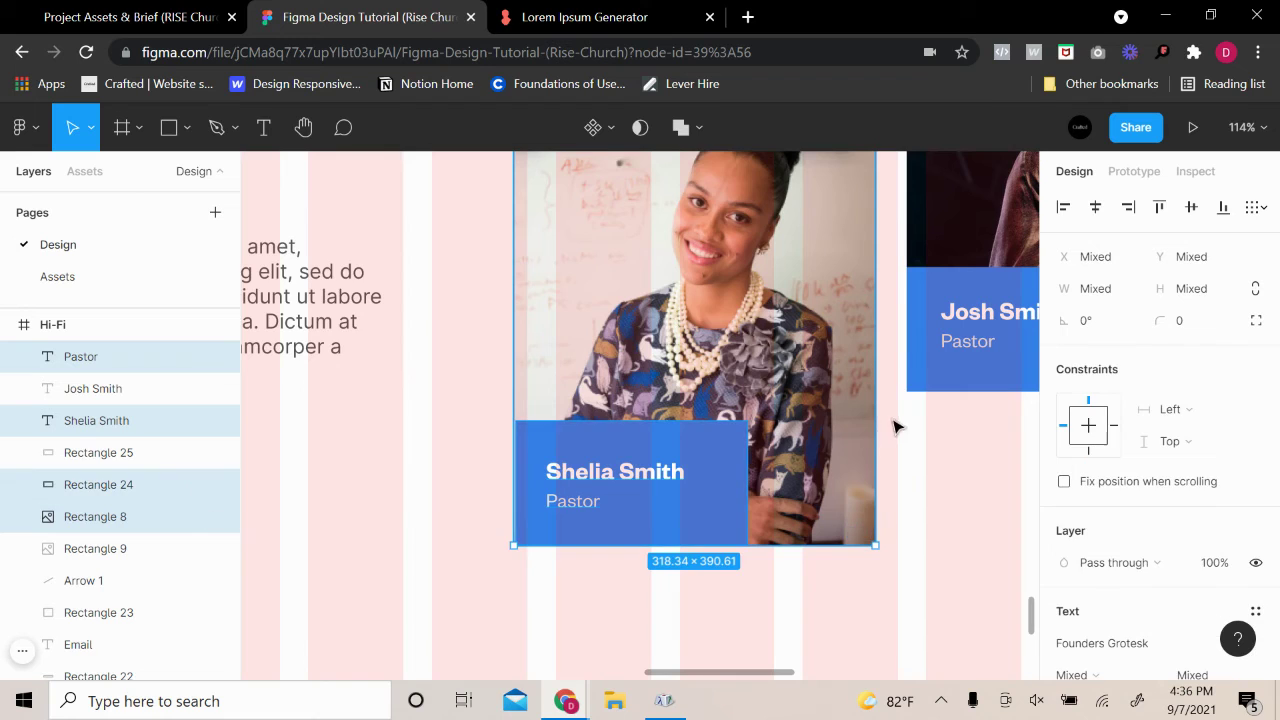
{"action": "scroll", "coordinate": [446, 511], "scroll_direction": "right", "scroll_amount": 5}
{"action": "left_click", "coordinate": [482, 486], "text": "shift"}
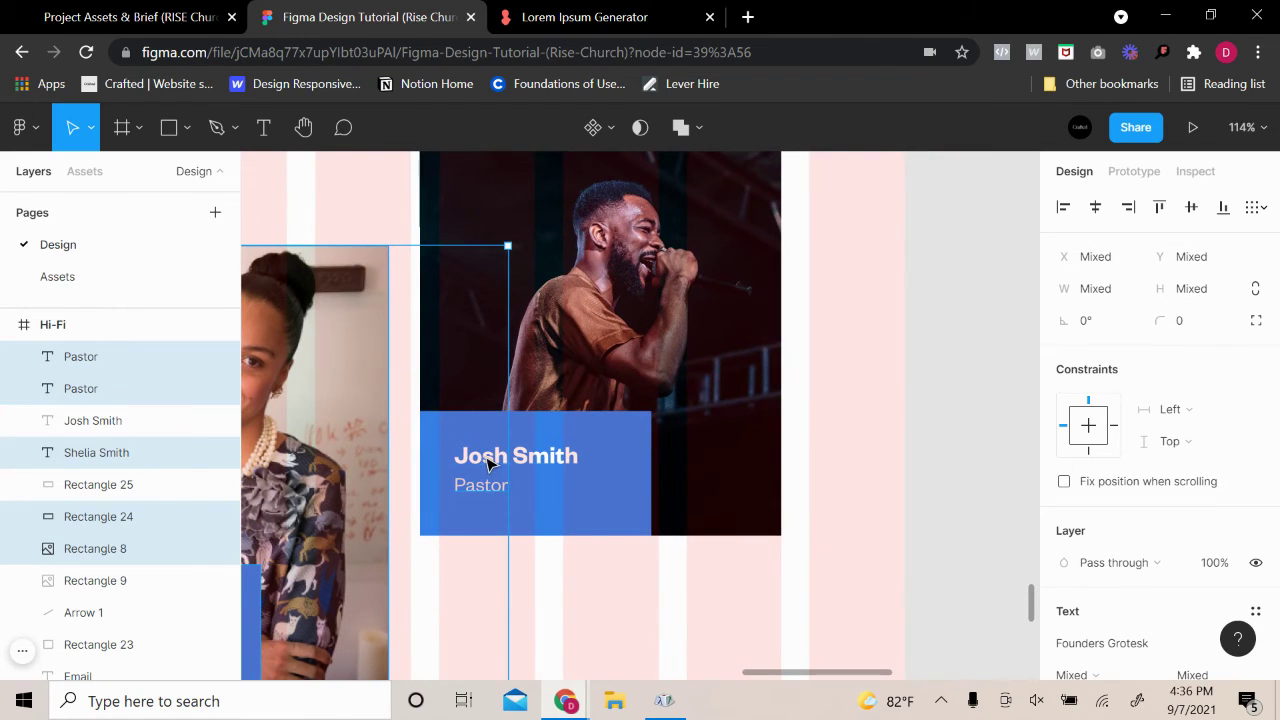
{"action": "left_click", "coordinate": [494, 462], "text": "shift"}
{"action": "left_click", "coordinate": [533, 464], "text": "shift"}
{"action": "left_click", "coordinate": [537, 463], "text": "shift"}
{"action": "left_click", "coordinate": [474, 486], "text": "shift"}
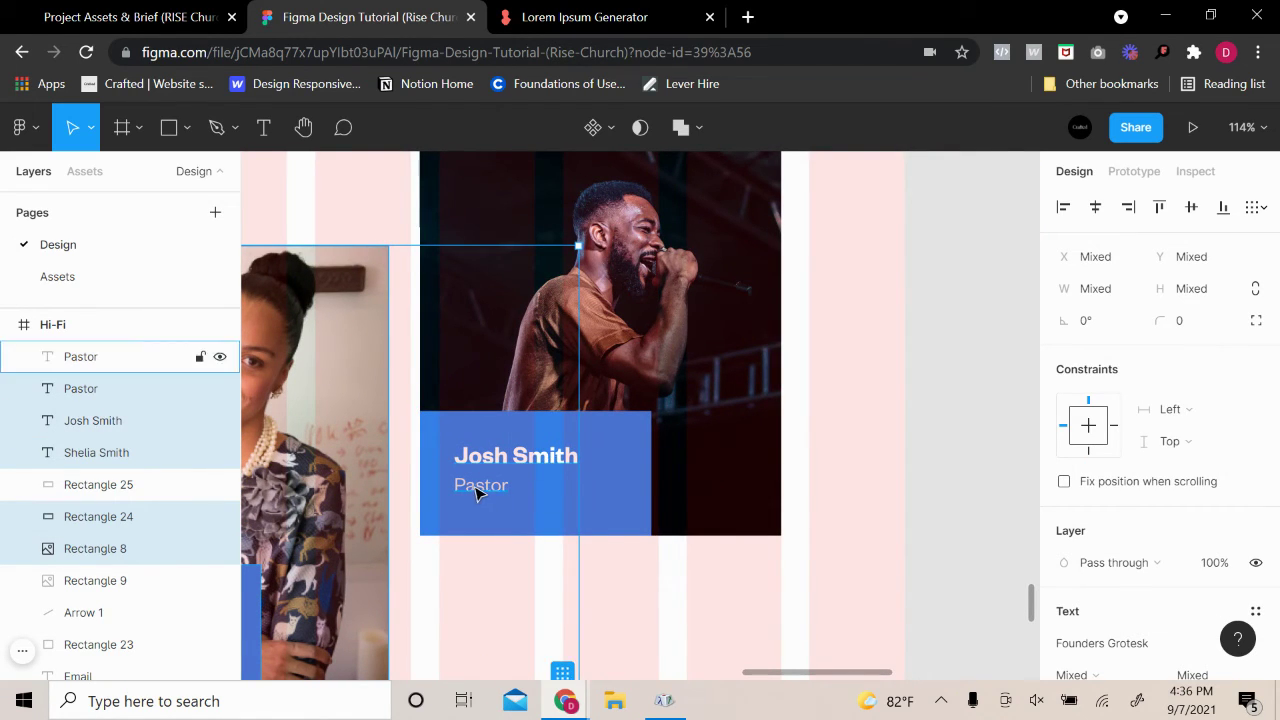
{"action": "left_click", "coordinate": [686, 380], "text": "shift"}
{"action": "left_click", "coordinate": [621, 440], "text": "shift"}
Drag the selected pastor cards slightly to the right
{"action": "scroll", "coordinate": [622, 444], "scroll_direction": "down", "scroll_amount": 10}
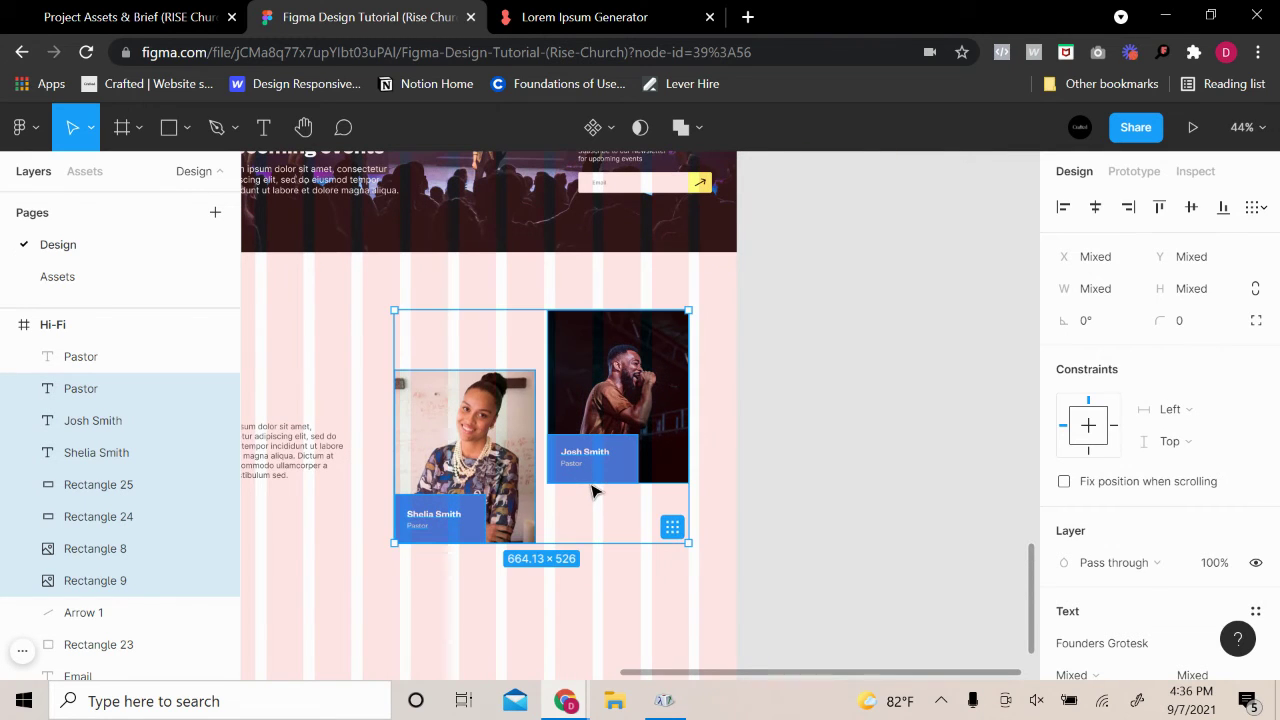
{"action": "left_click_drag", "start_coordinate": [577, 474], "coordinate": [606, 480]}
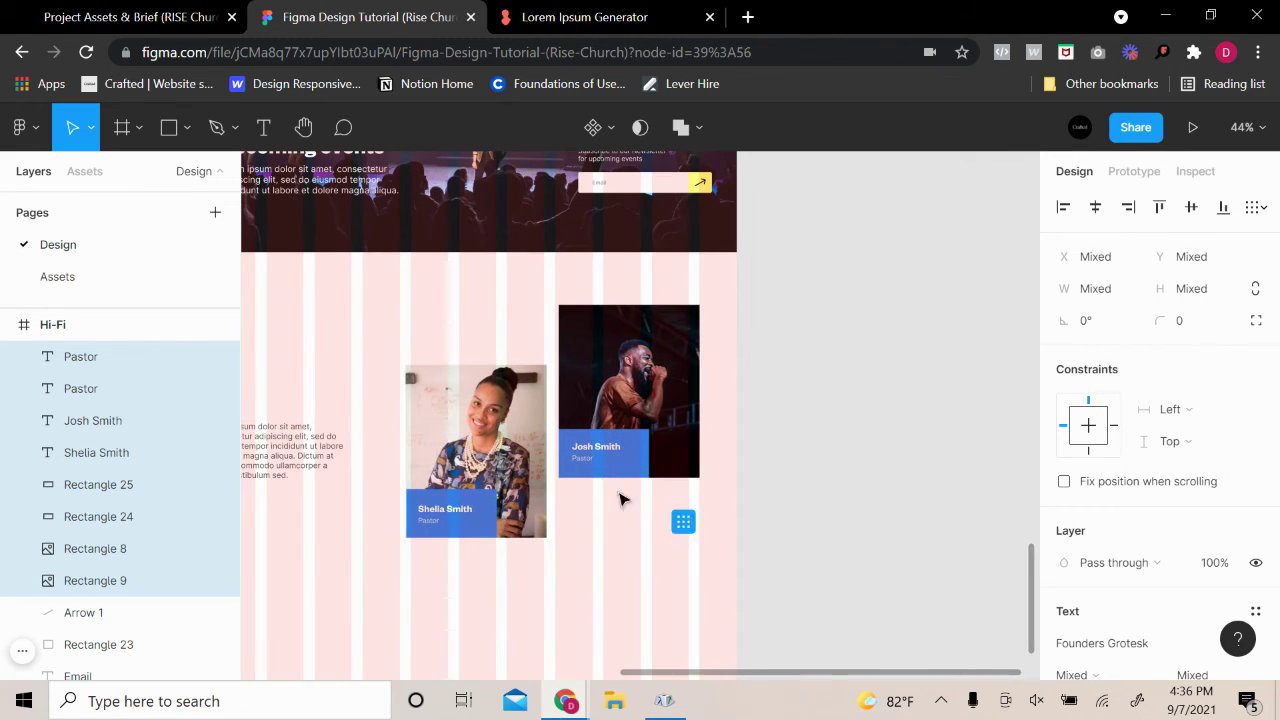
{"action": "left_click_drag", "start_coordinate": [613, 572], "coordinate": [817, 540]}
Move the lorem ipsum paragraph right to X 109
{"action": "left_click", "coordinate": [500, 418]}
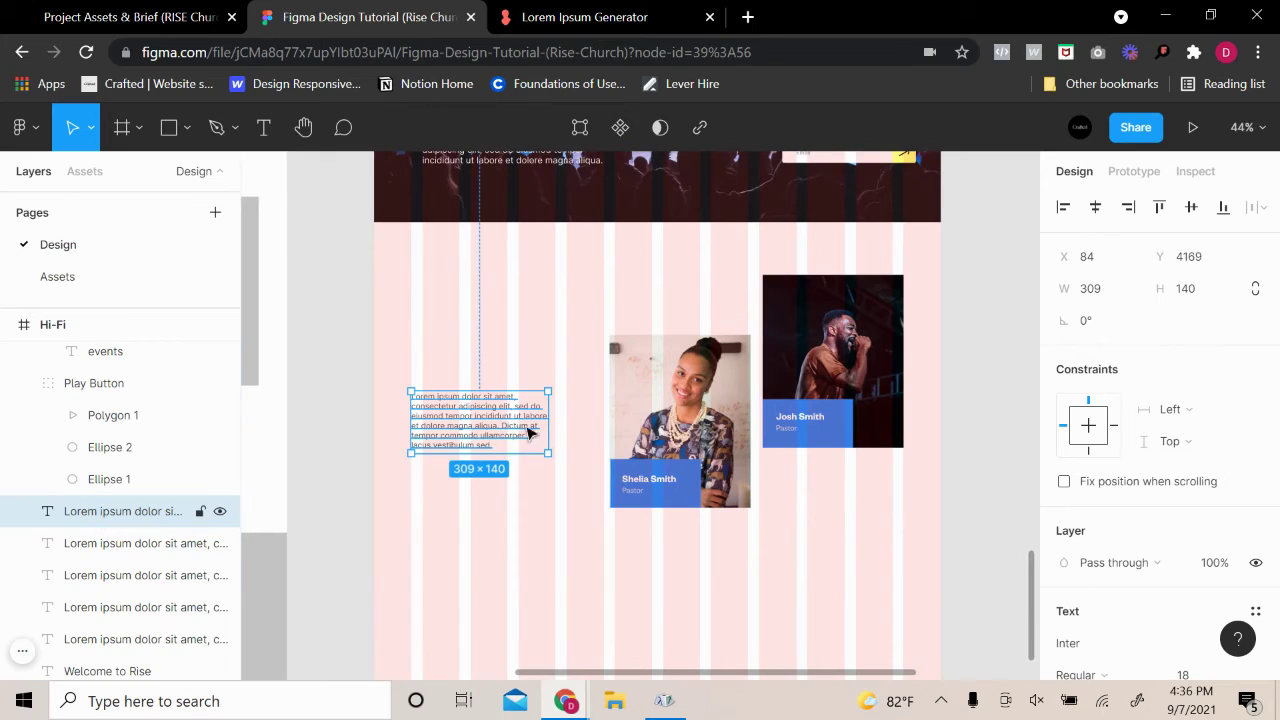
{"action": "mouse_move", "coordinate": [512, 436]}
{"action": "left_mouse_down"}
{"action": "mouse_move", "coordinate": [525, 429]}
{"action": "mouse_move", "coordinate": [511, 427]}
{"action": "left_mouse_up"}
{"action": "scroll", "coordinate": [531, 455], "scroll_direction": "up", "scroll_amount": 2}
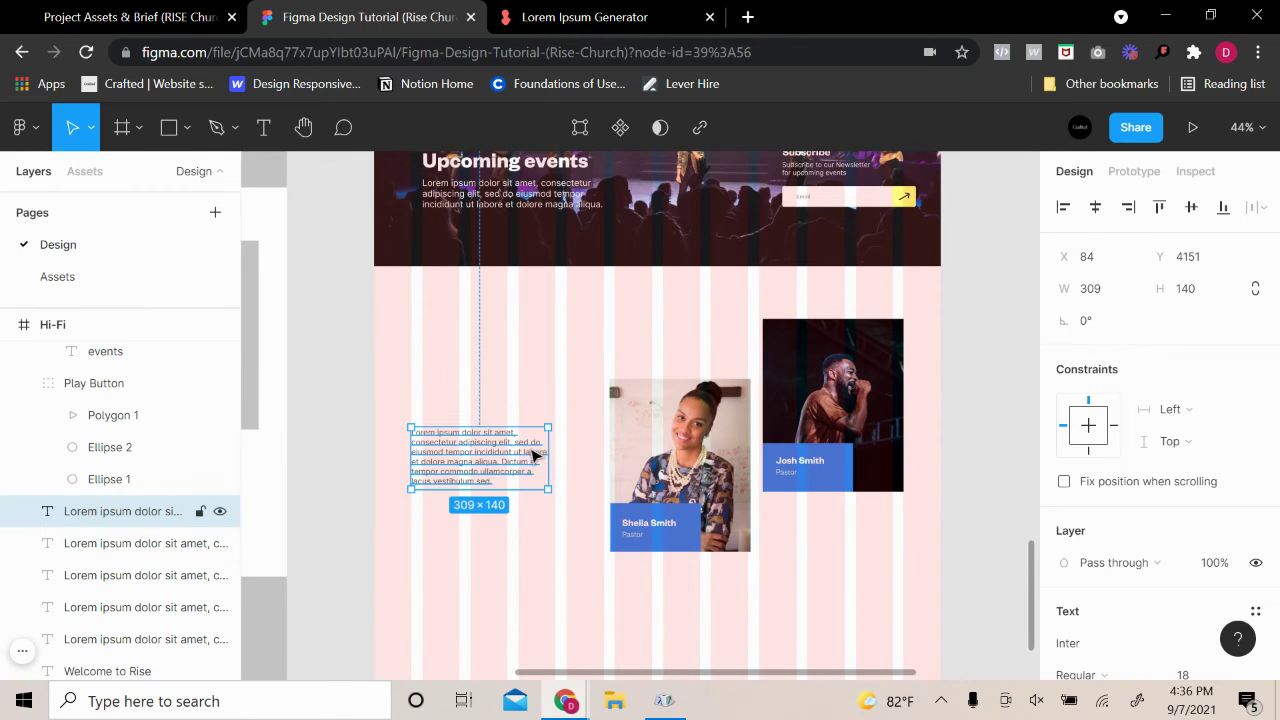
{"action": "left_click_drag", "start_coordinate": [498, 470], "coordinate": [543, 452]}
{"action": "left_click", "coordinate": [571, 466]}
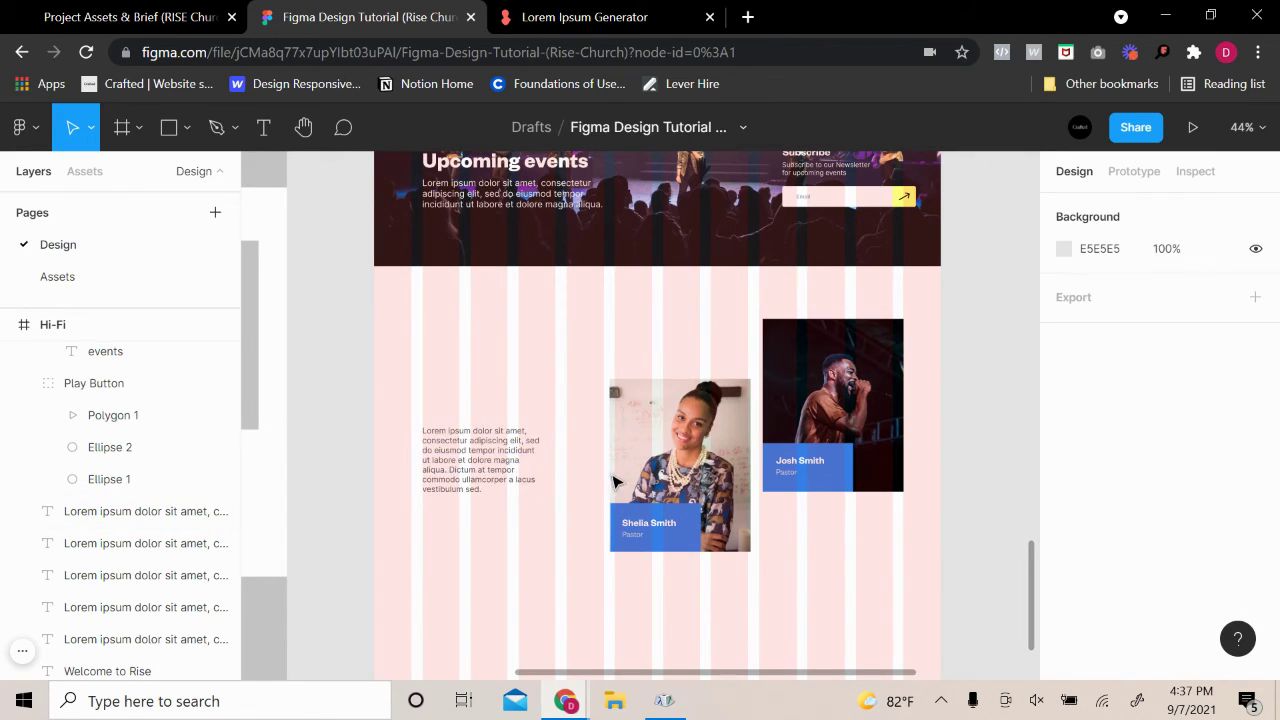
Widen the lorem ipsum paragraph to about 312 wide
{"action": "left_click", "coordinate": [524, 470]}
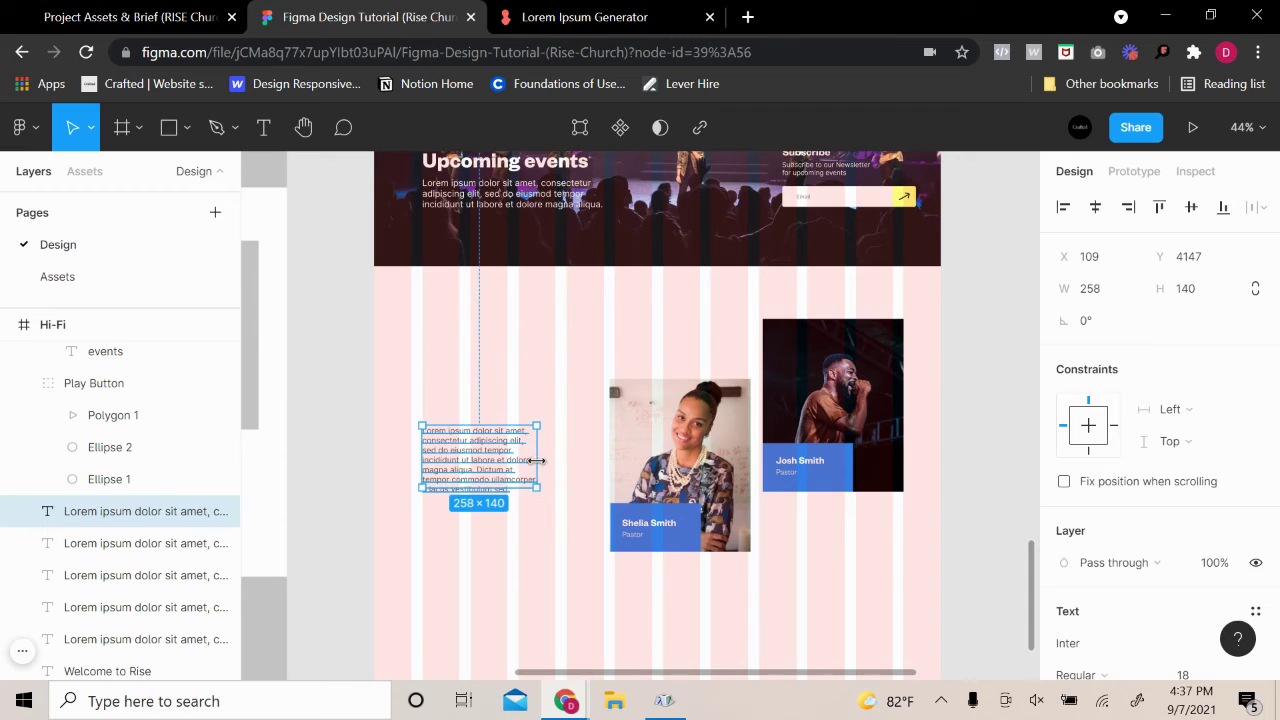
{"action": "left_click", "coordinate": [540, 533]}
{"action": "left_click", "coordinate": [531, 466]}
{"action": "mouse_move", "coordinate": [541, 462]}
{"action": "left_mouse_down"}
{"action": "mouse_move", "coordinate": [528, 462]}
{"action": "mouse_move", "coordinate": [561, 456]}
{"action": "left_mouse_up"}
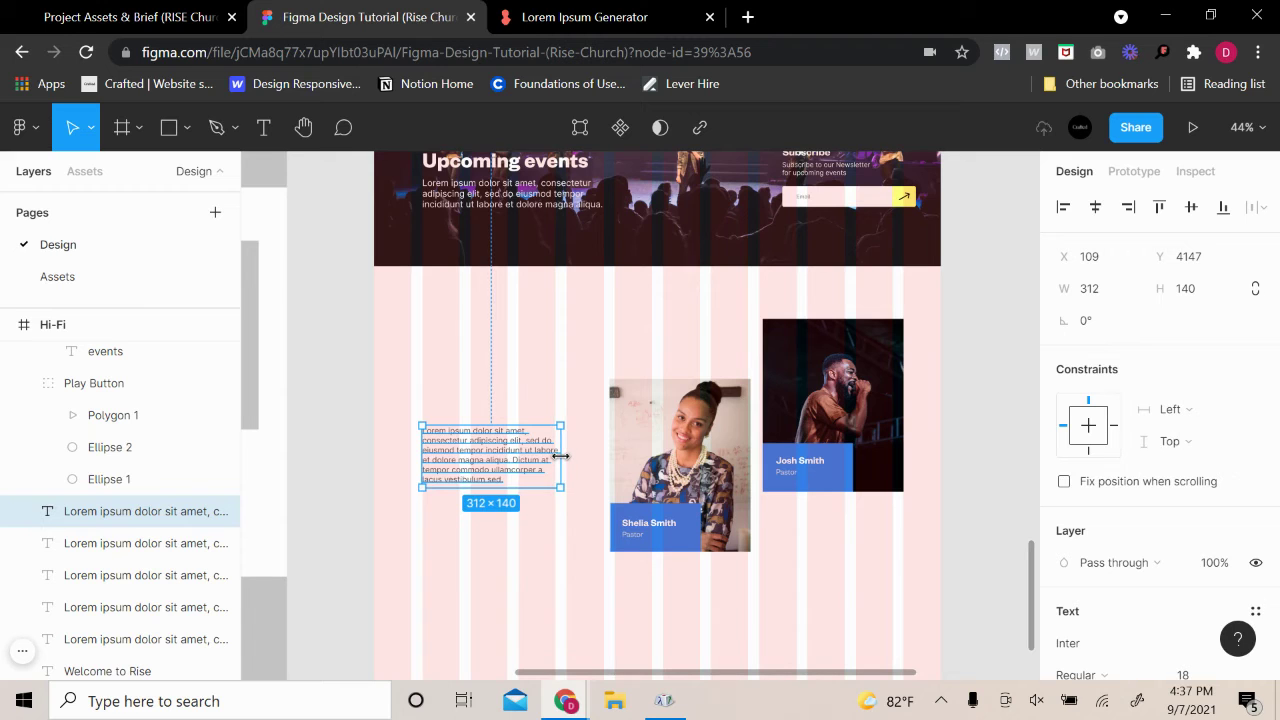
{"action": "left_click", "coordinate": [529, 541]}
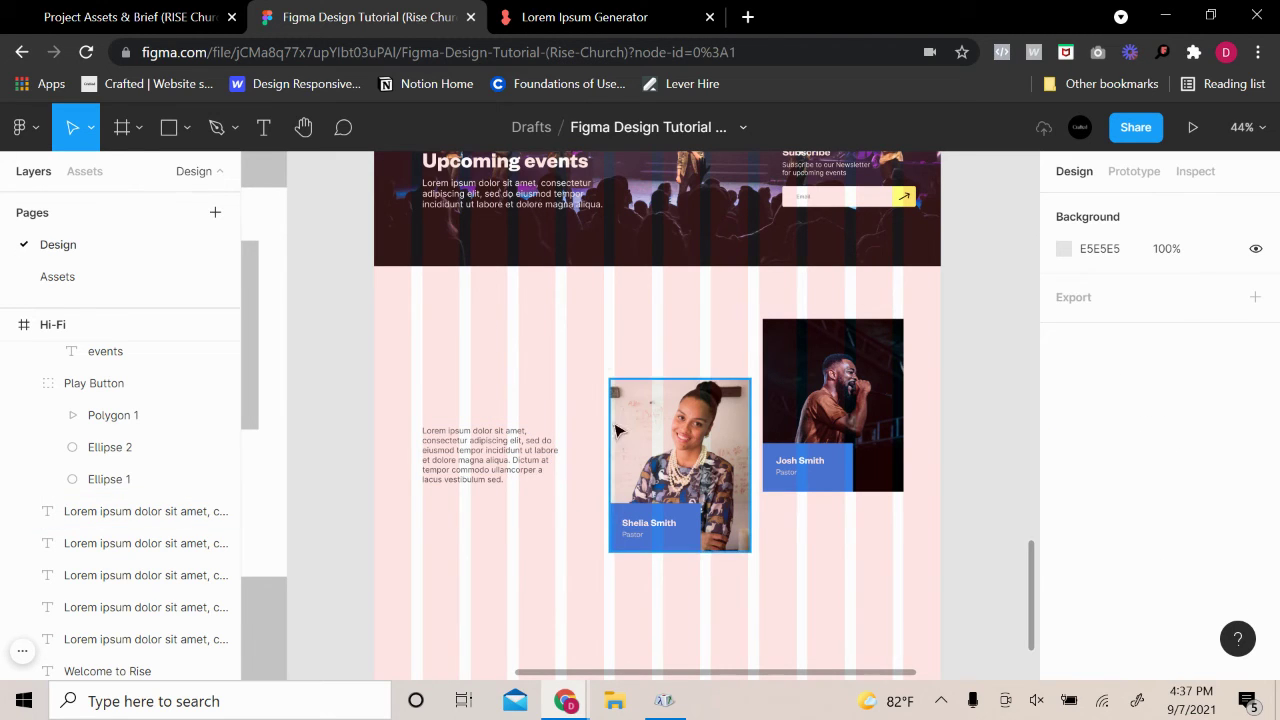
{"action": "scroll", "coordinate": [583, 346], "scroll_direction": "up", "scroll_amount": 3}
{"action": "left_click", "coordinate": [448, 497]}
{"action": "left_click_drag", "start_coordinate": [448, 497], "coordinate": [455, 528]}
{"action": "left_click", "coordinate": [575, 400]}
{"action": "scroll", "coordinate": [612, 457], "scroll_direction": "up", "scroll_amount": 3}
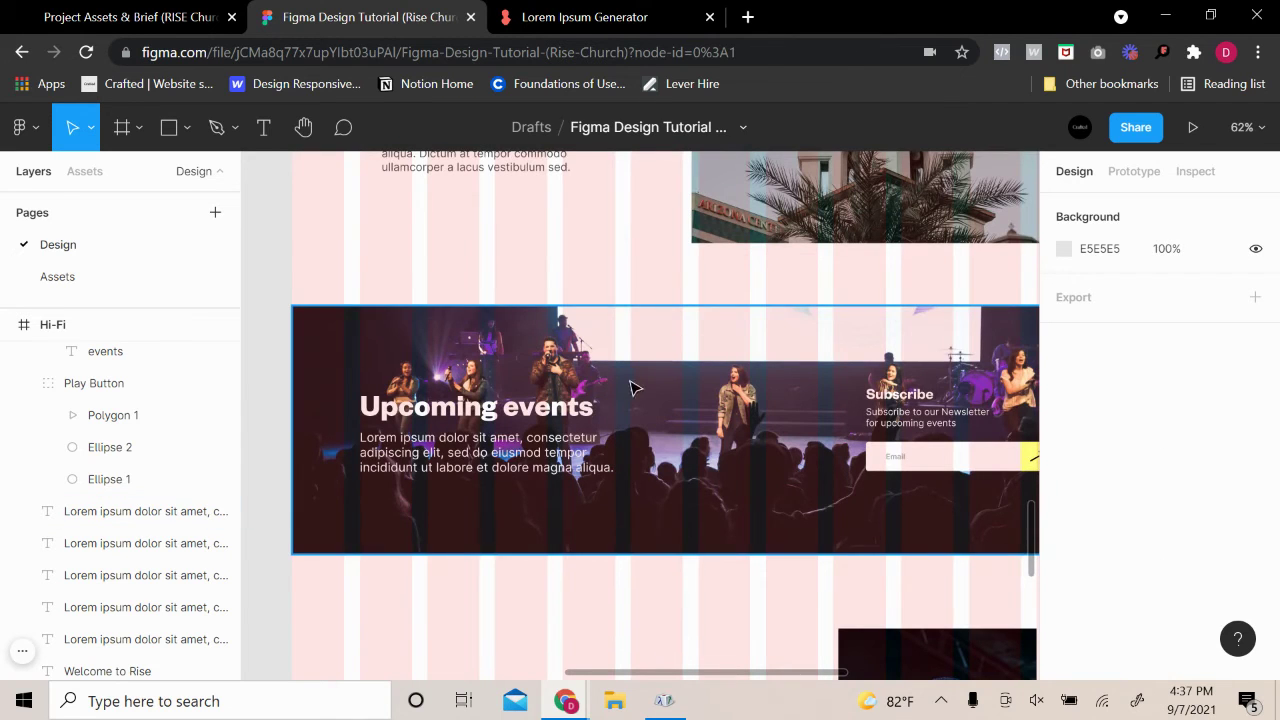
{"action": "left_click", "coordinate": [585, 412]}
{"action": "scroll", "coordinate": [1150, 400], "scroll_direction": "down", "scroll_amount": 2}
{"action": "scroll", "coordinate": [758, 457], "scroll_direction": "up", "scroll_amount": 3}
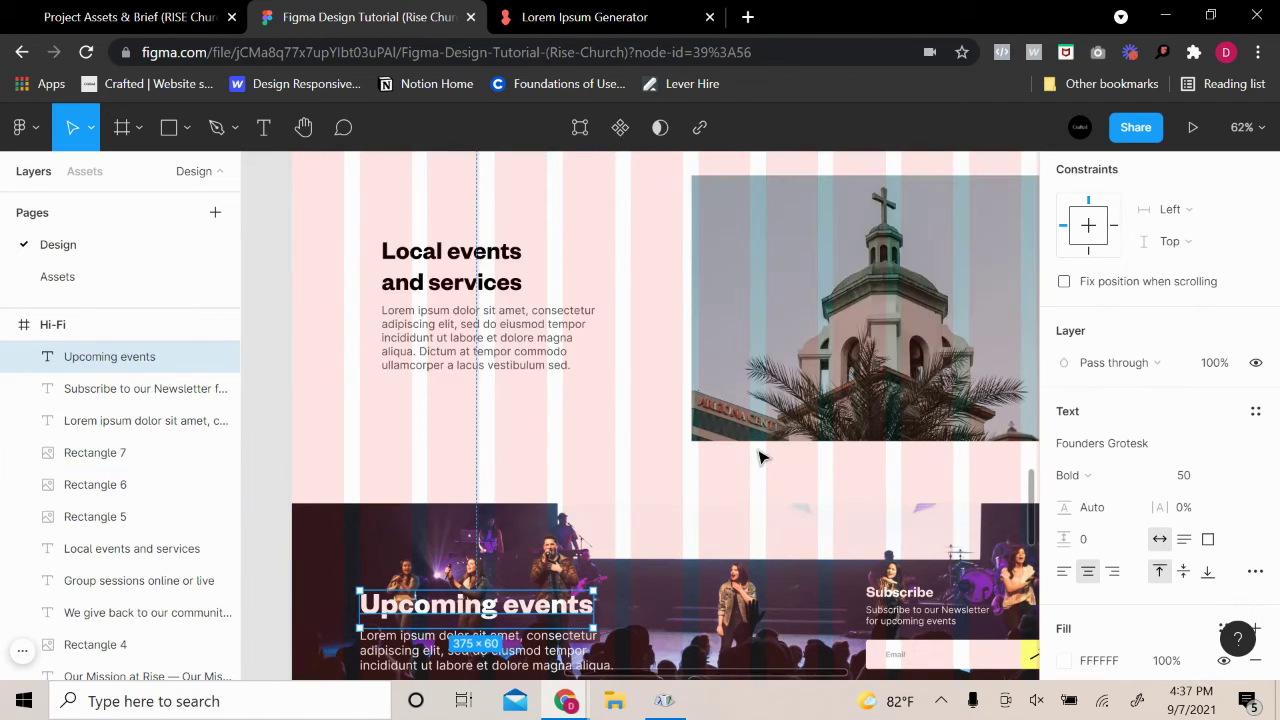
{"action": "scroll", "coordinate": [758, 457], "scroll_direction": "up", "scroll_amount": 10}
{"action": "left_click", "coordinate": [567, 343]}
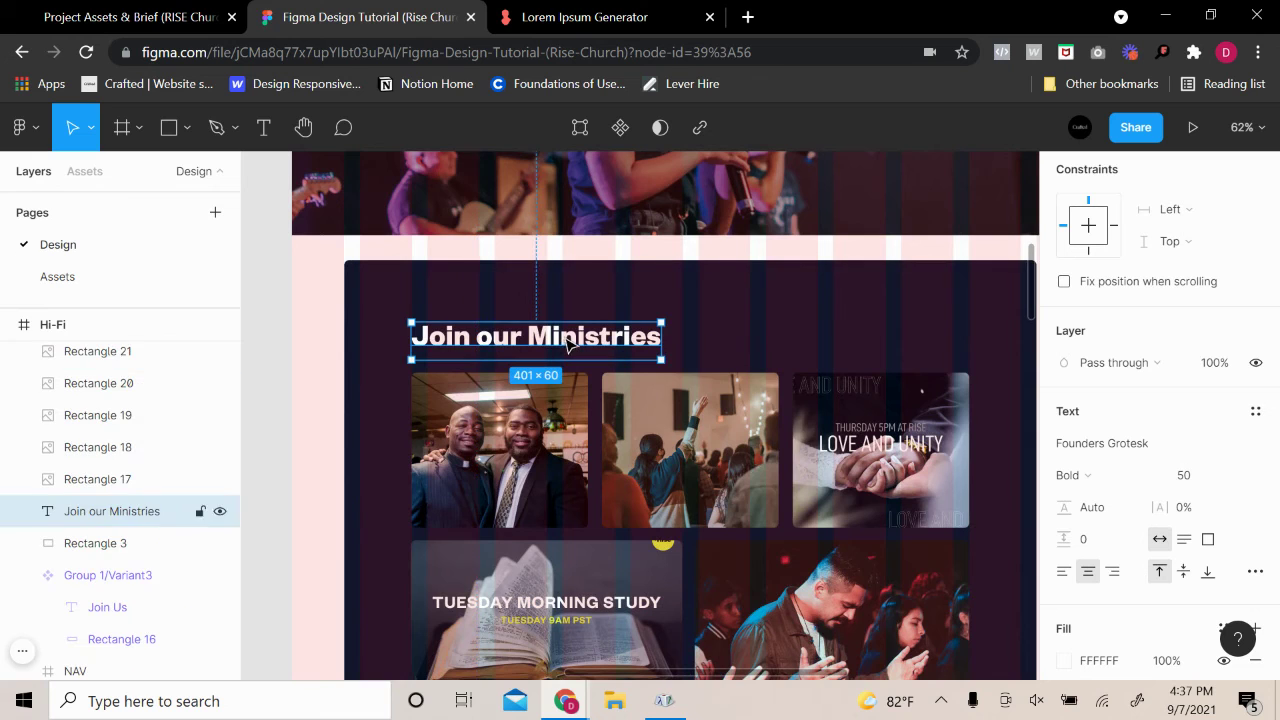
{"action": "scroll", "coordinate": [790, 470], "scroll_direction": "down", "scroll_amount": 8}
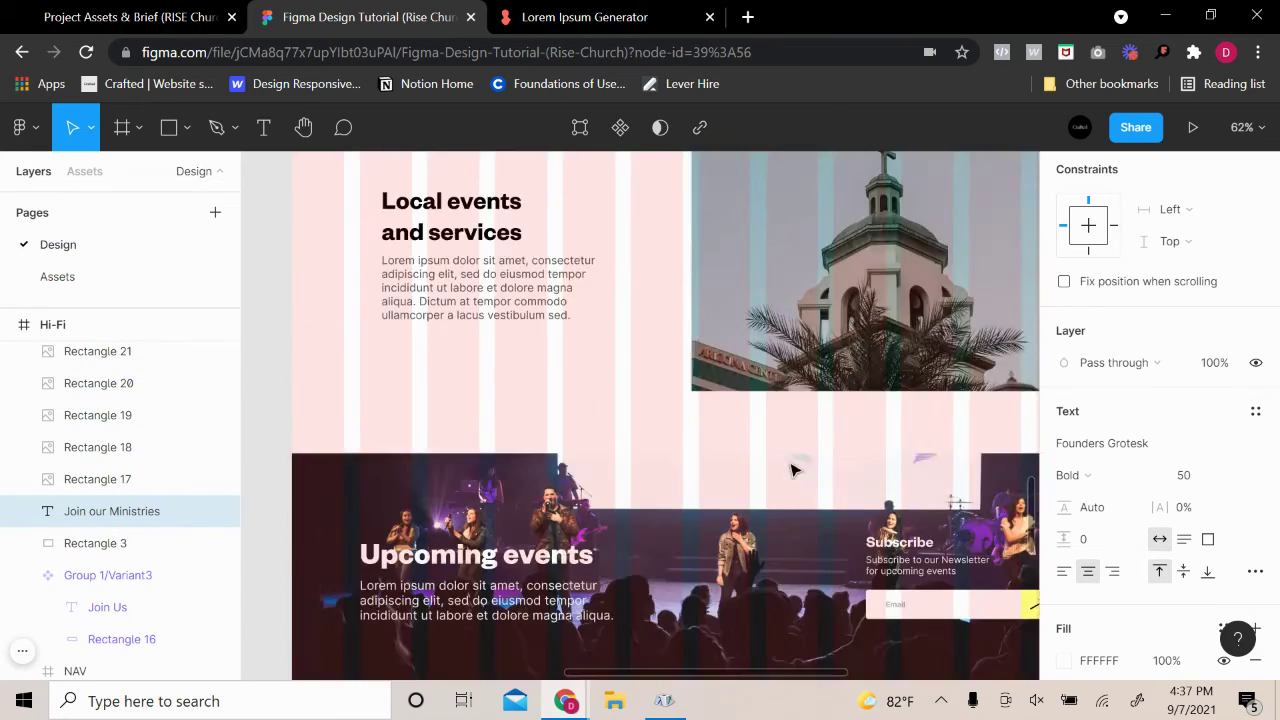
{"action": "scroll", "coordinate": [790, 470], "scroll_direction": "up", "scroll_amount": 5}
{"action": "scroll", "coordinate": [600, 440], "scroll_direction": "down", "scroll_amount": 6}
{"action": "left_click", "coordinate": [502, 428]}
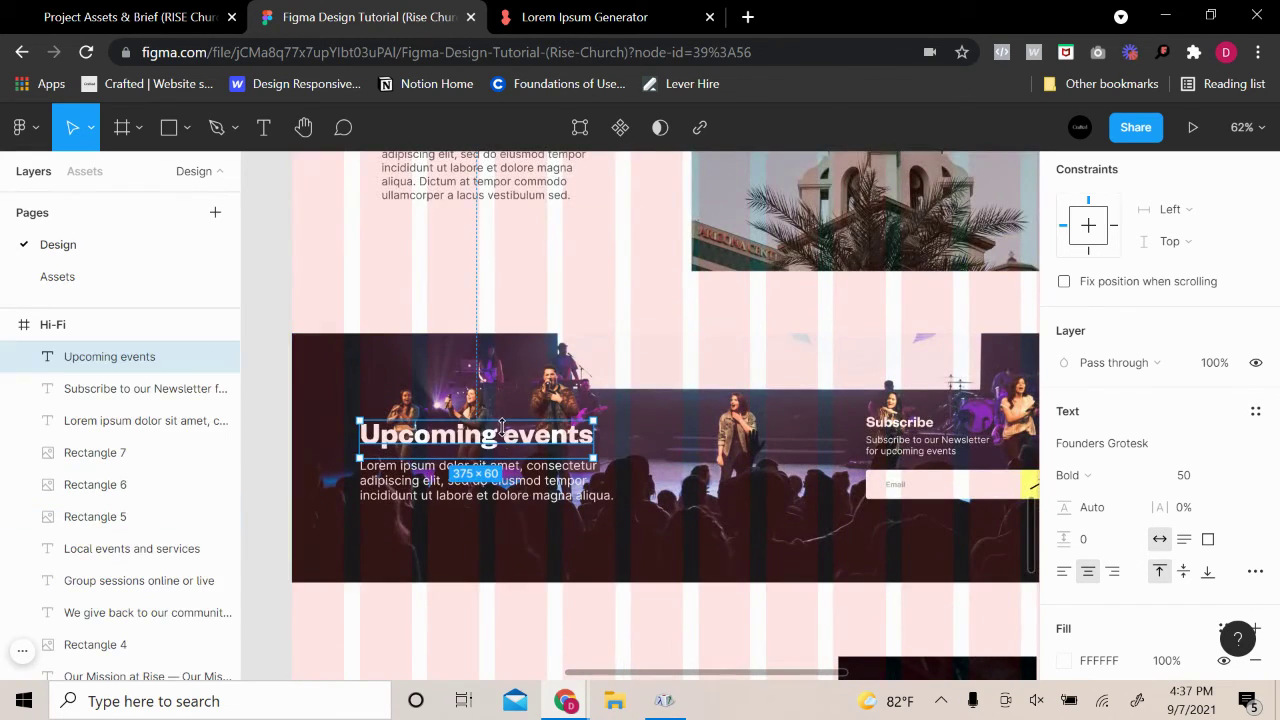
{"action": "scroll", "coordinate": [500, 428], "scroll_direction": "down", "scroll_amount": 4}
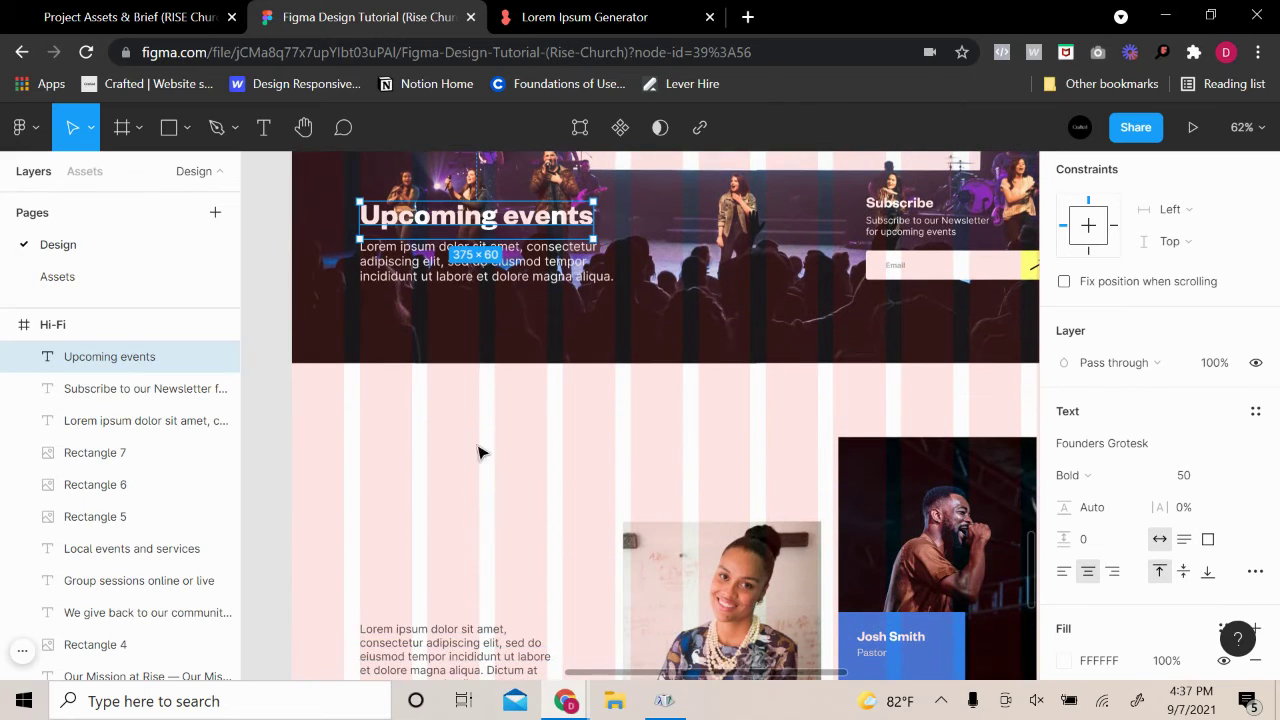
{"action": "key", "text": "ctrl+v"}
{"action": "left_click_drag", "start_coordinate": [476, 300], "coordinate": [475, 557]}
{"action": "key", "text": "ctrl+z"}
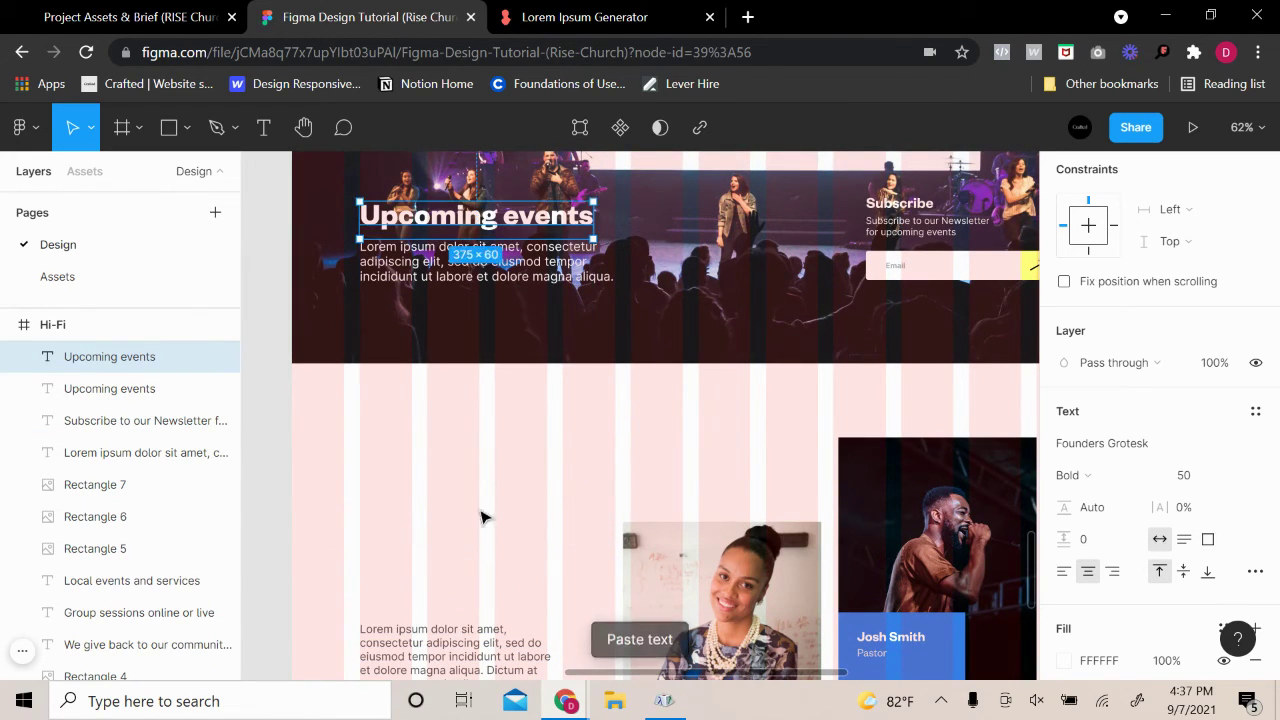
{"action": "left_click_drag", "start_coordinate": [482, 256], "coordinate": [435, 573]}
{"action": "right_click", "coordinate": [435, 573]}
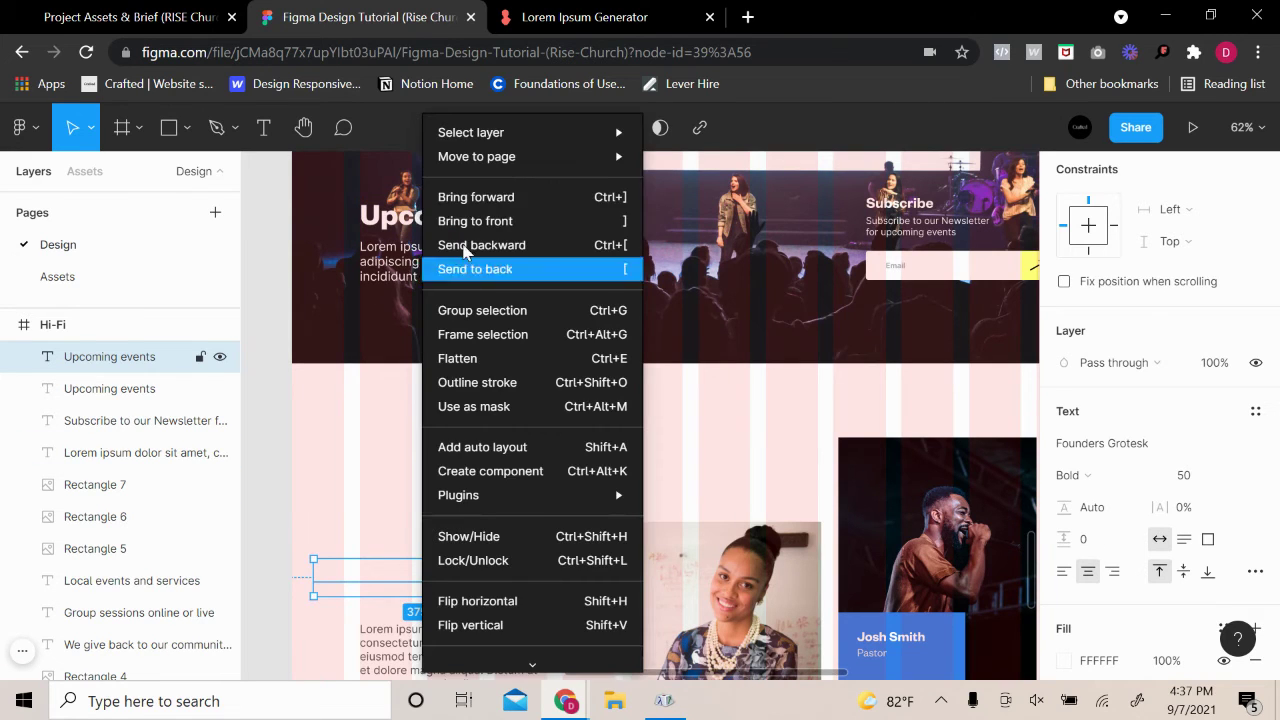
{"action": "left_click", "coordinate": [480, 196]}
{"action": "right_click", "coordinate": [423, 564]}
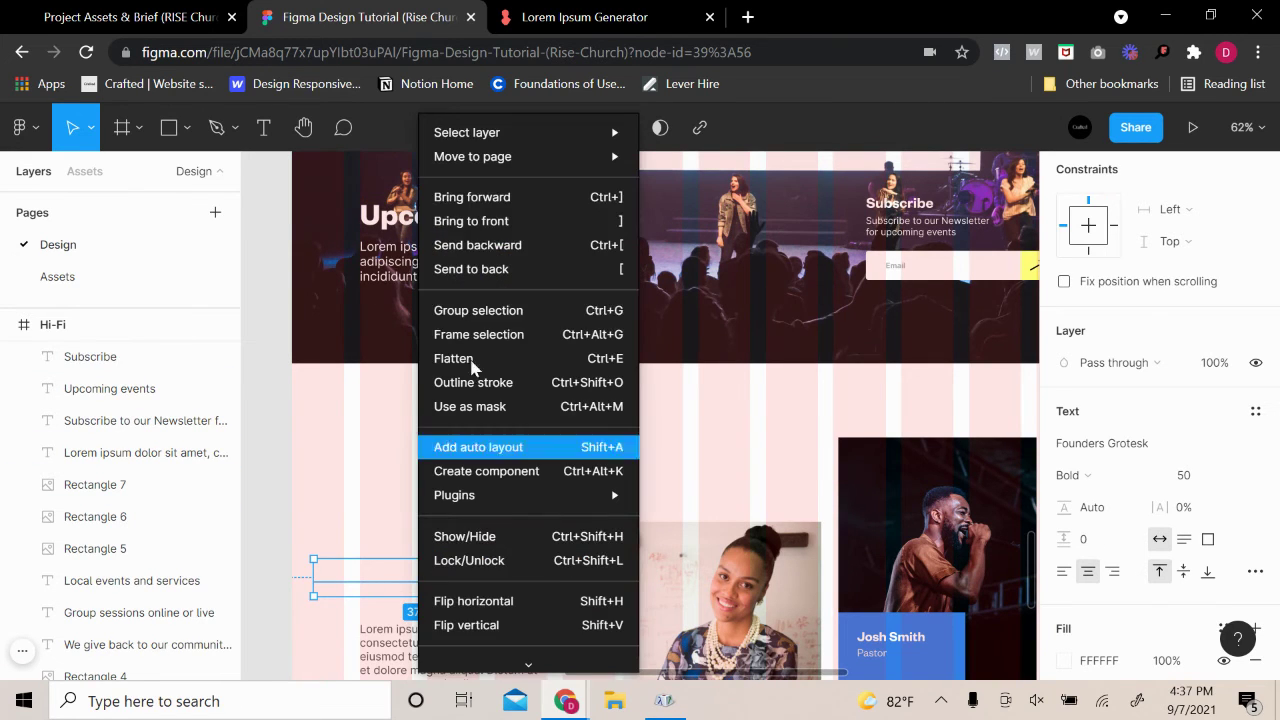
{"action": "left_click", "coordinate": [502, 218]}
{"action": "left_click_drag", "start_coordinate": [449, 543], "coordinate": [412, 444]}
{"action": "right_click", "coordinate": [551, 543]}
{"action": "left_click", "coordinate": [591, 220]}
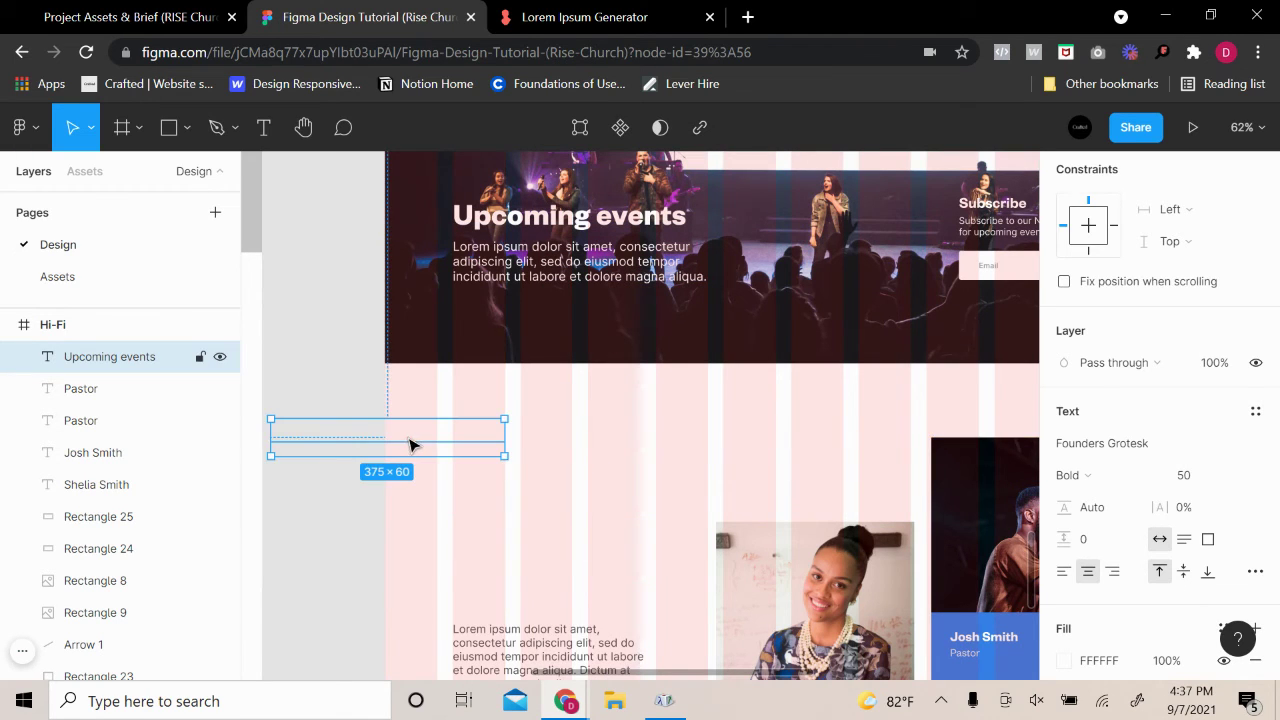
{"action": "key", "text": "Delete"}
{"action": "left_click", "coordinate": [549, 207]}
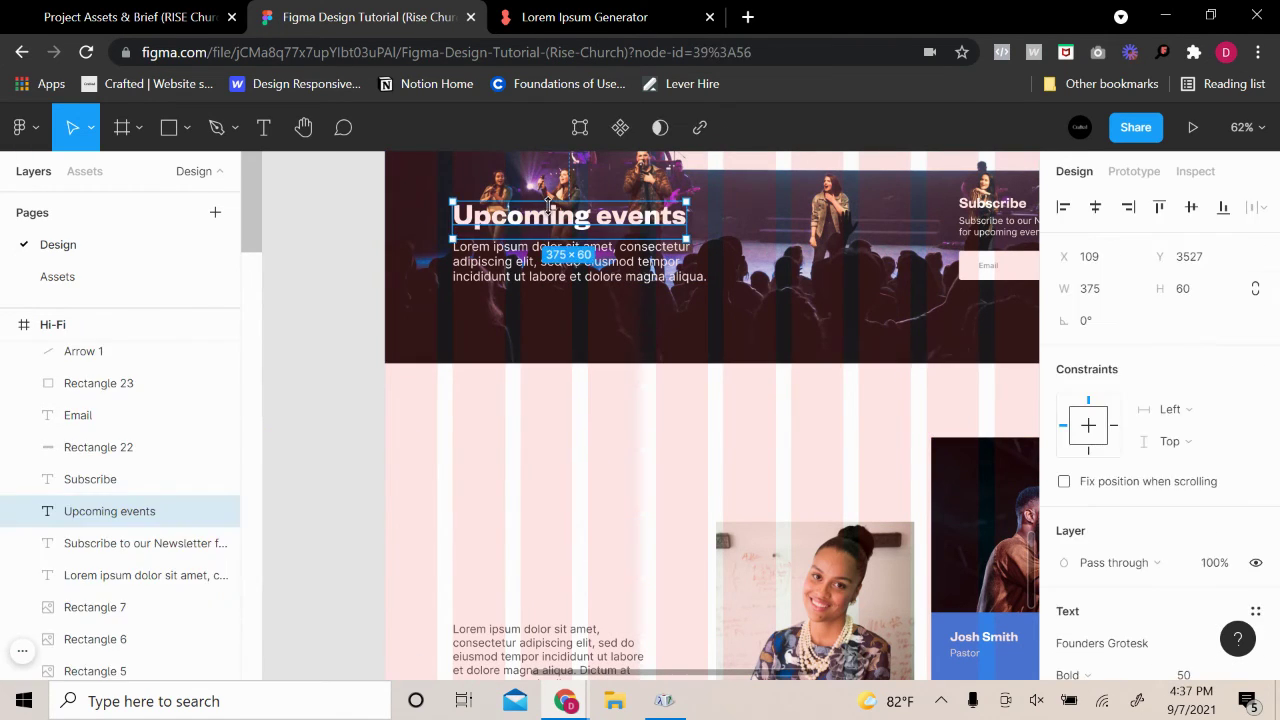
{"action": "key", "text": "ctrl+v"}
{"action": "left_click_drag", "start_coordinate": [549, 207], "coordinate": [551, 482]}
{"action": "scroll", "coordinate": [113, 510], "scroll_direction": "down", "scroll_amount": 10}
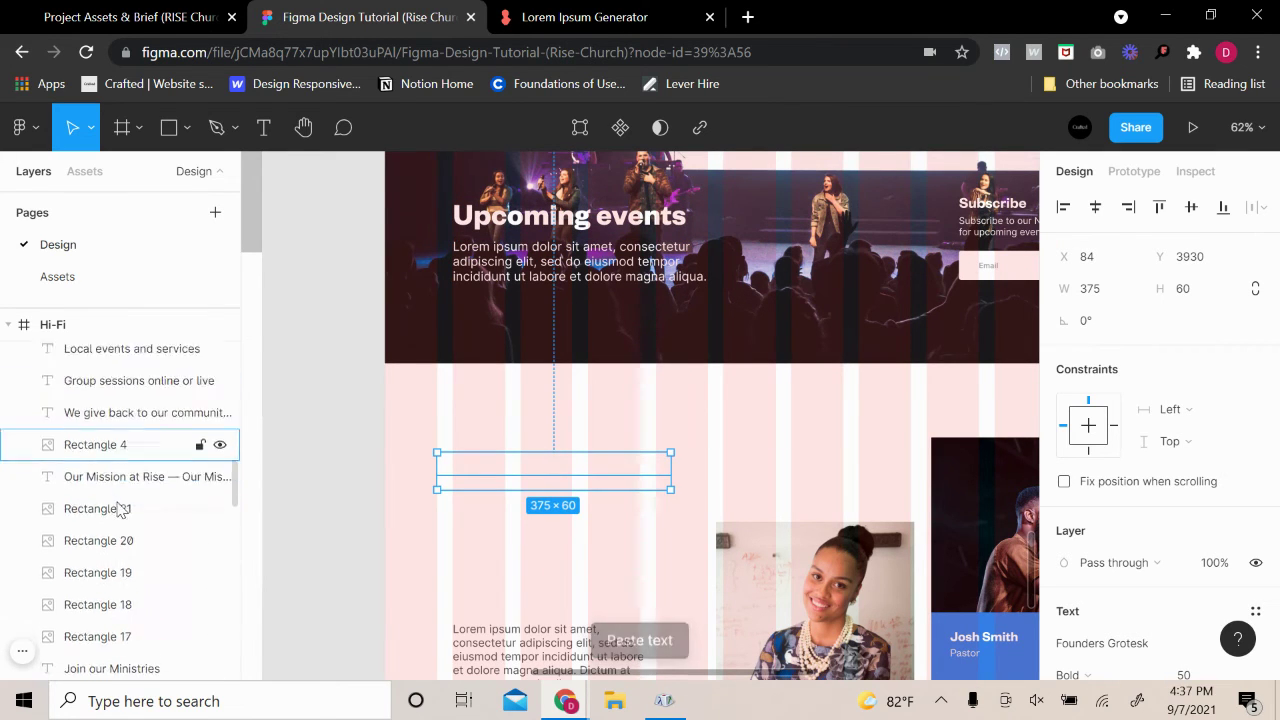
{"action": "scroll", "coordinate": [140, 510], "scroll_direction": "up", "scroll_amount": 3}
{"action": "scroll", "coordinate": [145, 520], "scroll_direction": "up", "scroll_amount": 10}
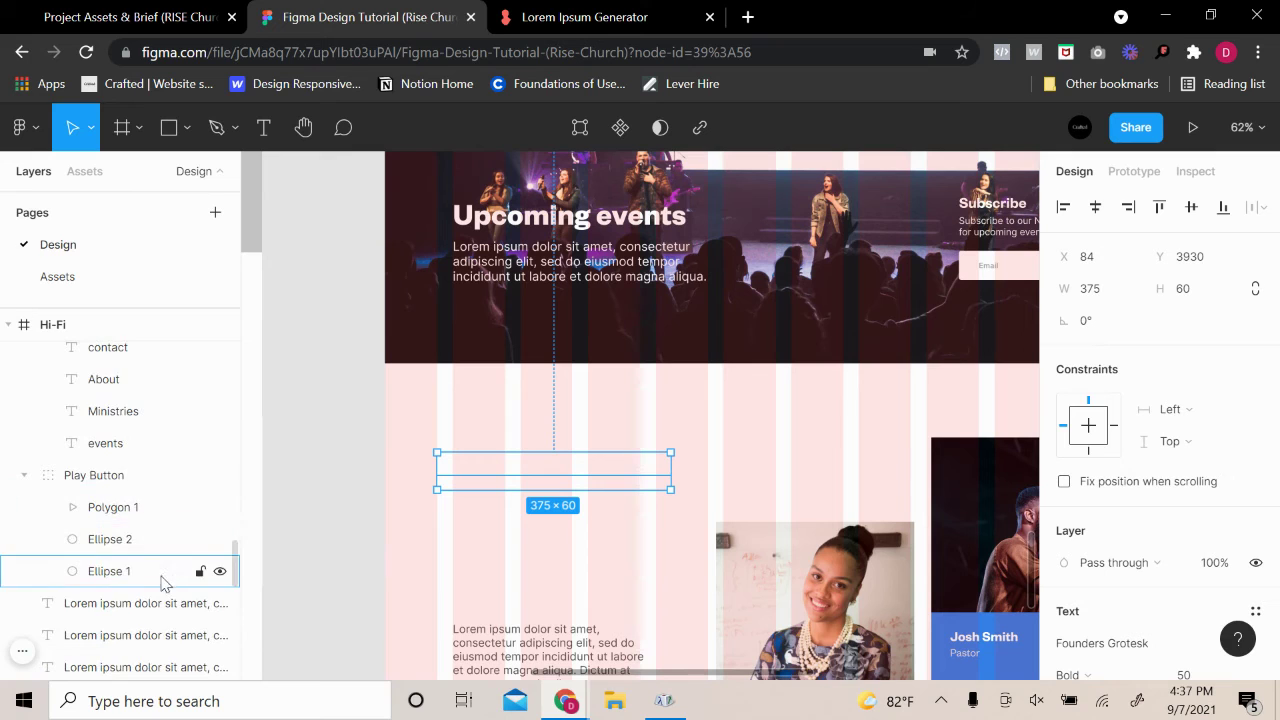
{"action": "scroll", "coordinate": [155, 530], "scroll_direction": "down", "scroll_amount": 3}
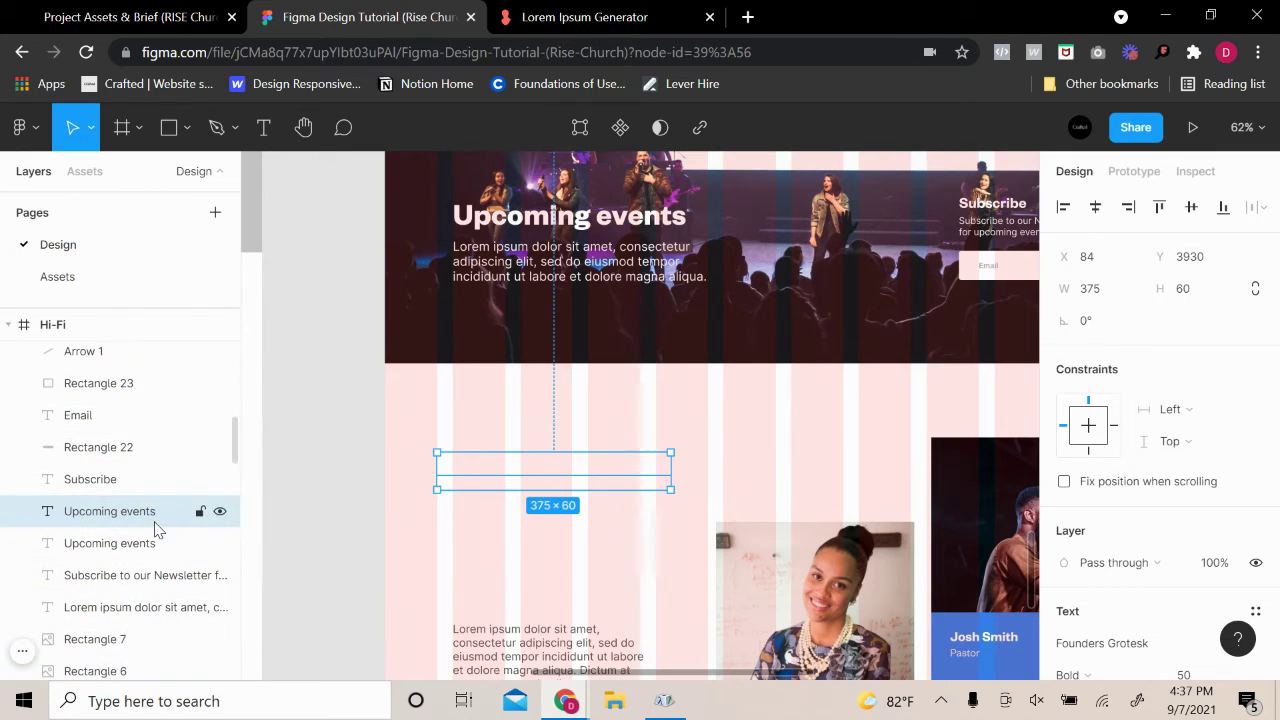
{"action": "scroll", "coordinate": [126, 517], "scroll_direction": "up", "scroll_amount": 2}
{"action": "scroll", "coordinate": [120, 500], "scroll_direction": "down", "scroll_amount": 4}
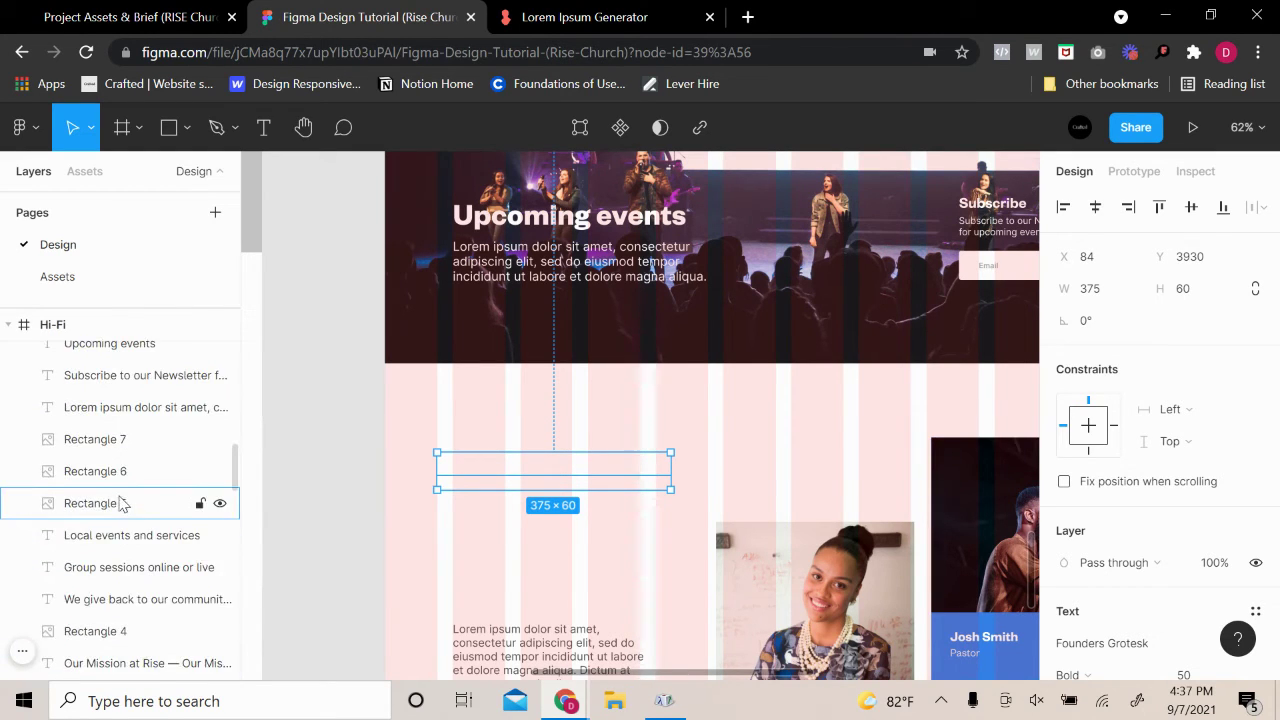
{"action": "scroll", "coordinate": [110, 479], "scroll_direction": "up", "scroll_amount": 2}
{"action": "scroll", "coordinate": [138, 505], "scroll_direction": "down", "scroll_amount": 6}
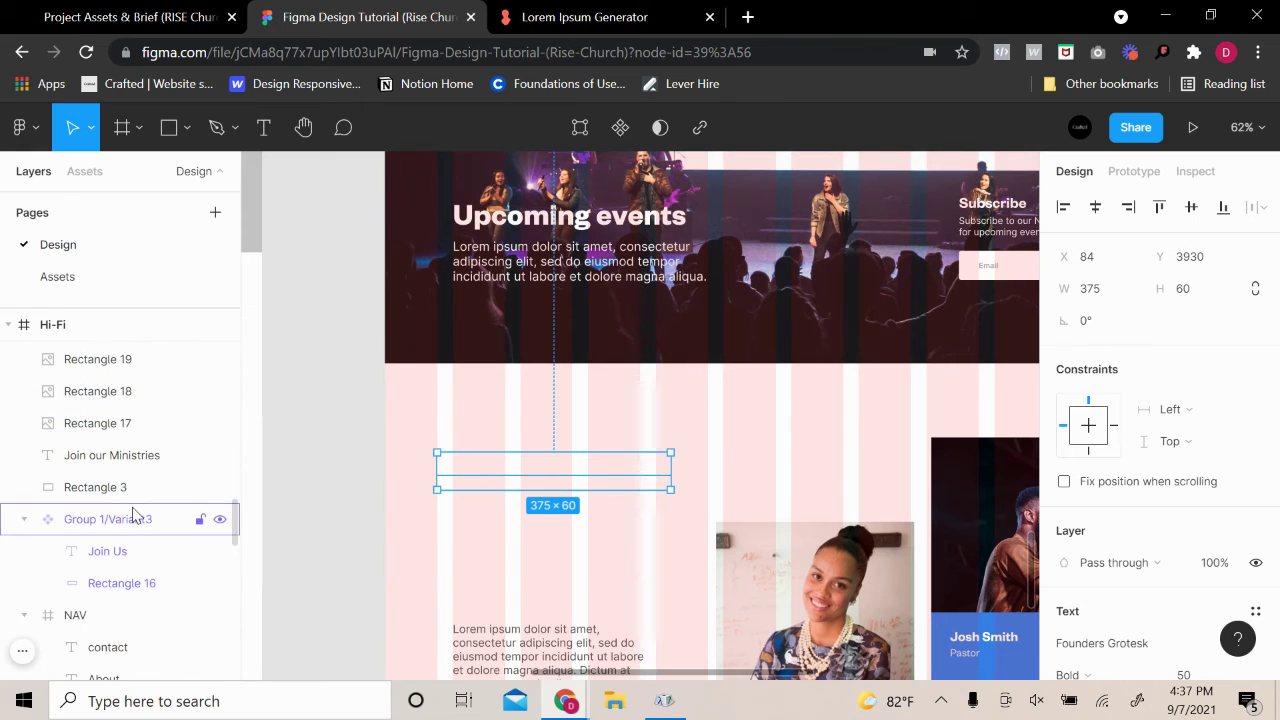
Delete the empty 375×60 placeholder and paste a 'Join our Ministries' copy, brought to front
{"action": "key", "text": "Delete"}
{"action": "scroll", "coordinate": [580, 417], "scroll_direction": "up", "scroll_amount": 15}
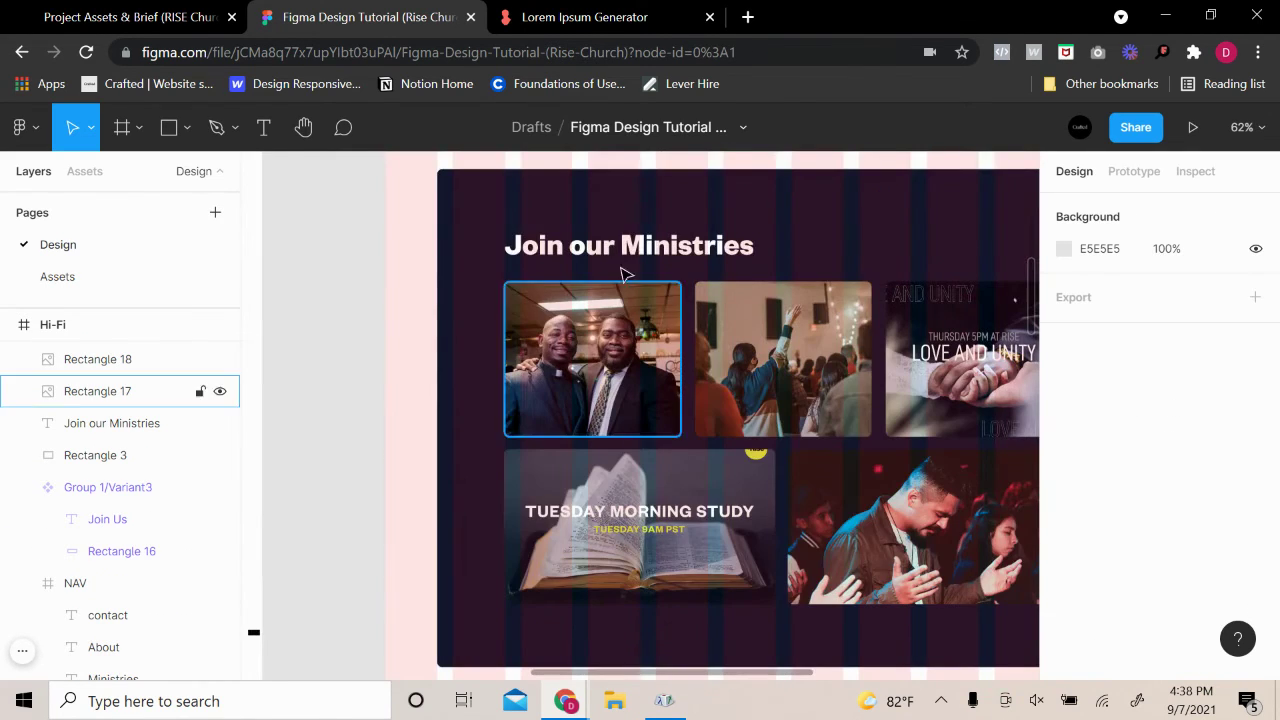
{"action": "left_click", "coordinate": [629, 256]}
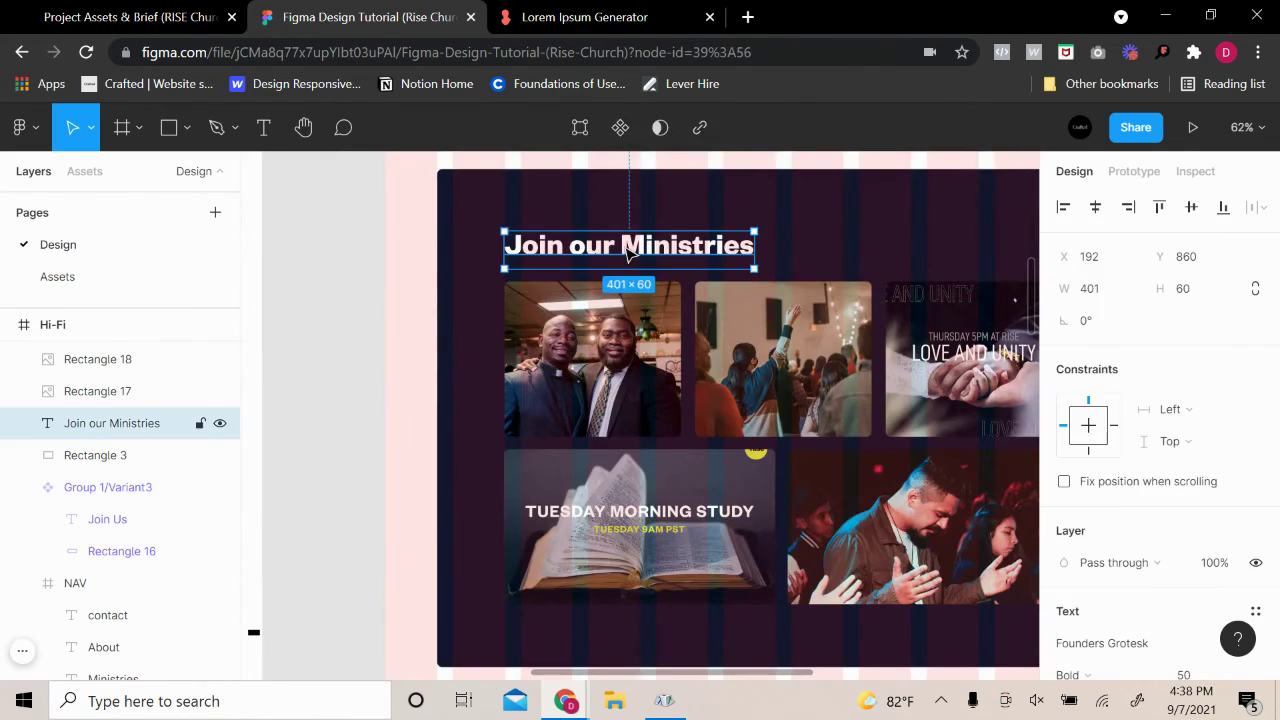
{"action": "key", "text": "ctrl+v"}
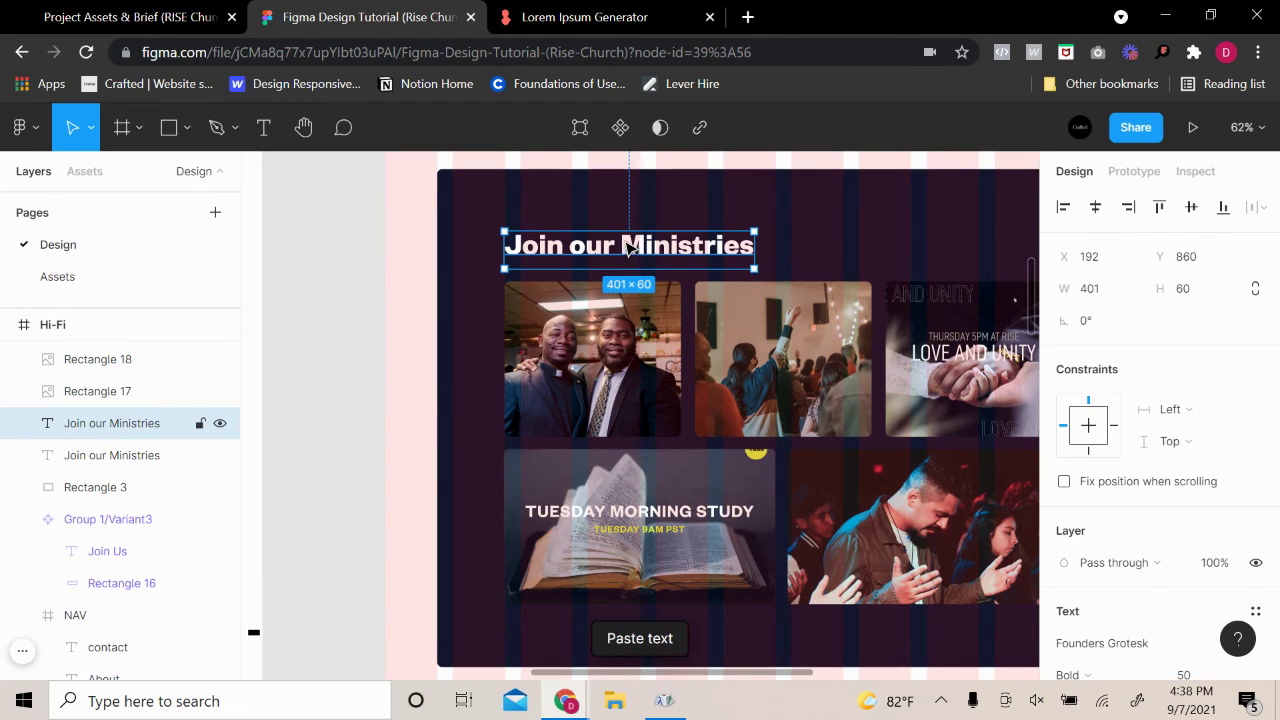
{"action": "left_click_drag", "start_coordinate": [629, 256], "coordinate": [539, 498]}
{"action": "right_click", "coordinate": [539, 498]}
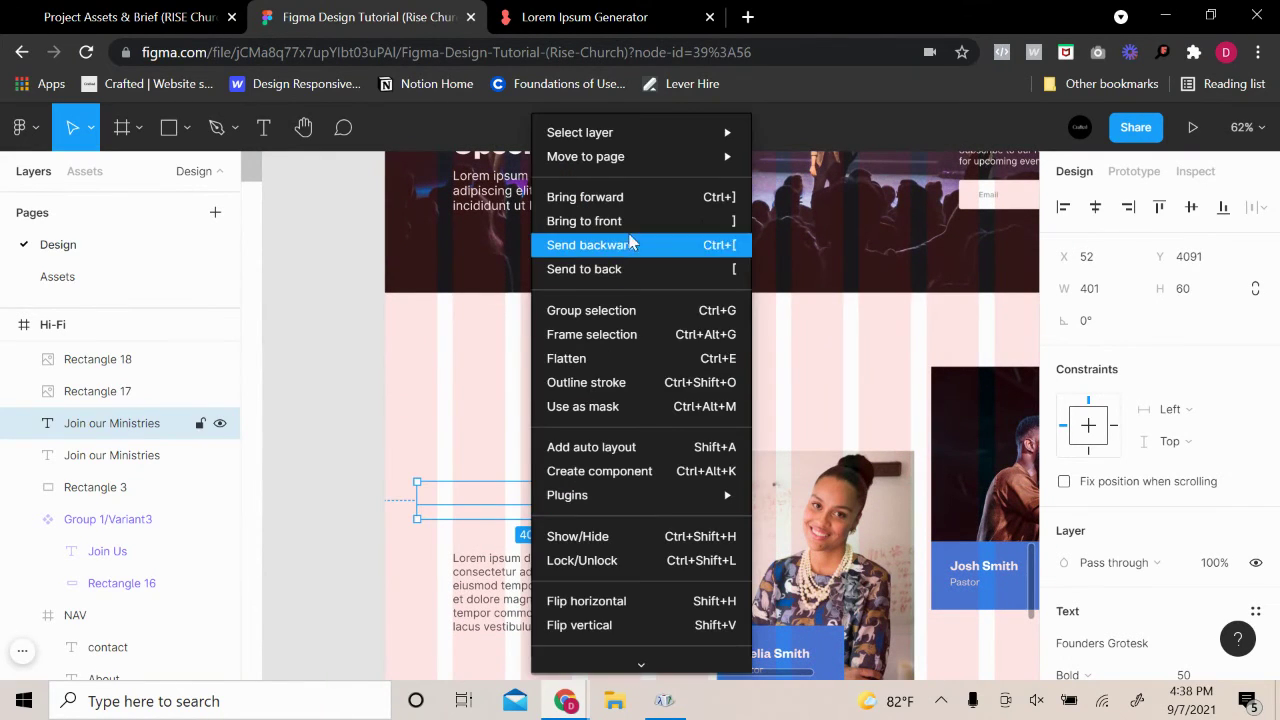
{"action": "left_click", "coordinate": [634, 220]}
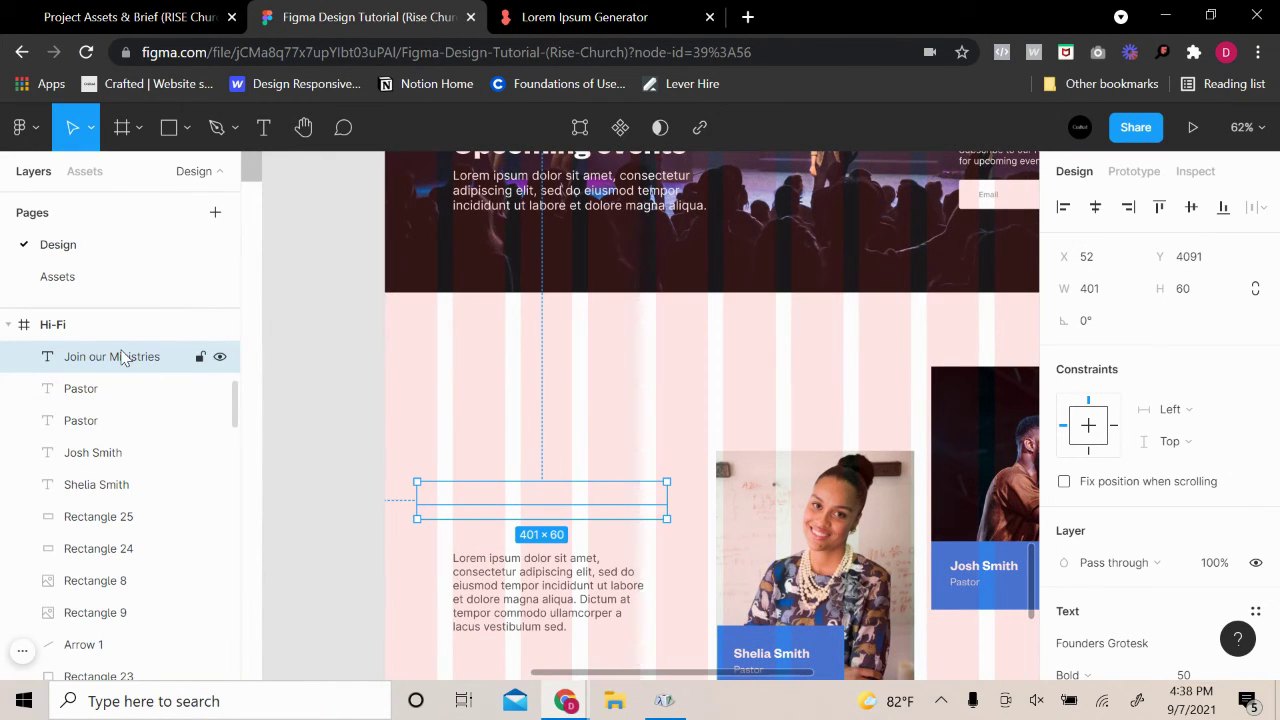
Reorder the copied heading's layer among the Hi-Fi layers
{"action": "left_click_drag", "start_coordinate": [125, 360], "coordinate": [145, 650]}
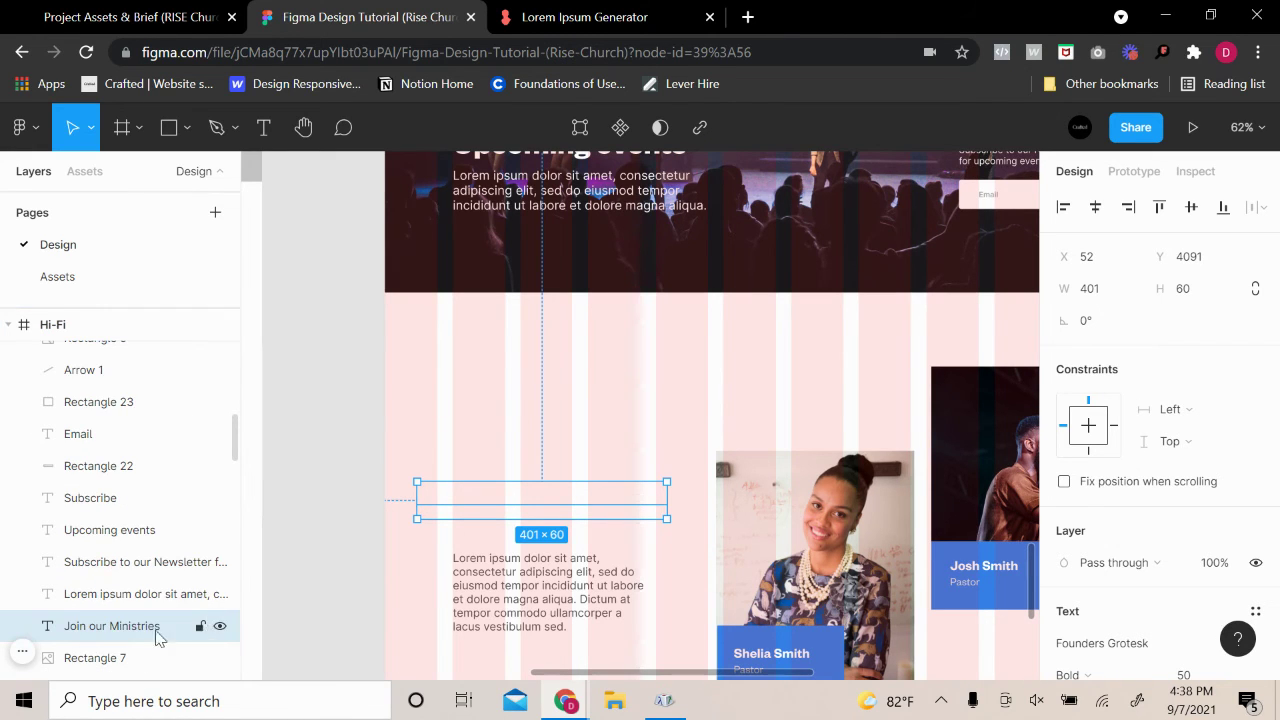
{"action": "scroll", "coordinate": [140, 600], "scroll_direction": "down", "scroll_amount": 4}
{"action": "scroll", "coordinate": [126, 480], "scroll_direction": "up", "scroll_amount": 1}
{"action": "scroll", "coordinate": [128, 403], "scroll_direction": "up", "scroll_amount": 3}
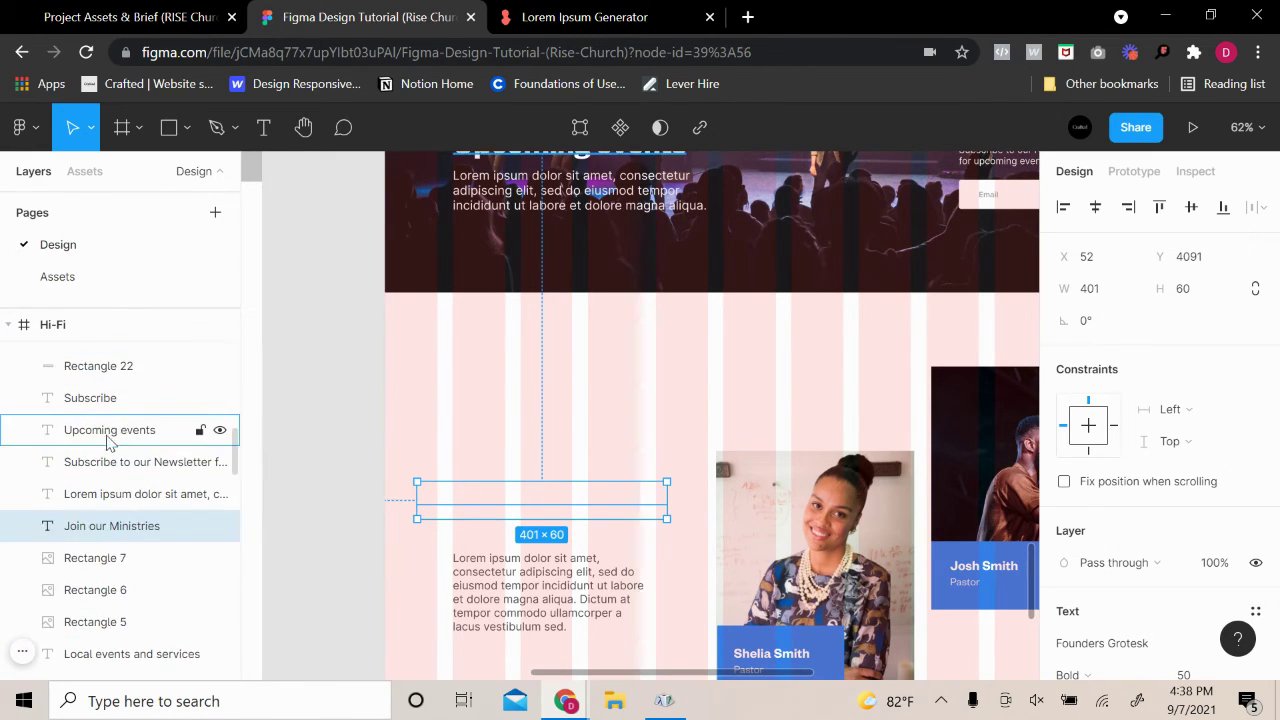
{"action": "left_click_drag", "start_coordinate": [108, 526], "coordinate": [100, 548]}
{"action": "left_click_drag", "start_coordinate": [120, 688], "coordinate": [118, 686]}
{"action": "scroll", "coordinate": [145, 580], "scroll_direction": "down", "scroll_amount": 3}
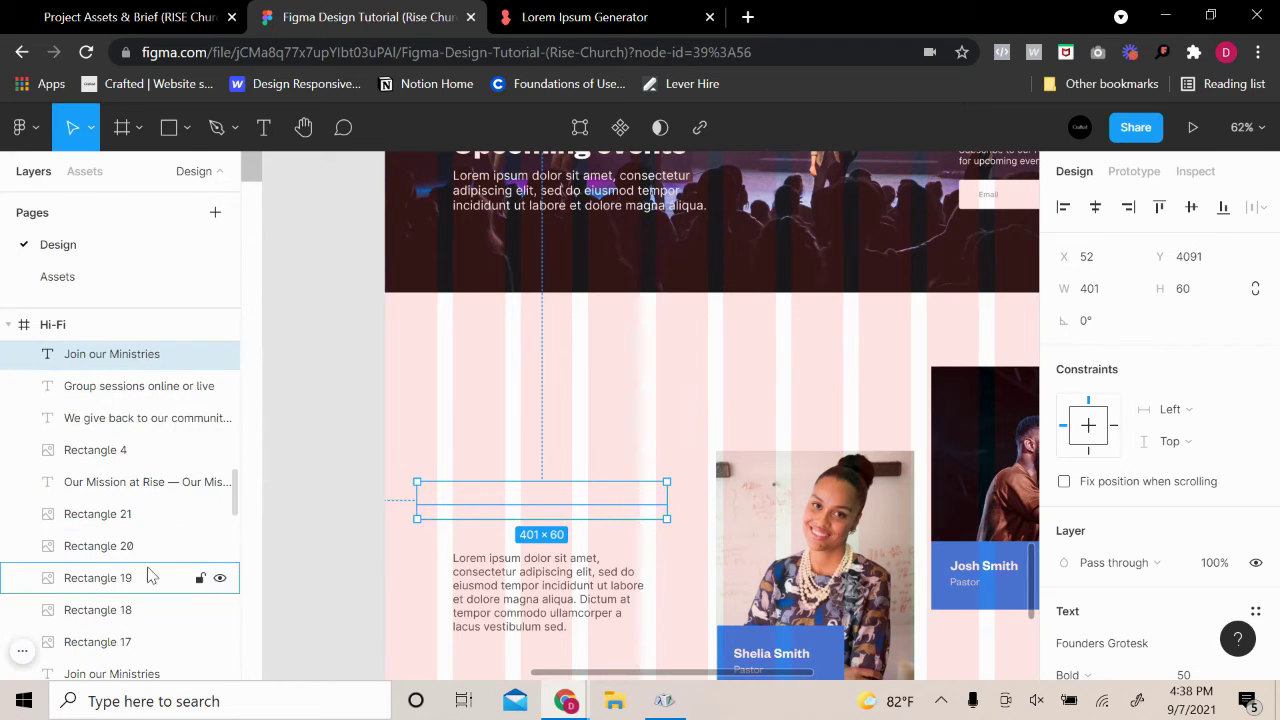
{"action": "left_click_drag", "start_coordinate": [140, 358], "coordinate": [123, 573]}
{"action": "scroll", "coordinate": [137, 569], "scroll_direction": "down", "scroll_amount": 8}
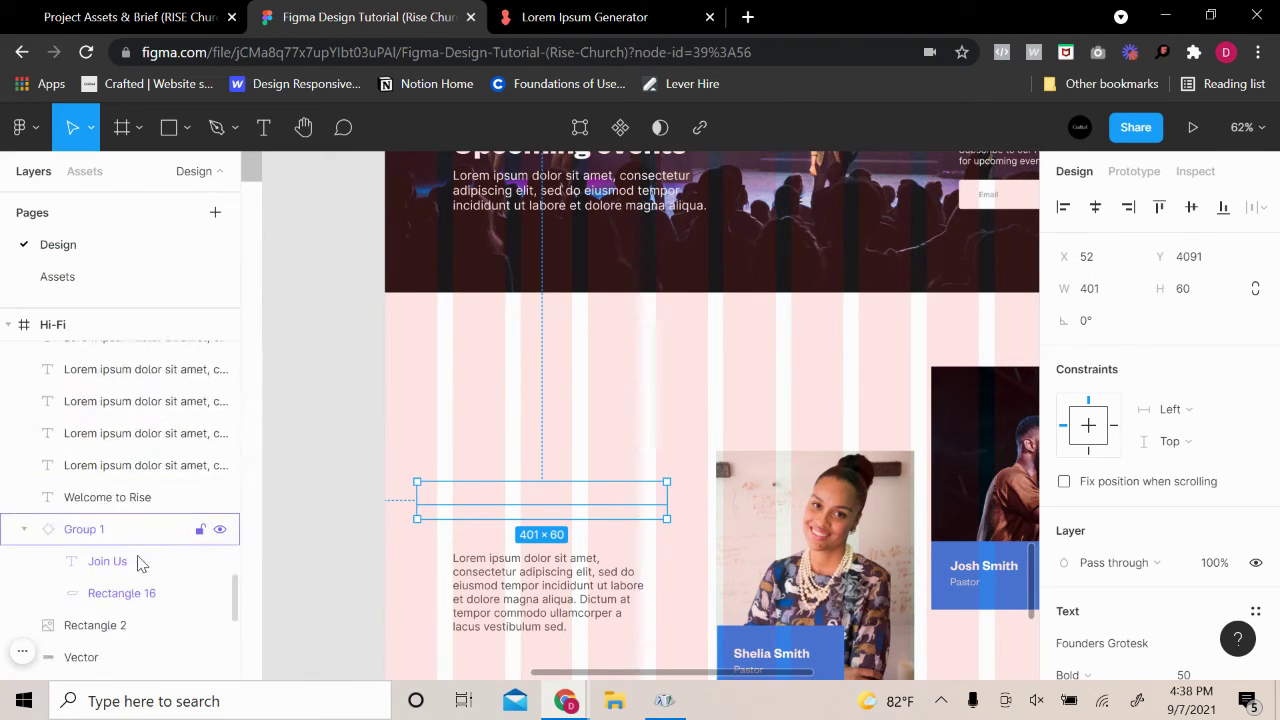
{"action": "scroll", "coordinate": [141, 564], "scroll_direction": "up", "scroll_amount": 4}
Place the copied heading inside the Hi-Fi frame above the lorem paragraph
{"action": "left_click", "coordinate": [545, 575]}
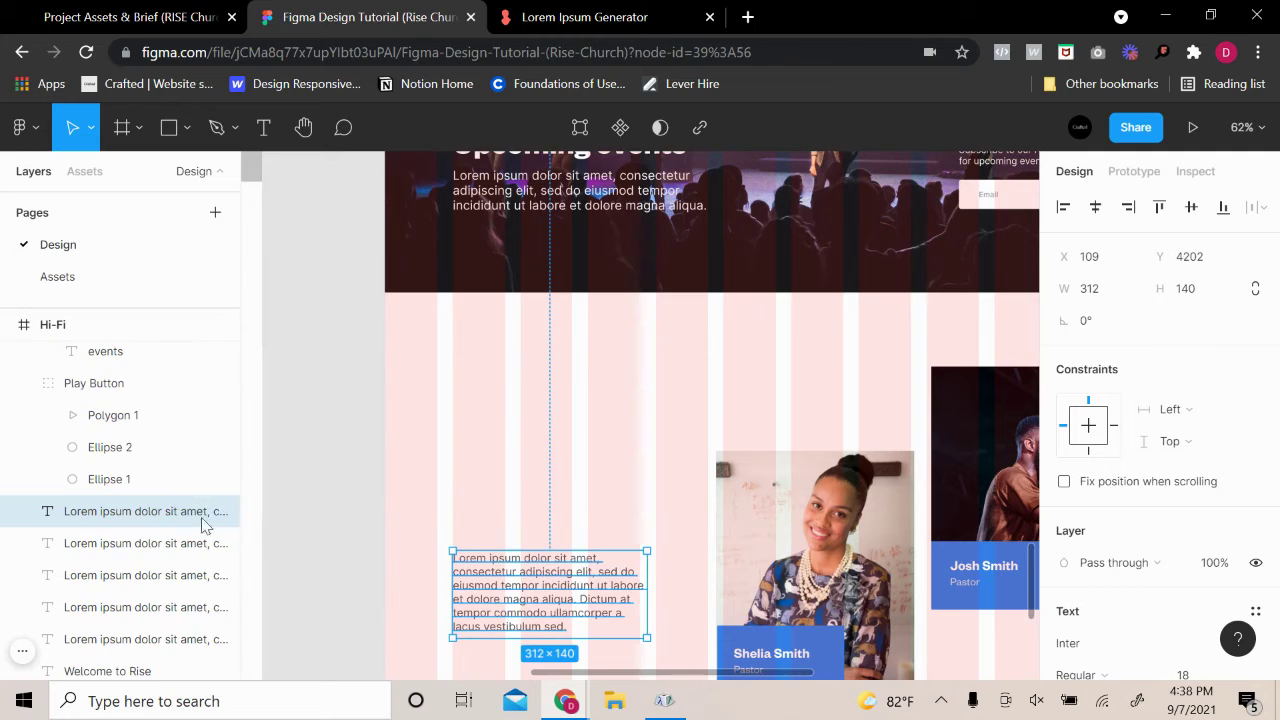
{"action": "scroll", "coordinate": [145, 515], "scroll_direction": "up", "scroll_amount": 10}
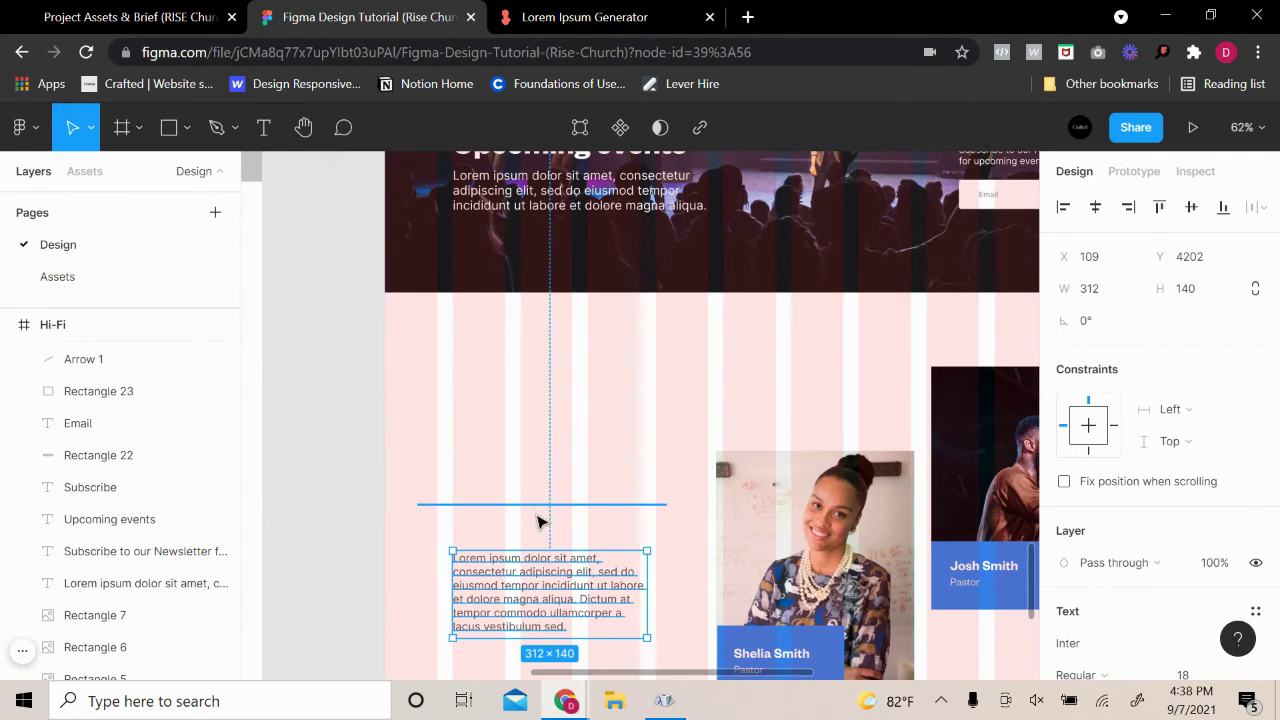
{"action": "left_click_drag", "start_coordinate": [538, 521], "coordinate": [386, 420]}
{"action": "right_click", "coordinate": [370, 414]}
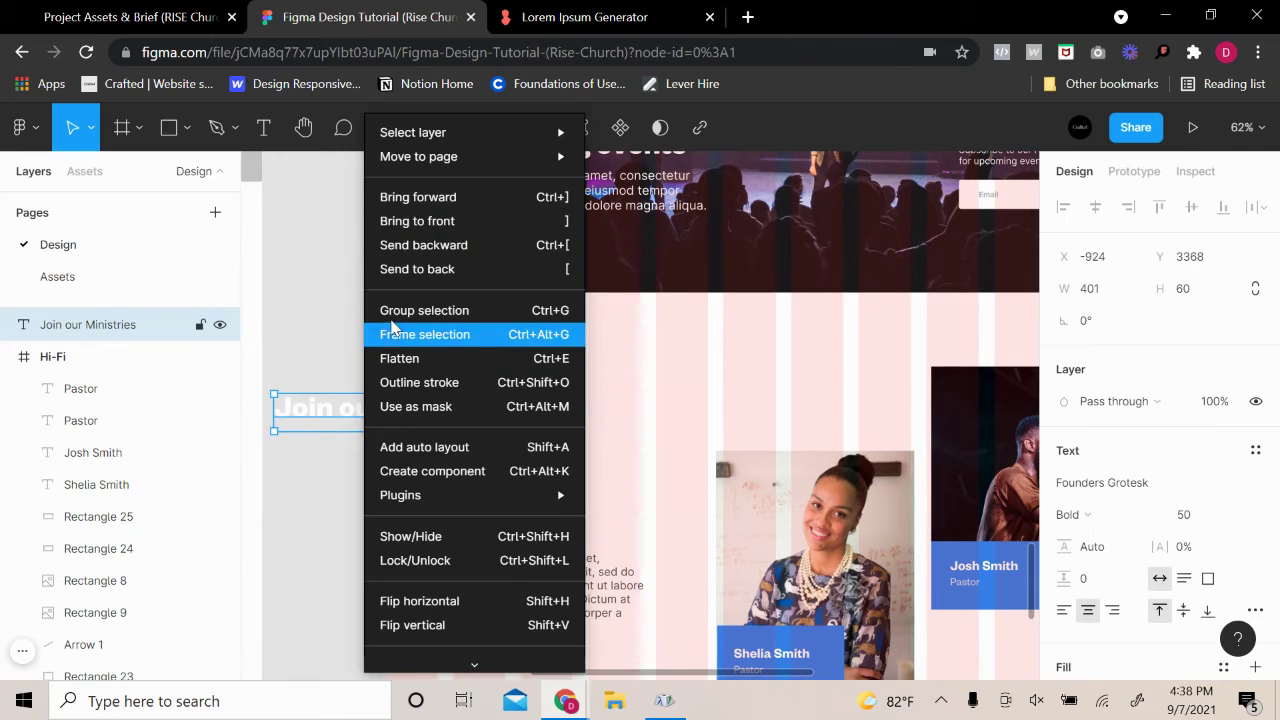
{"action": "left_click", "coordinate": [420, 221]}
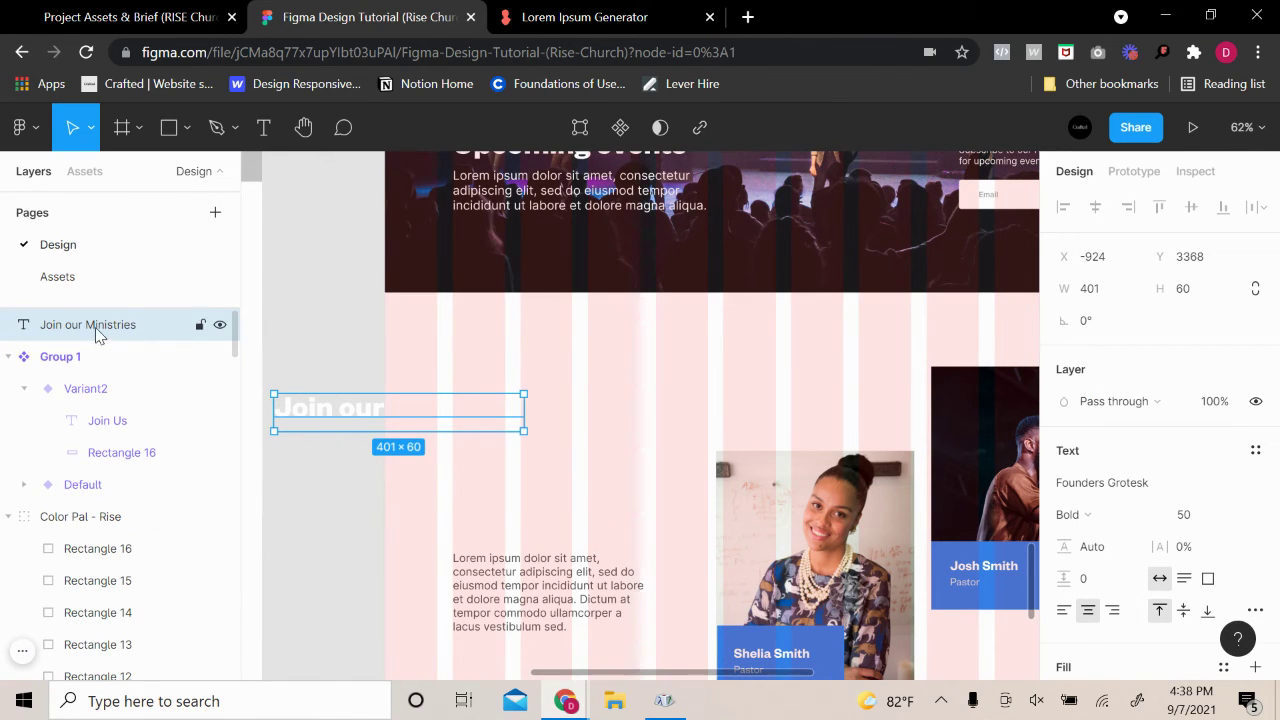
{"action": "left_click_drag", "start_coordinate": [100, 326], "coordinate": [126, 683]}
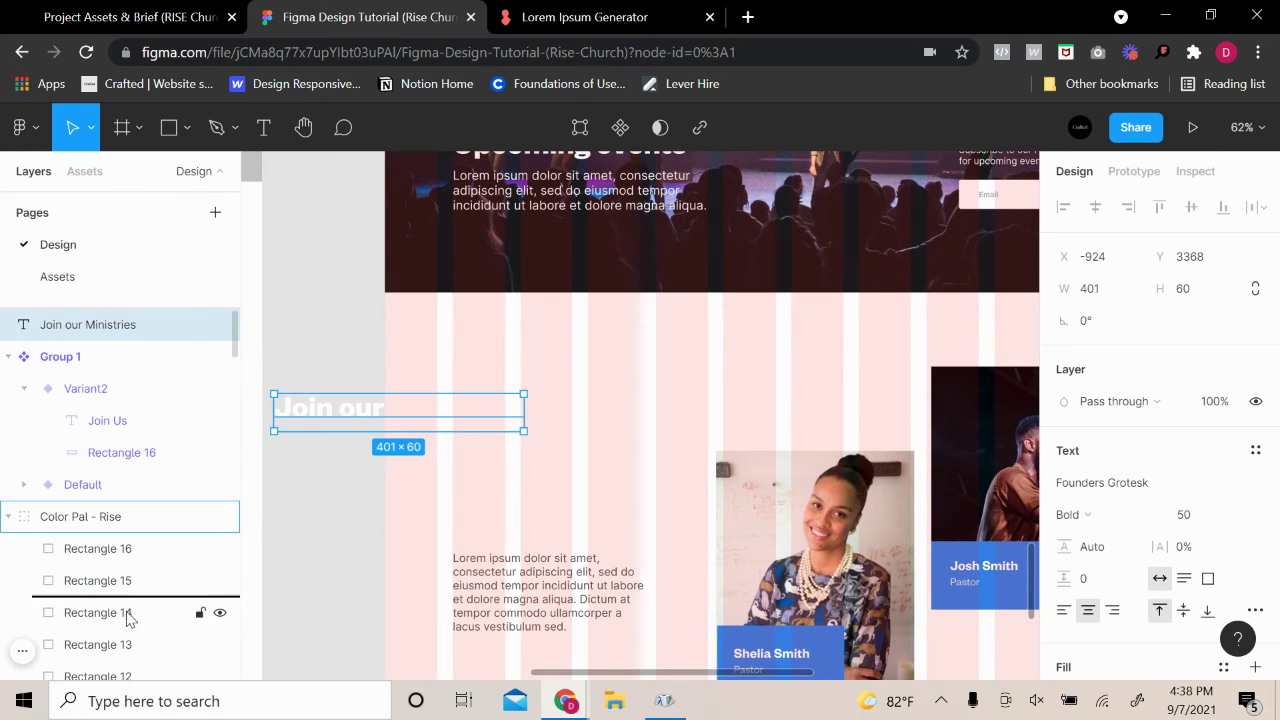
{"action": "left_click_drag", "start_coordinate": [126, 620], "coordinate": [104, 402]}
{"action": "left_click_drag", "start_coordinate": [343, 423], "coordinate": [319, 393]}
Delete the copied heading and draw a 326×55 text box at X 109, Y 4092
{"action": "key", "text": "Delete"}
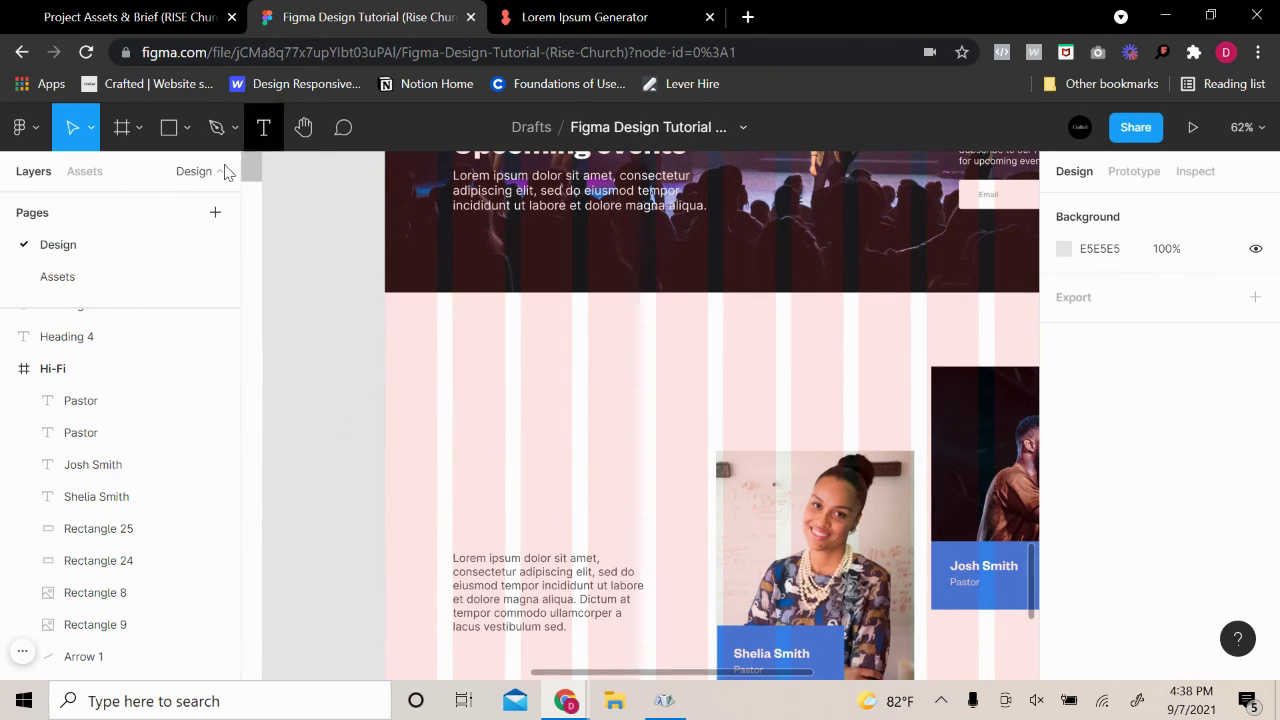
{"action": "left_click", "coordinate": [263, 127]}
{"action": "left_click_drag", "start_coordinate": [453, 481], "coordinate": [656, 517]}
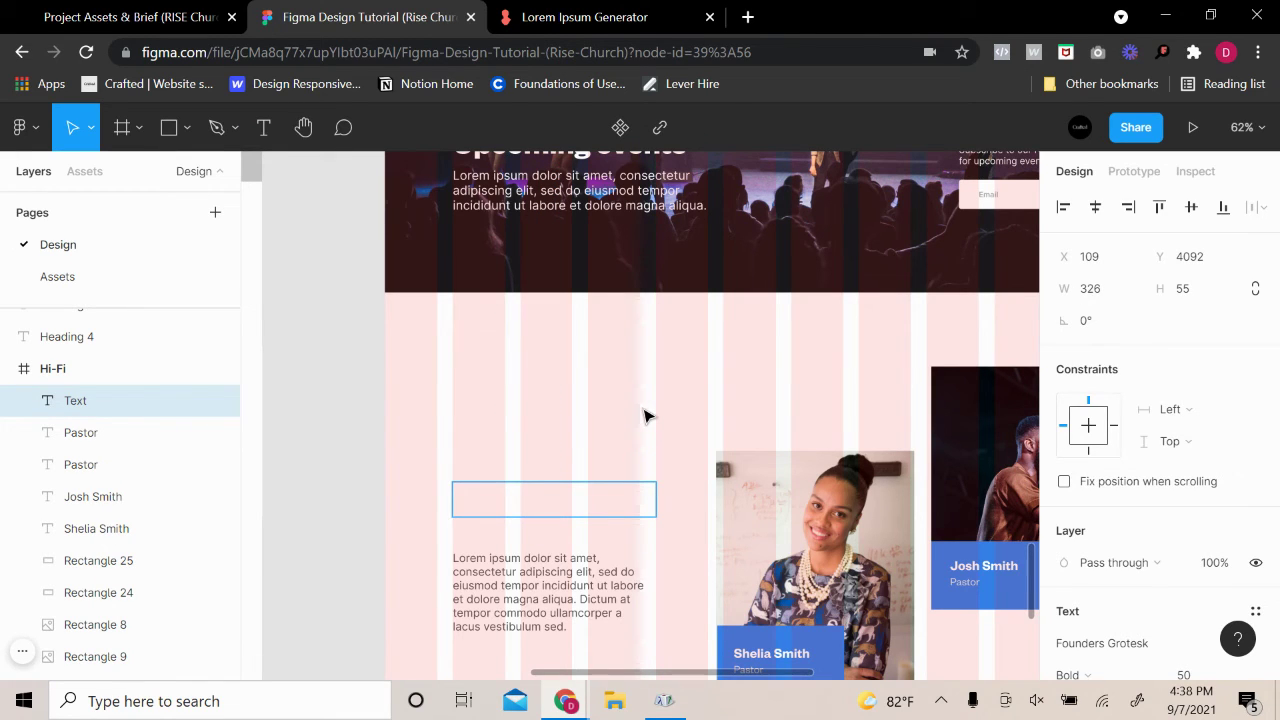
Type 'Meet Your Pastors' as the heading and set its text box to Auto width
{"action": "type", "text": "Meet our"}
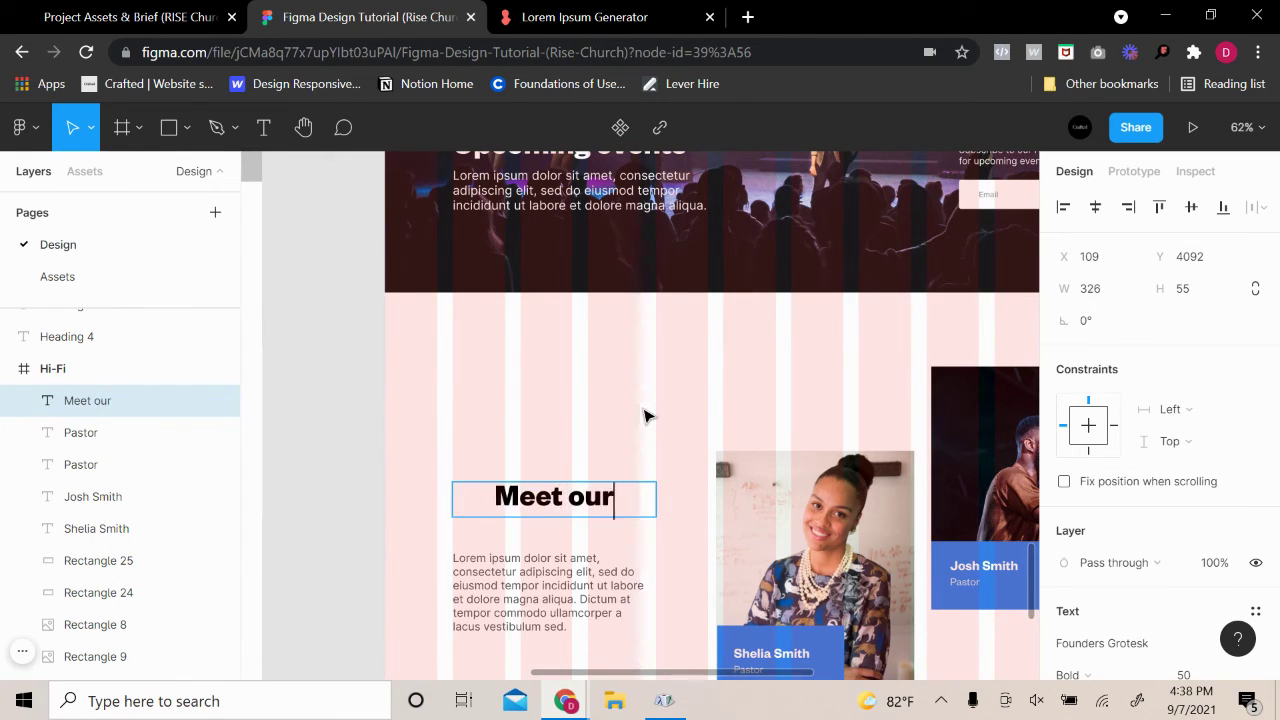
{"action": "type", "text": " Paster"}
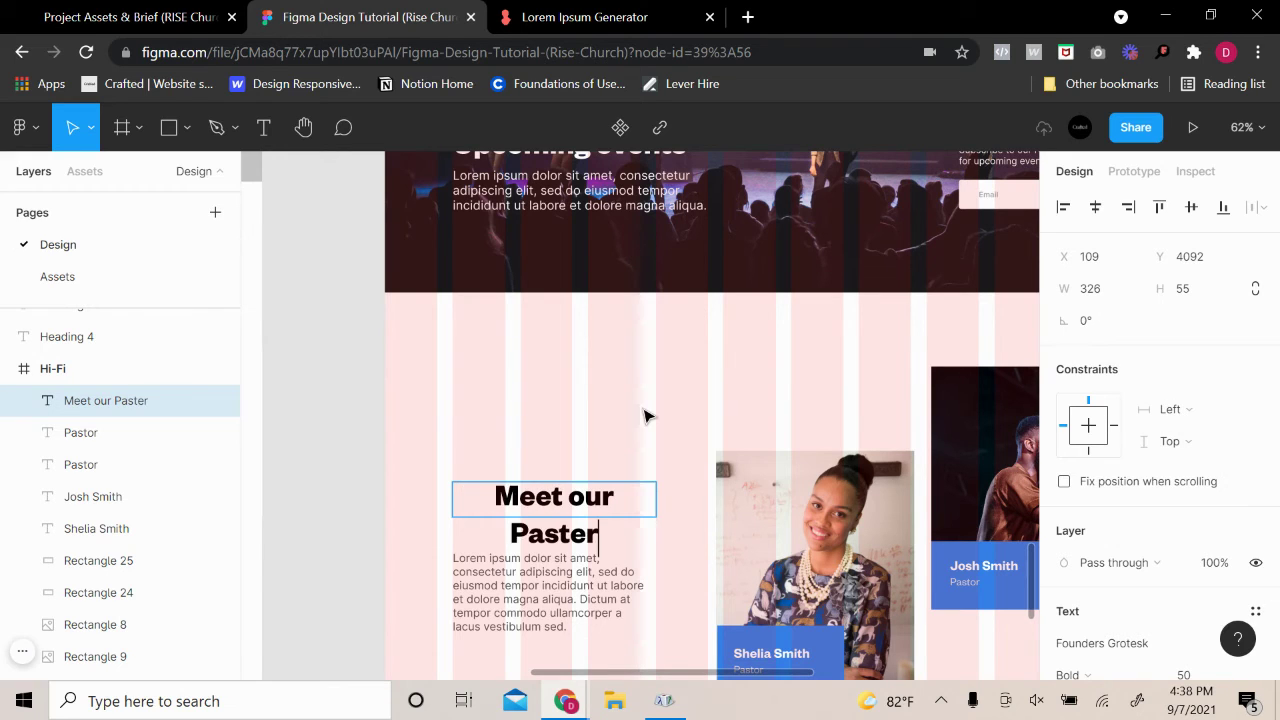
{"action": "key", "text": "BackSpace"}
{"action": "key", "text": "BackSpace"}
{"action": "type", "text": "ors"}
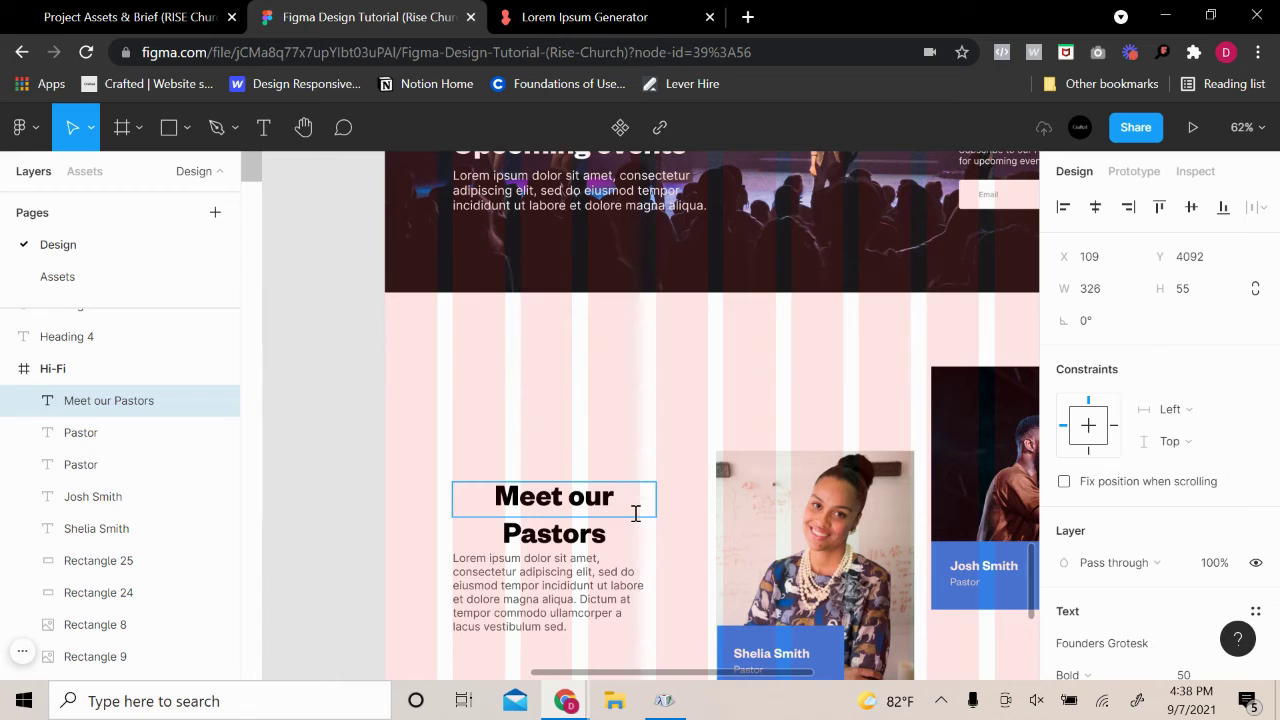
{"action": "key", "text": "BackSpace"}
{"action": "key", "text": "BackSpace"}
{"action": "key", "text": "BackSpace"}
{"action": "key", "text": "BackSpace"}
{"action": "type", "text": "Yo"}
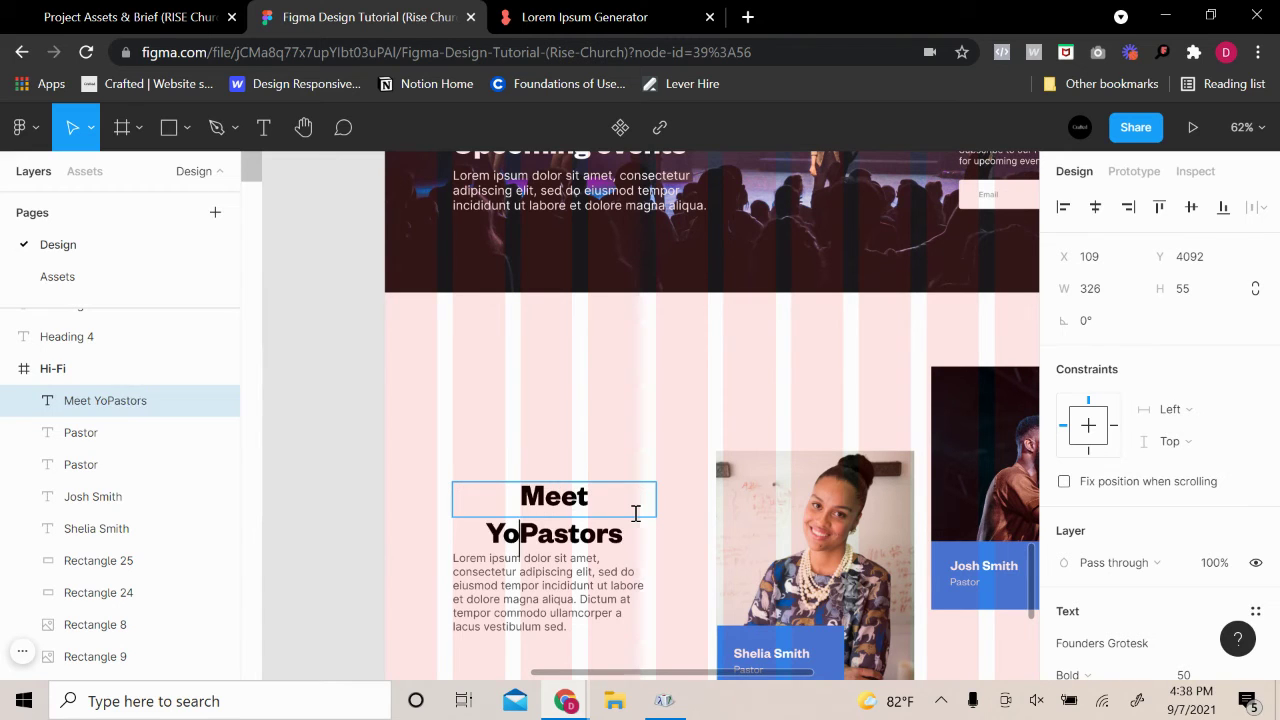
{"action": "type", "text": "ur"}
{"action": "scroll", "coordinate": [1170, 468], "scroll_direction": "down", "scroll_amount": 4}
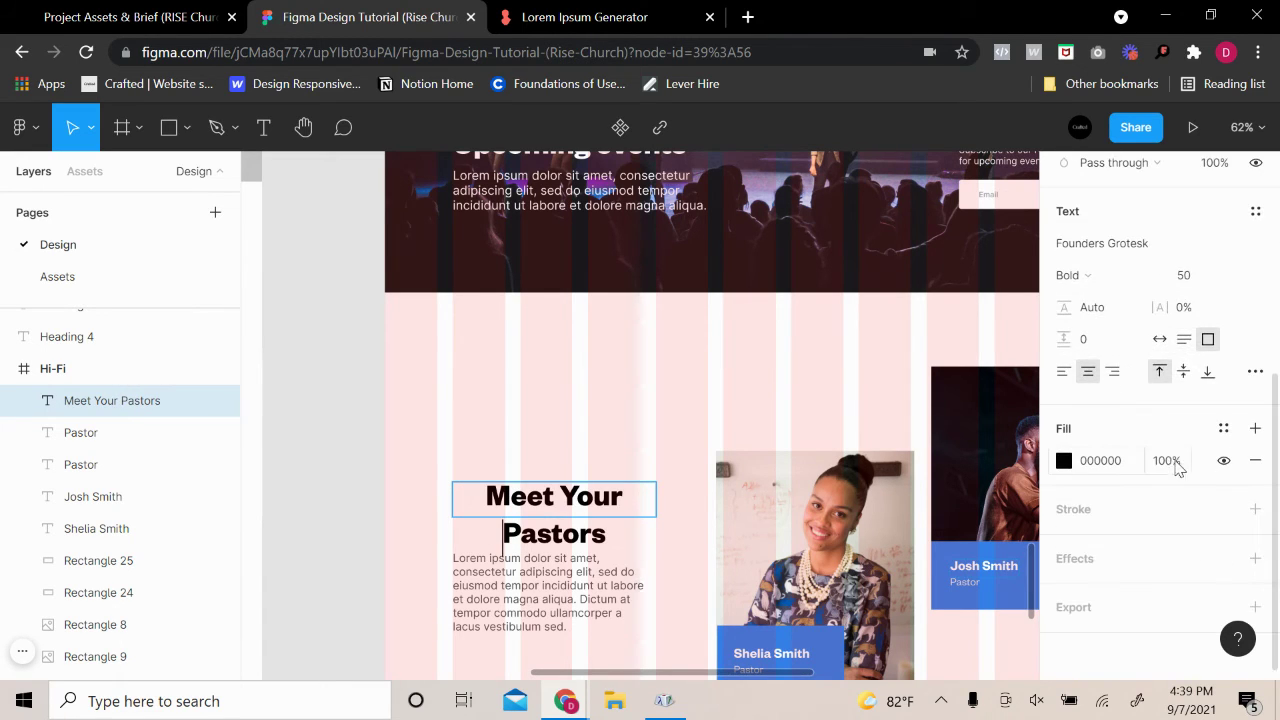
{"action": "left_click", "coordinate": [1159, 339]}
{"action": "scroll", "coordinate": [576, 472], "scroll_direction": "down", "scroll_amount": 2}
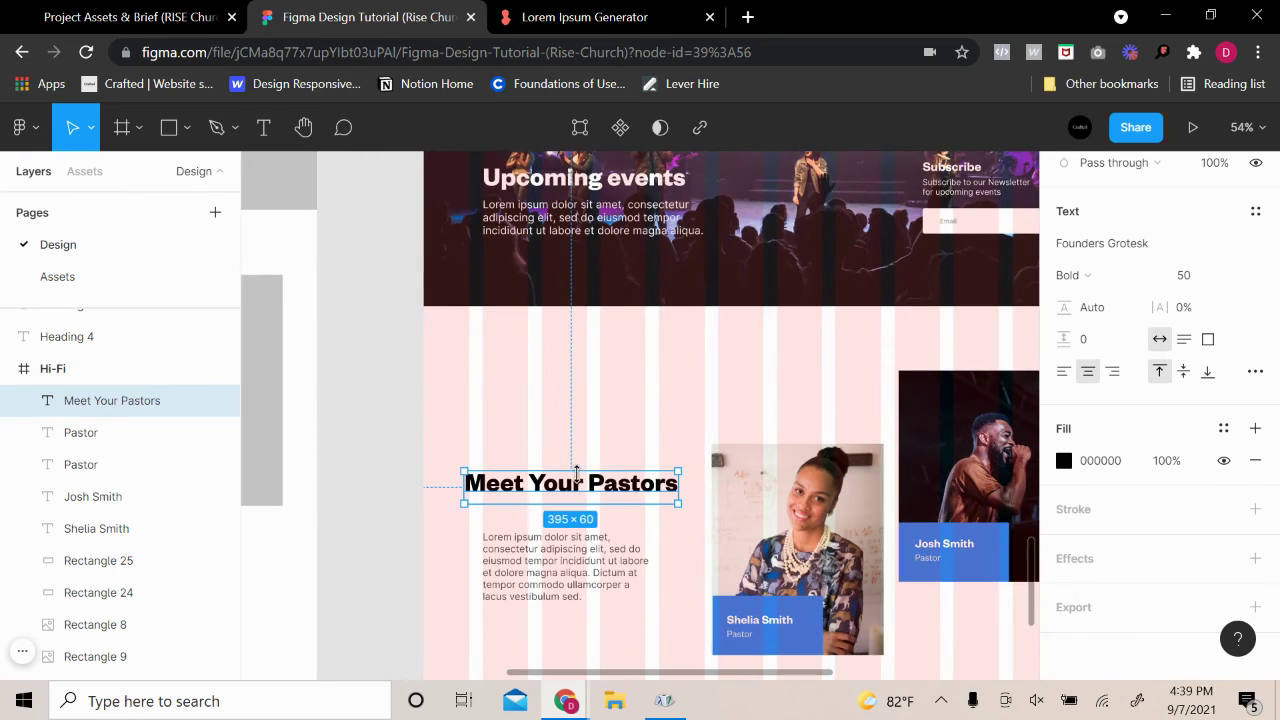
Align the paragraph's left edge with the heading and narrow it to 268 wide
{"action": "left_click", "coordinate": [667, 445]}
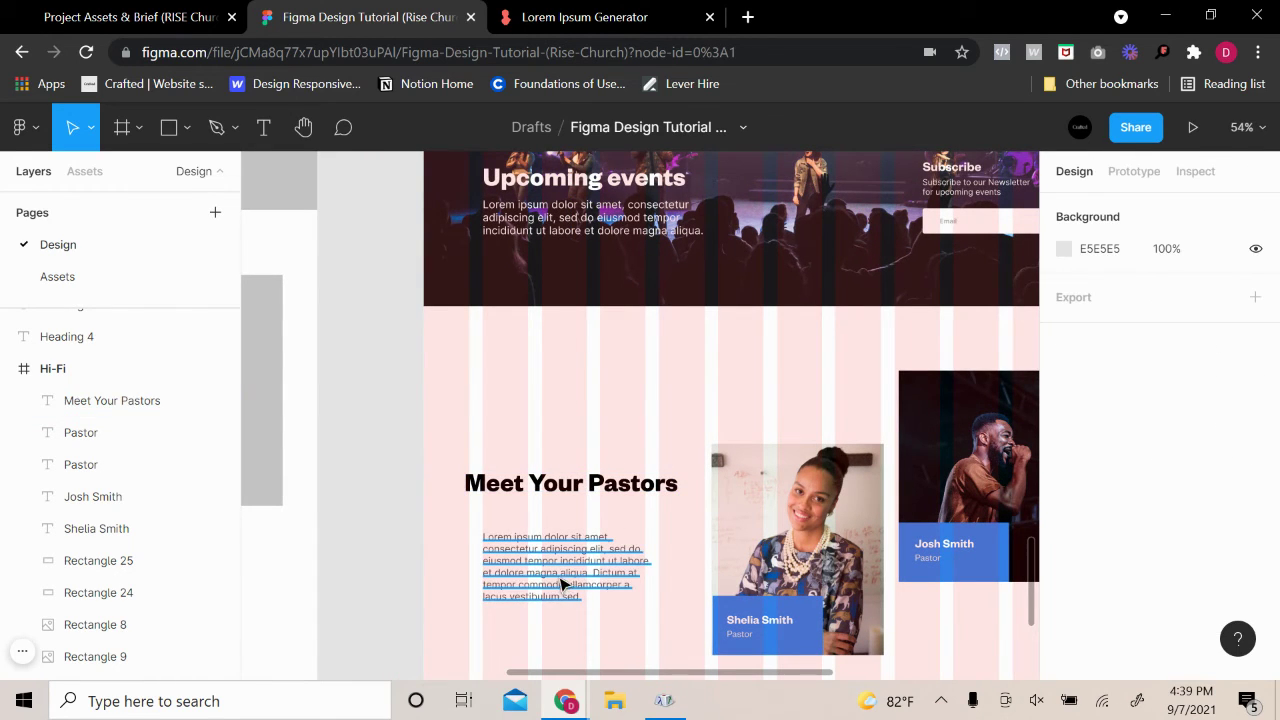
{"action": "left_click_drag", "start_coordinate": [738, 414], "coordinate": [686, 320]}
{"action": "left_click", "coordinate": [523, 460]}
{"action": "left_click_drag", "start_coordinate": [509, 474], "coordinate": [491, 452]}
{"action": "left_click_drag", "start_coordinate": [580, 458], "coordinate": [556, 455]}
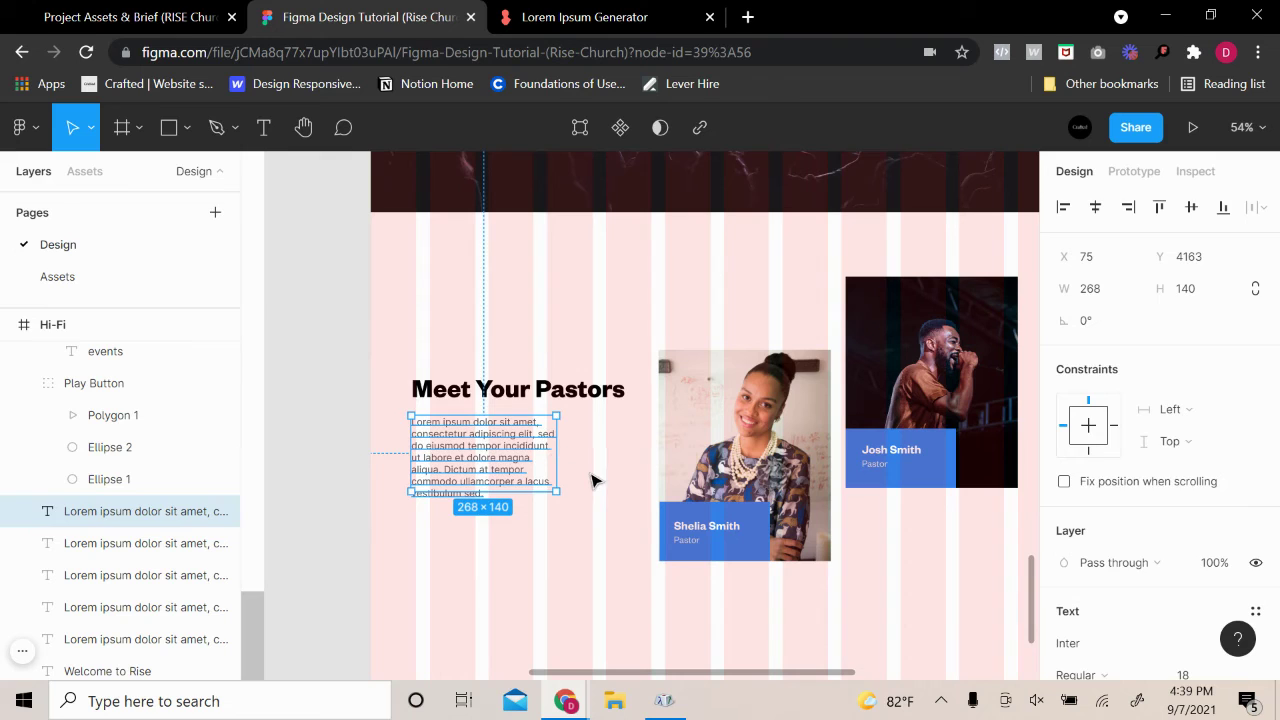
{"action": "left_click", "coordinate": [591, 481]}
Left-align the heading, narrow it to 298 wide on two lines, and move it up
{"action": "left_click", "coordinate": [590, 406]}
{"action": "double_click", "coordinate": [620, 396]}
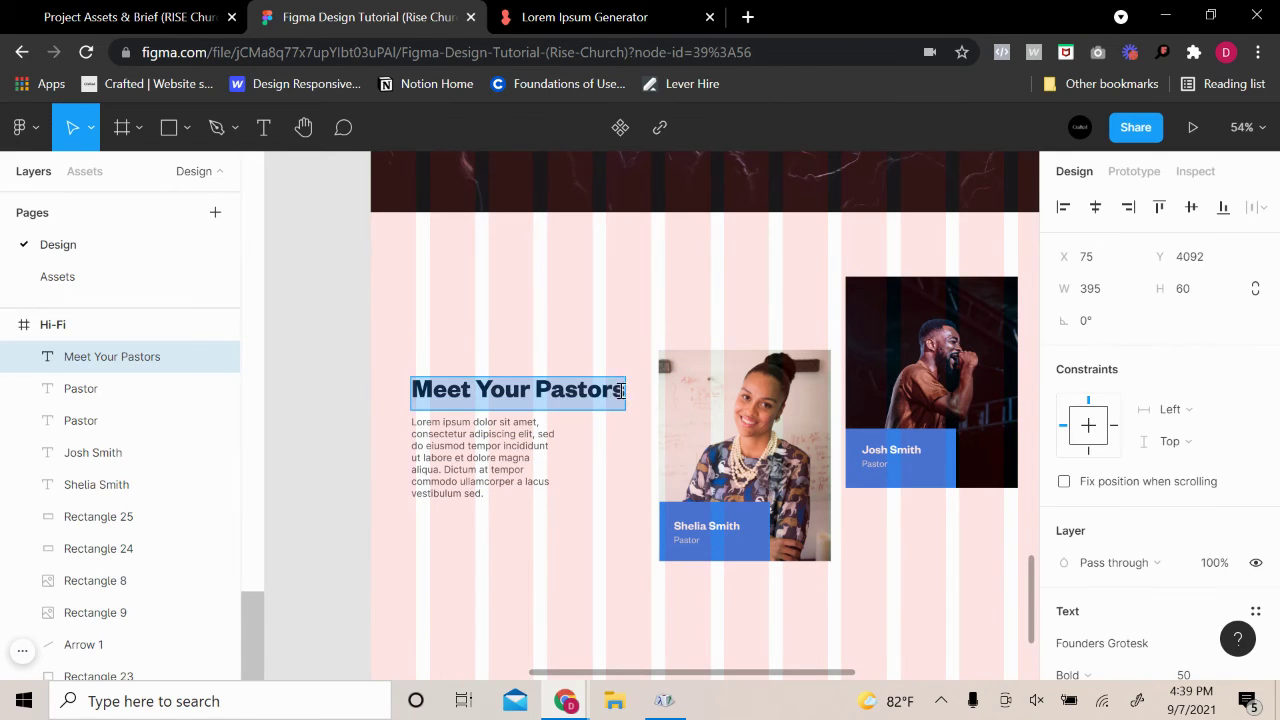
{"action": "key", "text": "Escape"}
{"action": "left_click_drag", "start_coordinate": [622, 400], "coordinate": [606, 400]}
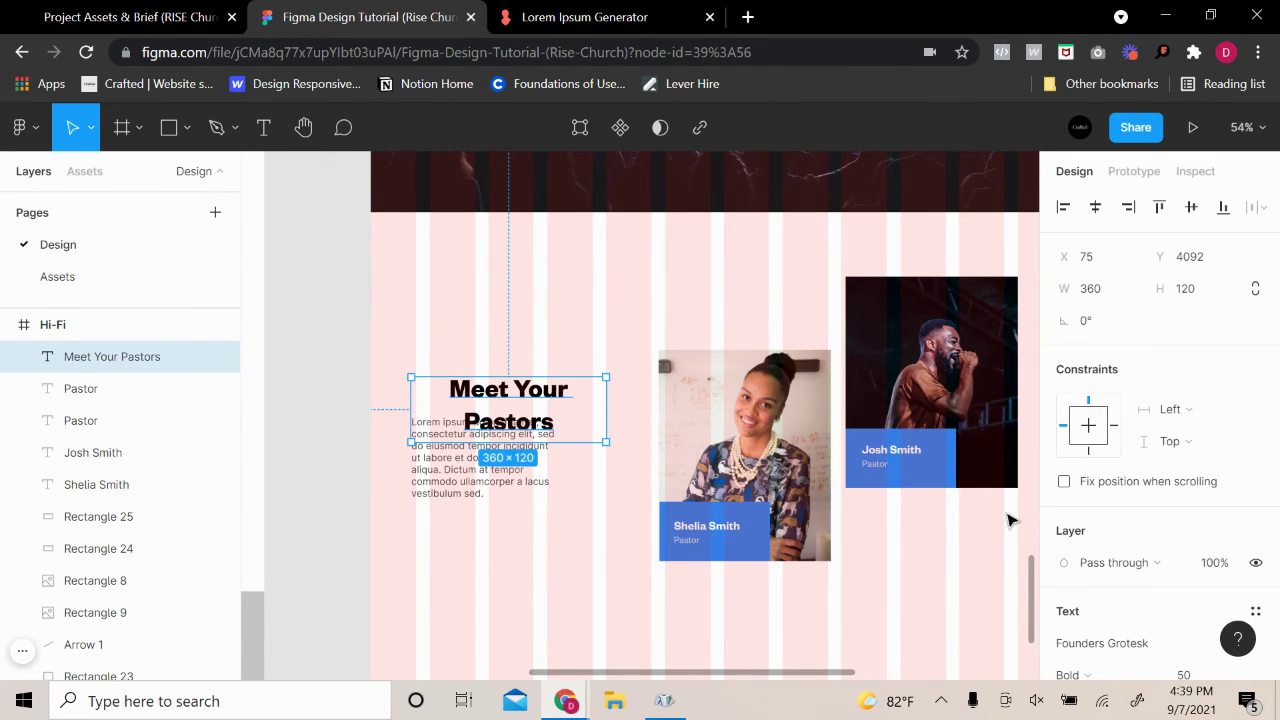
{"action": "scroll", "coordinate": [1014, 520], "scroll_direction": "down", "scroll_amount": 1}
{"action": "scroll", "coordinate": [1137, 523], "scroll_direction": "down", "scroll_amount": 5}
{"action": "left_click", "coordinate": [1062, 471]}
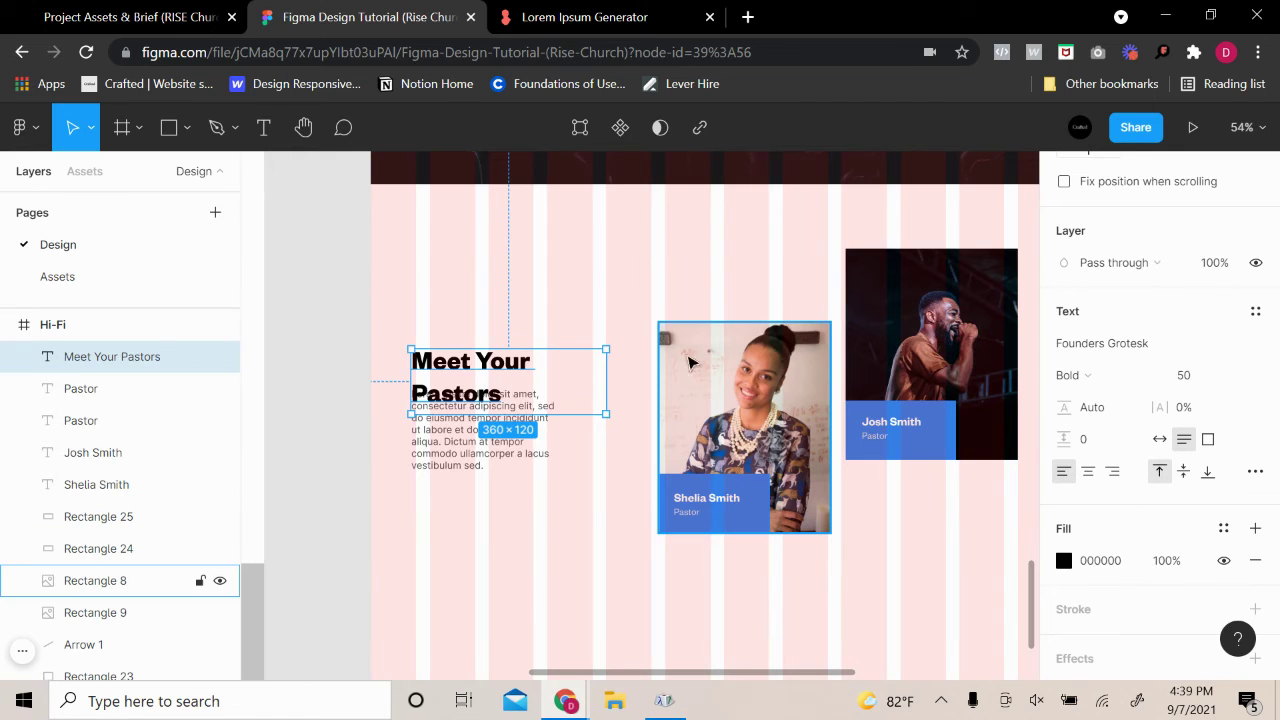
{"action": "left_click_drag", "start_coordinate": [602, 388], "coordinate": [571, 388]}
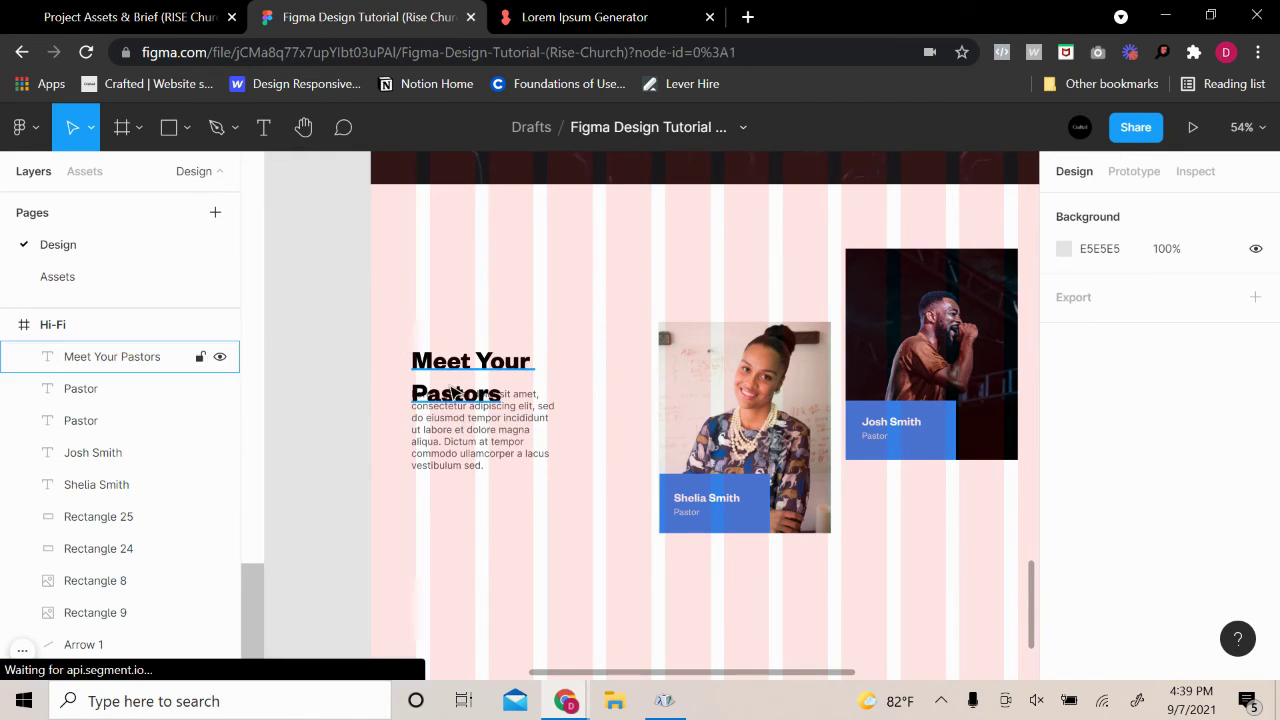
{"action": "left_click_drag", "start_coordinate": [455, 390], "coordinate": [498, 376]}
Nudge heading and paragraph together, then widen the paragraph to match the heading
{"action": "left_click", "coordinate": [457, 425], "text": "shift"}
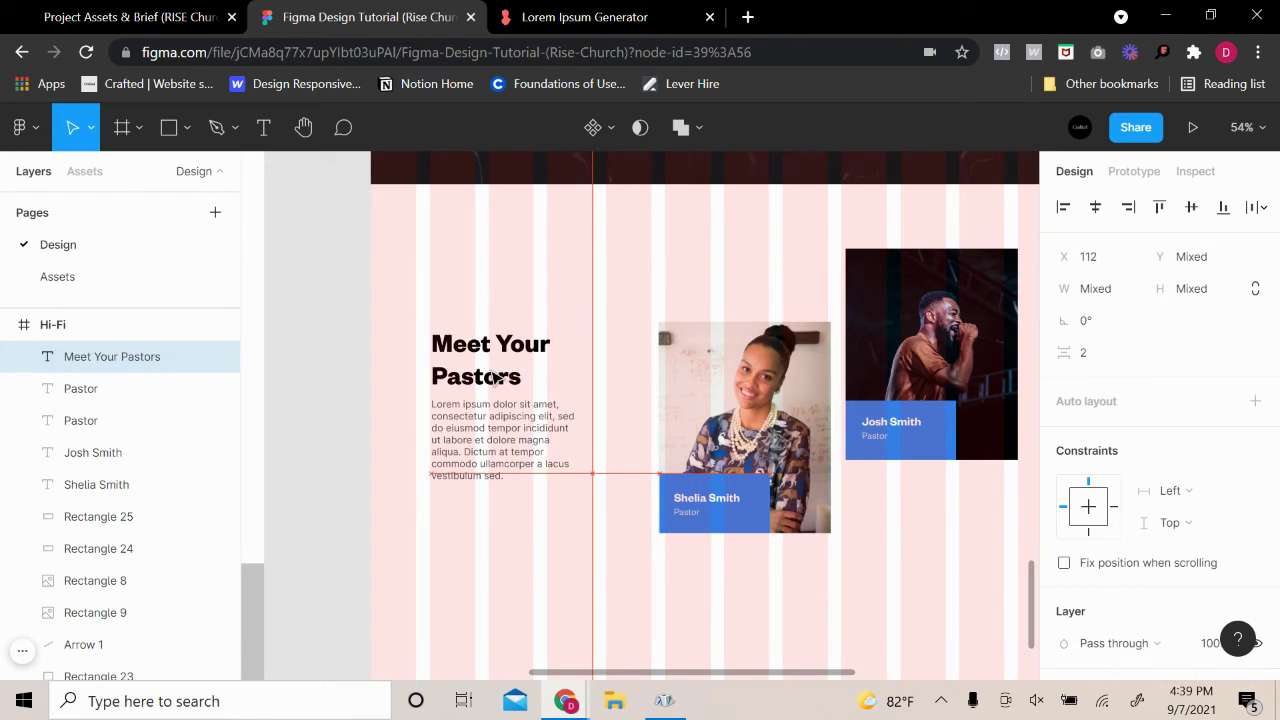
{"action": "scroll", "coordinate": [558, 357], "scroll_direction": "up", "scroll_amount": 2}
{"action": "left_click_drag", "start_coordinate": [495, 504], "coordinate": [490, 514]}
{"action": "left_click", "coordinate": [597, 517]}
{"action": "left_click", "coordinate": [572, 528]}
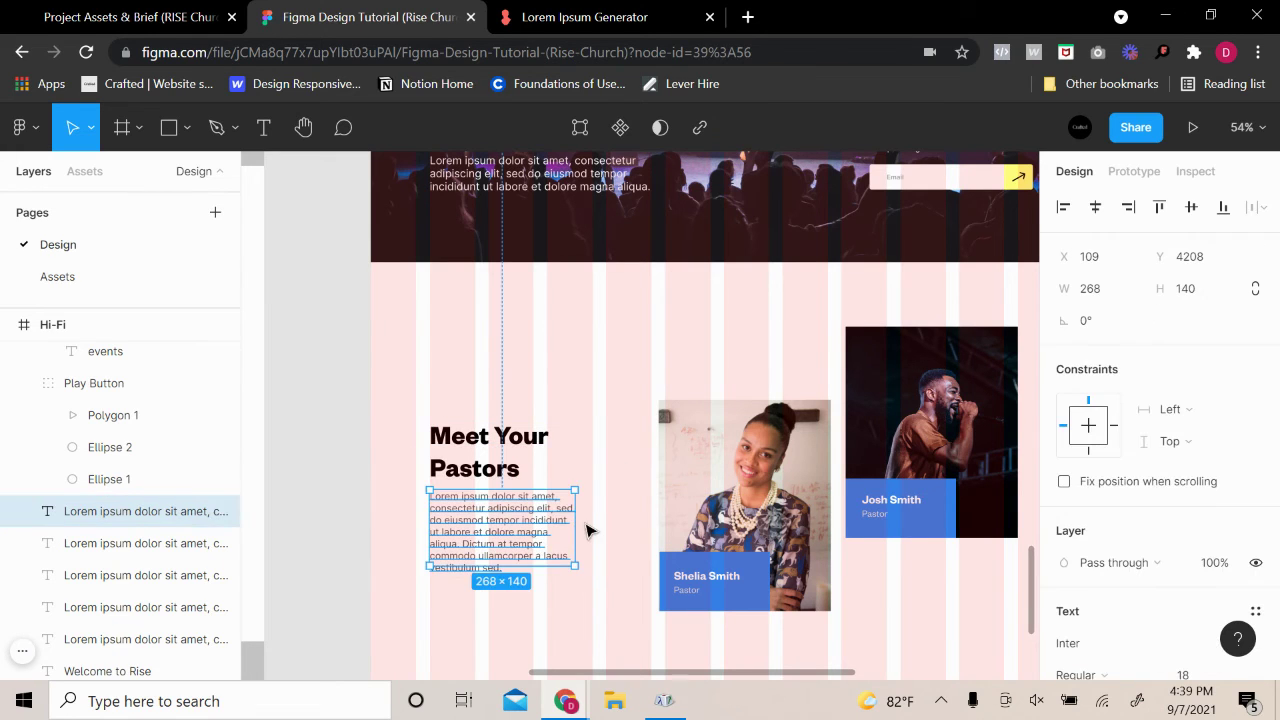
{"action": "left_click_drag", "start_coordinate": [577, 525], "coordinate": [600, 524]}
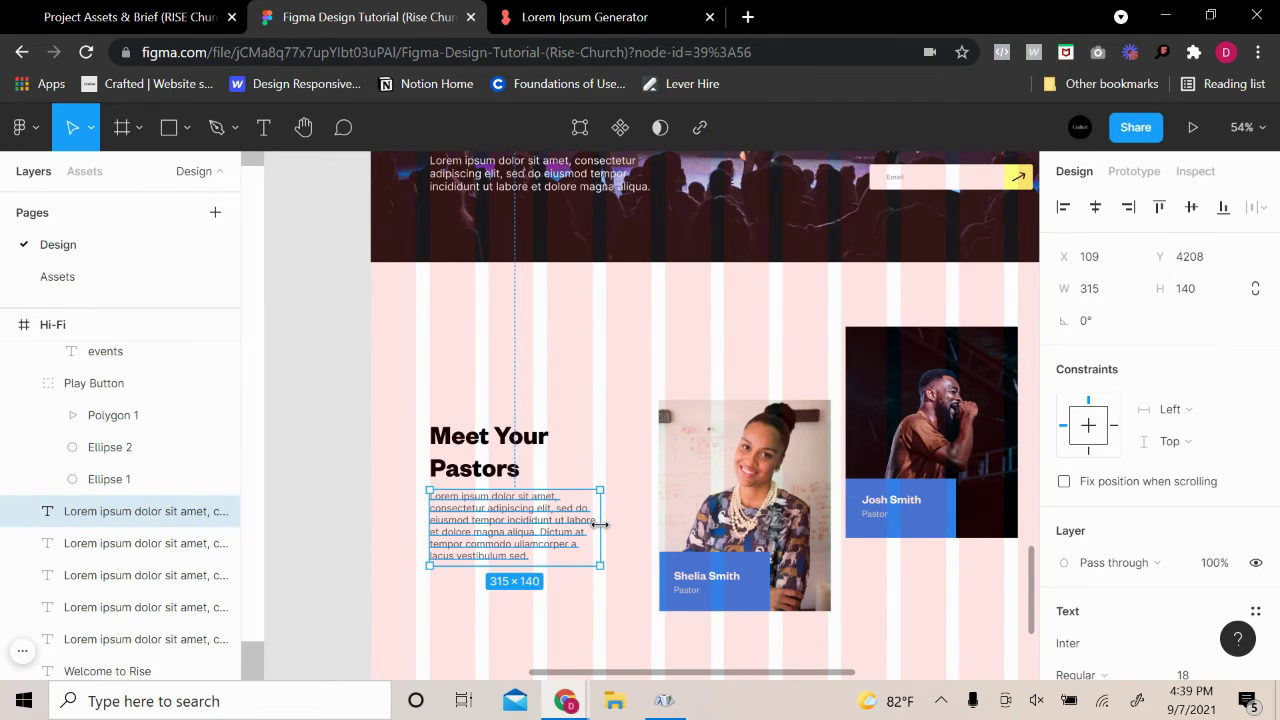
Try a wider heading, then revert it to its 298 width
{"action": "left_click", "coordinate": [600, 453]}
{"action": "left_click", "coordinate": [517, 462]}
{"action": "left_click_drag", "start_coordinate": [582, 463], "coordinate": [650, 457]}
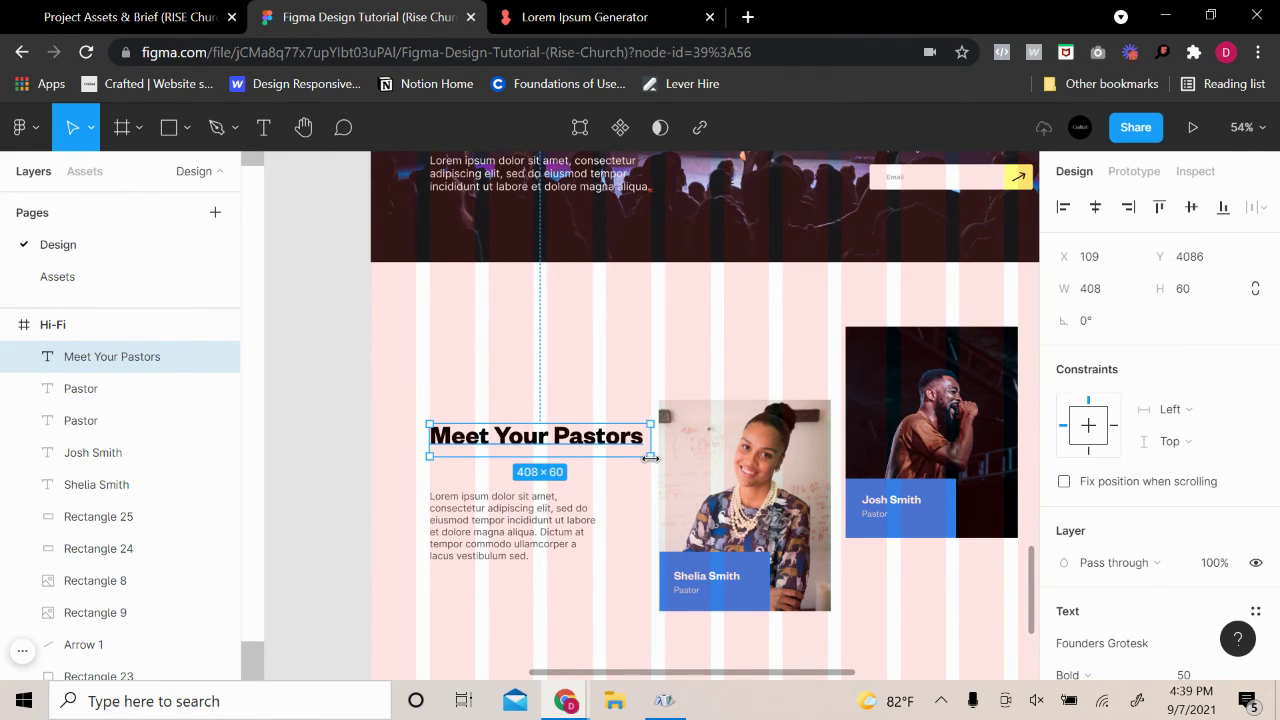
{"action": "key", "text": "ctrl+z"}
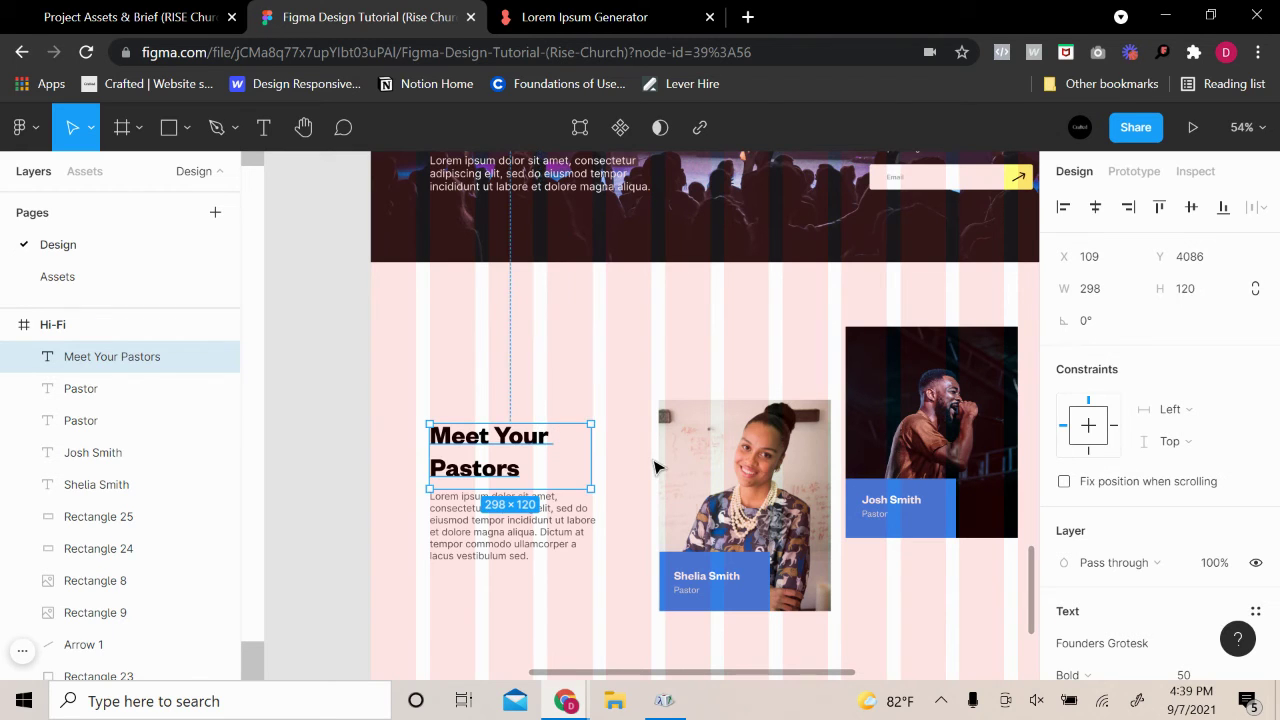
{"action": "left_click", "coordinate": [812, 415]}
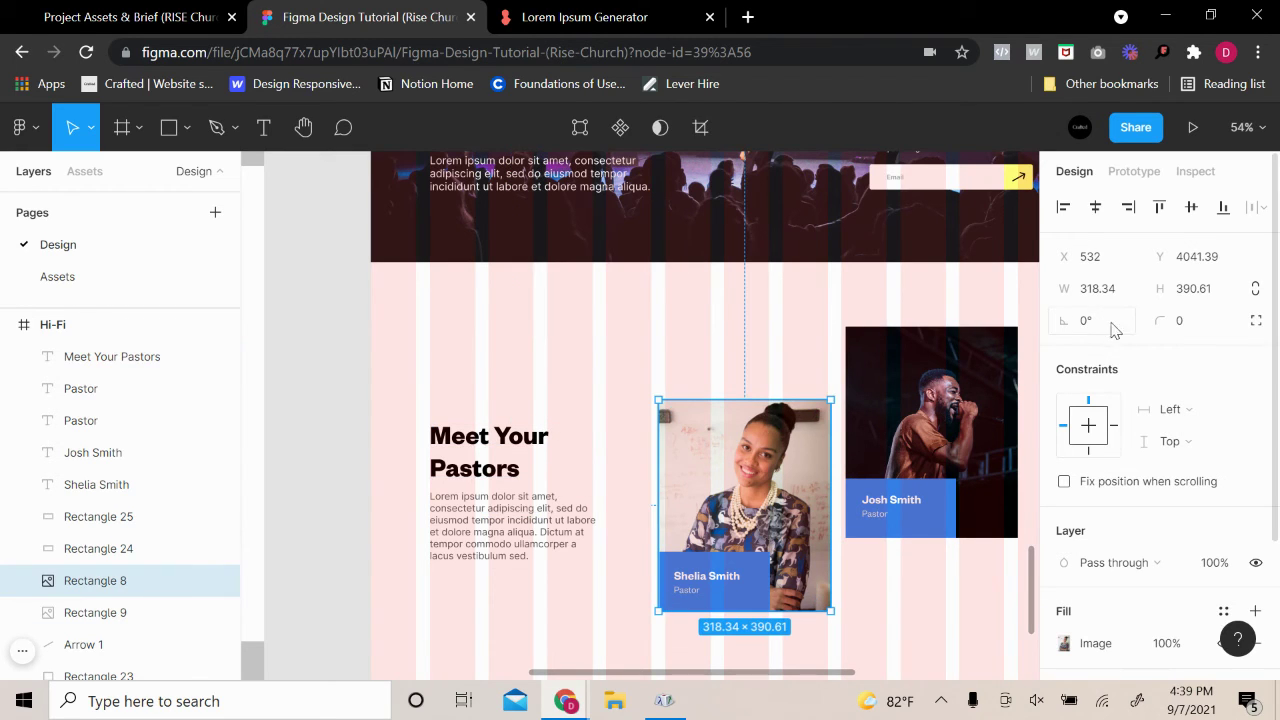
Select the pastor card layers, undoing an accidental resize
{"action": "left_click", "coordinate": [935, 258]}
{"action": "left_click_drag", "start_coordinate": [889, 360], "coordinate": [742, 362]}
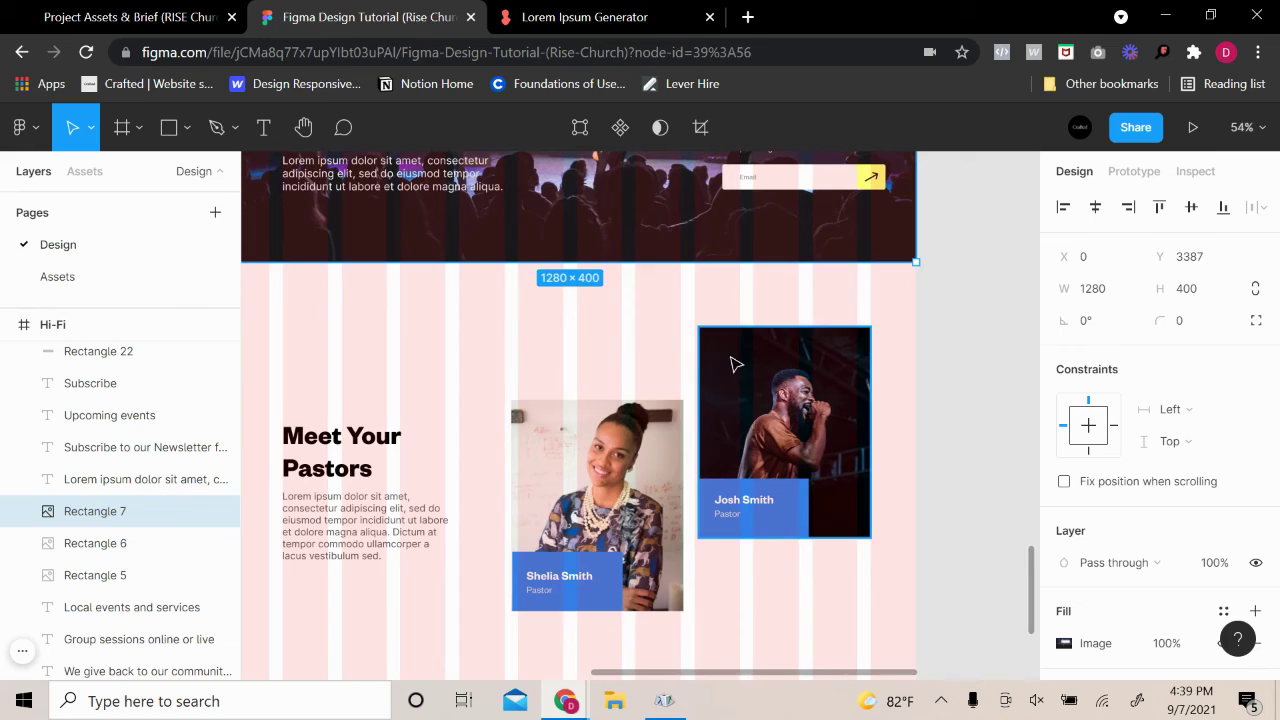
{"action": "left_click", "coordinate": [612, 505], "text": "shift"}
{"action": "left_click", "coordinate": [538, 588], "text": "shift"}
{"action": "left_click", "coordinate": [538, 590], "text": "shift"}
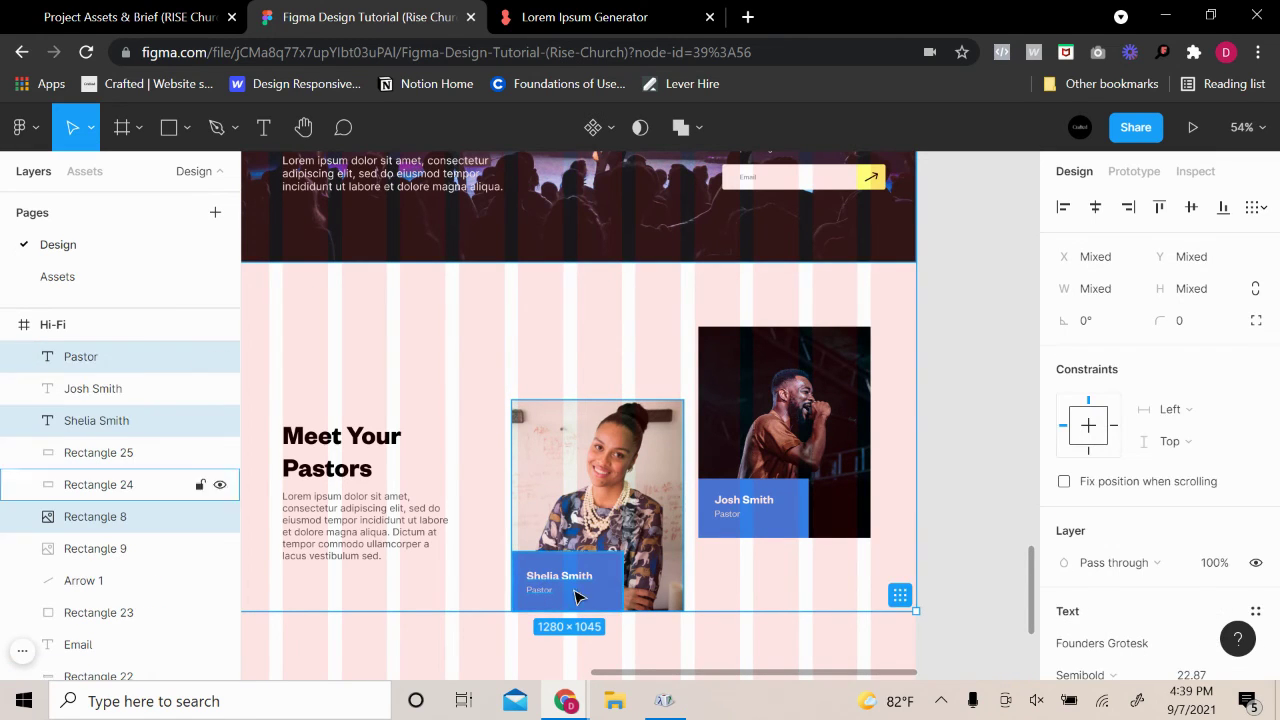
{"action": "left_click", "coordinate": [733, 505], "text": "shift"}
{"action": "left_click", "coordinate": [730, 514], "text": "shift"}
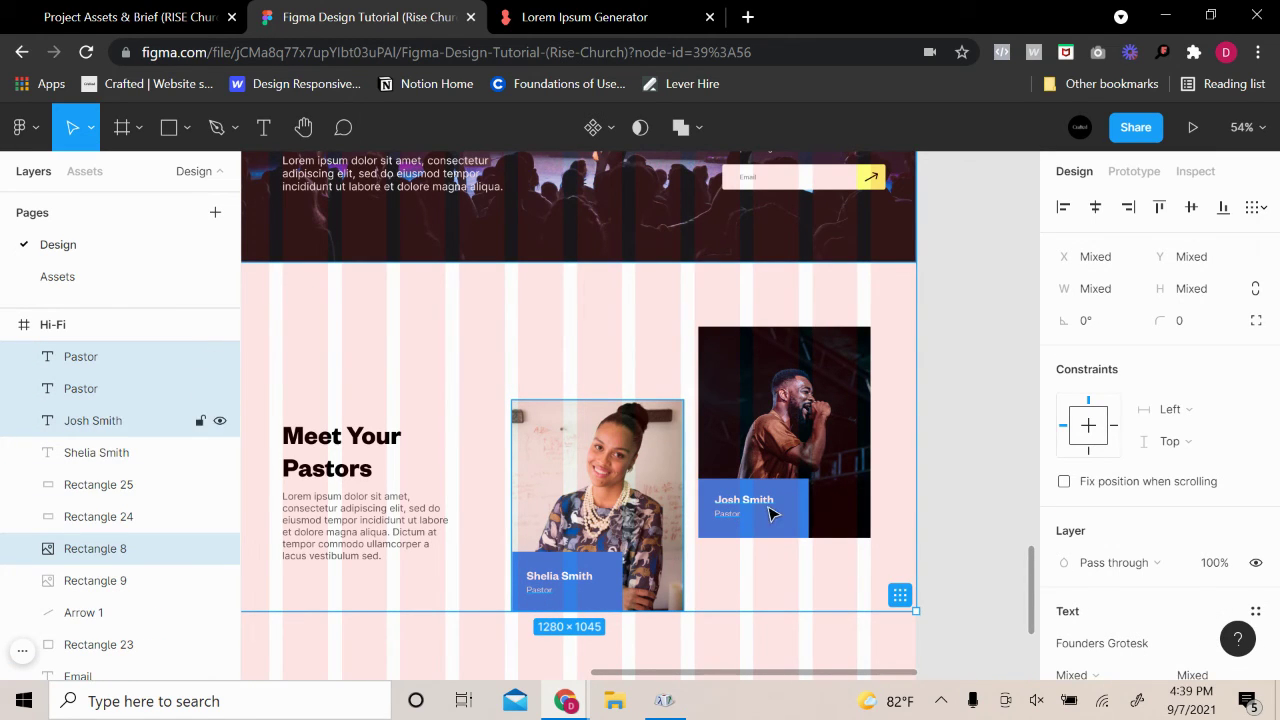
{"action": "left_click", "coordinate": [792, 503], "text": "shift"}
{"action": "left_click", "coordinate": [843, 440], "text": "shift"}
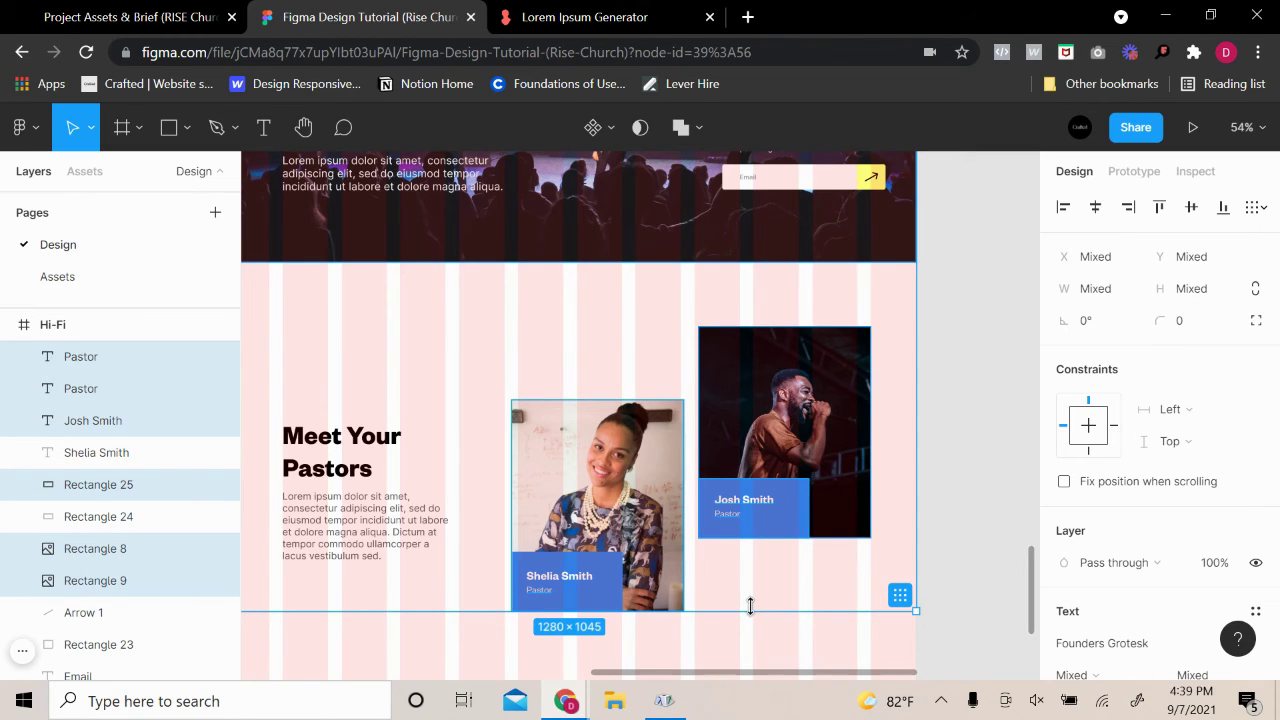
{"action": "left_click_drag", "start_coordinate": [750, 610], "coordinate": [753, 593]}
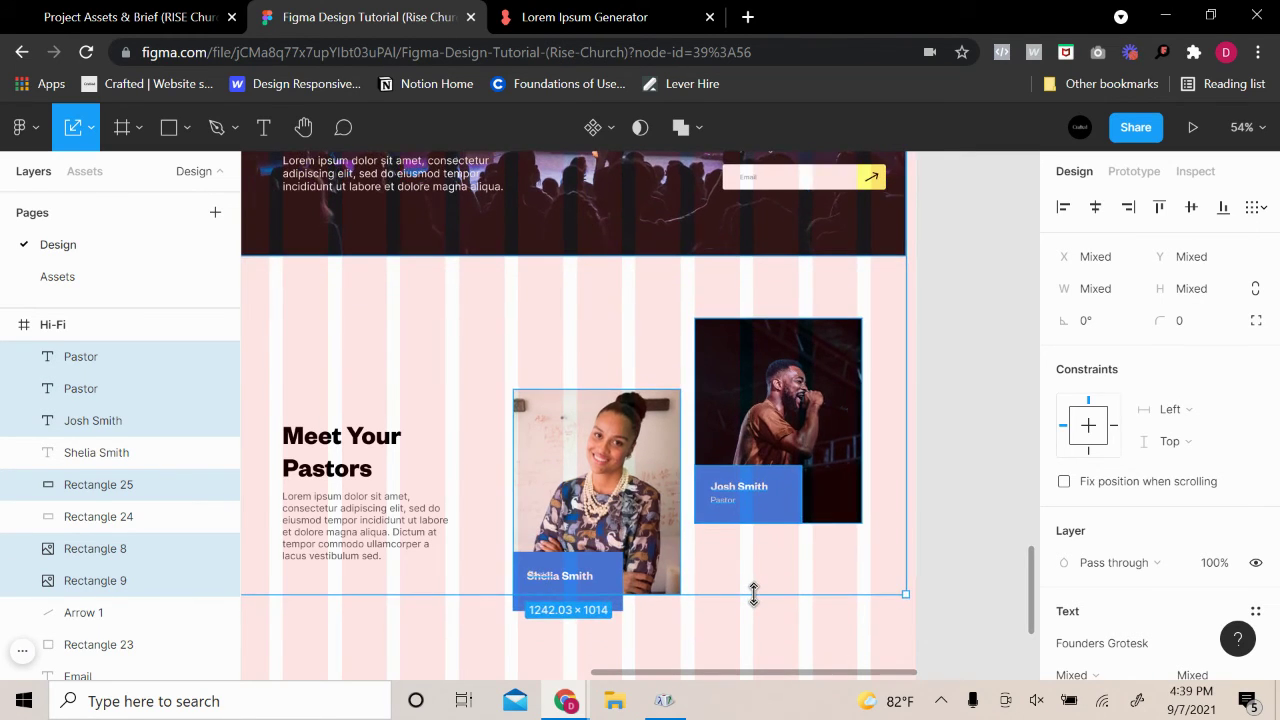
{"action": "key", "text": "ctrl+z"}
Reselect the pastor card layers and test small scale-downs, undoing each
{"action": "left_click", "coordinate": [768, 585]}
{"action": "left_click", "coordinate": [760, 520]}
{"action": "left_click", "coordinate": [765, 500], "text": "shift"}
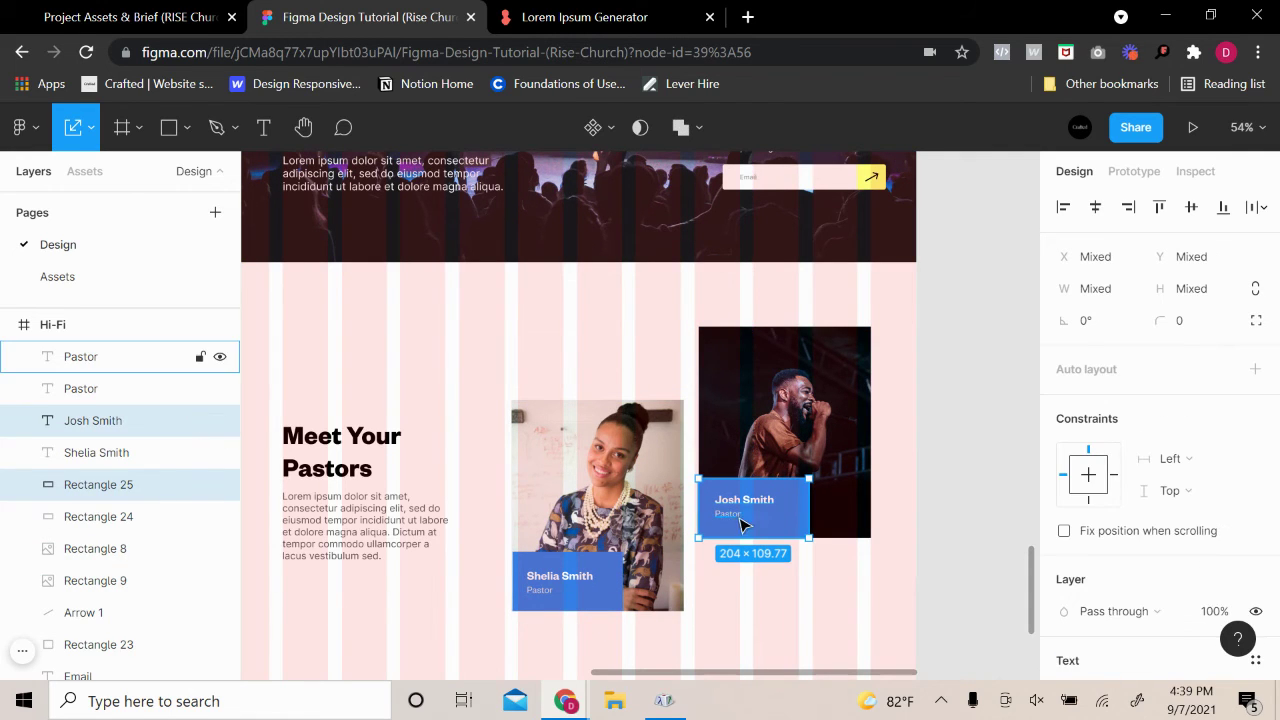
{"action": "left_click", "coordinate": [742, 522], "text": "shift"}
{"action": "left_click", "coordinate": [768, 466], "text": "shift"}
{"action": "left_click", "coordinate": [612, 494], "text": "shift"}
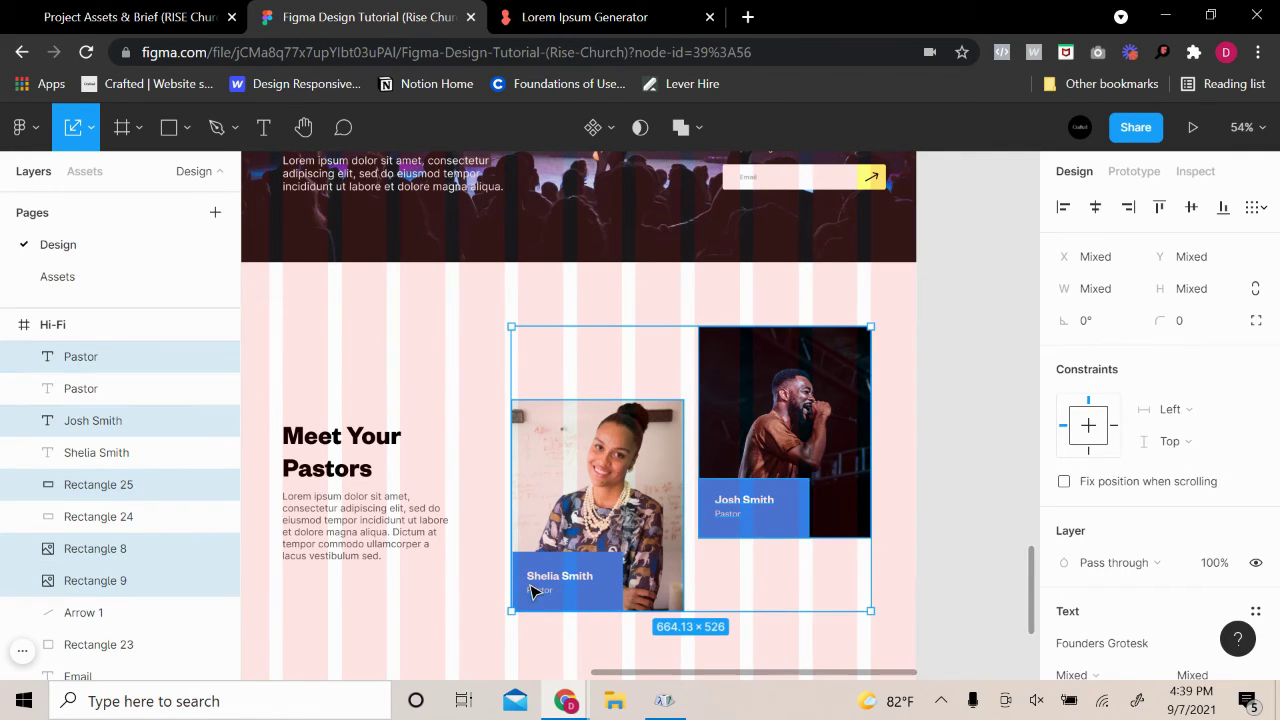
{"action": "left_click", "coordinate": [530, 591], "text": "shift"}
{"action": "left_click", "coordinate": [553, 586], "text": "shift"}
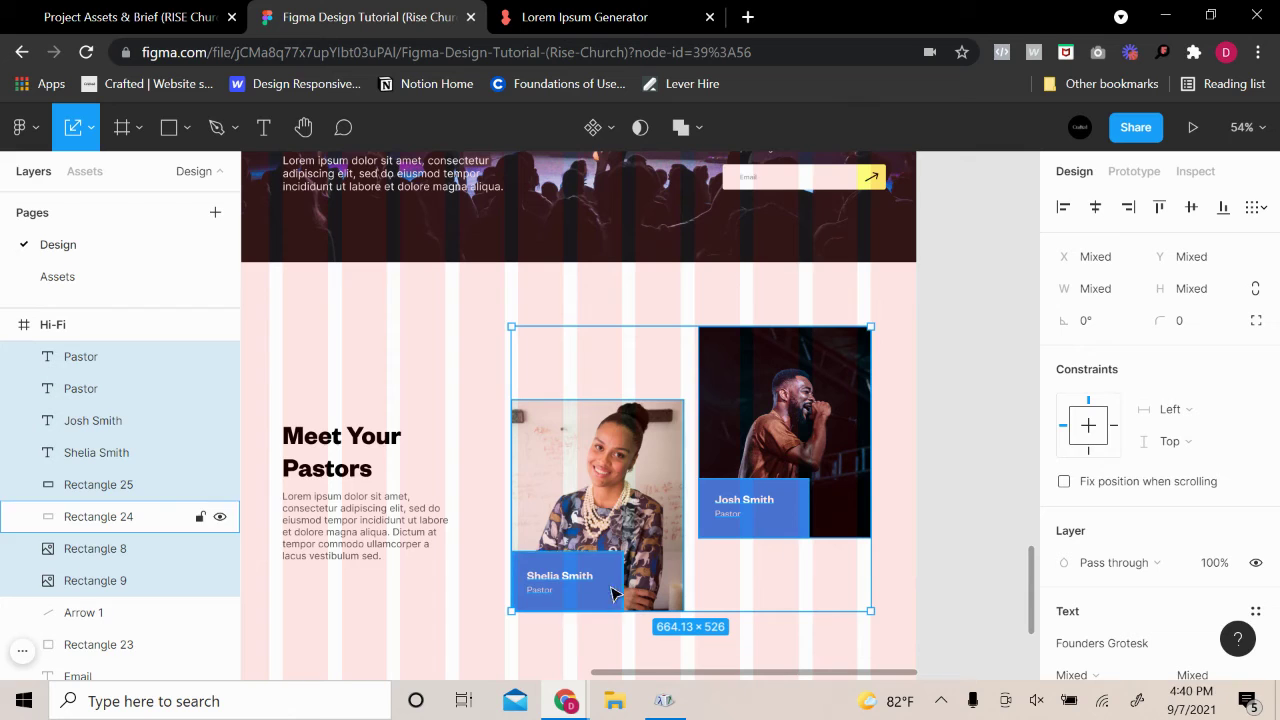
{"action": "left_click", "coordinate": [598, 596], "text": "shift"}
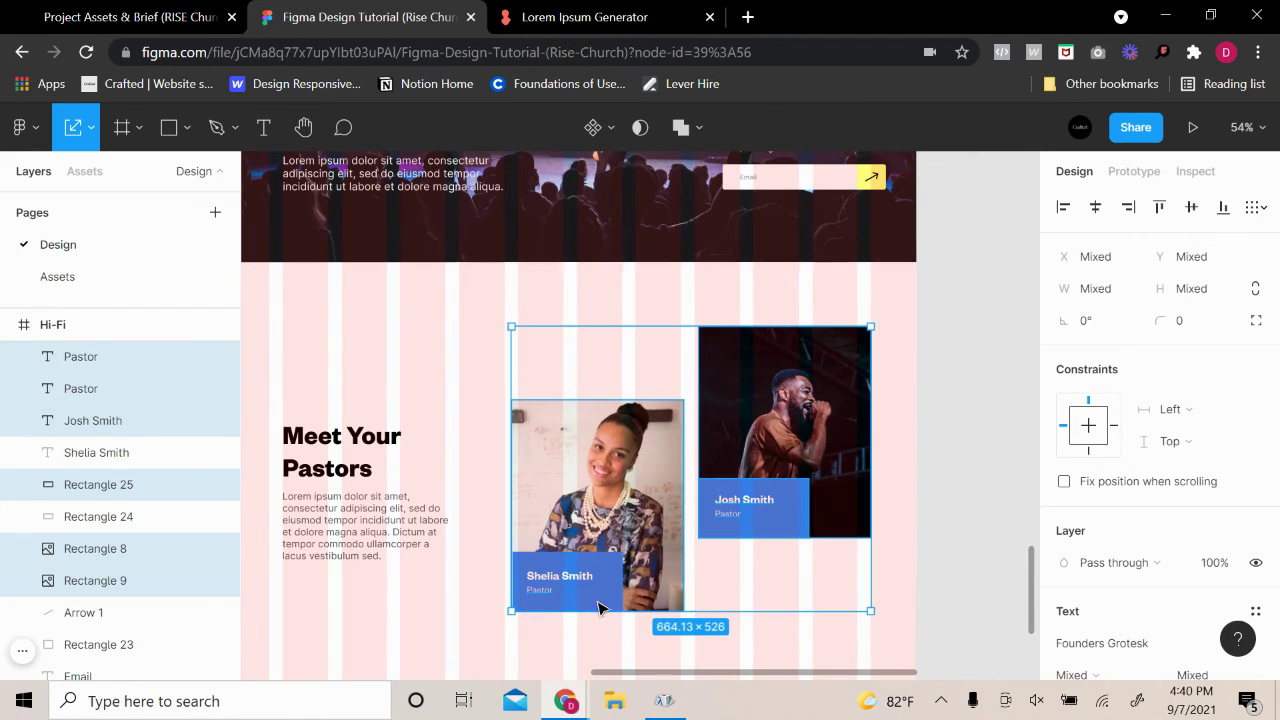
{"action": "left_click", "coordinate": [545, 592], "text": "shift"}
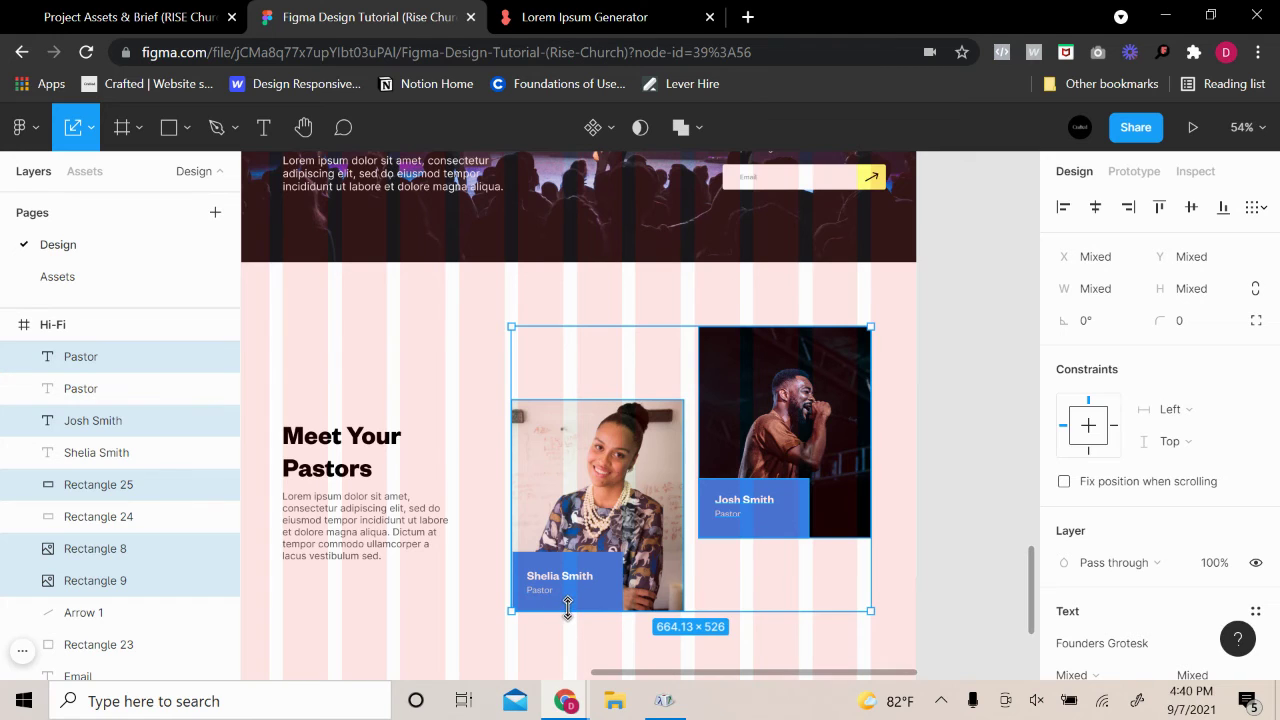
{"action": "left_click_drag", "start_coordinate": [567, 610], "coordinate": [572, 597]}
{"action": "key", "text": "ctrl+z"}
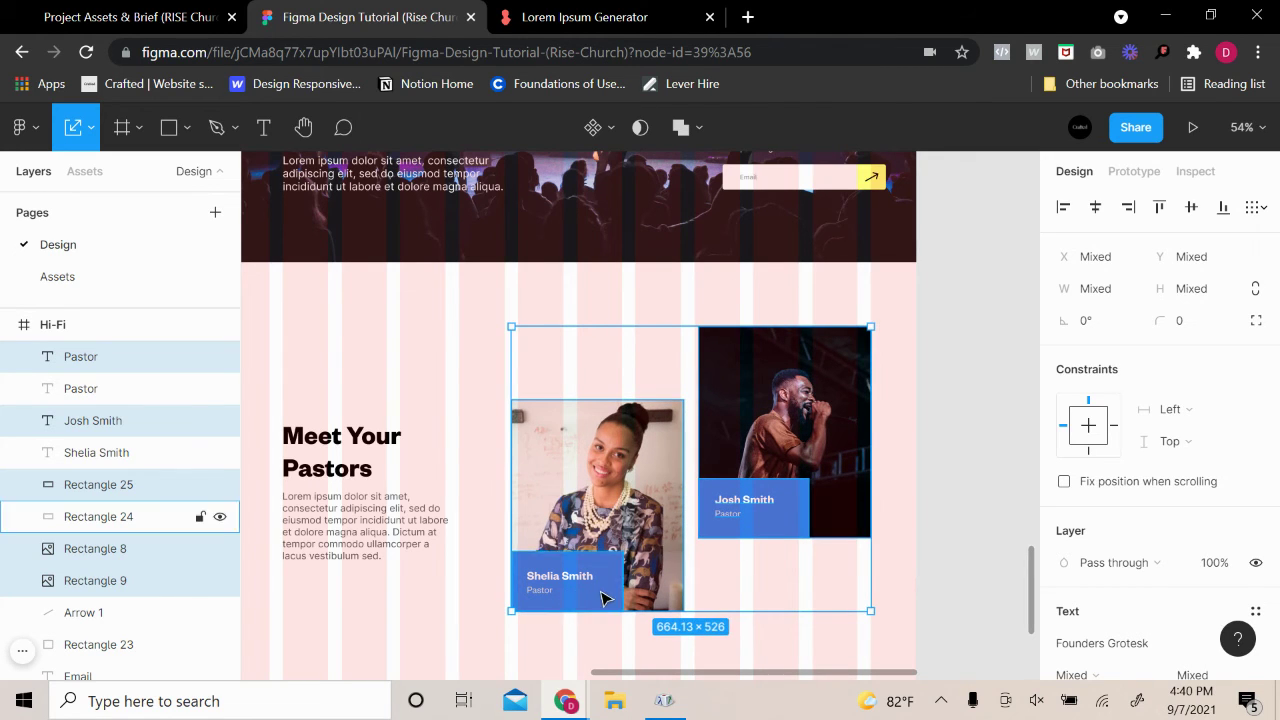
{"action": "left_click", "coordinate": [603, 598], "text": "shift"}
{"action": "left_click_drag", "start_coordinate": [602, 607], "coordinate": [602, 600]}
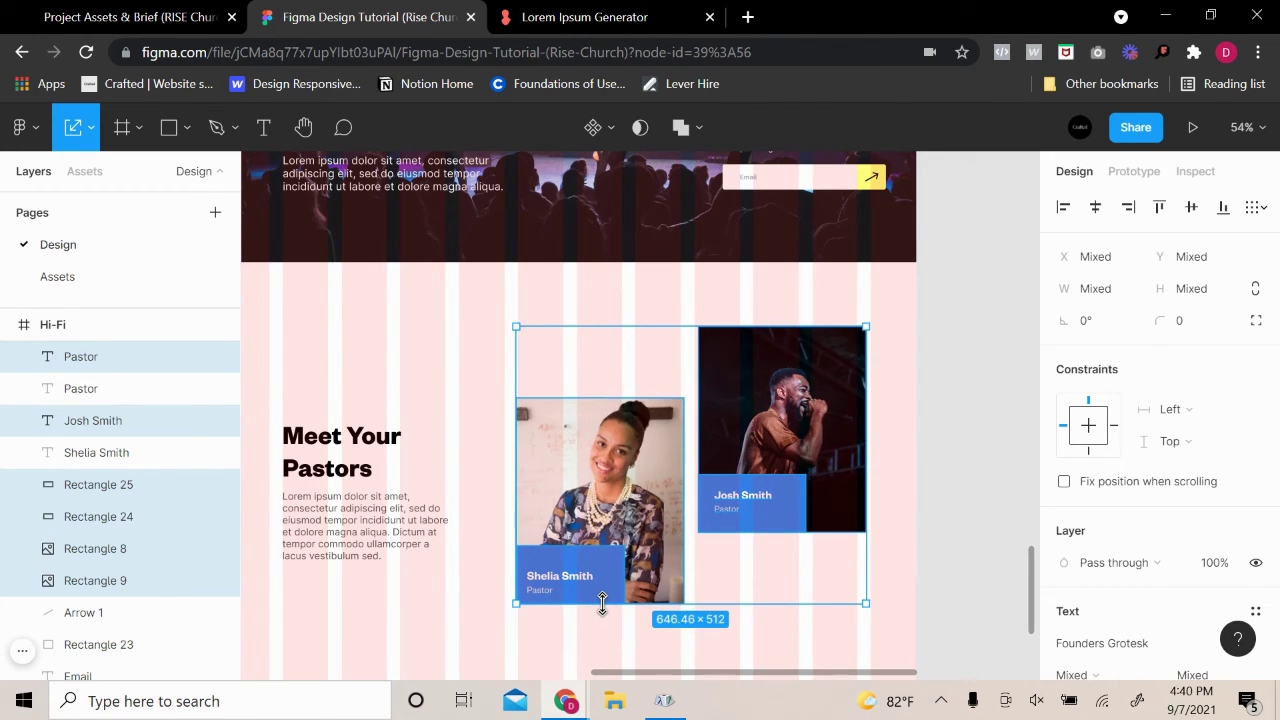
{"action": "key", "text": "ctrl+z"}
Scale both pastor cards down proportionally to about 593×470
{"action": "scroll", "coordinate": [651, 586], "scroll_direction": "left", "scroll_amount": 5}
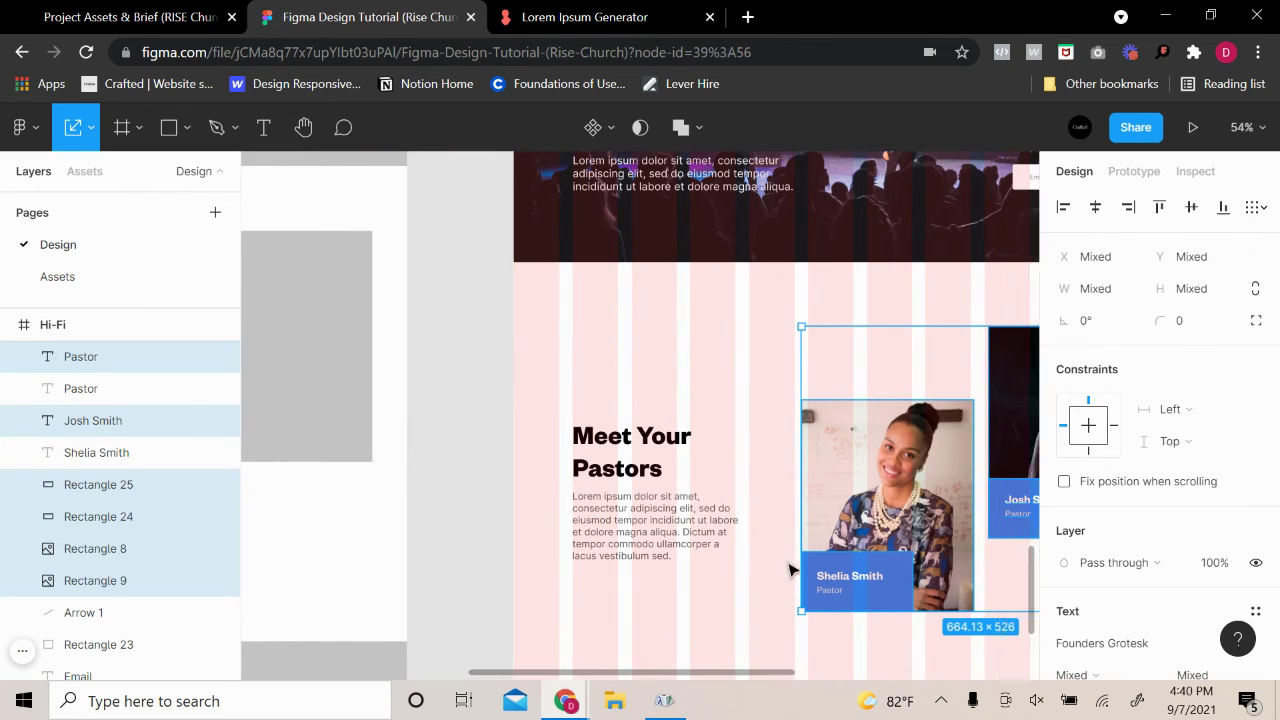
{"action": "scroll", "coordinate": [771, 569], "scroll_direction": "up", "scroll_amount": 3, "text": "ctrl"}
{"action": "scroll", "coordinate": [625, 582], "scroll_direction": "up", "scroll_amount": 4, "text": "ctrl"}
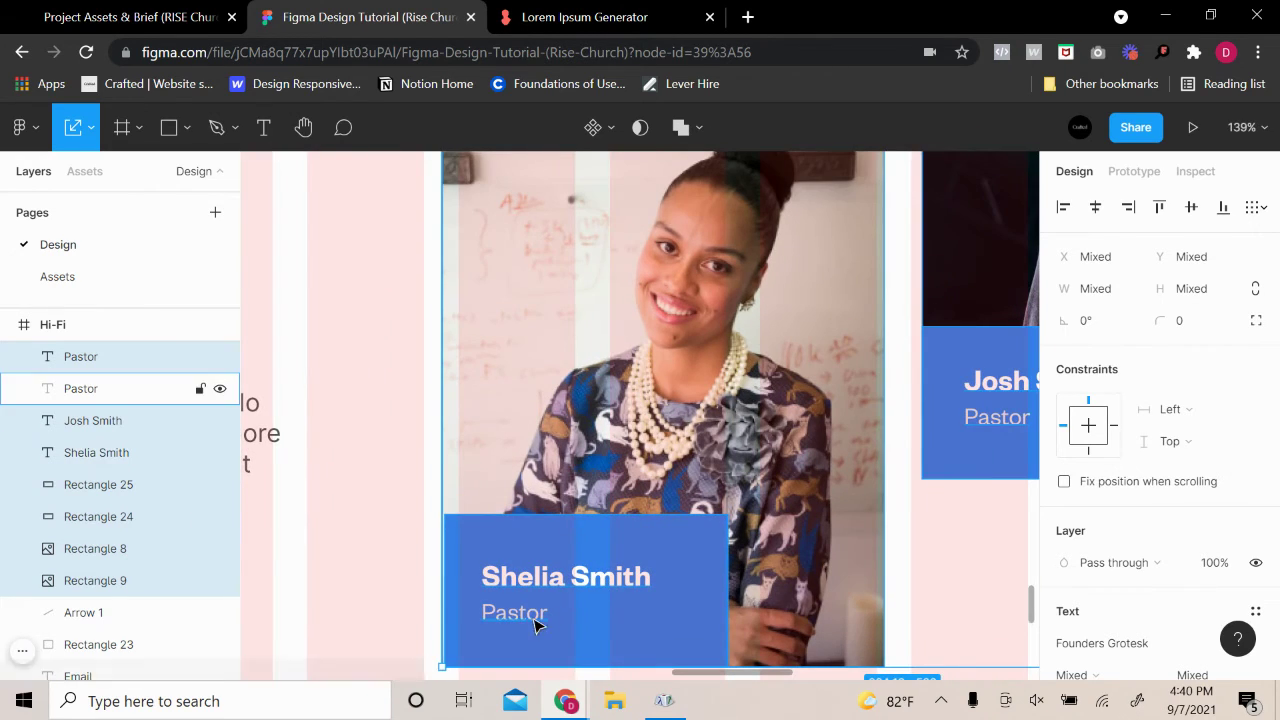
{"action": "scroll", "coordinate": [716, 640], "scroll_direction": "down", "scroll_amount": 2}
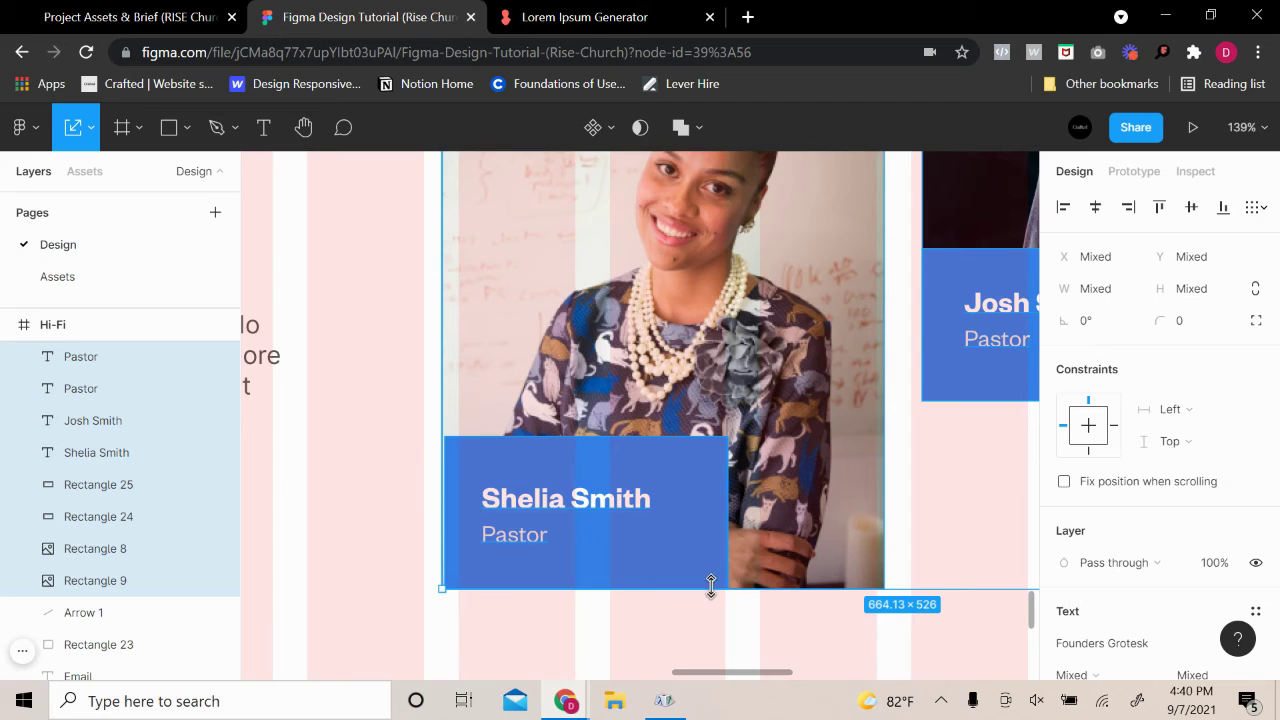
{"action": "scroll", "coordinate": [714, 569], "scroll_direction": "down", "scroll_amount": 5, "text": "ctrl"}
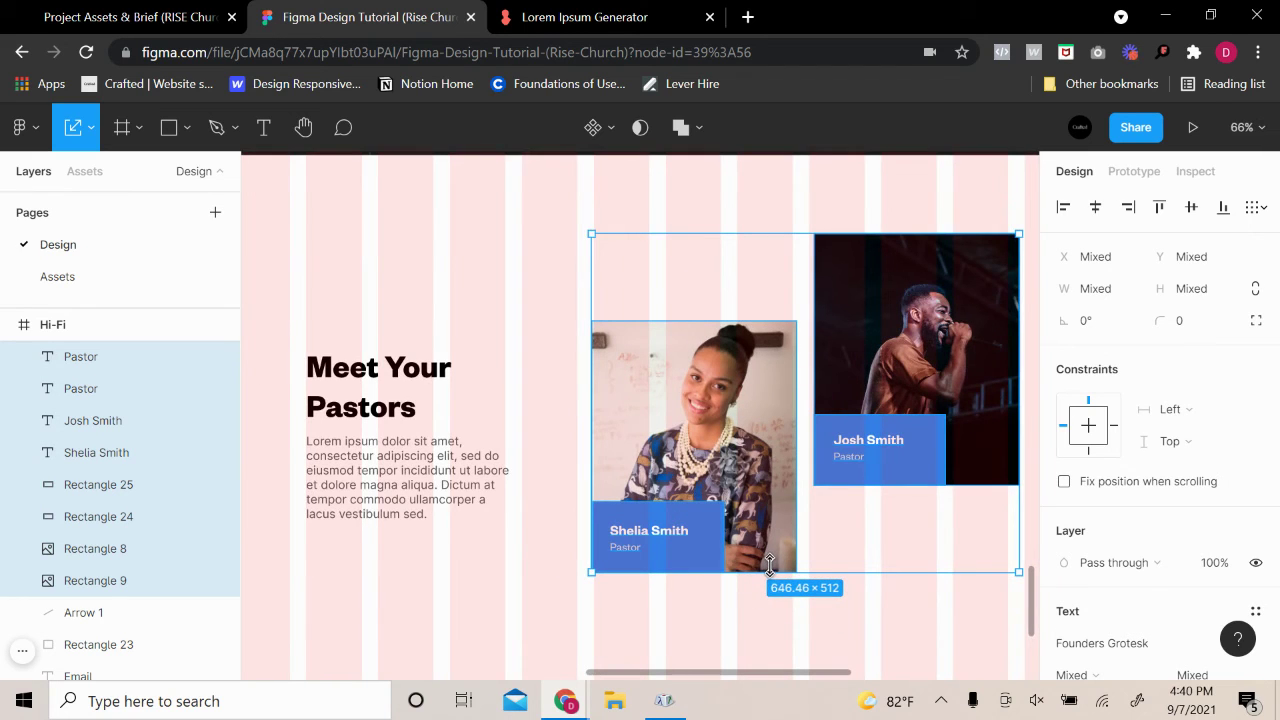
{"action": "left_click_drag", "start_coordinate": [769, 568], "coordinate": [772, 542]}
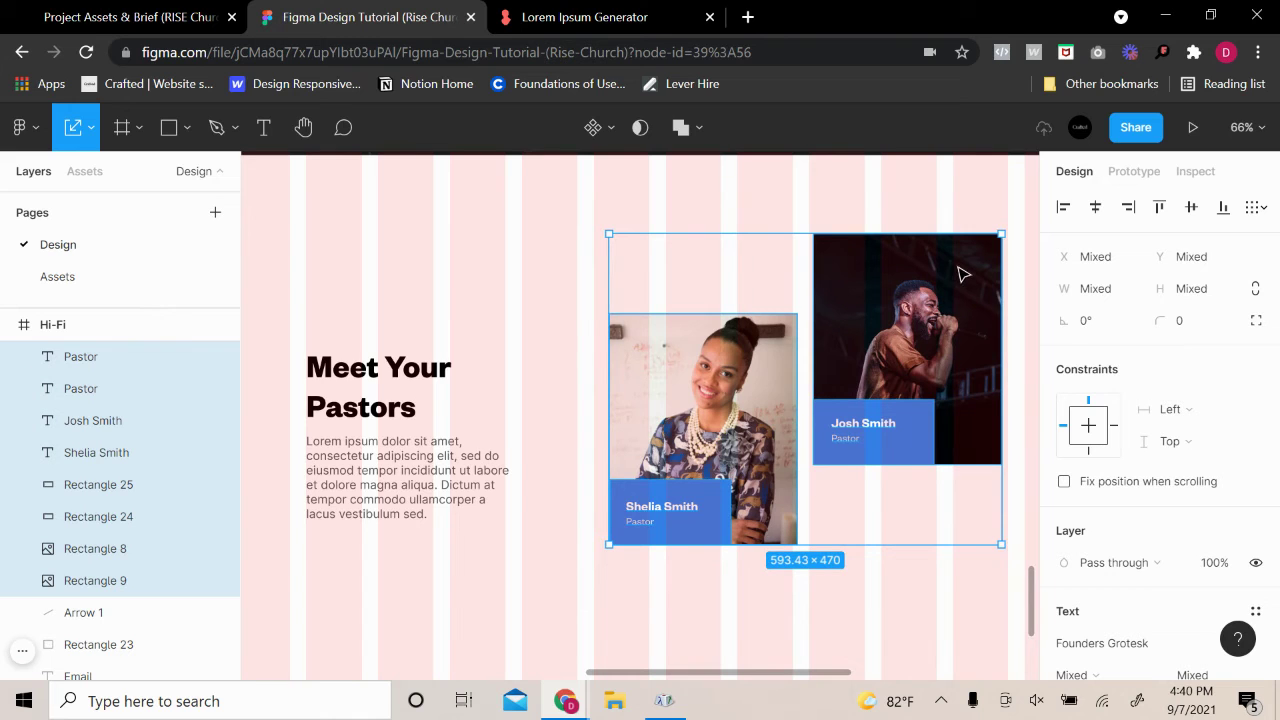
{"action": "scroll", "coordinate": [877, 232], "scroll_direction": "down", "scroll_amount": 3, "text": "ctrl"}
{"action": "scroll", "coordinate": [920, 266], "scroll_direction": "up", "scroll_amount": 2}
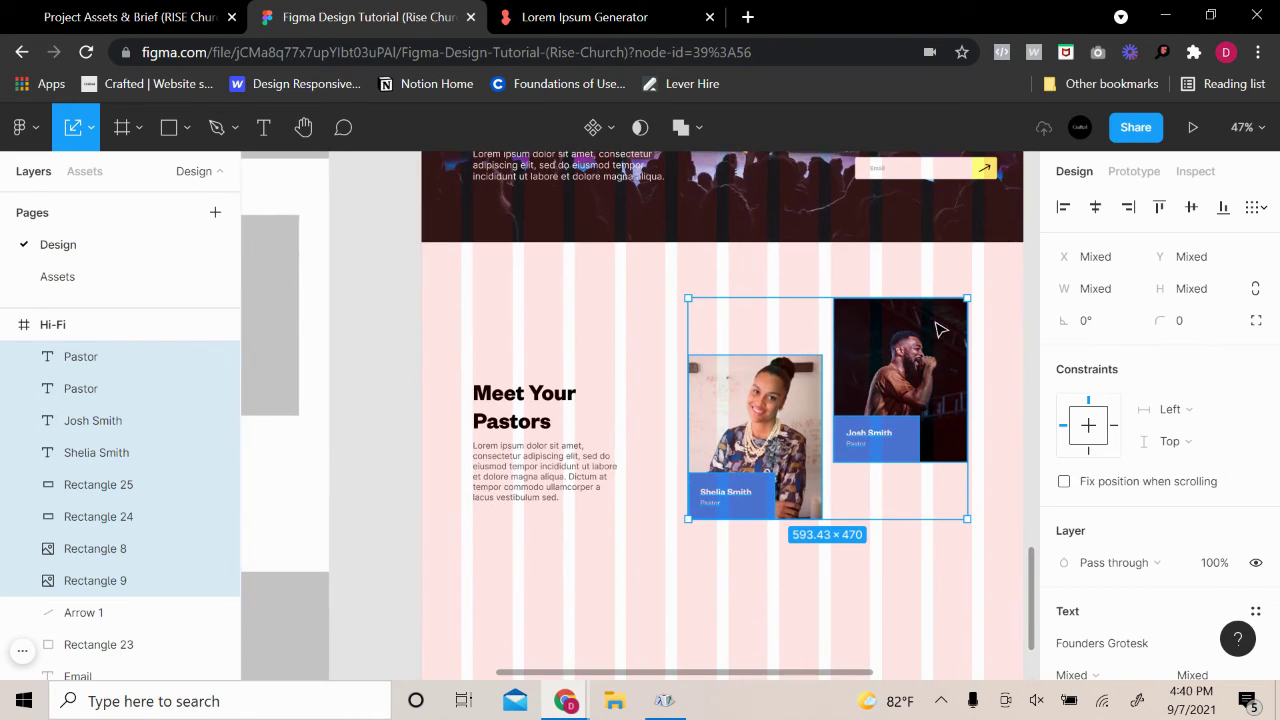
Select all eight pastor card layers and nudge them right and down beside the heading
{"action": "left_click", "coordinate": [906, 342]}
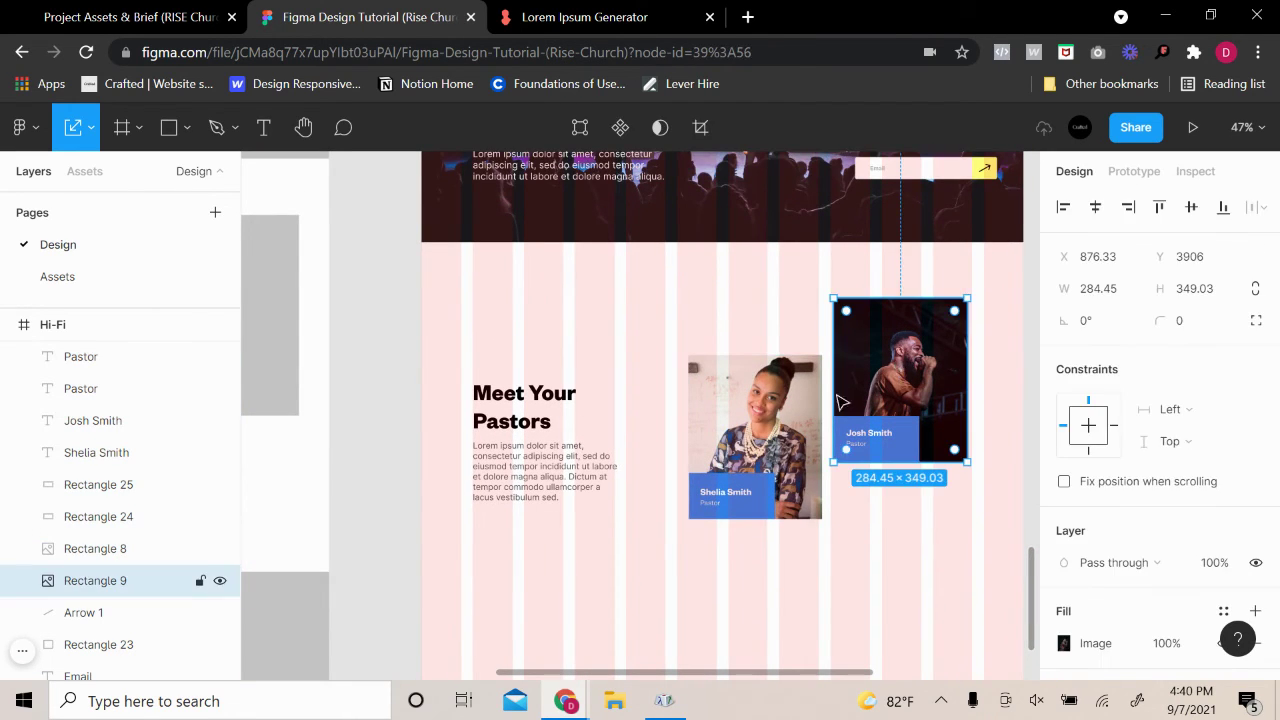
{"action": "left_click", "coordinate": [894, 563]}
{"action": "left_click_drag", "start_coordinate": [934, 561], "coordinate": [676, 298]}
{"action": "mouse_move", "coordinate": [745, 428]}
{"action": "left_mouse_down"}
{"action": "mouse_move", "coordinate": [731, 430]}
{"action": "mouse_move", "coordinate": [758, 425]}
{"action": "left_mouse_up"}
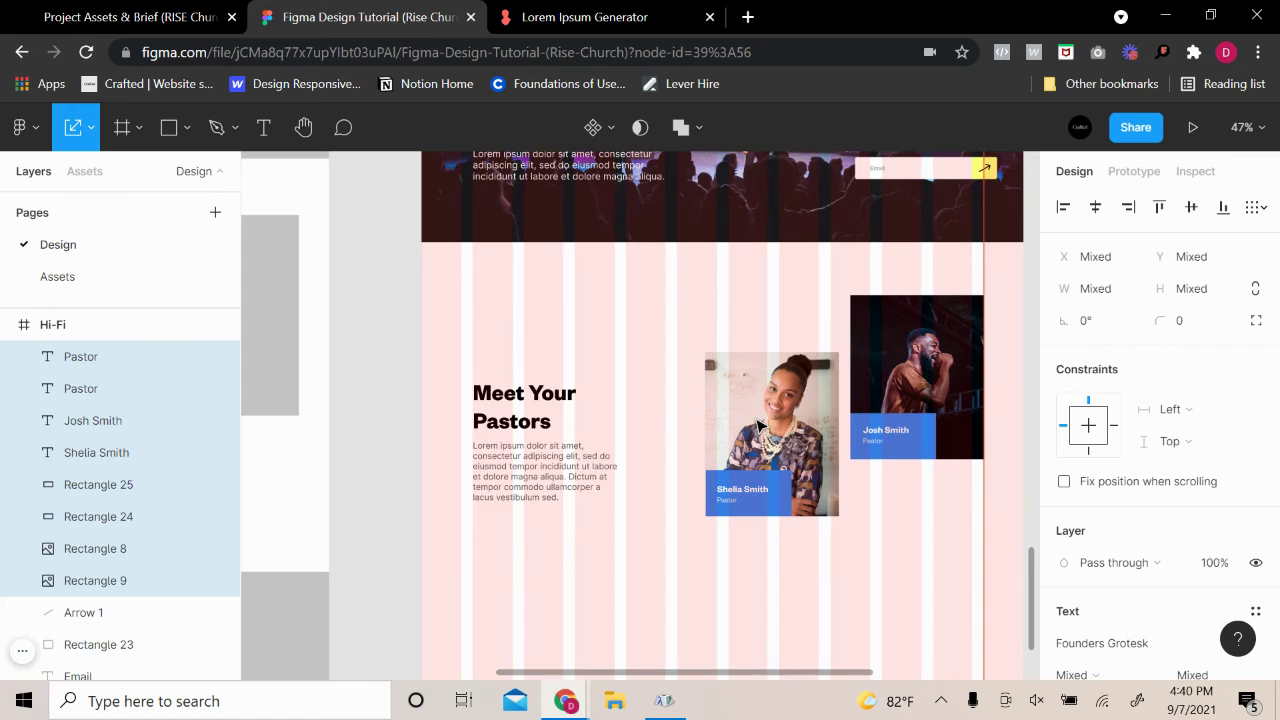
{"action": "left_click_drag", "start_coordinate": [758, 425], "coordinate": [758, 430]}
{"action": "left_click", "coordinate": [611, 466]}
{"action": "left_click", "coordinate": [597, 408]}
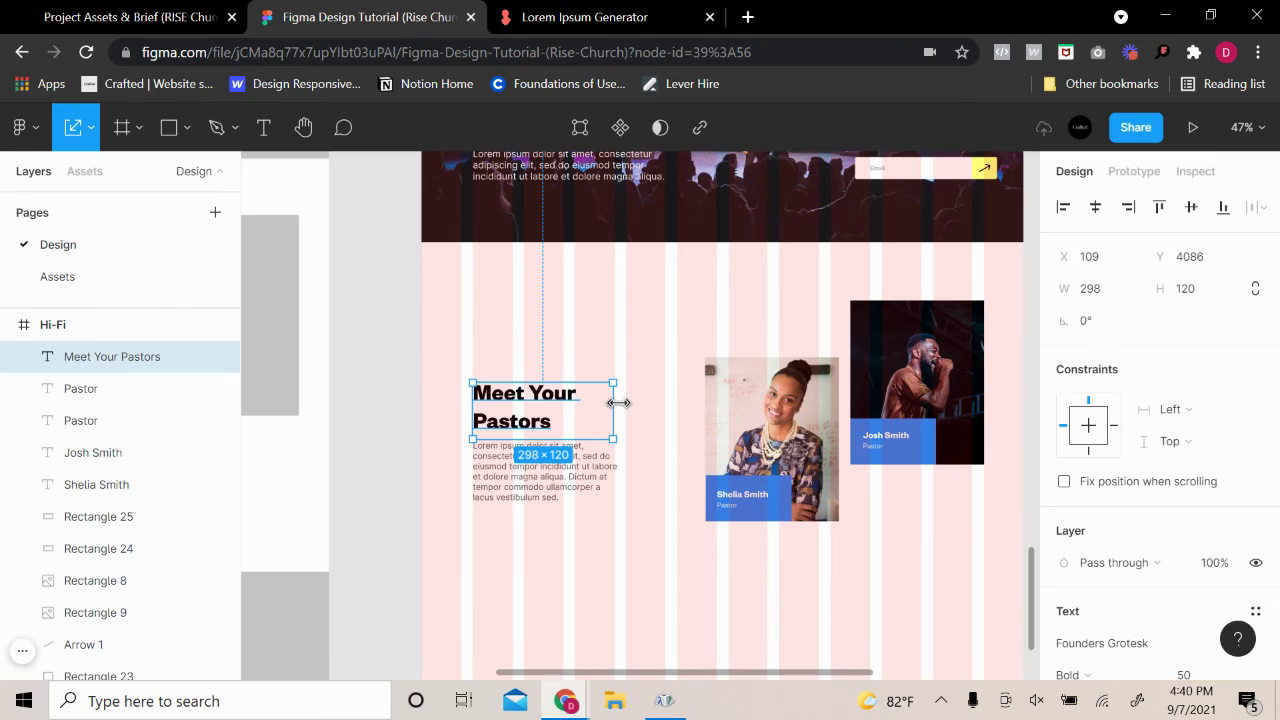
Widen the Meet Your Pastors heading onto one line and set the Lorem paragraph just beneath it
{"action": "left_click_drag", "start_coordinate": [612, 402], "coordinate": [664, 397]}
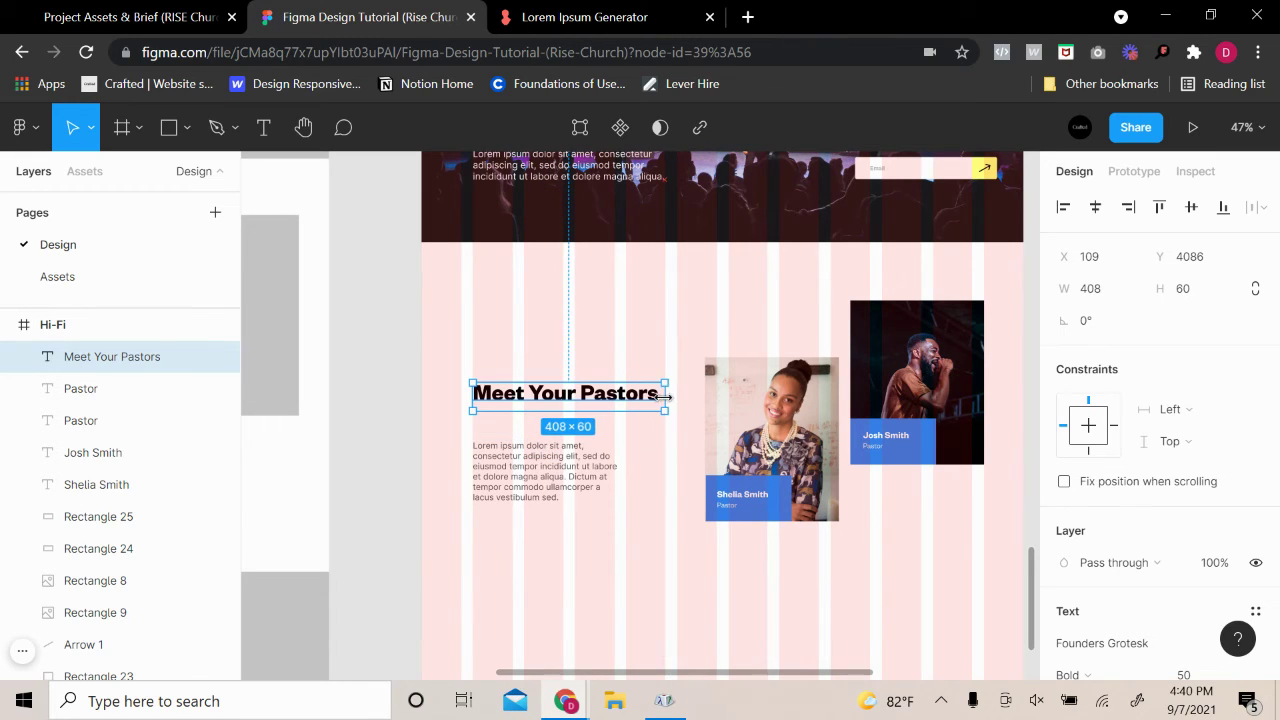
{"action": "left_click_drag", "start_coordinate": [563, 486], "coordinate": [538, 401]}
{"action": "left_click", "coordinate": [549, 398]}
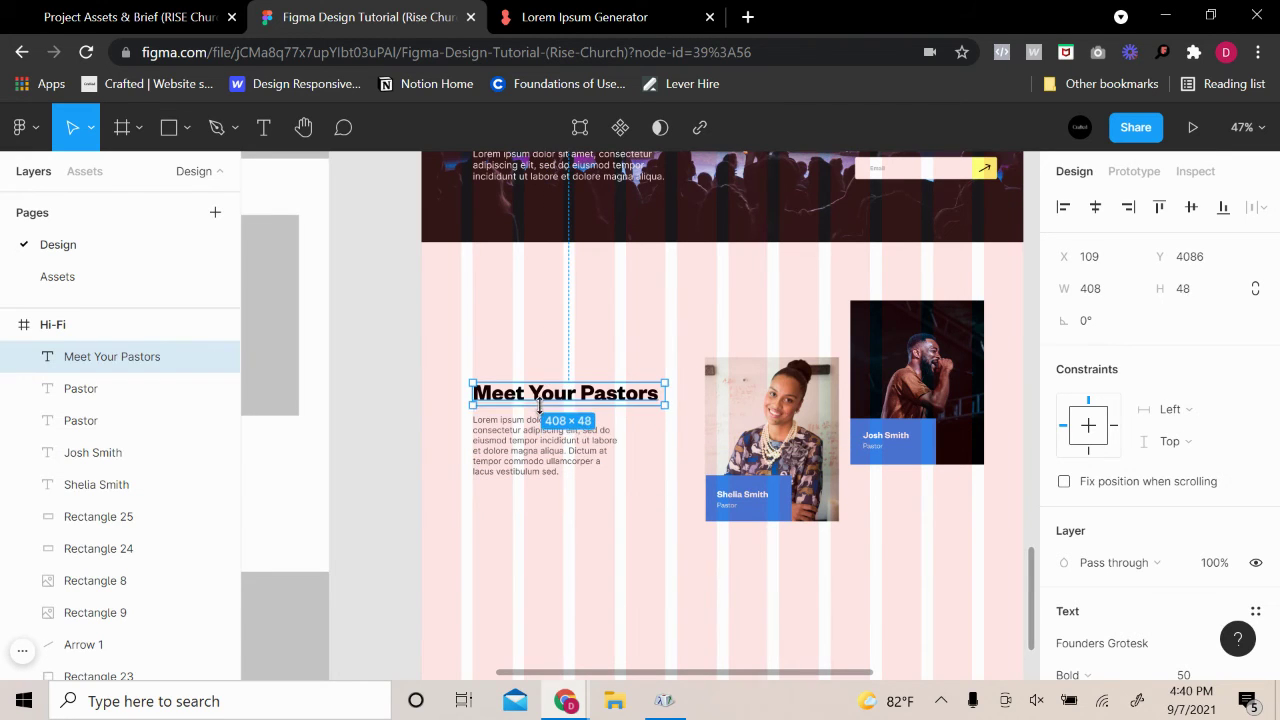
{"action": "left_click", "coordinate": [528, 443]}
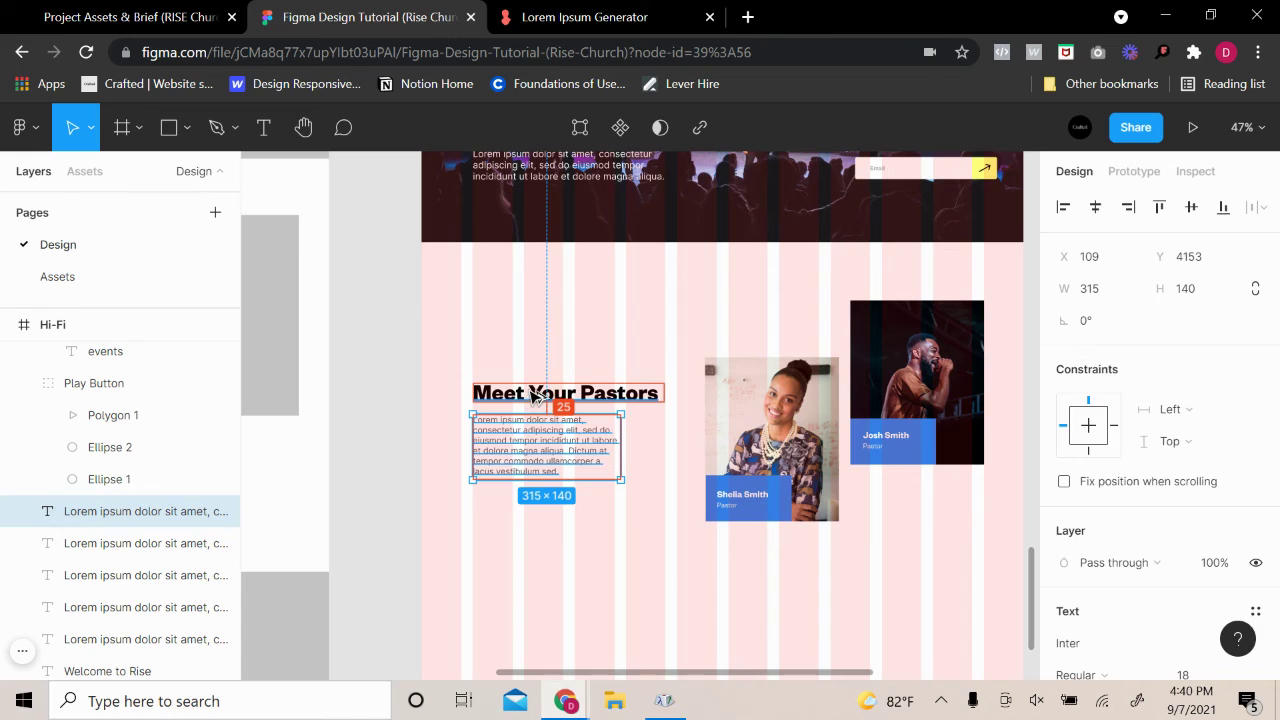
{"action": "key", "text": "Up"}
{"action": "key", "text": "Up"}
{"action": "key", "text": "Up"}
{"action": "key", "text": "Up"}
{"action": "key", "text": "Up"}
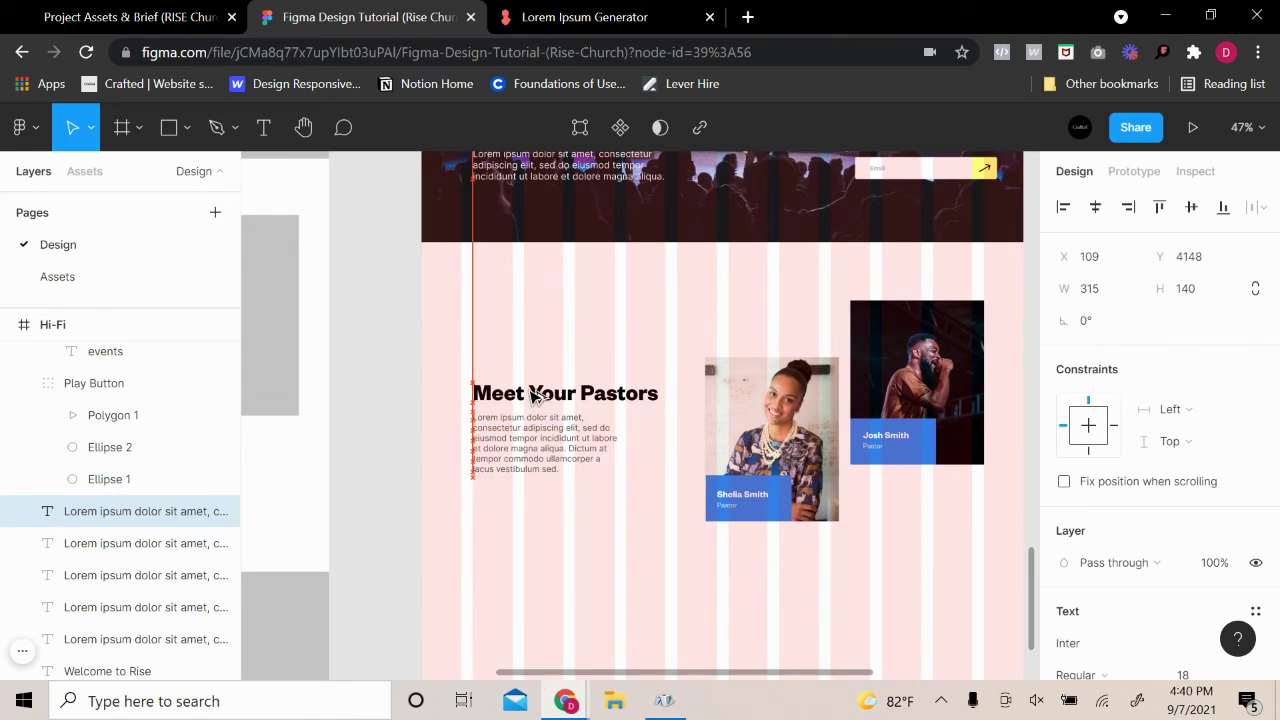
{"action": "left_click", "coordinate": [530, 393]}
{"action": "left_click", "coordinate": [507, 430], "text": "shift"}
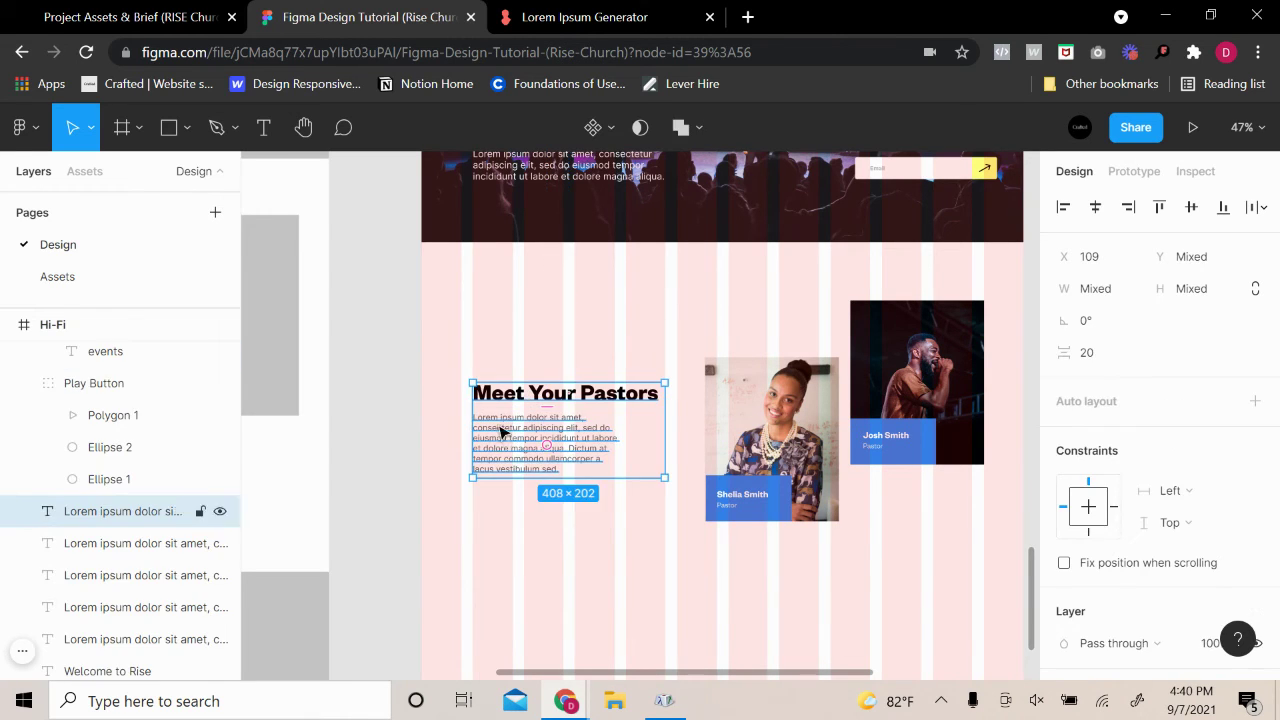
{"action": "left_click_drag", "start_coordinate": [507, 430], "coordinate": [508, 449]}
Widen the Lorem paragraph to 394 px so its text reflows
{"action": "left_click", "coordinate": [556, 349]}
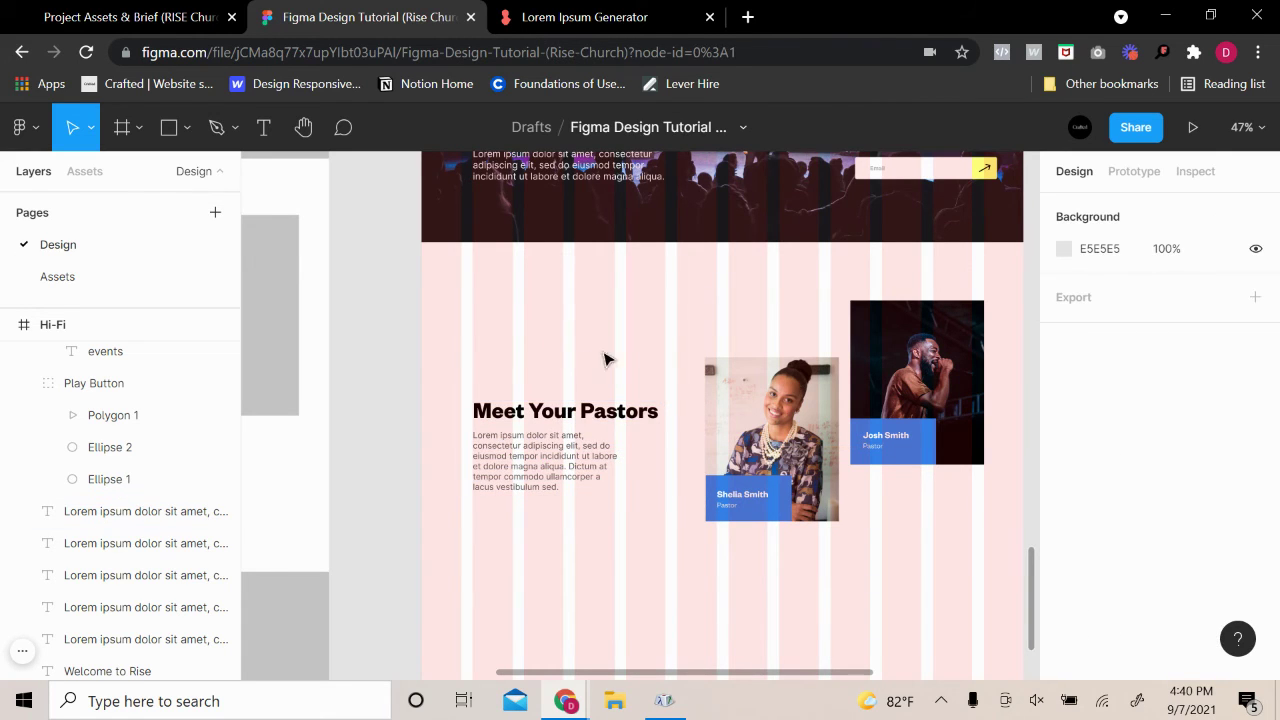
{"action": "left_click_drag", "start_coordinate": [604, 360], "coordinate": [548, 402]}
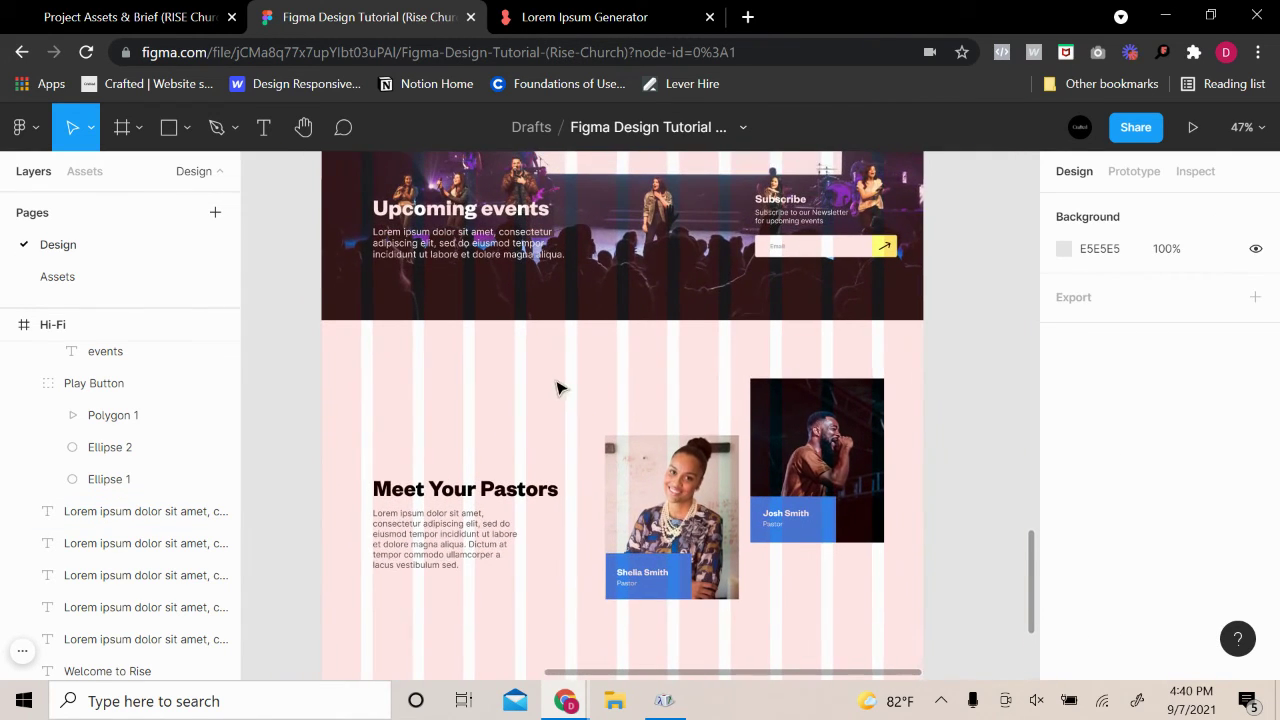
{"action": "scroll", "coordinate": [549, 410], "scroll_direction": "down", "scroll_amount": 2}
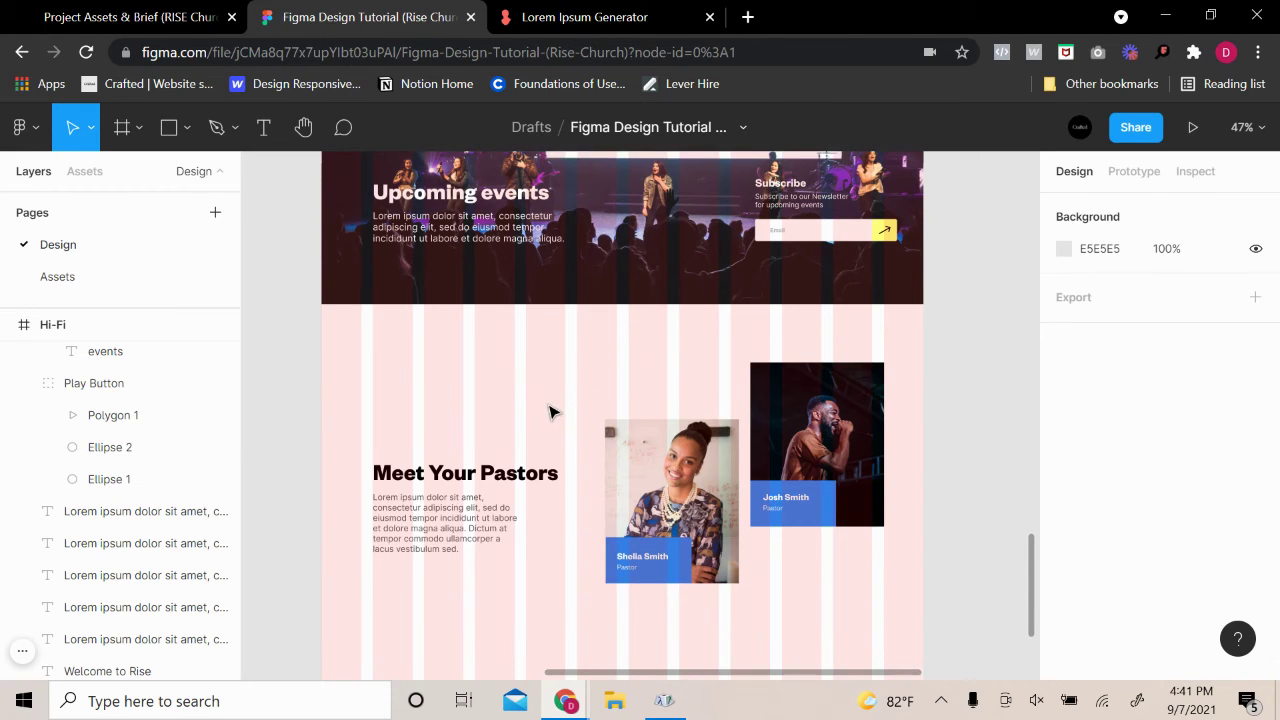
{"action": "left_click", "coordinate": [515, 505]}
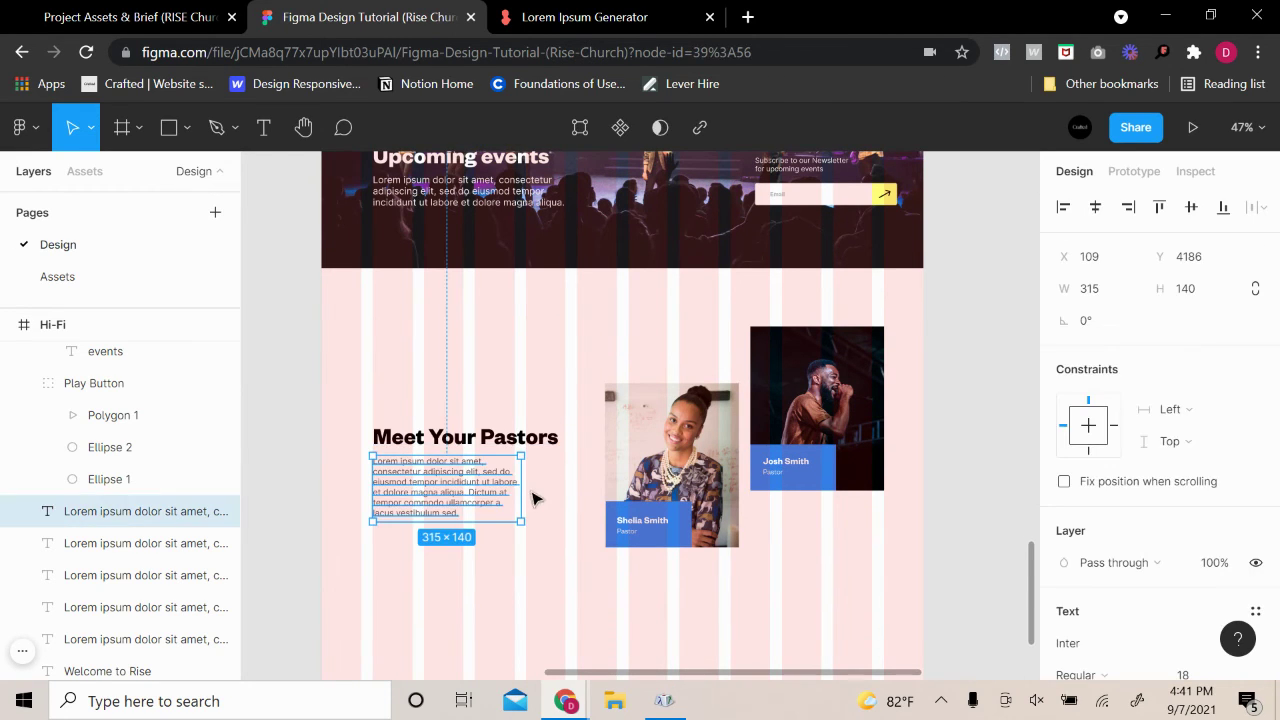
{"action": "left_click_drag", "start_coordinate": [526, 496], "coordinate": [549, 491]}
{"action": "left_click", "coordinate": [549, 576]}
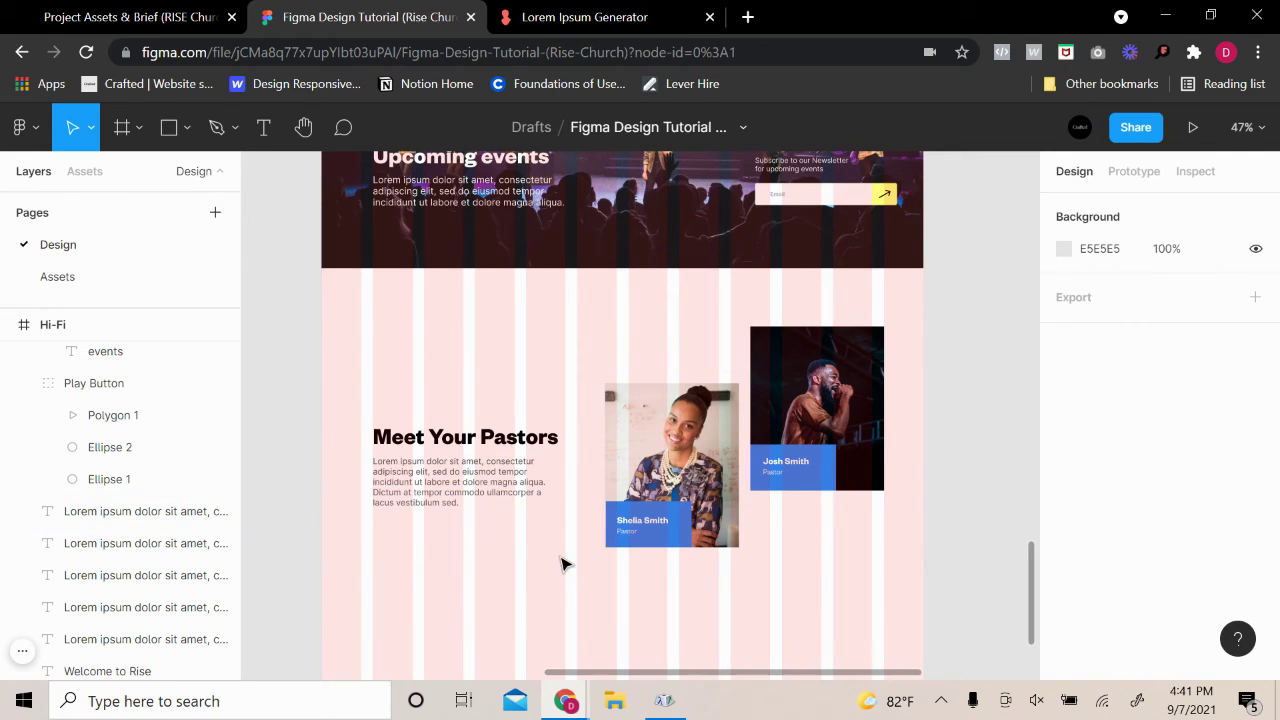
{"action": "scroll", "coordinate": [562, 565], "scroll_direction": "up", "scroll_amount": 1}
Paste a copy of the Lorem paragraph directly below the original
{"action": "left_click", "coordinate": [472, 500]}
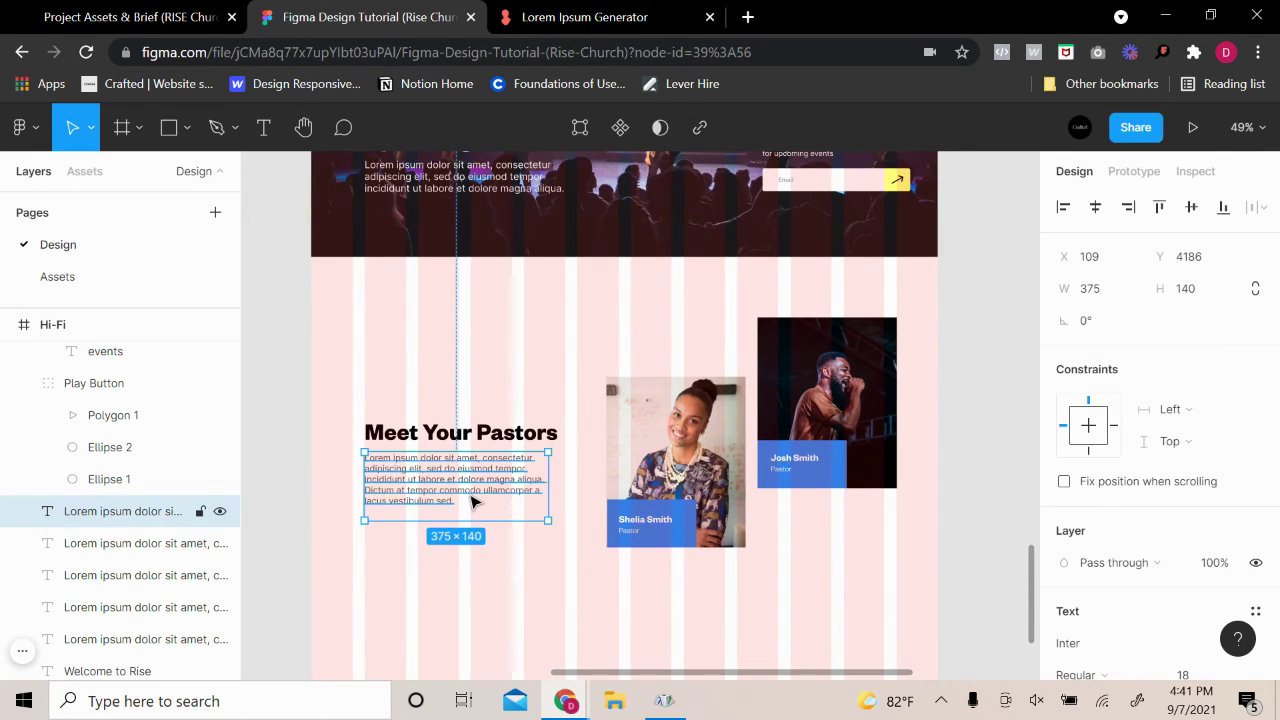
{"action": "key", "text": "ctrl+v"}
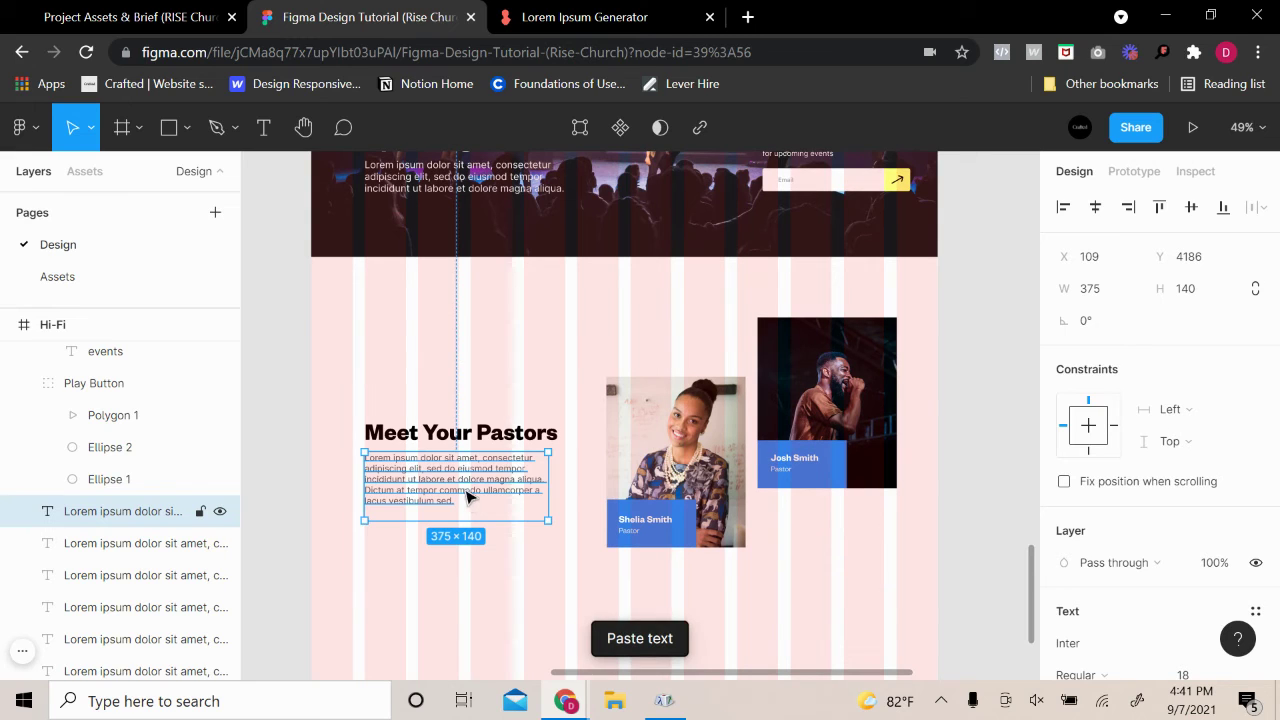
{"action": "left_click_drag", "start_coordinate": [467, 497], "coordinate": [465, 556]}
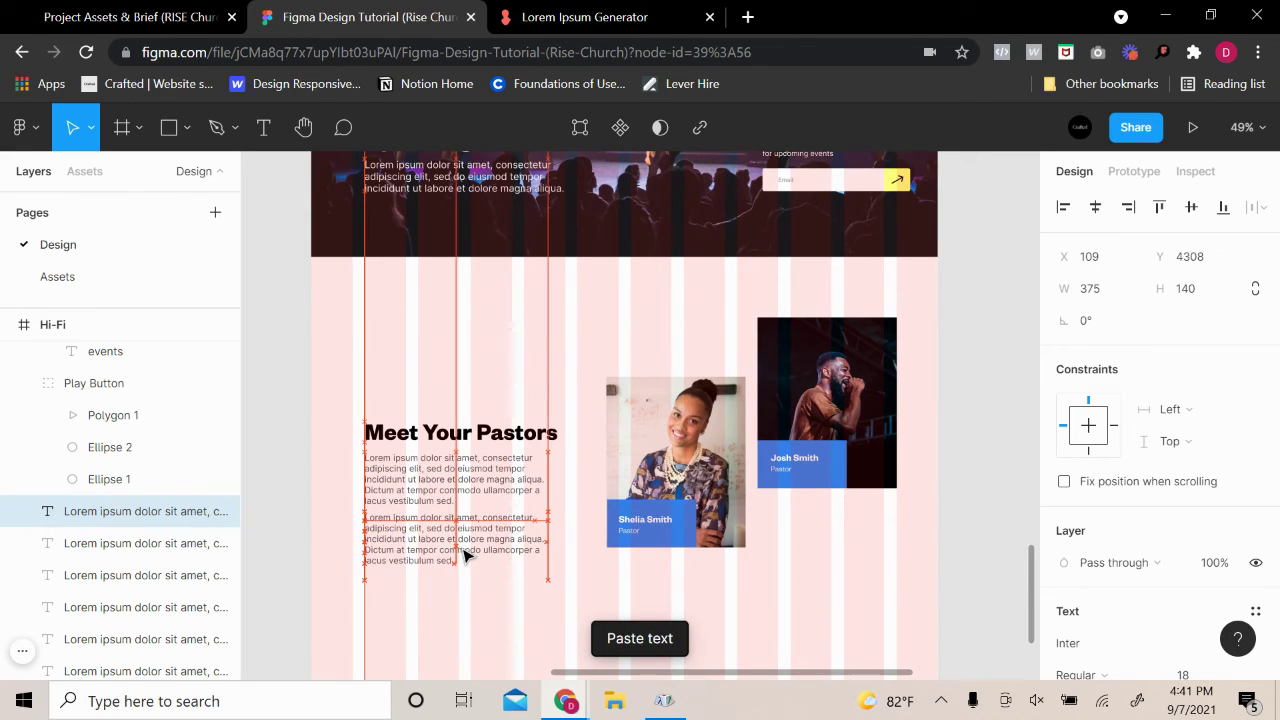
{"action": "left_click", "coordinate": [529, 597]}
Reposition the heading and both paragraphs together as one text block
{"action": "left_click_drag", "start_coordinate": [477, 614], "coordinate": [382, 430]}
{"action": "left_click_drag", "start_coordinate": [404, 520], "coordinate": [408, 507]}
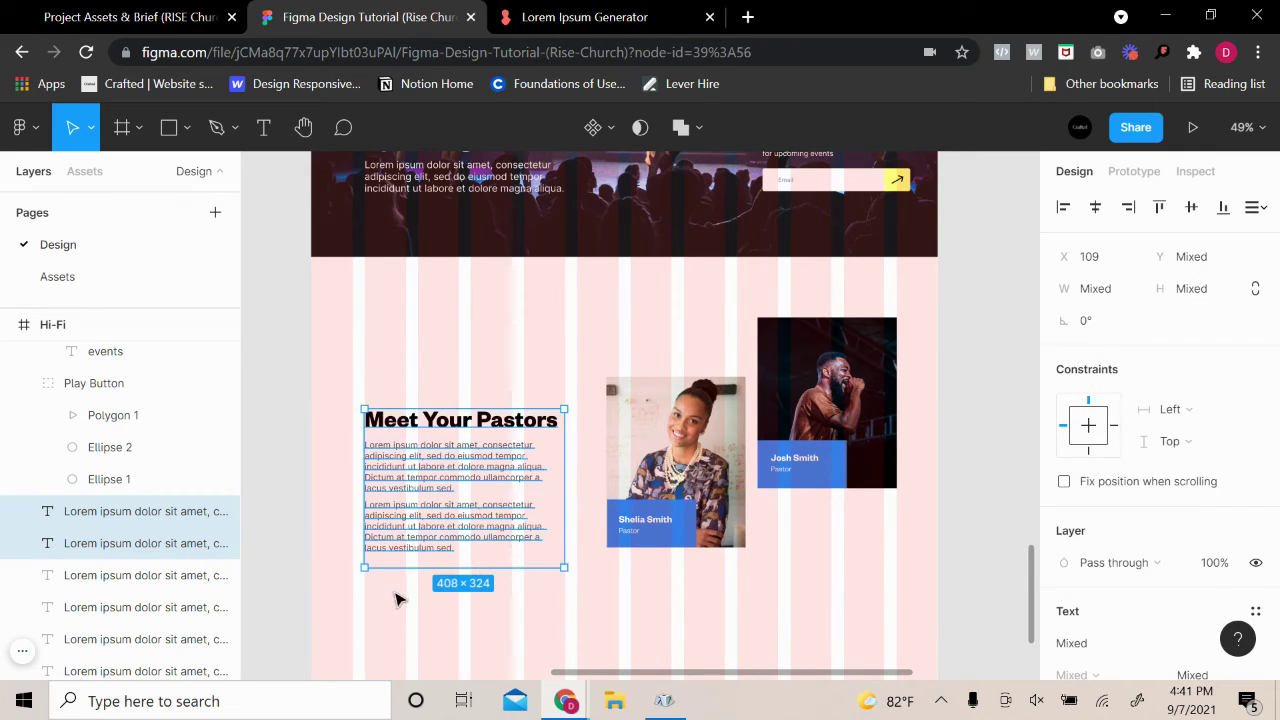
{"action": "left_click", "coordinate": [437, 625]}
{"action": "scroll", "coordinate": [430, 560], "scroll_direction": "down", "scroll_amount": 1}
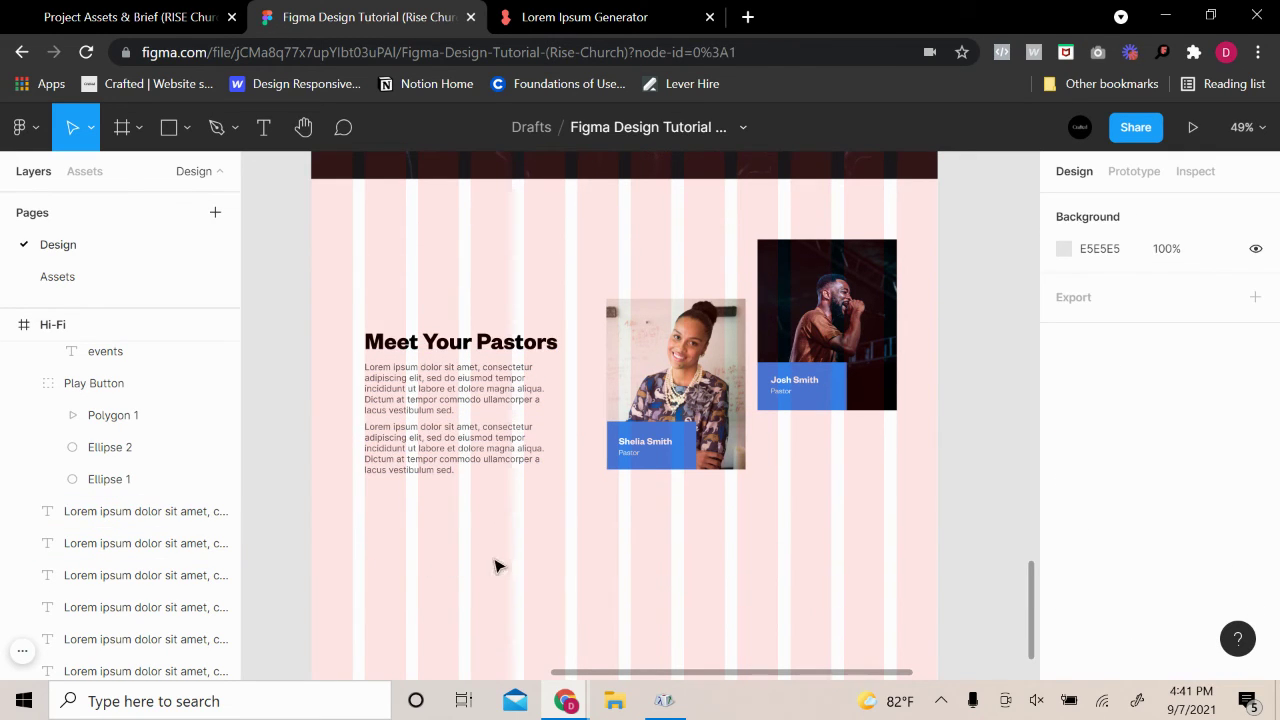
{"action": "left_click_drag", "start_coordinate": [497, 566], "coordinate": [392, 373]}
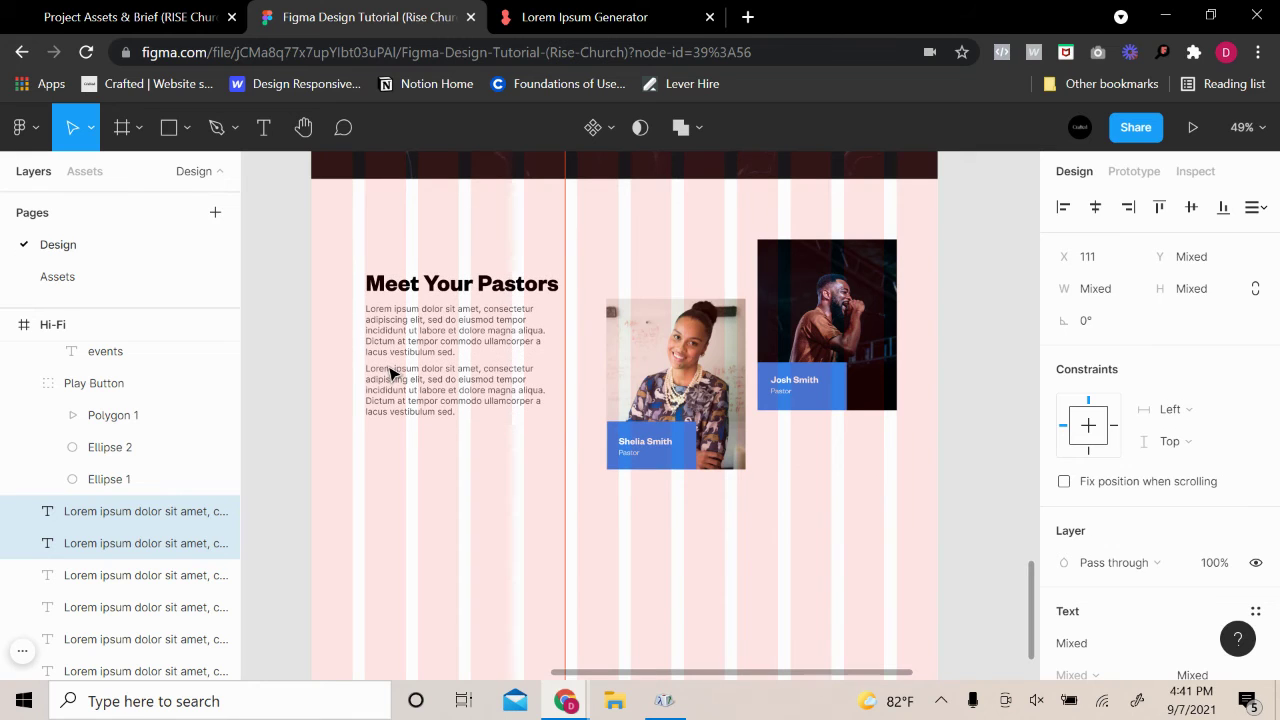
{"action": "left_click", "coordinate": [492, 480]}
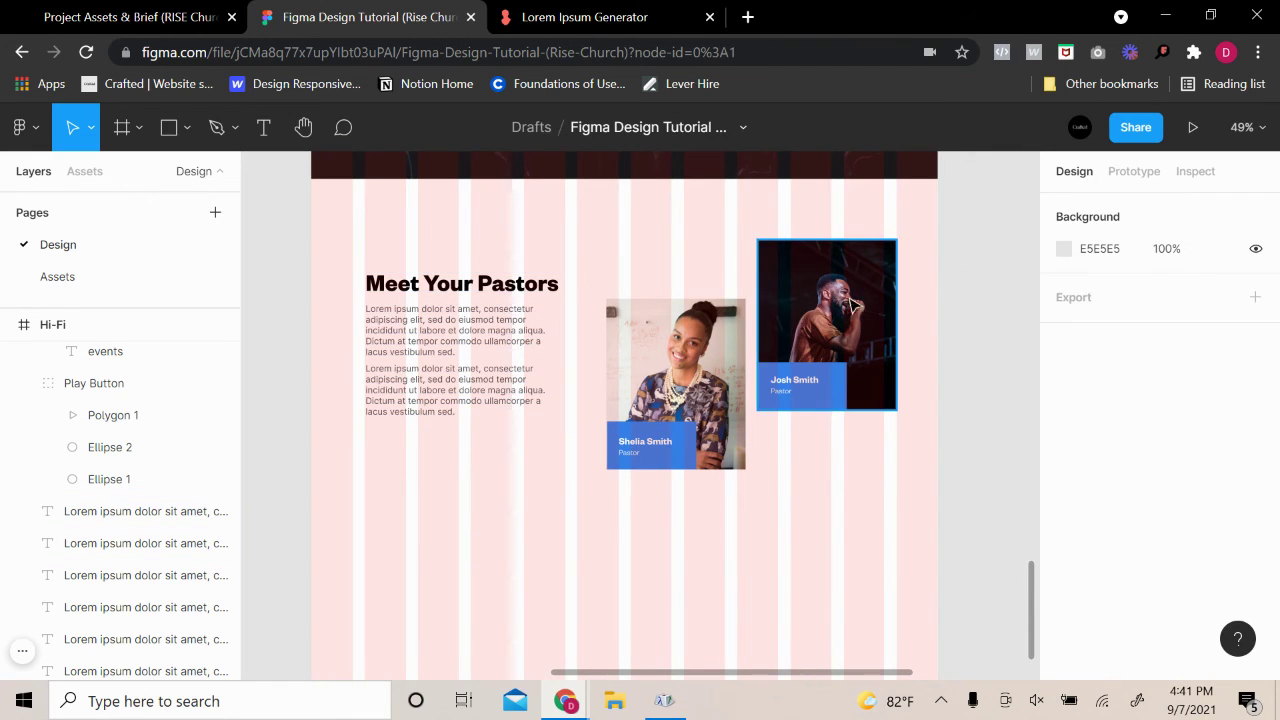
{"action": "scroll", "coordinate": [476, 575], "scroll_direction": "up", "scroll_amount": 2}
{"action": "scroll", "coordinate": [480, 575], "scroll_direction": "up", "scroll_amount": 3}
{"action": "left_click_drag", "start_coordinate": [506, 588], "coordinate": [360, 337]}
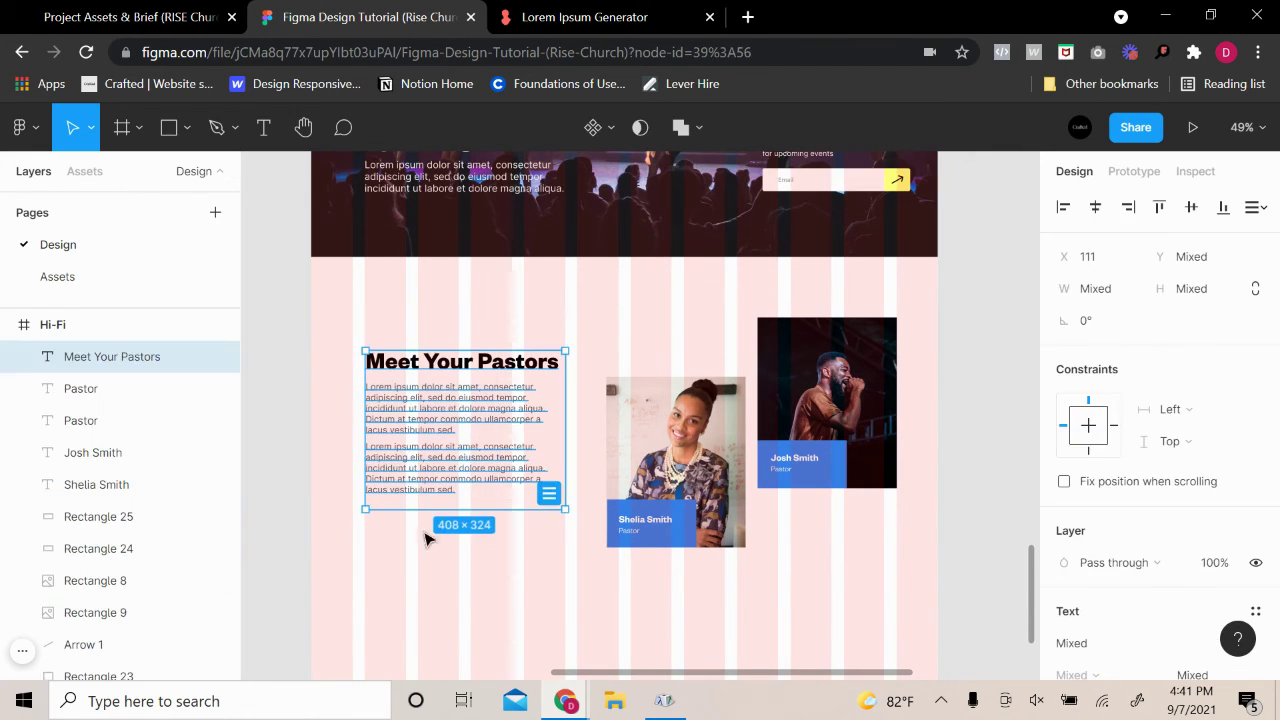
{"action": "left_click_drag", "start_coordinate": [455, 460], "coordinate": [434, 491]}
{"action": "left_click", "coordinate": [782, 598]}
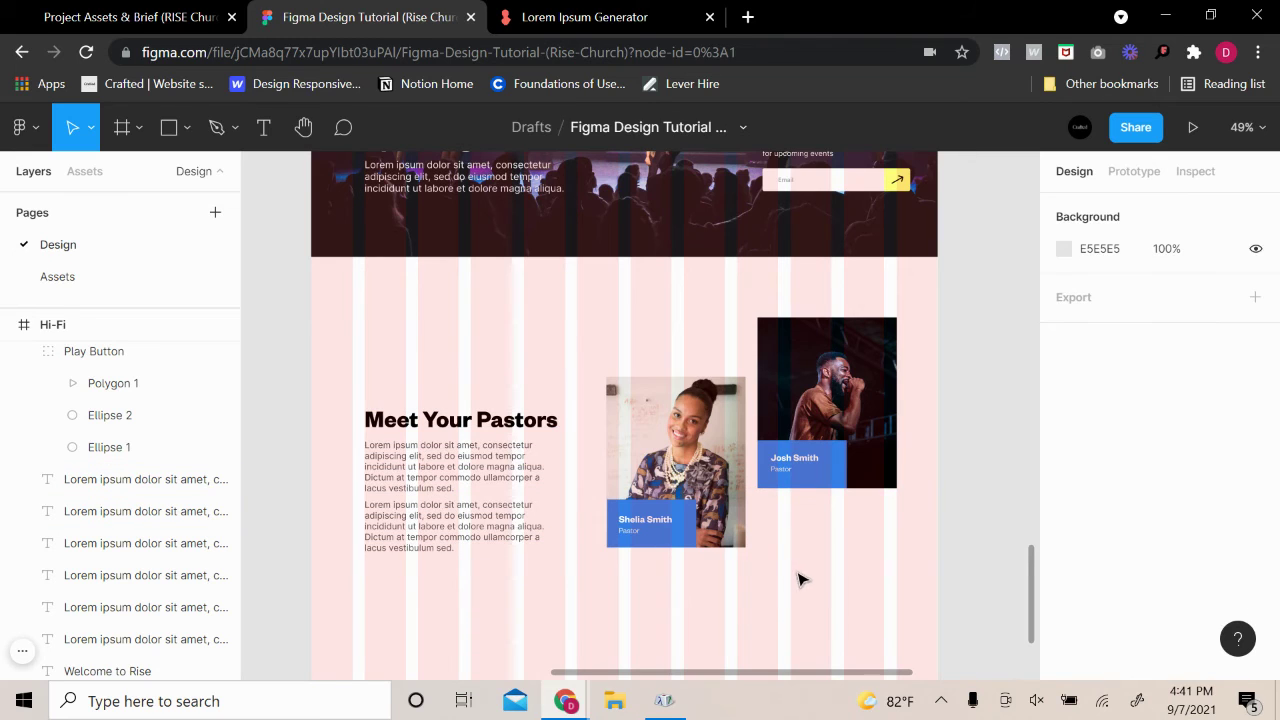
{"action": "left_click_drag", "start_coordinate": [686, 624], "coordinate": [606, 434]}
{"action": "left_click_drag", "start_coordinate": [652, 496], "coordinate": [649, 527]}
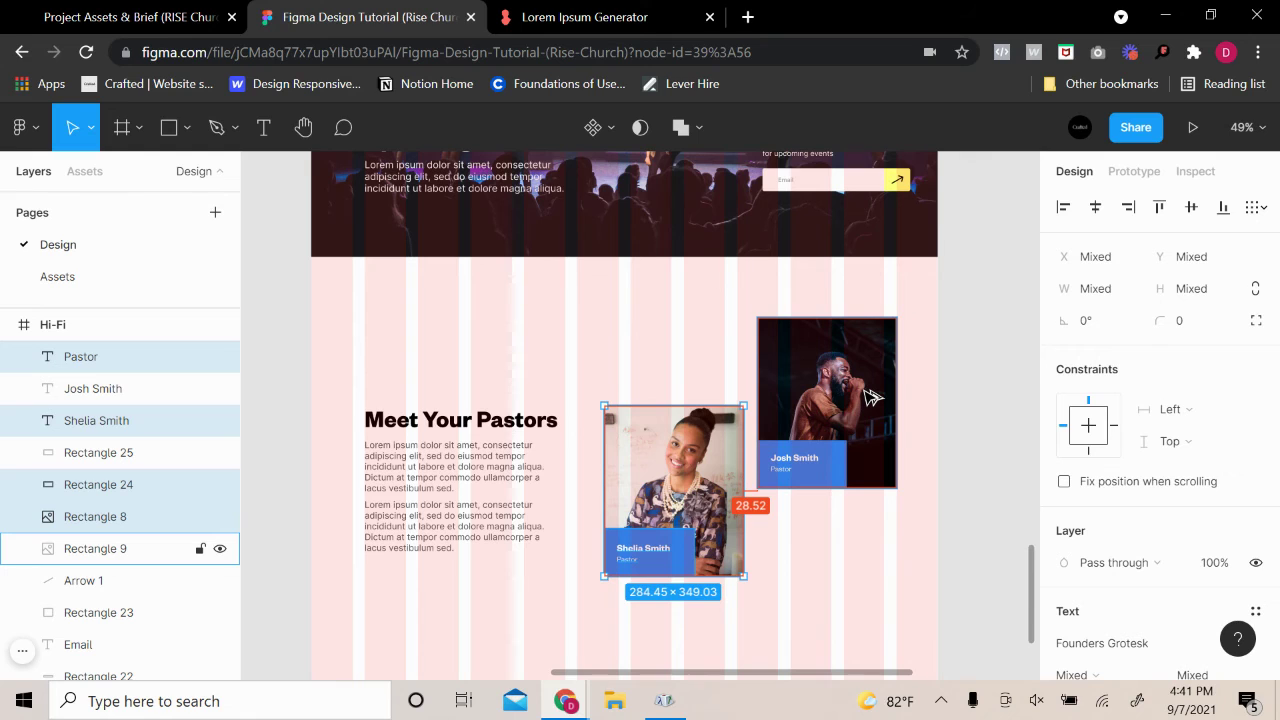
{"action": "key", "text": "Right"}
{"action": "key", "text": "Right"}
{"action": "key", "text": "Left"}
{"action": "key", "text": "Left"}
{"action": "key", "text": "Left"}
{"action": "key", "text": "Left"}
{"action": "key", "text": "Left"}
{"action": "key", "text": "Left"}
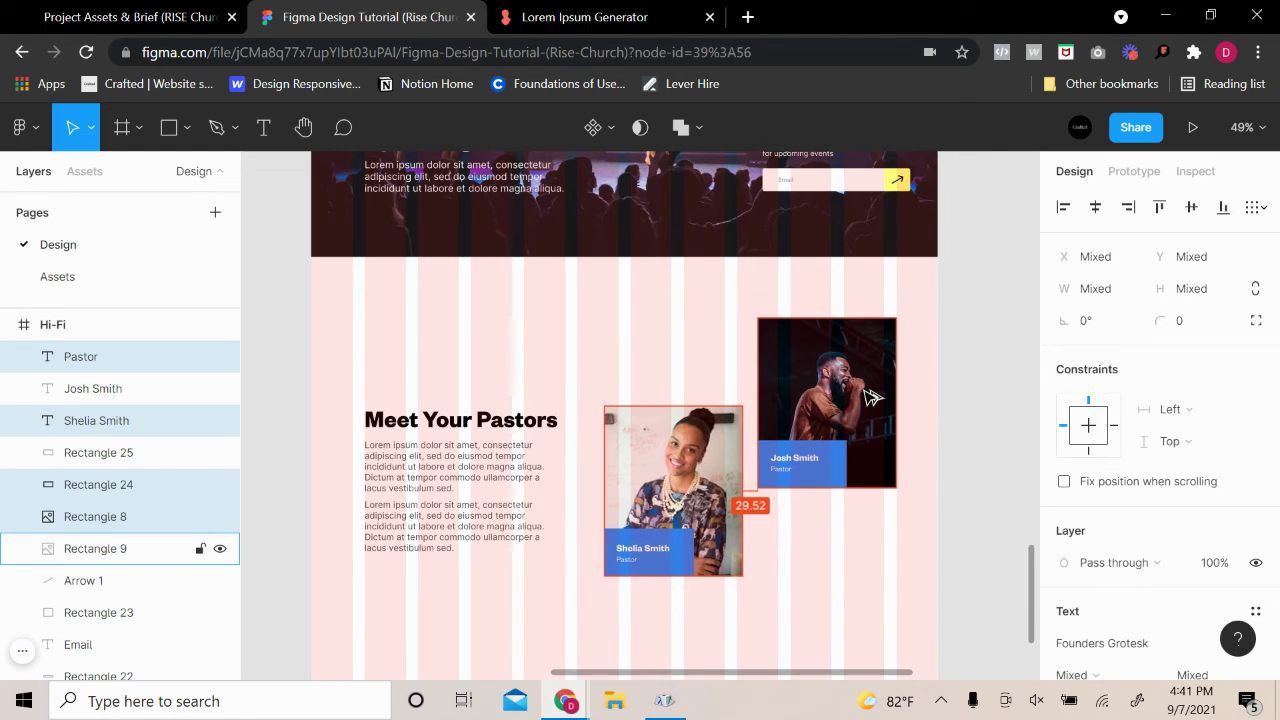
{"action": "left_click", "coordinate": [971, 366]}
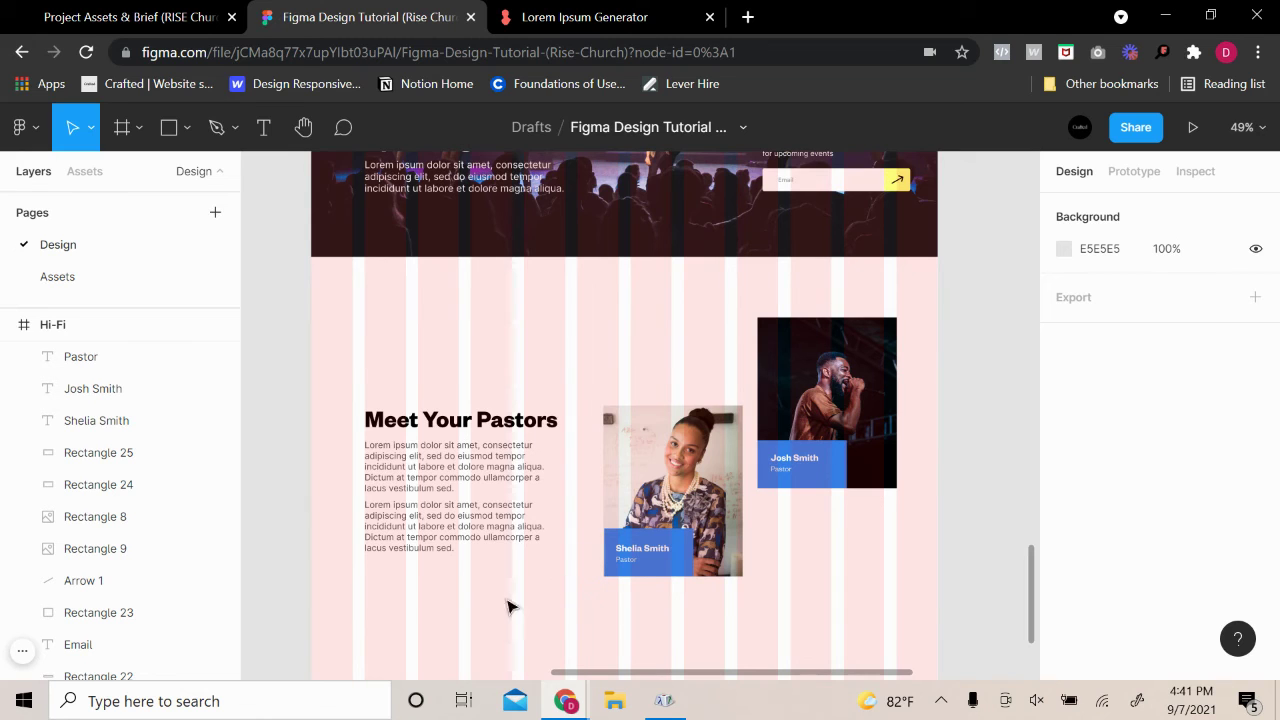
{"action": "scroll", "coordinate": [440, 592], "scroll_direction": "down", "scroll_amount": 2}
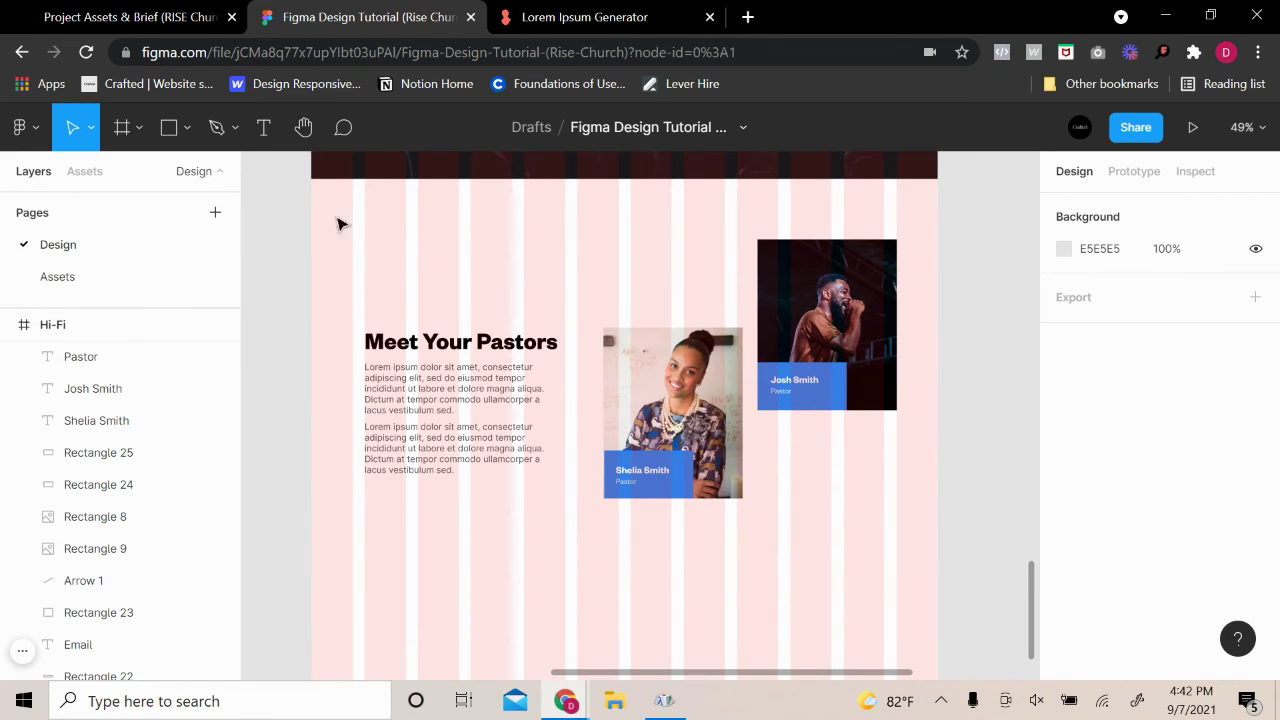
Create a READ MORE text box below the paragraphs in Founders Grotesk
{"action": "scroll", "coordinate": [448, 471], "scroll_direction": "up", "scroll_amount": 3, "text": "ctrl"}
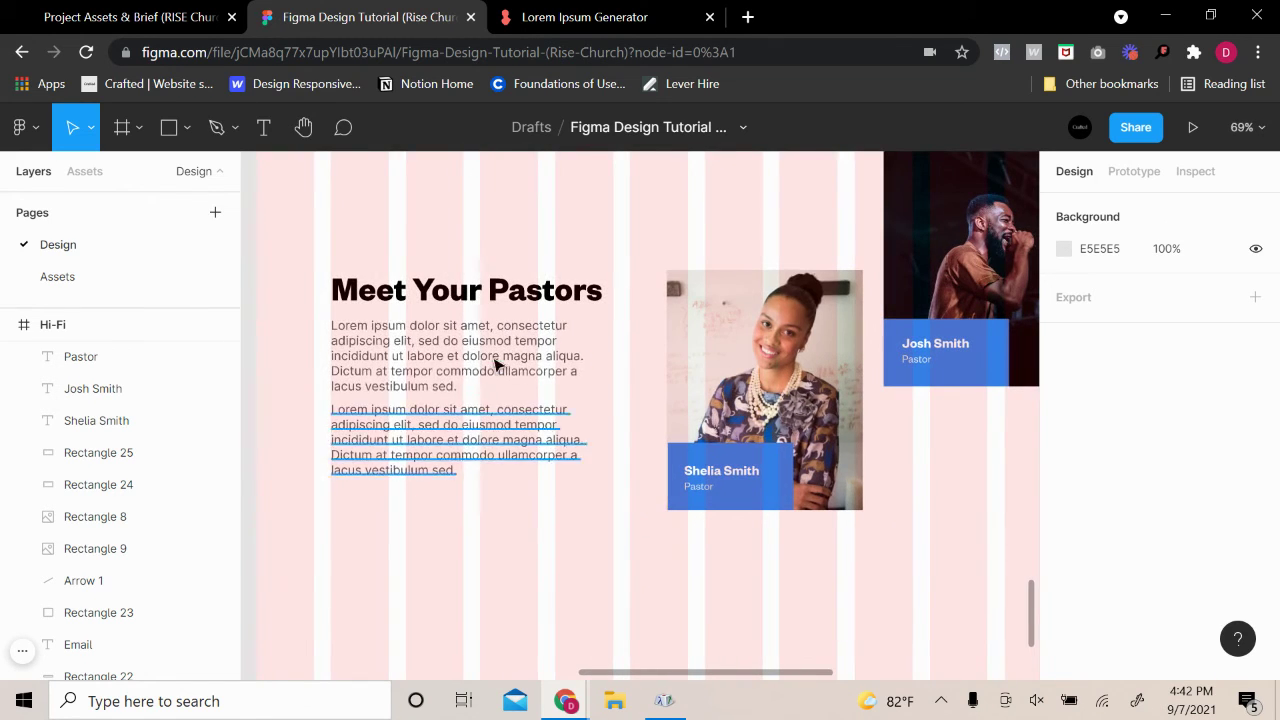
{"action": "left_click", "coordinate": [264, 127]}
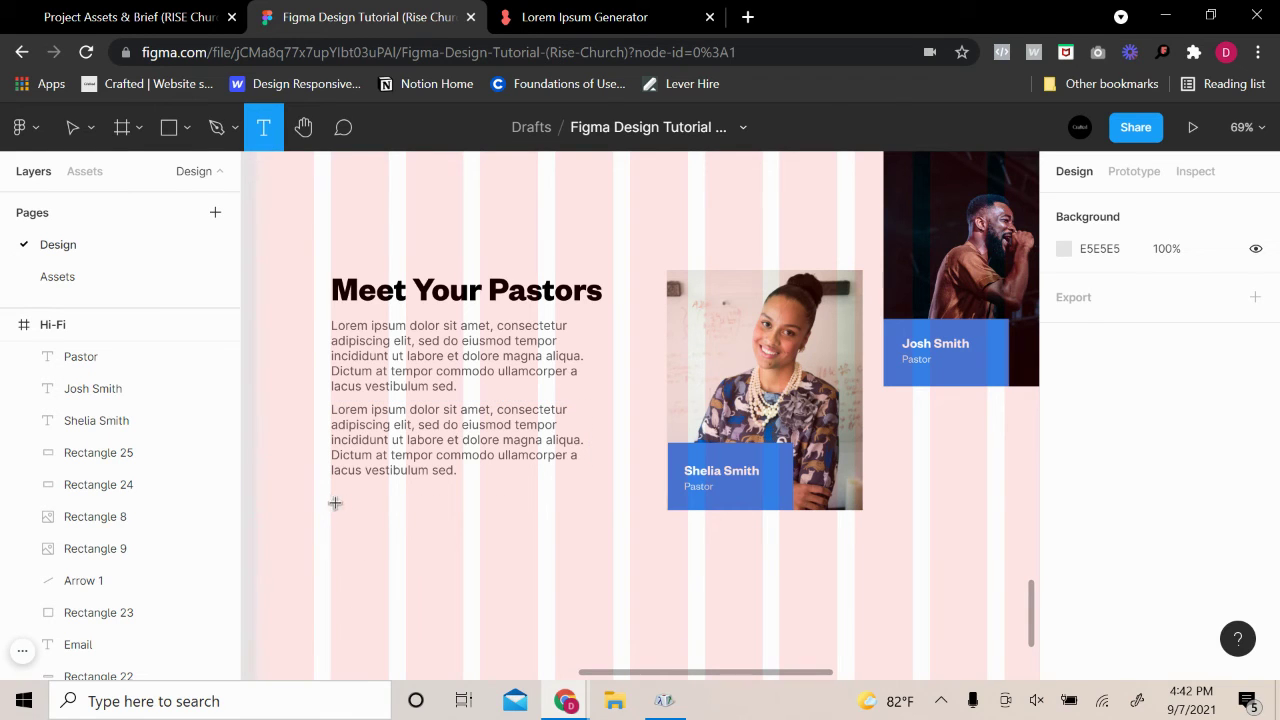
{"action": "left_click_drag", "start_coordinate": [334, 503], "coordinate": [430, 535]}
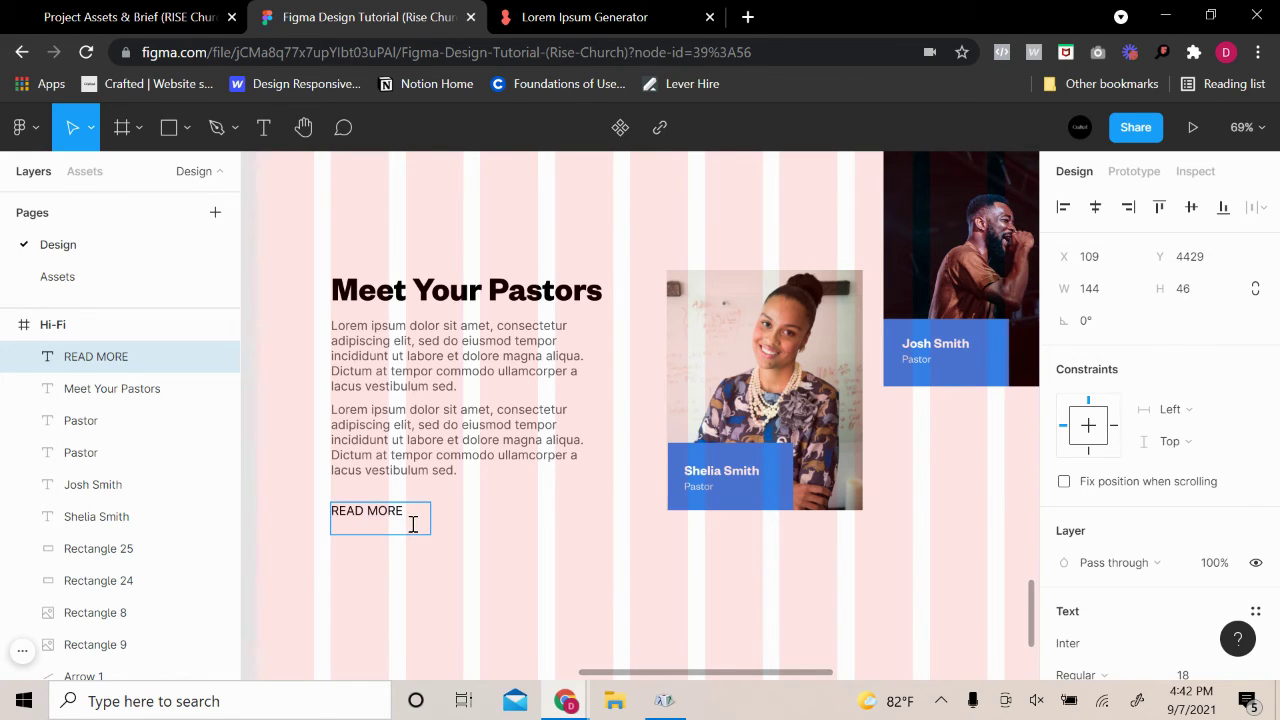
{"action": "key", "text": "ctrl+a"}
{"action": "scroll", "coordinate": [1140, 520], "scroll_direction": "down", "scroll_amount": 3}
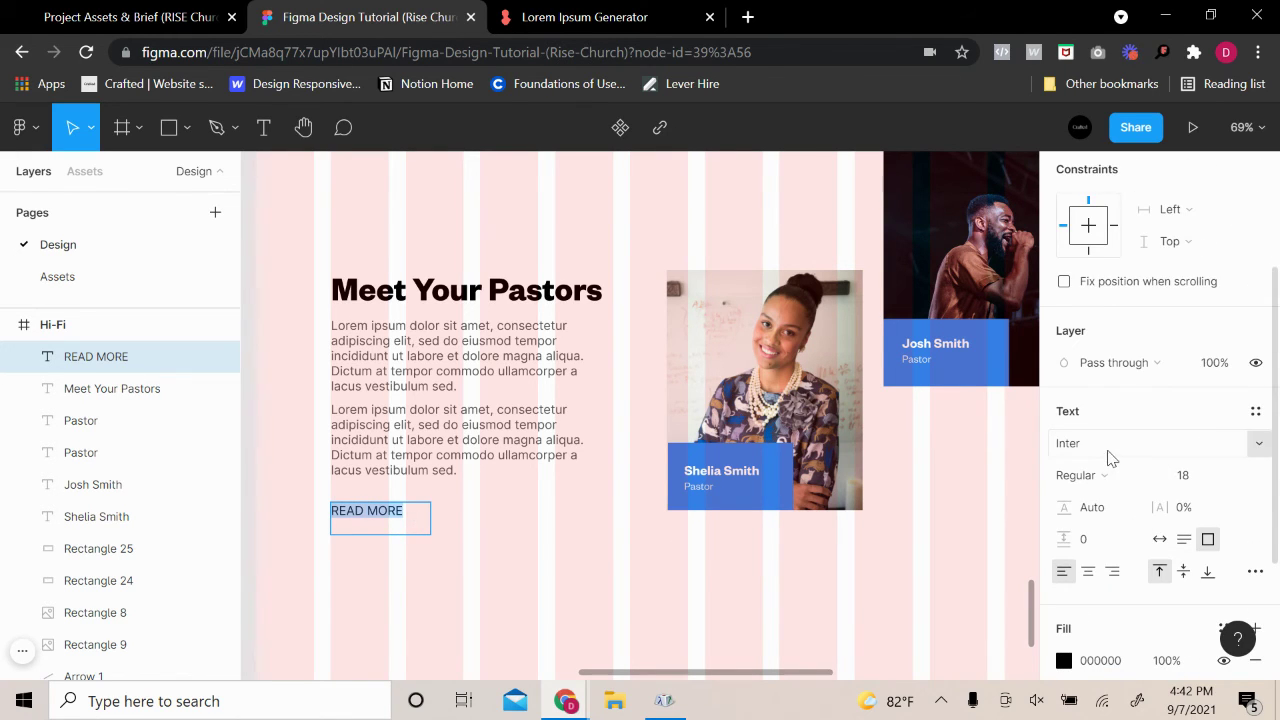
{"action": "left_click", "coordinate": [1110, 455]}
{"action": "type", "text": "Founders Grotesk"}
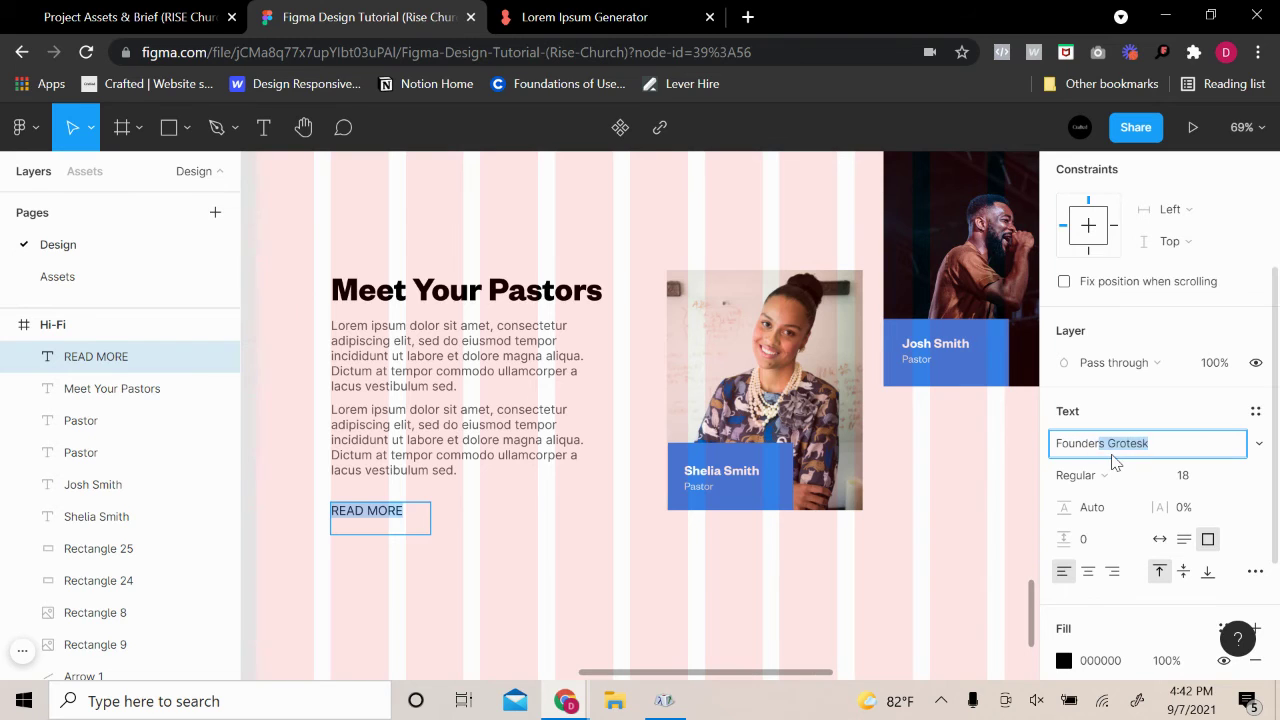
{"action": "key", "text": "Return"}
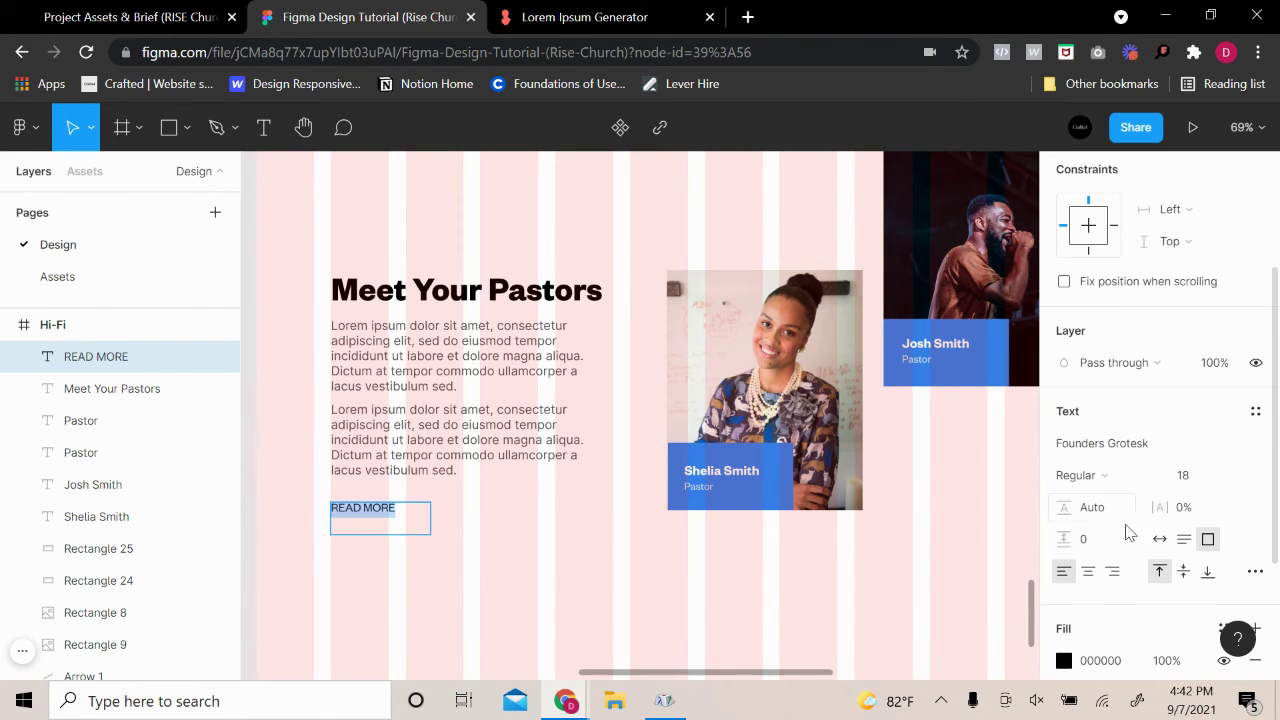
Make READ MORE bold and set its text box to Auto width
{"action": "left_click", "coordinate": [1143, 487]}
{"action": "left_click", "coordinate": [1134, 530]}
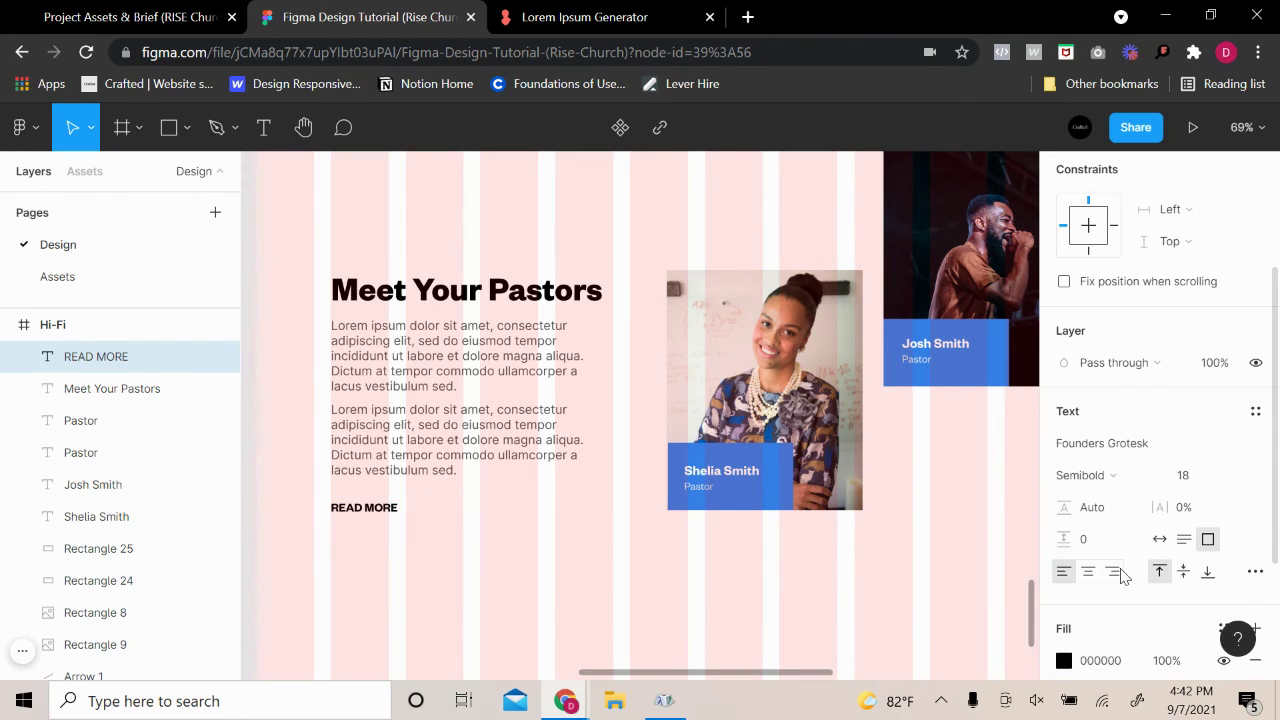
{"action": "left_click", "coordinate": [1092, 480]}
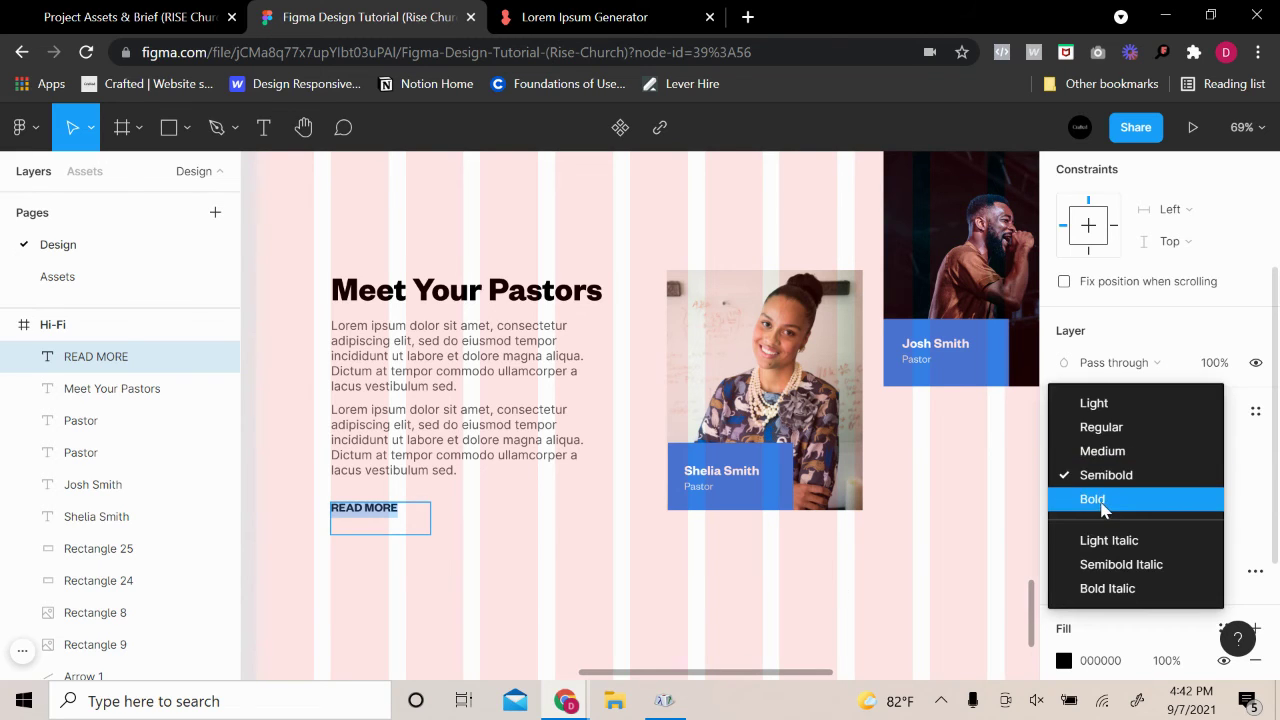
{"action": "left_click", "coordinate": [1100, 499]}
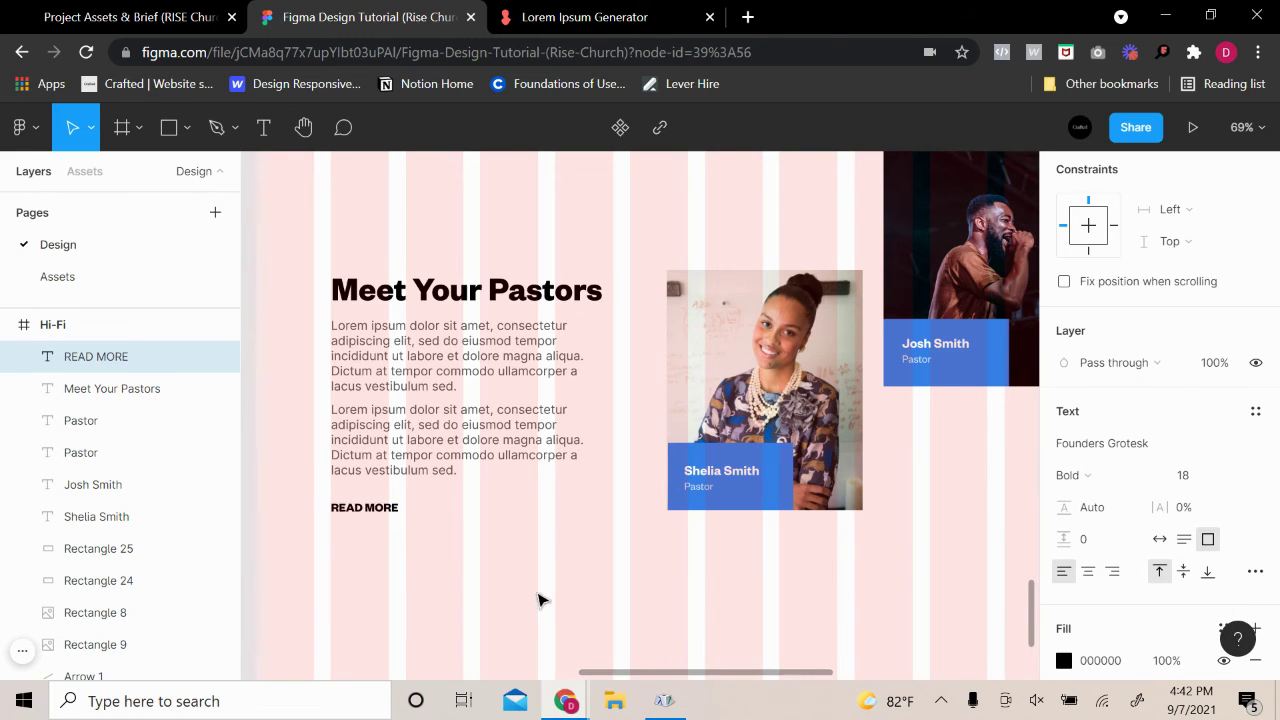
{"action": "left_click", "coordinate": [1159, 540]}
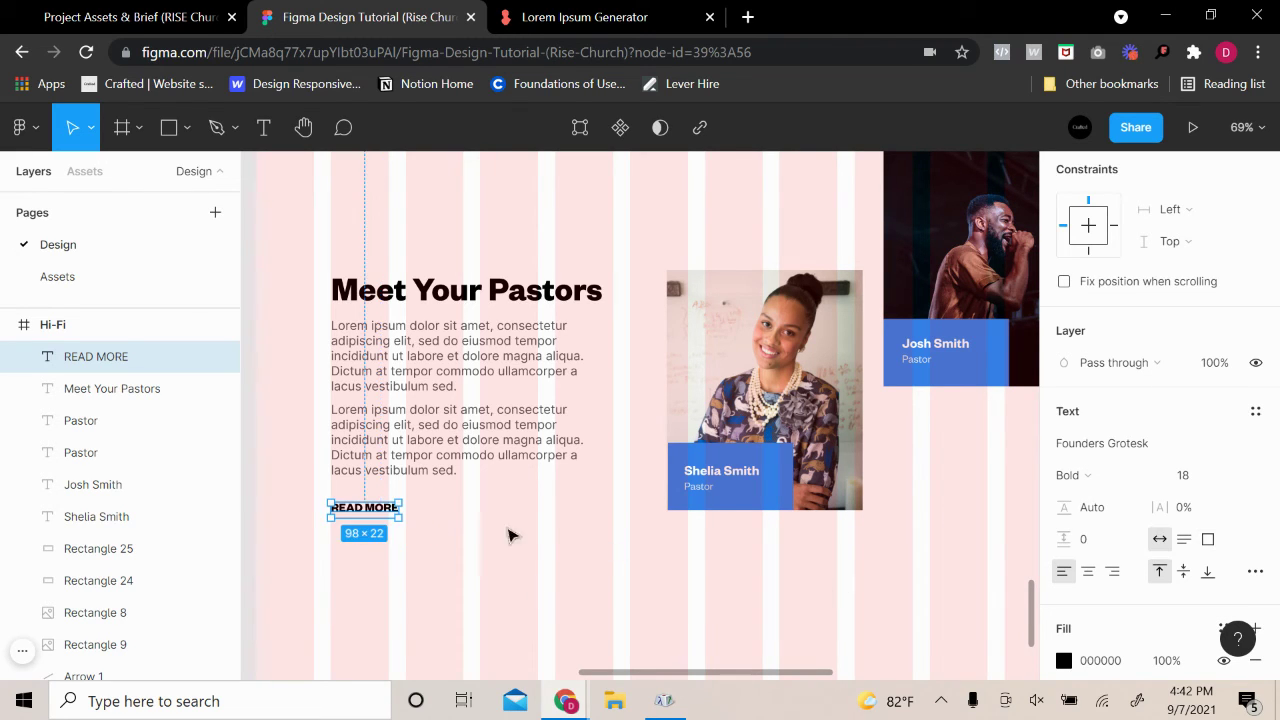
{"action": "left_click", "coordinate": [417, 543]}
{"action": "scroll", "coordinate": [417, 520], "scroll_direction": "up", "scroll_amount": 3}
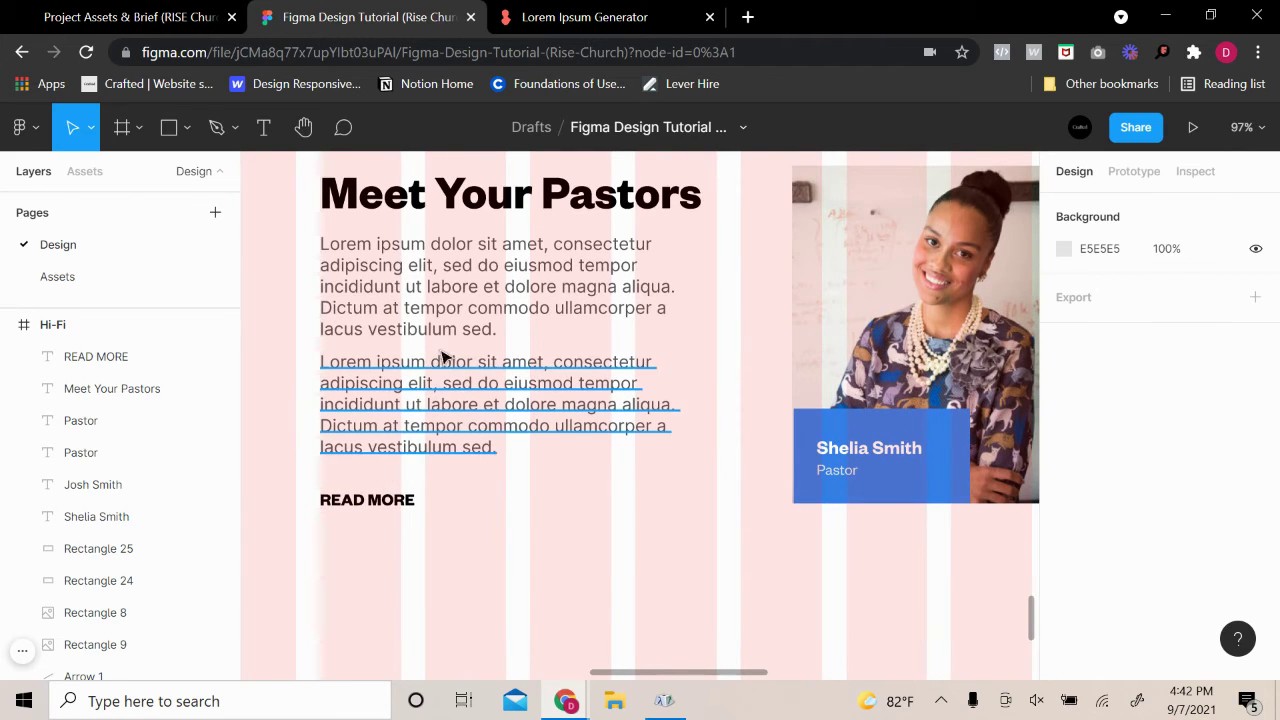
Draw a short vertical line beside READ MORE with the Line tool and duplicate it
{"action": "left_click", "coordinate": [184, 134]}
{"action": "left_click", "coordinate": [150, 198]}
{"action": "scroll", "coordinate": [443, 469], "scroll_direction": "up", "scroll_amount": 5}
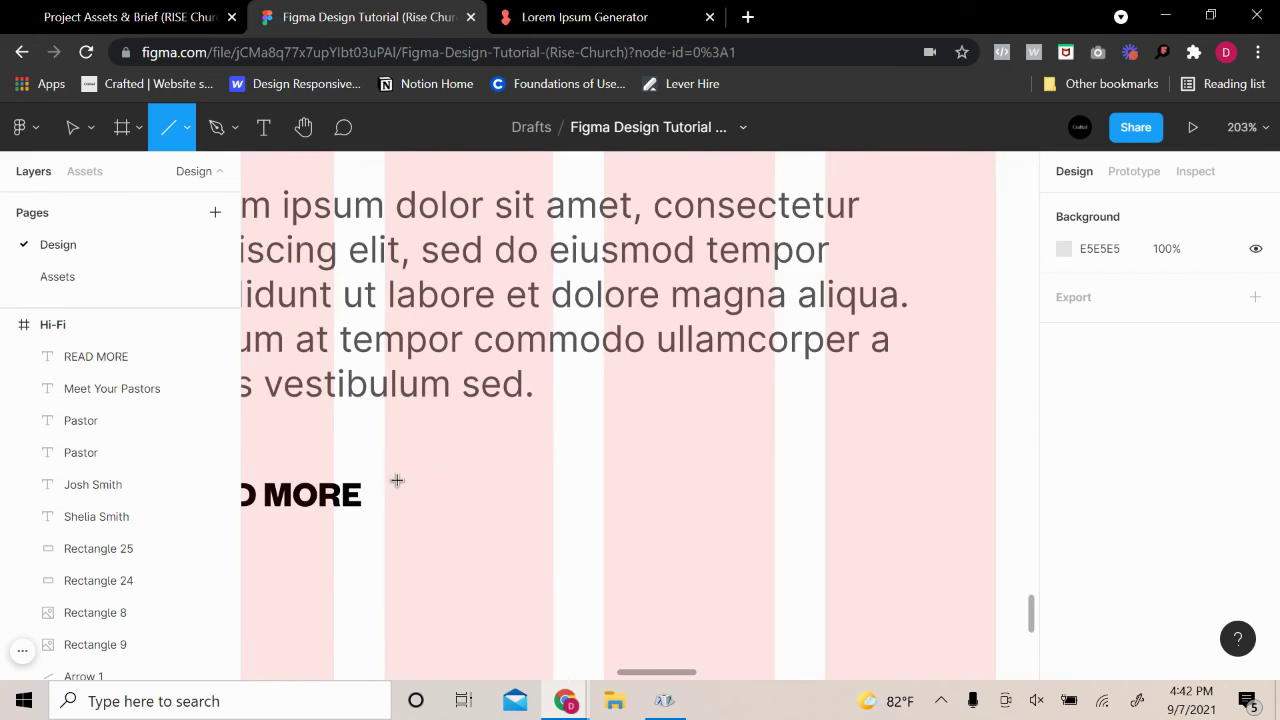
{"action": "left_click_drag", "start_coordinate": [396, 481], "coordinate": [401, 513]}
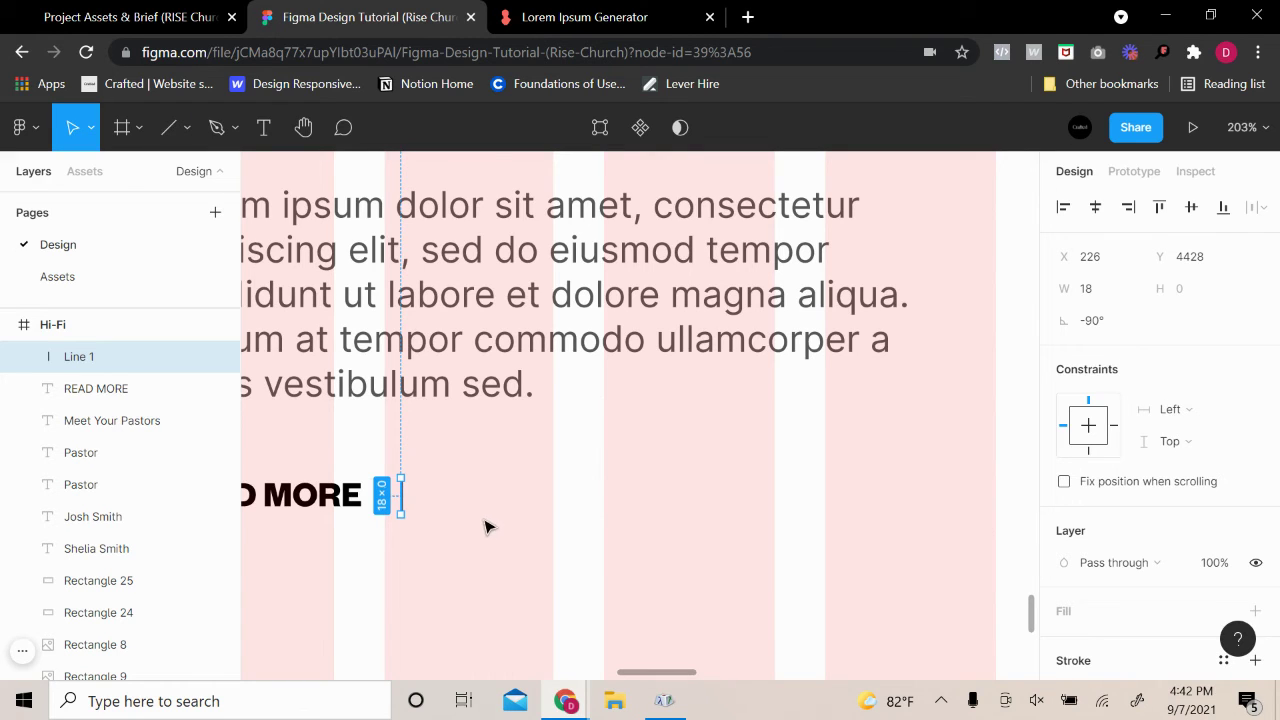
{"action": "left_click", "coordinate": [446, 488]}
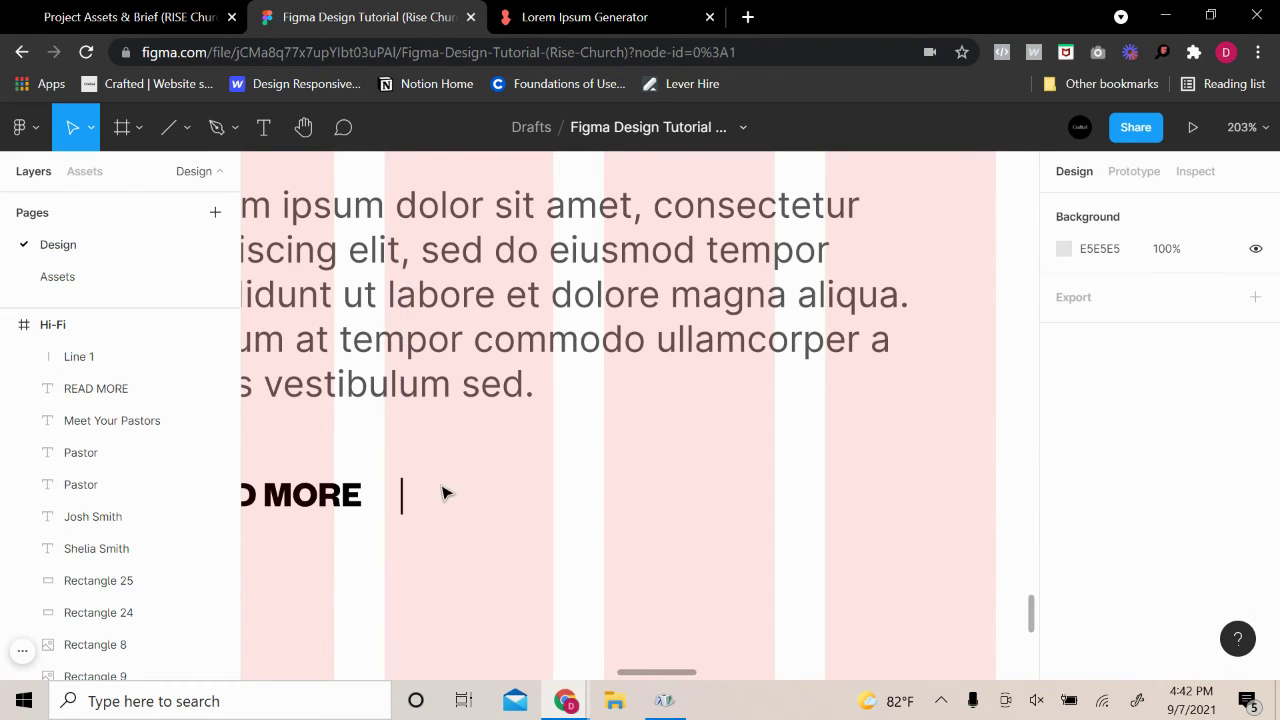
{"action": "left_click", "coordinate": [402, 503]}
{"action": "key", "text": "ctrl+v"}
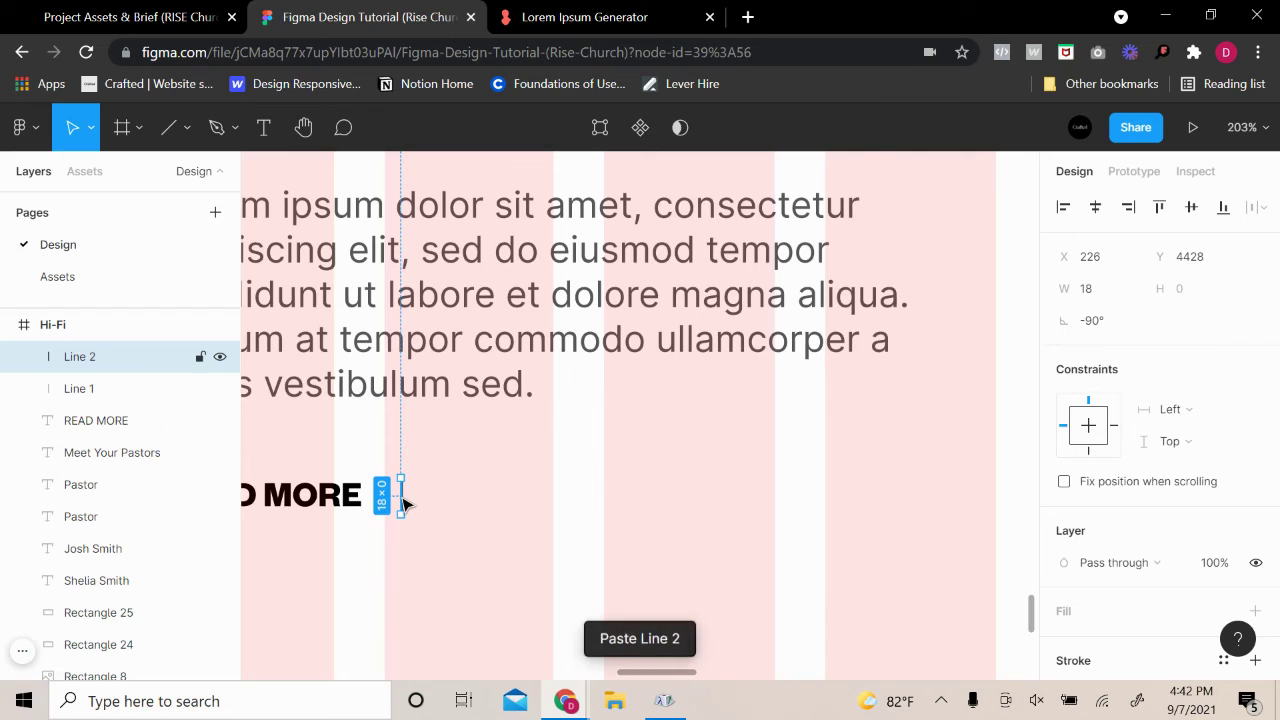
{"action": "left_click_drag", "start_coordinate": [410, 505], "coordinate": [463, 497]}
Set the copy's rotation to 0° and centre it across the vertical line
{"action": "left_click", "coordinate": [1090, 337]}
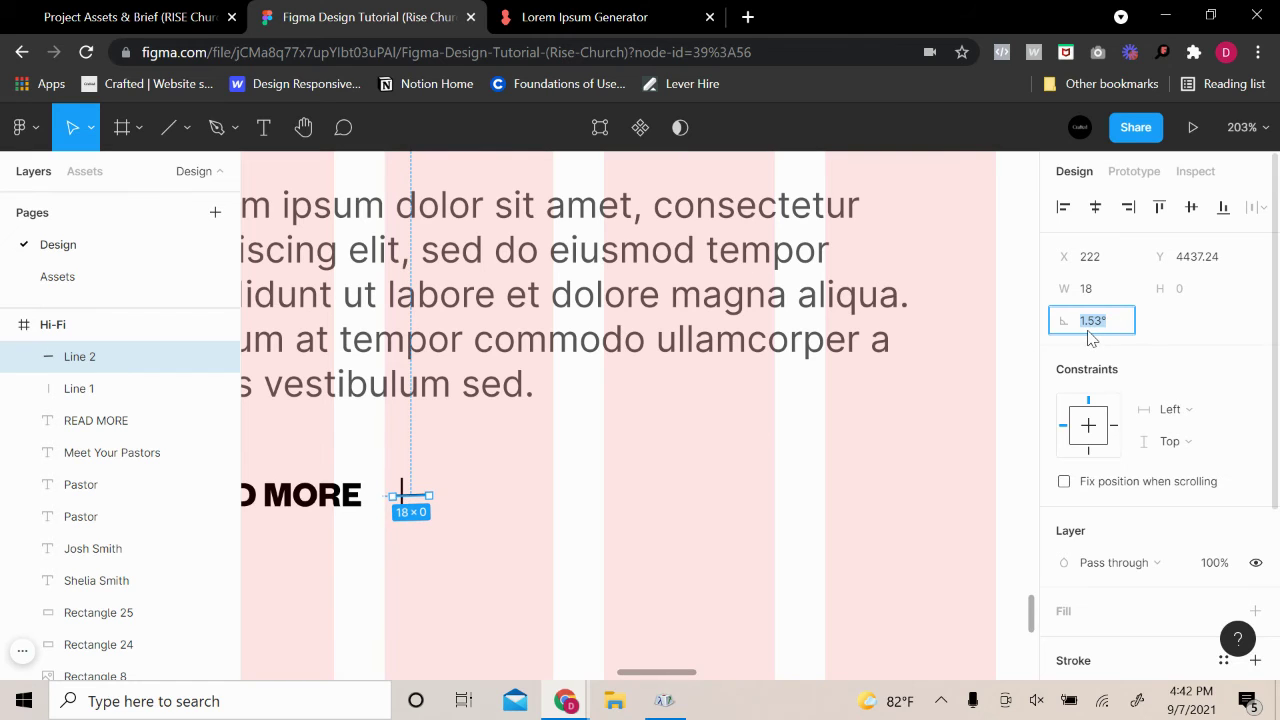
{"action": "type", "text": "0"}
{"action": "key", "text": "Return"}
{"action": "left_click", "coordinate": [440, 518]}
{"action": "scroll", "coordinate": [443, 517], "scroll_direction": "left", "scroll_amount": 2}
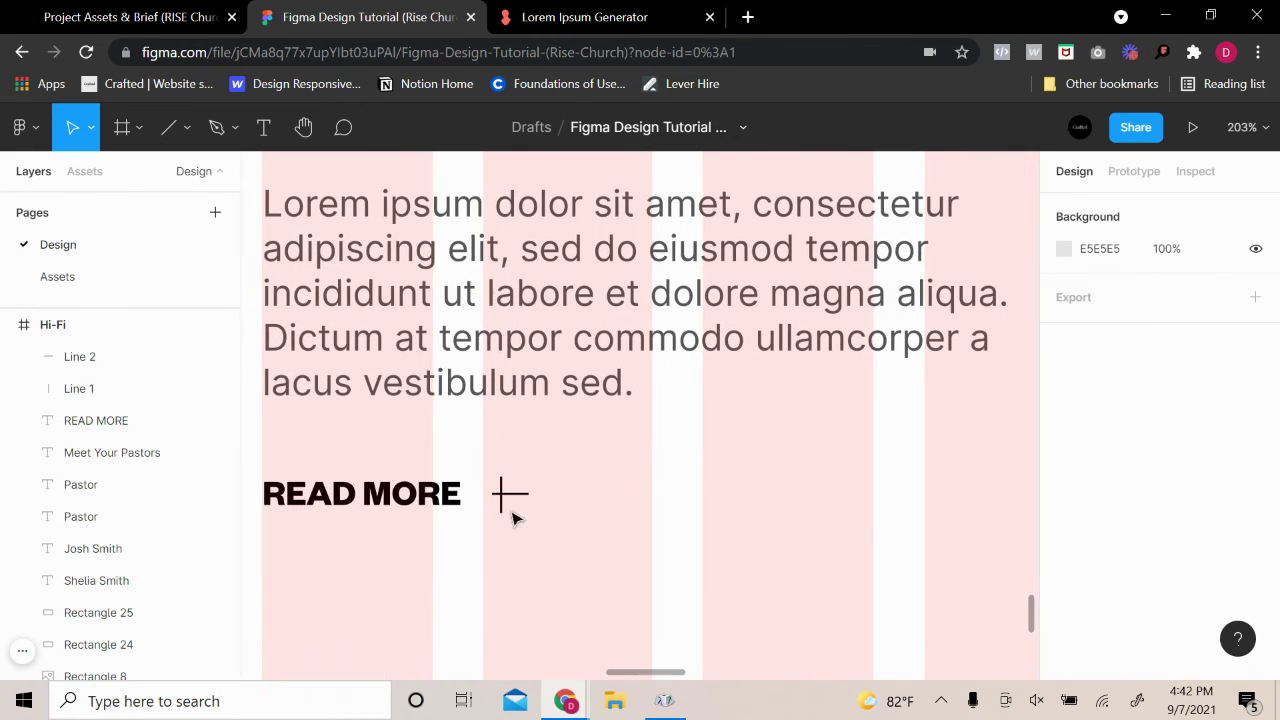
{"action": "left_click_drag", "start_coordinate": [506, 505], "coordinate": [500, 504]}
{"action": "left_click", "coordinate": [515, 506]}
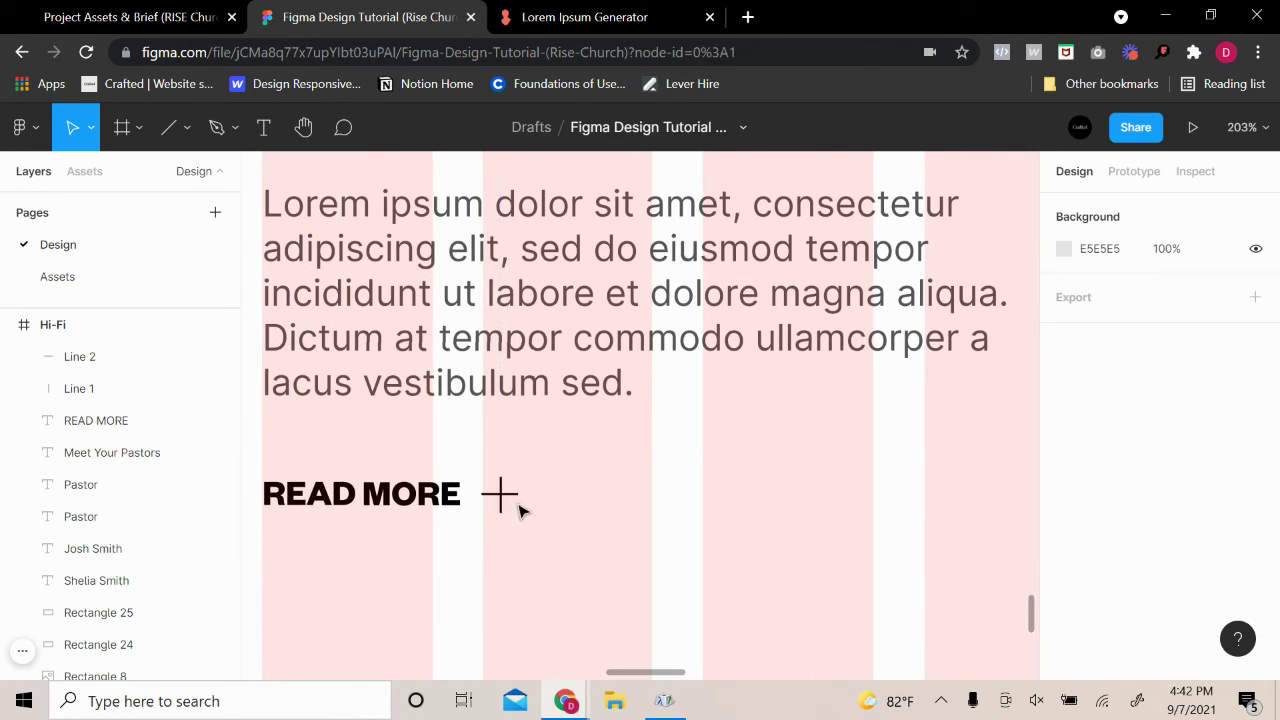
{"action": "scroll", "coordinate": [515, 506], "scroll_direction": "up", "scroll_amount": 5}
Scale both lines proportionally with K down to 16×16
{"action": "left_click", "coordinate": [546, 476]}
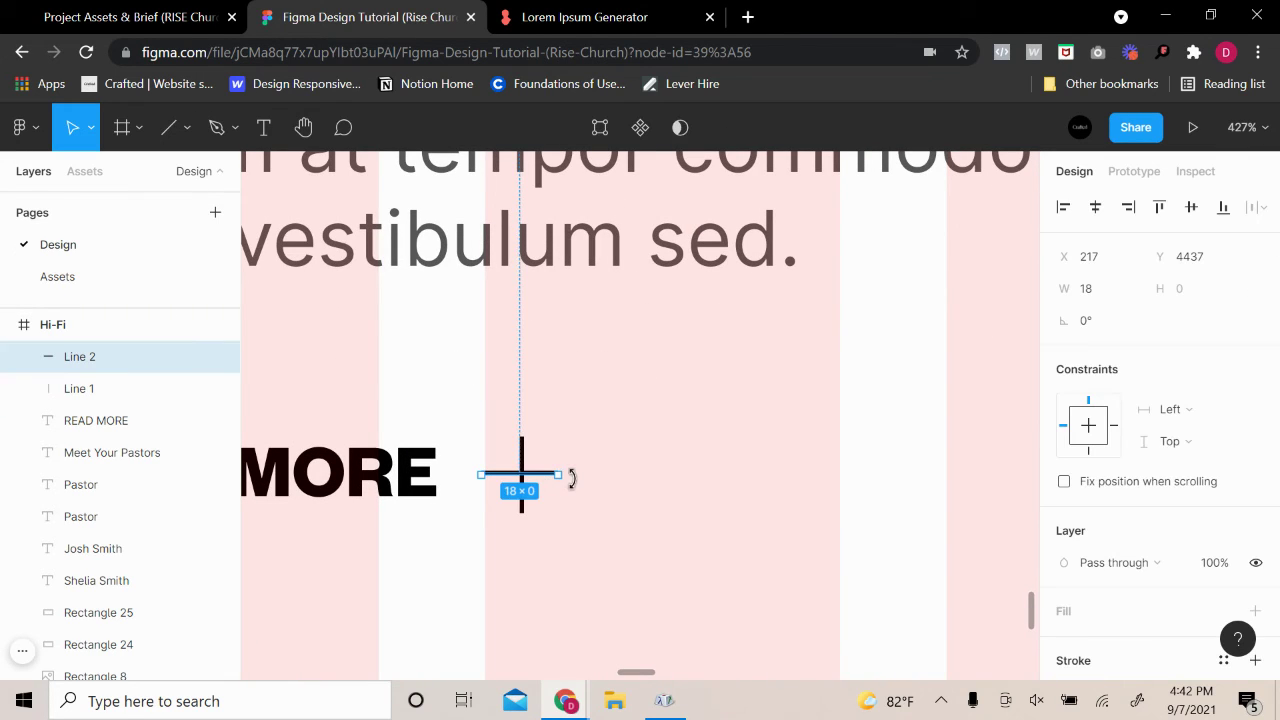
{"action": "left_click", "coordinate": [522, 505], "text": "shift"}
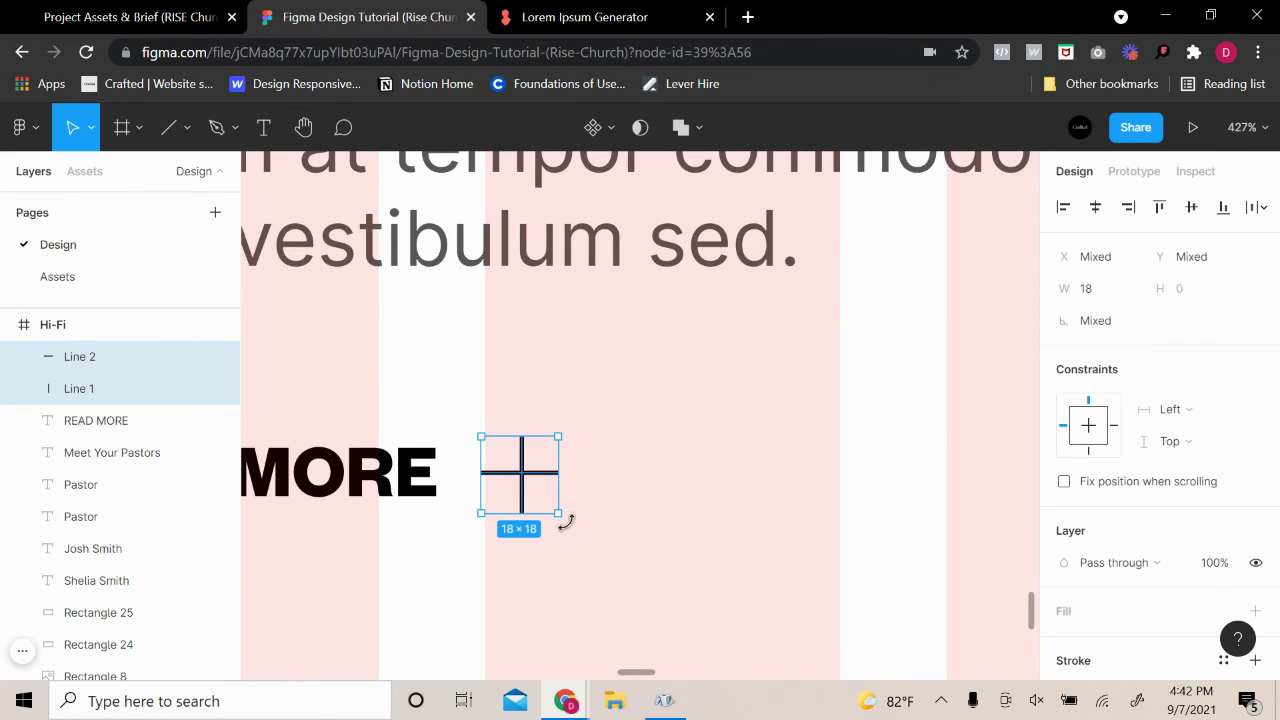
{"action": "key", "text": "k"}
{"action": "left_click_drag", "start_coordinate": [560, 513], "coordinate": [541, 505]}
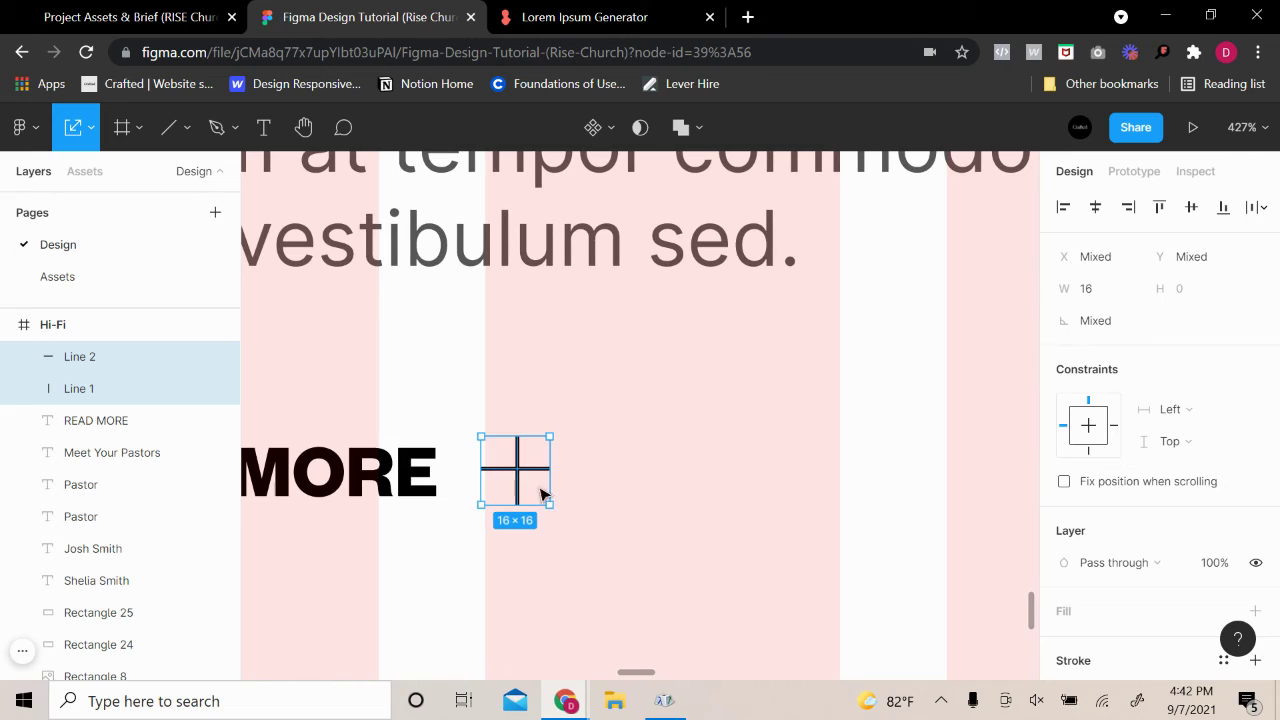
{"action": "scroll", "coordinate": [591, 503], "scroll_direction": "down", "scroll_amount": 10}
{"action": "left_click", "coordinate": [698, 507]}
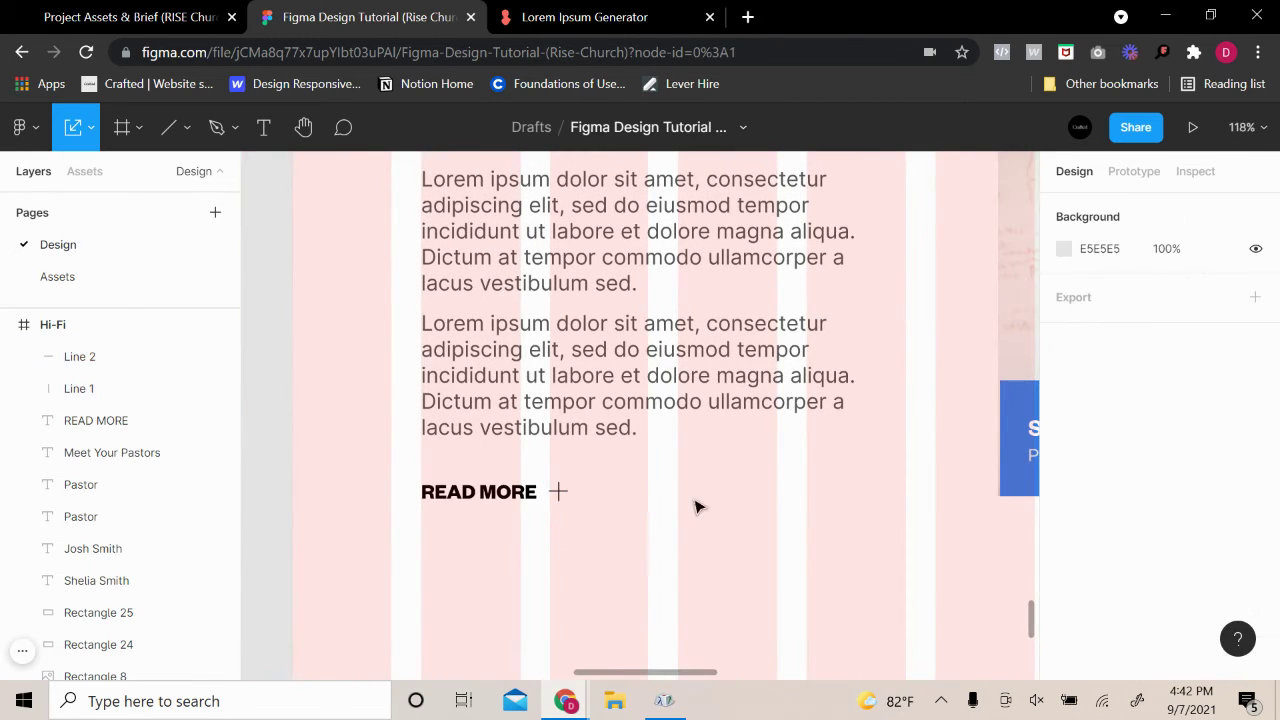
{"action": "left_click", "coordinate": [563, 494]}
{"action": "left_click", "coordinate": [678, 495]}
{"action": "scroll", "coordinate": [752, 542], "scroll_direction": "down", "scroll_amount": 3}
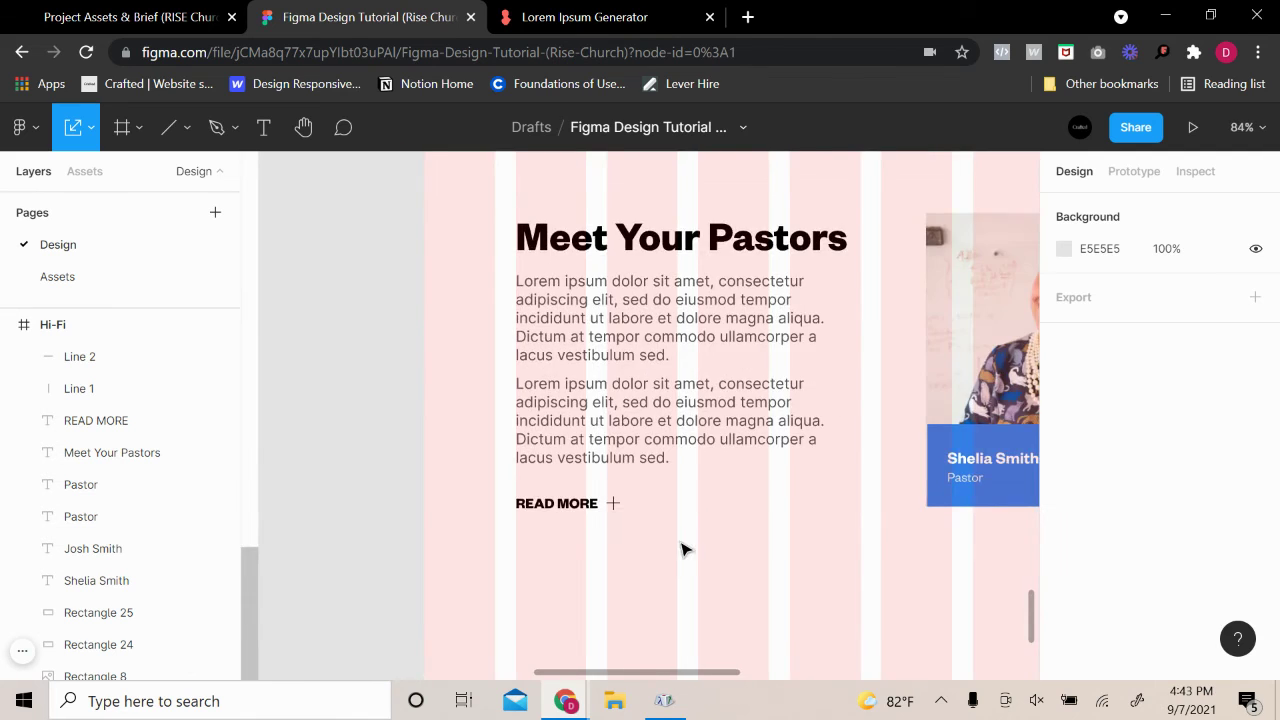
{"action": "scroll", "coordinate": [684, 545], "scroll_direction": "up", "scroll_amount": 3}
Give both plus lines a stroke weight of 2
{"action": "left_click", "coordinate": [546, 465]}
{"action": "left_click", "coordinate": [542, 456], "text": "shift"}
{"action": "scroll", "coordinate": [1063, 560], "scroll_direction": "down", "scroll_amount": 2}
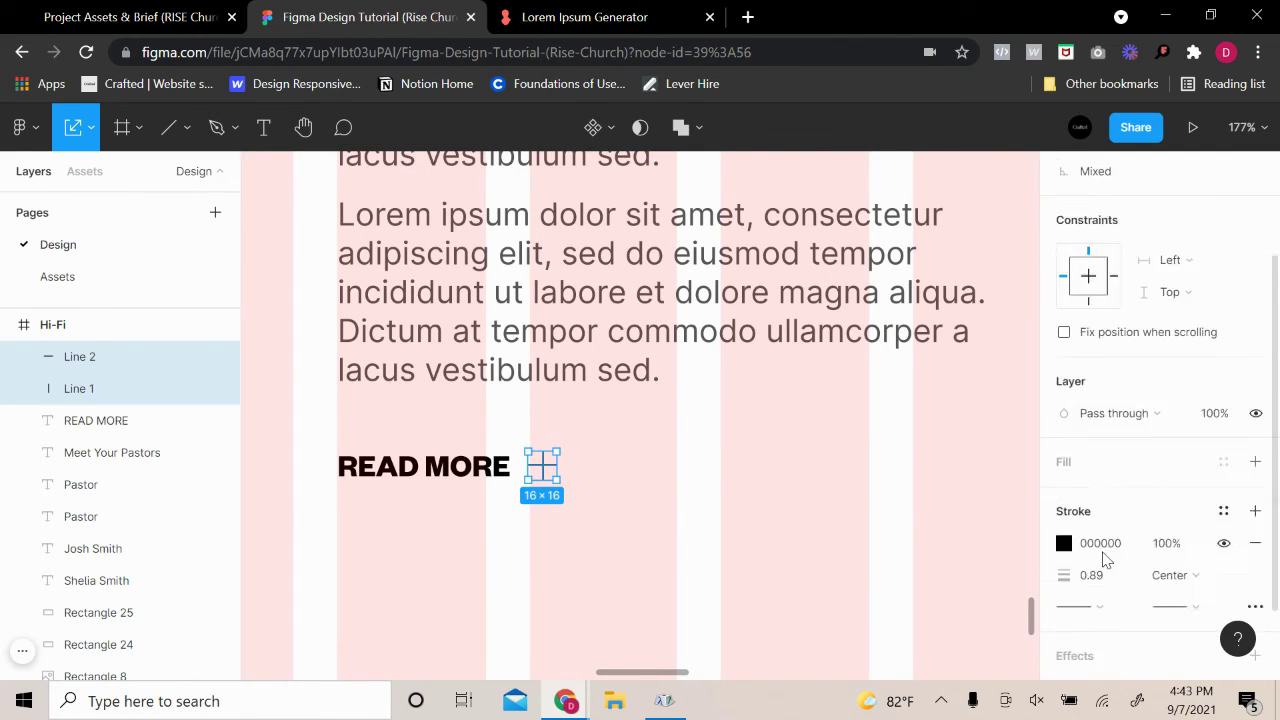
{"action": "left_click", "coordinate": [1092, 530]}
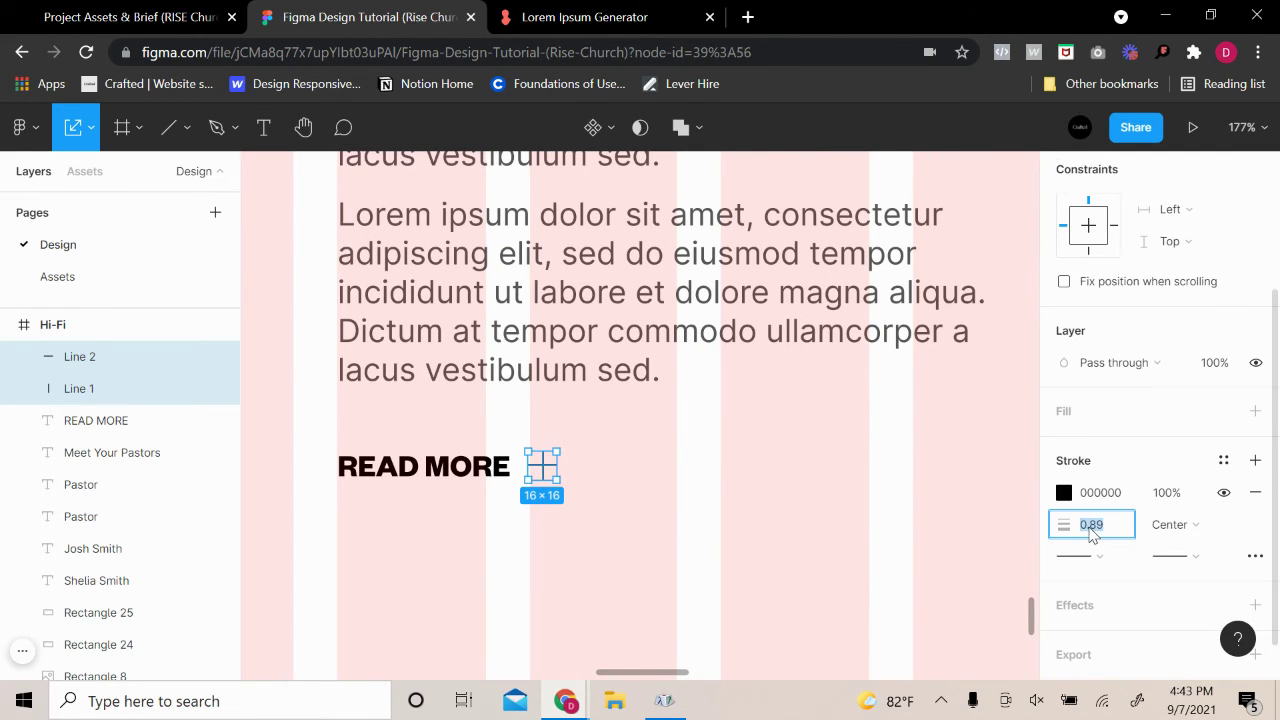
{"action": "left_click", "coordinate": [819, 543]}
{"action": "scroll", "coordinate": [817, 543], "scroll_direction": "down", "scroll_amount": 2}
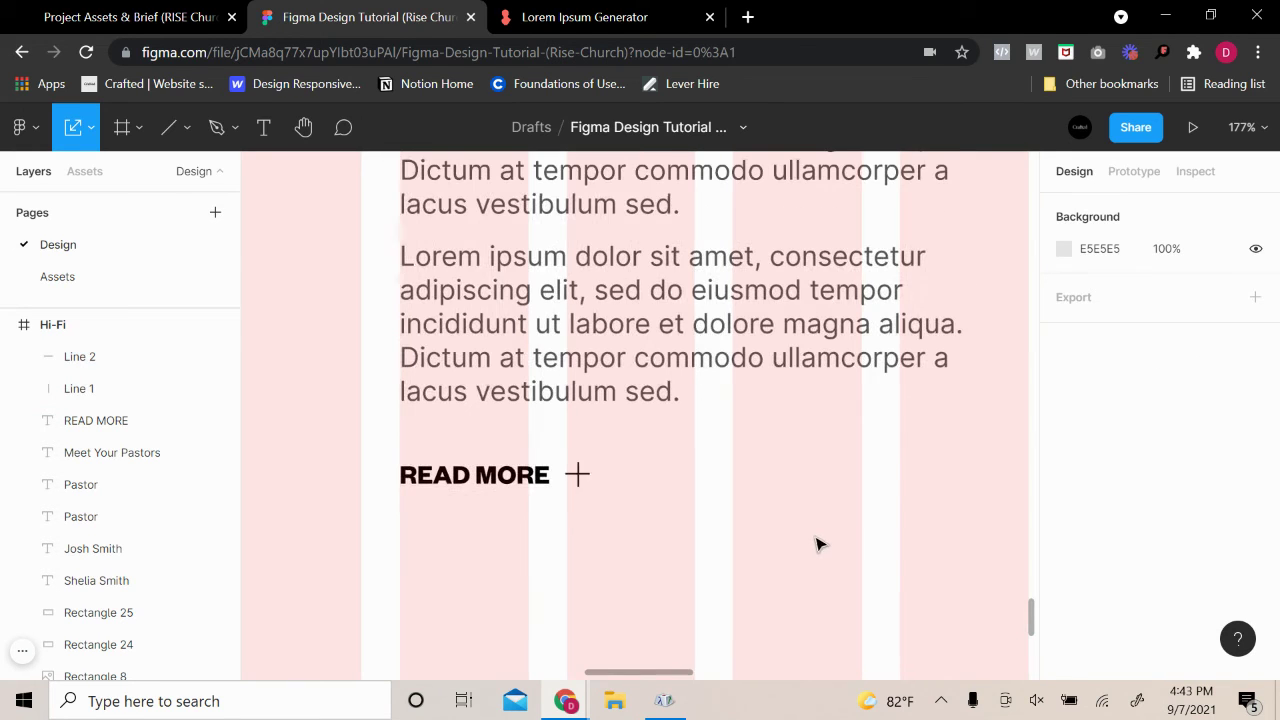
{"action": "mouse_move", "coordinate": [648, 518]}
{"action": "left_mouse_down"}
{"action": "mouse_move", "coordinate": [580, 497]}
{"action": "mouse_move", "coordinate": [571, 474]}
{"action": "left_mouse_up"}
{"action": "scroll", "coordinate": [1108, 520], "scroll_direction": "down", "scroll_amount": 2}
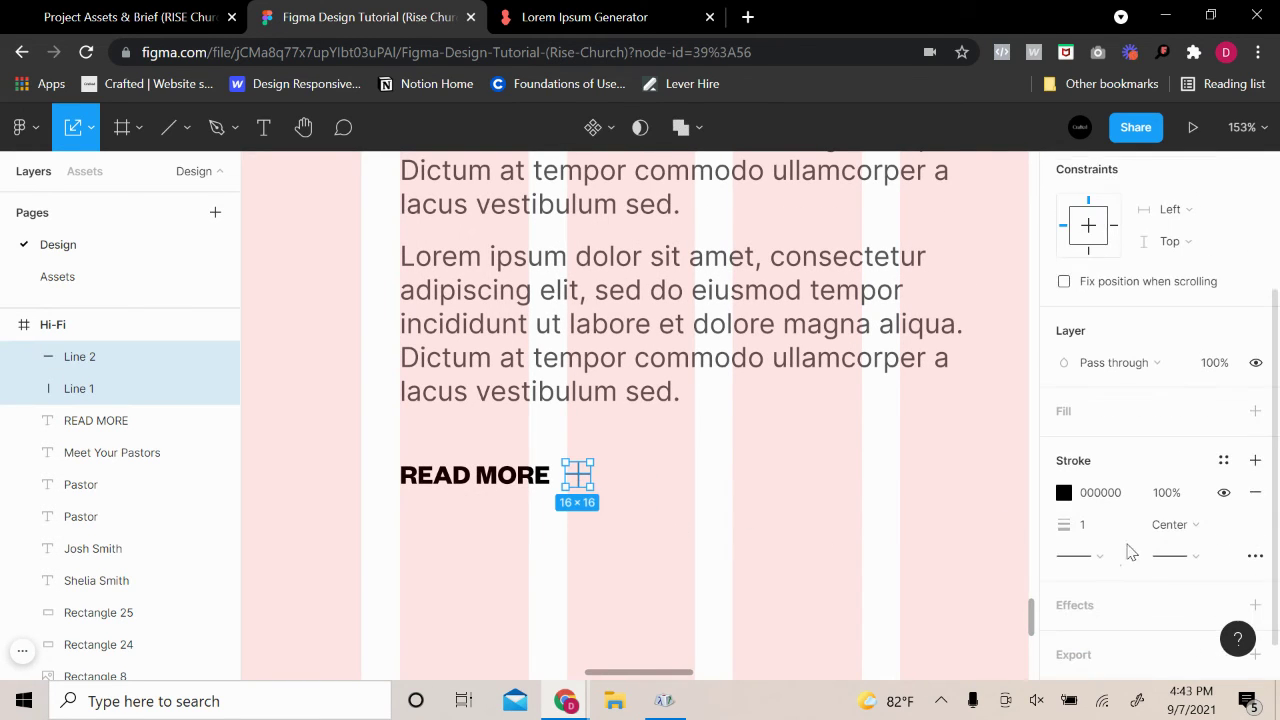
{"action": "left_click", "coordinate": [1090, 528]}
{"action": "type", "text": "2"}
{"action": "key", "text": "Return"}
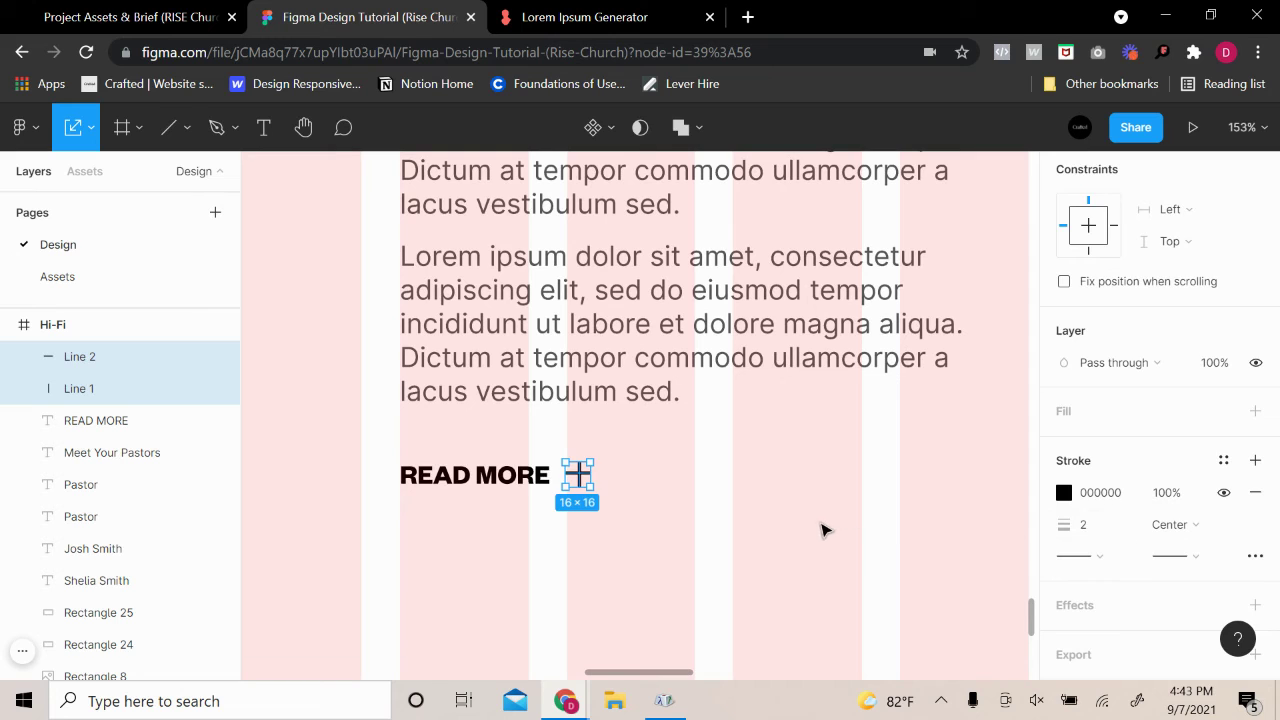
{"action": "left_click", "coordinate": [823, 529]}
Nudge the horizontal line right so the cross is centred
{"action": "scroll", "coordinate": [604, 498], "scroll_direction": "up", "scroll_amount": 3}
{"action": "left_click", "coordinate": [586, 476]}
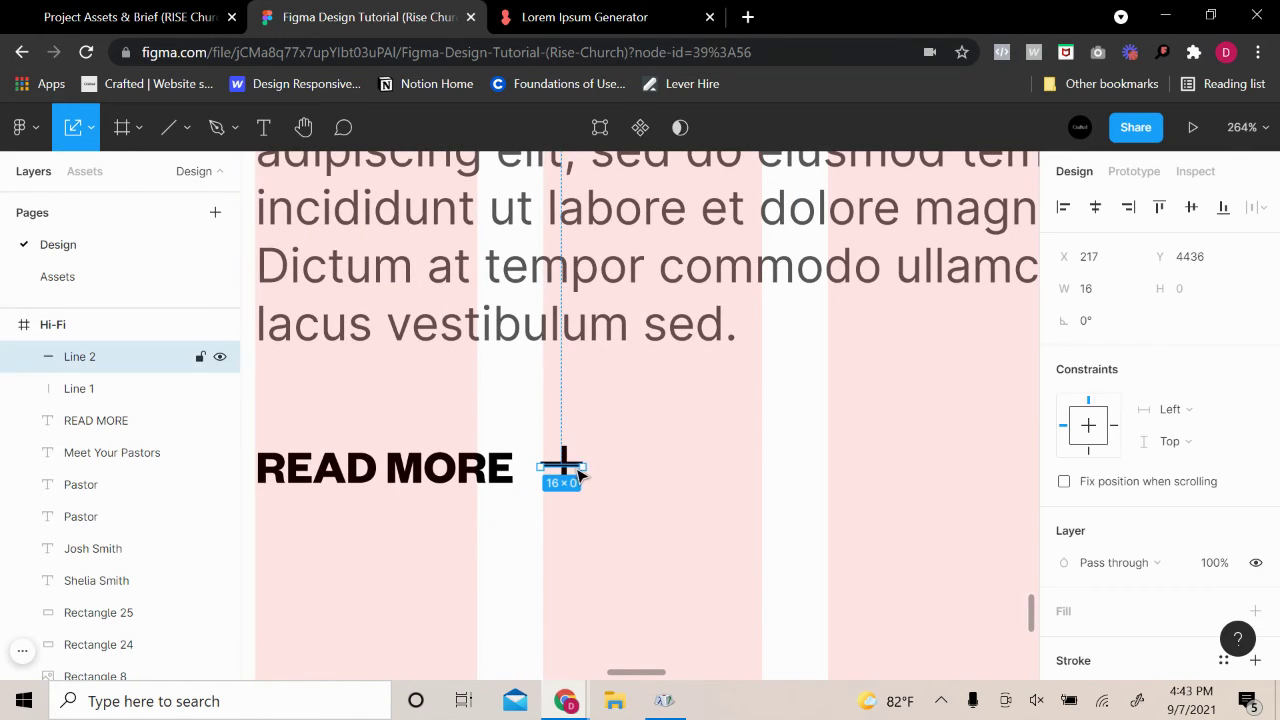
{"action": "scroll", "coordinate": [588, 476], "scroll_direction": "up", "scroll_amount": 4}
{"action": "scroll", "coordinate": [578, 458], "scroll_direction": "up", "scroll_amount": 2}
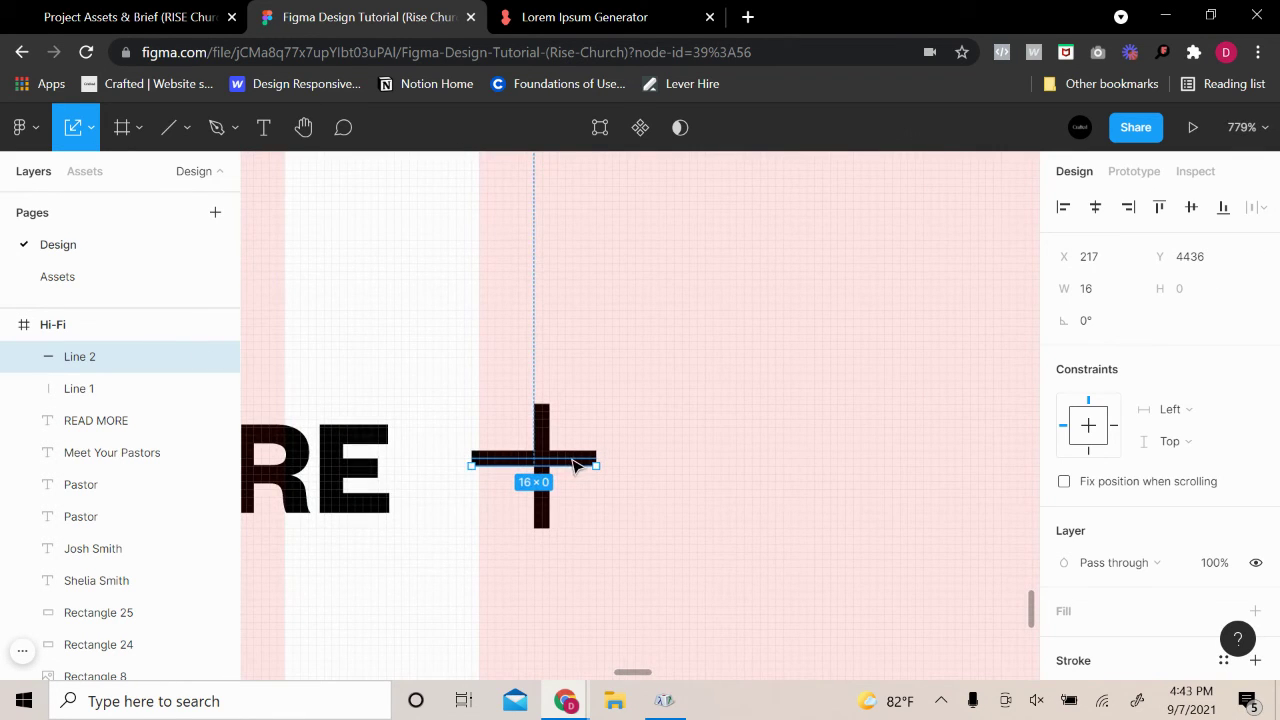
{"action": "key", "text": "Right"}
{"action": "left_click", "coordinate": [697, 481]}
{"action": "scroll", "coordinate": [771, 551], "scroll_direction": "down", "scroll_amount": 5}
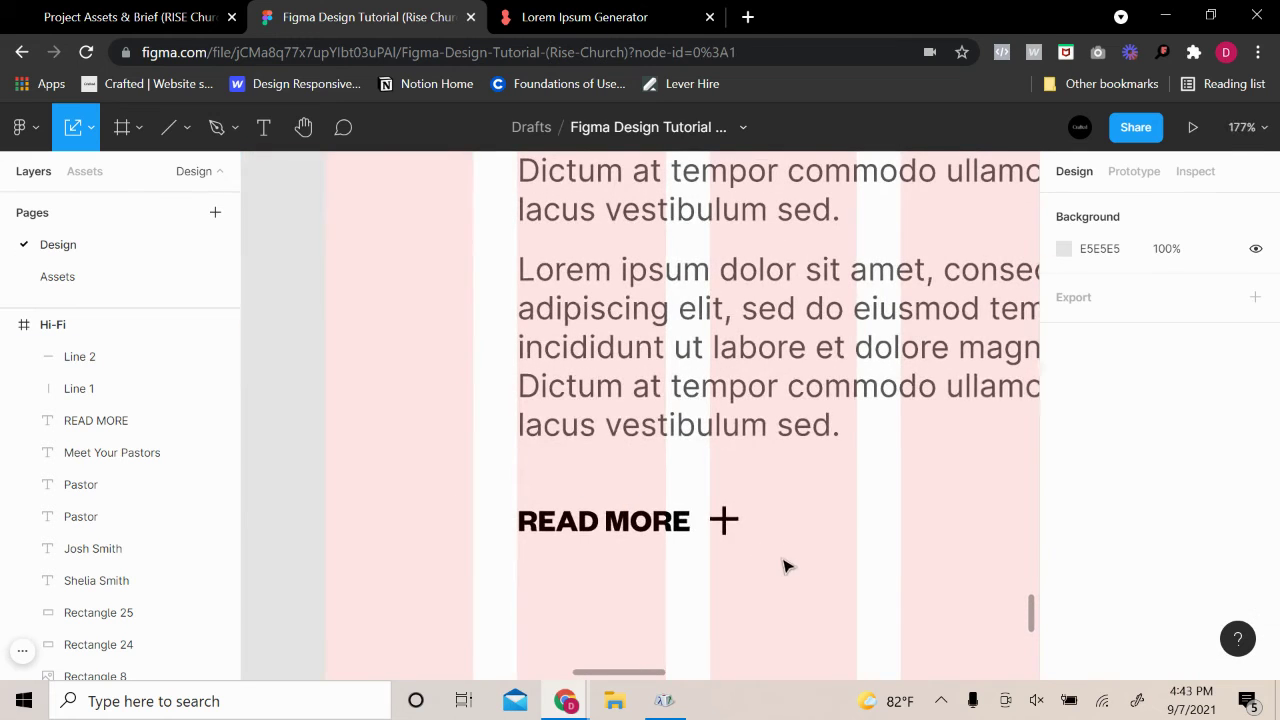
{"action": "left_click_drag", "start_coordinate": [786, 563], "coordinate": [712, 503]}
{"action": "scroll", "coordinate": [1133, 543], "scroll_direction": "down", "scroll_amount": 1}
{"action": "scroll", "coordinate": [1133, 543], "scroll_direction": "down", "scroll_amount": 2}
Set the plus icon's stroke colour to blue 3680EA after trying yellow
{"action": "left_click", "coordinate": [1063, 443]}
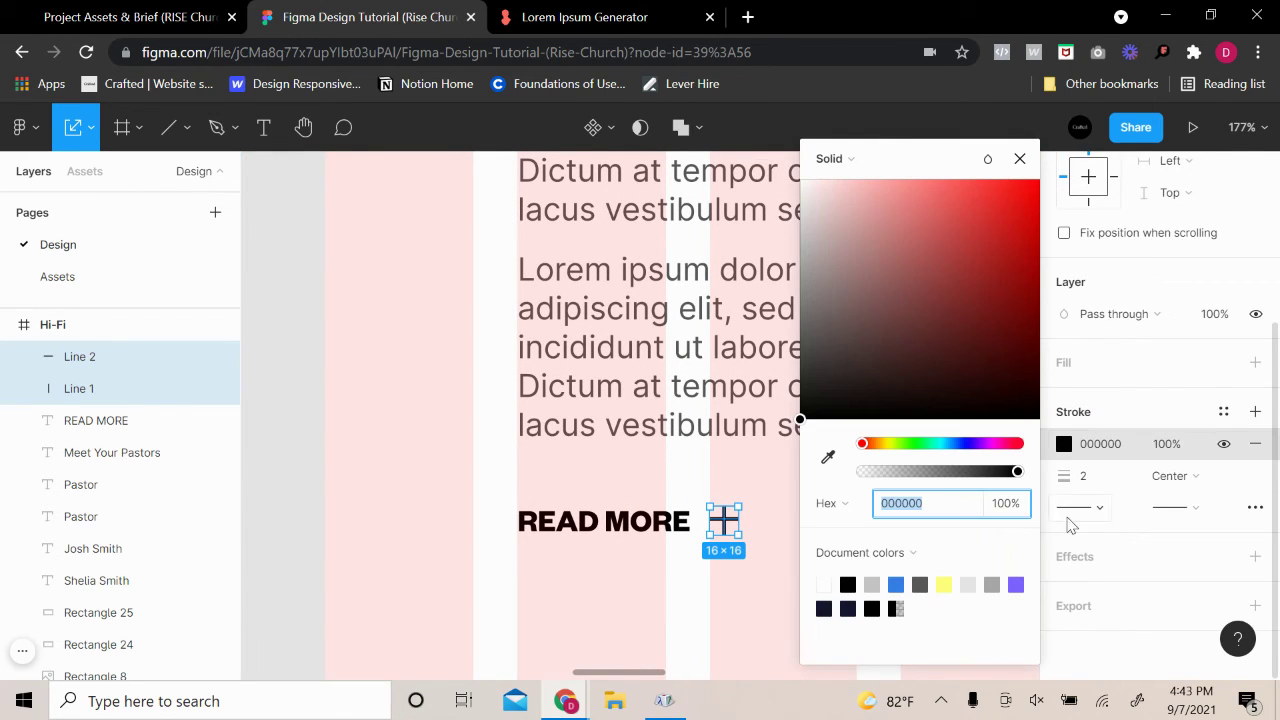
{"action": "left_click", "coordinate": [943, 584]}
{"action": "left_click", "coordinate": [740, 604]}
{"action": "scroll", "coordinate": [790, 586], "scroll_direction": "down", "scroll_amount": 5}
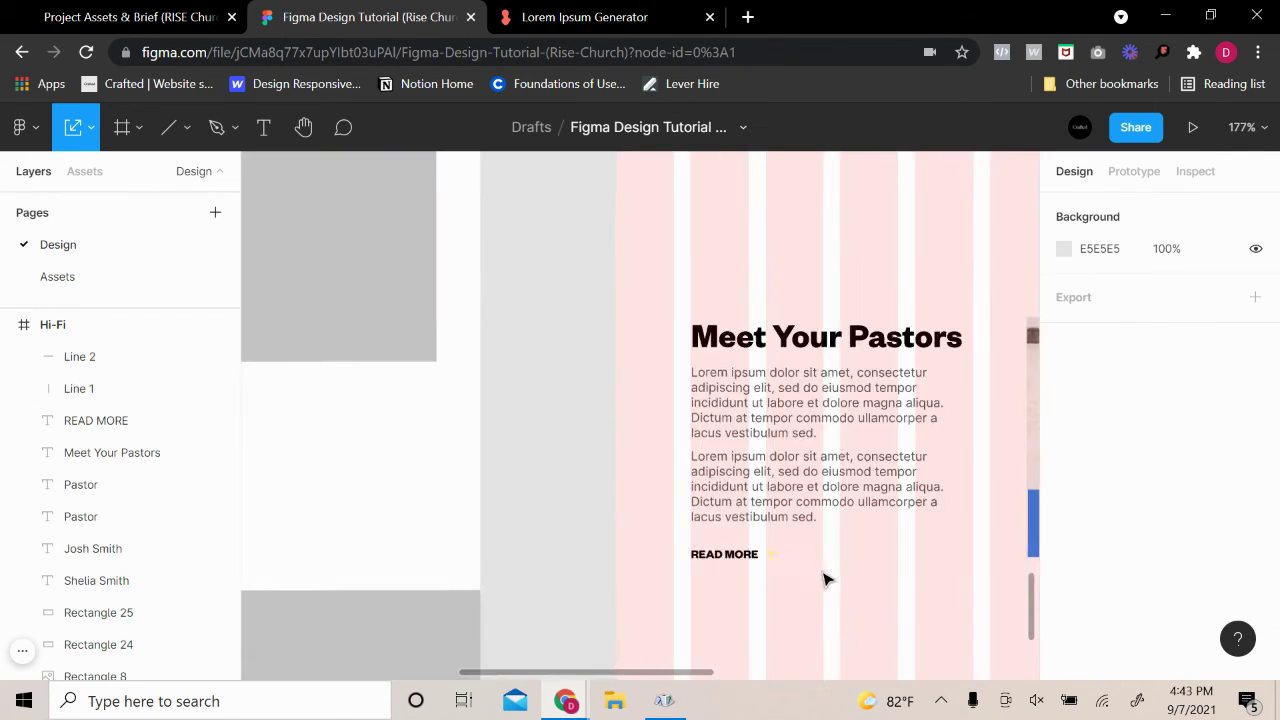
{"action": "left_click_drag", "start_coordinate": [790, 580], "coordinate": [771, 552]}
{"action": "scroll", "coordinate": [1100, 530], "scroll_direction": "down", "scroll_amount": 3}
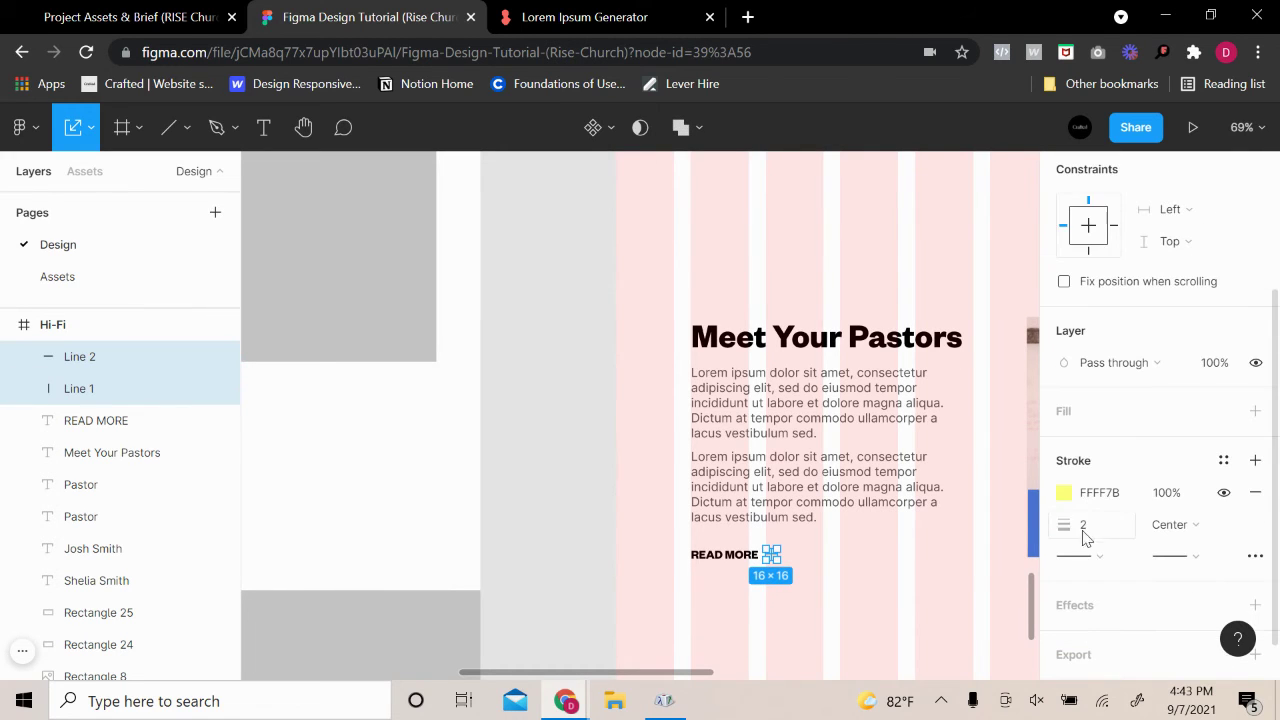
{"action": "left_click", "coordinate": [1064, 497]}
{"action": "left_click", "coordinate": [896, 584]}
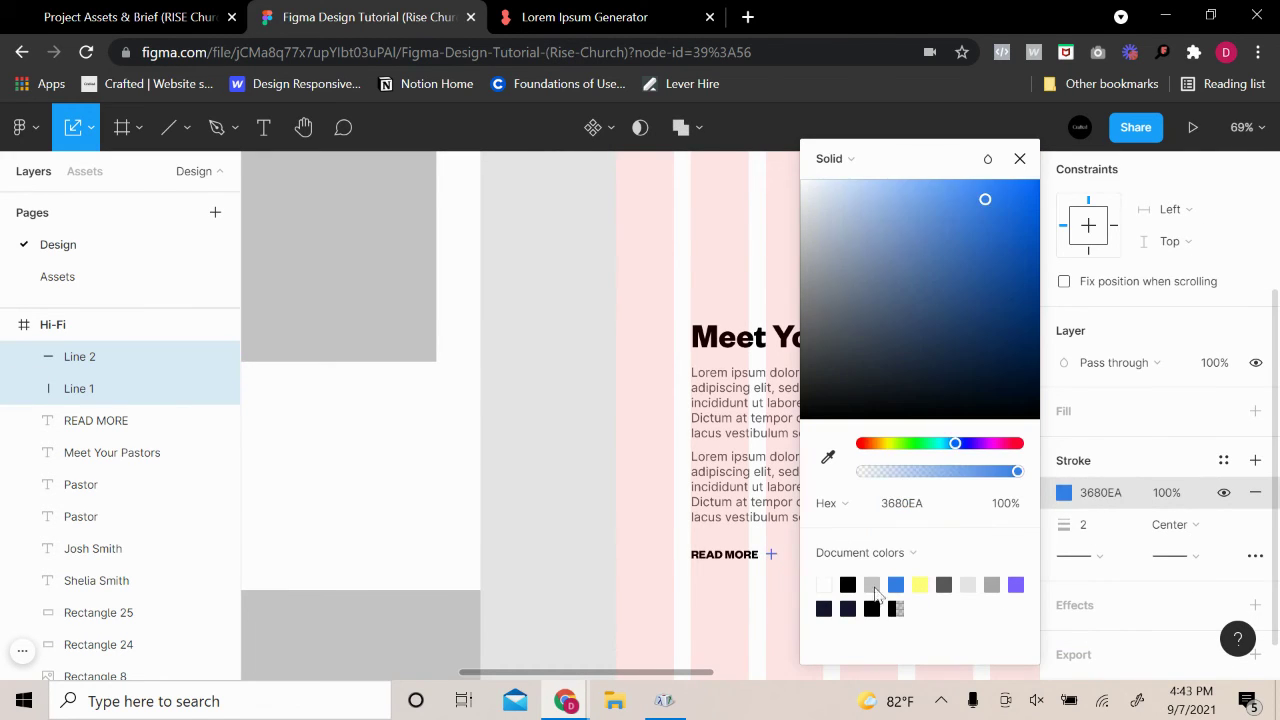
{"action": "left_click", "coordinate": [740, 628]}
{"action": "scroll", "coordinate": [860, 590], "scroll_direction": "right", "scroll_amount": 3}
{"action": "scroll", "coordinate": [840, 558], "scroll_direction": "down", "scroll_amount": 3}
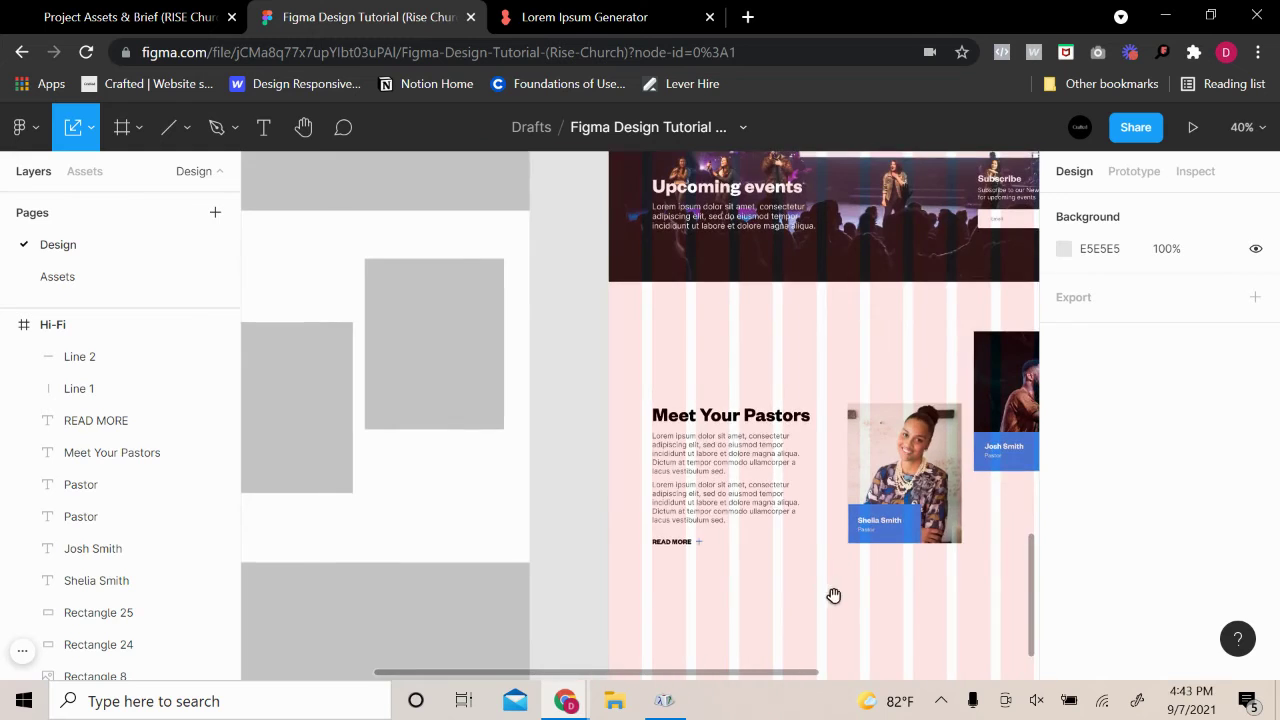
{"action": "scroll", "coordinate": [686, 598], "scroll_direction": "right", "scroll_amount": 3}
{"action": "left_click_drag", "start_coordinate": [543, 591], "coordinate": [463, 363]}
{"action": "left_click_drag", "start_coordinate": [543, 466], "coordinate": [543, 457]}
{"action": "left_click", "coordinate": [693, 575]}
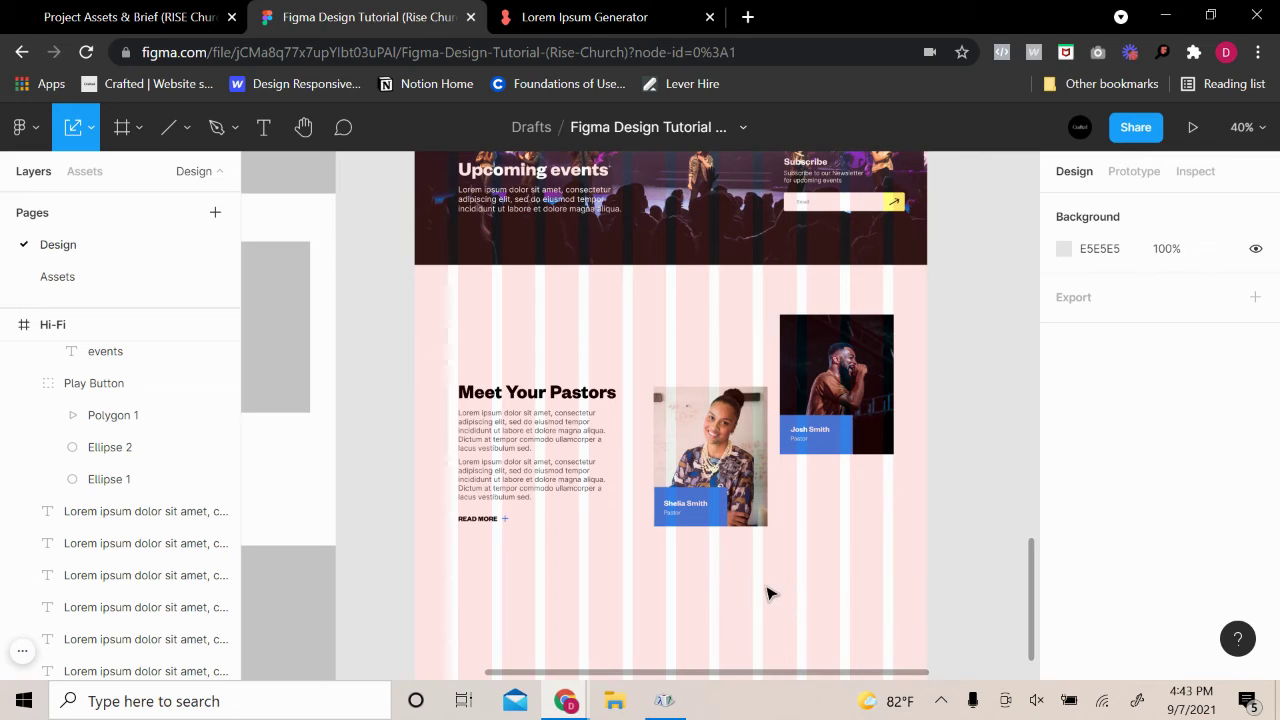
{"action": "left_click_drag", "start_coordinate": [777, 607], "coordinate": [708, 435]}
{"action": "left_click_drag", "start_coordinate": [538, 598], "coordinate": [462, 388]}
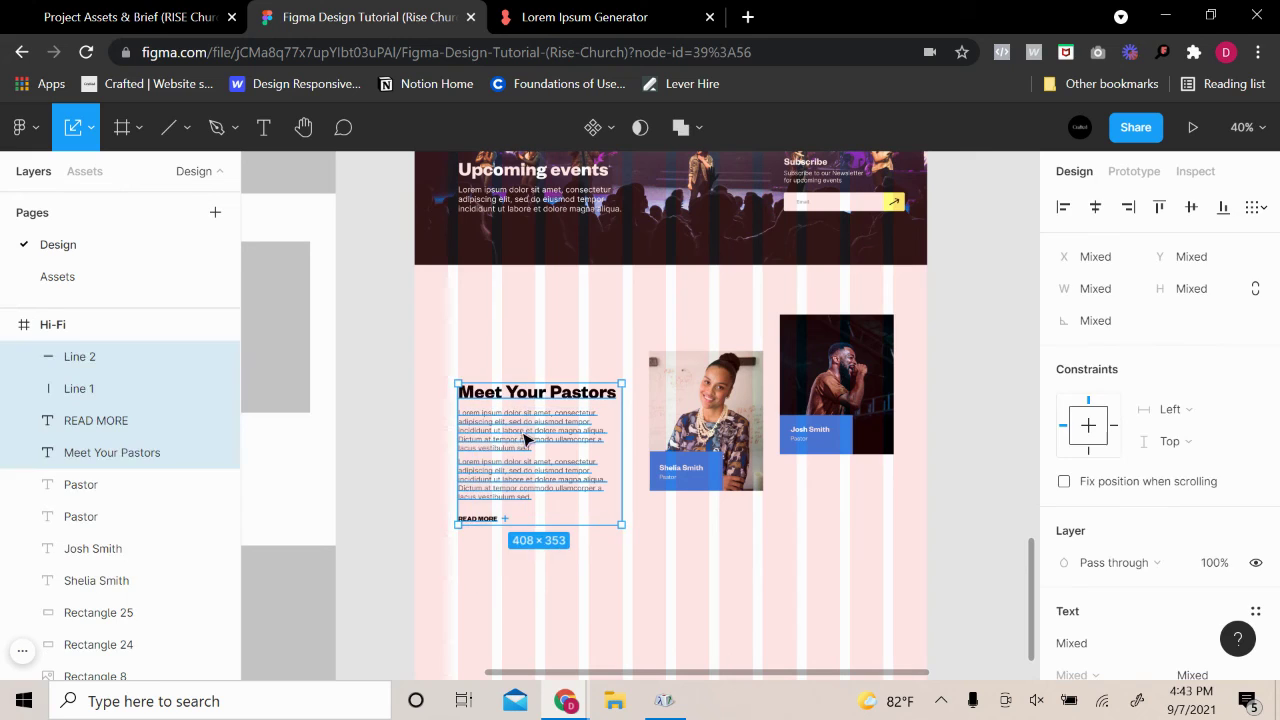
{"action": "mouse_move", "coordinate": [524, 456]}
{"action": "left_mouse_down"}
{"action": "mouse_move", "coordinate": [523, 412]}
{"action": "mouse_move", "coordinate": [524, 433]}
{"action": "left_mouse_up"}
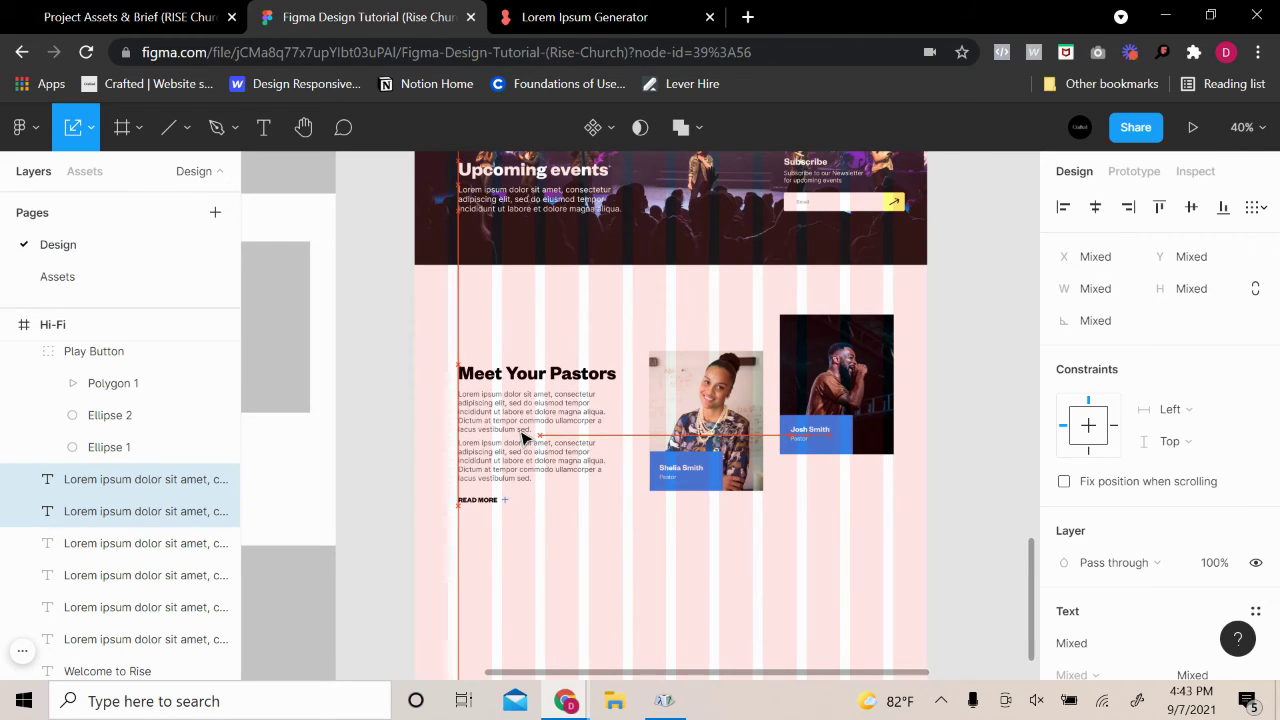
{"action": "left_click_drag", "start_coordinate": [521, 431], "coordinate": [521, 431]}
{"action": "left_click", "coordinate": [757, 409]}
{"action": "left_click_drag", "start_coordinate": [774, 583], "coordinate": [637, 375]}
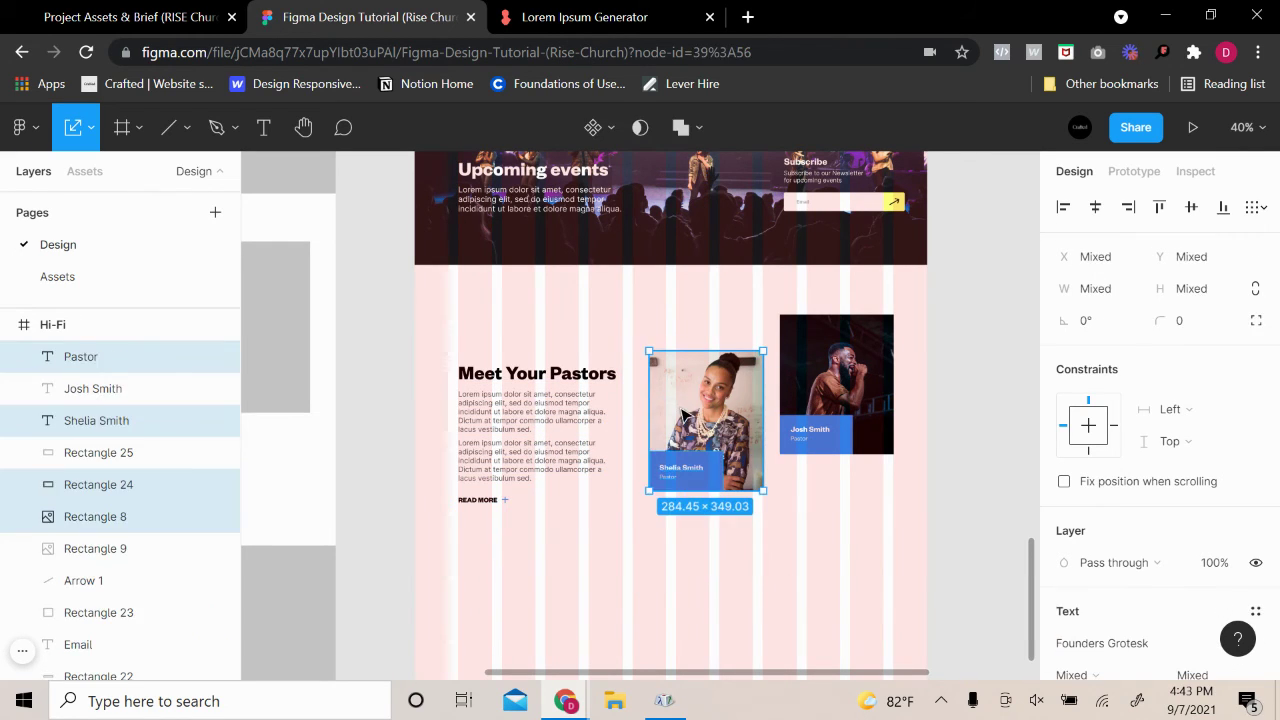
{"action": "left_click_drag", "start_coordinate": [682, 411], "coordinate": [683, 432]}
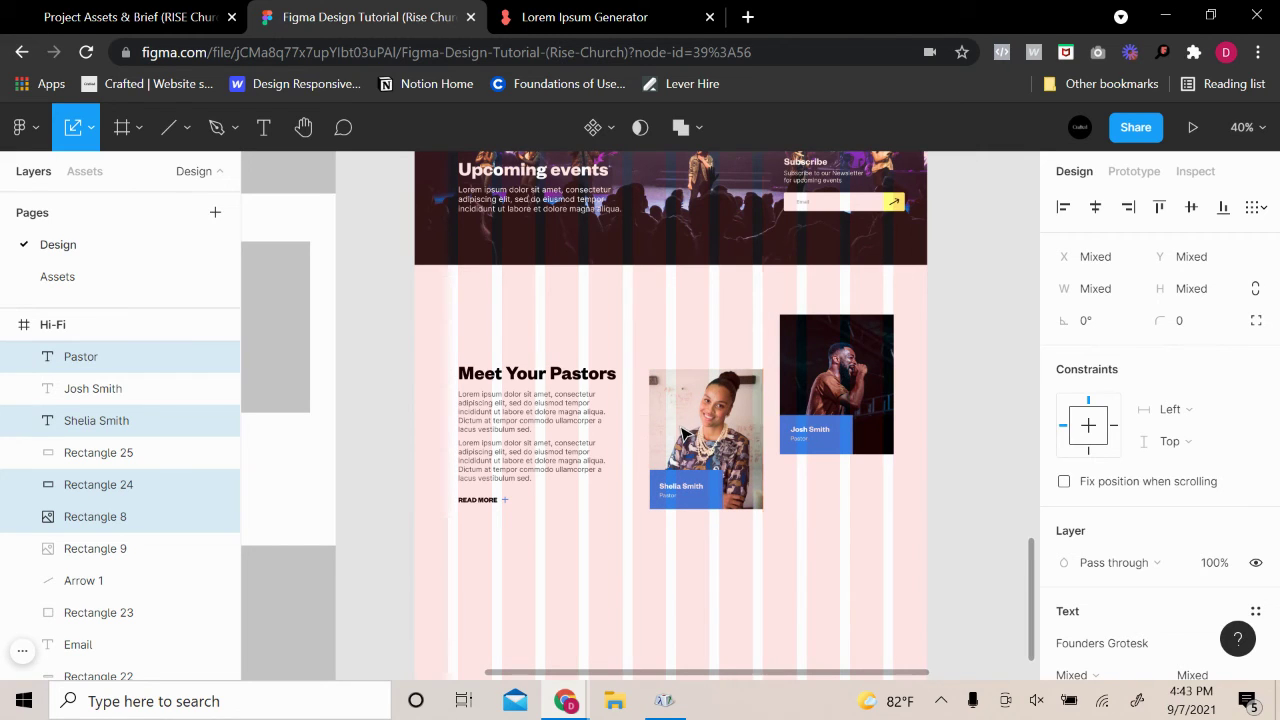
{"action": "left_click", "coordinate": [851, 551]}
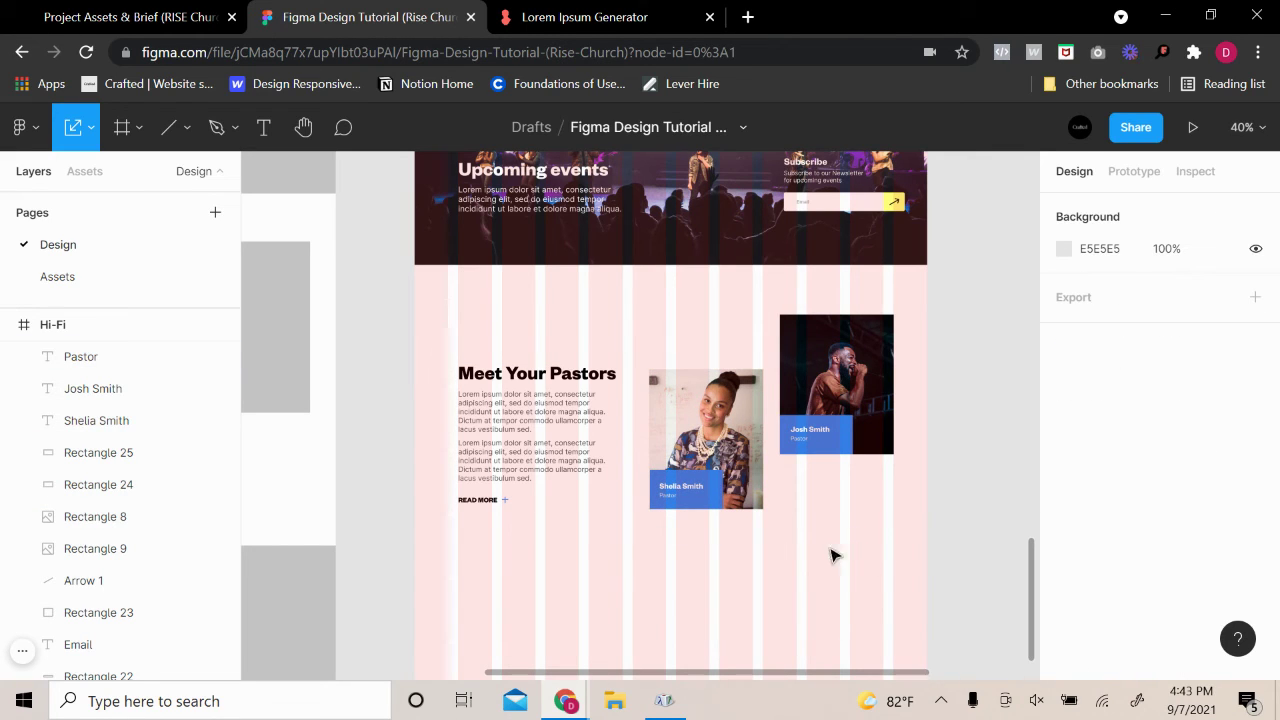
{"action": "scroll", "coordinate": [810, 555], "scroll_direction": "up", "scroll_amount": 2}
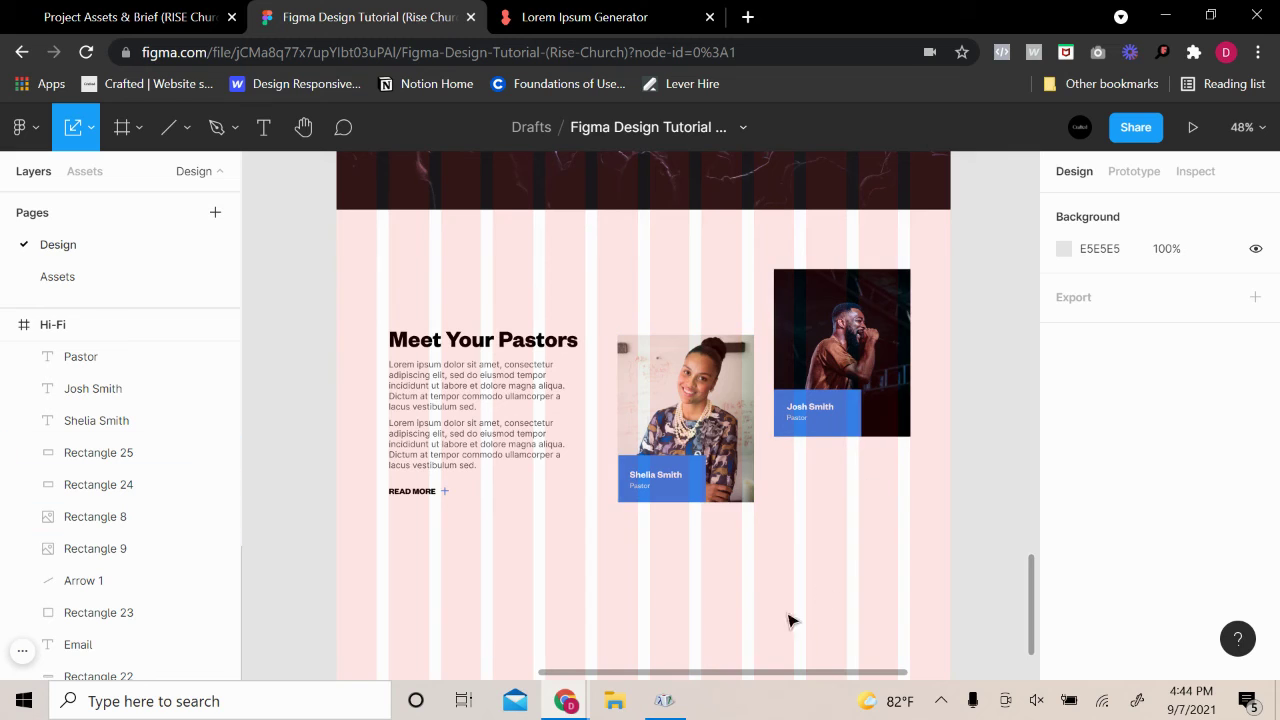
Narrow the second and then the first Lorem ipsum paragraph toward 348 px wide
{"action": "left_click", "coordinate": [533, 462]}
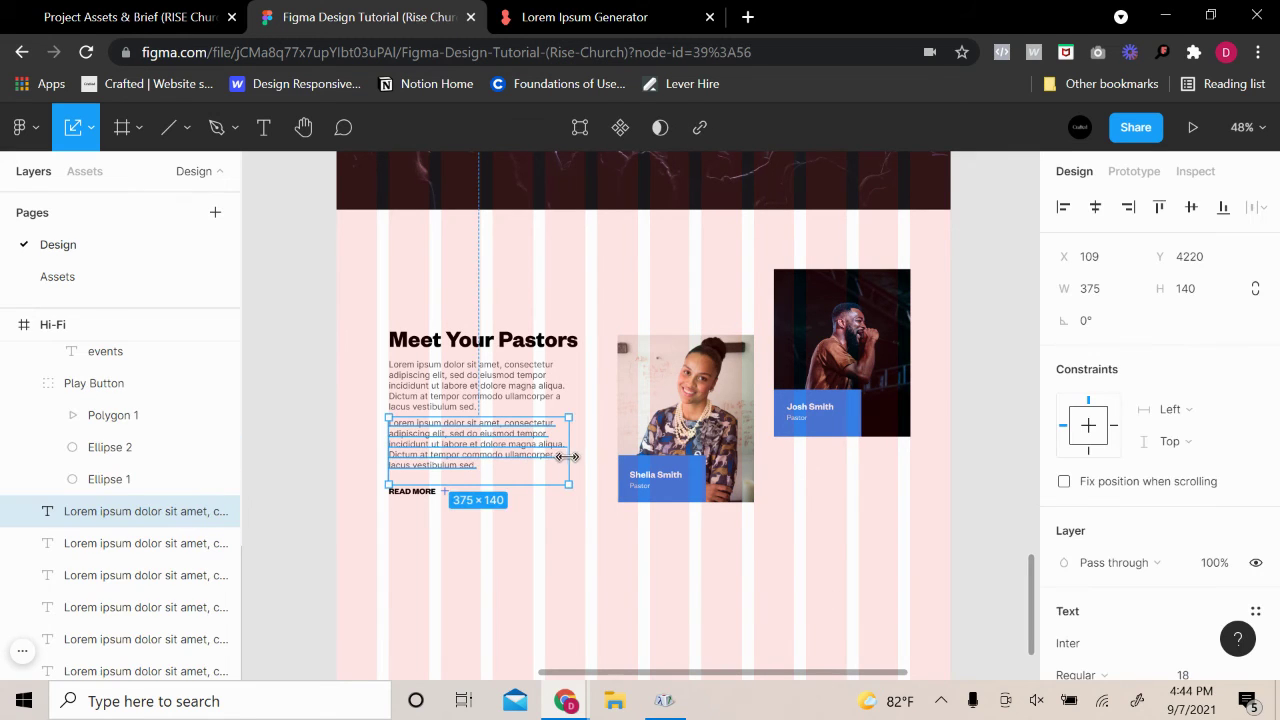
{"action": "left_click_drag", "start_coordinate": [567, 457], "coordinate": [557, 446]}
{"action": "left_click", "coordinate": [560, 400]}
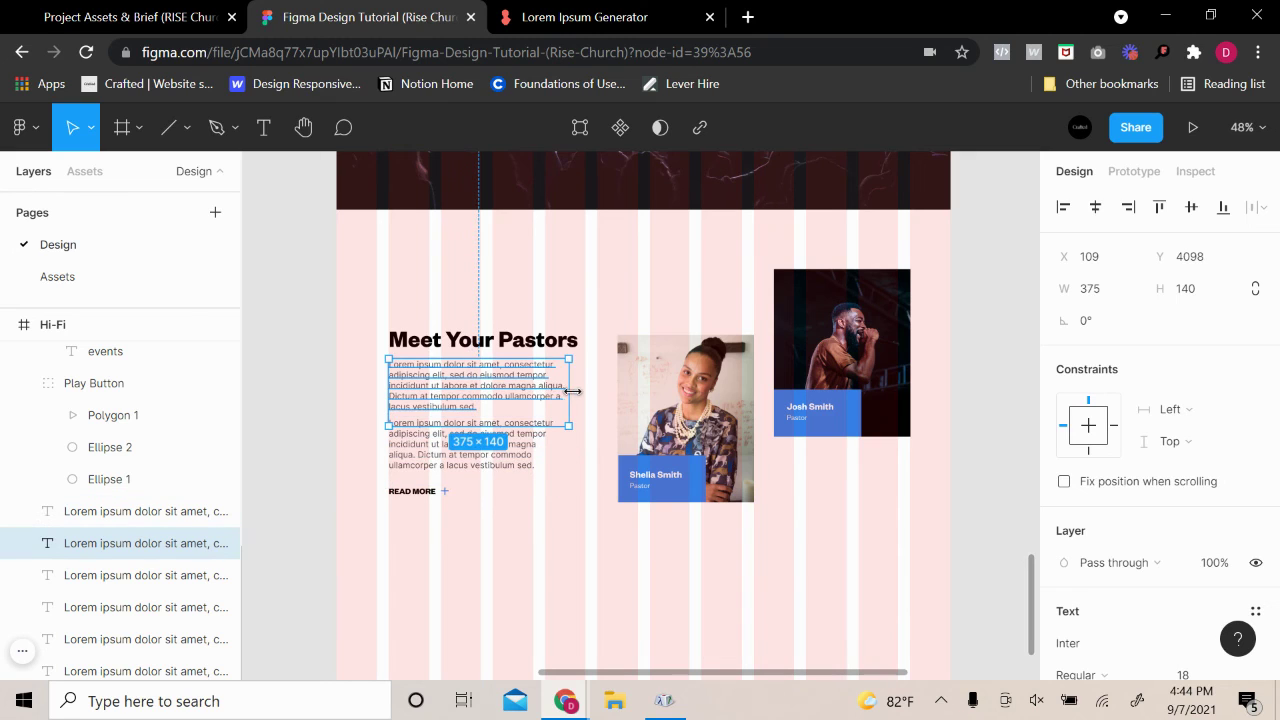
{"action": "left_click_drag", "start_coordinate": [570, 391], "coordinate": [559, 392]}
{"action": "left_click", "coordinate": [601, 420]}
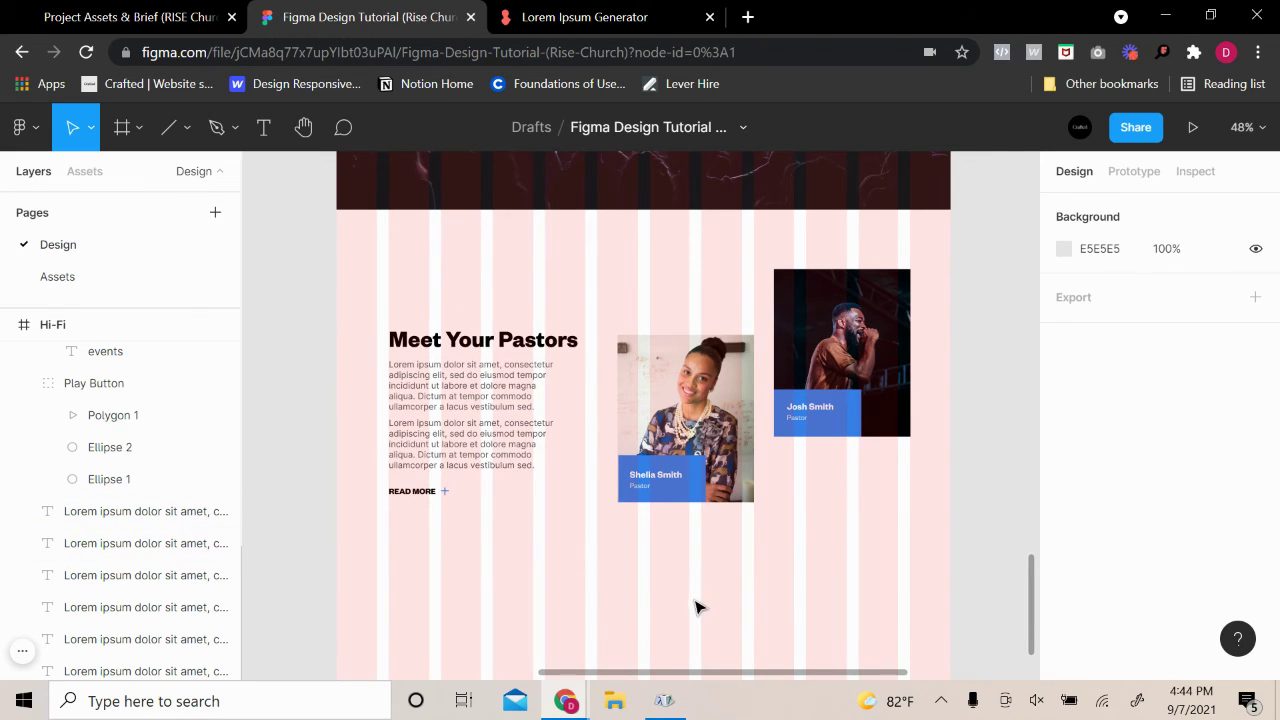
{"action": "scroll", "coordinate": [688, 607], "scroll_direction": "down", "scroll_amount": 4, "text": "ctrl"}
{"action": "scroll", "coordinate": [720, 497], "scroll_direction": "up", "scroll_amount": 6}
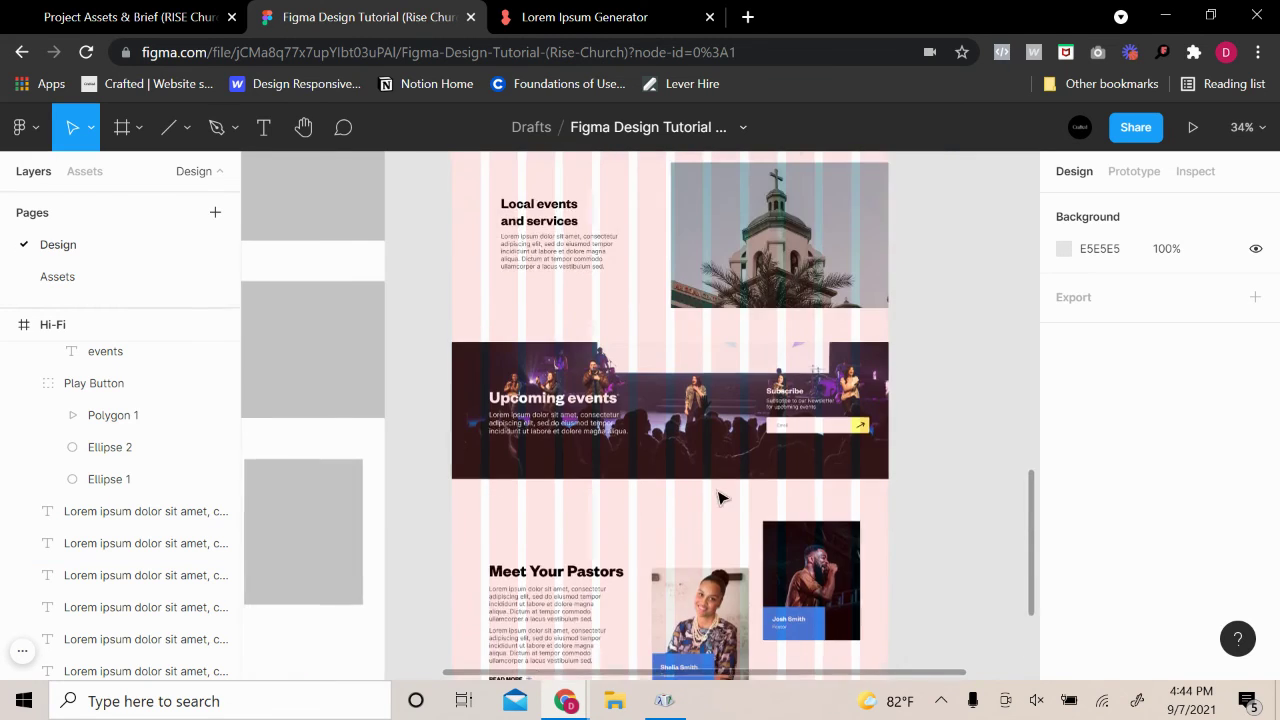
{"action": "scroll", "coordinate": [720, 497], "scroll_direction": "up", "scroll_amount": 10}
{"action": "left_click", "coordinate": [470, 446]}
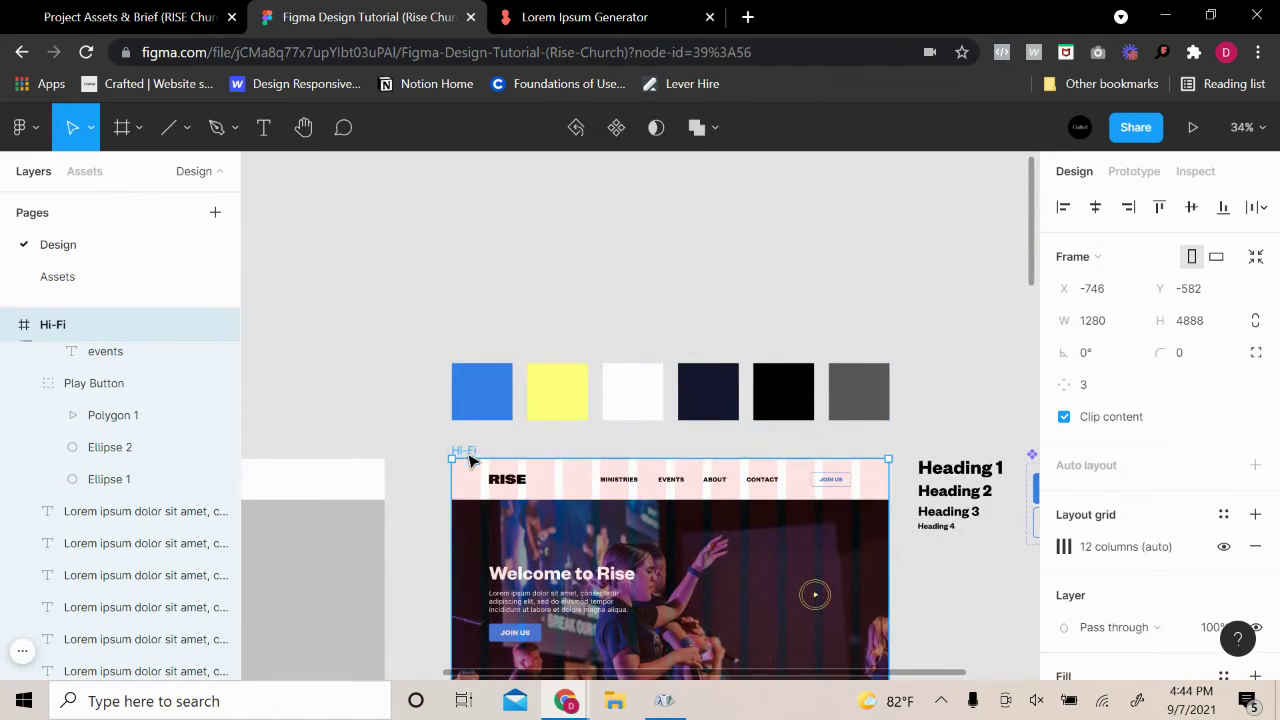
{"action": "scroll", "coordinate": [862, 520], "scroll_direction": "down", "scroll_amount": 7}
{"action": "scroll", "coordinate": [862, 520], "scroll_direction": "down", "scroll_amount": 2}
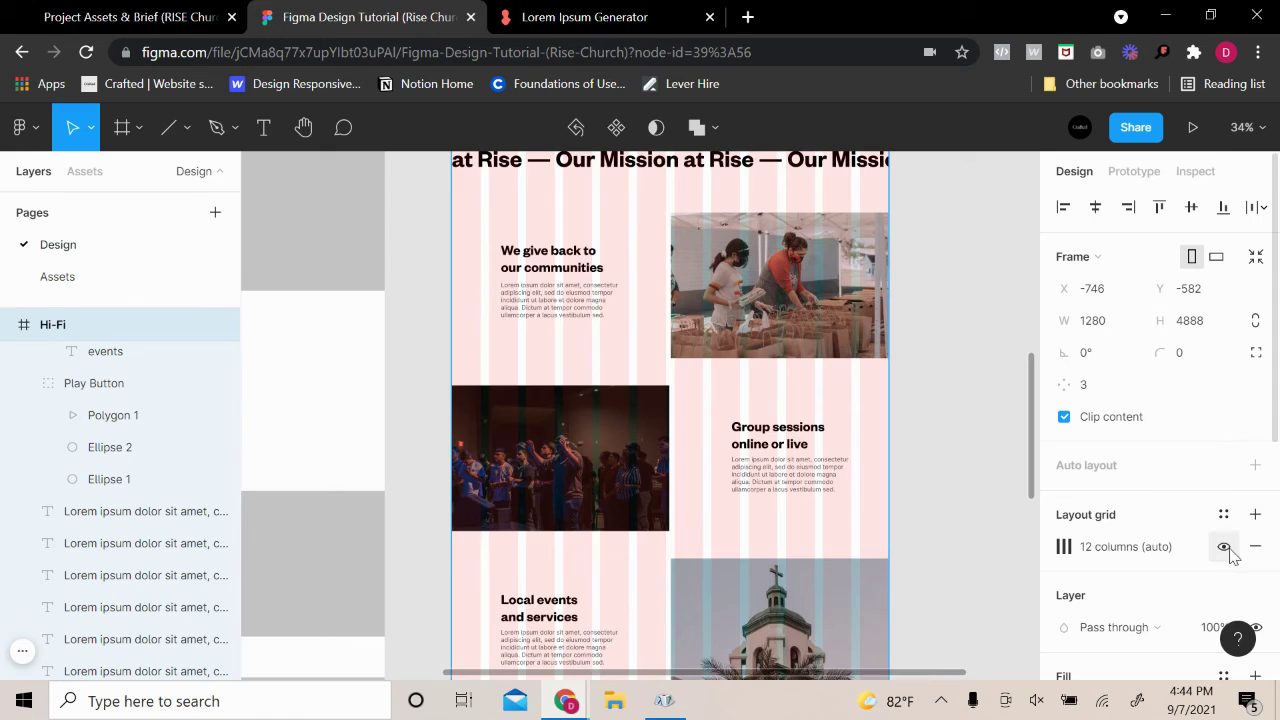
Hide the Hi-Fi frame's 12-column layout grid and change 'Meet Your Pastors' to 'Meet our Pastors'
{"action": "left_click", "coordinate": [1223, 546]}
{"action": "scroll", "coordinate": [958, 555], "scroll_direction": "down", "scroll_amount": 5}
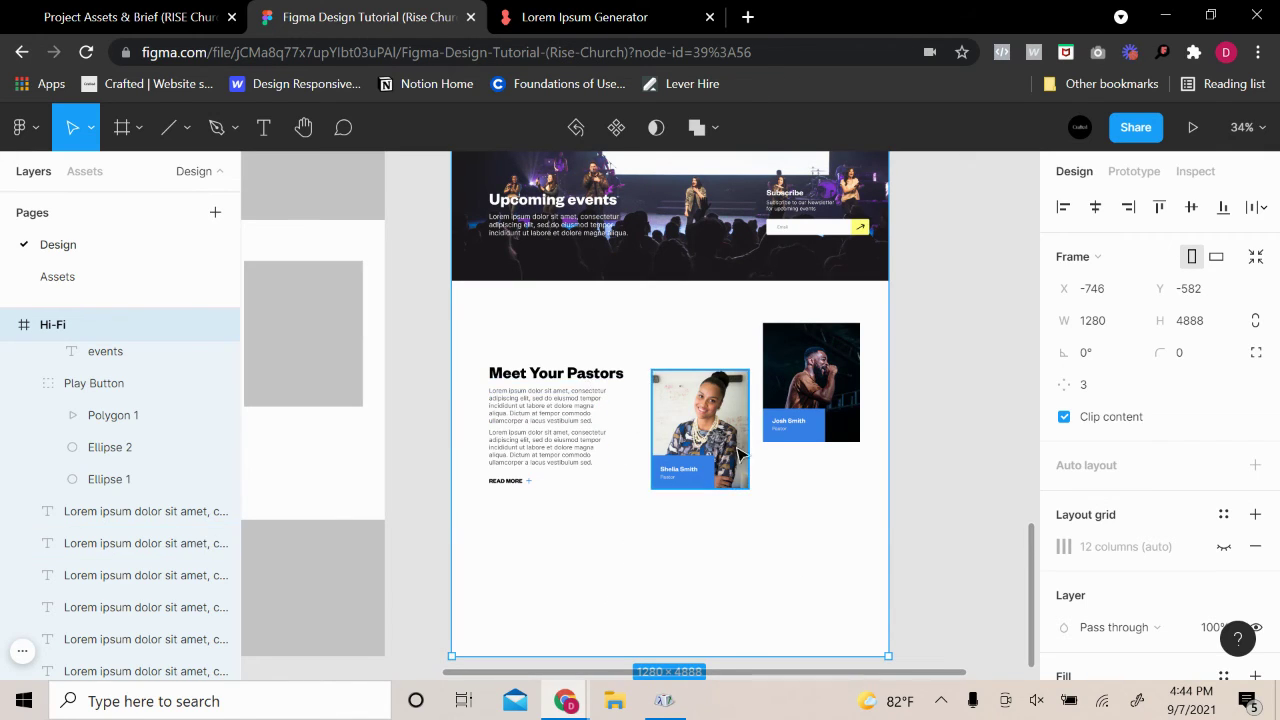
{"action": "double_click", "coordinate": [565, 374]}
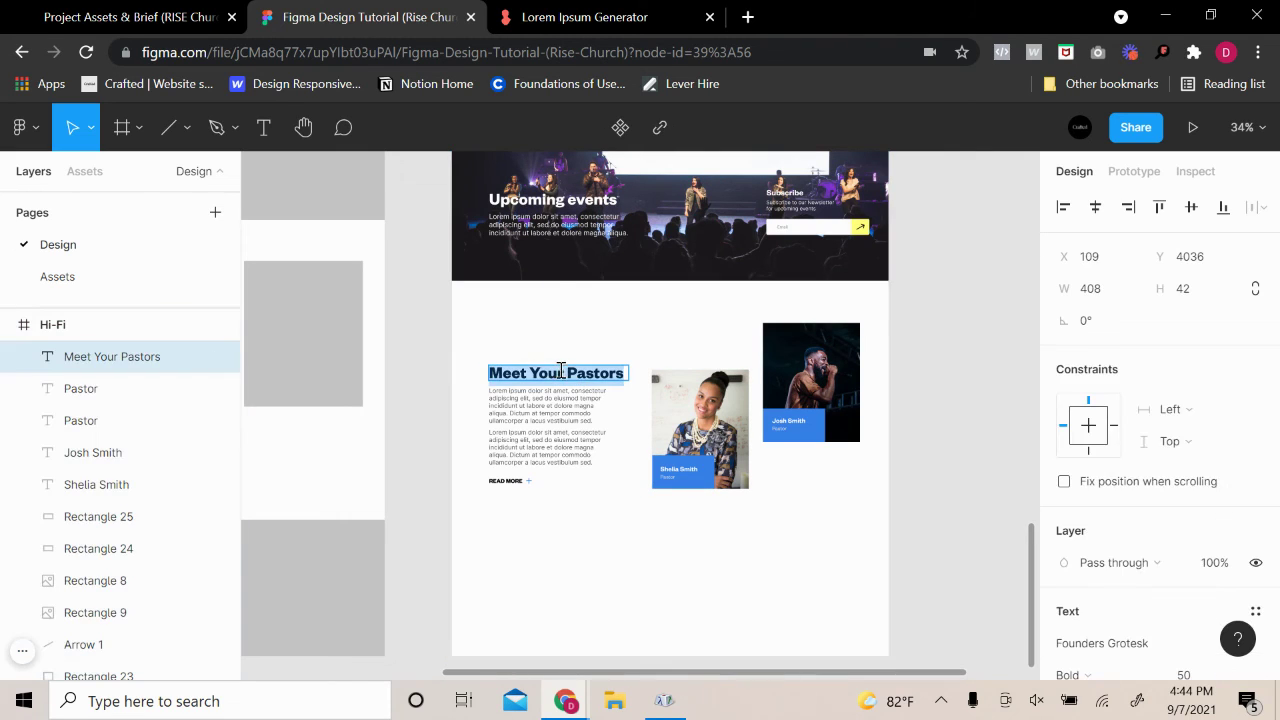
{"action": "left_click", "coordinate": [562, 373]}
{"action": "key", "text": "BackSpace"}
{"action": "key", "text": "BackSpace"}
{"action": "key", "text": "BackSpace"}
{"action": "key", "text": "BackSpace"}
{"action": "key", "text": "BackSpace"}
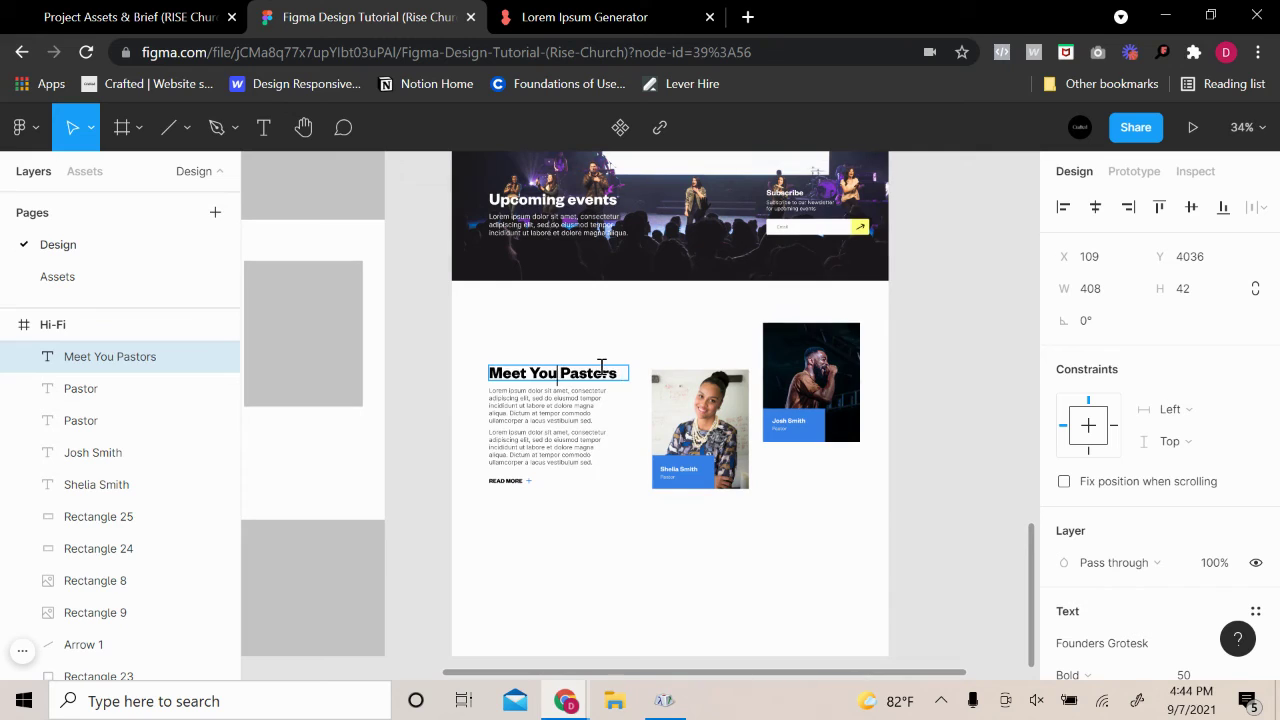
{"action": "type", "text": "our"}
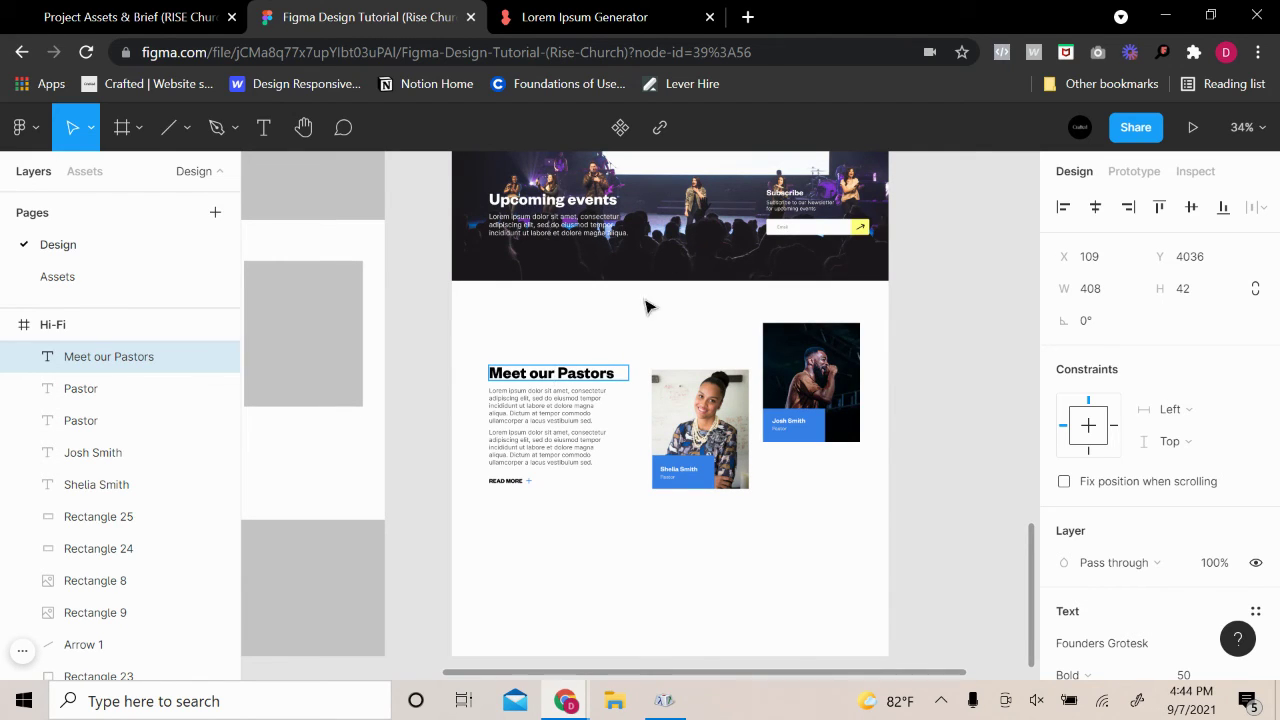
{"action": "left_click", "coordinate": [633, 491]}
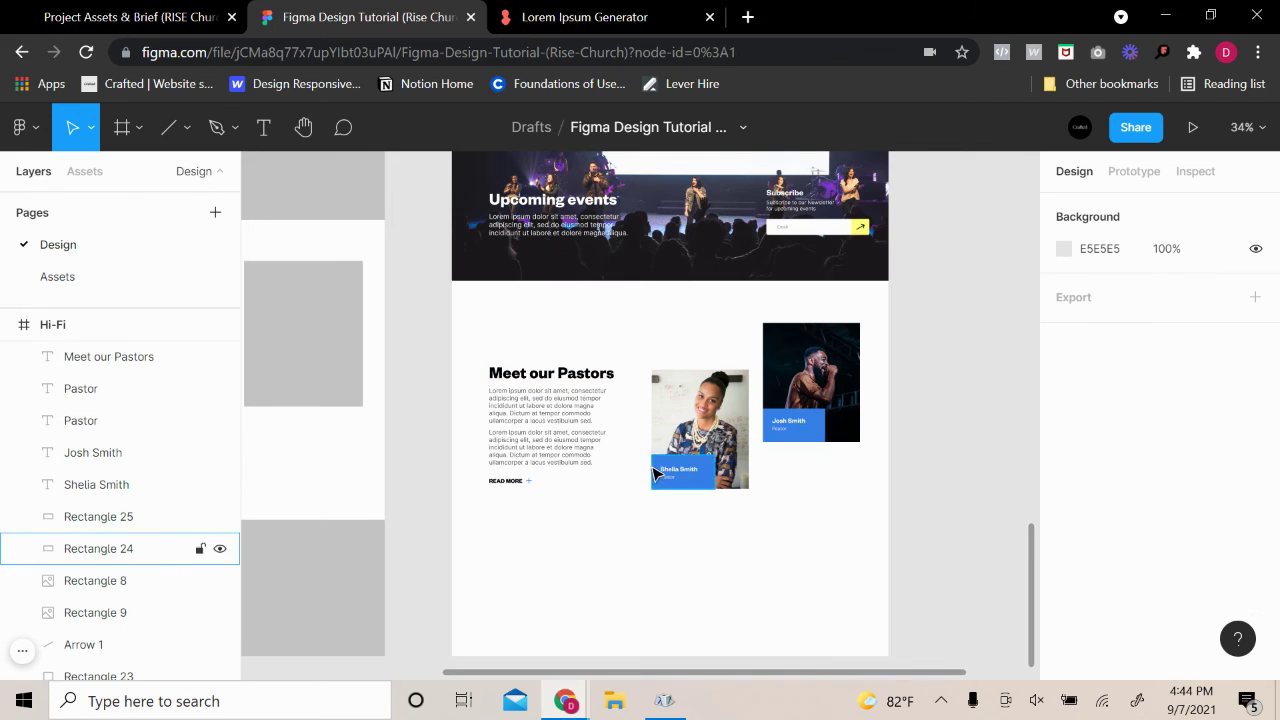
{"action": "scroll", "coordinate": [659, 454], "scroll_direction": "up", "scroll_amount": 1}
{"action": "scroll", "coordinate": [922, 463], "scroll_direction": "up", "scroll_amount": 2}
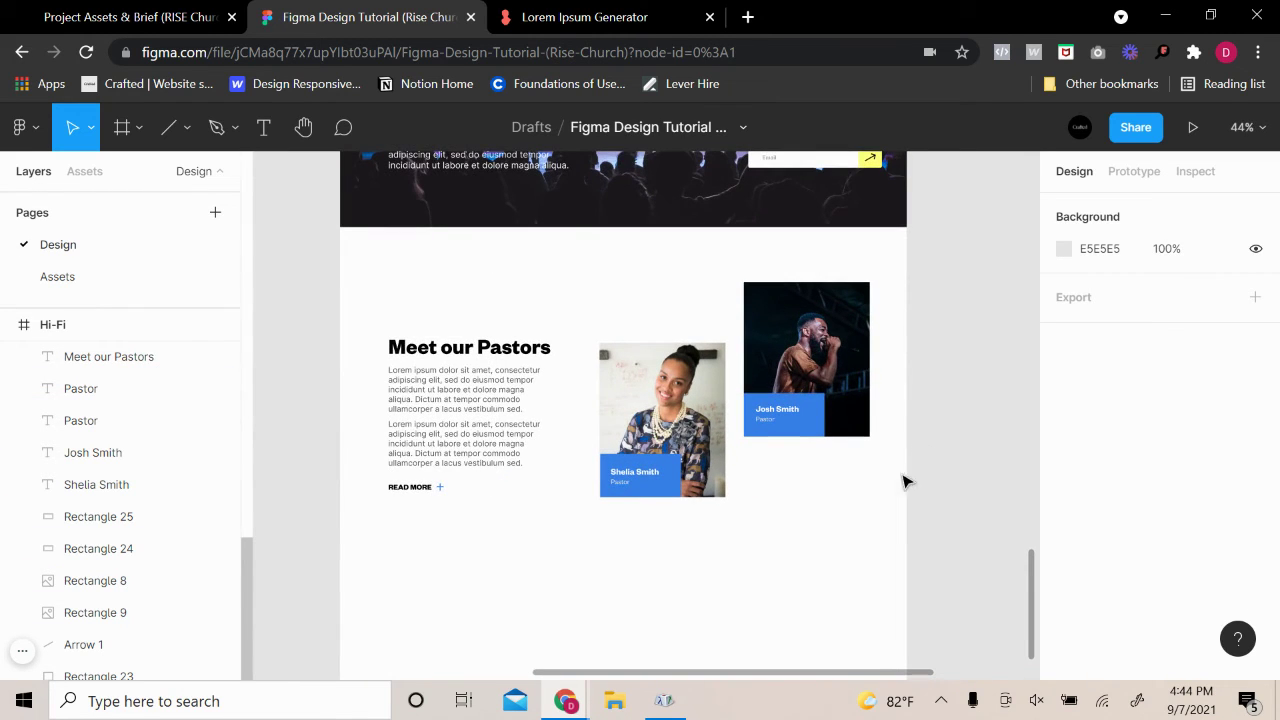
{"action": "scroll", "coordinate": [583, 467], "scroll_direction": "right", "scroll_amount": 2}
{"action": "scroll", "coordinate": [537, 503], "scroll_direction": "left", "scroll_amount": 2}
{"action": "scroll", "coordinate": [510, 510], "scroll_direction": "up", "scroll_amount": 4}
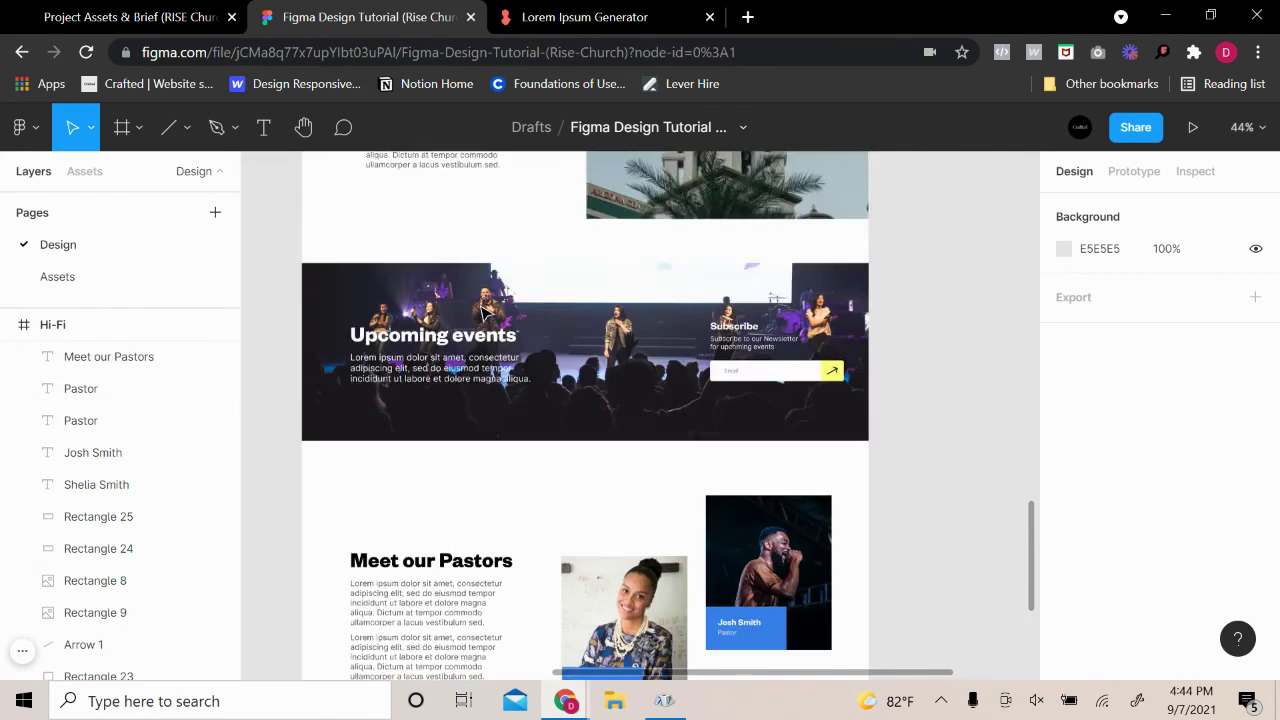
{"action": "scroll", "coordinate": [485, 313], "scroll_direction": "up", "scroll_amount": 4}
{"action": "scroll", "coordinate": [484, 315], "scroll_direction": "down", "scroll_amount": 3}
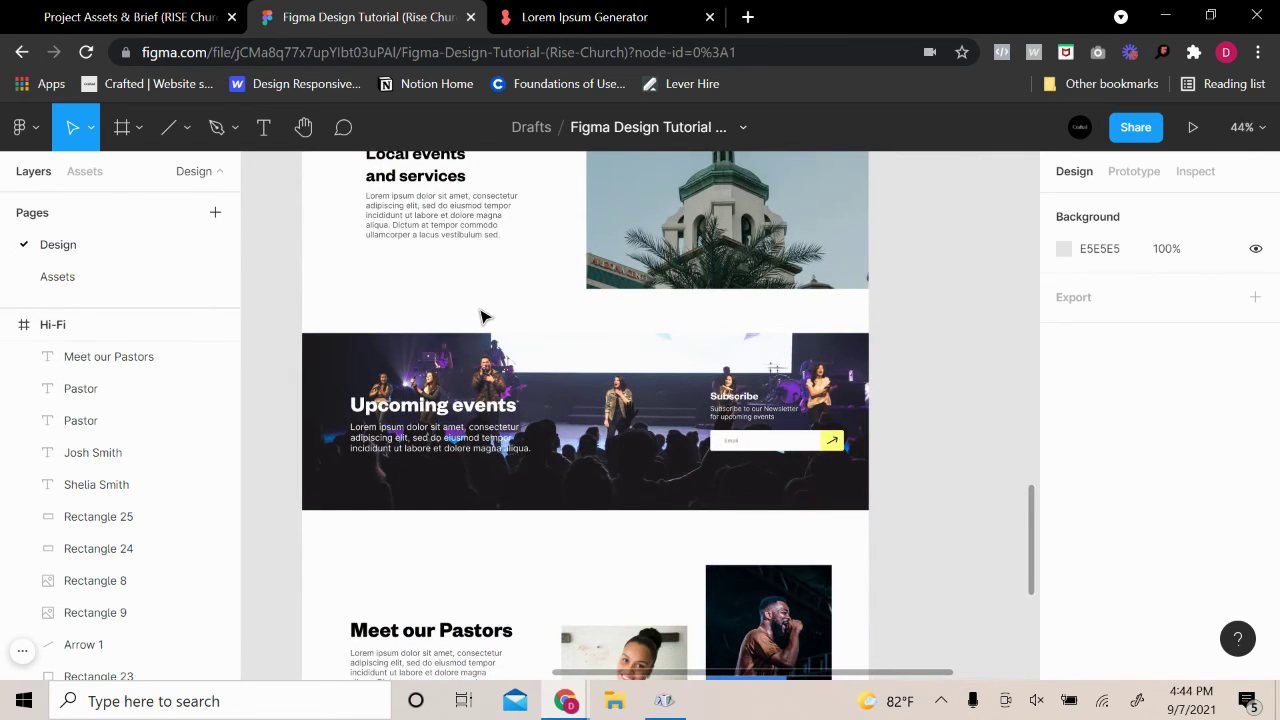
{"action": "scroll", "coordinate": [480, 317], "scroll_direction": "down", "scroll_amount": 6}
{"action": "scroll", "coordinate": [465, 335], "scroll_direction": "up", "scroll_amount": 4}
{"action": "left_click", "coordinate": [451, 351]}
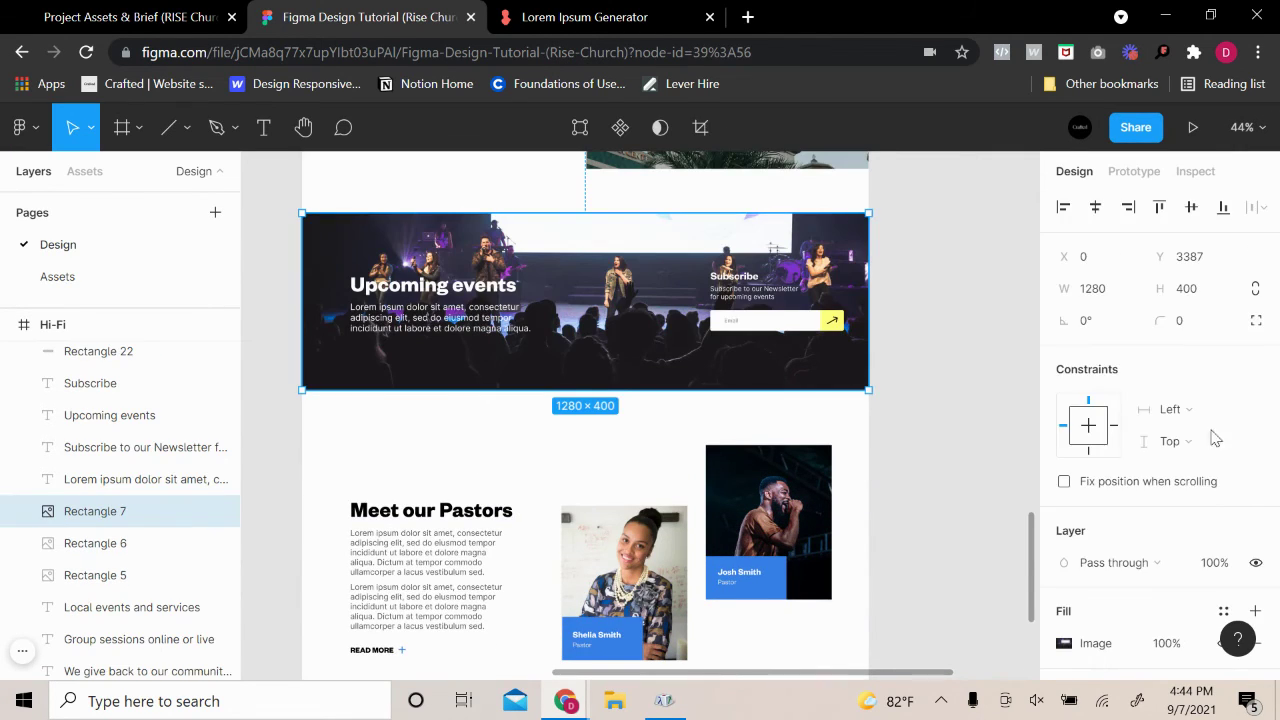
{"action": "scroll", "coordinate": [1160, 520], "scroll_direction": "down", "scroll_amount": 3}
{"action": "left_click", "coordinate": [1255, 426]}
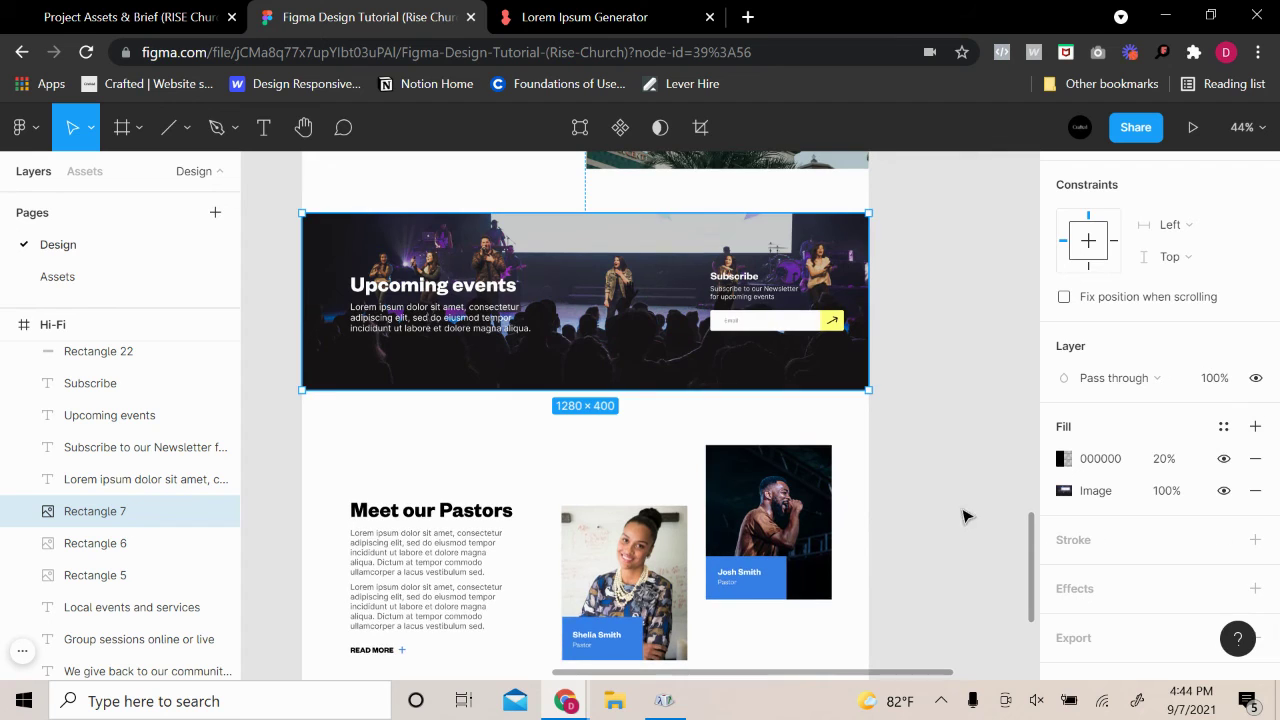
{"action": "left_click", "coordinate": [977, 397]}
{"action": "scroll", "coordinate": [917, 457], "scroll_direction": "up", "scroll_amount": 5}
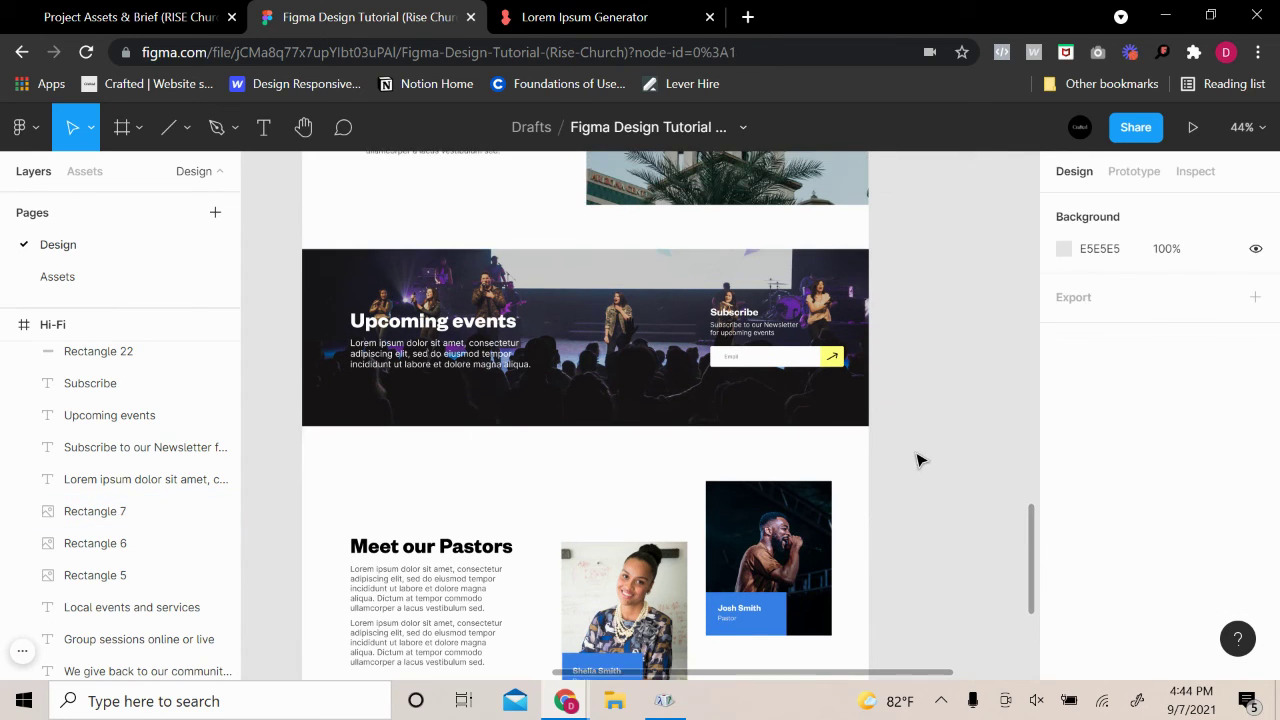
{"action": "scroll", "coordinate": [917, 460], "scroll_direction": "up", "scroll_amount": 15}
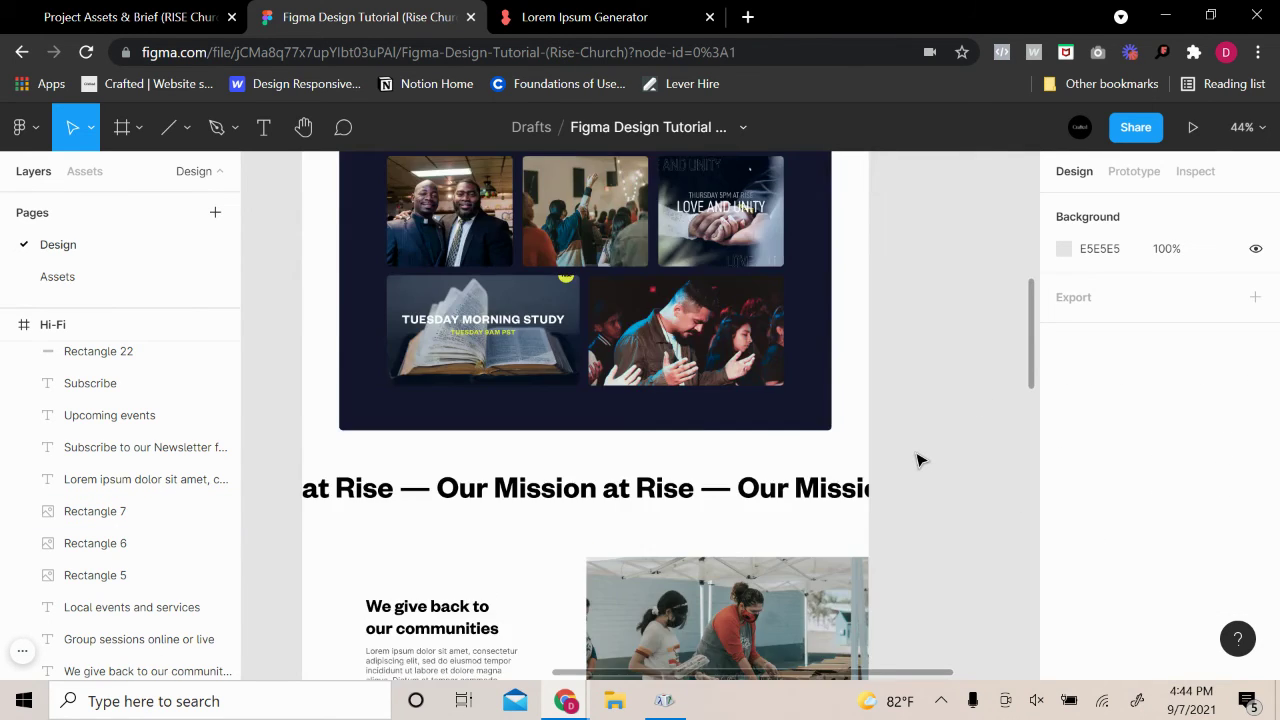
{"action": "scroll", "coordinate": [900, 480], "scroll_direction": "down", "scroll_amount": 10}
{"action": "scroll", "coordinate": [890, 490], "scroll_direction": "down", "scroll_amount": 5}
{"action": "left_click", "coordinate": [700, 500]}
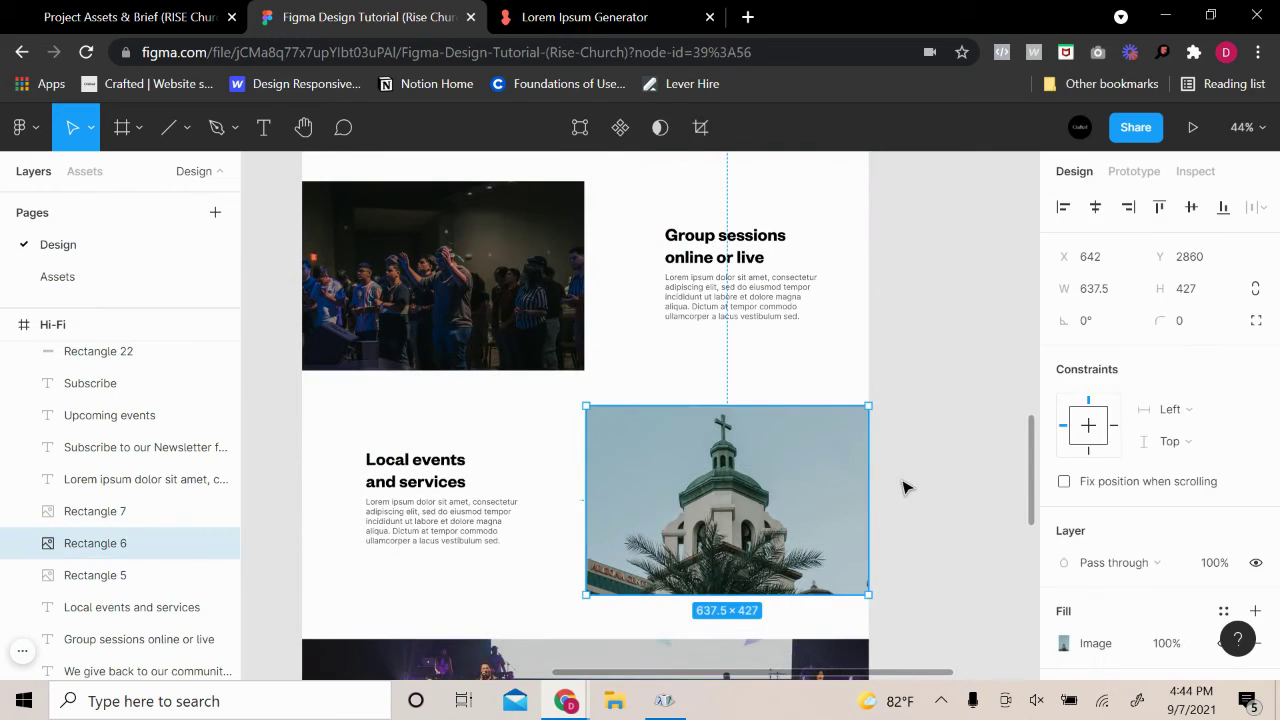
{"action": "left_click", "coordinate": [905, 487]}
{"action": "scroll", "coordinate": [951, 495], "scroll_direction": "down", "scroll_amount": 10}
{"action": "scroll", "coordinate": [955, 503], "scroll_direction": "up", "scroll_amount": 15}
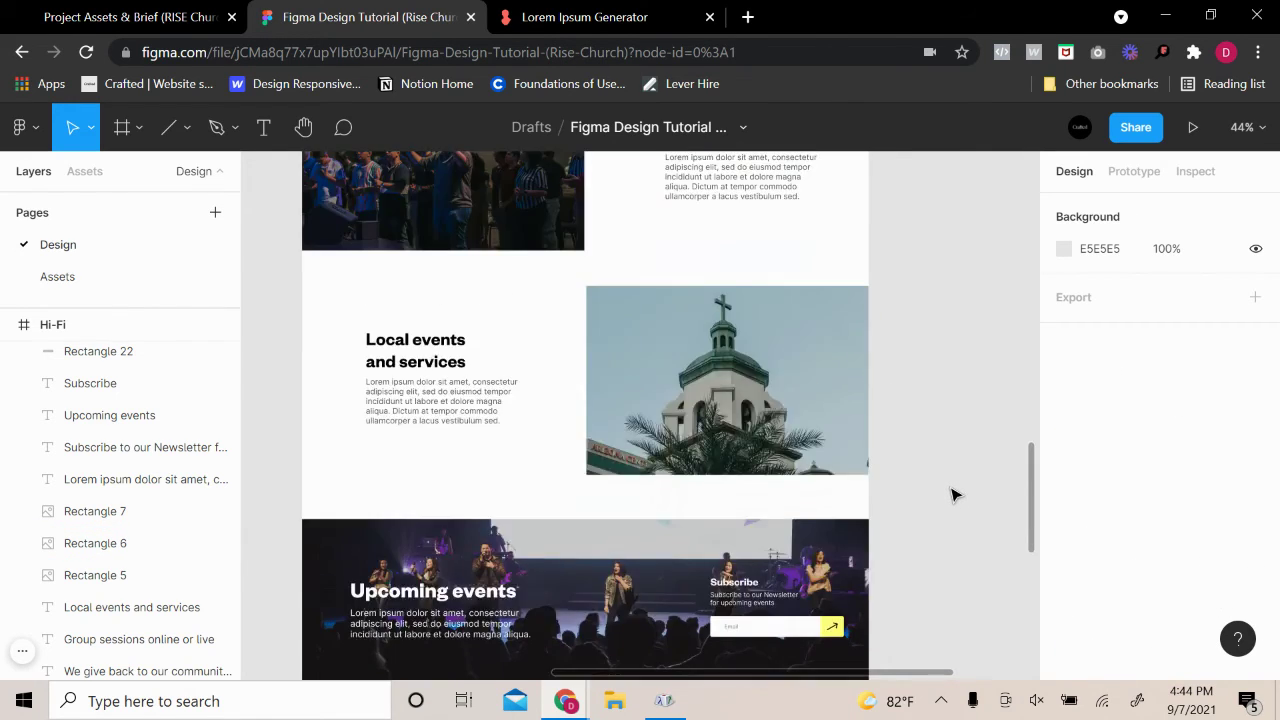
{"action": "scroll", "coordinate": [966, 497], "scroll_direction": "up", "scroll_amount": 8}
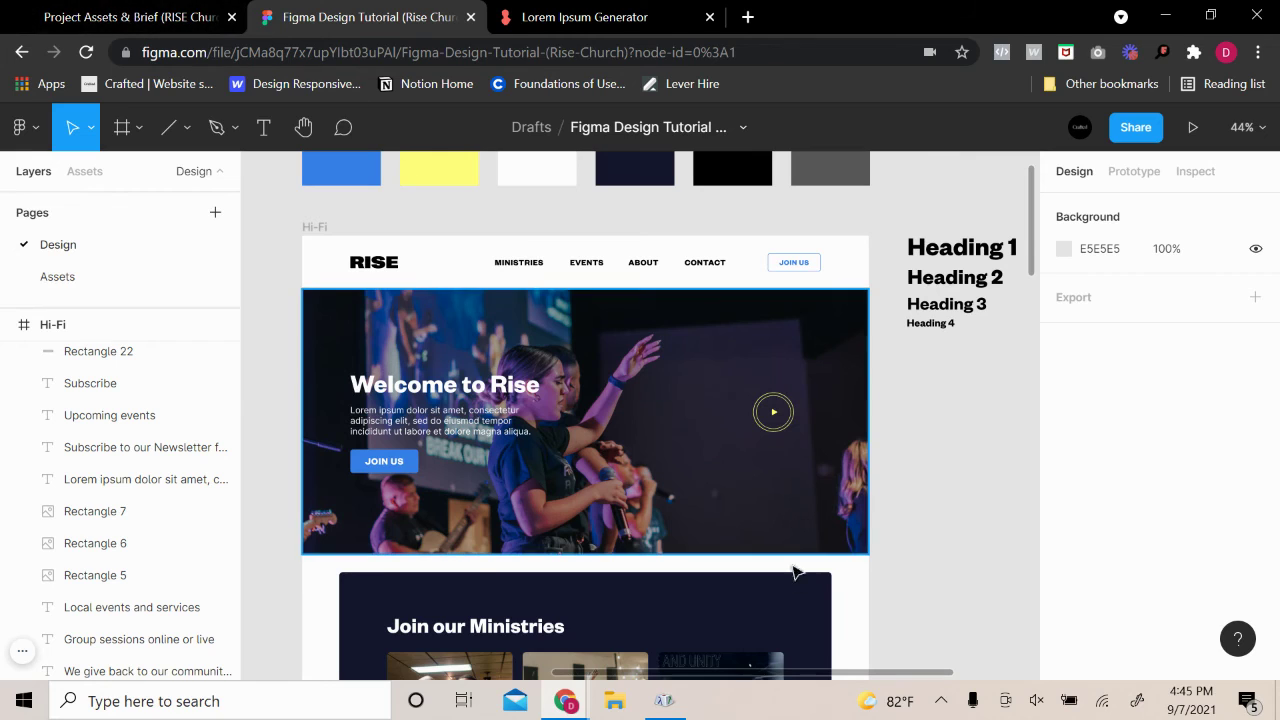
{"action": "mouse_move", "coordinate": [575, 706]}
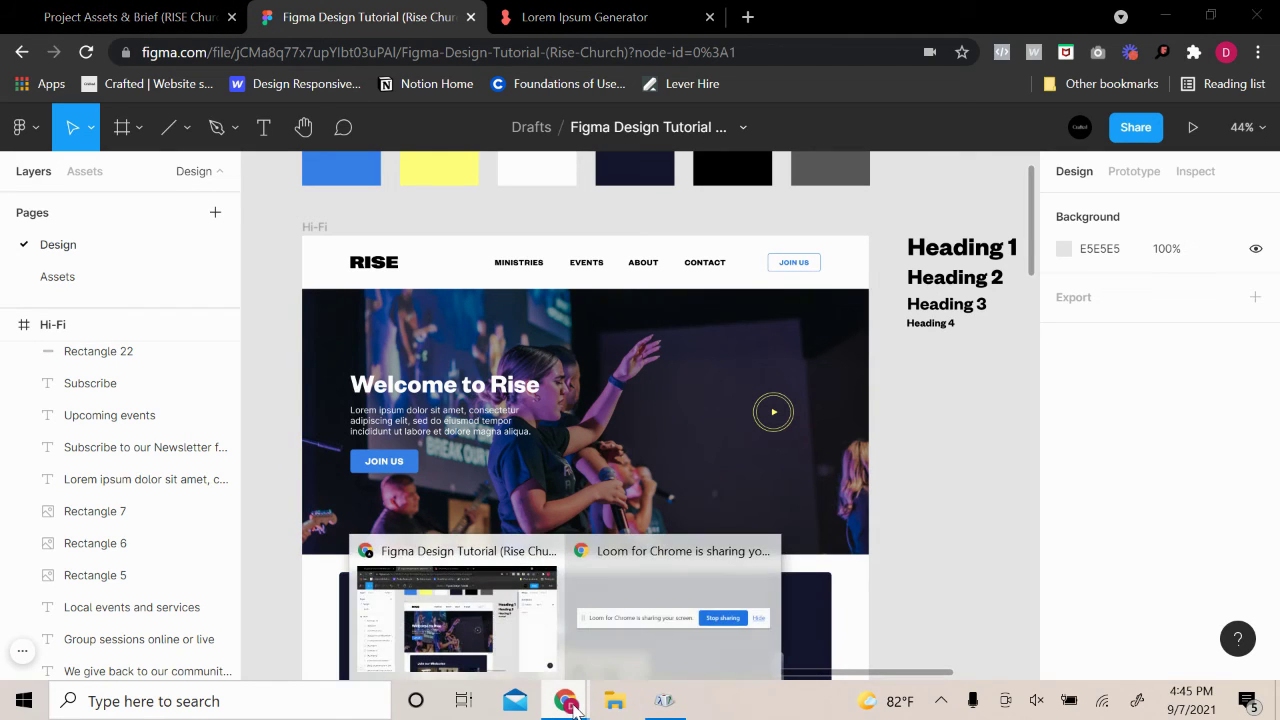
{"action": "left_click", "coordinate": [23, 652]}
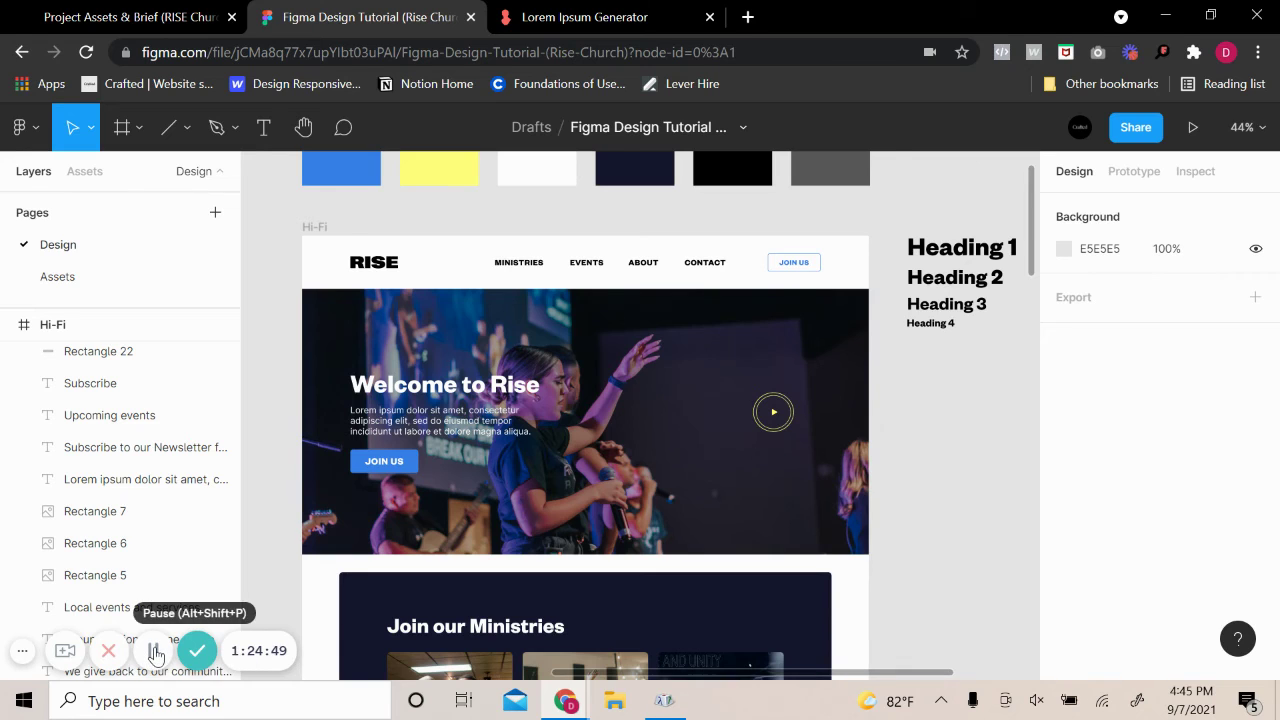
{"action": "left_click", "coordinate": [155, 652]}
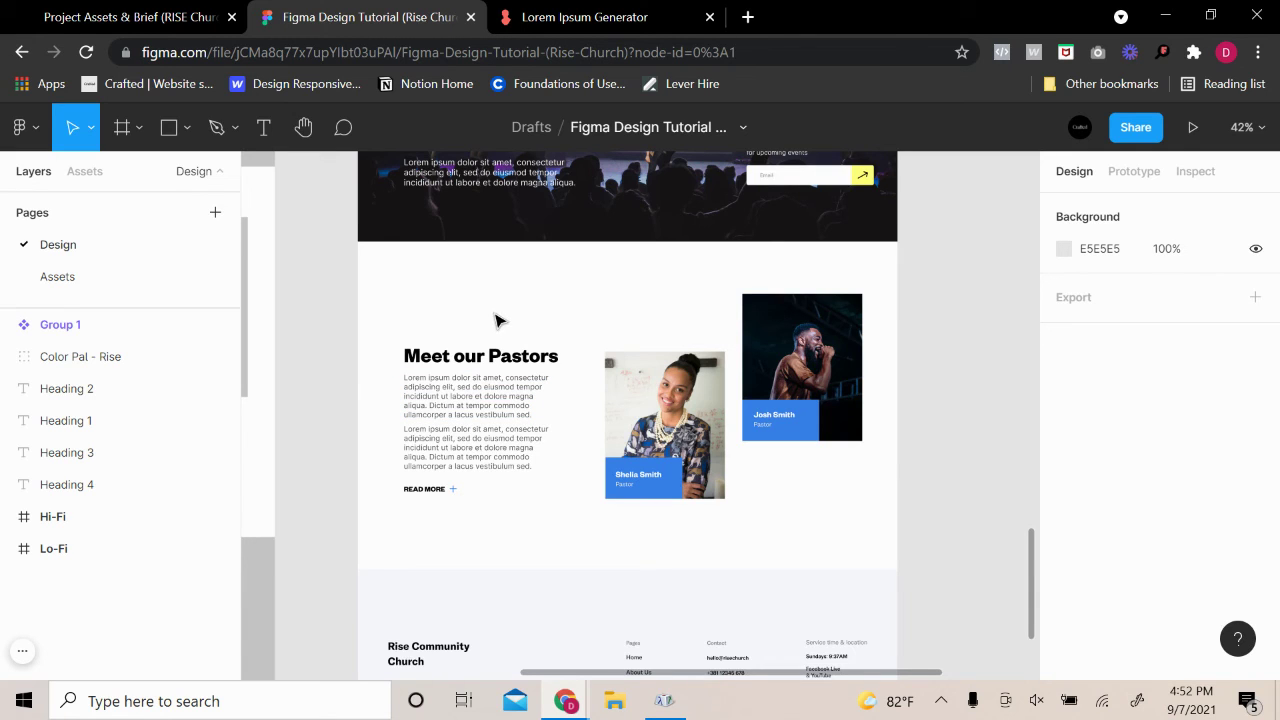
{"action": "scroll", "coordinate": [499, 320], "scroll_direction": "up", "scroll_amount": 2}
{"action": "scroll", "coordinate": [500, 331], "scroll_direction": "down", "scroll_amount": 4}
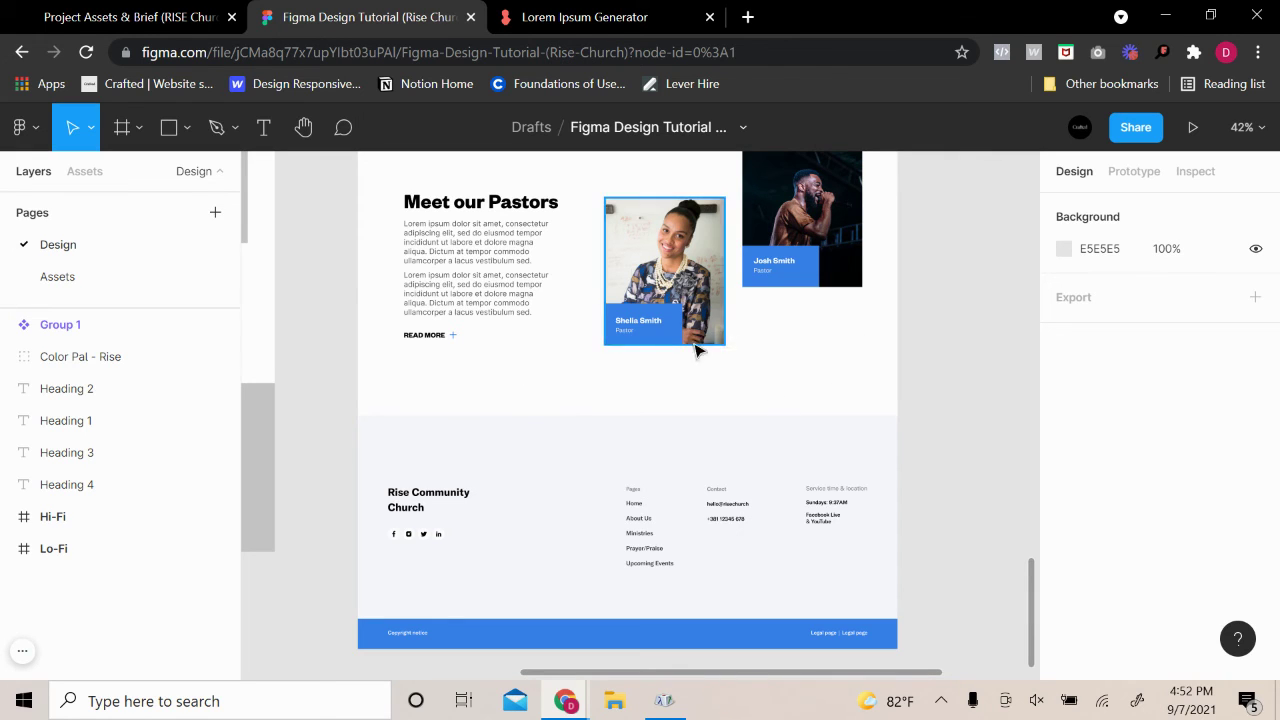
{"action": "scroll", "coordinate": [908, 414], "scroll_direction": "up", "scroll_amount": 4}
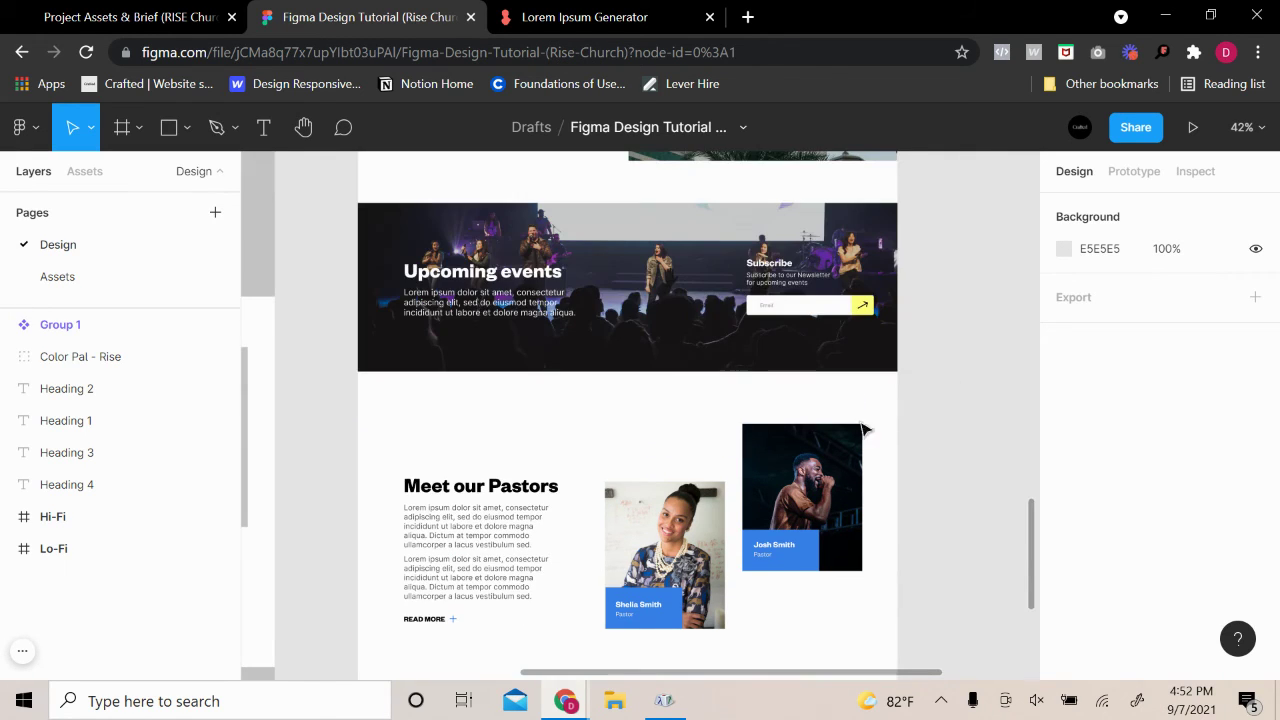
{"action": "scroll", "coordinate": [833, 463], "scroll_direction": "up", "scroll_amount": 3}
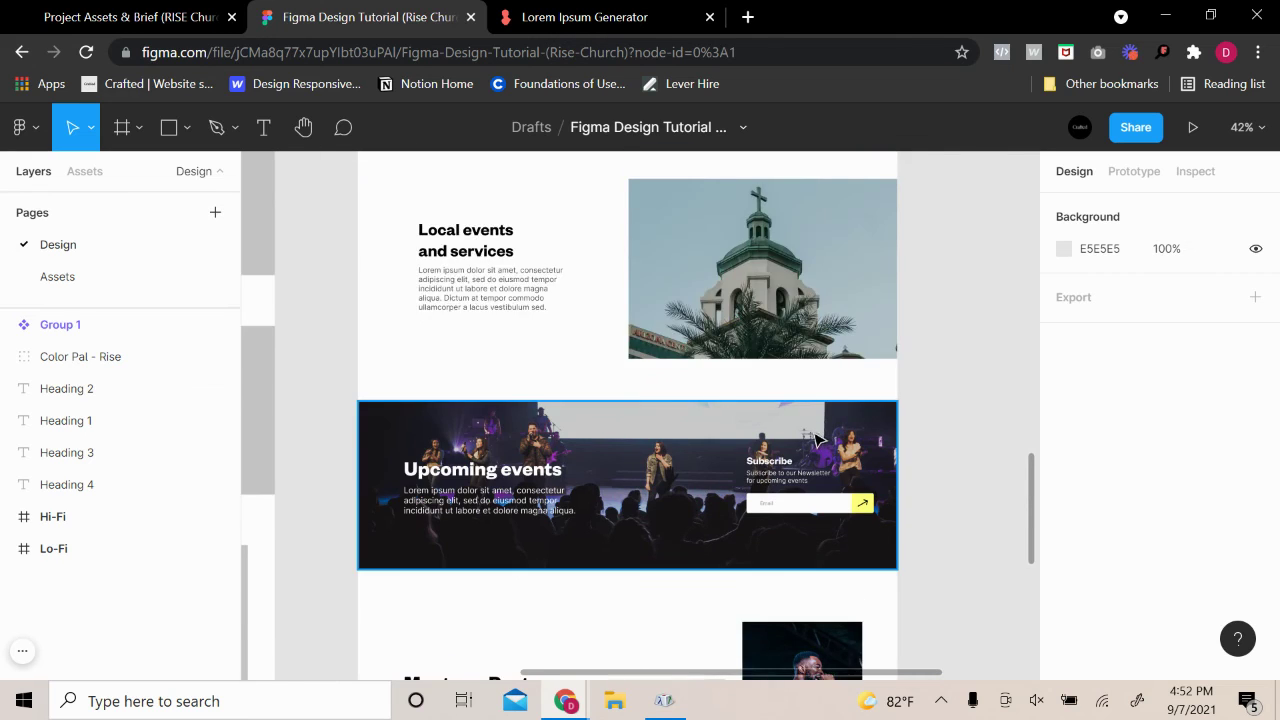
{"action": "scroll", "coordinate": [815, 437], "scroll_direction": "up", "scroll_amount": 8}
{"action": "scroll", "coordinate": [815, 437], "scroll_direction": "up", "scroll_amount": 5}
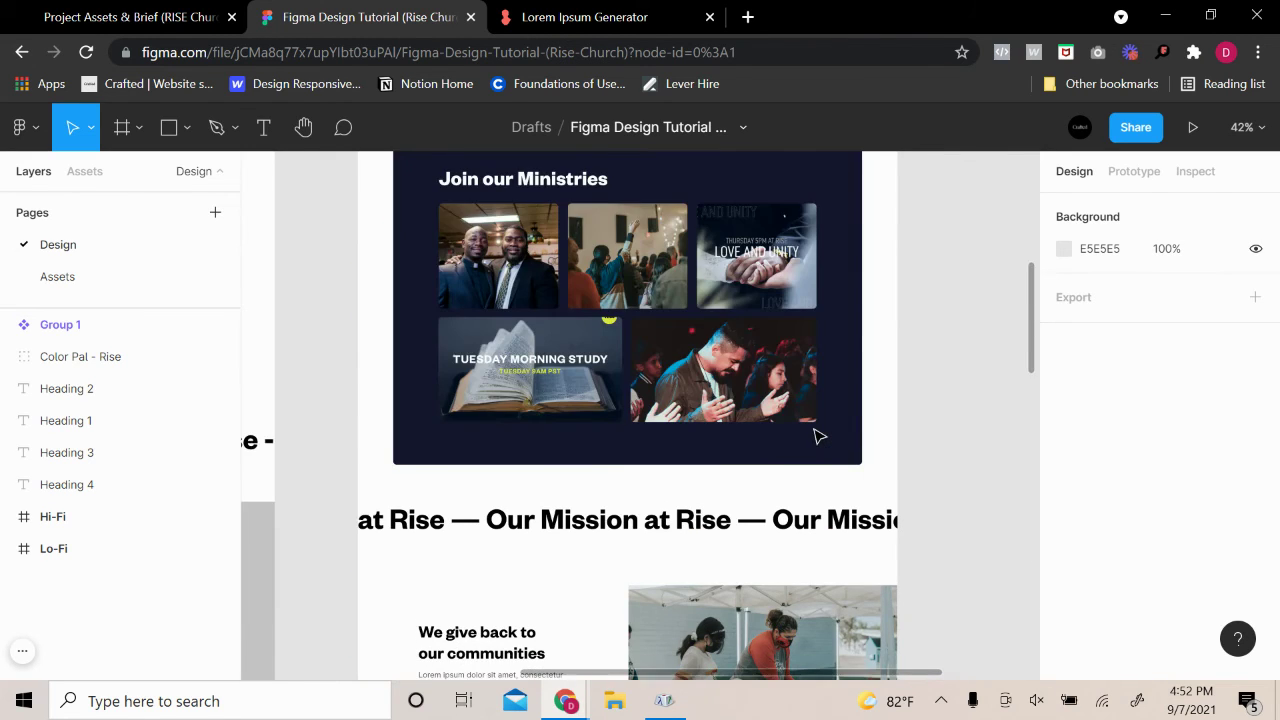
{"action": "scroll", "coordinate": [818, 440], "scroll_direction": "down", "scroll_amount": 11}
{"action": "scroll", "coordinate": [812, 456], "scroll_direction": "down", "scroll_amount": 6}
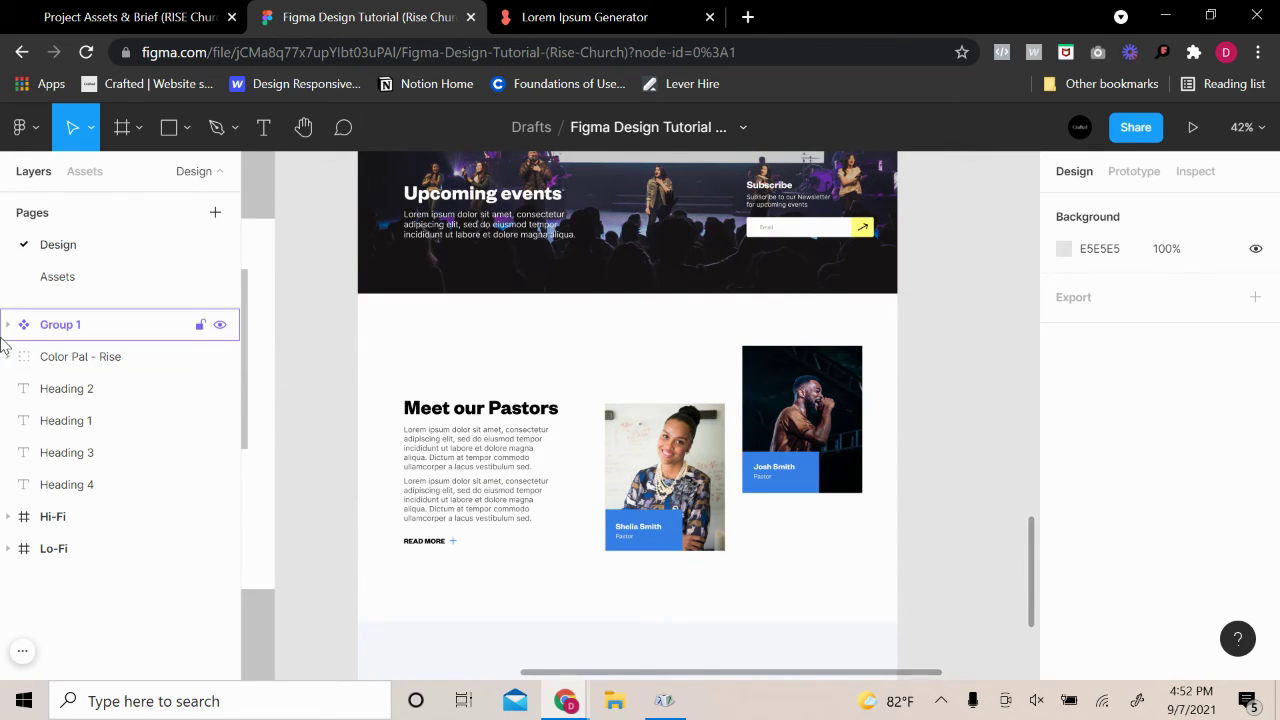
{"action": "scroll", "coordinate": [405, 287], "scroll_direction": "down", "scroll_amount": 1}
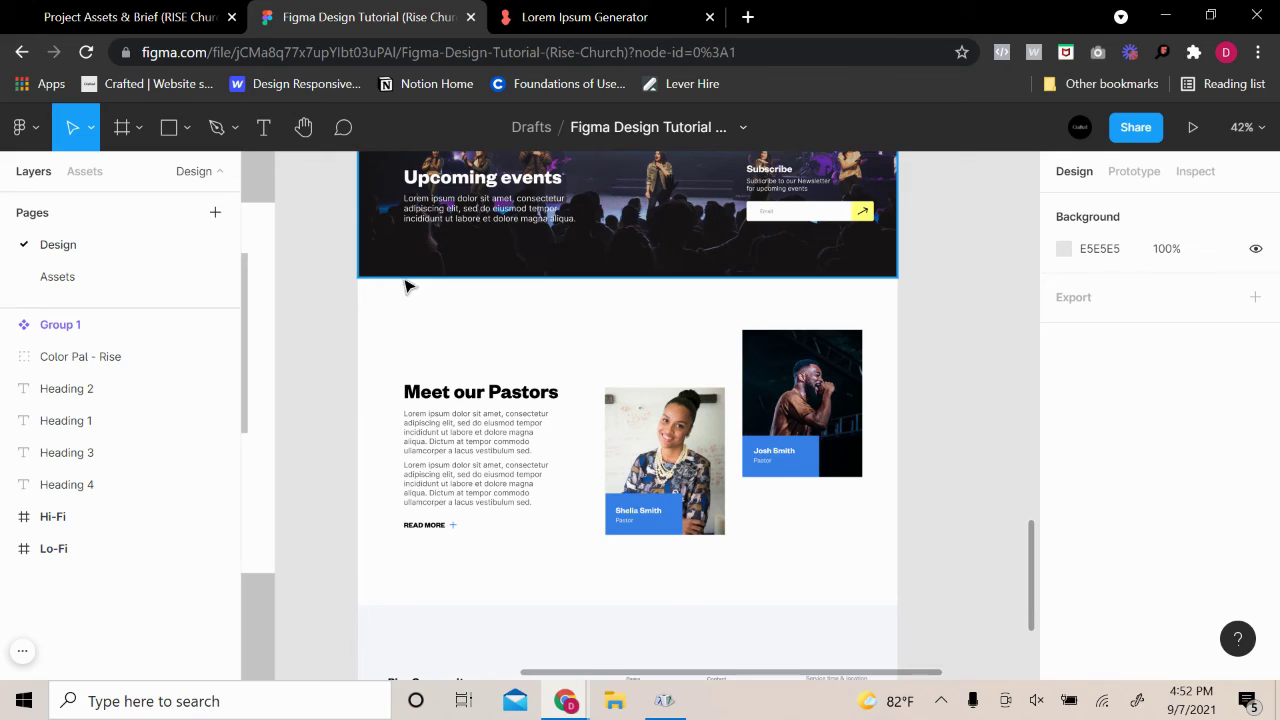
{"action": "left_click", "coordinate": [186, 129]}
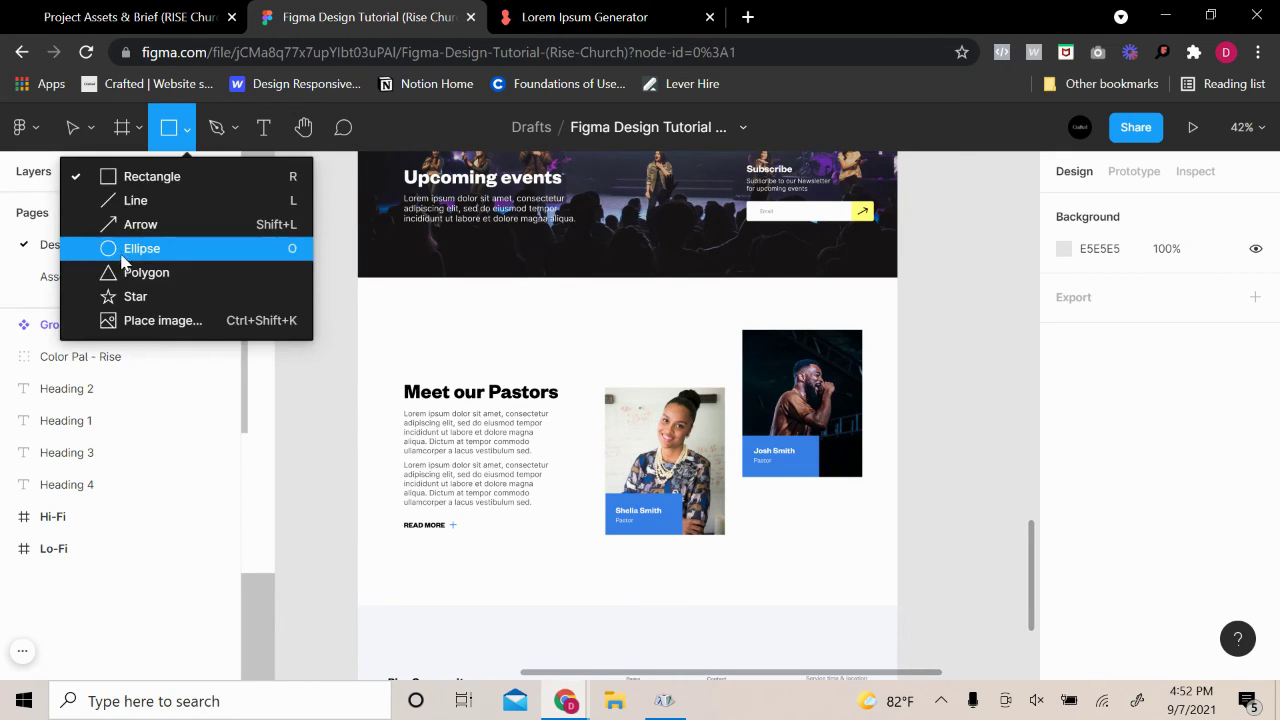
{"action": "left_click", "coordinate": [160, 248]}
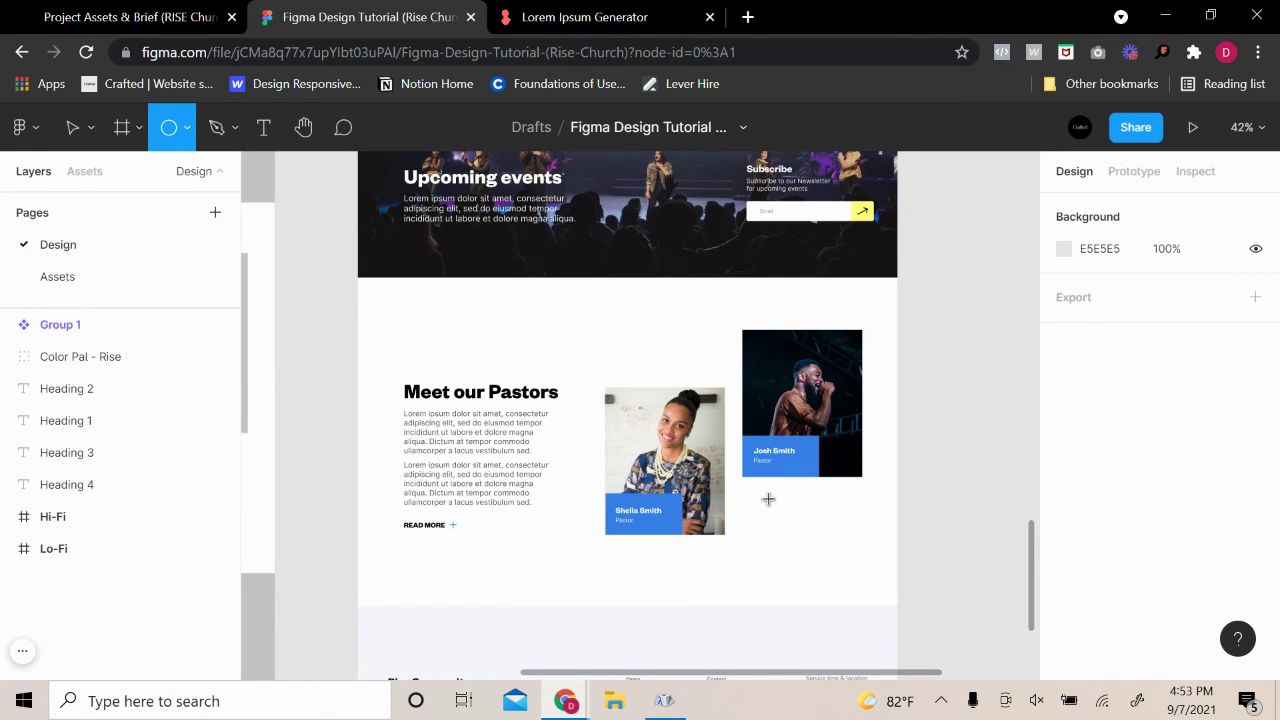
{"action": "left_click_drag", "start_coordinate": [758, 493], "coordinate": [886, 622]}
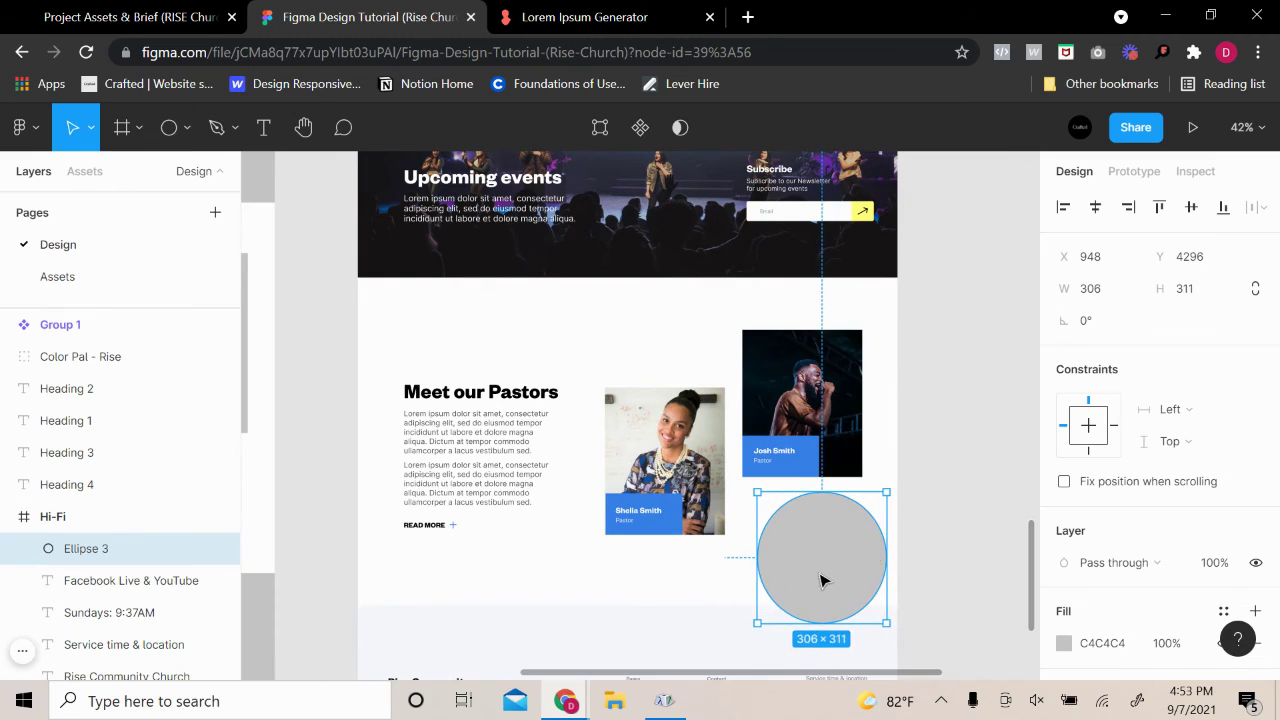
{"action": "left_click_drag", "start_coordinate": [820, 580], "coordinate": [618, 326]}
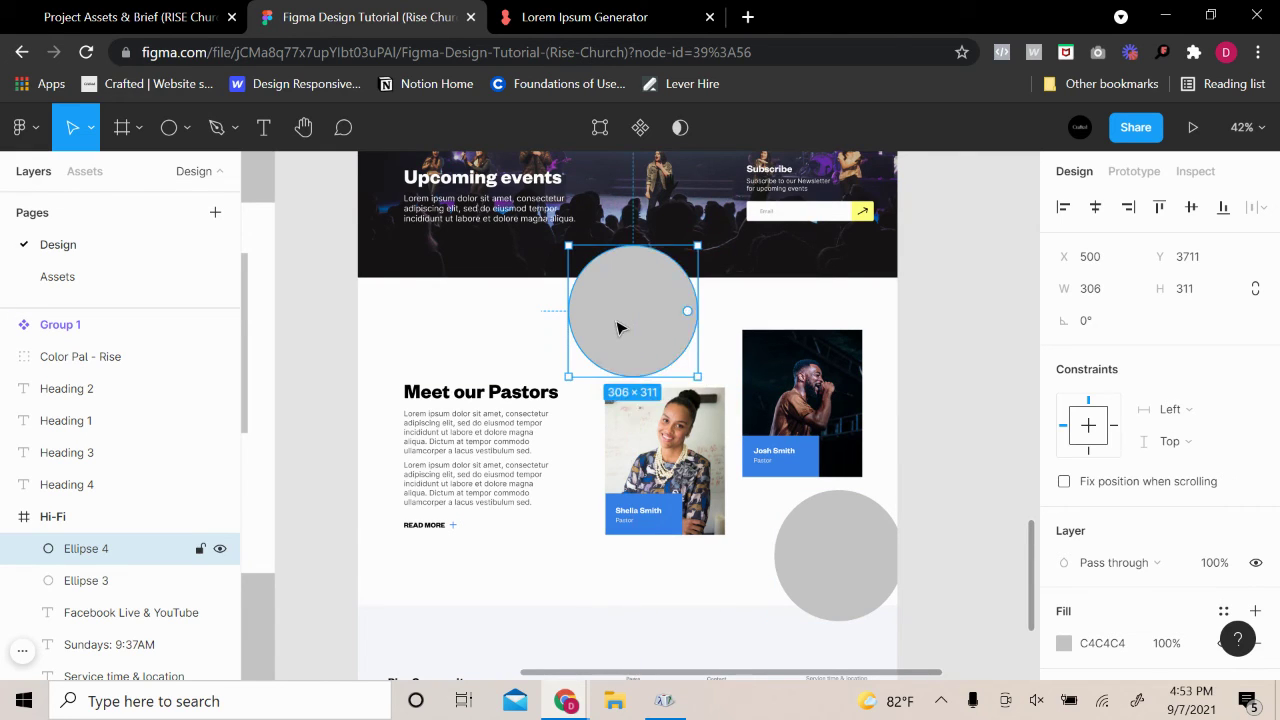
Send the top and bottom-right circles to the back, behind the other layers
{"action": "right_click", "coordinate": [618, 326]}
{"action": "left_click", "coordinate": [707, 270]}
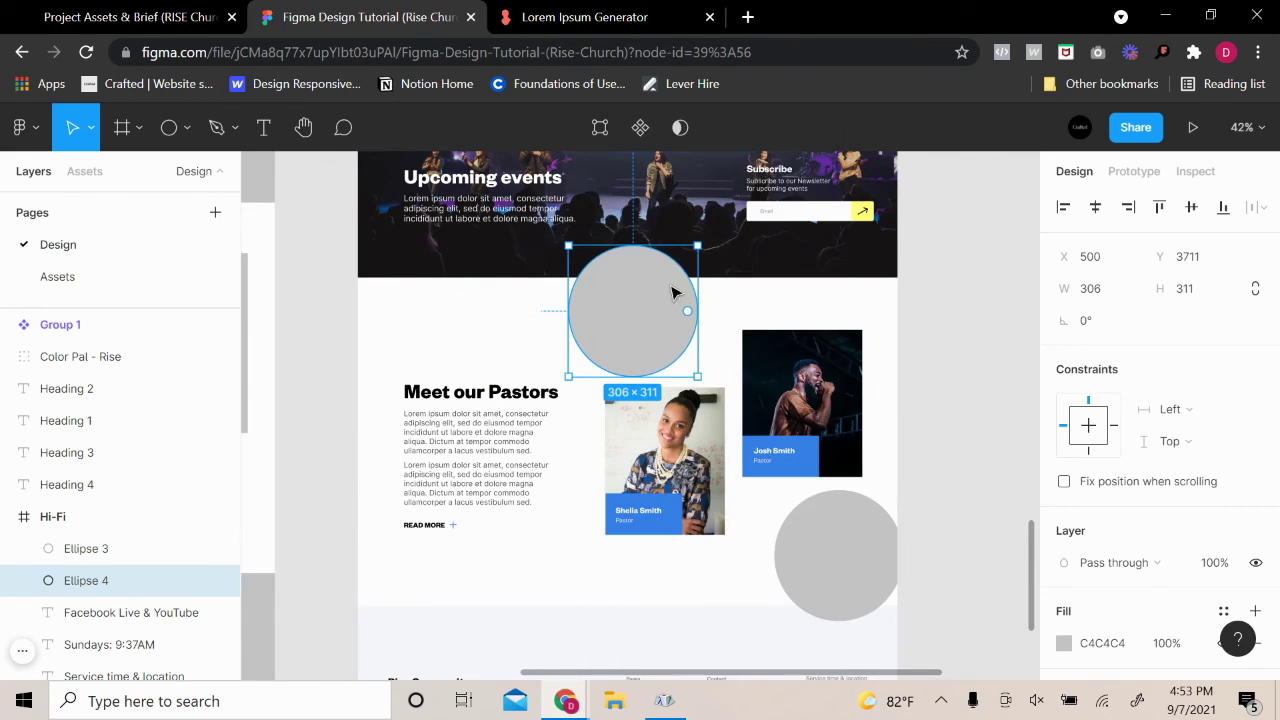
{"action": "right_click", "coordinate": [625, 322]}
{"action": "left_click", "coordinate": [738, 266]}
{"action": "right_click", "coordinate": [630, 314]}
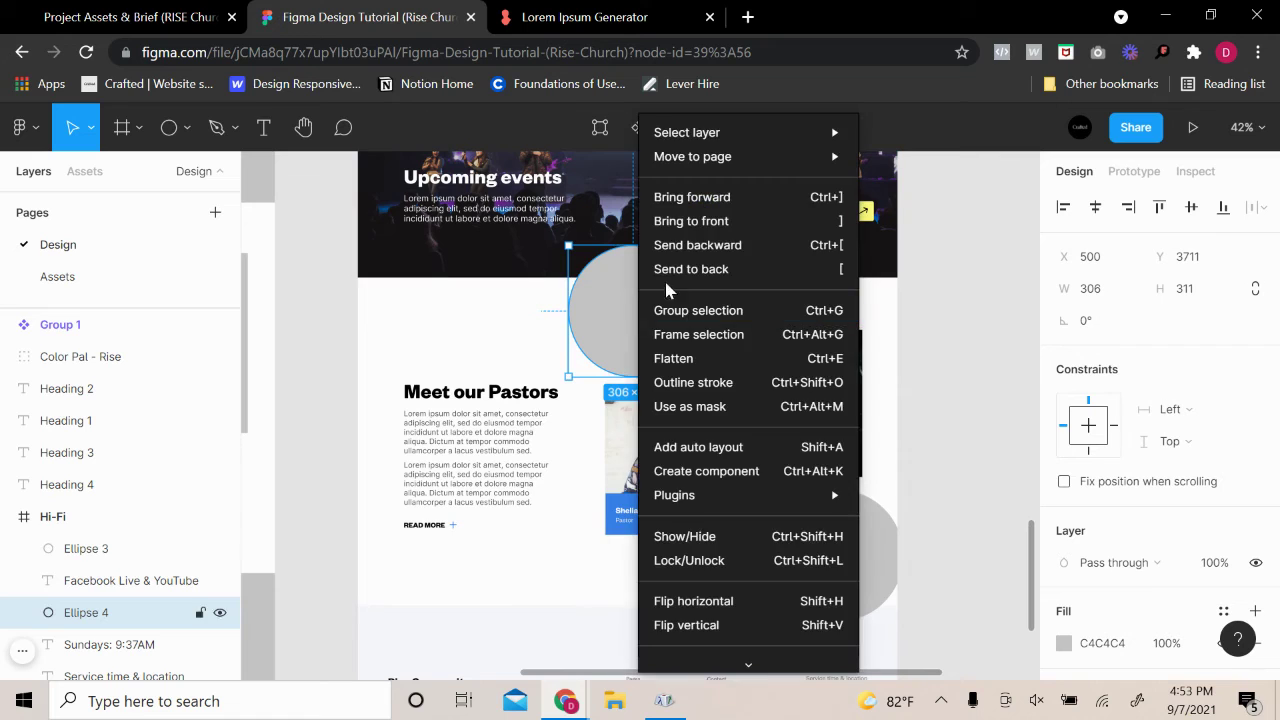
{"action": "left_click", "coordinate": [680, 266]}
{"action": "left_click", "coordinate": [849, 551]}
{"action": "right_click", "coordinate": [849, 551]}
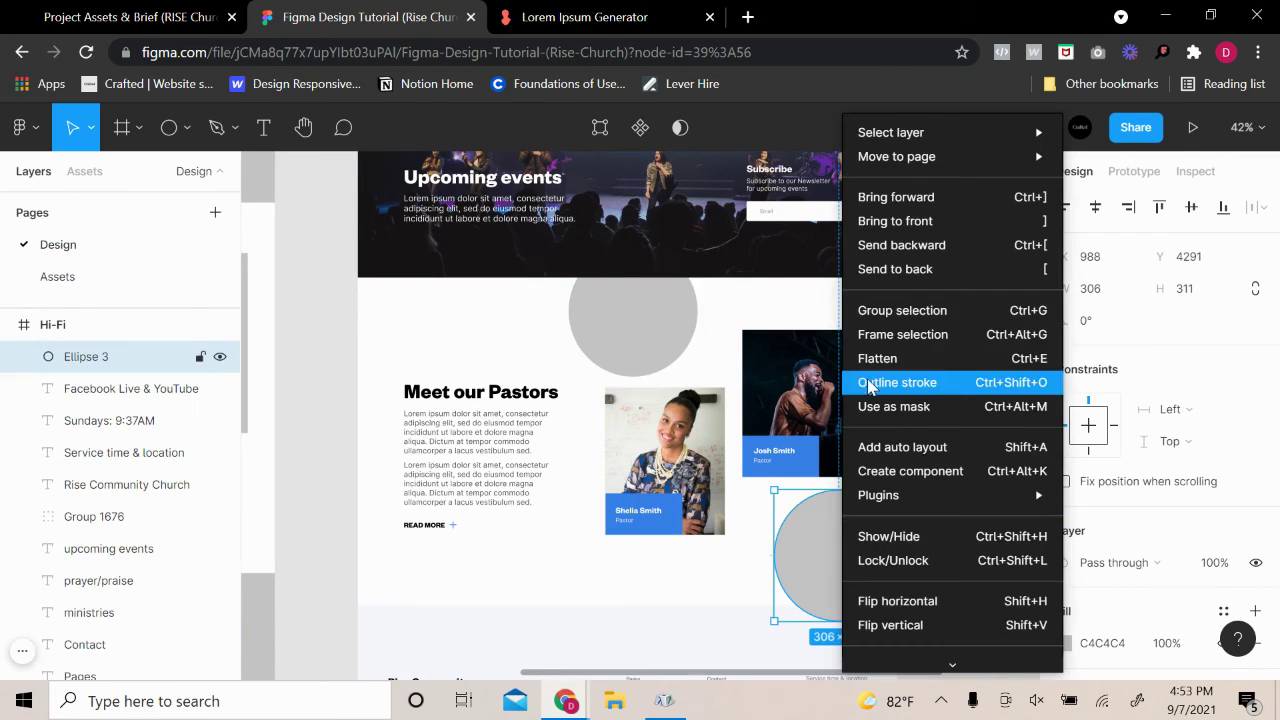
{"action": "left_click", "coordinate": [918, 270]}
{"action": "left_click", "coordinate": [1002, 560]}
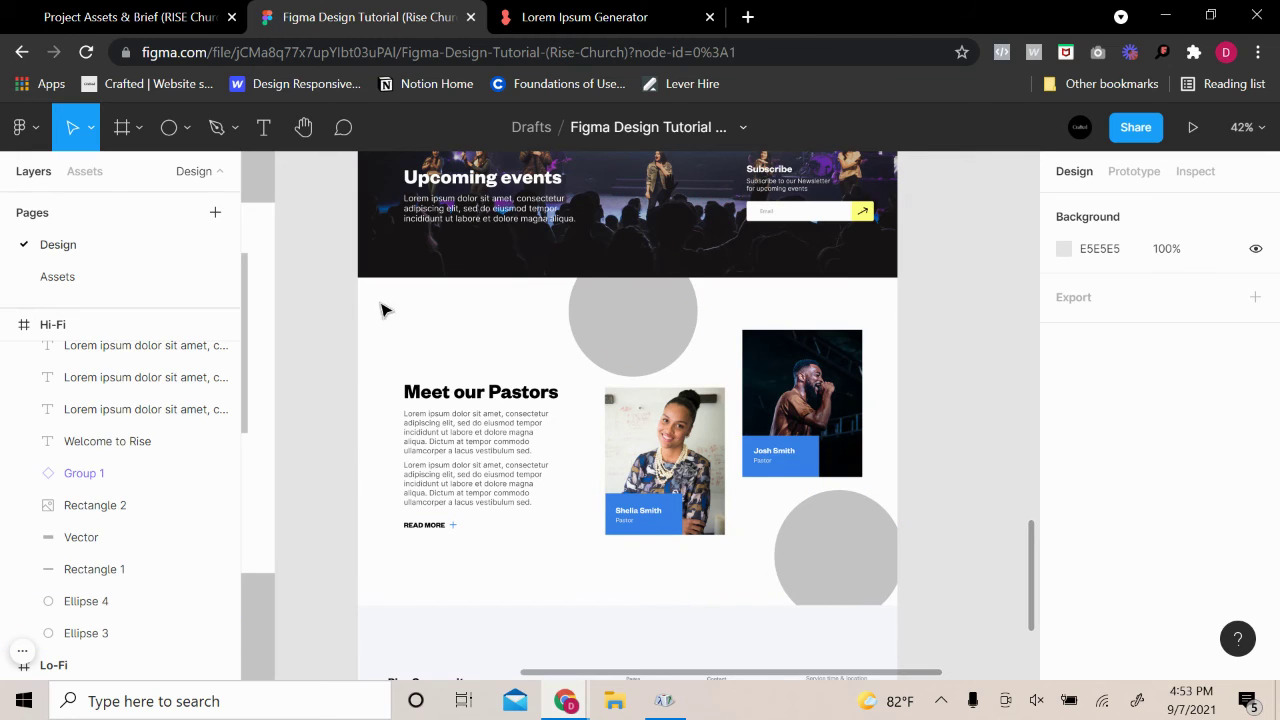
Alt-drag copies of the bottom-right circle to the top-right and bottom-left
{"action": "left_click_drag", "start_coordinate": [863, 571], "coordinate": [877, 337]}
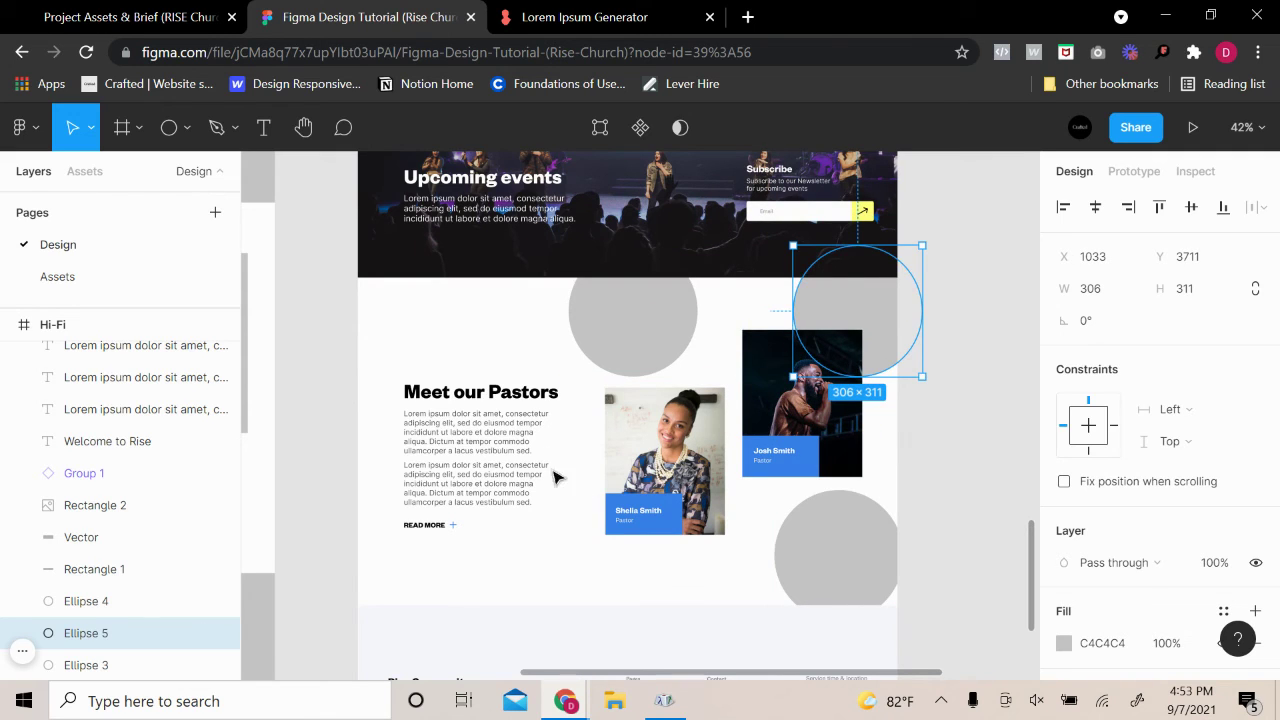
{"action": "left_click", "coordinate": [843, 556]}
{"action": "left_click_drag", "start_coordinate": [843, 556], "coordinate": [390, 605]}
{"action": "left_click", "coordinate": [921, 490]}
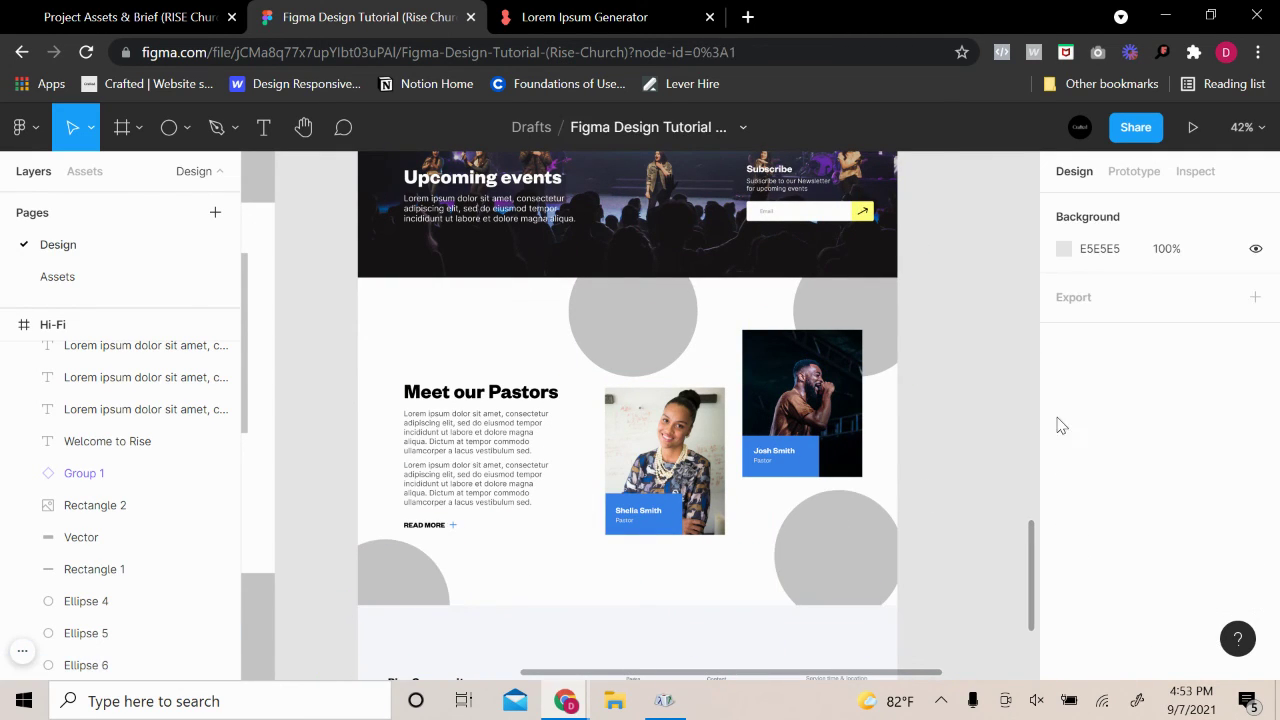
Enlarge the bottom-left circle, stretch the top-right into a tall oval, enlarge the top circle
{"action": "left_click", "coordinate": [409, 583]}
{"action": "left_click_drag", "start_coordinate": [456, 540], "coordinate": [566, 446]}
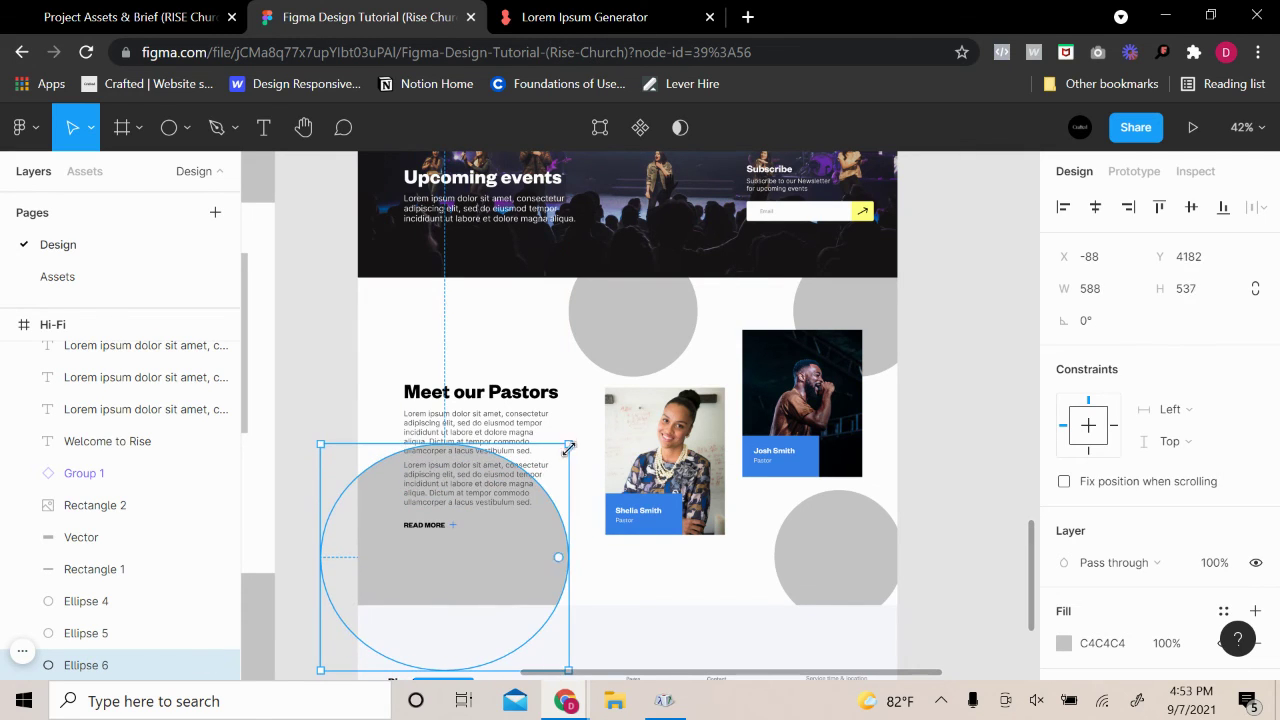
{"action": "left_click", "coordinate": [886, 543]}
{"action": "left_click", "coordinate": [889, 341]}
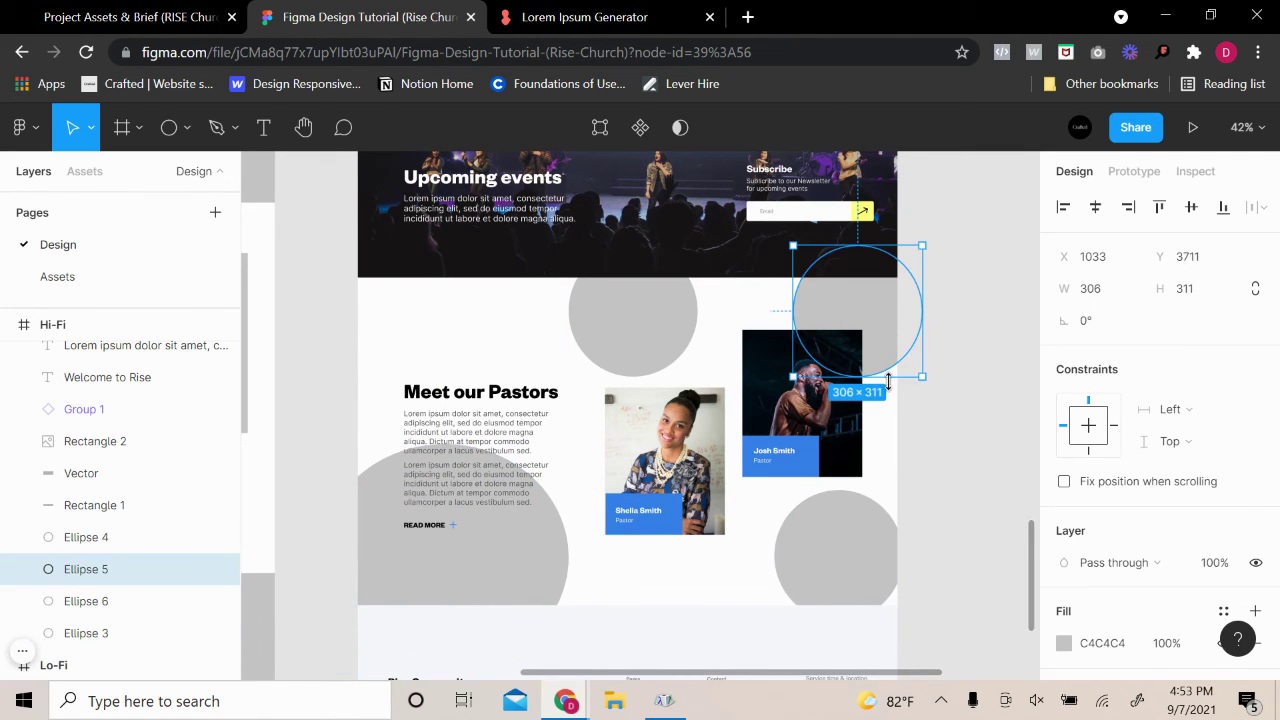
{"action": "left_click_drag", "start_coordinate": [888, 381], "coordinate": [878, 512]}
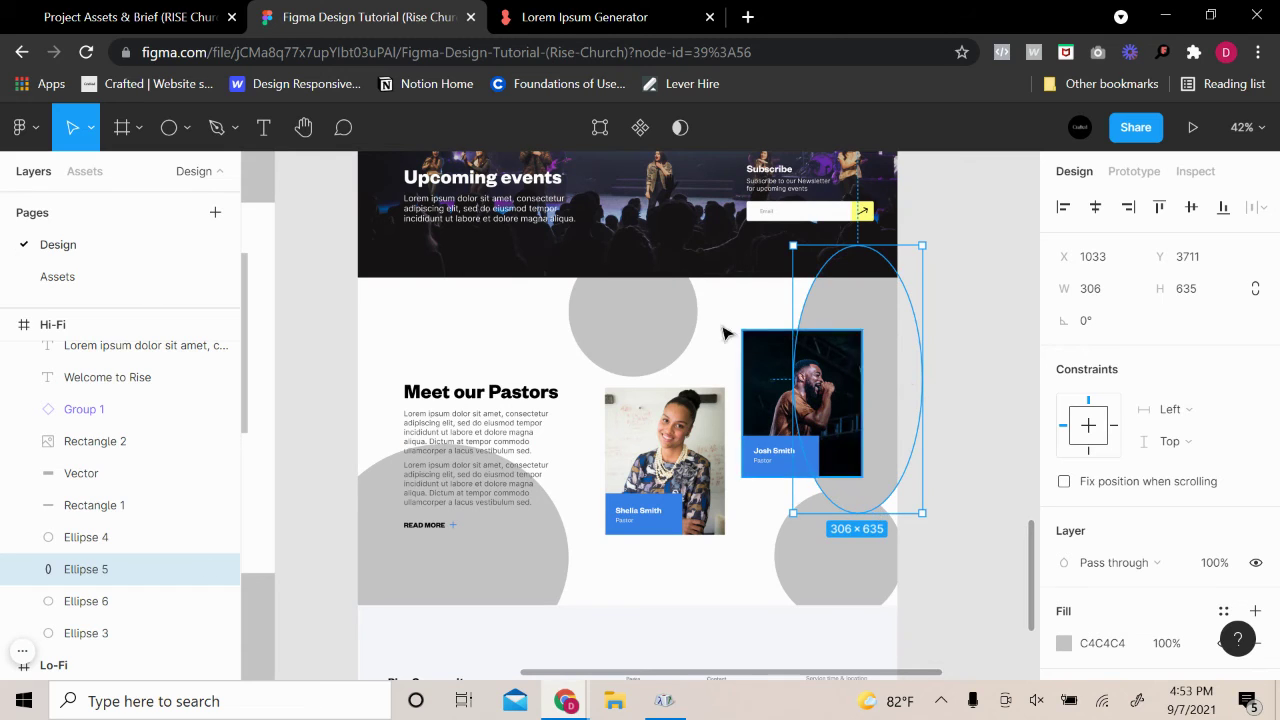
{"action": "left_click", "coordinate": [686, 355]}
{"action": "left_click_drag", "start_coordinate": [695, 377], "coordinate": [806, 494]}
{"action": "left_click", "coordinate": [990, 445]}
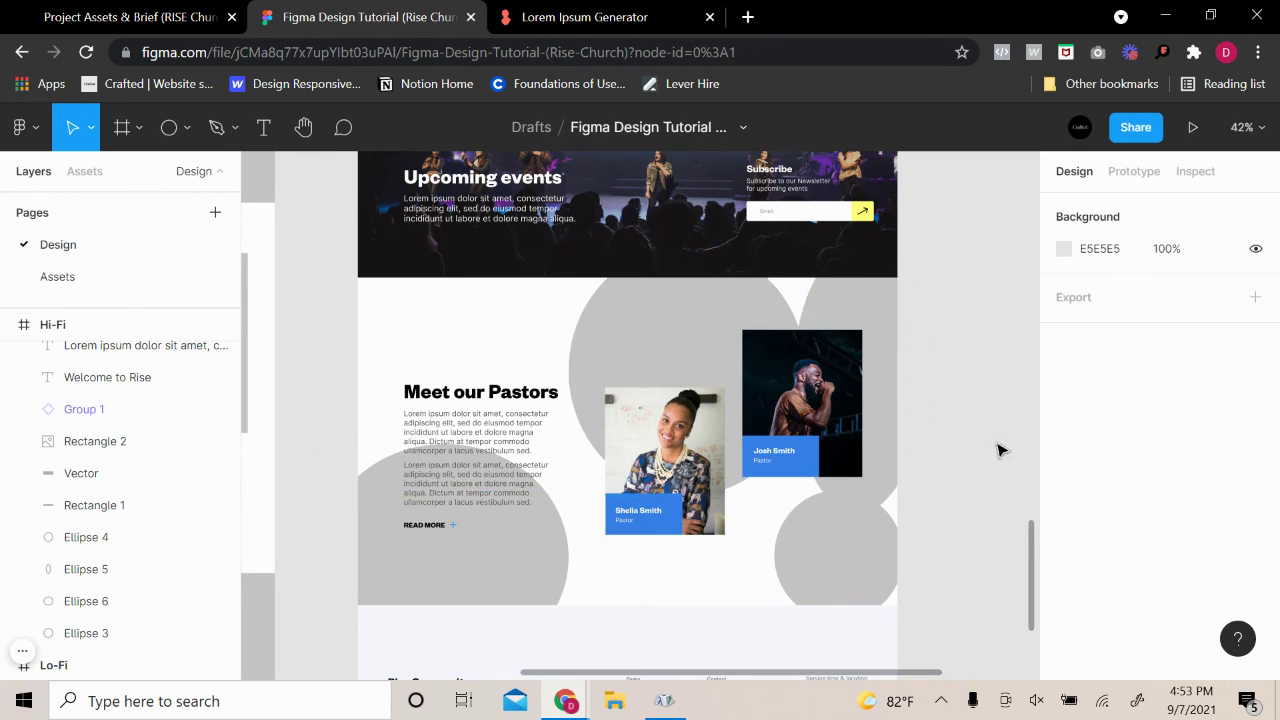
{"action": "left_click", "coordinate": [429, 591]}
{"action": "left_click", "coordinate": [829, 550], "text": "shift"}
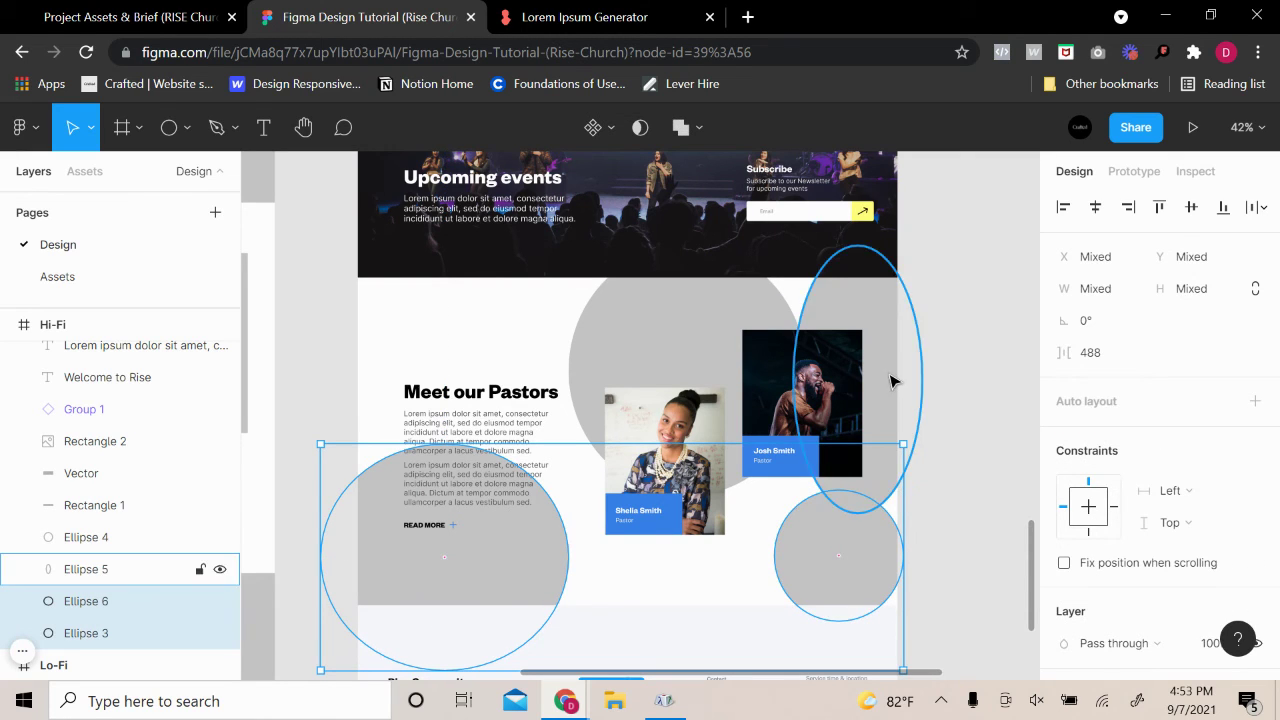
Fill the two lower circles with blue
{"action": "scroll", "coordinate": [1120, 530], "scroll_direction": "down", "scroll_amount": 1}
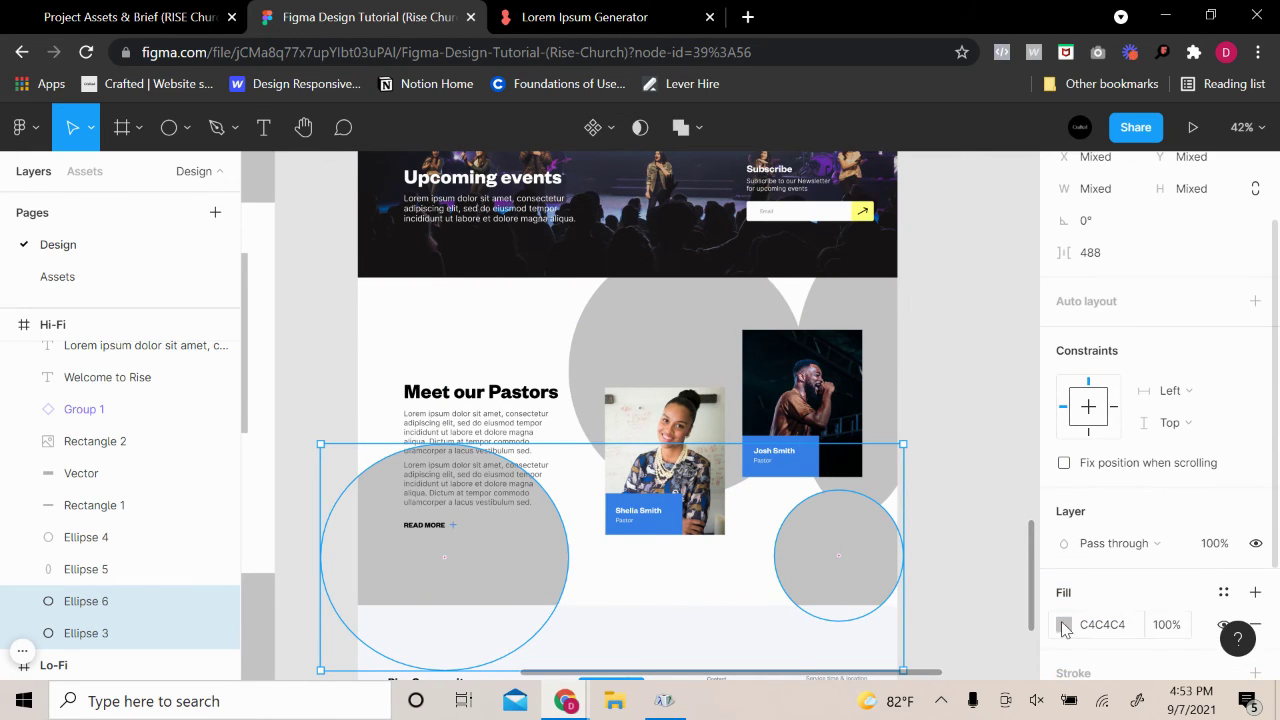
{"action": "left_click", "coordinate": [1063, 625]}
{"action": "left_click", "coordinate": [896, 584]}
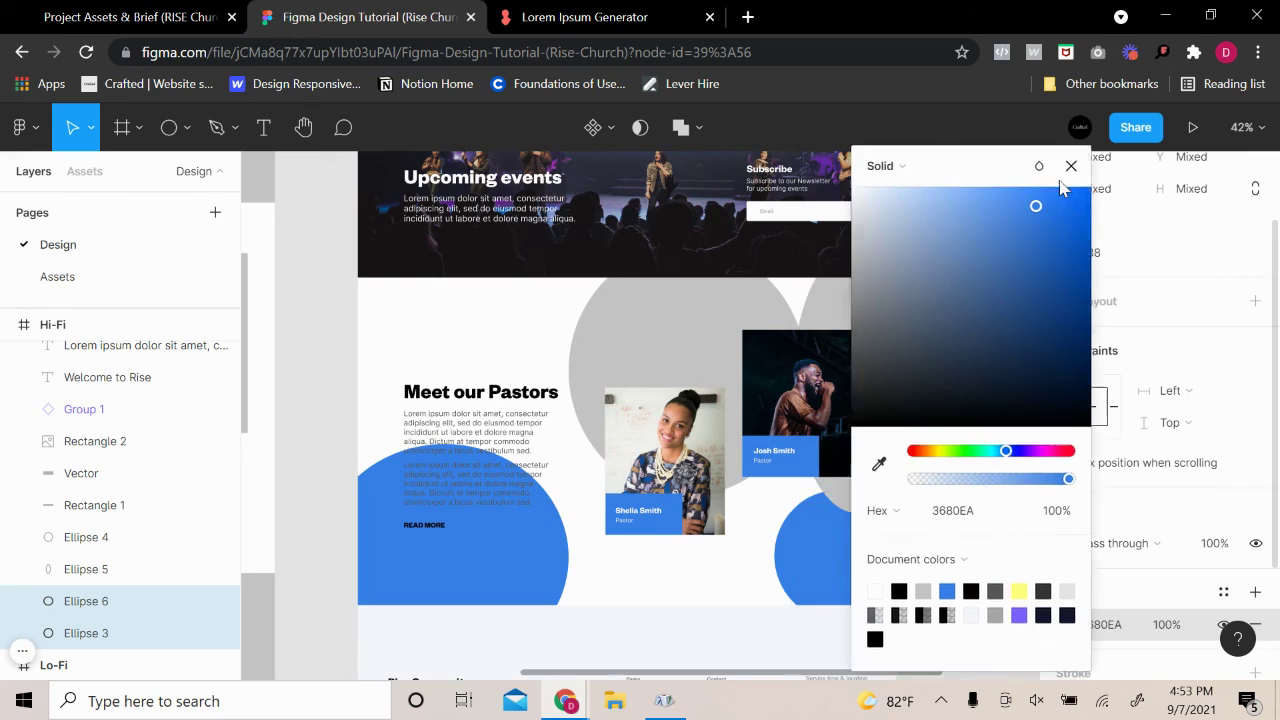
Fill the large top circle and tall oval with pale yellow FFFFAE
{"action": "left_click", "coordinate": [663, 320]}
{"action": "left_click", "coordinate": [812, 309], "text": "shift"}
{"action": "scroll", "coordinate": [1077, 560], "scroll_direction": "down", "scroll_amount": 1}
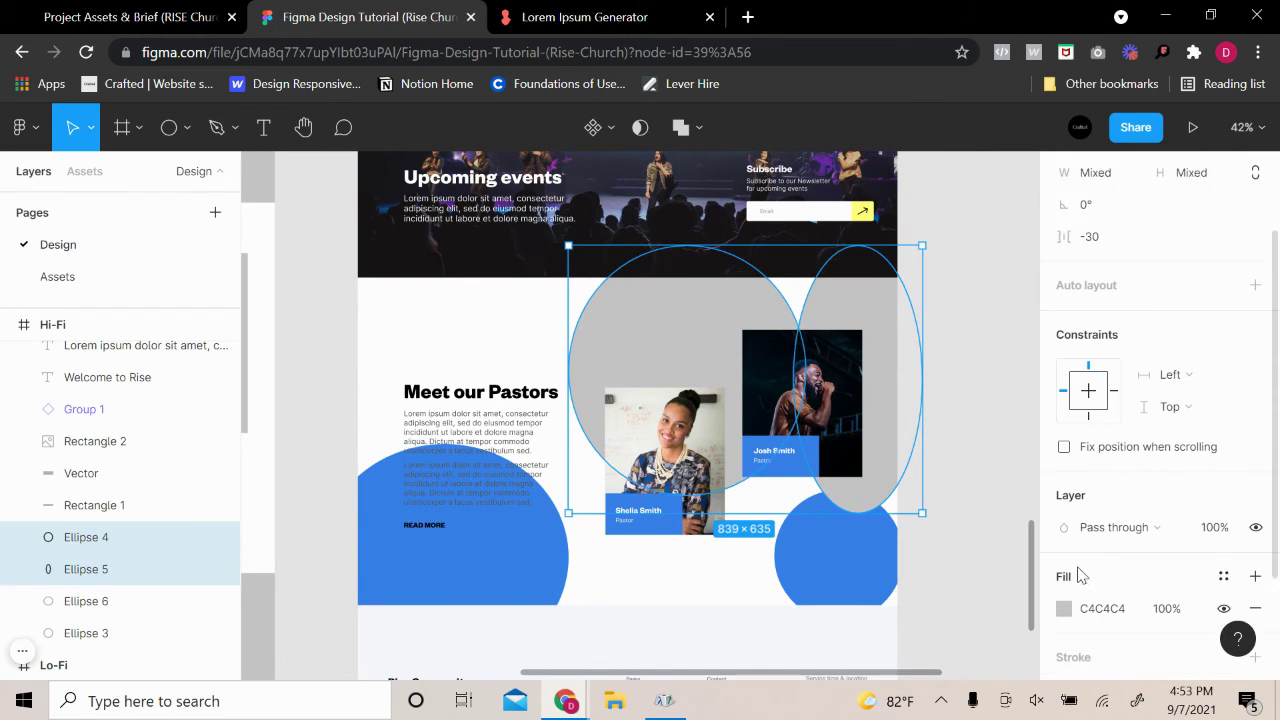
{"action": "left_click", "coordinate": [1072, 530]}
{"action": "left_click", "coordinate": [1065, 526]}
{"action": "left_click", "coordinate": [967, 584]}
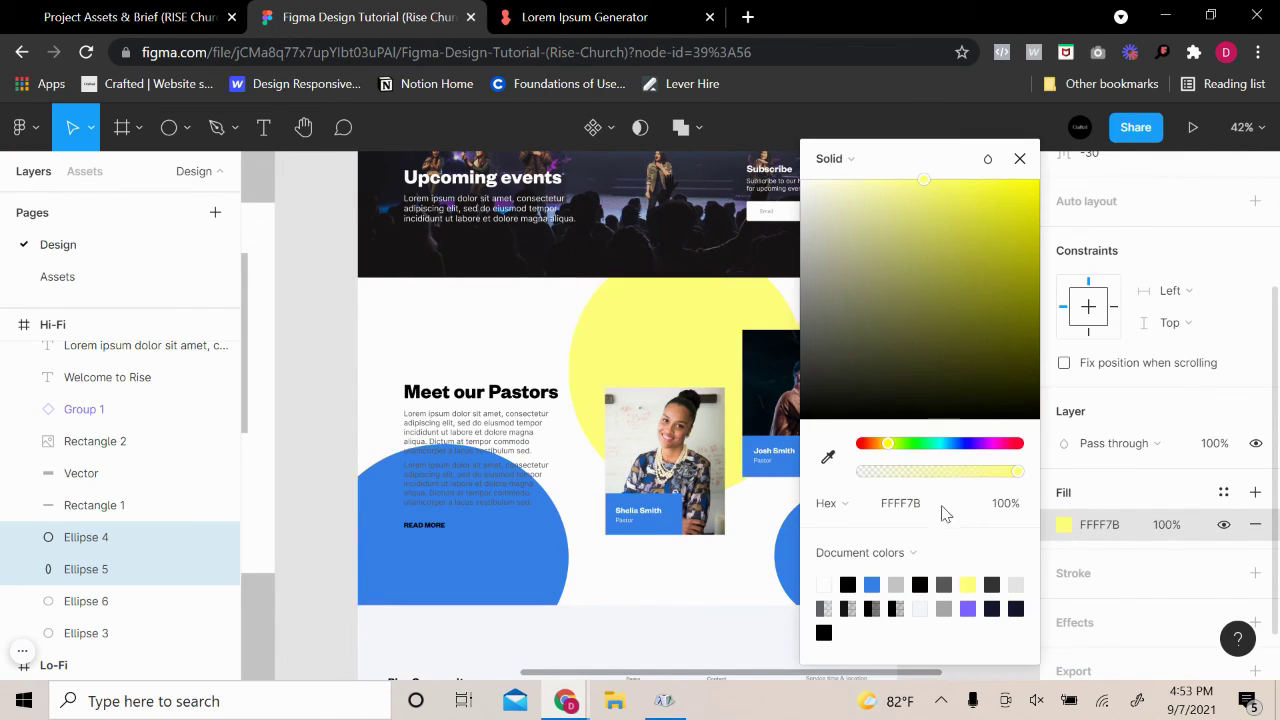
{"action": "left_click_drag", "start_coordinate": [940, 197], "coordinate": [880, 178]}
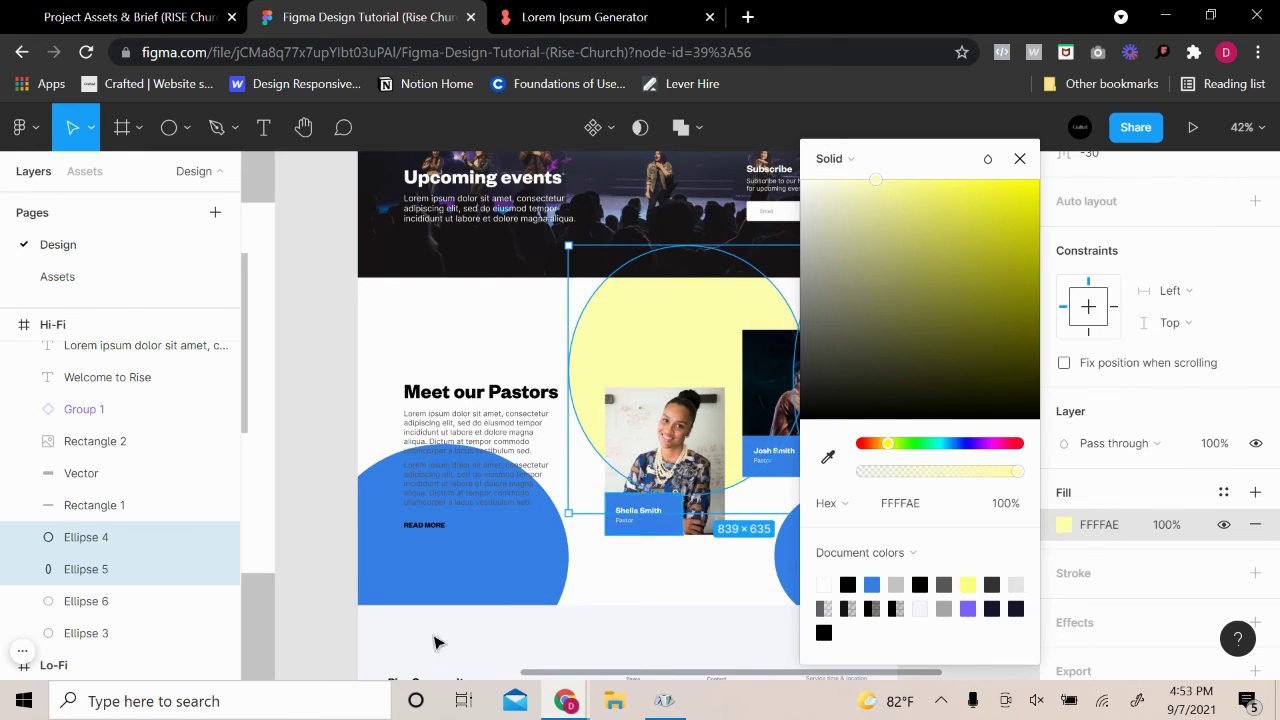
Fine-tune the two lower circles to light blue 68A6FF at full opacity
{"action": "left_click", "coordinate": [431, 583]}
{"action": "left_click", "coordinate": [826, 575], "text": "shift"}
{"action": "left_click", "coordinate": [1063, 525]}
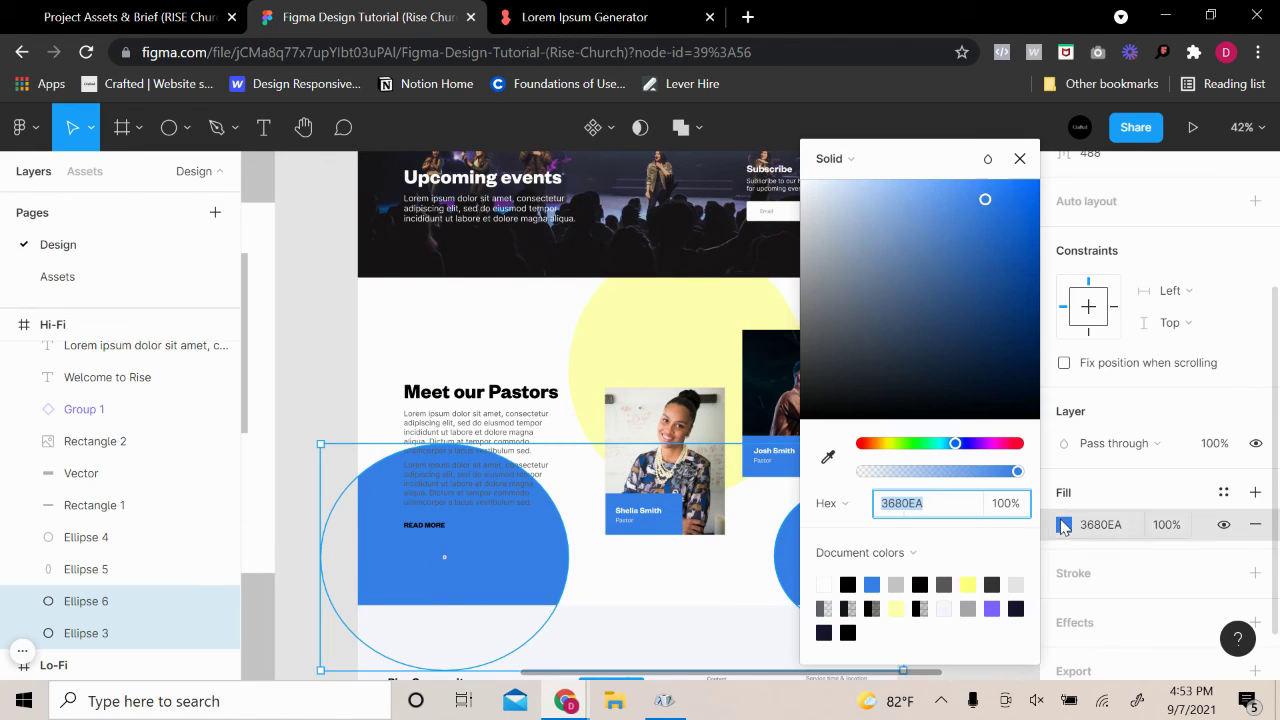
{"action": "left_click_drag", "start_coordinate": [938, 472], "coordinate": [927, 476]}
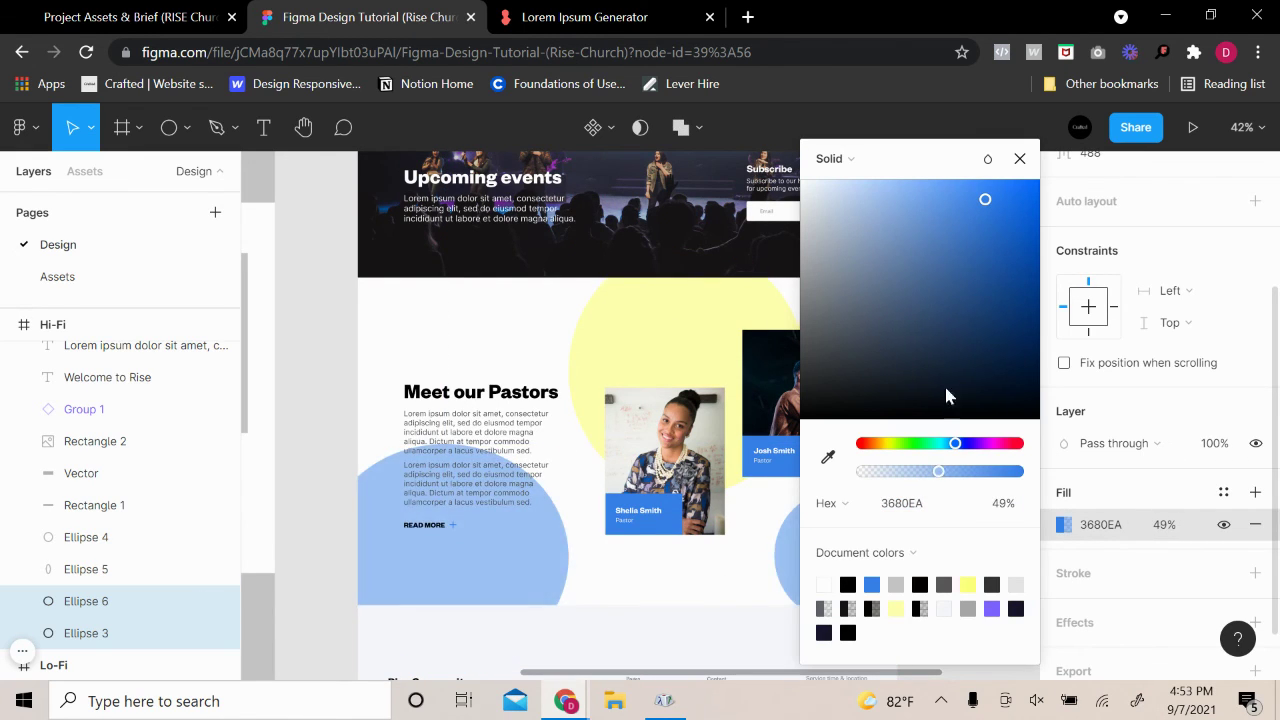
{"action": "left_click_drag", "start_coordinate": [944, 383], "coordinate": [911, 126]}
{"action": "left_click_drag", "start_coordinate": [927, 472], "coordinate": [1182, 400]}
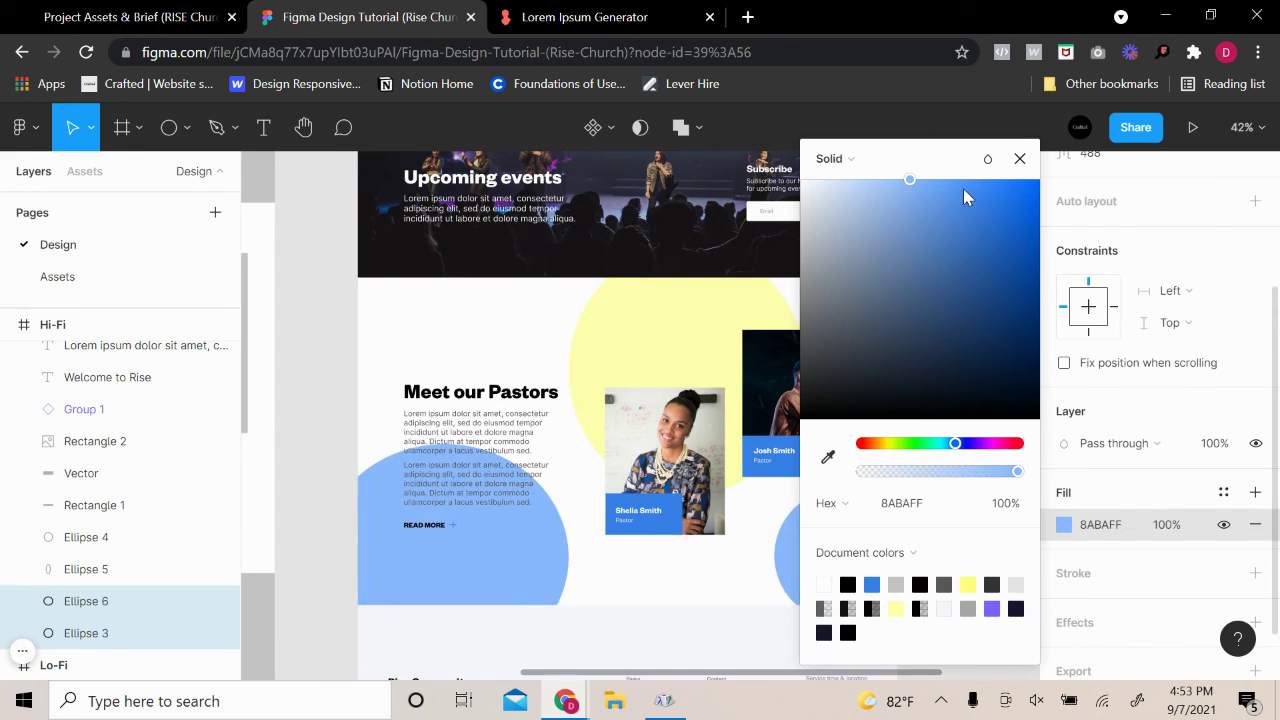
{"action": "mouse_move", "coordinate": [963, 188]}
{"action": "left_mouse_down"}
{"action": "mouse_move", "coordinate": [977, 177]}
{"action": "mouse_move", "coordinate": [951, 173]}
{"action": "left_mouse_up"}
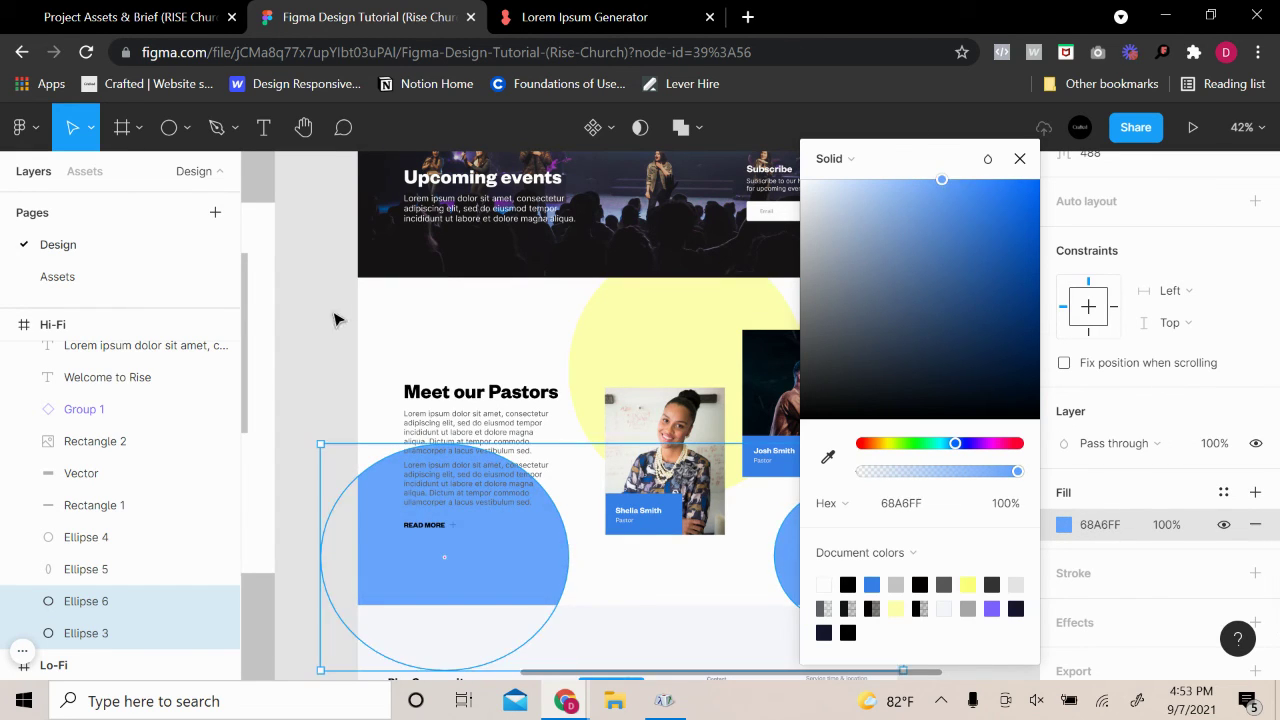
{"action": "left_click", "coordinate": [928, 571]}
Multi-select all four yellow and blue ellipses
{"action": "left_click", "coordinate": [871, 357]}
{"action": "left_click", "coordinate": [700, 325], "text": "shift"}
{"action": "left_click", "coordinate": [403, 563], "text": "shift"}
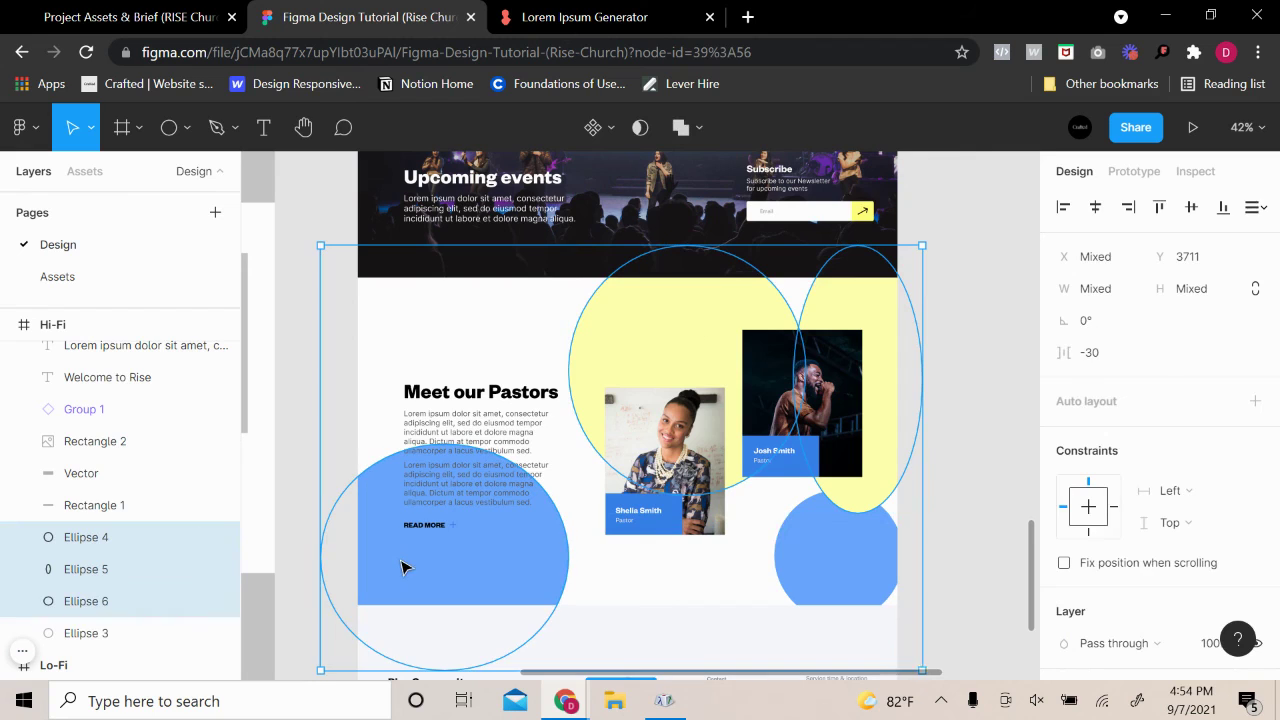
{"action": "left_click", "coordinate": [846, 563], "text": "shift"}
Add a Layer blur effect to the four ellipses, setting the blur to 200
{"action": "scroll", "coordinate": [1110, 550], "scroll_direction": "down", "scroll_amount": 3}
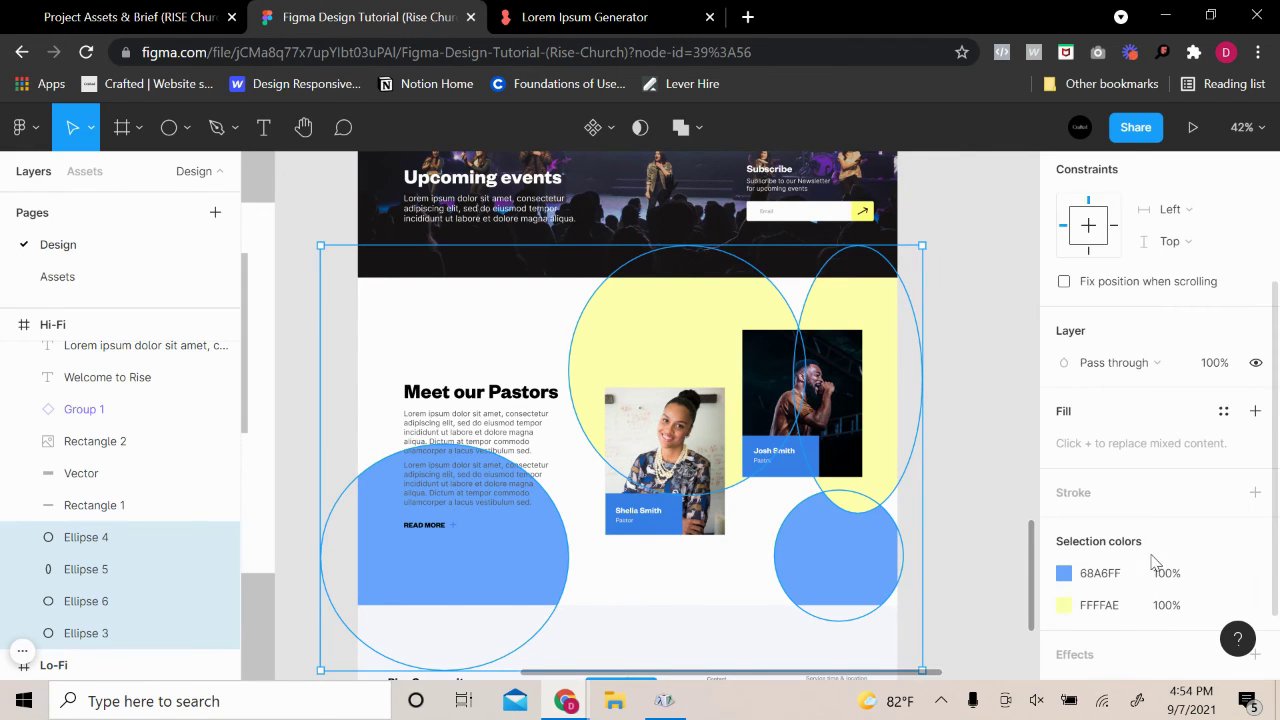
{"action": "scroll", "coordinate": [1160, 461], "scroll_direction": "down", "scroll_amount": 2}
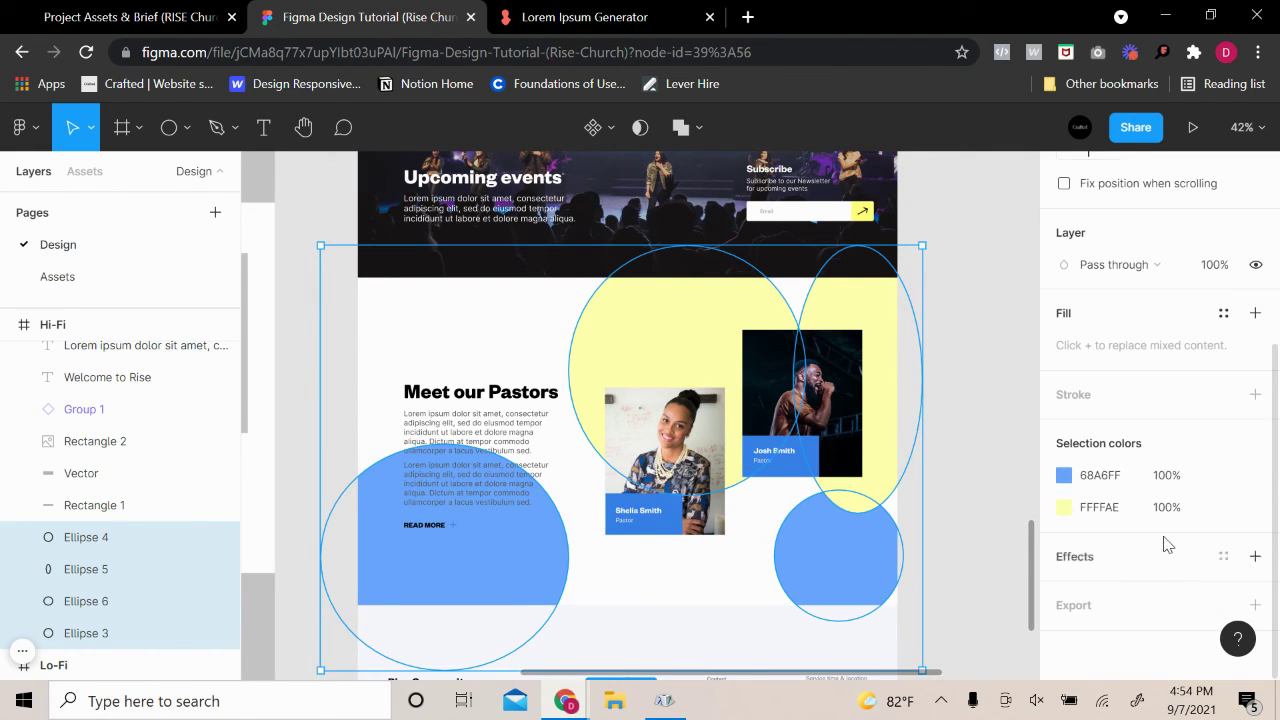
{"action": "left_click", "coordinate": [1253, 554]}
{"action": "left_click", "coordinate": [1155, 567]}
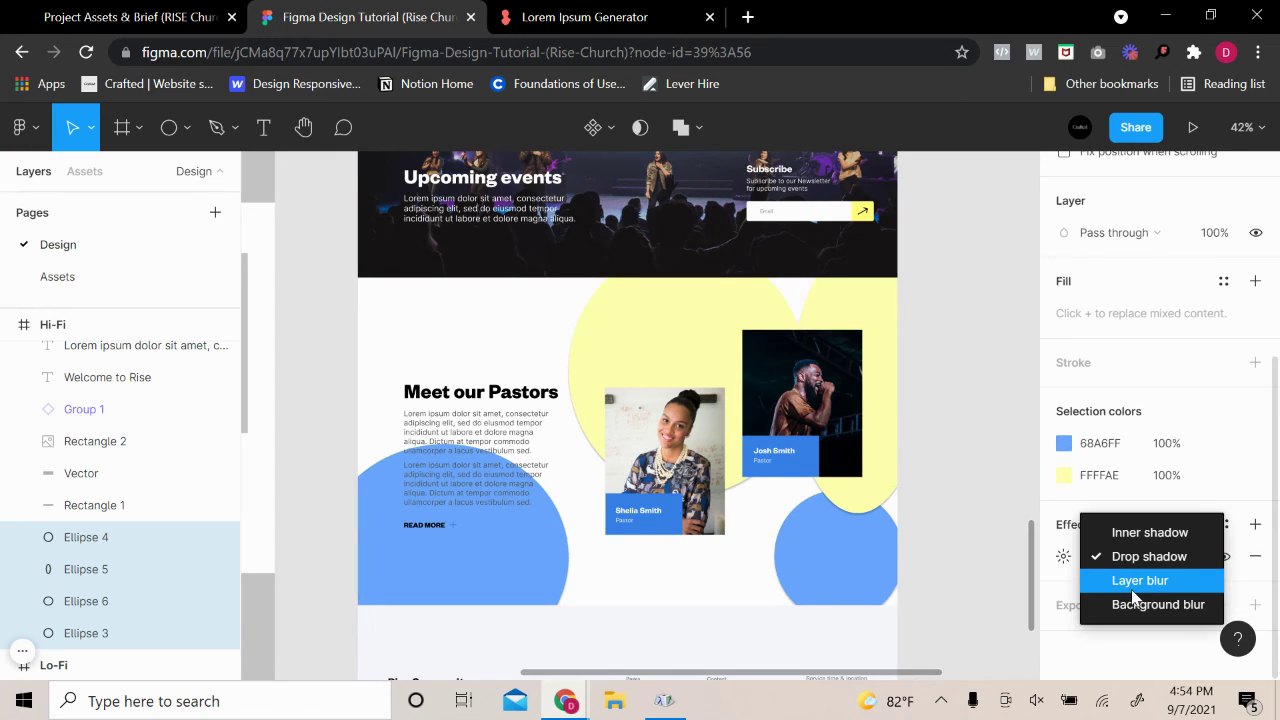
{"action": "left_click", "coordinate": [1134, 582]}
{"action": "left_click", "coordinate": [1064, 558]}
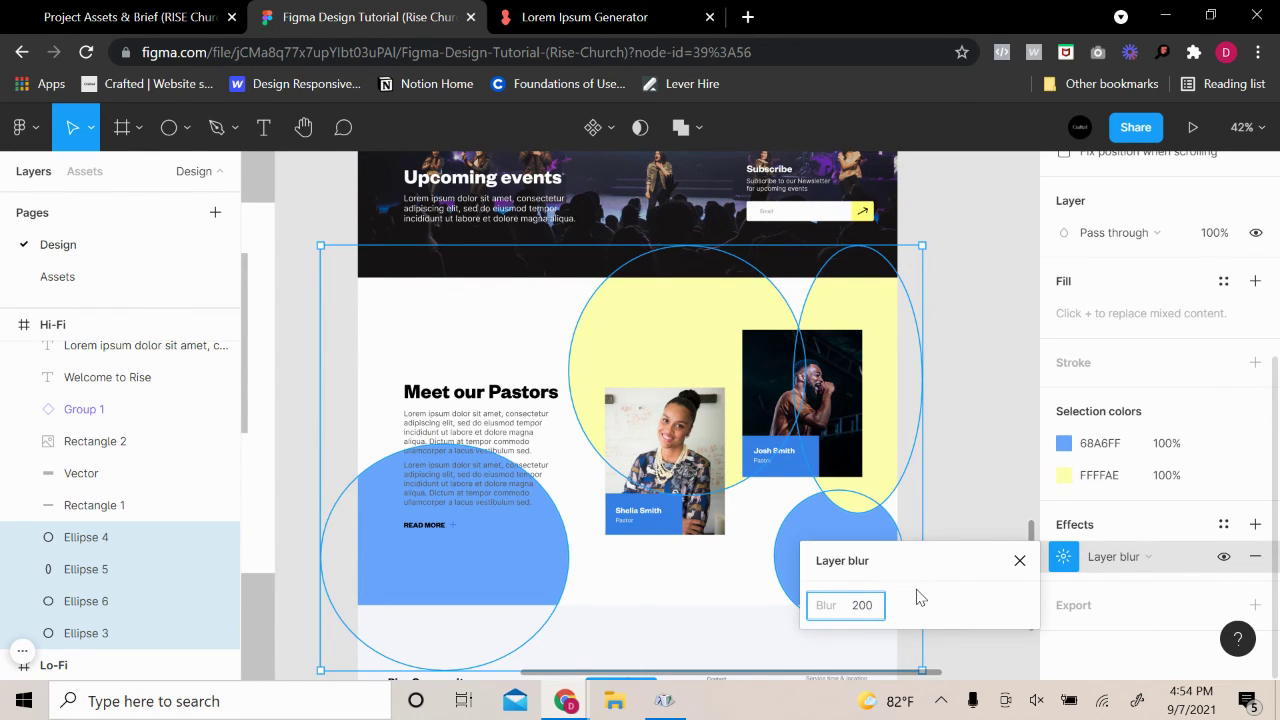
{"action": "type", "text": "150"}
{"action": "key", "text": "Return"}
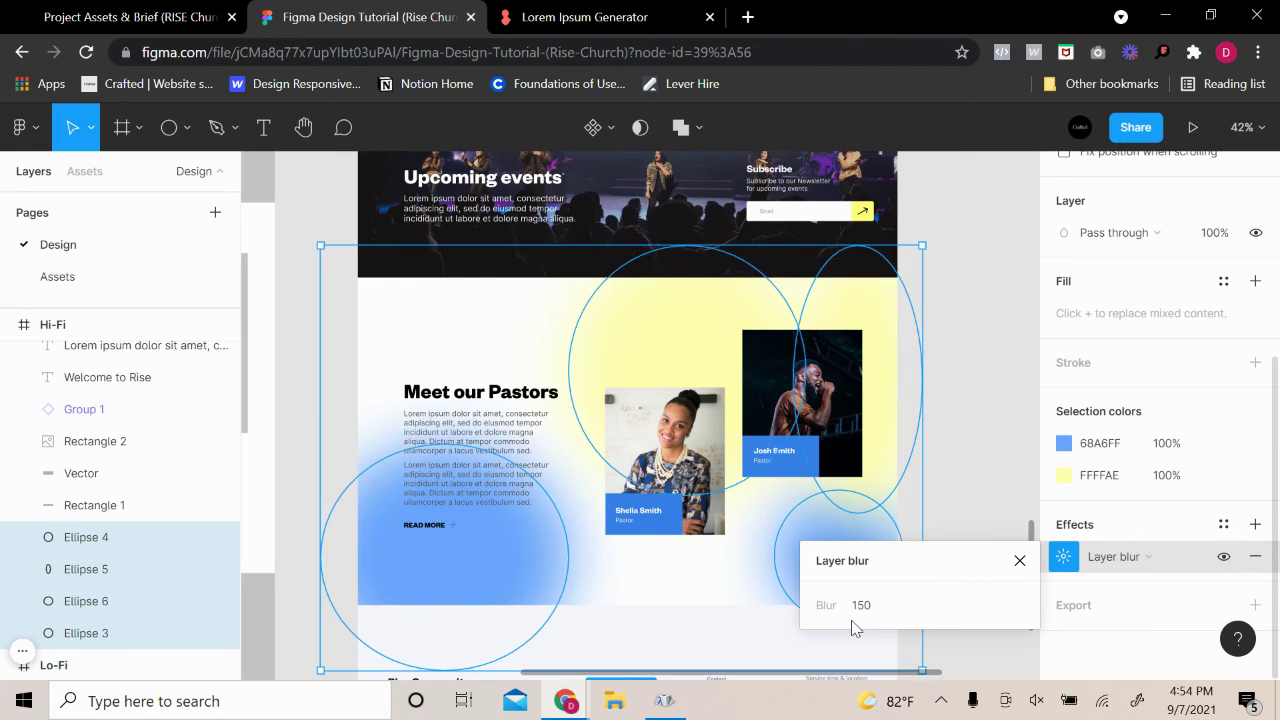
{"action": "left_click", "coordinate": [859, 613]}
{"action": "type", "text": "200"}
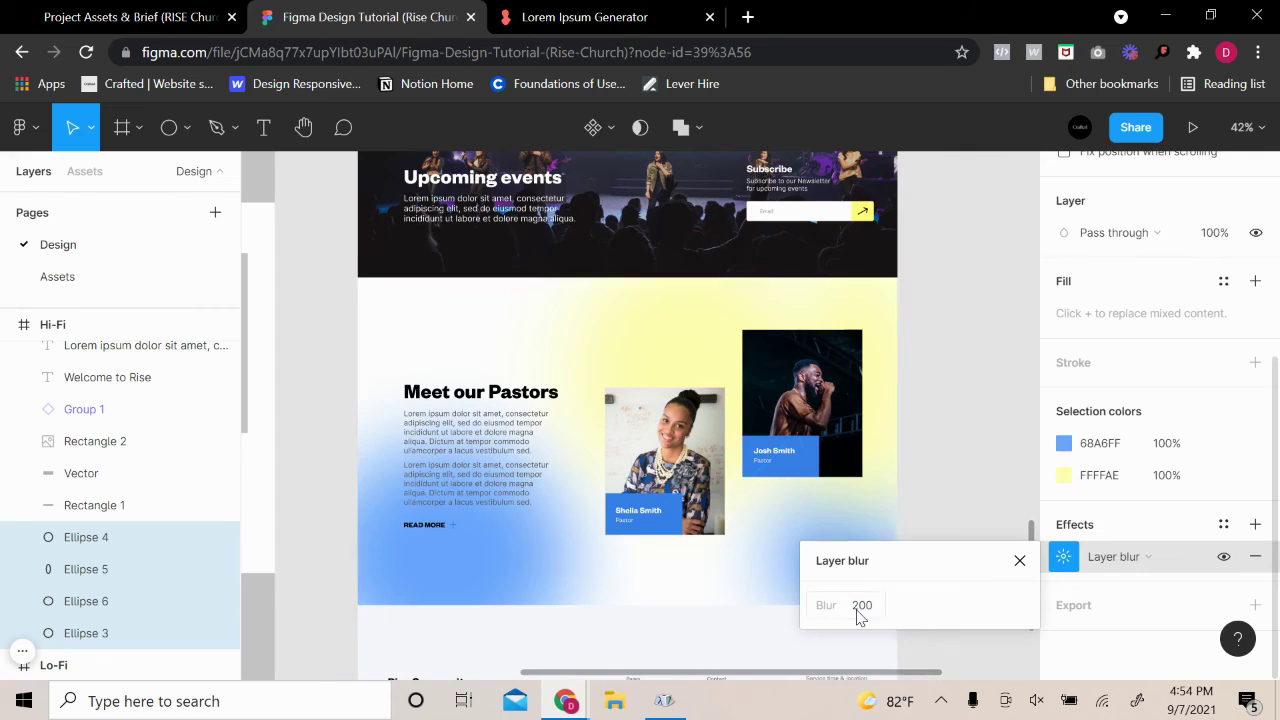
{"action": "left_click", "coordinate": [1020, 442]}
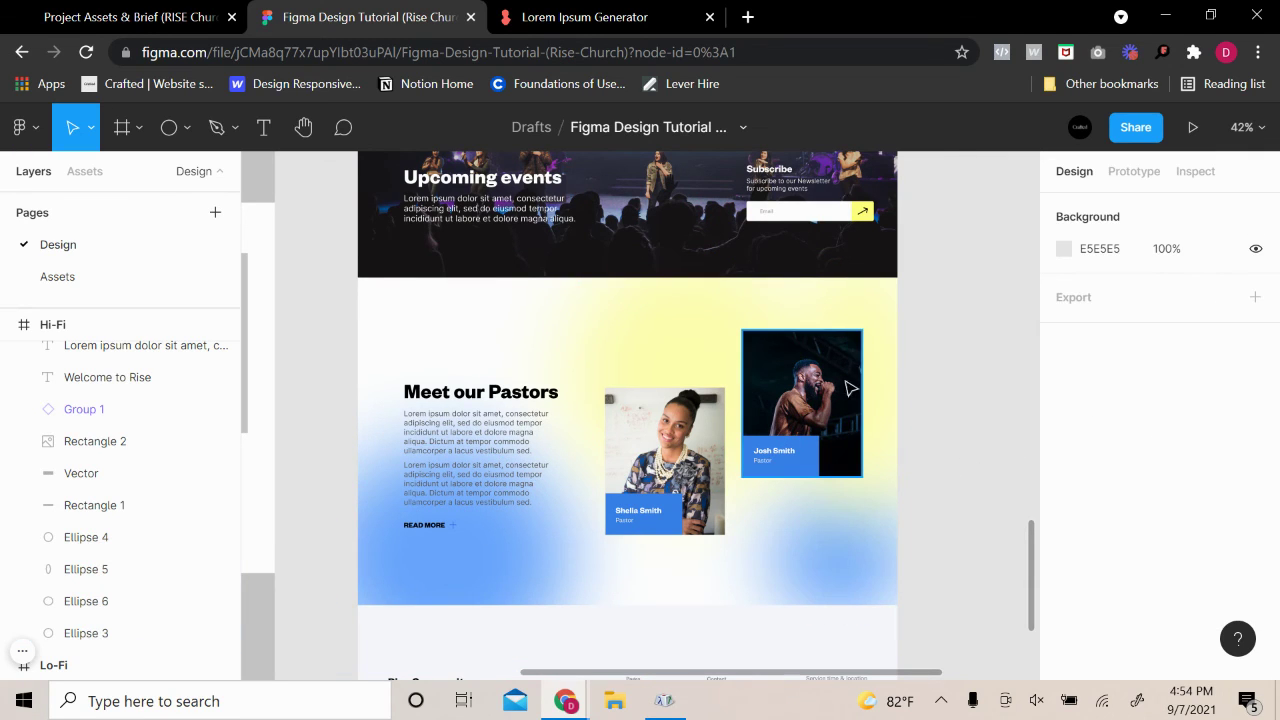
Distort the right blue blob's points, stretching its top up and its left side out
{"action": "left_click", "coordinate": [836, 580]}
{"action": "double_click", "coordinate": [820, 556]}
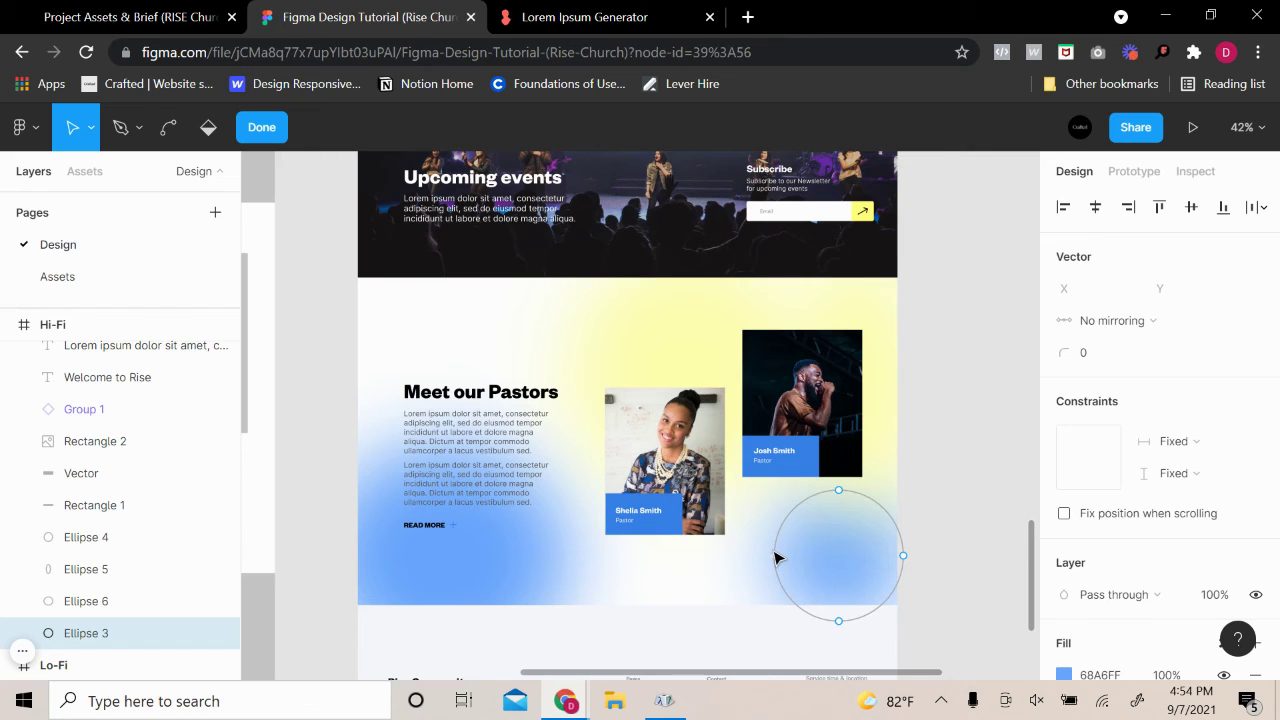
{"action": "left_click_drag", "start_coordinate": [838, 493], "coordinate": [886, 329]}
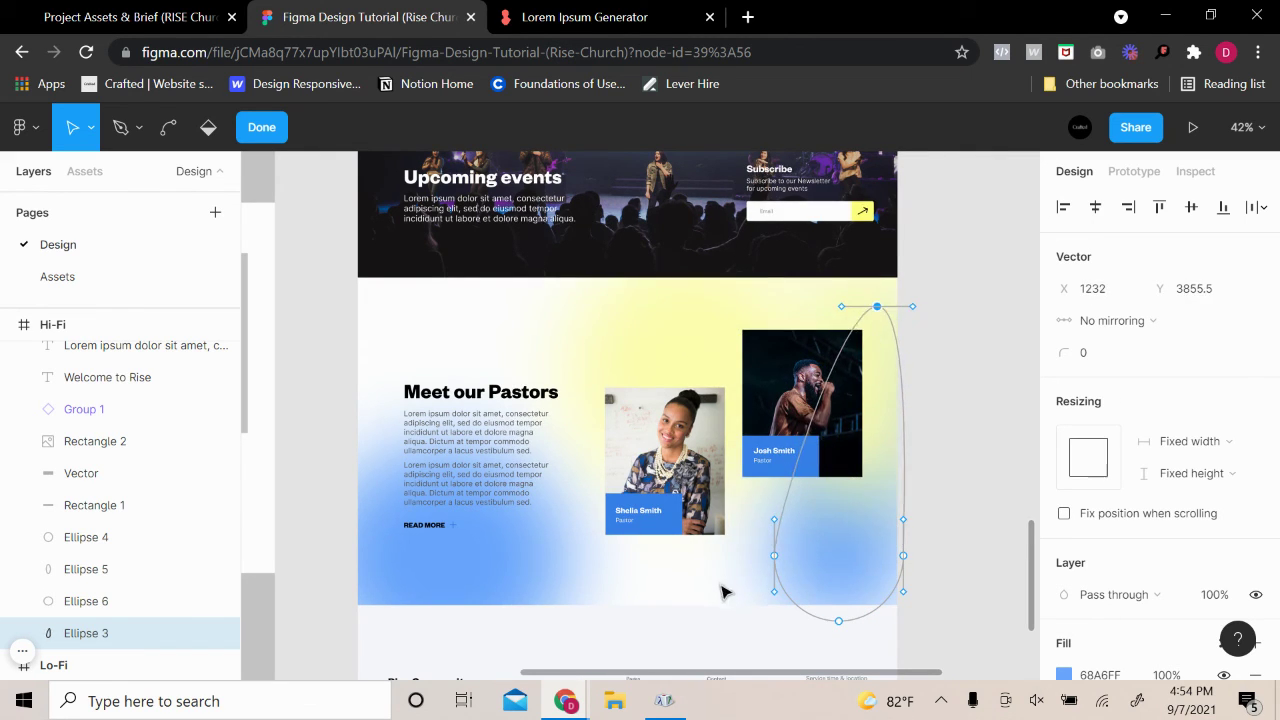
{"action": "left_click_drag", "start_coordinate": [773, 556], "coordinate": [608, 402]}
Reshape the big yellow circle point by point into a tall egg-like blob
{"action": "left_click", "coordinate": [634, 349]}
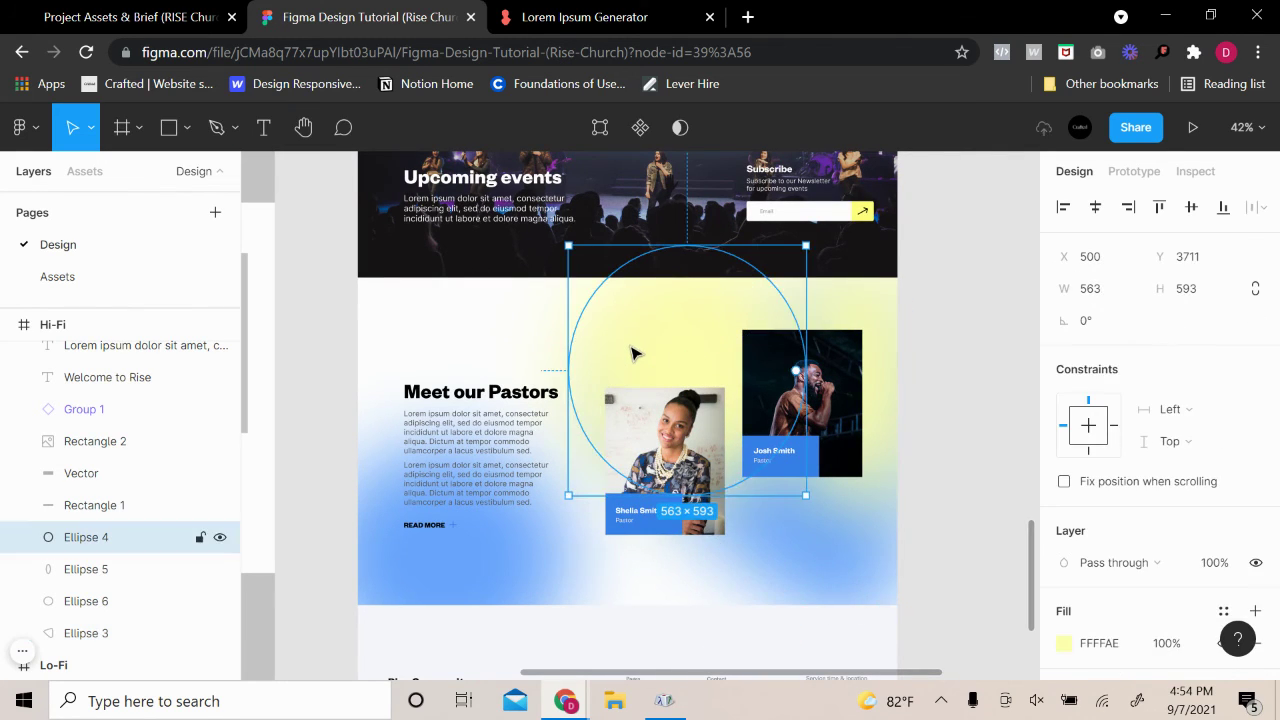
{"action": "double_click", "coordinate": [688, 330]}
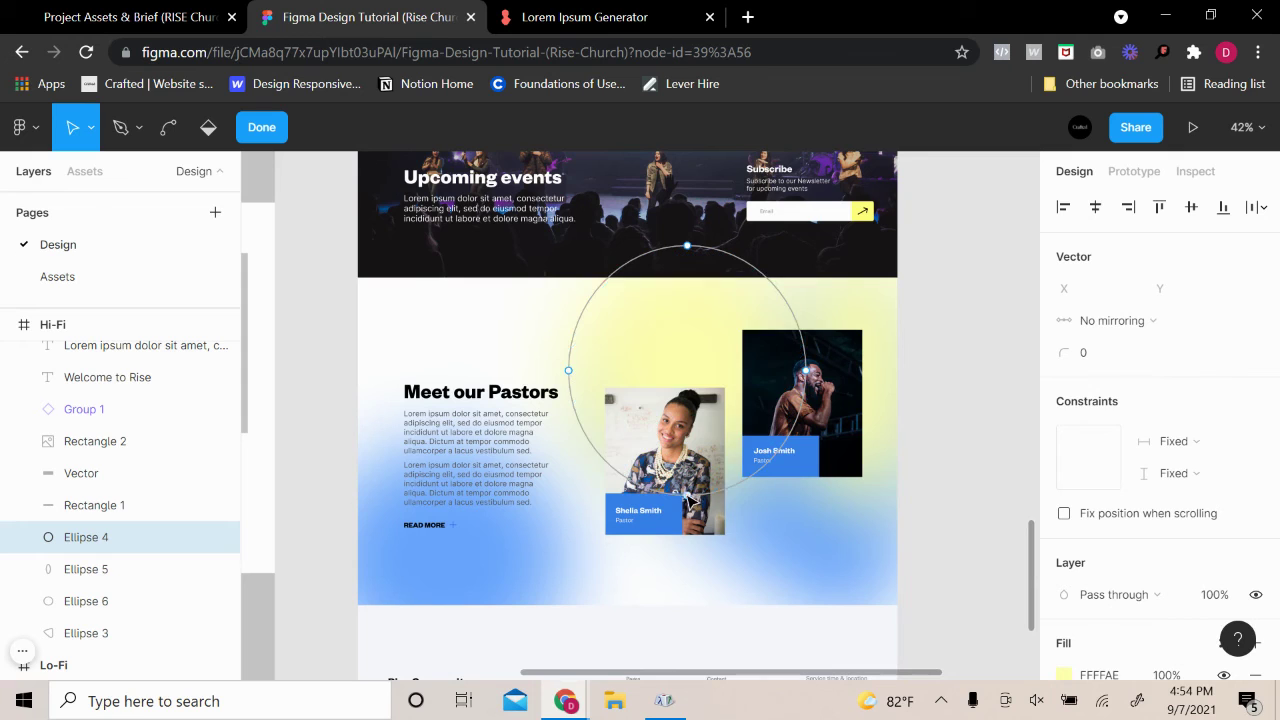
{"action": "left_click_drag", "start_coordinate": [687, 496], "coordinate": [502, 594]}
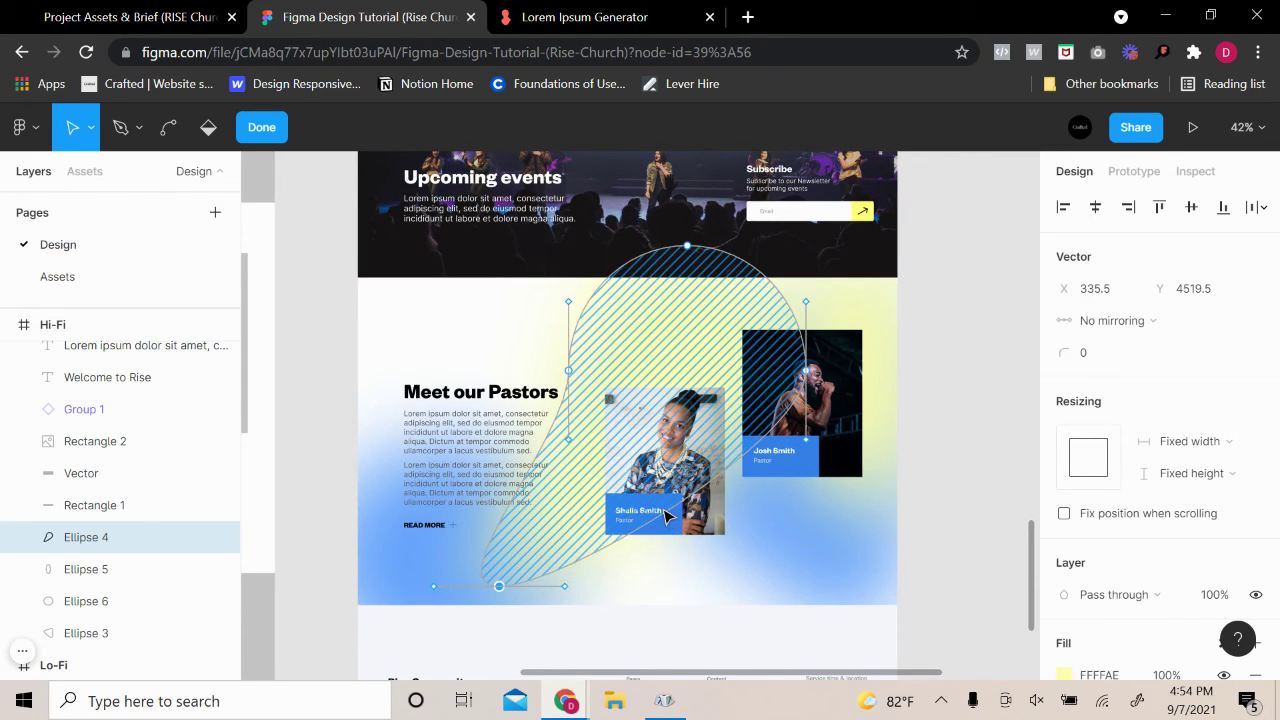
{"action": "mouse_move", "coordinate": [664, 509]}
{"action": "left_mouse_down"}
{"action": "mouse_move", "coordinate": [692, 537]}
{"action": "mouse_move", "coordinate": [679, 510]}
{"action": "left_mouse_up"}
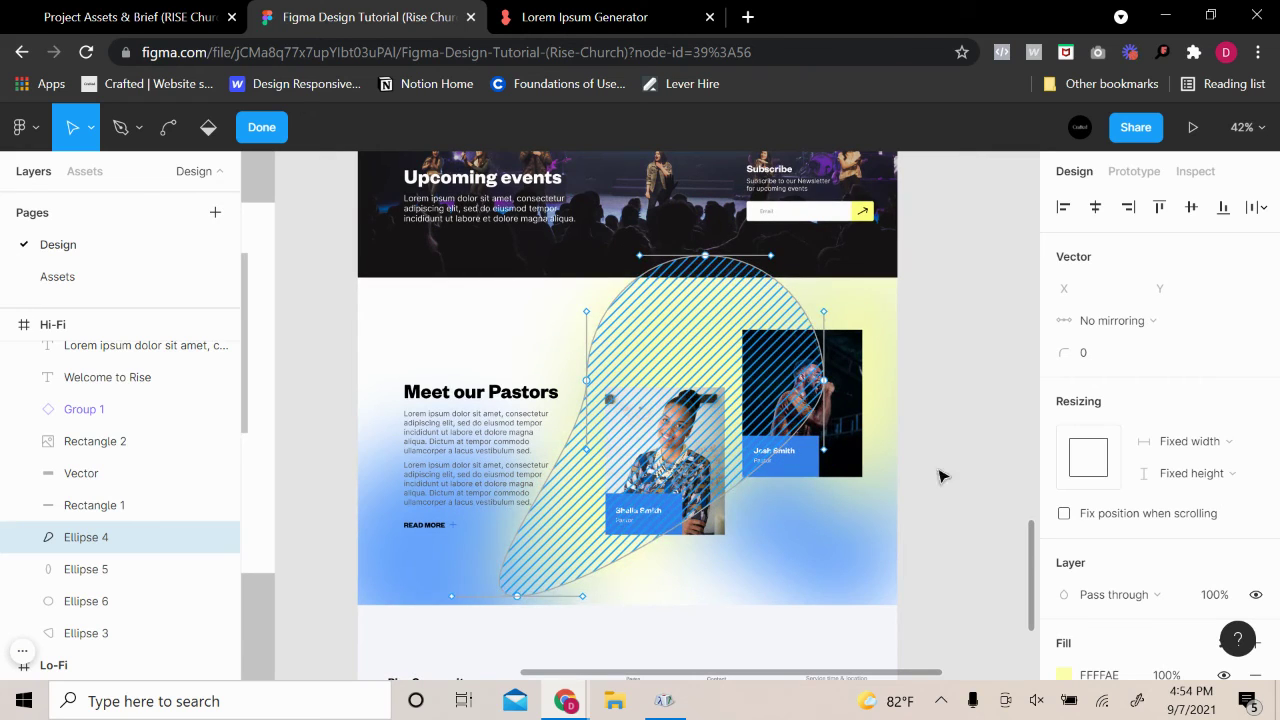
{"action": "left_click", "coordinate": [950, 469]}
Try moving the left blue circle's outline, then undo the change
{"action": "left_click", "coordinate": [449, 588]}
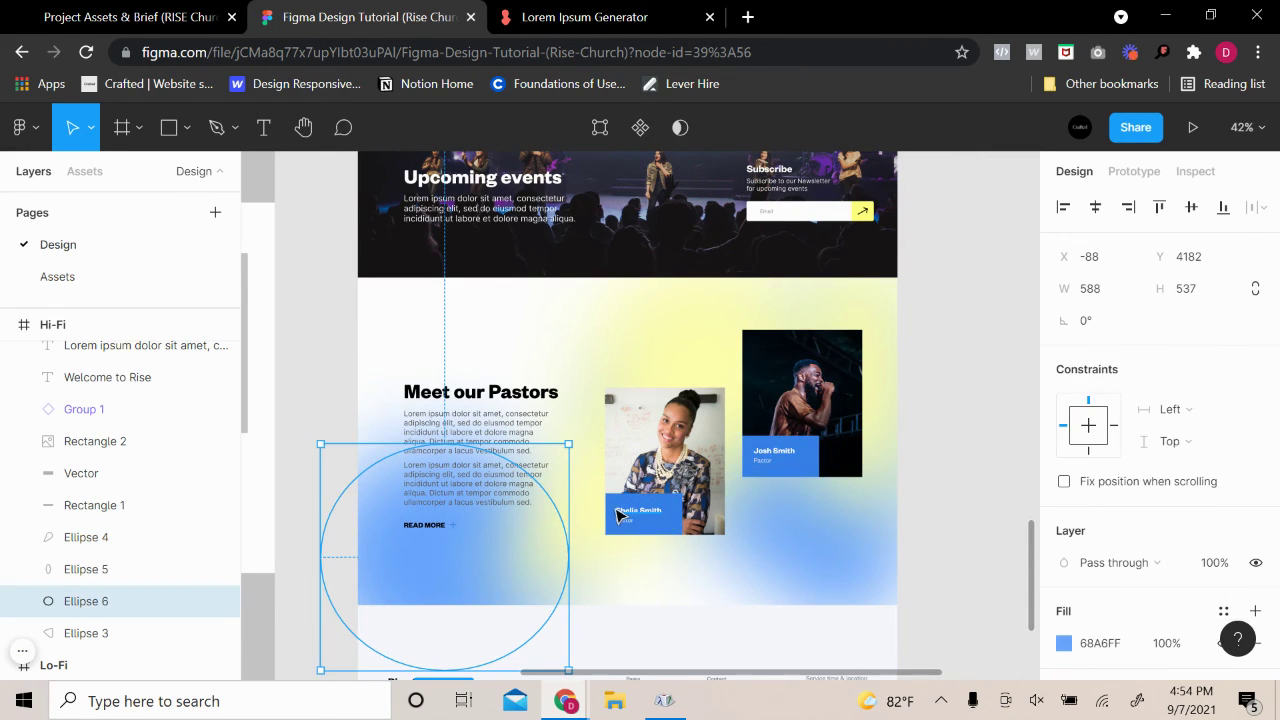
{"action": "double_click", "coordinate": [455, 595]}
{"action": "left_click_drag", "start_coordinate": [570, 555], "coordinate": [714, 561]}
{"action": "key", "text": "ctrl"}
{"action": "key", "text": "ctrl"}
{"action": "key", "text": "ctrl+z"}
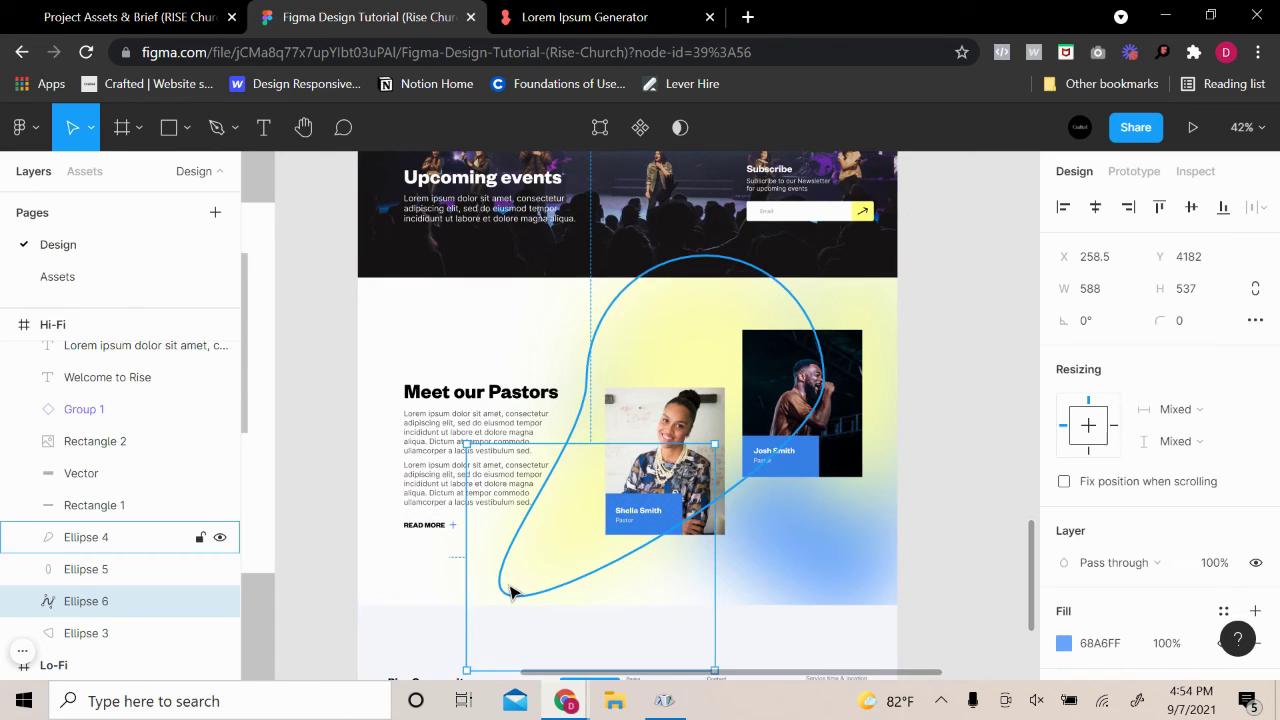
{"action": "left_click", "coordinate": [391, 607]}
{"action": "key", "text": "ctrl+z"}
{"action": "key", "text": "ctrl+z"}
{"action": "key", "text": "ctrl+z"}
{"action": "key", "text": "ctrl+z"}
{"action": "key", "text": "ctrl+z"}
{"action": "key", "text": "ctrl+z"}
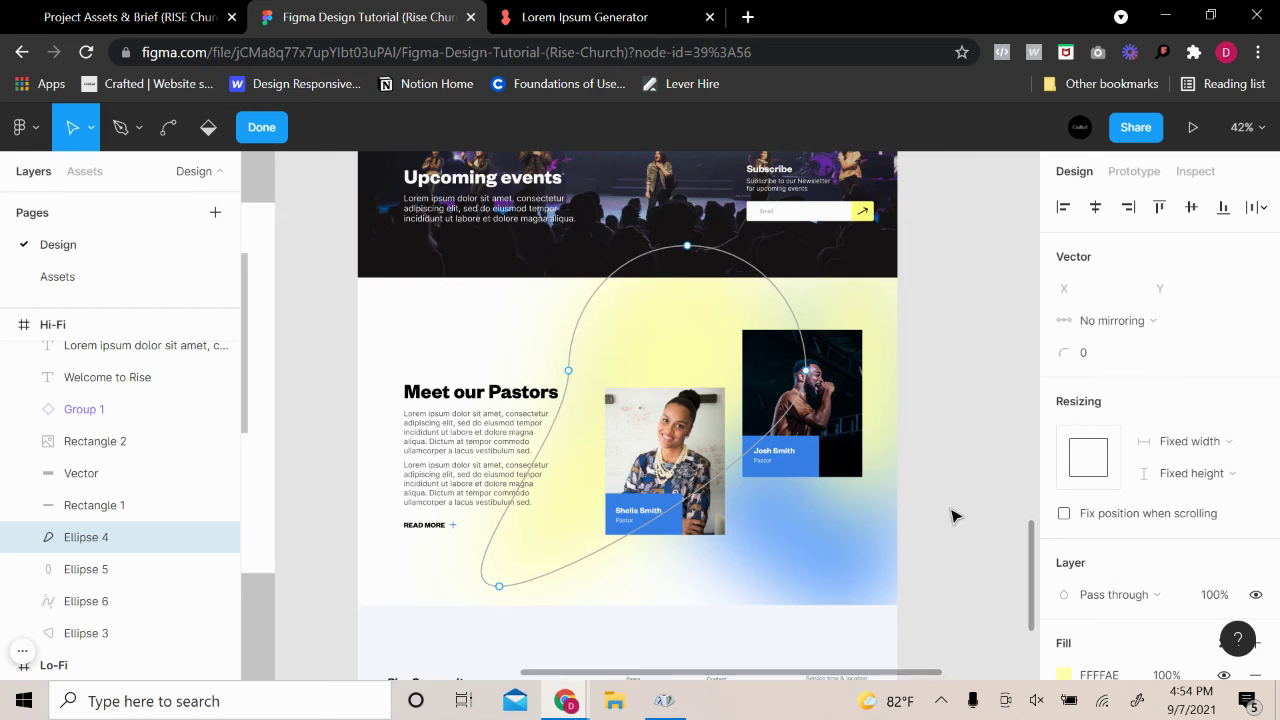
Duplicate the tall yellow ellipse as Ellipse 7 and place it at the section's lower left
{"action": "left_click", "coordinate": [143, 585]}
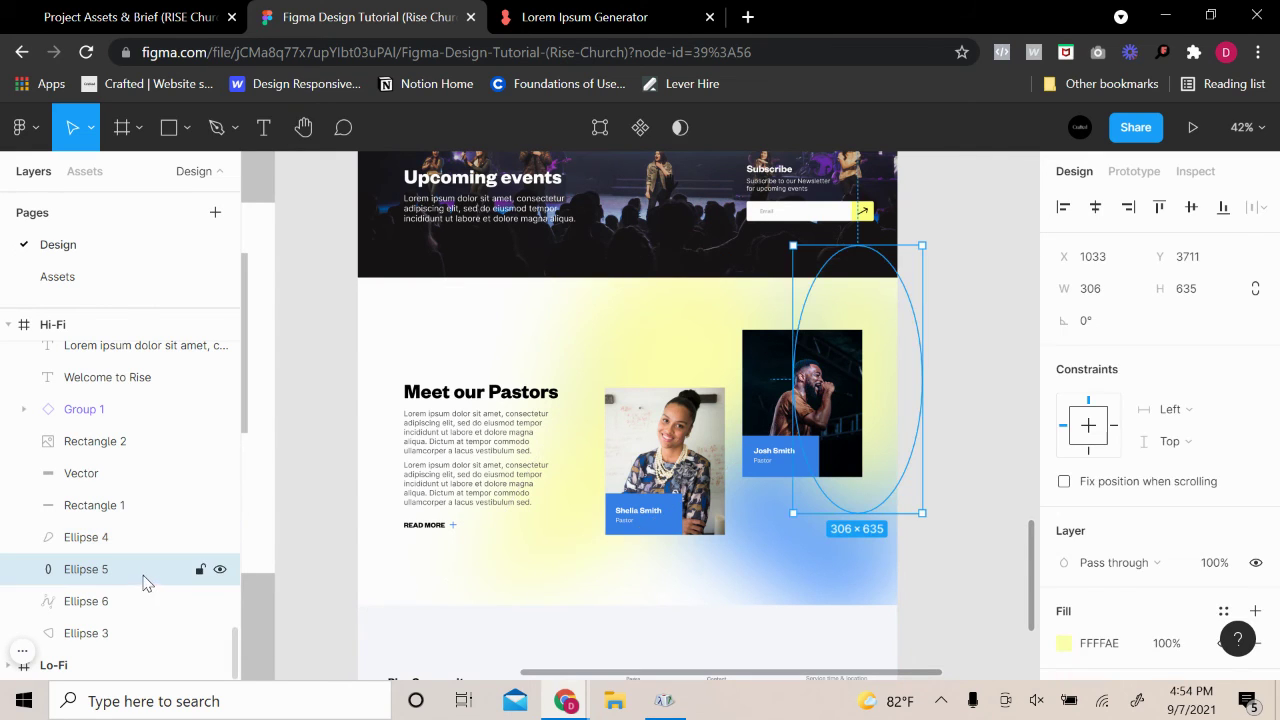
{"action": "left_click", "coordinate": [80, 628]}
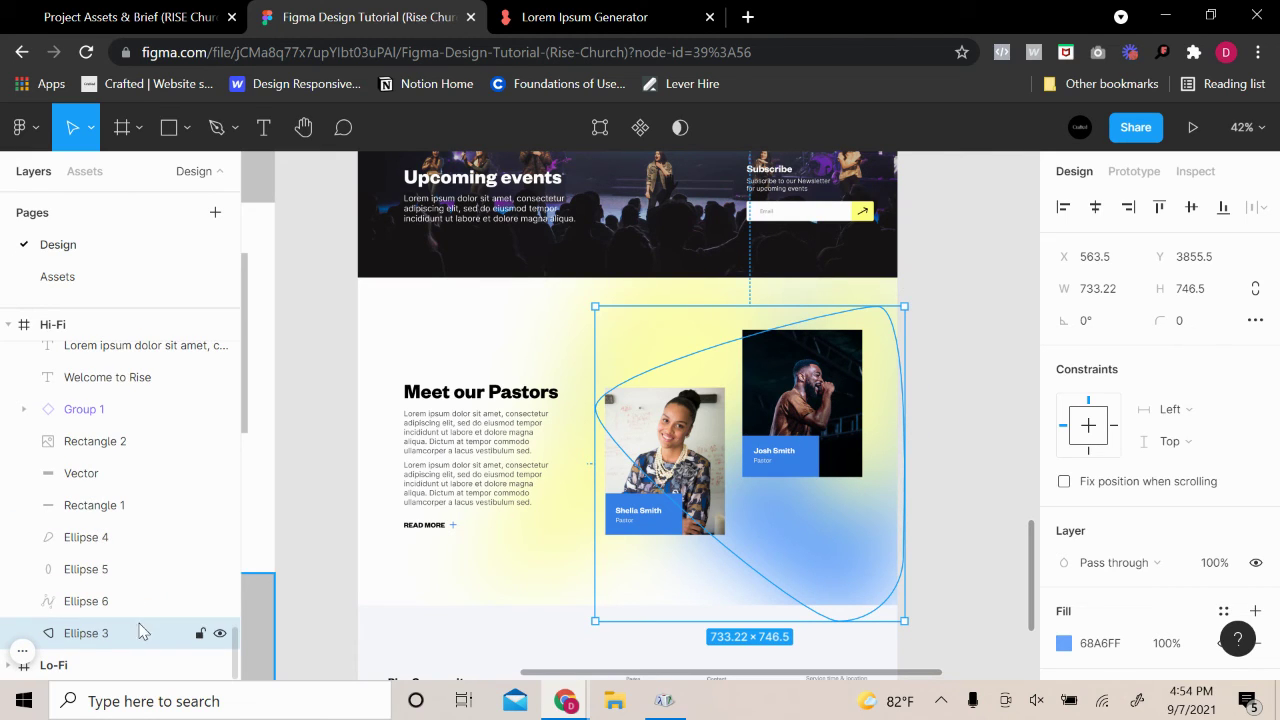
{"action": "key", "text": "ctrl+z"}
{"action": "key", "text": "ctrl+z"}
{"action": "key", "text": "ctrl+z"}
{"action": "key", "text": "ctrl+z"}
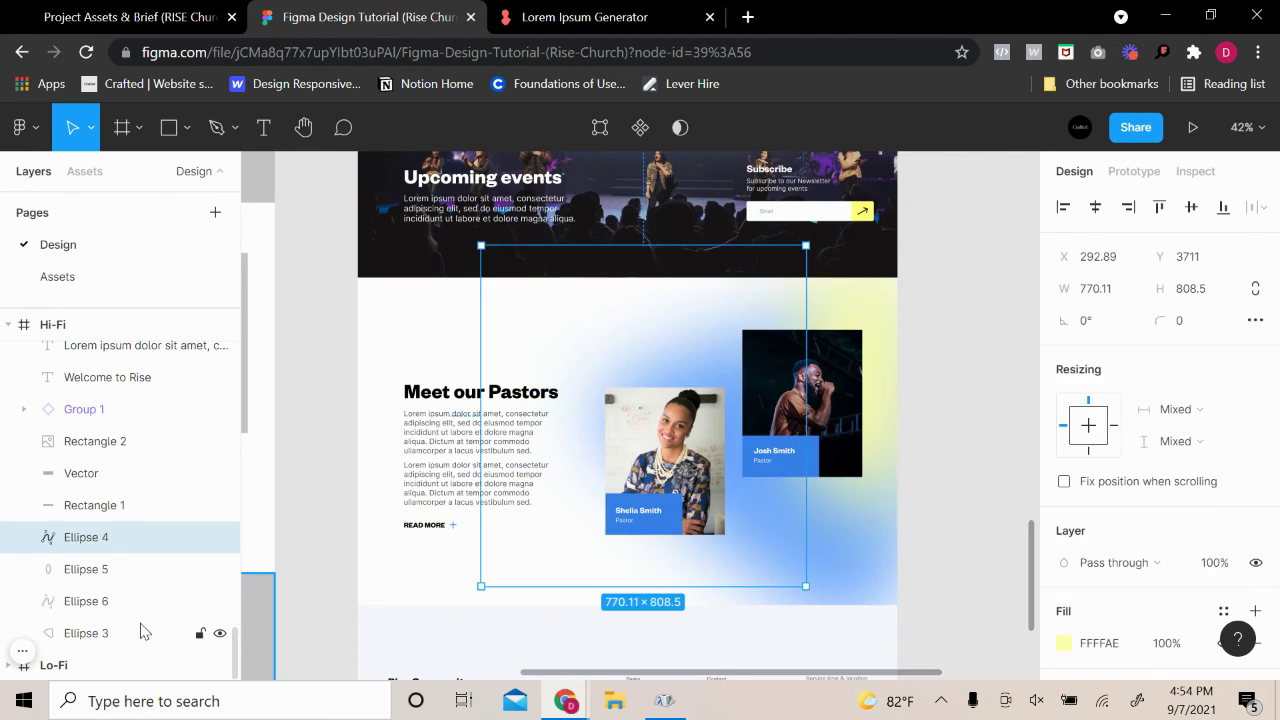
{"action": "left_click", "coordinate": [980, 516]}
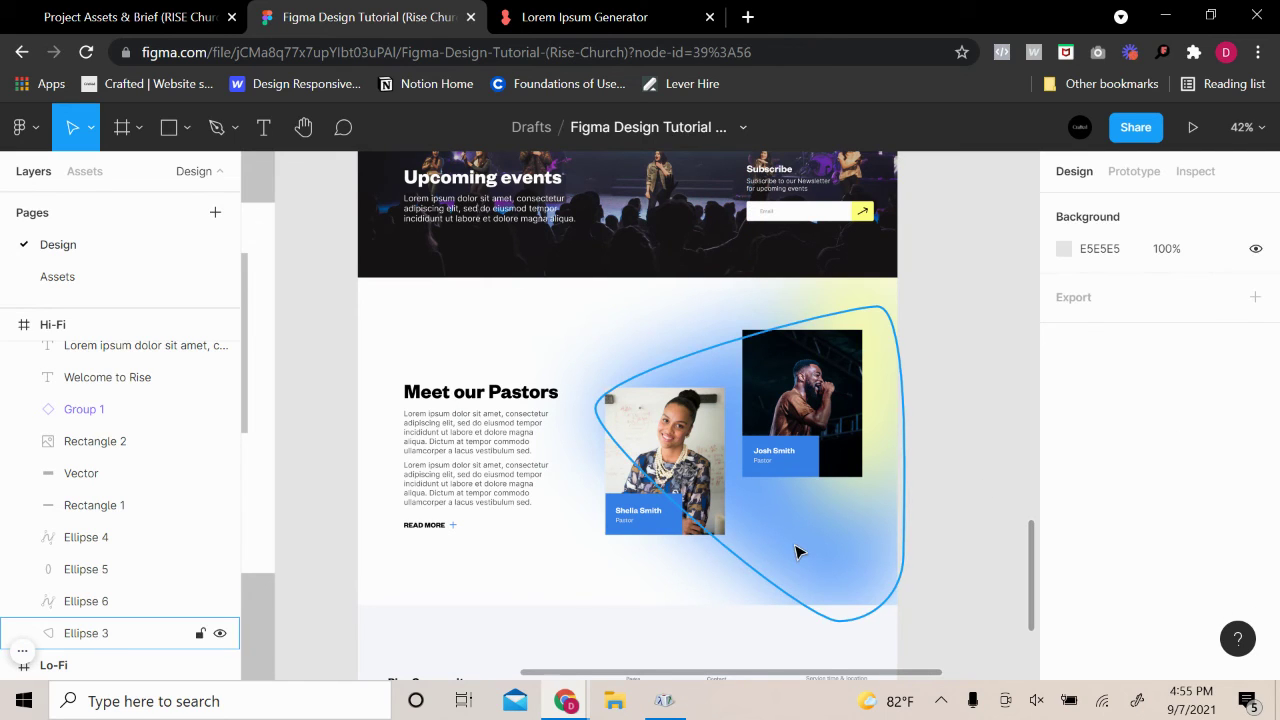
{"action": "left_click", "coordinate": [797, 551]}
{"action": "left_click", "coordinate": [871, 297]}
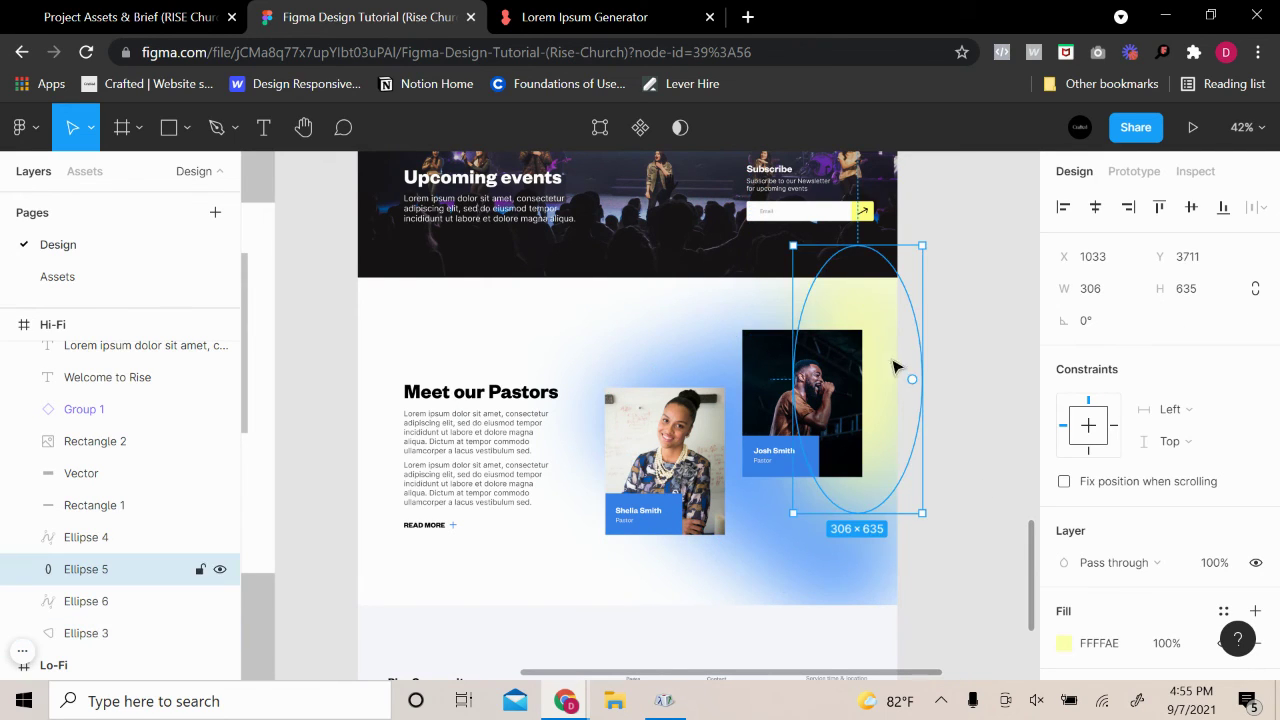
{"action": "left_click_drag", "start_coordinate": [877, 311], "coordinate": [617, 314]}
{"action": "left_click_drag", "start_coordinate": [597, 380], "coordinate": [396, 571]}
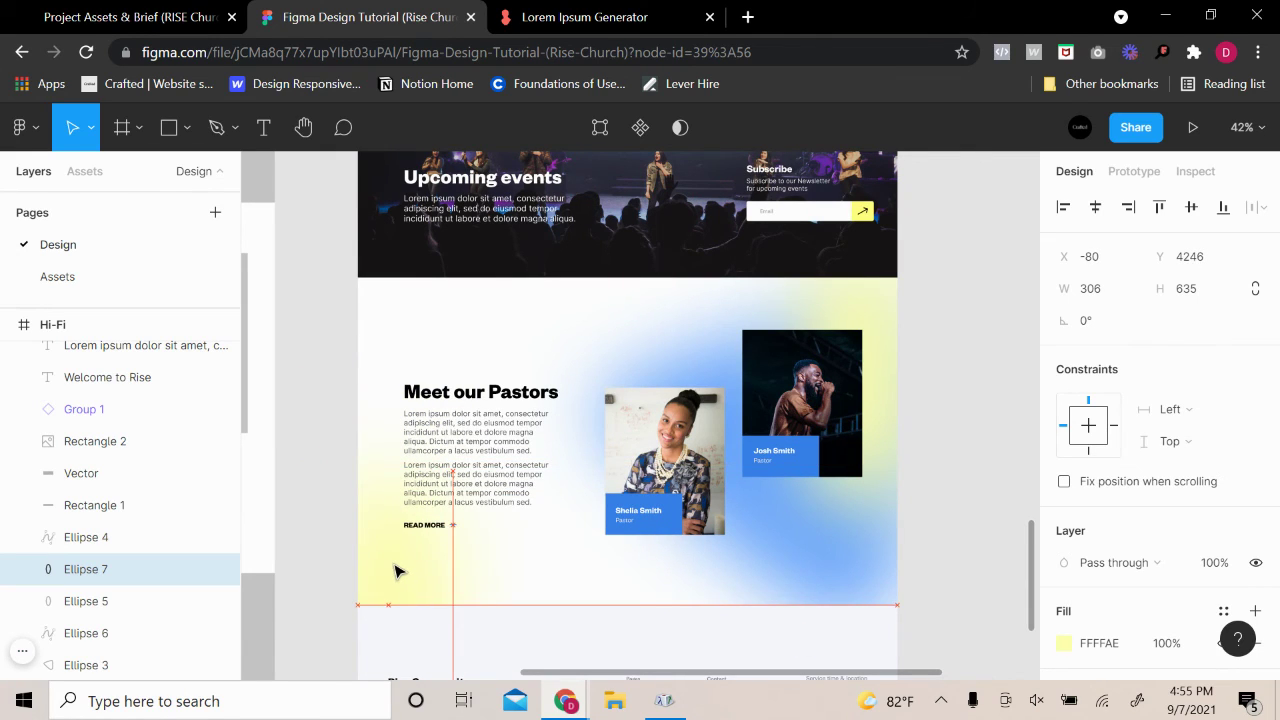
{"action": "left_click", "coordinate": [934, 520]}
{"action": "left_click", "coordinate": [829, 563]}
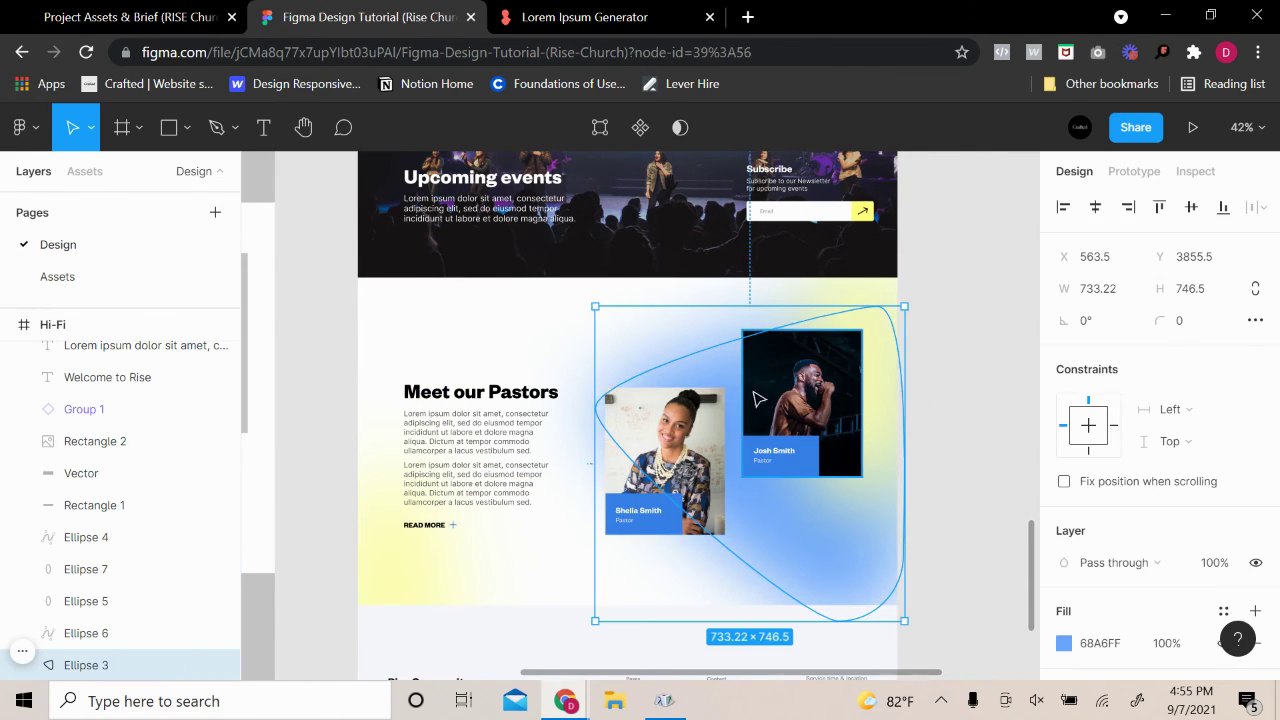
Narrow the blue blob by pulling its left point in, then resize it to height 794
{"action": "double_click", "coordinate": [868, 550]}
{"action": "left_click_drag", "start_coordinate": [597, 405], "coordinate": [762, 592]}
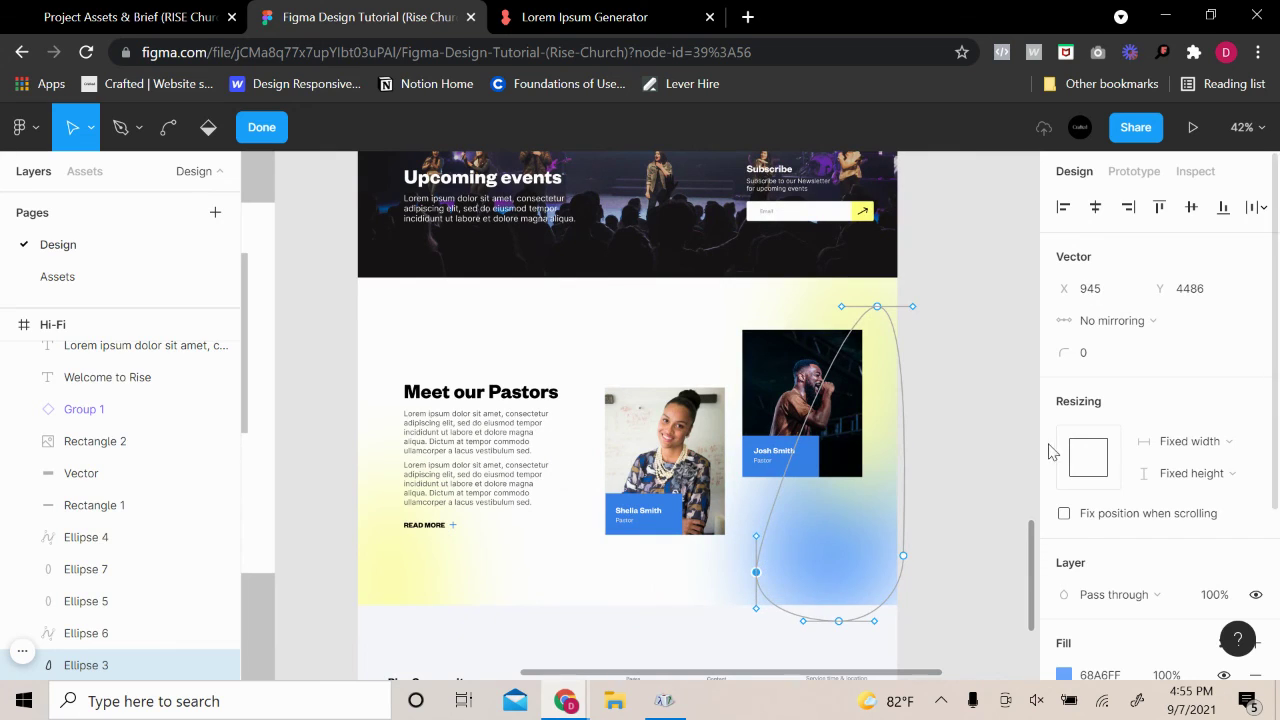
{"action": "left_click", "coordinate": [985, 463]}
{"action": "left_click", "coordinate": [811, 547]}
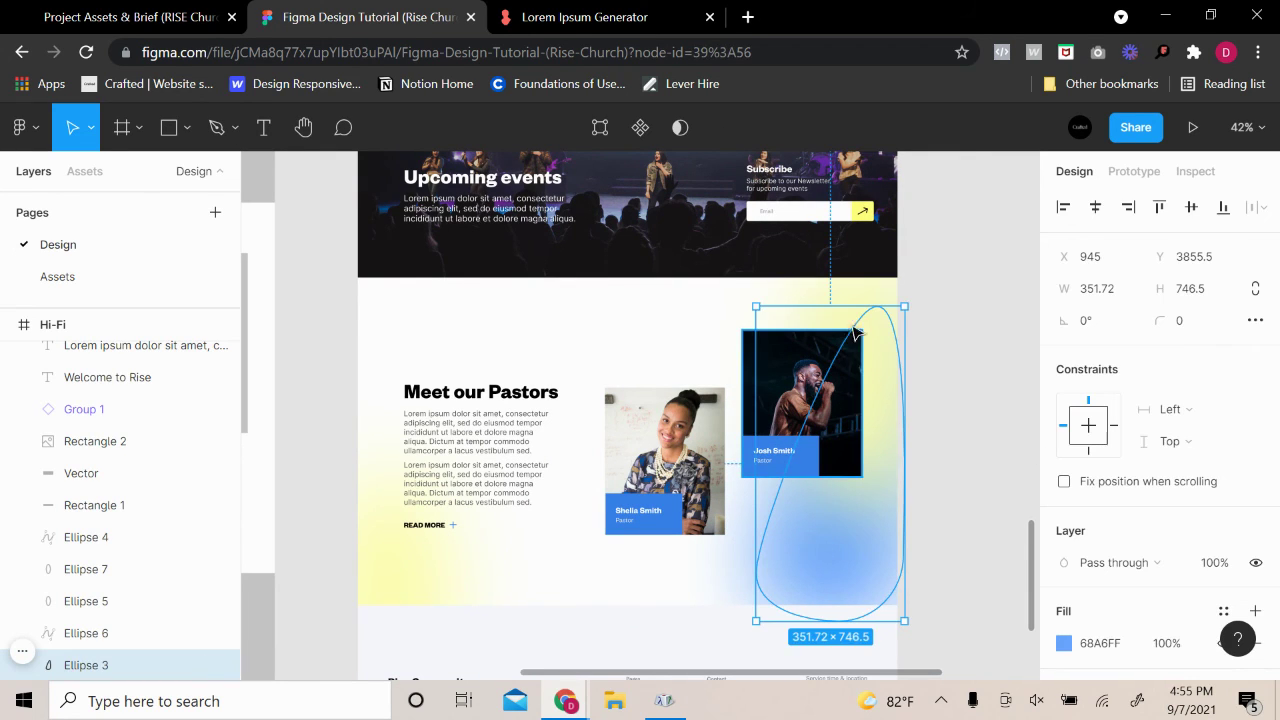
{"action": "left_click_drag", "start_coordinate": [861, 308], "coordinate": [856, 266]}
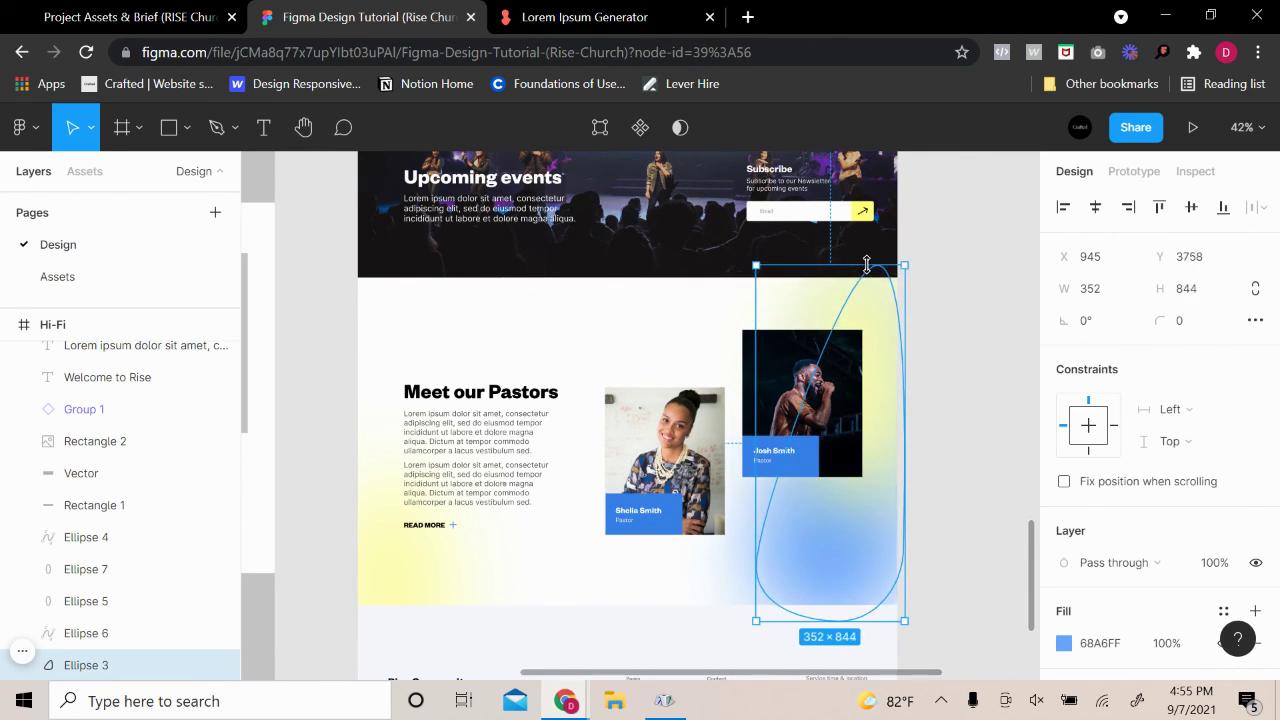
{"action": "left_click_drag", "start_coordinate": [755, 314], "coordinate": [755, 345]}
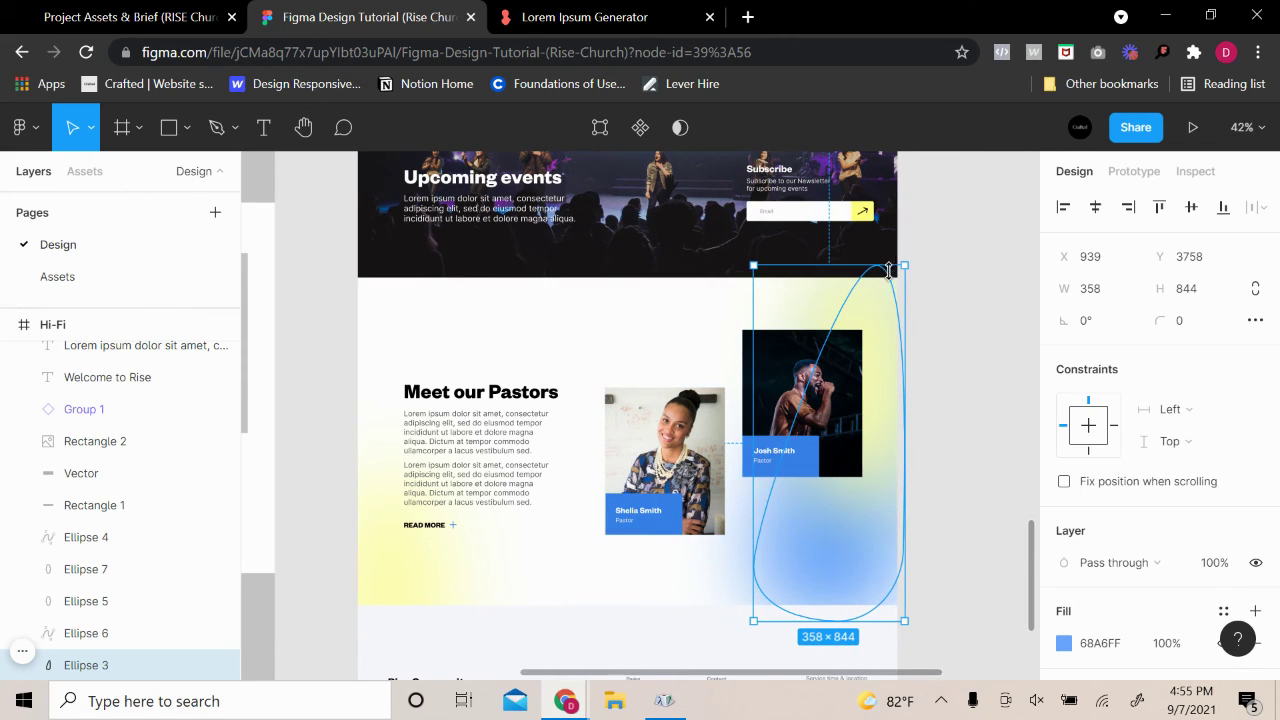
{"action": "mouse_move", "coordinate": [889, 270]}
{"action": "left_mouse_down"}
{"action": "mouse_move", "coordinate": [877, 443]}
{"action": "mouse_move", "coordinate": [901, 286]}
{"action": "left_mouse_up"}
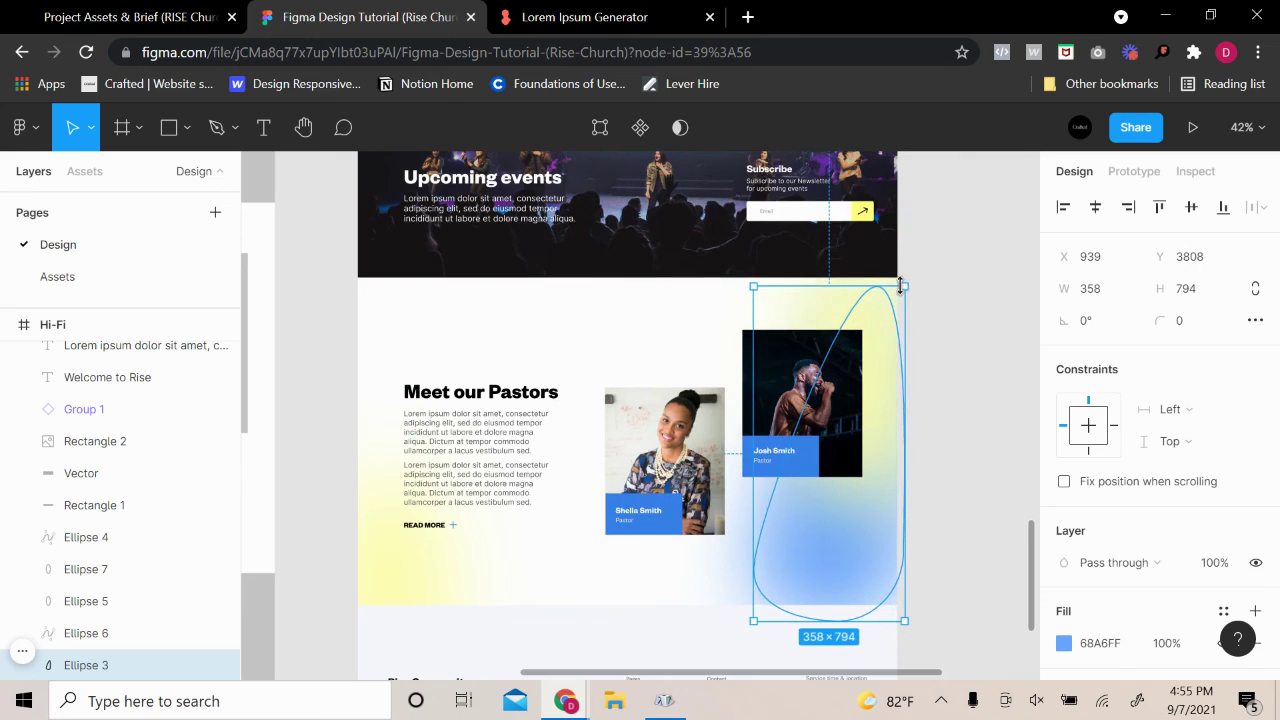
{"action": "left_click", "coordinate": [1017, 340]}
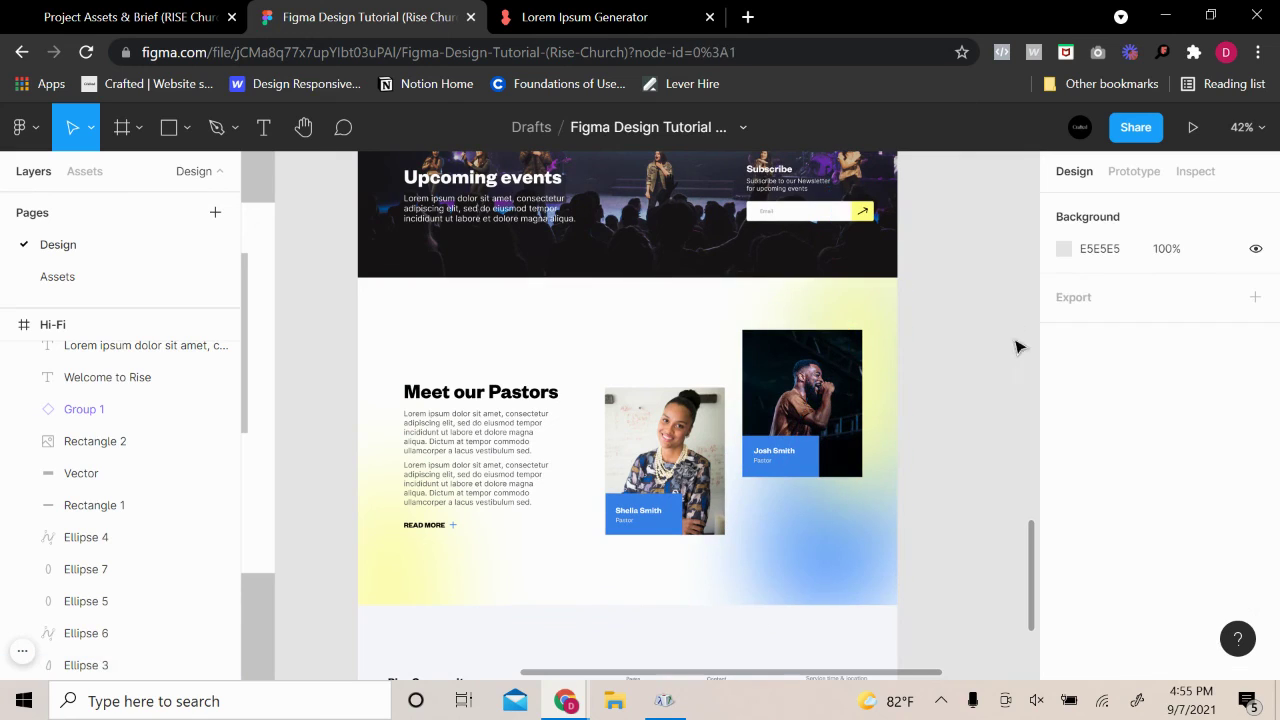
Make the tall yellow blob on the right slightly narrower
{"action": "left_click", "coordinate": [872, 320]}
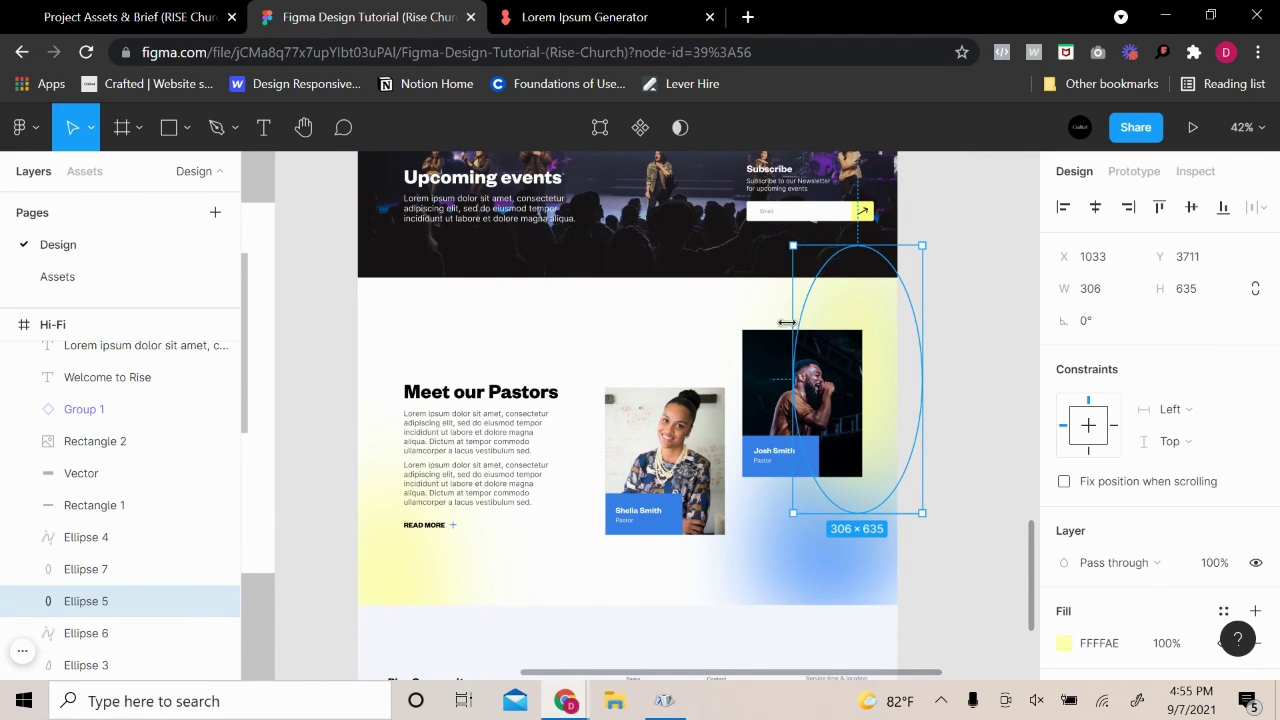
{"action": "left_click_drag", "start_coordinate": [787, 322], "coordinate": [806, 304]}
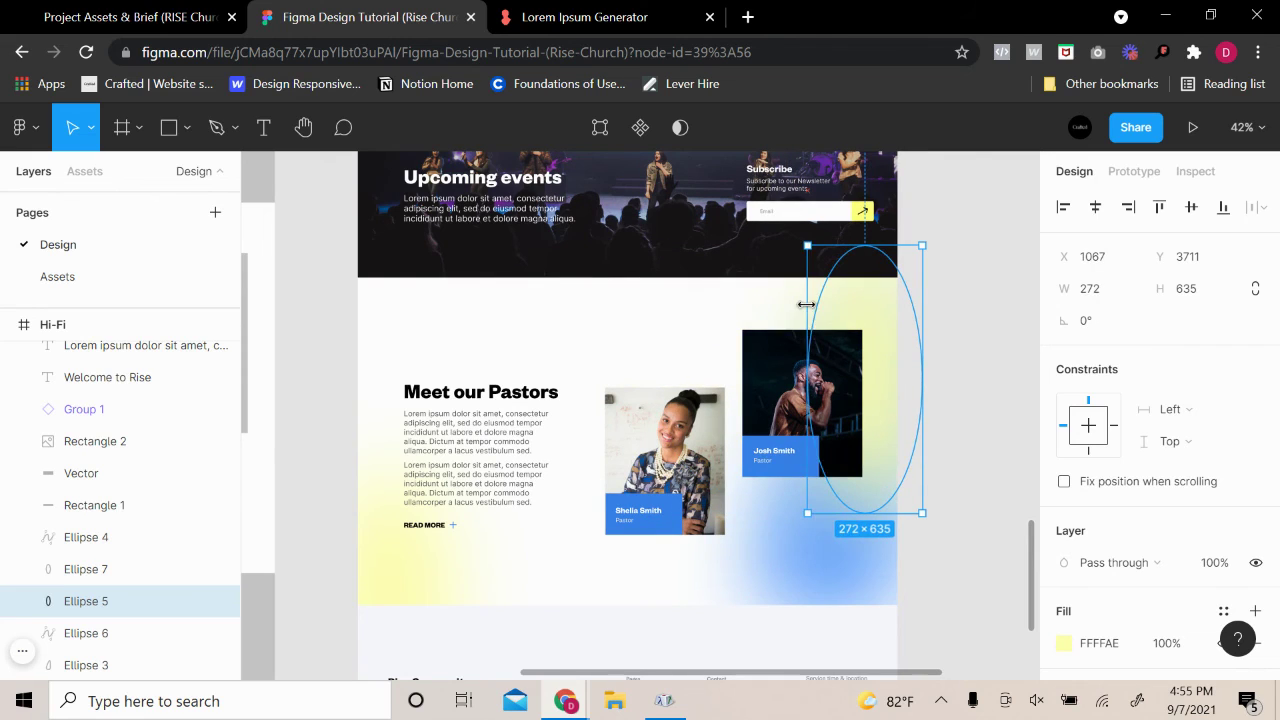
{"action": "left_click", "coordinate": [1017, 382]}
{"action": "left_click", "coordinate": [916, 430]}
{"action": "left_click", "coordinate": [990, 490]}
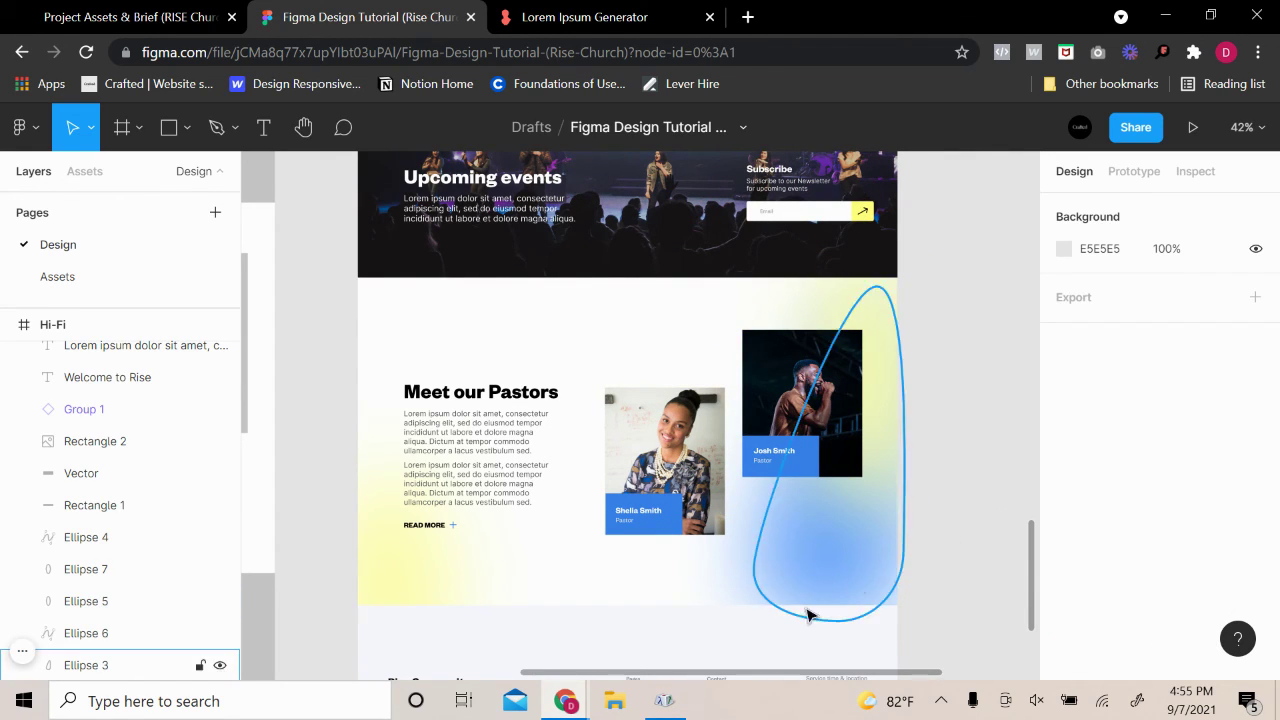
{"action": "key", "text": "ctrl+z"}
{"action": "key", "text": "ctrl+z"}
{"action": "key", "text": "ctrl+z"}
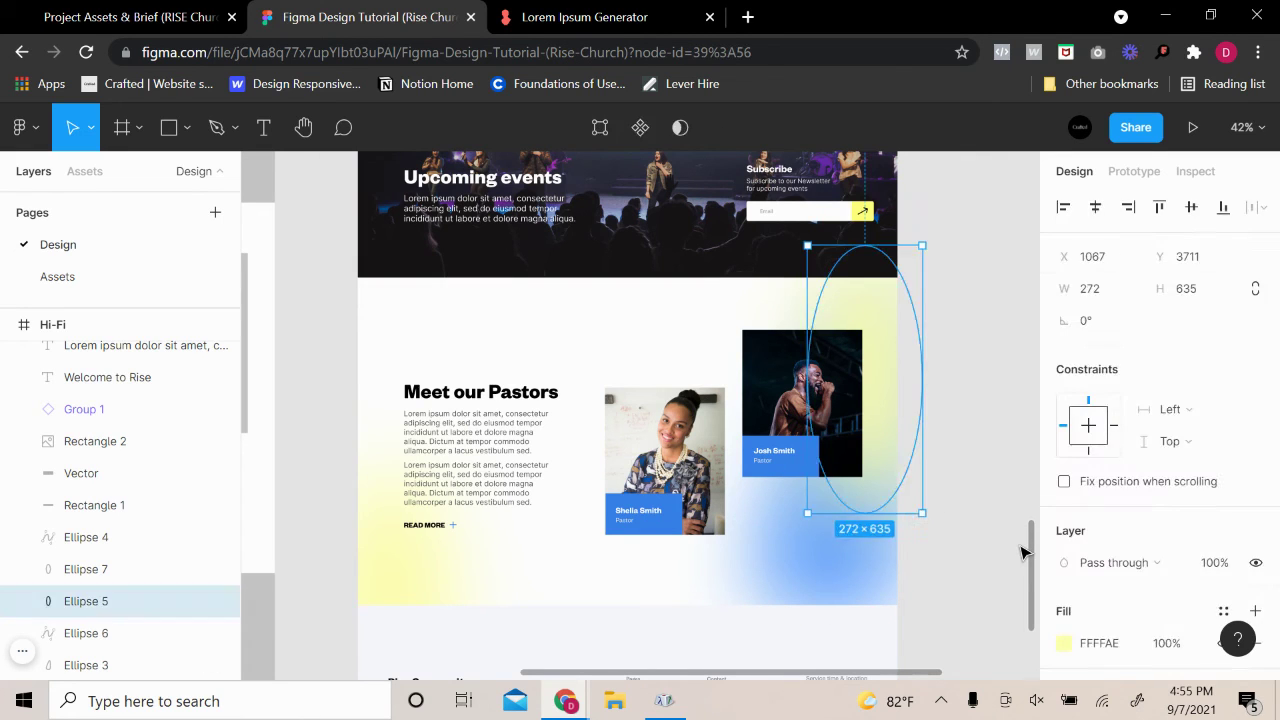
Widen the bottom-right blue blob slightly to the left, undoing a trial shortening
{"action": "left_click", "coordinate": [952, 543]}
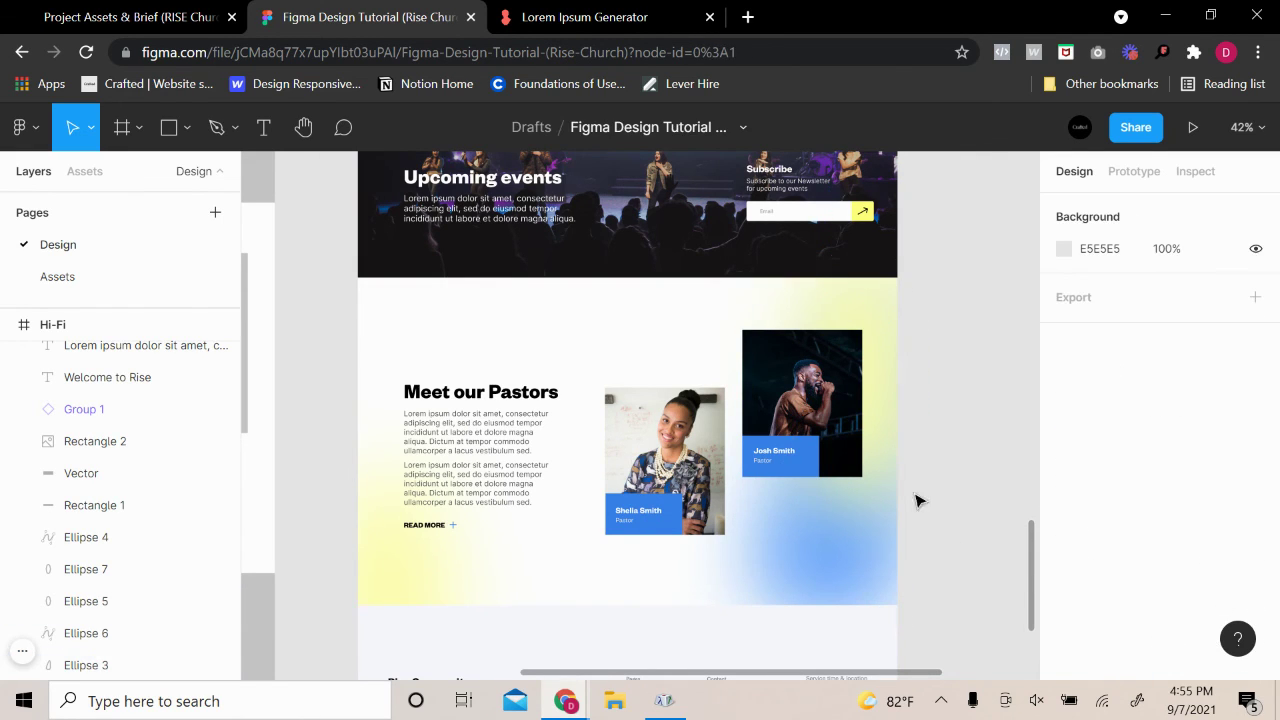
{"action": "left_click", "coordinate": [851, 551]}
{"action": "left_click_drag", "start_coordinate": [851, 284], "coordinate": [865, 428]}
{"action": "key", "text": "ctrl+z"}
{"action": "key", "text": "ctrl+z"}
{"action": "key", "text": "ctrl+z"}
{"action": "key", "text": "ctrl+z"}
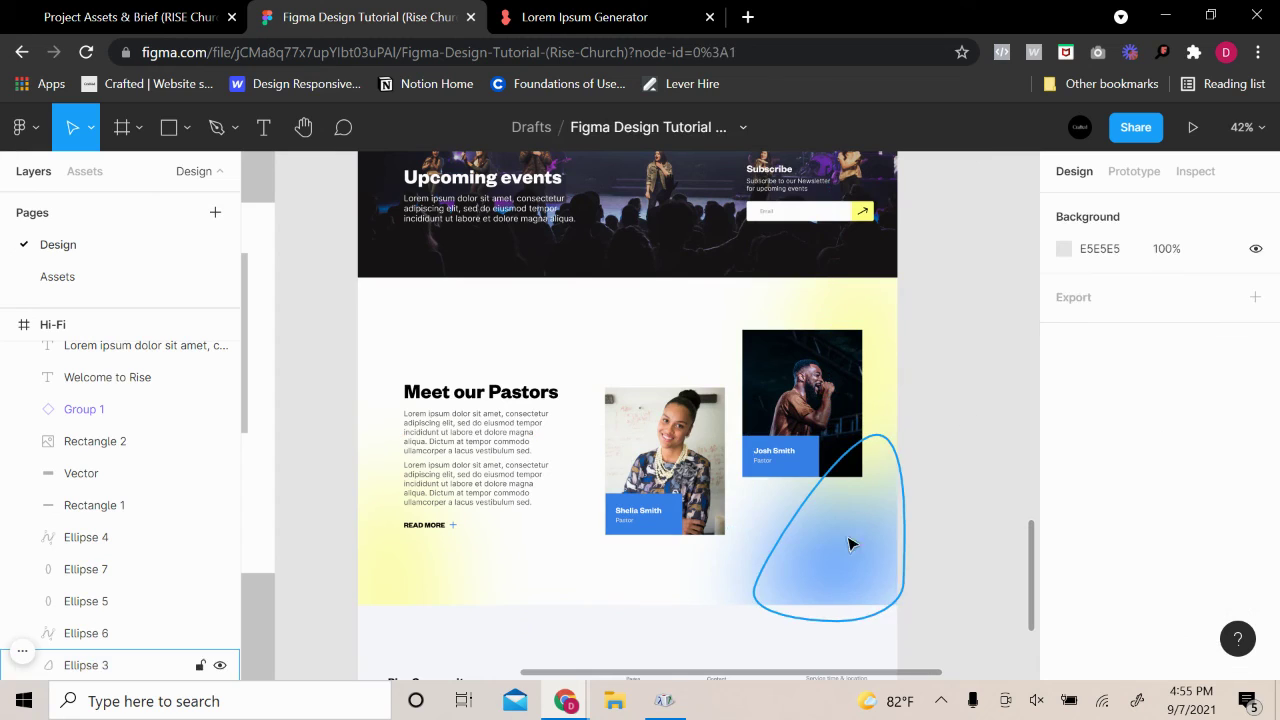
{"action": "left_click", "coordinate": [828, 556]}
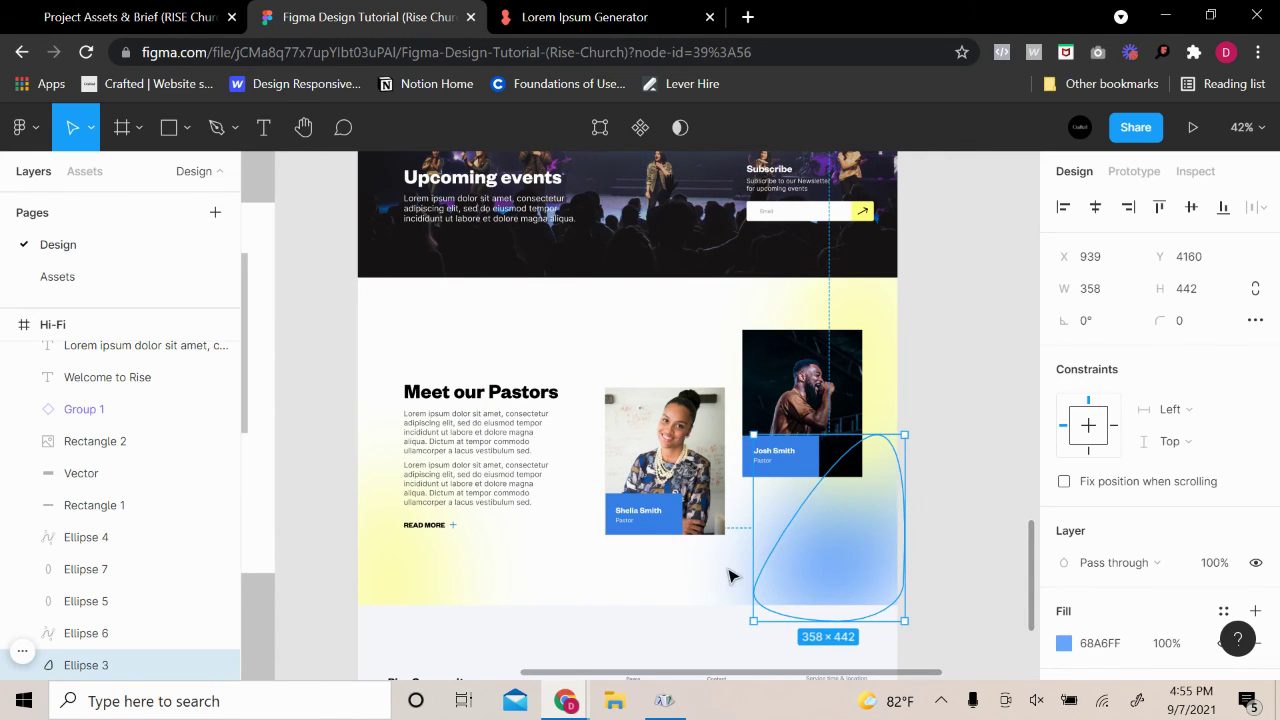
{"action": "key", "text": "Escape"}
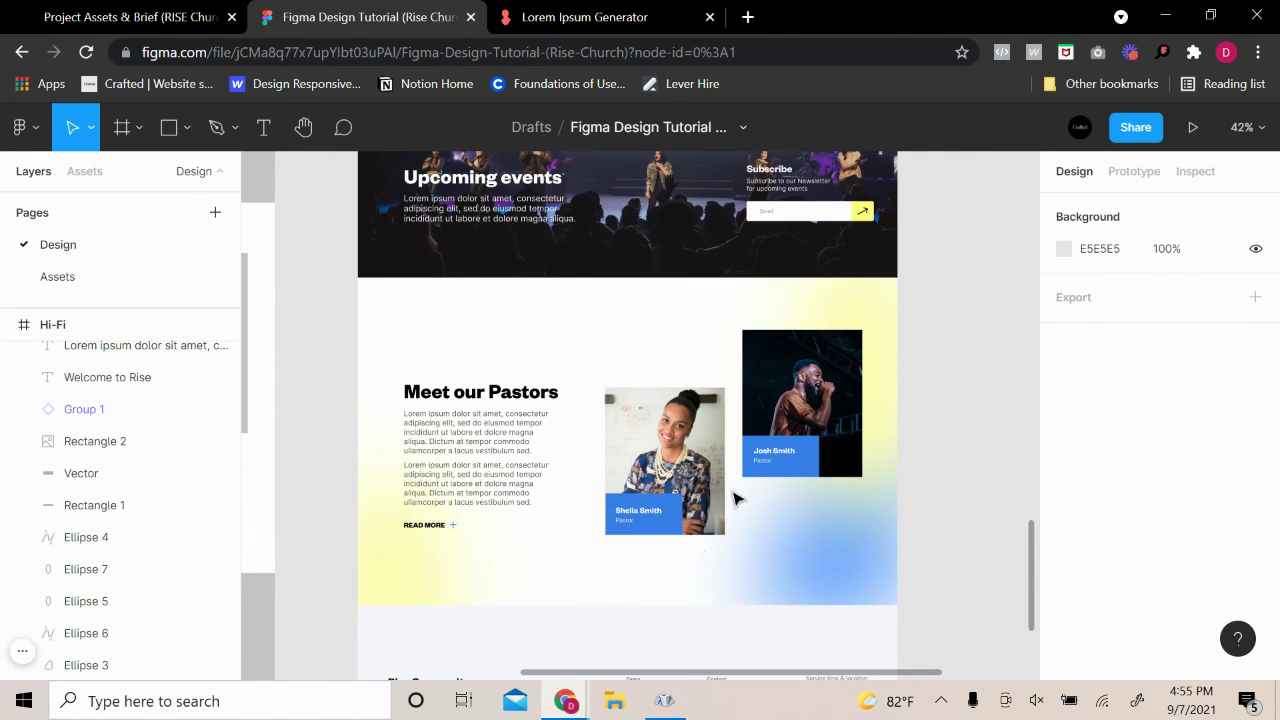
{"action": "left_click", "coordinate": [786, 545]}
{"action": "mouse_move", "coordinate": [754, 551]}
{"action": "left_mouse_down"}
{"action": "mouse_move", "coordinate": [612, 551]}
{"action": "mouse_move", "coordinate": [737, 551]}
{"action": "left_mouse_up"}
Duplicate the left yellow blob beneath the pastor photos and lower its fill opacity
{"action": "left_click", "coordinate": [392, 585]}
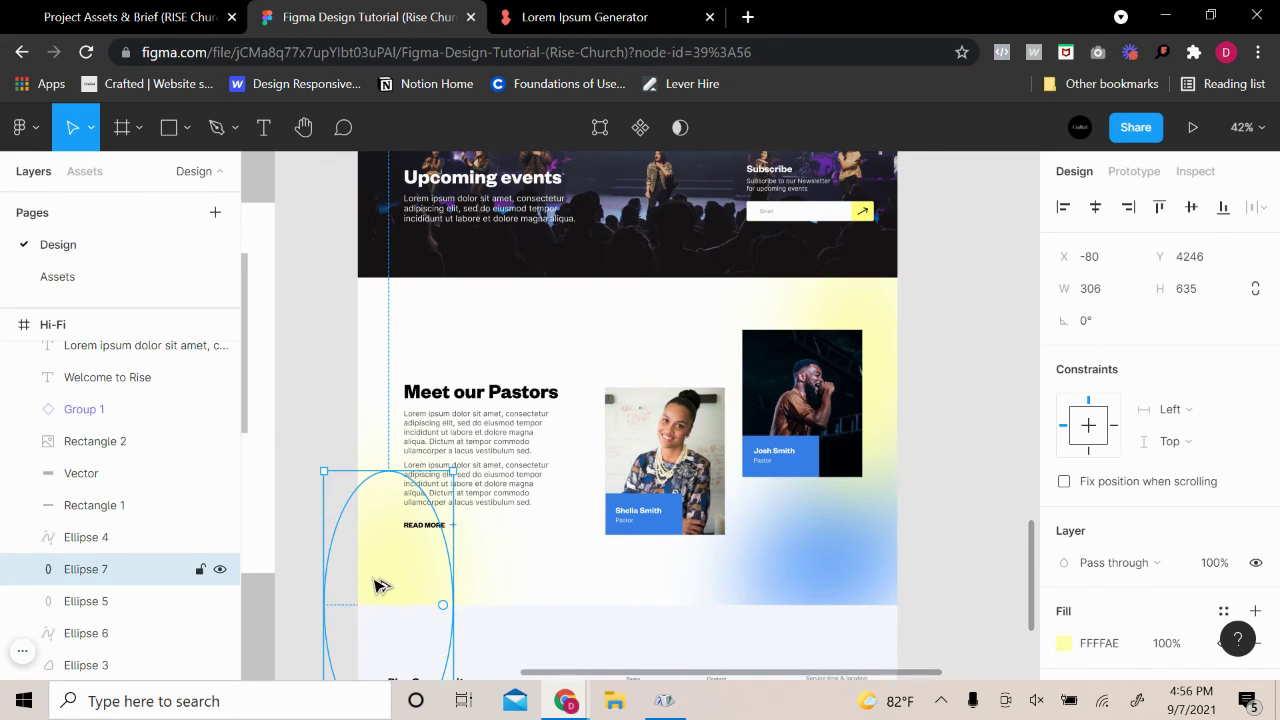
{"action": "left_click_drag", "start_coordinate": [381, 586], "coordinate": [710, 531]}
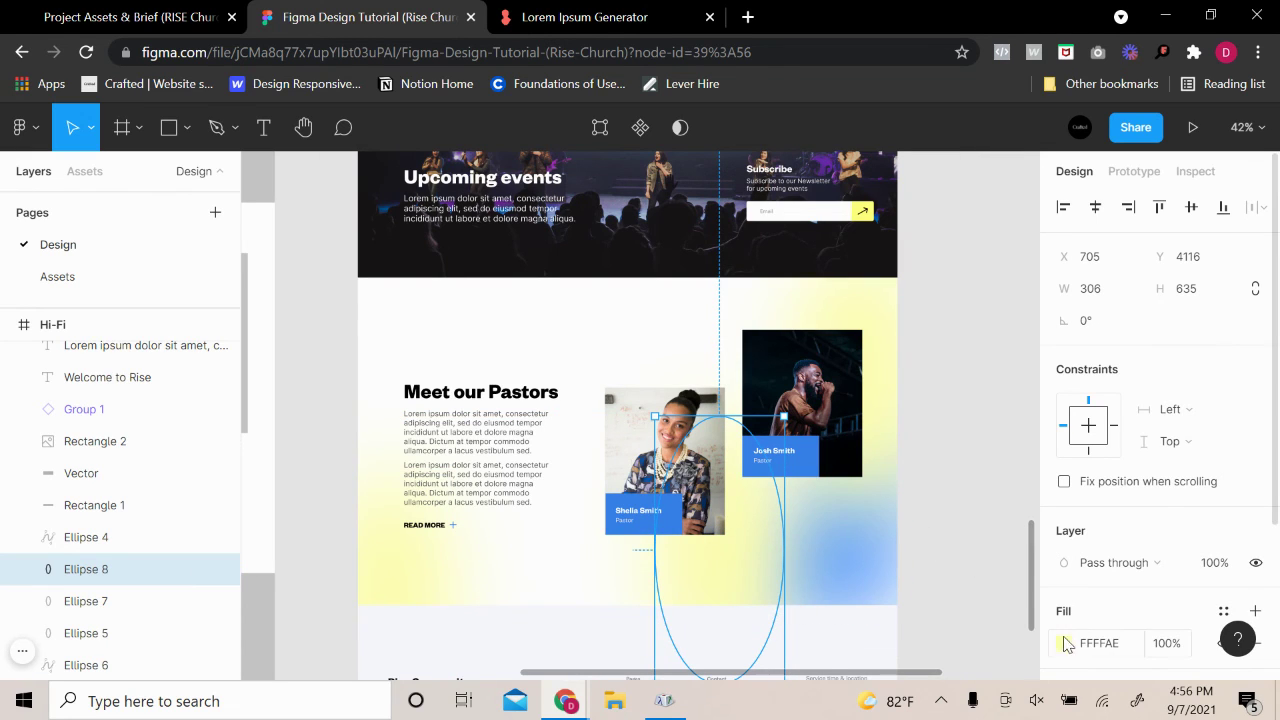
{"action": "left_click", "coordinate": [1064, 643]}
{"action": "left_click_drag", "start_coordinate": [971, 473], "coordinate": [901, 474]}
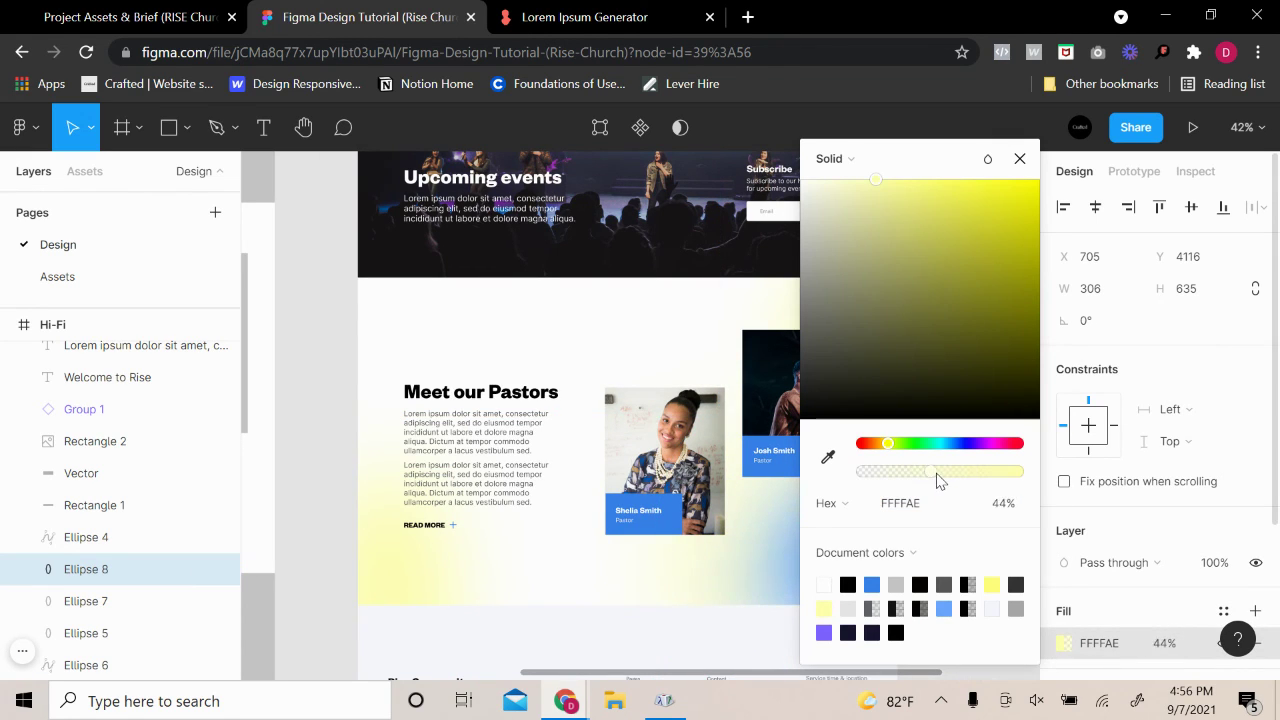
{"action": "left_click", "coordinate": [1019, 158]}
{"action": "left_click", "coordinate": [977, 451]}
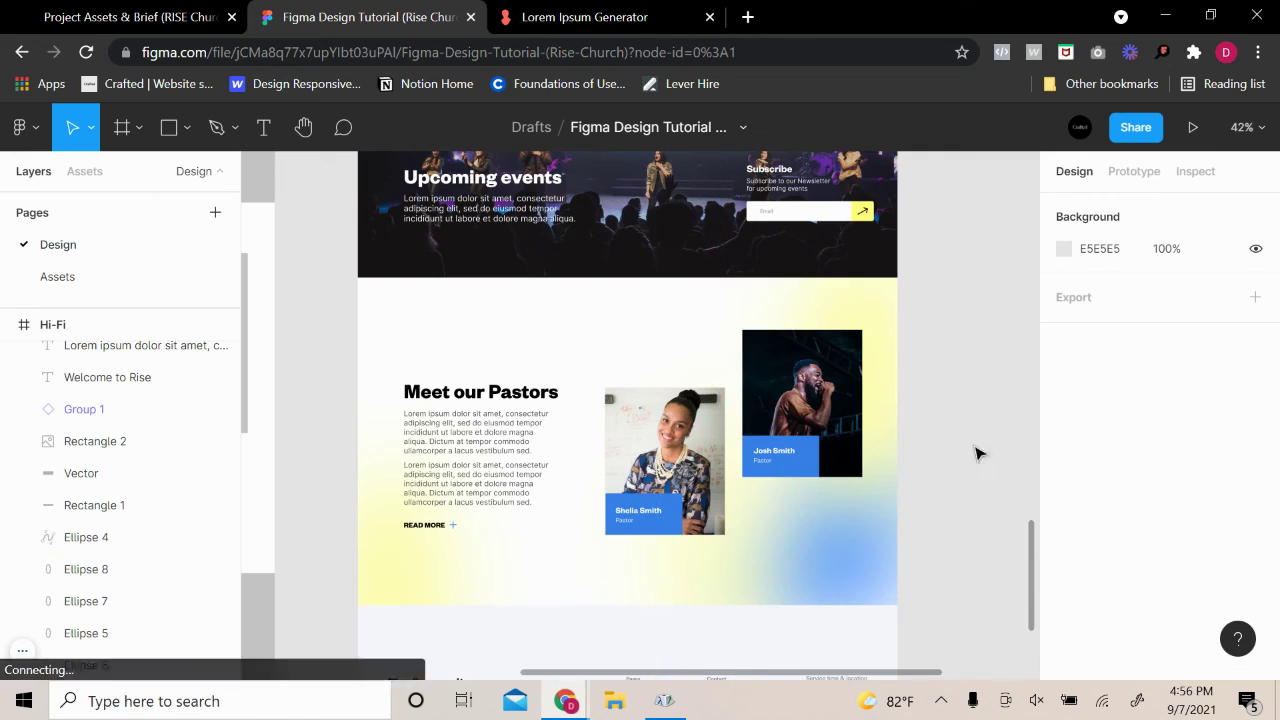
Paste a second blue blob, Ellipse 9, to deepen the blue glow
{"action": "left_click", "coordinate": [880, 542]}
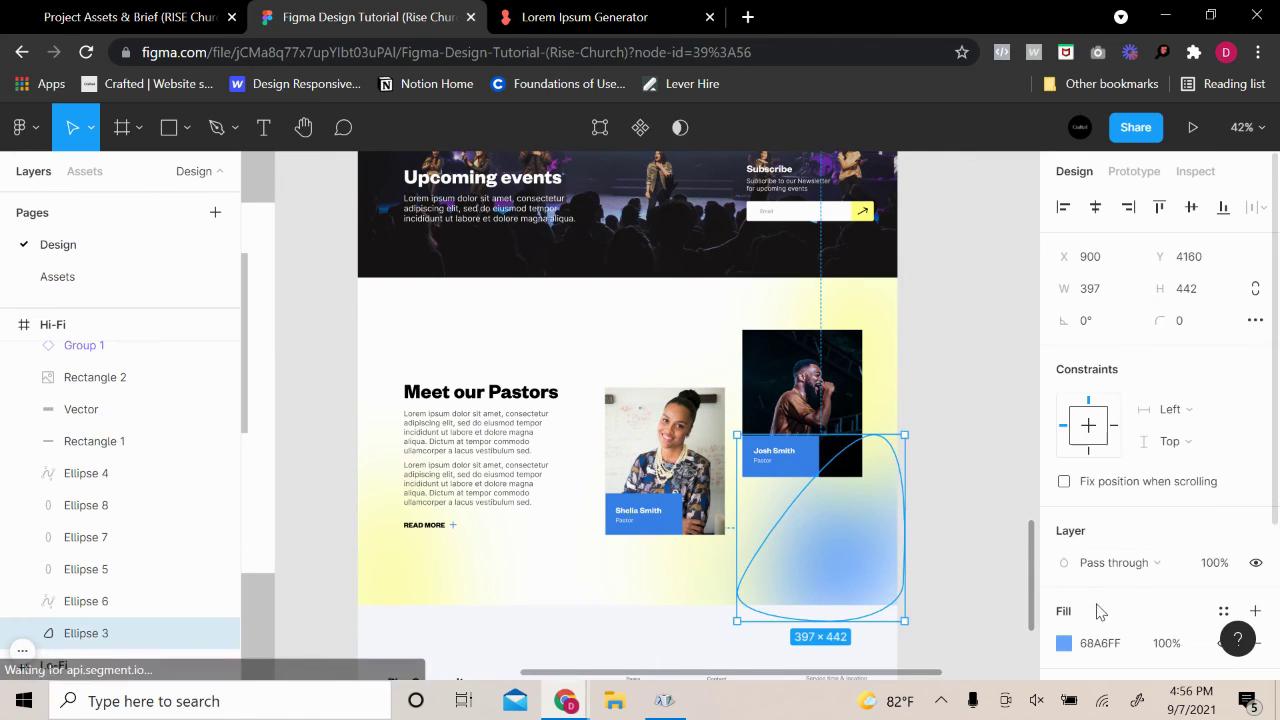
{"action": "key", "text": "ctrl+v"}
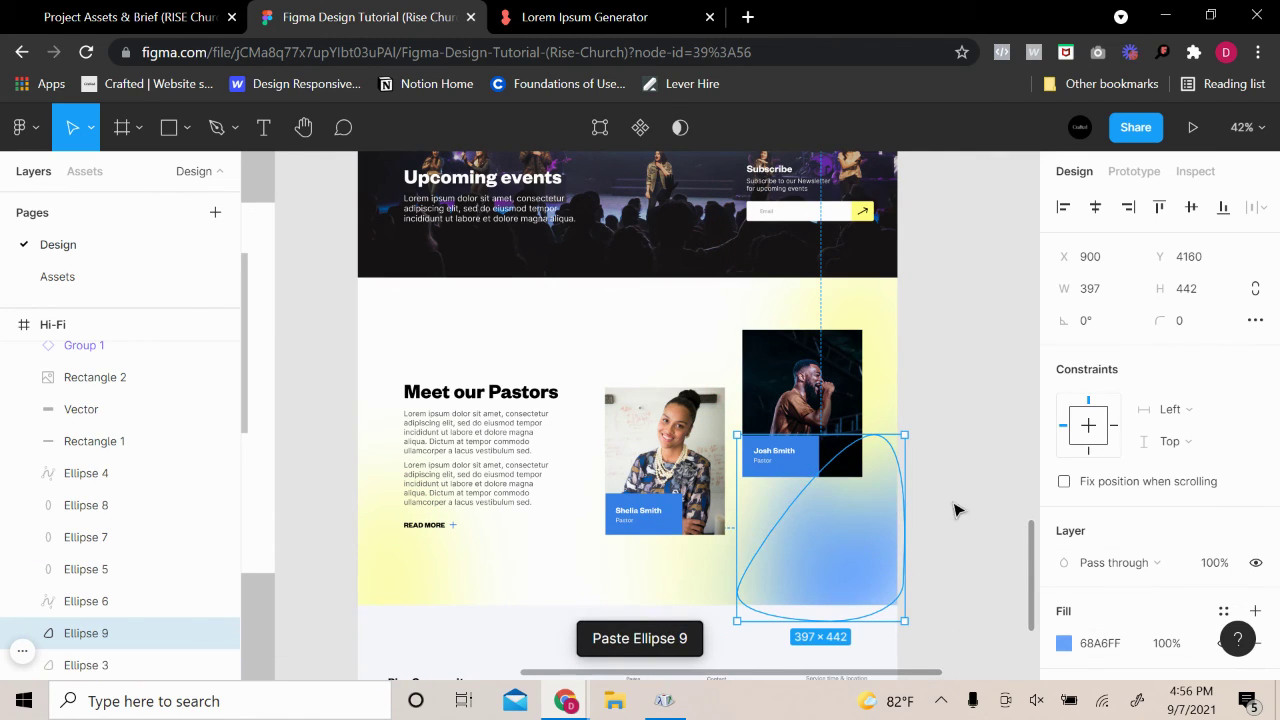
{"action": "left_click", "coordinate": [1003, 522]}
{"action": "scroll", "coordinate": [965, 482], "scroll_direction": "down", "scroll_amount": 1}
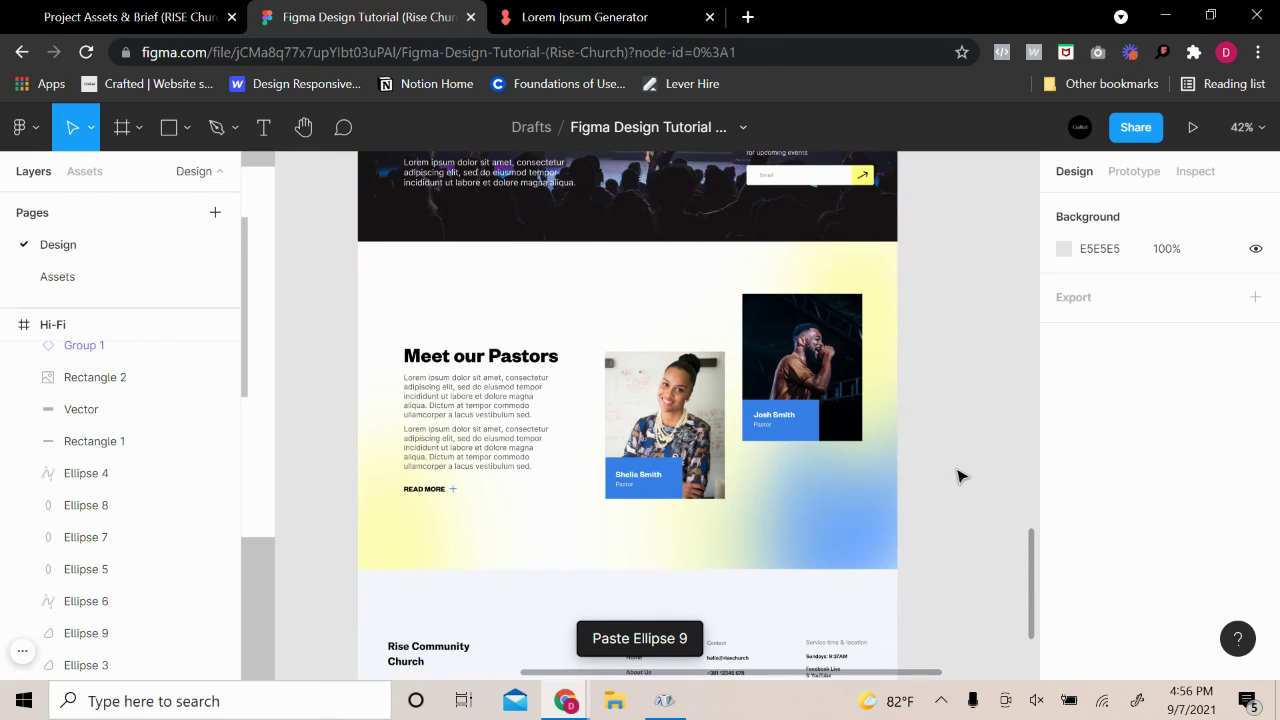
Widen the yellow copy beneath the photos toward the left
{"action": "left_click", "coordinate": [894, 271]}
{"action": "left_click", "coordinate": [1065, 648]}
{"action": "left_click", "coordinate": [692, 572]}
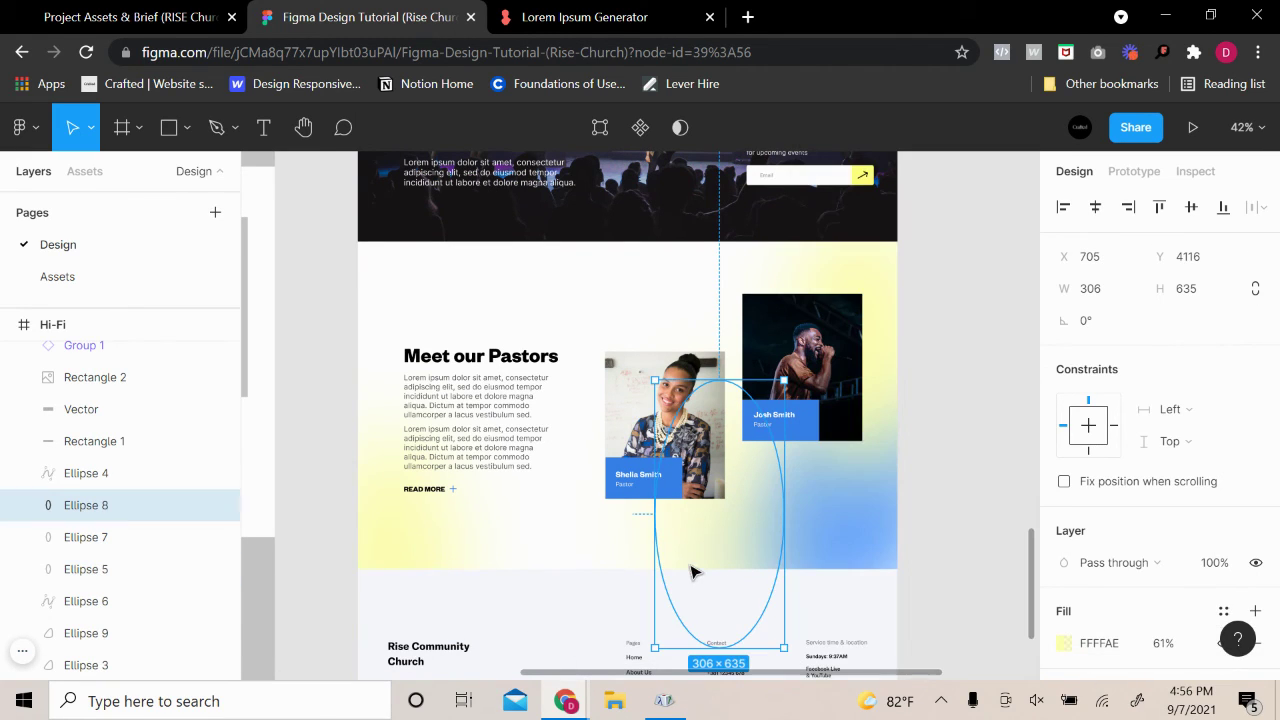
{"action": "left_click", "coordinate": [1058, 644]}
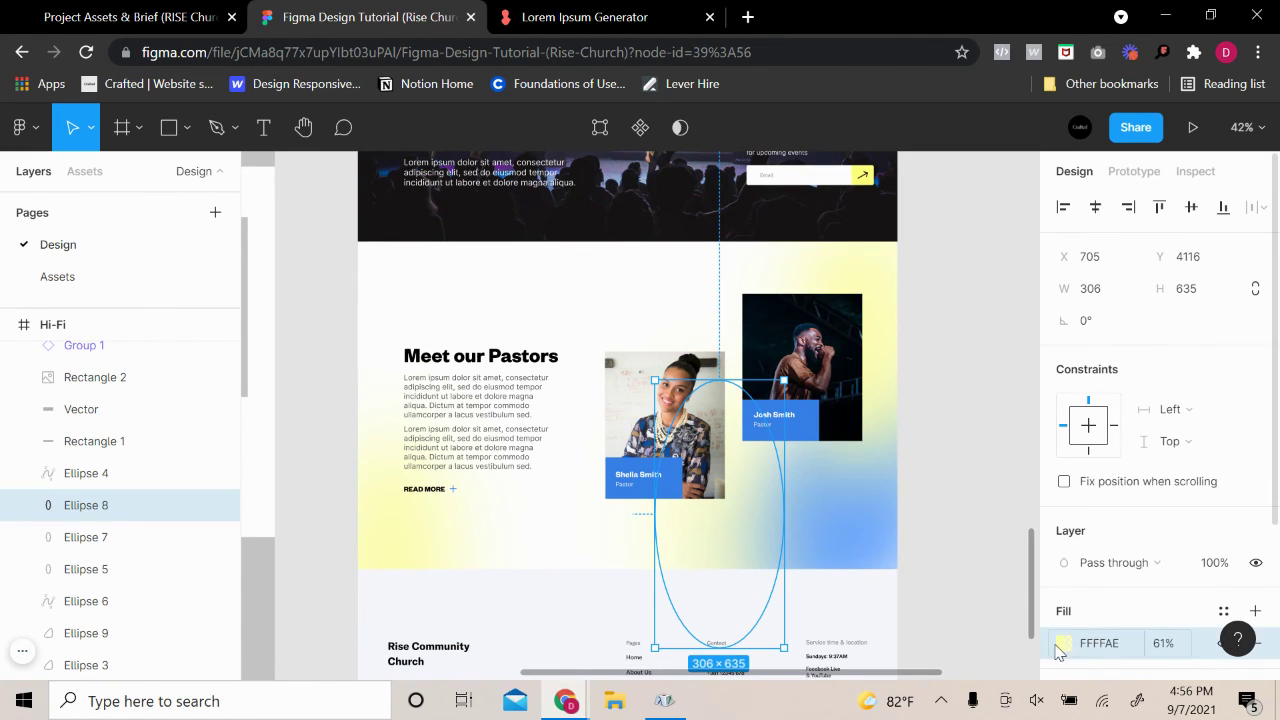
{"action": "left_click_drag", "start_coordinate": [658, 541], "coordinate": [624, 533]}
{"action": "left_click", "coordinate": [437, 534]}
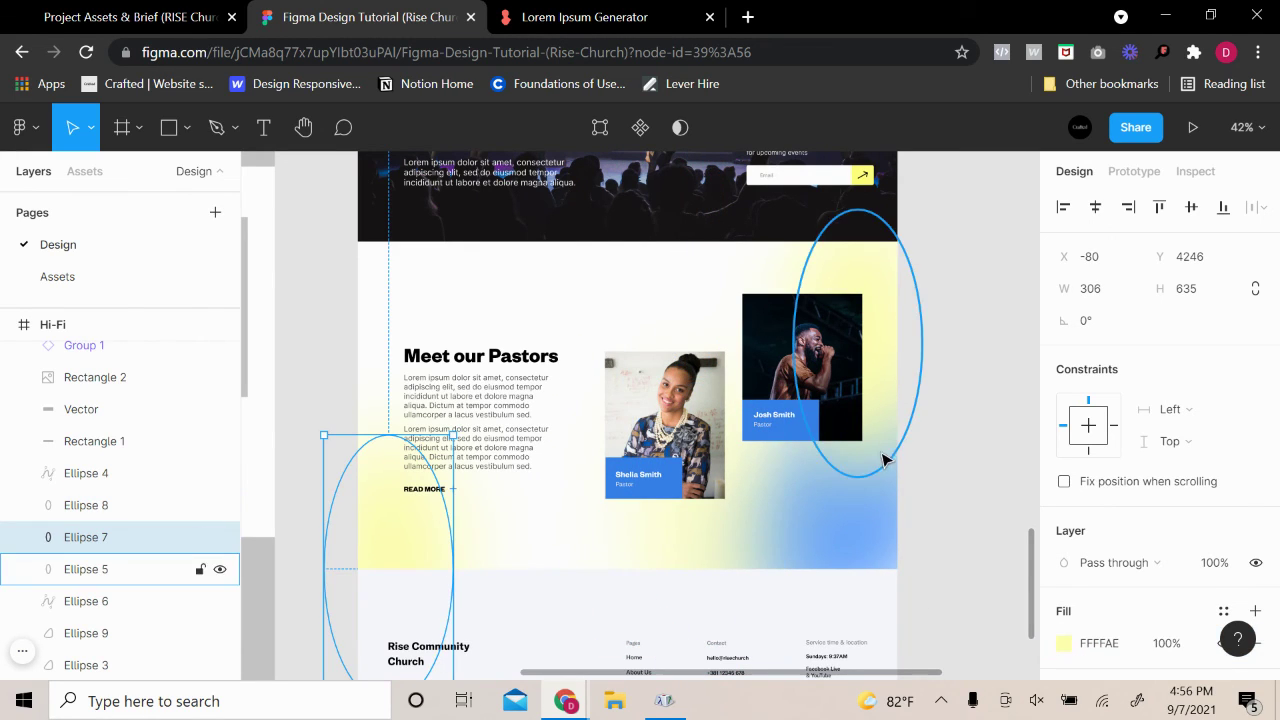
{"action": "left_click", "coordinate": [965, 409]}
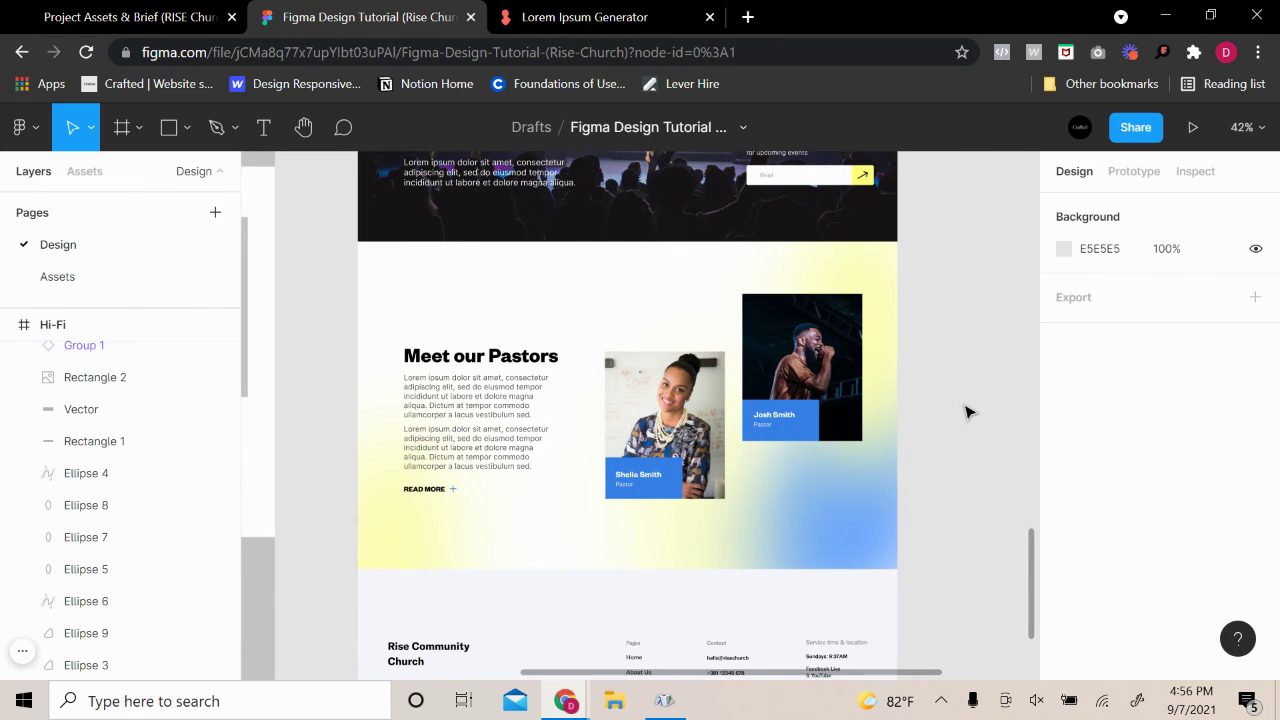
Undo the stray blue blob copy that landed on the left yellow blob
{"action": "left_click", "coordinate": [418, 536]}
{"action": "left_click_drag", "start_coordinate": [820, 525], "coordinate": [428, 618]}
{"action": "left_click", "coordinate": [903, 357]}
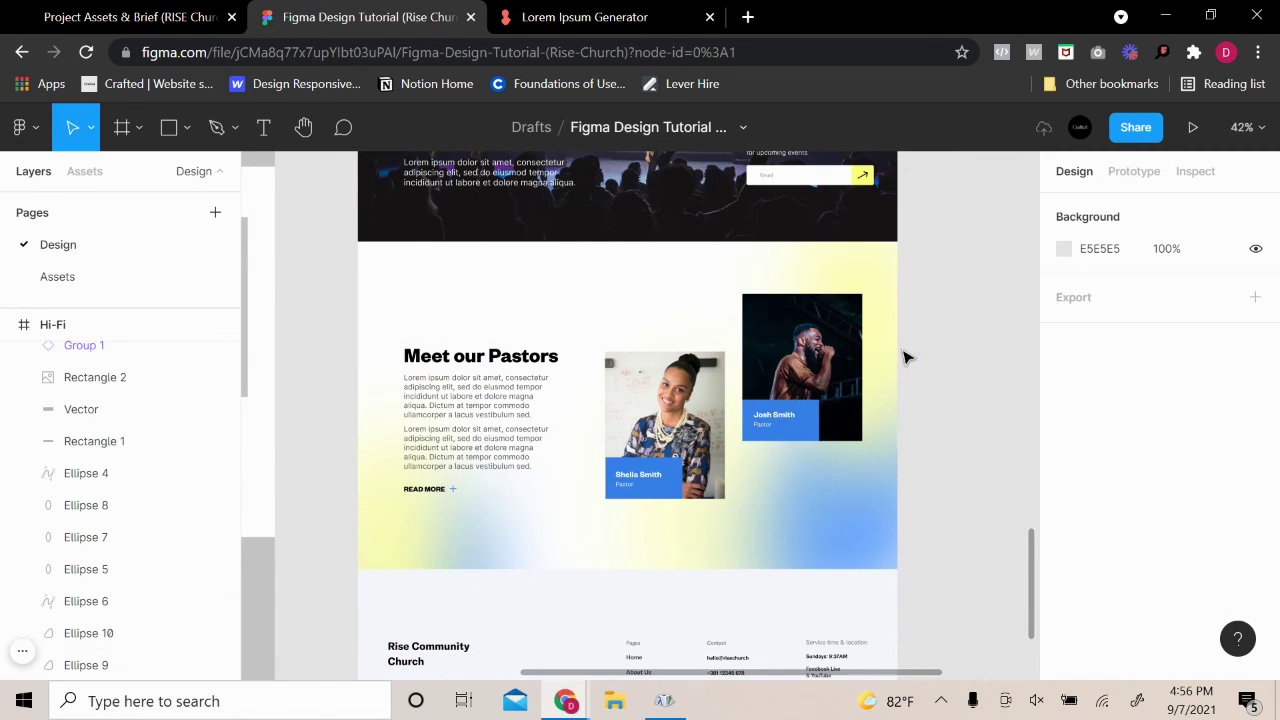
{"action": "key", "text": "ctrl+z"}
{"action": "key", "text": "ctrl+z"}
{"action": "left_click", "coordinate": [972, 369]}
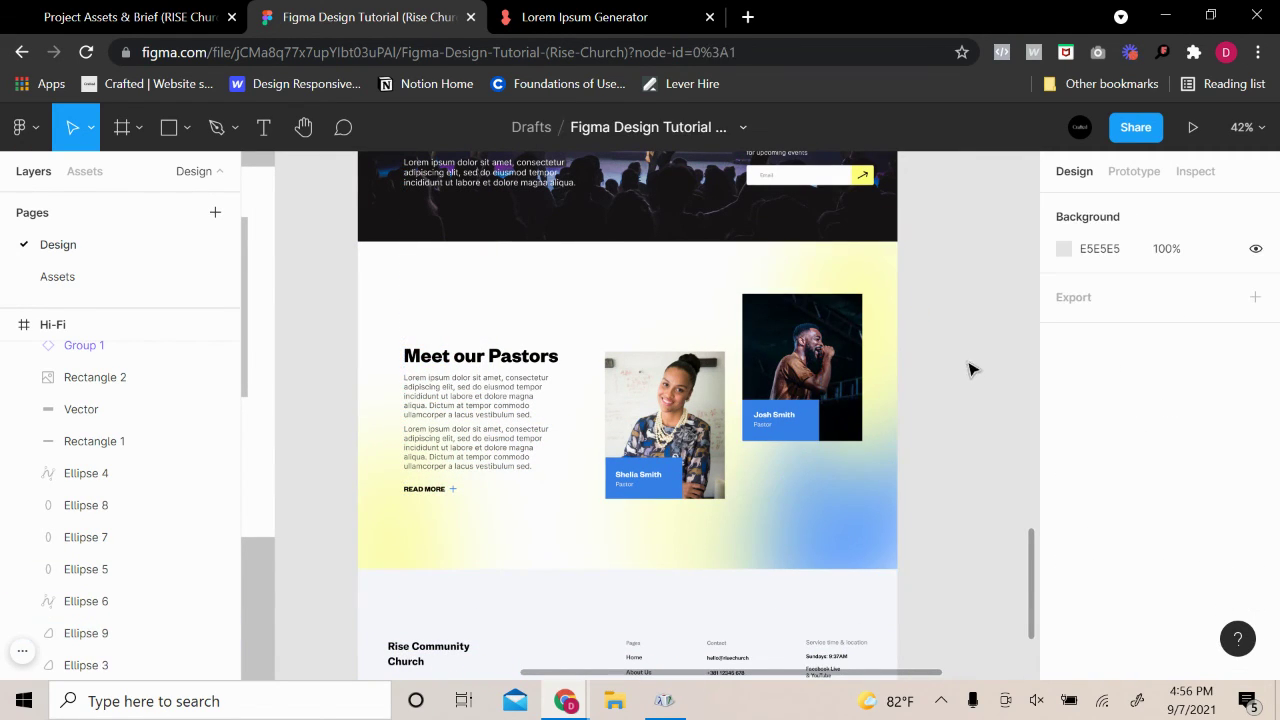
Stretch the right blue blob (Ellipse 9) up toward the section top, to about 527×815
{"action": "scroll", "coordinate": [985, 442], "scroll_direction": "up", "scroll_amount": 3}
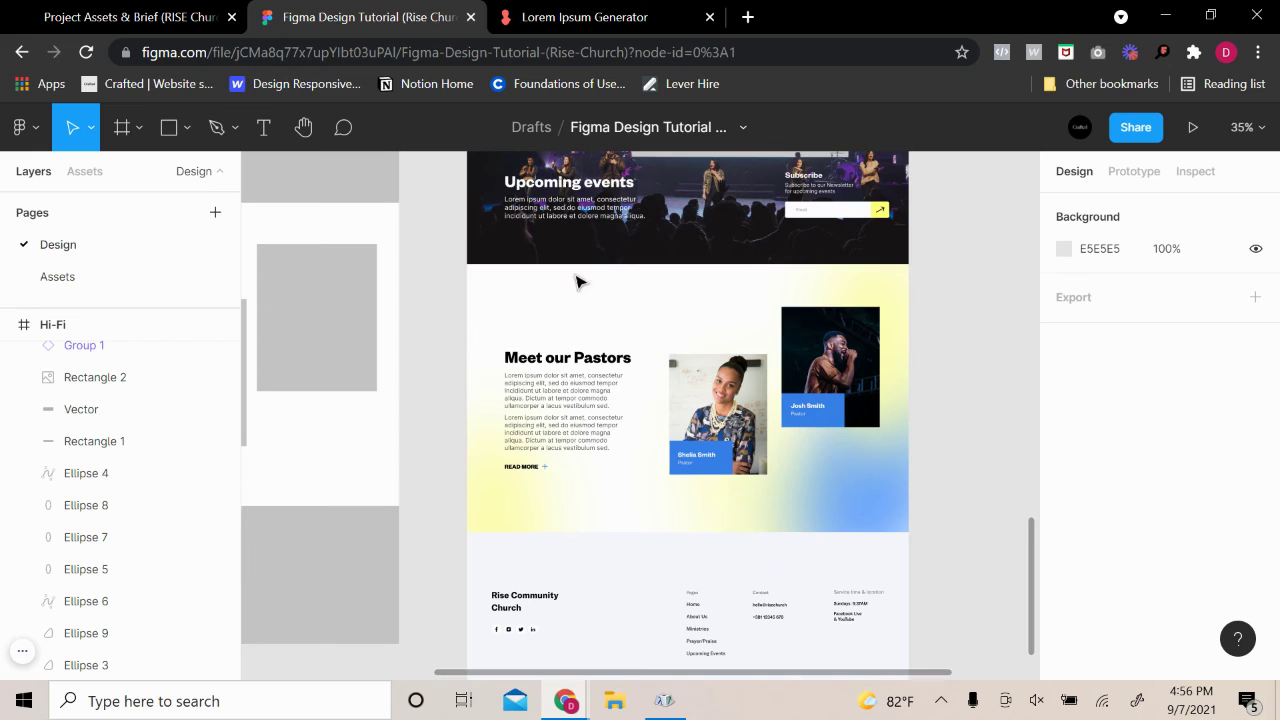
{"action": "left_click", "coordinate": [529, 486]}
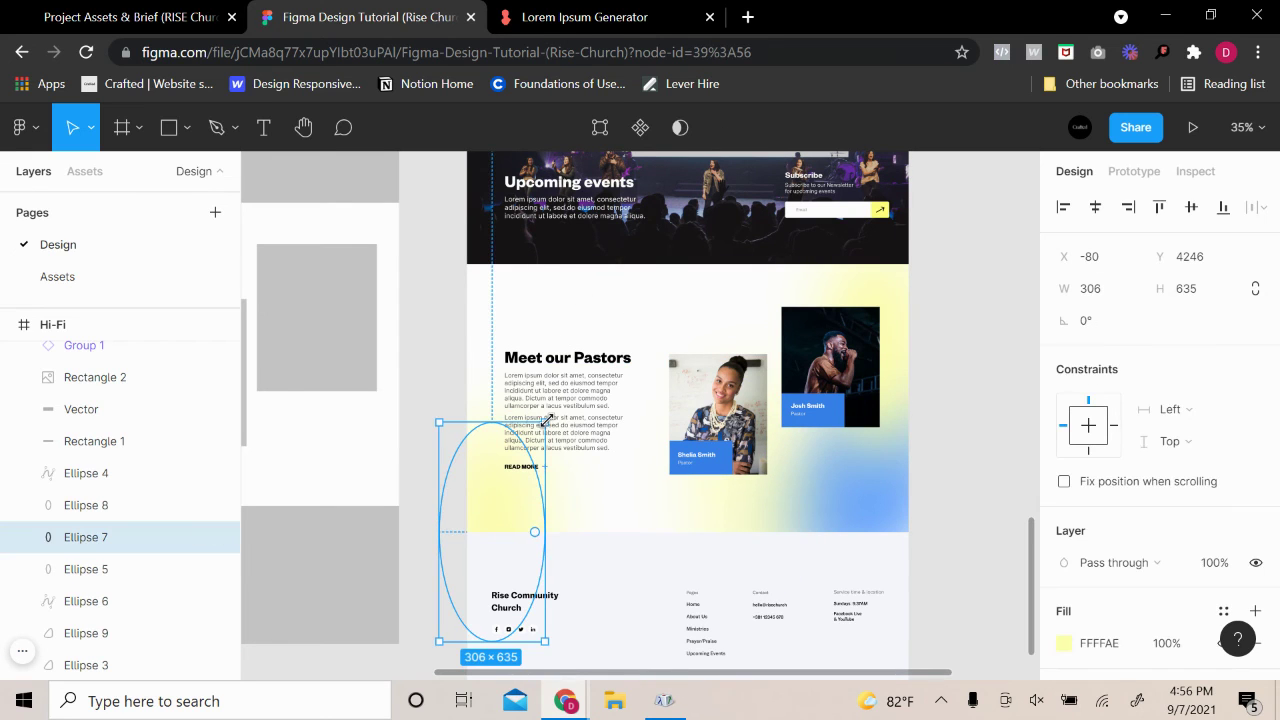
{"action": "left_click_drag", "start_coordinate": [546, 422], "coordinate": [695, 275]}
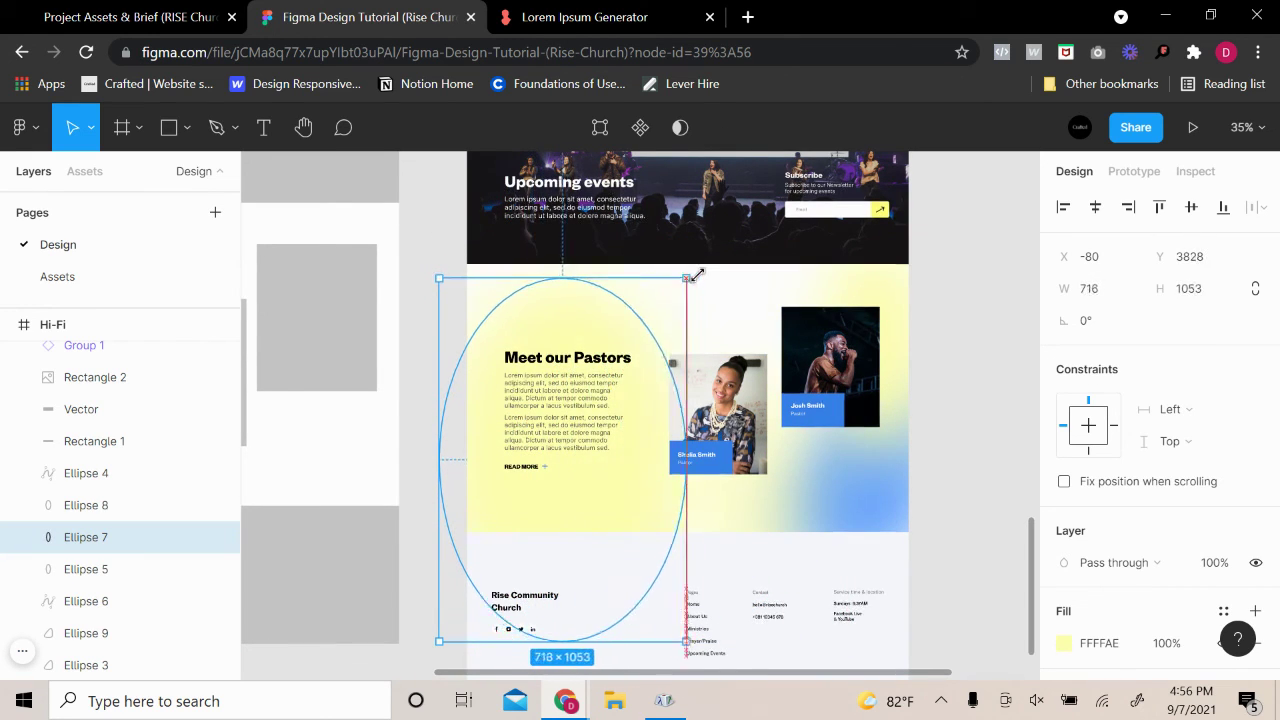
{"action": "key", "text": "ctrl+z"}
{"action": "left_click", "coordinate": [845, 462]}
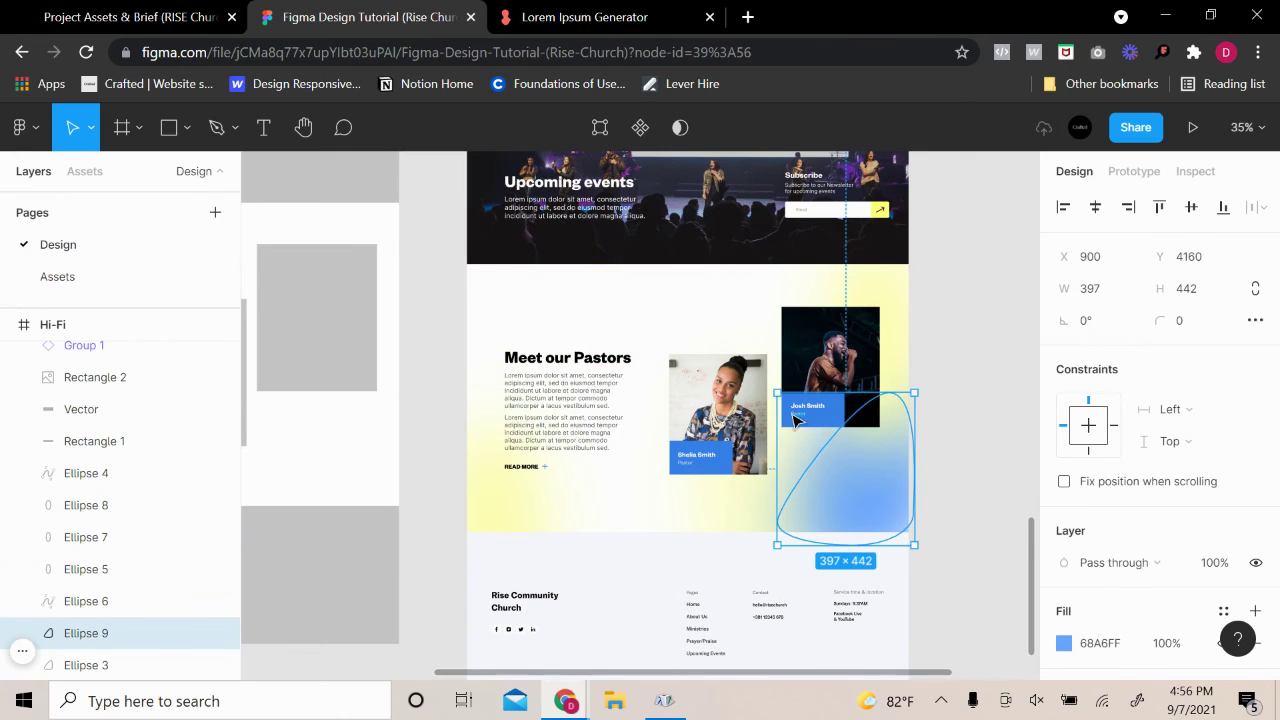
{"action": "mouse_move", "coordinate": [777, 393]}
{"action": "left_mouse_down"}
{"action": "mouse_move", "coordinate": [760, 406]}
{"action": "mouse_move", "coordinate": [543, 262]}
{"action": "mouse_move", "coordinate": [834, 269]}
{"action": "mouse_move", "coordinate": [800, 288]}
{"action": "mouse_move", "coordinate": [795, 399]}
{"action": "left_mouse_up"}
Delete the enlarged blue blob
{"action": "left_click", "coordinate": [999, 391]}
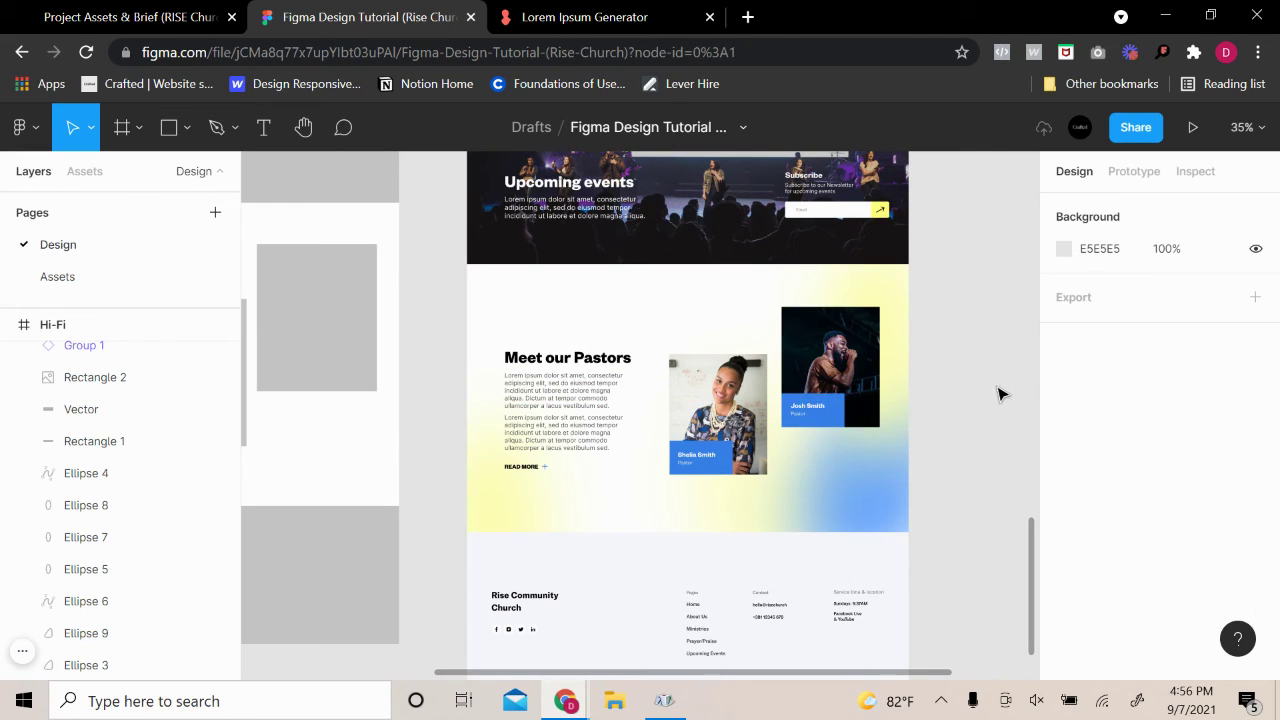
{"action": "left_click", "coordinate": [894, 466]}
{"action": "key", "text": "Escape"}
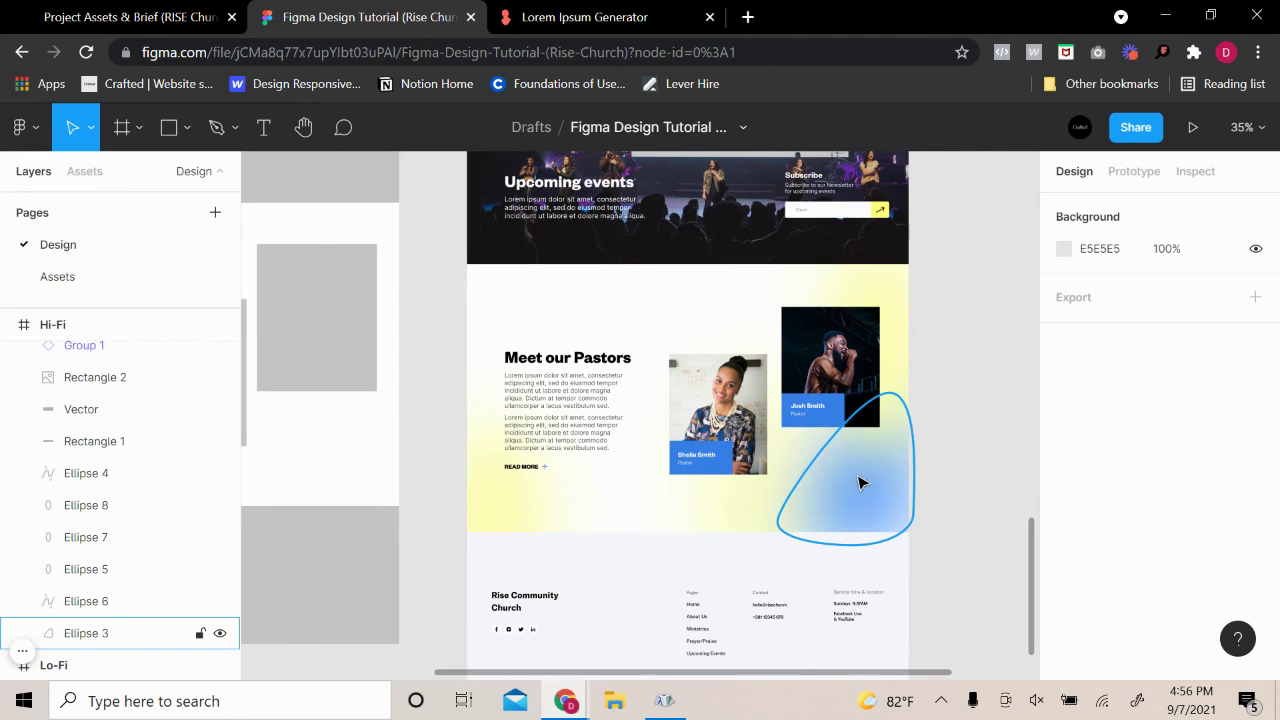
{"action": "left_click", "coordinate": [859, 481]}
{"action": "key", "text": "Delete"}
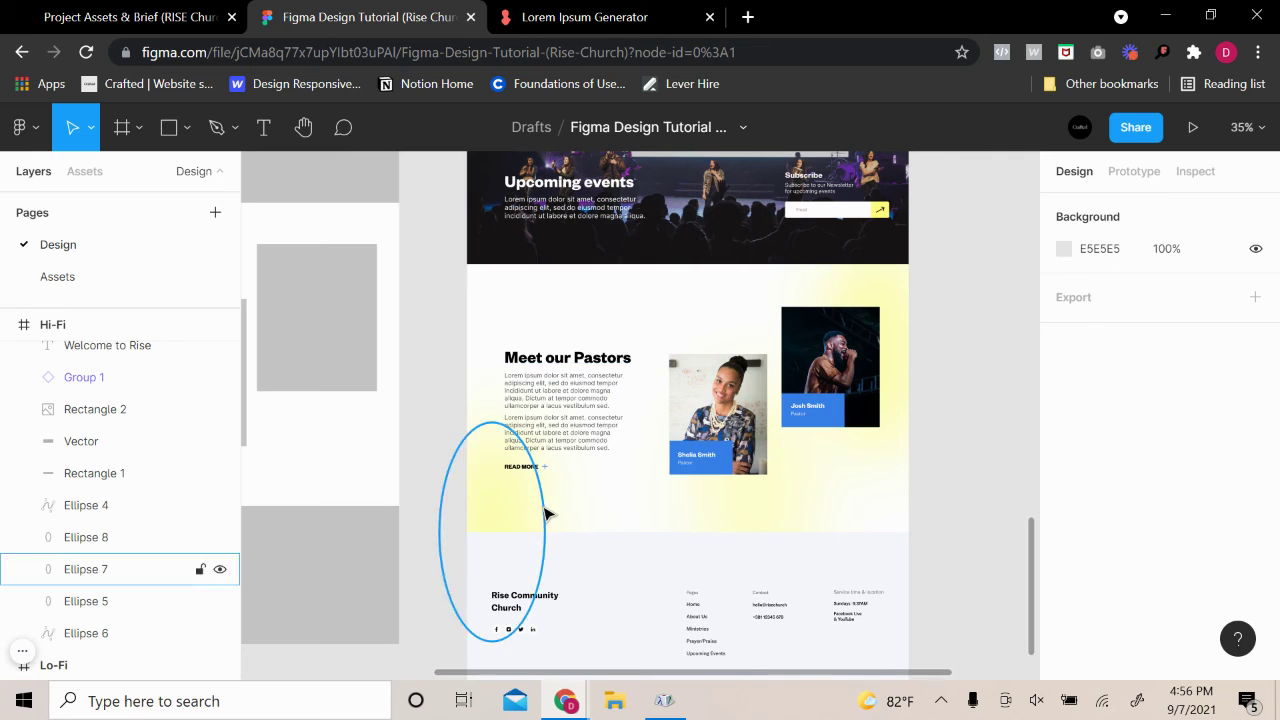
Duplicate the yellow blob to the right, recolour it blue, and shorten it from 635 to 540 high
{"action": "left_click", "coordinate": [519, 526]}
{"action": "left_click_drag", "start_coordinate": [505, 510], "coordinate": [866, 481]}
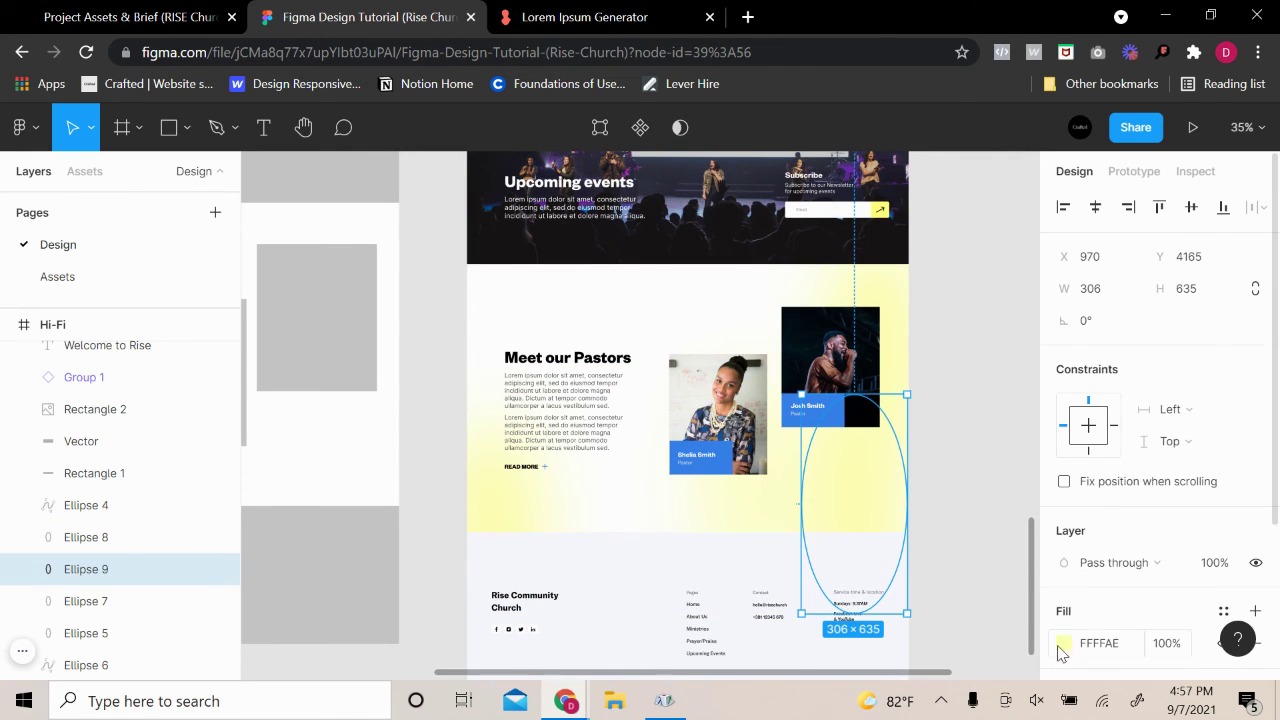
{"action": "left_click", "coordinate": [1063, 645]}
{"action": "left_click", "coordinate": [874, 582]}
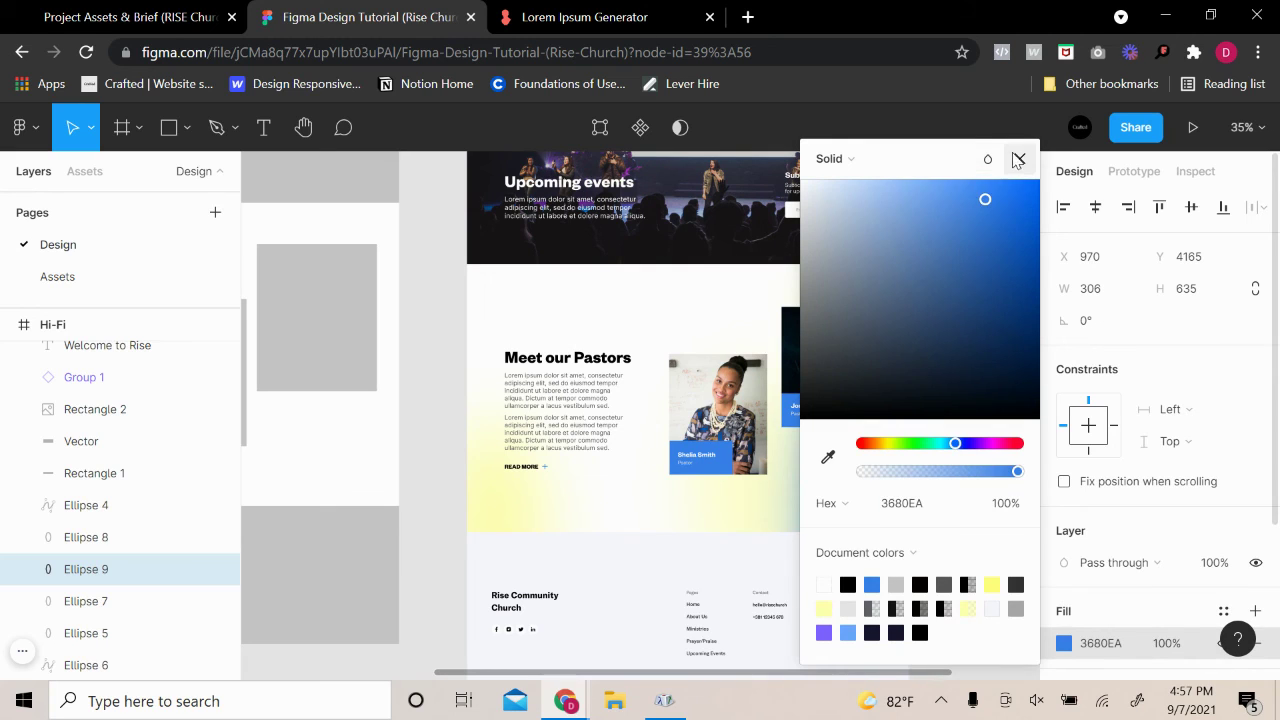
{"action": "left_click", "coordinate": [1018, 159]}
{"action": "left_click", "coordinate": [964, 408]}
{"action": "left_click", "coordinate": [870, 428]}
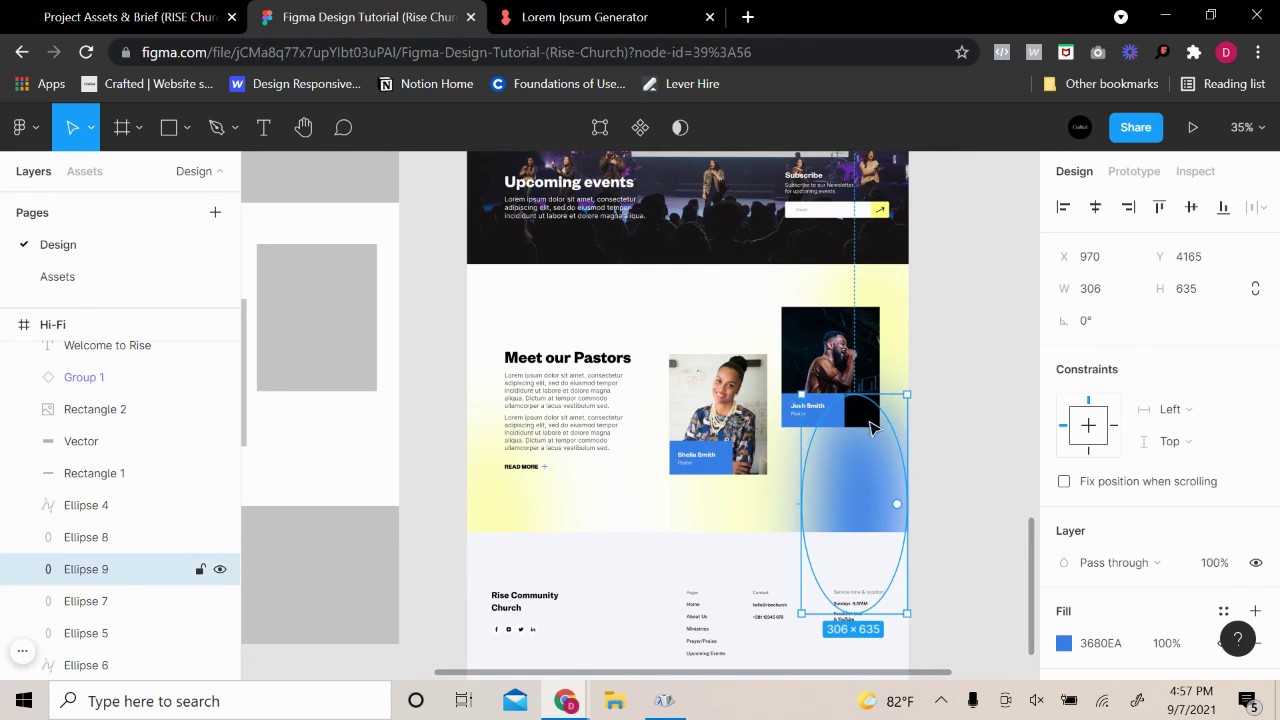
{"action": "left_click_drag", "start_coordinate": [859, 394], "coordinate": [886, 400]}
Narrow the yellow blob beside the photos to 241×515
{"action": "left_click", "coordinate": [955, 415]}
{"action": "left_click", "coordinate": [912, 450]}
{"action": "key", "text": "Escape"}
{"action": "left_click", "coordinate": [737, 519]}
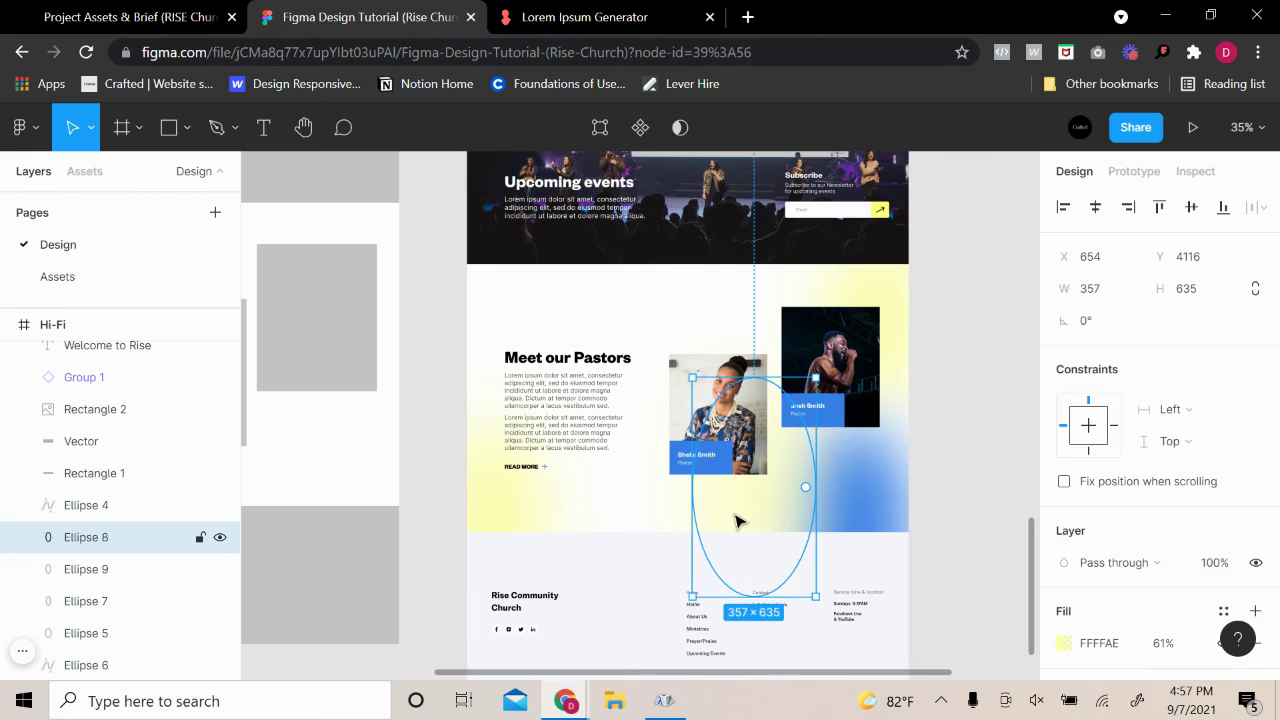
{"action": "key", "text": "Delete"}
{"action": "key", "text": "ctrl+z"}
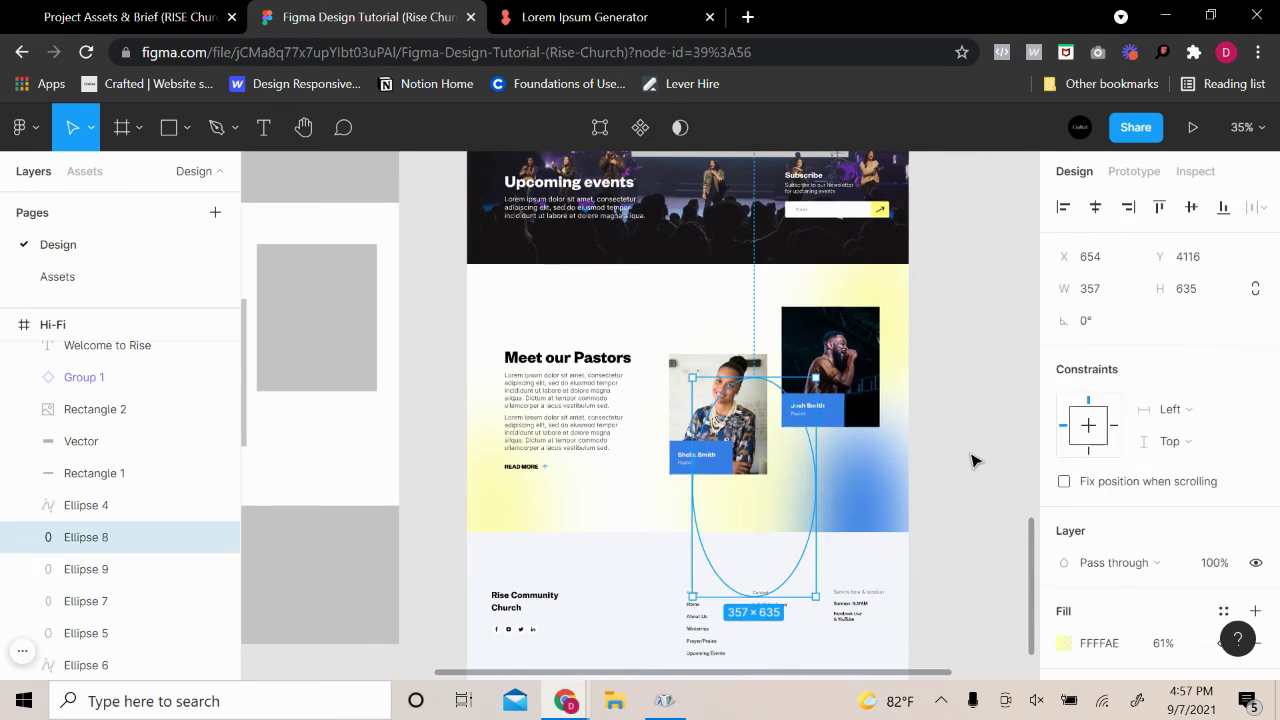
{"action": "key", "text": "ctrl+shift+z"}
{"action": "key", "text": "ctrl+z"}
{"action": "left_click_drag", "start_coordinate": [701, 507], "coordinate": [726, 509]}
{"action": "left_click_drag", "start_coordinate": [717, 600], "coordinate": [728, 556]}
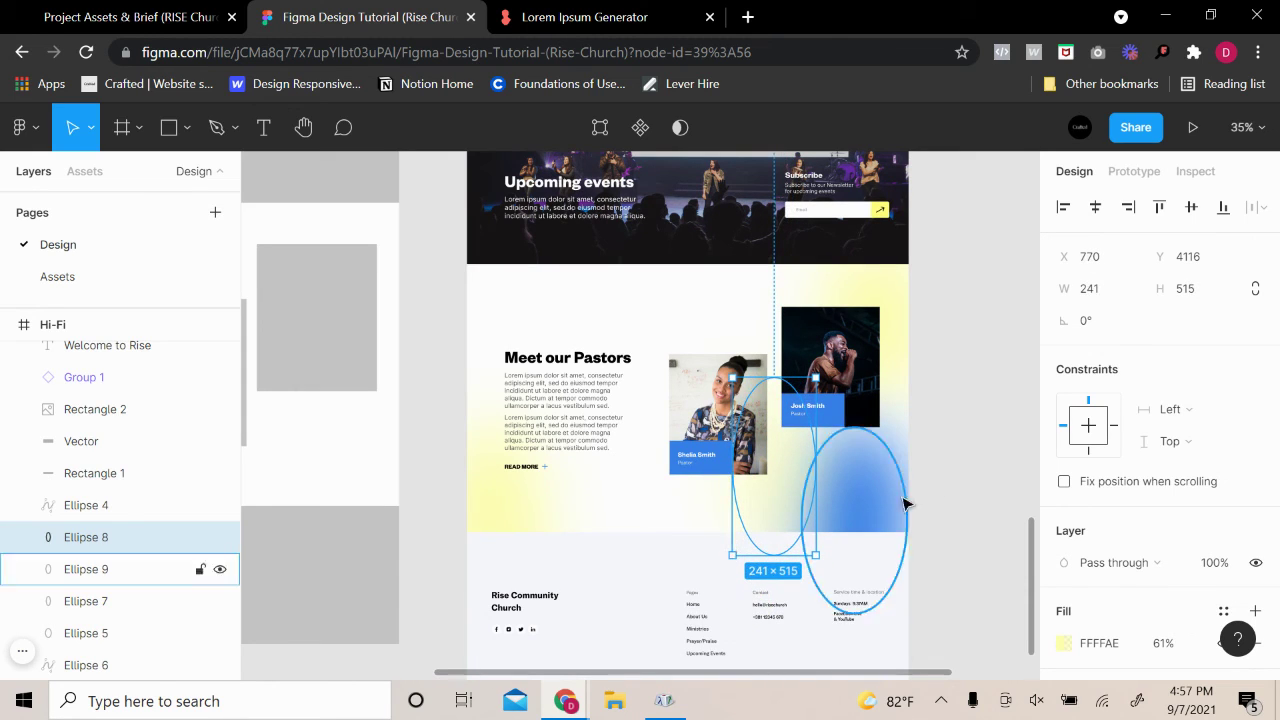
{"action": "key", "text": "Escape"}
Try enlarging the blue blob toward the upper left, then revert it
{"action": "left_click", "coordinate": [826, 510]}
{"action": "mouse_move", "coordinate": [800, 428]}
{"action": "left_mouse_down"}
{"action": "mouse_move", "coordinate": [787, 398]}
{"action": "mouse_move", "coordinate": [800, 437]}
{"action": "mouse_move", "coordinate": [800, 417]}
{"action": "left_mouse_up"}
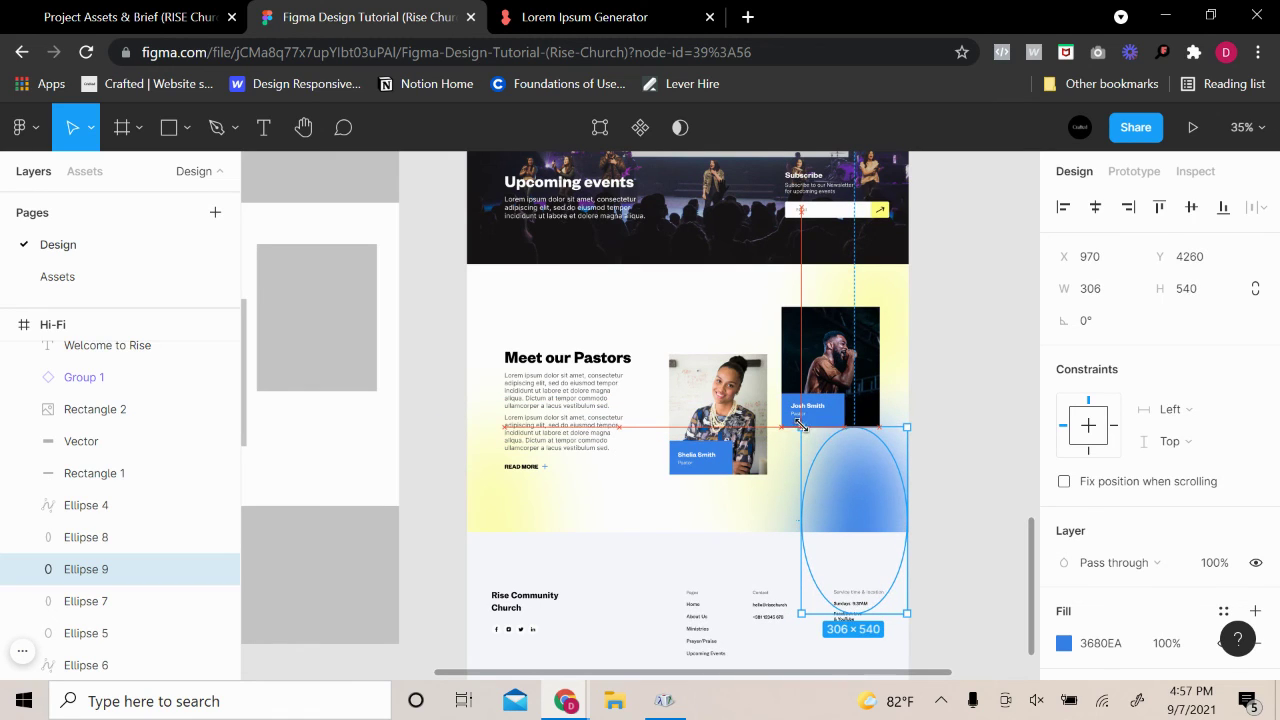
{"action": "left_click", "coordinate": [1010, 385]}
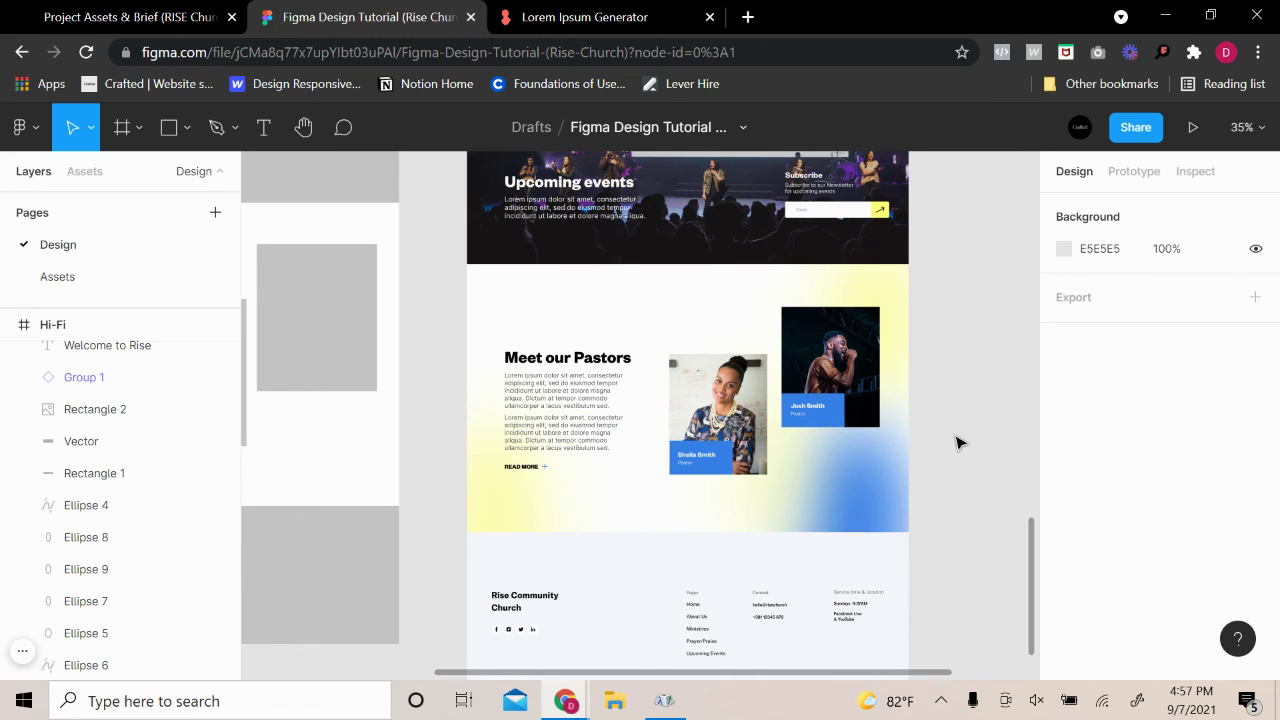
{"action": "key", "text": "ctrl+z"}
{"action": "key", "text": "Escape"}
{"action": "scroll", "coordinate": [955, 438], "scroll_direction": "up", "scroll_amount": 3}
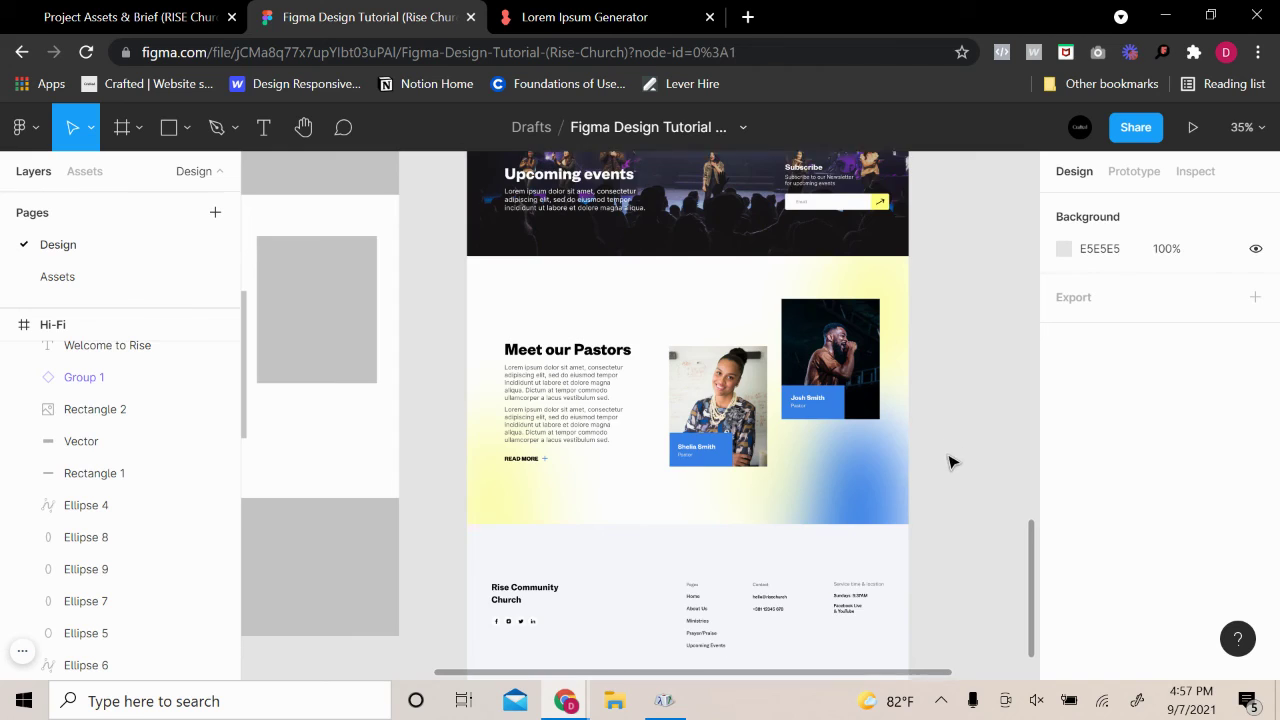
{"action": "scroll", "coordinate": [958, 434], "scroll_direction": "down", "scroll_amount": 5}
Enlarge the blue blob from its top-left corner
{"action": "left_click", "coordinate": [529, 423]}
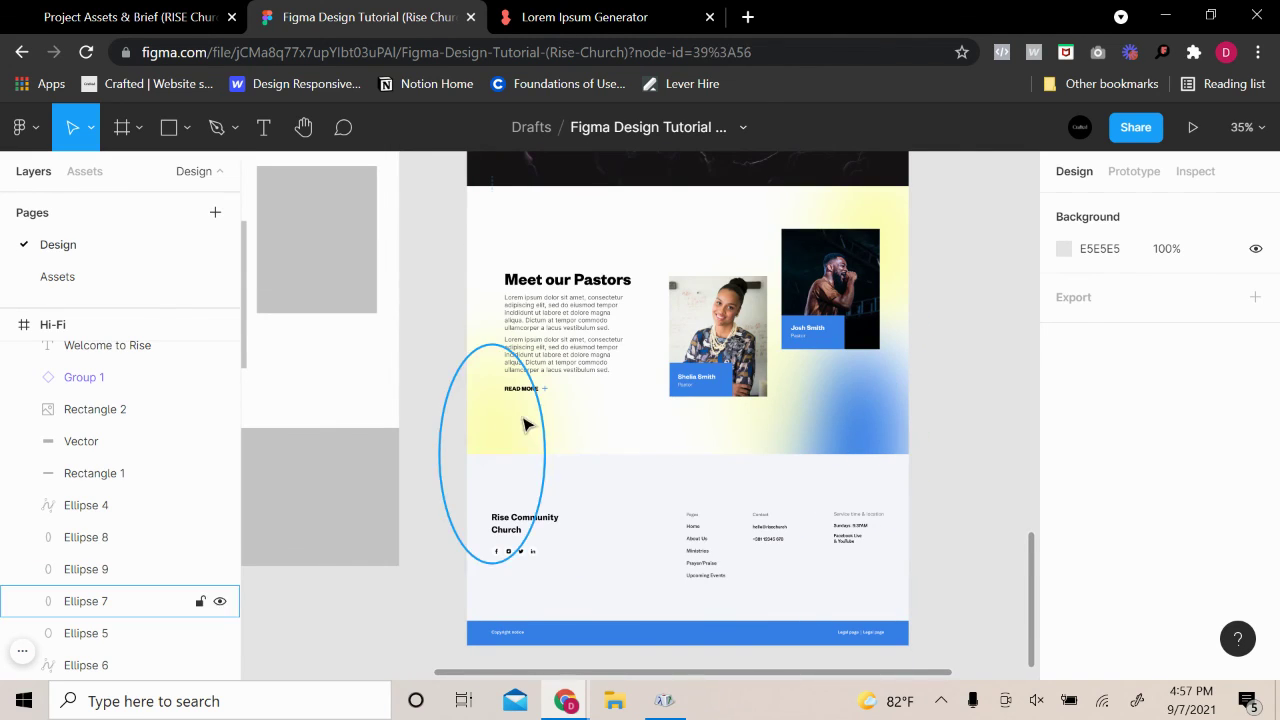
{"action": "key", "text": "Delete"}
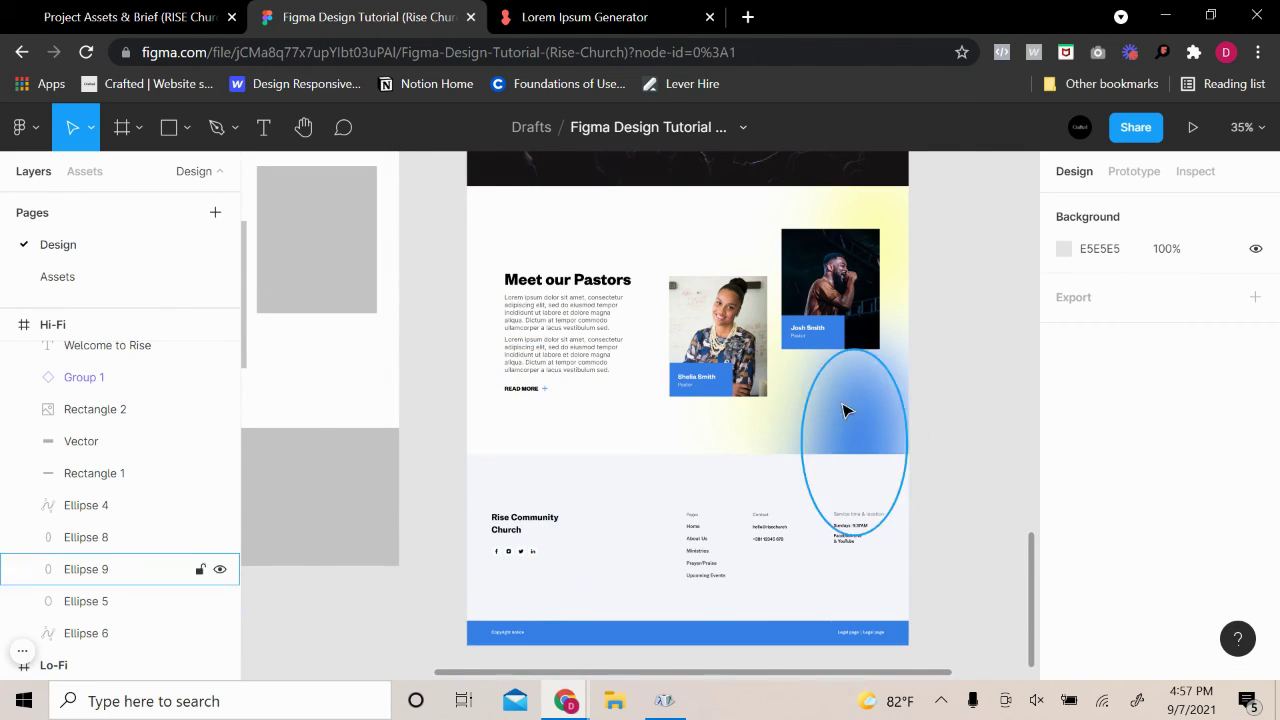
{"action": "key", "text": "ctrl+z"}
{"action": "left_click", "coordinate": [894, 443]}
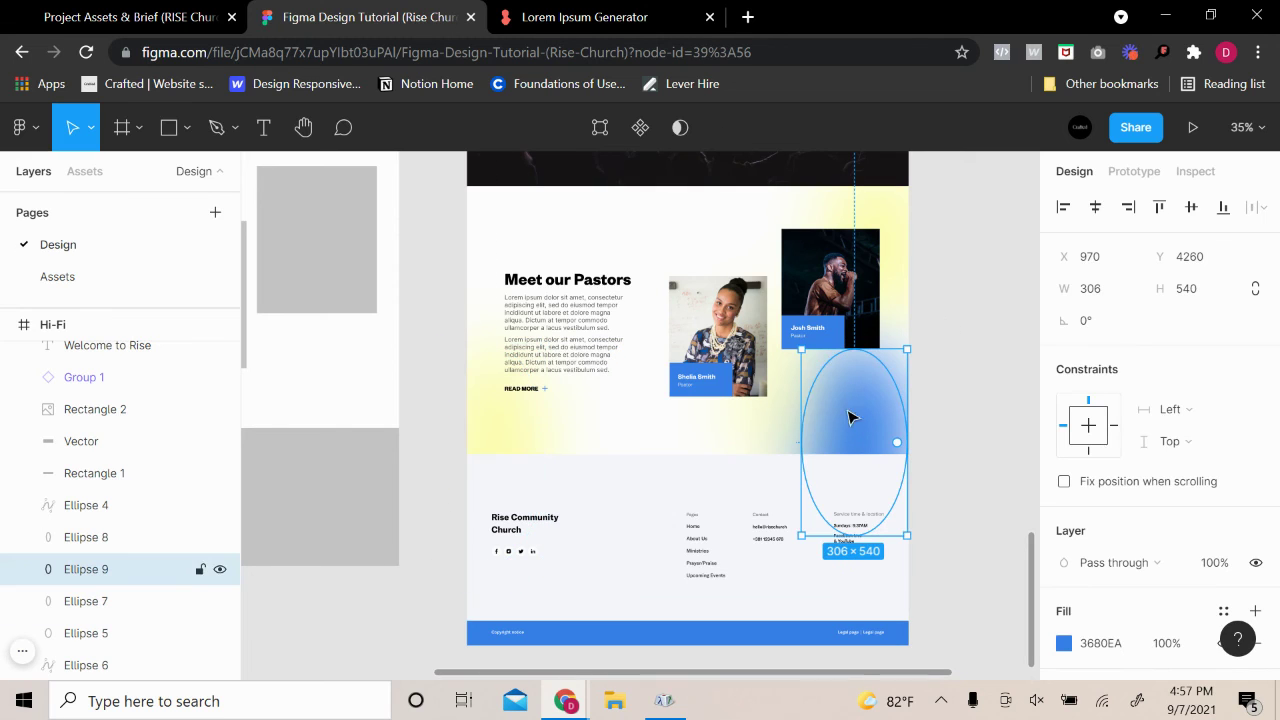
{"action": "mouse_move", "coordinate": [803, 345]}
{"action": "left_mouse_down"}
{"action": "mouse_move", "coordinate": [723, 250]}
{"action": "mouse_move", "coordinate": [776, 281]}
{"action": "mouse_move", "coordinate": [788, 349]}
{"action": "left_mouse_up"}
{"action": "left_click", "coordinate": [1008, 318]}
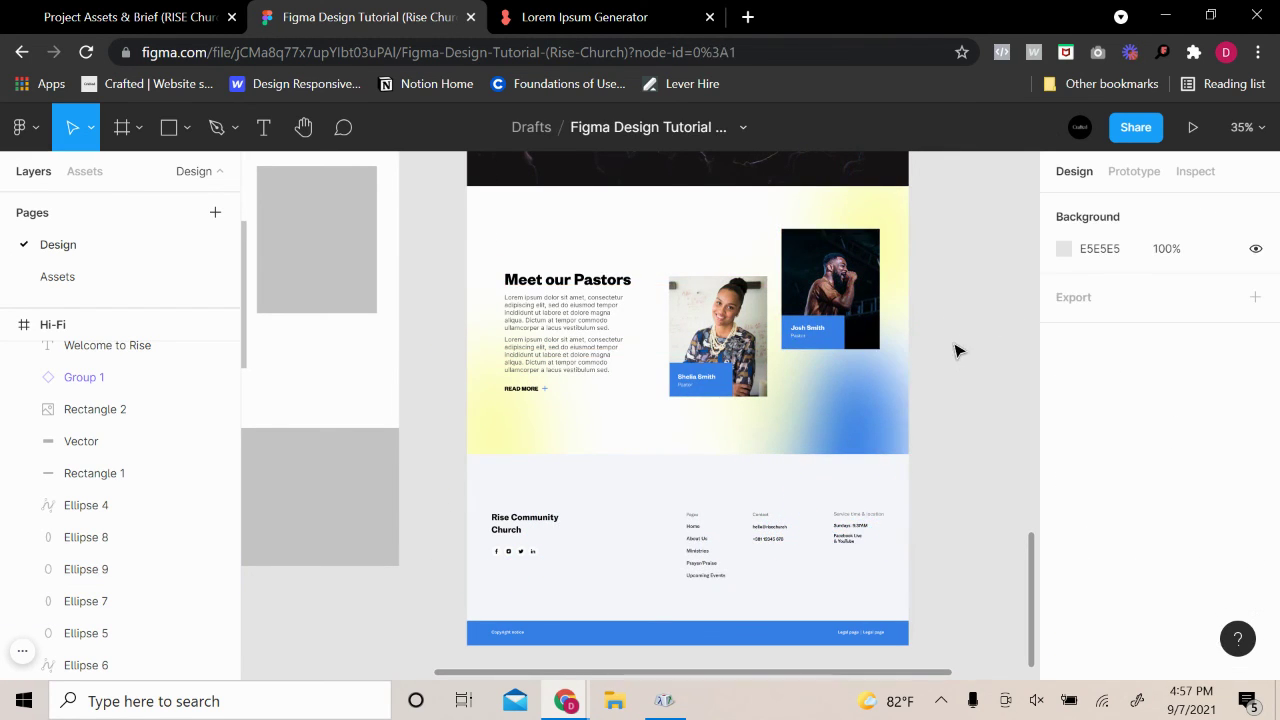
Reshape the blue blob by pulling its left vector point to the right
{"action": "scroll", "coordinate": [957, 349], "scroll_direction": "up", "scroll_amount": 2}
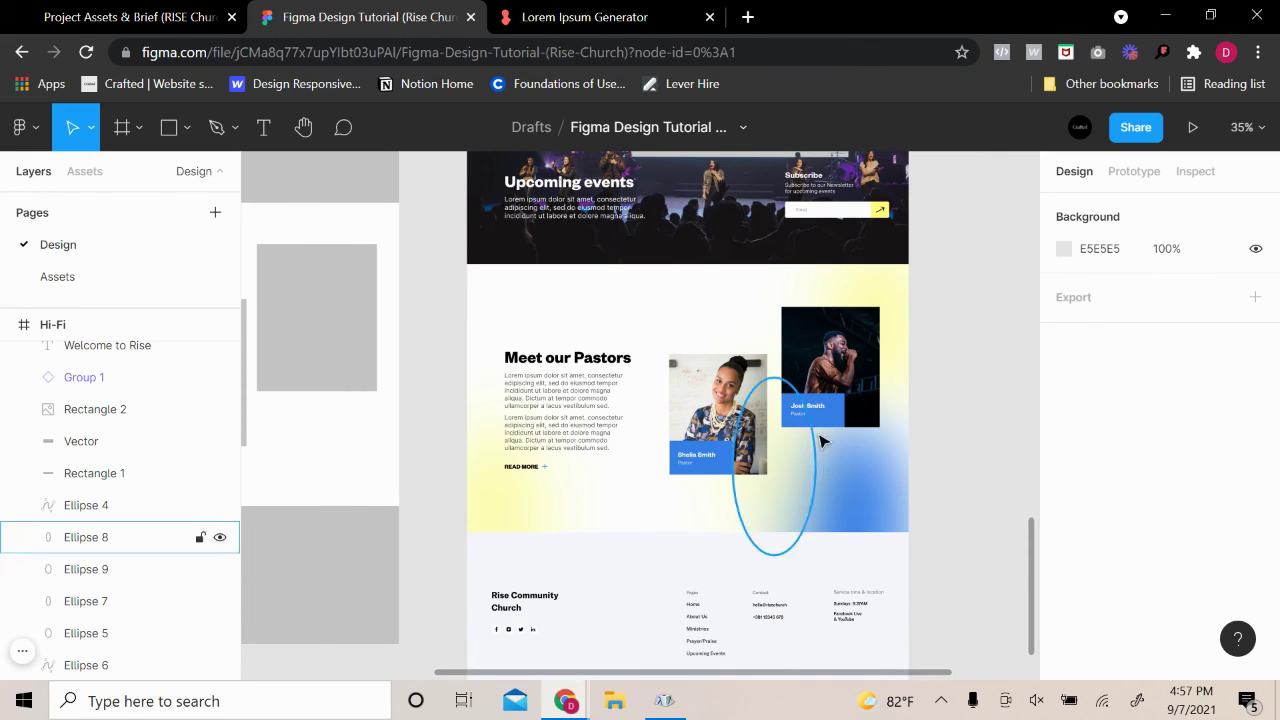
{"action": "left_click", "coordinate": [862, 302]}
{"action": "left_click", "coordinate": [948, 357]}
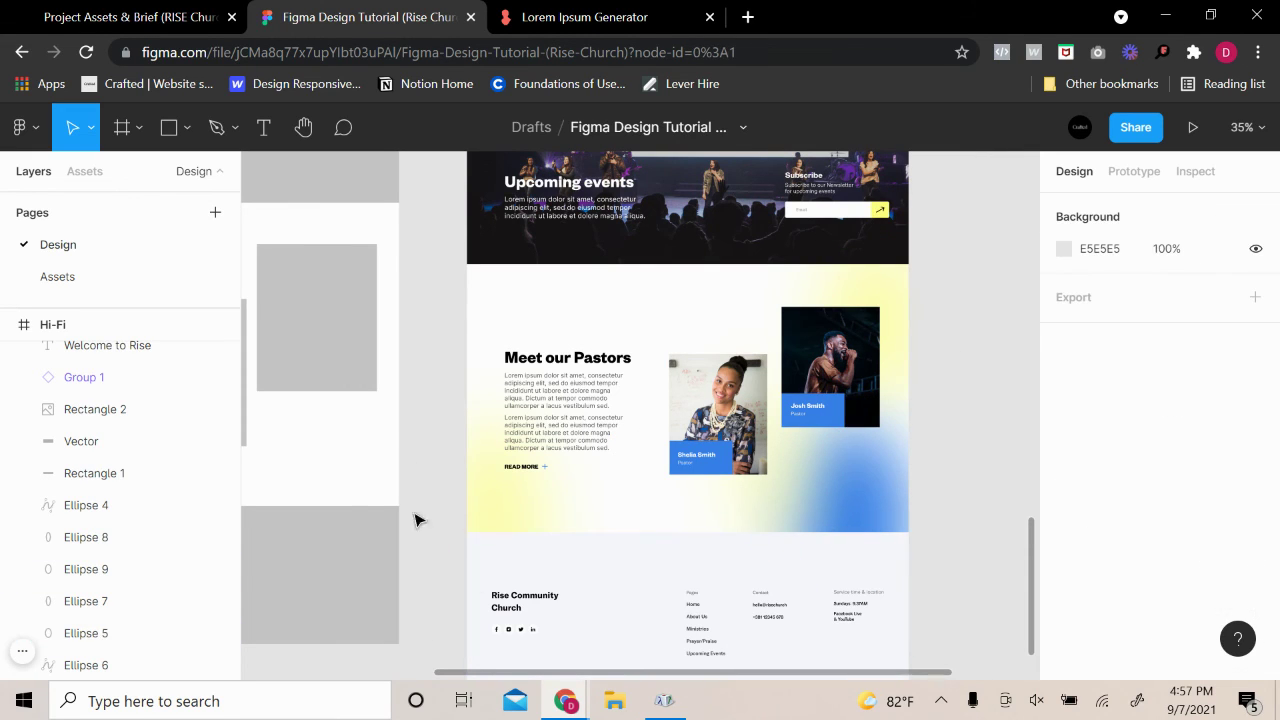
{"action": "left_click", "coordinate": [873, 447]}
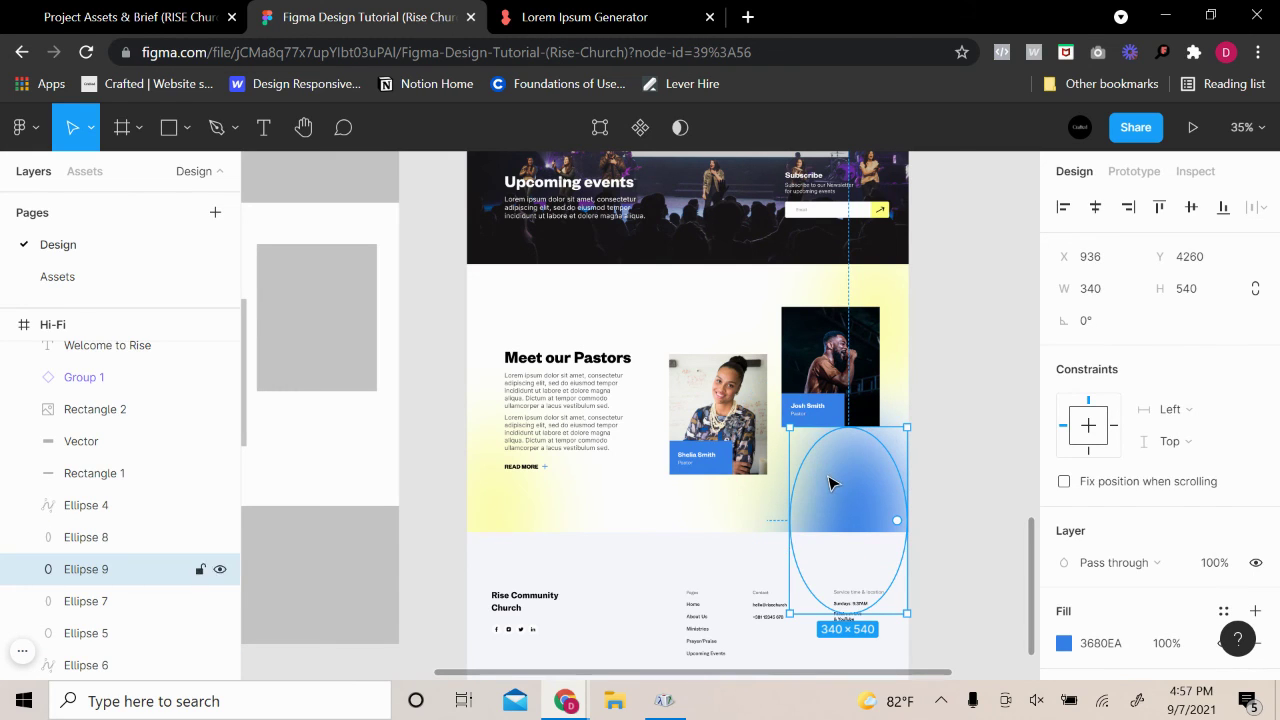
{"action": "double_click", "coordinate": [788, 510]}
{"action": "left_click_drag", "start_coordinate": [788, 524], "coordinate": [852, 520]}
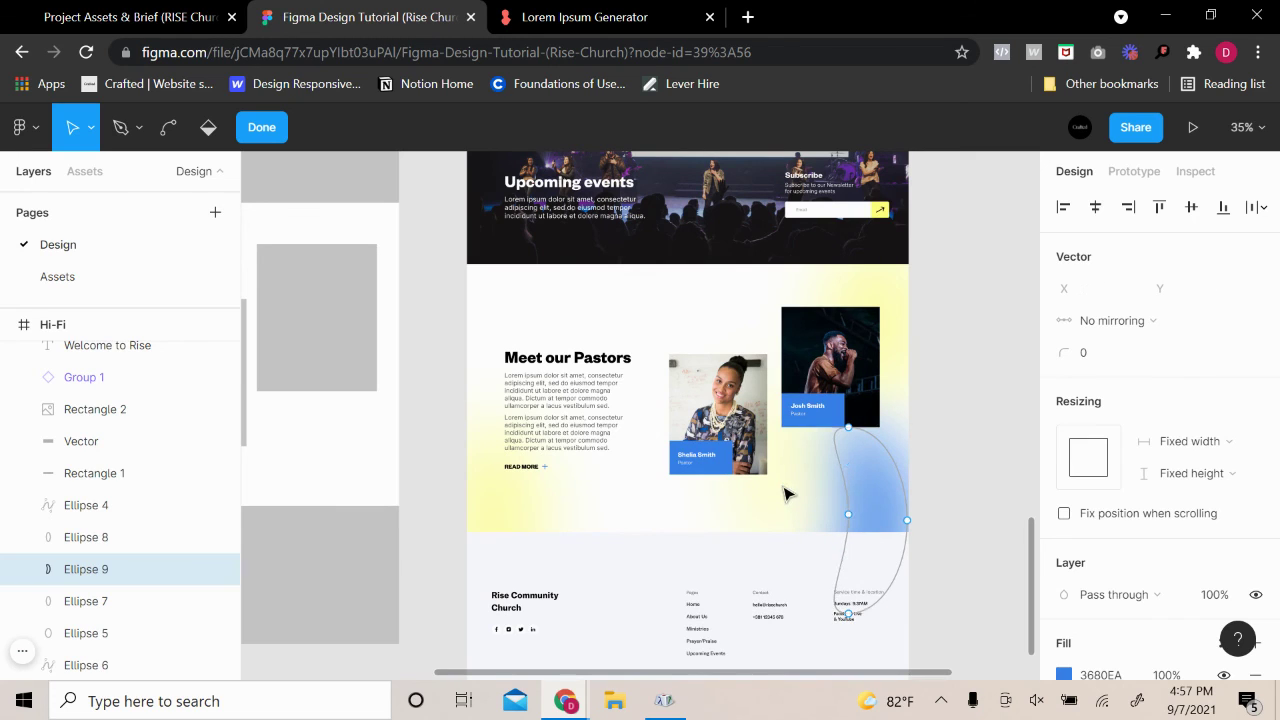
{"action": "key", "text": "Escape"}
{"action": "left_click", "coordinate": [955, 457]}
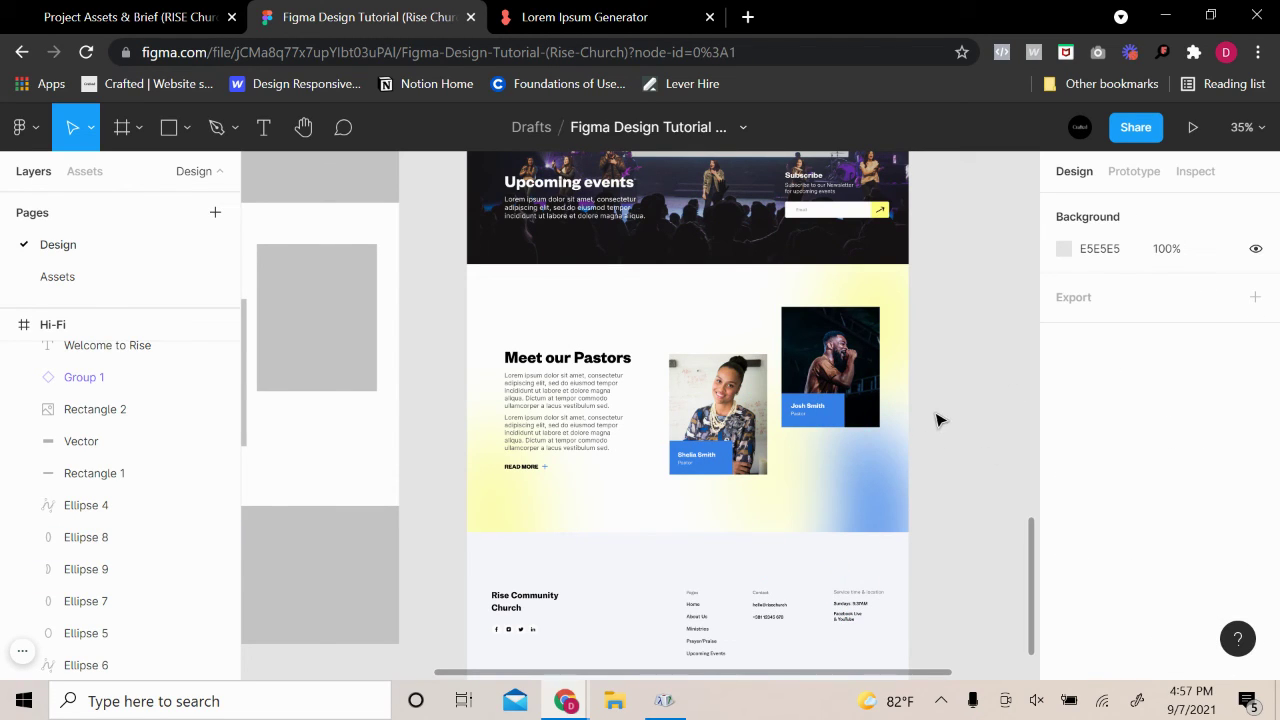
Duplicate the narrow 241×515 yellow blob to the section's right edge as Ellipse 10
{"action": "key", "text": "Tab"}
{"action": "key", "text": "Tab"}
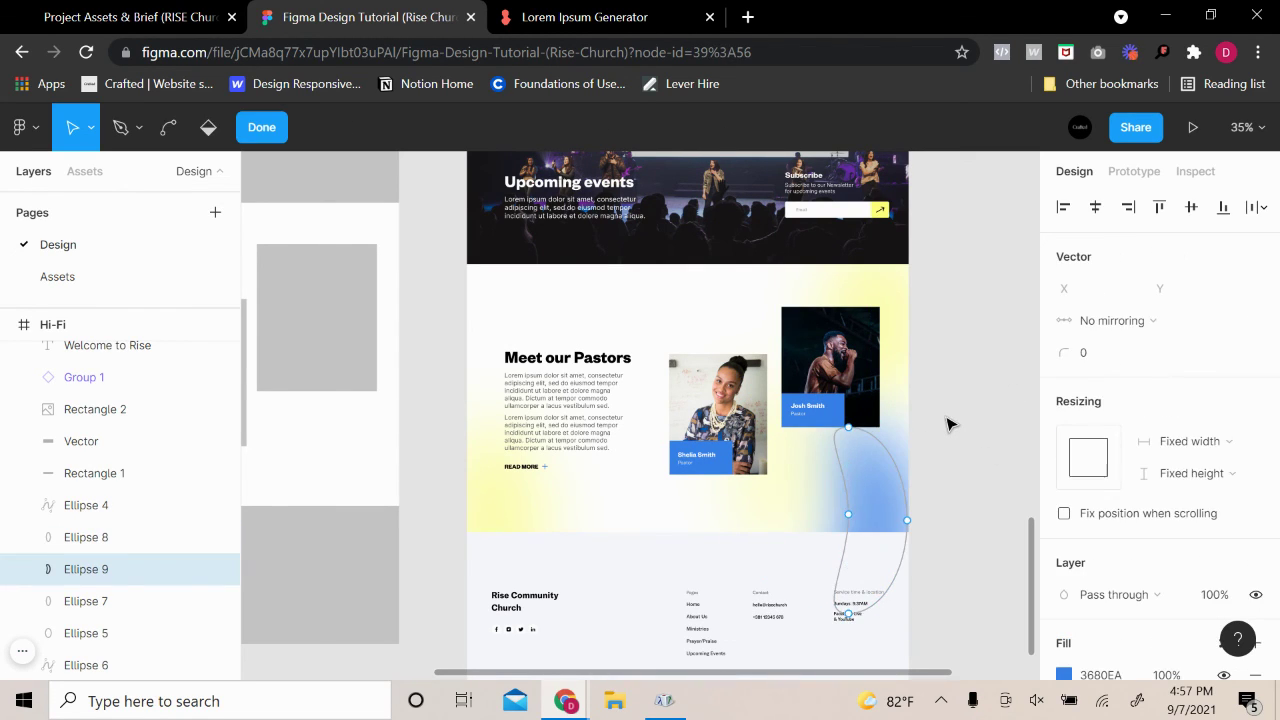
{"action": "left_click", "coordinate": [948, 424]}
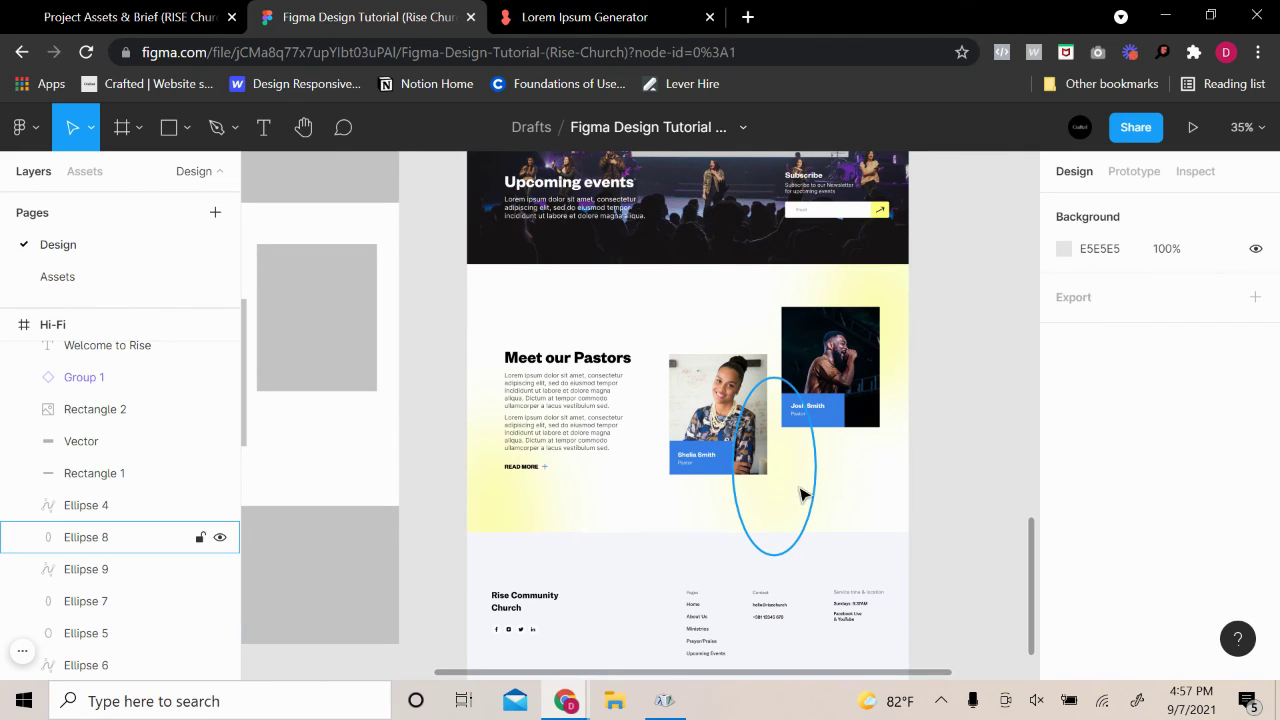
{"action": "left_click", "coordinate": [800, 492]}
{"action": "left_click", "coordinate": [940, 452]}
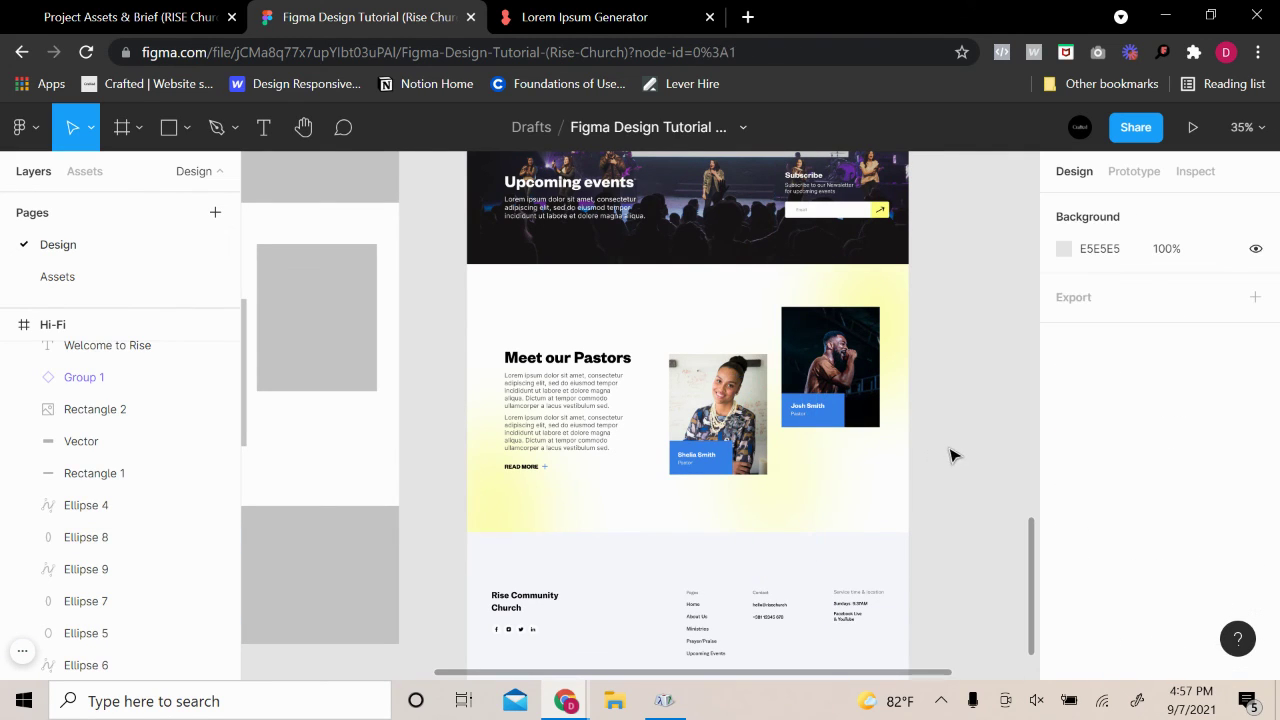
{"action": "left_click", "coordinate": [799, 485]}
{"action": "mouse_move", "coordinate": [785, 485]}
{"action": "left_mouse_down"}
{"action": "mouse_move", "coordinate": [886, 477]}
{"action": "mouse_move", "coordinate": [878, 503]}
{"action": "left_mouse_up"}
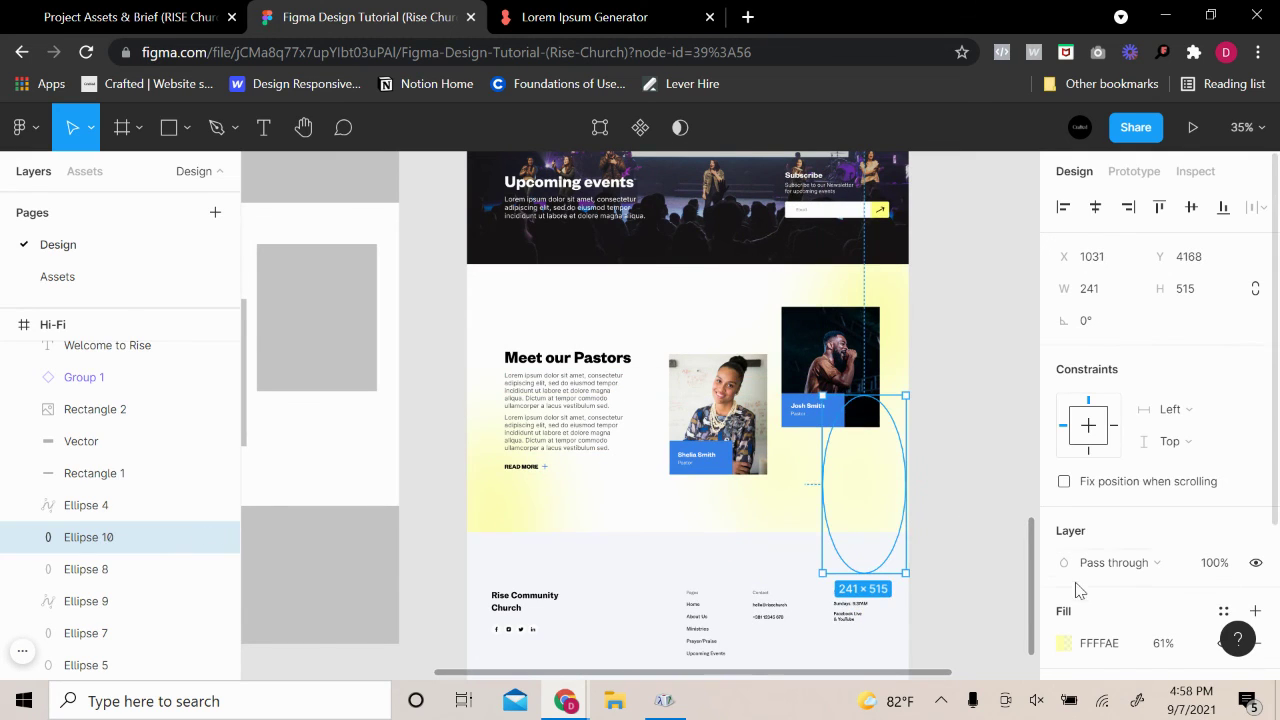
Change the copied blob's fill to blue 3680EA at about 65% opacity
{"action": "scroll", "coordinate": [1068, 522], "scroll_direction": "down", "scroll_amount": 2}
{"action": "left_click", "coordinate": [1063, 443]}
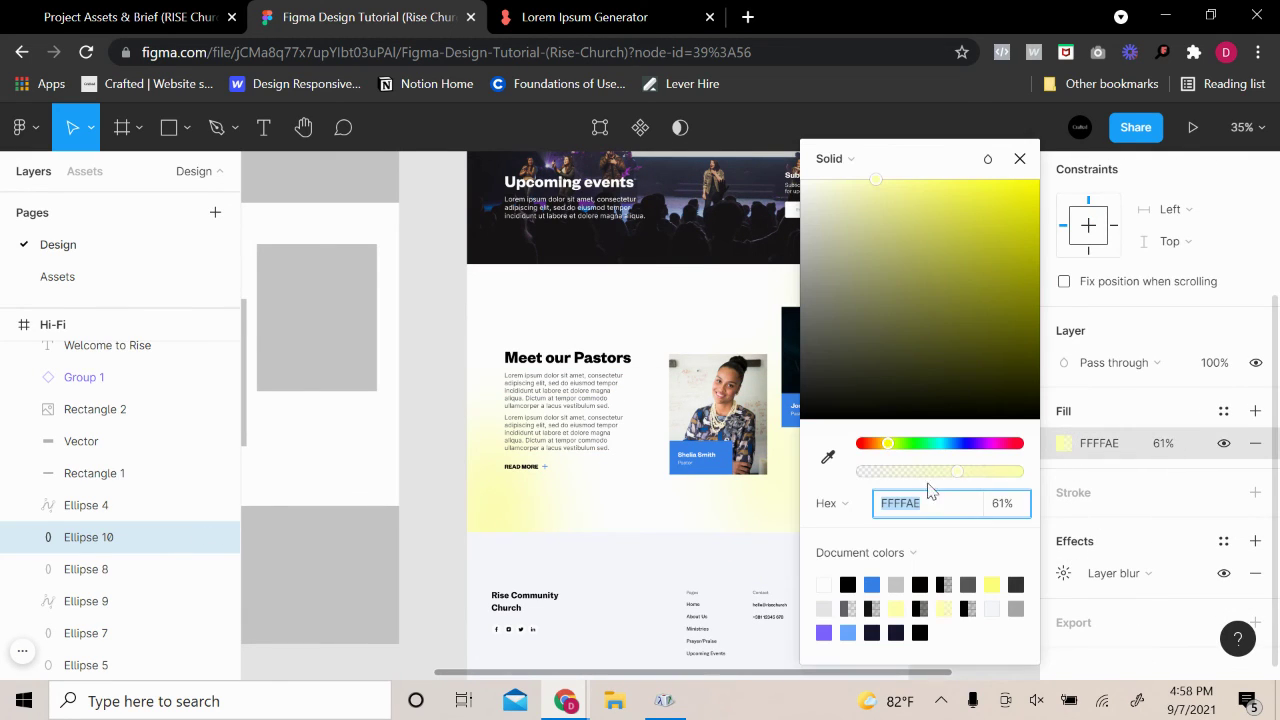
{"action": "left_click", "coordinate": [1018, 471]}
{"action": "left_click", "coordinate": [876, 584]}
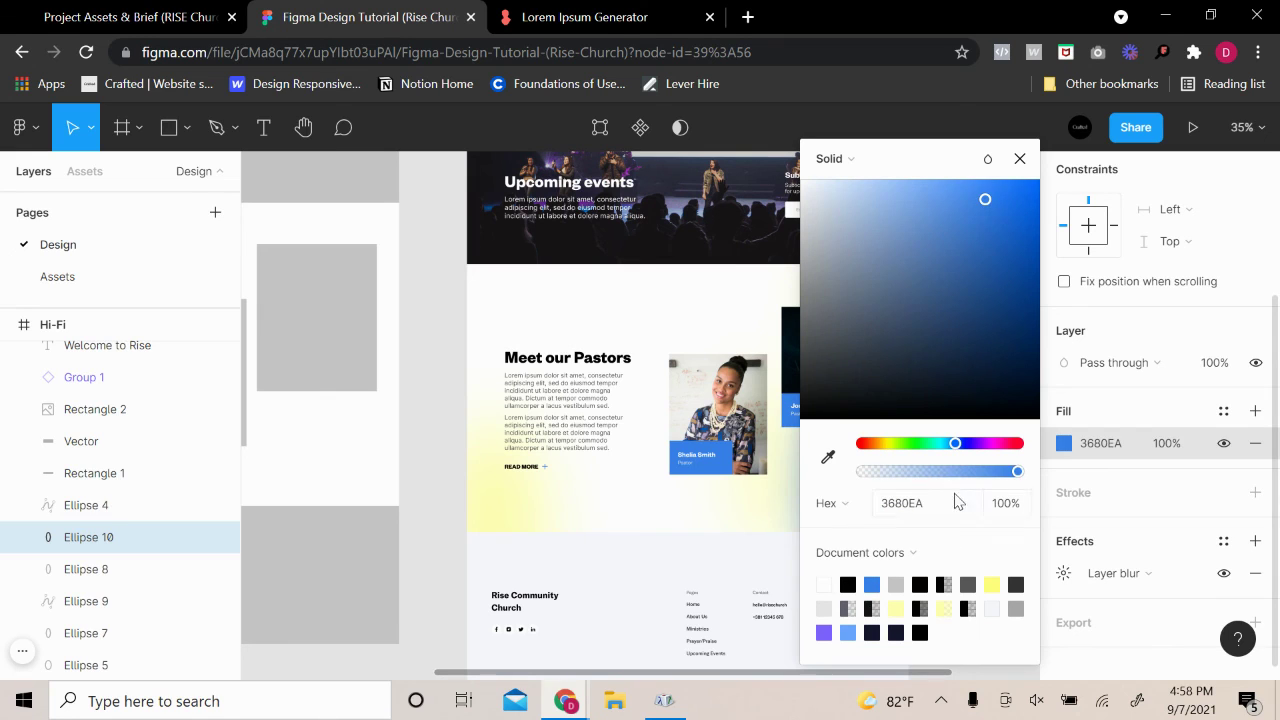
{"action": "left_click_drag", "start_coordinate": [956, 472], "coordinate": [938, 473]}
{"action": "left_click_drag", "start_coordinate": [934, 166], "coordinate": [1163, 206]}
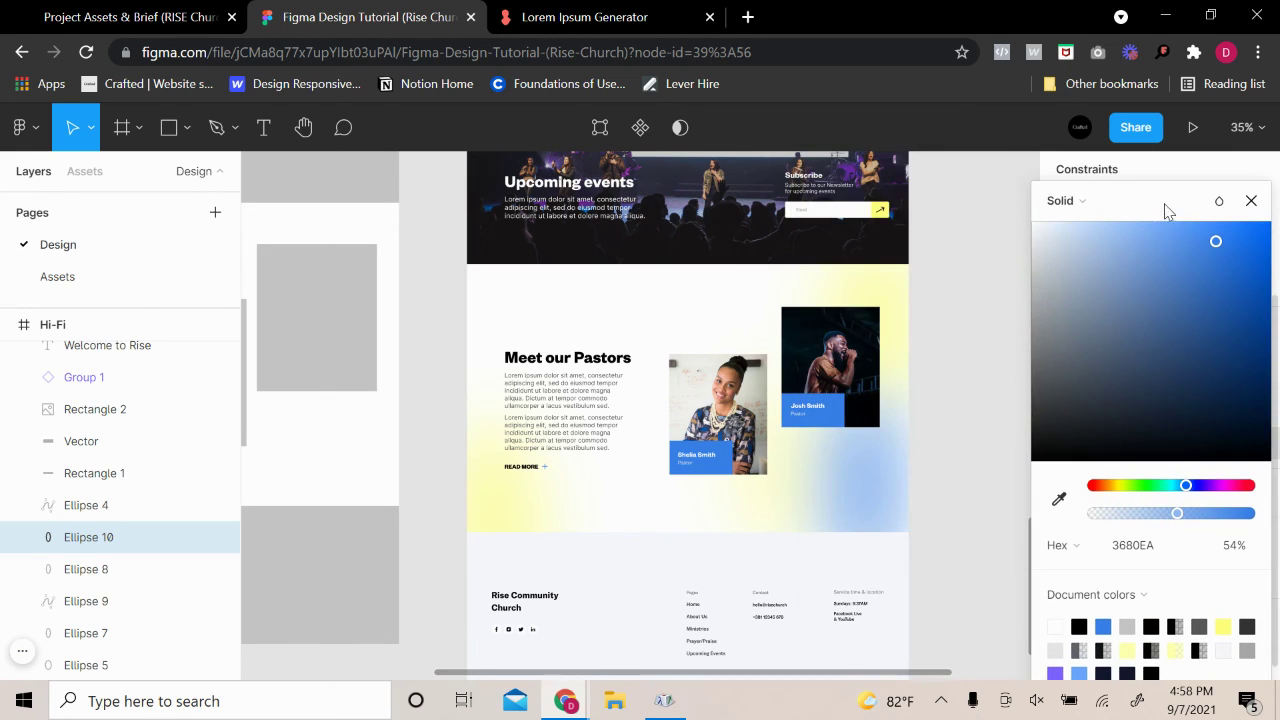
{"action": "left_click_drag", "start_coordinate": [1177, 513], "coordinate": [1205, 530]}
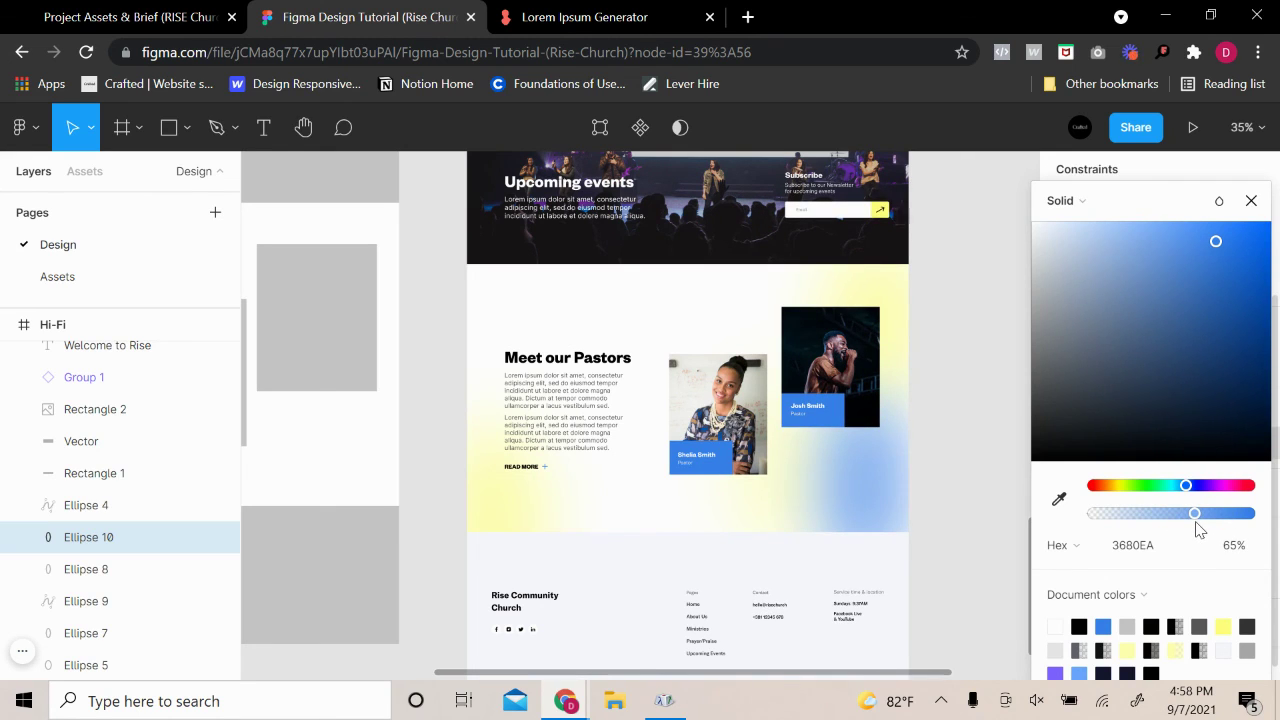
Delete the left yellow blob and place a narrow yellow blob copy at the far left
{"action": "left_click", "coordinate": [507, 521]}
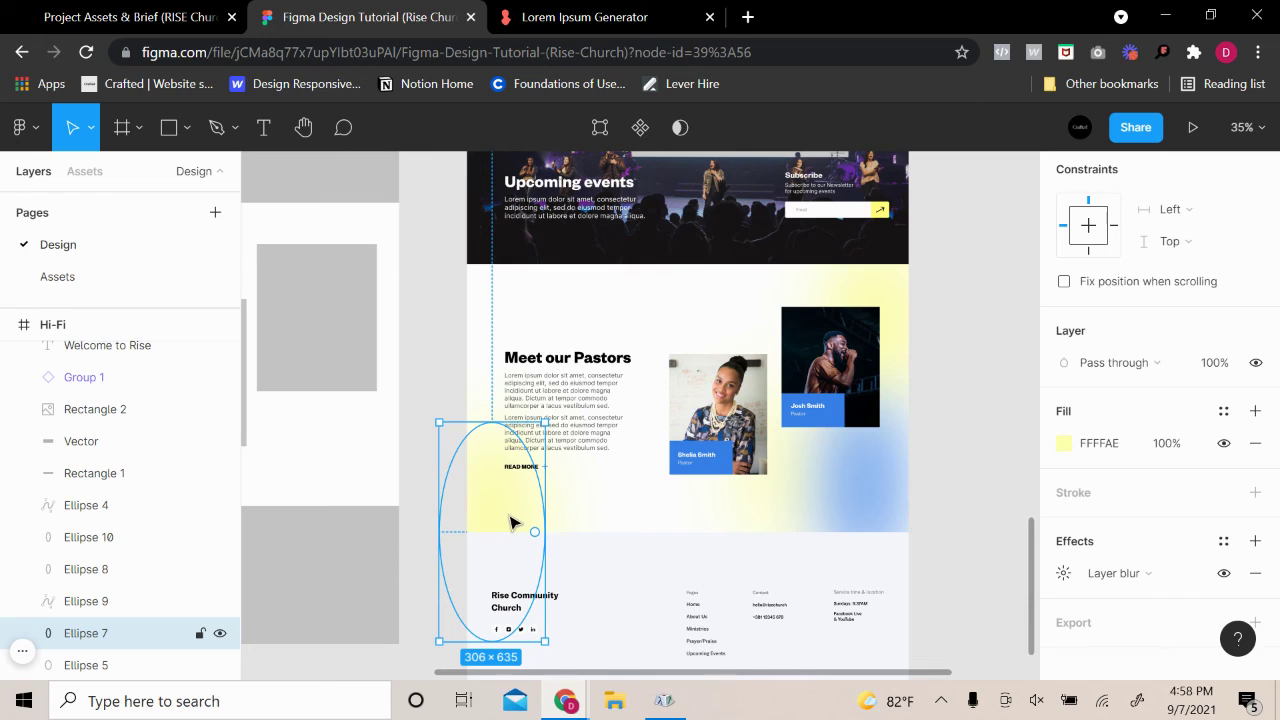
{"action": "key", "text": "Delete"}
{"action": "left_click", "coordinate": [750, 516]}
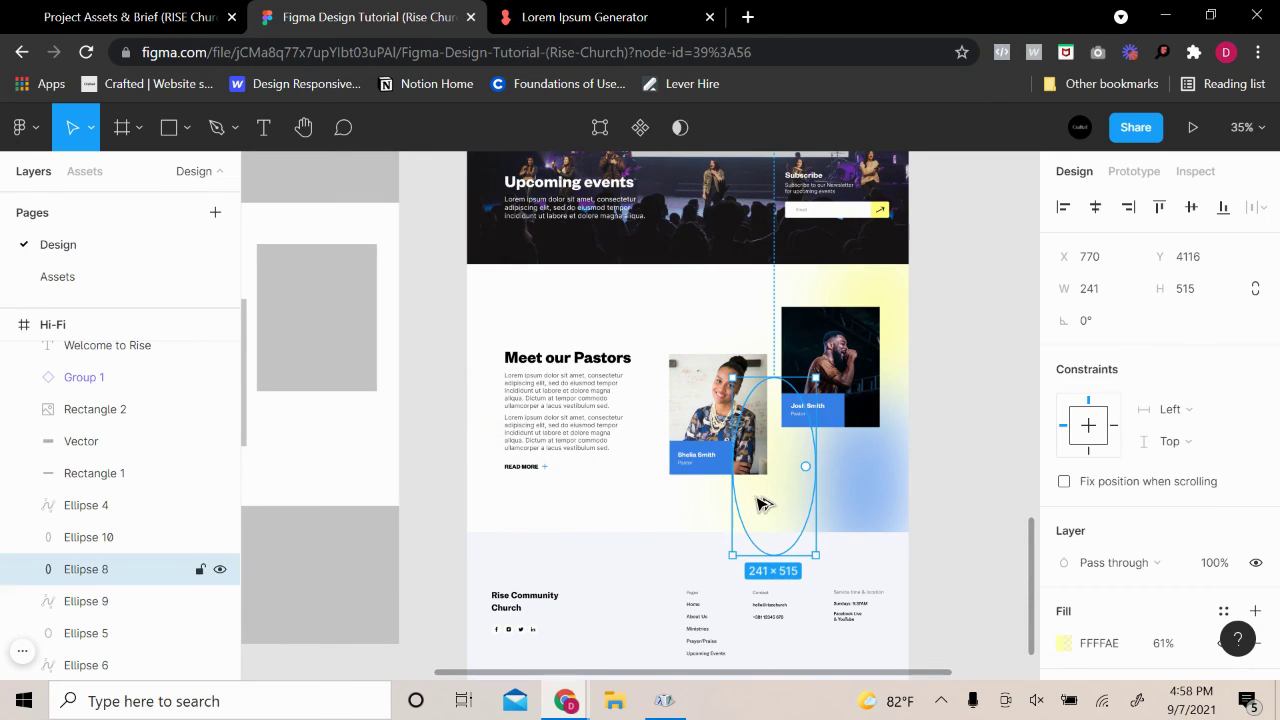
{"action": "left_click_drag", "start_coordinate": [760, 503], "coordinate": [480, 524]}
{"action": "left_click", "coordinate": [975, 461]}
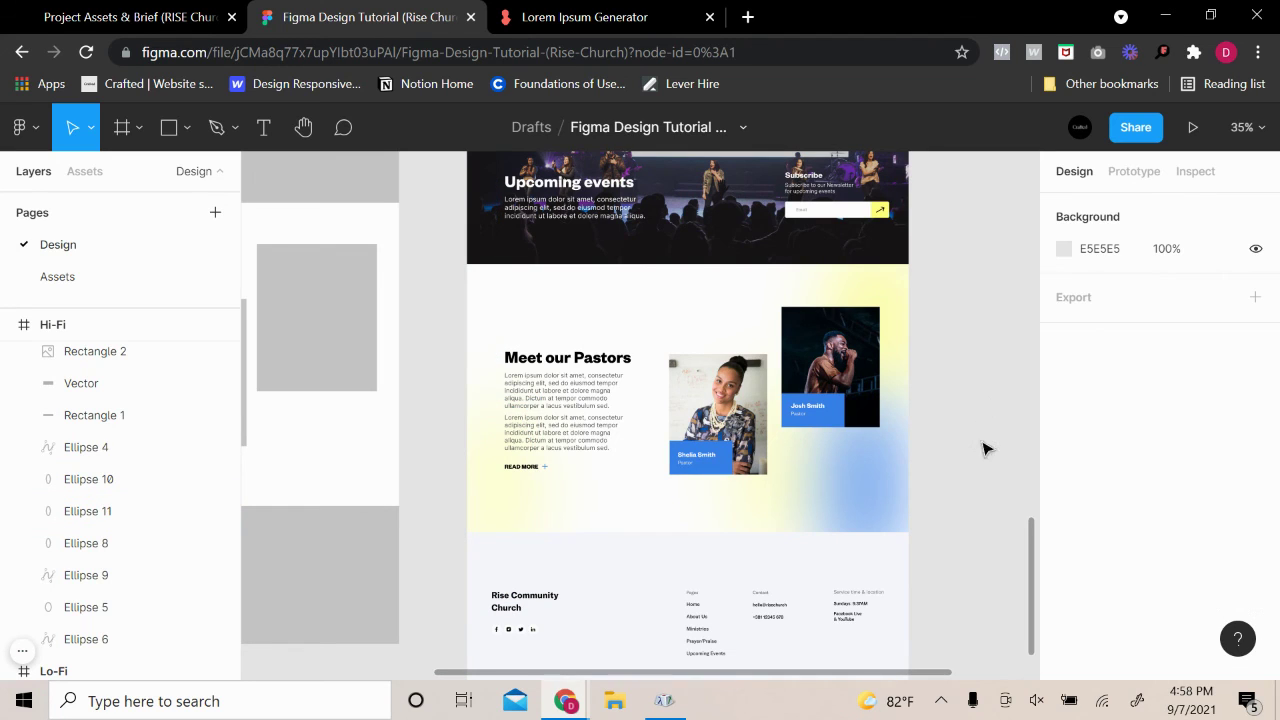
{"action": "scroll", "coordinate": [778, 396], "scroll_direction": "up", "scroll_amount": 3}
{"action": "scroll", "coordinate": [755, 348], "scroll_direction": "down", "scroll_amount": 3}
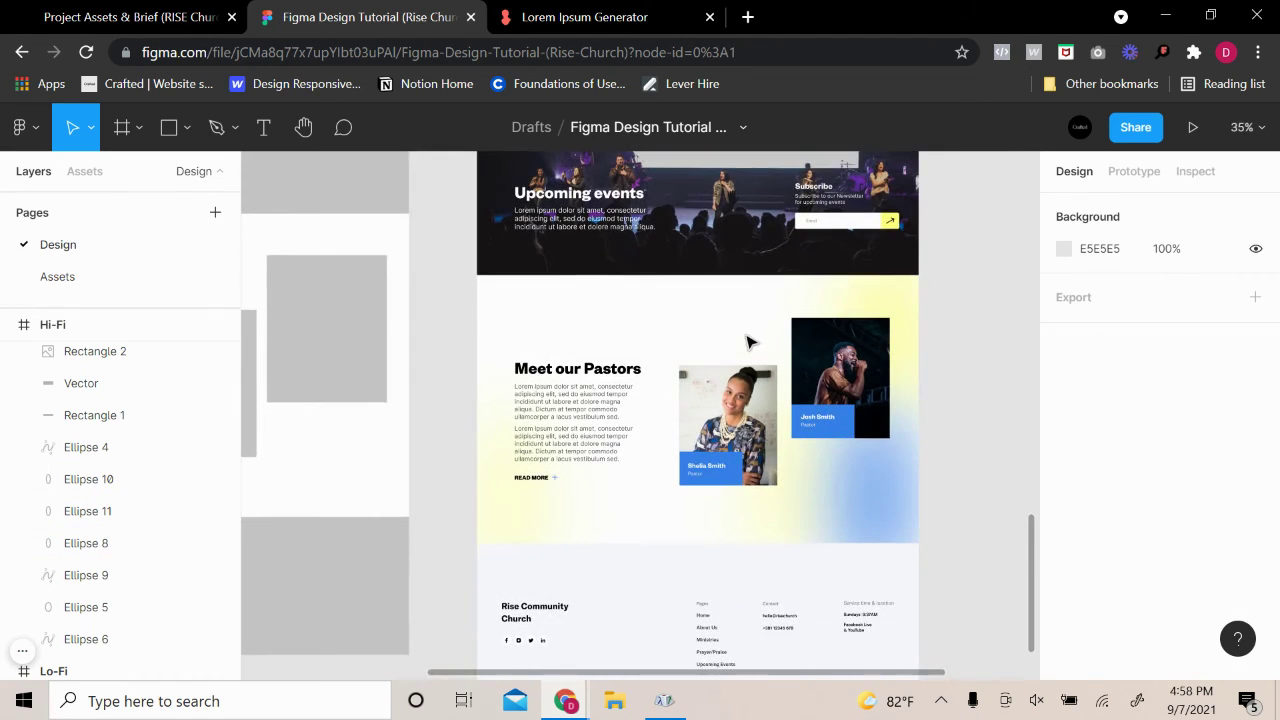
Paste a copy of the blurred blue blob ellipse
{"action": "right_click", "coordinate": [765, 337]}
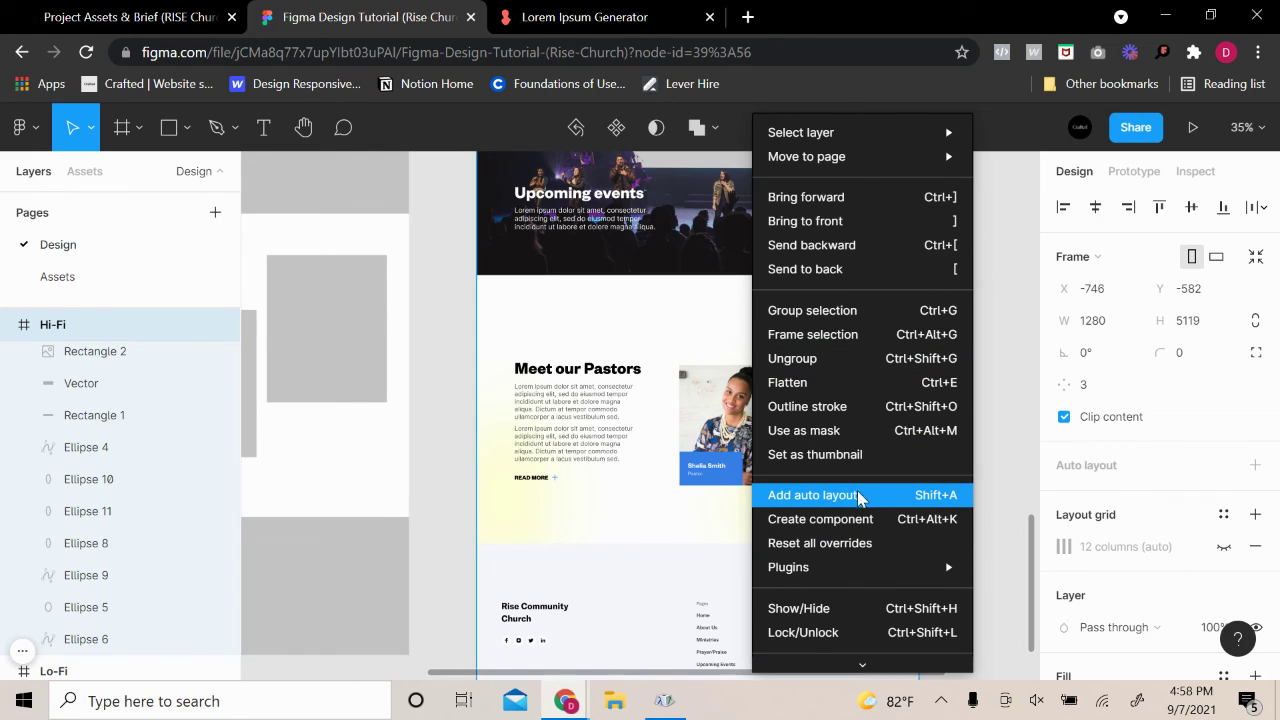
{"action": "left_click", "coordinate": [1020, 318]}
{"action": "left_click", "coordinate": [903, 488]}
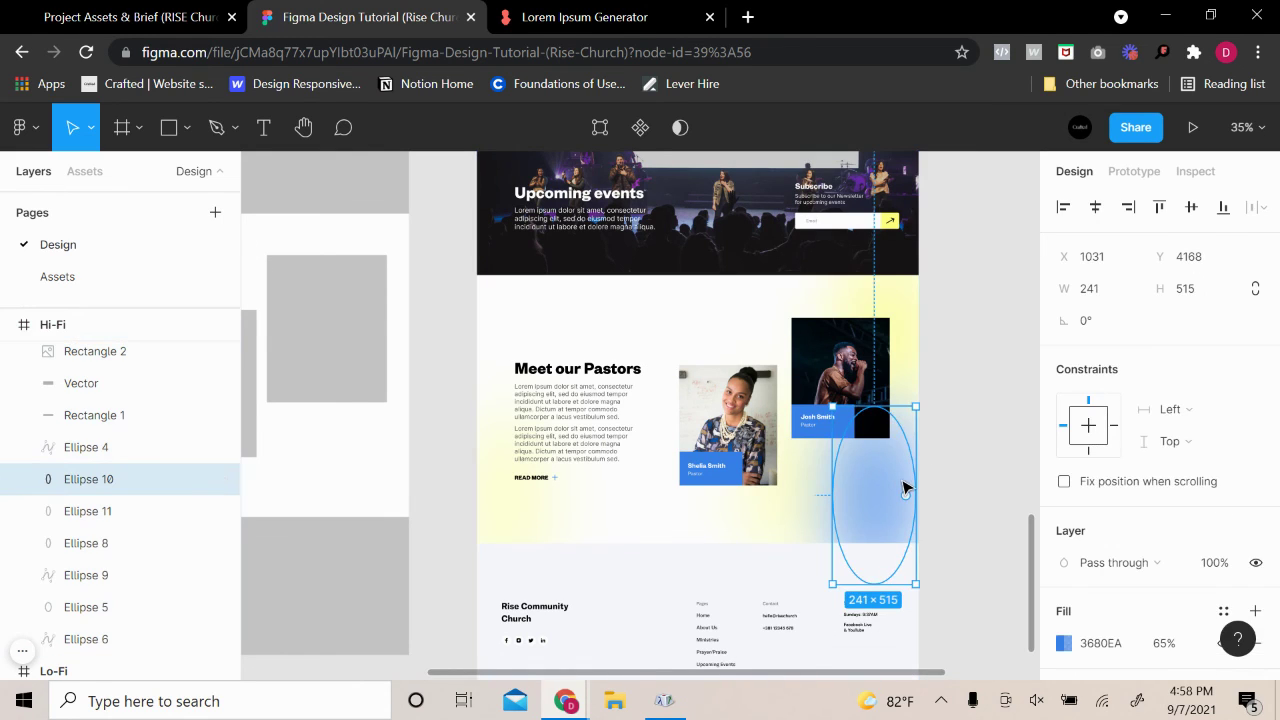
{"action": "key", "text": "ctrl+v"}
{"action": "left_click", "coordinate": [674, 611]}
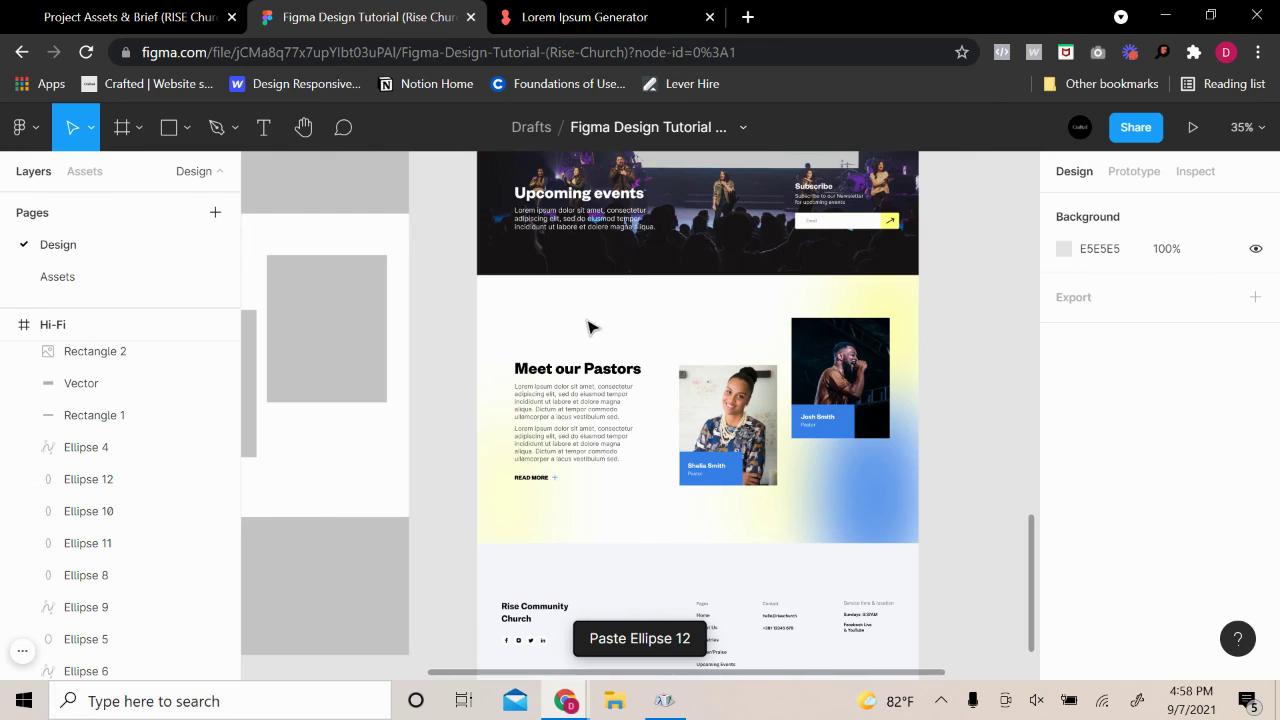
Try out Noise plugin density and inversion settings, then close it without generating
{"action": "right_click", "coordinate": [557, 345]}
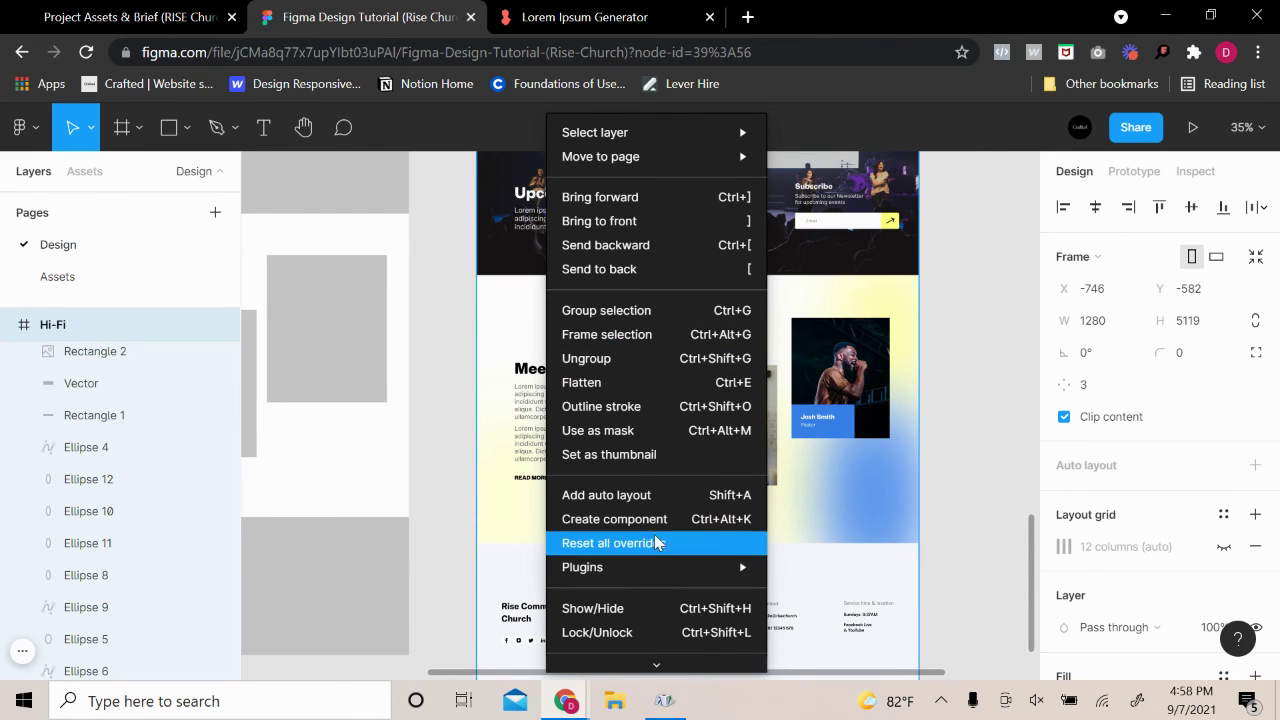
{"action": "mouse_move", "coordinate": [720, 567]}
{"action": "left_click", "coordinate": [842, 436]}
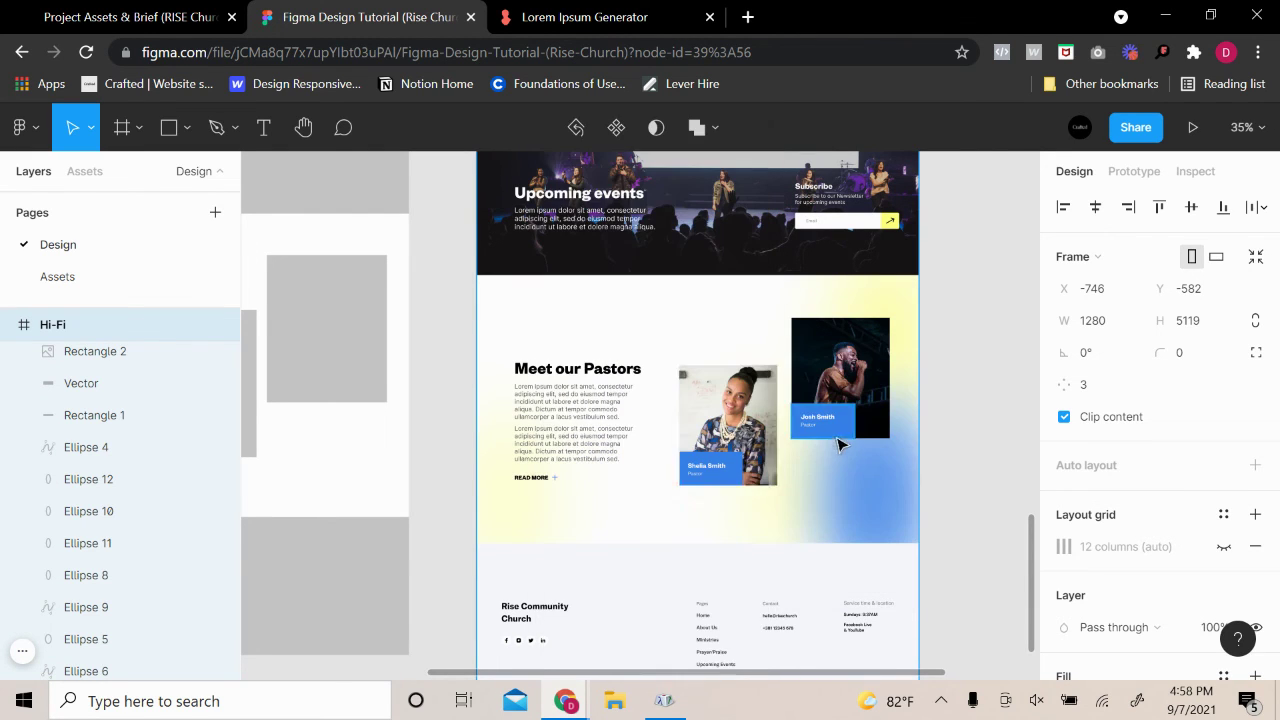
{"action": "scroll", "coordinate": [731, 304], "scroll_direction": "up", "scroll_amount": 3}
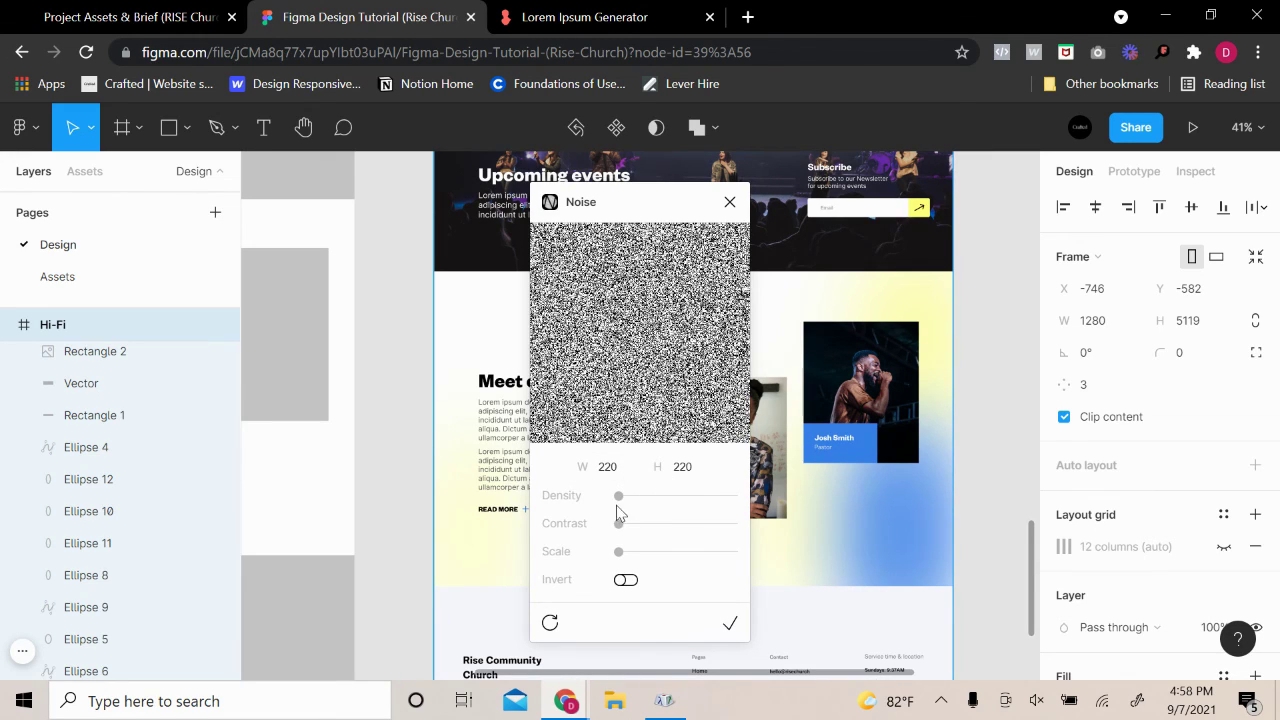
{"action": "left_click_drag", "start_coordinate": [619, 497], "coordinate": [691, 503]}
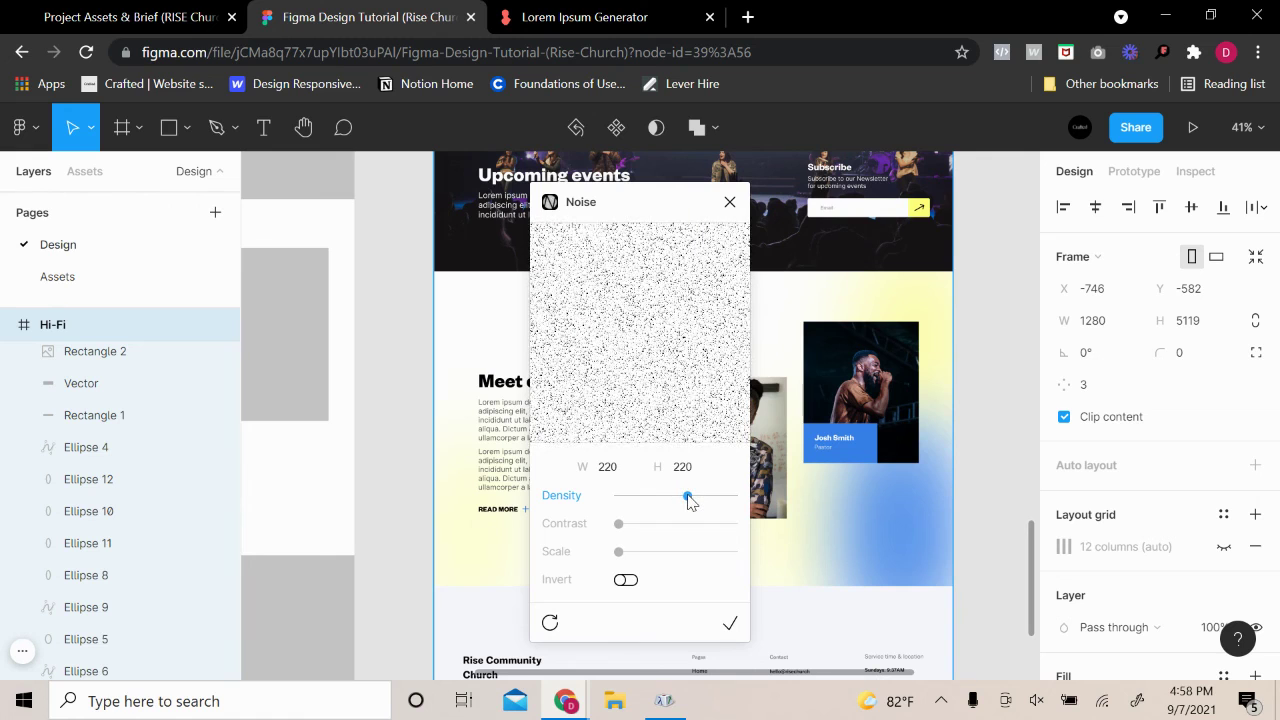
{"action": "left_click", "coordinate": [626, 582]}
{"action": "left_click", "coordinate": [626, 582]}
{"action": "left_click_drag", "start_coordinate": [688, 503], "coordinate": [699, 505]}
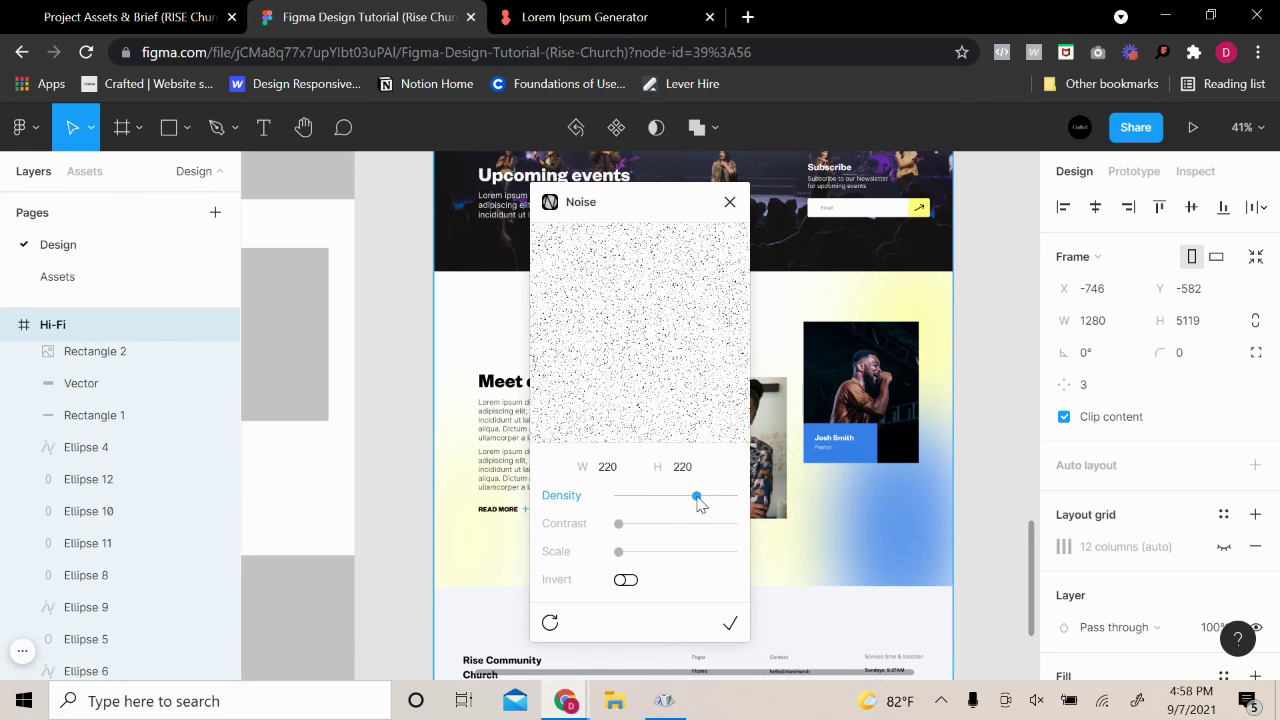
{"action": "left_click", "coordinate": [730, 203]}
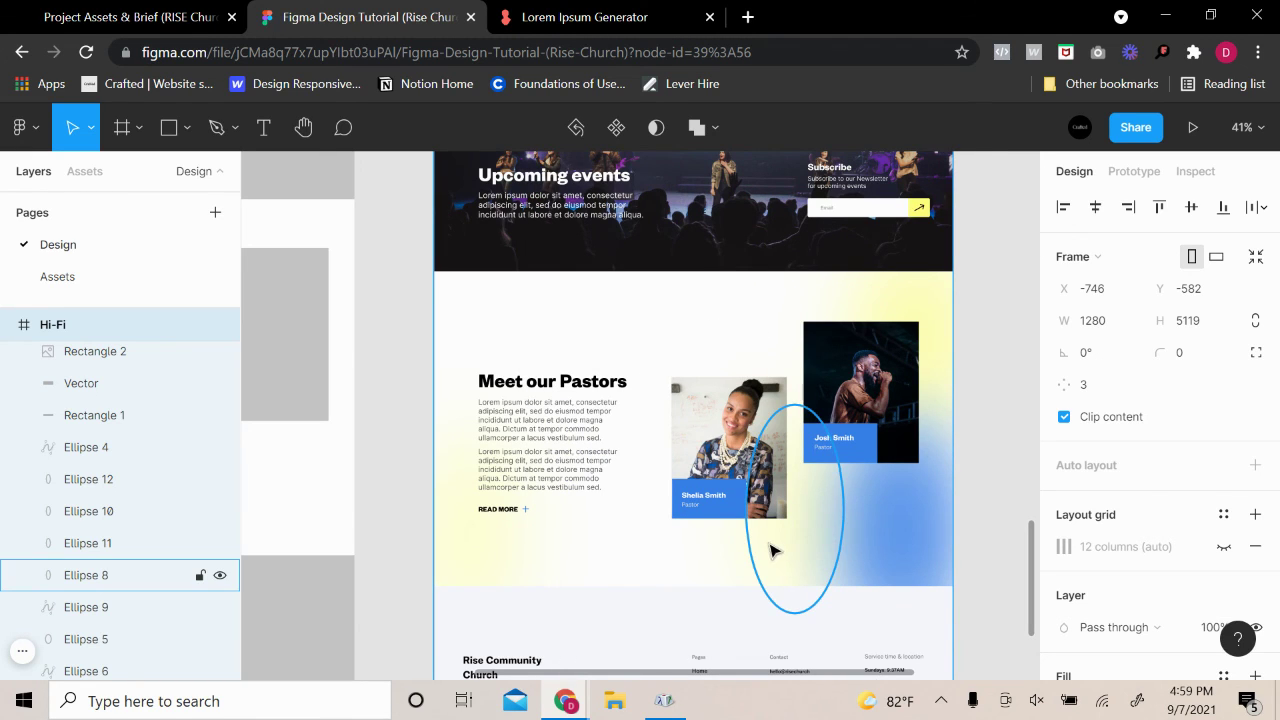
{"action": "scroll", "coordinate": [838, 333], "scroll_direction": "up", "scroll_amount": 3}
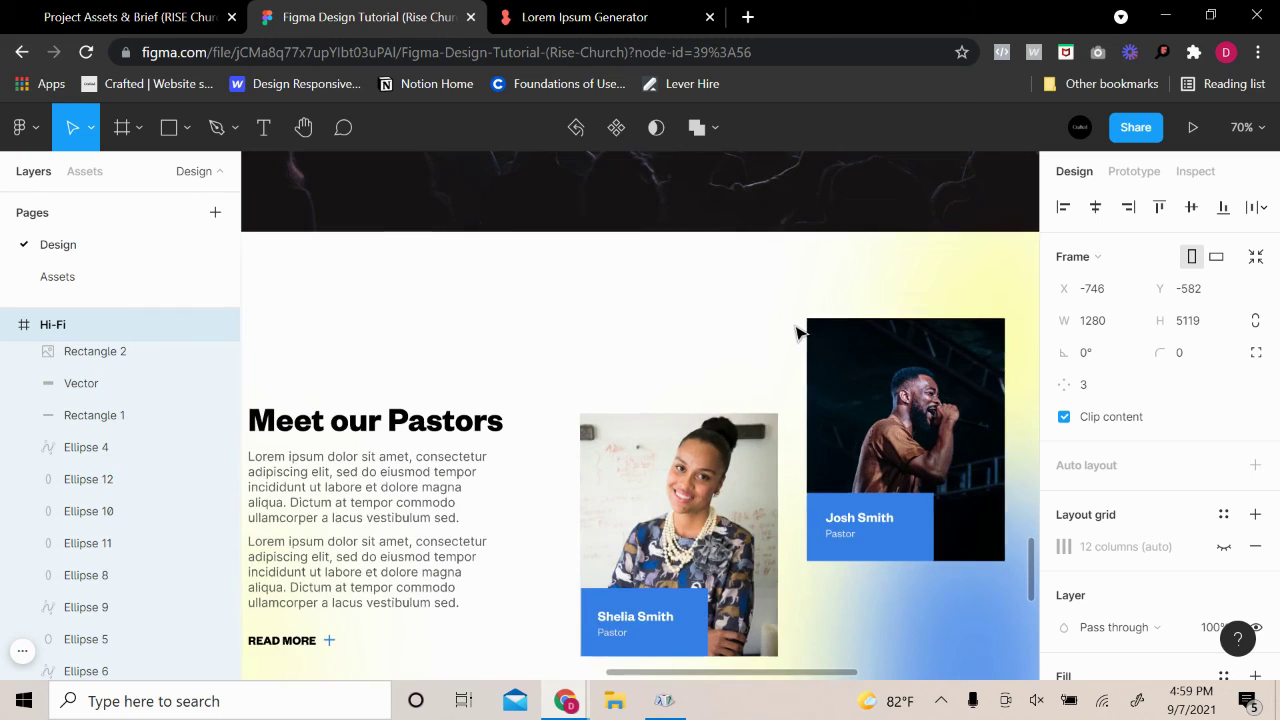
{"action": "scroll", "coordinate": [800, 334], "scroll_direction": "down", "scroll_amount": 3}
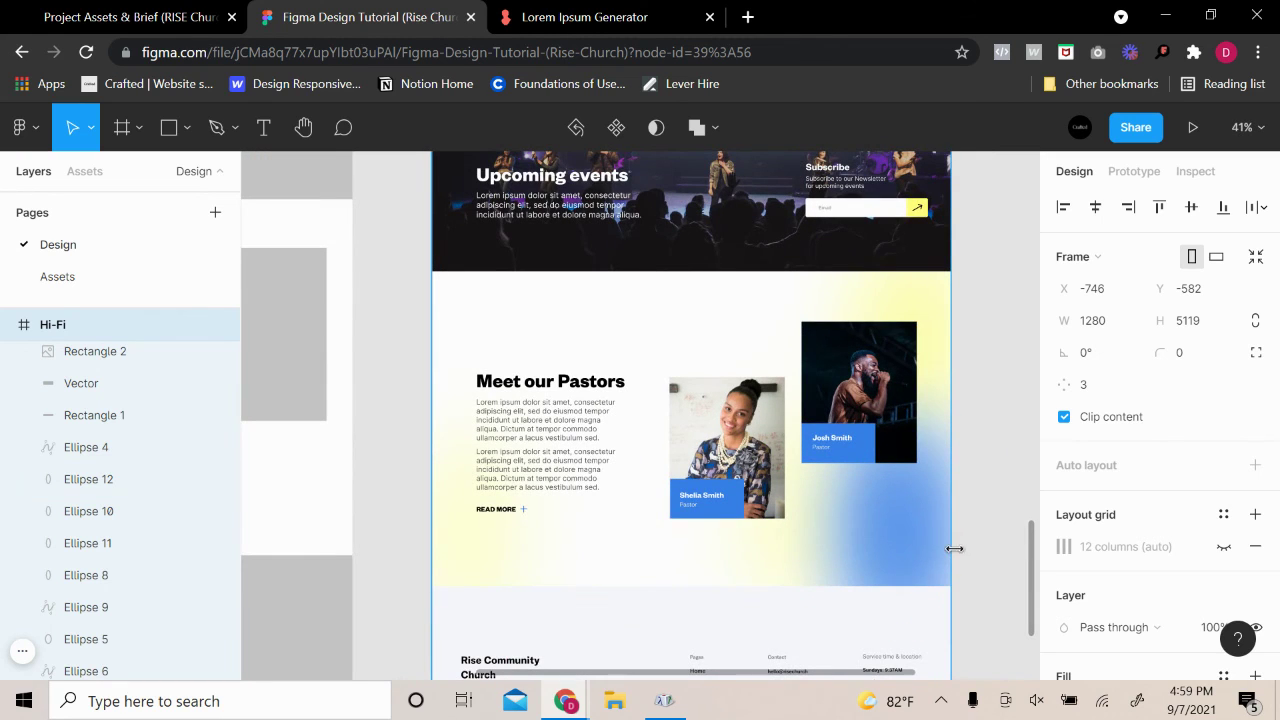
Generate a 220×220 noise texture with the Noise plugin at about midway density
{"action": "right_click", "coordinate": [840, 565]}
{"action": "mouse_move", "coordinate": [968, 565]}
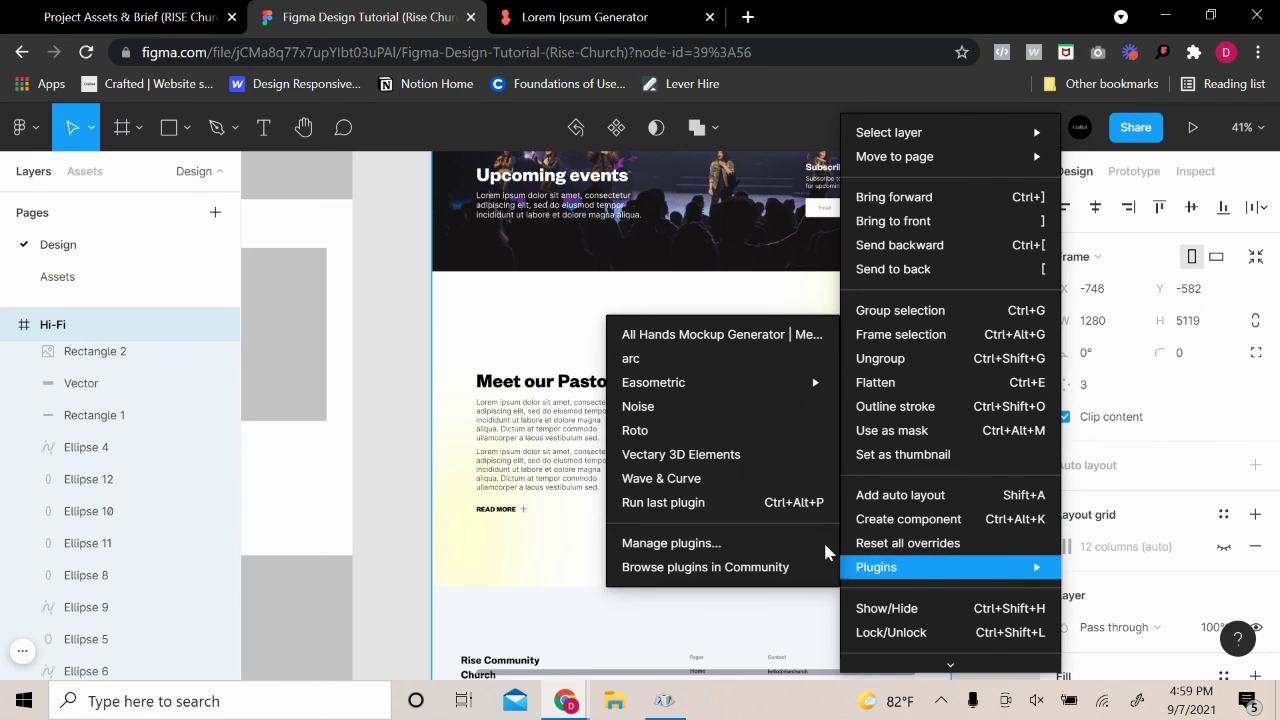
{"action": "left_click", "coordinate": [694, 421]}
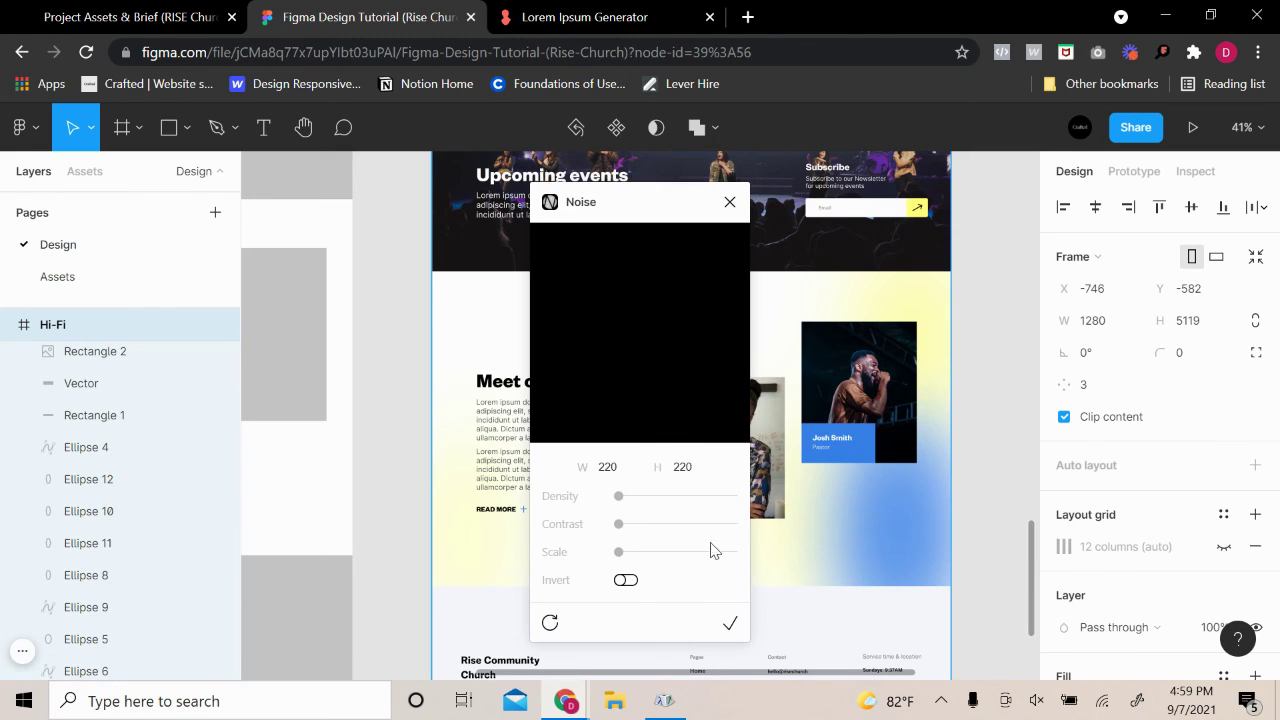
{"action": "left_click_drag", "start_coordinate": [619, 497], "coordinate": [673, 507]}
{"action": "left_click", "coordinate": [731, 624]}
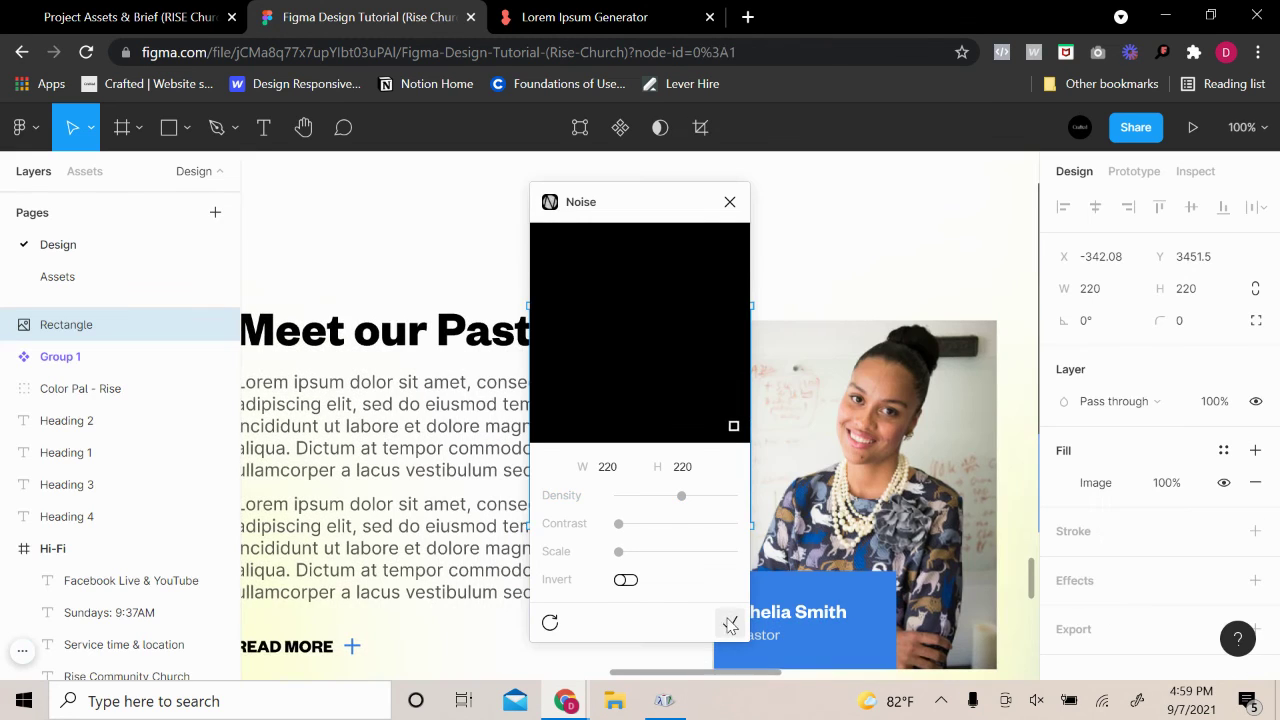
{"action": "left_click", "coordinate": [730, 203]}
Move the noise square onto the pastors heading and bring it to the front
{"action": "scroll", "coordinate": [788, 370], "scroll_direction": "down", "scroll_amount": 3}
{"action": "left_click_drag", "start_coordinate": [714, 409], "coordinate": [497, 305]}
{"action": "right_click", "coordinate": [562, 262]}
{"action": "left_click", "coordinate": [614, 217]}
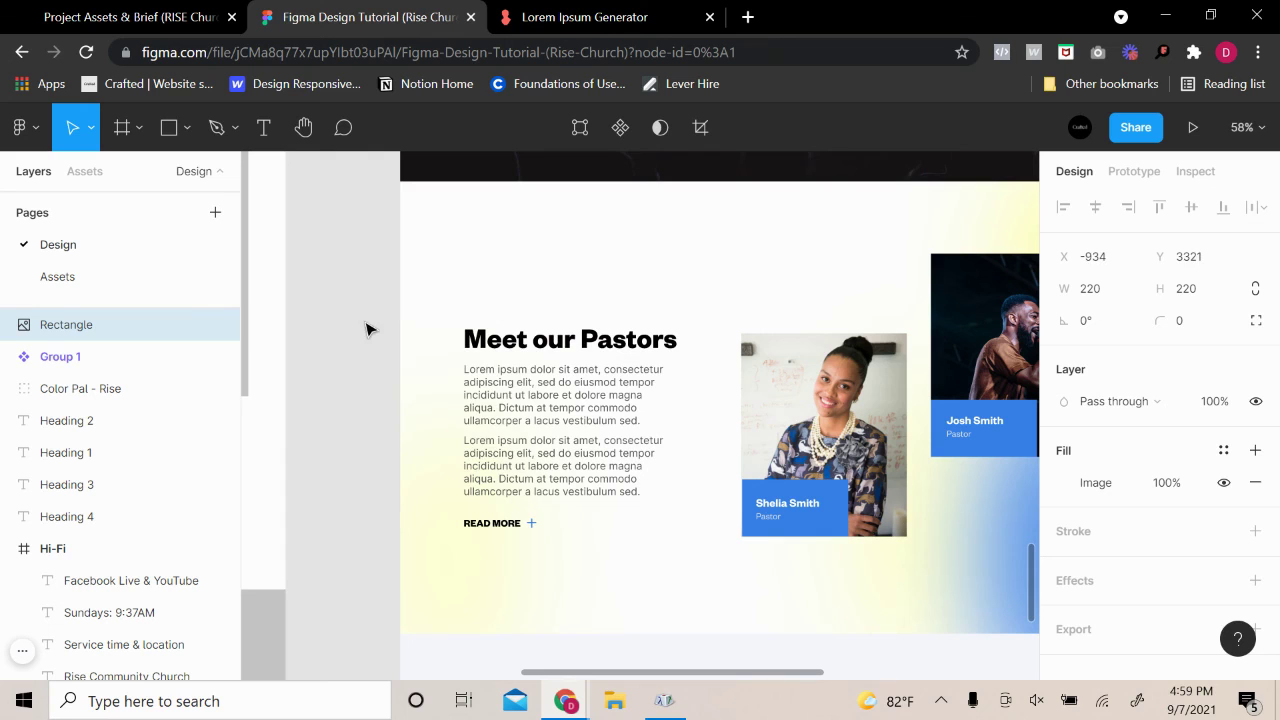
Move the noise square into the Hi-Fi homepage frame and bring it to the front
{"action": "left_click_drag", "start_coordinate": [366, 329], "coordinate": [922, 407]}
{"action": "scroll", "coordinate": [835, 483], "scroll_direction": "up", "scroll_amount": 5}
{"action": "scroll", "coordinate": [586, 418], "scroll_direction": "down", "scroll_amount": 5}
{"action": "scroll", "coordinate": [912, 535], "scroll_direction": "up", "scroll_amount": 2}
{"action": "right_click", "coordinate": [940, 415]}
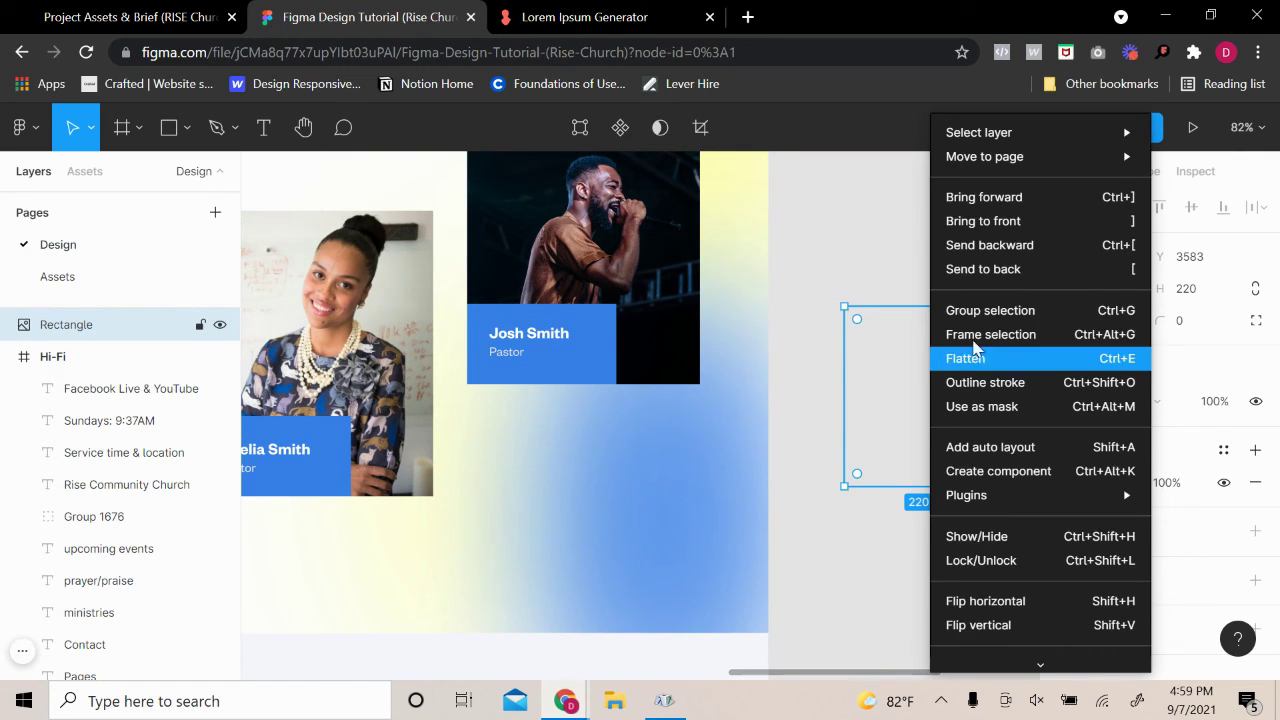
{"action": "left_click", "coordinate": [1000, 221]}
{"action": "left_click_drag", "start_coordinate": [940, 380], "coordinate": [603, 522]}
{"action": "right_click", "coordinate": [677, 449]}
{"action": "left_click", "coordinate": [739, 229]}
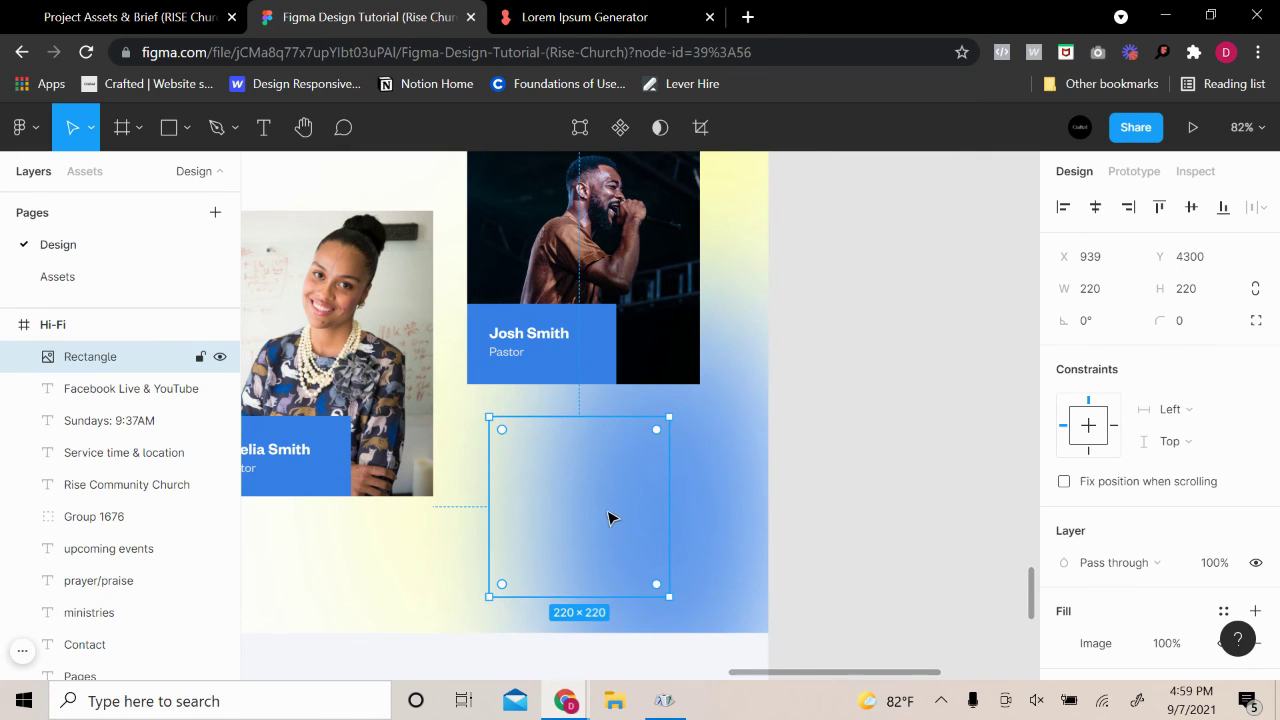
Generate another 220×220 noise texture over the duplicated blue blob at midway density
{"action": "right_click", "coordinate": [605, 501]}
{"action": "mouse_move", "coordinate": [780, 495]}
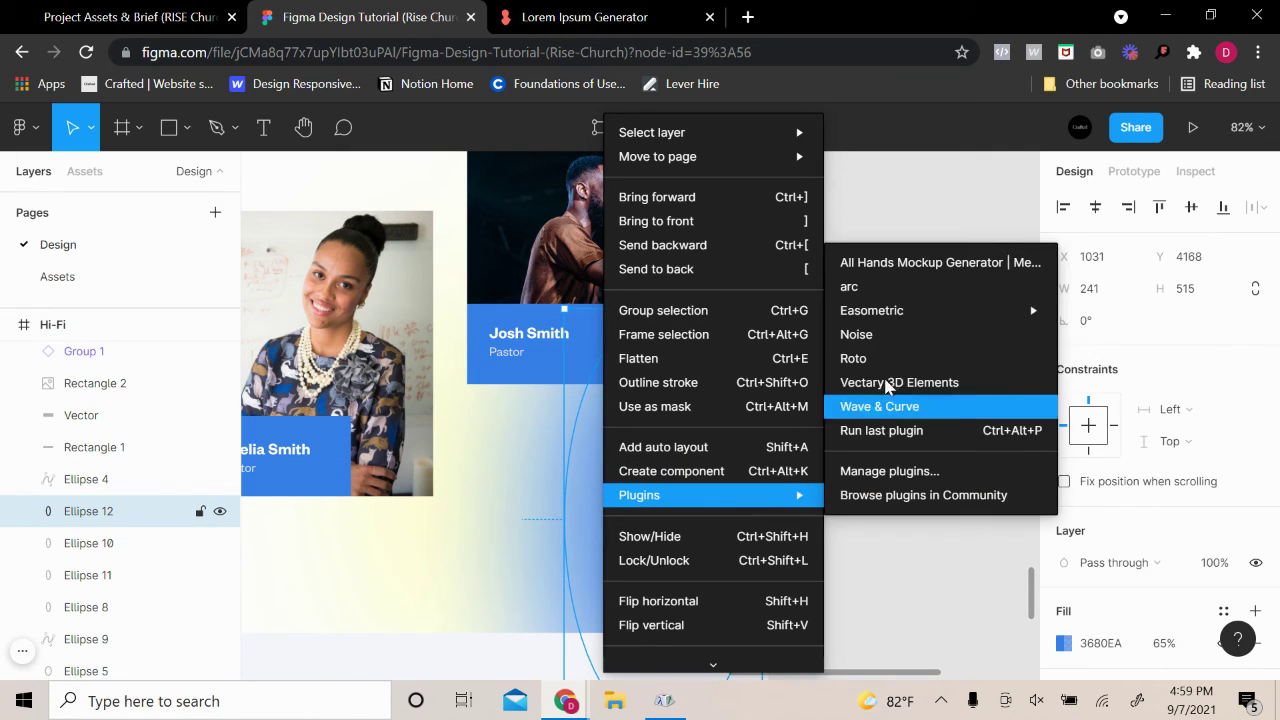
{"action": "left_click", "coordinate": [895, 337]}
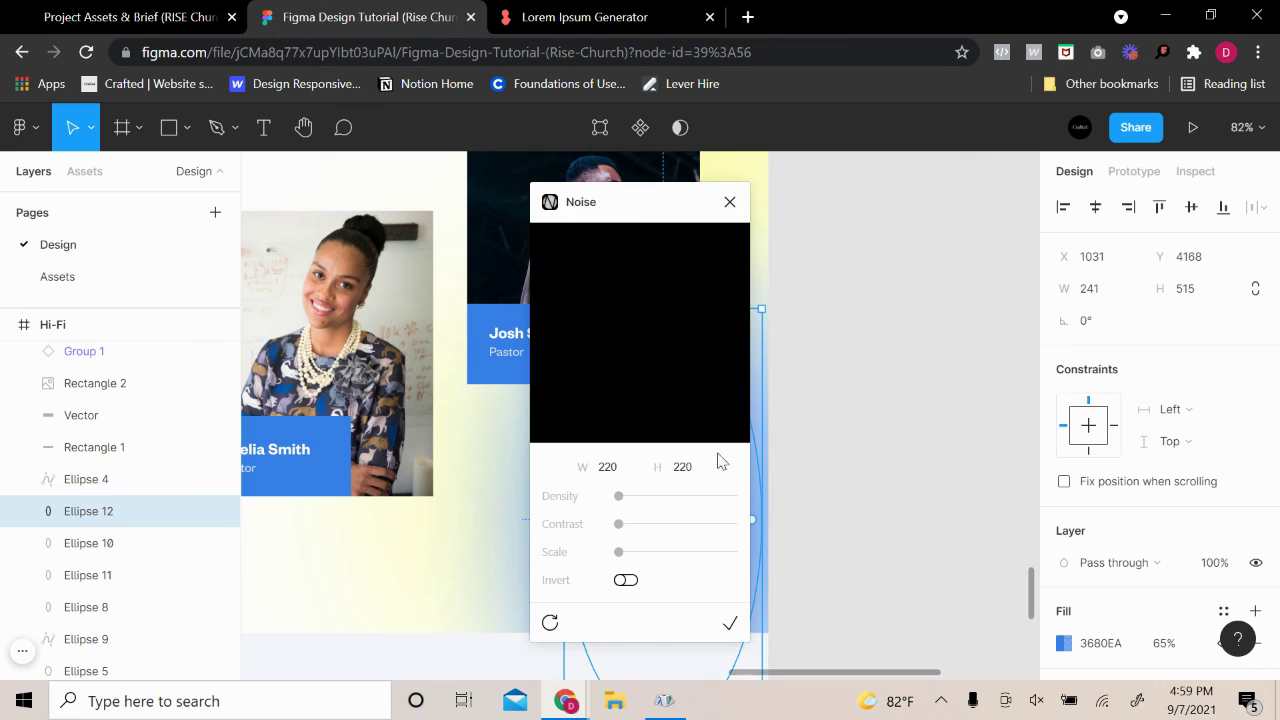
{"action": "left_click", "coordinate": [627, 496]}
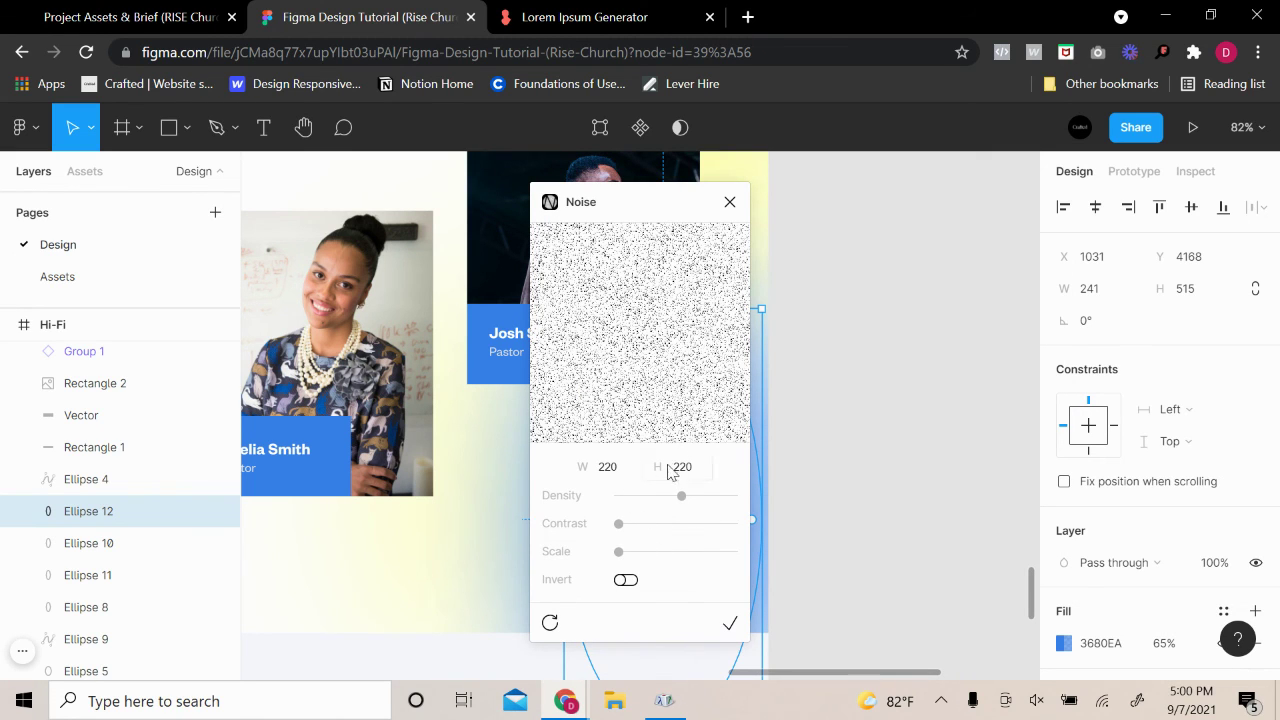
{"action": "left_click", "coordinate": [732, 624]}
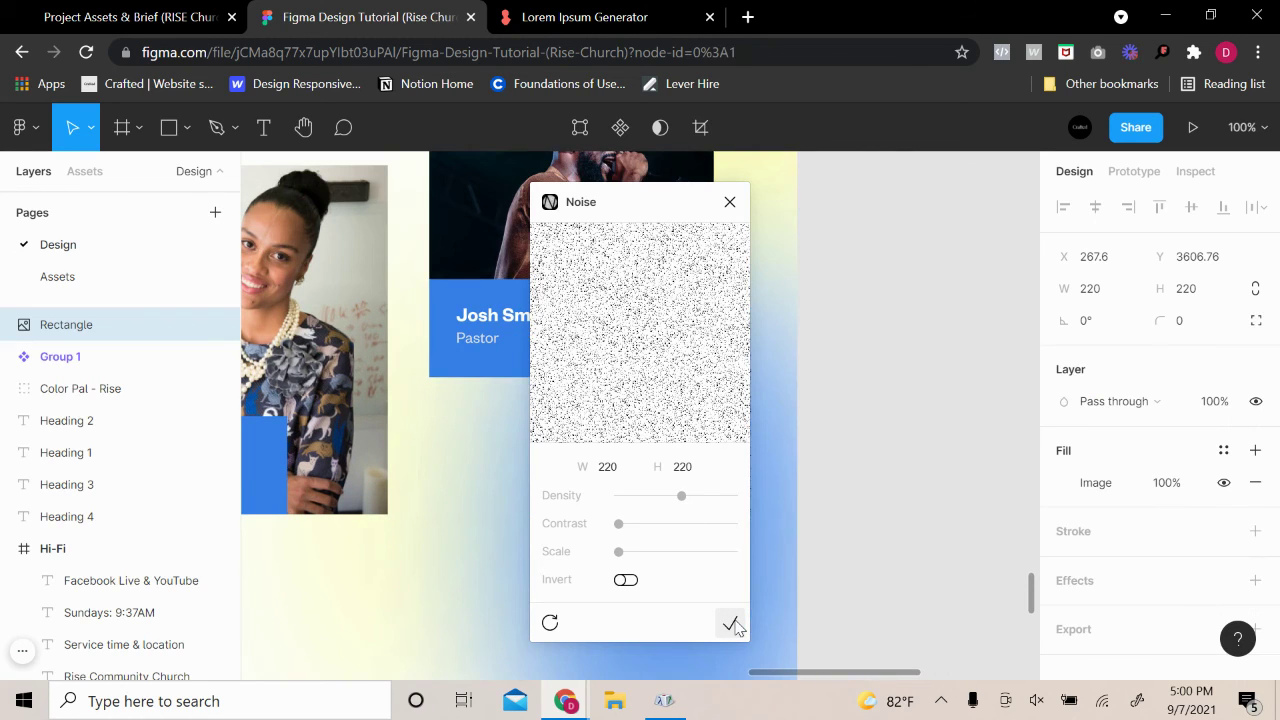
{"action": "left_click", "coordinate": [732, 624]}
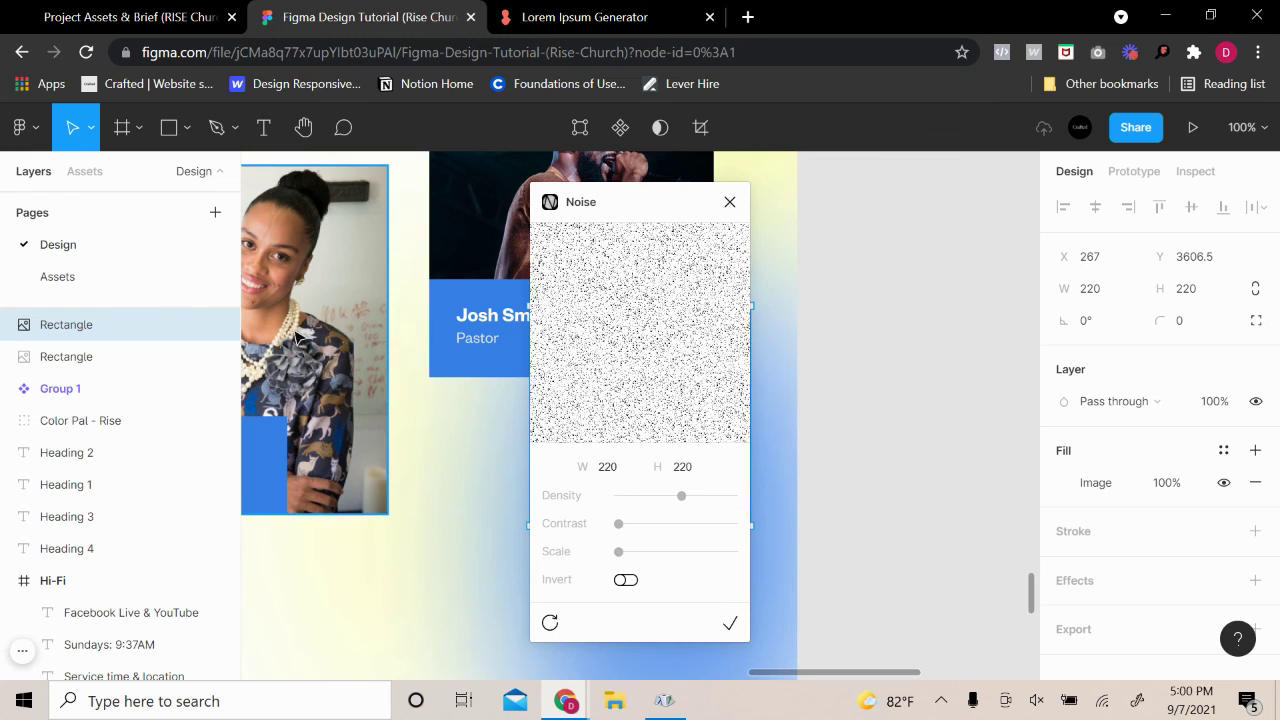
{"action": "left_click", "coordinate": [730, 202]}
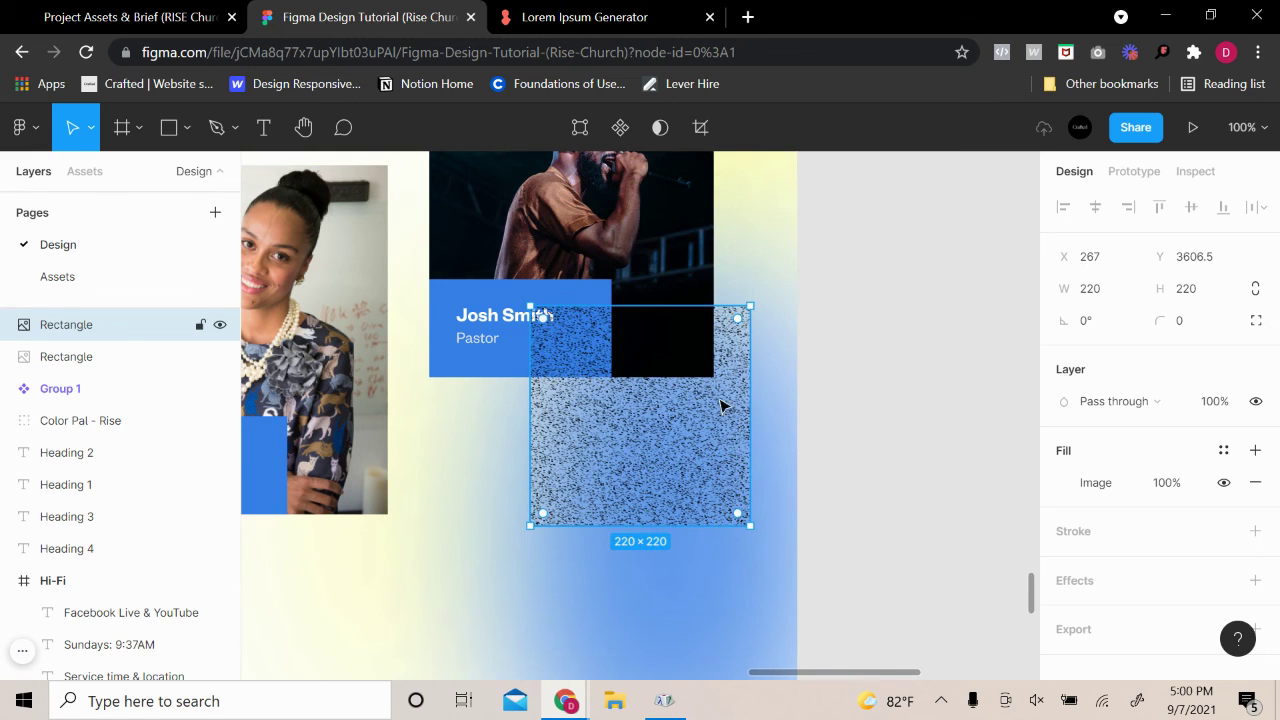
Delete the duplicate noise square and place the other over the blue blob, sent to back
{"action": "key", "text": "Delete"}
{"action": "left_click", "coordinate": [703, 466]}
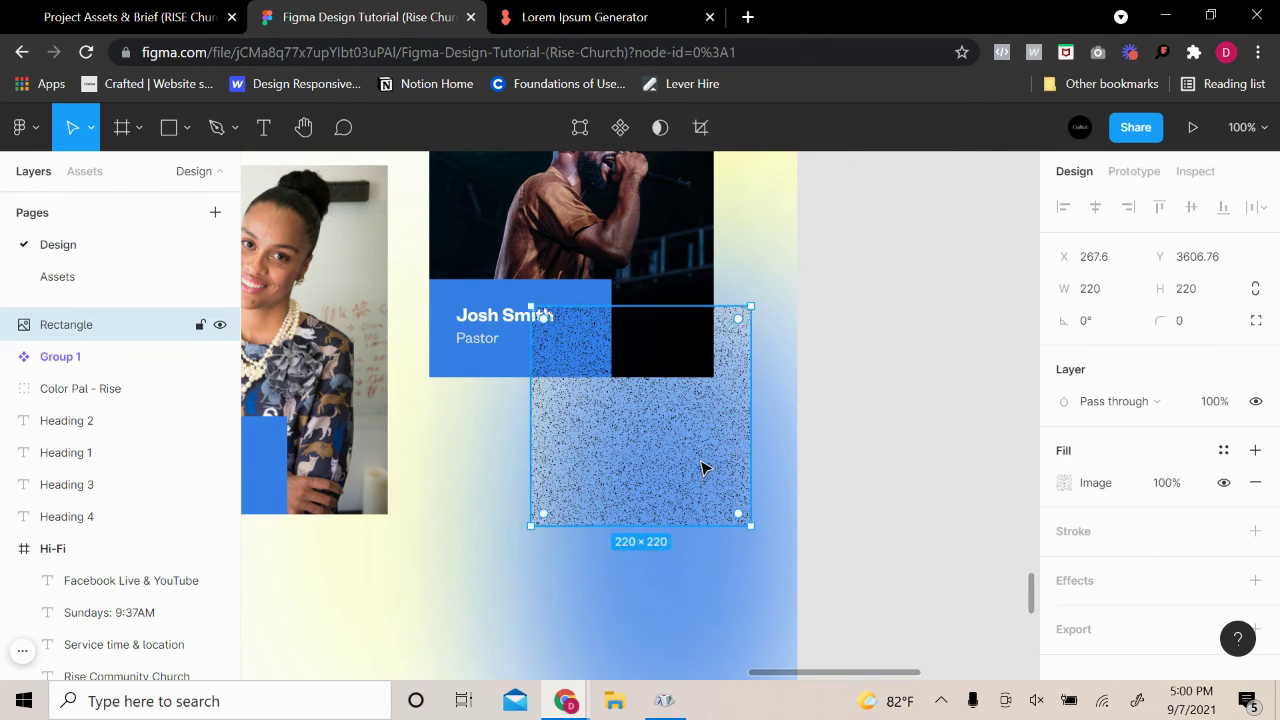
{"action": "scroll", "coordinate": [650, 470], "scroll_direction": "down", "scroll_amount": 5}
{"action": "scroll", "coordinate": [594, 477], "scroll_direction": "left", "scroll_amount": 2}
{"action": "left_click_drag", "start_coordinate": [731, 468], "coordinate": [749, 529]}
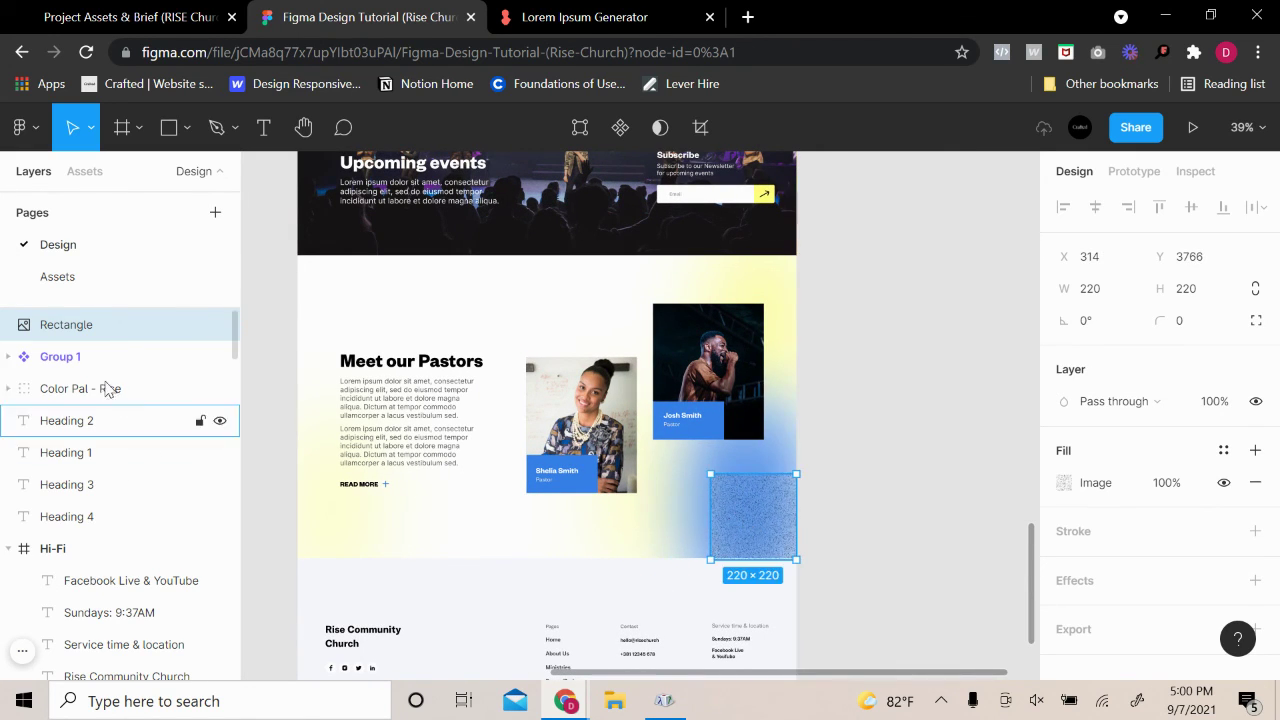
{"action": "left_click_drag", "start_coordinate": [115, 577], "coordinate": [115, 575]}
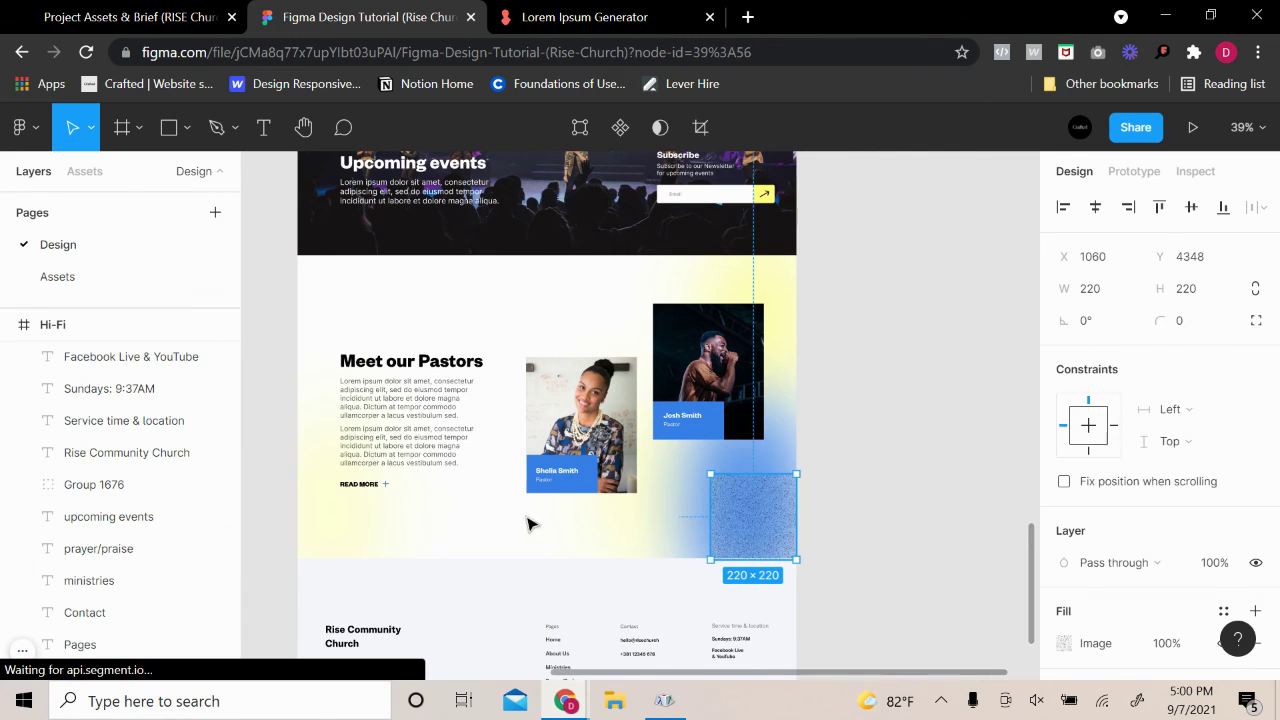
{"action": "scroll", "coordinate": [620, 510], "scroll_direction": "up", "scroll_amount": 3}
{"action": "left_click_drag", "start_coordinate": [846, 514], "coordinate": [843, 518]}
{"action": "right_click", "coordinate": [843, 518]}
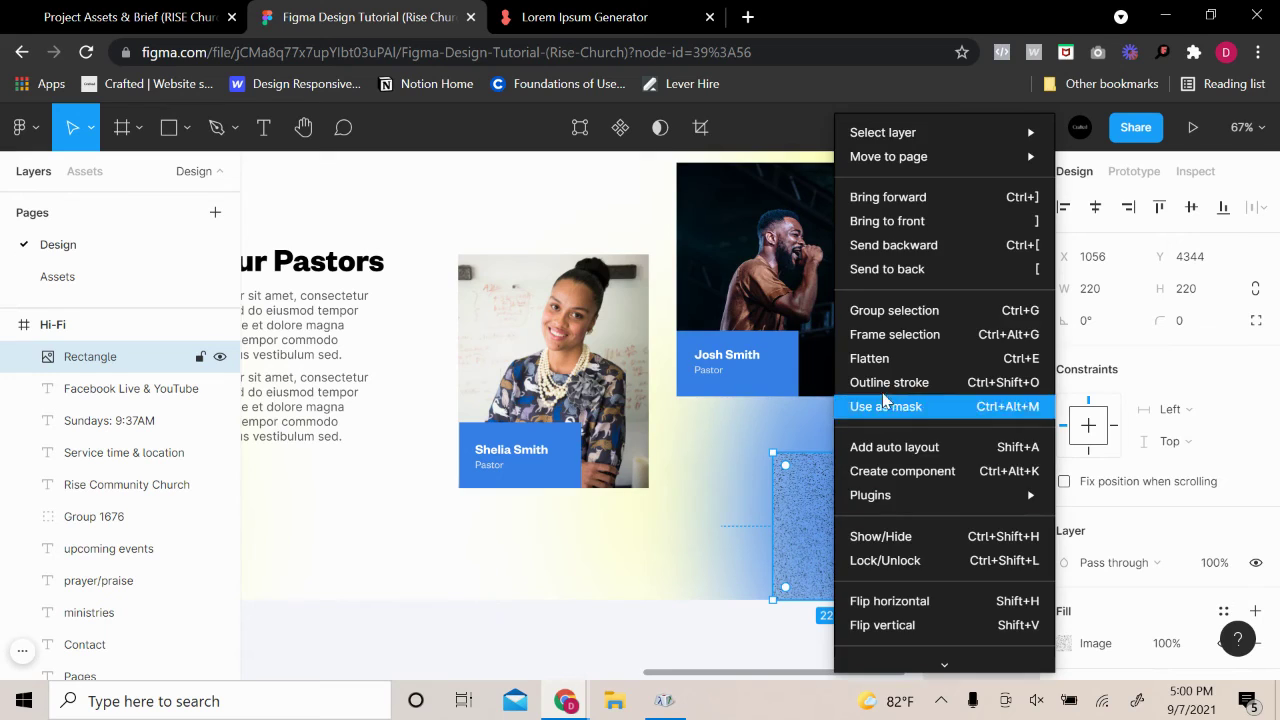
{"action": "left_click", "coordinate": [880, 268]}
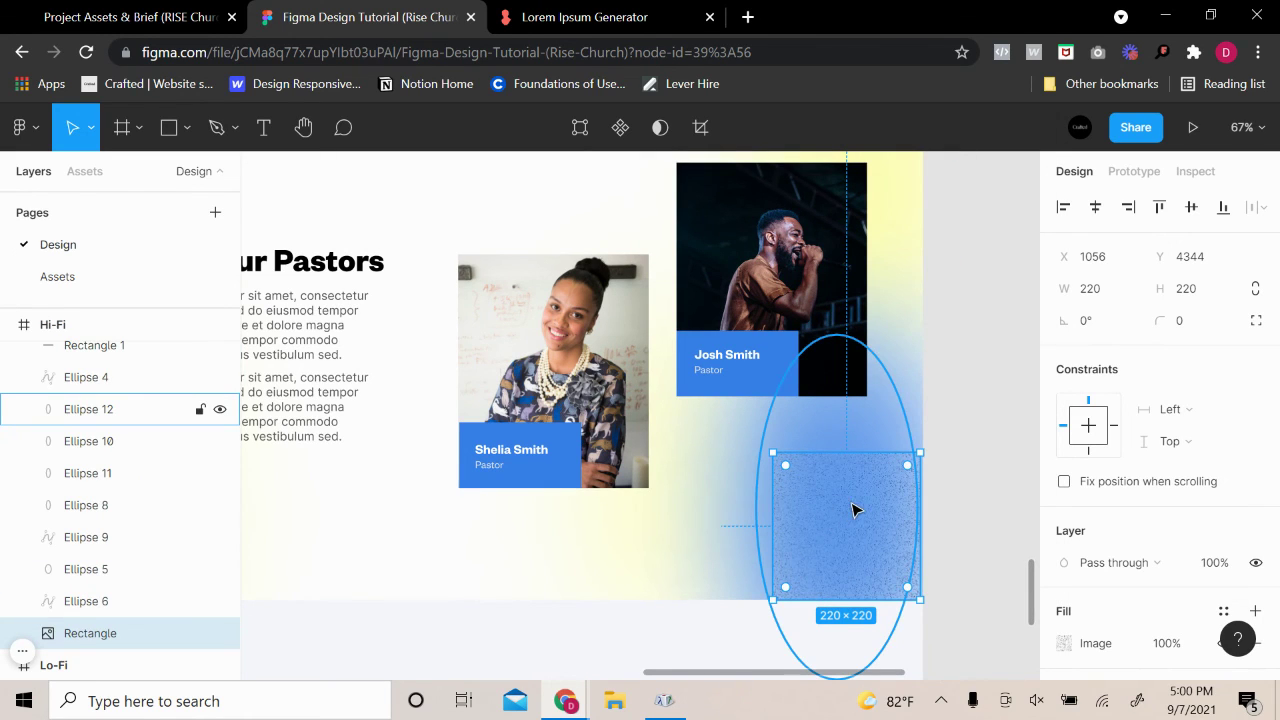
{"action": "left_click_drag", "start_coordinate": [876, 497], "coordinate": [872, 500]}
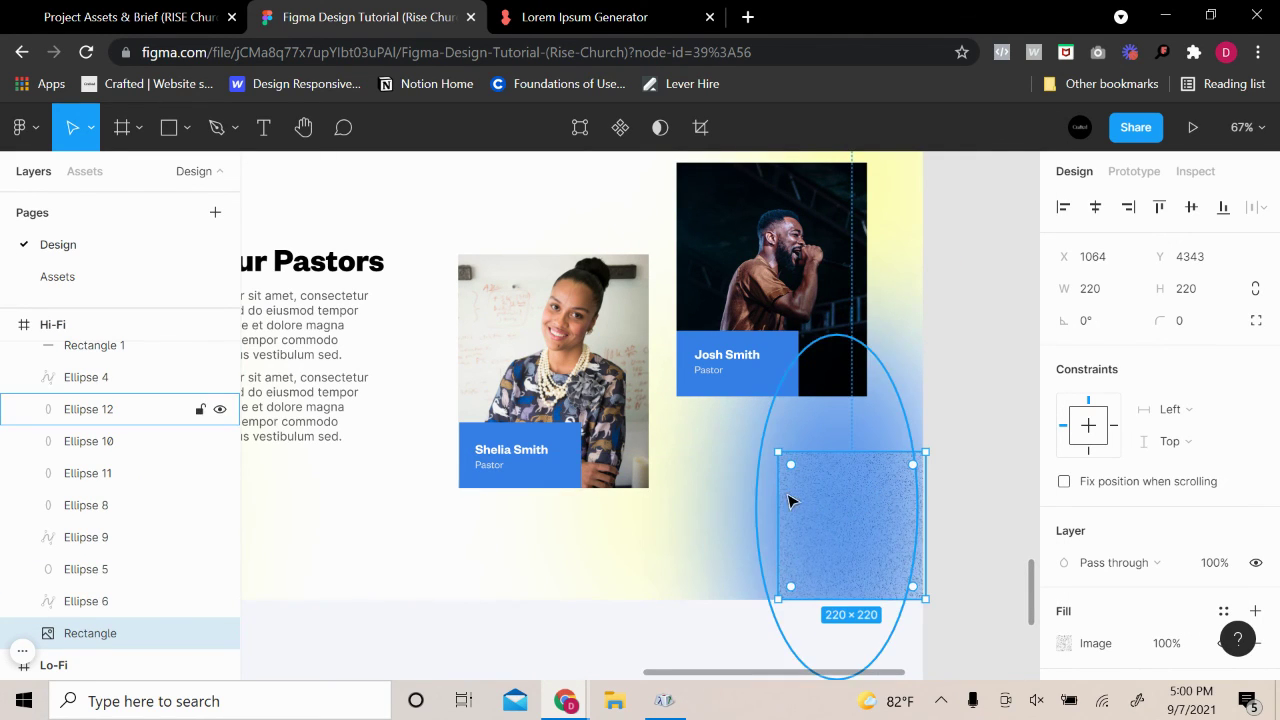
Stretch the noise rectangle across and up the section, trimming it to 1280×776
{"action": "left_click_drag", "start_coordinate": [777, 490], "coordinate": [340, 502]}
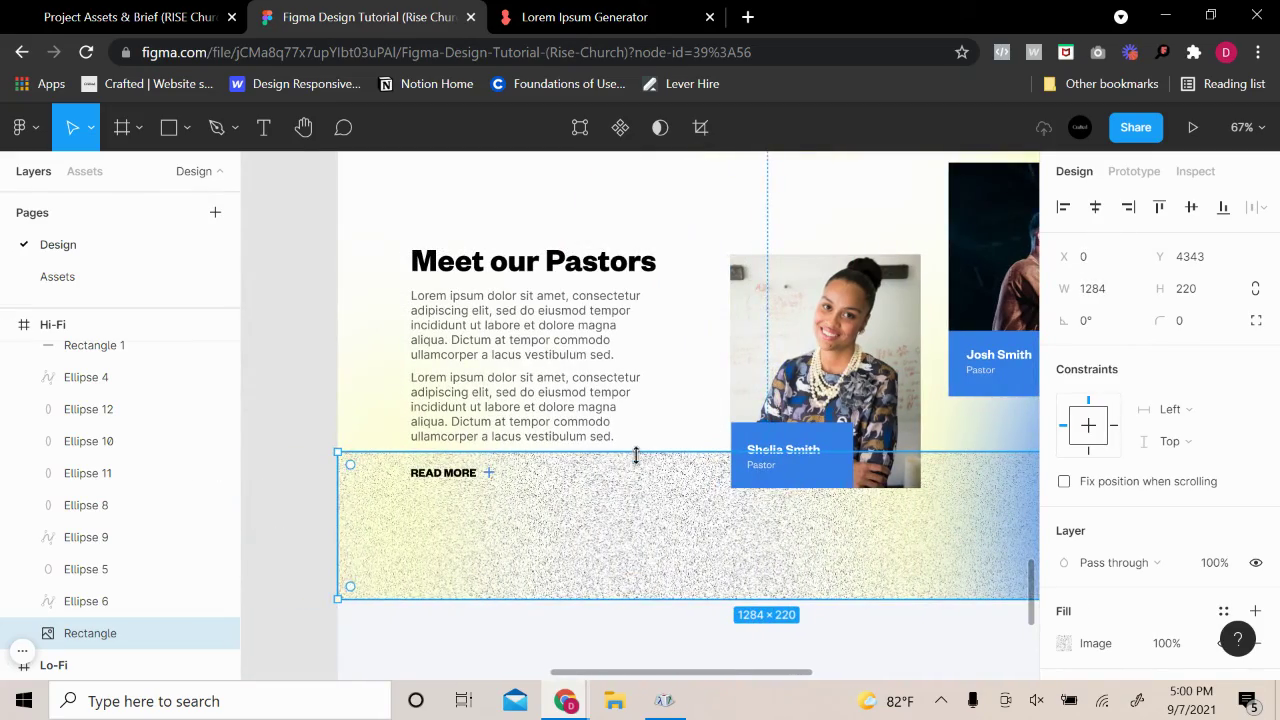
{"action": "left_click_drag", "start_coordinate": [636, 455], "coordinate": [593, 276]}
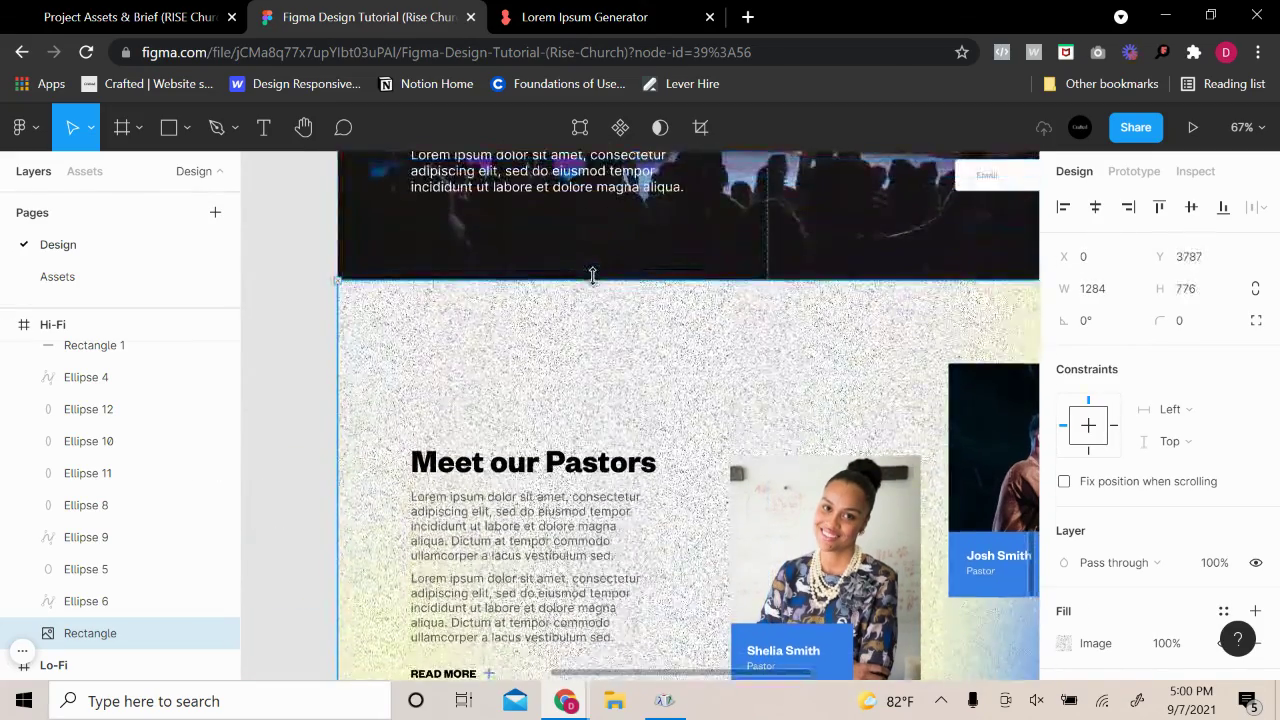
{"action": "scroll", "coordinate": [765, 425], "scroll_direction": "down", "scroll_amount": 3}
{"action": "scroll", "coordinate": [765, 425], "scroll_direction": "up", "scroll_amount": 5}
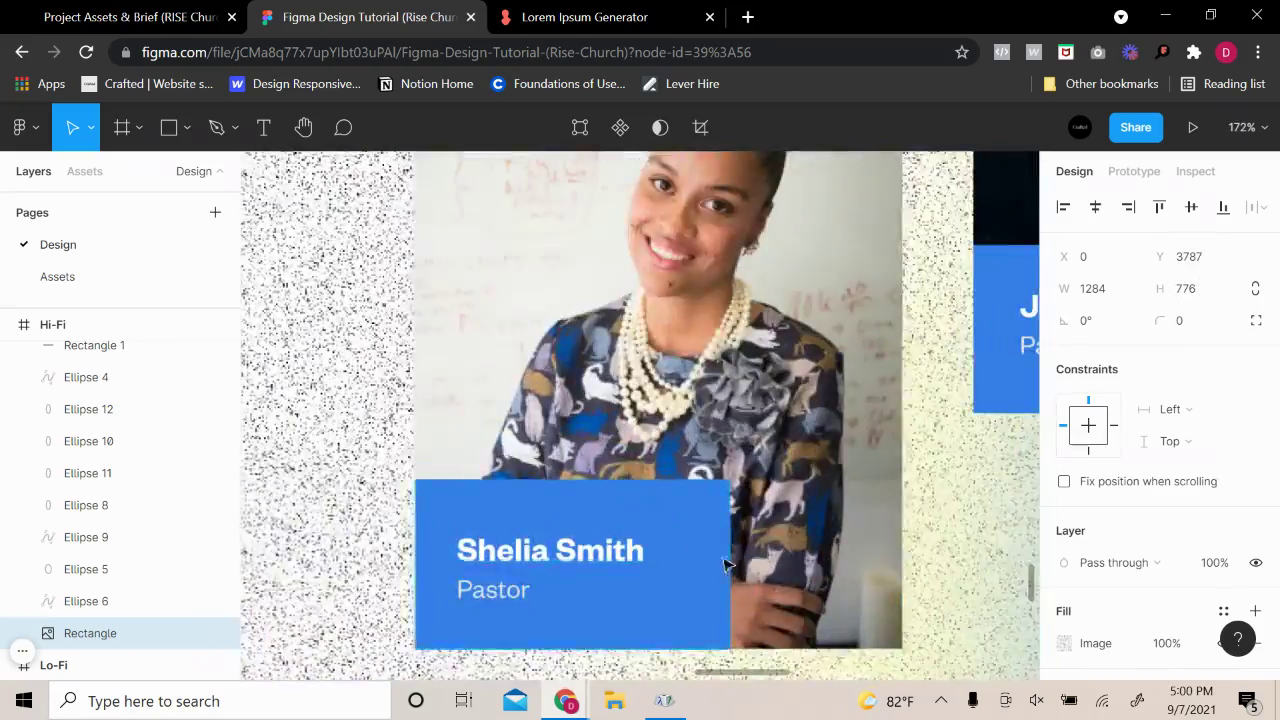
{"action": "scroll", "coordinate": [817, 534], "scroll_direction": "down", "scroll_amount": 3}
{"action": "scroll", "coordinate": [690, 345], "scroll_direction": "up", "scroll_amount": 5}
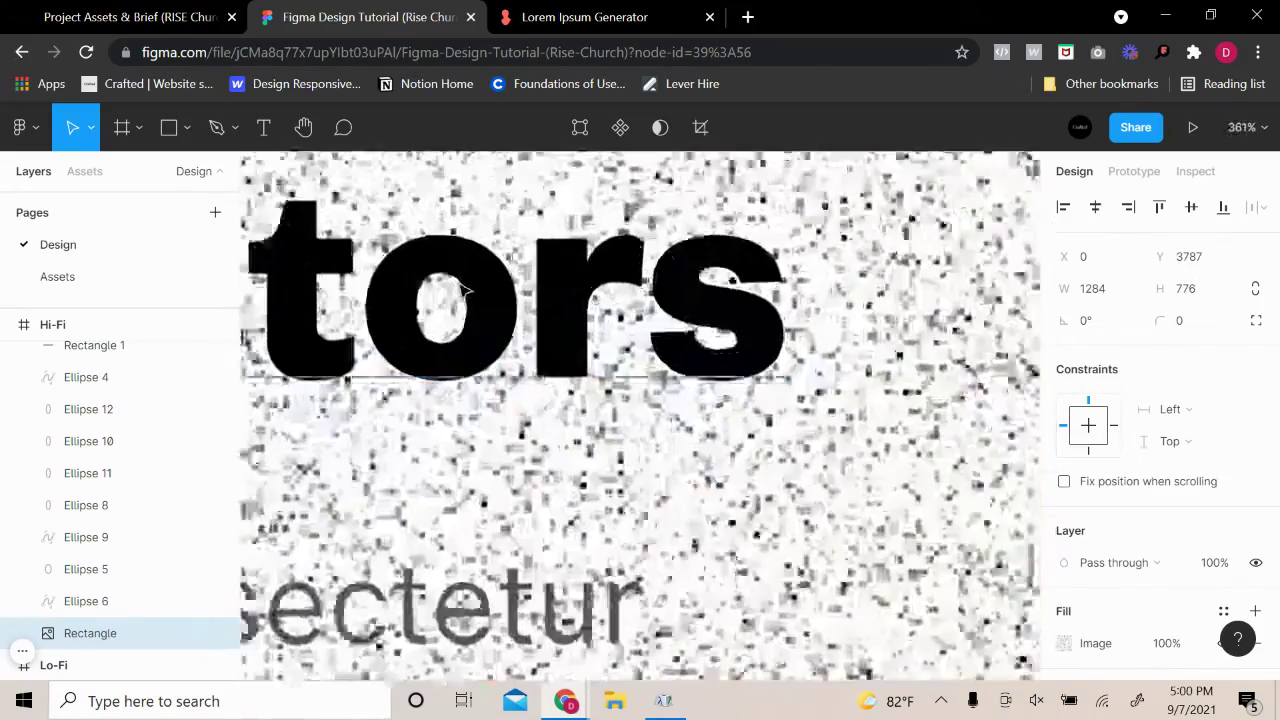
{"action": "scroll", "coordinate": [693, 345], "scroll_direction": "down", "scroll_amount": 5}
{"action": "scroll", "coordinate": [693, 345], "scroll_direction": "down", "scroll_amount": 5}
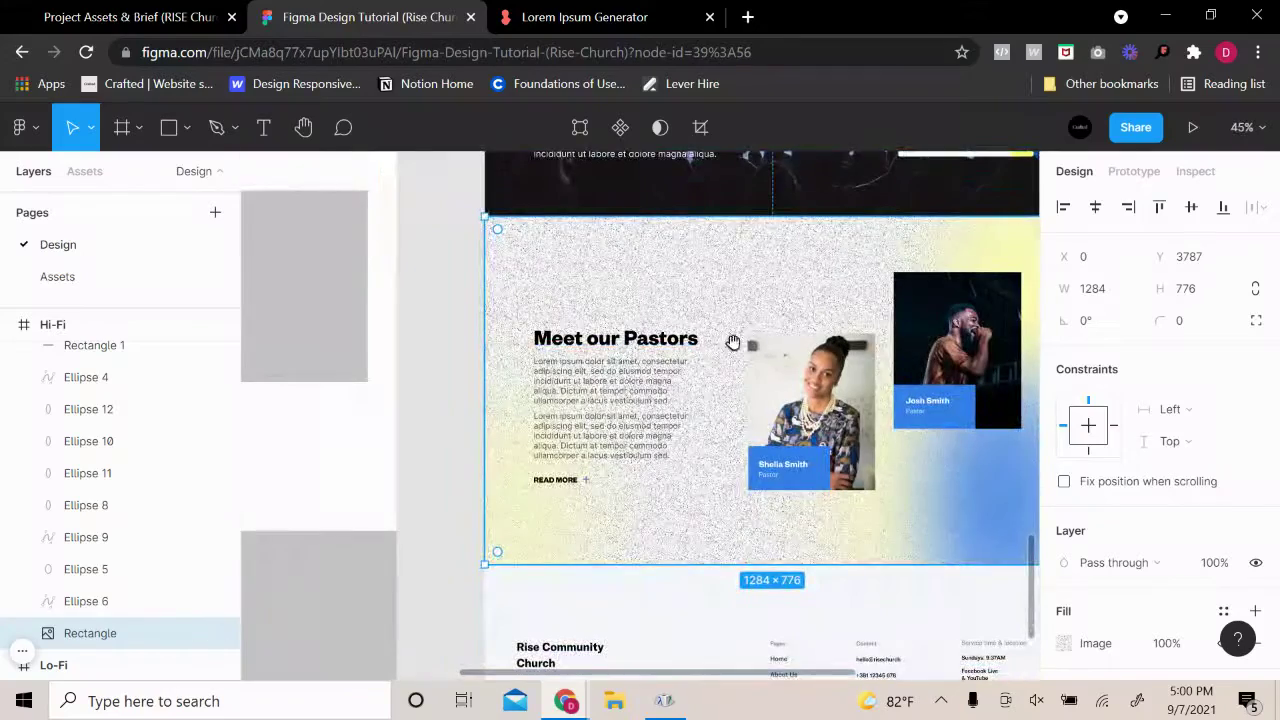
{"action": "left_click_drag", "start_coordinate": [734, 343], "coordinate": [574, 303]}
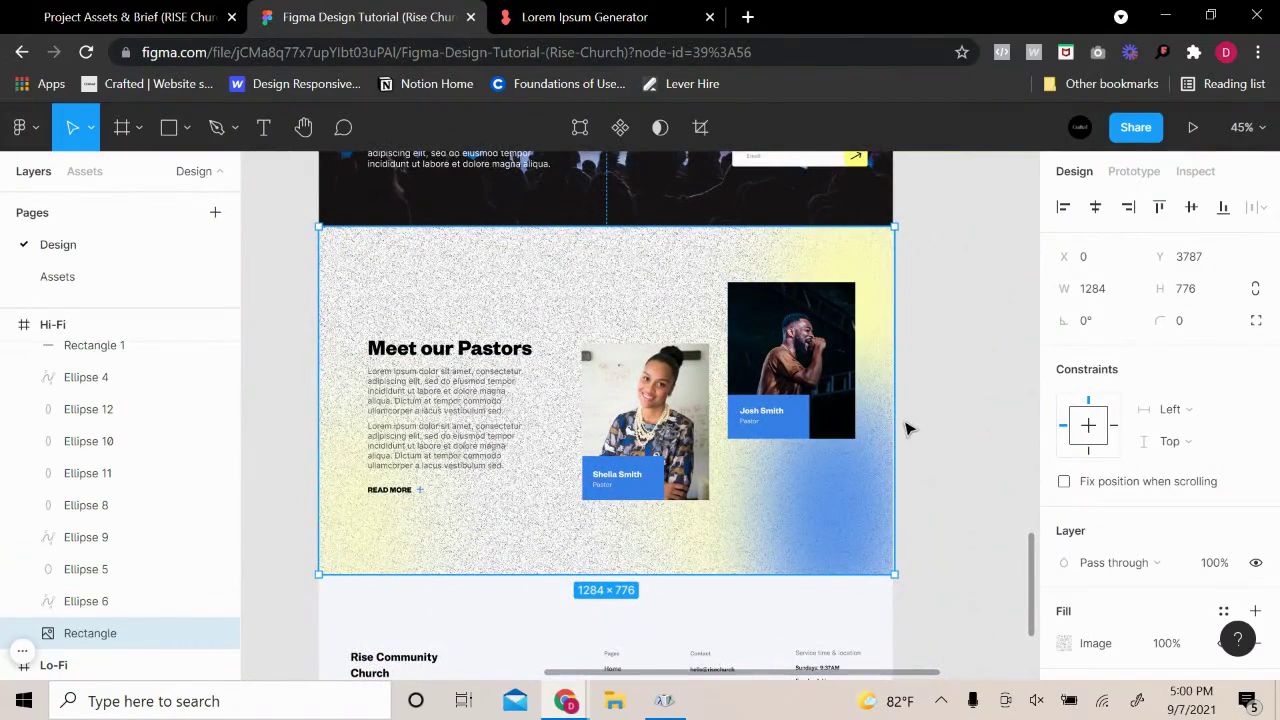
{"action": "left_click_drag", "start_coordinate": [896, 420], "coordinate": [892, 420]}
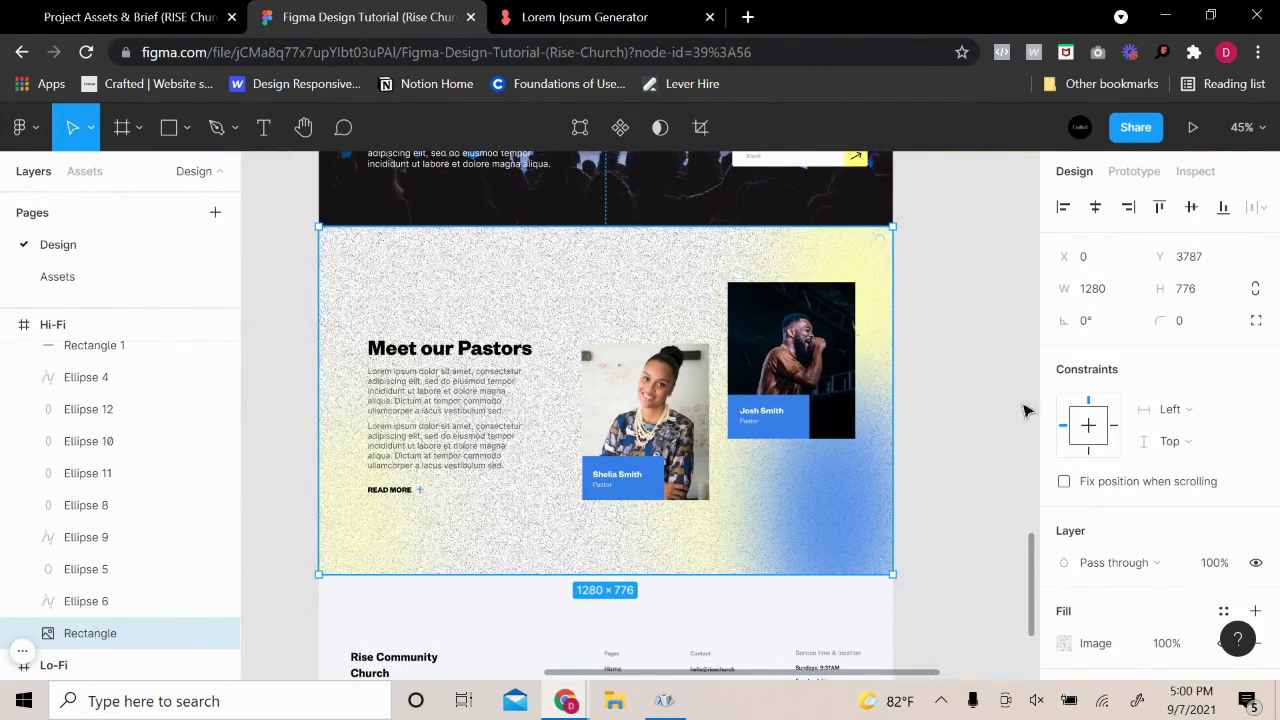
Set the noise texture's image fill to 30% opacity, then lower it to 20%
{"action": "scroll", "coordinate": [1100, 480], "scroll_direction": "down", "scroll_amount": 3}
{"action": "left_click", "coordinate": [1180, 458]}
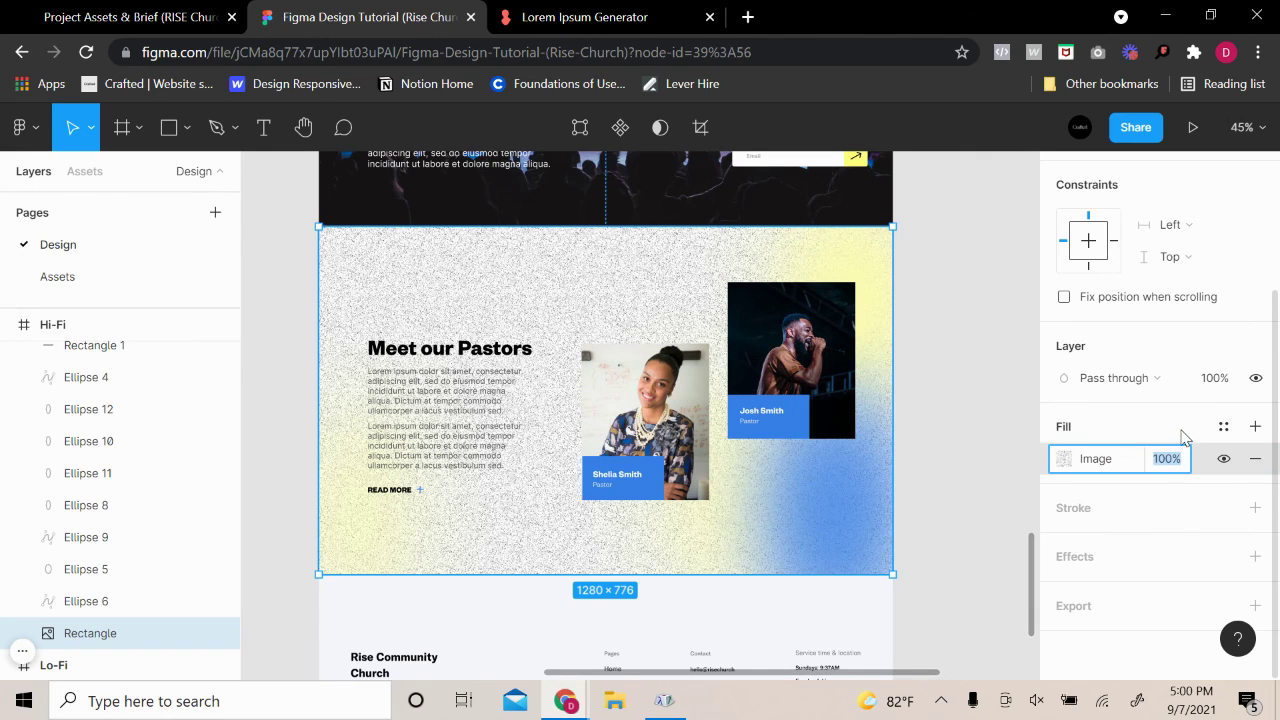
{"action": "type", "text": "30"}
{"action": "key", "text": "Return"}
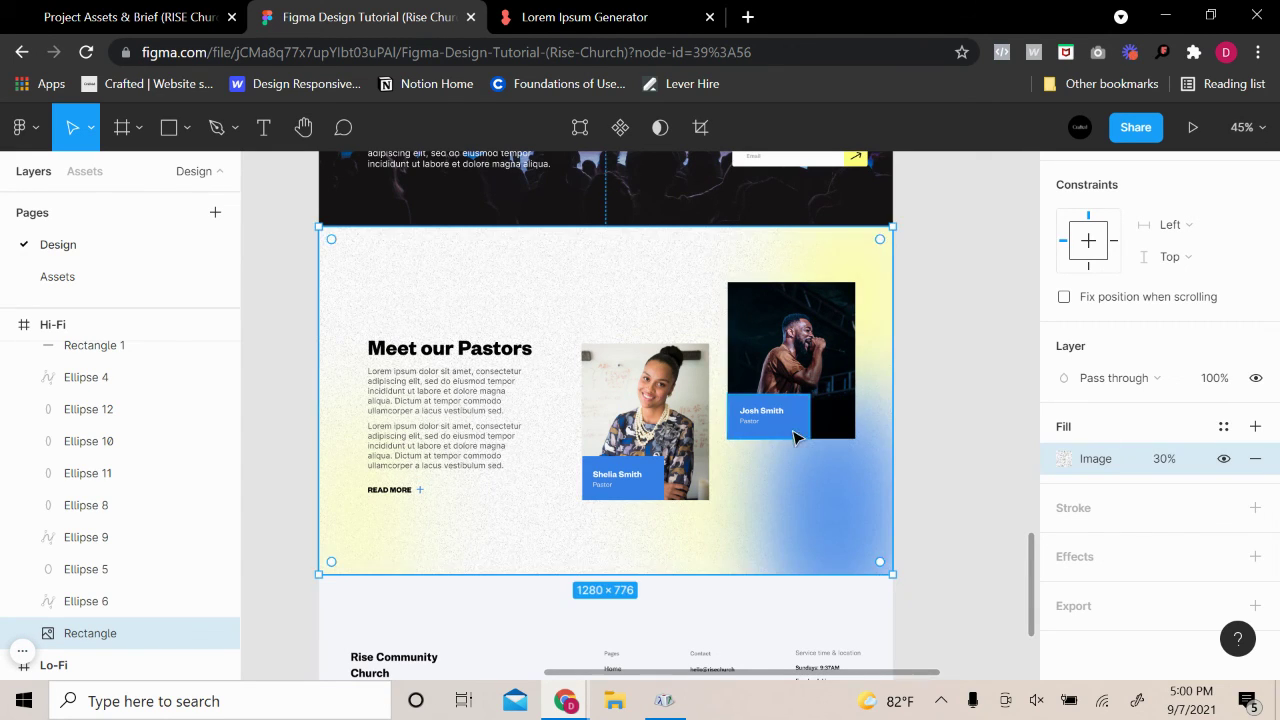
{"action": "scroll", "coordinate": [800, 477], "scroll_direction": "up", "scroll_amount": 5}
{"action": "left_click", "coordinate": [1152, 458]}
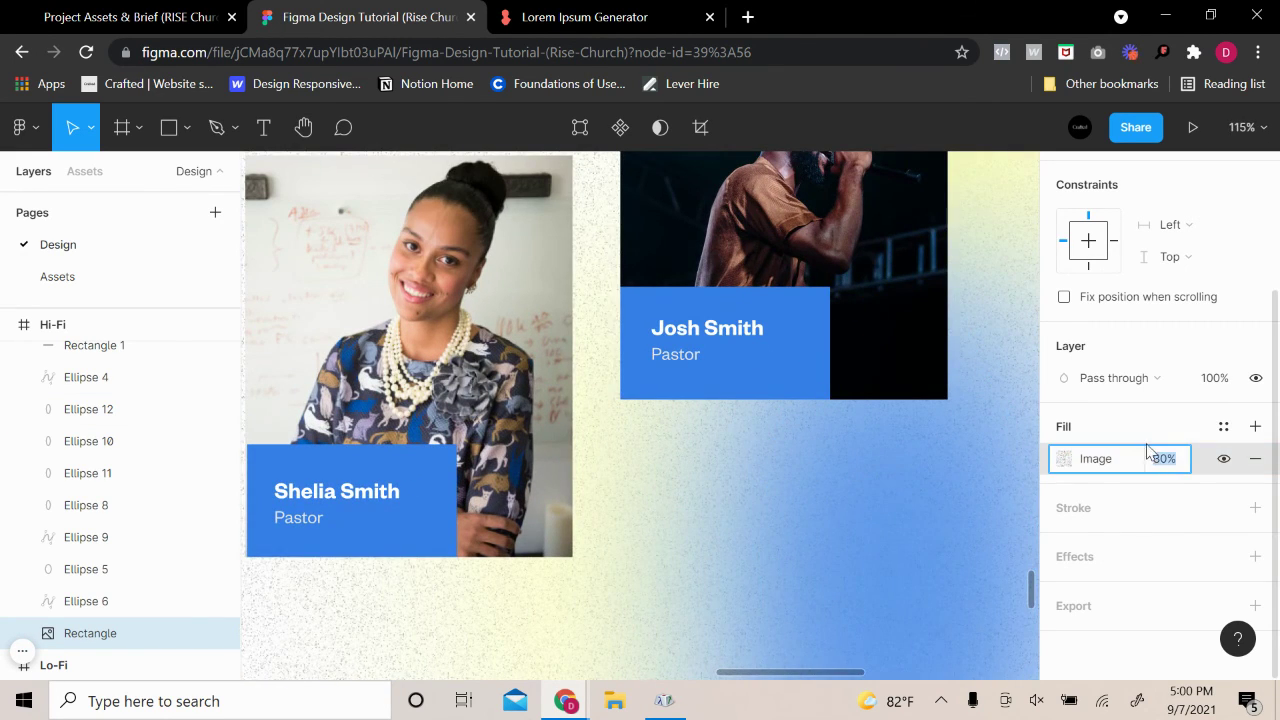
{"action": "type", "text": "20"}
{"action": "key", "text": "Return"}
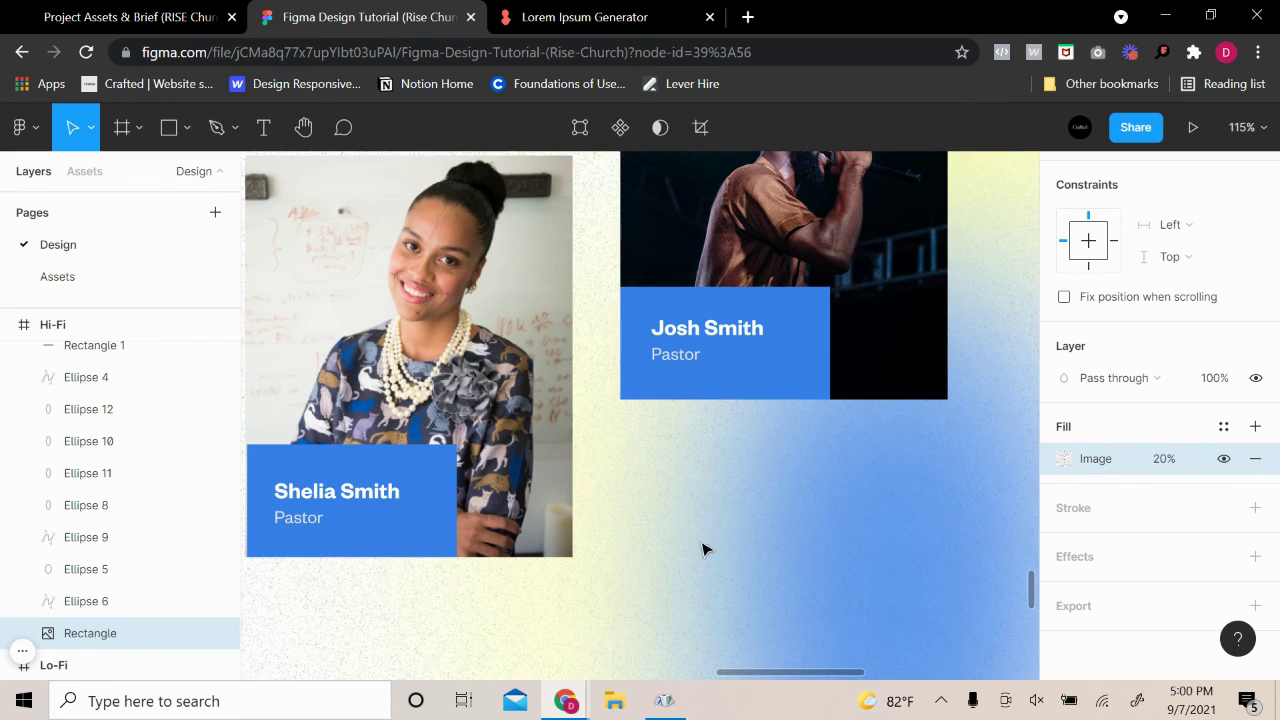
Review the section by selecting the blurred blob, the noise rectangle and the footer background
{"action": "left_click", "coordinate": [703, 549]}
{"action": "scroll", "coordinate": [704, 550], "scroll_direction": "down", "scroll_amount": 5}
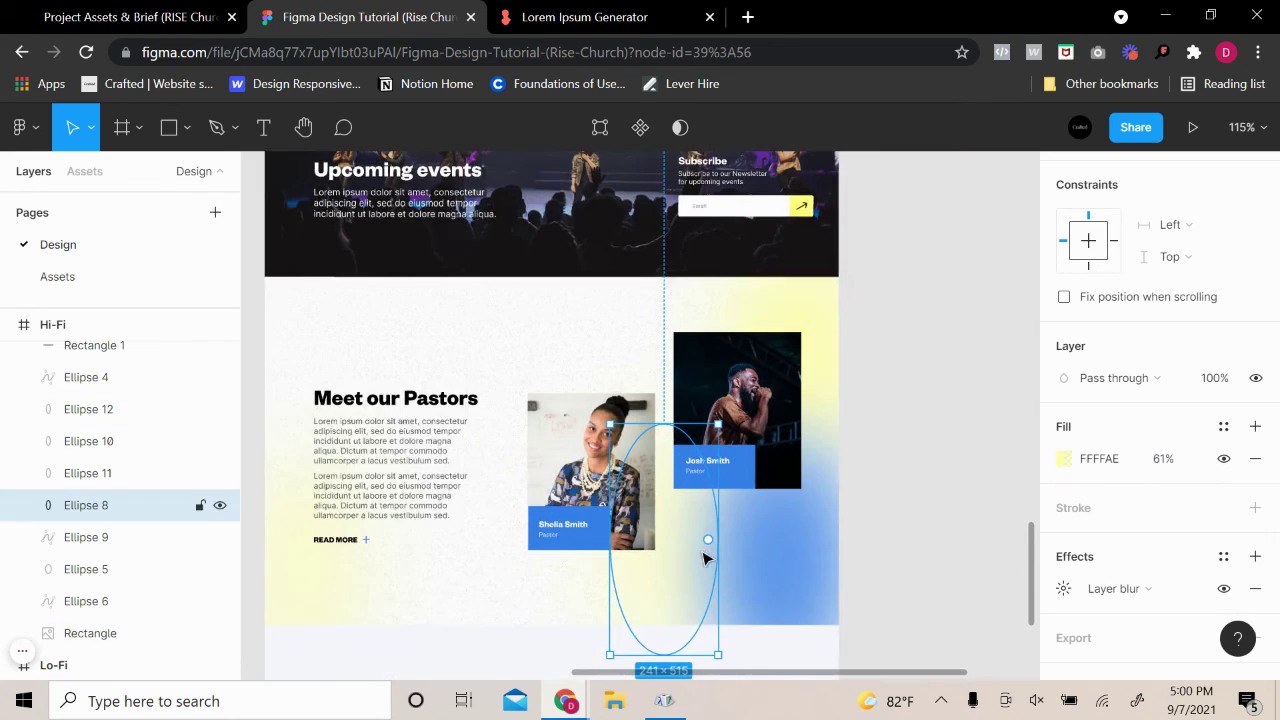
{"action": "left_click", "coordinate": [270, 320]}
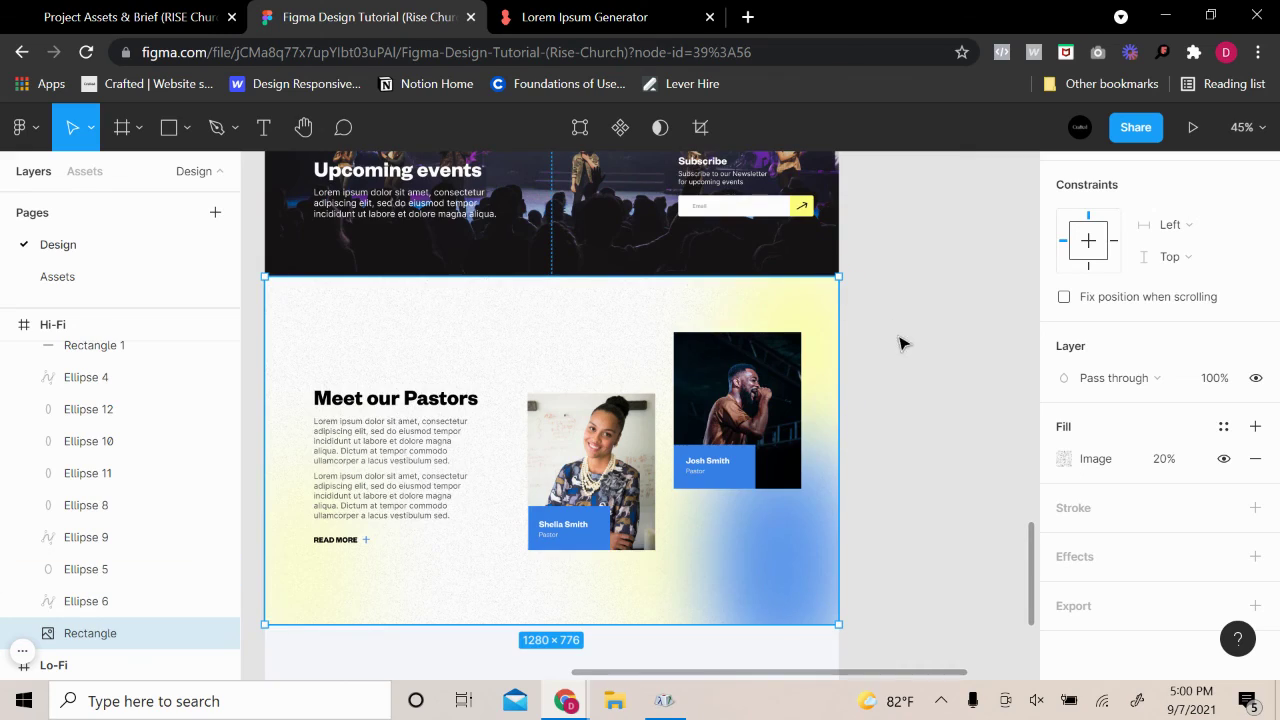
{"action": "scroll", "coordinate": [900, 343], "scroll_direction": "up", "scroll_amount": 5}
{"action": "scroll", "coordinate": [860, 360], "scroll_direction": "down", "scroll_amount": 3}
{"action": "scroll", "coordinate": [860, 360], "scroll_direction": "left", "scroll_amount": 3}
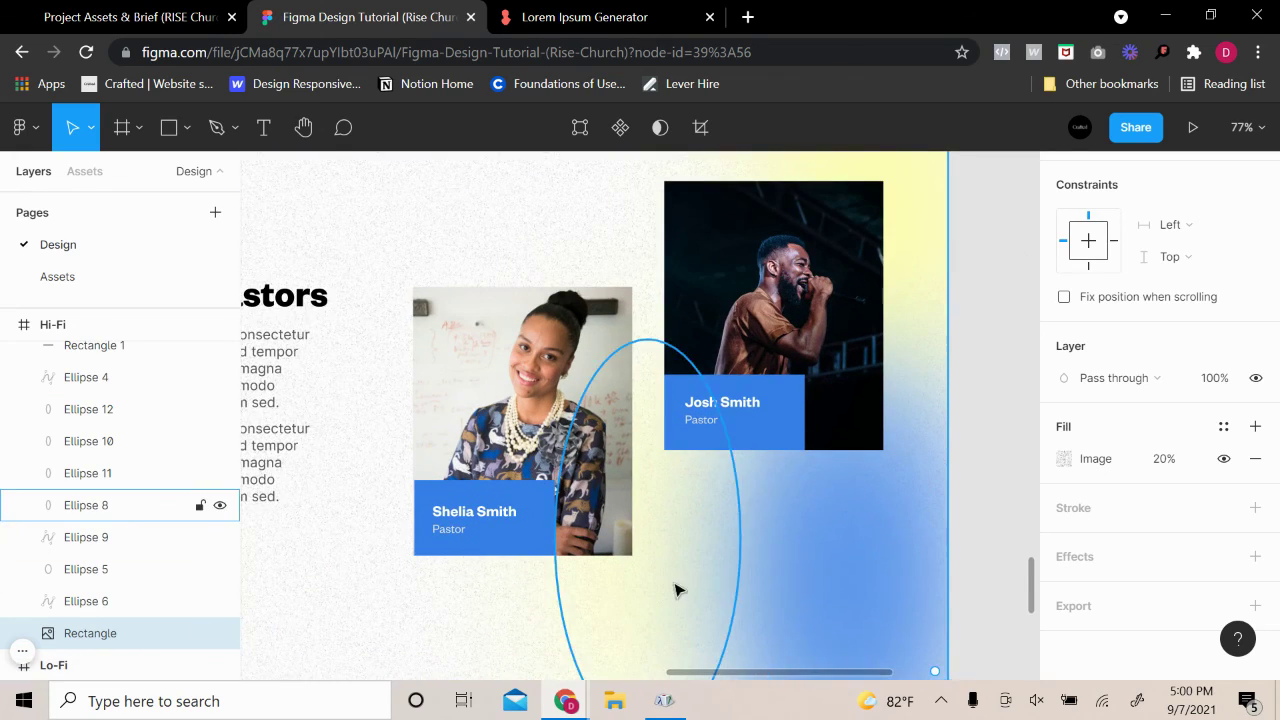
{"action": "scroll", "coordinate": [586, 608], "scroll_direction": "left", "scroll_amount": 3}
{"action": "scroll", "coordinate": [469, 594], "scroll_direction": "up", "scroll_amount": 8}
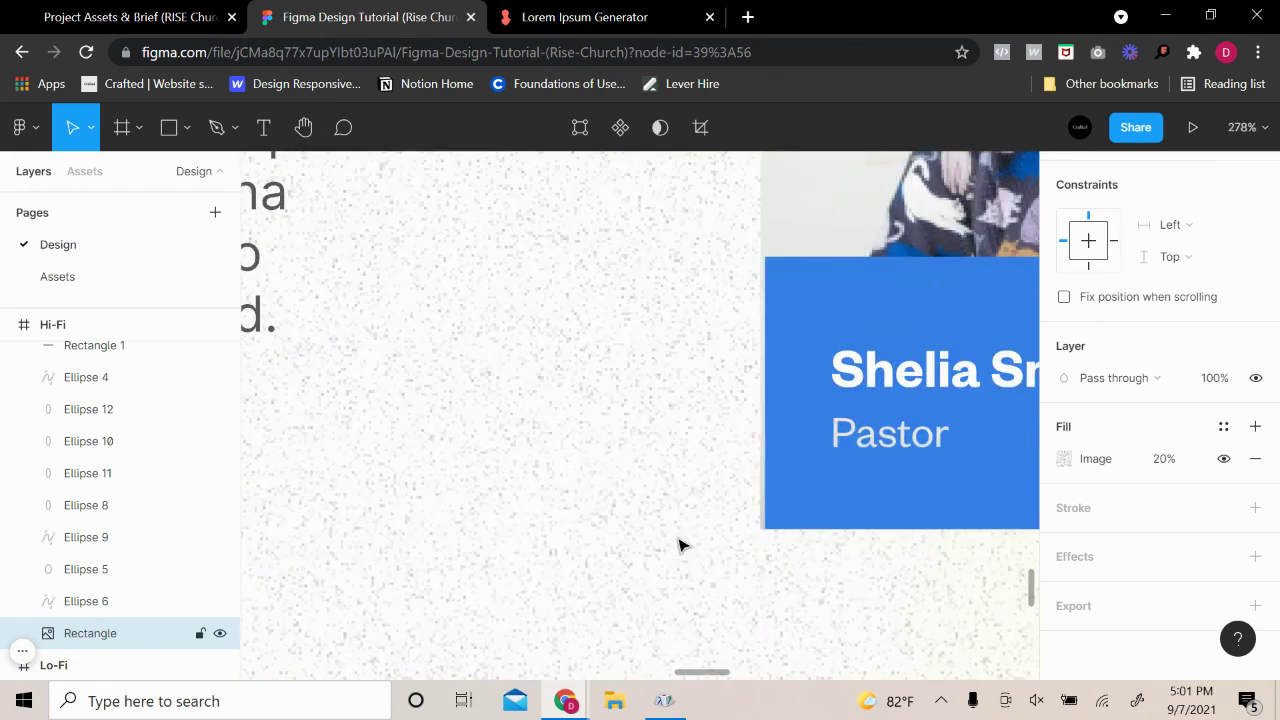
{"action": "scroll", "coordinate": [679, 545], "scroll_direction": "down", "scroll_amount": 10}
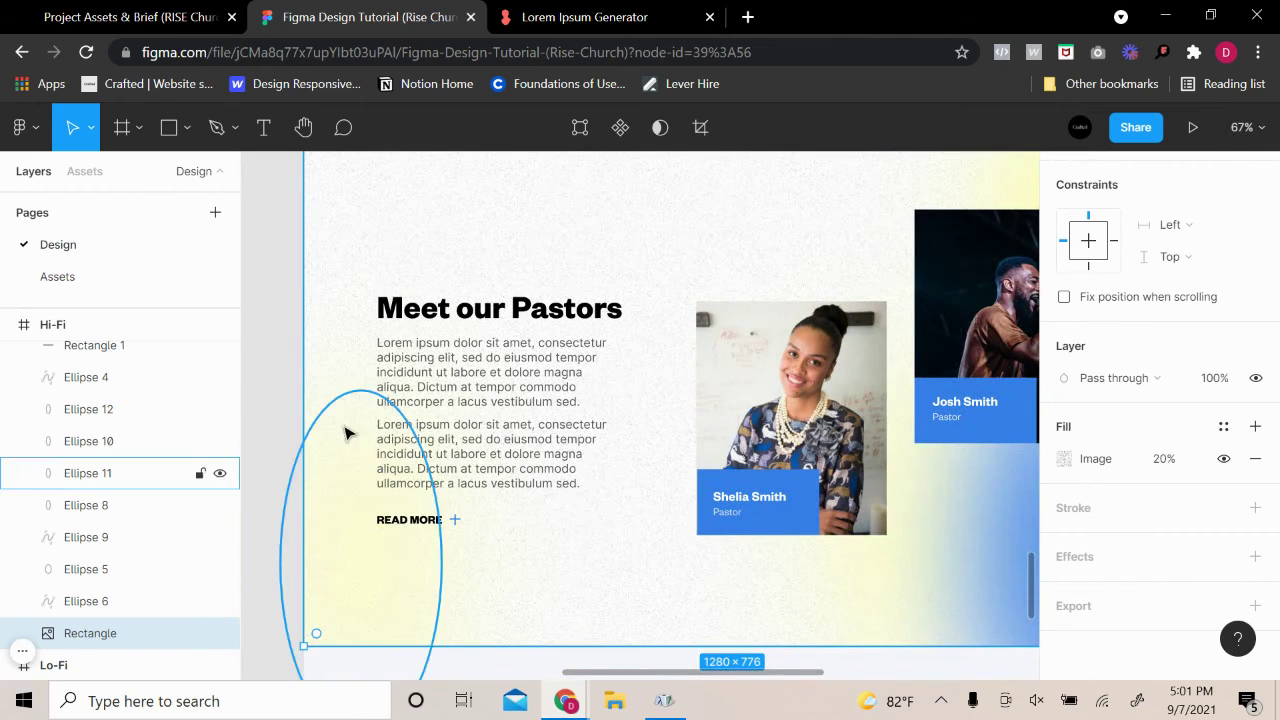
{"action": "left_click", "coordinate": [291, 357]}
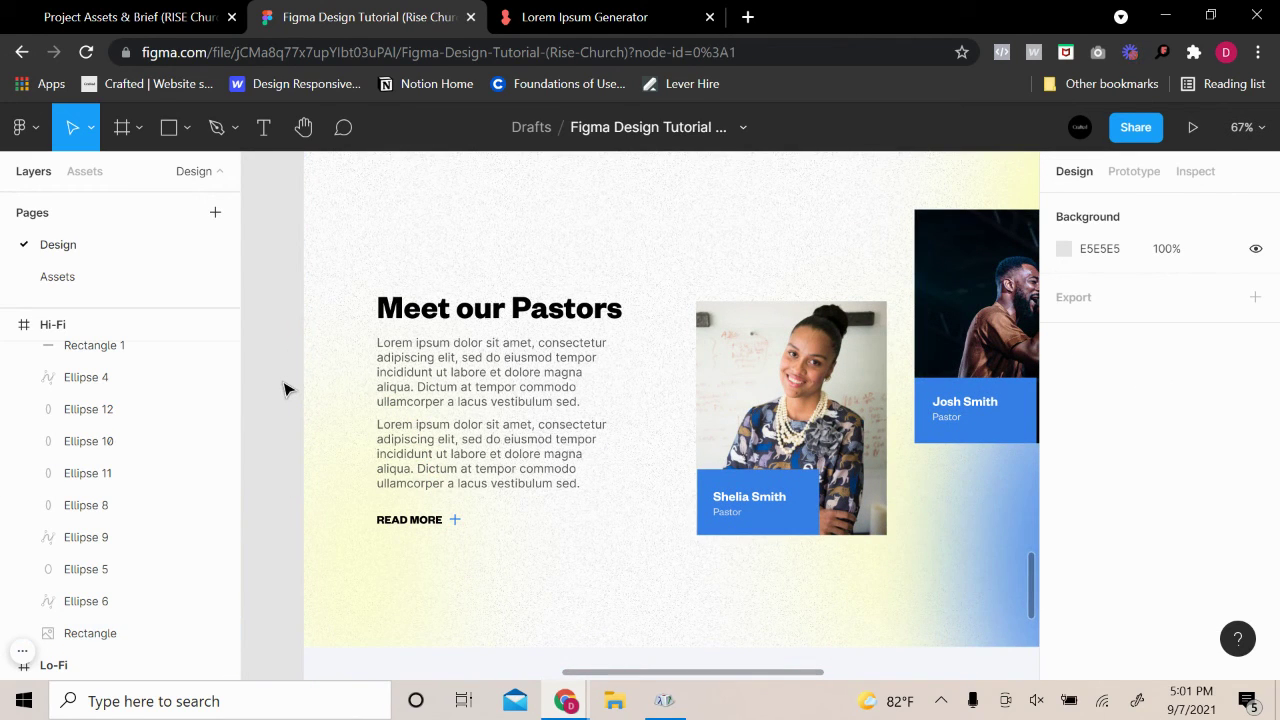
{"action": "scroll", "coordinate": [286, 389], "scroll_direction": "up", "scroll_amount": 3}
{"action": "scroll", "coordinate": [290, 400], "scroll_direction": "down", "scroll_amount": 4}
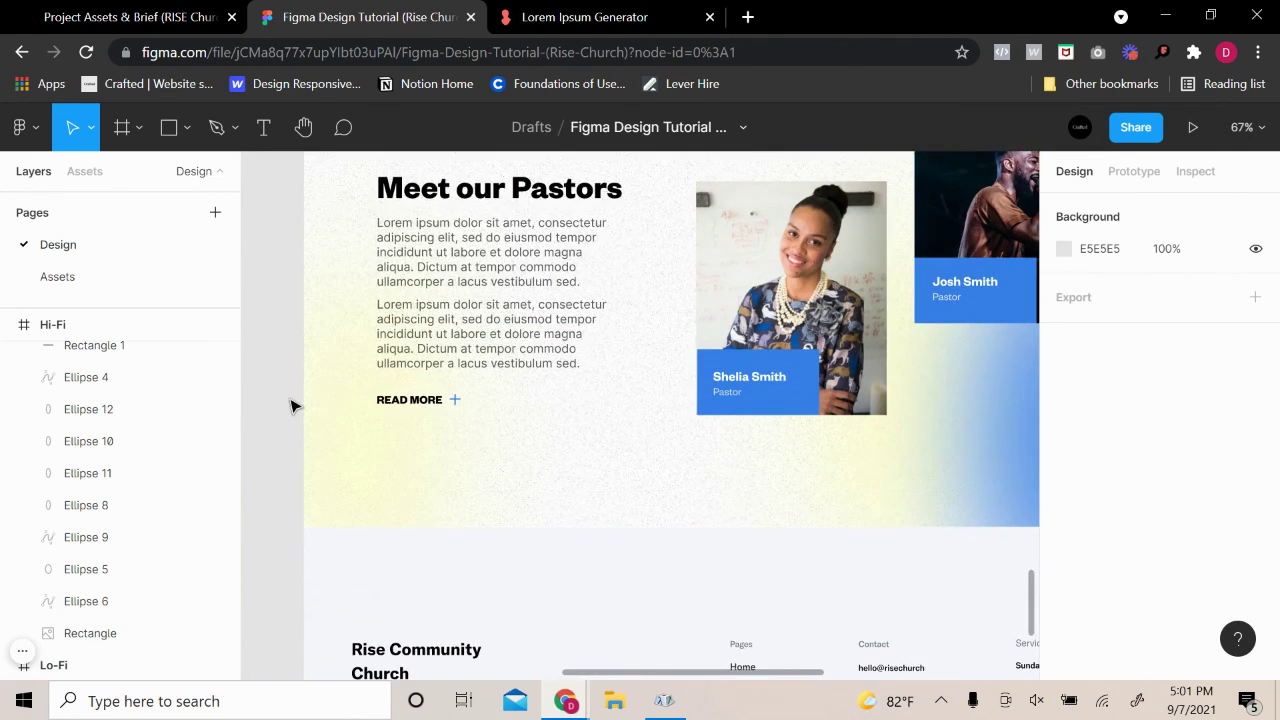
{"action": "left_click", "coordinate": [577, 580]}
{"action": "scroll", "coordinate": [643, 527], "scroll_direction": "down", "scroll_amount": 3}
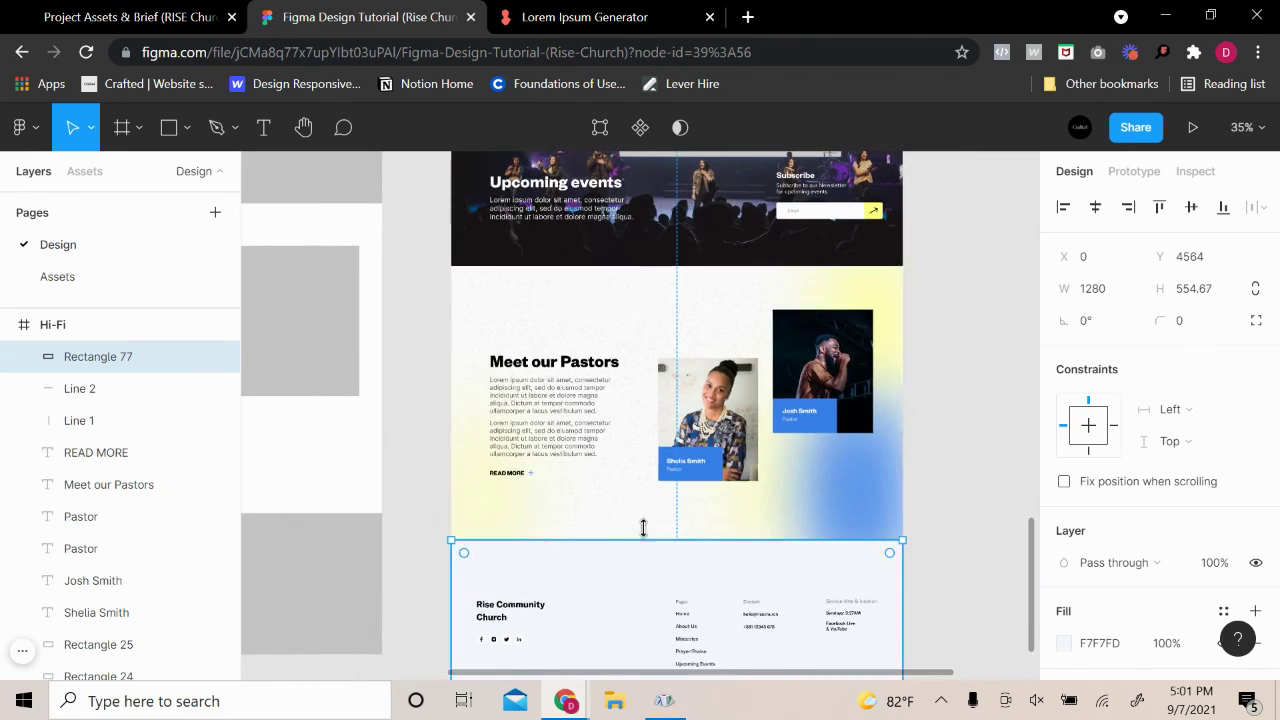
Launch the whole Hi-Fi homepage frame as a prototype preview
{"action": "left_click", "coordinate": [960, 366]}
{"action": "scroll", "coordinate": [932, 372], "scroll_direction": "up", "scroll_amount": 6}
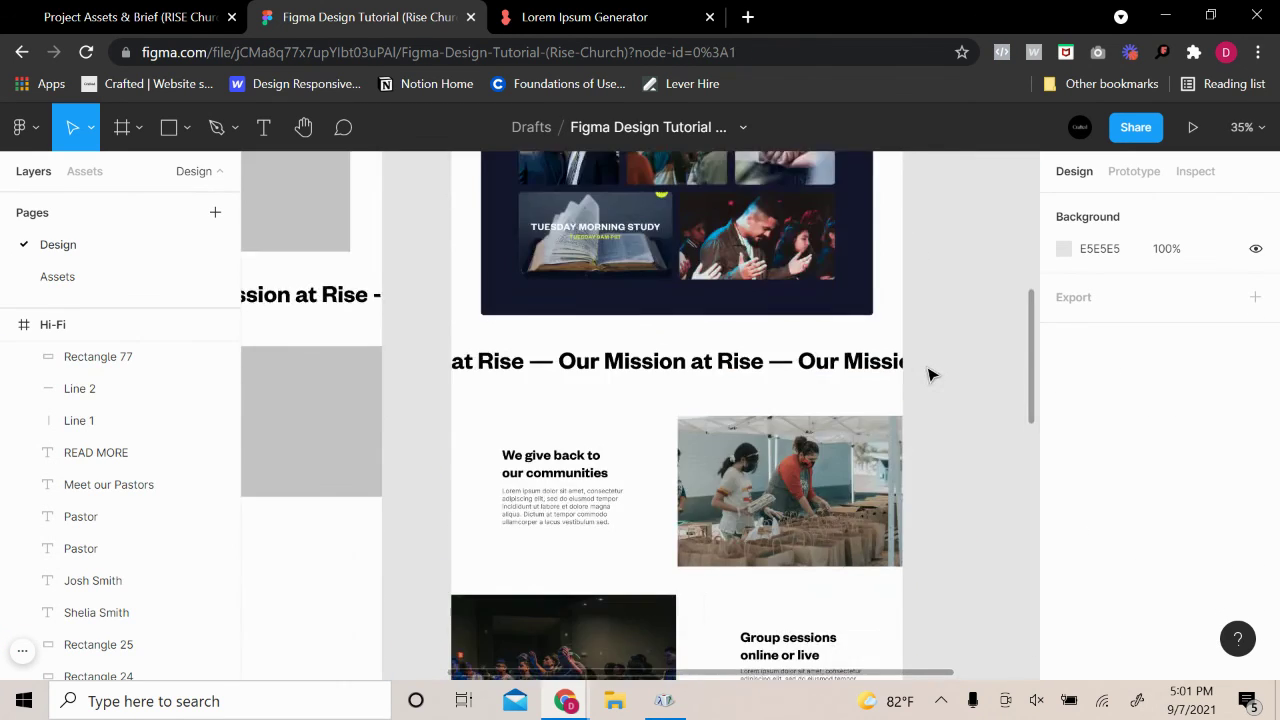
{"action": "scroll", "coordinate": [929, 372], "scroll_direction": "up", "scroll_amount": 8}
{"action": "left_click", "coordinate": [478, 298]}
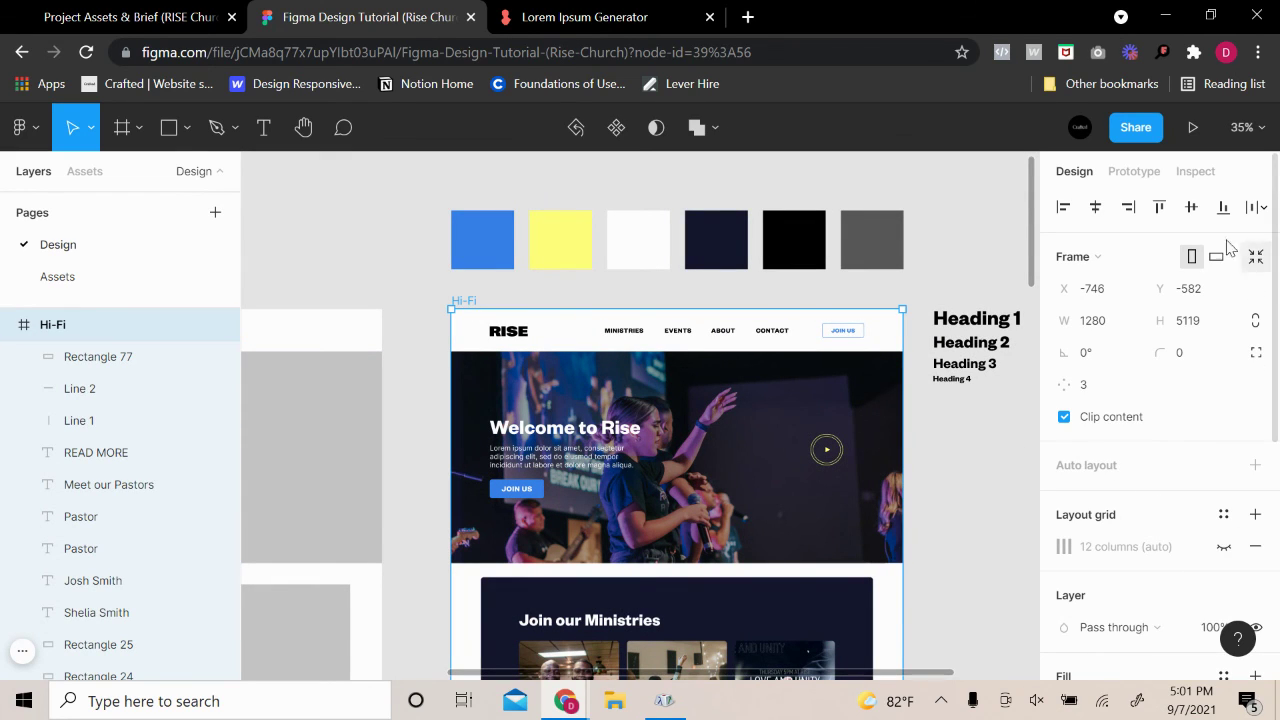
{"action": "left_click", "coordinate": [1195, 125]}
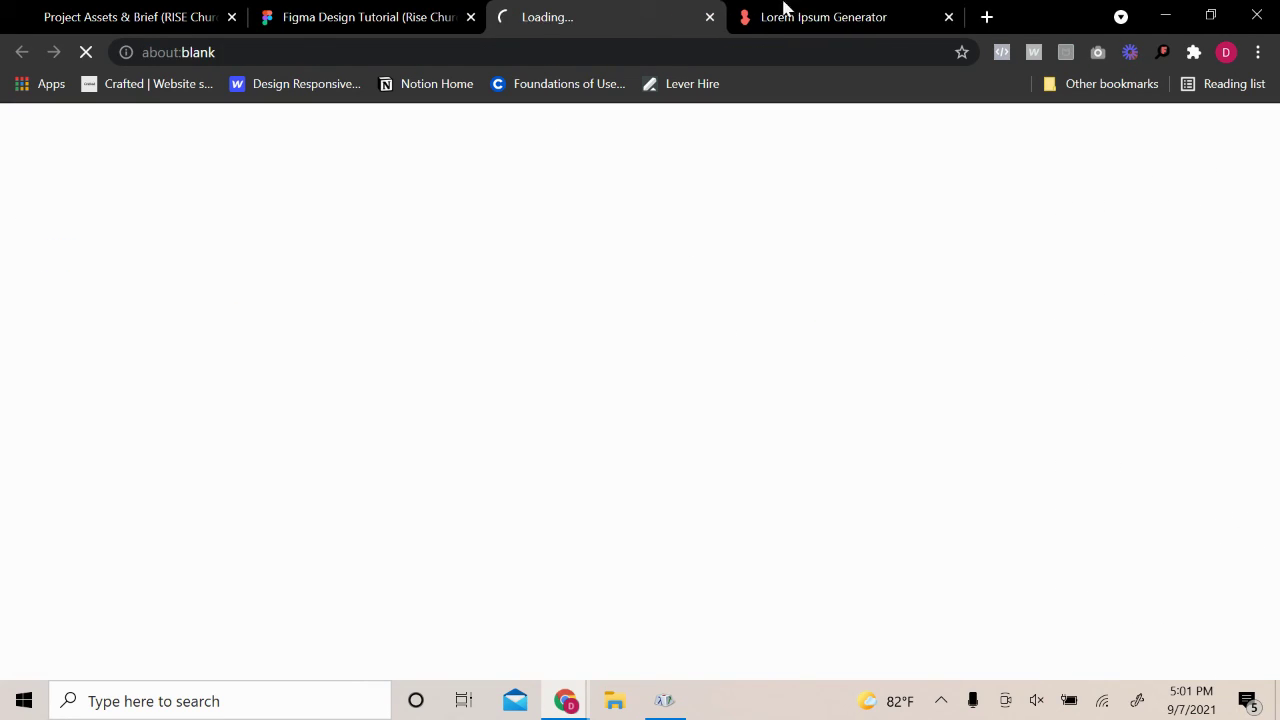
Close the Lorem Ipsum Generator tab, glance at the project brief, and return to the prototype
{"action": "left_click", "coordinate": [948, 17]}
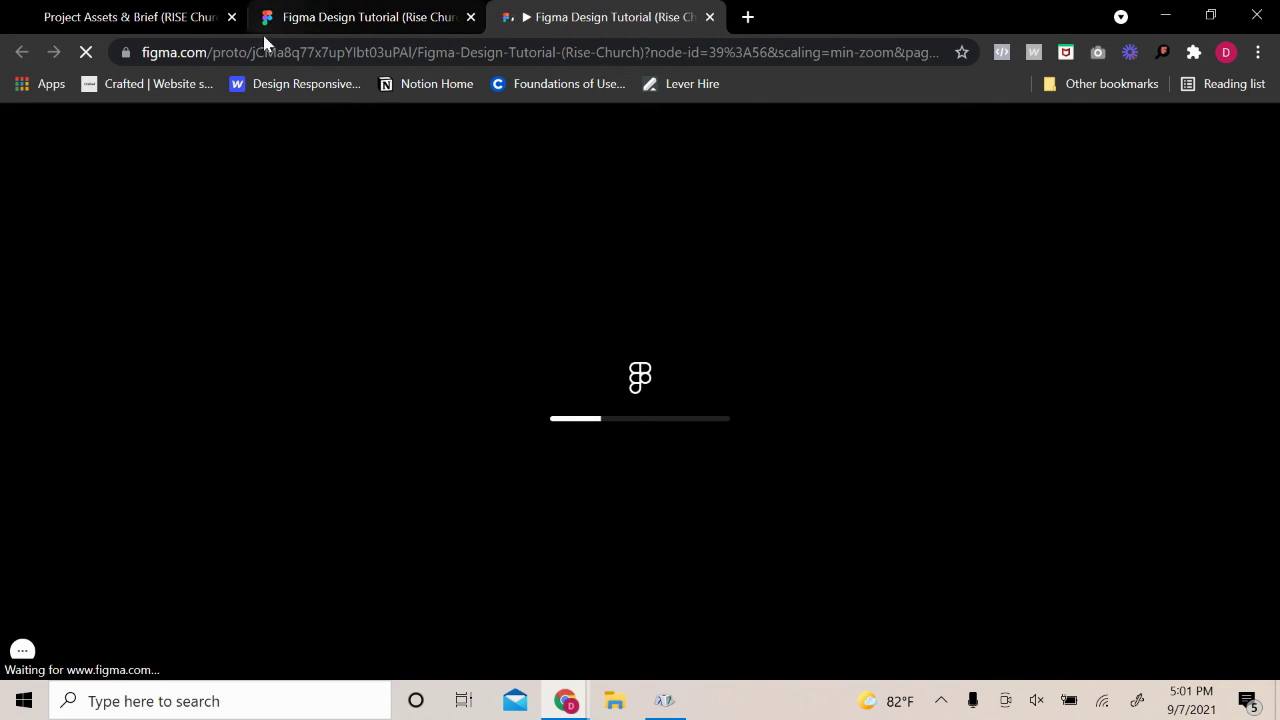
{"action": "left_click", "coordinate": [222, 17]}
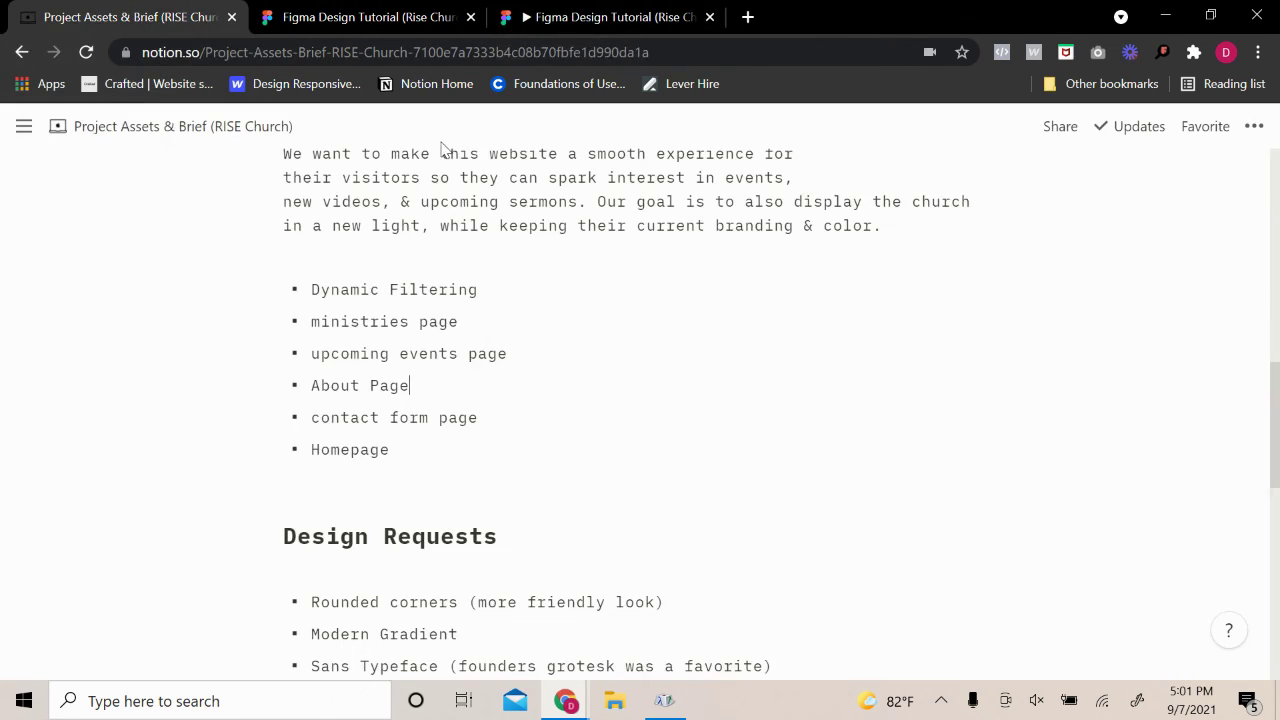
{"action": "left_click", "coordinate": [610, 17]}
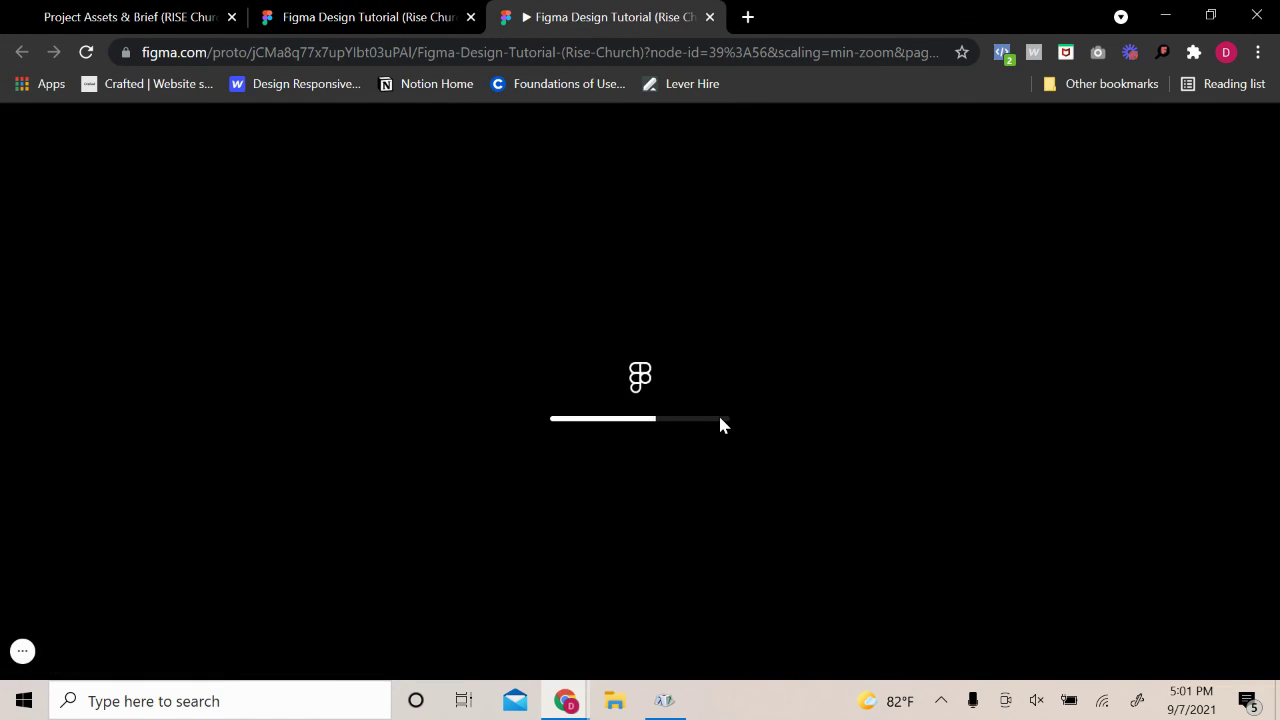
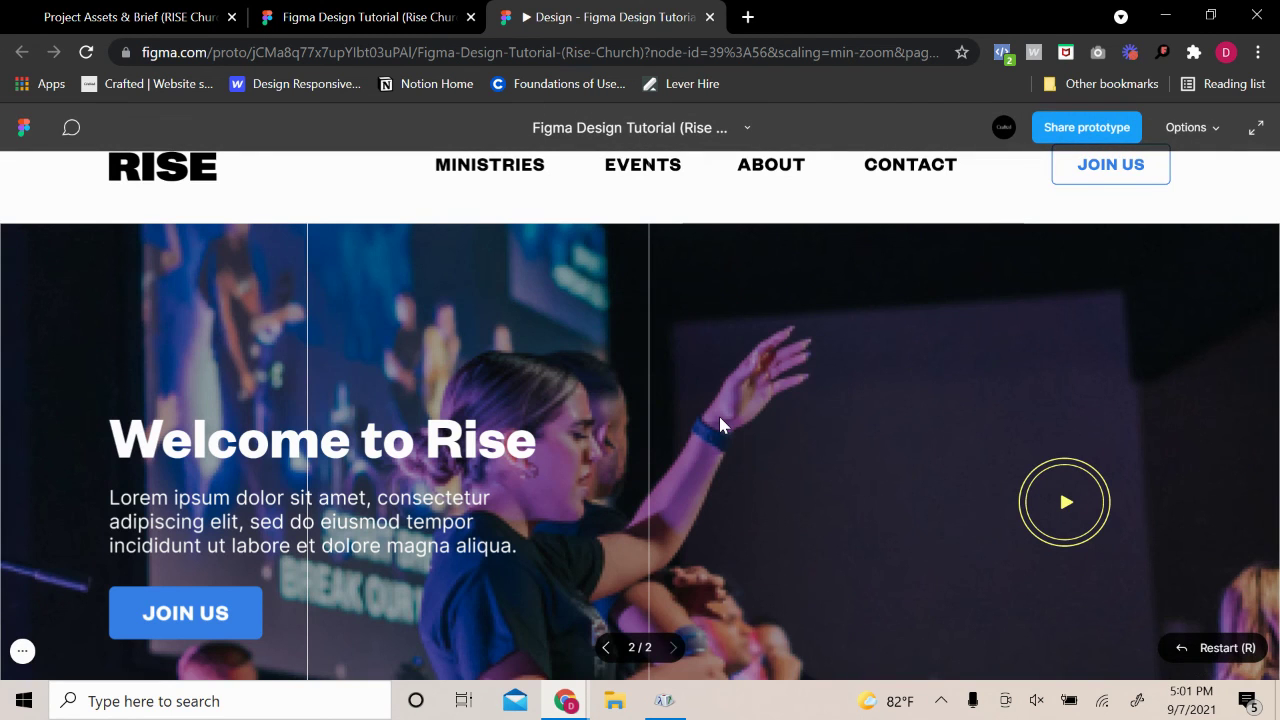
Scale the prototype preview to fit the window width
{"action": "left_click", "coordinate": [1214, 130]}
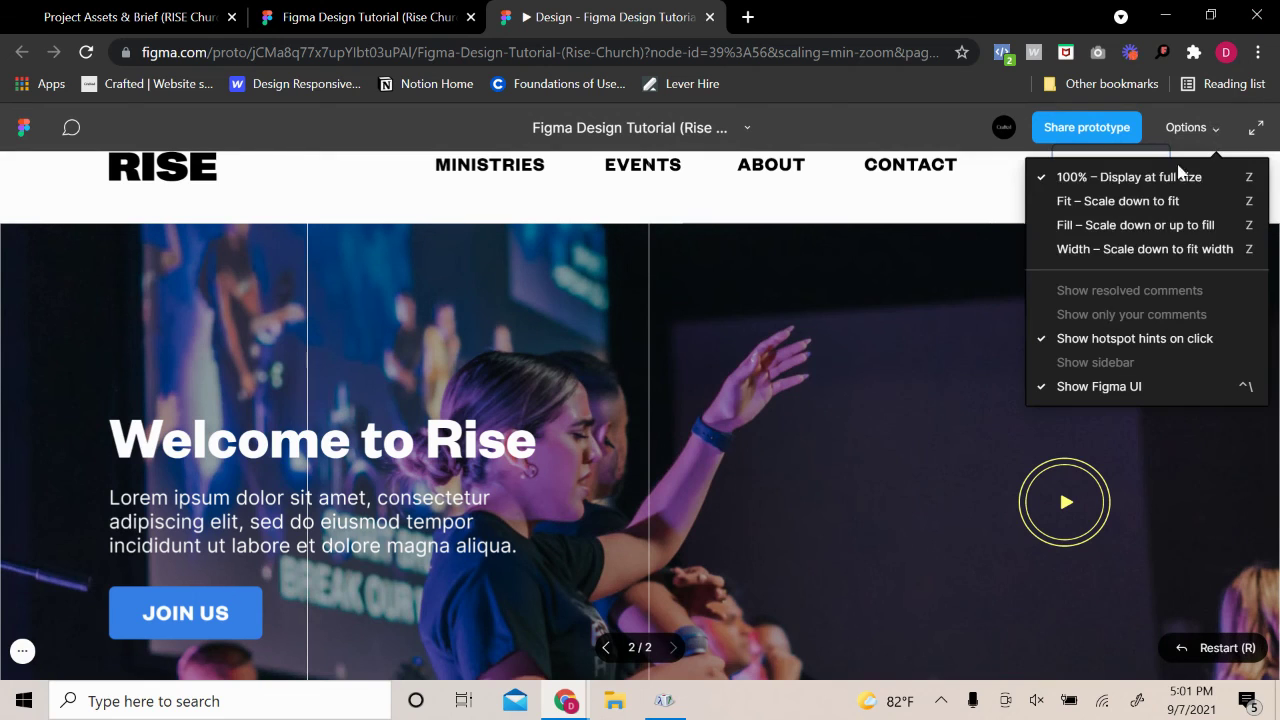
{"action": "left_click", "coordinate": [1115, 250]}
{"action": "left_click", "coordinate": [1205, 129]}
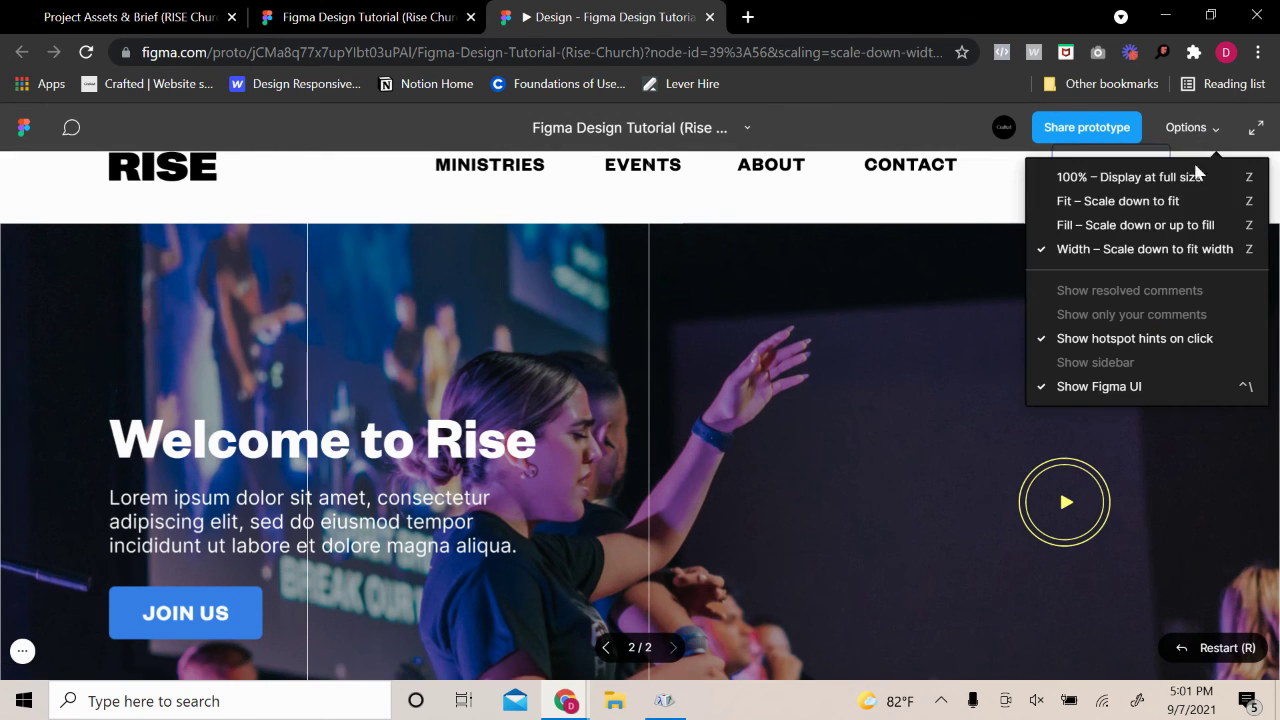
{"action": "left_click", "coordinate": [1132, 262]}
Scroll through the RISE homepage prototype from top to bottom and back up
{"action": "scroll", "coordinate": [1012, 416], "scroll_direction": "down", "scroll_amount": 5}
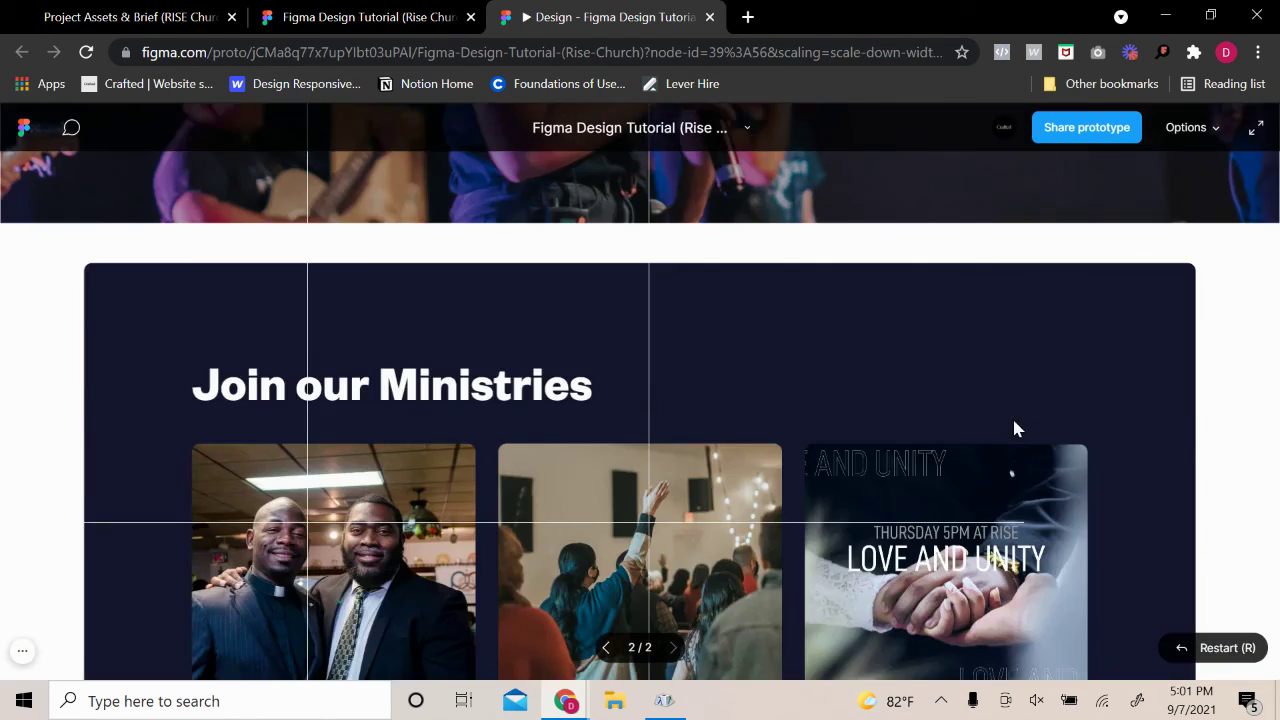
{"action": "scroll", "coordinate": [1013, 411], "scroll_direction": "up", "scroll_amount": 5}
{"action": "scroll", "coordinate": [877, 440], "scroll_direction": "down", "scroll_amount": 10}
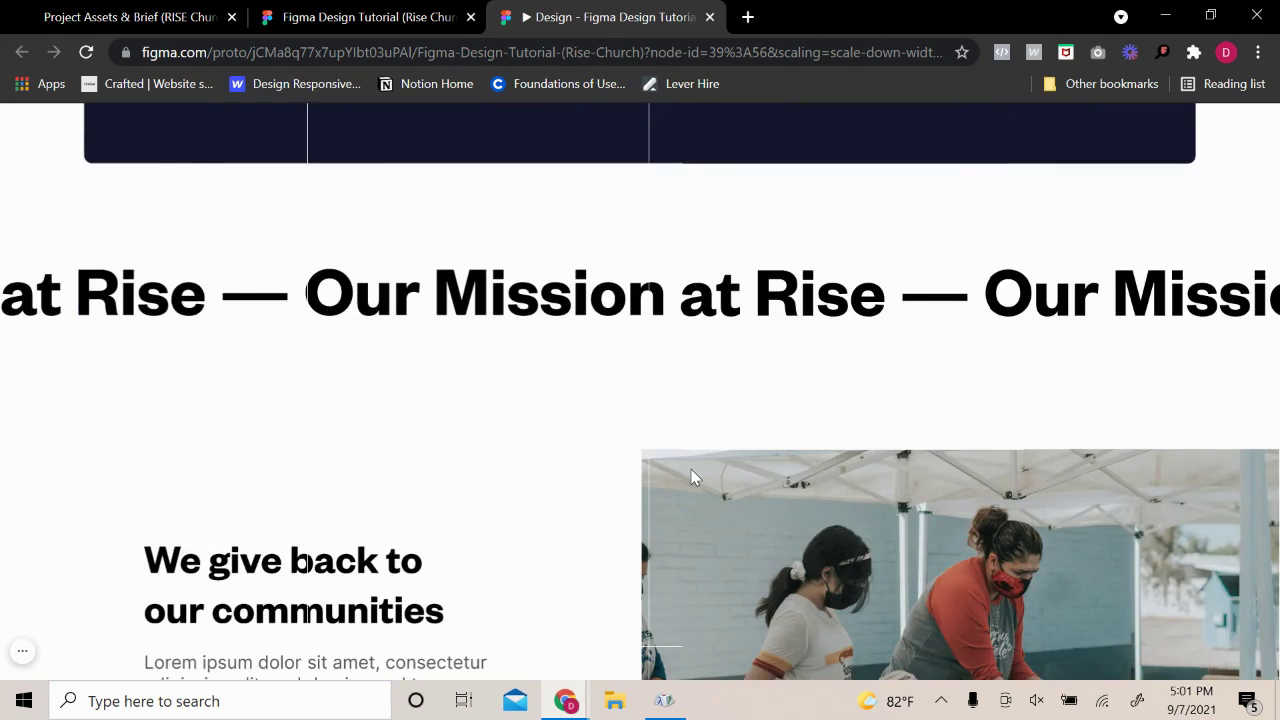
{"action": "scroll", "coordinate": [694, 477], "scroll_direction": "down", "scroll_amount": 3}
{"action": "scroll", "coordinate": [793, 403], "scroll_direction": "down", "scroll_amount": 15}
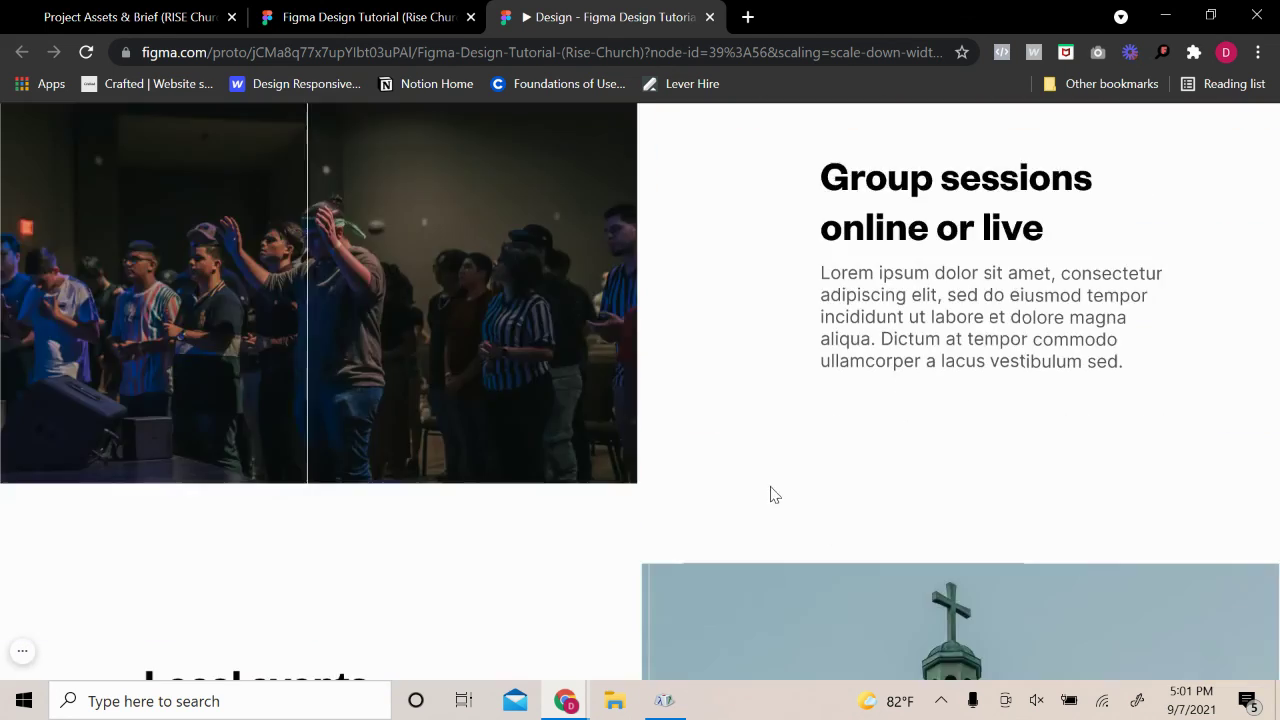
{"action": "scroll", "coordinate": [779, 483], "scroll_direction": "down", "scroll_amount": 2}
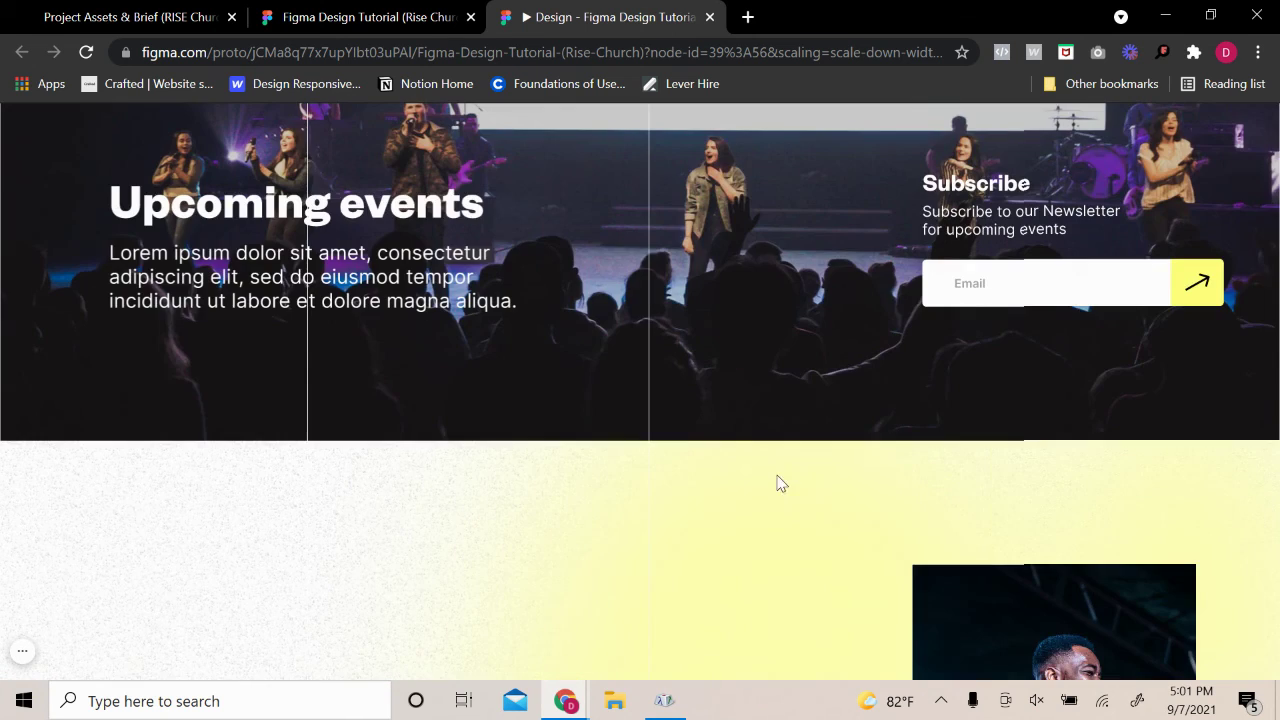
{"action": "scroll", "coordinate": [588, 483], "scroll_direction": "down", "scroll_amount": 5}
{"action": "scroll", "coordinate": [592, 478], "scroll_direction": "down", "scroll_amount": 5}
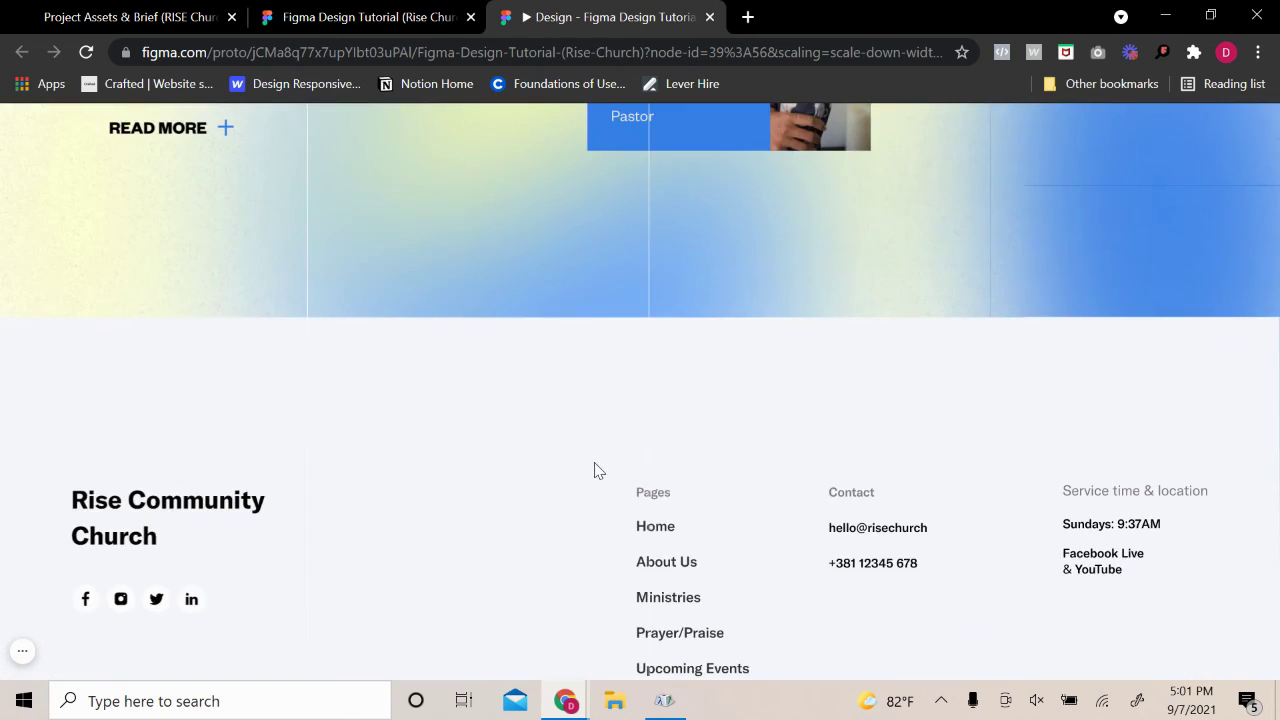
{"action": "scroll", "coordinate": [605, 472], "scroll_direction": "down", "scroll_amount": 2}
{"action": "scroll", "coordinate": [640, 455], "scroll_direction": "up", "scroll_amount": 6}
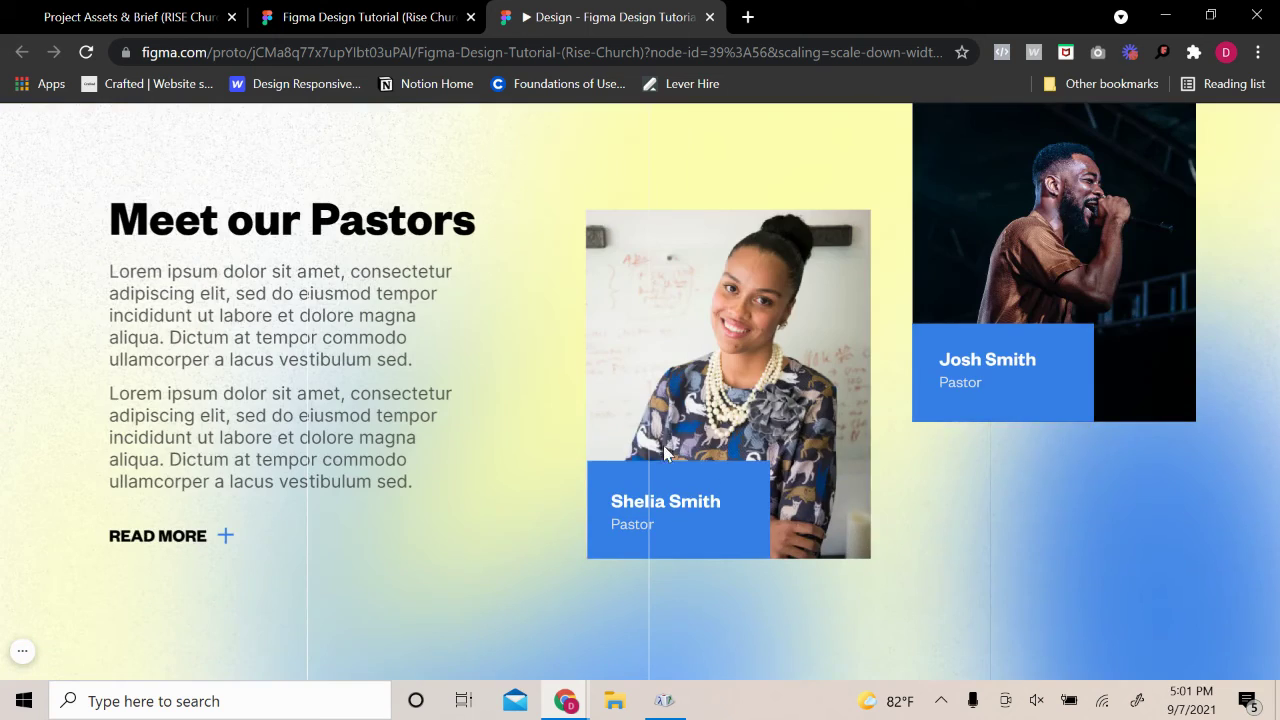
{"action": "scroll", "coordinate": [679, 437], "scroll_direction": "up", "scroll_amount": 4}
{"action": "scroll", "coordinate": [680, 434], "scroll_direction": "down", "scroll_amount": 4}
{"action": "scroll", "coordinate": [680, 443], "scroll_direction": "down", "scroll_amount": 2}
{"action": "scroll", "coordinate": [680, 443], "scroll_direction": "up", "scroll_amount": 2}
{"action": "scroll", "coordinate": [712, 380], "scroll_direction": "up", "scroll_amount": 2}
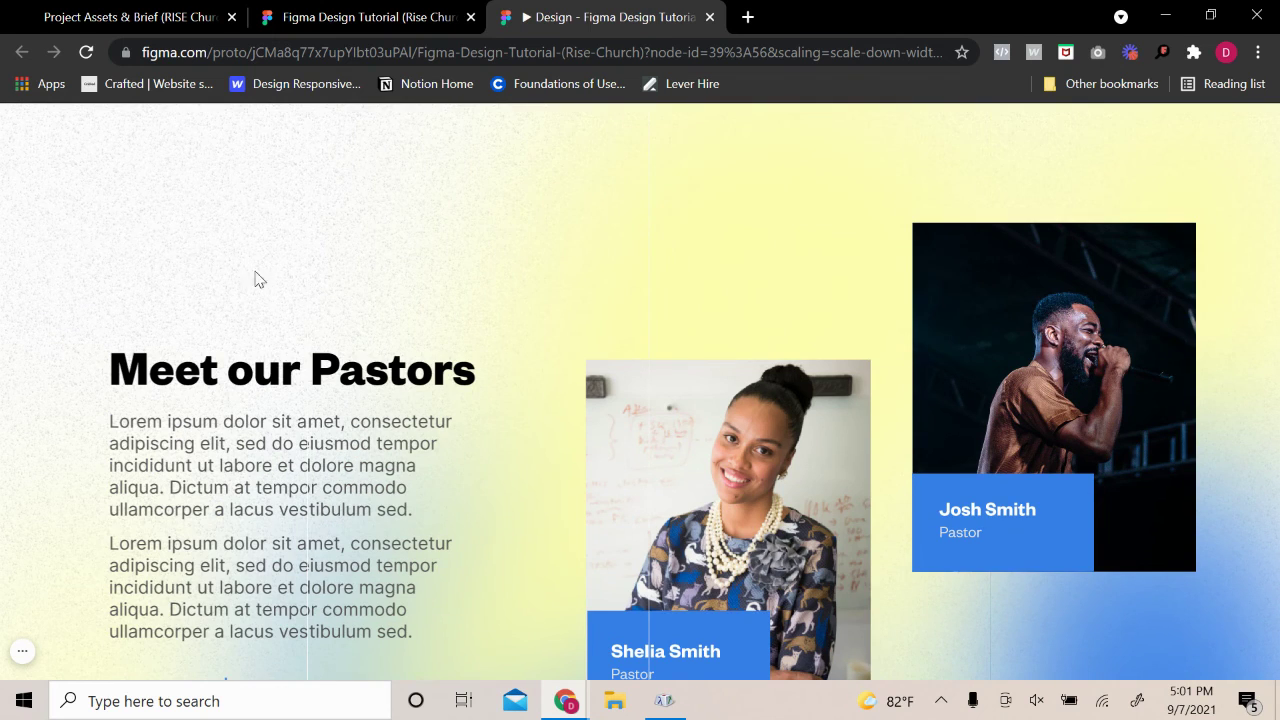
{"action": "scroll", "coordinate": [921, 468], "scroll_direction": "down", "scroll_amount": 8}
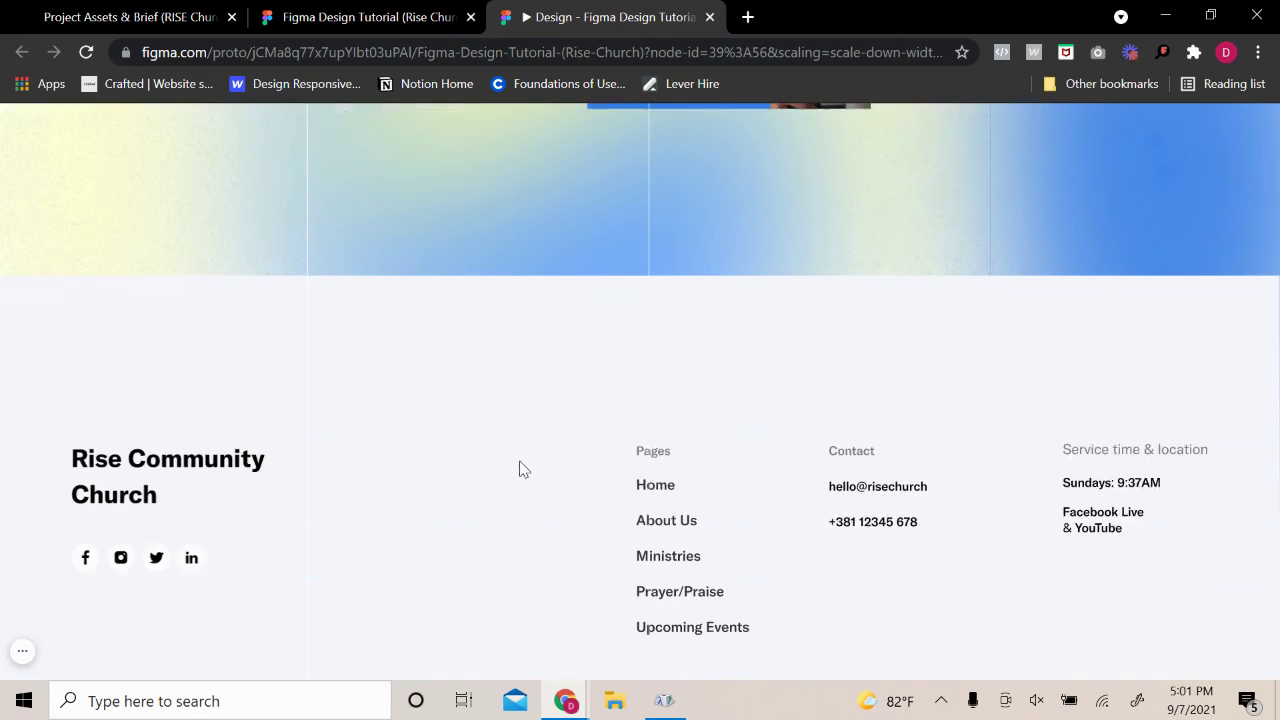
{"action": "scroll", "coordinate": [535, 466], "scroll_direction": "up", "scroll_amount": 4}
{"action": "scroll", "coordinate": [537, 466], "scroll_direction": "up", "scroll_amount": 6}
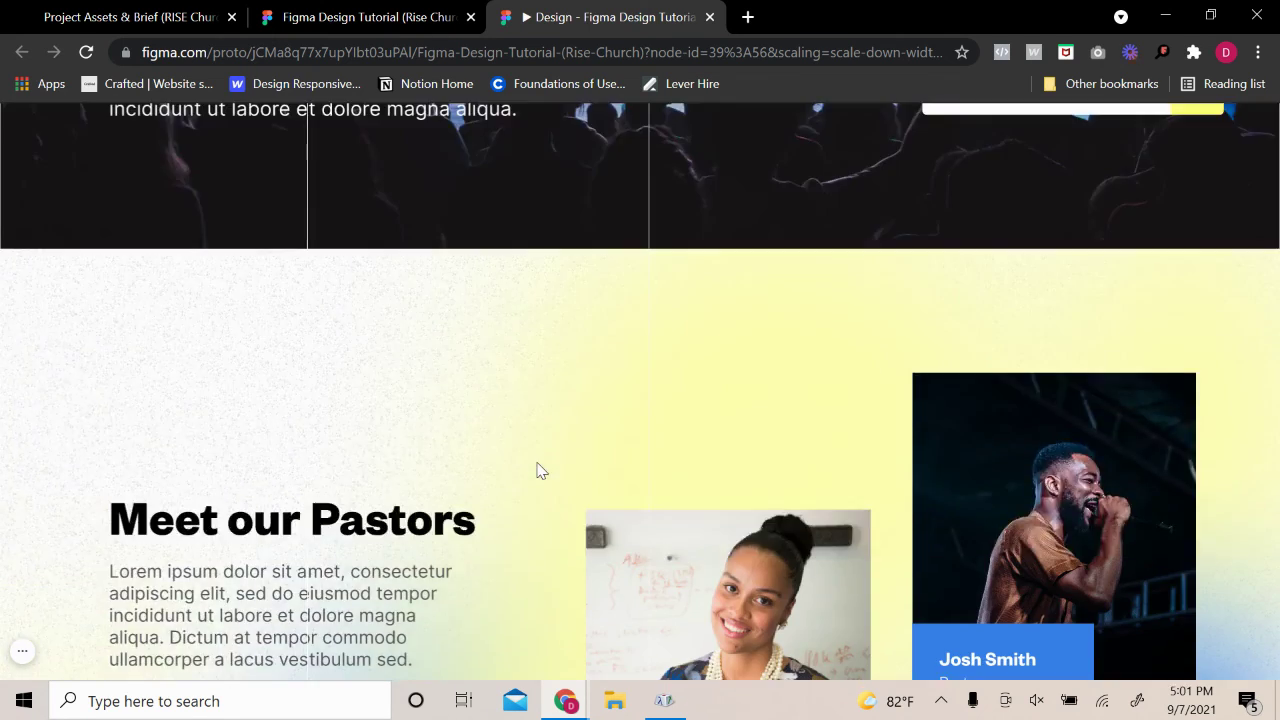
{"action": "scroll", "coordinate": [551, 454], "scroll_direction": "up", "scroll_amount": 15}
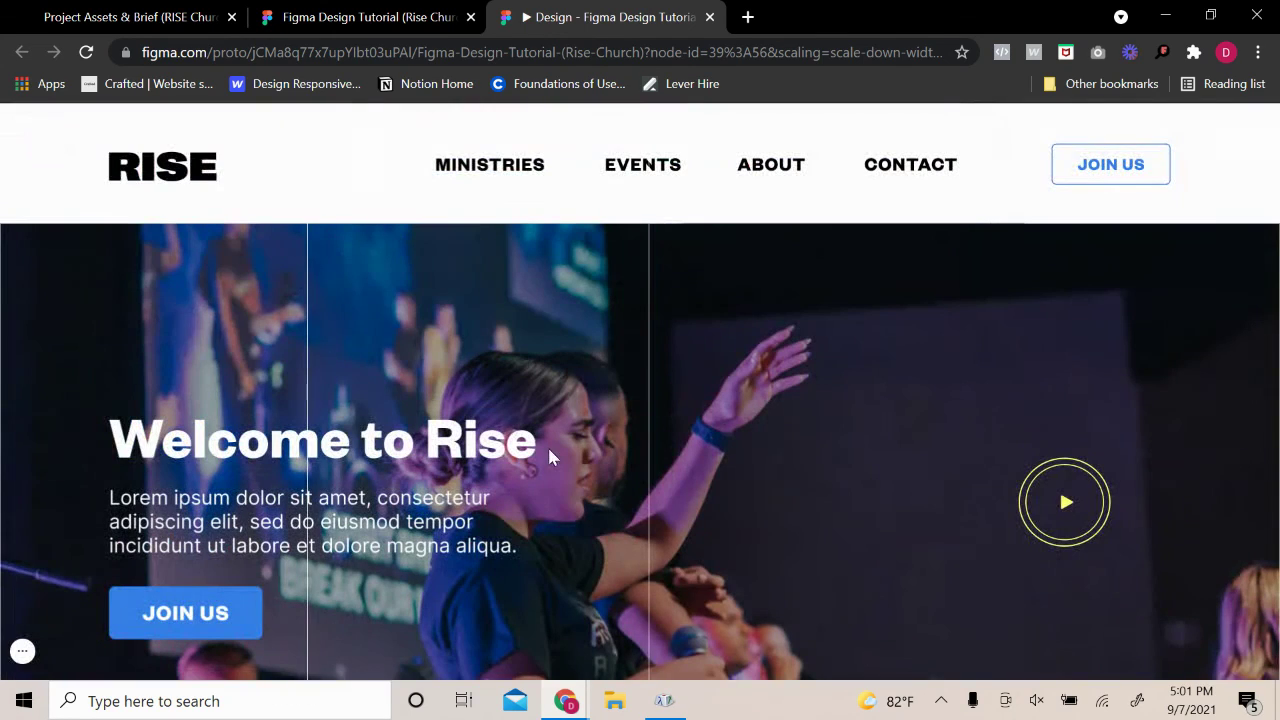
Turn off hotspot hints, then try fill, fit, full-size and fit-width scaling
{"action": "left_click", "coordinate": [1188, 128]}
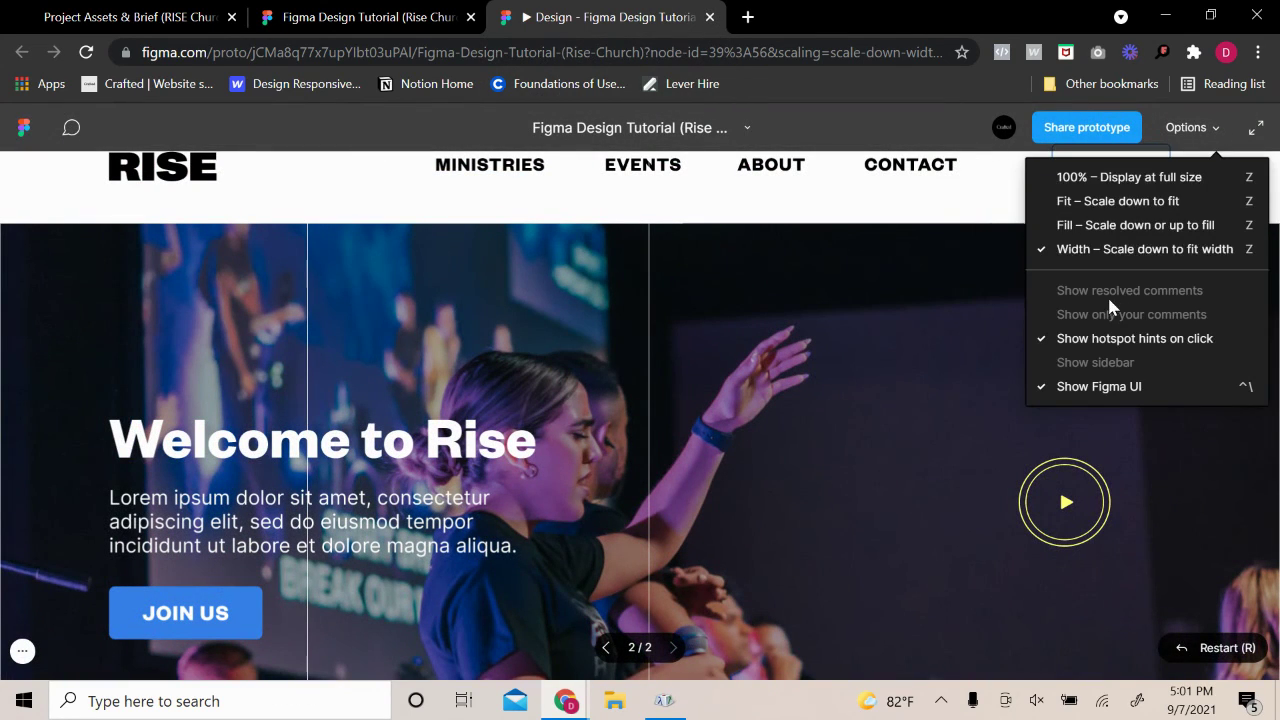
{"action": "left_click", "coordinate": [1119, 340]}
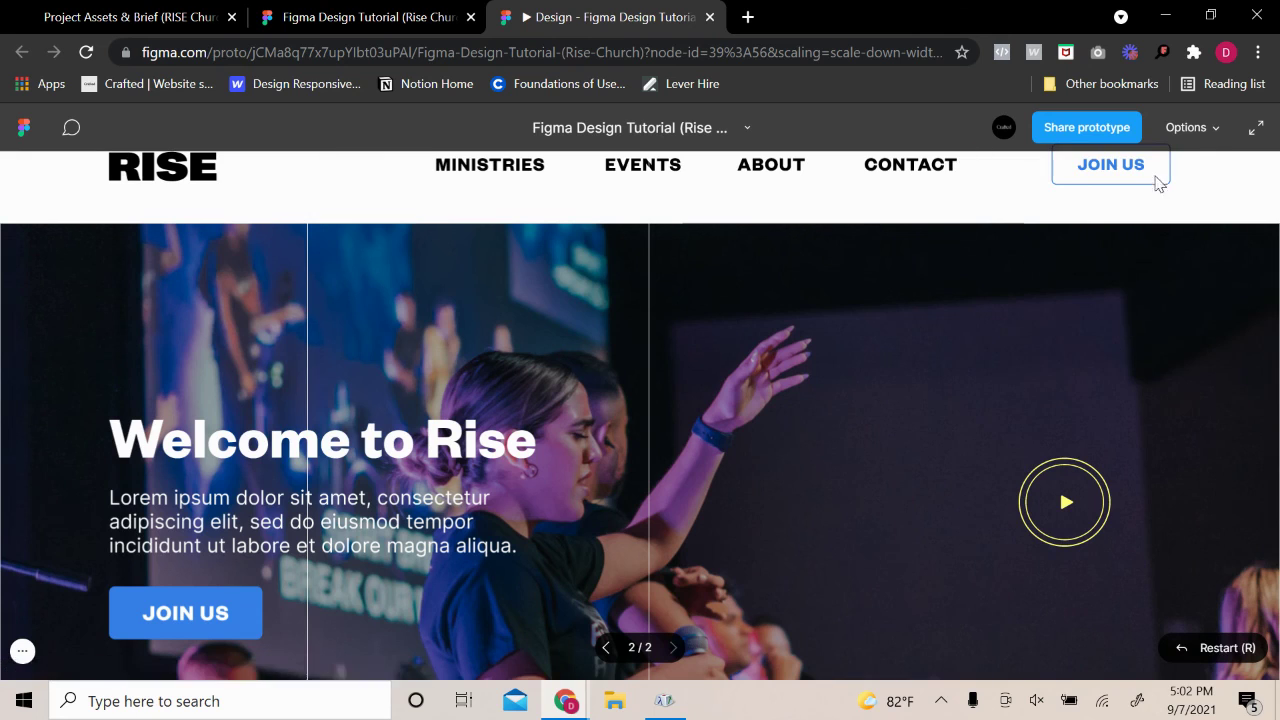
{"action": "left_click", "coordinate": [1195, 128]}
{"action": "left_click", "coordinate": [1090, 340]}
{"action": "left_click", "coordinate": [1190, 128]}
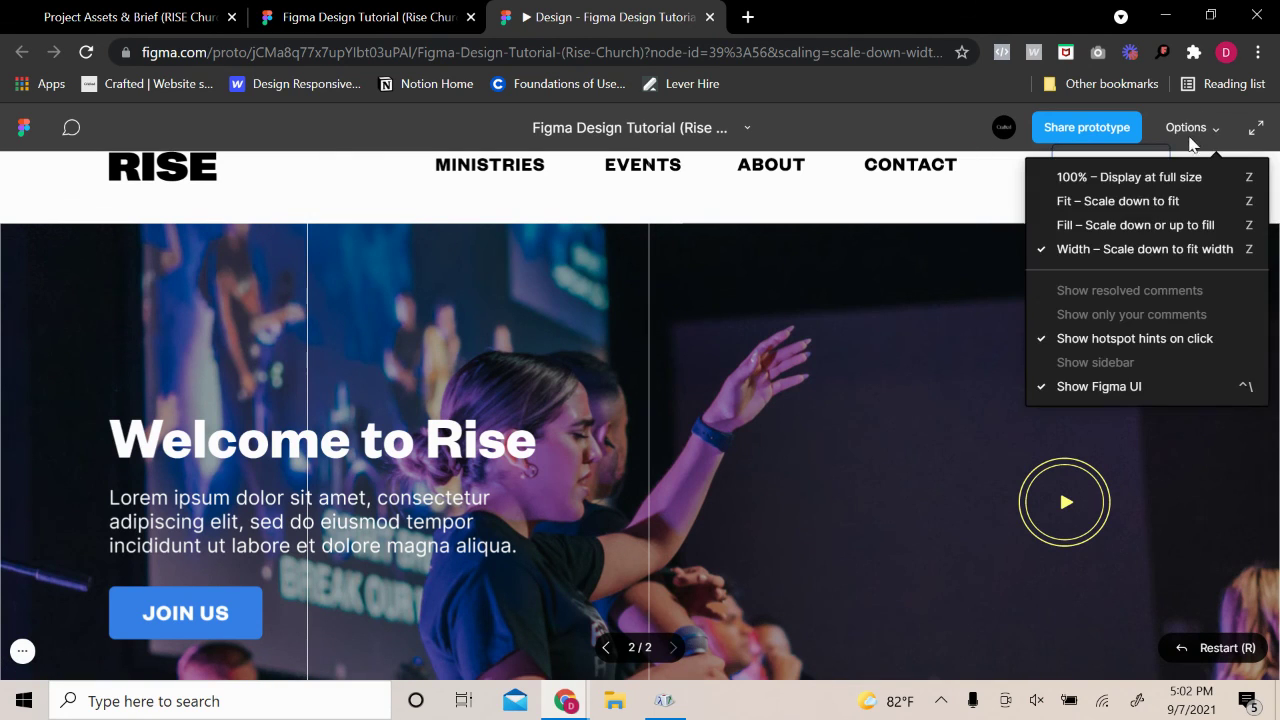
{"action": "left_click", "coordinate": [1120, 226]}
{"action": "left_click", "coordinate": [1190, 127]}
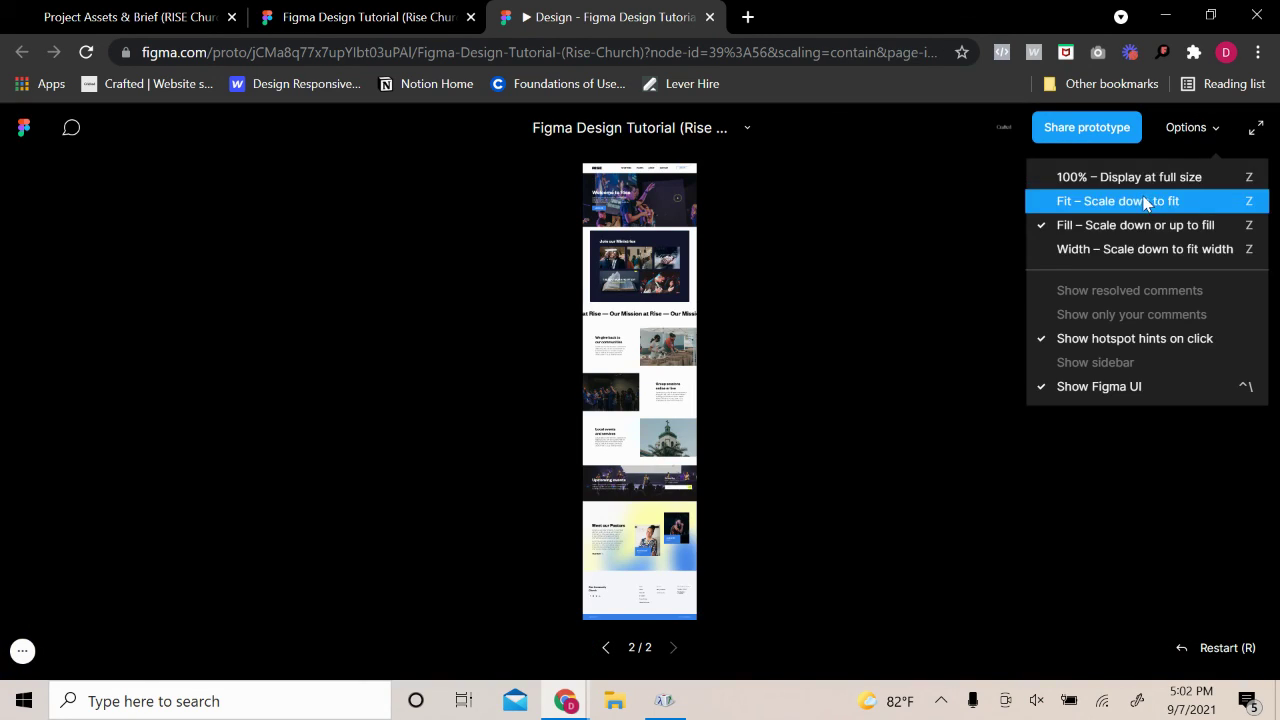
{"action": "left_click", "coordinate": [1148, 200]}
{"action": "left_click", "coordinate": [1185, 128]}
{"action": "left_click", "coordinate": [1168, 176]}
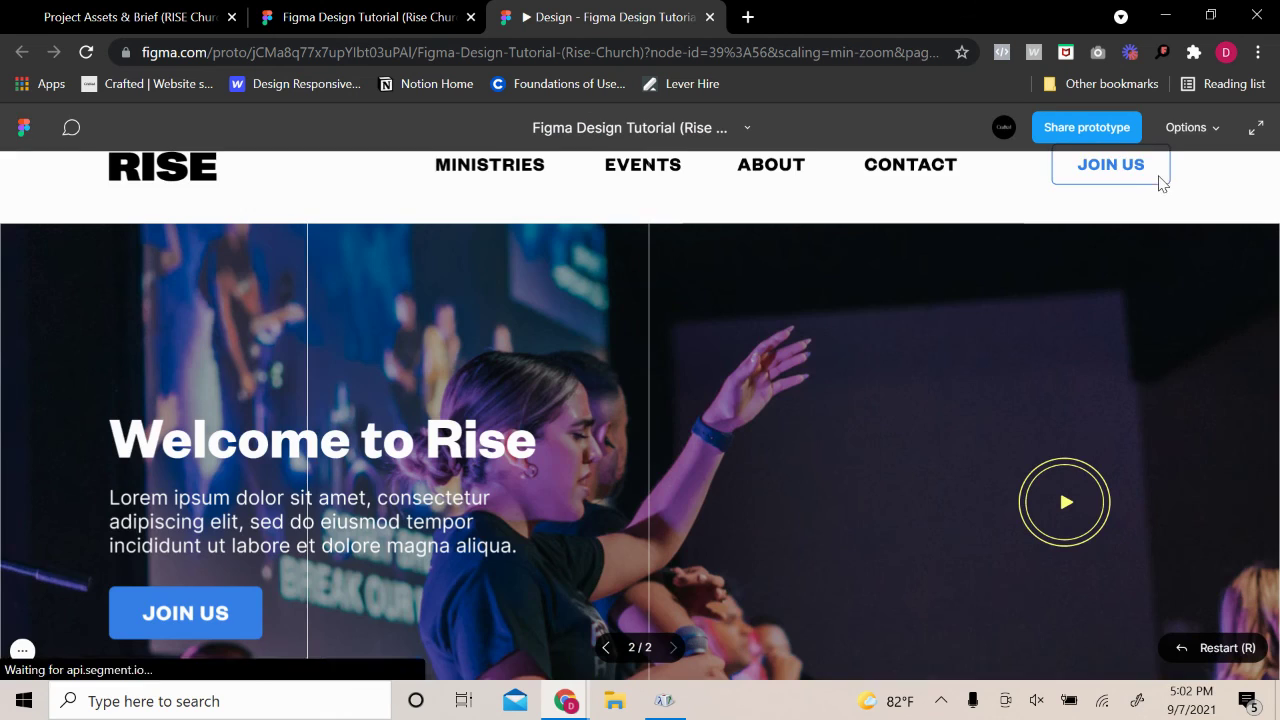
{"action": "left_click", "coordinate": [1190, 134]}
{"action": "left_click", "coordinate": [1136, 251]}
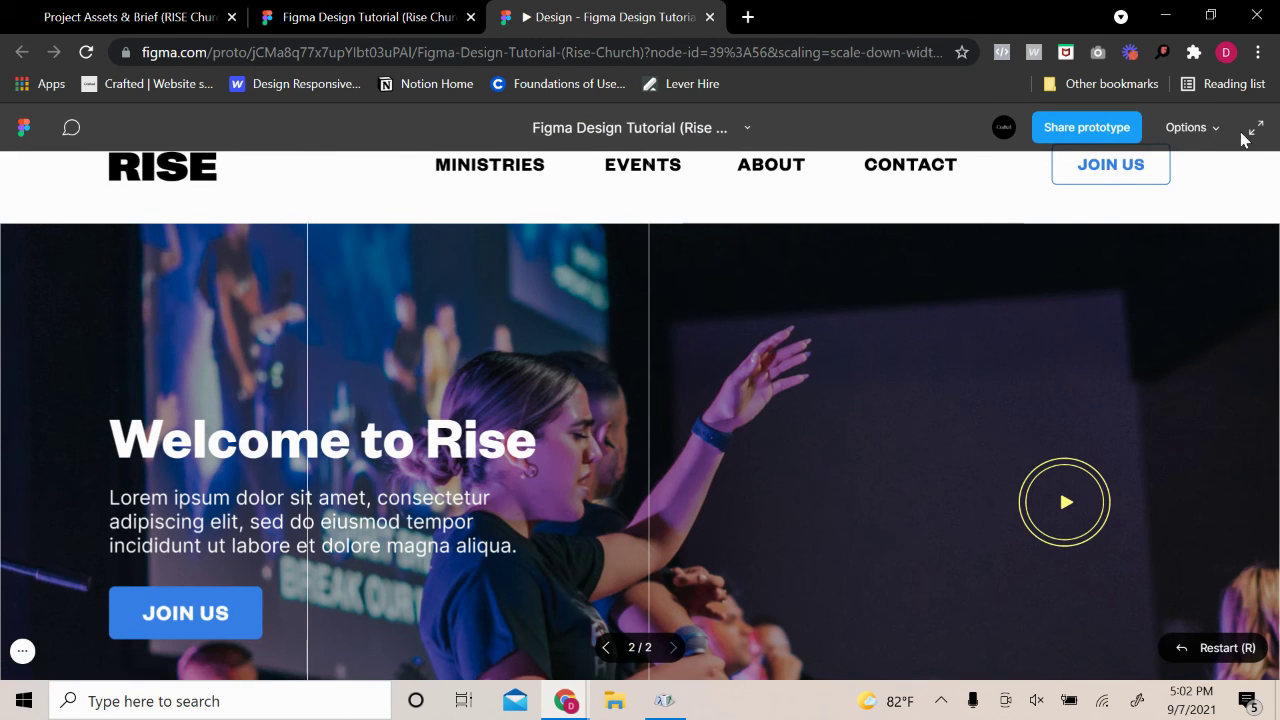
View the prototype full screen, exit, and close the preview tab
{"action": "left_click", "coordinate": [1252, 130]}
{"action": "left_click", "coordinate": [1250, 24]}
{"action": "left_click", "coordinate": [709, 17]}
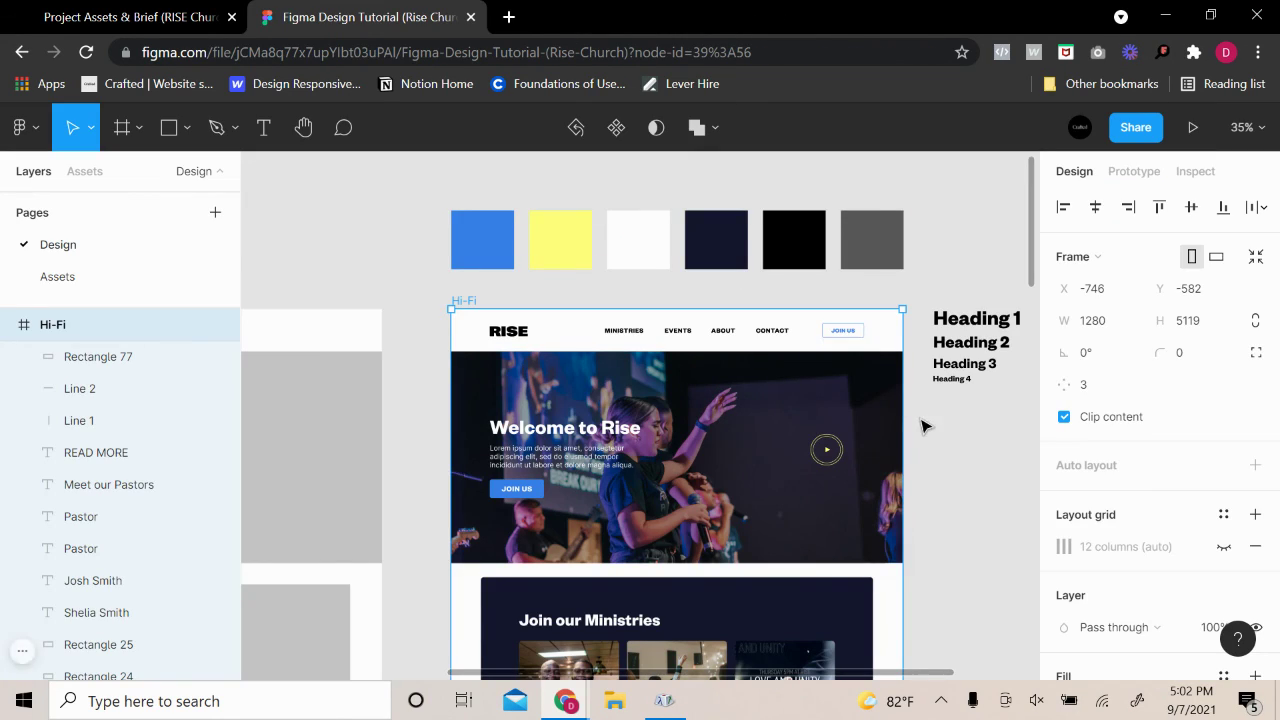
Give Shelia's and Josh's pastor photos a corner radius of 8
{"action": "left_click", "coordinate": [922, 427]}
{"action": "scroll", "coordinate": [926, 440], "scroll_direction": "down", "scroll_amount": 15}
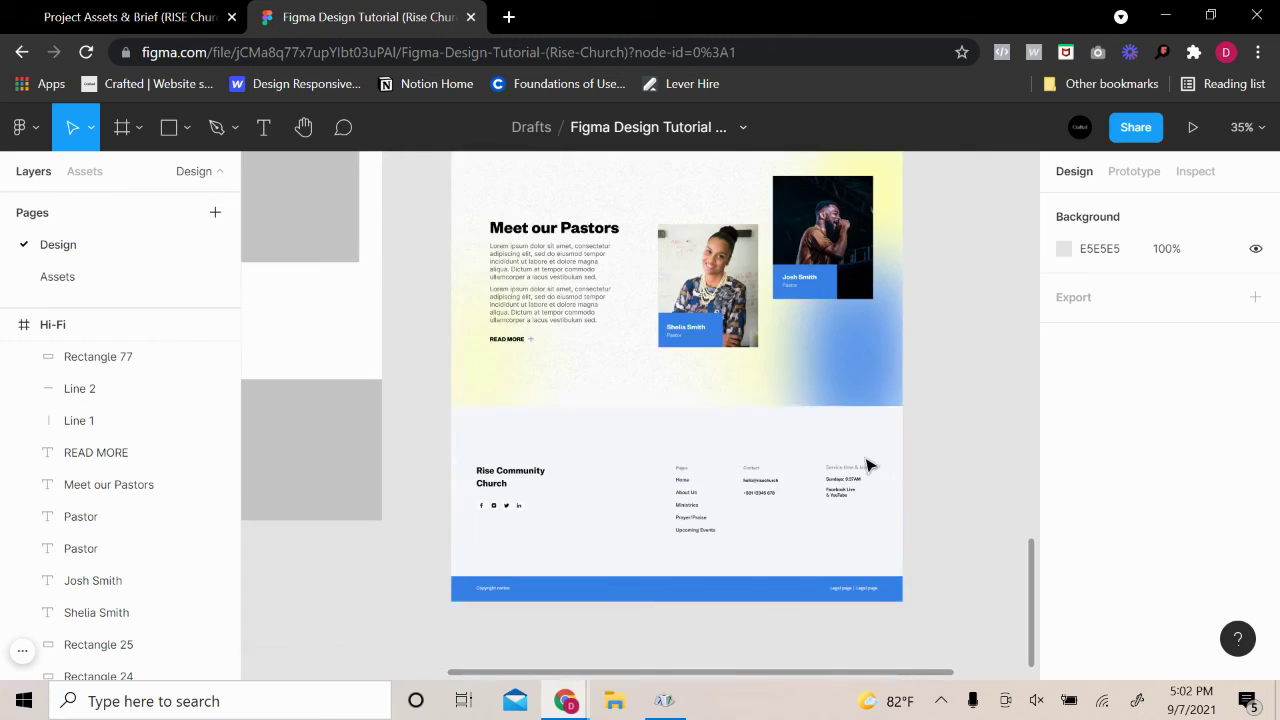
{"action": "scroll", "coordinate": [730, 230], "scroll_direction": "up", "scroll_amount": 5}
{"action": "left_click", "coordinate": [720, 273]}
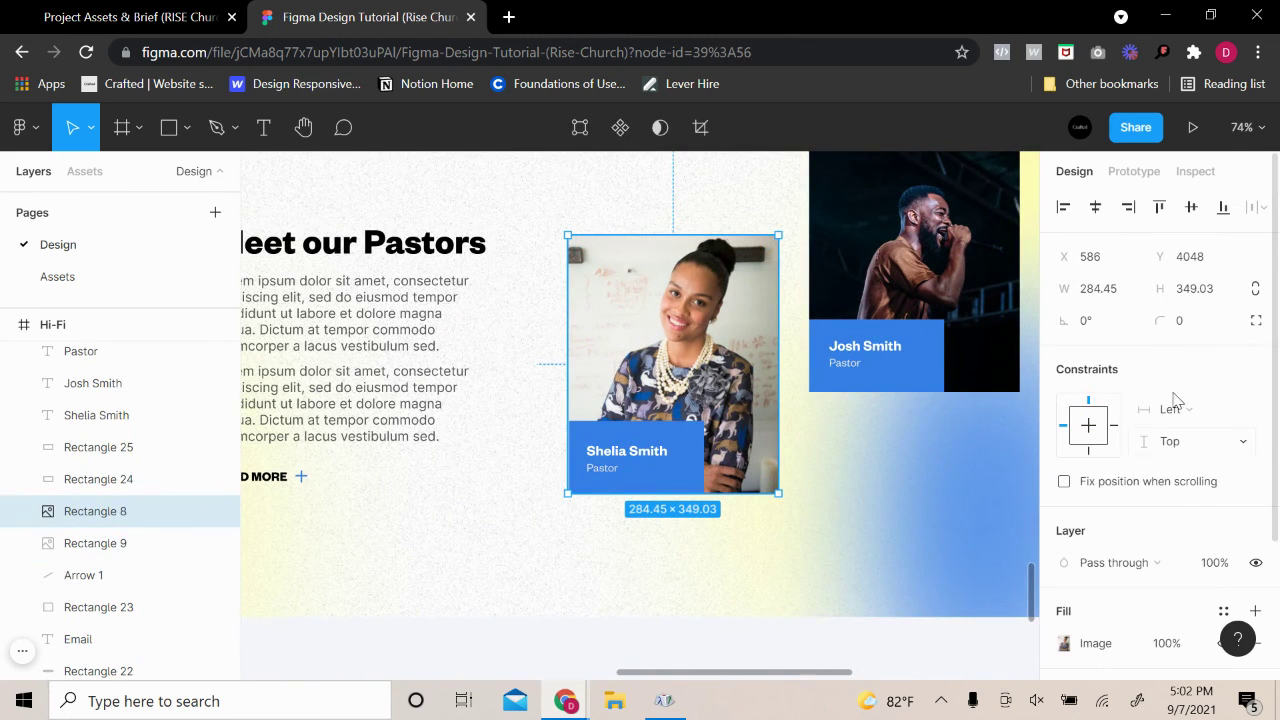
{"action": "left_click", "coordinate": [1186, 320]}
{"action": "key", "text": "Return"}
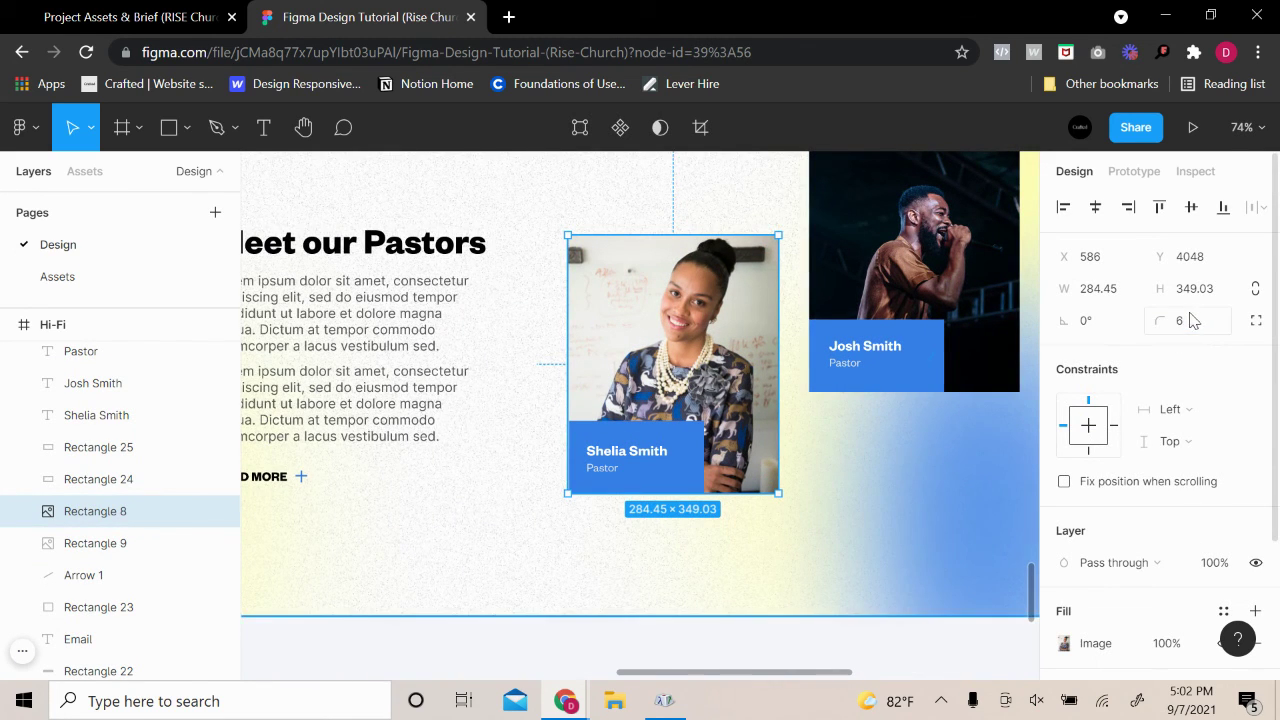
{"action": "left_click", "coordinate": [935, 240]}
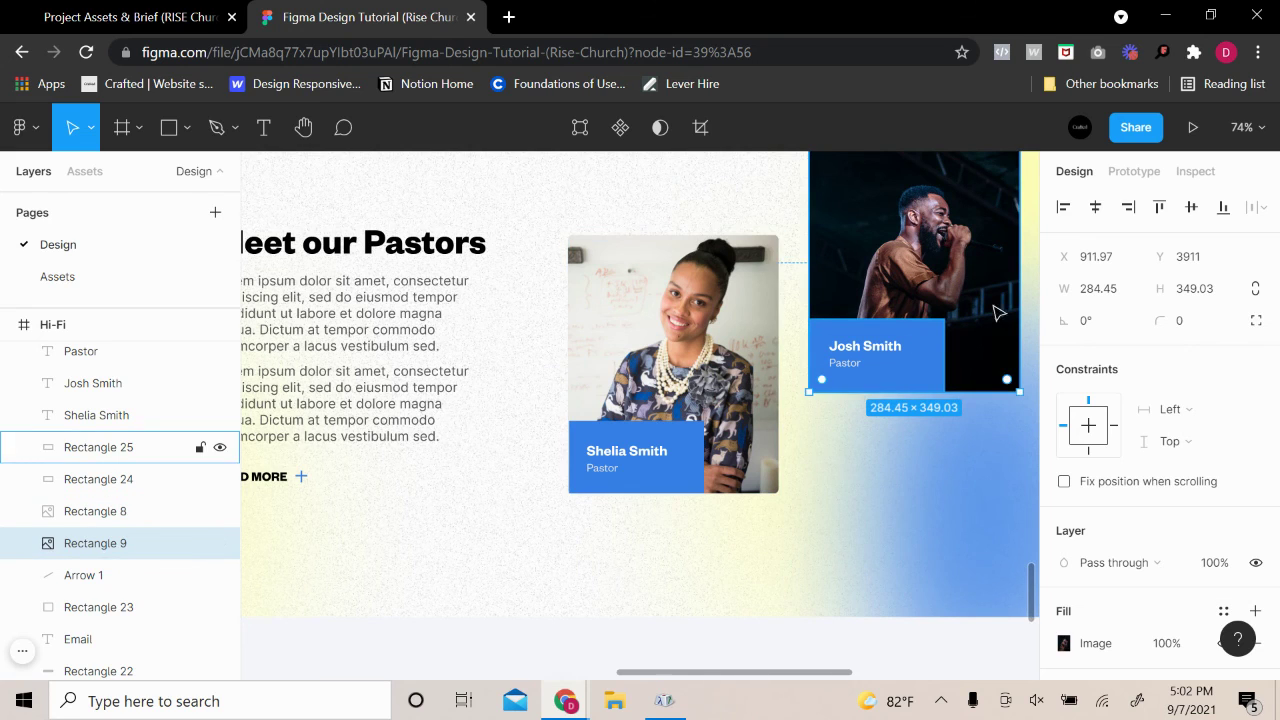
{"action": "left_click", "coordinate": [1189, 324]}
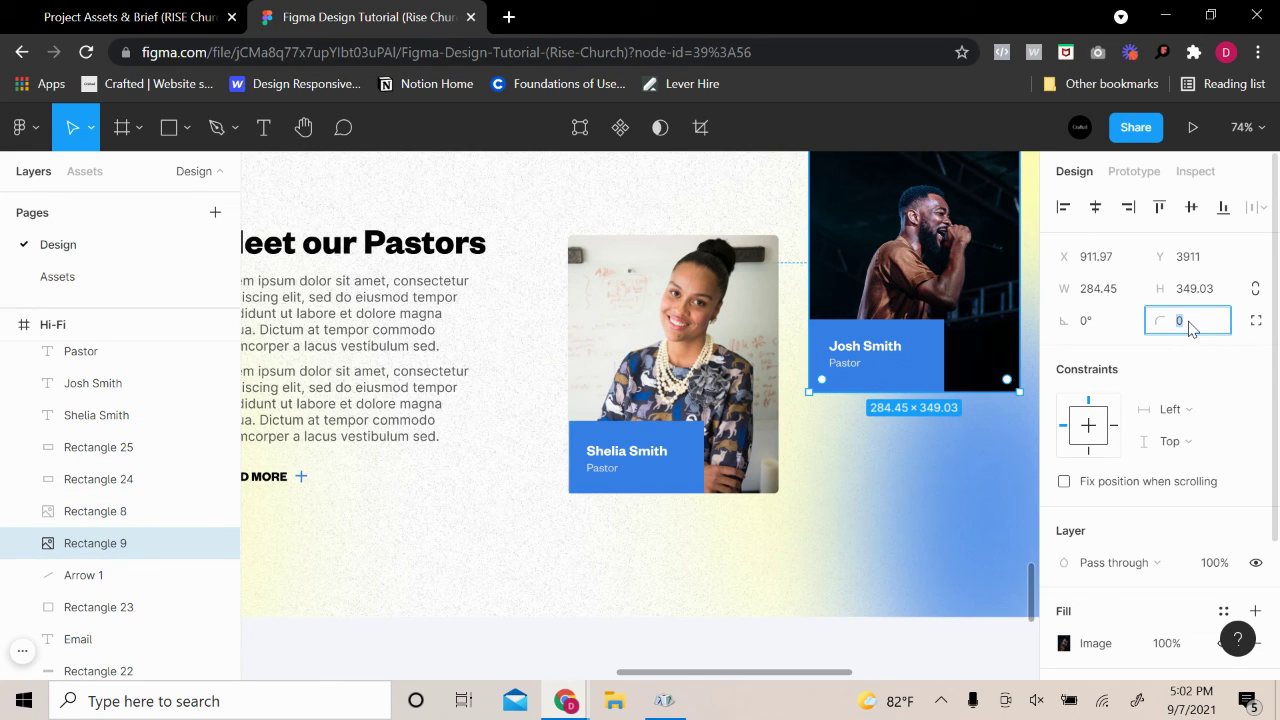
{"action": "type", "text": "8"}
{"action": "key", "text": "Return"}
Set Shelia's photo to independent corners 0, 6, 6, 0, squaring the left side
{"action": "left_click", "coordinate": [639, 444]}
{"action": "scroll", "coordinate": [639, 444], "scroll_direction": "up", "scroll_amount": 5}
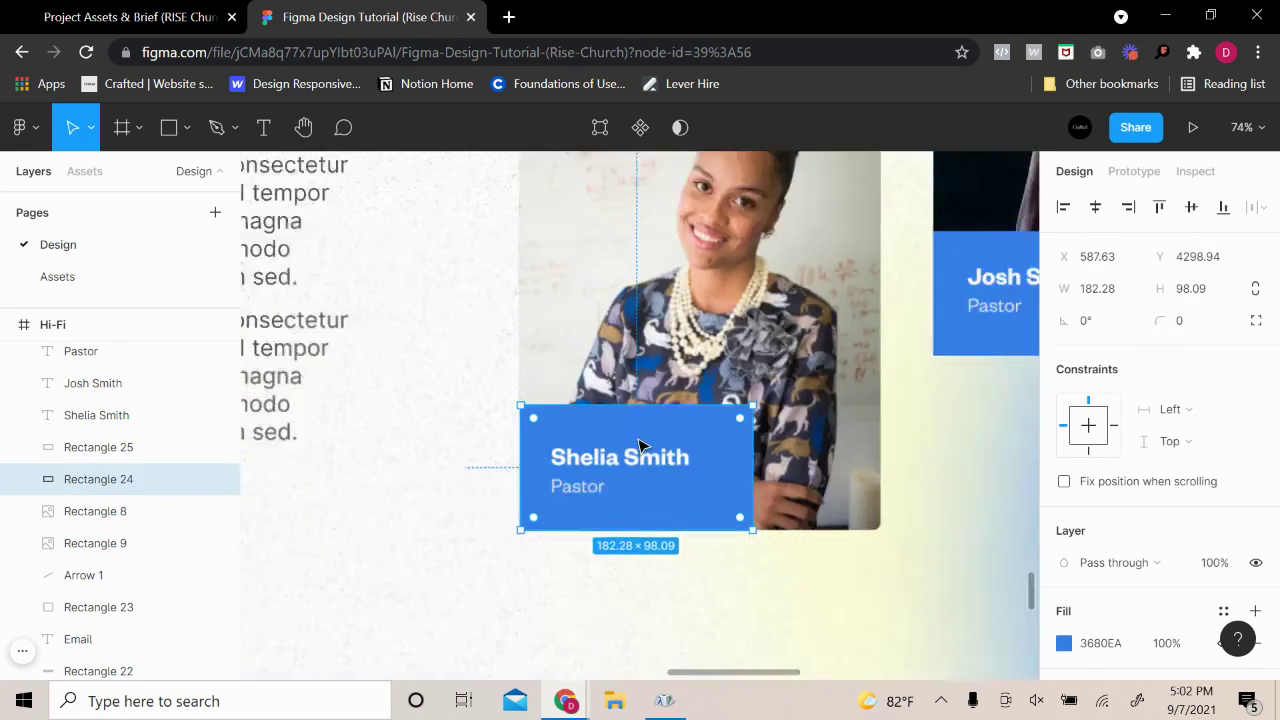
{"action": "scroll", "coordinate": [639, 444], "scroll_direction": "up", "scroll_amount": 5}
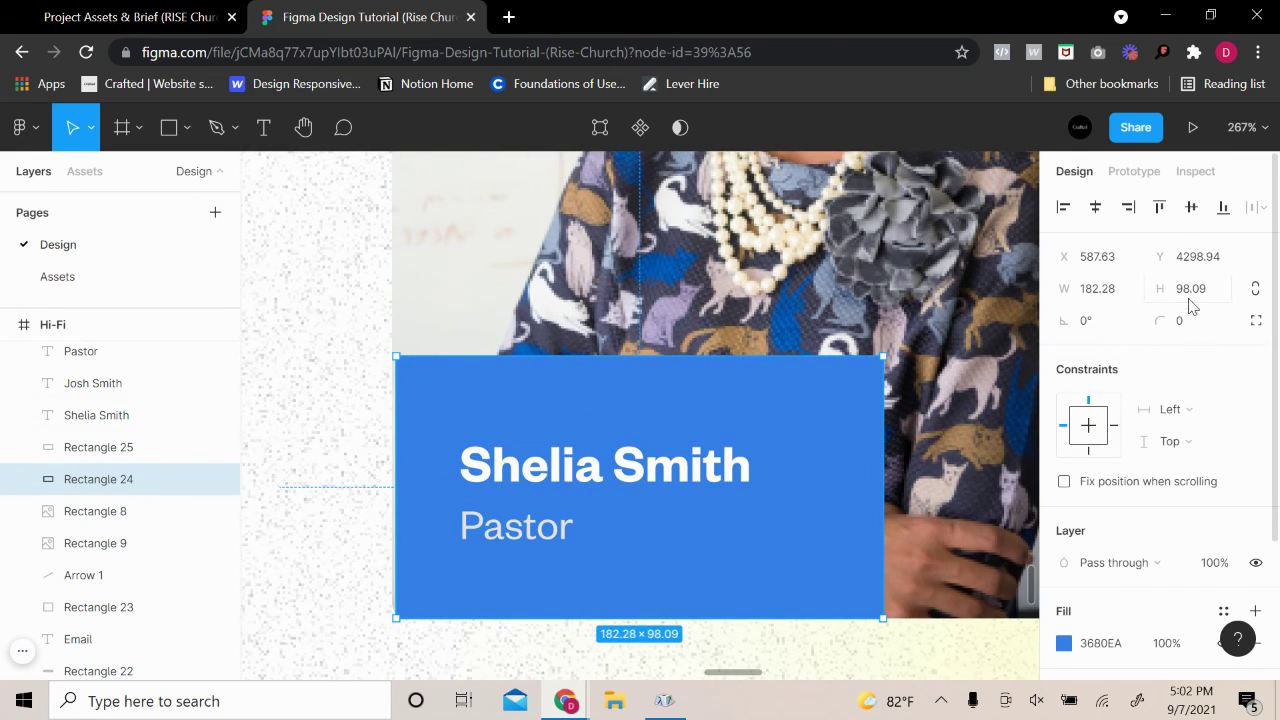
{"action": "left_click", "coordinate": [1197, 331]}
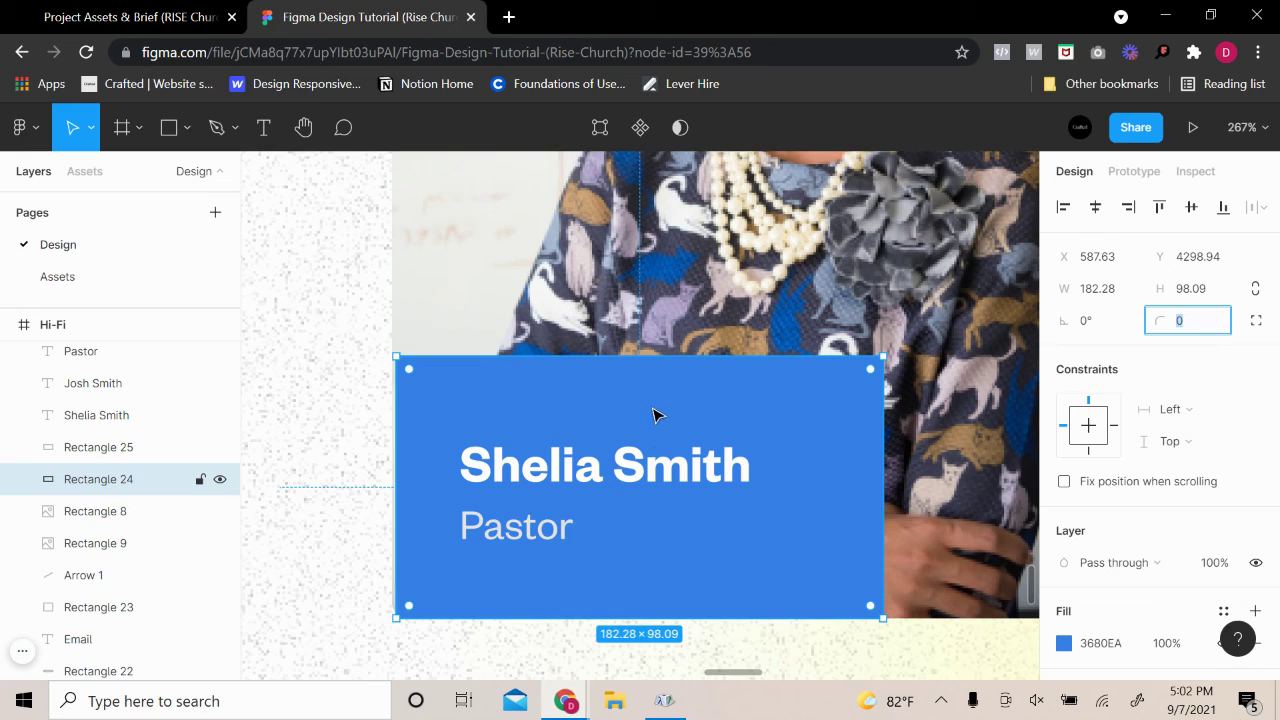
{"action": "left_click", "coordinate": [808, 306]}
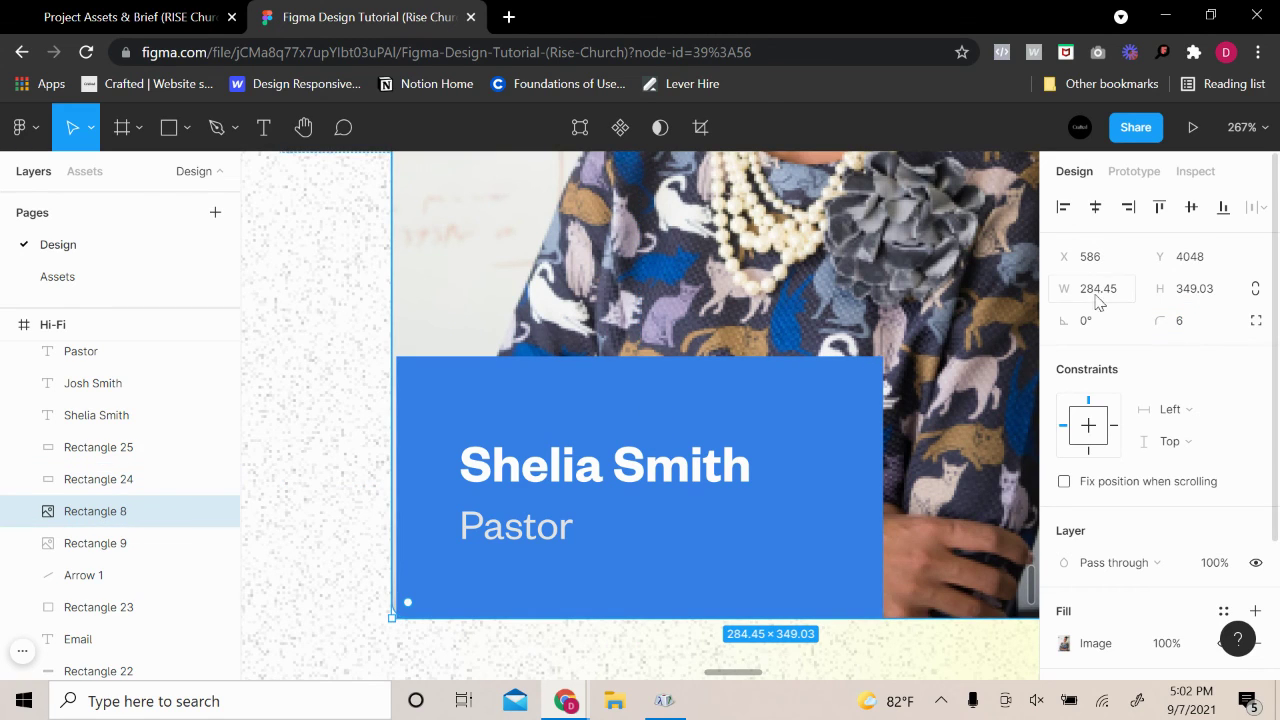
{"action": "left_click", "coordinate": [1192, 322]}
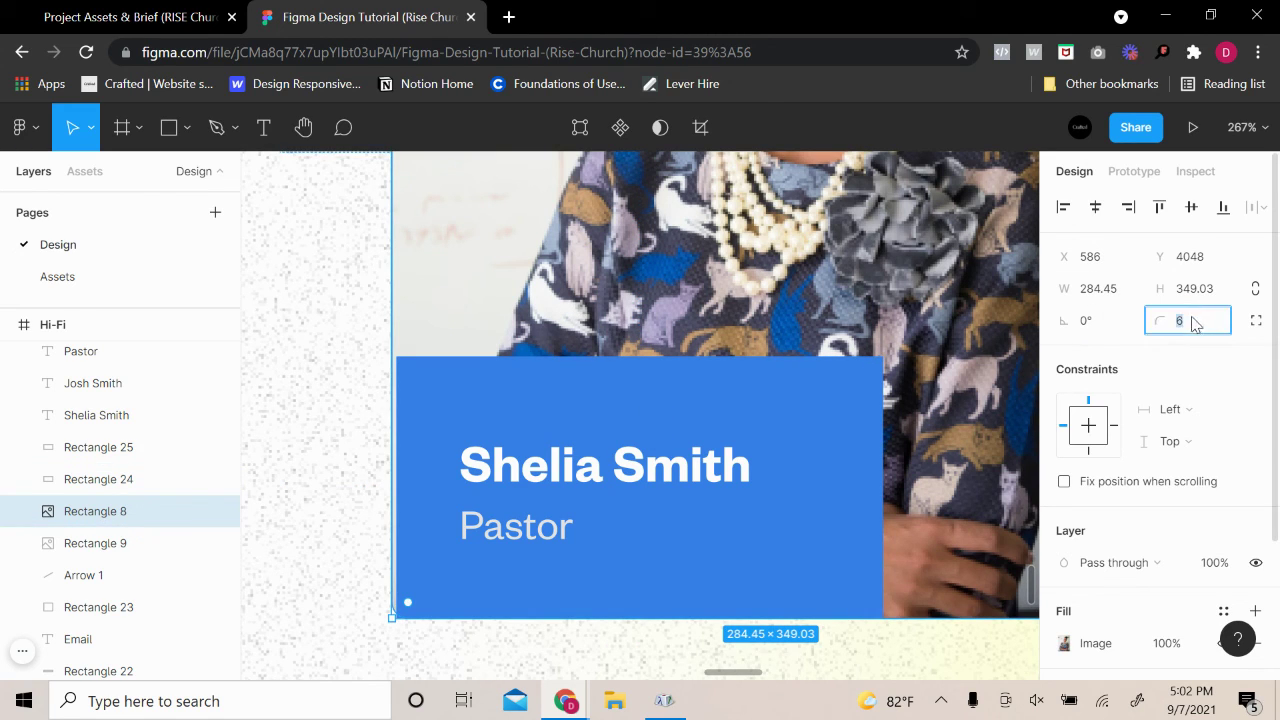
{"action": "left_click", "coordinate": [1255, 321]}
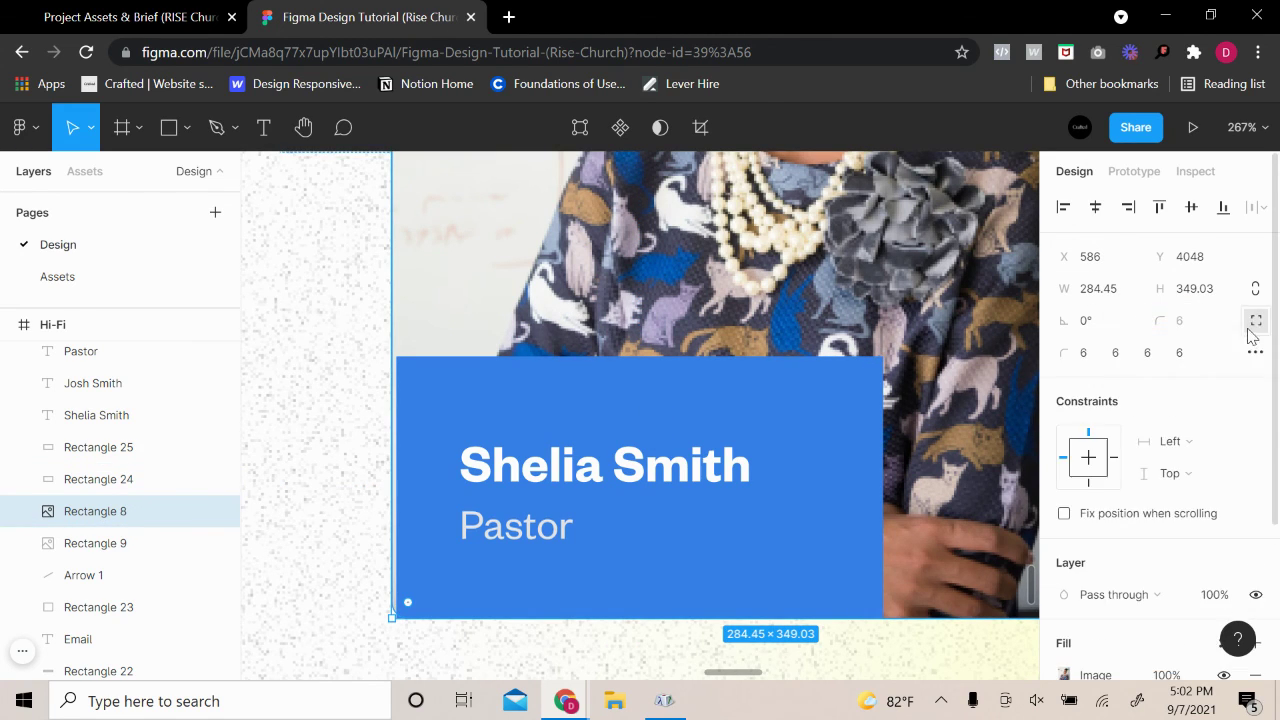
{"action": "left_click", "coordinate": [1082, 354]}
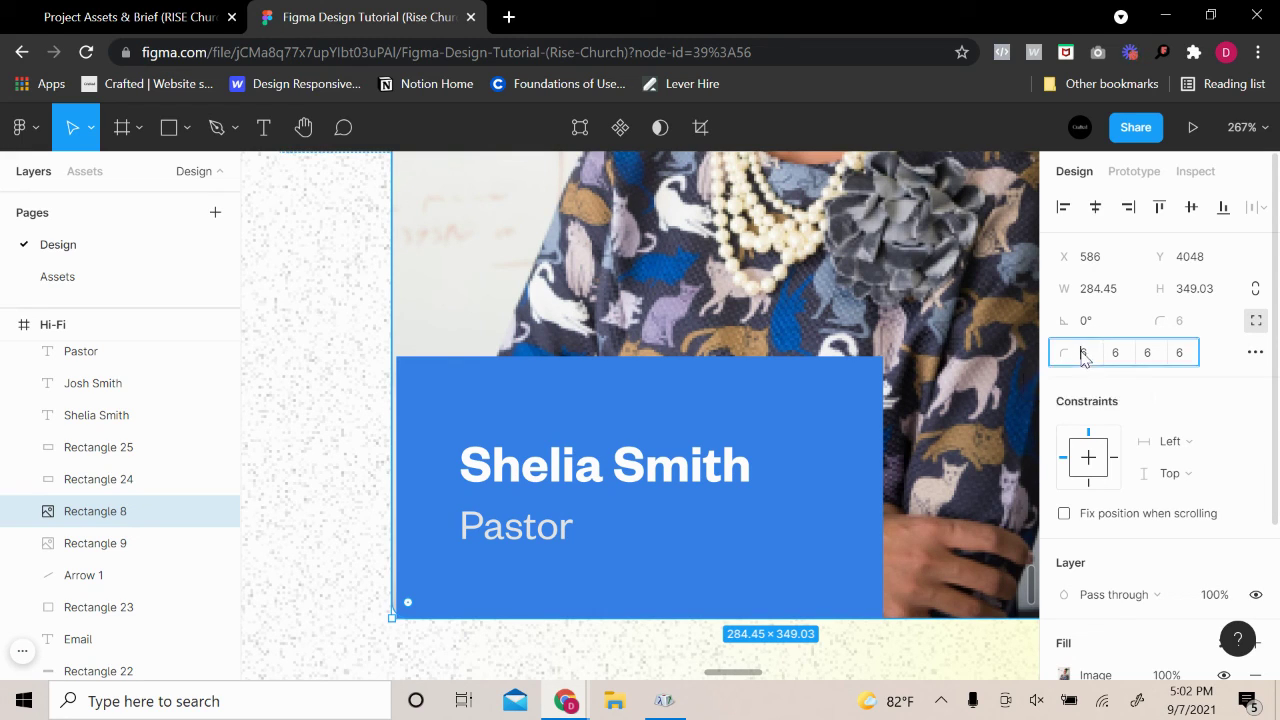
{"action": "type", "text": "0"}
{"action": "key", "text": "Return"}
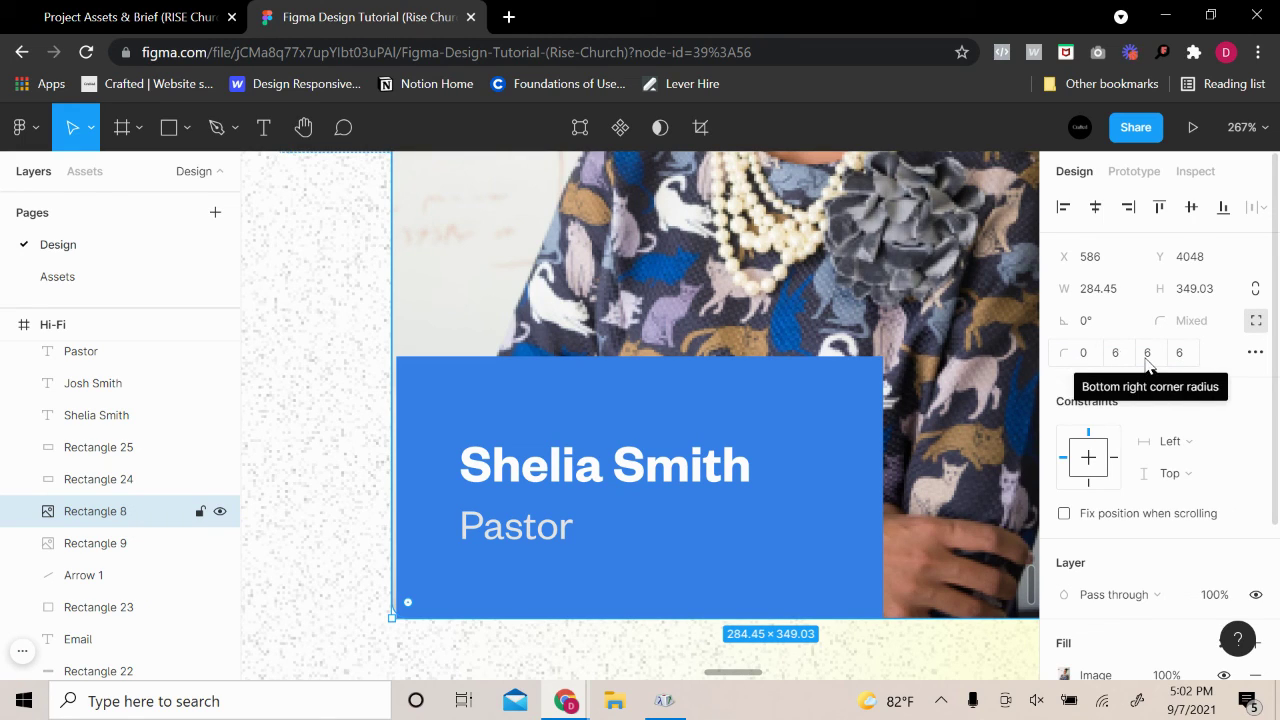
{"action": "left_click", "coordinate": [1180, 356]}
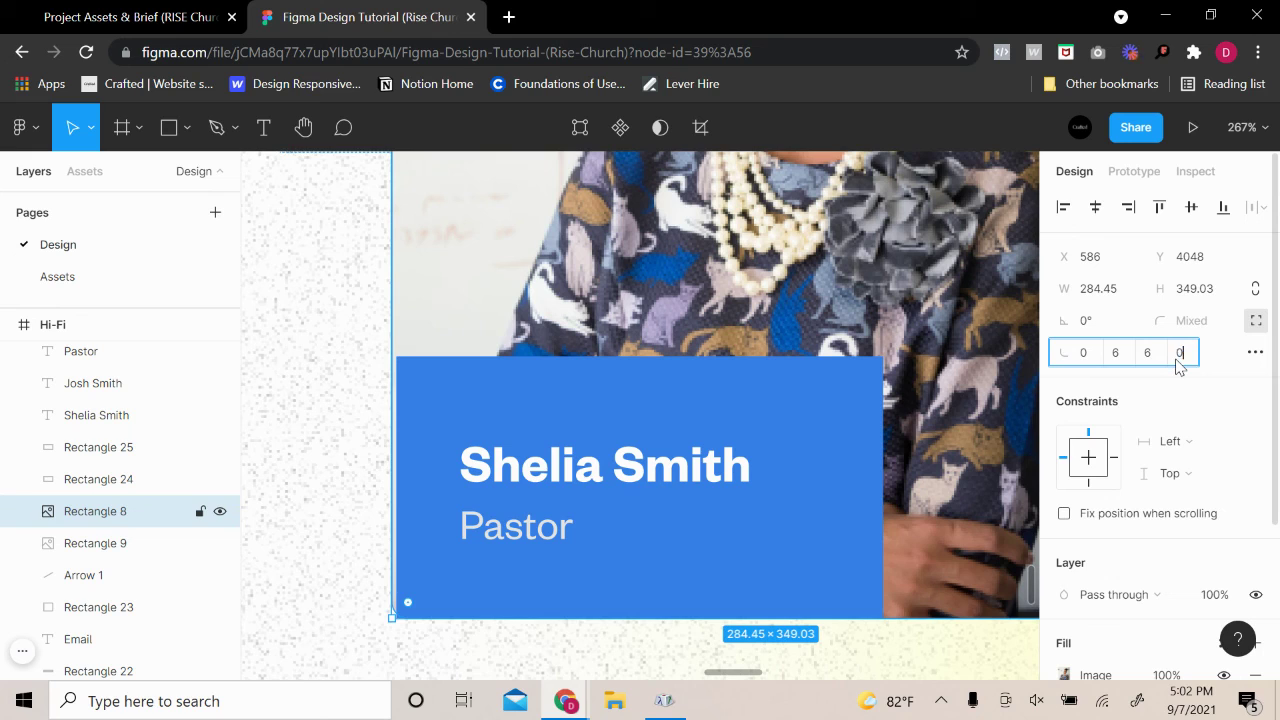
{"action": "key", "text": "Return"}
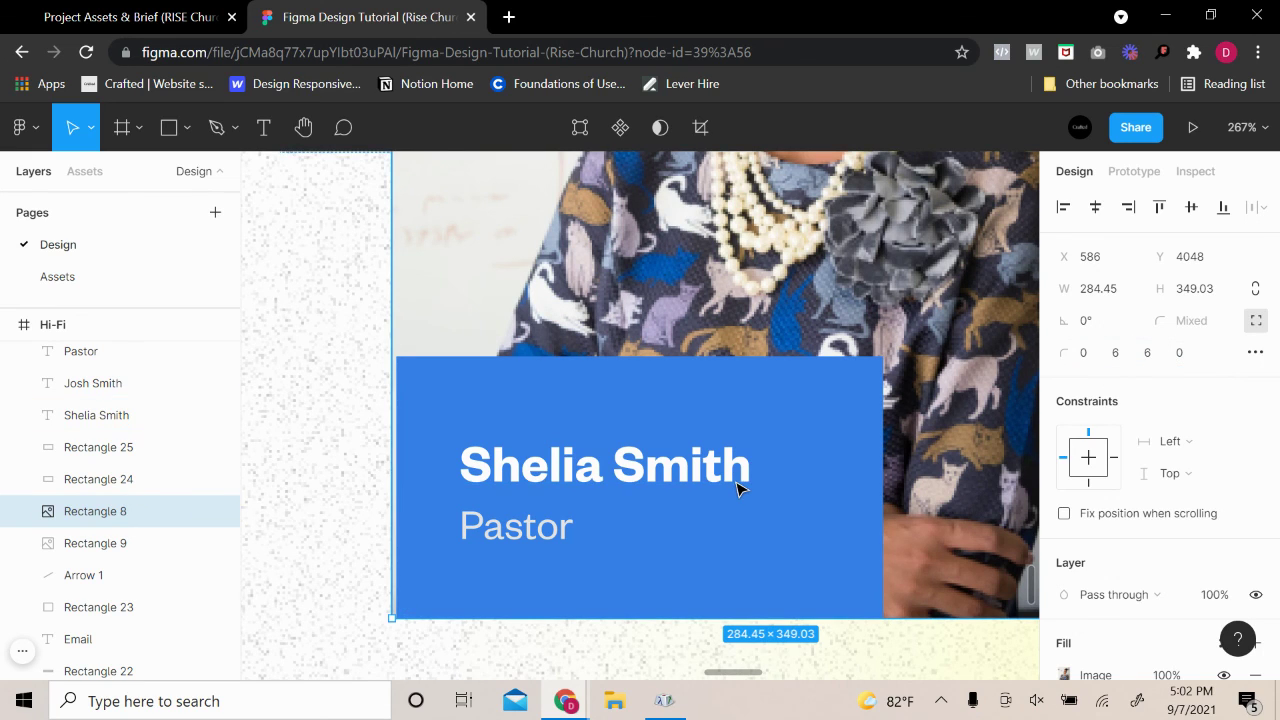
Nudge the name text, Pastor title and blue card left to sit flush
{"action": "left_click", "coordinate": [705, 475]}
{"action": "left_click", "coordinate": [530, 540], "text": "shift"}
{"action": "left_click", "coordinate": [610, 433], "text": "shift"}
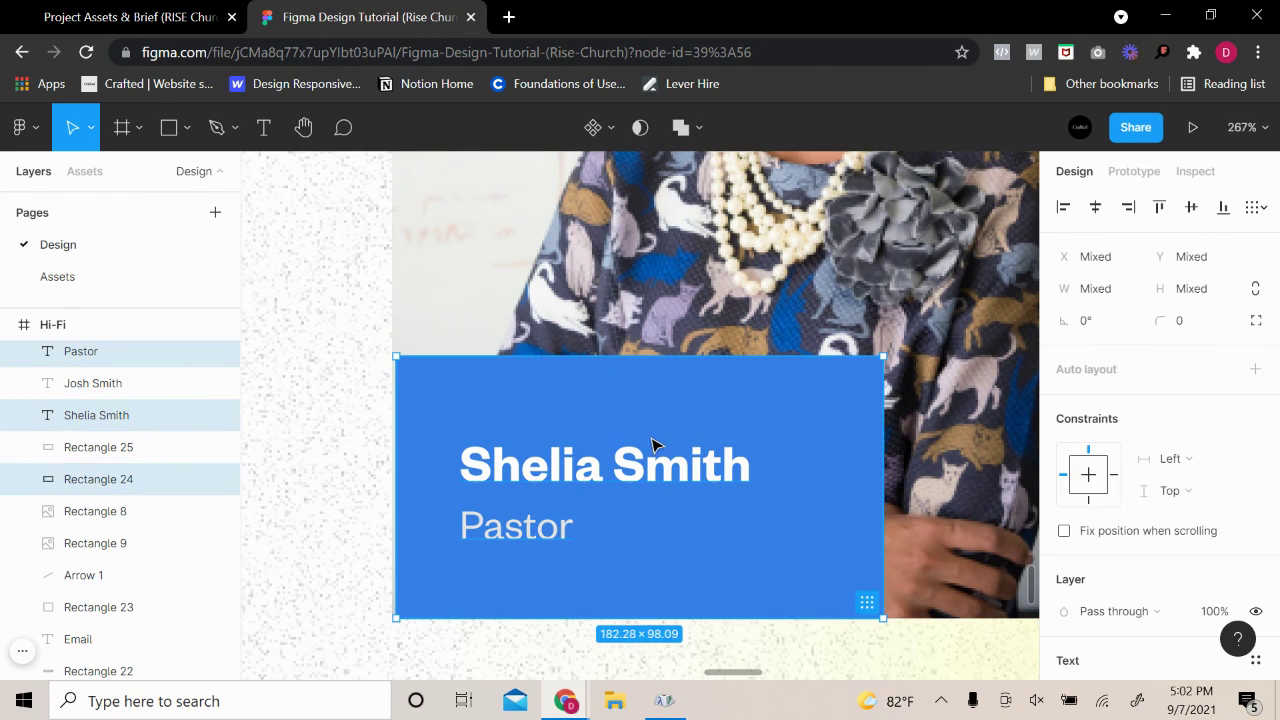
{"action": "key", "text": "Left"}
{"action": "key", "text": "Left"}
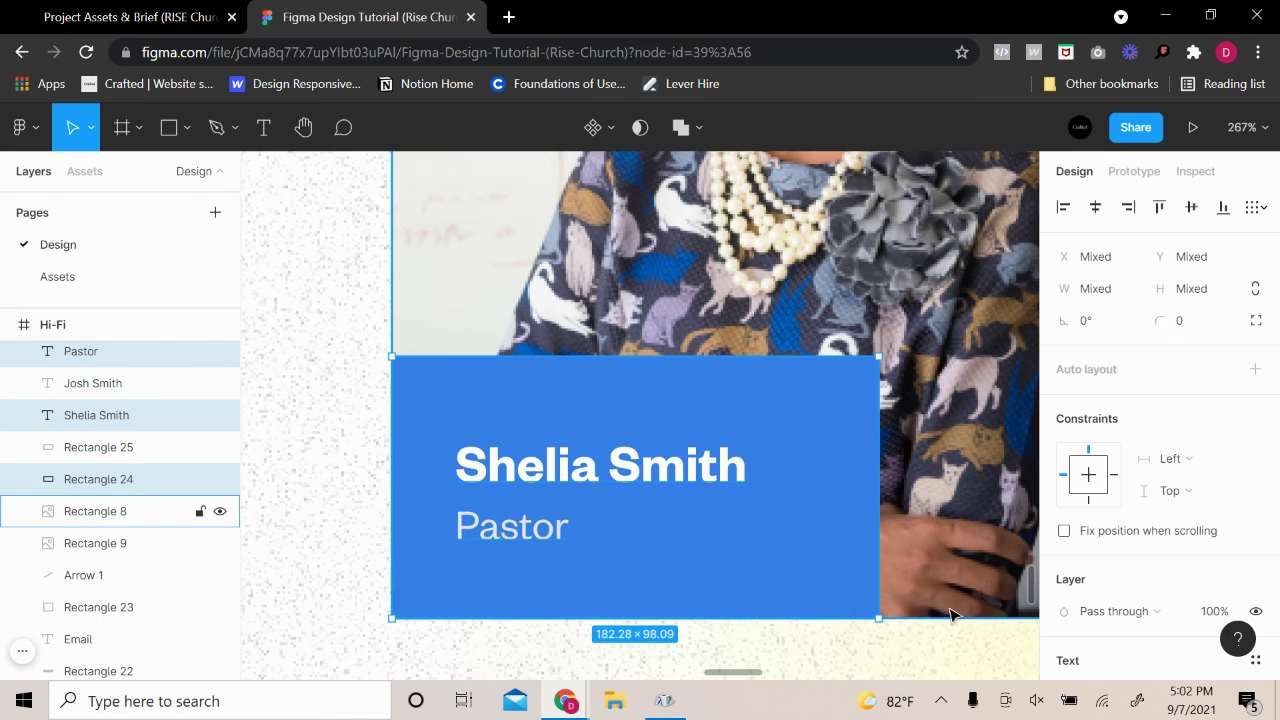
Switch Shelia's blue name card to independent corners with bottom-right radius 6
{"action": "left_click", "coordinate": [871, 449]}
{"action": "left_click", "coordinate": [878, 432]}
{"action": "left_click", "coordinate": [874, 434]}
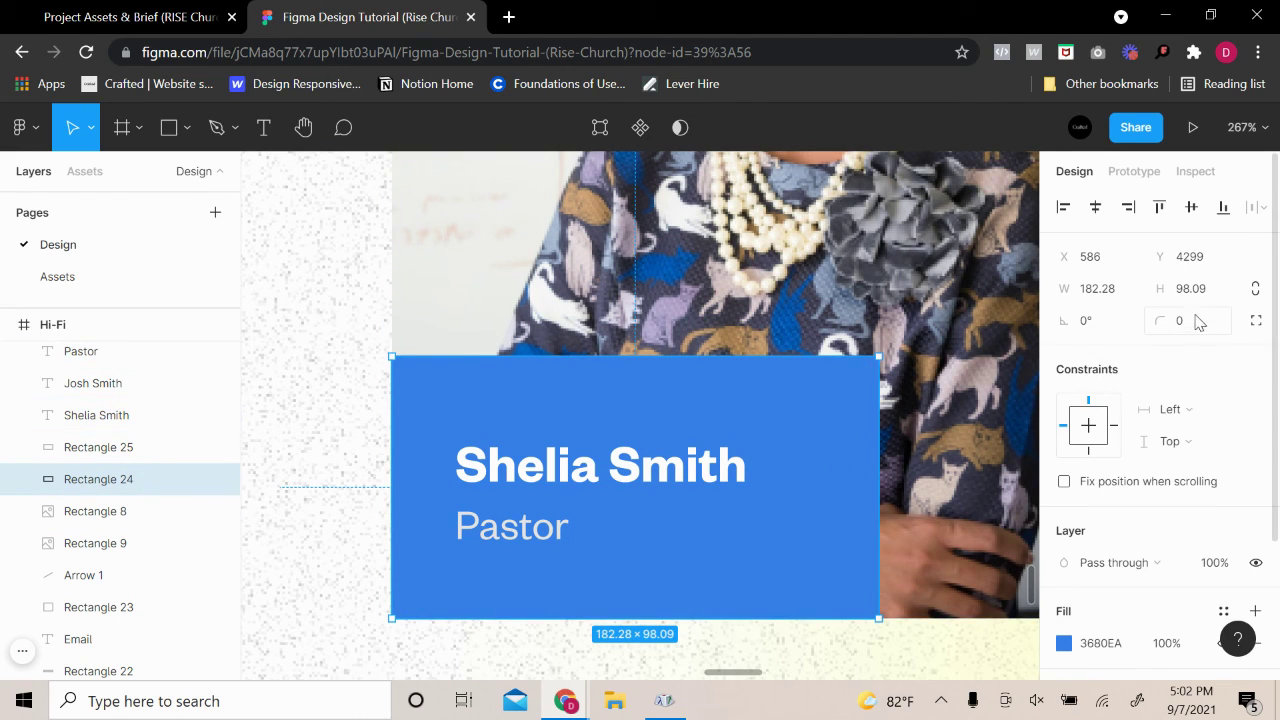
{"action": "left_click", "coordinate": [1253, 321]}
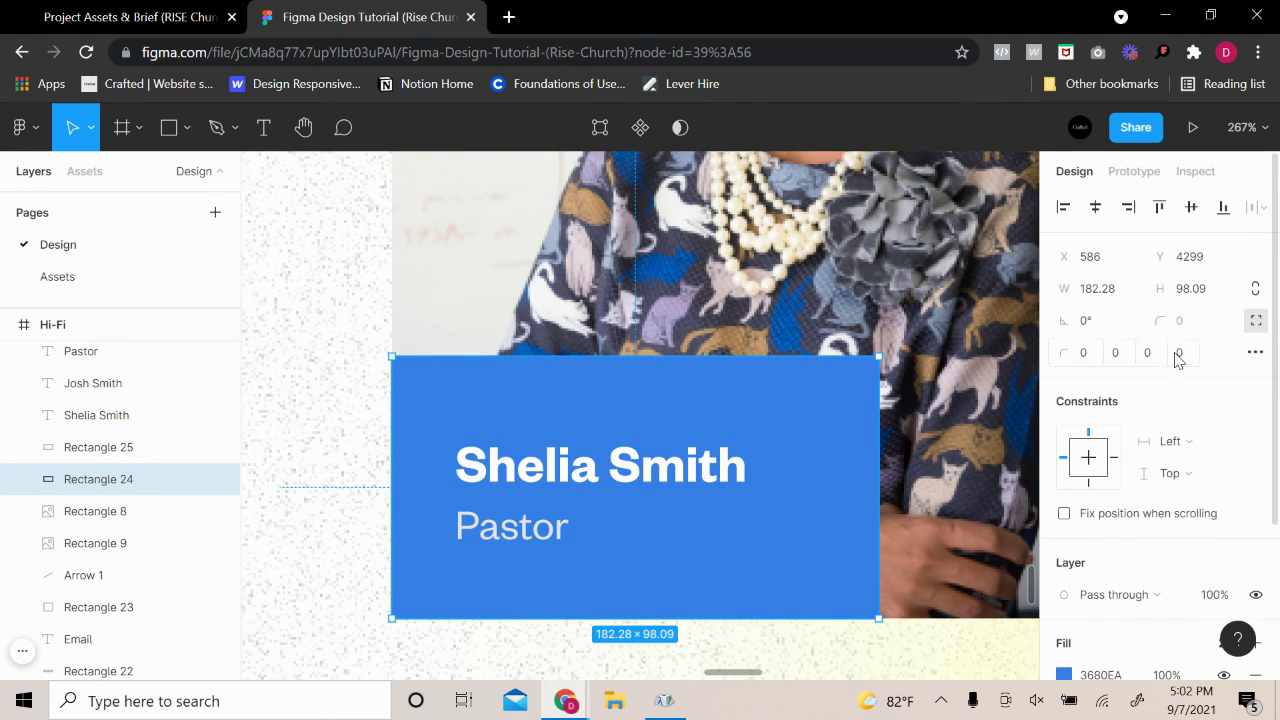
{"action": "left_click", "coordinate": [1161, 360]}
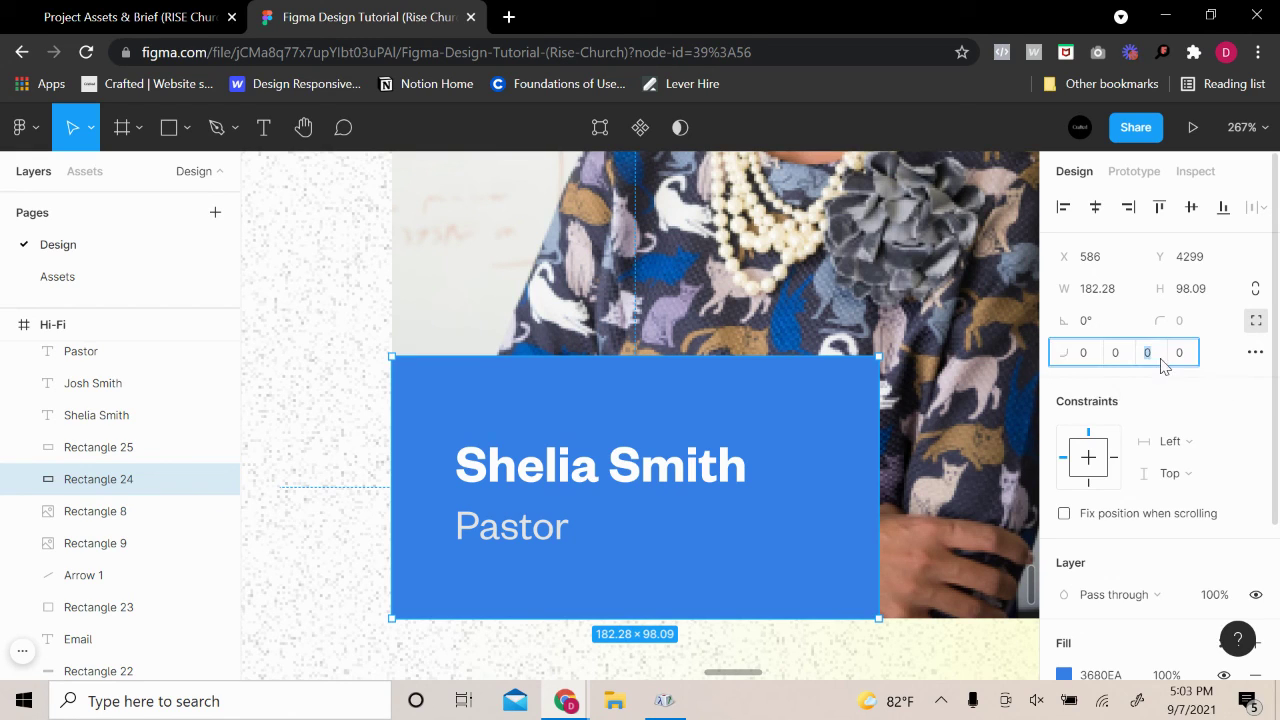
{"action": "type", "text": "6"}
{"action": "key", "text": "Return"}
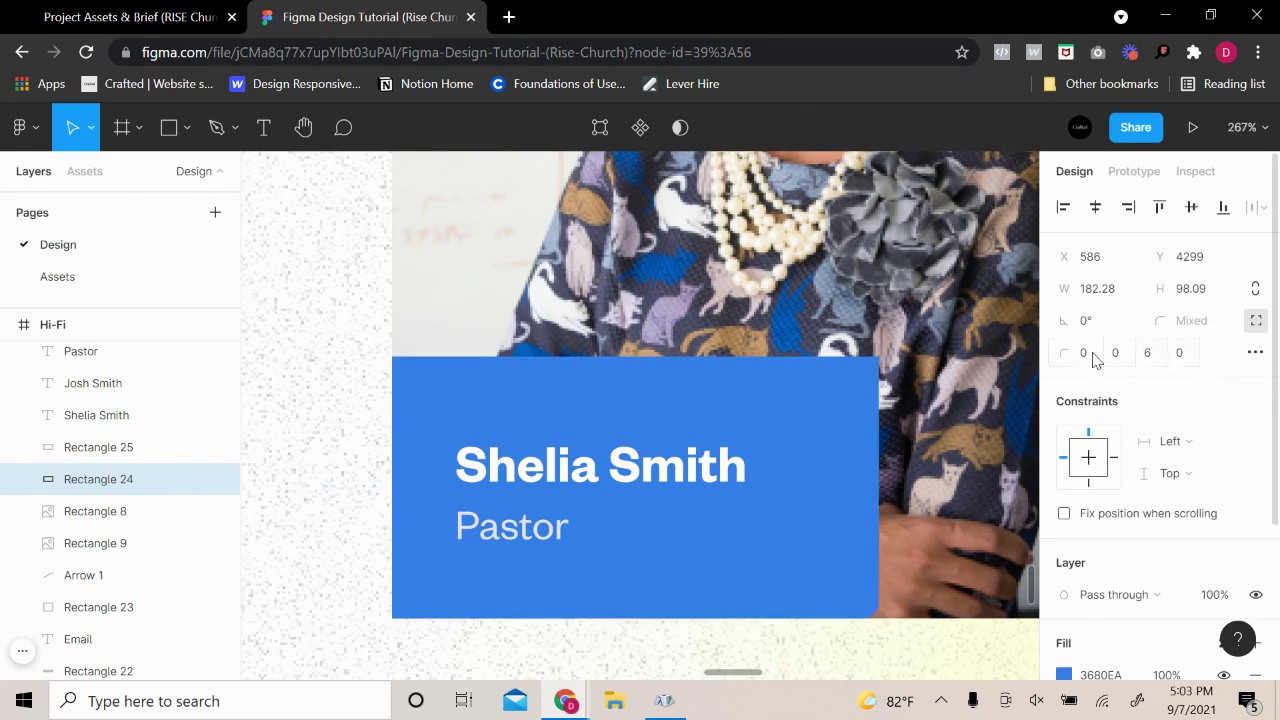
Square the blue card's bottom-right corner again and round its top-right corner to 6
{"action": "left_click", "coordinate": [1119, 355]}
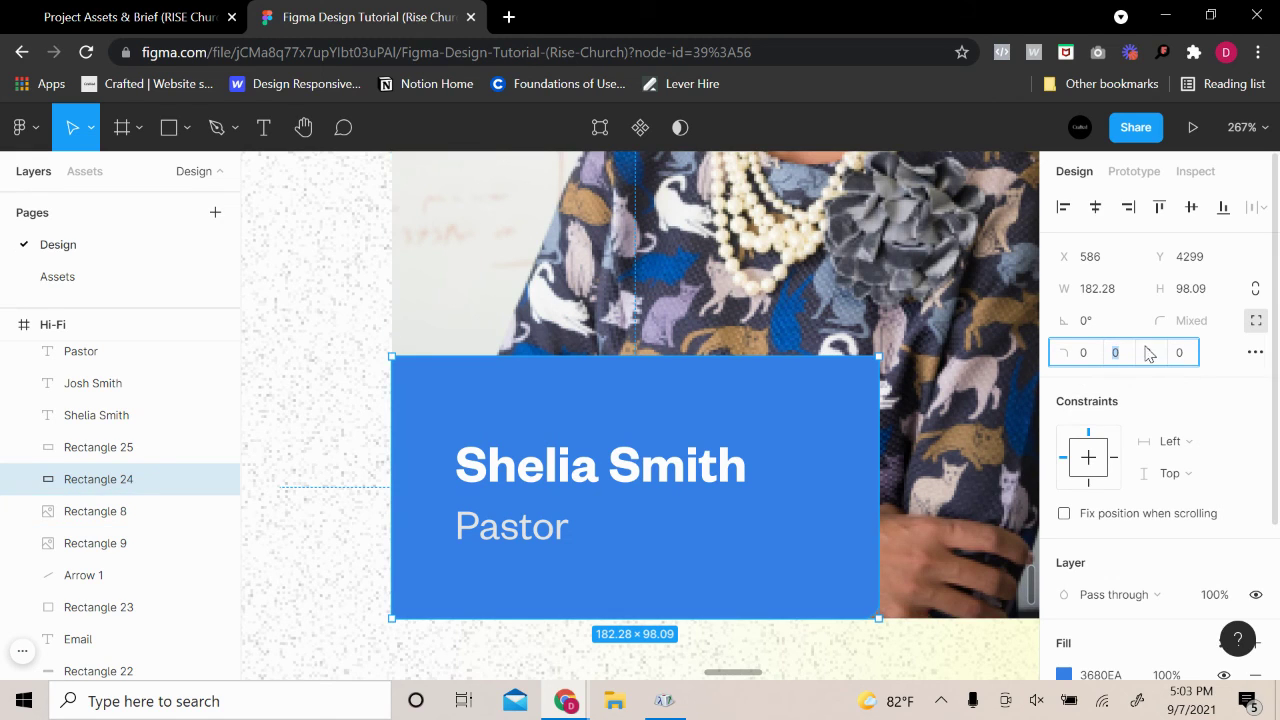
{"action": "left_click", "coordinate": [917, 540]}
{"action": "left_click", "coordinate": [856, 526]}
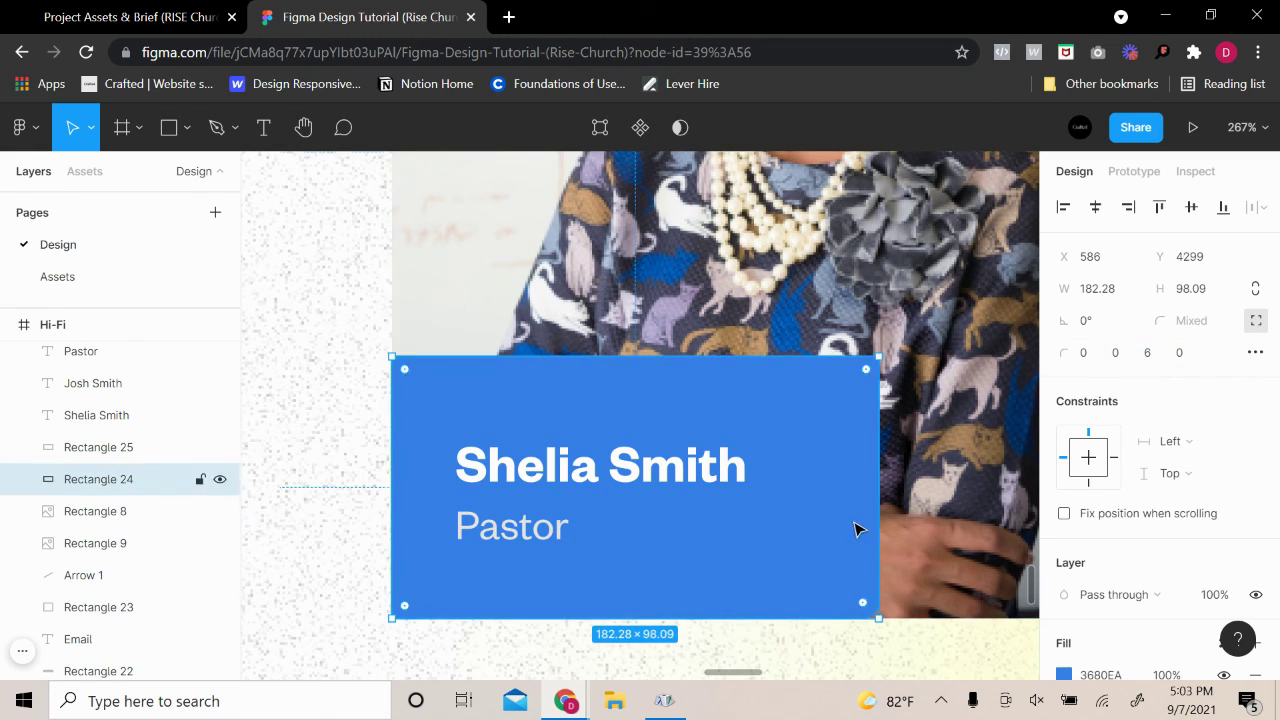
{"action": "left_click", "coordinate": [1150, 355]}
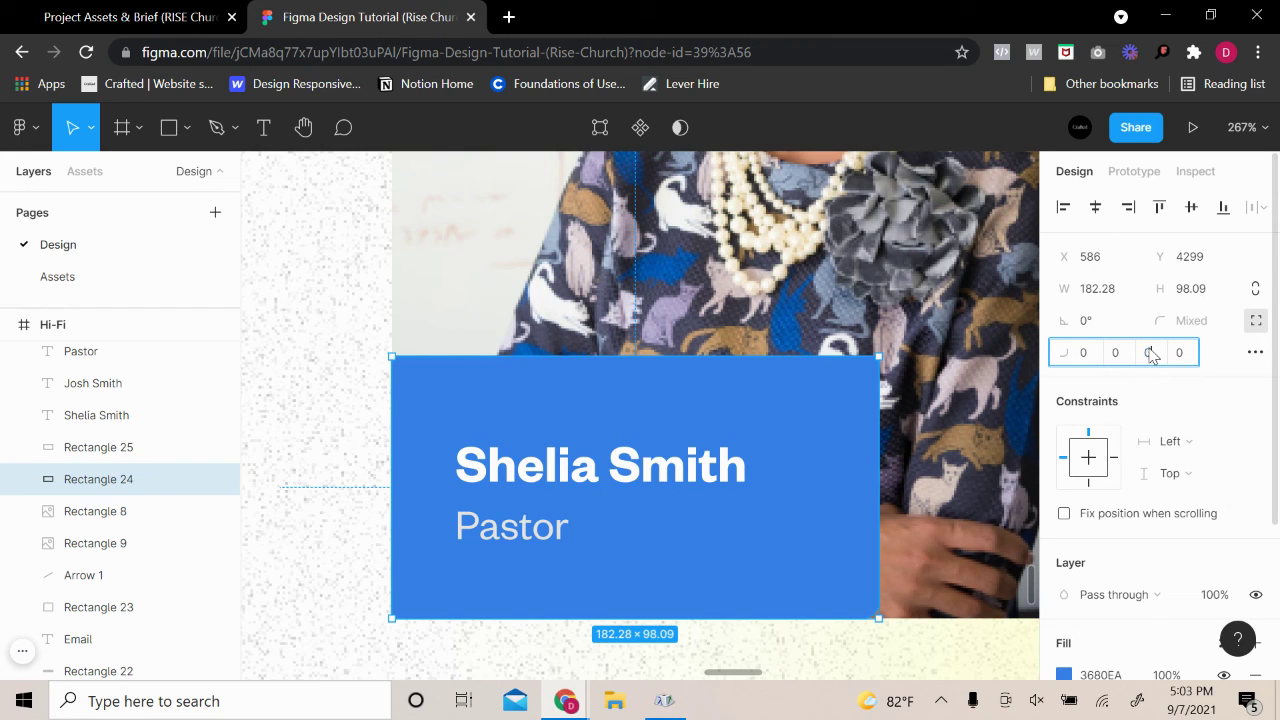
{"action": "key", "text": "Return"}
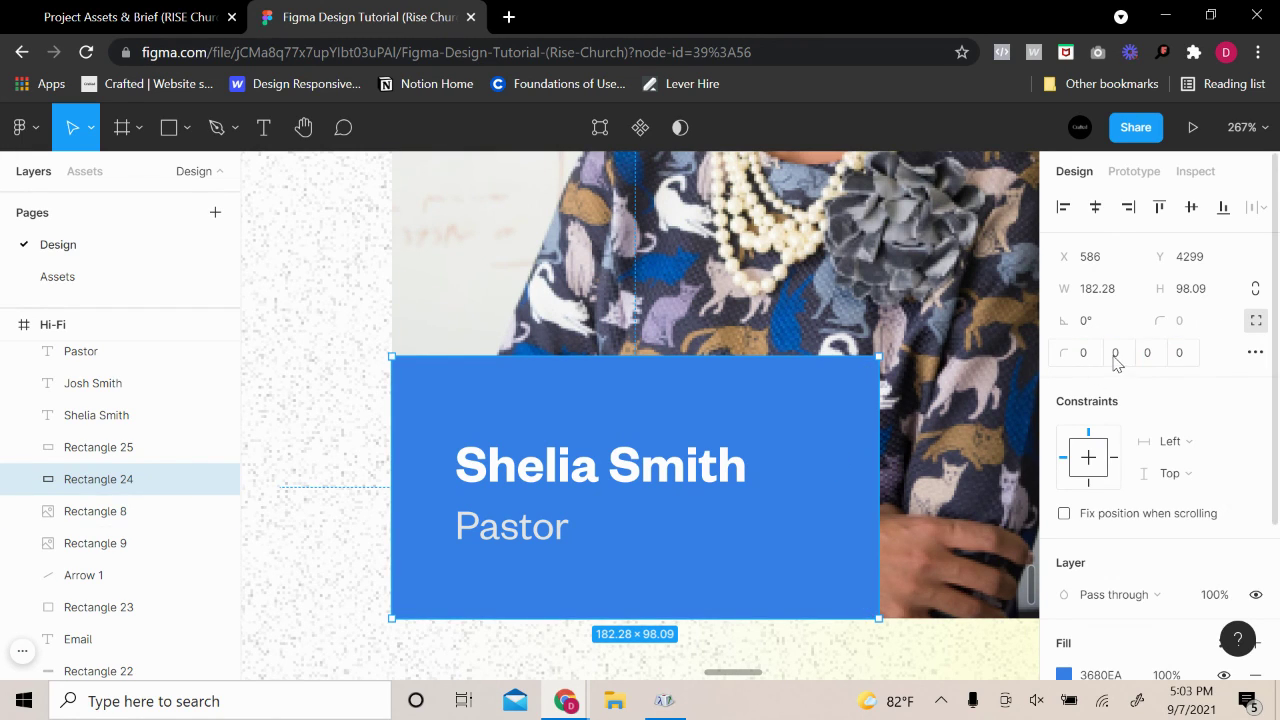
{"action": "left_click", "coordinate": [1116, 354]}
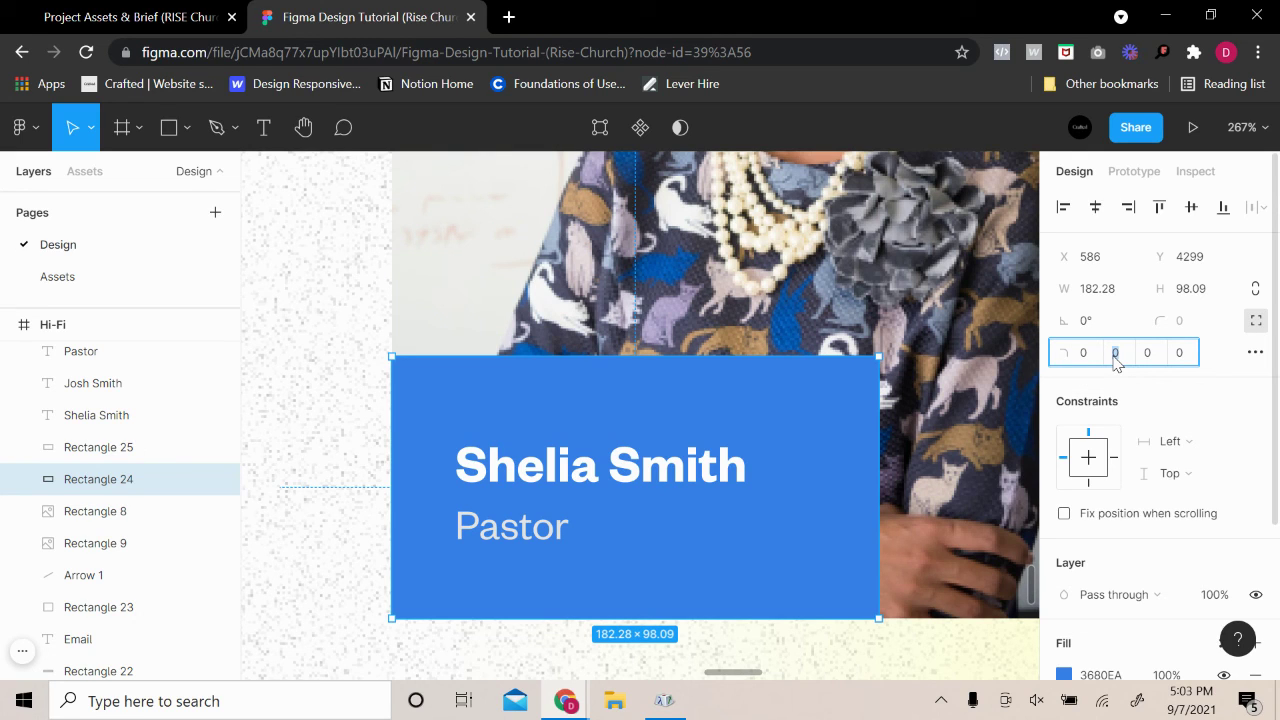
{"action": "type", "text": "6"}
{"action": "key", "text": "Return"}
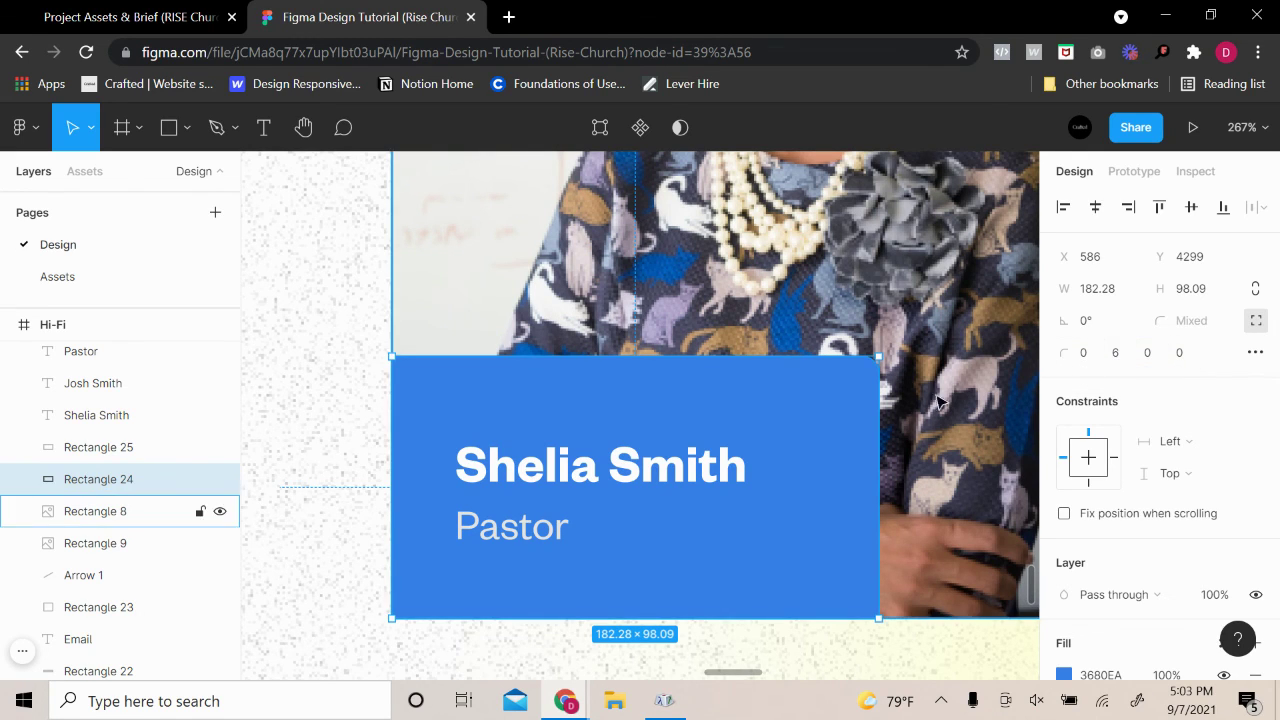
Compare the blue card's corners against the pastor photo, then deselect
{"action": "left_click", "coordinate": [930, 405]}
{"action": "left_click", "coordinate": [623, 405]}
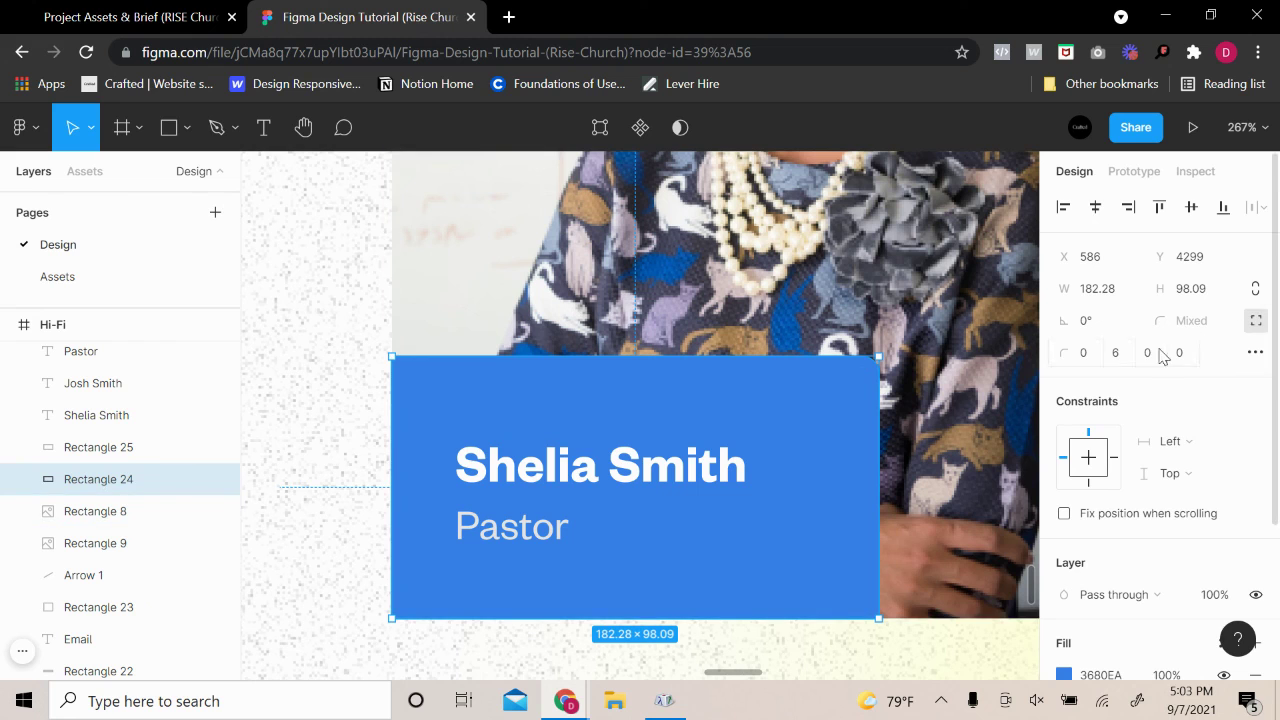
{"action": "scroll", "coordinate": [925, 443], "scroll_direction": "up", "scroll_amount": 3}
{"action": "left_click", "coordinate": [925, 443]}
{"action": "scroll", "coordinate": [925, 443], "scroll_direction": "down", "scroll_amount": 5}
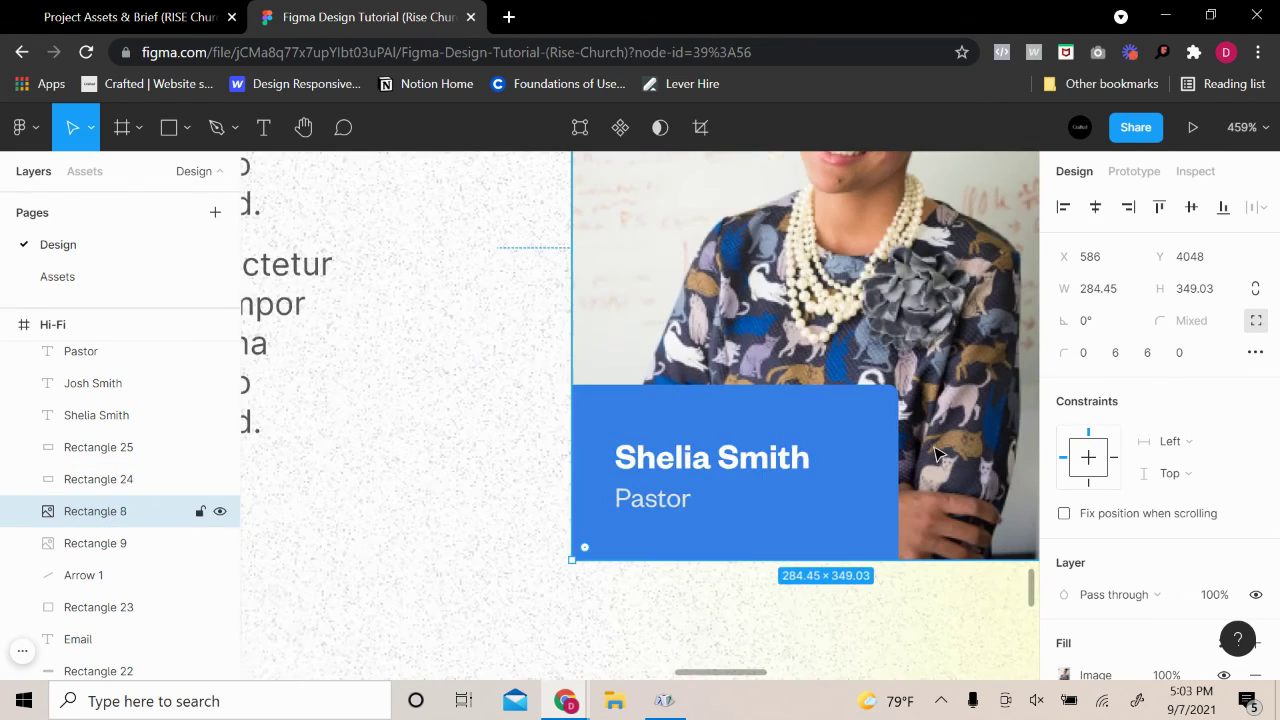
{"action": "scroll", "coordinate": [826, 455], "scroll_direction": "right", "scroll_amount": 2}
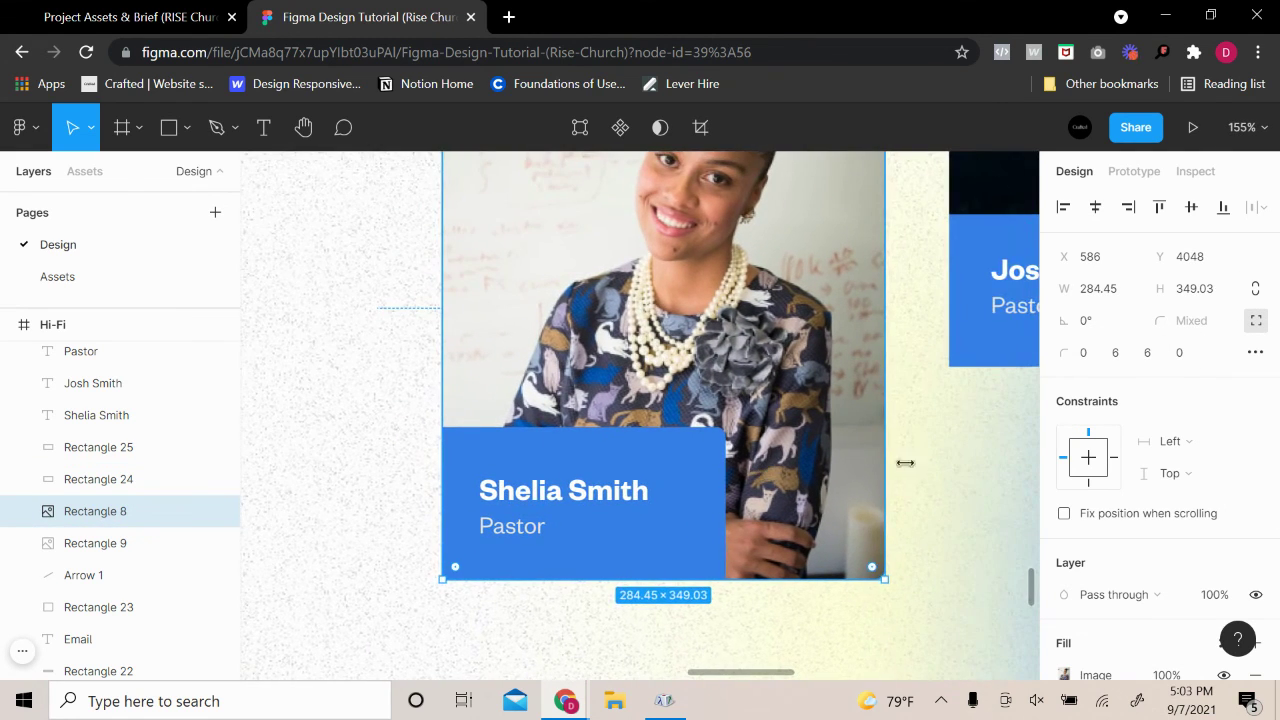
{"action": "left_click", "coordinate": [931, 471]}
{"action": "left_click", "coordinate": [477, 600]}
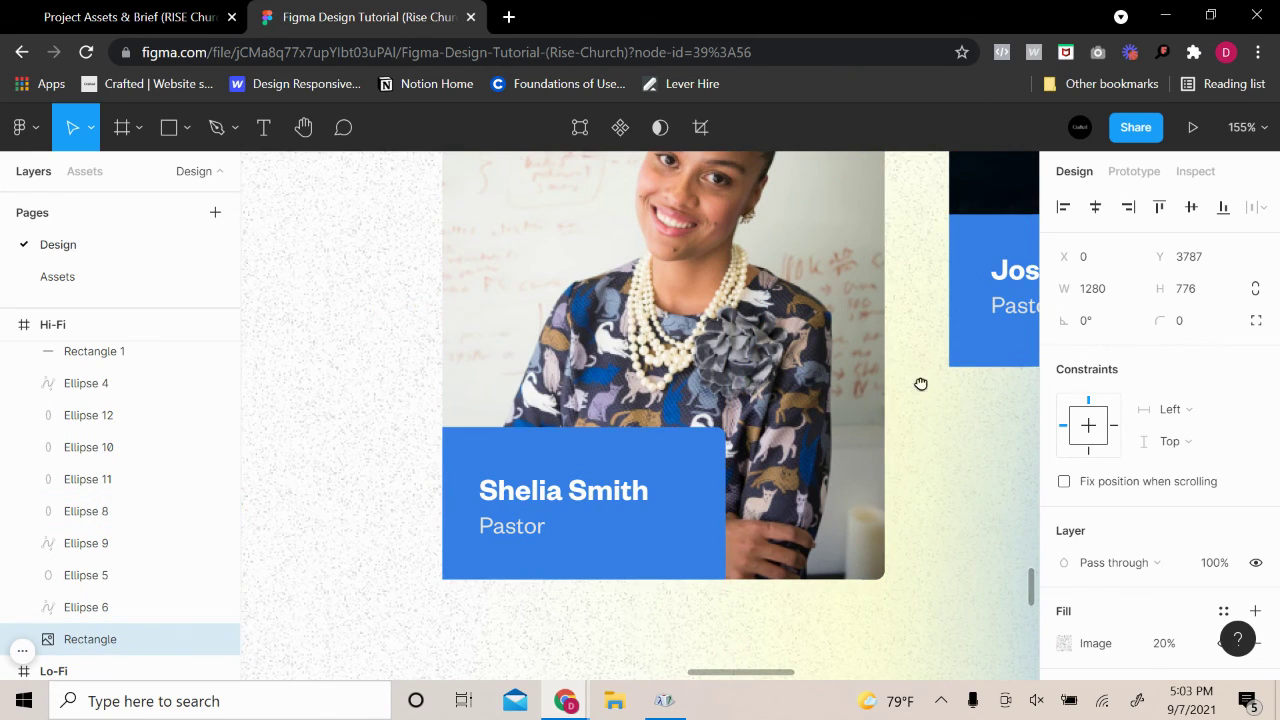
Square the bottom-left corner of the second pastor photo (Rectangle 9)
{"action": "left_click_drag", "start_coordinate": [920, 380], "coordinate": [448, 673]}
{"action": "left_click", "coordinate": [831, 538]}
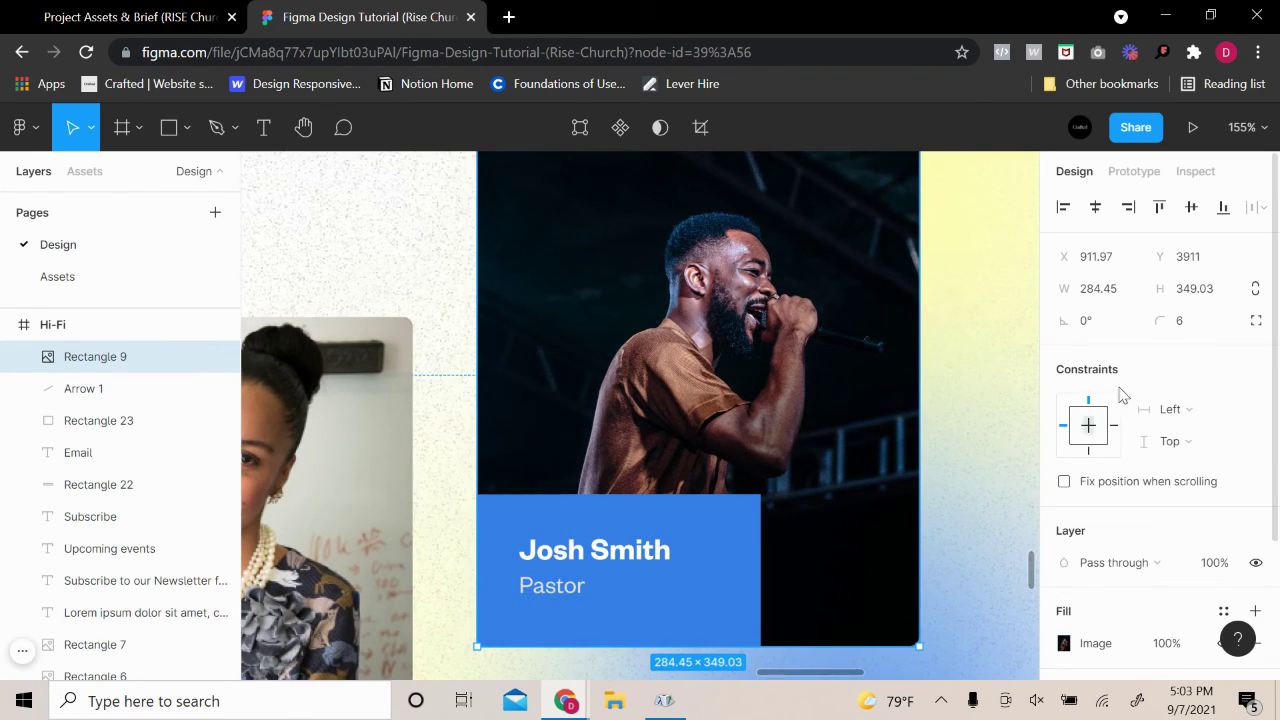
{"action": "left_click", "coordinate": [1256, 320]}
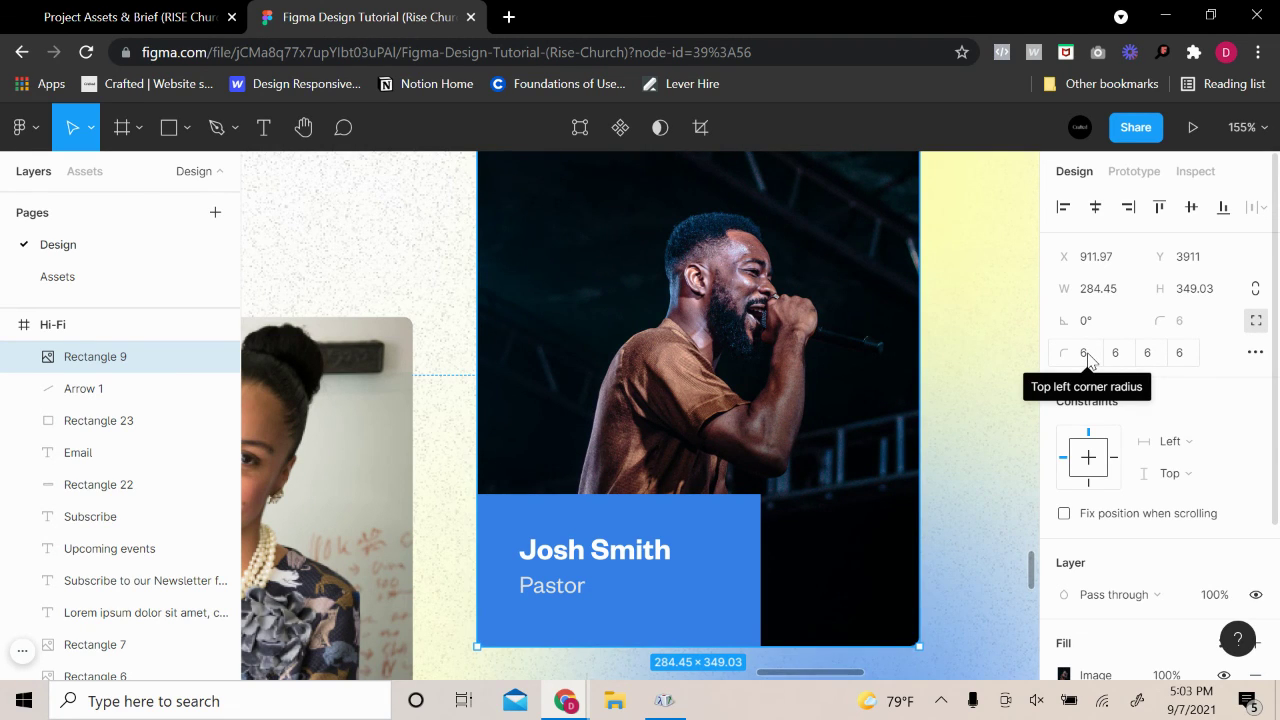
{"action": "scroll", "coordinate": [846, 457], "scroll_direction": "up", "scroll_amount": 3}
{"action": "scroll", "coordinate": [838, 457], "scroll_direction": "down", "scroll_amount": 5}
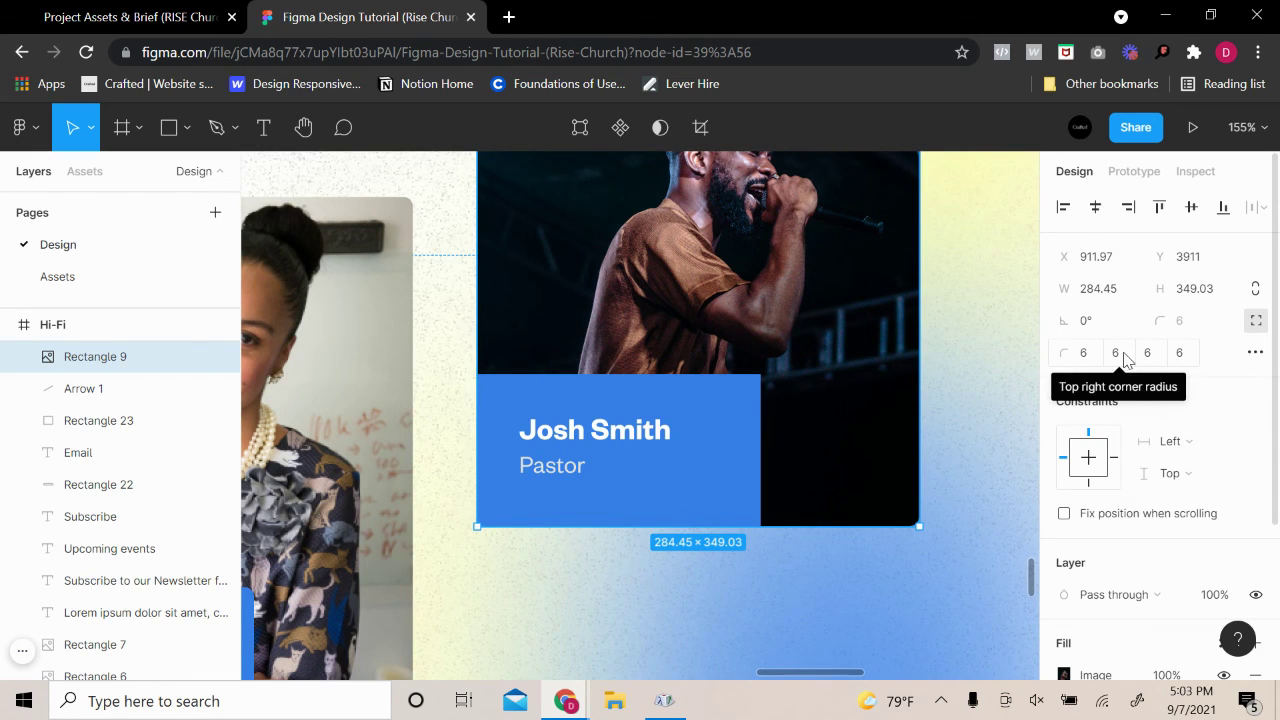
{"action": "left_click", "coordinate": [1180, 360]}
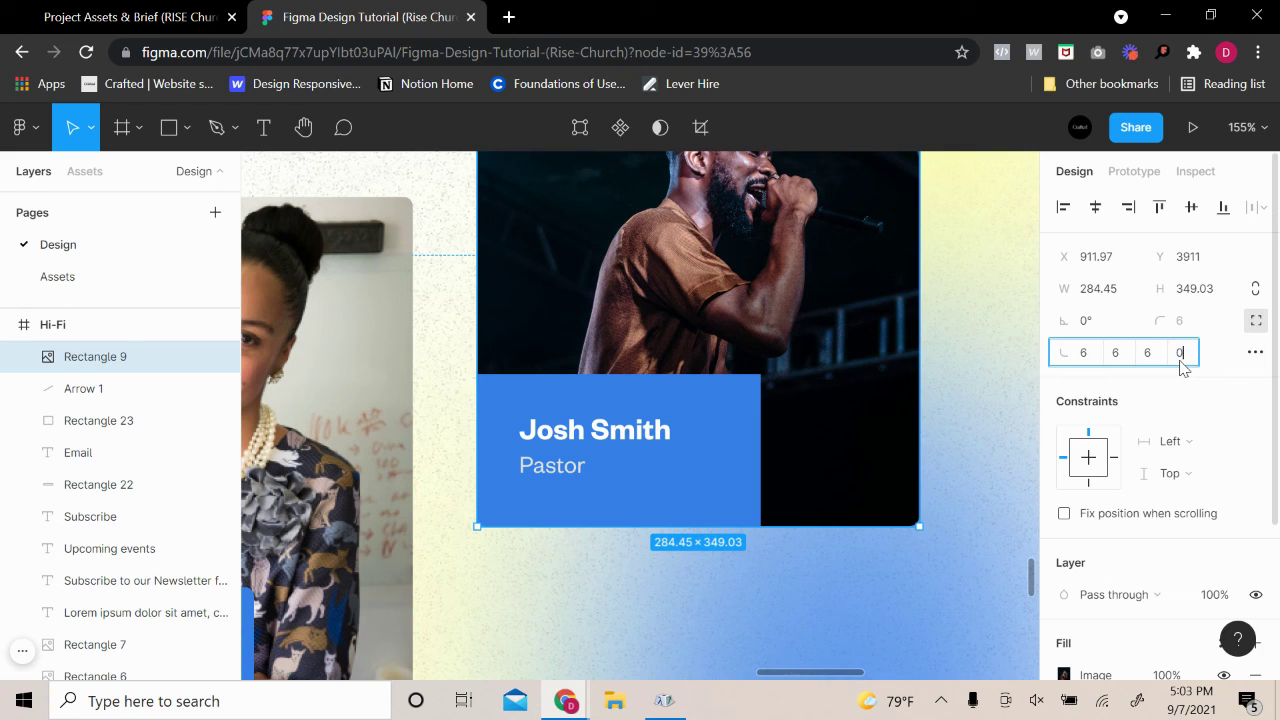
{"action": "type", "text": "0"}
{"action": "left_click", "coordinate": [600, 514]}
Round the top-left corner of Shelia's photo (Rectangle 8) to 6
{"action": "left_click", "coordinate": [657, 446]}
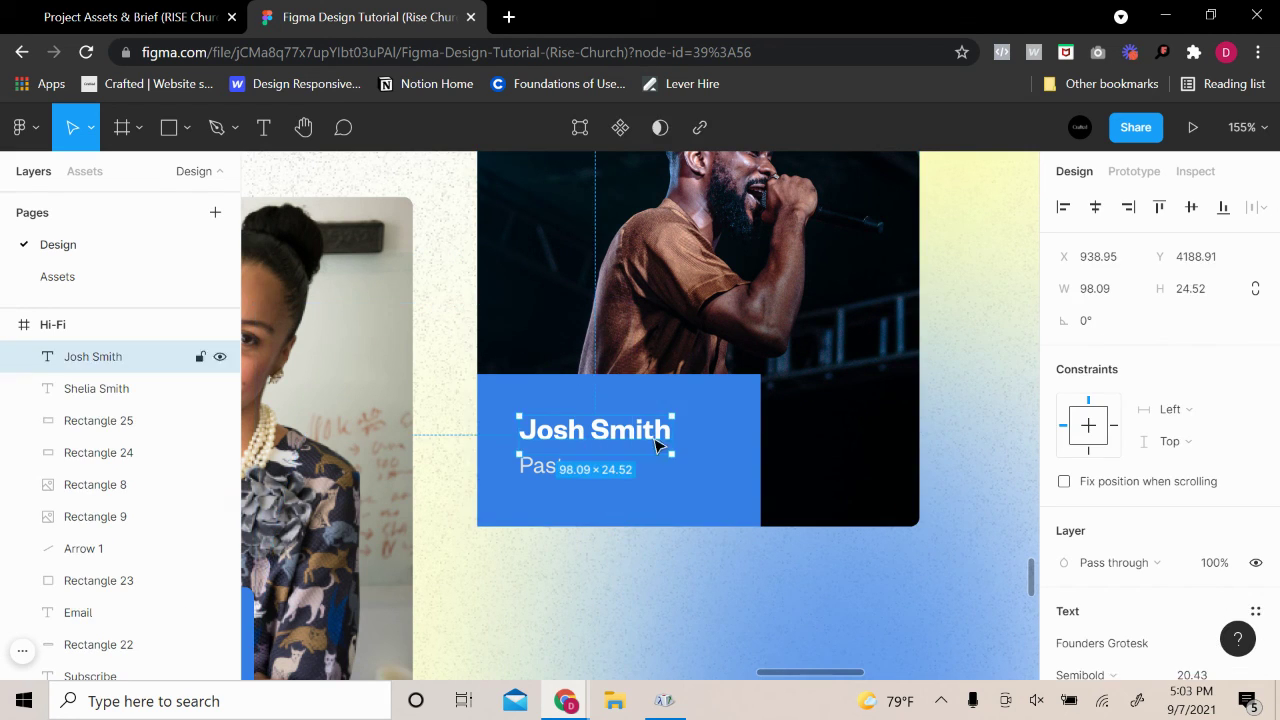
{"action": "left_click", "coordinate": [648, 505]}
{"action": "scroll", "coordinate": [700, 560], "scroll_direction": "left", "scroll_amount": 5}
{"action": "scroll", "coordinate": [722, 381], "scroll_direction": "up", "scroll_amount": 1}
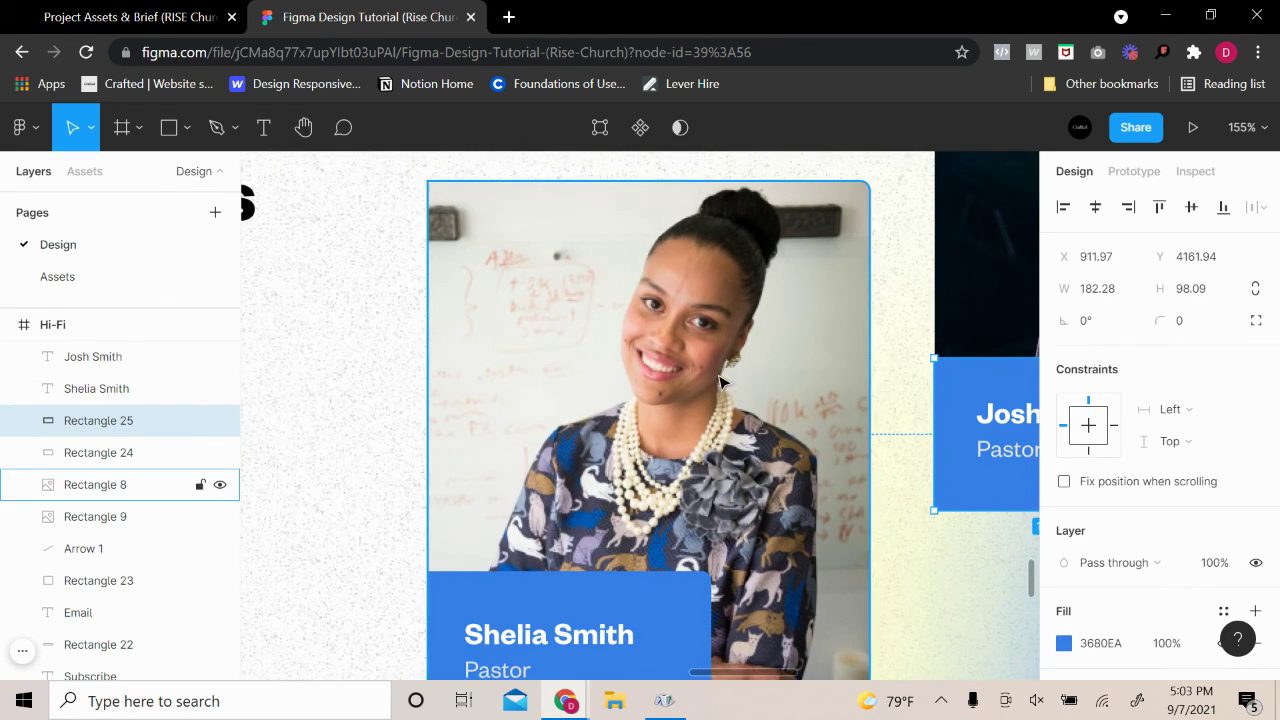
{"action": "left_click", "coordinate": [580, 257]}
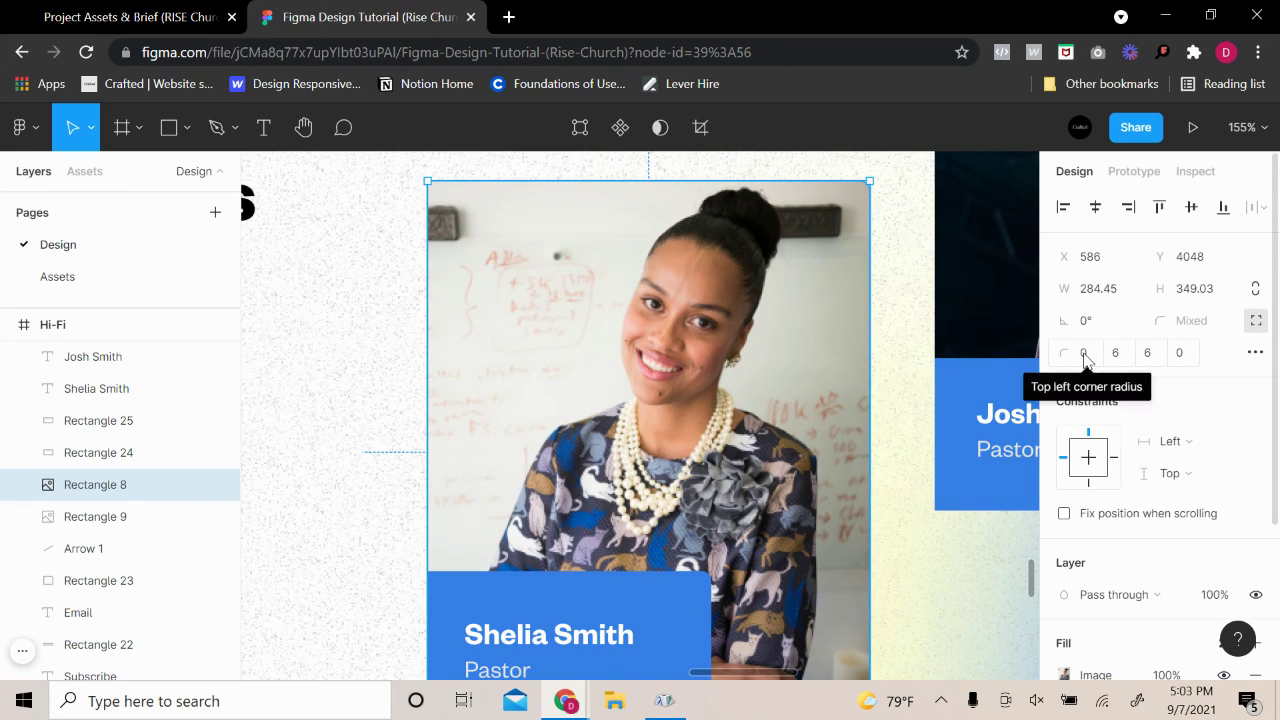
{"action": "left_click", "coordinate": [1085, 356]}
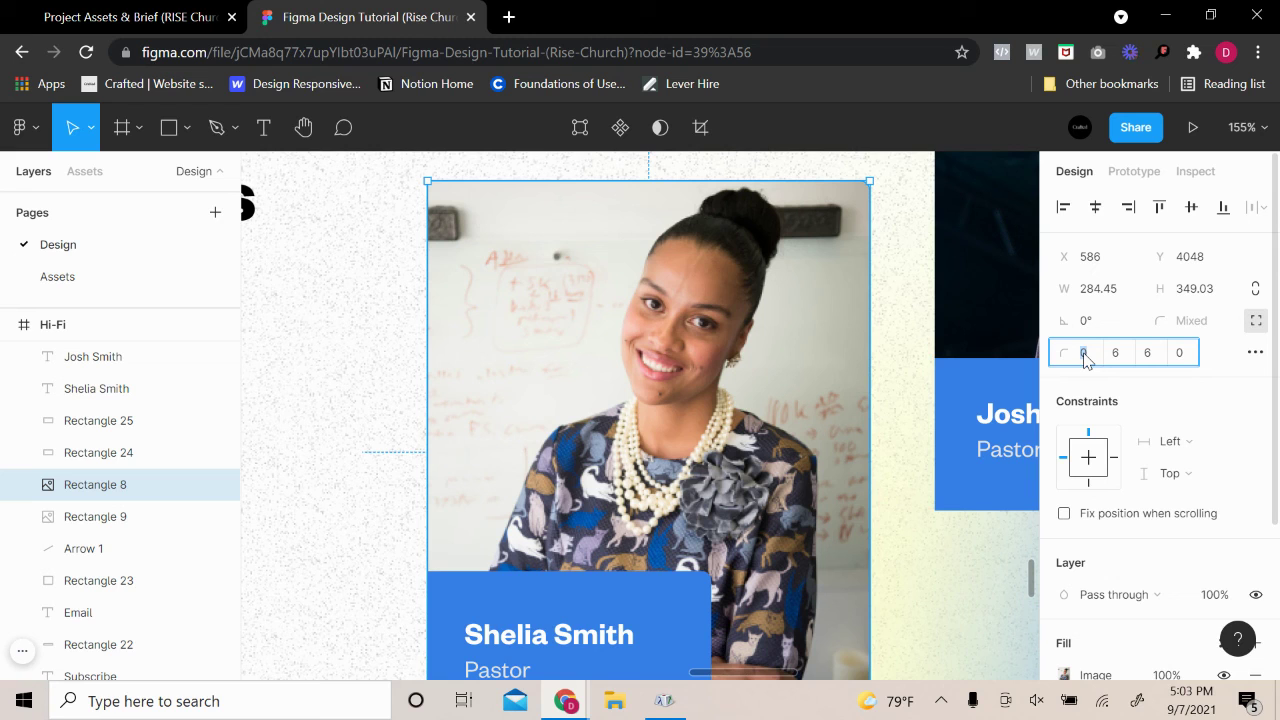
{"action": "type", "text": "6"}
{"action": "key", "text": "Return"}
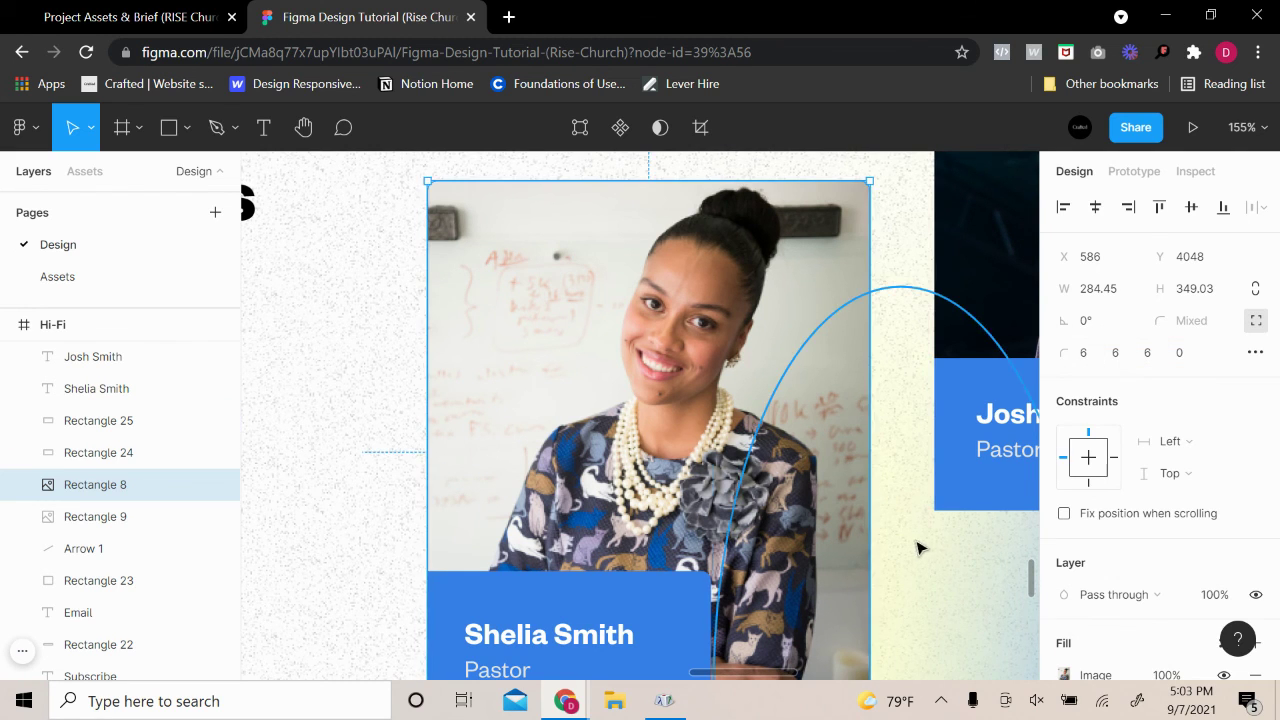
{"action": "left_click", "coordinate": [957, 449]}
{"action": "left_click_drag", "start_coordinate": [965, 426], "coordinate": [720, 531]}
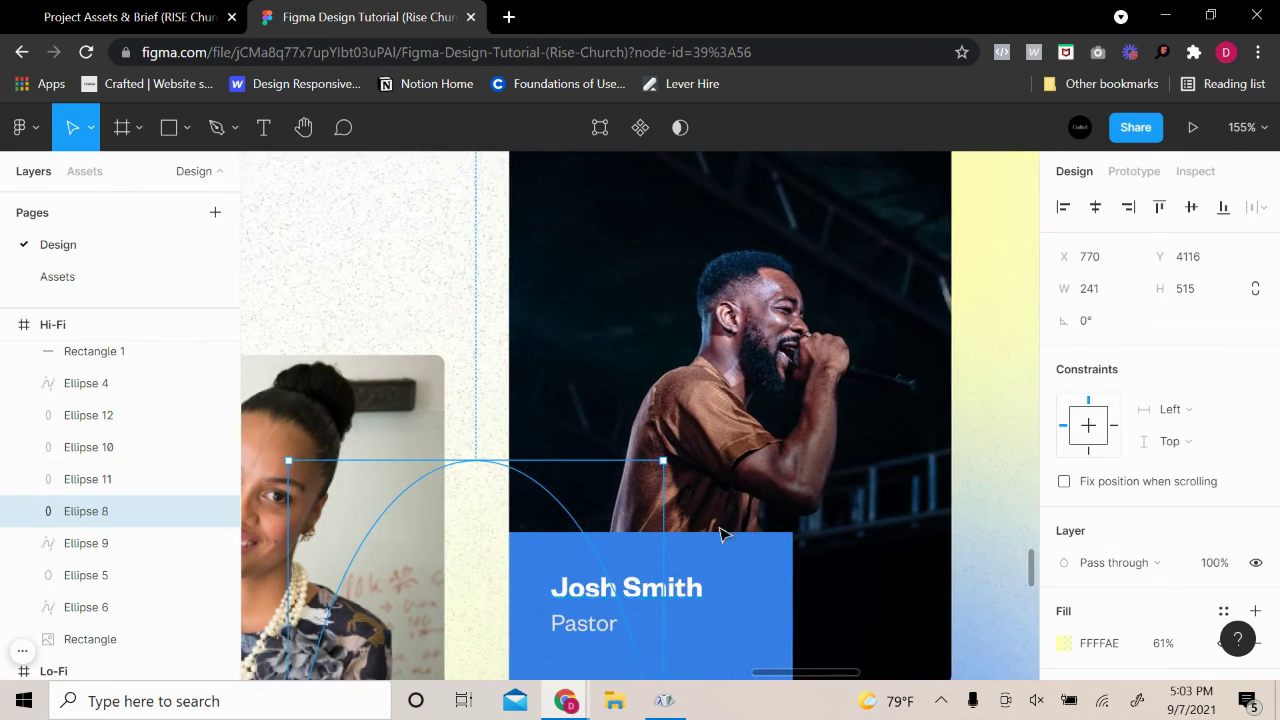
{"action": "left_click", "coordinate": [928, 477]}
{"action": "scroll", "coordinate": [820, 534], "scroll_direction": "down", "scroll_amount": 4}
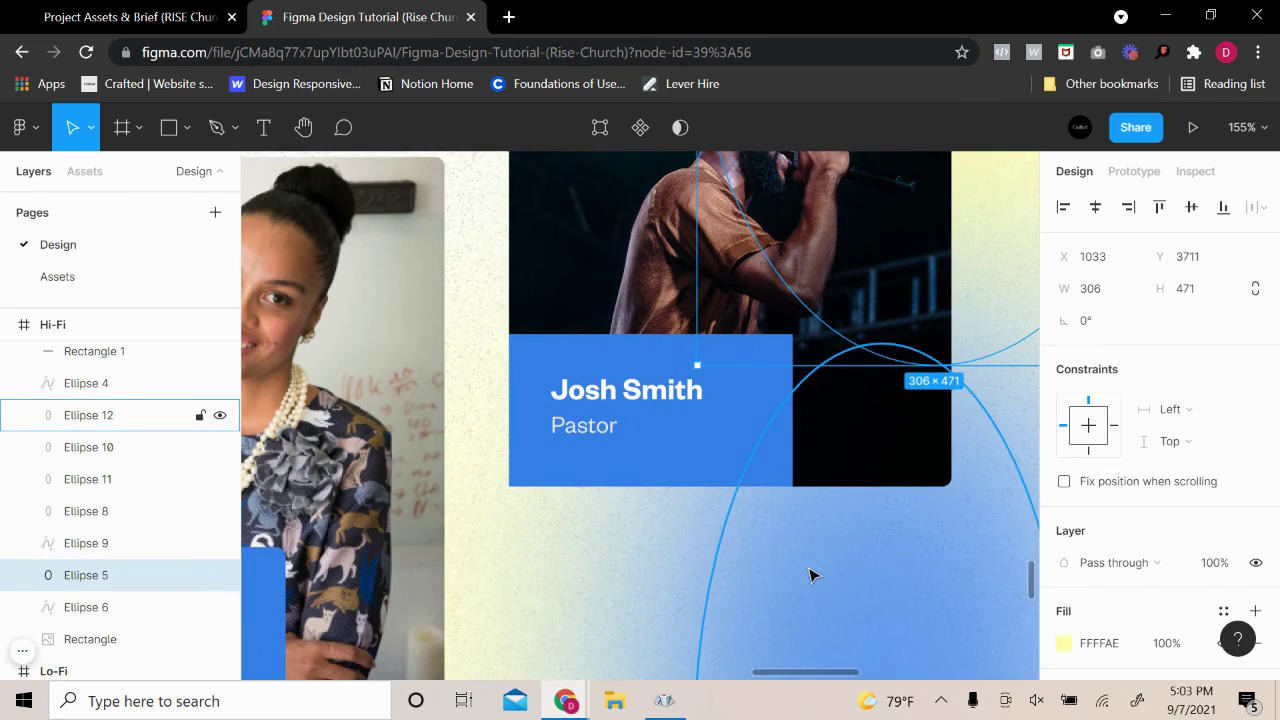
{"action": "left_click", "coordinate": [669, 569]}
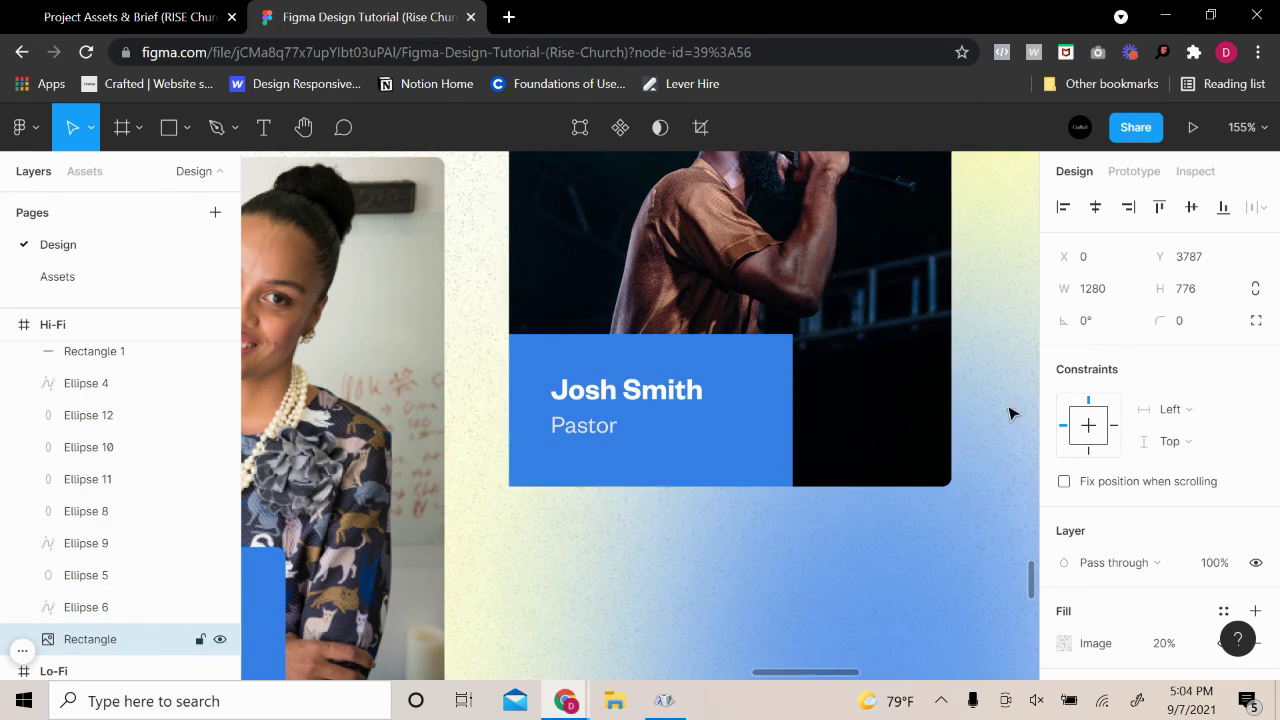
{"action": "scroll", "coordinate": [866, 460], "scroll_direction": "up", "scroll_amount": 2}
{"action": "scroll", "coordinate": [735, 483], "scroll_direction": "up", "scroll_amount": 5}
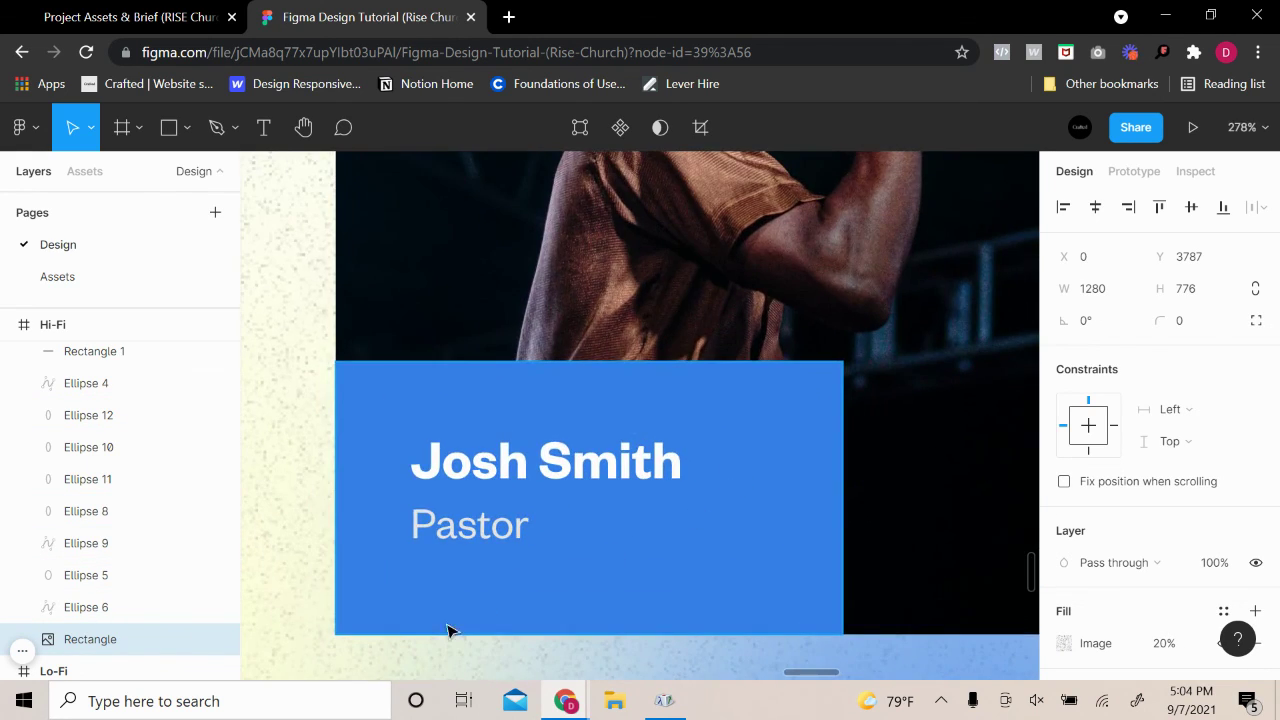
{"action": "left_click", "coordinate": [836, 474]}
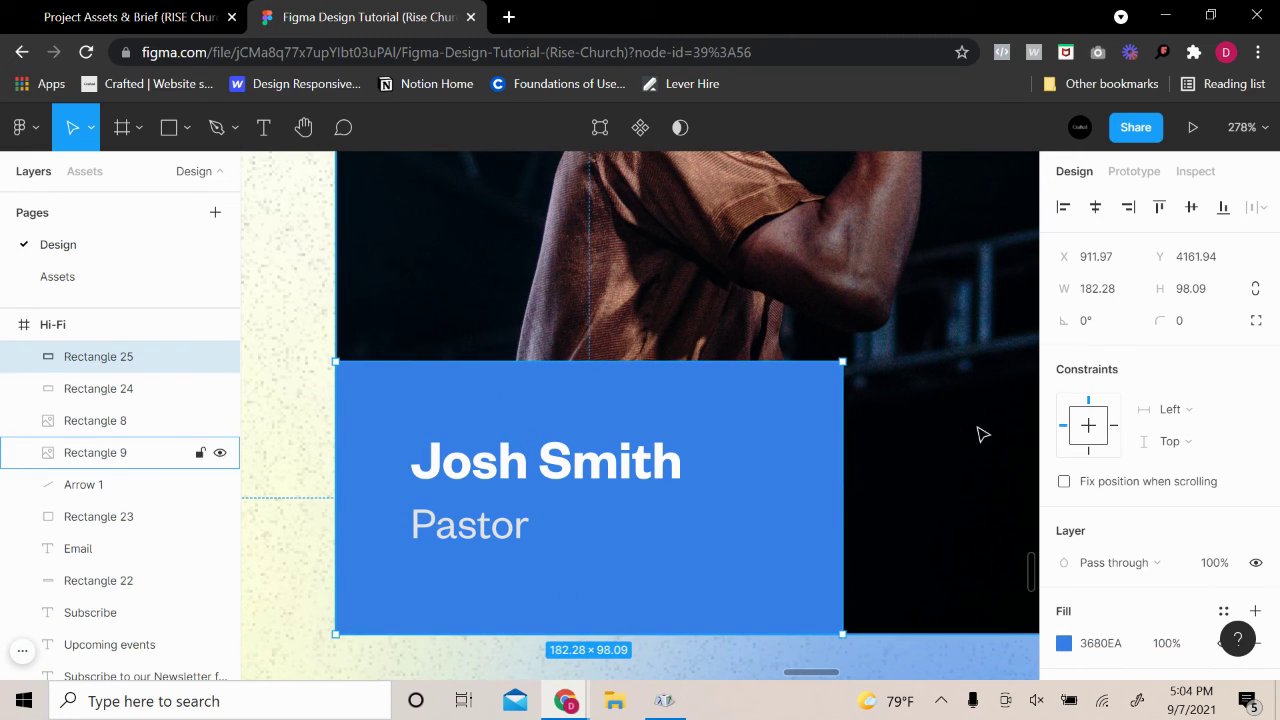
{"action": "left_click", "coordinate": [1190, 320]}
{"action": "left_click", "coordinate": [1257, 320]}
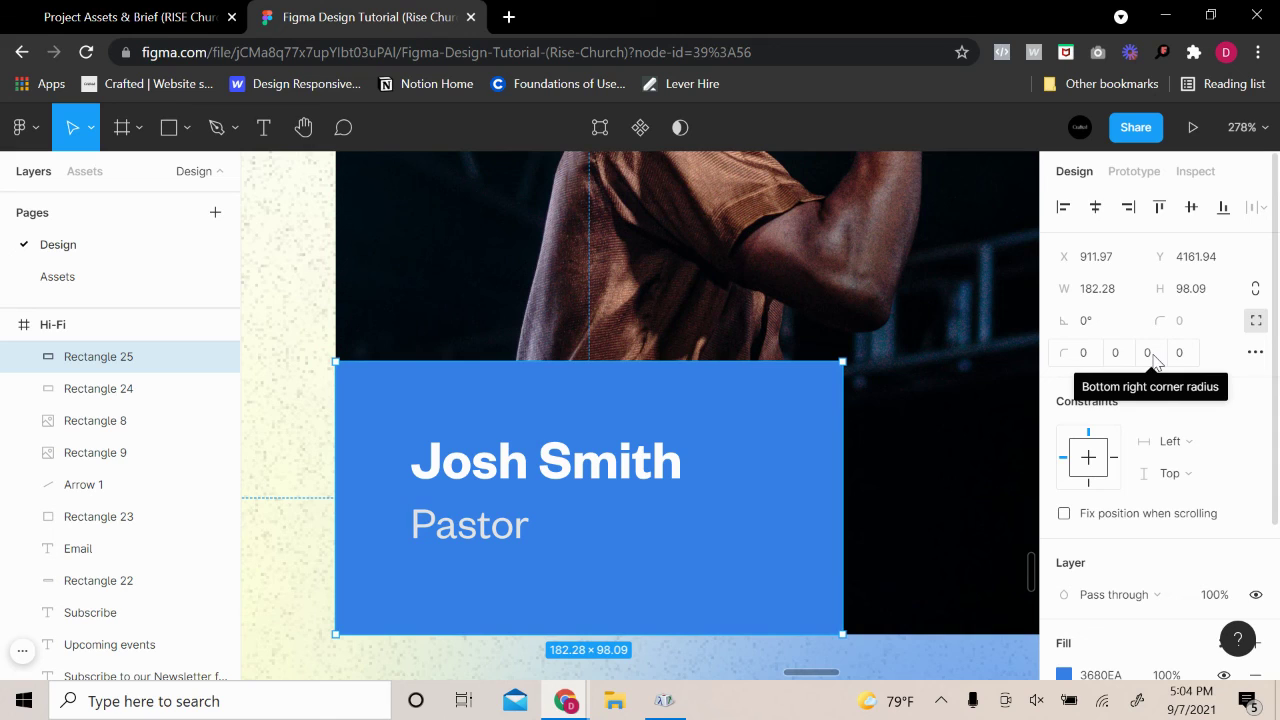
{"action": "left_click", "coordinate": [1150, 353]}
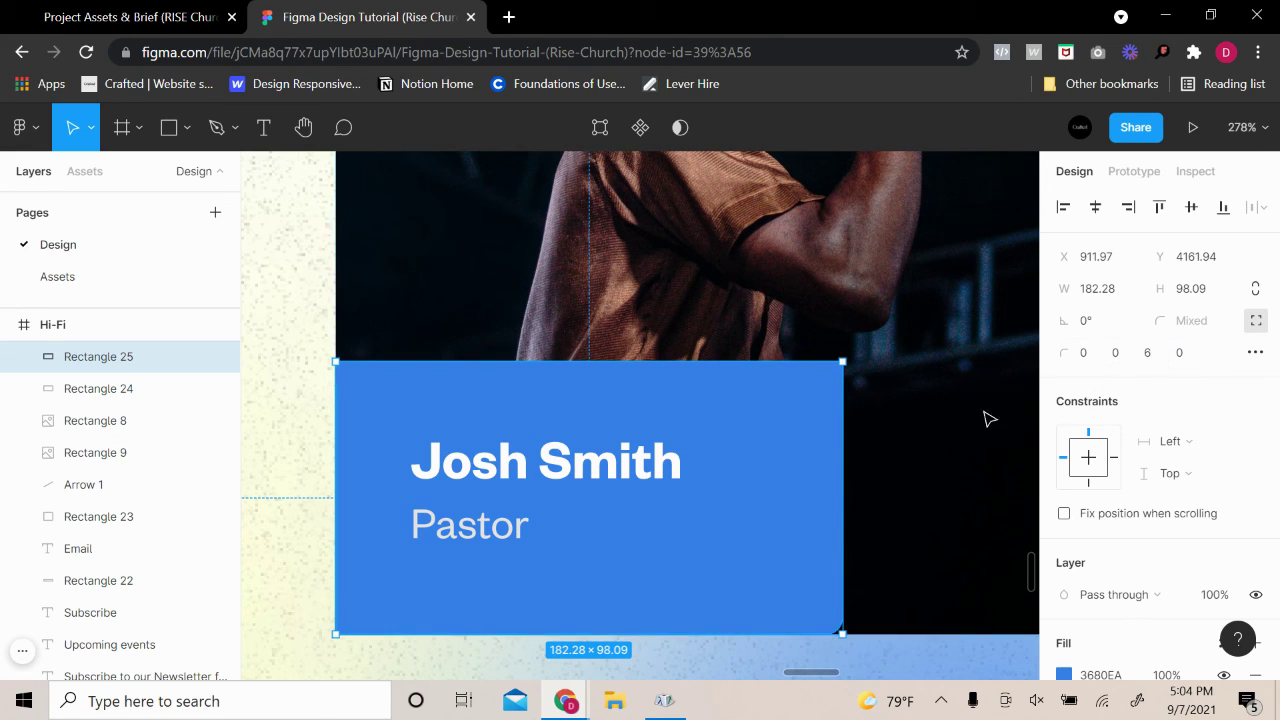
{"action": "left_click", "coordinate": [985, 420]}
Set the card's bottom-right corner to 0 and its top-right corner to 6
{"action": "left_click", "coordinate": [836, 457]}
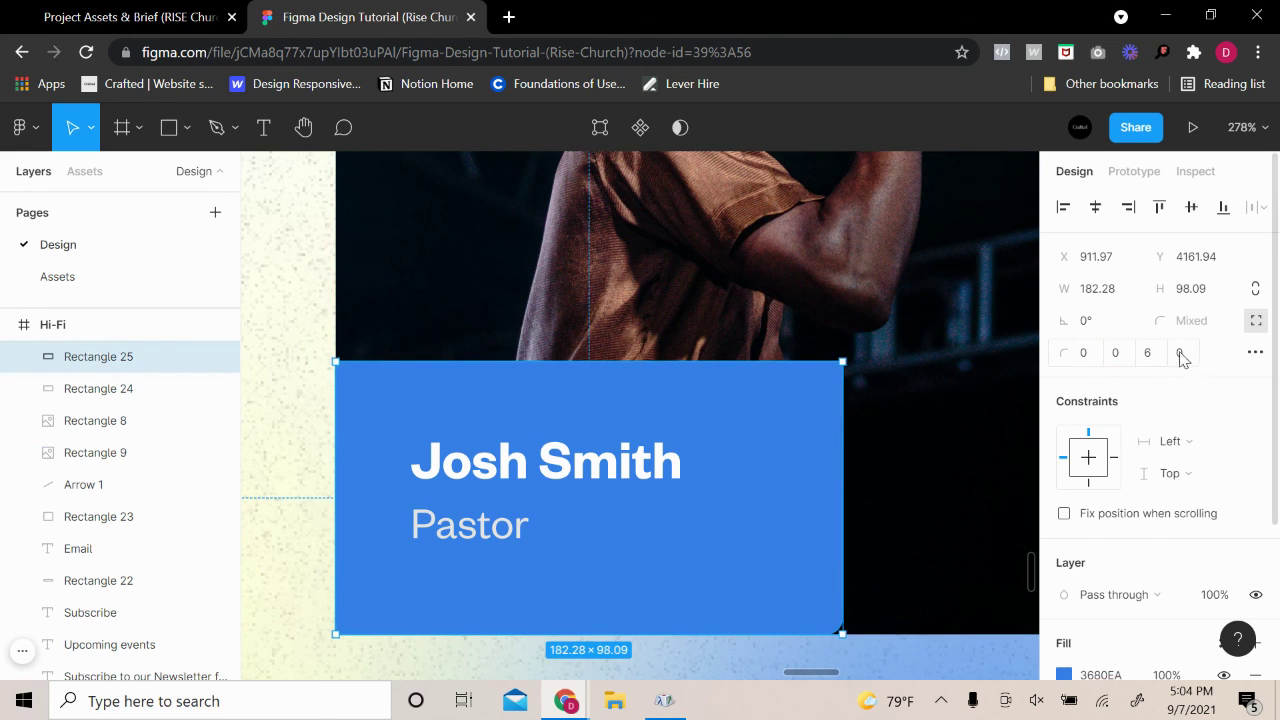
{"action": "left_click", "coordinate": [1150, 355]}
{"action": "type", "text": "0"}
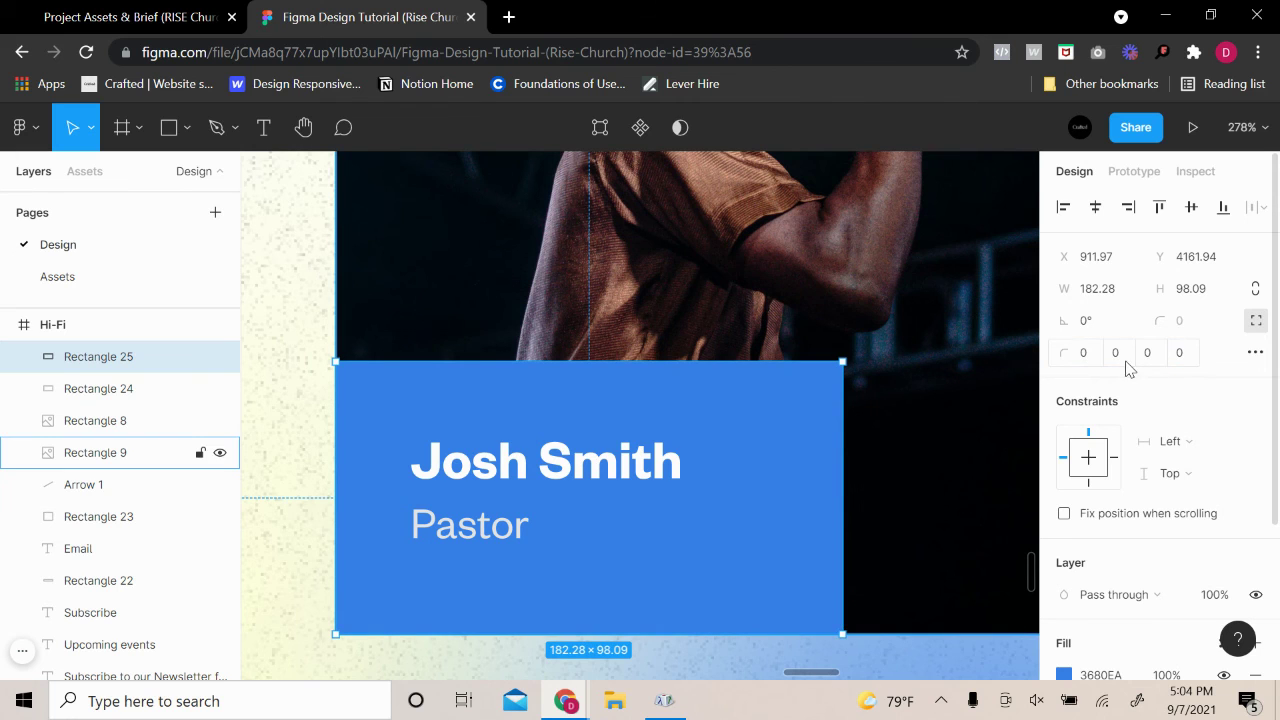
{"action": "left_click", "coordinate": [1128, 365]}
{"action": "type", "text": "6"}
{"action": "key", "text": "Return"}
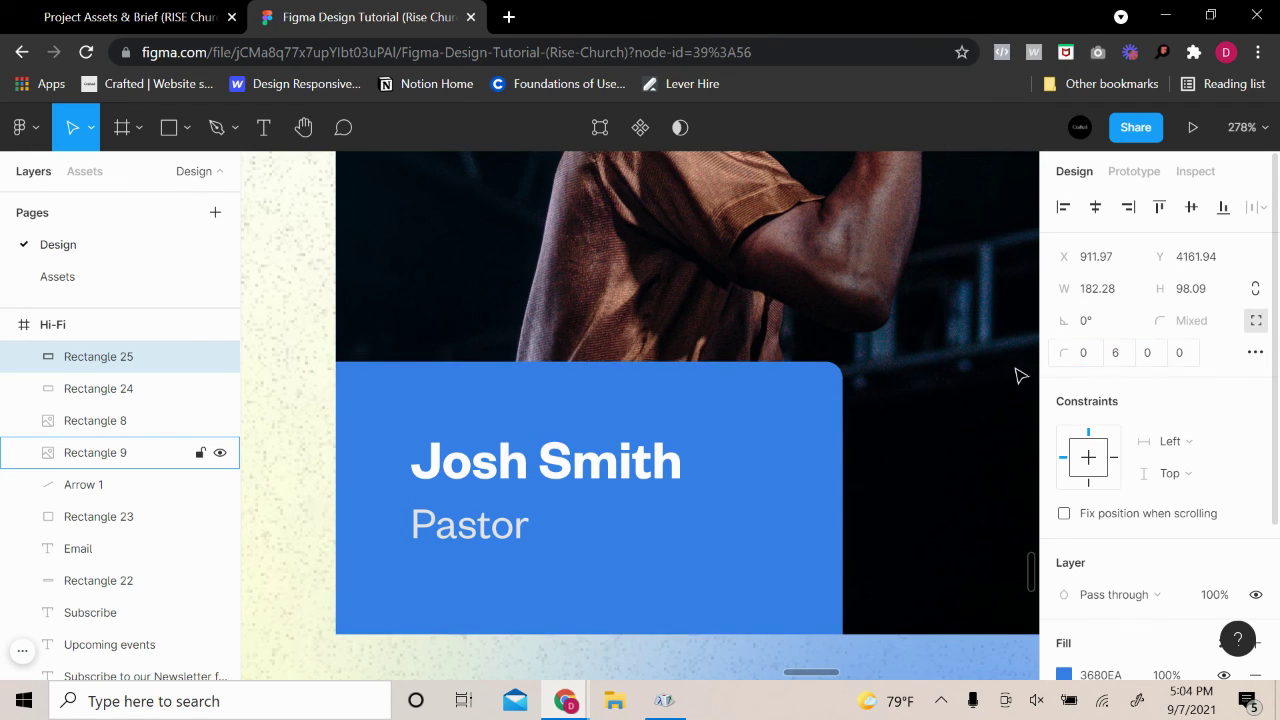
{"action": "left_click", "coordinate": [1003, 380]}
{"action": "scroll", "coordinate": [977, 429], "scroll_direction": "down", "scroll_amount": 6}
{"action": "left_click", "coordinate": [968, 523]}
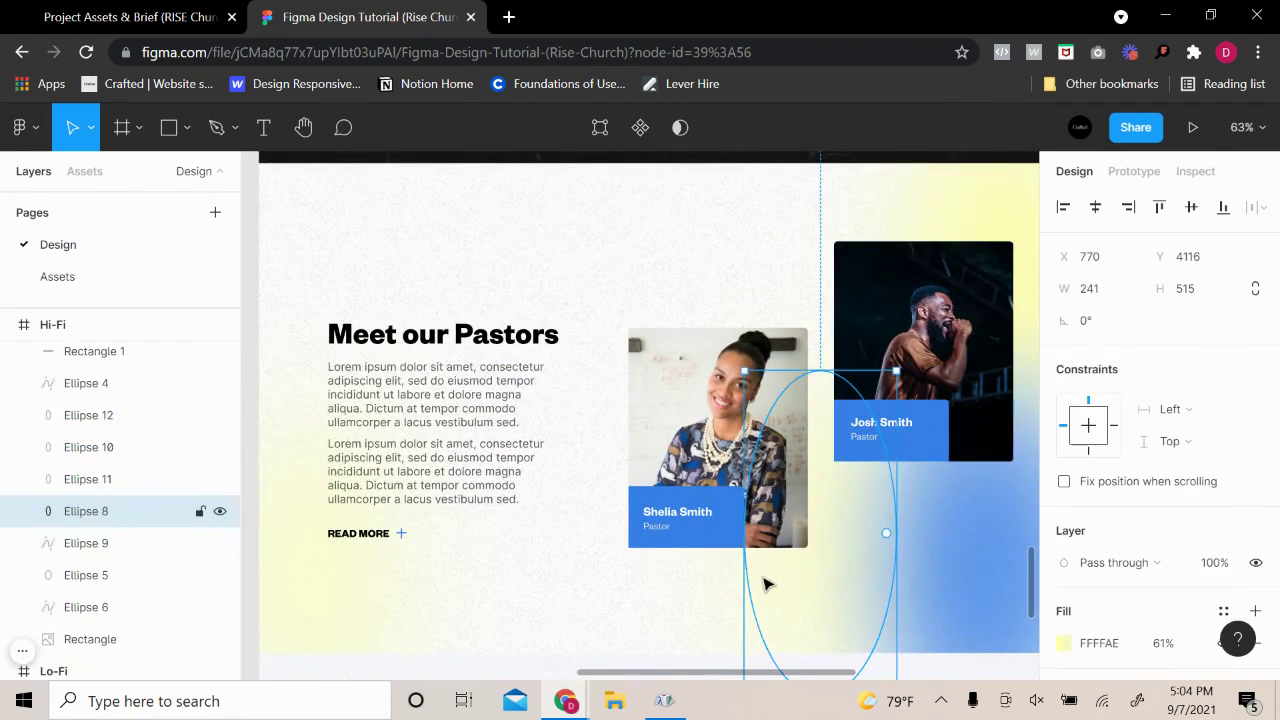
{"action": "left_click", "coordinate": [571, 614]}
{"action": "scroll", "coordinate": [611, 614], "scroll_direction": "down", "scroll_amount": 3}
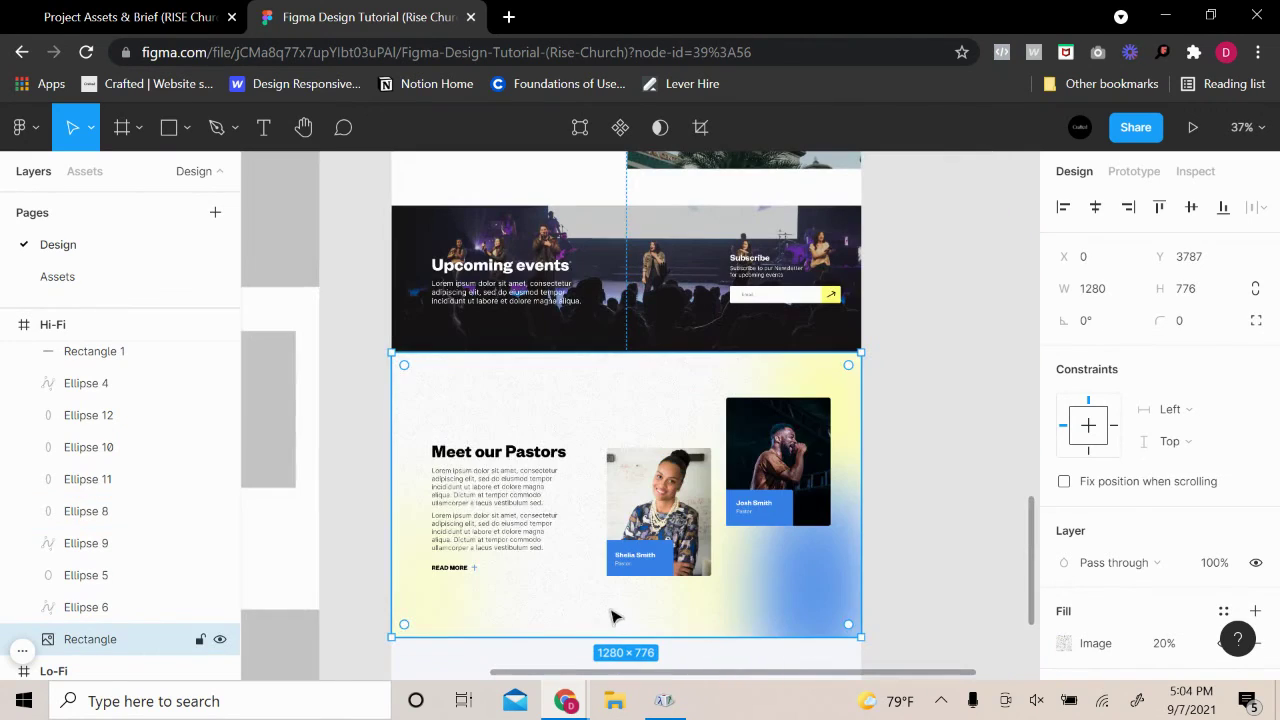
{"action": "left_click", "coordinate": [938, 499]}
{"action": "scroll", "coordinate": [920, 505], "scroll_direction": "up", "scroll_amount": 3}
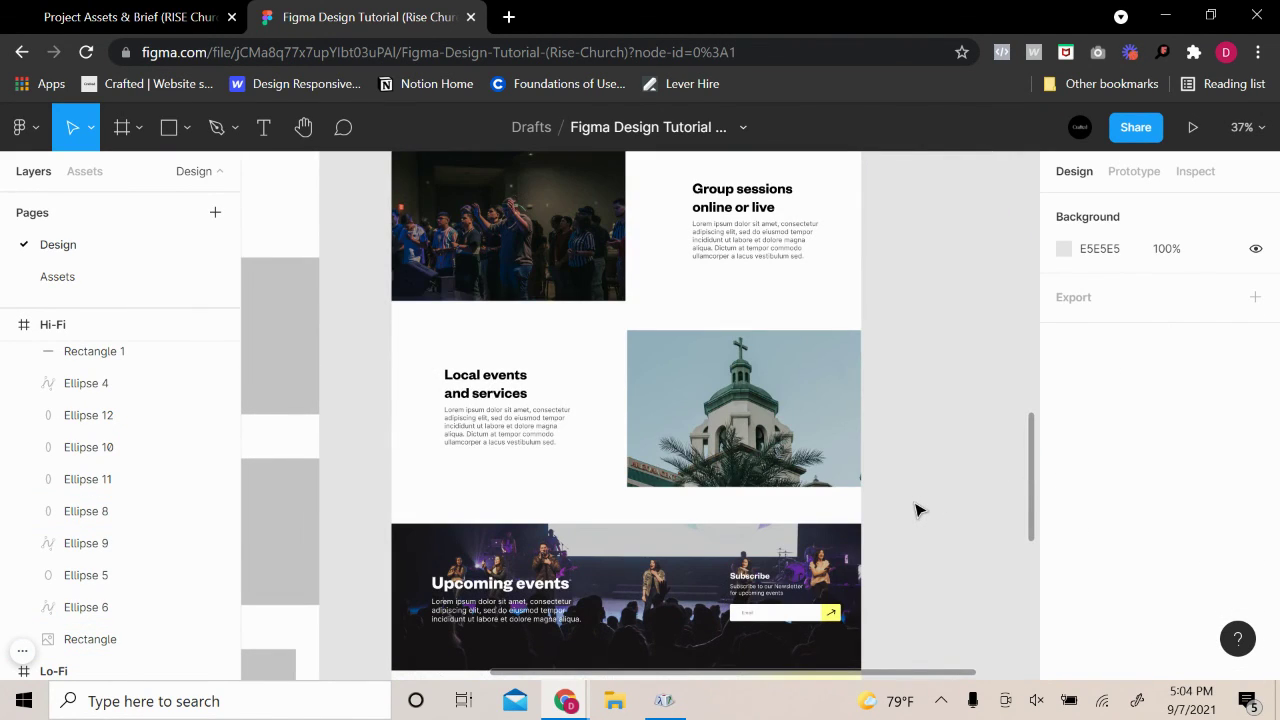
{"action": "scroll", "coordinate": [918, 509], "scroll_direction": "up", "scroll_amount": 10}
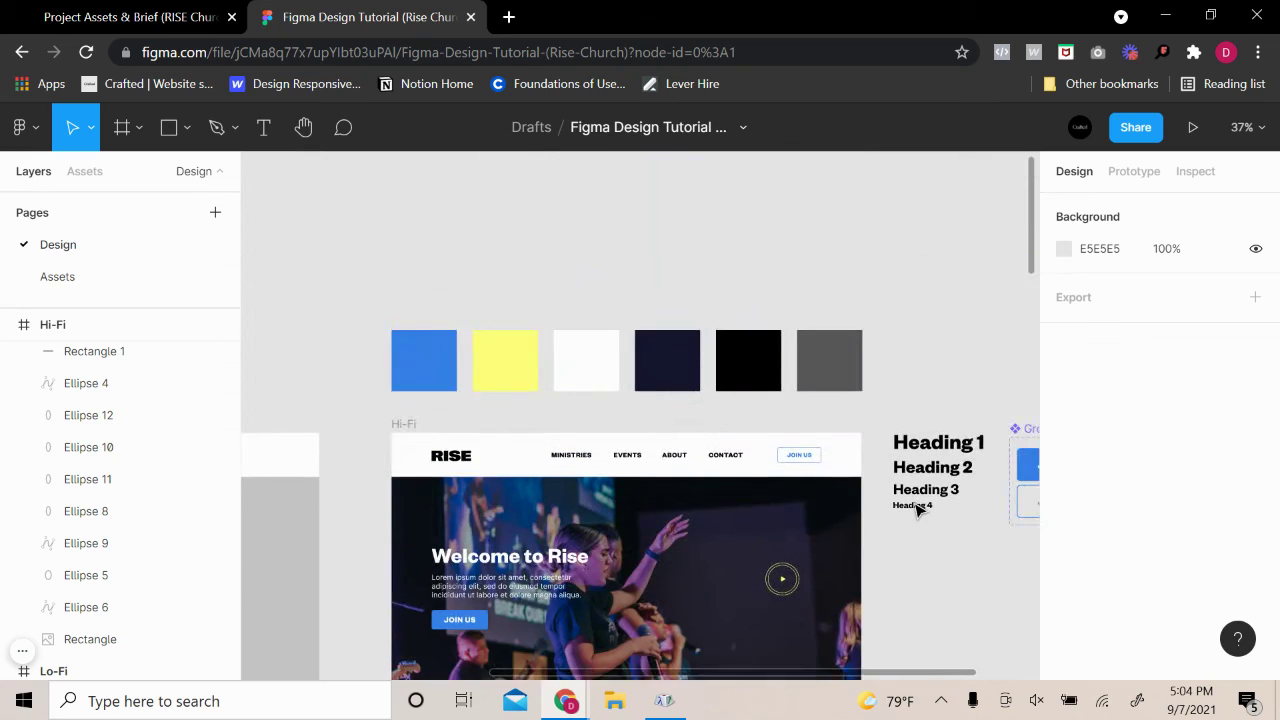
{"action": "scroll", "coordinate": [910, 525], "scroll_direction": "down", "scroll_amount": 4}
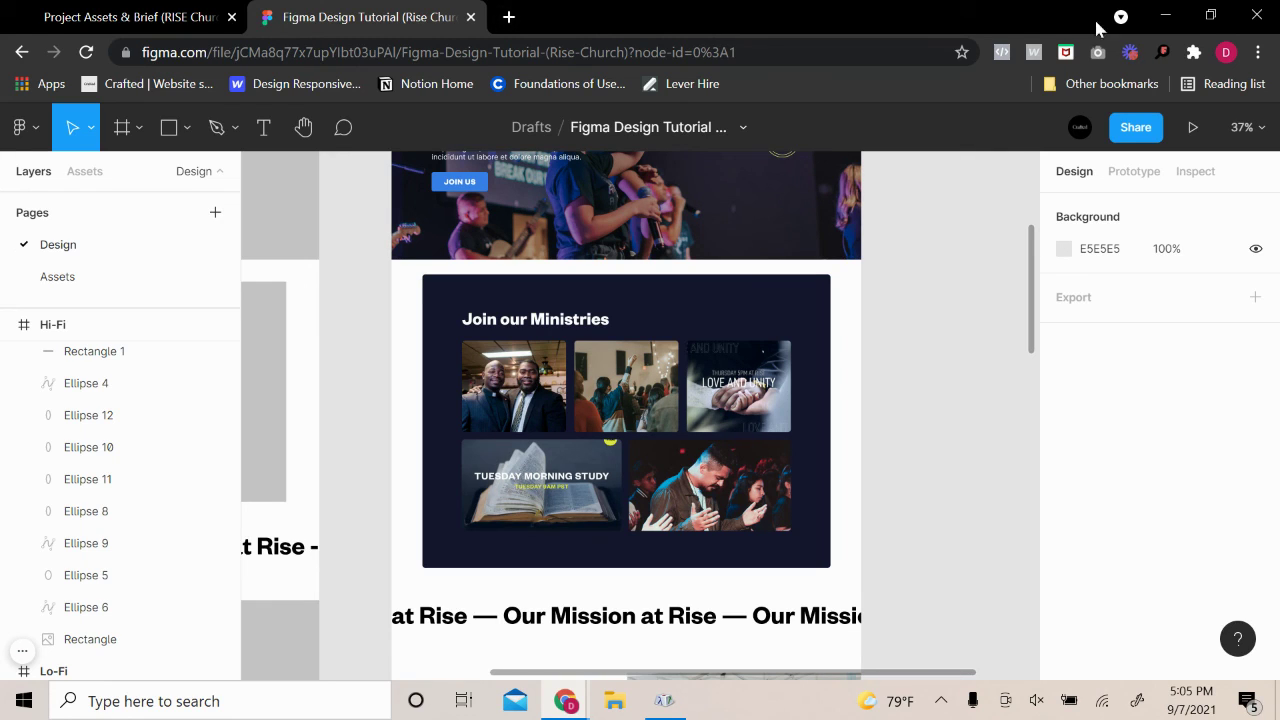
{"action": "mouse_move", "coordinate": [22, 648]}
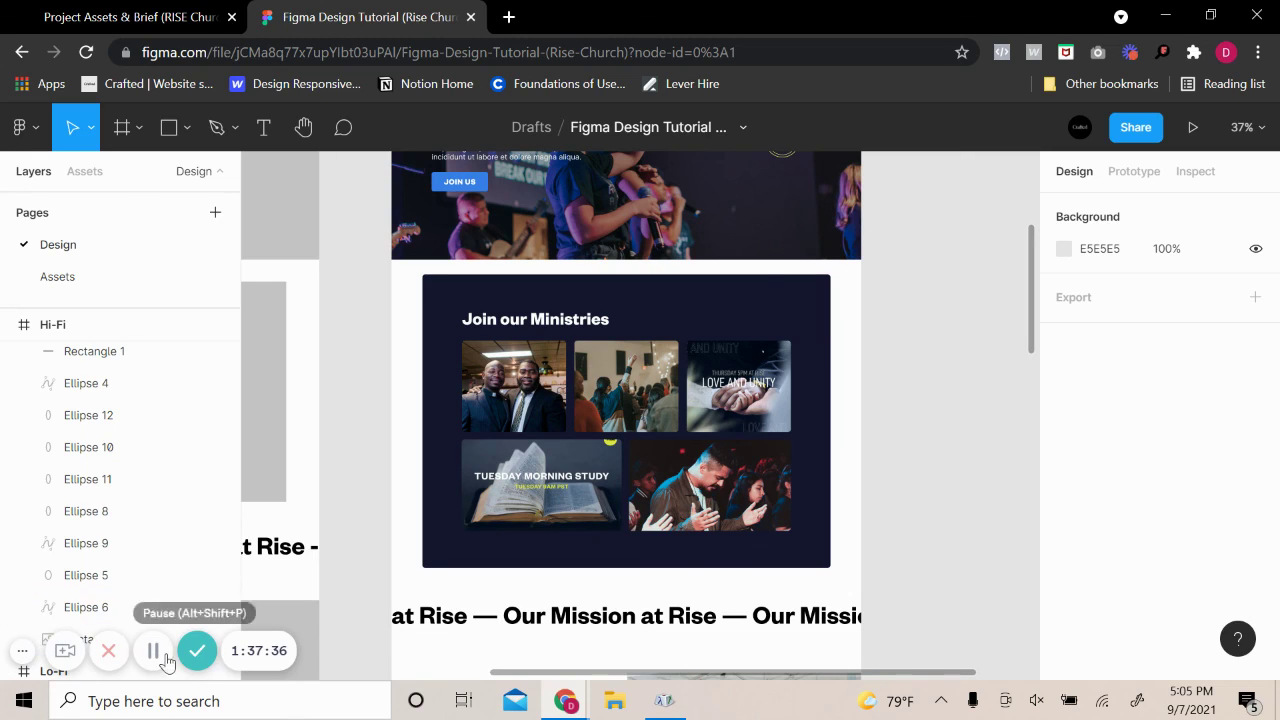